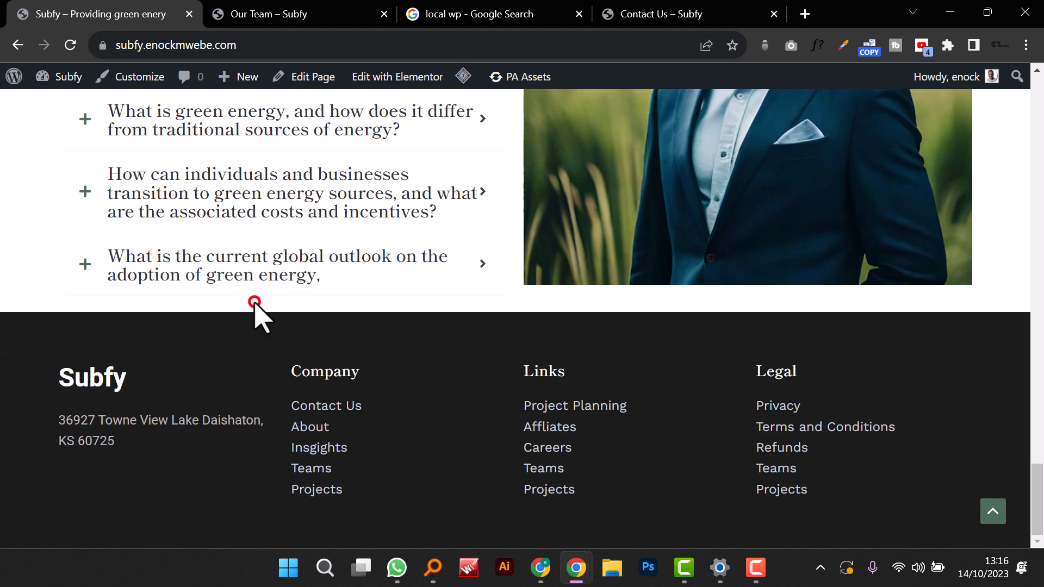
Step: Test the home page's Frequently asked questions accordion by expanding and collapsing several of its questions
{"action": "scroll", "coordinate": [254, 302], "scroll_direction": "up", "scroll_amount": 8}
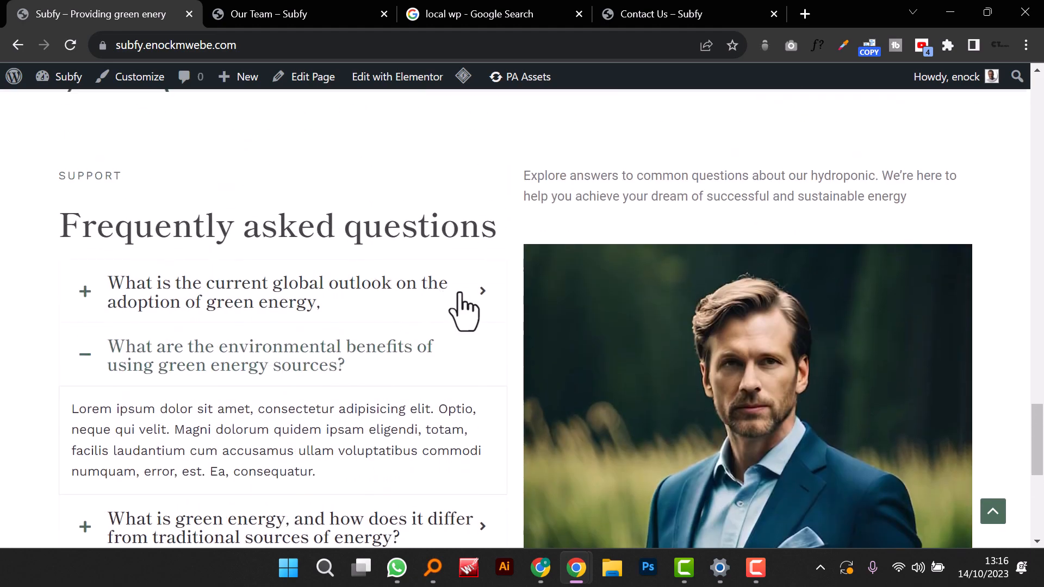
{"action": "left_click", "coordinate": [458, 294]}
{"action": "left_click", "coordinate": [446, 292]}
{"action": "scroll", "coordinate": [435, 326], "scroll_direction": "down", "scroll_amount": 3}
{"action": "left_click", "coordinate": [400, 311]}
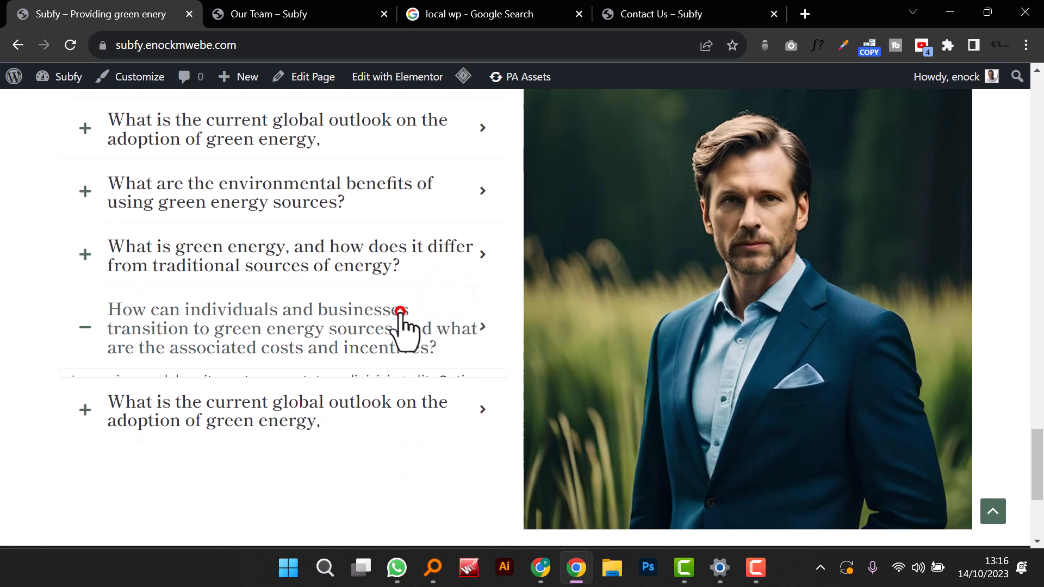
{"action": "left_click", "coordinate": [380, 244]}
Step: Preview the Urban Homes, Commersial Services, Courses and Manufacturing solutions on the home page, returning to Urban Homes
{"action": "scroll", "coordinate": [408, 317], "scroll_direction": "up", "scroll_amount": 12}
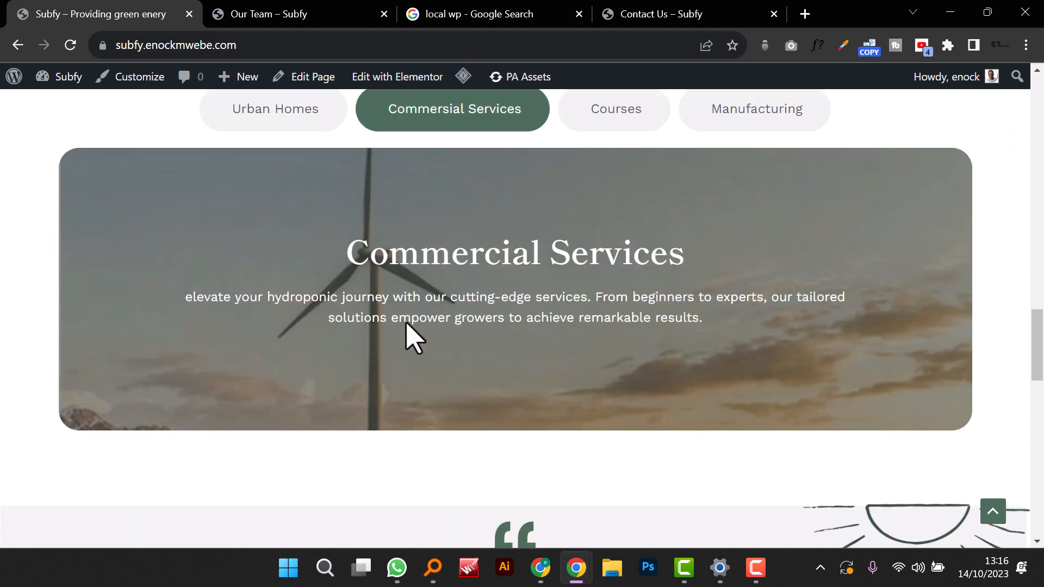
{"action": "left_click", "coordinate": [256, 115]}
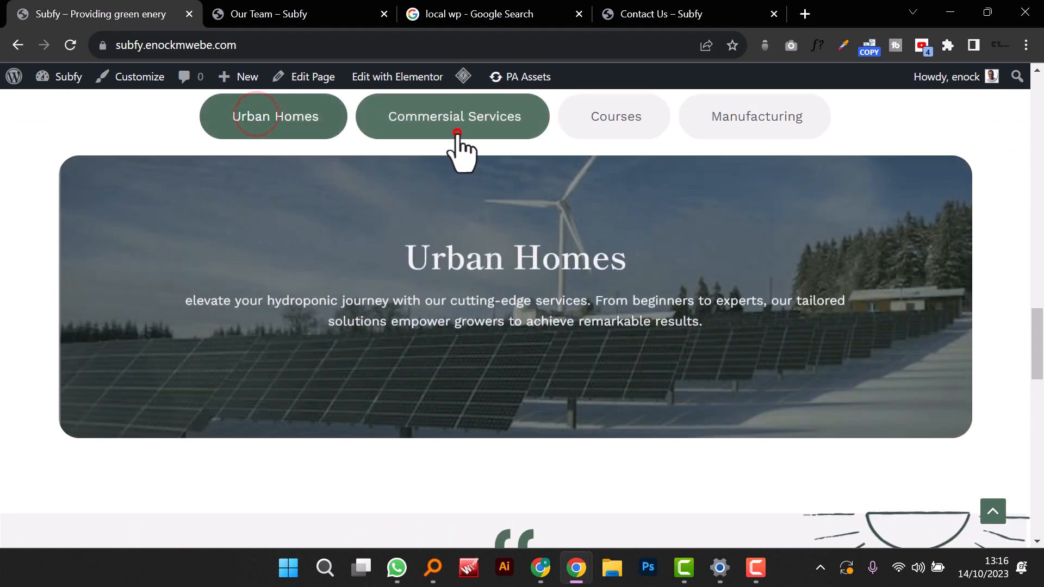
{"action": "left_click", "coordinate": [457, 132]}
{"action": "left_click", "coordinate": [585, 122]}
{"action": "left_click", "coordinate": [740, 114]}
{"action": "left_click", "coordinate": [591, 136]}
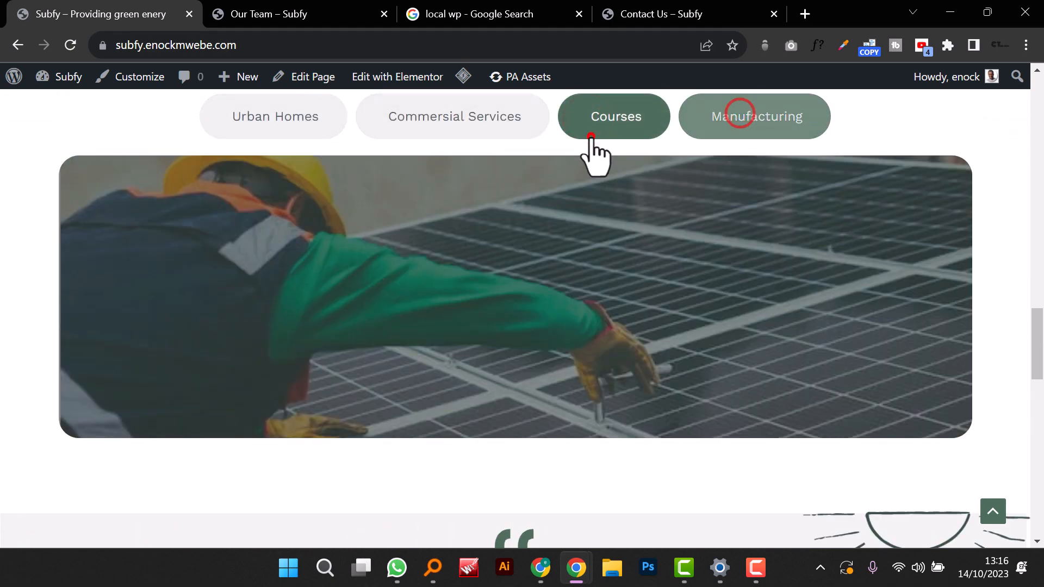
{"action": "left_click", "coordinate": [488, 128]}
{"action": "left_click", "coordinate": [324, 126]}
Step: Review the home page's upper sections, from the solutions heading through the company statistics and video to the hero banner
{"action": "scroll", "coordinate": [445, 221], "scroll_direction": "up", "scroll_amount": 6}
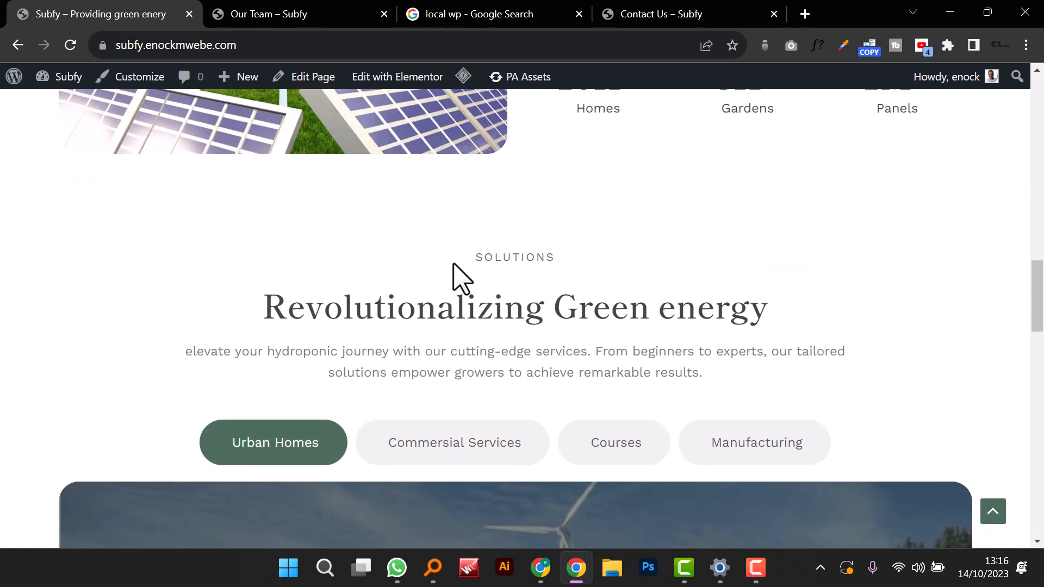
{"action": "scroll", "coordinate": [460, 288], "scroll_direction": "up", "scroll_amount": 8}
{"action": "scroll", "coordinate": [987, 397], "scroll_direction": "down", "scroll_amount": 2}
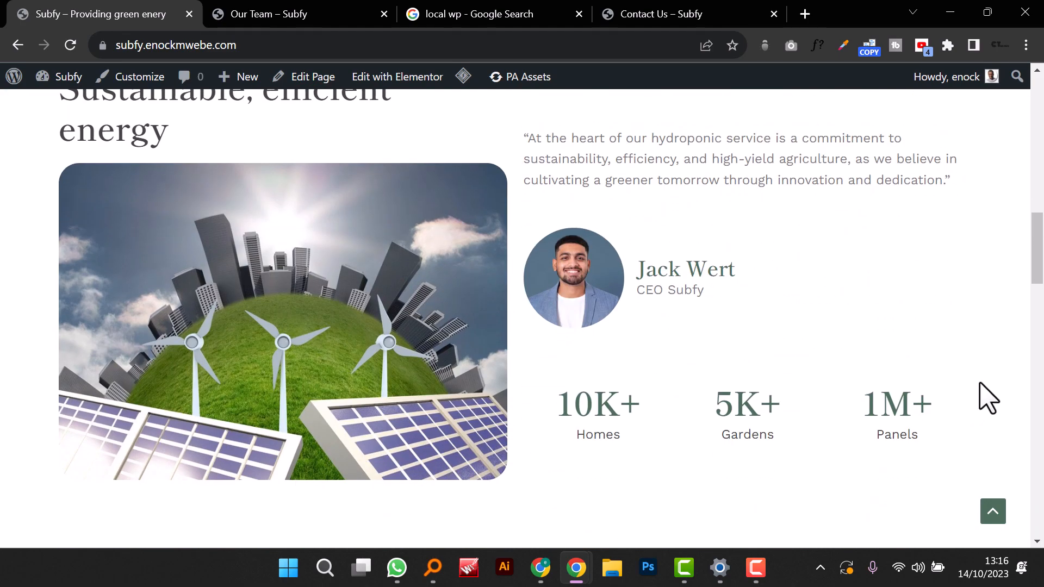
{"action": "scroll", "coordinate": [567, 397], "scroll_direction": "up", "scroll_amount": 8}
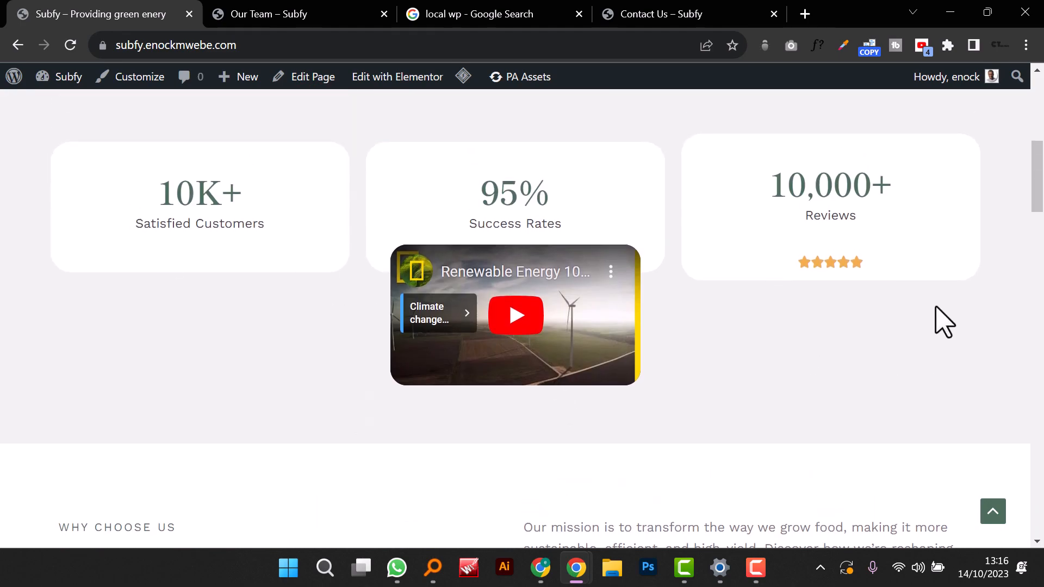
{"action": "scroll", "coordinate": [381, 239], "scroll_direction": "up", "scroll_amount": 6}
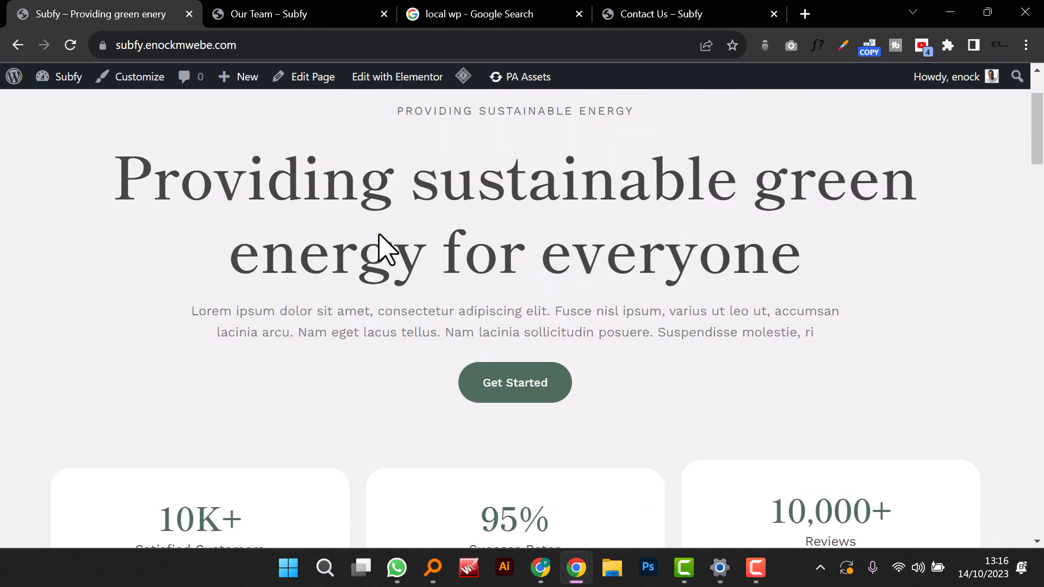
{"action": "scroll", "coordinate": [381, 239], "scroll_direction": "up", "scroll_amount": 2}
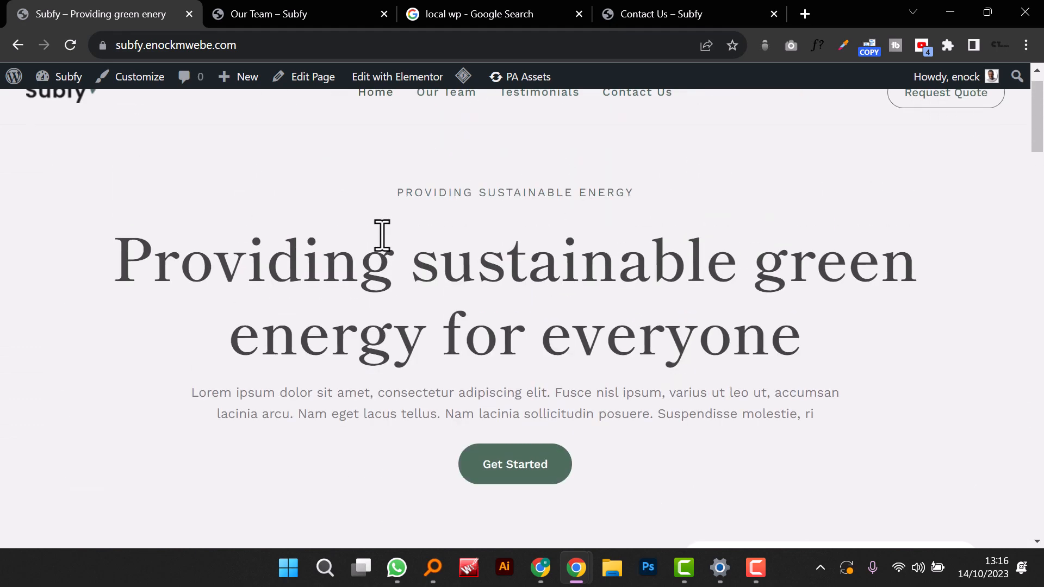
{"action": "scroll", "coordinate": [382, 235], "scroll_direction": "up", "scroll_amount": 1}
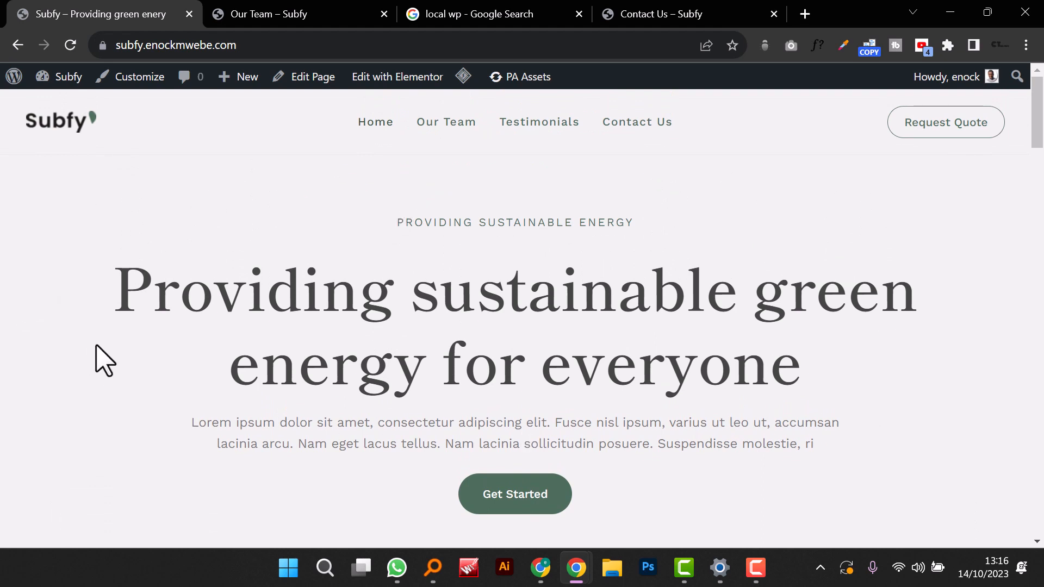
Step: Switch to the Our Team page and review its banner, team member profiles and company values section
{"action": "left_click", "coordinate": [226, 15]}
{"action": "scroll", "coordinate": [477, 307], "scroll_direction": "down", "scroll_amount": 2}
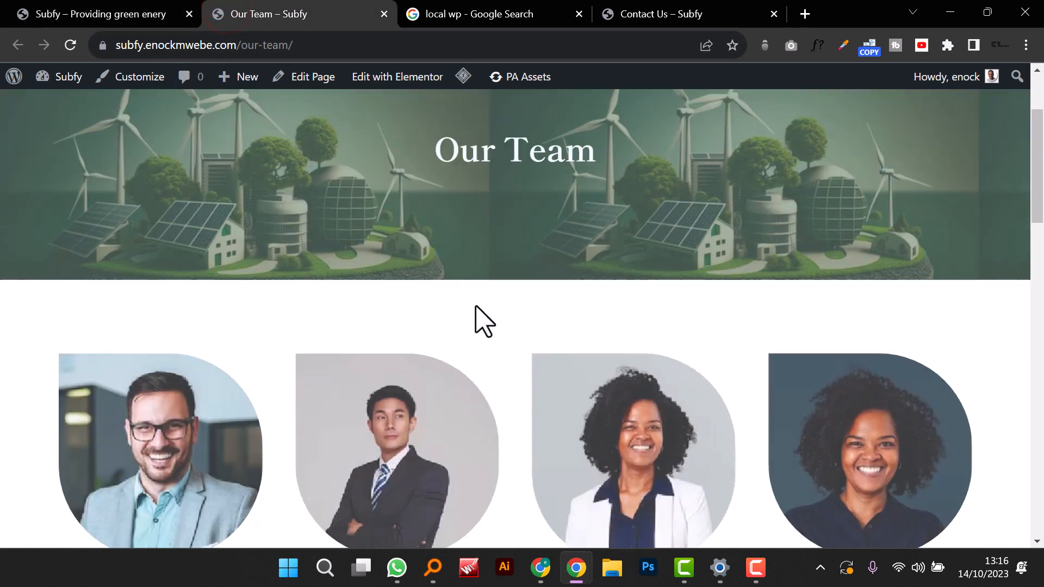
{"action": "scroll", "coordinate": [477, 308], "scroll_direction": "up", "scroll_amount": 3}
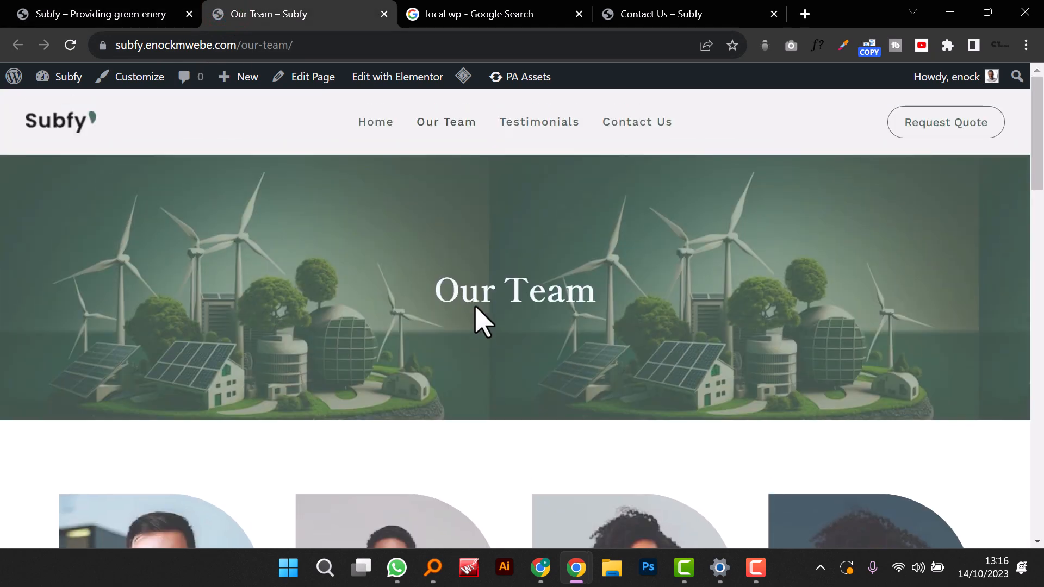
{"action": "scroll", "coordinate": [477, 306], "scroll_direction": "down", "scroll_amount": 5}
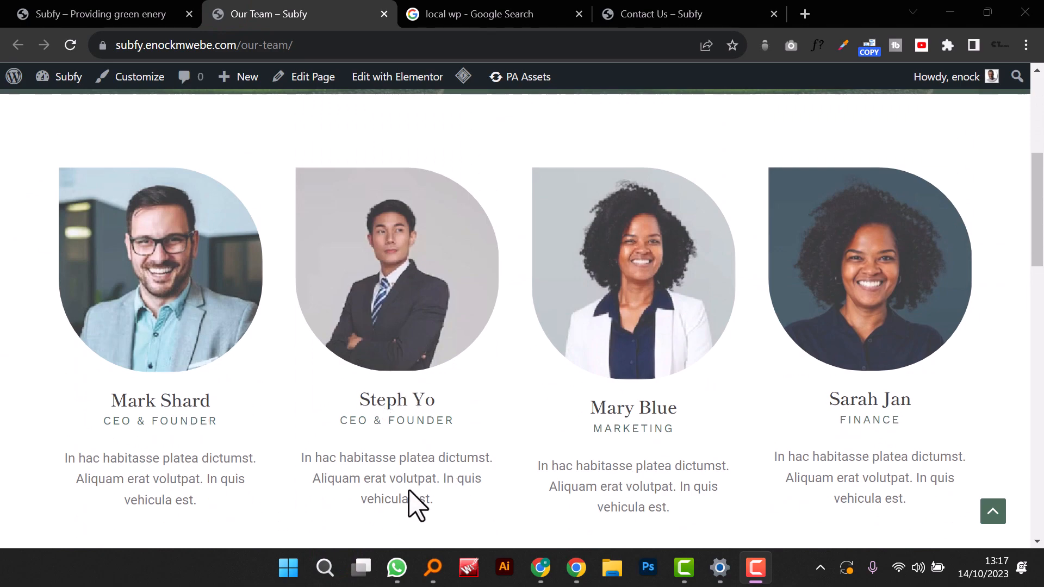
{"action": "scroll", "coordinate": [405, 483], "scroll_direction": "down", "scroll_amount": 10}
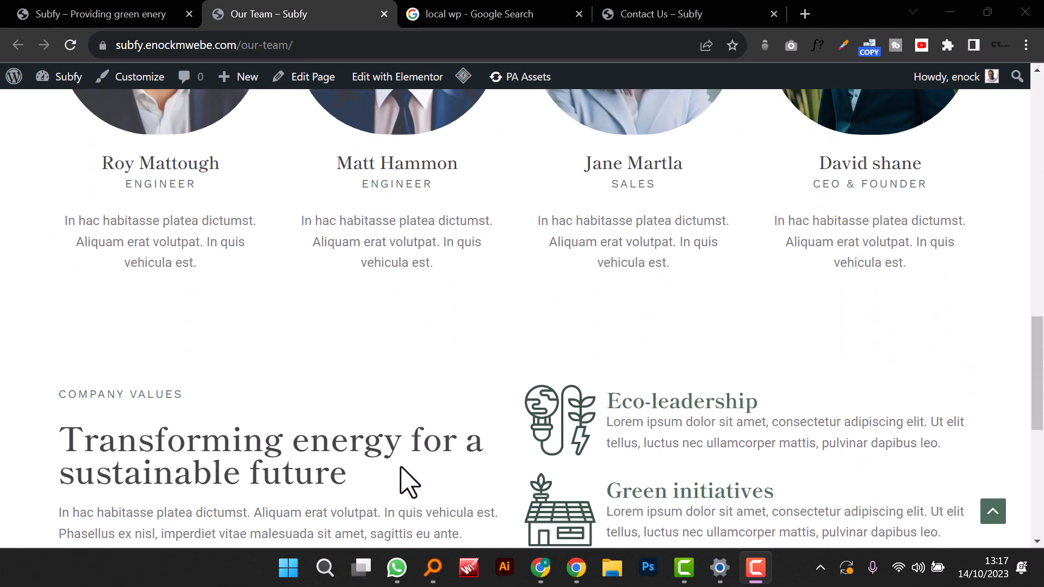
{"action": "scroll", "coordinate": [409, 483], "scroll_direction": "down", "scroll_amount": 2}
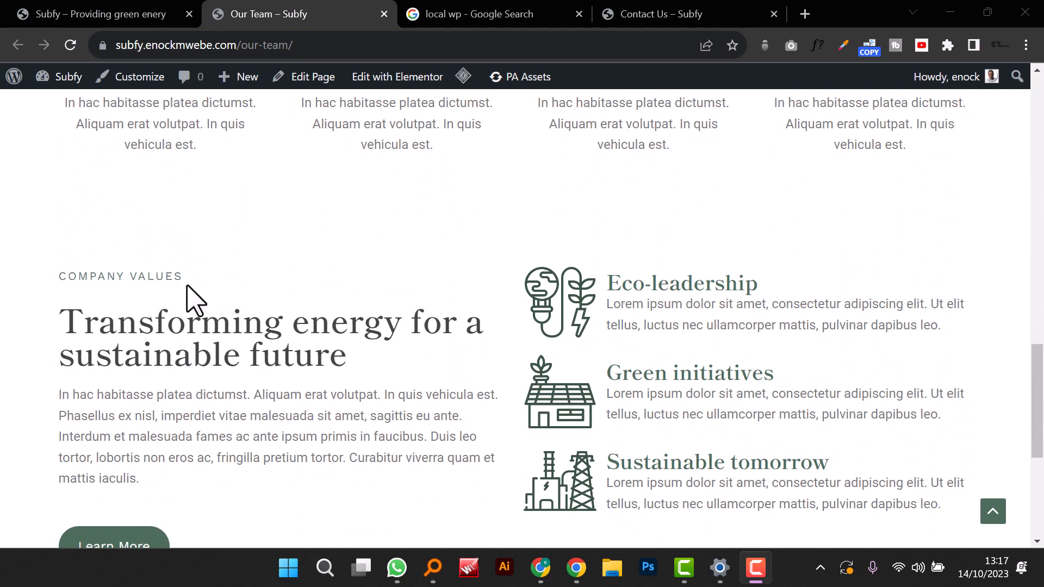
{"action": "scroll", "coordinate": [359, 372], "scroll_direction": "down", "scroll_amount": 5}
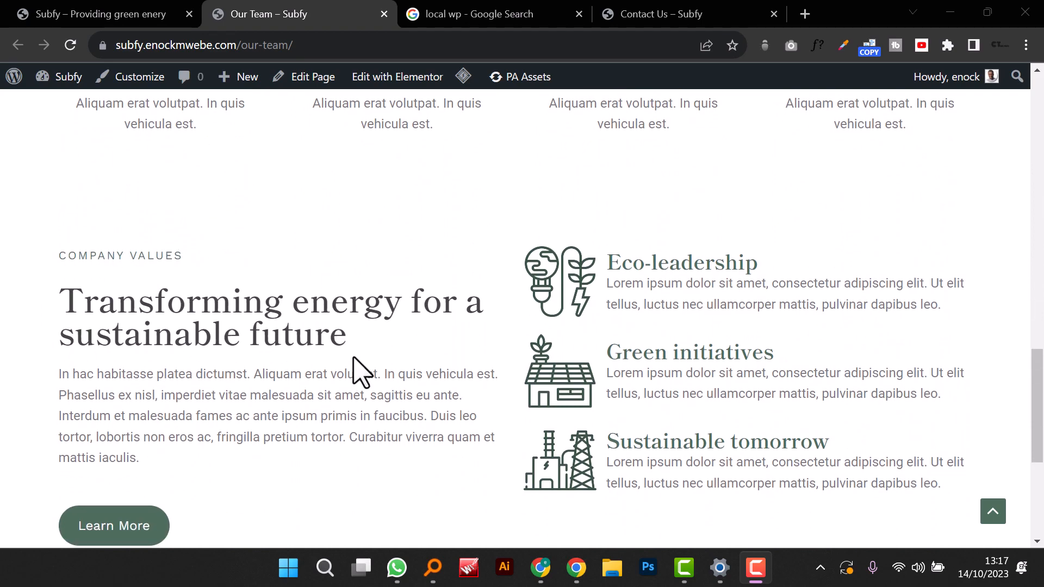
{"action": "scroll", "coordinate": [356, 374], "scroll_direction": "up", "scroll_amount": 4}
{"action": "scroll", "coordinate": [356, 374], "scroll_direction": "up", "scroll_amount": 10}
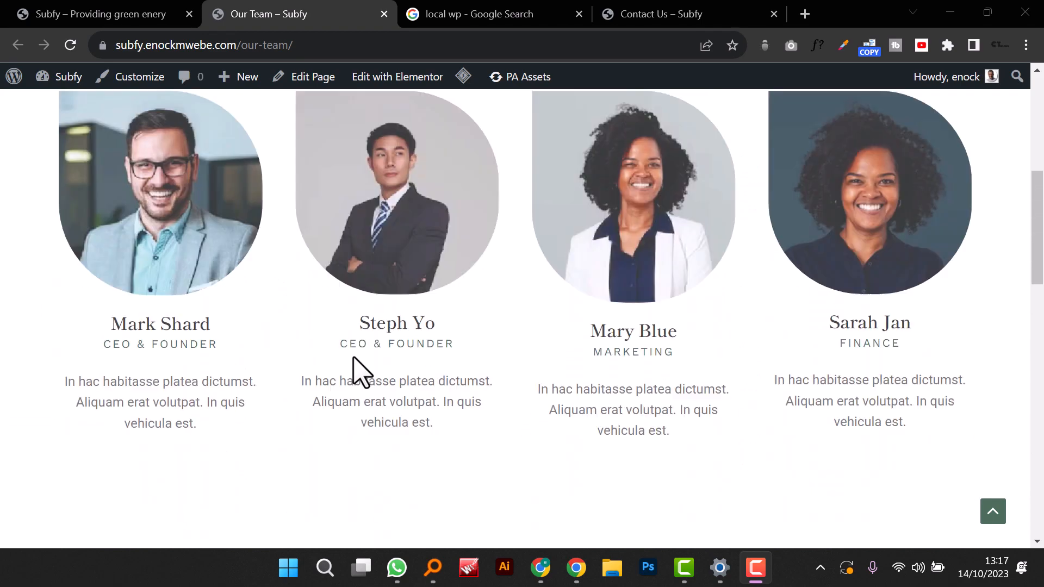
{"action": "scroll", "coordinate": [468, 275], "scroll_direction": "up", "scroll_amount": 4}
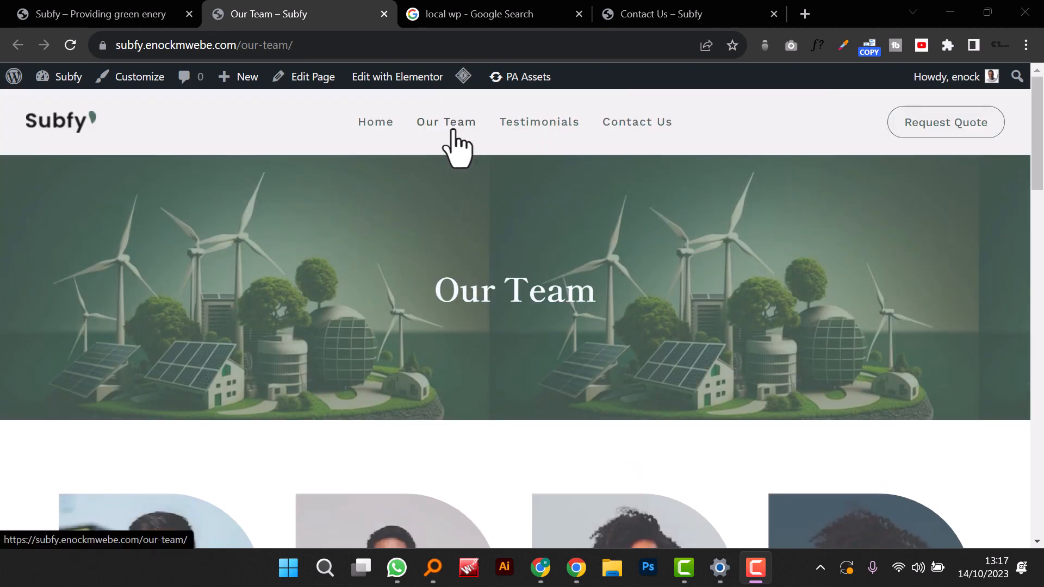
Step: Open the site's Testimonials page in a new browser tab and switch to it
{"action": "right_click", "coordinate": [516, 126]}
{"action": "left_click", "coordinate": [557, 136]}
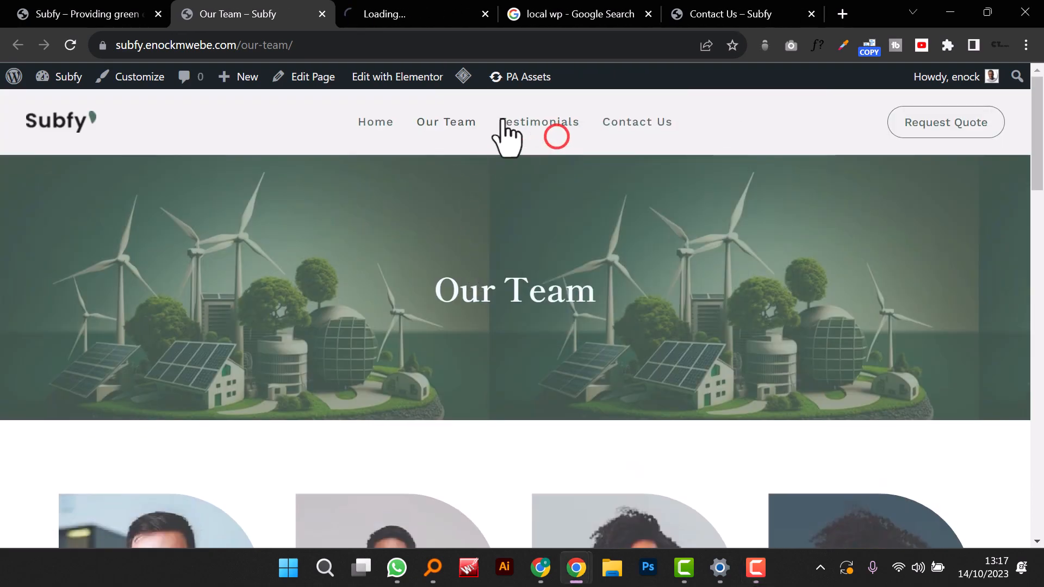
{"action": "left_click", "coordinate": [395, 18]}
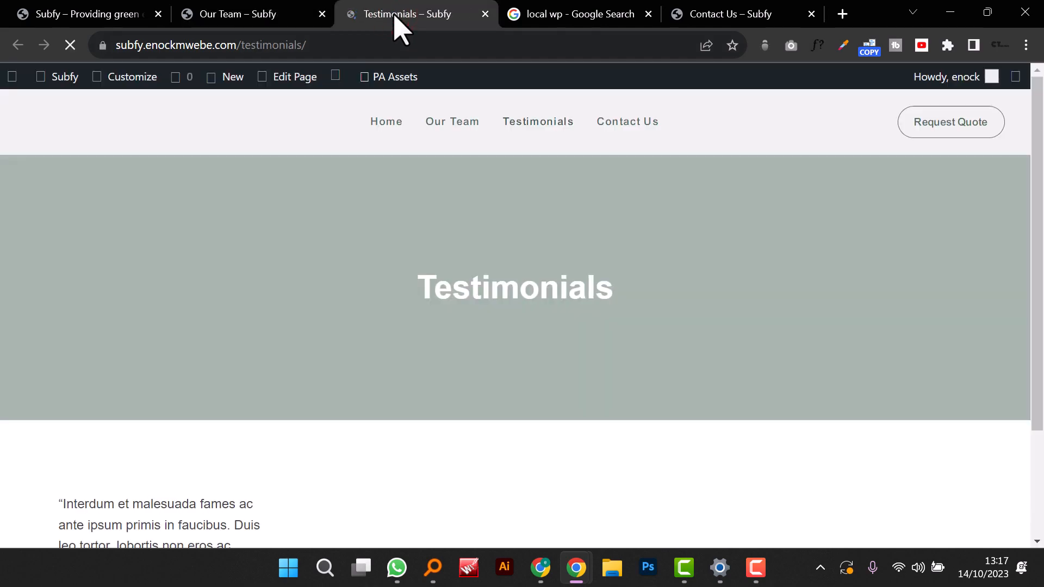
Step: Review the Testimonials page's banner, customer quotes and mission section down to the footer
{"action": "scroll", "coordinate": [462, 349], "scroll_direction": "down", "scroll_amount": 5}
{"action": "scroll", "coordinate": [338, 368], "scroll_direction": "up", "scroll_amount": 2}
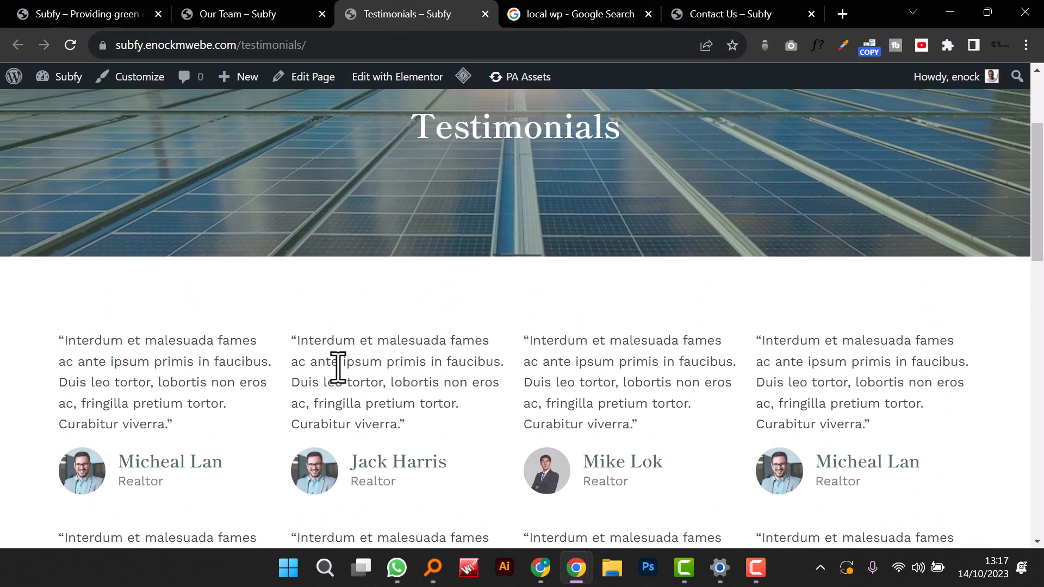
{"action": "scroll", "coordinate": [427, 396], "scroll_direction": "down", "scroll_amount": 3}
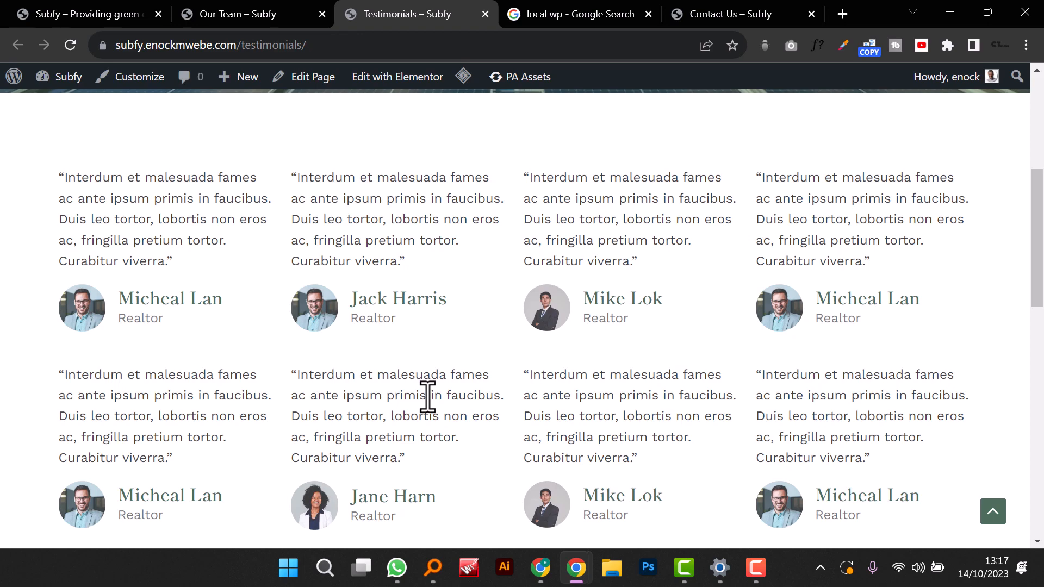
{"action": "scroll", "coordinate": [428, 397], "scroll_direction": "down", "scroll_amount": 3}
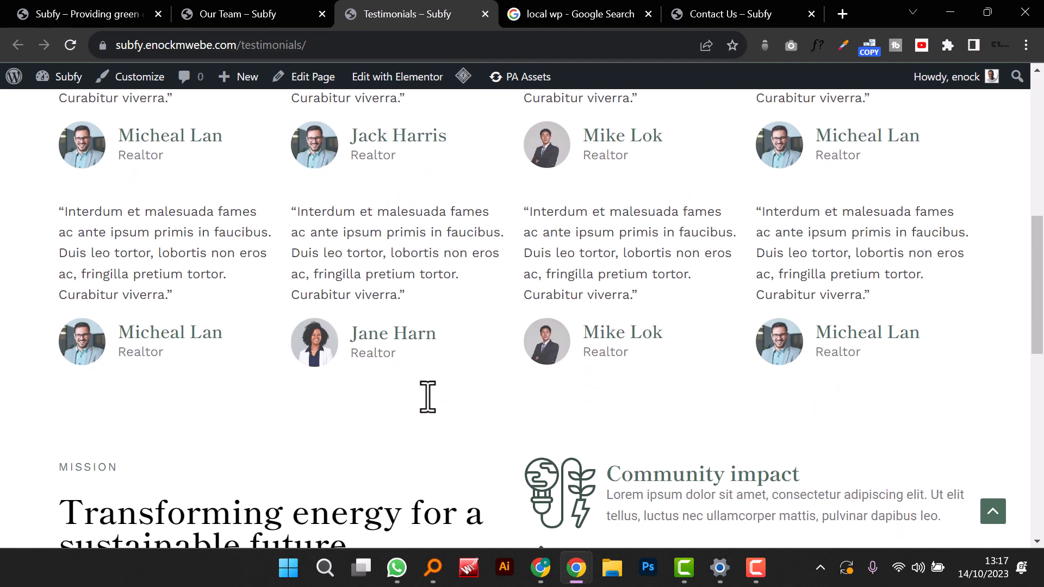
{"action": "scroll", "coordinate": [428, 397], "scroll_direction": "down", "scroll_amount": 3}
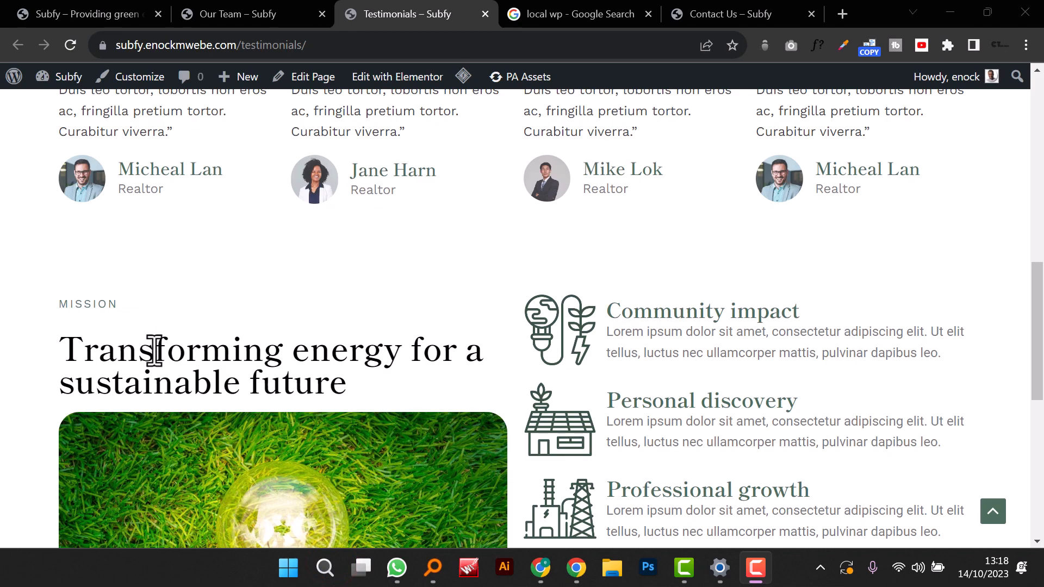
{"action": "scroll", "coordinate": [628, 351], "scroll_direction": "down", "scroll_amount": 1}
{"action": "scroll", "coordinate": [626, 343], "scroll_direction": "down", "scroll_amount": 8}
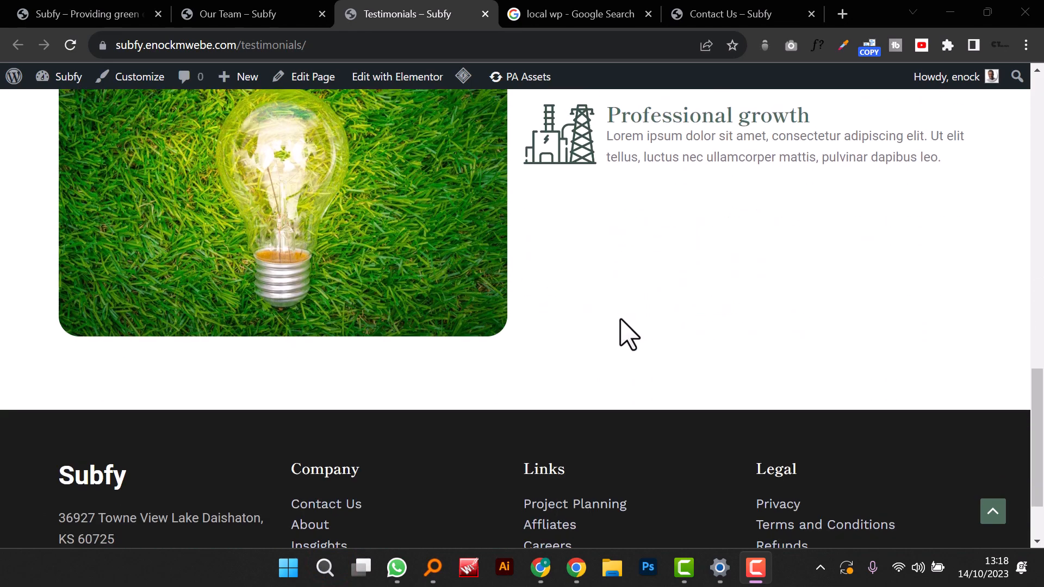
{"action": "scroll", "coordinate": [625, 333], "scroll_direction": "up", "scroll_amount": 5}
Step: Switch to the Contact Us page and review its banner, contact details and inquiry form fields
{"action": "key", "text": "ctrl+Tab"}
{"action": "scroll", "coordinate": [523, 341], "scroll_direction": "down", "scroll_amount": 3}
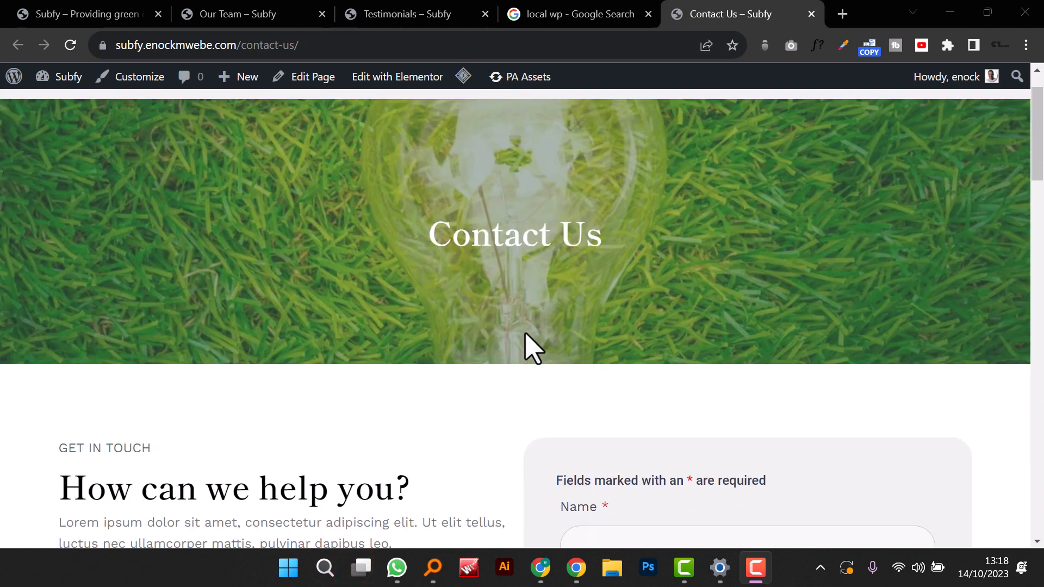
{"action": "scroll", "coordinate": [530, 347], "scroll_direction": "down", "scroll_amount": 5}
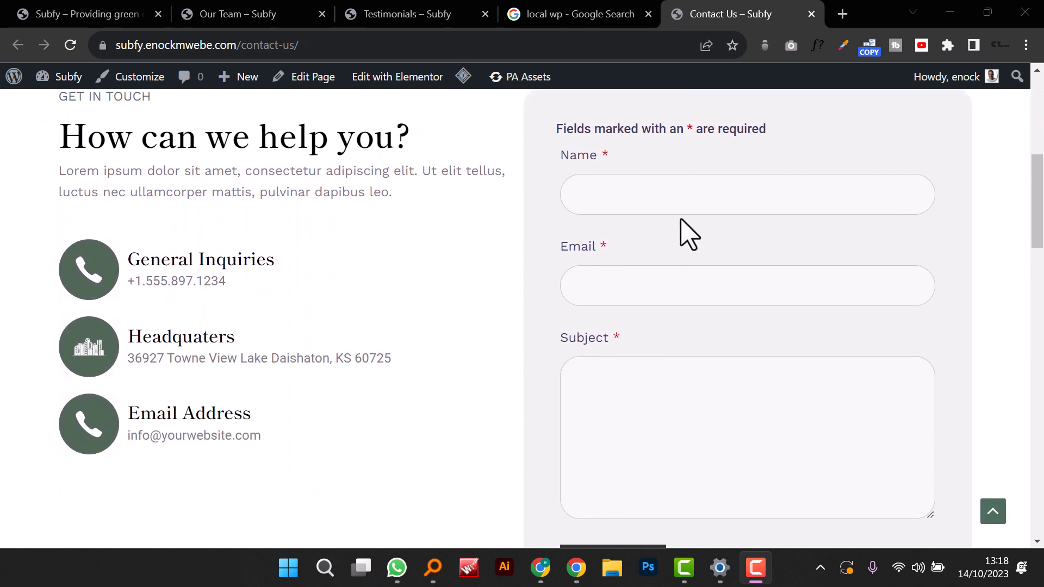
{"action": "scroll", "coordinate": [656, 326], "scroll_direction": "down", "scroll_amount": 2}
{"action": "scroll", "coordinate": [651, 355], "scroll_direction": "up", "scroll_amount": 3}
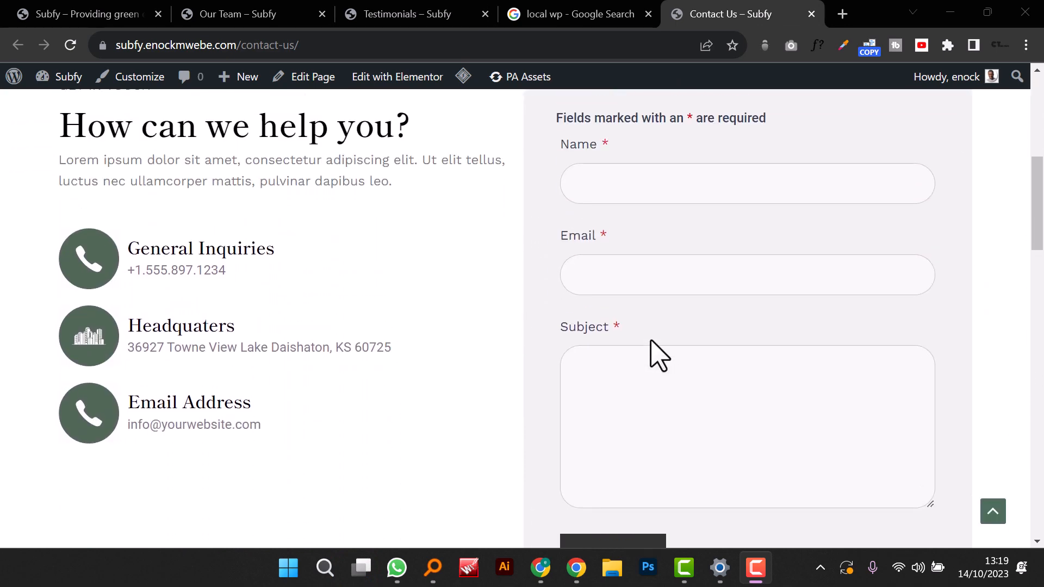
{"action": "scroll", "coordinate": [155, 286], "scroll_direction": "up", "scroll_amount": 1}
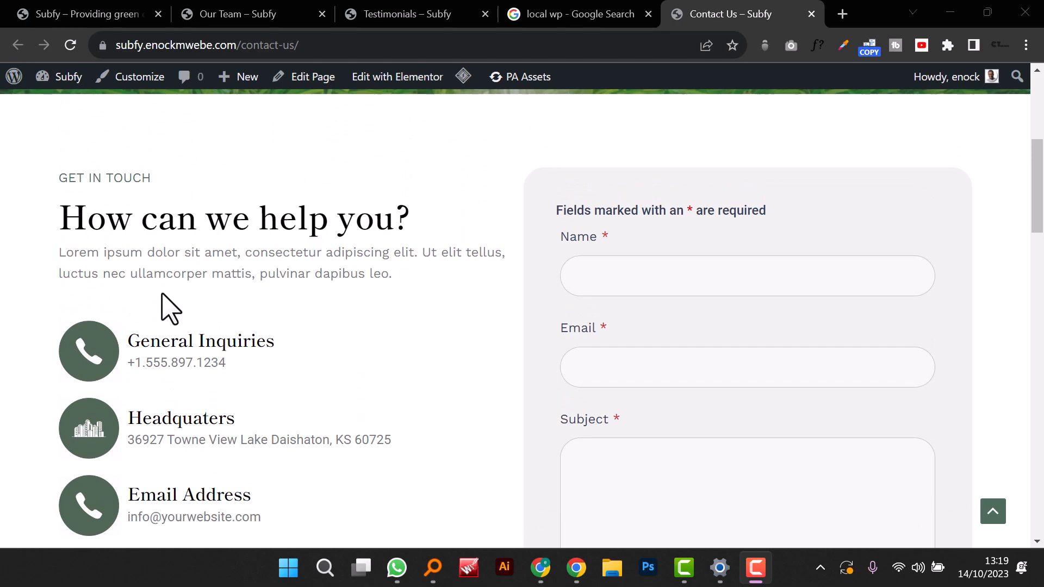
{"action": "scroll", "coordinate": [280, 264], "scroll_direction": "up", "scroll_amount": 1}
Step: Examine the Contact Us page's submit area, embedded map and Frequently asked questions section
{"action": "scroll", "coordinate": [281, 264], "scroll_direction": "down", "scroll_amount": 6}
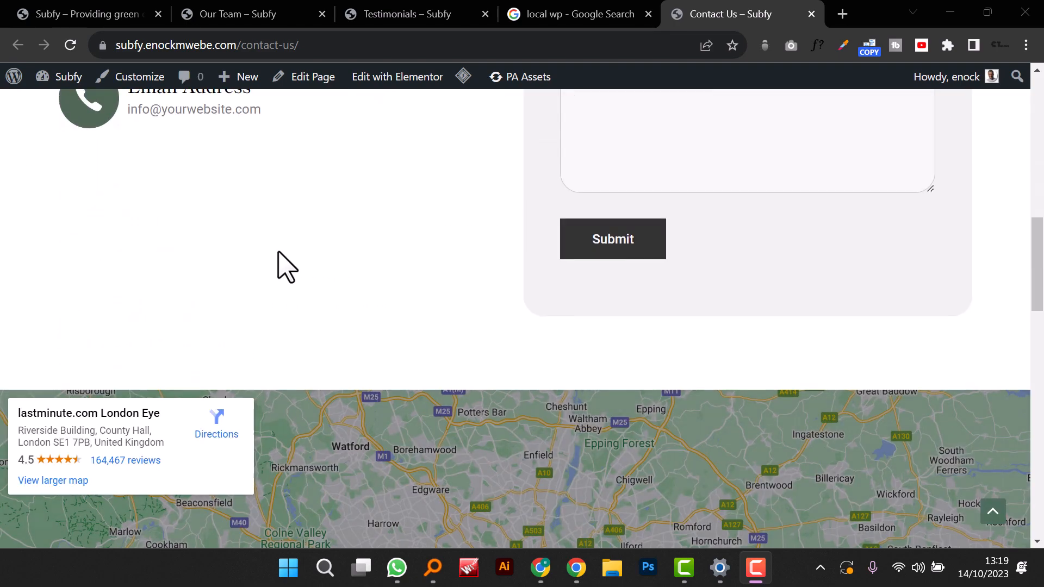
{"action": "scroll", "coordinate": [278, 252], "scroll_direction": "down", "scroll_amount": 3}
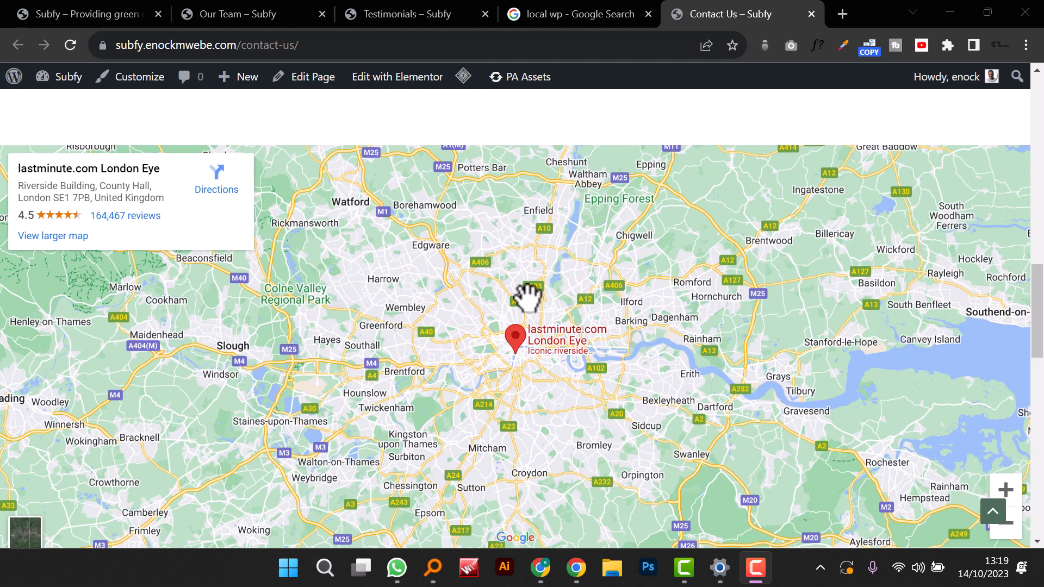
{"action": "scroll", "coordinate": [527, 297], "scroll_direction": "down", "scroll_amount": 1}
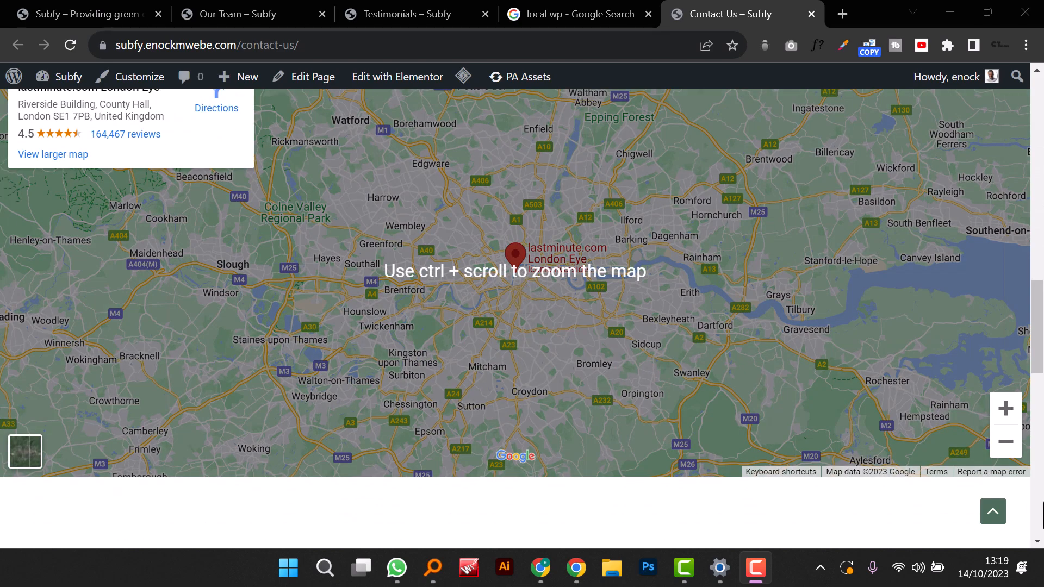
{"action": "scroll", "coordinate": [961, 293], "scroll_direction": "down", "scroll_amount": 4}
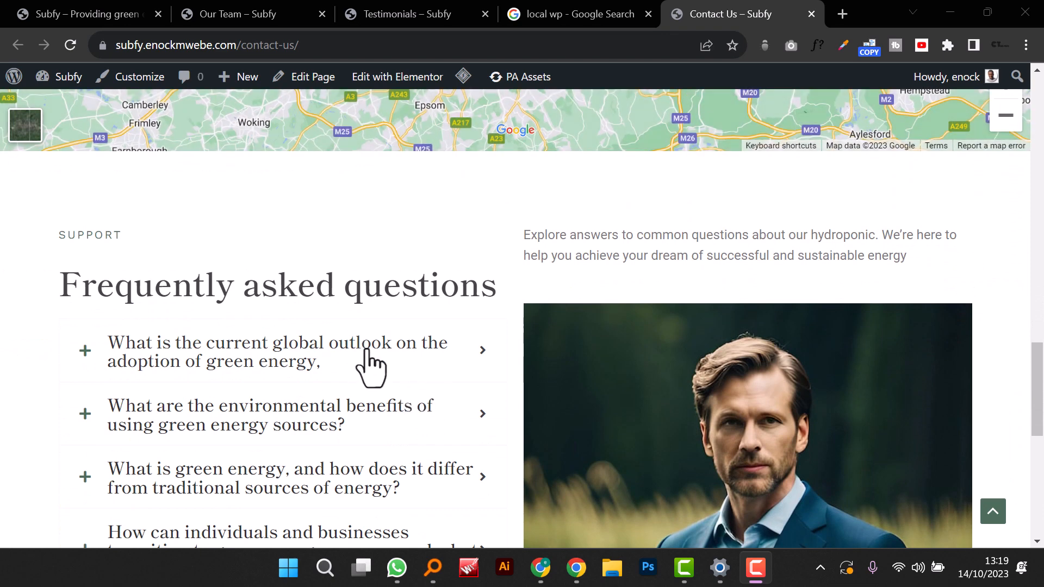
{"action": "scroll", "coordinate": [367, 353], "scroll_direction": "down", "scroll_amount": 1}
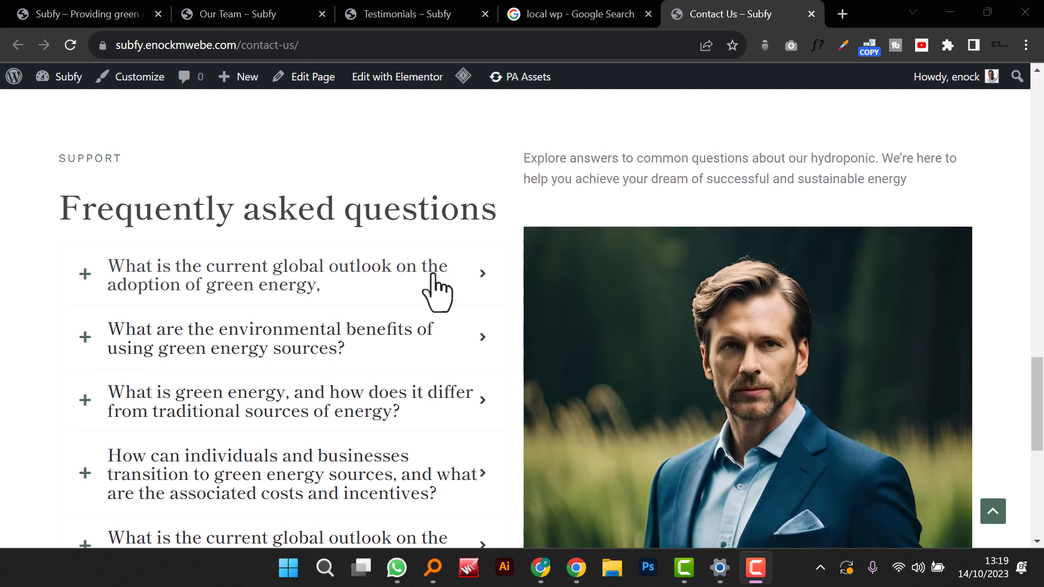
{"action": "scroll", "coordinate": [438, 294], "scroll_direction": "up", "scroll_amount": 5}
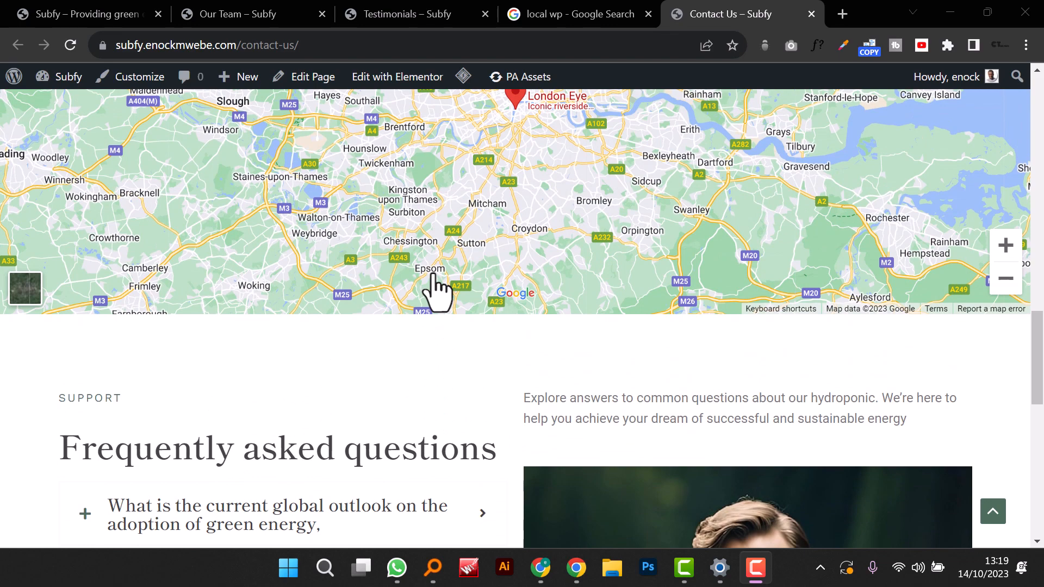
{"action": "scroll", "coordinate": [438, 294], "scroll_direction": "down", "scroll_amount": 5}
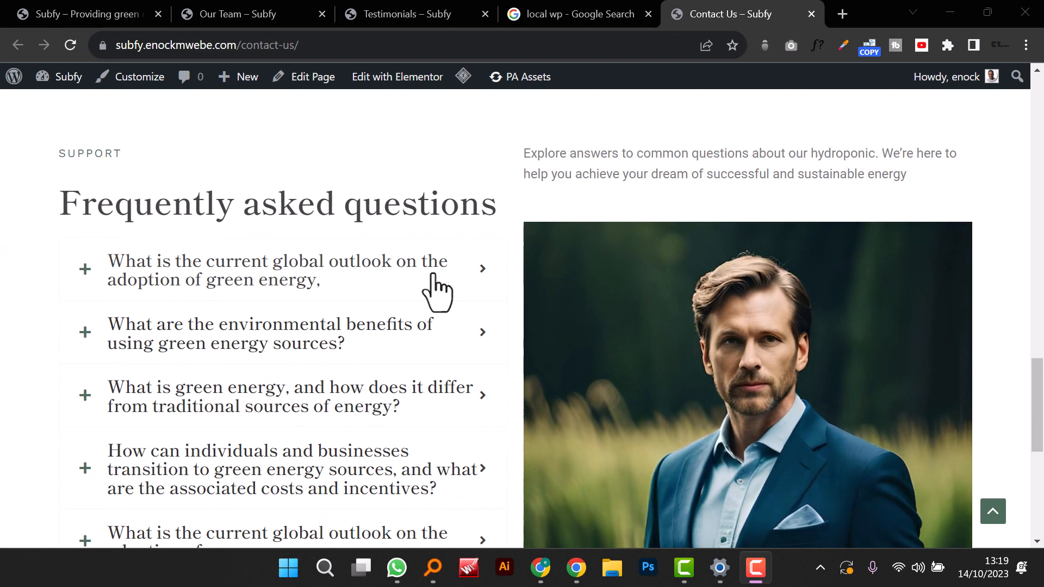
{"action": "left_click", "coordinate": [540, 14]}
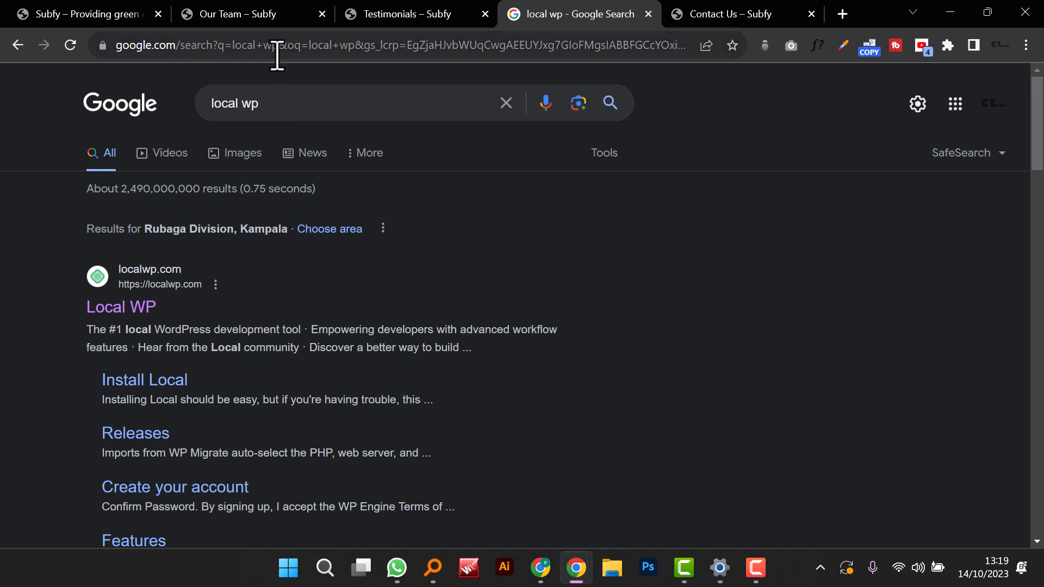
{"action": "left_click", "coordinate": [377, 17]}
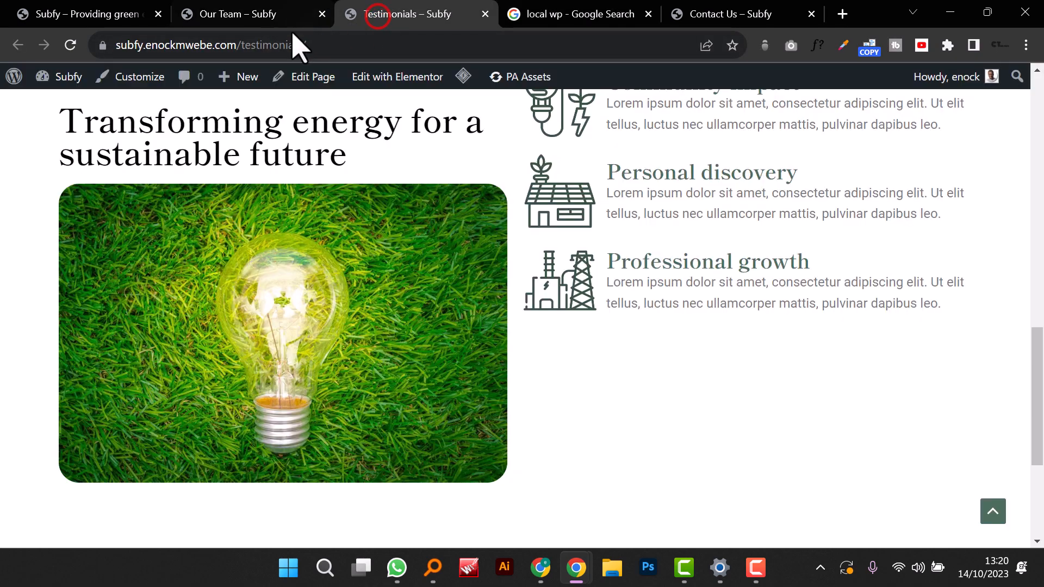
{"action": "mouse_move", "coordinate": [268, 21]}
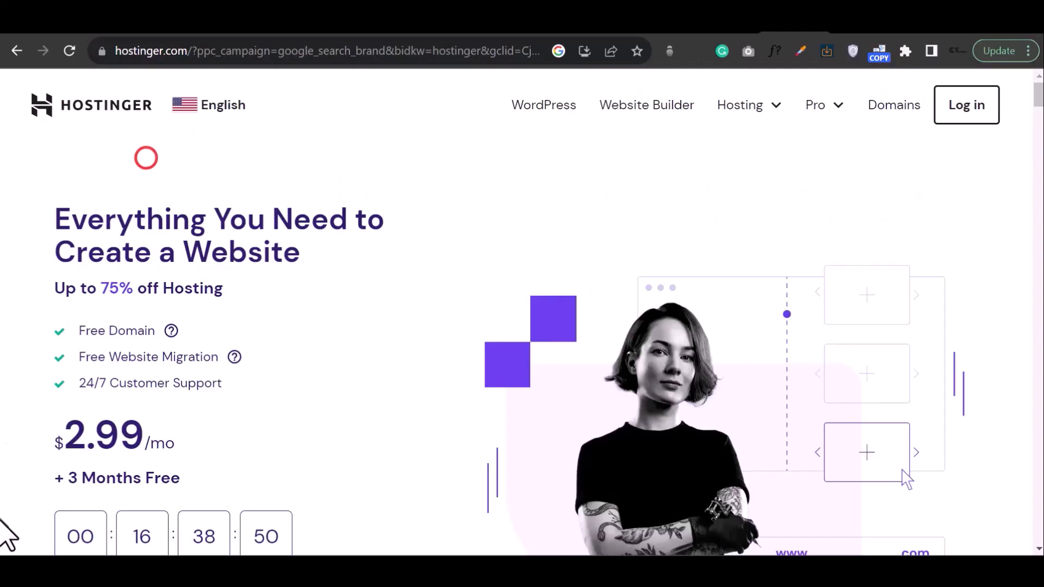
Step: Log in to Hostinger with the Google account and open the web hosting plans
{"action": "left_click", "coordinate": [966, 107]}
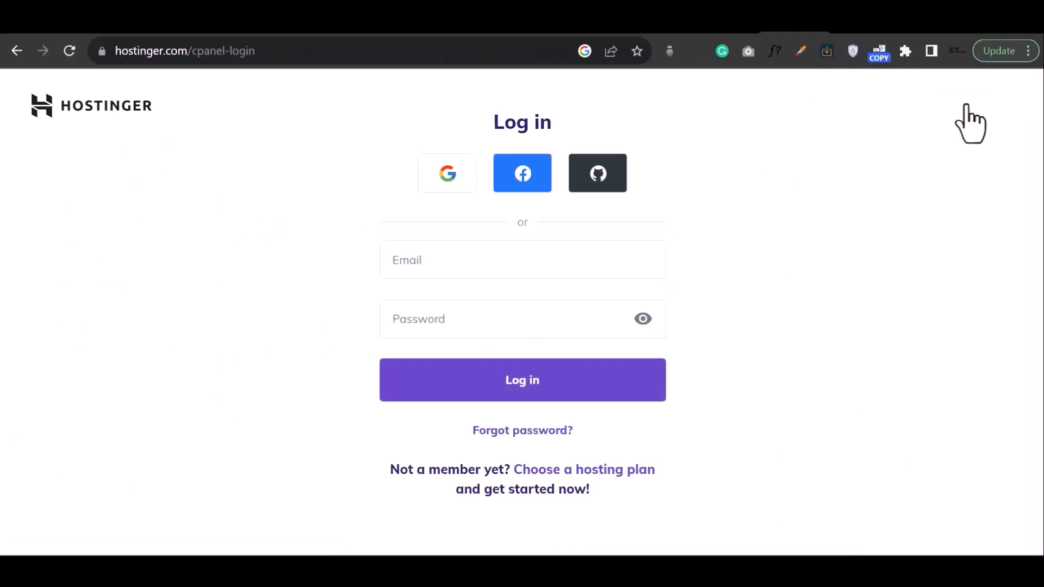
{"action": "left_click", "coordinate": [456, 180]}
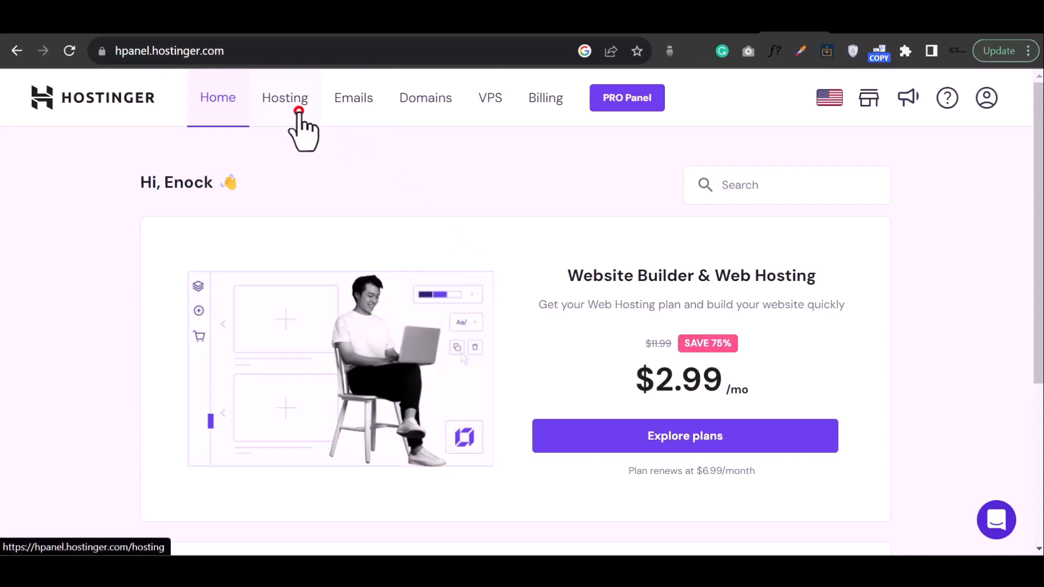
{"action": "left_click", "coordinate": [298, 111]}
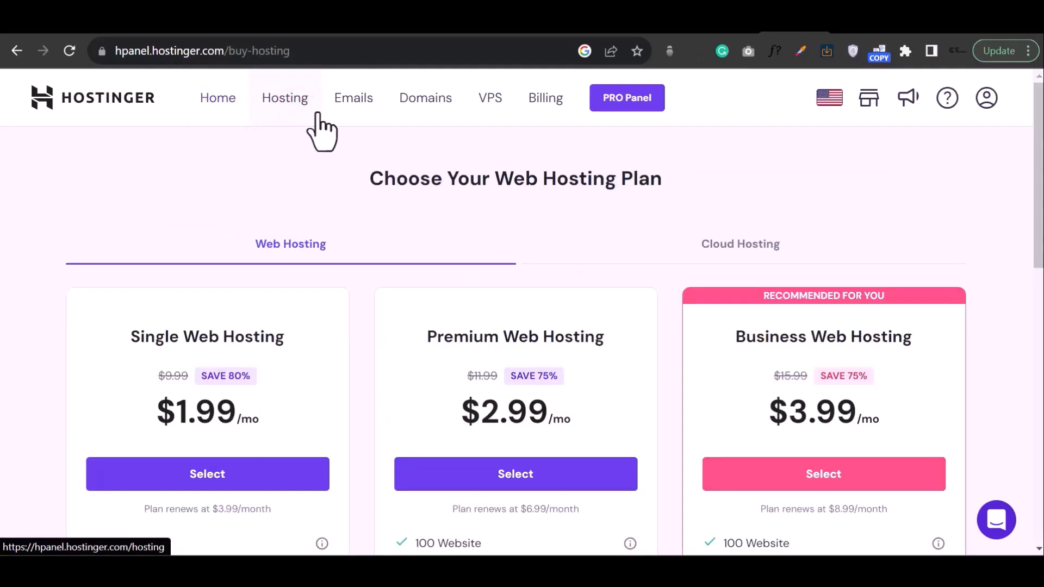
Step: Compare the features of the three web hosting plans and select Premium Web Hosting
{"action": "scroll", "coordinate": [323, 131], "scroll_direction": "down", "scroll_amount": 5}
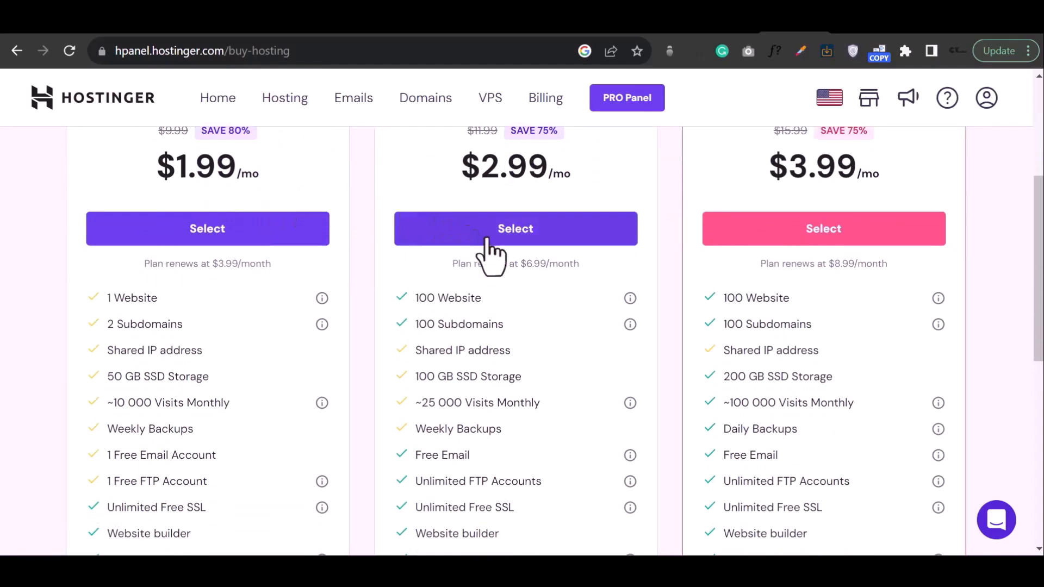
{"action": "scroll", "coordinate": [491, 261], "scroll_direction": "up", "scroll_amount": 3}
{"action": "scroll", "coordinate": [491, 261], "scroll_direction": "down", "scroll_amount": 6}
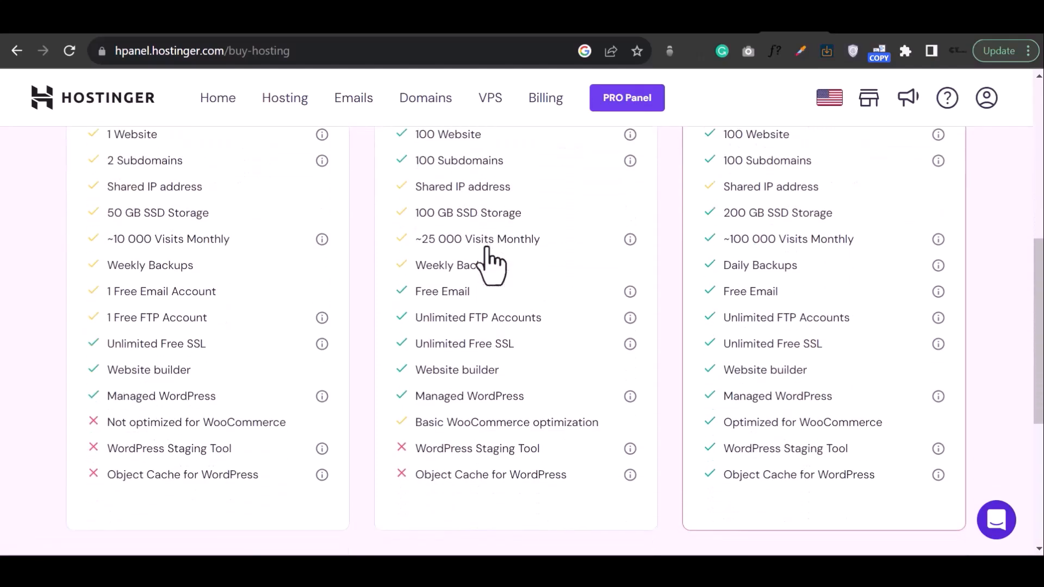
{"action": "scroll", "coordinate": [491, 261], "scroll_direction": "down", "scroll_amount": 5}
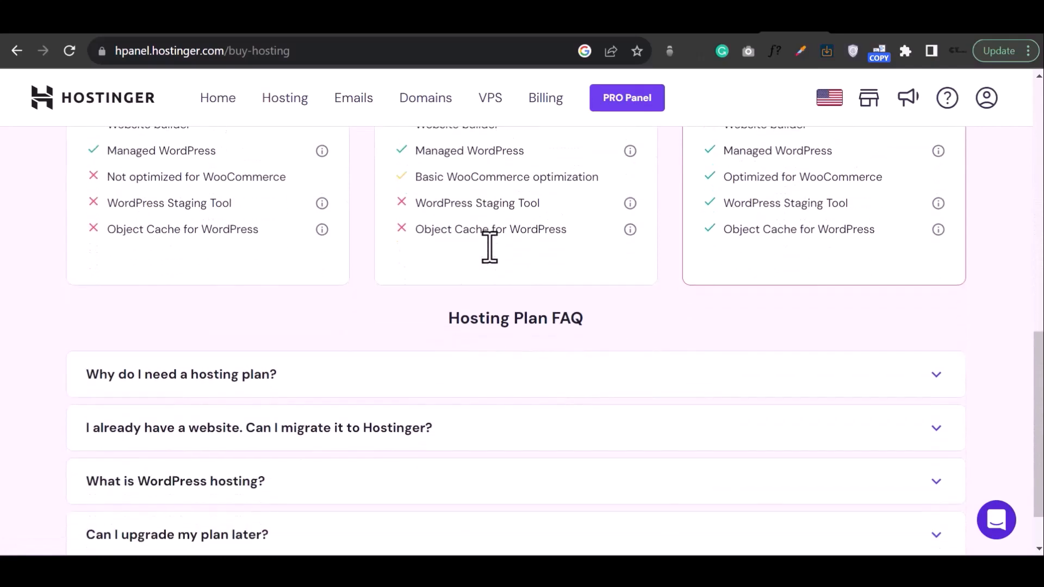
{"action": "scroll", "coordinate": [489, 248], "scroll_direction": "up", "scroll_amount": 10}
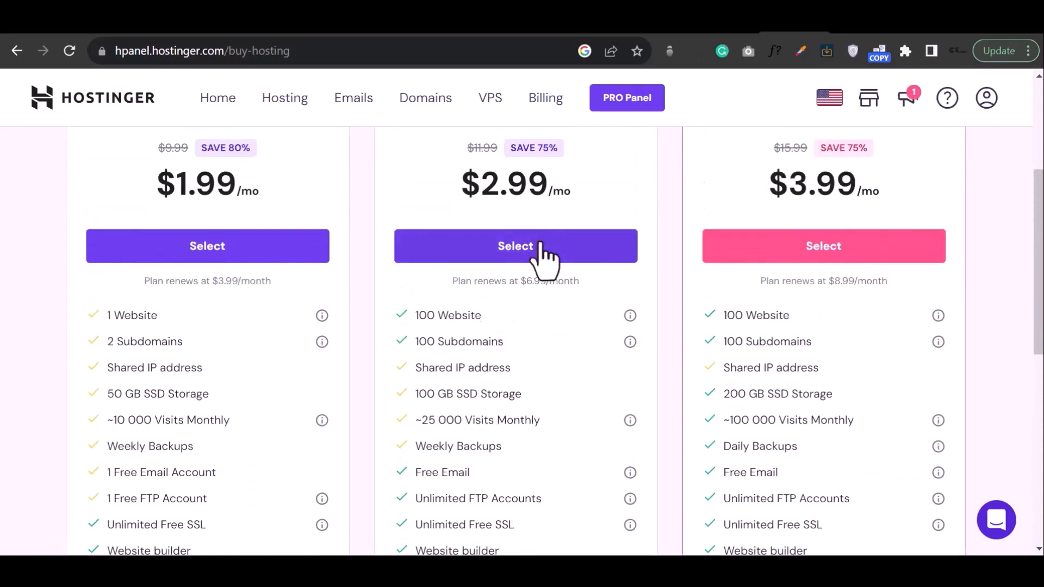
{"action": "left_click", "coordinate": [539, 244]}
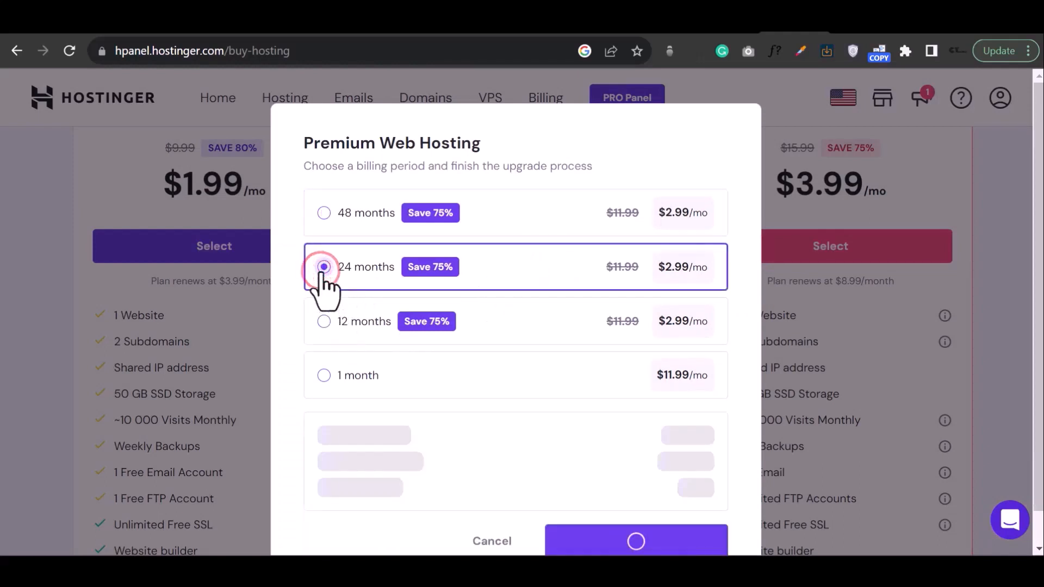
Step: Set the Premium Web Hosting billing period to 1 month and proceed to choosing a payment method
{"action": "left_click", "coordinate": [322, 321]}
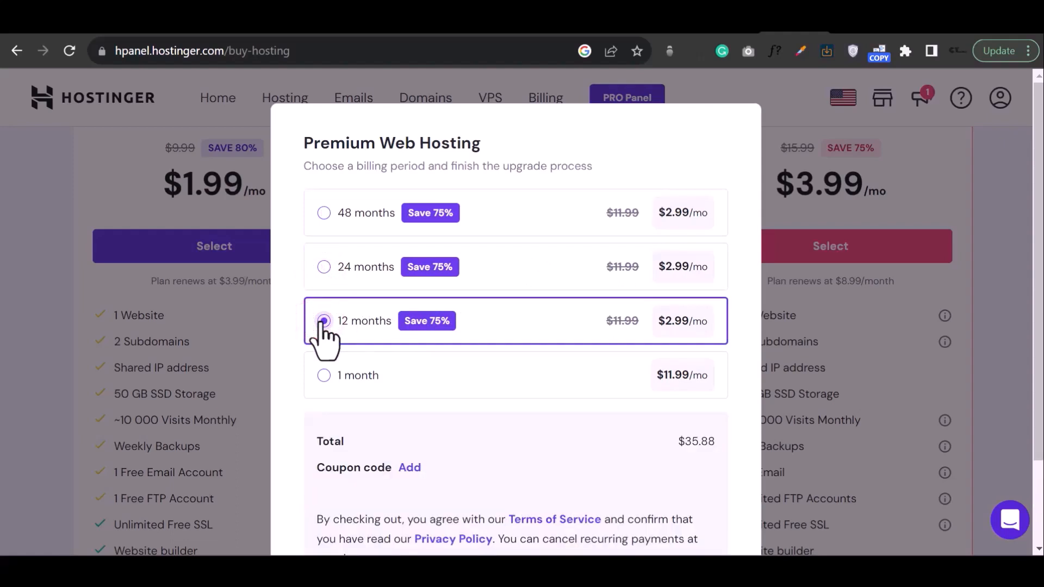
{"action": "left_click", "coordinate": [326, 375]}
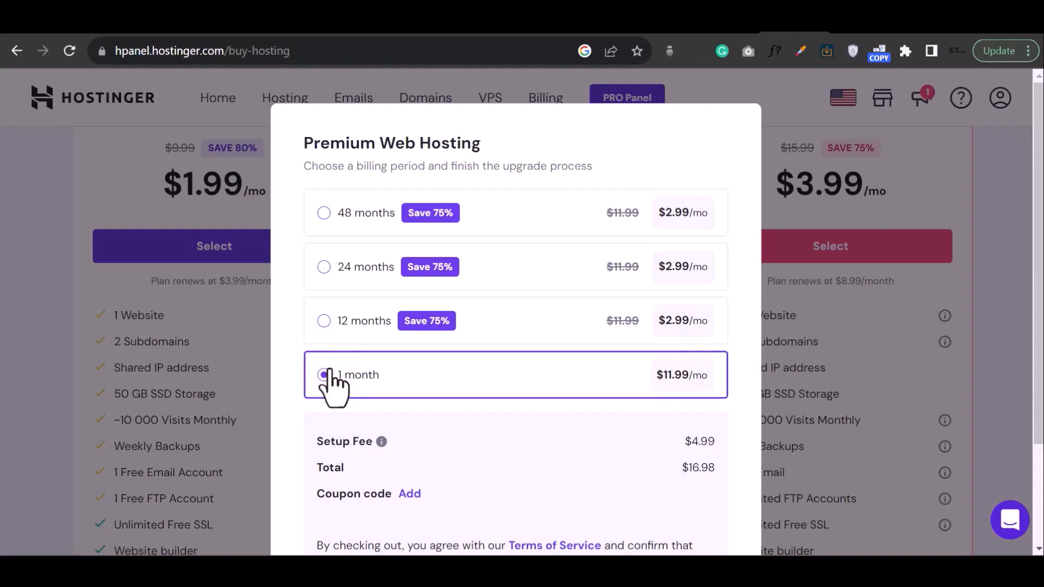
{"action": "scroll", "coordinate": [534, 361], "scroll_direction": "down", "scroll_amount": 2}
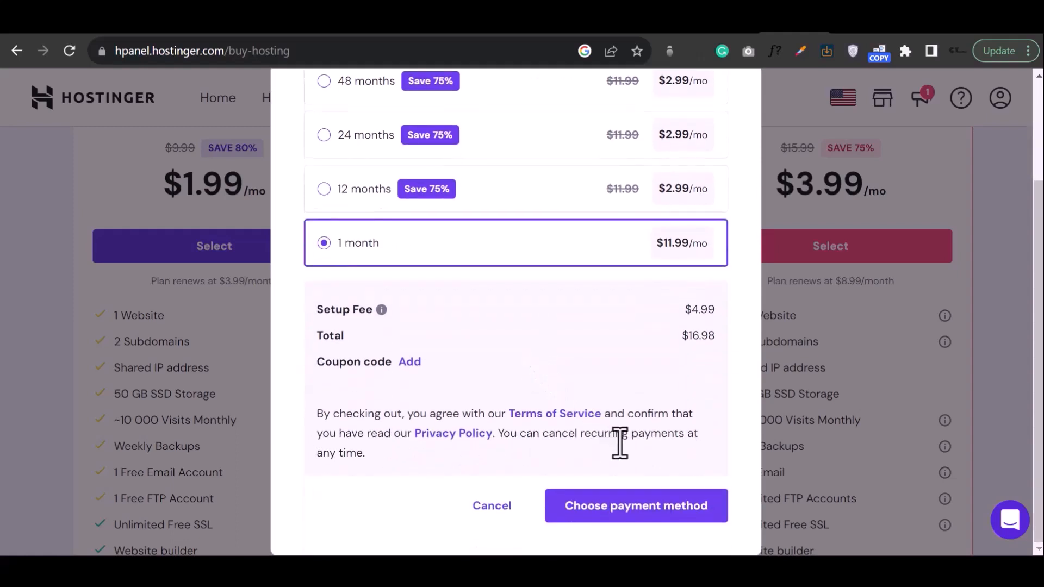
{"action": "left_click", "coordinate": [611, 509]}
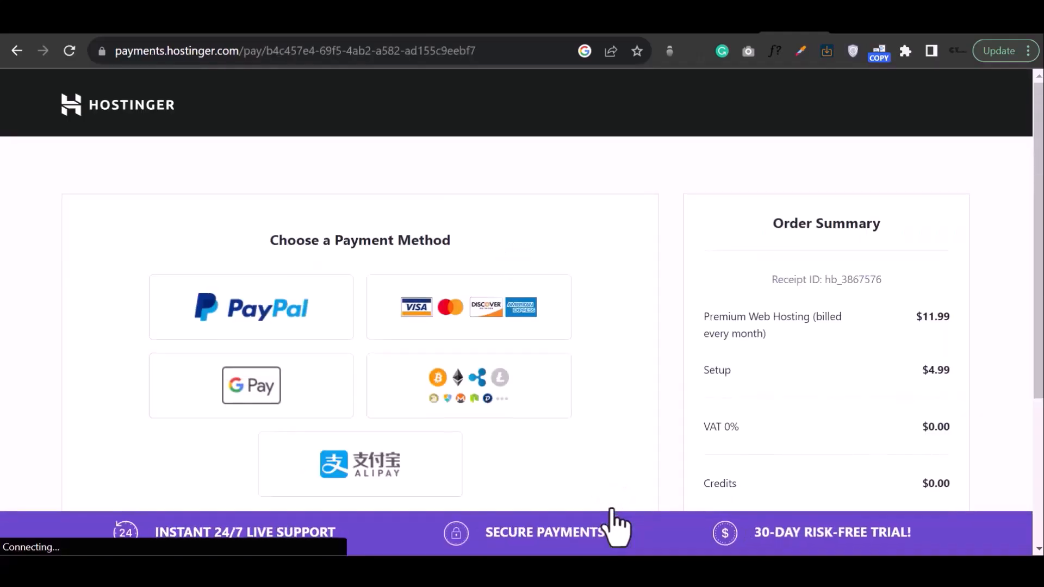
Step: Choose payment by credit card, fill in the name on card, card number, expiry date and CVC code, and pay
{"action": "left_click", "coordinate": [465, 317]}
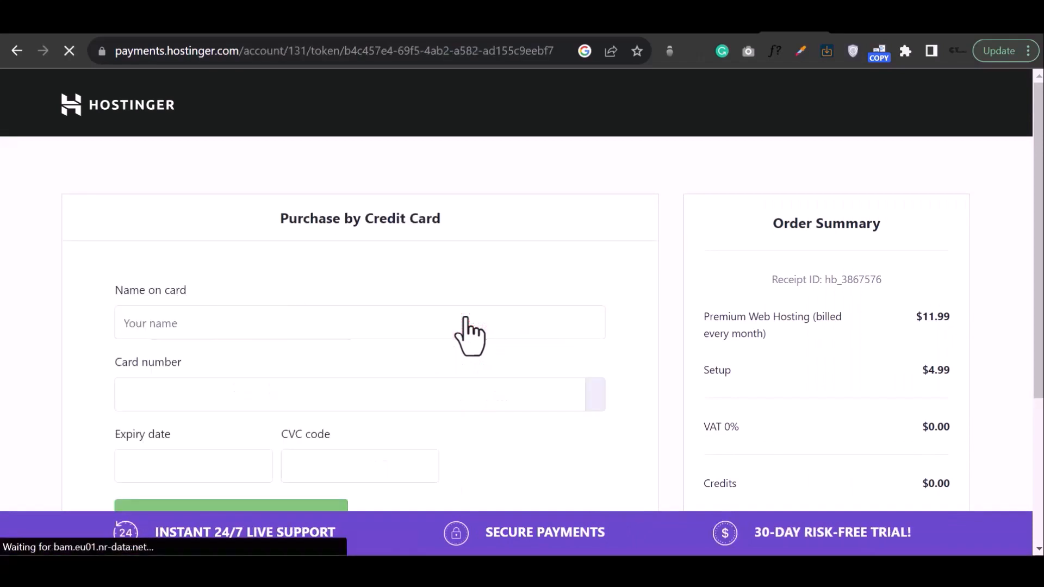
{"action": "left_click", "coordinate": [267, 326]}
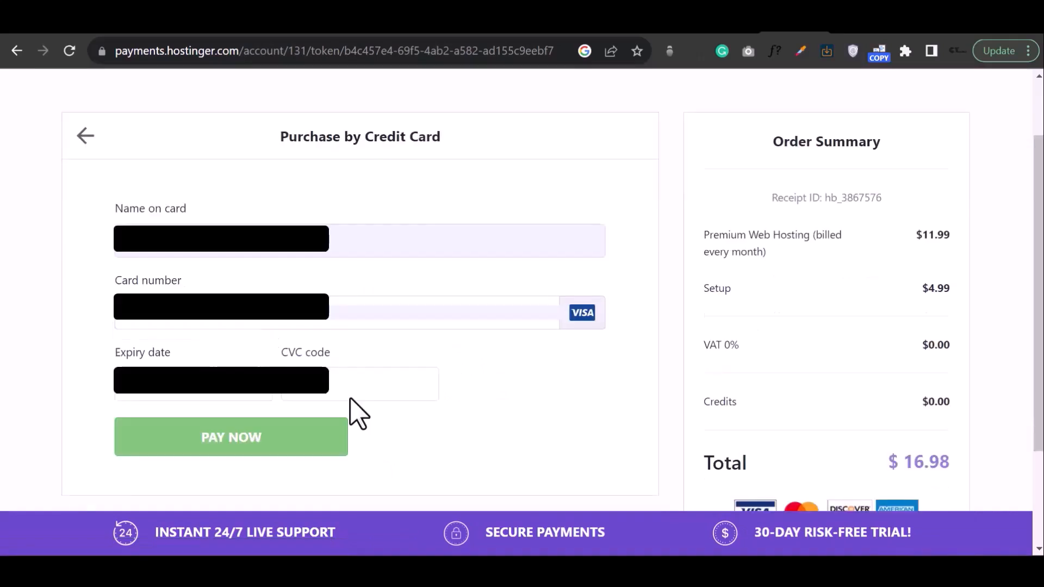
{"action": "left_click", "coordinate": [300, 442]}
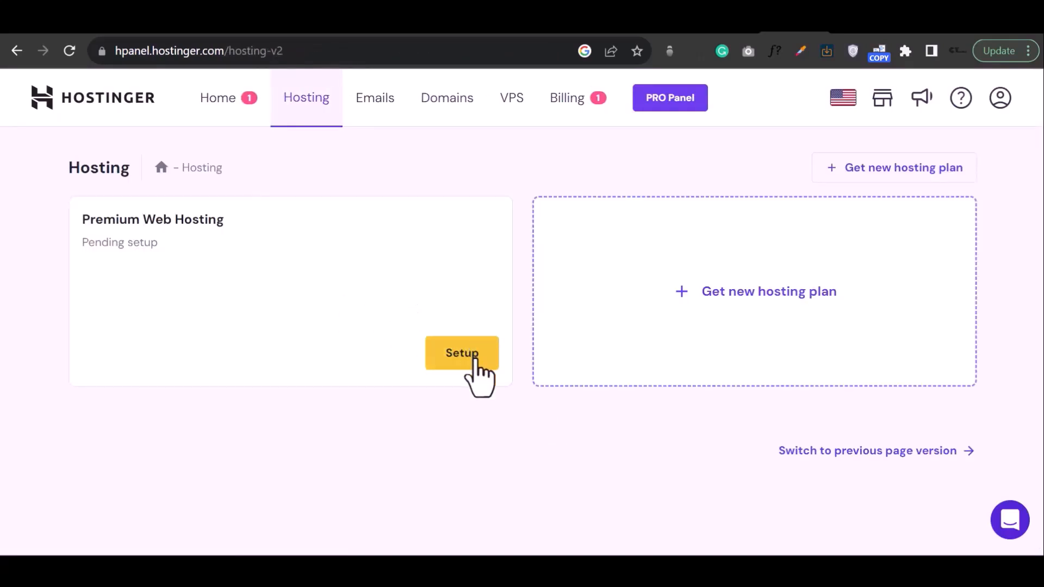
Step: Begin setting up the purchased Premium Web Hosting plan and start its questionnaire
{"action": "left_click", "coordinate": [475, 353]}
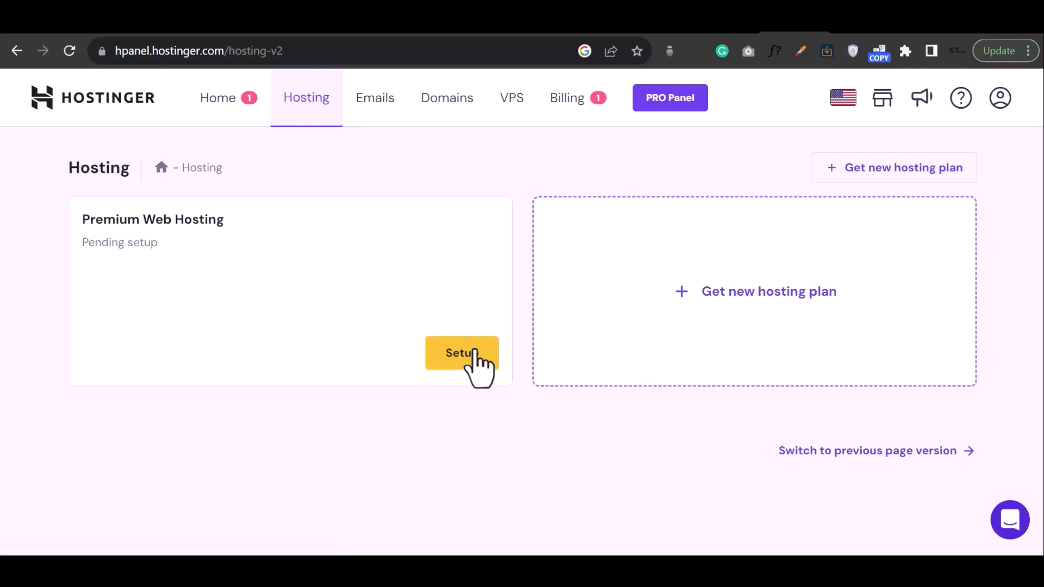
{"action": "left_click", "coordinate": [475, 352]}
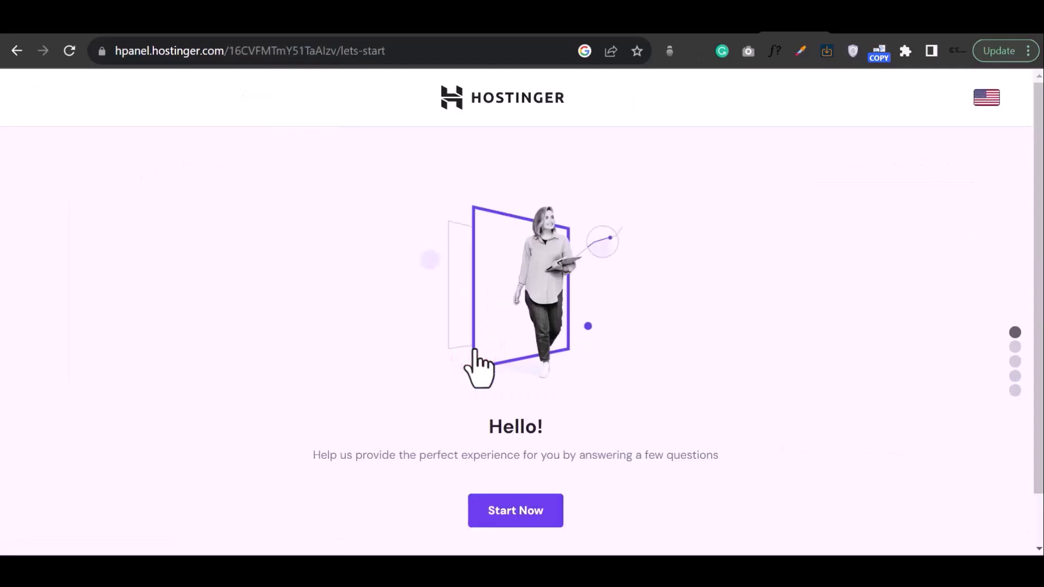
{"action": "scroll", "coordinate": [668, 321], "scroll_direction": "down", "scroll_amount": 1}
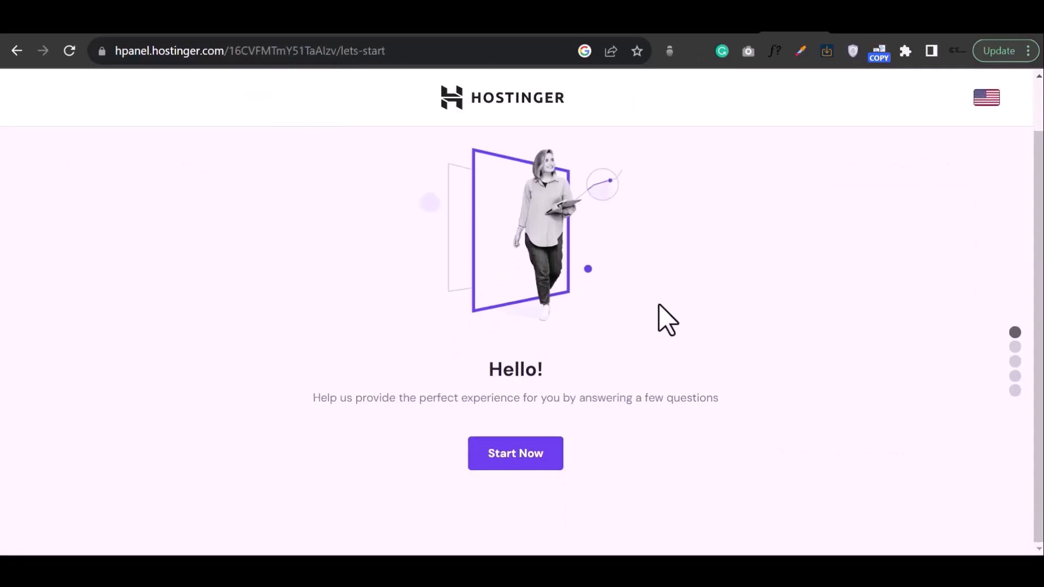
{"action": "left_click", "coordinate": [510, 454]}
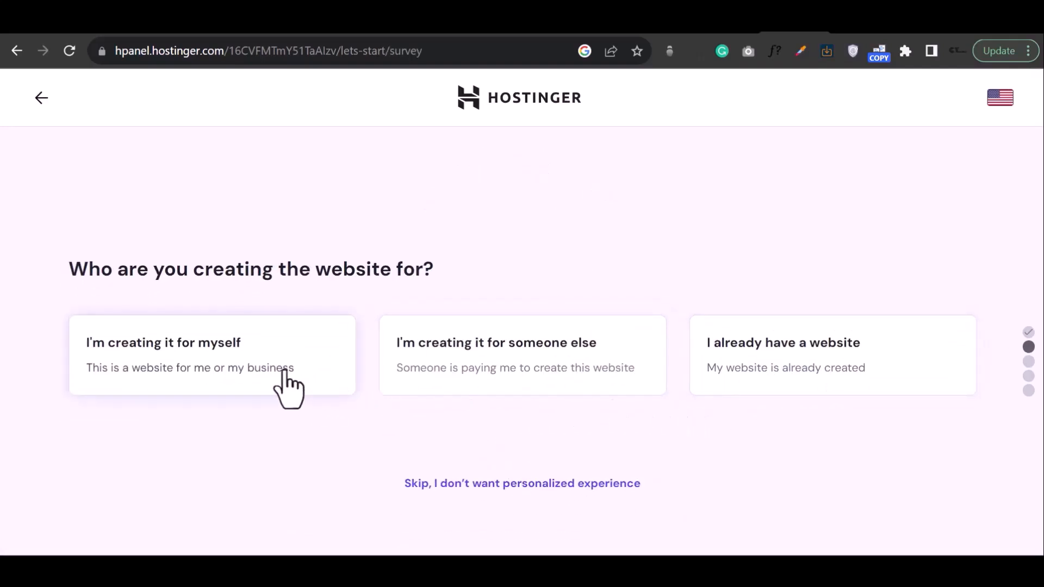
Step: Answer the survey with "I'm creating it for myself", "I'm building it myself", Business and "Yes please" for help
{"action": "left_click", "coordinate": [305, 341]}
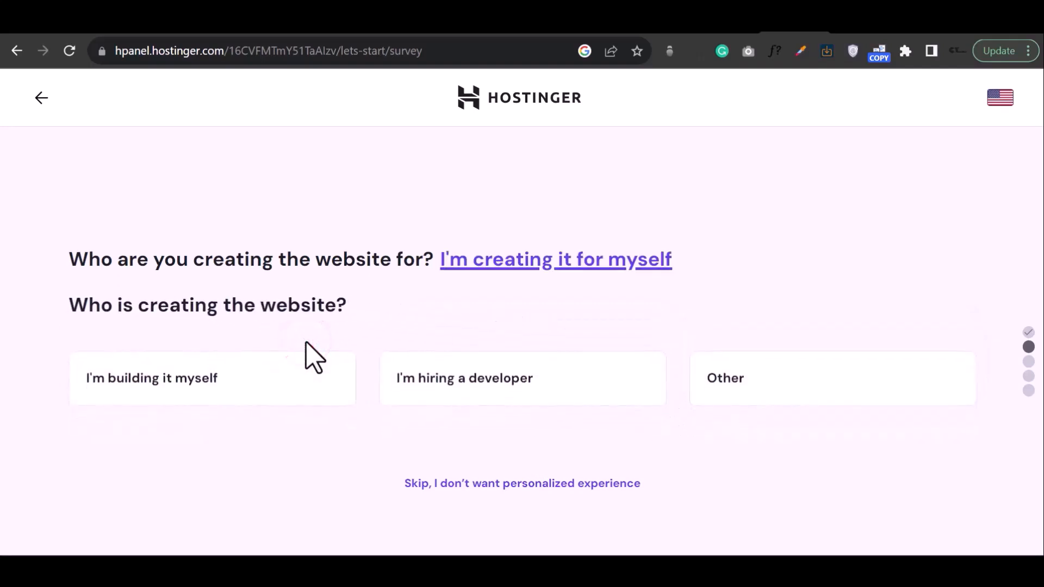
{"action": "left_click", "coordinate": [305, 390]}
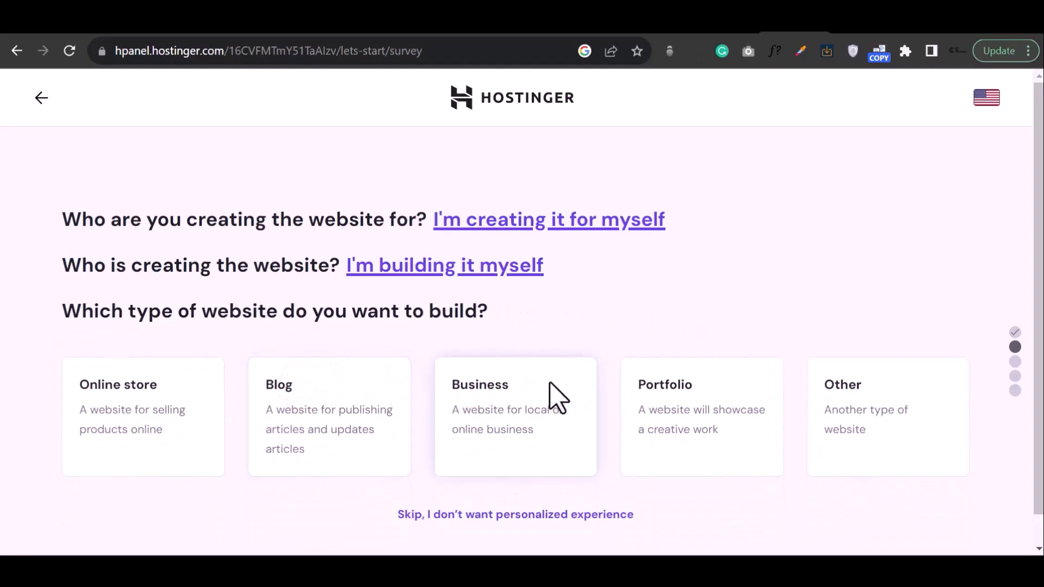
{"action": "left_click", "coordinate": [477, 466]}
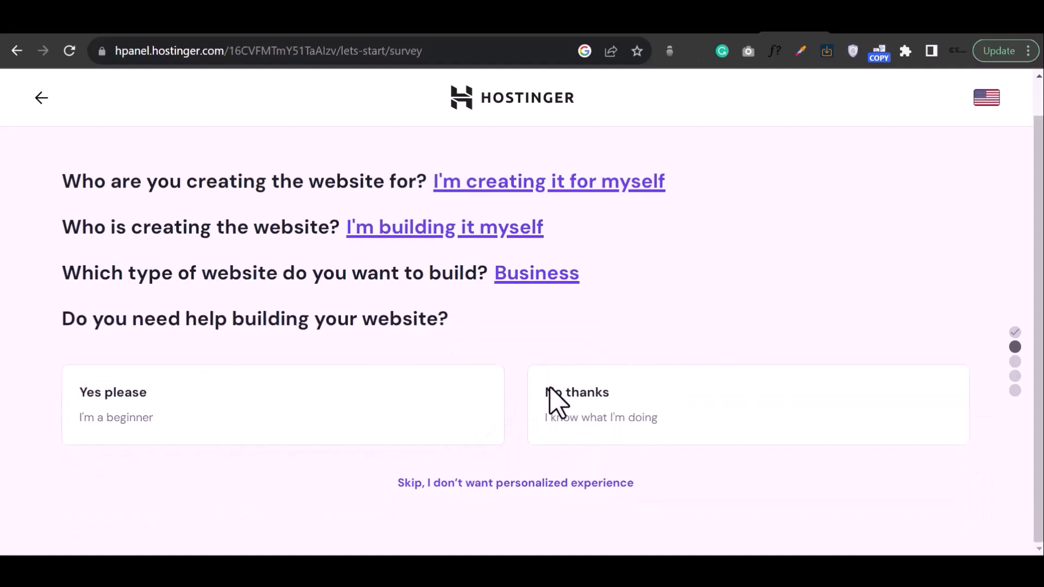
{"action": "left_click", "coordinate": [443, 404]}
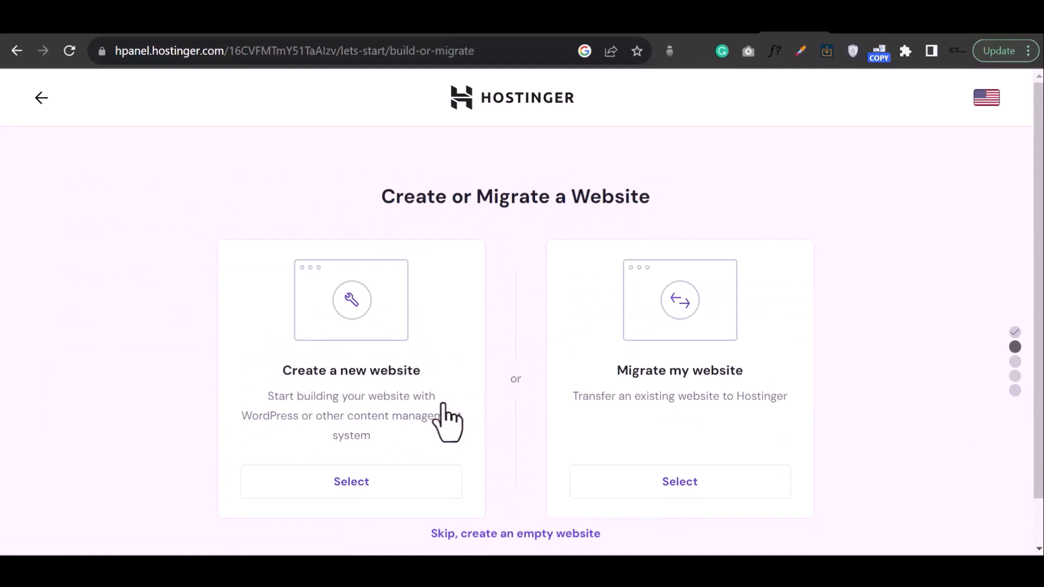
Step: Choose to create a new website and select WordPress as the tool for building it
{"action": "scroll", "coordinate": [543, 371], "scroll_direction": "down", "scroll_amount": 1}
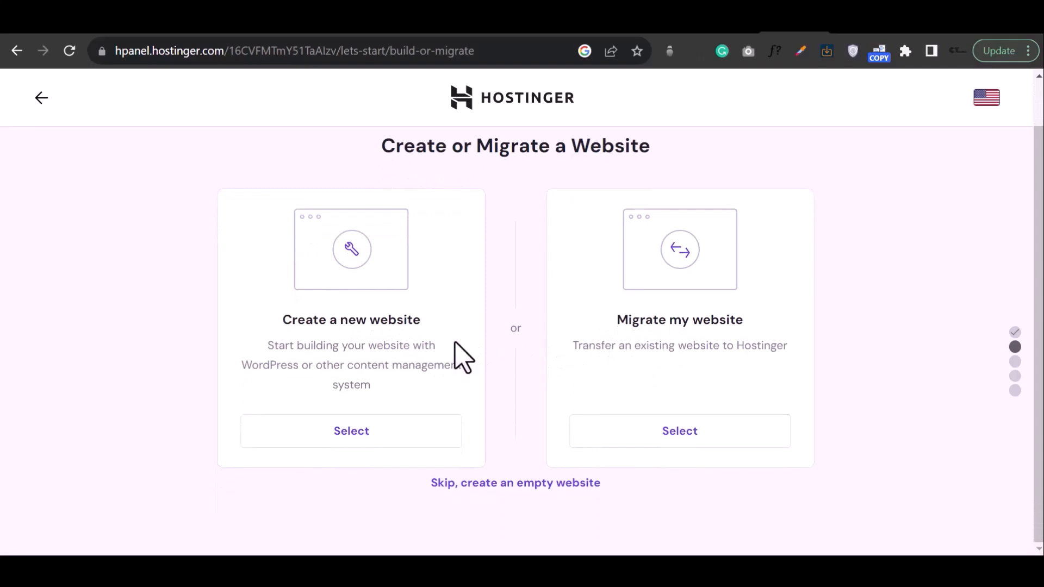
{"action": "left_click", "coordinate": [335, 431]}
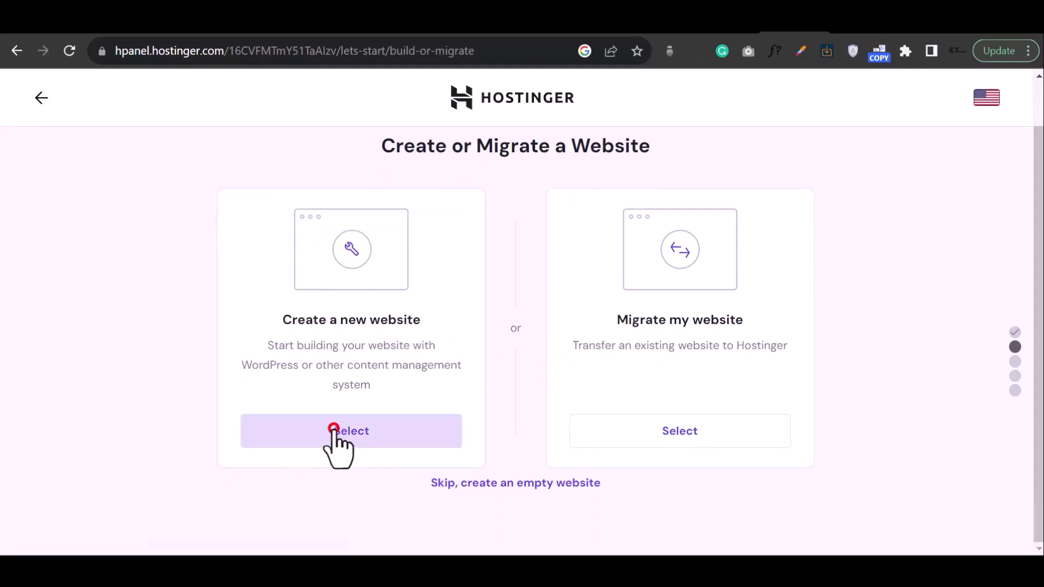
{"action": "scroll", "coordinate": [333, 431], "scroll_direction": "down", "scroll_amount": 2}
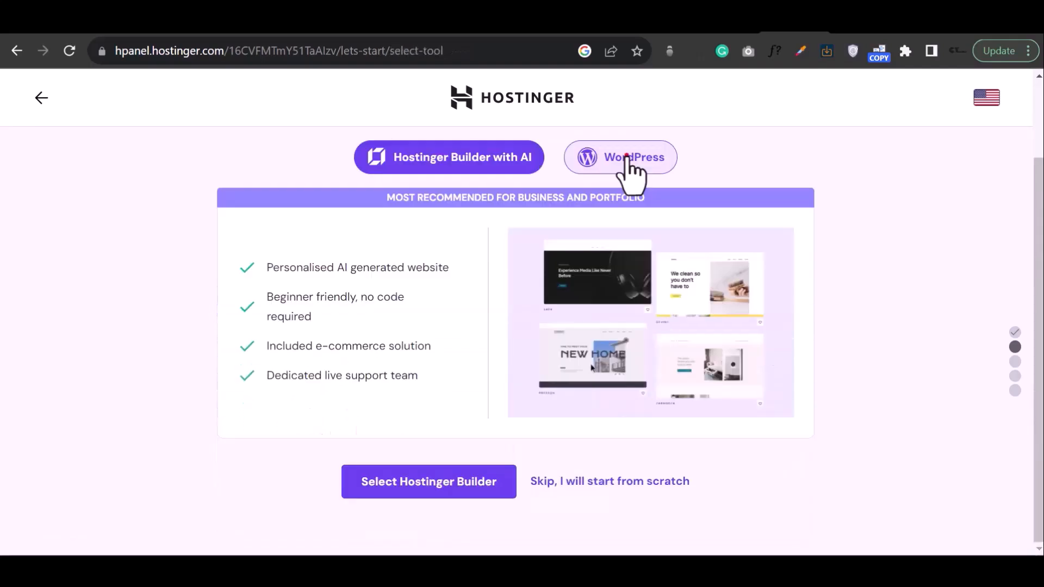
{"action": "left_click", "coordinate": [627, 158]}
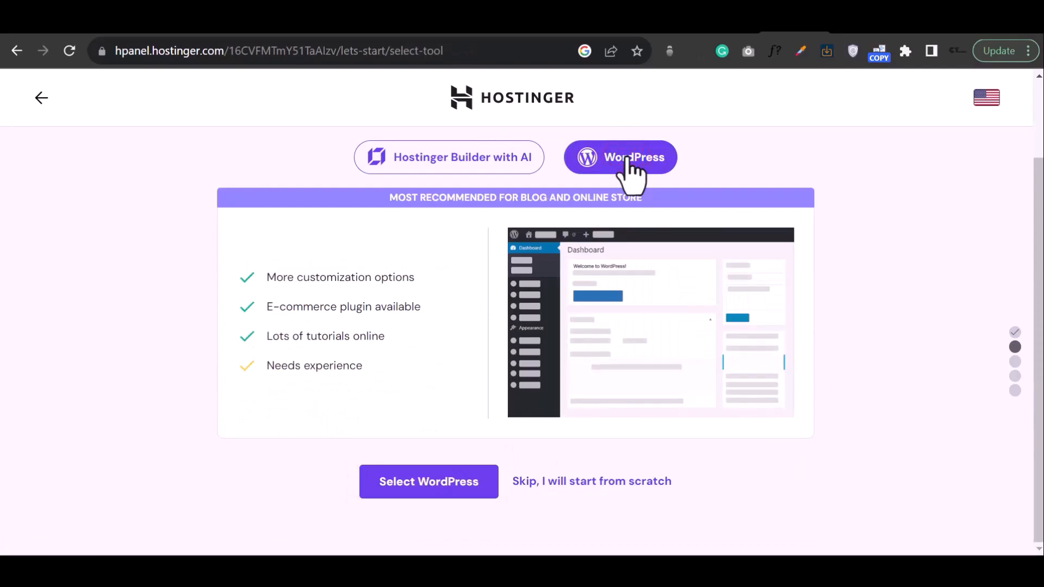
{"action": "left_click", "coordinate": [433, 482]}
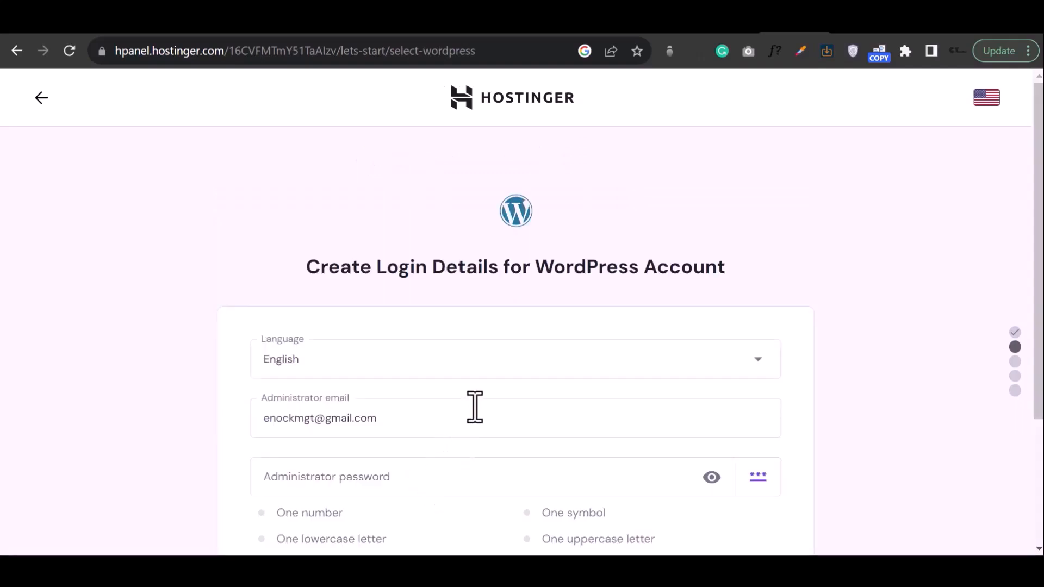
Step: Enter the administrator password for the new WordPress account
{"action": "scroll", "coordinate": [477, 402], "scroll_direction": "down", "scroll_amount": 2}
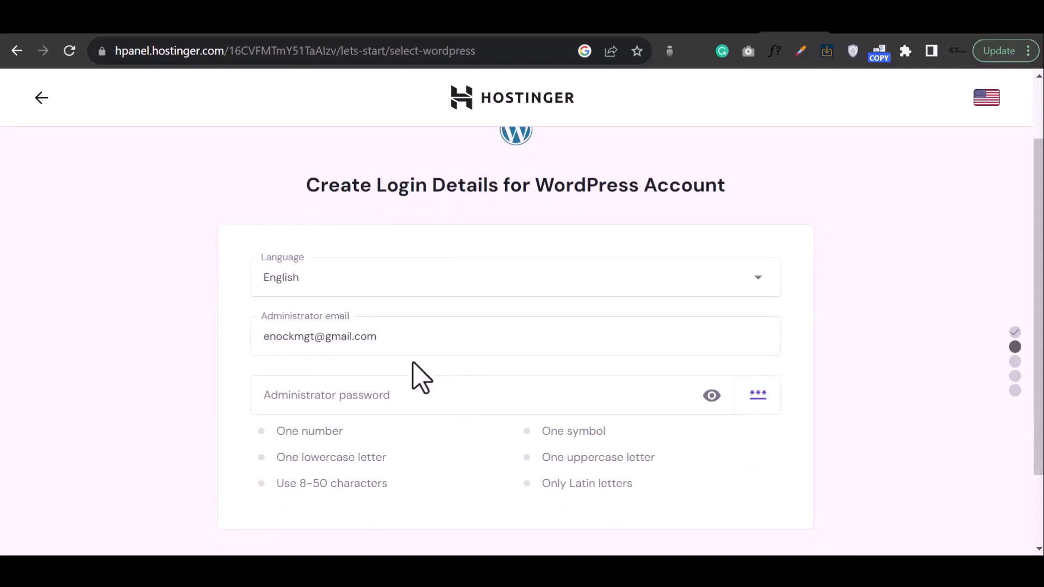
{"action": "left_click", "coordinate": [376, 398]}
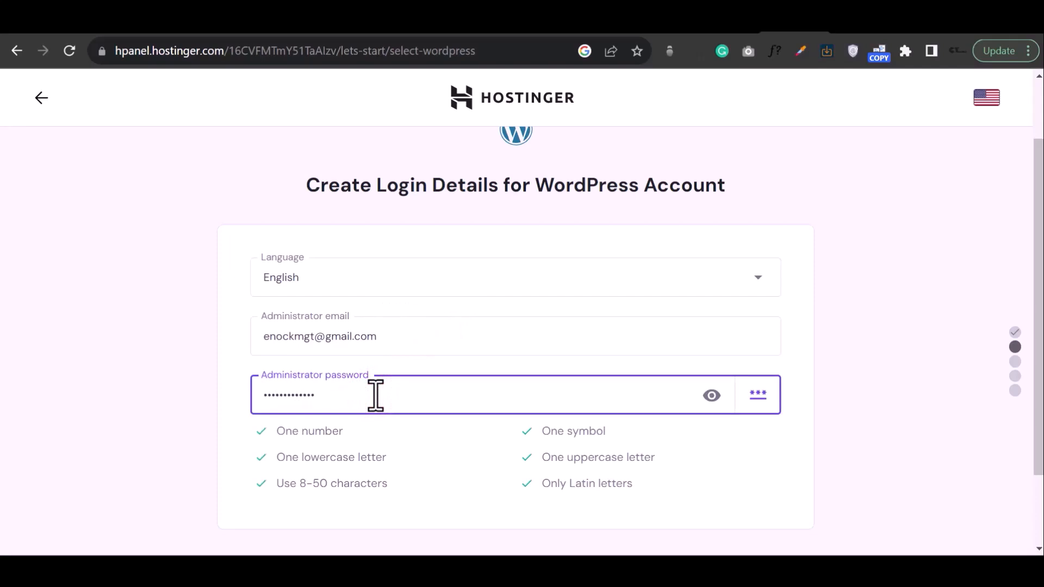
Step: Submit the WordPress login details and continue with MonsterInsights, OptinMonster, All in one SEO and WPForms deselected
{"action": "scroll", "coordinate": [408, 478], "scroll_direction": "down", "scroll_amount": 2}
{"action": "left_click", "coordinate": [409, 481]}
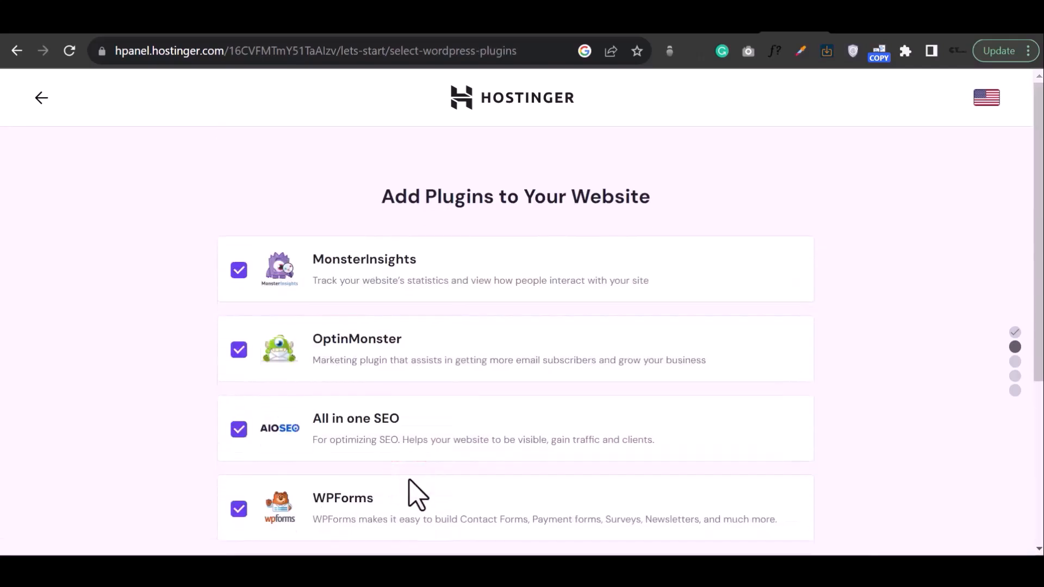
{"action": "scroll", "coordinate": [435, 329], "scroll_direction": "down", "scroll_amount": 5}
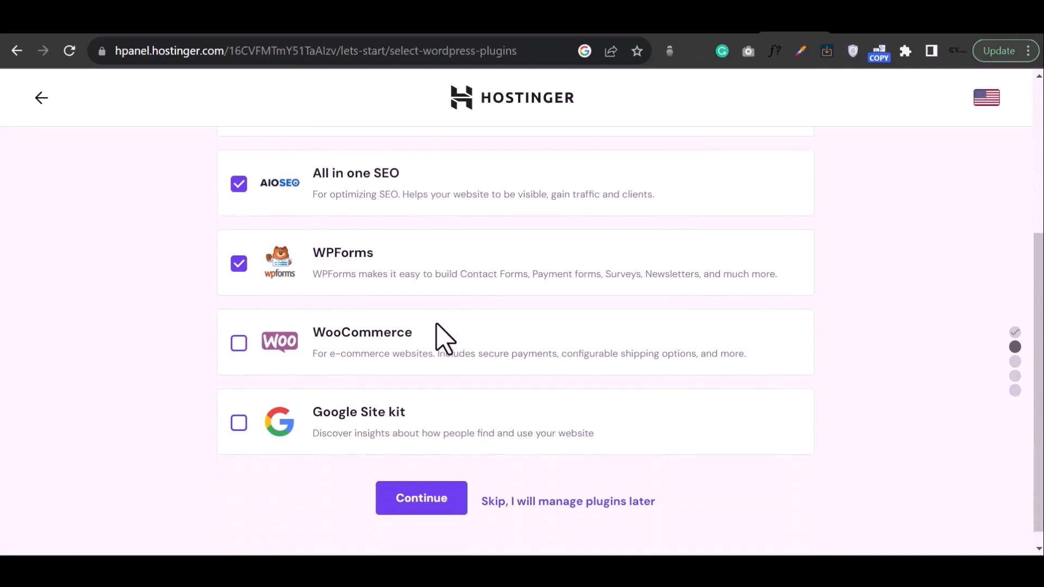
{"action": "scroll", "coordinate": [435, 329], "scroll_direction": "up", "scroll_amount": 3}
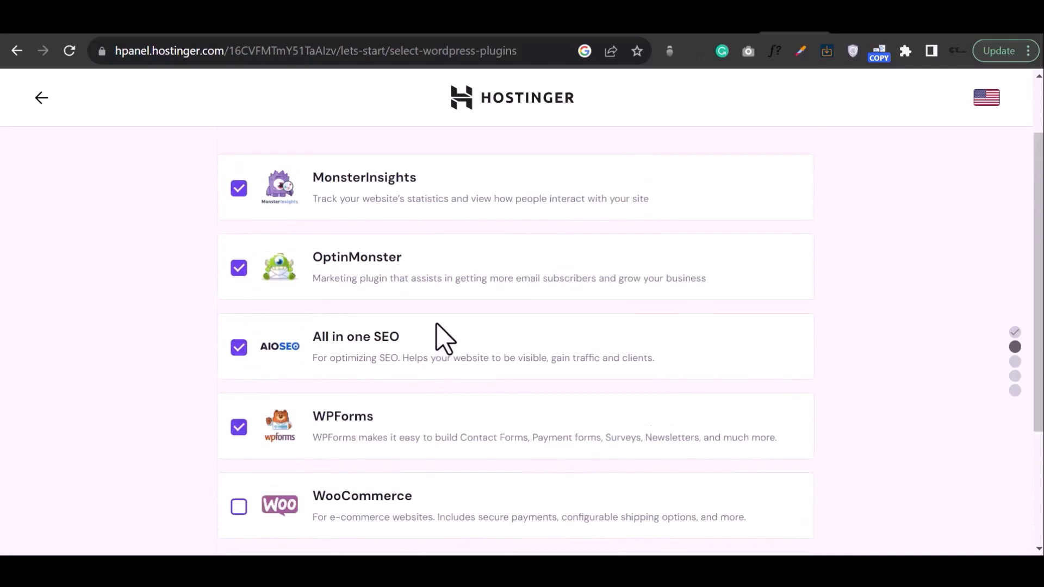
{"action": "left_click", "coordinate": [238, 188]}
{"action": "left_click", "coordinate": [238, 268]}
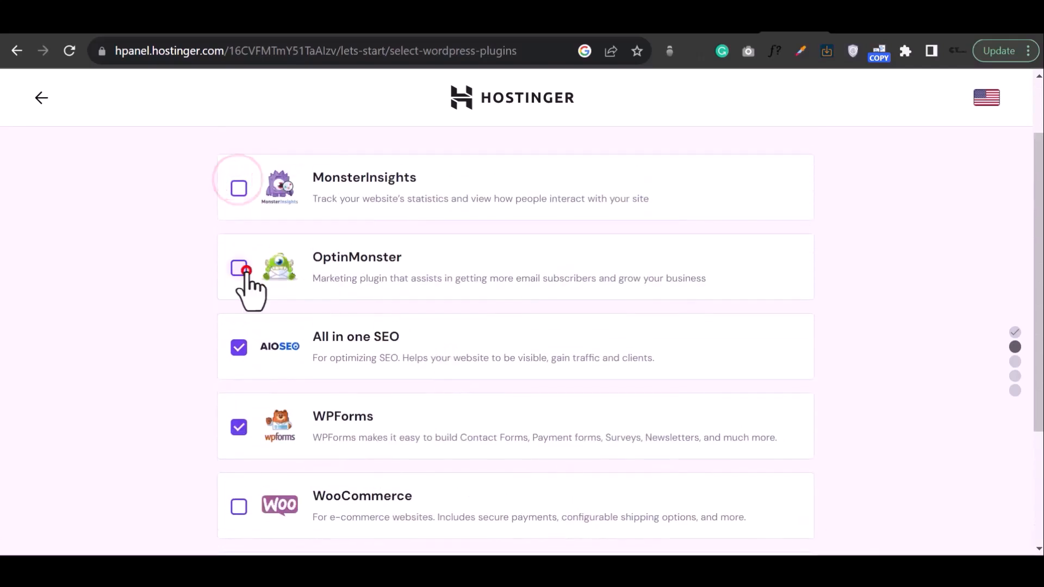
{"action": "left_click", "coordinate": [239, 348]}
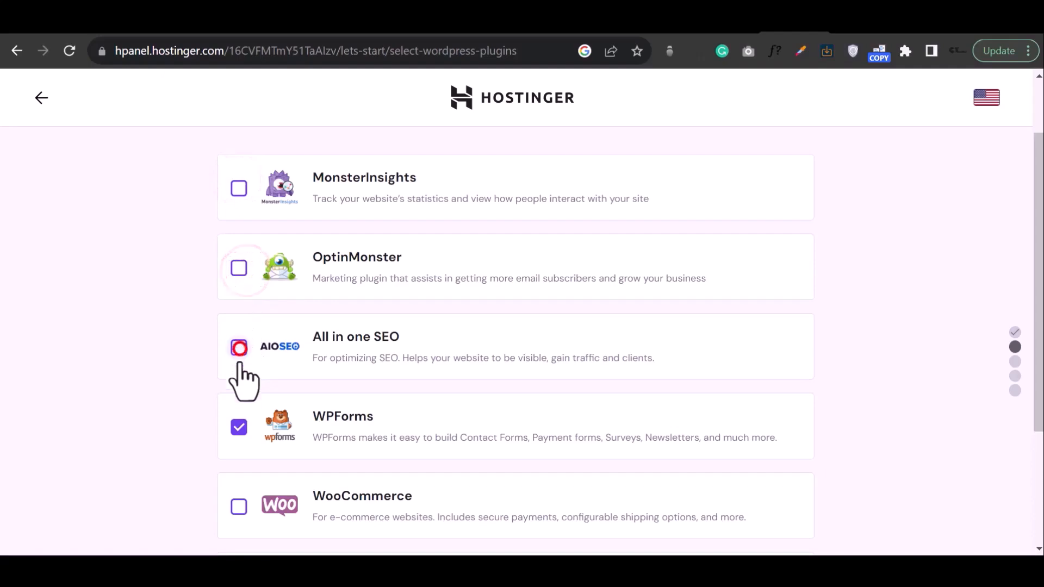
{"action": "left_click", "coordinate": [238, 427]}
{"action": "scroll", "coordinate": [289, 401], "scroll_direction": "down", "scroll_amount": 3}
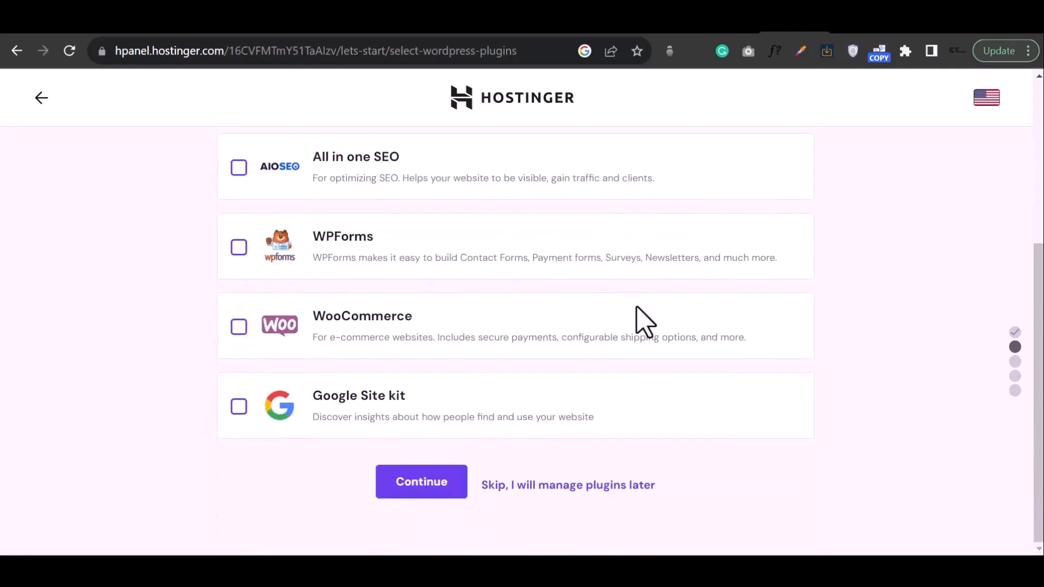
{"action": "scroll", "coordinate": [642, 321], "scroll_direction": "up", "scroll_amount": 5}
{"action": "scroll", "coordinate": [641, 320], "scroll_direction": "down", "scroll_amount": 5}
{"action": "left_click", "coordinate": [398, 481]}
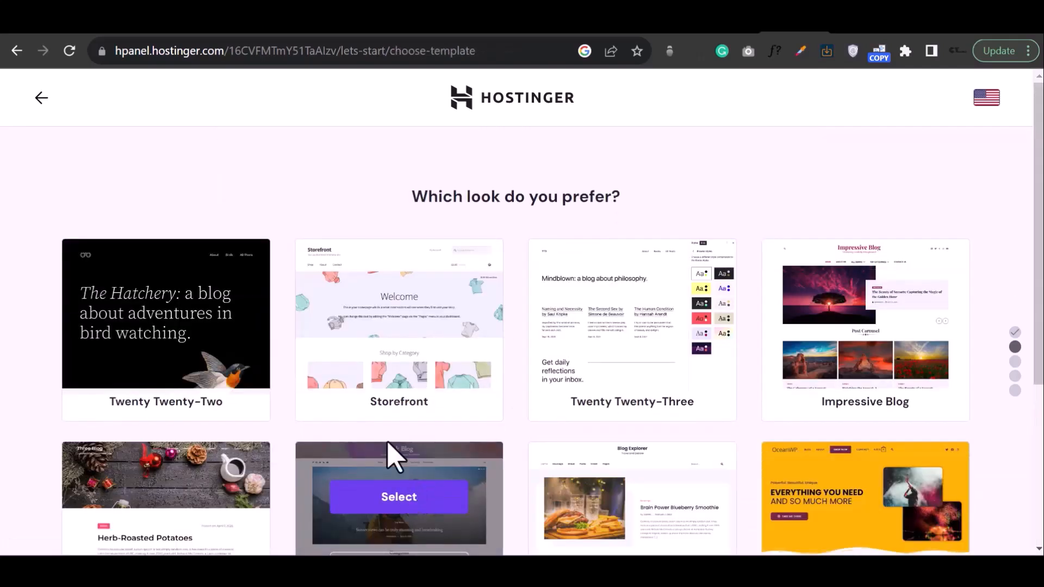
Step: Select the Twenty Twenty-Two theme and choose to buy a new domain for the website
{"action": "mouse_move", "coordinate": [194, 302]}
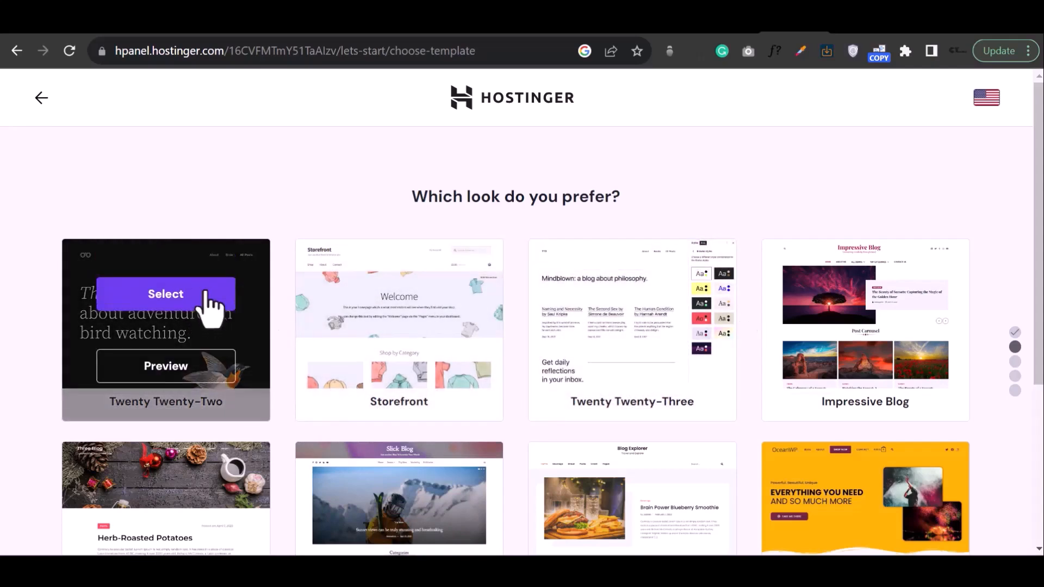
{"action": "left_click", "coordinate": [209, 305]}
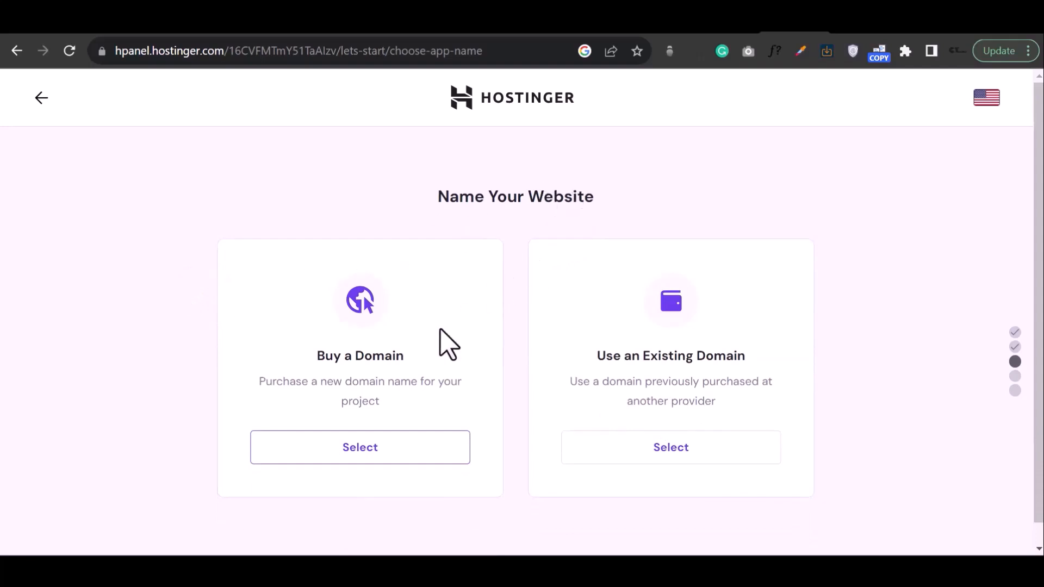
{"action": "left_click", "coordinate": [333, 459]}
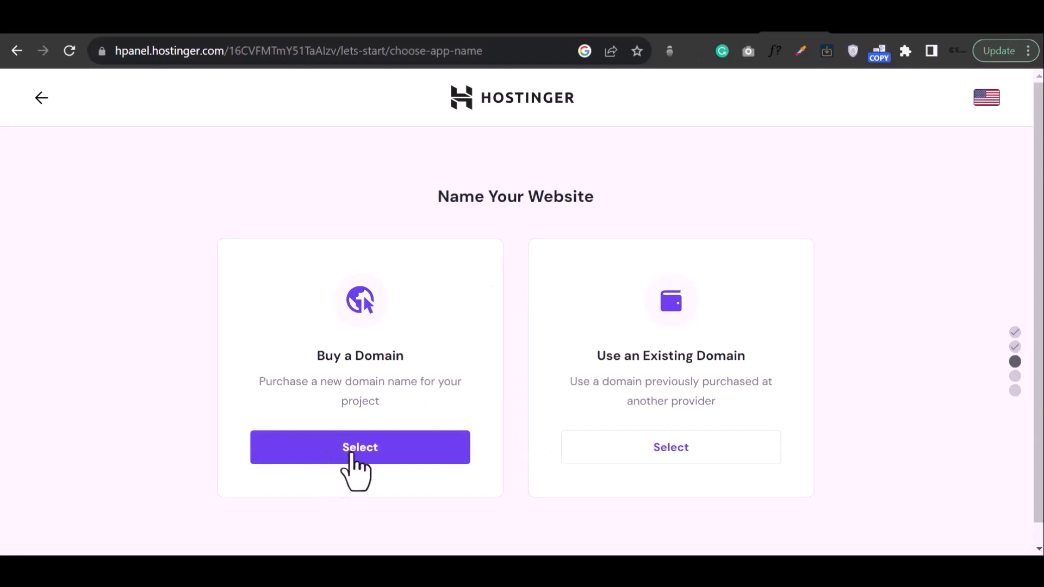
{"action": "left_click", "coordinate": [375, 450]}
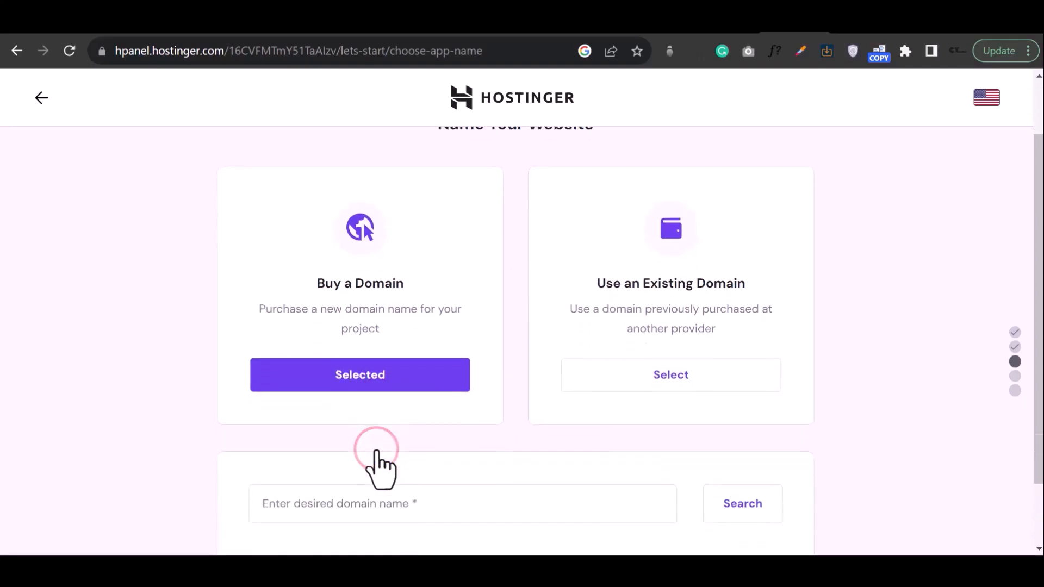
Step: Search for the domain name "crestatutorials"
{"action": "scroll", "coordinate": [435, 408], "scroll_direction": "down", "scroll_amount": 2}
{"action": "left_click", "coordinate": [415, 422]}
{"action": "type", "text": "crestatutorials"}
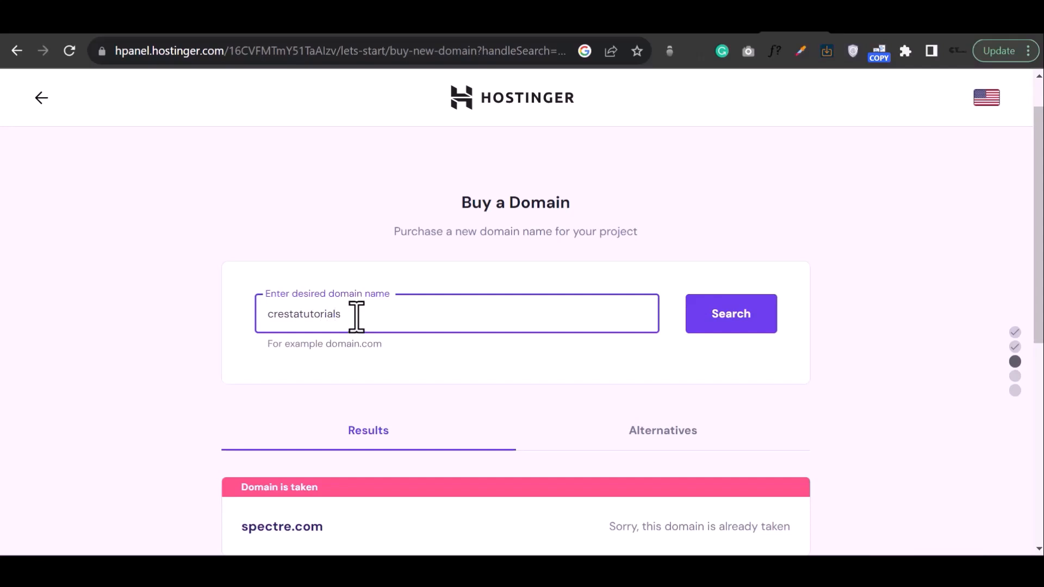
{"action": "scroll", "coordinate": [563, 348], "scroll_direction": "down", "scroll_amount": 1}
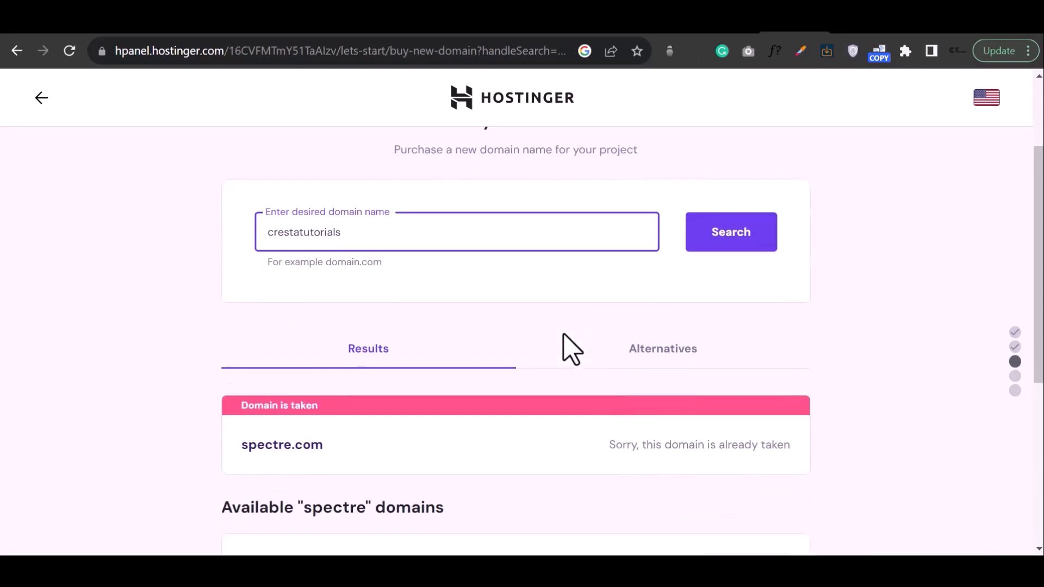
{"action": "left_click", "coordinate": [759, 245]}
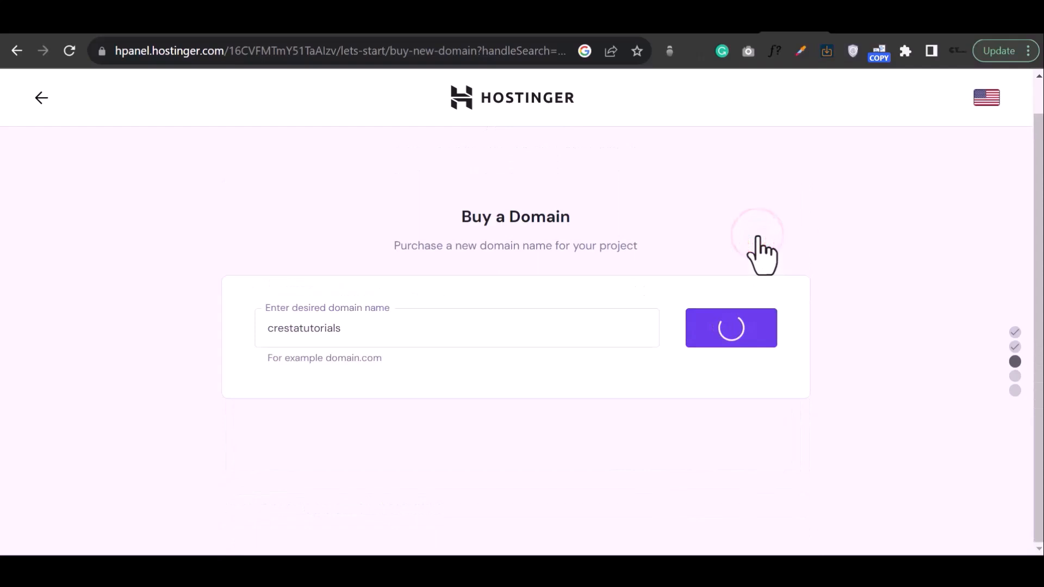
Step: Review the crestatutorials domain extensions and their prices, including the additional extensions, and return to the start of the results
{"action": "scroll", "coordinate": [707, 299], "scroll_direction": "down", "scroll_amount": 5}
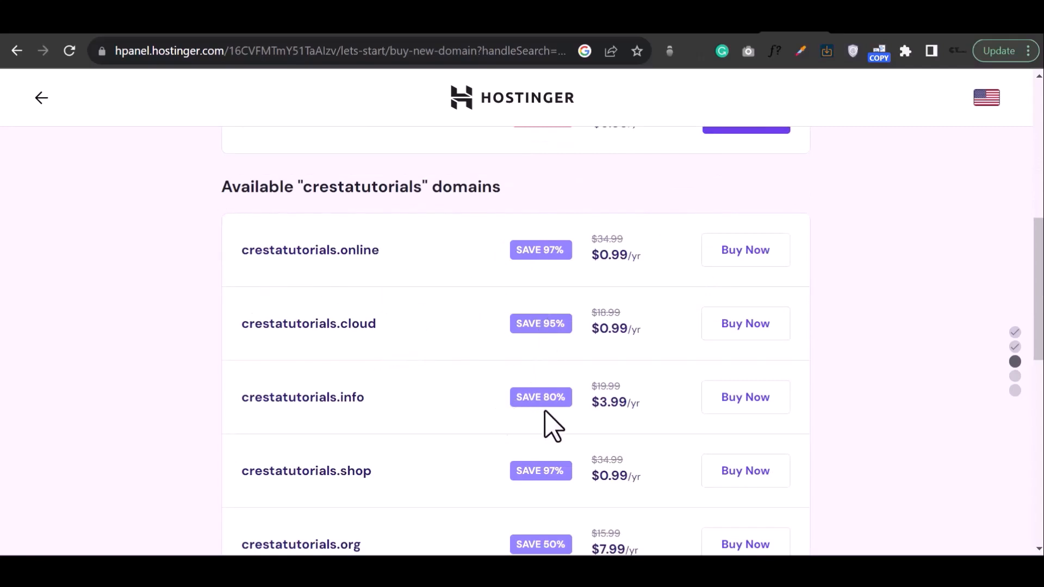
{"action": "scroll", "coordinate": [545, 412], "scroll_direction": "down", "scroll_amount": 3}
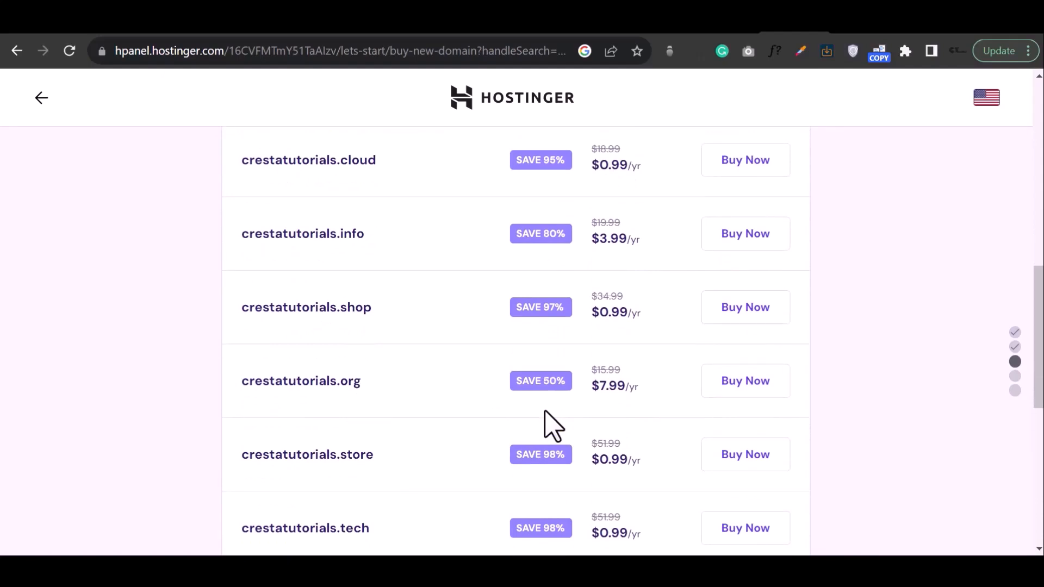
{"action": "scroll", "coordinate": [546, 412], "scroll_direction": "down", "scroll_amount": 4}
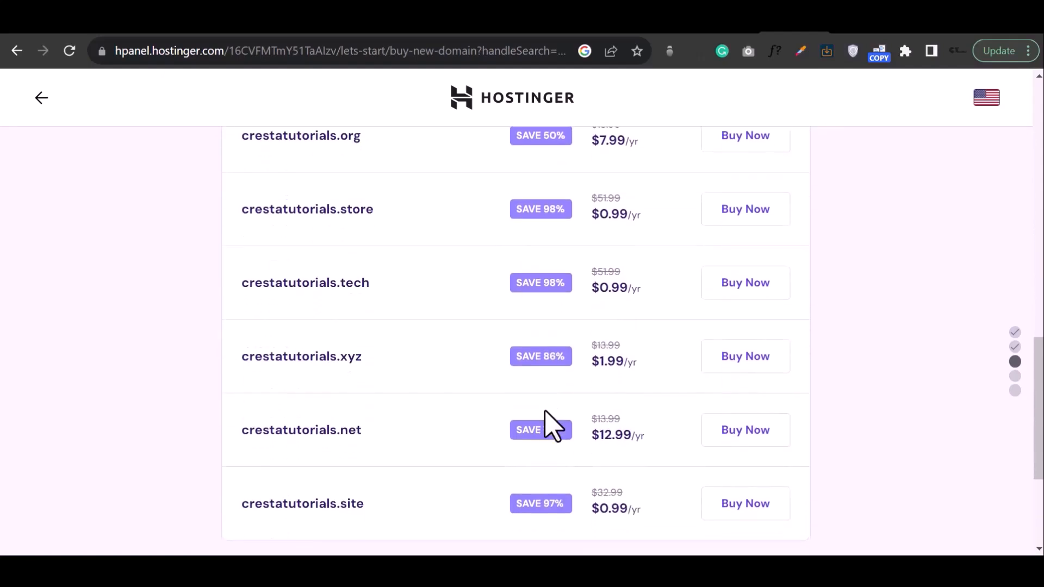
{"action": "scroll", "coordinate": [552, 427], "scroll_direction": "down", "scroll_amount": 1}
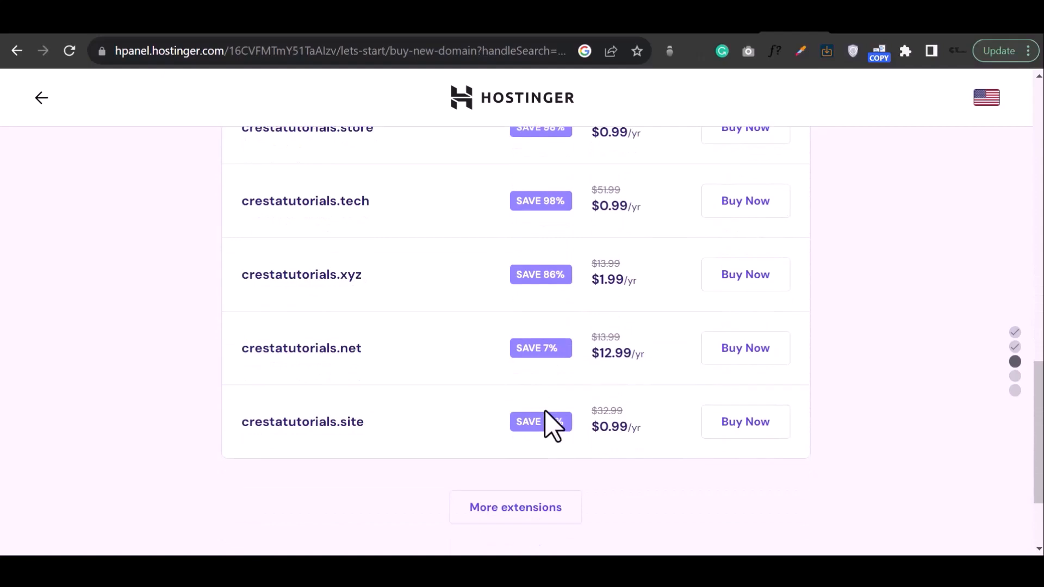
{"action": "scroll", "coordinate": [552, 426], "scroll_direction": "up", "scroll_amount": 3}
{"action": "scroll", "coordinate": [552, 426], "scroll_direction": "down", "scroll_amount": 4}
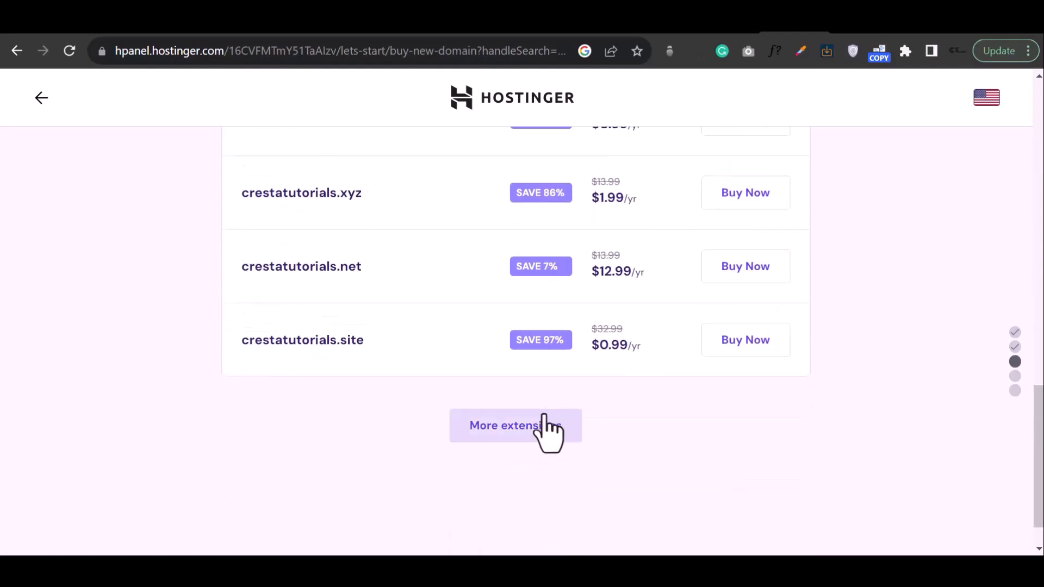
{"action": "left_click", "coordinate": [544, 432]}
{"action": "scroll", "coordinate": [544, 438], "scroll_direction": "down", "scroll_amount": 5}
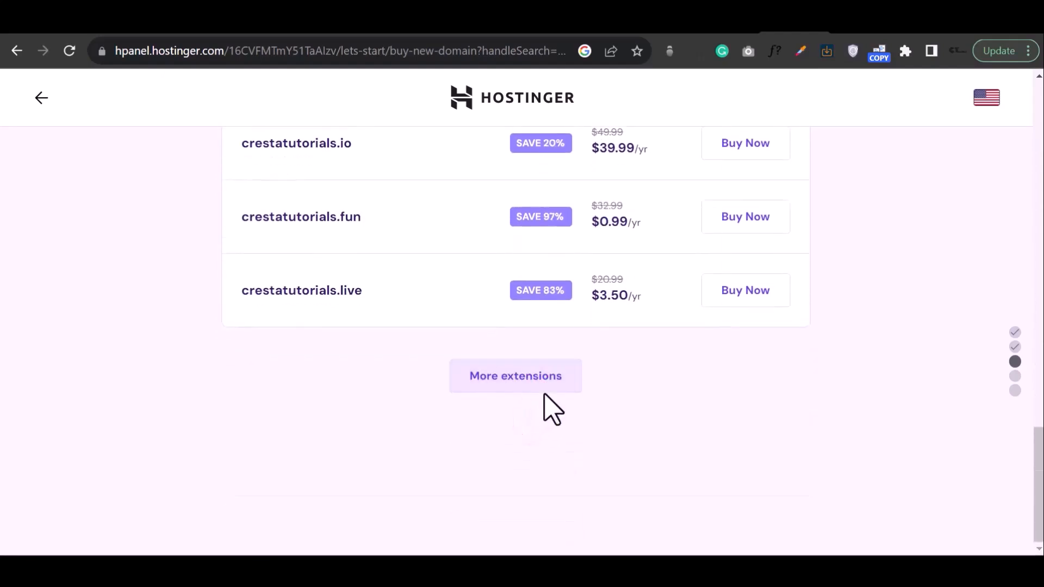
{"action": "scroll", "coordinate": [575, 336], "scroll_direction": "up", "scroll_amount": 1}
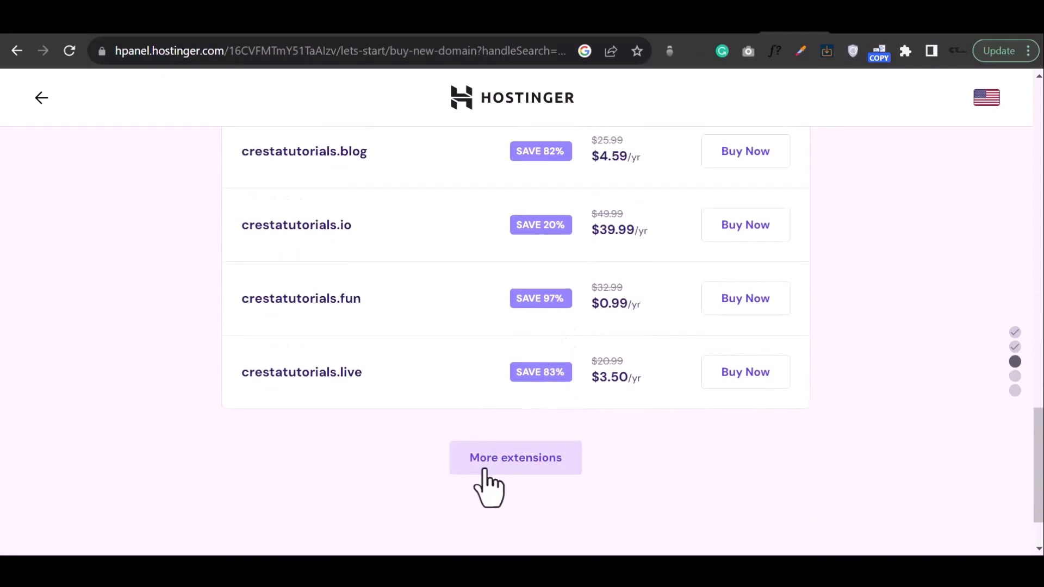
{"action": "left_click", "coordinate": [499, 444]}
{"action": "scroll", "coordinate": [541, 410], "scroll_direction": "down", "scroll_amount": 5}
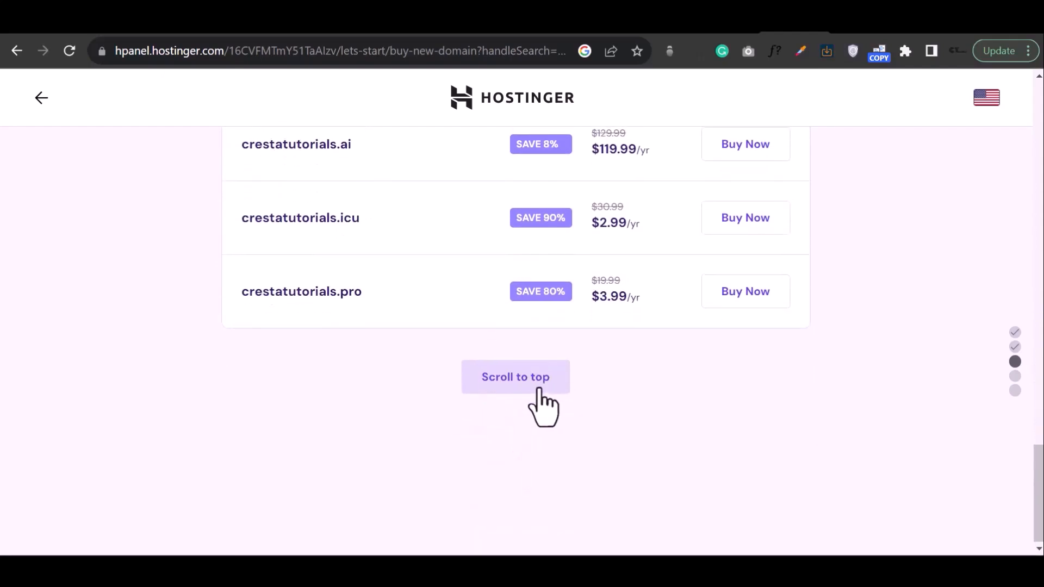
{"action": "scroll", "coordinate": [544, 406], "scroll_direction": "up", "scroll_amount": 1}
{"action": "scroll", "coordinate": [530, 402], "scroll_direction": "down", "scroll_amount": 1}
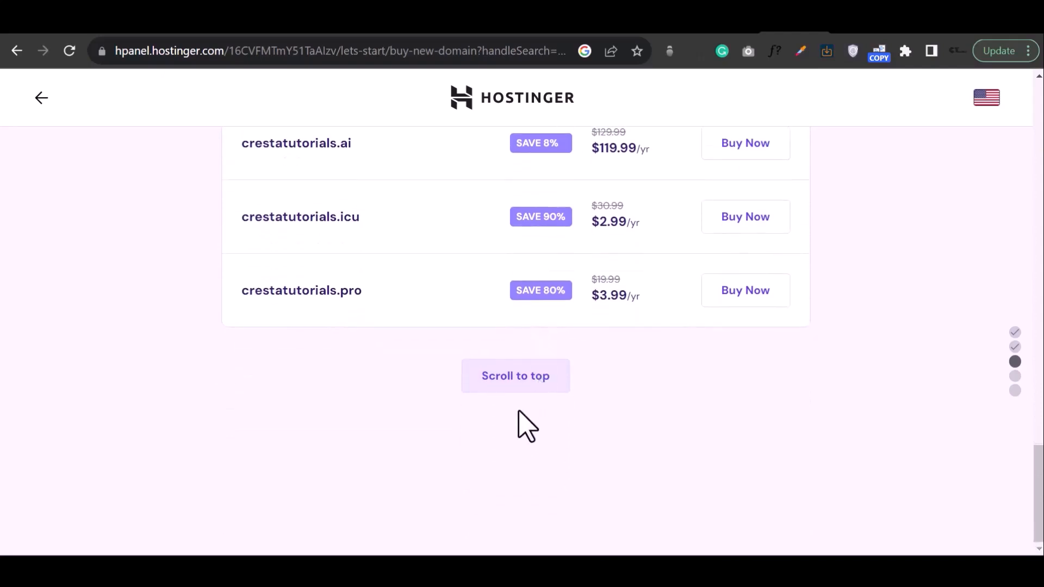
{"action": "left_click", "coordinate": [533, 380]}
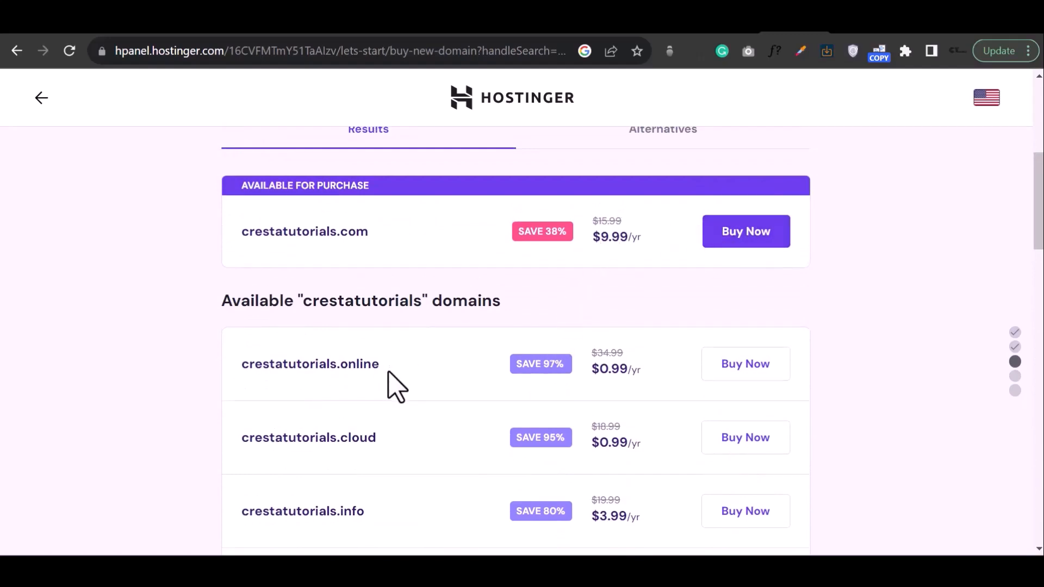
Step: Buy crestatutorials.cloud with the 1 year billing period and complete the payment with the saved card
{"action": "left_click", "coordinate": [761, 462]}
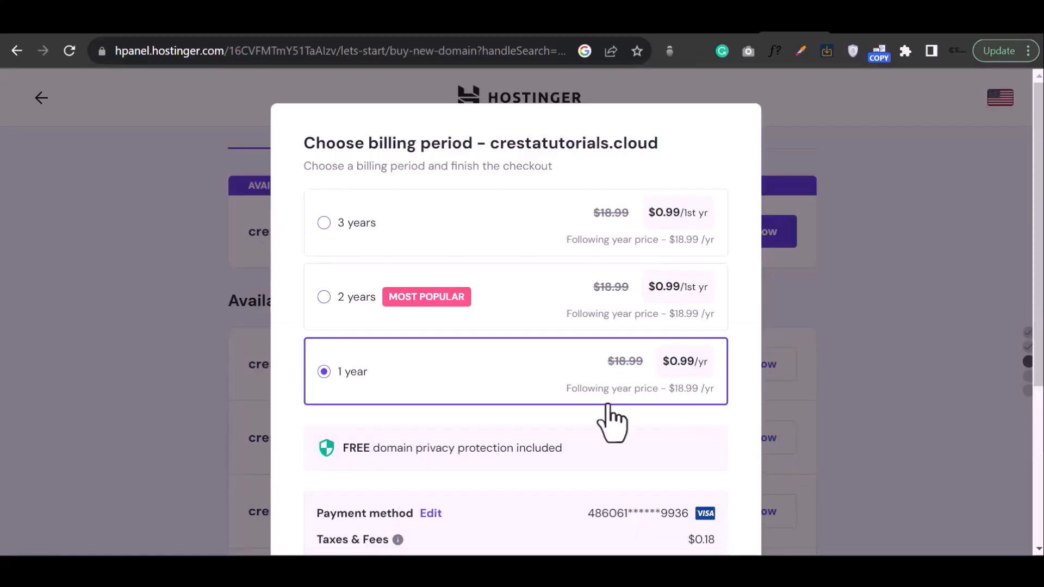
{"action": "scroll", "coordinate": [608, 403], "scroll_direction": "down", "scroll_amount": 2}
{"action": "scroll", "coordinate": [611, 422], "scroll_direction": "down", "scroll_amount": 3}
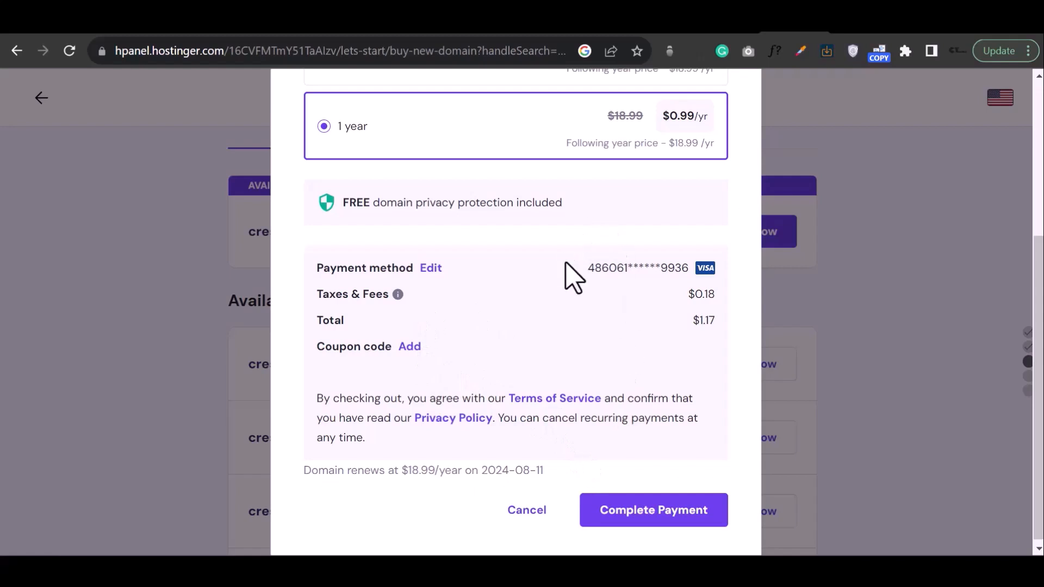
{"action": "left_click", "coordinate": [662, 508]}
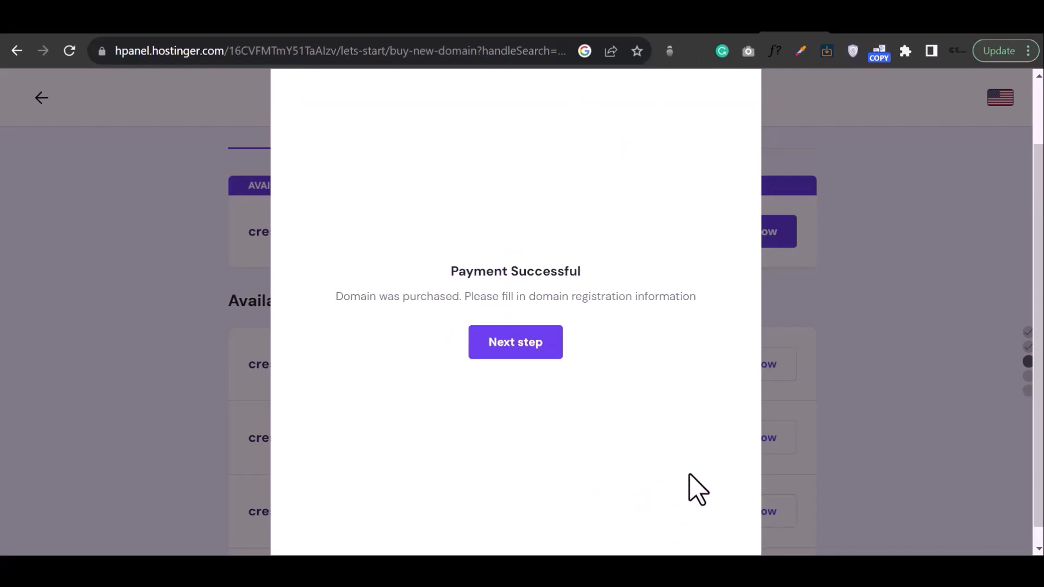
Step: Complete the crestatutorials.cloud registration as Personal in Uganda with the domain owner's contact details
{"action": "left_click", "coordinate": [533, 361]}
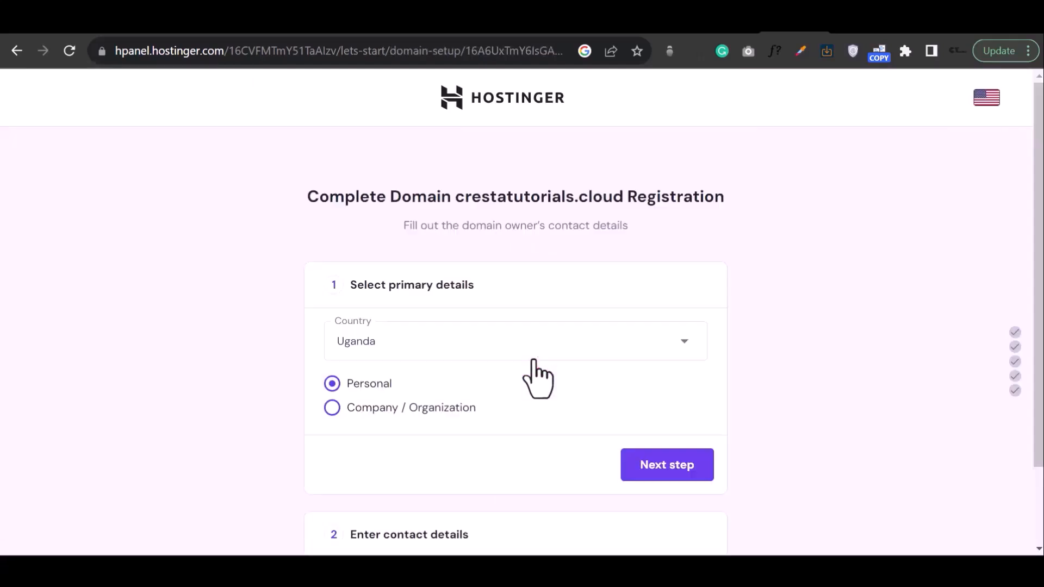
{"action": "scroll", "coordinate": [543, 381], "scroll_direction": "down", "scroll_amount": 2}
{"action": "left_click", "coordinate": [642, 374]}
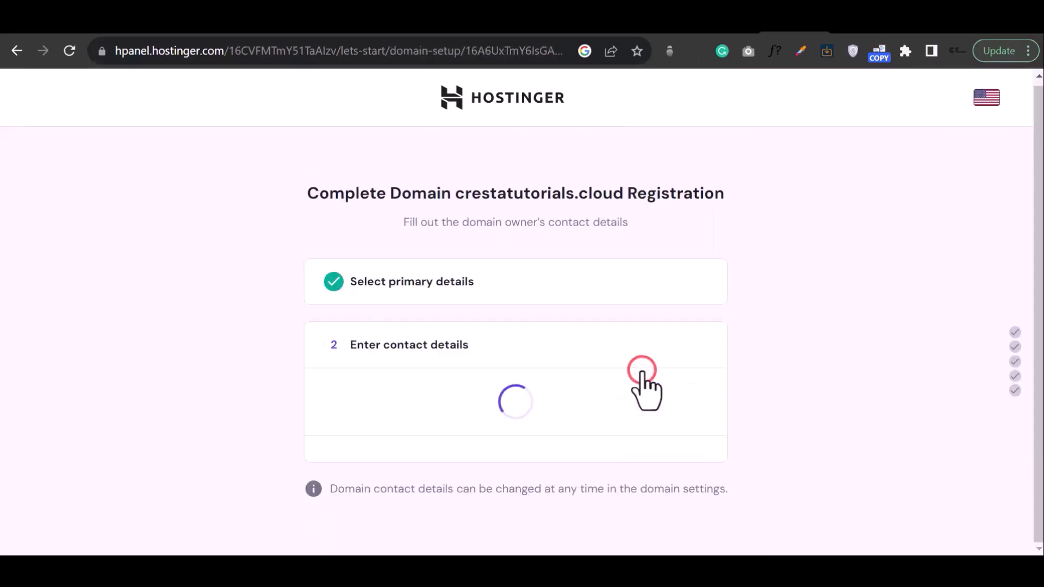
{"action": "scroll", "coordinate": [648, 387], "scroll_direction": "down", "scroll_amount": 2}
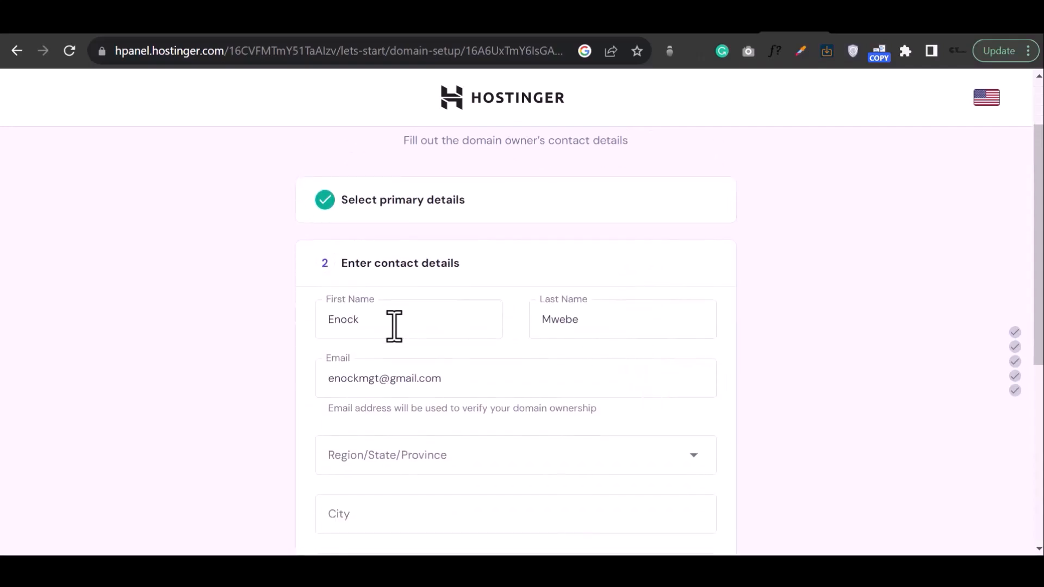
{"action": "scroll", "coordinate": [590, 337], "scroll_direction": "down", "scroll_amount": 2}
{"action": "left_click", "coordinate": [611, 433]}
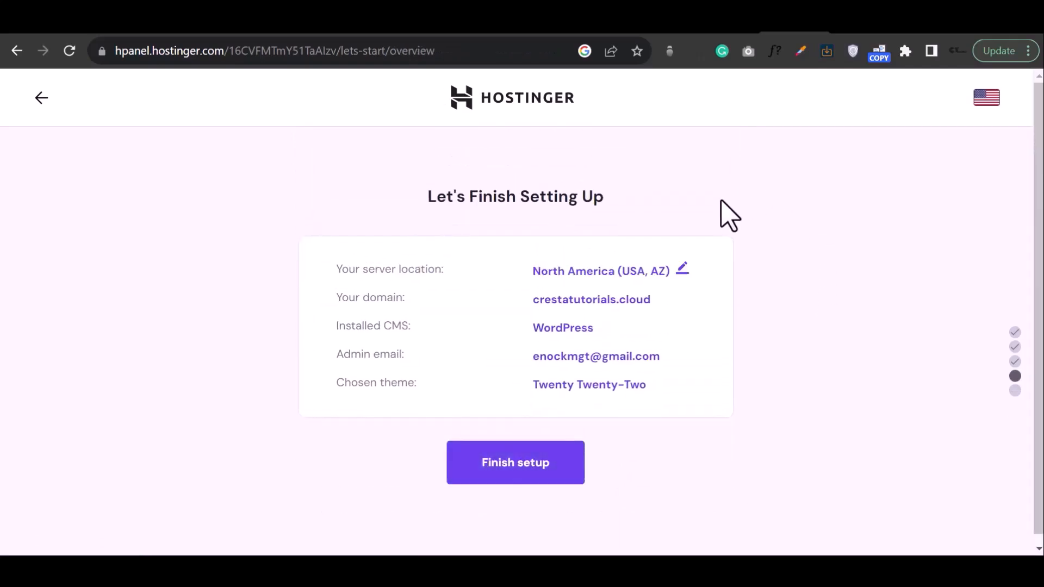
Step: Finish the website setup and open the new site's WordPress dashboard for editing
{"action": "left_click", "coordinate": [525, 467]}
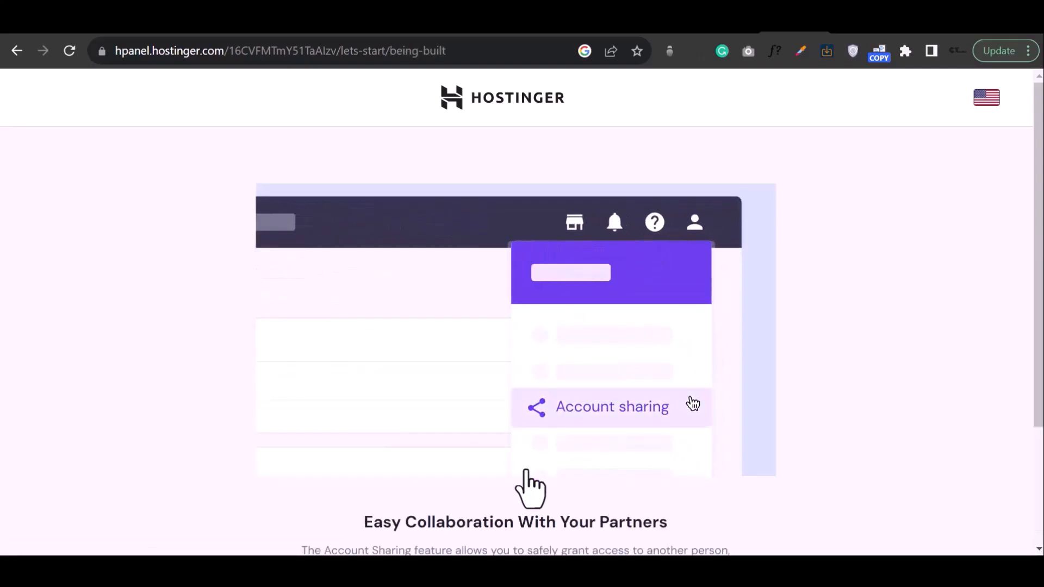
{"action": "scroll", "coordinate": [515, 373], "scroll_direction": "down", "scroll_amount": 3}
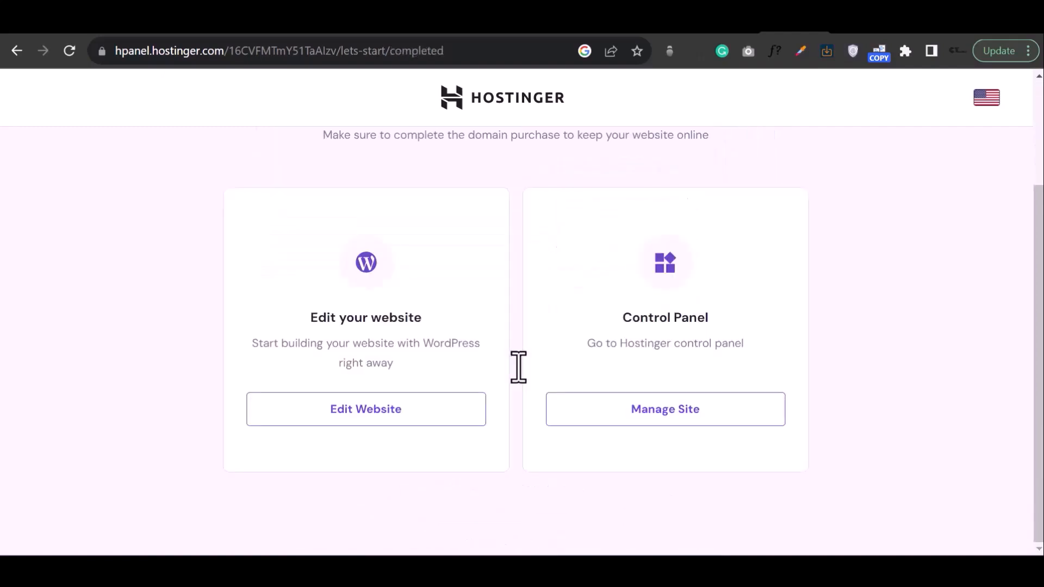
{"action": "left_click", "coordinate": [374, 409]}
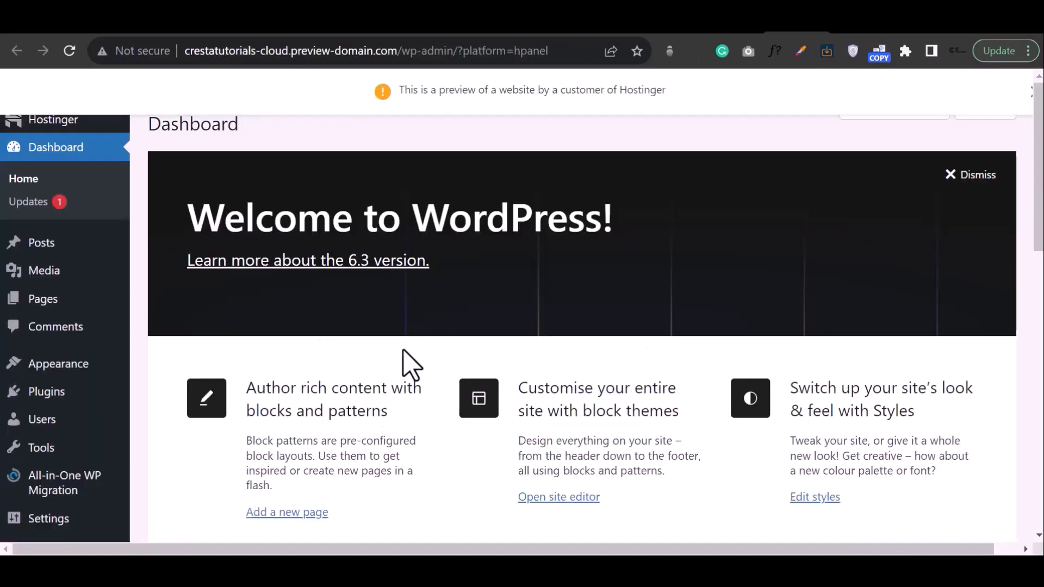
{"action": "scroll", "coordinate": [548, 304], "scroll_direction": "down", "scroll_amount": 8}
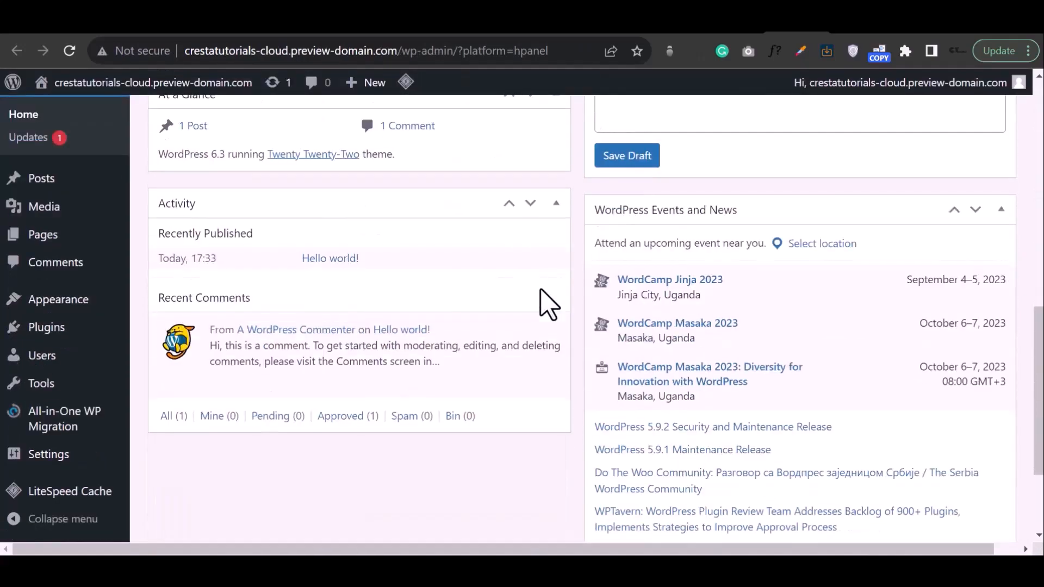
Step: Open the WordPress login page of the new site at crestatutorials.cloud/wp-admin
{"action": "scroll", "coordinate": [549, 305], "scroll_direction": "up", "scroll_amount": 8}
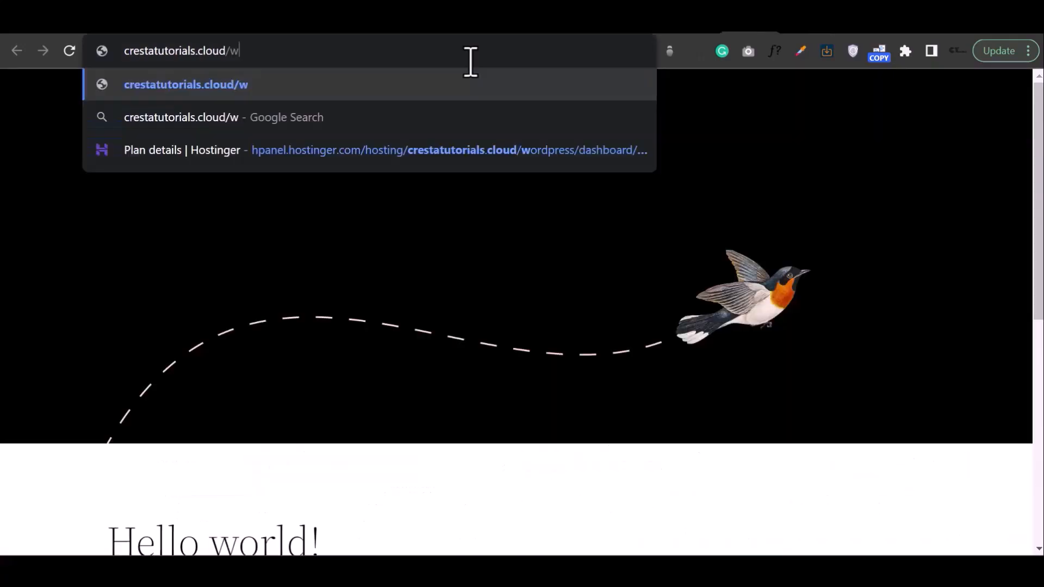
{"action": "type", "text": "p"}
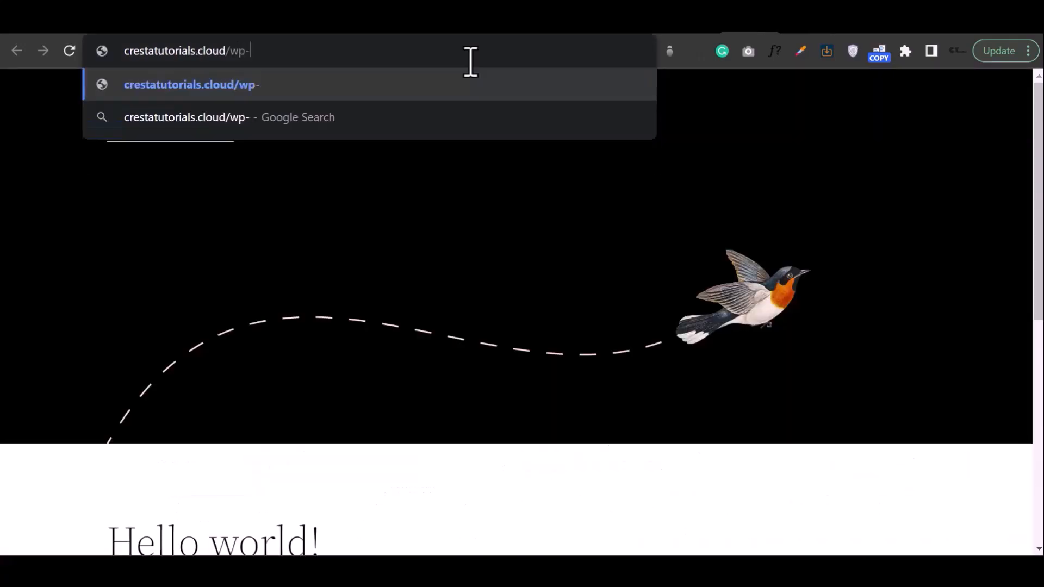
{"action": "type", "text": "-adm"}
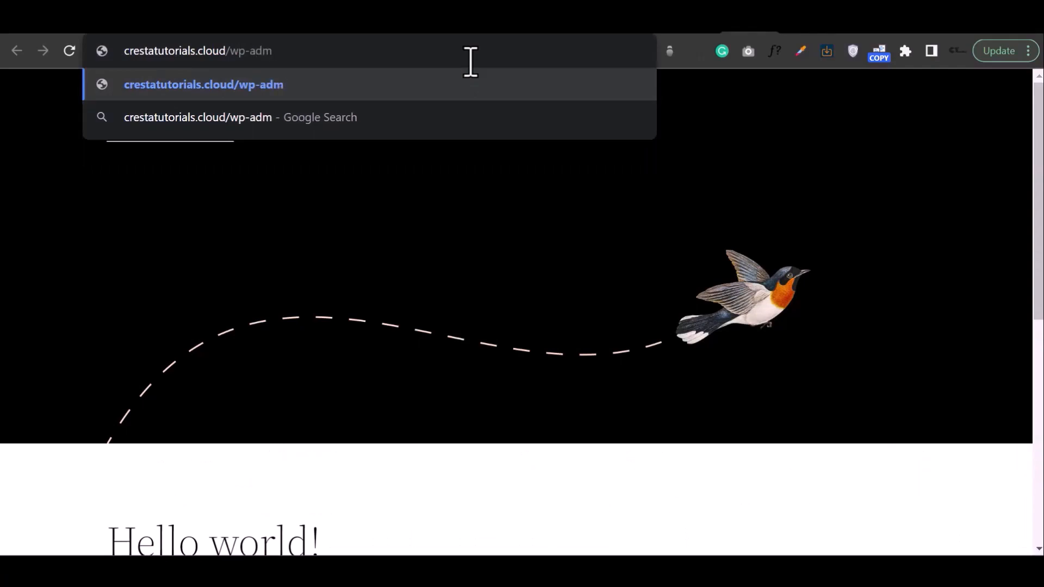
{"action": "type", "text": "in"}
{"action": "key", "text": "Return"}
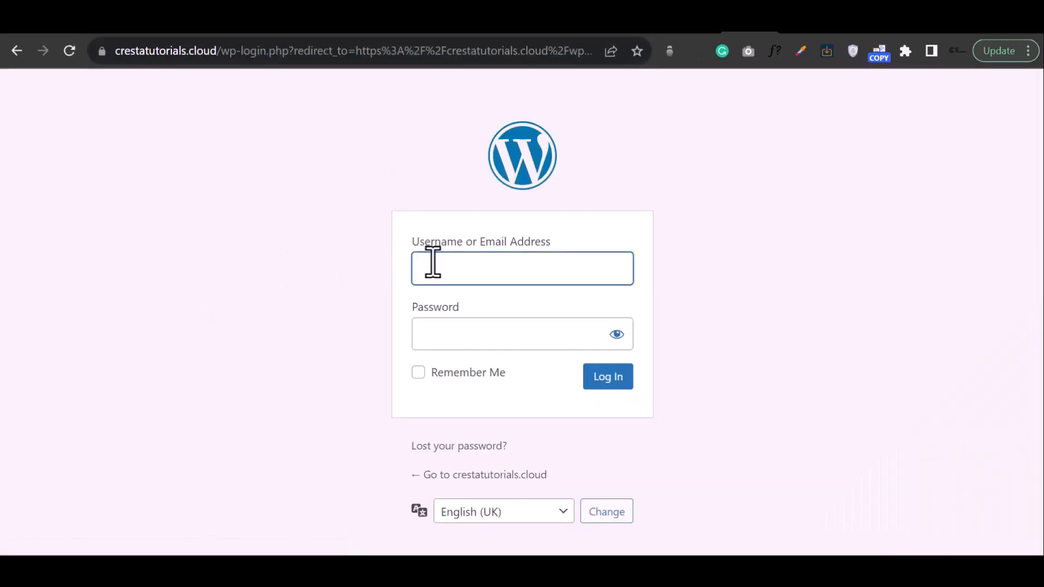
Step: Log in to WordPress with the admin e-mail address and account password, and save the login in the browser
{"action": "left_click", "coordinate": [474, 264]}
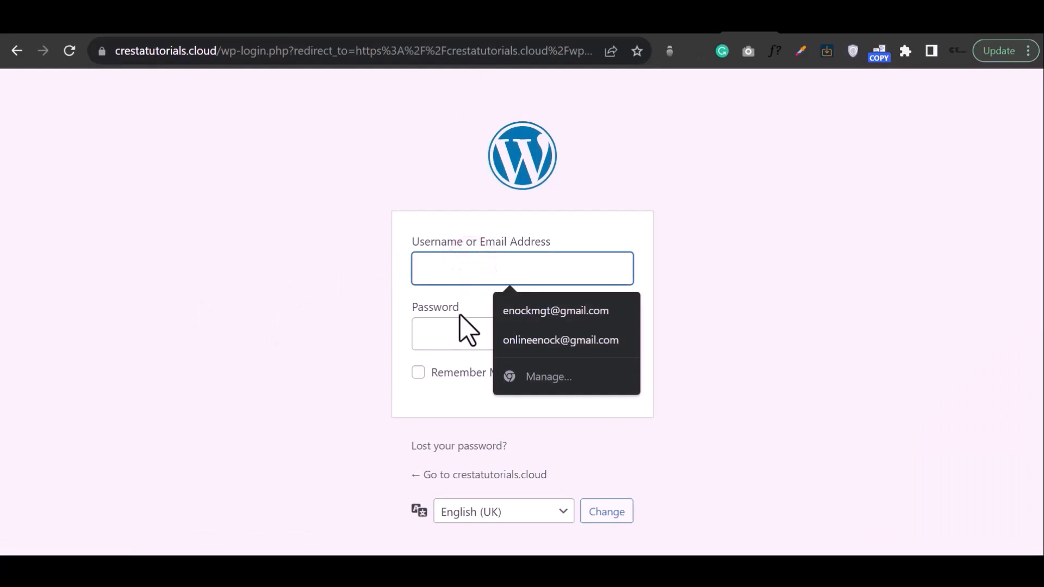
{"action": "left_click", "coordinate": [456, 339]}
{"action": "left_click", "coordinate": [473, 270]}
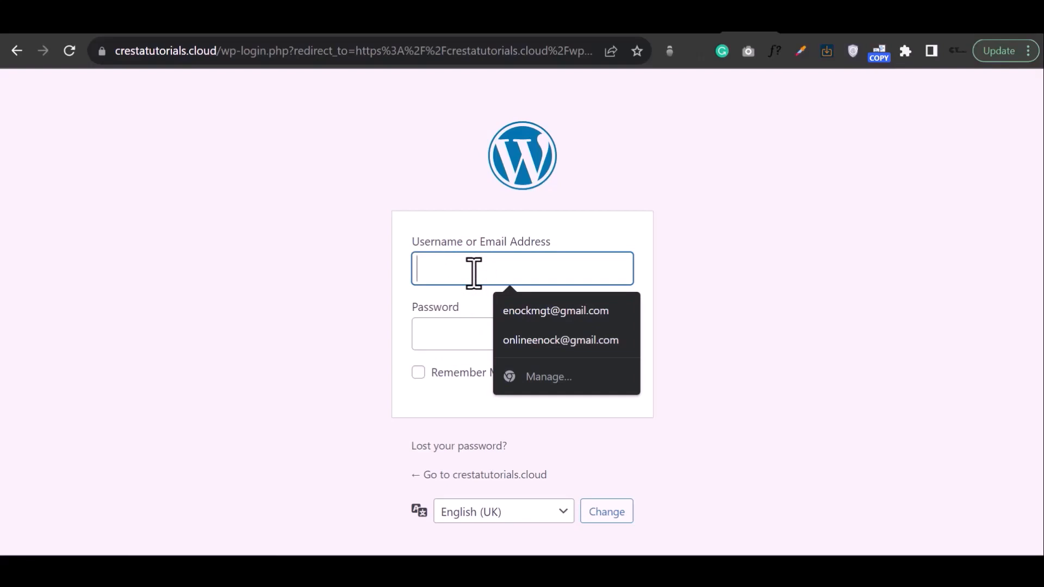
{"action": "left_click", "coordinate": [526, 314]}
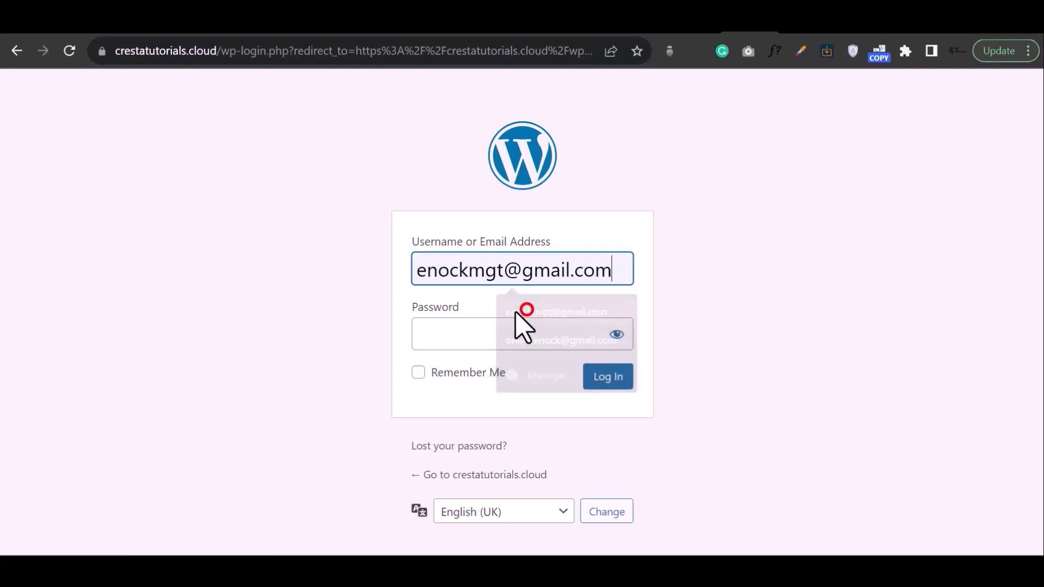
{"action": "left_click", "coordinate": [475, 334]}
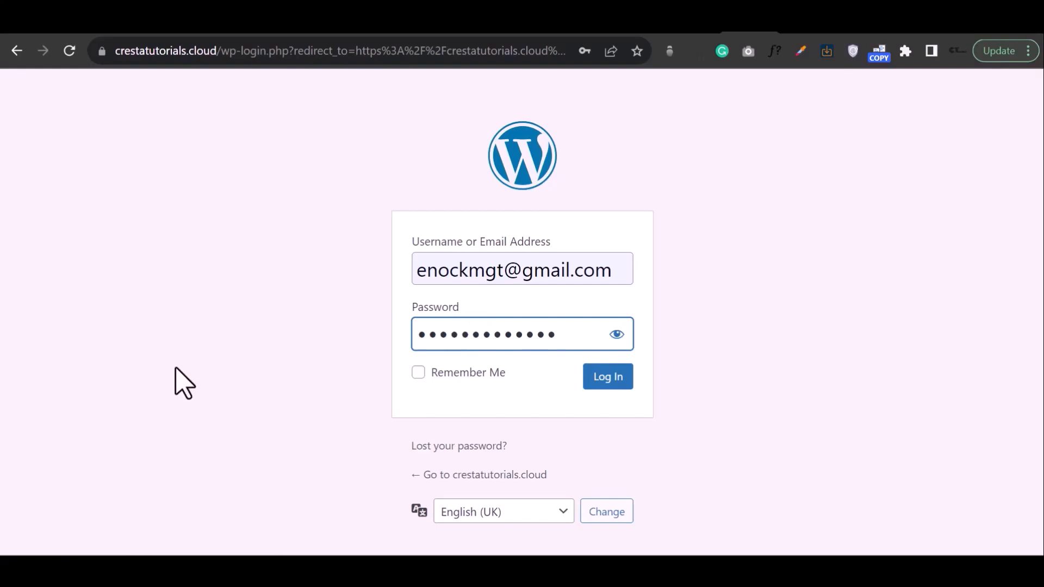
{"action": "left_click", "coordinate": [618, 382]}
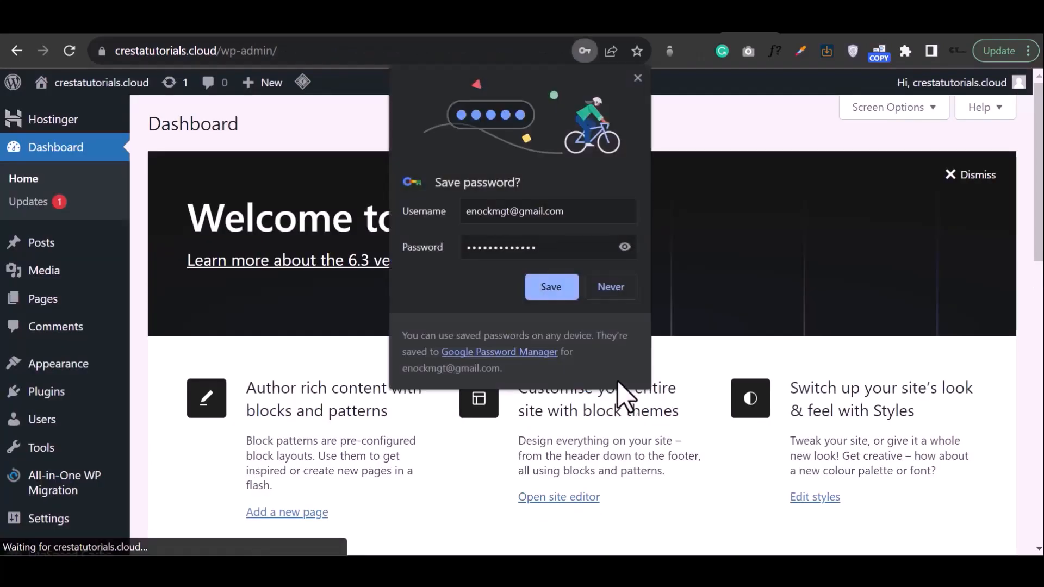
{"action": "left_click", "coordinate": [555, 288]}
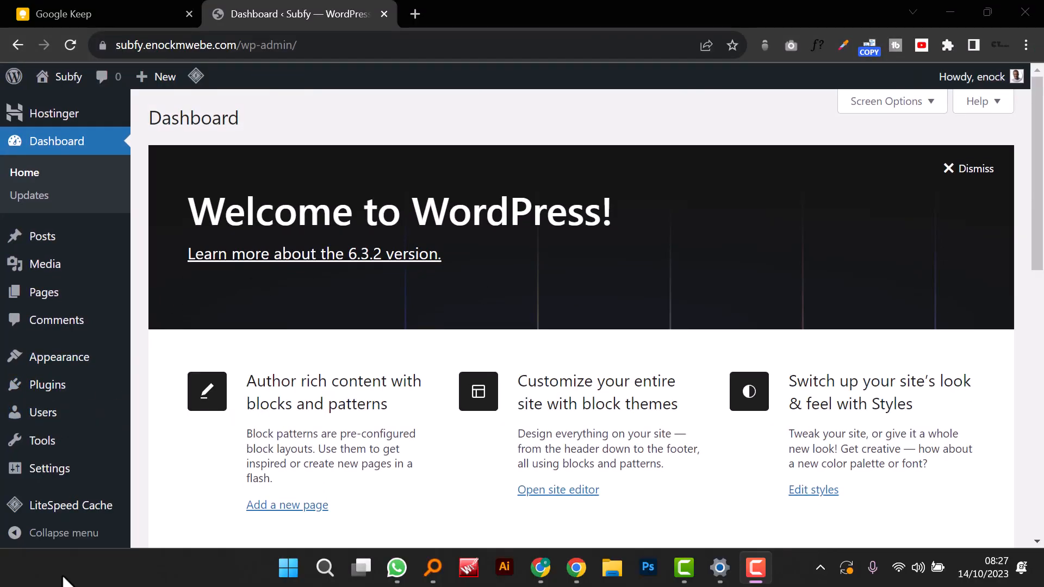
Step: Hide all dashboard screen elements: Site Health Status, At a Glance, Activity, Quick Draft, WordPress Events and News, and Welcome
{"action": "left_click", "coordinate": [923, 106]}
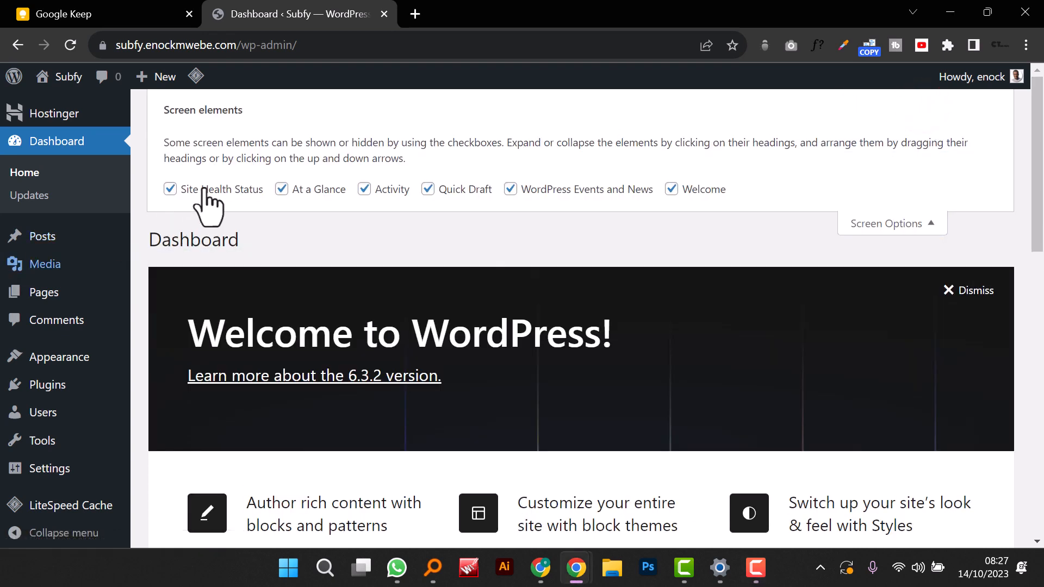
{"action": "left_click", "coordinate": [209, 186]}
{"action": "left_click", "coordinate": [272, 188]}
{"action": "left_click", "coordinate": [292, 189]}
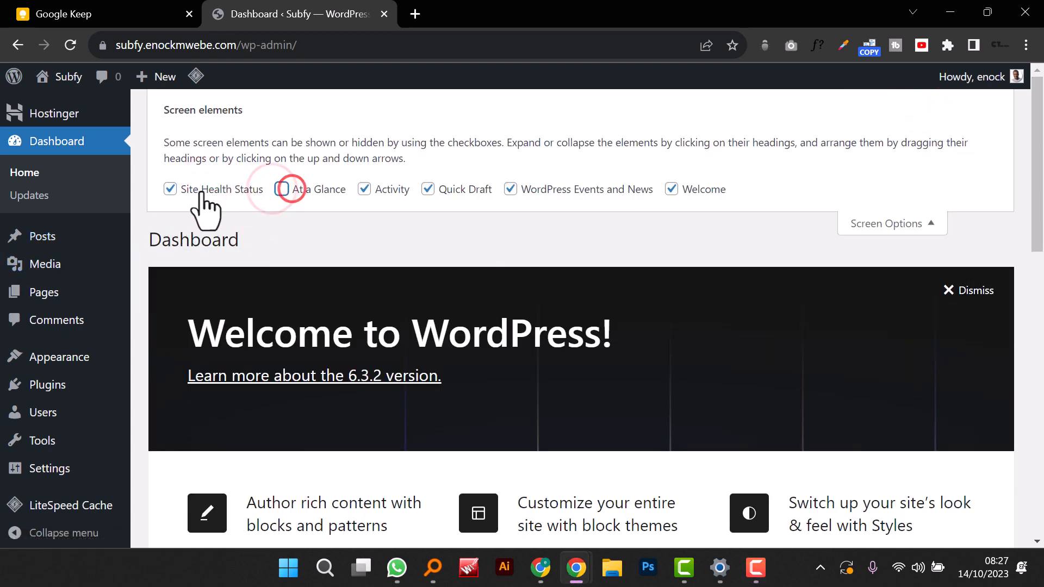
{"action": "left_click", "coordinate": [201, 190]}
{"action": "left_click", "coordinate": [386, 190]}
{"action": "left_click", "coordinate": [430, 189]}
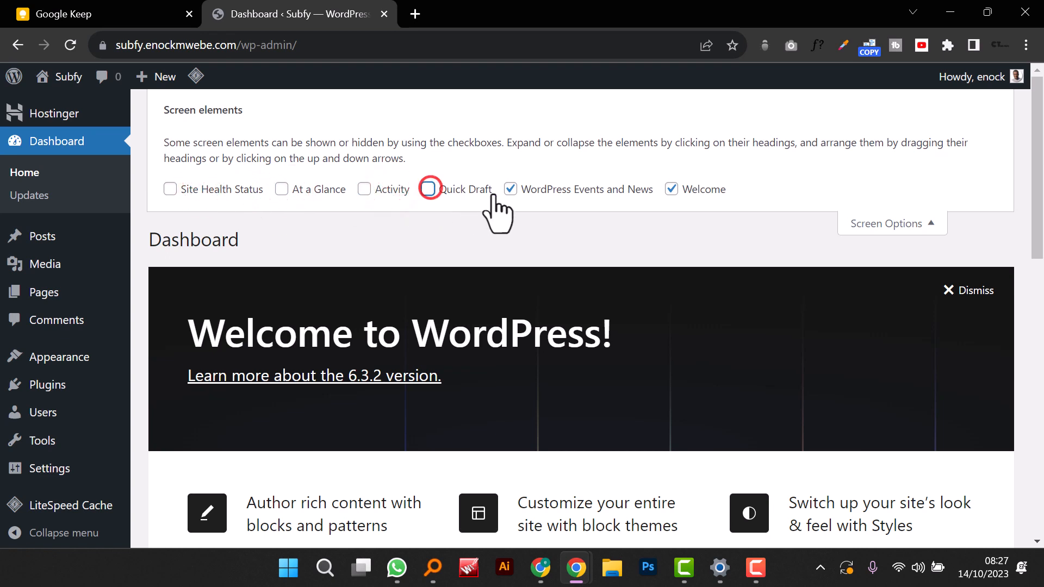
{"action": "left_click", "coordinate": [511, 189]}
{"action": "left_click", "coordinate": [671, 190]}
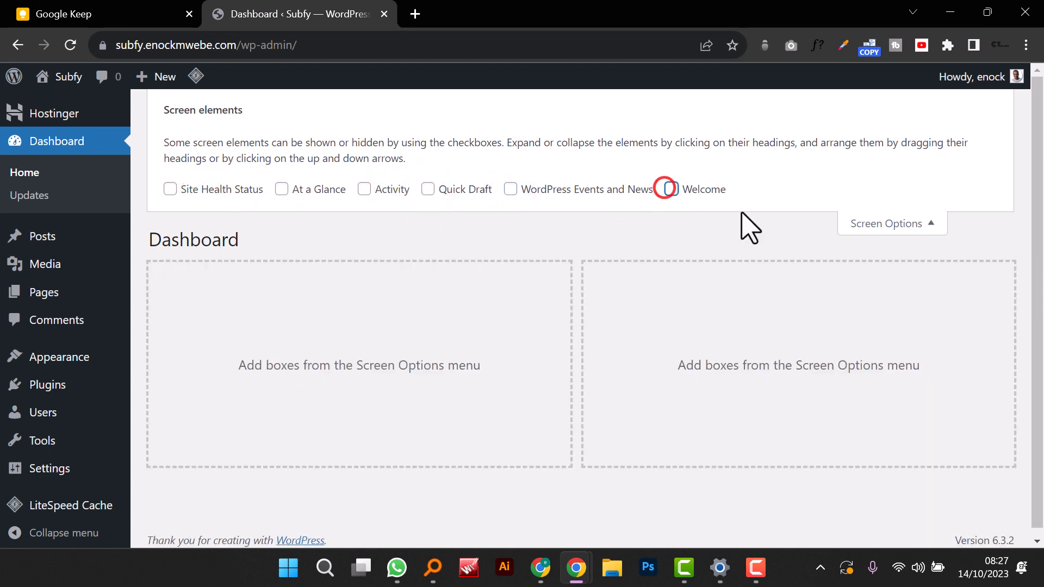
{"action": "left_click", "coordinate": [875, 219]}
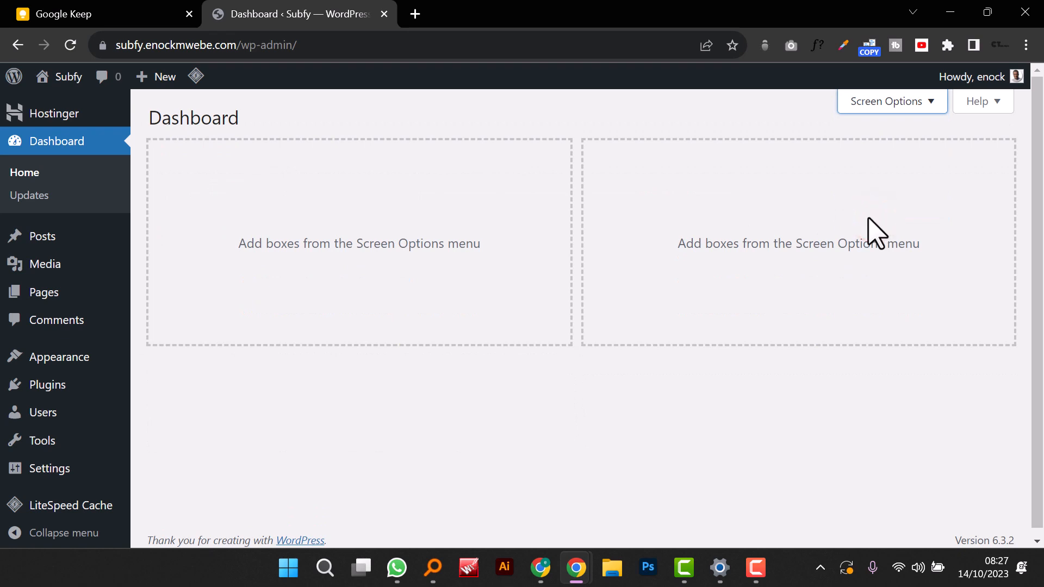
Step: Install and activate the Astra theme, and dismiss the Astra starter templates and cache notices
{"action": "mouse_move", "coordinate": [56, 373]}
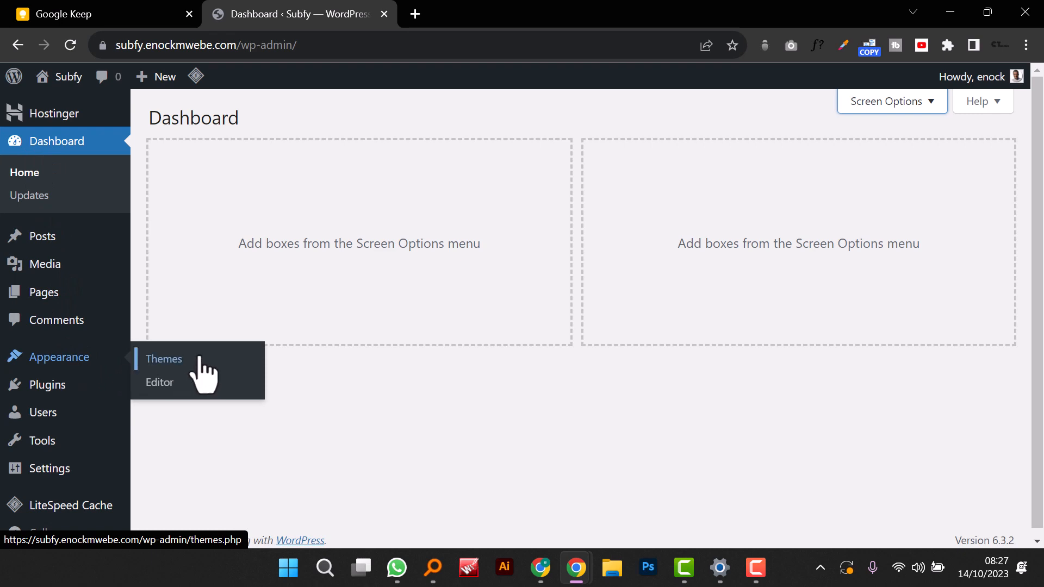
{"action": "left_click", "coordinate": [199, 354]}
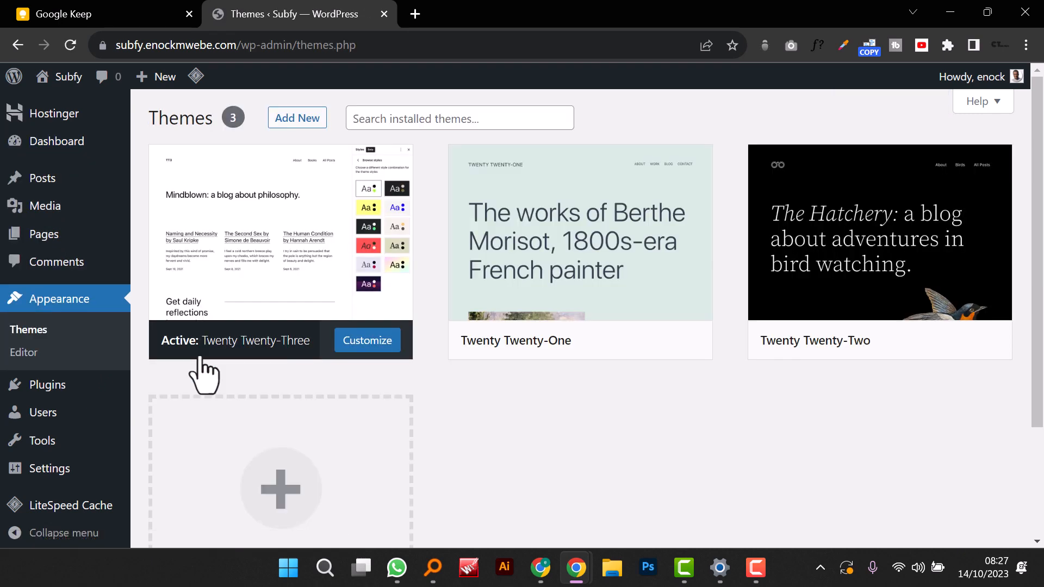
{"action": "left_click", "coordinate": [298, 118]}
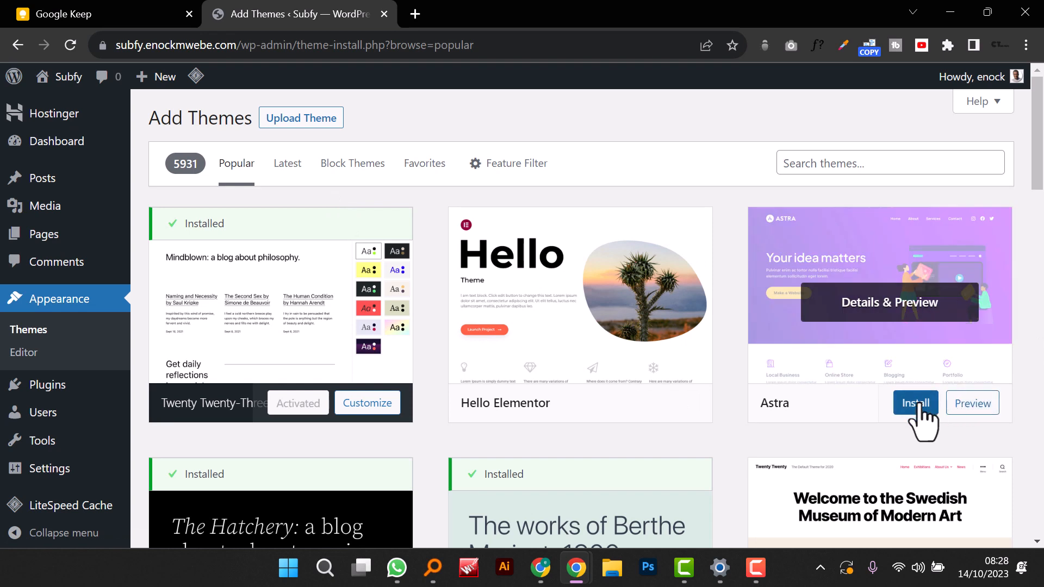
{"action": "left_click", "coordinate": [919, 405]}
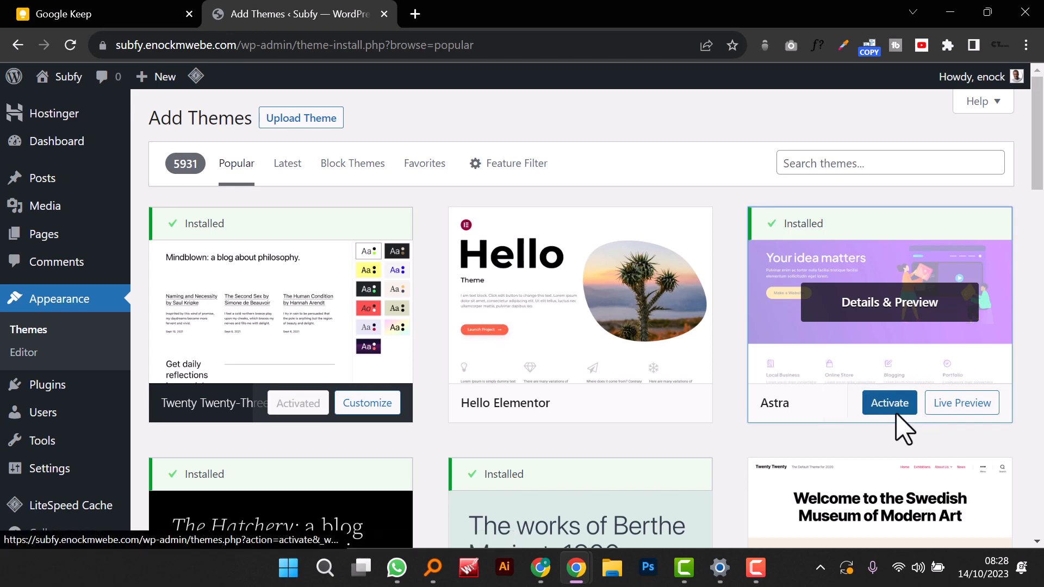
{"action": "left_click", "coordinate": [895, 411]}
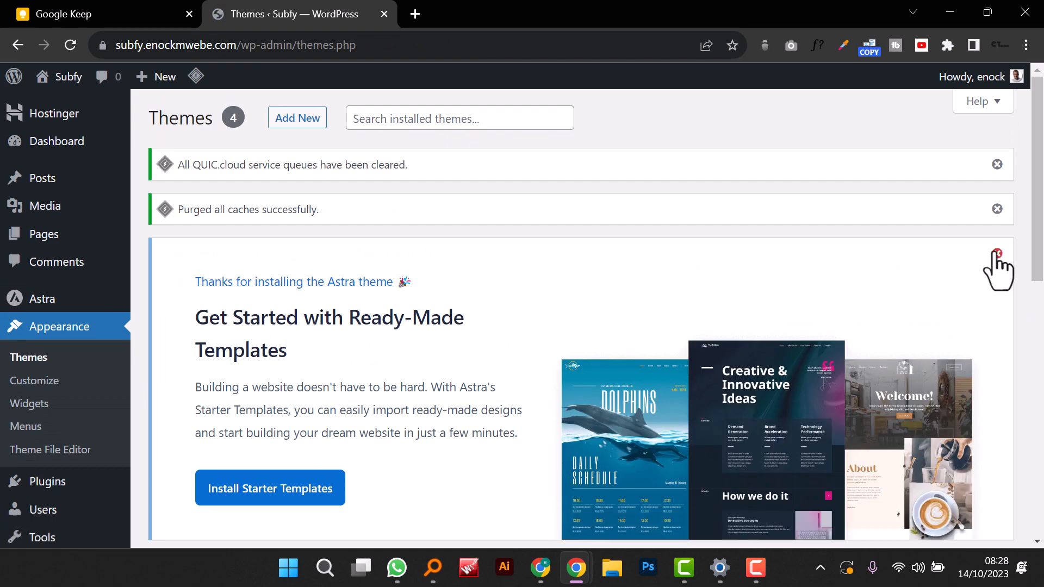
{"action": "left_click", "coordinate": [996, 253]}
{"action": "left_click", "coordinate": [997, 208]}
{"action": "left_click", "coordinate": [998, 163]}
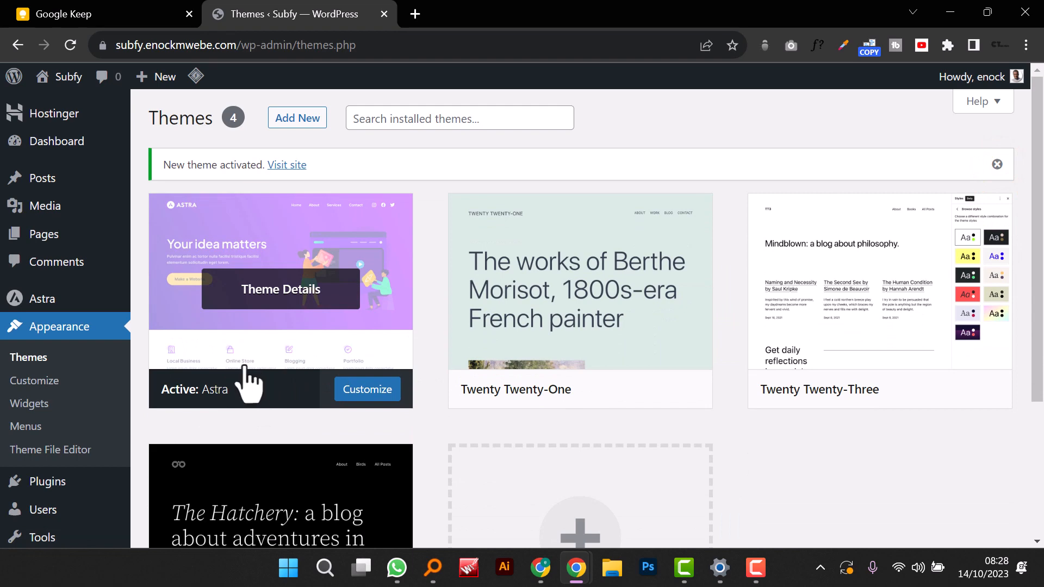
Step: Search the new plugins for "elementor" and install the Elementor Website Builder plugin
{"action": "mouse_move", "coordinate": [83, 489]}
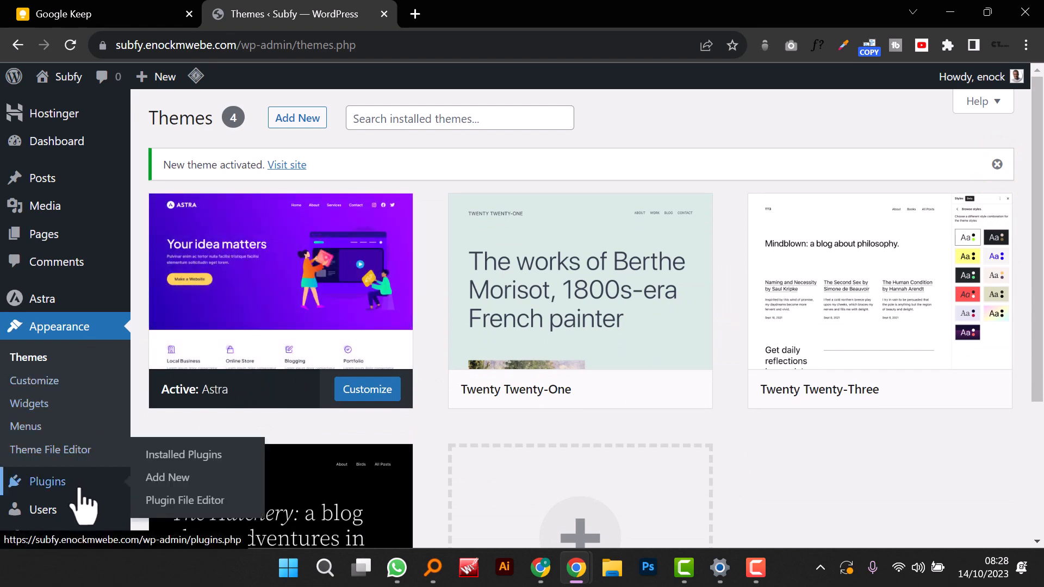
{"action": "left_click", "coordinate": [160, 472]}
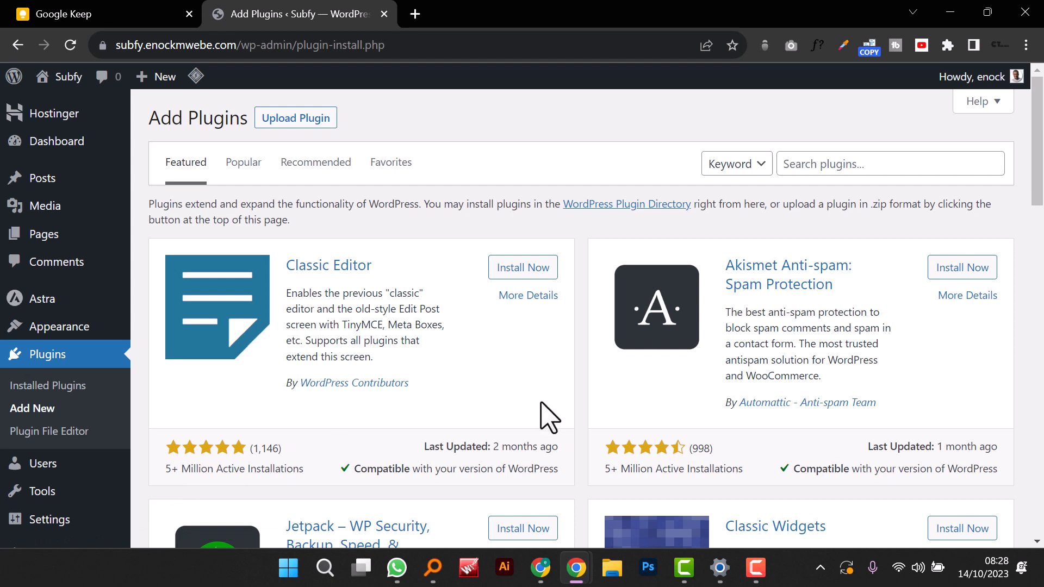
{"action": "left_click", "coordinate": [832, 164]}
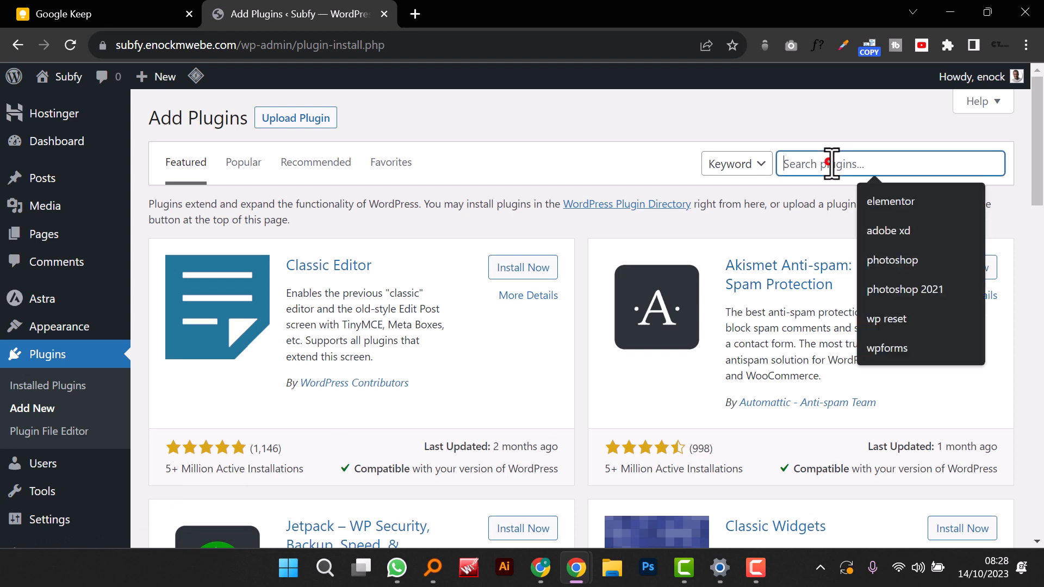
{"action": "type", "text": "ele"}
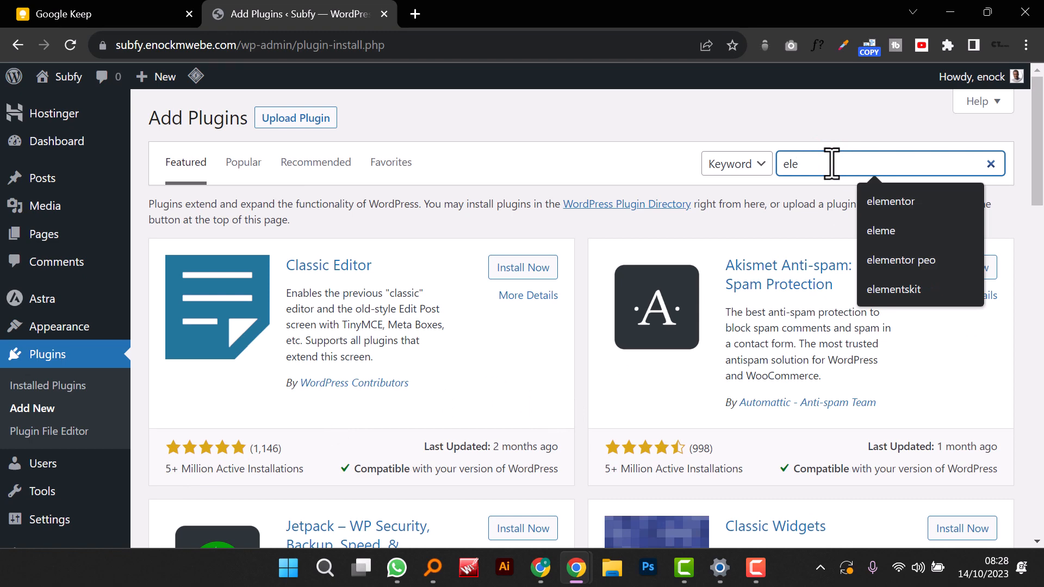
{"action": "type", "text": "m"}
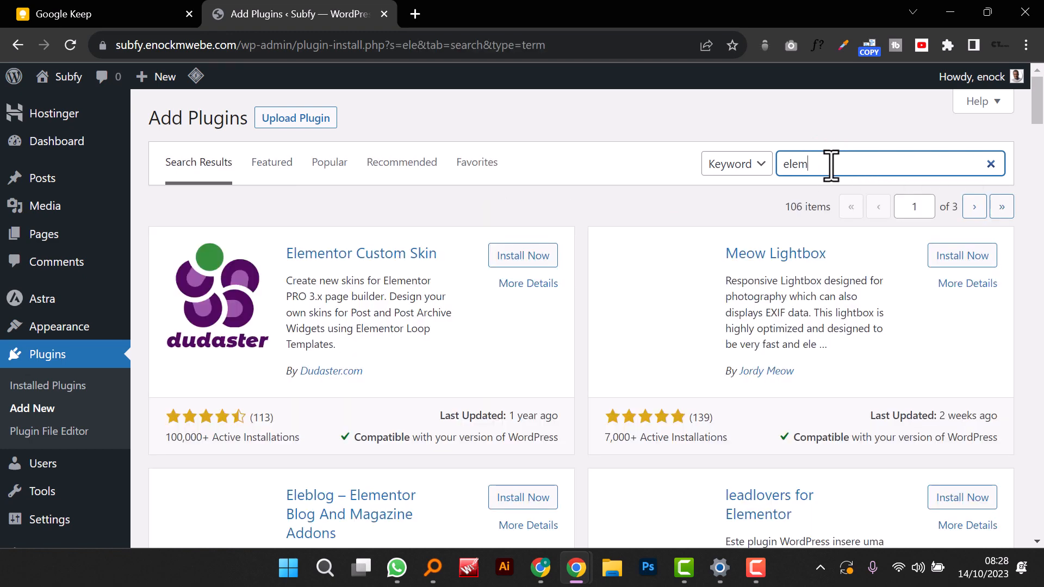
{"action": "type", "text": "e"}
{"action": "type", "text": "ntor"}
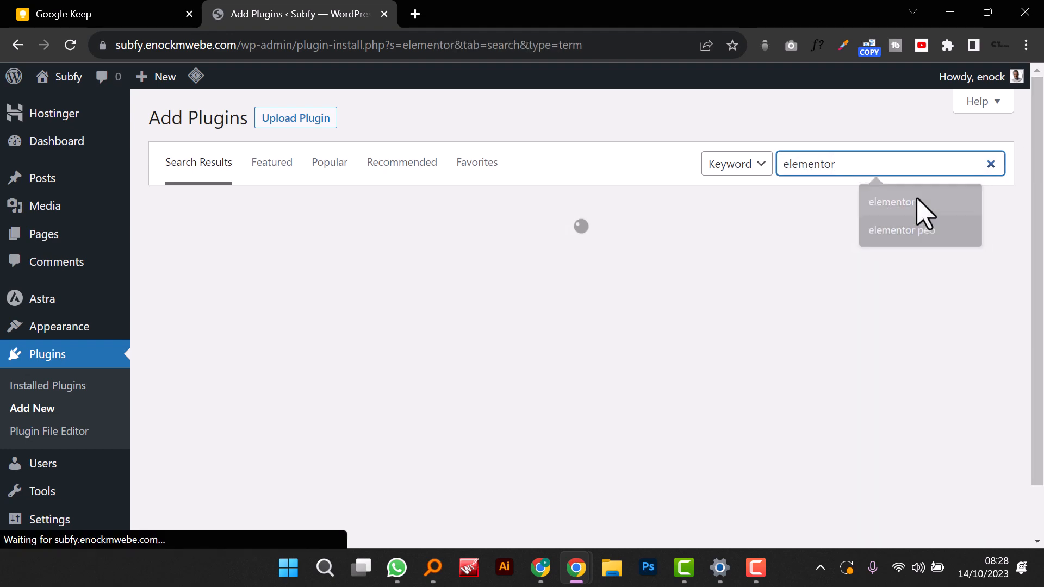
{"action": "left_click", "coordinate": [915, 199]}
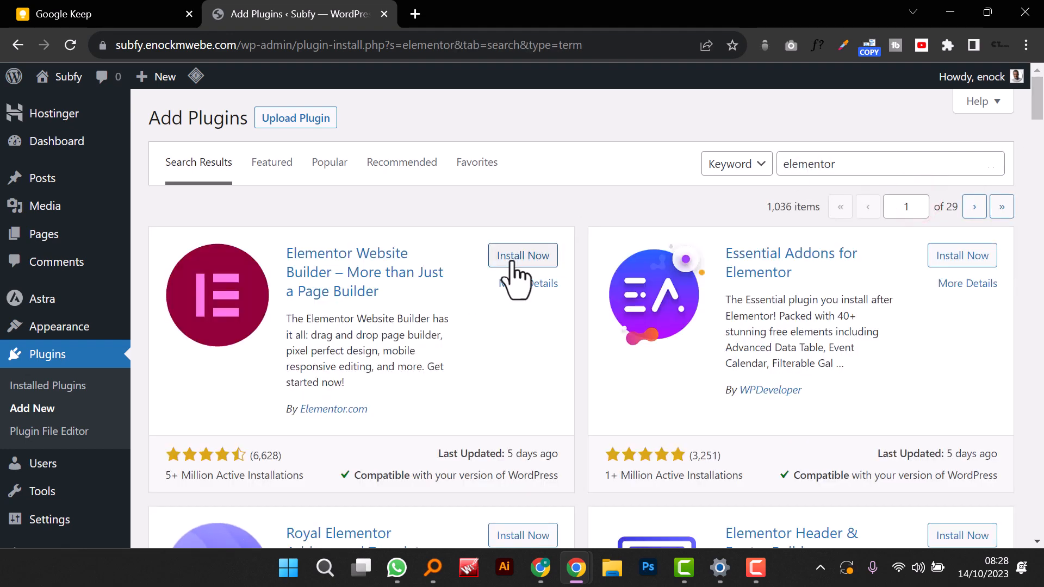
{"action": "left_click", "coordinate": [514, 258]}
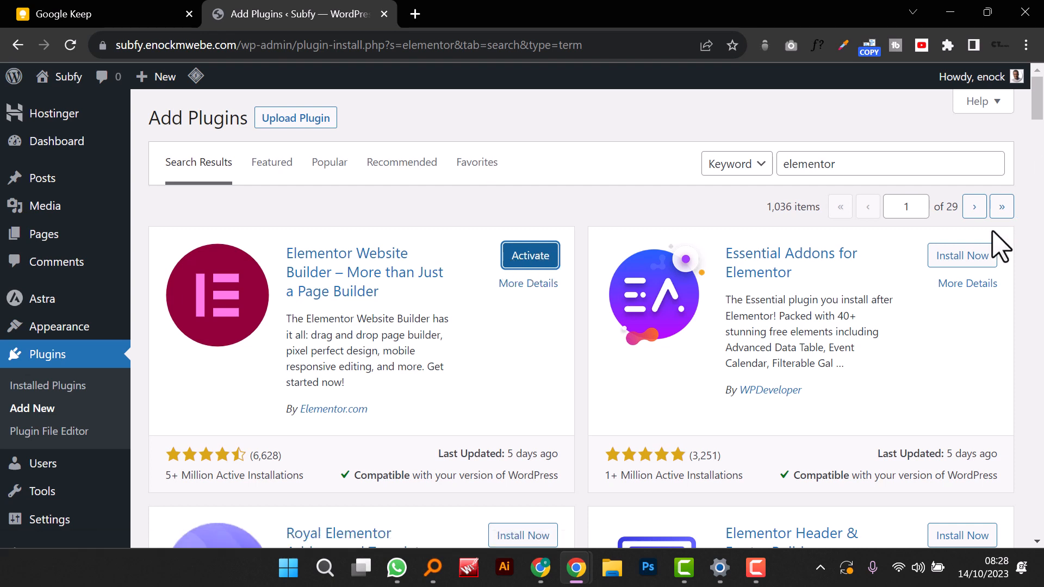
Step: Install the plugins Essential Addons for Elementor, Royal Elementor Addons and Templates, Premium Addons for Elementor, and ElementsKit Elementor addons
{"action": "scroll", "coordinate": [927, 299], "scroll_direction": "down", "scroll_amount": 1}
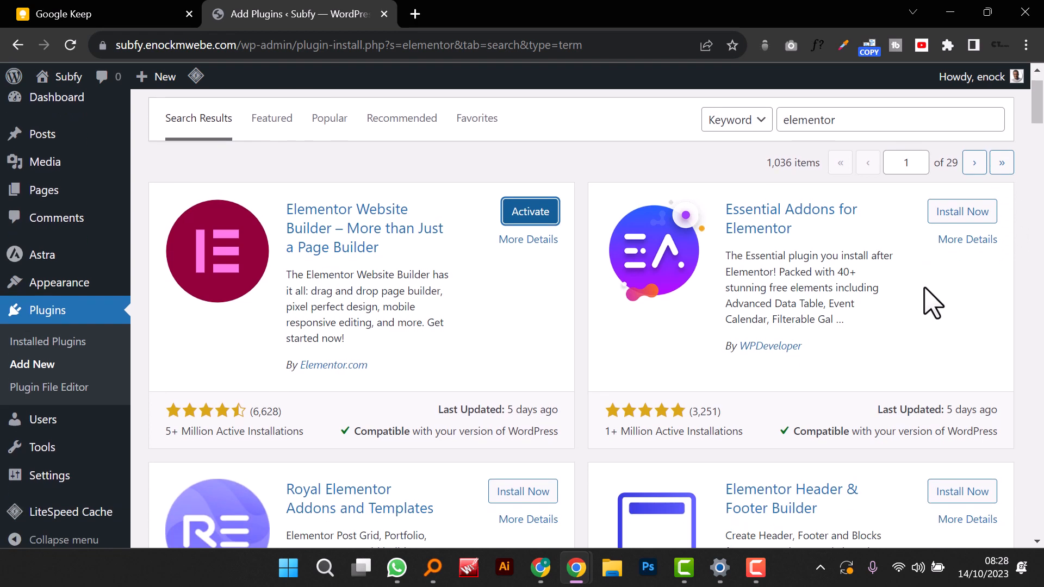
{"action": "left_click", "coordinate": [978, 175]}
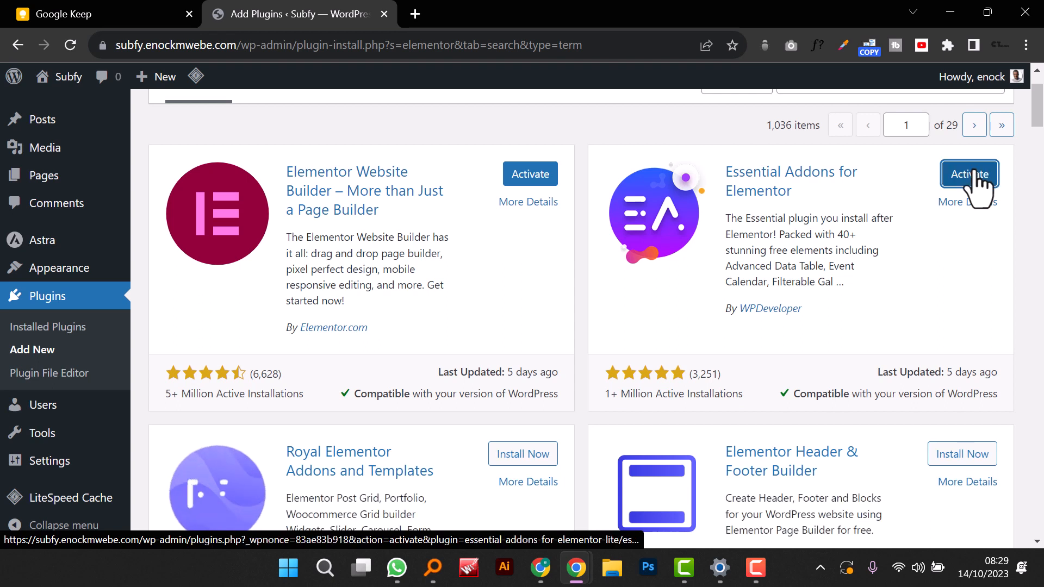
{"action": "scroll", "coordinate": [810, 260], "scroll_direction": "down", "scroll_amount": 1}
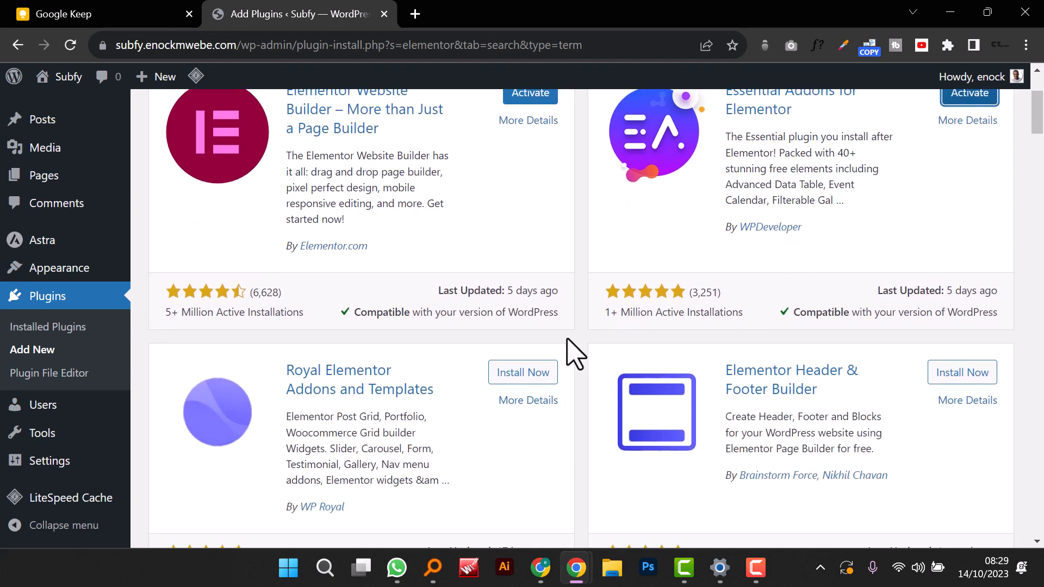
{"action": "left_click", "coordinate": [515, 374]}
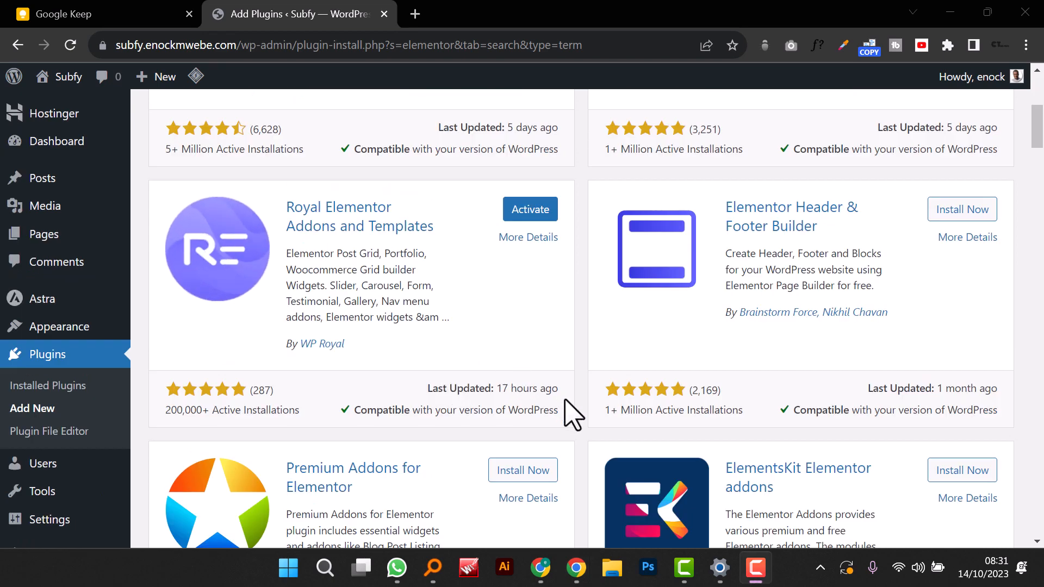
{"action": "left_click", "coordinate": [532, 471]}
{"action": "scroll", "coordinate": [532, 474], "scroll_direction": "down", "scroll_amount": 3}
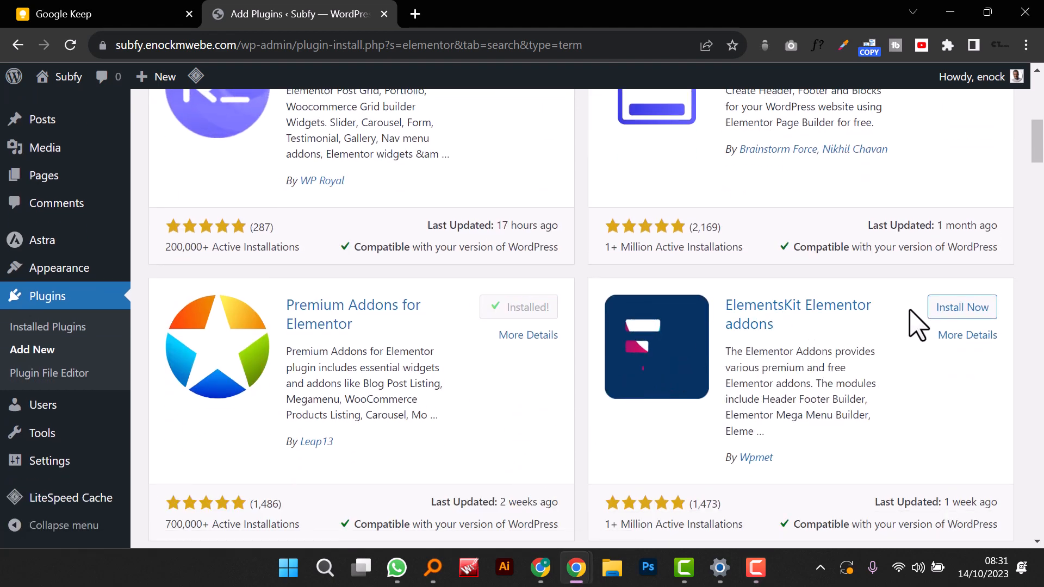
{"action": "left_click", "coordinate": [963, 307]}
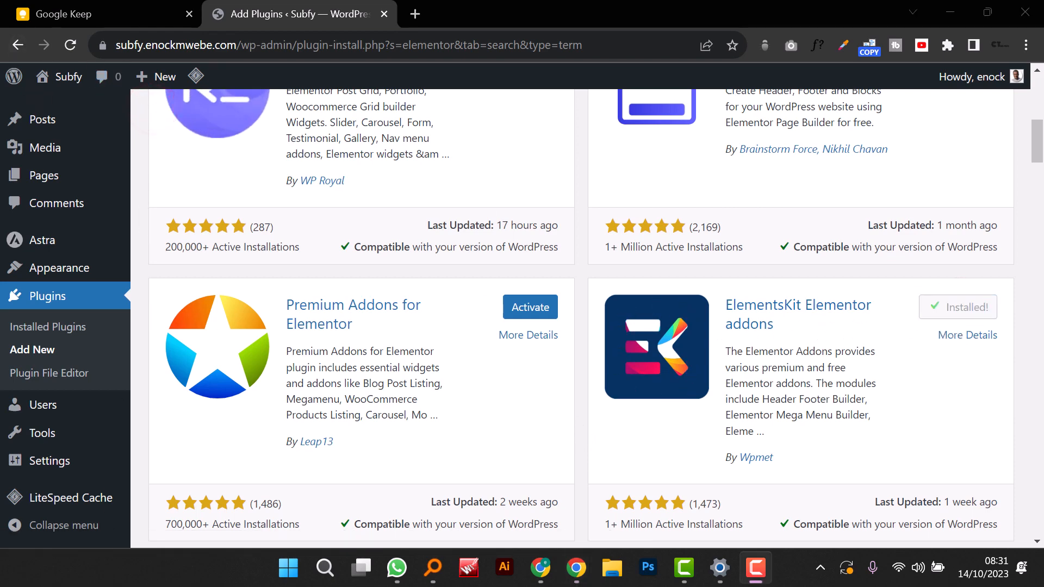
Step: Search the new plugins for "ninja forms" and install the Ninja Forms Contact Form plugin
{"action": "scroll", "coordinate": [574, 323], "scroll_direction": "down", "scroll_amount": 3}
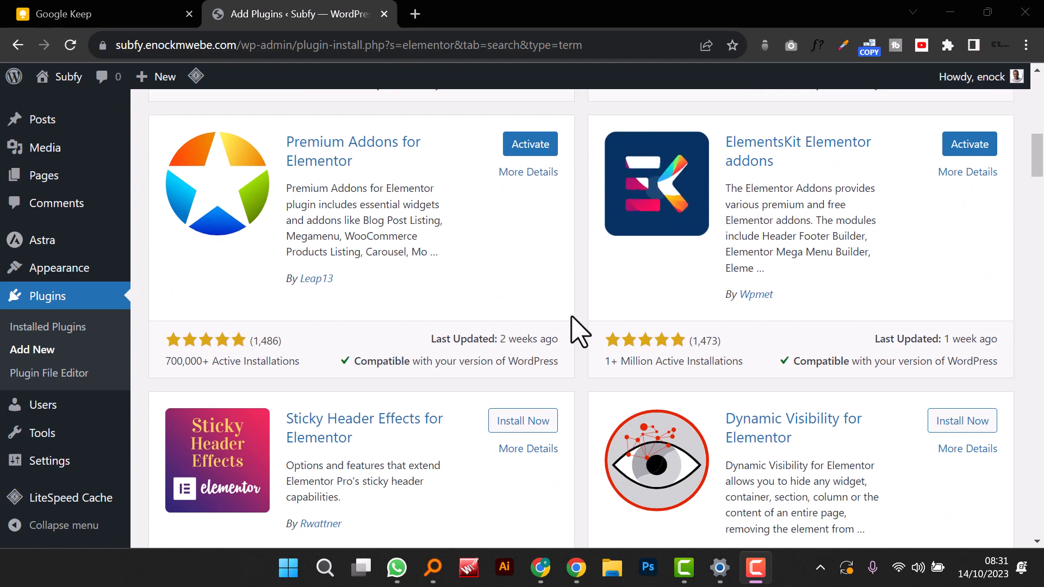
{"action": "scroll", "coordinate": [577, 331], "scroll_direction": "up", "scroll_amount": 10}
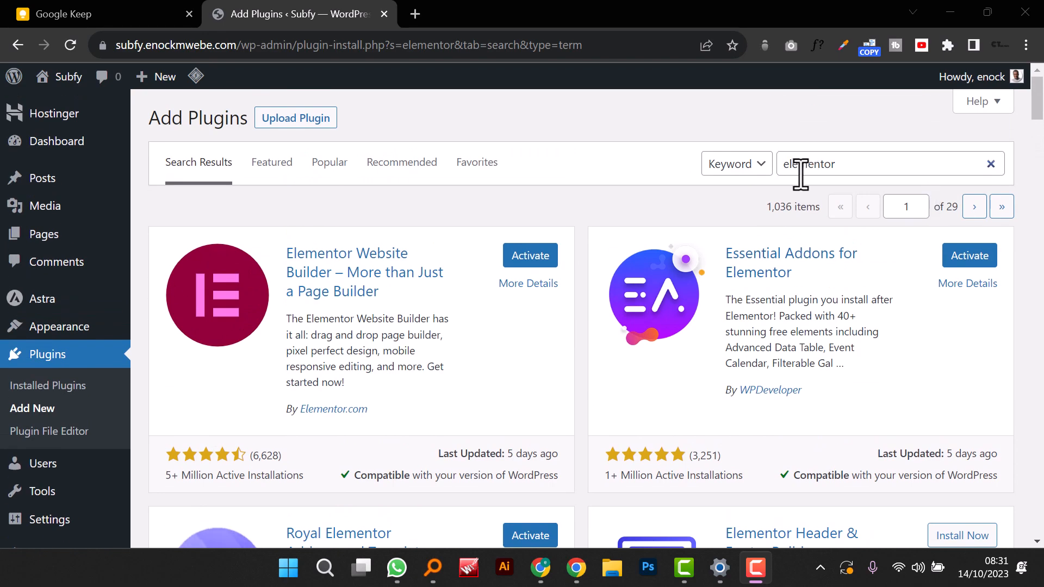
{"action": "double_click", "coordinate": [800, 173]}
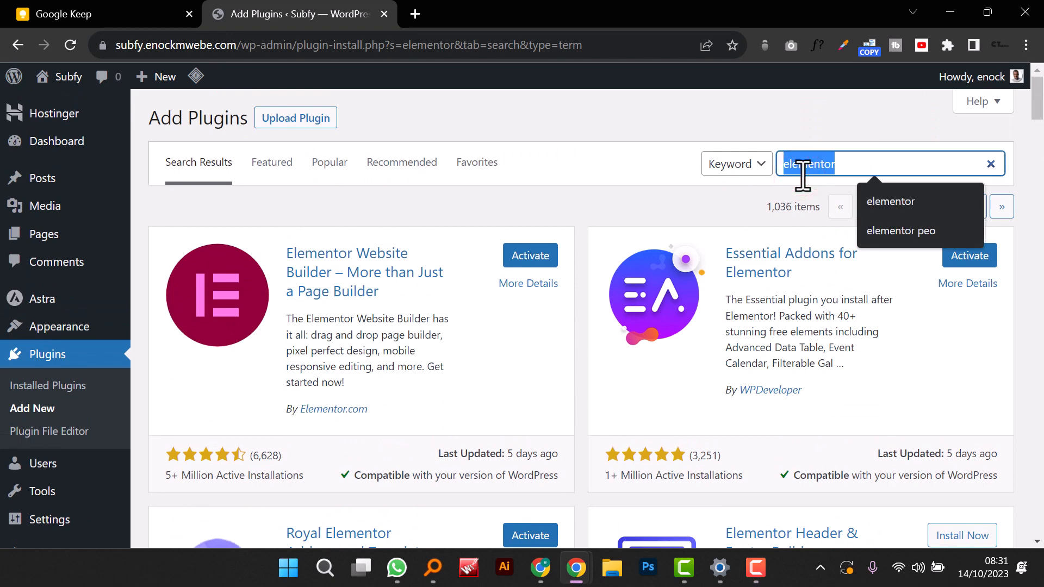
{"action": "type", "text": "ninja"}
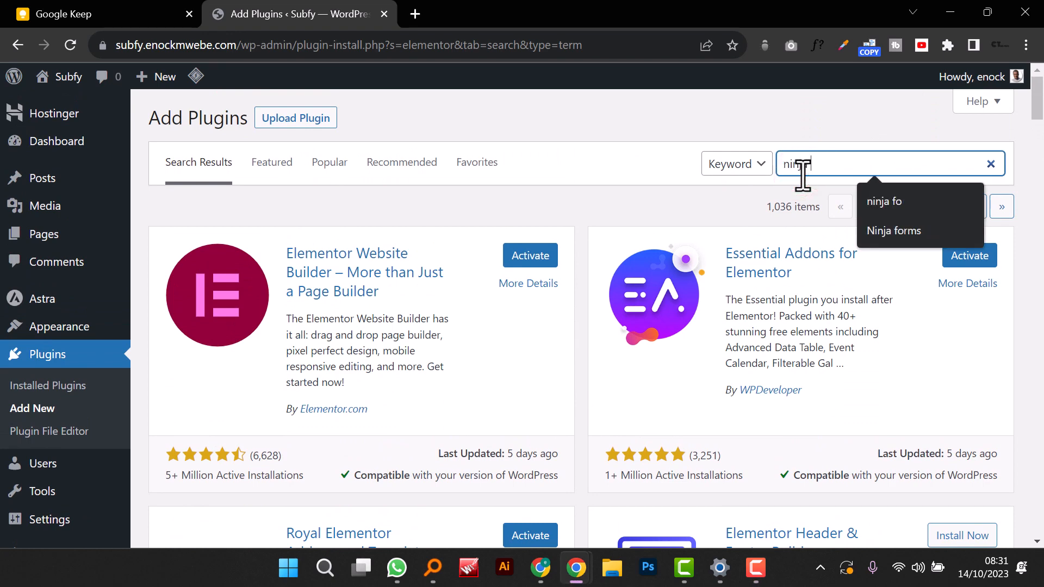
{"action": "type", "text": " forms"}
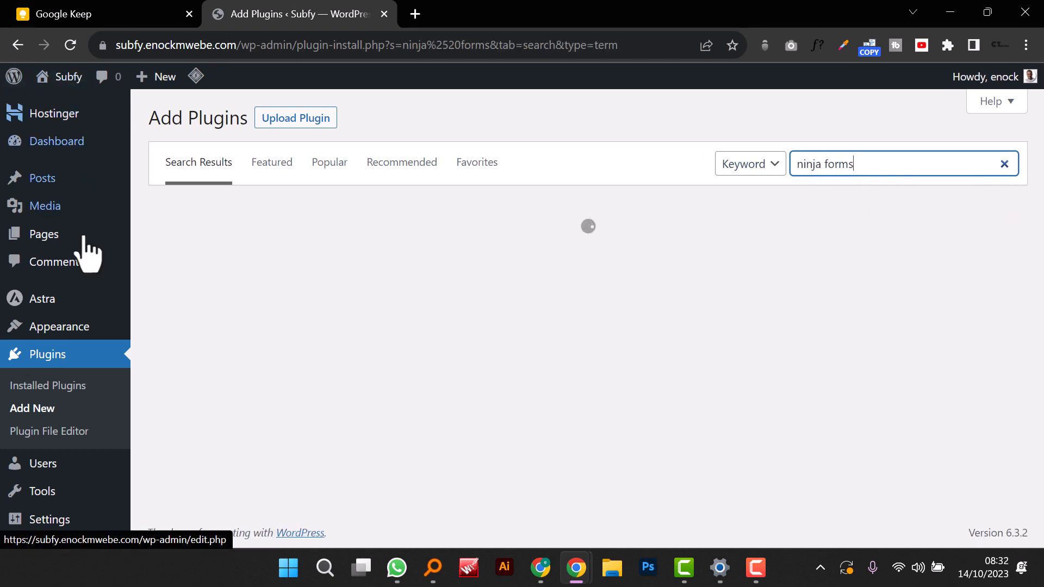
{"action": "mouse_move", "coordinate": [7, 503]}
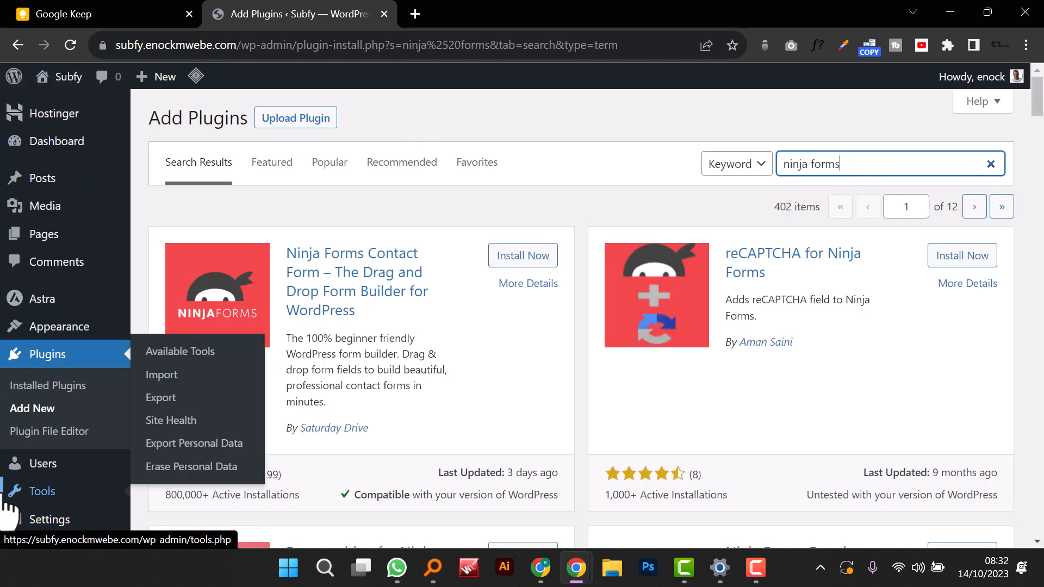
{"action": "left_click", "coordinate": [526, 257]}
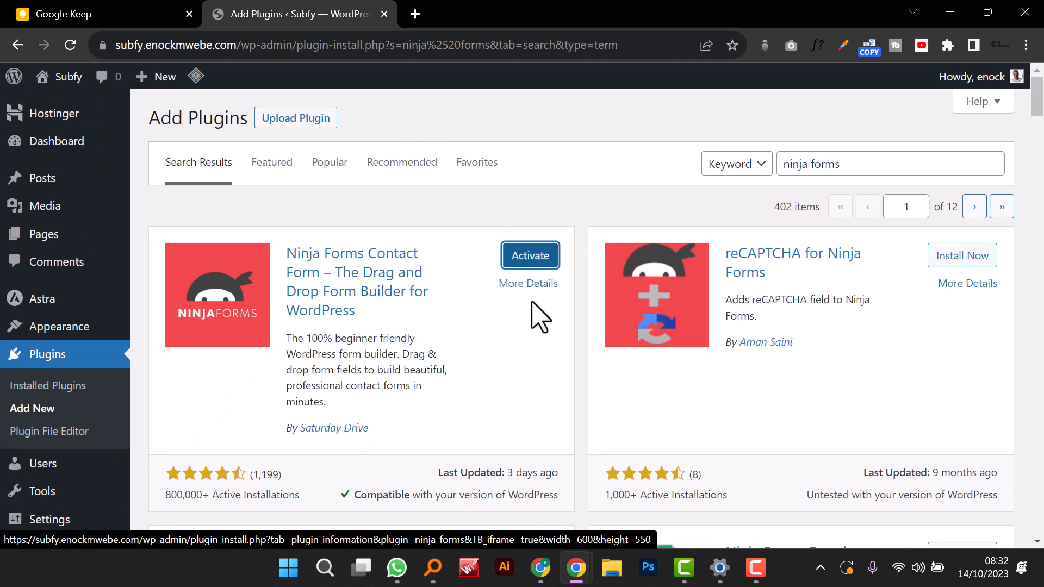
Step: In the installed plugins list, select Elementor, ElementsKit Lite, Essential Addons for Elementor, Ninja Forms, Premium Addons for Elementor and Royal Elementor Addons
{"action": "mouse_move", "coordinate": [34, 515]}
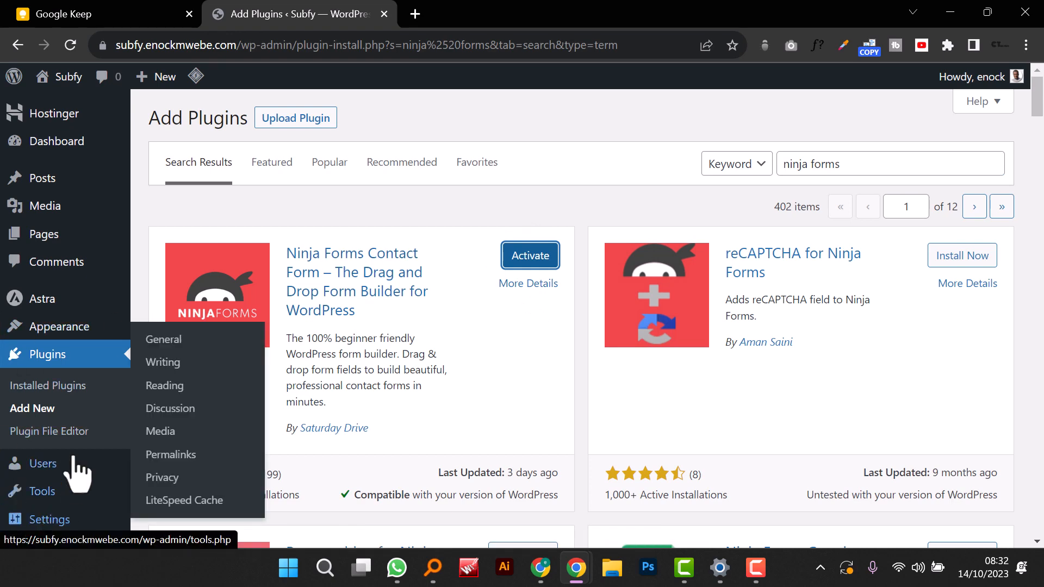
{"action": "scroll", "coordinate": [95, 430], "scroll_direction": "down", "scroll_amount": 3}
{"action": "mouse_move", "coordinate": [90, 424]}
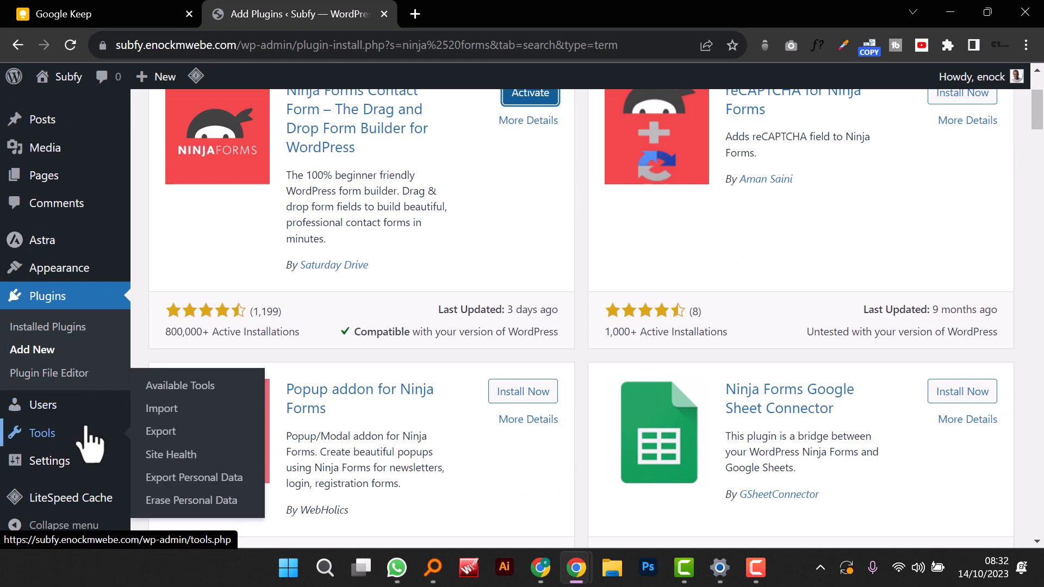
{"action": "left_click", "coordinate": [86, 333]}
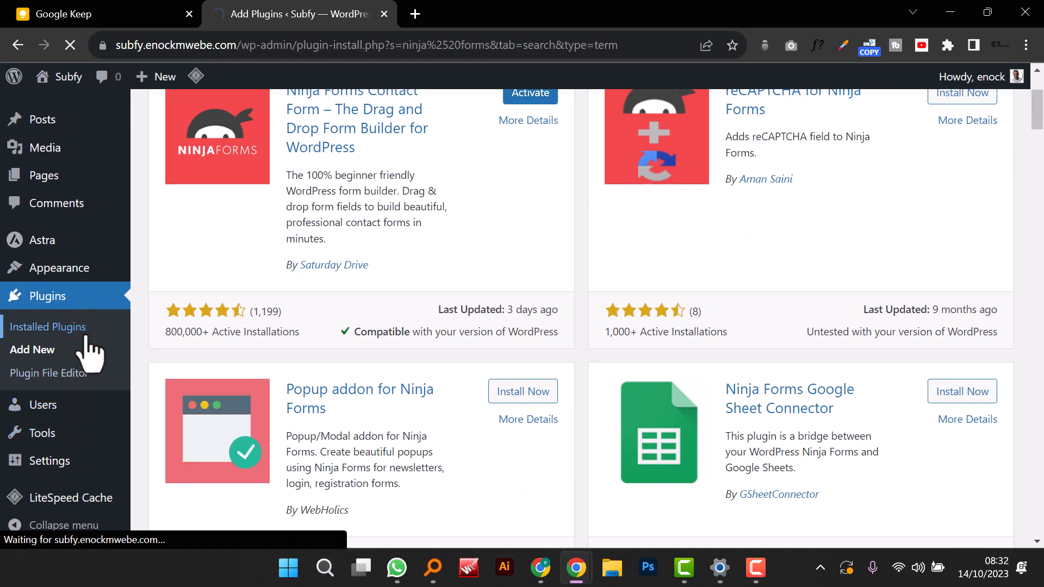
{"action": "scroll", "coordinate": [357, 319], "scroll_direction": "down", "scroll_amount": 5}
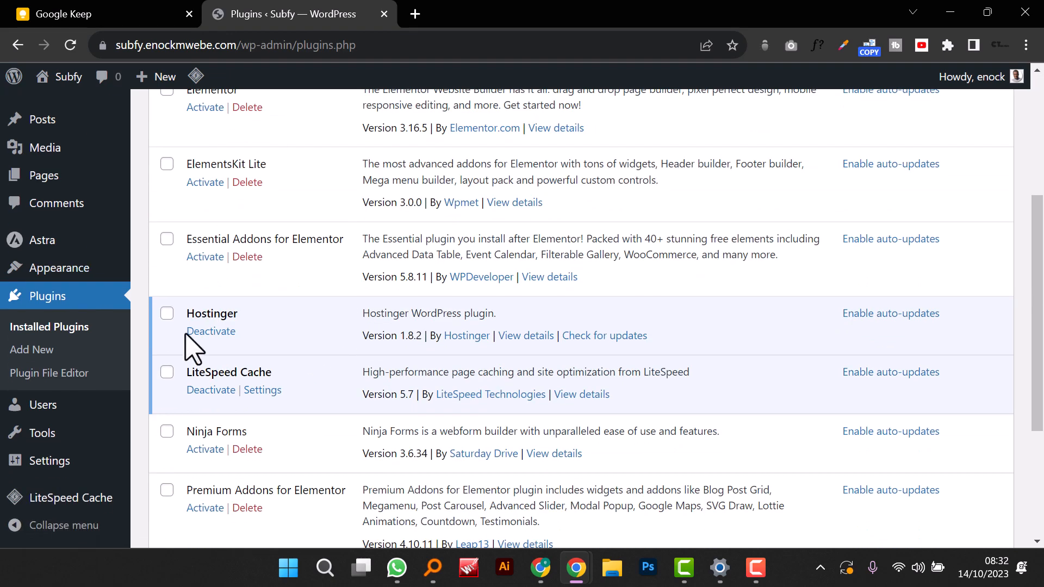
{"action": "scroll", "coordinate": [194, 349], "scroll_direction": "up", "scroll_amount": 3}
{"action": "left_click", "coordinate": [167, 252]}
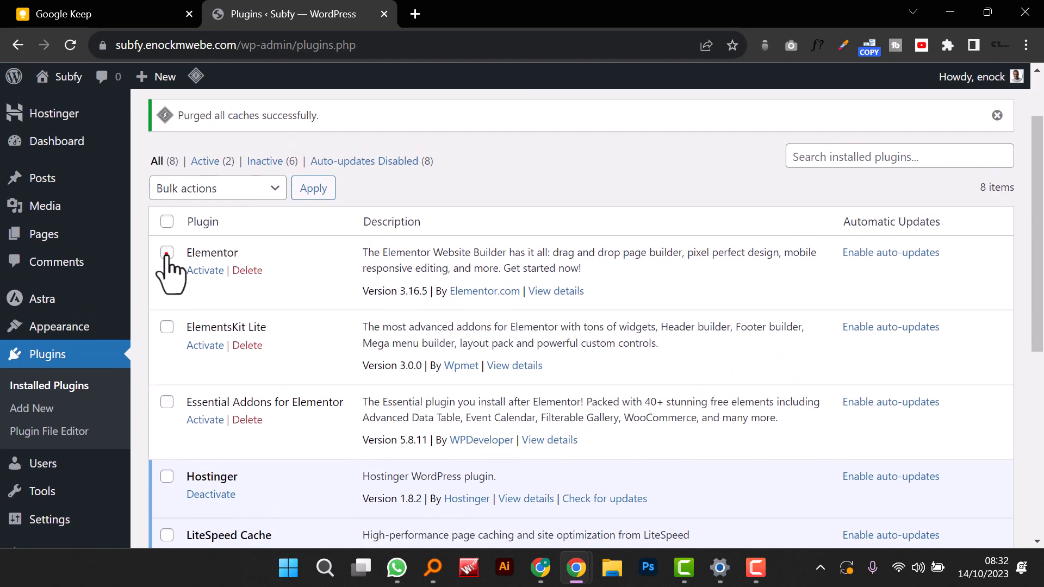
{"action": "left_click", "coordinate": [169, 327]}
{"action": "left_click", "coordinate": [172, 402]}
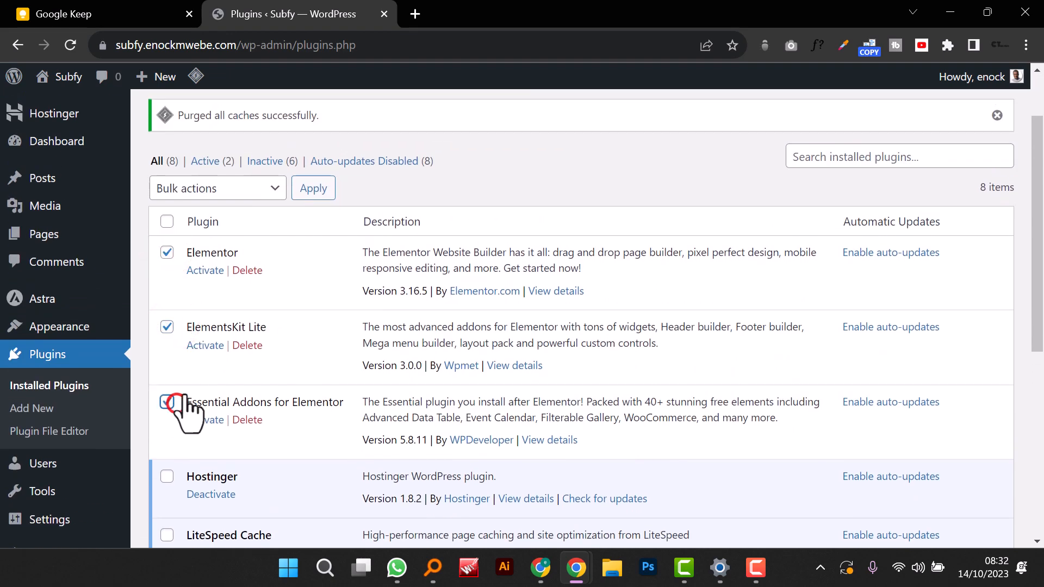
{"action": "scroll", "coordinate": [184, 404], "scroll_direction": "down", "scroll_amount": 5}
{"action": "left_click", "coordinate": [166, 351]}
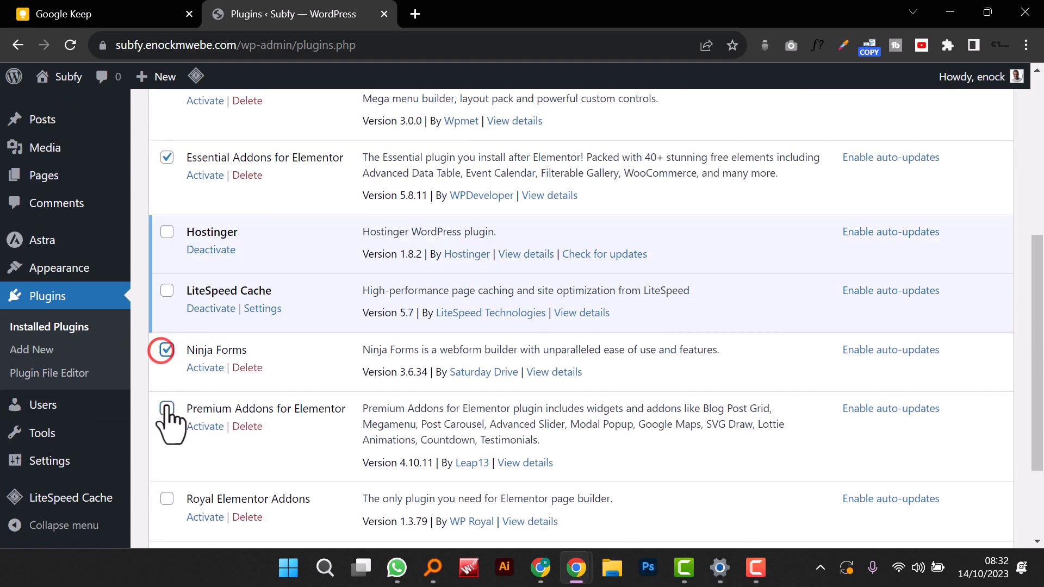
{"action": "left_click", "coordinate": [167, 407]}
{"action": "scroll", "coordinate": [170, 405], "scroll_direction": "down", "scroll_amount": 3}
{"action": "left_click", "coordinate": [167, 366]}
{"action": "scroll", "coordinate": [185, 381], "scroll_direction": "up", "scroll_amount": 10}
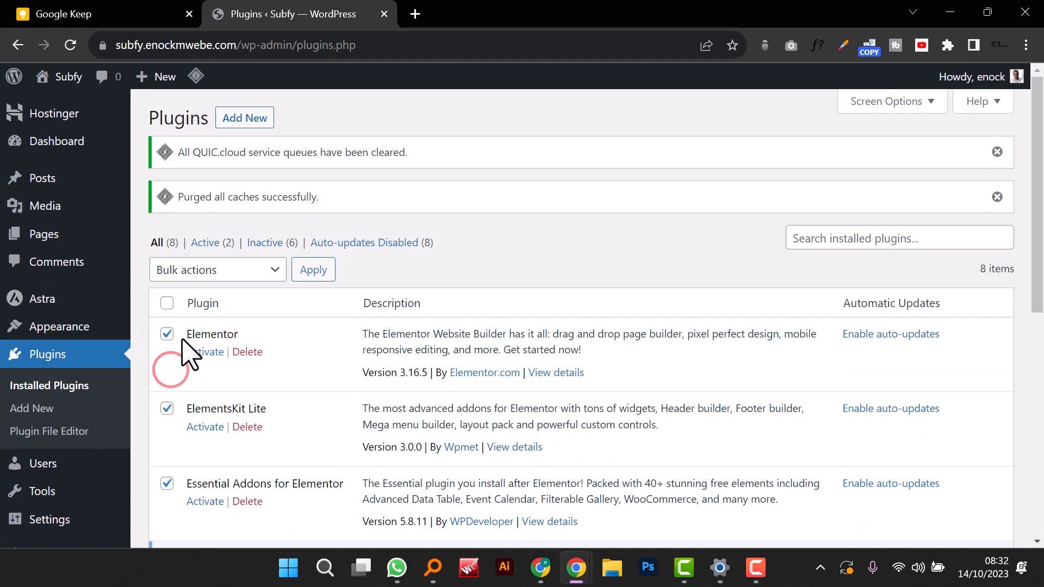
{"action": "left_click", "coordinate": [205, 243]}
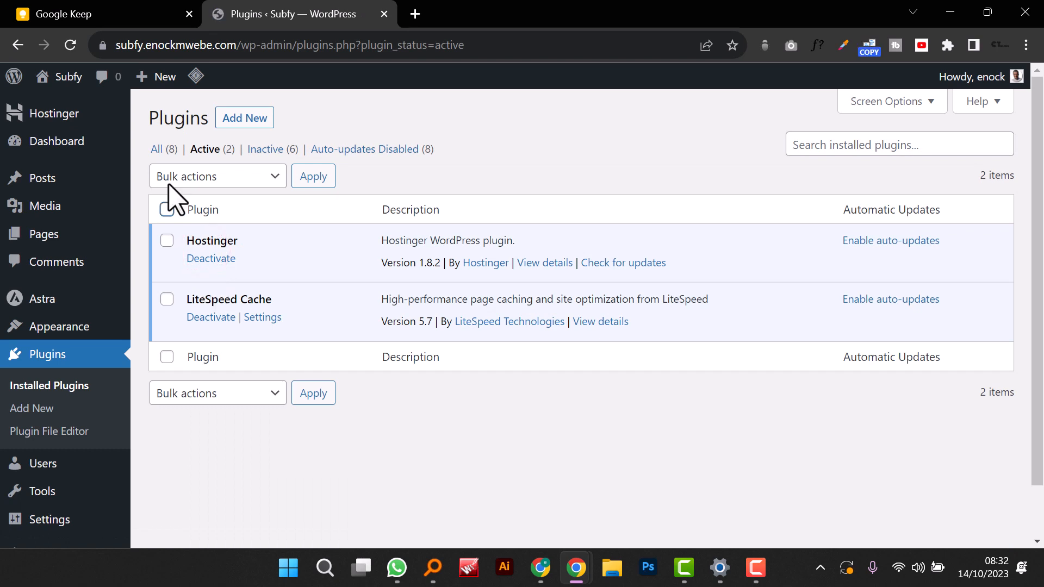
{"action": "left_click", "coordinate": [202, 178]}
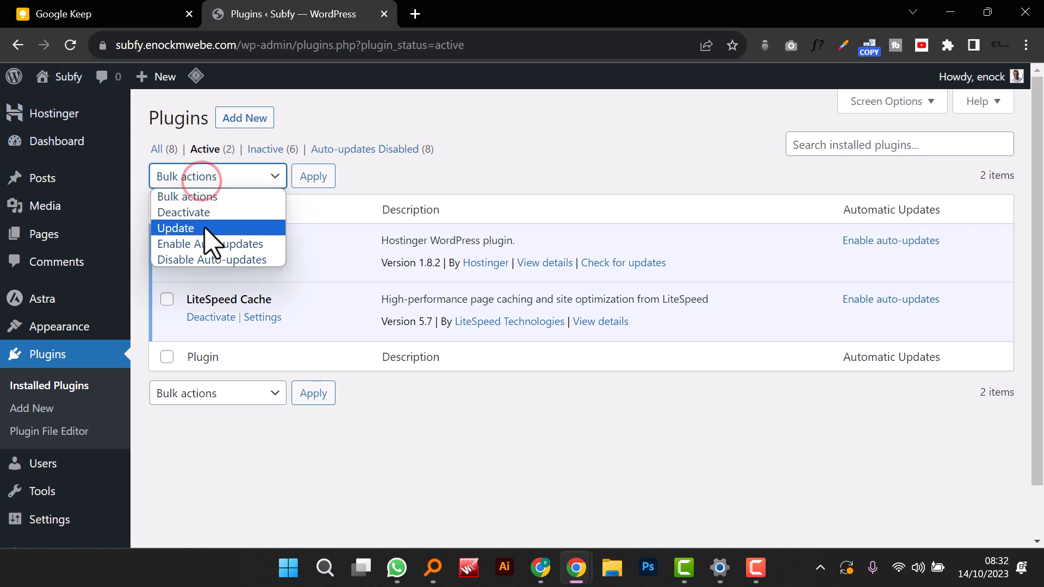
{"action": "left_click", "coordinate": [202, 213]}
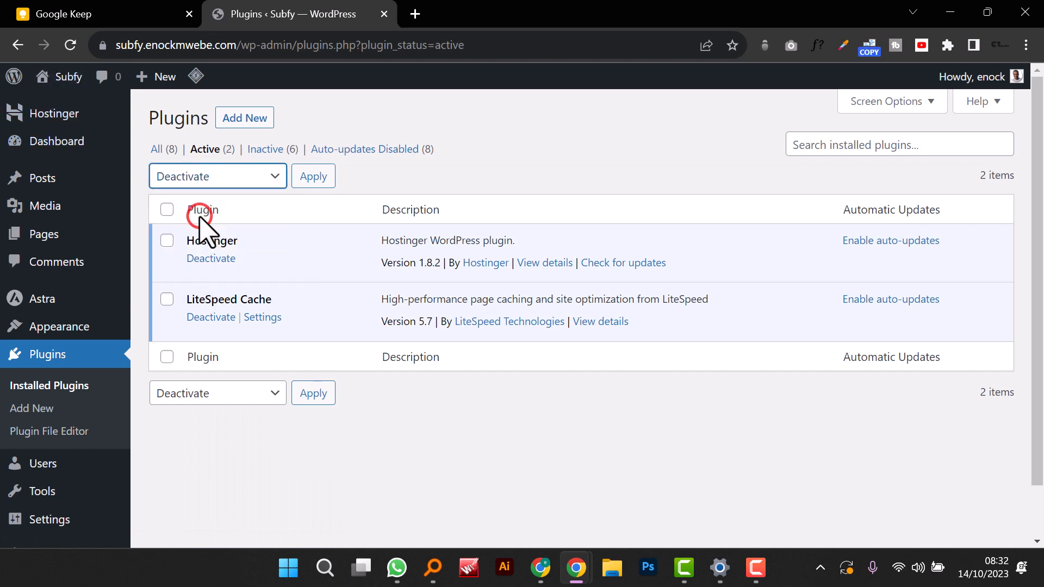
{"action": "left_click", "coordinate": [209, 179]}
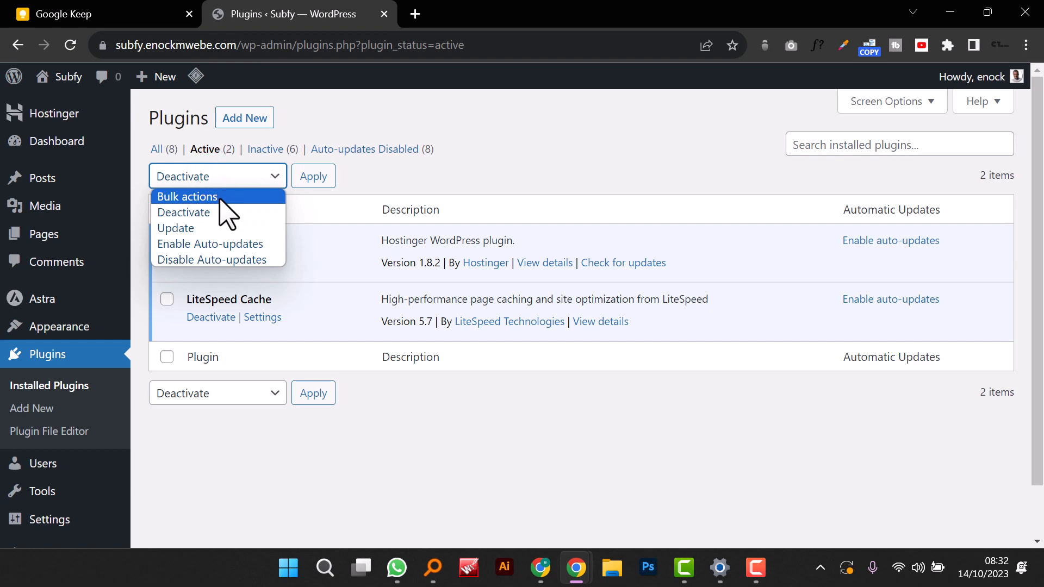
{"action": "left_click", "coordinate": [18, 44]}
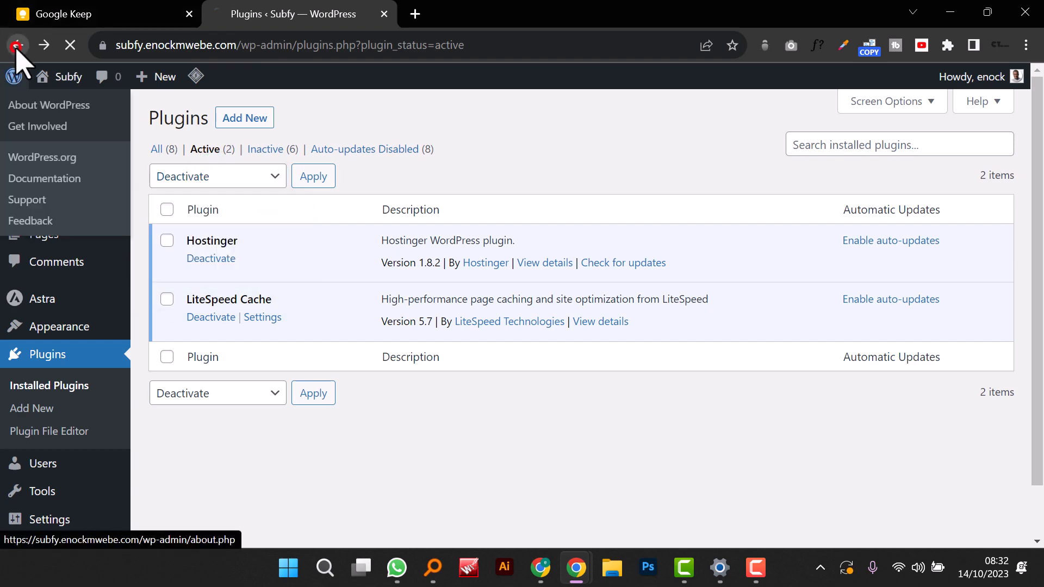
Step: Activate all six selected plugins together with the Activate bulk action
{"action": "scroll", "coordinate": [197, 356], "scroll_direction": "down", "scroll_amount": 6}
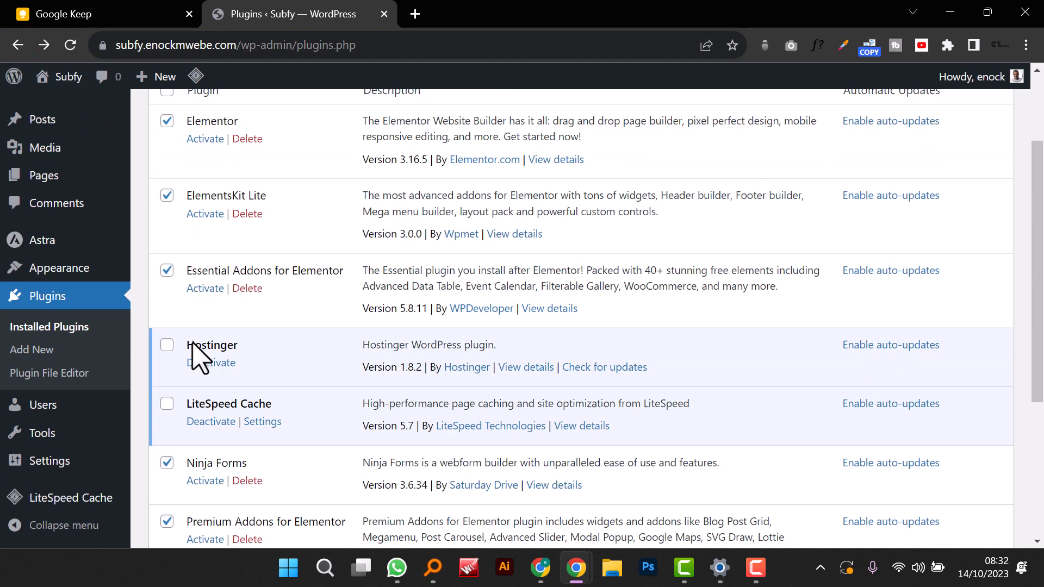
{"action": "scroll", "coordinate": [185, 354], "scroll_direction": "up", "scroll_amount": 5}
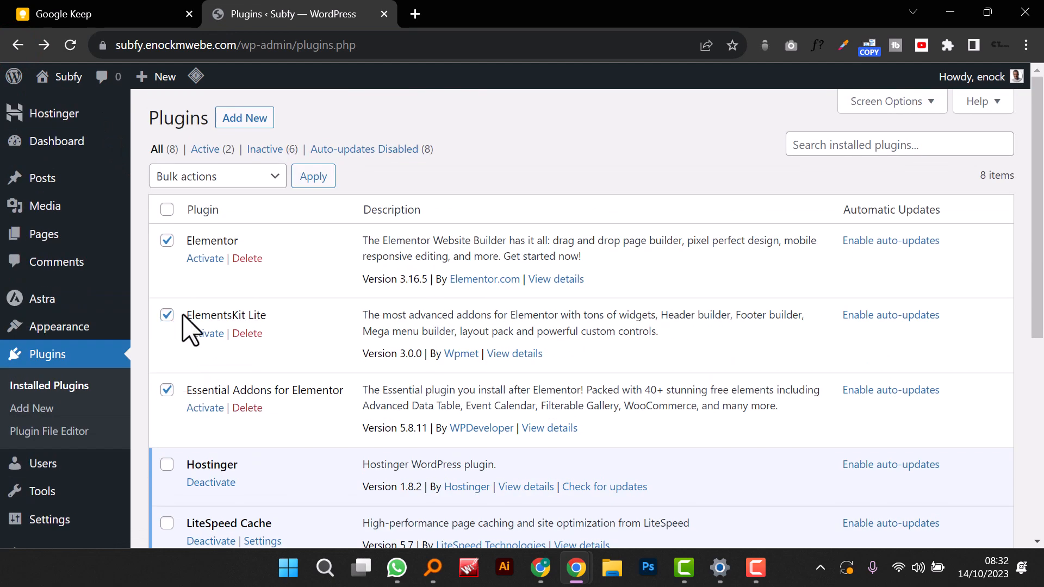
{"action": "left_click", "coordinate": [201, 183]}
{"action": "left_click", "coordinate": [220, 212]}
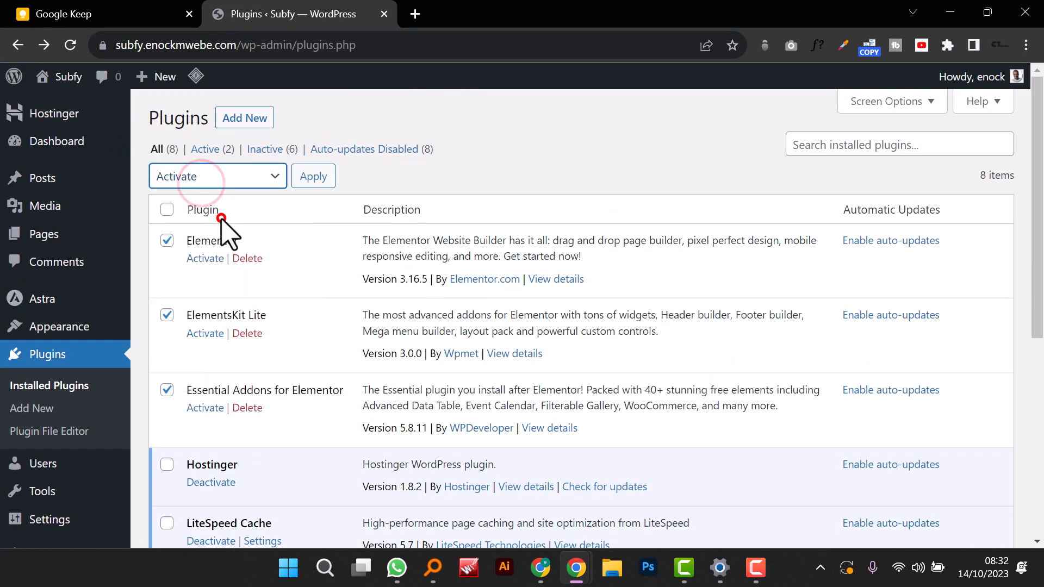
{"action": "left_click", "coordinate": [301, 177]}
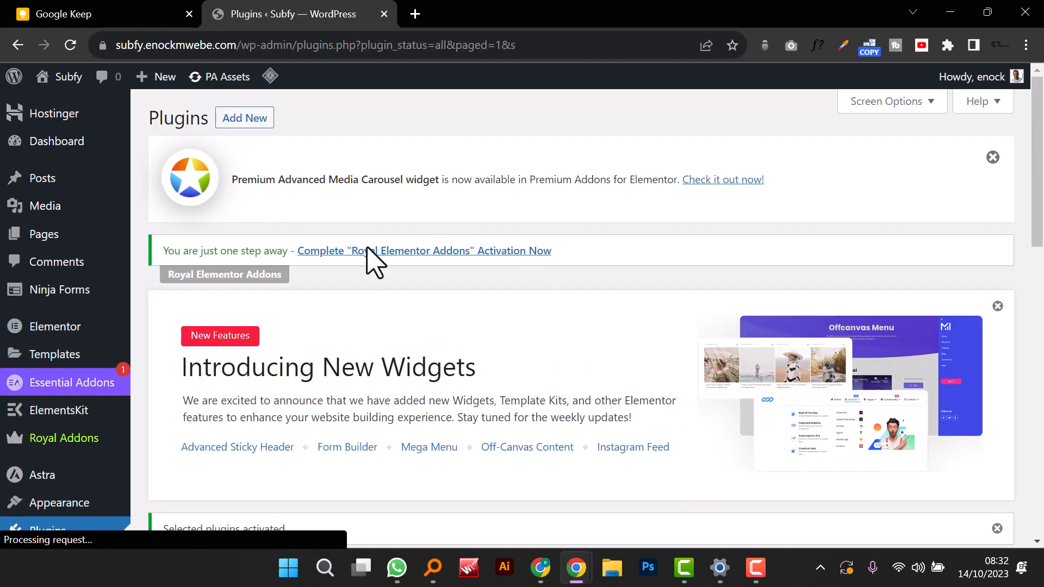
Step: Enable automatic updates for Elementor, ElementsKit Lite, Essential Addons for Elementor, Hostinger, LiteSpeed Cache, Ninja Forms and Premium Addons for Elementor
{"action": "scroll", "coordinate": [450, 354], "scroll_direction": "down", "scroll_amount": 10}
{"action": "scroll", "coordinate": [451, 356], "scroll_direction": "down", "scroll_amount": 5}
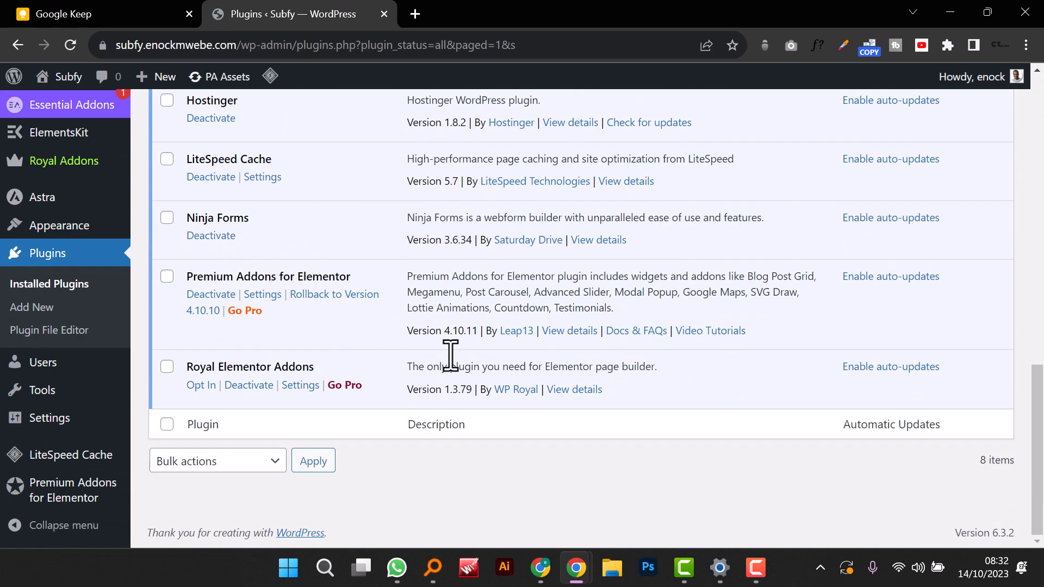
{"action": "scroll", "coordinate": [451, 372], "scroll_direction": "up", "scroll_amount": 8}
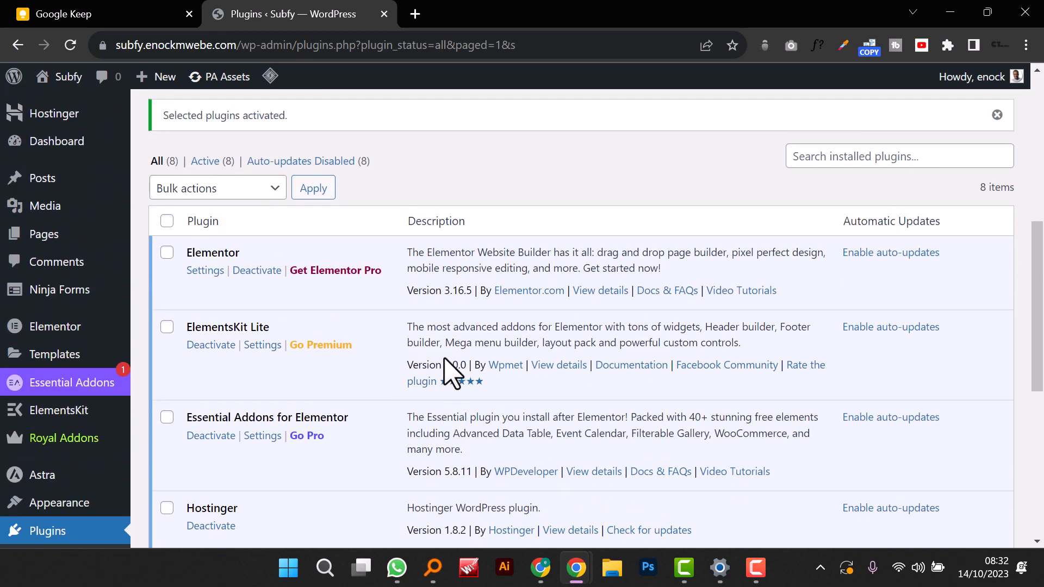
{"action": "scroll", "coordinate": [450, 373], "scroll_direction": "down", "scroll_amount": 2}
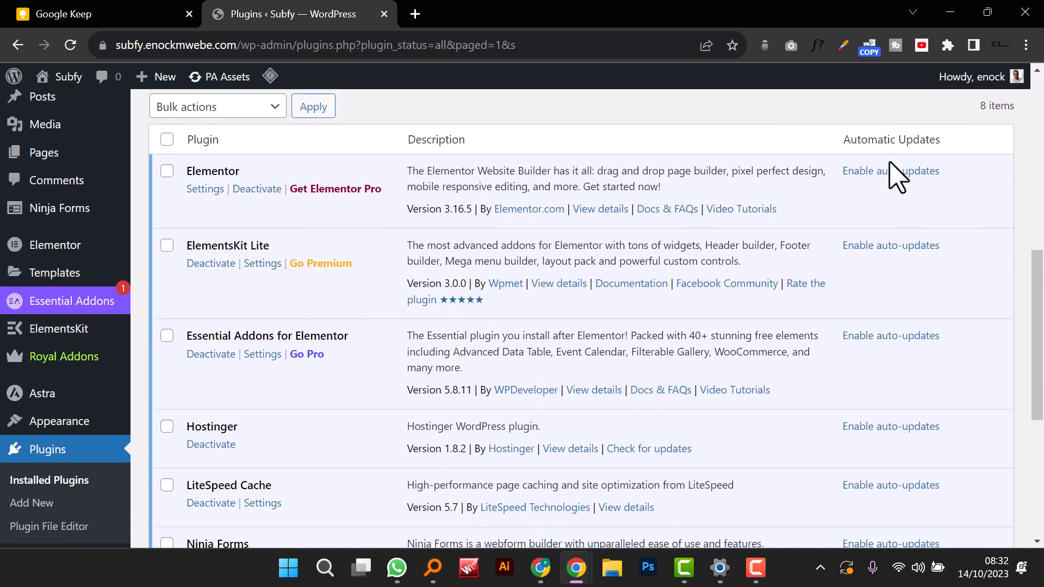
{"action": "left_click", "coordinate": [872, 171]}
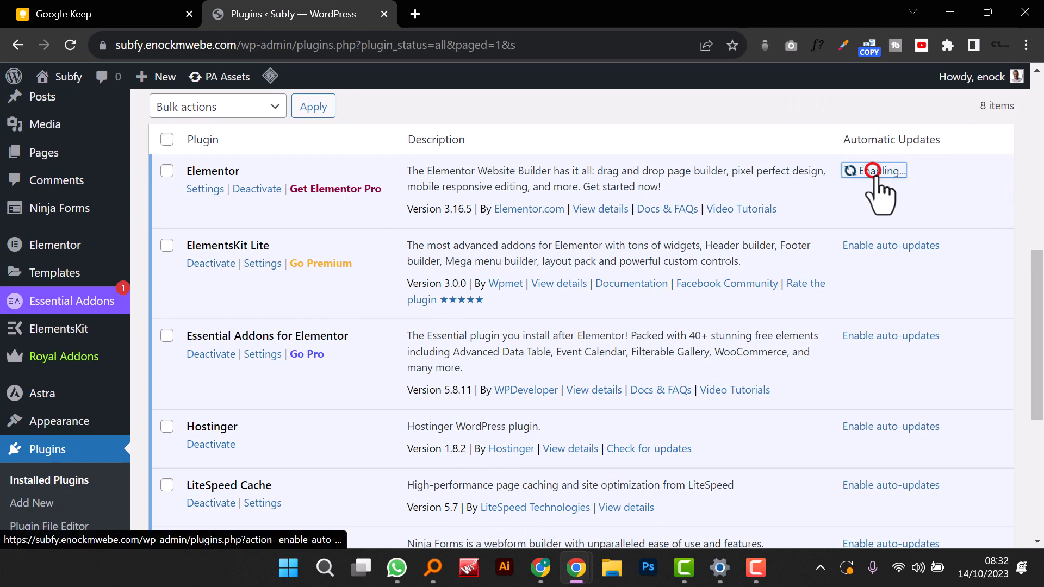
{"action": "left_click", "coordinate": [888, 246]}
{"action": "left_click", "coordinate": [886, 336]}
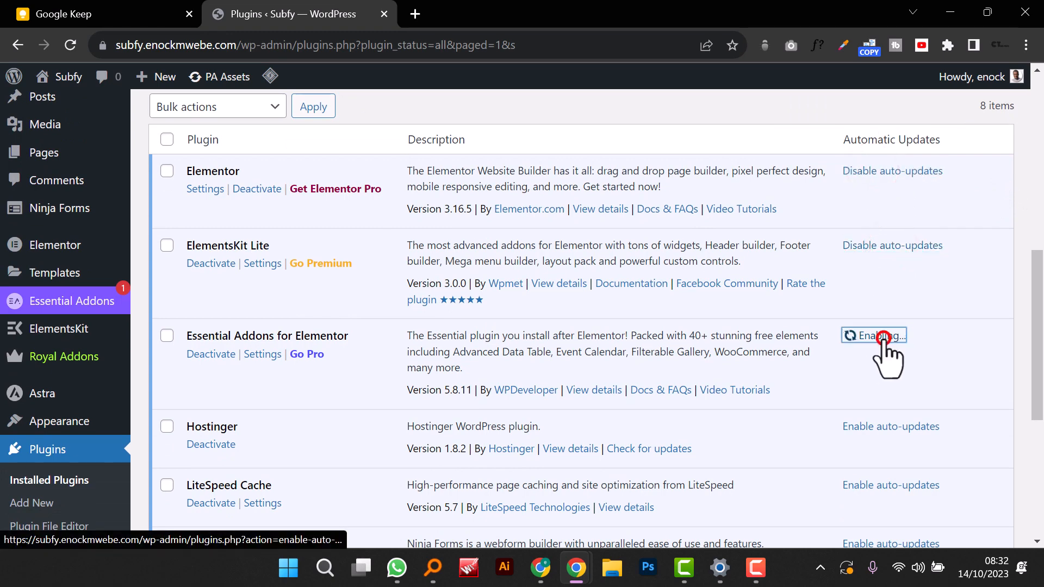
{"action": "left_click", "coordinate": [903, 426]}
{"action": "scroll", "coordinate": [897, 392], "scroll_direction": "down", "scroll_amount": 3}
{"action": "left_click", "coordinate": [890, 321]}
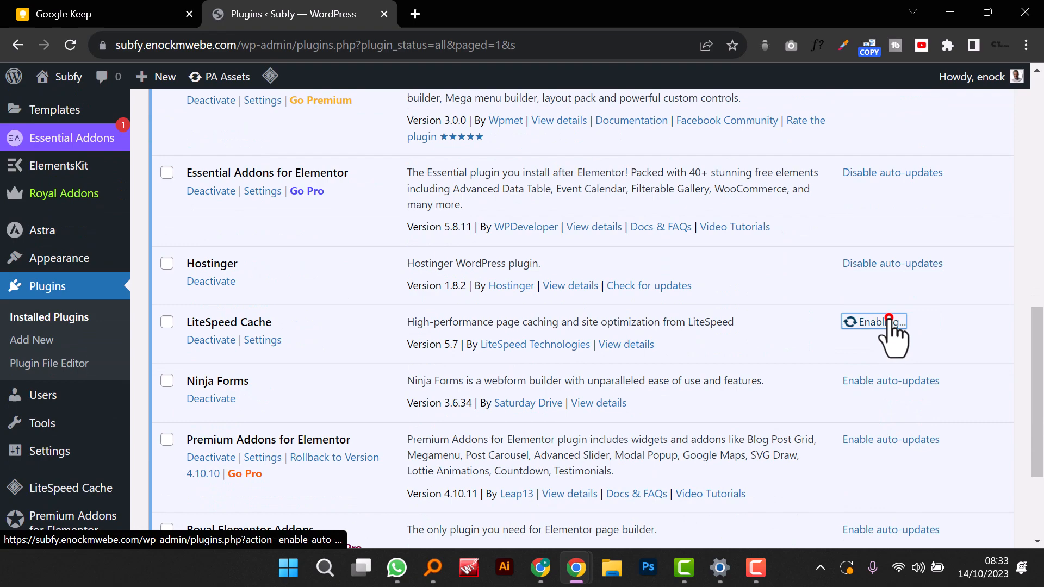
{"action": "left_click", "coordinate": [898, 376]}
{"action": "left_click", "coordinate": [888, 438]}
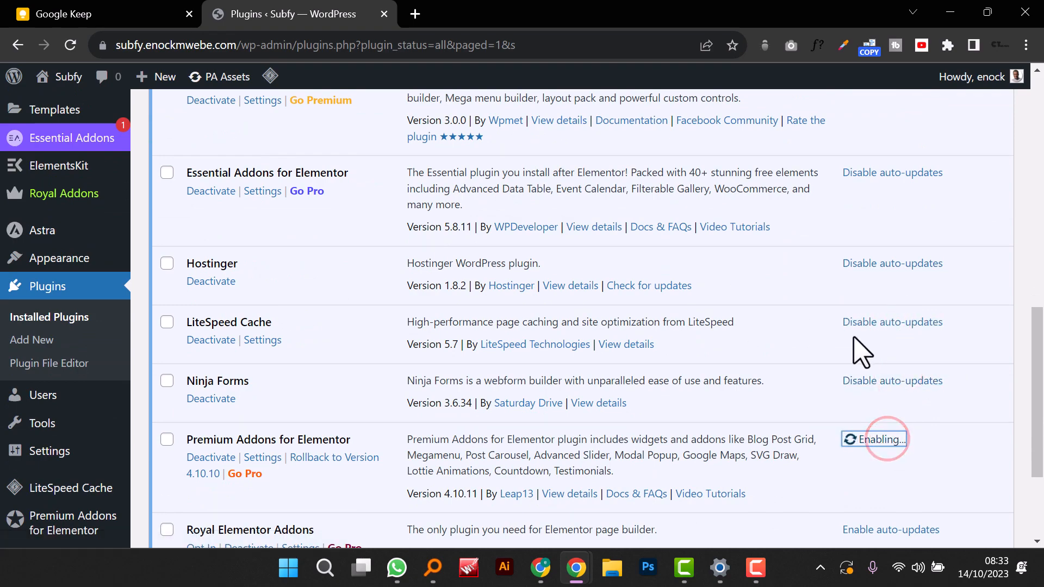
Step: Start a new blank WordPress page in the block editor
{"action": "scroll", "coordinate": [594, 384], "scroll_direction": "up", "scroll_amount": 6}
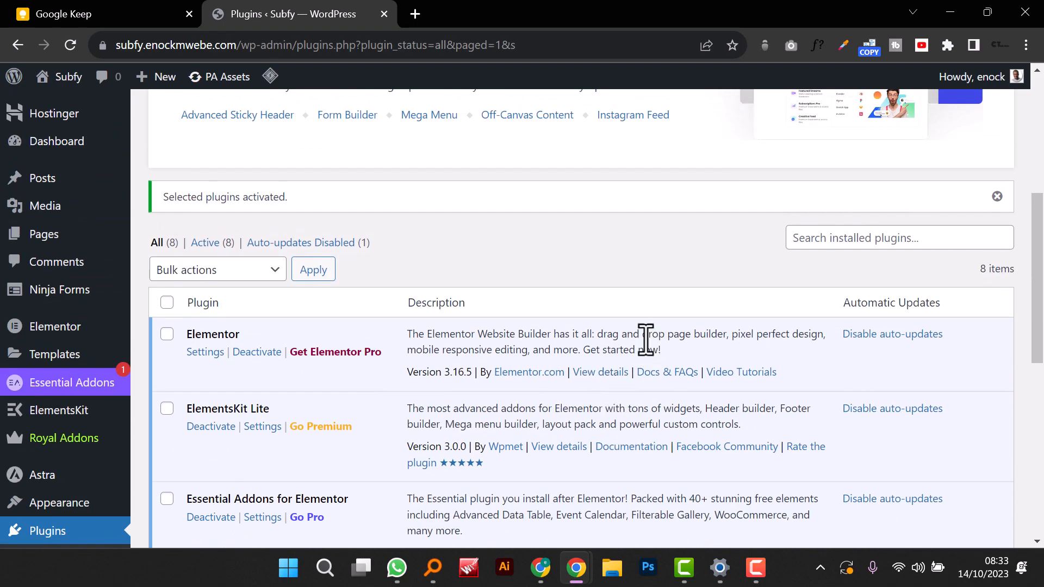
{"action": "scroll", "coordinate": [646, 340], "scroll_direction": "down", "scroll_amount": 6}
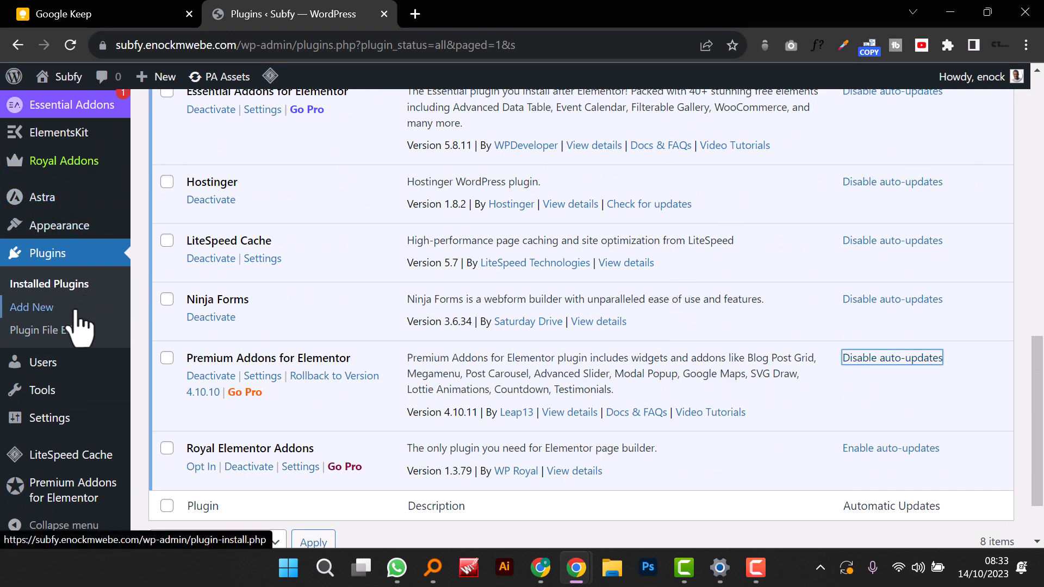
{"action": "scroll", "coordinate": [76, 326], "scroll_direction": "up", "scroll_amount": 2}
{"action": "scroll", "coordinate": [76, 313], "scroll_direction": "up", "scroll_amount": 4}
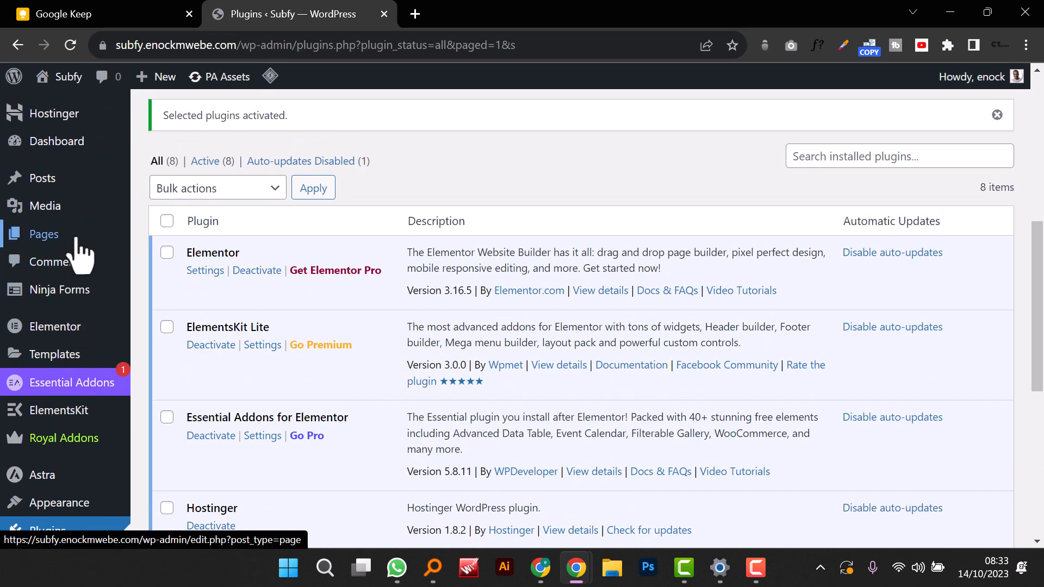
{"action": "mouse_move", "coordinate": [77, 239]}
{"action": "left_click", "coordinate": [196, 265]}
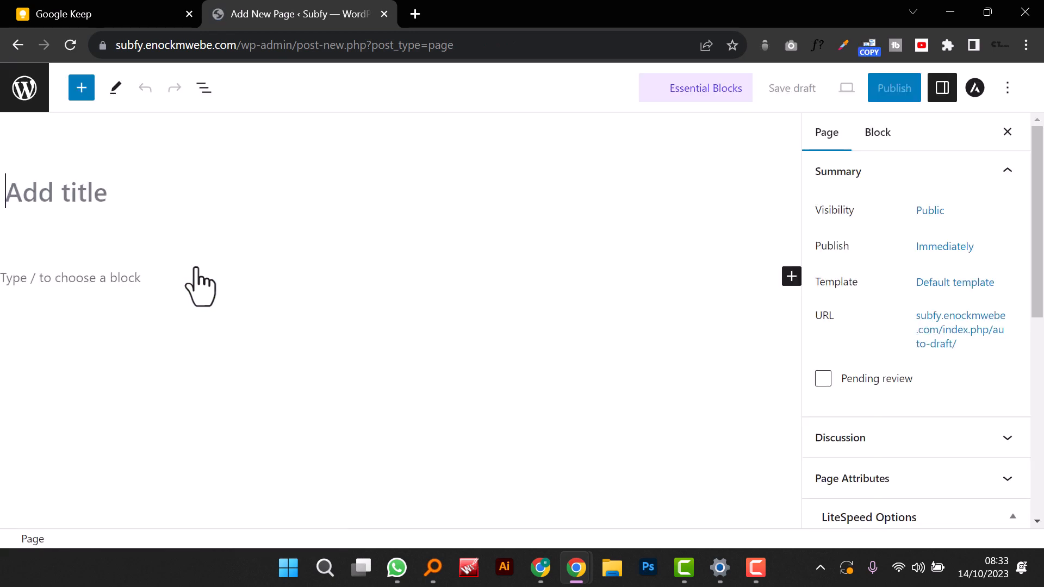
Step: Title the new page "Home" and publish it
{"action": "left_click", "coordinate": [573, 191]}
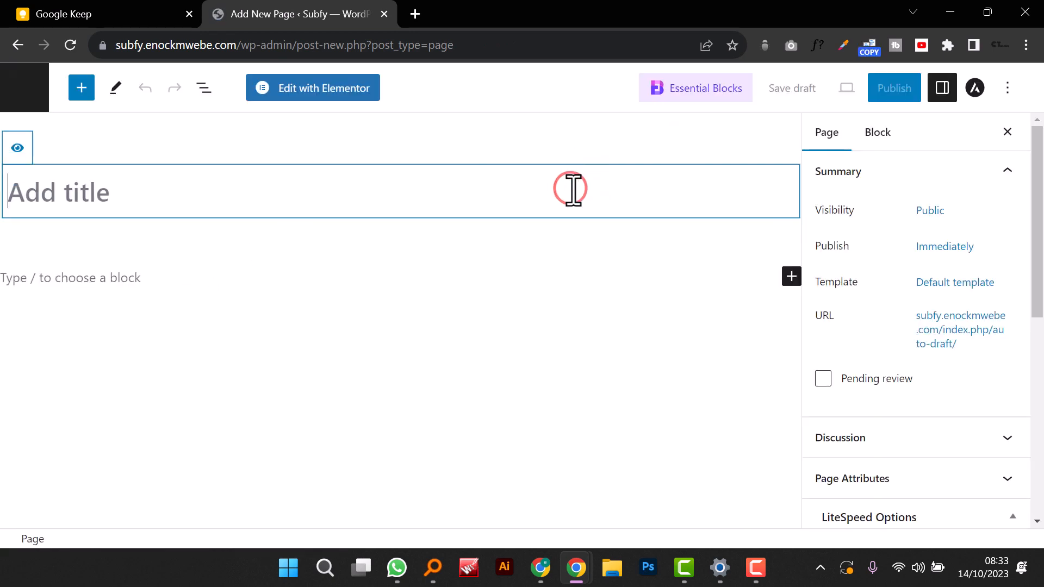
{"action": "type", "text": "Home"}
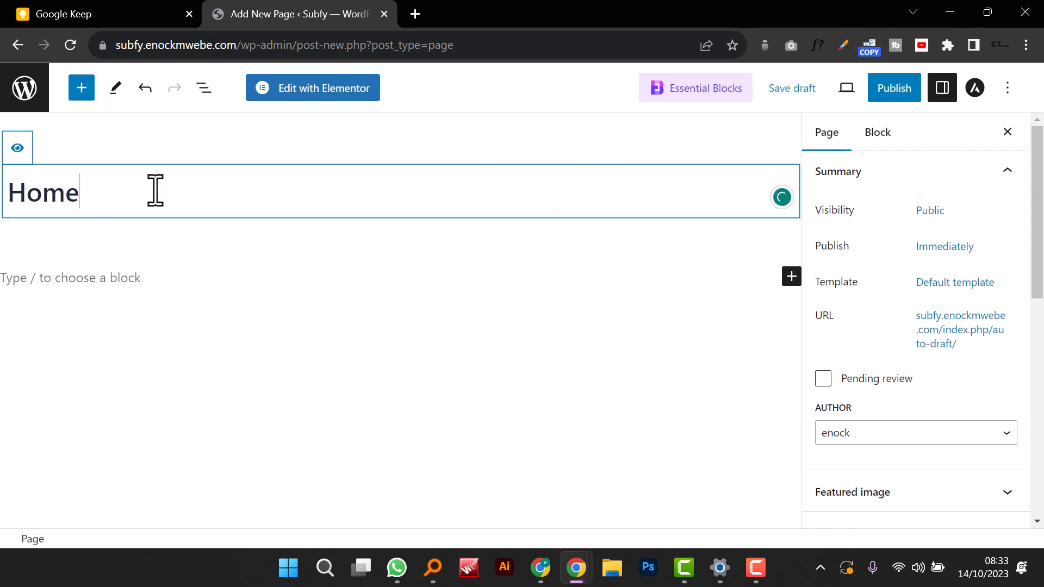
{"action": "left_click", "coordinate": [892, 90]}
{"action": "left_click", "coordinate": [893, 88]}
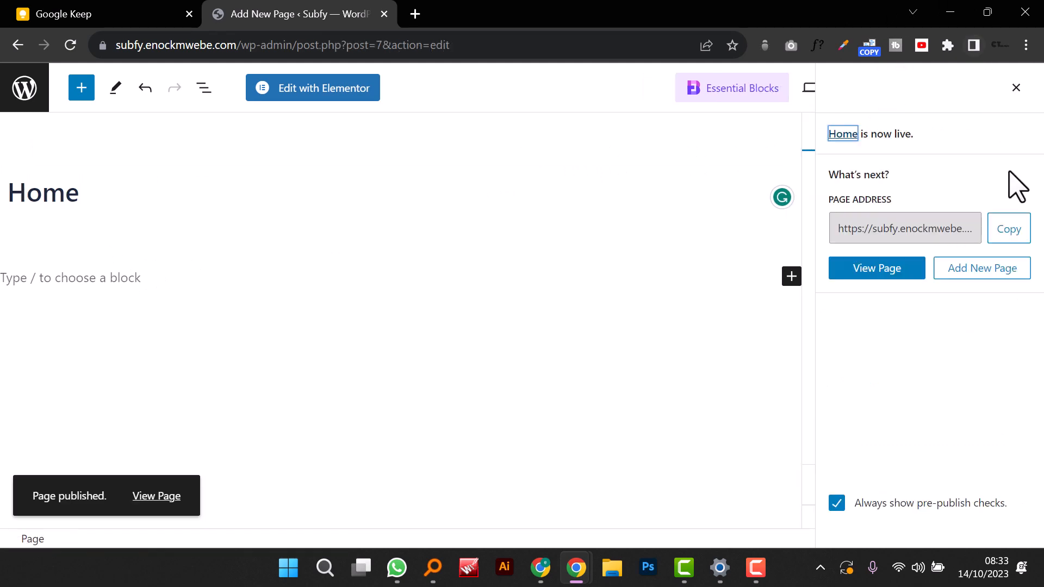
Step: Add another new page titled "Our Team" and publish it
{"action": "left_click", "coordinate": [978, 272]}
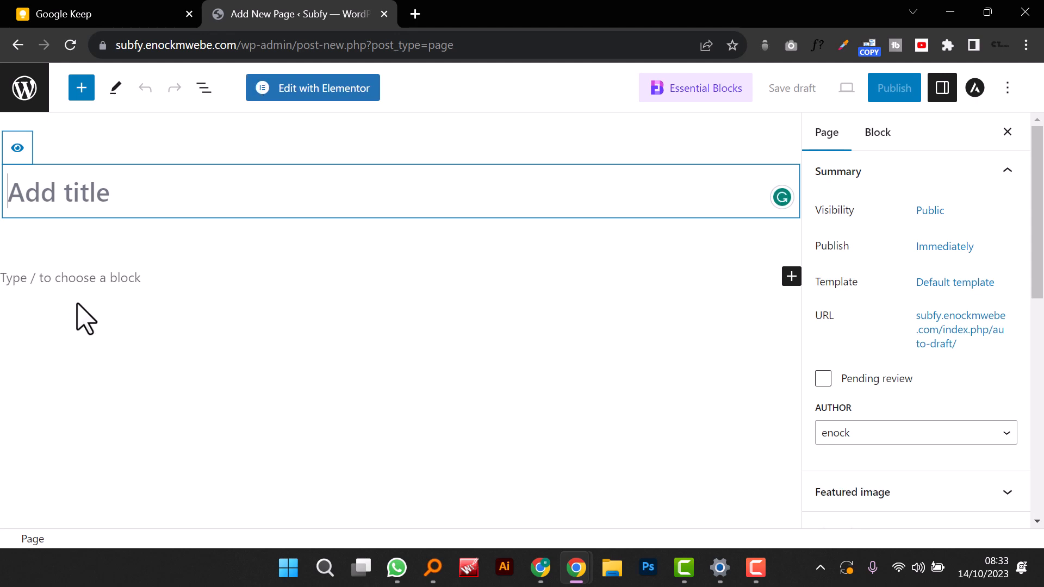
{"action": "type", "text": "Our Team"}
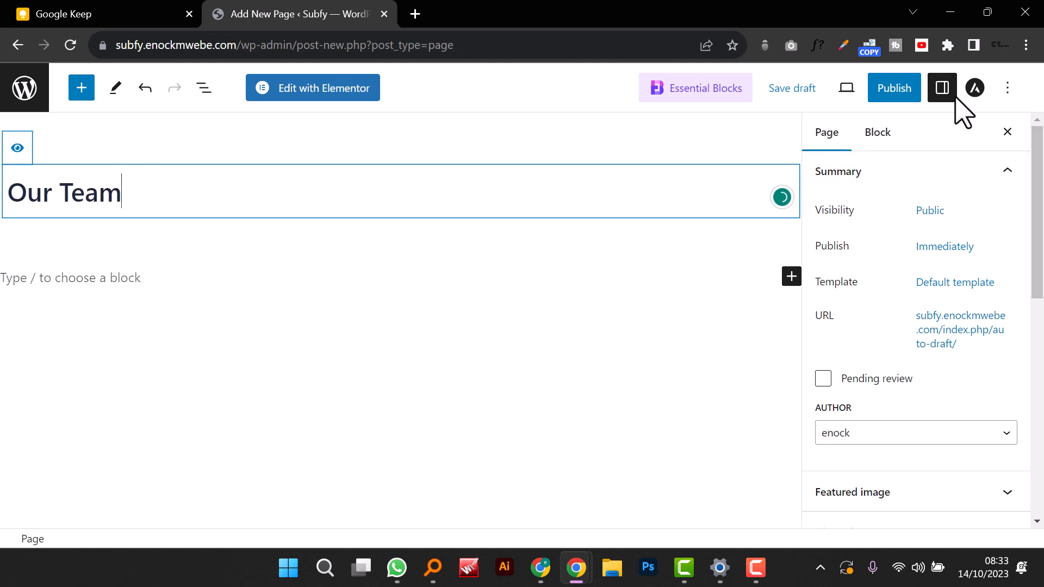
{"action": "left_click", "coordinate": [894, 89]}
{"action": "left_click", "coordinate": [894, 93]}
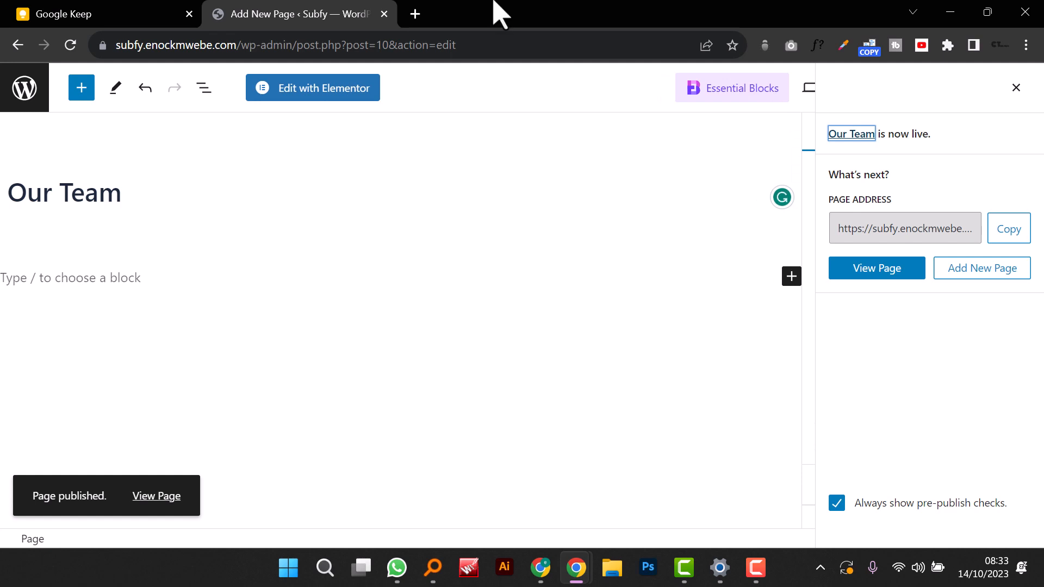
Step: Create a further page titled "Testimonials" and publish it
{"action": "left_click", "coordinate": [977, 266]}
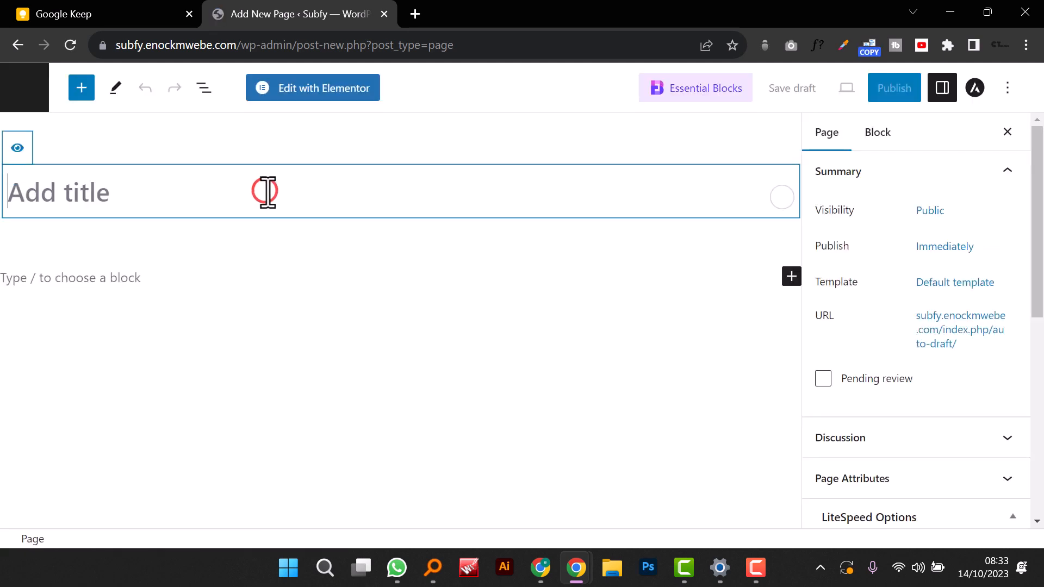
{"action": "type", "text": "Testimonials"}
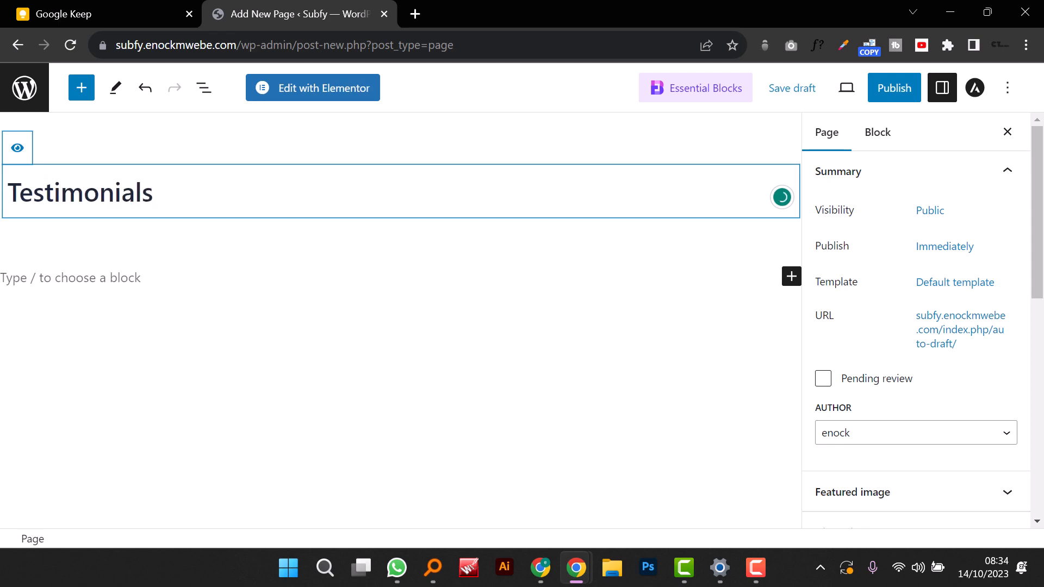
{"action": "left_click", "coordinate": [894, 90]}
{"action": "left_click", "coordinate": [895, 93]}
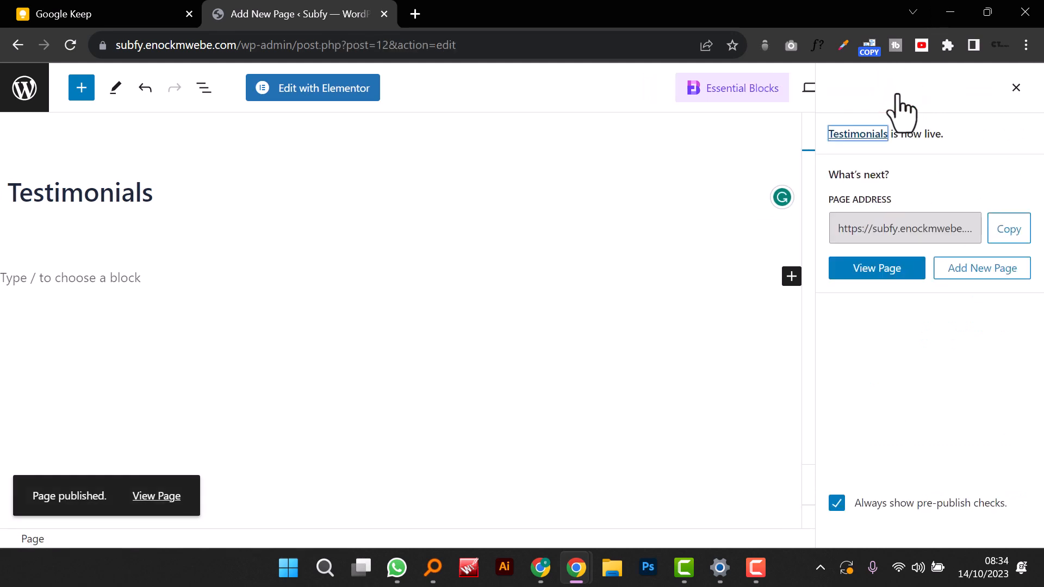
Step: Create a page titled "Contact Us" and publish it
{"action": "left_click", "coordinate": [1003, 269]}
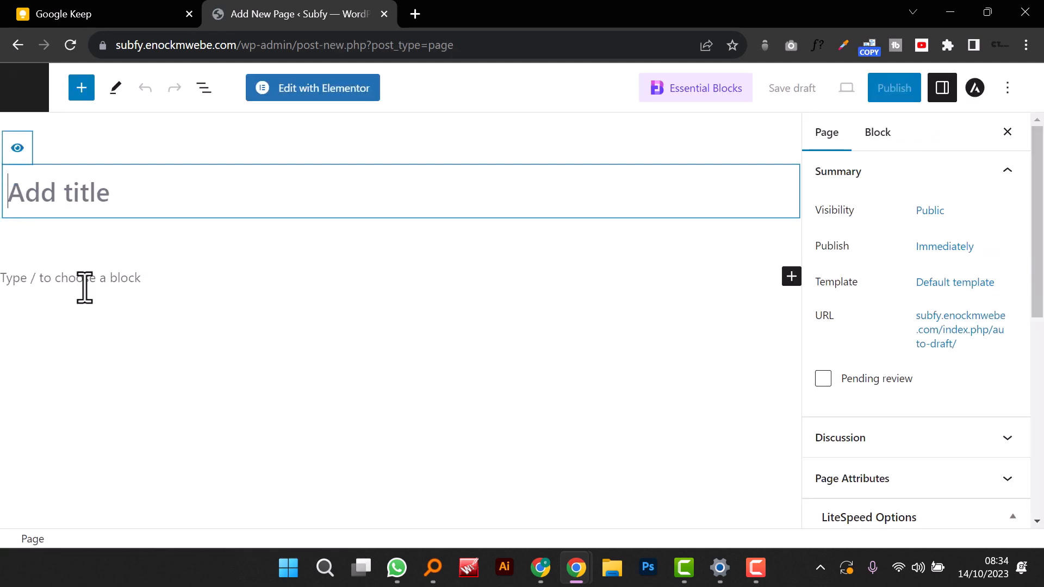
{"action": "type", "text": "Contact Us"}
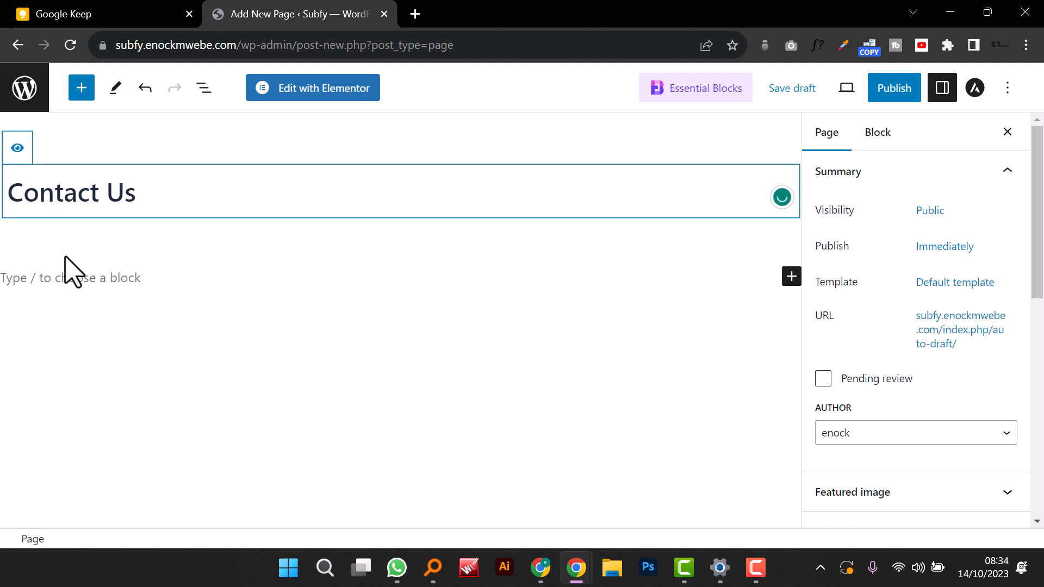
{"action": "left_click", "coordinate": [889, 90]}
{"action": "left_click", "coordinate": [885, 90]}
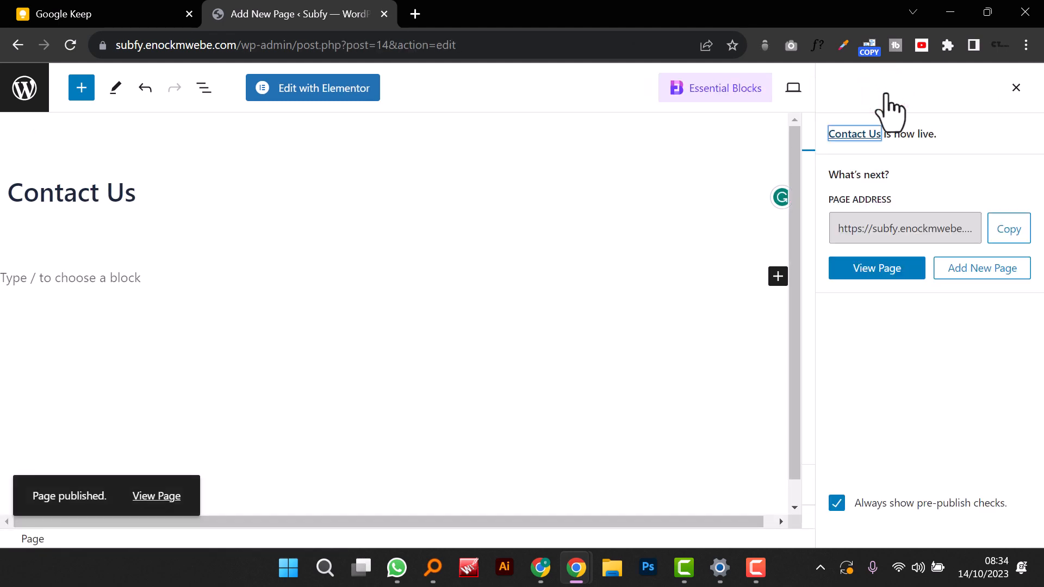
Step: Leave the page editor and open the site's General Settings at the Site Title and Tagline fields
{"action": "left_click", "coordinate": [24, 90]}
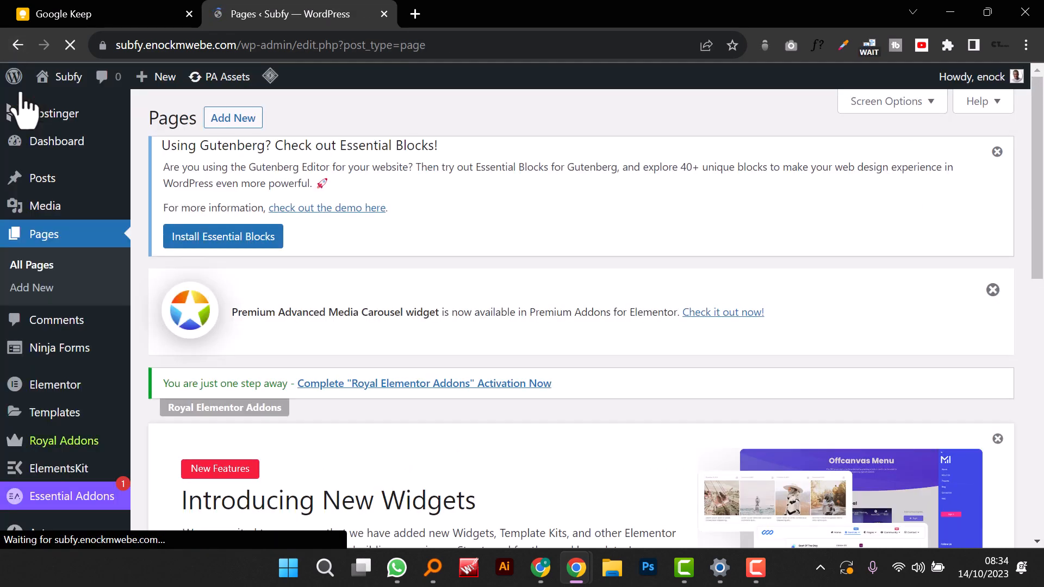
{"action": "mouse_move", "coordinate": [16, 79]}
{"action": "scroll", "coordinate": [86, 233], "scroll_direction": "down", "scroll_amount": 10}
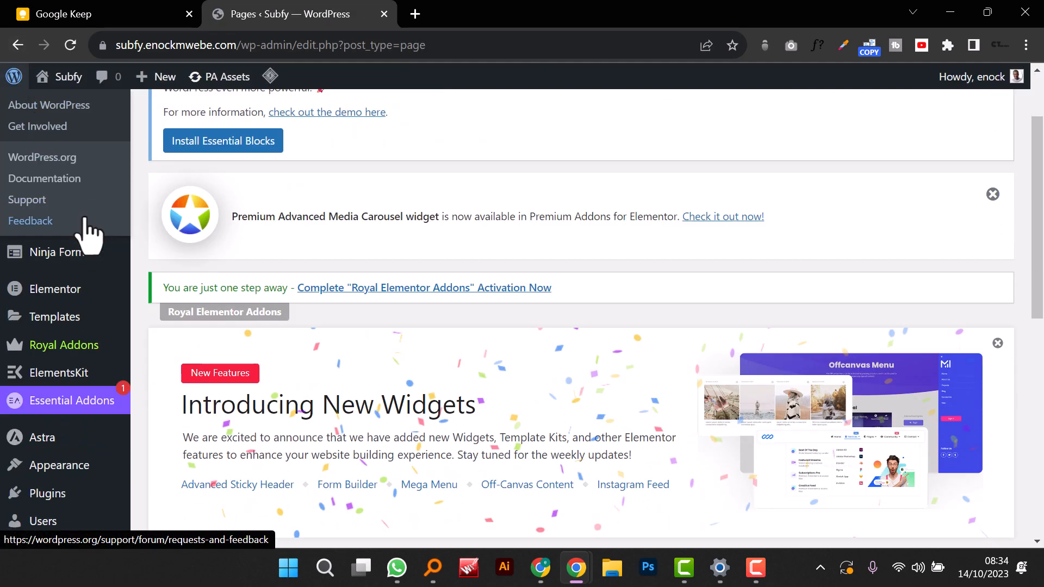
{"action": "mouse_move", "coordinate": [69, 288]}
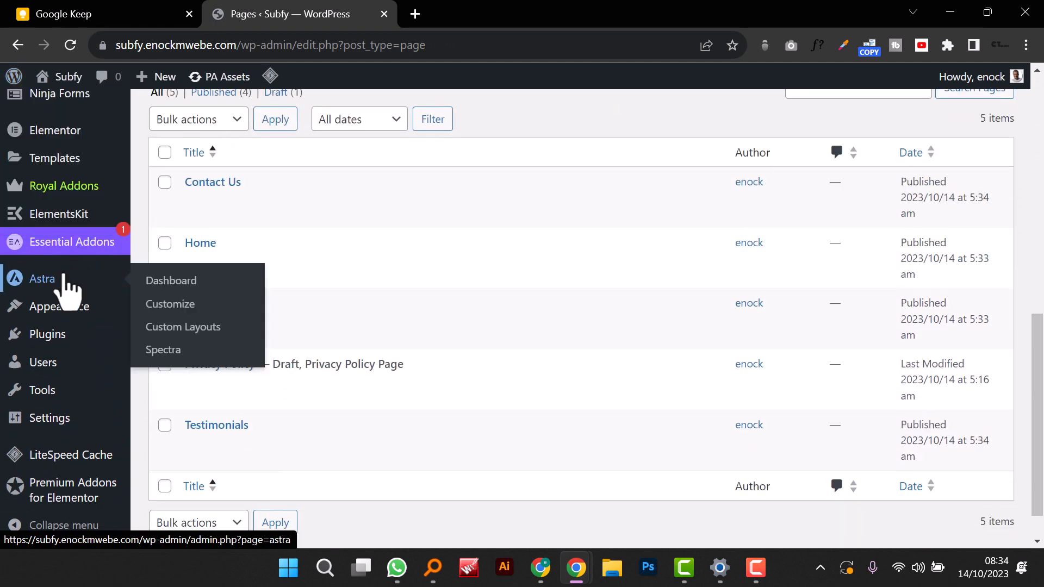
{"action": "mouse_move", "coordinate": [83, 430]}
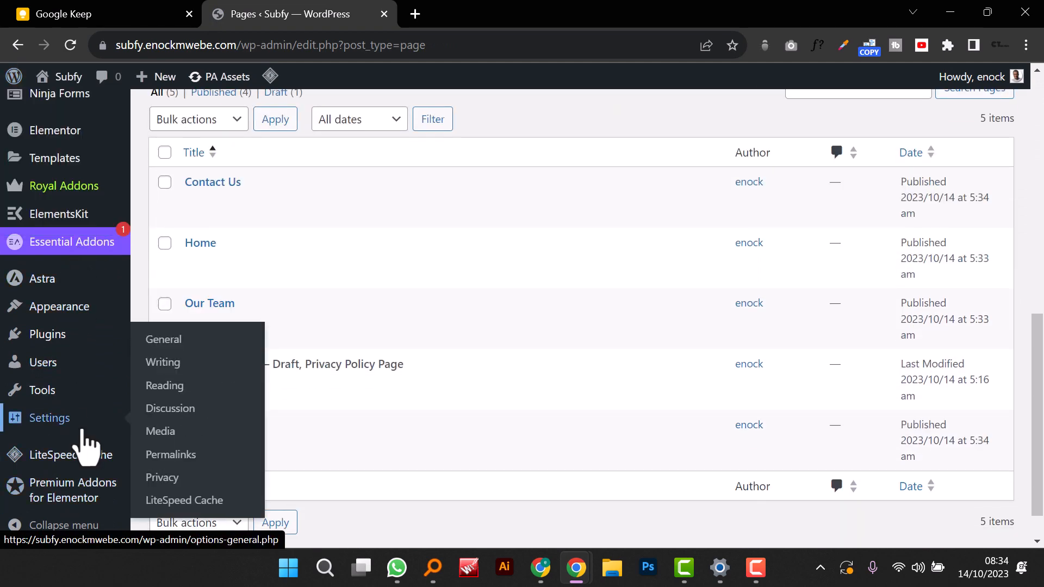
{"action": "left_click", "coordinate": [185, 341]}
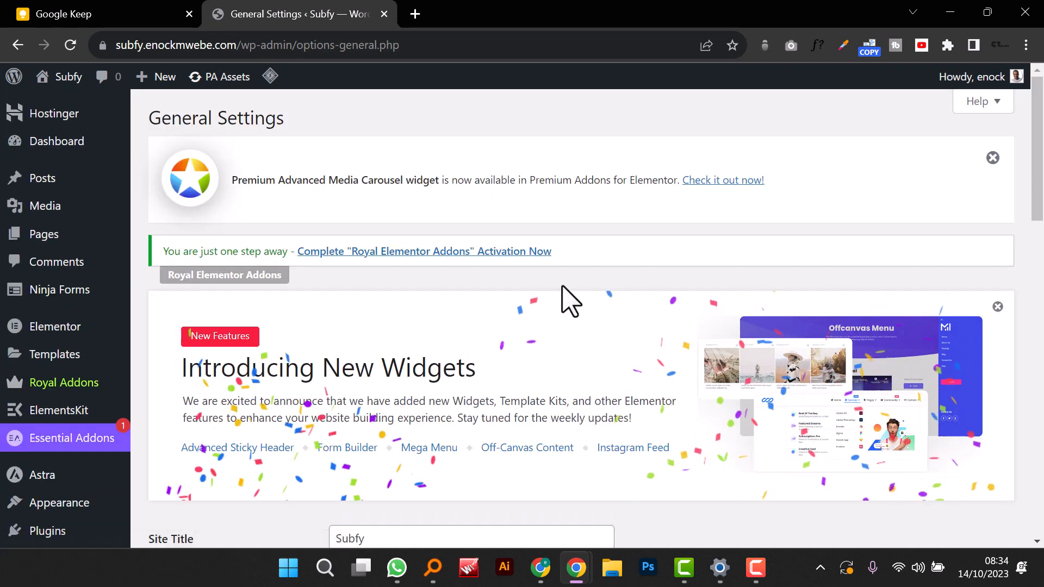
{"action": "scroll", "coordinate": [571, 302], "scroll_direction": "down", "scroll_amount": 5}
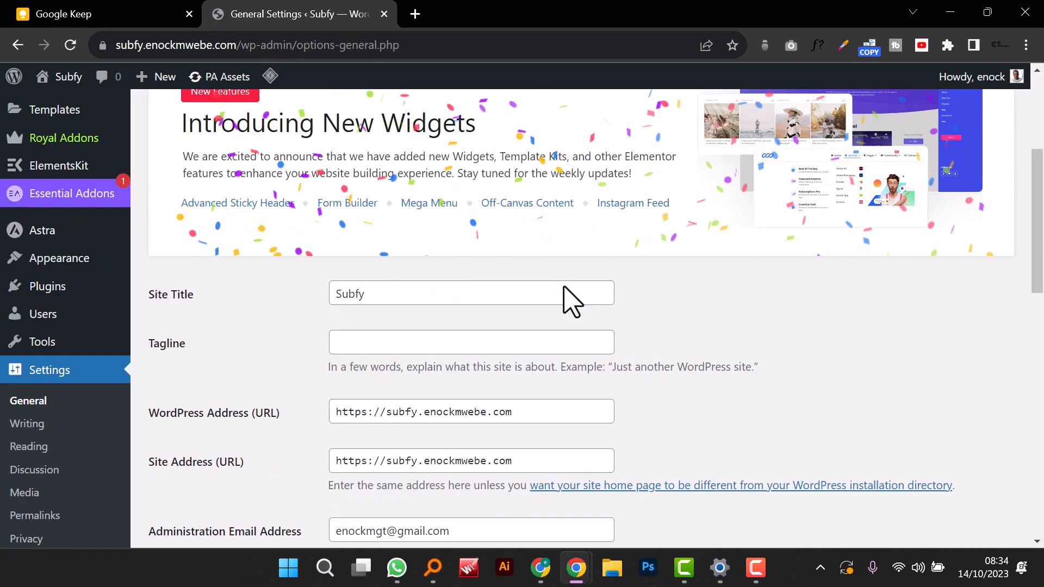
Step: Set the site tagline to "Providing green enery", keeping Subfy as the site title
{"action": "double_click", "coordinate": [409, 294]}
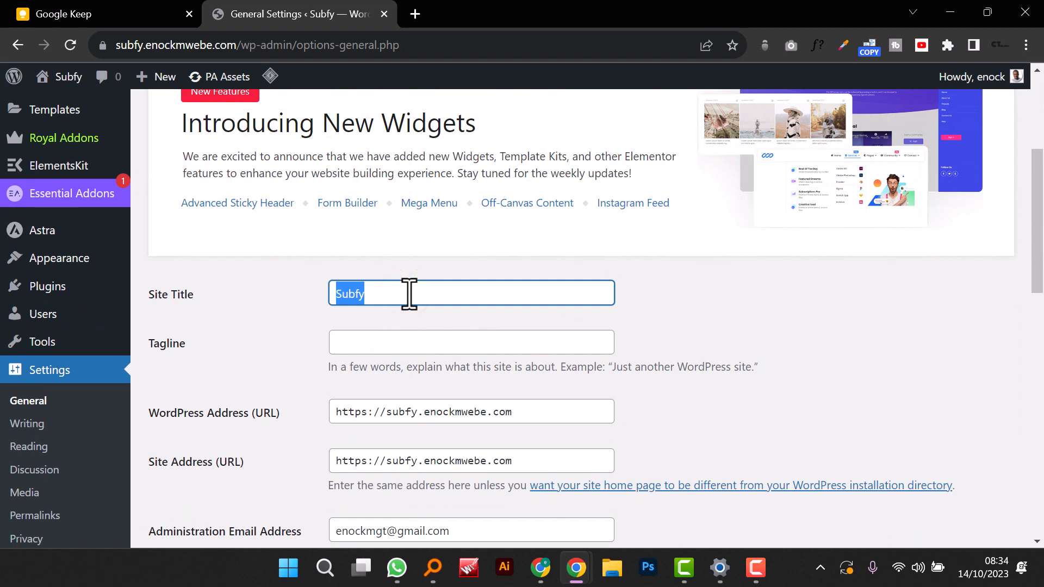
{"action": "left_click", "coordinate": [429, 294]}
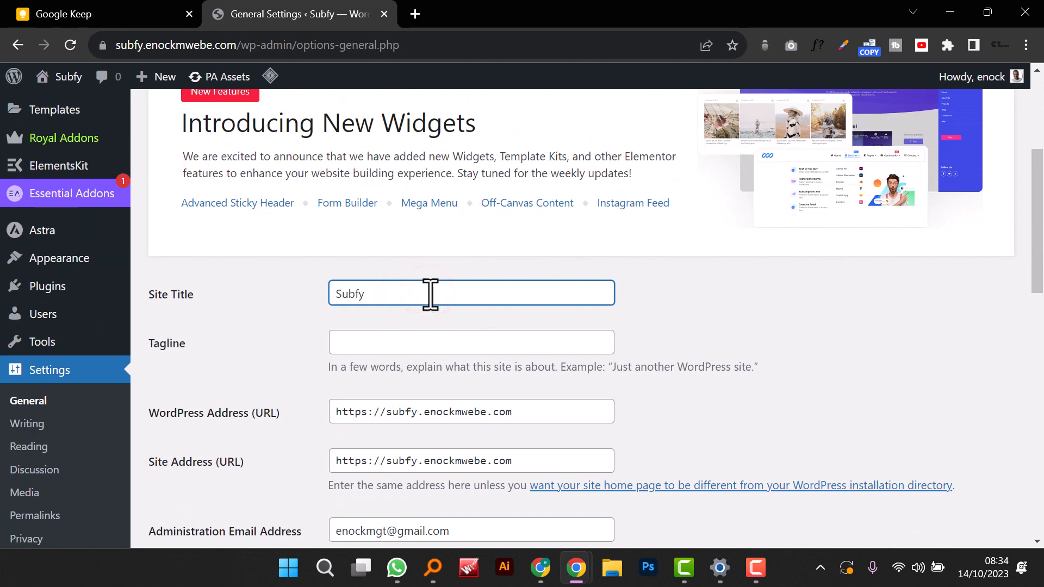
{"action": "left_click_drag", "start_coordinate": [410, 294], "coordinate": [299, 293]}
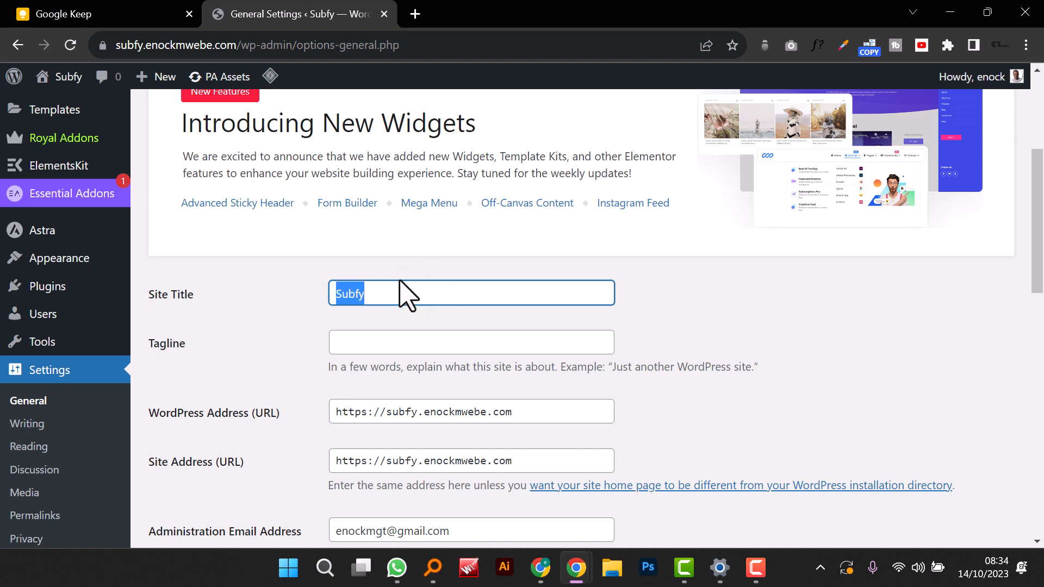
{"action": "scroll", "coordinate": [408, 296], "scroll_direction": "down", "scroll_amount": 3}
{"action": "left_click", "coordinate": [405, 180]}
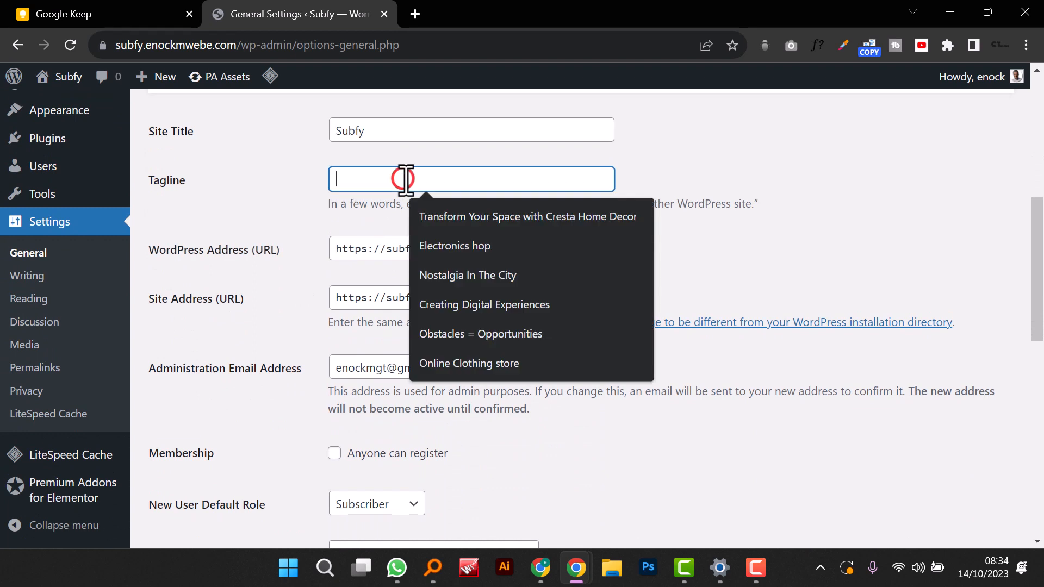
{"action": "type", "text": "Prov"}
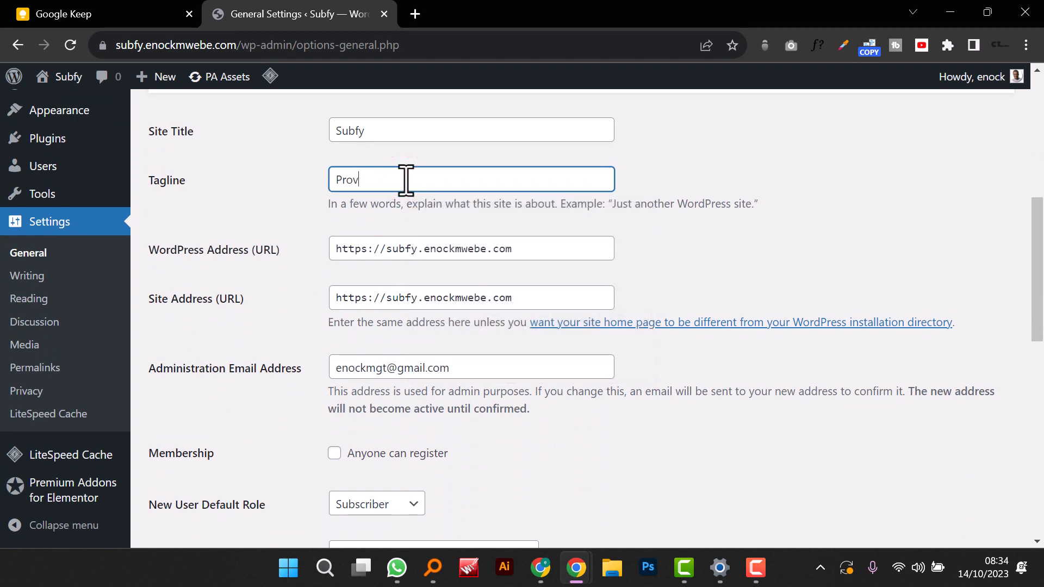
{"action": "type", "text": "iding green enery"}
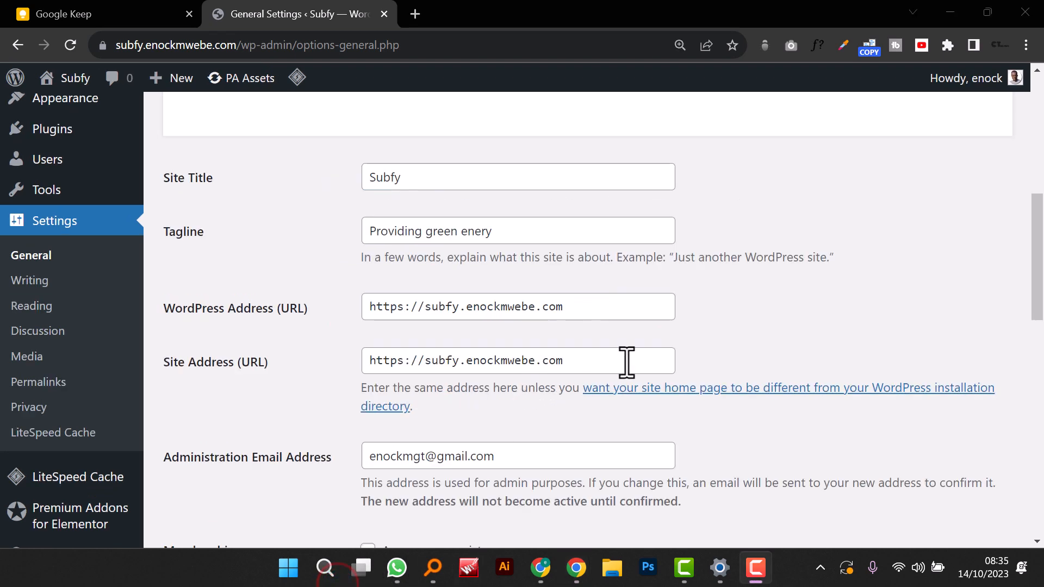
{"action": "scroll", "coordinate": [438, 373], "scroll_direction": "down", "scroll_amount": 3}
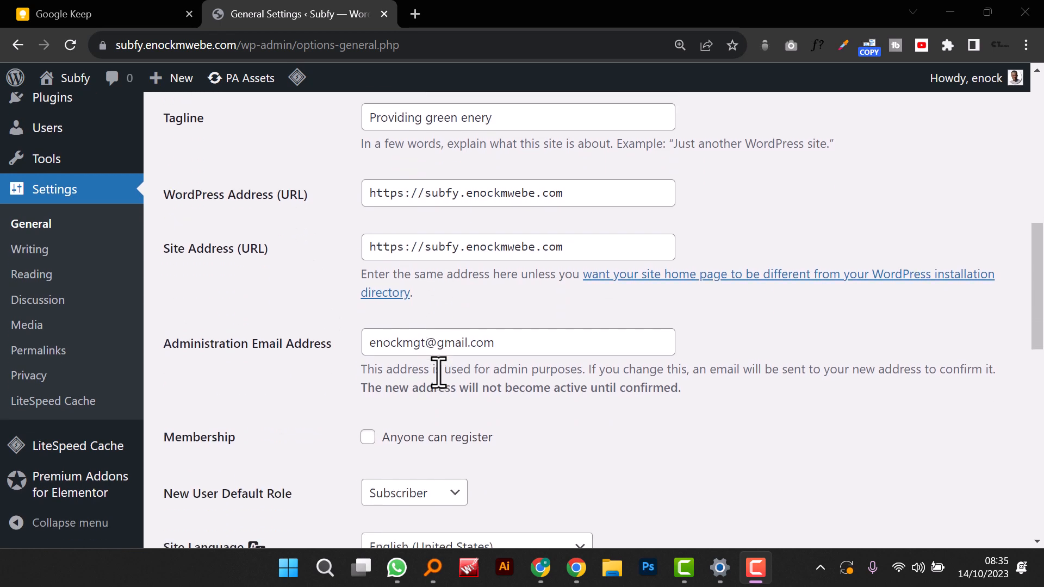
{"action": "left_click", "coordinate": [374, 389]}
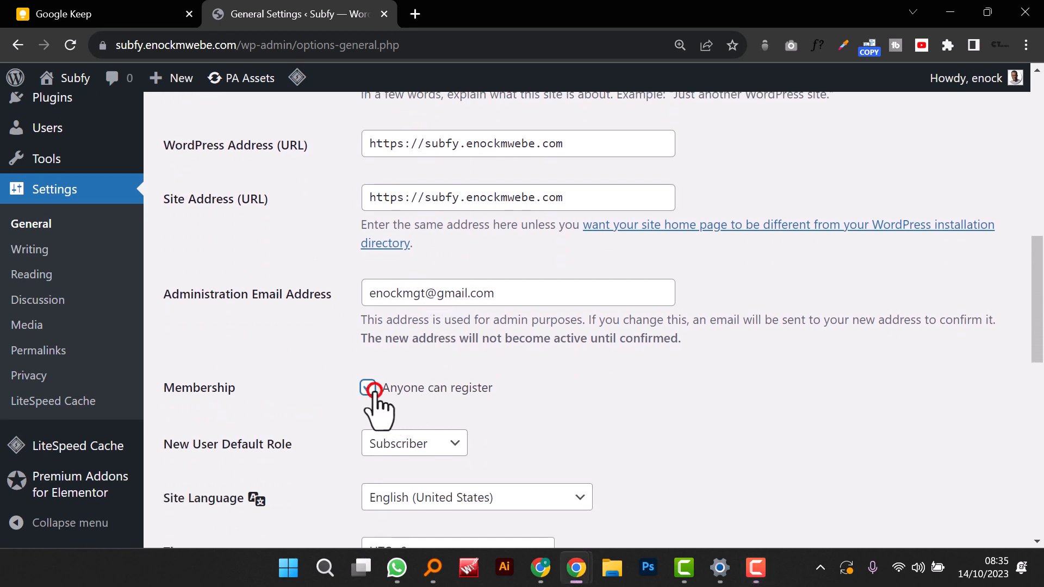
{"action": "left_click", "coordinate": [398, 443]}
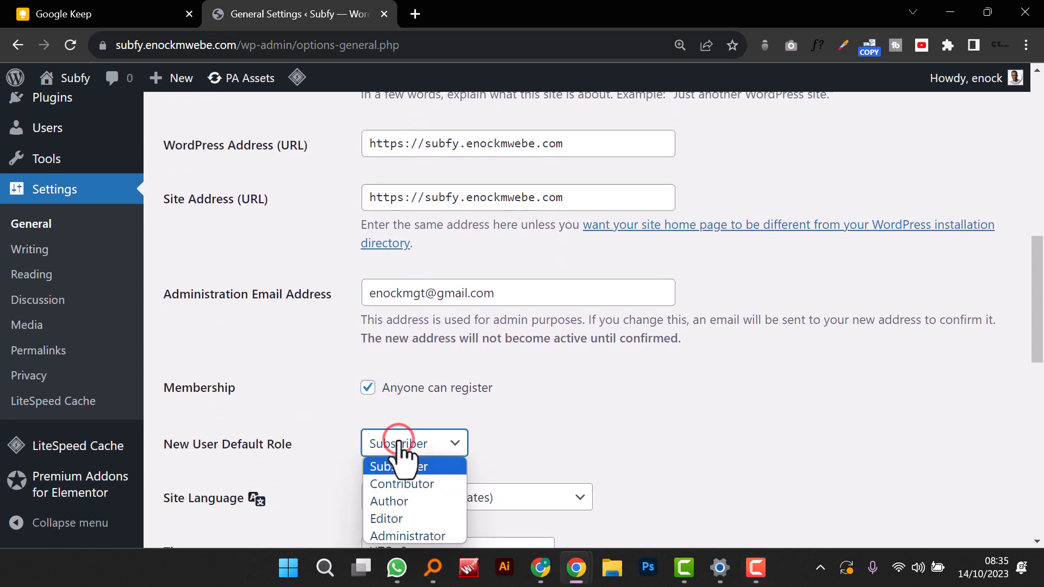
{"action": "left_click", "coordinate": [372, 387]}
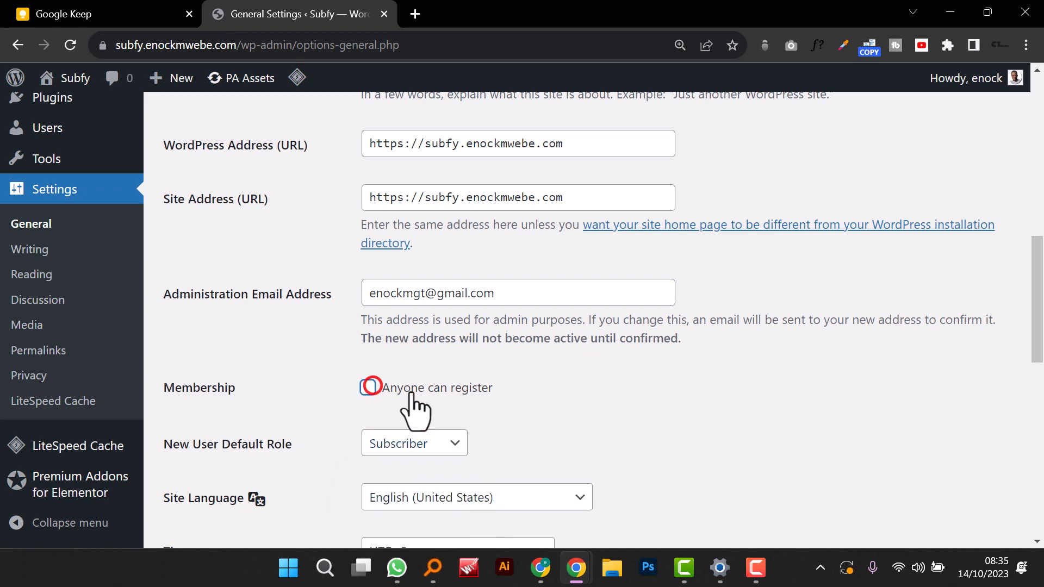
{"action": "scroll", "coordinate": [413, 413], "scroll_direction": "down", "scroll_amount": 3}
{"action": "left_click", "coordinate": [460, 334]}
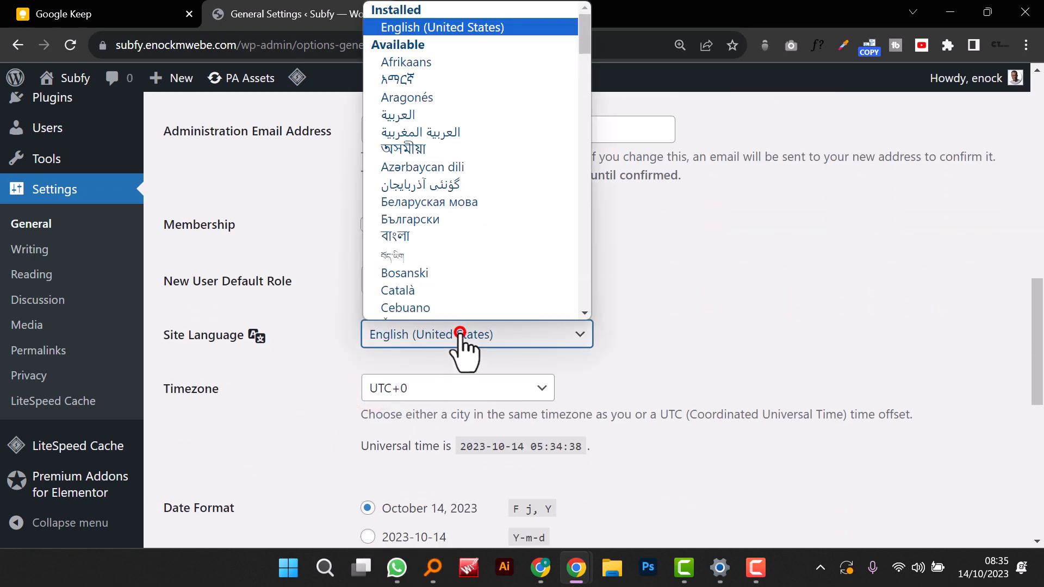
{"action": "scroll", "coordinate": [478, 179], "scroll_direction": "down", "scroll_amount": 10}
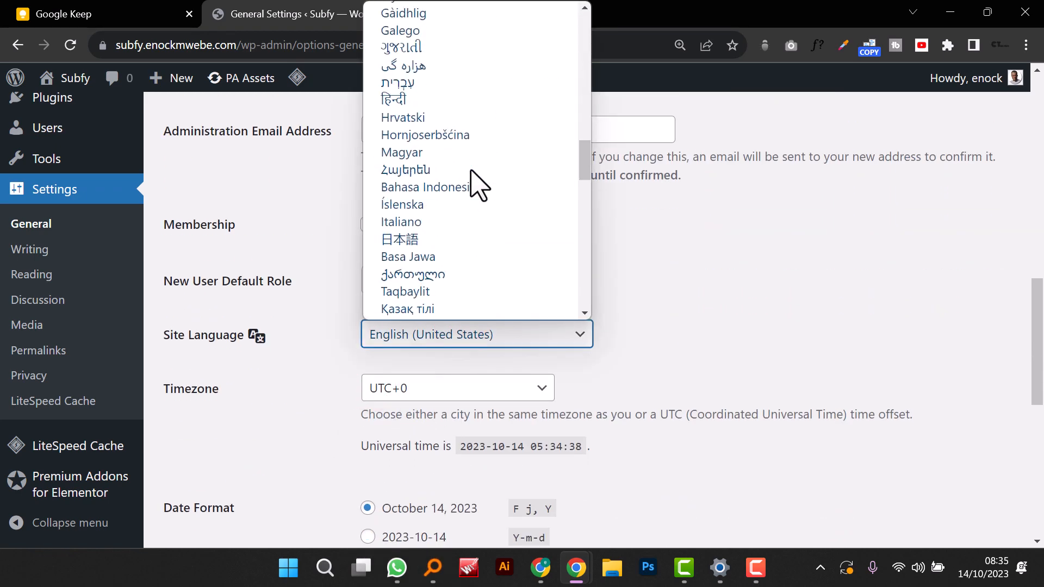
{"action": "left_click", "coordinate": [776, 310]}
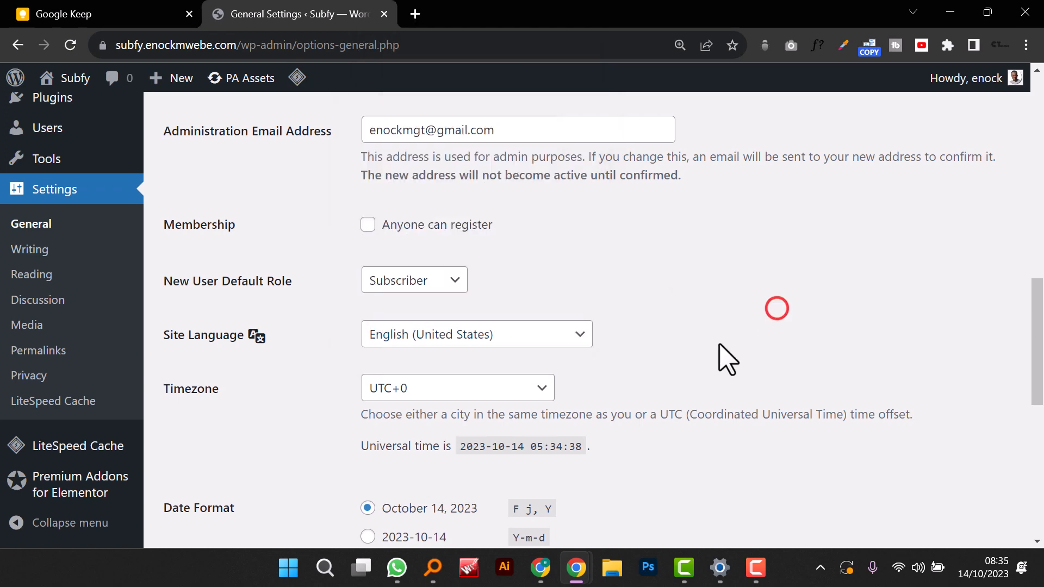
Step: Save the changes to the site's General Settings
{"action": "scroll", "coordinate": [717, 359], "scroll_direction": "down", "scroll_amount": 6}
{"action": "scroll", "coordinate": [725, 325], "scroll_direction": "down", "scroll_amount": 3}
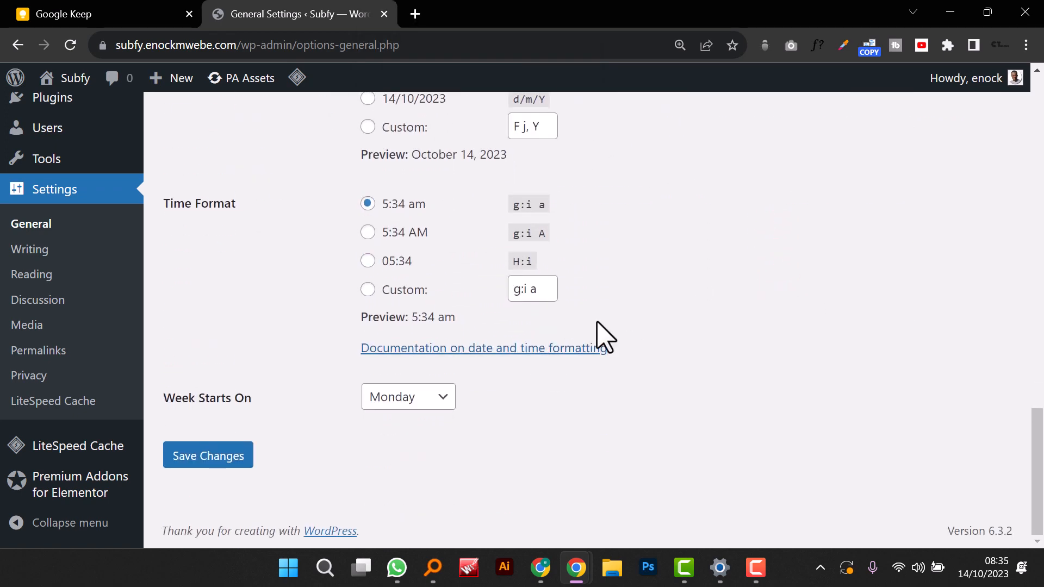
{"action": "left_click", "coordinate": [215, 455]}
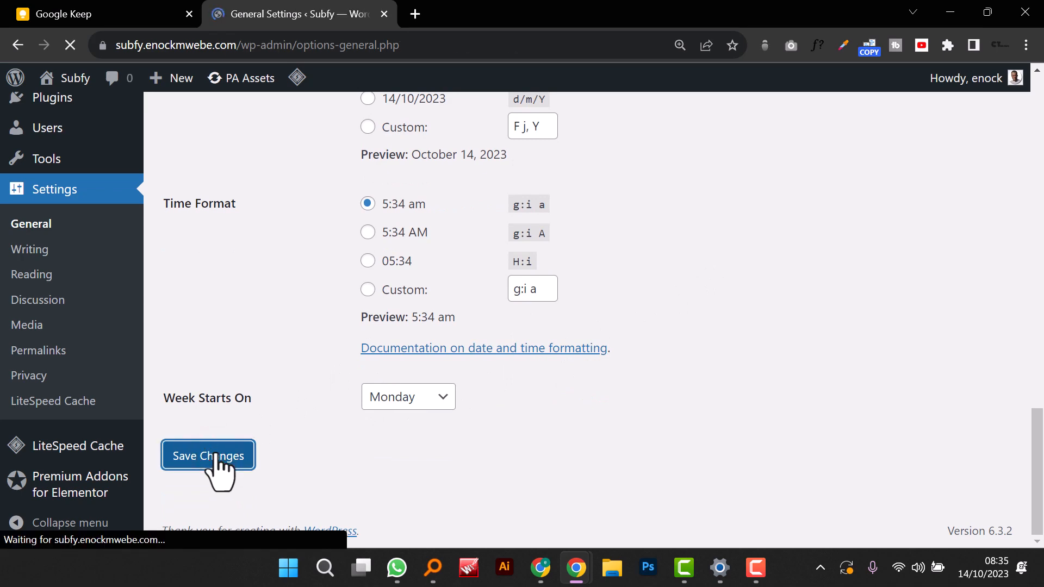
Step: Open the site's Reading Settings at the homepage display options
{"action": "scroll", "coordinate": [55, 337], "scroll_direction": "down", "scroll_amount": 5}
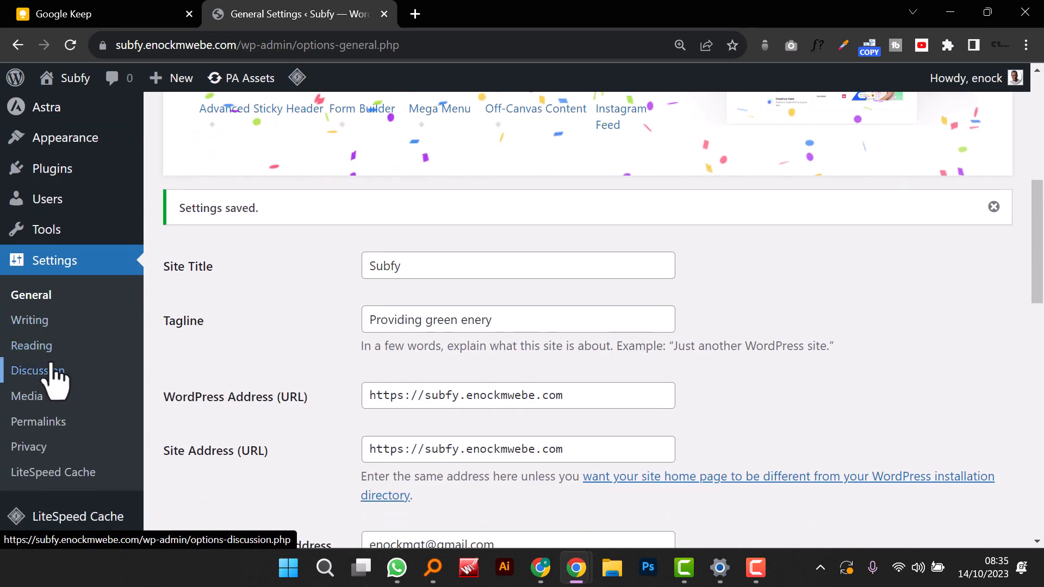
{"action": "left_click", "coordinate": [60, 345]}
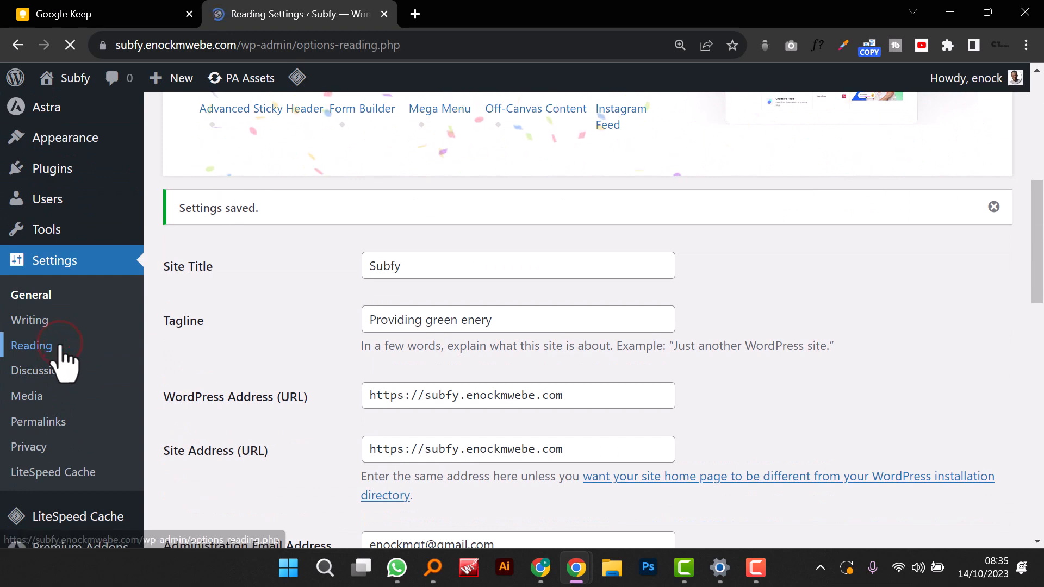
{"action": "scroll", "coordinate": [571, 374], "scroll_direction": "down", "scroll_amount": 6}
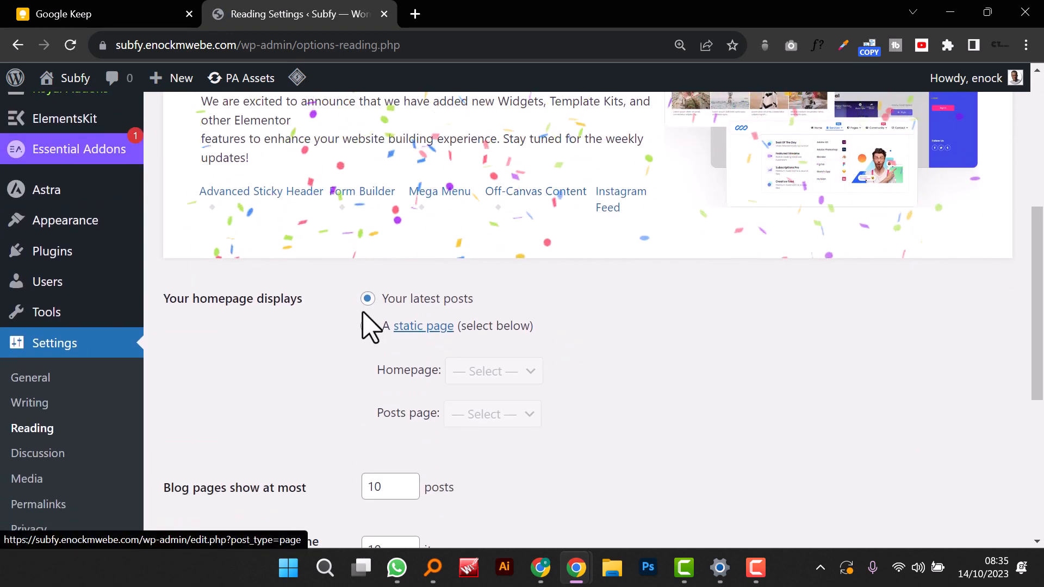
{"action": "left_click", "coordinate": [413, 14]}
{"action": "left_click", "coordinate": [406, 46]}
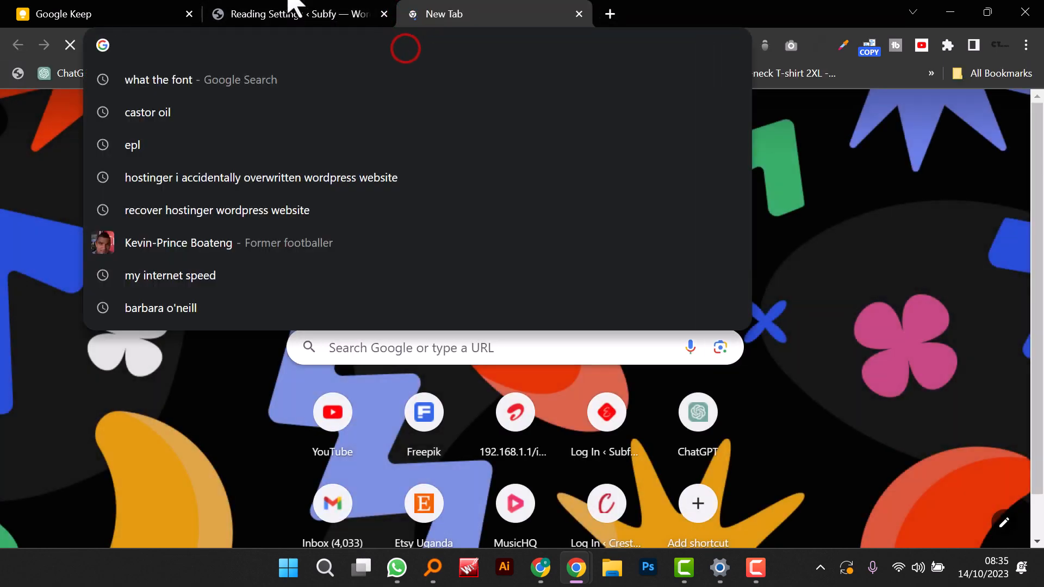
{"action": "left_click", "coordinate": [363, 16]}
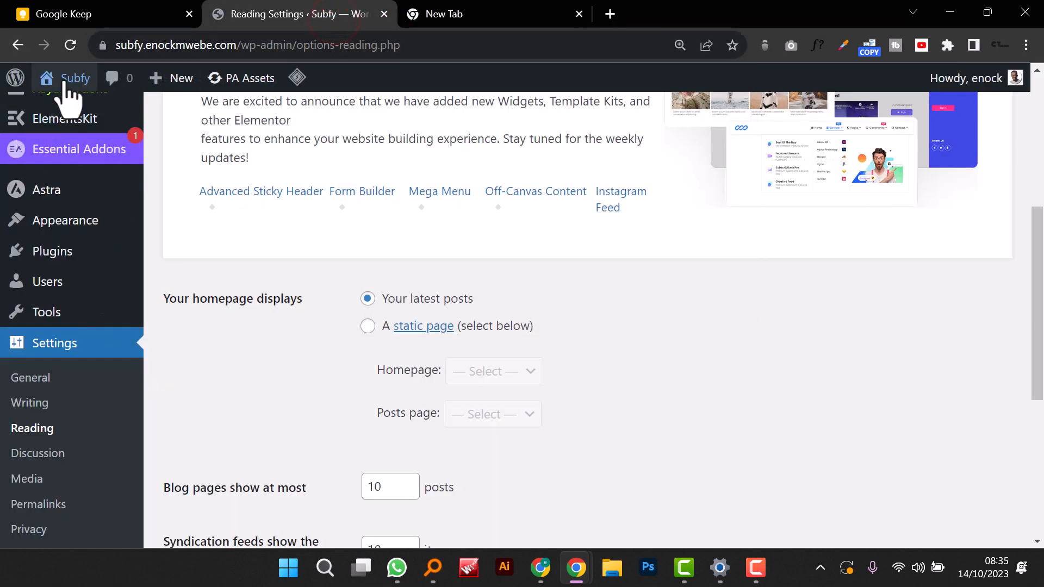
Step: Open the live Subfy site in a separate tab, close the blank tab and check what the homepage displays
{"action": "mouse_move", "coordinate": [49, 78]}
{"action": "right_click", "coordinate": [80, 112]}
{"action": "left_click", "coordinate": [130, 128]}
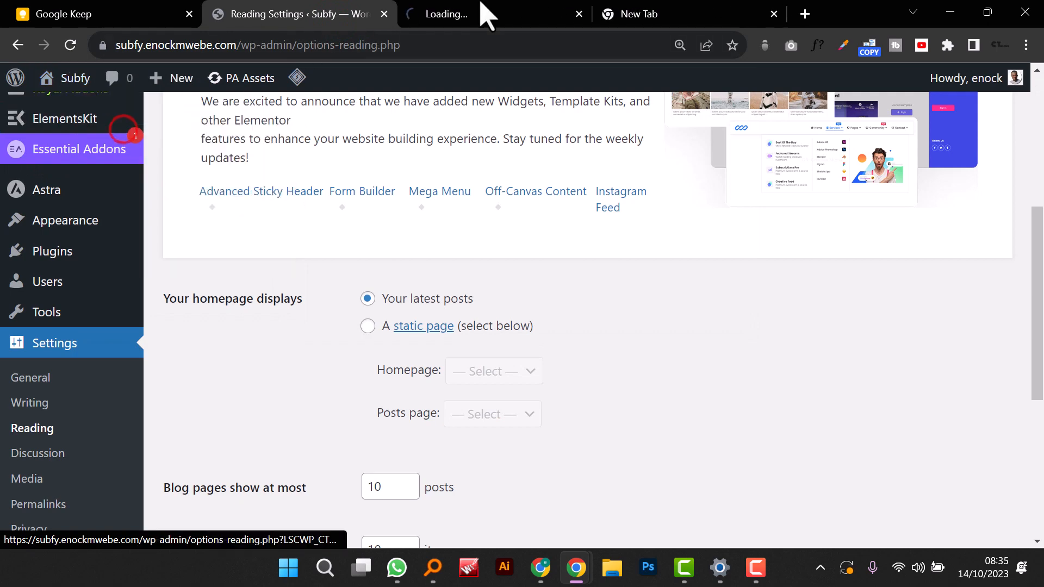
{"action": "left_click", "coordinate": [677, 18]}
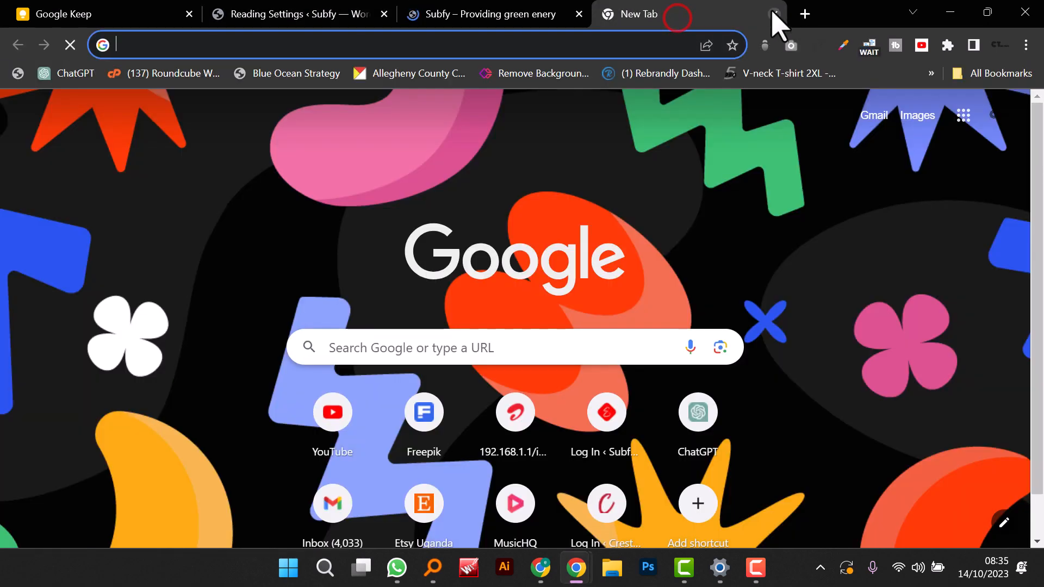
{"action": "left_click", "coordinate": [773, 13]}
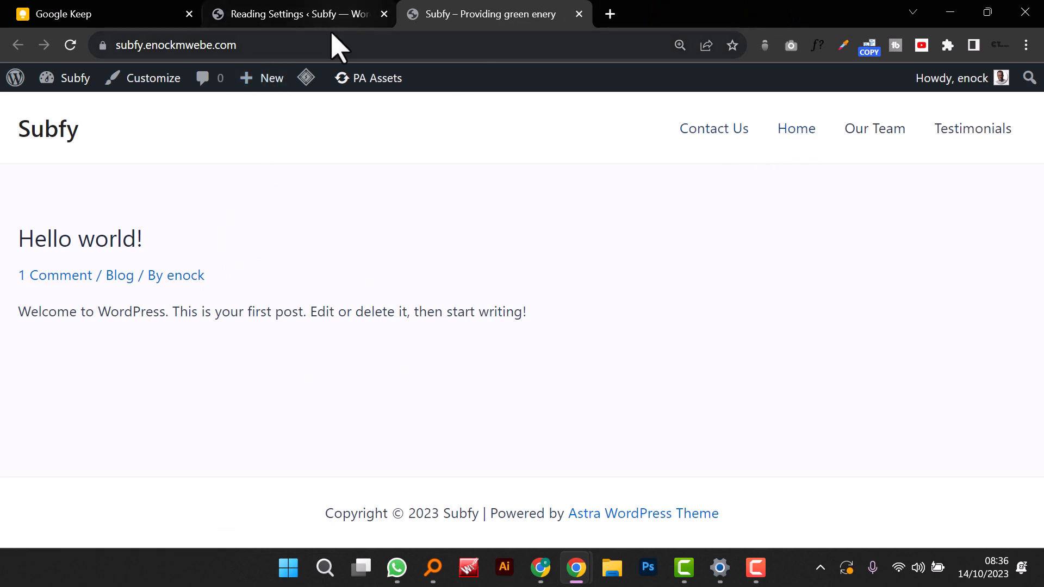
Step: Set the homepage to display a static page, choose Home as the homepage, and save the Reading Settings
{"action": "left_click", "coordinate": [315, 16]}
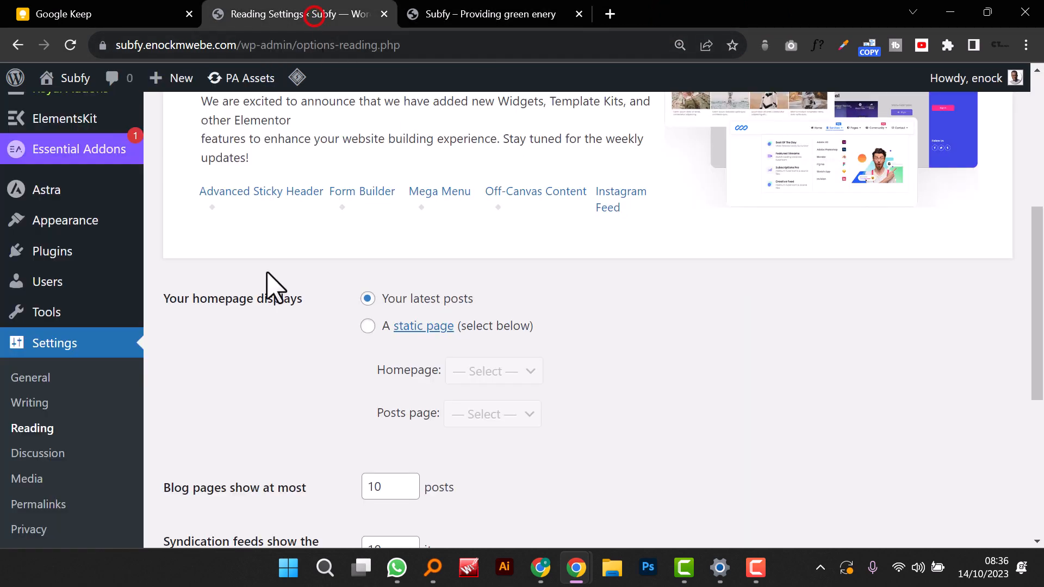
{"action": "left_click", "coordinate": [367, 327]}
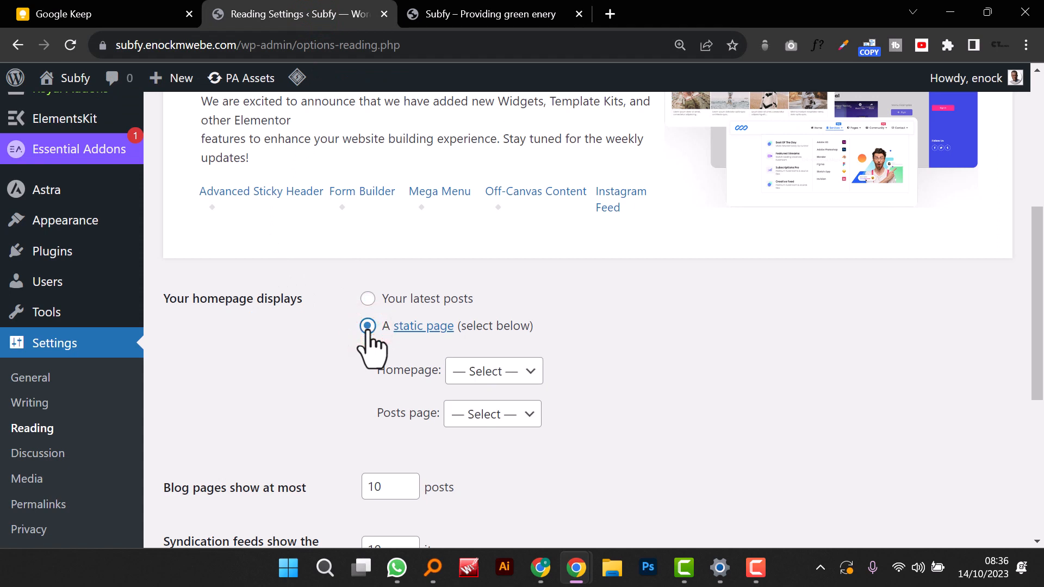
{"action": "left_click", "coordinate": [505, 374]}
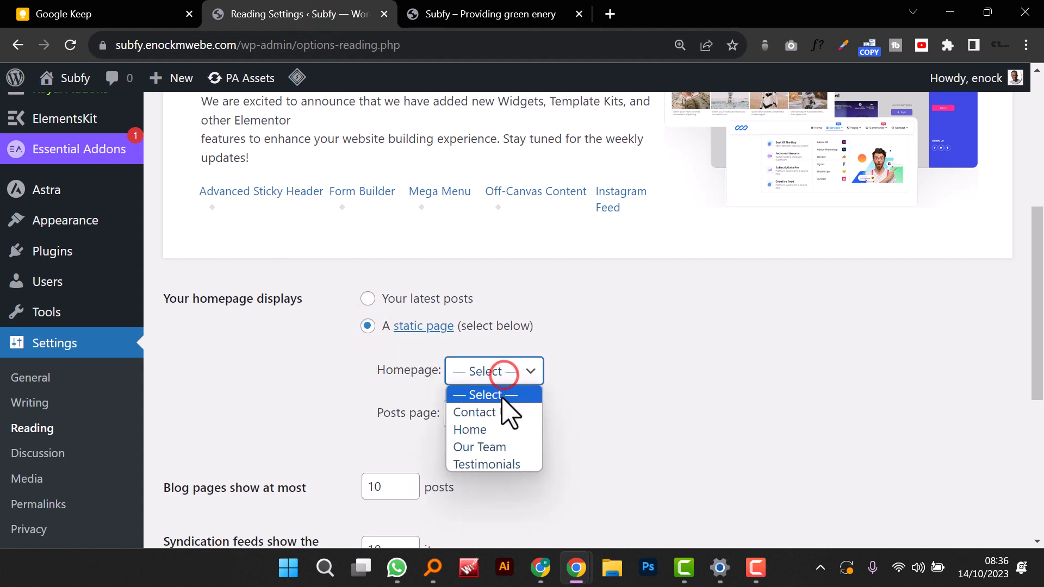
{"action": "left_click", "coordinate": [497, 431]}
{"action": "scroll", "coordinate": [496, 422], "scroll_direction": "down", "scroll_amount": 6}
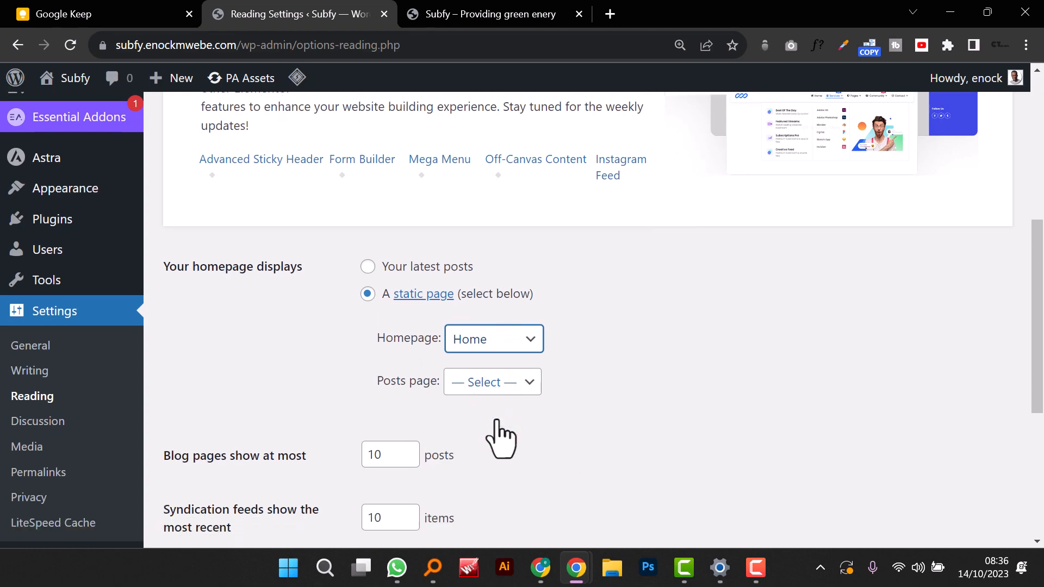
{"action": "left_click", "coordinate": [232, 456]}
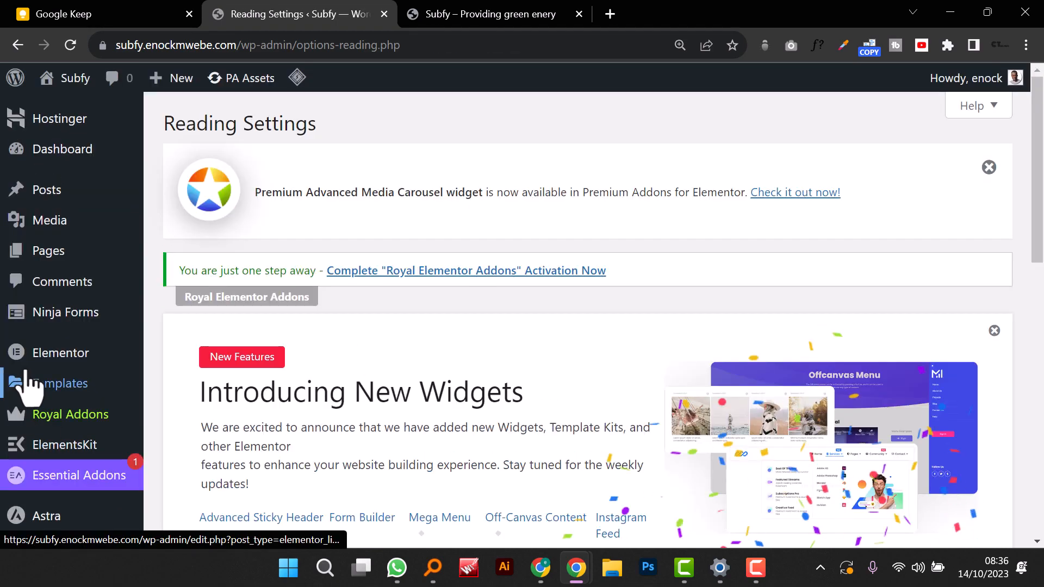
Step: Set the site's permalink structure to Post name and save the Permalink Settings
{"action": "scroll", "coordinate": [25, 374], "scroll_direction": "down", "scroll_amount": 6}
{"action": "scroll", "coordinate": [25, 374], "scroll_direction": "down", "scroll_amount": 5}
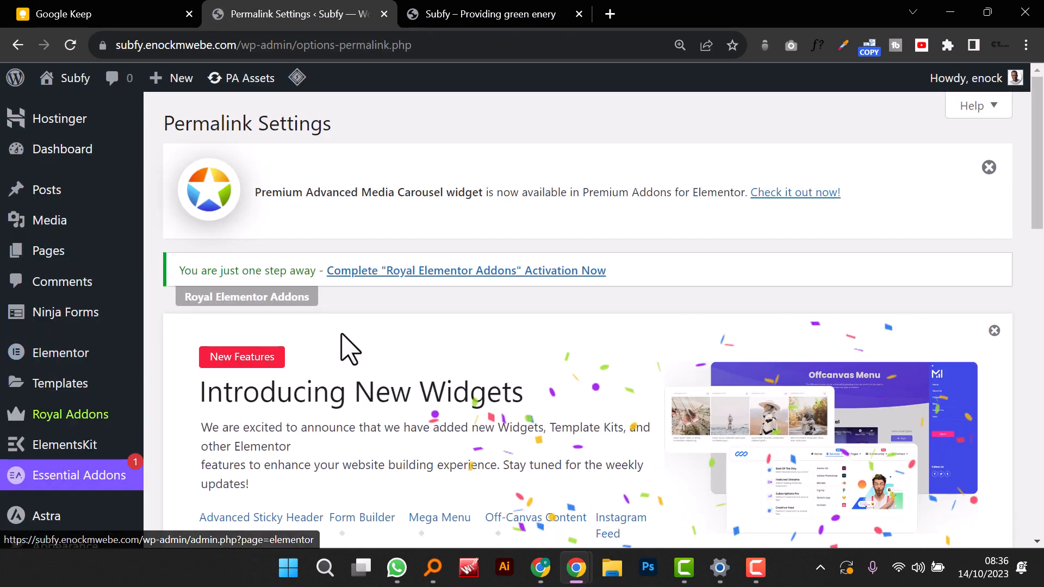
{"action": "scroll", "coordinate": [346, 348], "scroll_direction": "down", "scroll_amount": 5}
{"action": "scroll", "coordinate": [346, 348], "scroll_direction": "down", "scroll_amount": 7}
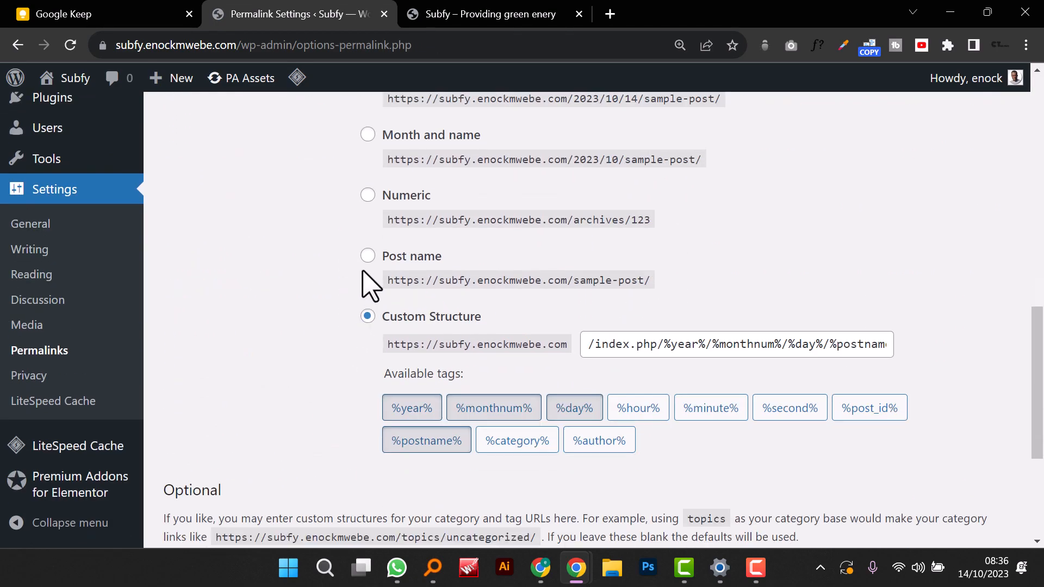
{"action": "left_click", "coordinate": [368, 255]}
{"action": "scroll", "coordinate": [402, 420], "scroll_direction": "down", "scroll_amount": 5}
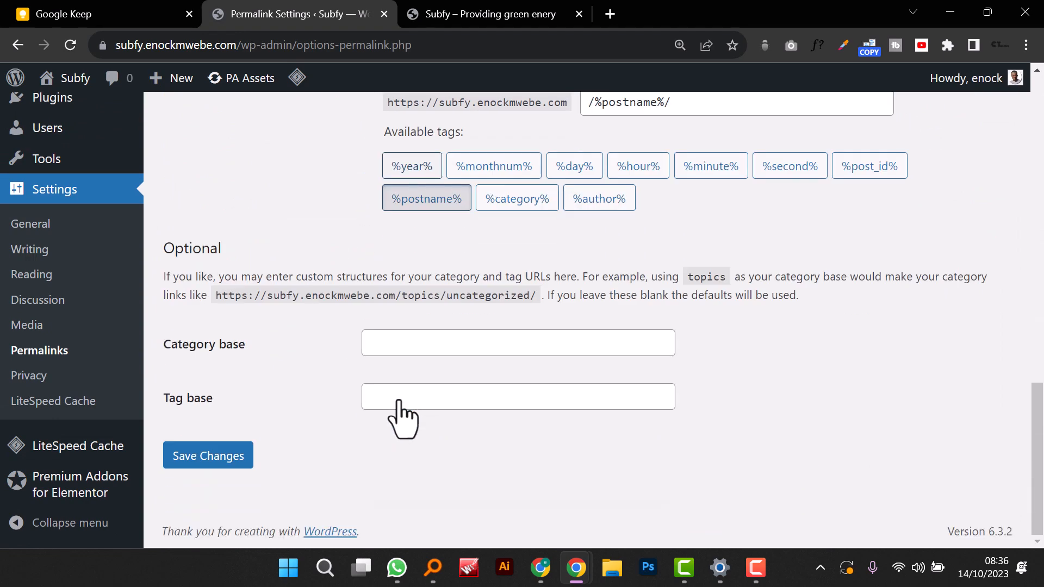
{"action": "left_click", "coordinate": [207, 455]}
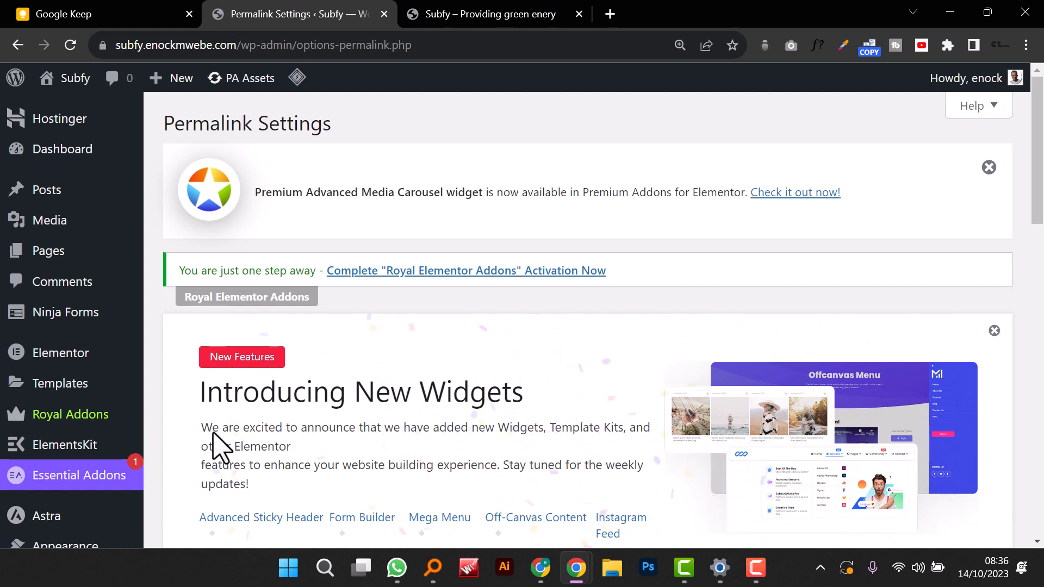
Step: Open the list of all pages and review the pages and their statuses
{"action": "mouse_move", "coordinate": [57, 255]}
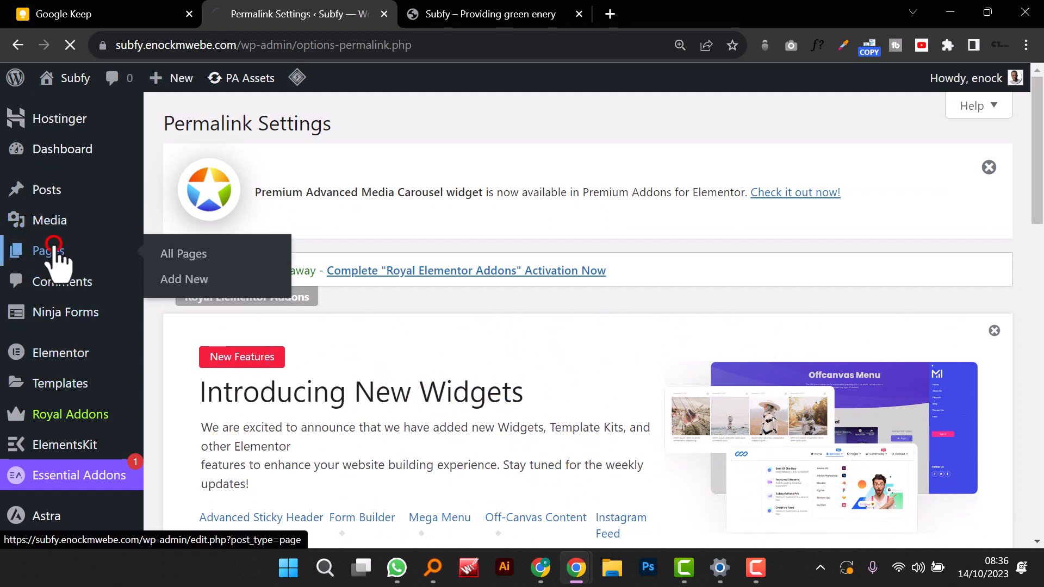
{"action": "scroll", "coordinate": [495, 381], "scroll_direction": "down", "scroll_amount": 6}
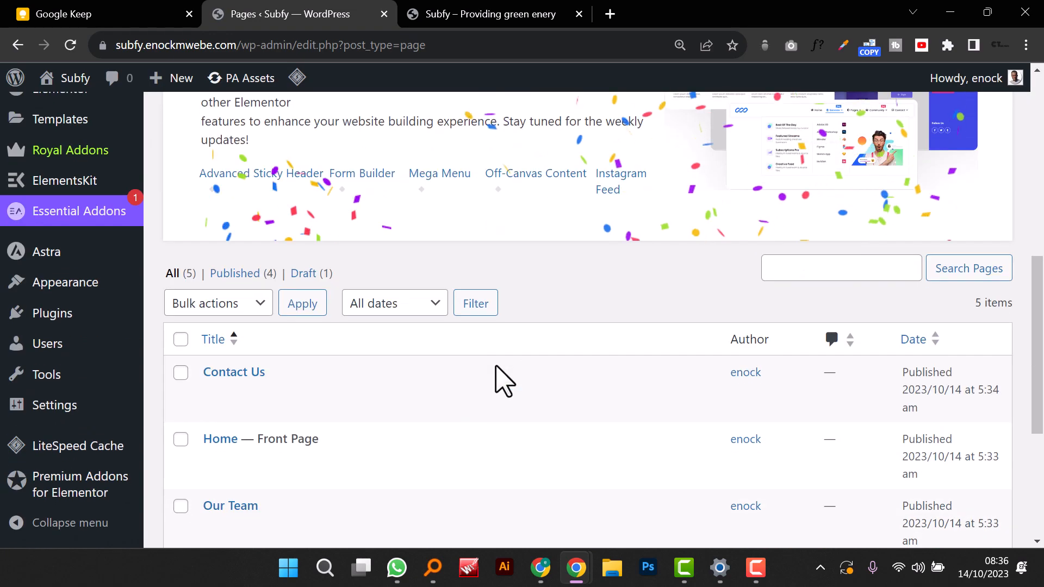
{"action": "scroll", "coordinate": [210, 402], "scroll_direction": "down", "scroll_amount": 3}
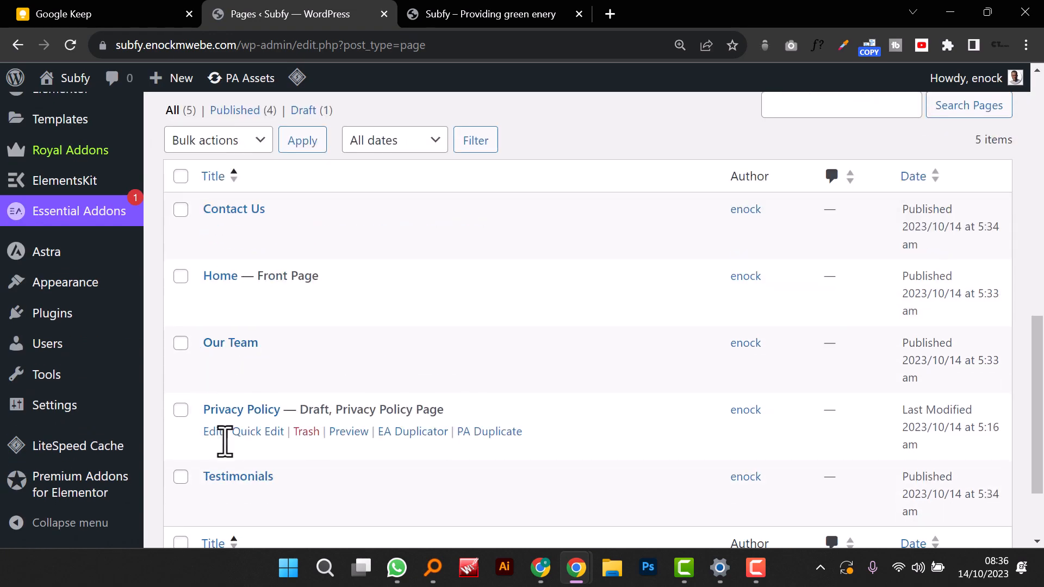
{"action": "scroll", "coordinate": [250, 487], "scroll_direction": "down", "scroll_amount": 2}
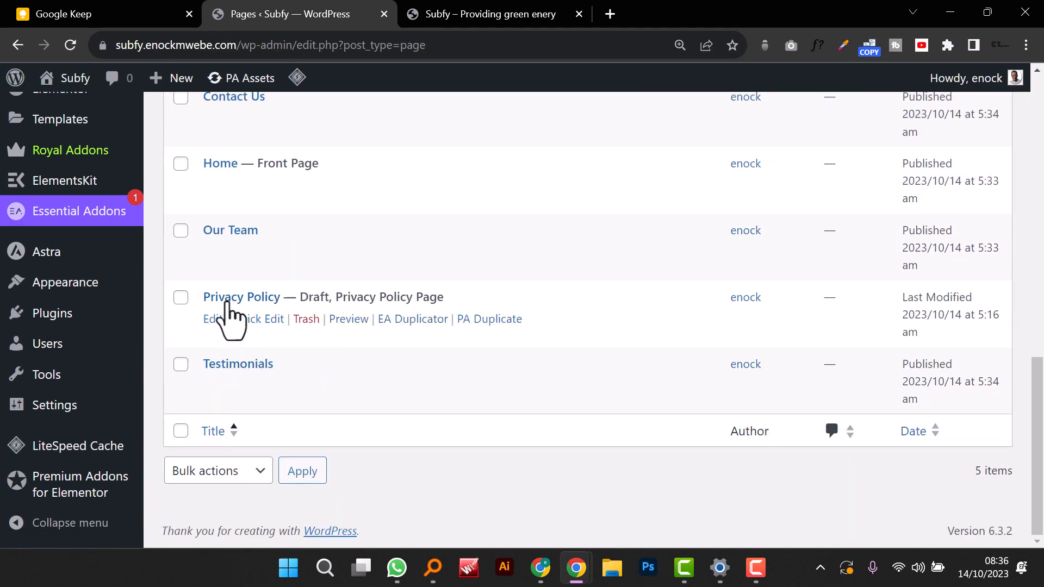
Step: Open the site's Menus management screen at the form for creating a menu
{"action": "mouse_move", "coordinate": [104, 325]}
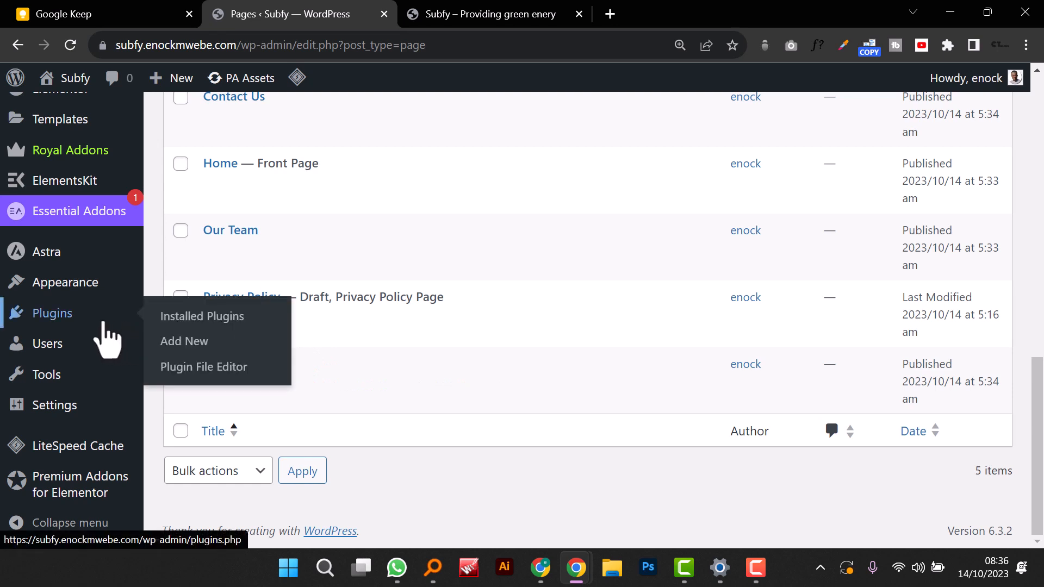
{"action": "mouse_move", "coordinate": [116, 285]}
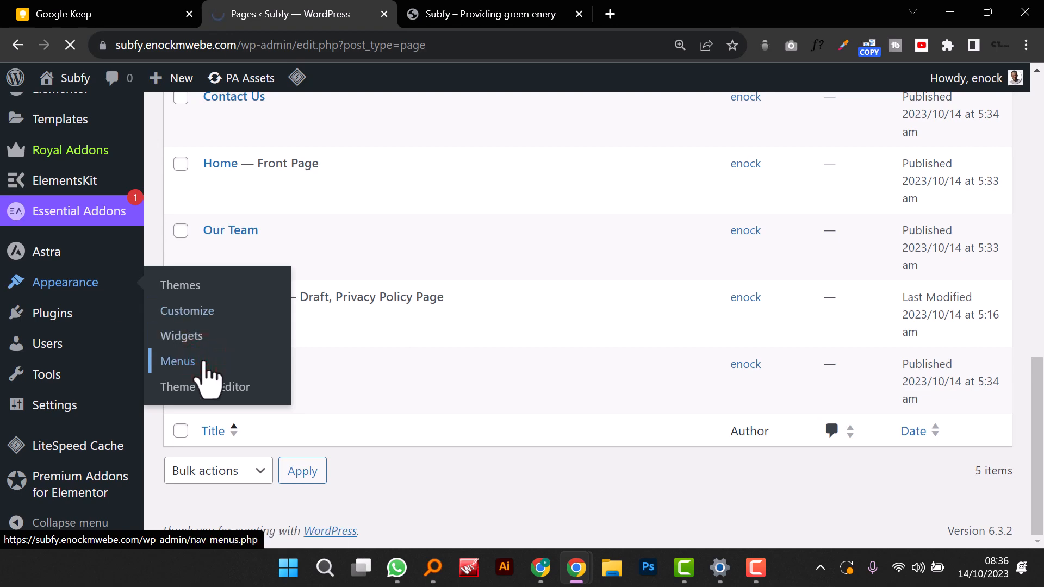
{"action": "left_click", "coordinate": [206, 375]}
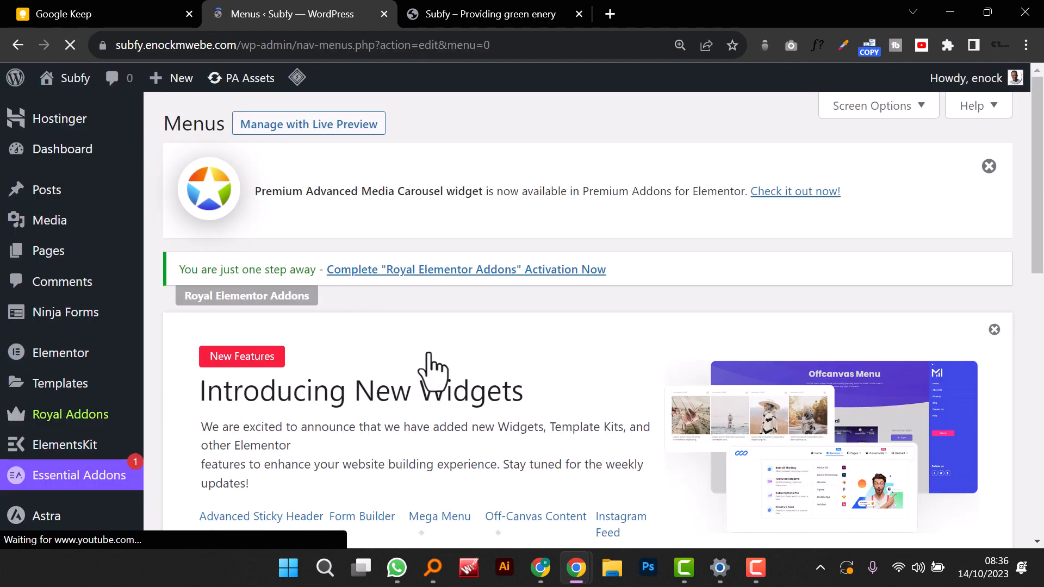
{"action": "scroll", "coordinate": [729, 375], "scroll_direction": "down", "scroll_amount": 10}
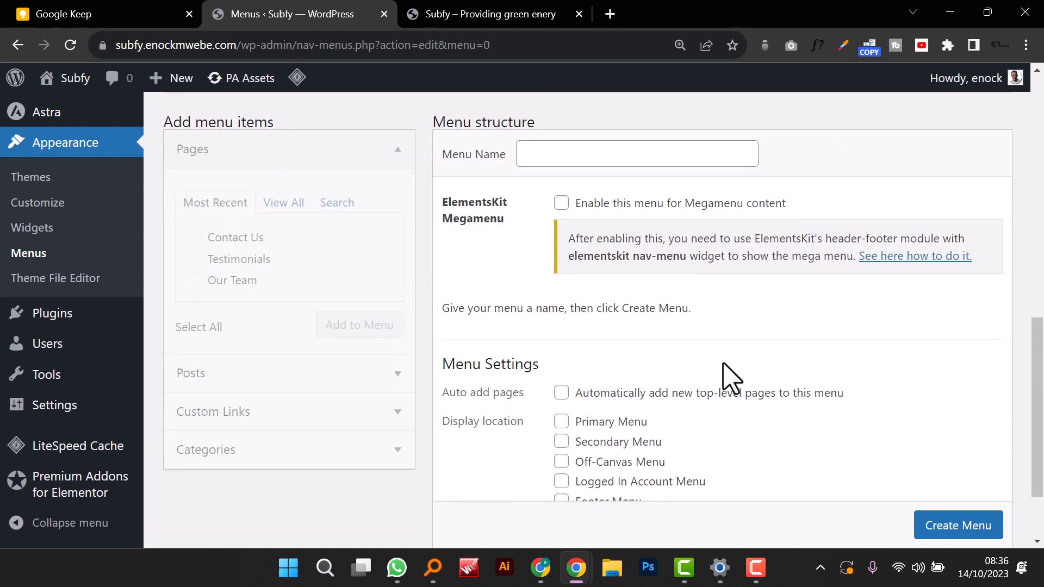
{"action": "scroll", "coordinate": [729, 373], "scroll_direction": "up", "scroll_amount": 2}
Step: Create a menu named "Menu Main" and assign it to the Primary Menu display location
{"action": "left_click", "coordinate": [604, 235]}
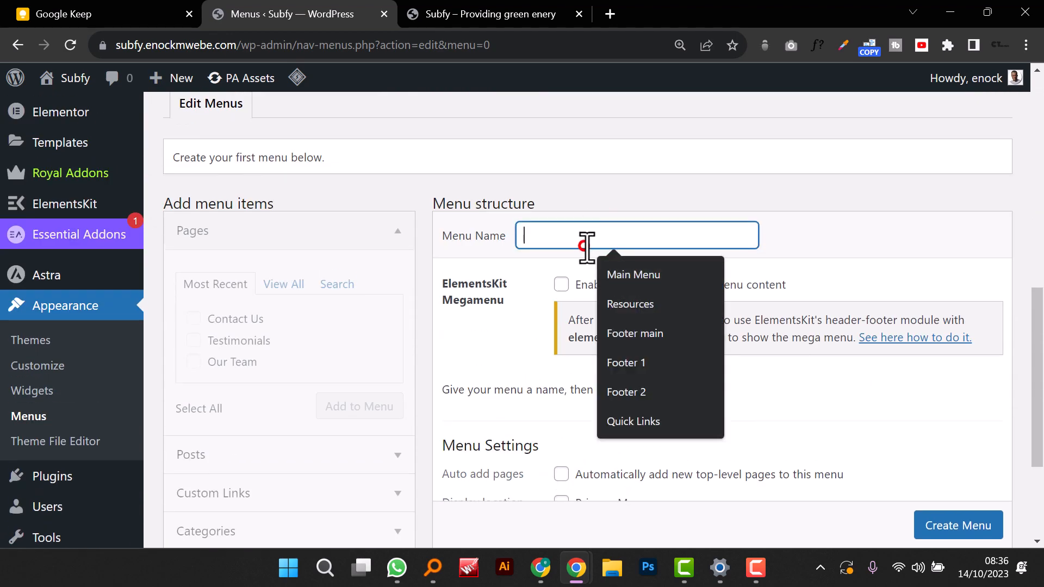
{"action": "type", "text": "Mai"}
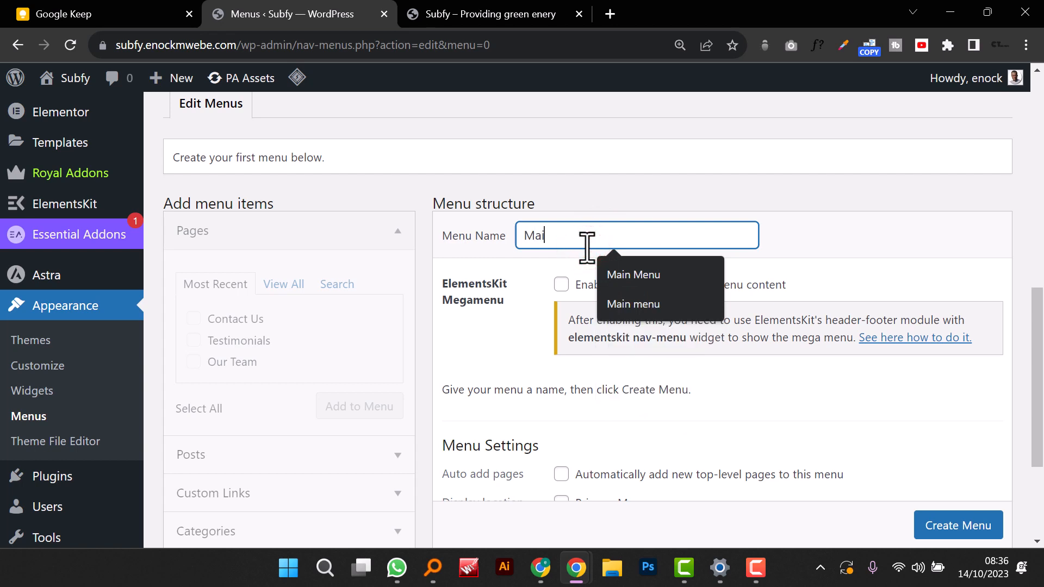
{"action": "key", "text": "BackSpace"}
{"action": "type", "text": "enu"}
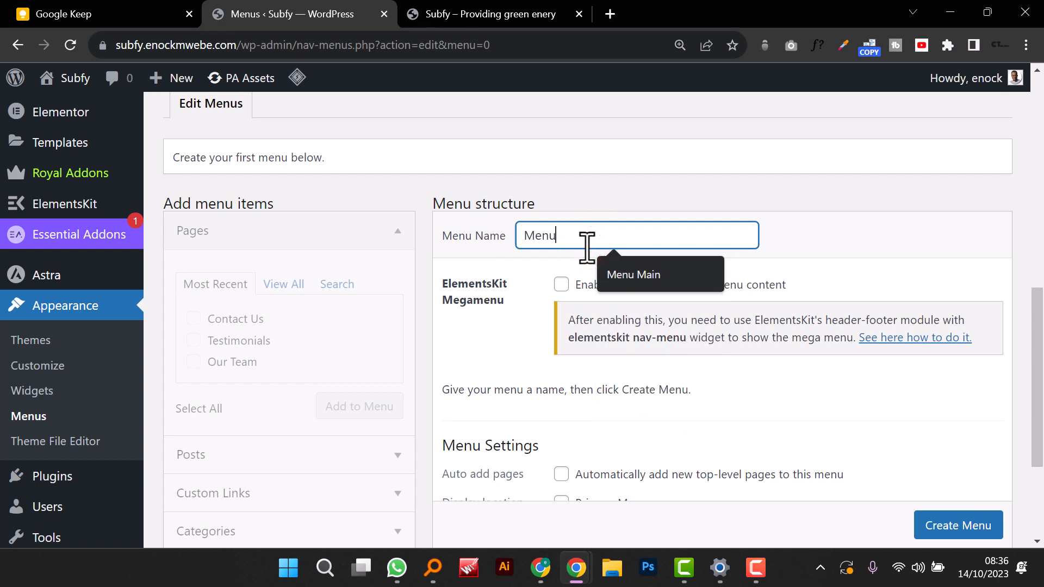
{"action": "type", "text": " Mai"}
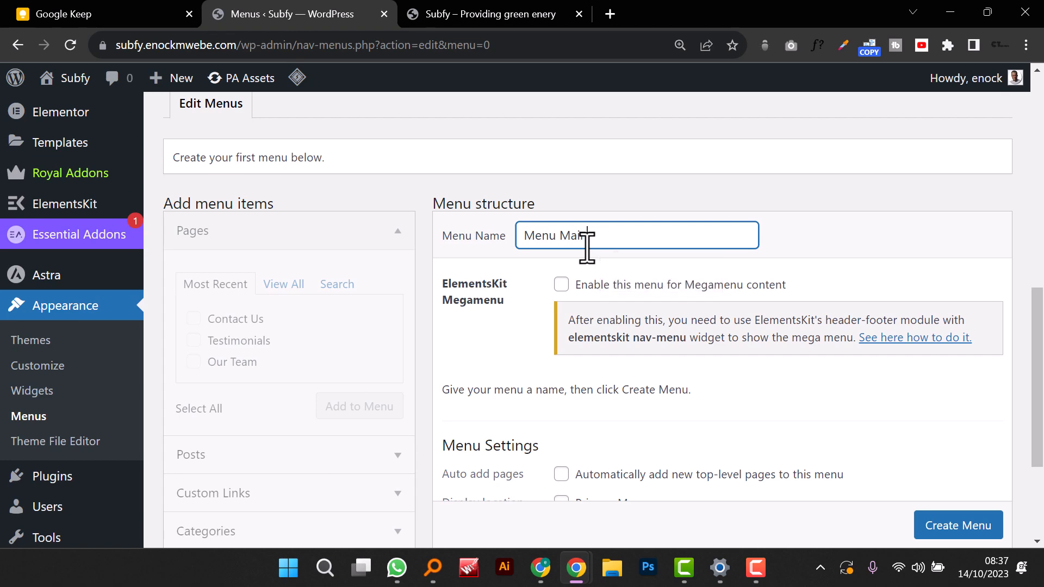
{"action": "scroll", "coordinate": [587, 248], "scroll_direction": "down", "scroll_amount": 3}
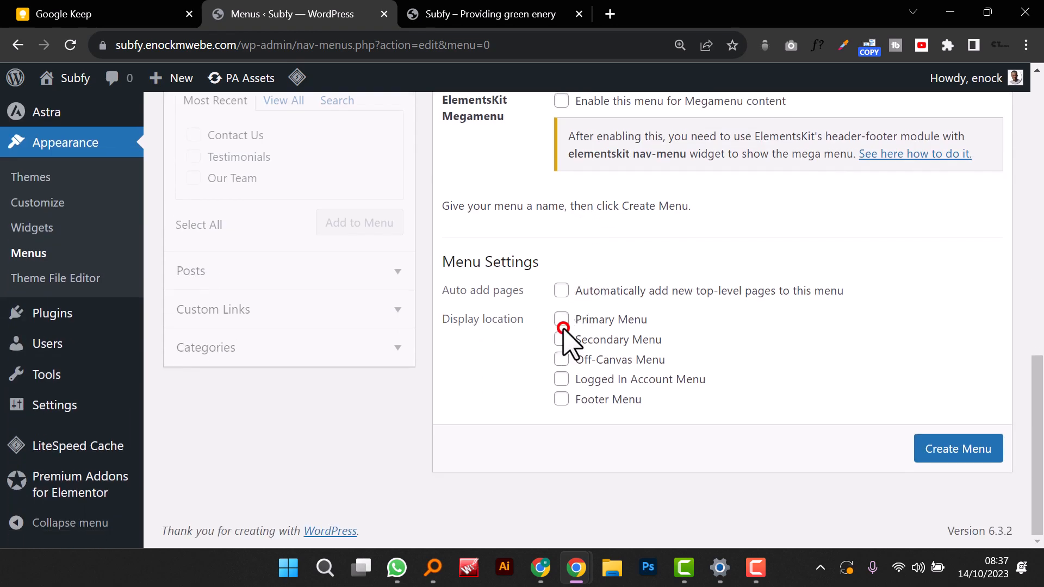
{"action": "left_click", "coordinate": [953, 449]}
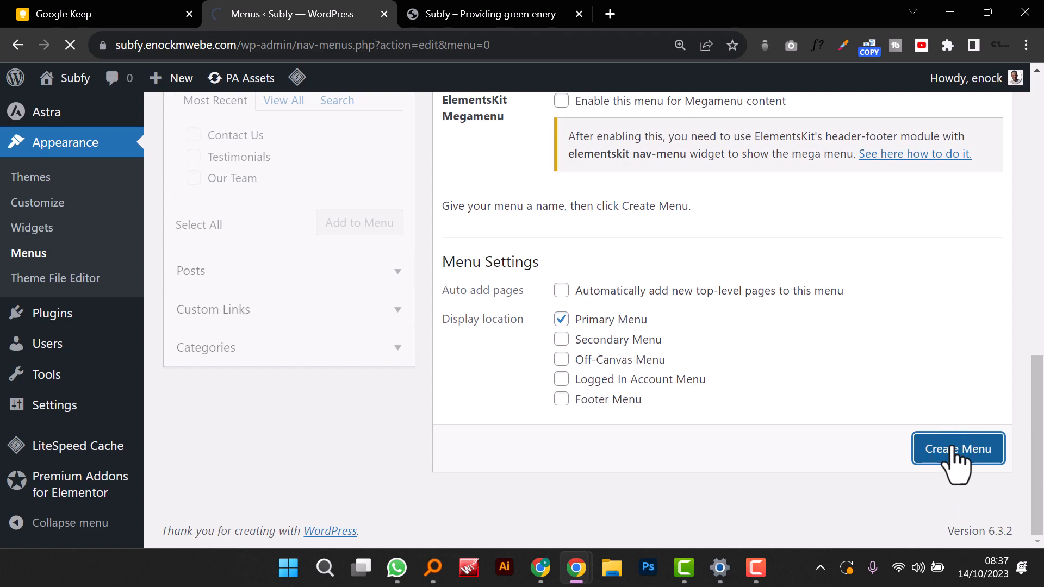
Step: Add the Home, Contact Us, Our Team and Testimonials pages to Menu Main from the full list of pages
{"action": "scroll", "coordinate": [688, 324], "scroll_direction": "down", "scroll_amount": 10}
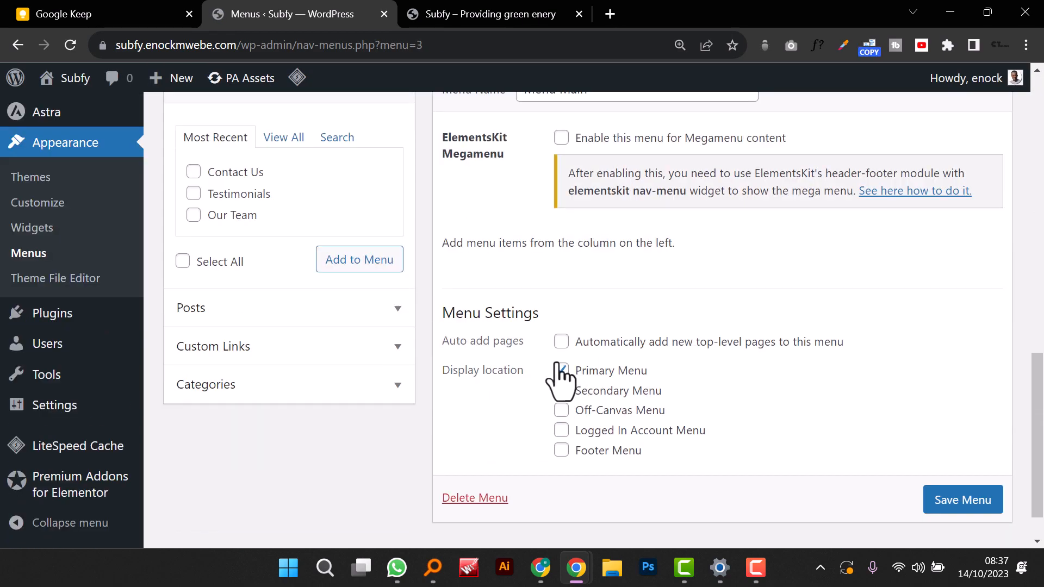
{"action": "left_click", "coordinate": [275, 139]}
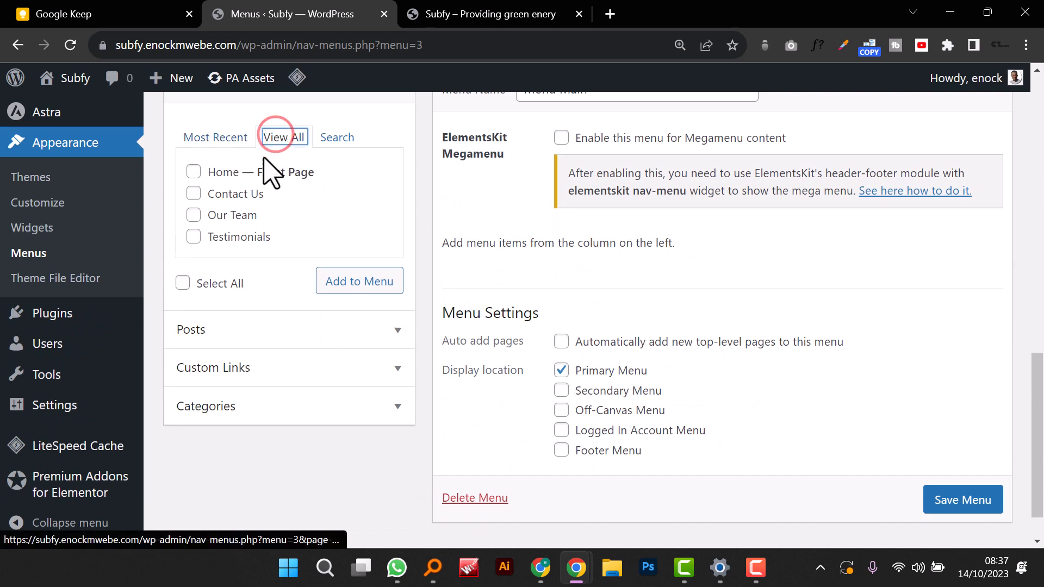
{"action": "left_click", "coordinate": [188, 172]}
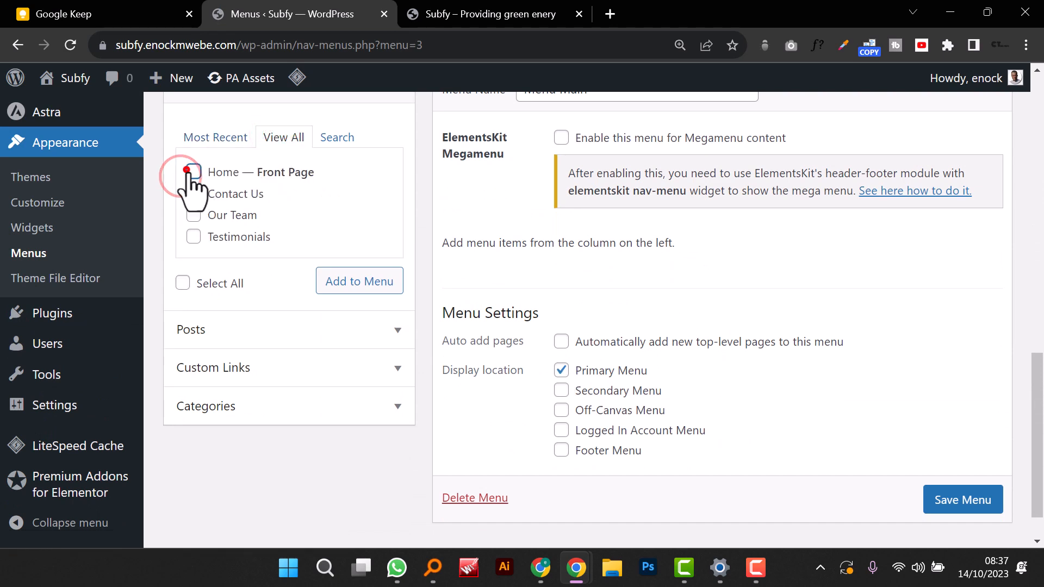
{"action": "left_click", "coordinate": [193, 214]}
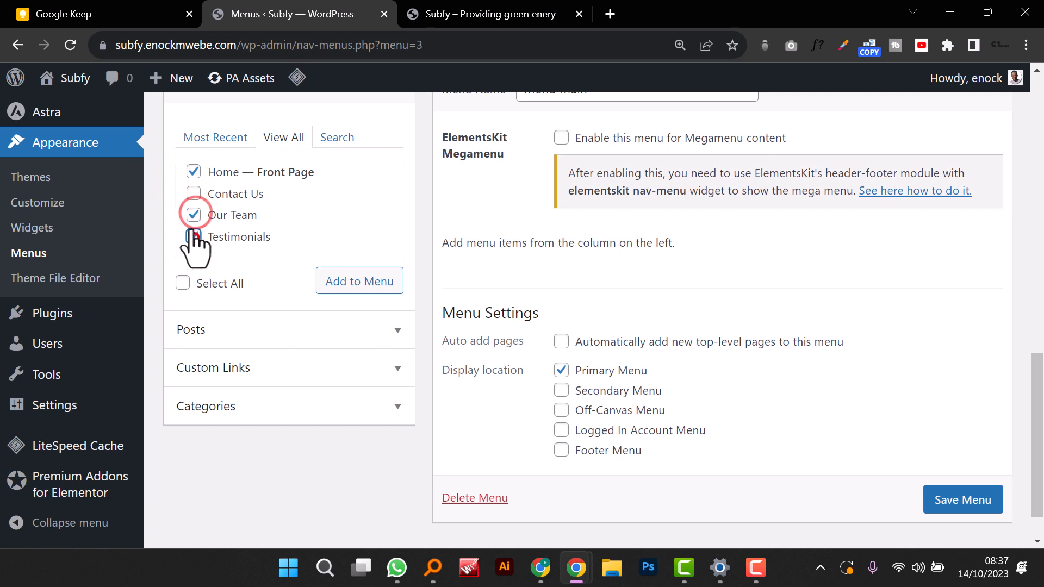
{"action": "left_click", "coordinate": [193, 237]}
{"action": "left_click", "coordinate": [334, 282]}
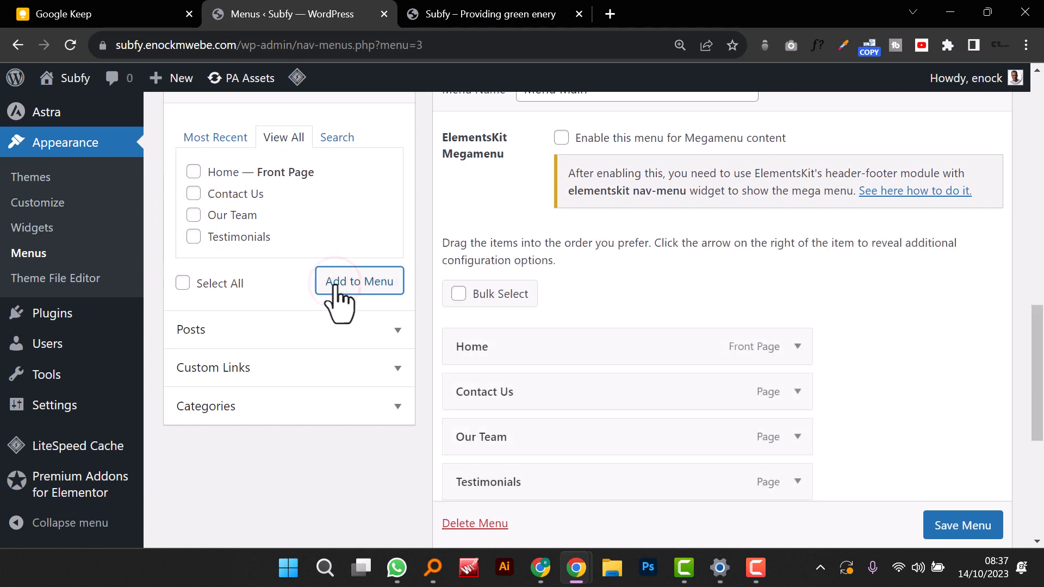
Step: Save Menu Main and check the navigation on the site's live front page
{"action": "scroll", "coordinate": [732, 340], "scroll_direction": "down", "scroll_amount": 4}
{"action": "scroll", "coordinate": [767, 342], "scroll_direction": "up", "scroll_amount": 3}
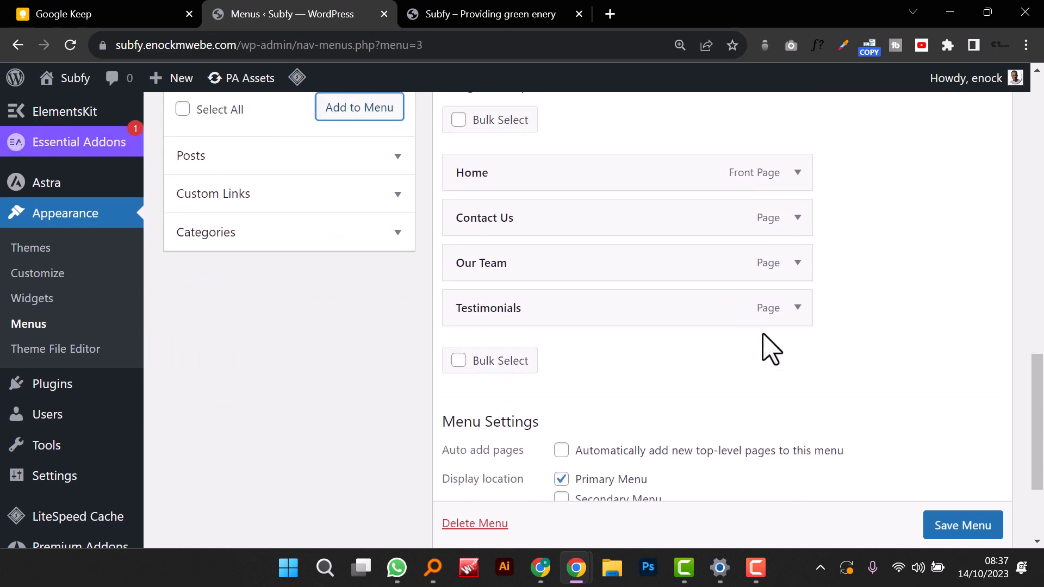
{"action": "scroll", "coordinate": [770, 349], "scroll_direction": "down", "scroll_amount": 4}
{"action": "left_click", "coordinate": [943, 451]}
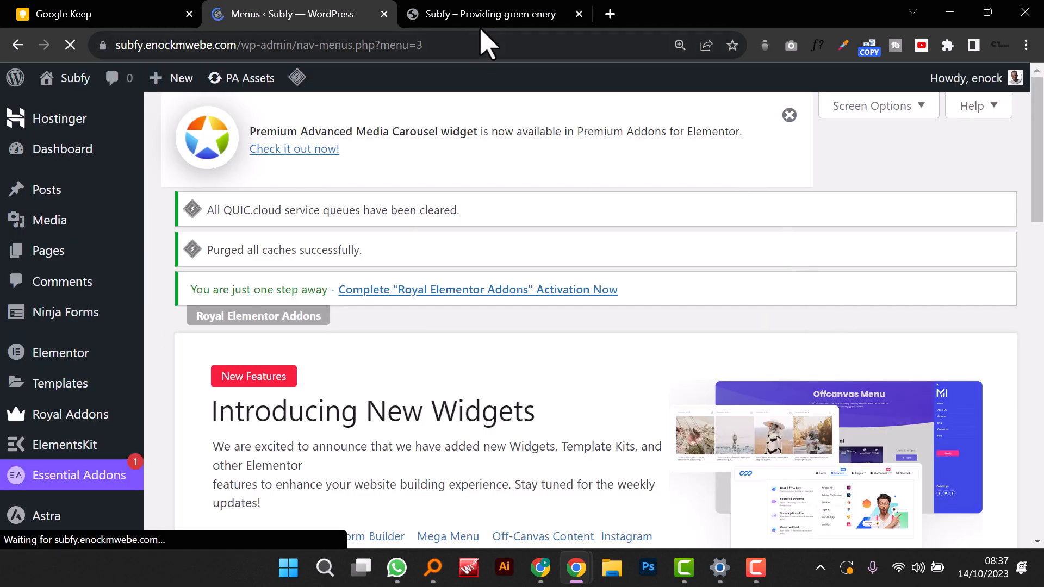
{"action": "left_click", "coordinate": [480, 21]}
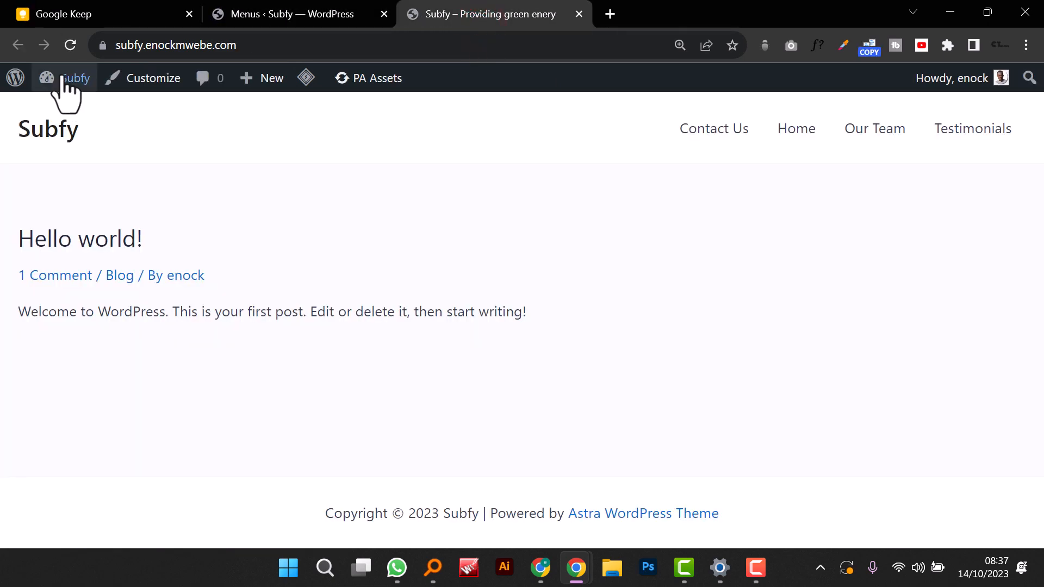
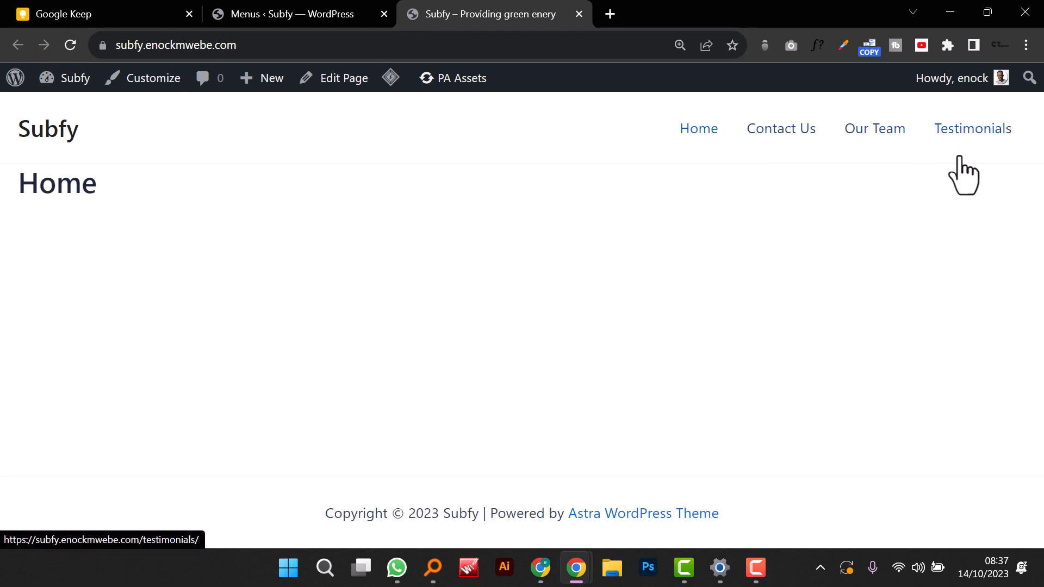
Step: Return to the Menus screen and dismiss its closable admin notices, including the cache, ElementsKit and new widgets notices
{"action": "left_click", "coordinate": [284, 14]}
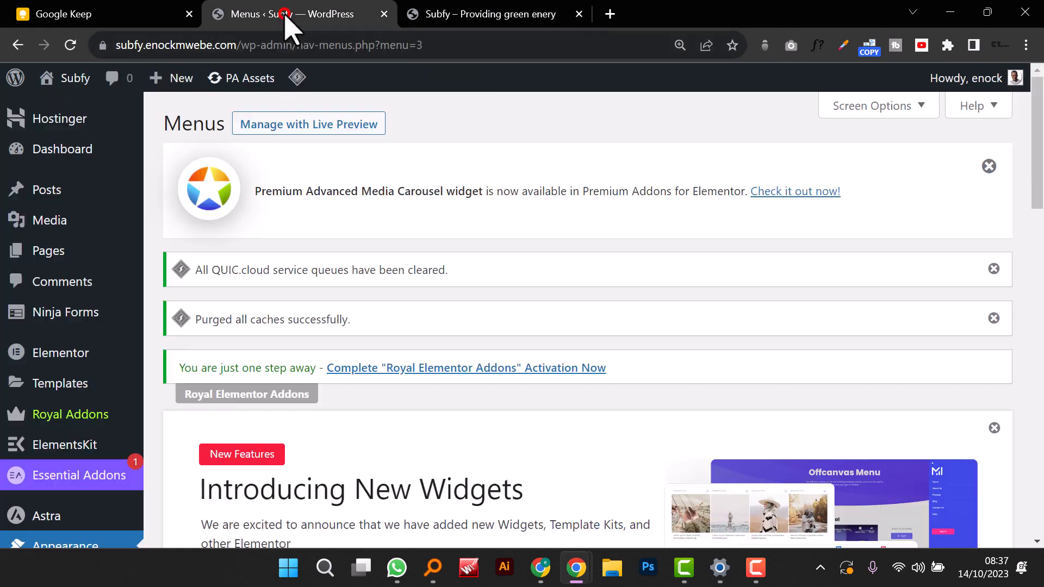
{"action": "left_click", "coordinate": [989, 166]}
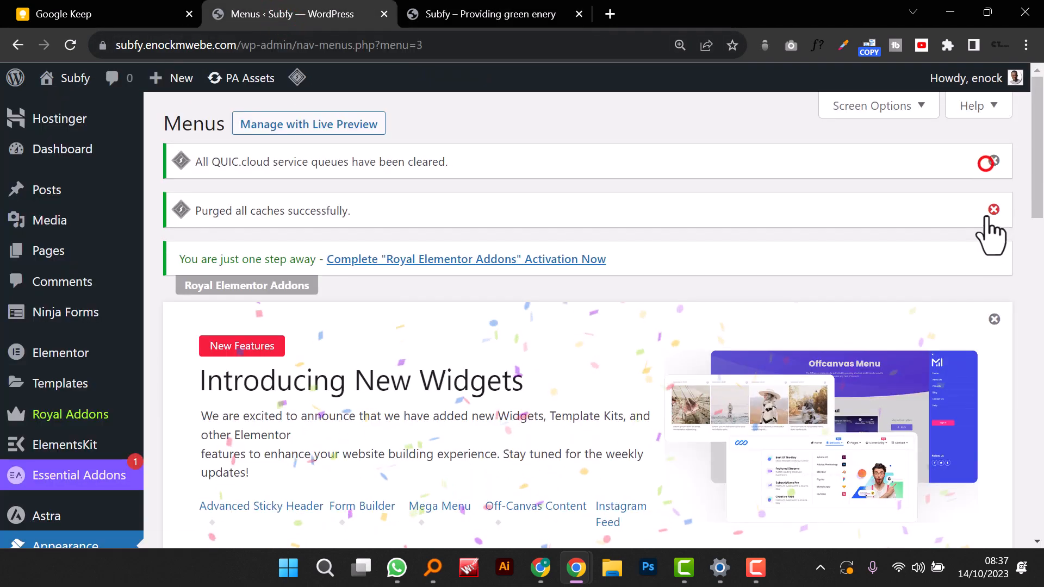
{"action": "left_click", "coordinate": [994, 209]}
{"action": "left_click", "coordinate": [994, 161]}
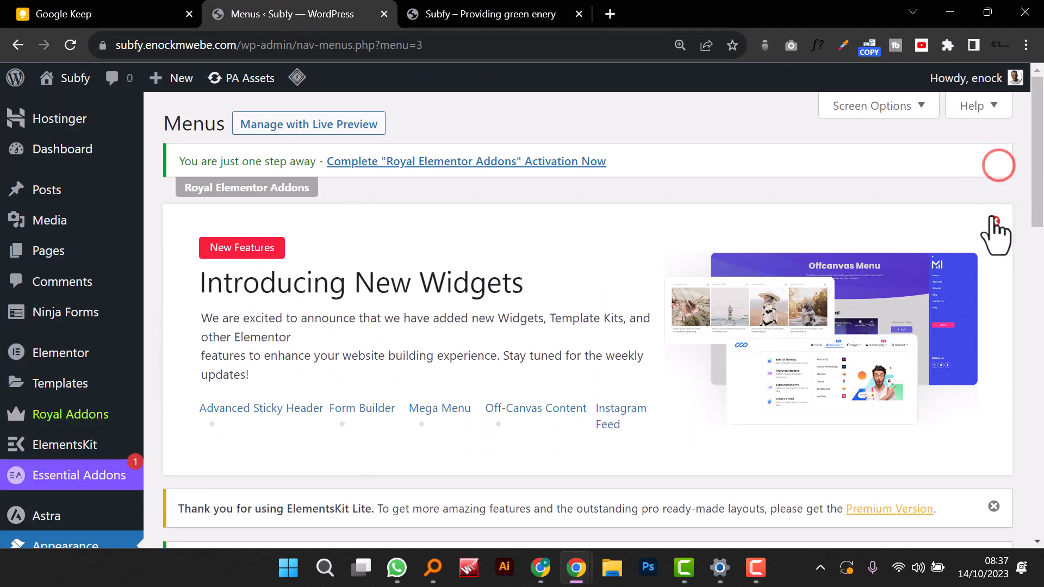
{"action": "left_click", "coordinate": [993, 222]}
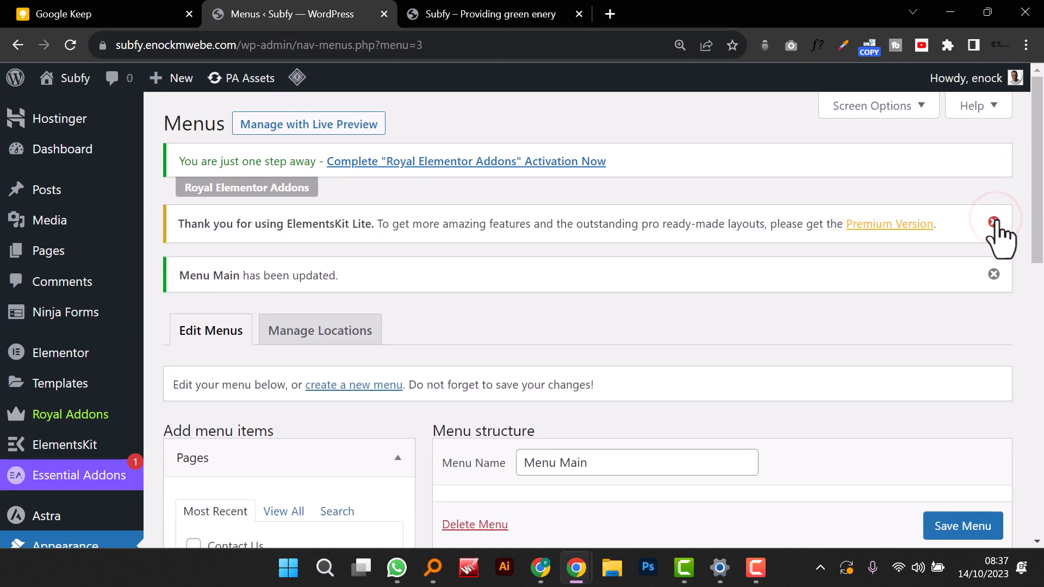
{"action": "left_click", "coordinate": [997, 223]}
{"action": "left_click", "coordinate": [994, 222]}
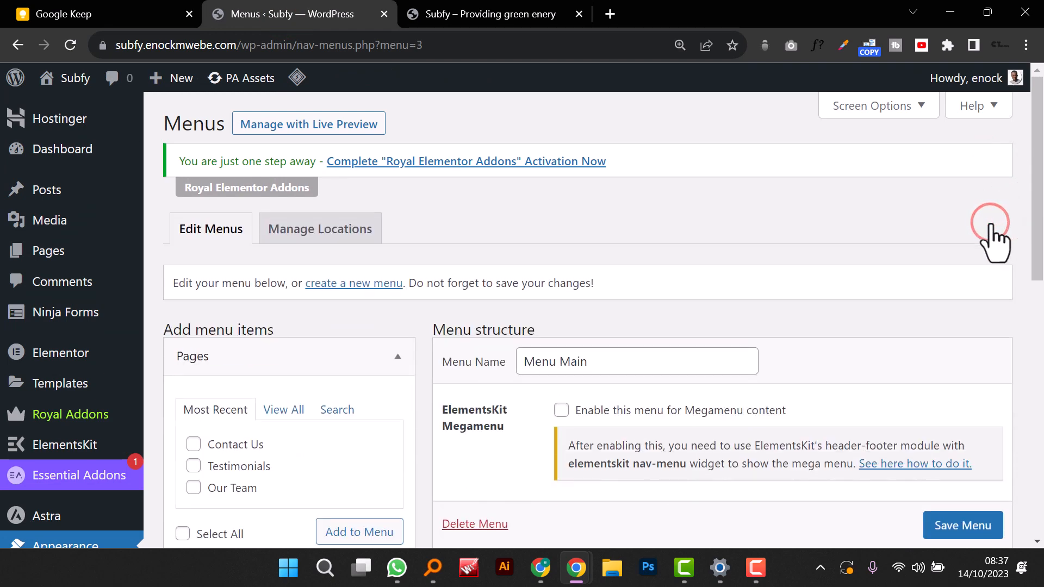
Step: Reopen the live site in a fresh browser tab and open the theme customizer for it
{"action": "mouse_move", "coordinate": [165, 78]}
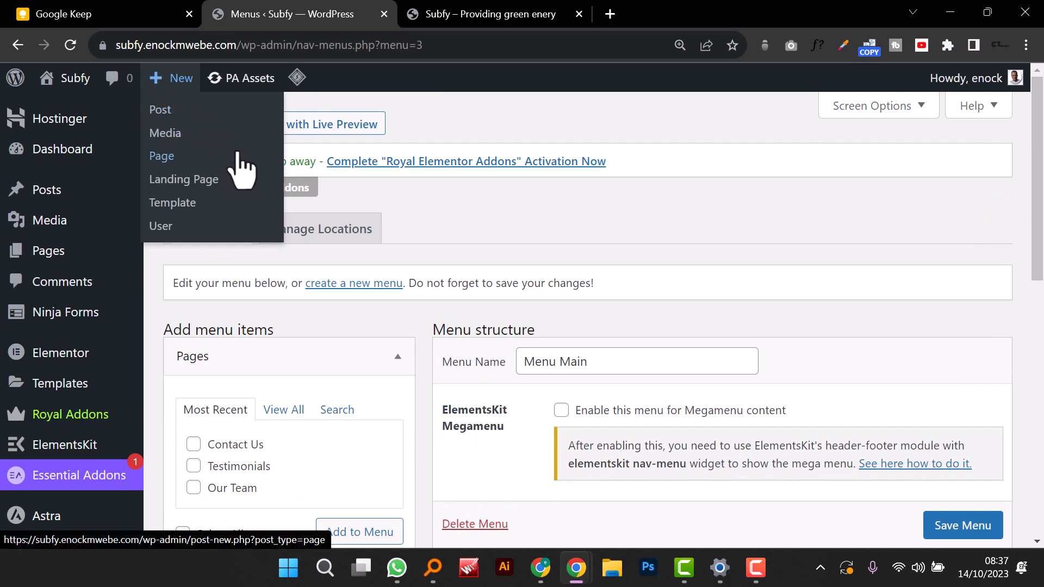
{"action": "left_click", "coordinate": [453, 17]}
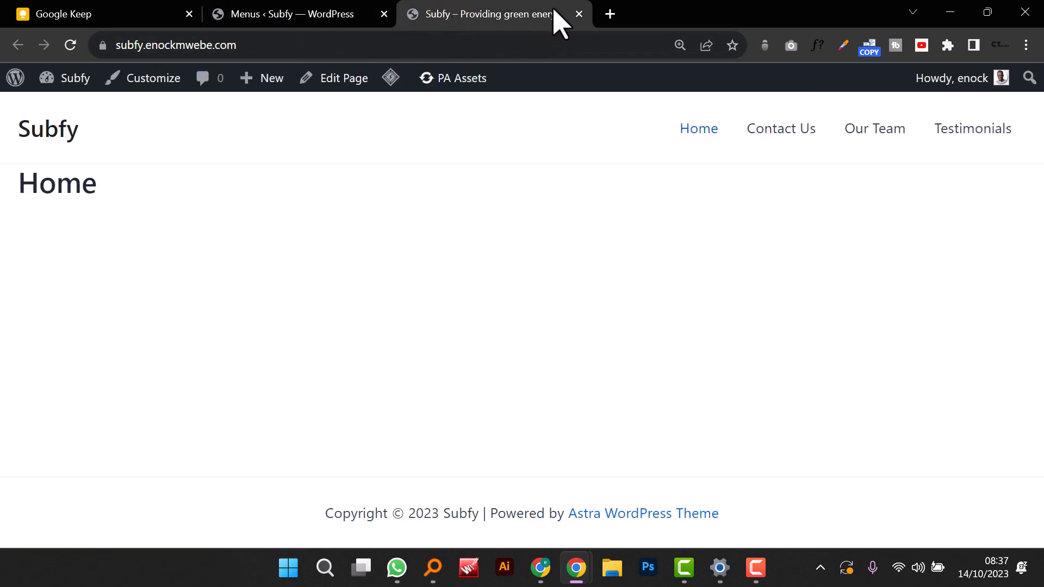
{"action": "left_click", "coordinate": [579, 14]}
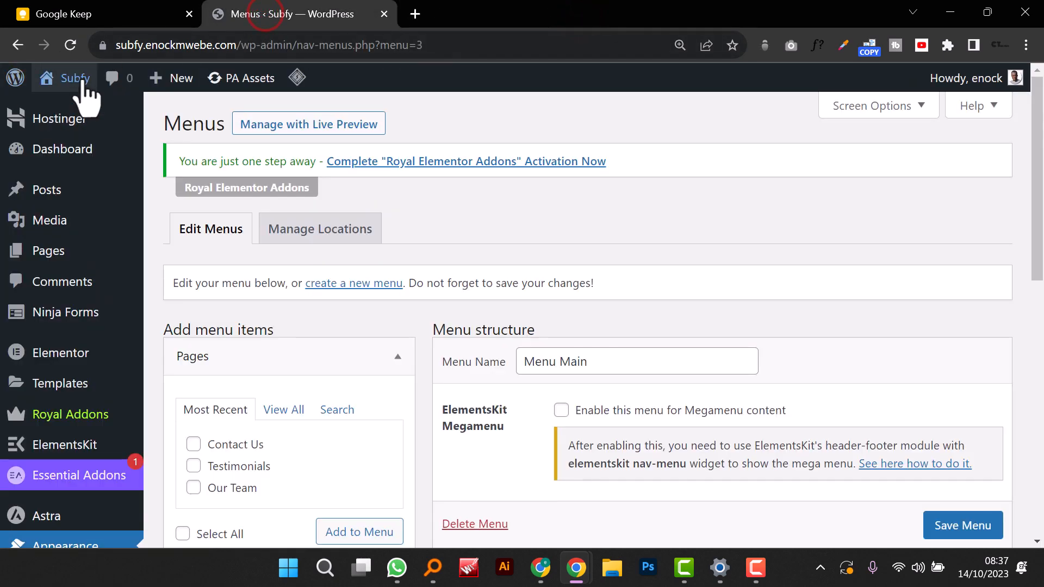
{"action": "mouse_move", "coordinate": [64, 78]}
{"action": "right_click", "coordinate": [60, 111]}
{"action": "left_click", "coordinate": [111, 125]}
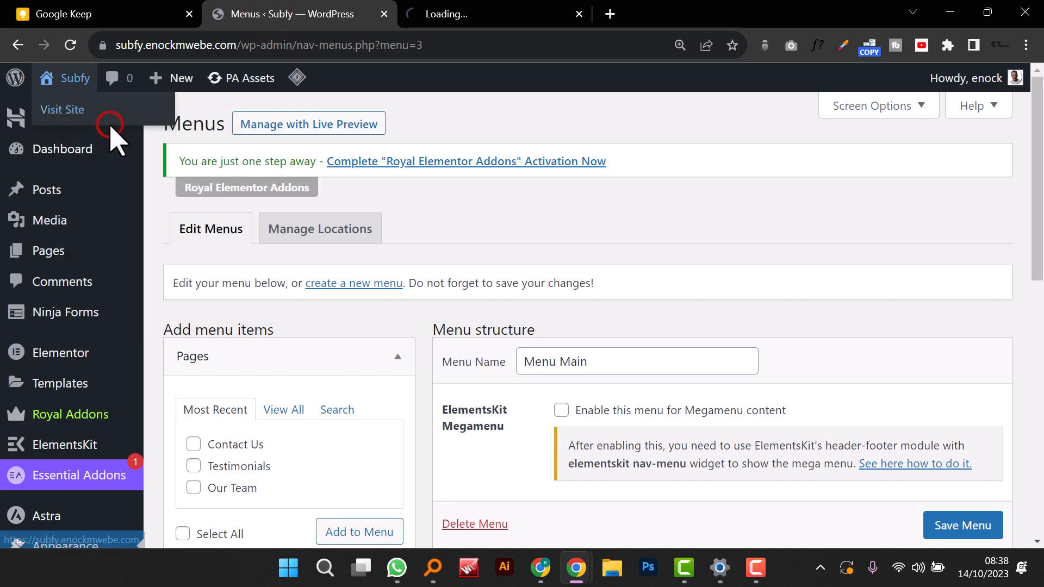
{"action": "left_click", "coordinate": [455, 28]}
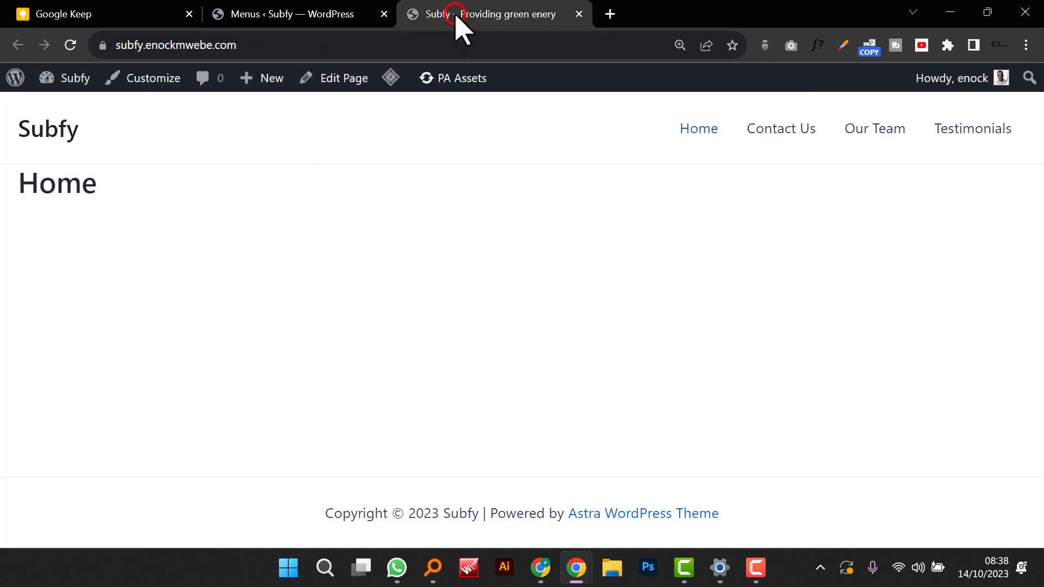
{"action": "left_click", "coordinate": [146, 83]}
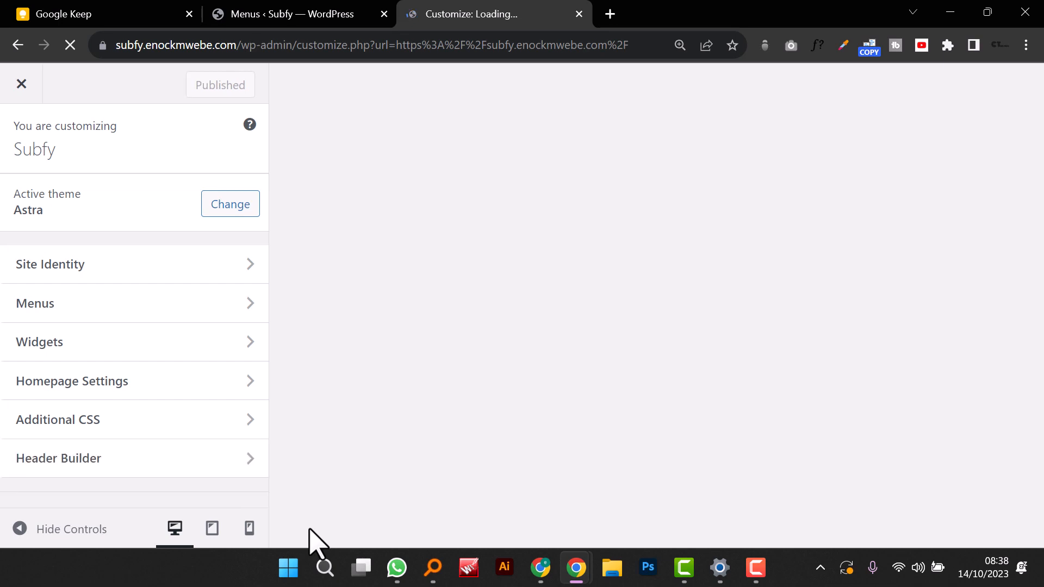
Step: Preview the front page at full width by hiding the customizer controls, and bring the controls back
{"action": "left_click", "coordinate": [339, 567]}
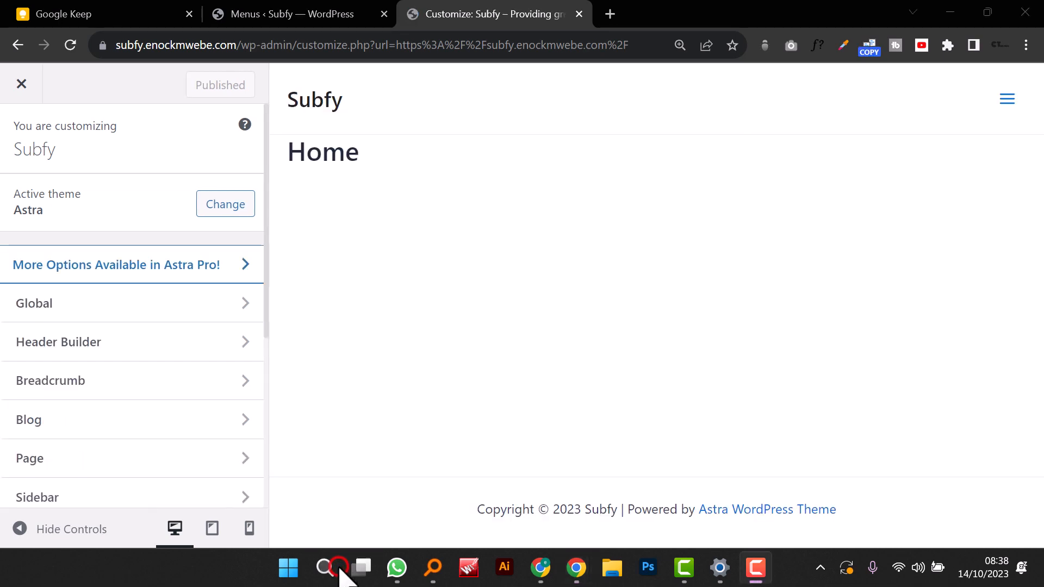
{"action": "left_click", "coordinate": [19, 530]}
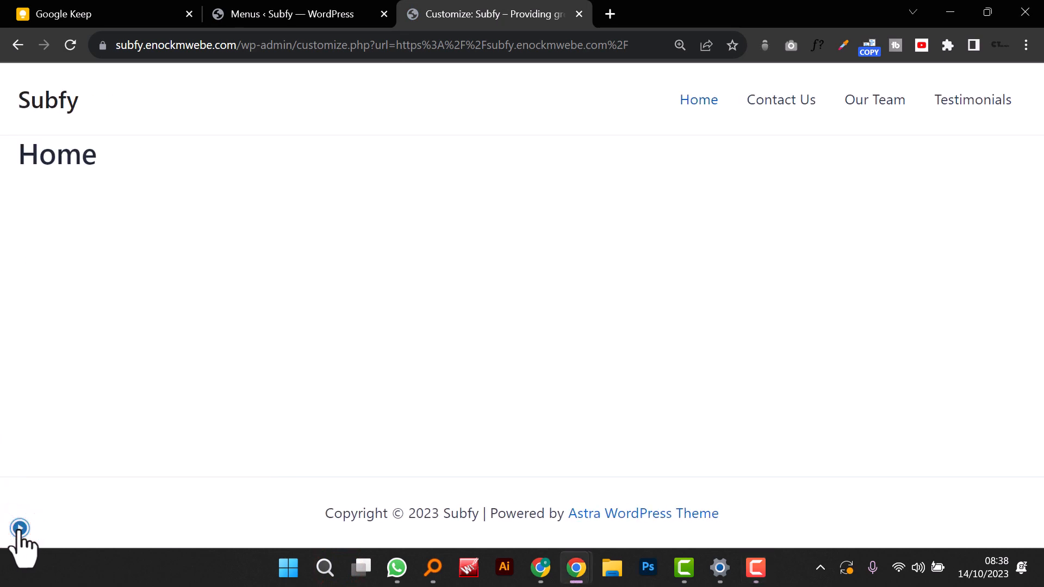
{"action": "left_click", "coordinate": [19, 529]}
{"action": "left_click", "coordinate": [19, 529]}
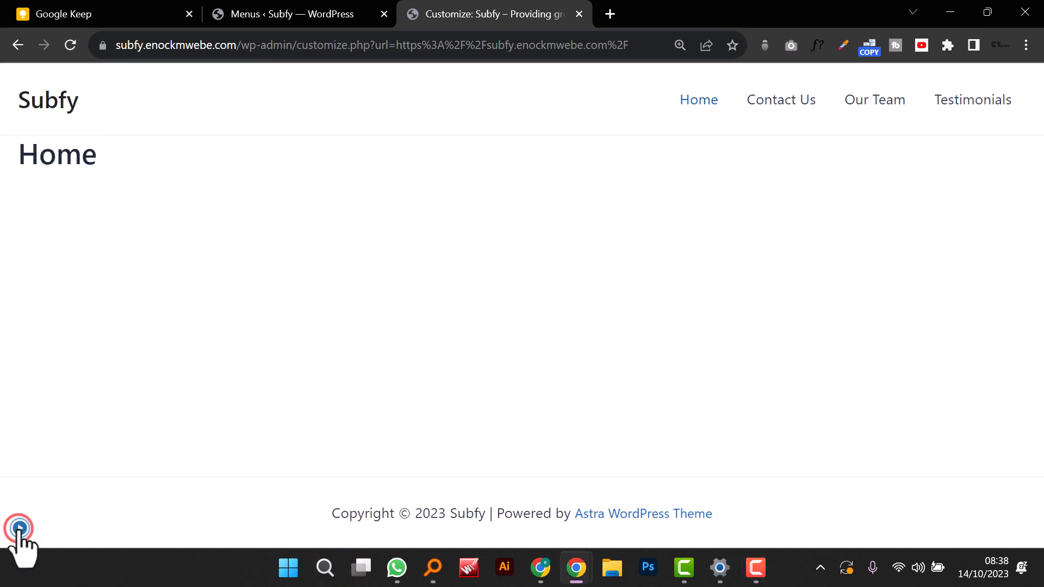
{"action": "left_click", "coordinate": [19, 528]}
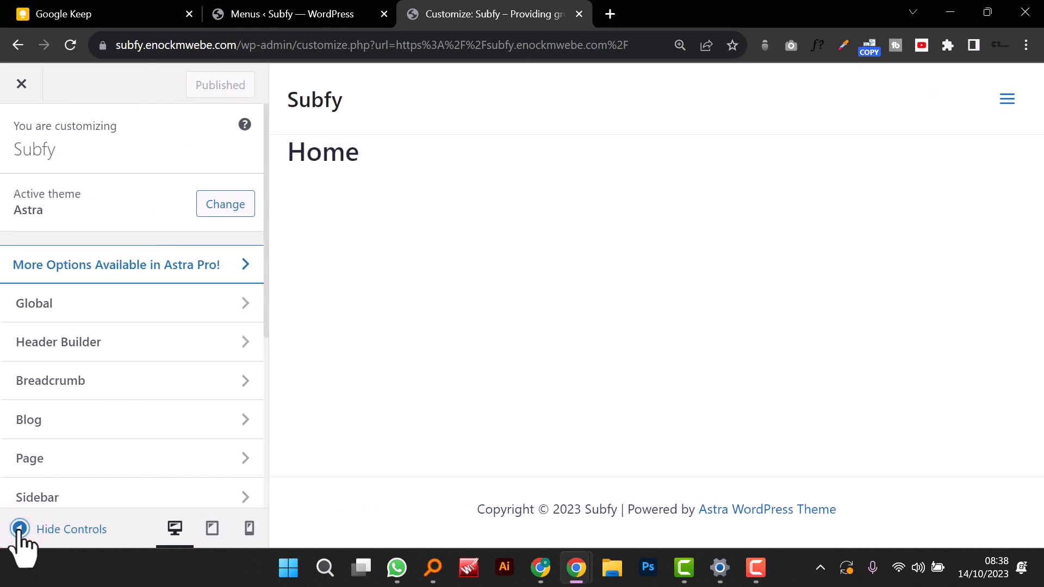
Step: Open the Header Builder and remove Site Title & Logo and Primary Menu from the middle header row
{"action": "left_click", "coordinate": [99, 351]}
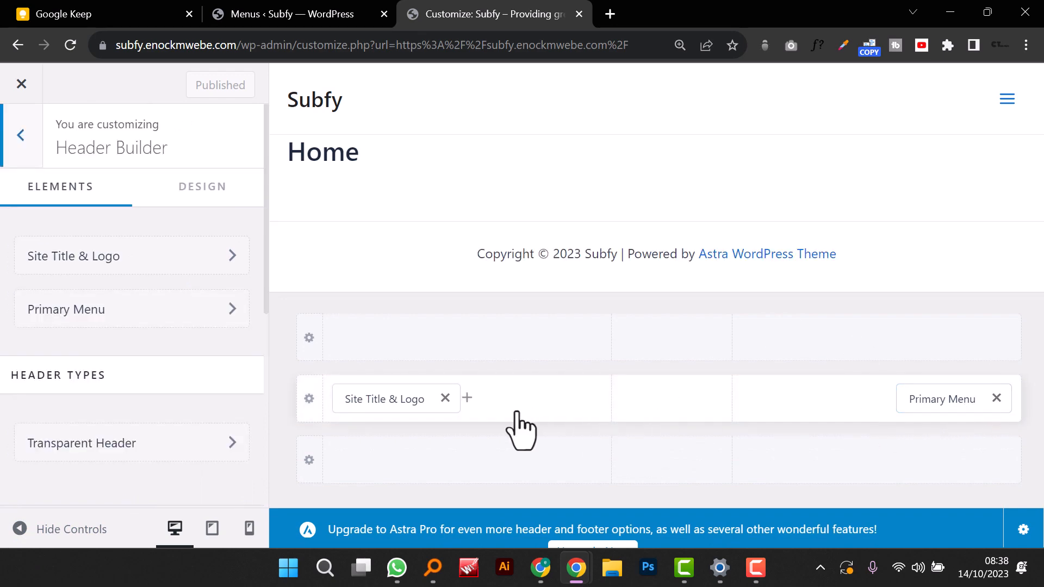
{"action": "left_click", "coordinate": [444, 398]}
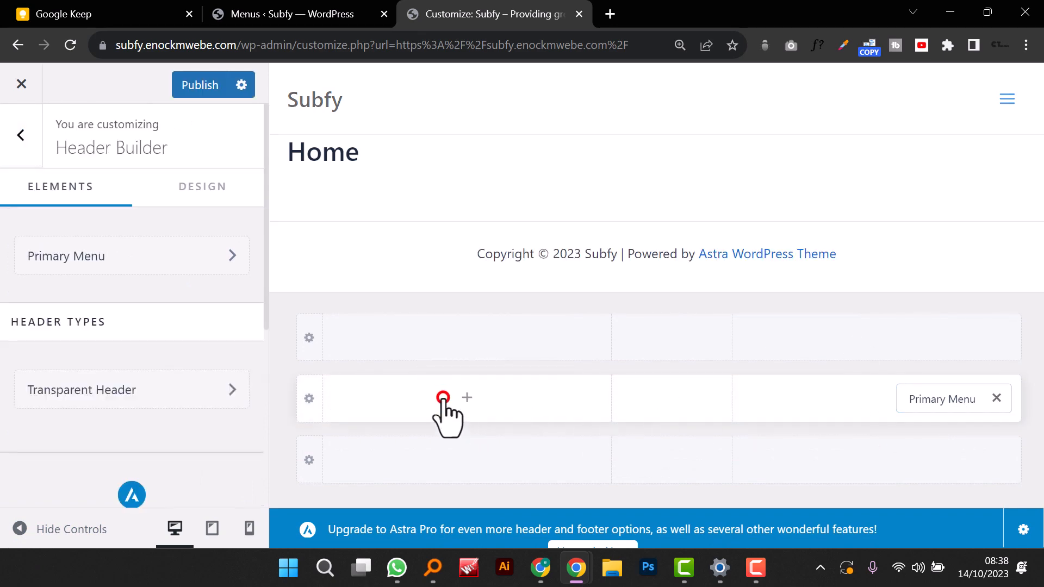
{"action": "left_click", "coordinate": [997, 398]}
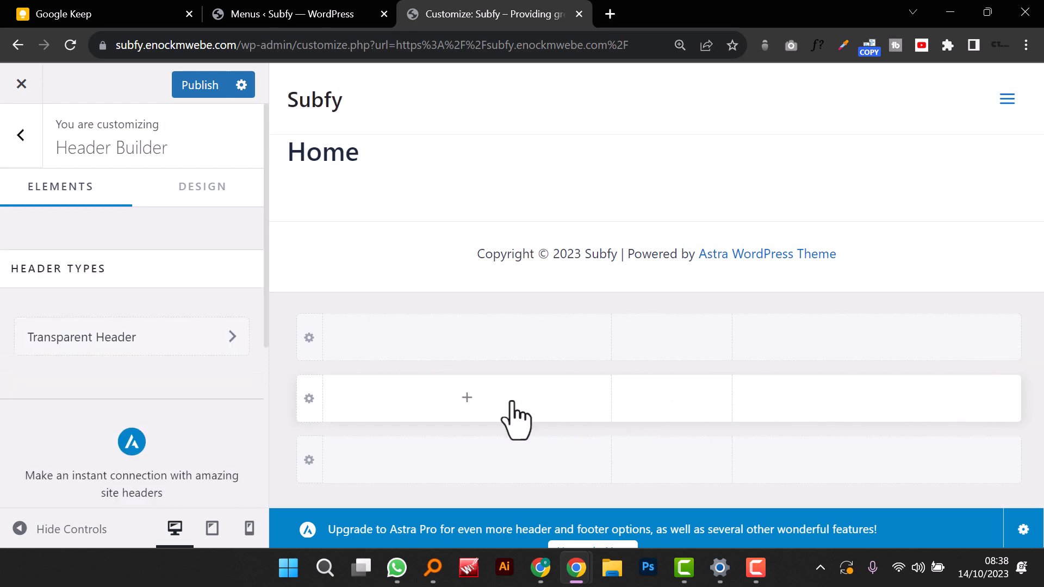
Step: Place Primary Menu in the center of the middle header row and Site Title & Logo directly before it
{"action": "left_click", "coordinate": [673, 399]}
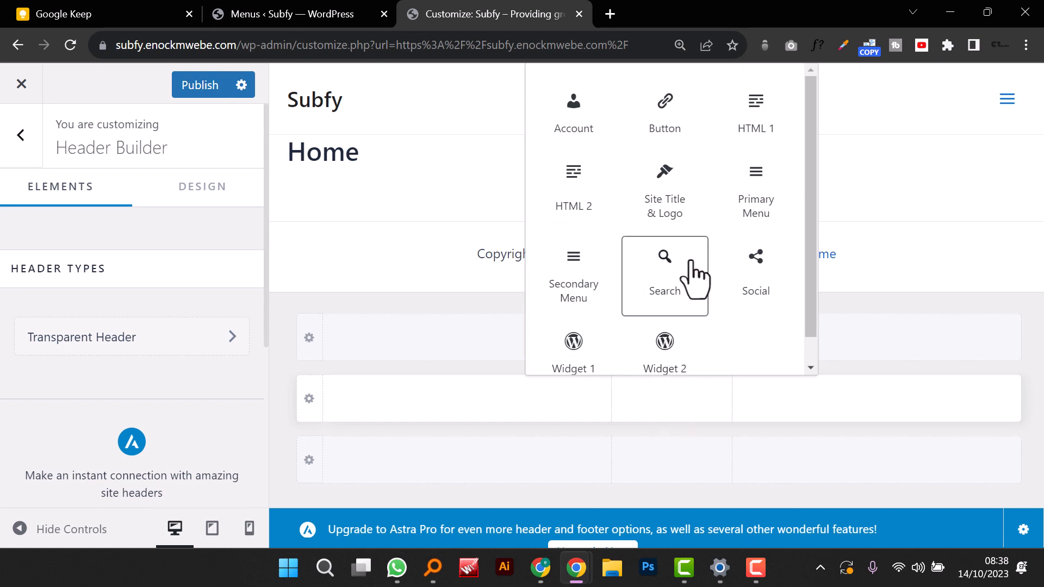
{"action": "left_click", "coordinate": [757, 202]}
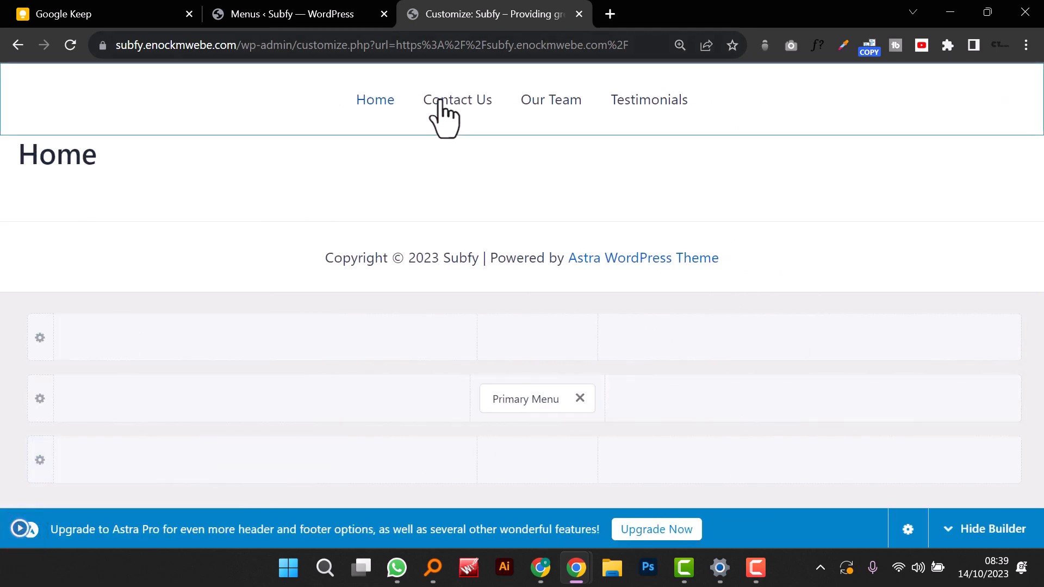
{"action": "left_click", "coordinate": [20, 528]}
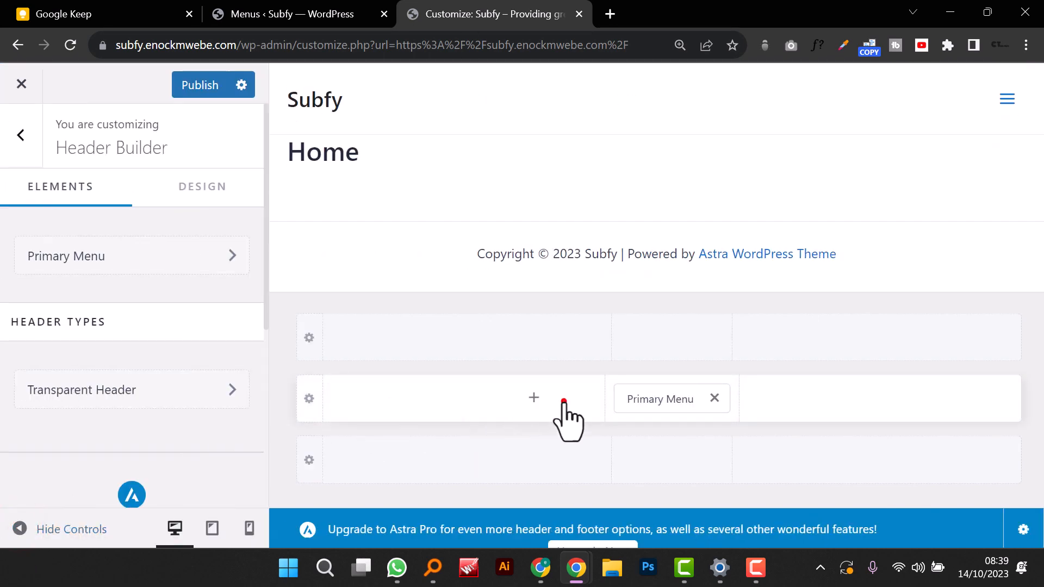
{"action": "left_click", "coordinate": [564, 403]}
{"action": "left_click", "coordinate": [541, 204]}
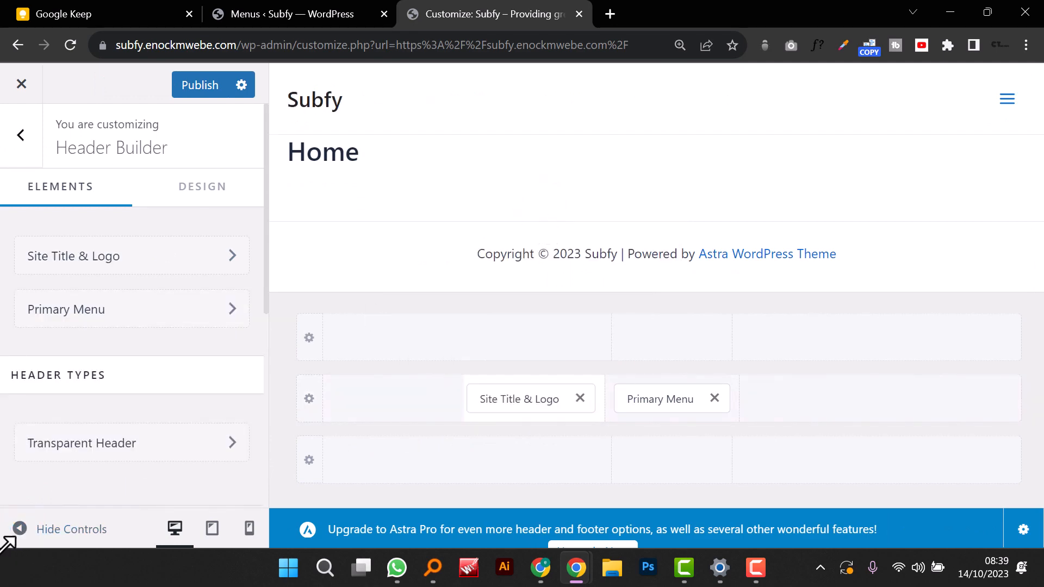
Step: Open the Header Builder Widget 1 area from the Site Title & Logo settings and dismiss the block Widgets welcome guide
{"action": "left_click", "coordinate": [91, 257]}
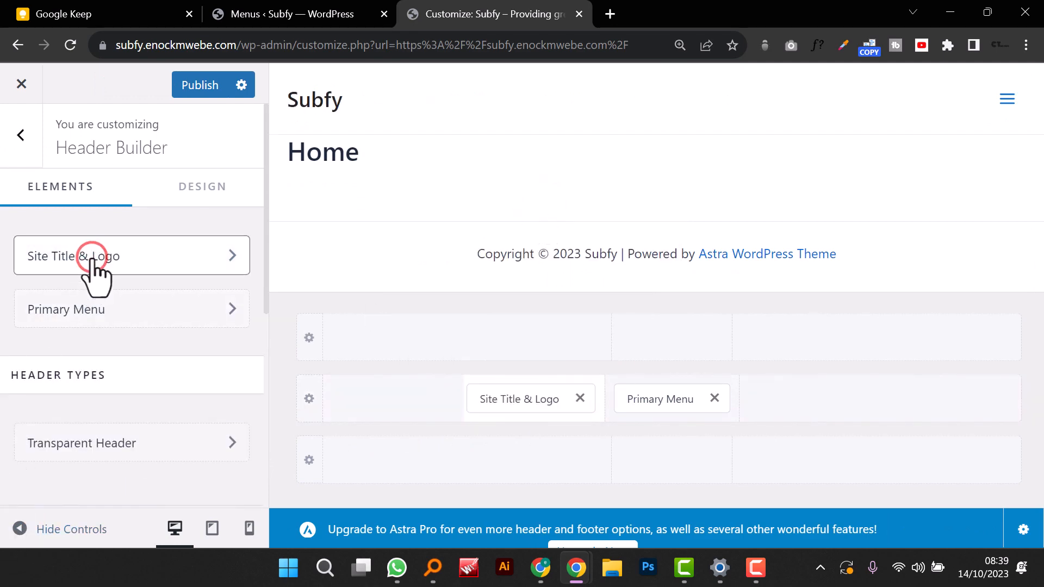
{"action": "left_click", "coordinate": [118, 286]}
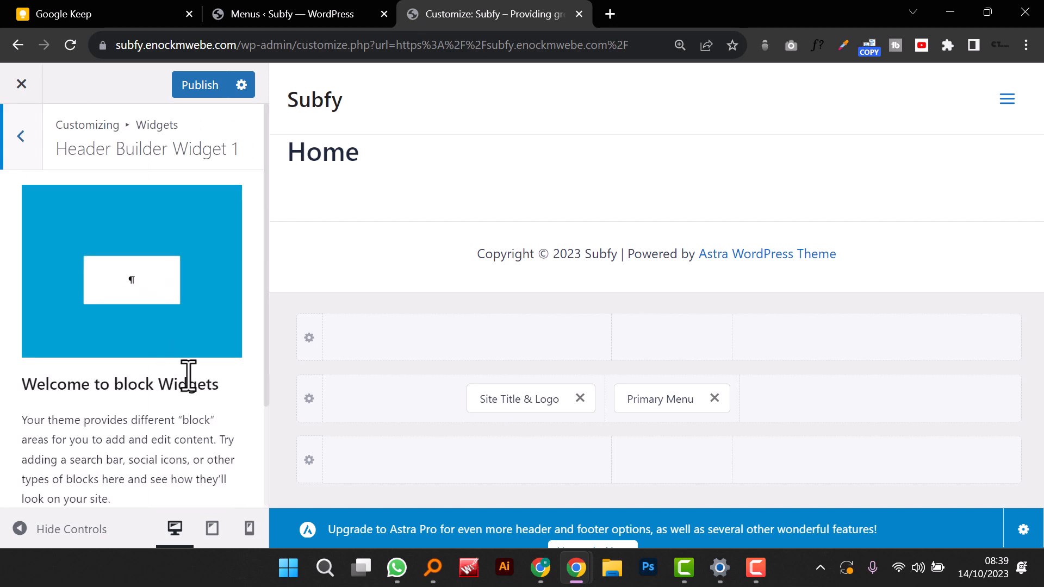
{"action": "scroll", "coordinate": [188, 374], "scroll_direction": "down", "scroll_amount": 3}
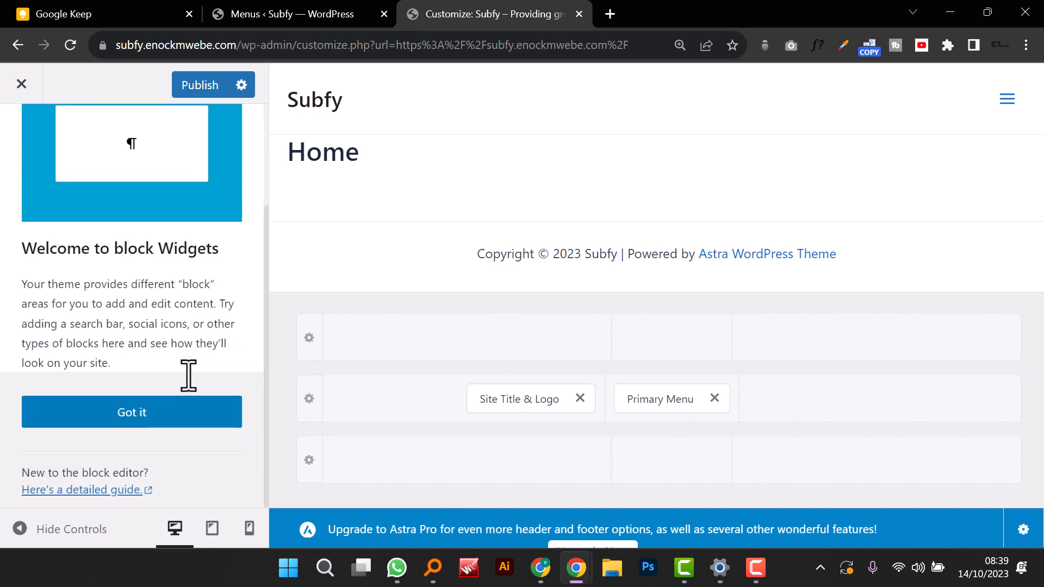
{"action": "left_click", "coordinate": [168, 413]}
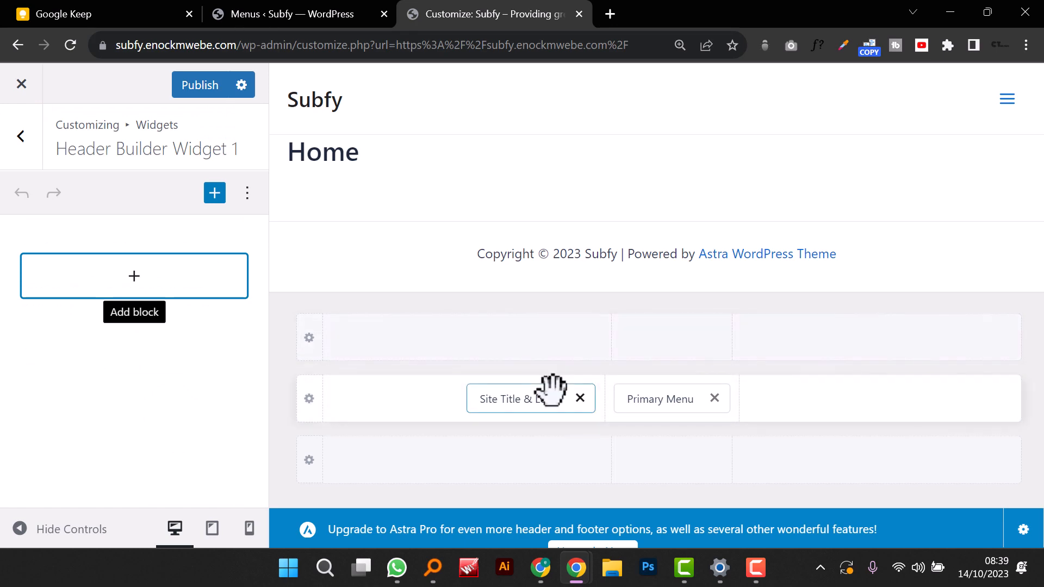
Step: Leave the header widget area and open the Site Title & Logo Settings from Site Identity
{"action": "left_click", "coordinate": [22, 137]}
{"action": "left_click", "coordinate": [21, 136]}
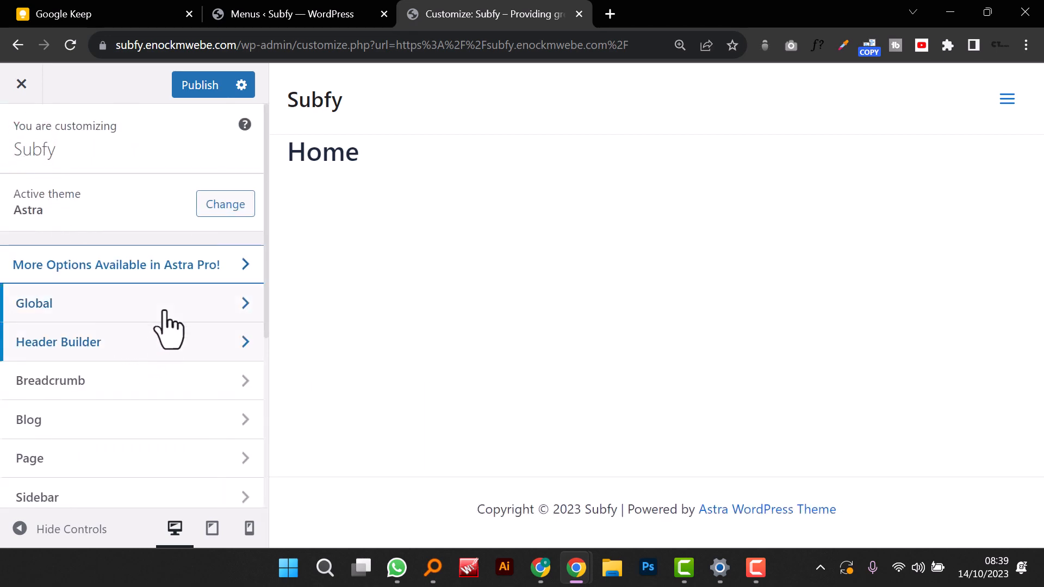
{"action": "scroll", "coordinate": [166, 326], "scroll_direction": "down", "scroll_amount": 2}
{"action": "scroll", "coordinate": [167, 320], "scroll_direction": "down", "scroll_amount": 3}
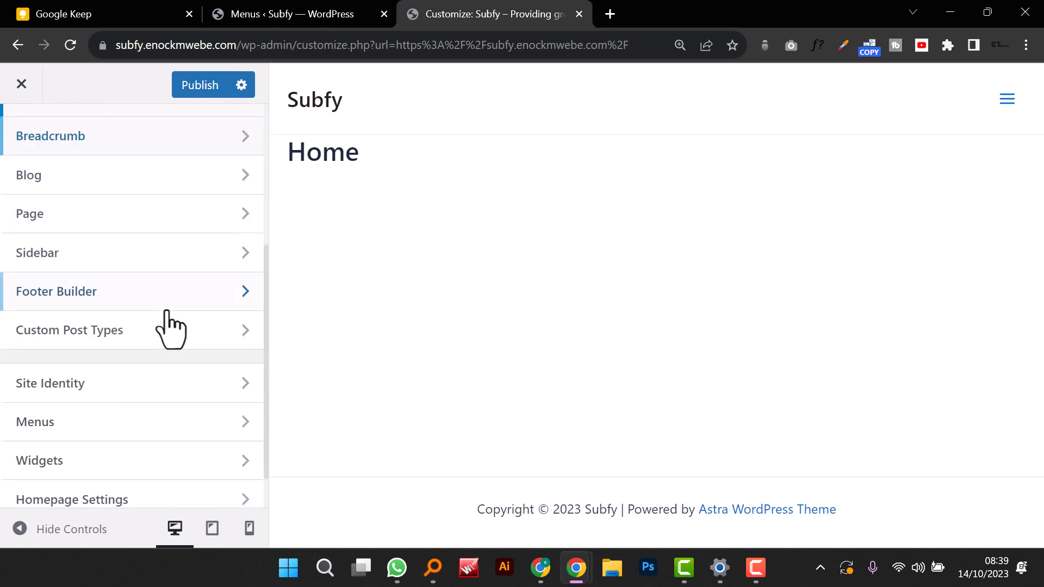
{"action": "left_click", "coordinate": [165, 384]}
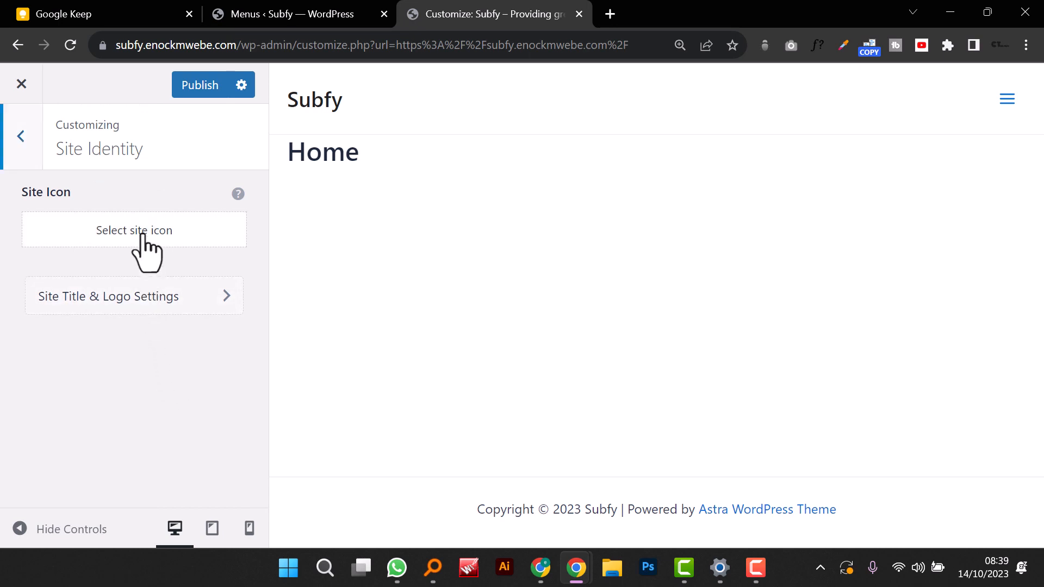
{"action": "left_click", "coordinate": [147, 296]}
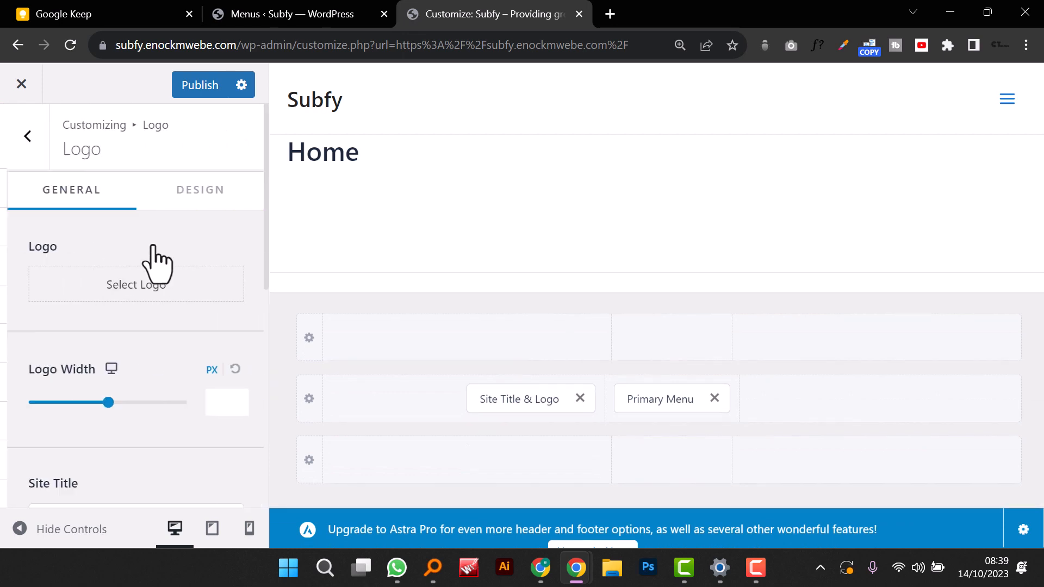
Step: Upload the EEFAsset 1@3x image from the Tutor folder and set it as the site logo without cropping
{"action": "left_click", "coordinate": [151, 287]}
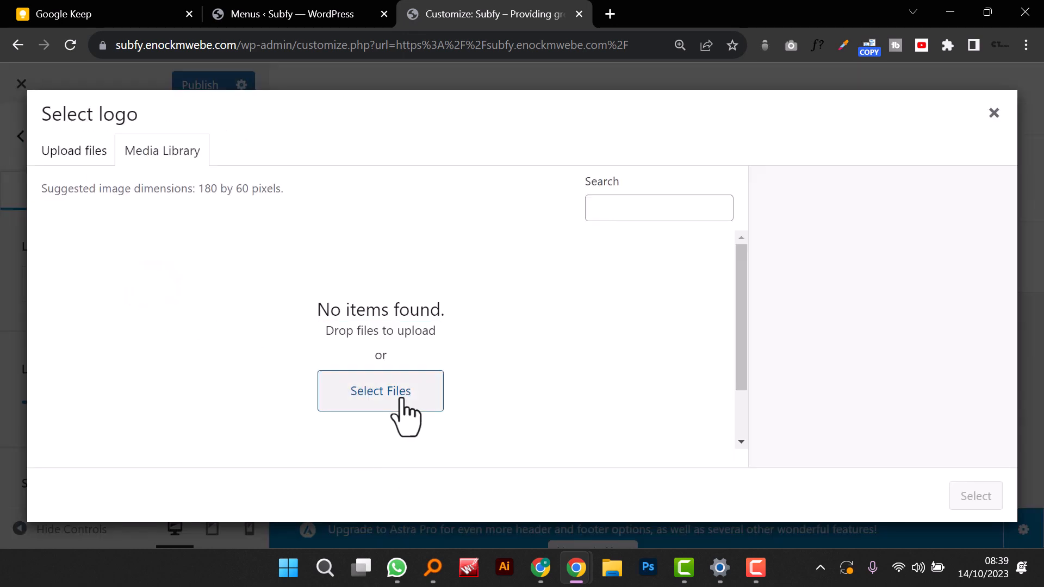
{"action": "left_click", "coordinate": [401, 396]}
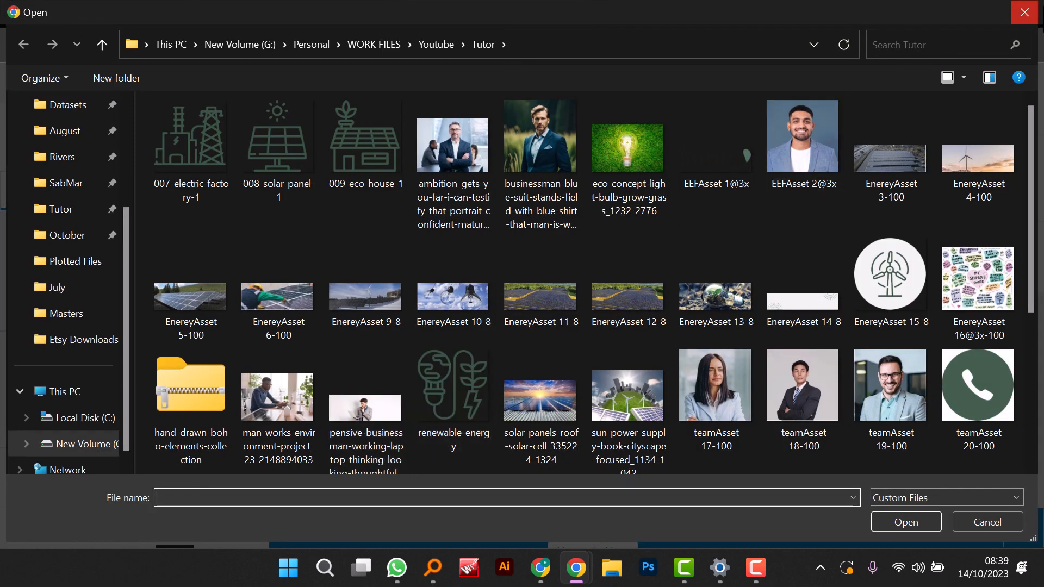
{"action": "scroll", "coordinate": [704, 313], "scroll_direction": "down", "scroll_amount": 4}
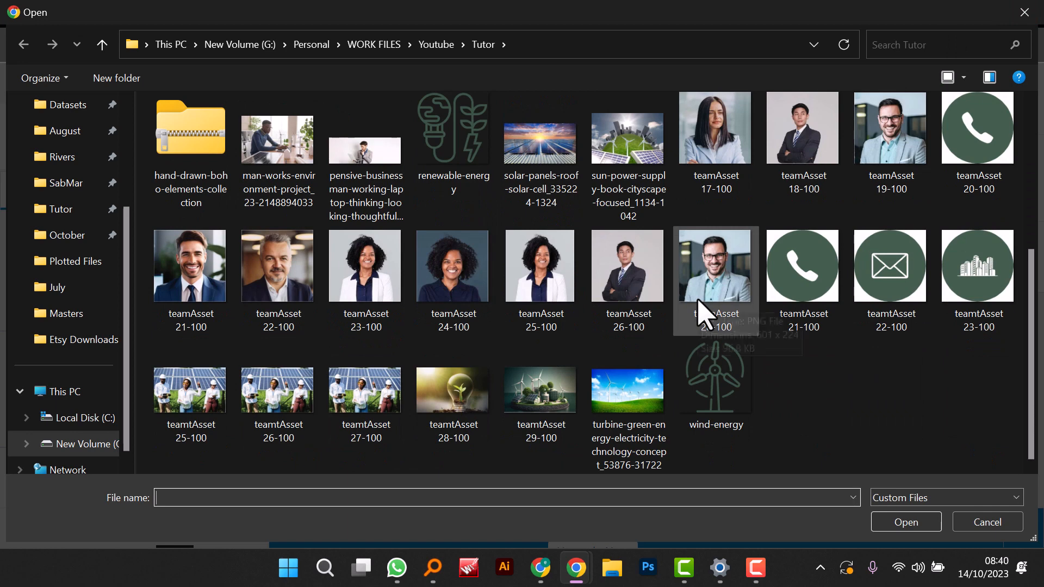
{"action": "scroll", "coordinate": [577, 399], "scroll_direction": "up", "scroll_amount": 2}
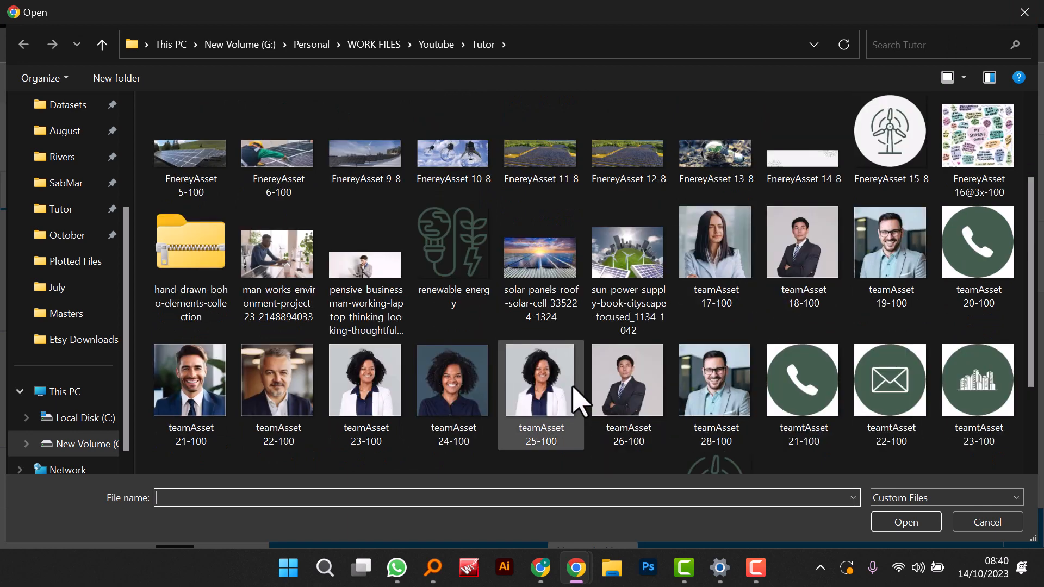
{"action": "scroll", "coordinate": [578, 400], "scroll_direction": "up", "scroll_amount": 2}
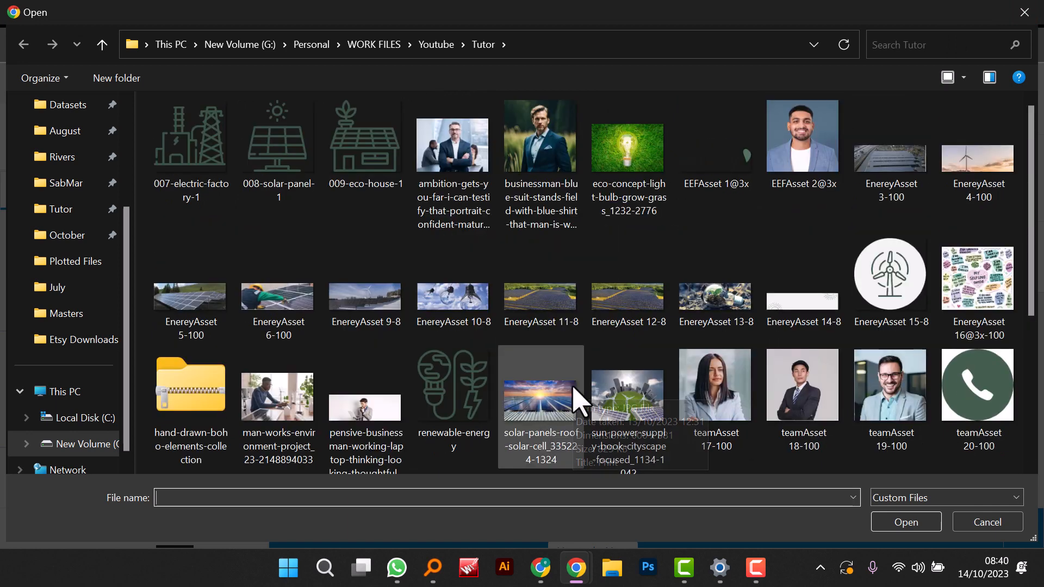
{"action": "left_click", "coordinate": [699, 178]}
{"action": "left_click", "coordinate": [909, 522]}
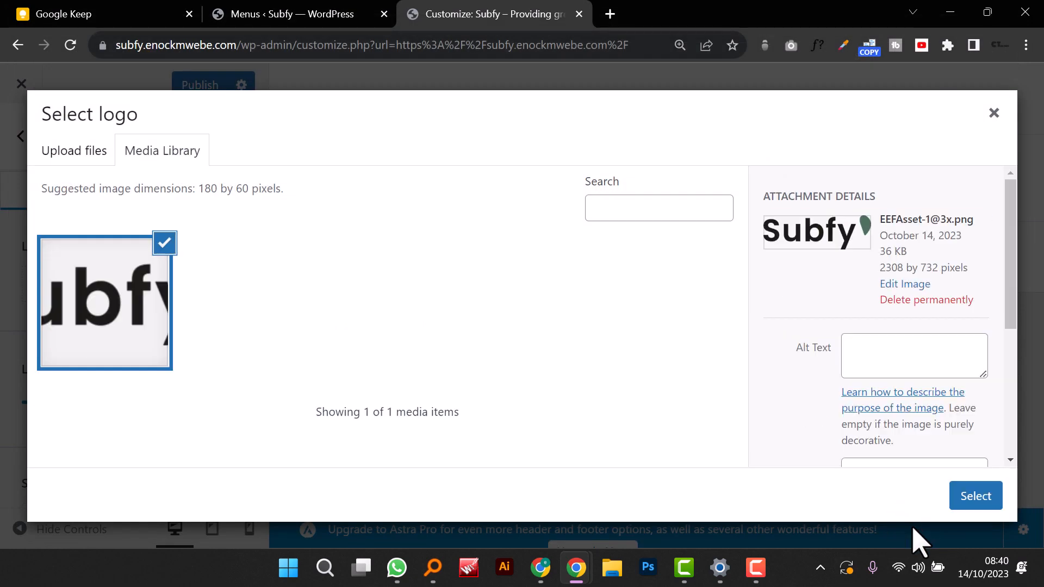
{"action": "left_click", "coordinate": [973, 496]}
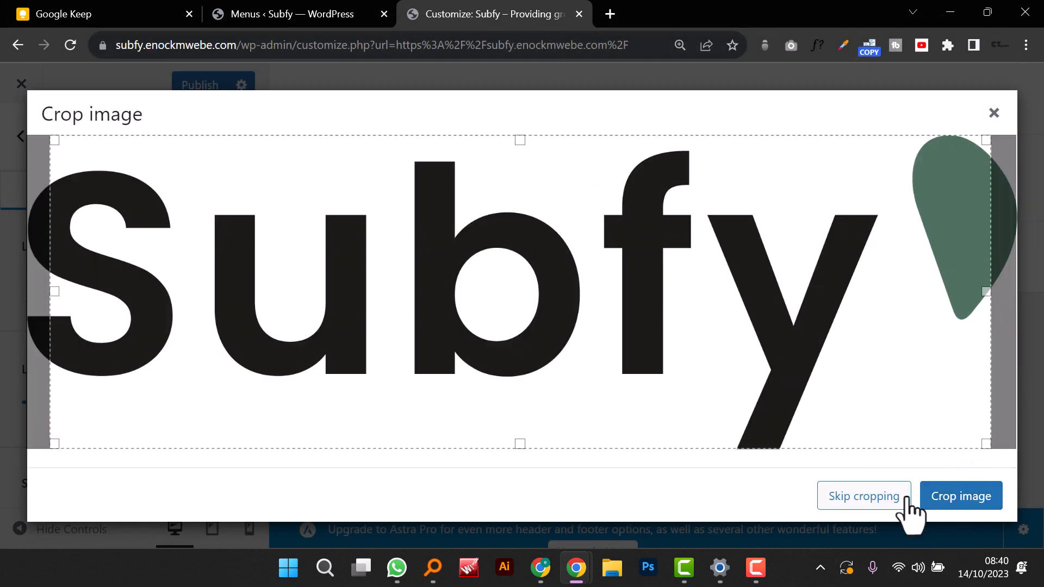
{"action": "left_click", "coordinate": [895, 497]}
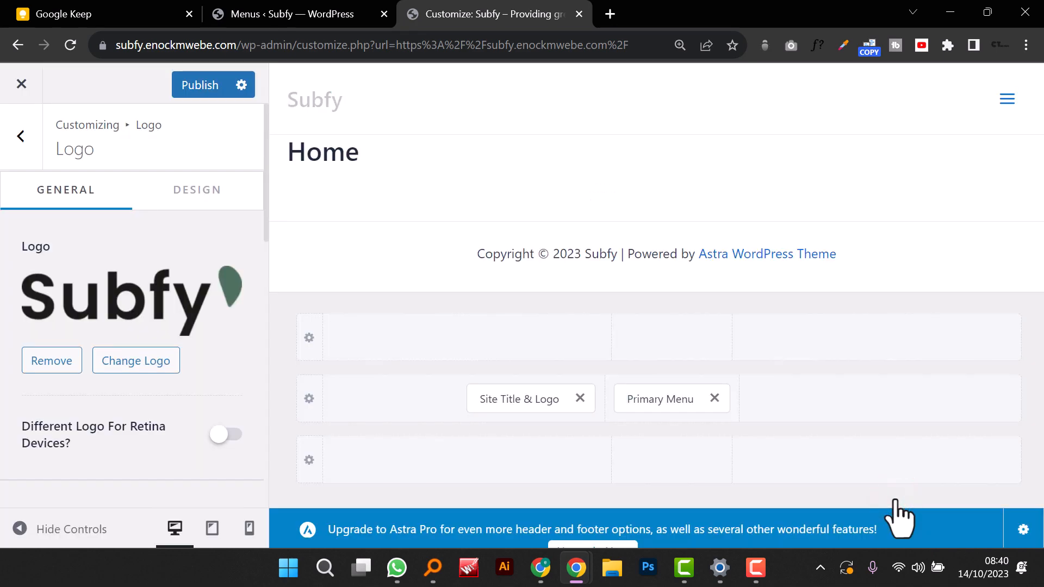
Step: Reduce the logo width to 86 px
{"action": "scroll", "coordinate": [201, 350], "scroll_direction": "down", "scroll_amount": 3}
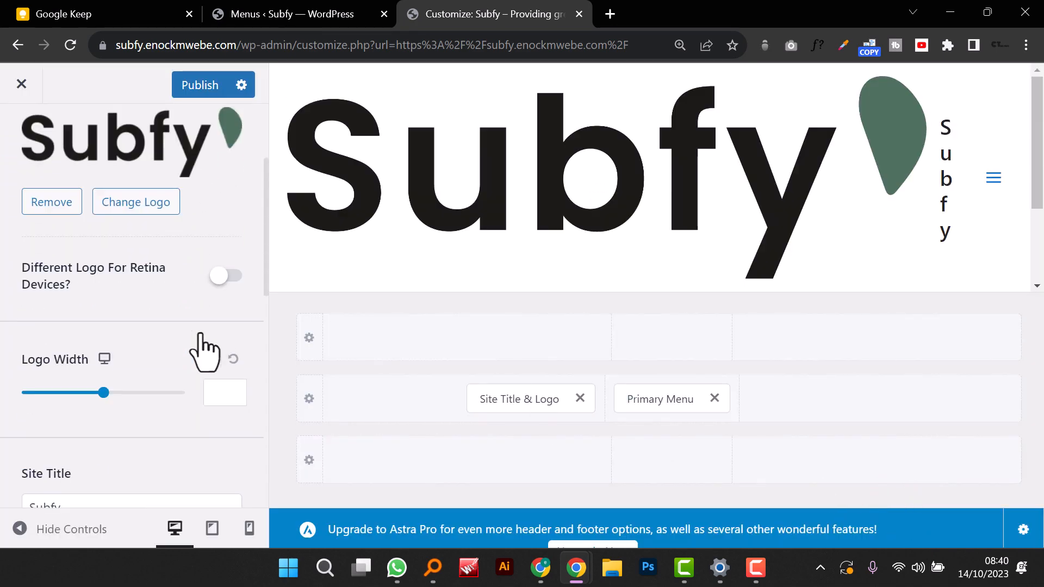
{"action": "scroll", "coordinate": [204, 352], "scroll_direction": "down", "scroll_amount": 5}
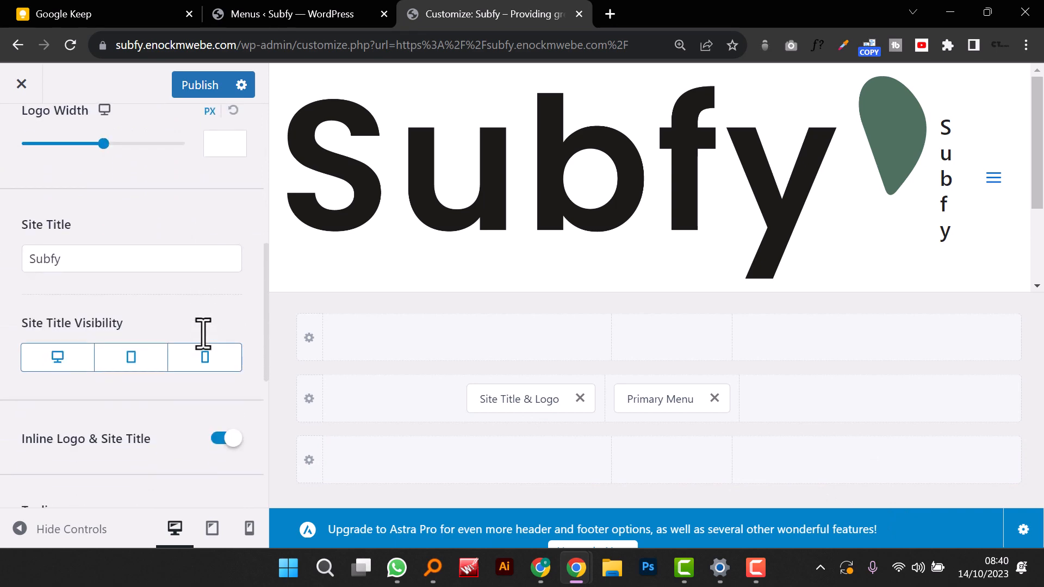
{"action": "scroll", "coordinate": [204, 337], "scroll_direction": "up", "scroll_amount": 3}
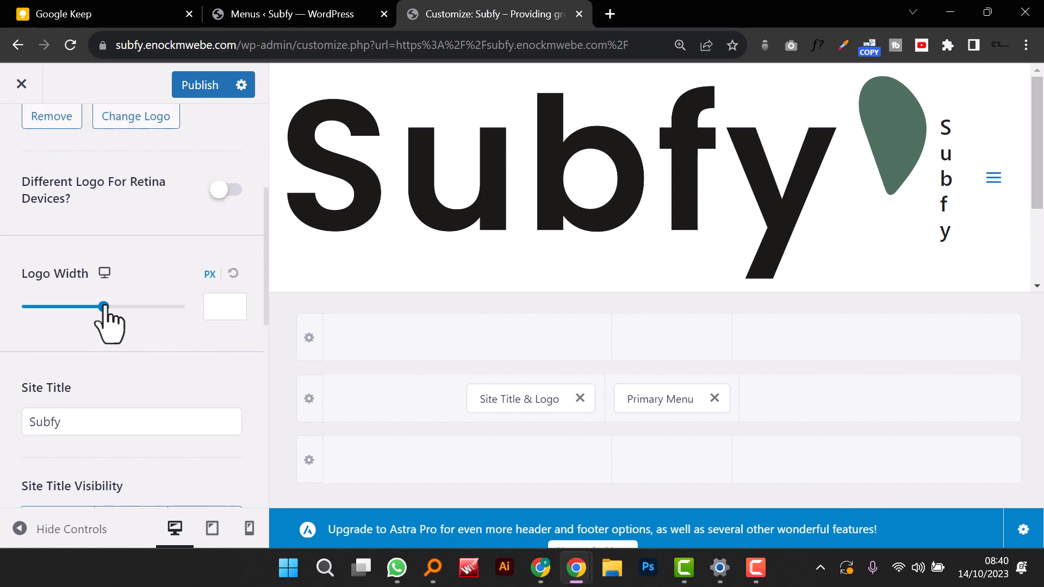
{"action": "left_click_drag", "start_coordinate": [105, 305], "coordinate": [47, 306]}
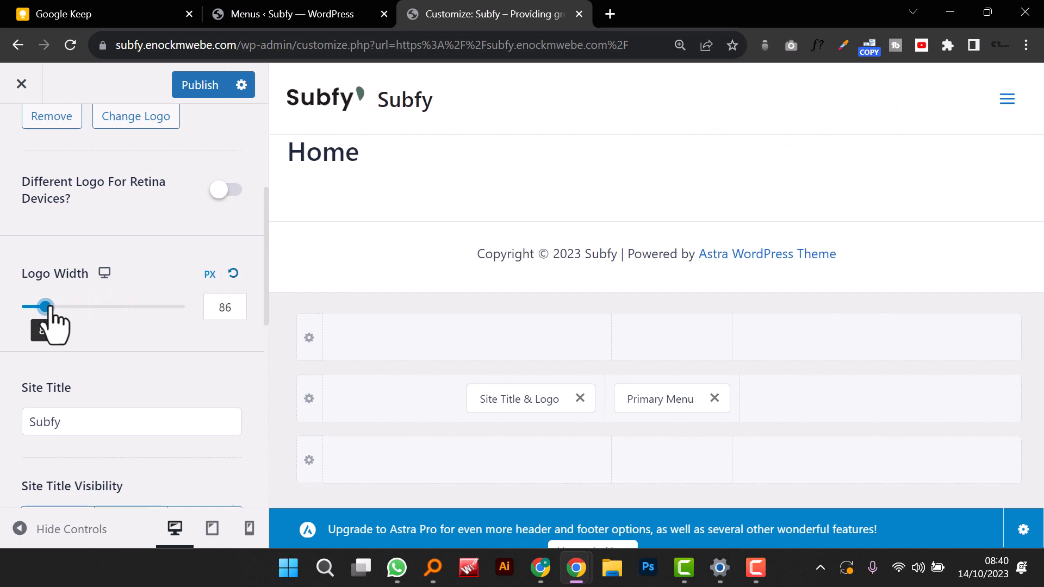
Step: Turn off the Inline Logo & Site Title option
{"action": "scroll", "coordinate": [120, 381], "scroll_direction": "down", "scroll_amount": 2}
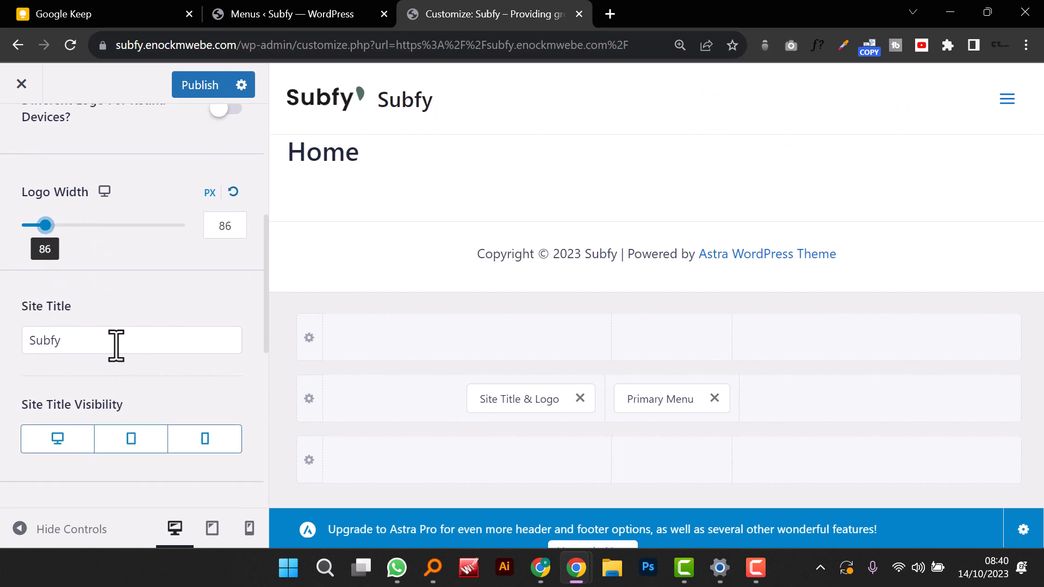
{"action": "scroll", "coordinate": [116, 346], "scroll_direction": "down", "scroll_amount": 4}
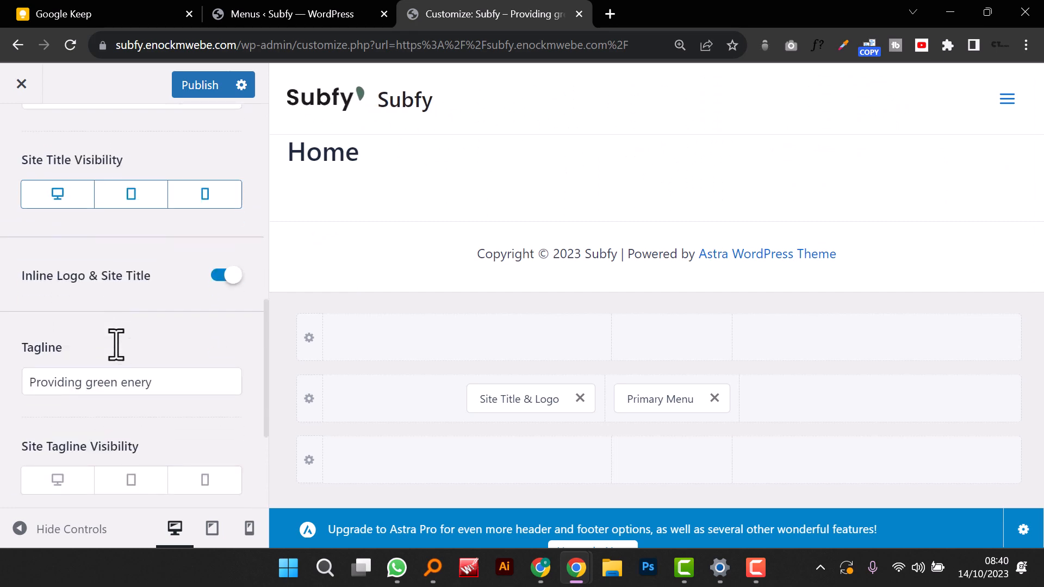
{"action": "left_click", "coordinate": [232, 274]}
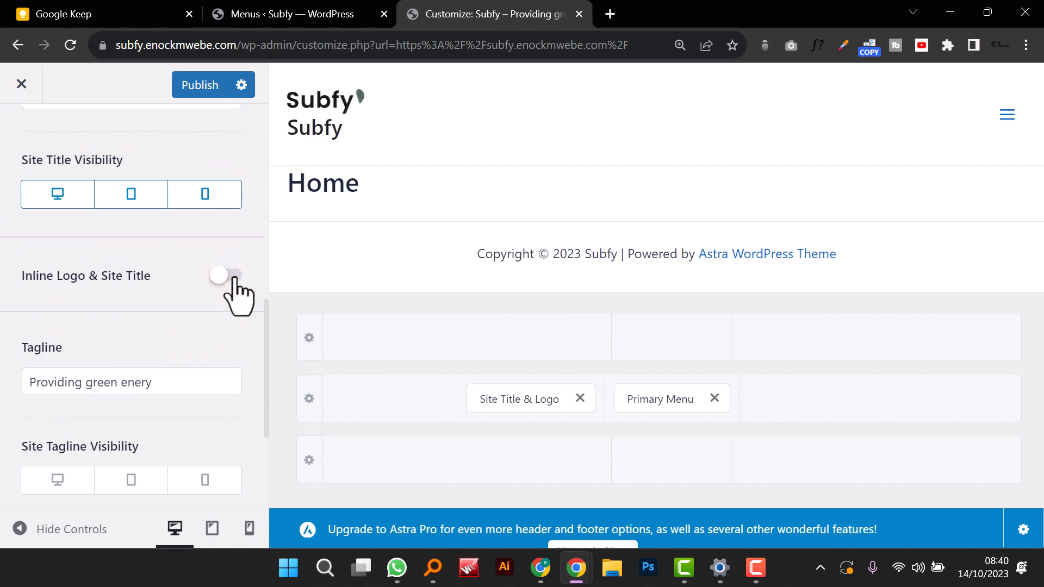
Step: Hide the site title on desktop, tablet and mobile
{"action": "scroll", "coordinate": [231, 282], "scroll_direction": "down", "scroll_amount": 4}
{"action": "scroll", "coordinate": [228, 287], "scroll_direction": "up", "scroll_amount": 6}
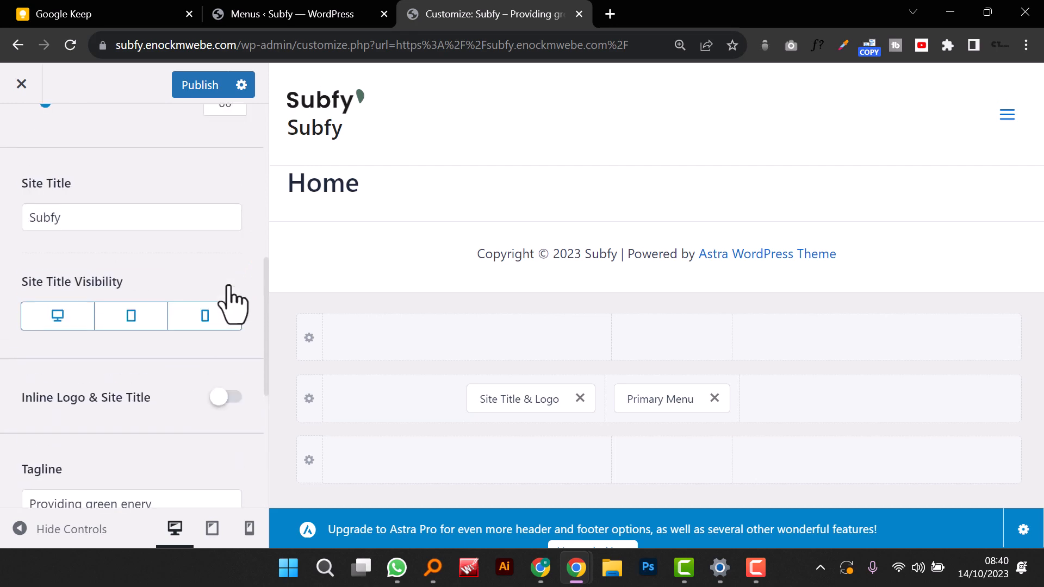
{"action": "scroll", "coordinate": [232, 300], "scroll_direction": "up", "scroll_amount": 3}
{"action": "scroll", "coordinate": [235, 300], "scroll_direction": "down", "scroll_amount": 3}
{"action": "left_click", "coordinate": [79, 311]}
{"action": "left_click", "coordinate": [128, 319]}
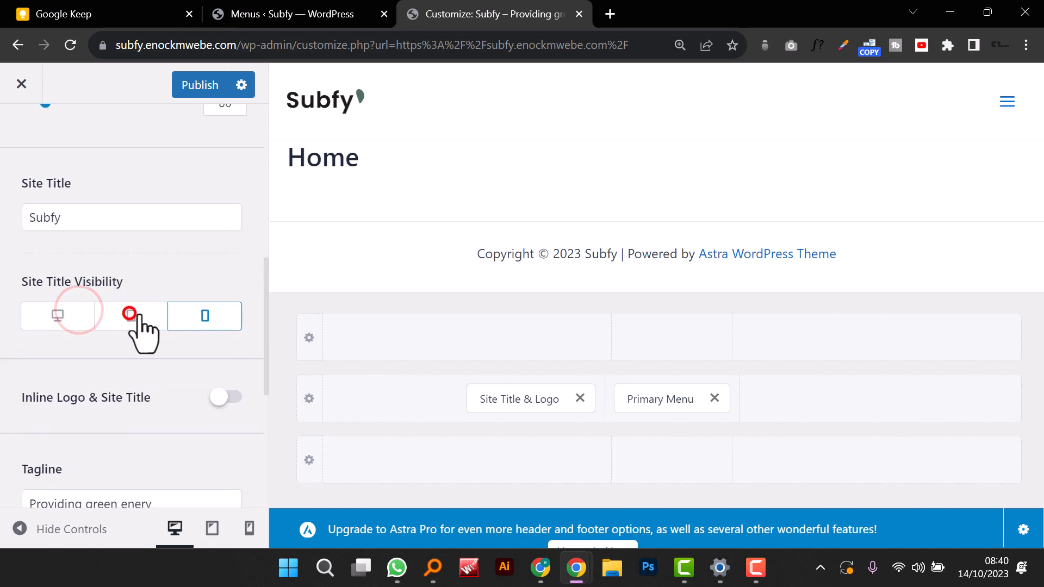
{"action": "left_click", "coordinate": [205, 318]}
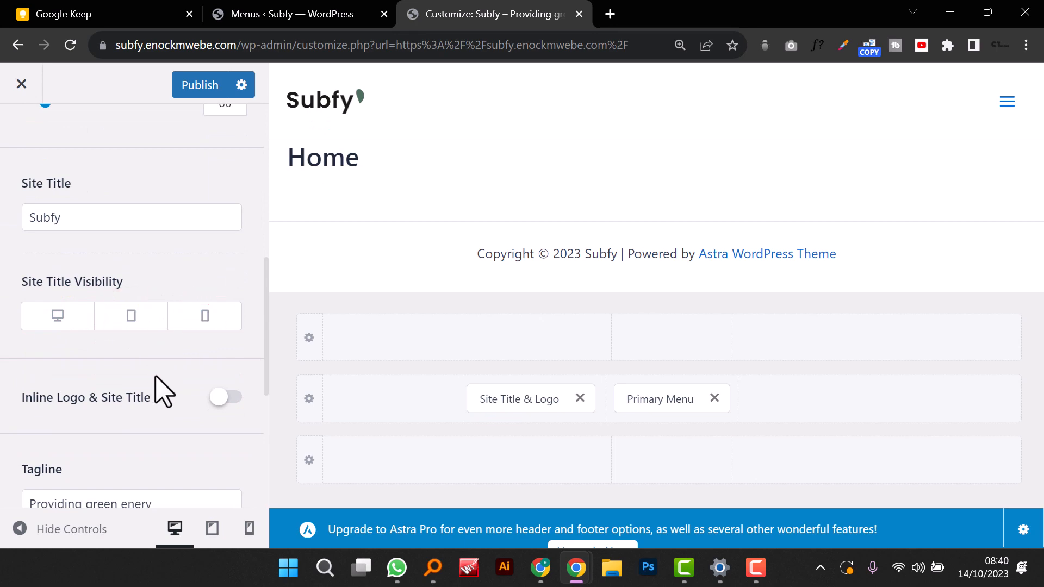
Step: Try showing the site title on desktop and tablet, and hide it on both again
{"action": "scroll", "coordinate": [156, 389], "scroll_direction": "up", "scroll_amount": 3}
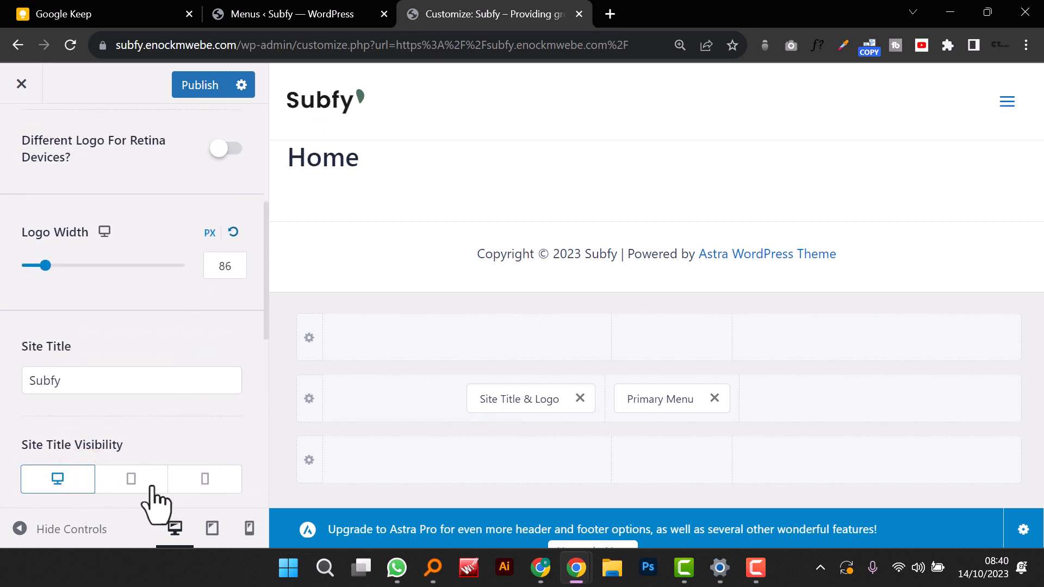
{"action": "left_click", "coordinate": [135, 480]}
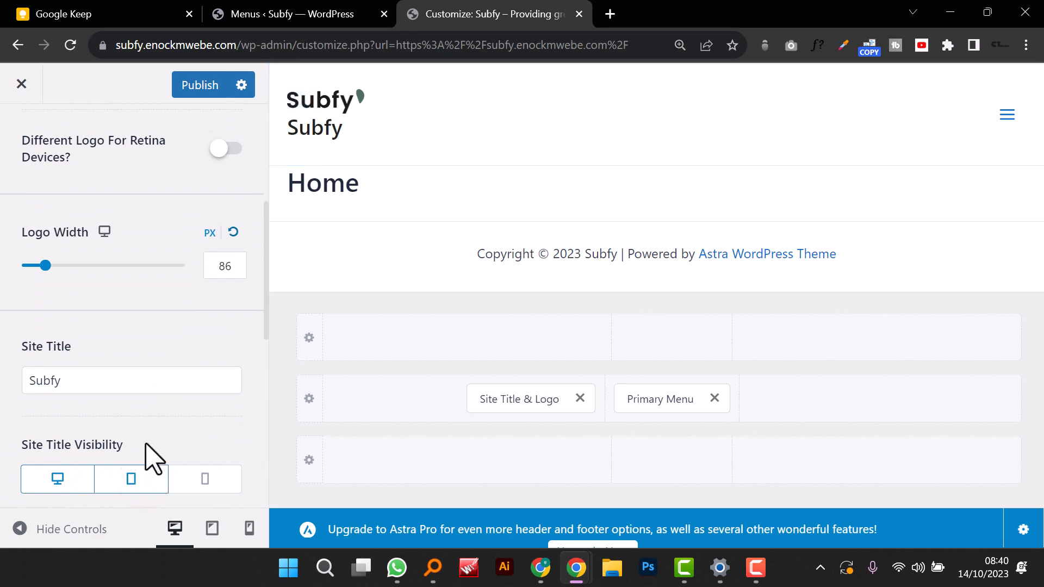
{"action": "left_click", "coordinate": [134, 476]}
{"action": "left_click", "coordinate": [62, 480]}
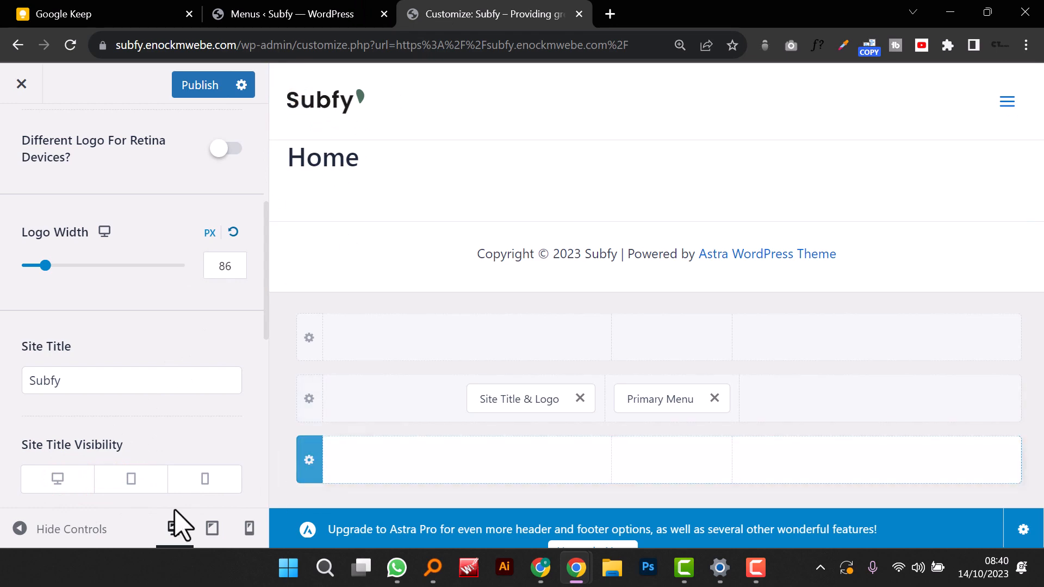
Step: Preview the header at full width with the customizer controls hidden, and open the Primary Menu settings
{"action": "left_click", "coordinate": [19, 528]}
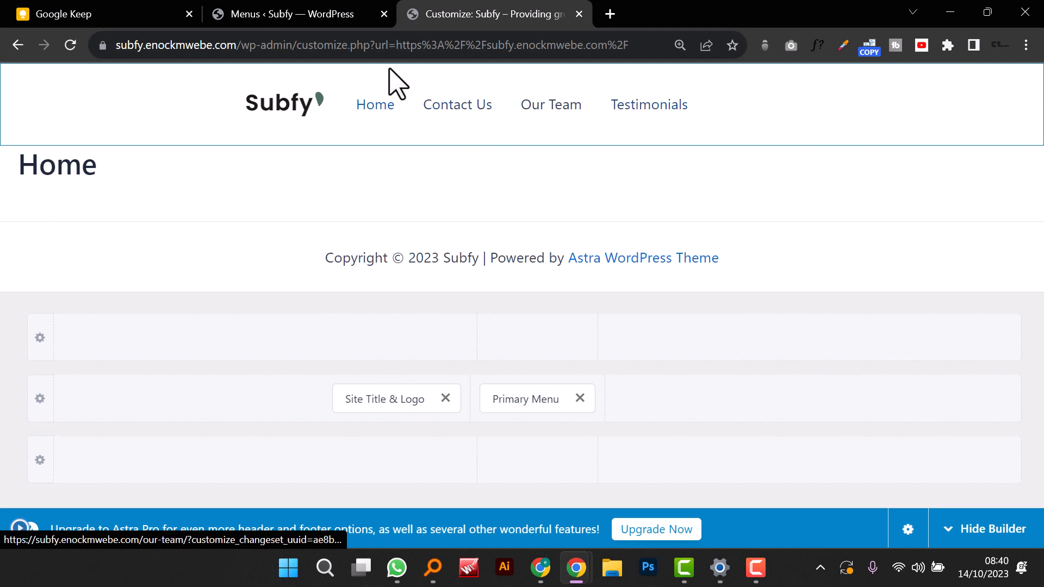
{"action": "left_click", "coordinate": [20, 529]}
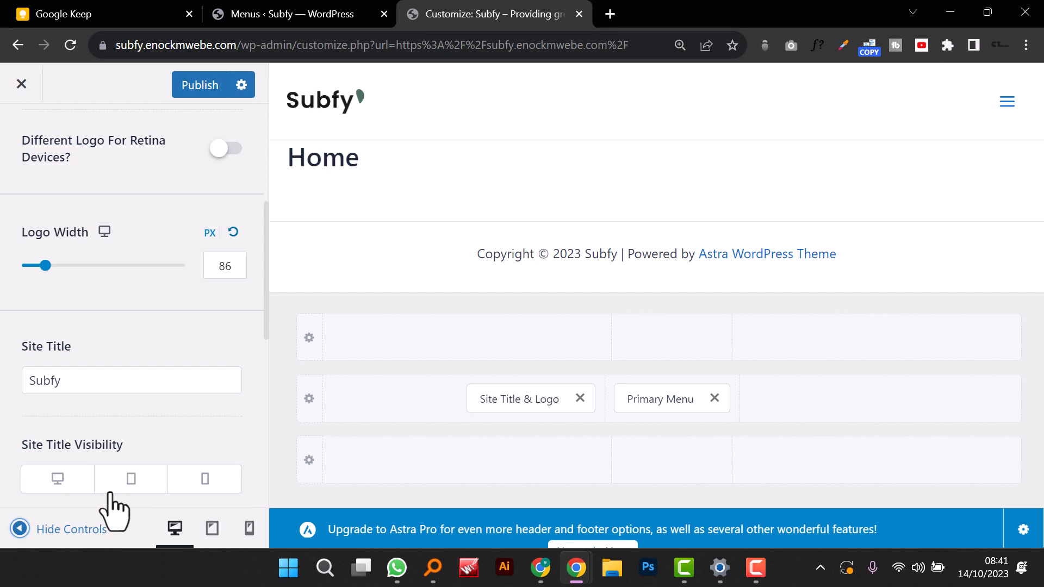
{"action": "left_click", "coordinate": [636, 399]}
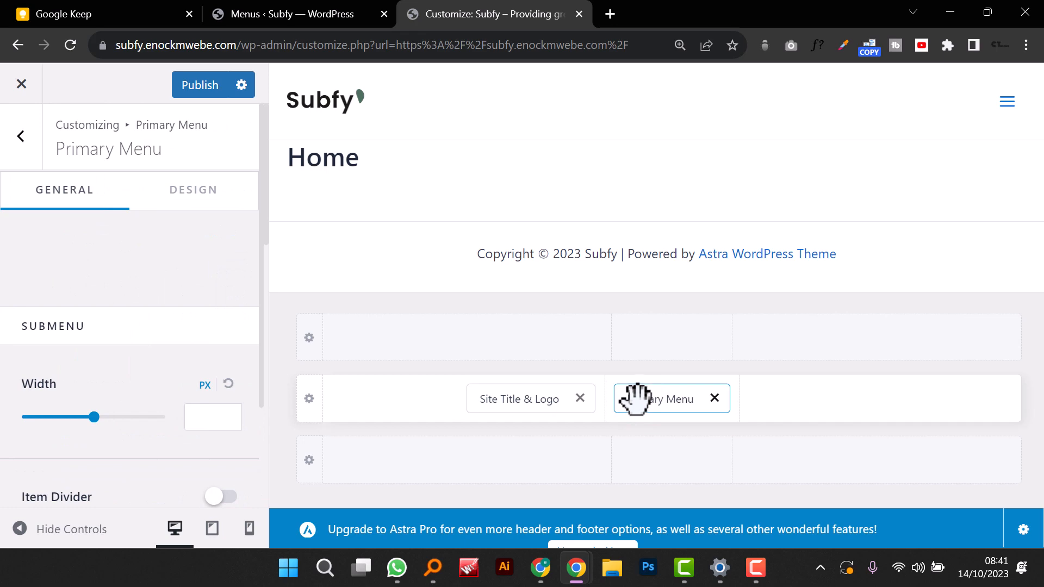
{"action": "left_click", "coordinate": [19, 532]}
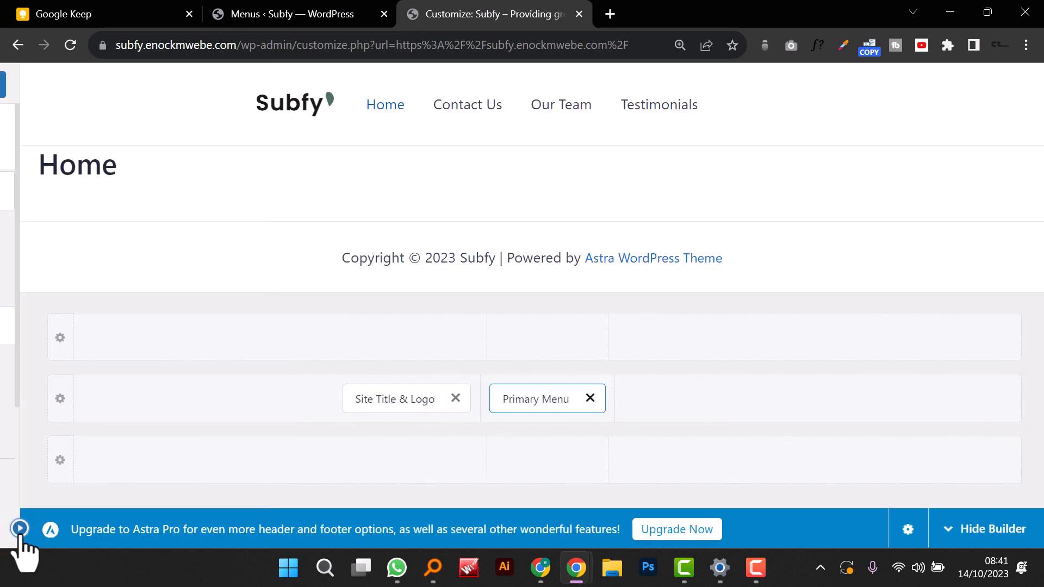
{"action": "left_click", "coordinate": [20, 531]}
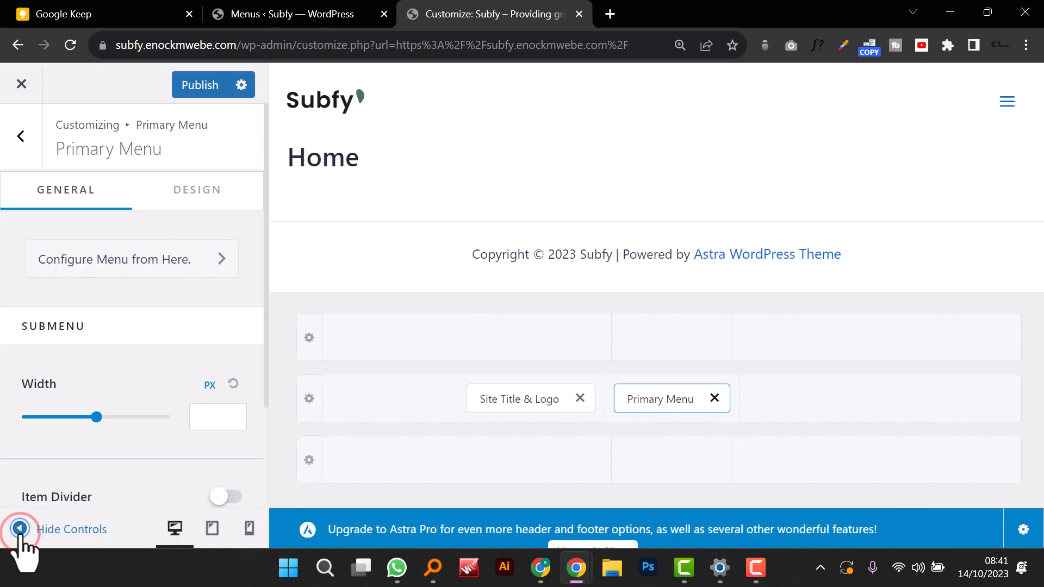
Step: Set the Primary Menu's font family to Work Sans in its design settings
{"action": "left_click", "coordinate": [196, 189]}
{"action": "scroll", "coordinate": [191, 354], "scroll_direction": "down", "scroll_amount": 3}
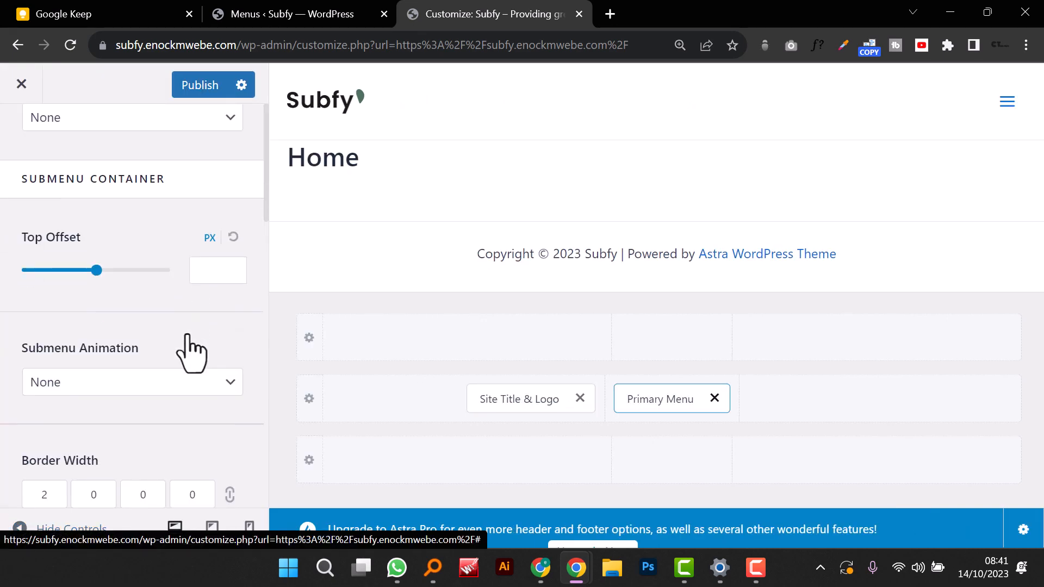
{"action": "scroll", "coordinate": [191, 354], "scroll_direction": "down", "scroll_amount": 6}
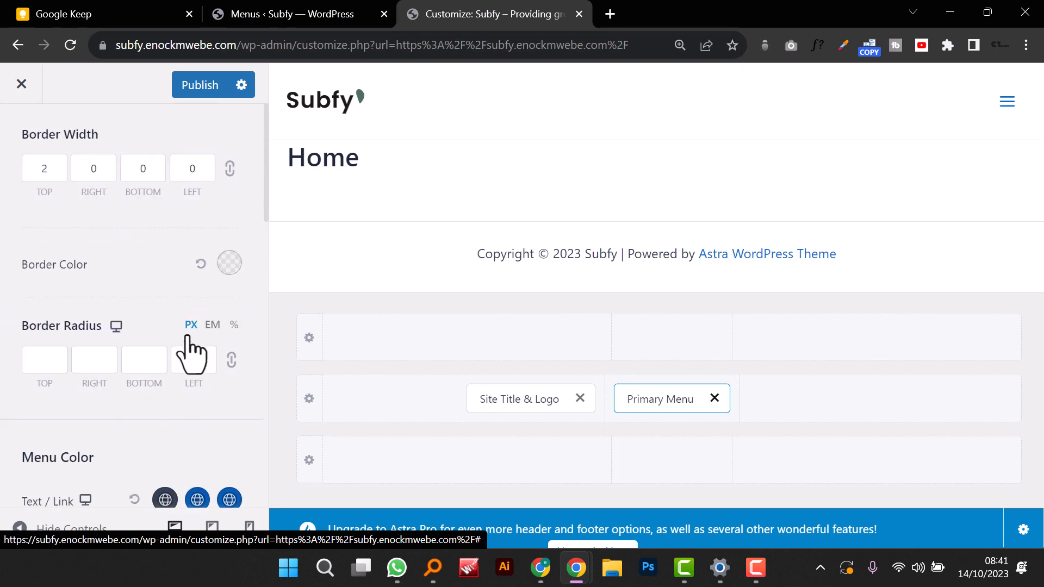
{"action": "scroll", "coordinate": [187, 340], "scroll_direction": "down", "scroll_amount": 2}
{"action": "scroll", "coordinate": [188, 337], "scroll_direction": "down", "scroll_amount": 2}
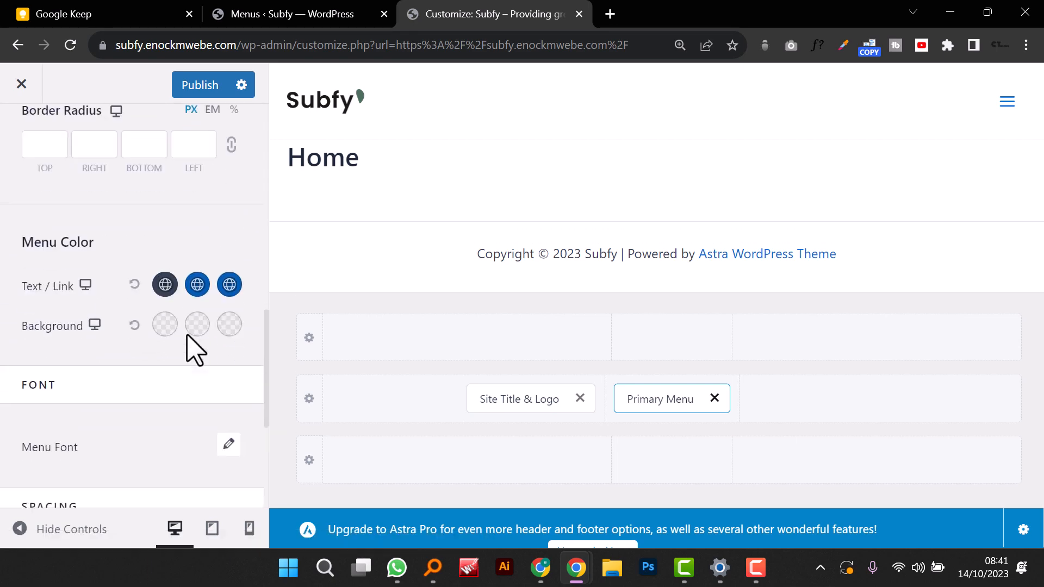
{"action": "scroll", "coordinate": [193, 347], "scroll_direction": "down", "scroll_amount": 2}
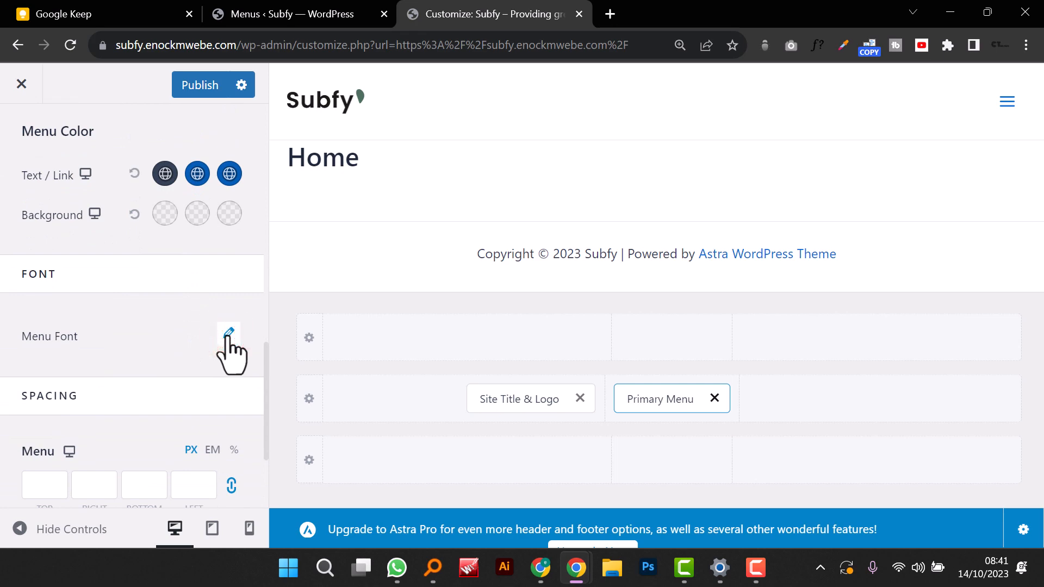
{"action": "scroll", "coordinate": [231, 348], "scroll_direction": "down", "scroll_amount": 3}
{"action": "left_click", "coordinate": [228, 170]}
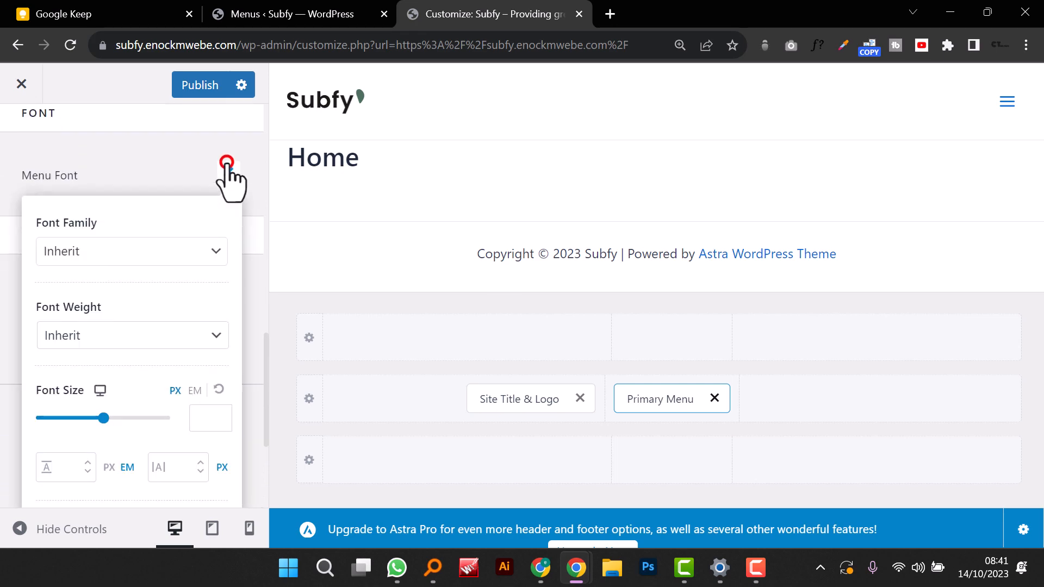
{"action": "left_click", "coordinate": [116, 250]}
{"action": "type", "text": "w"}
{"action": "left_click", "coordinate": [65, 280]}
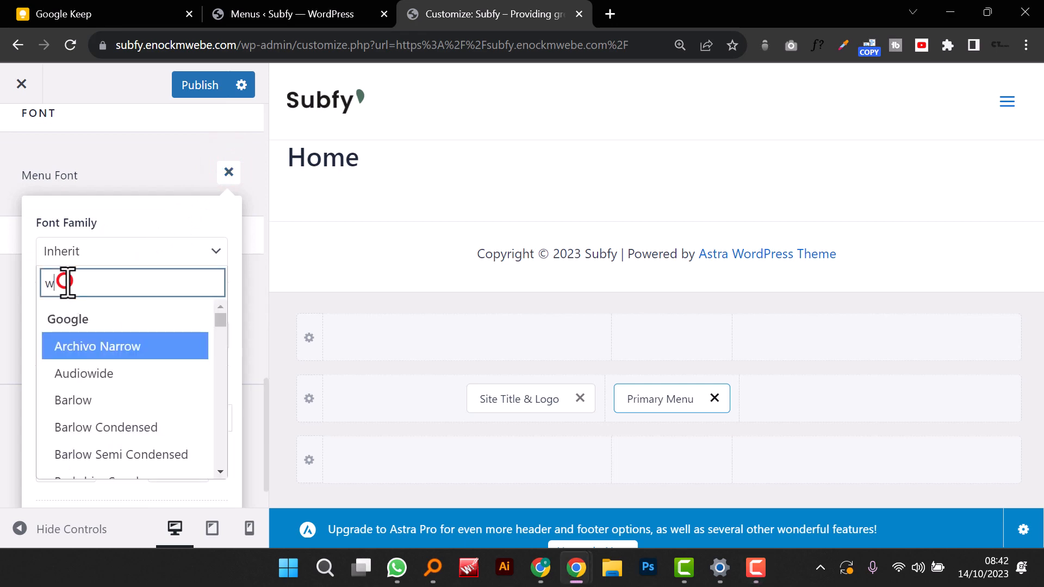
{"action": "type", "text": "or"}
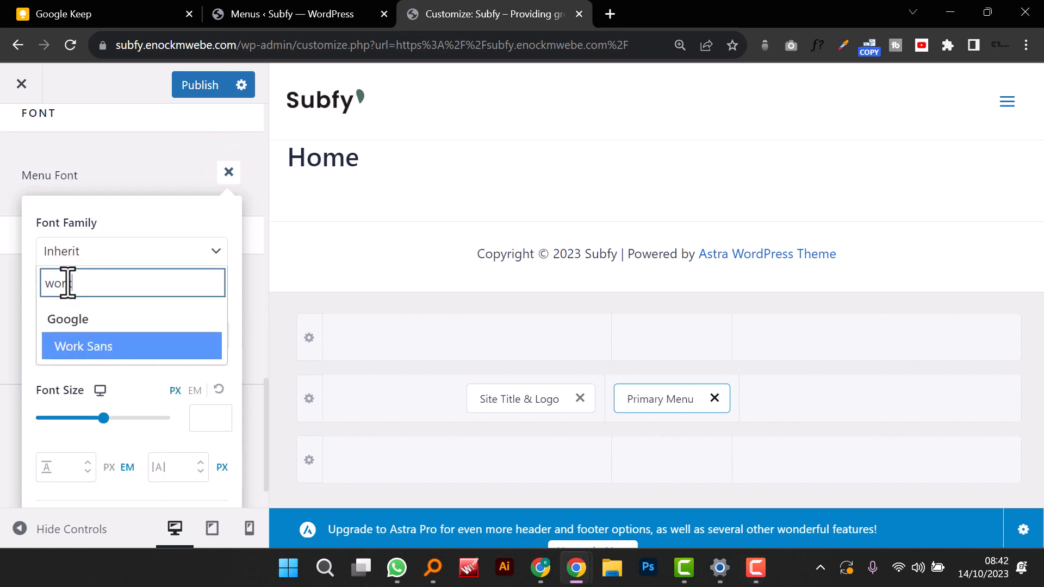
{"action": "key", "text": "Tab"}
{"action": "left_click", "coordinate": [127, 349]}
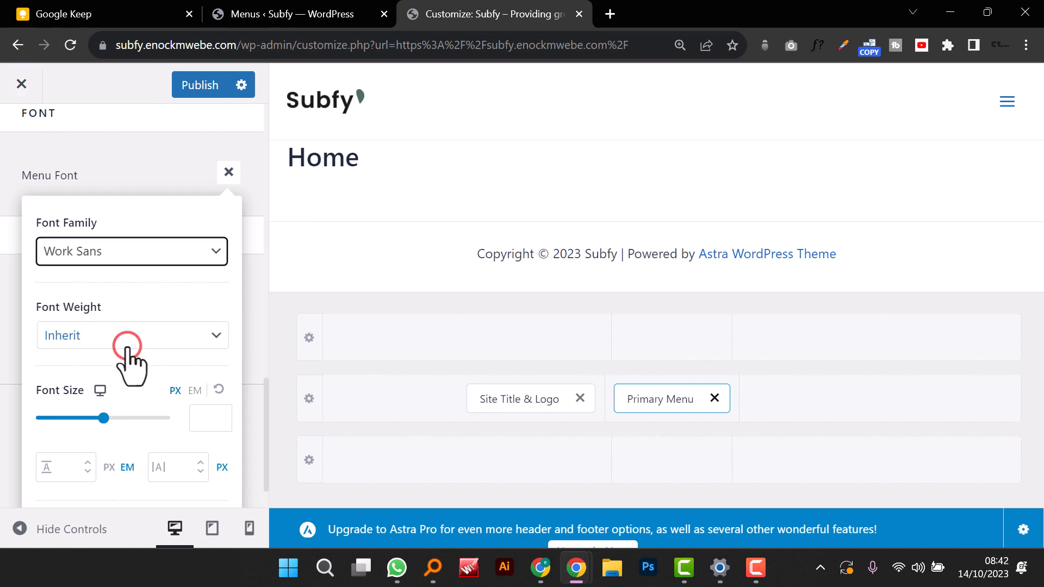
Step: Set the menu font size to 14 px and its weight to Medium 500
{"action": "left_click", "coordinate": [210, 420]}
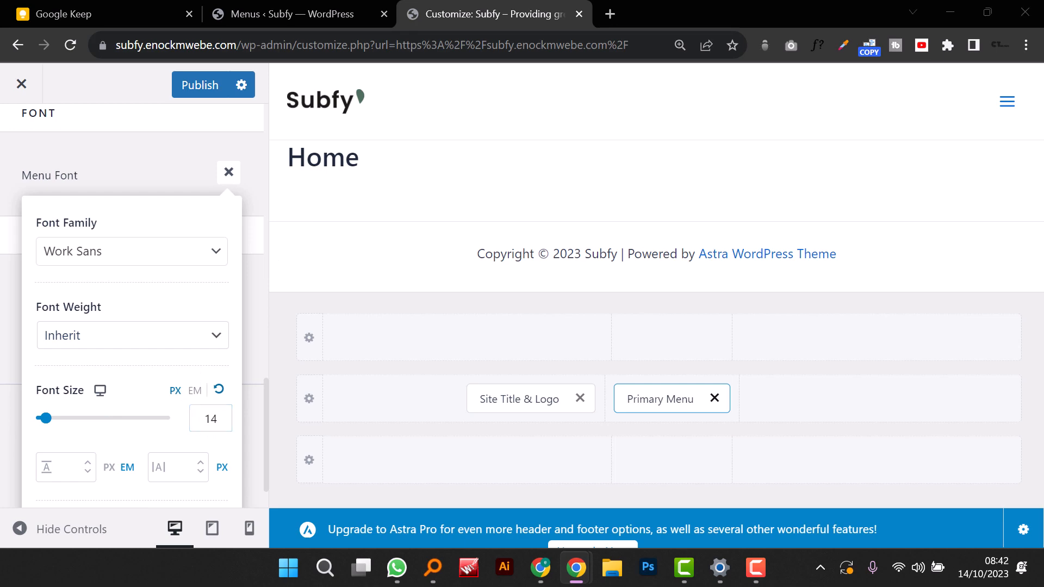
{"action": "scroll", "coordinate": [144, 429], "scroll_direction": "down", "scroll_amount": 1}
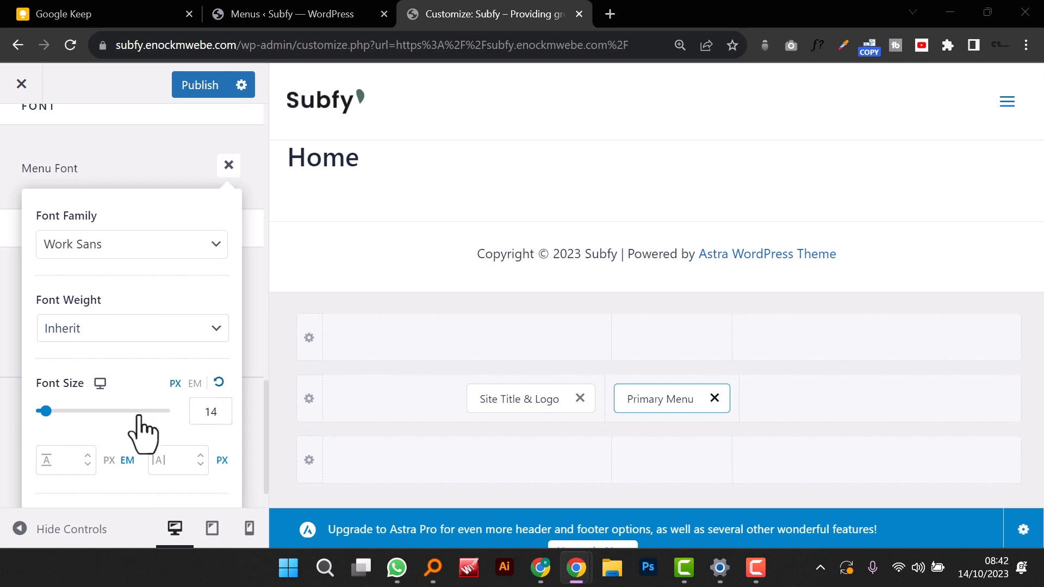
{"action": "left_click", "coordinate": [154, 279]}
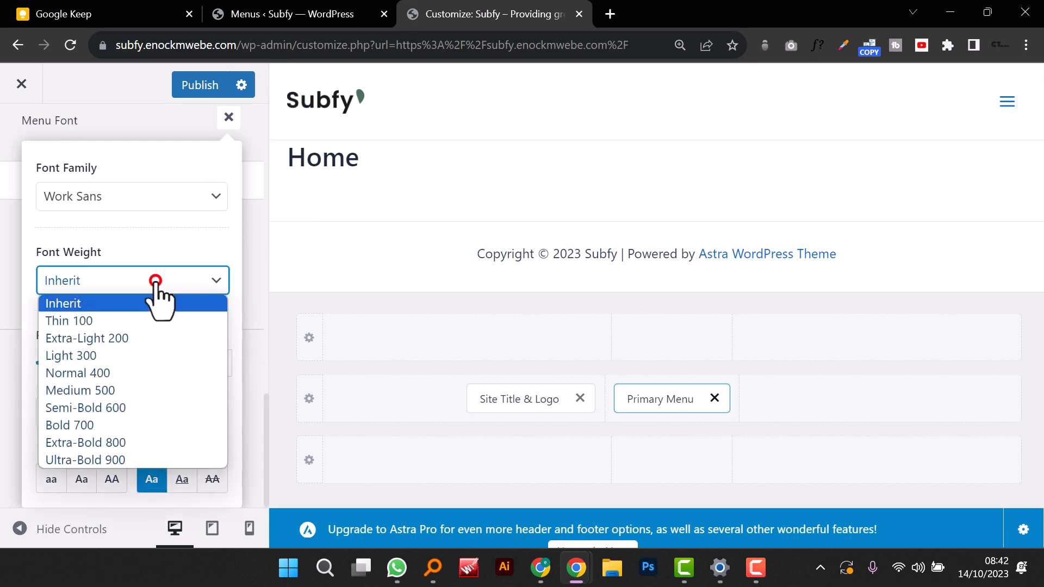
{"action": "left_click", "coordinate": [142, 389]}
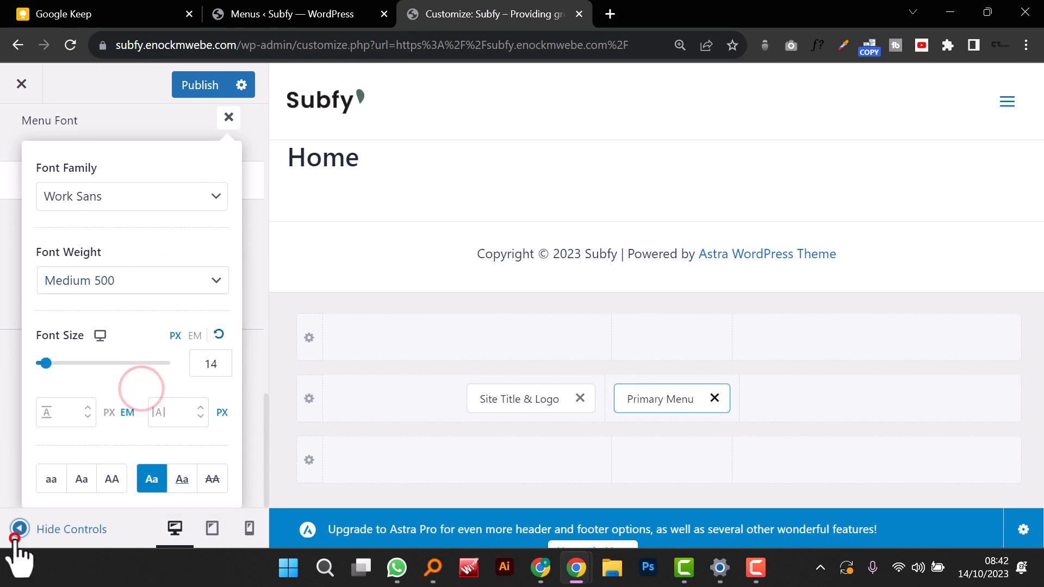
Step: Preview the restyled menu with the customizer controls hidden, and close the menu font settings
{"action": "left_click", "coordinate": [18, 530]}
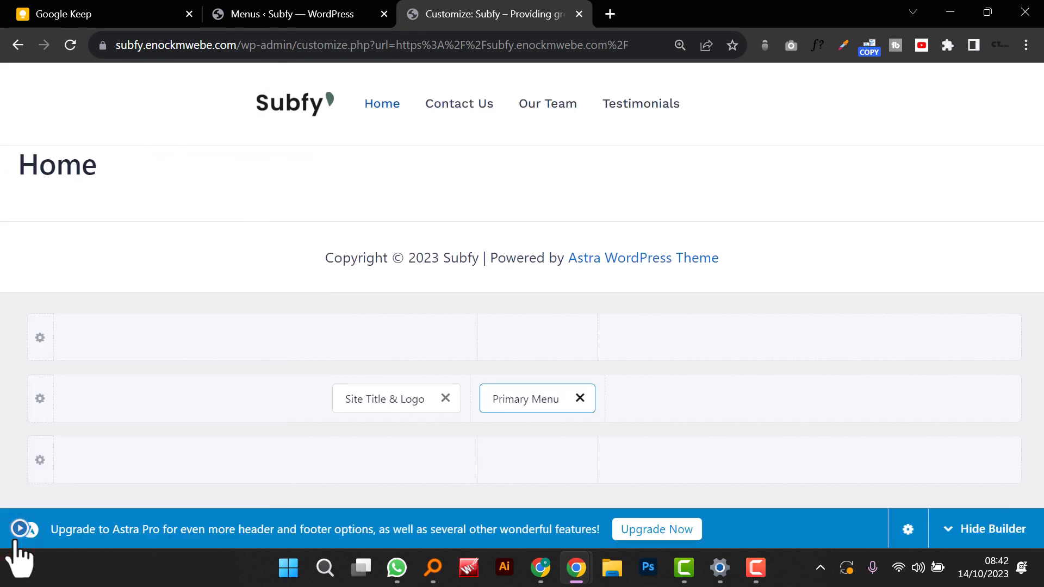
{"action": "left_click", "coordinate": [18, 529]}
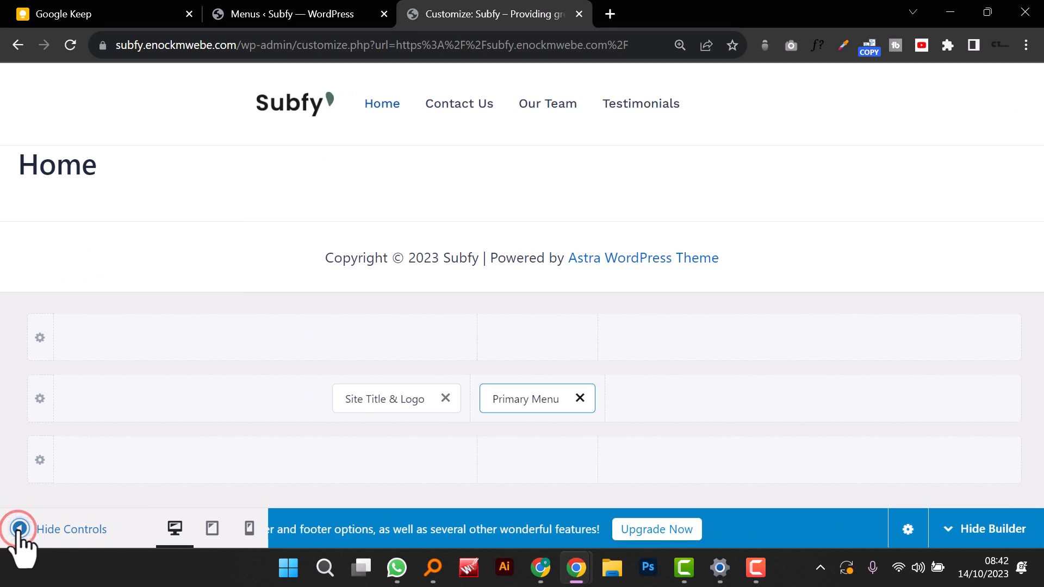
{"action": "left_click", "coordinate": [117, 116]}
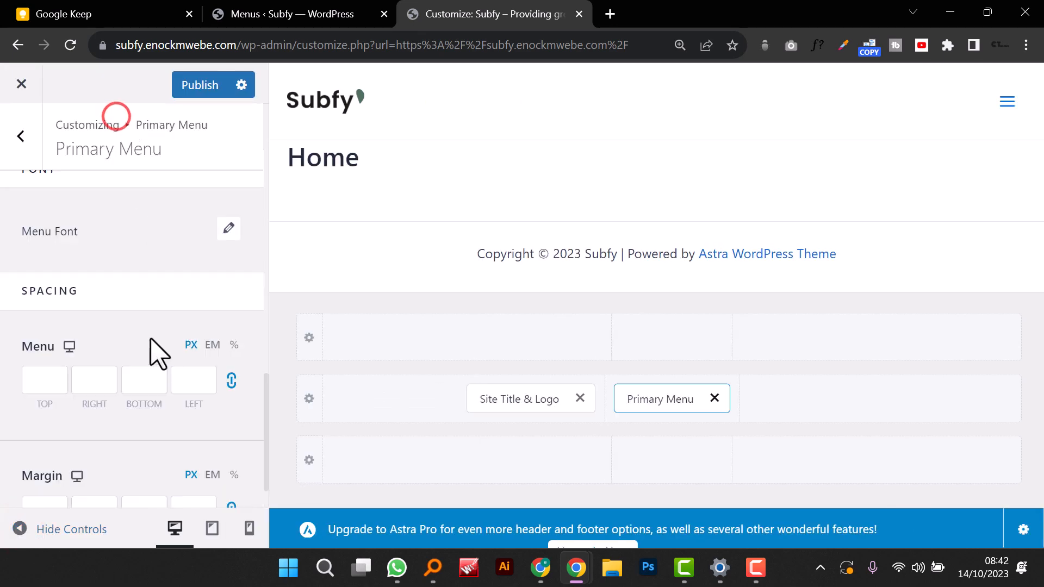
Step: Copy the background color code f1f1f1 from the Google Keep note and return to the customizer
{"action": "scroll", "coordinate": [152, 350], "scroll_direction": "up", "scroll_amount": 5}
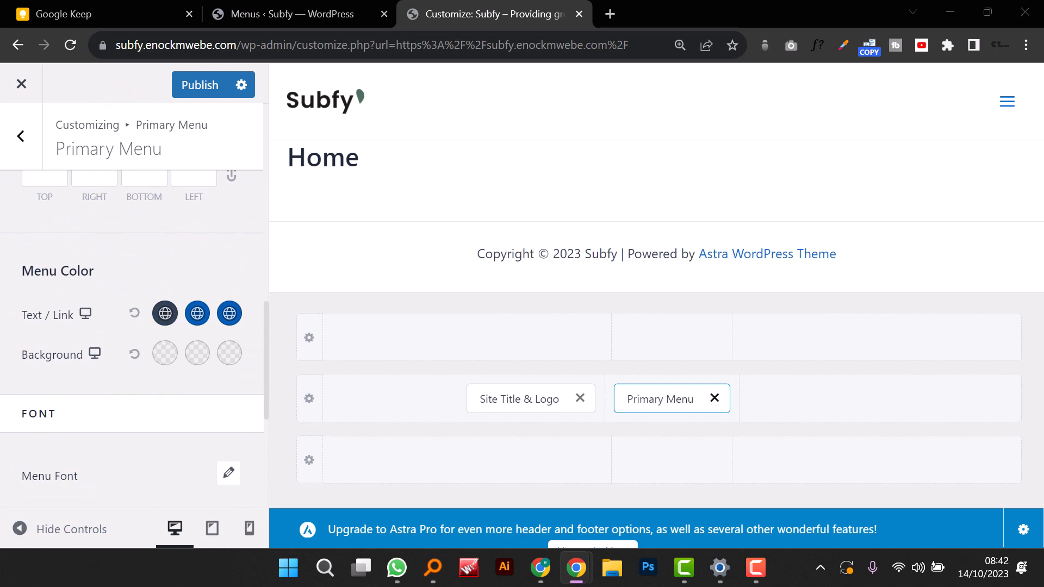
{"action": "left_click", "coordinate": [126, 13]}
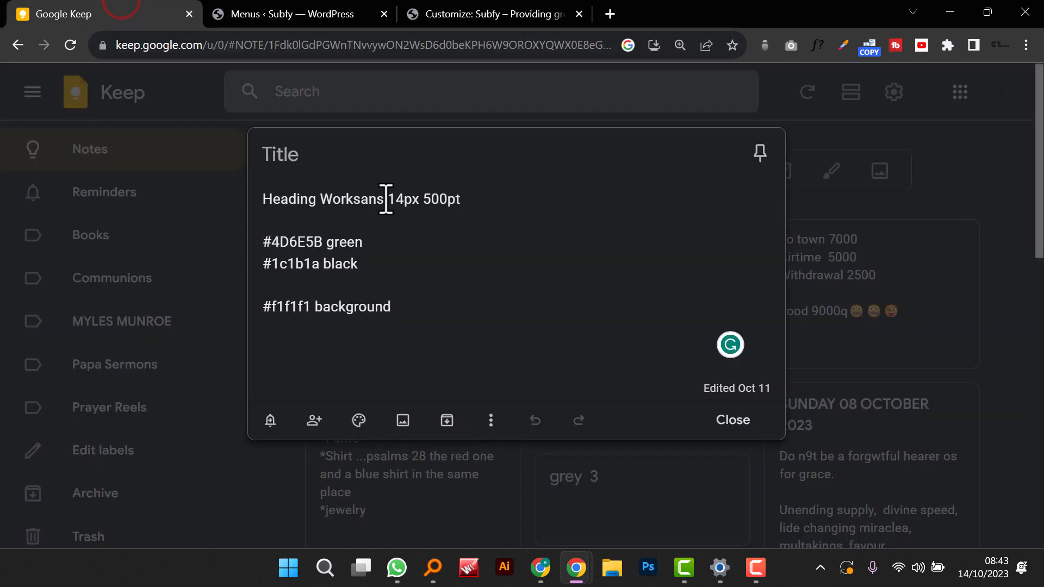
{"action": "double_click", "coordinate": [307, 315]}
{"action": "right_click", "coordinate": [297, 315]}
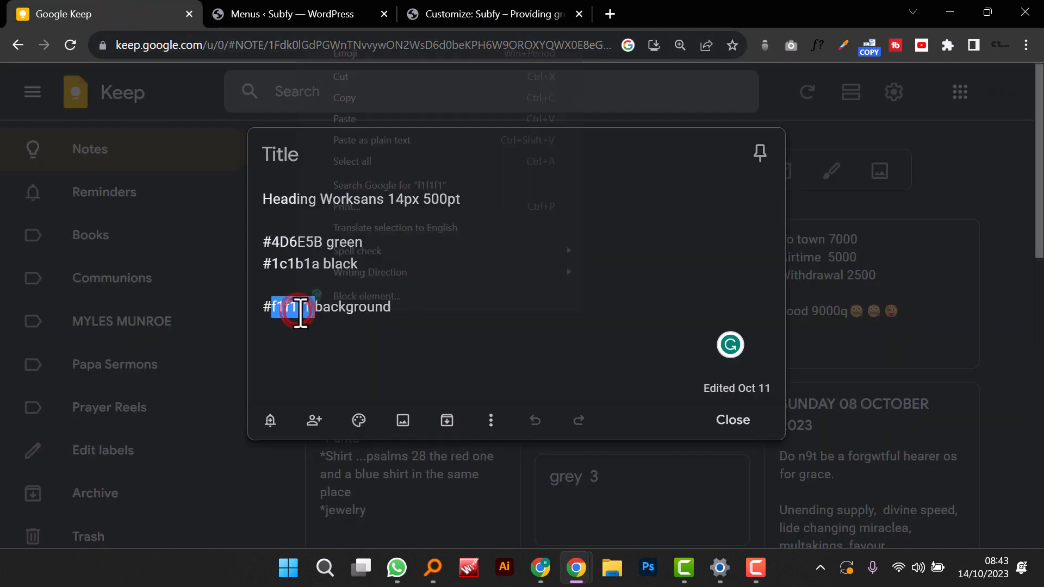
{"action": "left_click", "coordinate": [367, 98]}
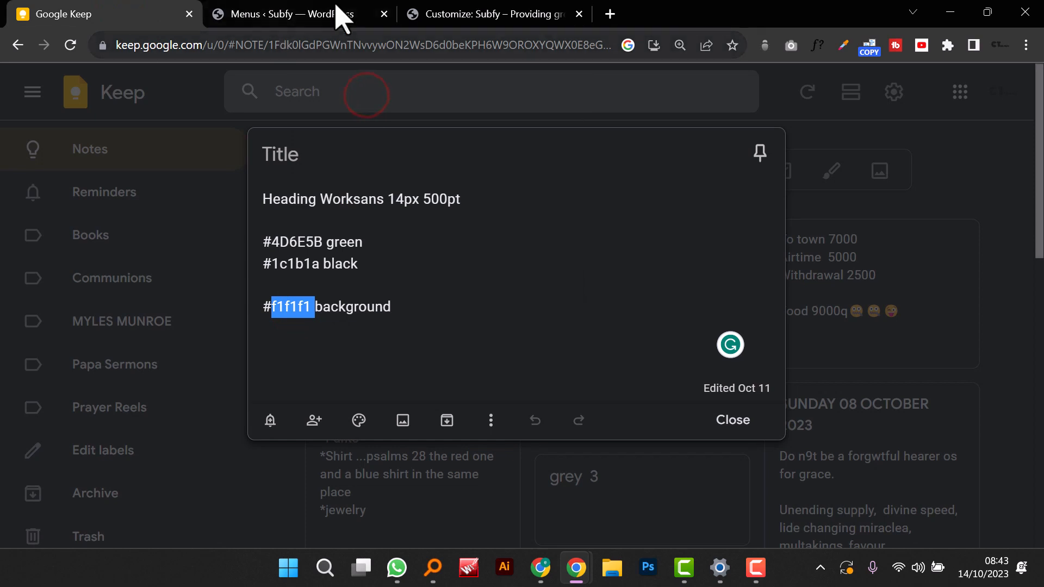
{"action": "left_click", "coordinate": [456, 14]}
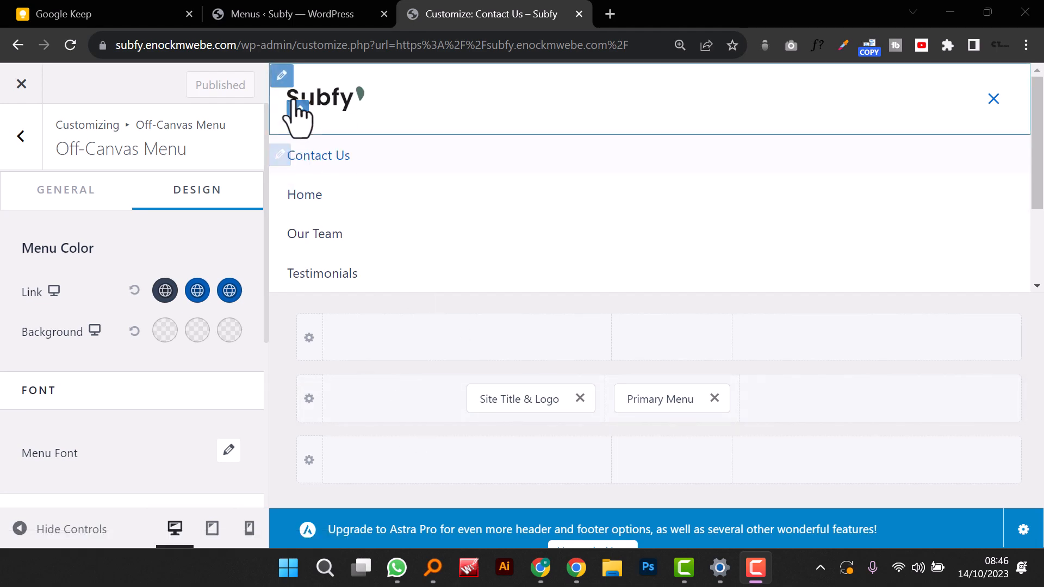
Step: Set the Primary Header's background color to #F1F1F1
{"action": "left_click", "coordinate": [283, 74]}
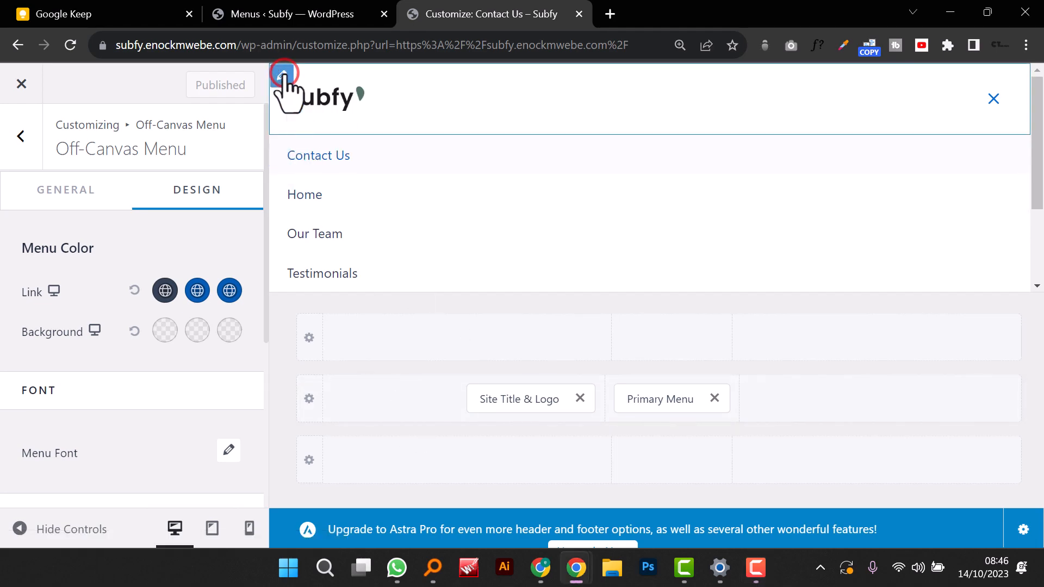
{"action": "left_click", "coordinate": [60, 192]}
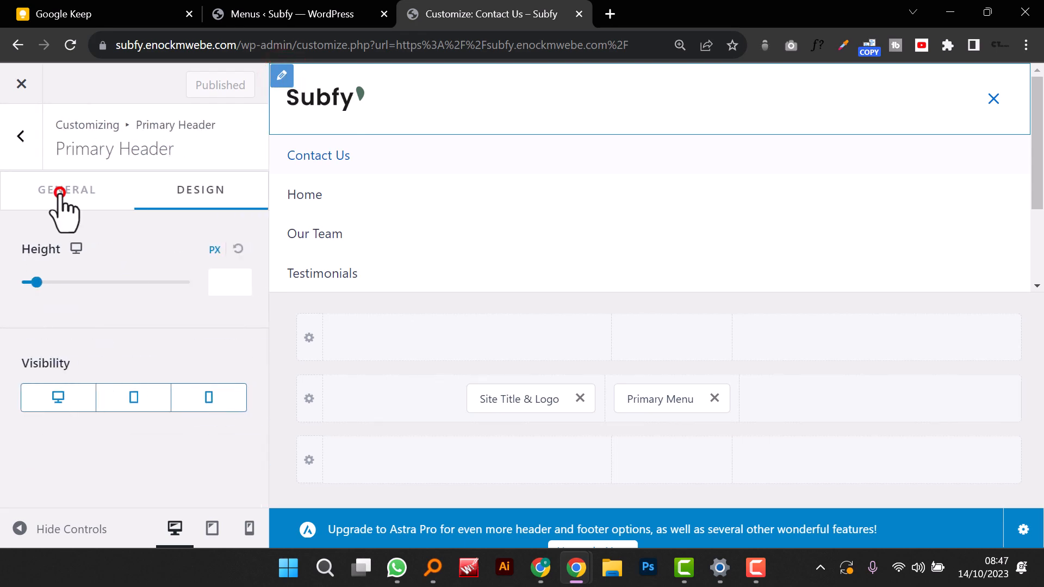
{"action": "left_click", "coordinate": [210, 190]}
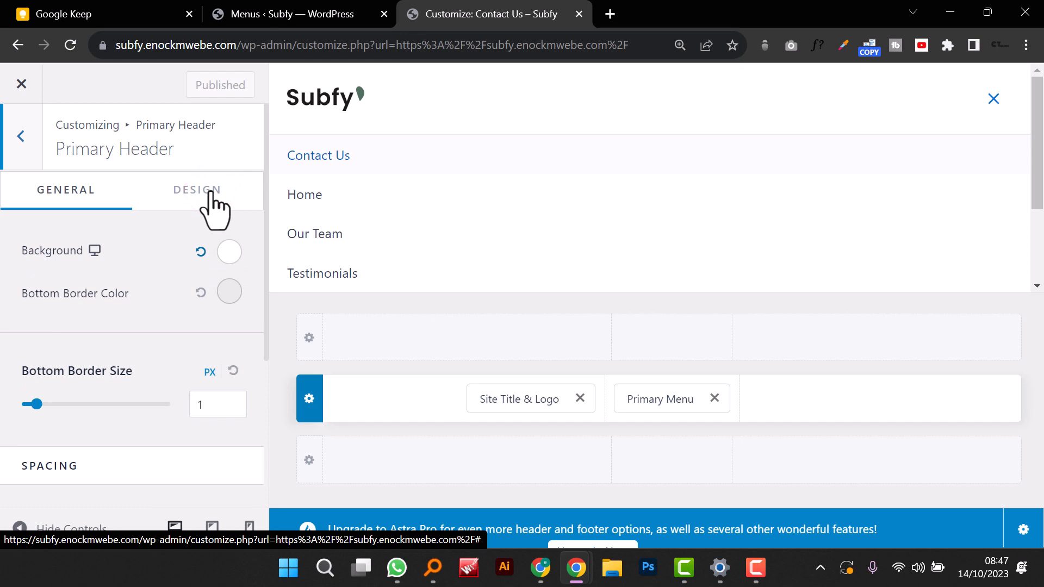
{"action": "left_click", "coordinate": [213, 209]}
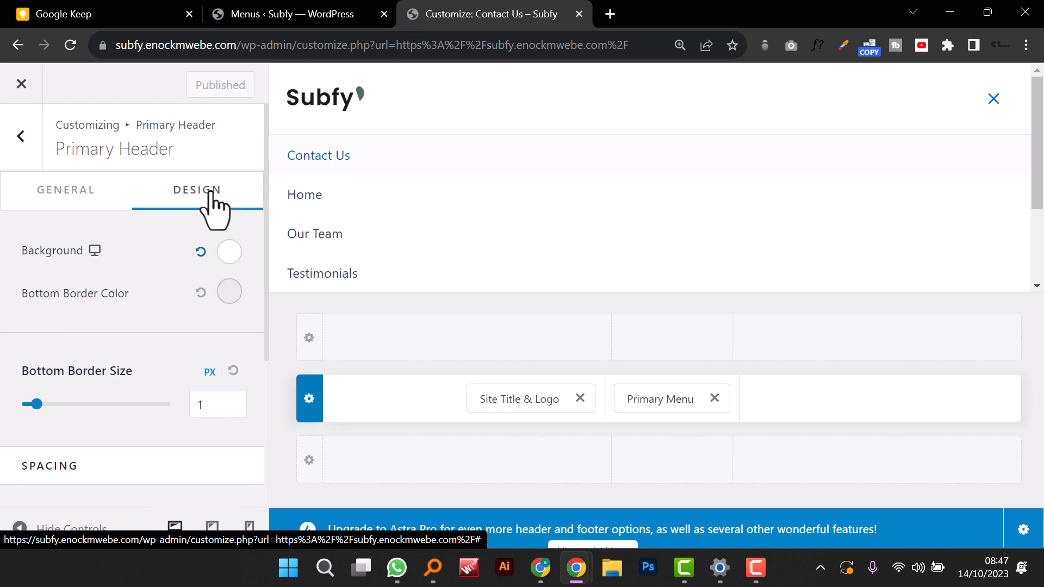
{"action": "left_click", "coordinate": [228, 252]}
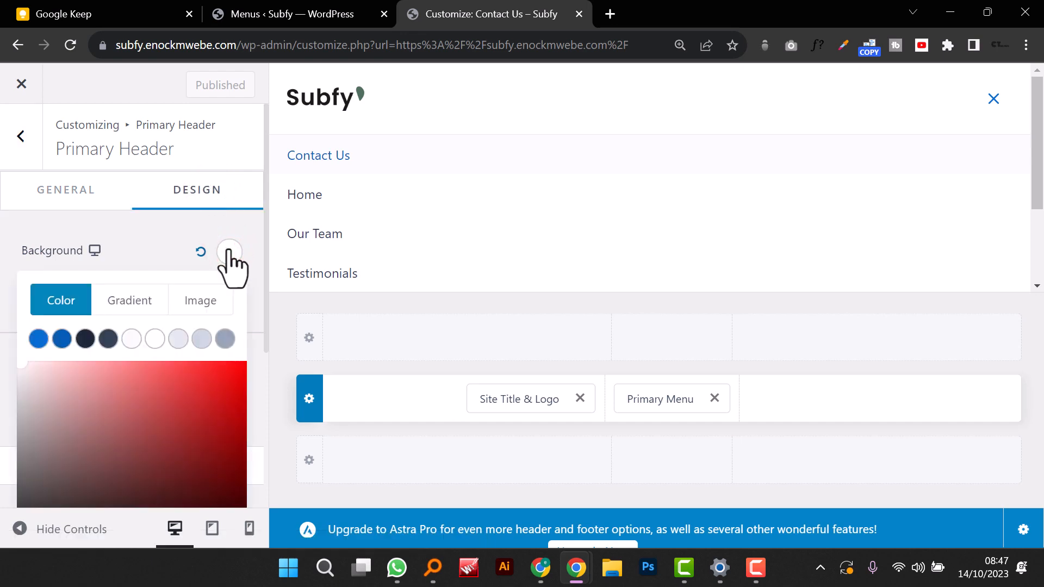
{"action": "scroll", "coordinate": [163, 394], "scroll_direction": "down", "scroll_amount": 4}
{"action": "double_click", "coordinate": [101, 435]}
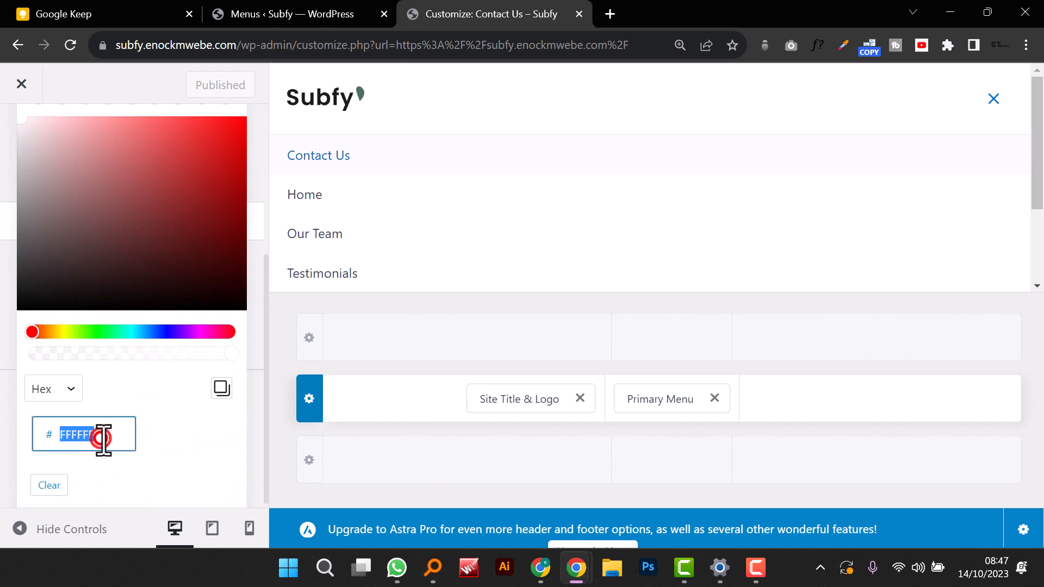
{"action": "type", "text": "F1F1F1"}
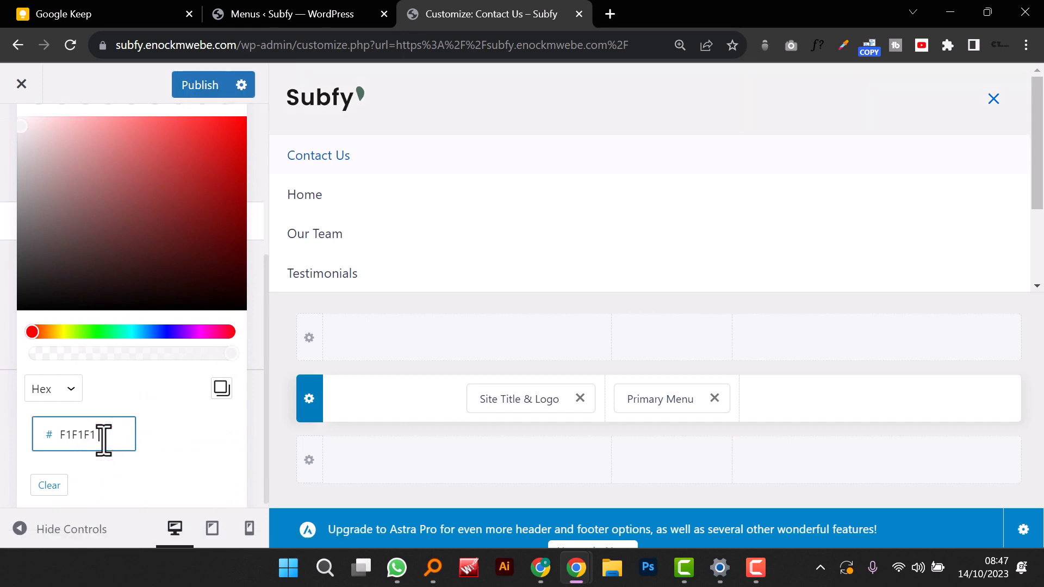
Step: Preview the header's new background at full width and bring the customizer controls back
{"action": "left_click", "coordinate": [22, 530]}
{"action": "left_click", "coordinate": [21, 530]}
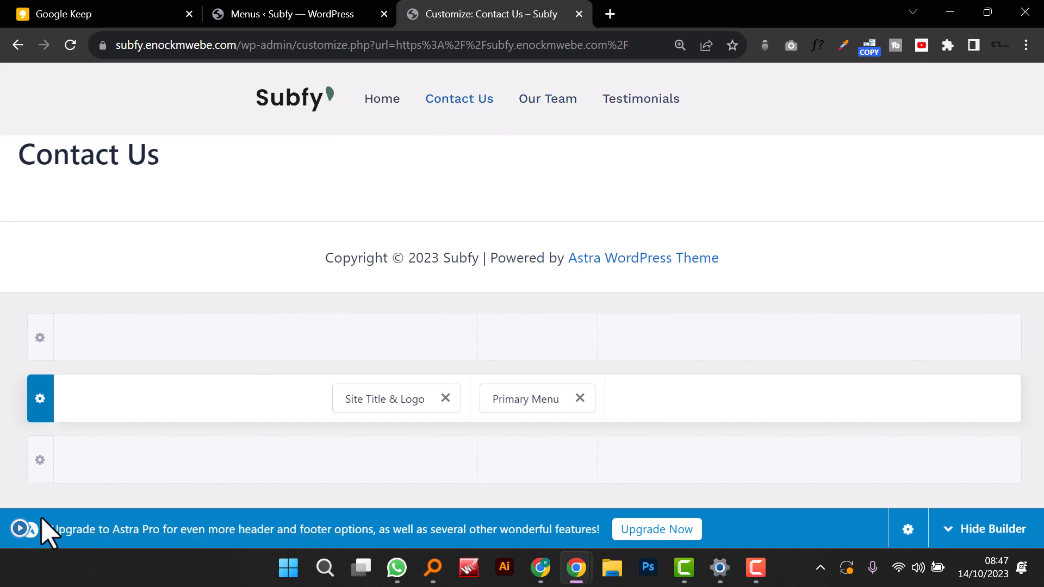
{"action": "left_click", "coordinate": [19, 529]}
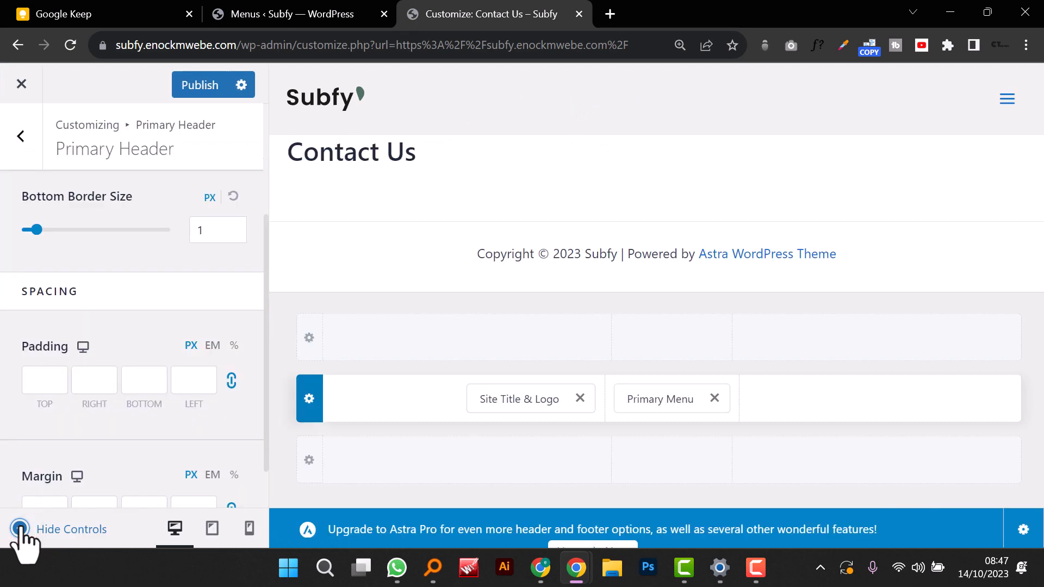
Step: Leave the Primary Header and Header Builder settings, open the global Colors settings, and look through the palette, theme and surface colors
{"action": "scroll", "coordinate": [121, 297], "scroll_direction": "up", "scroll_amount": 3}
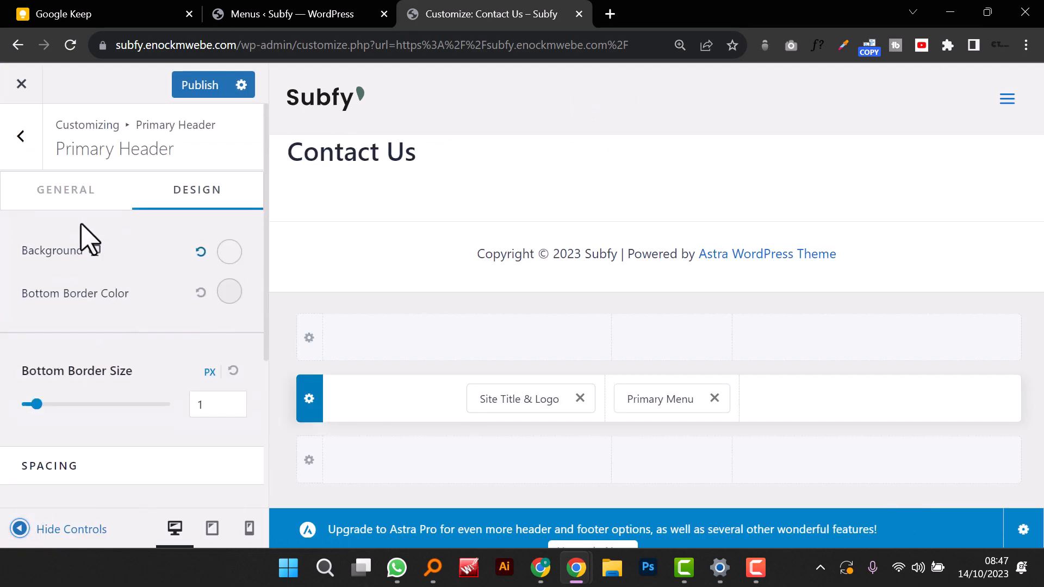
{"action": "left_click", "coordinate": [21, 140]}
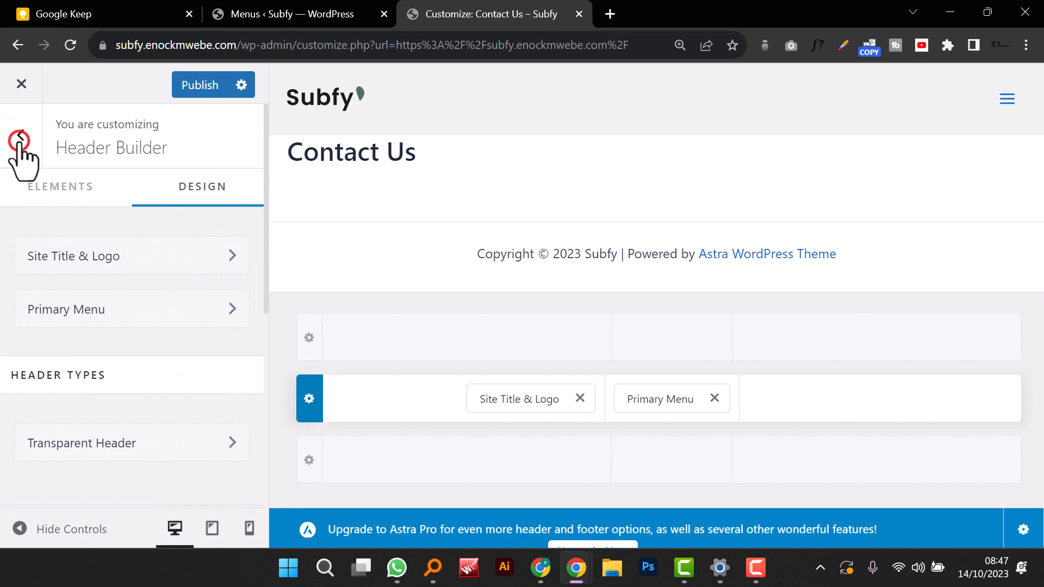
{"action": "left_click", "coordinate": [30, 140]}
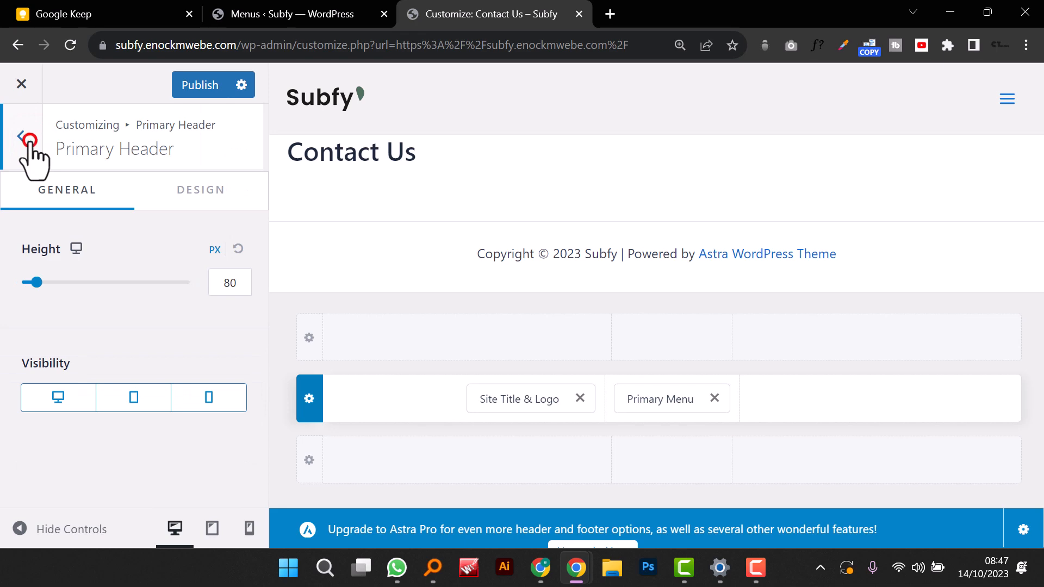
{"action": "left_click", "coordinate": [29, 141]}
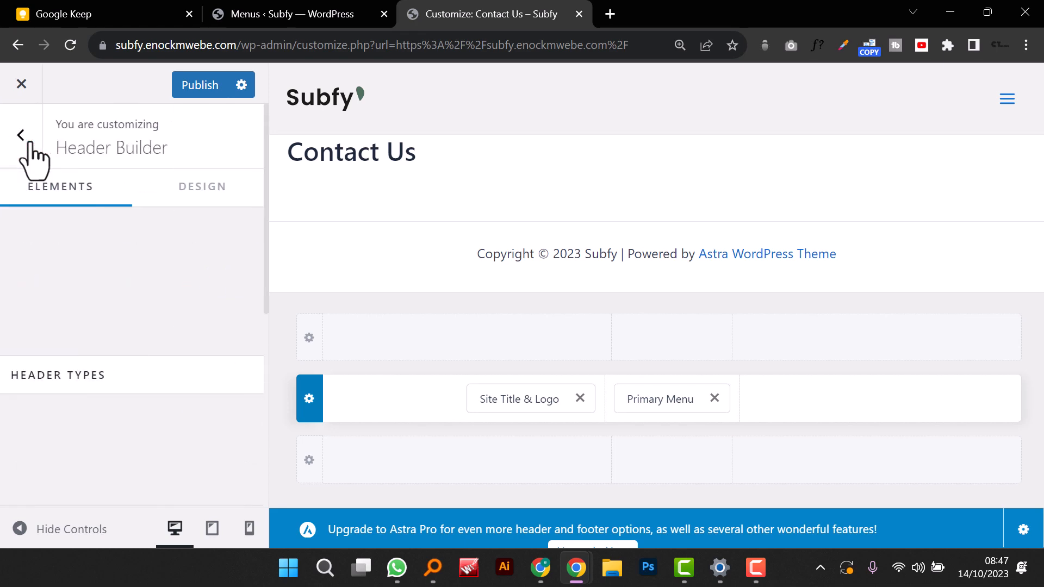
{"action": "left_click", "coordinate": [30, 142]}
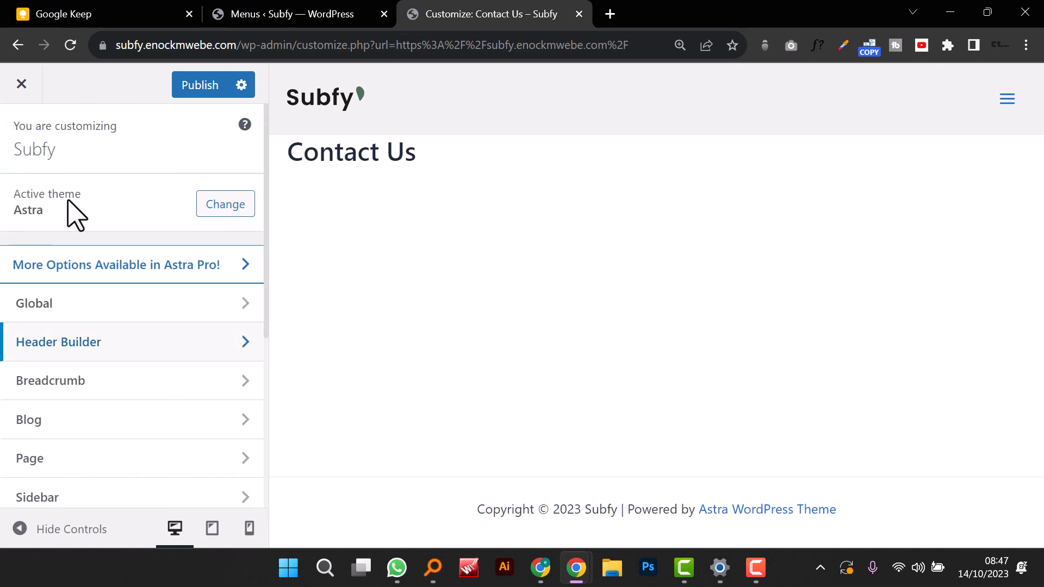
{"action": "left_click", "coordinate": [108, 304]}
{"action": "left_click", "coordinate": [131, 227]}
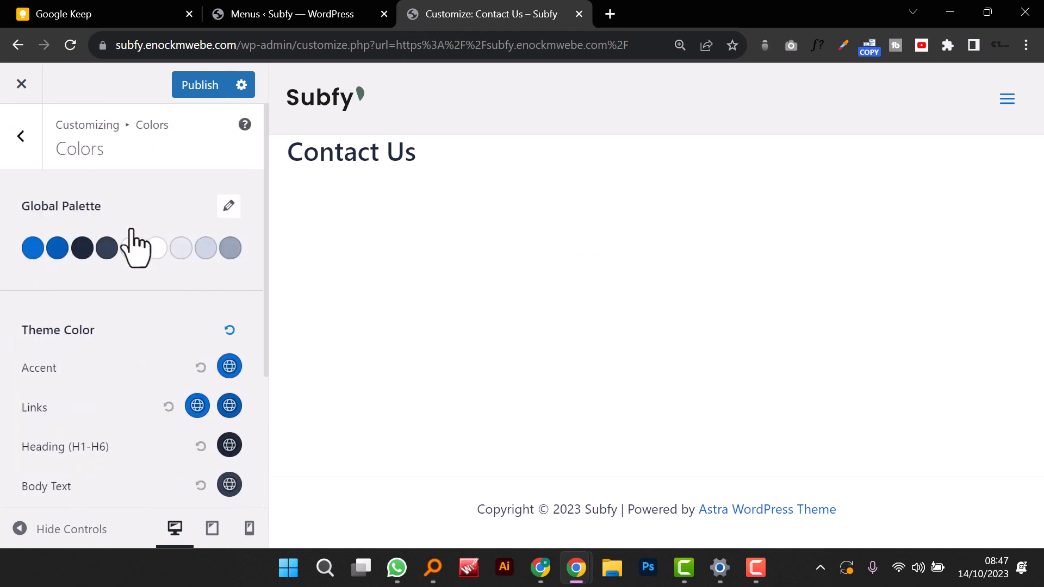
{"action": "scroll", "coordinate": [134, 246], "scroll_direction": "down", "scroll_amount": 4}
{"action": "scroll", "coordinate": [136, 245], "scroll_direction": "up", "scroll_amount": 2}
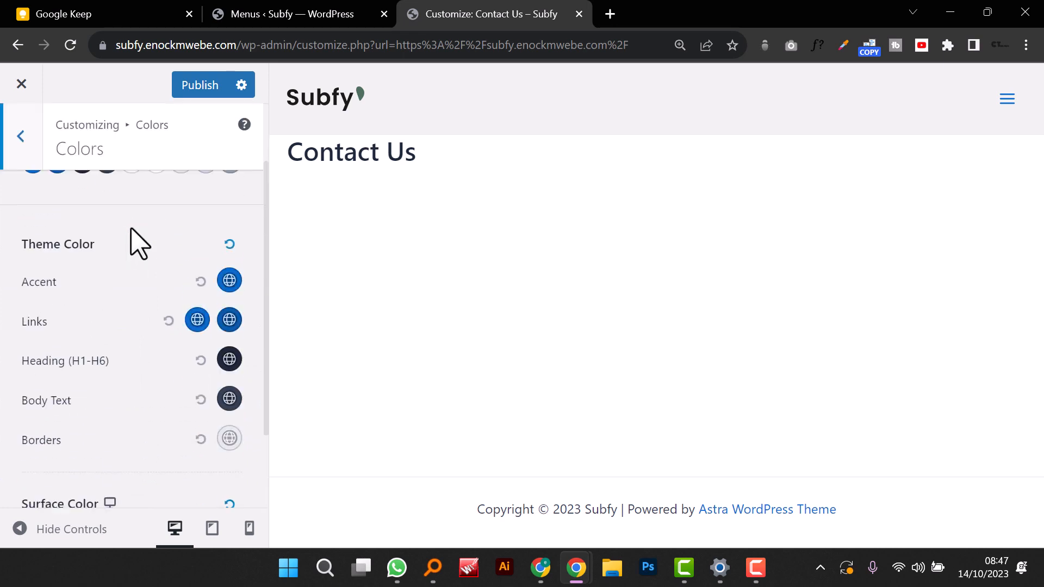
{"action": "scroll", "coordinate": [138, 244], "scroll_direction": "up", "scroll_amount": 2}
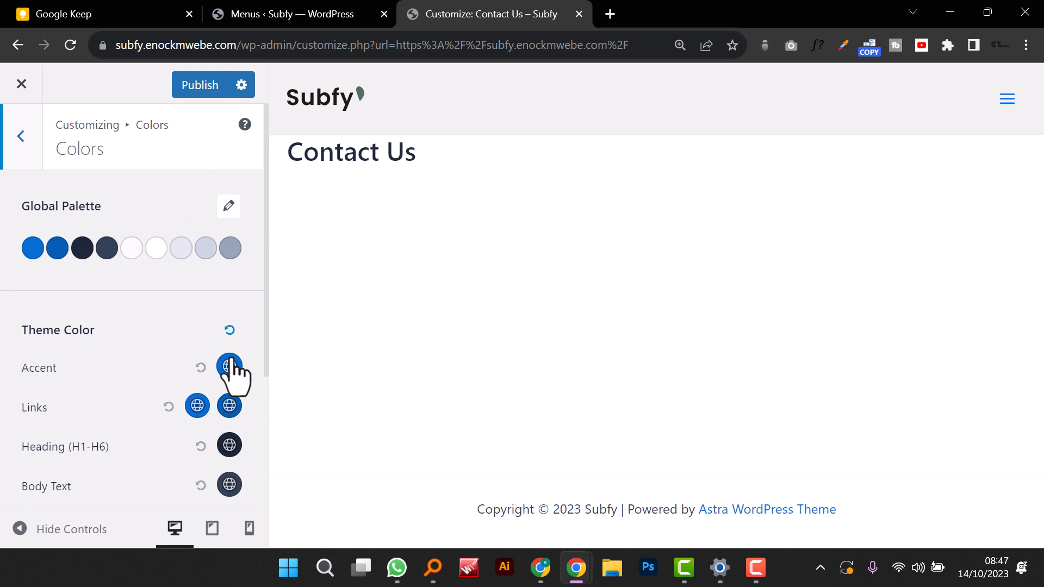
{"action": "scroll", "coordinate": [171, 353], "scroll_direction": "down", "scroll_amount": 4}
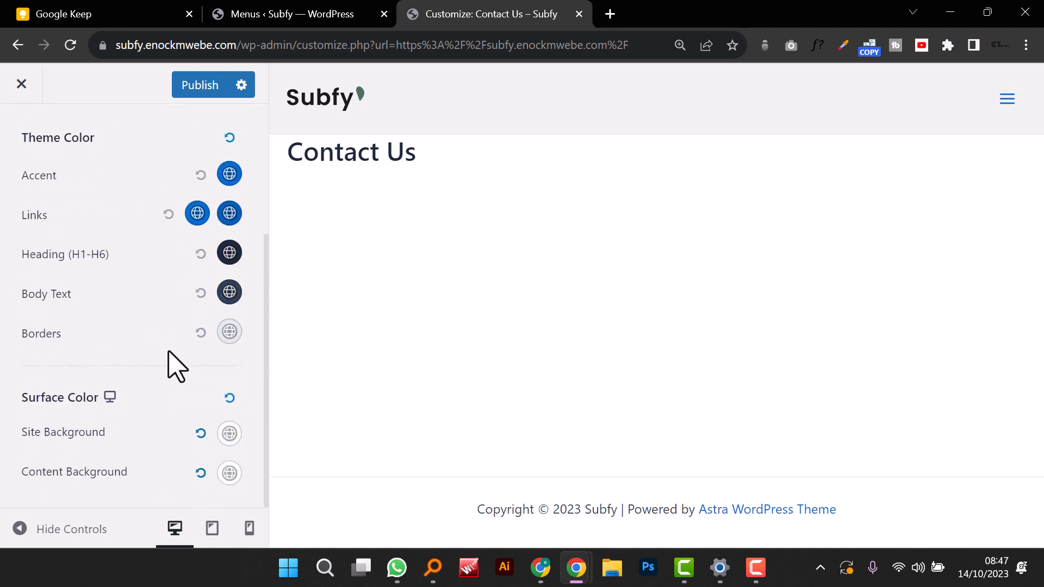
{"action": "scroll", "coordinate": [170, 353], "scroll_direction": "up", "scroll_amount": 3}
{"action": "scroll", "coordinate": [169, 365], "scroll_direction": "up", "scroll_amount": 1}
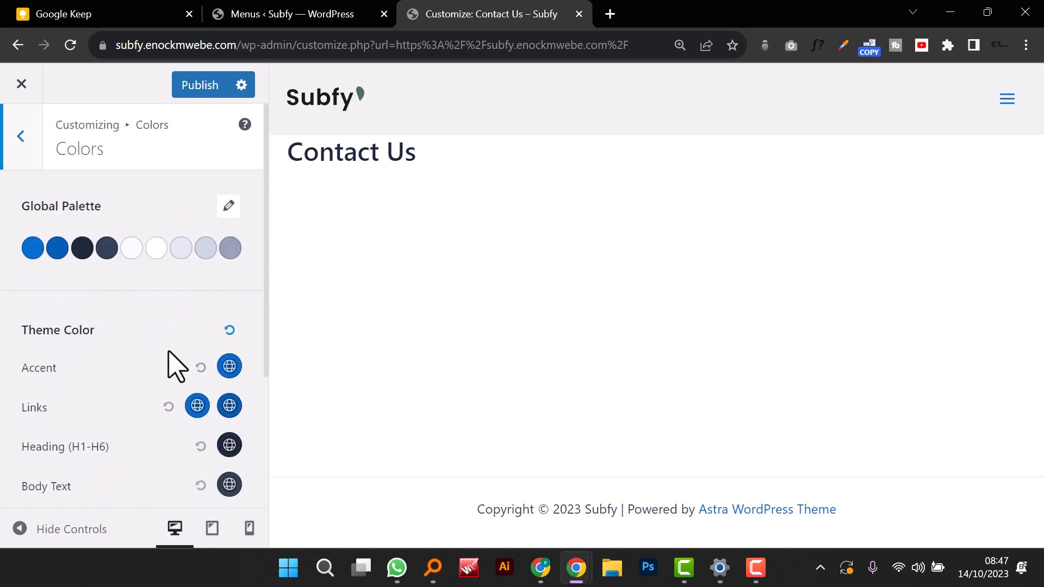
Step: Set the first Global Palette color to #4D6E5B, copying the green code from the Google Keep note
{"action": "left_click", "coordinate": [30, 248]}
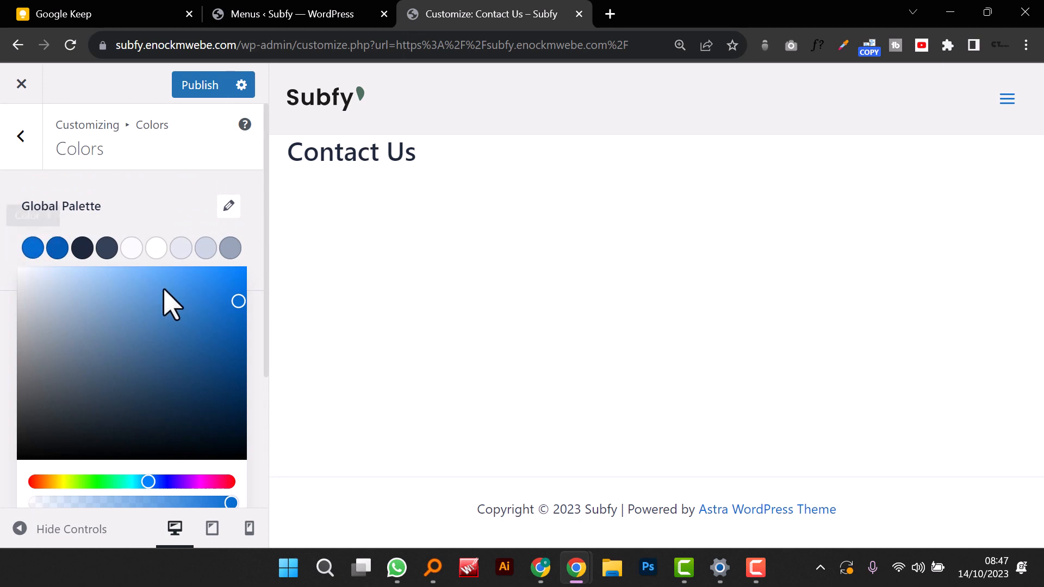
{"action": "scroll", "coordinate": [169, 310], "scroll_direction": "down", "scroll_amount": 4}
{"action": "double_click", "coordinate": [109, 390]}
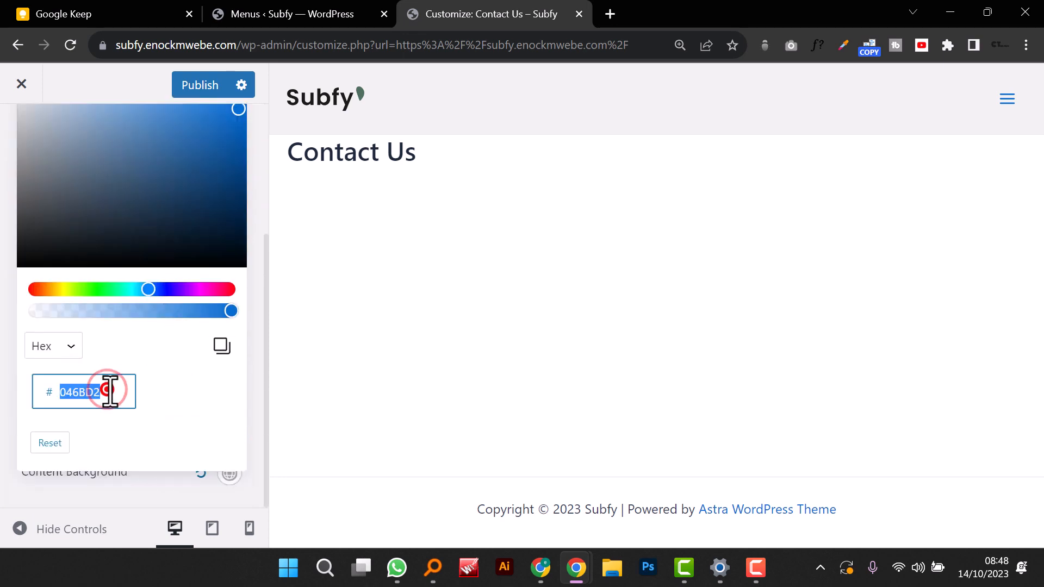
{"action": "left_click", "coordinate": [77, 16]}
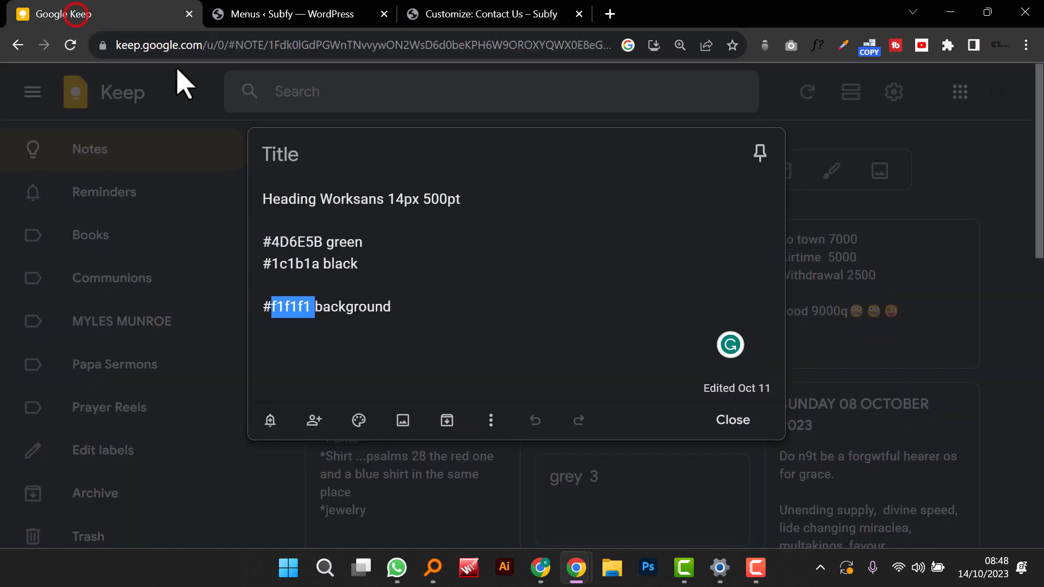
{"action": "double_click", "coordinate": [305, 243]}
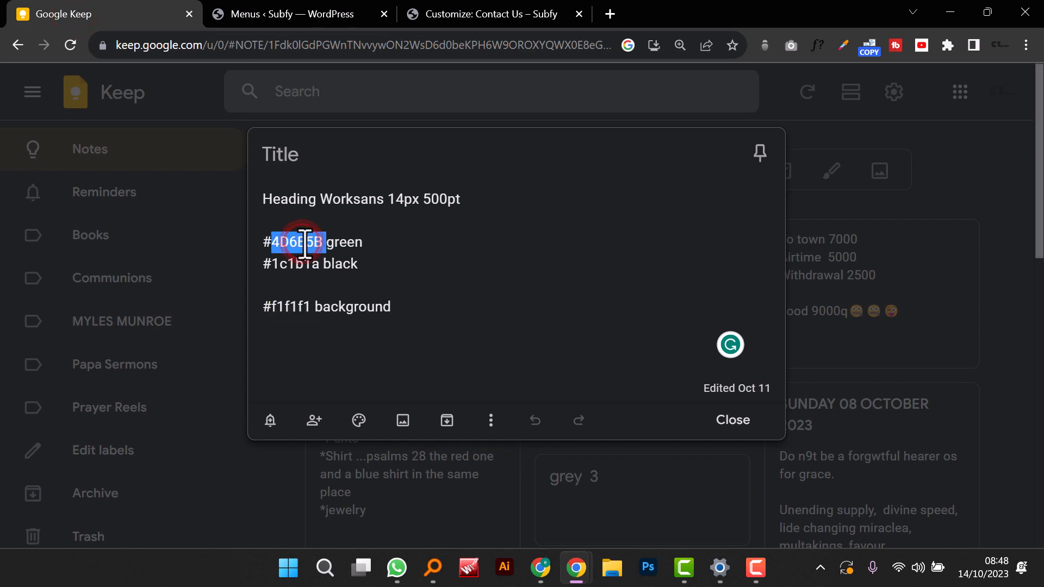
{"action": "right_click", "coordinate": [305, 243]}
{"action": "left_click", "coordinate": [358, 302]}
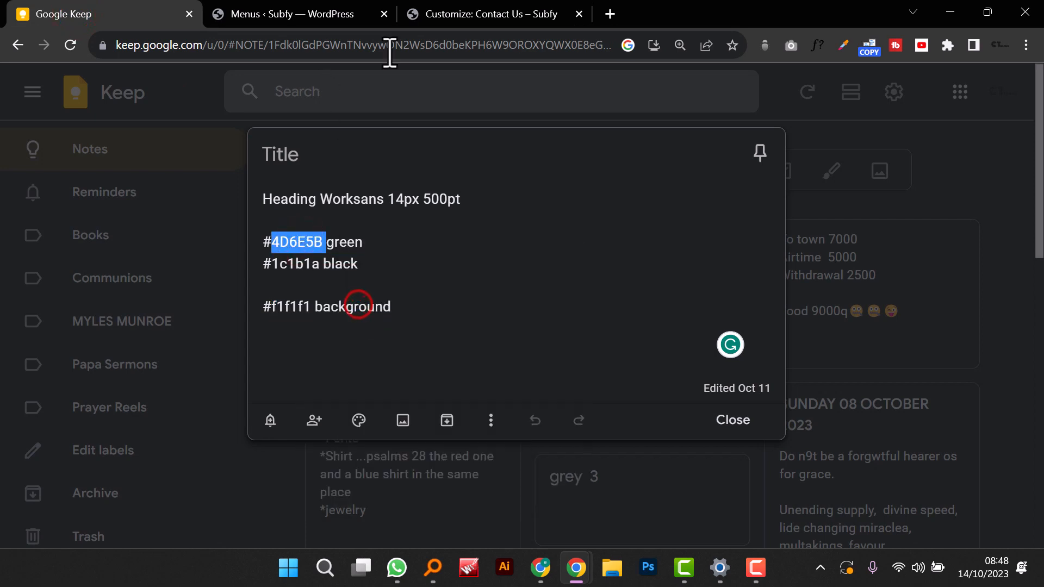
{"action": "left_click", "coordinate": [501, 15]}
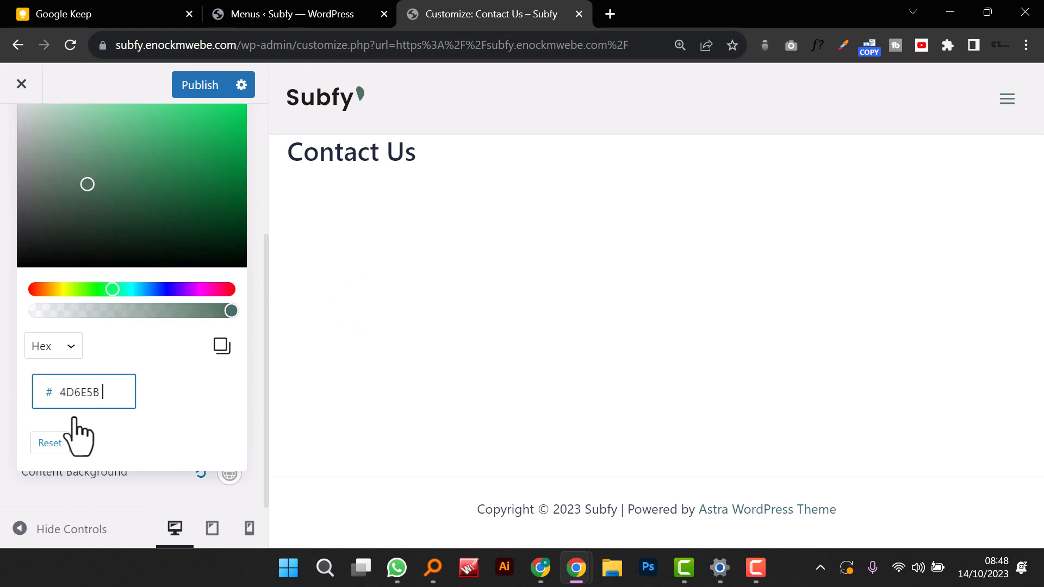
{"action": "left_click", "coordinate": [256, 417]}
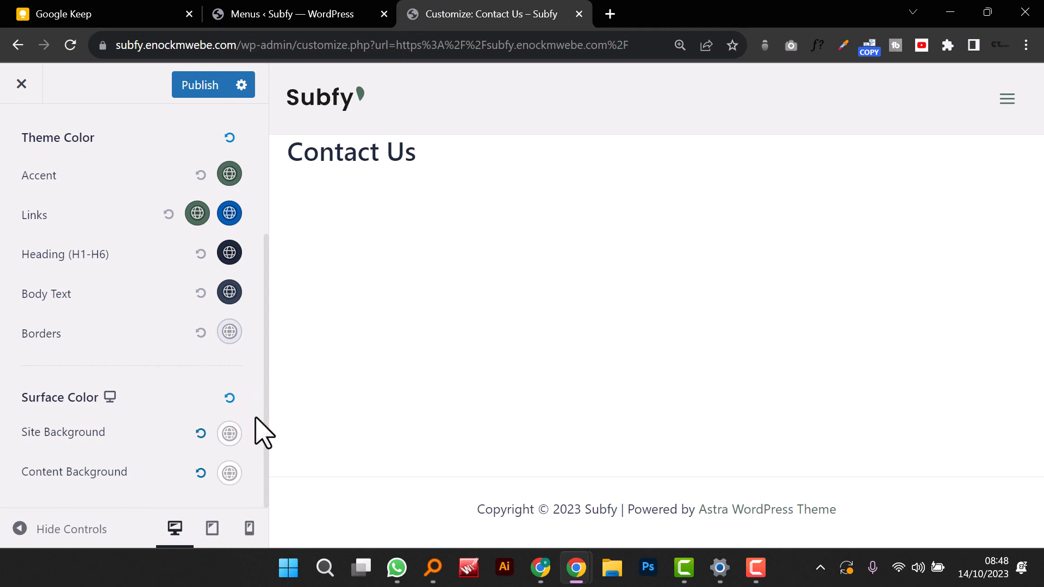
Step: Copy the black color code 1c1b1a from the Google Keep note for the second Links color and return to the customizer
{"action": "left_click", "coordinate": [229, 213]}
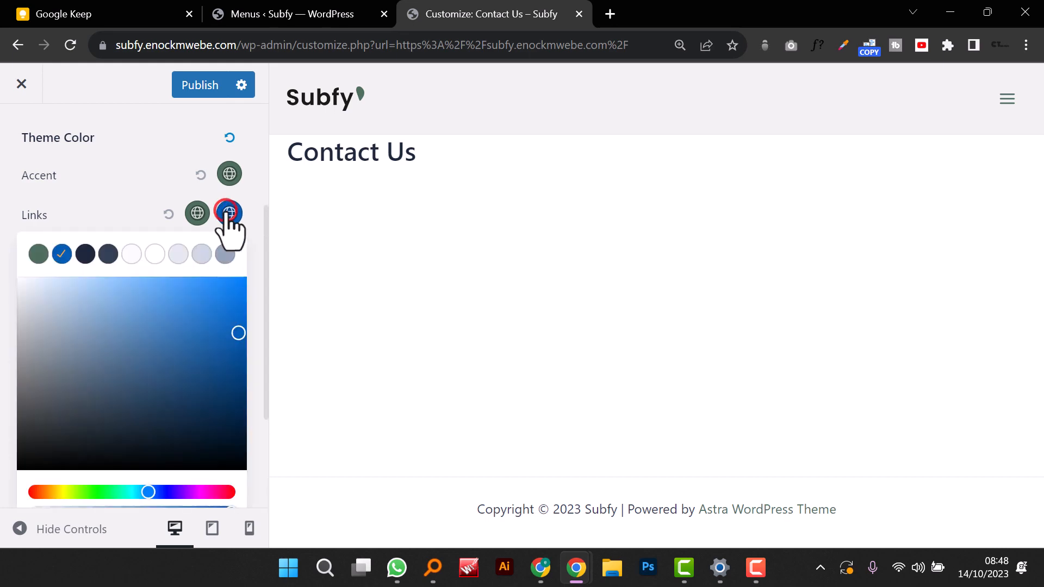
{"action": "left_click", "coordinate": [287, 14]}
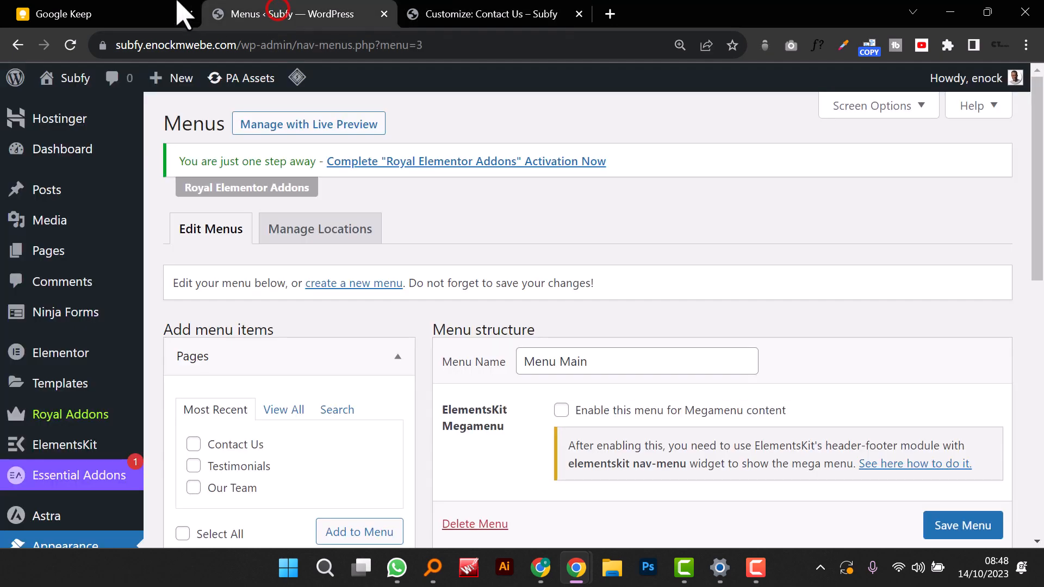
{"action": "left_click", "coordinate": [152, 9]}
{"action": "double_click", "coordinate": [301, 263]}
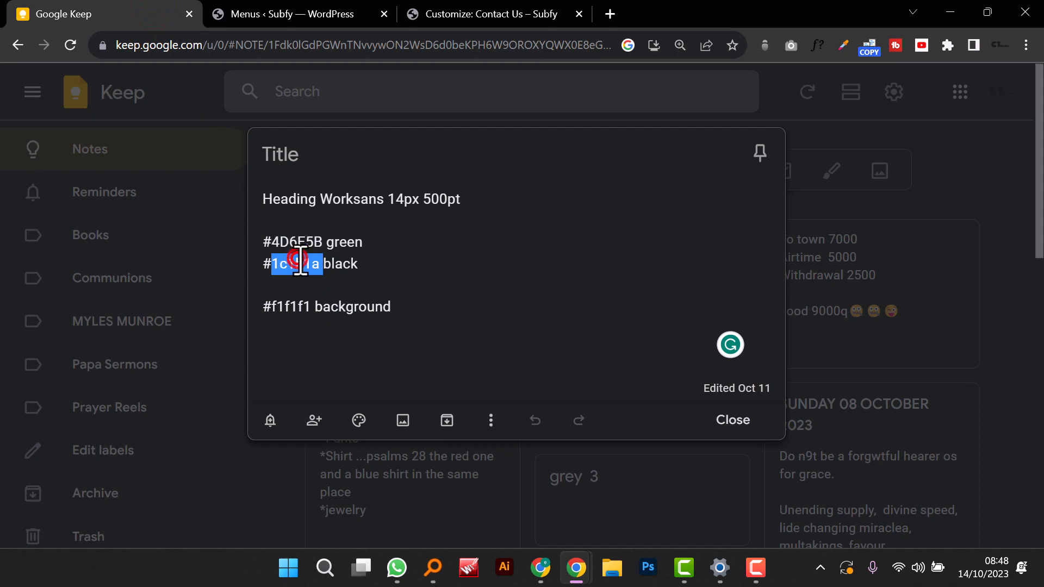
{"action": "right_click", "coordinate": [326, 265]}
{"action": "left_click", "coordinate": [354, 316]}
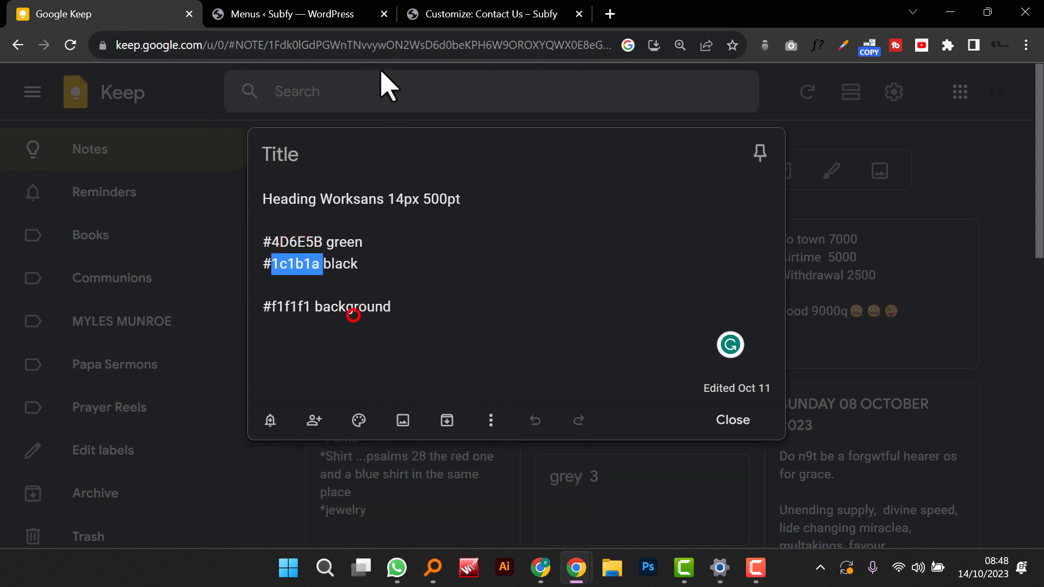
{"action": "left_click", "coordinate": [459, 12]}
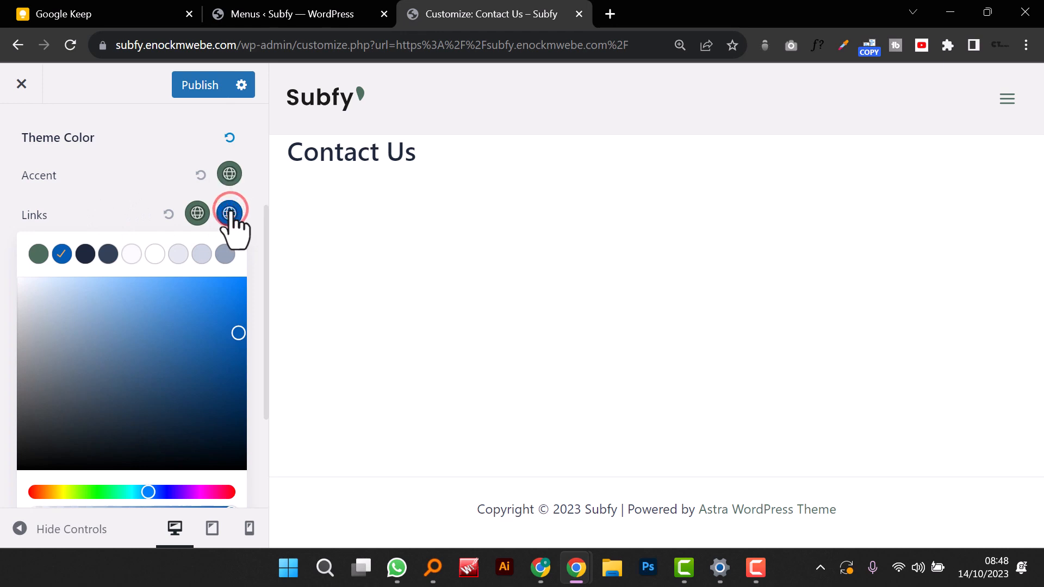
Step: Set the second Links theme color to #1C1B1A and leave the Colors settings
{"action": "scroll", "coordinate": [171, 413], "scroll_direction": "down", "scroll_amount": 3}
{"action": "double_click", "coordinate": [116, 429]}
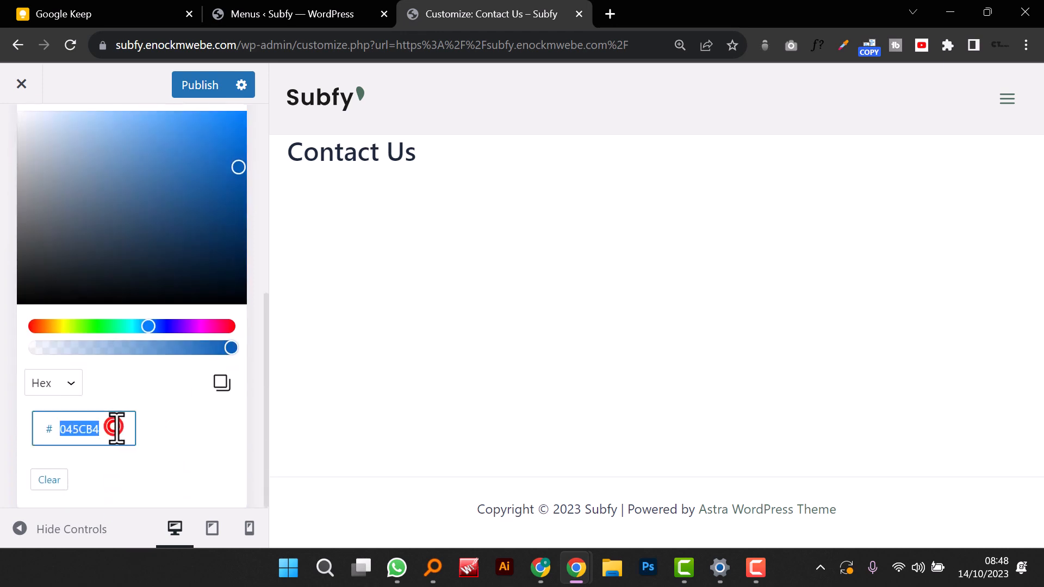
{"action": "key", "text": "ctrl+v"}
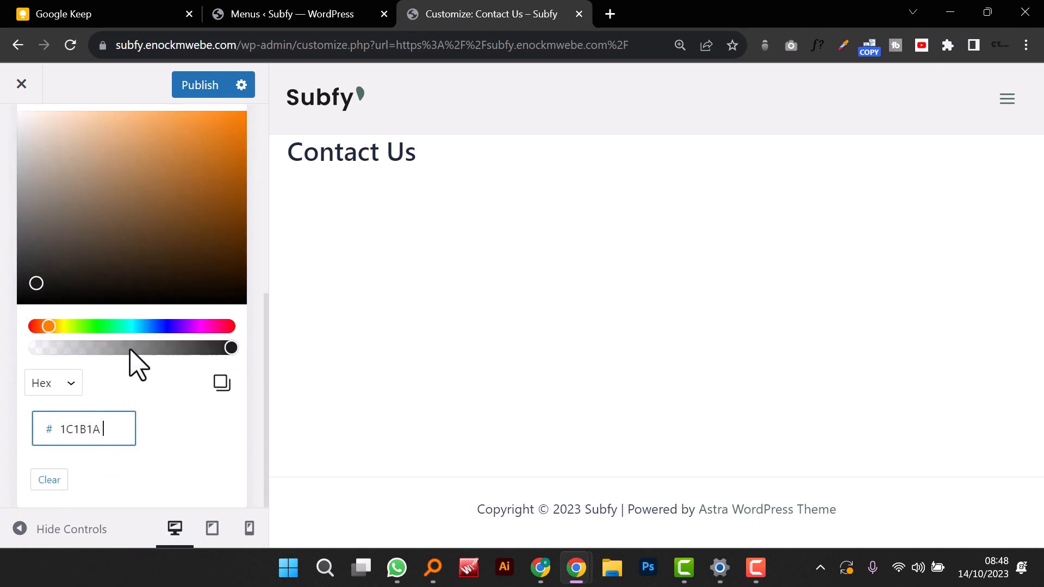
{"action": "left_click", "coordinate": [212, 443]}
{"action": "left_click", "coordinate": [260, 446]}
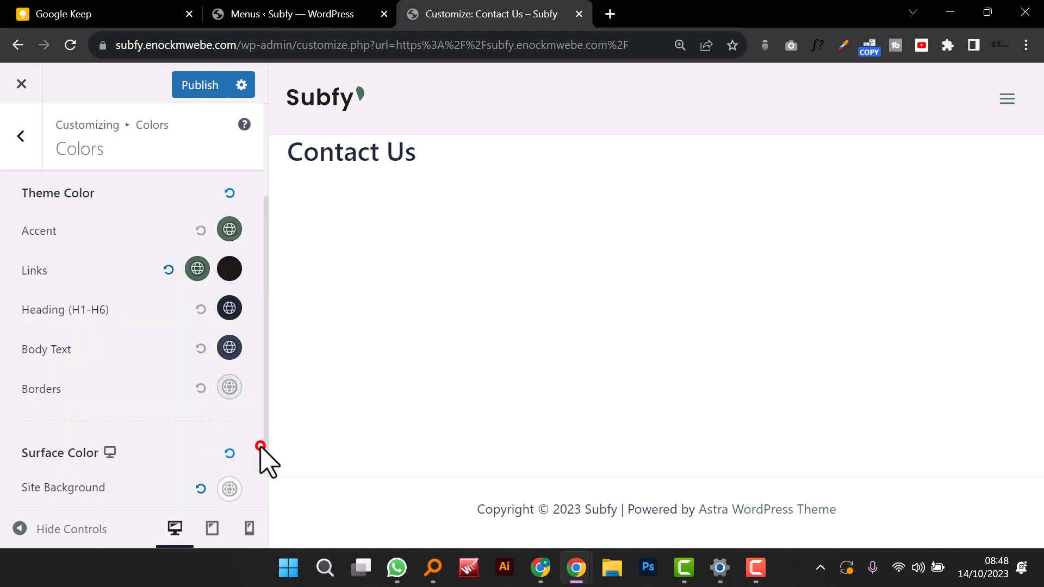
{"action": "scroll", "coordinate": [88, 338], "scroll_direction": "down", "scroll_amount": 1}
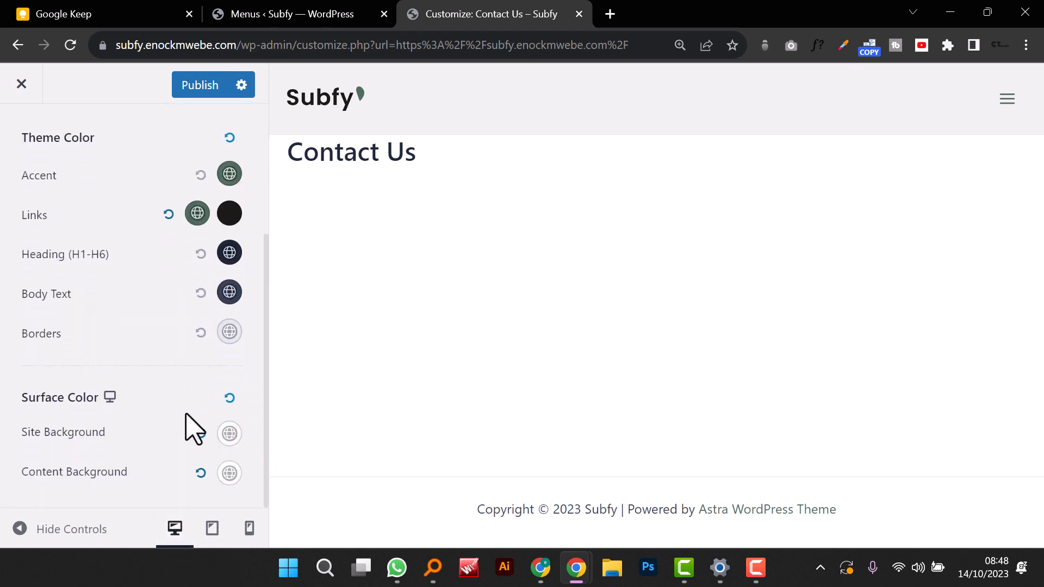
{"action": "scroll", "coordinate": [203, 452], "scroll_direction": "up", "scroll_amount": 3}
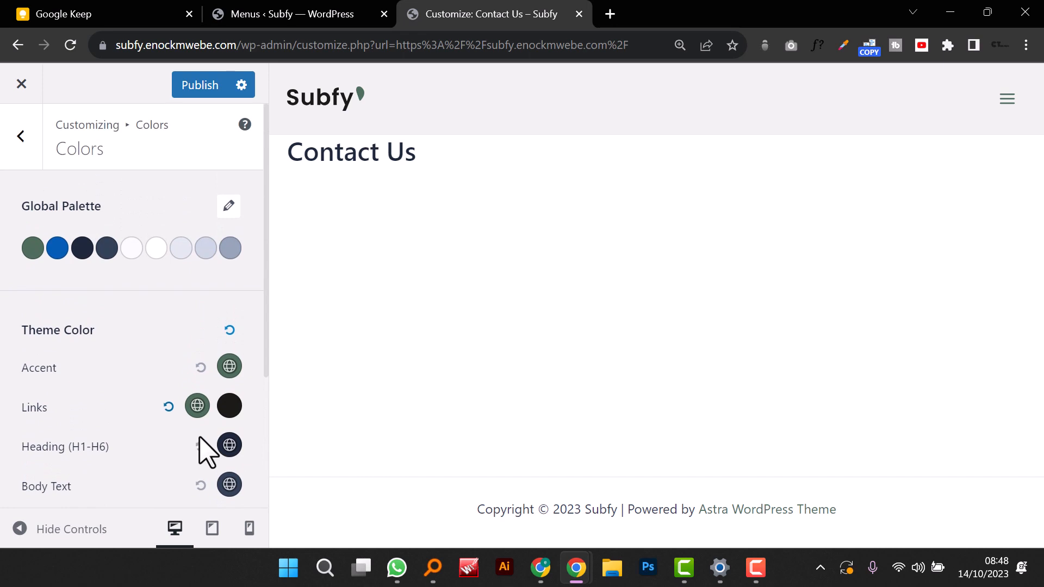
{"action": "left_click", "coordinate": [27, 136]}
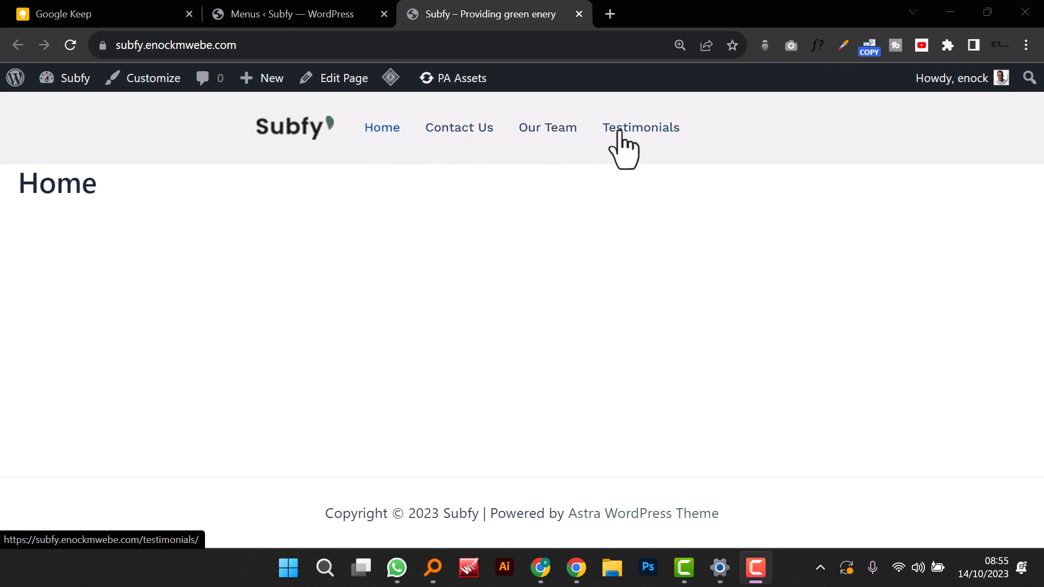
Step: Reopen the customizer from the live home page and add a Button element to the end of the primary header row
{"action": "left_click", "coordinate": [956, 129]}
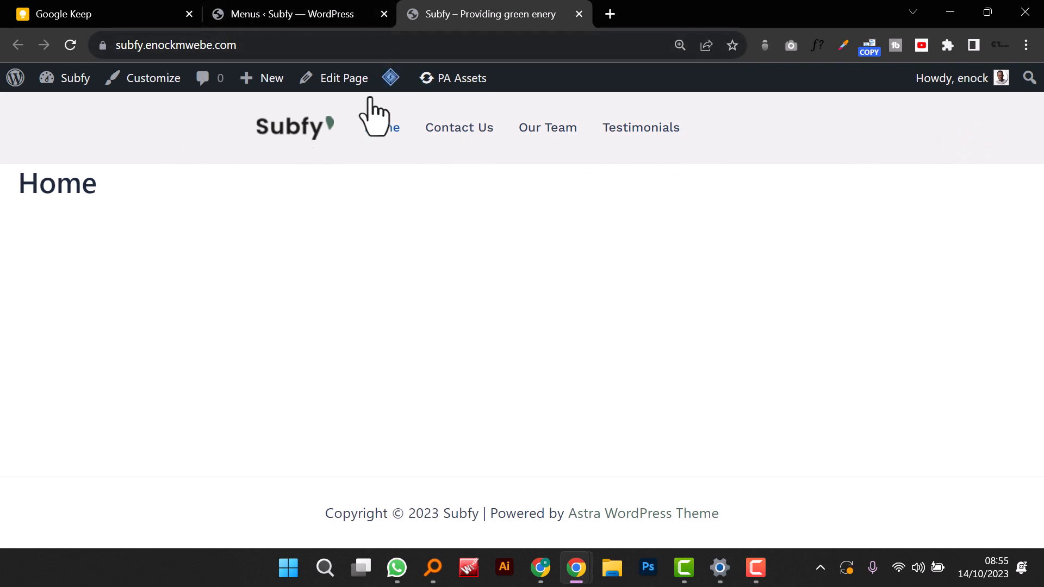
{"action": "left_click", "coordinate": [158, 78]}
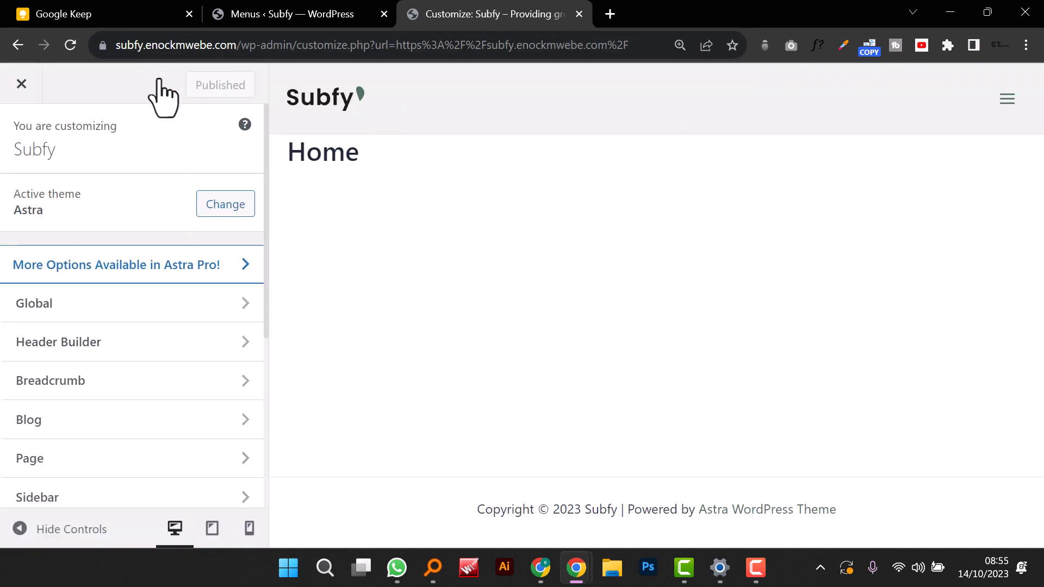
{"action": "left_click", "coordinate": [136, 356]}
{"action": "scroll", "coordinate": [140, 373], "scroll_direction": "down", "scroll_amount": 1}
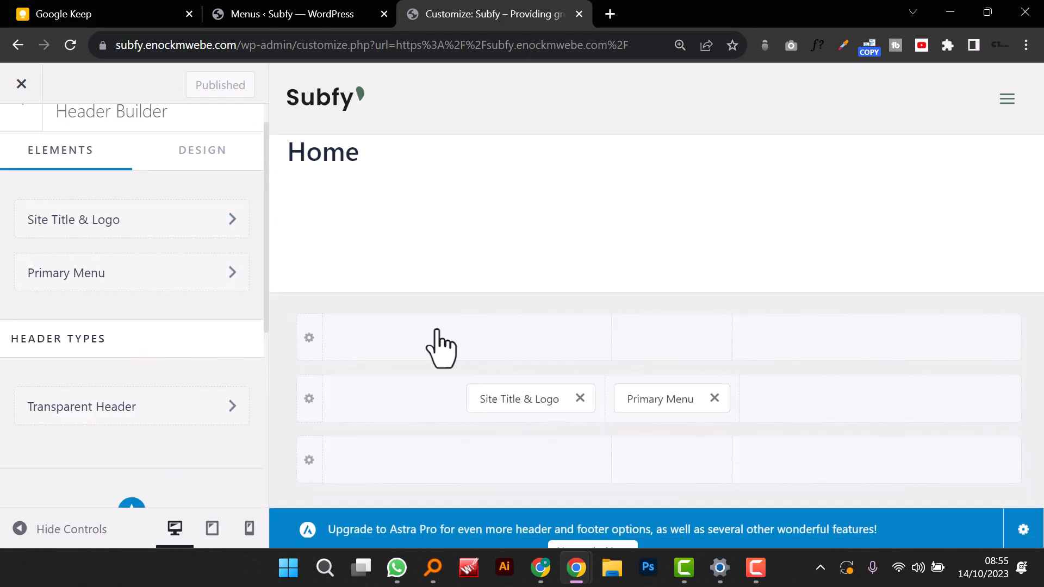
{"action": "left_click", "coordinate": [949, 397]}
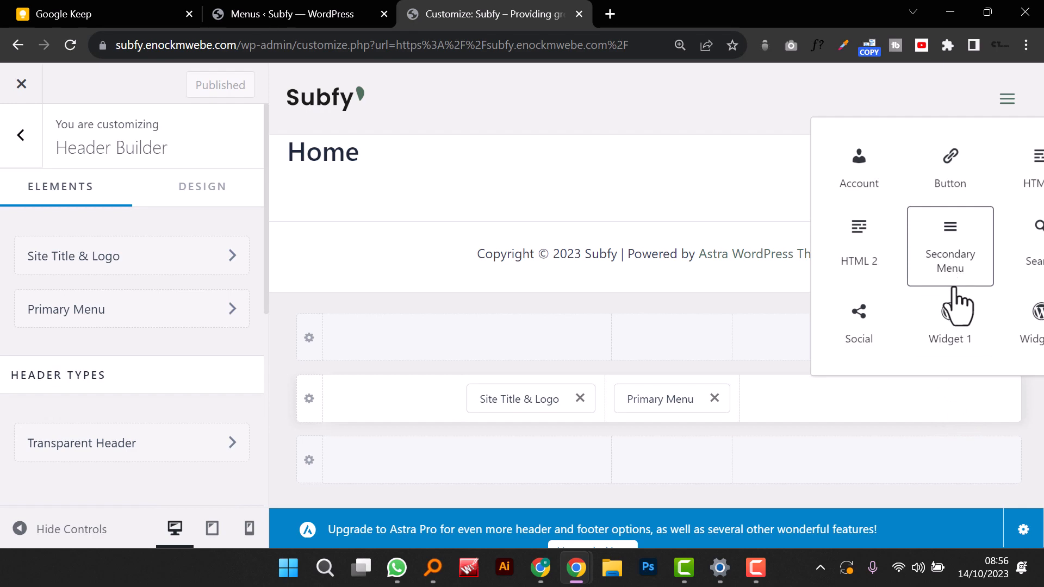
{"action": "left_click", "coordinate": [948, 155]}
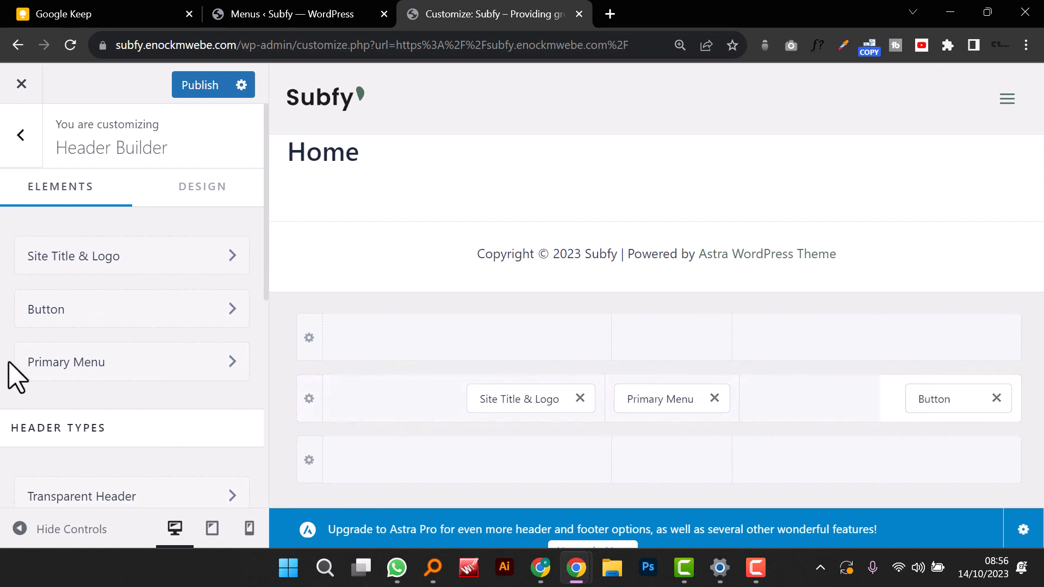
Step: Change the header button's text to "Request Quote"
{"action": "scroll", "coordinate": [33, 373], "scroll_direction": "down", "scroll_amount": 3}
{"action": "scroll", "coordinate": [51, 359], "scroll_direction": "up", "scroll_amount": 3}
{"action": "left_click", "coordinate": [123, 315]}
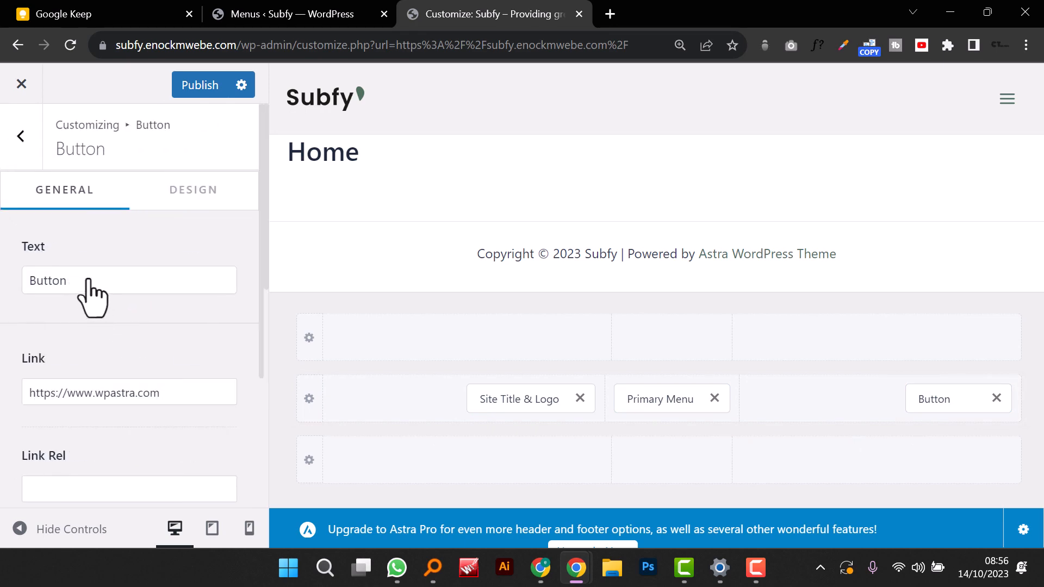
{"action": "double_click", "coordinate": [87, 277]}
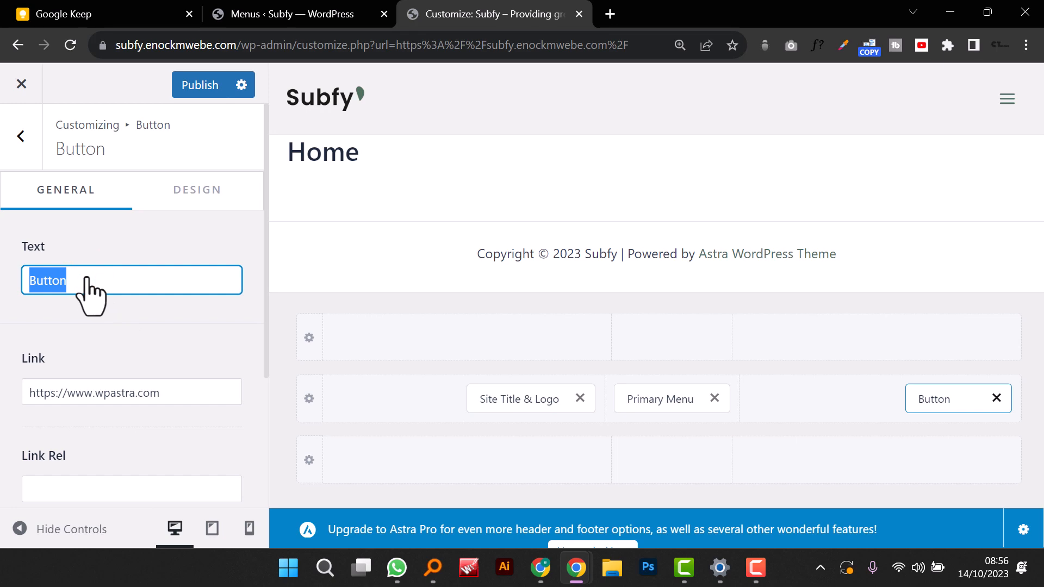
{"action": "type", "text": "Request Quote"}
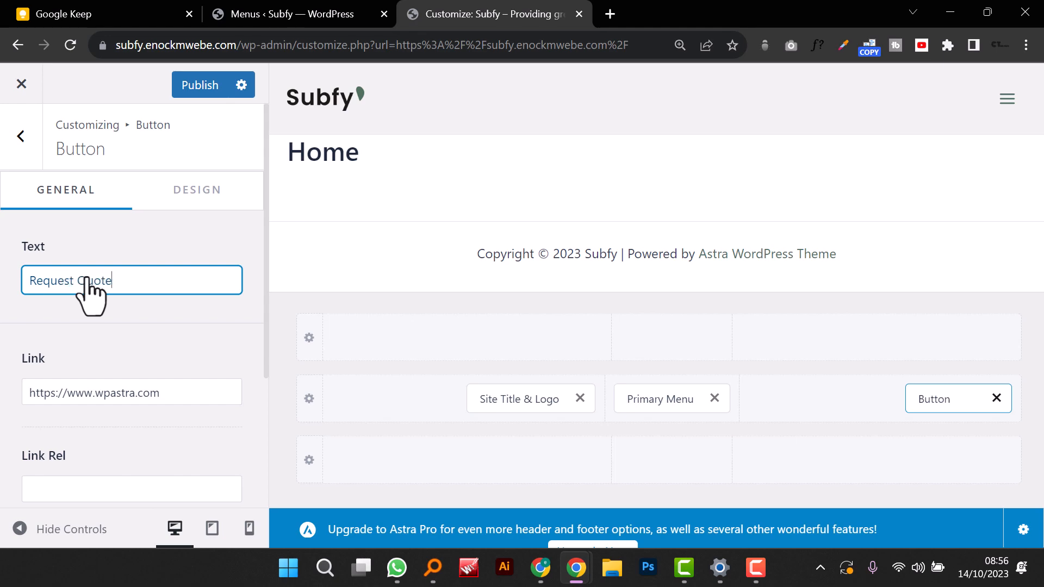
Step: Select the header button's placeholder link for replacement, and open the list of all pages in the WordPress admin
{"action": "triple_click", "coordinate": [124, 397]}
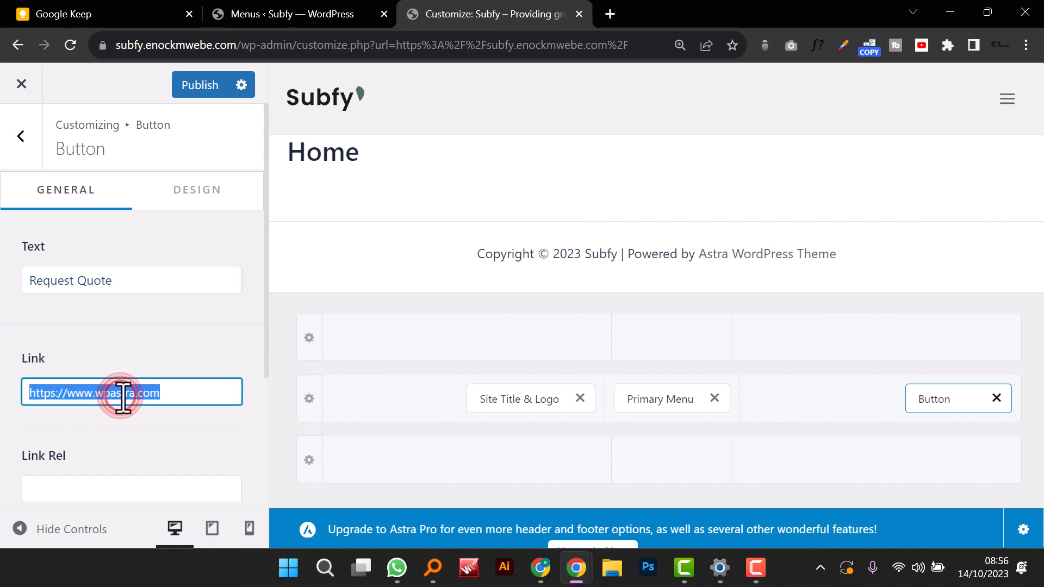
{"action": "left_click", "coordinate": [280, 15]}
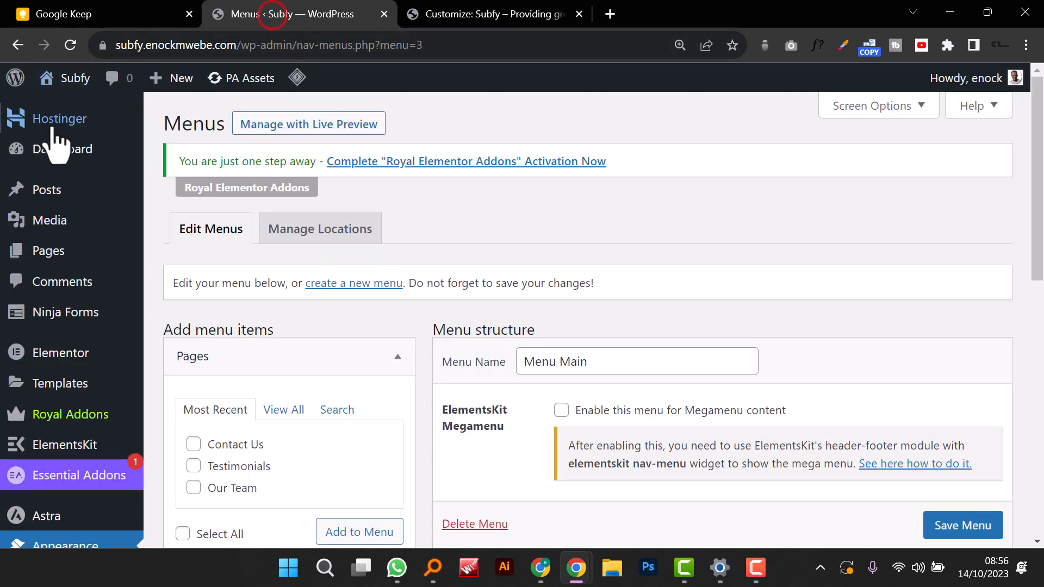
{"action": "mouse_move", "coordinate": [87, 259]}
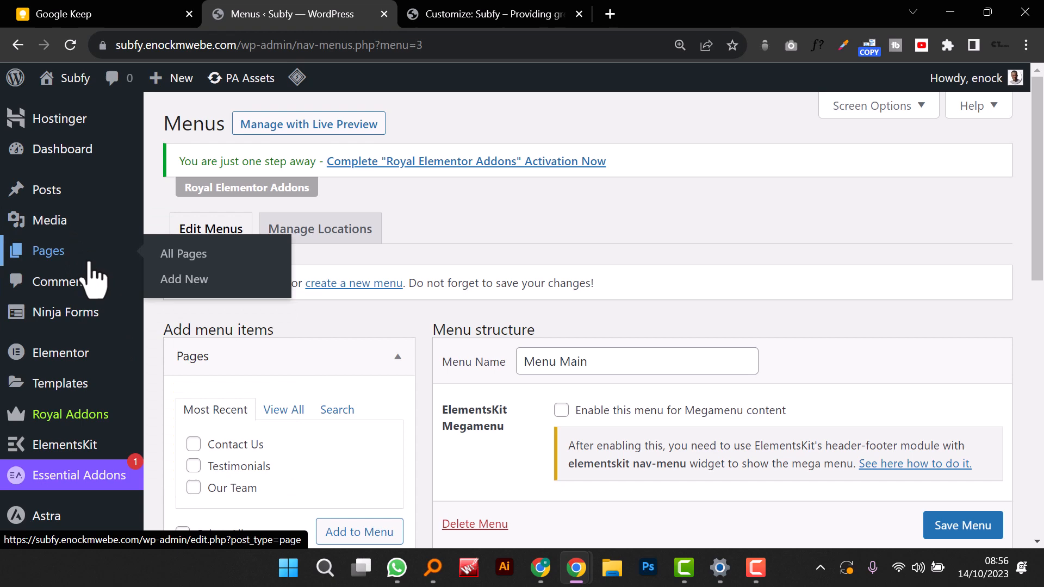
{"action": "left_click", "coordinate": [208, 261]}
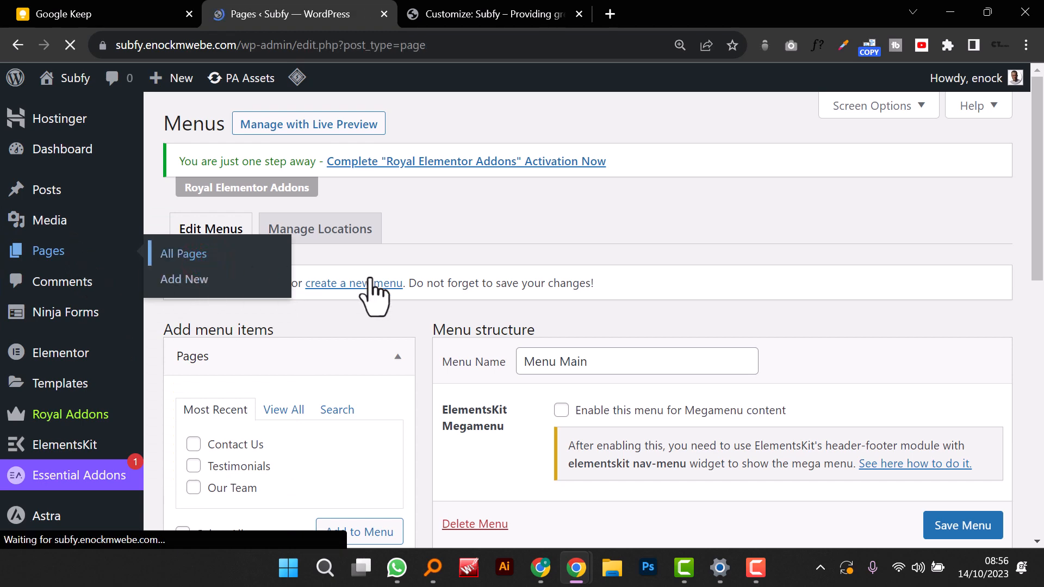
Step: Copy the link address of the Contact Us page from the pages list
{"action": "scroll", "coordinate": [369, 296], "scroll_direction": "down", "scroll_amount": 5}
{"action": "scroll", "coordinate": [258, 375], "scroll_direction": "up", "scroll_amount": 3}
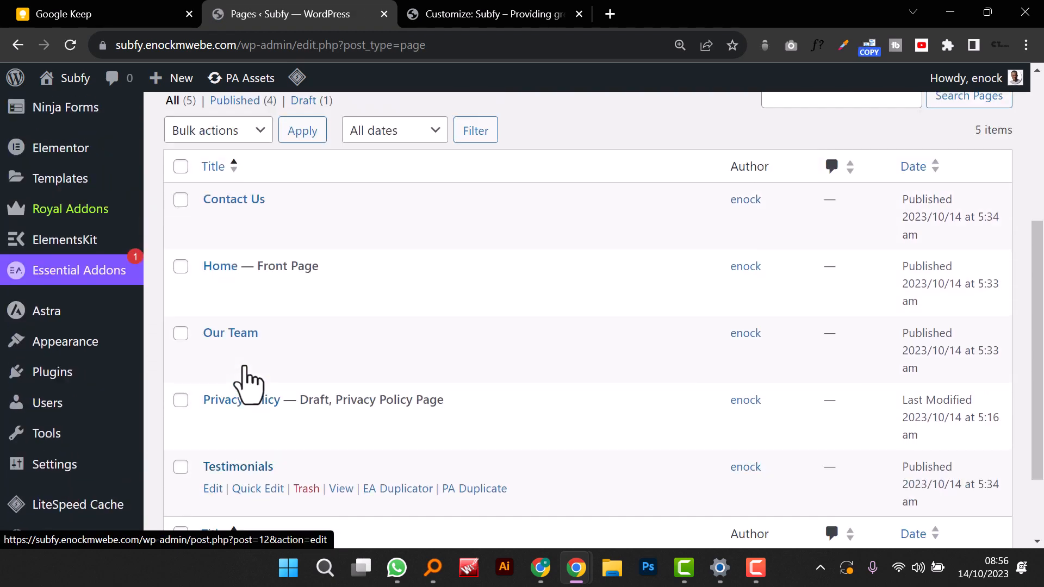
{"action": "right_click", "coordinate": [342, 282]}
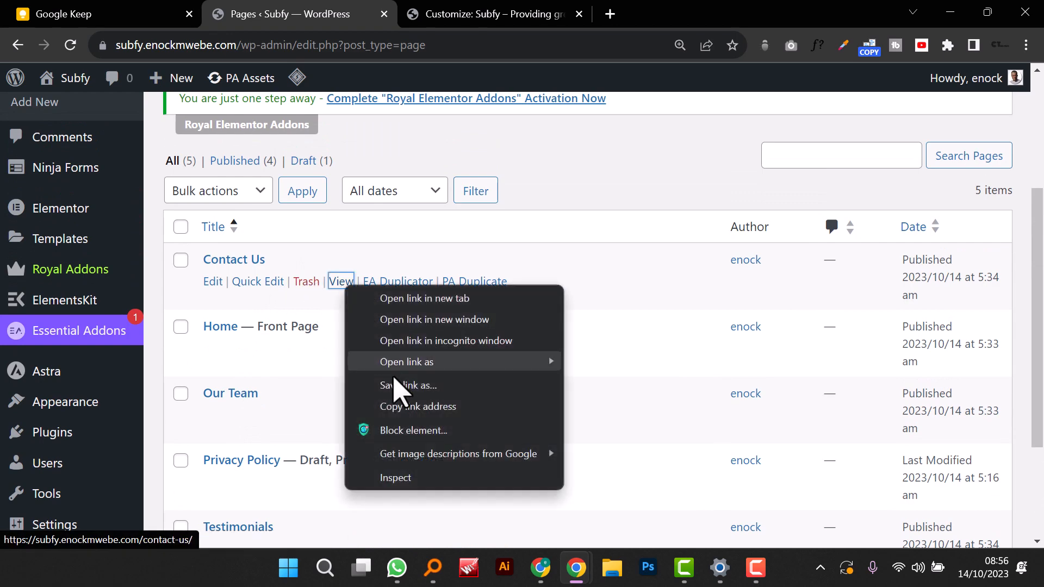
{"action": "left_click", "coordinate": [411, 407]}
Step: Switch to the Customizer and replace the Request Quote button's link with the copied Contact Us URL, checking the full-width header preview
{"action": "left_click", "coordinate": [463, 15]}
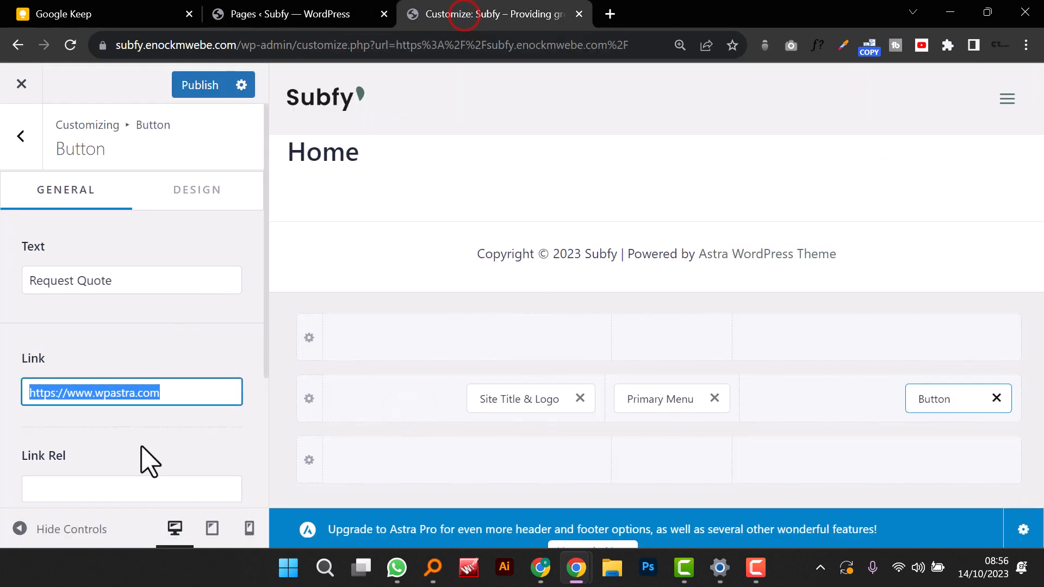
{"action": "right_click", "coordinate": [170, 390]}
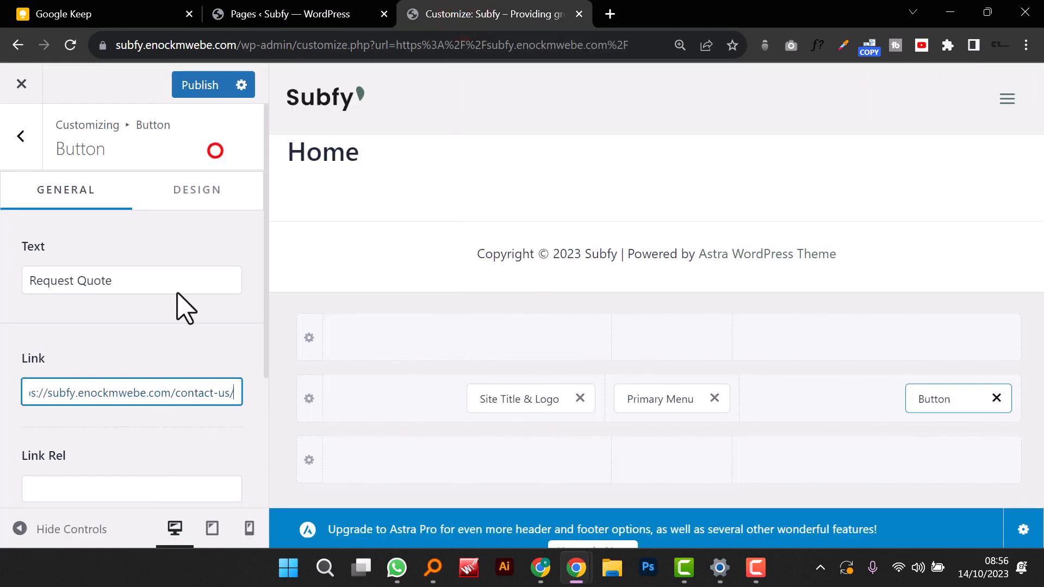
{"action": "left_click", "coordinate": [216, 150]}
{"action": "scroll", "coordinate": [185, 359], "scroll_direction": "down", "scroll_amount": 1}
{"action": "scroll", "coordinate": [190, 373], "scroll_direction": "down", "scroll_amount": 3}
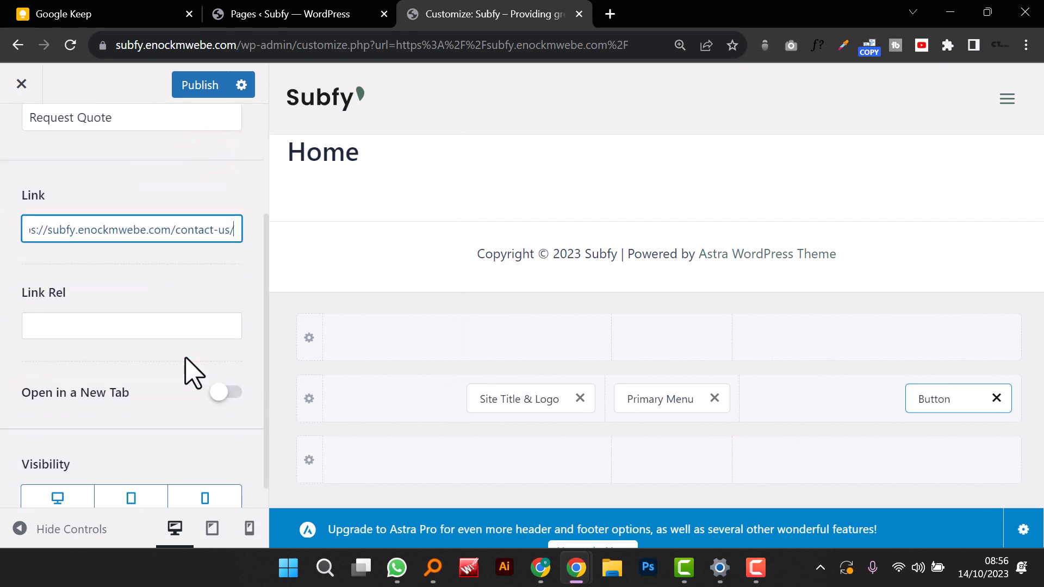
{"action": "left_click", "coordinate": [20, 528]}
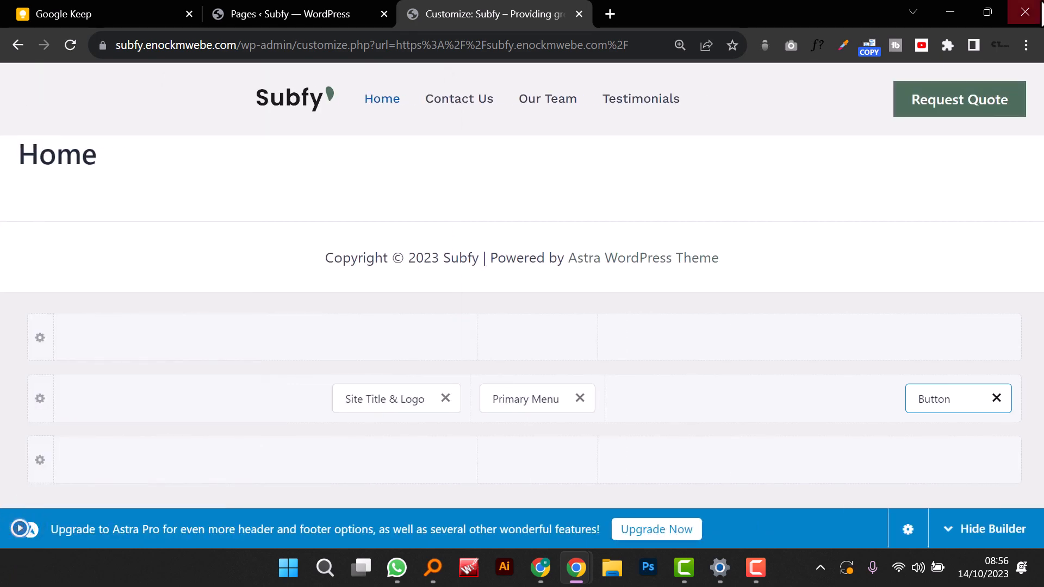
{"action": "left_click", "coordinate": [20, 528]}
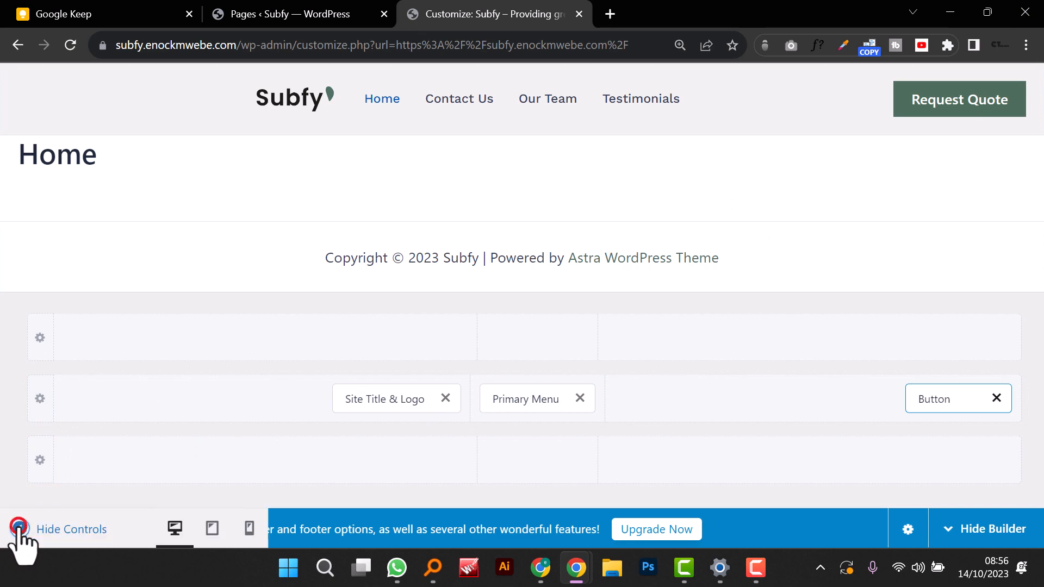
Step: In the header button's design settings, set the normal border color to the green global palette color
{"action": "scroll", "coordinate": [106, 430], "scroll_direction": "down", "scroll_amount": 1}
{"action": "scroll", "coordinate": [103, 433], "scroll_direction": "up", "scroll_amount": 3}
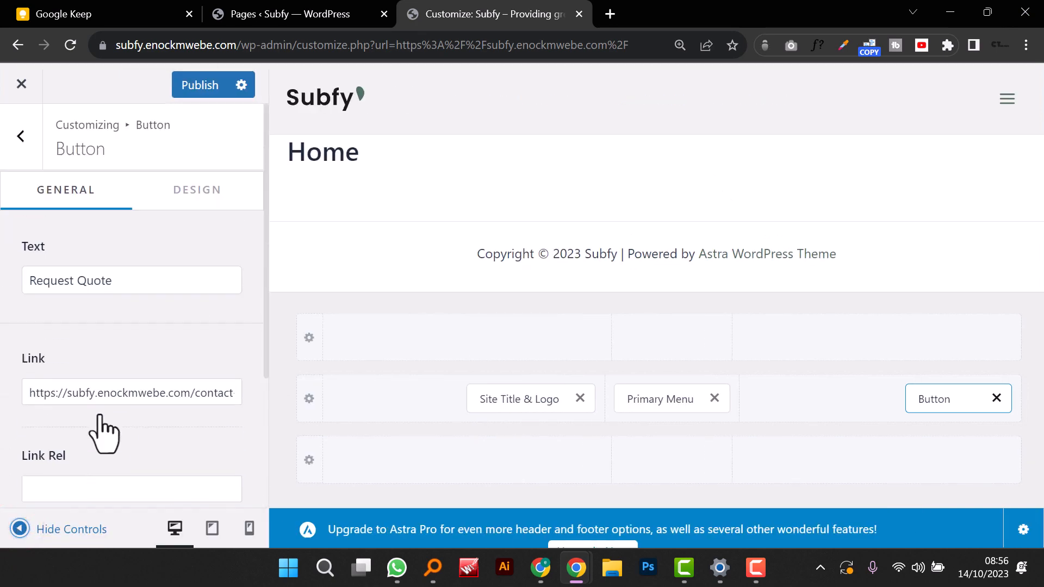
{"action": "left_click", "coordinate": [193, 193]}
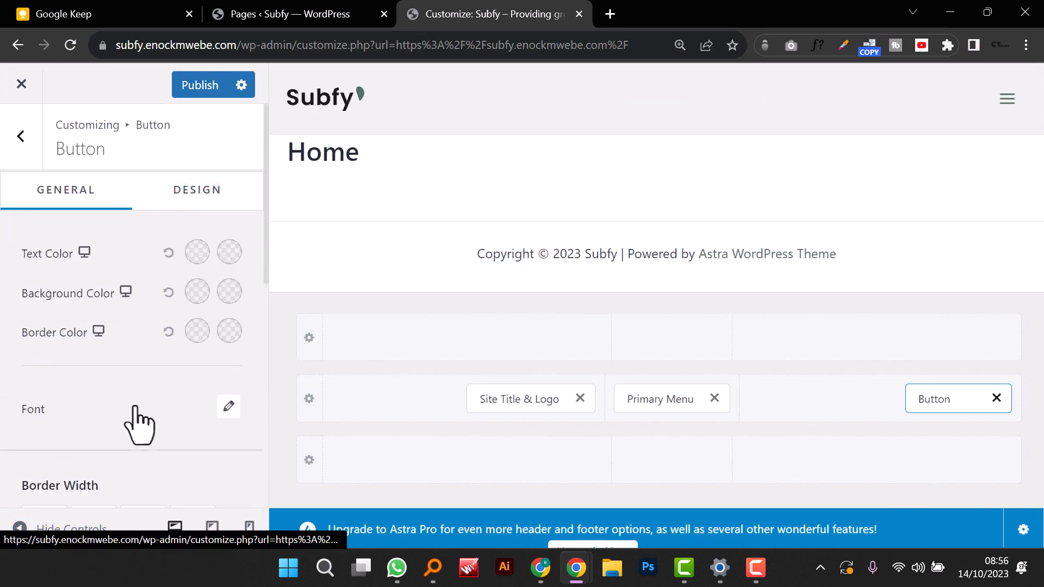
{"action": "scroll", "coordinate": [133, 409], "scroll_direction": "down", "scroll_amount": 1}
{"action": "scroll", "coordinate": [134, 409], "scroll_direction": "up", "scroll_amount": 1}
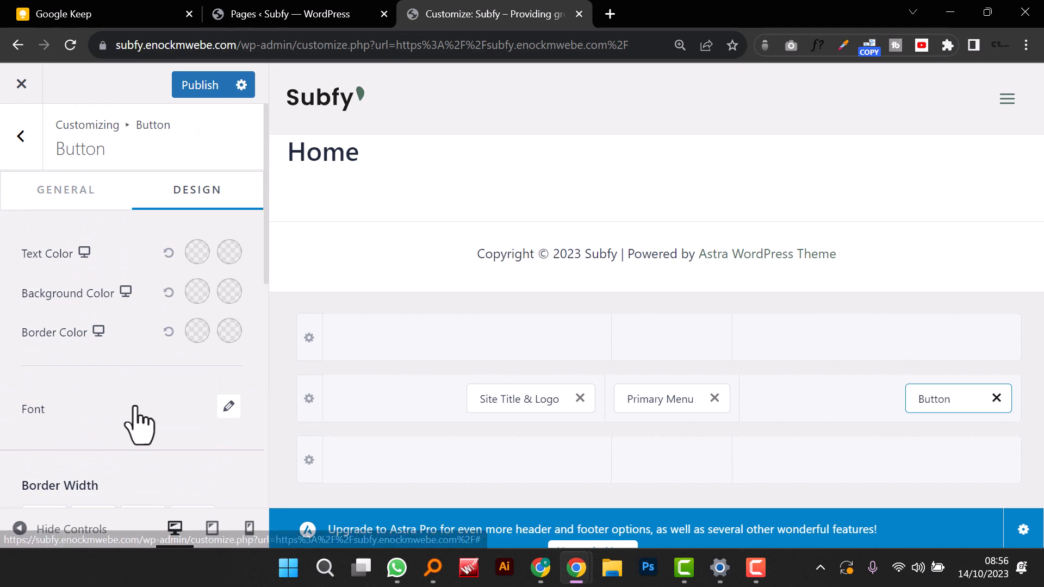
{"action": "left_click", "coordinate": [196, 331]}
{"action": "left_click", "coordinate": [38, 372]}
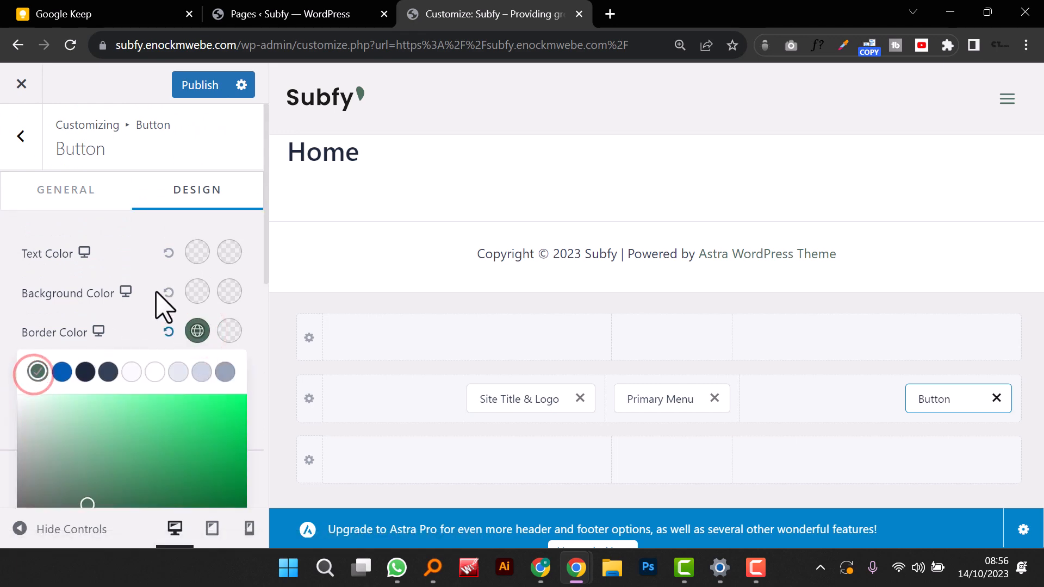
Step: Make the header button's normal background color fully transparent and check the full-width preview
{"action": "left_click", "coordinate": [196, 291]}
{"action": "scroll", "coordinate": [190, 307], "scroll_direction": "down", "scroll_amount": 4}
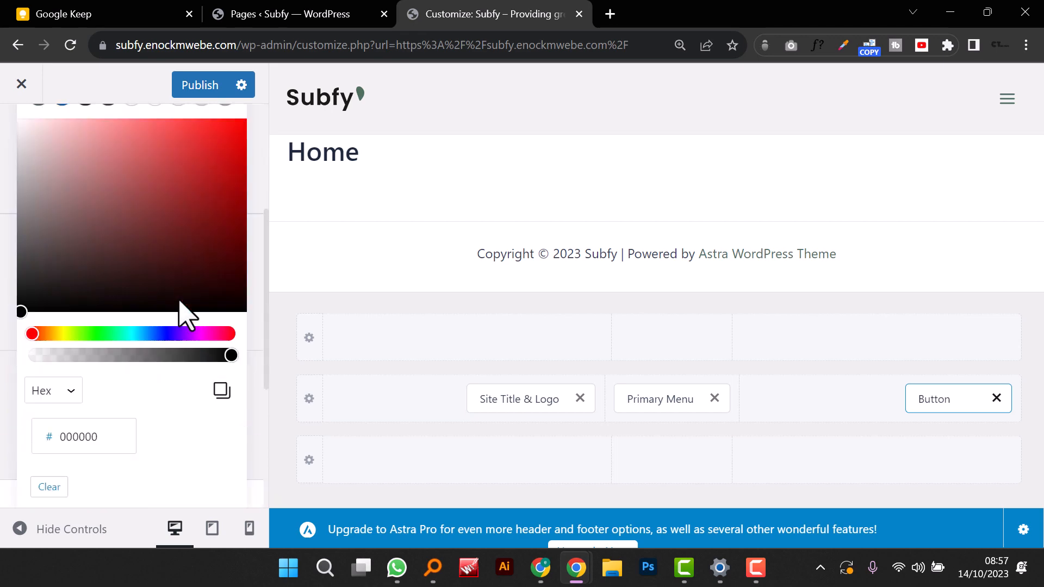
{"action": "left_click_drag", "start_coordinate": [121, 346], "coordinate": [14, 362]}
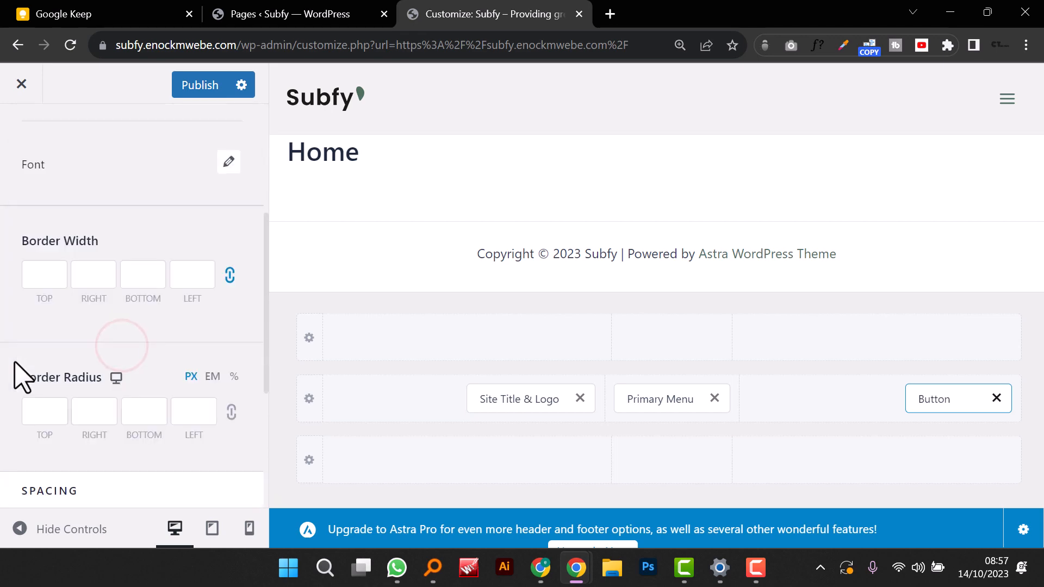
{"action": "left_click", "coordinate": [6, 531]}
{"action": "left_click", "coordinate": [6, 532]}
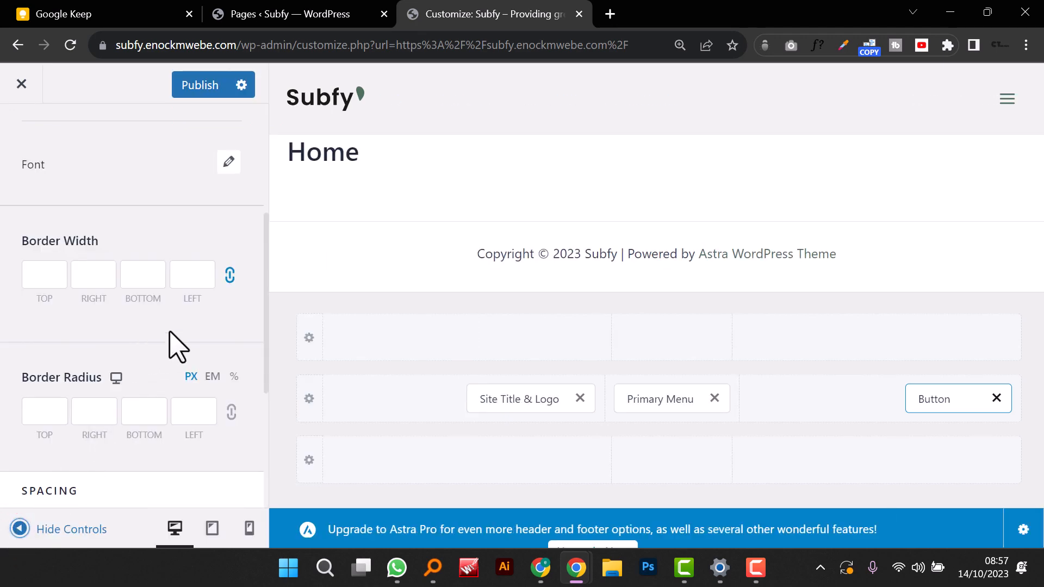
Step: Set the header button's border width to 1 on all four sides
{"action": "scroll", "coordinate": [167, 344], "scroll_direction": "up", "scroll_amount": 3}
{"action": "scroll", "coordinate": [124, 354], "scroll_direction": "down", "scroll_amount": 1}
{"action": "left_click", "coordinate": [55, 359]}
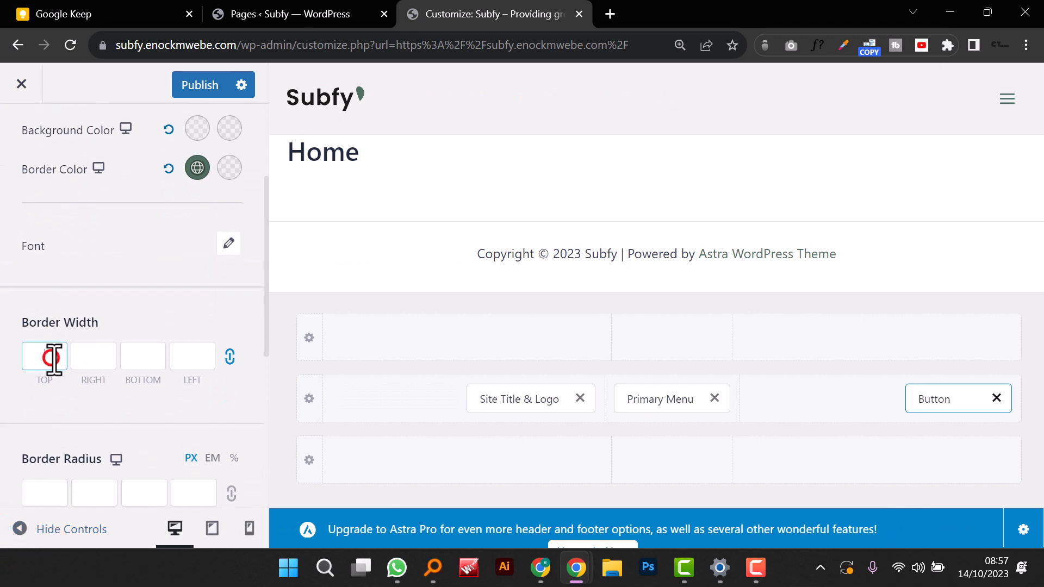
{"action": "type", "text": "1"}
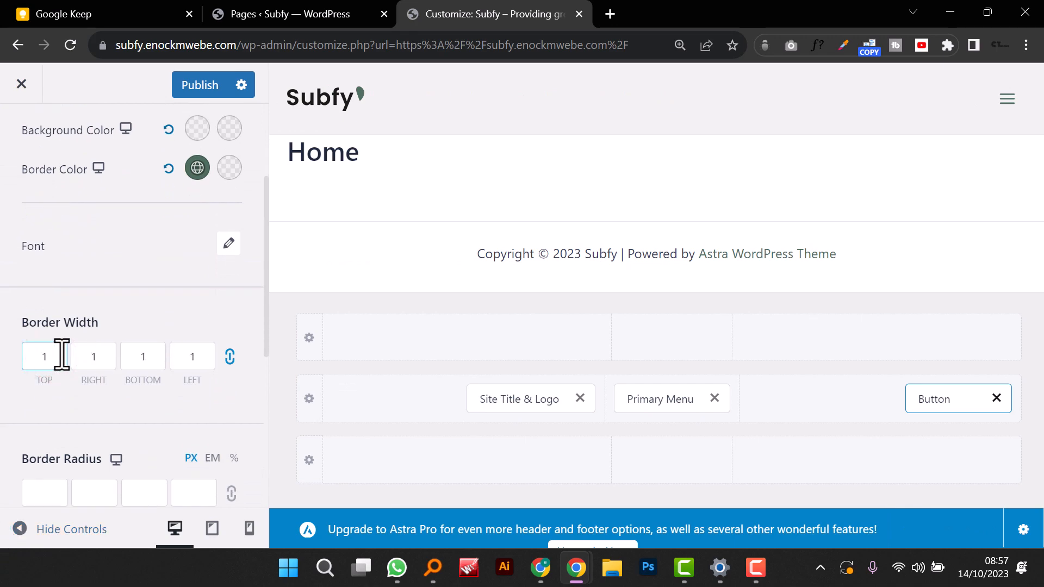
Step: Set the header button's normal text color to the green global palette color and check the full-width preview
{"action": "scroll", "coordinate": [185, 326], "scroll_direction": "up", "scroll_amount": 3}
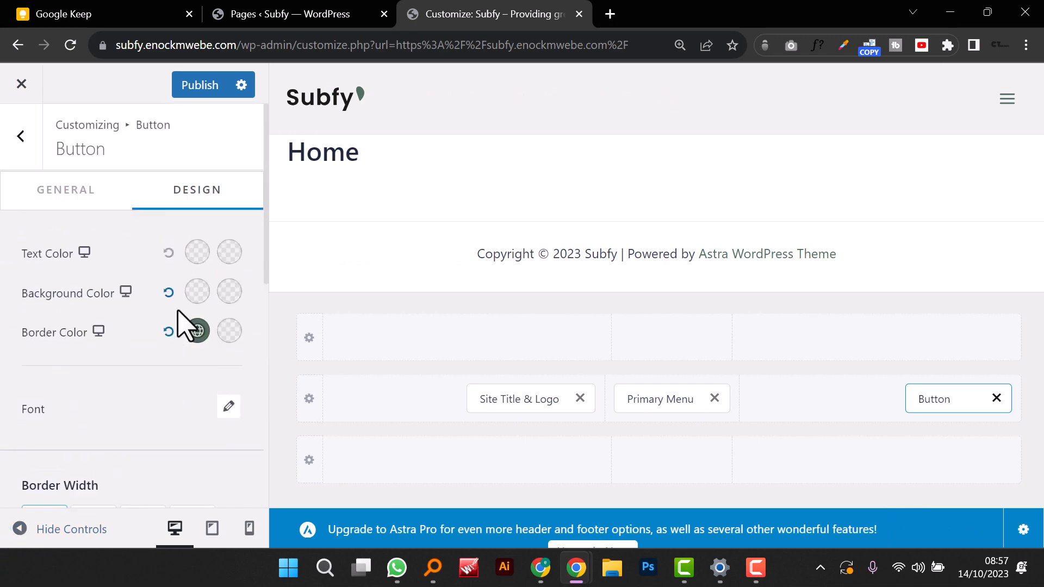
{"action": "left_click", "coordinate": [197, 252]}
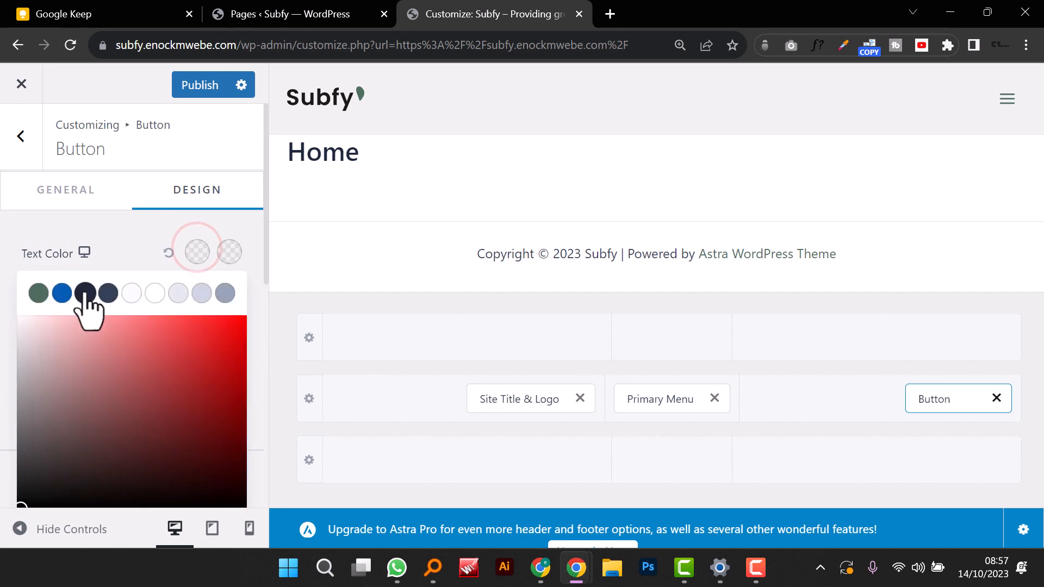
{"action": "left_click", "coordinate": [85, 294]}
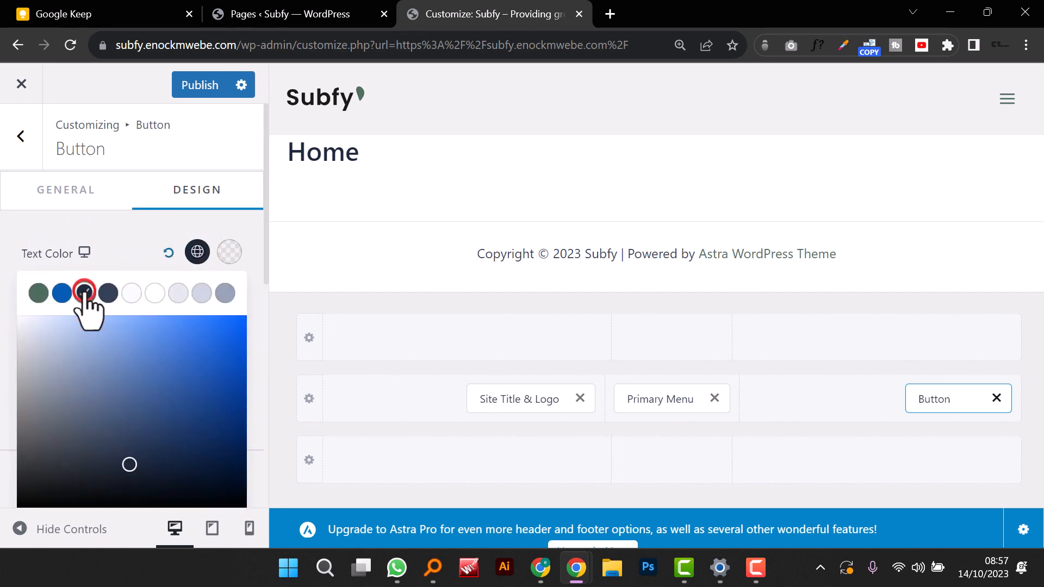
{"action": "left_click", "coordinate": [39, 294]}
{"action": "left_click", "coordinate": [11, 530]}
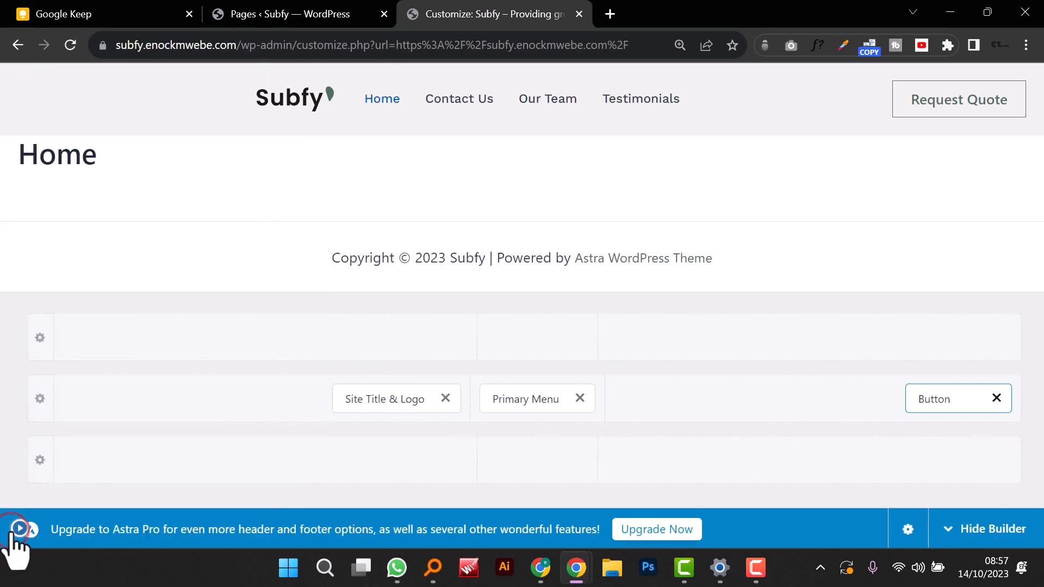
{"action": "left_click", "coordinate": [12, 533]}
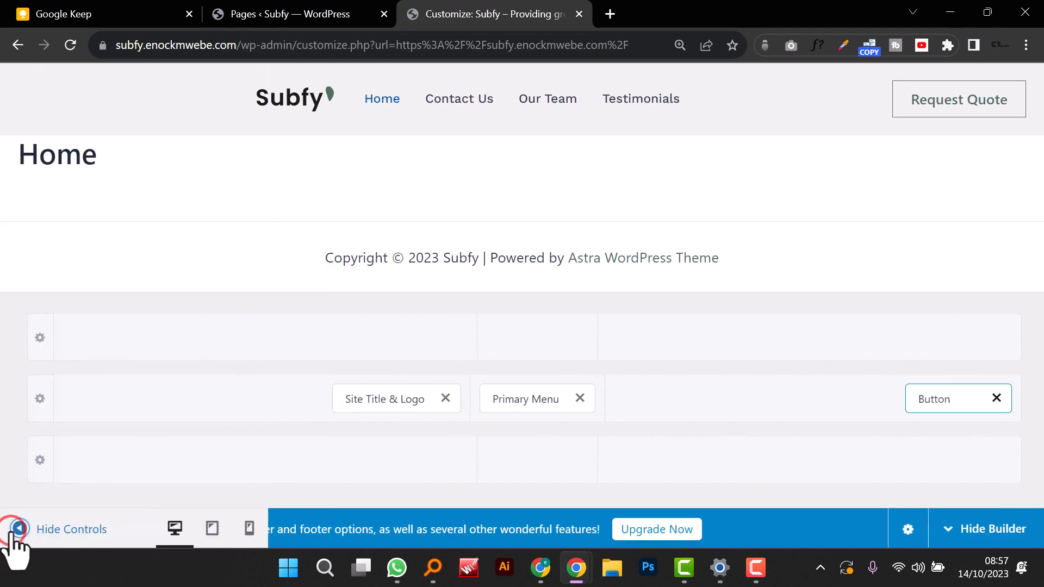
Step: Link the header button's border radius values, set all four to 25 px, and check the full-width preview
{"action": "scroll", "coordinate": [109, 435], "scroll_direction": "down", "scroll_amount": 4}
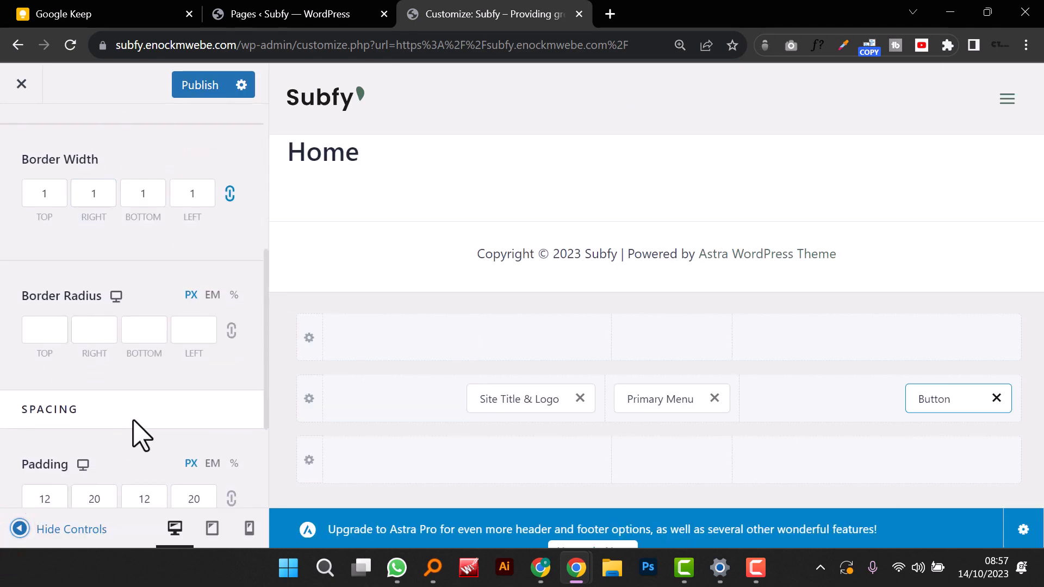
{"action": "left_click", "coordinate": [44, 330]}
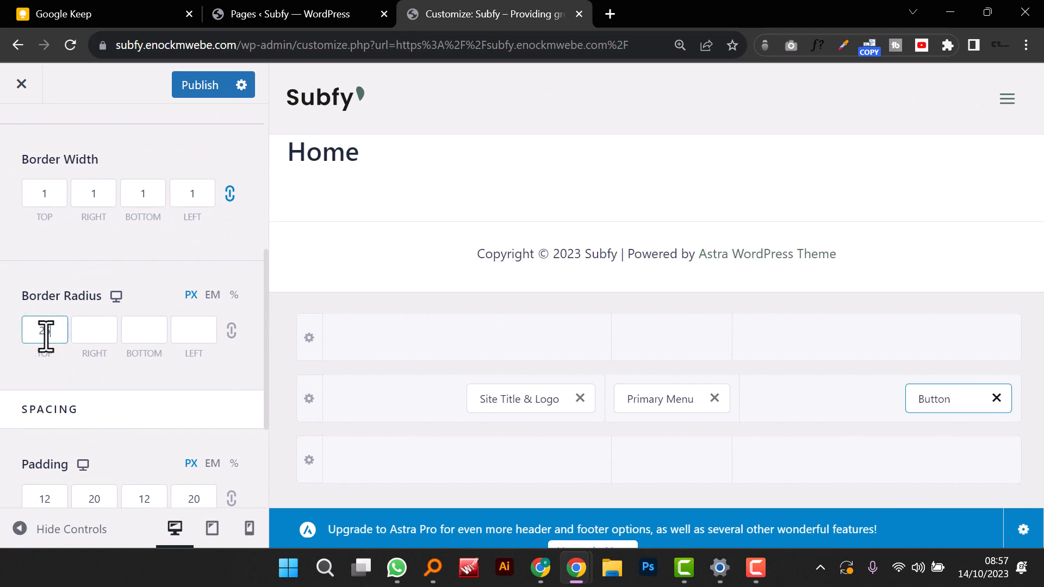
{"action": "left_click", "coordinate": [230, 330]}
{"action": "left_click", "coordinate": [98, 342]}
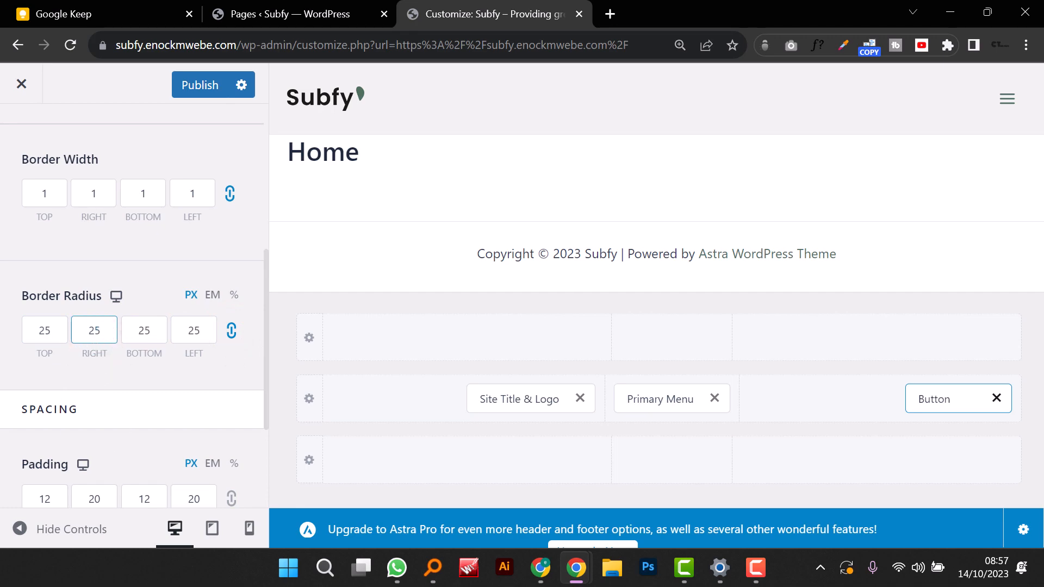
{"action": "left_click", "coordinate": [19, 530]}
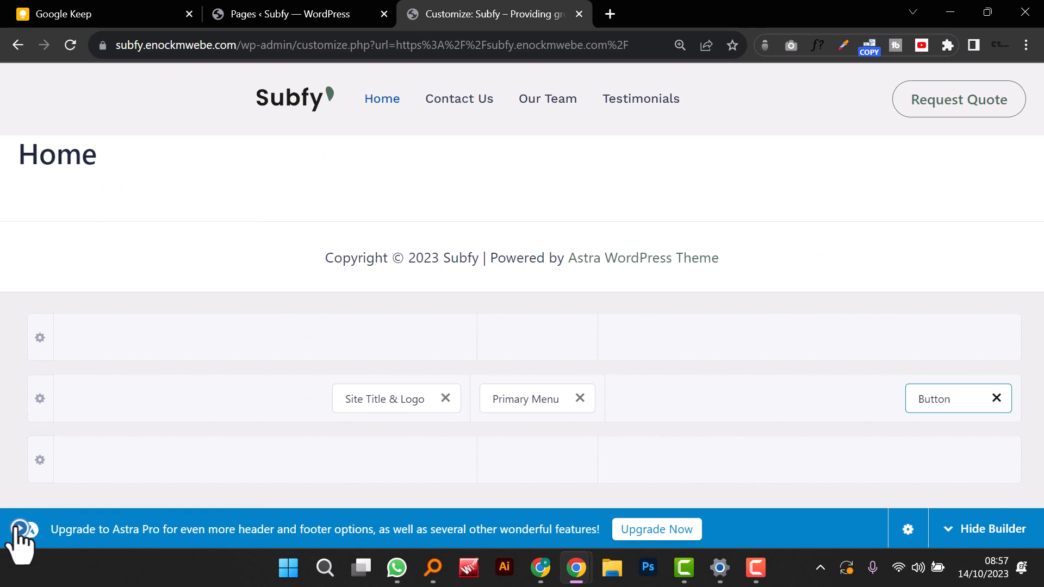
{"action": "left_click", "coordinate": [15, 526]}
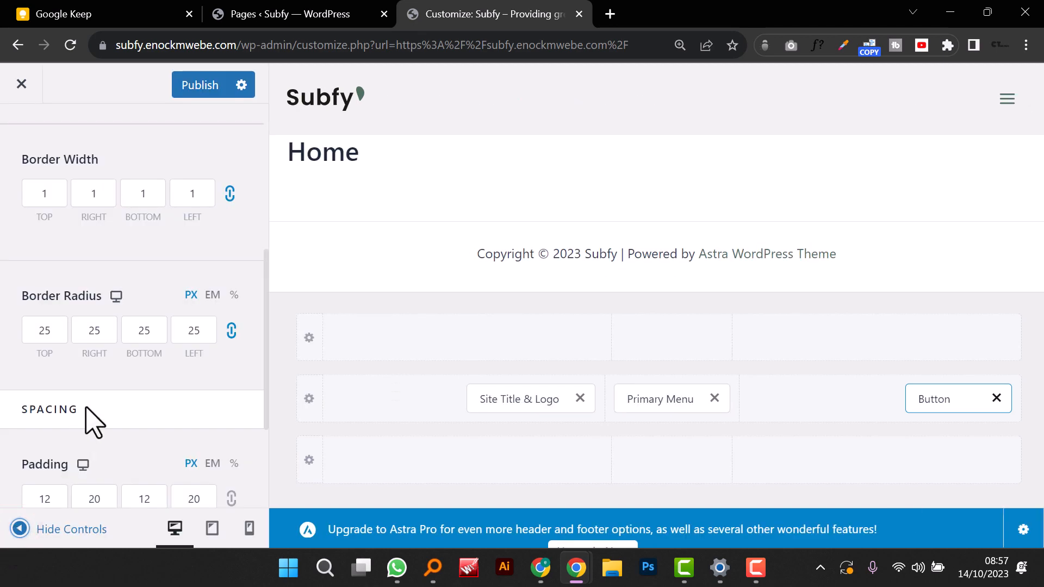
Step: Set the header button's font family to Work Sans
{"action": "scroll", "coordinate": [89, 420], "scroll_direction": "up", "scroll_amount": 6}
{"action": "scroll", "coordinate": [105, 402], "scroll_direction": "down", "scroll_amount": 2}
{"action": "scroll", "coordinate": [109, 403], "scroll_direction": "down", "scroll_amount": 6}
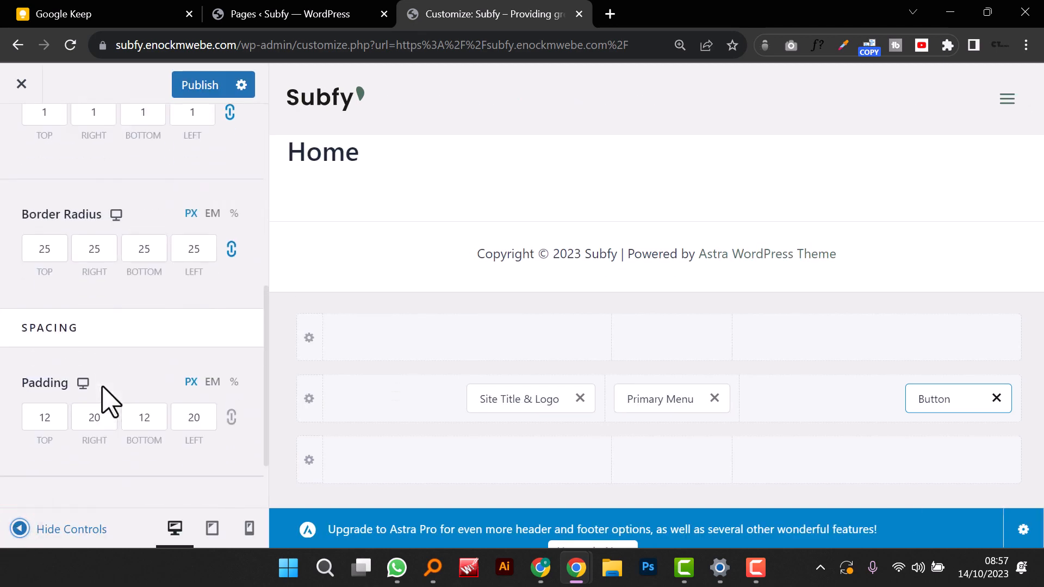
{"action": "scroll", "coordinate": [129, 416], "scroll_direction": "up", "scroll_amount": 8}
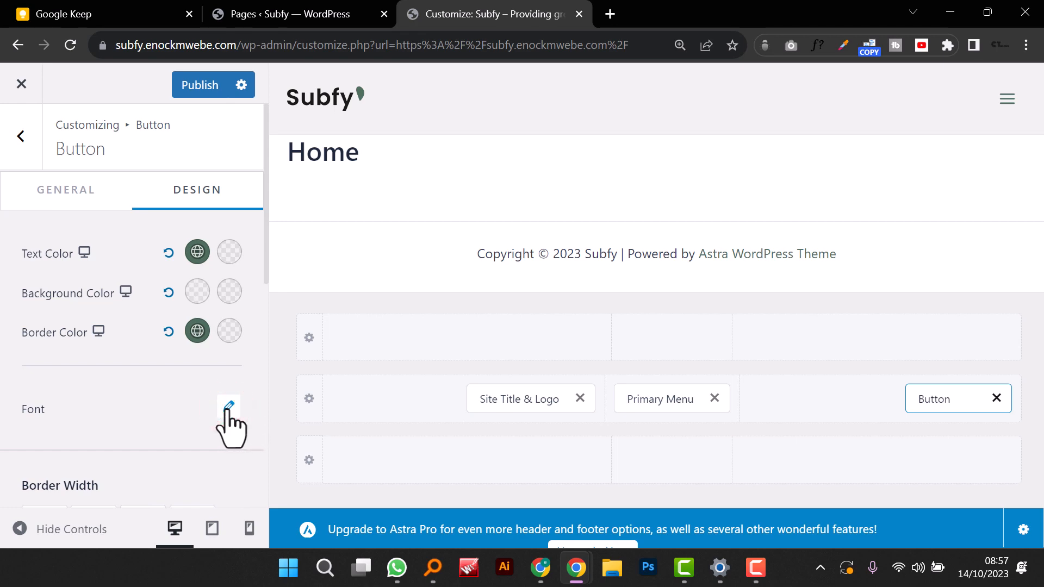
{"action": "left_click", "coordinate": [228, 408]}
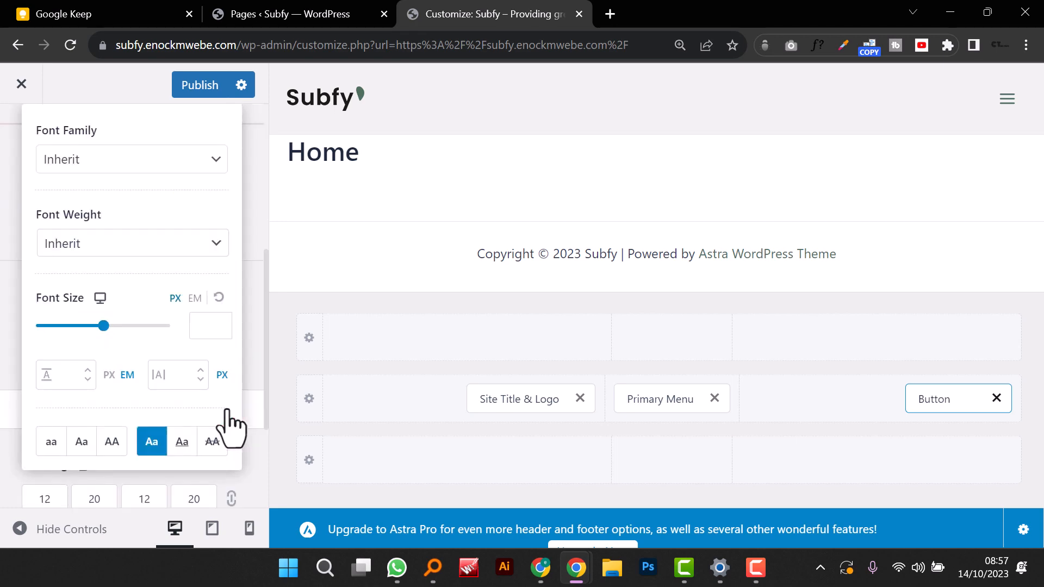
{"action": "left_click", "coordinate": [94, 150]}
{"action": "left_click", "coordinate": [84, 181]}
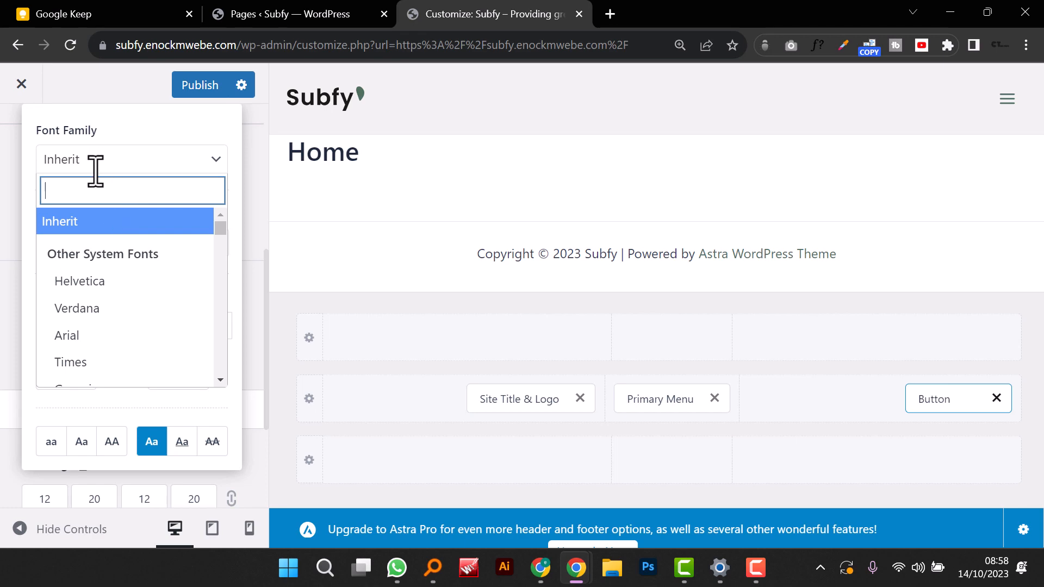
{"action": "type", "text": "workw"}
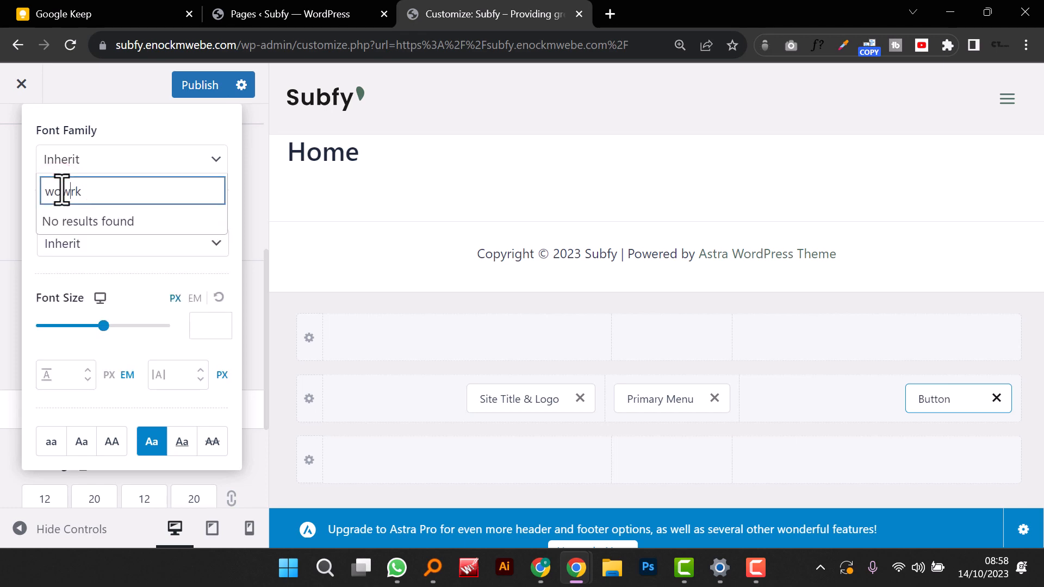
{"action": "key", "text": "BackSpace"}
{"action": "key", "text": "BackSpace"}
{"action": "key", "text": "BackSpace"}
{"action": "key", "text": "BackSpace"}
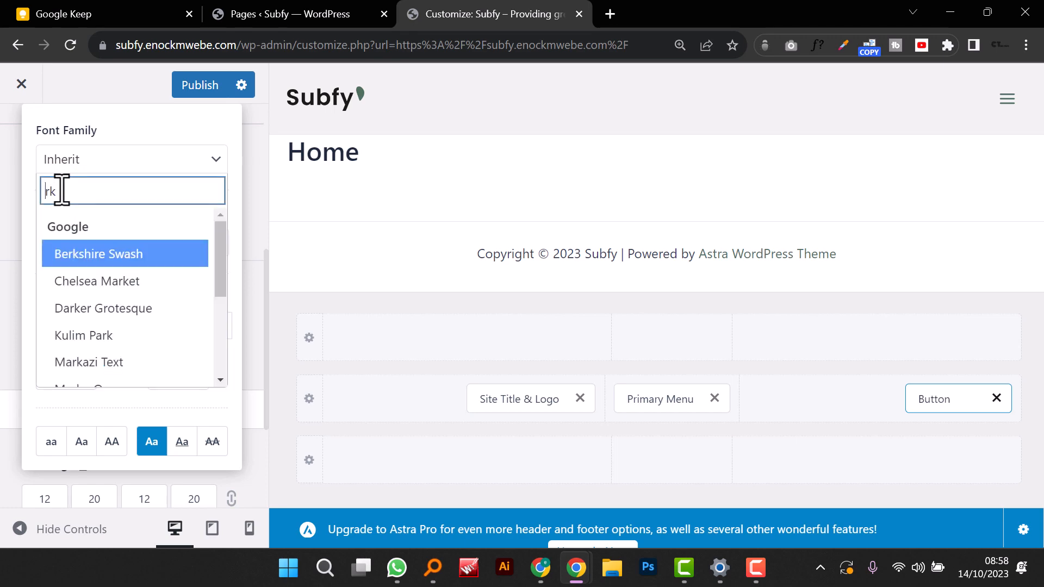
{"action": "double_click", "coordinate": [62, 191]}
{"action": "type", "text": "work"}
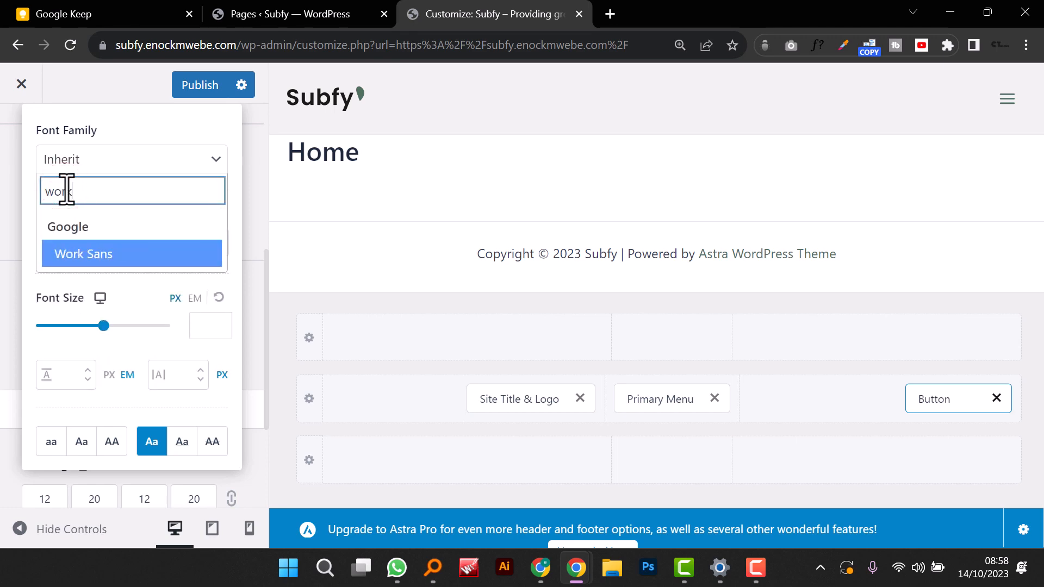
{"action": "left_click", "coordinate": [90, 254]}
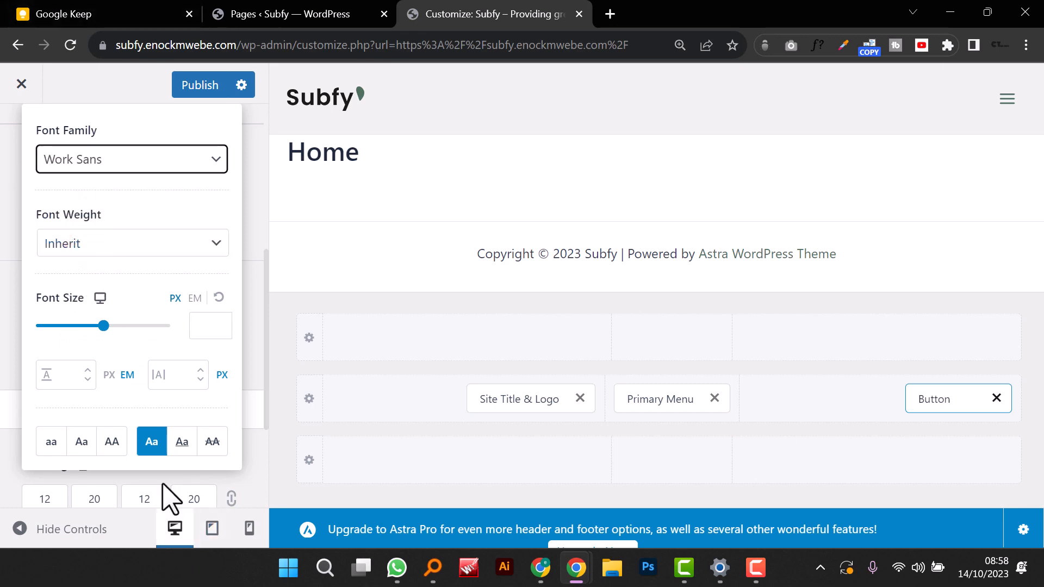
Step: Set the header button's font weight to Medium 500 and font size to 14 px, and check the full-width preview
{"action": "left_click", "coordinate": [129, 251]}
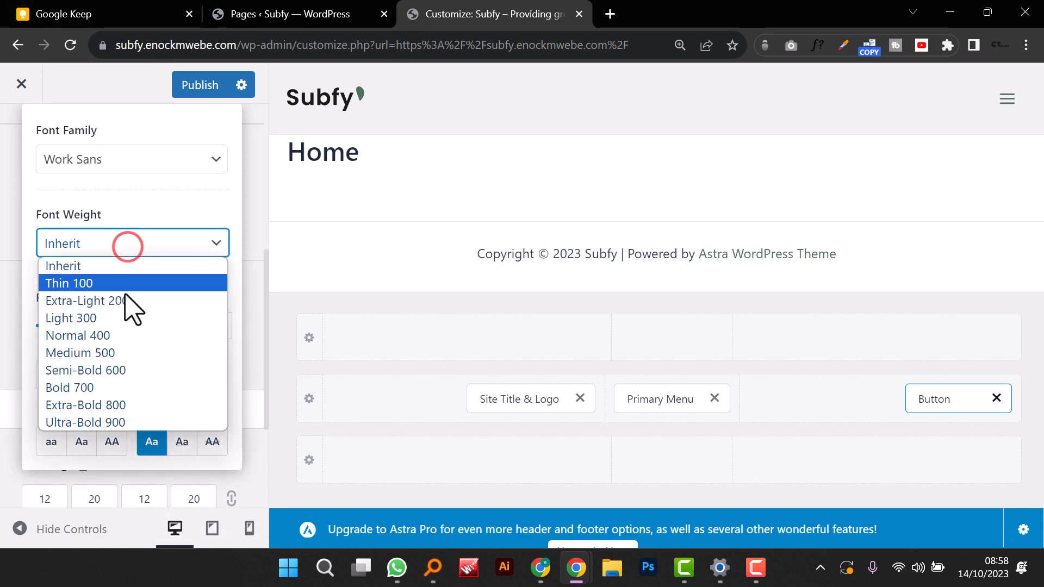
{"action": "left_click", "coordinate": [145, 353]}
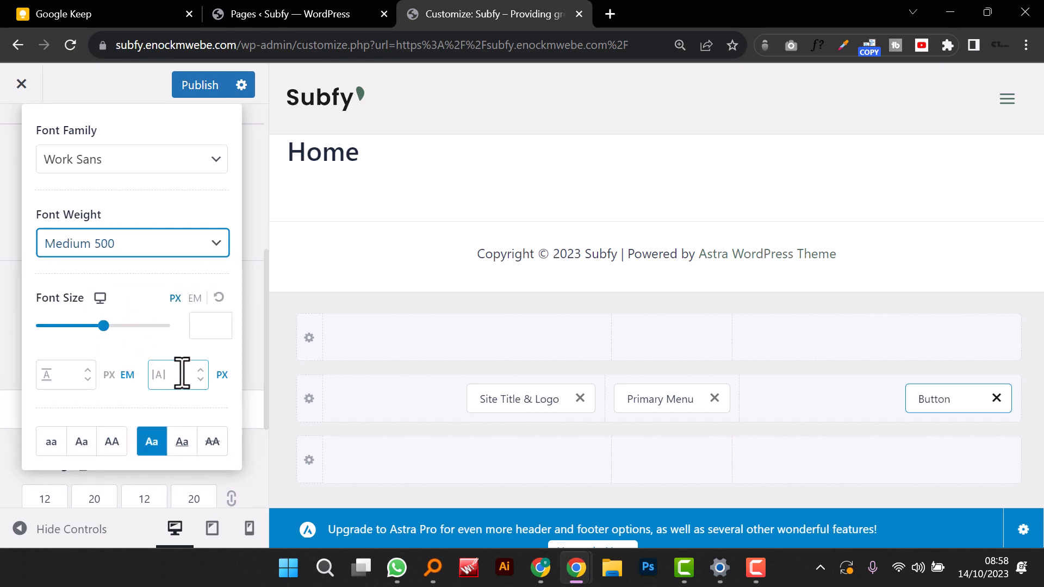
{"action": "left_click", "coordinate": [194, 324]}
{"action": "type", "text": "1"}
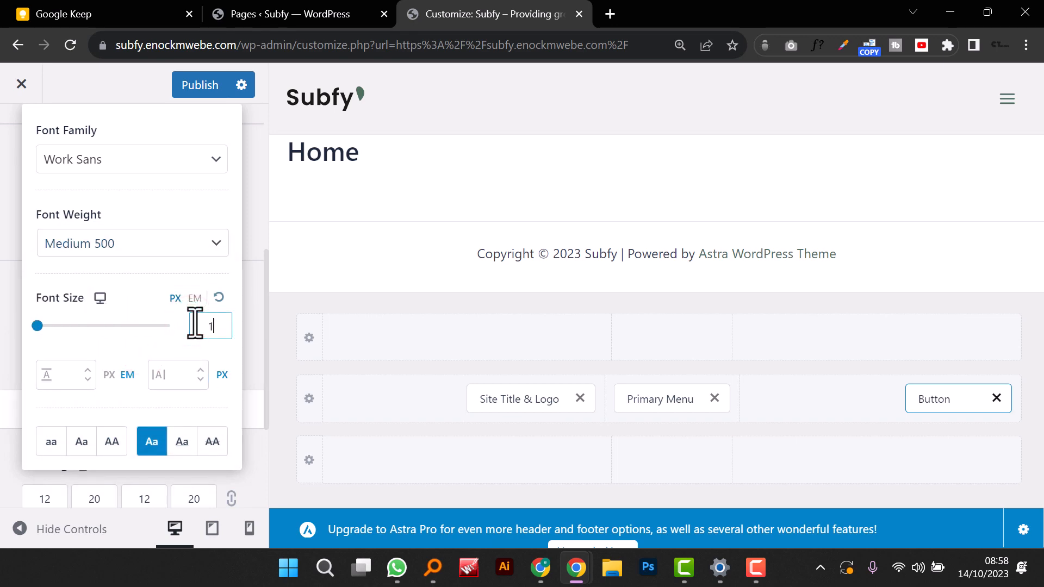
{"action": "type", "text": "4"}
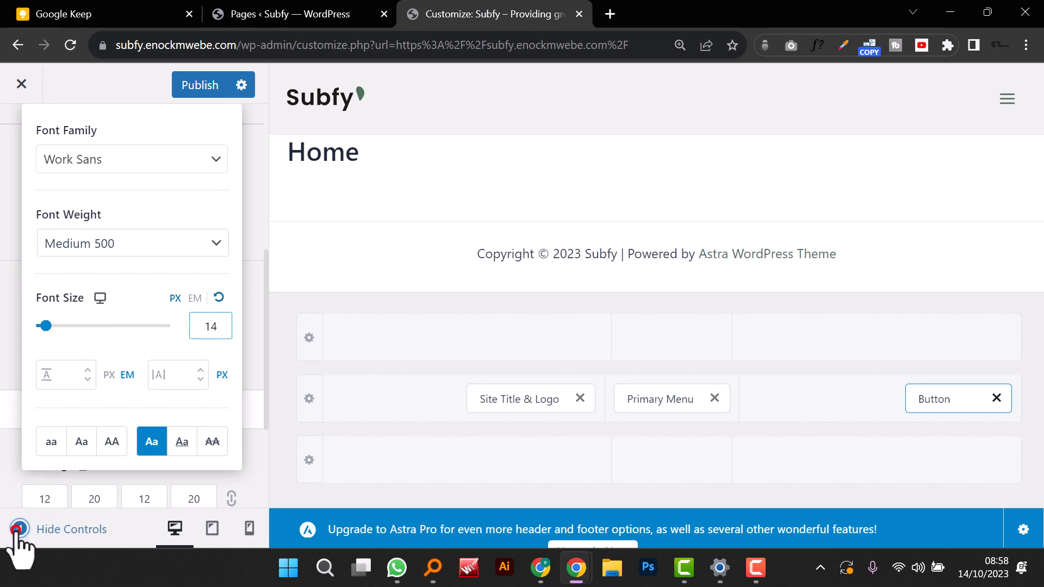
{"action": "left_click", "coordinate": [20, 528]}
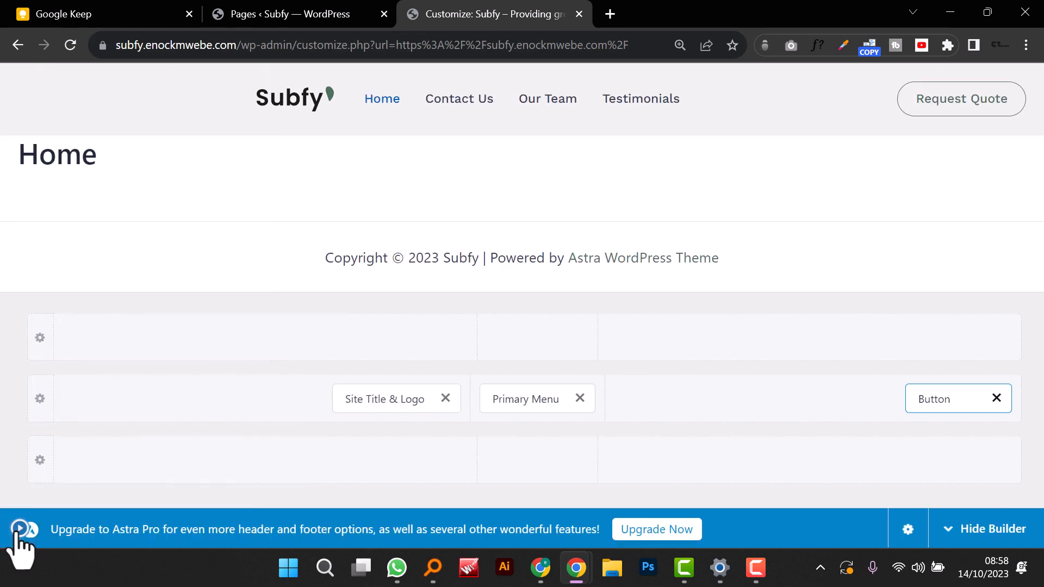
{"action": "left_click", "coordinate": [19, 528]}
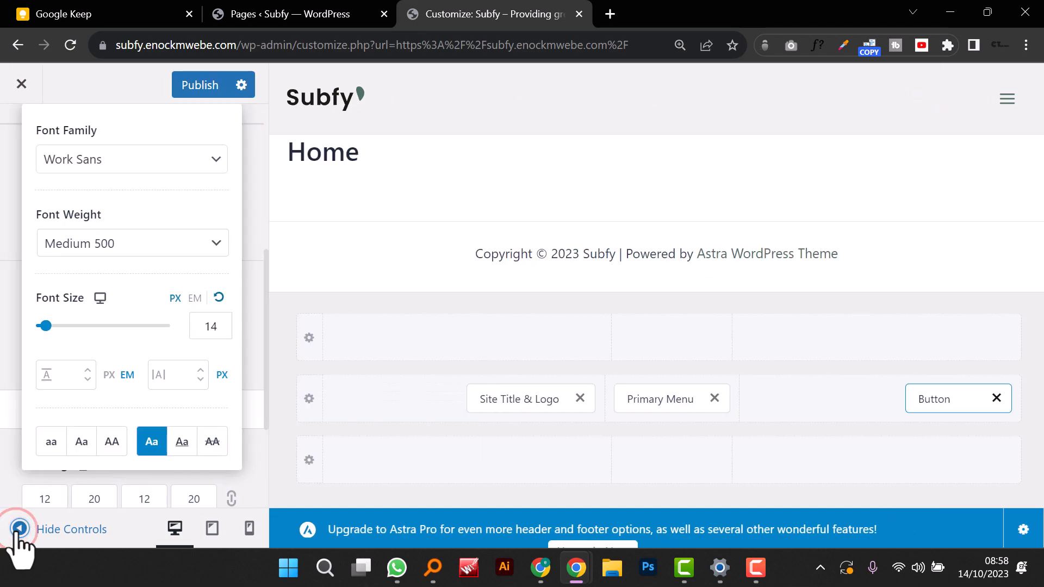
Step: Move Site Title & Logo to the far-left slot of the header's middle row and check the full-width preview
{"action": "left_click_drag", "start_coordinate": [510, 402], "coordinate": [426, 416]}
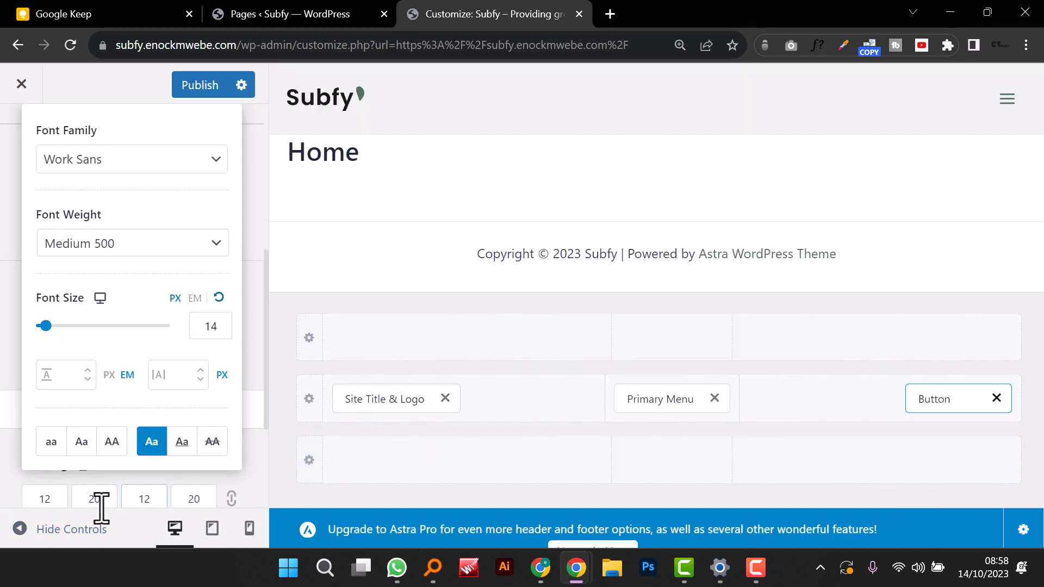
{"action": "left_click", "coordinate": [19, 528]}
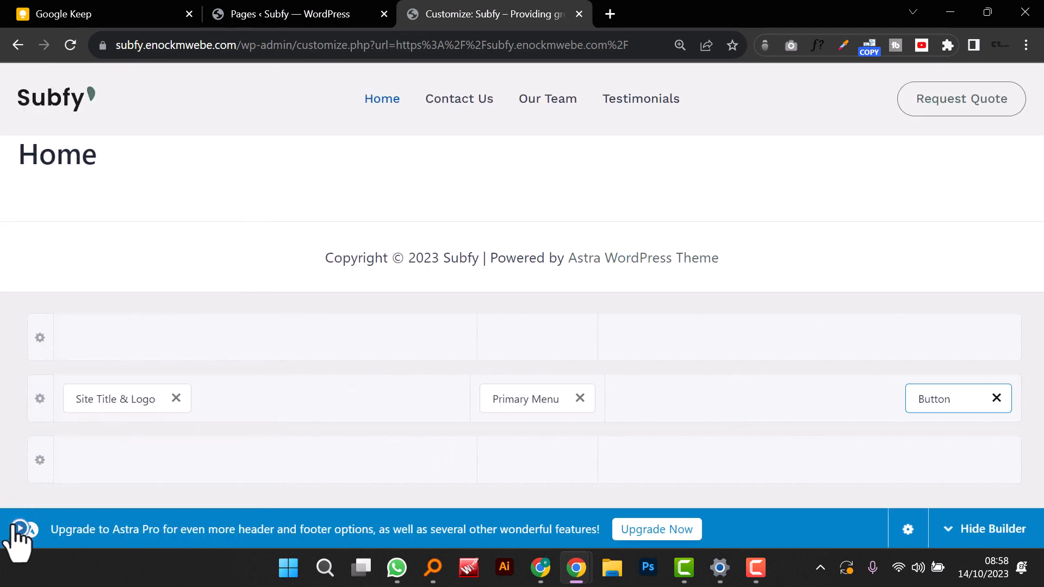
{"action": "left_click", "coordinate": [13, 525]}
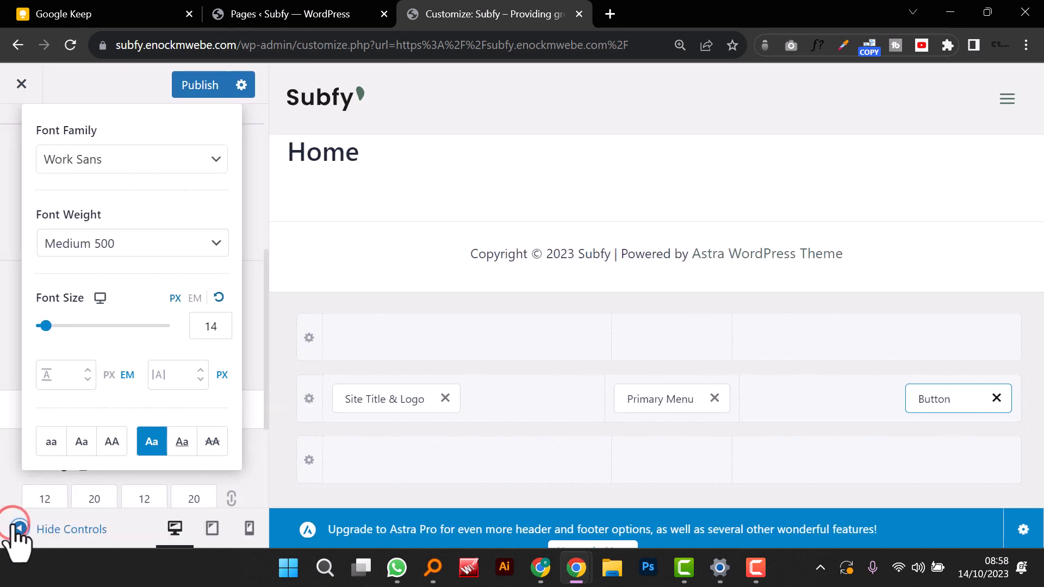
Step: Set the Primary Menu's normal text/link color to the green global palette color and check the full-width preview
{"action": "left_click", "coordinate": [650, 391]}
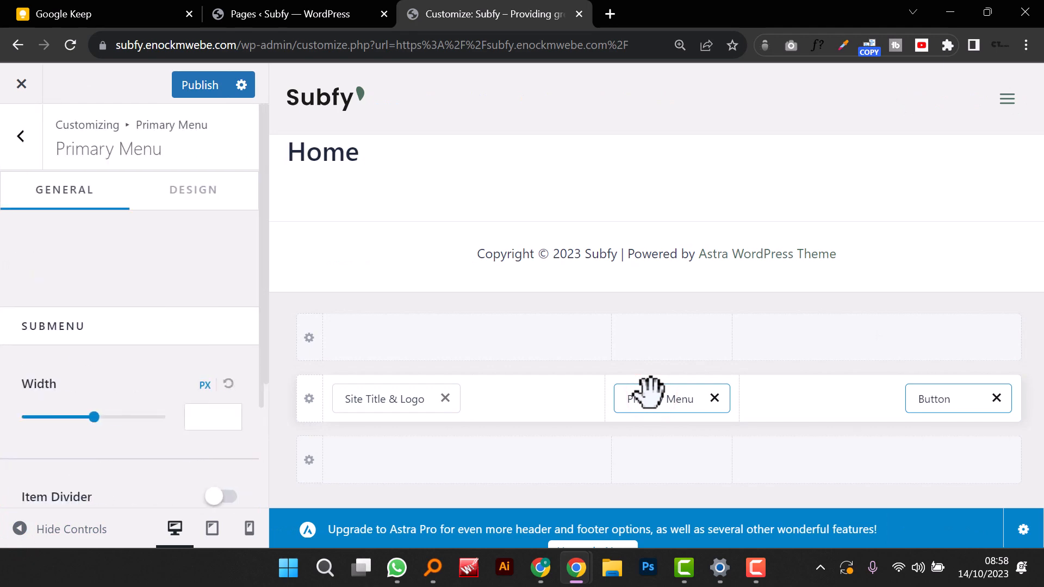
{"action": "left_click", "coordinate": [177, 196]}
{"action": "left_click", "coordinate": [187, 192]}
{"action": "scroll", "coordinate": [183, 279], "scroll_direction": "down", "scroll_amount": 3}
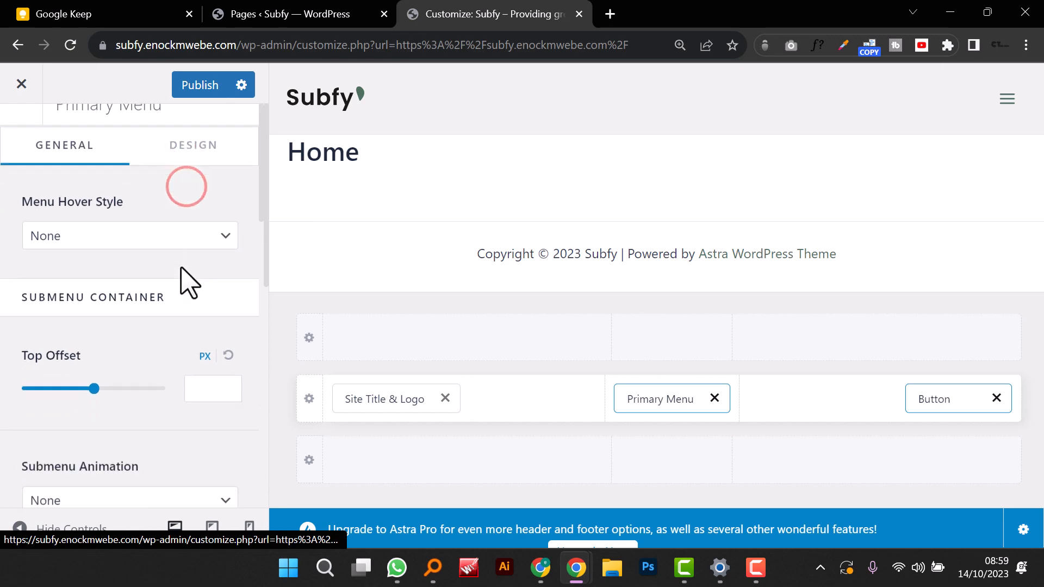
{"action": "scroll", "coordinate": [186, 280], "scroll_direction": "down", "scroll_amount": 10}
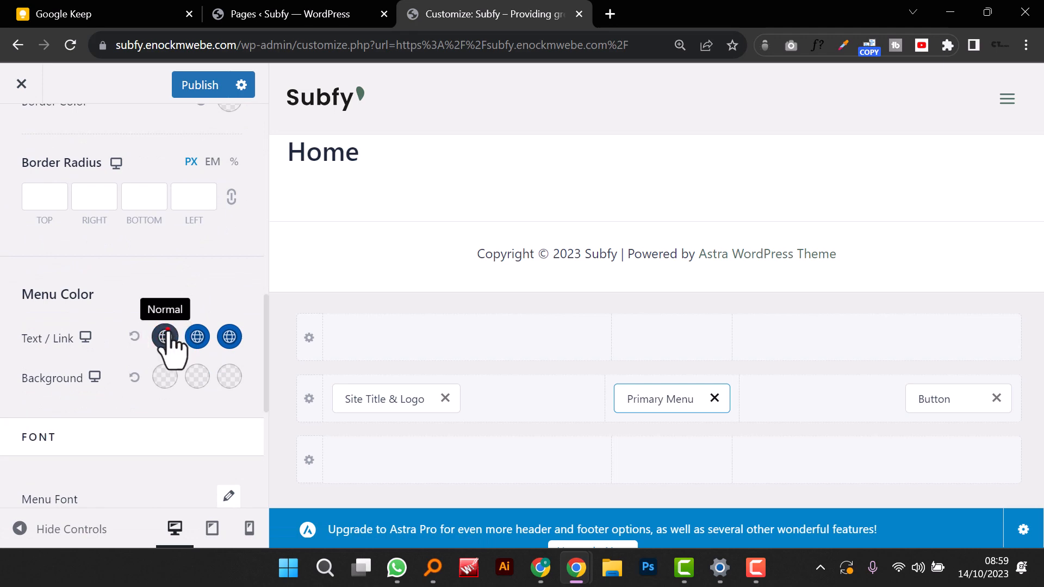
{"action": "left_click", "coordinate": [165, 336]}
{"action": "left_click", "coordinate": [38, 378]}
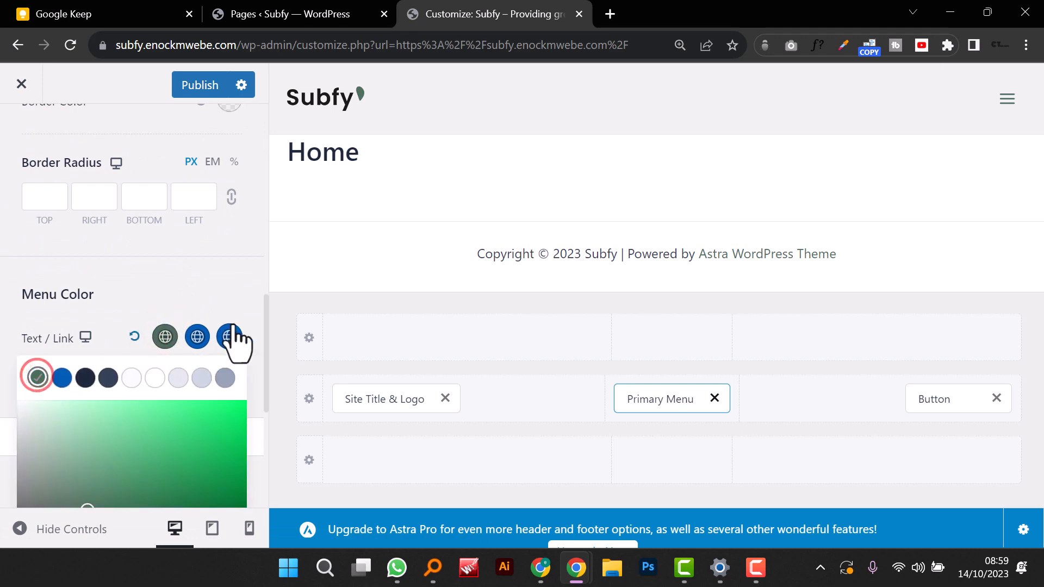
{"action": "left_click", "coordinate": [20, 528]}
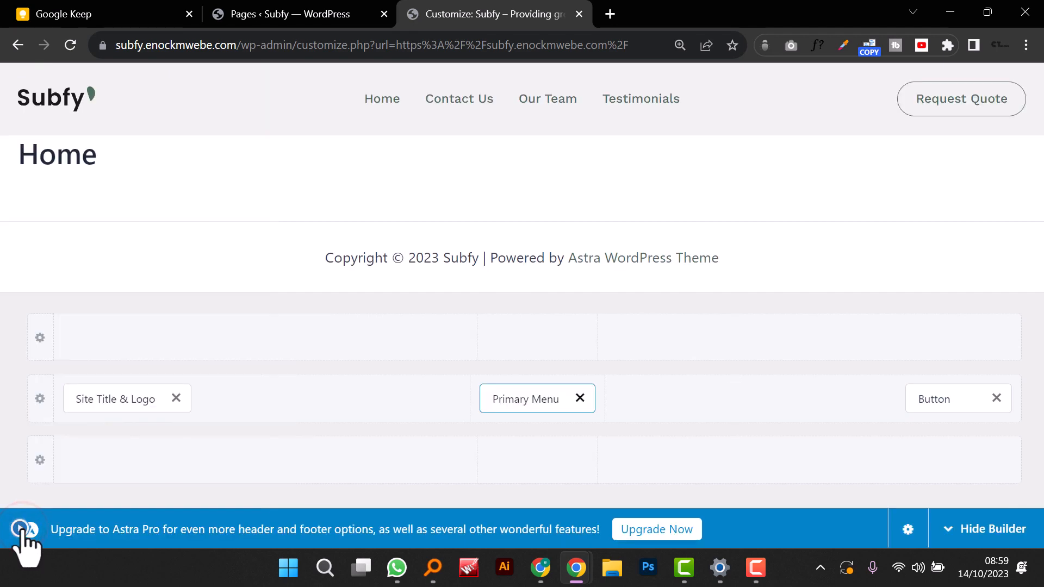
{"action": "left_click", "coordinate": [22, 528]}
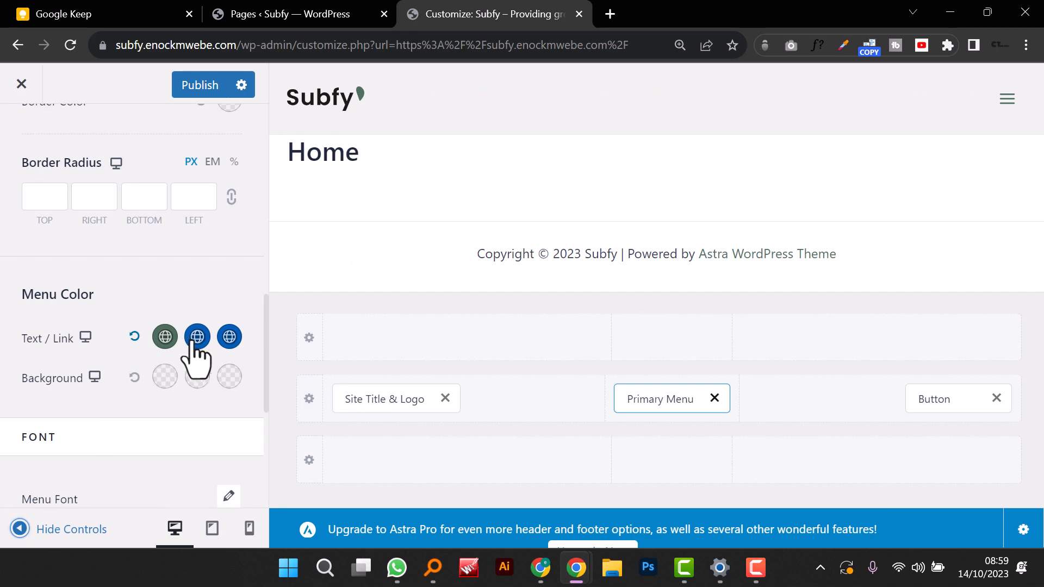
Step: Set the Primary Menu's hover link color to the green palette color and its active link color to a slightly darker custom green
{"action": "left_click", "coordinate": [196, 337]}
{"action": "left_click", "coordinate": [38, 378]}
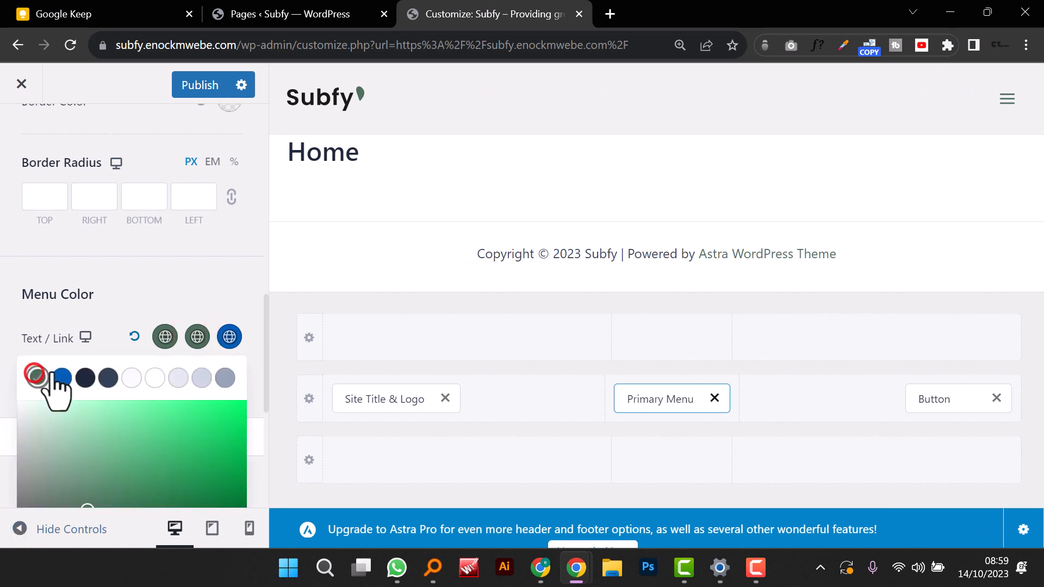
{"action": "left_click", "coordinate": [229, 337]}
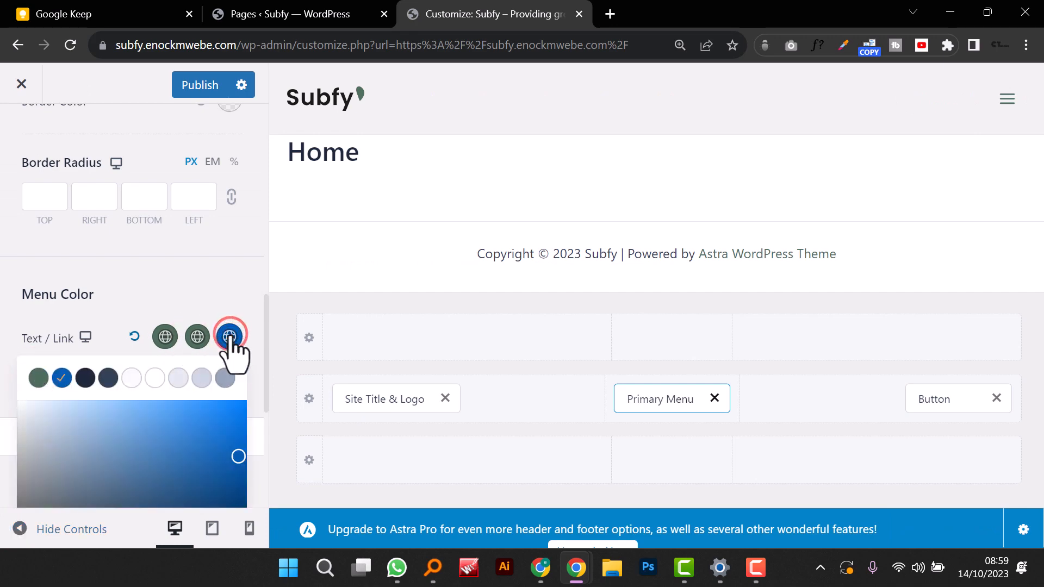
{"action": "left_click", "coordinate": [36, 378]}
{"action": "scroll", "coordinate": [87, 446], "scroll_direction": "down", "scroll_amount": 3}
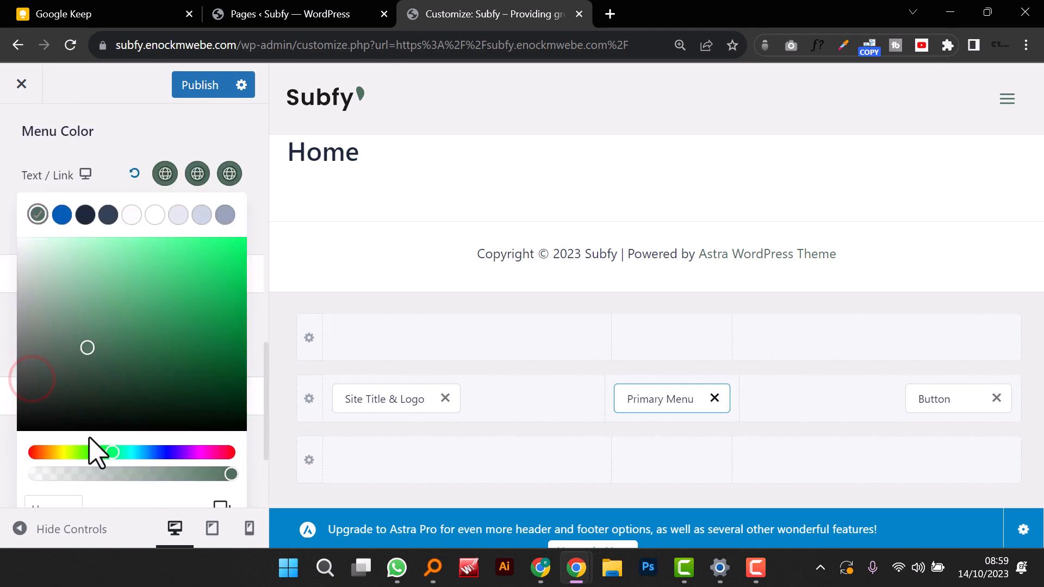
{"action": "left_click", "coordinate": [87, 357]}
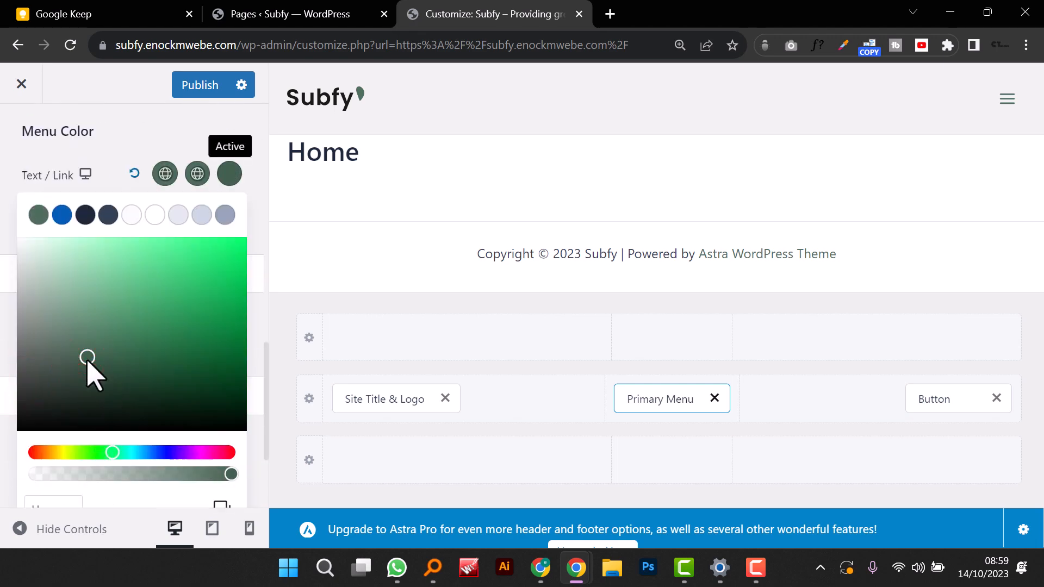
{"action": "left_click", "coordinate": [82, 363]}
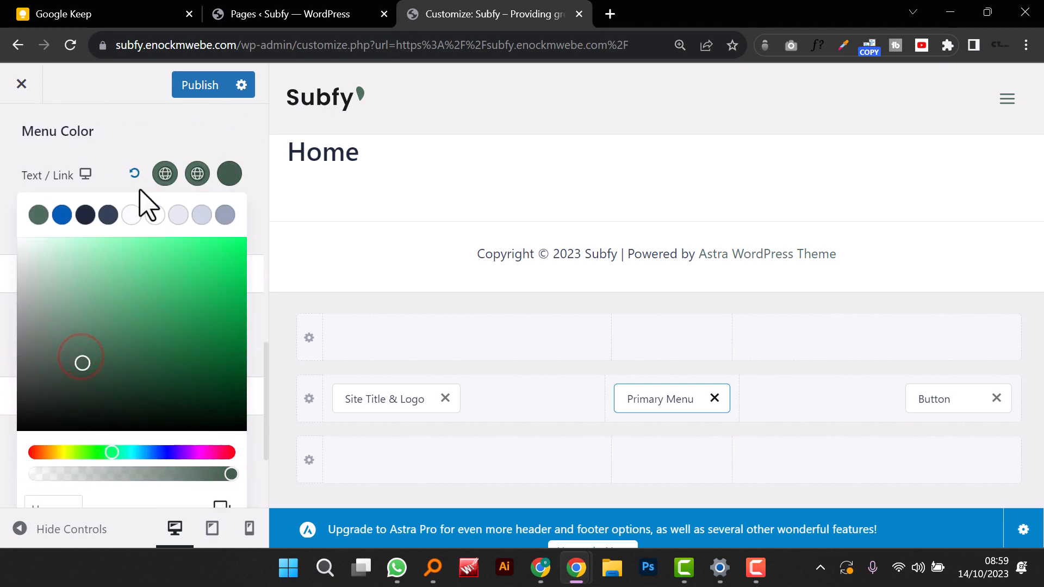
{"action": "left_click", "coordinate": [160, 129]}
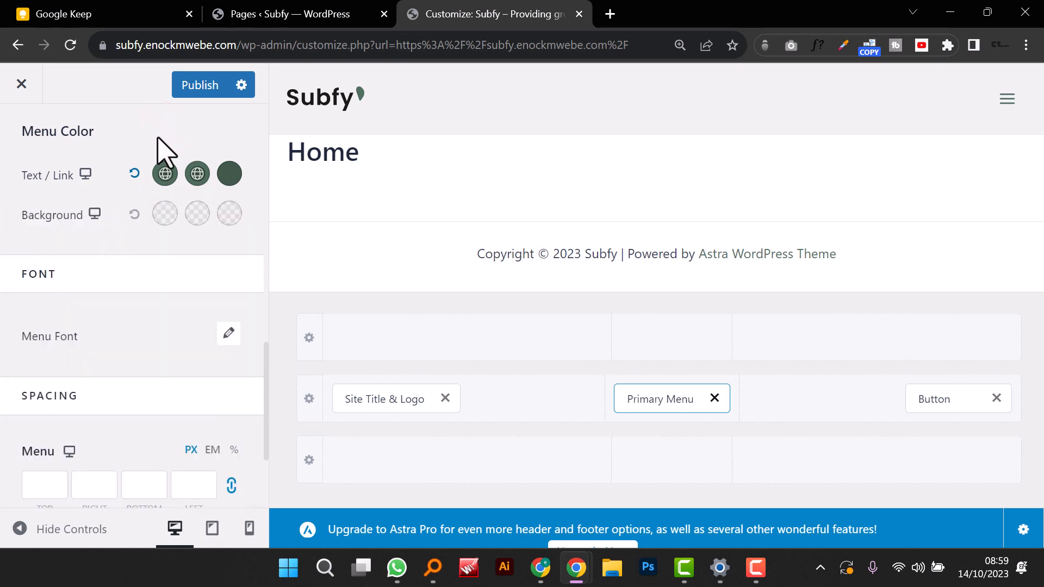
Step: Open the Primary Menu's Menu Font settings down to the letter spacing option
{"action": "left_click", "coordinate": [228, 333]}
{"action": "left_click", "coordinate": [228, 333]}
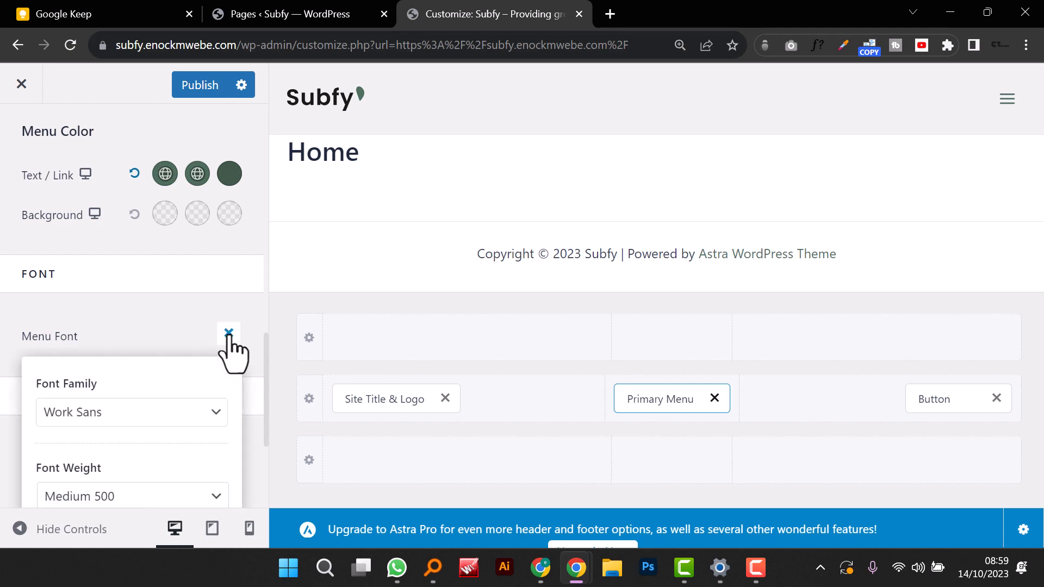
{"action": "scroll", "coordinate": [231, 343], "scroll_direction": "down", "scroll_amount": 3}
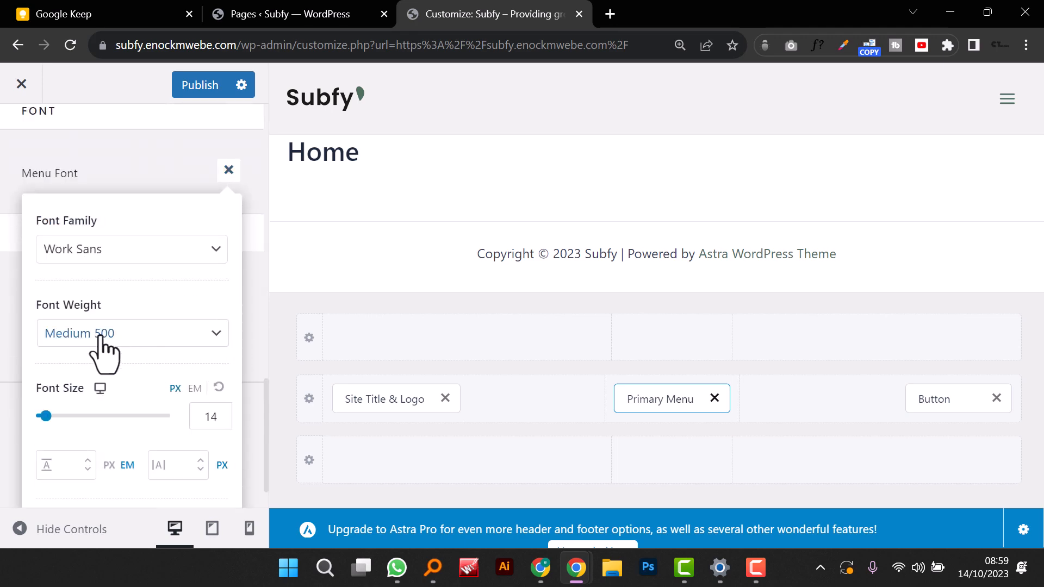
{"action": "scroll", "coordinate": [109, 343], "scroll_direction": "down", "scroll_amount": 1}
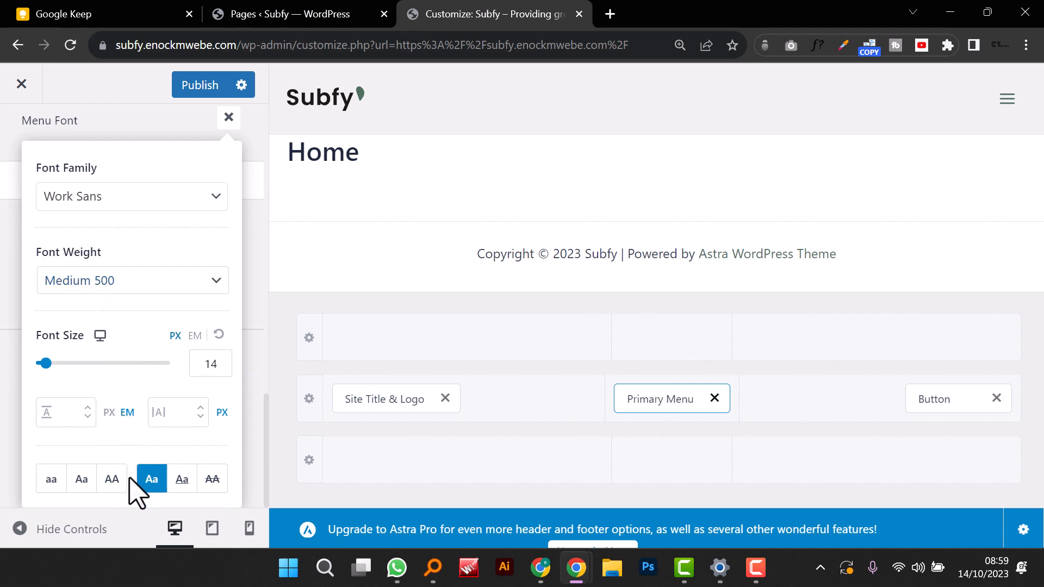
Step: Try letter spacings of 7 px and 3 px on the Primary Menu, checking the full-width preview
{"action": "left_click", "coordinate": [201, 408]}
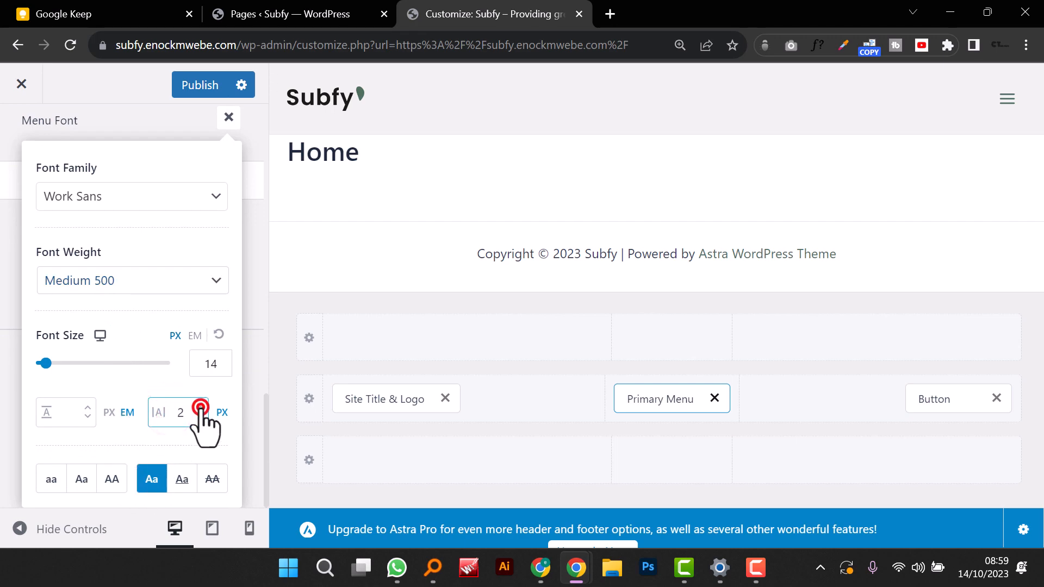
{"action": "left_click", "coordinate": [201, 408]}
{"action": "left_click", "coordinate": [200, 408]}
{"action": "left_click", "coordinate": [201, 408]}
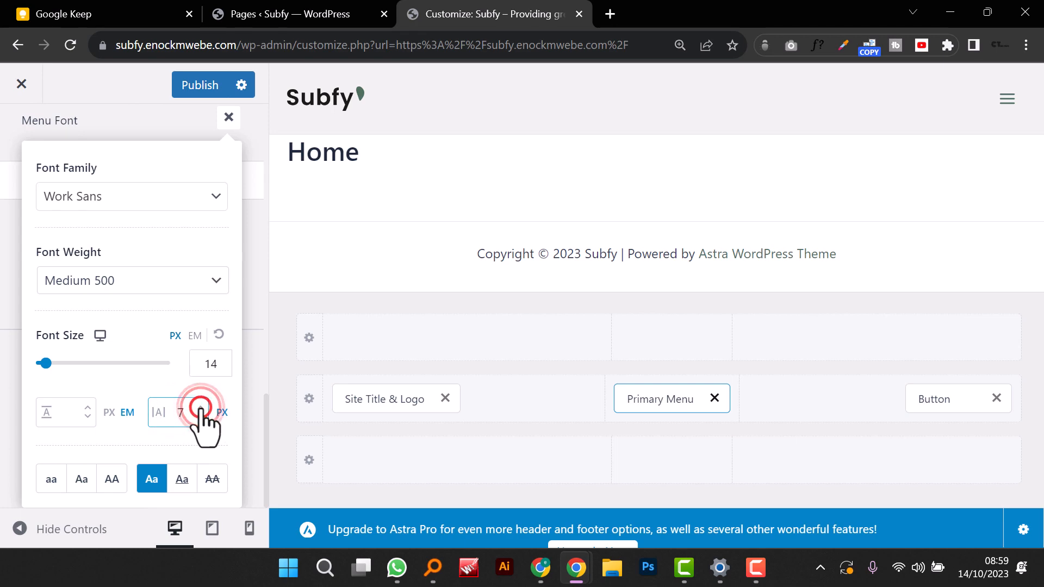
{"action": "left_click", "coordinate": [17, 527]}
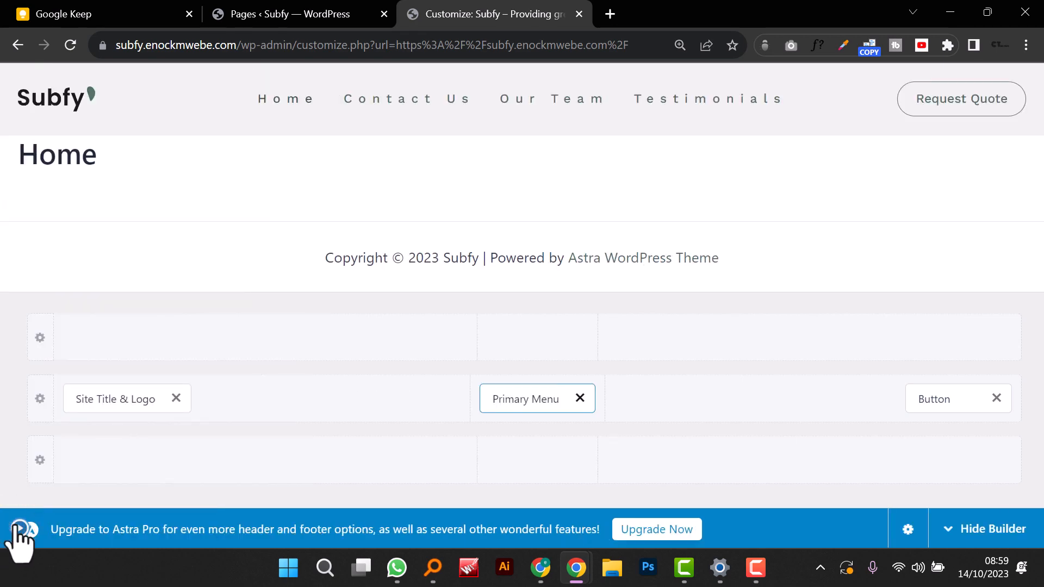
{"action": "left_click", "coordinate": [16, 527]}
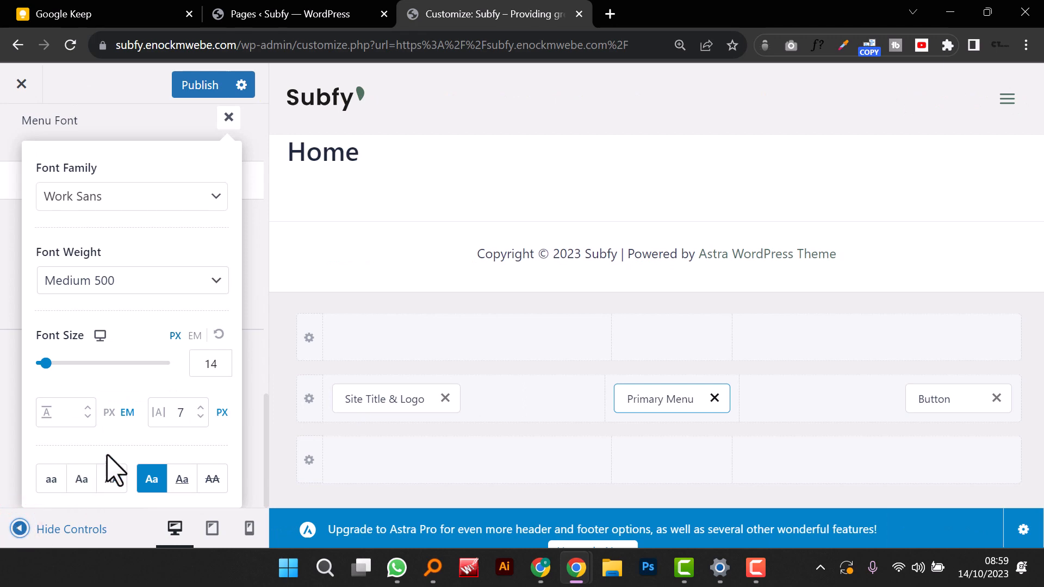
{"action": "double_click", "coordinate": [186, 414]}
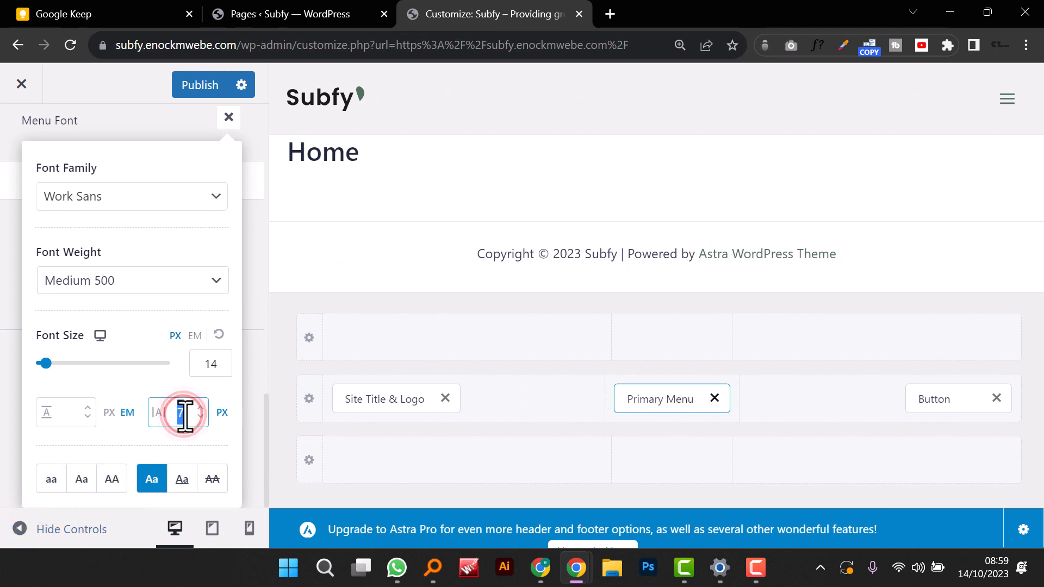
{"action": "type", "text": "3"}
{"action": "left_click", "coordinate": [18, 530]}
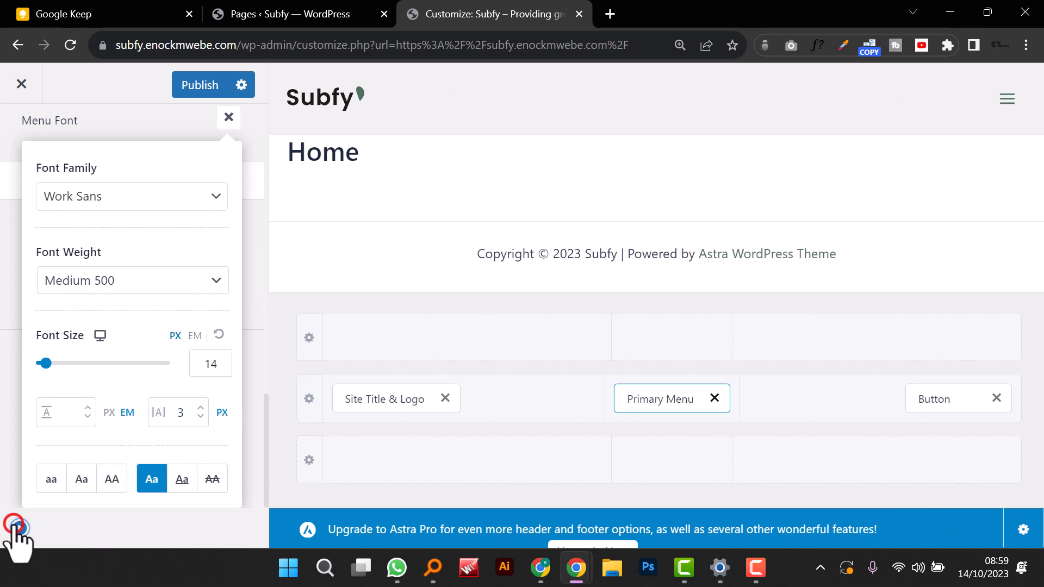
{"action": "left_click", "coordinate": [17, 526]}
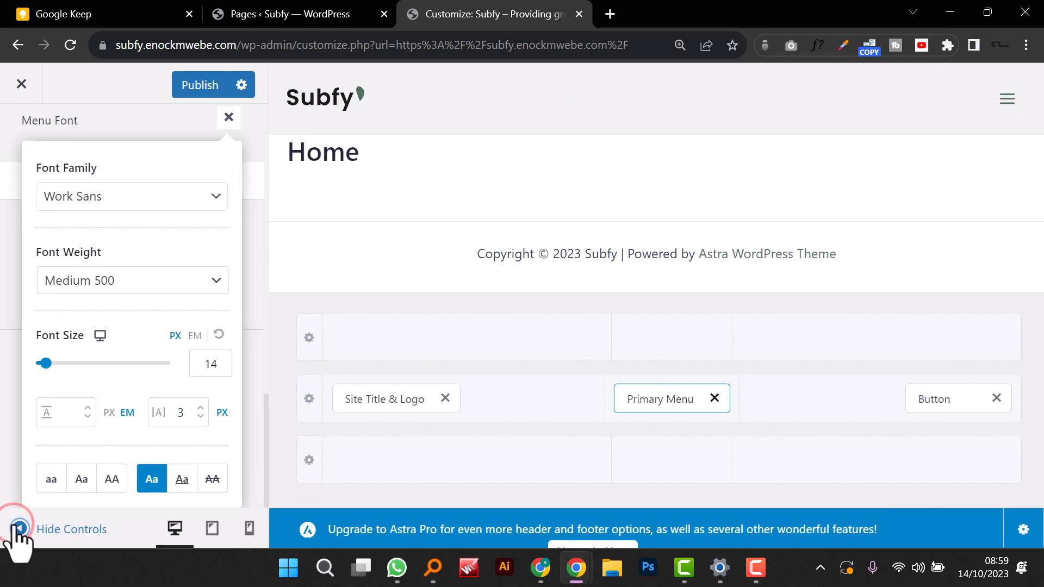
Step: Reduce the Primary Menu's letter spacing below 3 px and check the full-width preview
{"action": "left_click", "coordinate": [187, 414]}
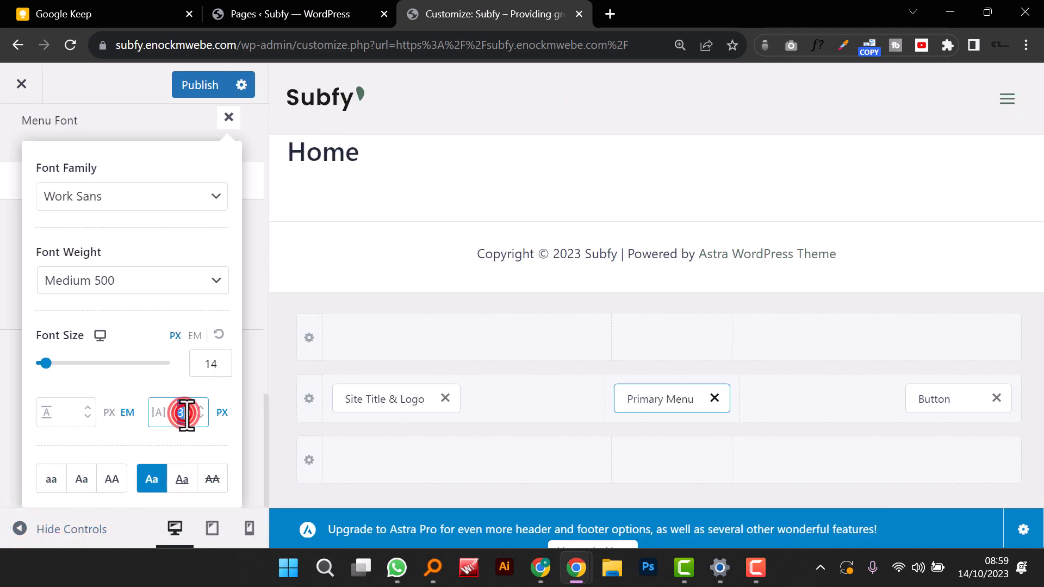
{"action": "left_click", "coordinate": [18, 528]}
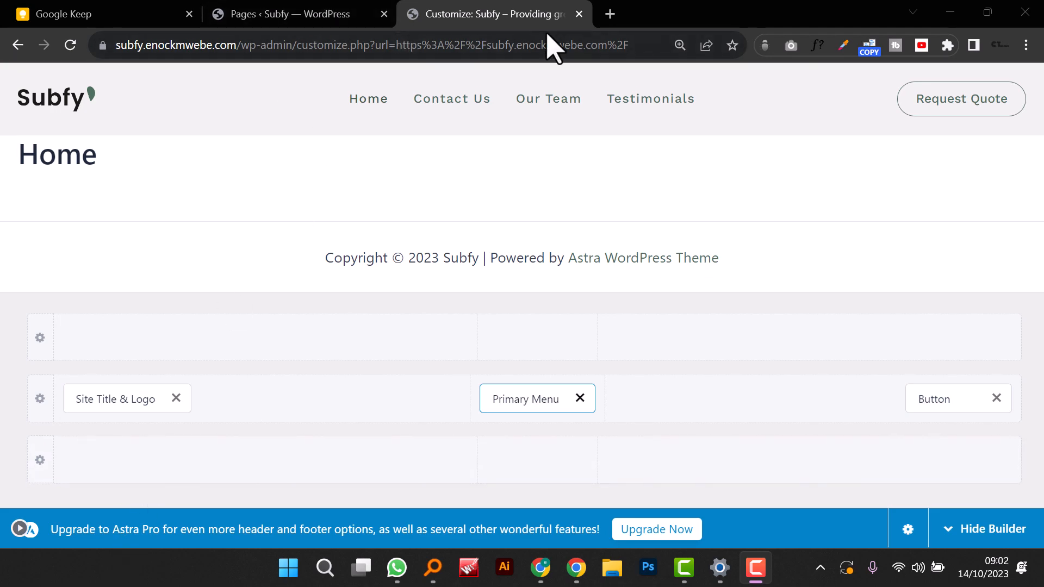
{"action": "left_click", "coordinate": [579, 14]}
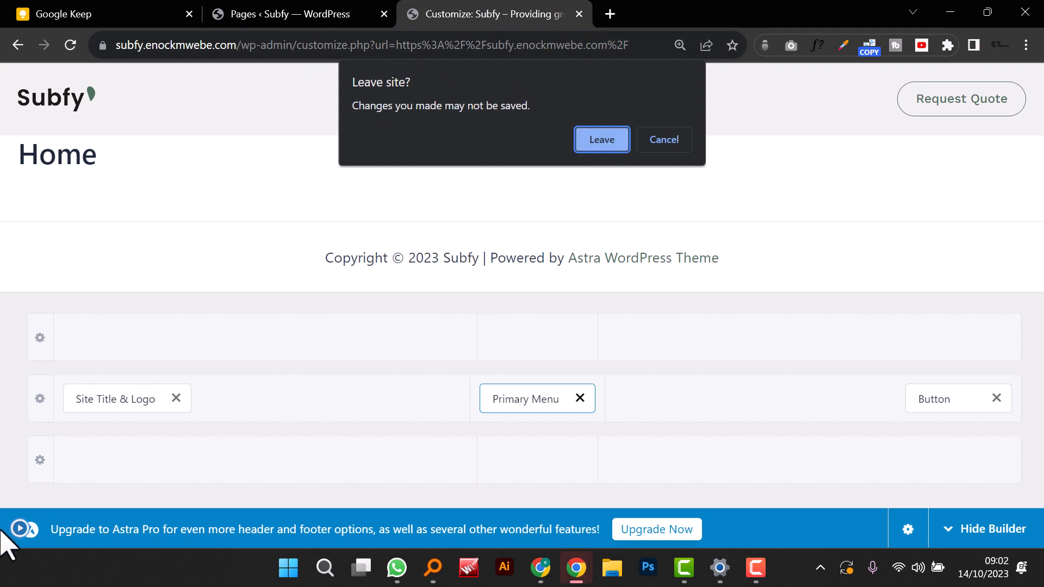
{"action": "left_click", "coordinate": [19, 527]}
{"action": "left_click", "coordinate": [654, 139]}
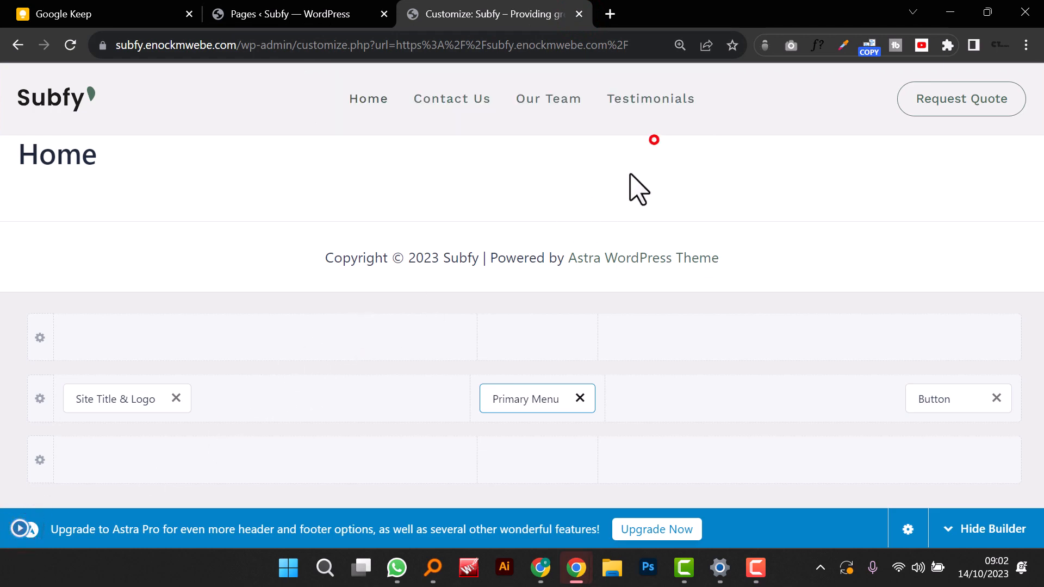
Step: Publish the header customizations and close the Customizer
{"action": "left_click", "coordinate": [19, 523]}
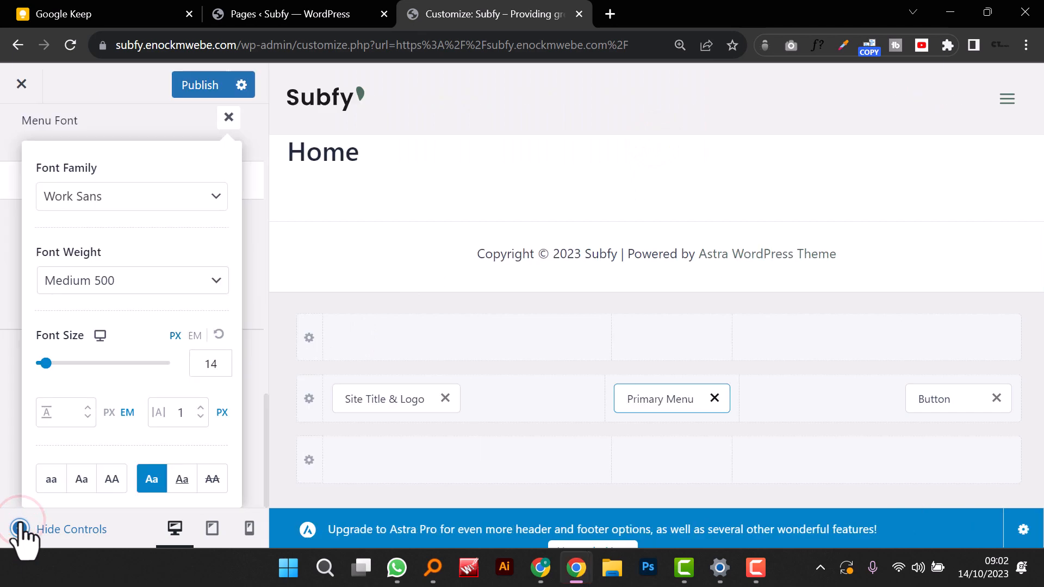
{"action": "left_click", "coordinate": [207, 82]}
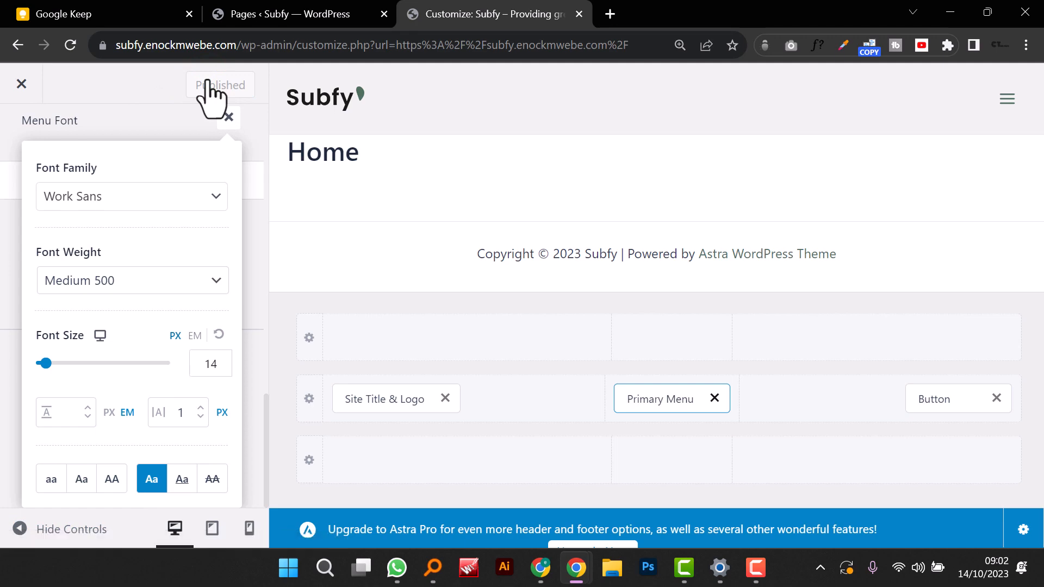
{"action": "left_click", "coordinate": [580, 14]}
Step: Open the live site in a new tab and open its Home page for editing with Elementor
{"action": "mouse_move", "coordinate": [70, 81]}
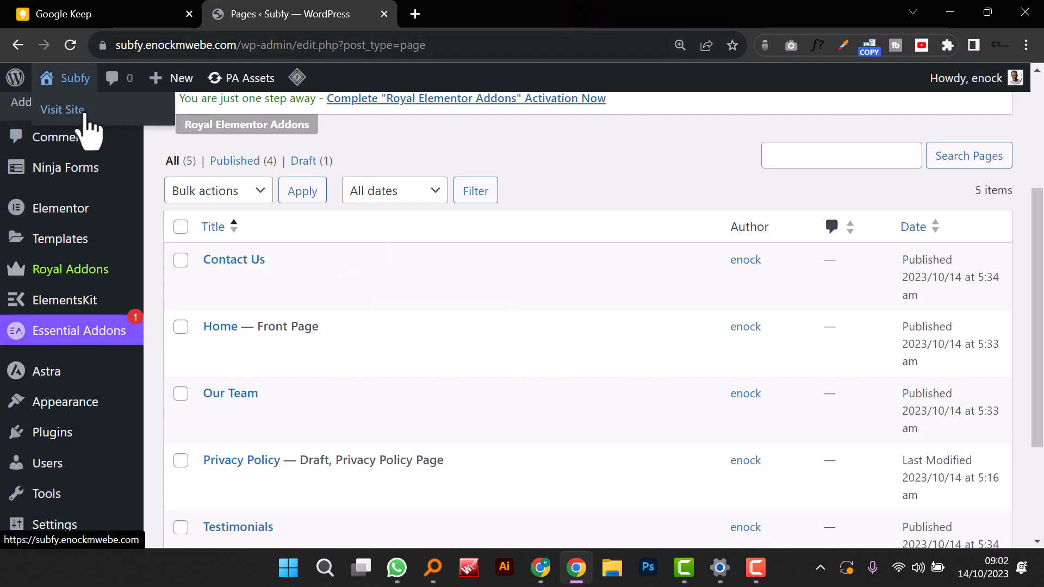
{"action": "right_click", "coordinate": [112, 113]}
{"action": "left_click", "coordinate": [126, 120]}
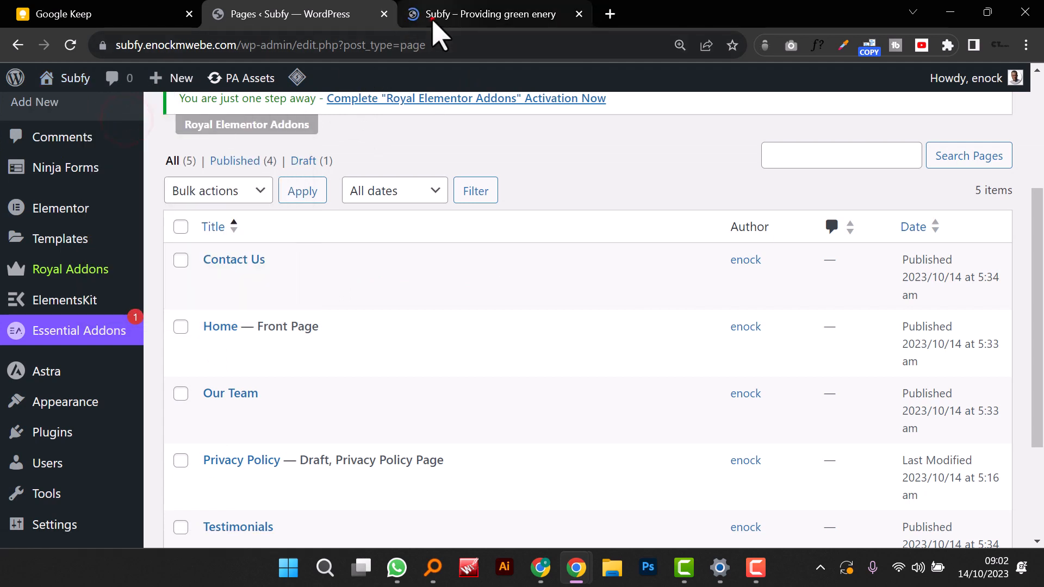
{"action": "left_click", "coordinate": [432, 20]}
{"action": "left_click", "coordinate": [364, 135]}
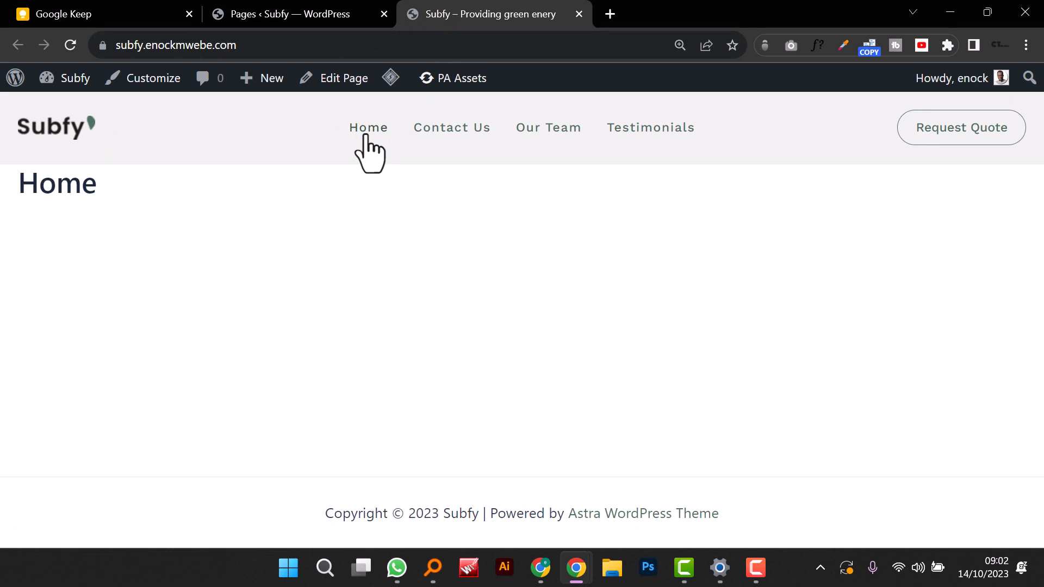
{"action": "left_click", "coordinate": [342, 86]}
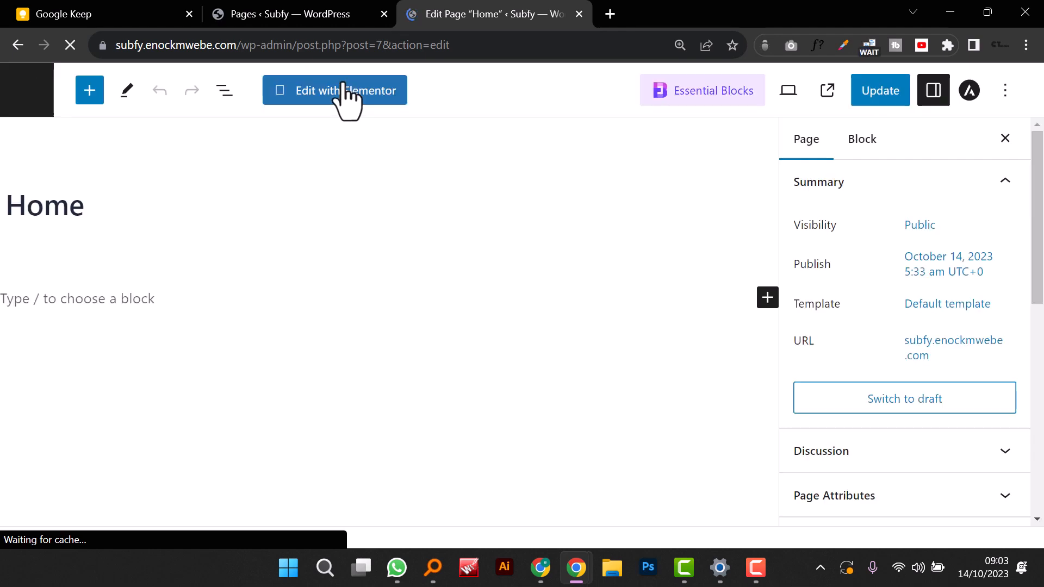
{"action": "left_click", "coordinate": [359, 98]}
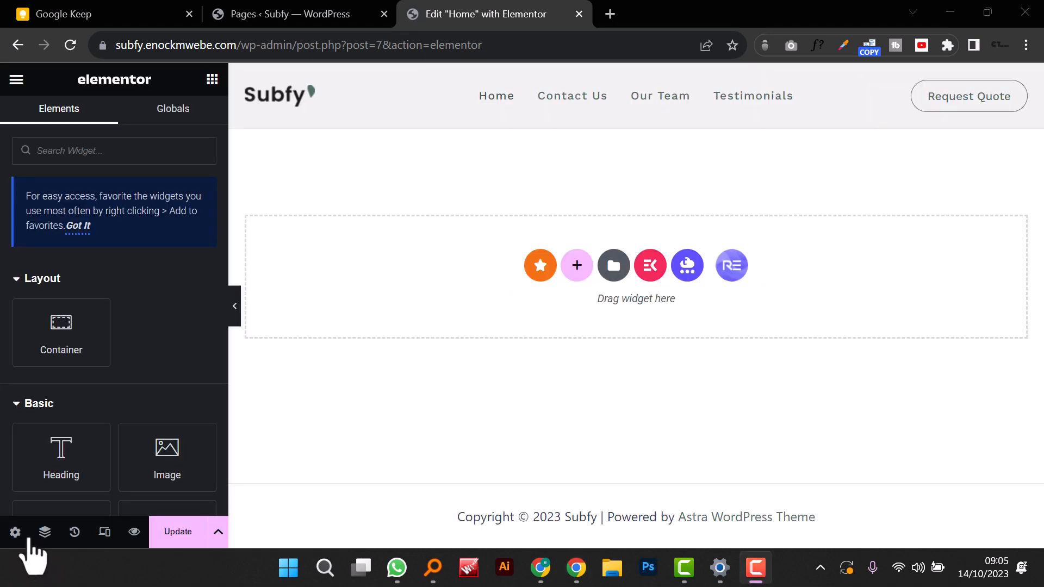
Step: Add a single-column container with downward direction to the Home page and place a Heading widget inside it
{"action": "left_click", "coordinate": [576, 265]}
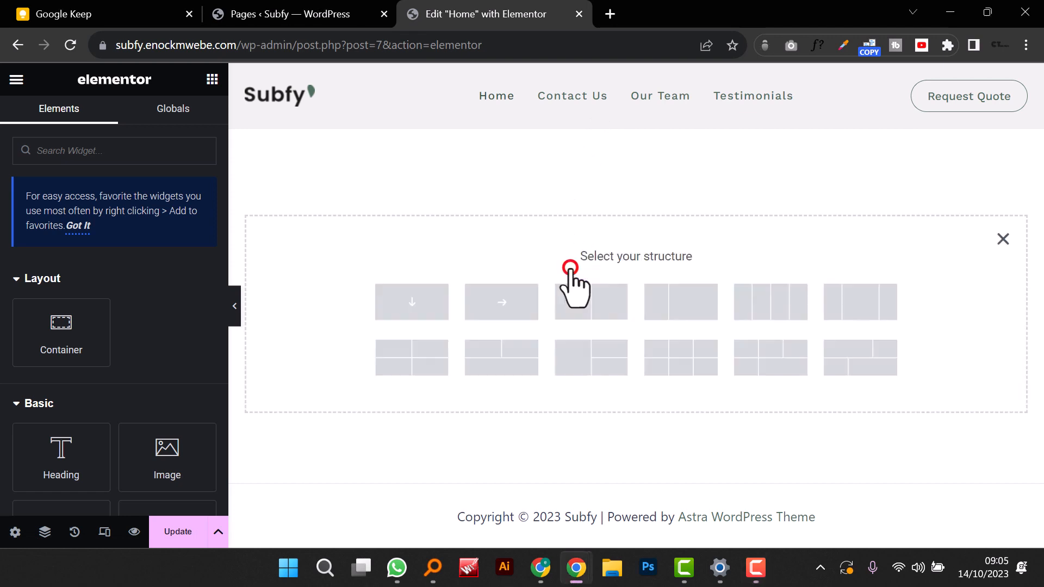
{"action": "left_click", "coordinate": [420, 308]}
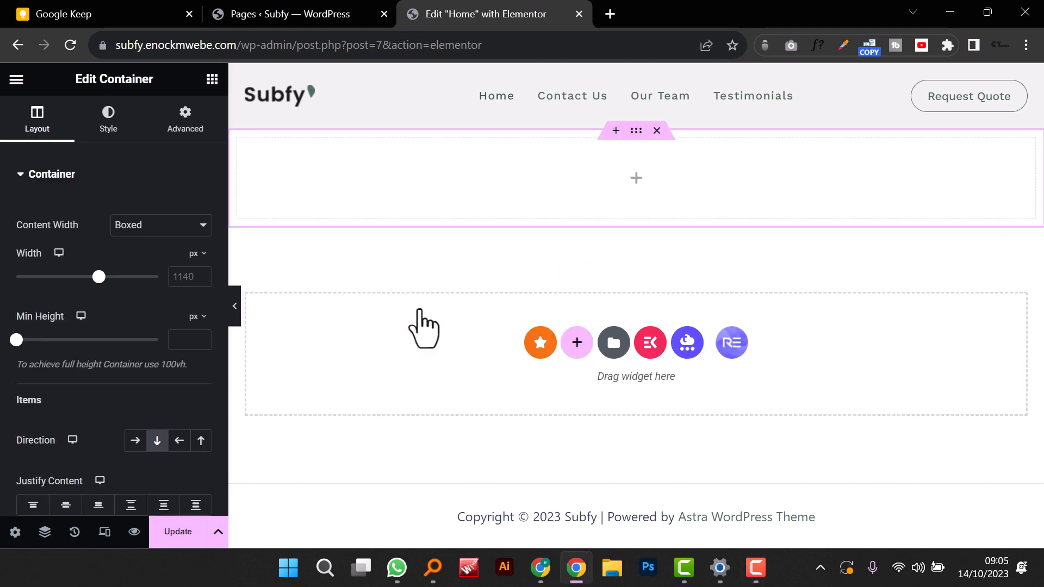
{"action": "left_click", "coordinate": [213, 79]}
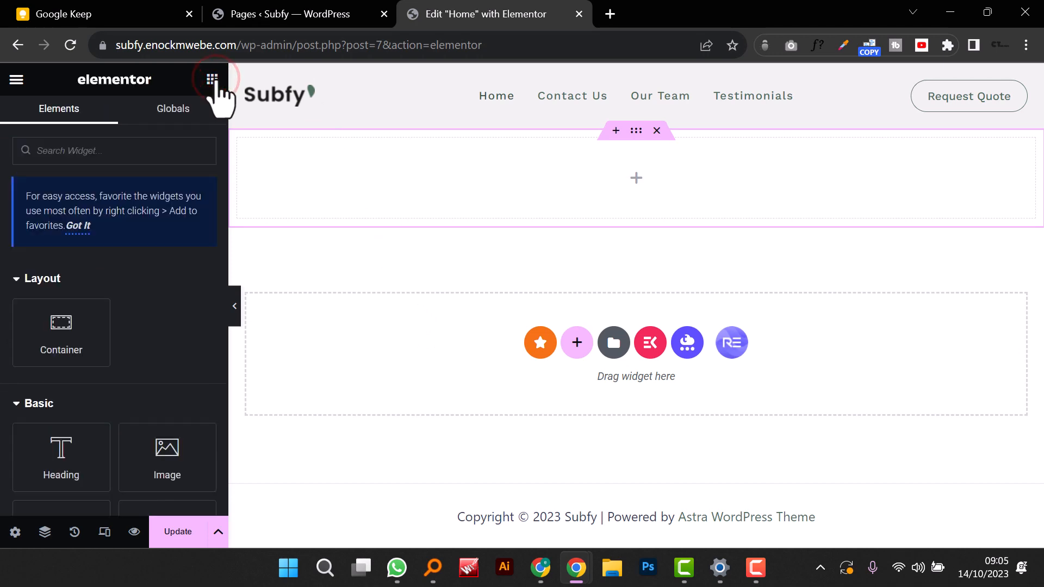
{"action": "left_click_drag", "start_coordinate": [60, 463], "coordinate": [644, 184]}
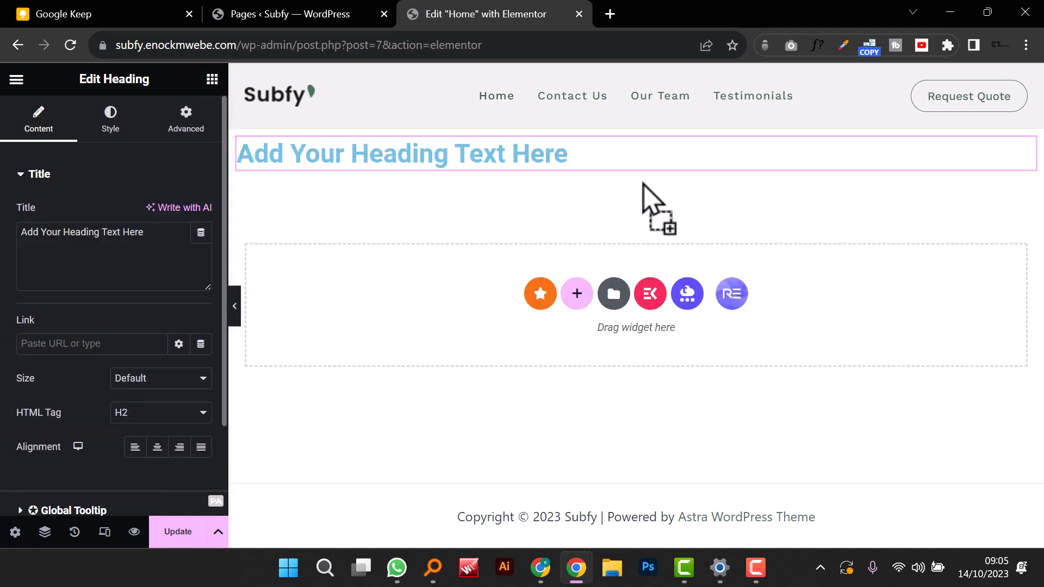
Step: Set the heading's title to "PROVIDING SUSTAINABLE ENERGY" and center its alignment
{"action": "triple_click", "coordinate": [94, 235]}
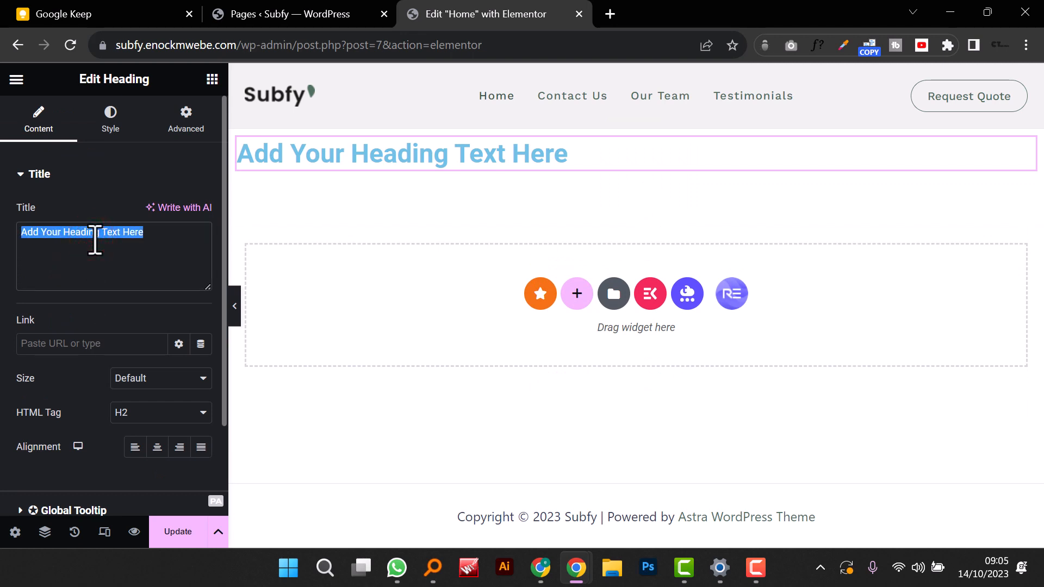
{"action": "type", "text": "PRO"}
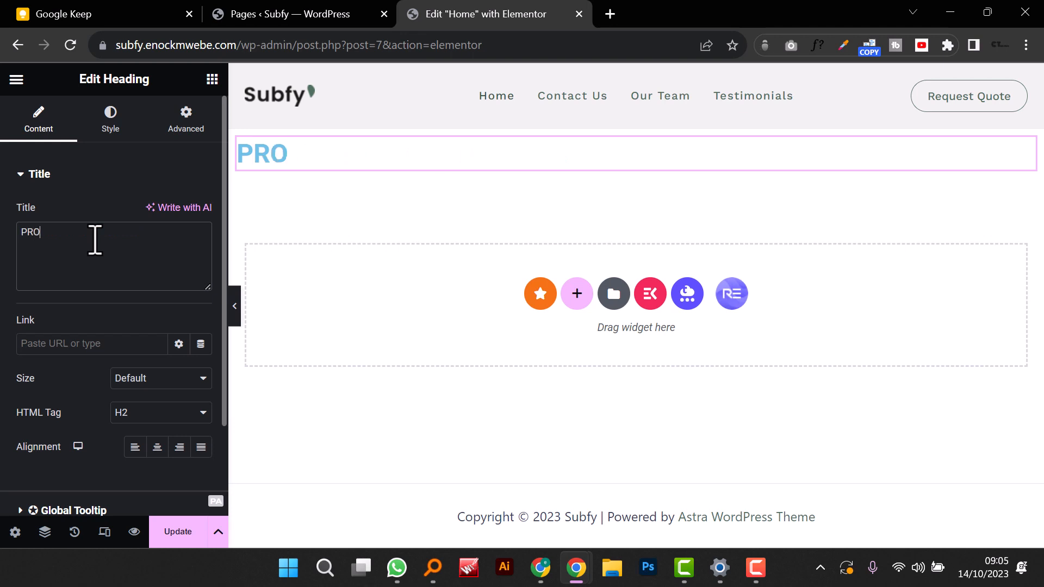
{"action": "type", "text": "VIDING SU"}
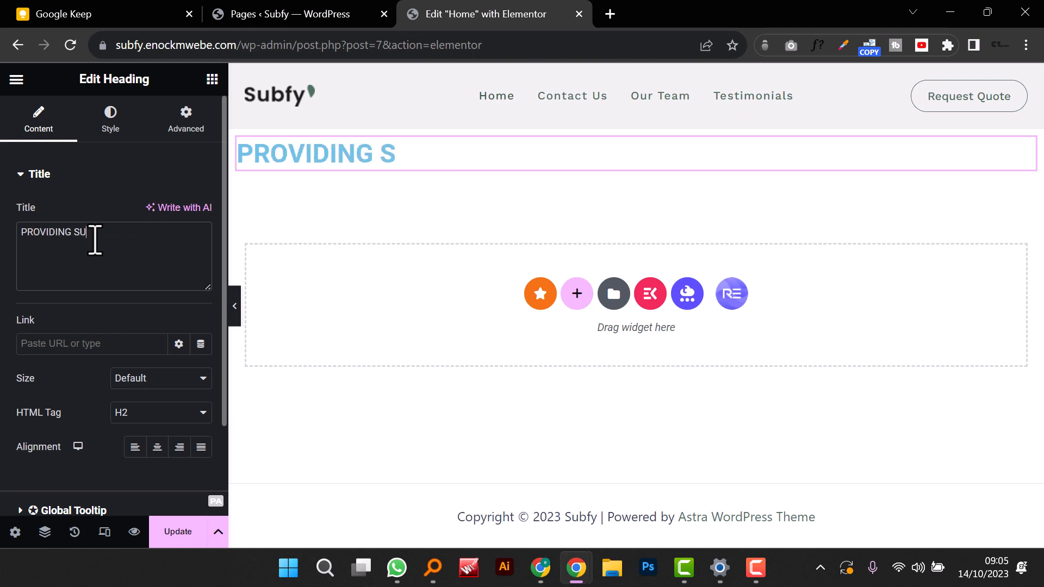
{"action": "type", "text": "STAINABL"}
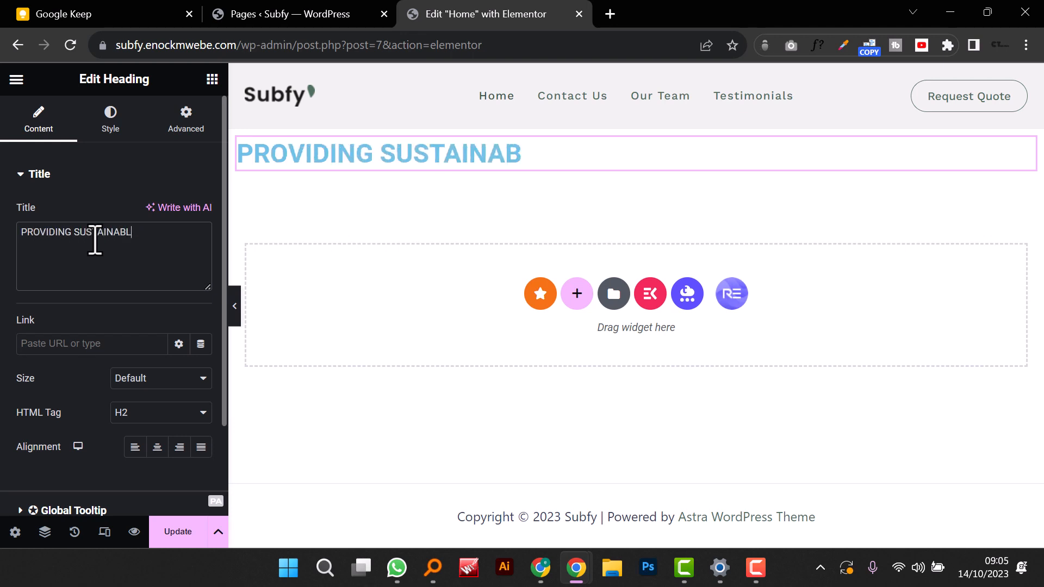
{"action": "type", "text": "E ENERGEY"}
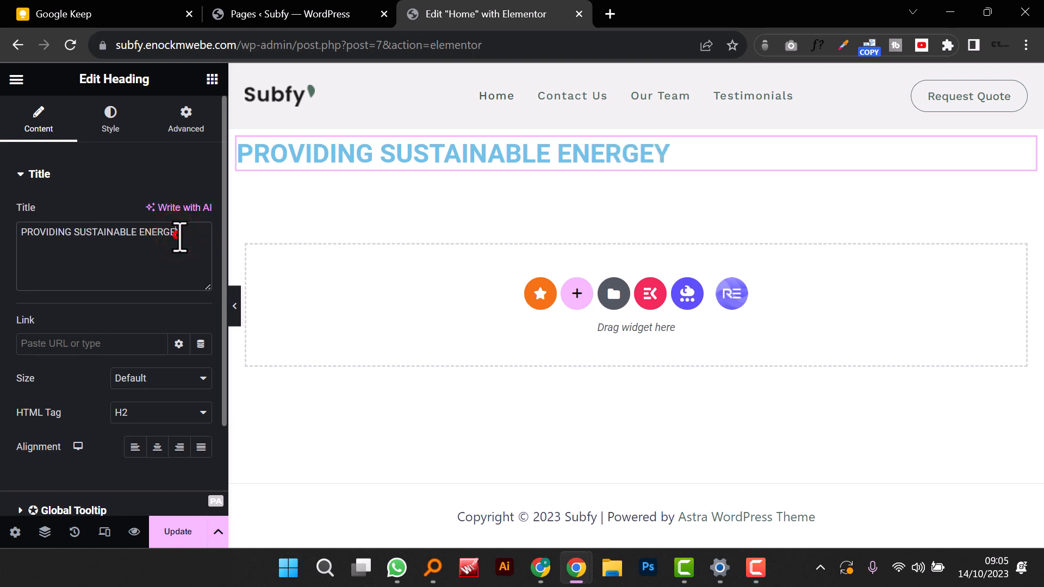
{"action": "key", "text": "BackSpace"}
{"action": "left_click", "coordinate": [153, 448]}
Step: Set the heading's text color to the global color Theme Color 1
{"action": "left_click", "coordinate": [106, 131]}
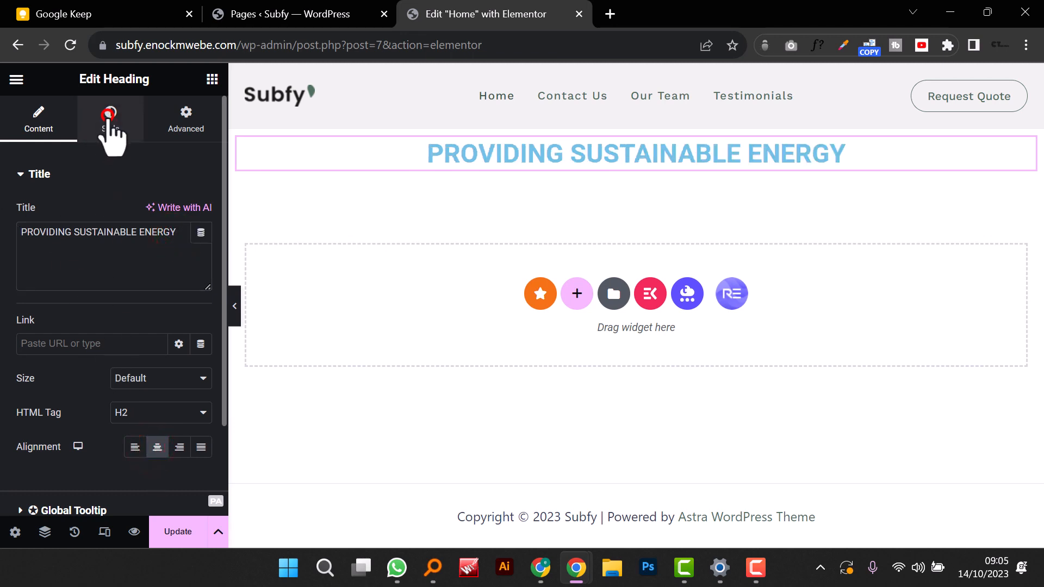
{"action": "left_click", "coordinate": [178, 212]}
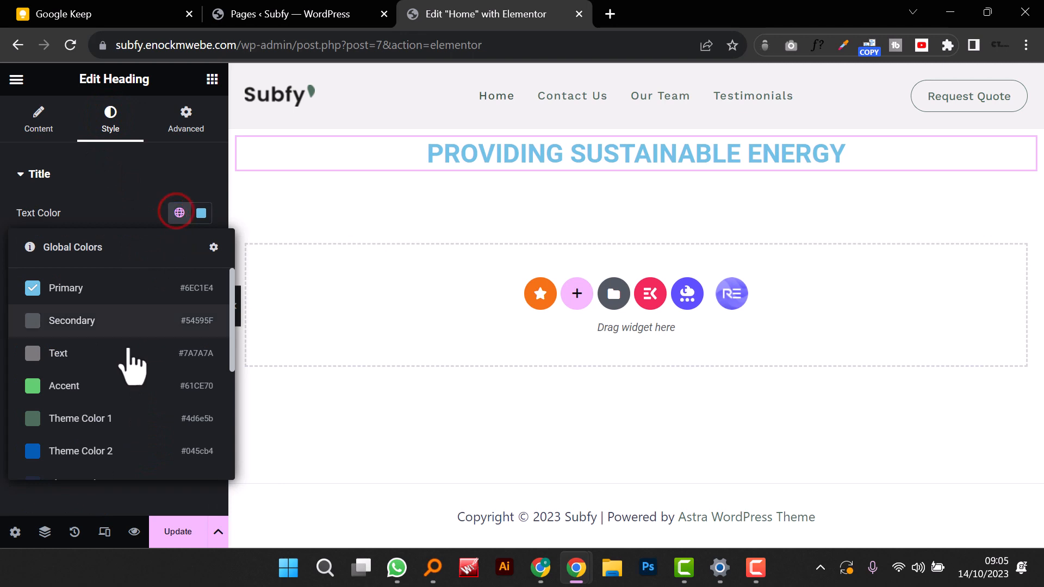
{"action": "left_click", "coordinate": [98, 419]}
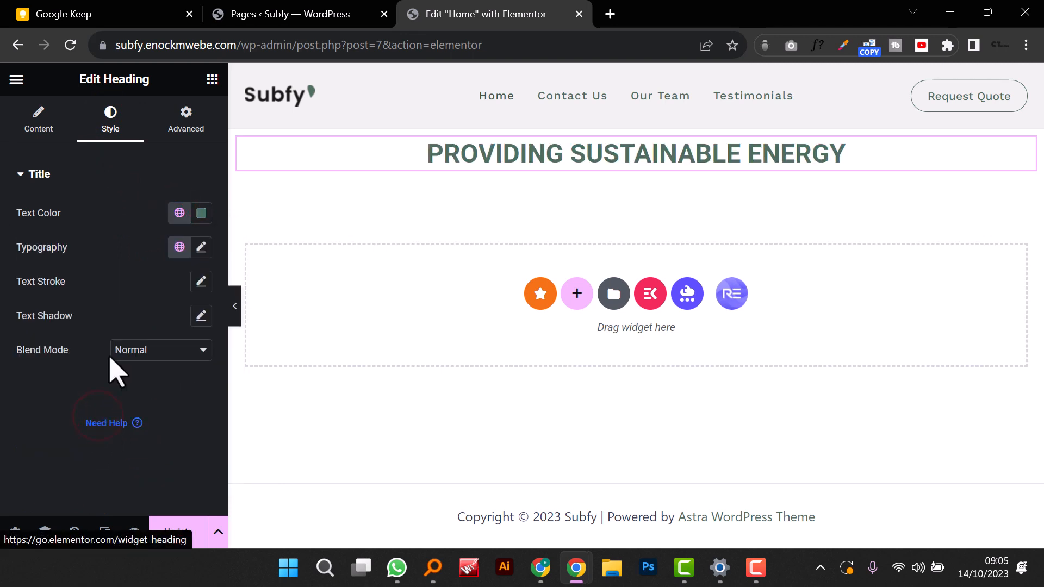
Step: Change the heading's typography font family to Work Sans
{"action": "left_click", "coordinate": [201, 249]}
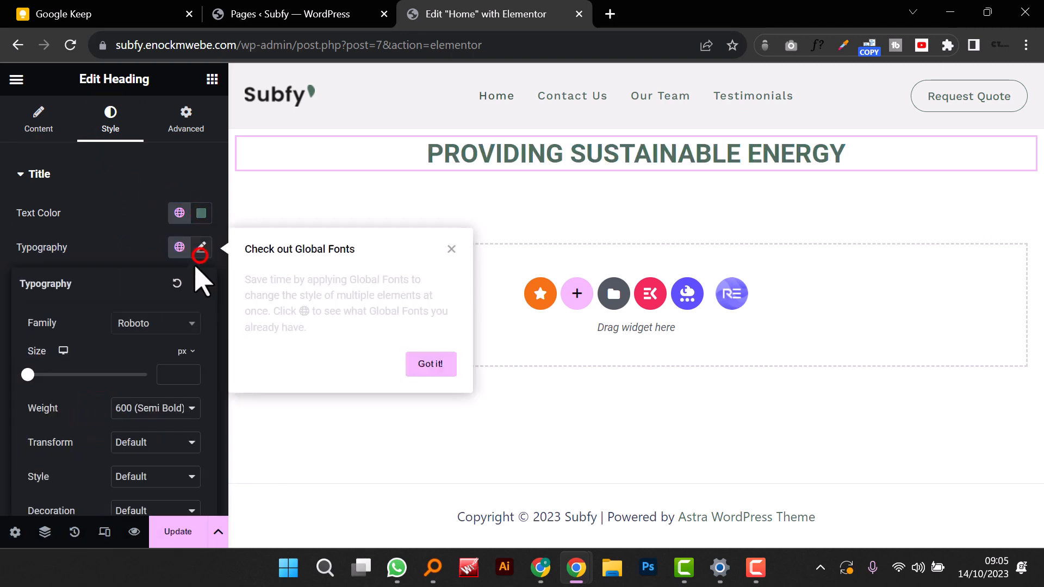
{"action": "left_click", "coordinate": [150, 322]}
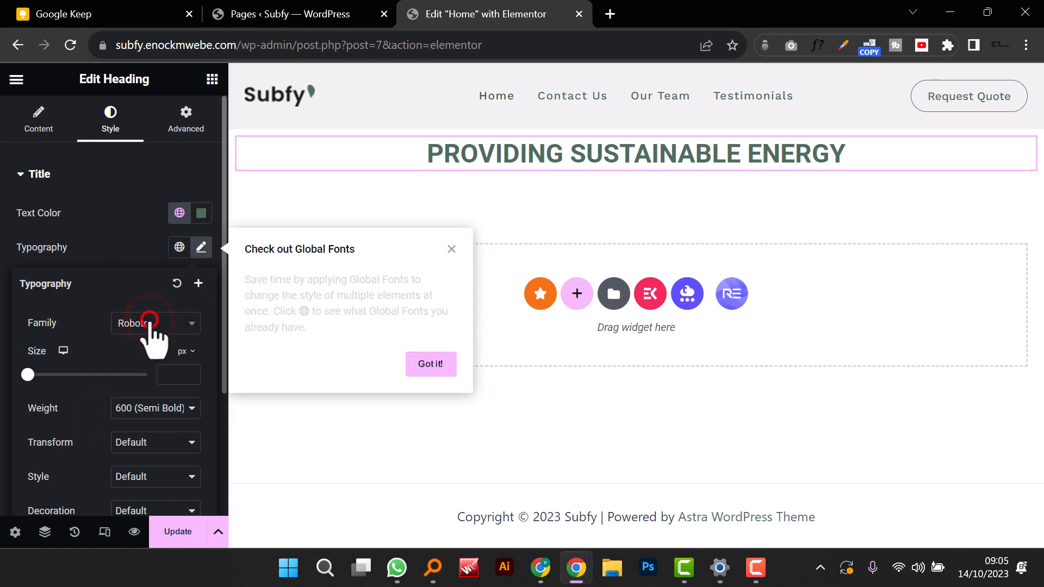
{"action": "left_click", "coordinate": [149, 322]}
{"action": "left_click", "coordinate": [150, 323]}
{"action": "left_click", "coordinate": [151, 325]}
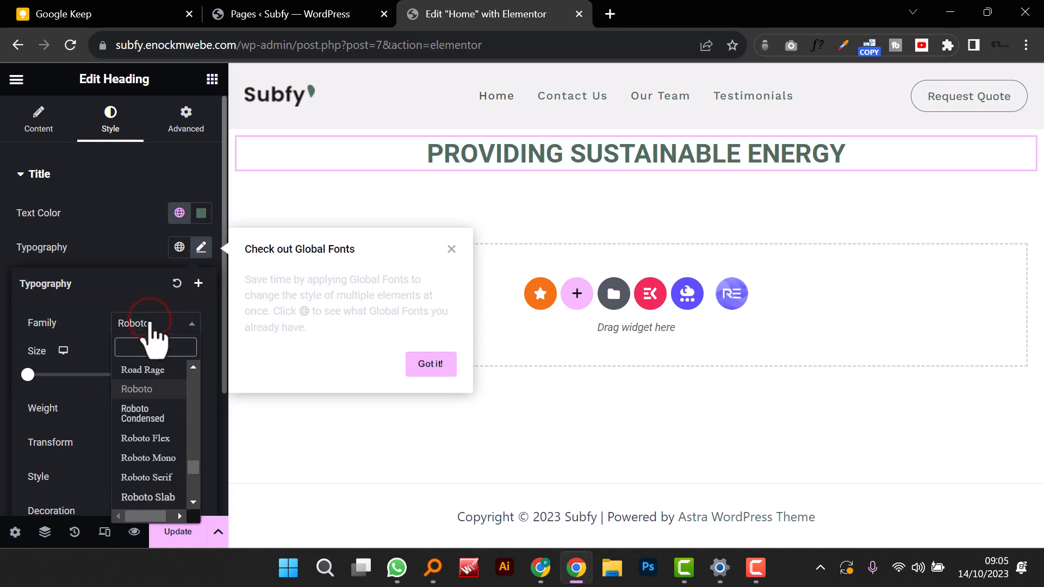
{"action": "left_click", "coordinate": [163, 347]}
{"action": "type", "text": "WORK"}
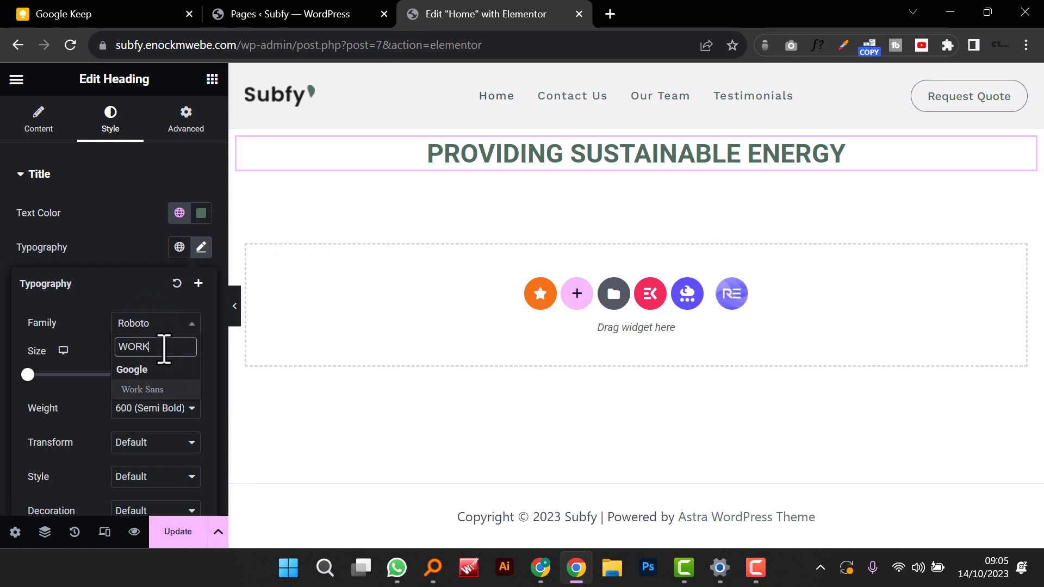
{"action": "left_click", "coordinate": [169, 390]}
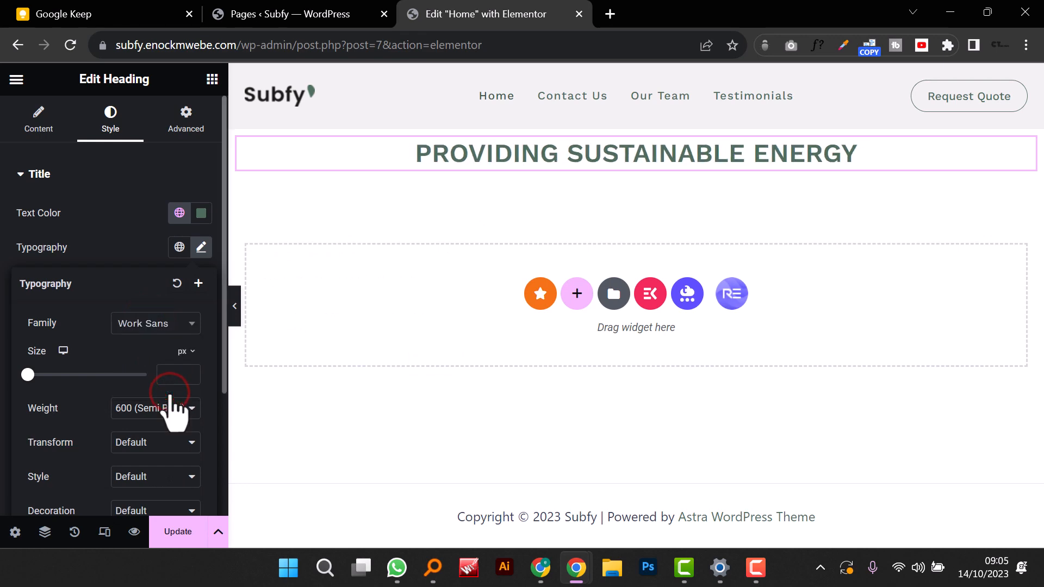
Step: Set the heading's font weight to 400 (Normal), size to 14 px and letter spacing to 2 px
{"action": "left_click", "coordinate": [166, 407]}
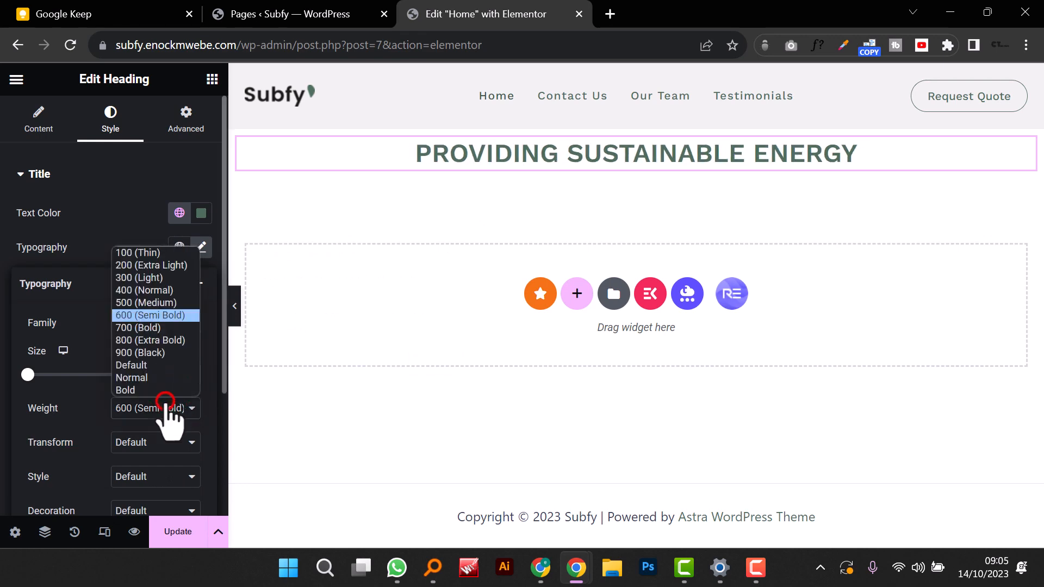
{"action": "left_click", "coordinate": [167, 292]}
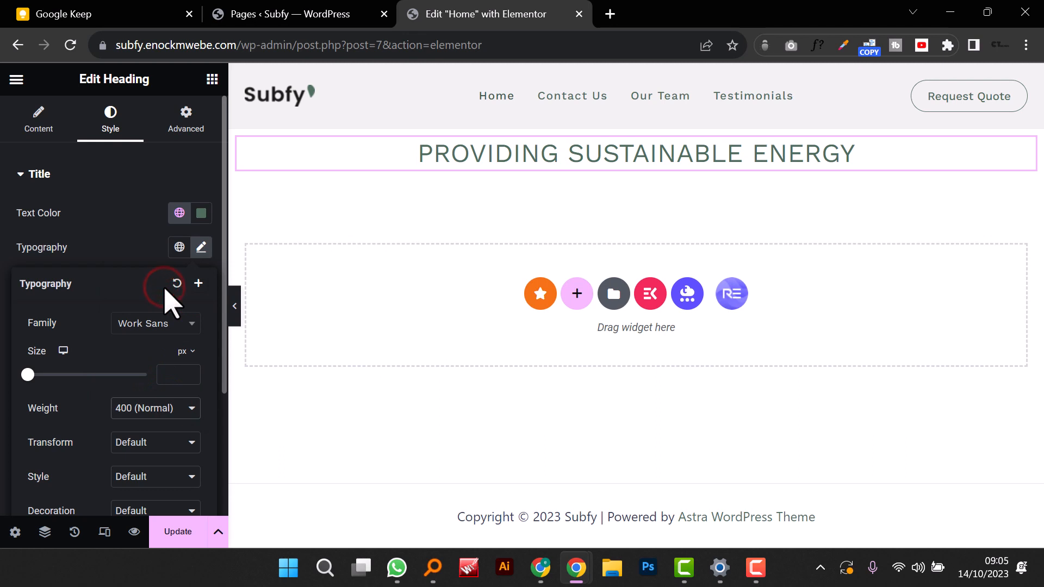
{"action": "left_click", "coordinate": [177, 376]}
{"action": "type", "text": "14"}
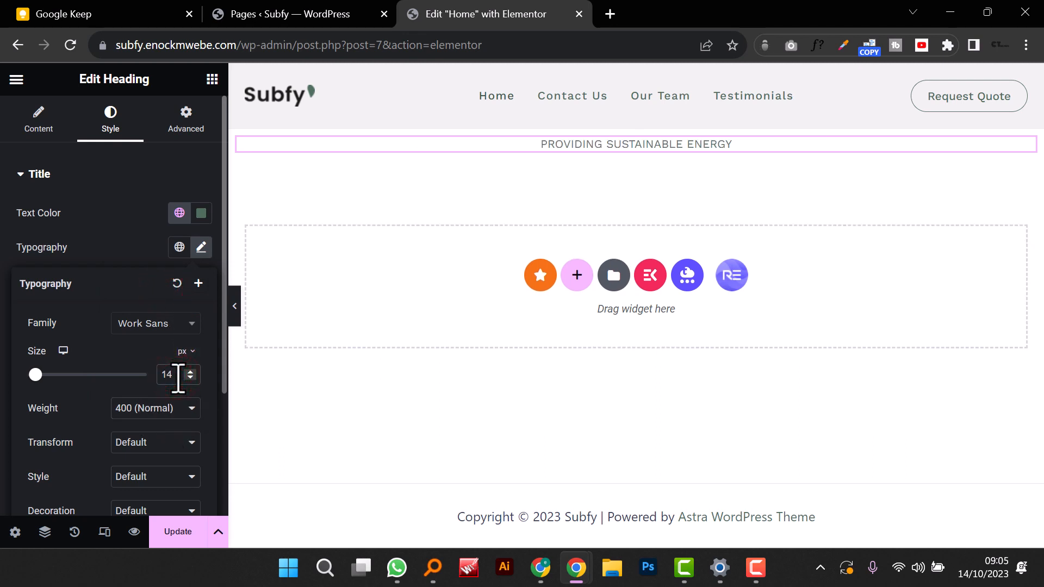
{"action": "scroll", "coordinate": [152, 419], "scroll_direction": "down", "scroll_amount": 3}
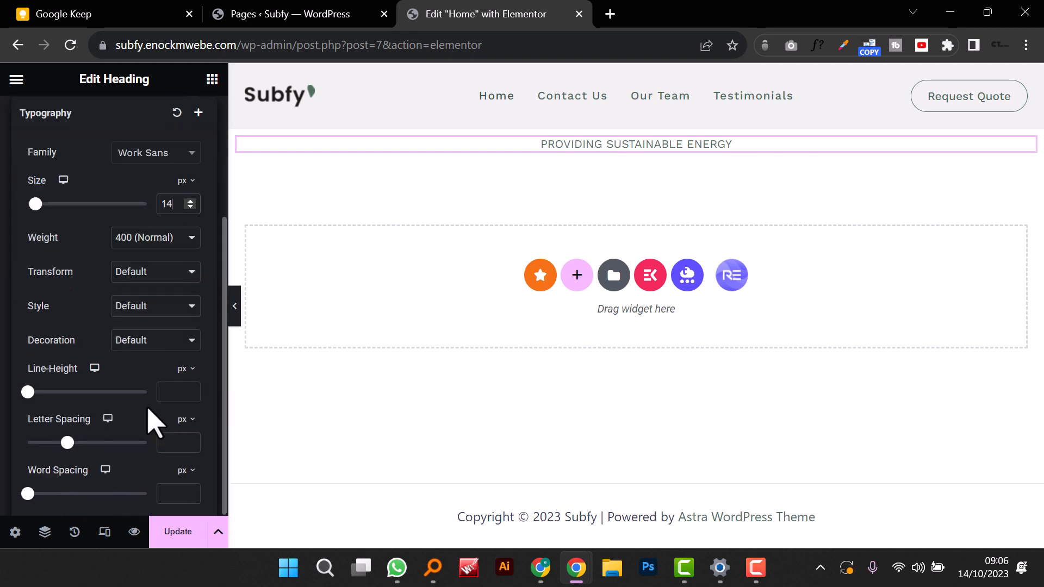
{"action": "left_click", "coordinate": [175, 444]}
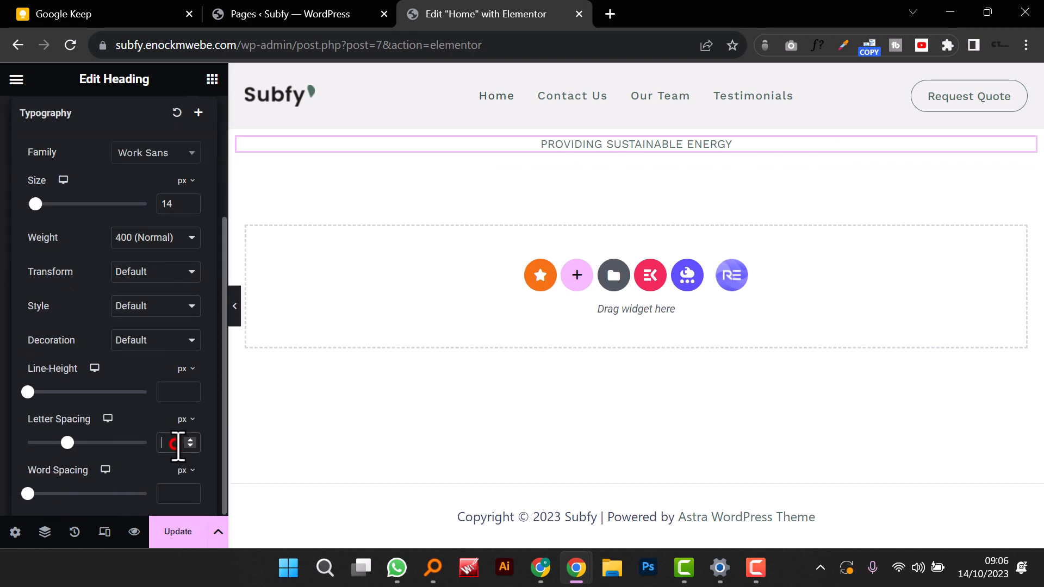
{"action": "type", "text": "2"}
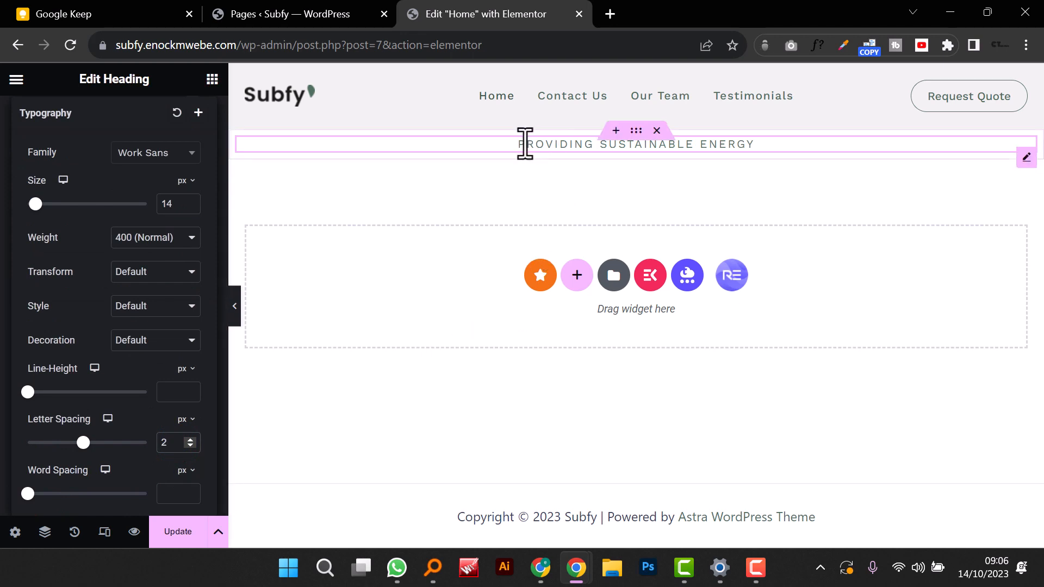
Step: Add a second Heading widget directly below the "PROVIDING SUSTAINABLE ENERGY" heading
{"action": "left_click", "coordinate": [212, 79]}
{"action": "left_click", "coordinate": [212, 80]}
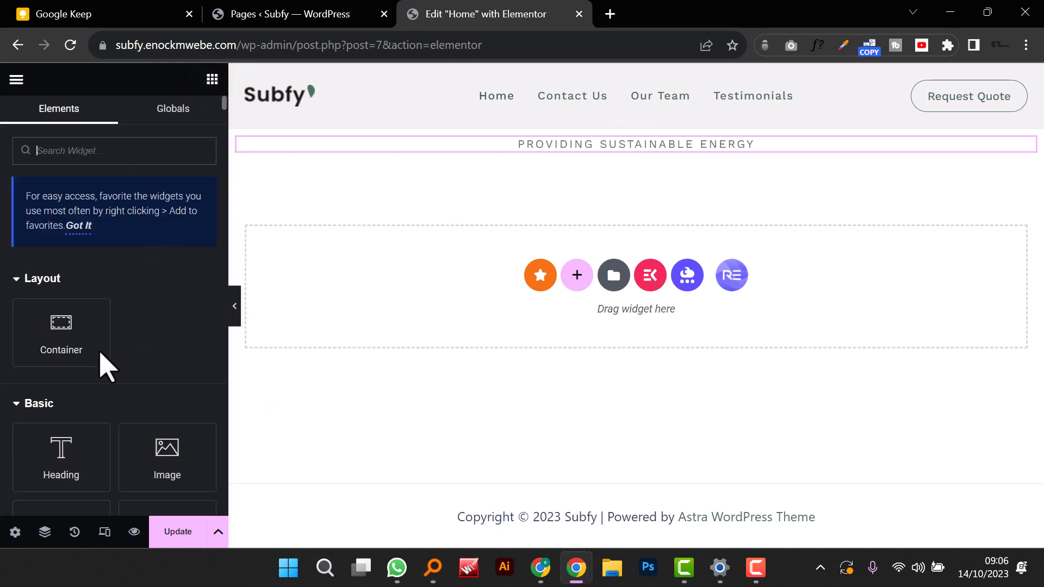
{"action": "left_click_drag", "start_coordinate": [65, 458], "coordinate": [642, 157]}
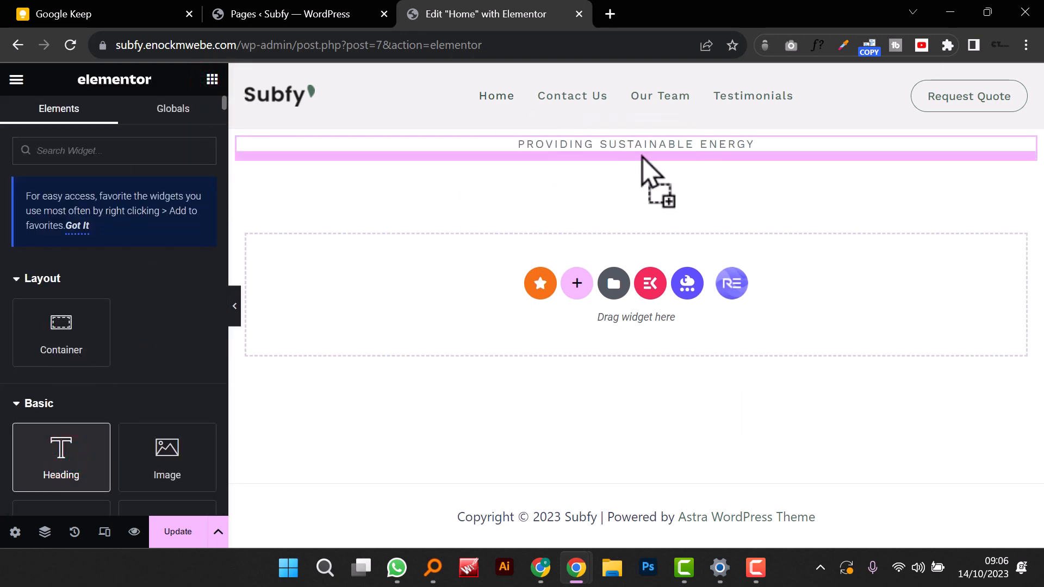
Step: Replace the second heading's placeholder text with "Redefining Green Energy"
{"action": "triple_click", "coordinate": [429, 191]}
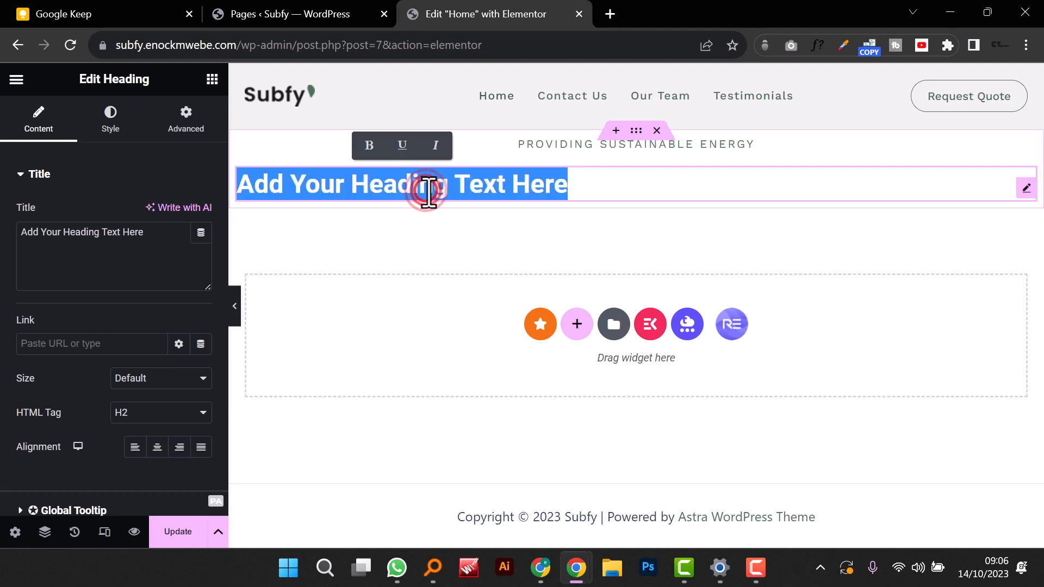
{"action": "double_click", "coordinate": [78, 239]}
{"action": "triple_click", "coordinate": [78, 240]}
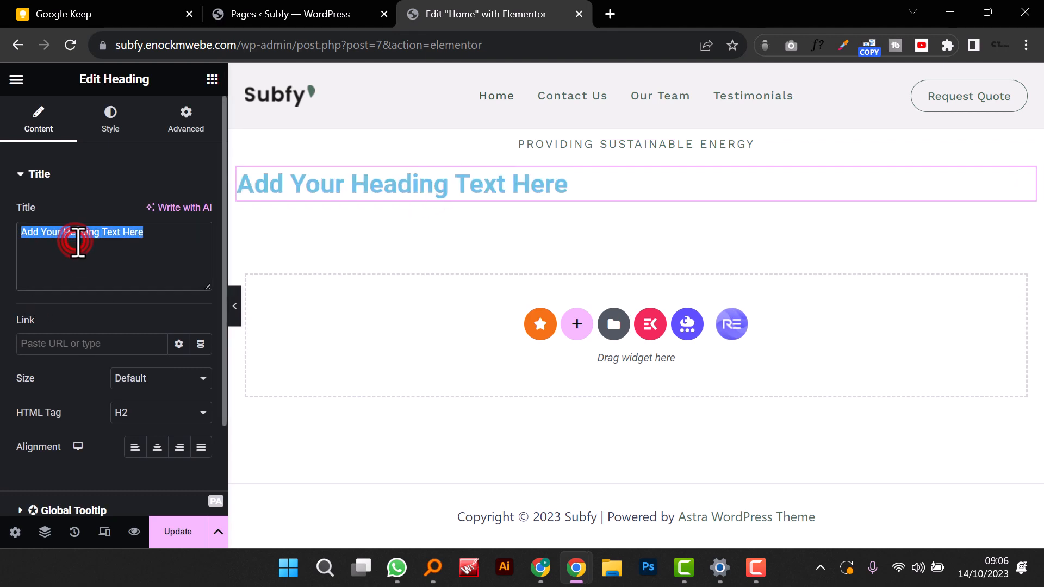
{"action": "type", "text": "Redefin"}
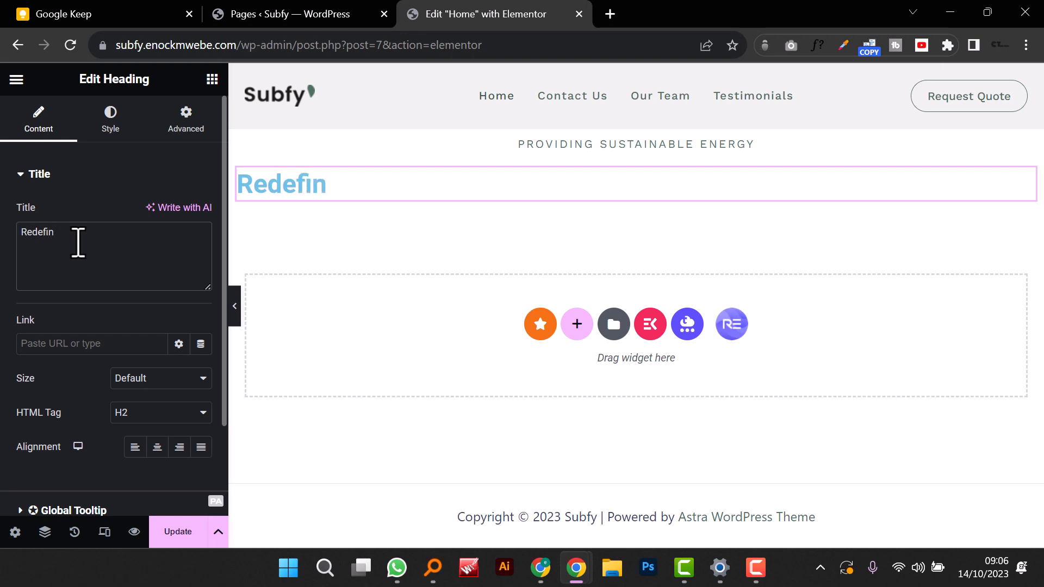
{"action": "type", "text": "ing Green Energy"}
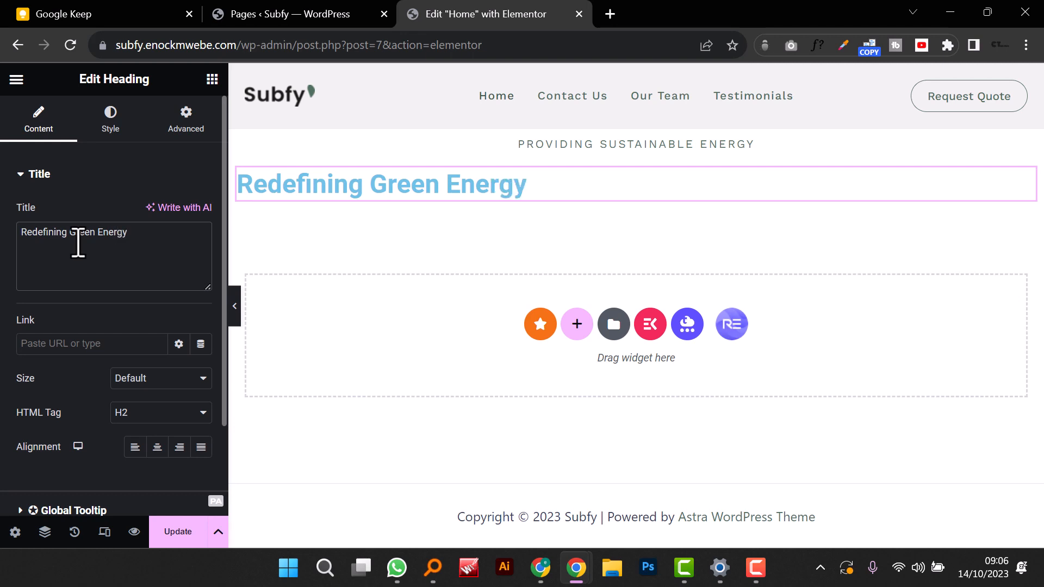
Step: Replace the second heading's title text with "Providing sustainable green energy foe everyone"
{"action": "triple_click", "coordinate": [78, 243]}
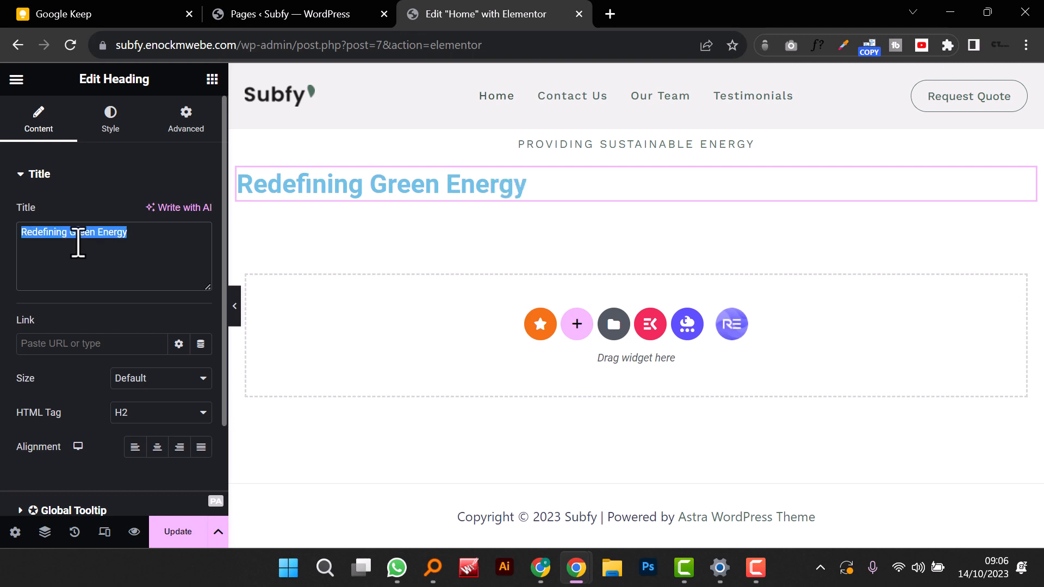
{"action": "type", "text": "Pro"}
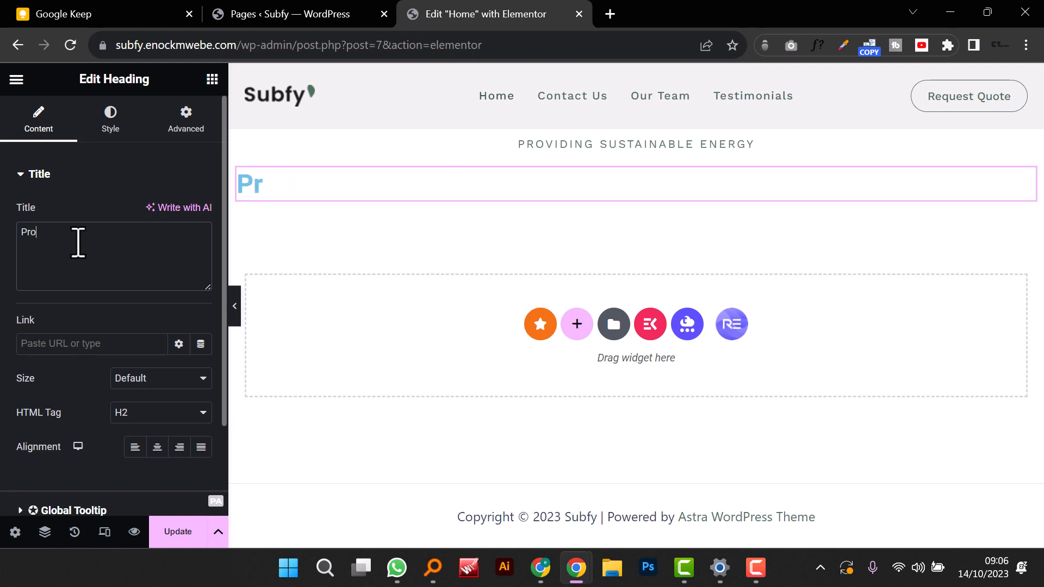
{"action": "type", "text": "viding susta"}
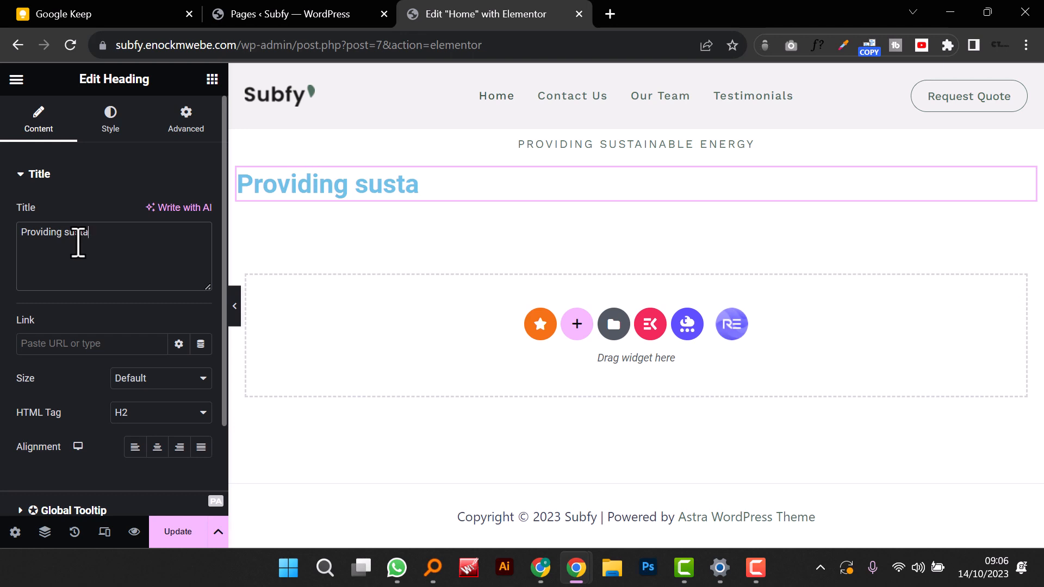
{"action": "type", "text": "inable green energy foe everyone"}
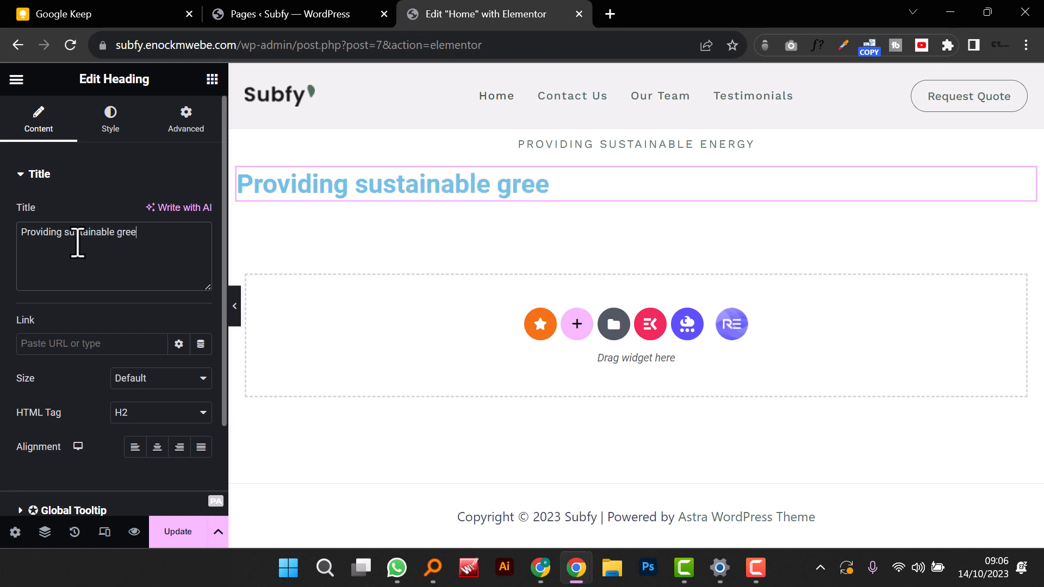
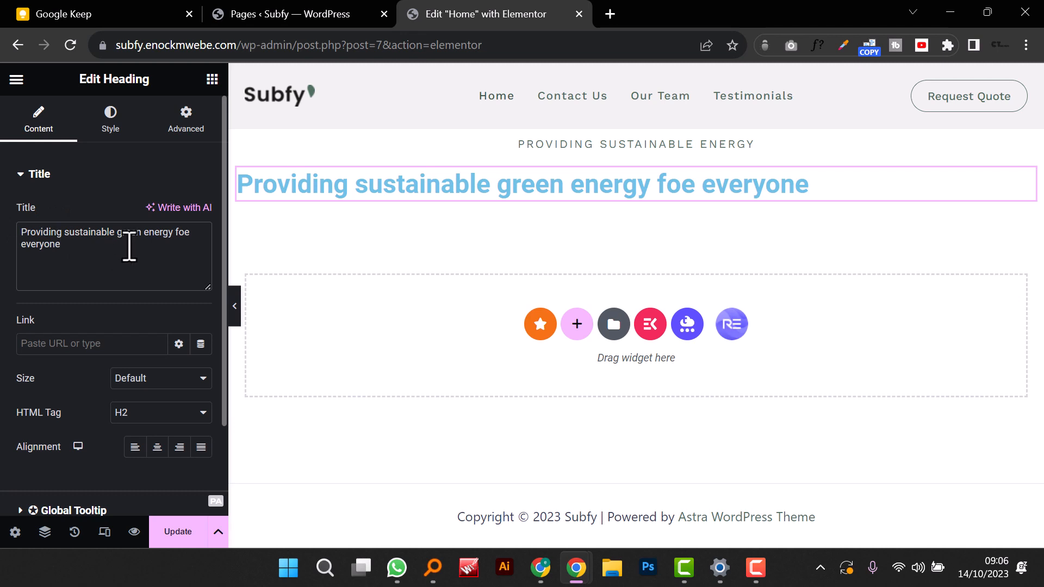
Step: Center-align the "Providing sustainable green energy" heading
{"action": "left_click", "coordinate": [113, 127]}
{"action": "left_click", "coordinate": [38, 117]}
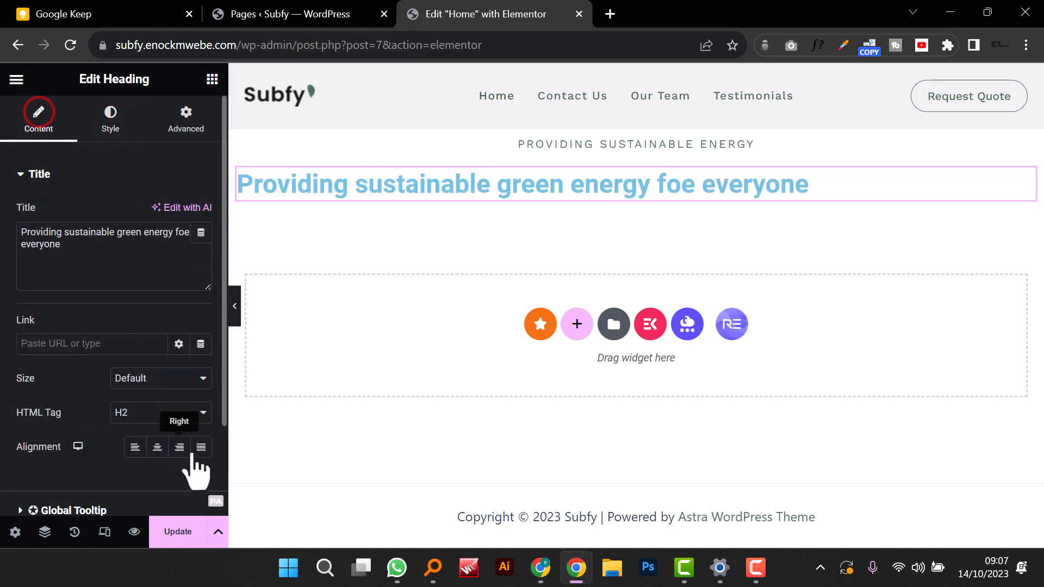
{"action": "left_click", "coordinate": [157, 447]}
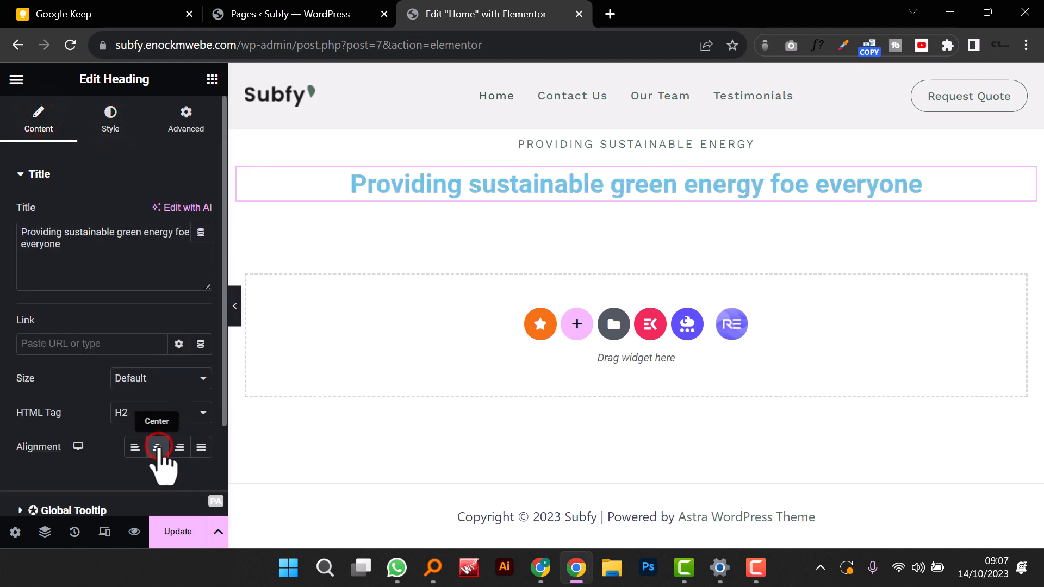
Step: Set the heading's text color to the custom dark gray #454545
{"action": "left_click", "coordinate": [119, 133]}
{"action": "left_click", "coordinate": [180, 213]}
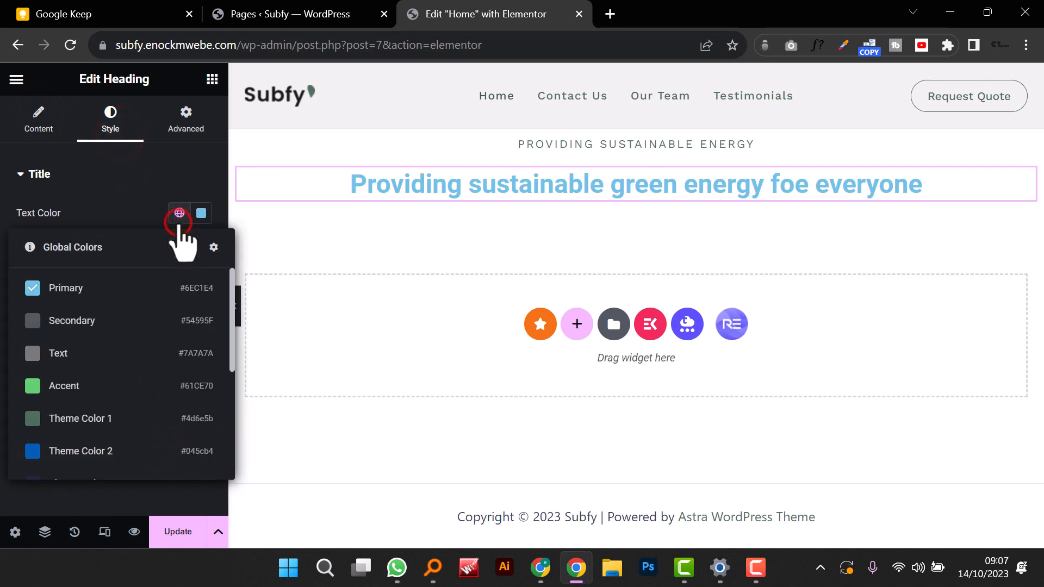
{"action": "scroll", "coordinate": [123, 384], "scroll_direction": "down", "scroll_amount": 4}
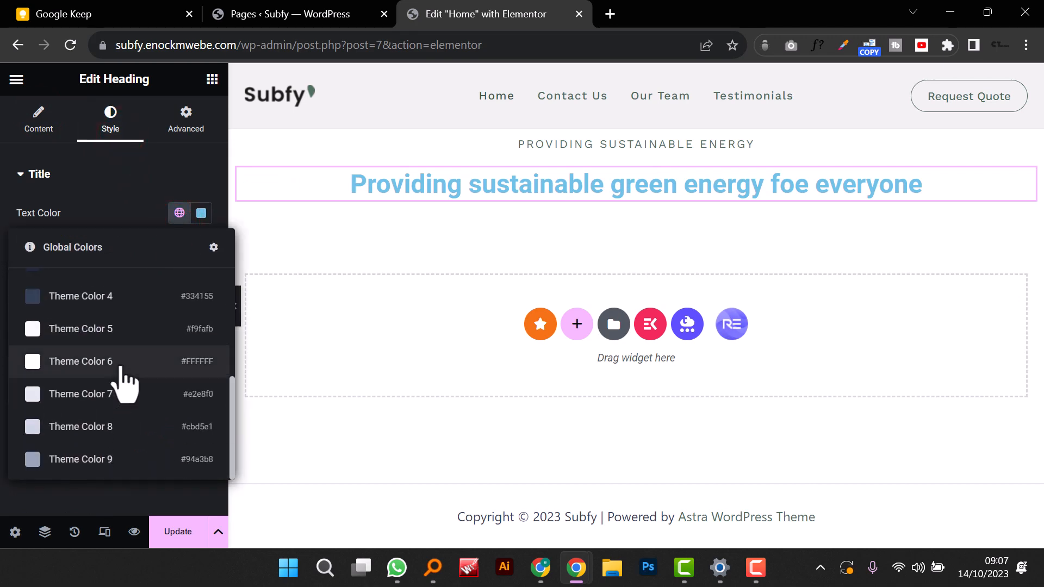
{"action": "scroll", "coordinate": [125, 384], "scroll_direction": "up", "scroll_amount": 3}
{"action": "scroll", "coordinate": [121, 380], "scroll_direction": "up", "scroll_amount": 2}
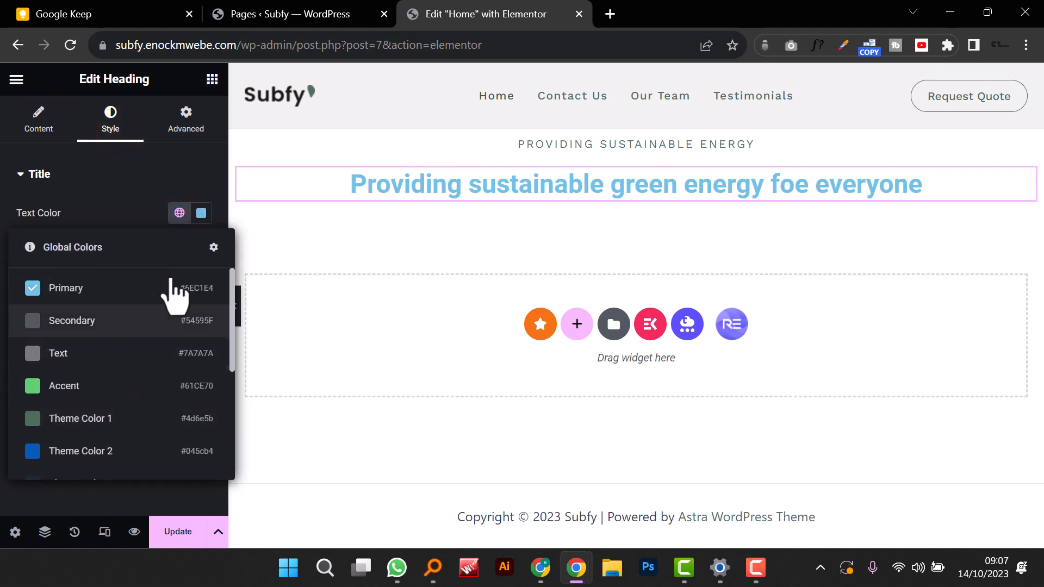
{"action": "left_click", "coordinate": [201, 215]}
{"action": "left_click_drag", "start_coordinate": [149, 289], "coordinate": [91, 371]}
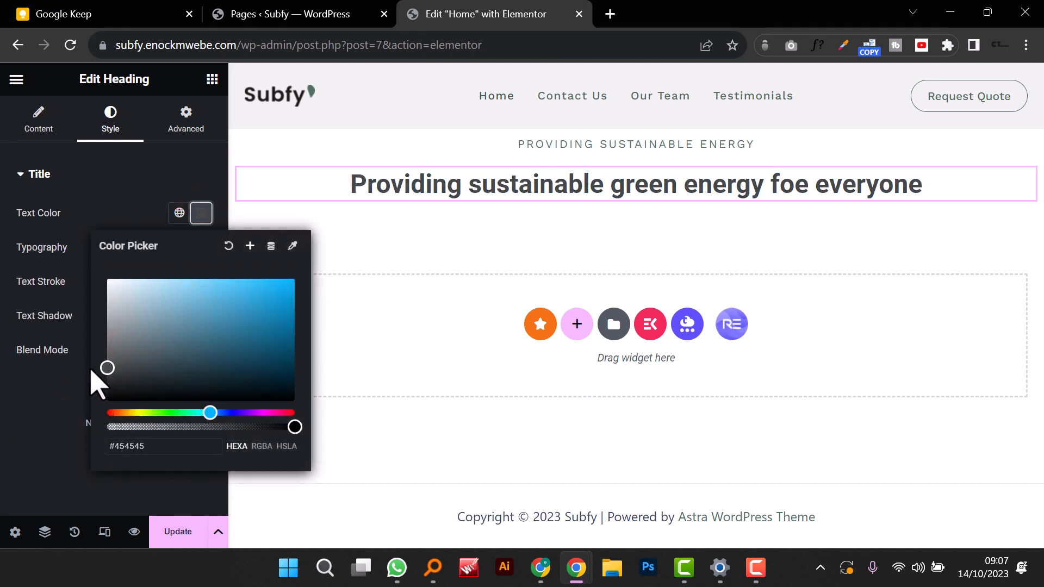
Step: Save the heading's custom text color as a new global color named "Black"
{"action": "left_click", "coordinate": [251, 249]}
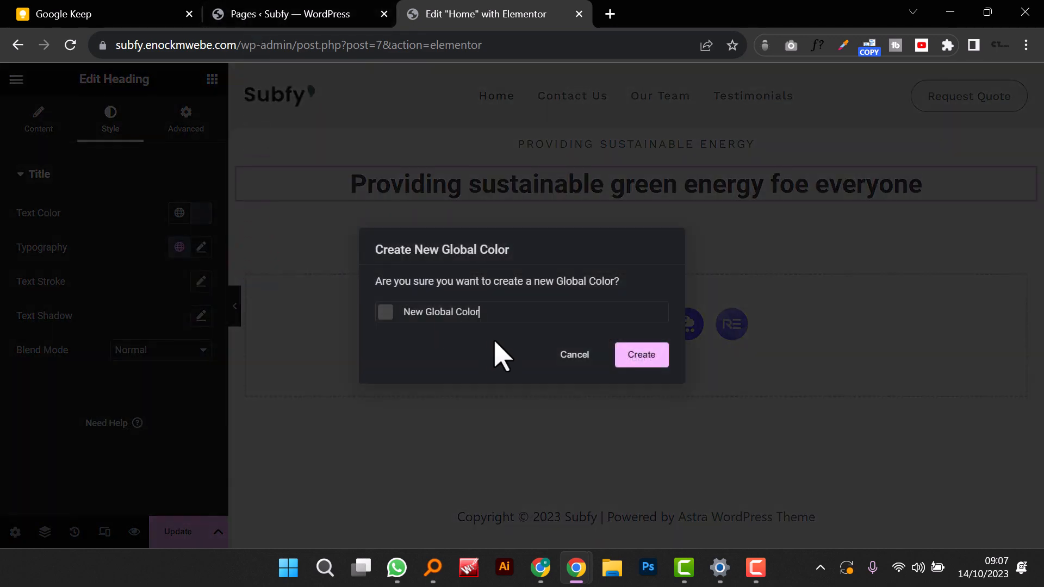
{"action": "left_click", "coordinate": [481, 318]}
{"action": "triple_click", "coordinate": [481, 317]}
{"action": "type", "text": "Black"}
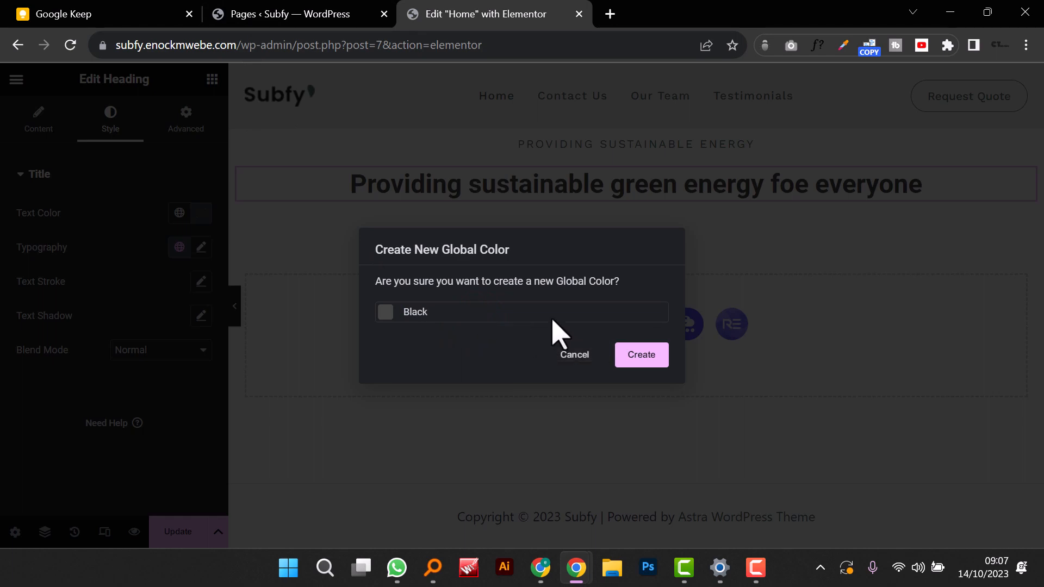
{"action": "left_click", "coordinate": [642, 356]}
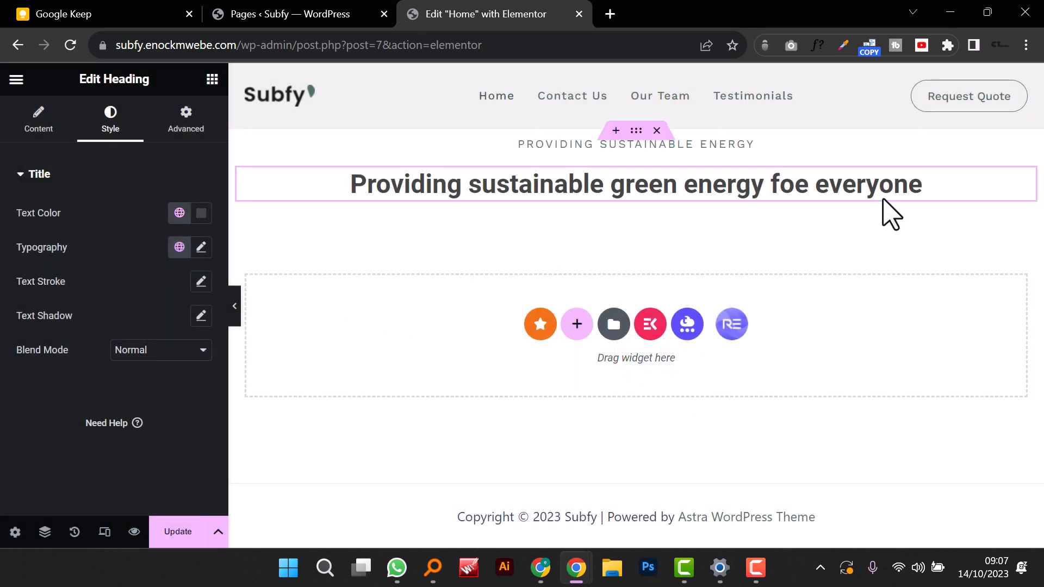
Step: Correct the misspelled word "foe" in the heading to "for"
{"action": "left_click", "coordinate": [802, 180]}
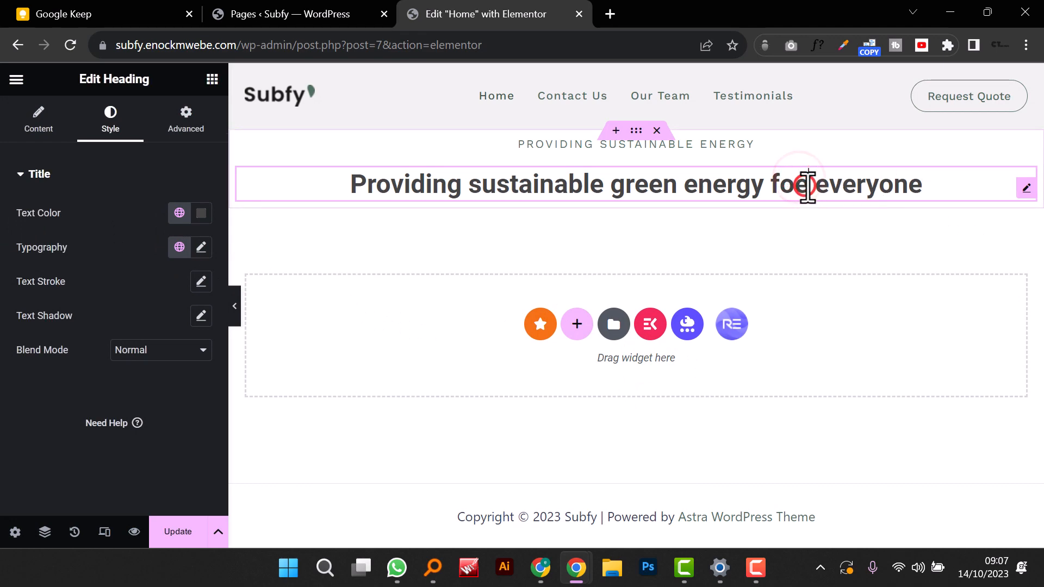
{"action": "key", "text": "BackSpace"}
{"action": "type", "text": "r"}
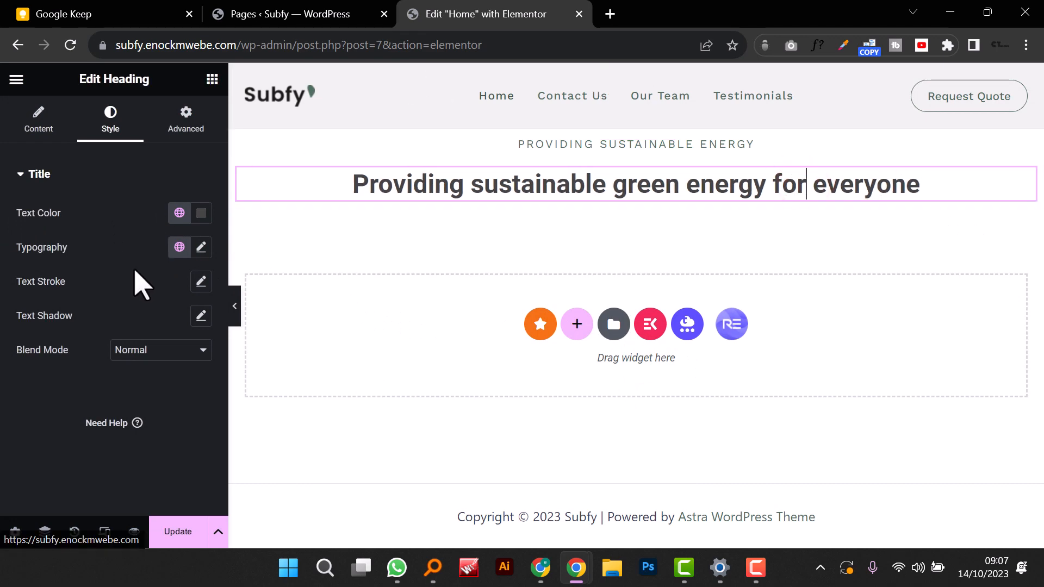
Step: Change the heading's typography font family to Shippori Mincho
{"action": "left_click", "coordinate": [199, 247]}
{"action": "left_click", "coordinate": [158, 323]}
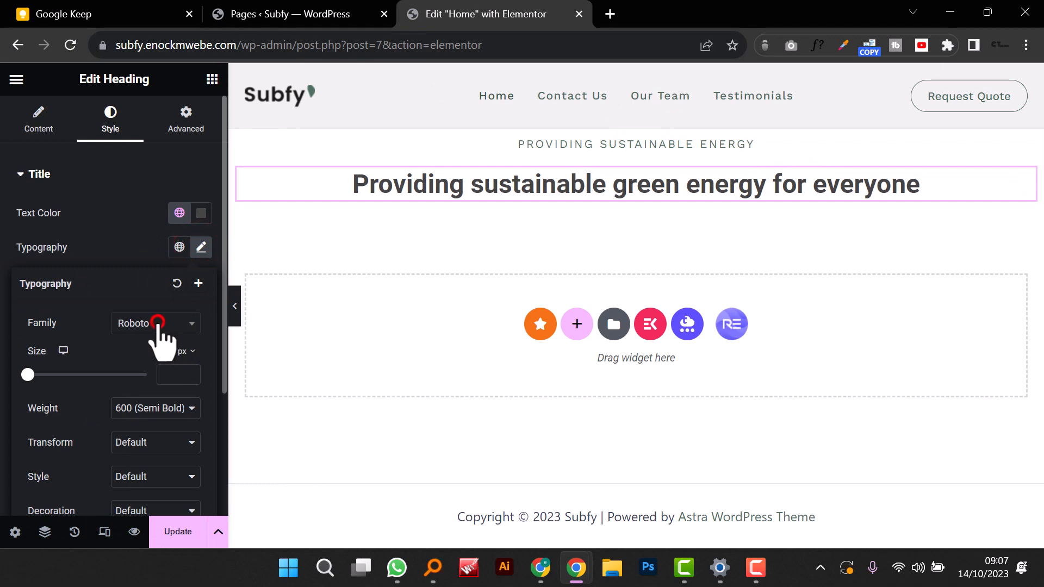
{"action": "left_click", "coordinate": [142, 345]}
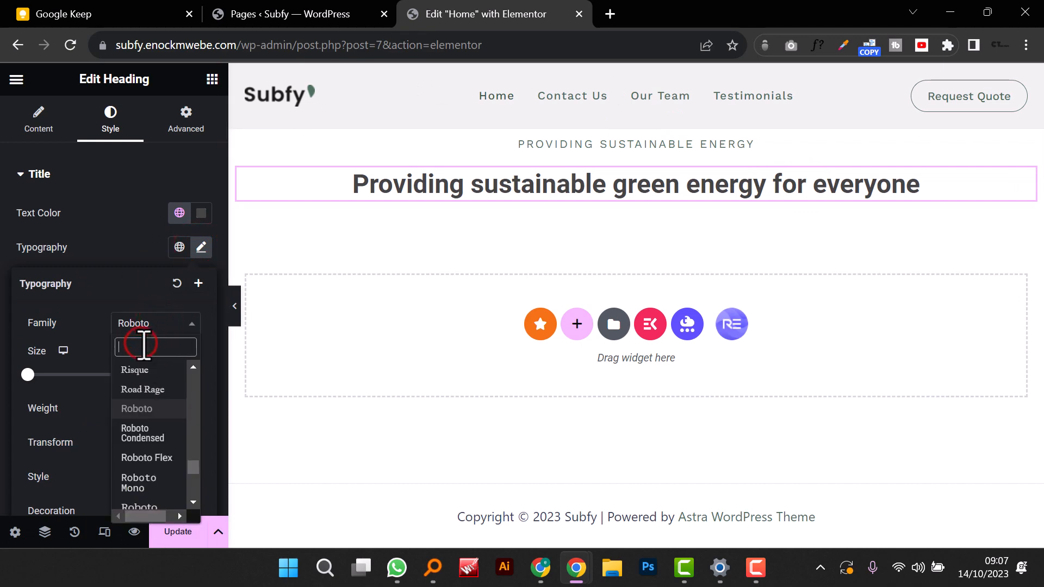
{"action": "type", "text": "shipp"}
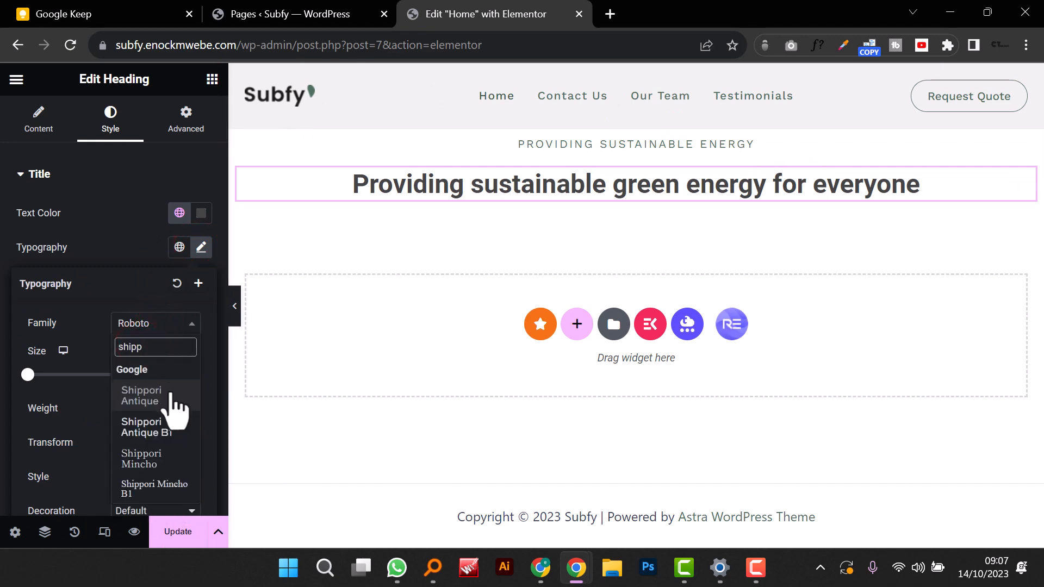
{"action": "left_click", "coordinate": [172, 460]}
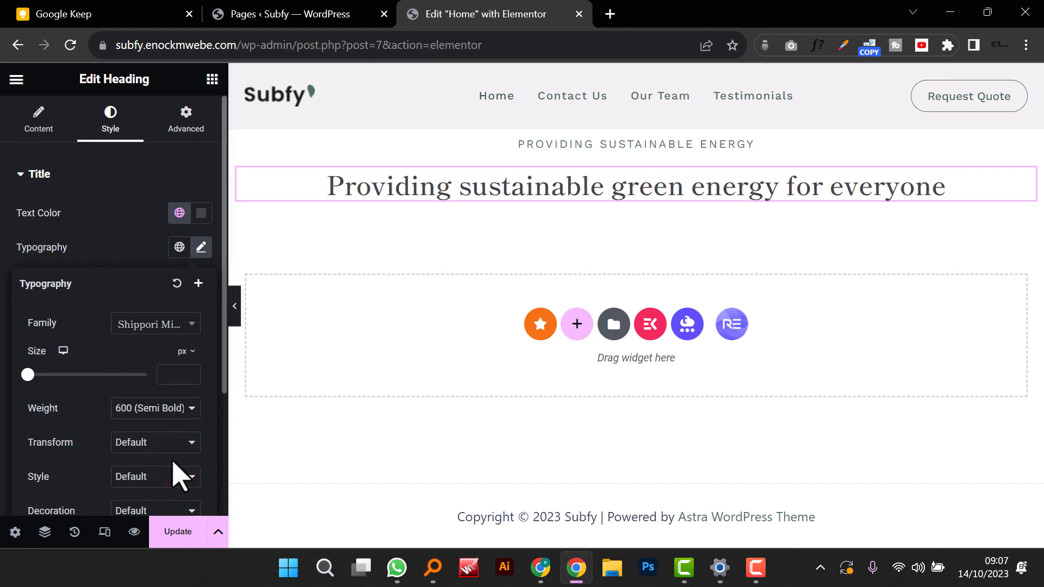
Step: Set the heading's font weight to 800 (Extra Bold)
{"action": "left_click", "coordinate": [150, 409]}
{"action": "left_click", "coordinate": [149, 409]}
{"action": "left_click", "coordinate": [152, 409]}
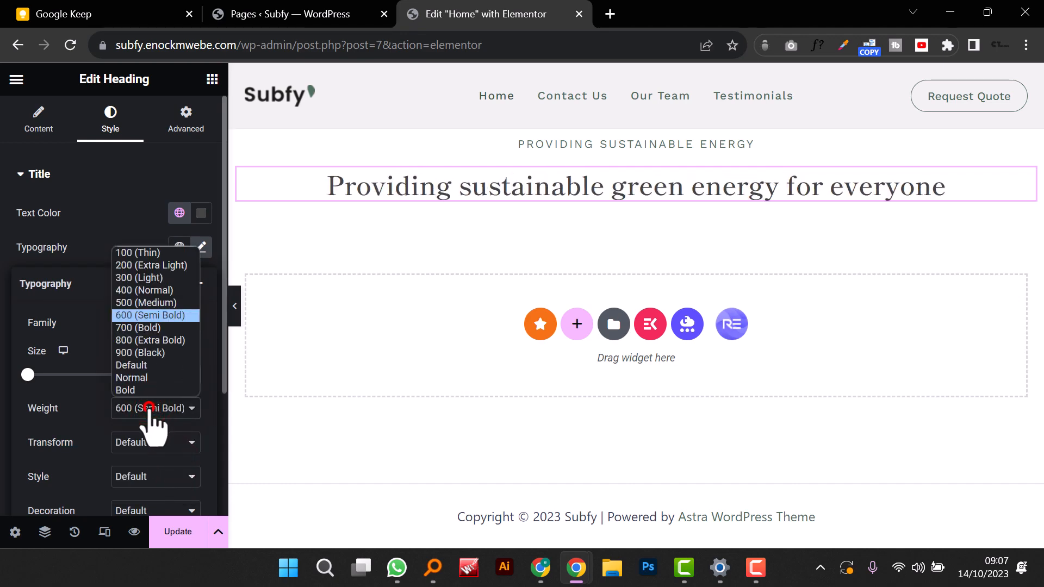
{"action": "left_click", "coordinate": [113, 341]}
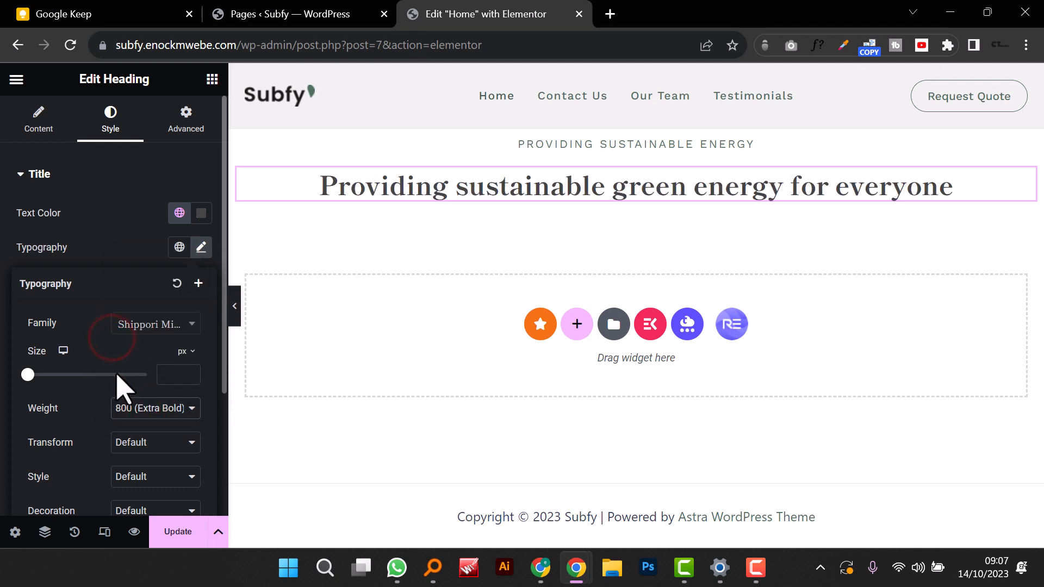
Step: Try heading font sizes of 40 px and 49 px, and preview the page at full width
{"action": "left_click", "coordinate": [176, 375]}
{"action": "type", "text": "40"}
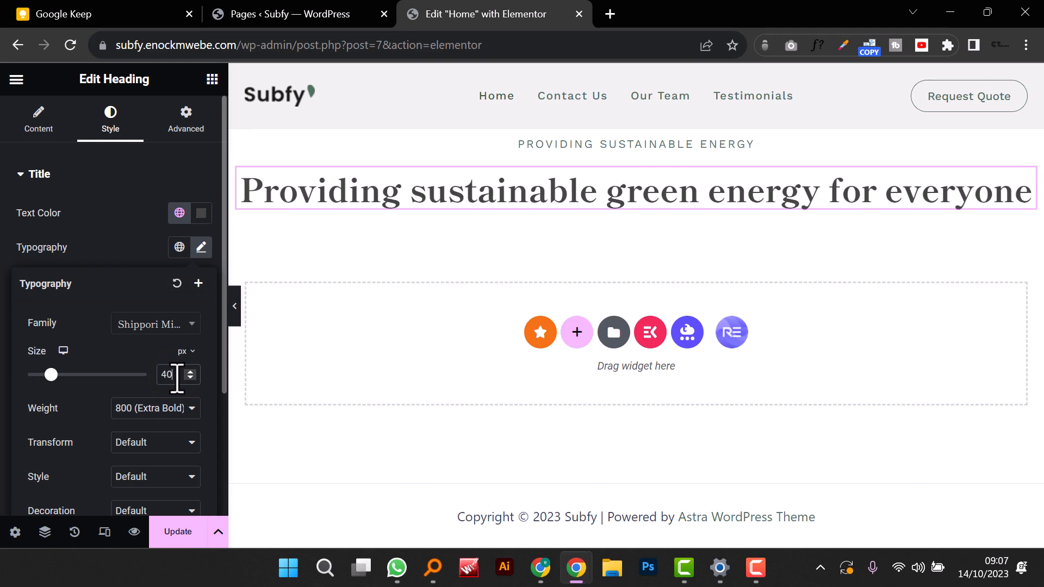
{"action": "key", "text": "BackSpace"}
{"action": "type", "text": "9"}
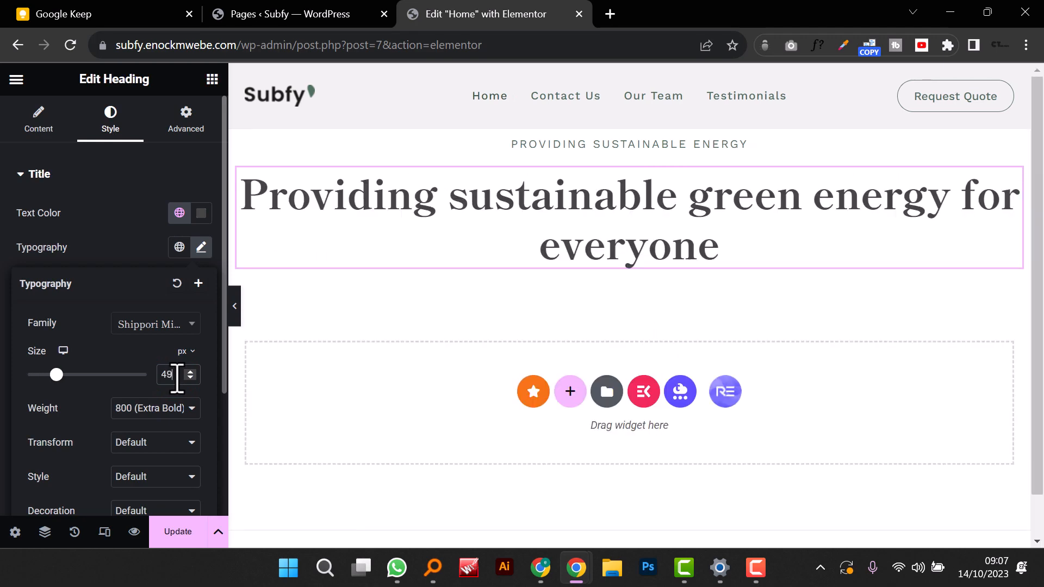
{"action": "left_click", "coordinate": [235, 307]}
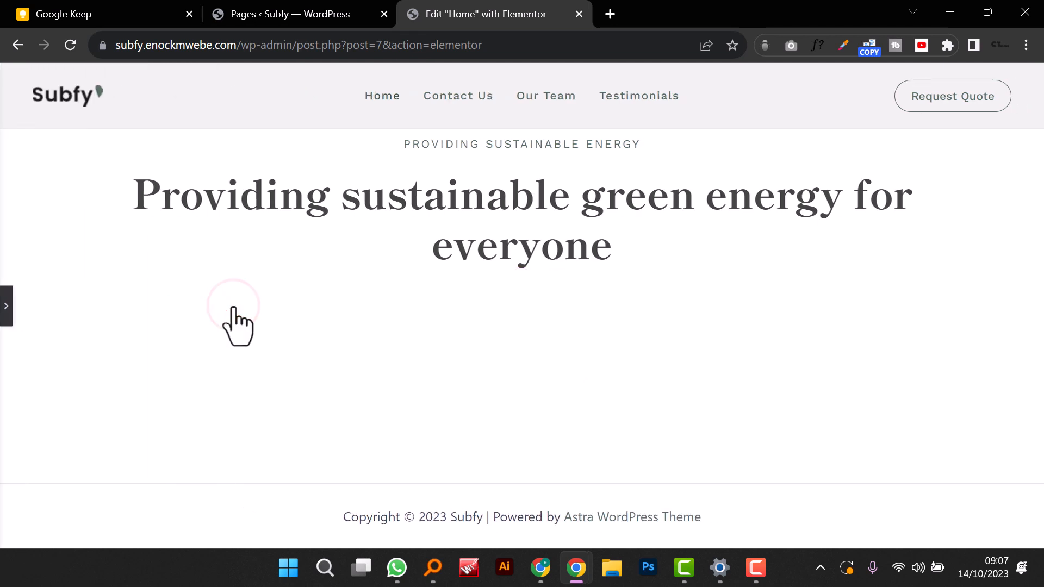
{"action": "left_click", "coordinate": [5, 308]}
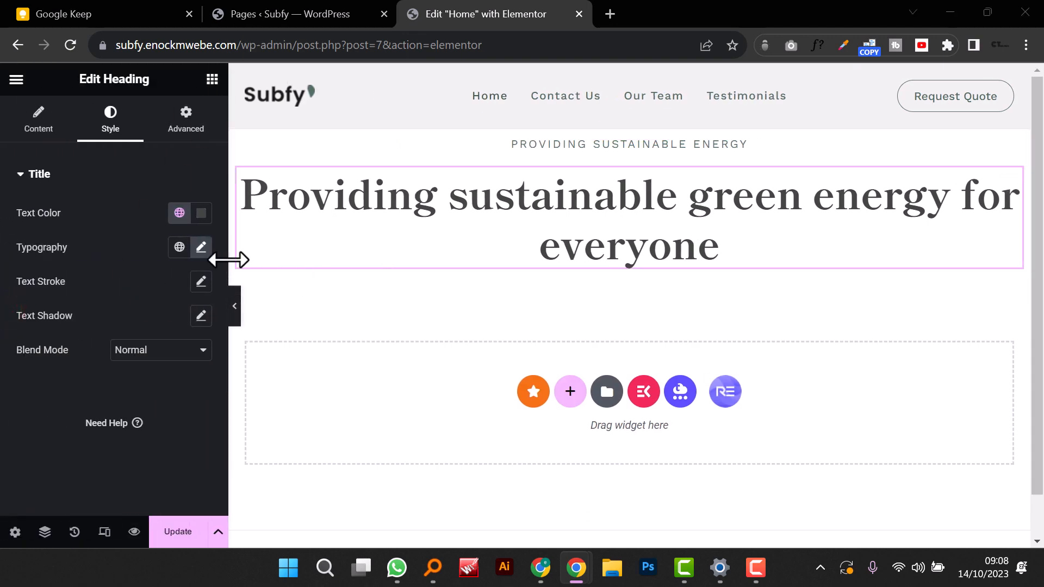
Step: Set the heading's font size to 72 px and weight to 600 (Semi Bold), and preview the page at full width
{"action": "left_click", "coordinate": [201, 248]}
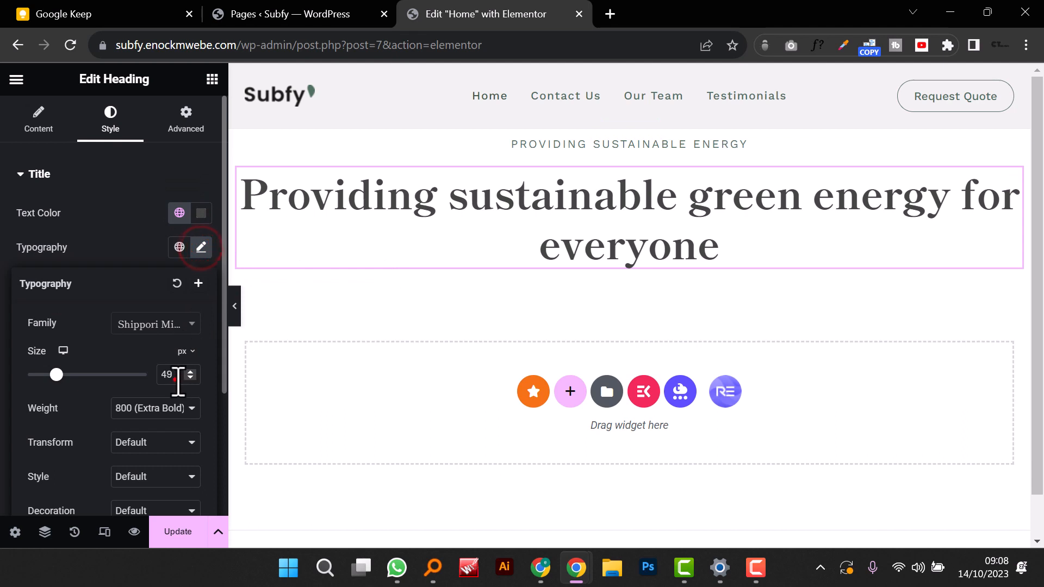
{"action": "type", "text": "72"}
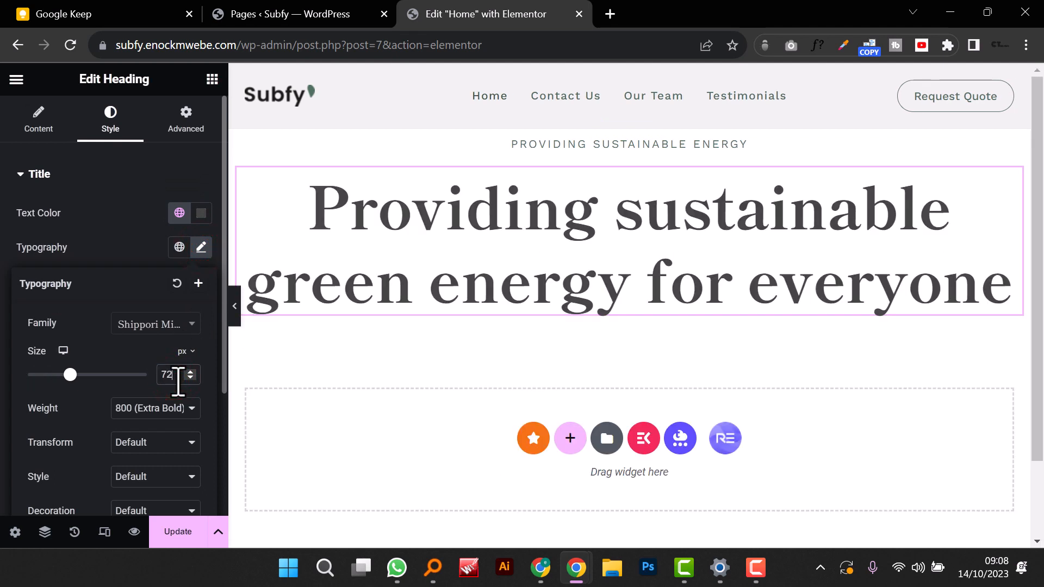
{"action": "left_click", "coordinate": [166, 411]}
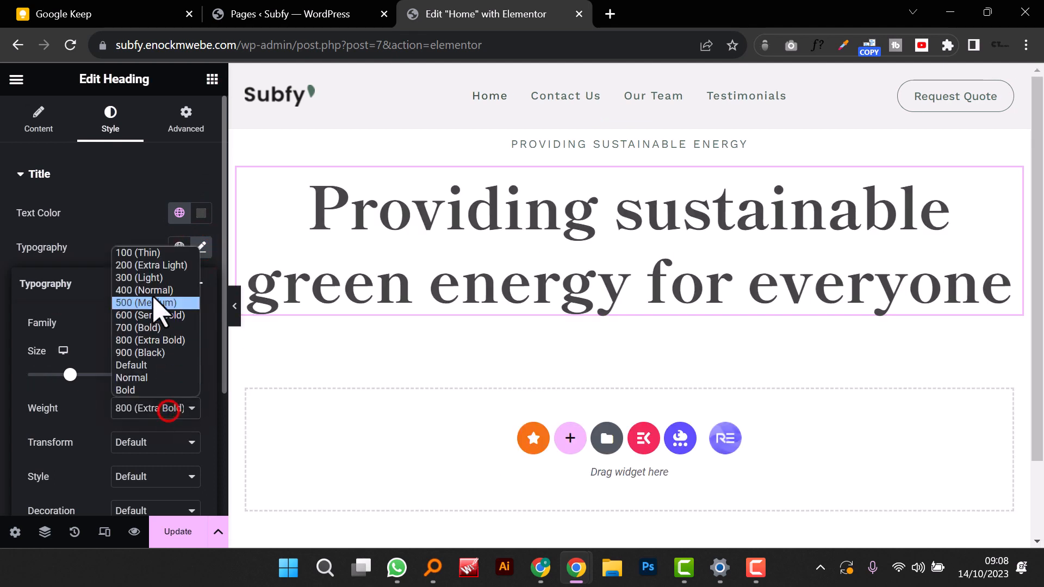
{"action": "left_click", "coordinate": [149, 315]}
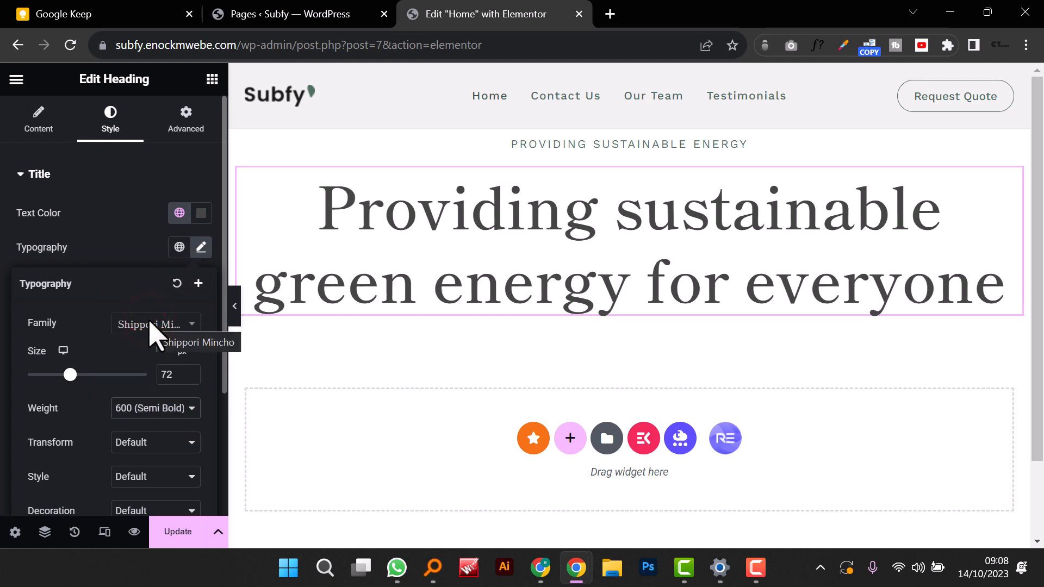
{"action": "left_click", "coordinate": [235, 308]}
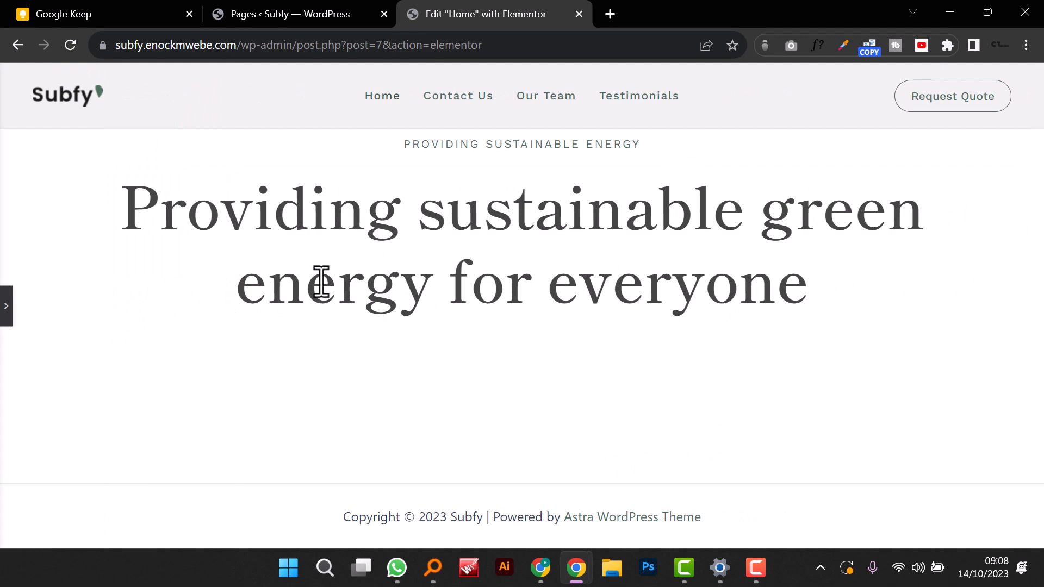
Step: Add a Text Editor widget directly beneath the "Providing sustainable green energy for everyone" heading
{"action": "left_click", "coordinate": [4, 302]}
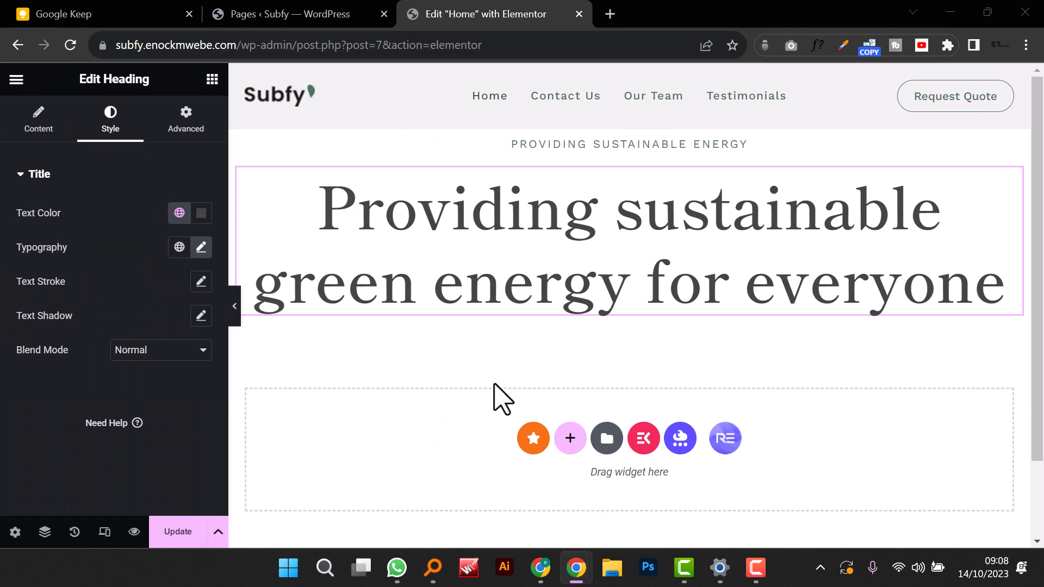
{"action": "left_click", "coordinate": [213, 79]}
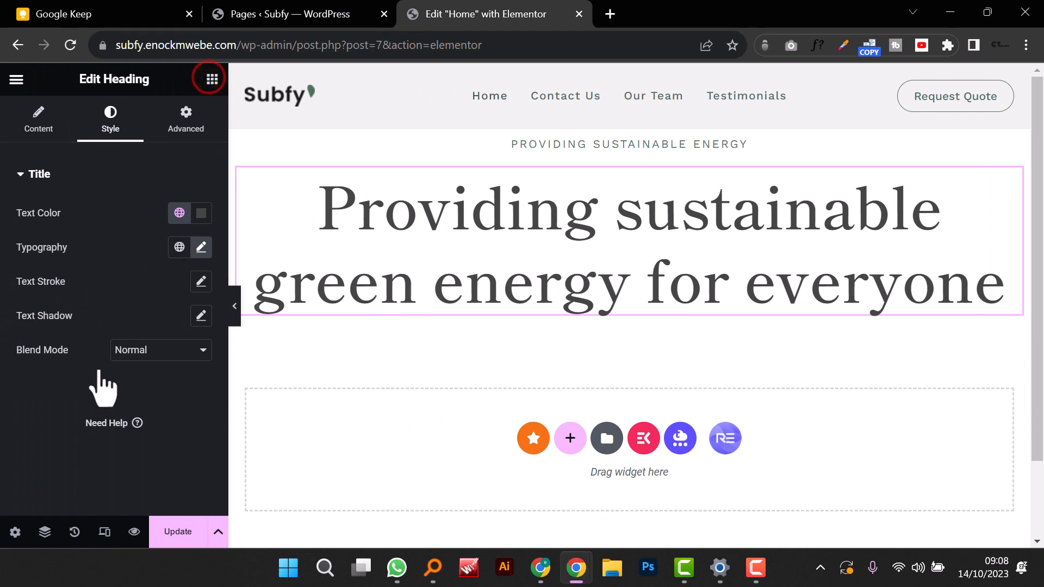
{"action": "scroll", "coordinate": [100, 383], "scroll_direction": "down", "scroll_amount": 4}
{"action": "left_click_drag", "start_coordinate": [61, 293], "coordinate": [527, 317]}
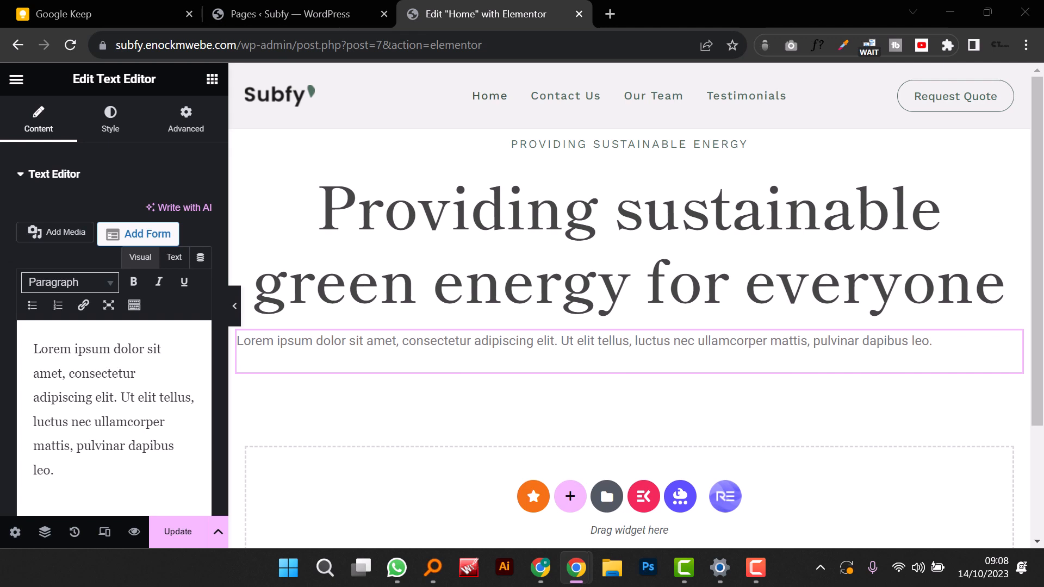
Step: Center-align the text of the new Text Editor widget
{"action": "left_click", "coordinate": [123, 422]}
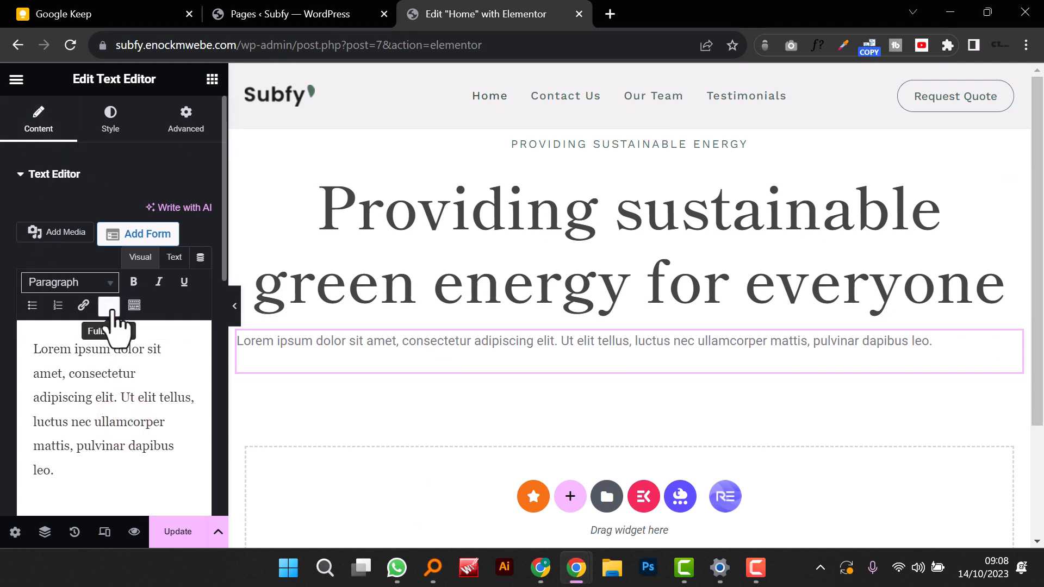
{"action": "left_click", "coordinate": [110, 123]}
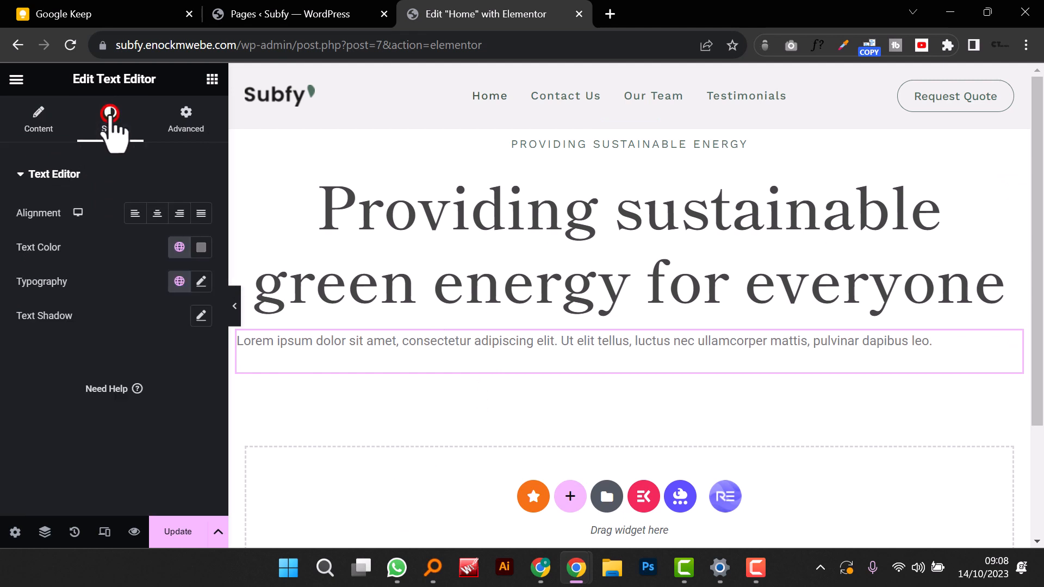
{"action": "left_click", "coordinate": [158, 214]}
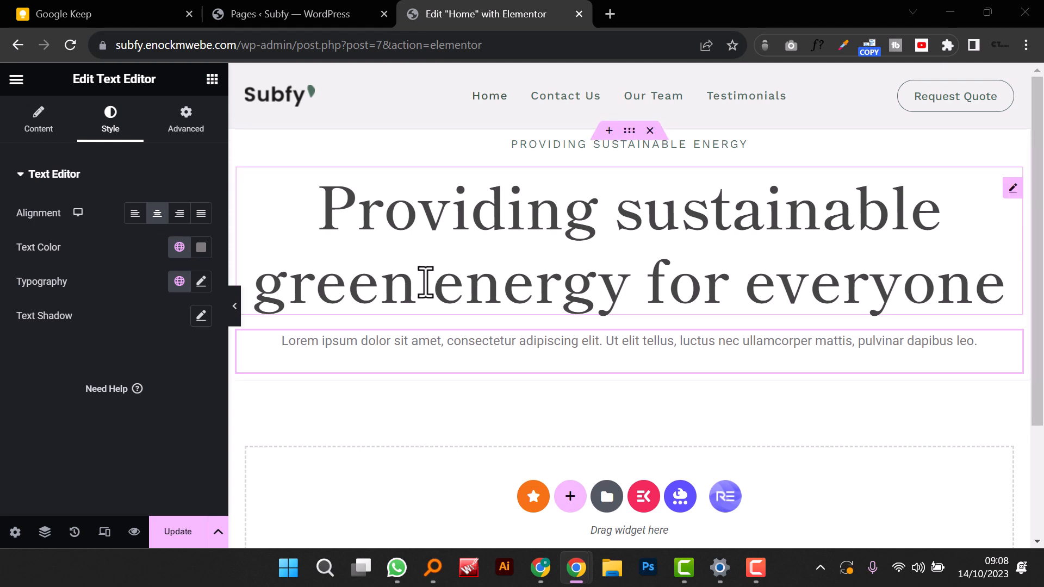
Step: Replace the widget's placeholder text with the longer Lorem ipsum paragraph from "Lorem ipsum dolor sit amet" through "Suspendisse molestie, ri"
{"action": "left_click", "coordinate": [425, 343]}
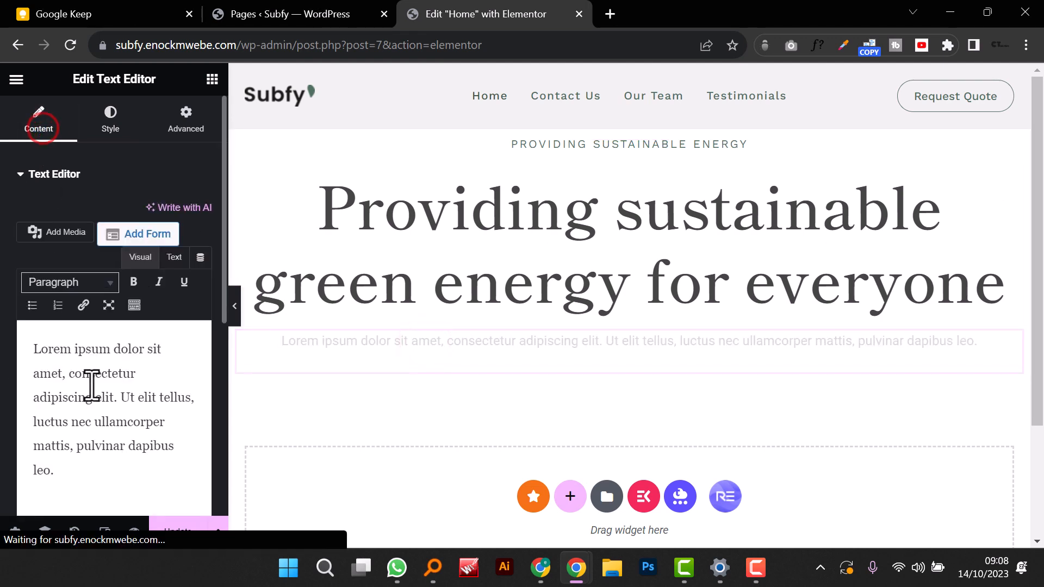
{"action": "triple_click", "coordinate": [87, 375]}
{"action": "type", "text": "Lorem ipsum dolor sit amet, consectetur adipiscing elit. Fusce nisl ipsum, varius ut leo ut, accumsan lacinia arcu. Nam eget lacus tellus. Nam lacinia sollicitudin posuere. Suspendisse molestie, ri"}
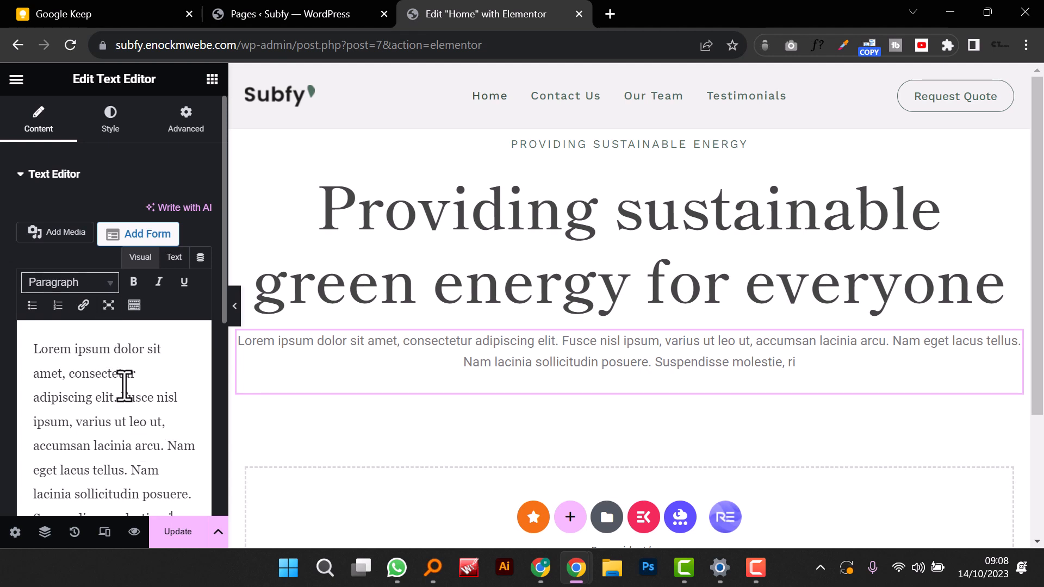
Step: Set the paragraph's typography font family to Work Sans and preview the page at full width
{"action": "left_click", "coordinate": [111, 111]}
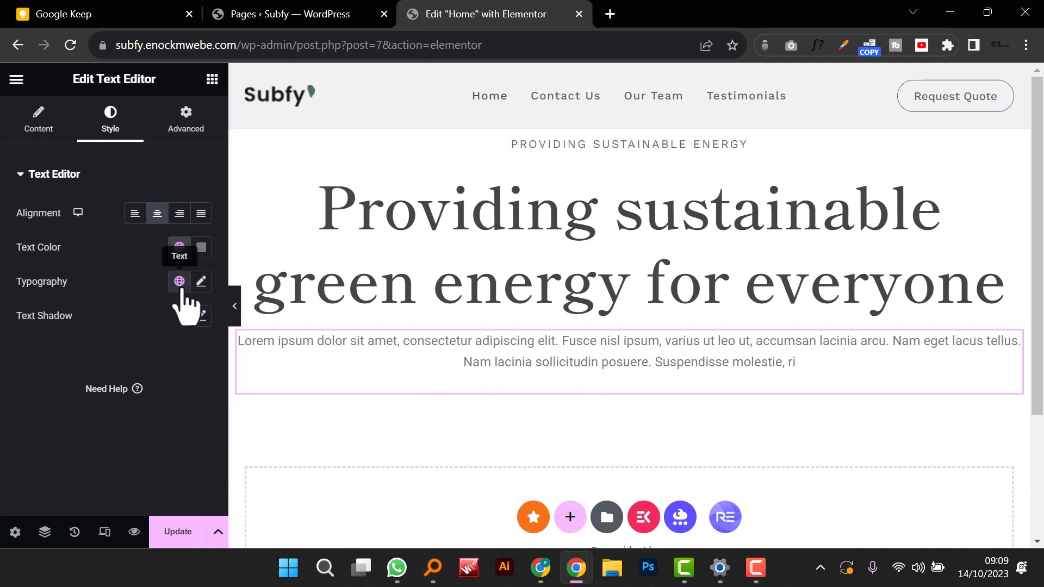
{"action": "left_click", "coordinate": [201, 282]}
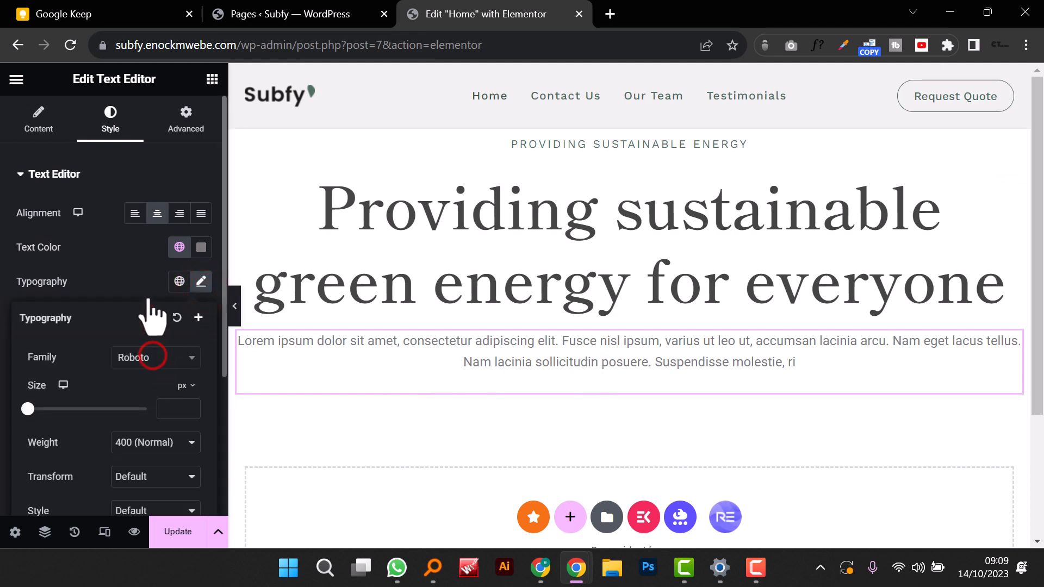
{"action": "left_click", "coordinate": [146, 359]}
{"action": "type", "text": "work"}
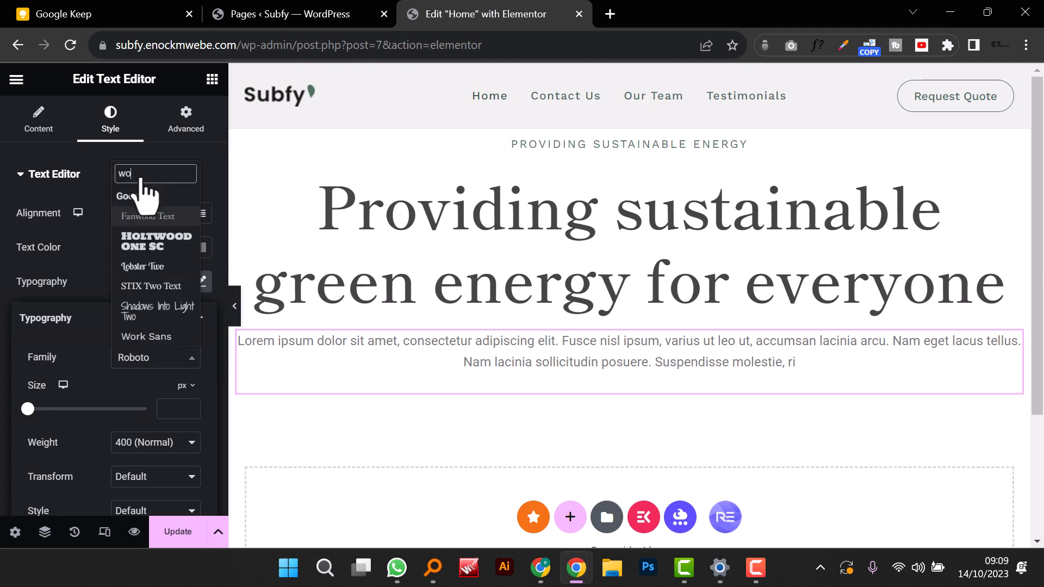
{"action": "left_click", "coordinate": [147, 340]}
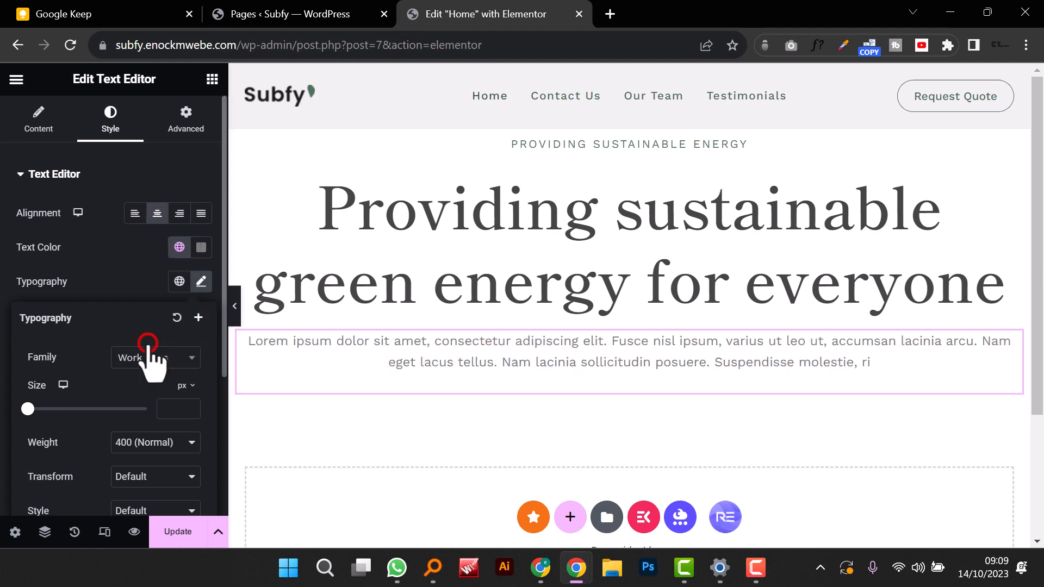
{"action": "left_click", "coordinate": [234, 312]}
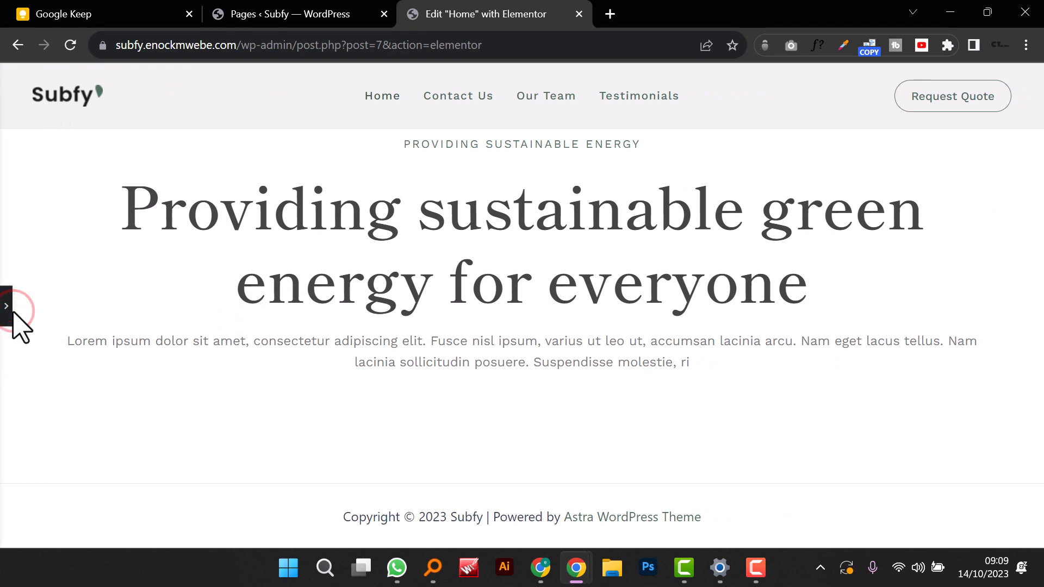
{"action": "left_click", "coordinate": [7, 307]}
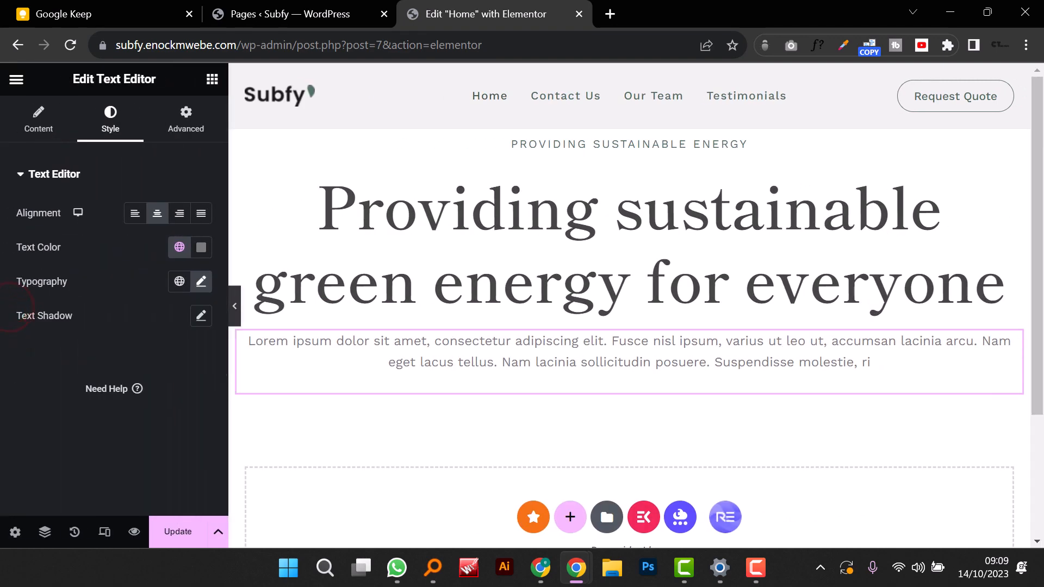
Step: Unlink the paragraph's padding values, set right and left padding to 50 px, and preview the page at full width
{"action": "left_click", "coordinate": [520, 351]}
{"action": "left_click", "coordinate": [186, 117]}
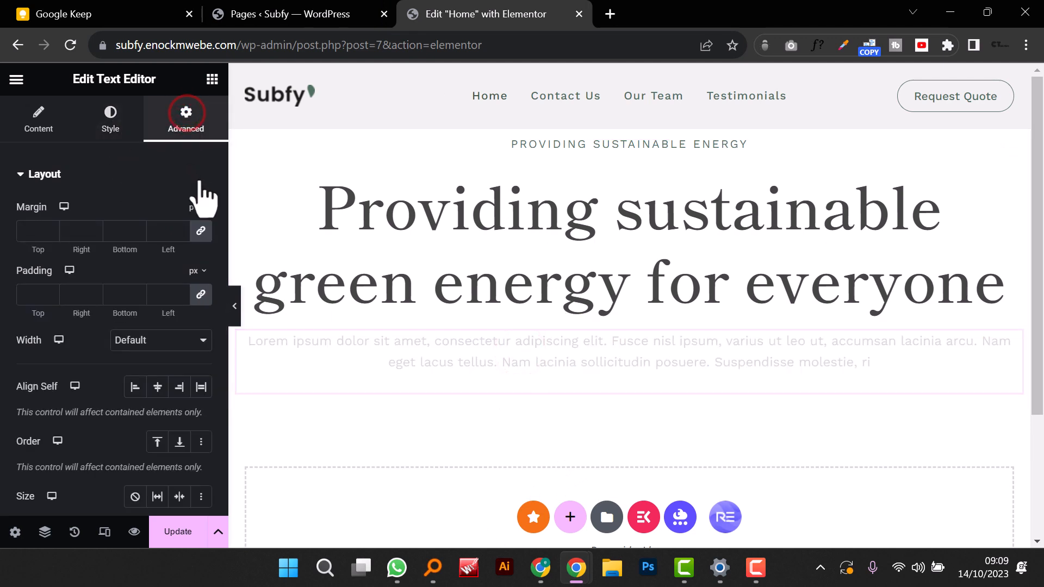
{"action": "left_click", "coordinate": [201, 297]}
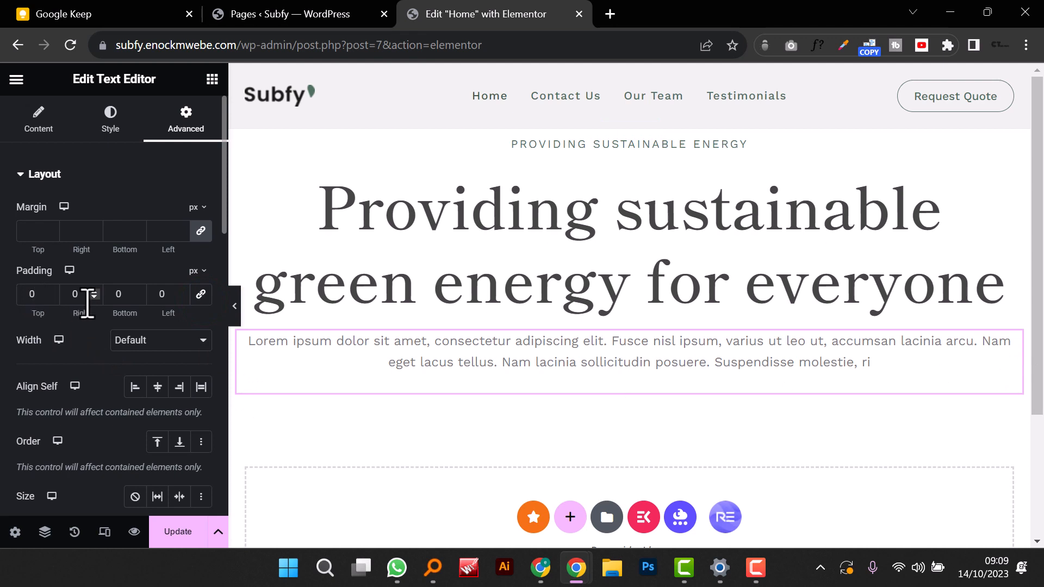
{"action": "type", "text": "50"}
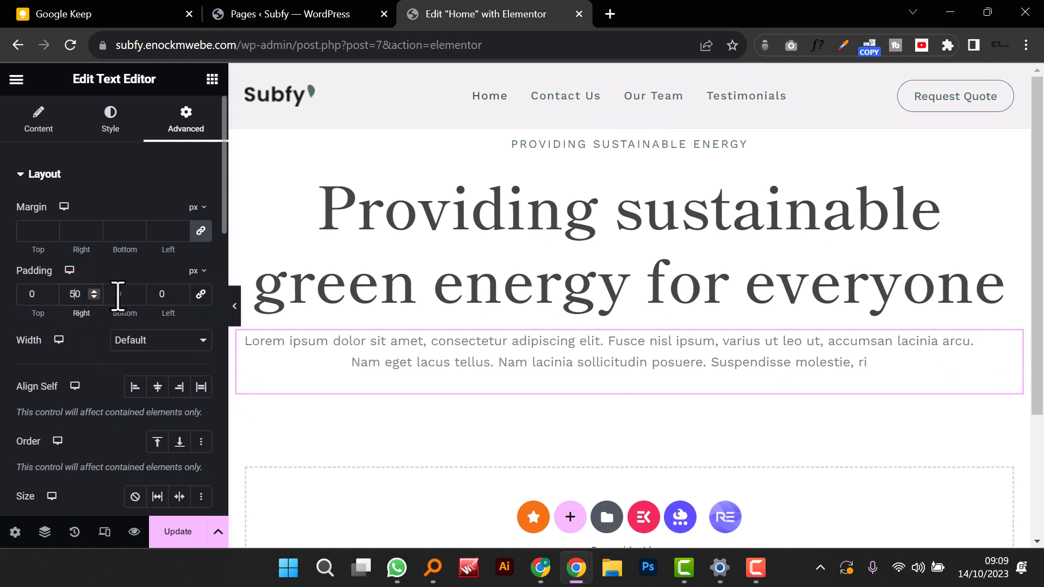
{"action": "type", "text": "50"}
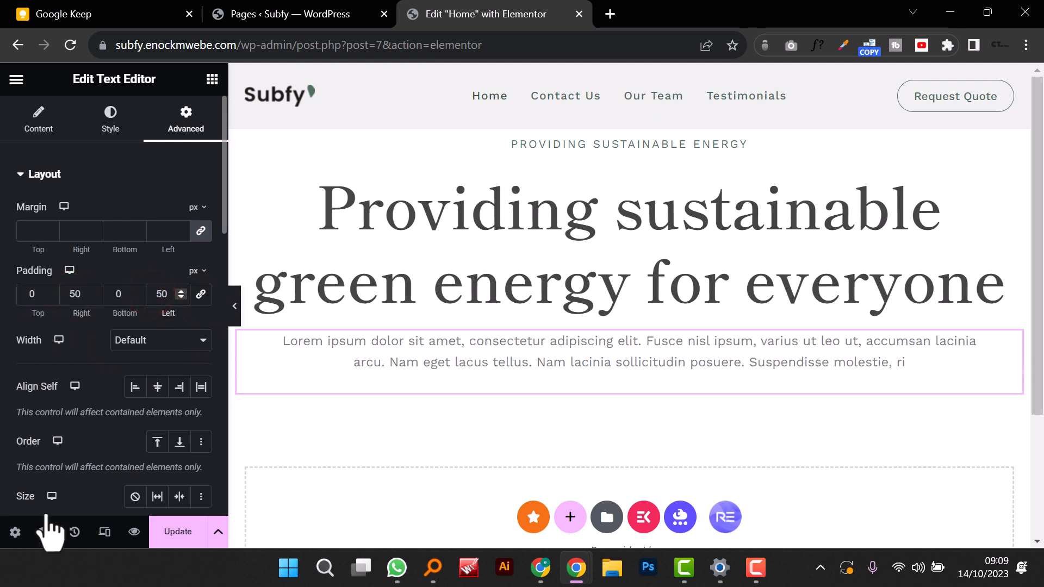
{"action": "left_click", "coordinate": [237, 304]}
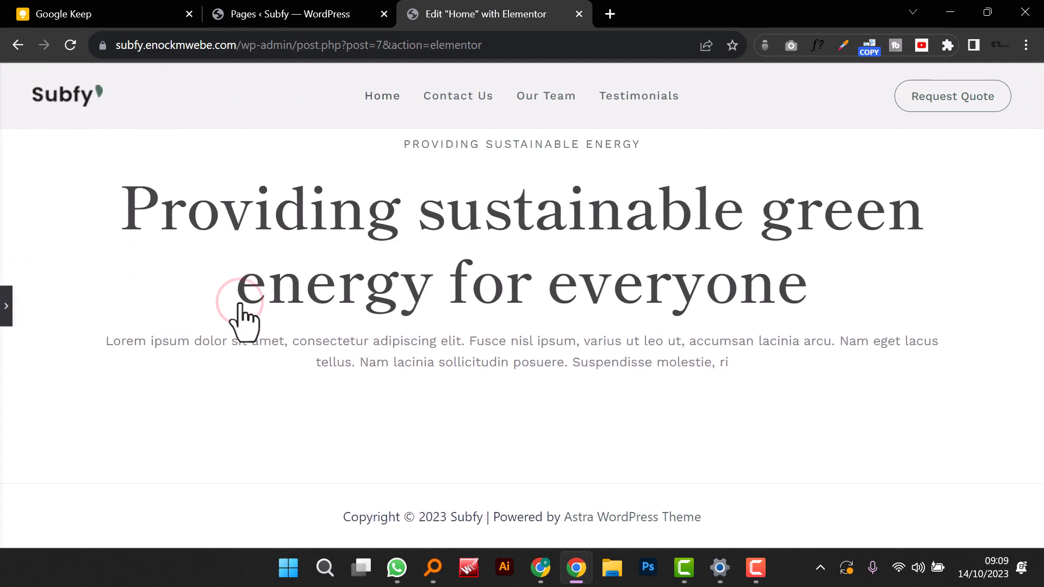
{"action": "left_click", "coordinate": [7, 305]}
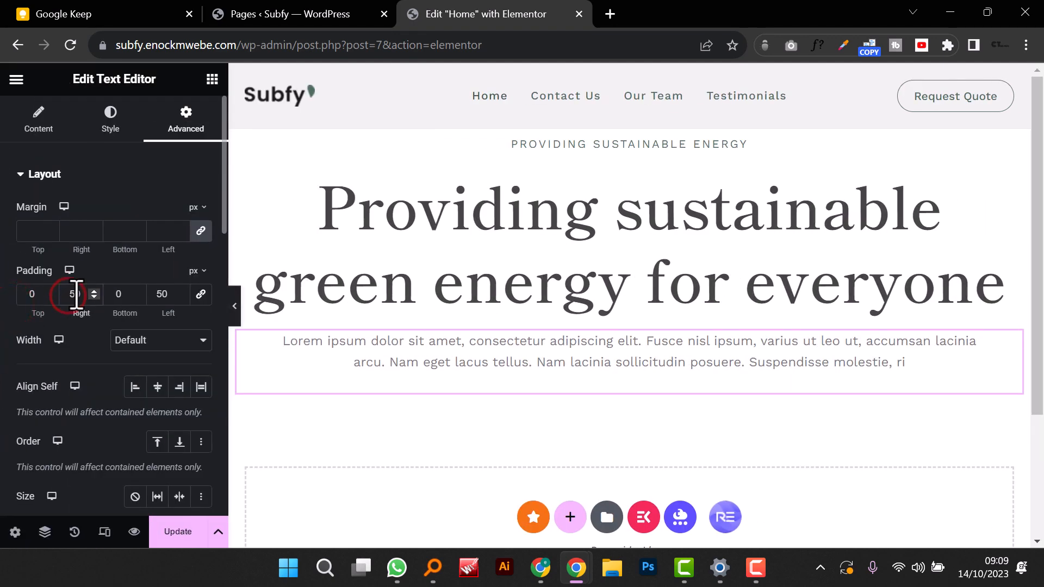
Step: Increase the paragraph's right and left padding to 150 px and preview the page at full width
{"action": "type", "text": "1"}
{"action": "type", "text": "1"}
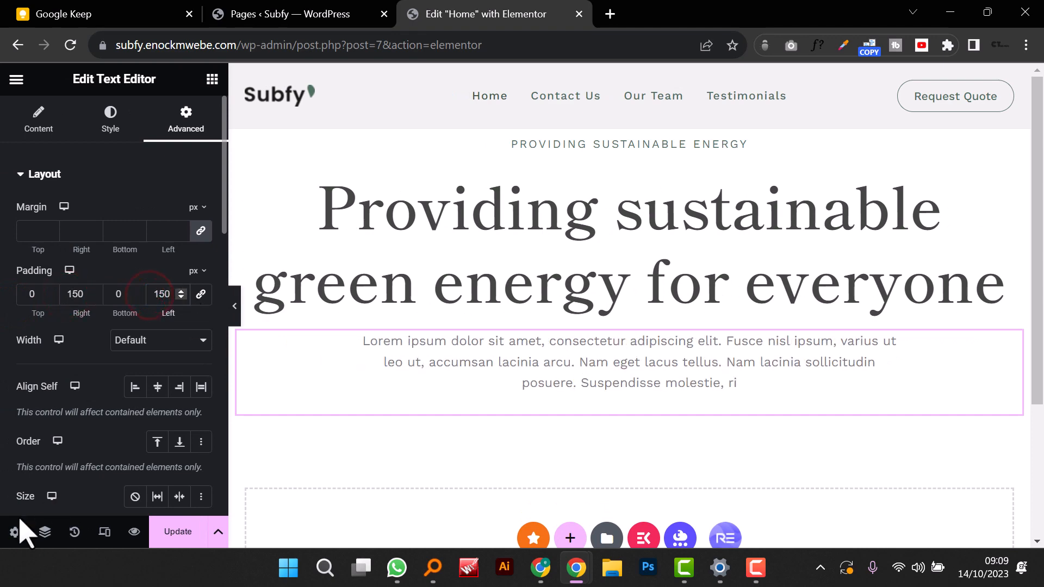
{"action": "left_click", "coordinate": [234, 302]}
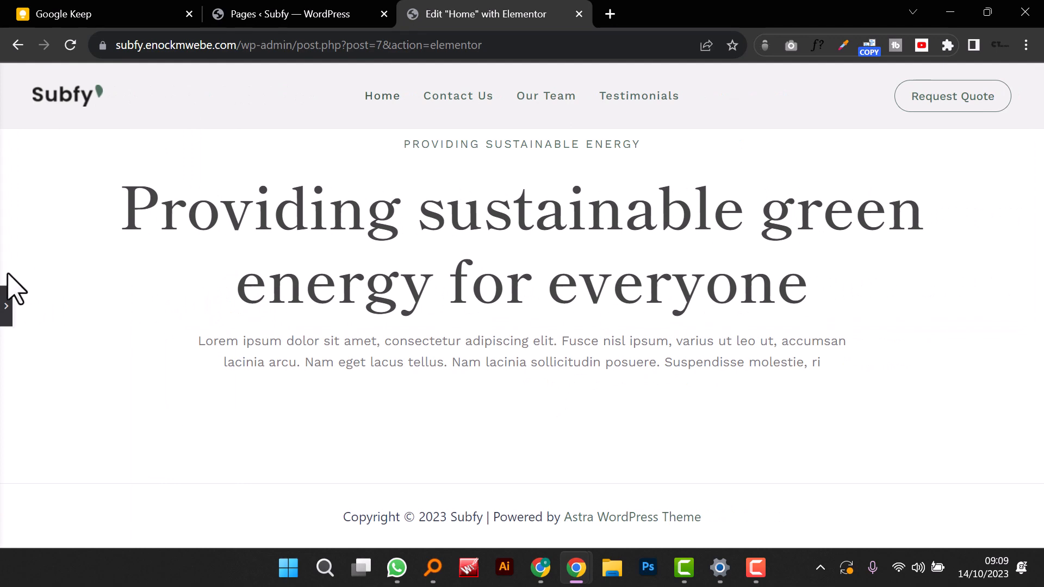
{"action": "left_click", "coordinate": [6, 311]}
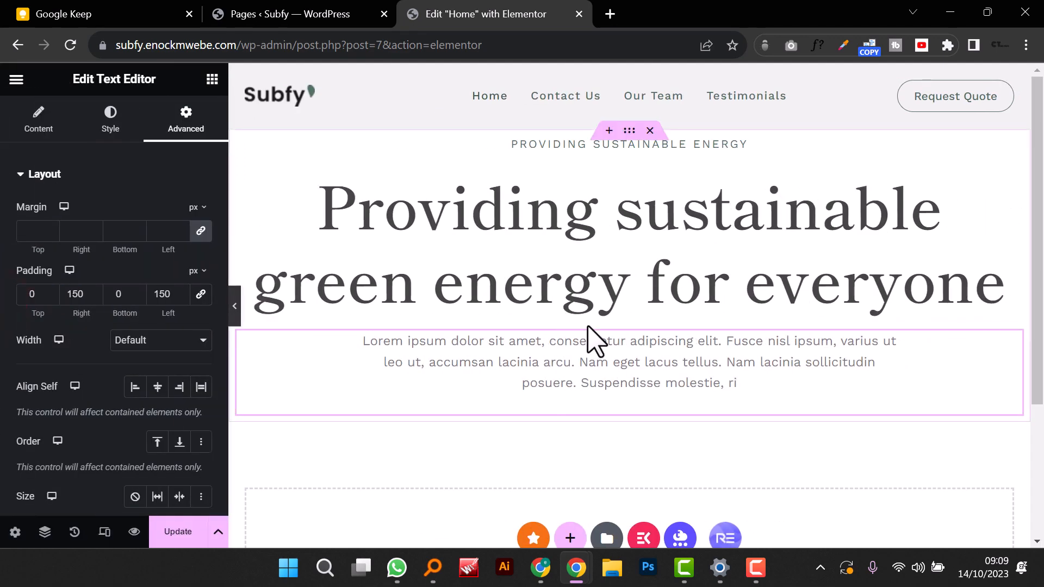
Step: Select the hero section's container and set its background type to Classic
{"action": "left_click", "coordinate": [630, 130]}
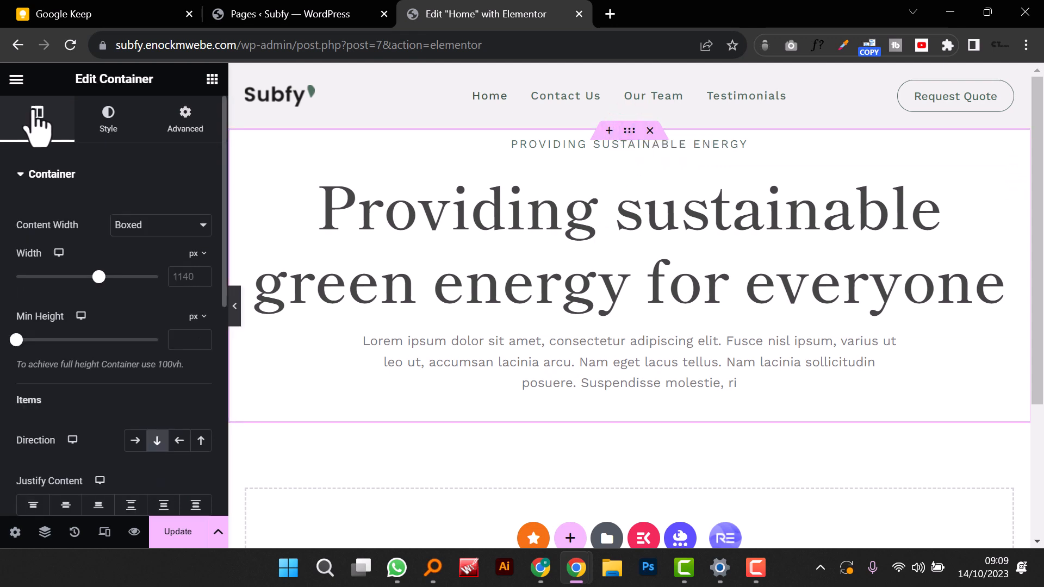
{"action": "left_click", "coordinate": [117, 130]}
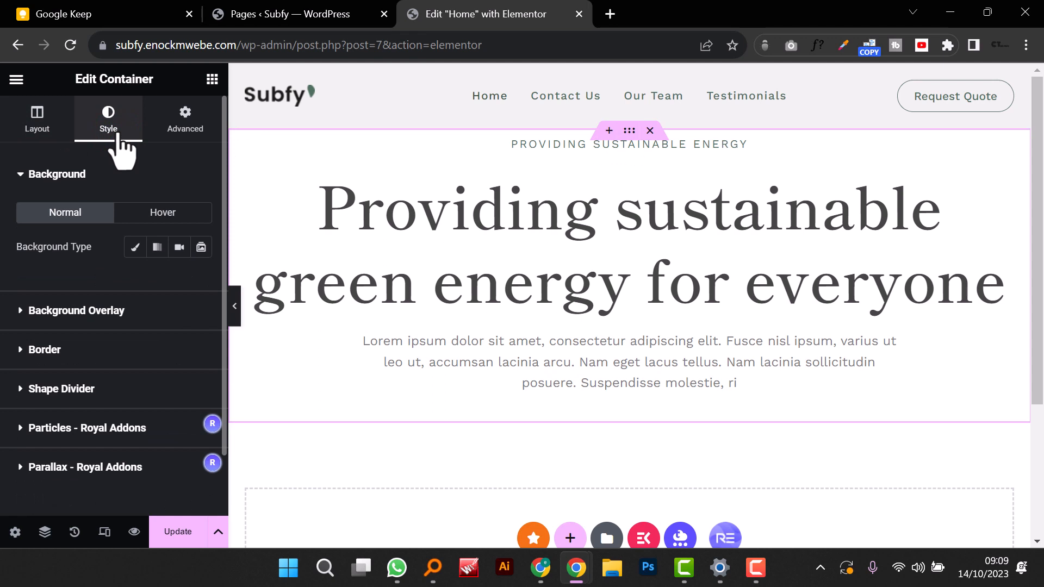
{"action": "left_click", "coordinate": [136, 247]}
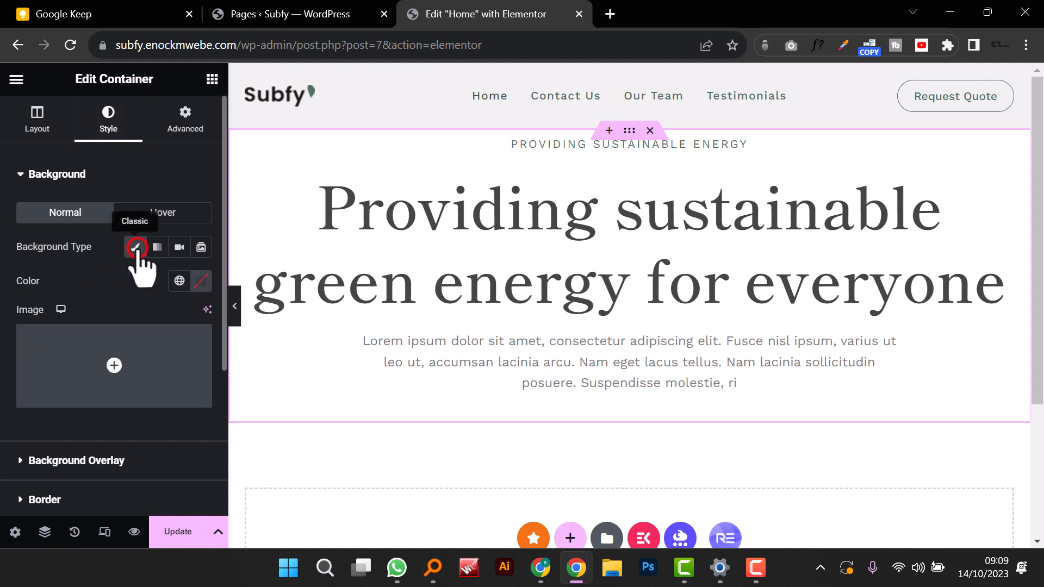
Step: Copy the background color code f1f1f1 from the Google Keep note and try to apply it as the container's background color
{"action": "left_click", "coordinate": [202, 283]}
{"action": "left_click", "coordinate": [117, 15]}
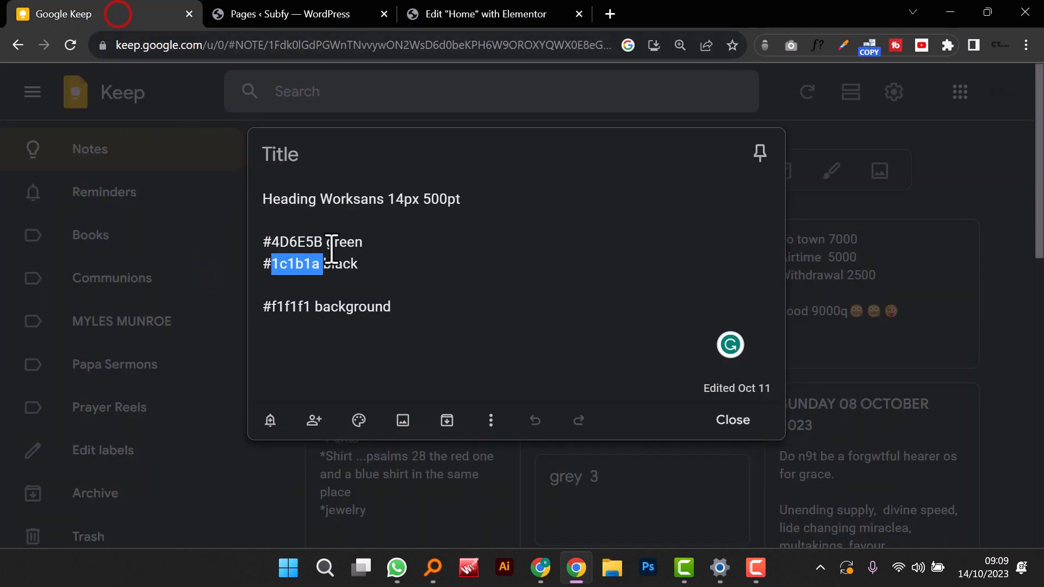
{"action": "double_click", "coordinate": [299, 307]}
{"action": "right_click", "coordinate": [299, 316]}
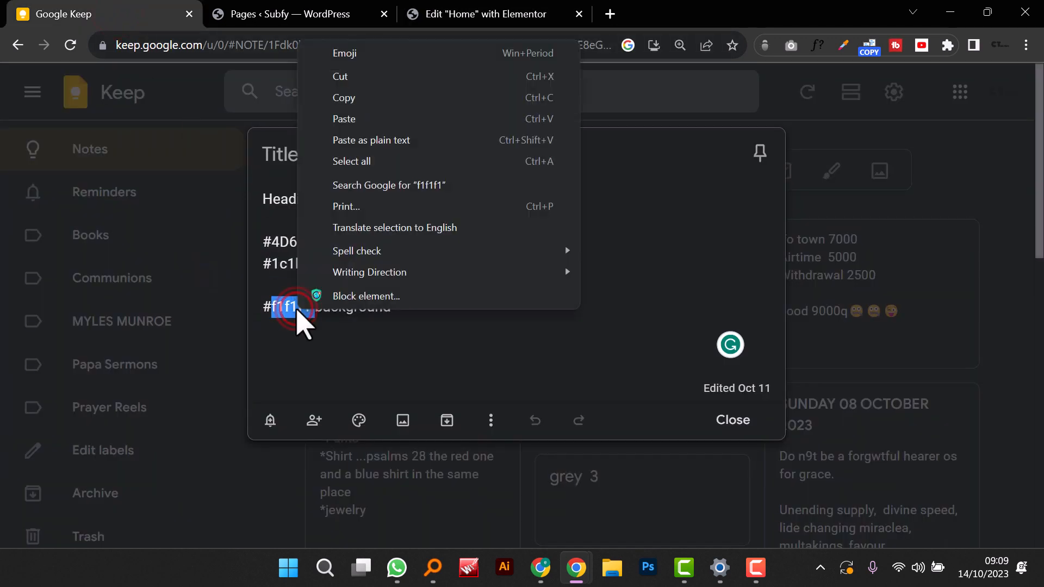
{"action": "left_click", "coordinate": [362, 98]}
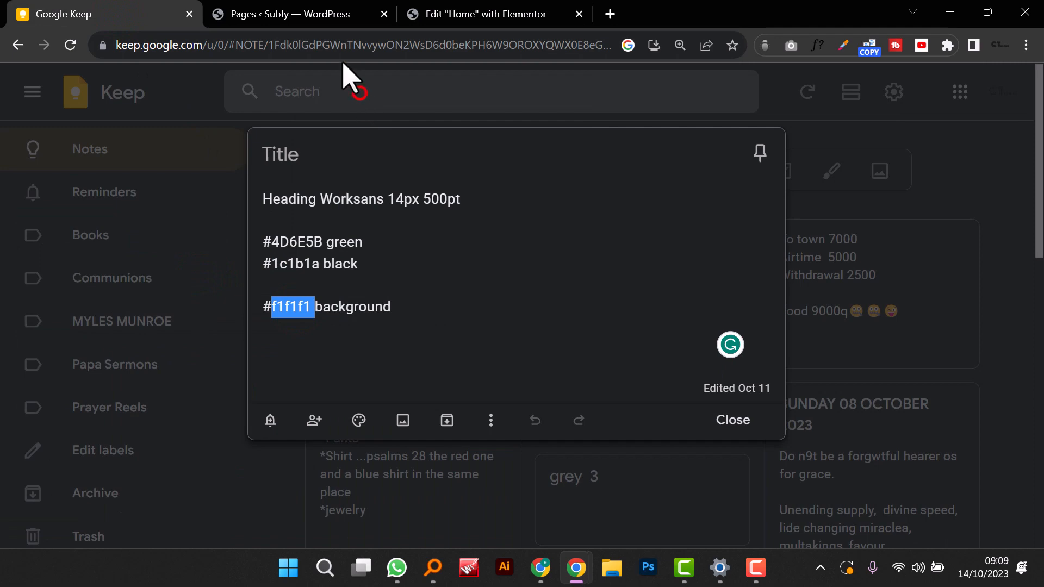
{"action": "left_click", "coordinate": [435, 14]}
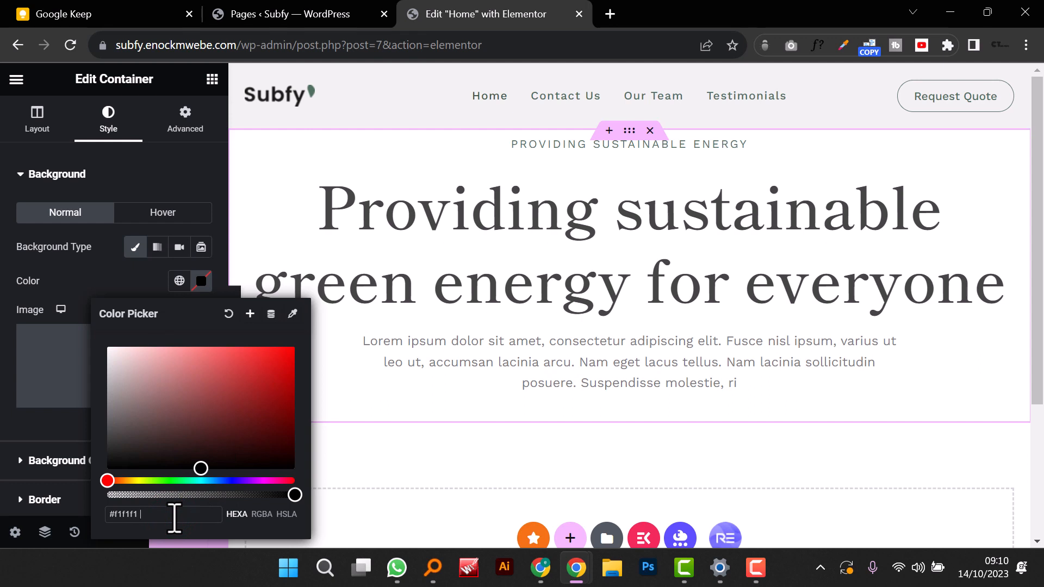
{"action": "left_click", "coordinate": [195, 169]}
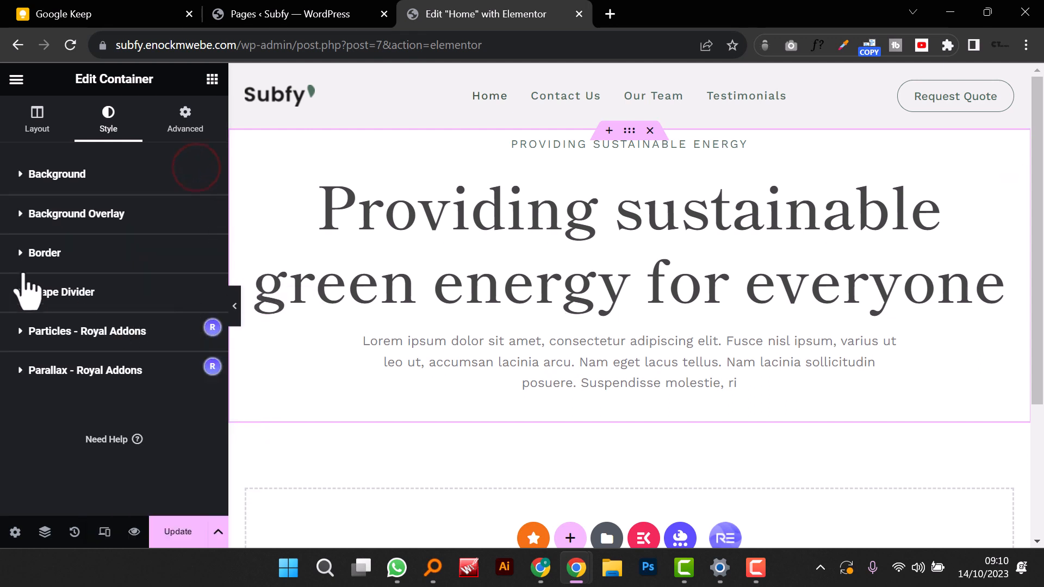
Step: Open the color picker for the hero container's normal background color
{"action": "left_click", "coordinate": [625, 124]}
{"action": "left_click", "coordinate": [21, 176]}
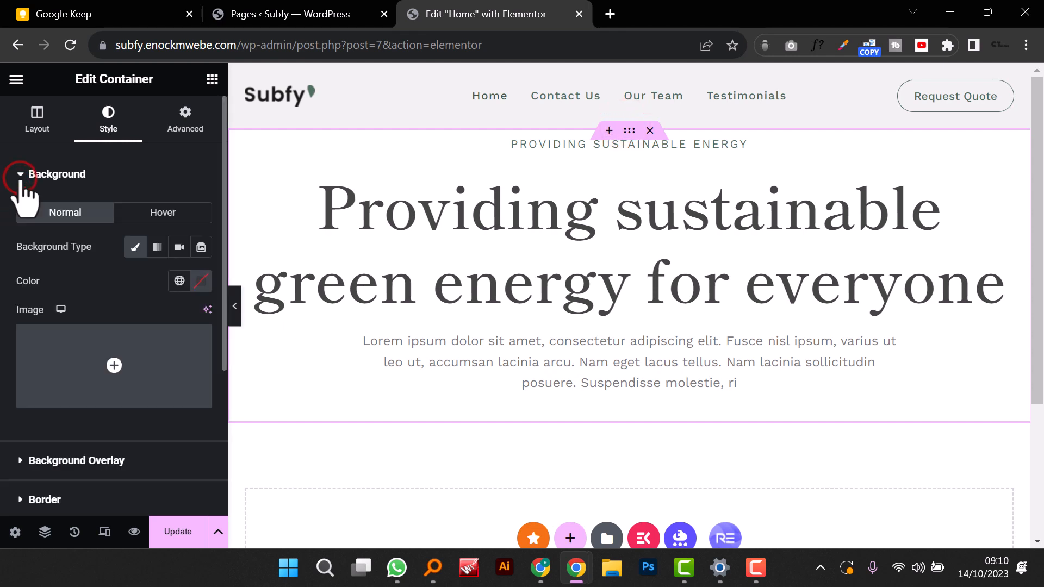
{"action": "left_click", "coordinate": [201, 282]}
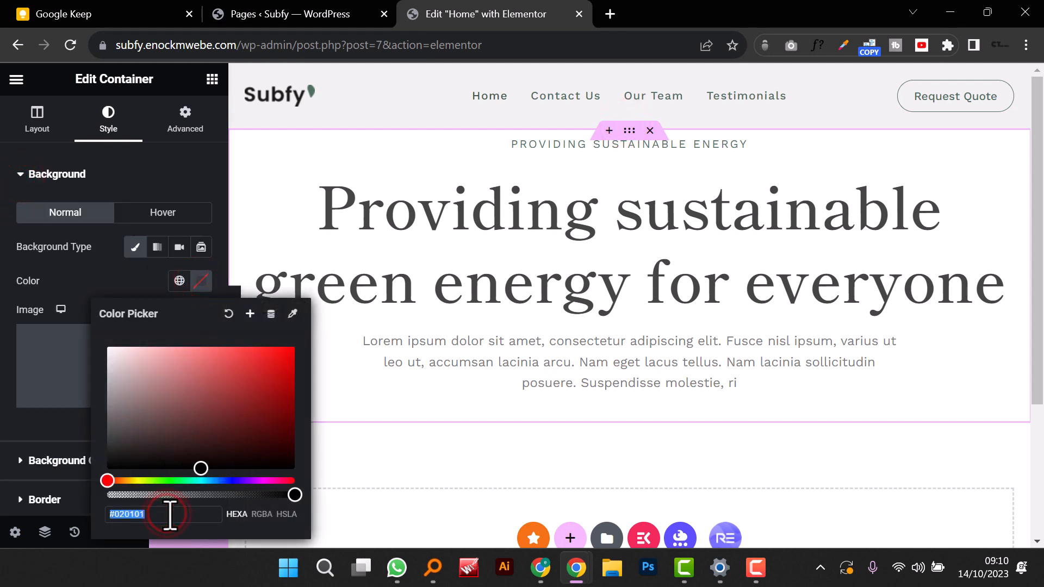
Step: Try the background colors #f1f1fa, #DFDFE6 and #FFFFFF on the hero container
{"action": "left_click", "coordinate": [158, 531]}
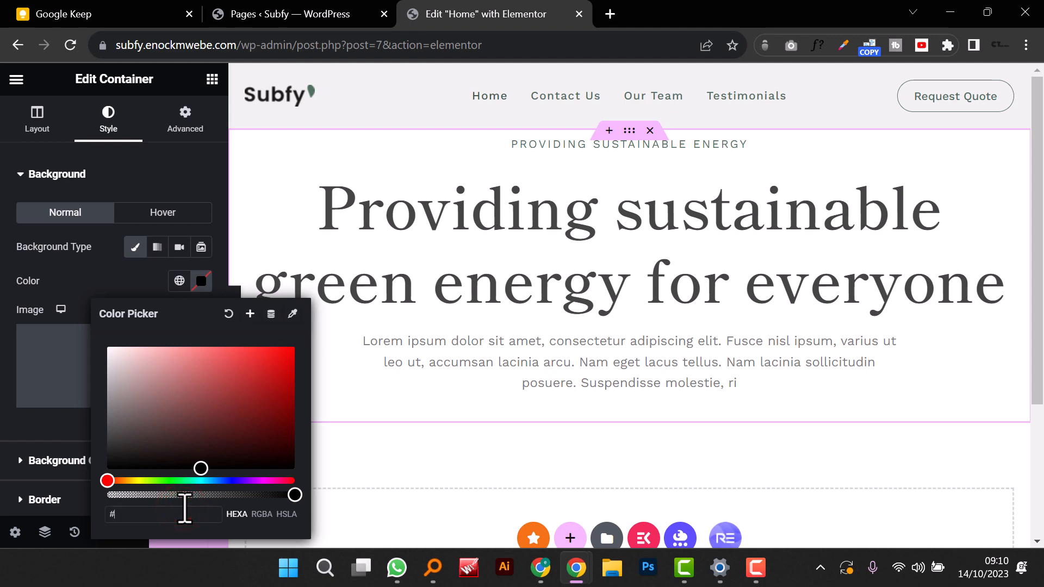
{"action": "type", "text": "1f1"}
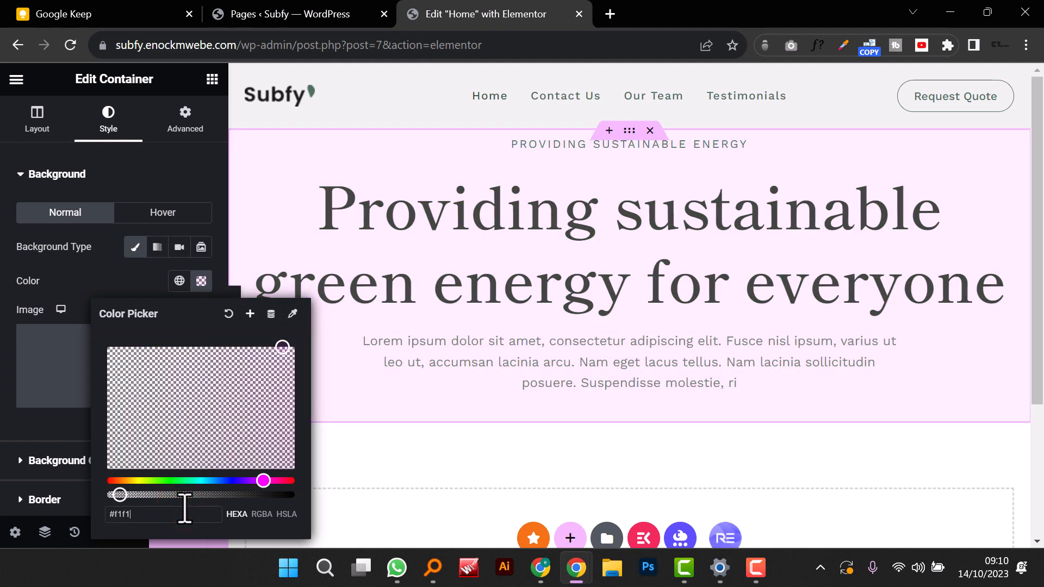
{"action": "type", "text": "fa"}
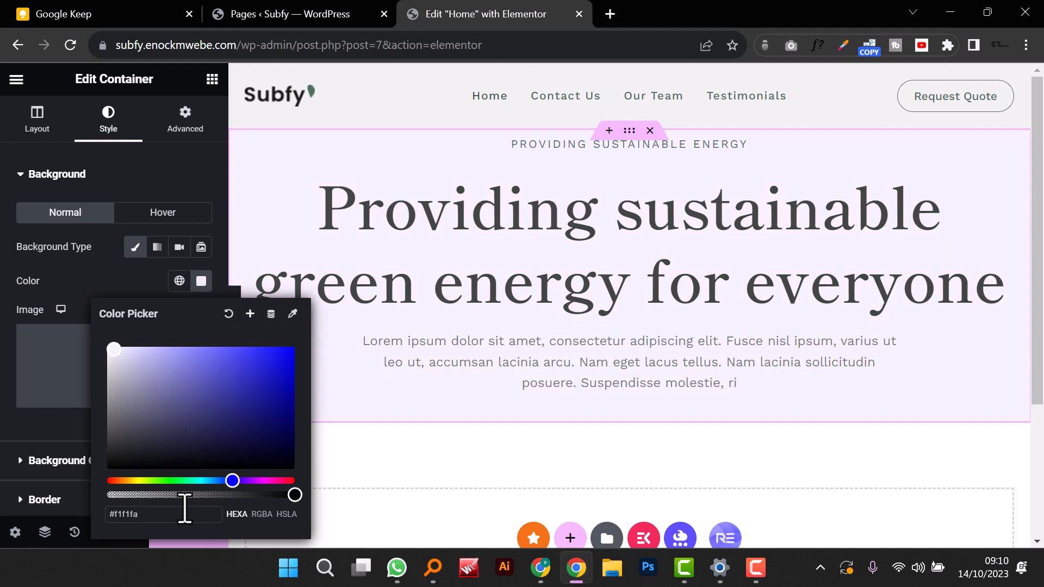
{"action": "left_click", "coordinate": [110, 358]}
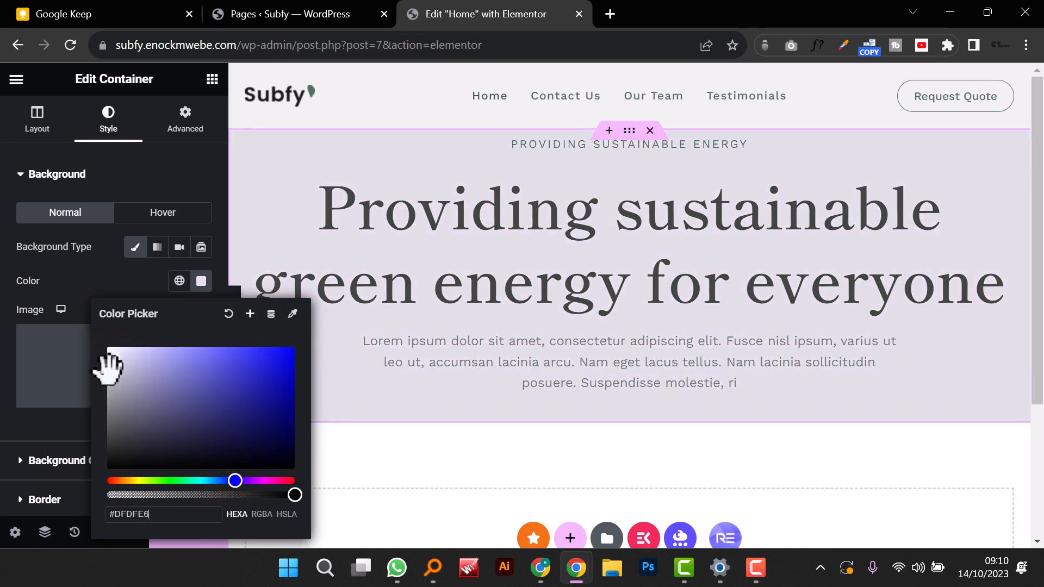
{"action": "left_click", "coordinate": [107, 347]}
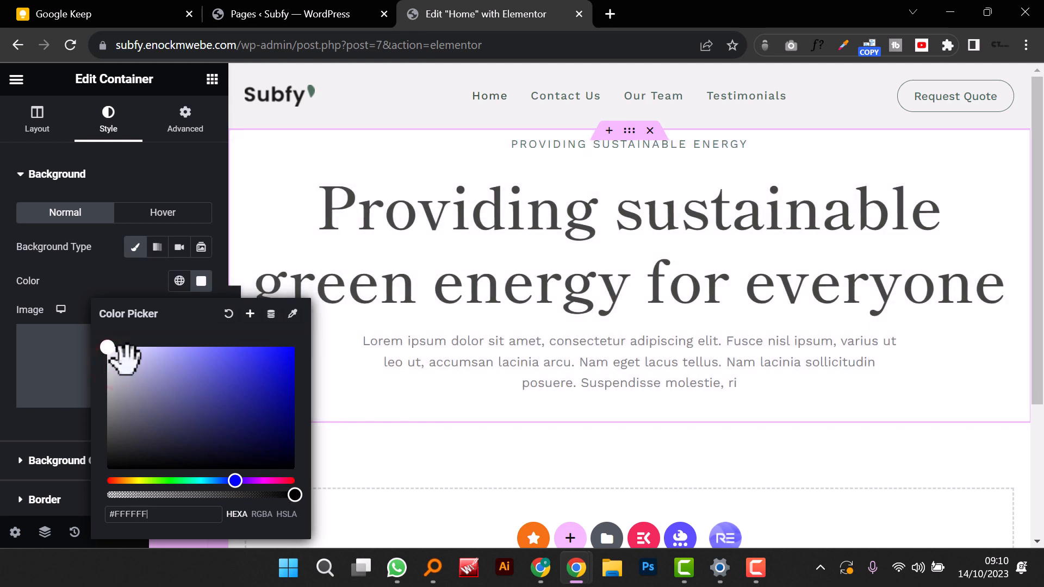
{"action": "left_click", "coordinate": [300, 502]}
{"action": "left_click_drag", "start_coordinate": [300, 502], "coordinate": [296, 496]}
{"action": "left_click", "coordinate": [231, 516]}
Step: Set the hero container's background color to #f1f1f1 and preview the page at full width
{"action": "left_click", "coordinate": [171, 515]}
{"action": "type", "text": "#faf"}
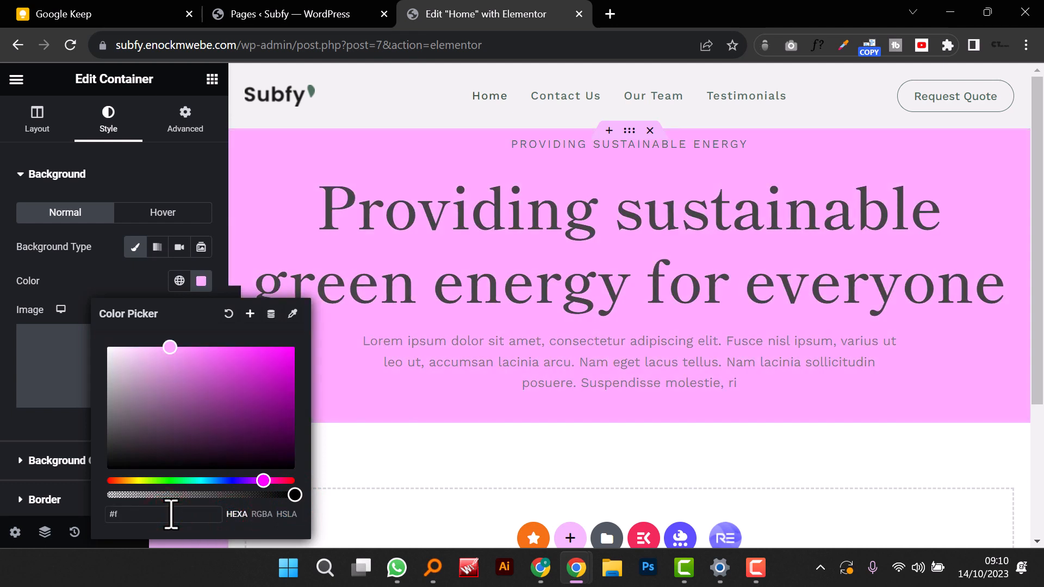
{"action": "type", "text": "f1"}
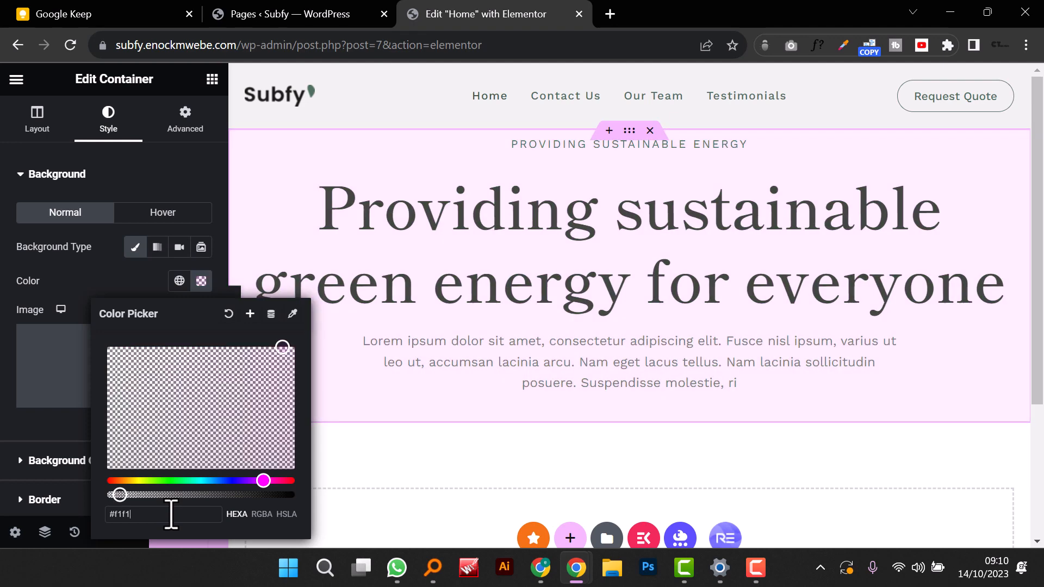
{"action": "type", "text": "f1"}
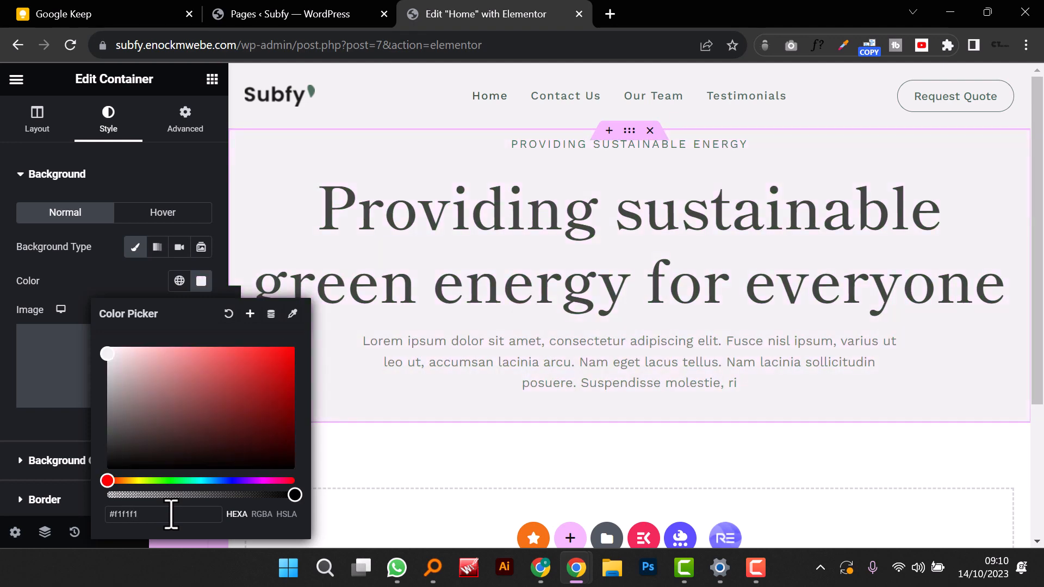
{"action": "left_click", "coordinate": [194, 162]}
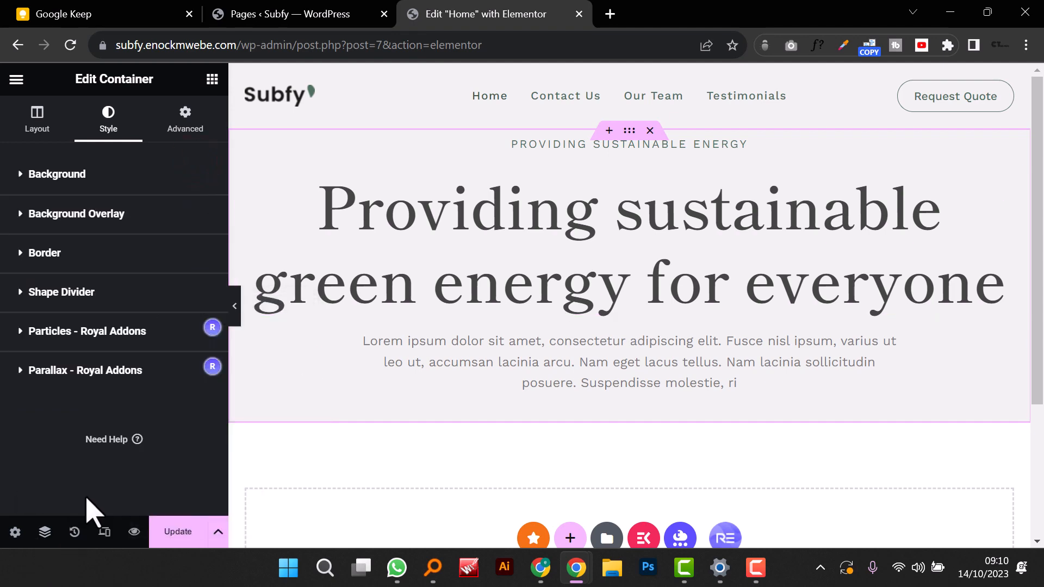
{"action": "left_click", "coordinate": [235, 307]}
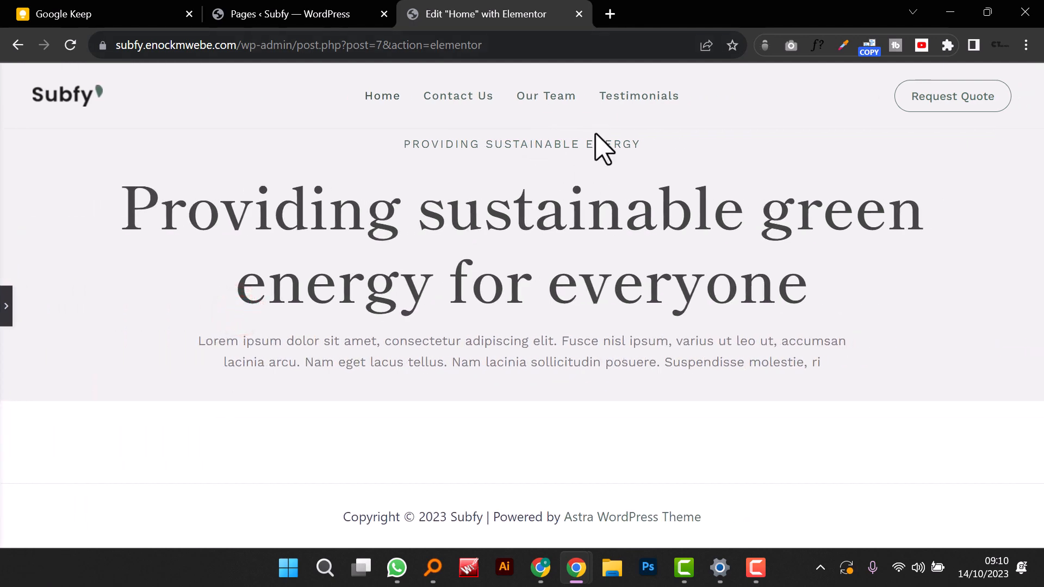
{"action": "left_click", "coordinate": [6, 306]}
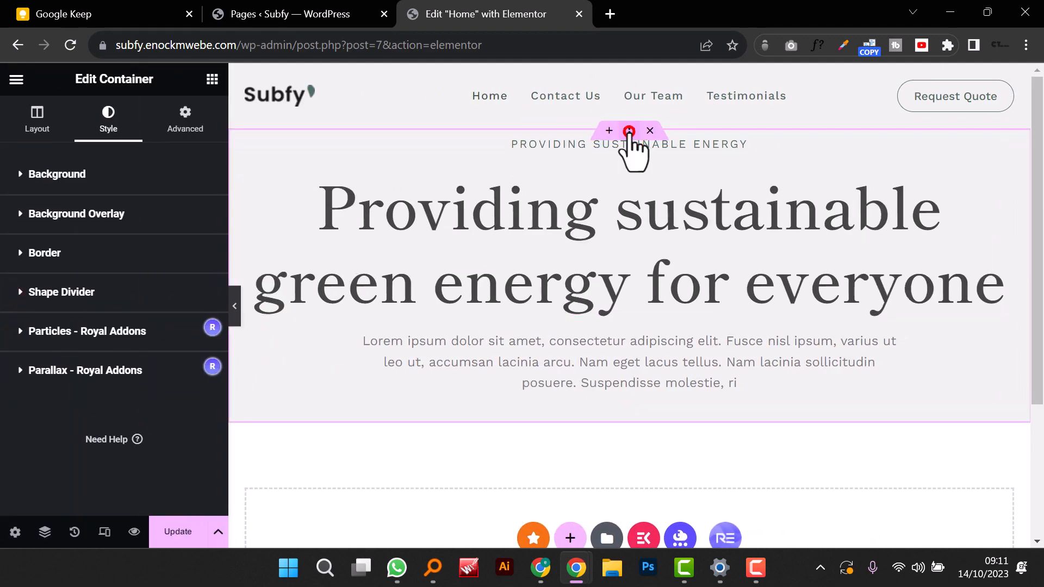
Step: Unlink the hero container's padding values, set top and bottom padding to 70 px, and preview the page at full width
{"action": "left_click", "coordinate": [630, 130]}
{"action": "left_click", "coordinate": [188, 128]}
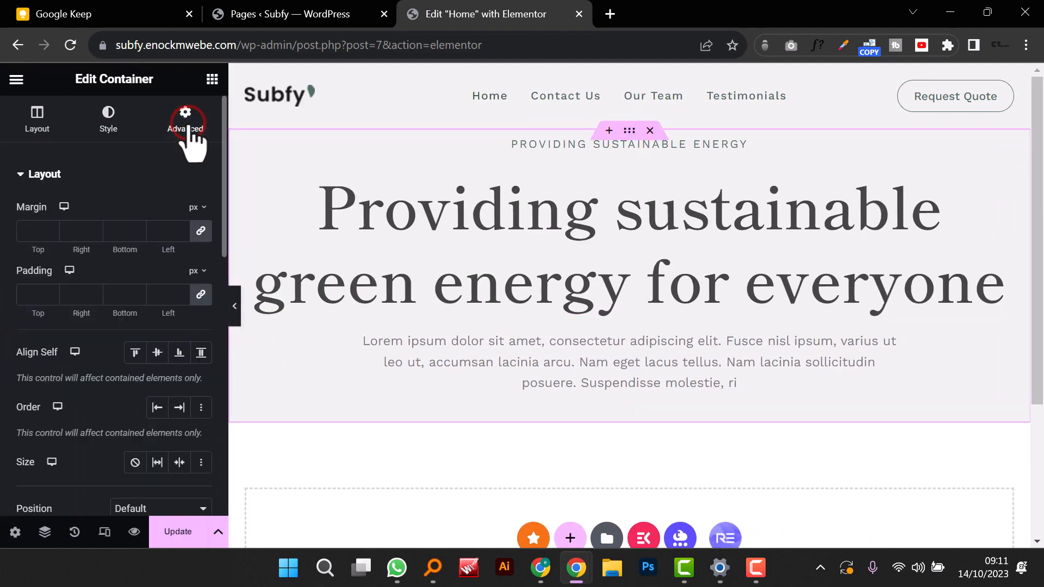
{"action": "left_click", "coordinate": [630, 129]}
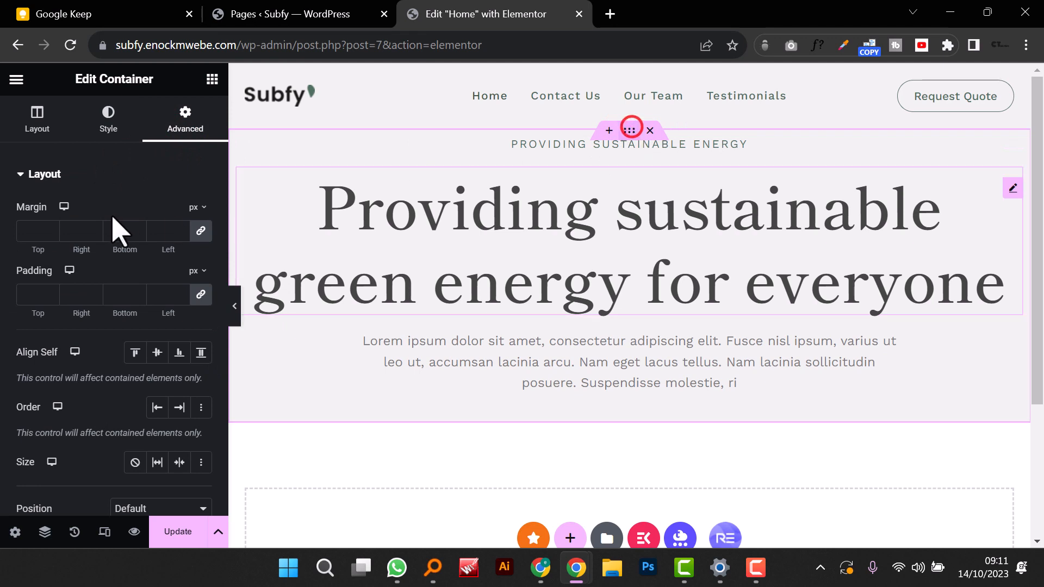
{"action": "left_click", "coordinate": [201, 295]}
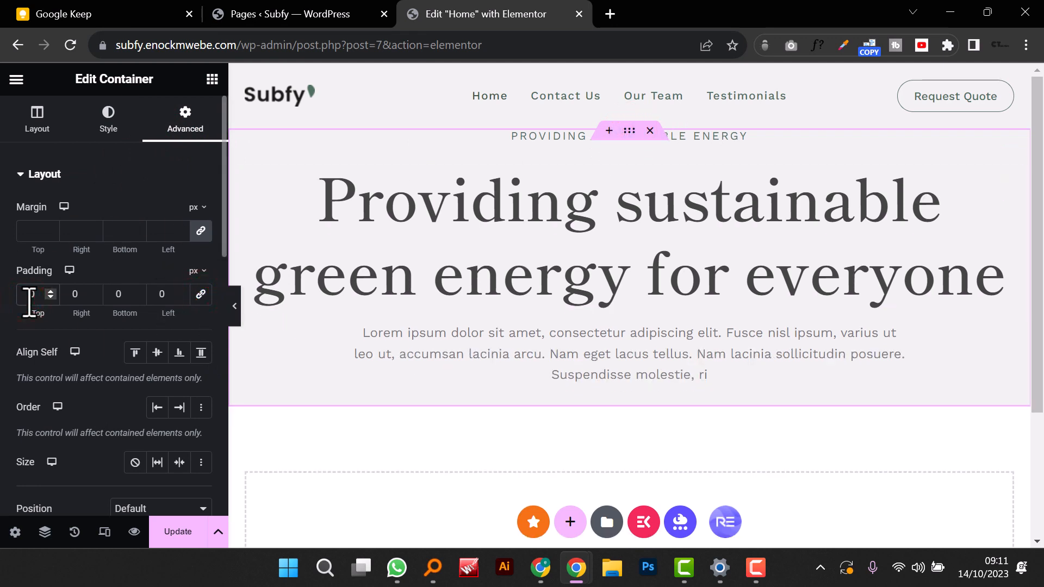
{"action": "type", "text": "700"}
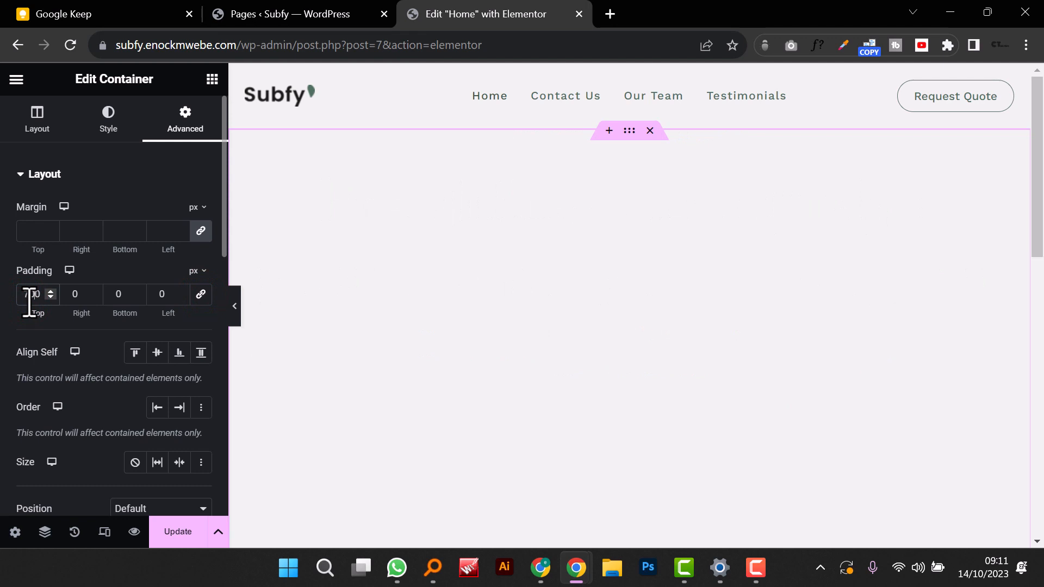
{"action": "key", "text": "BackSpace"}
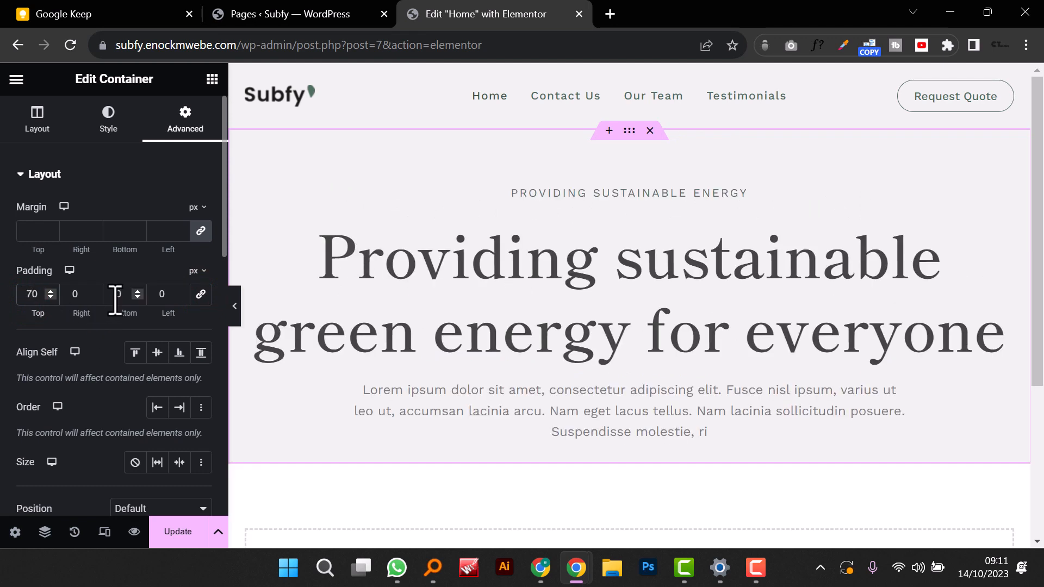
{"action": "type", "text": "7"}
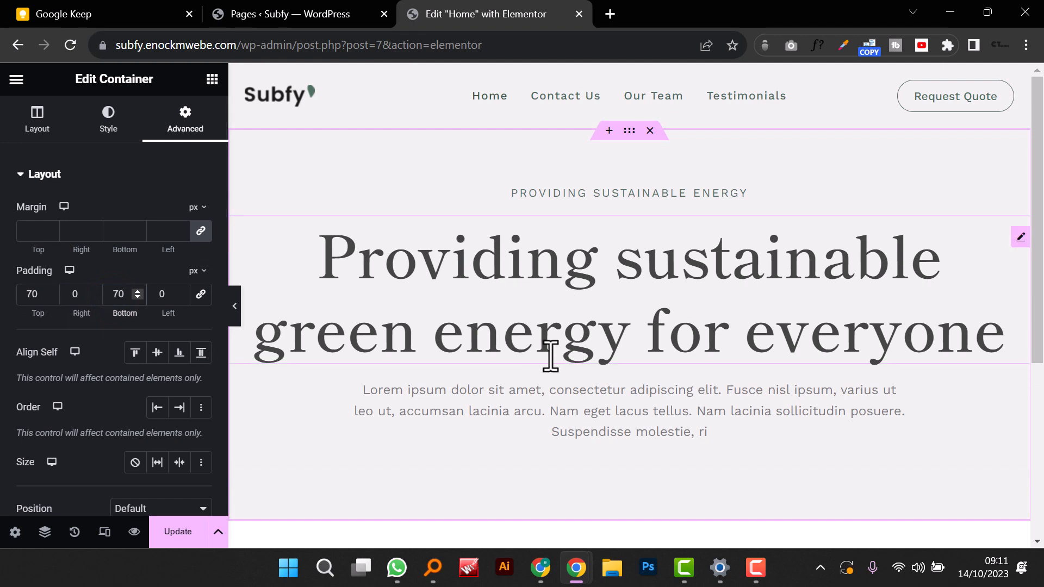
{"action": "left_click", "coordinate": [236, 307]}
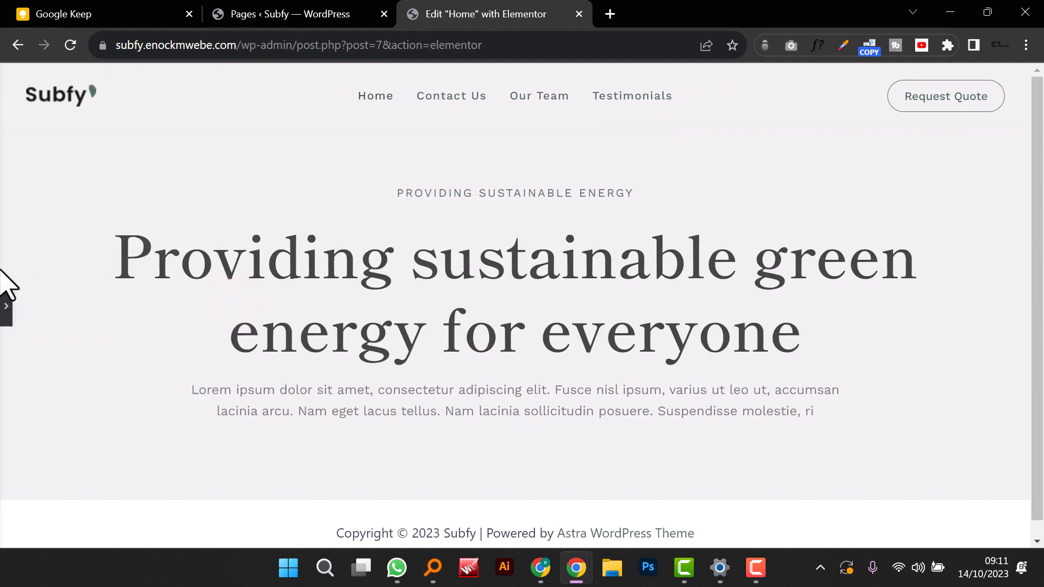
{"action": "left_click", "coordinate": [6, 318]}
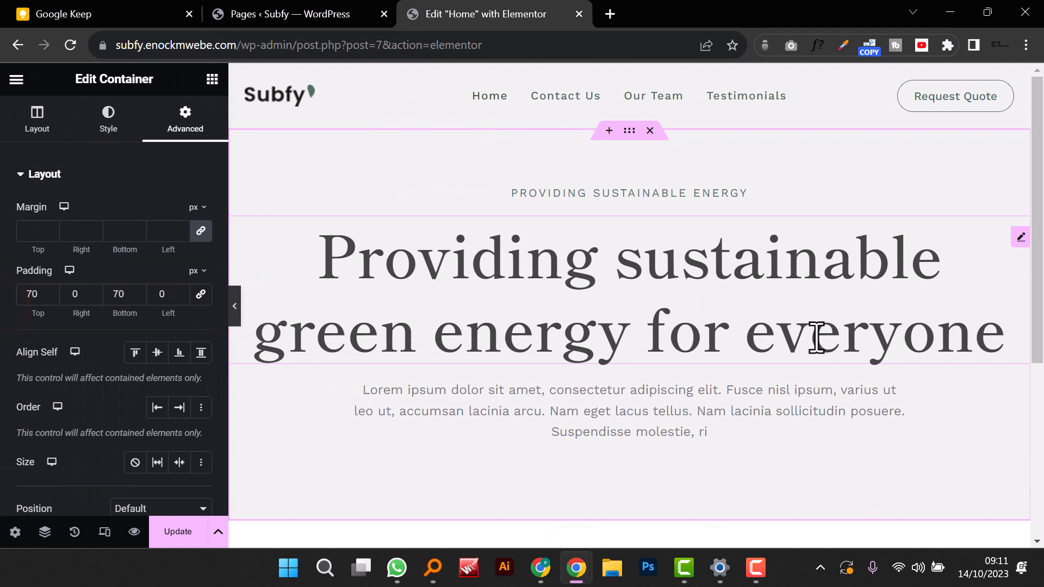
Step: Add a center-aligned Button widget below the hero paragraph and set its text to "Get Started"
{"action": "left_click", "coordinate": [212, 79]}
{"action": "scroll", "coordinate": [76, 354], "scroll_direction": "down", "scroll_amount": 6}
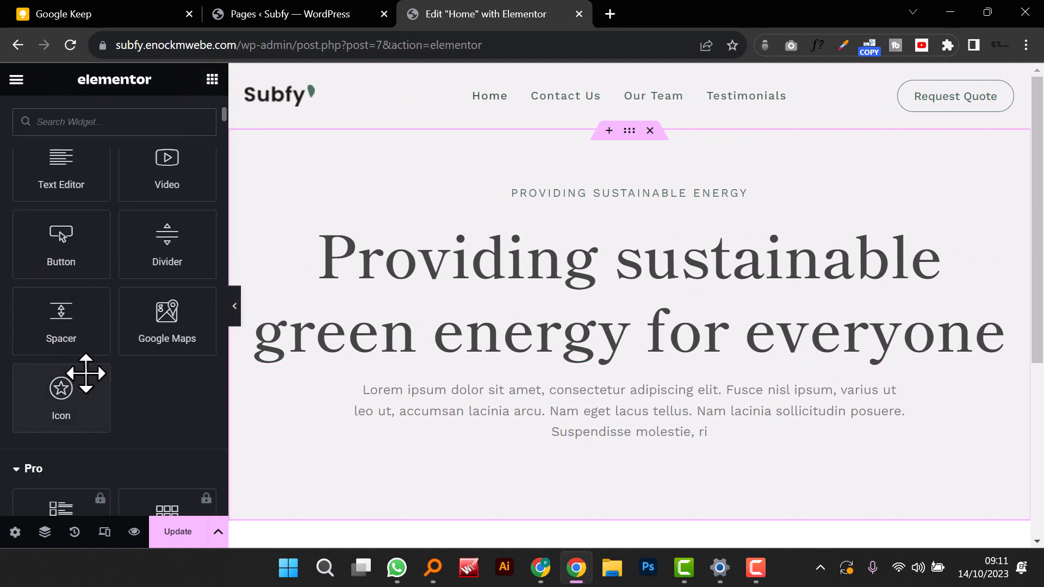
{"action": "left_click_drag", "start_coordinate": [65, 247], "coordinate": [654, 445]}
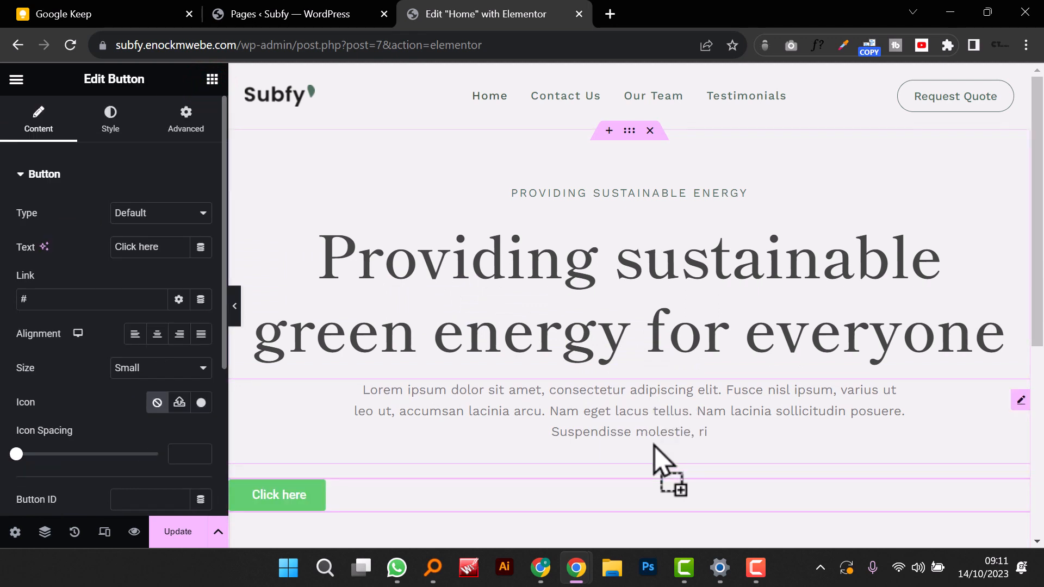
{"action": "left_click", "coordinate": [157, 334]}
{"action": "double_click", "coordinate": [143, 247]}
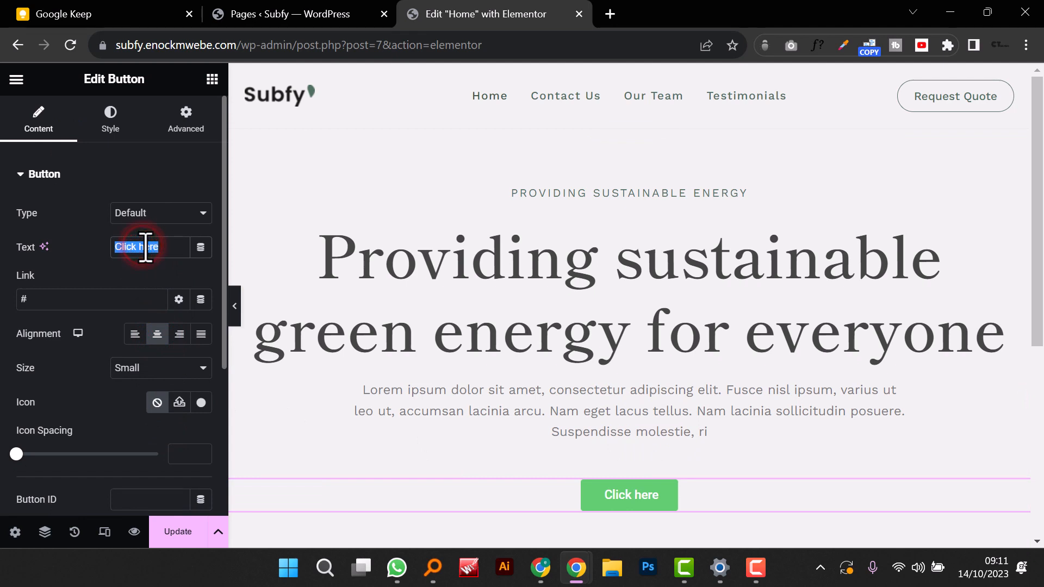
{"action": "type", "text": "Get S"}
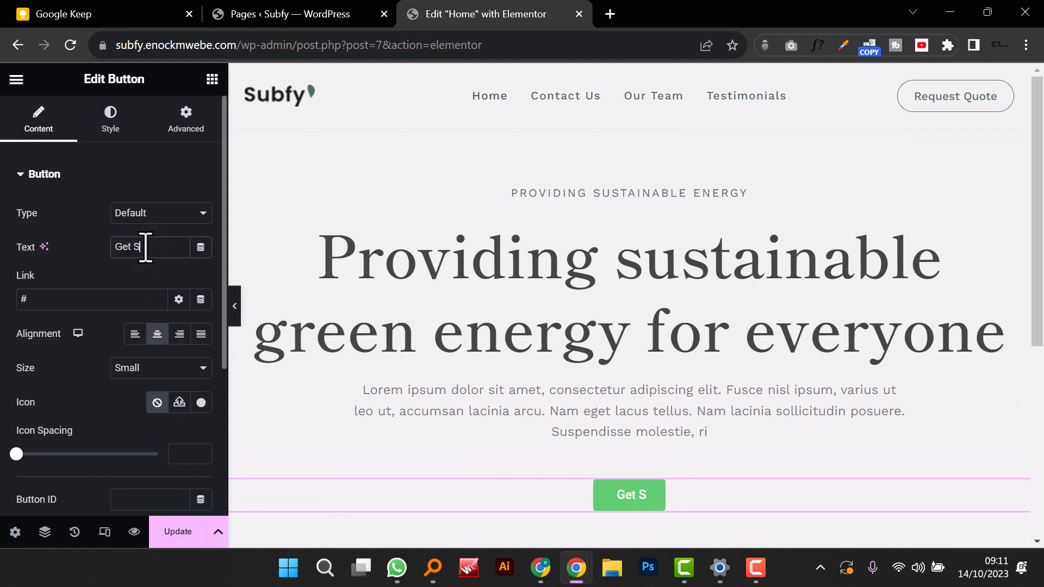
{"action": "type", "text": "tarted"}
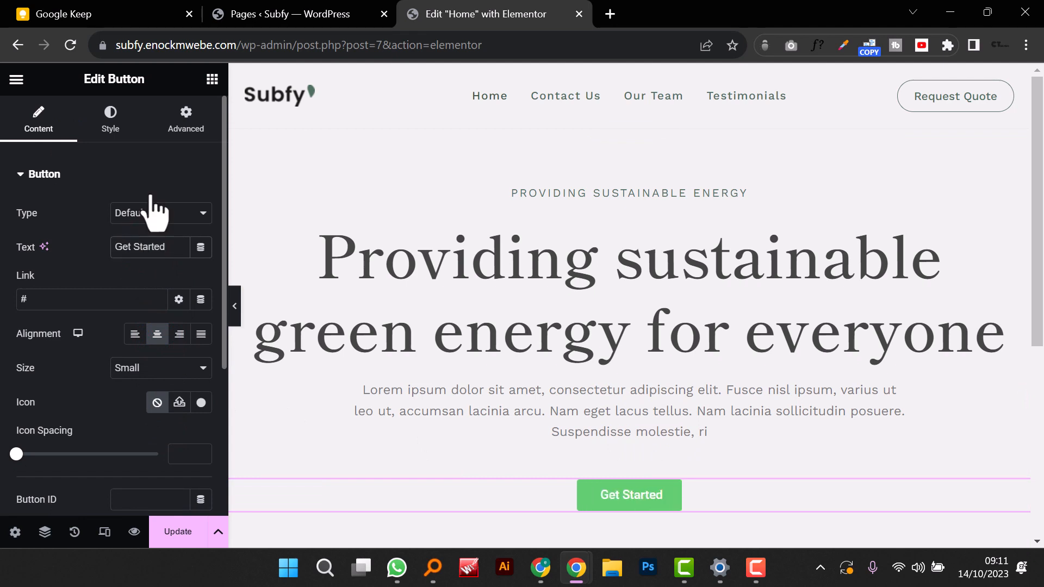
Step: Set the Get Started button's typography to the Work Sans font family at 14 px
{"action": "scroll", "coordinate": [133, 354], "scroll_direction": "down", "scroll_amount": 4}
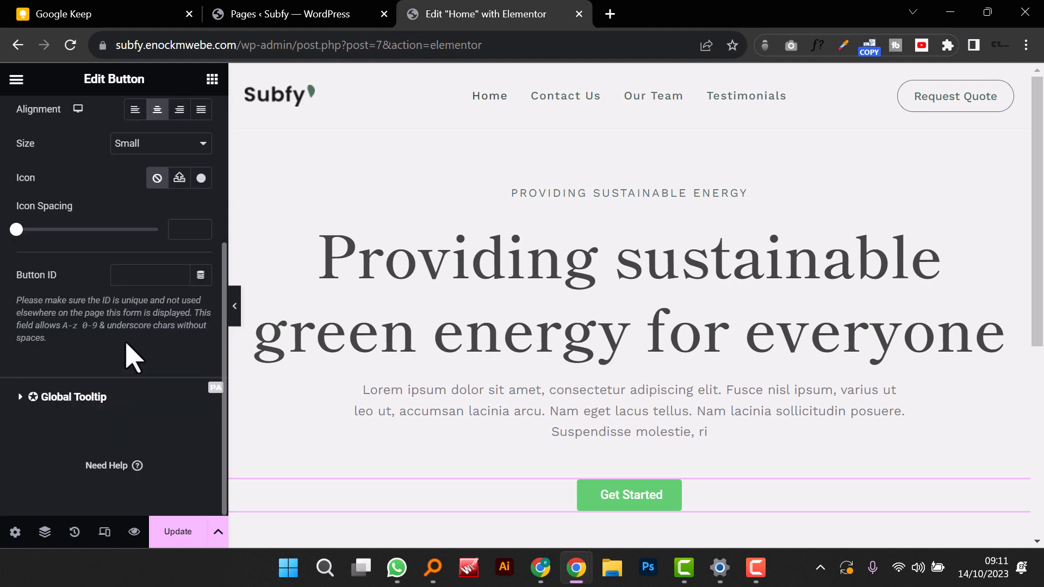
{"action": "scroll", "coordinate": [133, 354], "scroll_direction": "up", "scroll_amount": 4}
{"action": "left_click", "coordinate": [104, 119]}
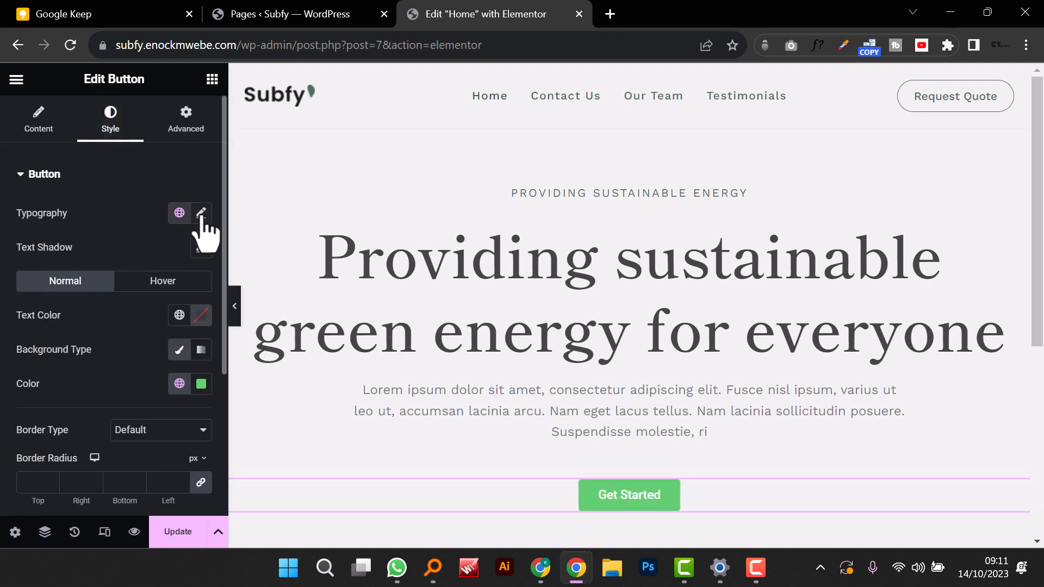
{"action": "left_click", "coordinate": [201, 213]}
{"action": "left_click", "coordinate": [155, 288]}
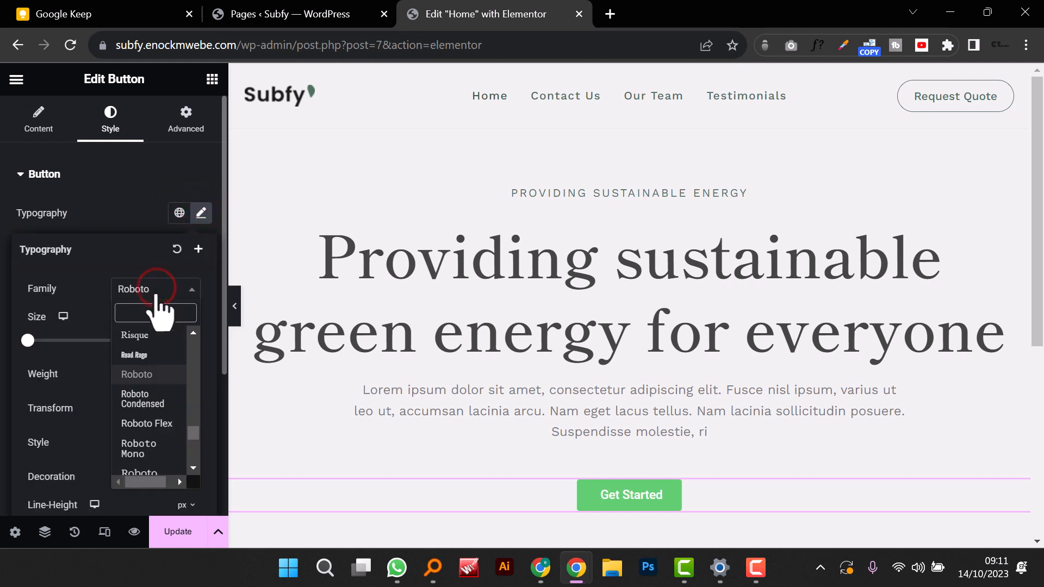
{"action": "left_click", "coordinate": [150, 315]}
{"action": "type", "text": "work"}
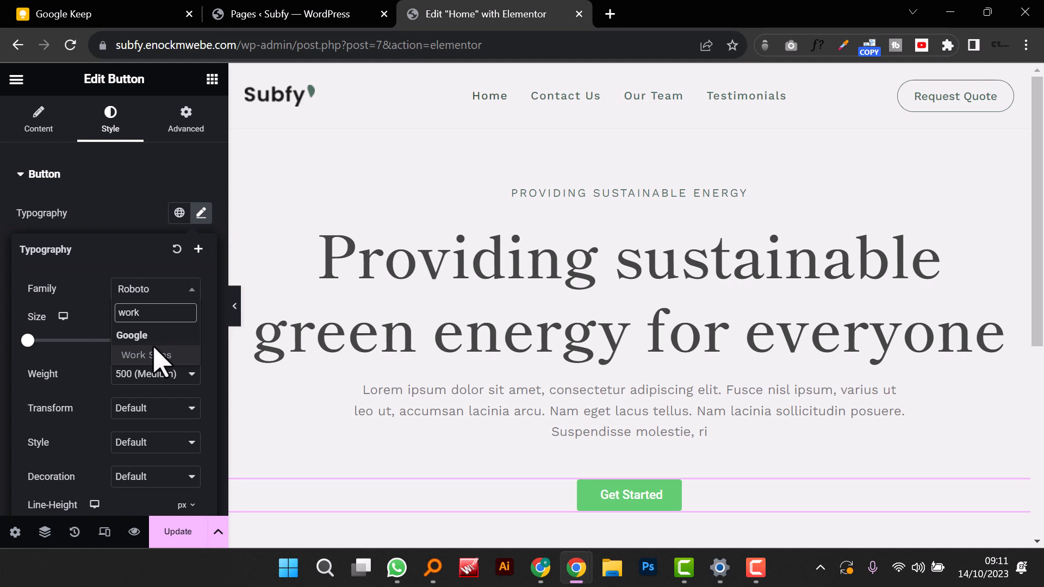
{"action": "left_click", "coordinate": [155, 355]}
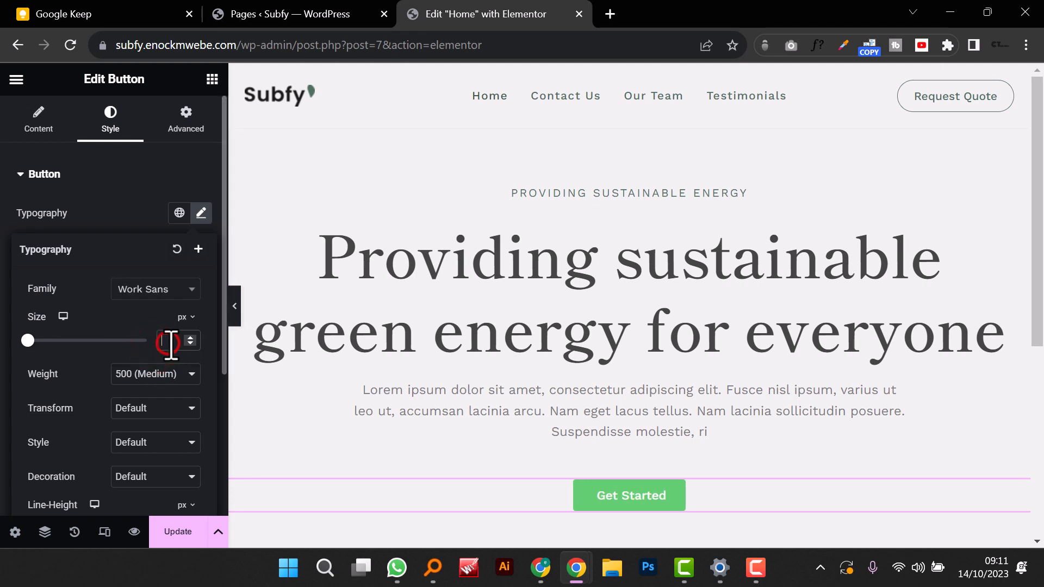
{"action": "type", "text": "14"}
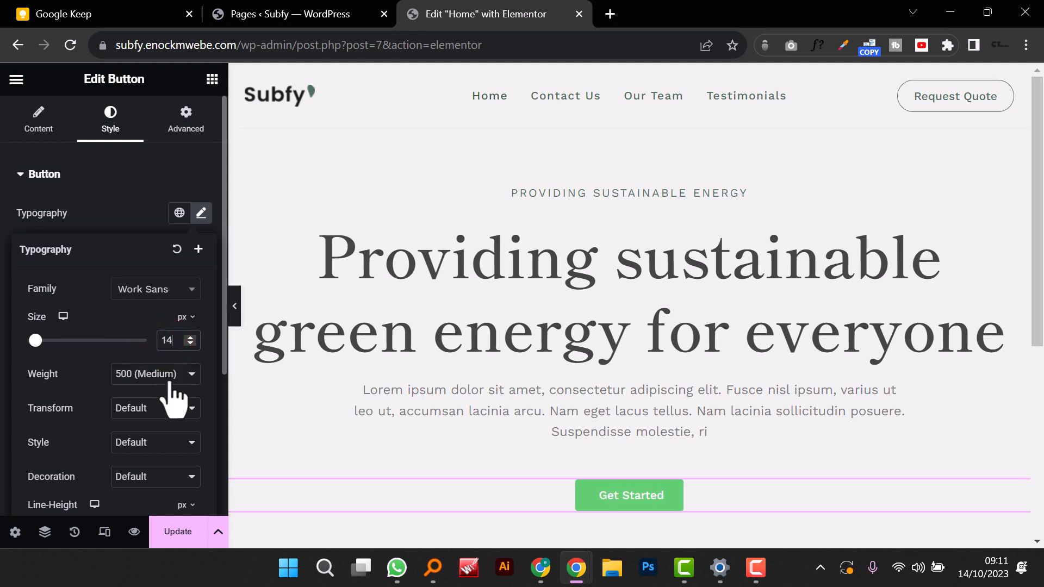
{"action": "scroll", "coordinate": [174, 381], "scroll_direction": "down", "scroll_amount": 4}
{"action": "left_click", "coordinate": [178, 488]}
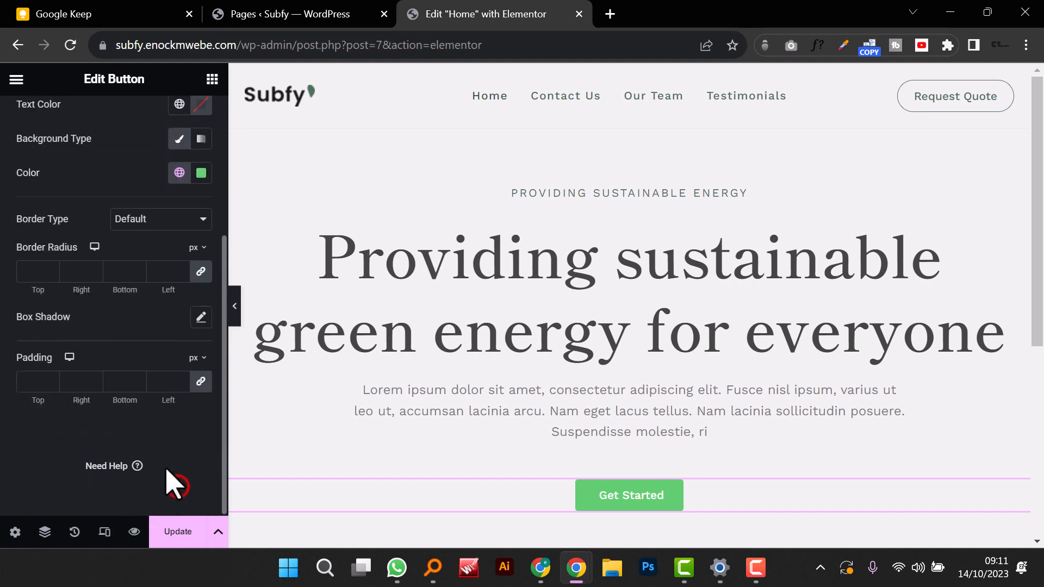
Step: Set the Get Started button's background color to the global Theme Color 1 and its border radius to 25 px on all corners
{"action": "scroll", "coordinate": [111, 343], "scroll_direction": "up", "scroll_amount": 4}
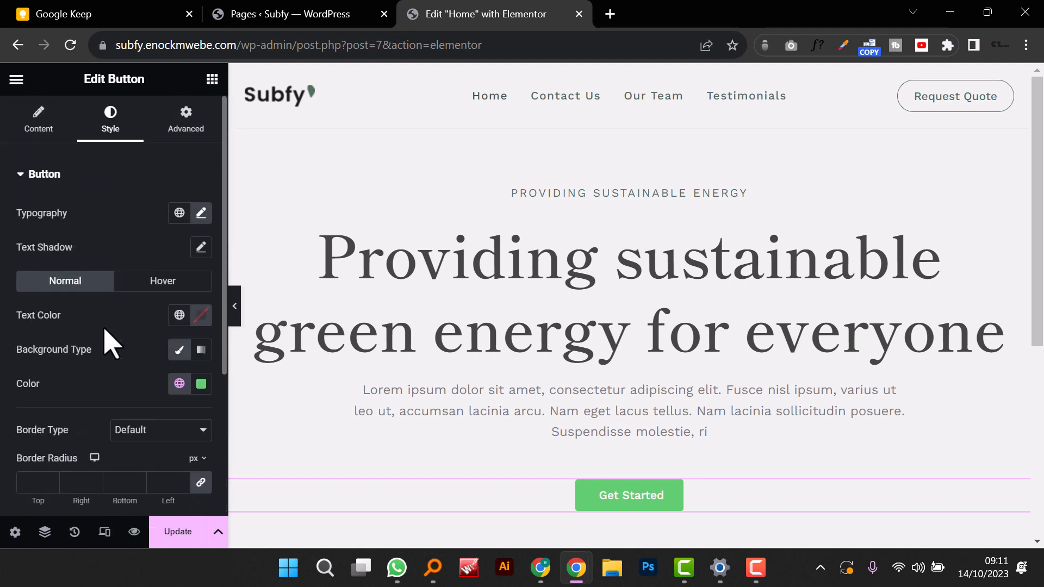
{"action": "left_click", "coordinate": [180, 384]}
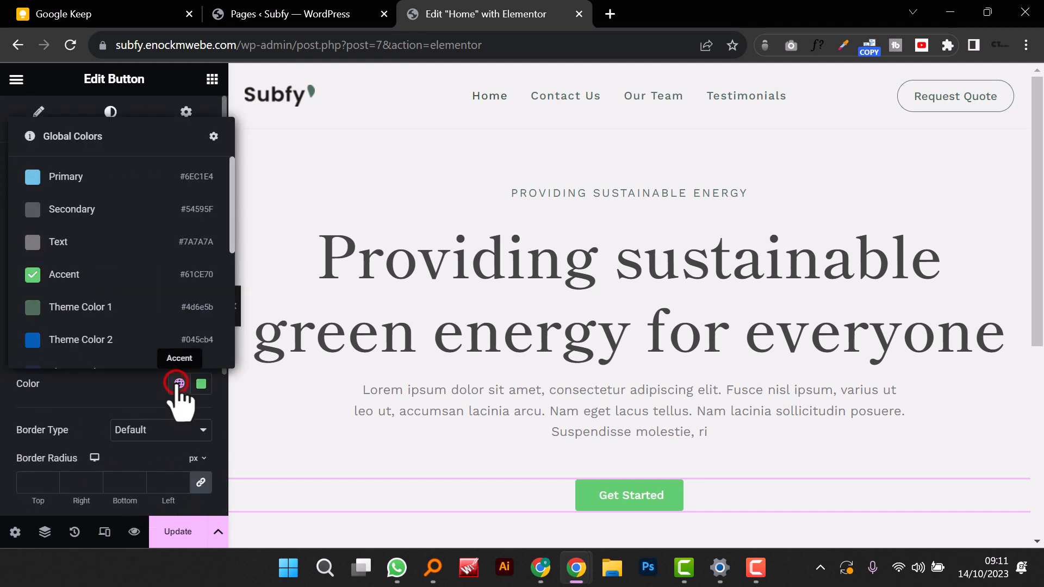
{"action": "left_click", "coordinate": [179, 383]}
{"action": "left_click", "coordinate": [180, 384]}
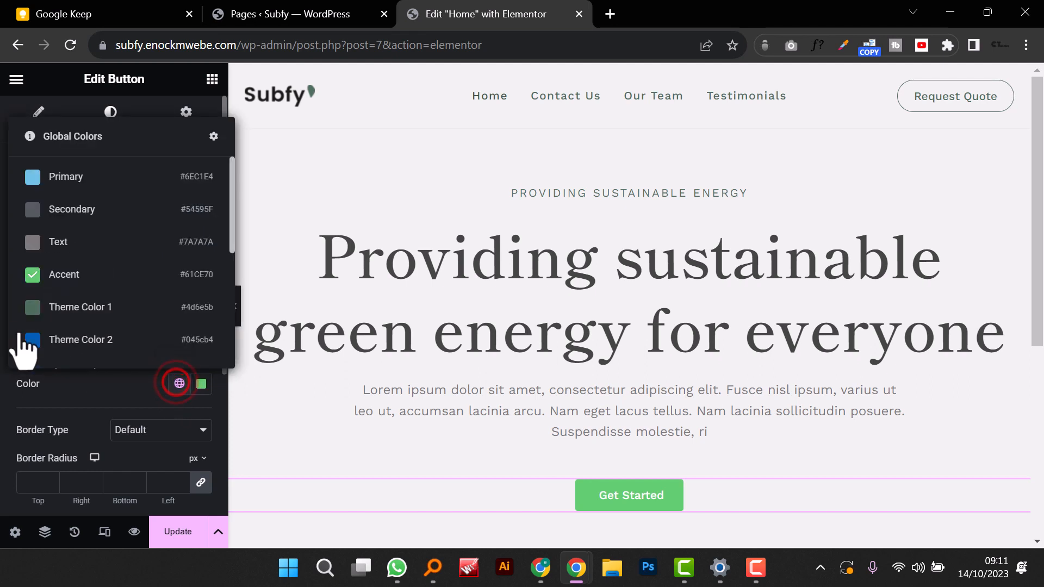
{"action": "left_click", "coordinate": [31, 309]}
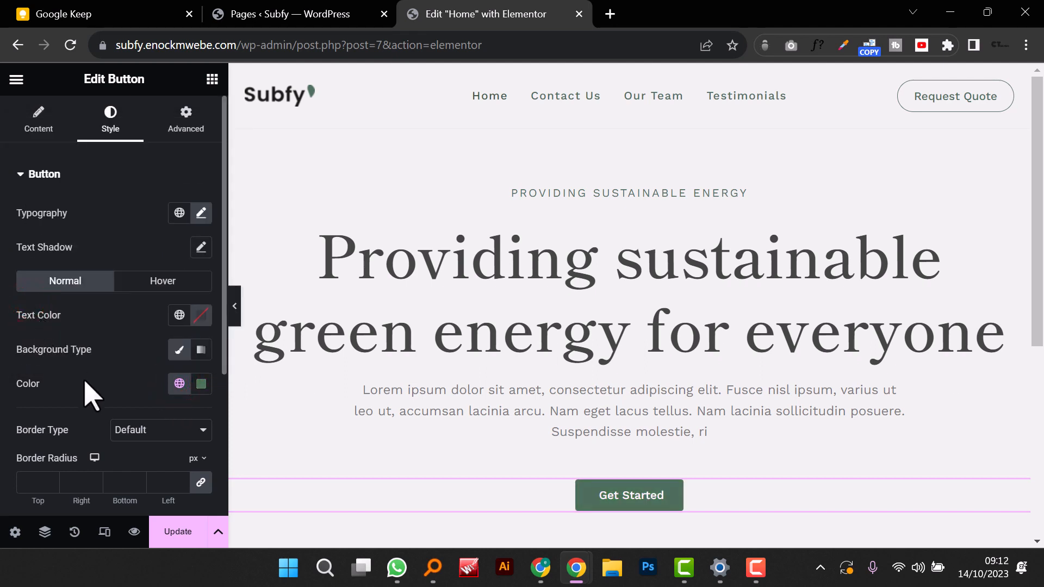
{"action": "scroll", "coordinate": [152, 394], "scroll_direction": "down", "scroll_amount": 4}
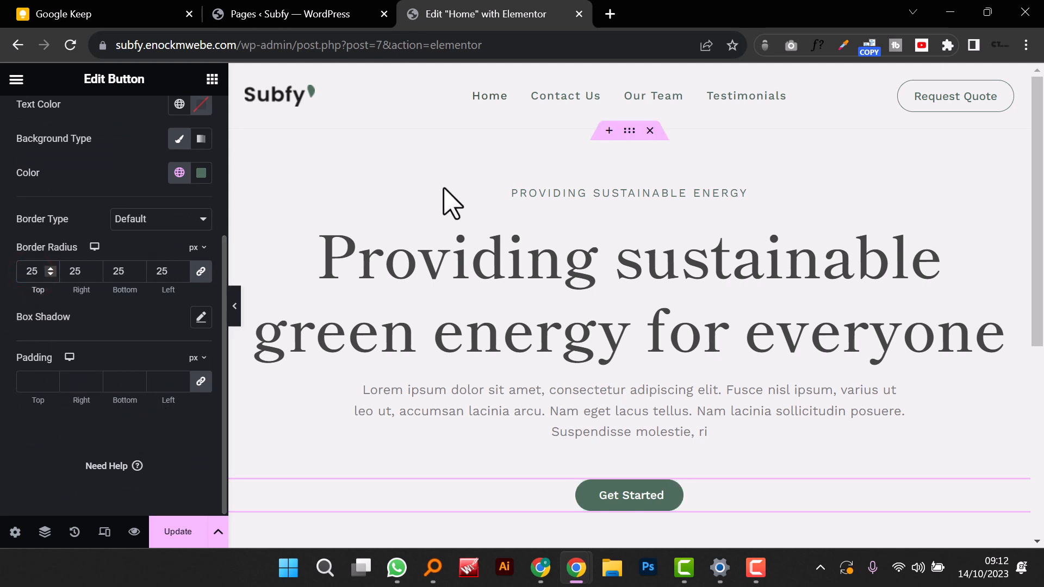
{"action": "scroll", "coordinate": [522, 247], "scroll_direction": "down", "scroll_amount": 3}
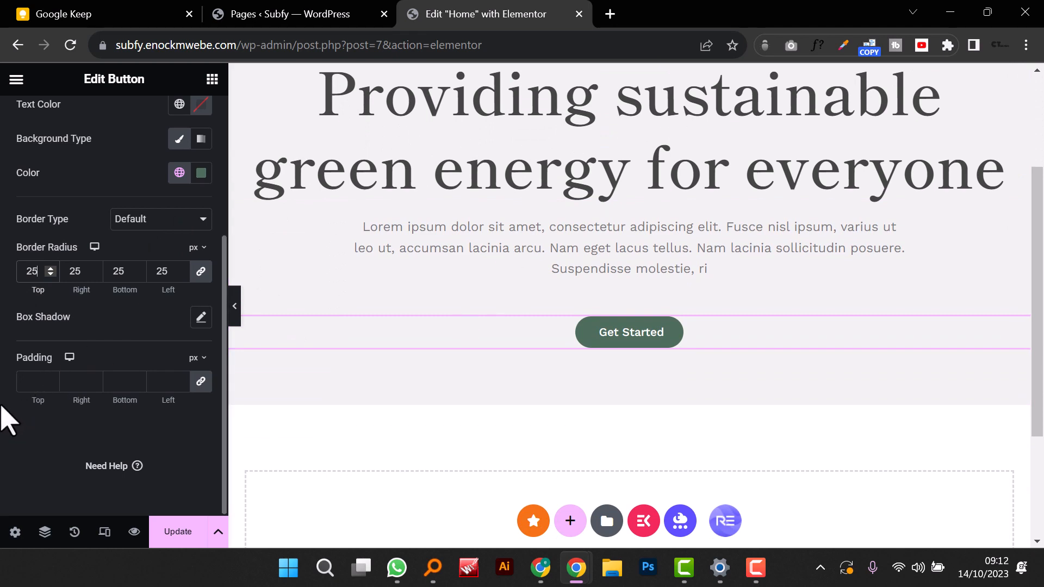
Step: Unlink the button's padding, set 18 px top and bottom and 30 px right and left, and preview the page at full width
{"action": "left_click", "coordinate": [200, 381]}
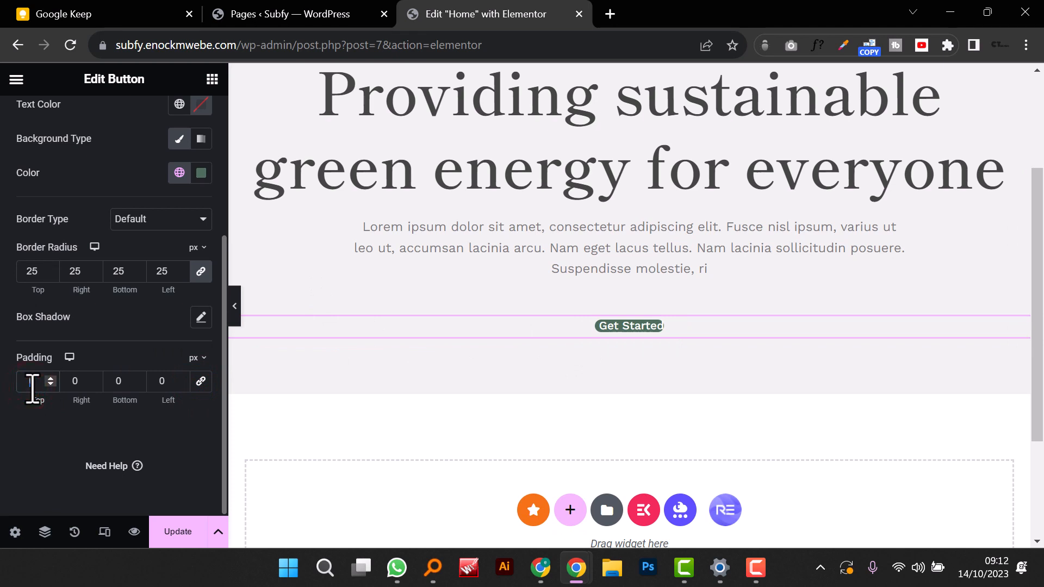
{"action": "type", "text": "15"}
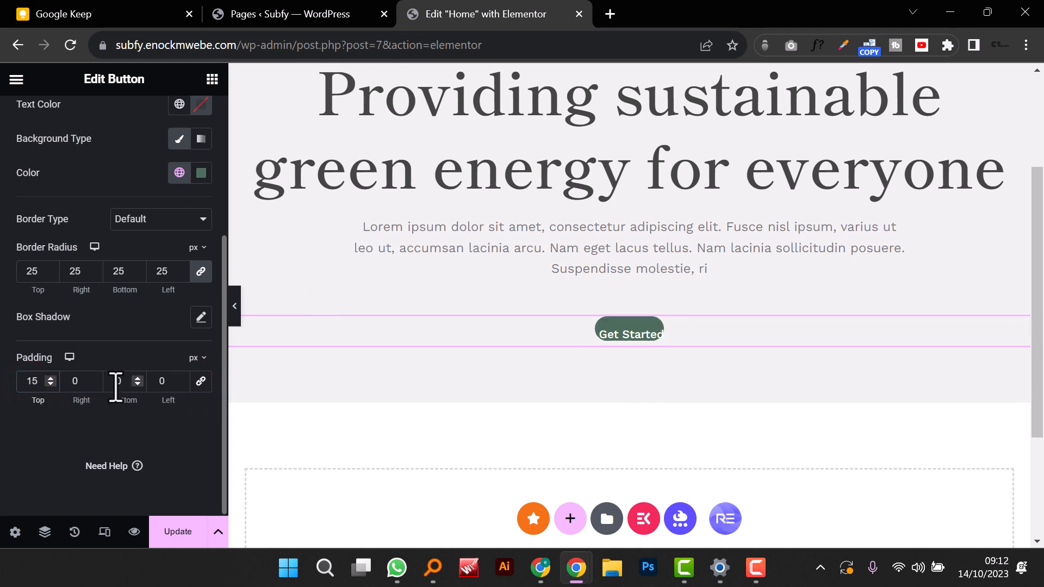
{"action": "type", "text": "15"}
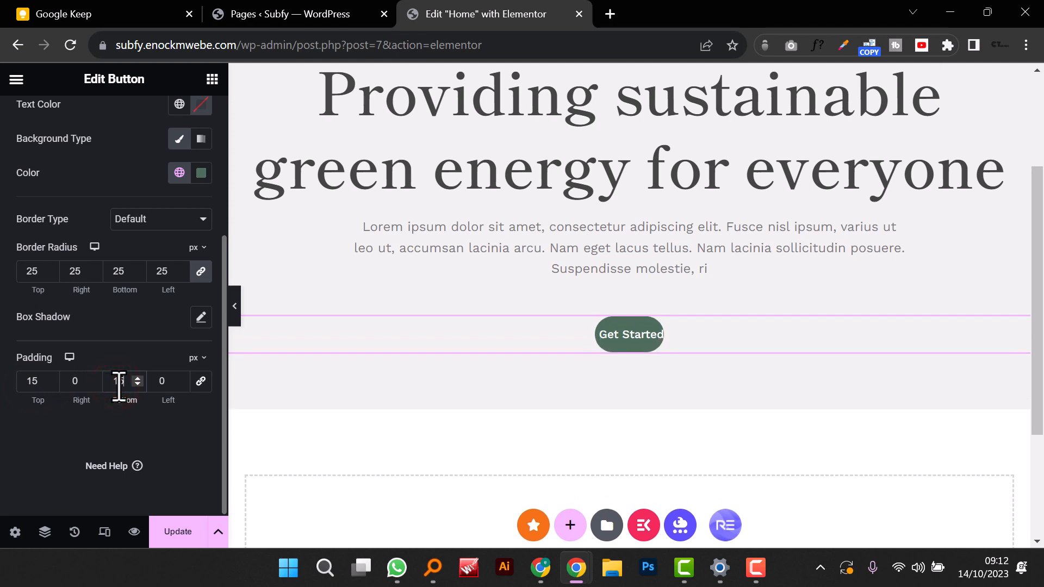
{"action": "left_click", "coordinate": [71, 381]}
{"action": "type", "text": "3"}
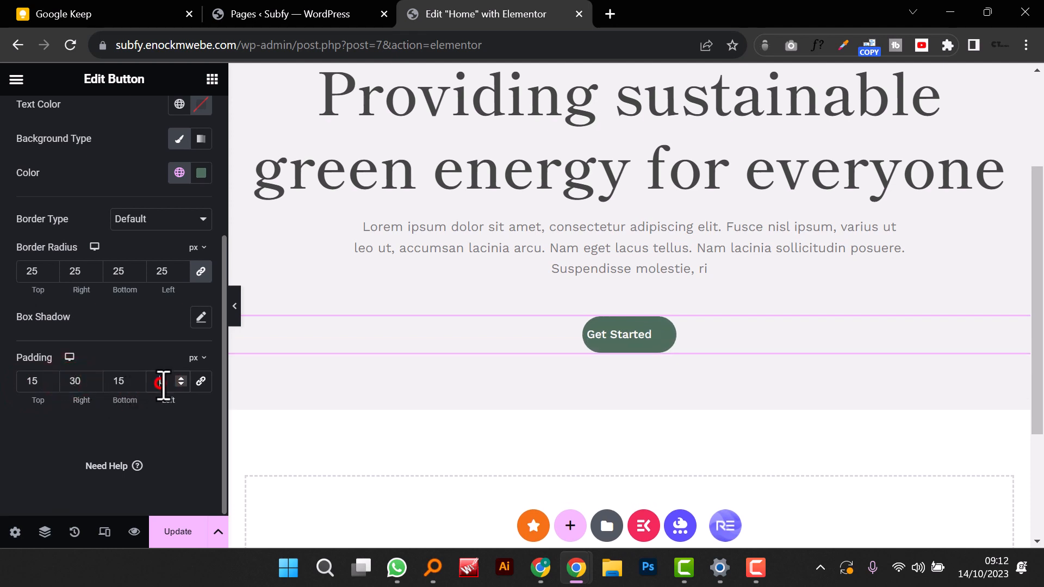
{"action": "type", "text": "30"}
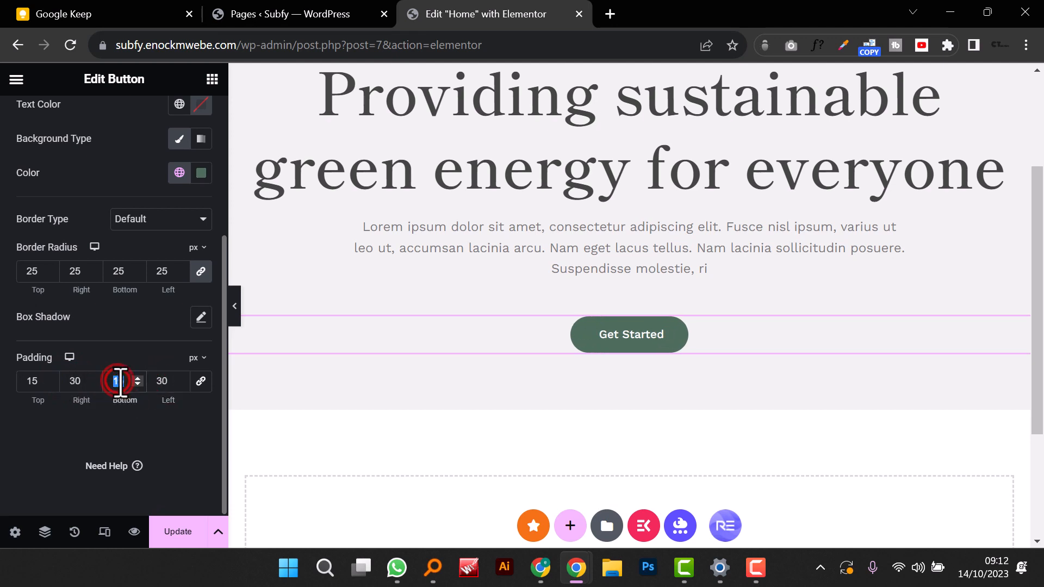
{"action": "type", "text": "1"}
{"action": "left_click", "coordinate": [31, 382]}
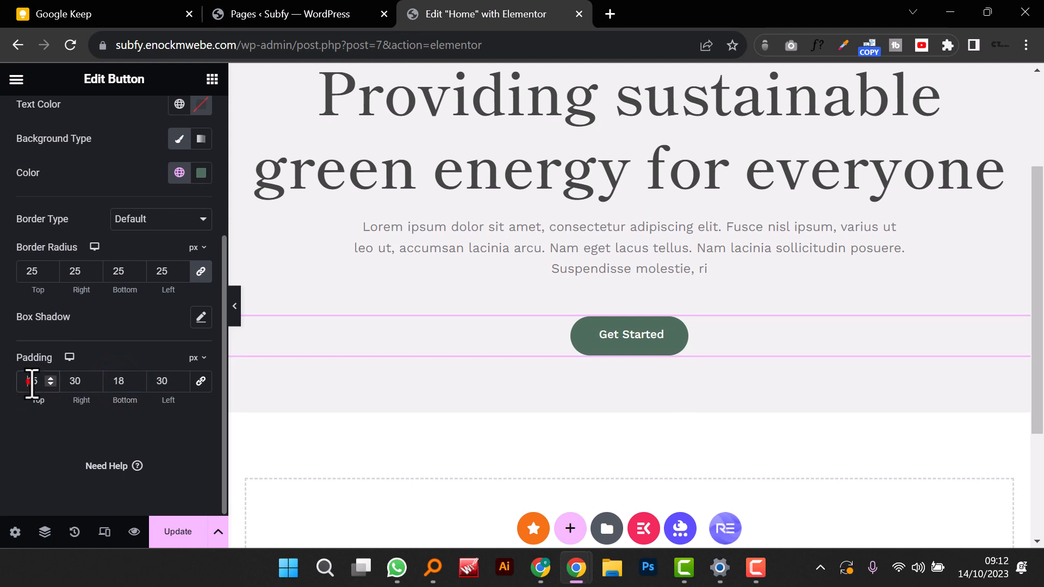
{"action": "type", "text": "18"}
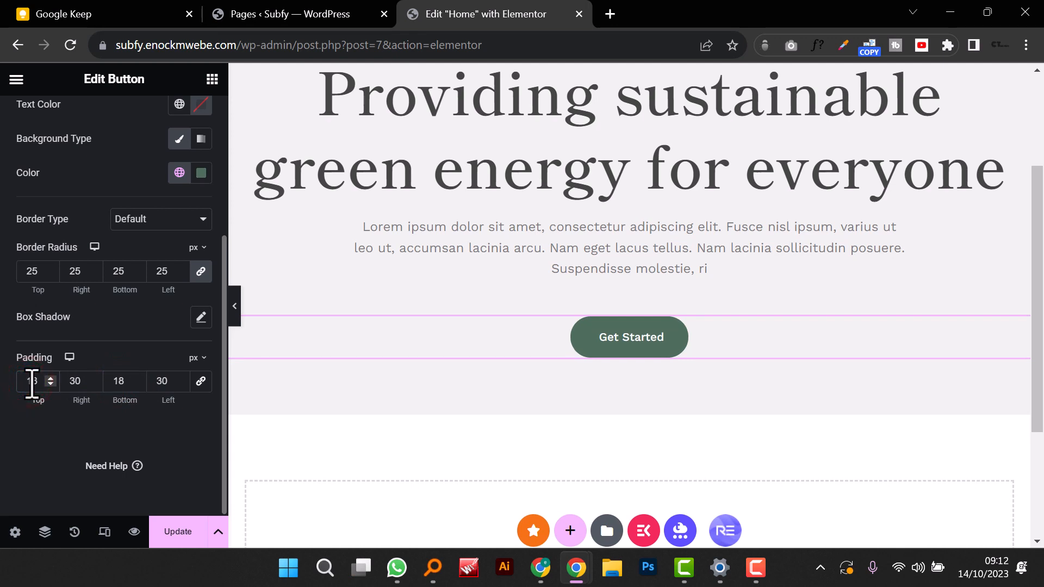
{"action": "left_click", "coordinate": [235, 306]}
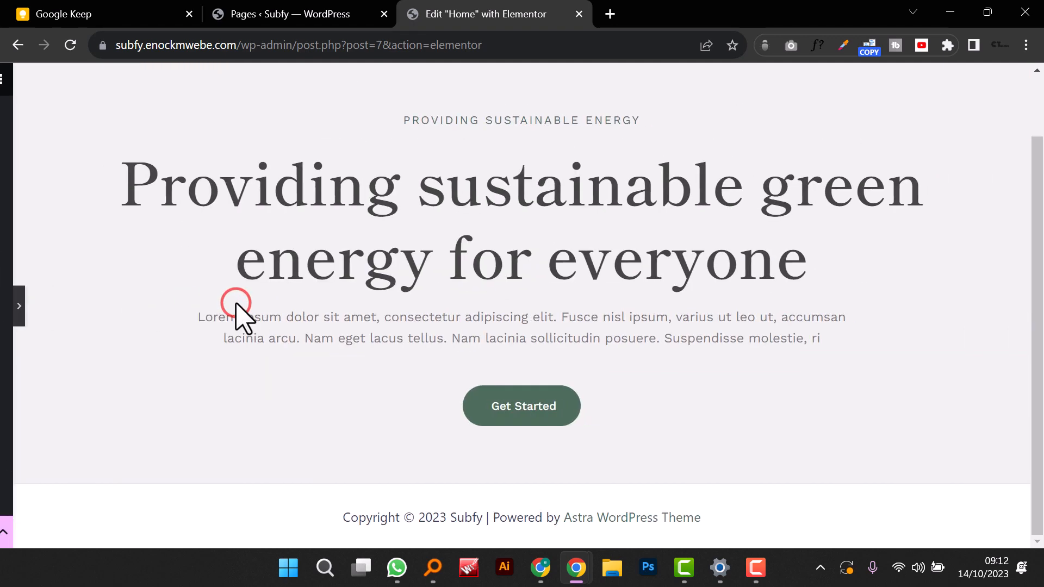
{"action": "scroll", "coordinate": [261, 337], "scroll_direction": "up", "scroll_amount": 3}
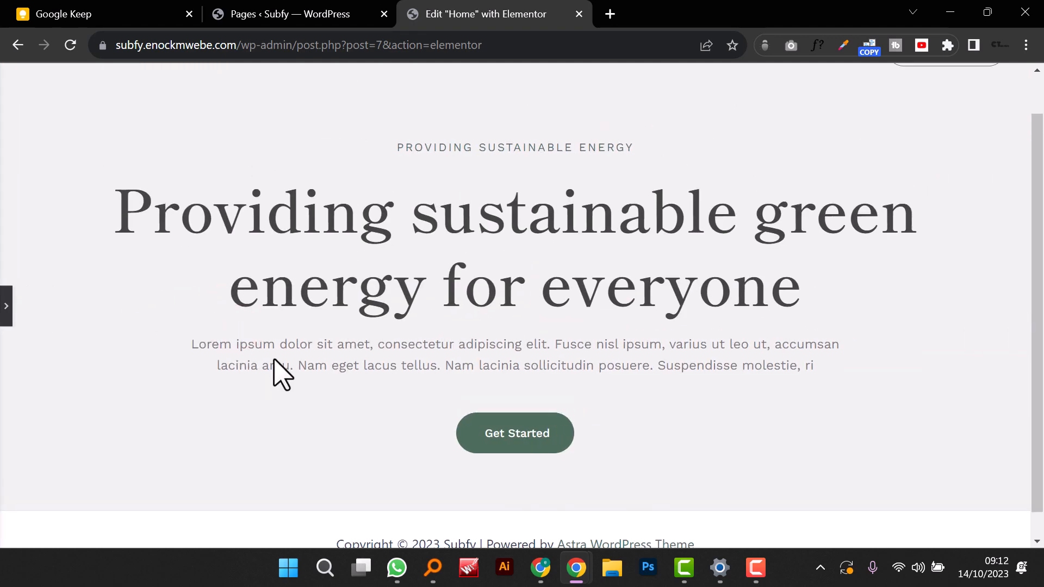
{"action": "left_click", "coordinate": [5, 316]}
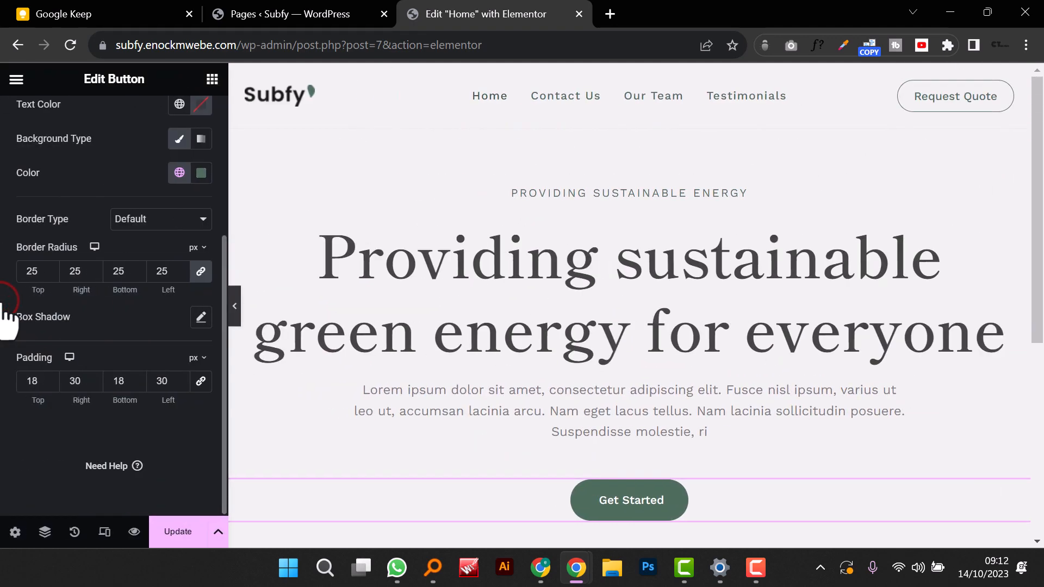
Step: Unlink the Get Started button's margins, set its top margin to -22 px, and preview the page at full width
{"action": "left_click", "coordinate": [628, 495]}
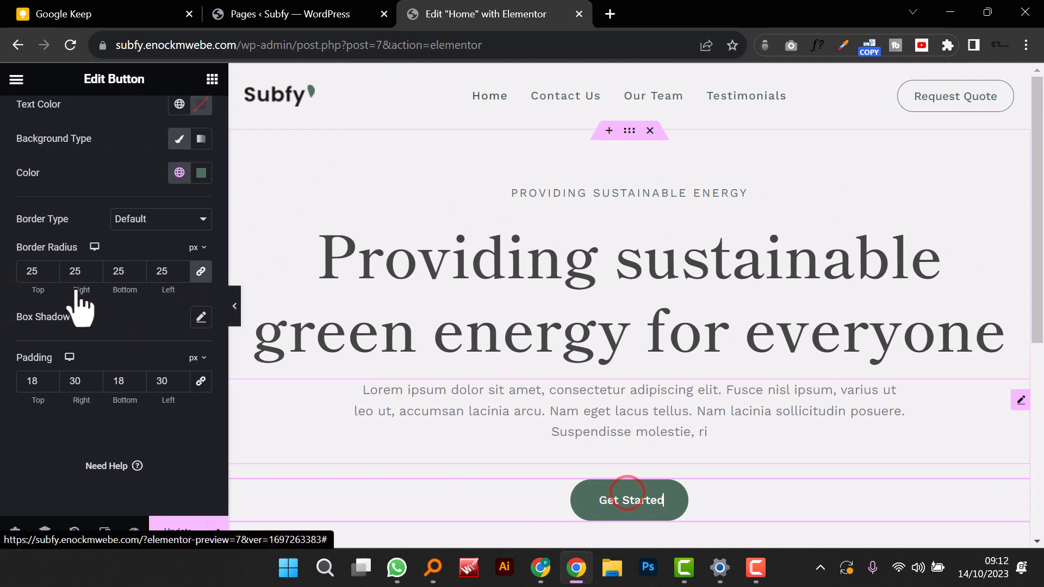
{"action": "scroll", "coordinate": [137, 286], "scroll_direction": "up", "scroll_amount": 4}
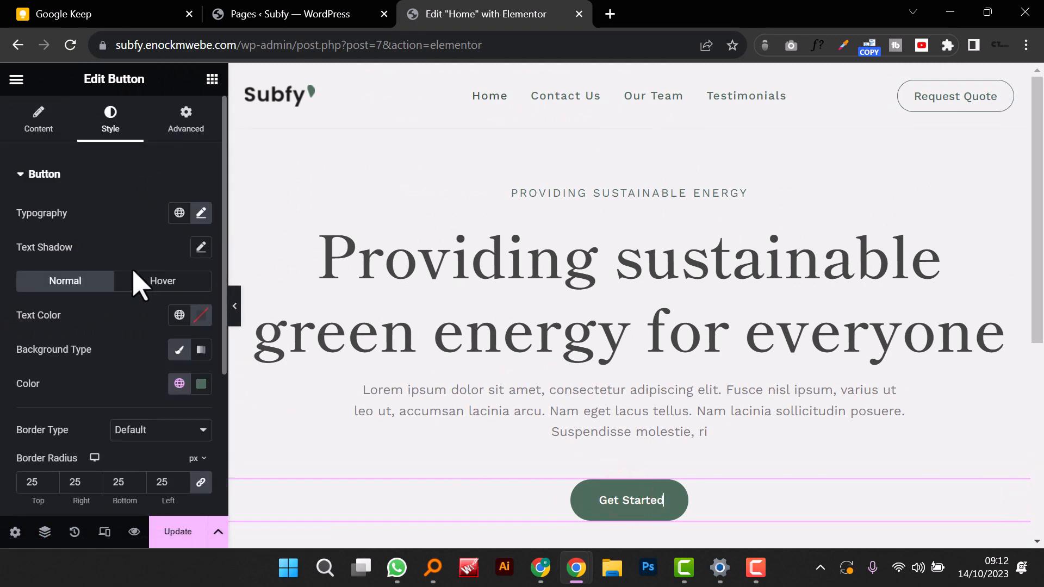
{"action": "left_click", "coordinate": [186, 126]}
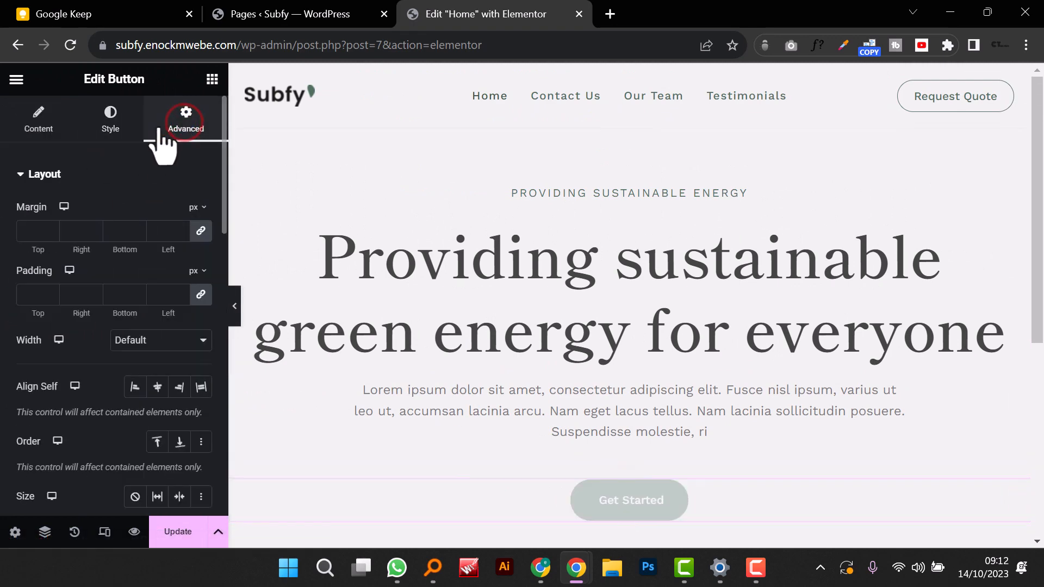
{"action": "left_click", "coordinate": [197, 231]}
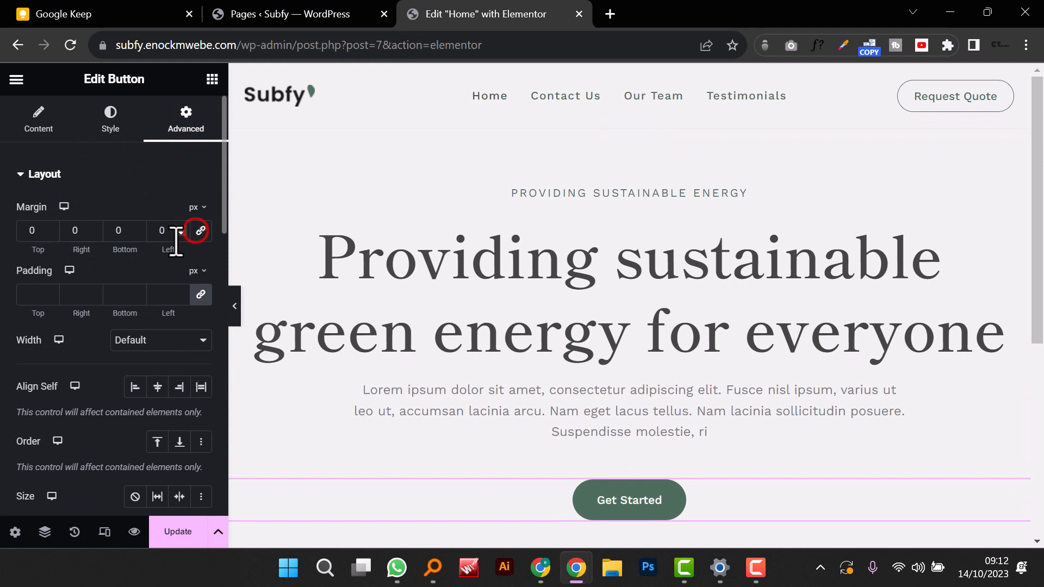
{"action": "left_click", "coordinate": [50, 234]}
{"action": "triple_click", "coordinate": [50, 234]}
{"action": "left_click", "coordinate": [50, 234]}
{"action": "triple_click", "coordinate": [50, 234]}
{"action": "triple_click", "coordinate": [50, 234]}
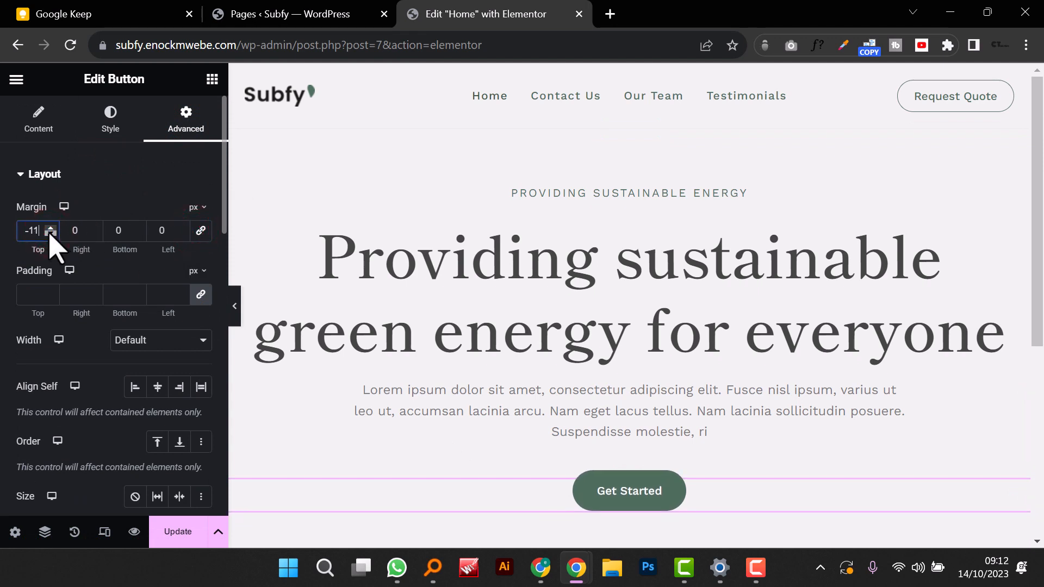
{"action": "left_click", "coordinate": [50, 234]}
{"action": "left_click", "coordinate": [50, 234]}
{"action": "left_click", "coordinate": [50, 234]}
{"action": "left_click", "coordinate": [50, 233]}
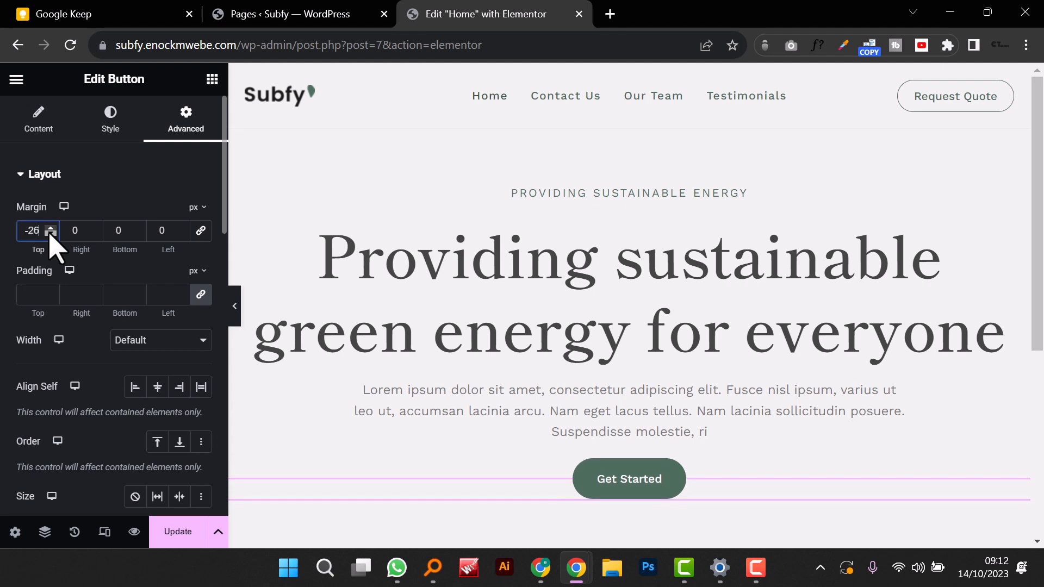
{"action": "triple_click", "coordinate": [50, 233]}
{"action": "triple_click", "coordinate": [50, 234]}
{"action": "triple_click", "coordinate": [51, 229]}
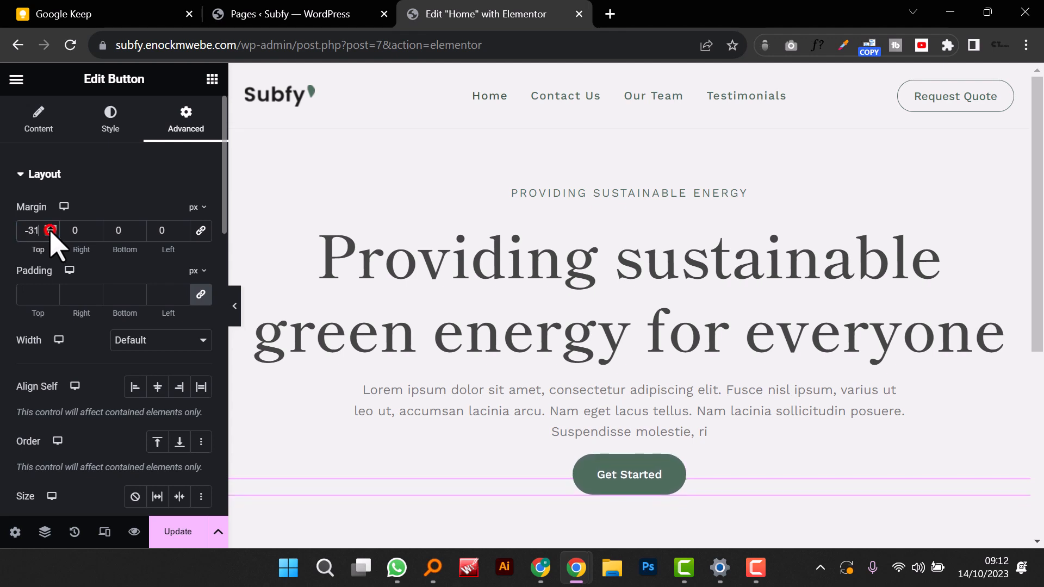
{"action": "double_click", "coordinate": [50, 229]}
{"action": "triple_click", "coordinate": [50, 228]}
{"action": "double_click", "coordinate": [51, 228]}
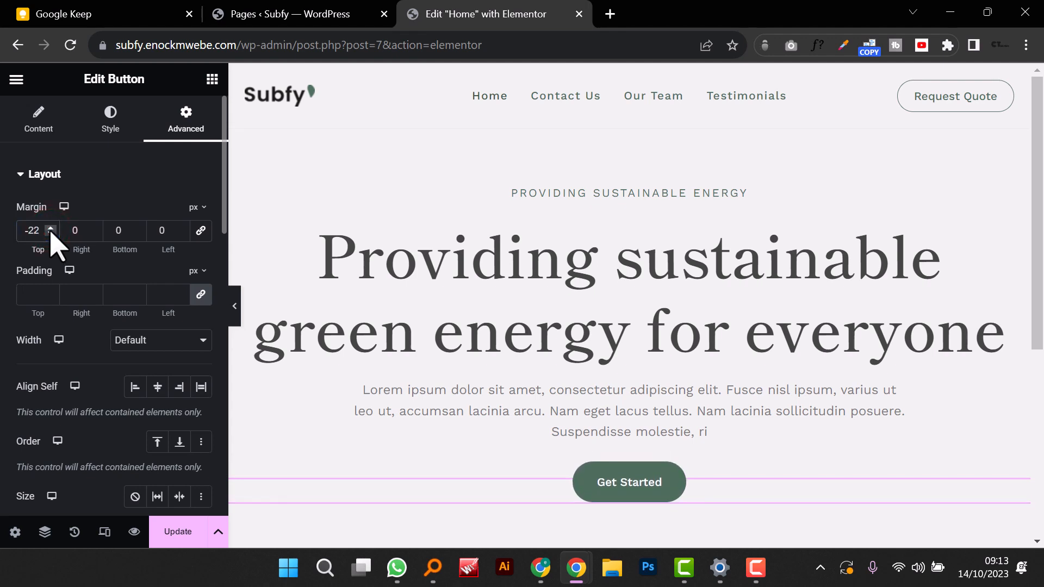
{"action": "left_click", "coordinate": [235, 307]}
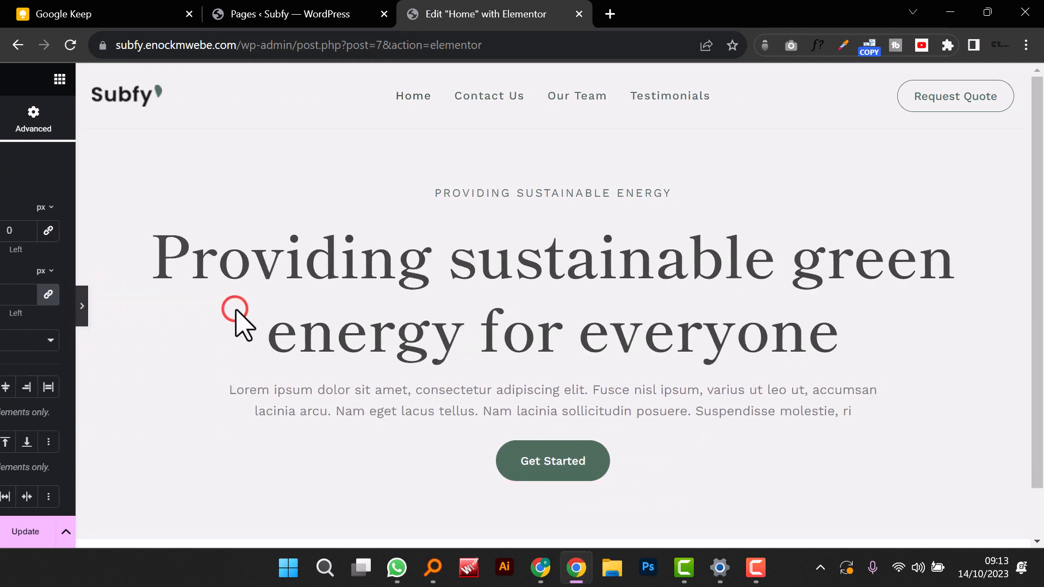
{"action": "scroll", "coordinate": [726, 404], "scroll_direction": "down", "scroll_amount": 2}
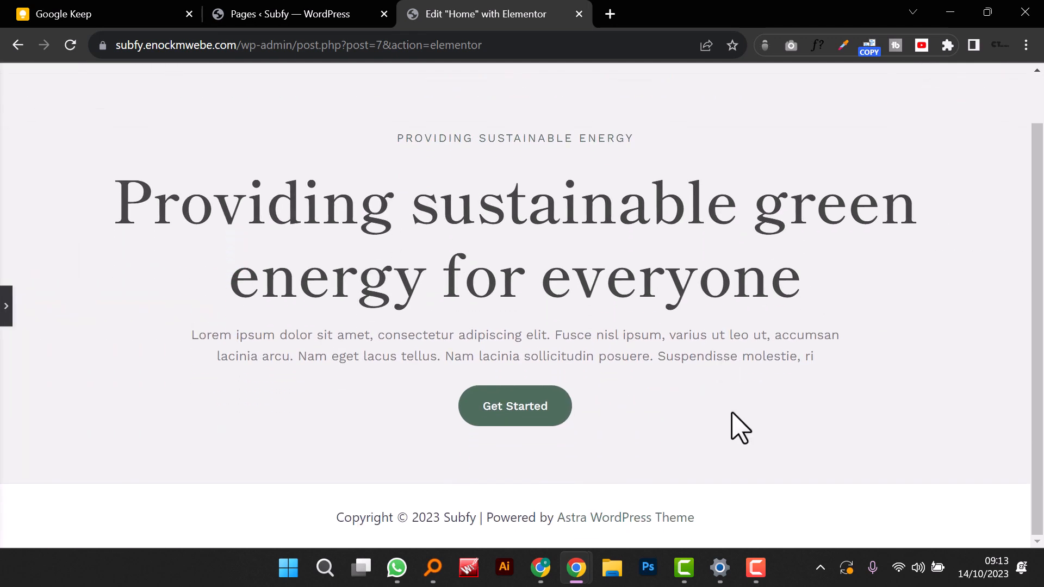
{"action": "scroll", "coordinate": [732, 413], "scroll_direction": "up", "scroll_amount": 2}
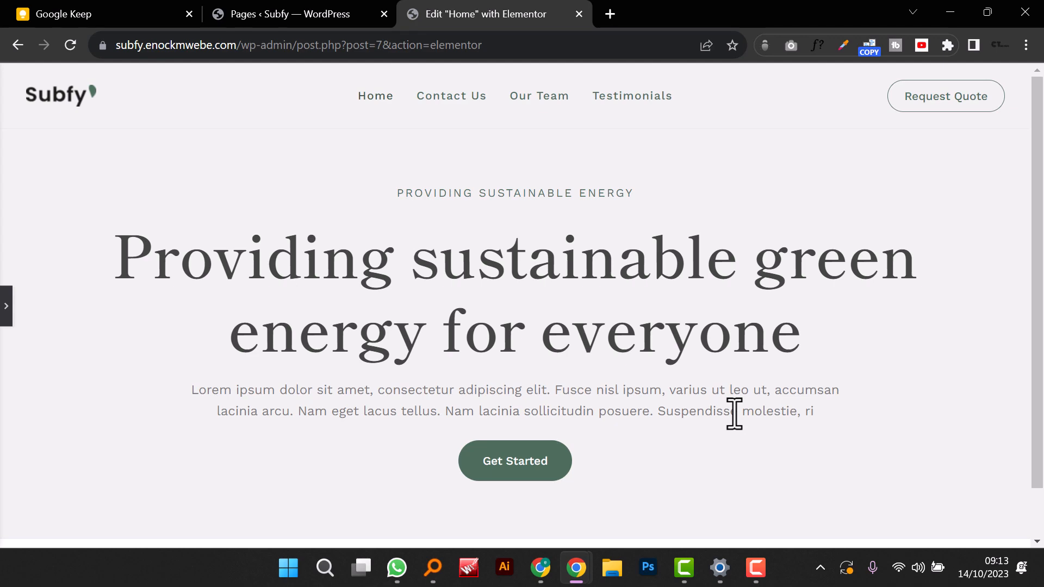
{"action": "scroll", "coordinate": [734, 413], "scroll_direction": "down", "scroll_amount": 2}
{"action": "left_click", "coordinate": [6, 310]}
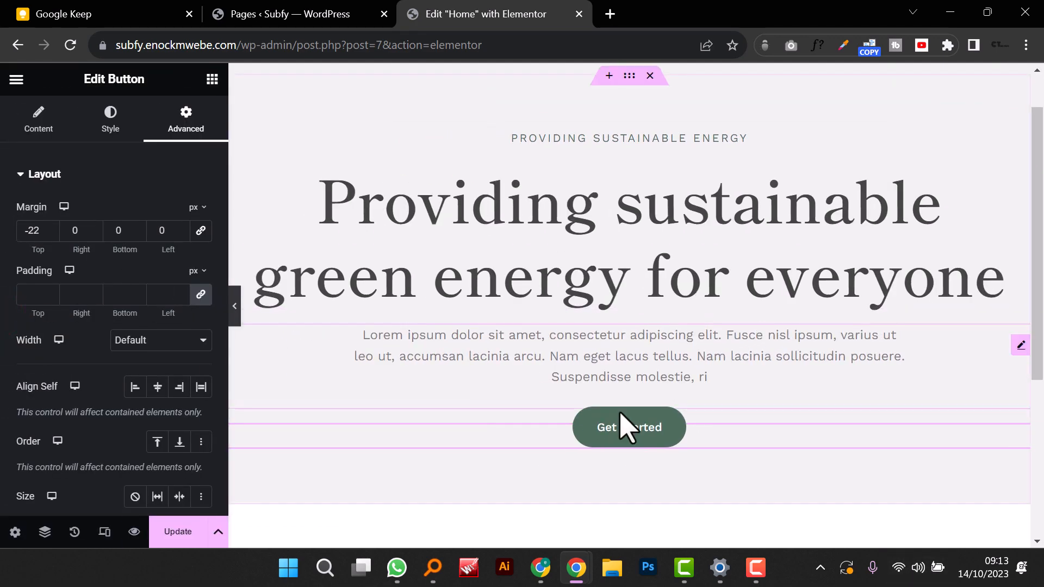
Step: Add a new single container with column direction below the hero section
{"action": "scroll", "coordinate": [630, 489], "scroll_direction": "down", "scroll_amount": 4}
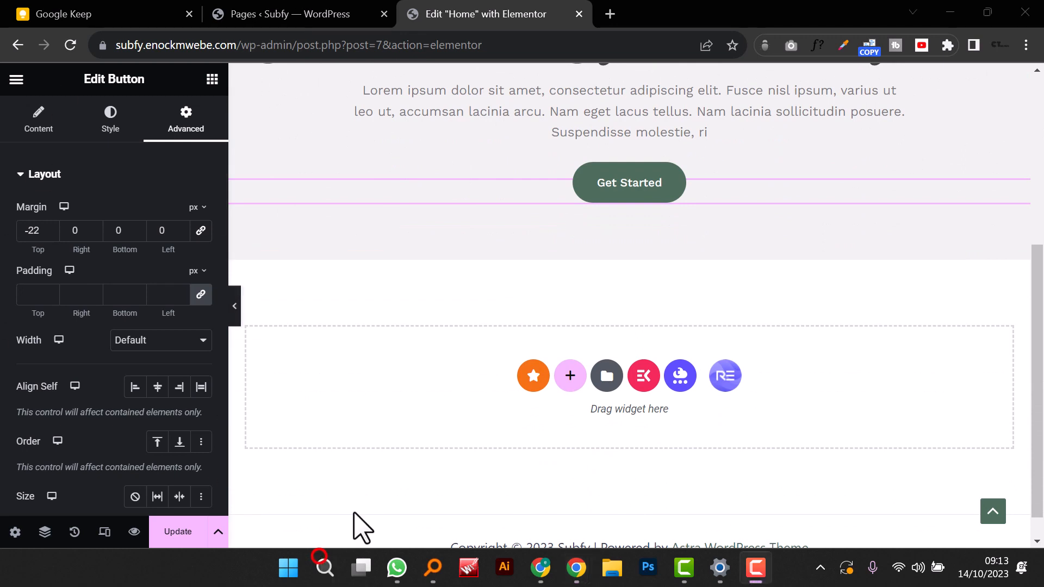
{"action": "left_click", "coordinate": [576, 377]}
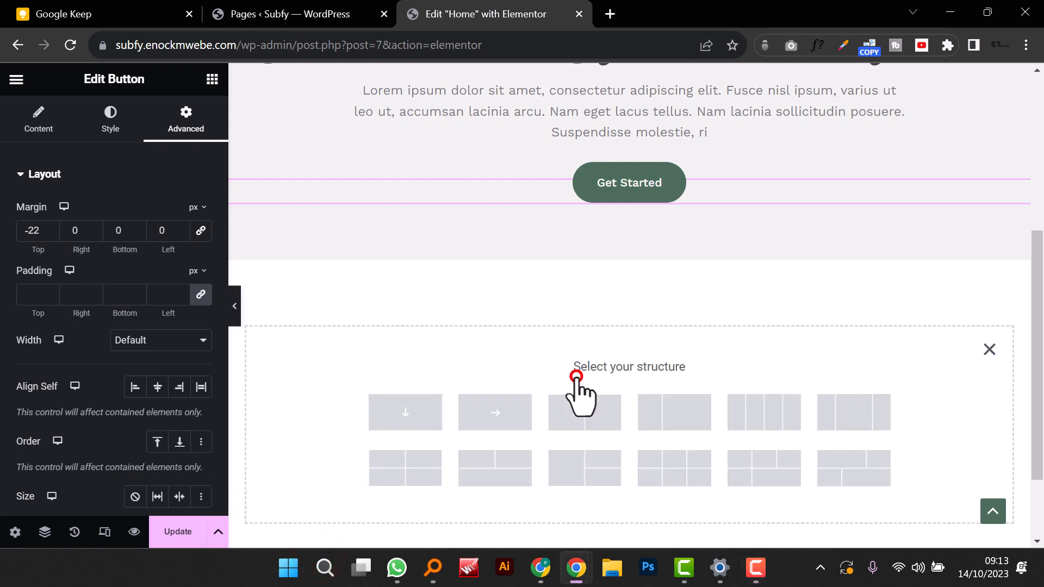
{"action": "left_click", "coordinate": [423, 423]}
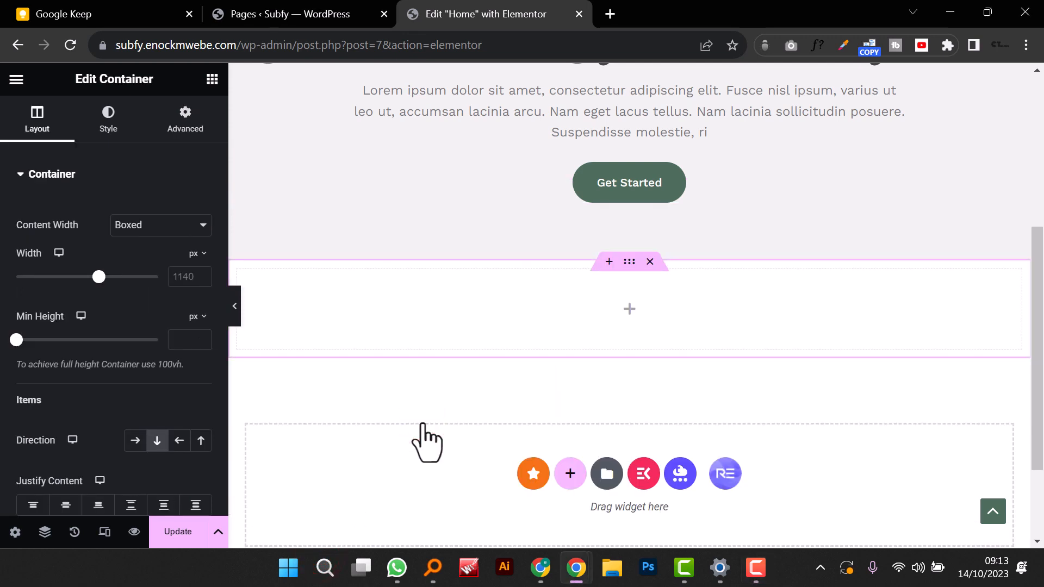
{"action": "scroll", "coordinate": [459, 242], "scroll_direction": "down", "scroll_amount": 2}
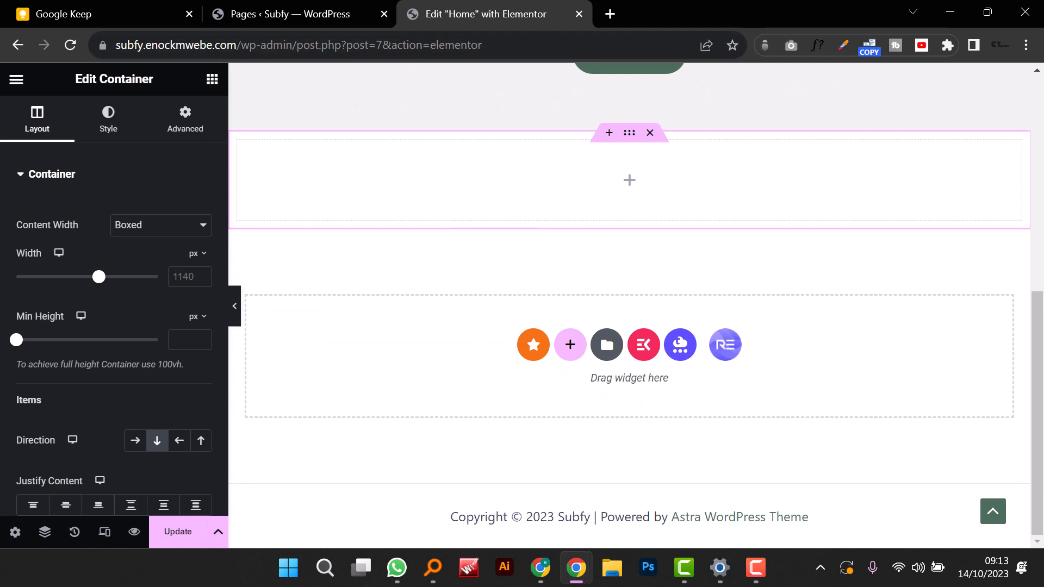
{"action": "left_click", "coordinate": [626, 137]}
{"action": "scroll", "coordinate": [454, 303], "scroll_direction": "up", "scroll_amount": 5}
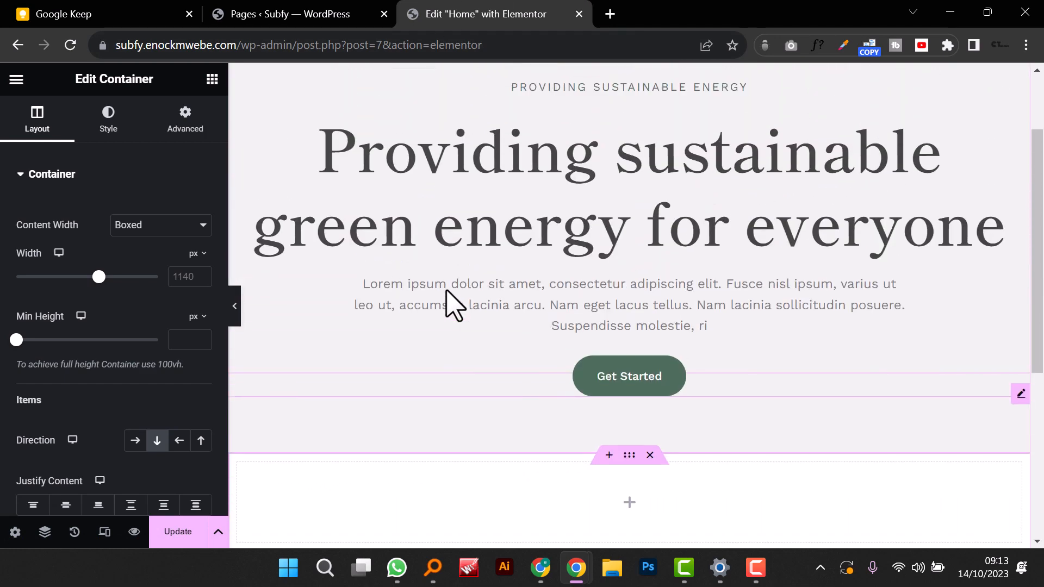
{"action": "scroll", "coordinate": [487, 252], "scroll_direction": "up", "scroll_amount": 2}
{"action": "scroll", "coordinate": [441, 394], "scroll_direction": "down", "scroll_amount": 6}
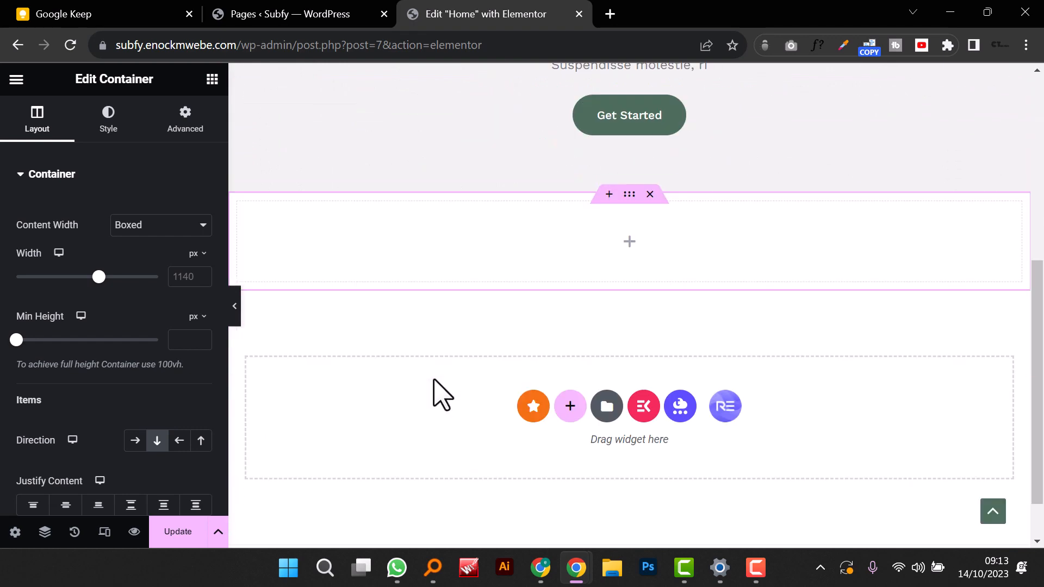
{"action": "scroll", "coordinate": [442, 394], "scroll_direction": "up", "scroll_amount": 6}
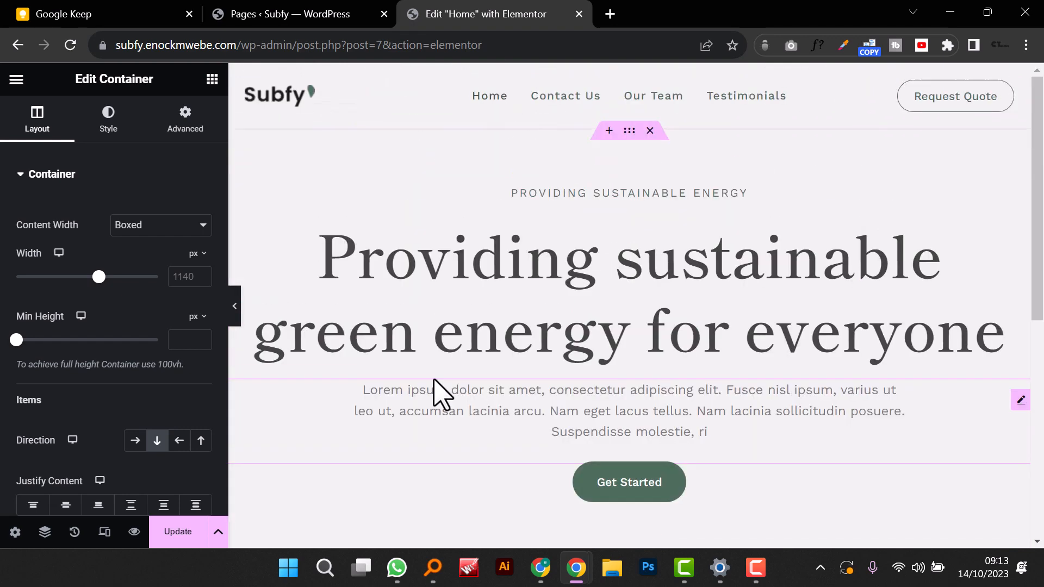
Step: Save the hero container's background color as a new global color named "Background"
{"action": "left_click", "coordinate": [630, 130]}
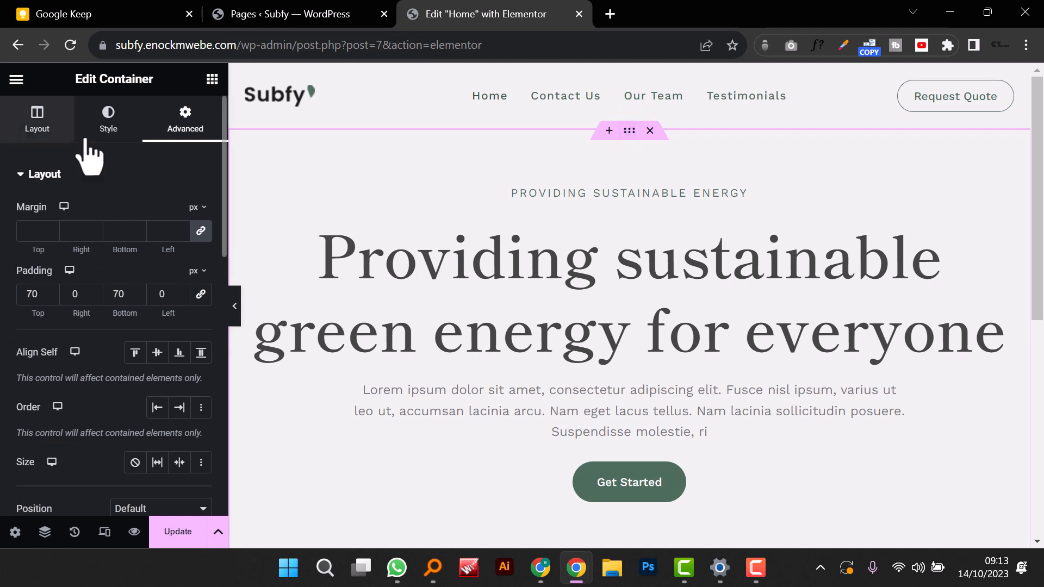
{"action": "left_click", "coordinate": [115, 124]}
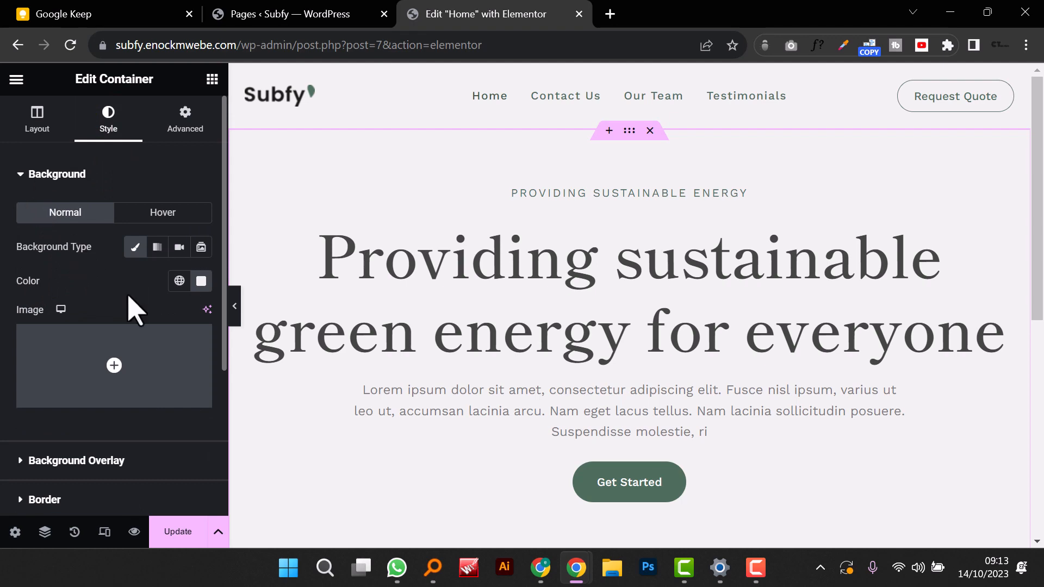
{"action": "left_click", "coordinate": [201, 282]}
{"action": "left_click", "coordinate": [251, 315]}
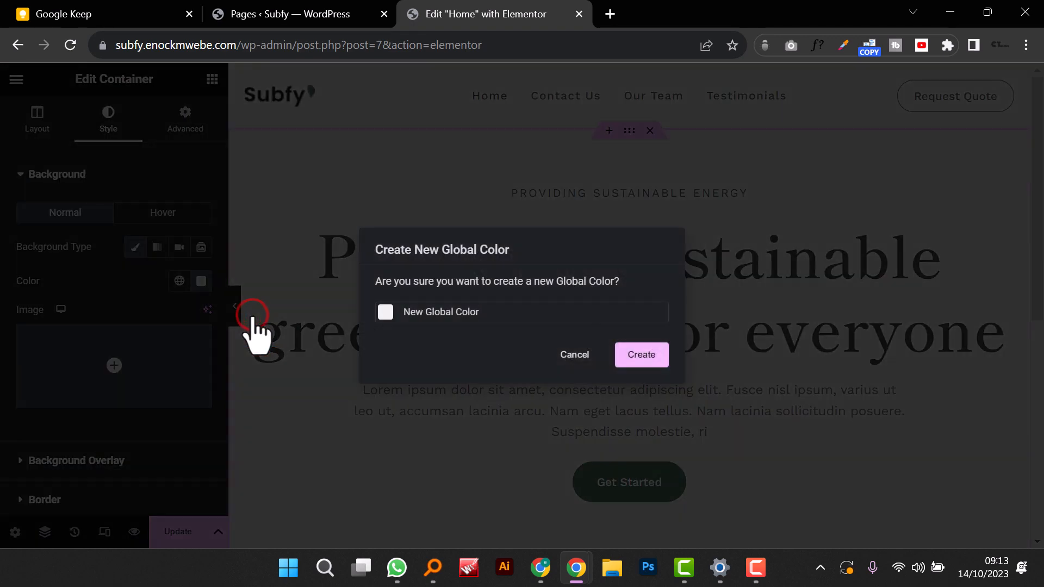
{"action": "triple_click", "coordinate": [482, 312]}
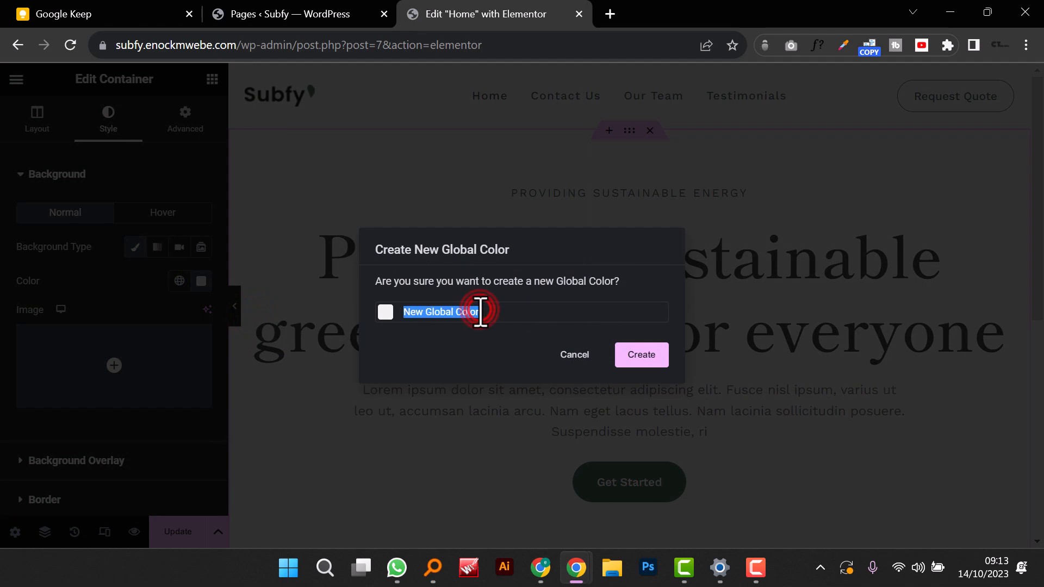
{"action": "type", "text": "Background"}
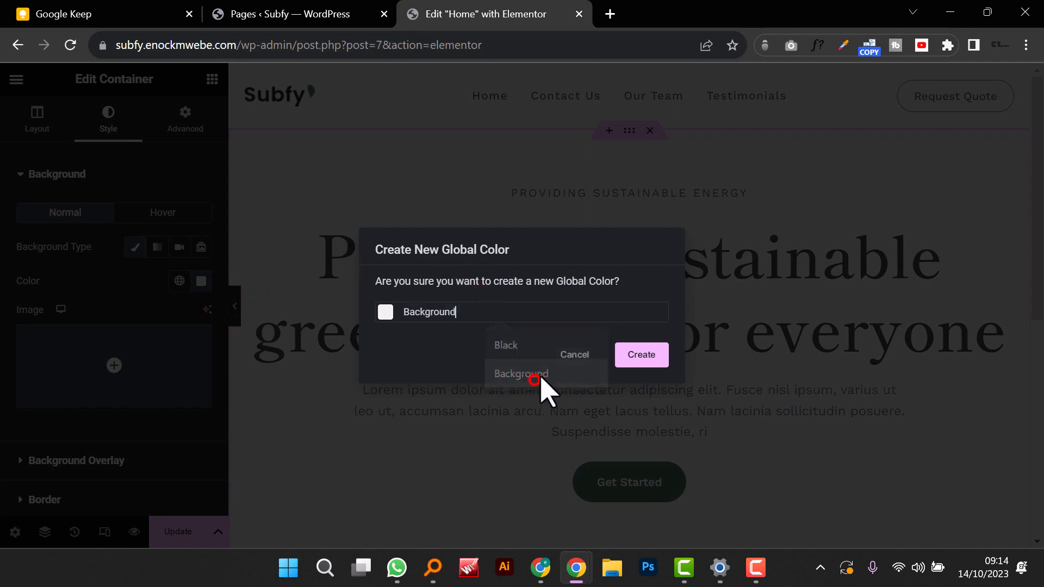
{"action": "left_click", "coordinate": [535, 377]}
{"action": "left_click", "coordinate": [636, 359]}
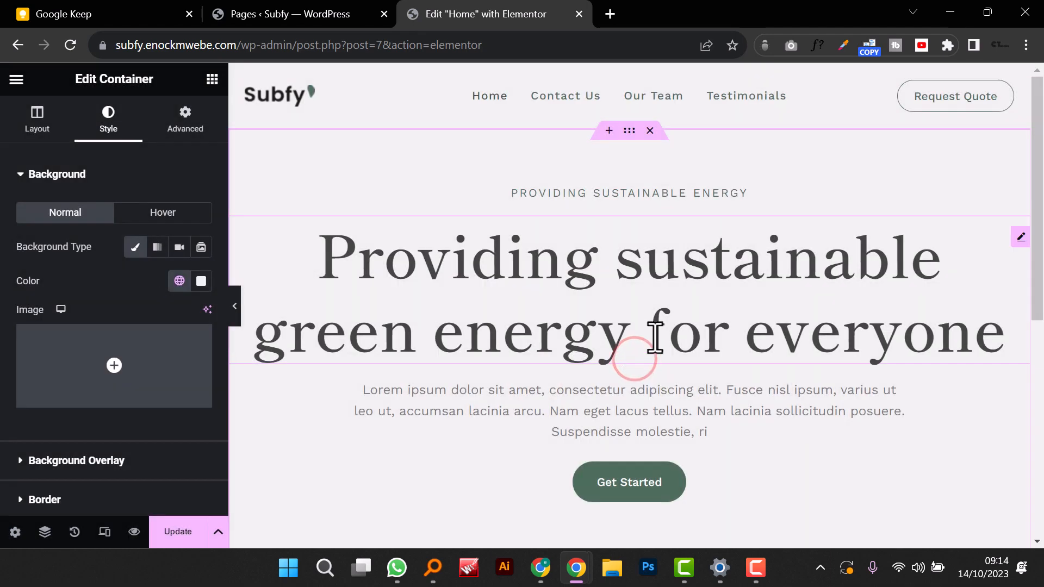
Step: Save the hero paragraph's typography as a new global font named "Paragragh work sans"
{"action": "left_click", "coordinate": [659, 263]}
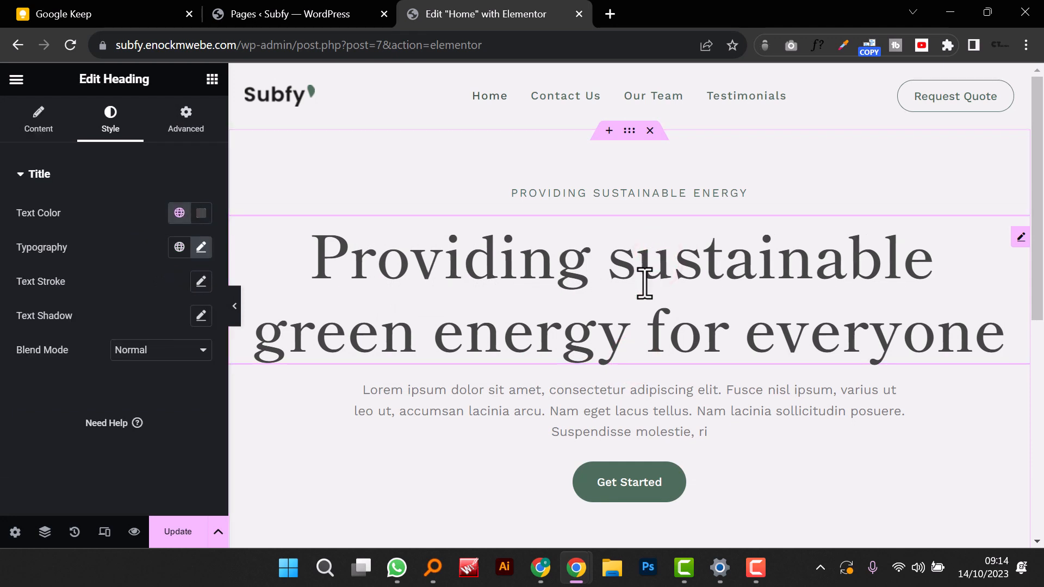
{"action": "left_click", "coordinate": [610, 416]}
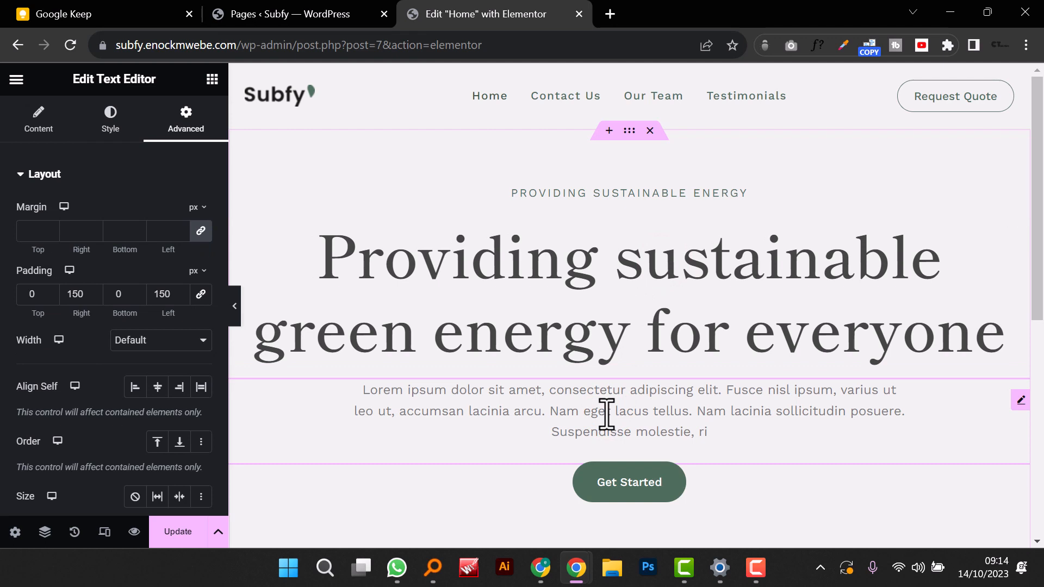
{"action": "left_click", "coordinate": [111, 122]}
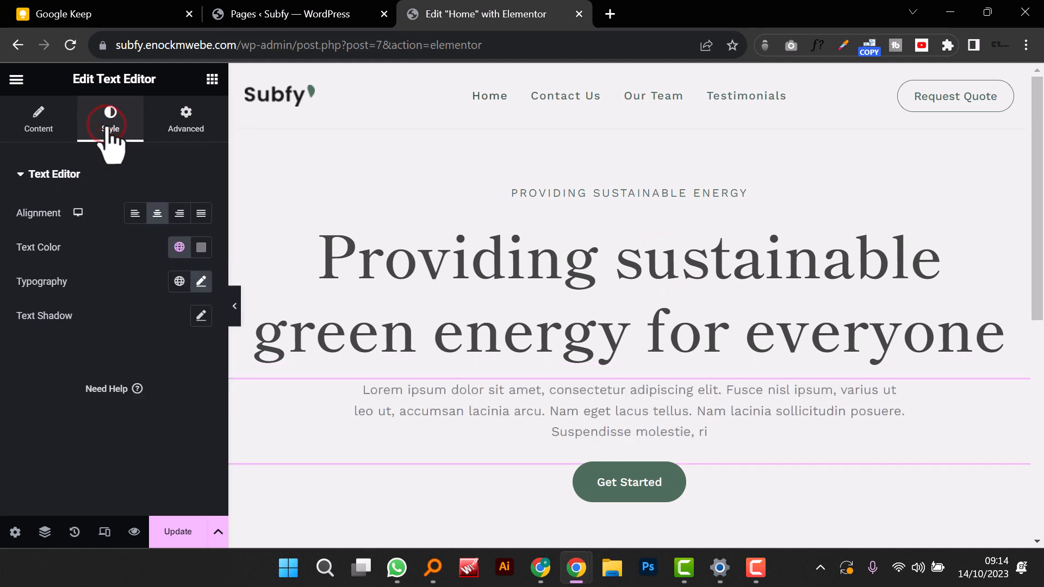
{"action": "left_click", "coordinate": [201, 282]}
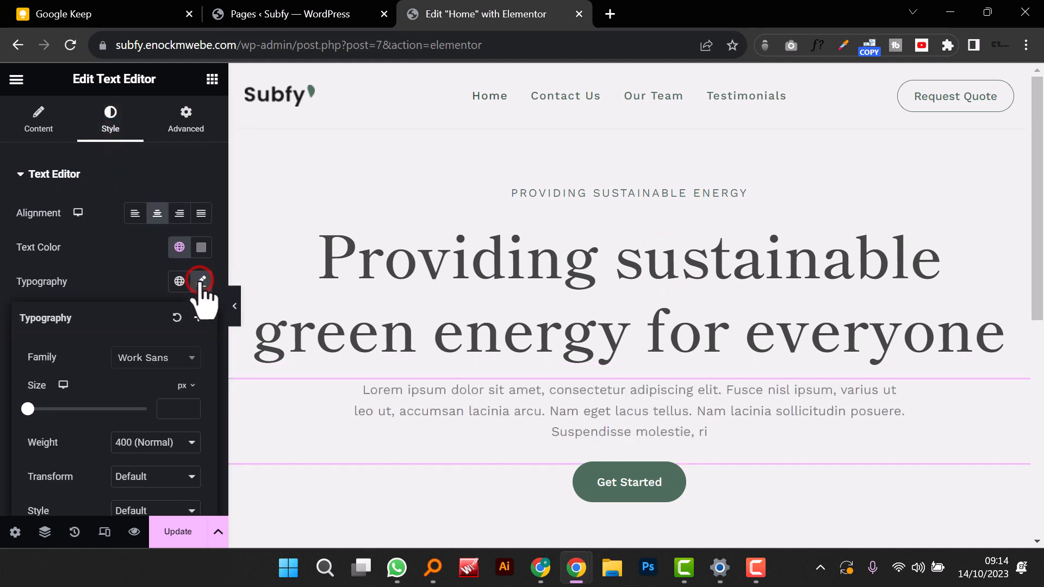
{"action": "left_click", "coordinate": [201, 283]}
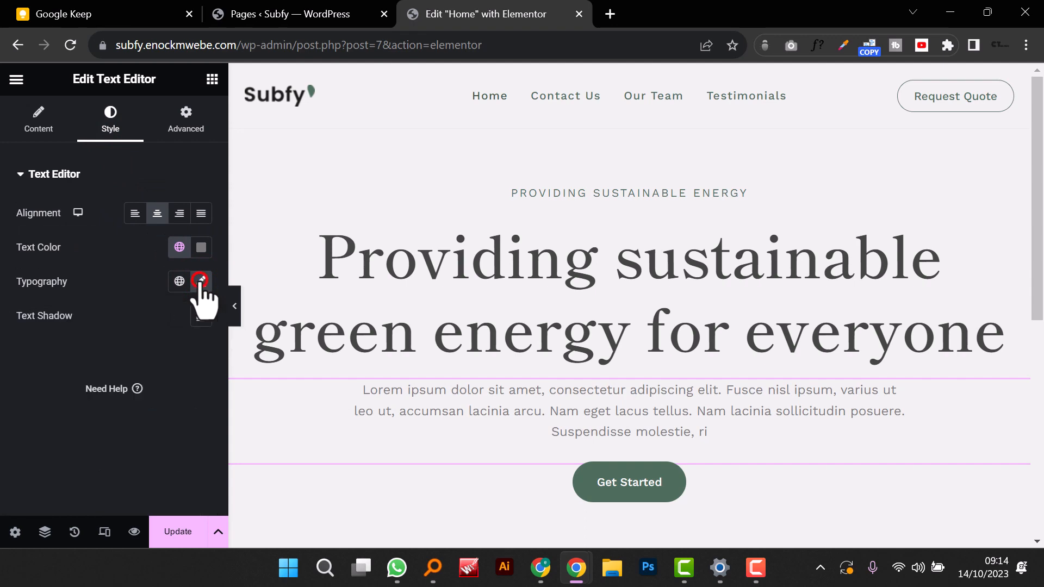
{"action": "left_click", "coordinate": [201, 282]}
{"action": "left_click", "coordinate": [198, 318]}
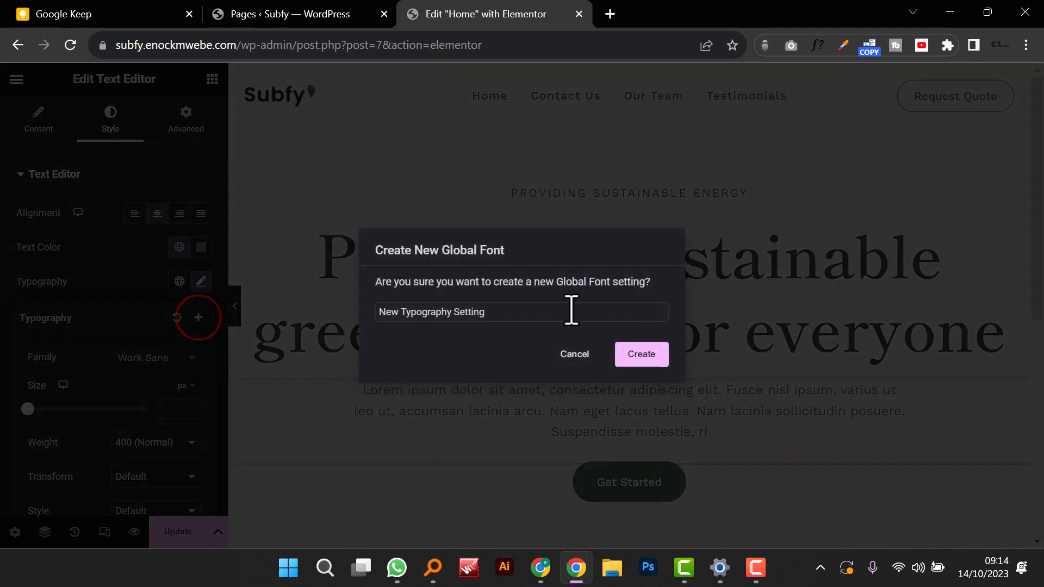
{"action": "triple_click", "coordinate": [508, 319]}
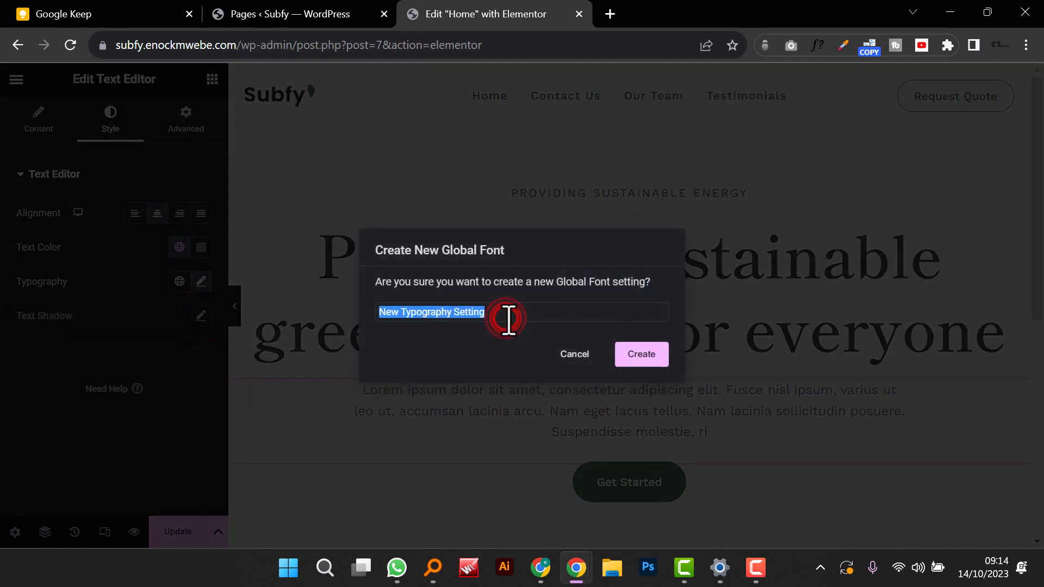
{"action": "type", "text": "Para"}
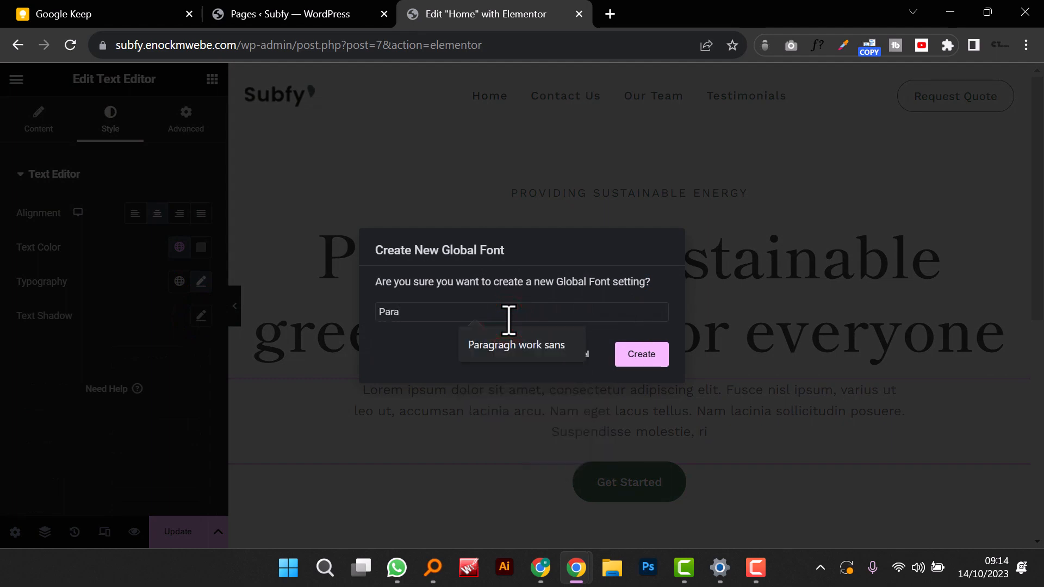
{"action": "left_click", "coordinate": [511, 347]}
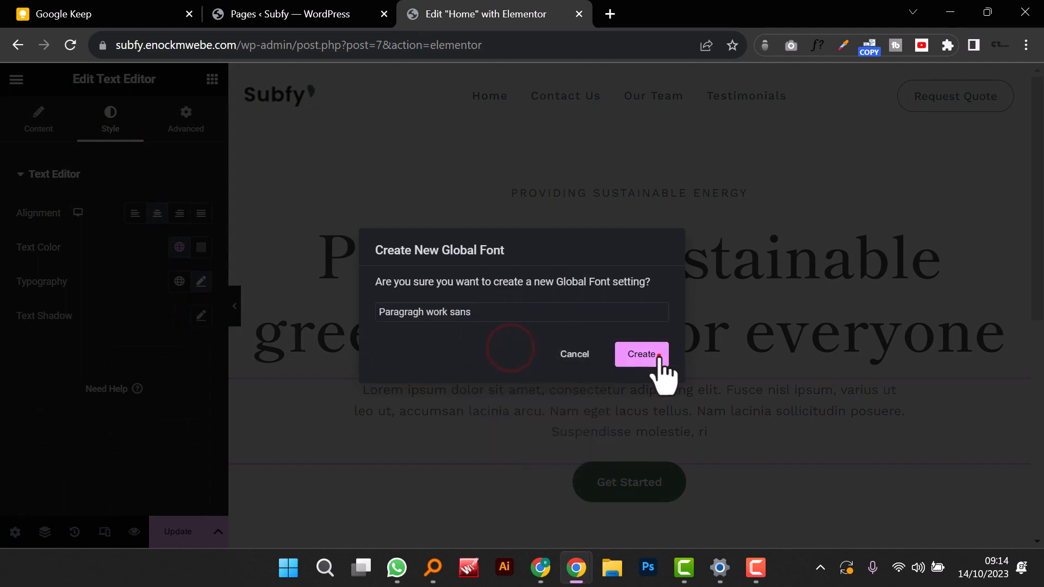
{"action": "left_click", "coordinate": [655, 356]}
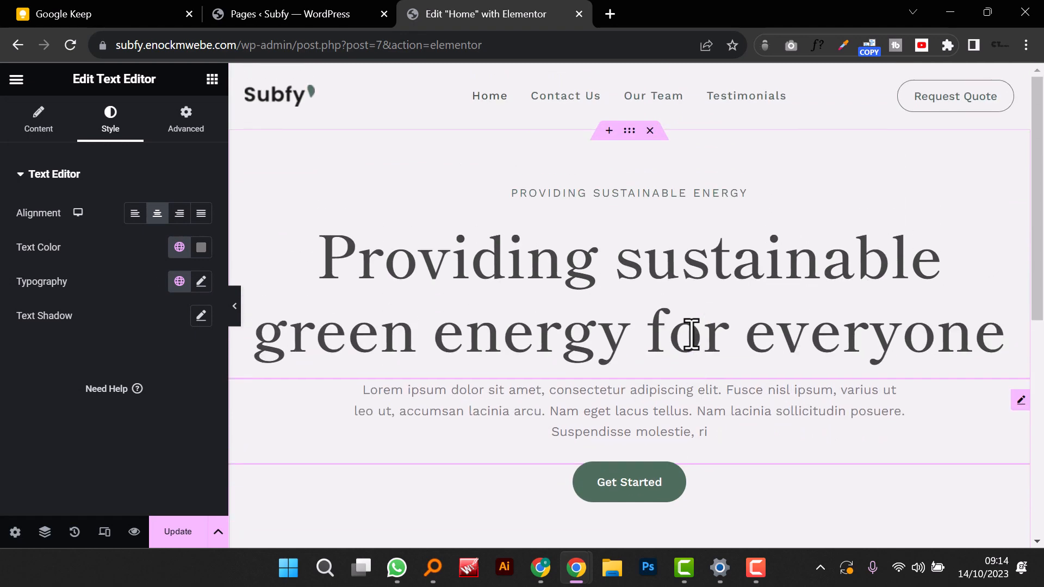
Step: Save the typography of the small "PROVIDING SUSTAINABLE ENERGY" heading as a new global font named "SECTION HEADING"
{"action": "left_click", "coordinate": [672, 188]}
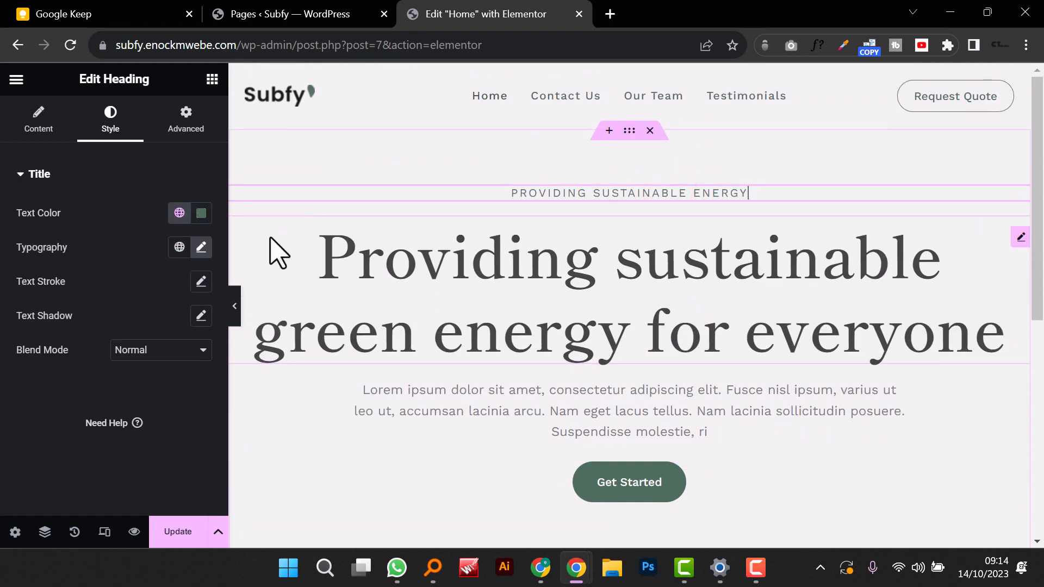
{"action": "left_click", "coordinate": [201, 247]}
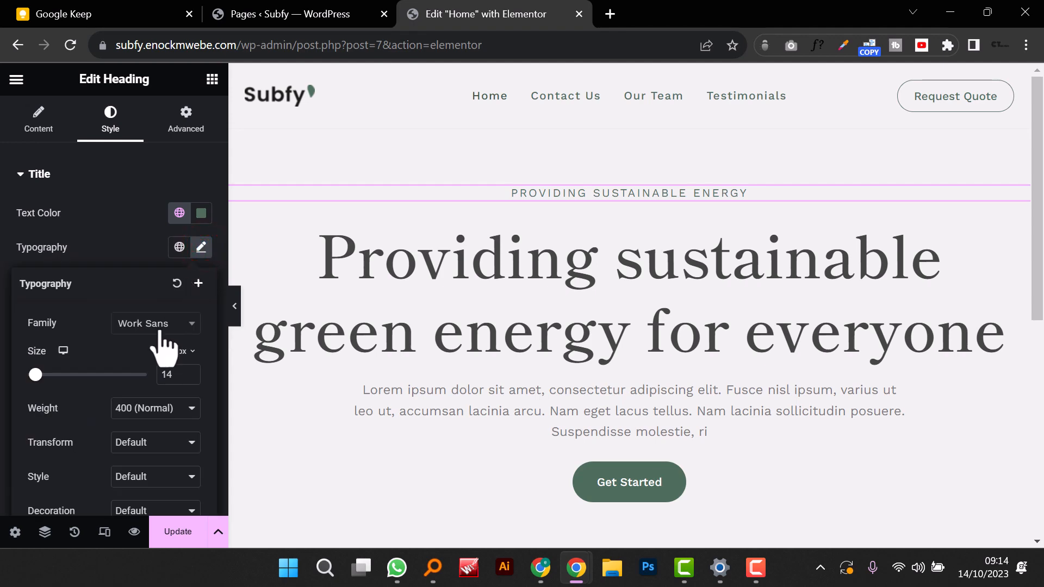
{"action": "left_click", "coordinate": [198, 283]}
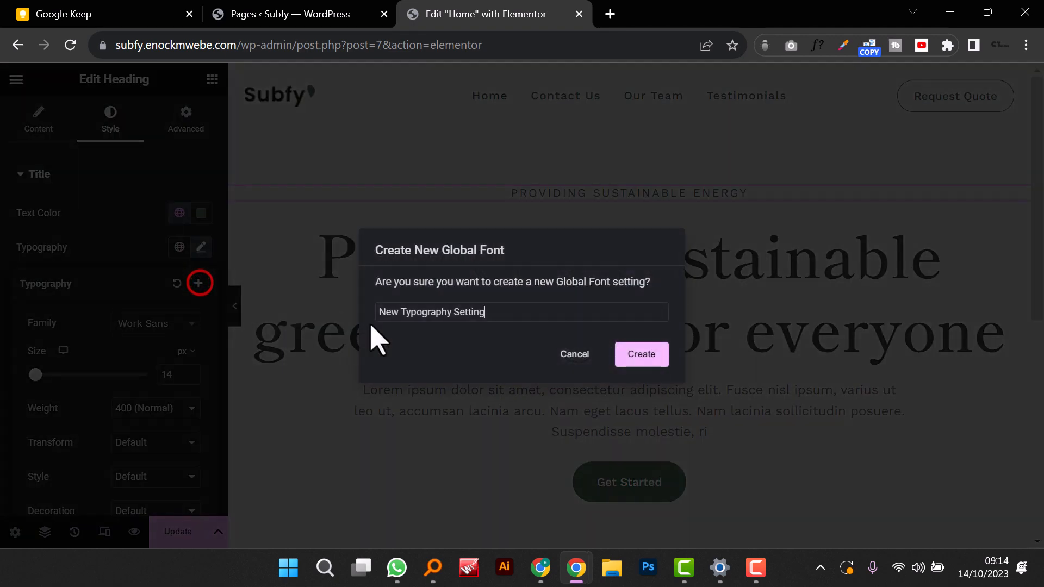
{"action": "triple_click", "coordinate": [451, 311]}
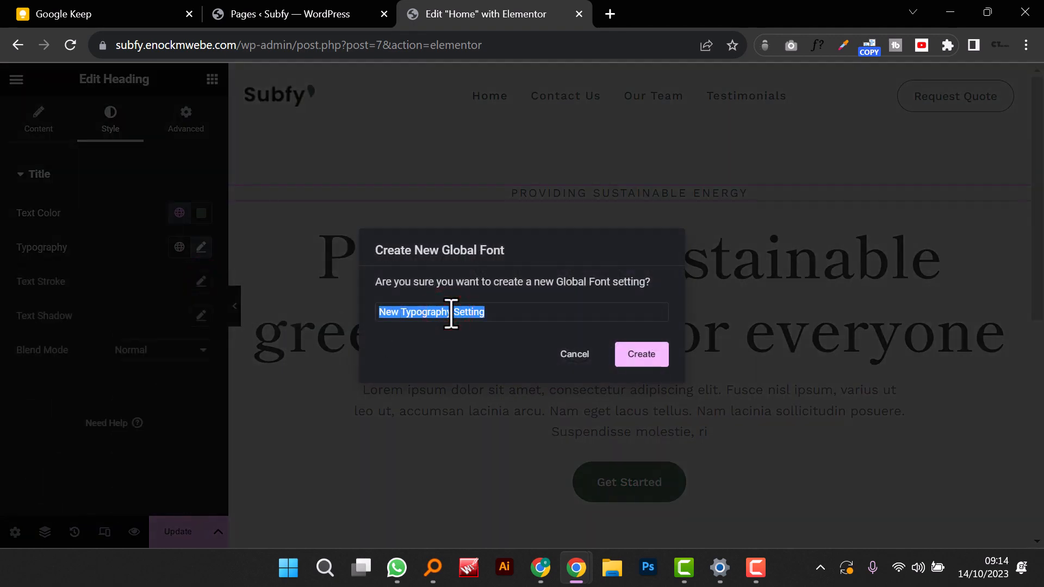
{"action": "type", "text": "SECTION HEADING"}
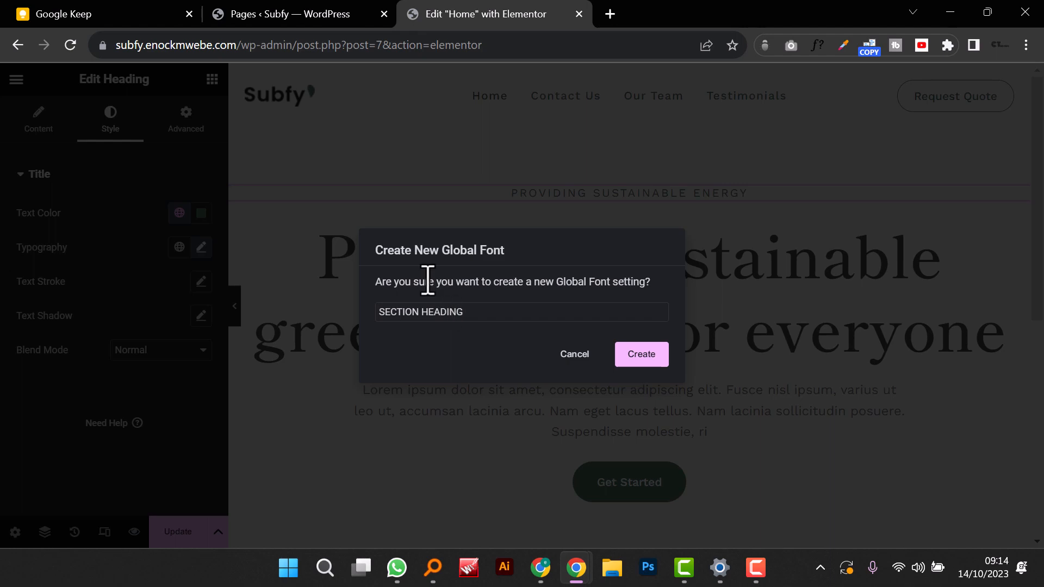
{"action": "left_click", "coordinate": [639, 358]}
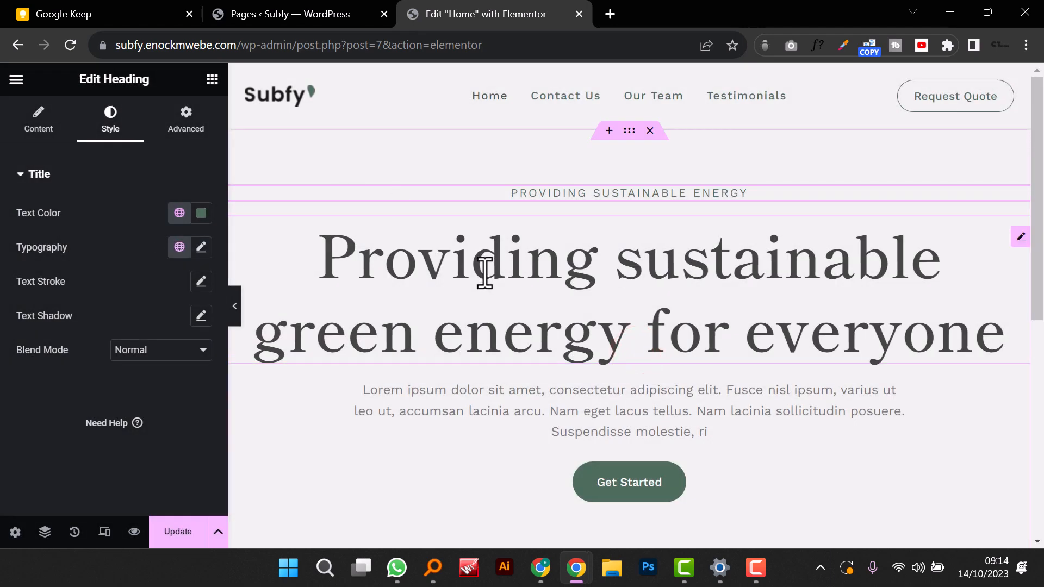
Step: Give the empty container below the hero section a classic background in the global "Background" color
{"action": "scroll", "coordinate": [483, 289], "scroll_direction": "down", "scroll_amount": 6}
{"action": "scroll", "coordinate": [482, 292], "scroll_direction": "up", "scroll_amount": 6}
{"action": "scroll", "coordinate": [483, 285], "scroll_direction": "down", "scroll_amount": 2}
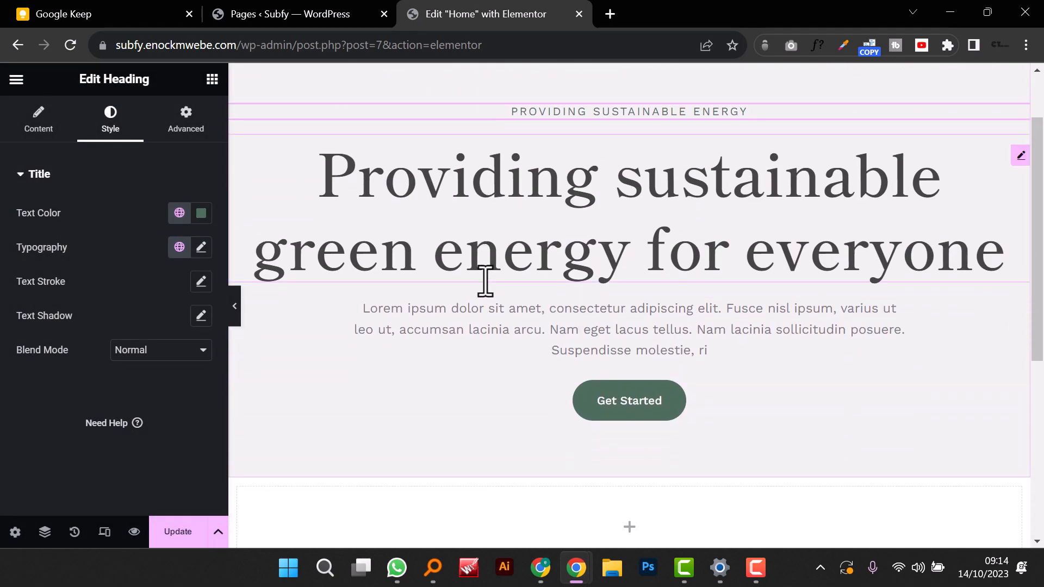
{"action": "scroll", "coordinate": [490, 288], "scroll_direction": "down", "scroll_amount": 4}
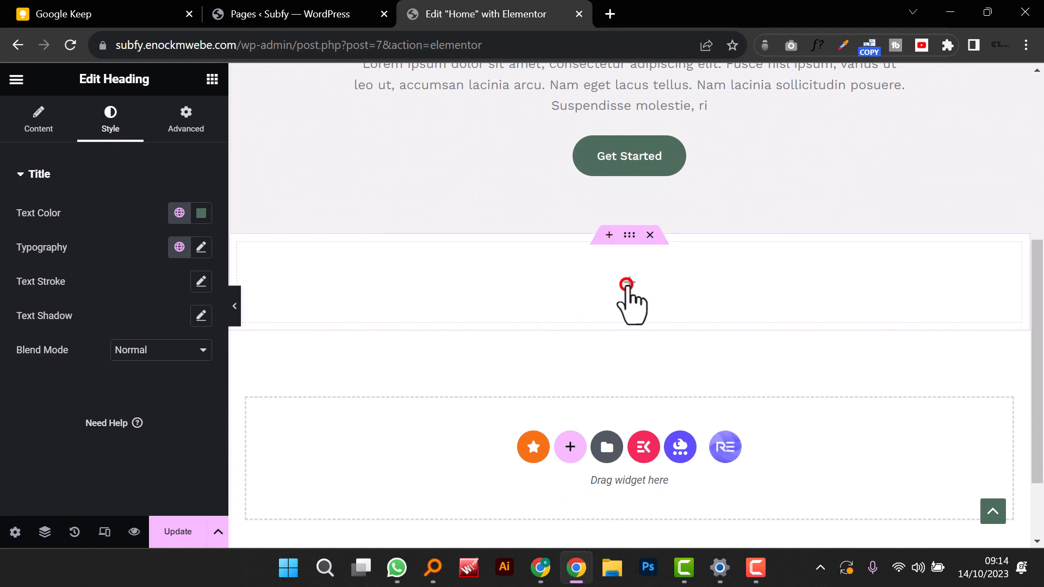
{"action": "left_click", "coordinate": [626, 284]}
{"action": "left_click", "coordinate": [628, 235]}
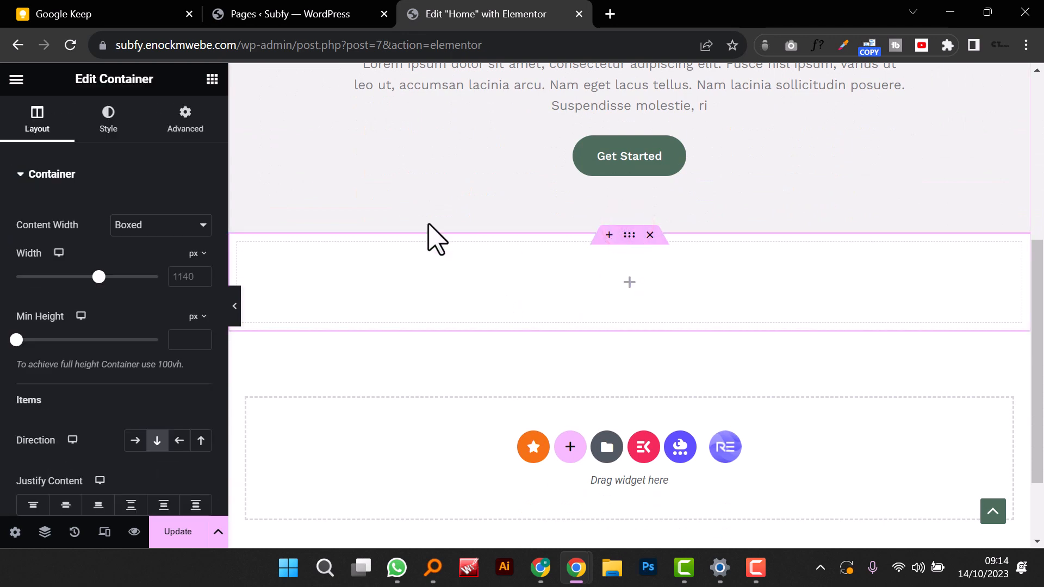
{"action": "left_click", "coordinate": [108, 124]}
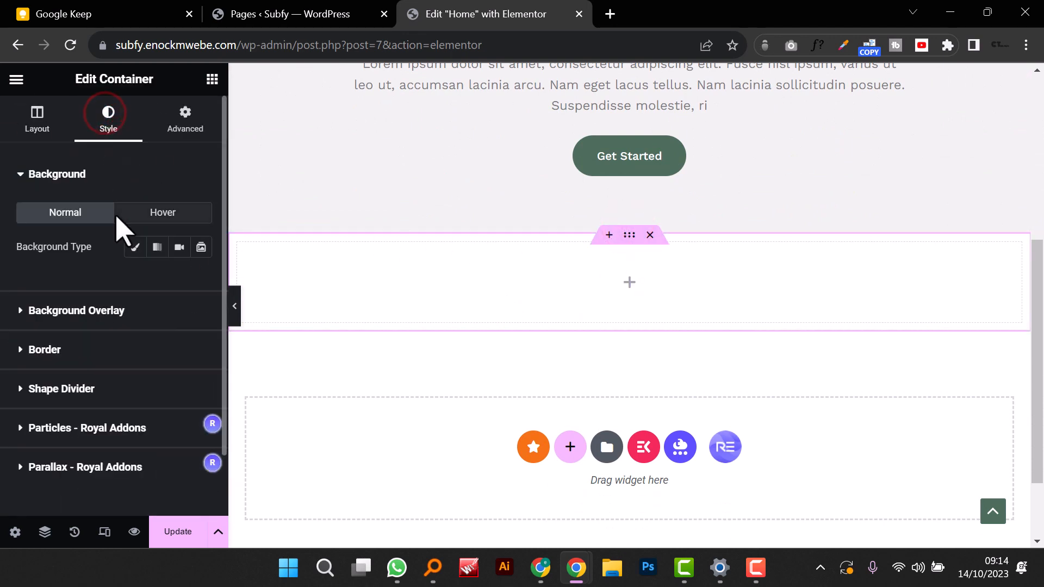
{"action": "left_click", "coordinate": [136, 248]}
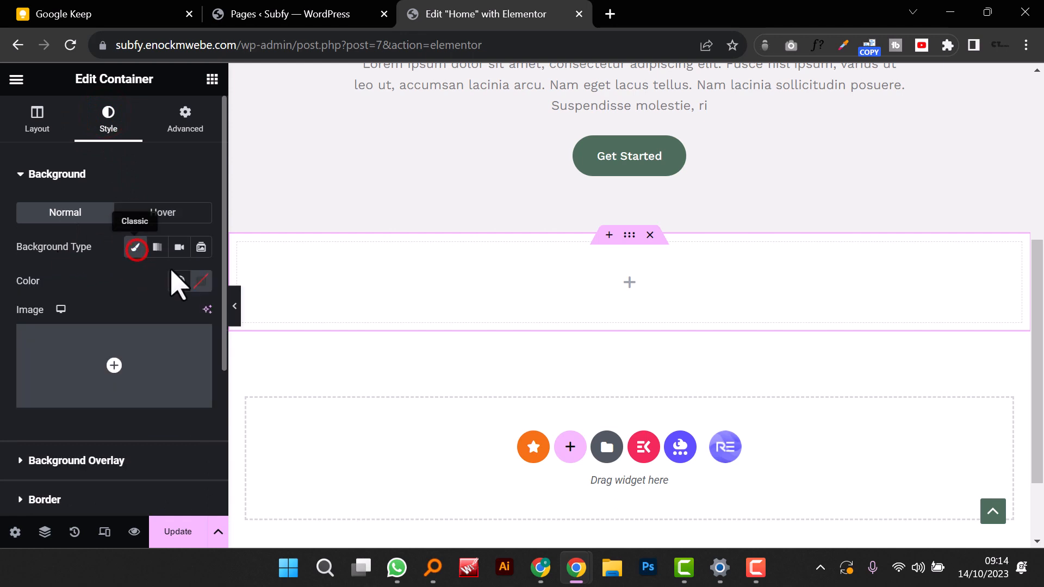
{"action": "left_click", "coordinate": [183, 281]}
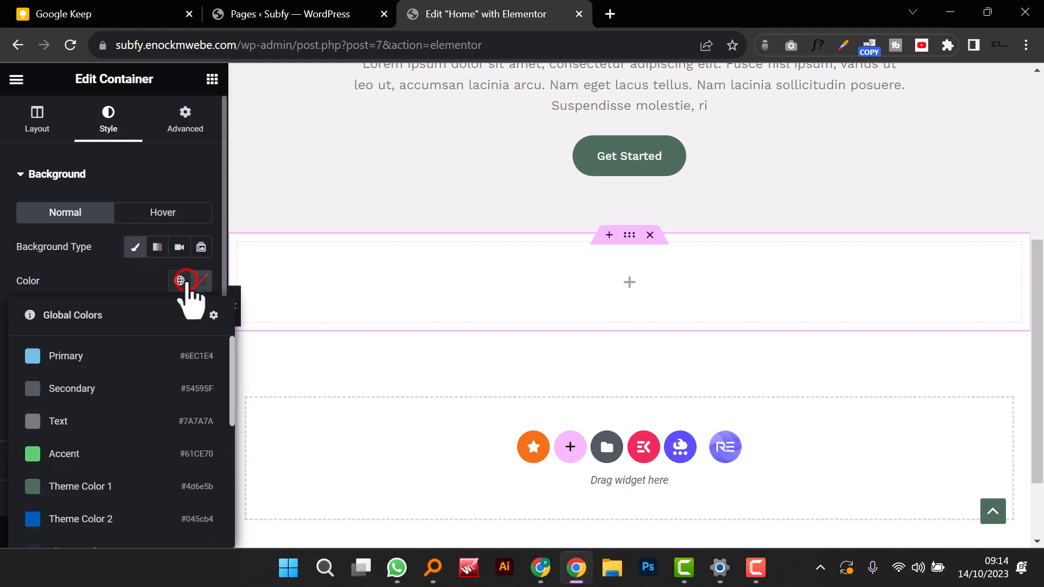
{"action": "scroll", "coordinate": [187, 361], "scroll_direction": "down", "scroll_amount": 3}
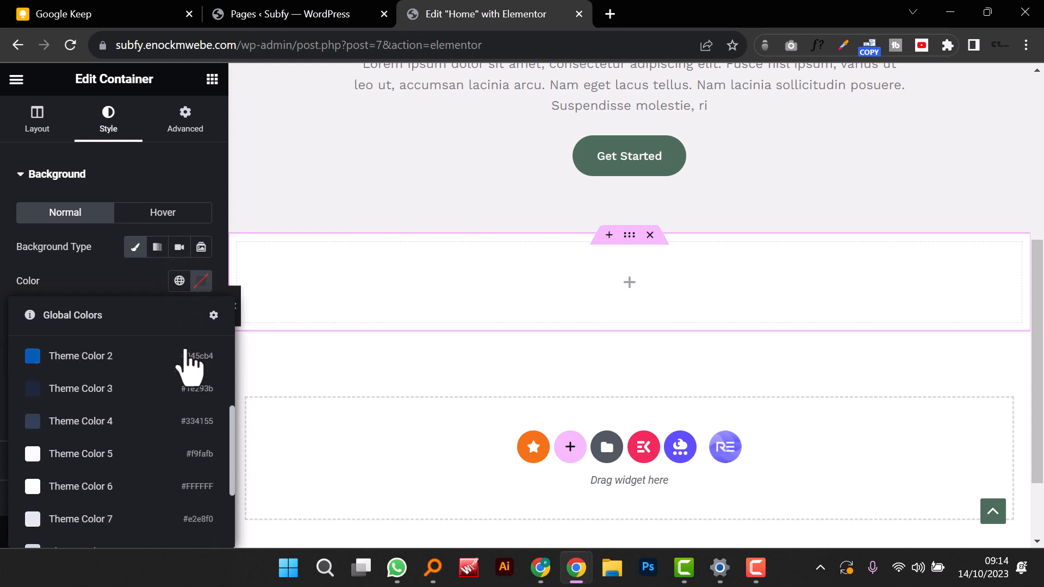
{"action": "scroll", "coordinate": [186, 364], "scroll_direction": "down", "scroll_amount": 3}
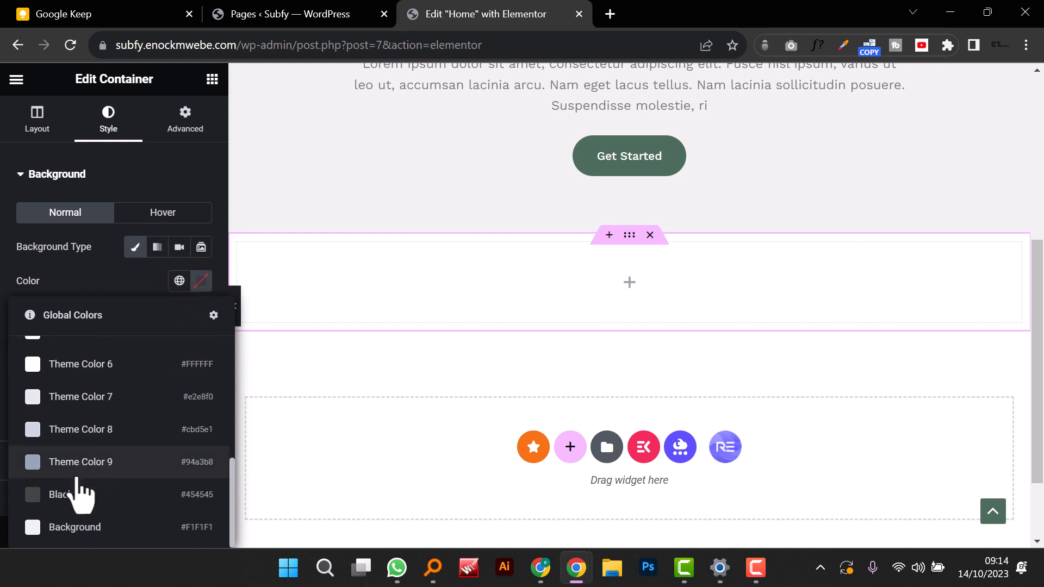
{"action": "left_click", "coordinate": [68, 527]}
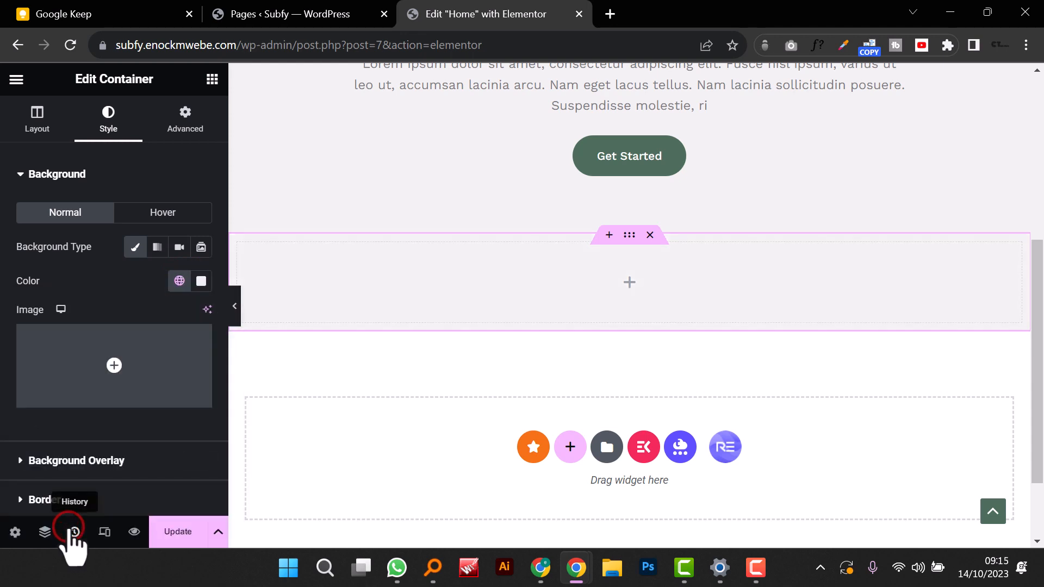
Step: Nest a new container inside the empty container below the hero section
{"action": "scroll", "coordinate": [544, 379], "scroll_direction": "up", "scroll_amount": 5}
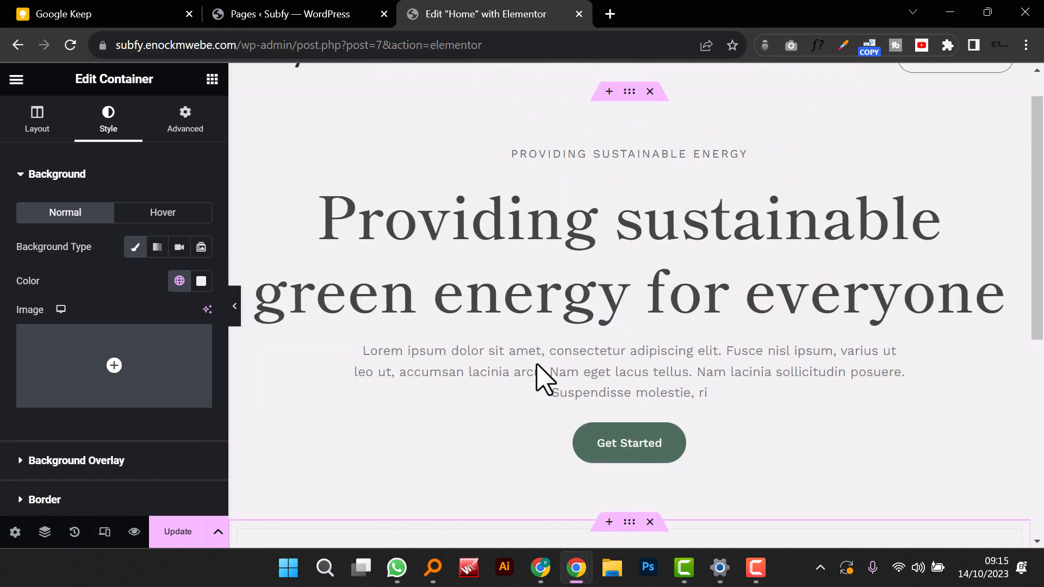
{"action": "scroll", "coordinate": [545, 379], "scroll_direction": "down", "scroll_amount": 5}
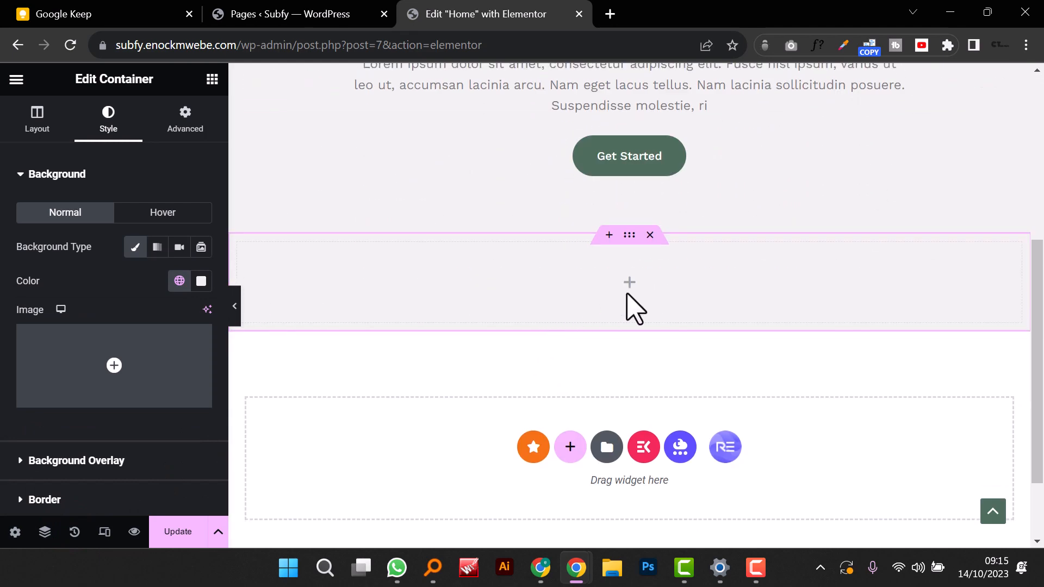
{"action": "left_click", "coordinate": [211, 80]}
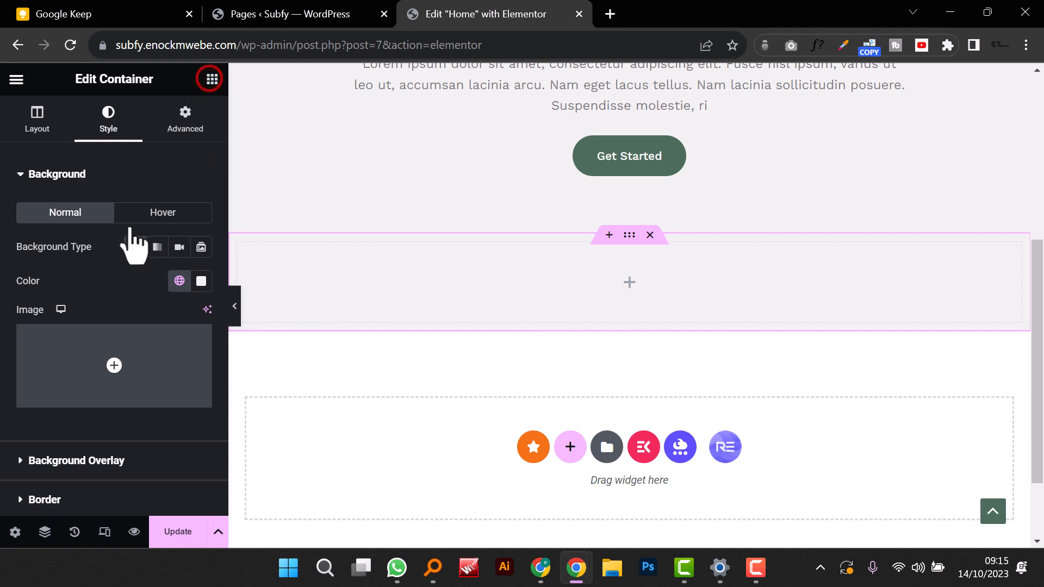
{"action": "left_click_drag", "start_coordinate": [61, 326], "coordinate": [567, 273]}
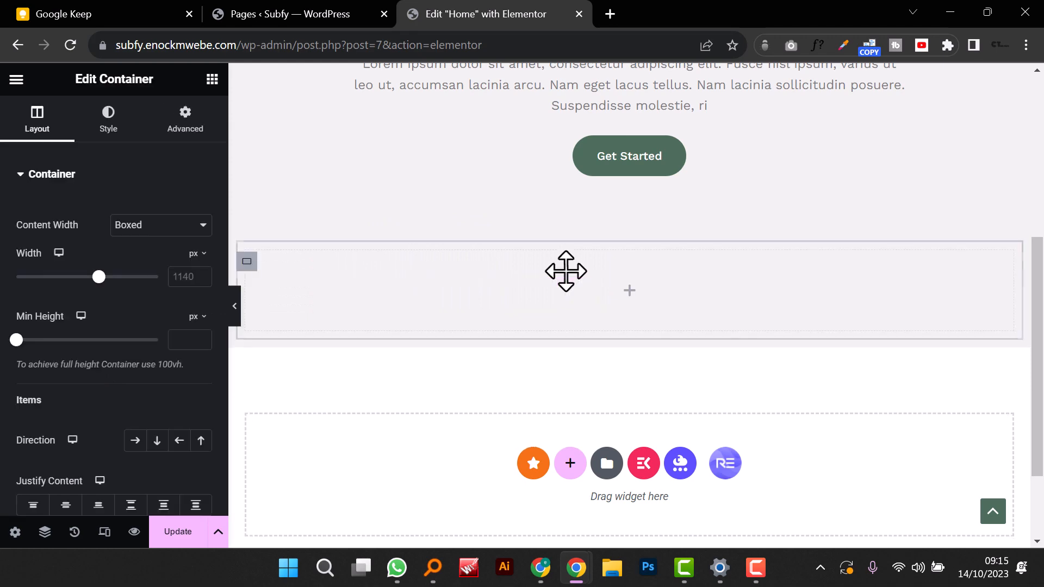
Step: Duplicate the empty nested container twice so the section below the hero holds three inner containers
{"action": "right_click", "coordinate": [247, 263]}
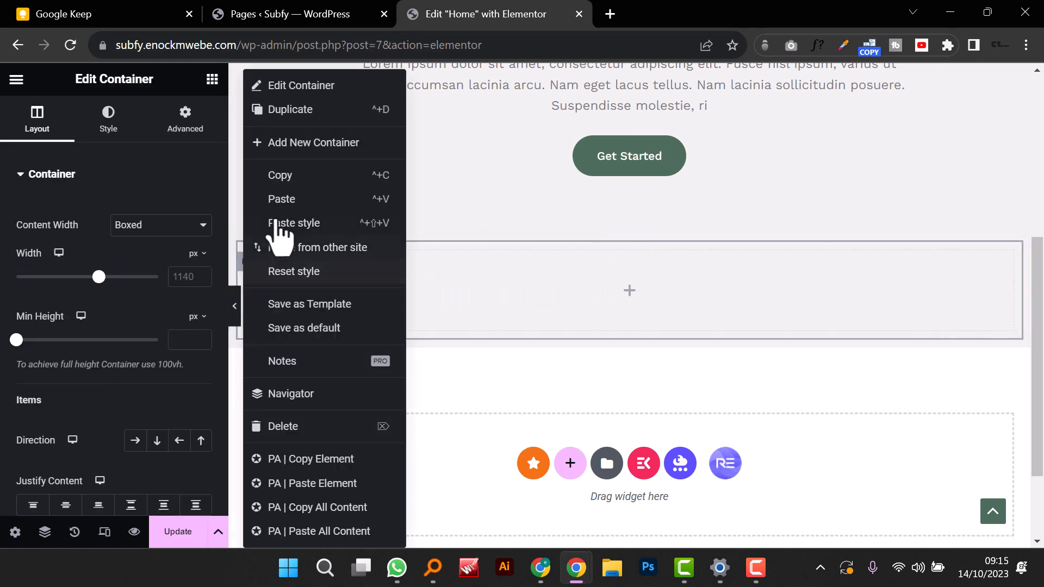
{"action": "left_click", "coordinate": [294, 111]}
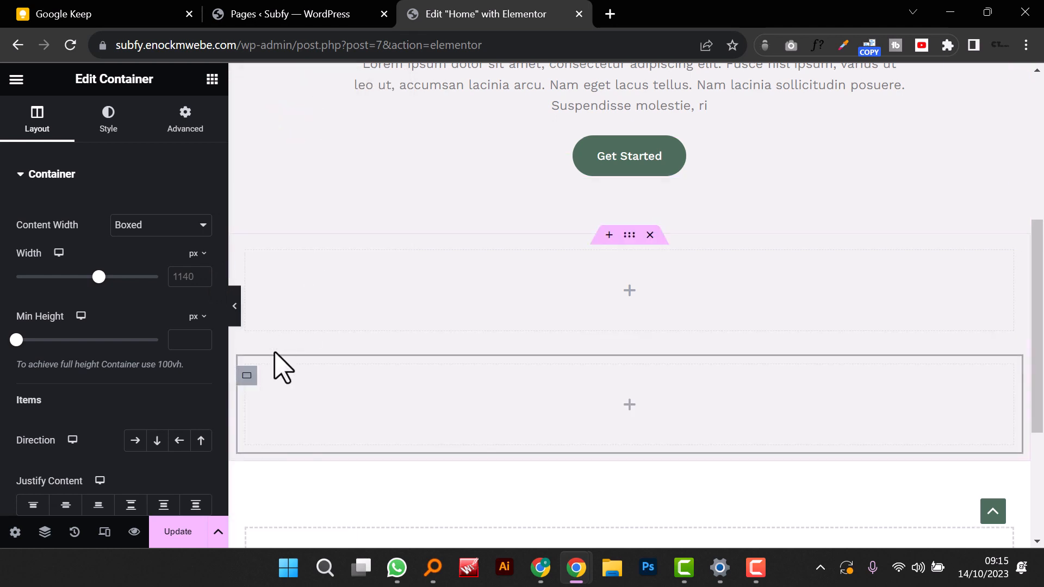
{"action": "right_click", "coordinate": [248, 378]}
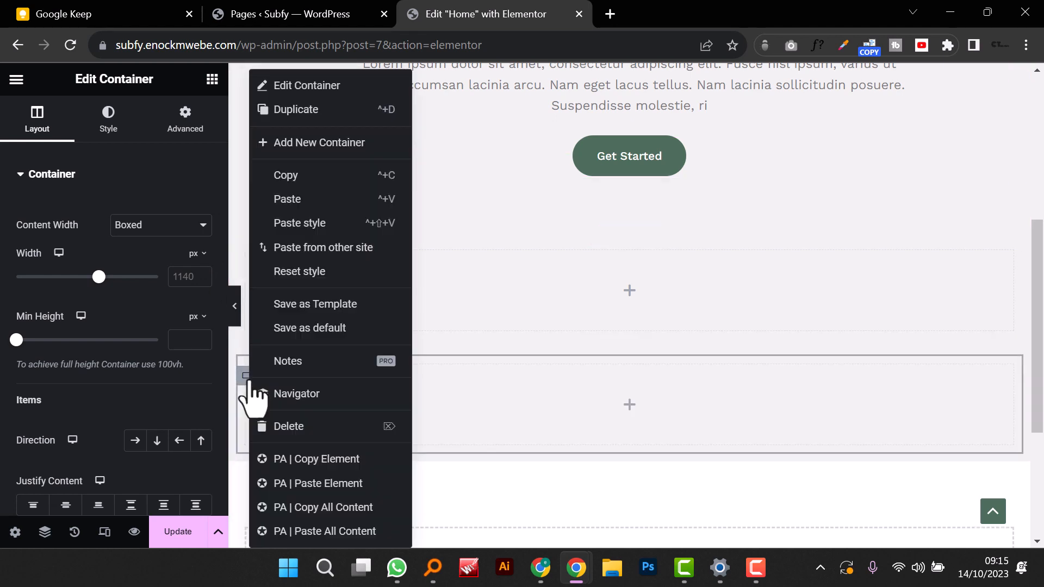
{"action": "left_click", "coordinate": [306, 112]}
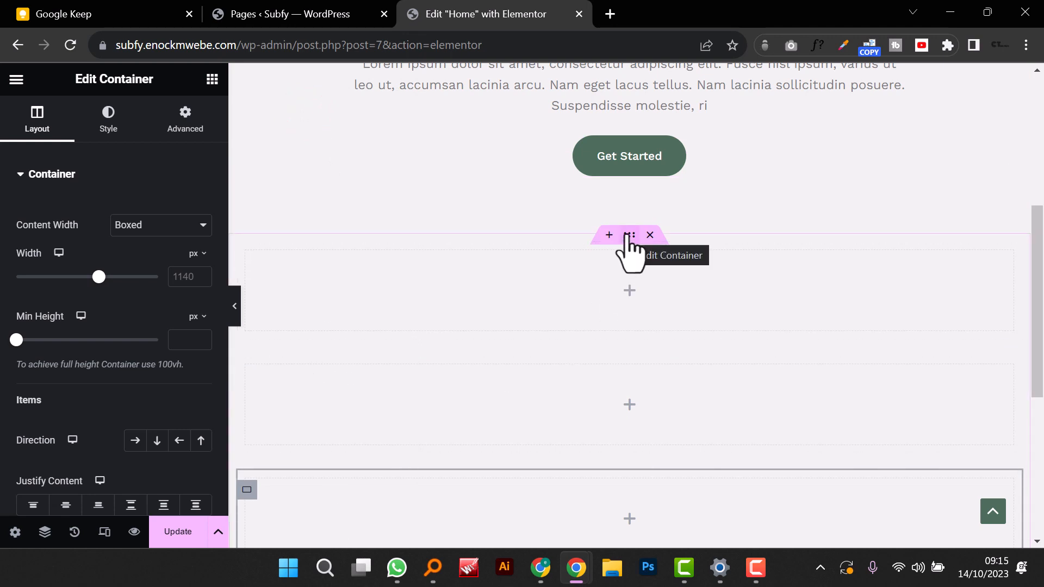
Step: Set the parent container's direction to a left-to-right row so its inner containers sit side by side
{"action": "left_click", "coordinate": [628, 235]}
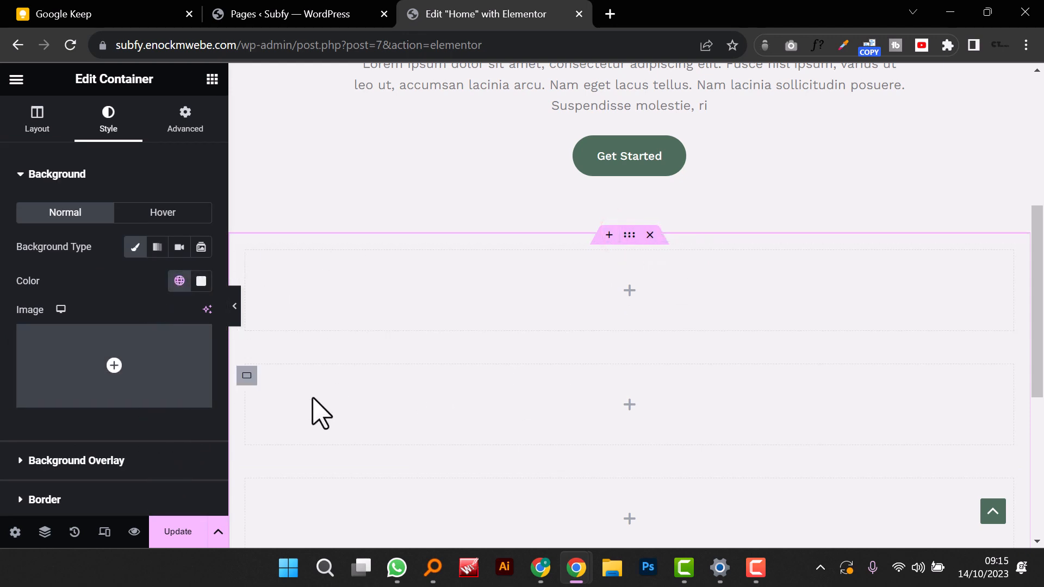
{"action": "left_click", "coordinate": [44, 130]}
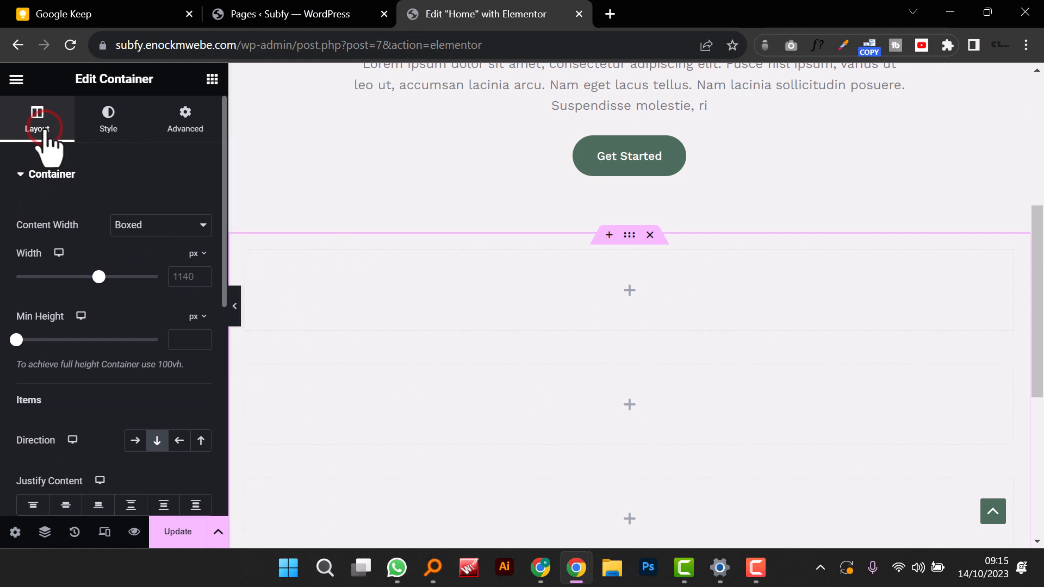
{"action": "left_click", "coordinate": [135, 441]}
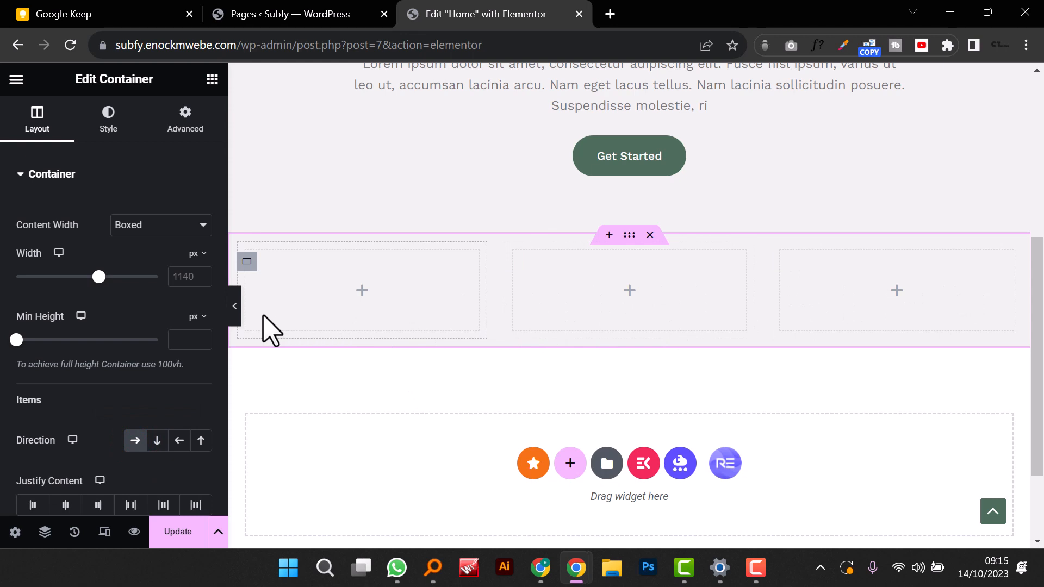
Step: Find the basic Counter widget and add it to the first of the three inner containers
{"action": "left_click", "coordinate": [212, 79]}
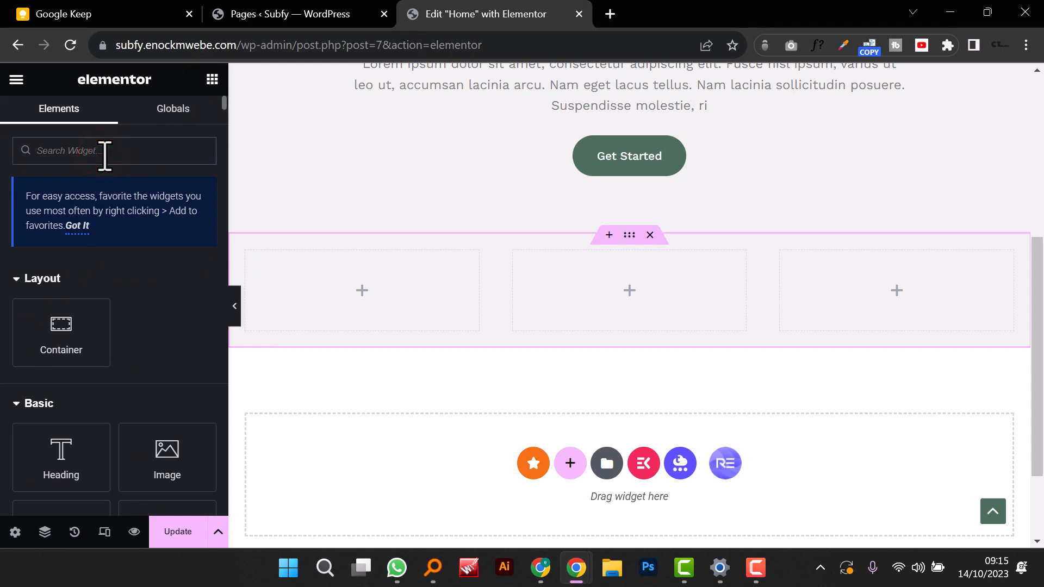
{"action": "type", "text": "COUNTER"}
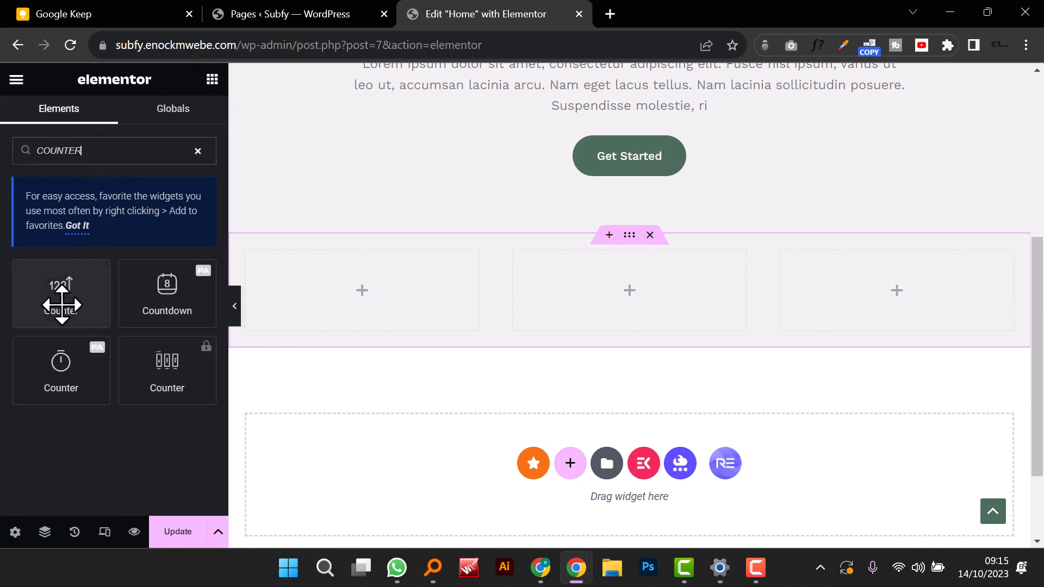
{"action": "left_click_drag", "start_coordinate": [71, 296], "coordinate": [353, 298]}
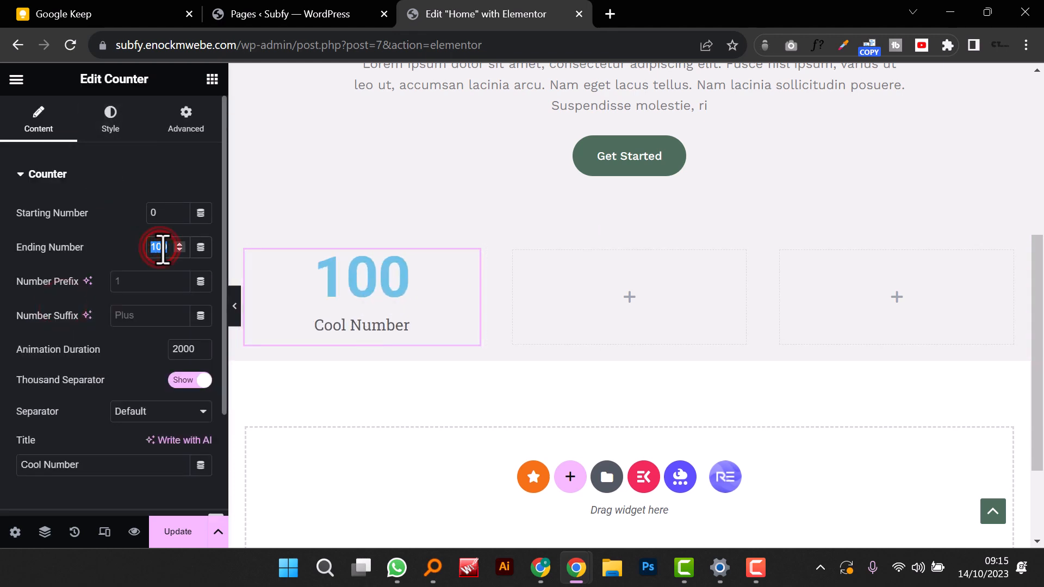
Step: Set the counter's ending number to 10 and its number suffix to "K+"
{"action": "type", "text": "10"}
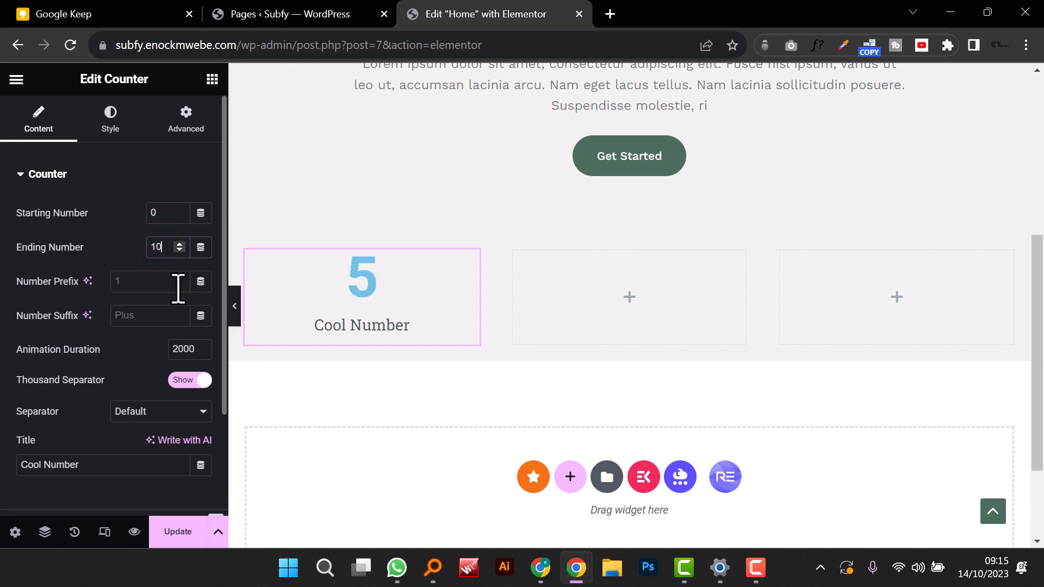
{"action": "left_click", "coordinate": [158, 316]}
{"action": "type", "text": "k"}
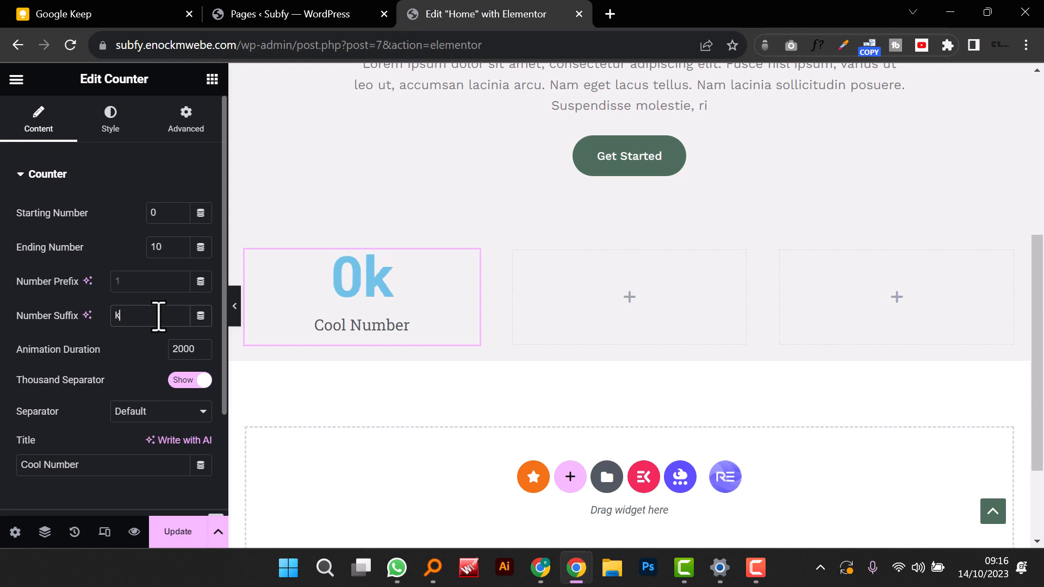
{"action": "key", "text": "BackSpace"}
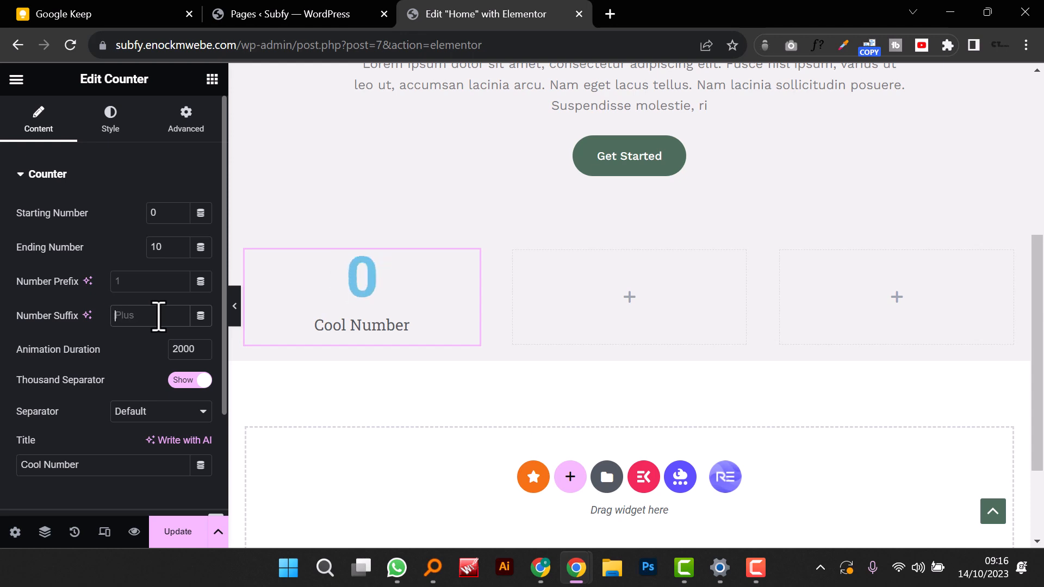
{"action": "type", "text": "K"}
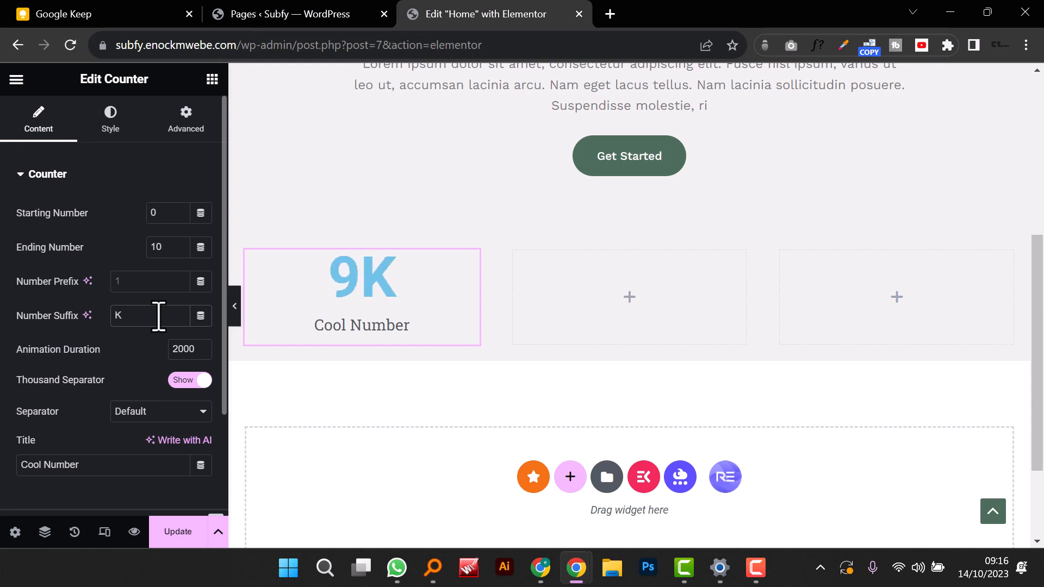
{"action": "type", "text": "+"}
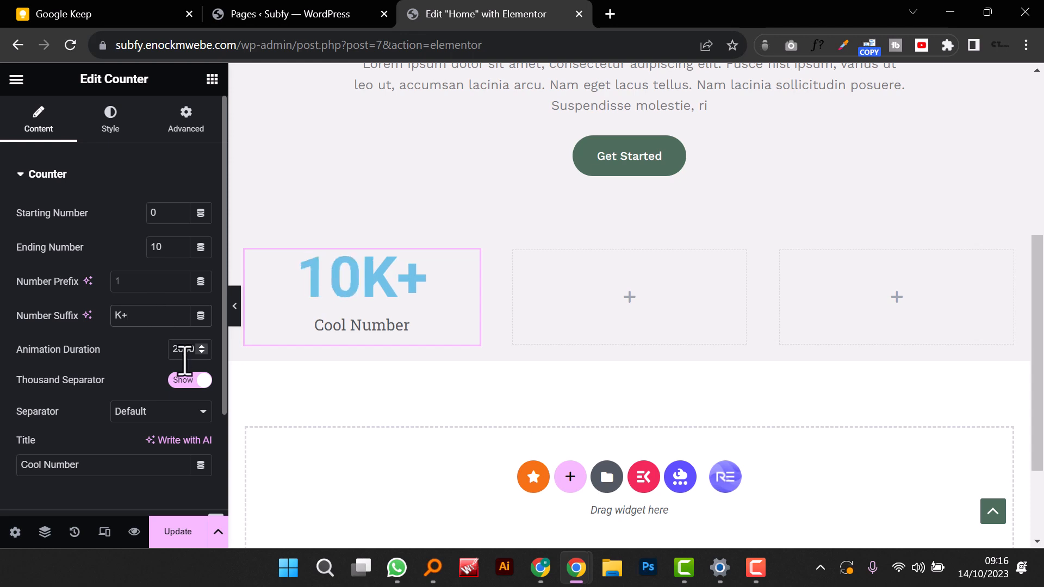
Step: Change the counter's title to "Satisfied Customers"
{"action": "triple_click", "coordinate": [103, 469]}
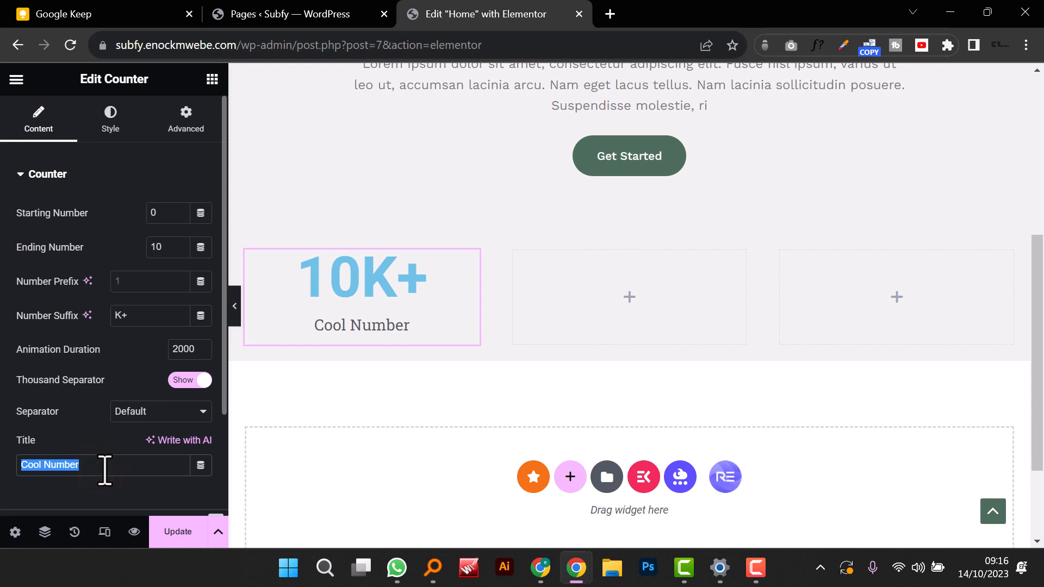
{"action": "type", "text": "Sat"}
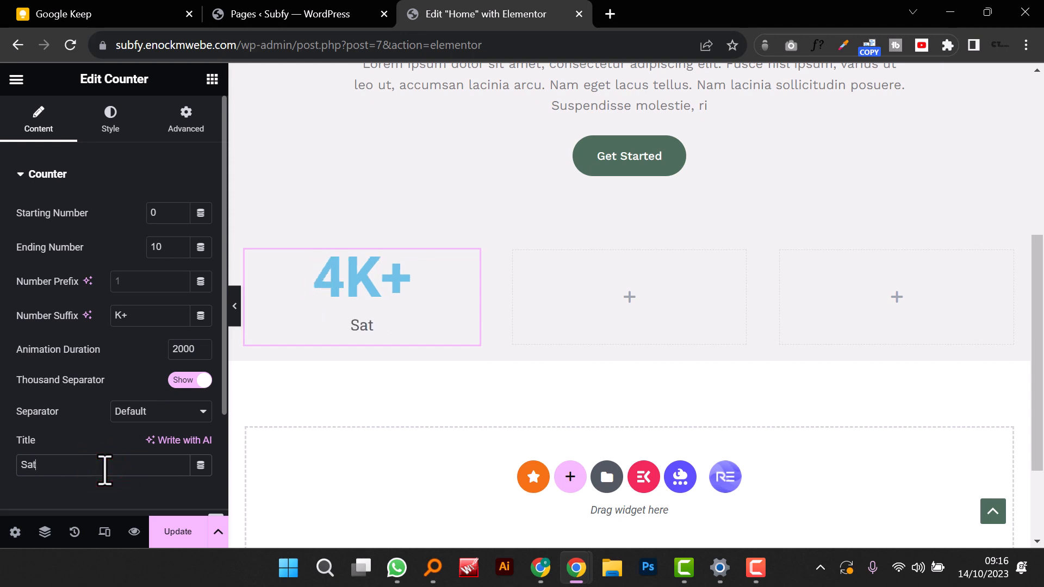
{"action": "type", "text": "ist"}
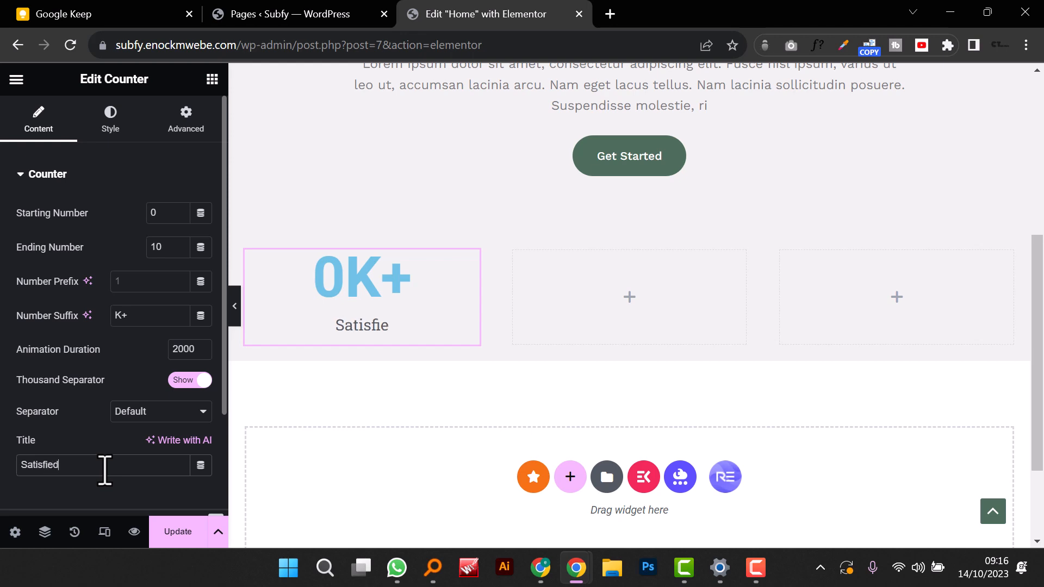
{"action": "type", "text": "ied Cust"}
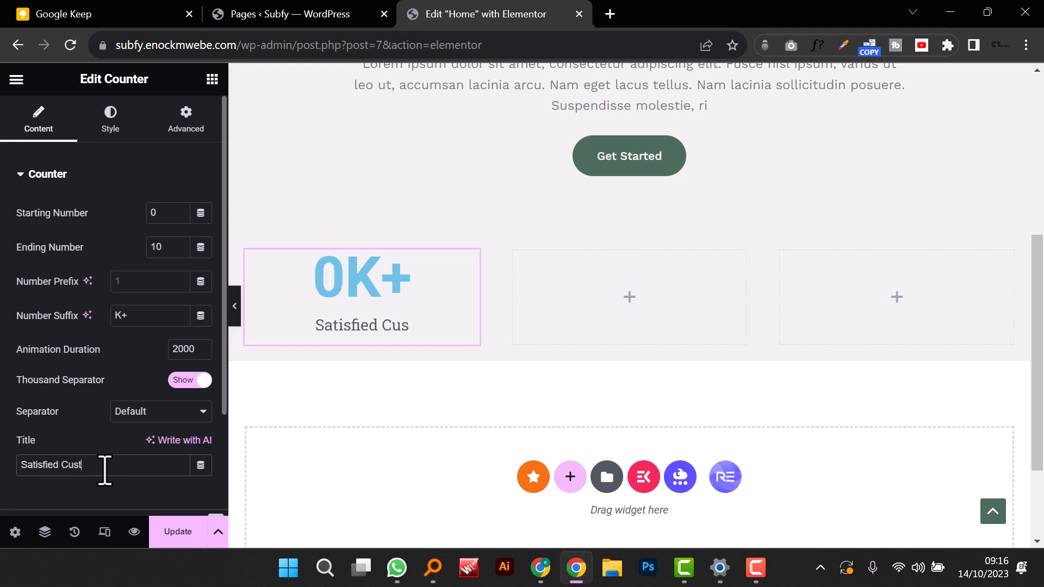
{"action": "type", "text": "omers"}
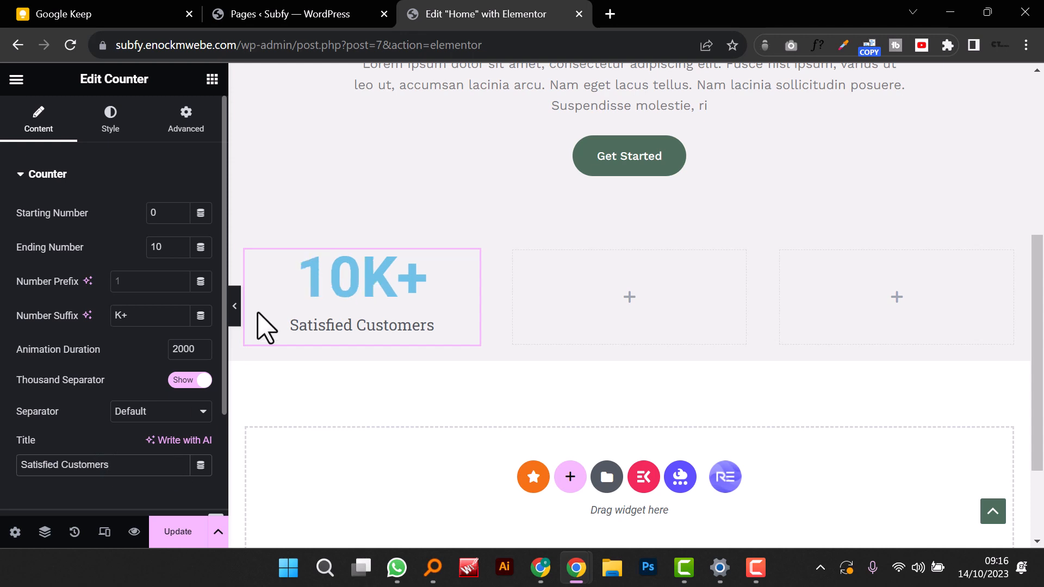
Step: Apply the global color "Theme Color 1" to the counter's number
{"action": "left_click", "coordinate": [130, 134]}
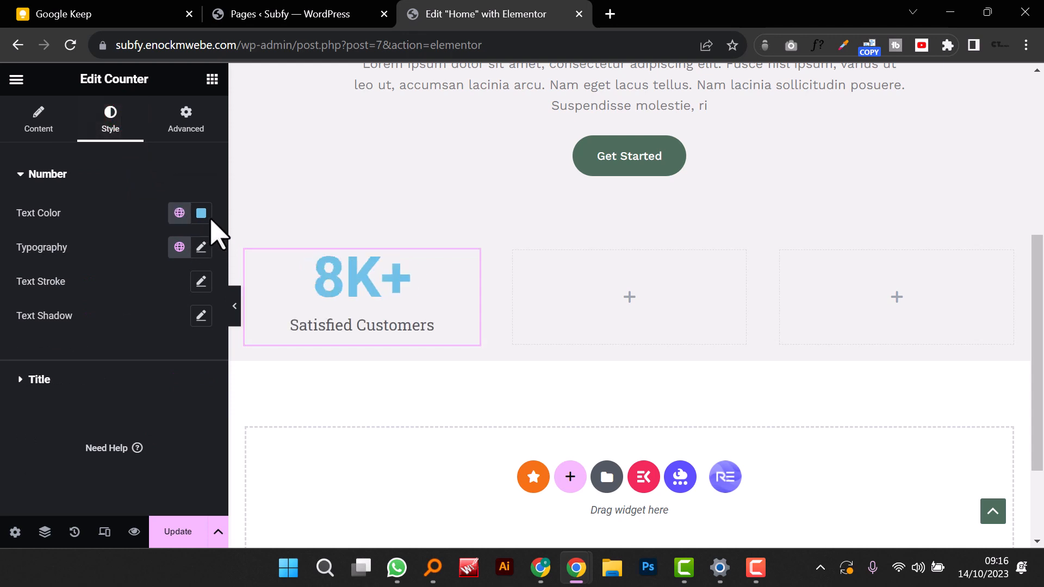
{"action": "left_click", "coordinate": [178, 212]}
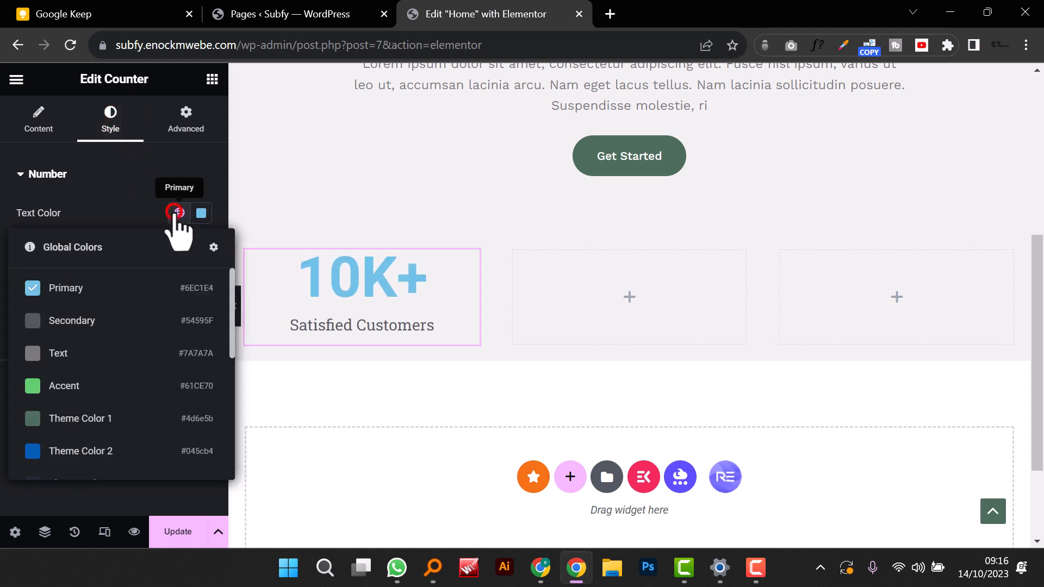
{"action": "left_click", "coordinate": [72, 420]}
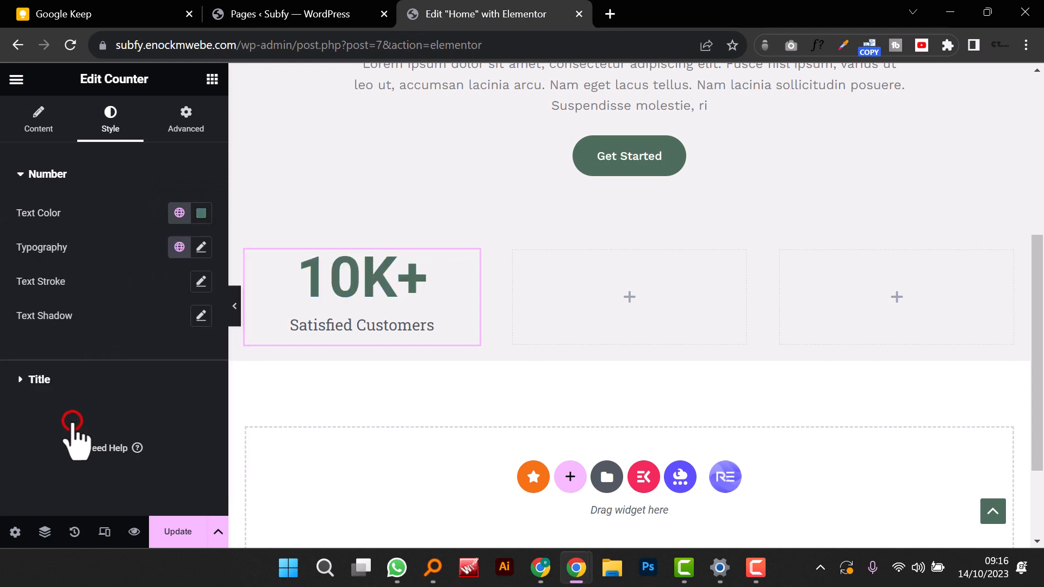
Step: Set the counter number's typography to the Shippori Mincho font family at a size of 40 px
{"action": "left_click", "coordinate": [179, 248]}
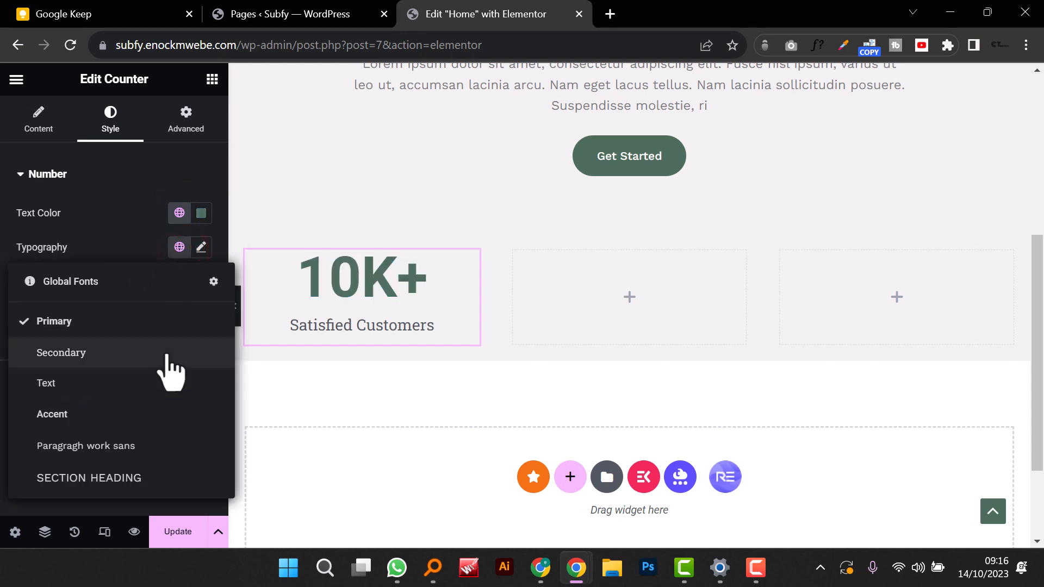
{"action": "left_click", "coordinate": [201, 247]}
{"action": "left_click", "coordinate": [151, 321]}
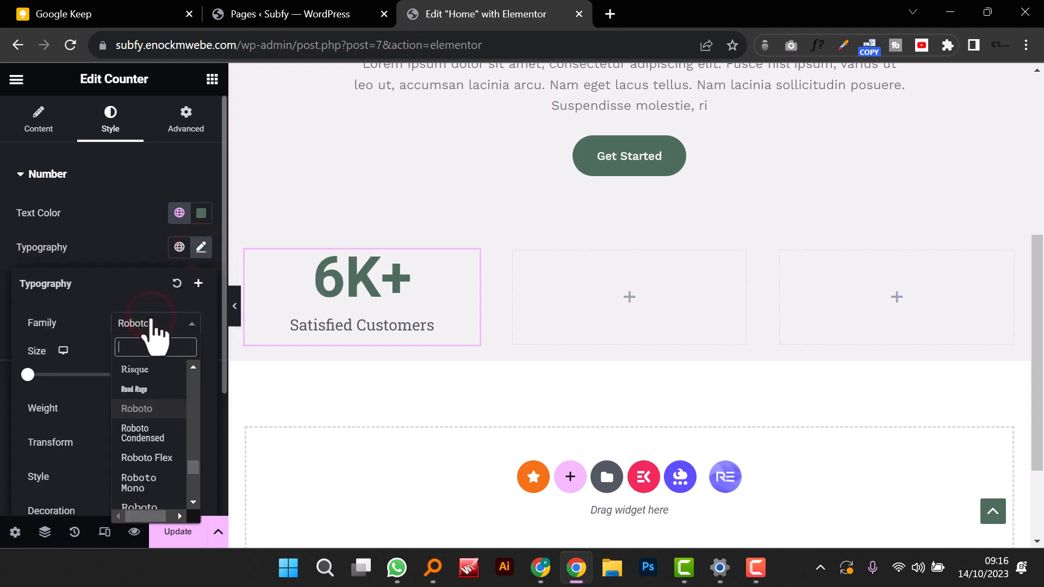
{"action": "type", "text": "shi"}
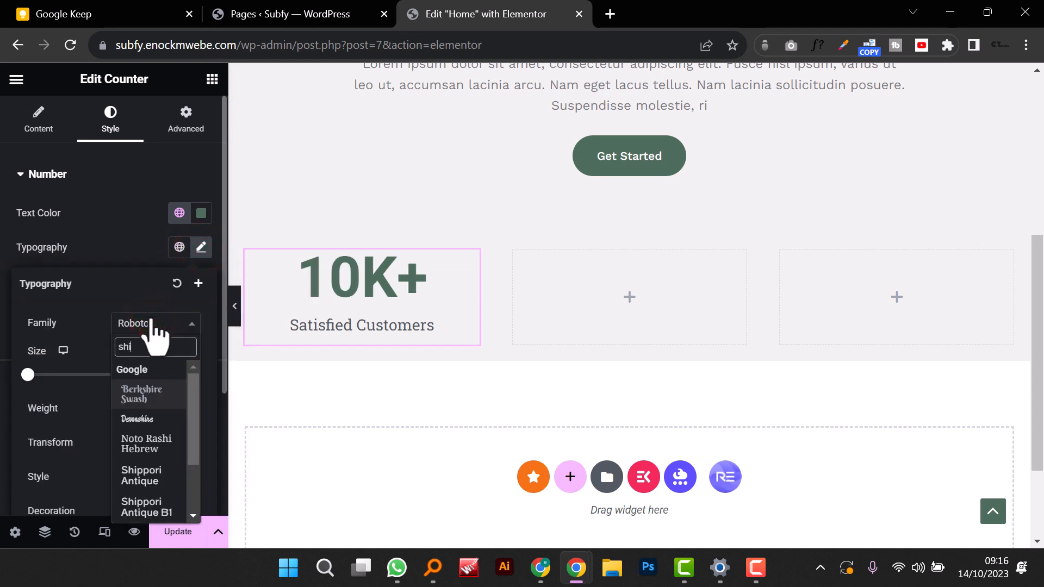
{"action": "type", "text": "pp"}
{"action": "left_click", "coordinate": [148, 466]}
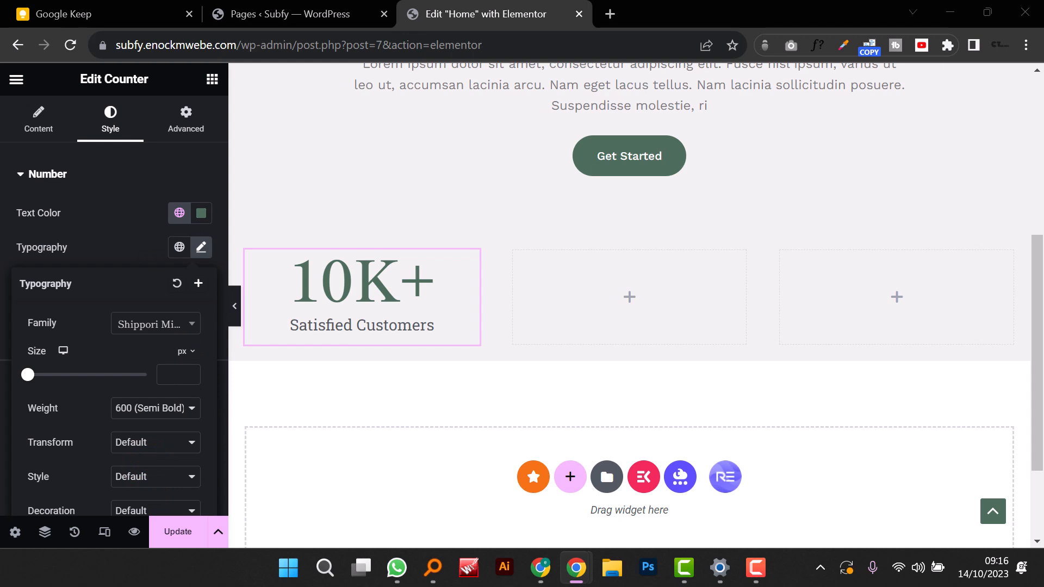
{"action": "left_click", "coordinate": [173, 375]}
{"action": "type", "text": "4"}
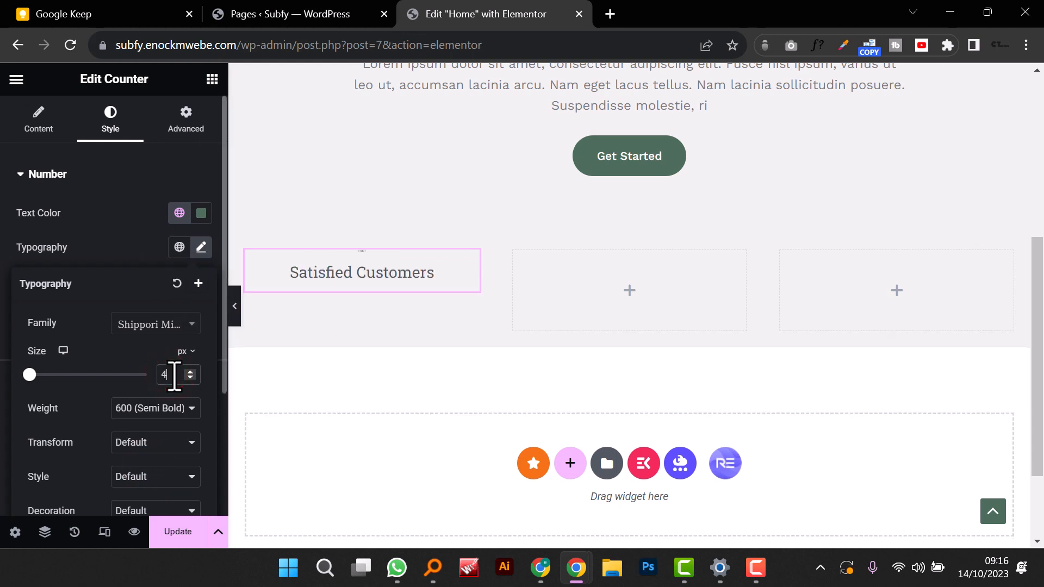
{"action": "type", "text": "0"}
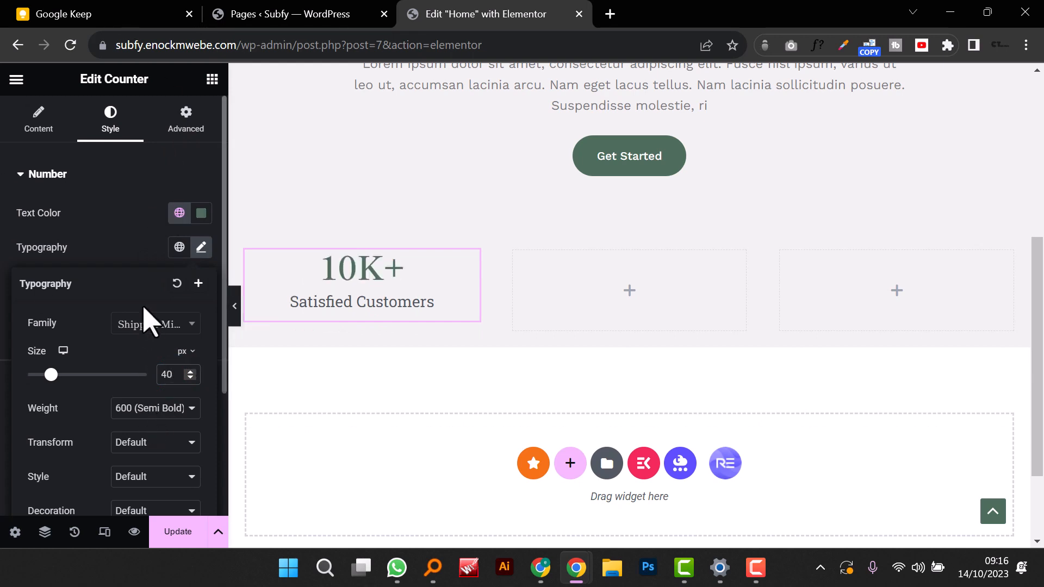
{"action": "left_click", "coordinate": [131, 249]}
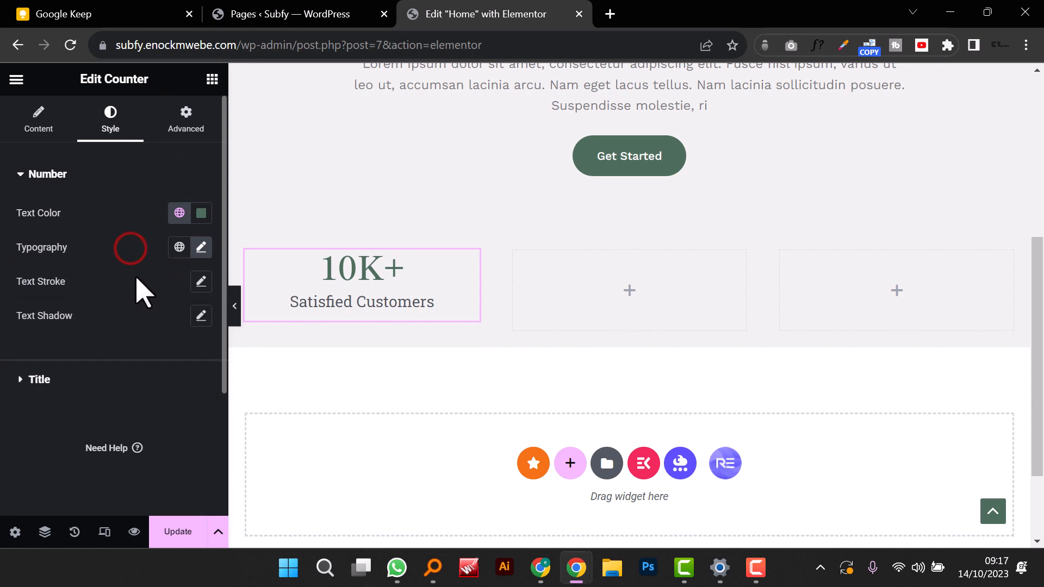
Step: Apply a dark global color to the text of the counter's "Satisfied Customers" title
{"action": "left_click", "coordinate": [16, 379]}
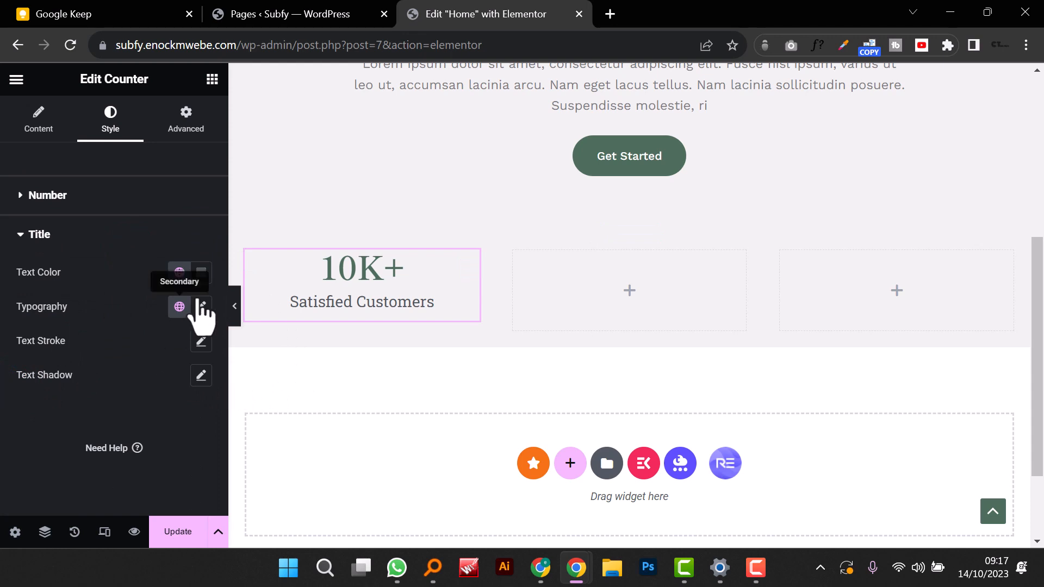
{"action": "left_click", "coordinate": [180, 272]}
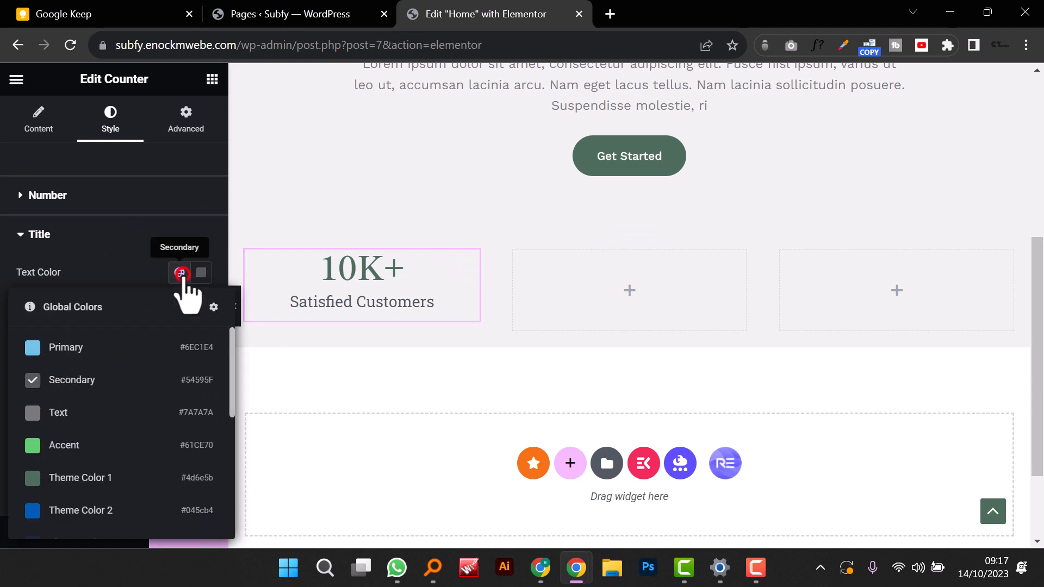
{"action": "scroll", "coordinate": [98, 431], "scroll_direction": "down", "scroll_amount": 5}
{"action": "left_click", "coordinate": [76, 486]}
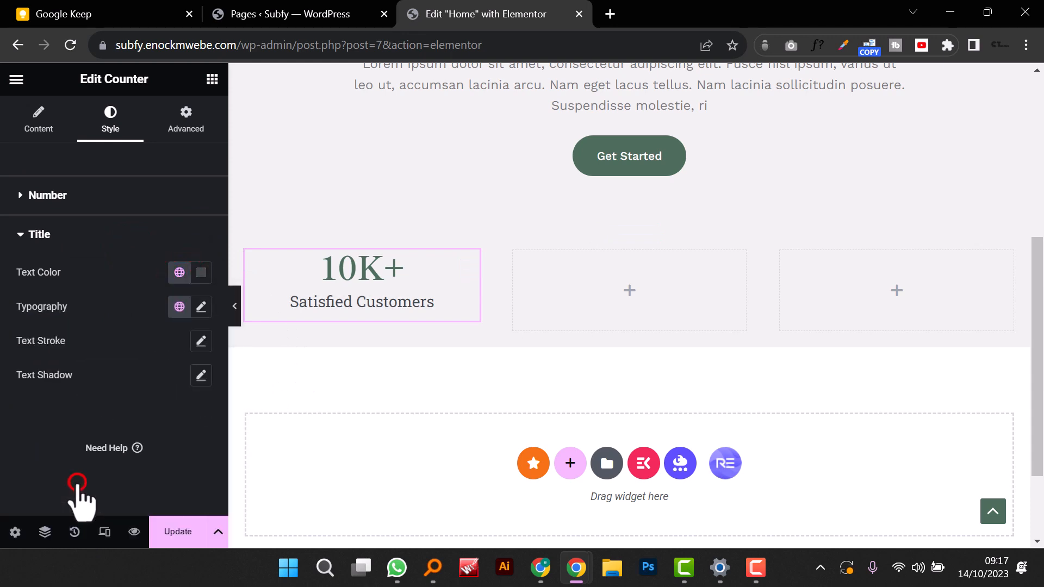
Step: Apply the global font "Paragragh work sans" to the counter's title and set its size to 16 px
{"action": "left_click", "coordinate": [200, 307]}
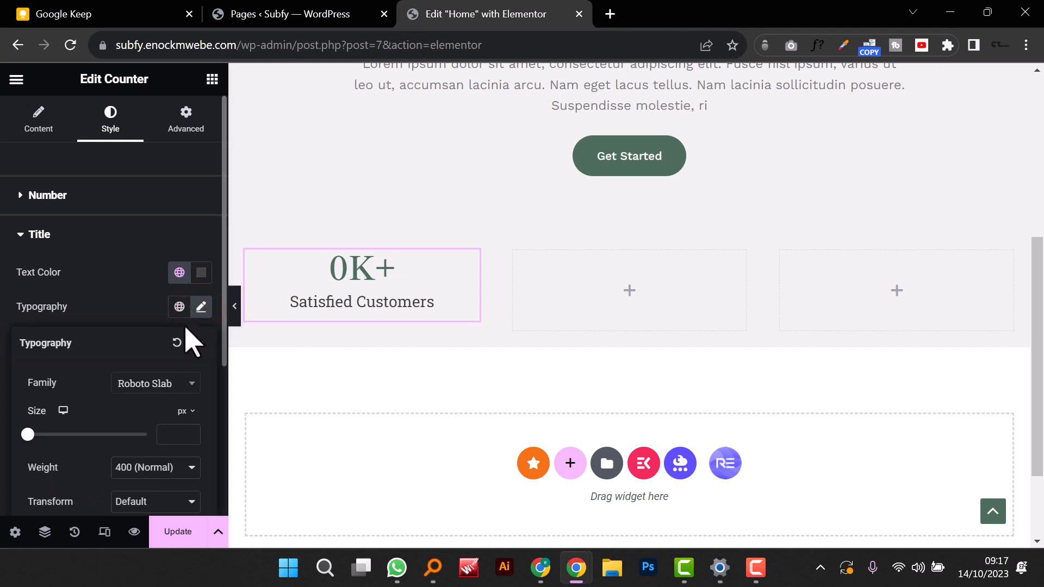
{"action": "left_click", "coordinate": [179, 306]}
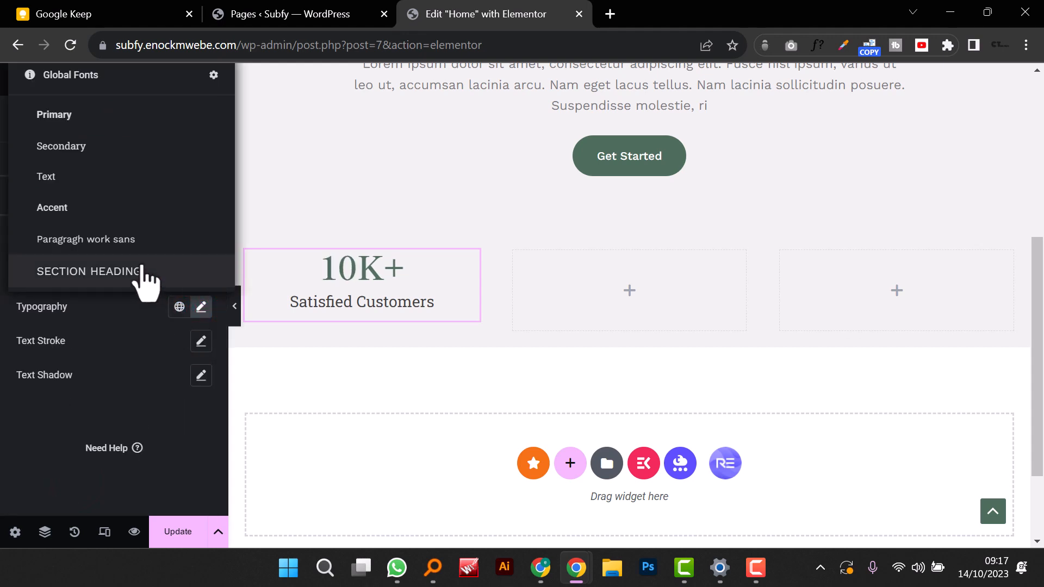
{"action": "left_click", "coordinate": [144, 242]}
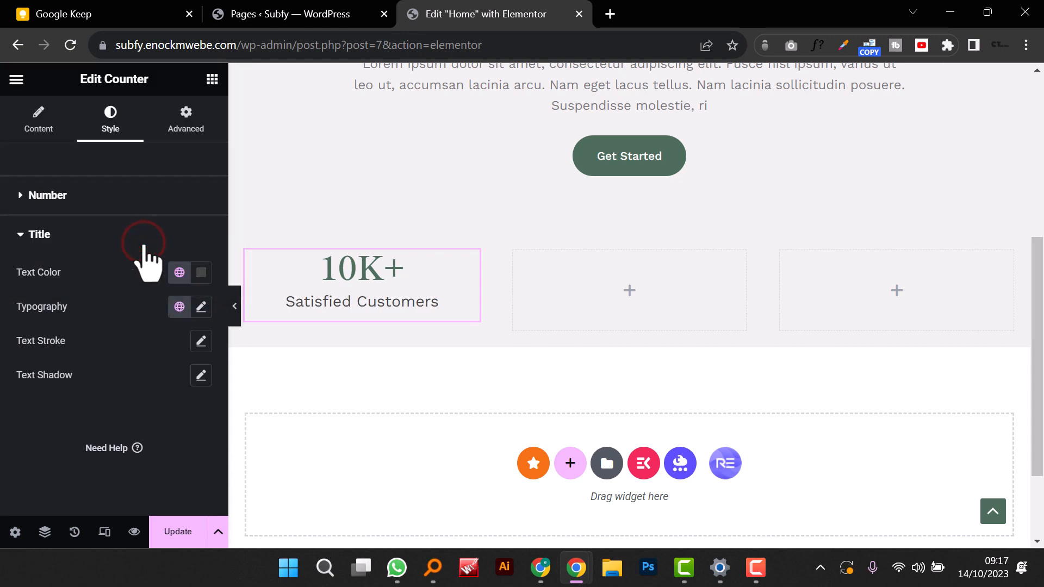
{"action": "left_click", "coordinate": [202, 308]}
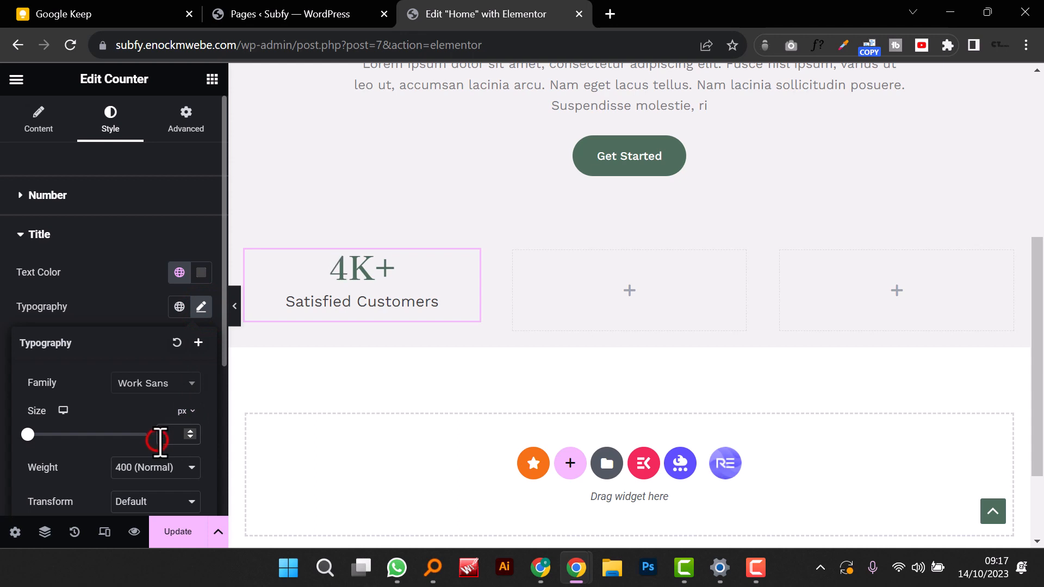
{"action": "type", "text": "14"}
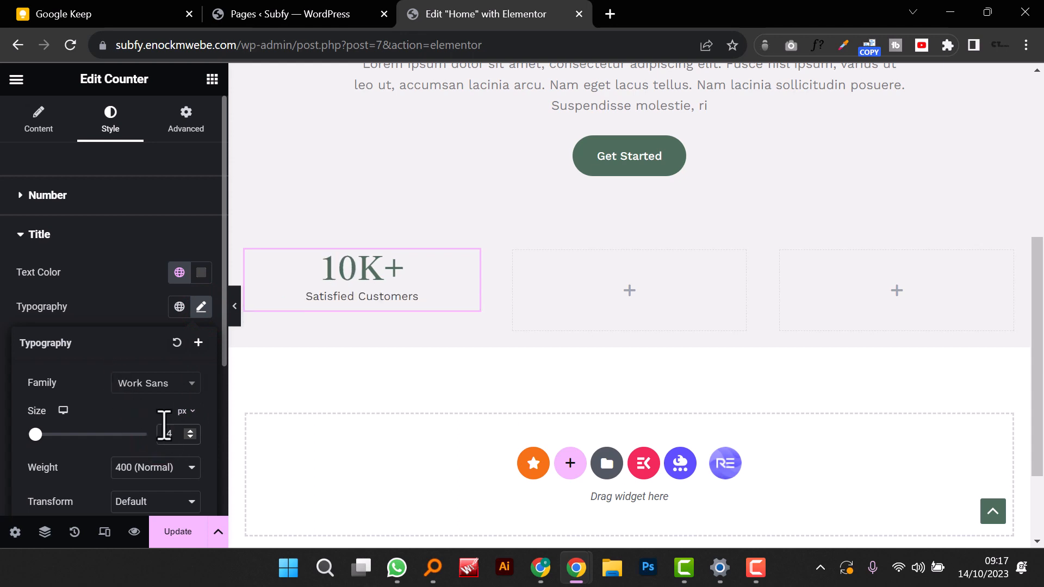
{"action": "key", "text": "Up"}
{"action": "key", "text": "Up"}
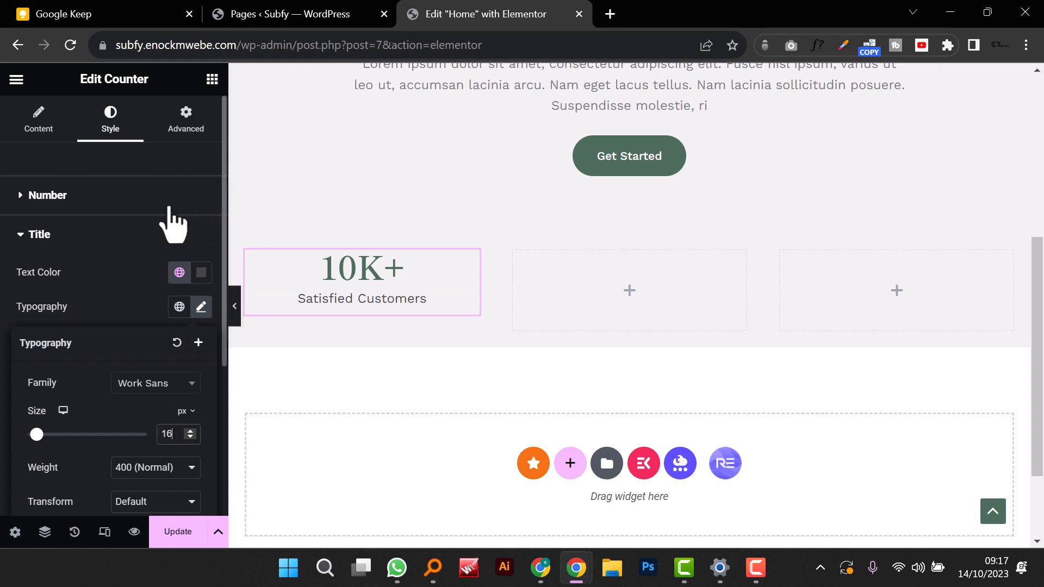
{"action": "left_click", "coordinate": [11, 235]}
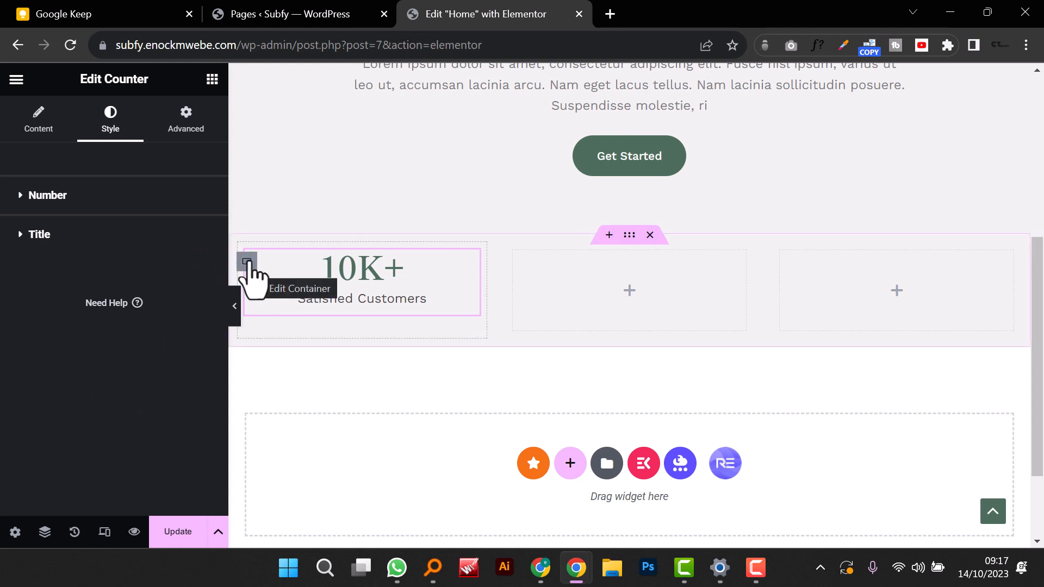
Step: Give the container around the first counter a classic background in white (#FFFFFF)
{"action": "left_click", "coordinate": [248, 261]}
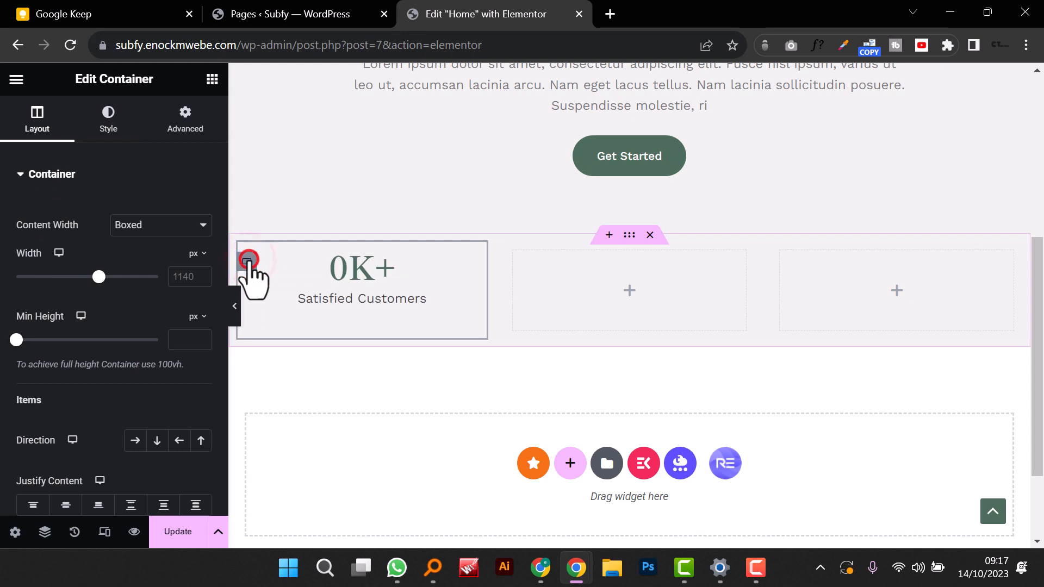
{"action": "left_click", "coordinate": [109, 121]}
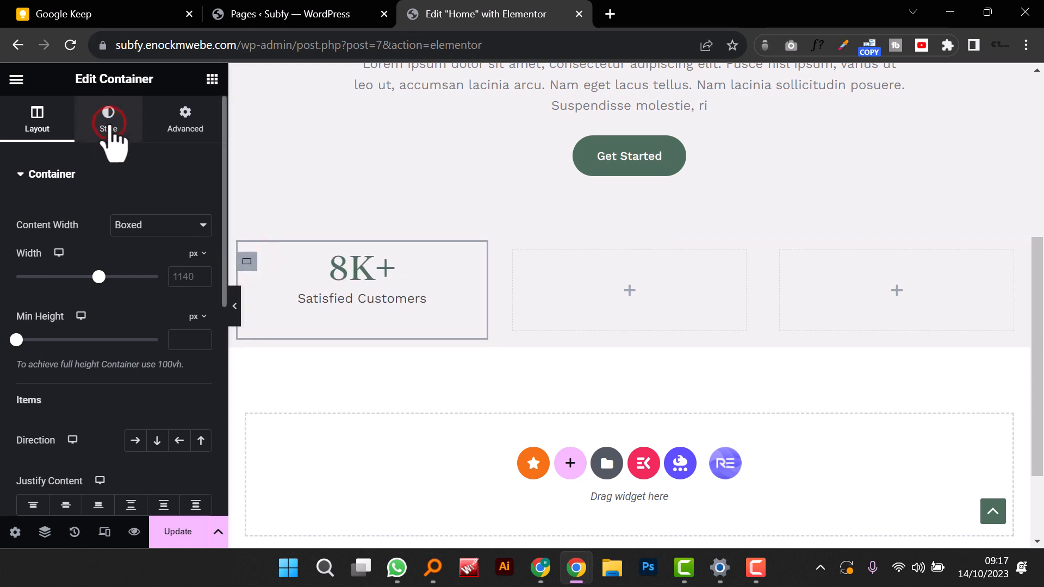
{"action": "left_click", "coordinate": [140, 248]}
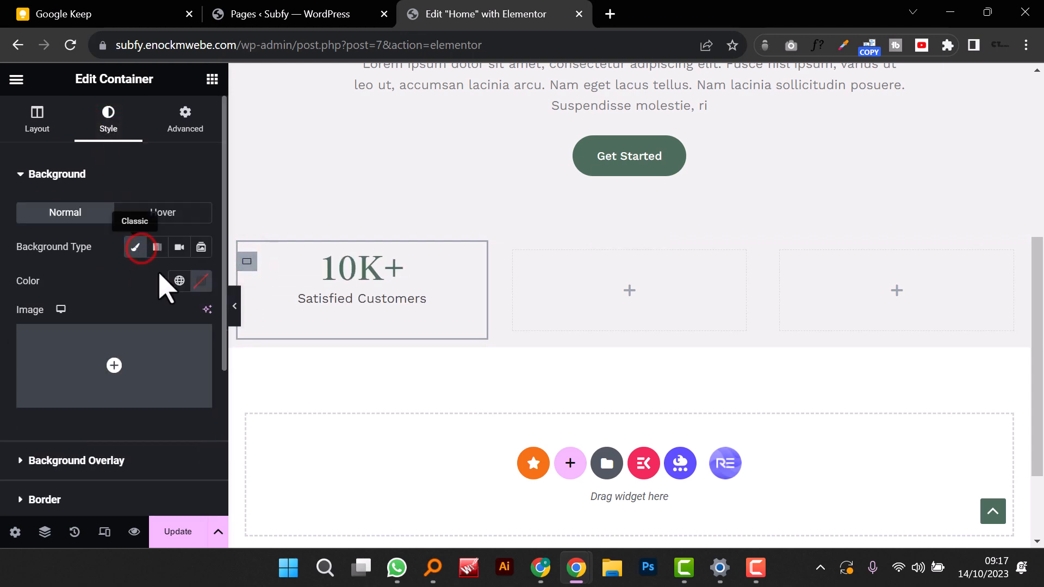
{"action": "left_click", "coordinate": [202, 281]}
{"action": "left_click_drag", "start_coordinate": [133, 369], "coordinate": [63, 310]}
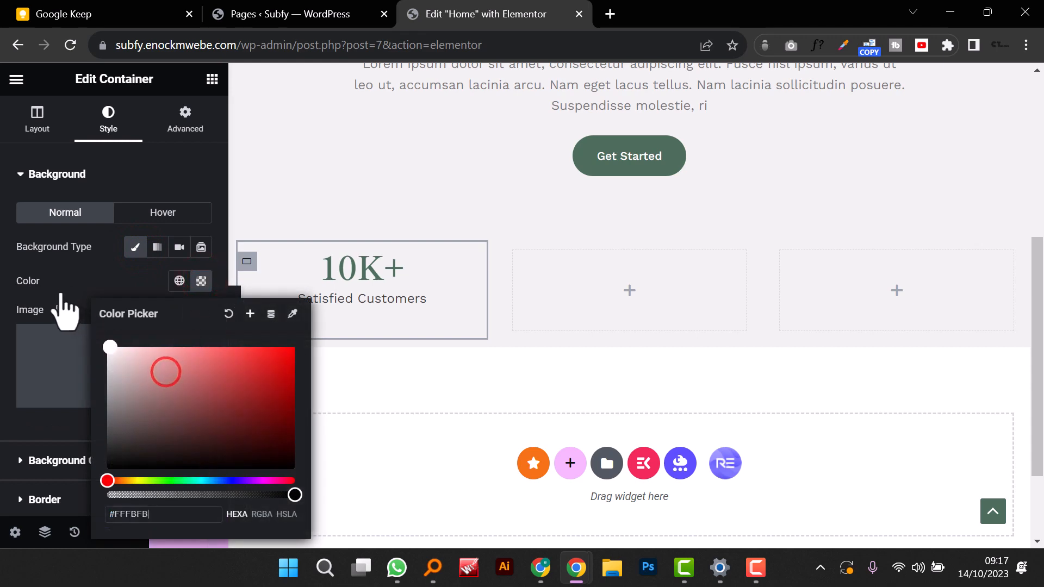
{"action": "left_click", "coordinate": [68, 278]}
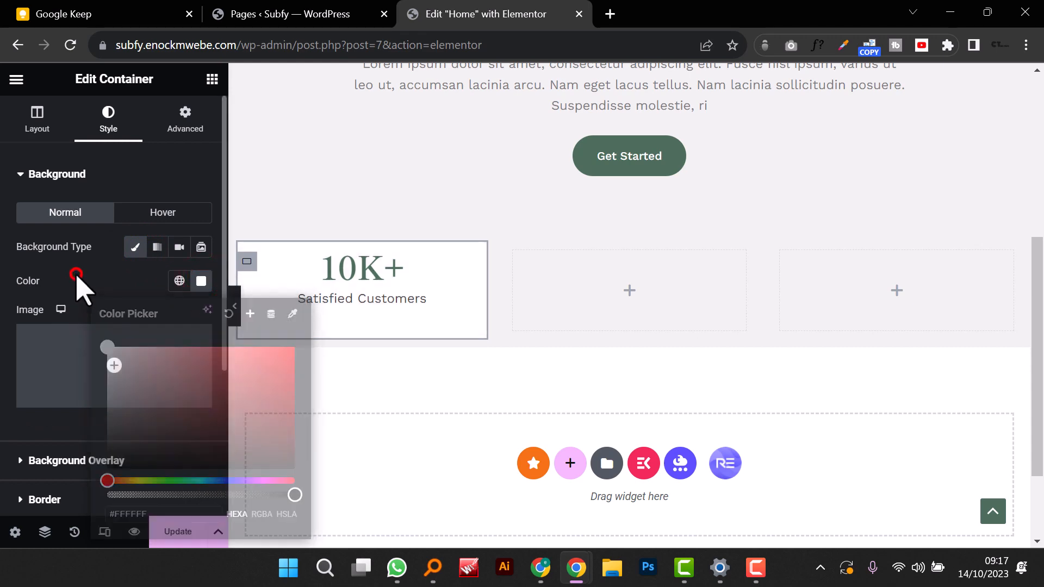
Step: Round the counter container's corners with a 25 px border radius on all sides and preview the page at full width
{"action": "scroll", "coordinate": [98, 305], "scroll_direction": "down", "scroll_amount": 4}
{"action": "left_click", "coordinate": [19, 280]}
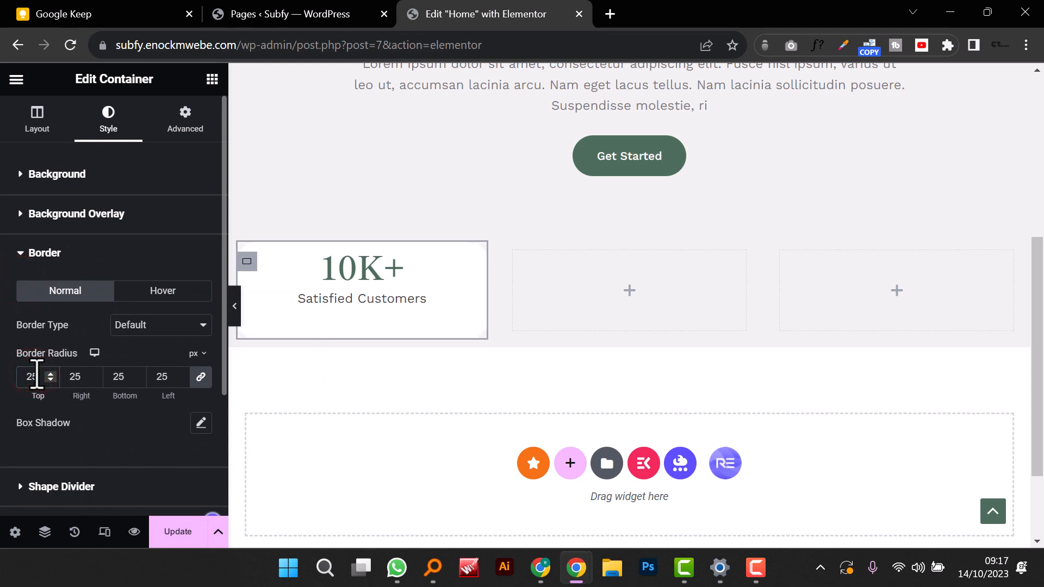
{"action": "left_click", "coordinate": [234, 314]}
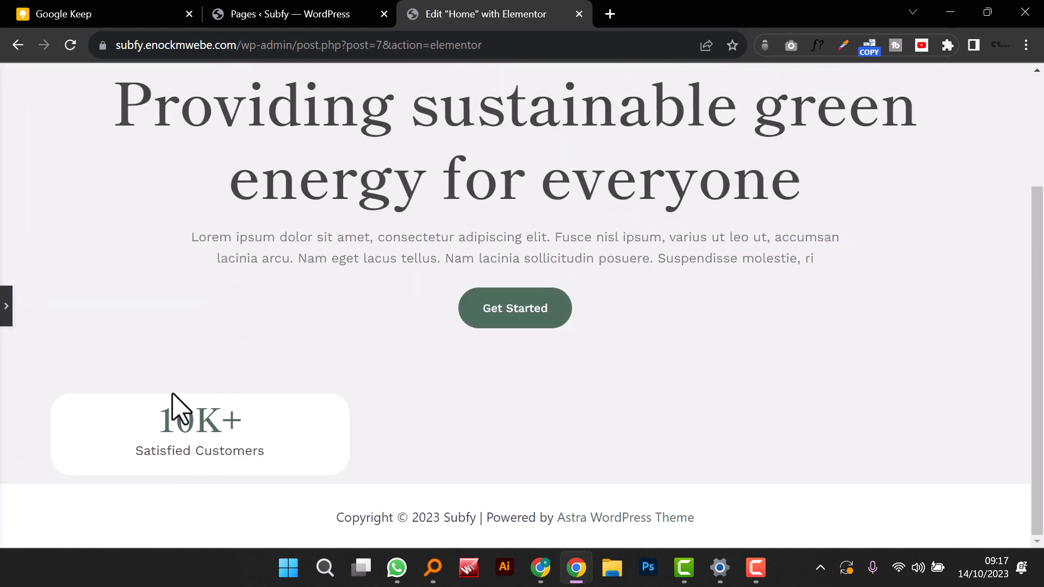
{"action": "left_click", "coordinate": [7, 305]}
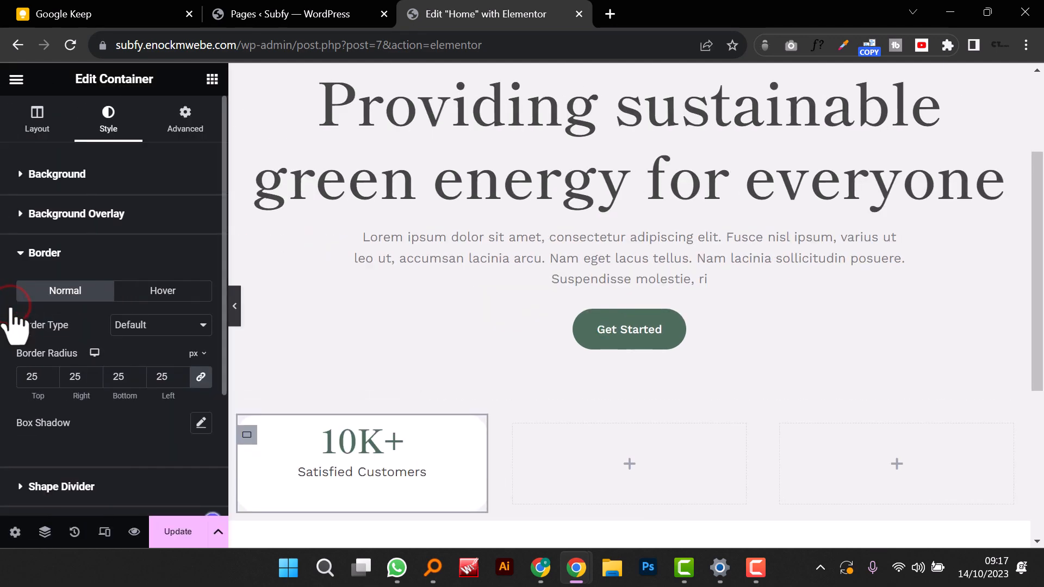
Step: Duplicate the styled "Satisfied Customers" counter container twice within the row
{"action": "scroll", "coordinate": [319, 443], "scroll_direction": "down", "scroll_amount": 3}
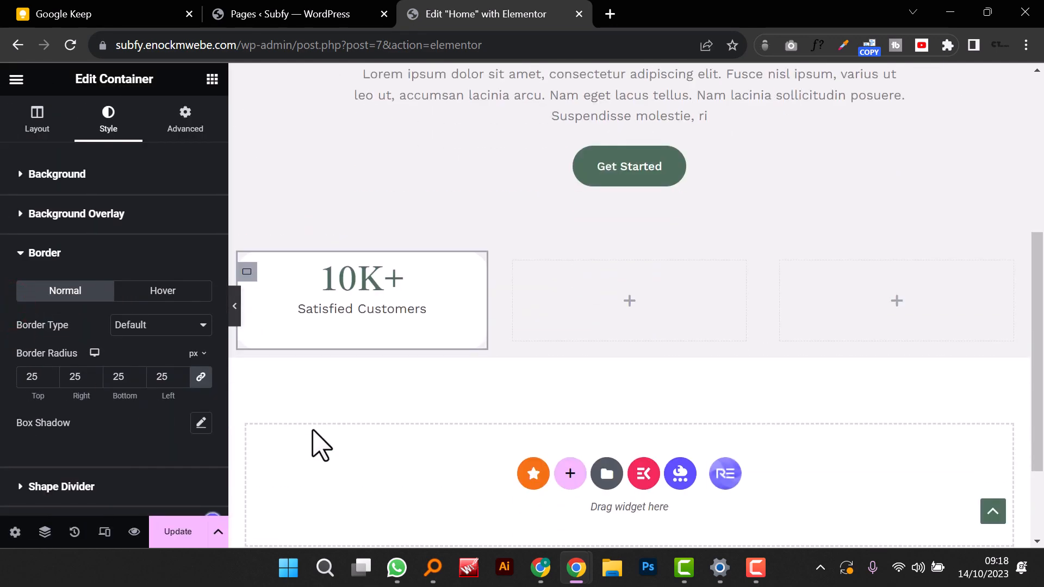
{"action": "right_click", "coordinate": [247, 274]}
{"action": "left_click", "coordinate": [309, 110]}
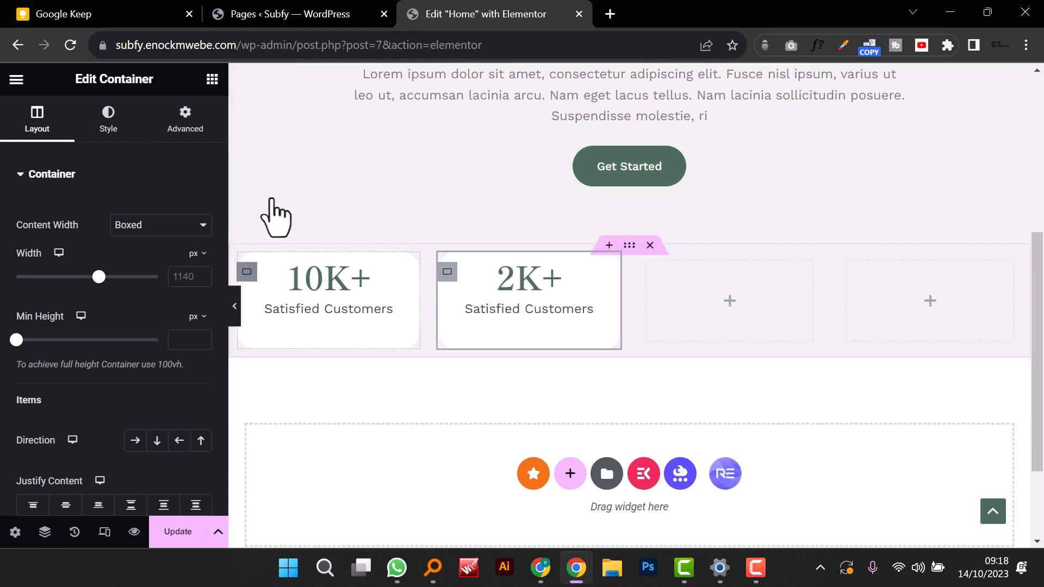
{"action": "right_click", "coordinate": [280, 168]}
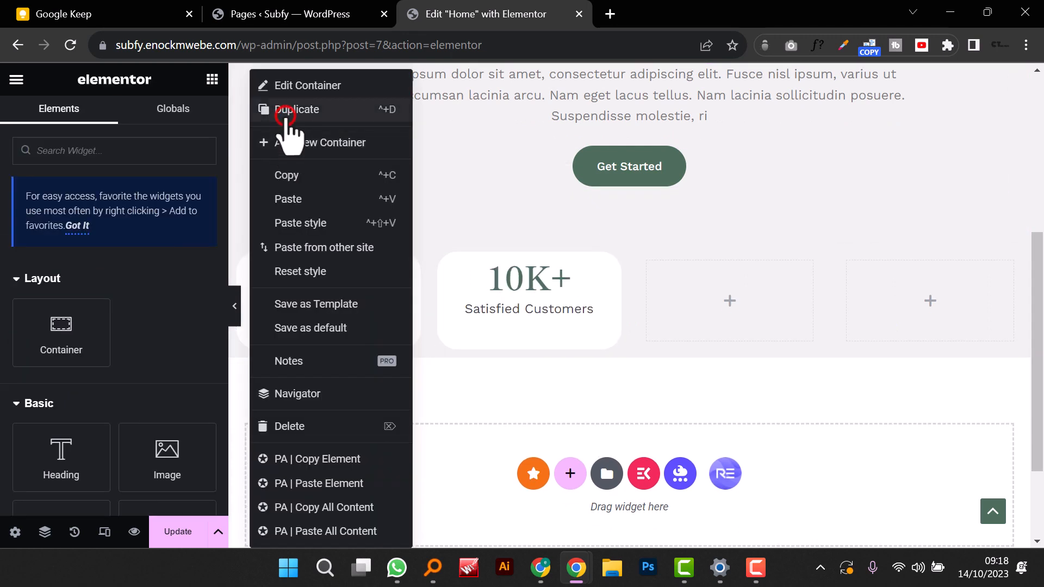
{"action": "left_click", "coordinate": [285, 113]}
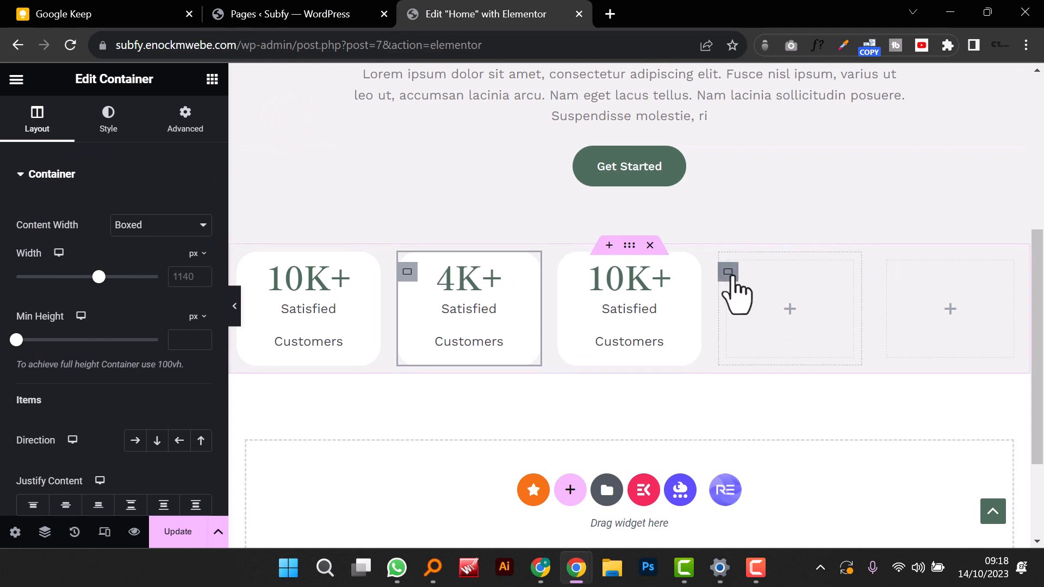
Step: Delete the two empty containers at the end of the counter row
{"action": "right_click", "coordinate": [728, 272]}
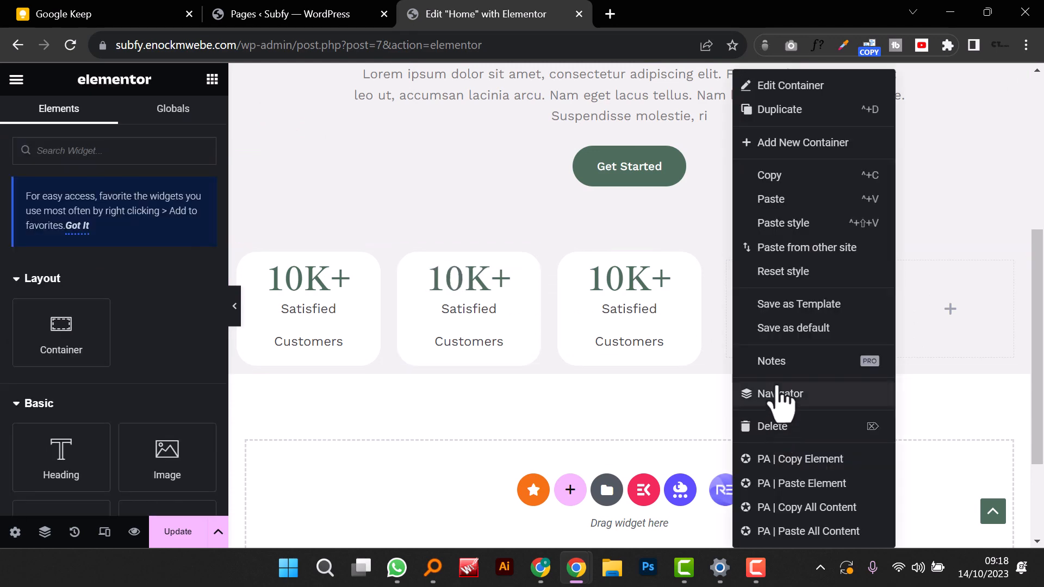
{"action": "left_click", "coordinate": [788, 427]}
{"action": "right_click", "coordinate": [859, 270]}
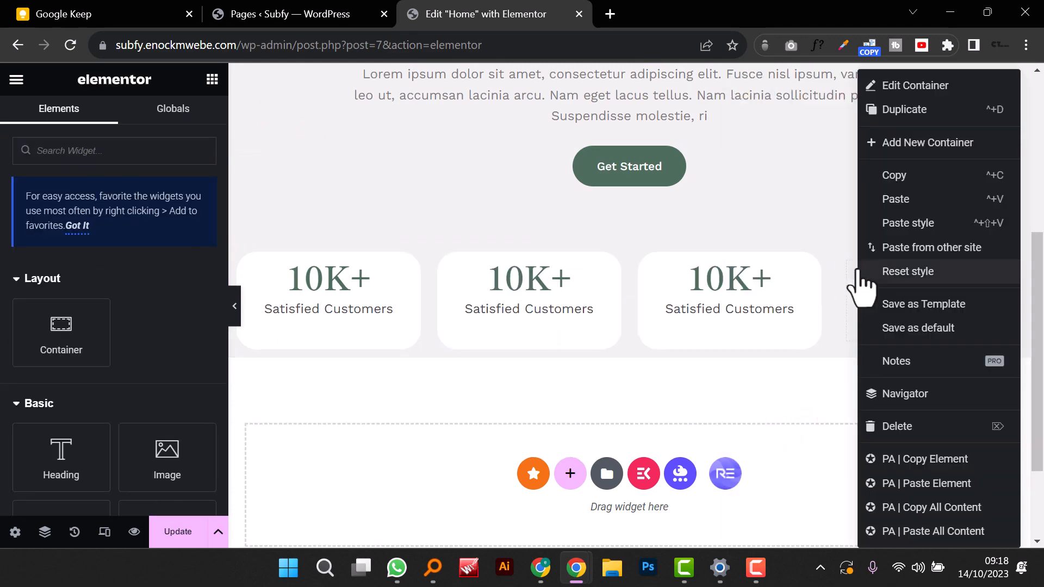
{"action": "left_click", "coordinate": [903, 424]}
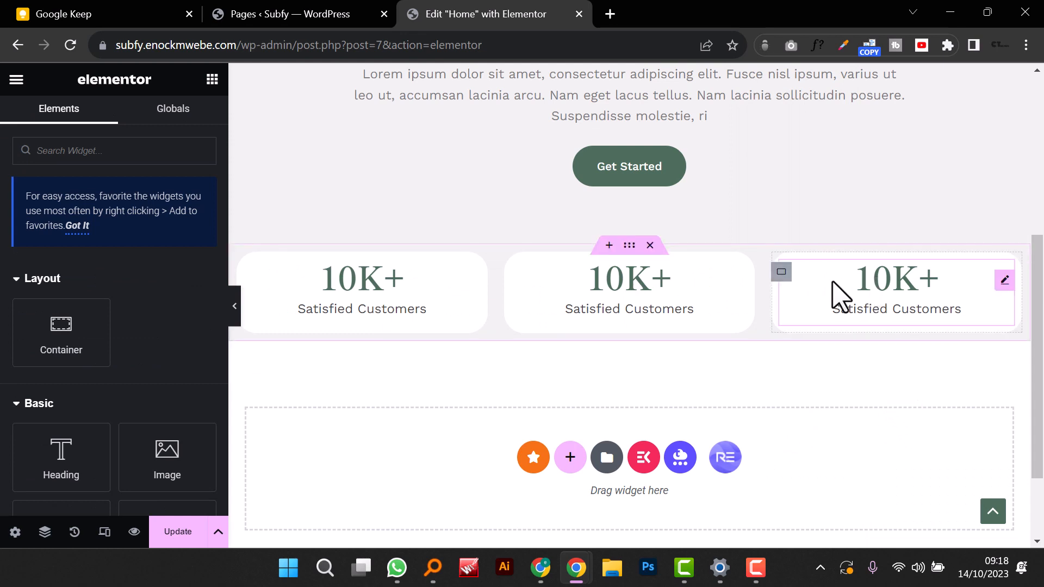
Step: Set the third counter's ending number to 10000 and its number suffix to "+"
{"action": "left_click", "coordinate": [874, 278]}
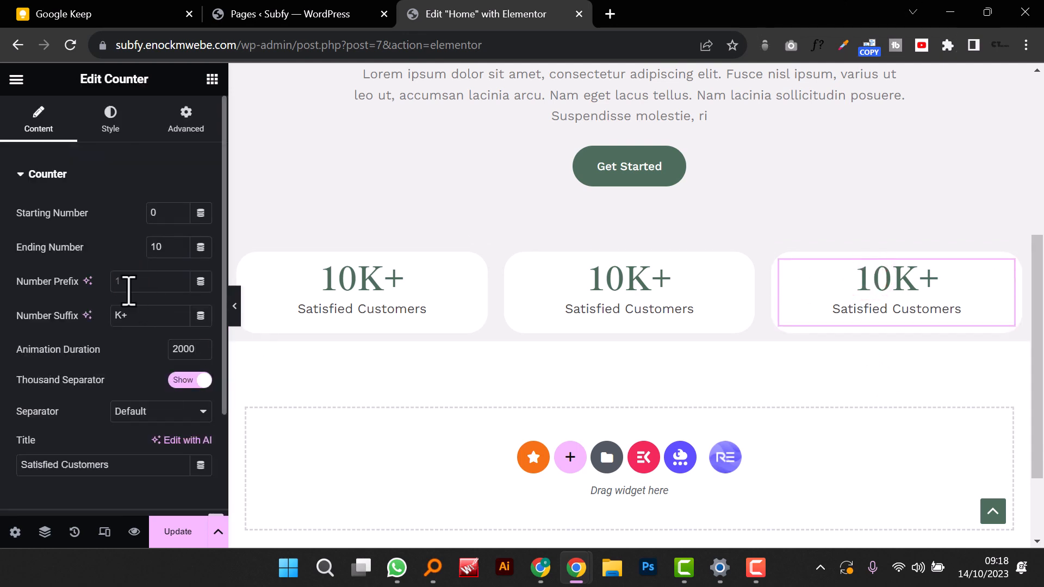
{"action": "type", "text": "00"}
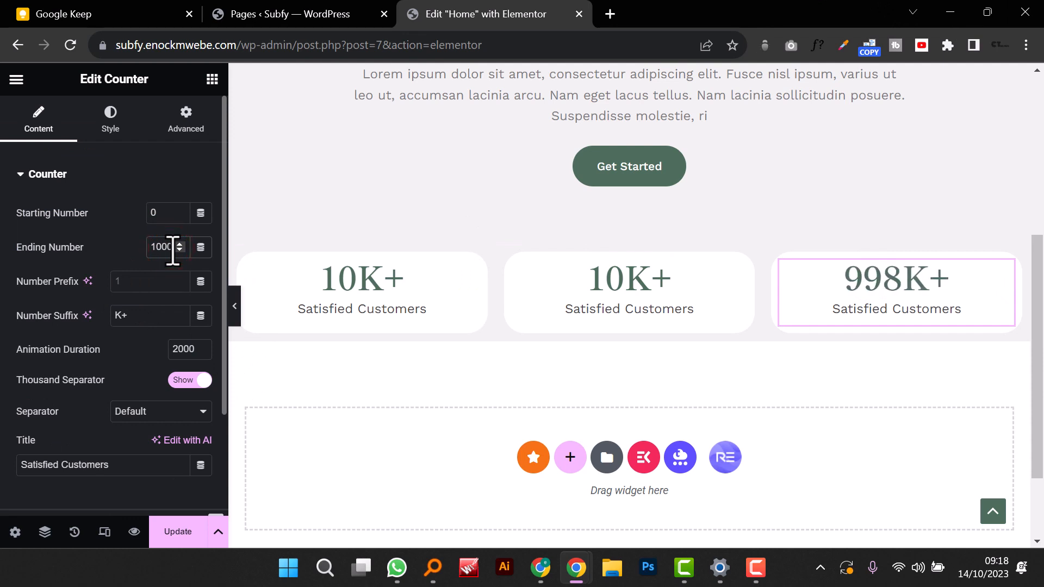
{"action": "type", "text": "0"}
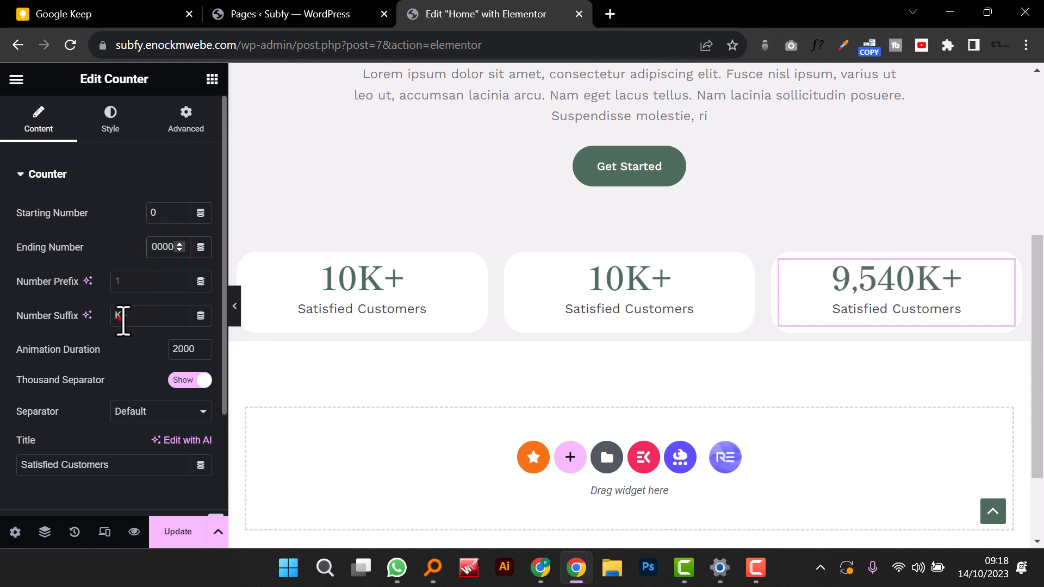
{"action": "left_click", "coordinate": [121, 318]}
{"action": "key", "text": "BackSpace"}
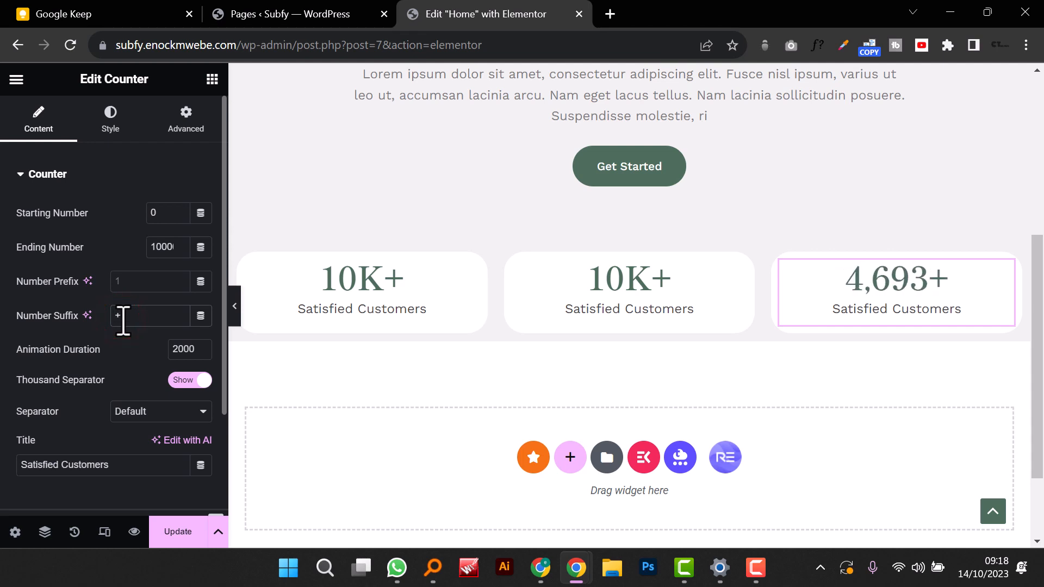
Step: Change the third counter's title to "Reviews"
{"action": "triple_click", "coordinate": [96, 465]}
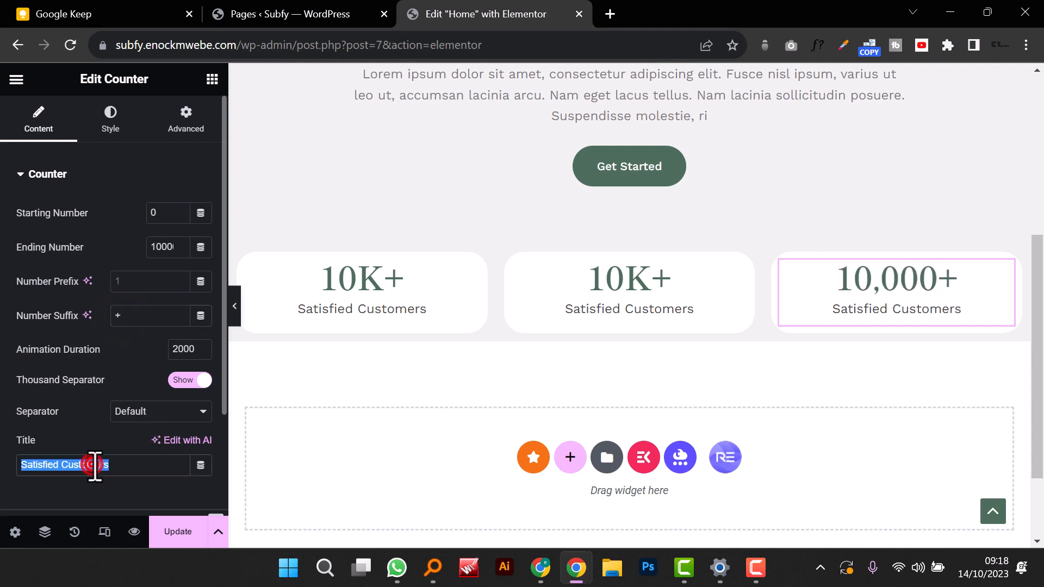
{"action": "type", "text": "Revie"}
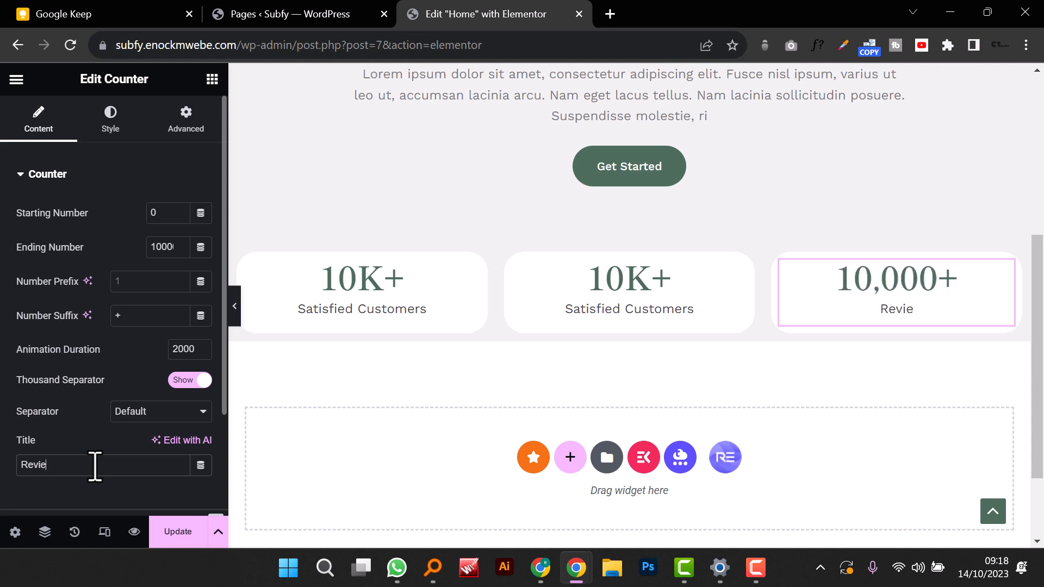
{"action": "type", "text": "s"}
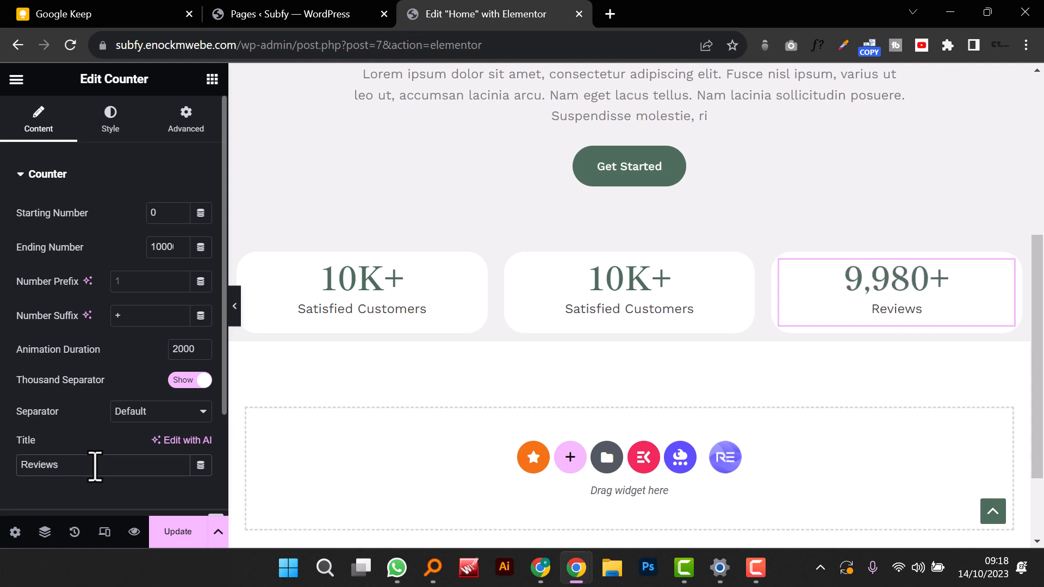
Step: Set the middle counter's ending number to 95 and its number suffix to "%"
{"action": "left_click", "coordinate": [622, 288]}
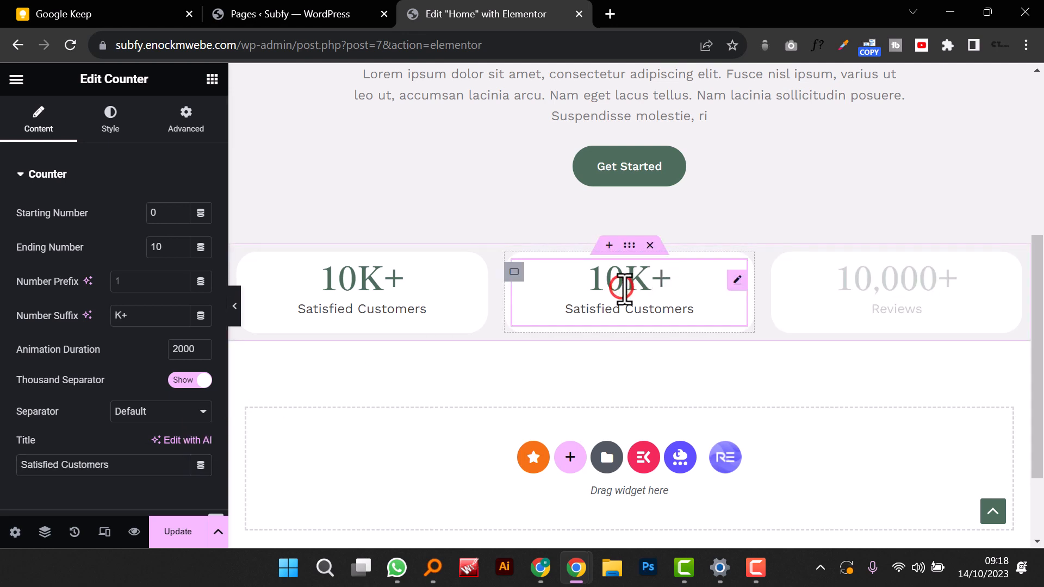
{"action": "left_click", "coordinate": [163, 247]}
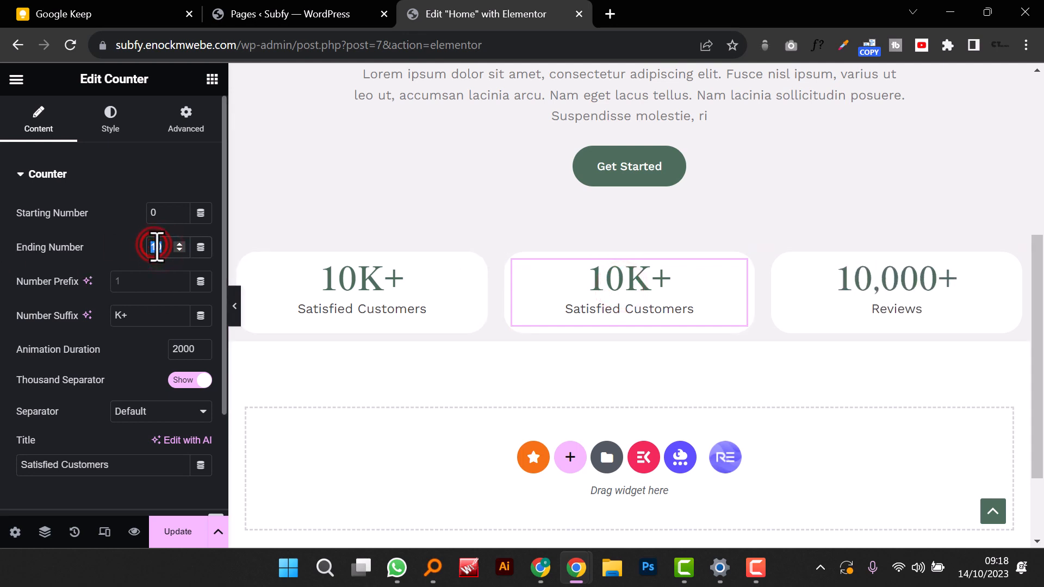
{"action": "type", "text": "9"}
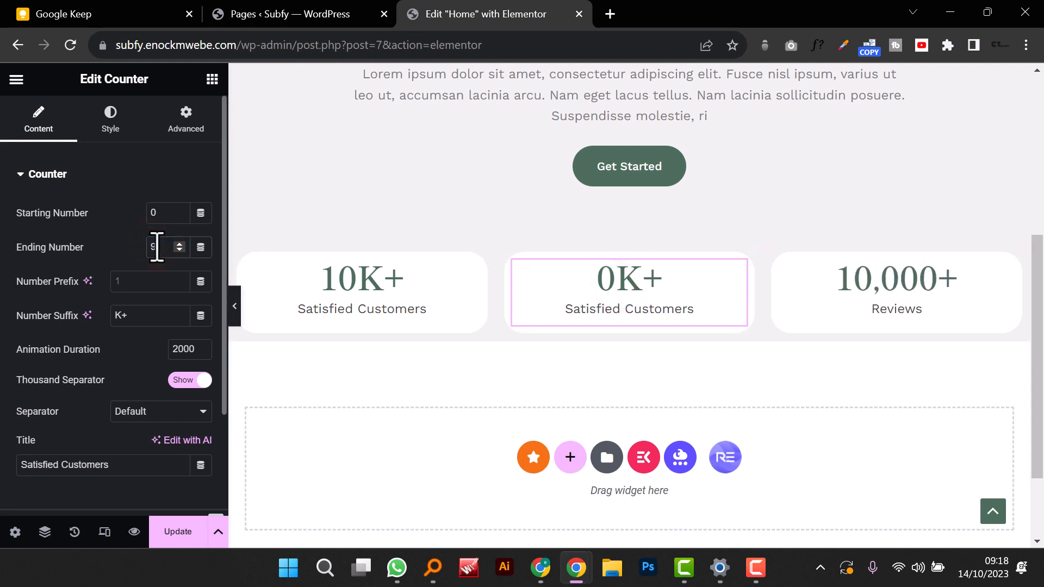
{"action": "type", "text": "5"}
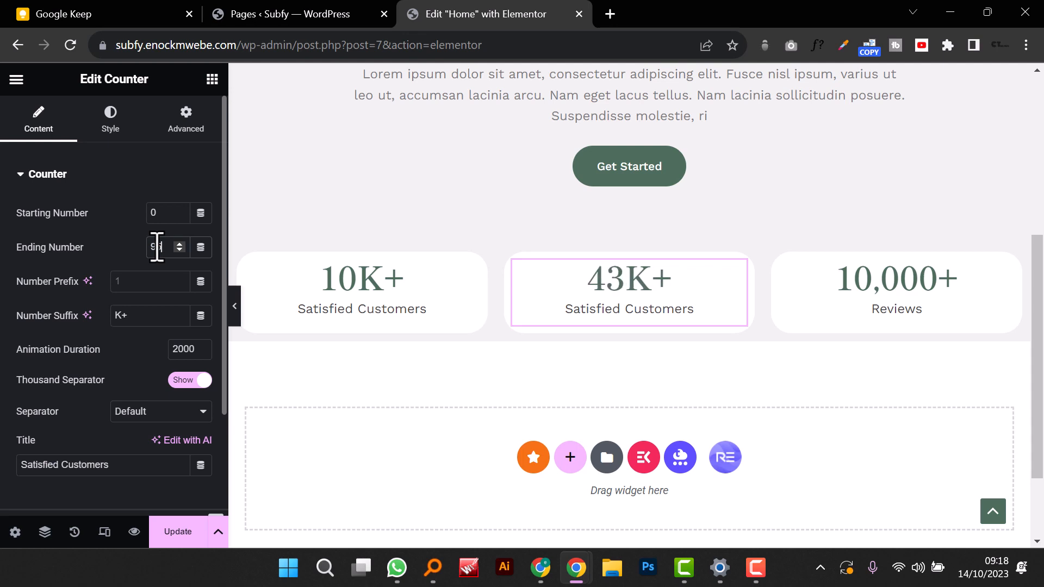
{"action": "double_click", "coordinate": [143, 316]}
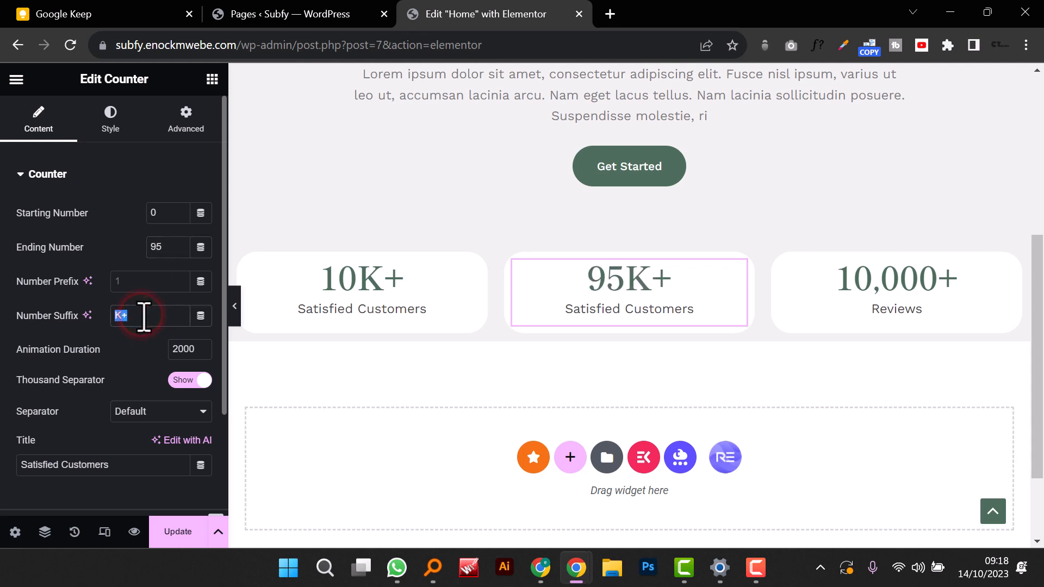
{"action": "type", "text": "%"}
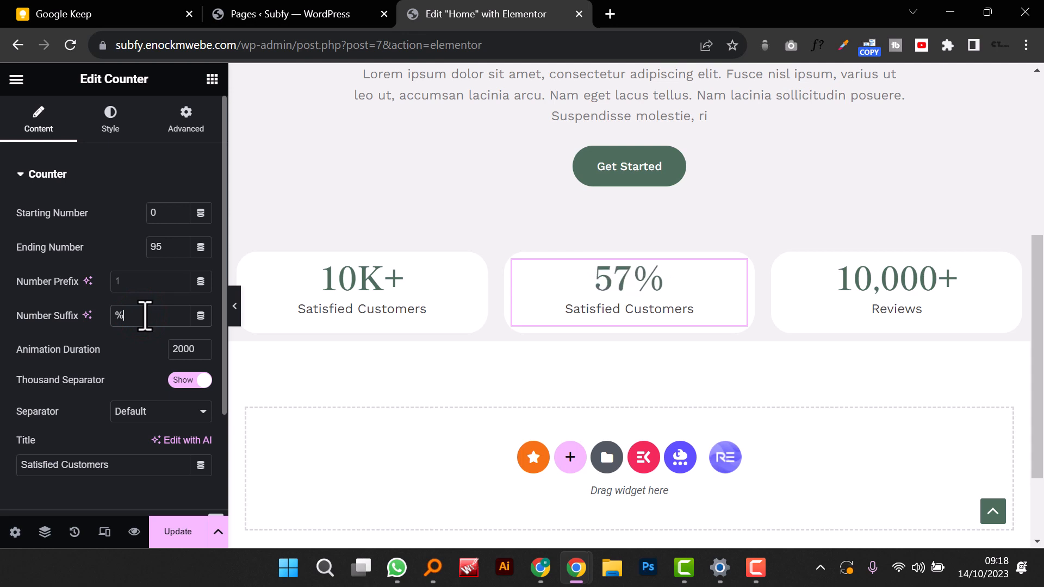
Step: Change the middle counter's title to "Success Rates" and preview the counter row at full page width
{"action": "triple_click", "coordinate": [82, 464]}
{"action": "type", "text": "Success Rates"}
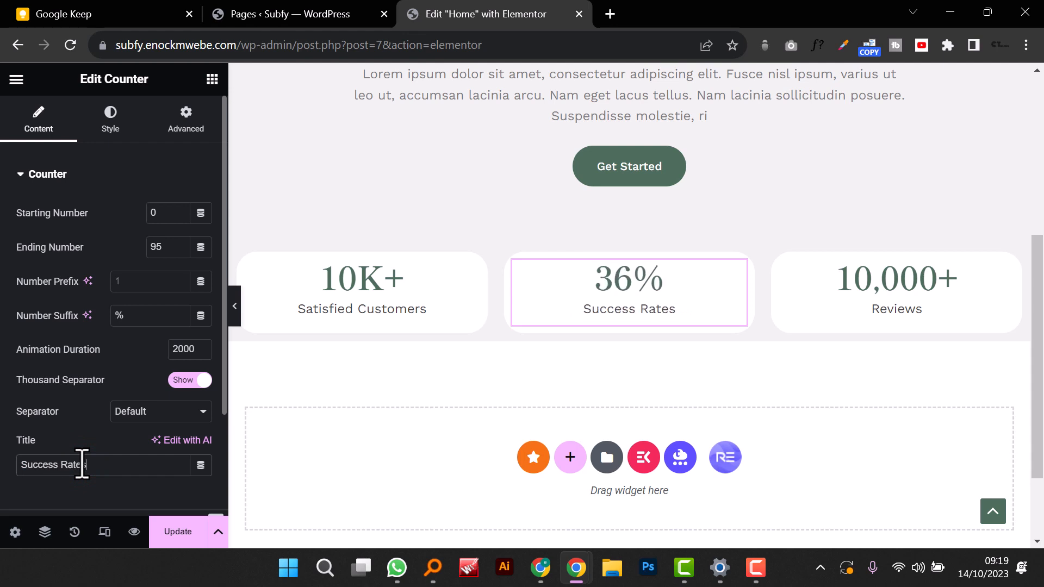
{"action": "left_click", "coordinate": [234, 305]}
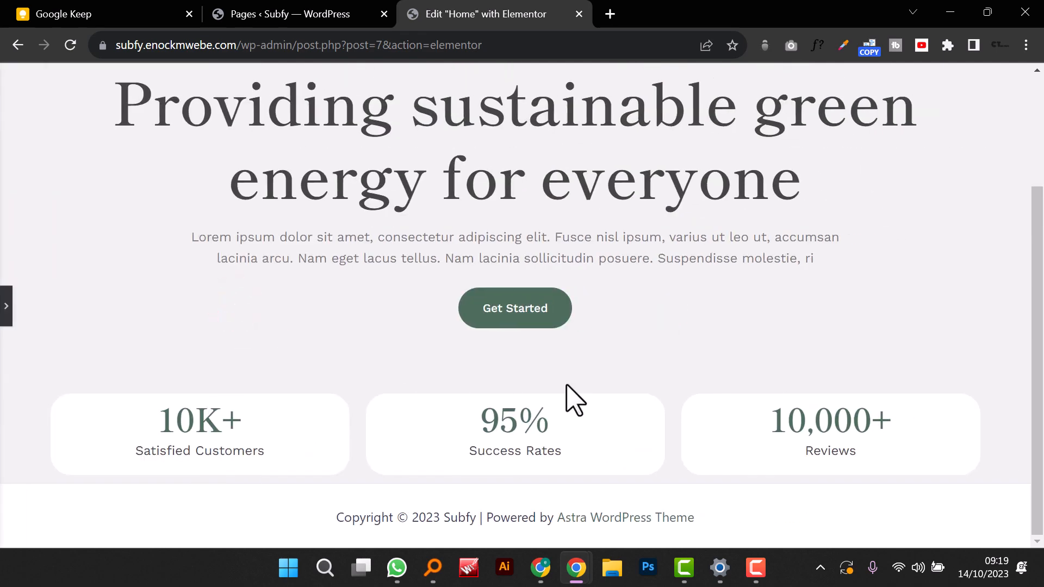
{"action": "left_click", "coordinate": [7, 306]}
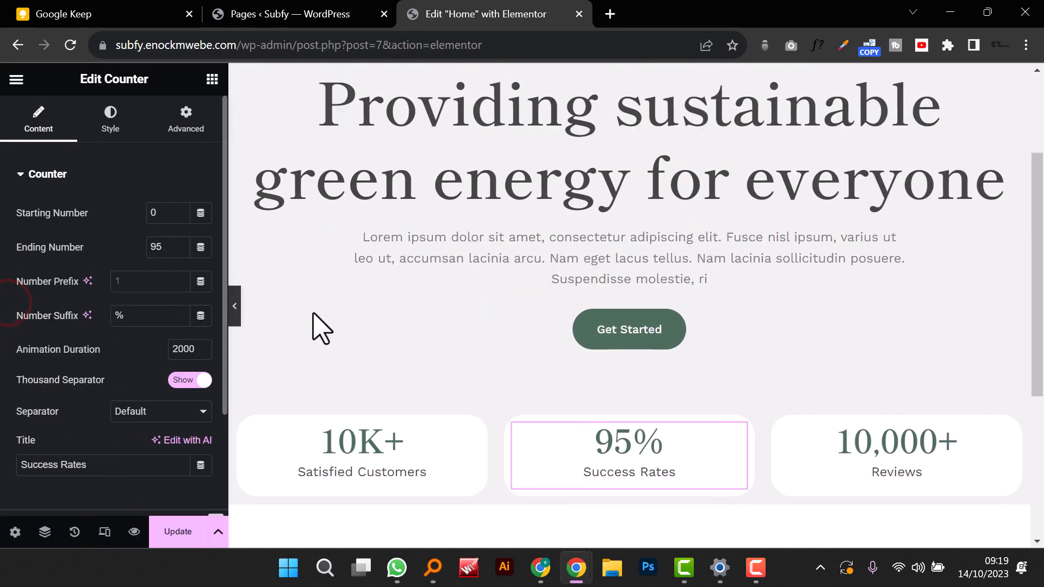
Step: Add a Video widget to the middle card, directly beneath the Success Rates counter
{"action": "scroll", "coordinate": [617, 322], "scroll_direction": "down", "scroll_amount": 5}
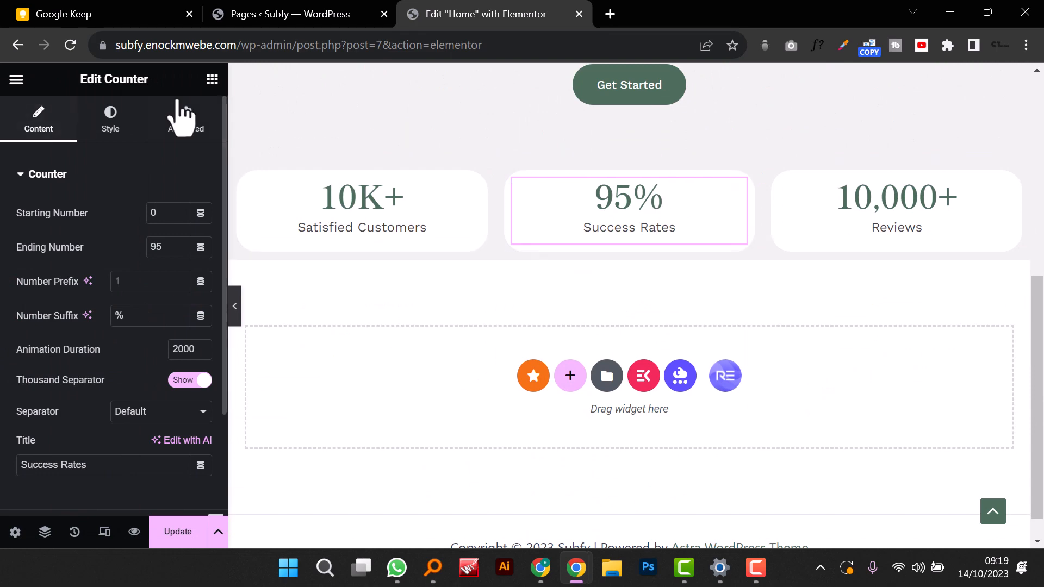
{"action": "left_click", "coordinate": [205, 81]}
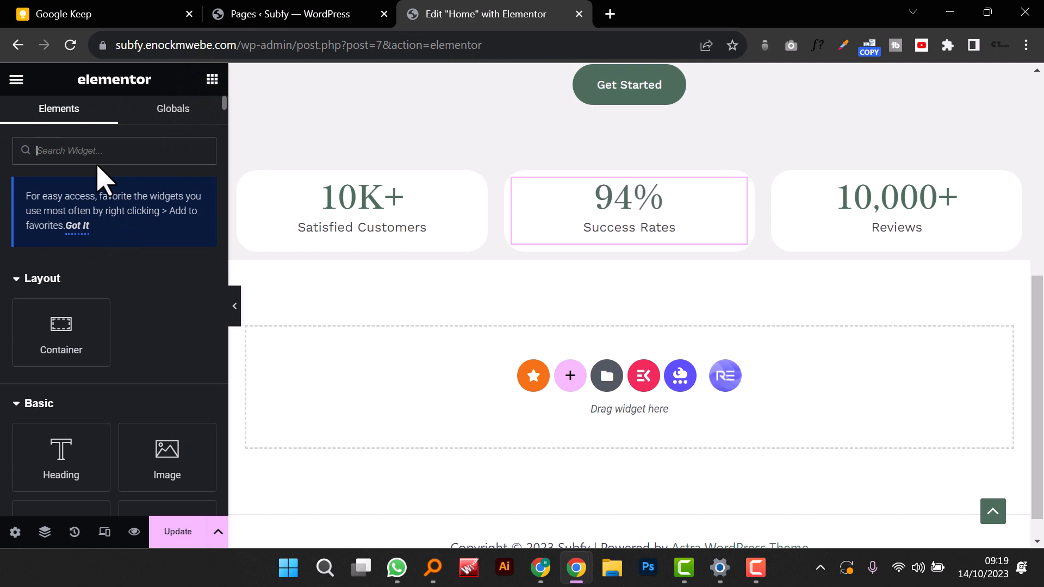
{"action": "type", "text": "vide"}
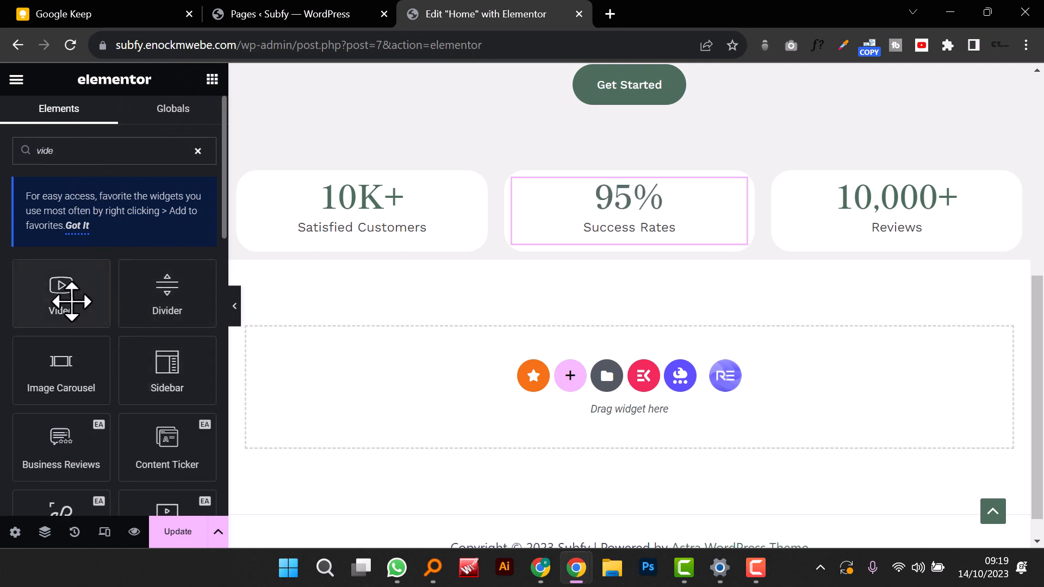
{"action": "left_click_drag", "start_coordinate": [66, 300], "coordinate": [649, 223]}
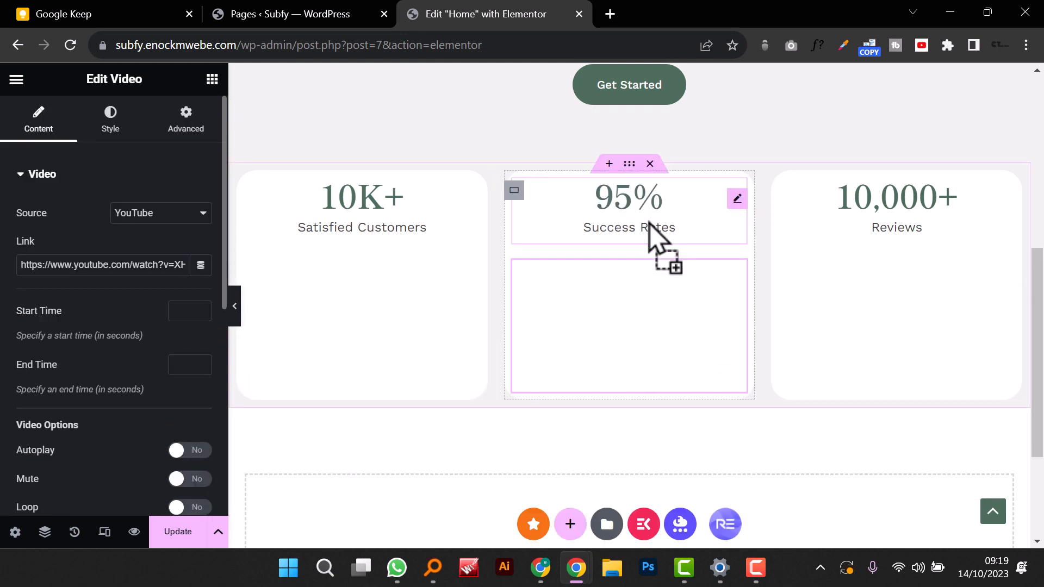
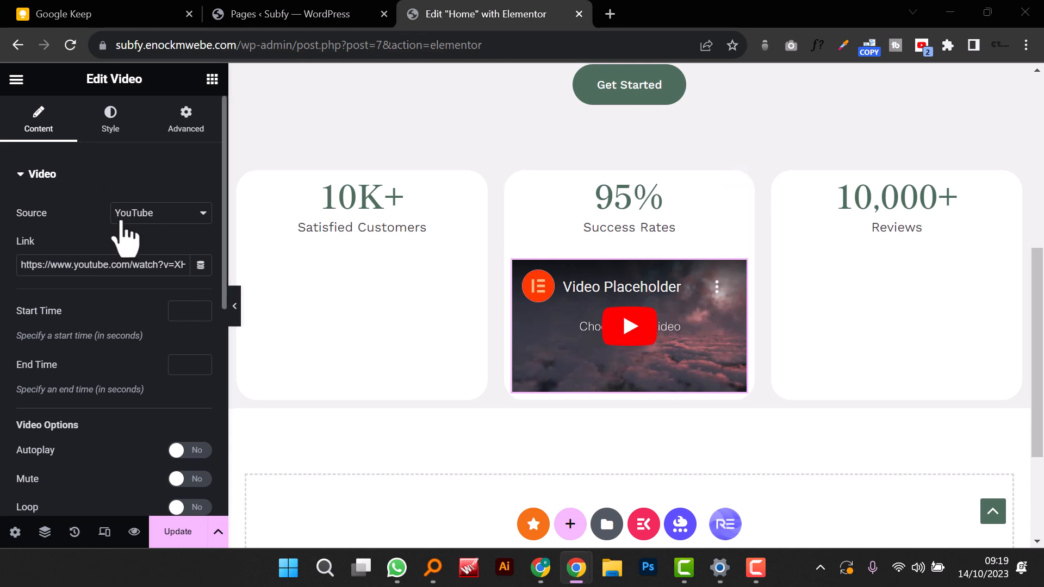
Step: Set the video widget's border radius to 20 px on all corners
{"action": "scroll", "coordinate": [134, 375], "scroll_direction": "down", "scroll_amount": 7}
{"action": "scroll", "coordinate": [133, 374], "scroll_direction": "up", "scroll_amount": 7}
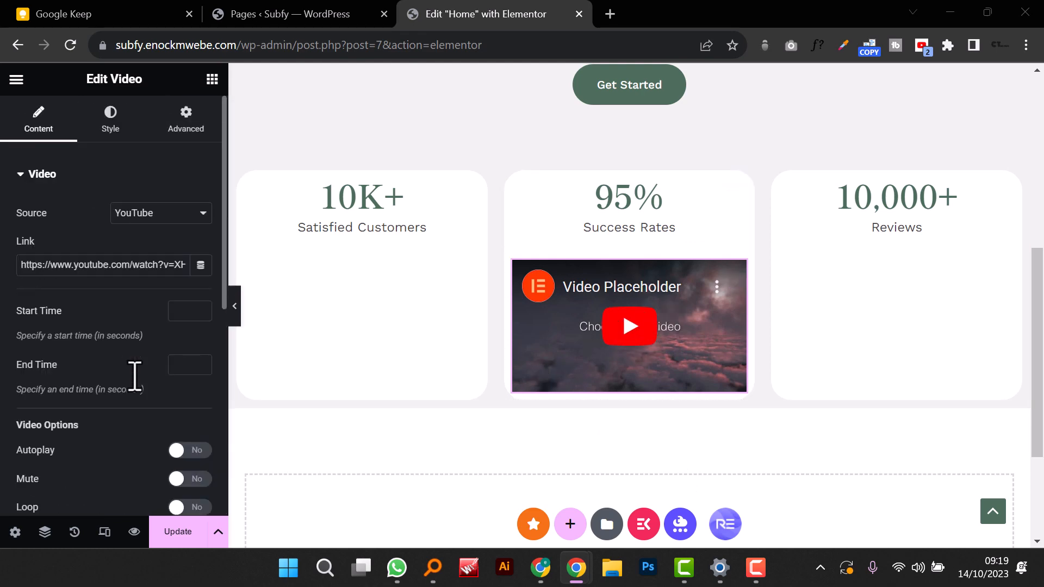
{"action": "left_click", "coordinate": [105, 125]}
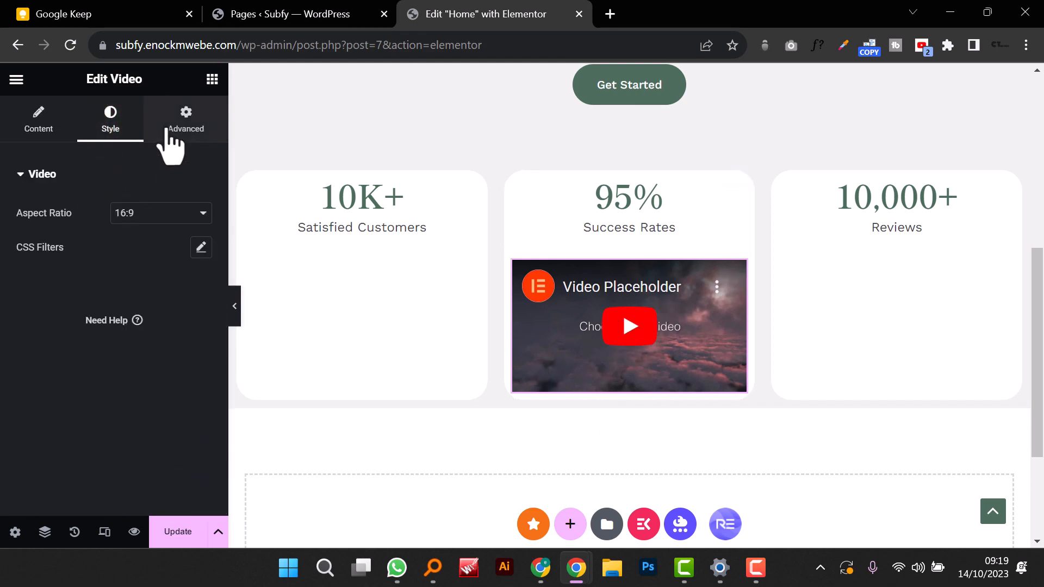
{"action": "left_click", "coordinate": [31, 113]}
{"action": "left_click", "coordinate": [176, 121]}
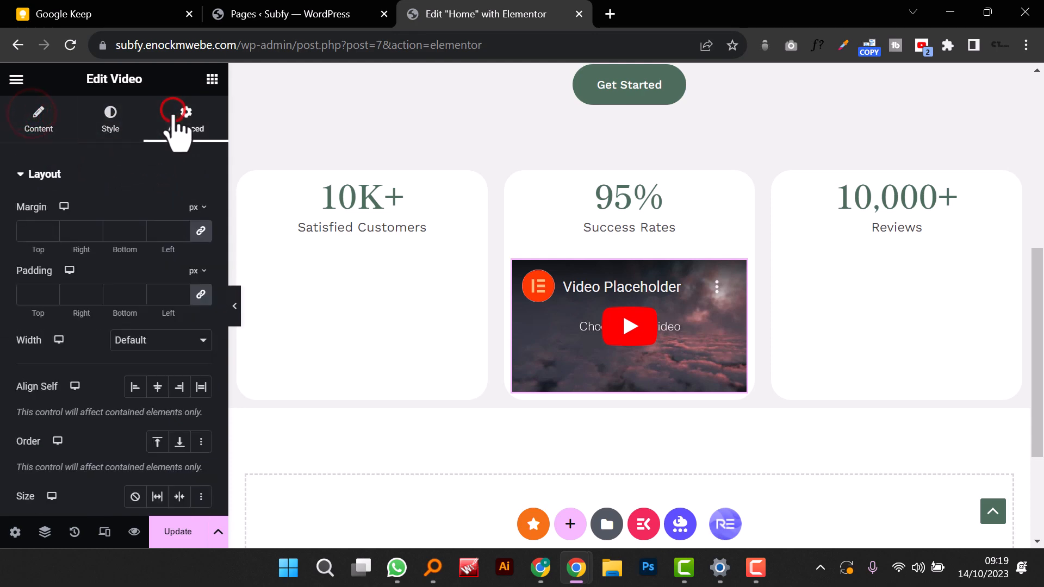
{"action": "scroll", "coordinate": [156, 304], "scroll_direction": "down", "scroll_amount": 6}
{"action": "scroll", "coordinate": [121, 381], "scroll_direction": "down", "scroll_amount": 4}
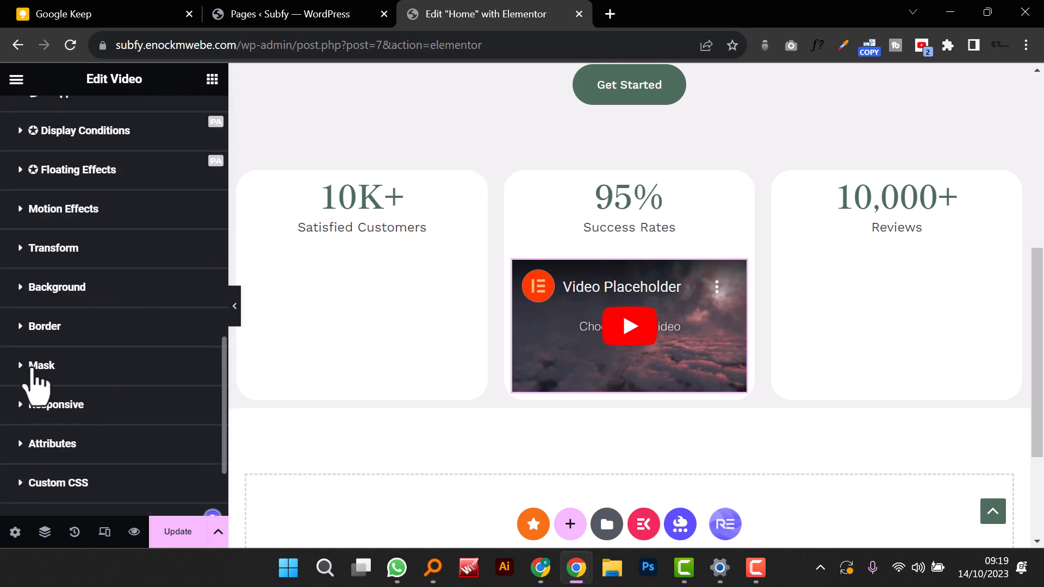
{"action": "left_click", "coordinate": [16, 329]}
{"action": "scroll", "coordinate": [111, 418], "scroll_direction": "down", "scroll_amount": 5}
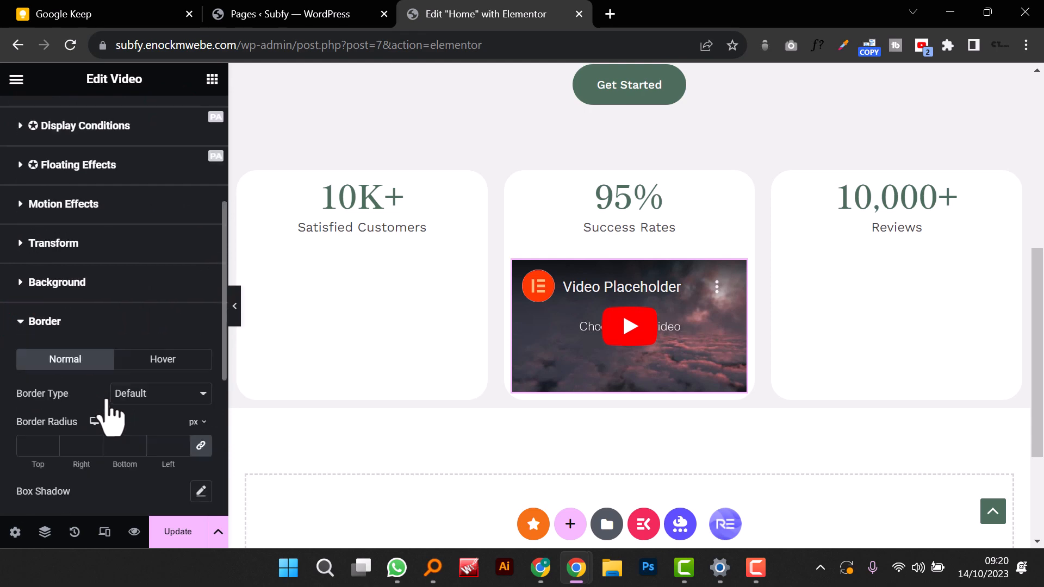
{"action": "left_click", "coordinate": [23, 447]}
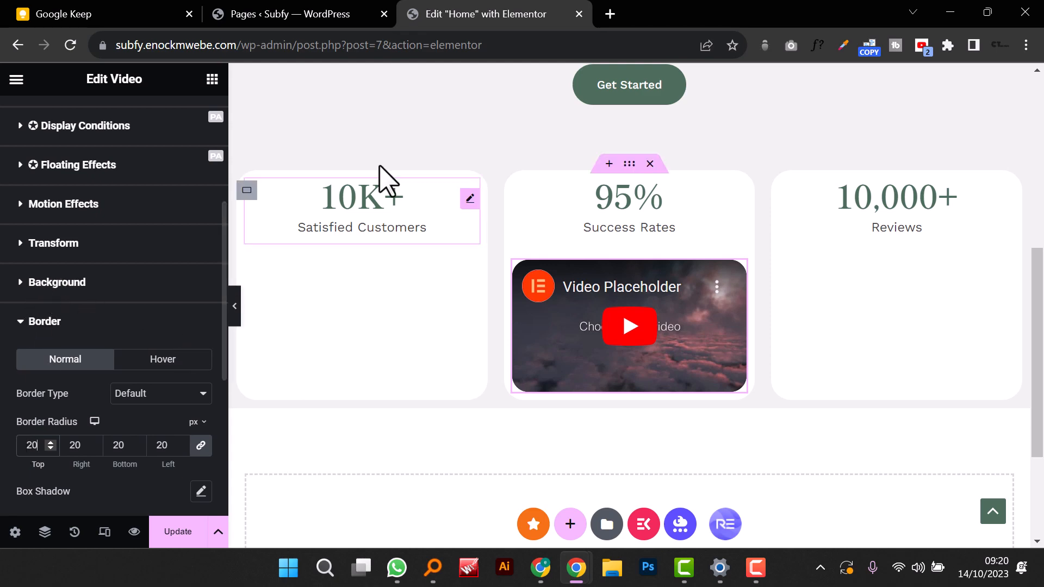
Step: Play and pause the placeholder video, and look through the widget's video options
{"action": "left_click", "coordinate": [620, 357]}
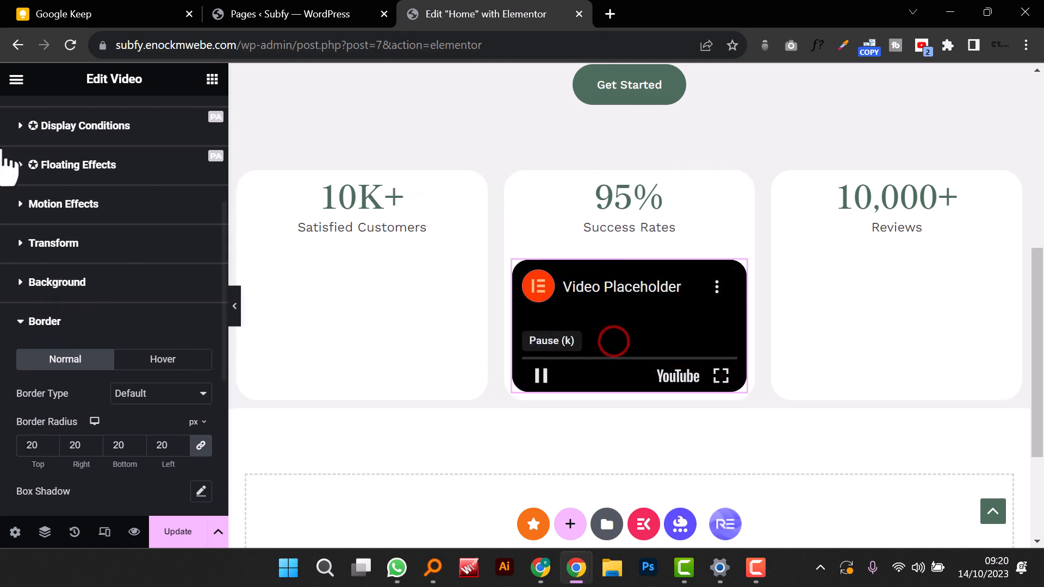
{"action": "left_click", "coordinate": [39, 120]}
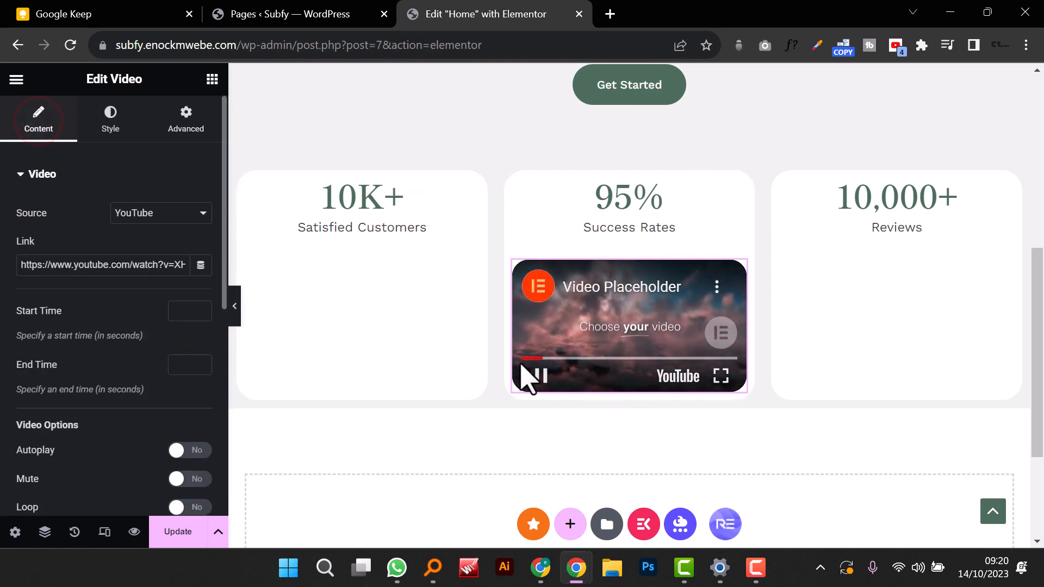
{"action": "left_click", "coordinate": [609, 316]}
{"action": "scroll", "coordinate": [56, 333], "scroll_direction": "down", "scroll_amount": 5}
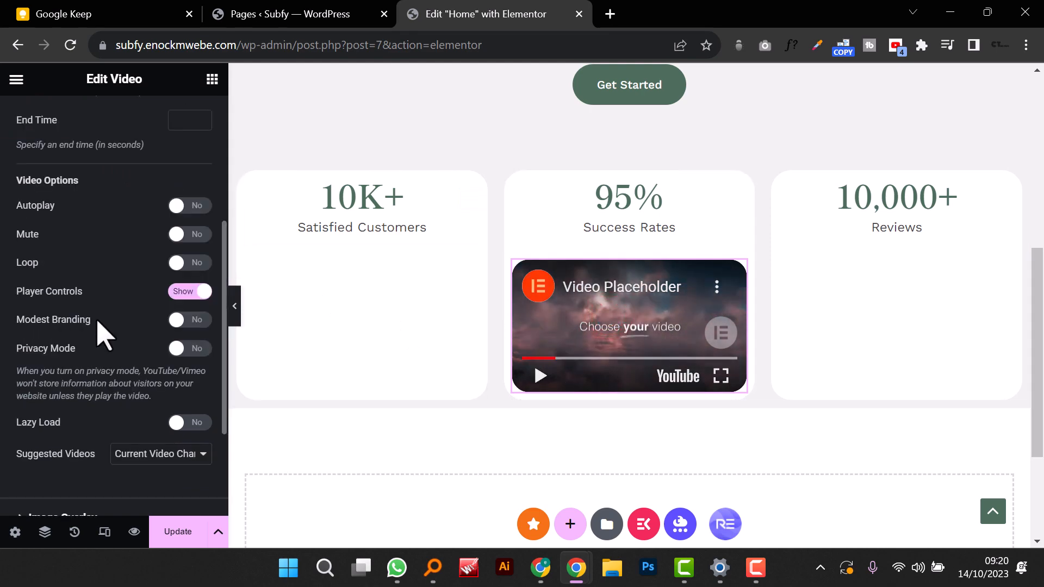
{"action": "scroll", "coordinate": [103, 334], "scroll_direction": "up", "scroll_amount": 5}
Step: Open YouTube in a new browser tab and search for "green energy"
{"action": "left_click", "coordinate": [609, 15]}
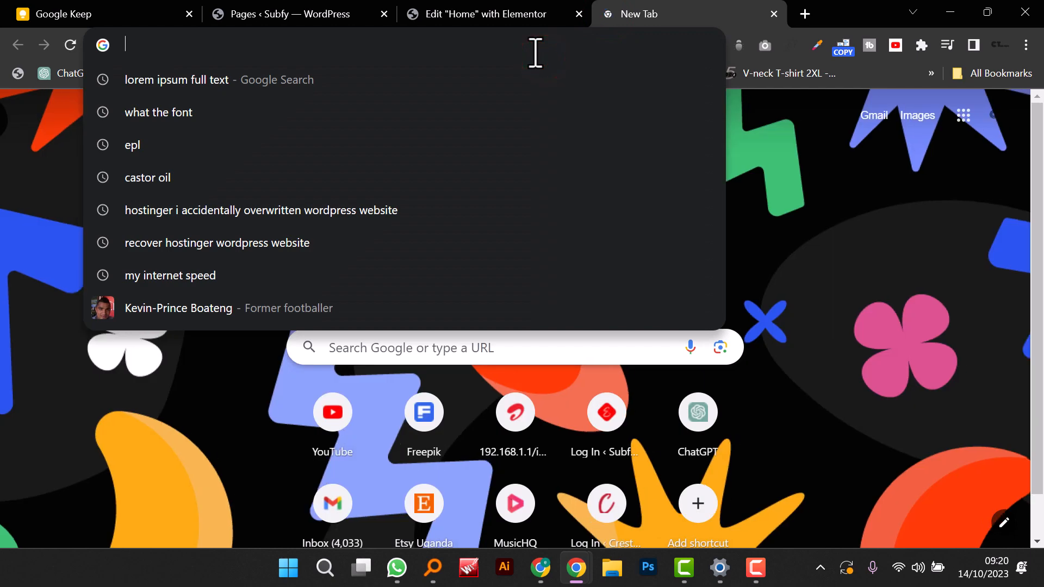
{"action": "type", "text": "you"}
{"action": "key", "text": "Return"}
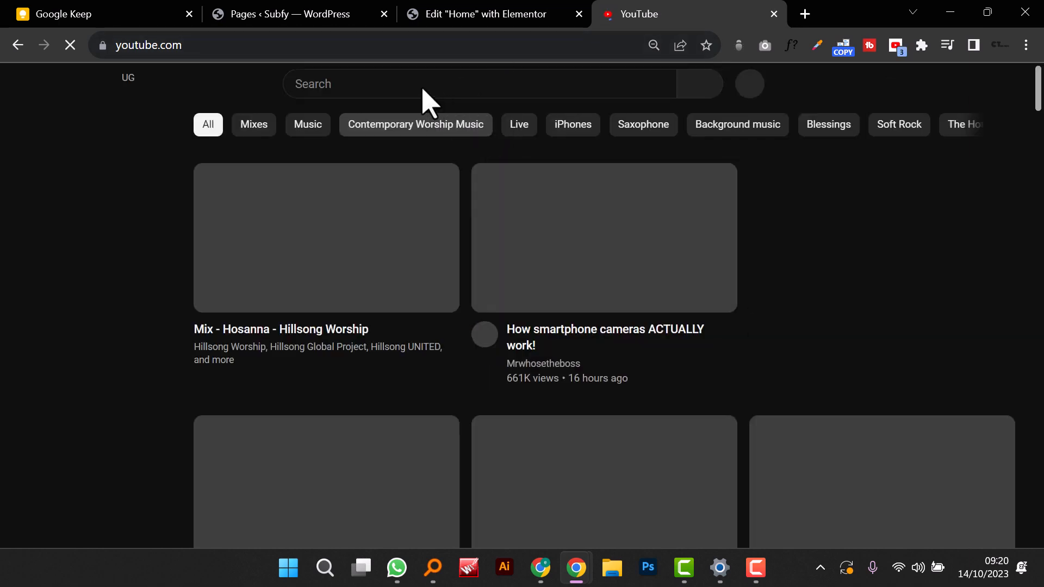
{"action": "left_click", "coordinate": [423, 83]}
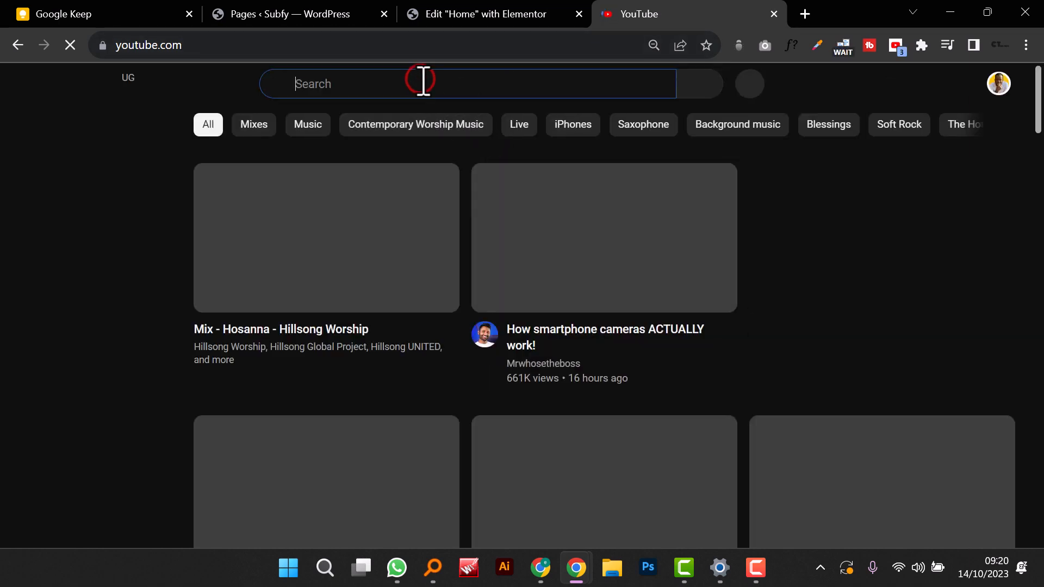
{"action": "type", "text": "green e"}
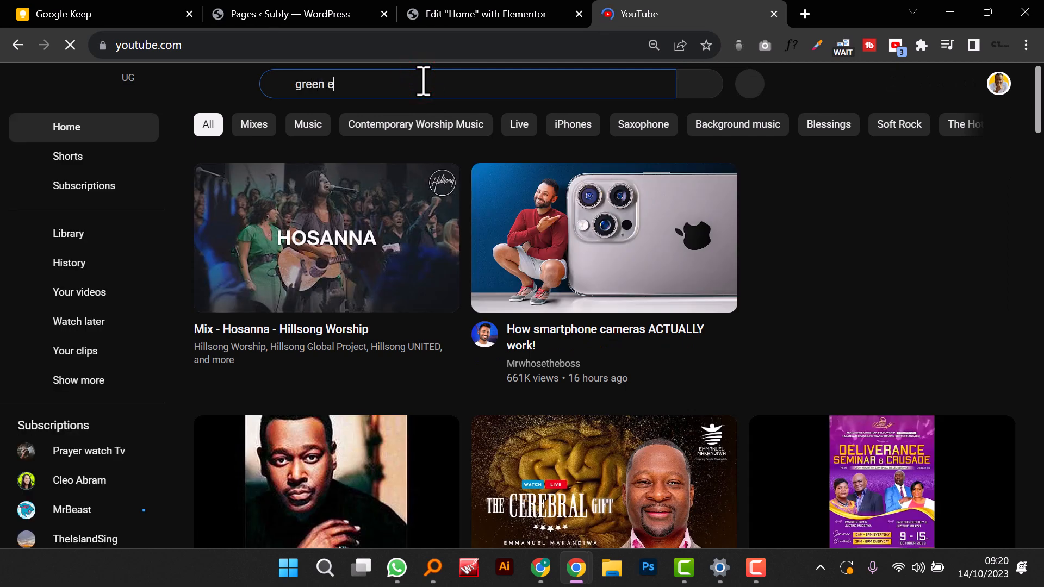
{"action": "type", "text": "nergy"}
{"action": "key", "text": "Return"}
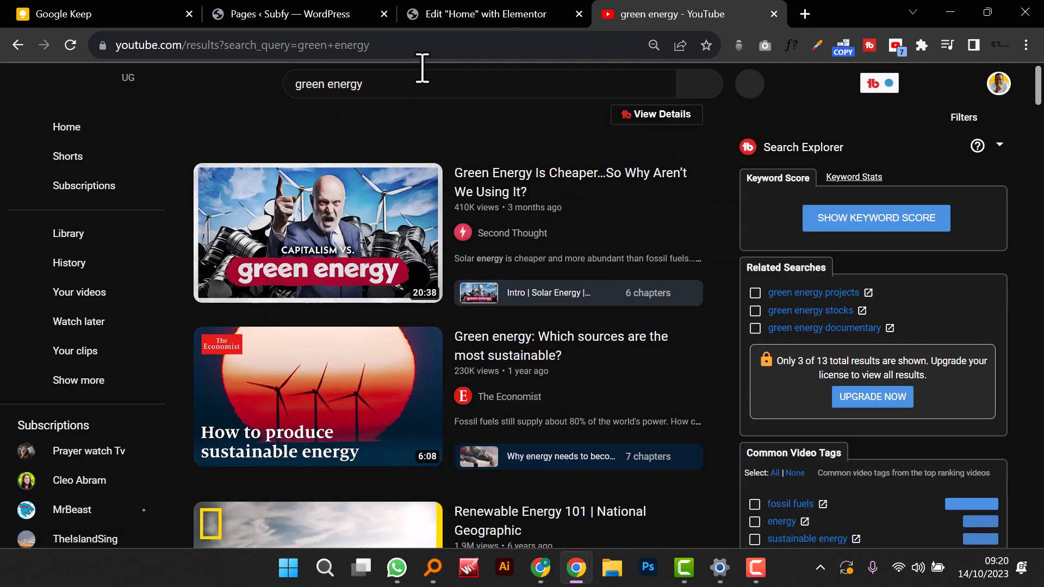
Step: Copy the link address of the "Renewable Energy 101 | National Geographic" video from the search results
{"action": "scroll", "coordinate": [365, 321], "scroll_direction": "down", "scroll_amount": 6}
{"action": "scroll", "coordinate": [366, 322], "scroll_direction": "up", "scroll_amount": 3}
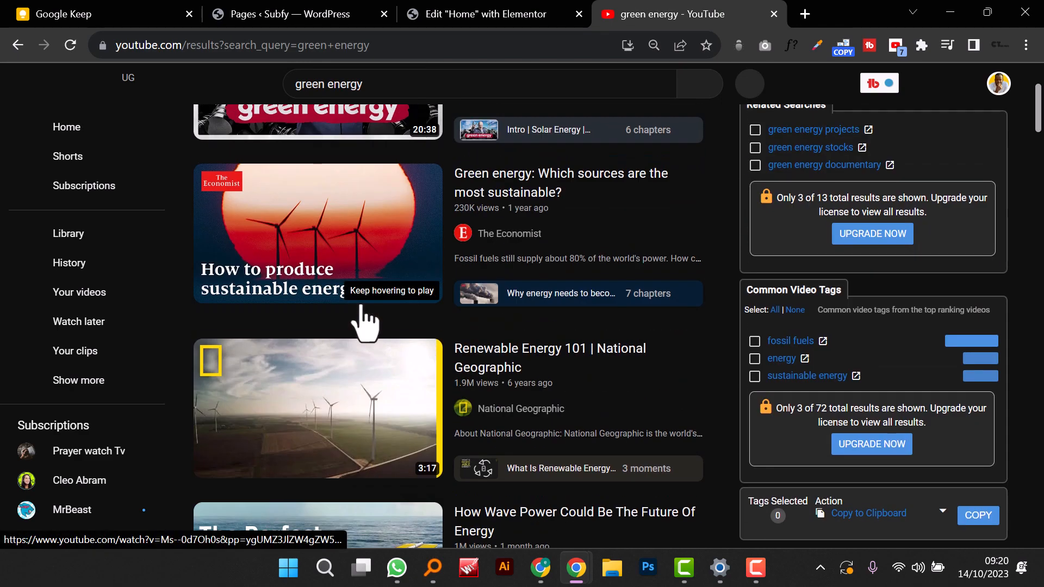
{"action": "scroll", "coordinate": [365, 322], "scroll_direction": "down", "scroll_amount": 4}
{"action": "scroll", "coordinate": [366, 322], "scroll_direction": "down", "scroll_amount": 6}
{"action": "scroll", "coordinate": [366, 322], "scroll_direction": "up", "scroll_amount": 10}
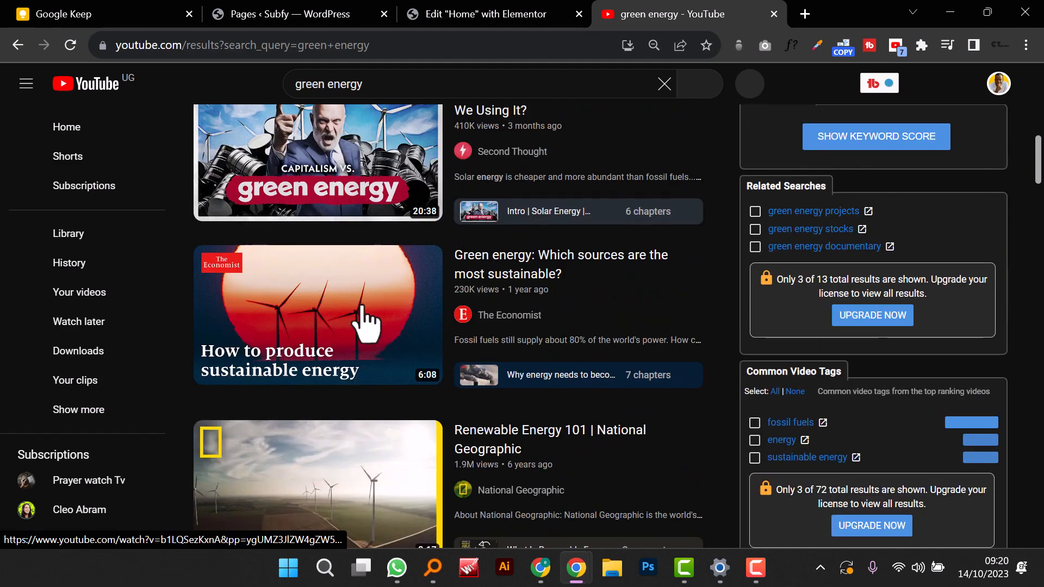
{"action": "scroll", "coordinate": [365, 322], "scroll_direction": "down", "scroll_amount": 6}
{"action": "right_click", "coordinate": [347, 269]}
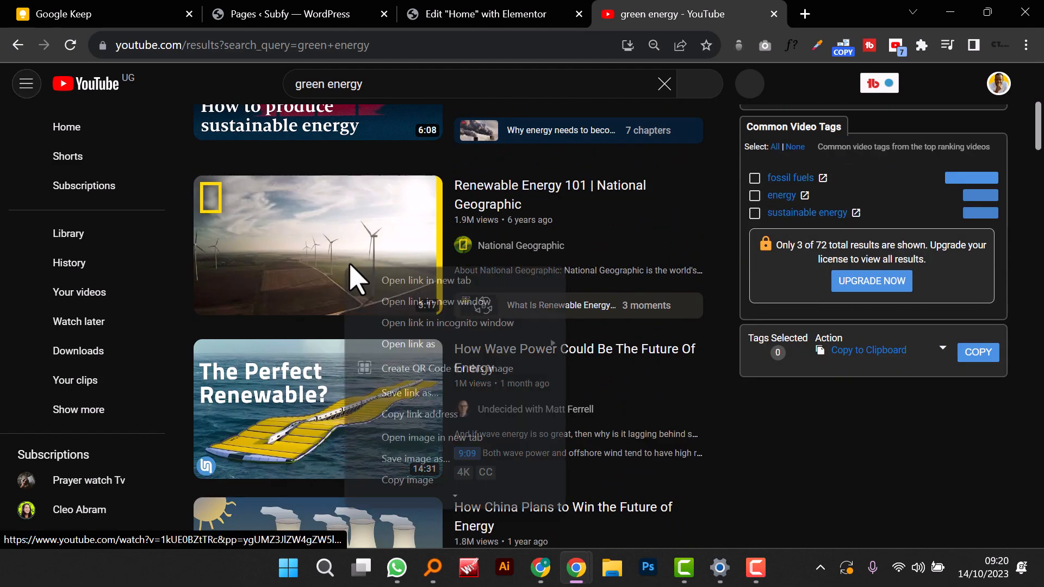
{"action": "left_click", "coordinate": [416, 417]}
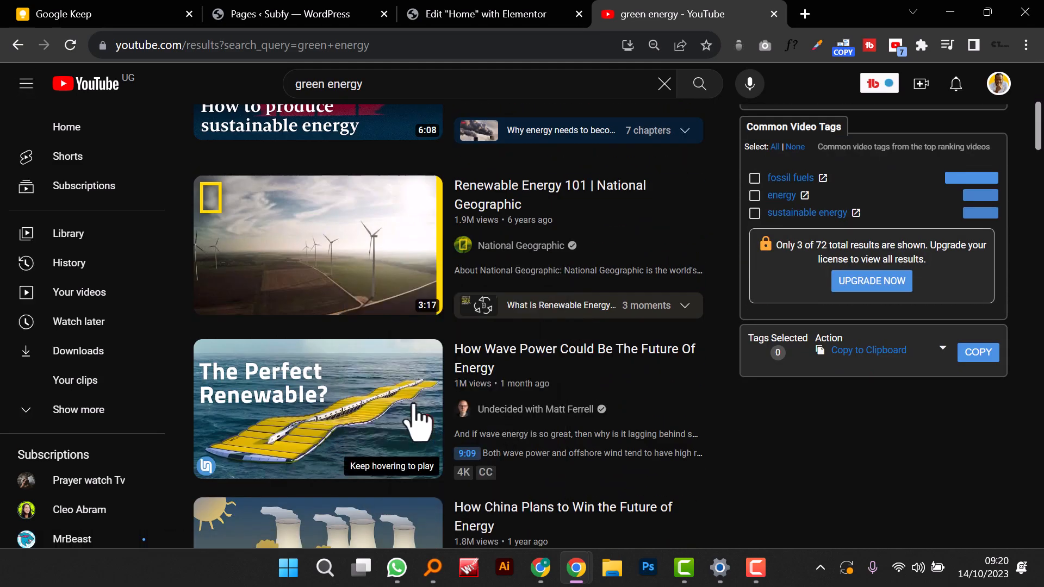
Step: Return to the Elementor editor and replace the video widget's link with the copied YouTube address
{"action": "left_click", "coordinate": [451, 24]}
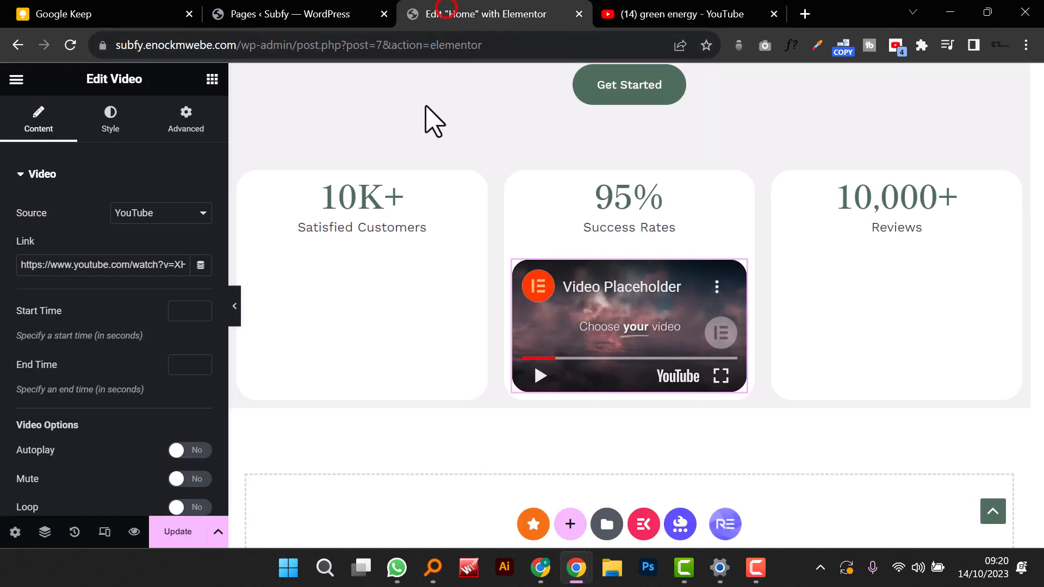
{"action": "triple_click", "coordinate": [112, 270]}
{"action": "right_click", "coordinate": [133, 272]}
{"action": "left_click", "coordinate": [184, 354]}
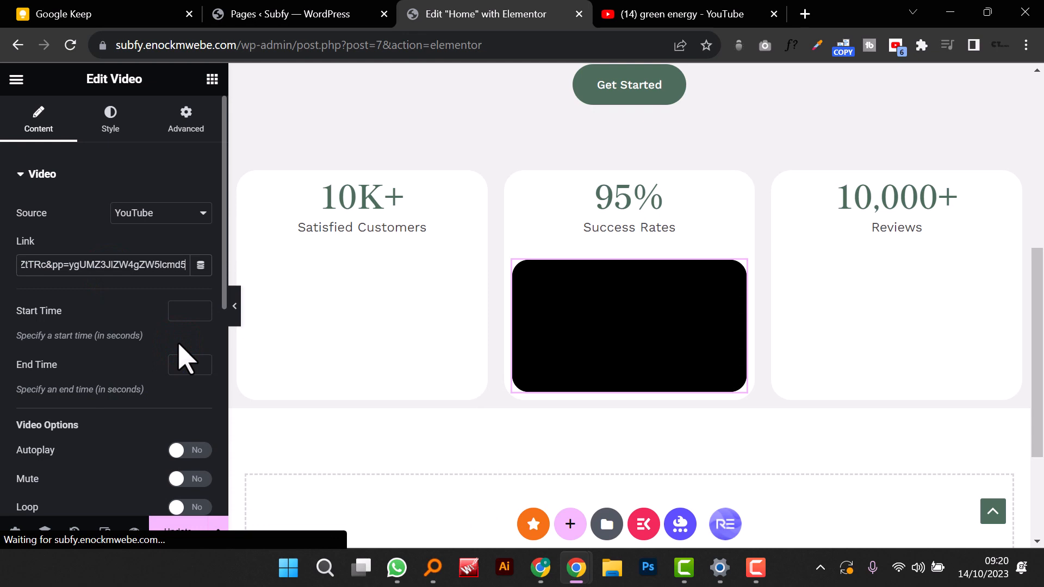
Step: Set the video widget's position to Absolute in its layout settings
{"action": "left_click", "coordinate": [177, 113]}
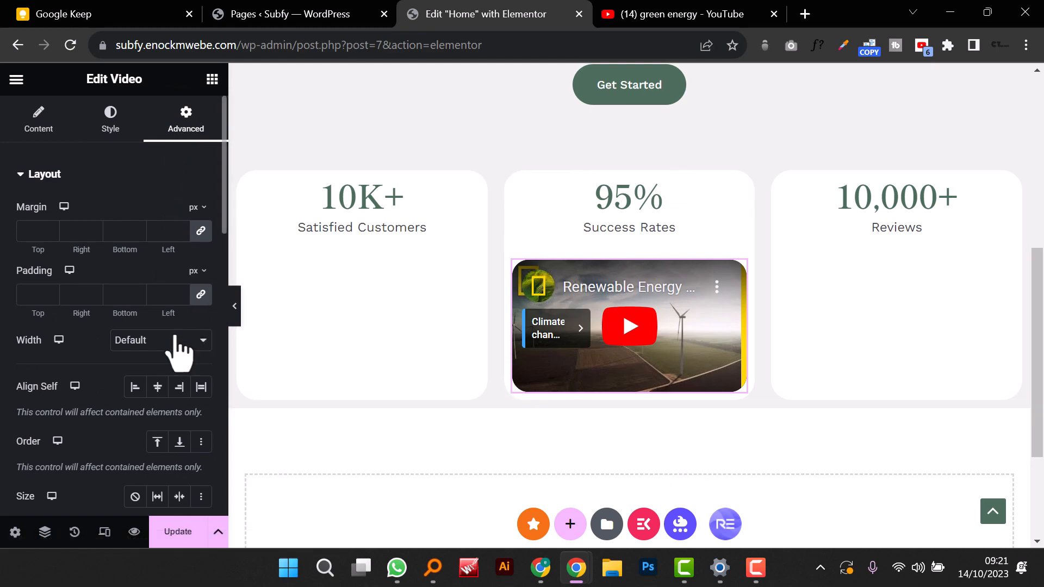
{"action": "scroll", "coordinate": [106, 334], "scroll_direction": "down", "scroll_amount": 5}
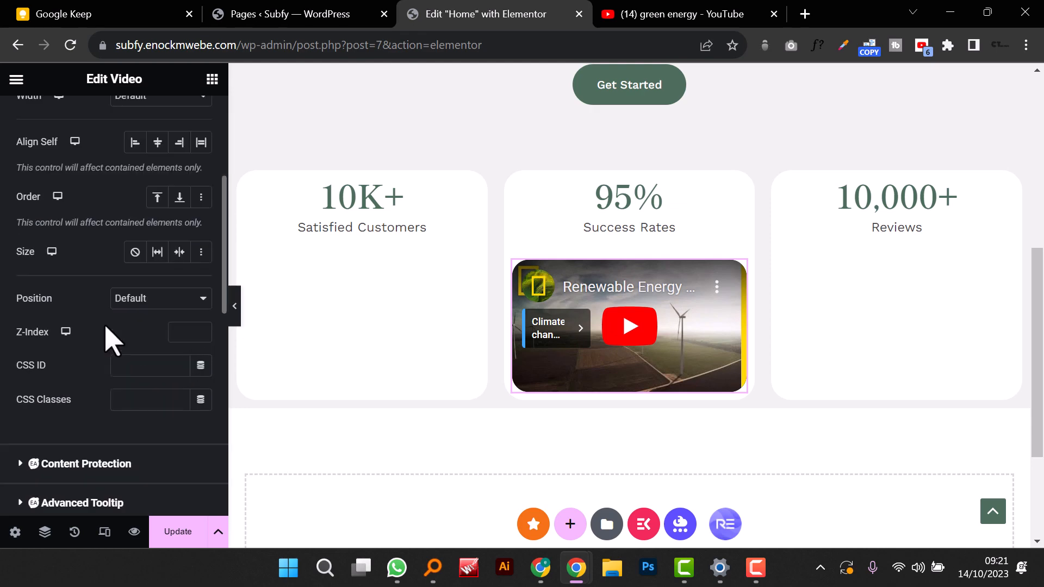
{"action": "scroll", "coordinate": [109, 340], "scroll_direction": "up", "scroll_amount": 5}
{"action": "scroll", "coordinate": [109, 340], "scroll_direction": "down", "scroll_amount": 10}
{"action": "scroll", "coordinate": [109, 340], "scroll_direction": "up", "scroll_amount": 7}
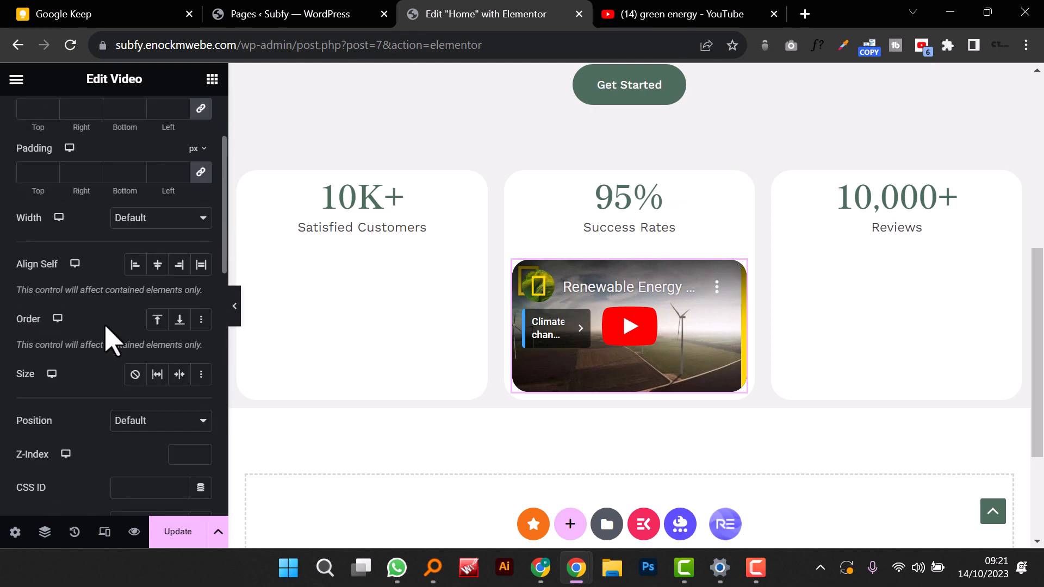
{"action": "scroll", "coordinate": [120, 343], "scroll_direction": "down", "scroll_amount": 5}
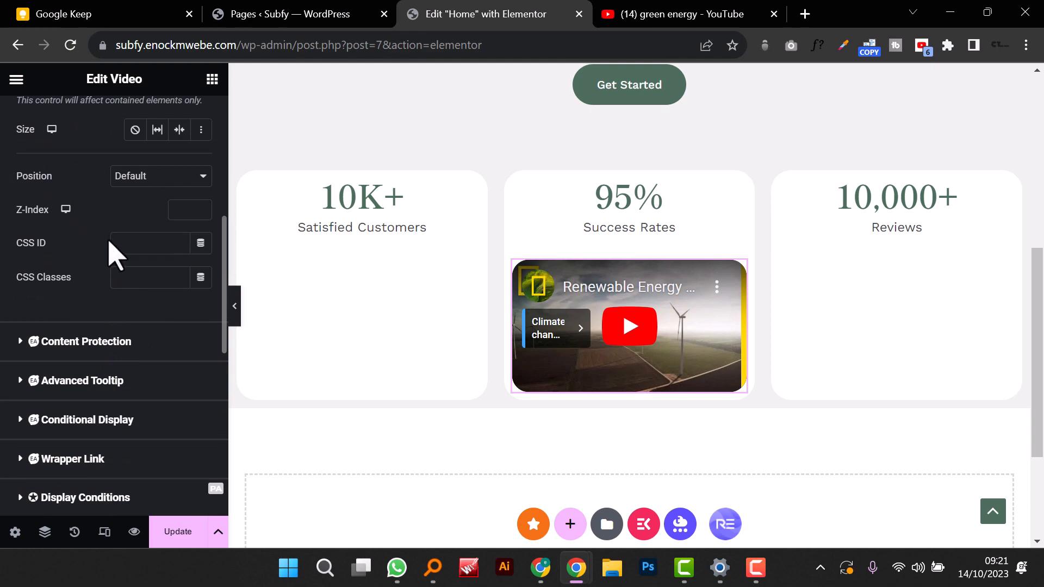
{"action": "scroll", "coordinate": [110, 239], "scroll_direction": "up", "scroll_amount": 6}
{"action": "left_click", "coordinate": [191, 118]}
{"action": "scroll", "coordinate": [183, 377], "scroll_direction": "down", "scroll_amount": 4}
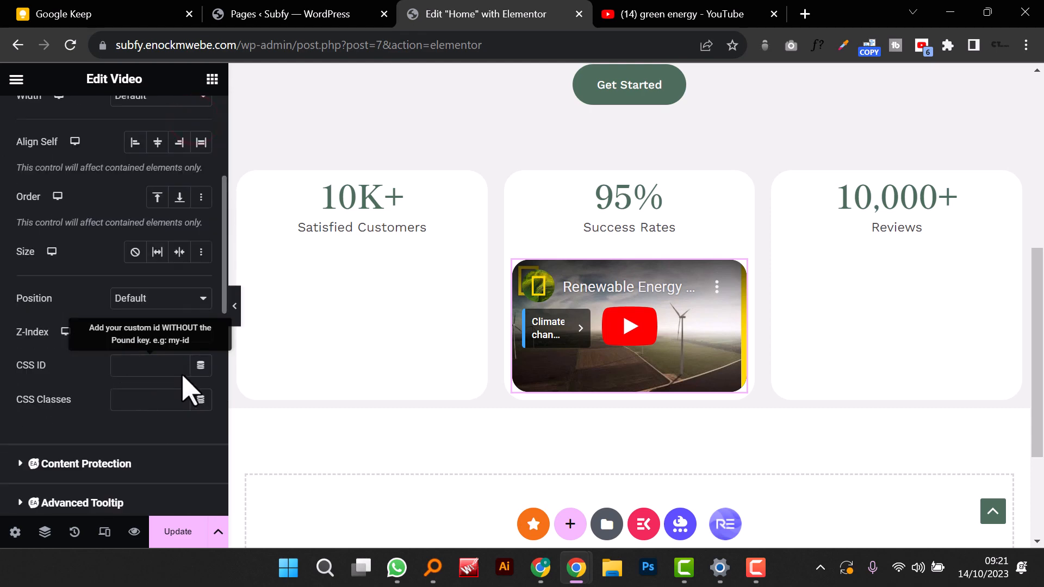
{"action": "left_click", "coordinate": [154, 299]}
{"action": "left_click", "coordinate": [165, 326]}
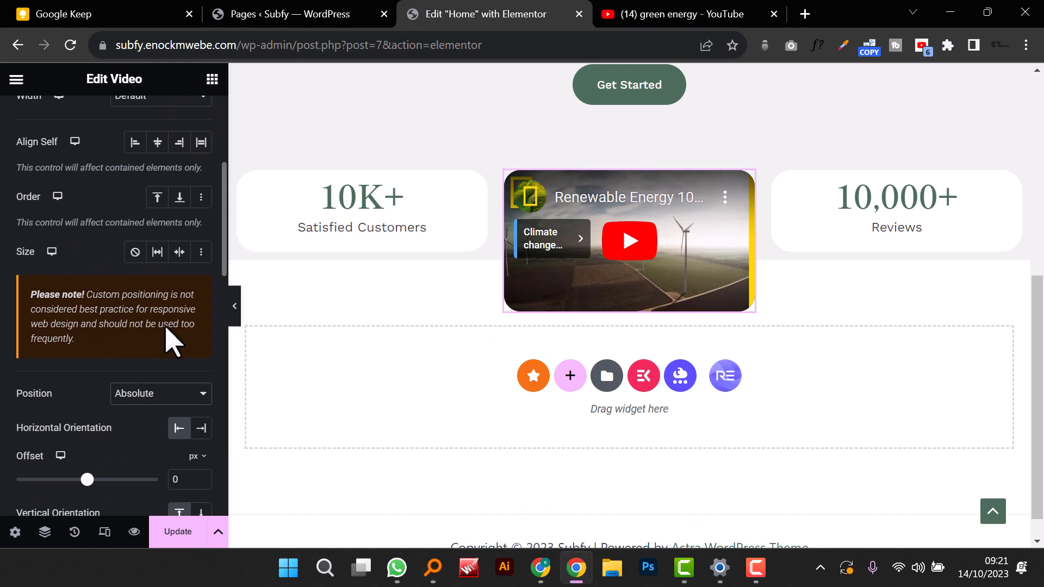
{"action": "scroll", "coordinate": [105, 337], "scroll_direction": "up", "scroll_amount": 4}
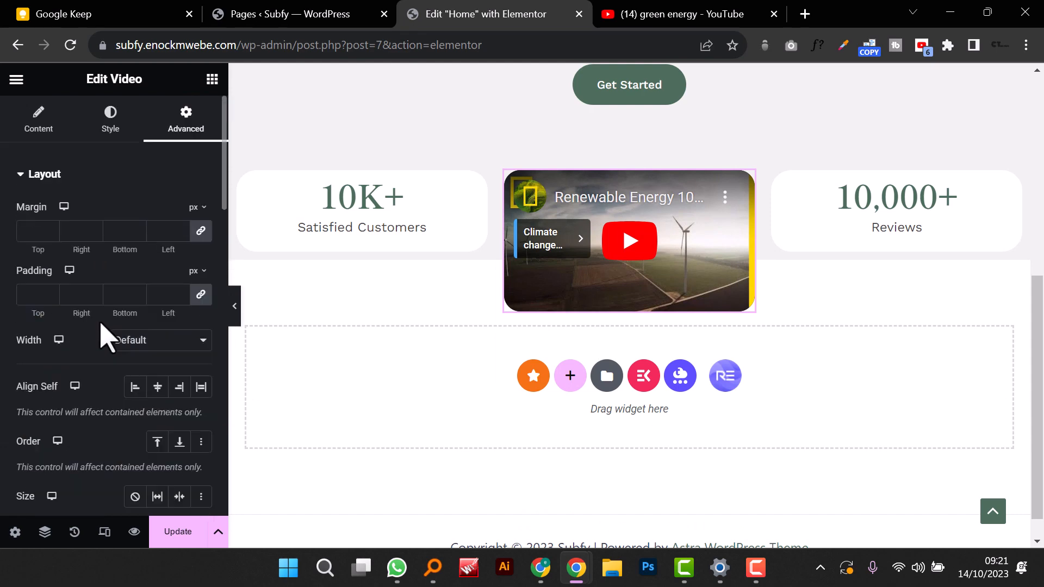
Step: Try shifting the video sideways with its horizontal offset and reset the offset to 0 px
{"action": "scroll", "coordinate": [133, 380], "scroll_direction": "down", "scroll_amount": 5}
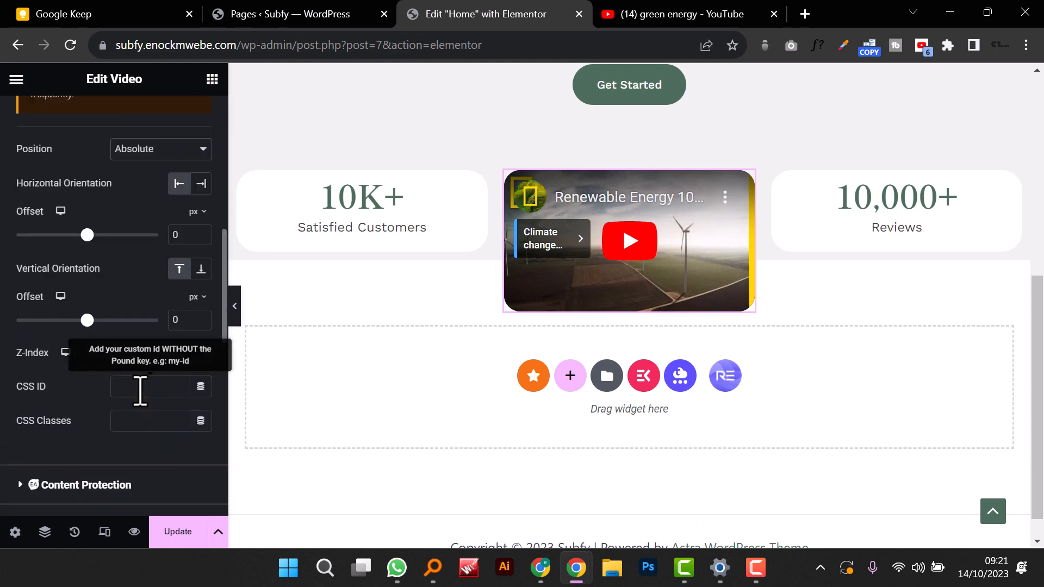
{"action": "scroll", "coordinate": [141, 391], "scroll_direction": "up", "scroll_amount": 2}
{"action": "scroll", "coordinate": [140, 400], "scroll_direction": "down", "scroll_amount": 4}
{"action": "scroll", "coordinate": [140, 397], "scroll_direction": "up", "scroll_amount": 4}
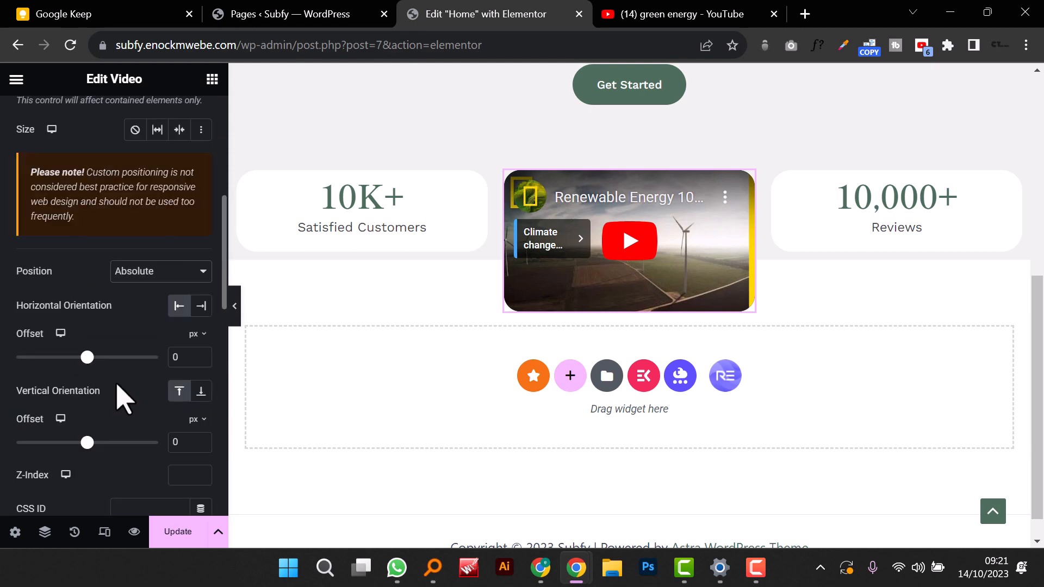
{"action": "mouse_move", "coordinate": [87, 357]}
{"action": "left_mouse_down"}
{"action": "mouse_move", "coordinate": [98, 358]}
{"action": "mouse_move", "coordinate": [84, 357]}
{"action": "left_mouse_up"}
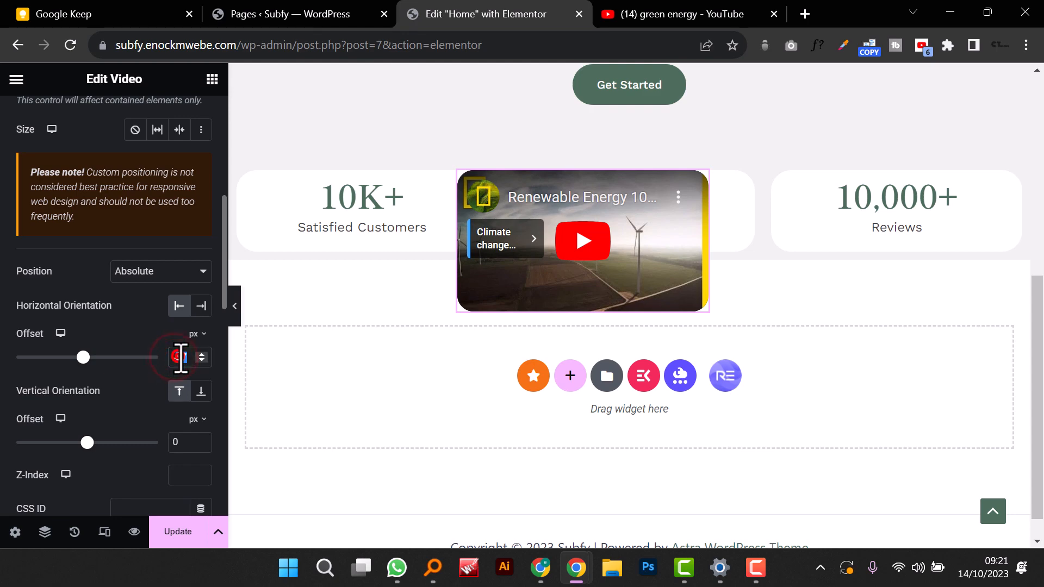
{"action": "type", "text": "0"}
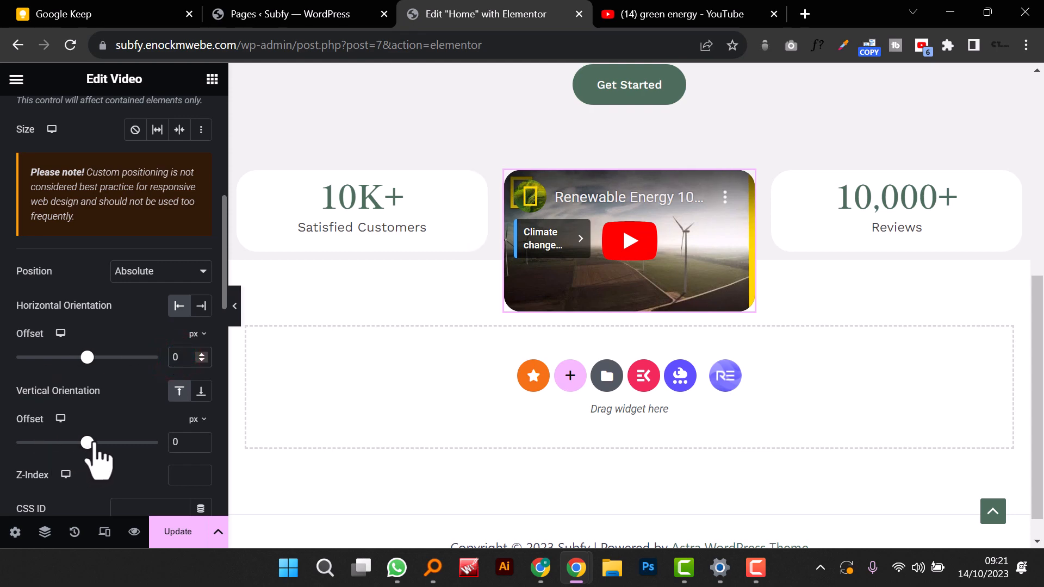
Step: Move the video down by setting its vertical offset to 64 px
{"action": "left_click", "coordinate": [201, 439]}
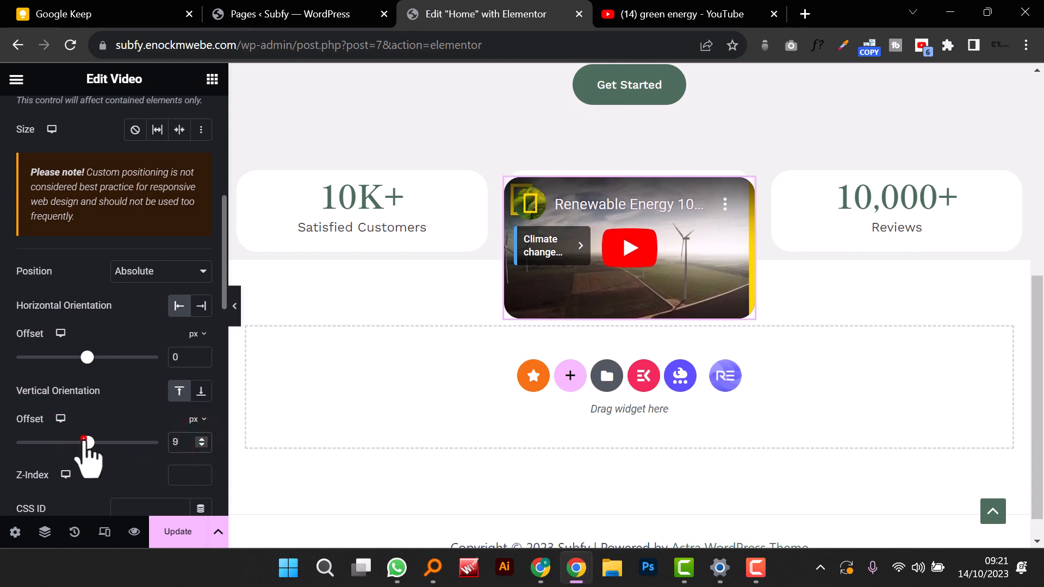
{"action": "left_click_drag", "start_coordinate": [87, 442], "coordinate": [90, 442]}
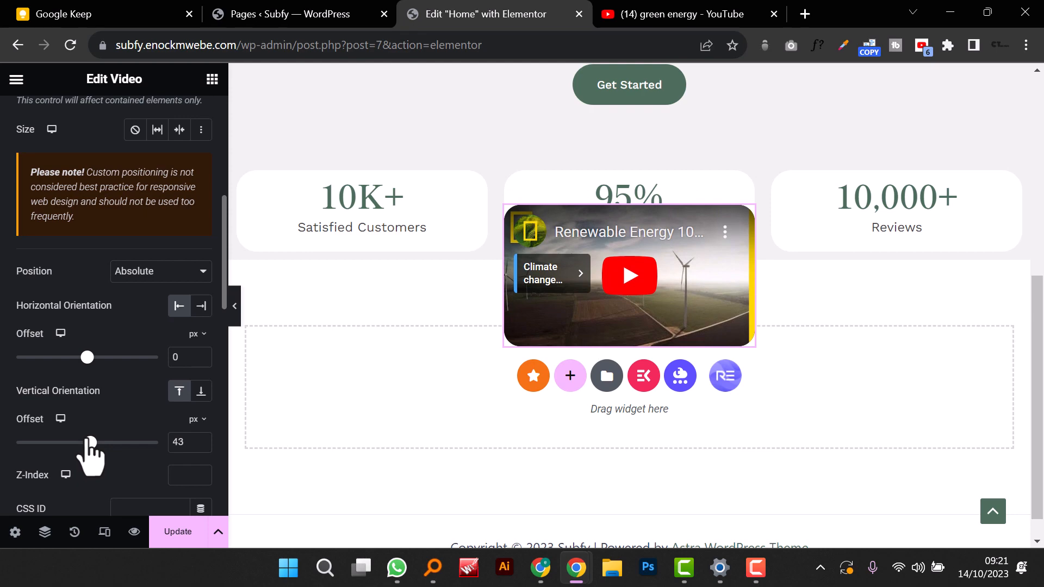
{"action": "left_click", "coordinate": [200, 439]}
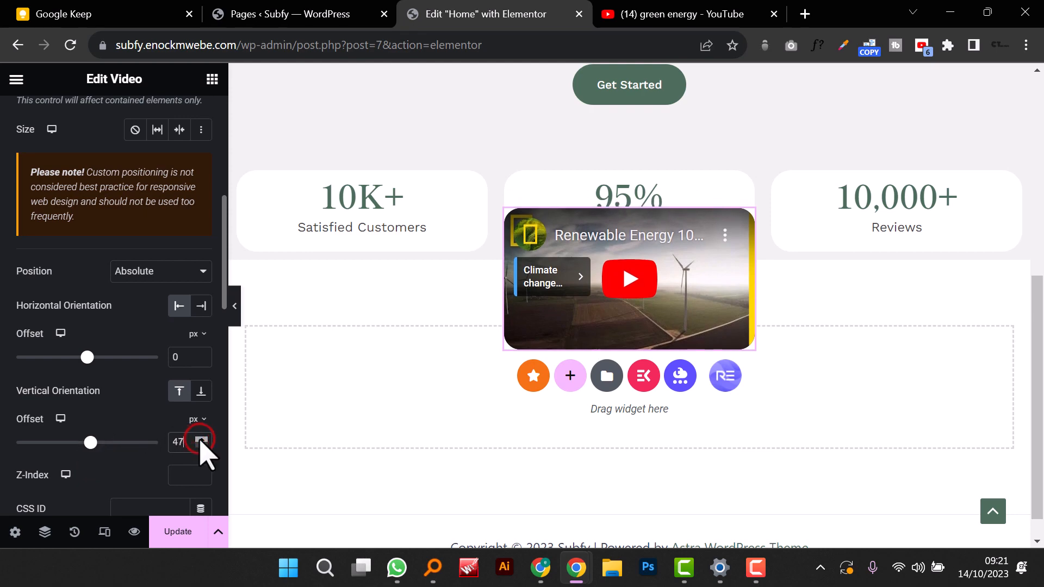
{"action": "left_click_drag", "start_coordinate": [201, 440], "coordinate": [200, 441]}
Step: Examine the video widget's content and style settings for available playback and appearance options
{"action": "scroll", "coordinate": [84, 251], "scroll_direction": "up", "scroll_amount": 10}
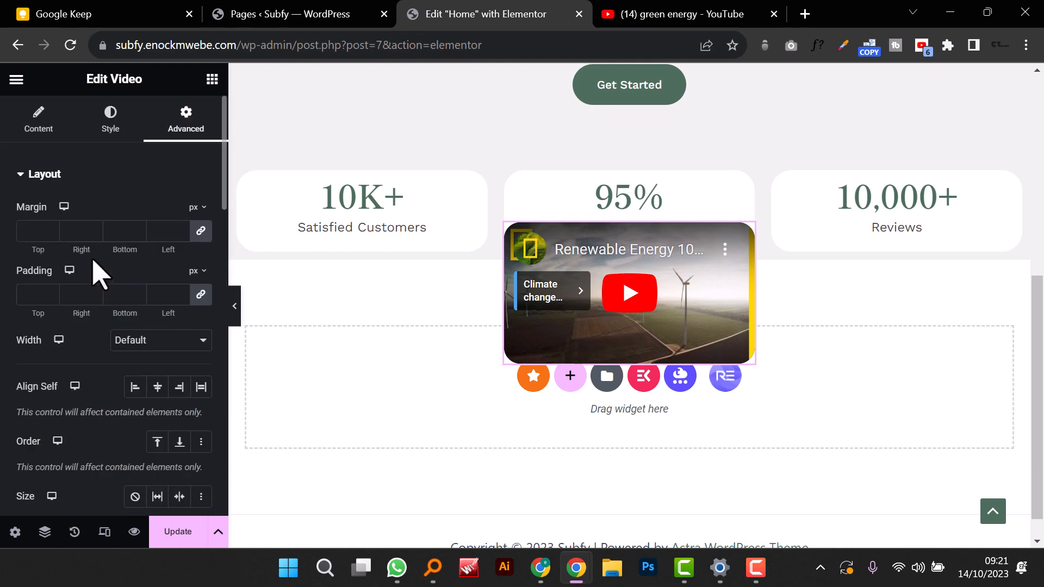
{"action": "left_click", "coordinate": [109, 123]}
{"action": "left_click", "coordinate": [37, 128]}
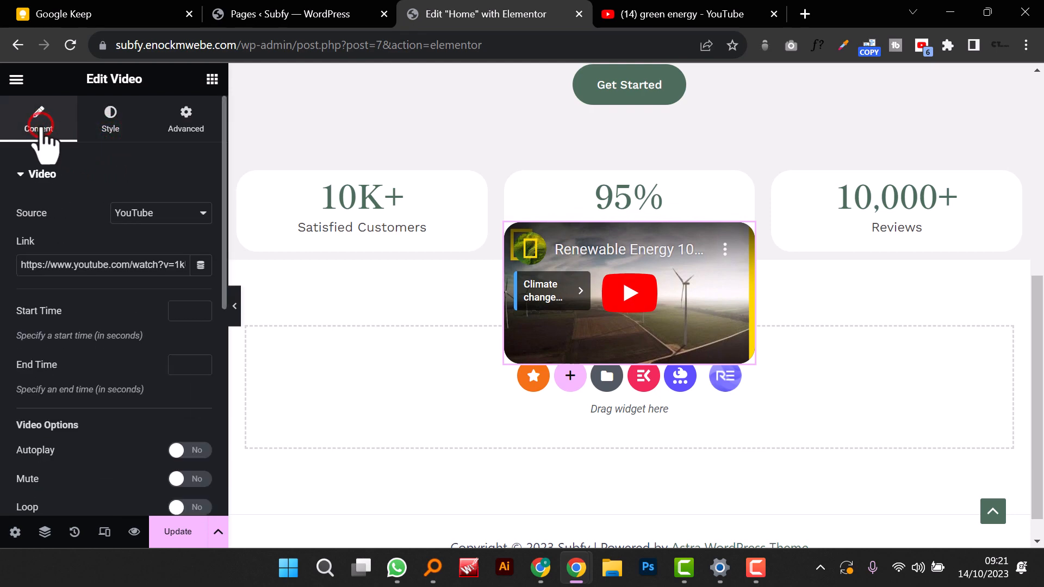
{"action": "scroll", "coordinate": [133, 394], "scroll_direction": "down", "scroll_amount": 8}
{"action": "scroll", "coordinate": [133, 394], "scroll_direction": "up", "scroll_amount": 8}
{"action": "scroll", "coordinate": [132, 386], "scroll_direction": "down", "scroll_amount": 4}
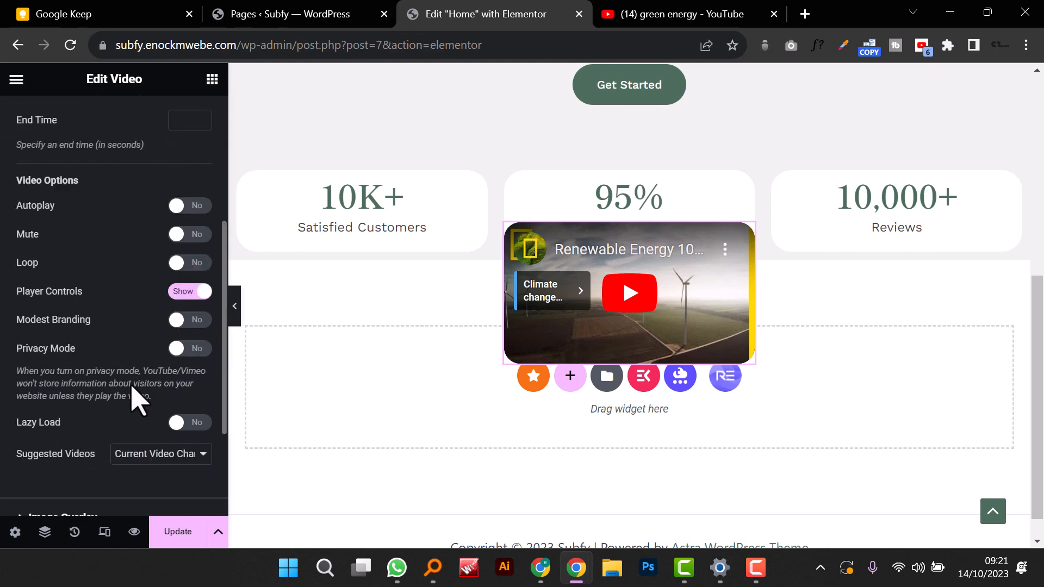
{"action": "scroll", "coordinate": [134, 392], "scroll_direction": "up", "scroll_amount": 4}
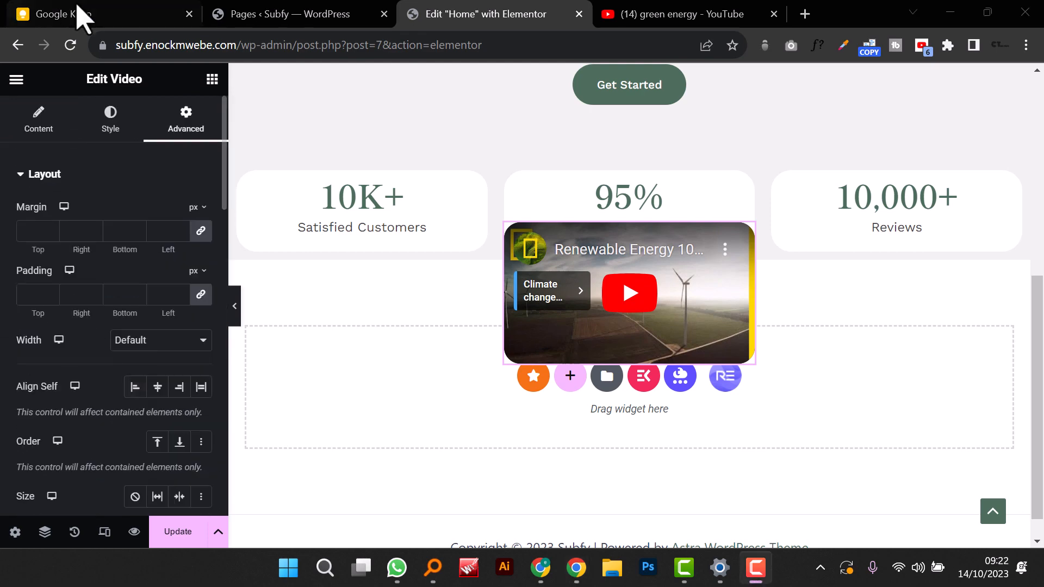
{"action": "left_click", "coordinate": [111, 119]}
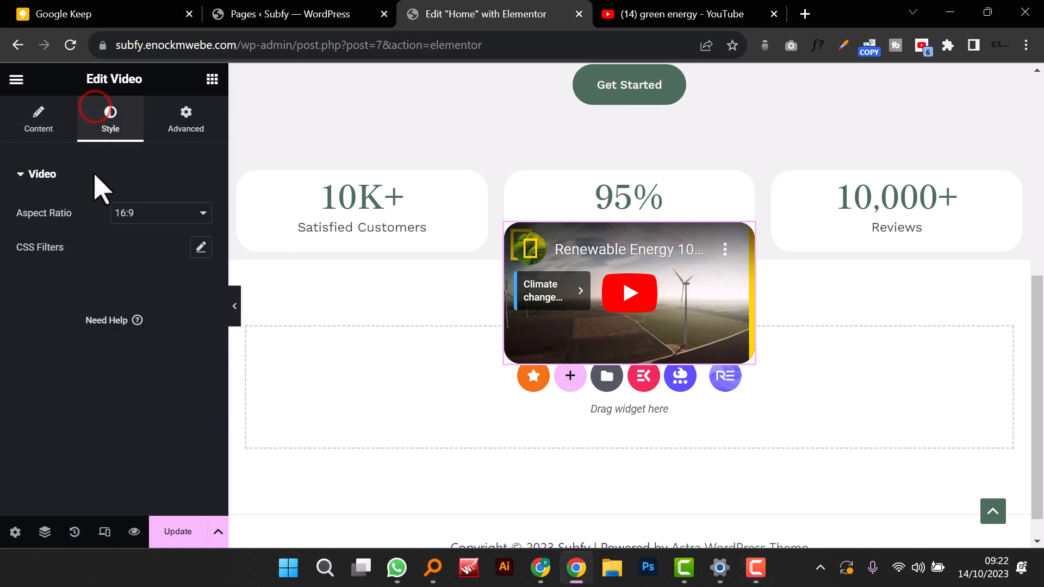
Step: Set the video's padding to 30 px on all four sides
{"action": "left_click", "coordinate": [185, 124]}
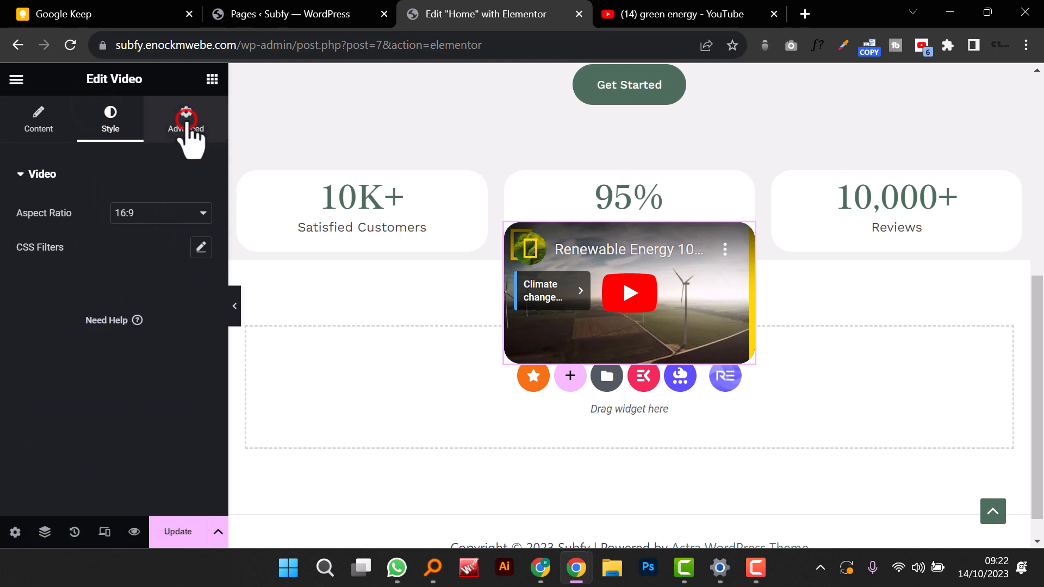
{"action": "left_click", "coordinate": [200, 294]}
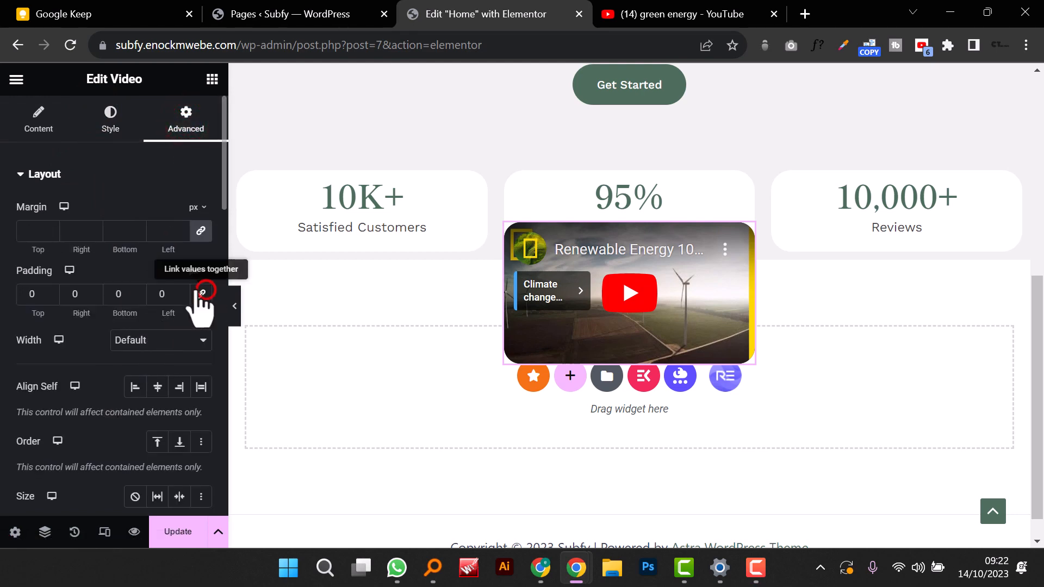
{"action": "left_click", "coordinate": [200, 293]}
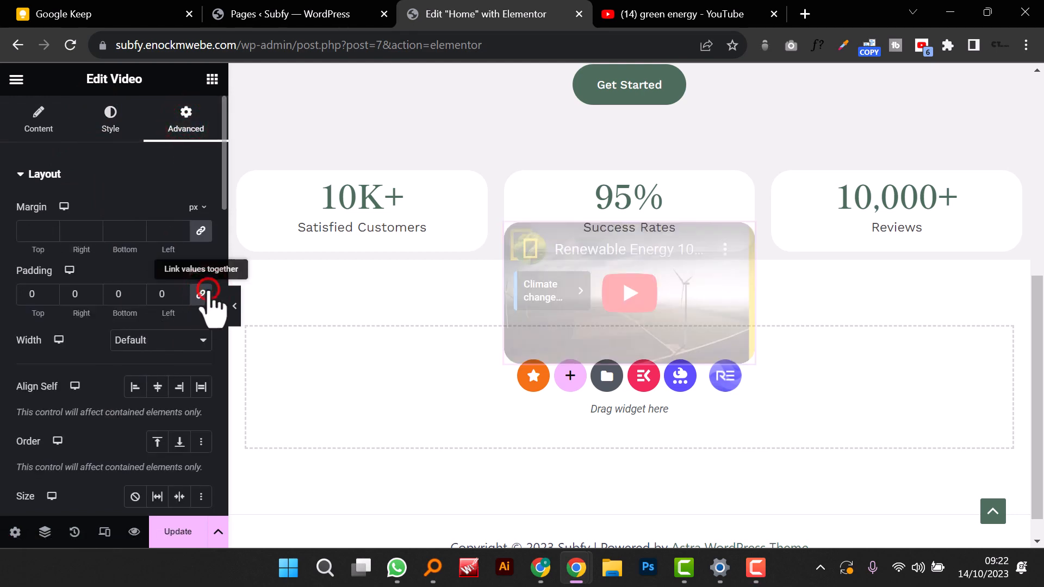
{"action": "left_click", "coordinate": [27, 294]}
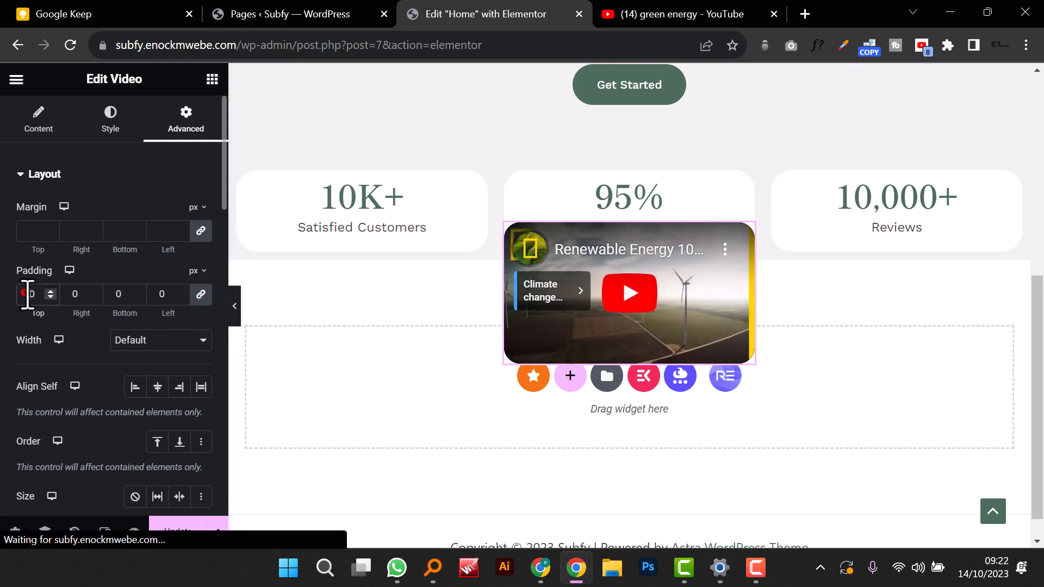
{"action": "type", "text": "2"}
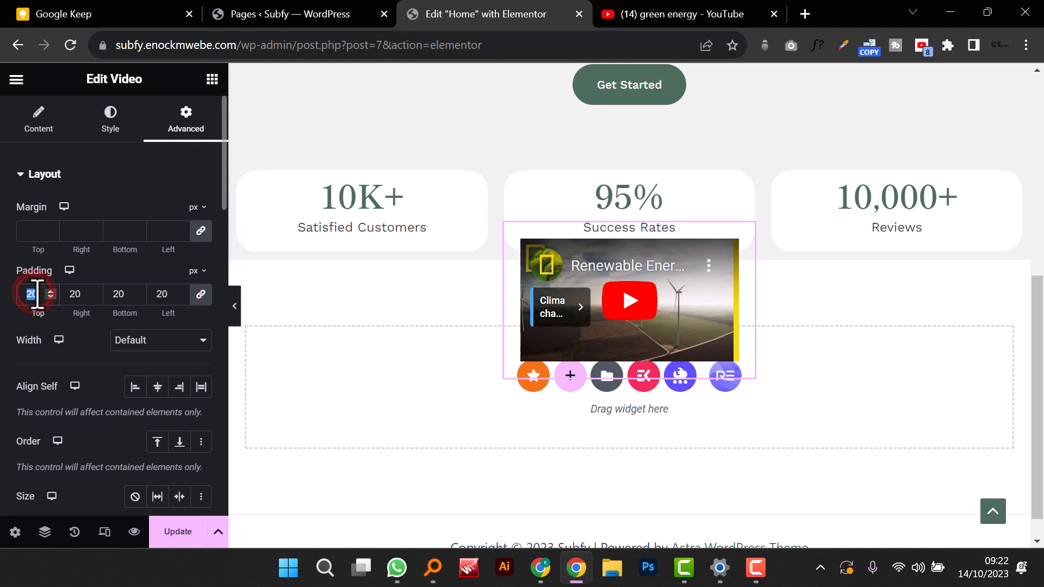
{"action": "type", "text": "30"}
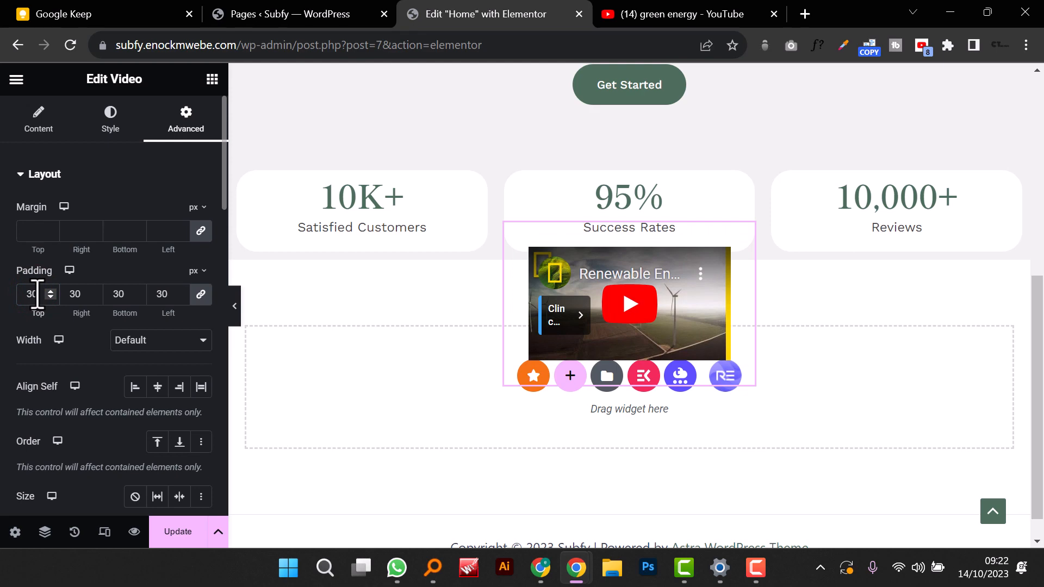
{"action": "scroll", "coordinate": [87, 388], "scroll_direction": "down", "scroll_amount": 2}
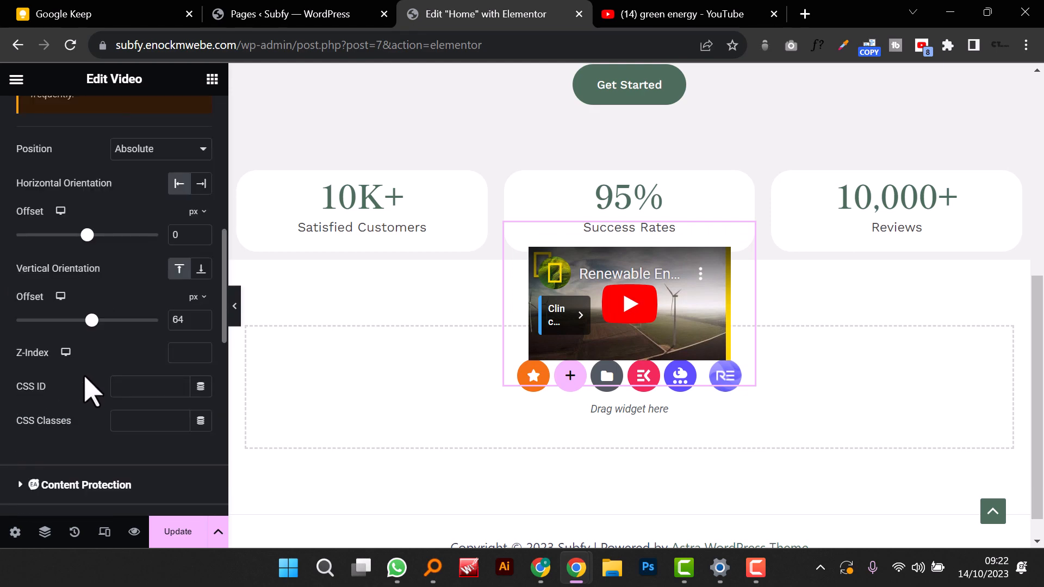
{"action": "scroll", "coordinate": [87, 388], "scroll_direction": "up", "scroll_amount": 8}
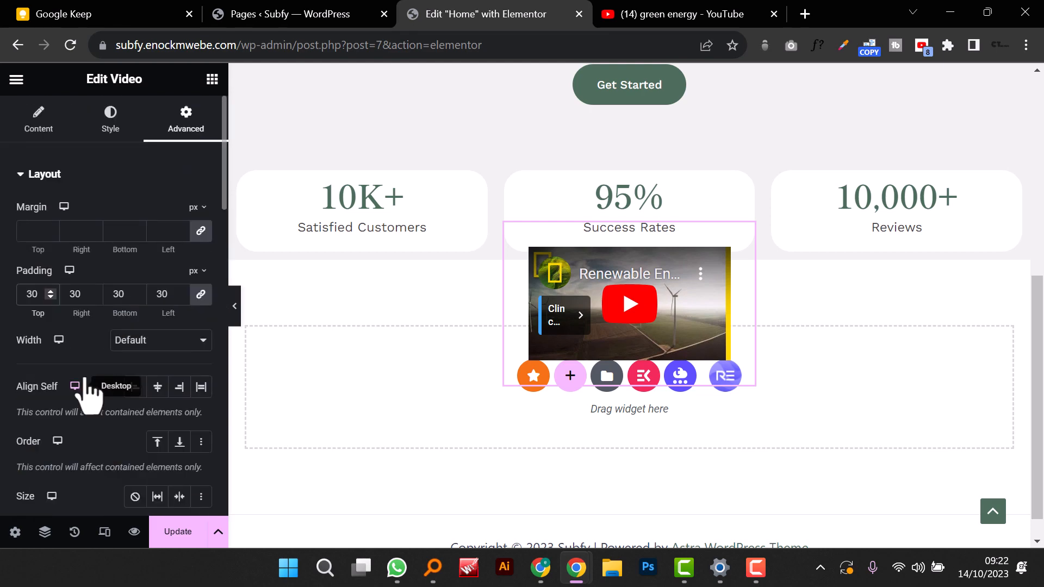
{"action": "scroll", "coordinate": [599, 289], "scroll_direction": "down", "scroll_amount": 1}
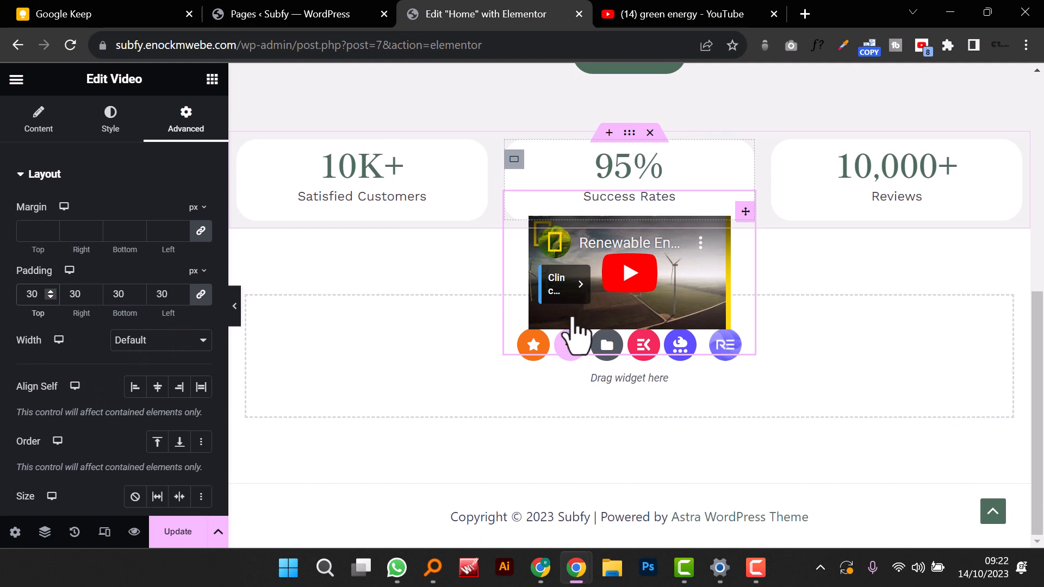
Step: Try a left padding of 0 on its own and reset the video's padding to 0 px on all sides
{"action": "left_click", "coordinate": [208, 295]}
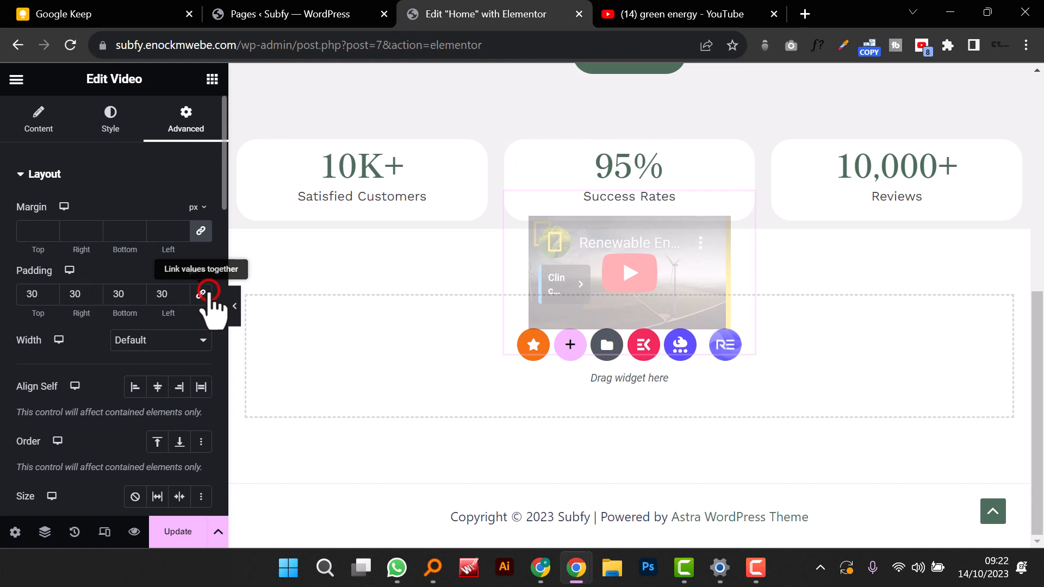
{"action": "double_click", "coordinate": [156, 295]}
{"action": "type", "text": "0"}
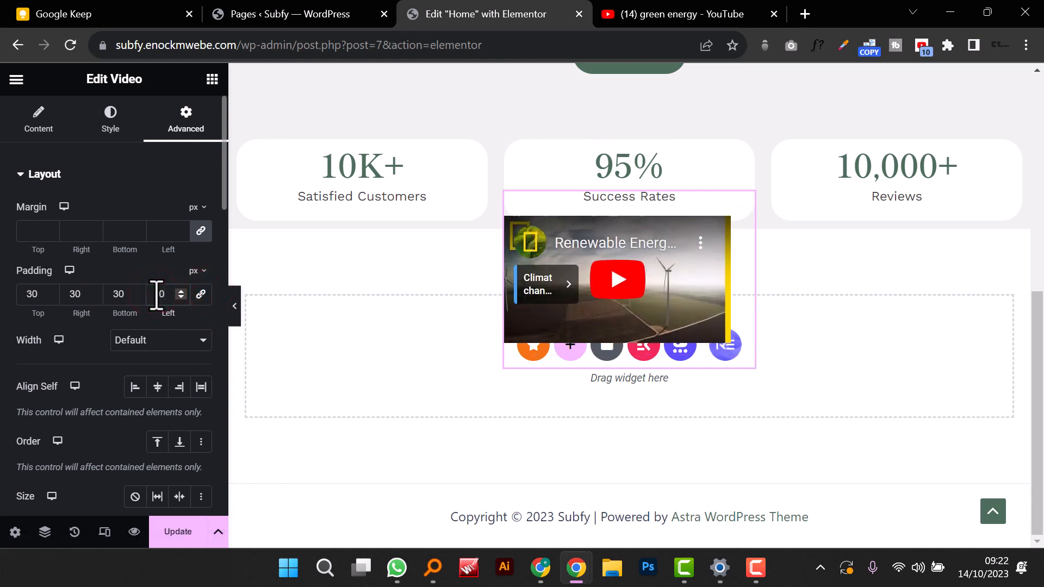
{"action": "left_click", "coordinate": [202, 294]}
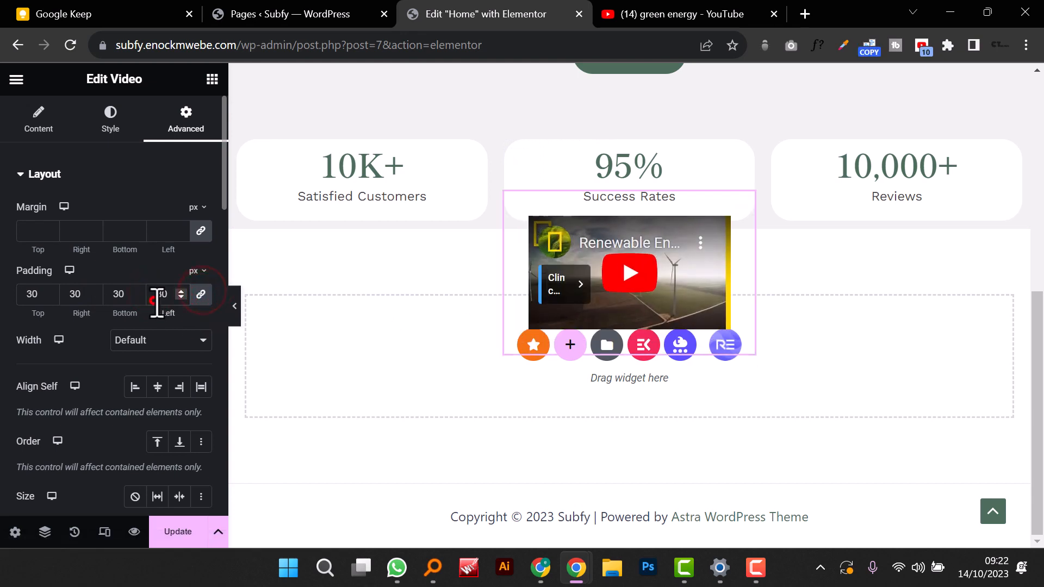
{"action": "double_click", "coordinate": [157, 296]}
{"action": "type", "text": "0"}
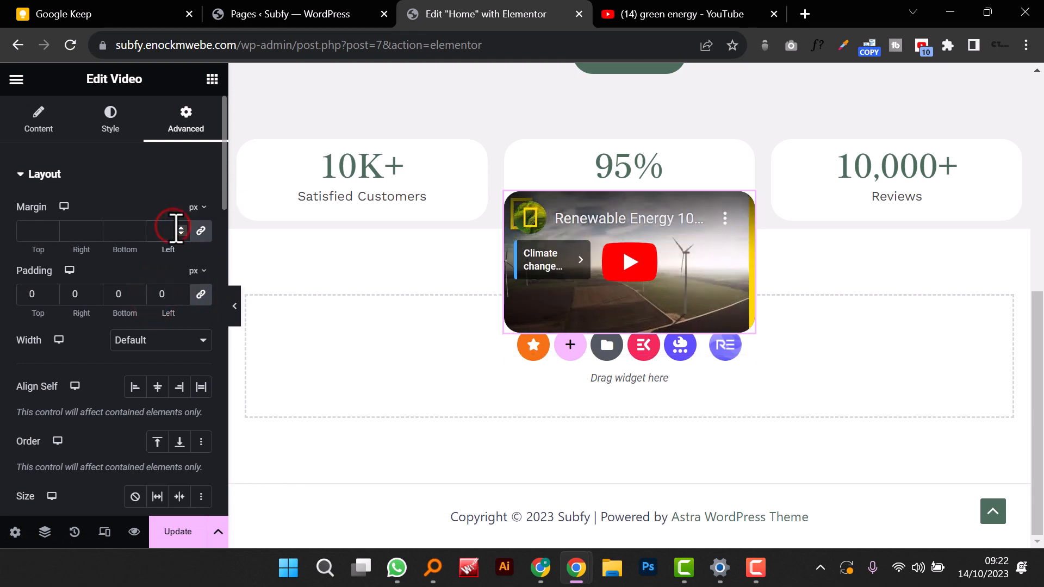
Step: Set the video's margin to 30 px on all four sides
{"action": "type", "text": "29"}
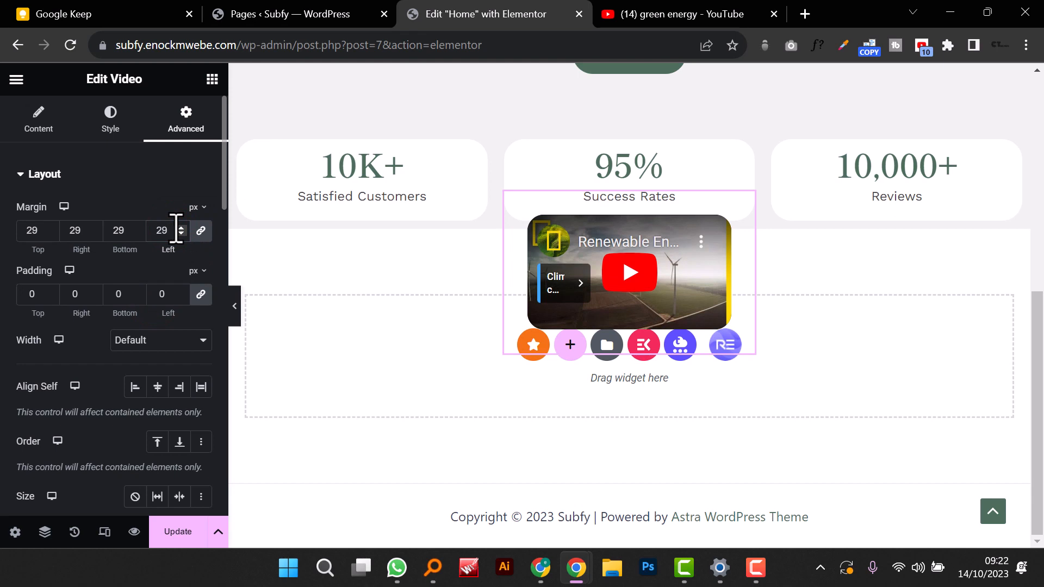
{"action": "key", "text": "BackSpace"}
{"action": "key", "text": "BackSpace"}
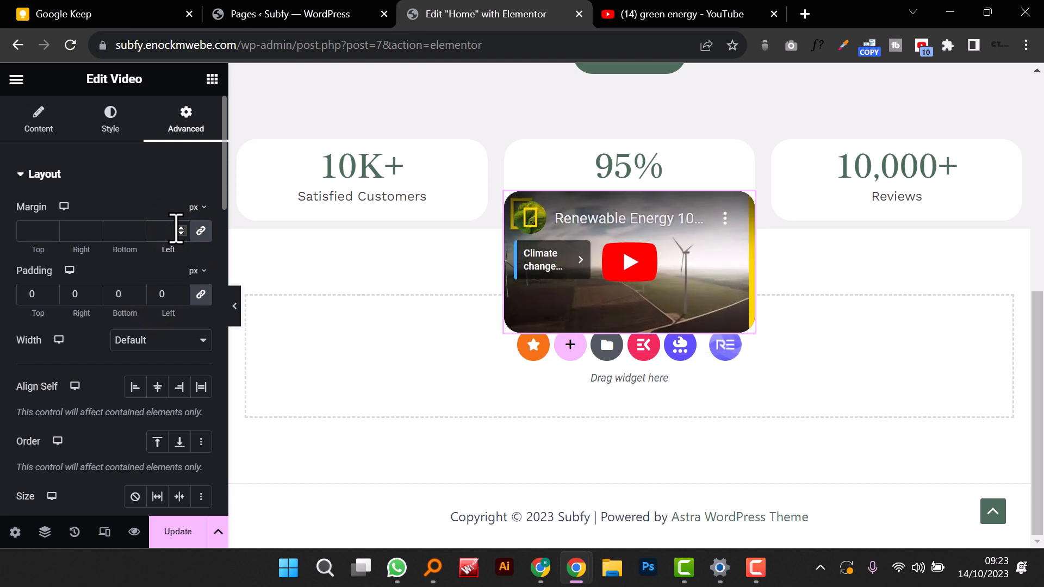
{"action": "type", "text": "30"}
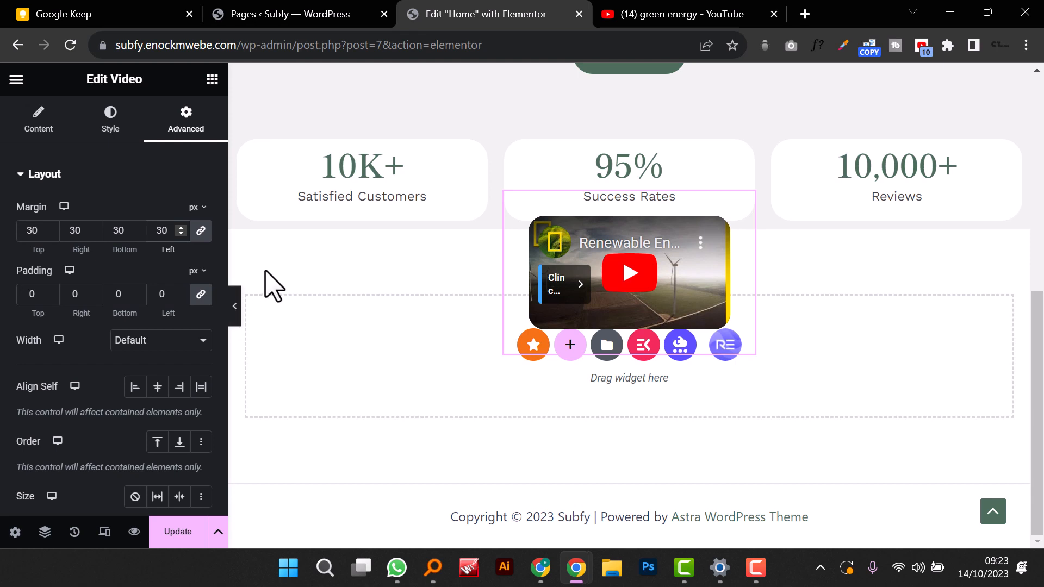
Step: Adjust the video's vertical offset to 51 px so it sits closer beneath the Success Rates counter
{"action": "scroll", "coordinate": [98, 410], "scroll_direction": "down", "scroll_amount": 4}
{"action": "scroll", "coordinate": [98, 411], "scroll_direction": "down", "scroll_amount": 2}
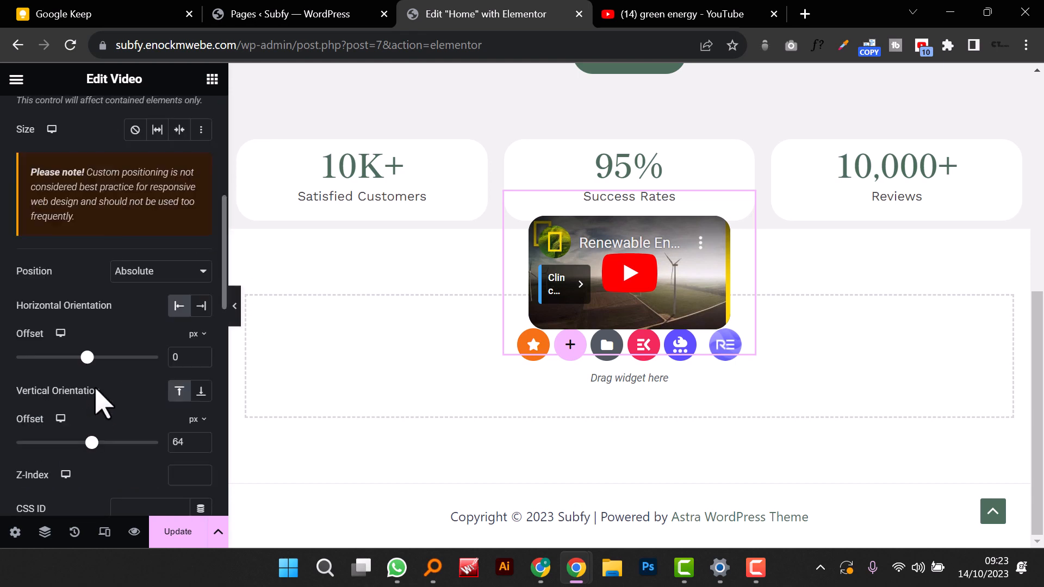
{"action": "left_click_drag", "start_coordinate": [201, 445], "coordinate": [202, 439]}
{"action": "left_click", "coordinate": [202, 439]}
{"action": "left_click", "coordinate": [202, 439]}
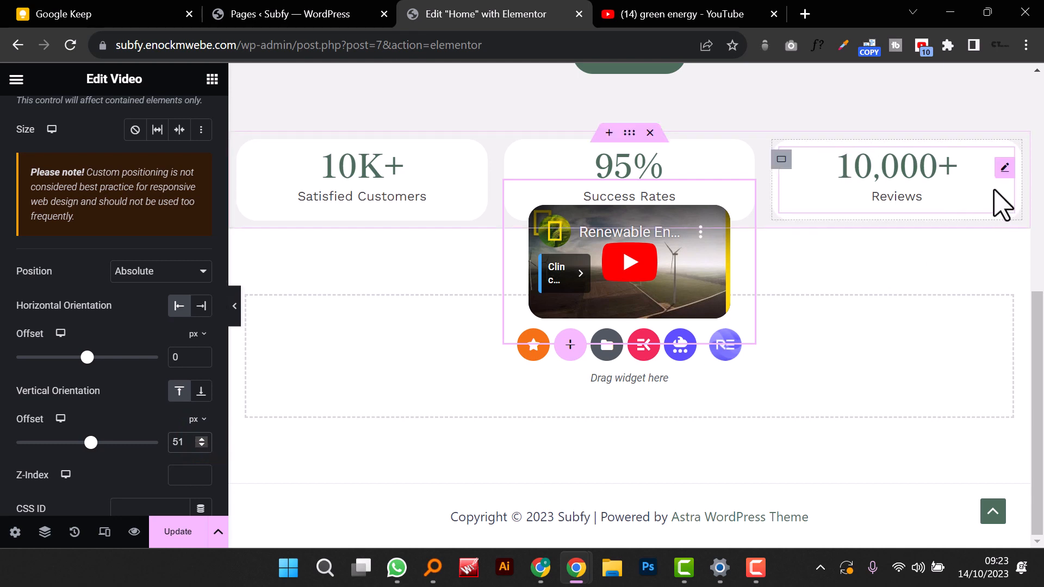
Step: Search the widgets for "star" and add a Star Rating widget below the Reviews counter
{"action": "left_click", "coordinate": [1004, 169]}
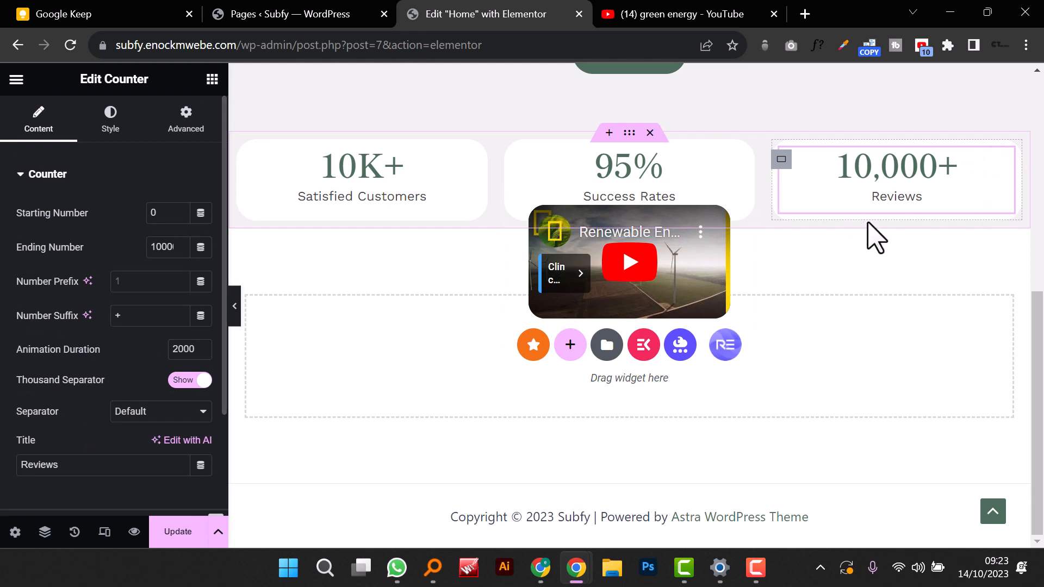
{"action": "left_click", "coordinate": [212, 80]}
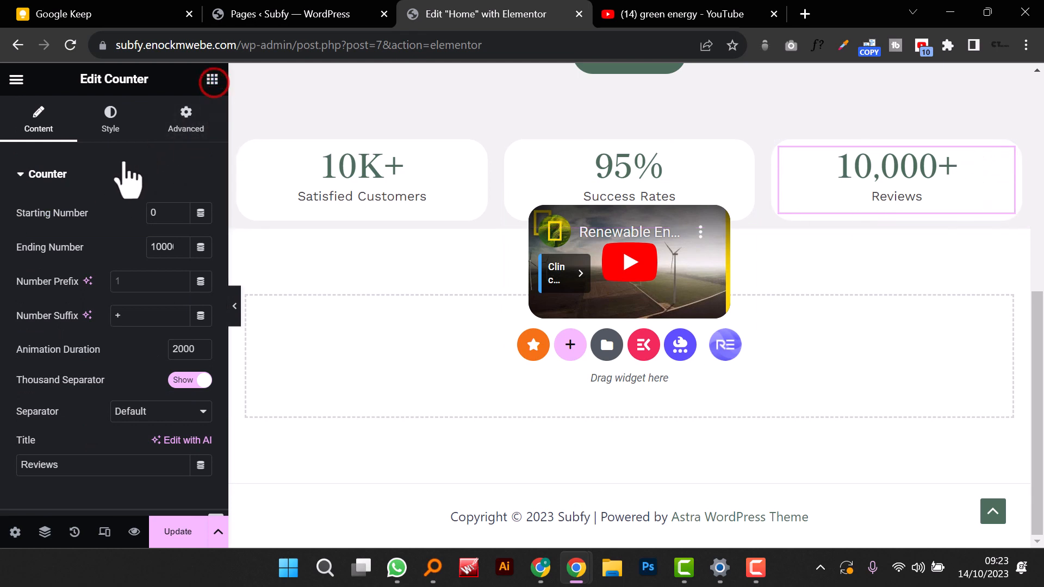
{"action": "left_click", "coordinate": [124, 162]}
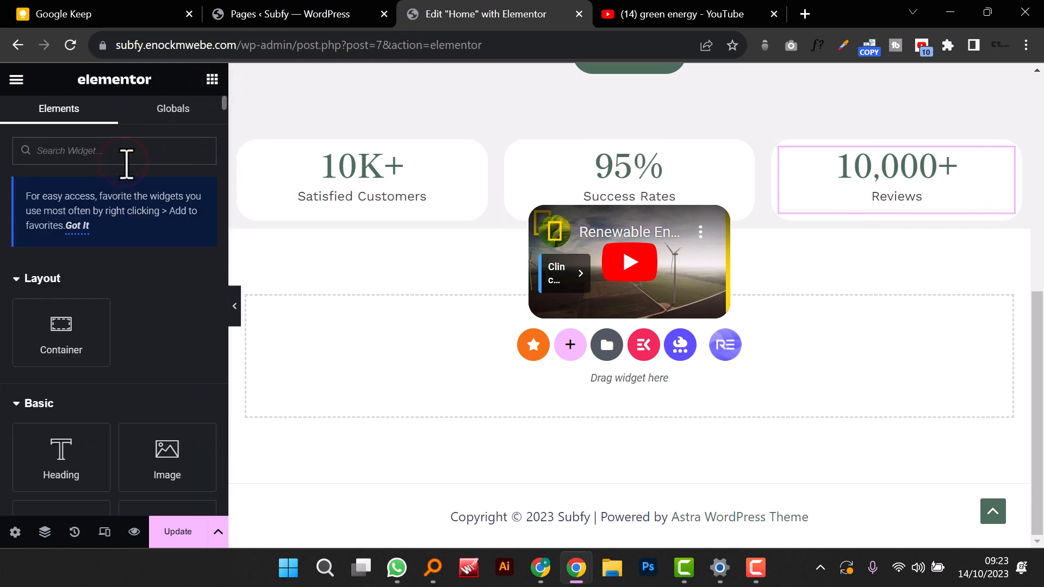
{"action": "left_click", "coordinate": [120, 156]}
{"action": "type", "text": "star"}
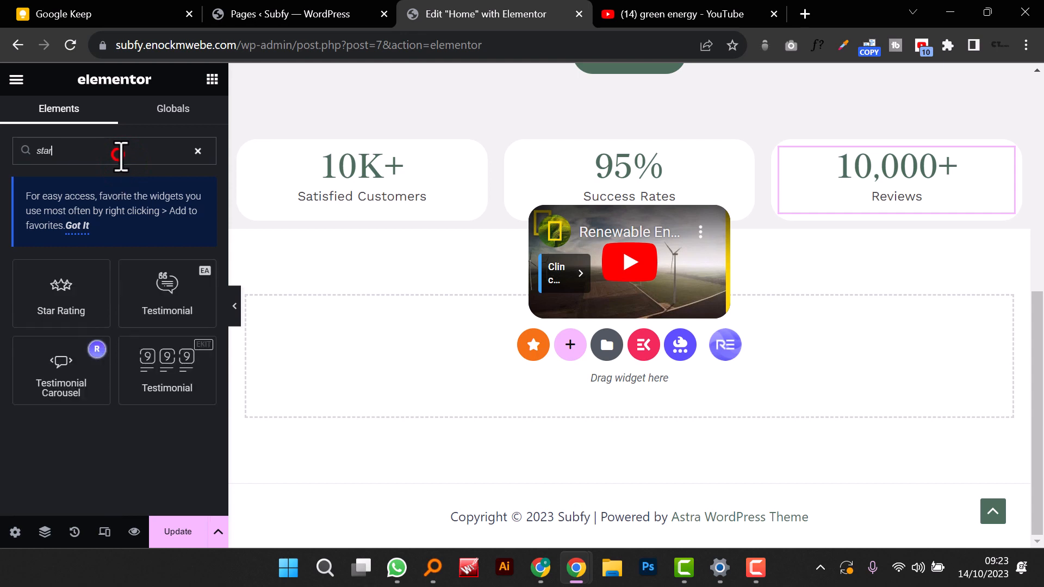
{"action": "left_click_drag", "start_coordinate": [53, 286], "coordinate": [882, 212]}
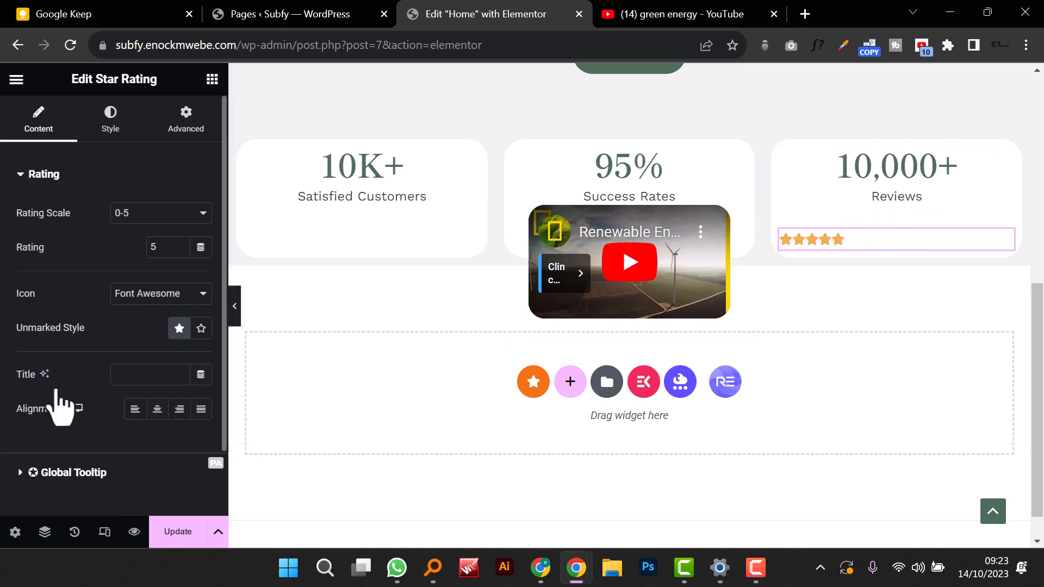
Step: Center-align the star rating under the Reviews counter and set its margin to 0 px on all four sides
{"action": "left_click", "coordinate": [157, 408]}
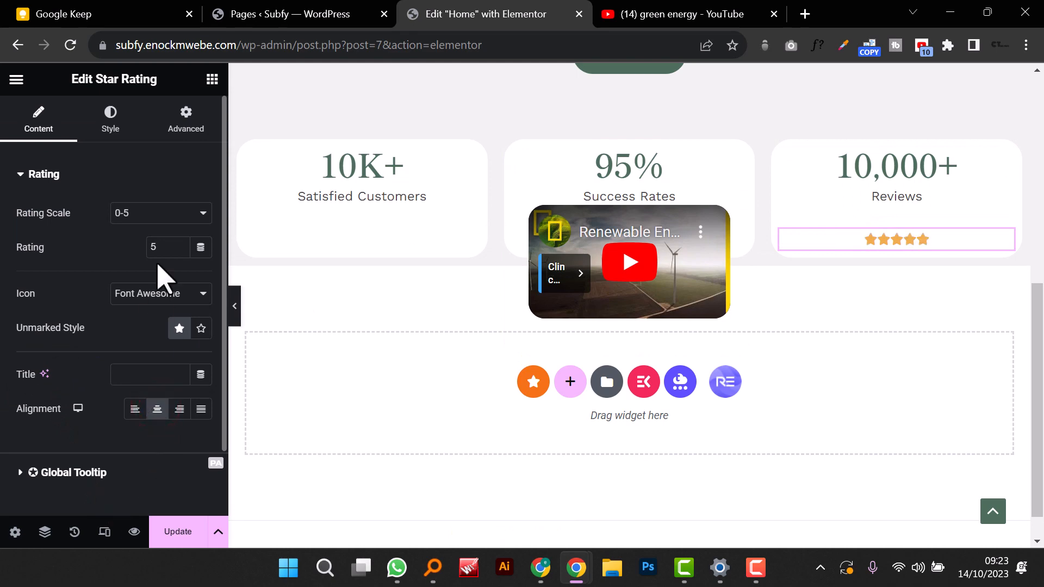
{"action": "left_click", "coordinate": [186, 115]}
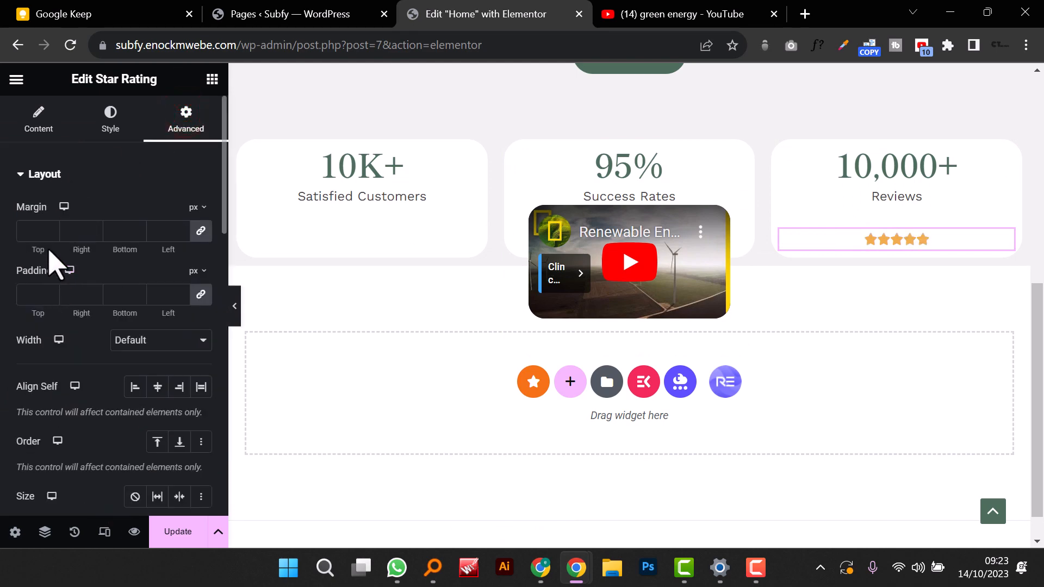
{"action": "left_click", "coordinate": [50, 232]}
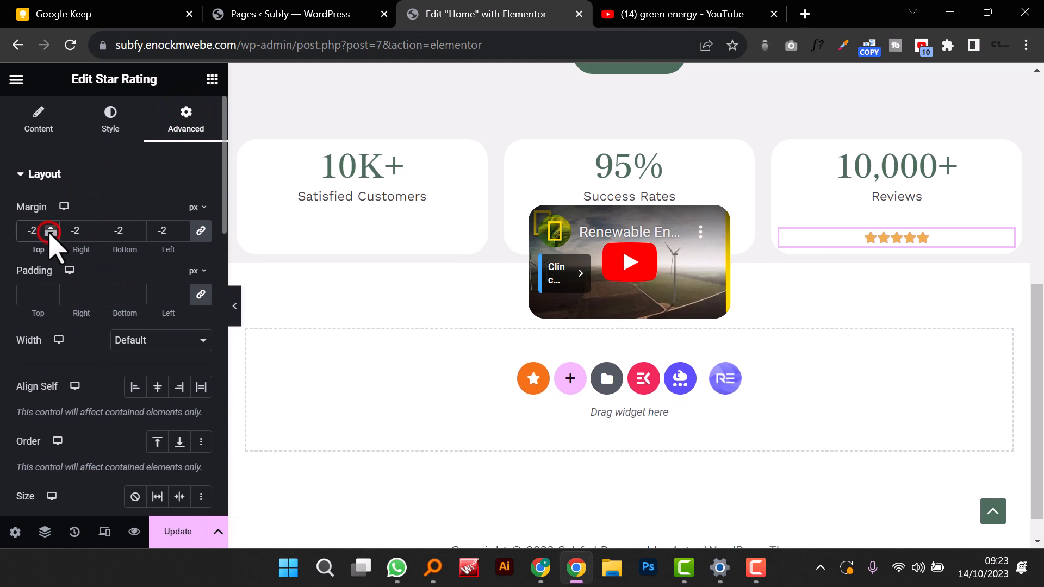
{"action": "left_click", "coordinate": [50, 232]}
{"action": "left_click", "coordinate": [205, 229]}
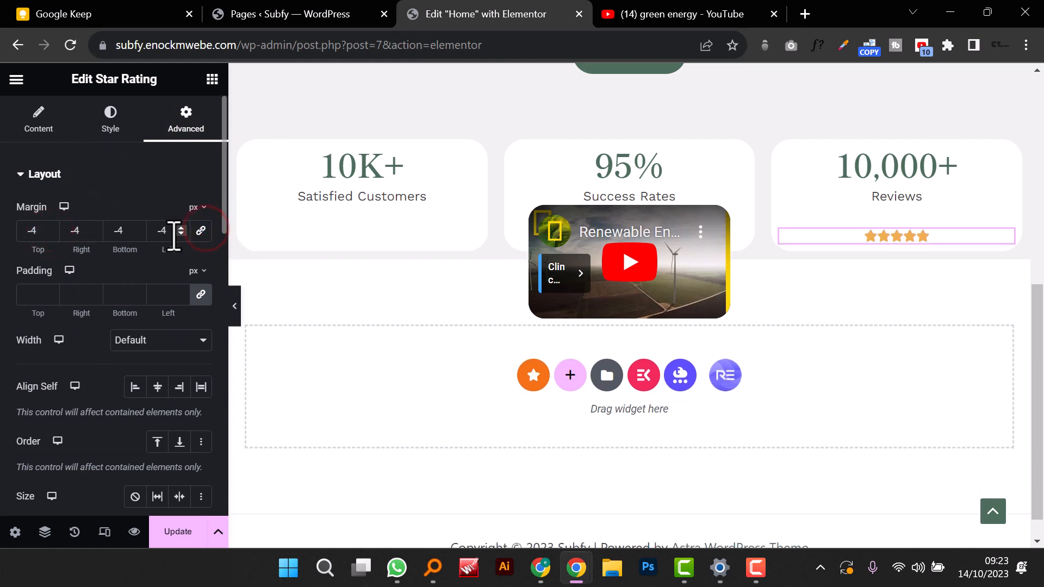
{"action": "left_click", "coordinate": [201, 231]}
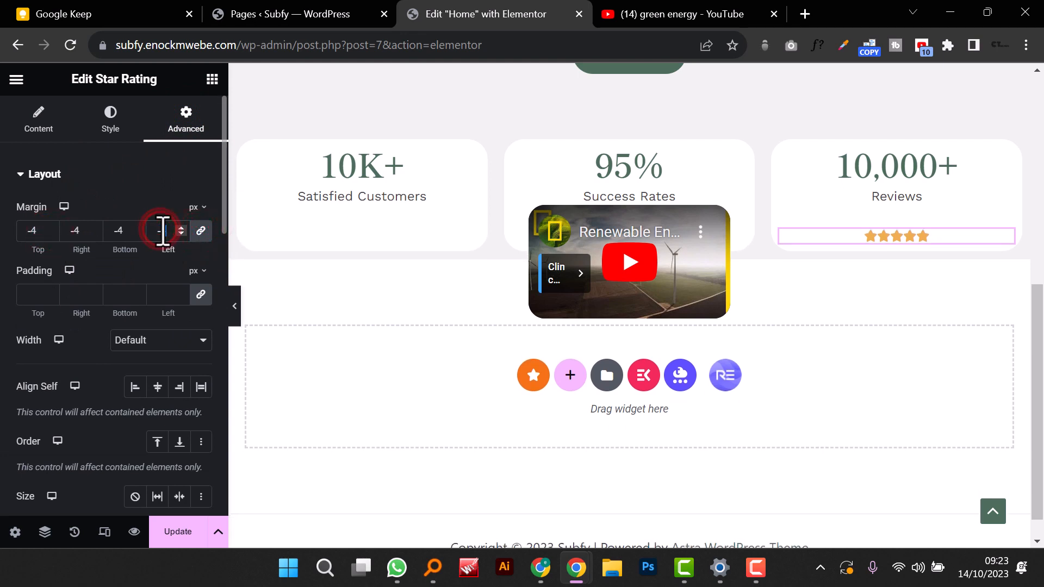
{"action": "type", "text": "0"}
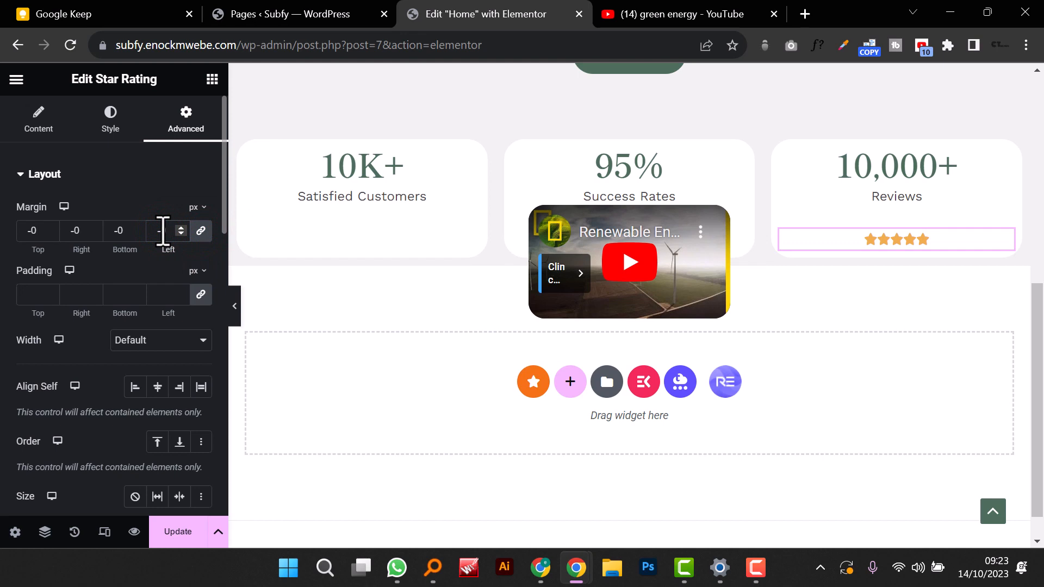
Step: Unlink the star rating's margin values, set only the top margin to -25 px, and preview the page without the editing panel
{"action": "left_click", "coordinate": [201, 231]}
{"action": "left_click", "coordinate": [47, 236]}
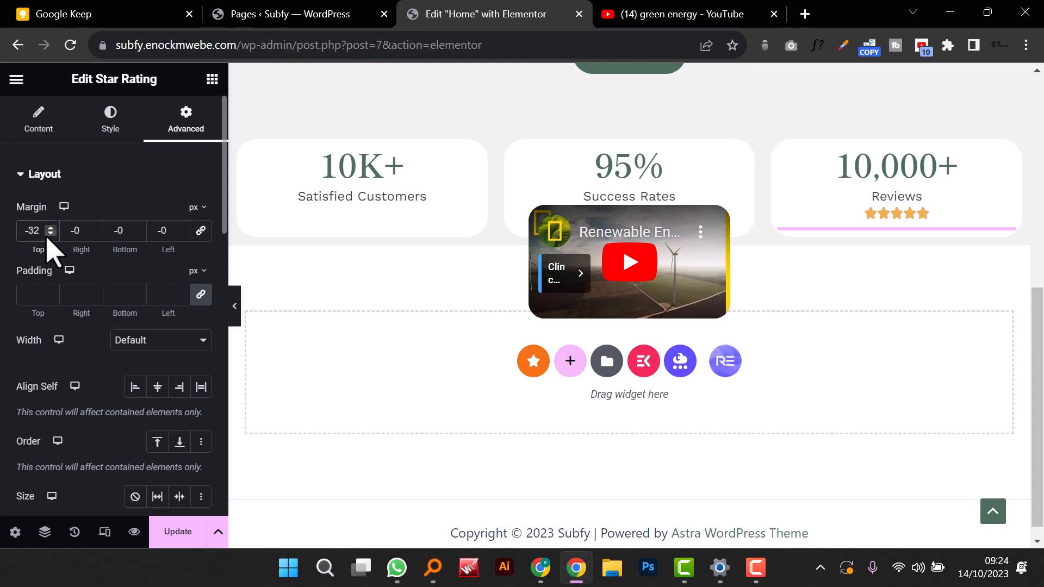
{"action": "left_click", "coordinate": [47, 228]}
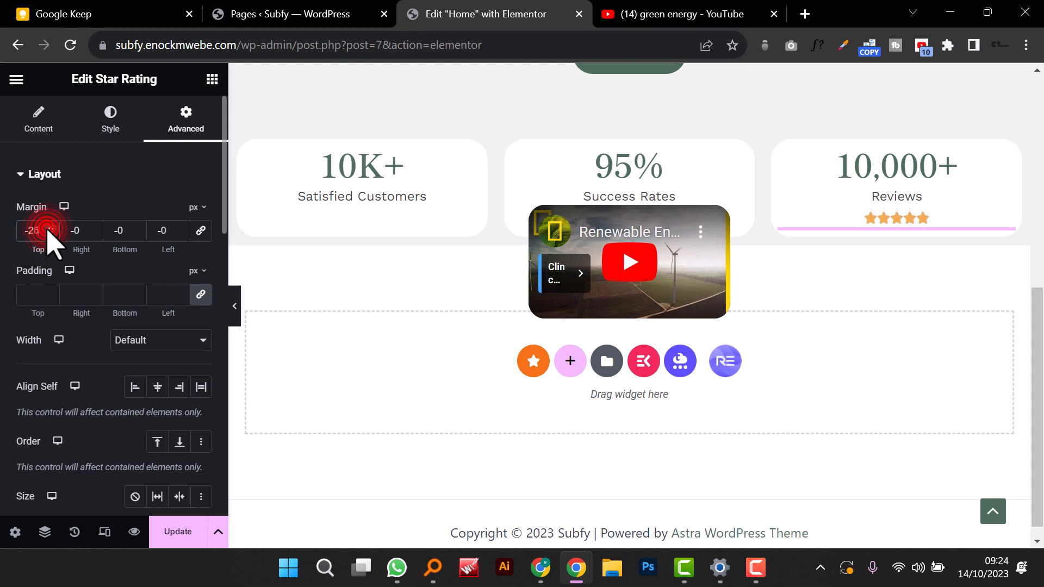
{"action": "left_click", "coordinate": [236, 303]}
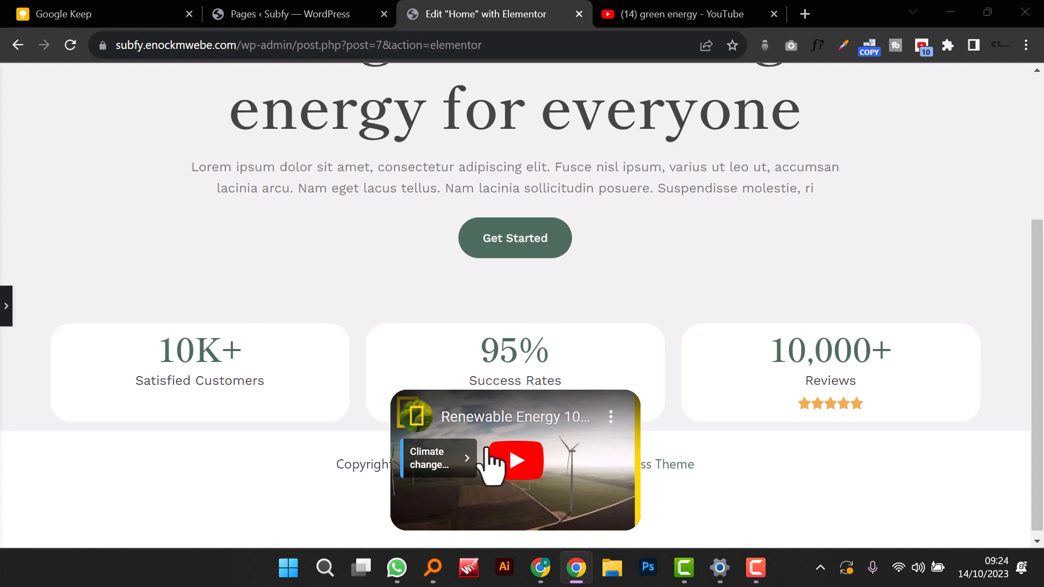
{"action": "left_click", "coordinate": [7, 306]}
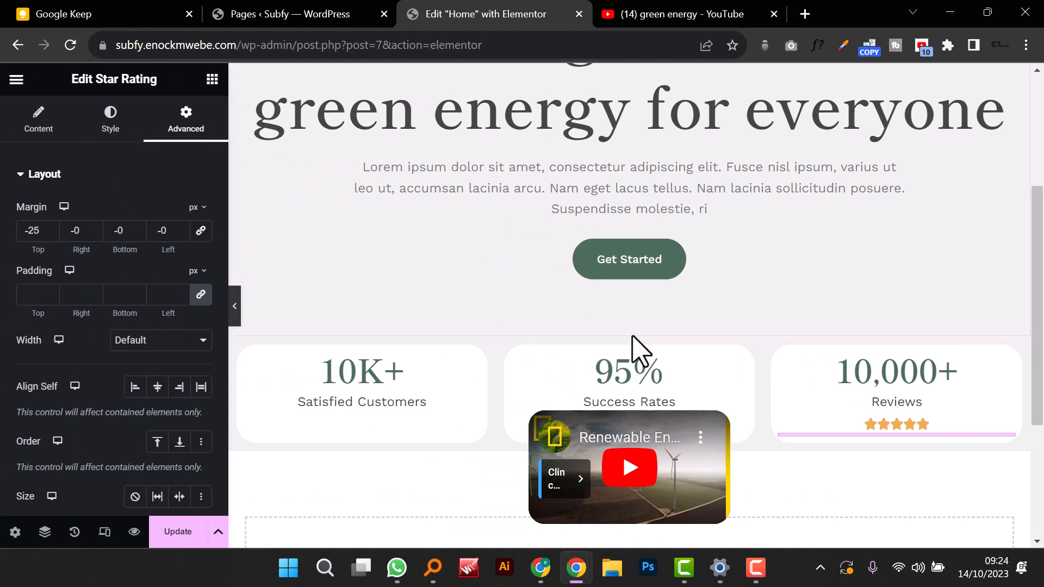
Step: Unlink the padding of the container holding the three counters, set its bottom padding to 149 px, and preview the section
{"action": "scroll", "coordinate": [652, 354], "scroll_direction": "up", "scroll_amount": 5}
{"action": "scroll", "coordinate": [650, 366], "scroll_direction": "down", "scroll_amount": 6}
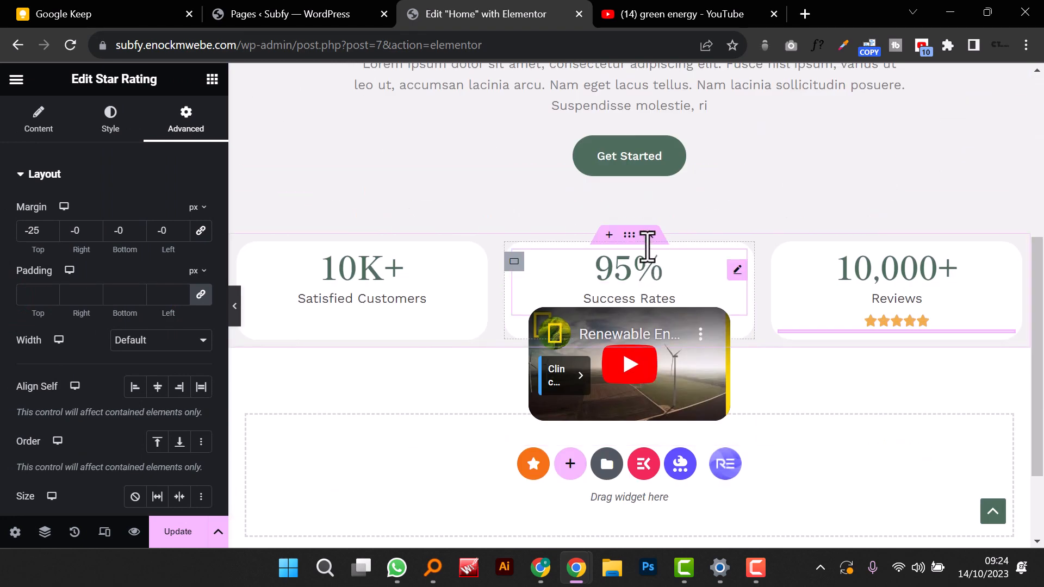
{"action": "left_click", "coordinate": [630, 237]}
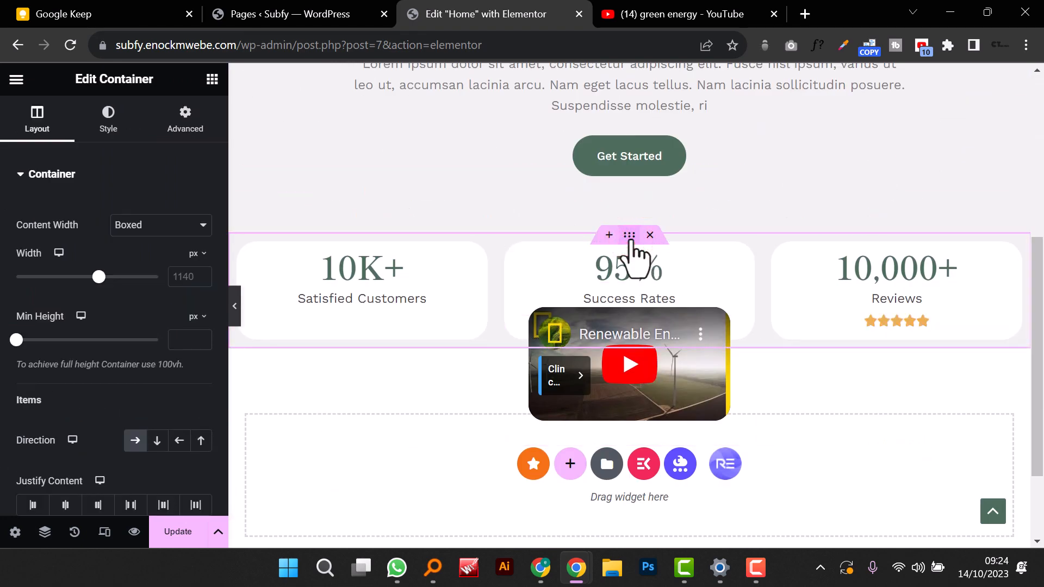
{"action": "left_click", "coordinate": [184, 120]}
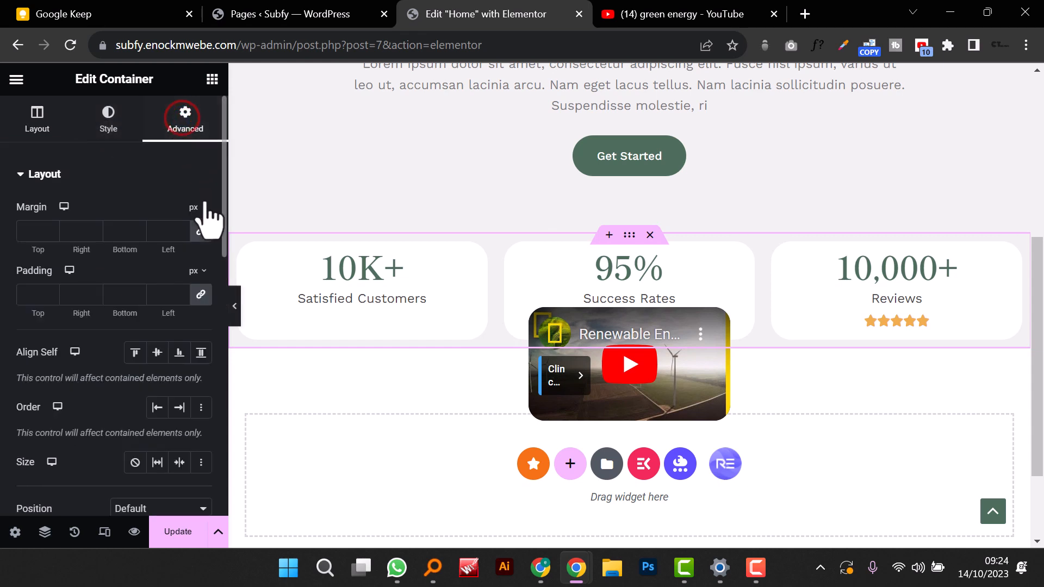
{"action": "left_click", "coordinate": [201, 293]}
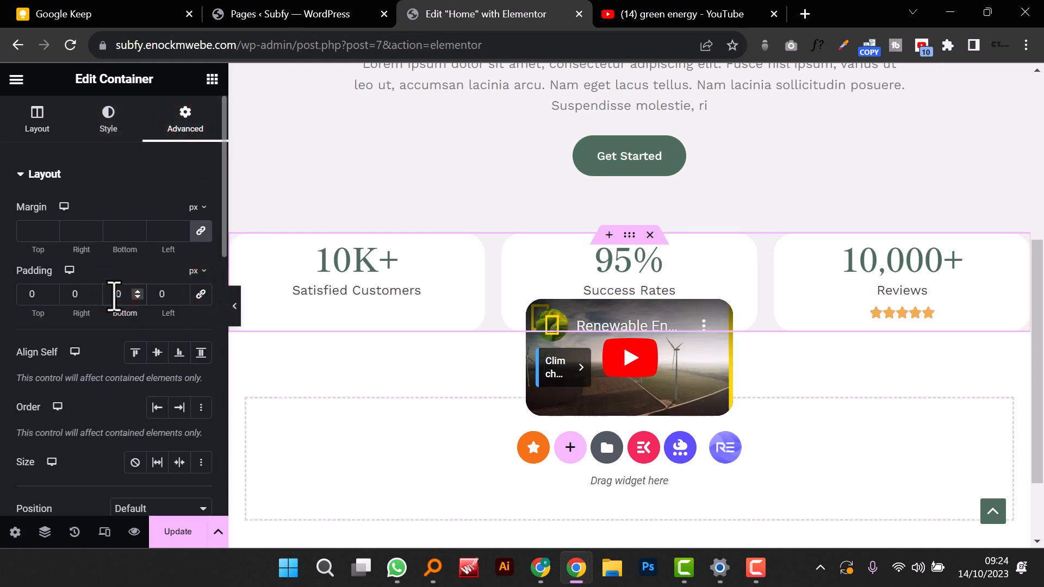
{"action": "type", "text": "1500"}
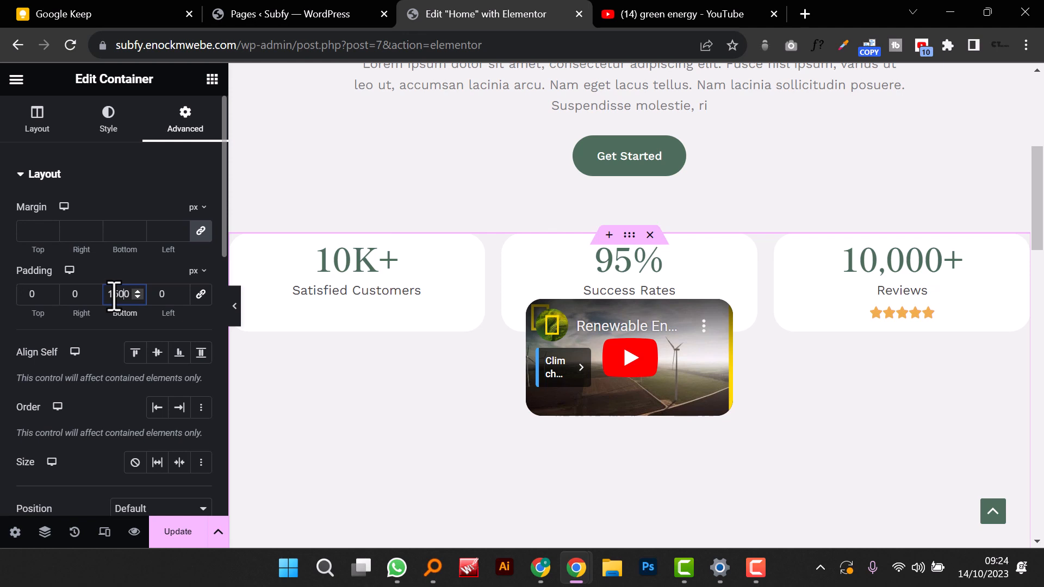
{"action": "key", "text": "Delete"}
{"action": "left_click_drag", "start_coordinate": [111, 286], "coordinate": [118, 297]}
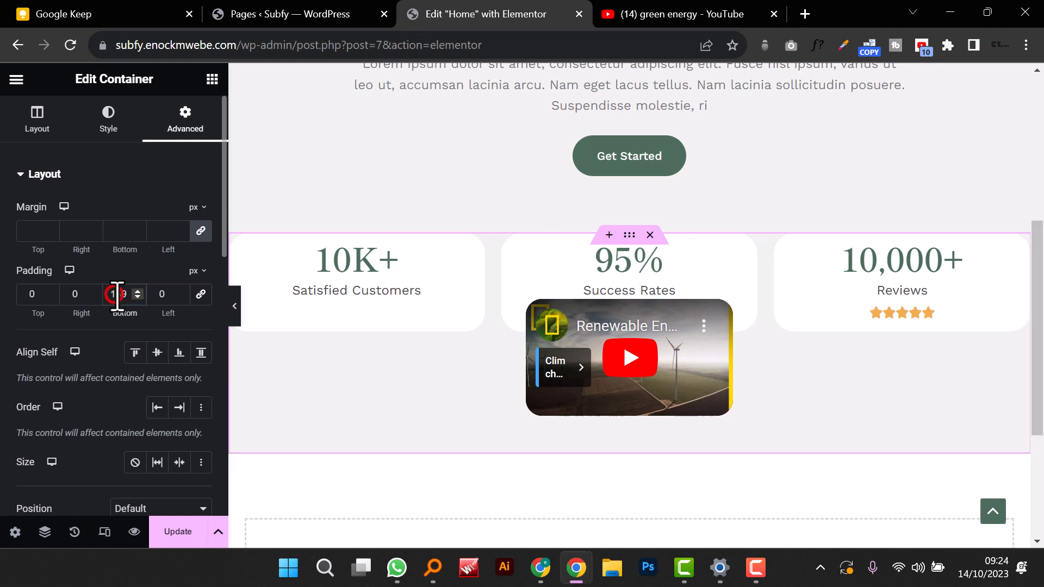
{"action": "scroll", "coordinate": [578, 348], "scroll_direction": "up", "scroll_amount": 1}
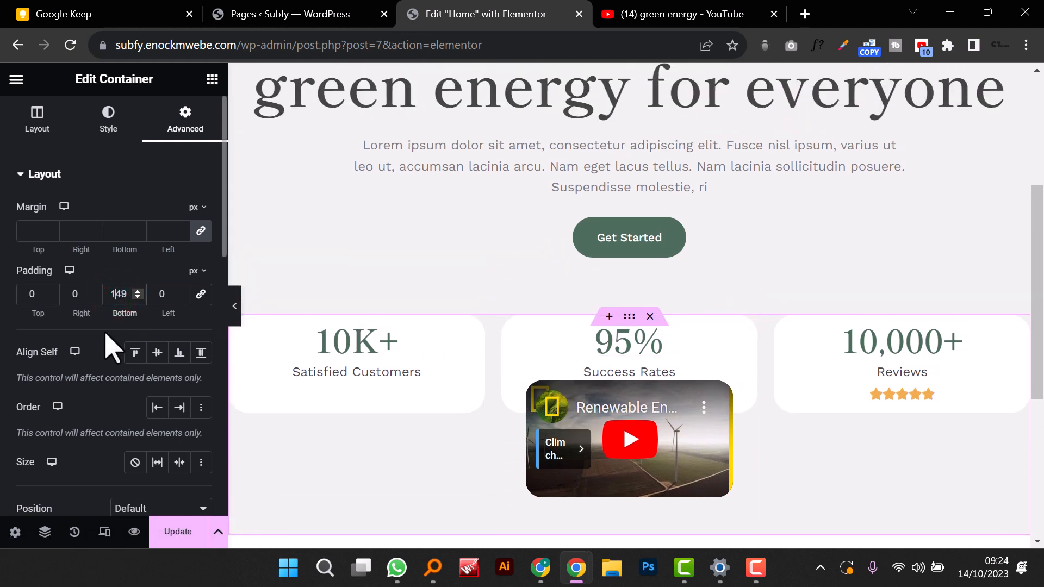
{"action": "left_click", "coordinate": [234, 310]}
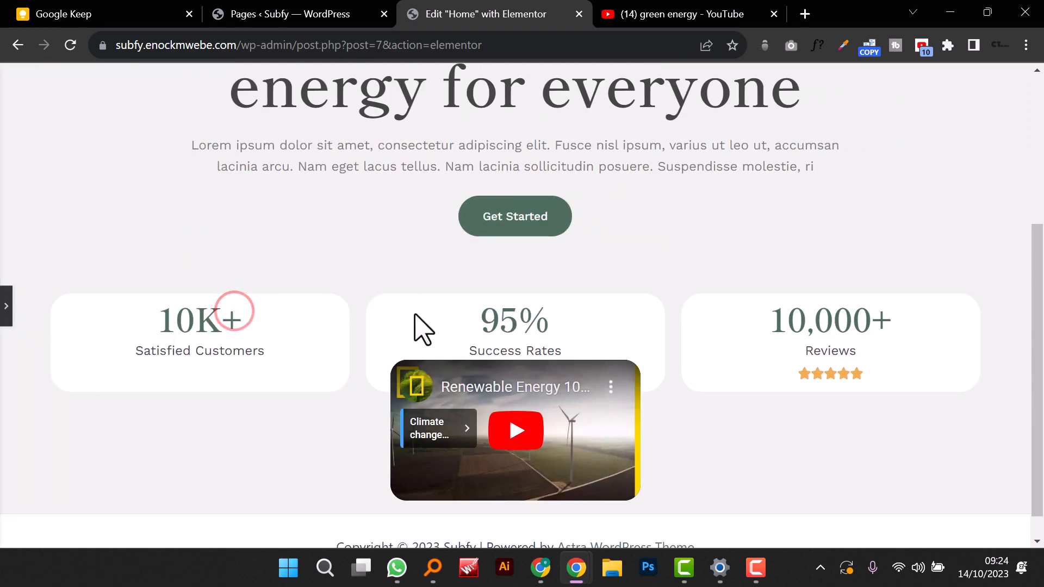
{"action": "left_click", "coordinate": [11, 306]}
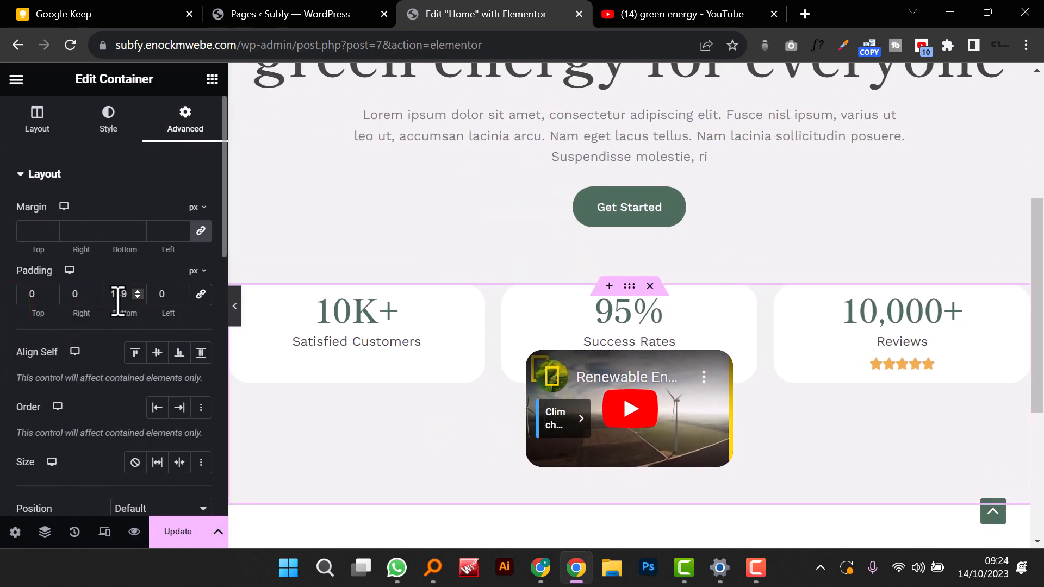
Step: Set the counters container's bottom padding to 200 px and preview the whole section
{"action": "double_click", "coordinate": [119, 296]}
{"action": "type", "text": "200"}
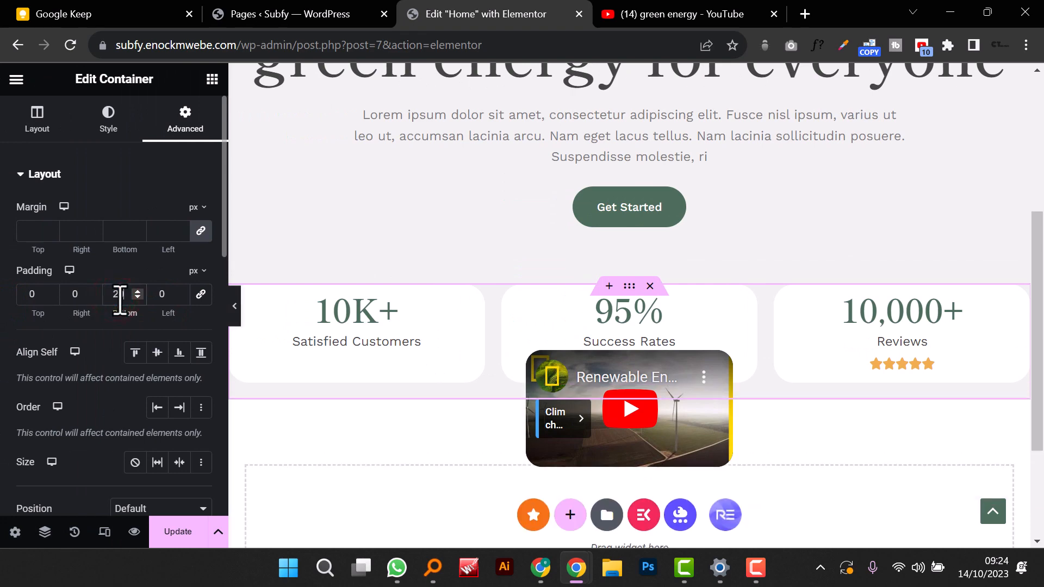
{"action": "left_click", "coordinate": [235, 309]}
{"action": "scroll", "coordinate": [315, 316], "scroll_direction": "down", "scroll_amount": 1}
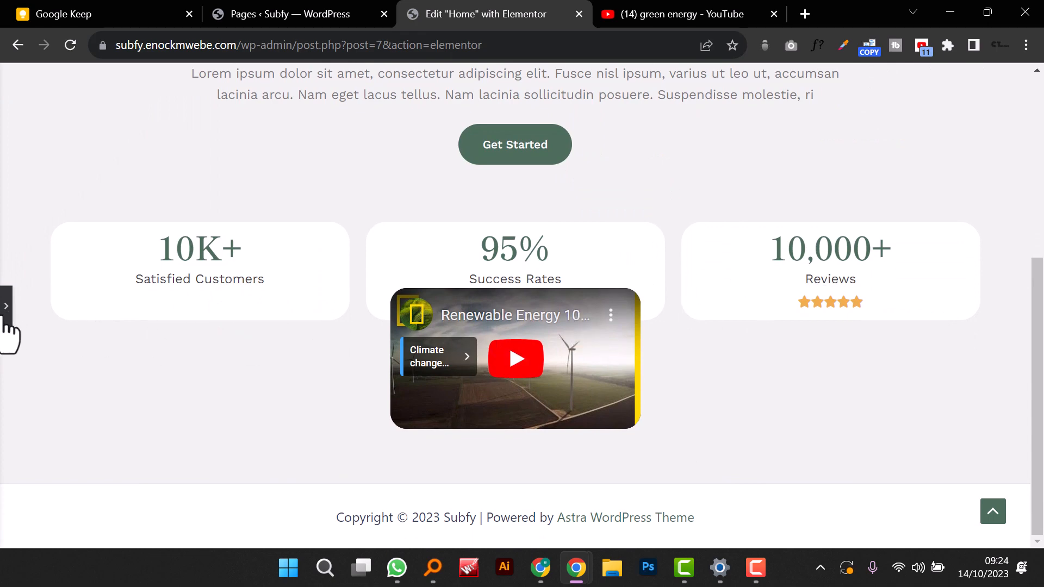
{"action": "scroll", "coordinate": [428, 359], "scroll_direction": "up", "scroll_amount": 3}
{"action": "scroll", "coordinate": [428, 359], "scroll_direction": "up", "scroll_amount": 1}
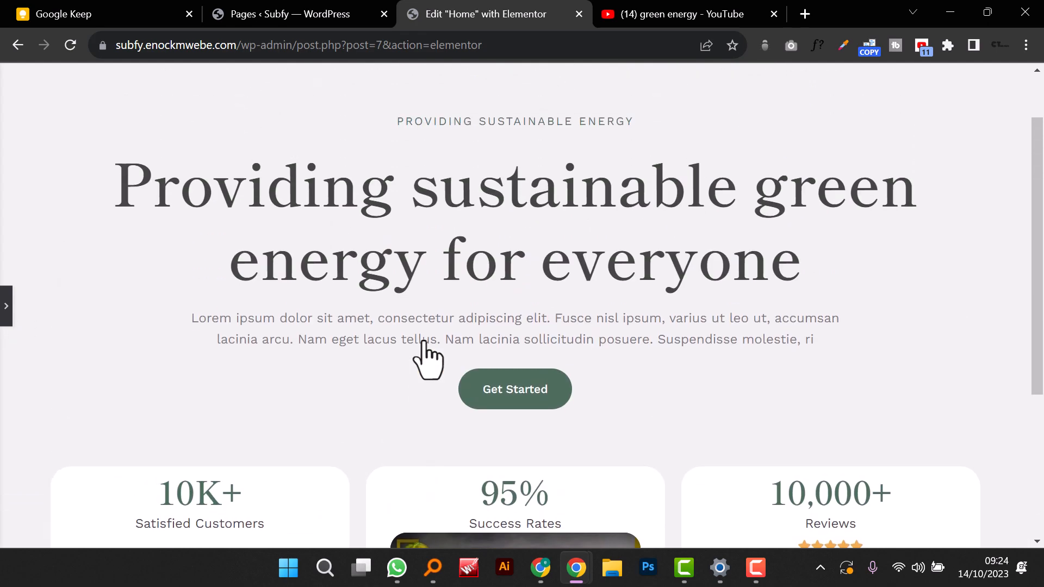
{"action": "scroll", "coordinate": [426, 357], "scroll_direction": "down", "scroll_amount": 4}
{"action": "left_click", "coordinate": [5, 308]}
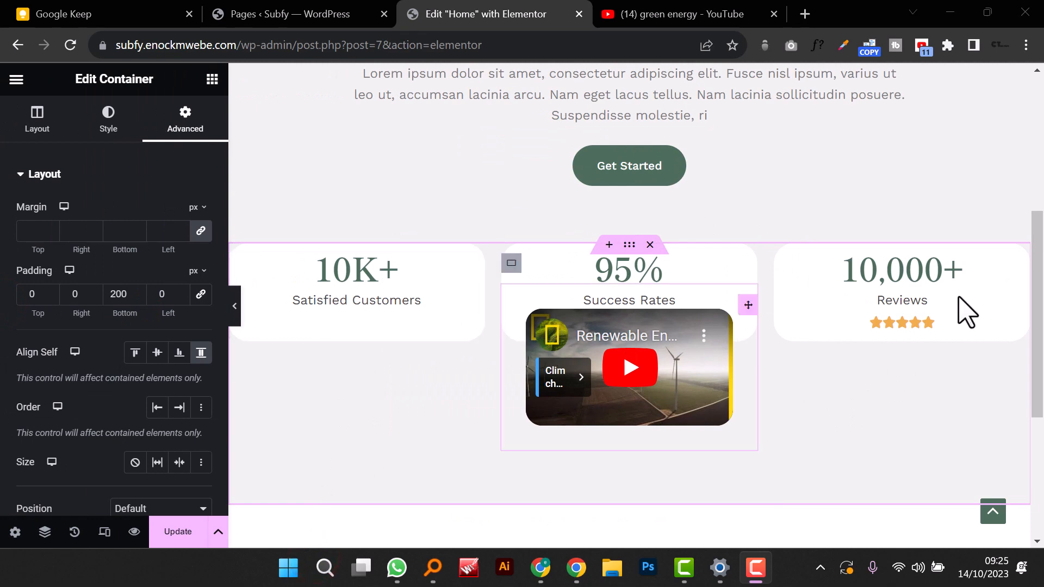
Step: Center the items vertically within the container that holds the three counters
{"action": "left_click", "coordinate": [465, 272]}
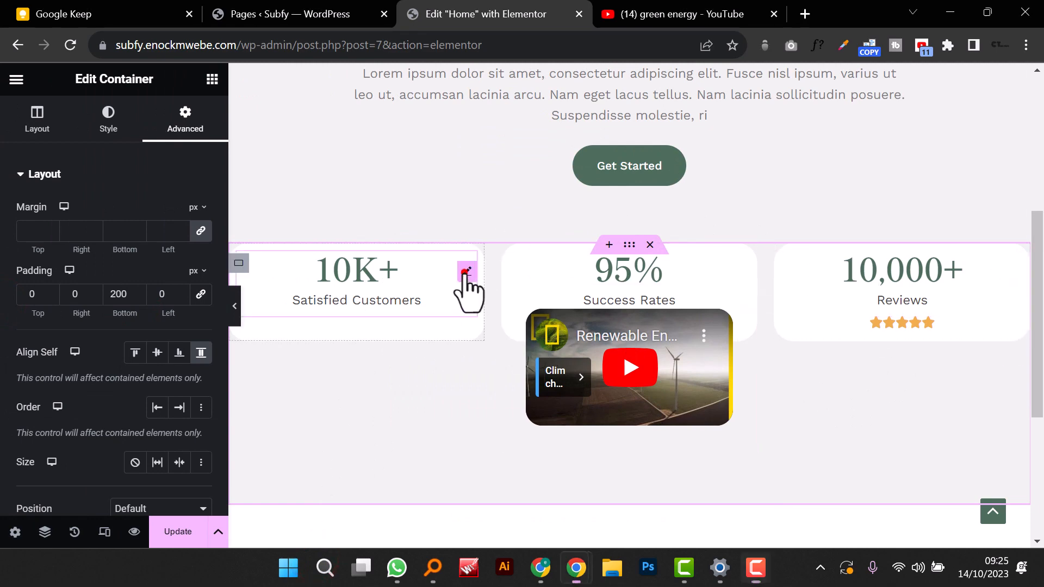
{"action": "left_click", "coordinate": [623, 244]}
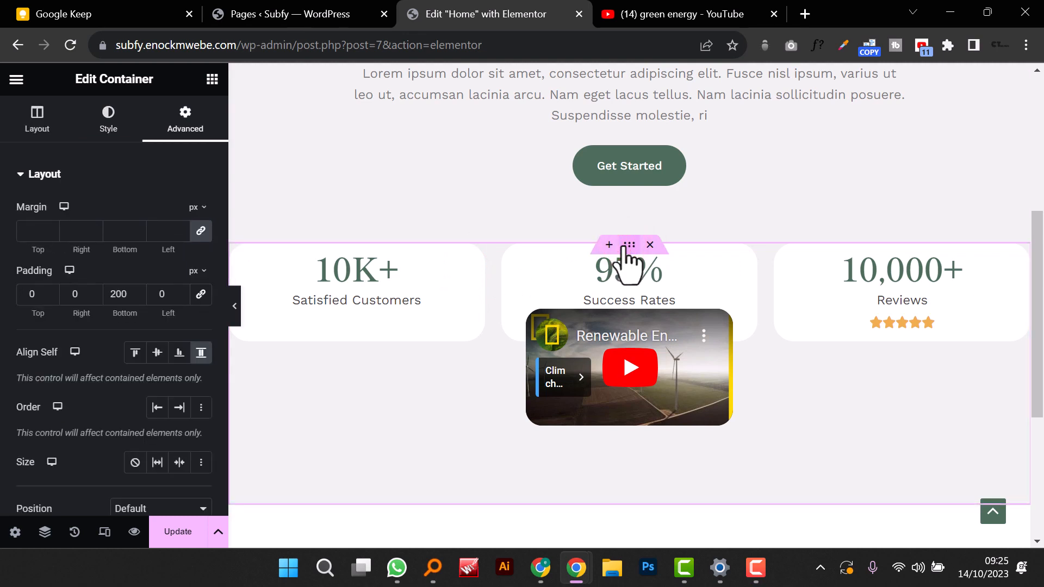
{"action": "left_click", "coordinate": [43, 122]}
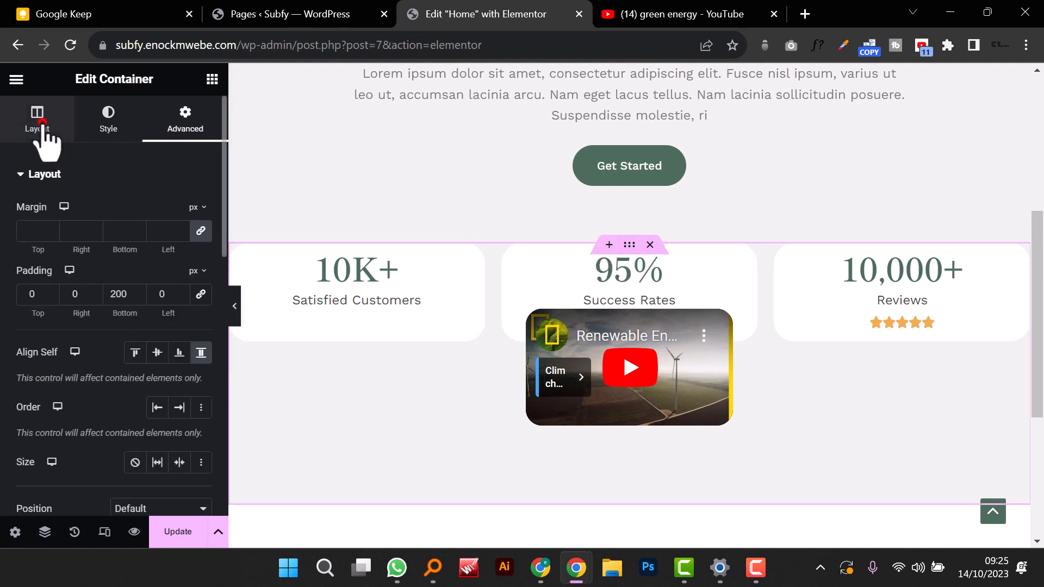
{"action": "scroll", "coordinate": [128, 408], "scroll_direction": "down", "scroll_amount": 4}
{"action": "left_click", "coordinate": [157, 304]}
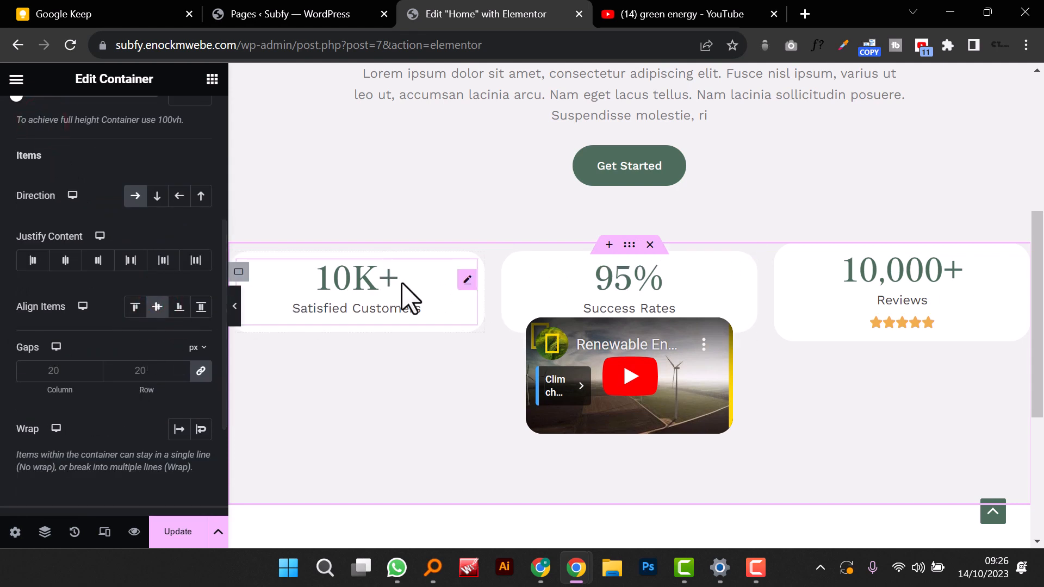
Step: Unlink the padding of the Satisfied Customers counter and set its top and bottom padding to 30 px
{"action": "left_click", "coordinate": [465, 284]}
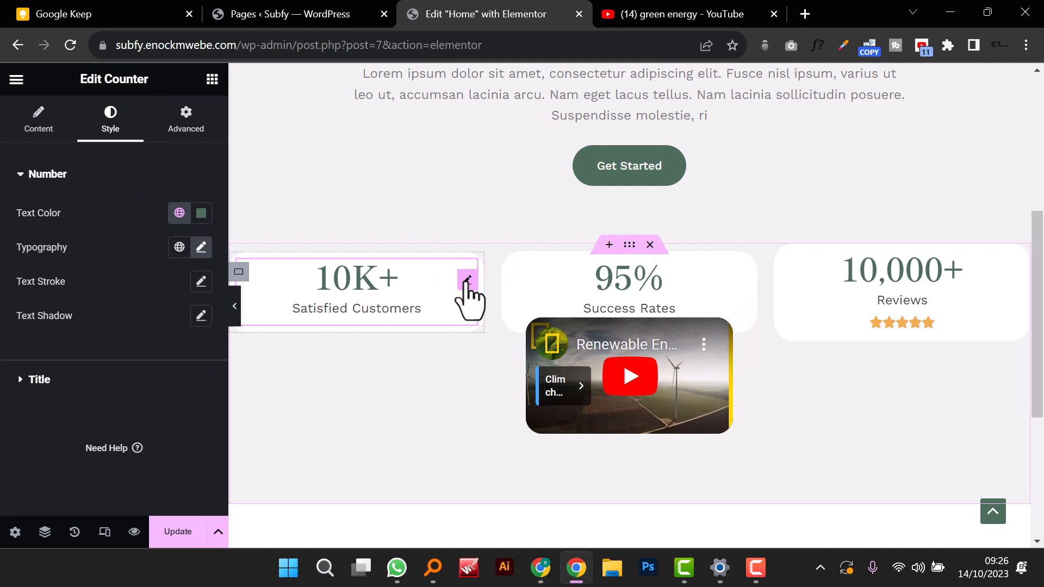
{"action": "left_click", "coordinate": [179, 129]}
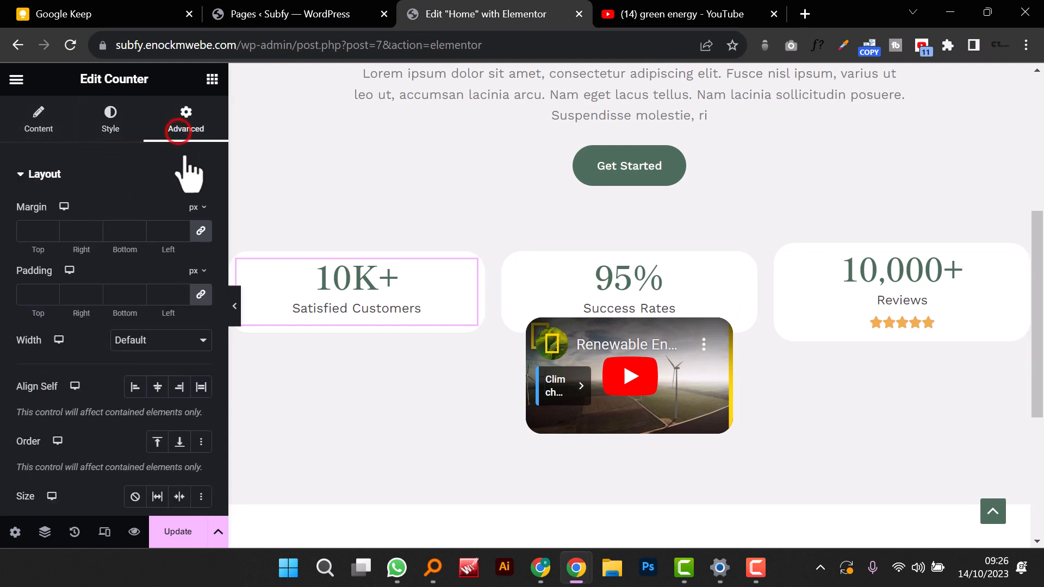
{"action": "left_click", "coordinate": [200, 294]}
{"action": "left_click", "coordinate": [27, 294]}
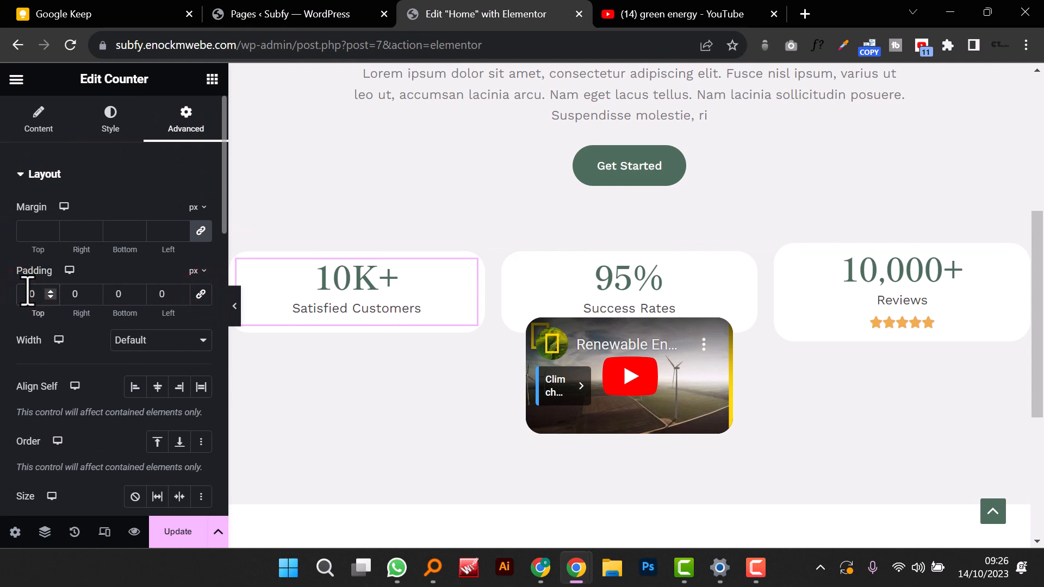
{"action": "type", "text": "3"}
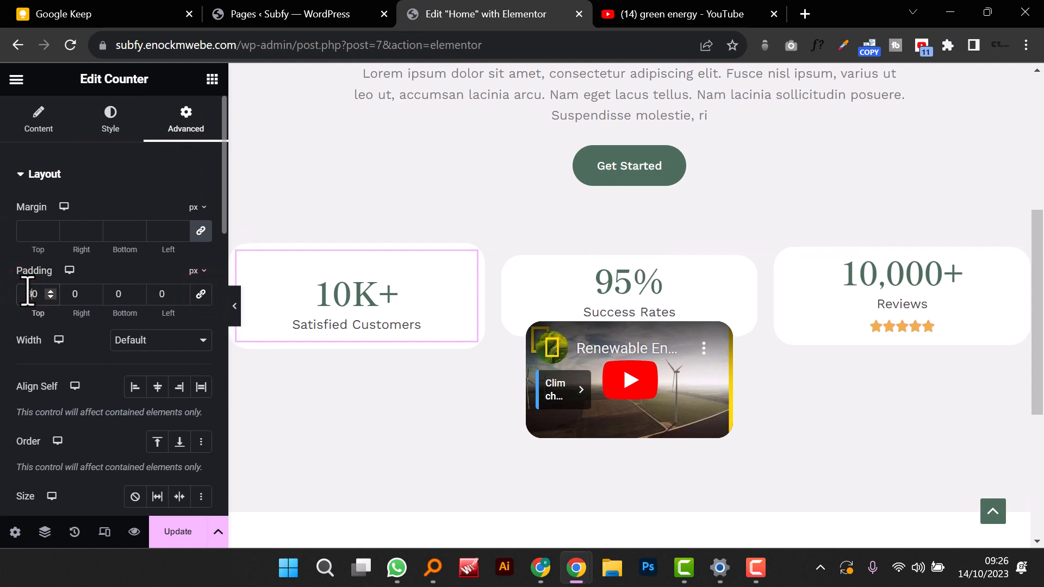
{"action": "left_click", "coordinate": [117, 294]}
{"action": "type", "text": "3"}
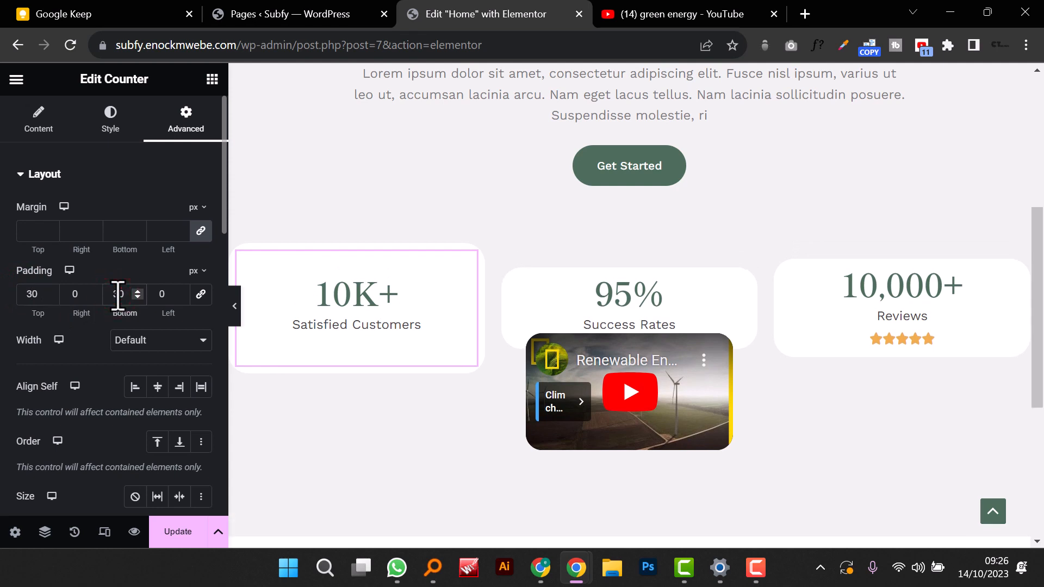
Step: Copy the Satisfied Customers counter and paste its style onto the Success Rates counter
{"action": "right_click", "coordinate": [467, 272]}
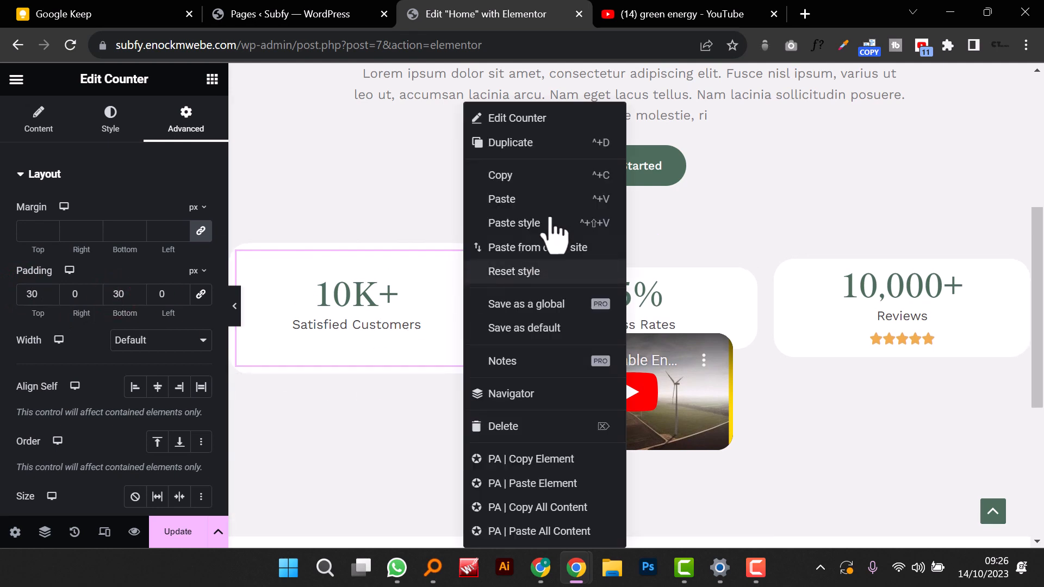
{"action": "left_click", "coordinate": [552, 174]}
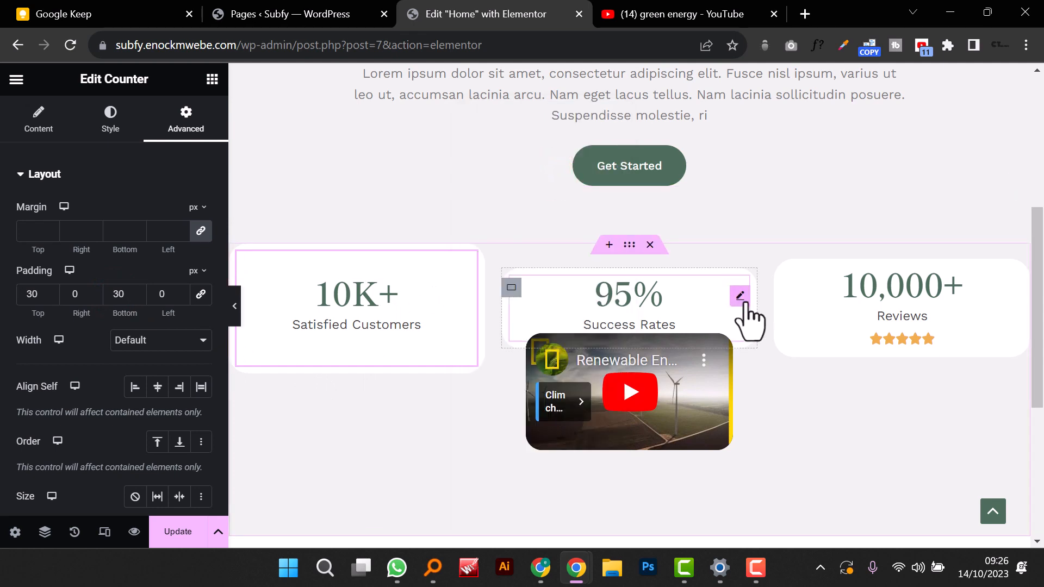
{"action": "right_click", "coordinate": [744, 305]}
{"action": "left_click", "coordinate": [795, 227]}
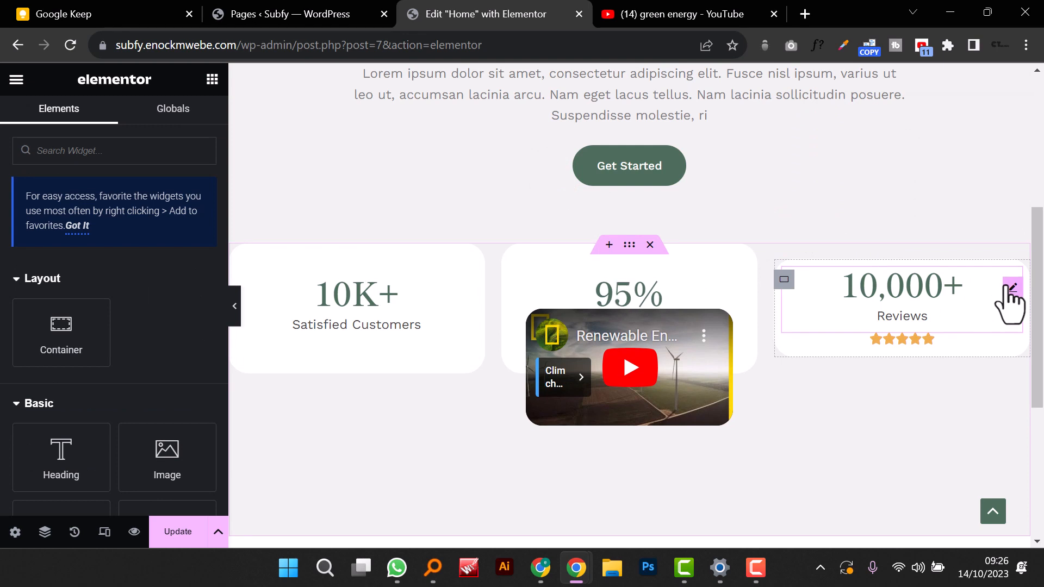
Step: Paste the copied Satisfied Customers counter style onto the Reviews counter
{"action": "right_click", "coordinate": [1007, 289]}
{"action": "left_click", "coordinate": [979, 231]}
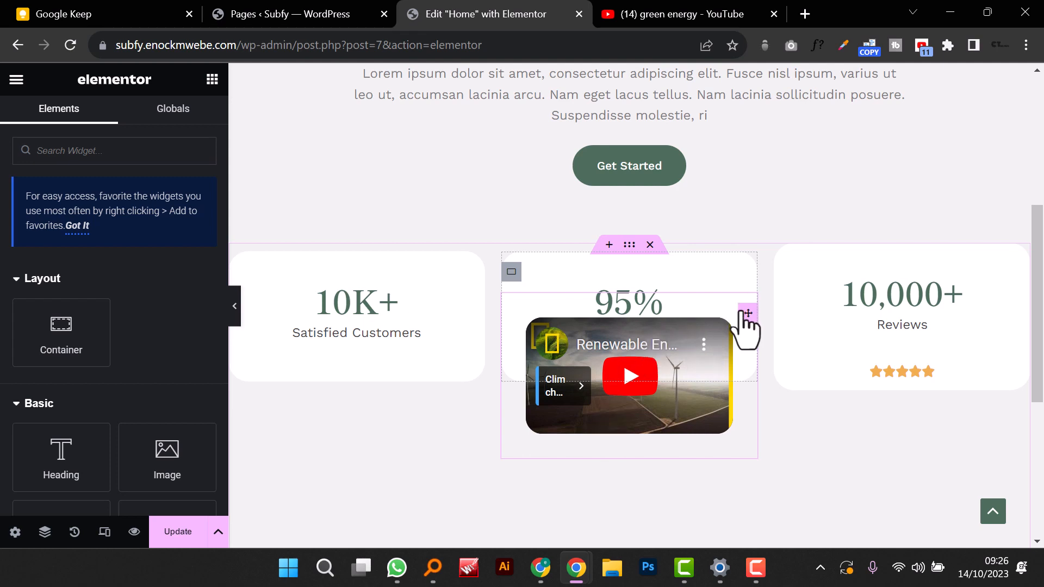
{"action": "left_click", "coordinate": [740, 280]}
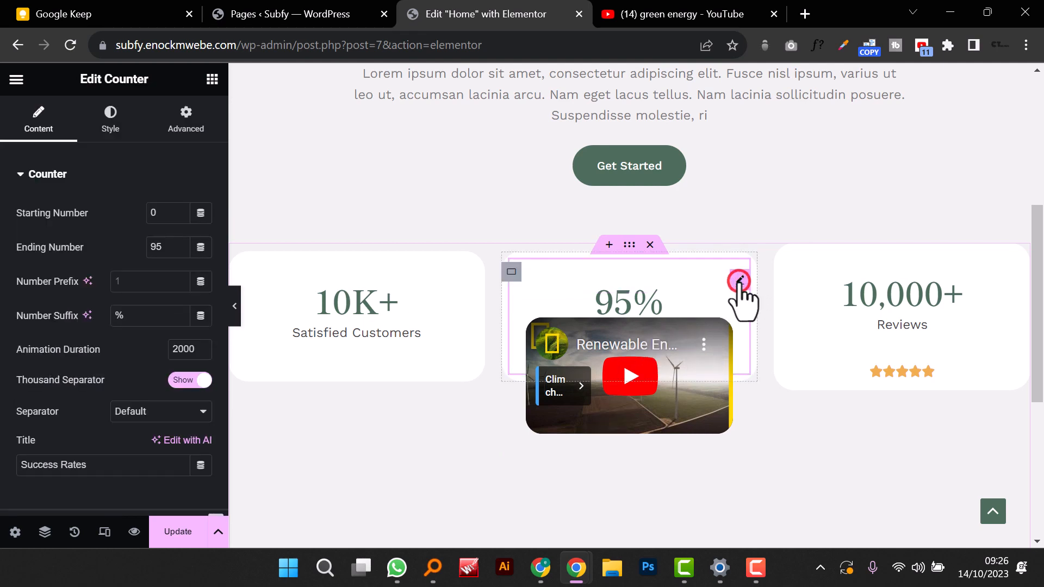
{"action": "left_click", "coordinate": [184, 114]}
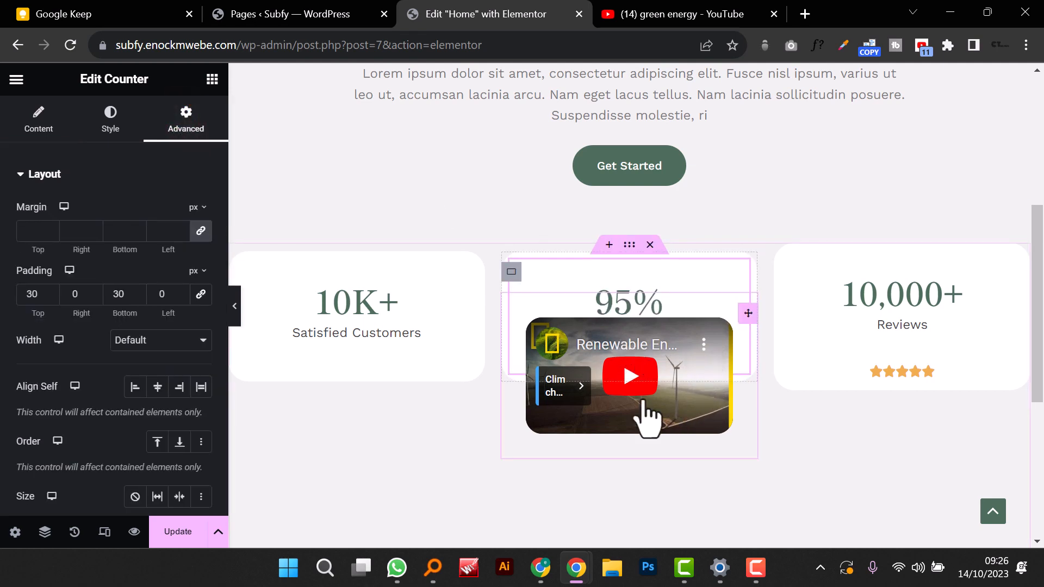
{"action": "left_click", "coordinate": [704, 351]}
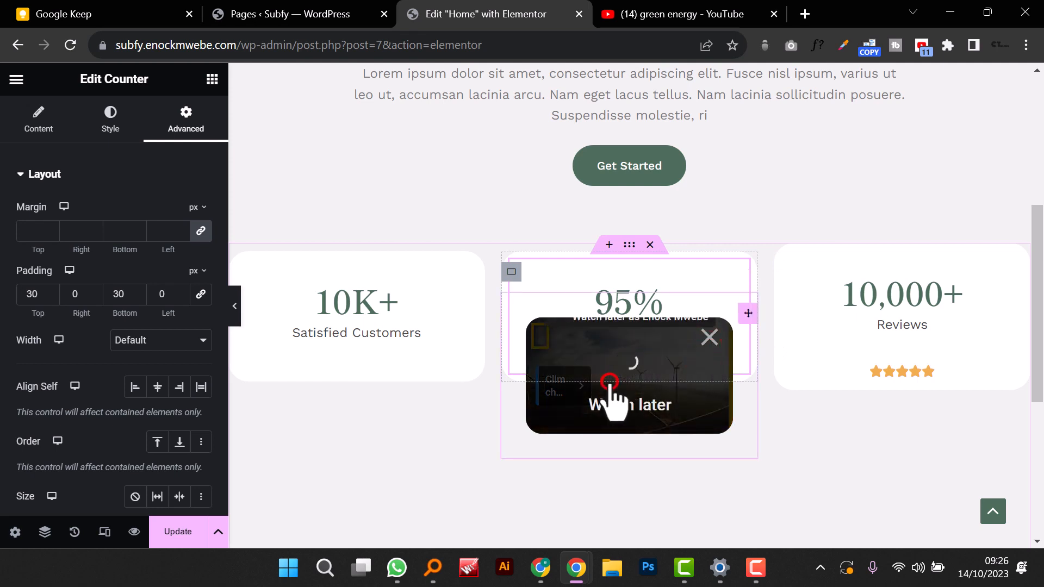
{"action": "scroll", "coordinate": [117, 356], "scroll_direction": "down", "scroll_amount": 2}
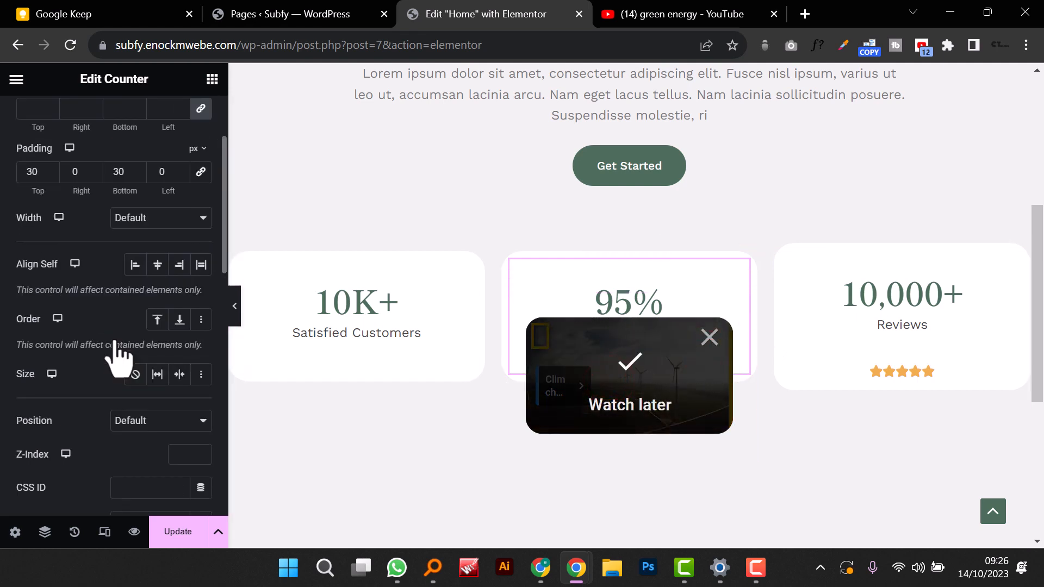
{"action": "scroll", "coordinate": [117, 342], "scroll_direction": "down", "scroll_amount": 4}
{"action": "scroll", "coordinate": [119, 342], "scroll_direction": "up", "scroll_amount": 6}
{"action": "left_click", "coordinate": [565, 348]}
{"action": "left_click", "coordinate": [709, 339]}
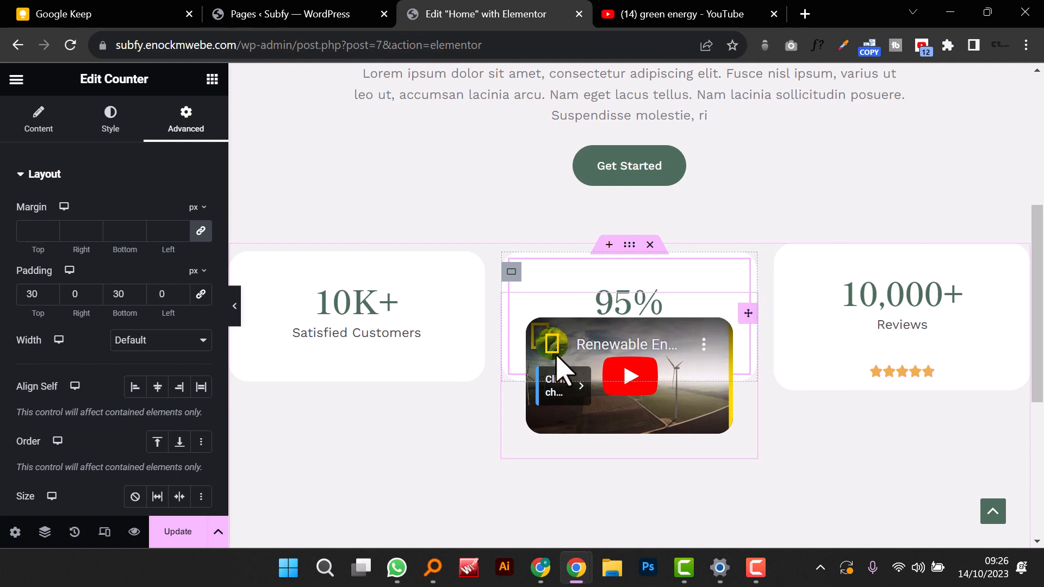
{"action": "right_click", "coordinate": [683, 381]}
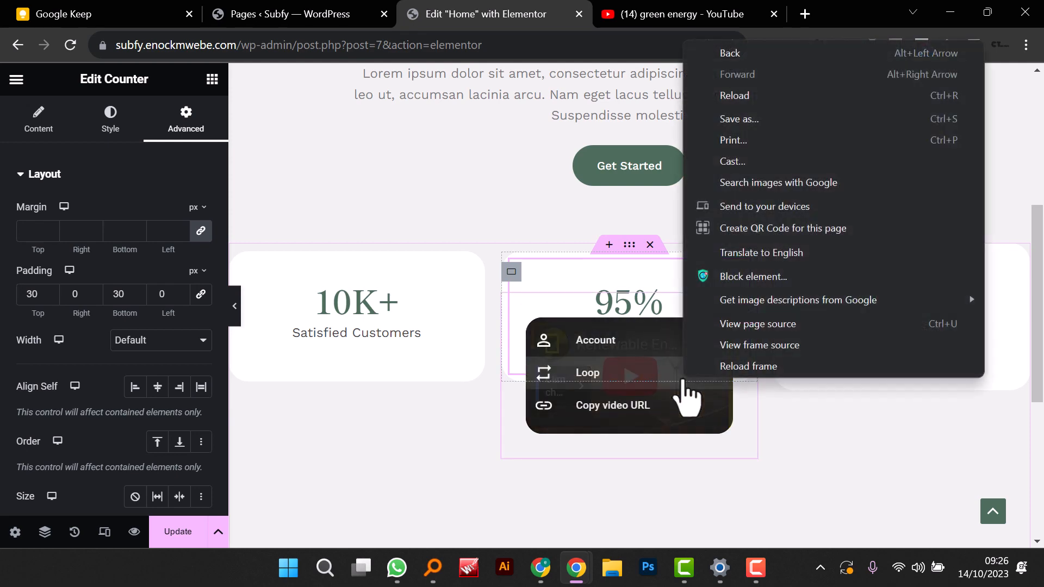
{"action": "left_click", "coordinate": [791, 448]}
Step: Select the video in the Success Rates card through the Navigator and set its vertical offset to 96 px
{"action": "right_click", "coordinate": [789, 423]}
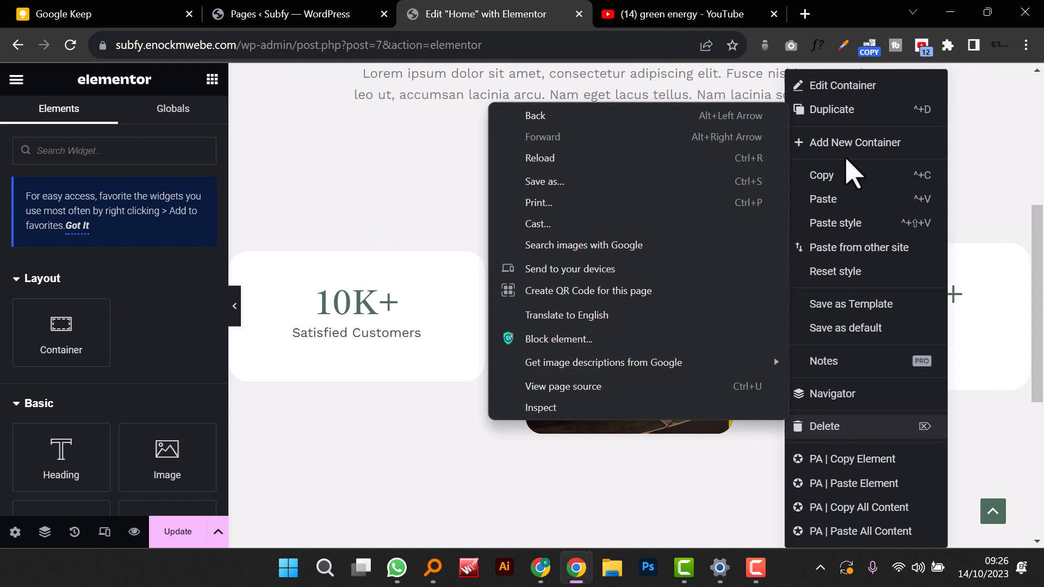
{"action": "left_click", "coordinate": [852, 377]}
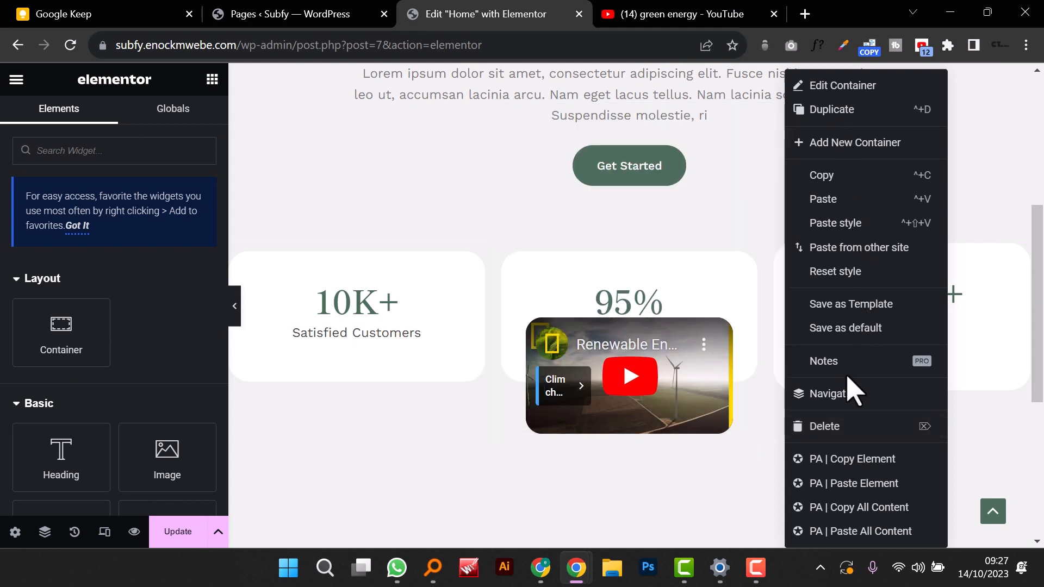
{"action": "left_click", "coordinate": [843, 387]}
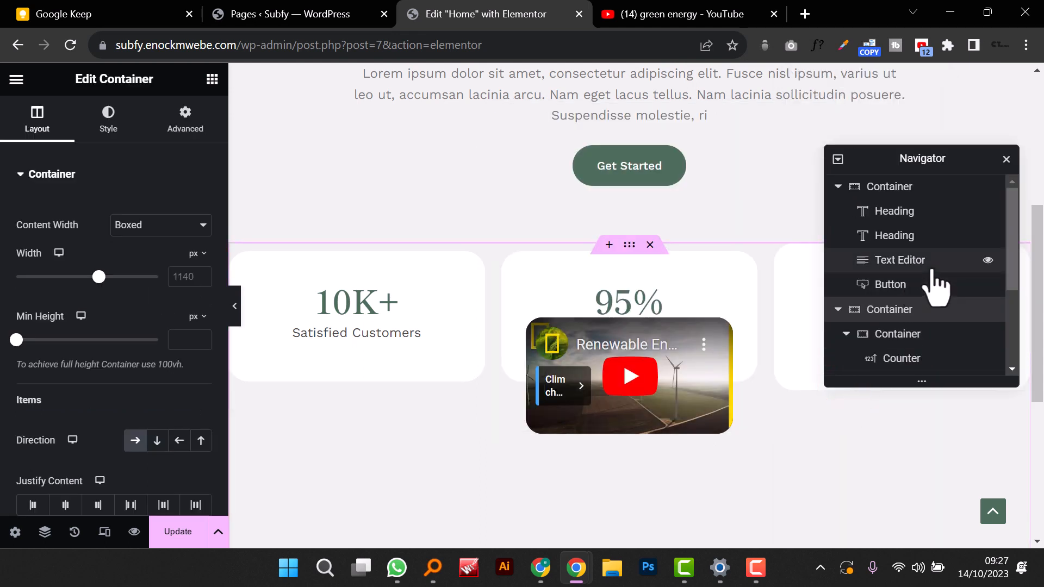
{"action": "scroll", "coordinate": [946, 338], "scroll_direction": "down", "scroll_amount": 2}
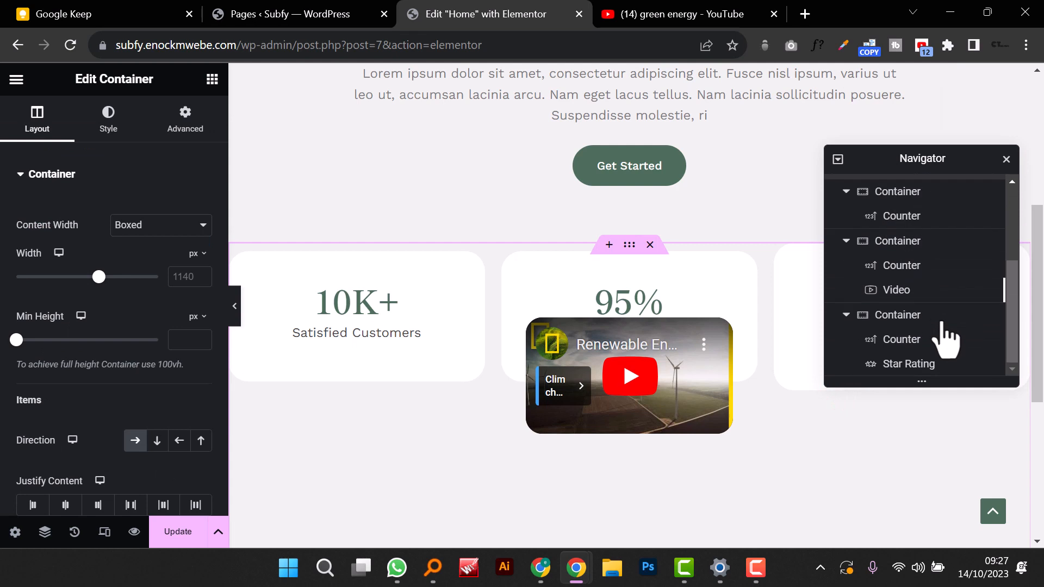
{"action": "left_click", "coordinate": [930, 294]}
{"action": "scroll", "coordinate": [131, 375], "scroll_direction": "down", "scroll_amount": 6}
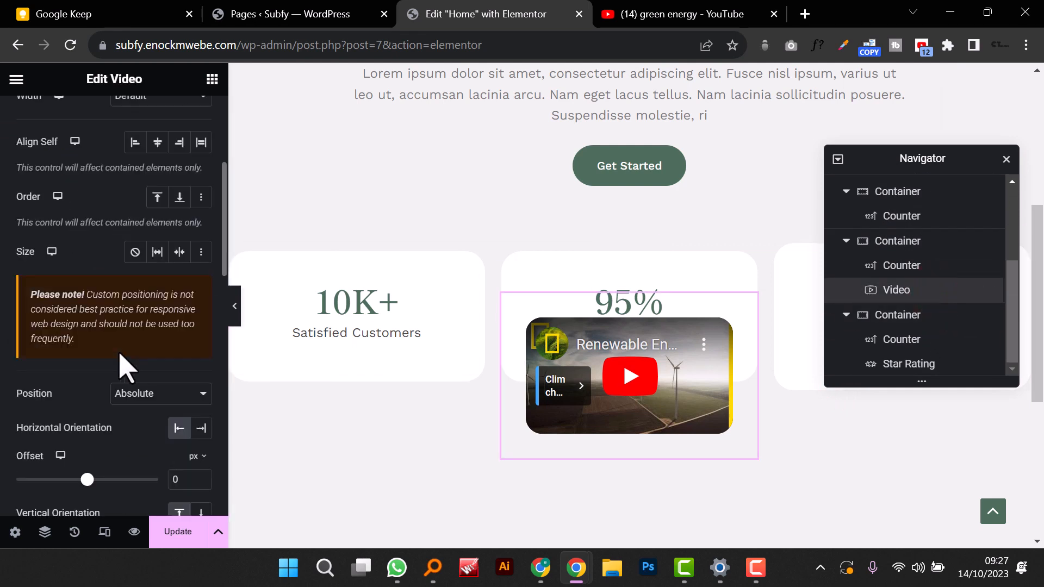
{"action": "scroll", "coordinate": [128, 402], "scroll_direction": "down", "scroll_amount": 2}
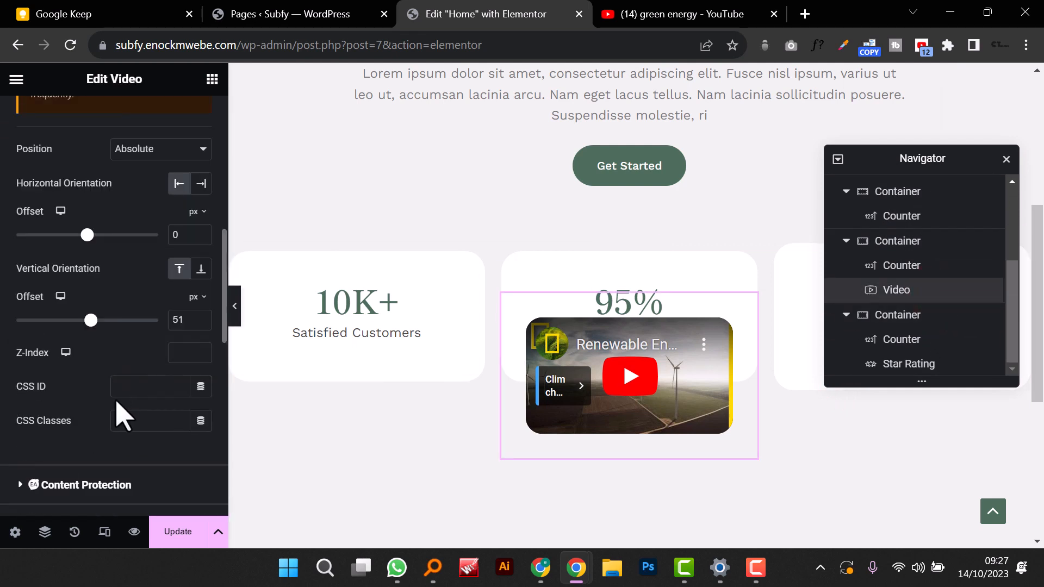
{"action": "left_click", "coordinate": [201, 319]}
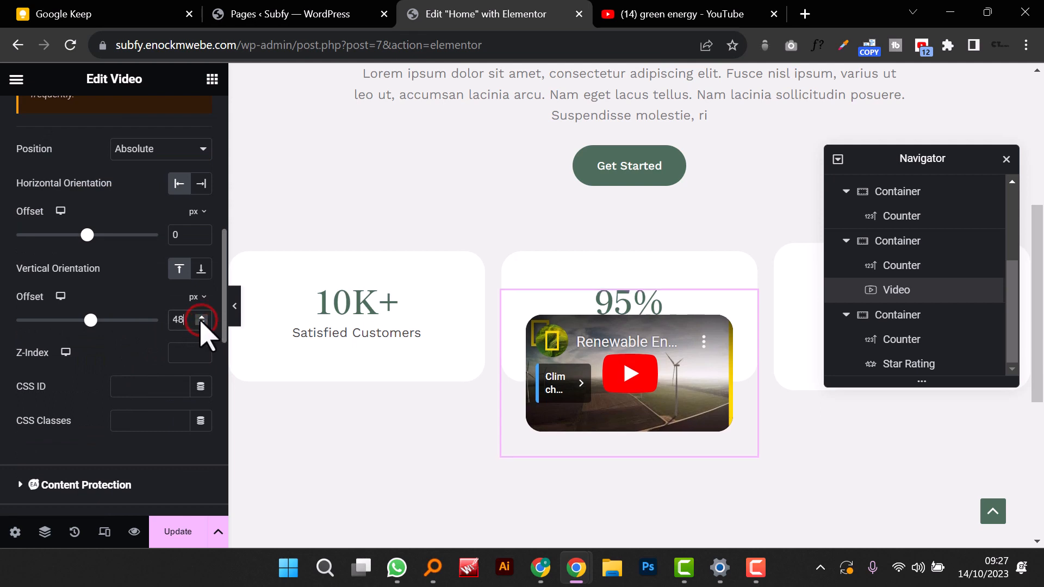
{"action": "left_click", "coordinate": [201, 318]}
{"action": "left_click", "coordinate": [202, 319]}
{"action": "left_click_drag", "start_coordinate": [202, 319], "coordinate": [202, 319]}
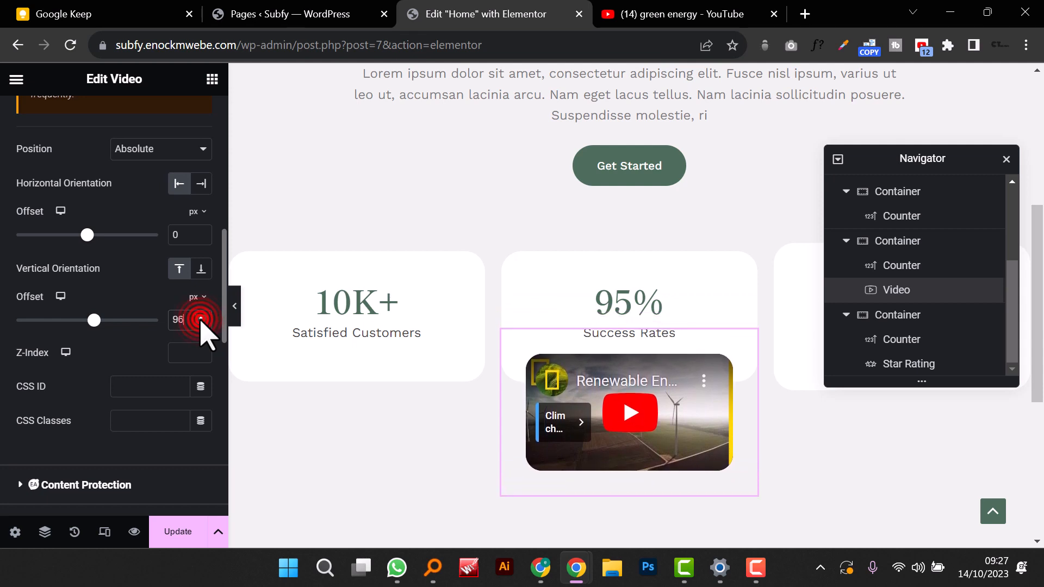
{"action": "left_click", "coordinate": [234, 309]}
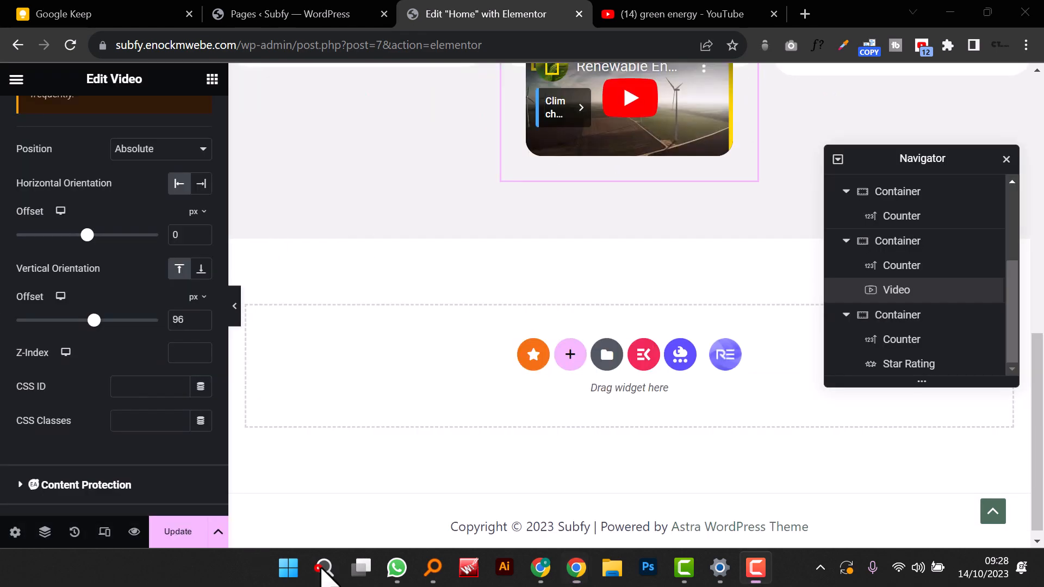
Step: Close the Navigator and add a container with two equal columns below the statistics section
{"action": "left_click", "coordinate": [1006, 158]}
{"action": "left_click", "coordinate": [575, 356]}
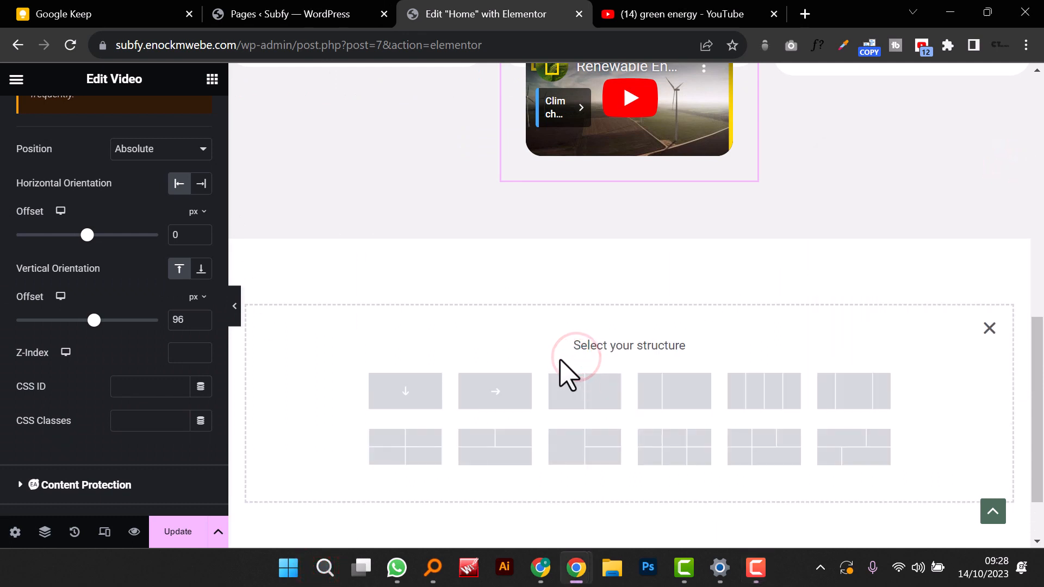
{"action": "left_click", "coordinate": [569, 393]}
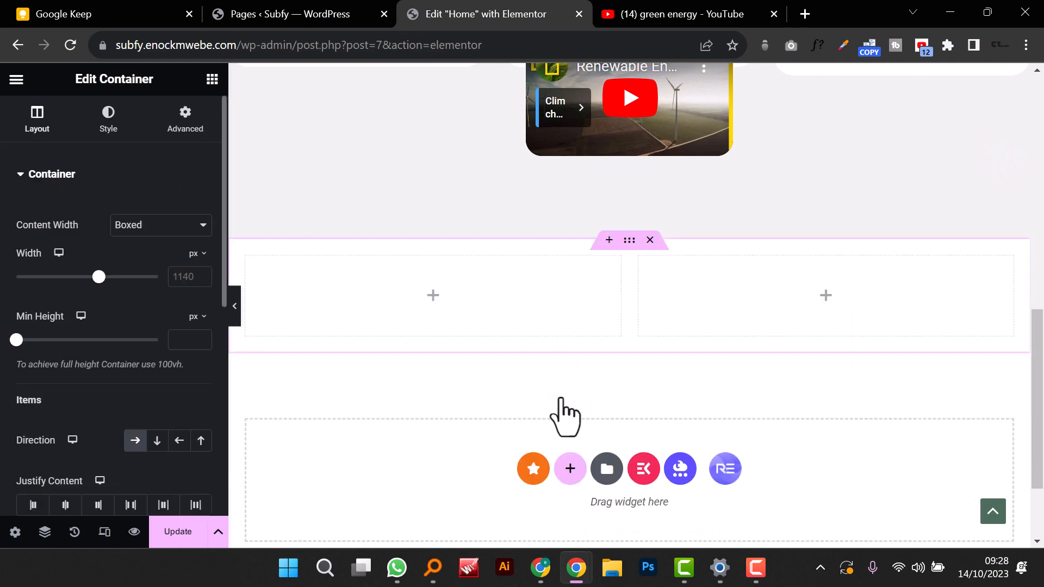
Step: Copy the hero's small "PROVIDING SUSTAINABLE ENERGY" heading and paste it into the first column of the new two-column container
{"action": "scroll", "coordinate": [359, 359], "scroll_direction": "up", "scroll_amount": 3}
{"action": "scroll", "coordinate": [370, 364], "scroll_direction": "up", "scroll_amount": 8}
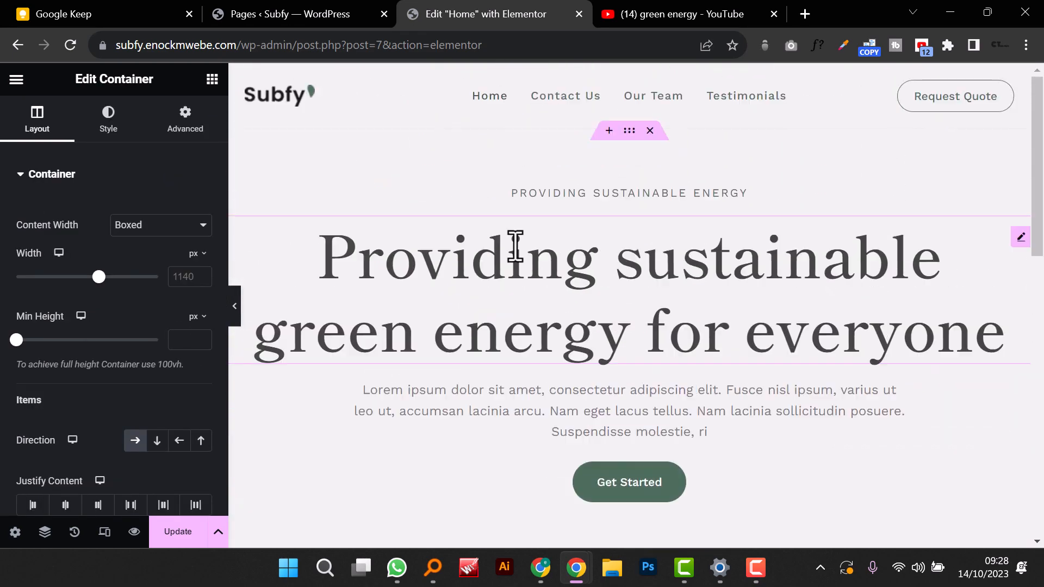
{"action": "right_click", "coordinate": [615, 256]}
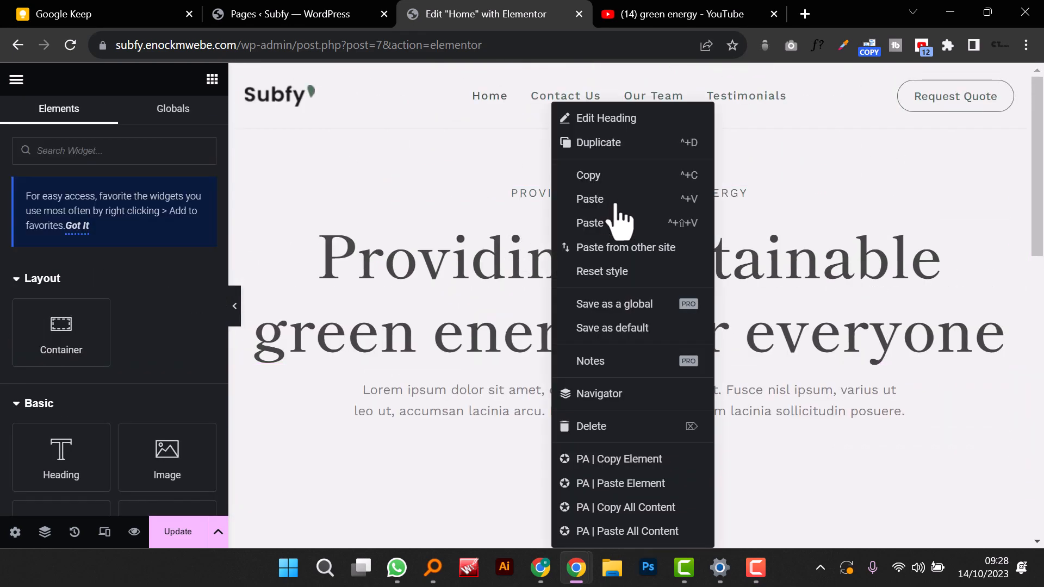
{"action": "left_click", "coordinate": [606, 177]}
{"action": "scroll", "coordinate": [451, 414], "scroll_direction": "down", "scroll_amount": 8}
{"action": "scroll", "coordinate": [457, 422], "scroll_direction": "down", "scroll_amount": 3}
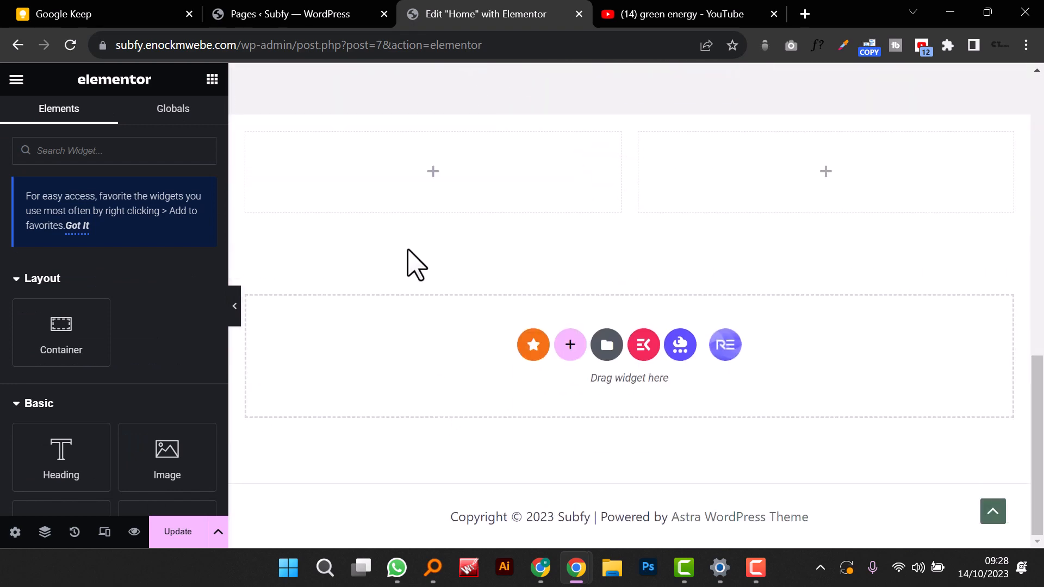
{"action": "right_click", "coordinate": [445, 198]}
{"action": "left_click", "coordinate": [496, 199]}
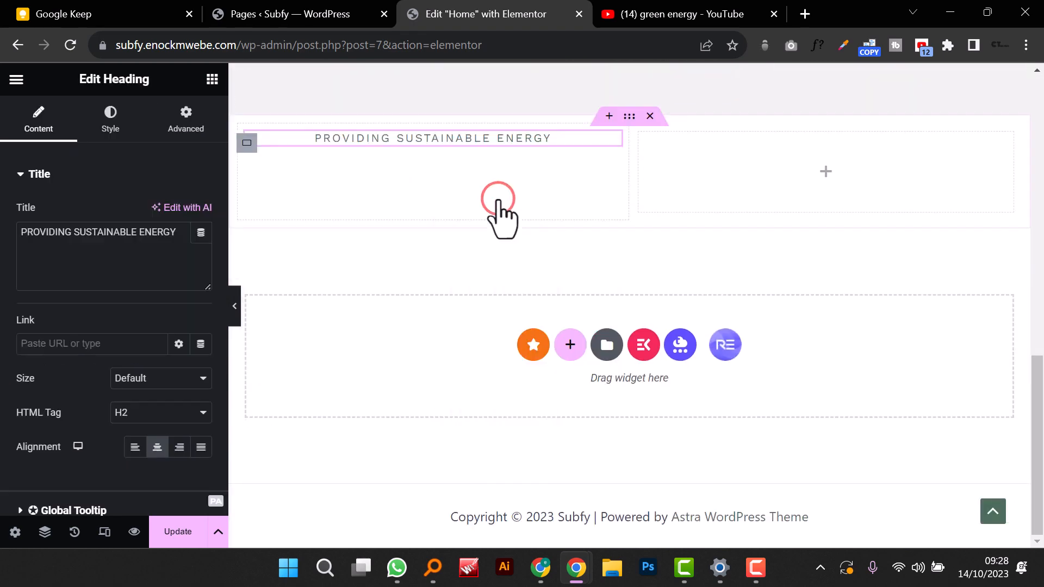
Step: Left-align the pasted heading and change its text to "WHY CHOOSE US"
{"action": "left_click", "coordinate": [134, 447]}
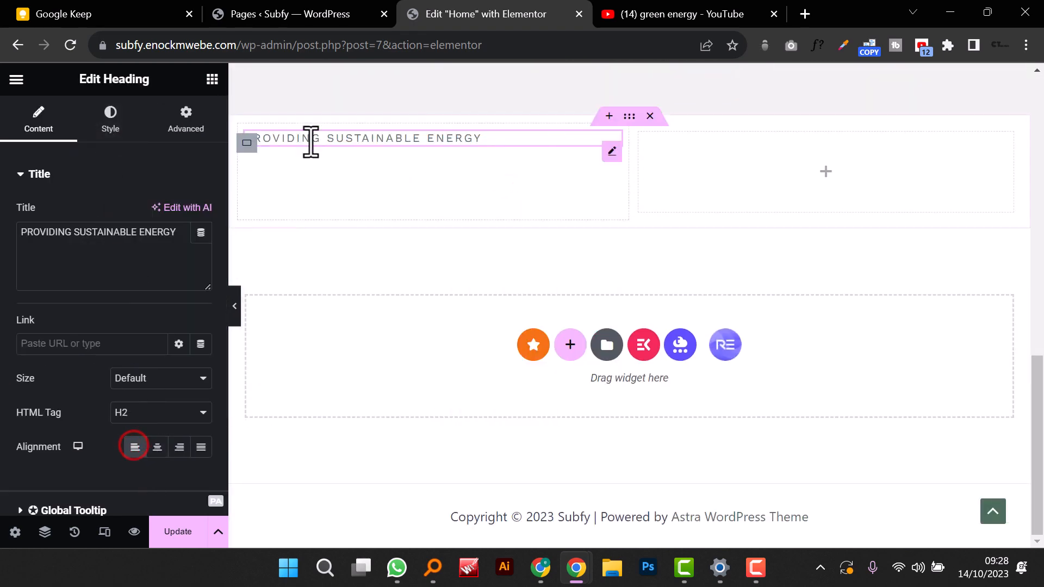
{"action": "triple_click", "coordinate": [311, 139]}
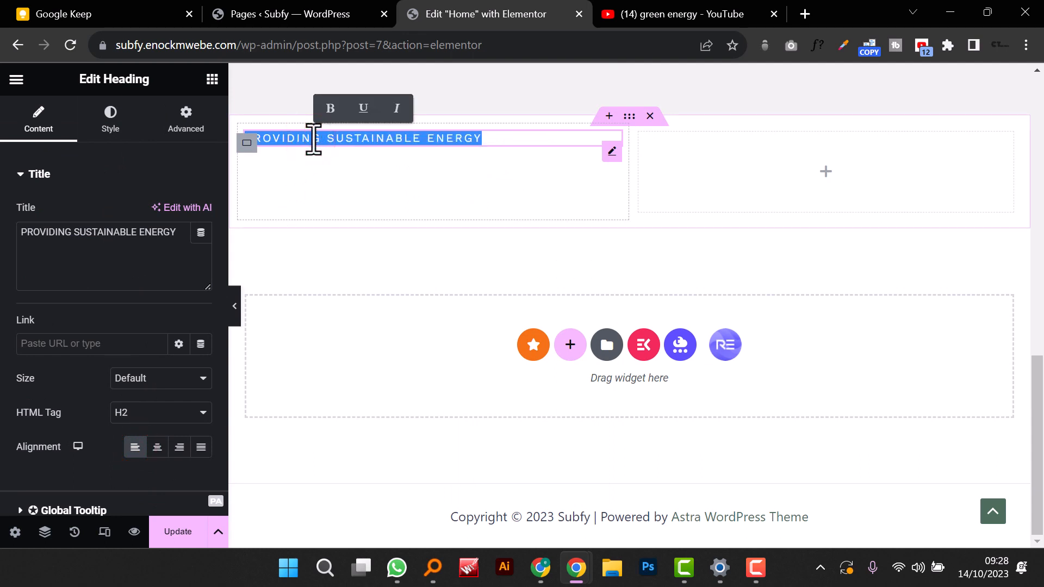
{"action": "type", "text": "WHY CHOOSE US"}
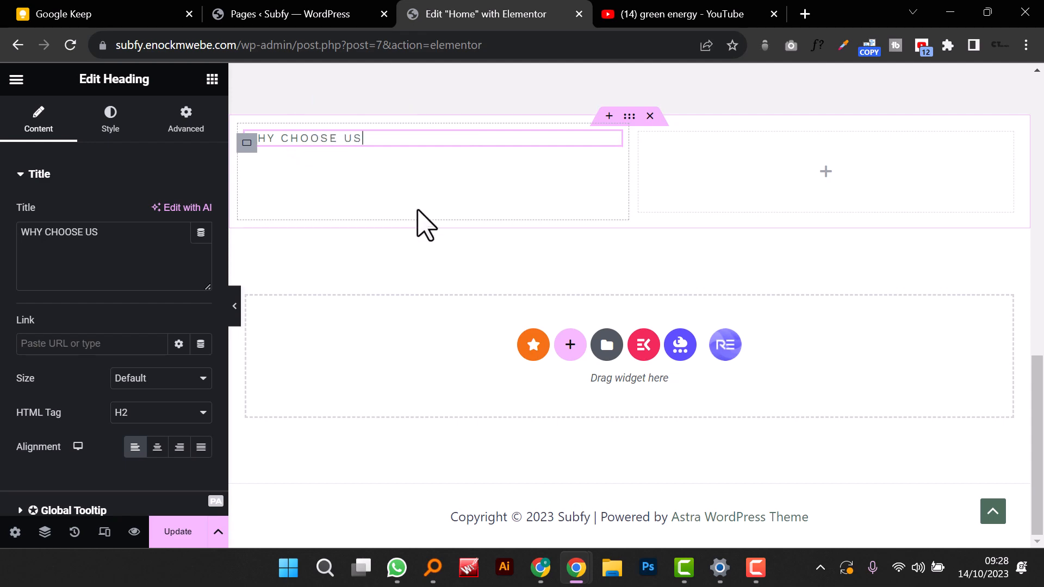
Step: Add a Heading widget below "WHY CHOOSE US" and set its title to "Sustainable, efficient energy"
{"action": "scroll", "coordinate": [418, 223], "scroll_direction": "up", "scroll_amount": 15}
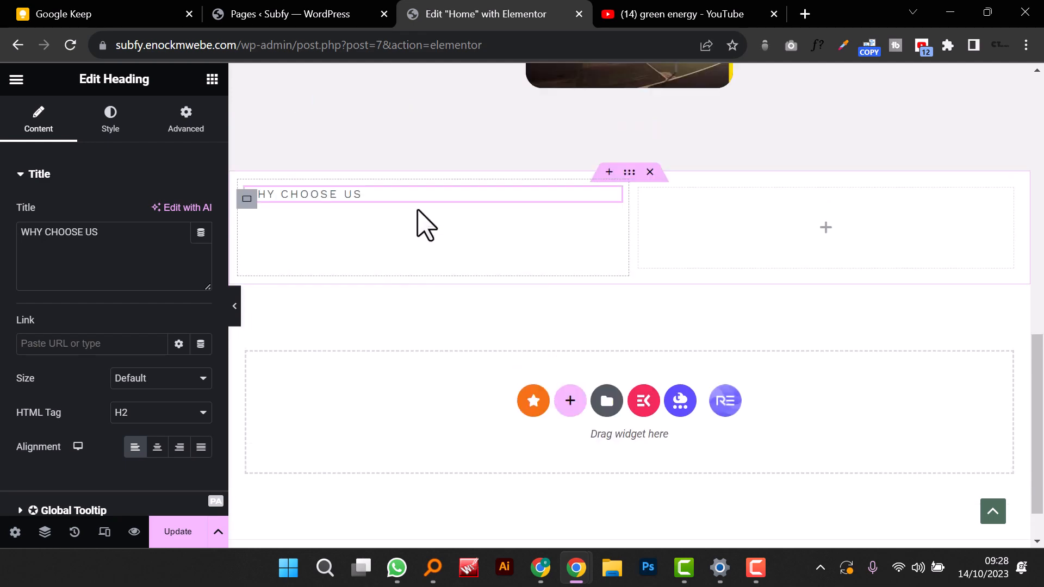
{"action": "scroll", "coordinate": [410, 210], "scroll_direction": "down", "scroll_amount": 15}
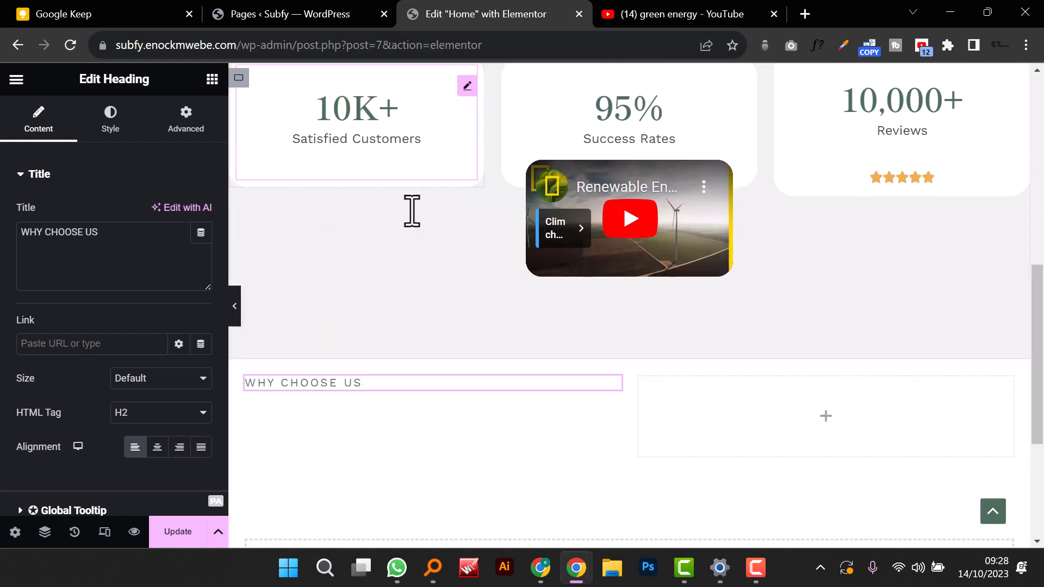
{"action": "left_click", "coordinate": [187, 123]}
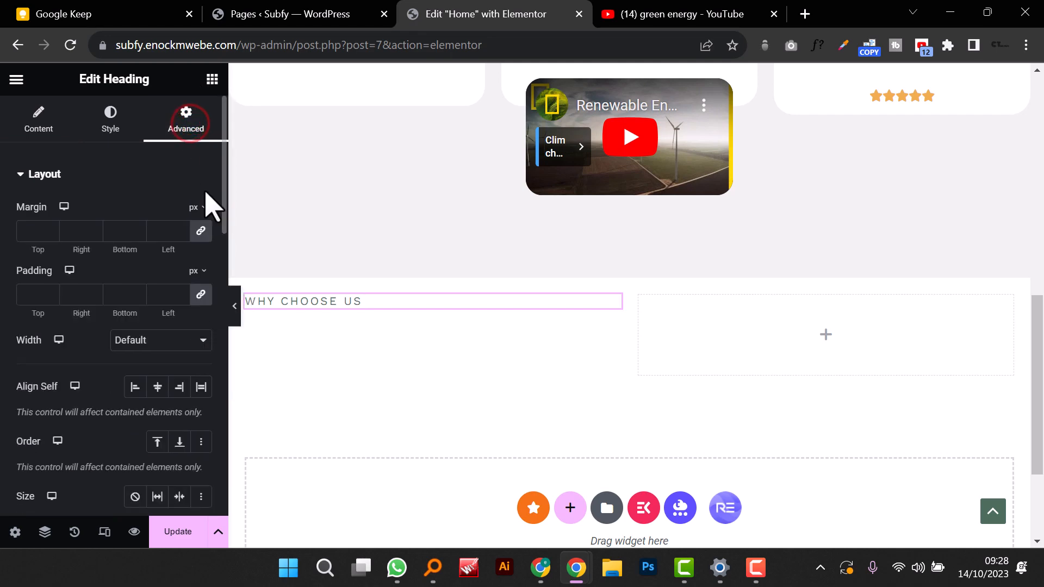
{"action": "left_click", "coordinate": [212, 80]}
{"action": "left_click_drag", "start_coordinate": [99, 435], "coordinate": [374, 308]}
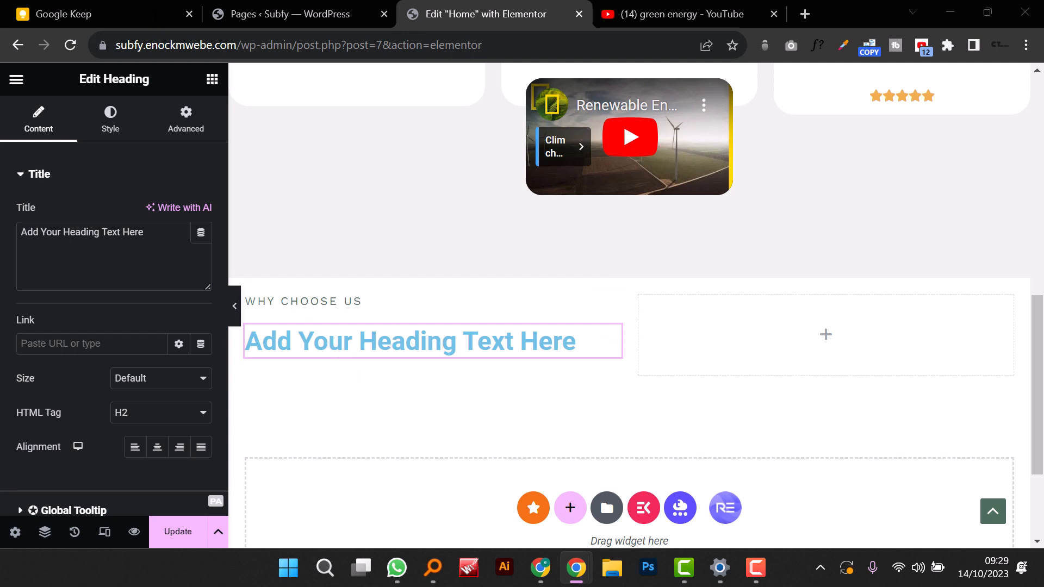
{"action": "triple_click", "coordinate": [81, 245]}
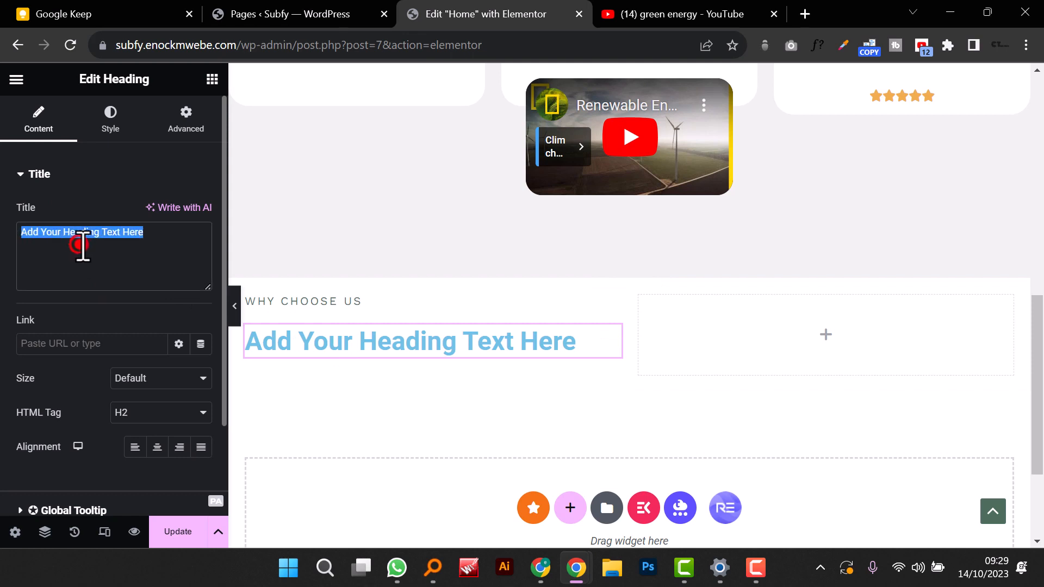
{"action": "type", "text": "Sustainable, efficient, high-yield"}
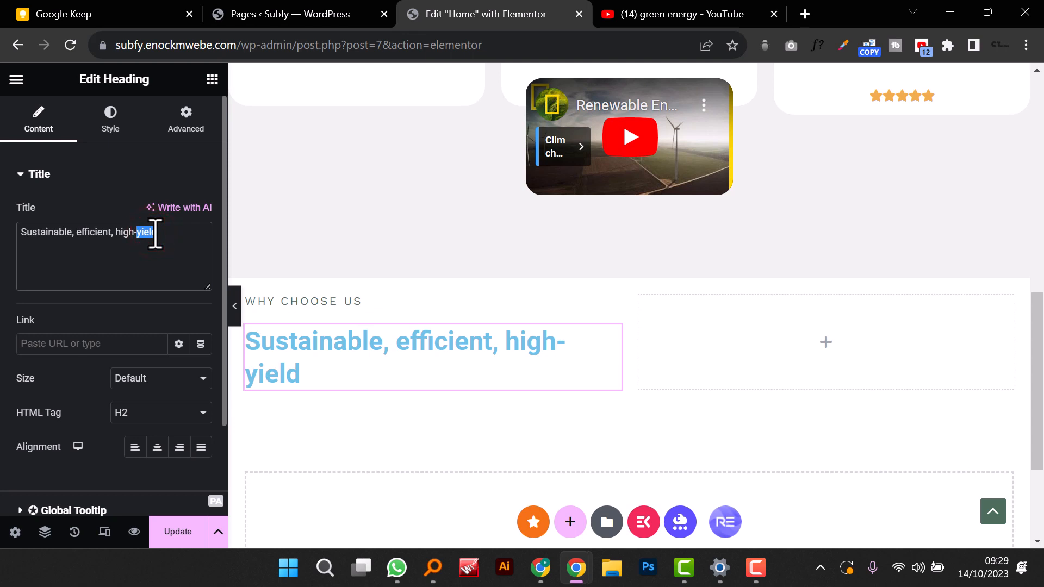
{"action": "key", "text": "BackSpace"}
{"action": "key", "text": "BackSpace"}
{"action": "key", "text": "BackSpace"}
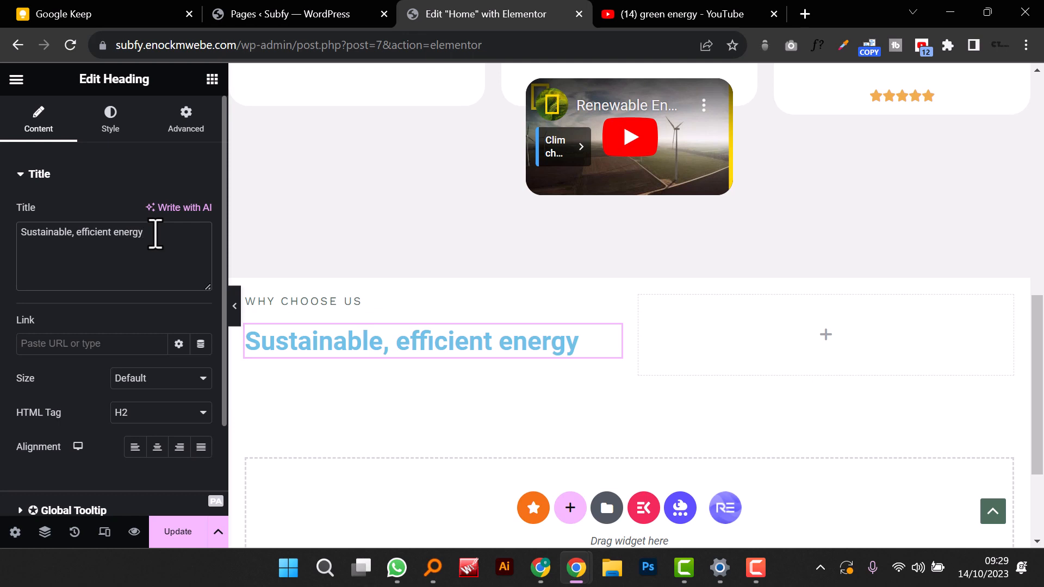
Step: Set the text color of the "Sustainable, efficient energy" heading to the dark gray global theme color
{"action": "left_click", "coordinate": [110, 122]}
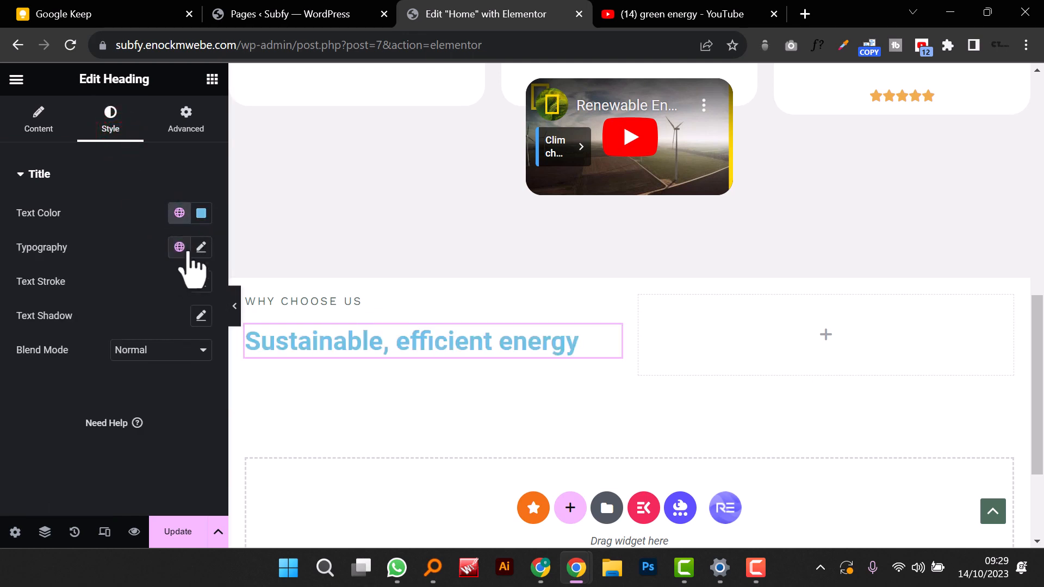
{"action": "left_click", "coordinate": [181, 218]}
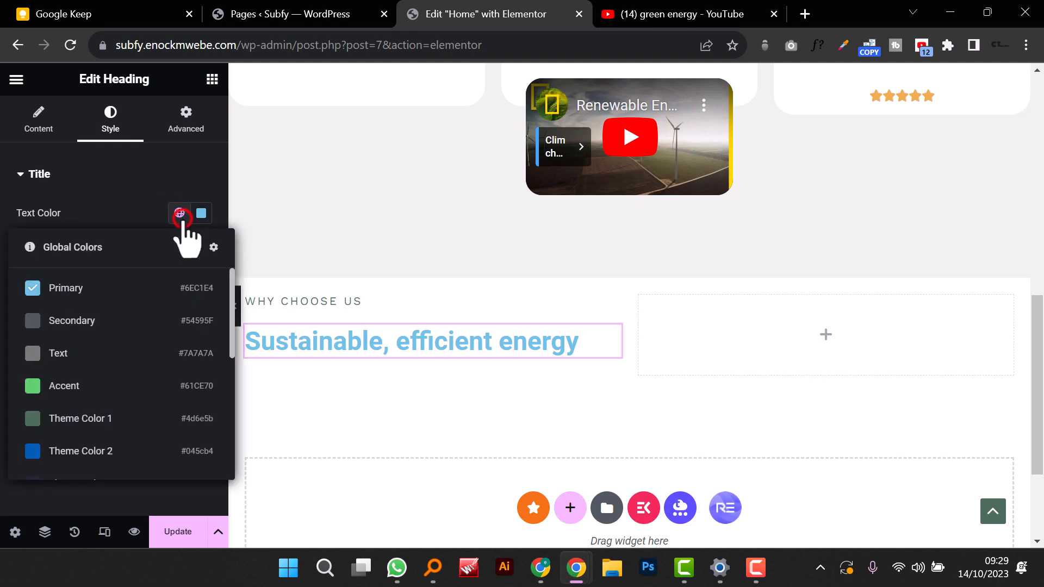
{"action": "scroll", "coordinate": [131, 359], "scroll_direction": "down", "scroll_amount": 5}
{"action": "left_click", "coordinate": [101, 468]}
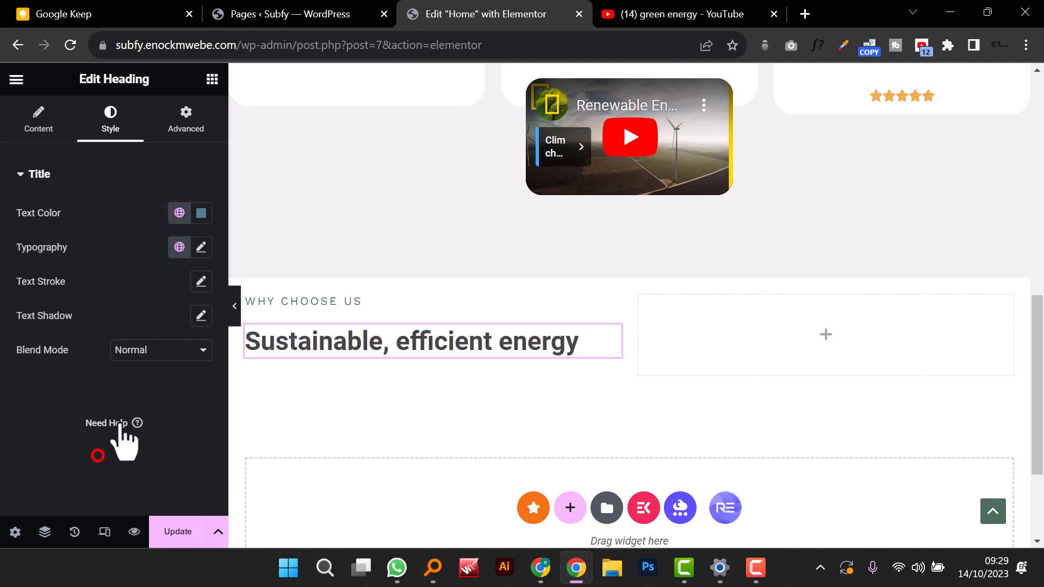
Step: Set the "Sustainable, efficient energy" heading's typography to the Shippori Mincho family at 40 px
{"action": "left_click", "coordinate": [201, 247]}
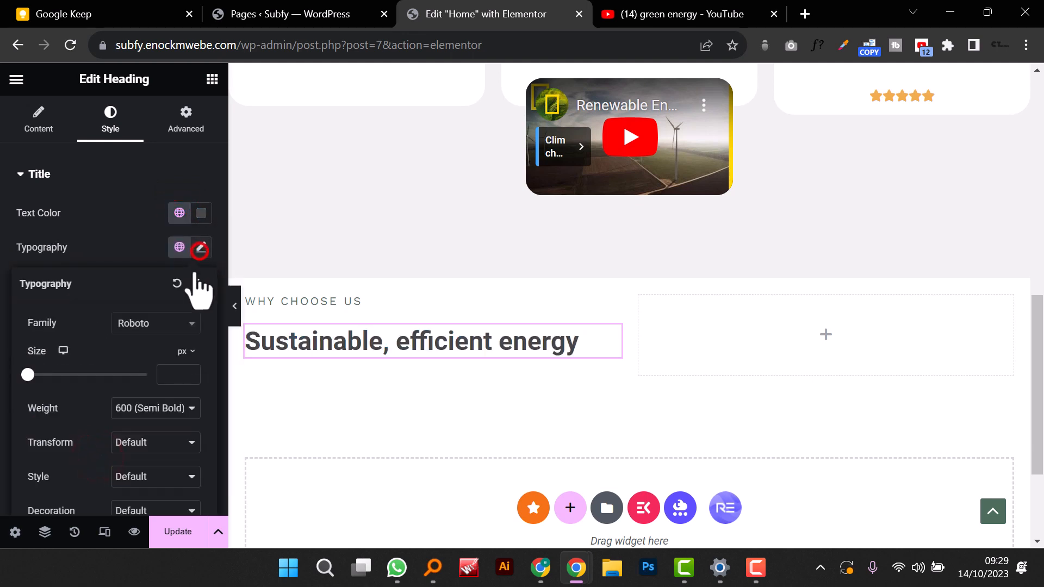
{"action": "left_click", "coordinate": [148, 321]}
{"action": "type", "text": "shipp"}
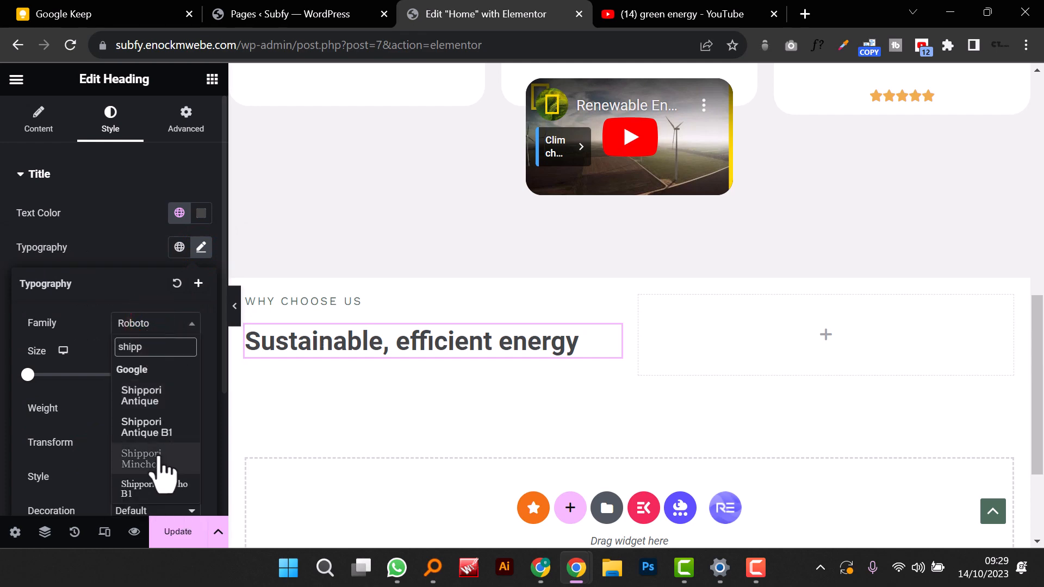
{"action": "left_click", "coordinate": [159, 461]}
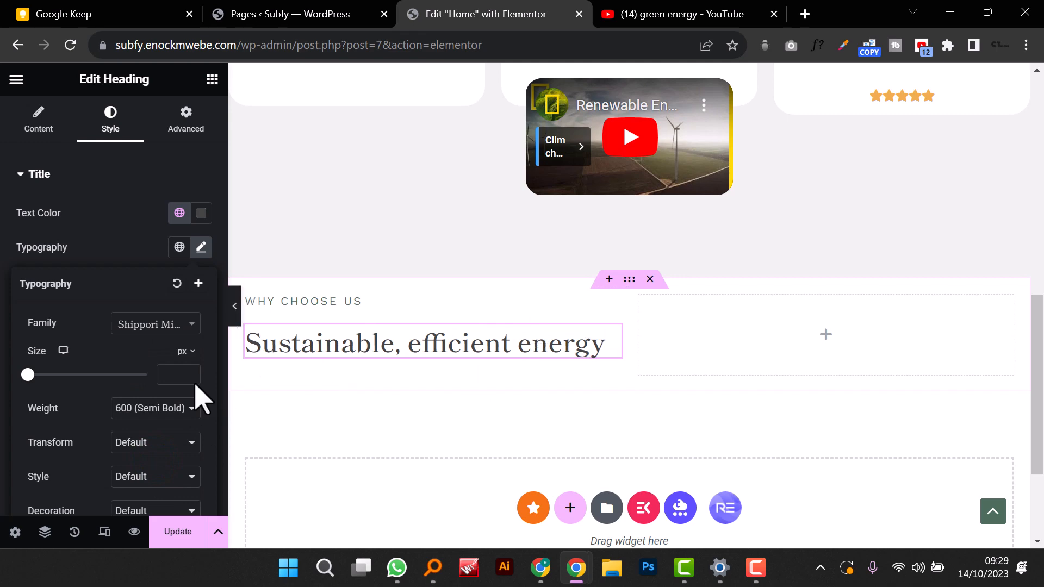
{"action": "left_click", "coordinate": [163, 375]}
{"action": "type", "text": "40"}
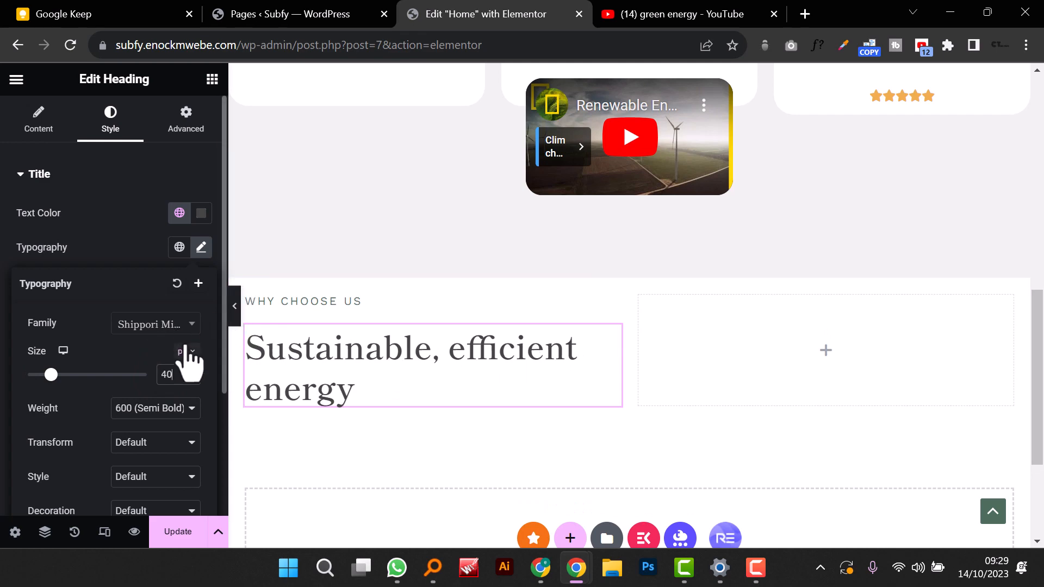
Step: Save the heading's typography as a new global font named "Shippori heading"
{"action": "left_click", "coordinate": [198, 284]}
{"action": "double_click", "coordinate": [452, 312]}
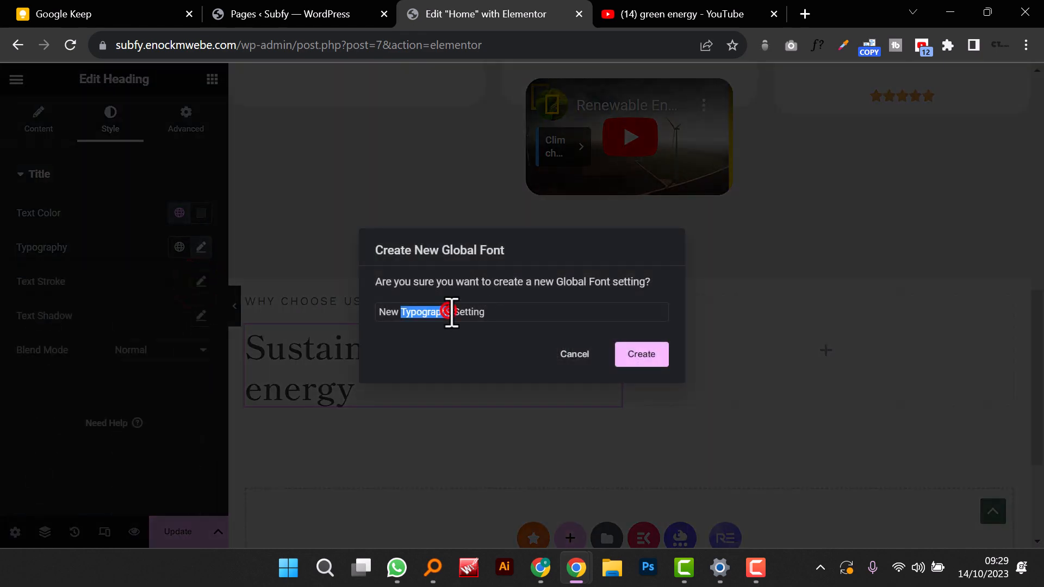
{"action": "type", "text": "S"}
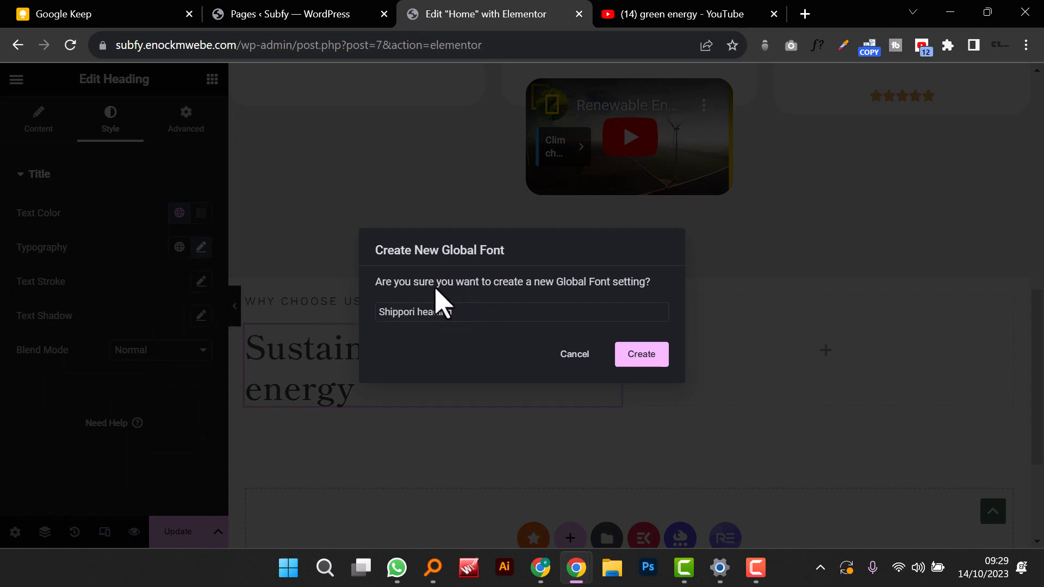
{"action": "type", "text": "hippori heading"}
{"action": "left_click", "coordinate": [636, 354]}
{"action": "scroll", "coordinate": [381, 217], "scroll_direction": "down", "scroll_amount": 1}
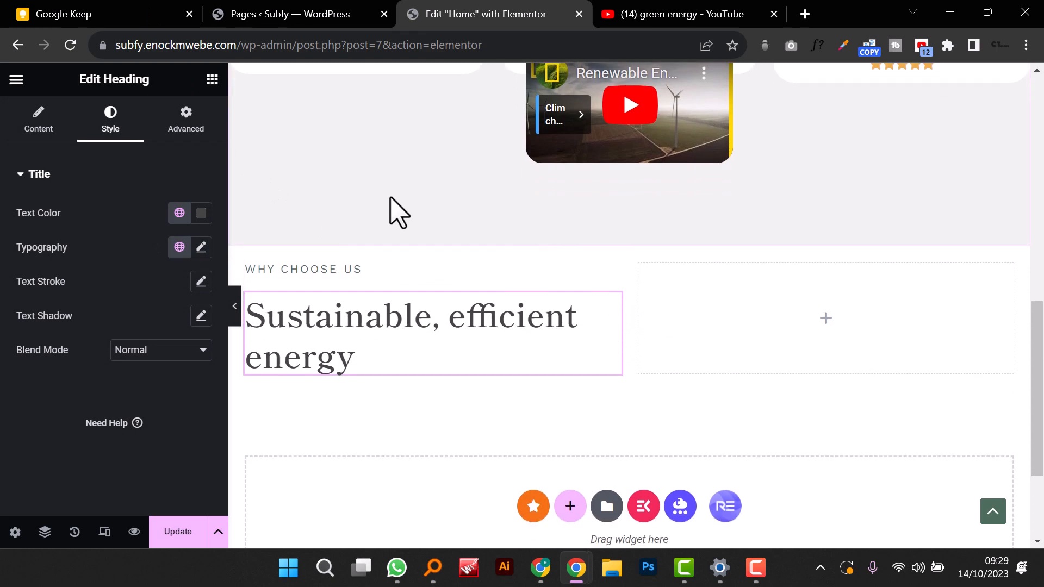
{"action": "scroll", "coordinate": [400, 209], "scroll_direction": "down", "scroll_amount": 3}
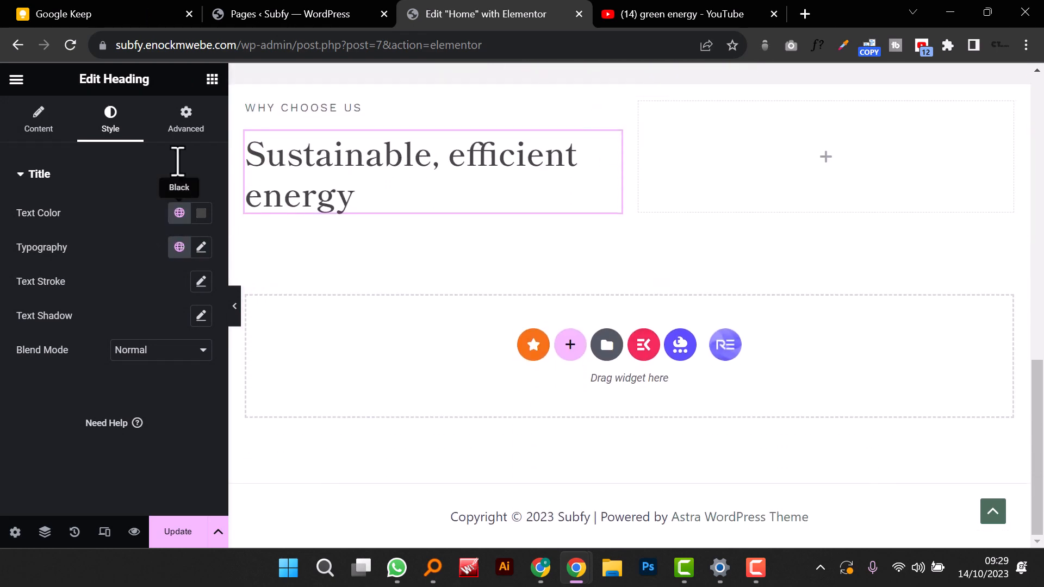
Step: Add an Image widget below the "Sustainable, efficient energy" heading and fill it with the uploaded file sun-power-supply-book-cityscape-focused_1134-1042
{"action": "left_click", "coordinate": [212, 79]}
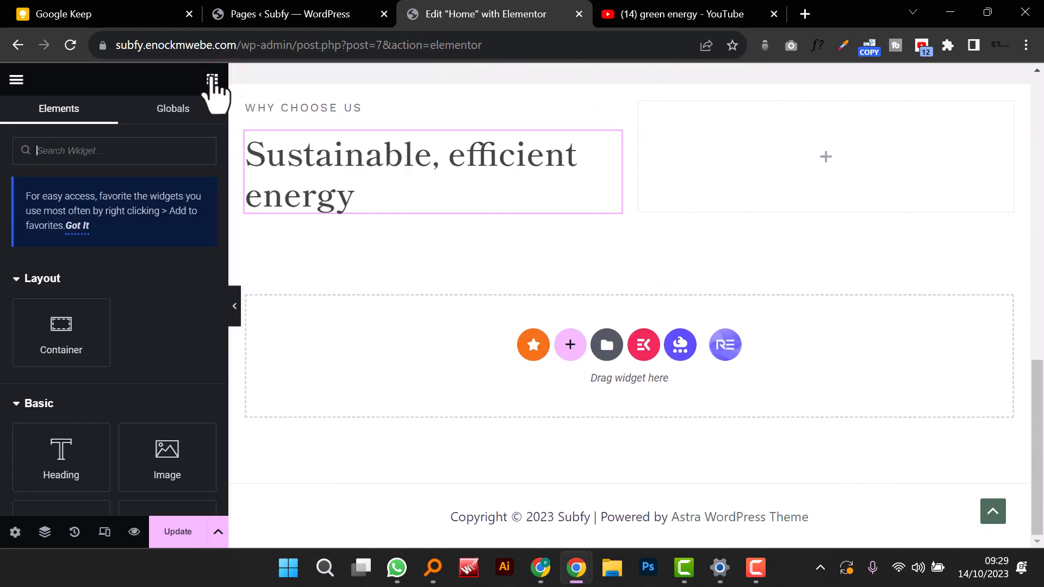
{"action": "left_click_drag", "start_coordinate": [164, 454], "coordinate": [342, 203]}
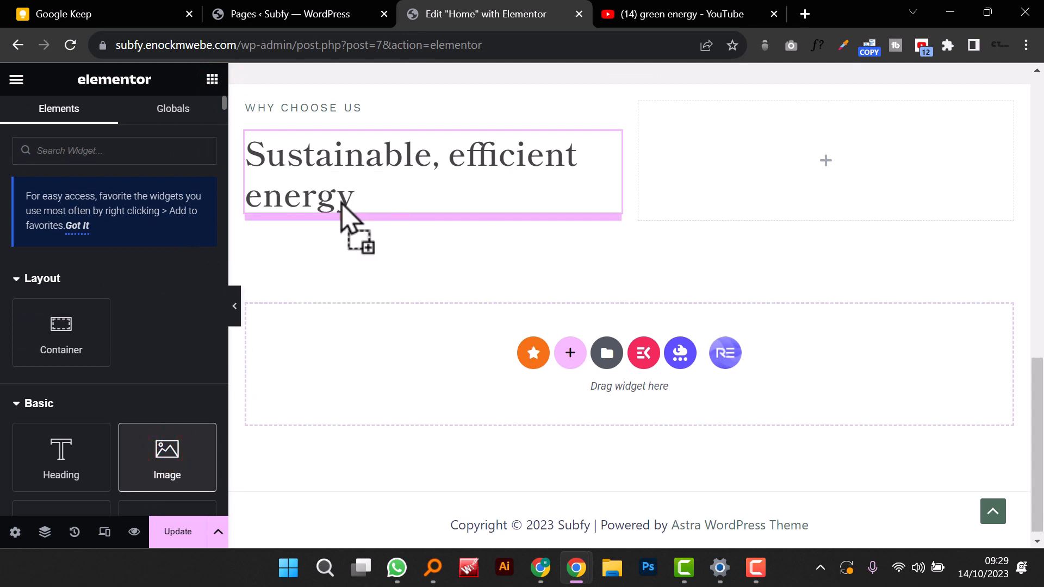
{"action": "left_click", "coordinate": [135, 271]}
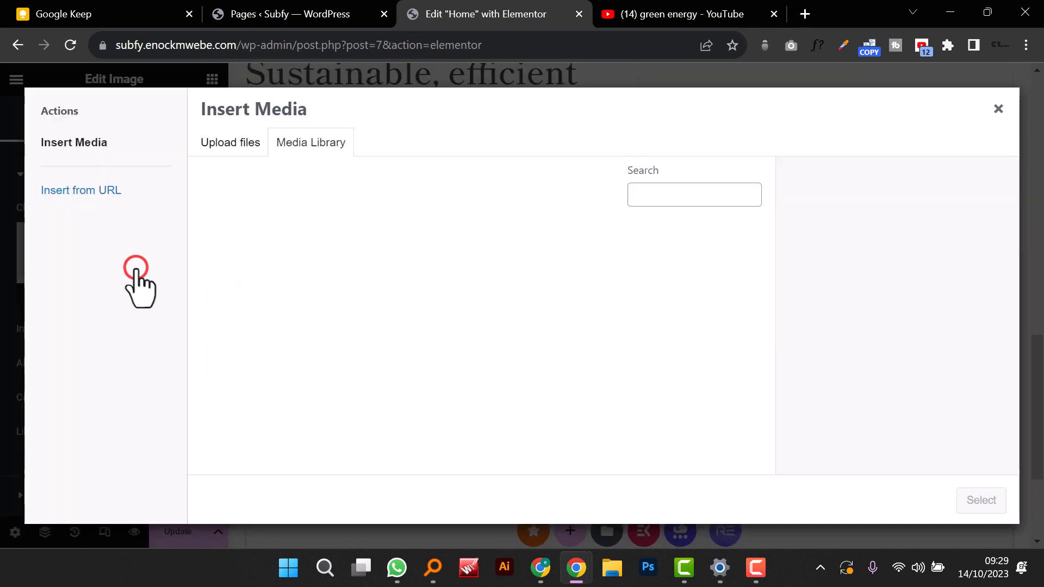
{"action": "left_click", "coordinate": [236, 145]}
{"action": "left_click", "coordinate": [621, 333]}
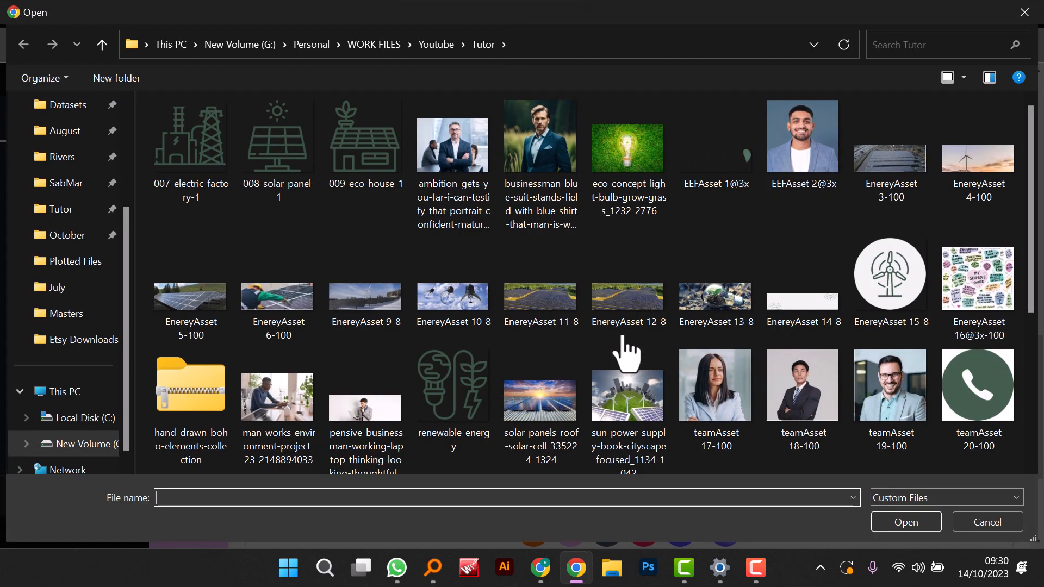
{"action": "scroll", "coordinate": [674, 205], "scroll_direction": "down", "scroll_amount": 5}
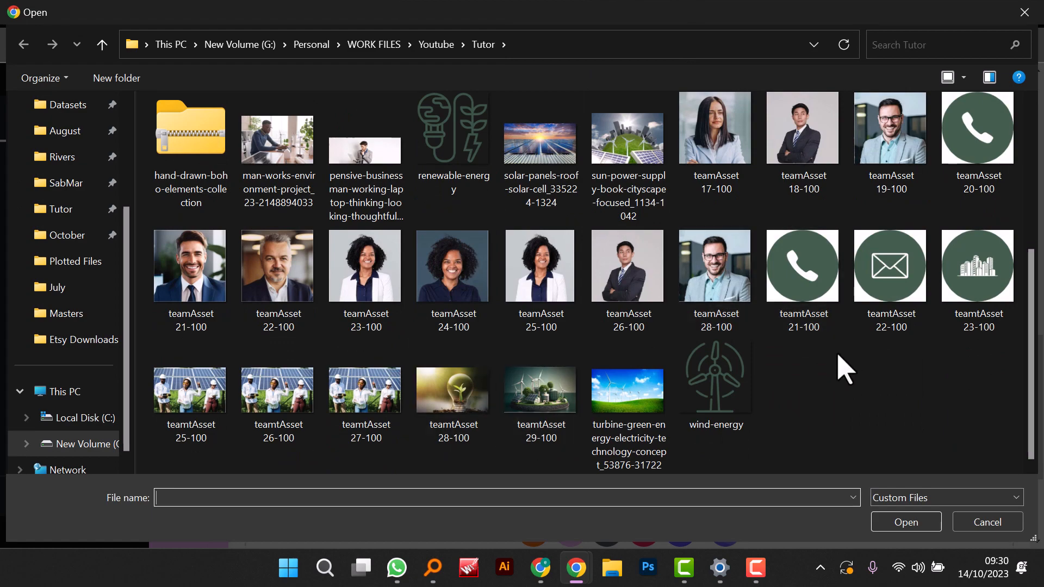
{"action": "scroll", "coordinate": [560, 408], "scroll_direction": "up", "scroll_amount": 3}
{"action": "scroll", "coordinate": [560, 401], "scroll_direction": "down", "scroll_amount": 3}
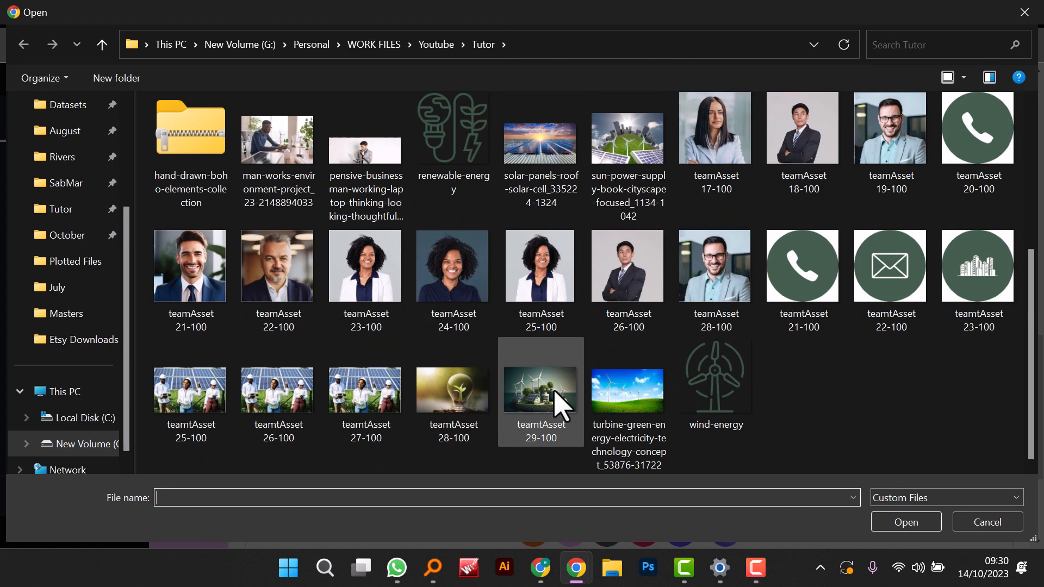
{"action": "left_click", "coordinate": [631, 174]}
{"action": "left_click", "coordinate": [919, 520]}
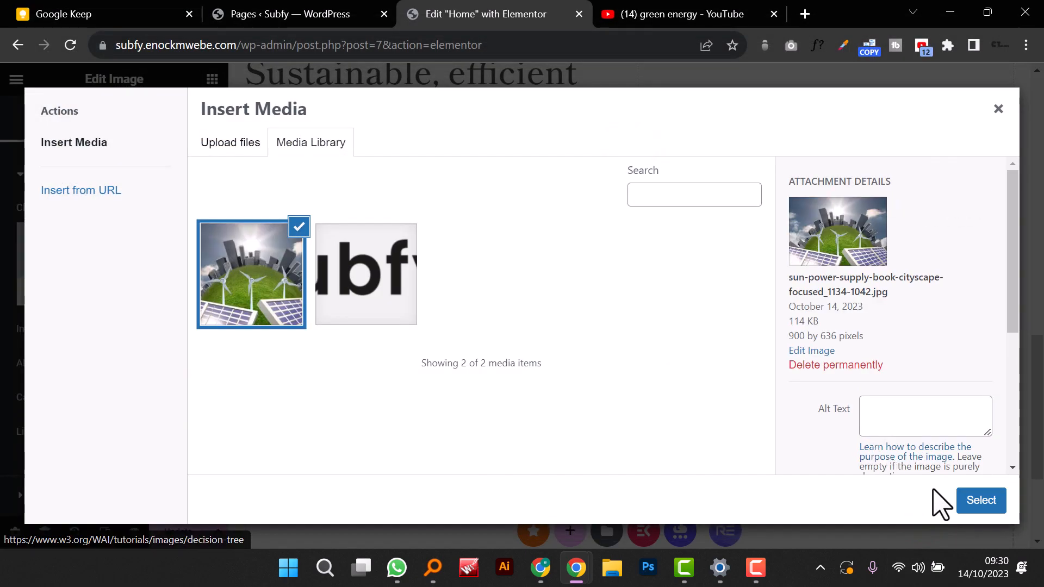
{"action": "left_click", "coordinate": [980, 500]}
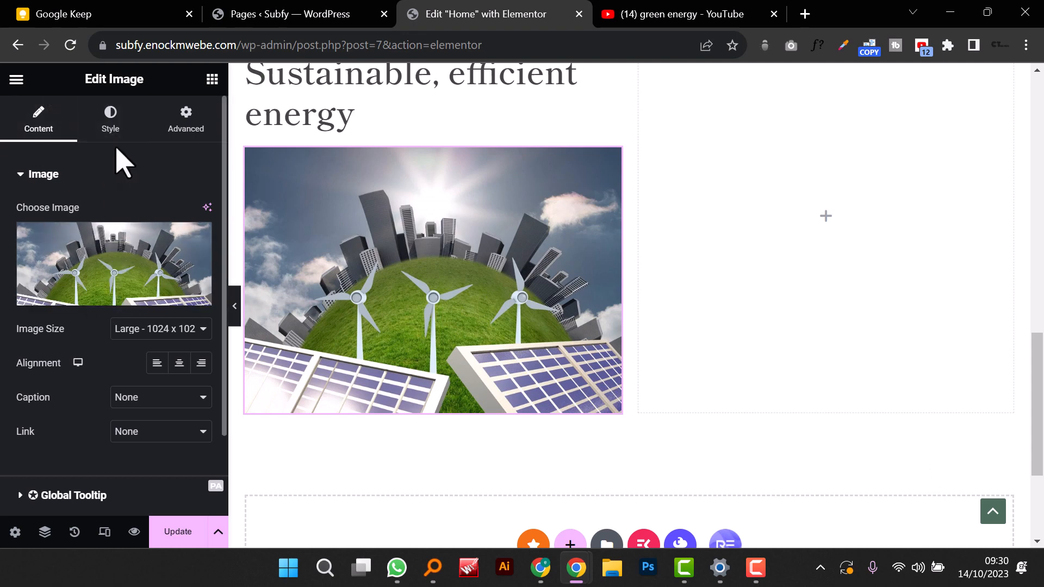
Step: Give the wind turbine city image a border radius of 25 px on all corners
{"action": "left_click", "coordinate": [116, 125]}
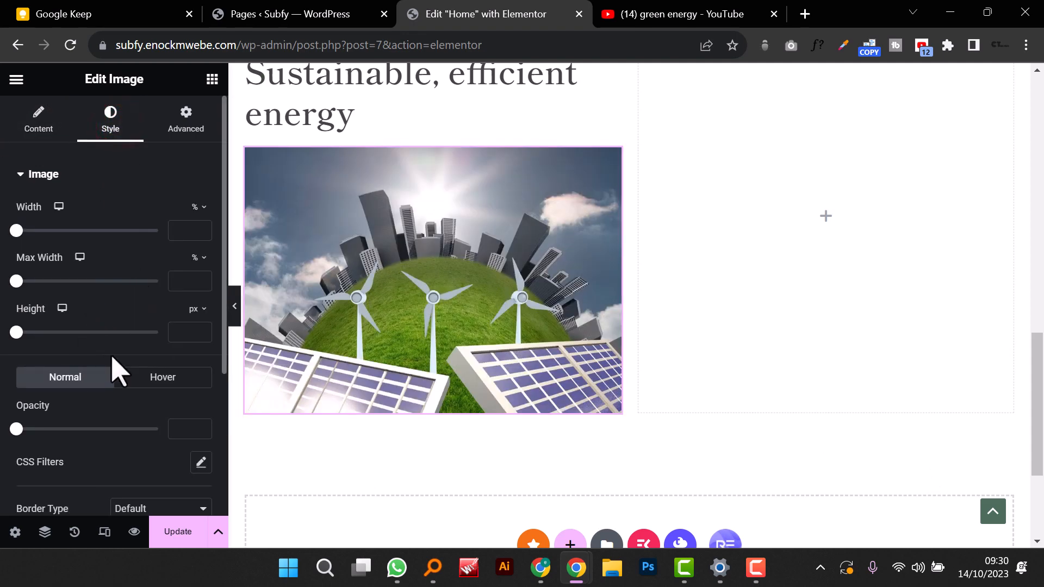
{"action": "scroll", "coordinate": [116, 372], "scroll_direction": "down", "scroll_amount": 4}
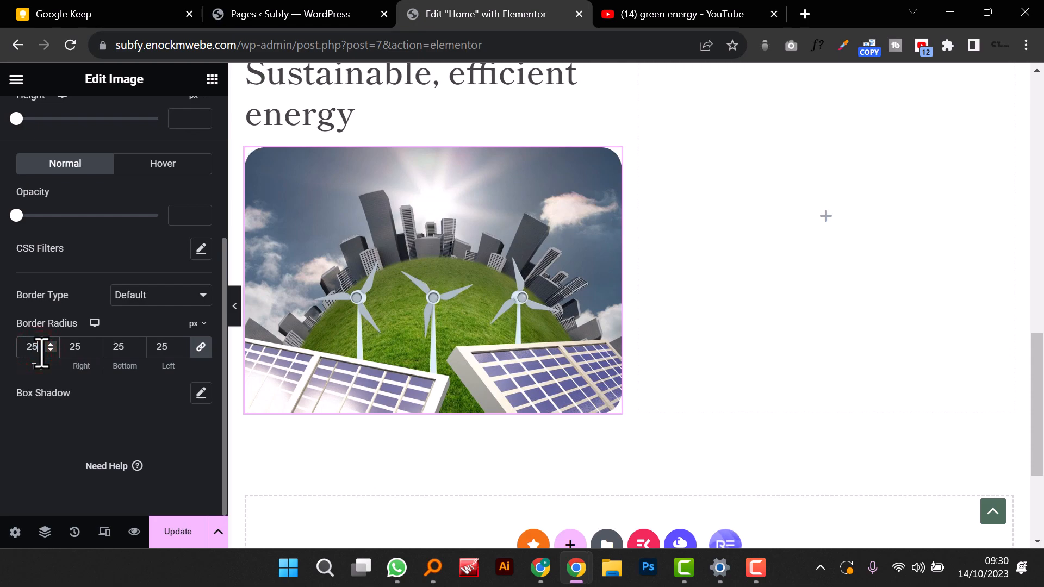
{"action": "scroll", "coordinate": [509, 334], "scroll_direction": "down", "scroll_amount": 1}
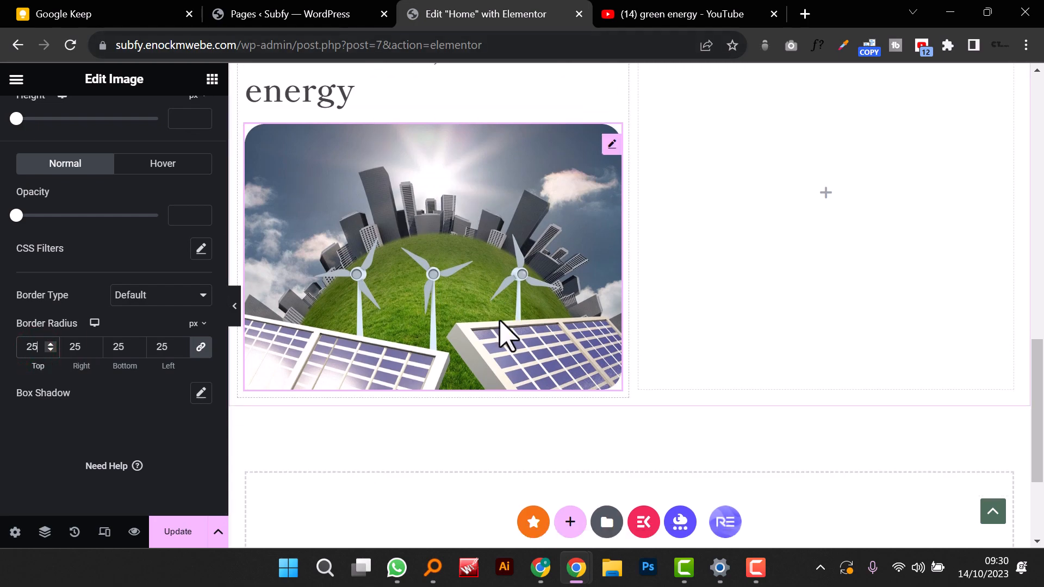
Step: Unlink the "Why Choose Us" container's margins and set its top and bottom margins to 70 px
{"action": "scroll", "coordinate": [500, 329], "scroll_direction": "up", "scroll_amount": 5}
{"action": "scroll", "coordinate": [503, 333], "scroll_direction": "down", "scroll_amount": 1}
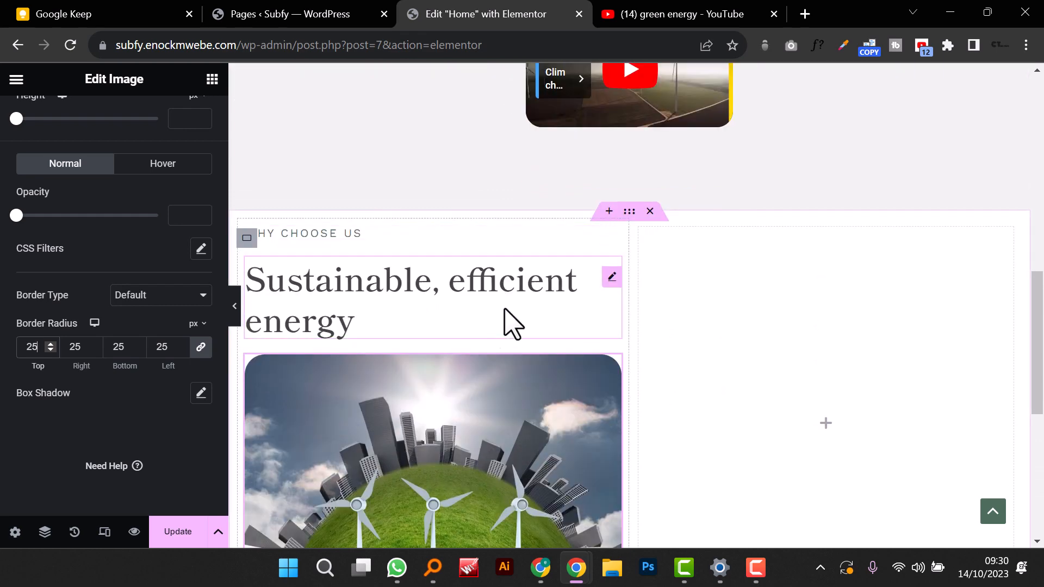
{"action": "left_click", "coordinate": [629, 212]}
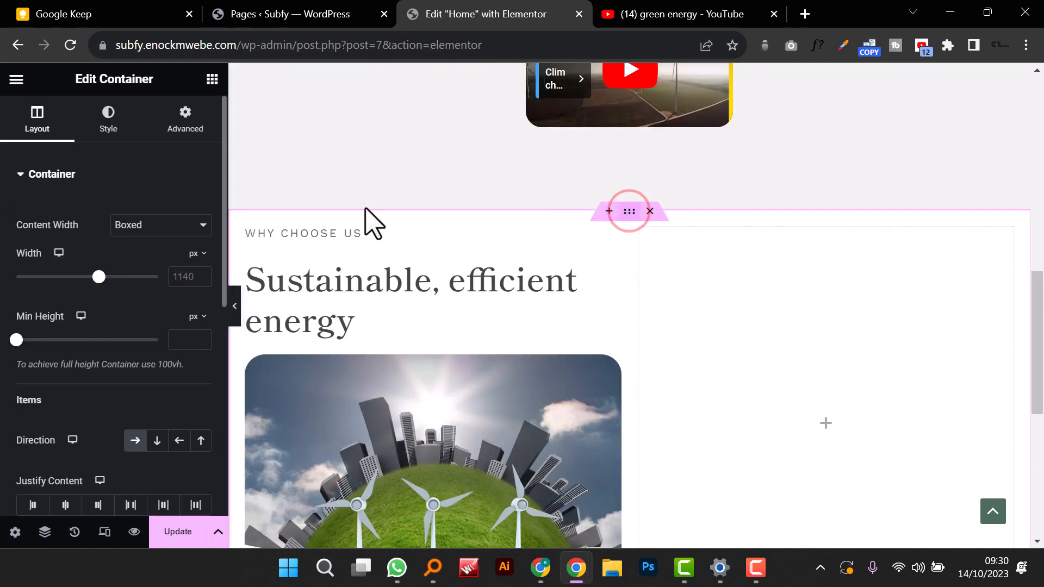
{"action": "left_click", "coordinate": [187, 131]}
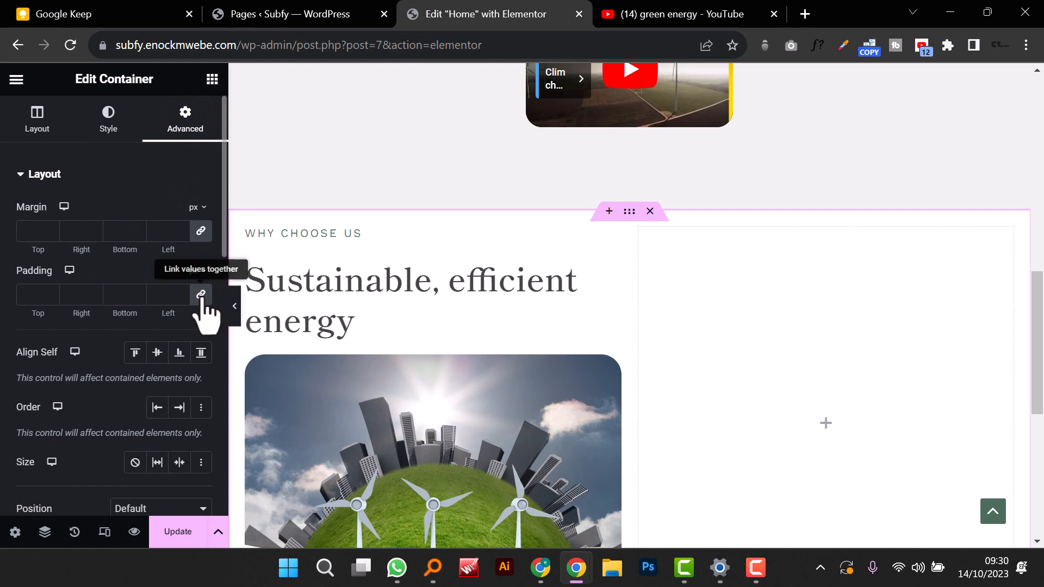
{"action": "left_click", "coordinate": [200, 230]}
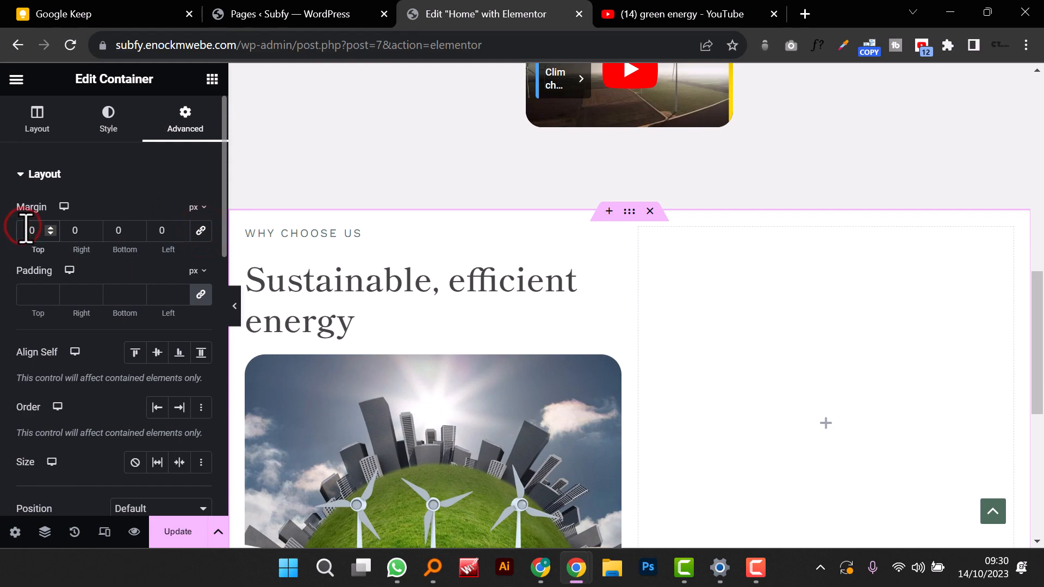
{"action": "type", "text": "7"}
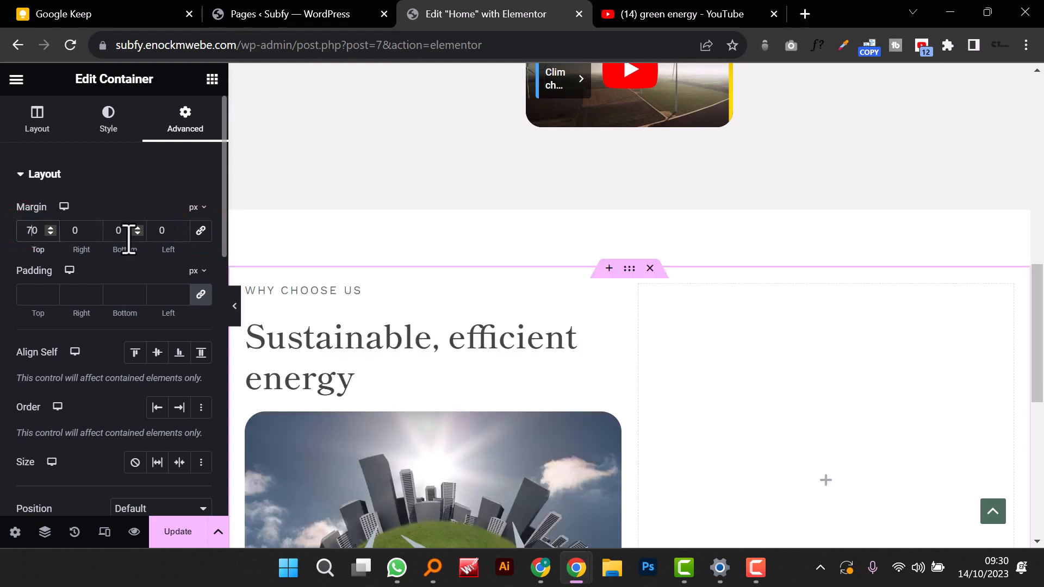
{"action": "type", "text": "7"}
{"action": "scroll", "coordinate": [694, 442], "scroll_direction": "down", "scroll_amount": 7}
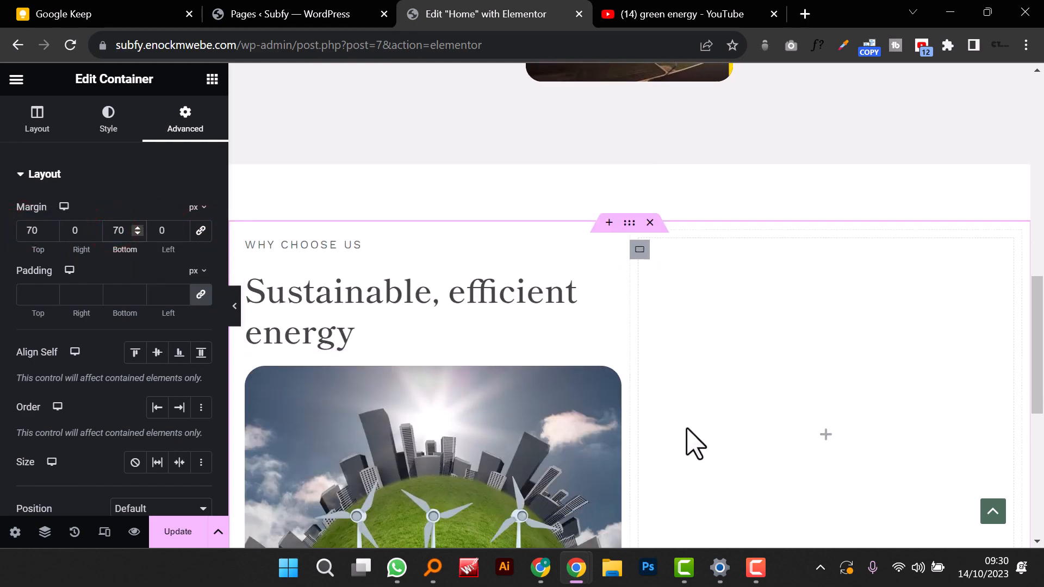
{"action": "scroll", "coordinate": [695, 443], "scroll_direction": "up", "scroll_amount": 3}
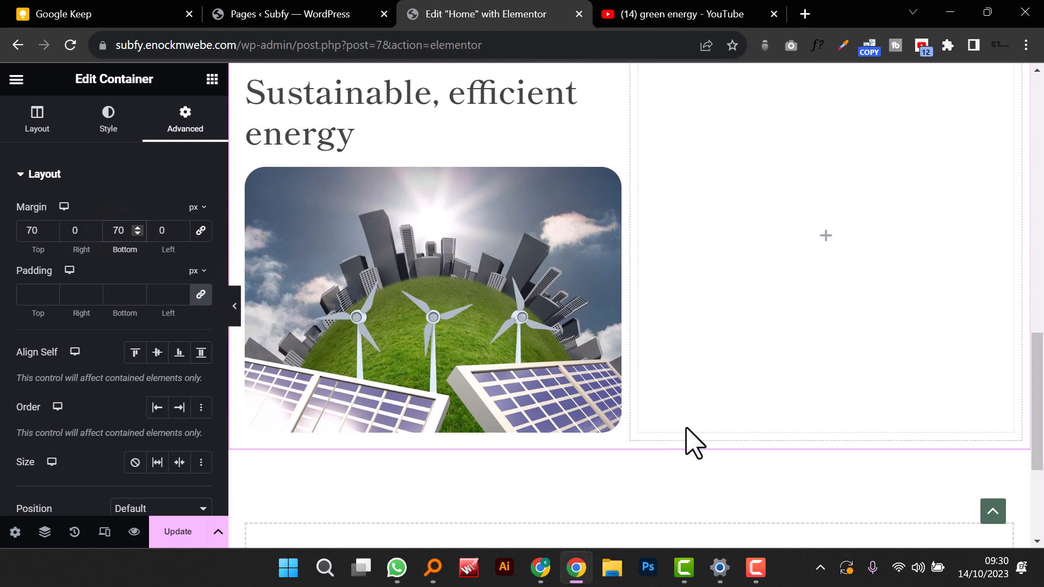
{"action": "scroll", "coordinate": [686, 430], "scroll_direction": "up", "scroll_amount": 4}
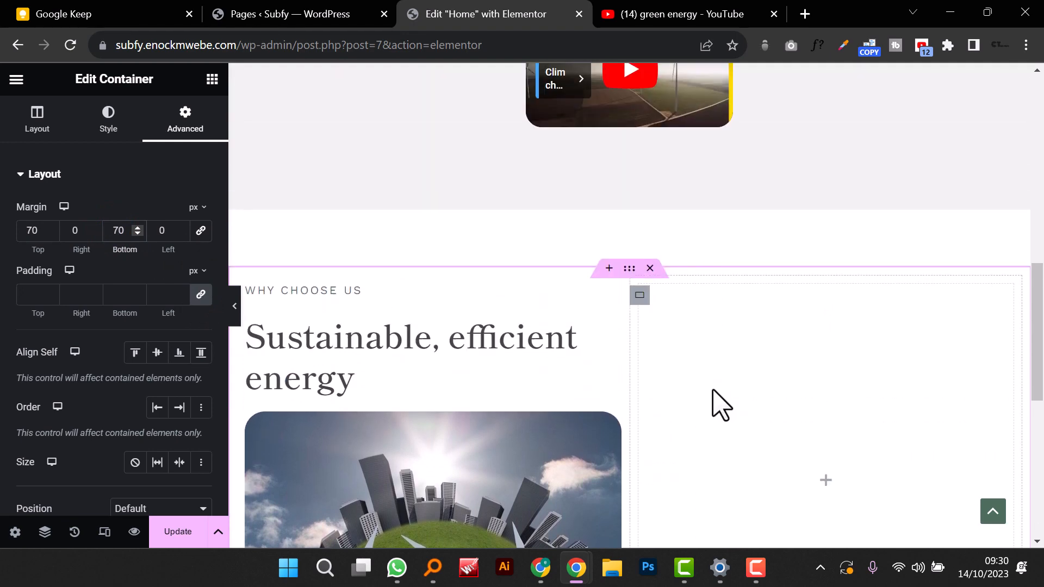
{"action": "scroll", "coordinate": [701, 385], "scroll_direction": "up", "scroll_amount": 11}
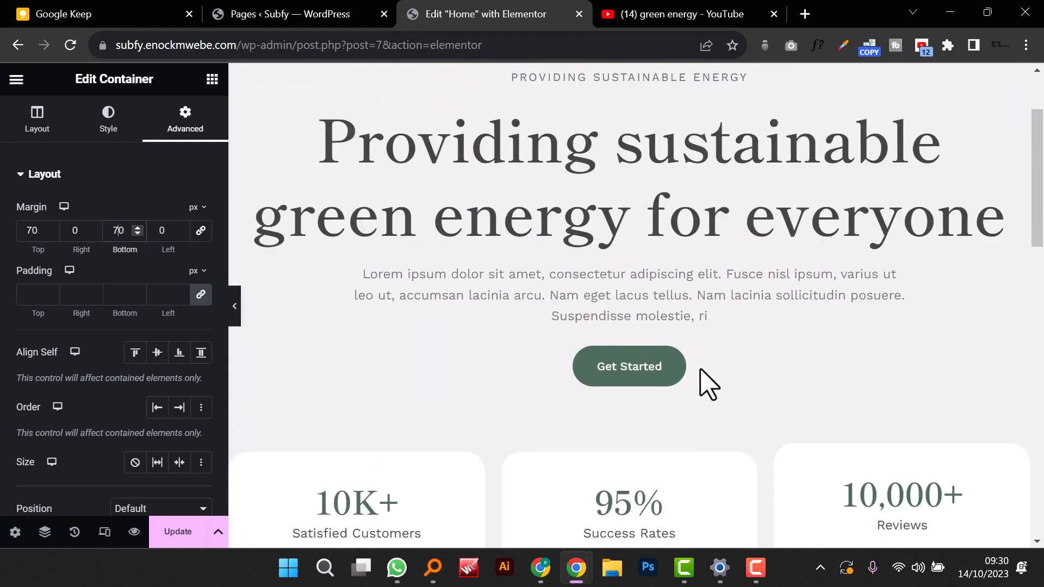
{"action": "right_click", "coordinate": [664, 322]}
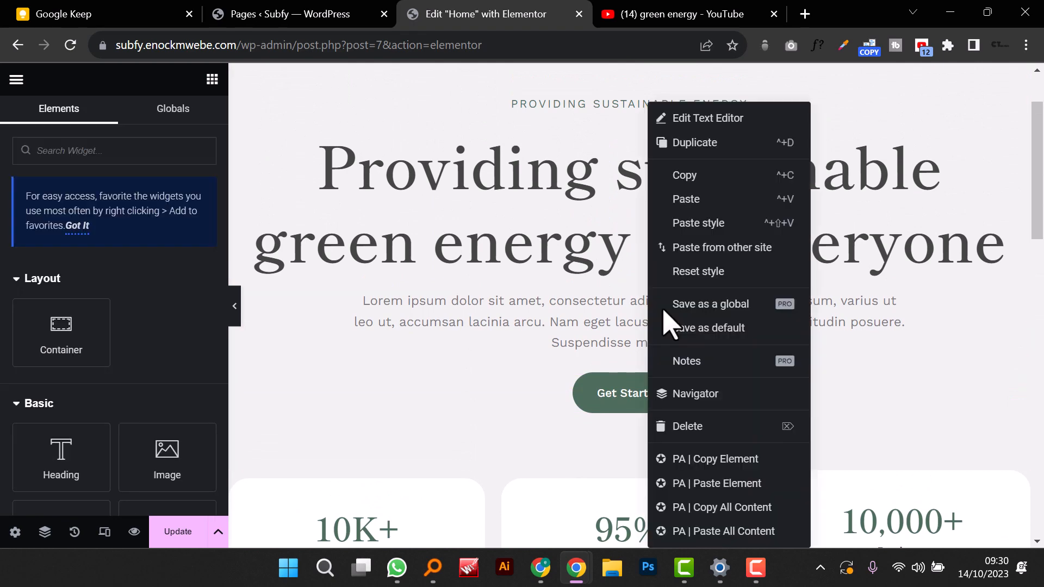
{"action": "scroll", "coordinate": [477, 324], "scroll_direction": "down", "scroll_amount": 7}
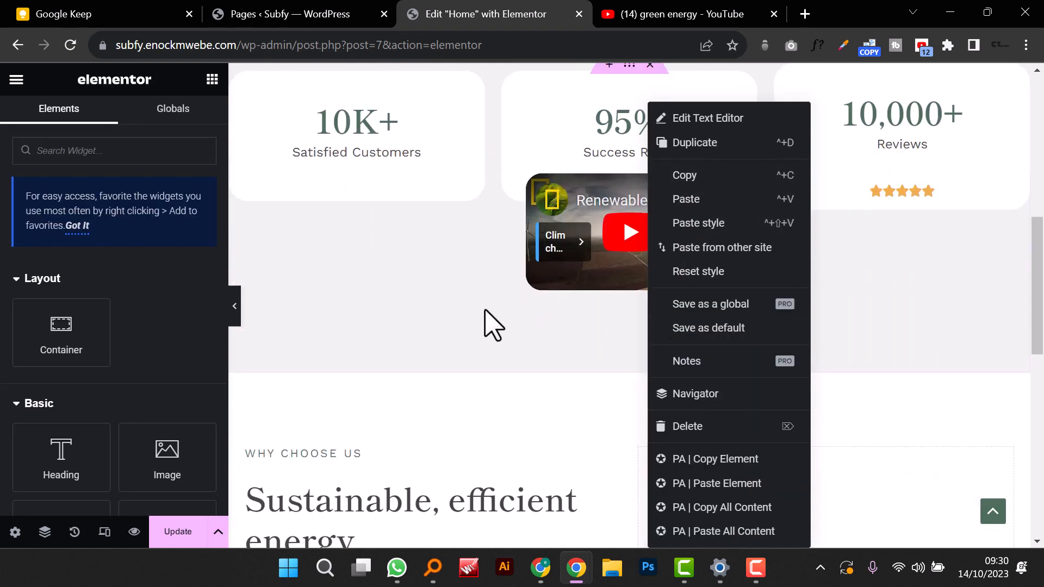
{"action": "left_click", "coordinate": [907, 453]}
Step: Add a Text Editor widget to the empty second column of the "Why Choose Us" container
{"action": "scroll", "coordinate": [792, 458], "scroll_direction": "down", "scroll_amount": 4}
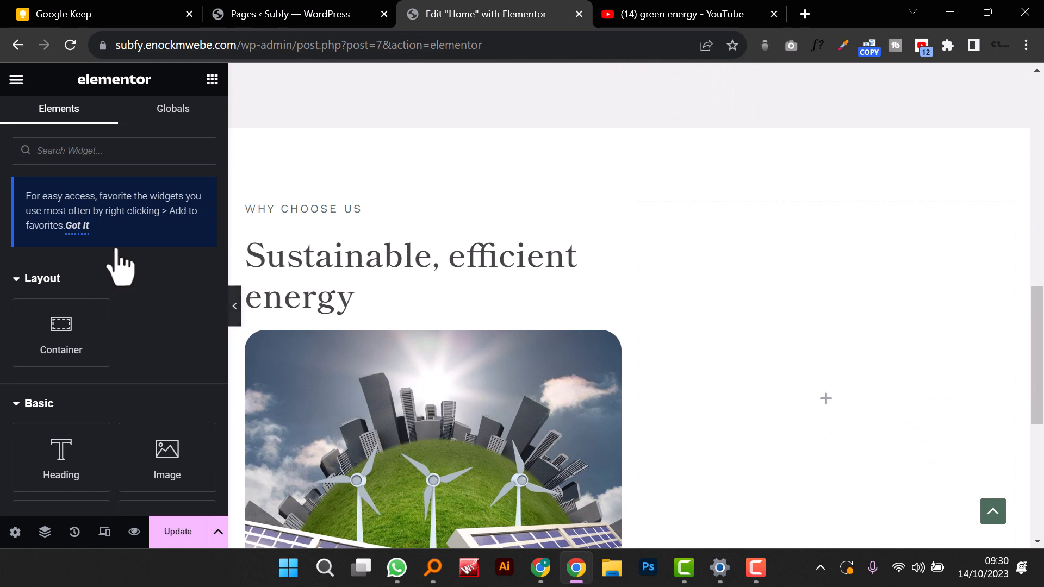
{"action": "scroll", "coordinate": [89, 424], "scroll_direction": "down", "scroll_amount": 5}
{"action": "left_click_drag", "start_coordinate": [57, 298], "coordinate": [852, 411]}
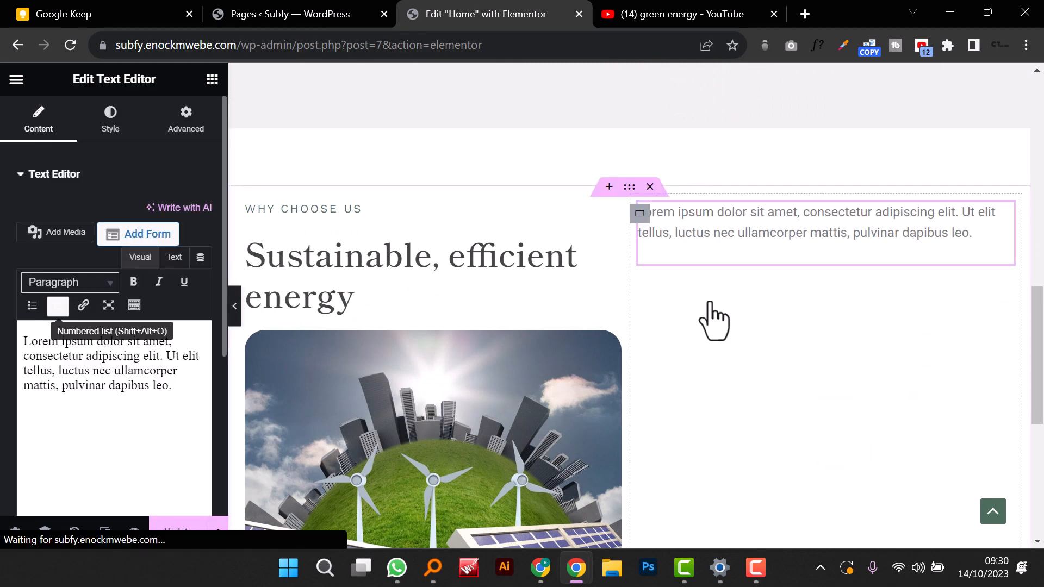
Step: Apply the saved global font matching the hero paragraph to the new text block, and open its content for editing
{"action": "left_click", "coordinate": [124, 123]}
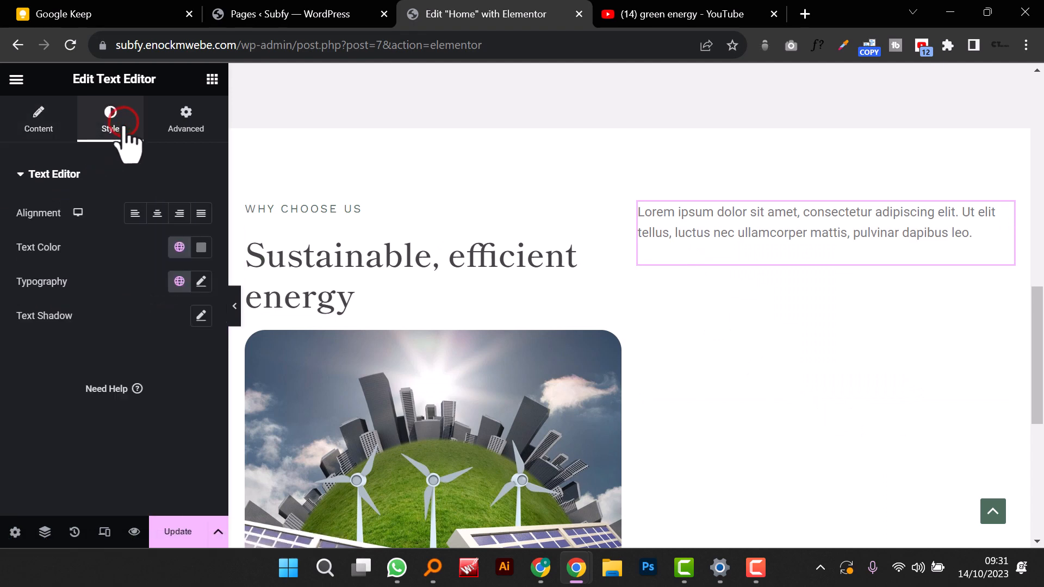
{"action": "left_click", "coordinate": [179, 281]}
{"action": "scroll", "coordinate": [142, 435], "scroll_direction": "down", "scroll_amount": 1}
{"action": "left_click", "coordinate": [137, 442]}
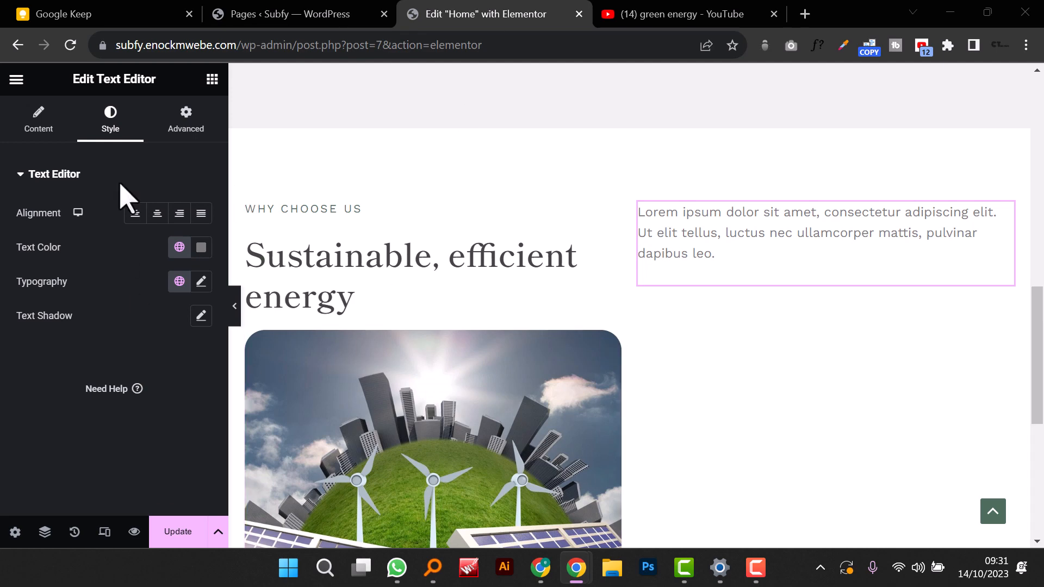
{"action": "left_click", "coordinate": [39, 122]}
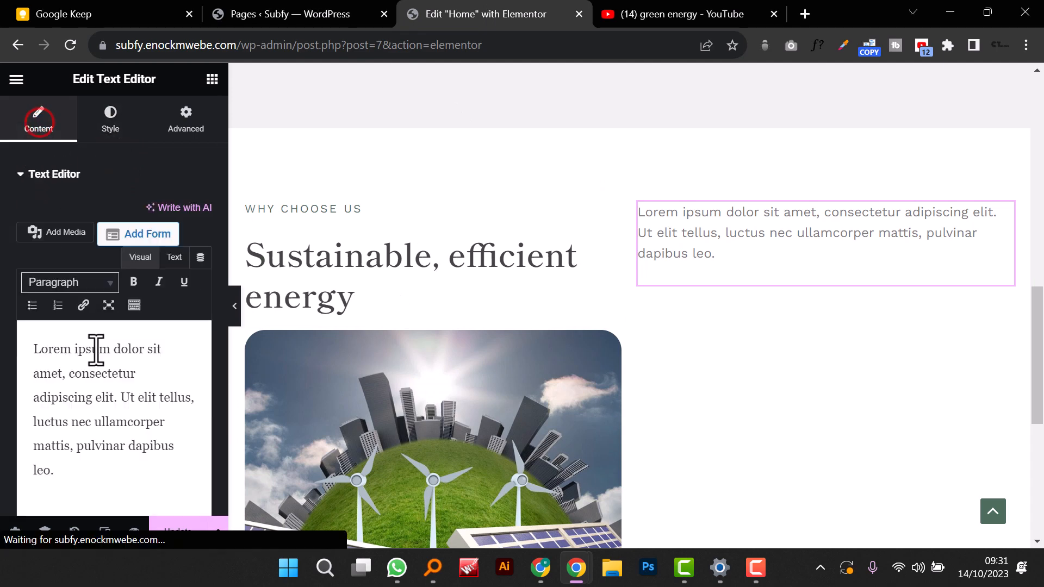
Step: Replace the second column's placeholder text with the paragraph from "Our mission is to transform the way we grow food" to "reshaping the world of farming."
{"action": "left_click", "coordinate": [98, 348]}
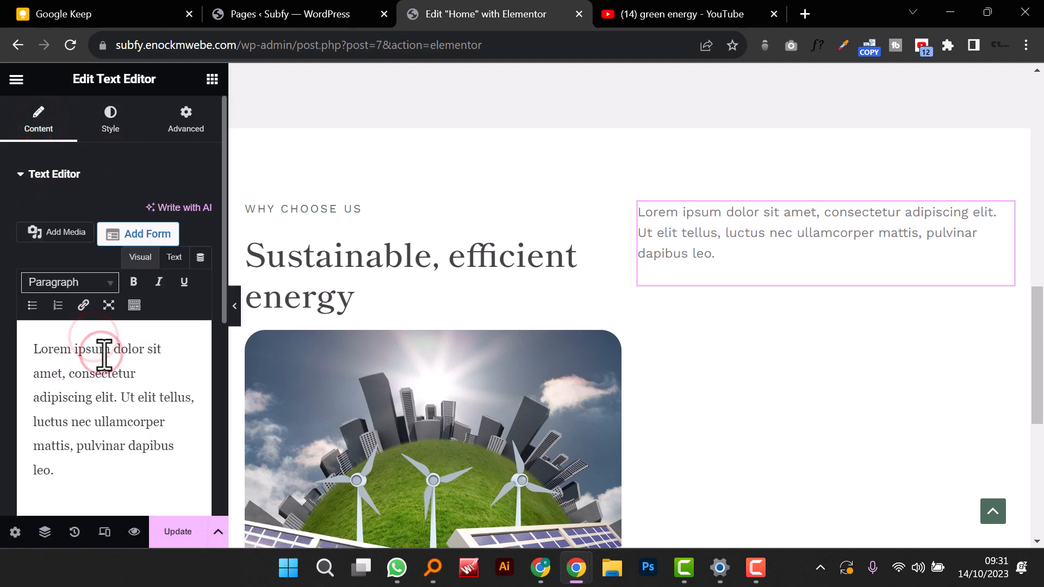
{"action": "key", "text": "ctrl+a"}
{"action": "type", "text": "Our mission is to transform the way we grow food, making it more sustainable, efficient, and high-yield. Discover how we’re reshaping the world of farming."}
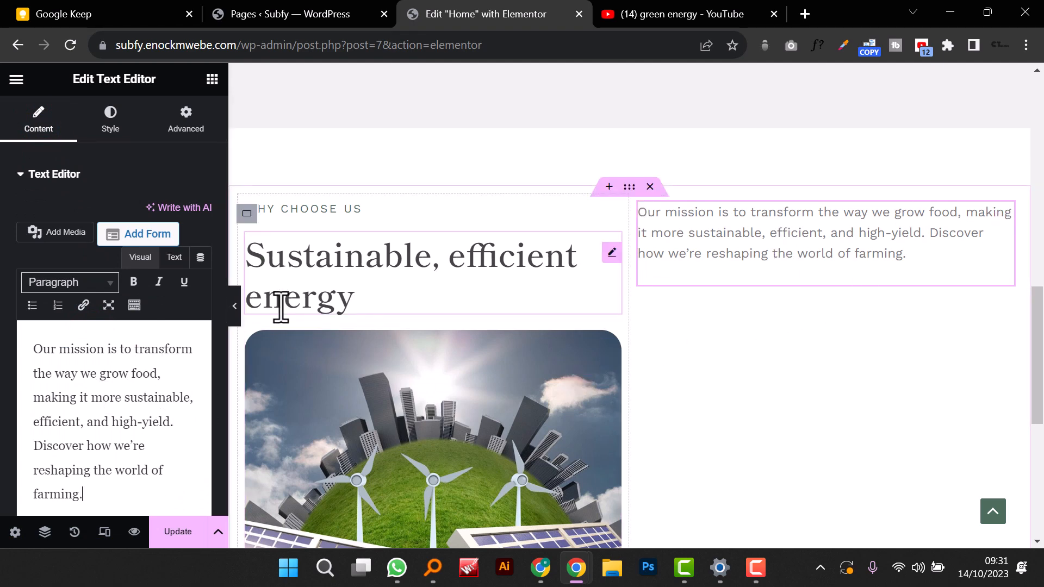
{"action": "left_click", "coordinate": [234, 306]}
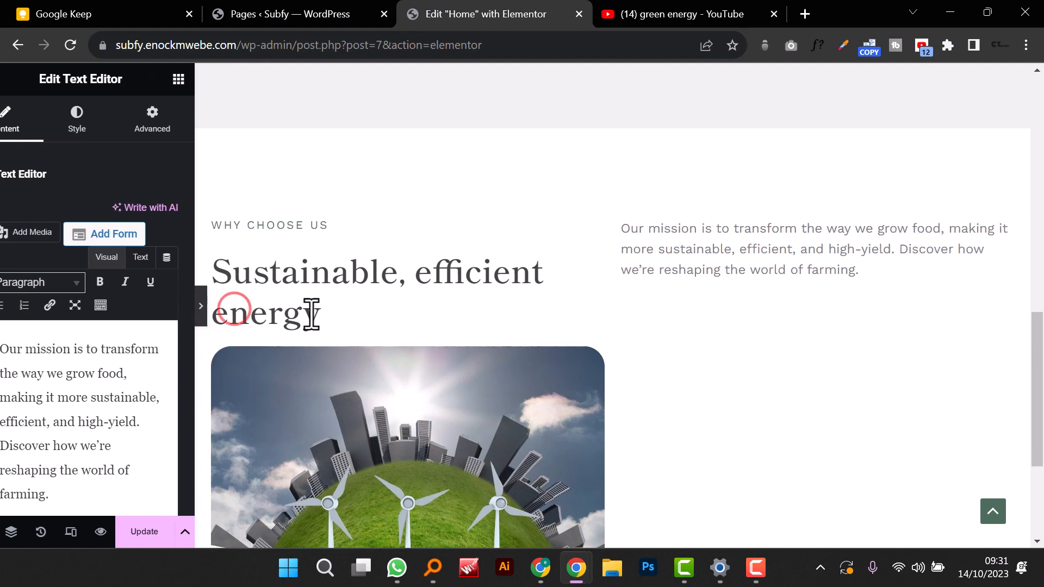
{"action": "scroll", "coordinate": [182, 314], "scroll_direction": "down", "scroll_amount": 3}
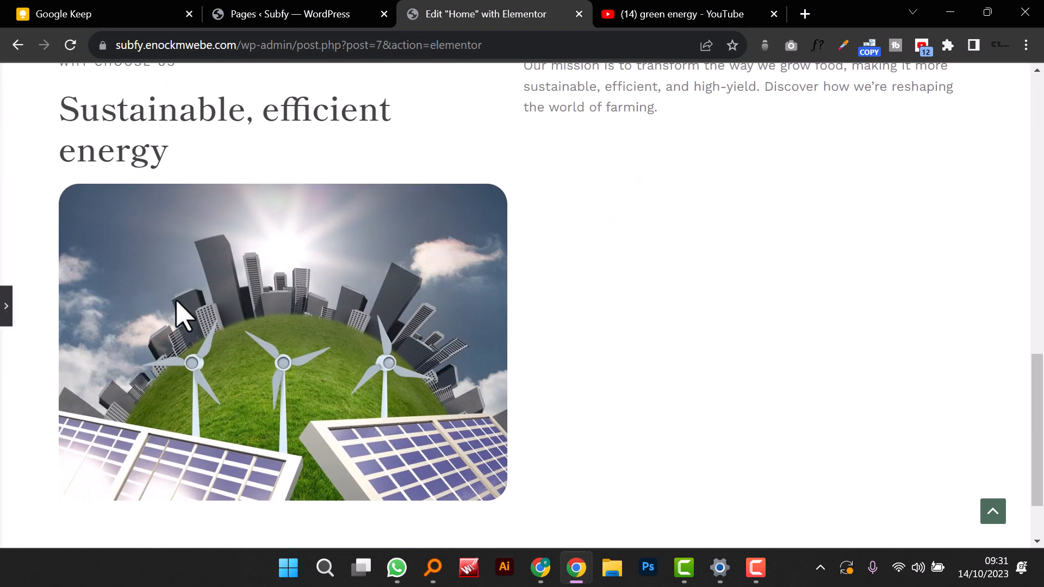
{"action": "left_click", "coordinate": [5, 307]}
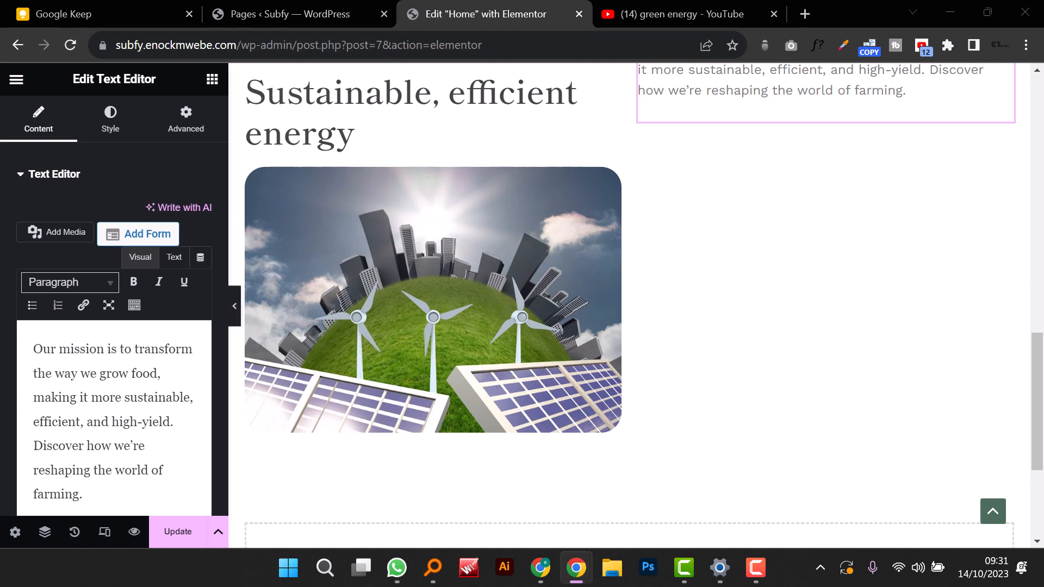
{"action": "scroll", "coordinate": [748, 191], "scroll_direction": "up", "scroll_amount": 3}
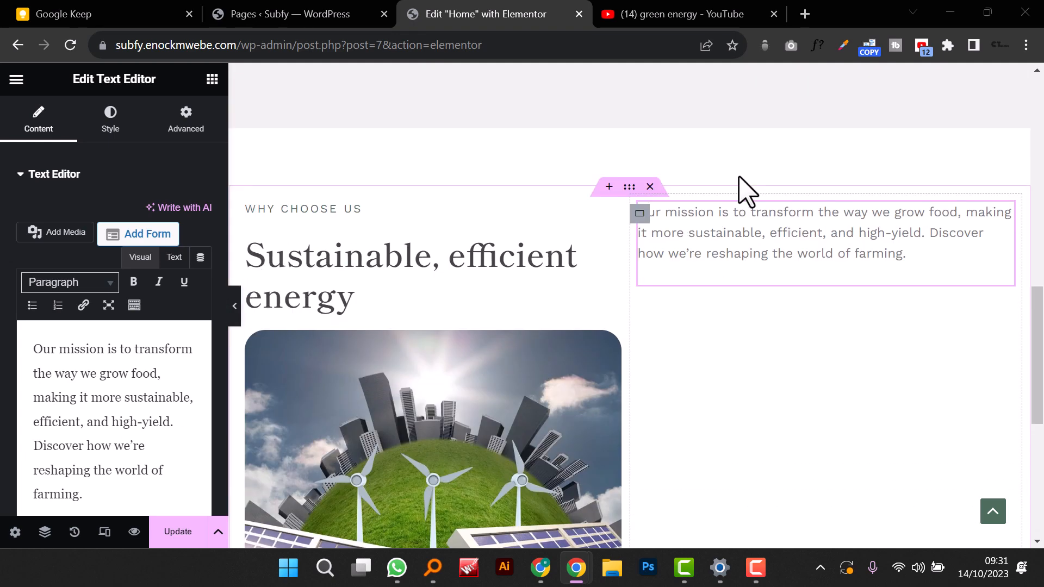
Step: Duplicate the mission text block and replace the copy's text with the quote beginning "At the heart of our hydroponic service is a commitment to sustainability"
{"action": "right_click", "coordinate": [755, 212]}
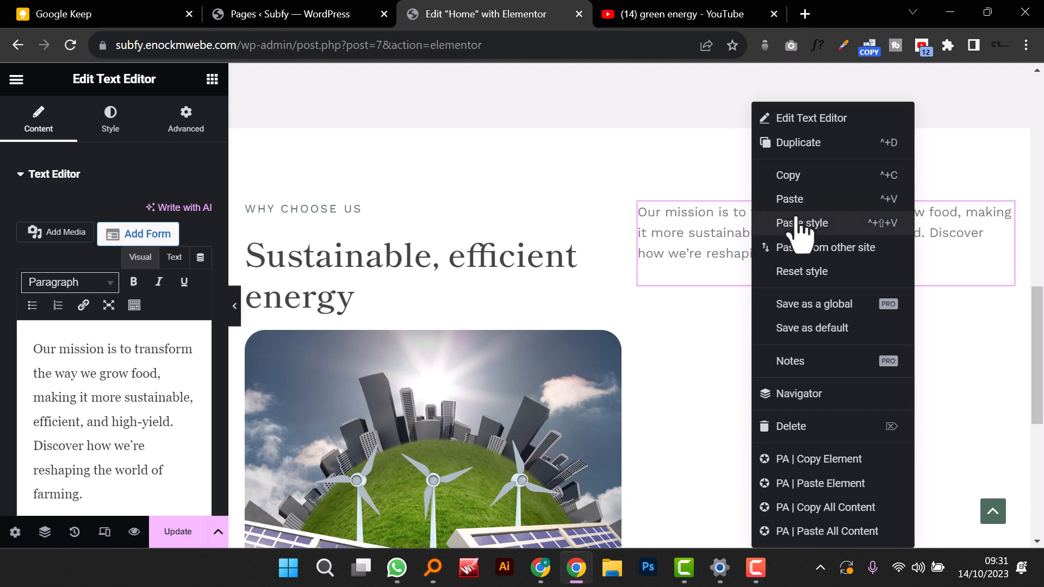
{"action": "left_click", "coordinate": [806, 144]}
{"action": "triple_click", "coordinate": [140, 393]}
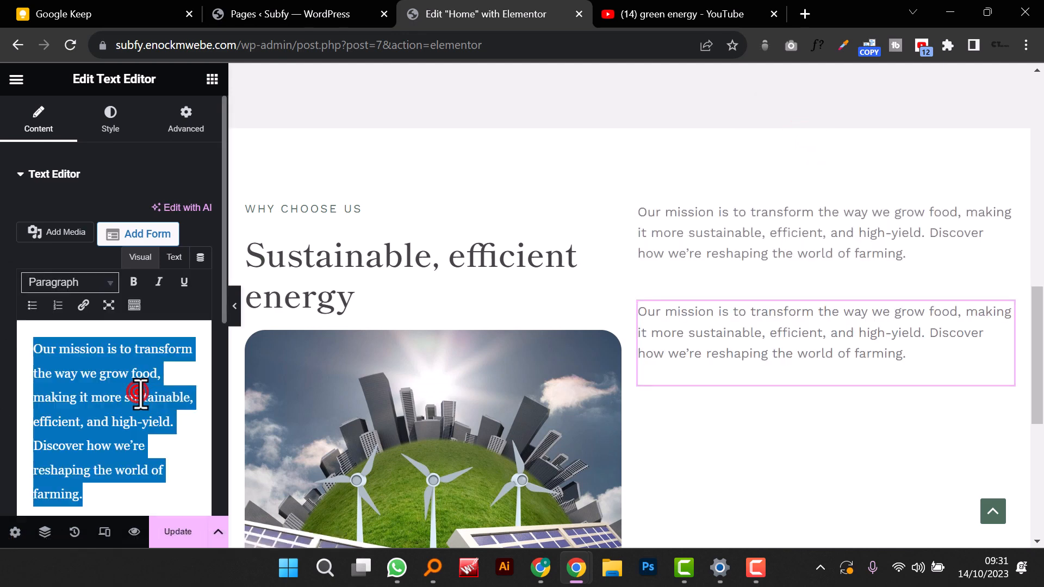
{"action": "right_click", "coordinate": [141, 392]}
{"action": "left_click", "coordinate": [239, 156]}
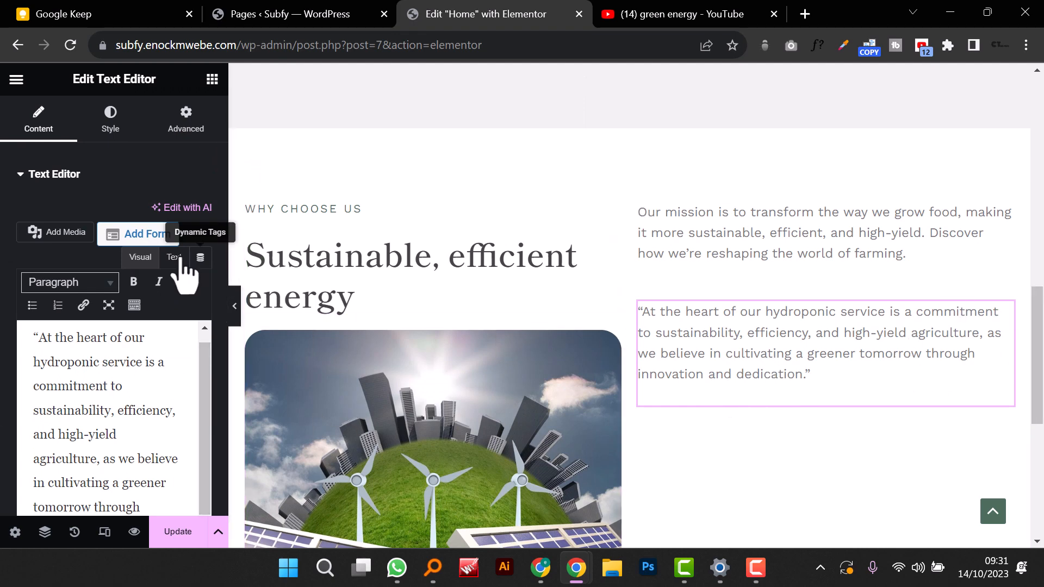
{"action": "left_click", "coordinate": [235, 308]}
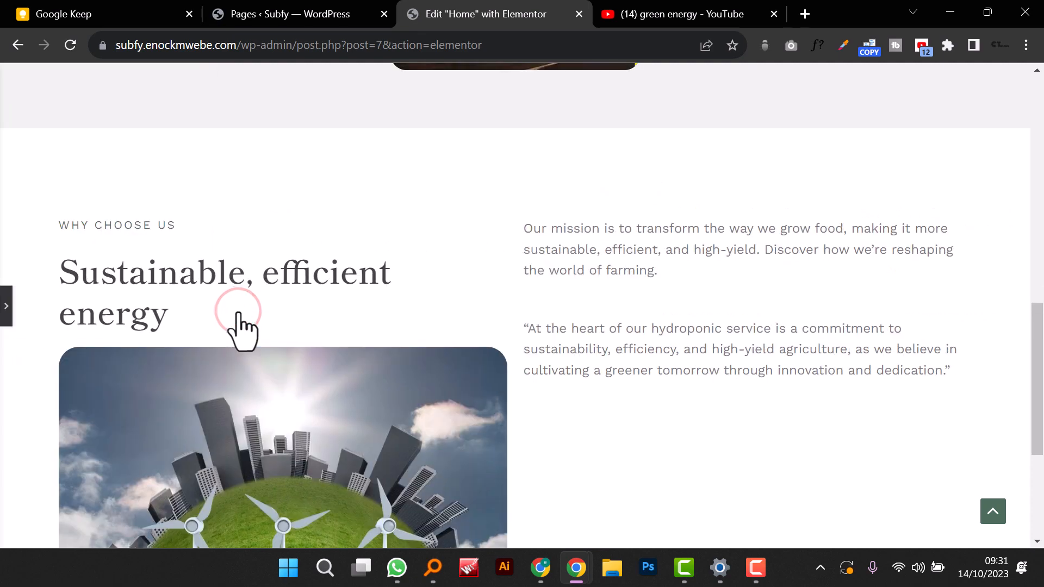
{"action": "scroll", "coordinate": [678, 354], "scroll_direction": "down", "scroll_amount": 5}
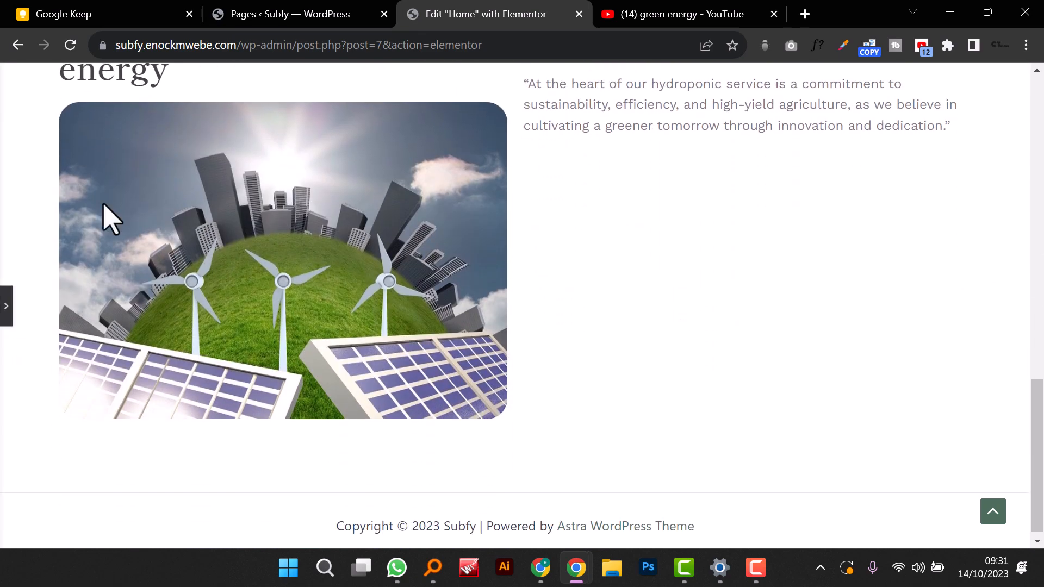
{"action": "left_click", "coordinate": [6, 313]}
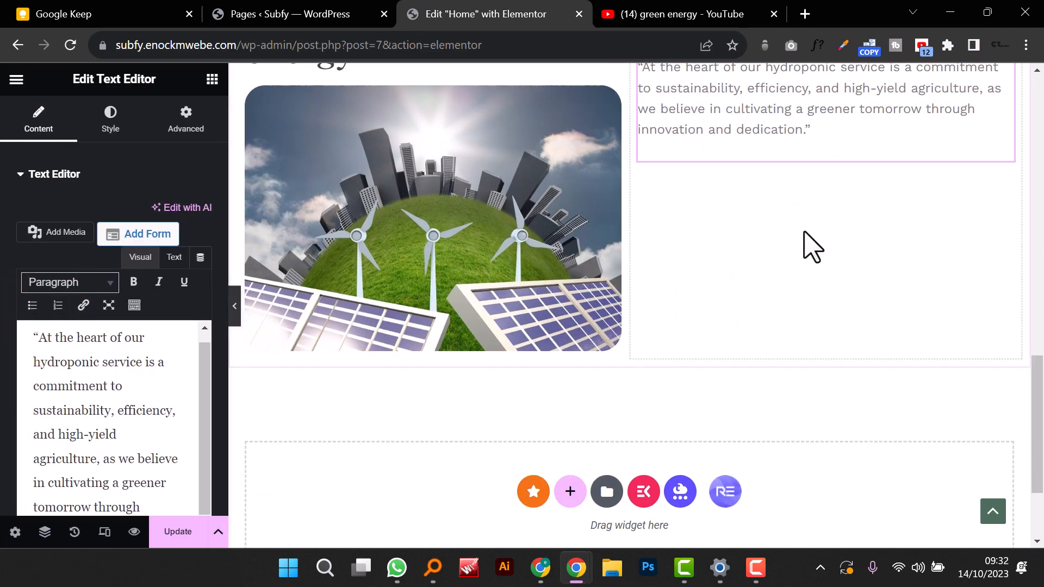
{"action": "scroll", "coordinate": [805, 244], "scroll_direction": "up", "scroll_amount": 5}
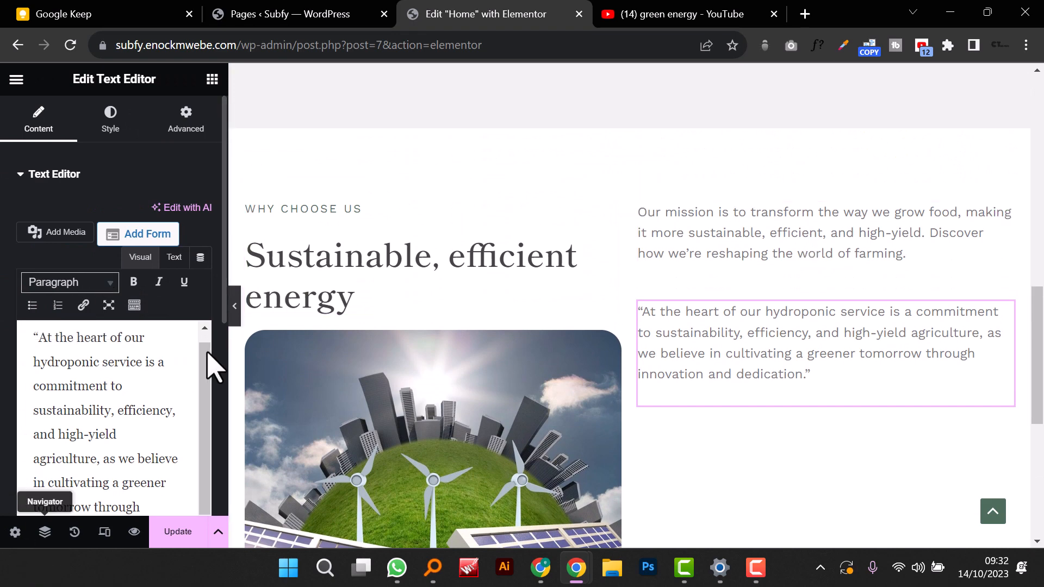
{"action": "scroll", "coordinate": [112, 401], "scroll_direction": "up", "scroll_amount": 1}
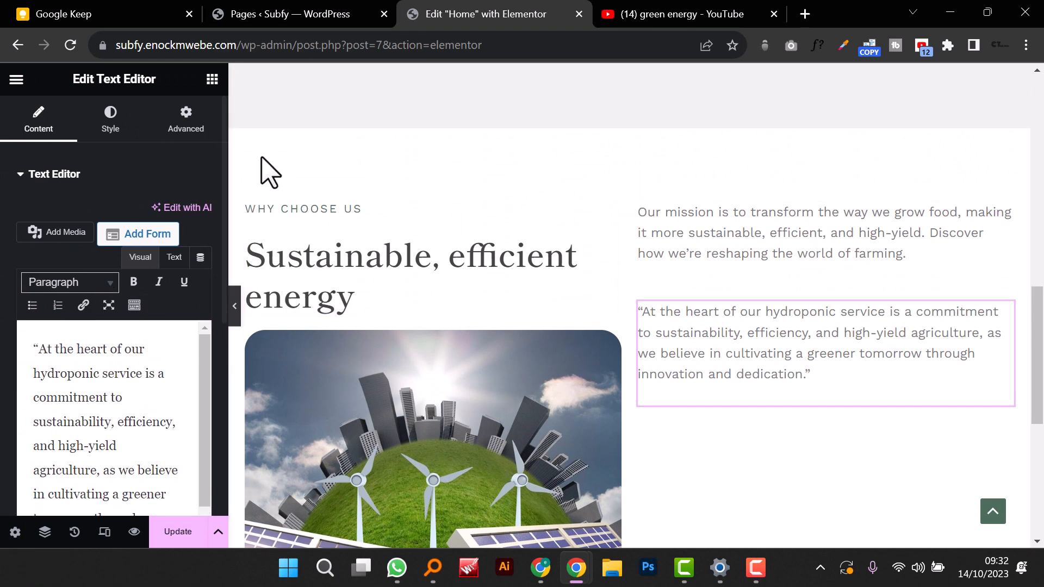
Step: Find the Image Box widget with the search term "image" and add it below the quote in the second column
{"action": "left_click", "coordinate": [212, 80]}
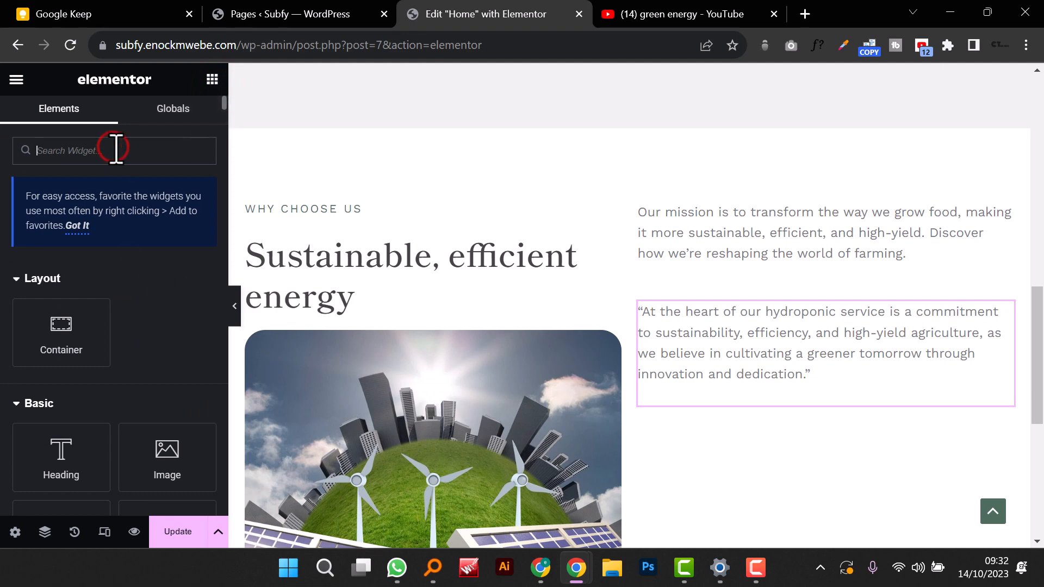
{"action": "type", "text": "image"}
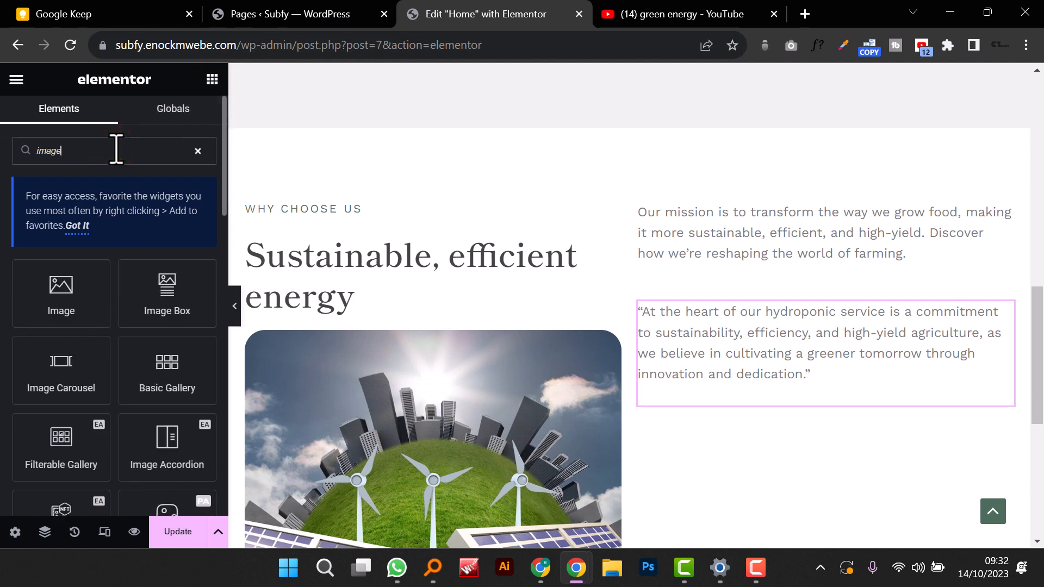
{"action": "left_click_drag", "start_coordinate": [164, 289], "coordinate": [746, 377]}
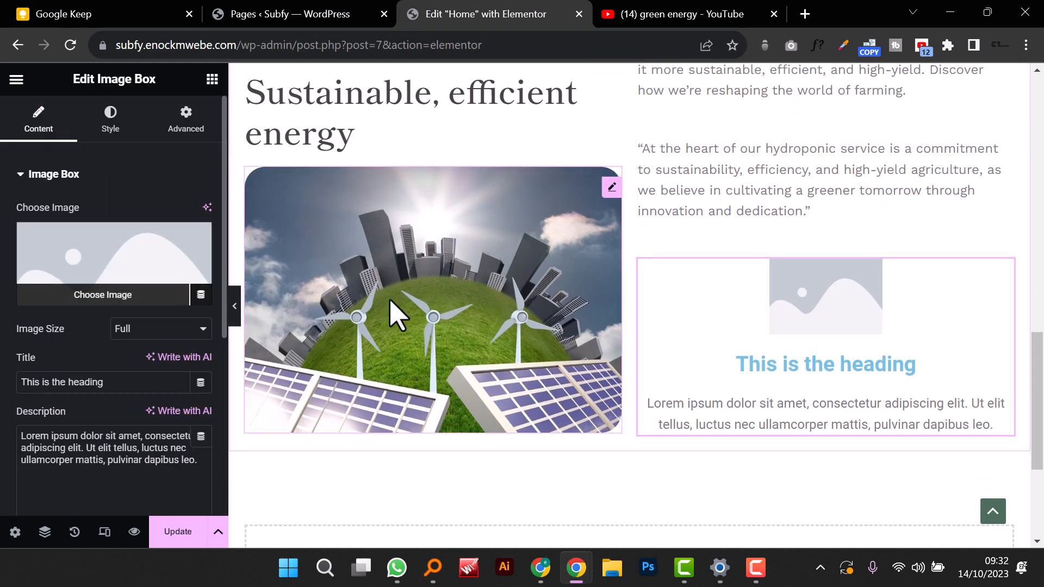
{"action": "left_click", "coordinate": [108, 302]}
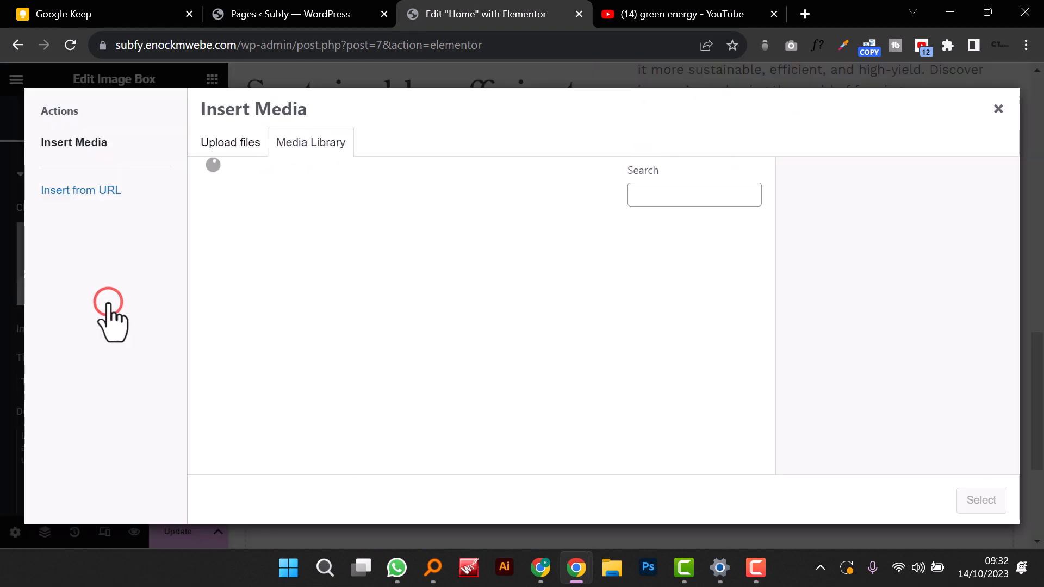
{"action": "left_click", "coordinate": [230, 144]}
{"action": "left_click", "coordinate": [622, 325]}
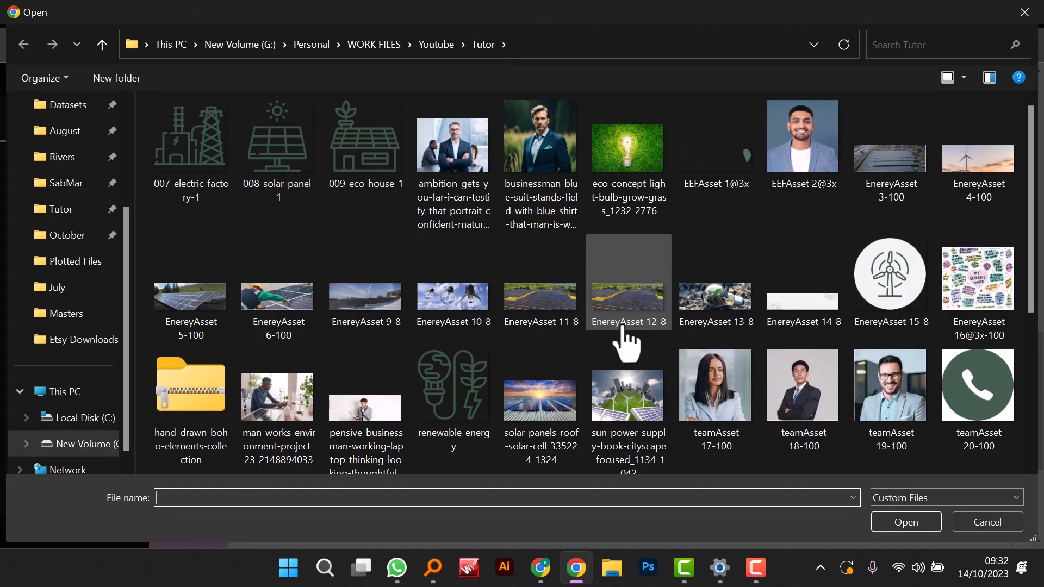
{"action": "left_click", "coordinate": [828, 138]}
{"action": "left_click", "coordinate": [913, 522]}
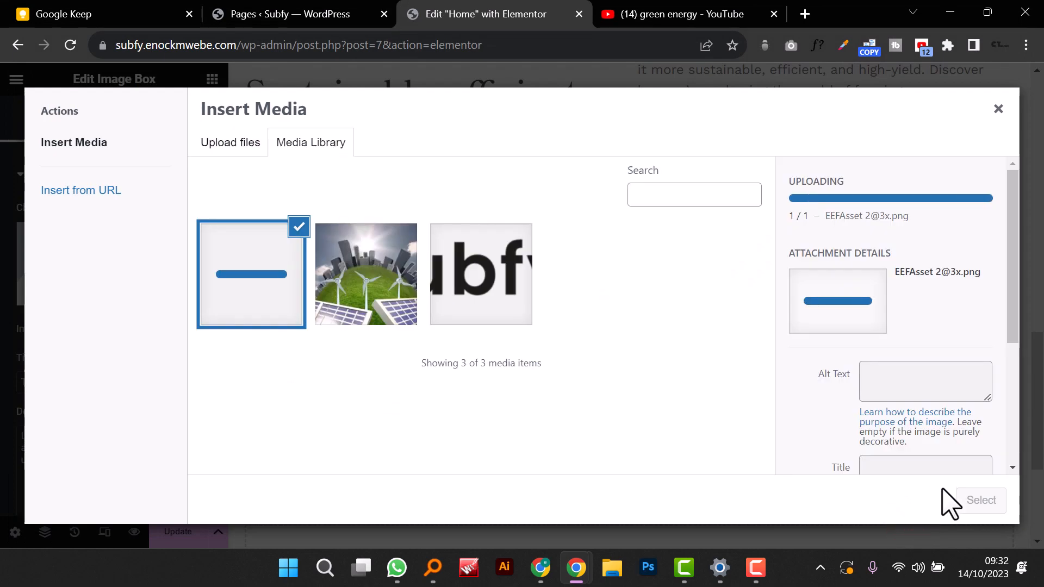
{"action": "left_click", "coordinate": [959, 499]}
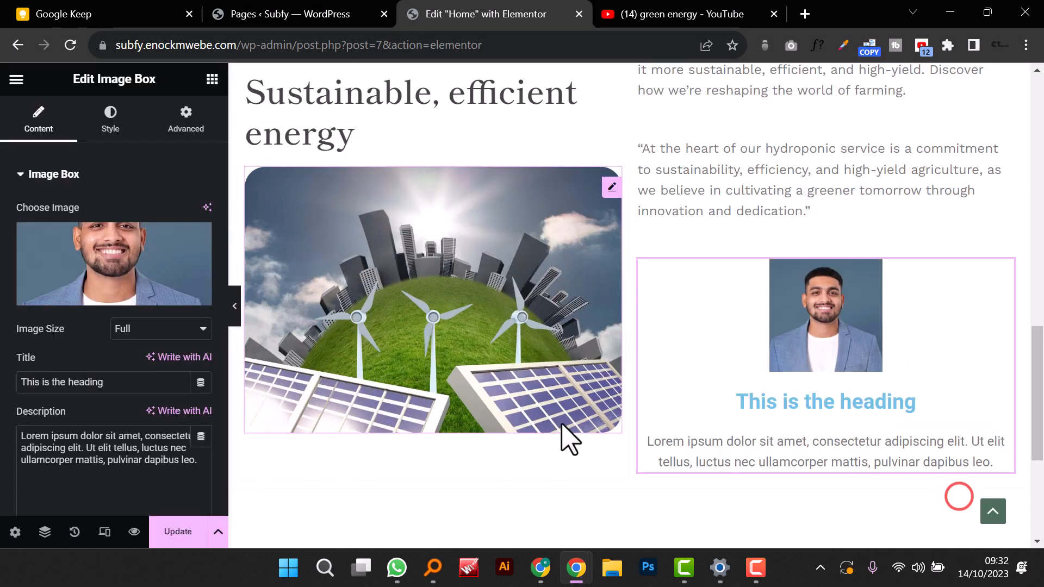
{"action": "triple_click", "coordinate": [766, 404]}
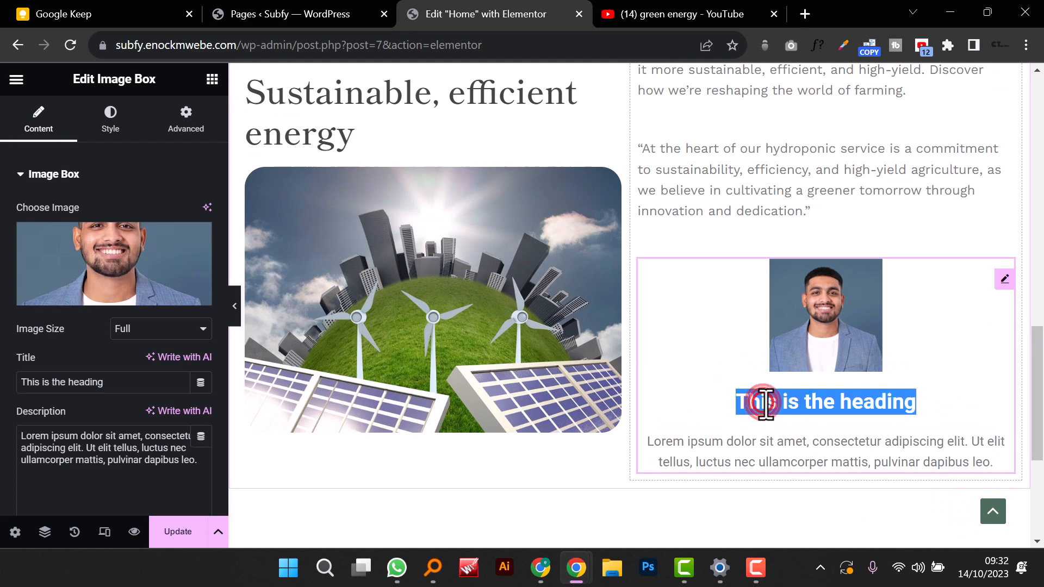
{"action": "triple_click", "coordinate": [103, 390]}
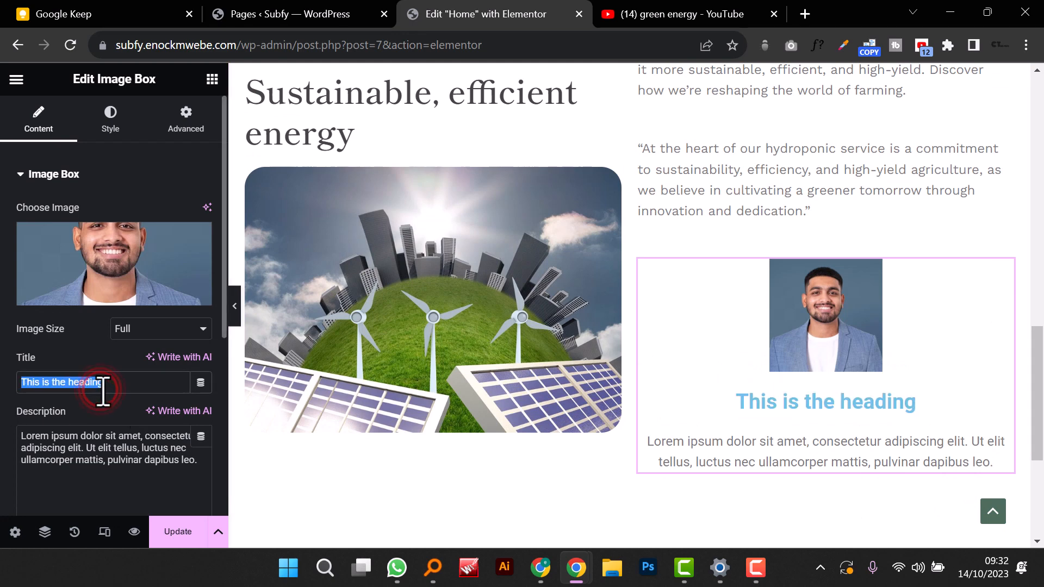
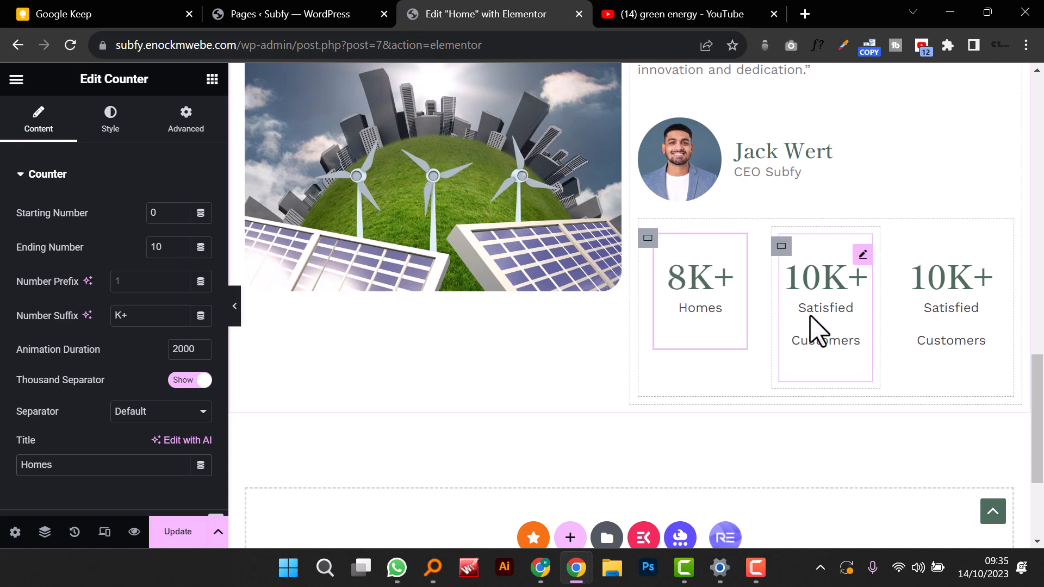
Step: Set the middle counter's title to "Gardens" and its ending number to 5
{"action": "left_click", "coordinate": [816, 303]}
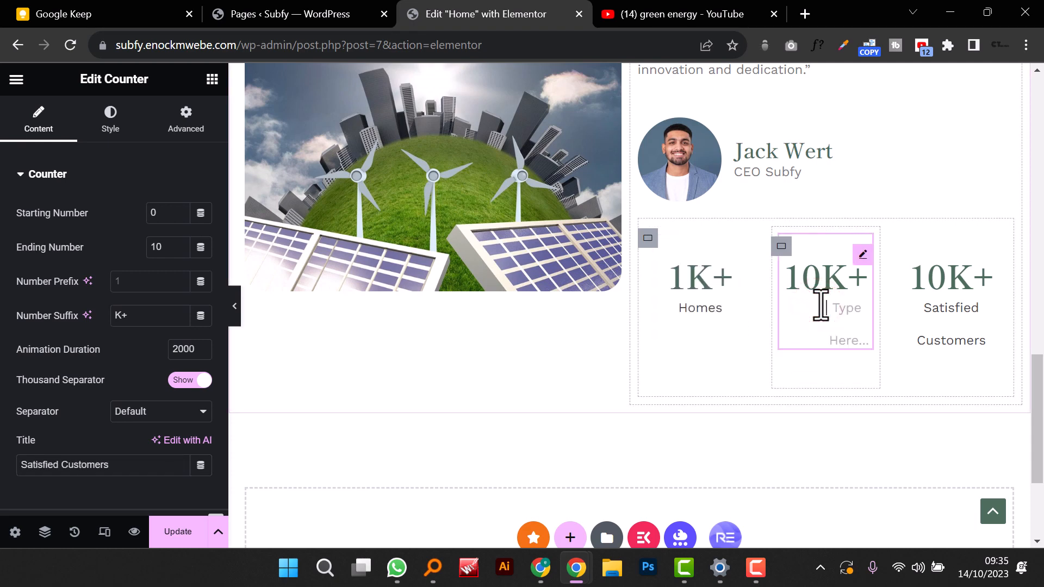
{"action": "triple_click", "coordinate": [80, 475]}
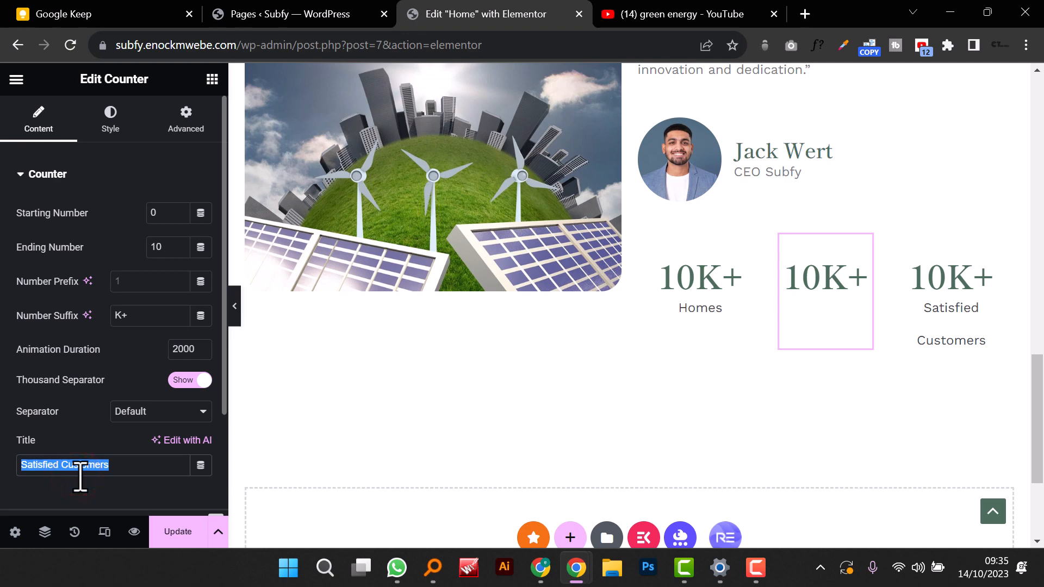
{"action": "type", "text": "Gardens"}
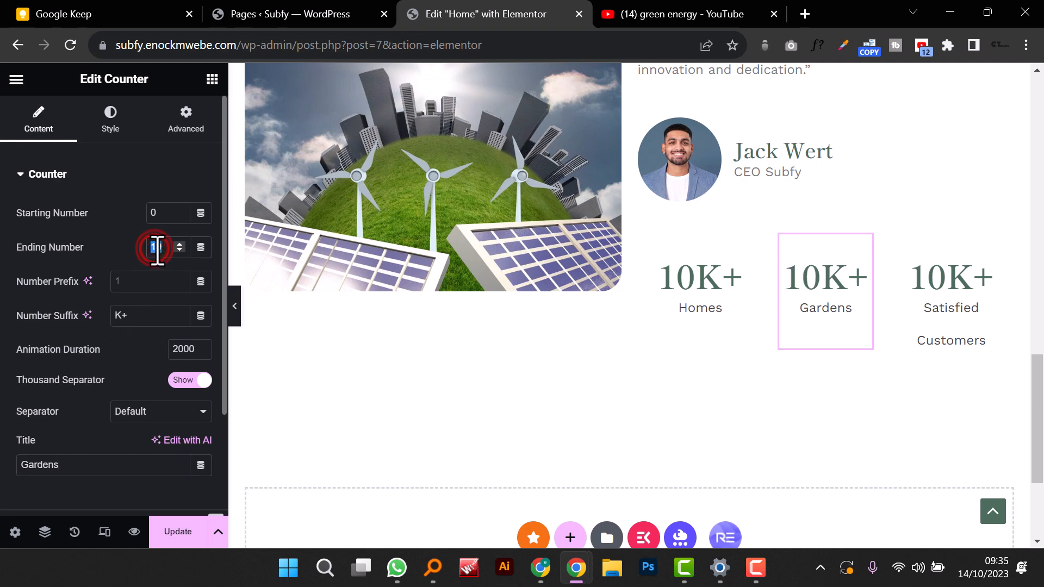
{"action": "type", "text": "5"}
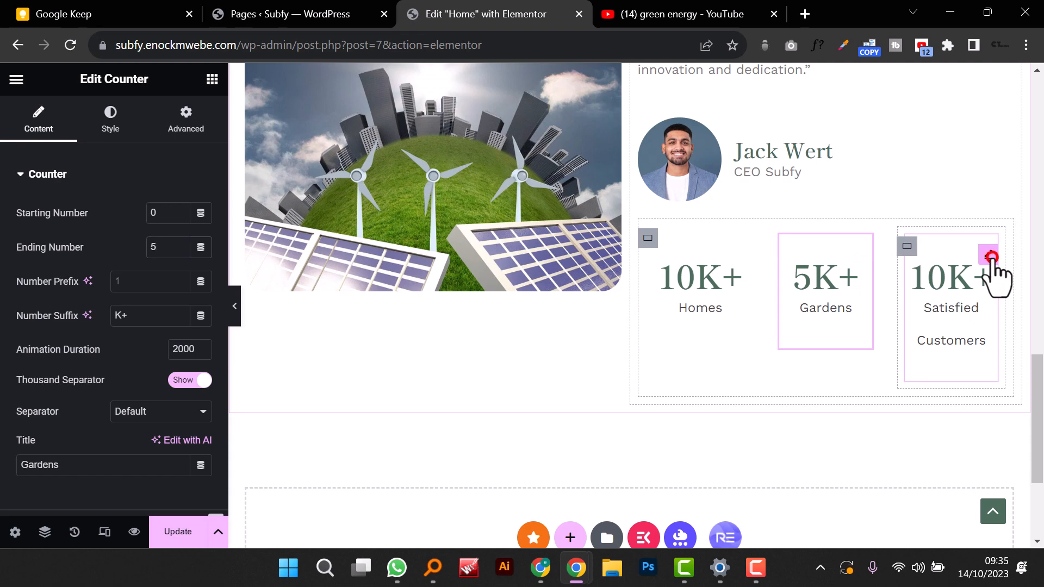
Step: Set the third counter's ending number to 1, its number suffix to "M+" and its title to "Panels"
{"action": "left_click", "coordinate": [991, 257]}
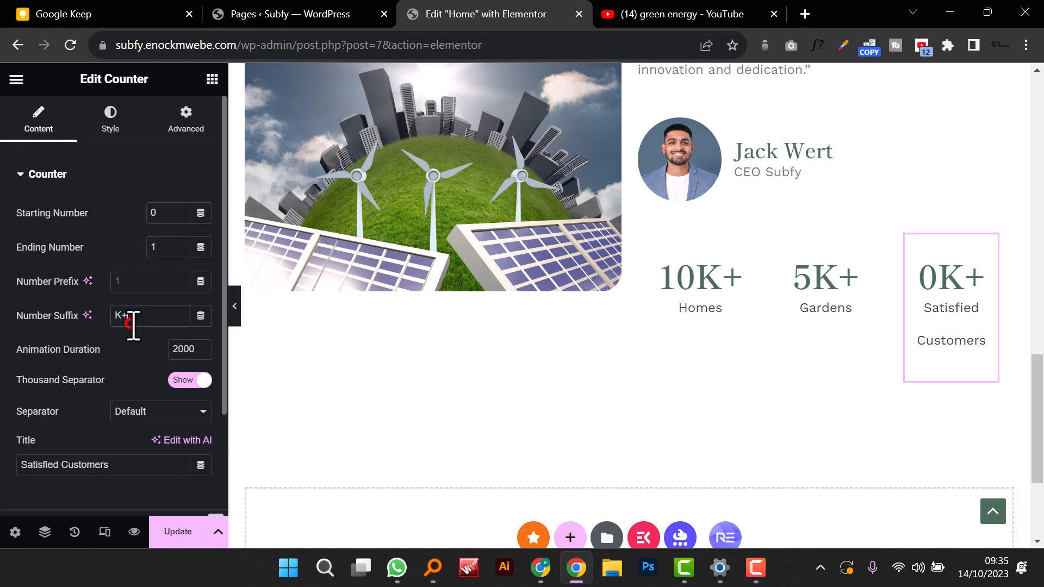
{"action": "key", "text": "BackSpace"}
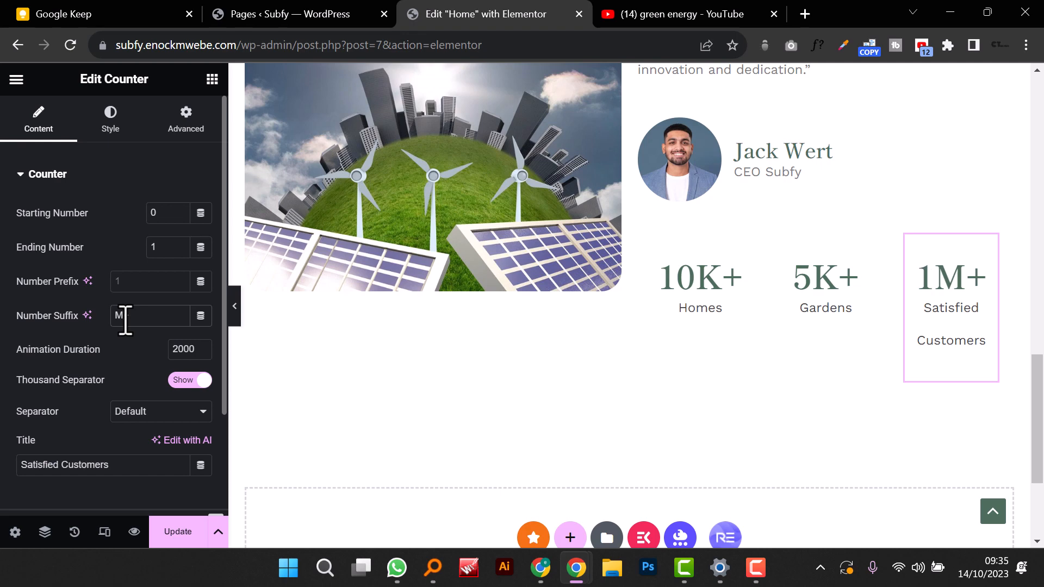
{"action": "triple_click", "coordinate": [98, 468]}
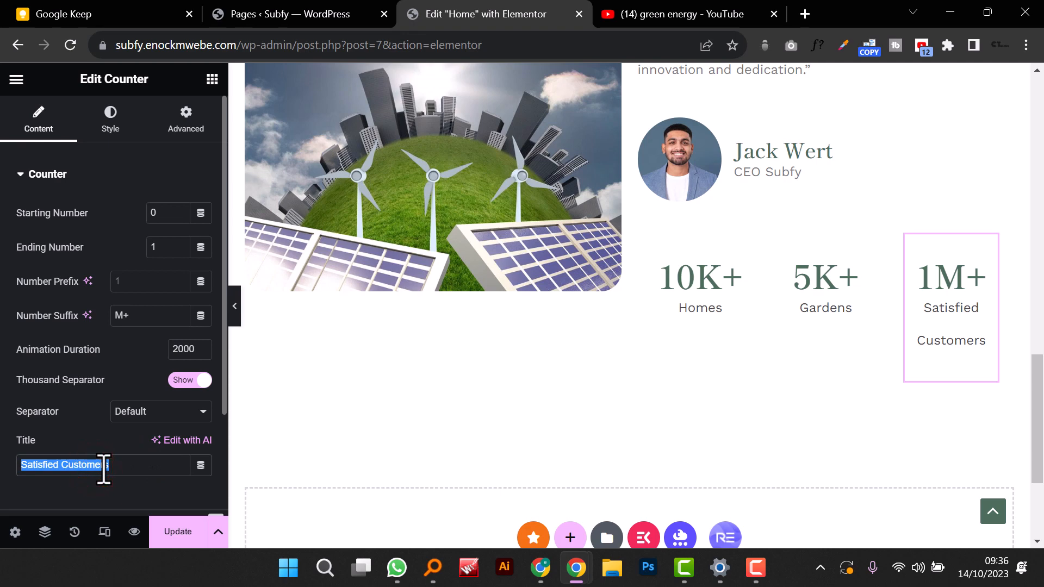
{"action": "type", "text": "Panels"}
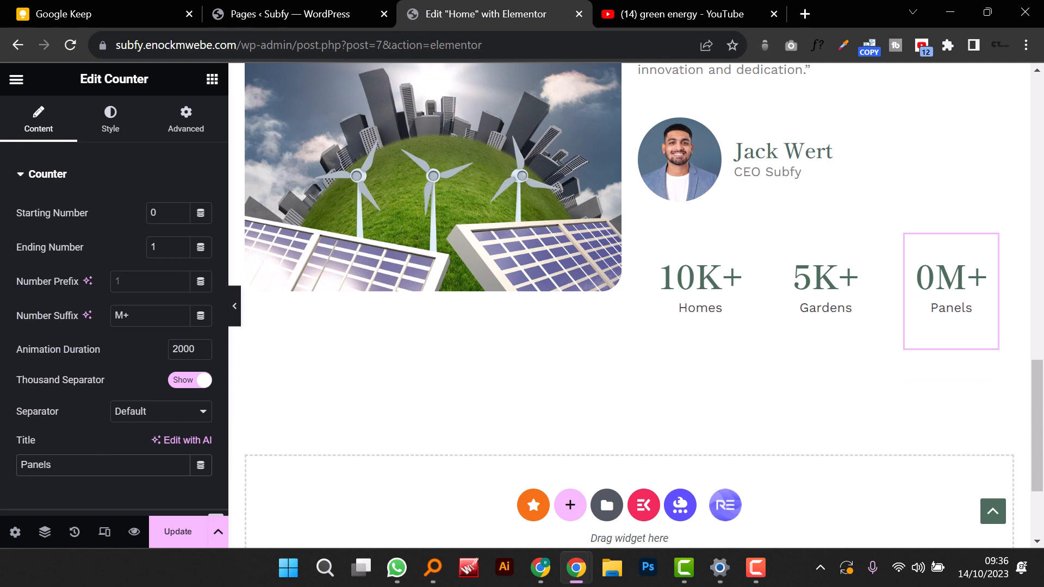
Step: Review the "Why Choose Us" section at full width and examine the Homes counter's number and title style settings
{"action": "left_click", "coordinate": [235, 319]}
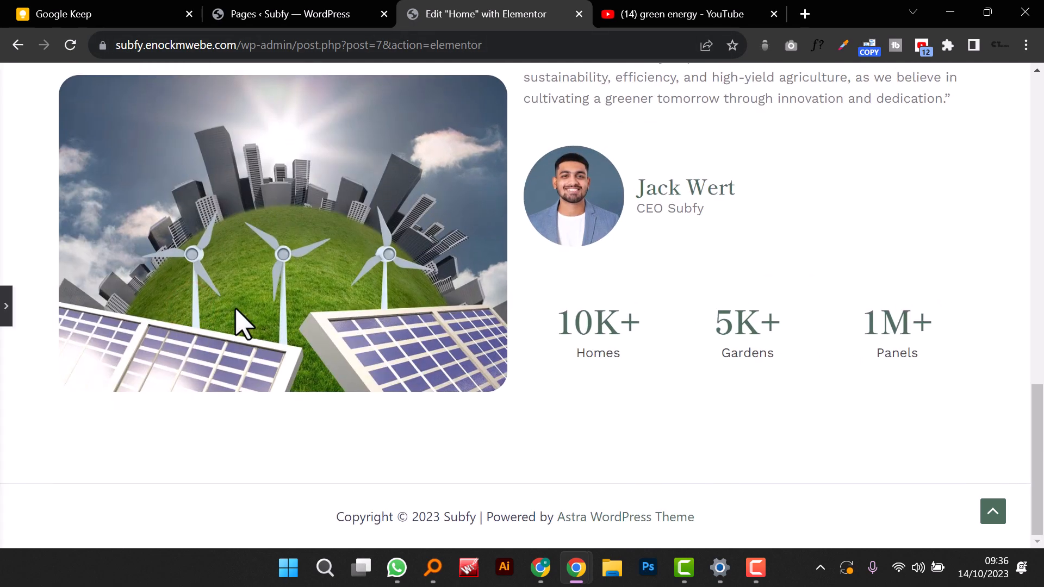
{"action": "scroll", "coordinate": [571, 310], "scroll_direction": "up", "scroll_amount": 3}
{"action": "scroll", "coordinate": [568, 245], "scroll_direction": "down", "scroll_amount": 3}
{"action": "left_click", "coordinate": [5, 308]}
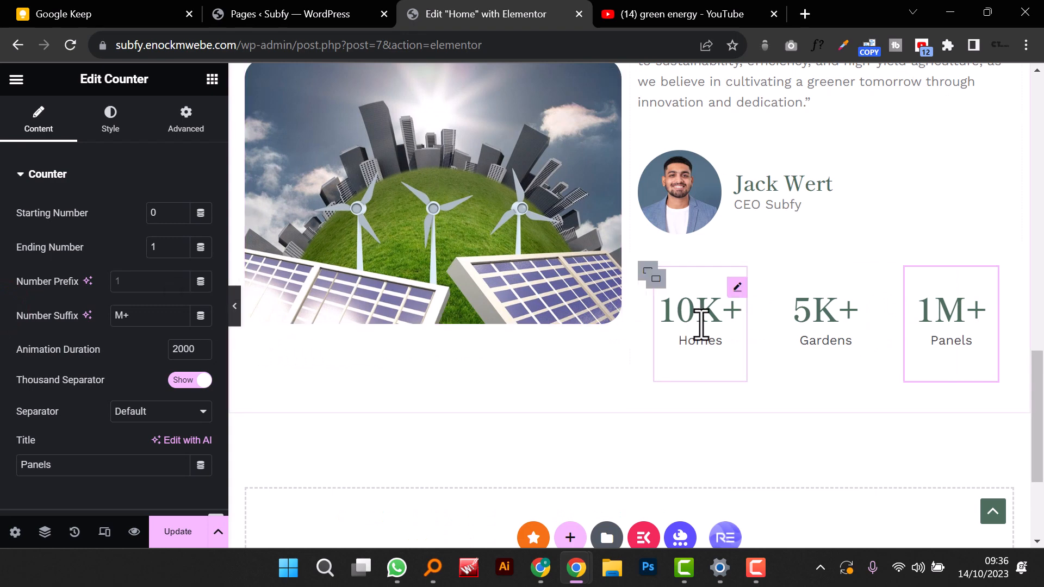
{"action": "left_click", "coordinate": [736, 288]}
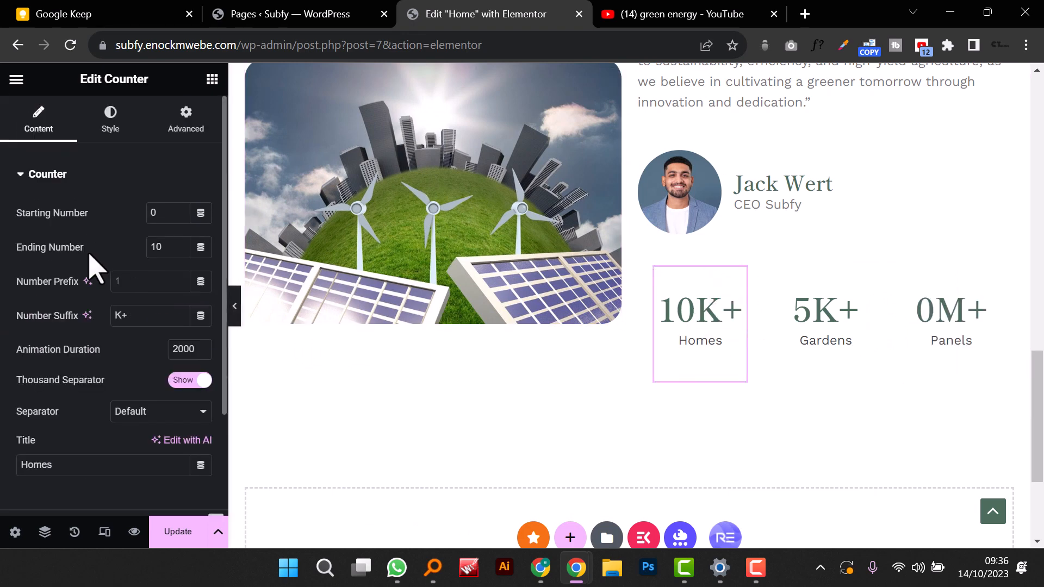
{"action": "left_click", "coordinate": [111, 116]}
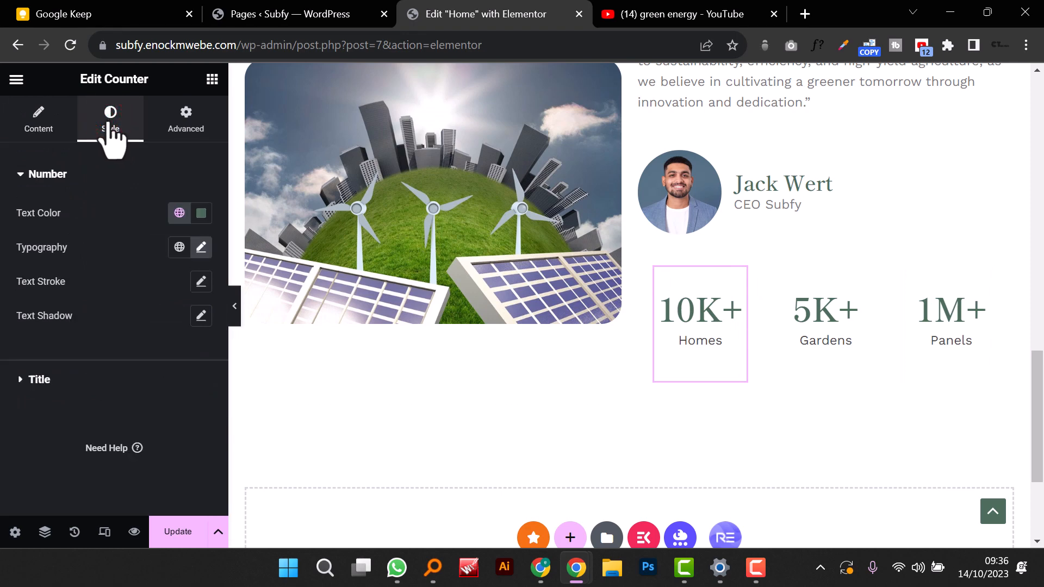
{"action": "left_click", "coordinate": [31, 378]}
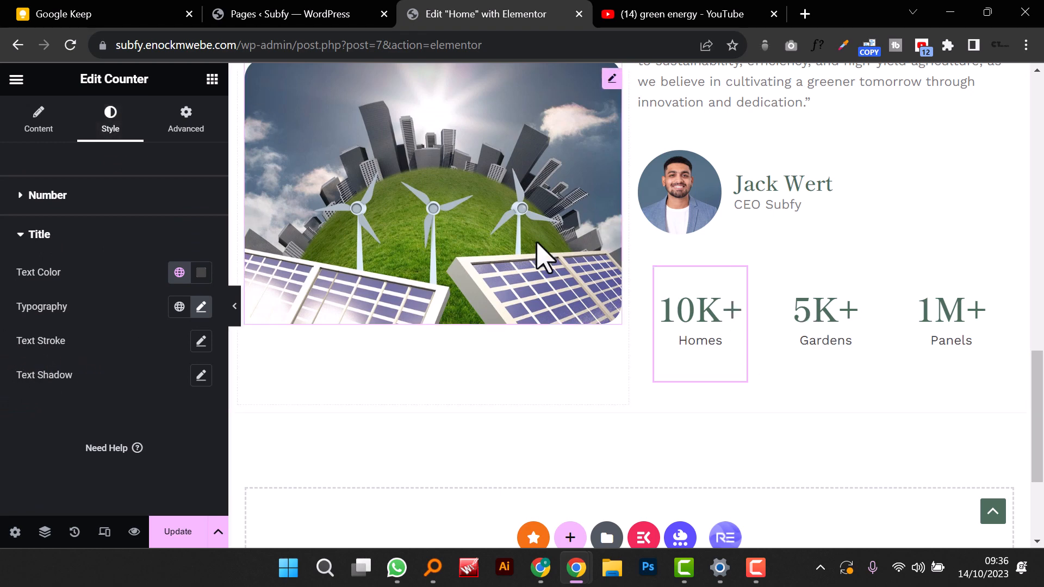
{"action": "left_click", "coordinate": [237, 305]}
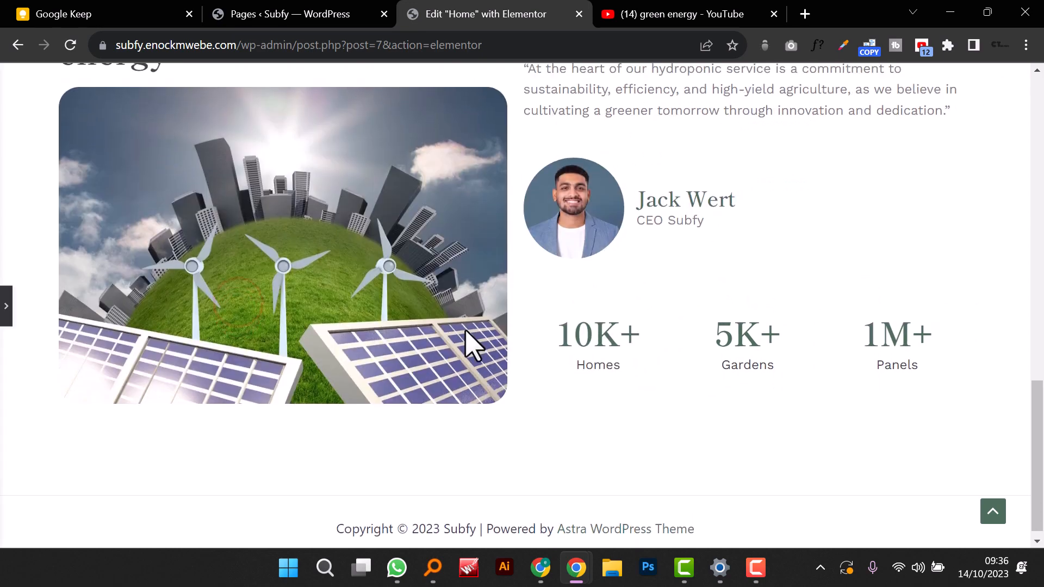
{"action": "scroll", "coordinate": [466, 330], "scroll_direction": "up", "scroll_amount": 3}
{"action": "scroll", "coordinate": [465, 331], "scroll_direction": "down", "scroll_amount": 1}
{"action": "scroll", "coordinate": [472, 345], "scroll_direction": "down", "scroll_amount": 3}
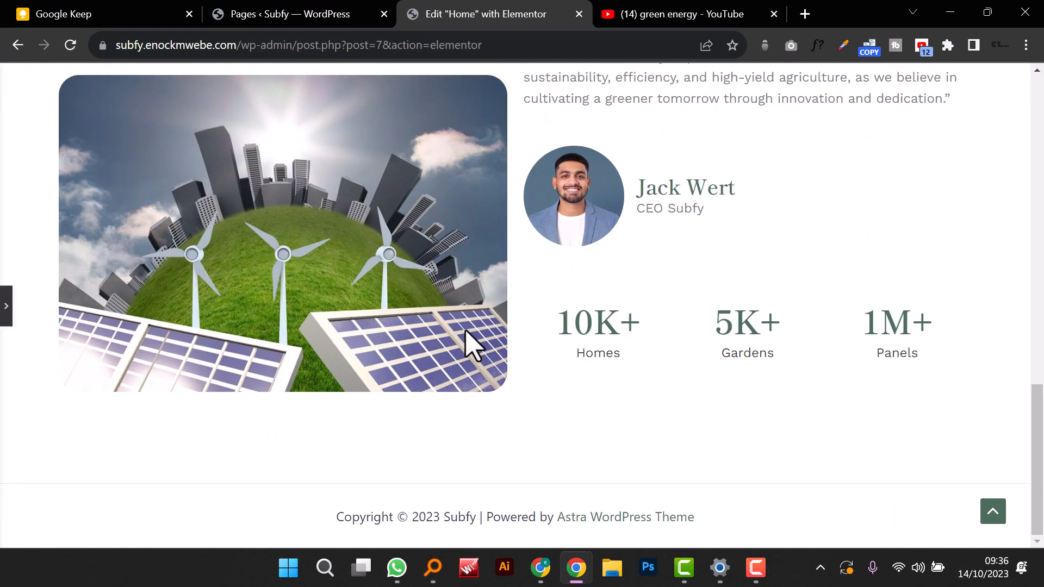
{"action": "scroll", "coordinate": [472, 346], "scroll_direction": "up", "scroll_amount": 5}
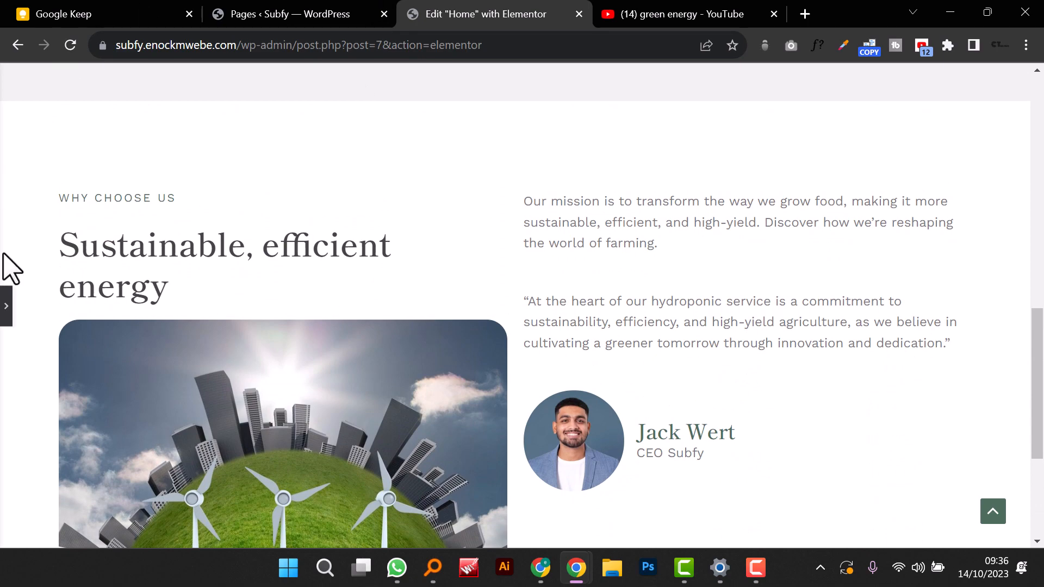
Step: Add a new single-column container with downward direction below the "Why Choose Us" section
{"action": "left_click", "coordinate": [7, 306]}
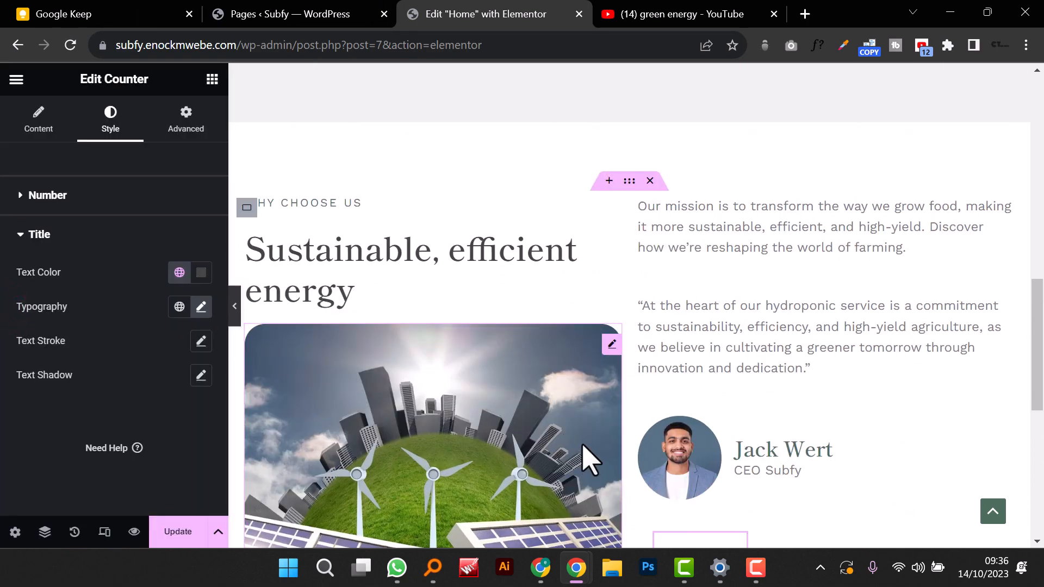
{"action": "scroll", "coordinate": [590, 460], "scroll_direction": "down", "scroll_amount": 7}
{"action": "left_click", "coordinate": [572, 430]}
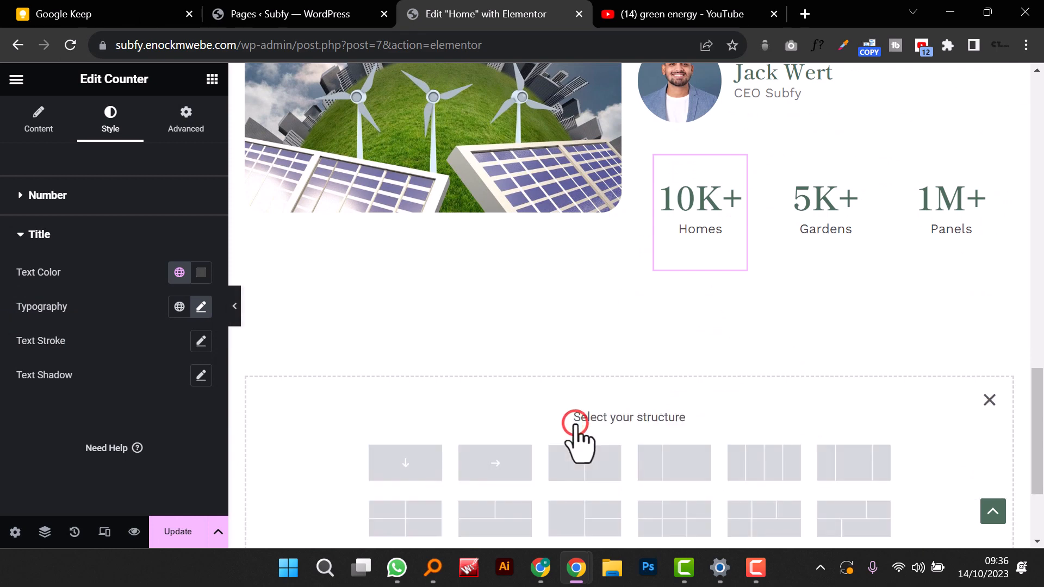
{"action": "left_click", "coordinate": [416, 467]}
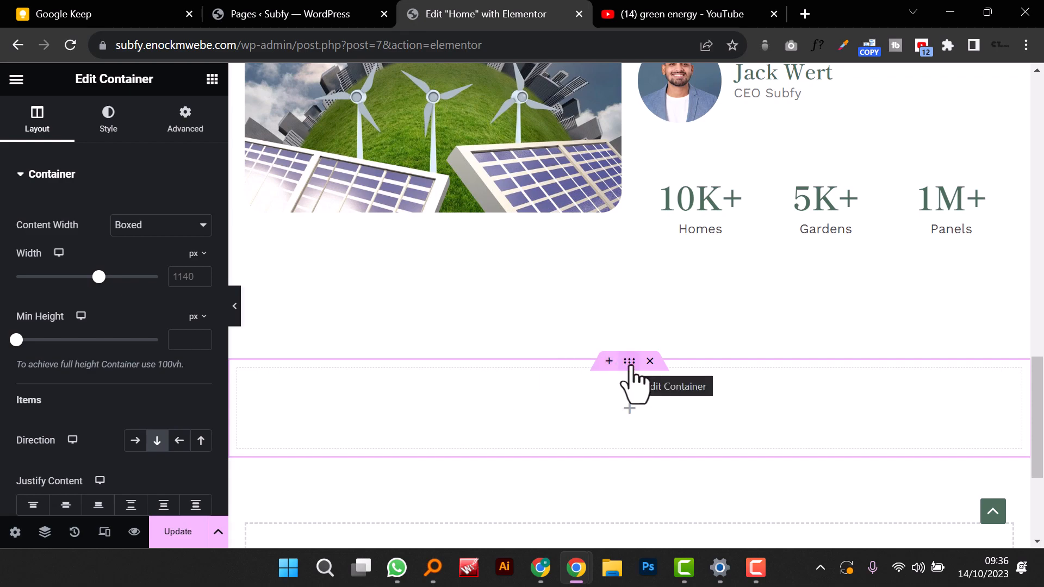
Step: Copy the small "PROVIDING SUSTAINABLE ENERGY" heading from the hero section and paste it into the new empty container
{"action": "scroll", "coordinate": [628, 433], "scroll_direction": "up", "scroll_amount": 20}
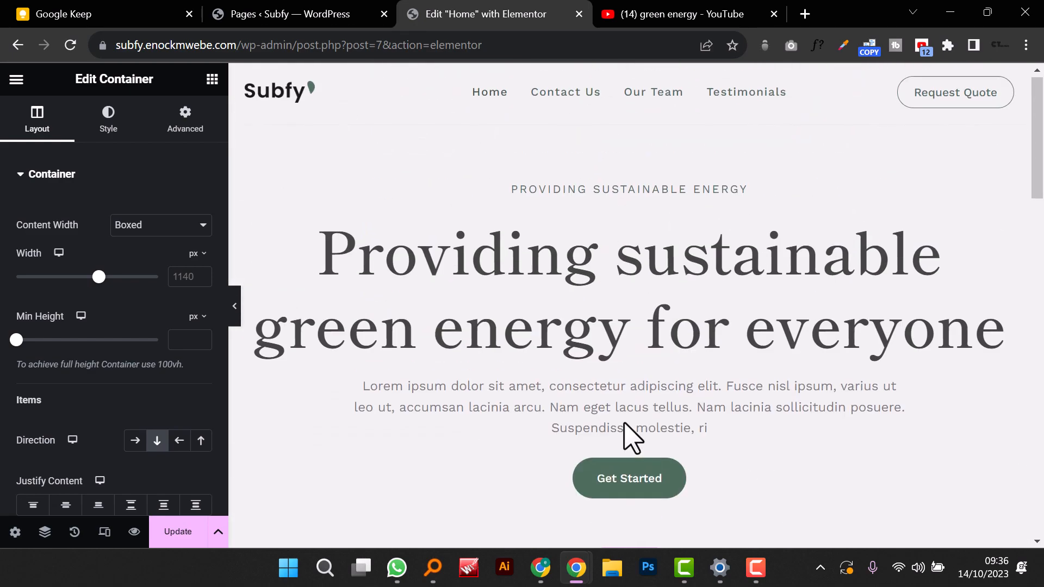
{"action": "right_click", "coordinate": [632, 196]}
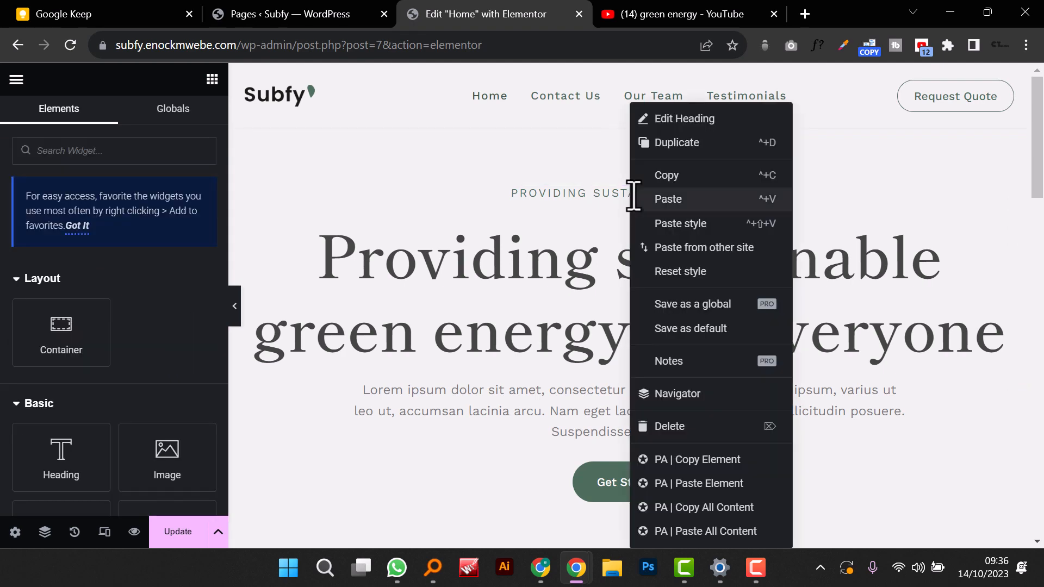
{"action": "left_click", "coordinate": [678, 173]}
{"action": "scroll", "coordinate": [677, 190], "scroll_direction": "down", "scroll_amount": 10}
{"action": "scroll", "coordinate": [677, 193], "scroll_direction": "down", "scroll_amount": 10}
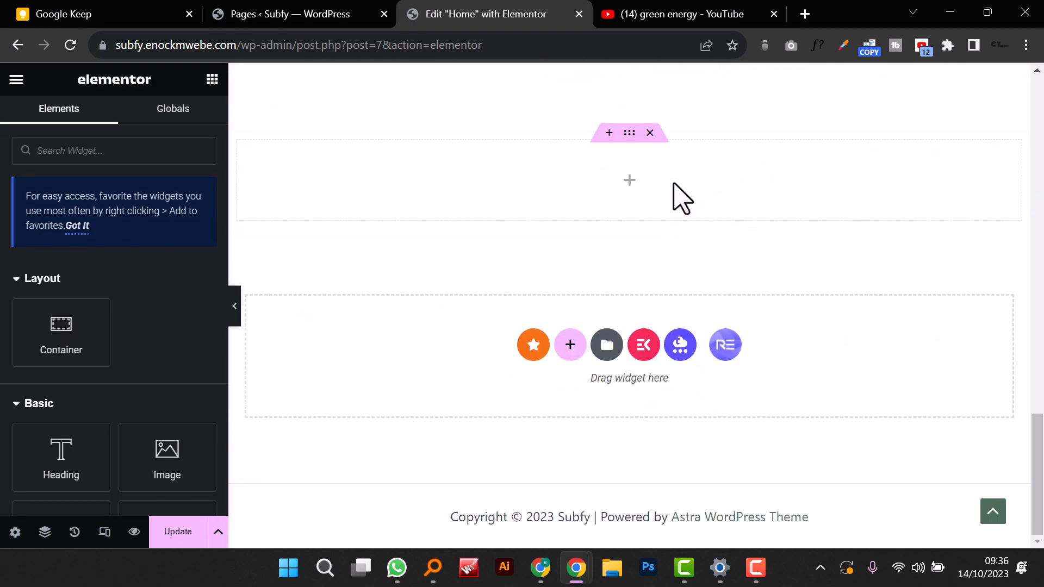
{"action": "scroll", "coordinate": [669, 218], "scroll_direction": "up", "scroll_amount": 3}
{"action": "right_click", "coordinate": [629, 343]}
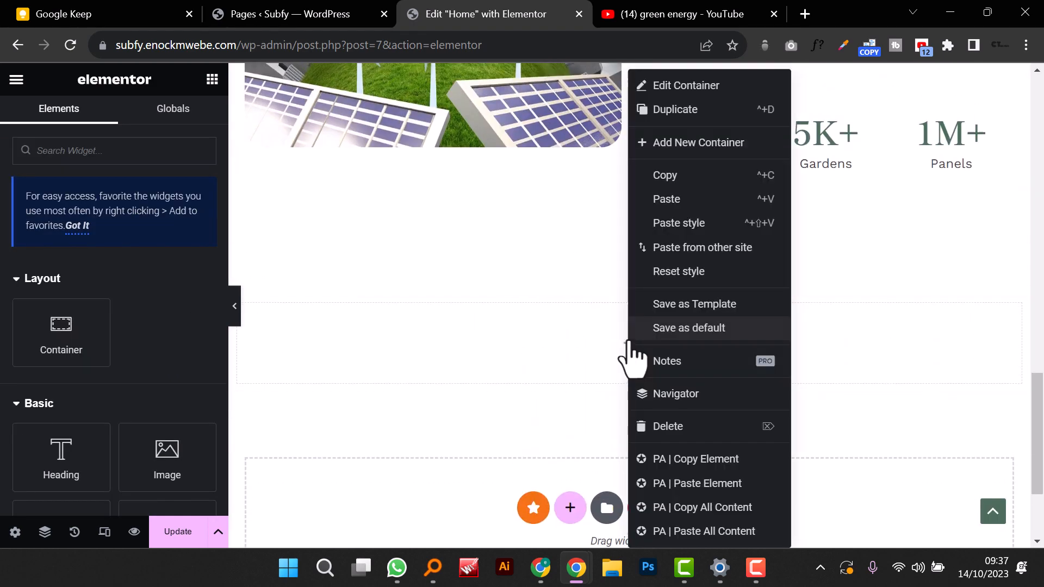
{"action": "left_click", "coordinate": [675, 199]}
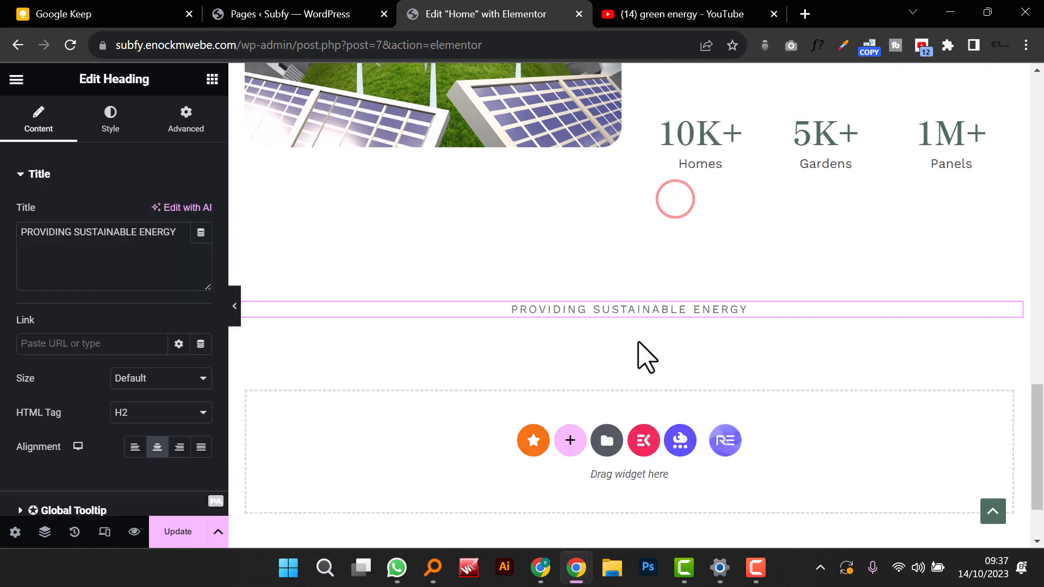
Step: Replace the pasted small heading's text with "SOLUTIONS"
{"action": "double_click", "coordinate": [661, 309]}
{"action": "triple_click", "coordinate": [661, 308]}
{"action": "type", "text": "so"}
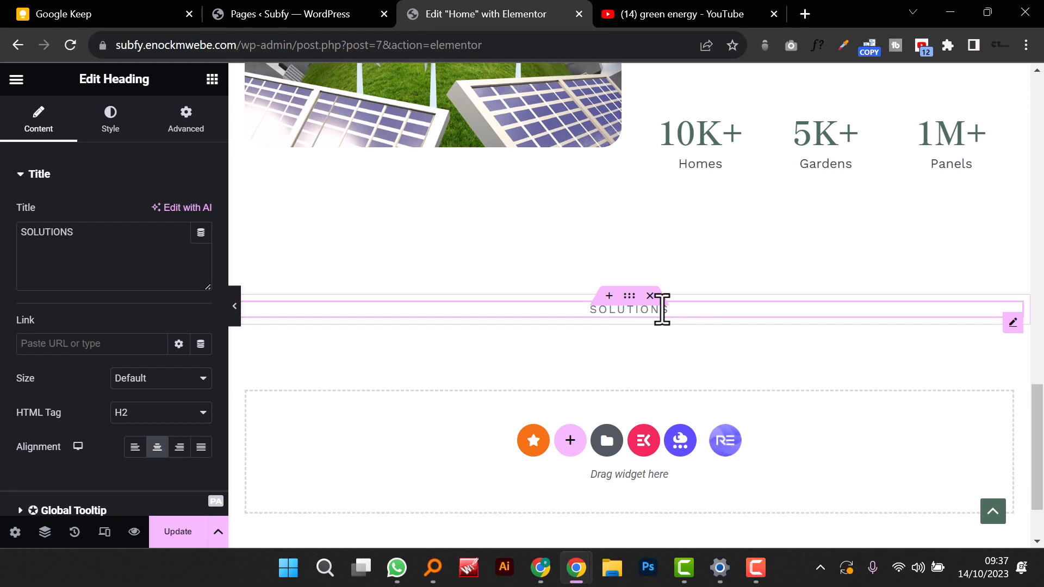
Step: Copy the hero's main heading "Providing sustainable green energy for everyone" and paste it below the "SOLUTIONS" heading
{"action": "scroll", "coordinate": [572, 286], "scroll_direction": "up", "scroll_amount": 15}
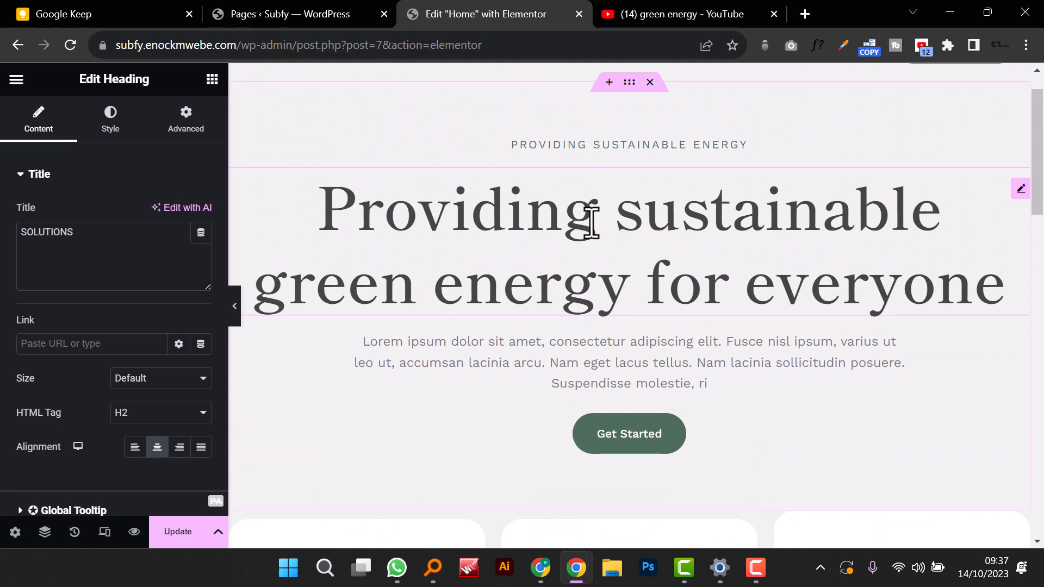
{"action": "right_click", "coordinate": [592, 222]}
{"action": "left_click", "coordinate": [628, 172]}
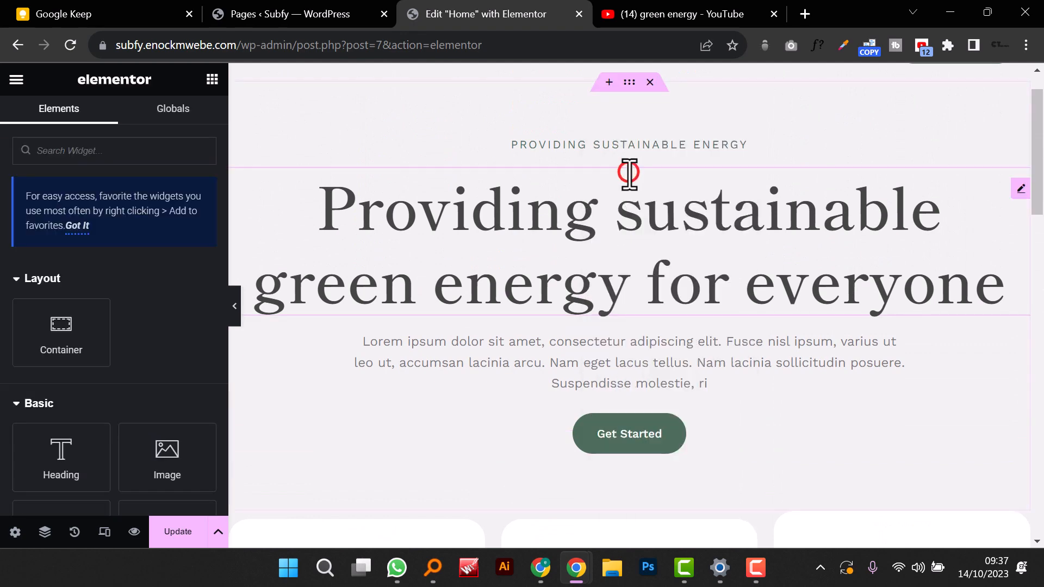
{"action": "scroll", "coordinate": [628, 182], "scroll_direction": "down", "scroll_amount": 8}
{"action": "scroll", "coordinate": [628, 182], "scroll_direction": "down", "scroll_amount": 8}
{"action": "scroll", "coordinate": [636, 217], "scroll_direction": "up", "scroll_amount": 1}
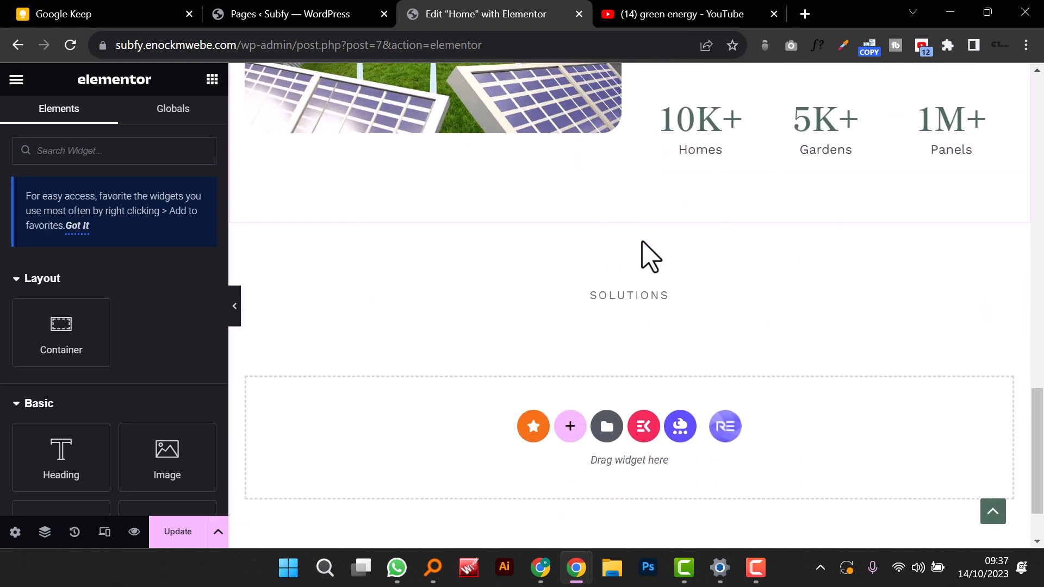
{"action": "right_click", "coordinate": [629, 327]}
{"action": "left_click", "coordinate": [571, 352]}
{"action": "right_click", "coordinate": [638, 318]}
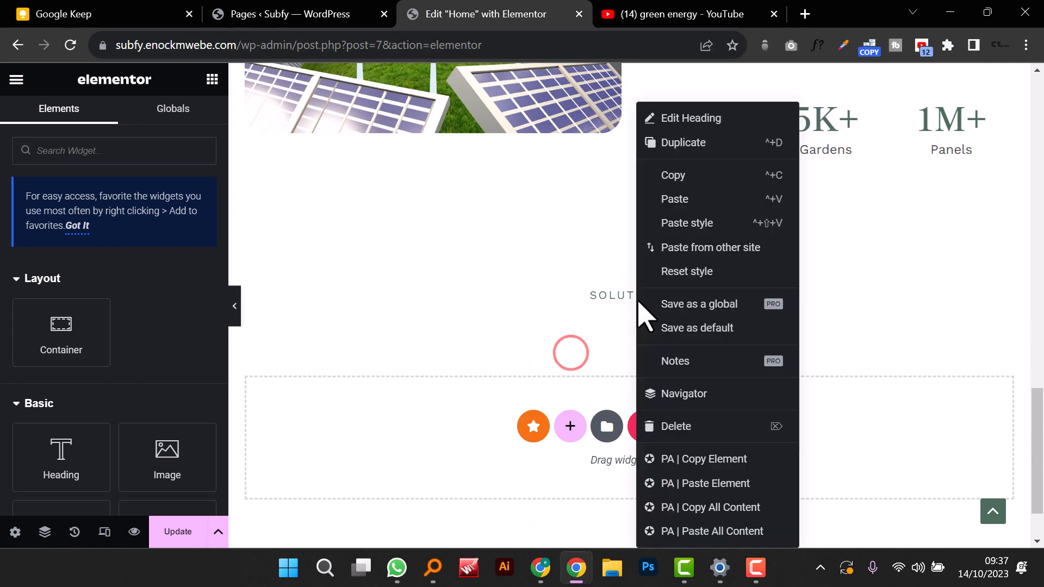
{"action": "right_click", "coordinate": [609, 327]}
{"action": "left_click", "coordinate": [566, 306]}
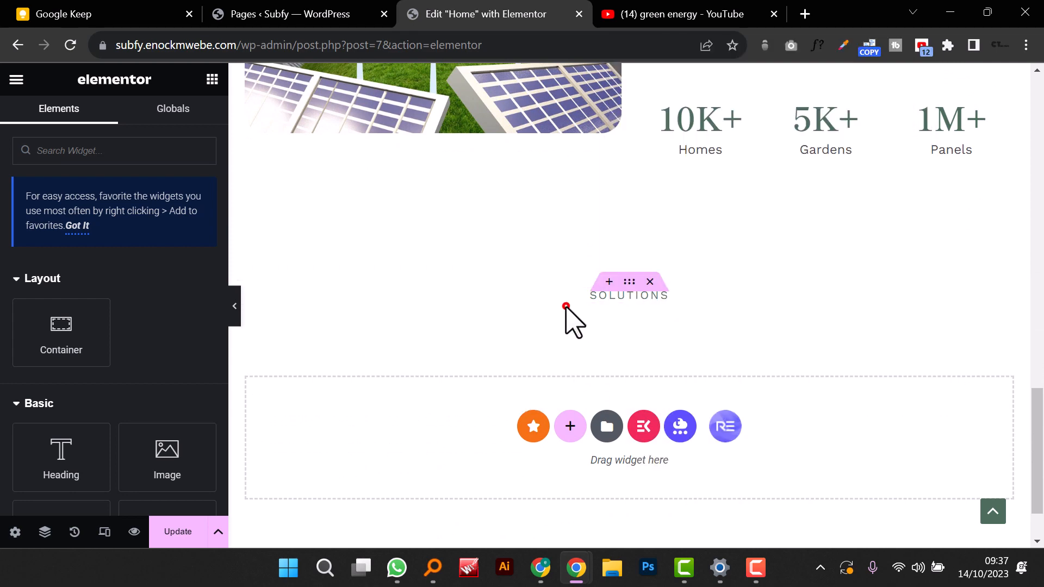
{"action": "right_click", "coordinate": [642, 302]}
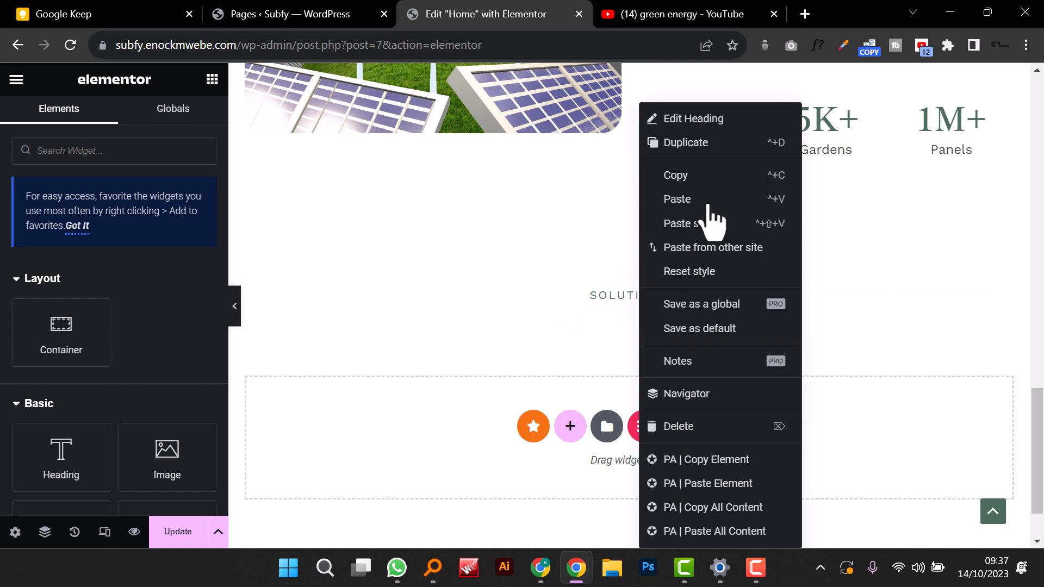
{"action": "left_click", "coordinate": [713, 201]}
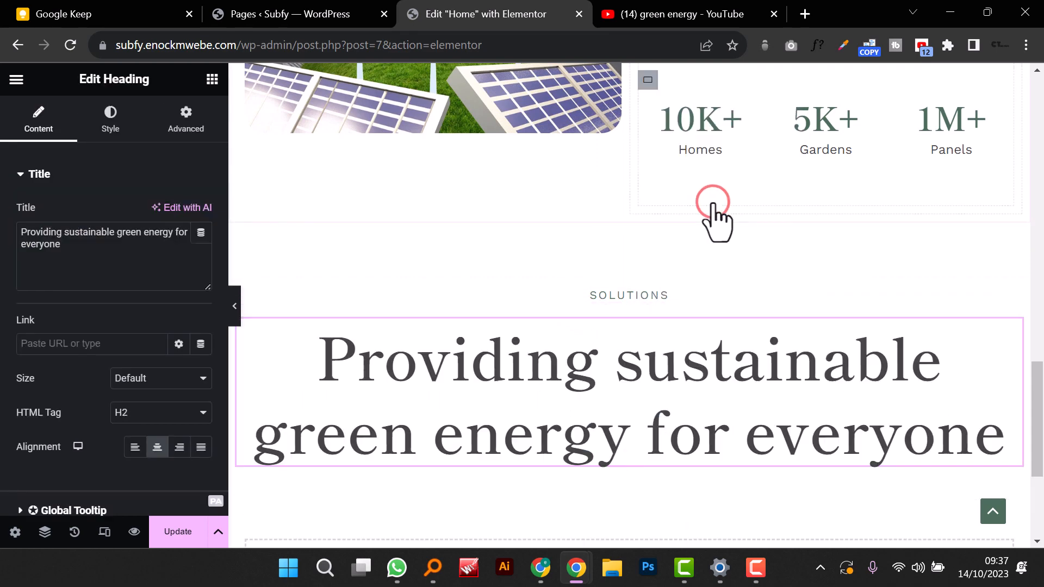
Step: Set the font size of the pasted main heading to 40 px
{"action": "left_click", "coordinate": [115, 121]}
{"action": "left_click", "coordinate": [201, 247]}
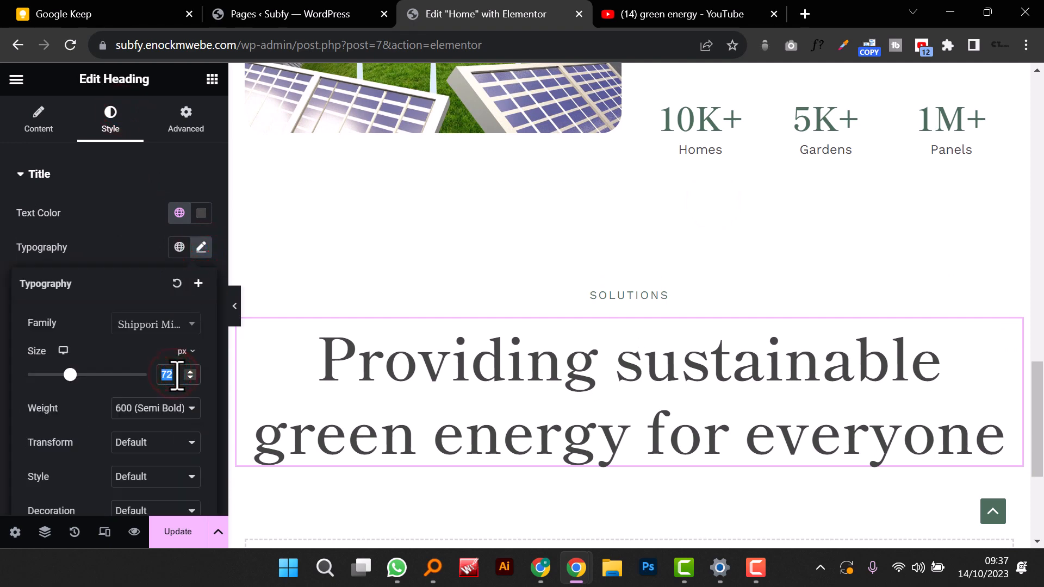
{"action": "type", "text": "40"}
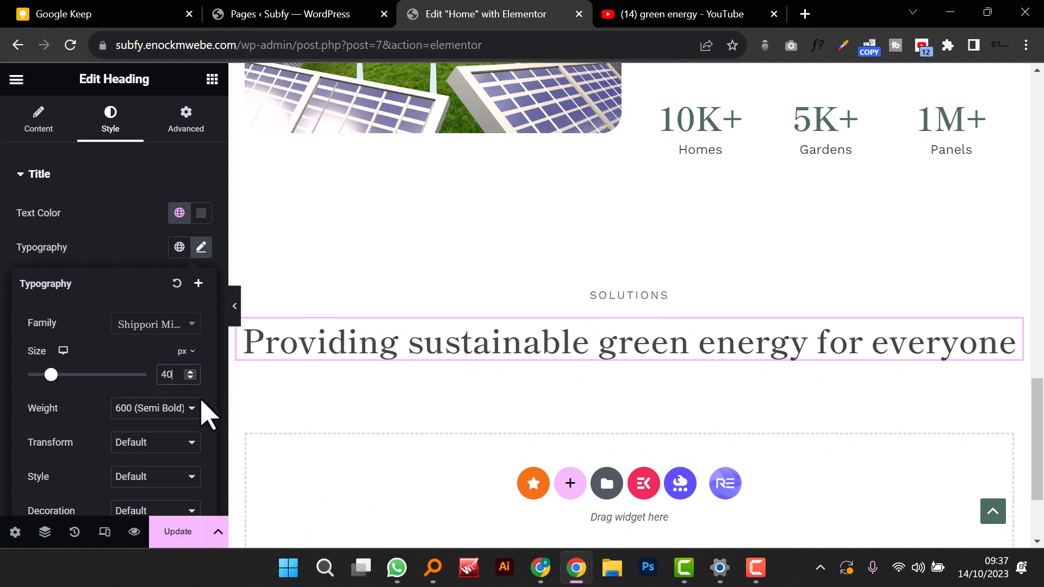
Step: Replace the large heading's text under "SOLUTIONS" with "Revolutionalizing Green energy"
{"action": "triple_click", "coordinate": [470, 342]}
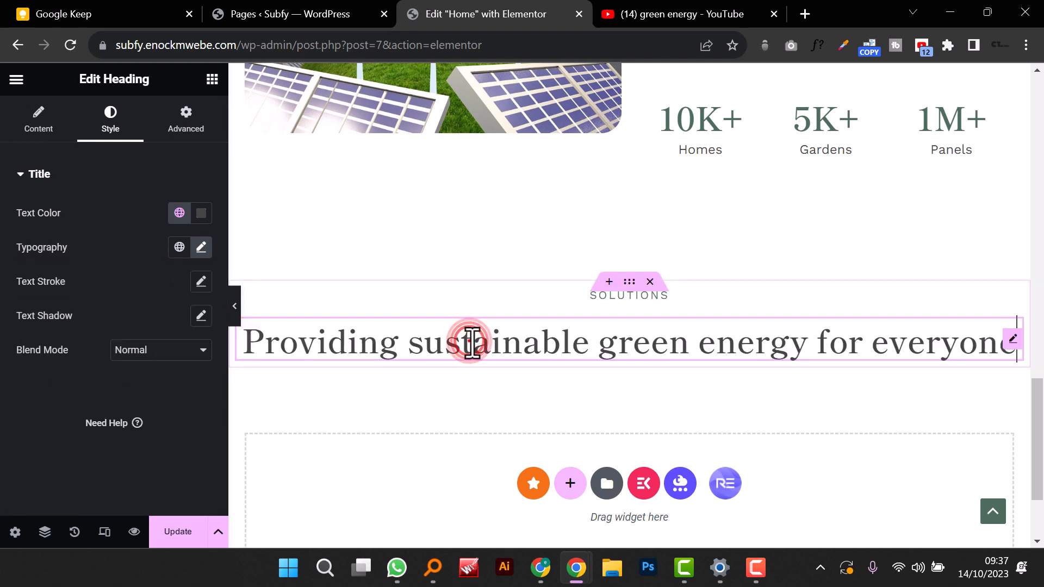
{"action": "triple_click", "coordinate": [470, 342]}
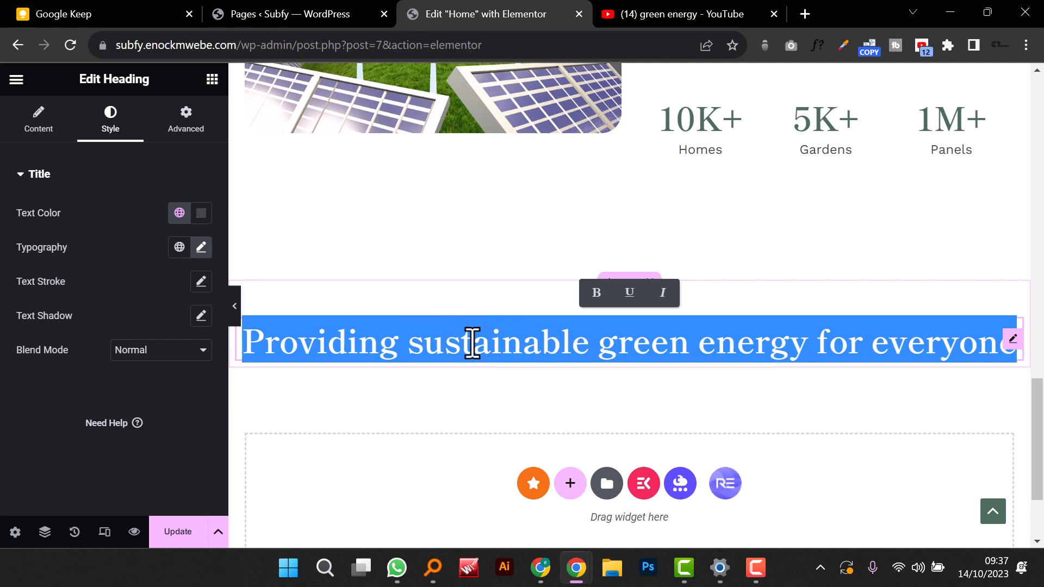
{"action": "type", "text": "REV"}
{"action": "key", "text": "BackSpace"}
{"action": "key", "text": "BackSpace"}
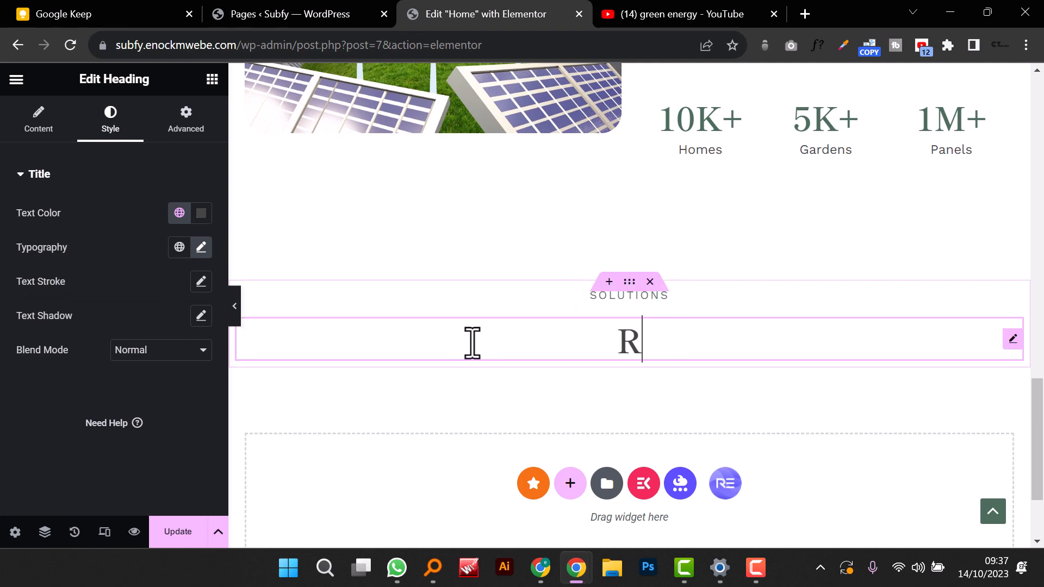
{"action": "type", "text": "evolu"}
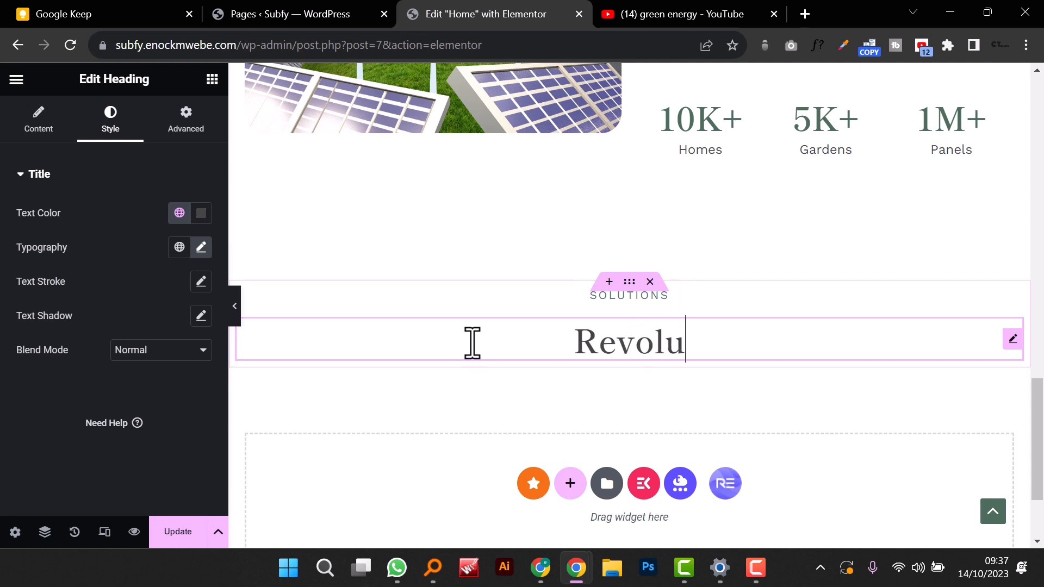
{"action": "type", "text": "tional"}
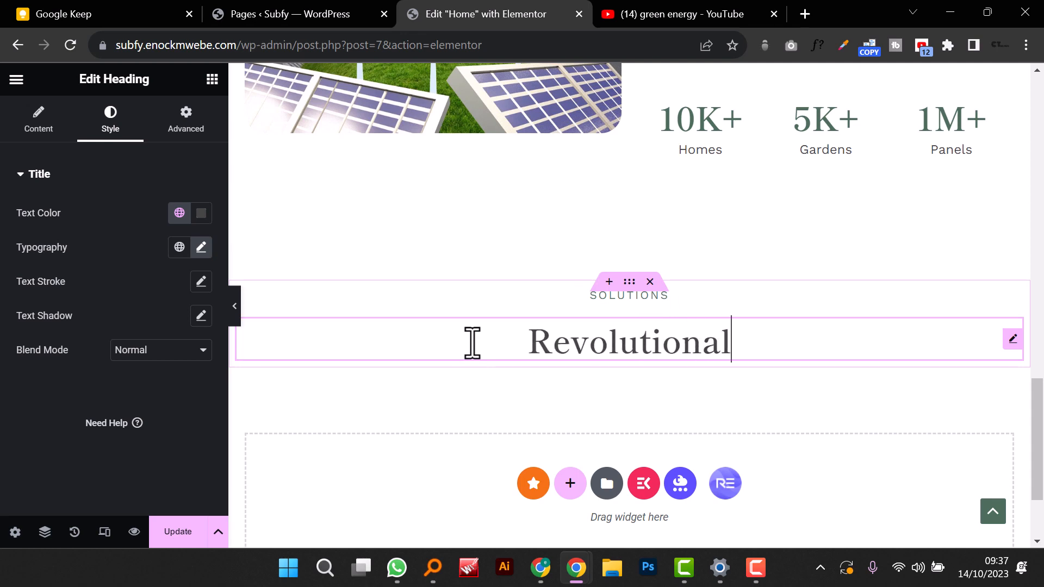
{"action": "type", "text": "izing G"}
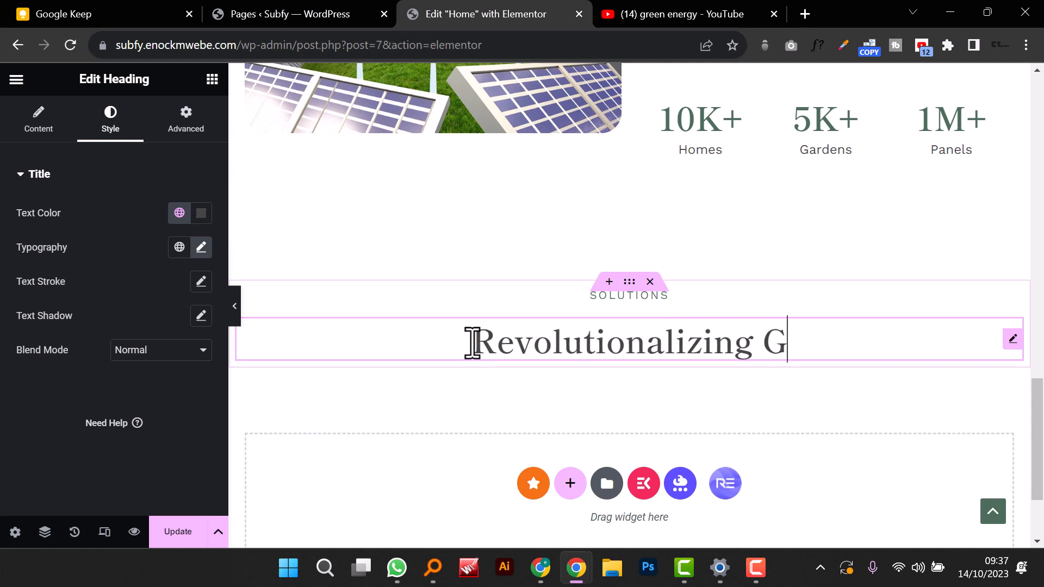
{"action": "type", "text": "reen "}
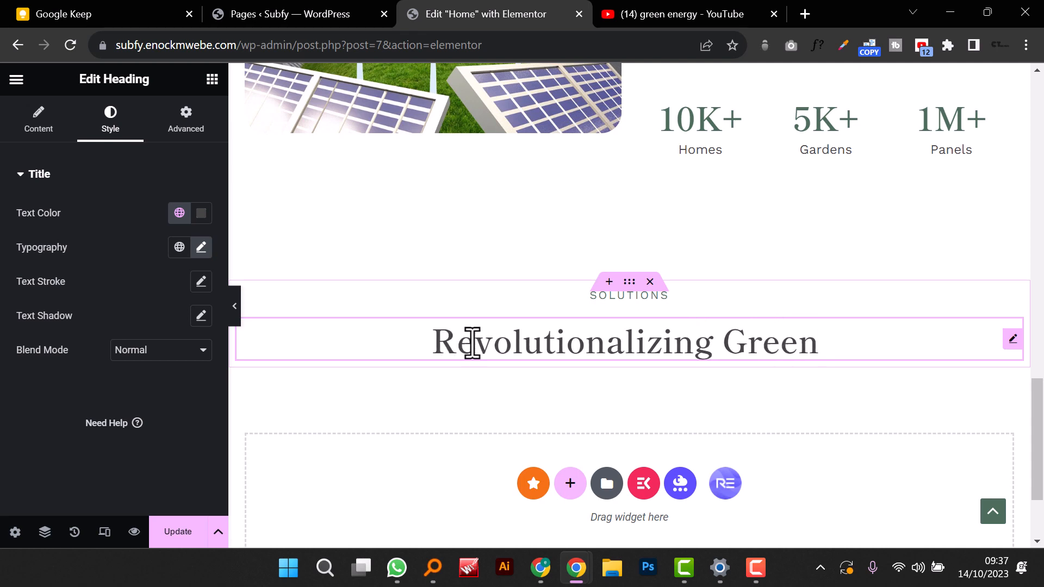
{"action": "type", "text": "ener"}
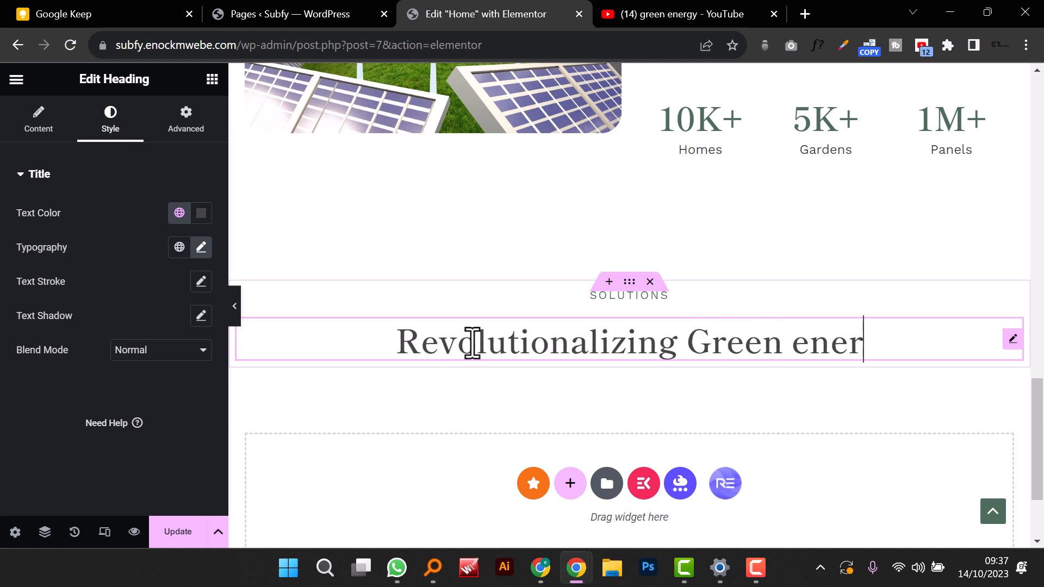
{"action": "type", "text": "gy"}
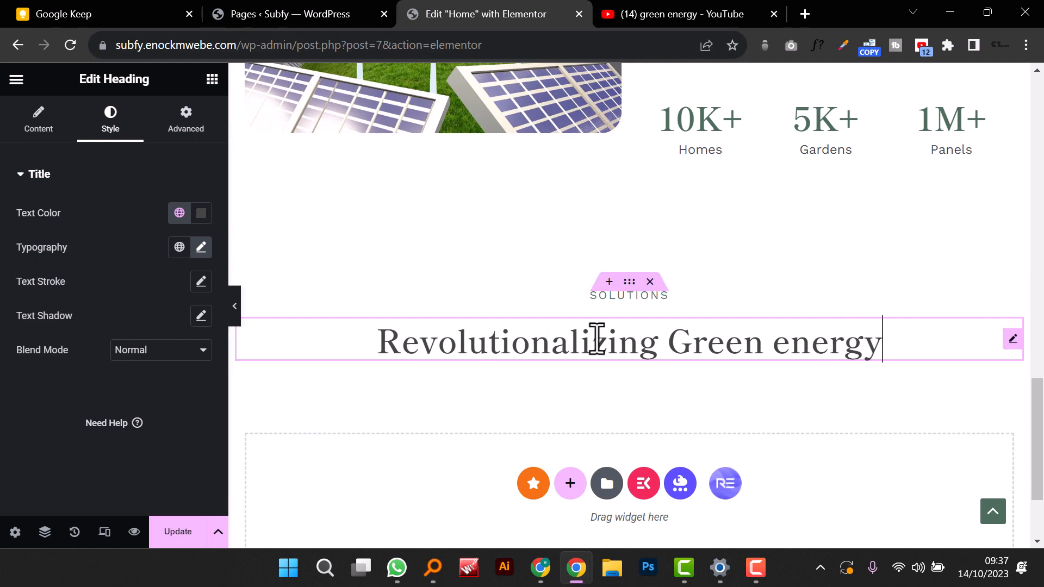
Step: Copy the hero's lorem ipsum paragraph and paste it below the "Revolutionalizing Green energy" heading
{"action": "scroll", "coordinate": [594, 353], "scroll_direction": "up", "scroll_amount": 15}
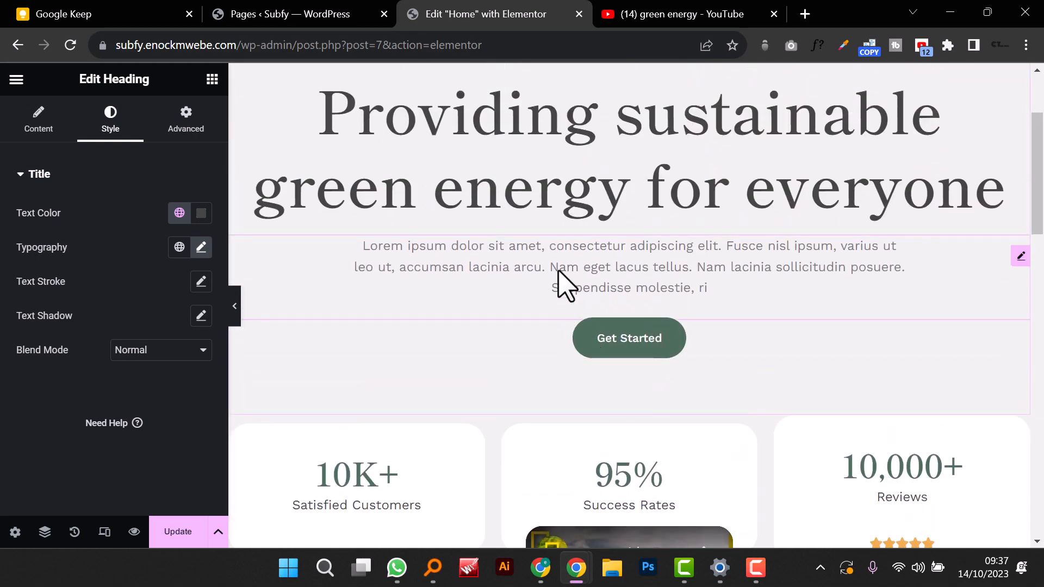
{"action": "right_click", "coordinate": [568, 246]}
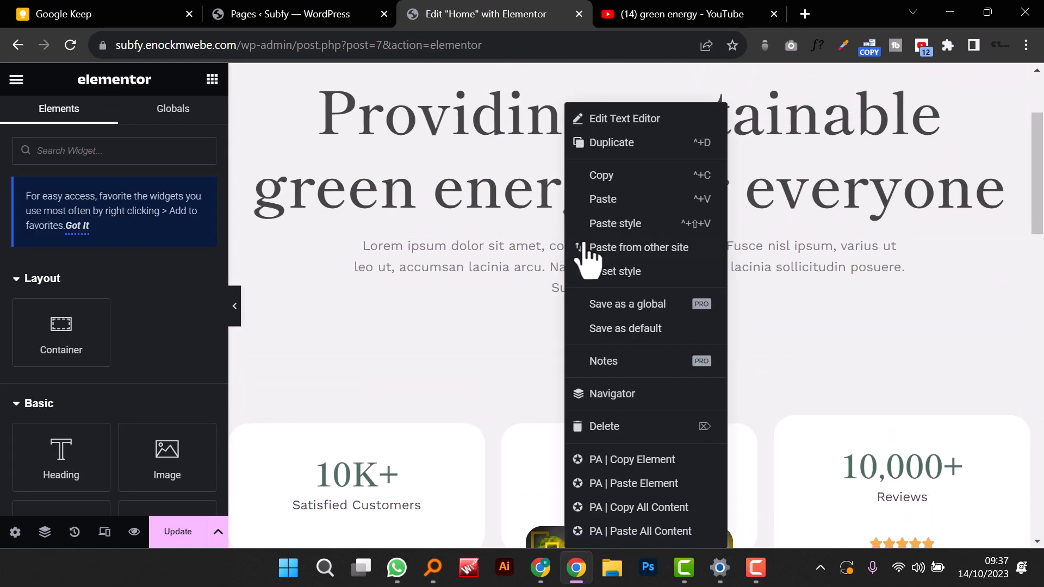
{"action": "left_click", "coordinate": [621, 187]}
{"action": "scroll", "coordinate": [586, 261], "scroll_direction": "down", "scroll_amount": 15}
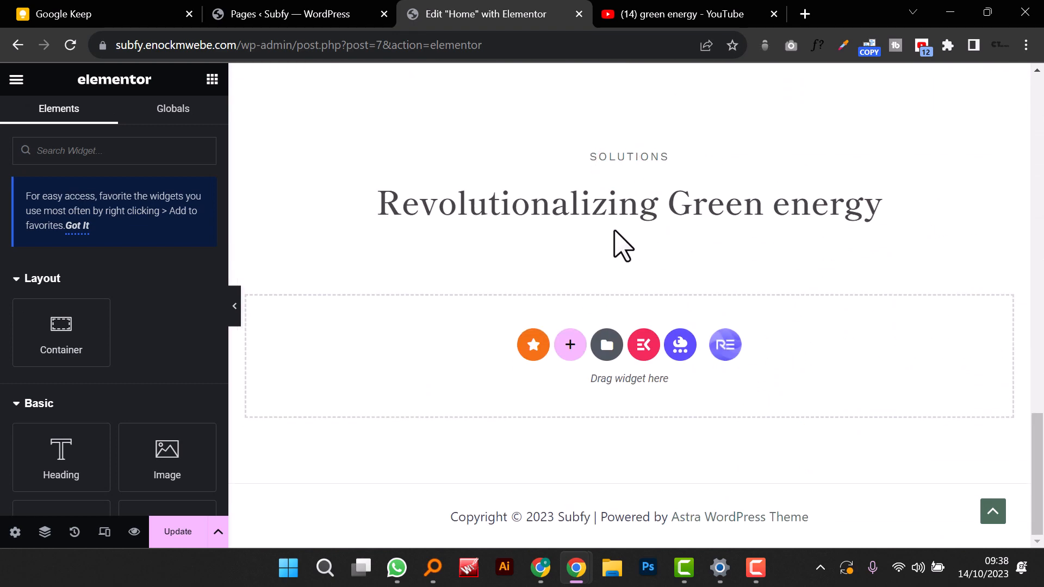
{"action": "right_click", "coordinate": [615, 232]}
{"action": "left_click", "coordinate": [595, 213]}
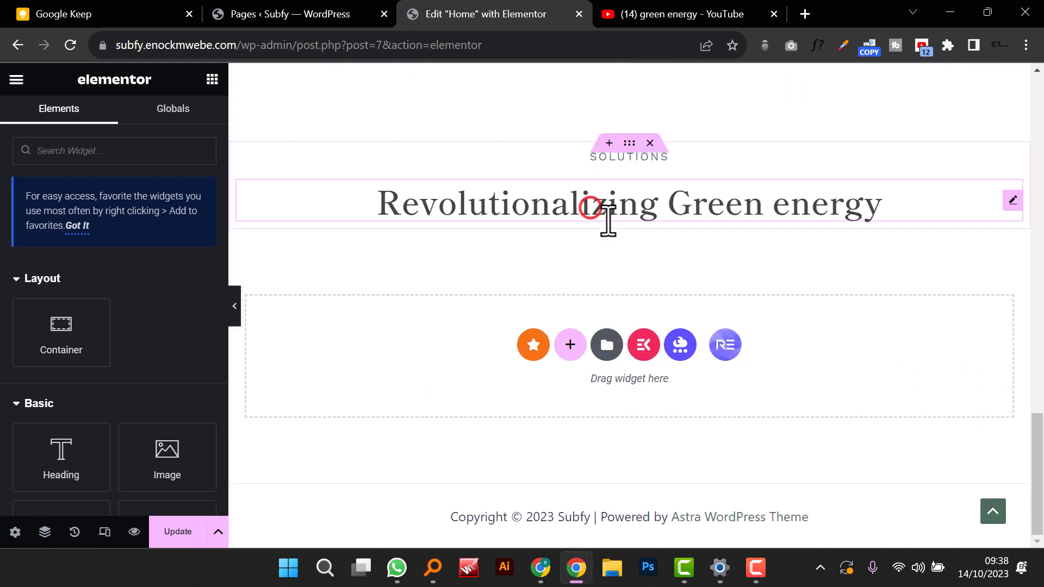
{"action": "right_click", "coordinate": [616, 225]}
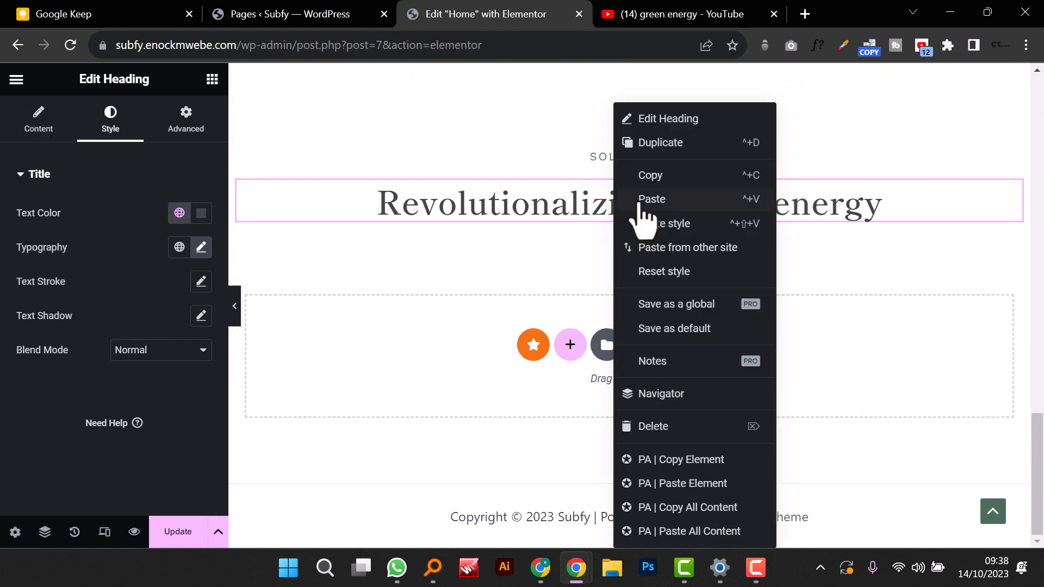
{"action": "left_click", "coordinate": [640, 200]}
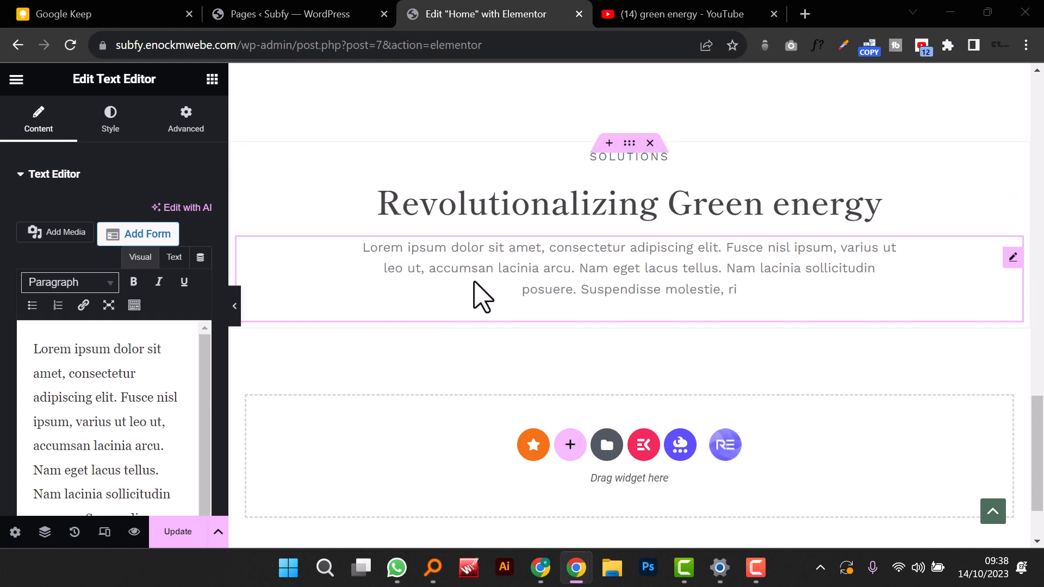
Step: Replace the pasted paragraph's text with "elevate your hydroponic journey with our cutting-edge services. From beginners to experts, our tailored solutions empower growers to achieve remarkable results."
{"action": "left_click", "coordinate": [490, 265]}
{"action": "triple_click", "coordinate": [490, 265]}
{"action": "right_click", "coordinate": [488, 266]}
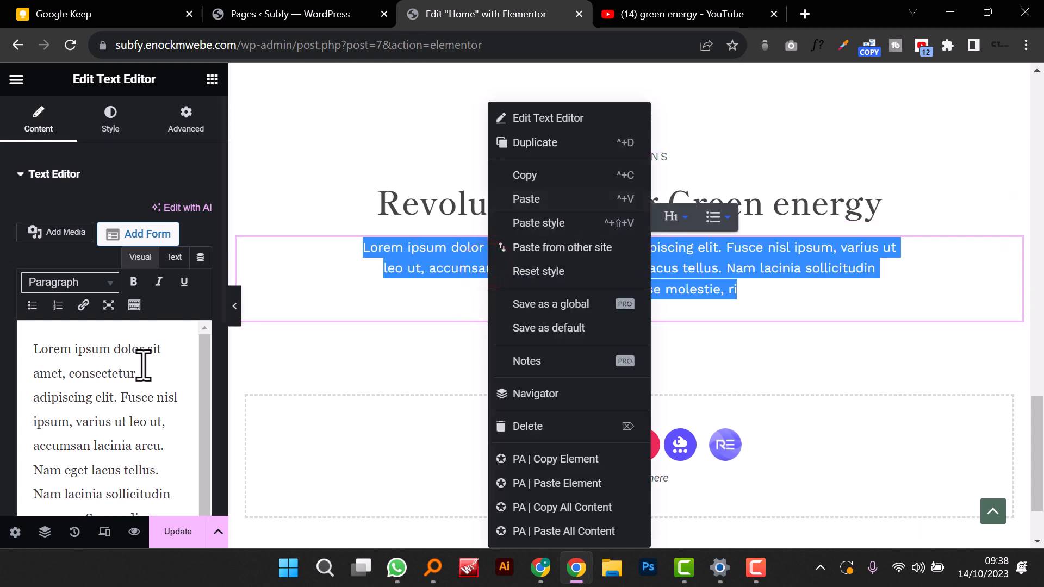
{"action": "triple_click", "coordinate": [129, 396]}
{"action": "key", "text": "ctrl+v"}
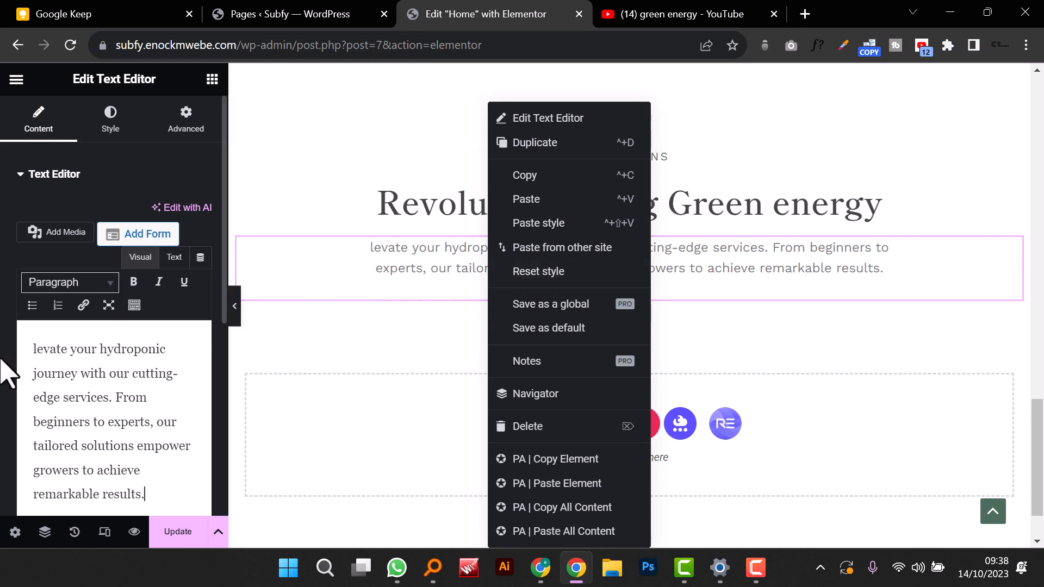
{"action": "left_click", "coordinate": [35, 347]}
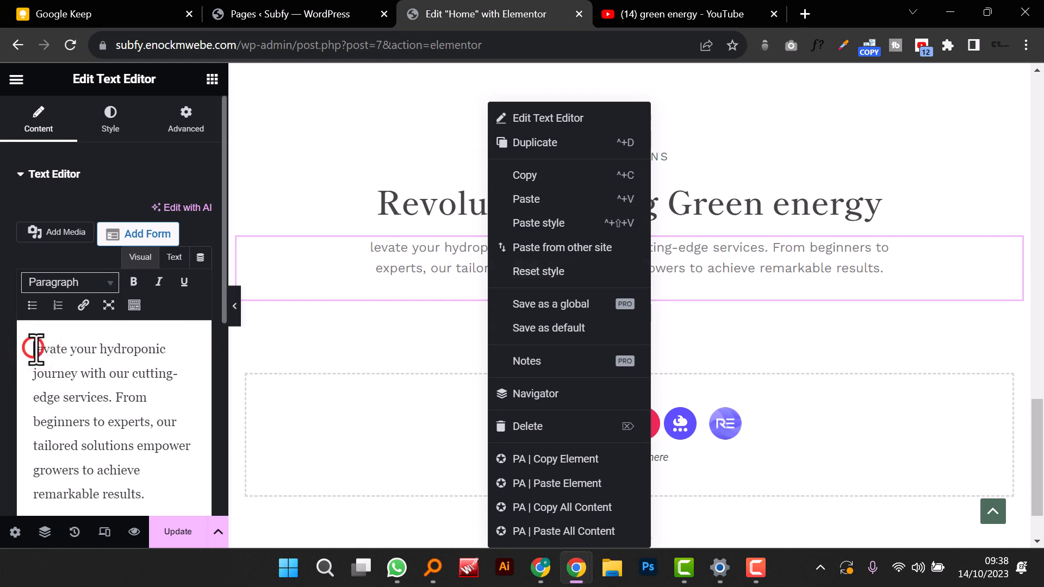
{"action": "type", "text": "e"}
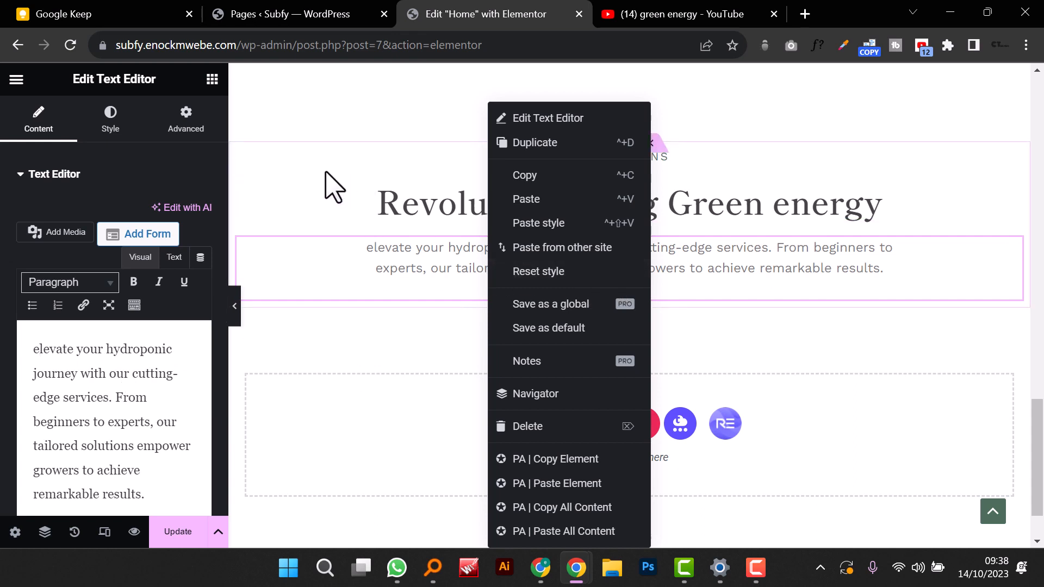
{"action": "left_click", "coordinate": [338, 132]}
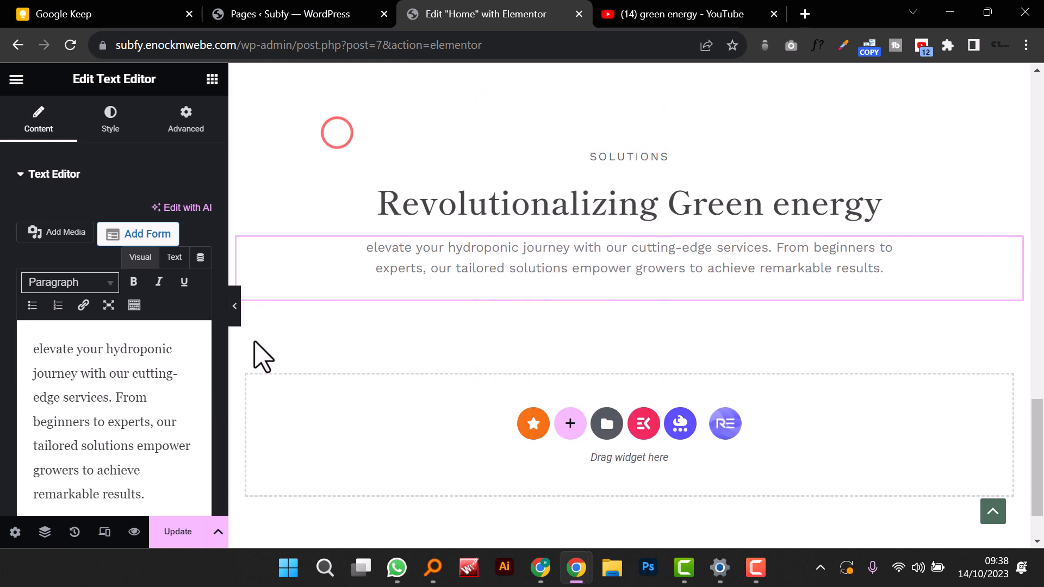
Step: Examine the page at full width, from the statistics cards down to the Solutions section, and return to editing
{"action": "left_click", "coordinate": [235, 296]}
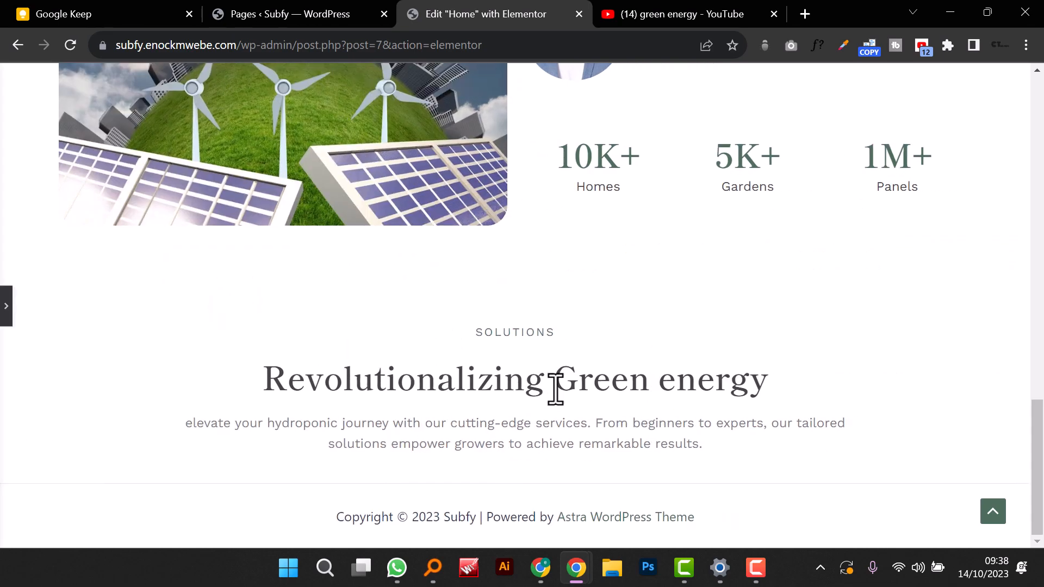
{"action": "scroll", "coordinate": [554, 389], "scroll_direction": "up", "scroll_amount": 10}
{"action": "scroll", "coordinate": [554, 390], "scroll_direction": "down", "scroll_amount": 10}
{"action": "scroll", "coordinate": [555, 389], "scroll_direction": "up", "scroll_amount": 3}
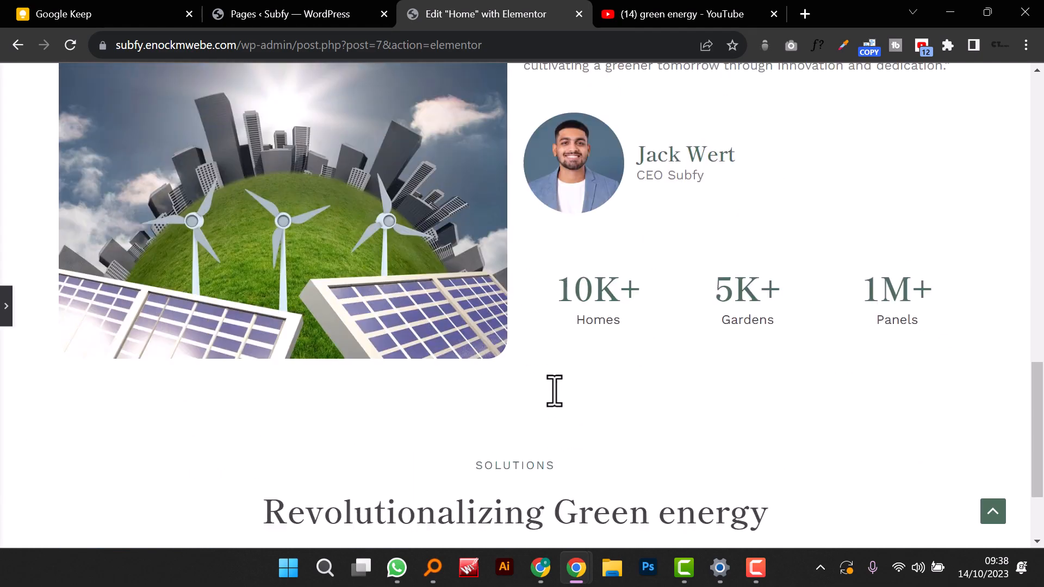
{"action": "scroll", "coordinate": [555, 389], "scroll_direction": "up", "scroll_amount": 10}
{"action": "scroll", "coordinate": [550, 403], "scroll_direction": "down", "scroll_amount": 5}
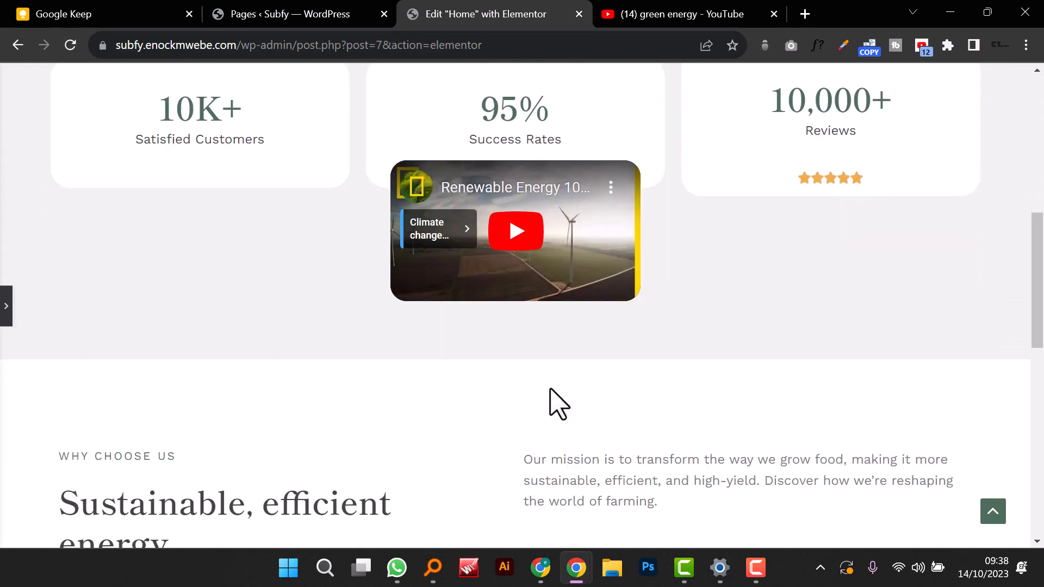
{"action": "scroll", "coordinate": [550, 401], "scroll_direction": "down", "scroll_amount": 8}
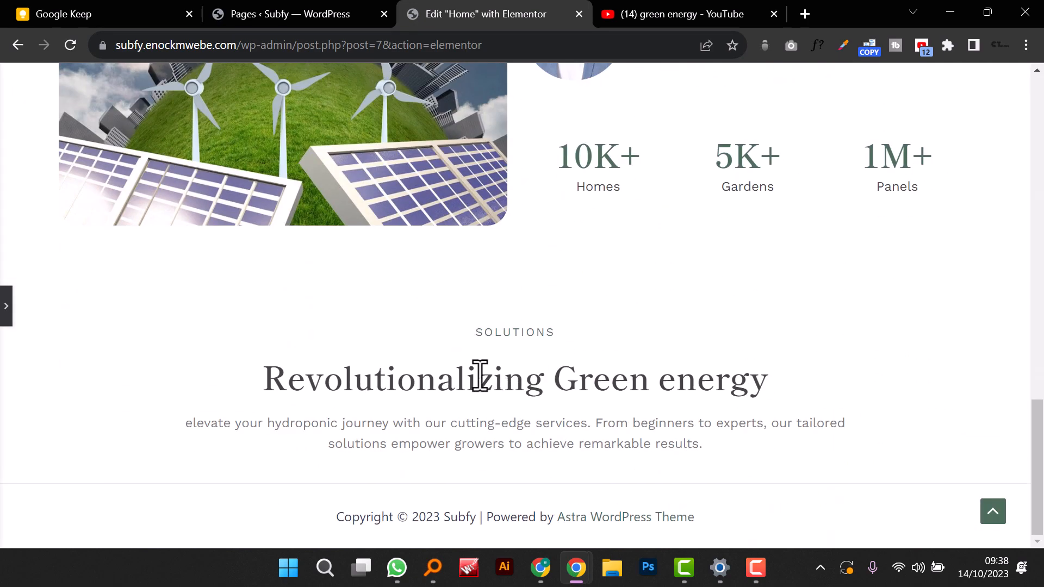
{"action": "left_click", "coordinate": [6, 306]}
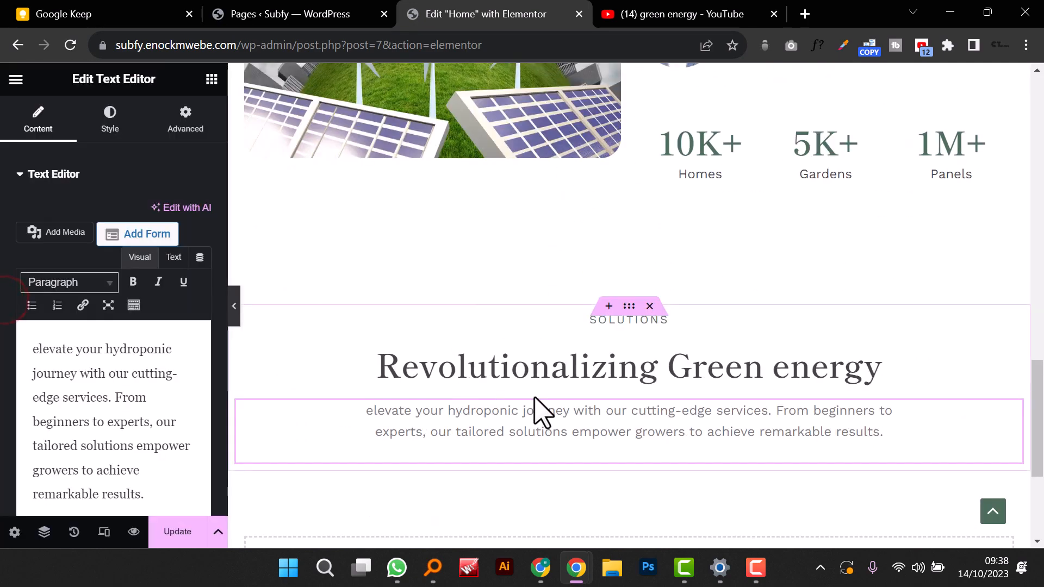
Step: Add the standard Tabs widget below the paragraph in the Solutions section and save the page
{"action": "left_click", "coordinate": [212, 80]}
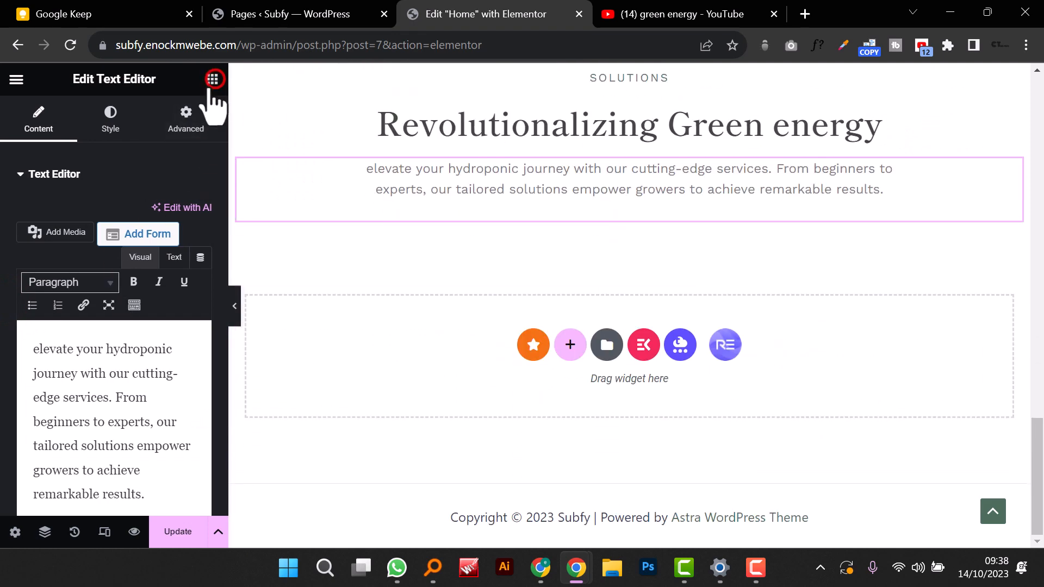
{"action": "left_click", "coordinate": [118, 153]}
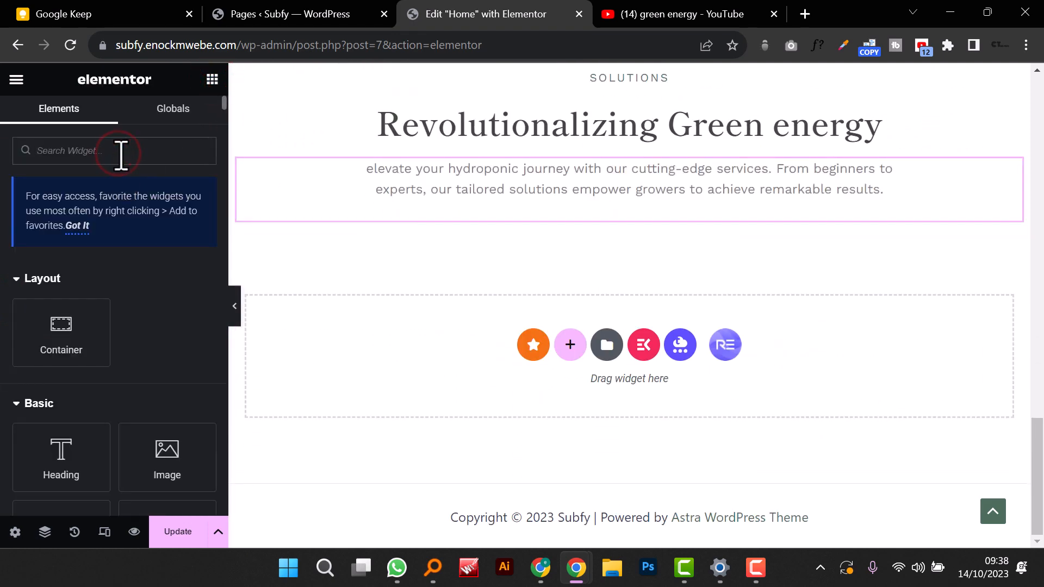
{"action": "type", "text": "tabs"}
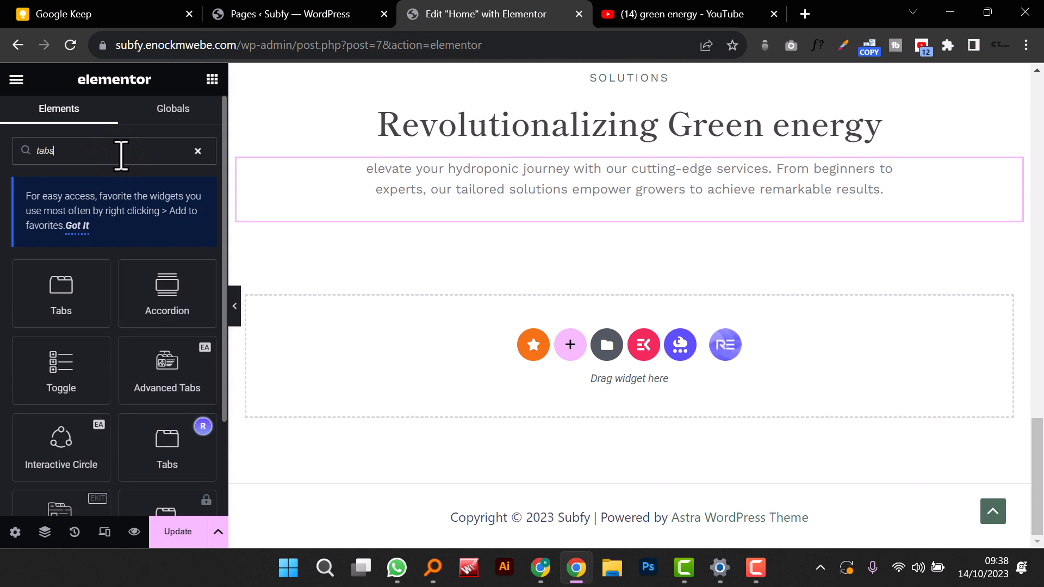
{"action": "left_click_drag", "start_coordinate": [52, 303], "coordinate": [593, 197]}
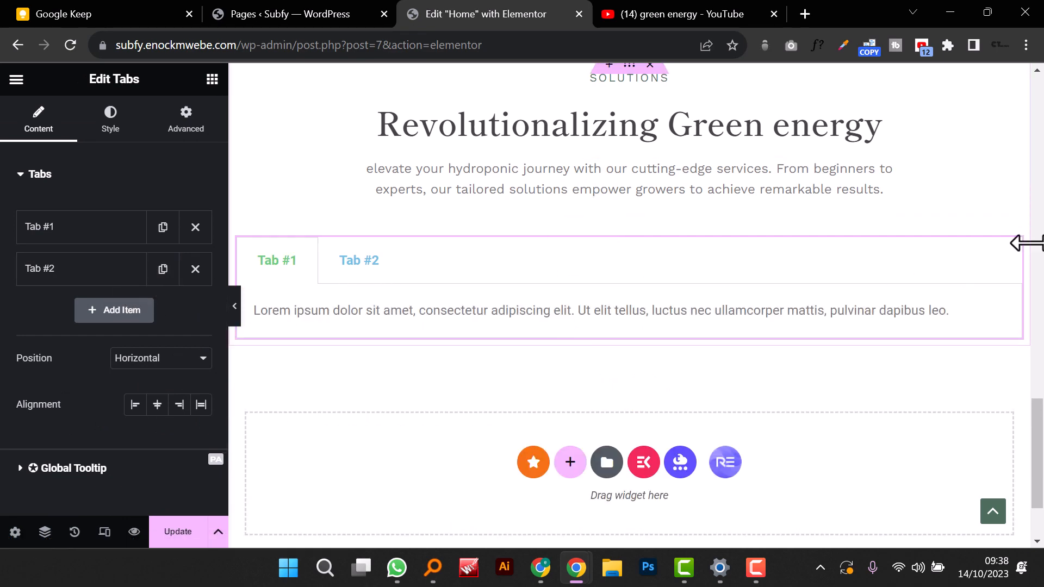
{"action": "left_click", "coordinate": [1010, 256]}
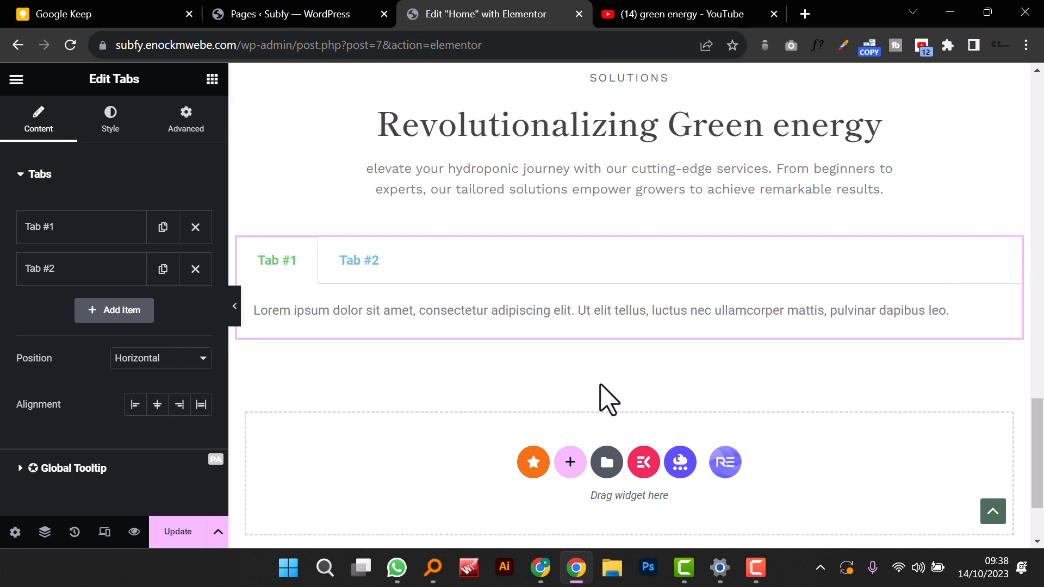
{"action": "left_click", "coordinate": [175, 522]}
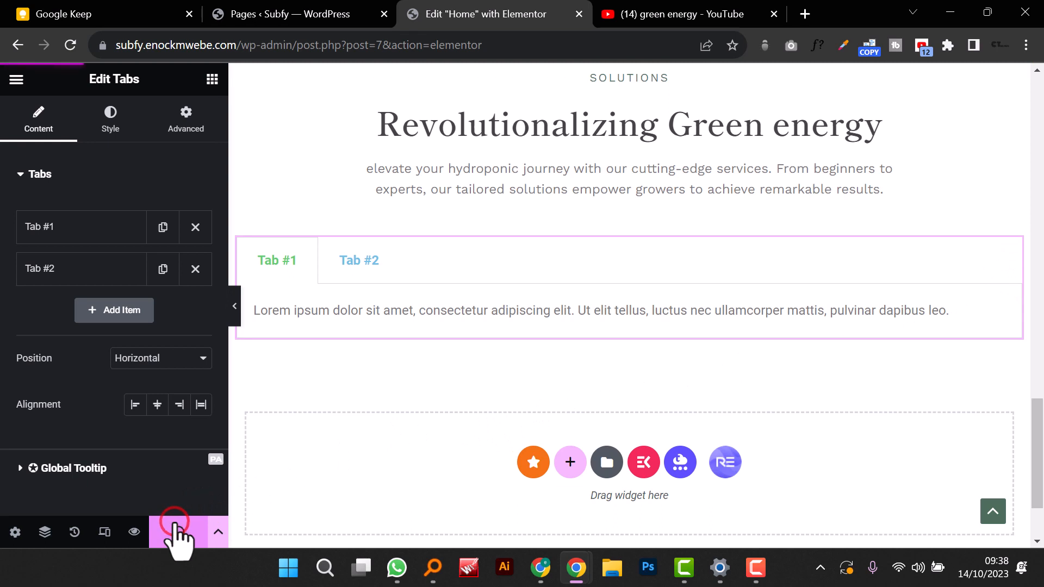
Step: Open the Features section of Elementor's settings in the WordPress dashboard
{"action": "left_click", "coordinate": [265, 18]}
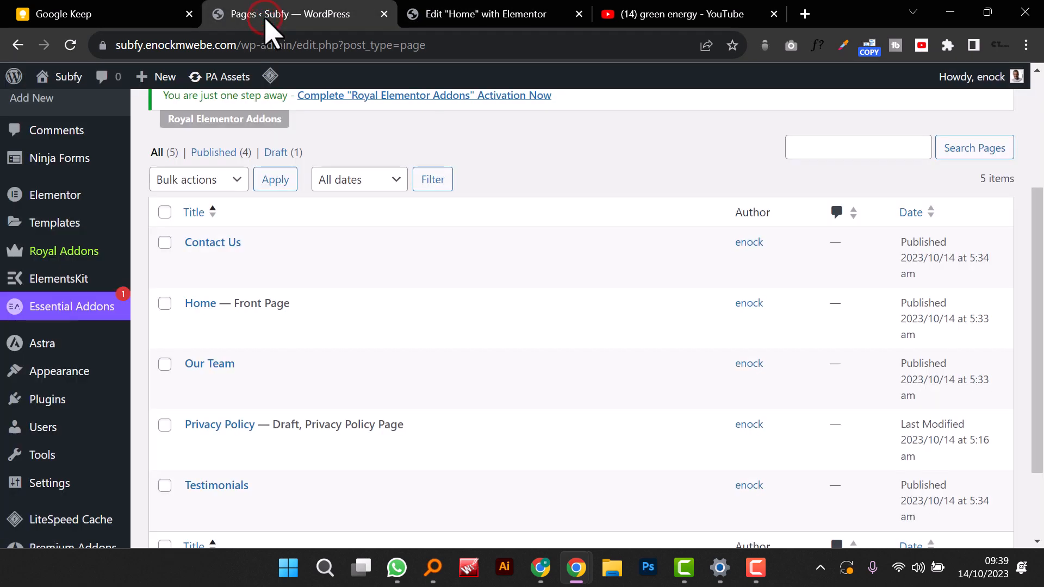
{"action": "scroll", "coordinate": [93, 326], "scroll_direction": "down", "scroll_amount": 2}
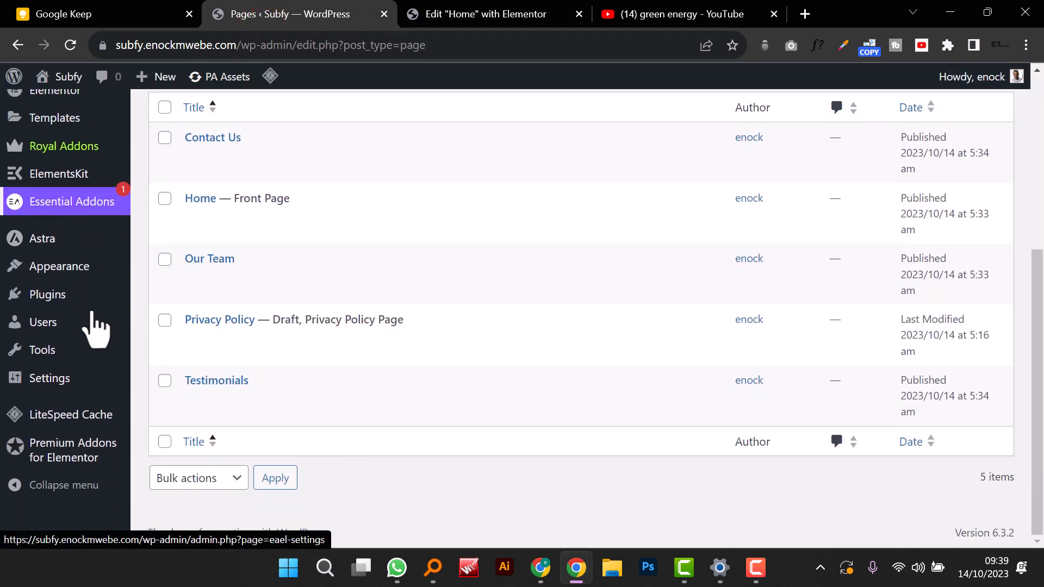
{"action": "scroll", "coordinate": [44, 392], "scroll_direction": "up", "scroll_amount": 5}
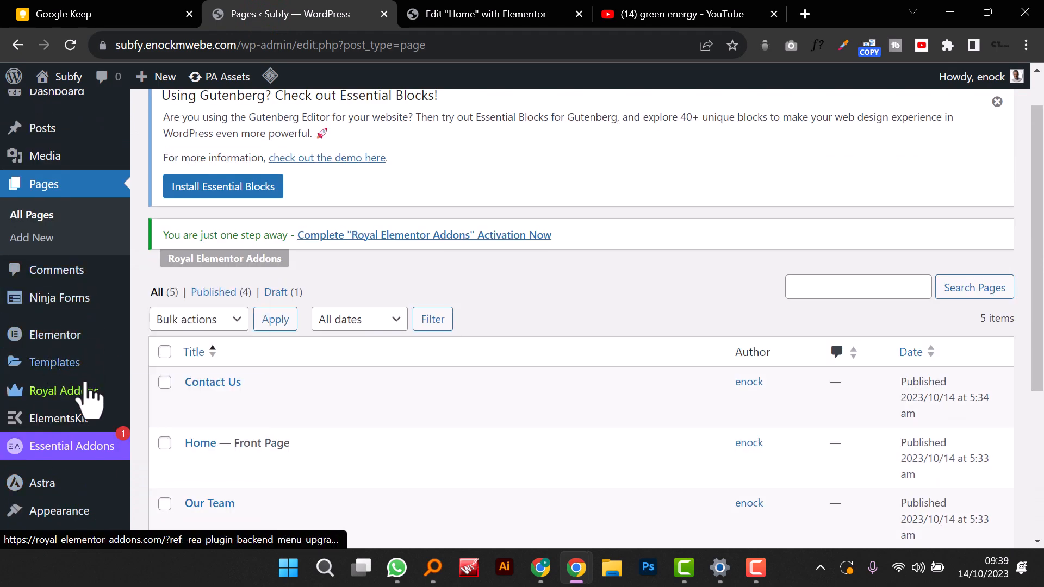
{"action": "mouse_move", "coordinate": [88, 401]}
{"action": "scroll", "coordinate": [86, 386], "scroll_direction": "down", "scroll_amount": 4}
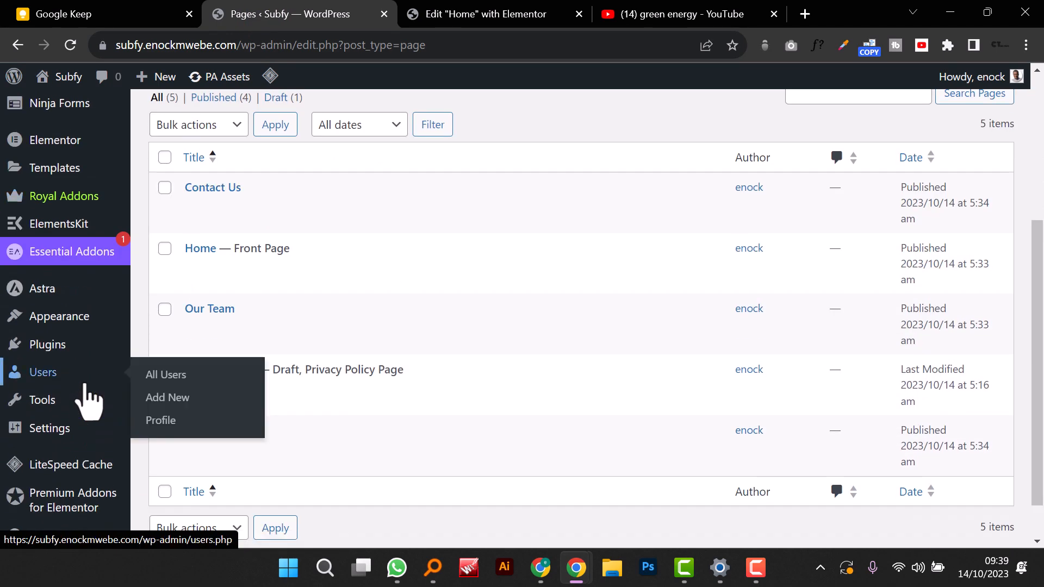
{"action": "scroll", "coordinate": [87, 400], "scroll_direction": "up", "scroll_amount": 3}
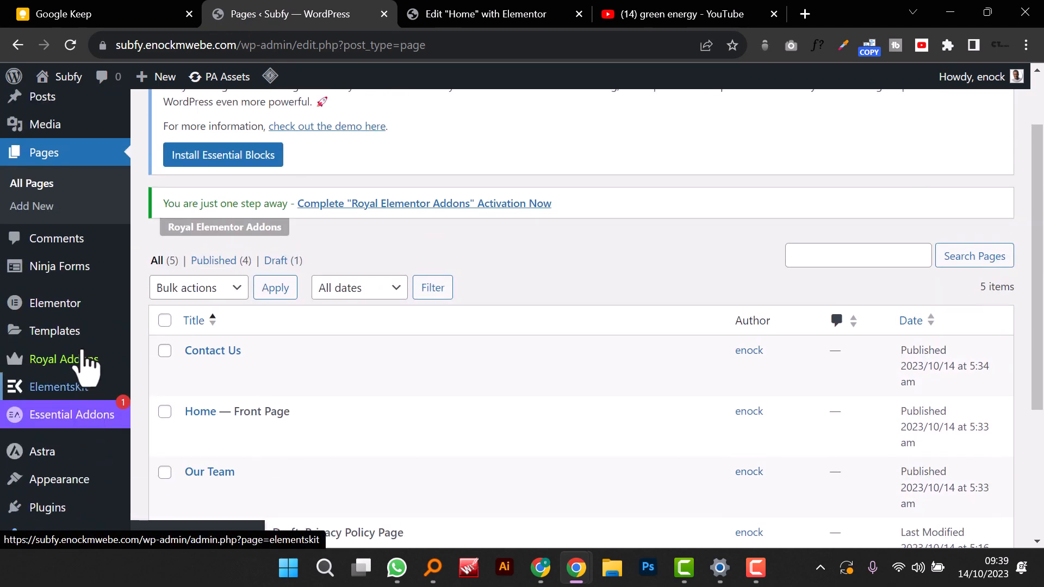
{"action": "mouse_move", "coordinate": [104, 310]}
{"action": "left_click", "coordinate": [208, 243]}
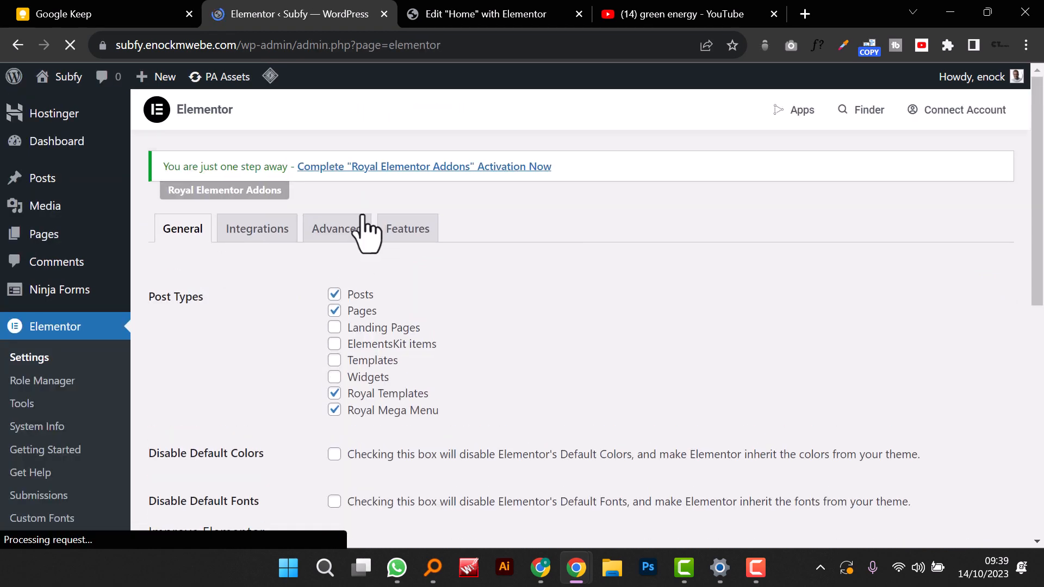
{"action": "left_click", "coordinate": [413, 233]}
Step: Set the Nested Elements experiment to Active
{"action": "scroll", "coordinate": [455, 276], "scroll_direction": "down", "scroll_amount": 5}
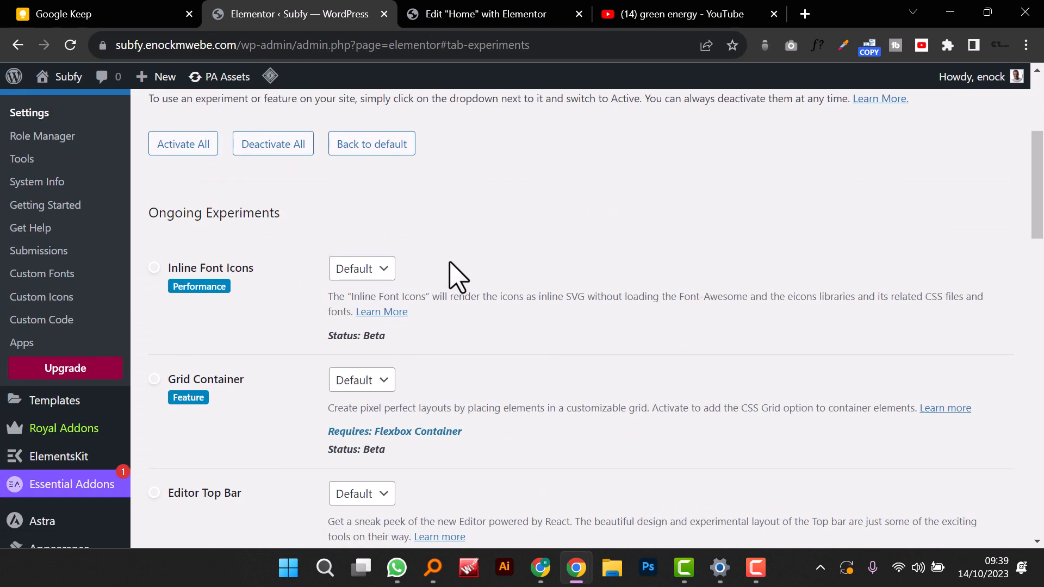
{"action": "scroll", "coordinate": [397, 364], "scroll_direction": "down", "scroll_amount": 3}
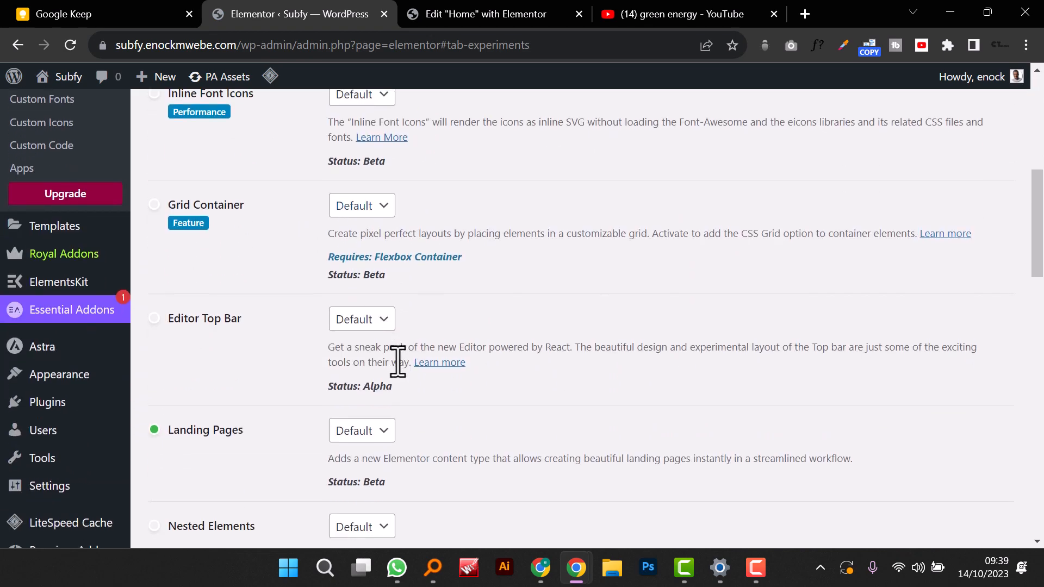
{"action": "scroll", "coordinate": [381, 402], "scroll_direction": "down", "scroll_amount": 1}
{"action": "left_click", "coordinate": [361, 455]}
{"action": "left_click", "coordinate": [365, 494]}
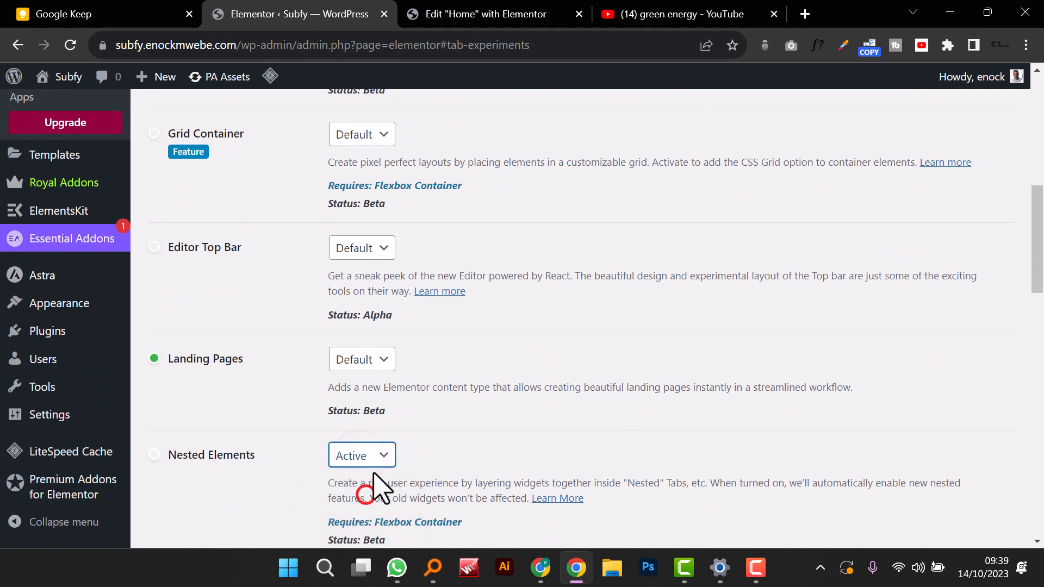
Step: Set the Flexbox Container feature to Active and save the Elementor settings
{"action": "scroll", "coordinate": [380, 488], "scroll_direction": "down", "scroll_amount": 5}
{"action": "scroll", "coordinate": [381, 487], "scroll_direction": "down", "scroll_amount": 12}
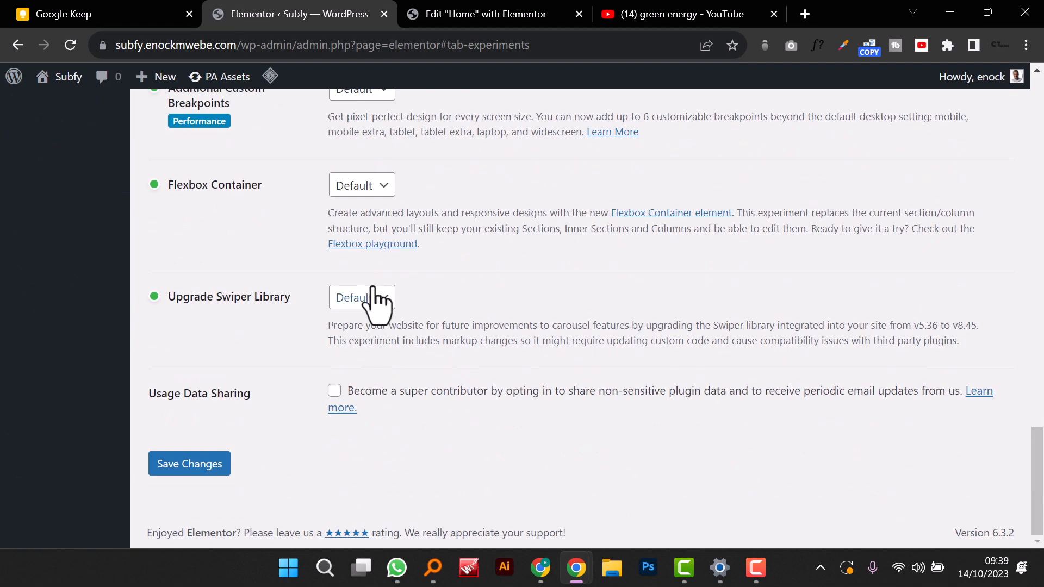
{"action": "left_click", "coordinate": [363, 190]}
{"action": "left_click", "coordinate": [373, 204]}
{"action": "left_click", "coordinate": [372, 187]}
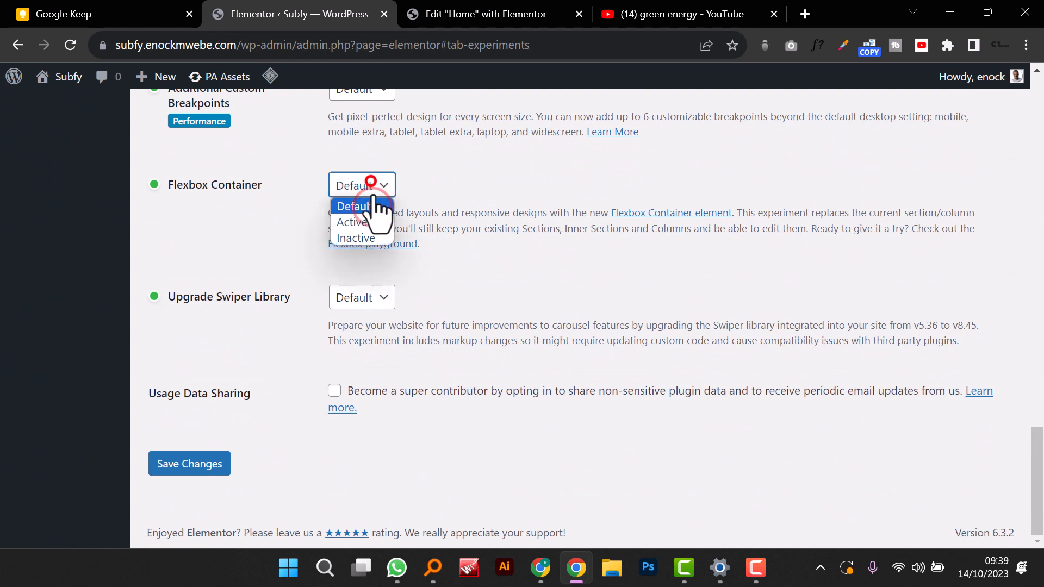
{"action": "left_click", "coordinate": [374, 218]}
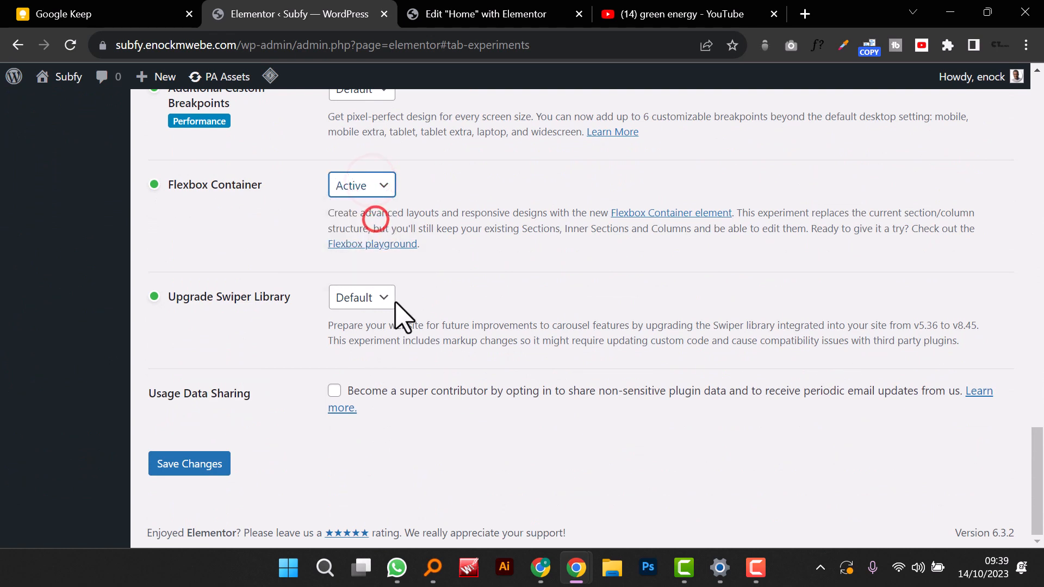
{"action": "left_click", "coordinate": [207, 463]}
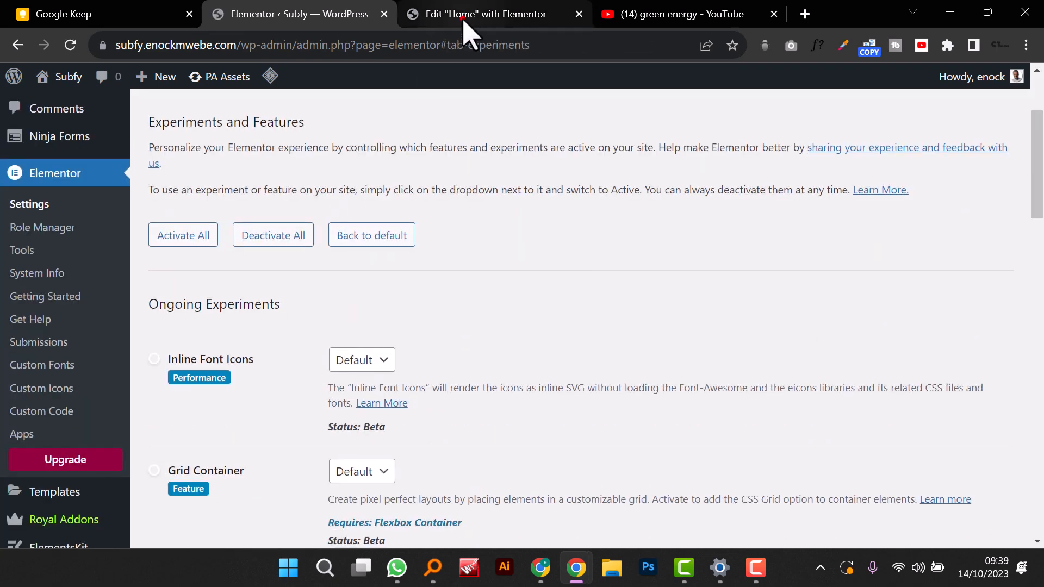
Step: Reload the Home page editor and delete the old Tabs widget from the Solutions section
{"action": "left_click", "coordinate": [464, 17]}
{"action": "left_click", "coordinate": [70, 44]}
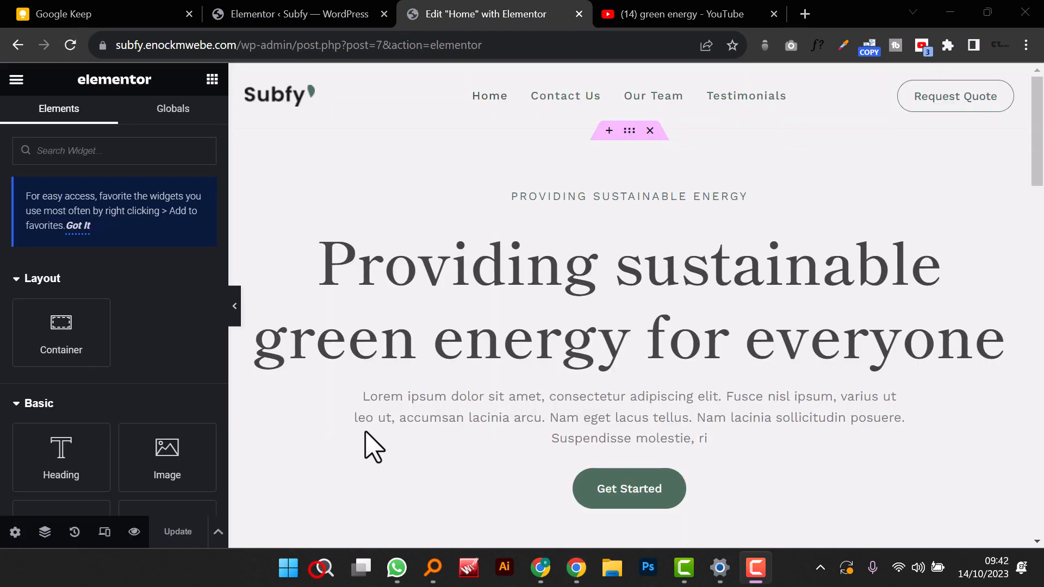
{"action": "scroll", "coordinate": [408, 319], "scroll_direction": "down", "scroll_amount": 20}
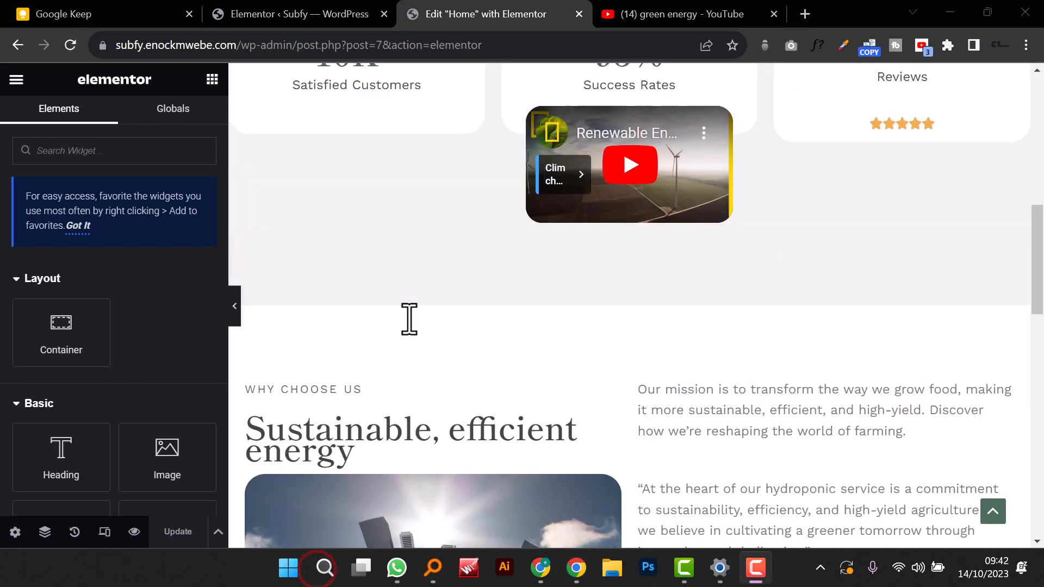
{"action": "scroll", "coordinate": [408, 319], "scroll_direction": "up", "scroll_amount": 12}
{"action": "scroll", "coordinate": [408, 319], "scroll_direction": "down", "scroll_amount": 12}
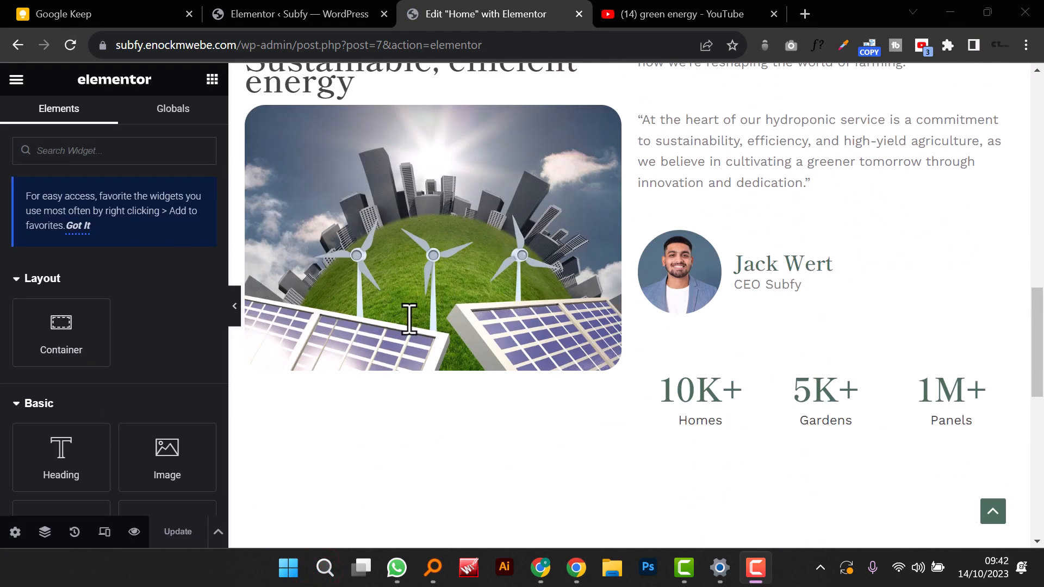
{"action": "scroll", "coordinate": [426, 294], "scroll_direction": "up", "scroll_amount": 3}
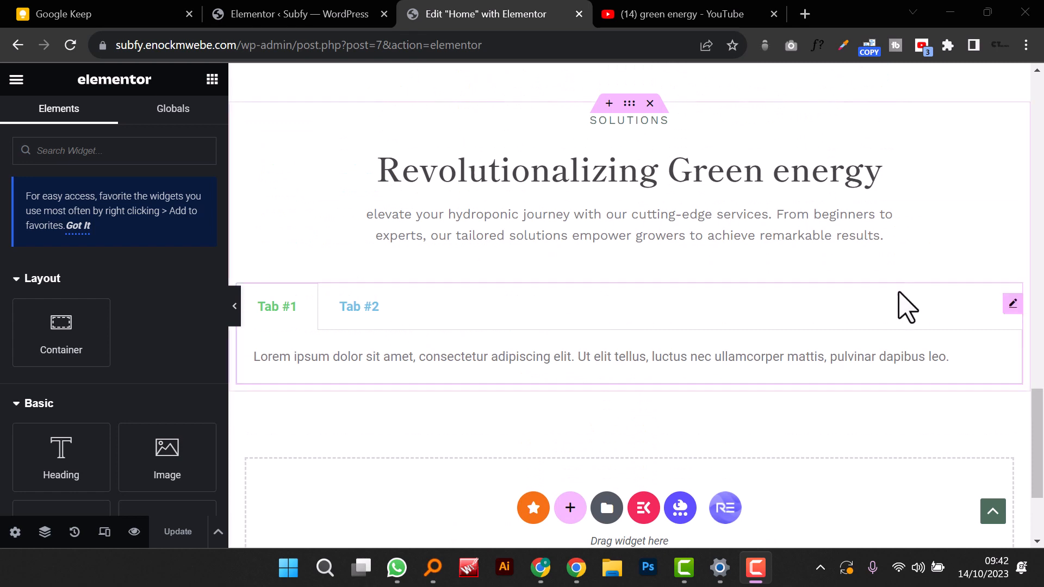
{"action": "left_click", "coordinate": [951, 302]}
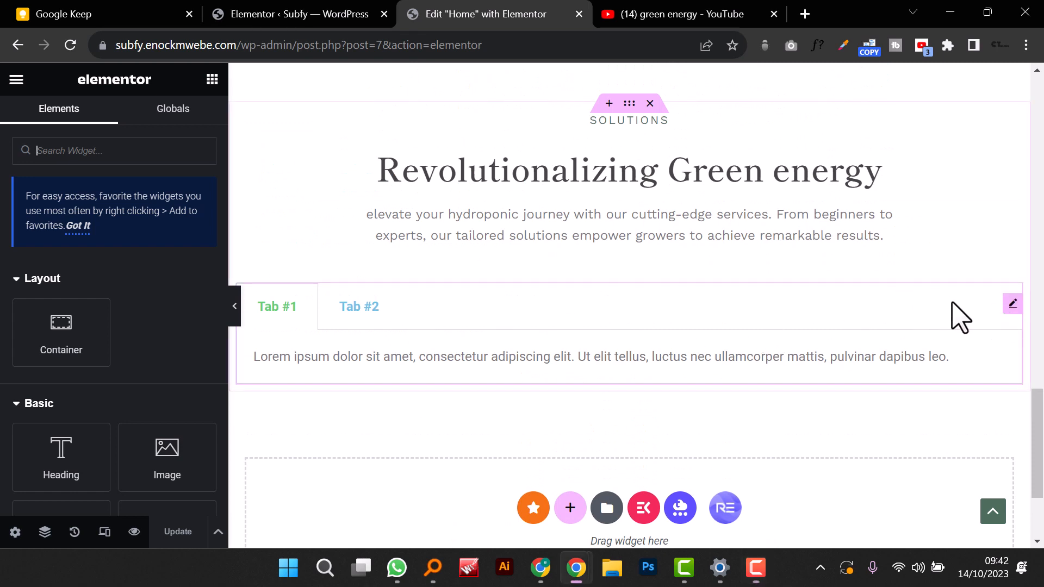
{"action": "right_click", "coordinate": [1013, 304]}
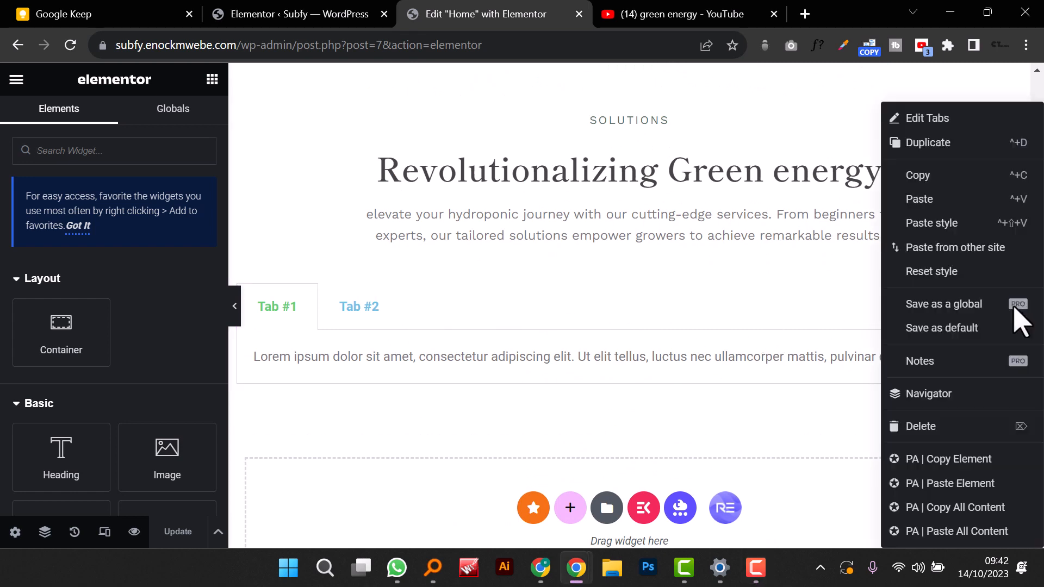
{"action": "right_click", "coordinate": [1003, 324]}
{"action": "left_click", "coordinate": [931, 425]}
{"action": "left_click", "coordinate": [931, 427]}
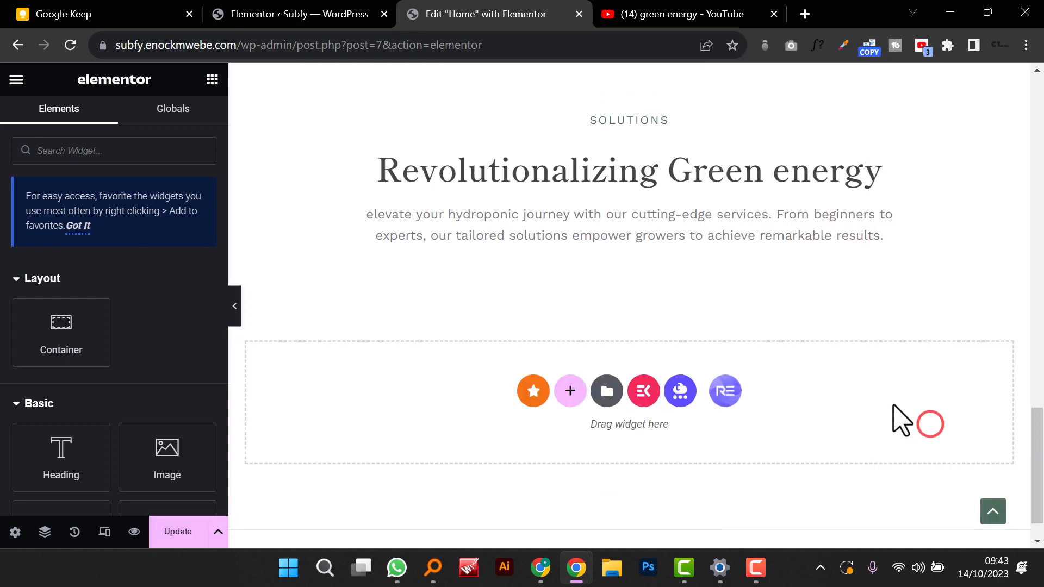
Step: Find the Tabs widget and add it below the paragraph in the Solutions section
{"action": "left_click", "coordinate": [110, 152]}
{"action": "type", "text": "tb"}
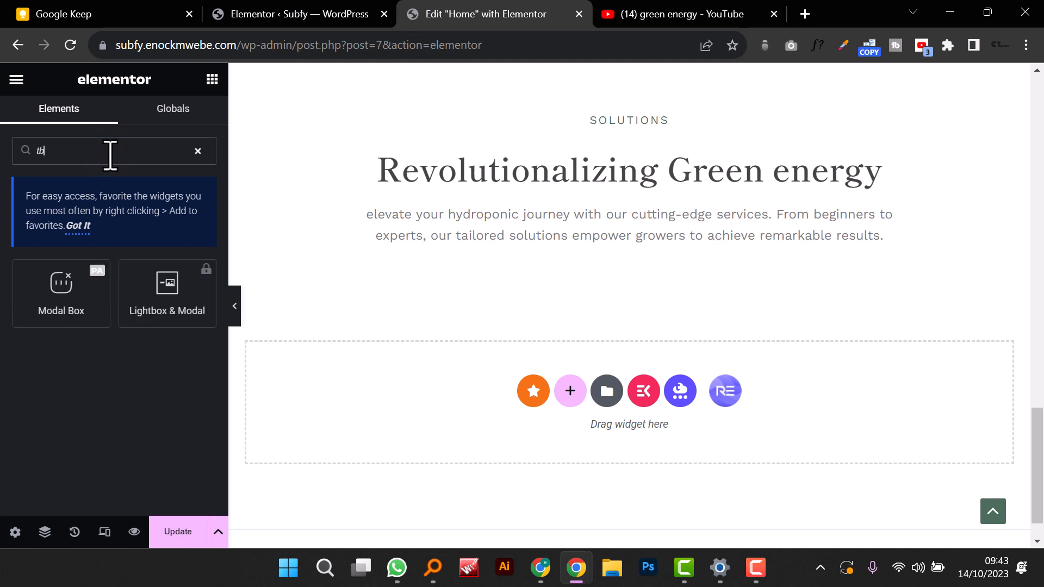
{"action": "key", "text": "BackSpace"}
{"action": "type", "text": "ab"}
{"action": "left_click_drag", "start_coordinate": [115, 149], "coordinate": [46, 159]}
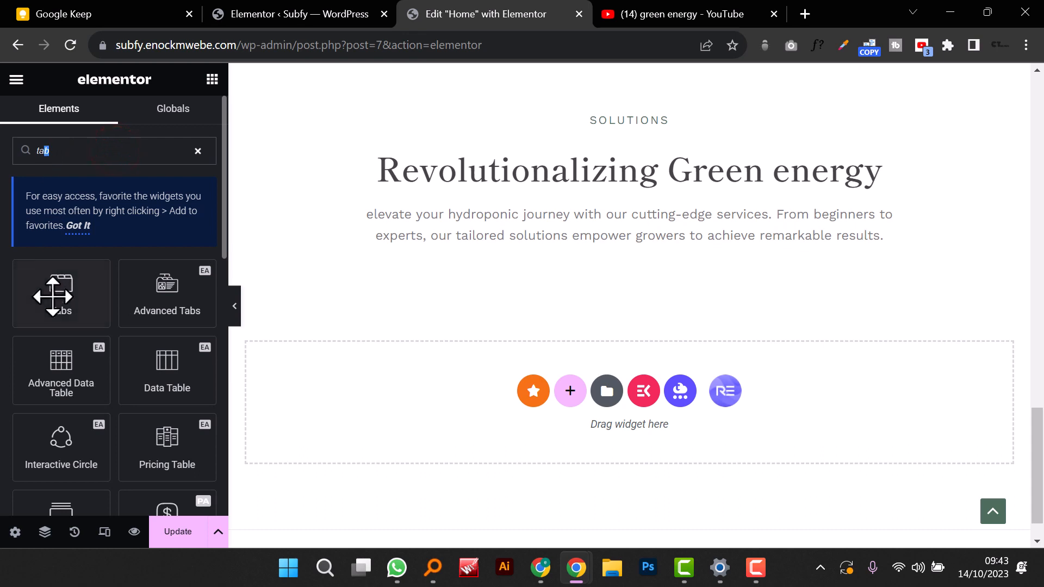
{"action": "left_click_drag", "start_coordinate": [53, 297], "coordinate": [623, 255]}
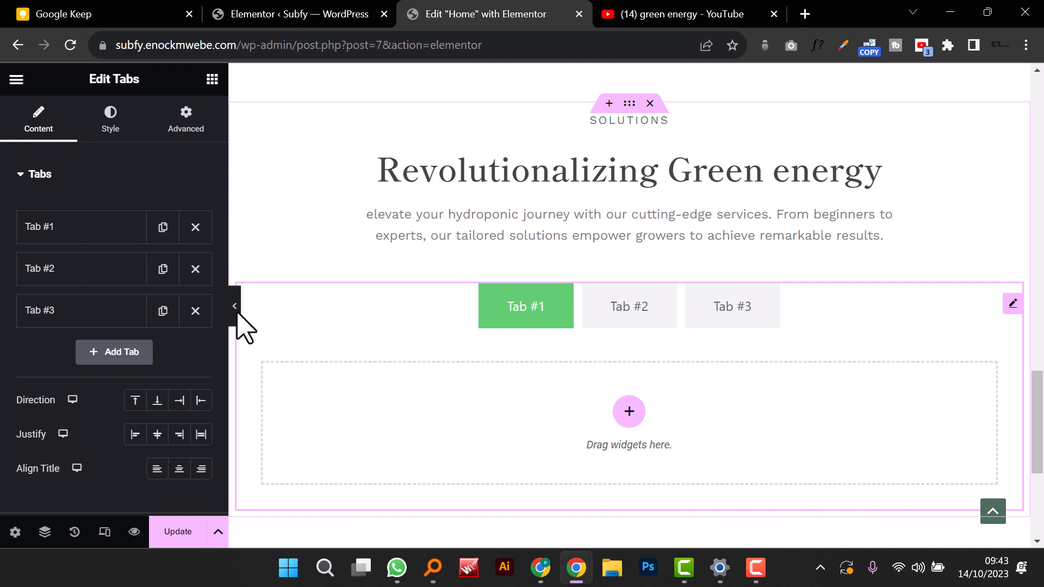
Step: Remove Tab #3 and Tab #2 from the Tabs widget and title the remaining tab "Urban Homes"
{"action": "left_click", "coordinate": [196, 312]}
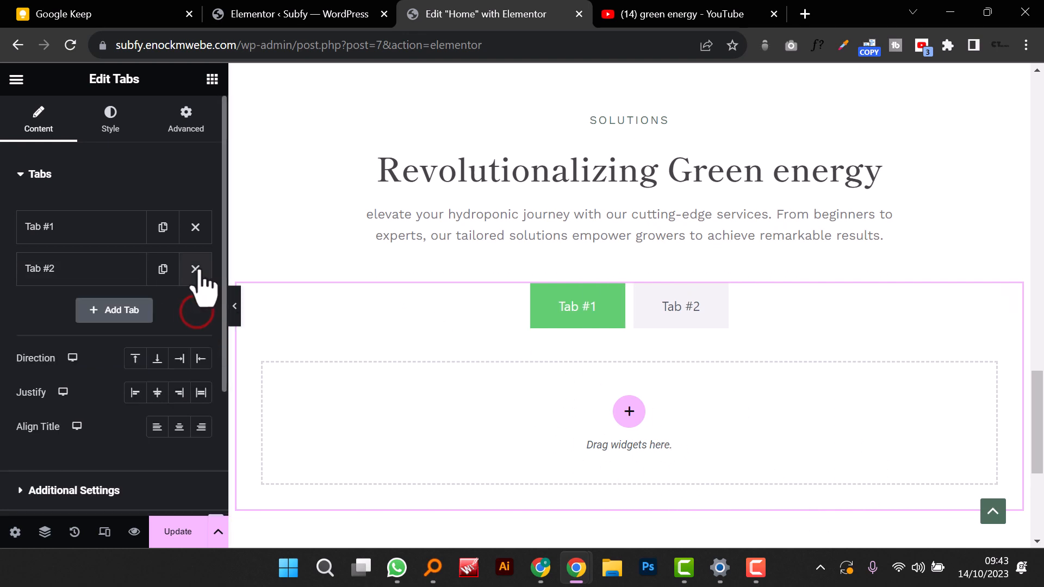
{"action": "left_click", "coordinate": [196, 269]}
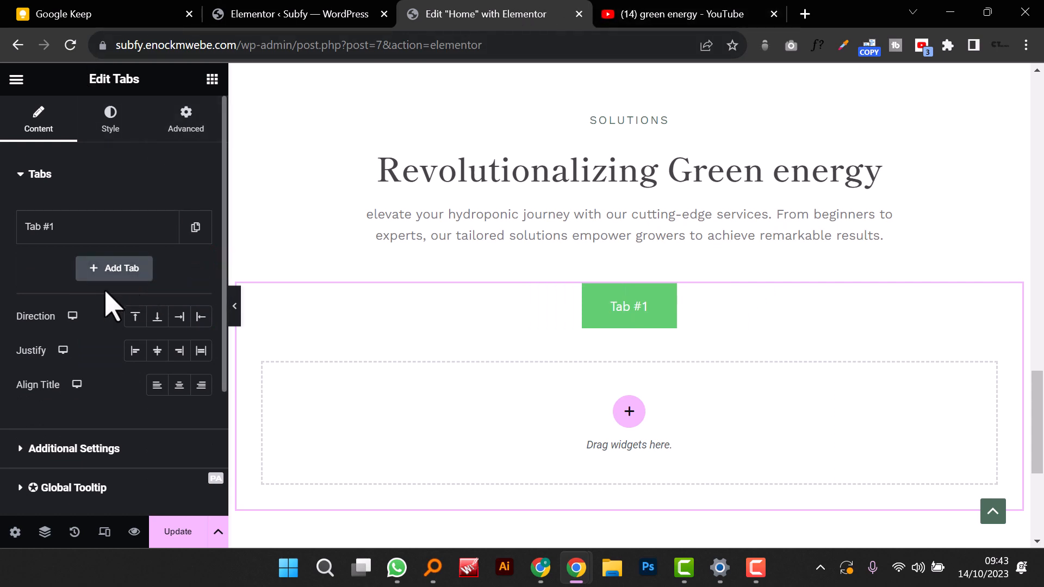
{"action": "left_click", "coordinate": [80, 215]}
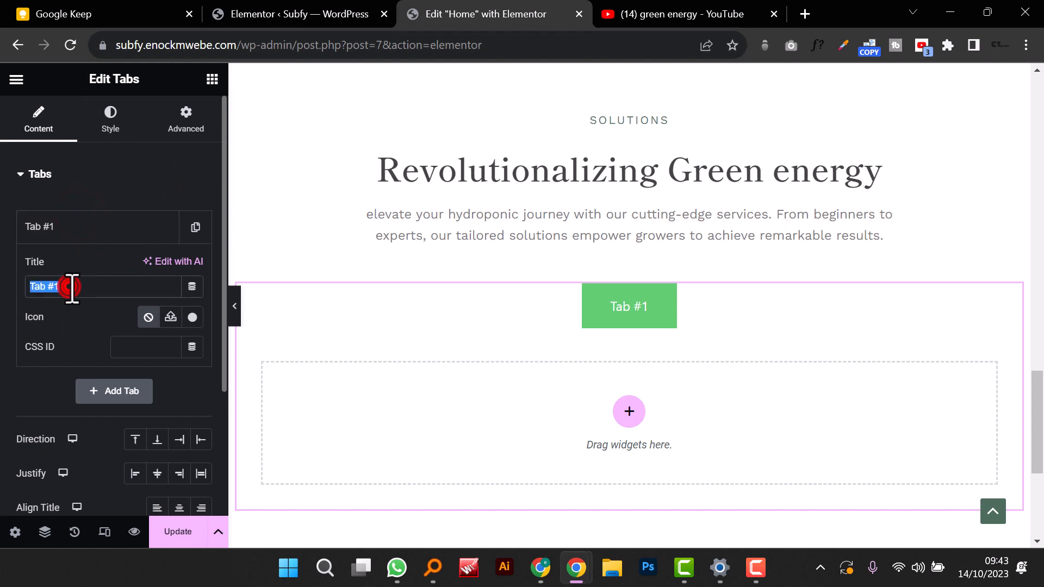
{"action": "type", "text": "Urban"}
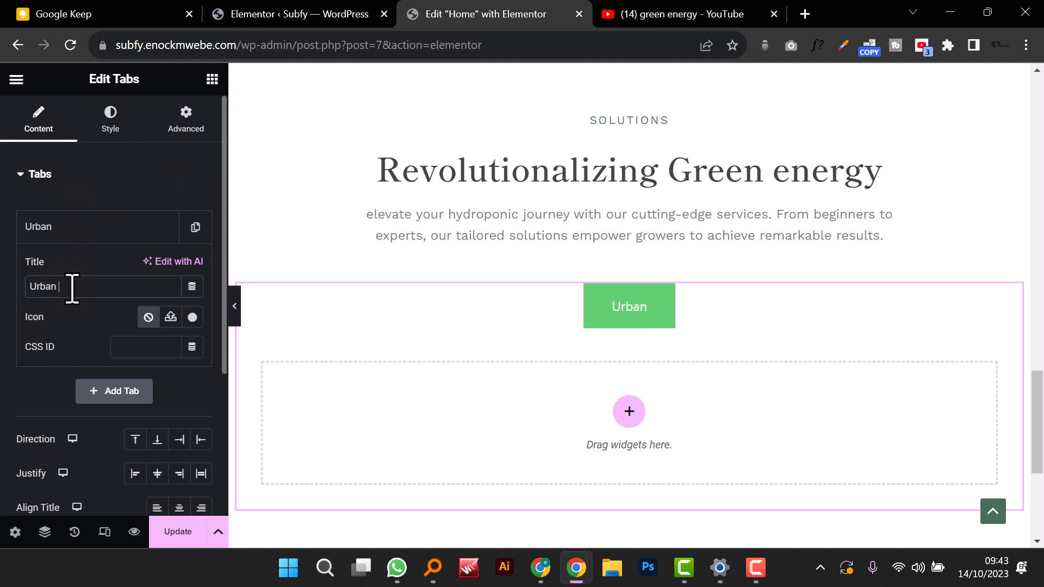
{"action": "type", "text": " Homes"}
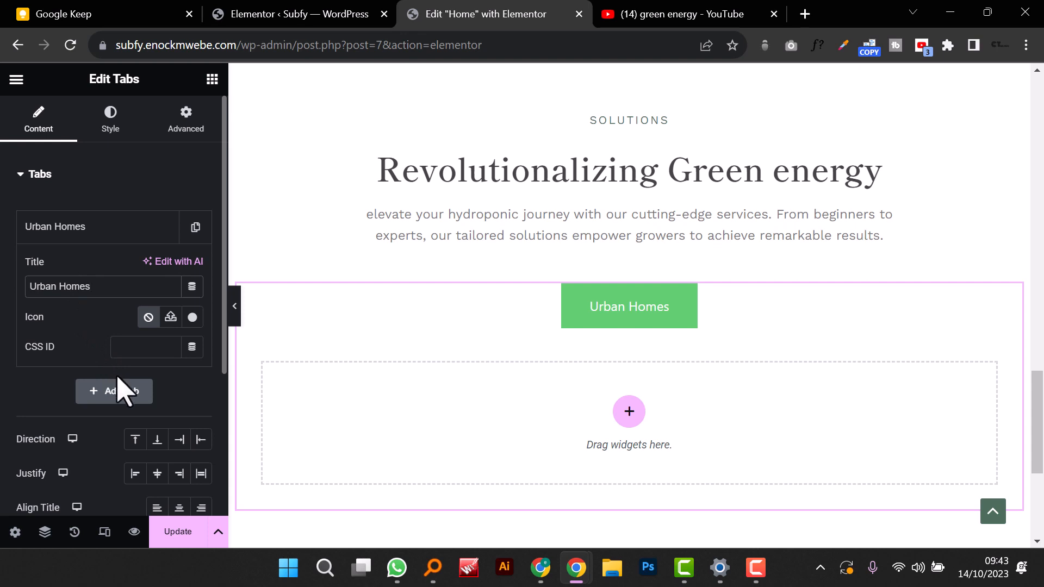
{"action": "scroll", "coordinate": [121, 390], "scroll_direction": "down", "scroll_amount": 4}
{"action": "scroll", "coordinate": [121, 392], "scroll_direction": "up", "scroll_amount": 4}
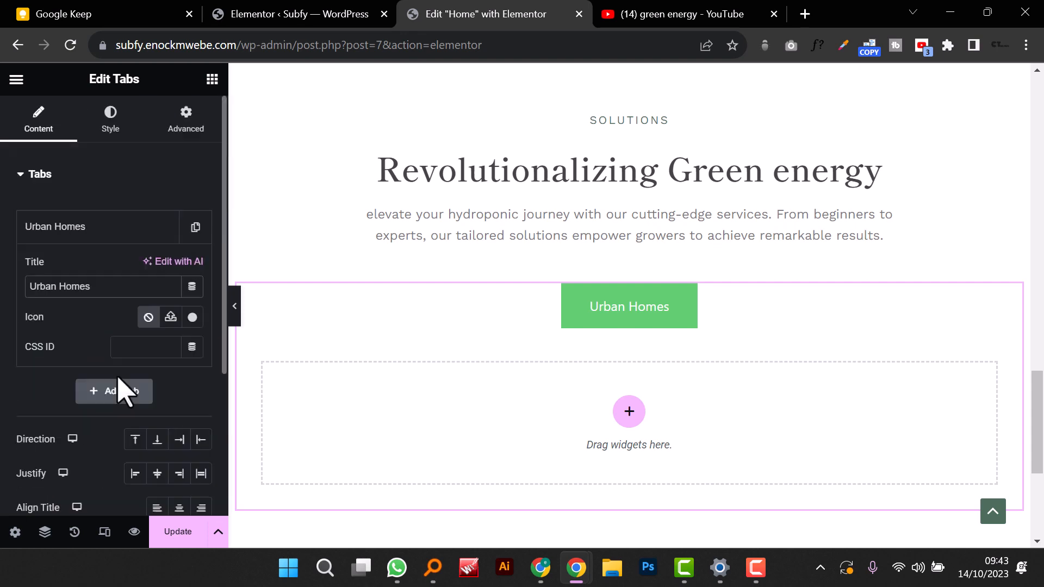
Step: Give the tabs' normal state a classic background in the global color Theme Color 1
{"action": "left_click", "coordinate": [107, 145]}
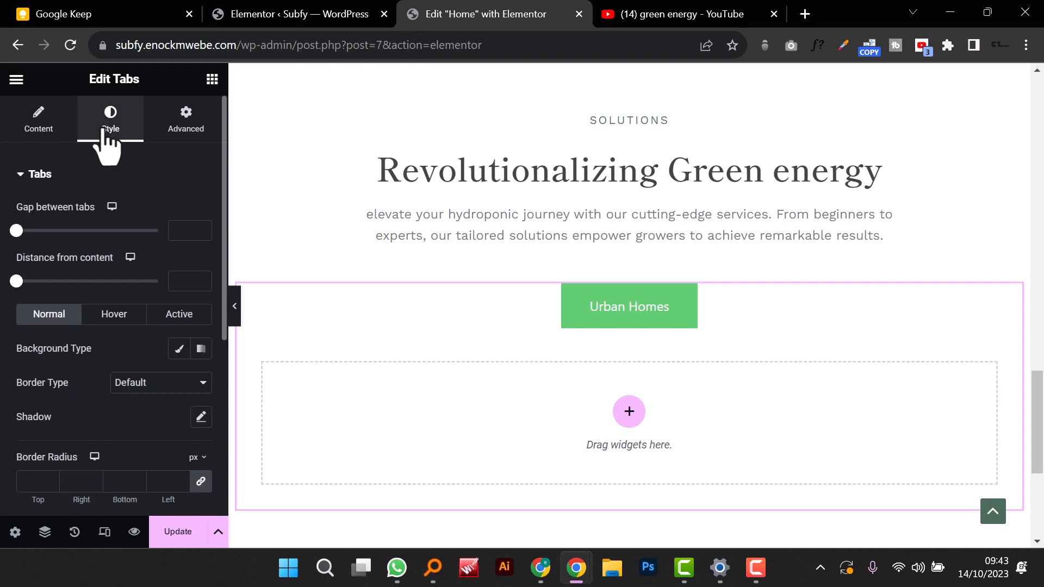
{"action": "scroll", "coordinate": [140, 322], "scroll_direction": "down", "scroll_amount": 5}
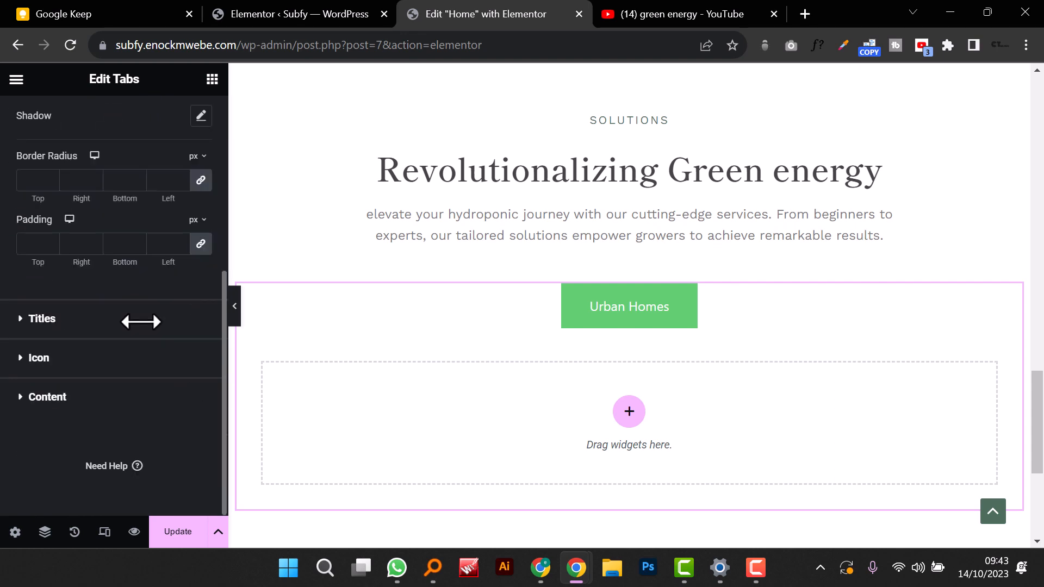
{"action": "scroll", "coordinate": [140, 322], "scroll_direction": "up", "scroll_amount": 5}
{"action": "scroll", "coordinate": [141, 322], "scroll_direction": "up", "scroll_amount": 1}
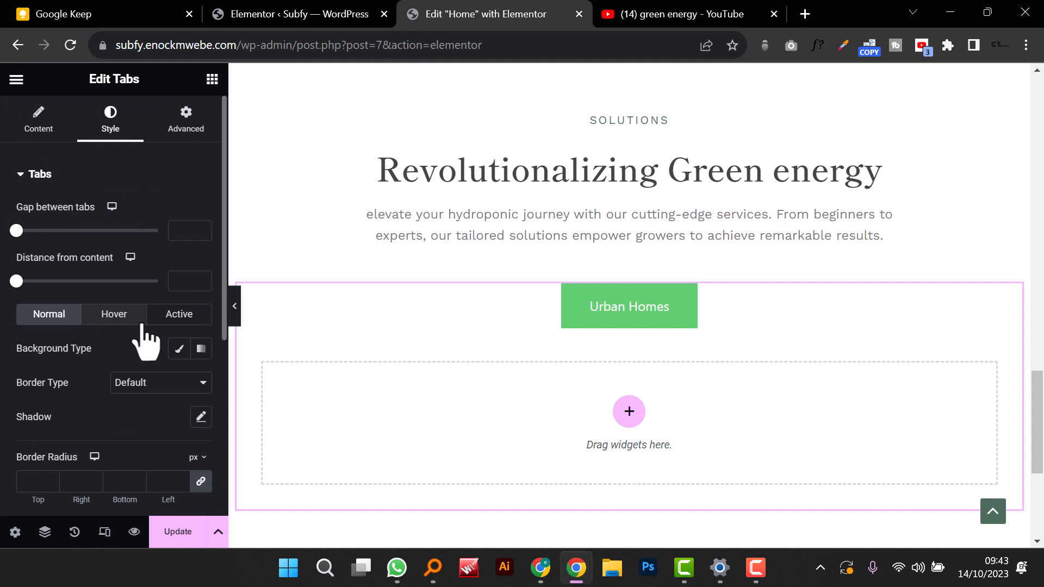
{"action": "scroll", "coordinate": [143, 339], "scroll_direction": "down", "scroll_amount": 2}
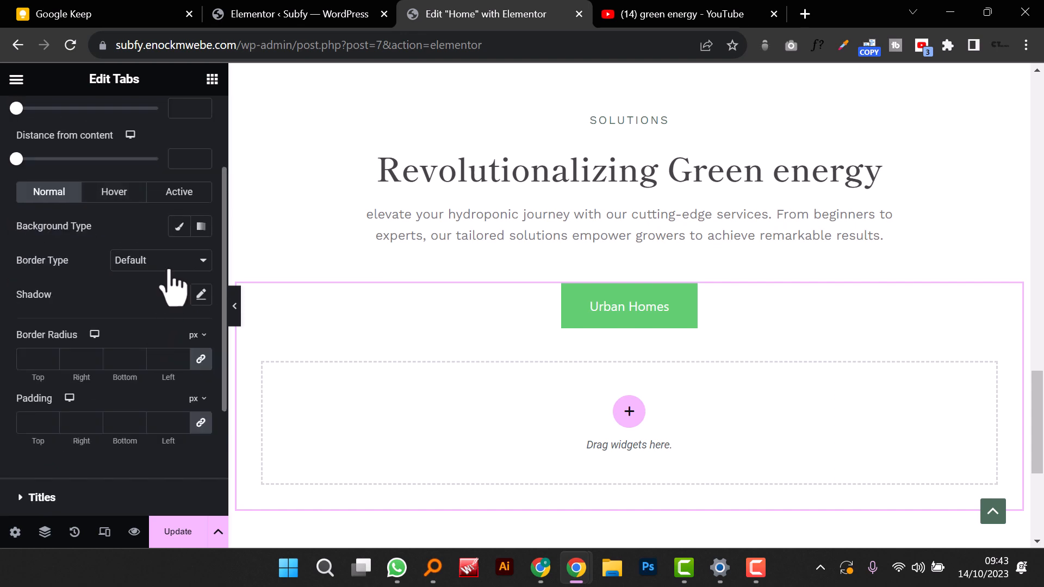
{"action": "left_click", "coordinate": [176, 232]}
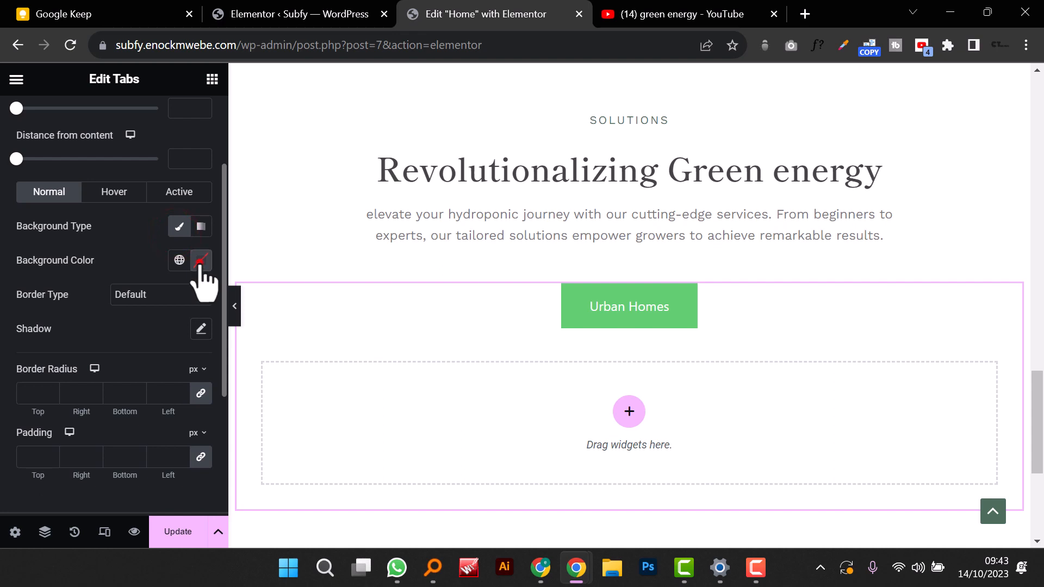
{"action": "left_click", "coordinate": [201, 260]}
{"action": "left_click", "coordinate": [180, 261]}
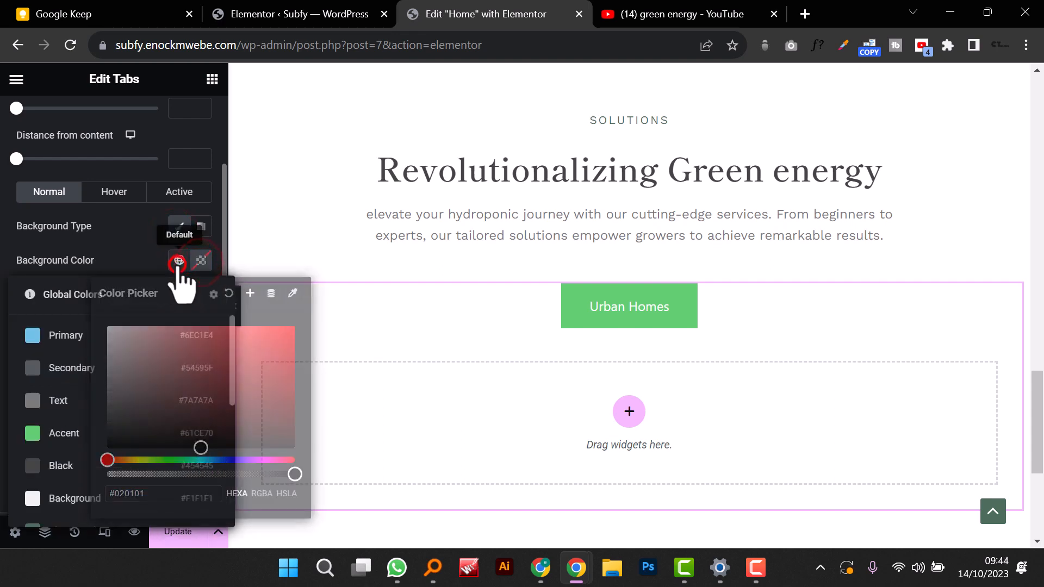
{"action": "scroll", "coordinate": [98, 478], "scroll_direction": "down", "scroll_amount": 3}
{"action": "left_click", "coordinate": [86, 456]}
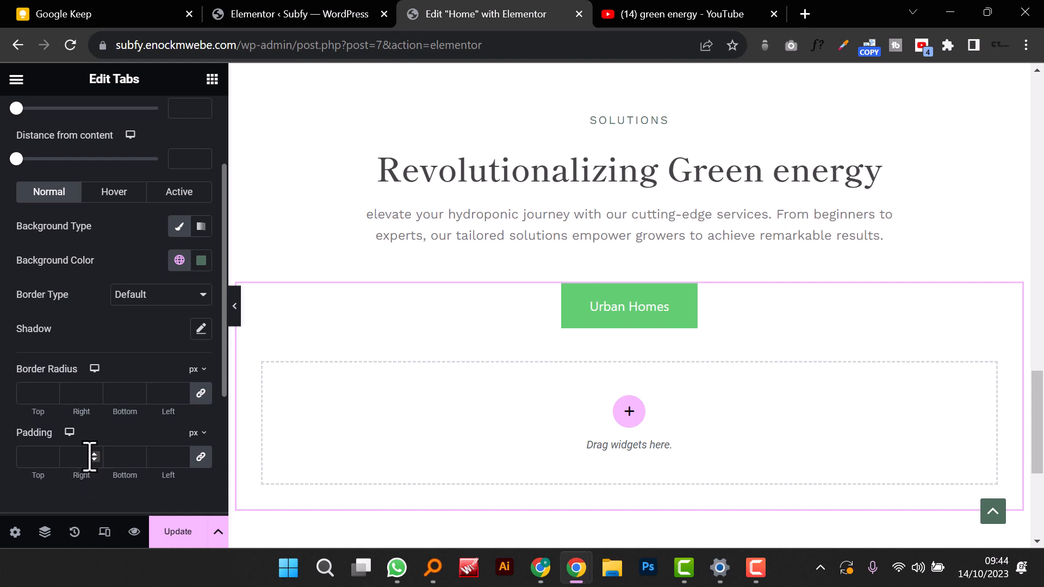
Step: Set the background color of the tabs' active state to the global Theme Color 1
{"action": "left_click", "coordinate": [169, 193]}
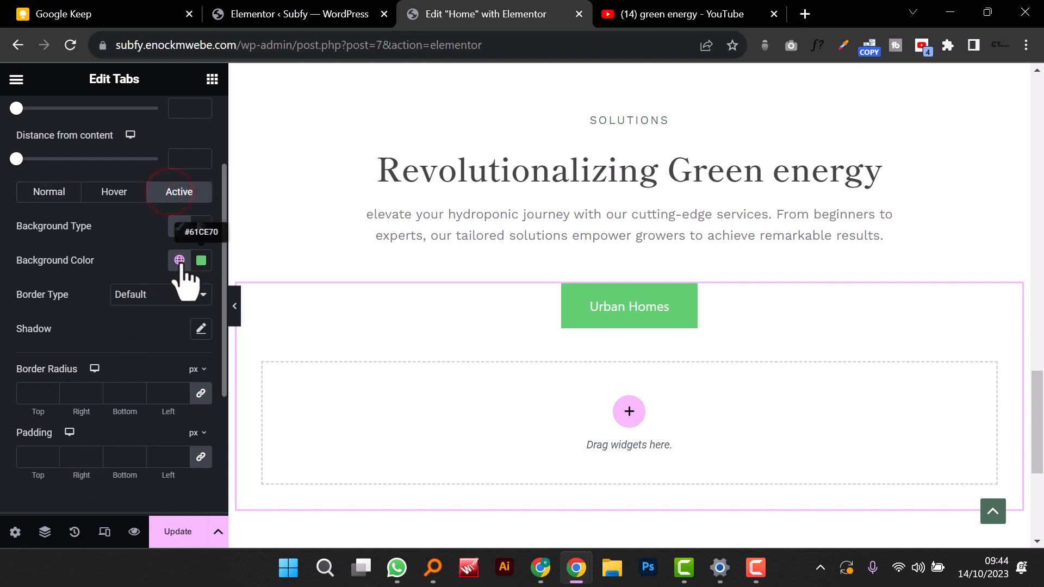
{"action": "left_click", "coordinate": [179, 260]}
{"action": "scroll", "coordinate": [95, 511], "scroll_direction": "down", "scroll_amount": 3}
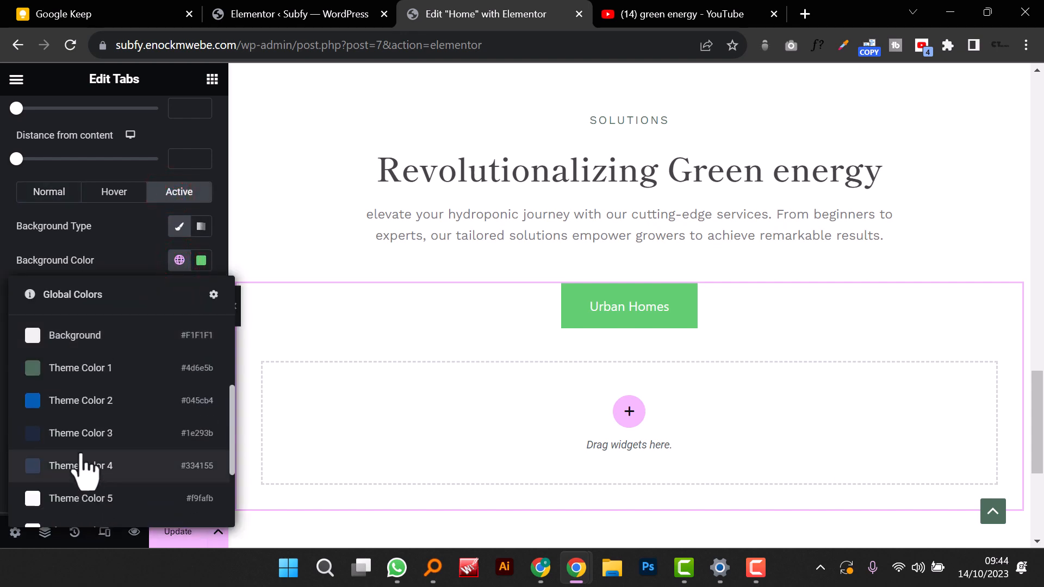
{"action": "left_click", "coordinate": [72, 374]}
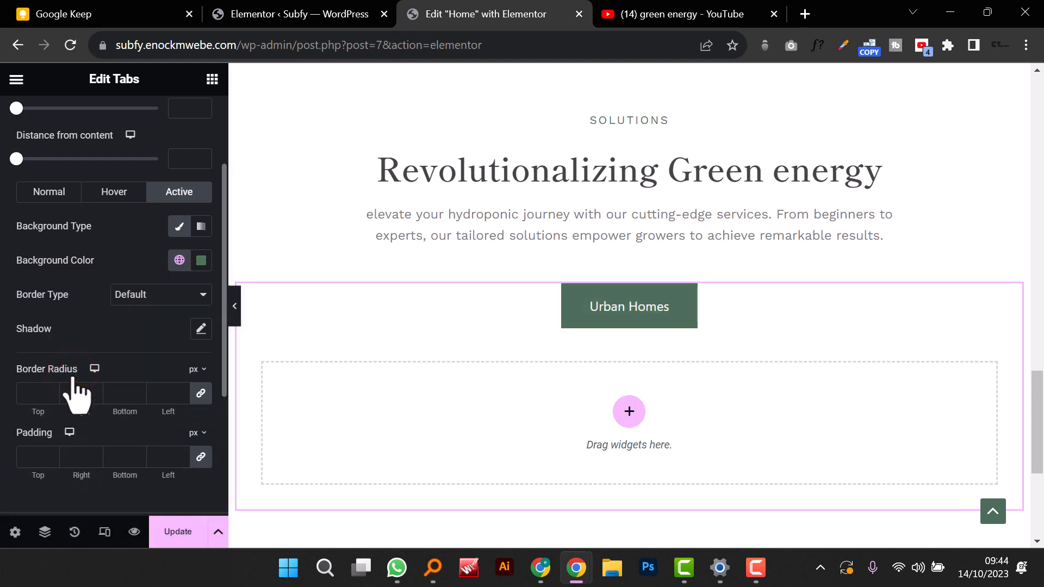
Step: Change the background color of the tabs' normal state to a near-white global color
{"action": "left_click", "coordinate": [58, 196]}
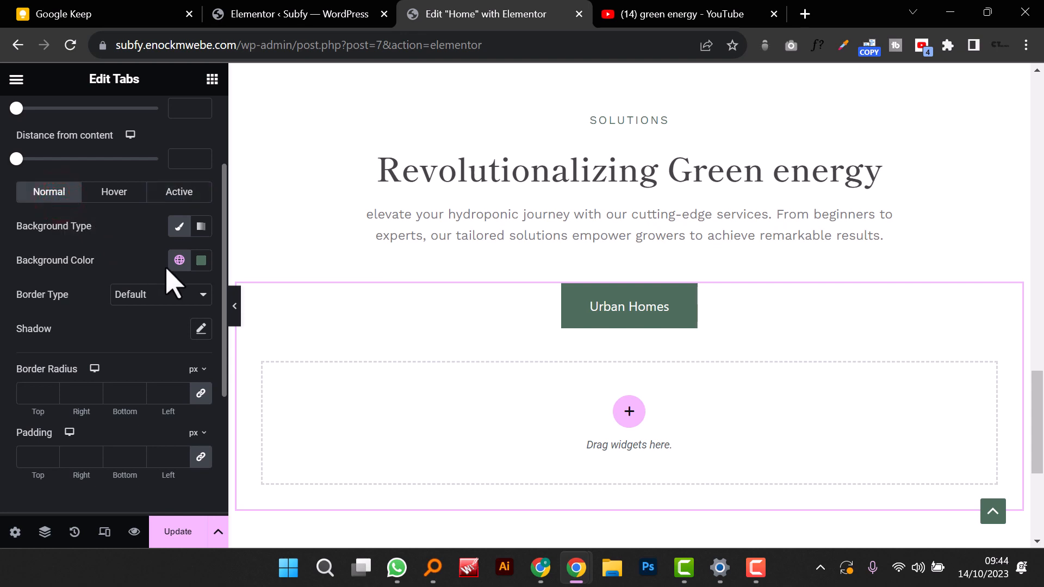
{"action": "left_click", "coordinate": [179, 260]}
{"action": "scroll", "coordinate": [128, 416], "scroll_direction": "down", "scroll_amount": 5}
{"action": "scroll", "coordinate": [144, 450], "scroll_direction": "up", "scroll_amount": 3}
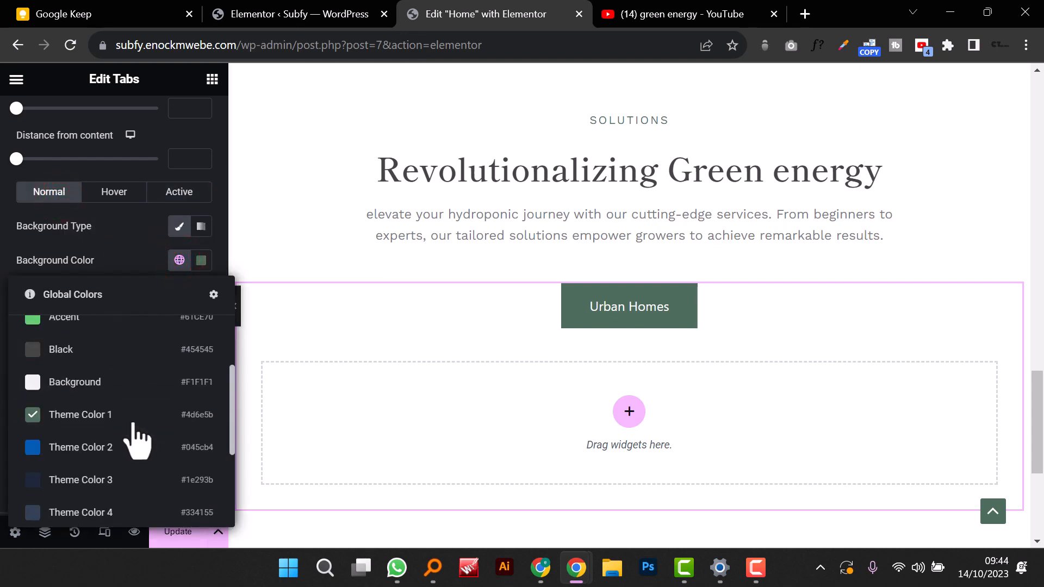
{"action": "left_click", "coordinate": [108, 417]}
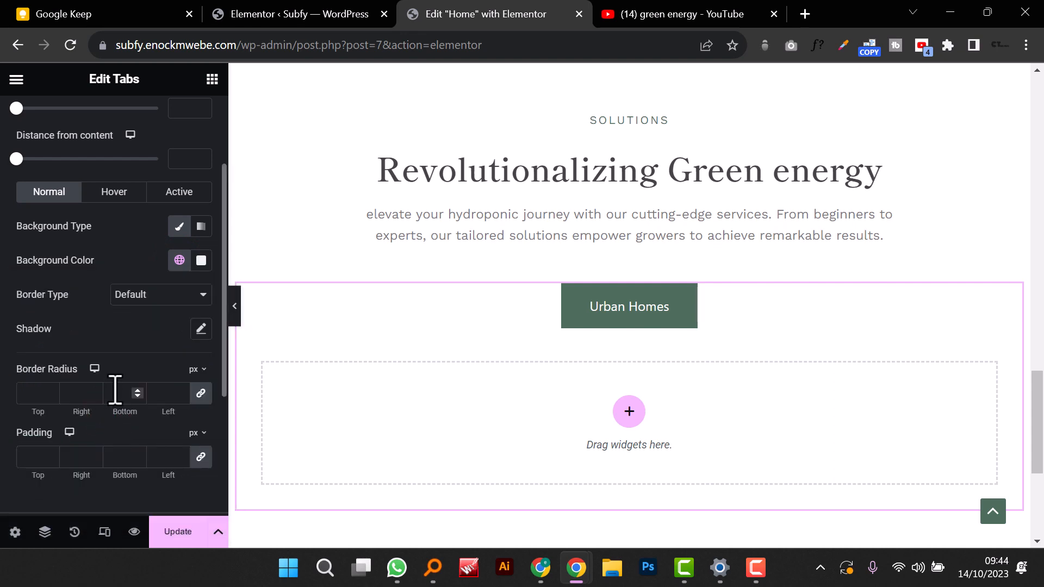
Step: Set the background color of the tabs' hover state to the global Theme Color 1
{"action": "scroll", "coordinate": [140, 359], "scroll_direction": "up", "scroll_amount": 3}
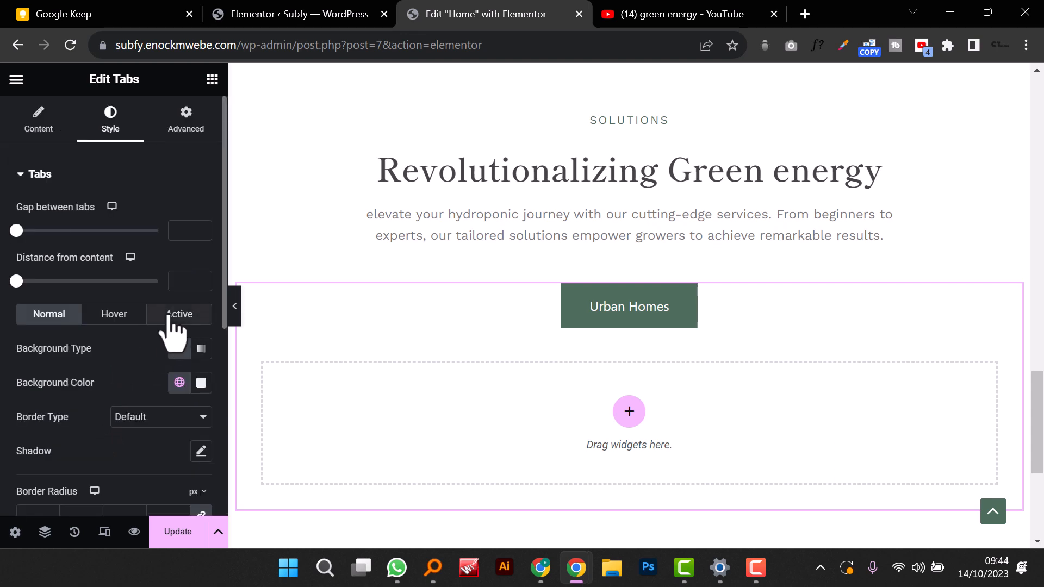
{"action": "left_click", "coordinate": [120, 317]}
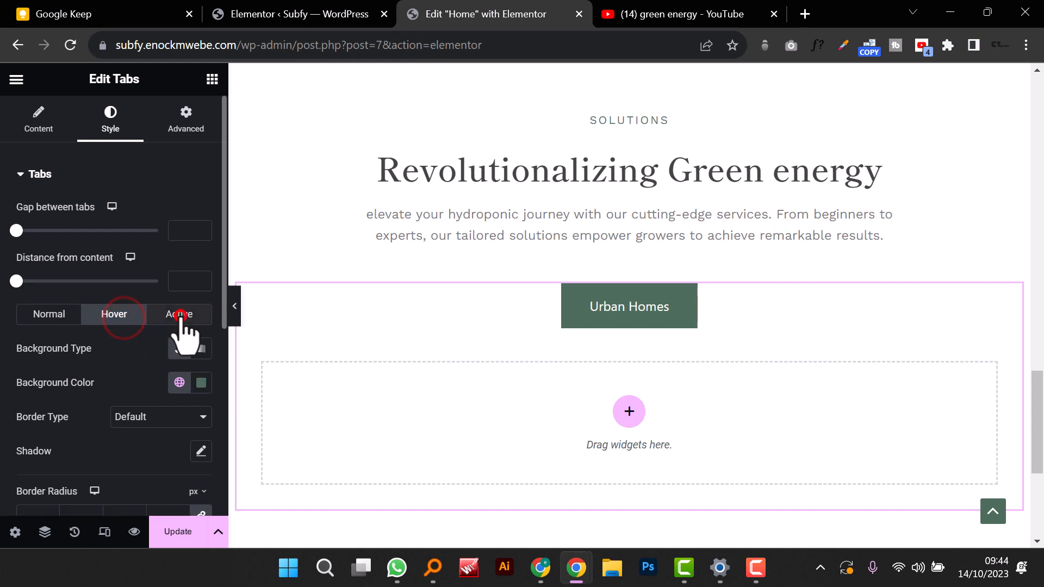
{"action": "left_click", "coordinate": [180, 316]}
{"action": "left_click", "coordinate": [122, 314]}
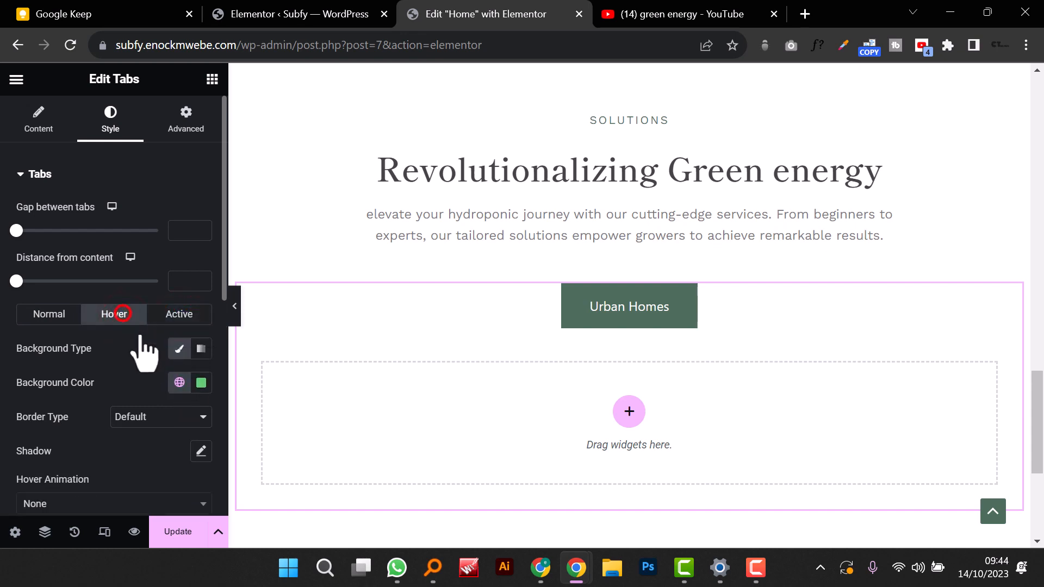
{"action": "left_click", "coordinate": [180, 382]}
{"action": "scroll", "coordinate": [84, 348], "scroll_direction": "down", "scroll_amount": 3}
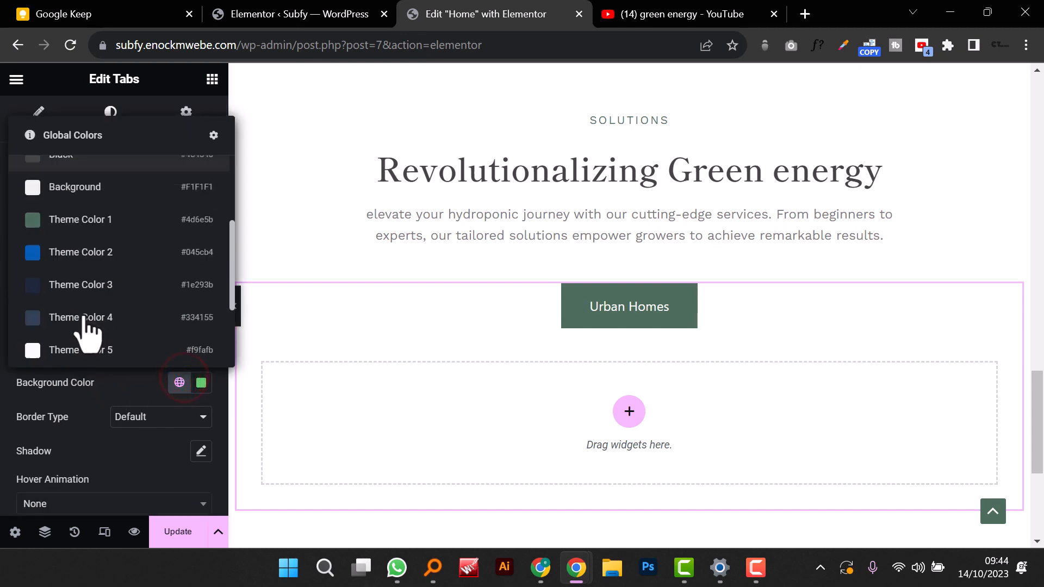
{"action": "left_click", "coordinate": [60, 215]}
Step: Set the tabs' border radius to 25 px on all corners
{"action": "scroll", "coordinate": [167, 411], "scroll_direction": "down", "scroll_amount": 4}
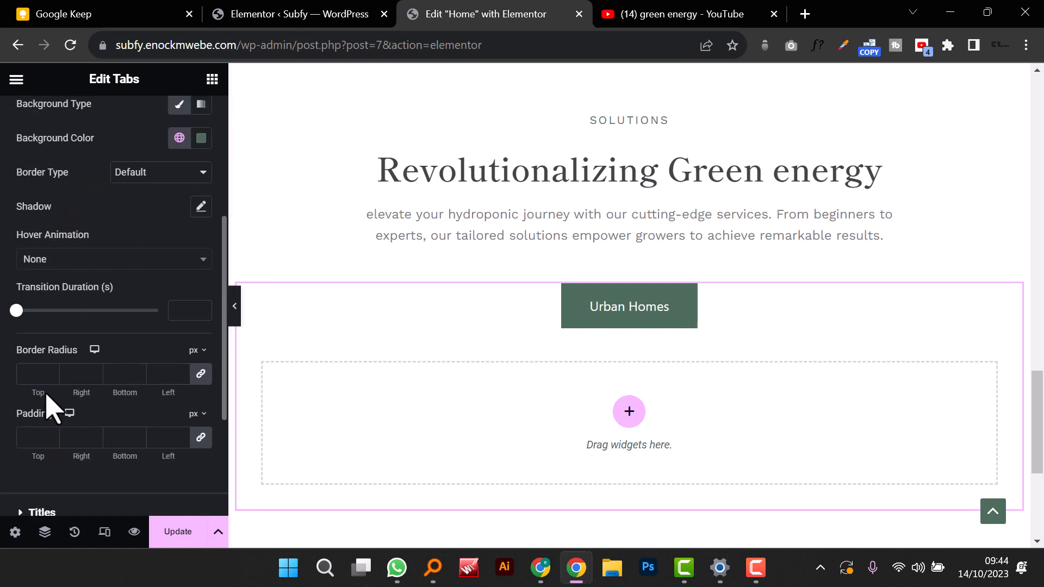
{"action": "left_click", "coordinate": [35, 375]}
{"action": "type", "text": "25"}
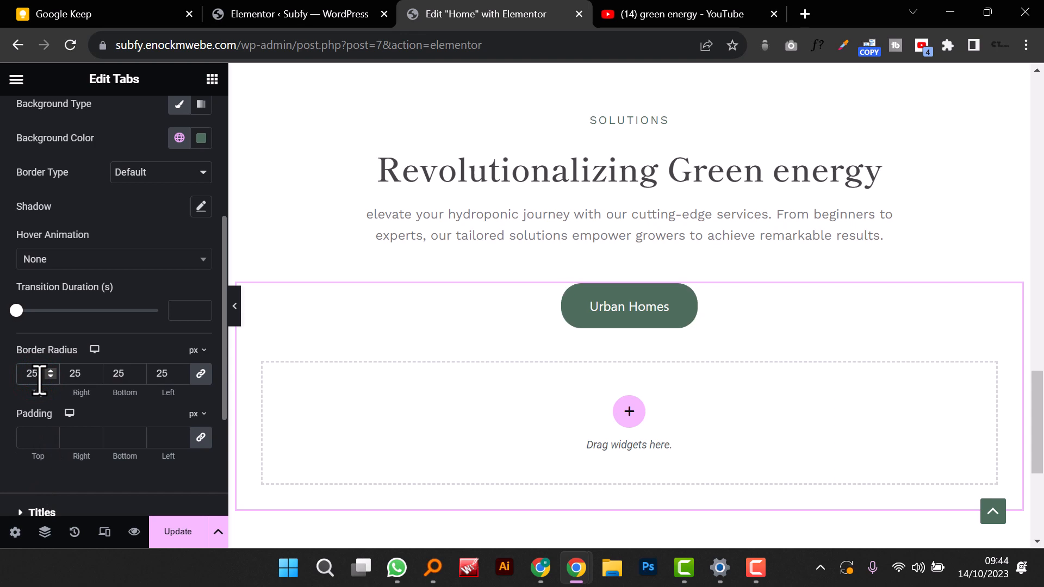
Step: Set the tabs' border radius to 30 px on all corners
{"action": "key", "text": "BackSpace"}
{"action": "key", "text": "BackSpace"}
{"action": "type", "text": "30"}
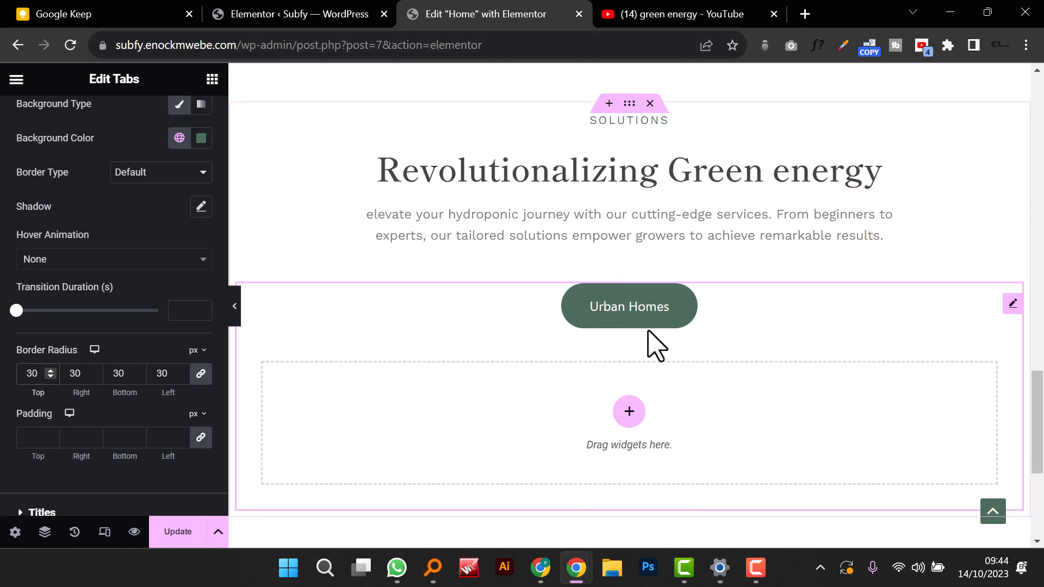
Step: Set the tab titles' typography to the global font "Paragragh work sans"
{"action": "scroll", "coordinate": [126, 373], "scroll_direction": "down", "scroll_amount": 3}
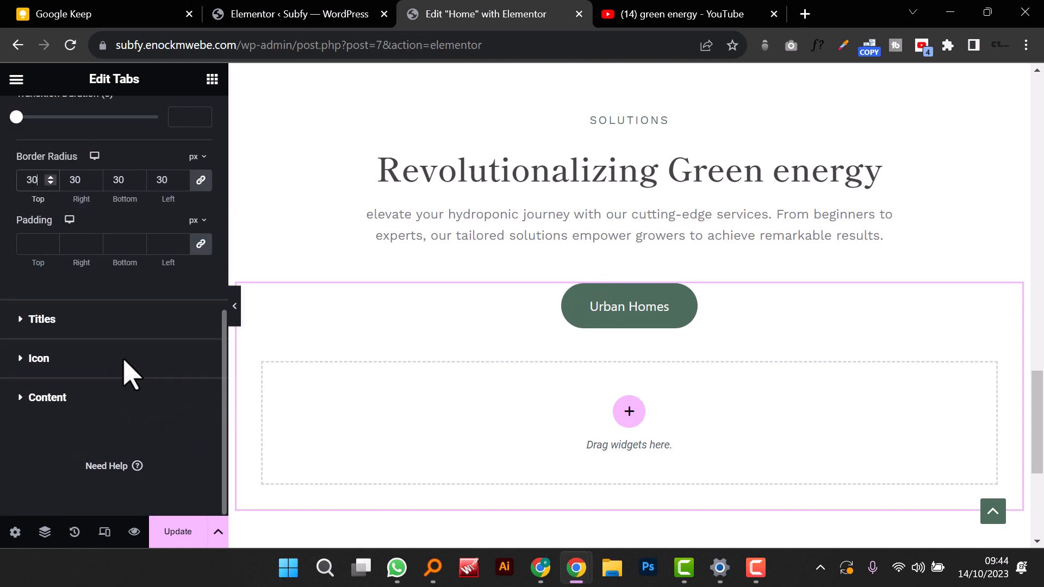
{"action": "left_click", "coordinate": [20, 319]}
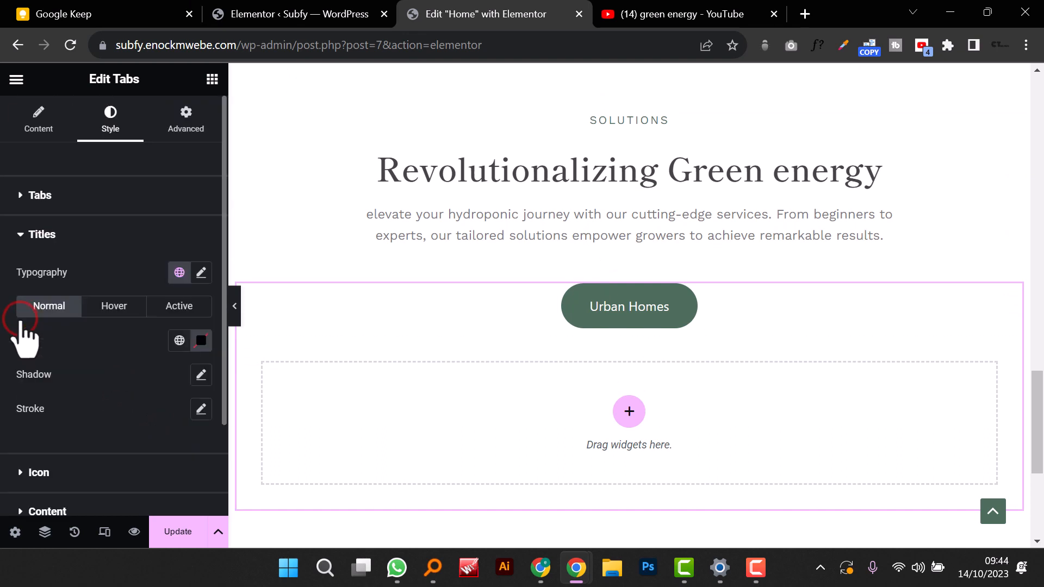
{"action": "left_click", "coordinate": [178, 272]}
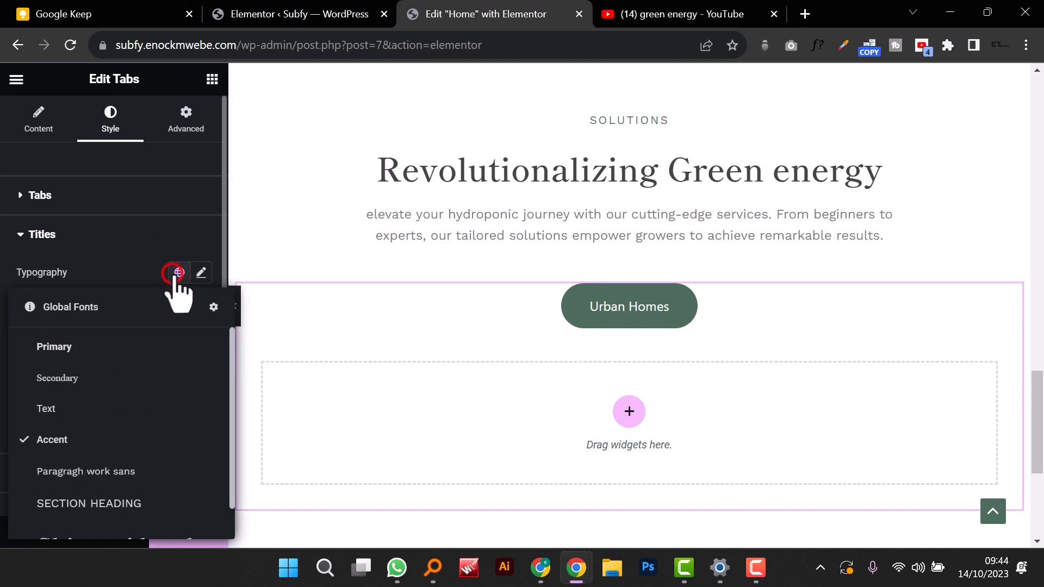
{"action": "scroll", "coordinate": [145, 462], "scroll_direction": "down", "scroll_amount": 1}
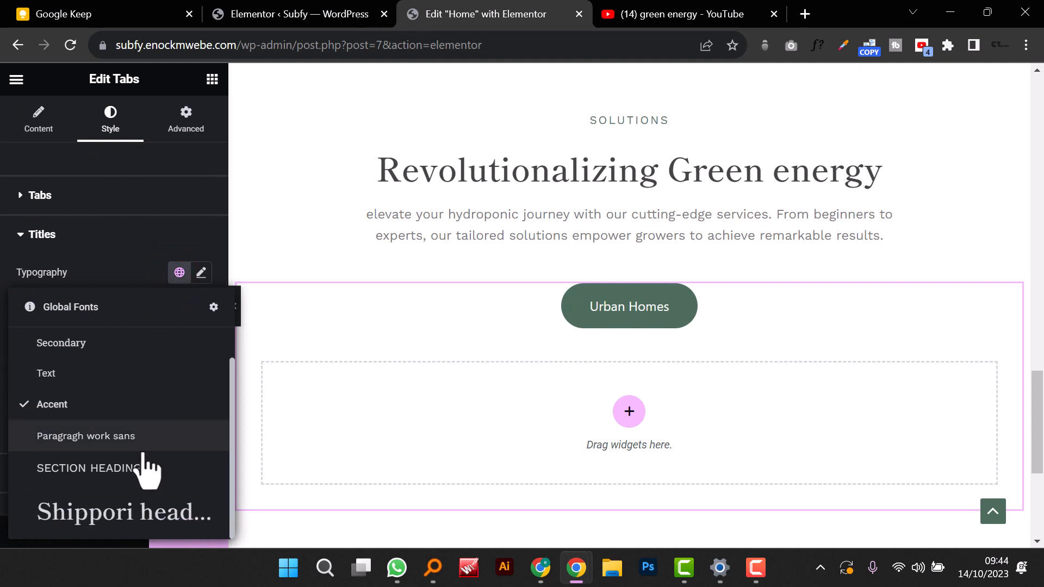
{"action": "left_click", "coordinate": [143, 447]}
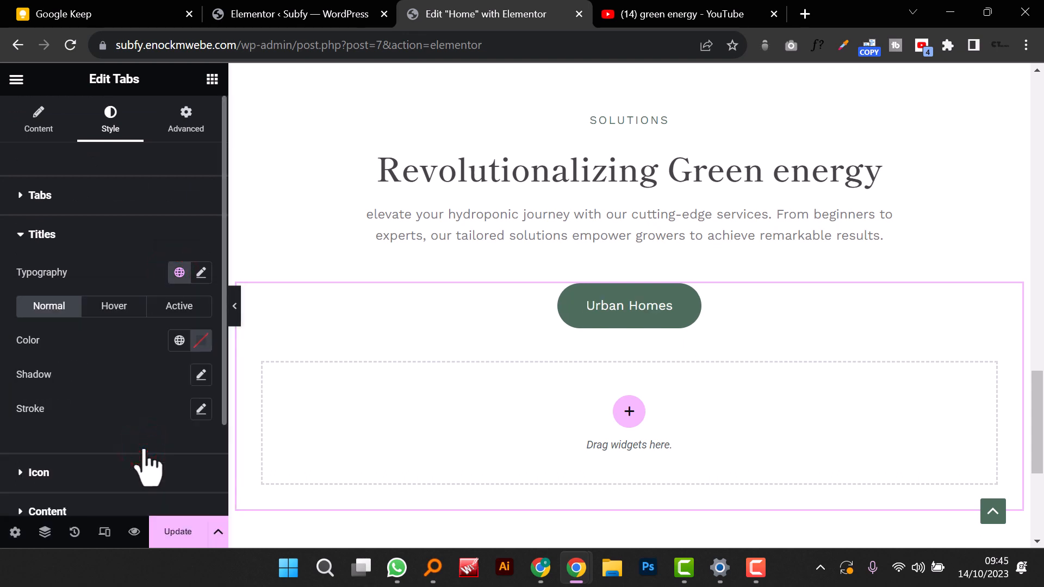
{"action": "left_click", "coordinate": [21, 236]}
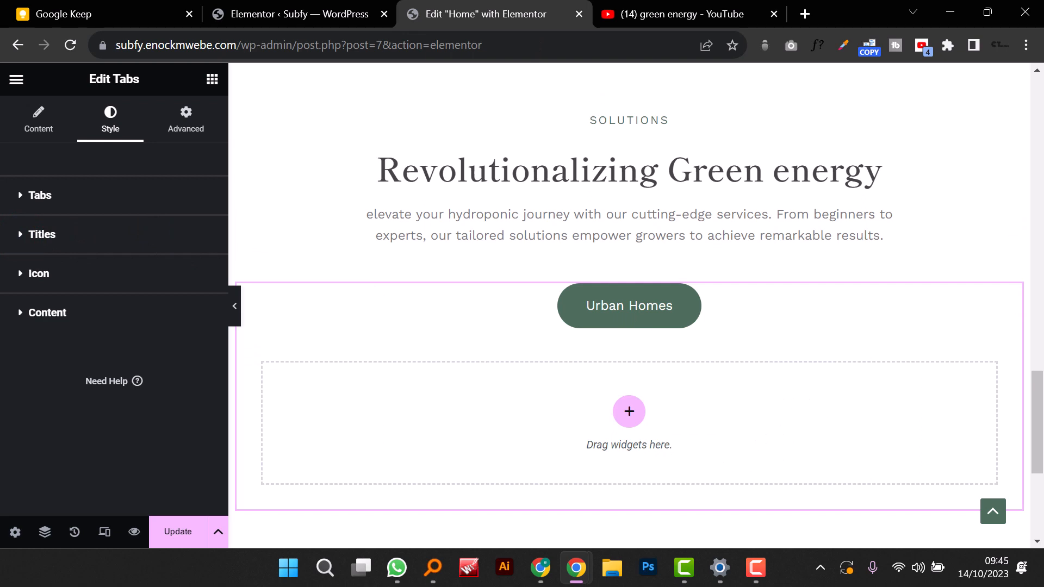
Step: Add a single-column container to the Urban Homes tab's content area and place an Image widget inside it
{"action": "left_click", "coordinate": [630, 412]}
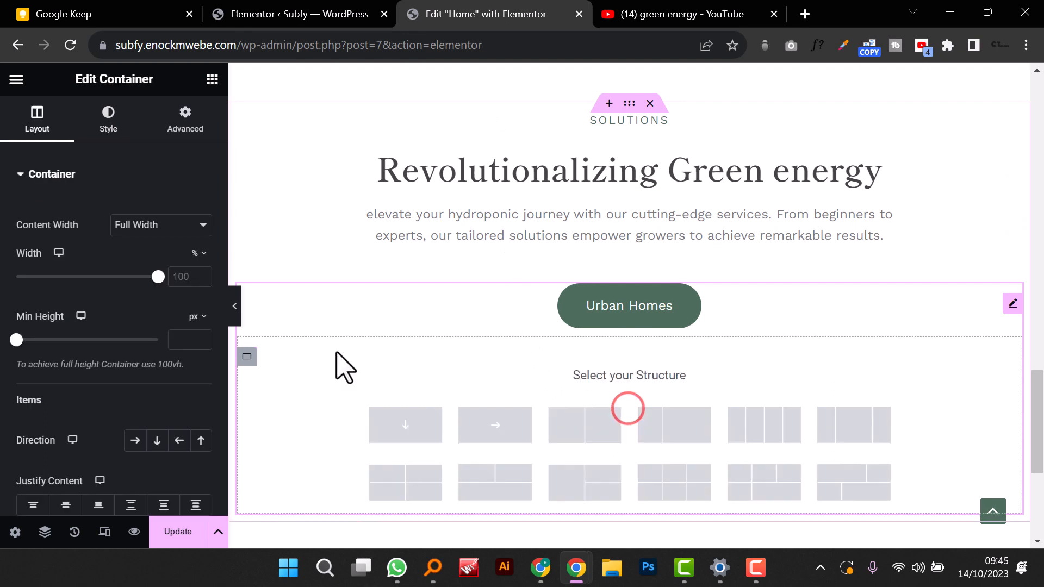
{"action": "left_click", "coordinate": [425, 430]}
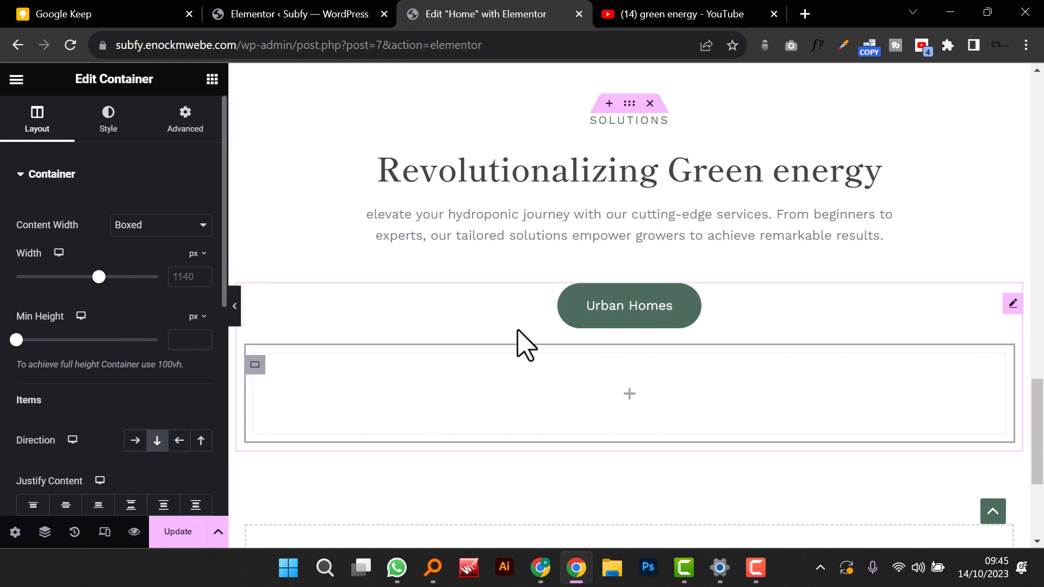
{"action": "left_click", "coordinate": [212, 80]}
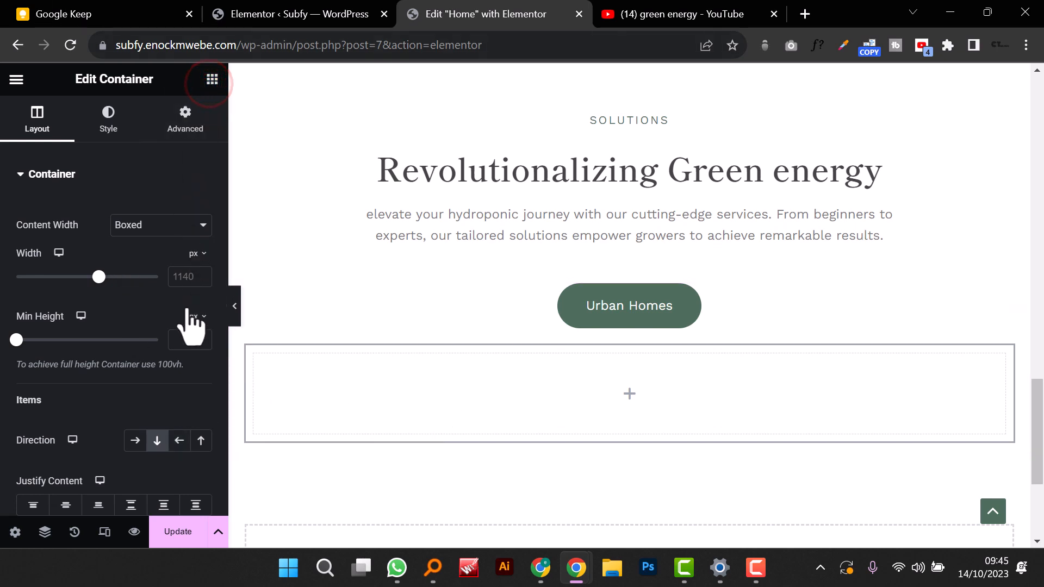
{"action": "left_click_drag", "start_coordinate": [168, 459], "coordinate": [643, 398]}
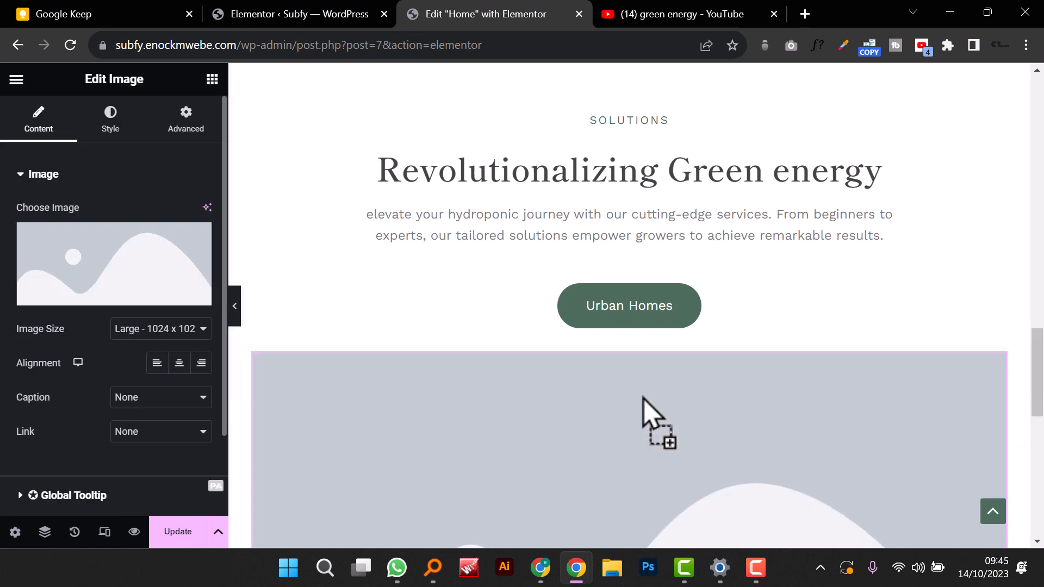
Step: Upload "EnereyAsset 4-100" from the Tutor folder to the media library and use it as the Image widget's picture
{"action": "left_click", "coordinate": [78, 285]}
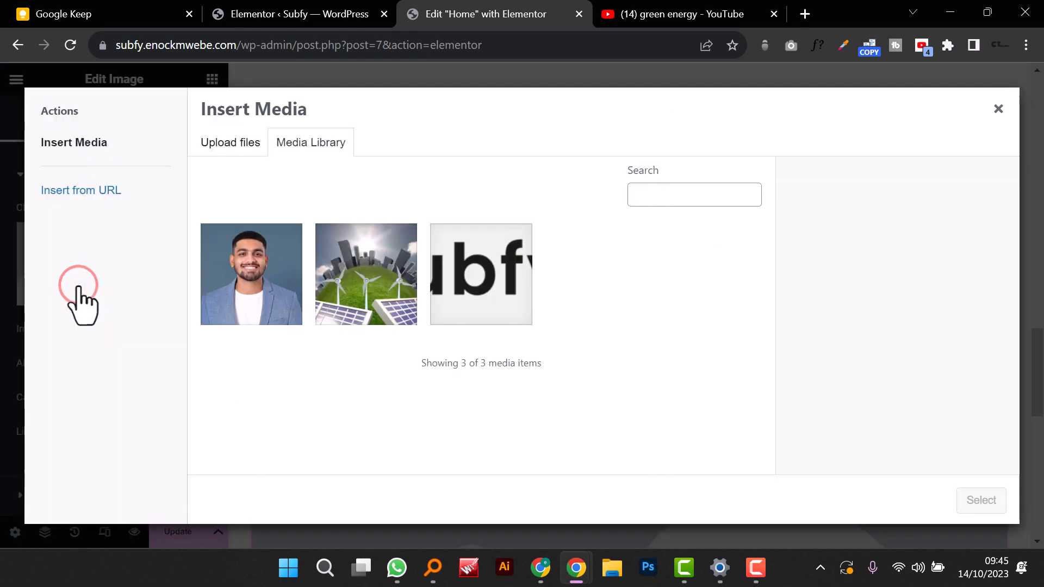
{"action": "left_click", "coordinate": [242, 133]}
{"action": "left_click", "coordinate": [586, 333]}
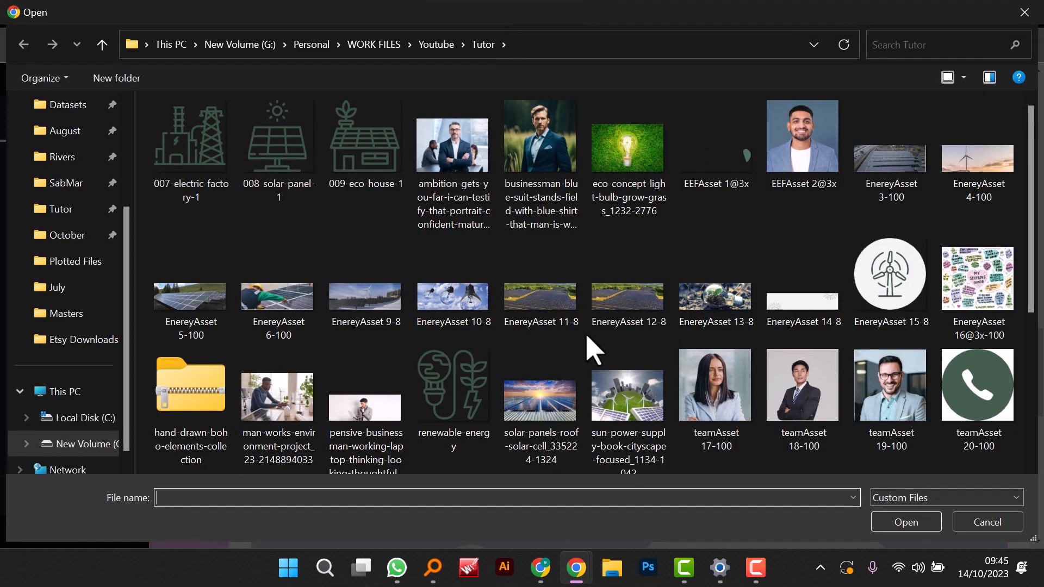
{"action": "scroll", "coordinate": [593, 348], "scroll_direction": "down", "scroll_amount": 3}
{"action": "scroll", "coordinate": [593, 348], "scroll_direction": "up", "scroll_amount": 3}
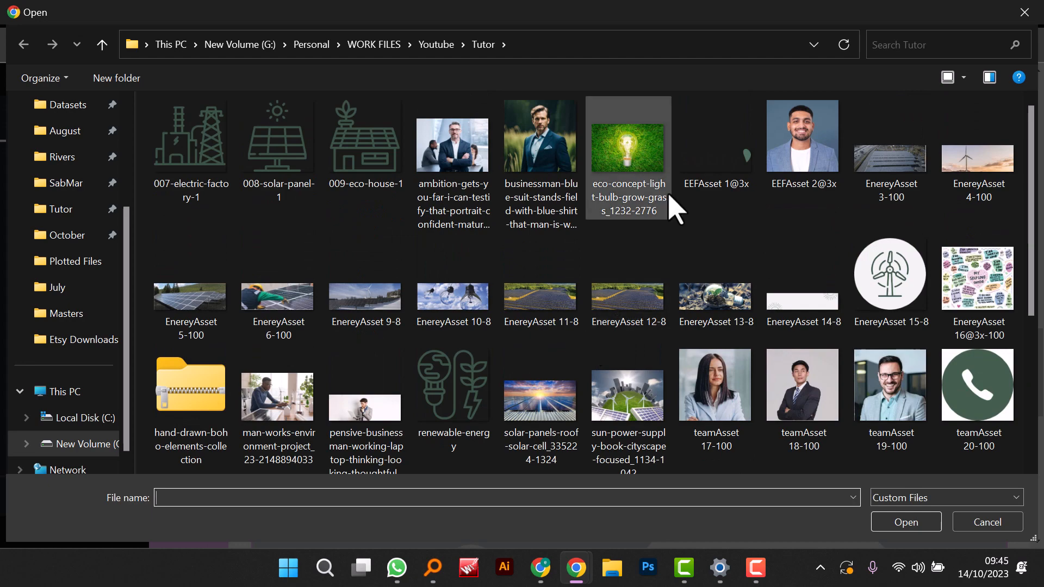
{"action": "left_click", "coordinate": [984, 157]}
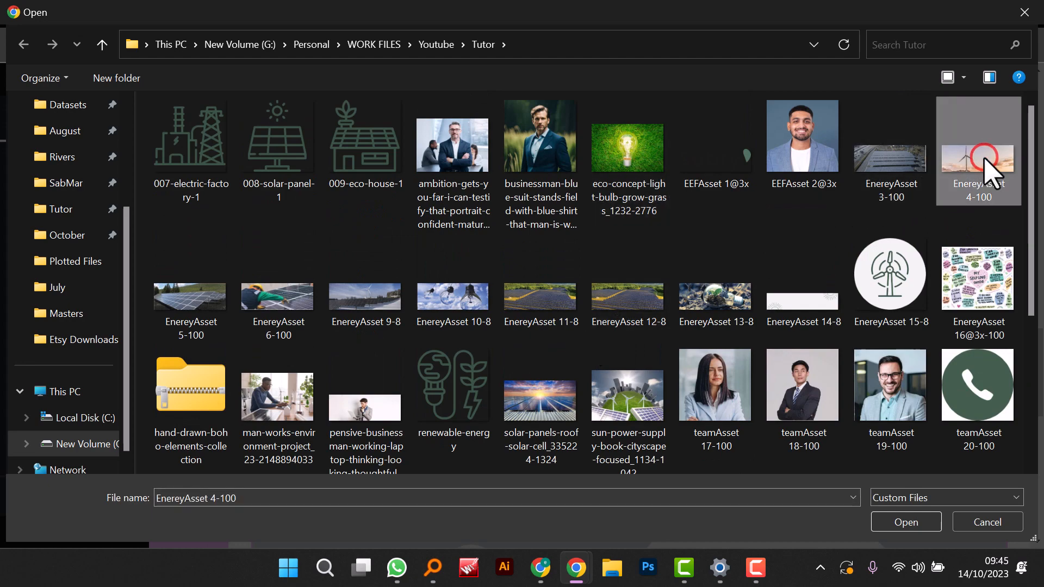
{"action": "left_click", "coordinate": [912, 523]}
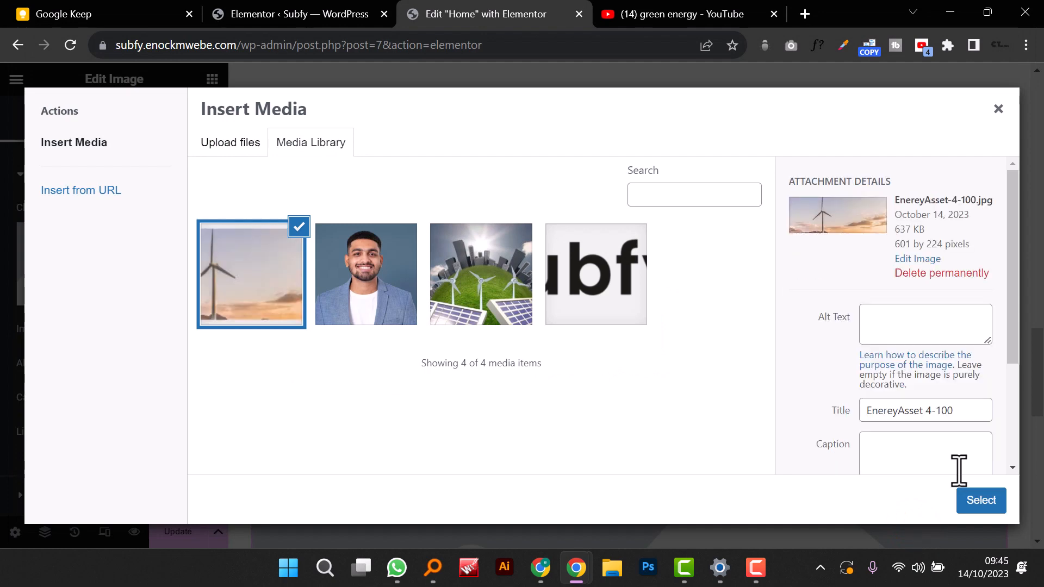
{"action": "left_click", "coordinate": [985, 506]}
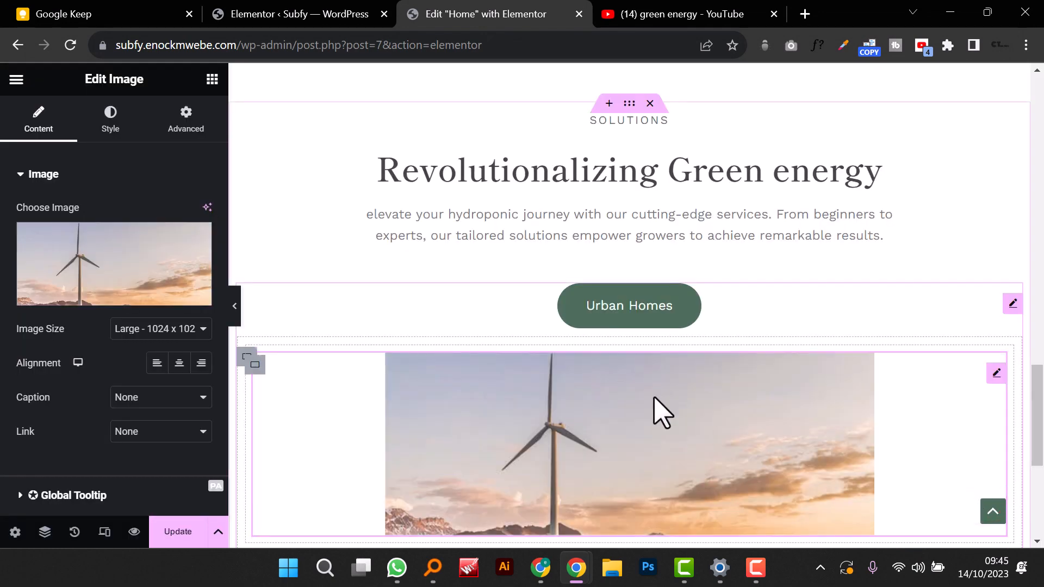
Step: Delete the wind turbine Image widget from the container in the Urban Homes tab
{"action": "scroll", "coordinate": [658, 408], "scroll_direction": "down", "scroll_amount": 3}
{"action": "right_click", "coordinate": [625, 275]}
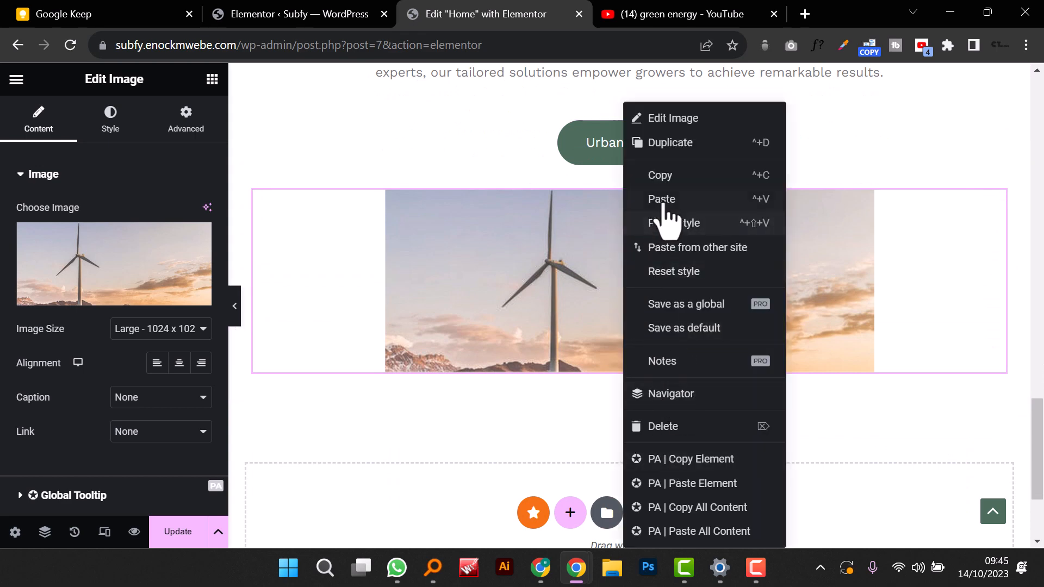
{"action": "left_click", "coordinate": [677, 435]}
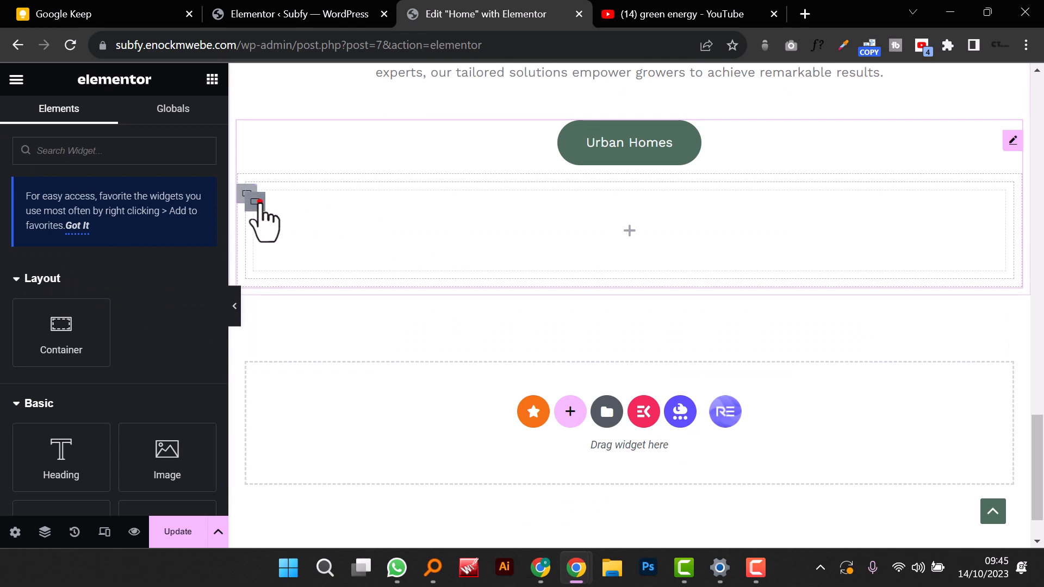
Step: Give the tab's inner container a classic background using the image EnereyAsset-4-100.jpg from the media library
{"action": "left_click", "coordinate": [256, 202]}
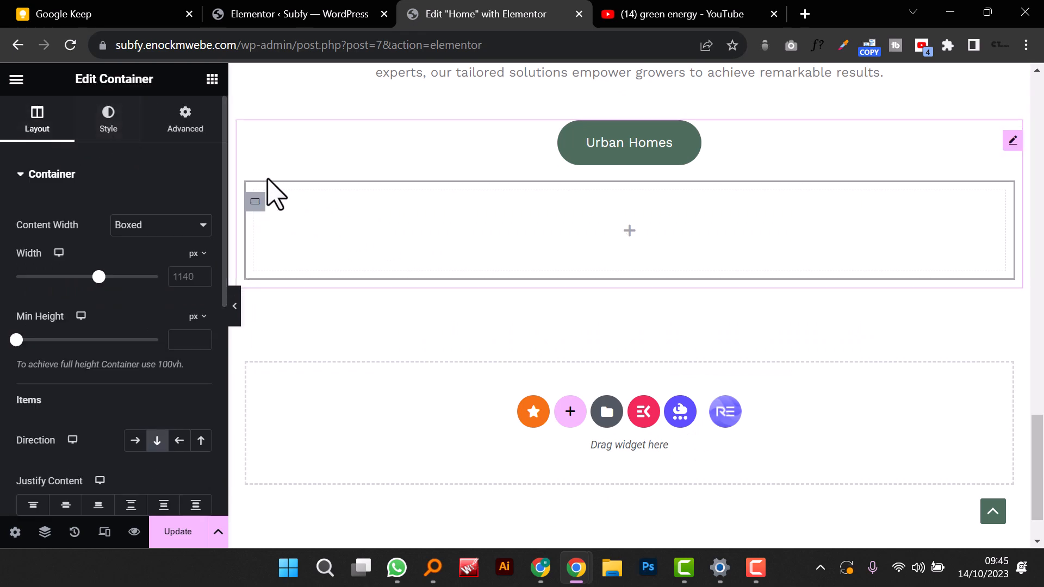
{"action": "left_click", "coordinate": [106, 126]}
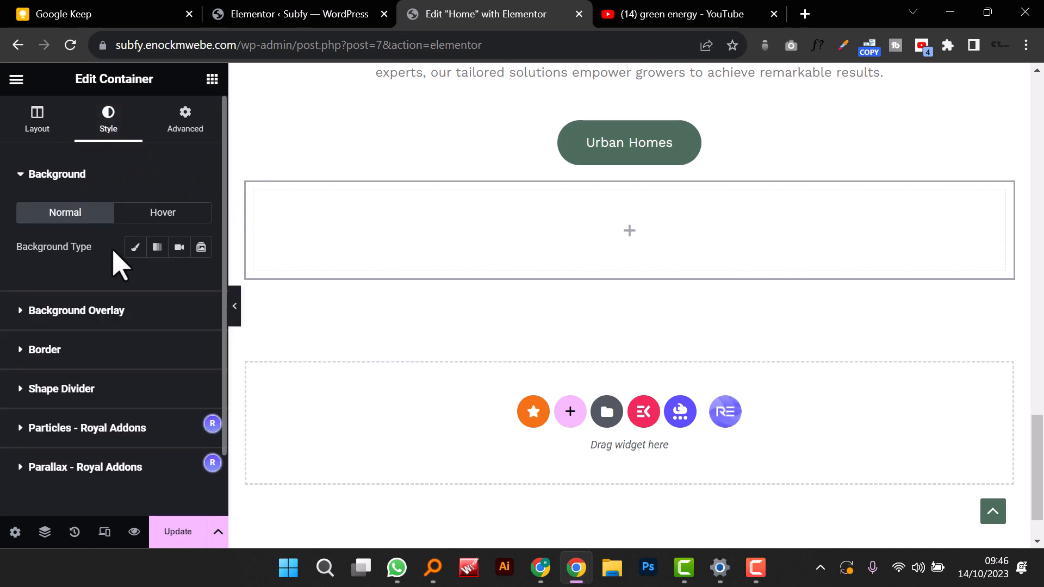
{"action": "left_click", "coordinate": [128, 245]}
{"action": "left_click", "coordinate": [101, 393]}
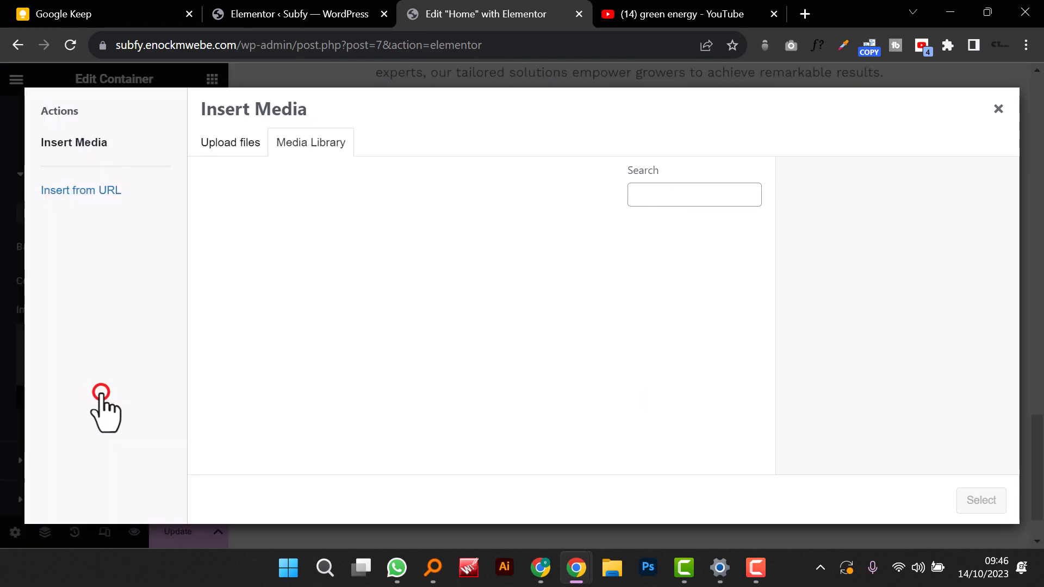
{"action": "left_click", "coordinate": [238, 242]}
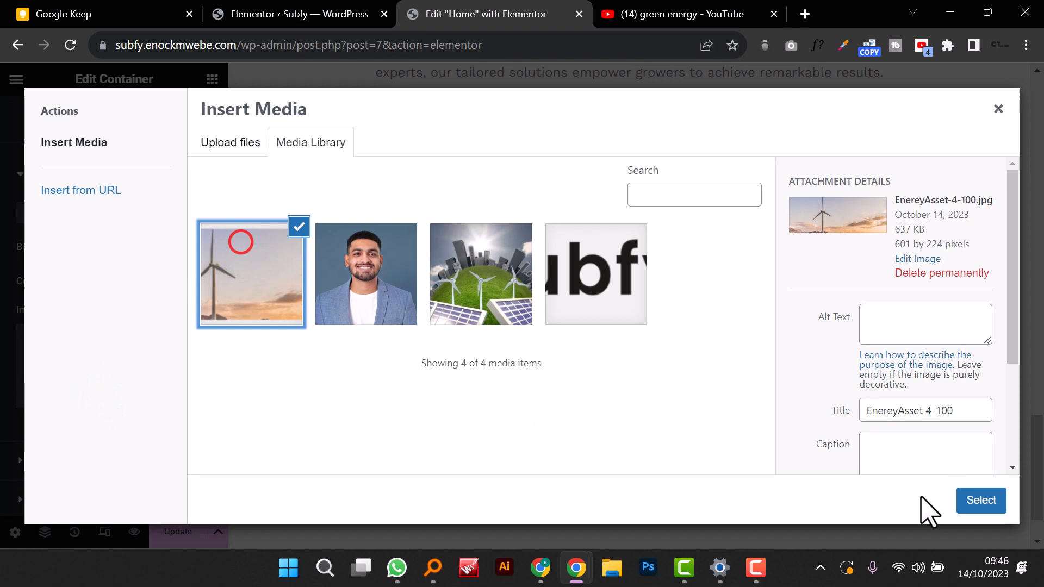
{"action": "left_click", "coordinate": [966, 507]}
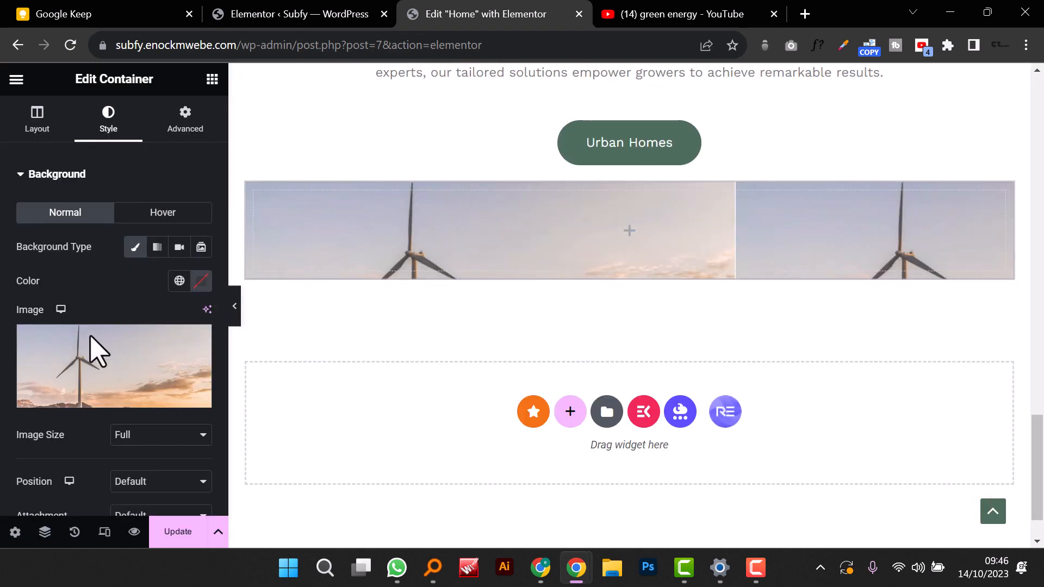
Step: Set the container's background image to display size Cover, No-repeat and position Center Center
{"action": "scroll", "coordinate": [91, 352], "scroll_direction": "down", "scroll_amount": 6}
{"action": "left_click", "coordinate": [155, 178]}
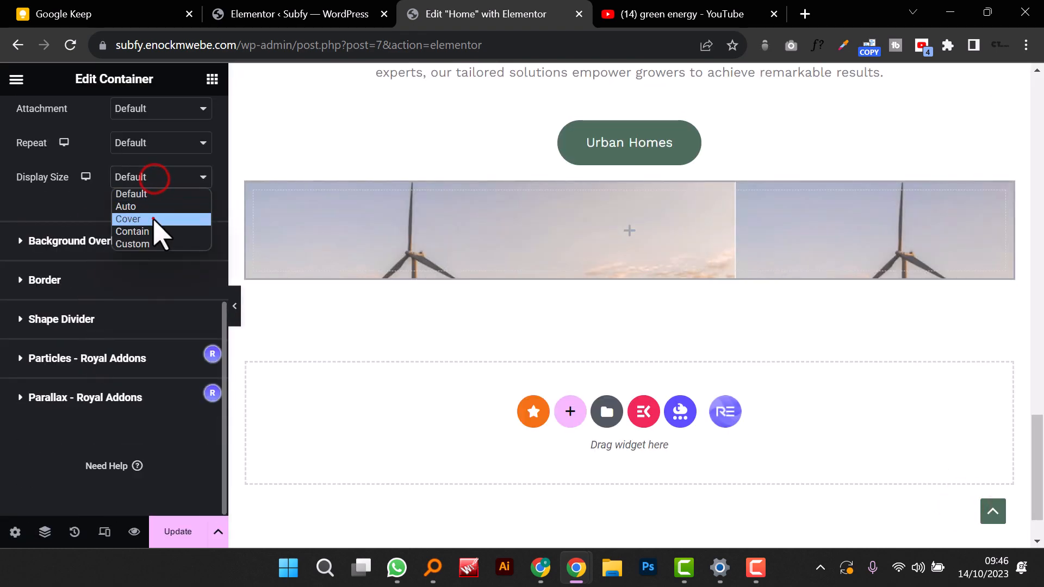
{"action": "left_click", "coordinate": [153, 219]}
{"action": "scroll", "coordinate": [155, 239], "scroll_direction": "up", "scroll_amount": 3}
{"action": "left_click", "coordinate": [150, 265]}
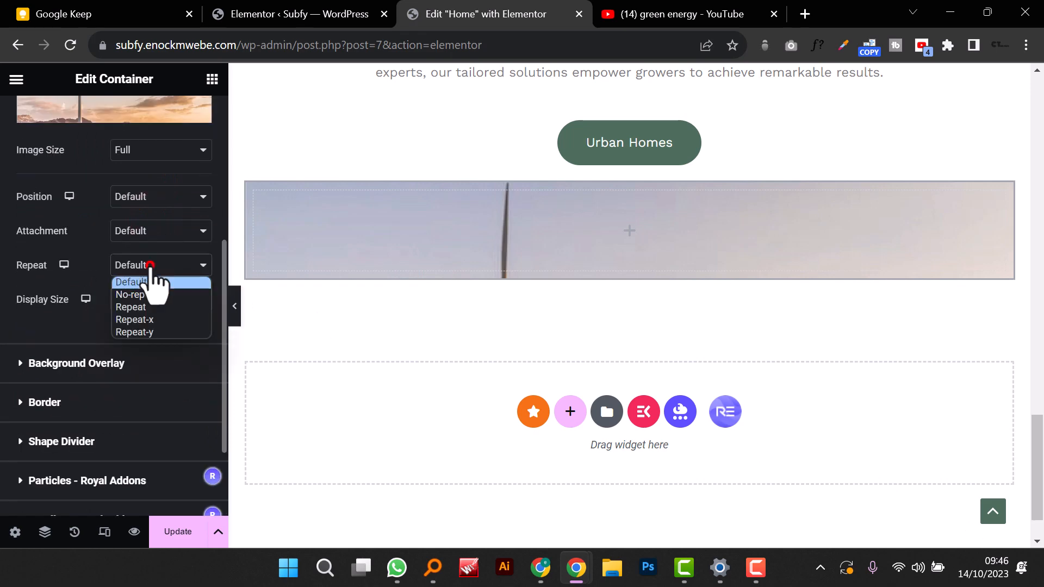
{"action": "left_click", "coordinate": [151, 294]}
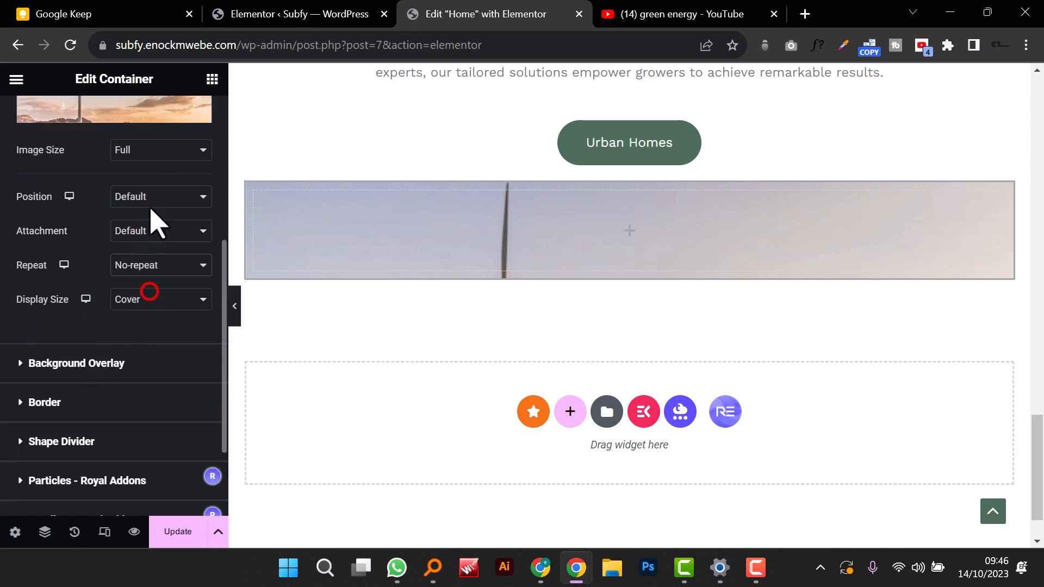
{"action": "left_click", "coordinate": [152, 196]}
{"action": "left_click", "coordinate": [158, 226]}
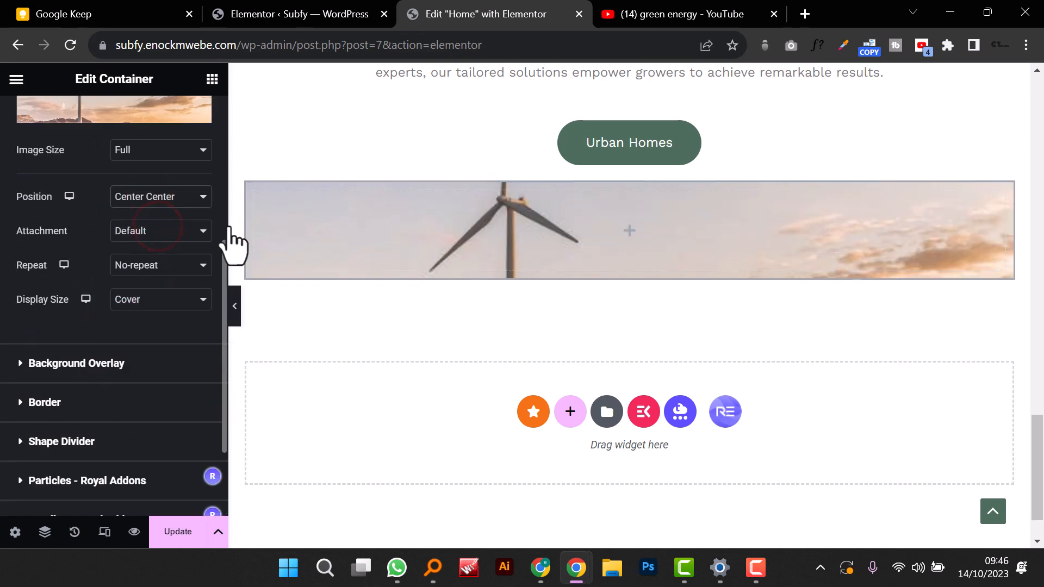
Step: Copy the "Revolutionalizing Green energy" heading and paste it into the tab container with the wind turbine background
{"action": "left_click", "coordinate": [631, 231]}
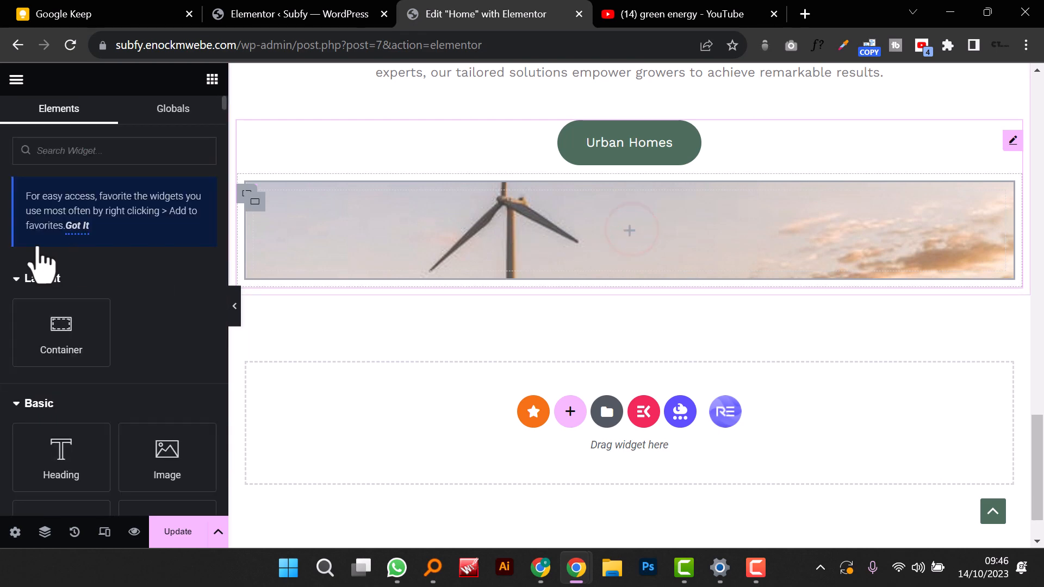
{"action": "scroll", "coordinate": [625, 249], "scroll_direction": "up", "scroll_amount": 2}
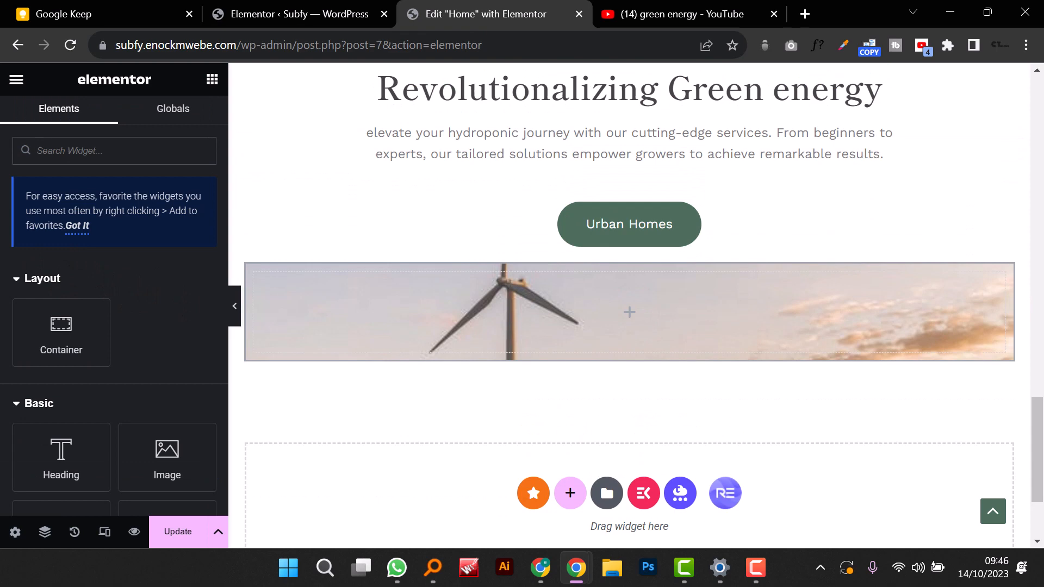
{"action": "scroll", "coordinate": [590, 280], "scroll_direction": "up", "scroll_amount": 5}
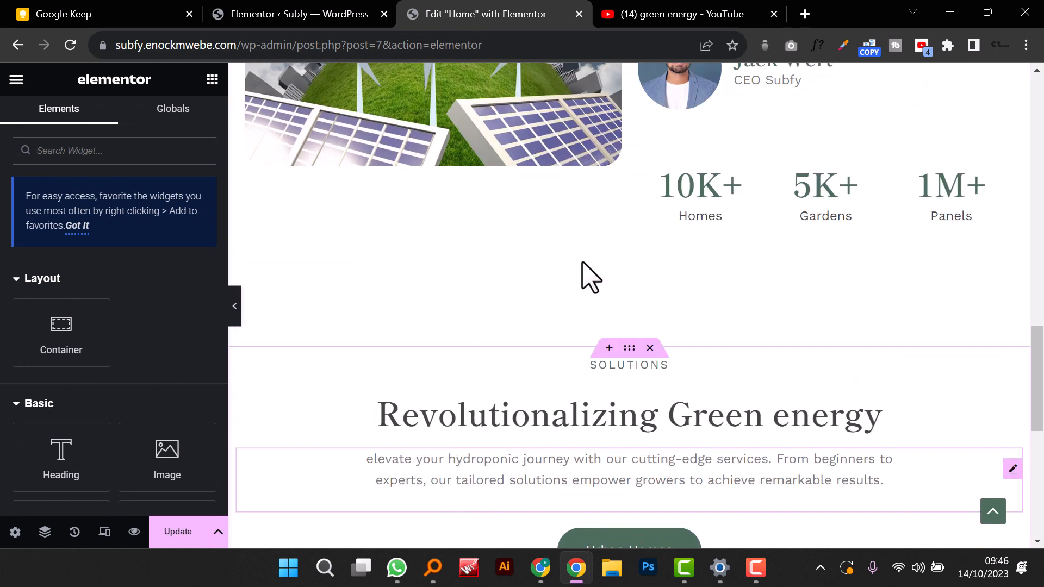
{"action": "scroll", "coordinate": [589, 276], "scroll_direction": "down", "scroll_amount": 2}
{"action": "scroll", "coordinate": [587, 272], "scroll_direction": "down", "scroll_amount": 2}
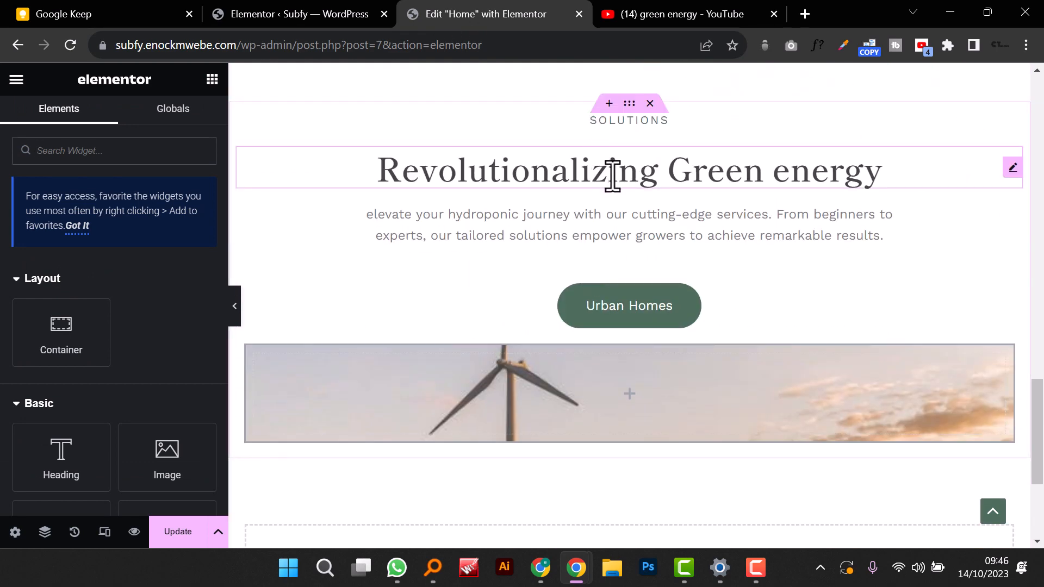
{"action": "right_click", "coordinate": [613, 175]}
{"action": "left_click", "coordinate": [653, 174]}
{"action": "right_click", "coordinate": [626, 403]}
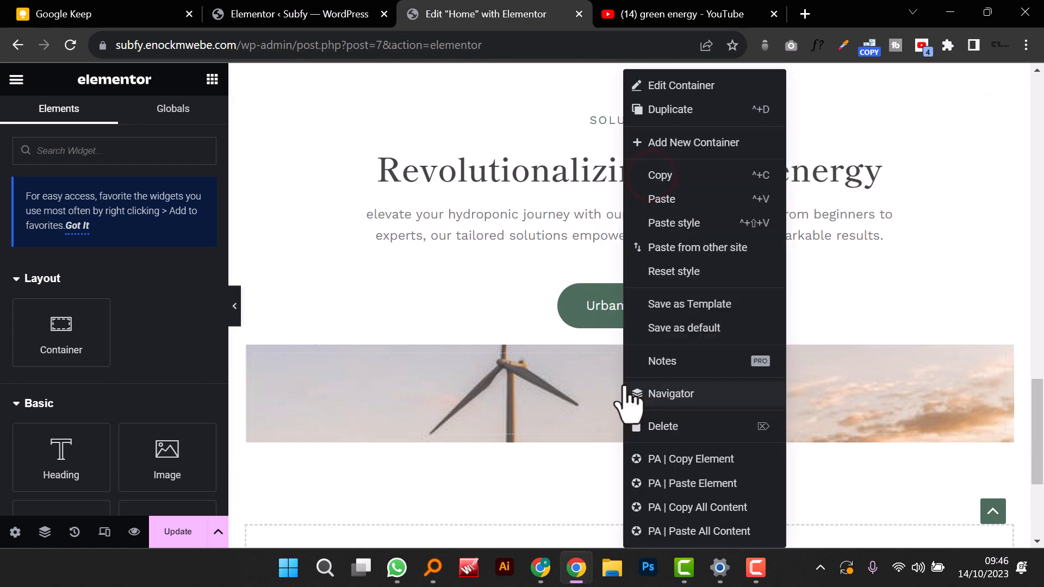
{"action": "left_click", "coordinate": [663, 199]}
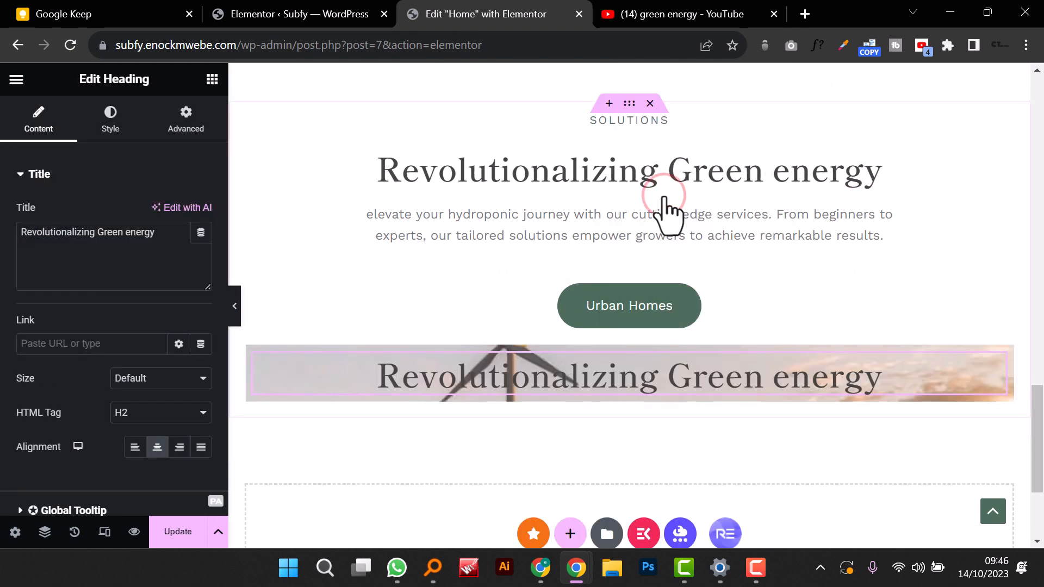
Step: Change the text of the heading inside the tab container to "Urban Homes"
{"action": "triple_click", "coordinate": [595, 386]}
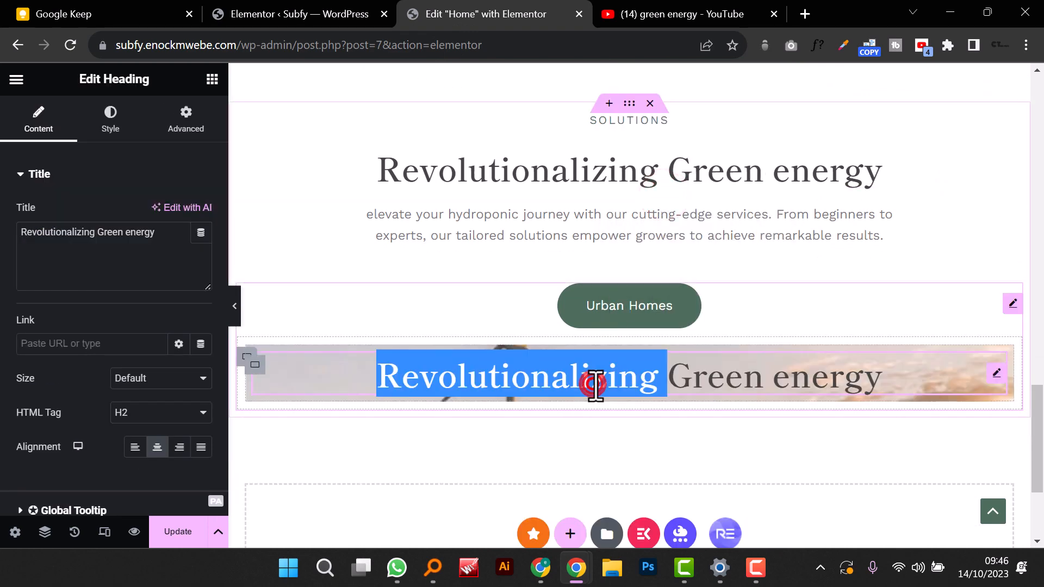
{"action": "type", "text": "Ur"}
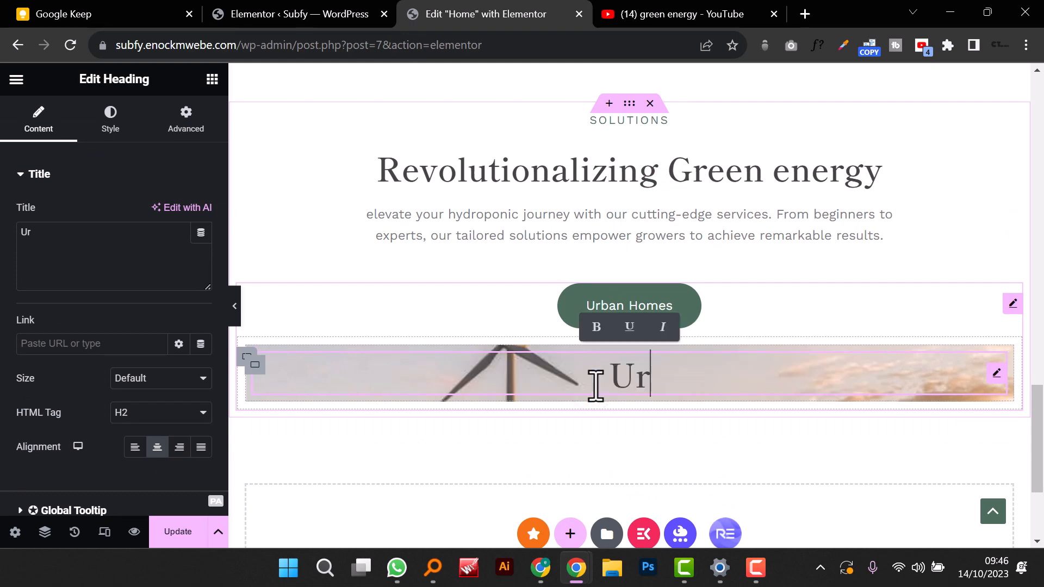
{"action": "type", "text": "ban Homes"}
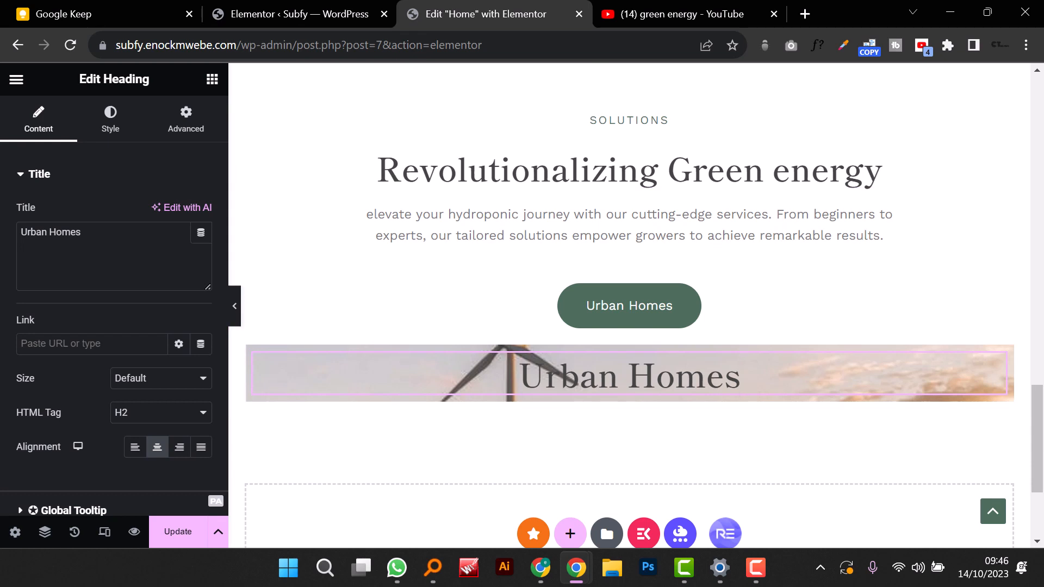
Step: Try pasting the intro paragraph's style onto the "Urban Homes" heading, and undo the edits back to the empty tab container
{"action": "right_click", "coordinate": [482, 222]}
{"action": "left_click", "coordinate": [517, 175]}
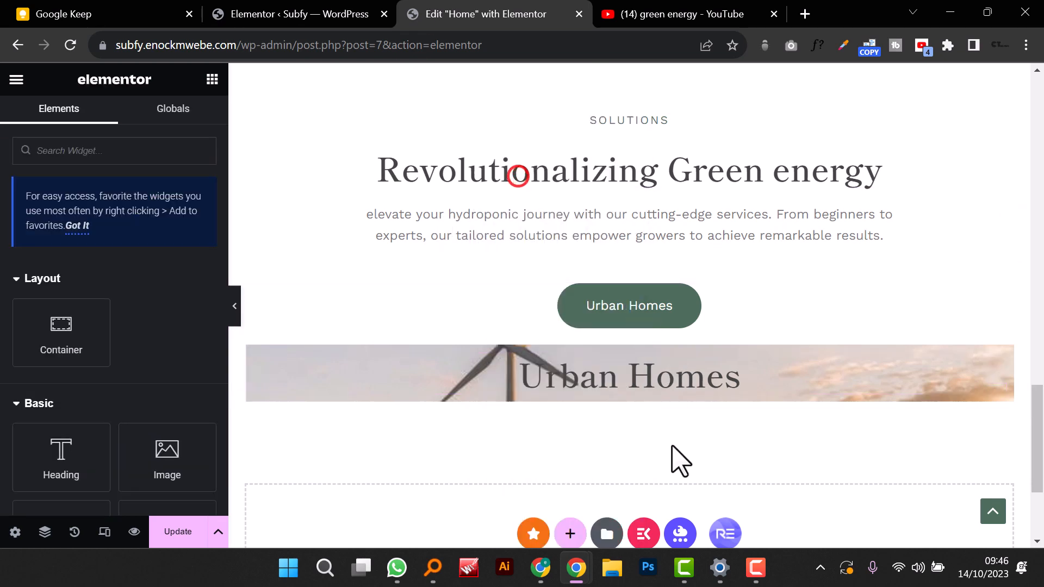
{"action": "right_click", "coordinate": [649, 394]}
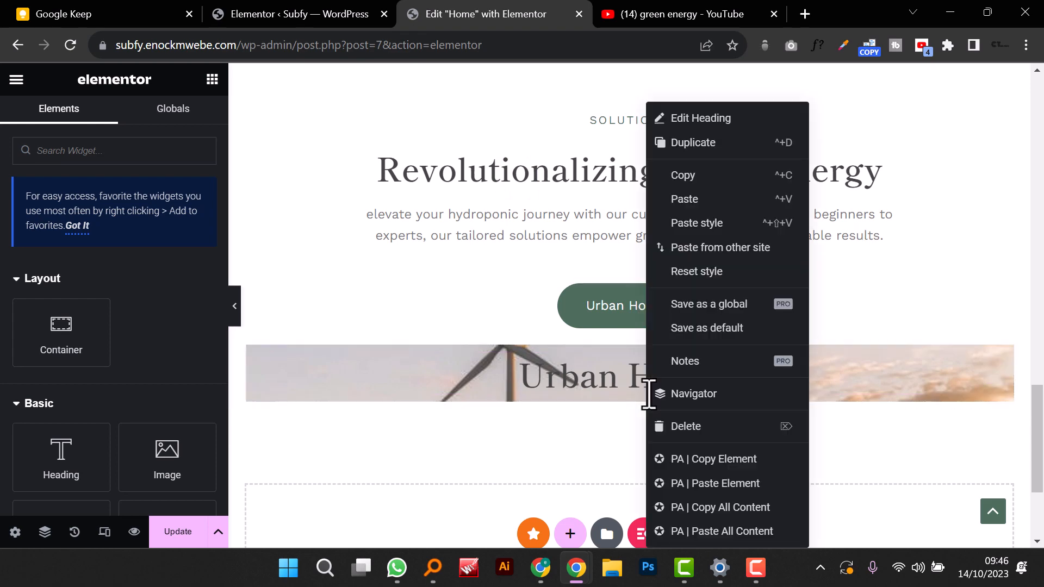
{"action": "left_click", "coordinate": [708, 223]}
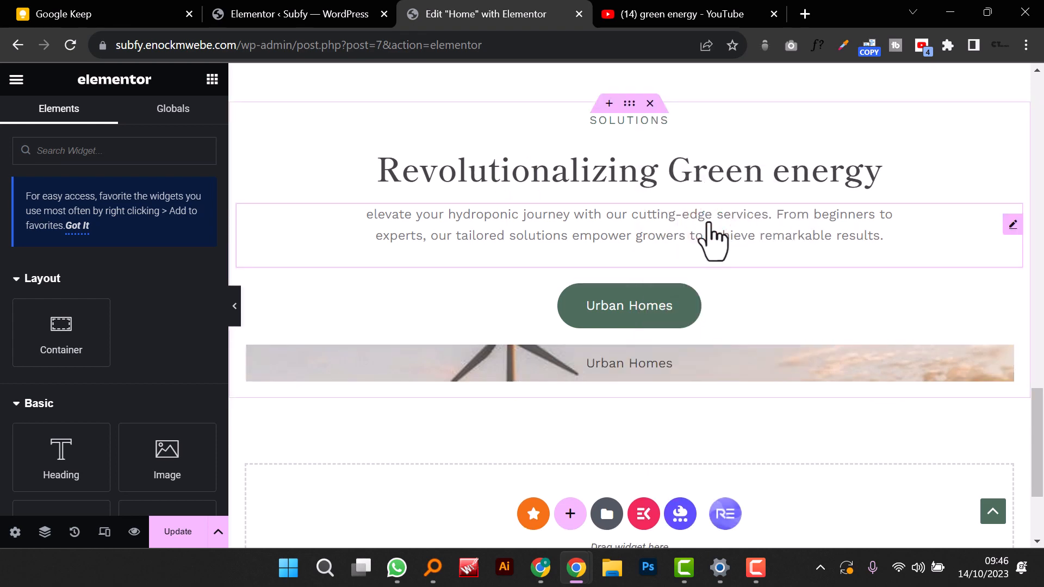
{"action": "left_click", "coordinate": [566, 358]}
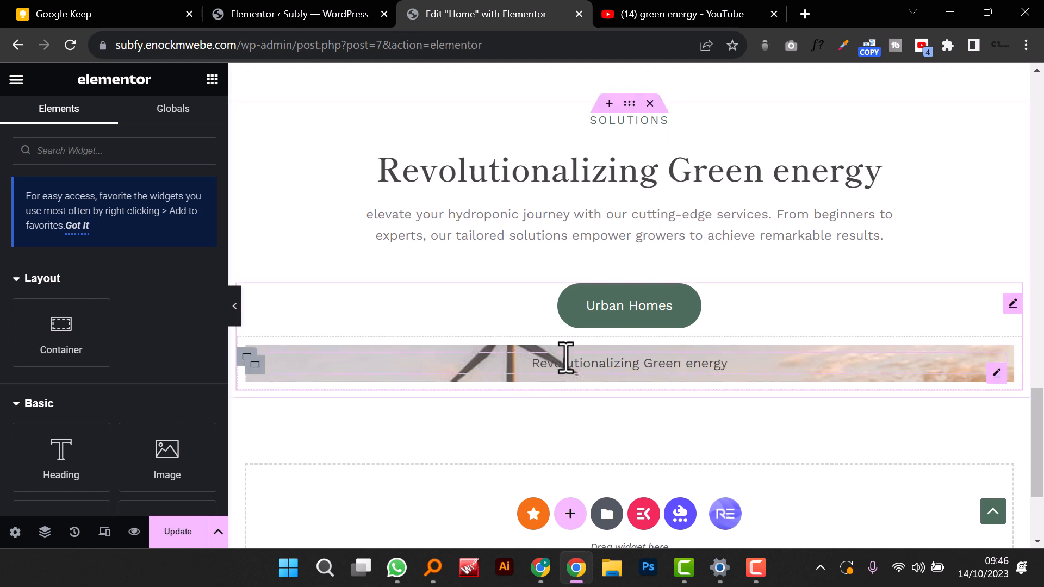
{"action": "key", "text": "ctrl+z"}
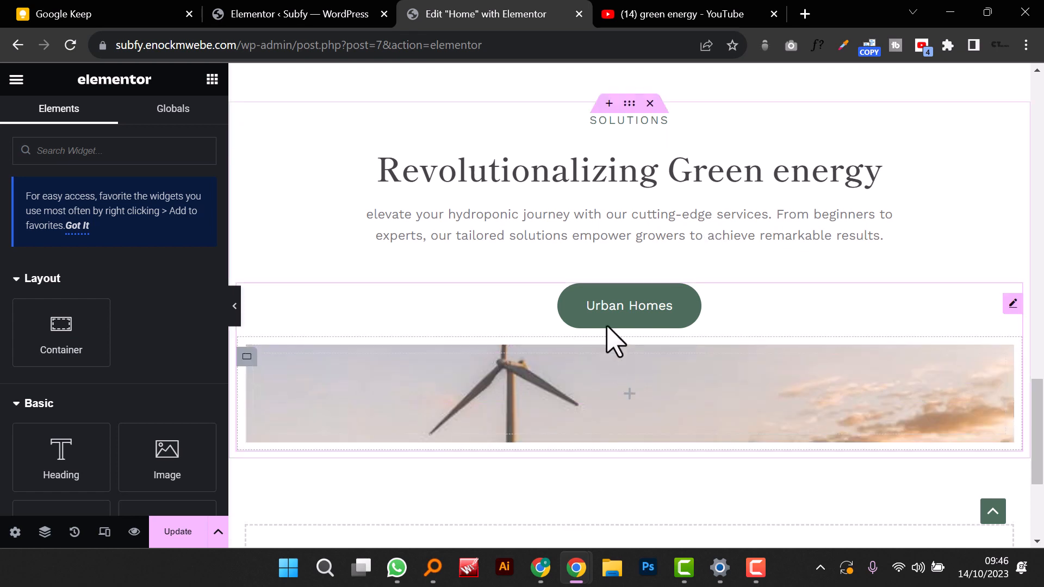
Step: Duplicate the "Revolutionalizing Green energy" heading and move the copy into the tab container with the wind turbine background
{"action": "right_click", "coordinate": [626, 167]}
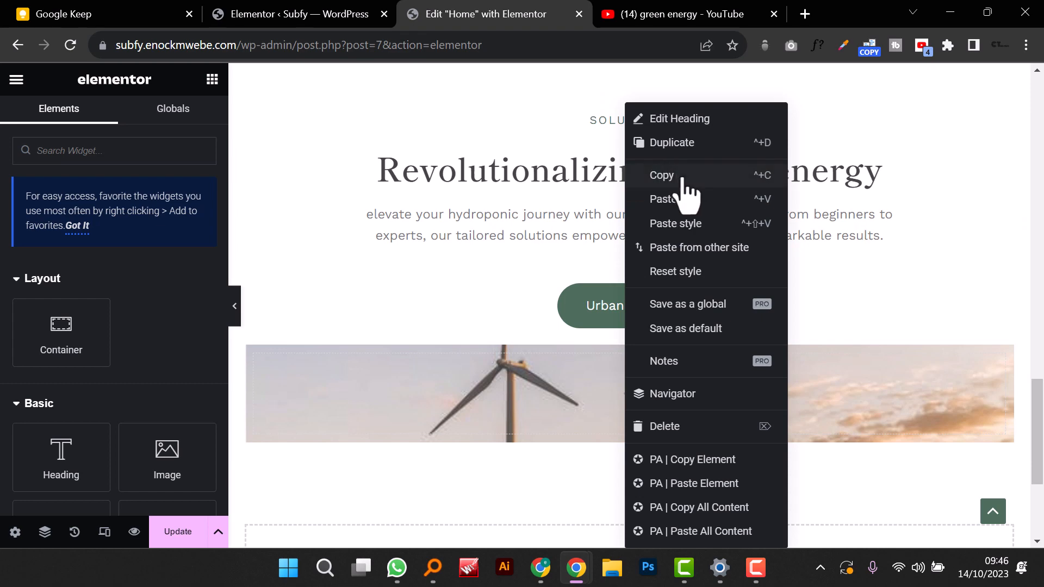
{"action": "left_click", "coordinate": [687, 142]}
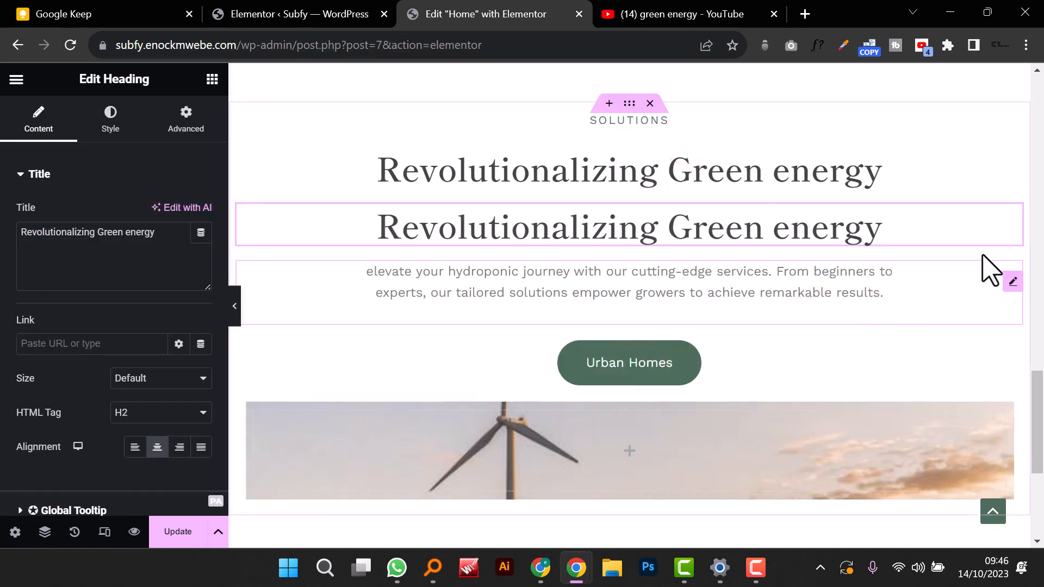
{"action": "mouse_move", "coordinate": [1012, 225]}
{"action": "left_mouse_down"}
{"action": "mouse_move", "coordinate": [889, 371]}
{"action": "mouse_move", "coordinate": [716, 449]}
{"action": "mouse_move", "coordinate": [680, 443]}
{"action": "left_mouse_up"}
{"action": "scroll", "coordinate": [683, 177], "scroll_direction": "down", "scroll_amount": 2}
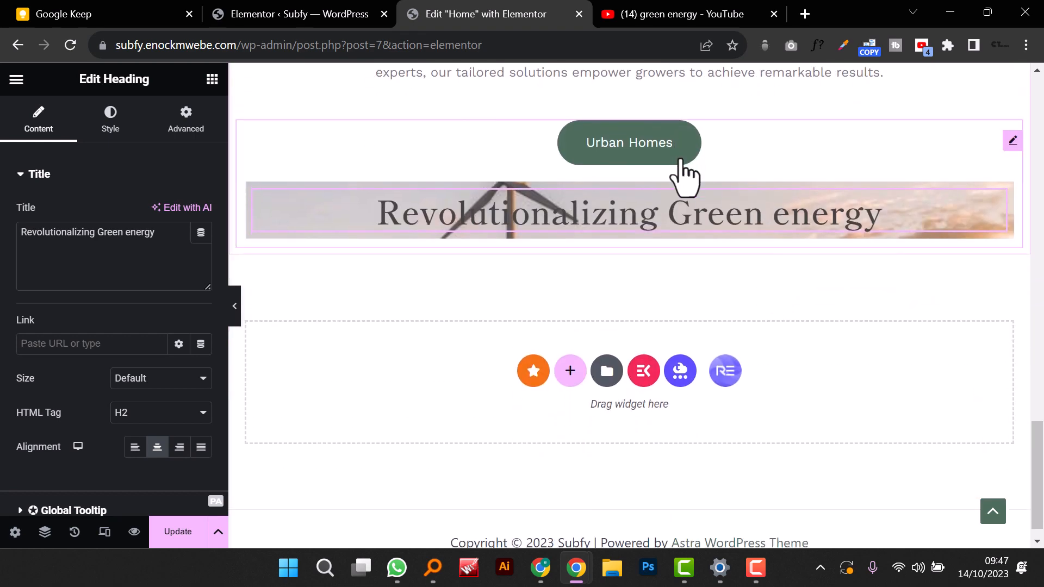
Step: Duplicate the intro paragraph of the Solutions section and move the copy below the heading inside the tab container
{"action": "scroll", "coordinate": [690, 191], "scroll_direction": "up", "scroll_amount": 3}
{"action": "right_click", "coordinate": [698, 213]}
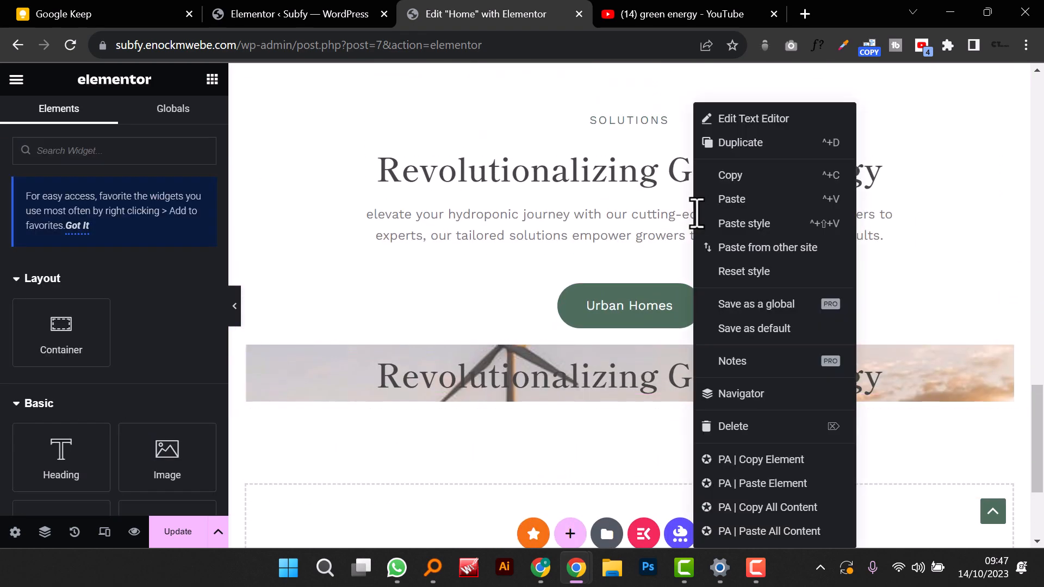
{"action": "left_click", "coordinate": [734, 141]}
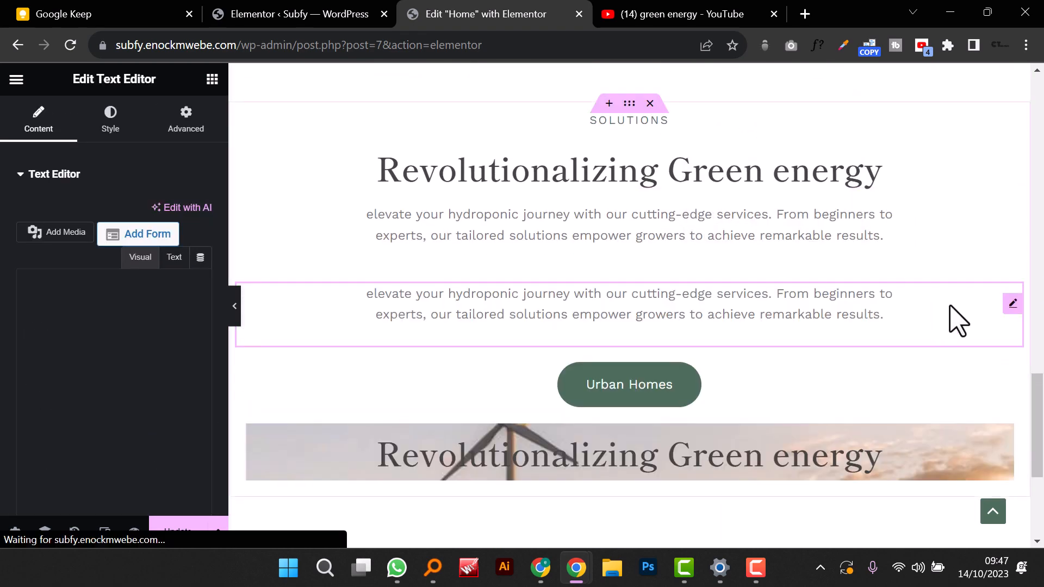
{"action": "mouse_move", "coordinate": [1012, 303]}
{"action": "left_mouse_down"}
{"action": "mouse_move", "coordinate": [885, 447]}
{"action": "mouse_move", "coordinate": [827, 459]}
{"action": "mouse_move", "coordinate": [827, 478]}
{"action": "left_mouse_up"}
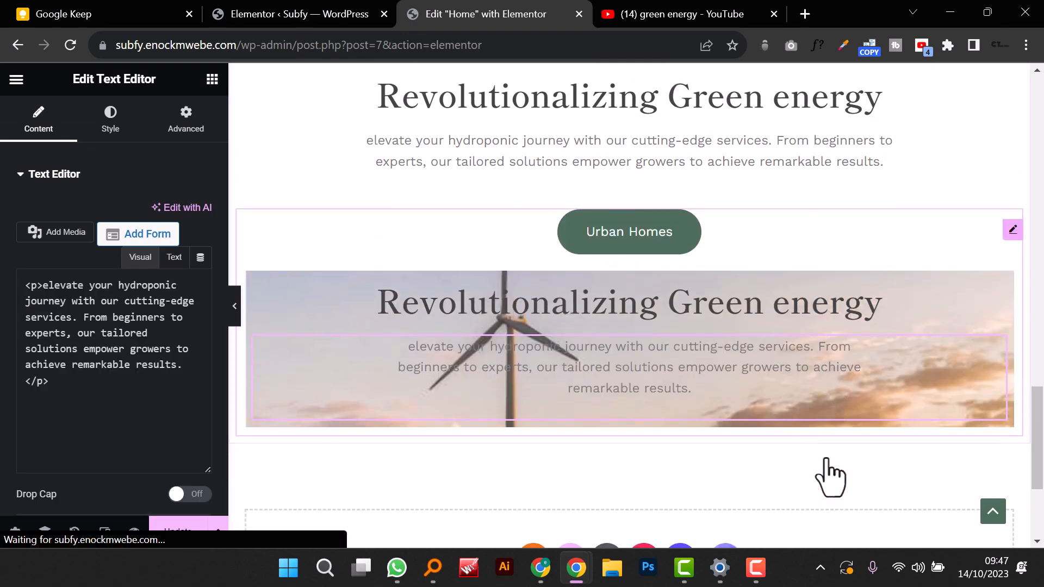
Step: Set the text color of the heading in the tab container to white (#FFFFFF)
{"action": "left_click", "coordinate": [539, 300]}
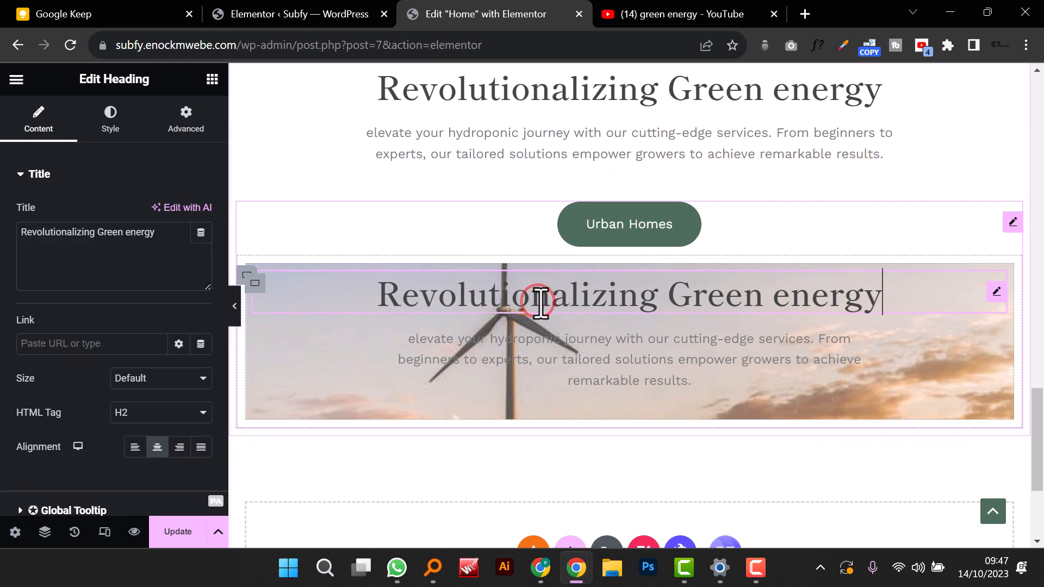
{"action": "left_click", "coordinate": [115, 117]}
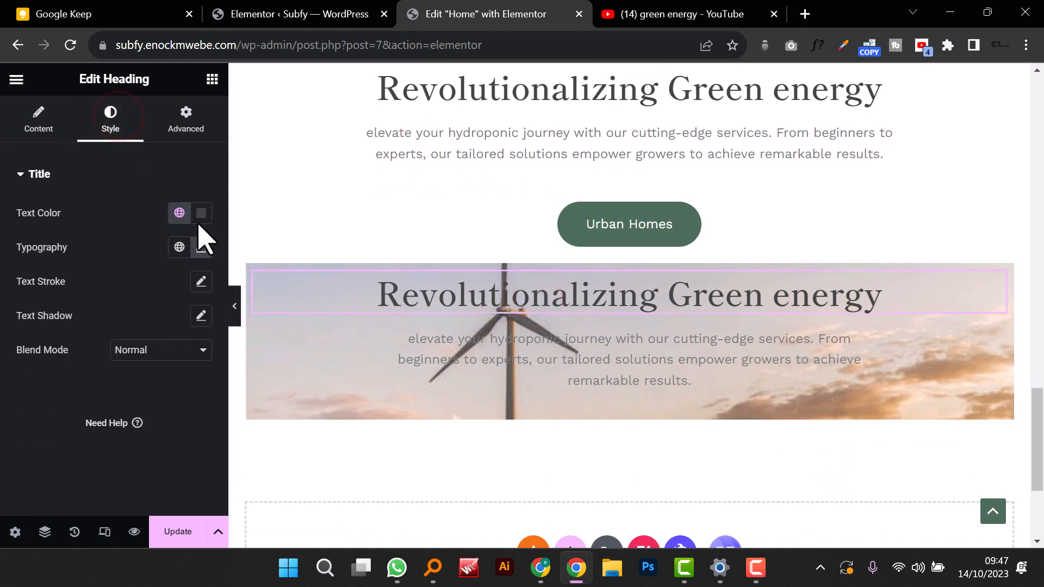
{"action": "left_click", "coordinate": [201, 215]}
{"action": "left_click_drag", "start_coordinate": [140, 321], "coordinate": [65, 247]}
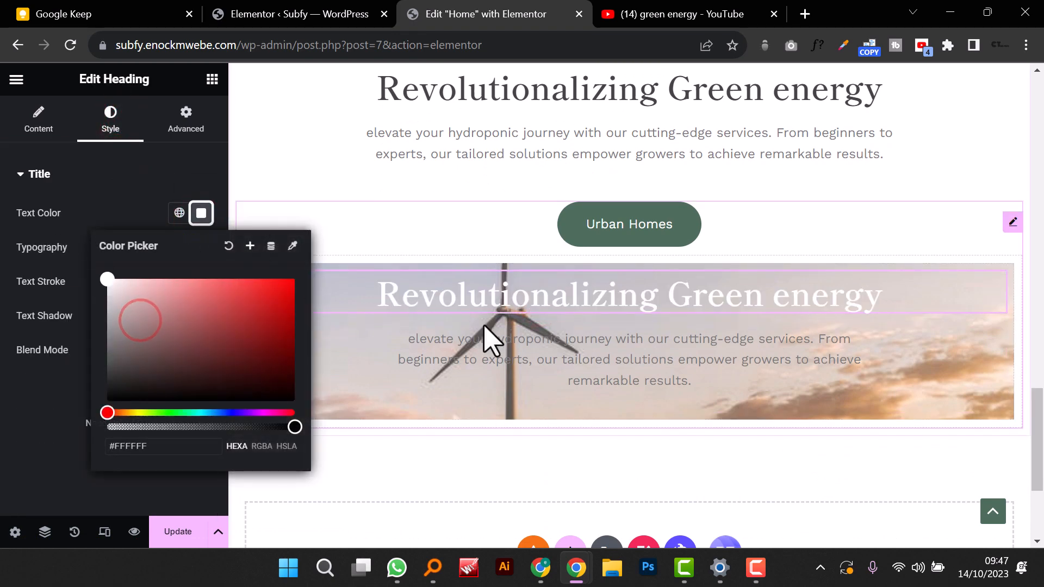
Step: Set the text color of the paragraph in the tab container to white (#FFFFFF)
{"action": "left_click", "coordinate": [490, 338]}
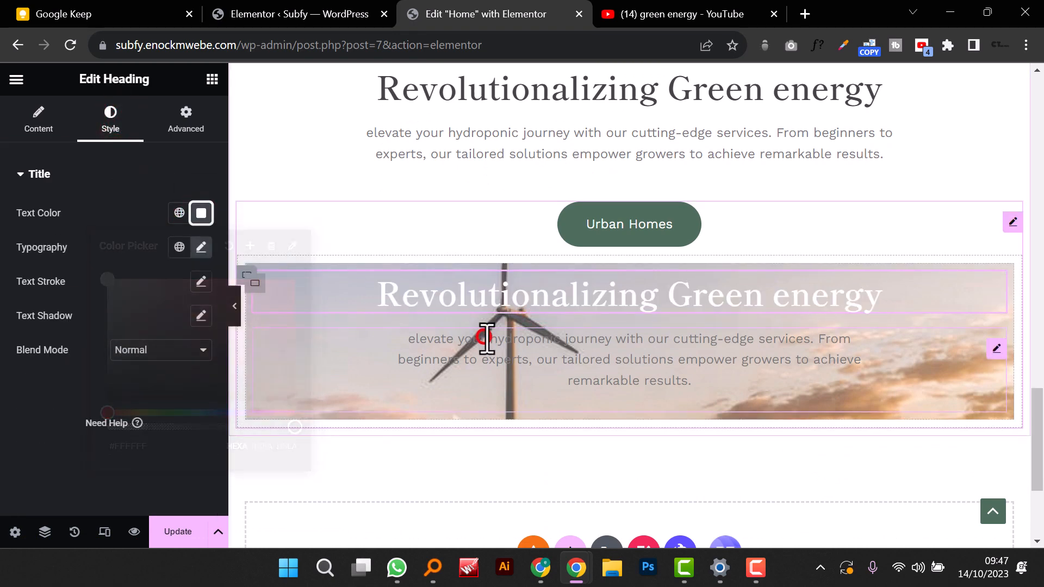
{"action": "left_click", "coordinate": [117, 120]}
{"action": "left_click", "coordinate": [200, 248]}
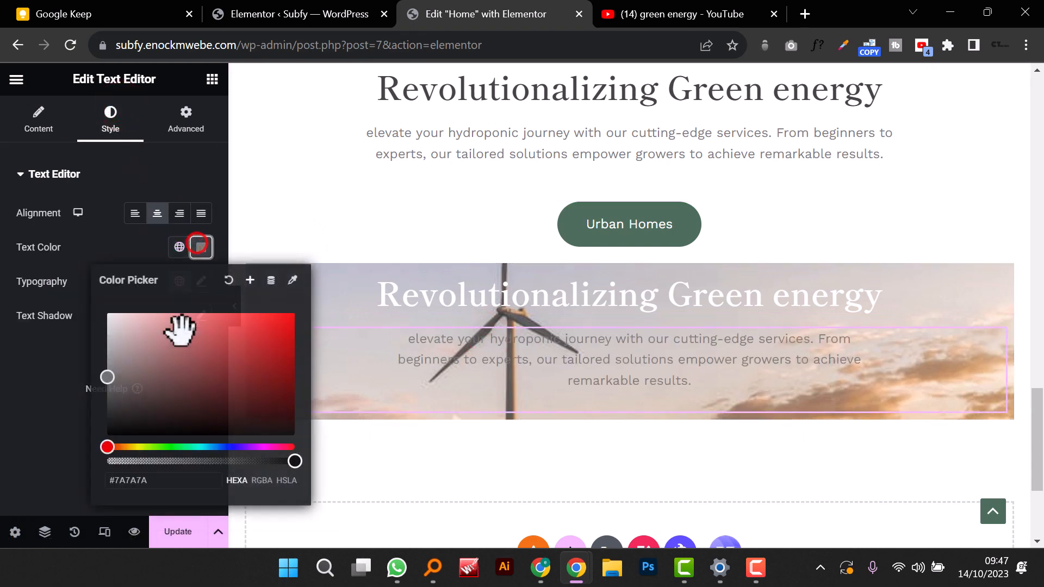
{"action": "left_click_drag", "start_coordinate": [170, 373], "coordinate": [63, 287]}
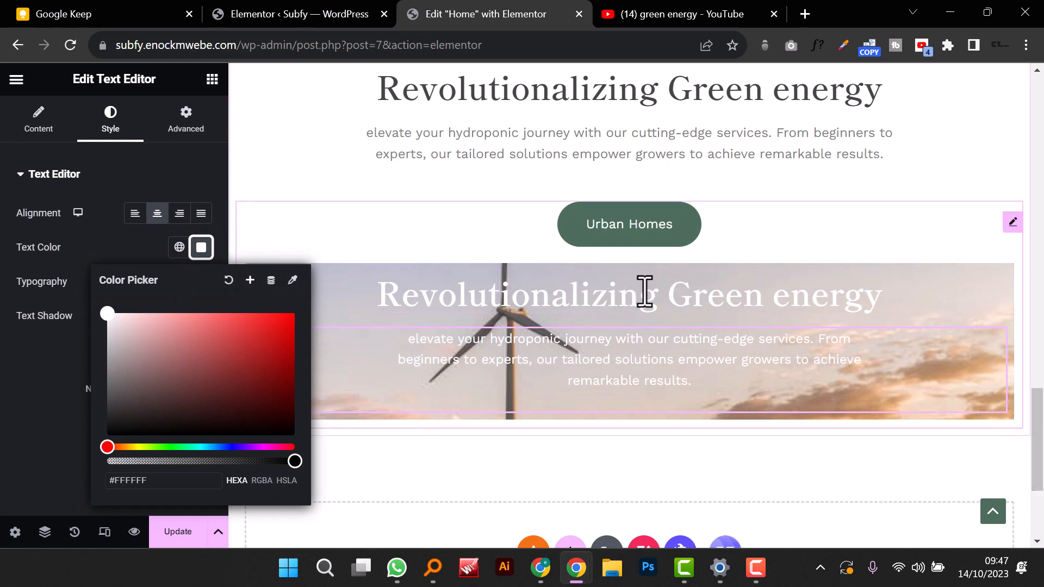
{"action": "left_click", "coordinate": [354, 390]}
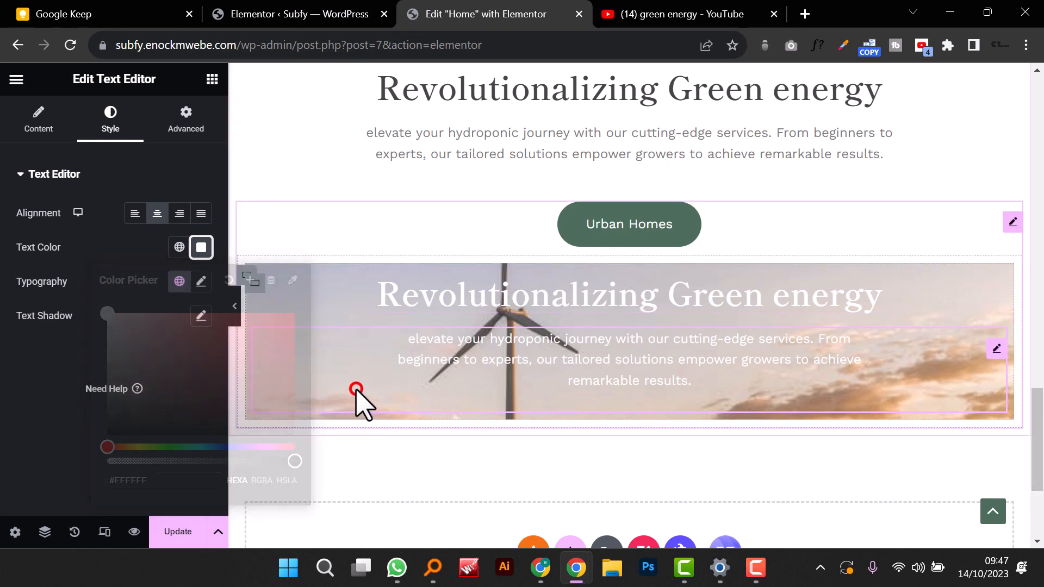
Step: Give the wind turbine tab container a background overlay of the Classic type
{"action": "left_click", "coordinate": [255, 284]}
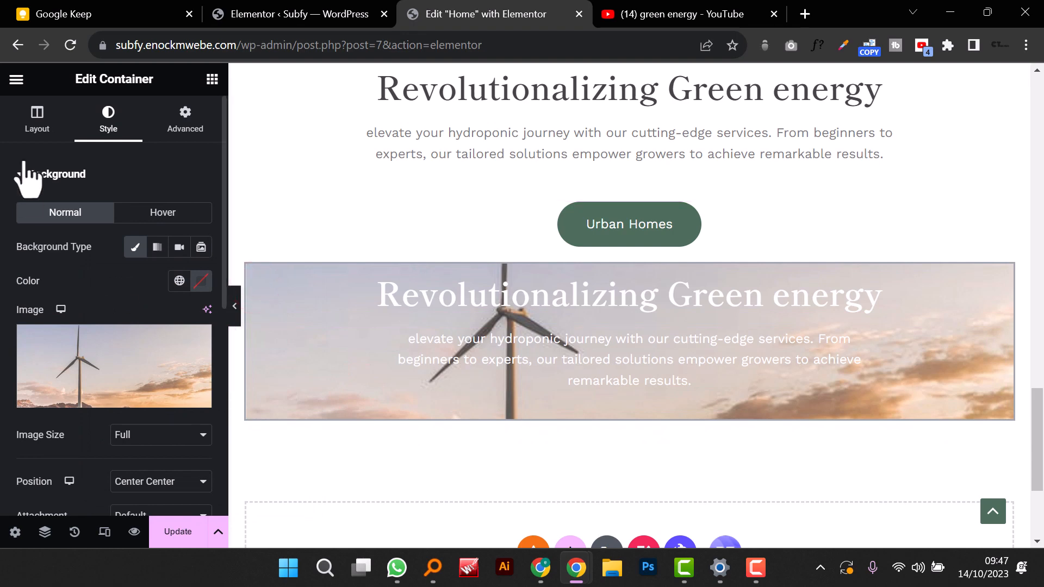
{"action": "scroll", "coordinate": [159, 310], "scroll_direction": "down", "scroll_amount": 7}
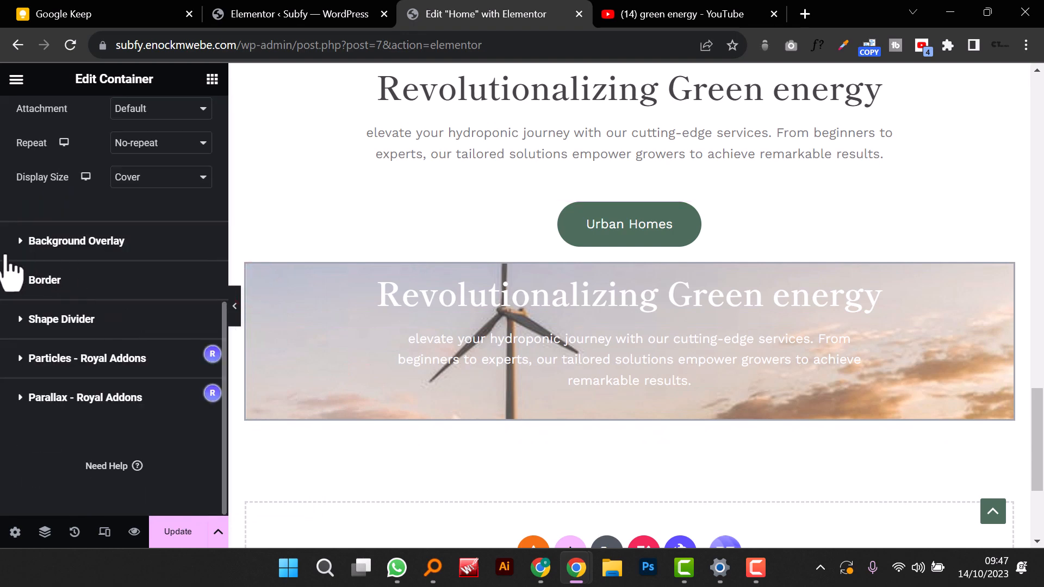
{"action": "left_click", "coordinate": [17, 240]}
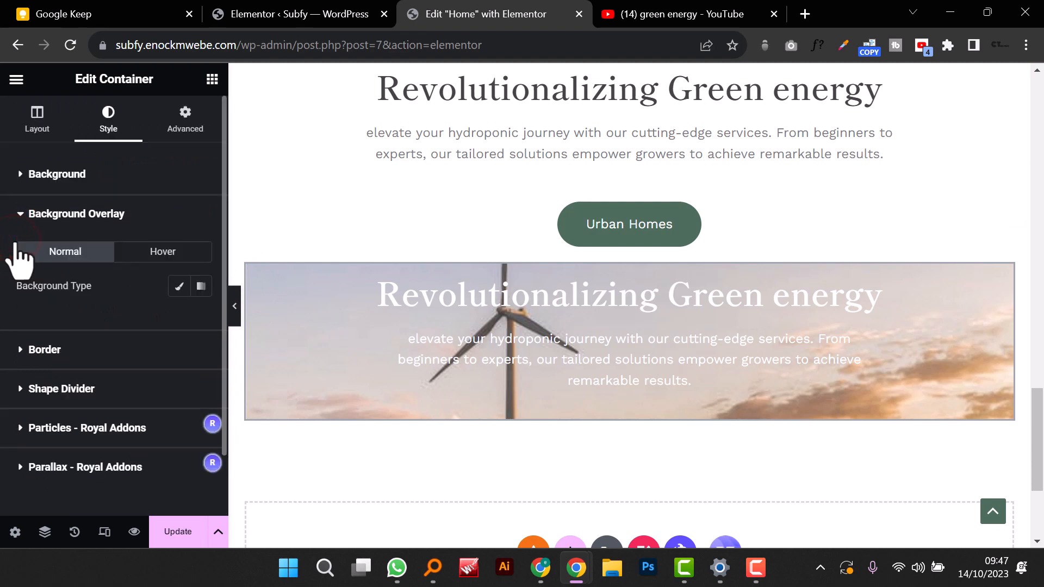
{"action": "left_click", "coordinate": [175, 287]}
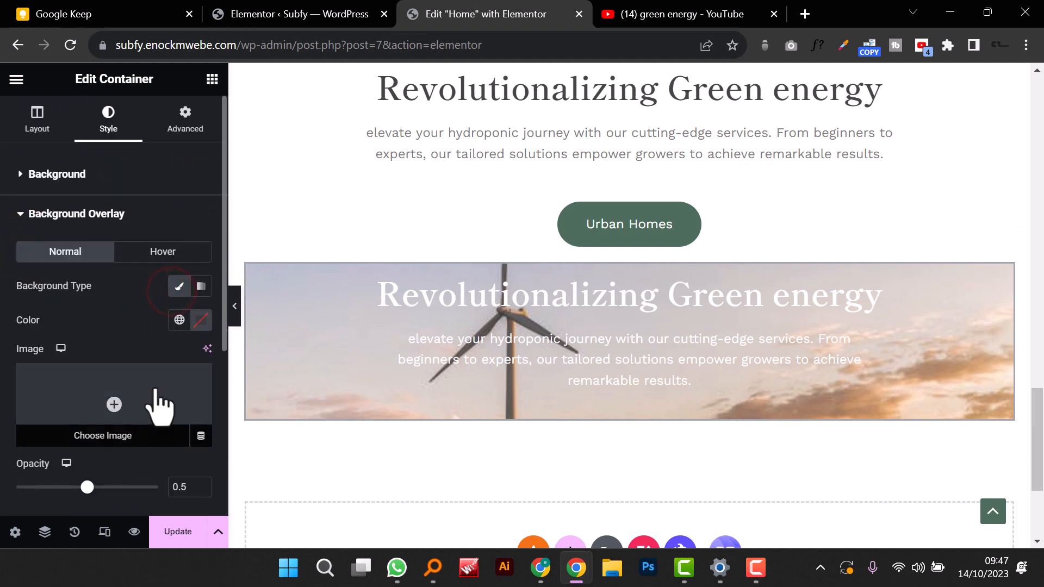
Step: Try a dark grey overlay color, about #3A3636, on the tab container
{"action": "left_click", "coordinate": [201, 321]}
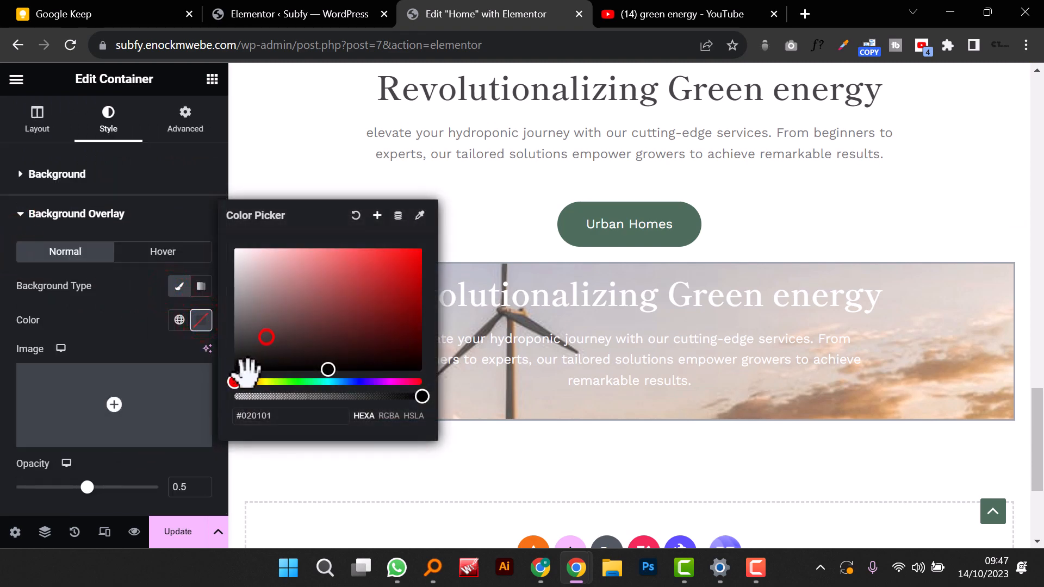
{"action": "left_click_drag", "start_coordinate": [244, 366], "coordinate": [241, 384]}
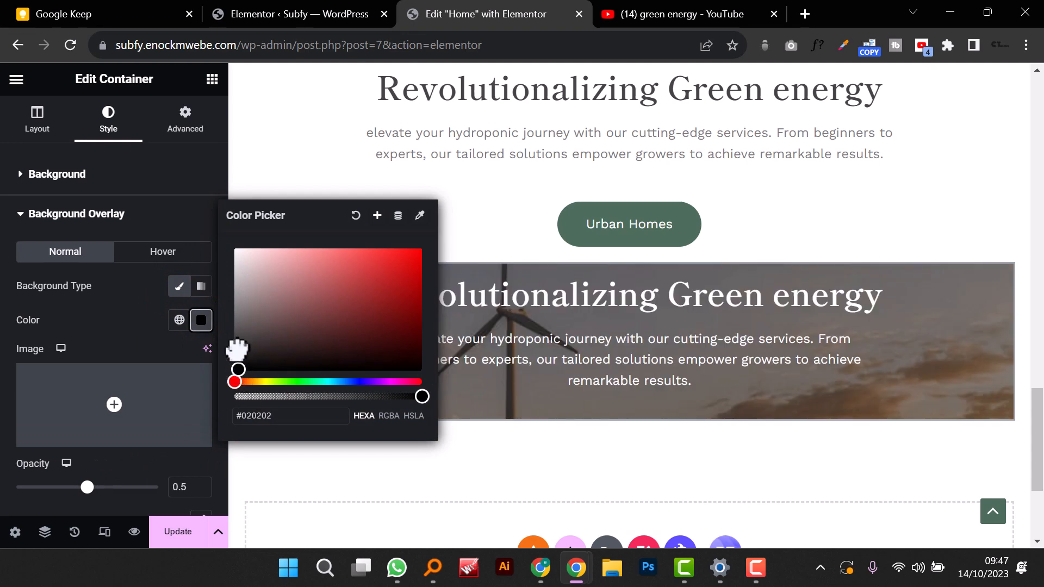
{"action": "left_click_drag", "start_coordinate": [245, 342], "coordinate": [247, 345]}
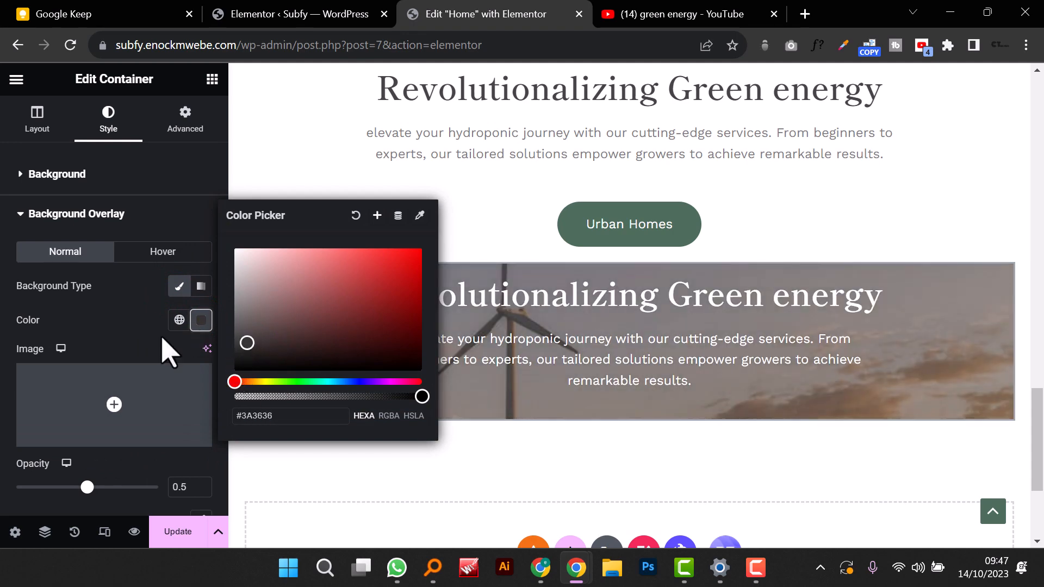
Step: Set the overlay color to the global Theme Color 1 and darken it to about #203027
{"action": "left_click", "coordinate": [179, 319]}
{"action": "scroll", "coordinate": [117, 280], "scroll_direction": "down", "scroll_amount": 3}
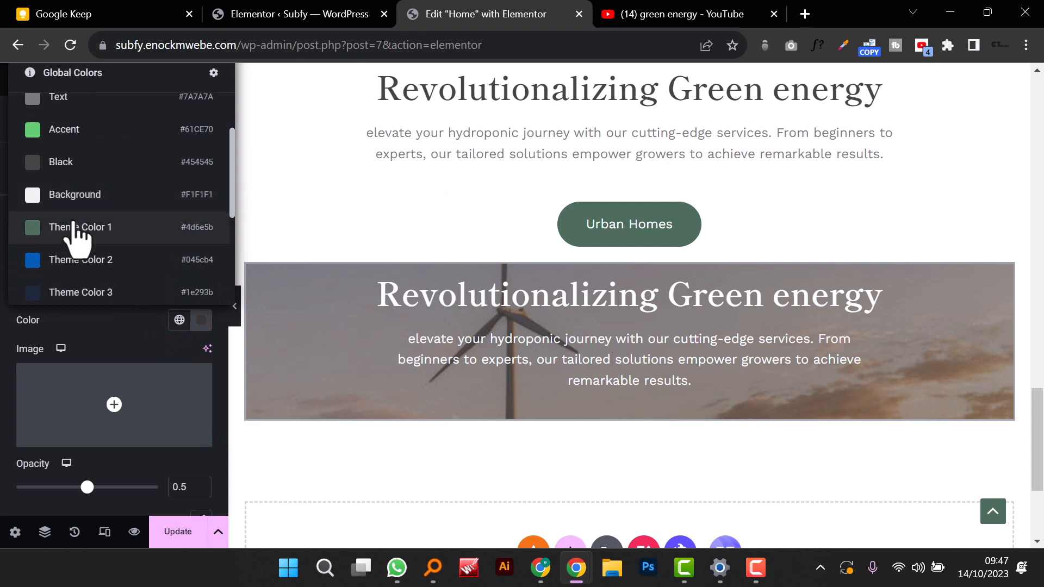
{"action": "left_click", "coordinate": [76, 226]}
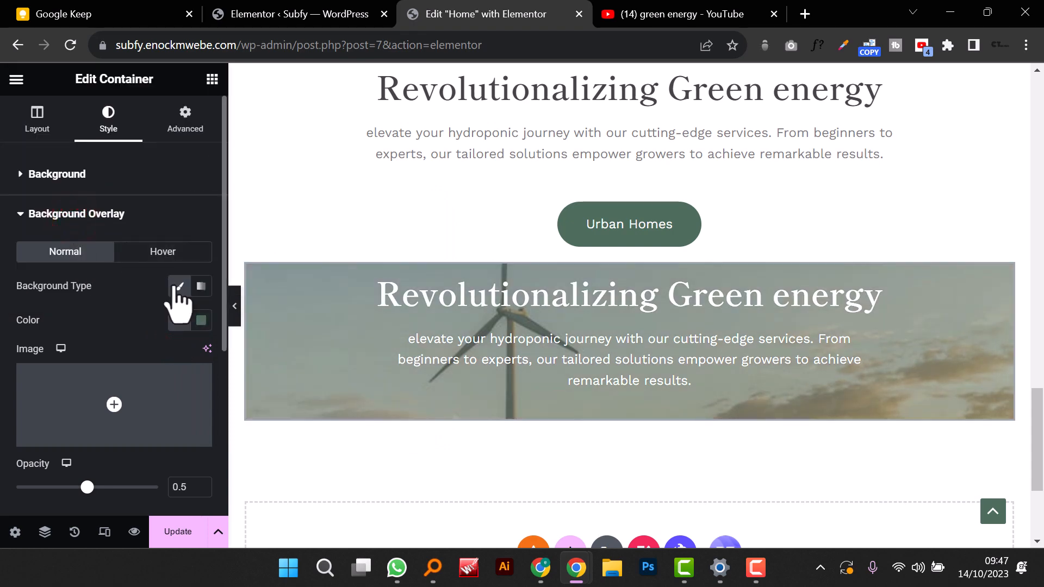
{"action": "left_click", "coordinate": [200, 320]}
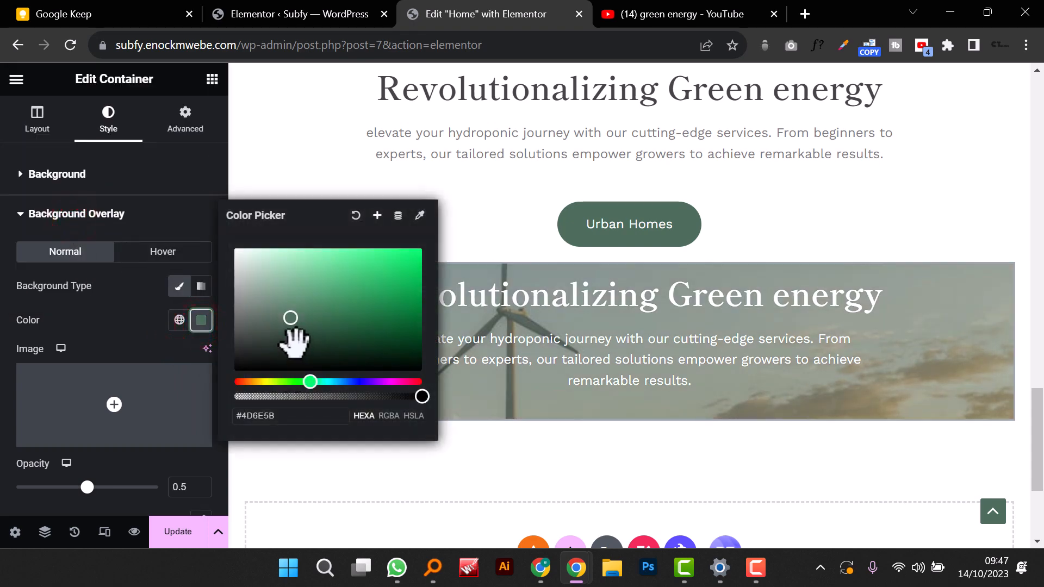
{"action": "left_click_drag", "start_coordinate": [294, 343], "coordinate": [297, 346]}
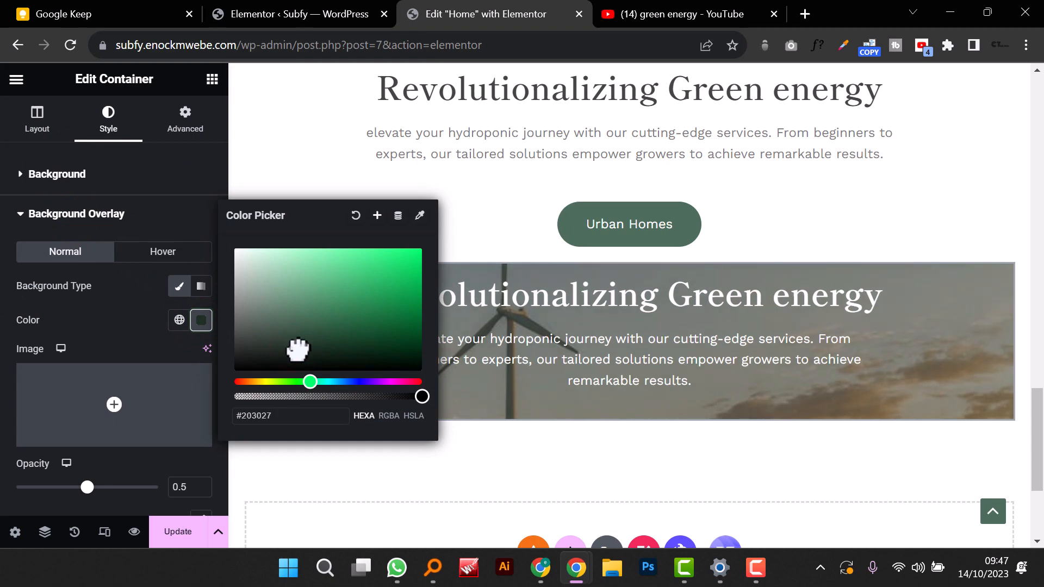
{"action": "left_click", "coordinate": [133, 306]}
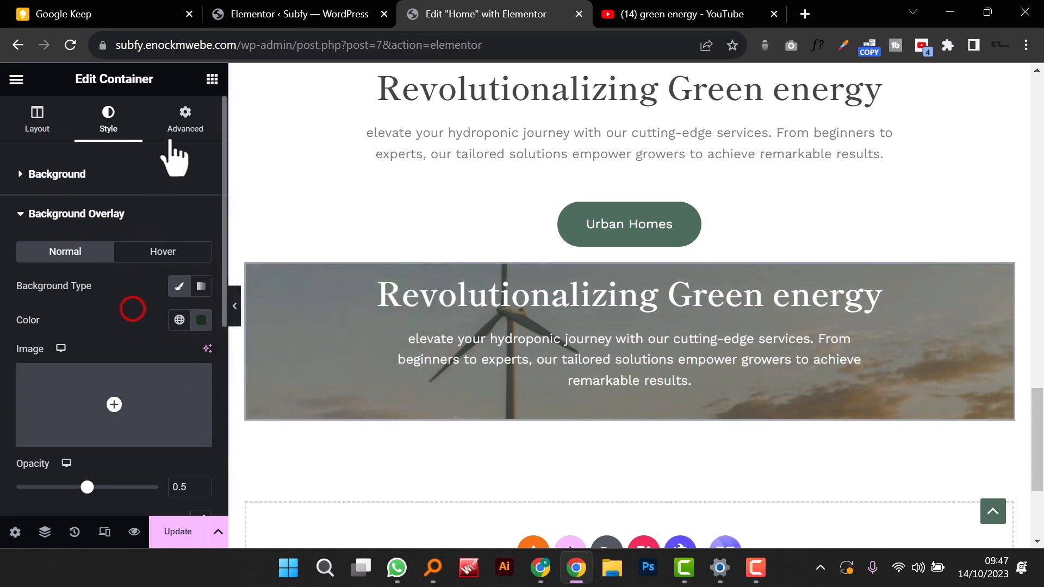
Step: Unlink the padding values of the wind turbine container, set top and bottom padding to 100 px, and preview the result
{"action": "left_click", "coordinate": [182, 125]}
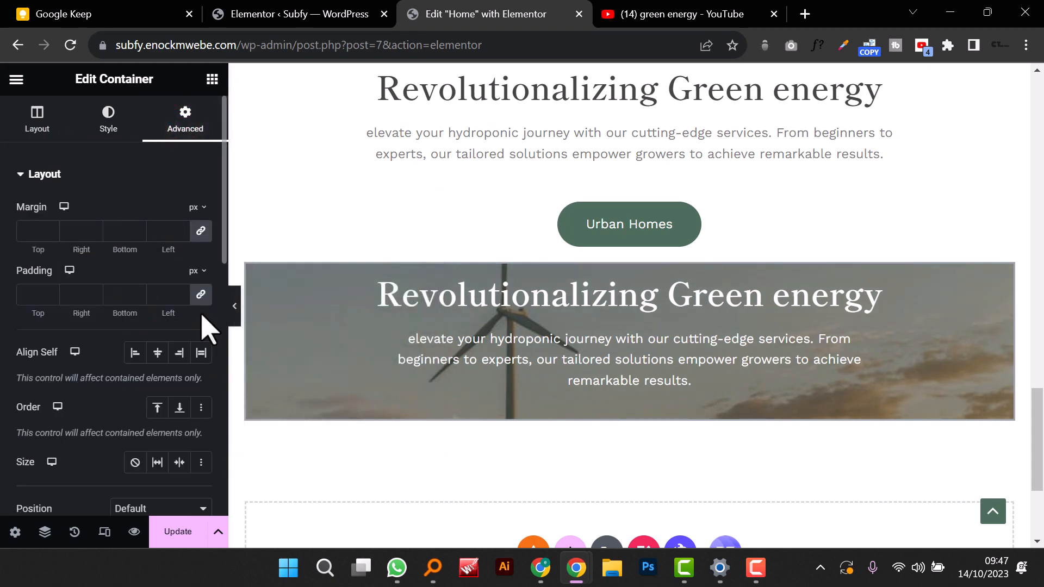
{"action": "left_click", "coordinate": [201, 293]}
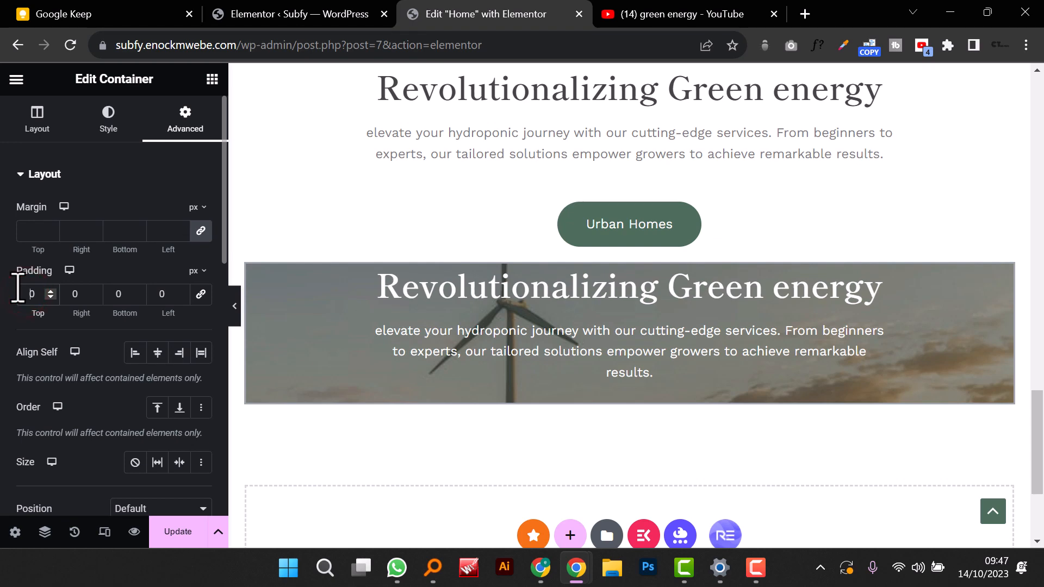
{"action": "type", "text": "15"}
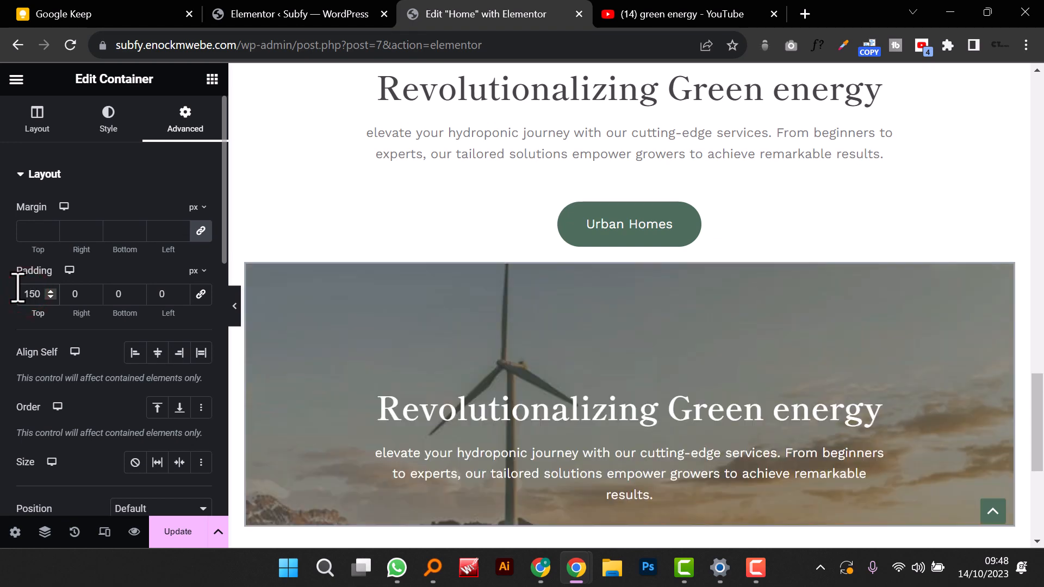
{"action": "key", "text": "BackSpace"}
{"action": "type", "text": "0"}
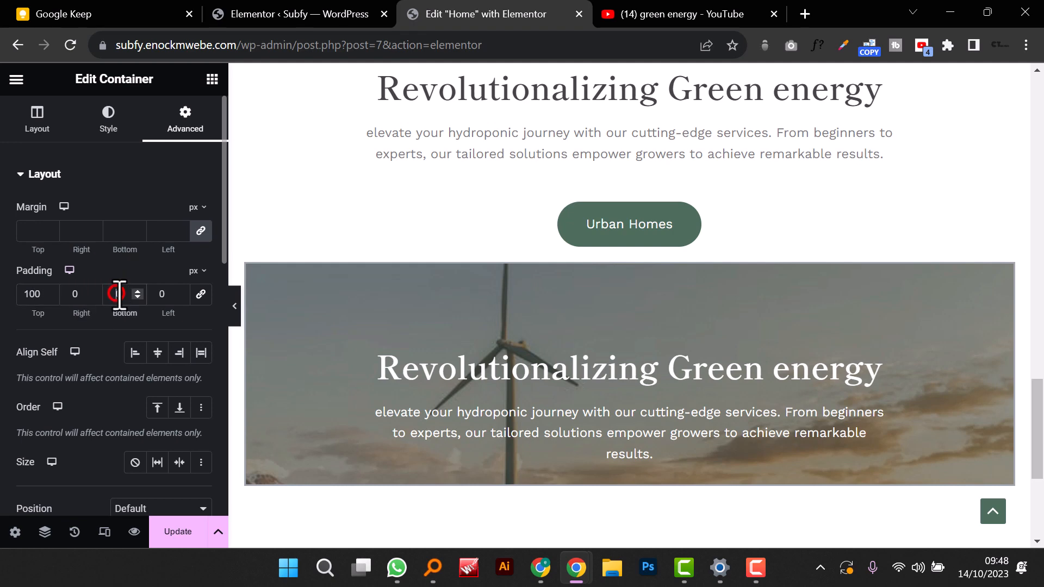
{"action": "type", "text": "100"}
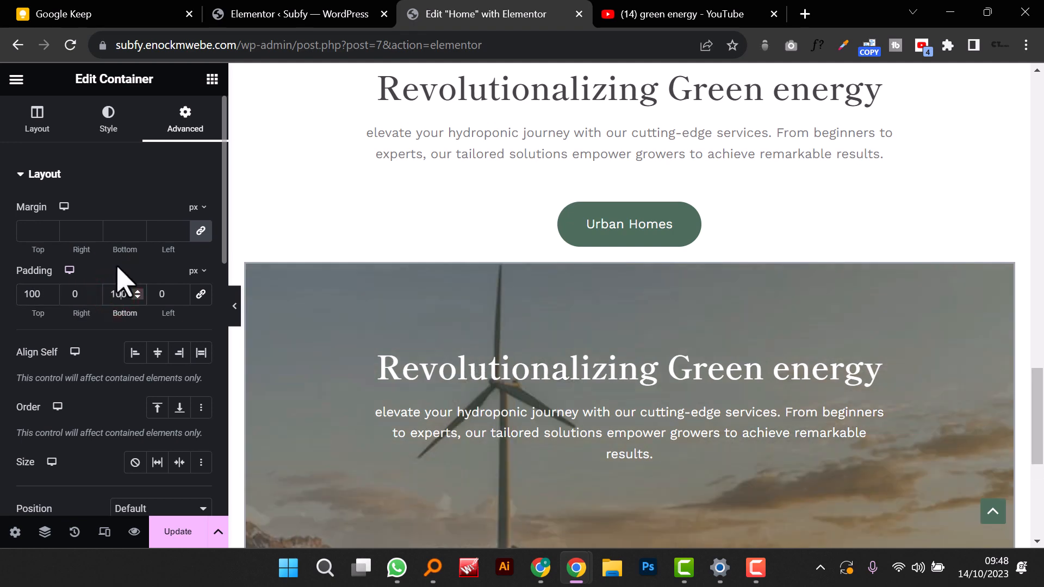
{"action": "left_click", "coordinate": [238, 315]}
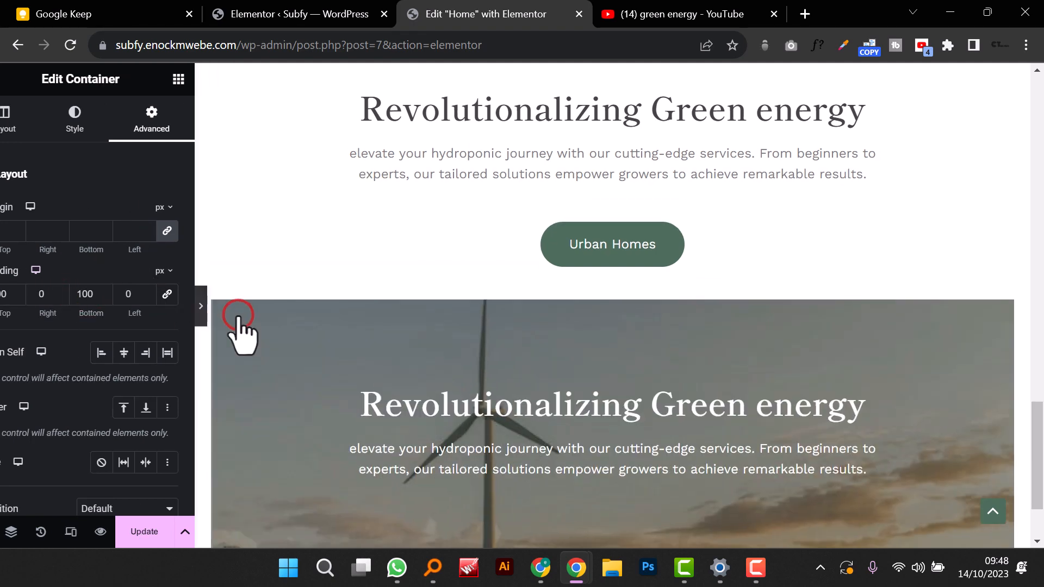
{"action": "scroll", "coordinate": [380, 369], "scroll_direction": "down", "scroll_amount": 3}
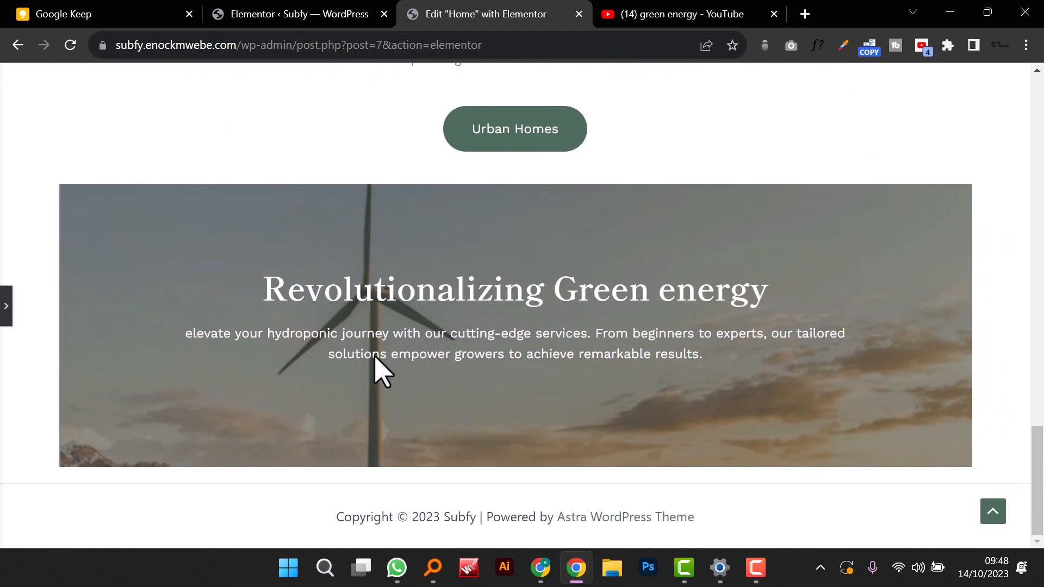
{"action": "left_click", "coordinate": [5, 305]}
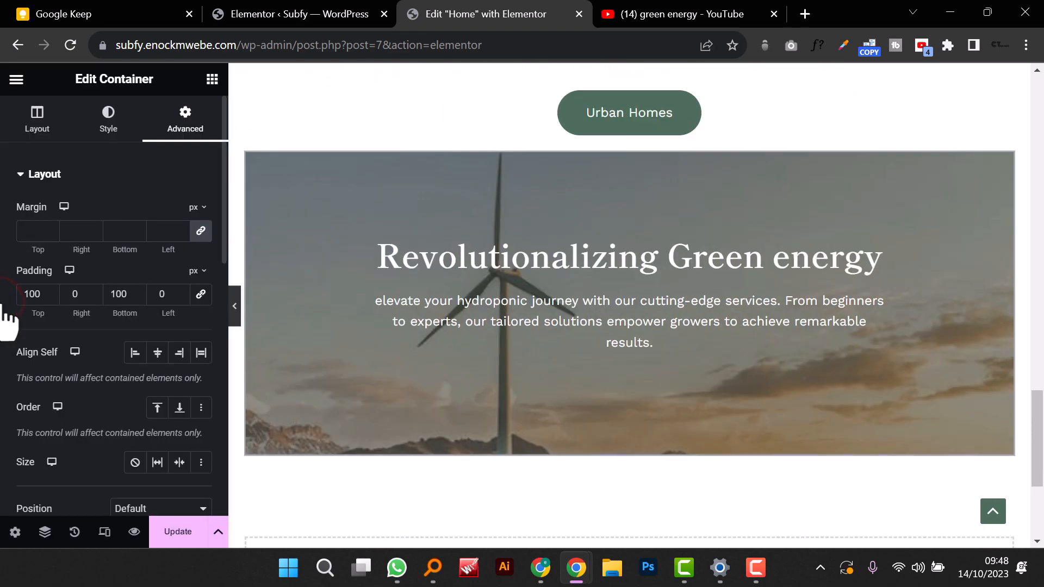
Step: Round the wind turbine container's corners with a 25 px border radius on all sides and preview the section
{"action": "scroll", "coordinate": [114, 289], "scroll_direction": "down", "scroll_amount": 6}
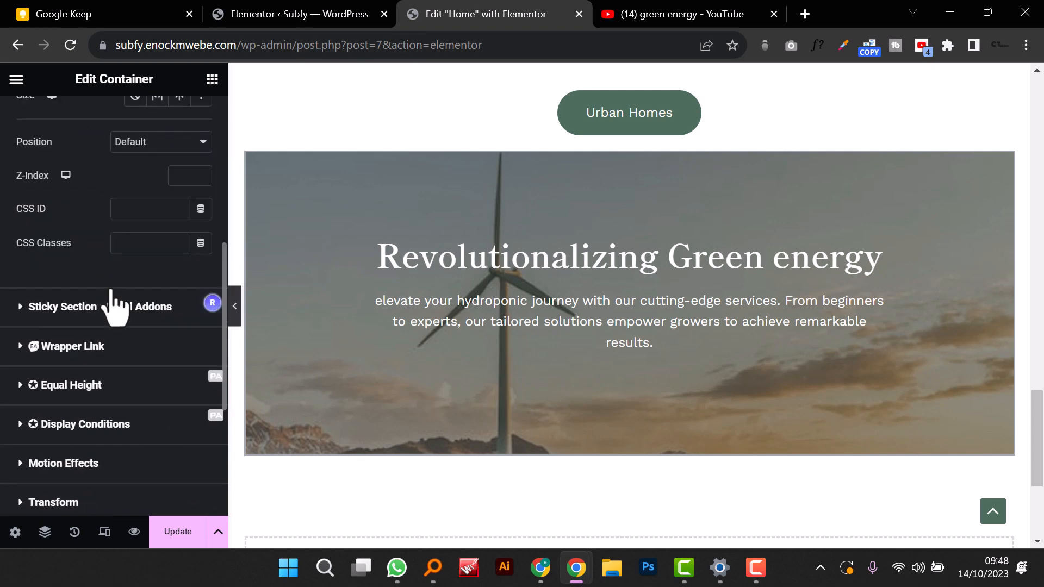
{"action": "scroll", "coordinate": [112, 303], "scroll_direction": "up", "scroll_amount": 6}
{"action": "left_click", "coordinate": [107, 112]}
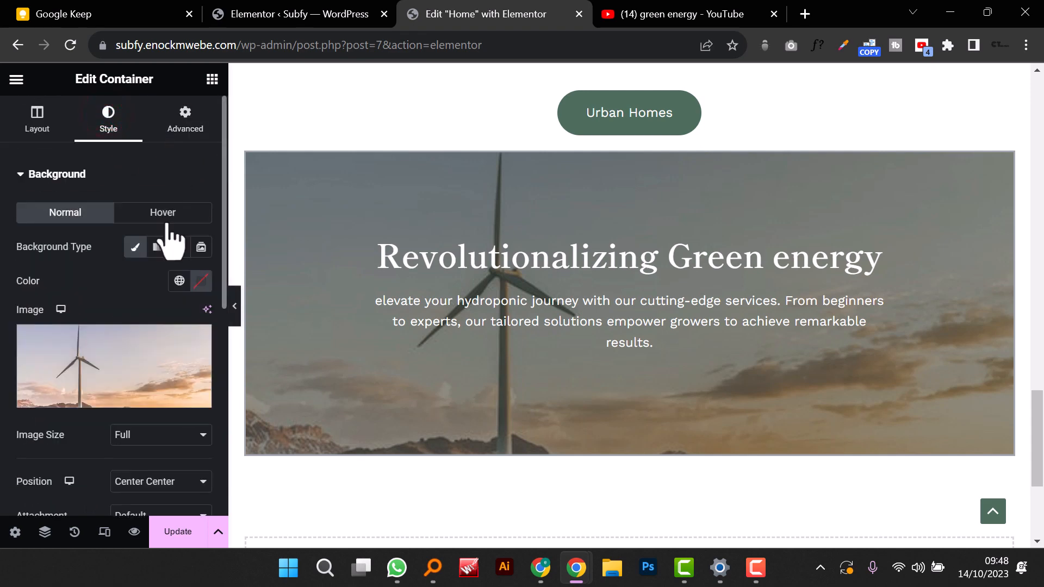
{"action": "scroll", "coordinate": [33, 321], "scroll_direction": "down", "scroll_amount": 7}
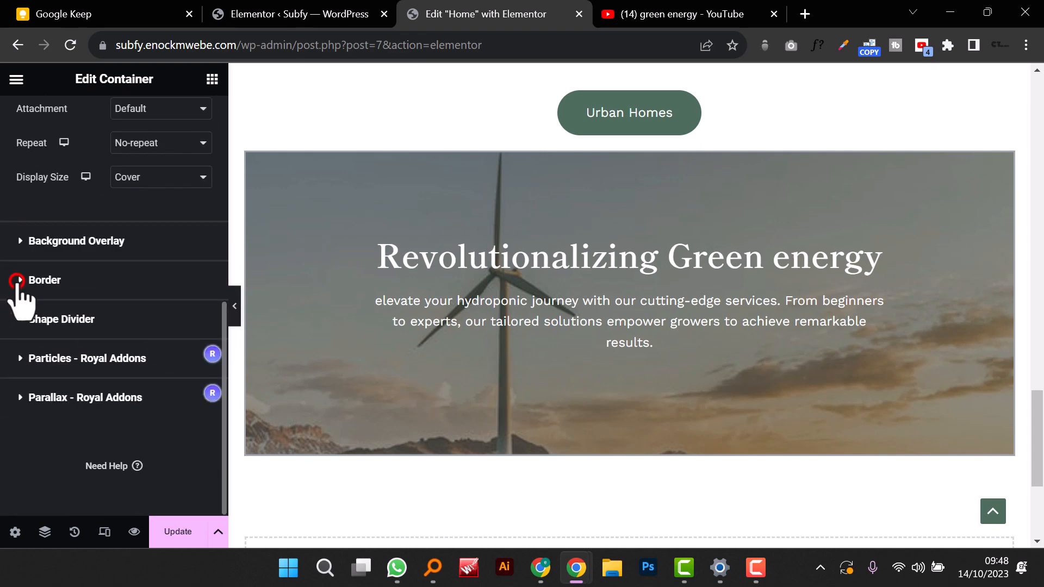
{"action": "left_click", "coordinate": [17, 280]}
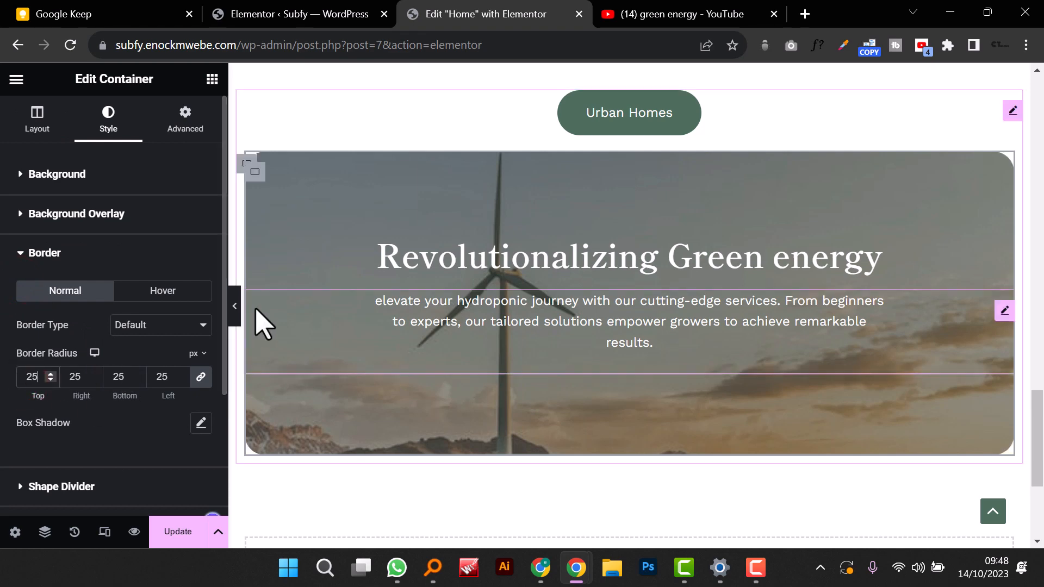
{"action": "left_click", "coordinate": [235, 305]}
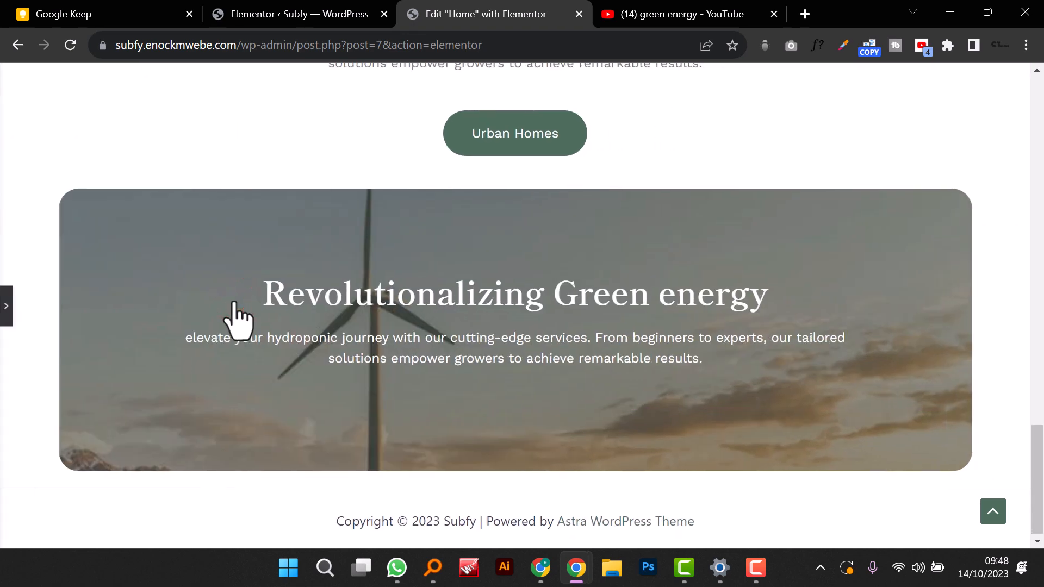
{"action": "left_click", "coordinate": [7, 296]}
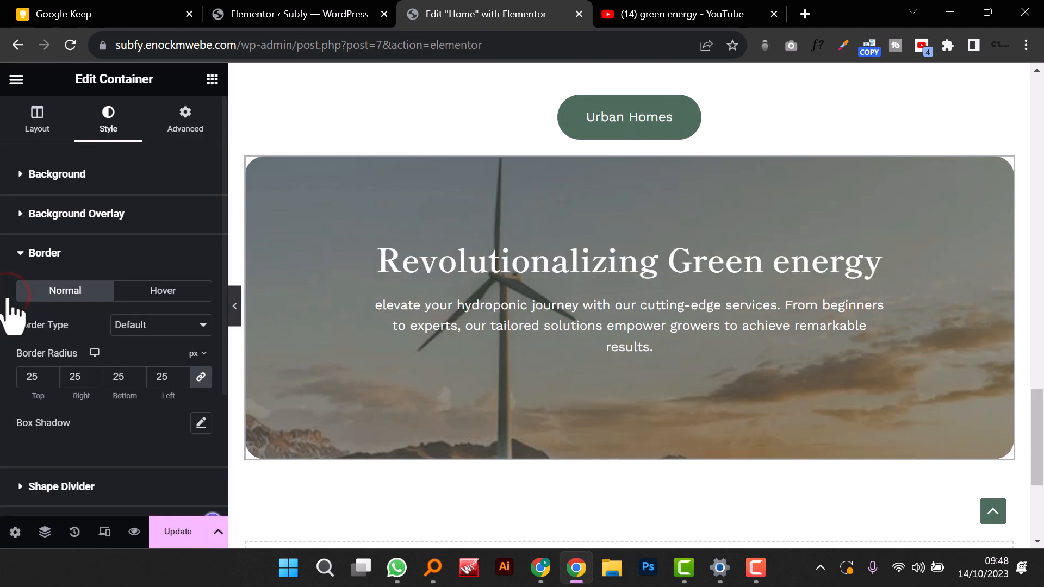
Step: Duplicate the Urban Homes tab in the Tabs widget until there are four tabs
{"action": "left_click", "coordinate": [33, 122]}
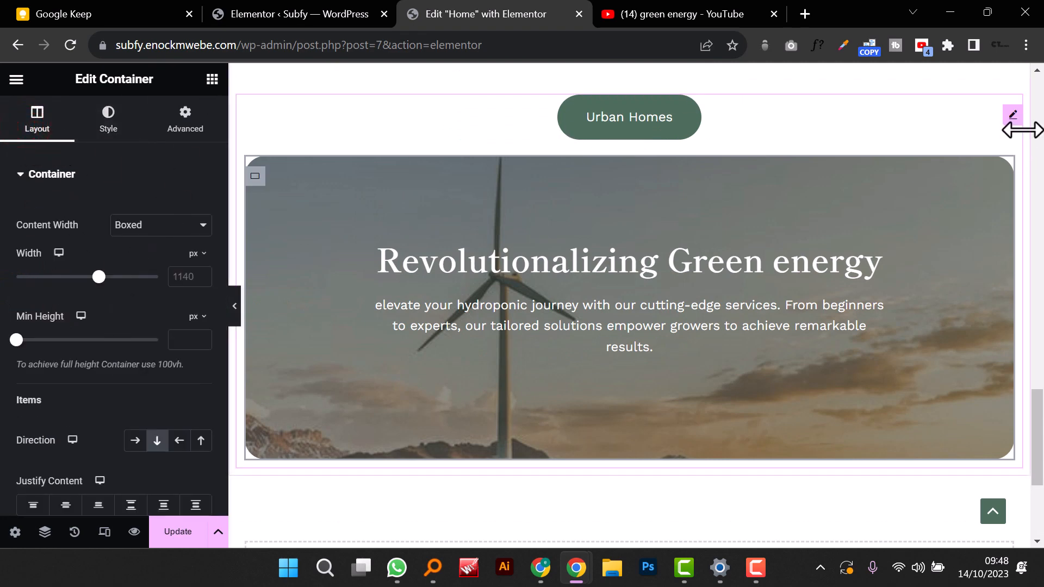
{"action": "left_click", "coordinate": [1013, 116]}
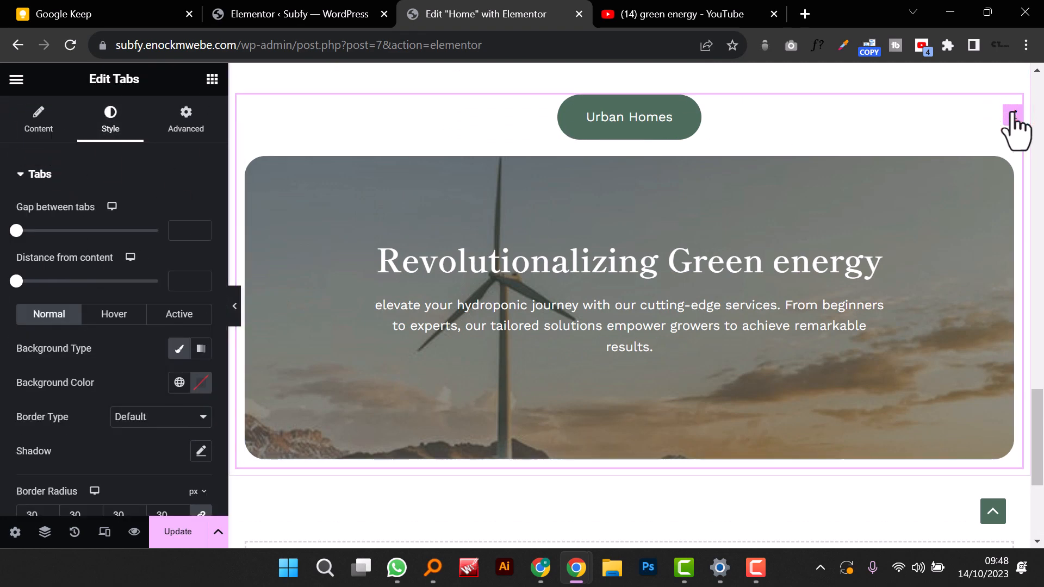
{"action": "left_click", "coordinate": [32, 122]}
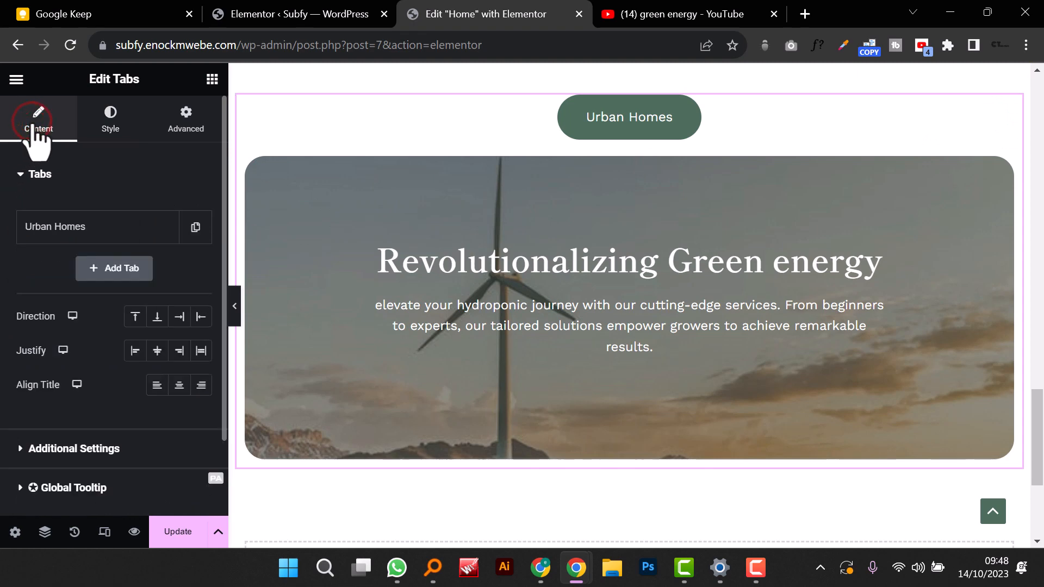
{"action": "left_click", "coordinate": [196, 227]}
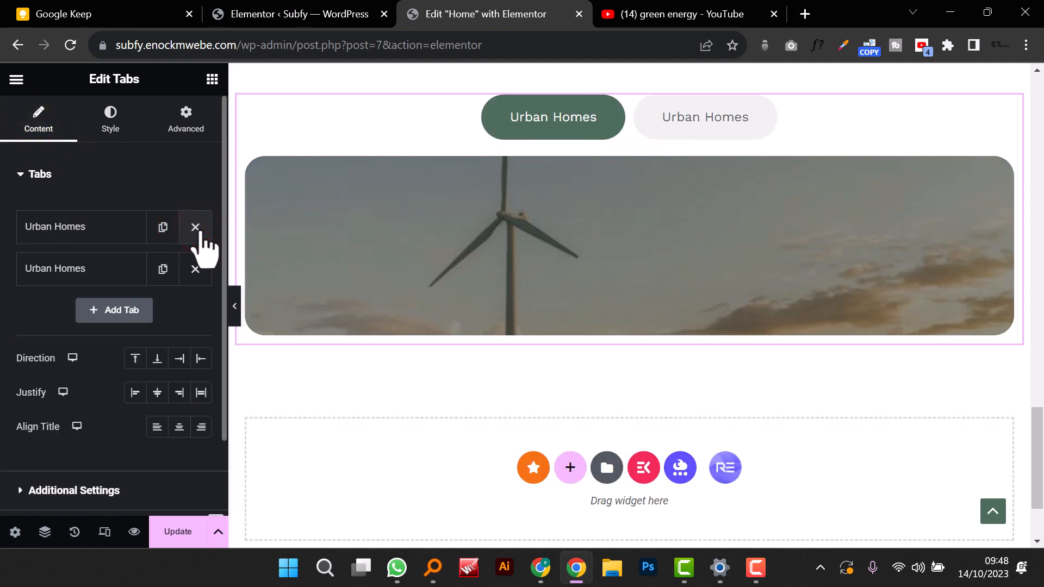
{"action": "left_click", "coordinate": [163, 269]}
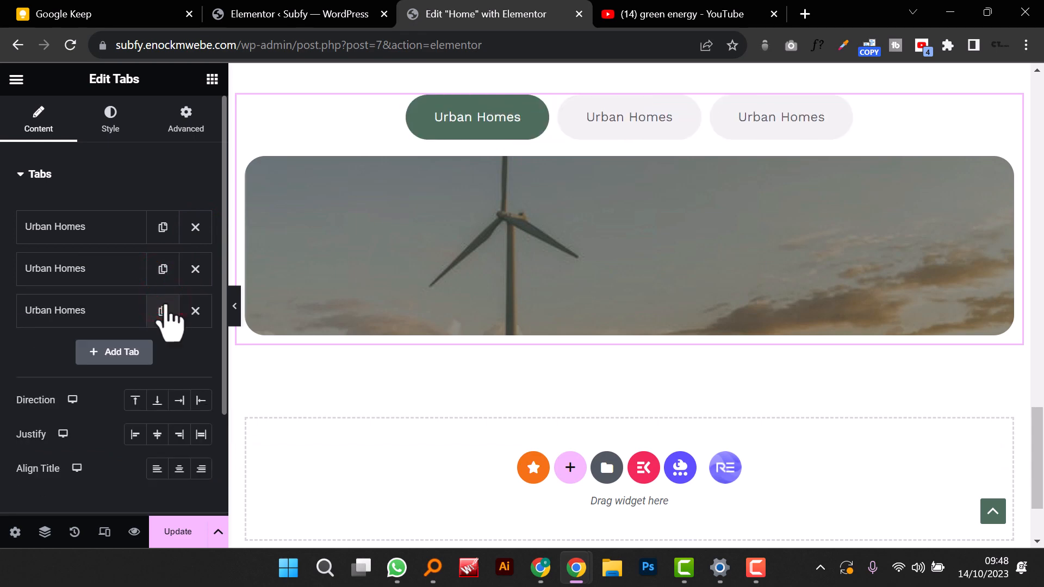
{"action": "left_click", "coordinate": [107, 348]}
Step: Rename the second tab of the Tabs widget as "Commersial Services"
{"action": "left_click", "coordinate": [66, 270]}
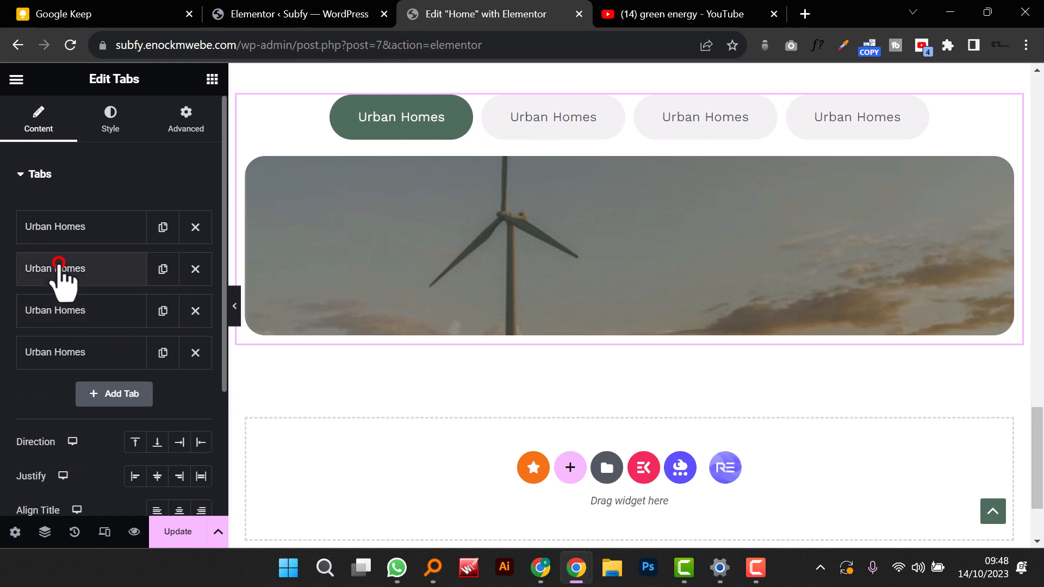
{"action": "left_click", "coordinate": [77, 324]}
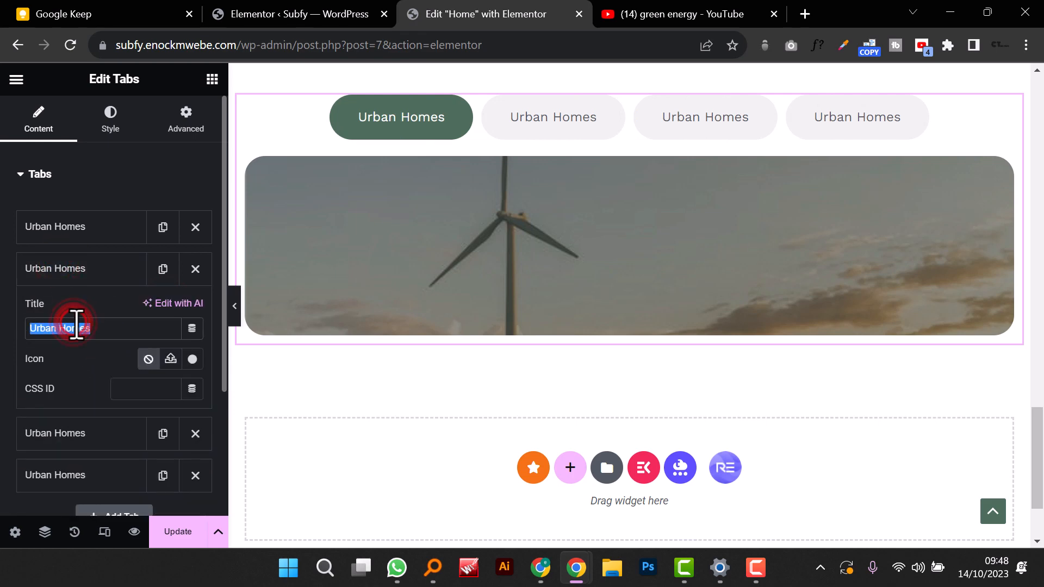
{"action": "type", "text": "Commers"}
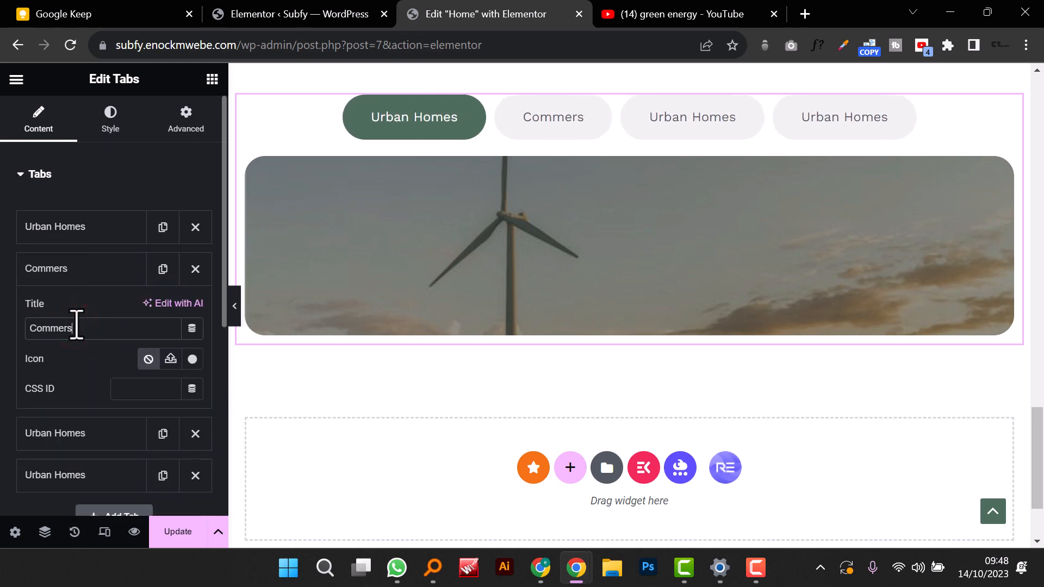
{"action": "key", "text": "BackSpace"}
{"action": "type", "text": "cial"}
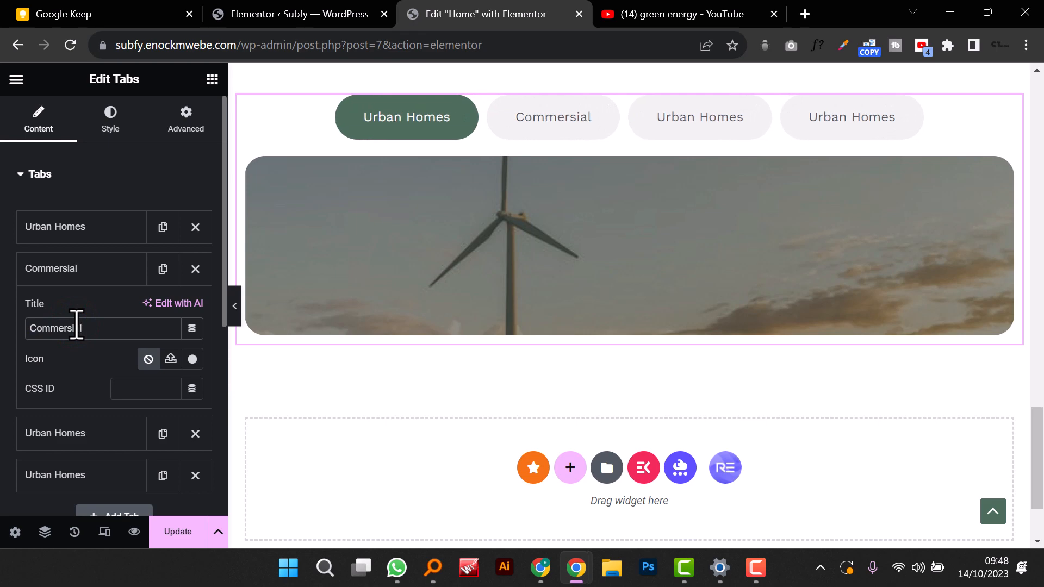
{"action": "type", "text": " Se"}
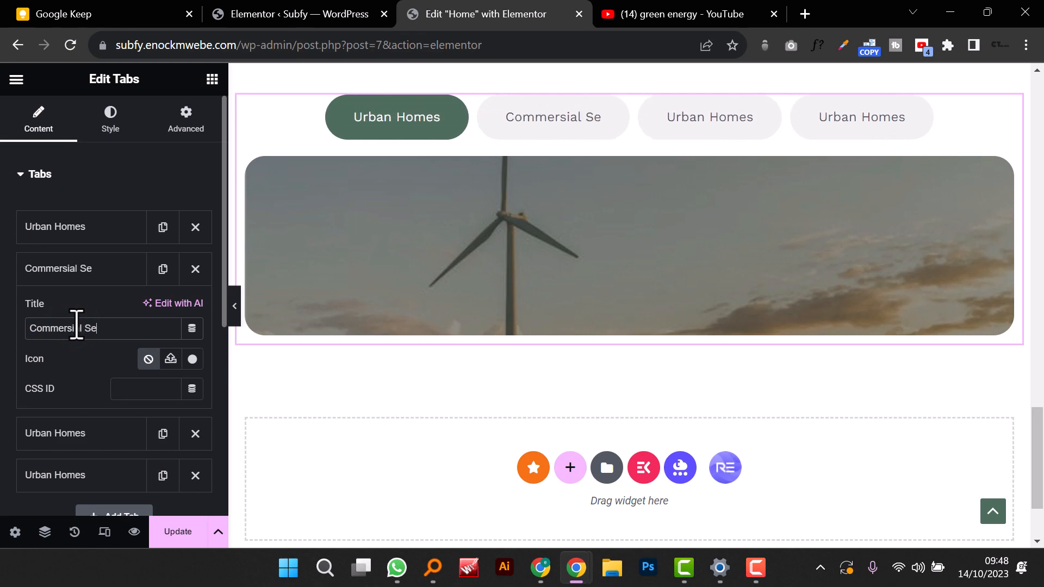
{"action": "type", "text": "rvices"}
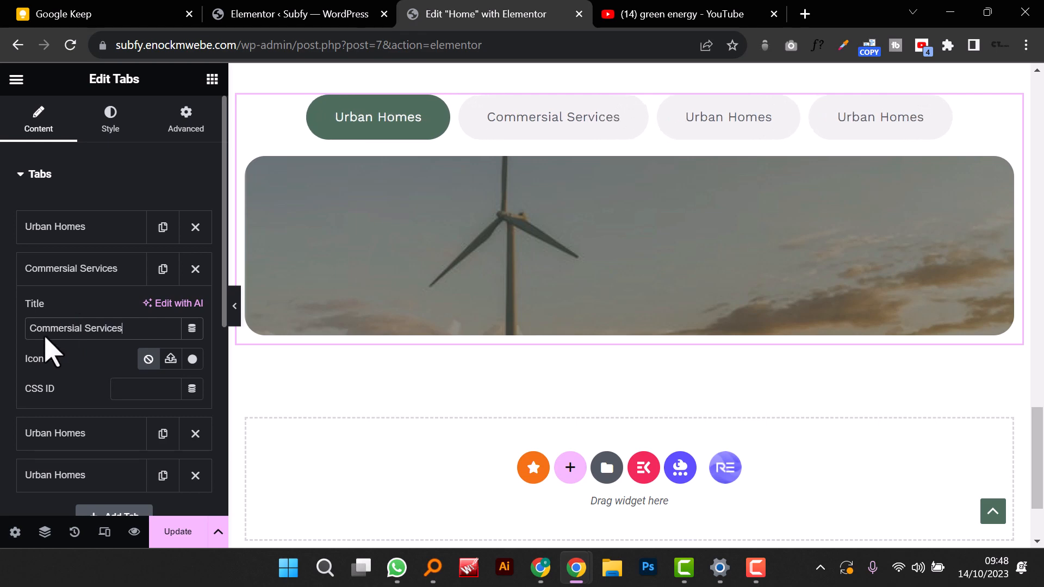
{"action": "left_click", "coordinate": [79, 269]}
Step: Rename the third tab of the Tabs widget as "Course"
{"action": "left_click", "coordinate": [82, 304]}
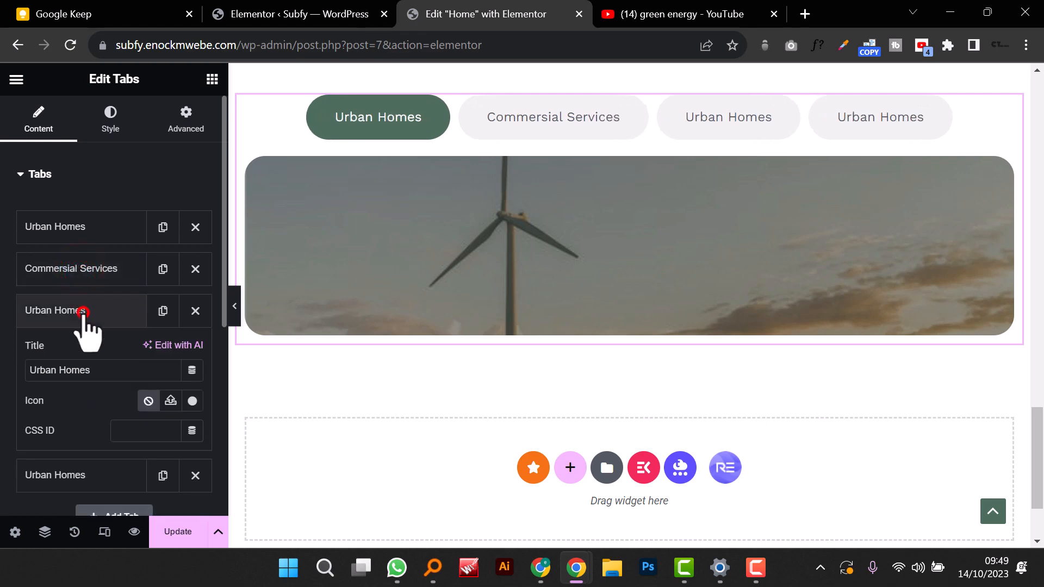
{"action": "left_click", "coordinate": [64, 371]}
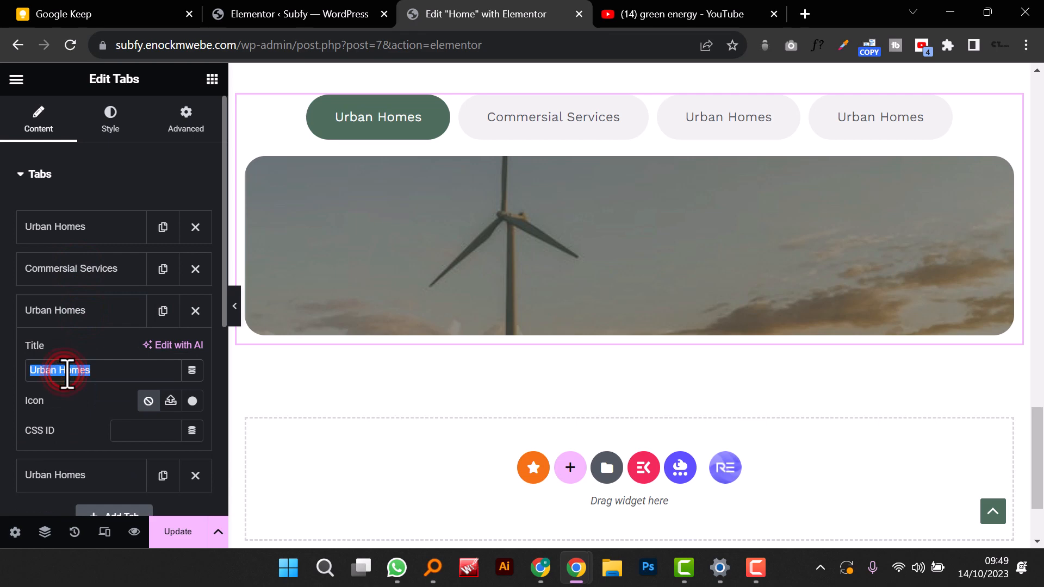
{"action": "type", "text": "Cours"}
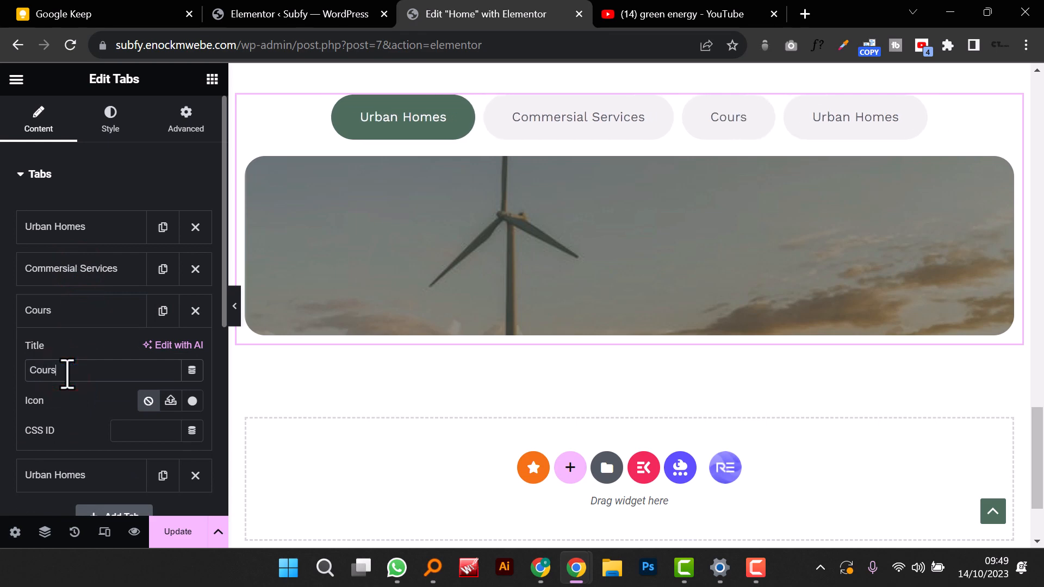
{"action": "type", "text": "e"}
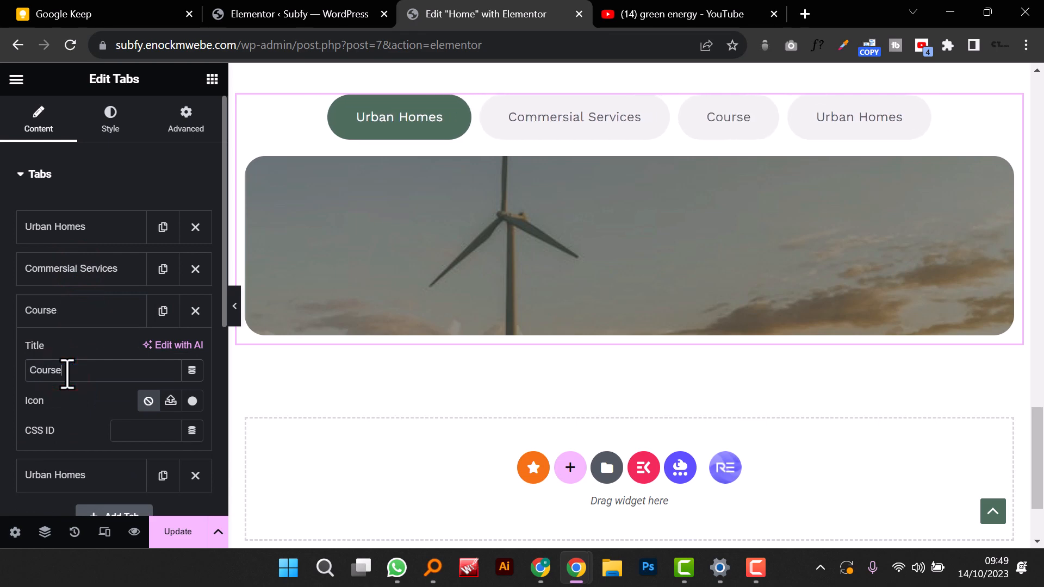
Step: Complete the third tab's title as "Courses" and rename the fourth tab "Manufacturing"
{"action": "type", "text": "s"}
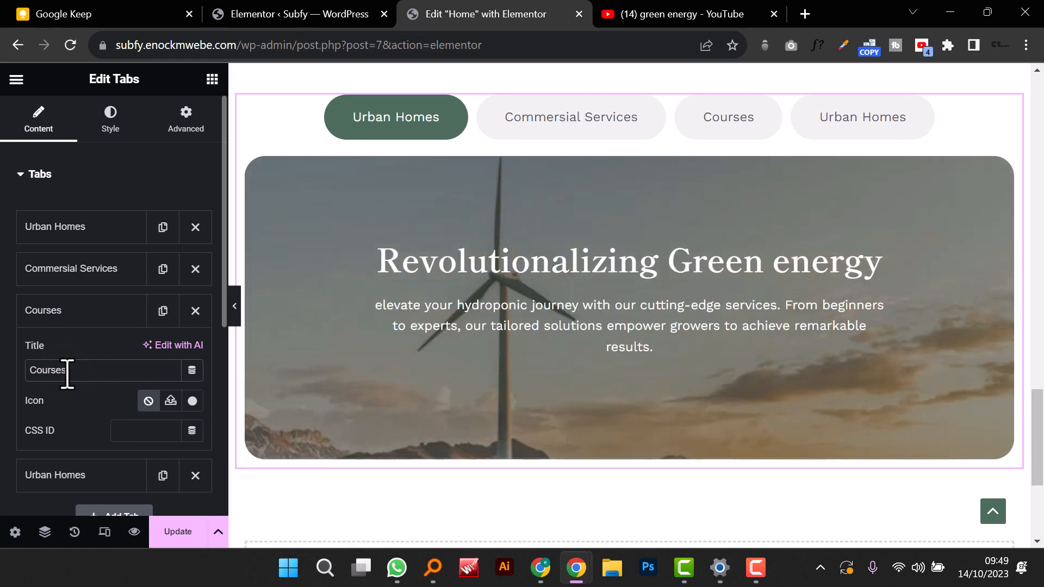
{"action": "left_click", "coordinate": [49, 311]}
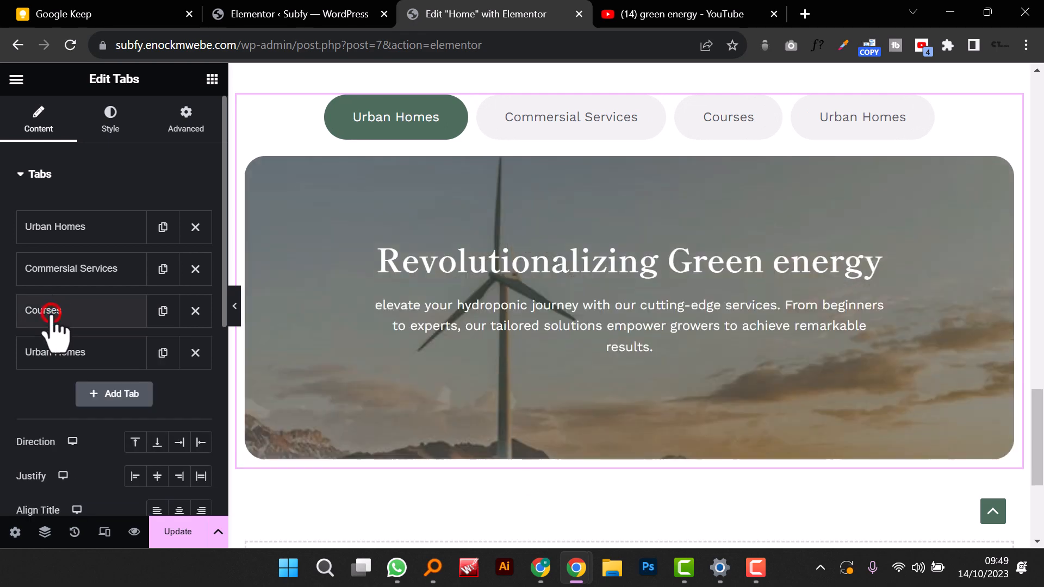
{"action": "left_click", "coordinate": [71, 352]}
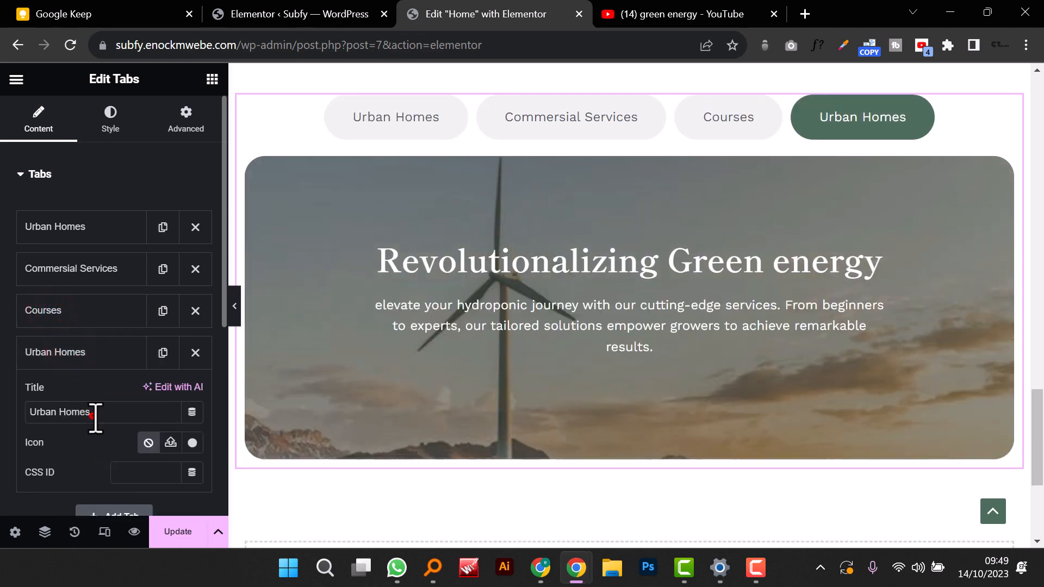
{"action": "type", "text": "M"}
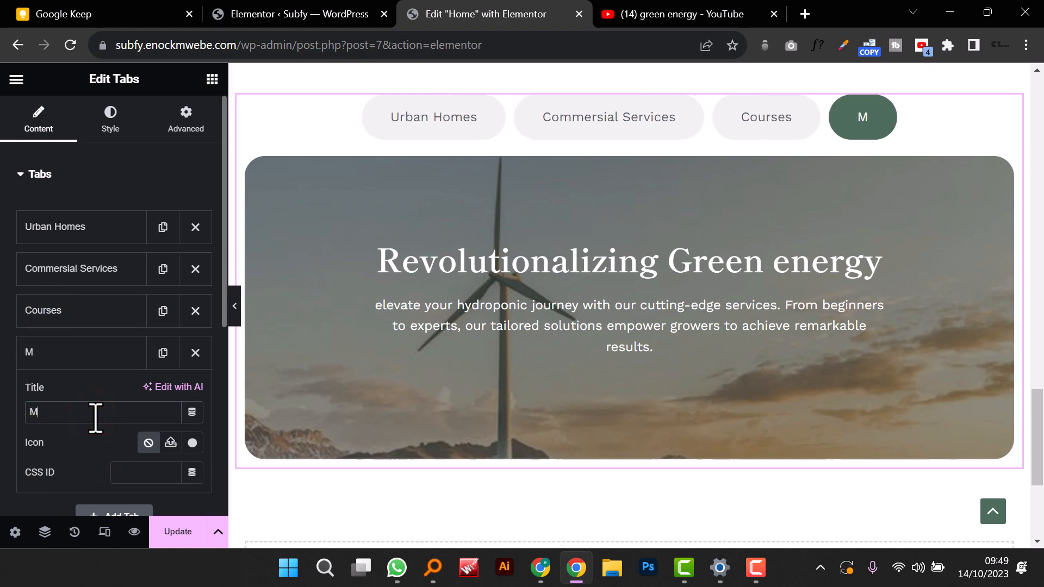
{"action": "type", "text": "anufac"}
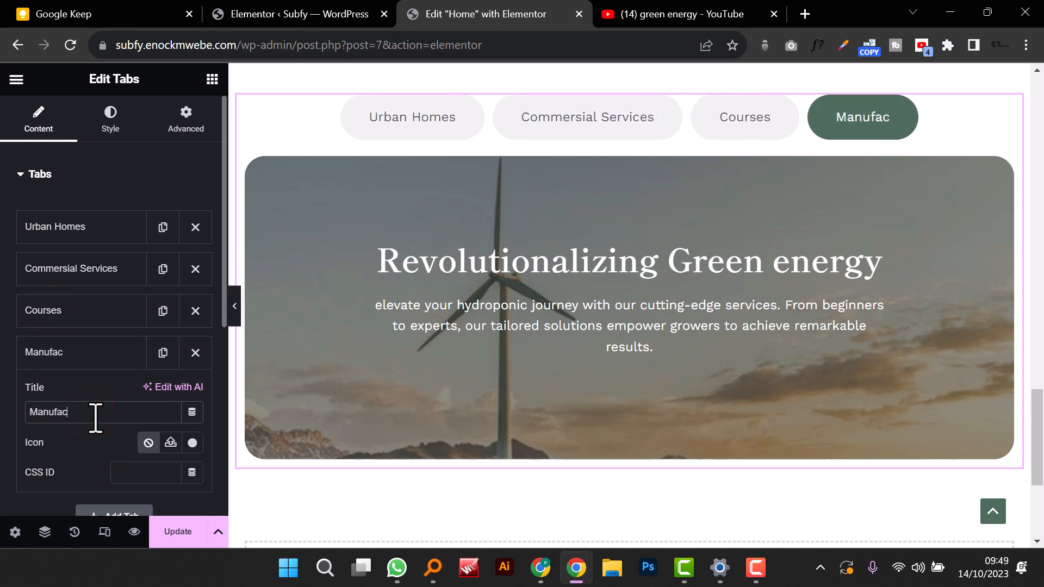
{"action": "type", "text": "turing"}
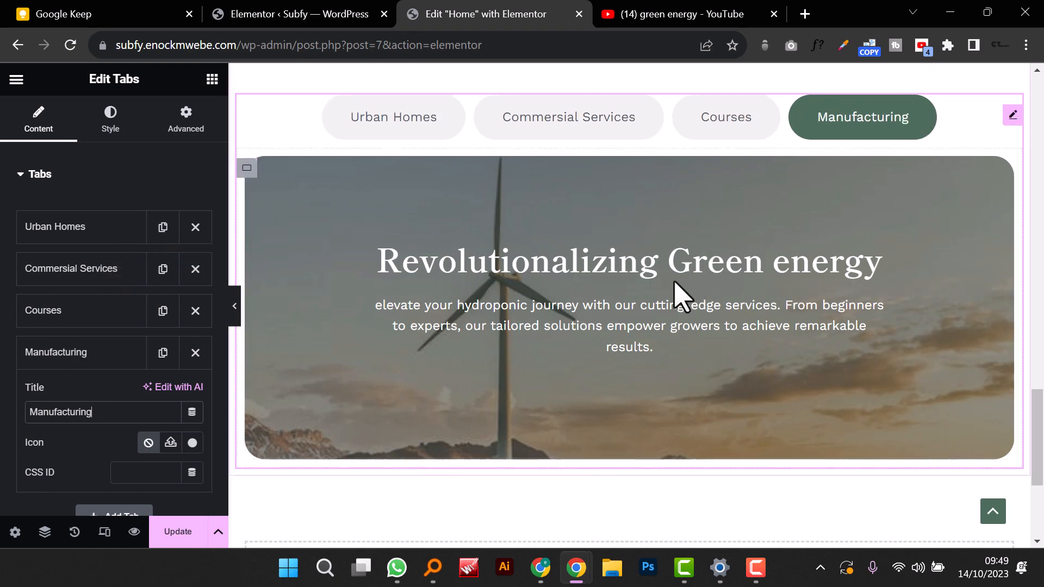
Step: Replace the heading inside the Urban Homes tab's content with "Urban Homes"
{"action": "left_click", "coordinate": [403, 127]}
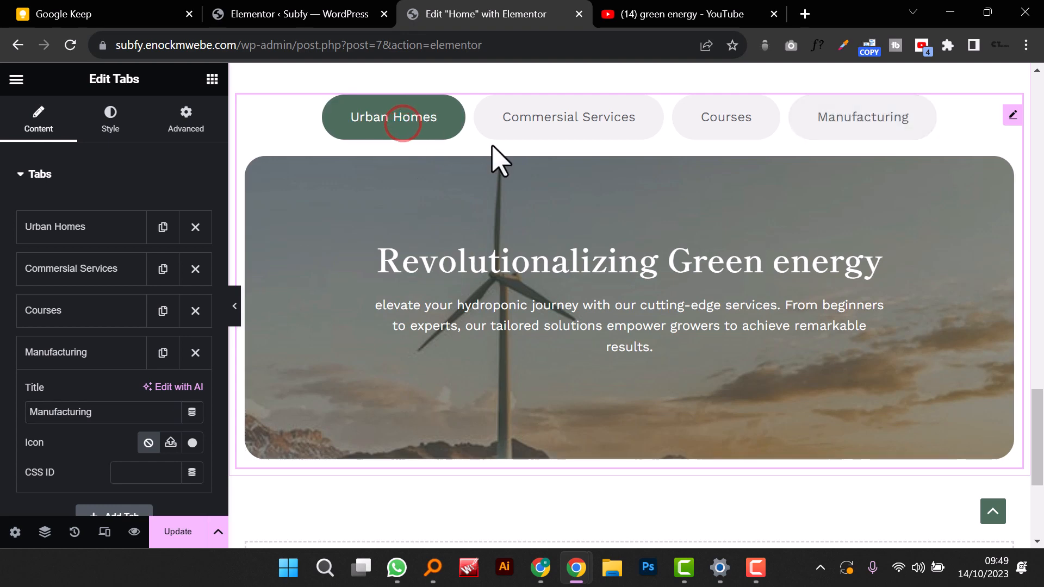
{"action": "left_click", "coordinate": [609, 277]}
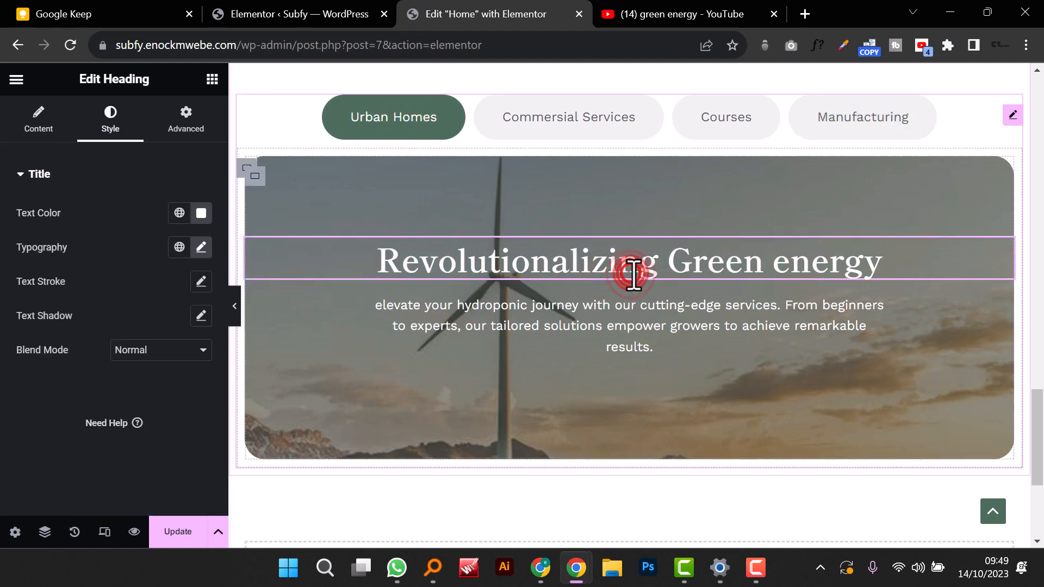
{"action": "left_click", "coordinate": [633, 275]}
{"action": "triple_click", "coordinate": [636, 264]}
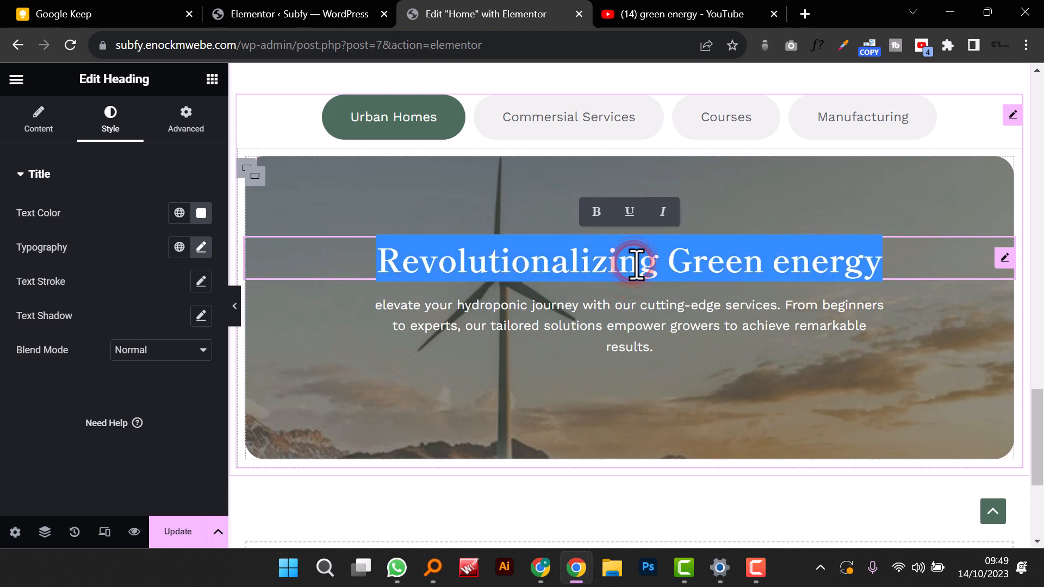
{"action": "type", "text": "Urban "}
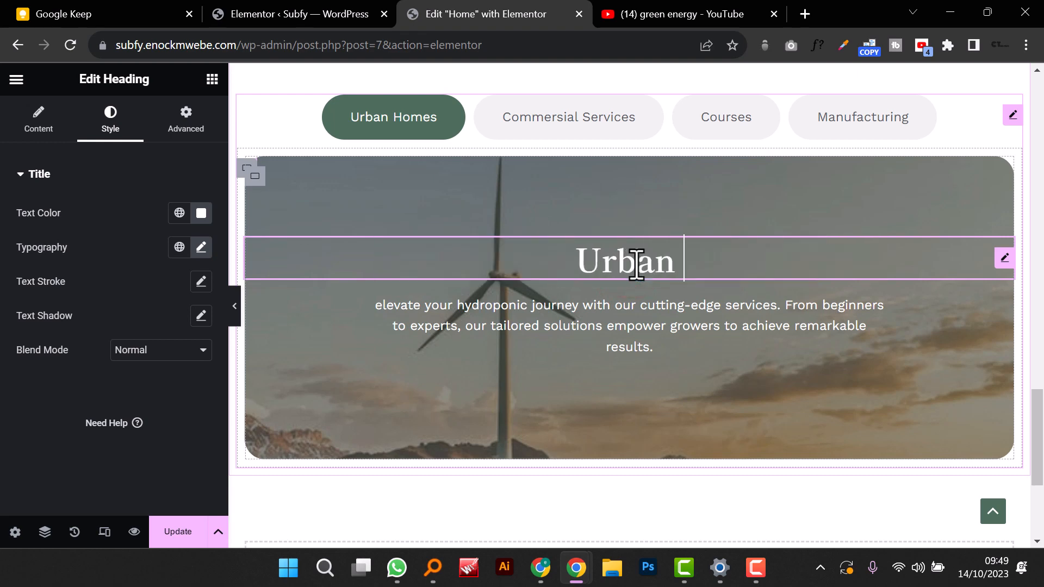
{"action": "type", "text": "Homes"}
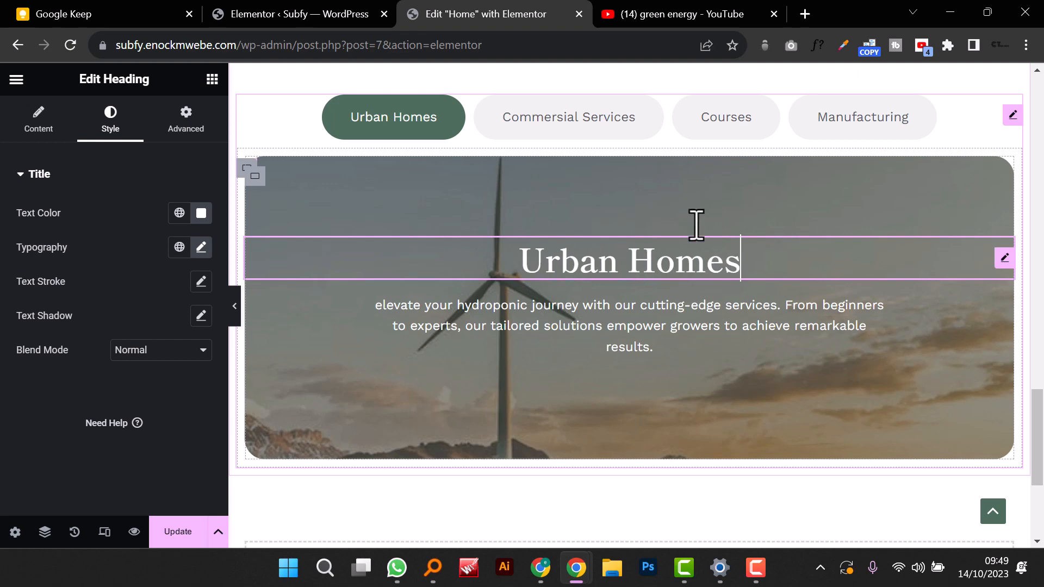
Step: Replace the heading inside the second tab's content with "Commercial Services"
{"action": "left_click", "coordinate": [505, 116]}
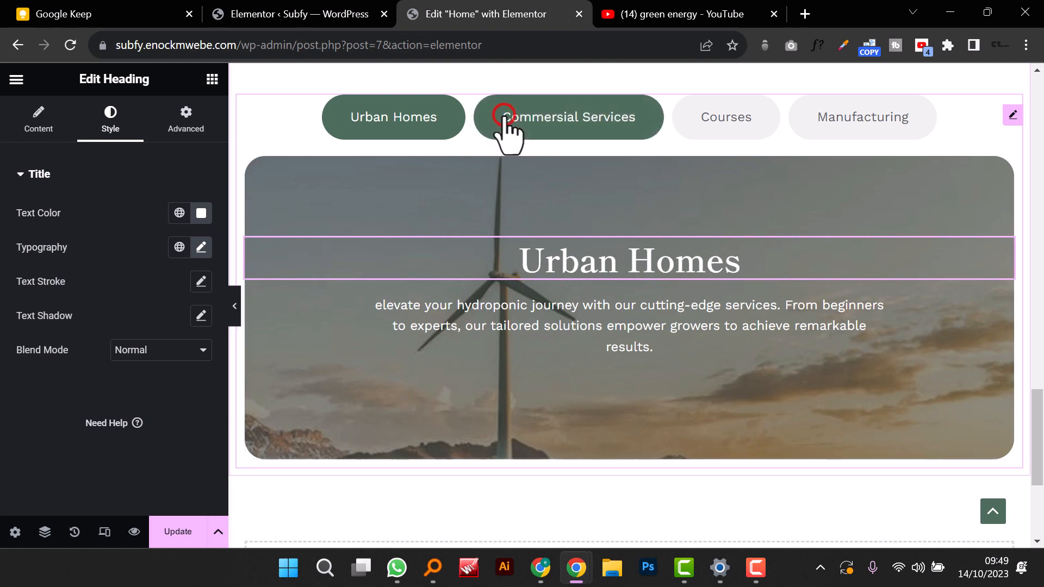
{"action": "left_click", "coordinate": [555, 256]}
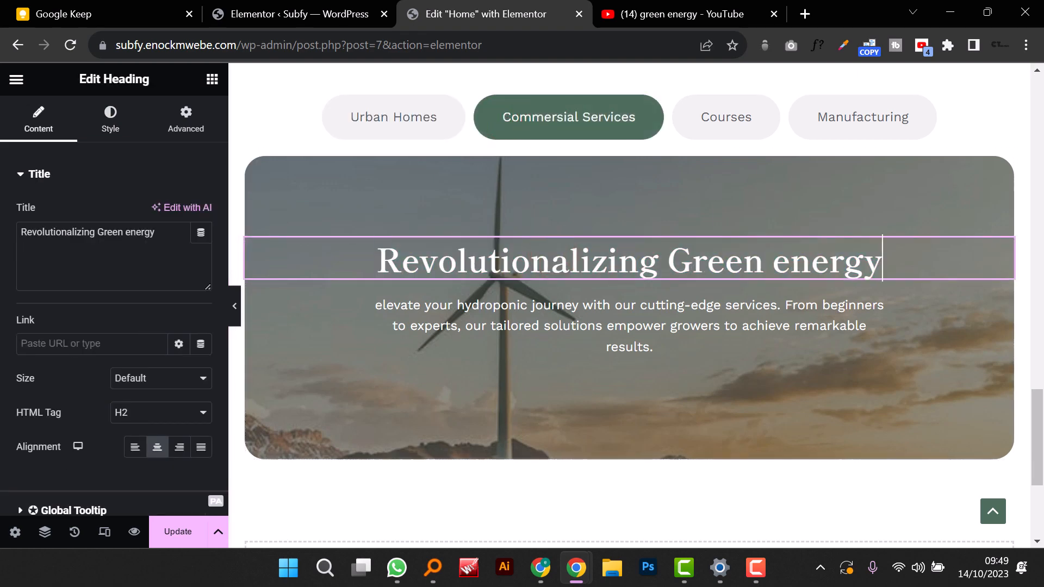
{"action": "triple_click", "coordinate": [514, 263]}
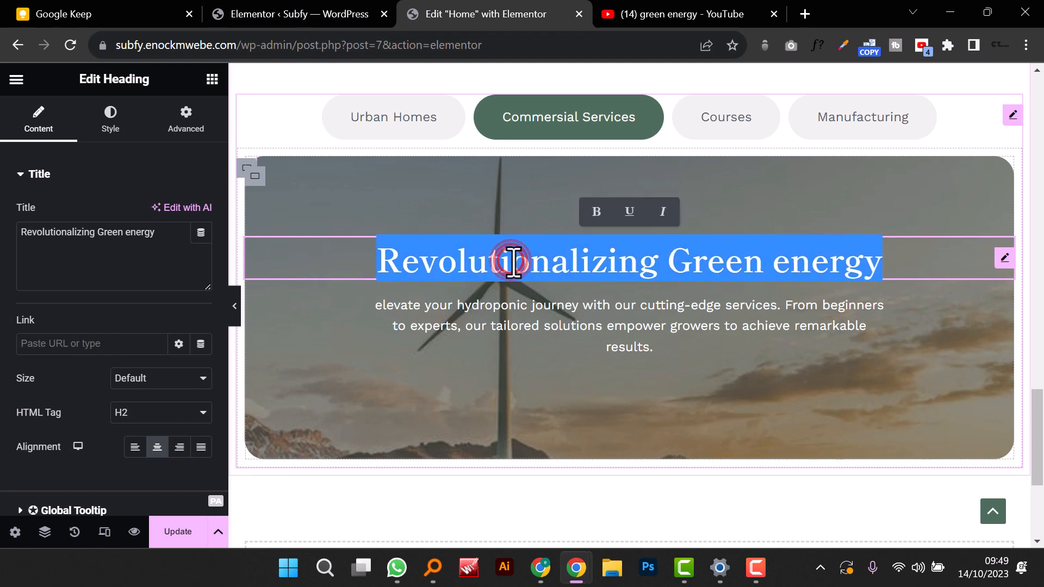
{"action": "type", "text": "Comm"}
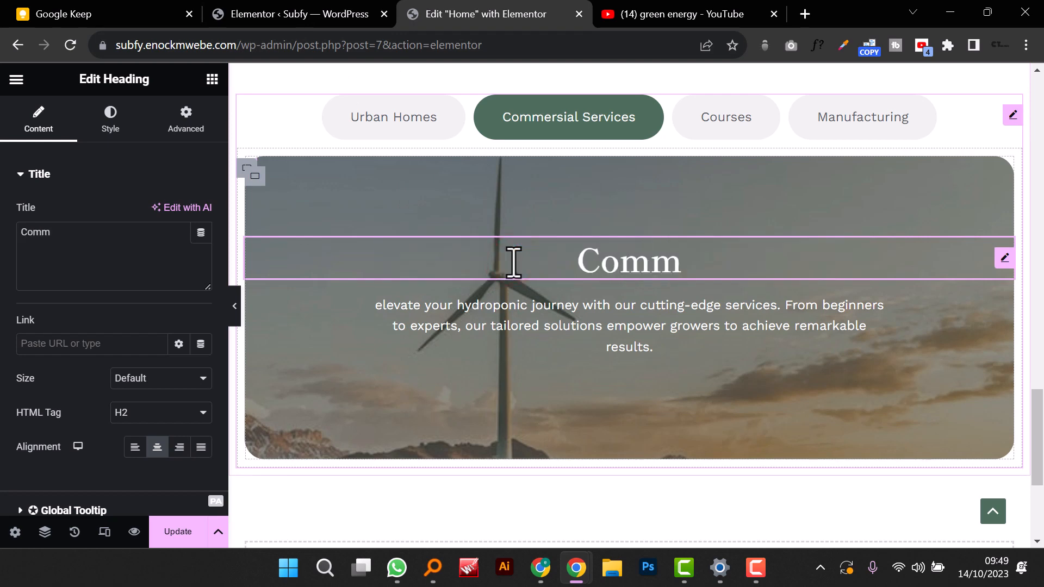
{"action": "type", "text": "ercia"}
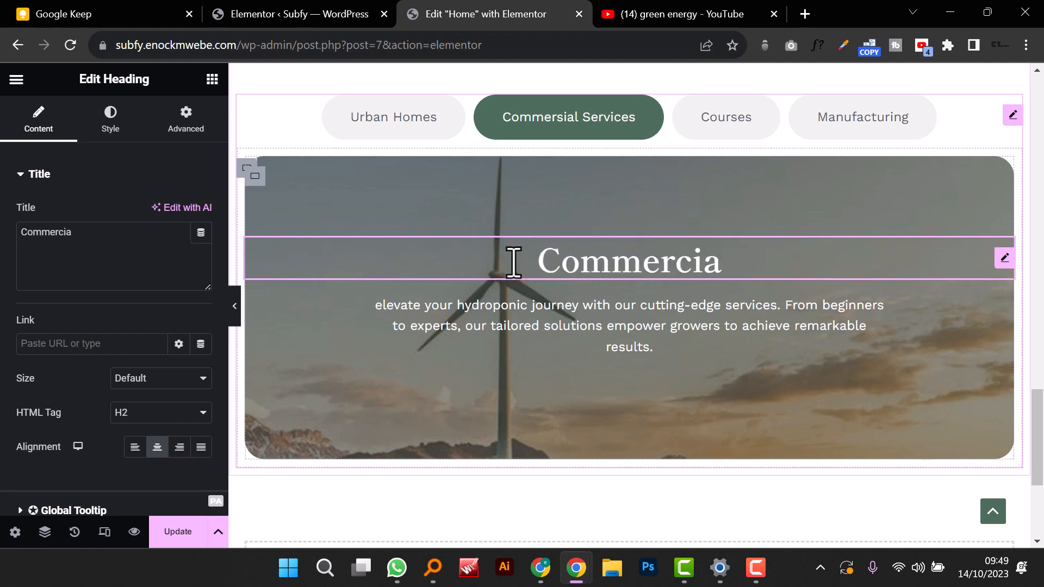
{"action": "type", "text": "l D"}
{"action": "key", "text": "BackSpace"}
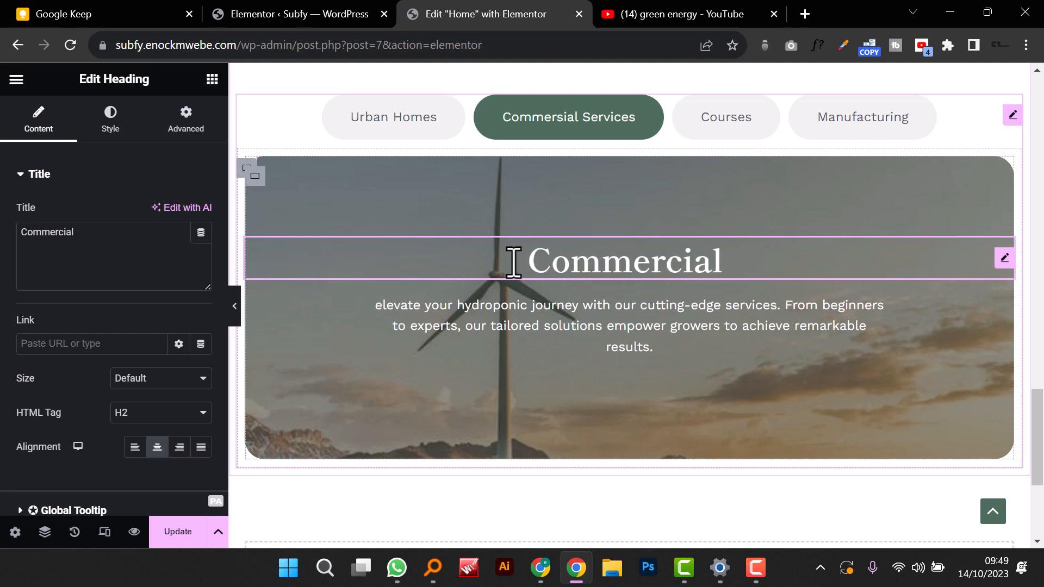
{"action": "type", "text": "SERVICE"}
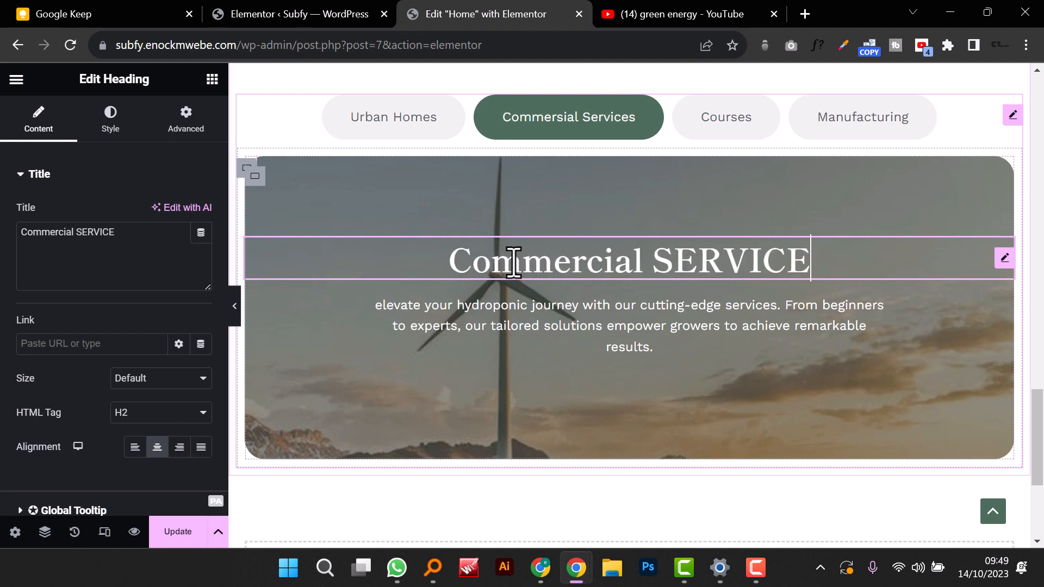
{"action": "type", "text": "S"}
{"action": "key", "text": "BackSpace"}
{"action": "key", "text": "BackSpace"}
{"action": "key", "text": "BackSpace"}
{"action": "key", "text": "BackSpace"}
{"action": "key", "text": "BackSpace"}
{"action": "key", "text": "BackSpace"}
{"action": "key", "text": "BackSpace"}
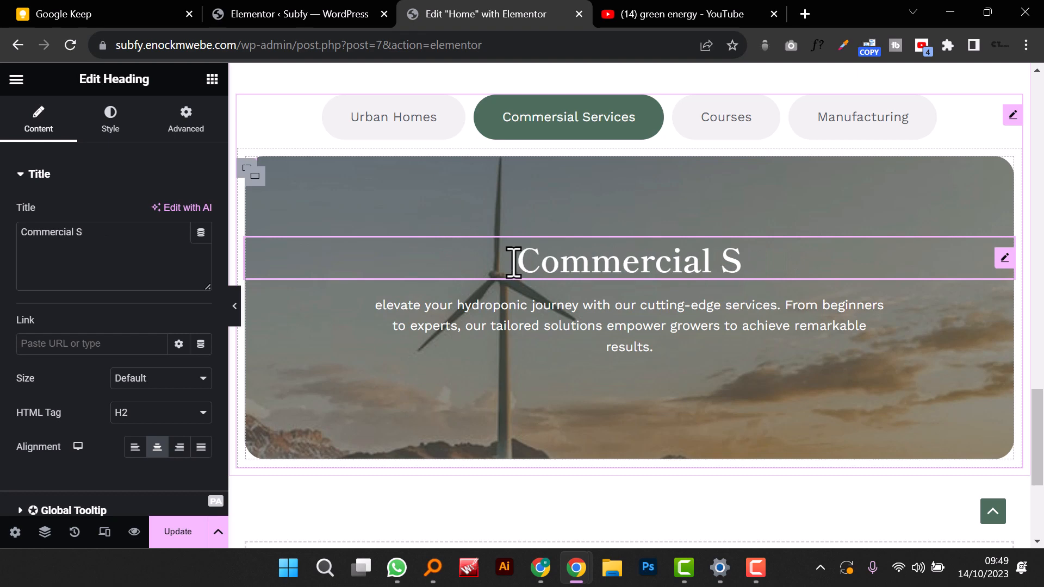
{"action": "type", "text": "erb"}
{"action": "key", "text": "BackSpace"}
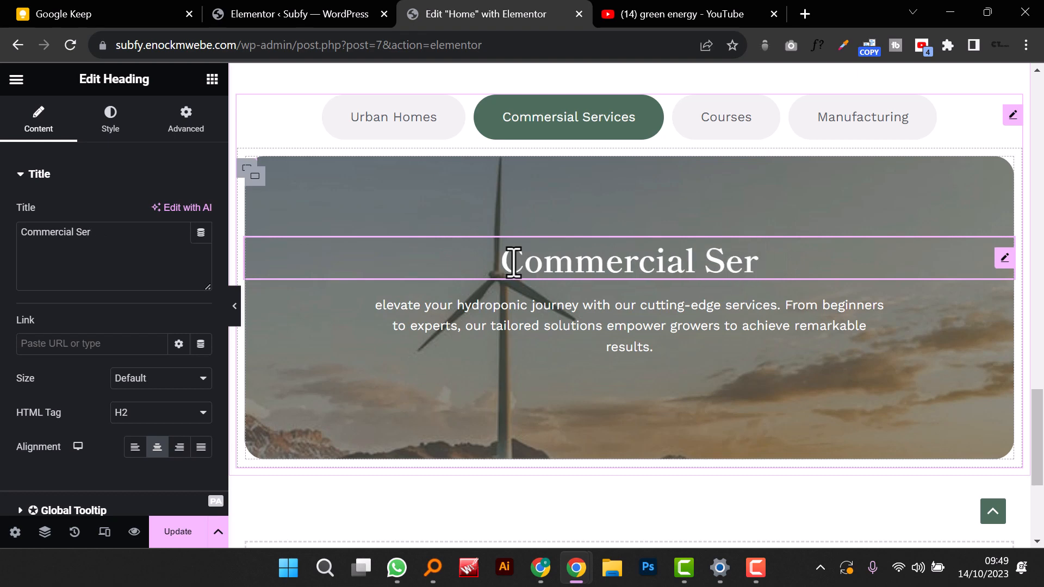
{"action": "type", "text": "vices"}
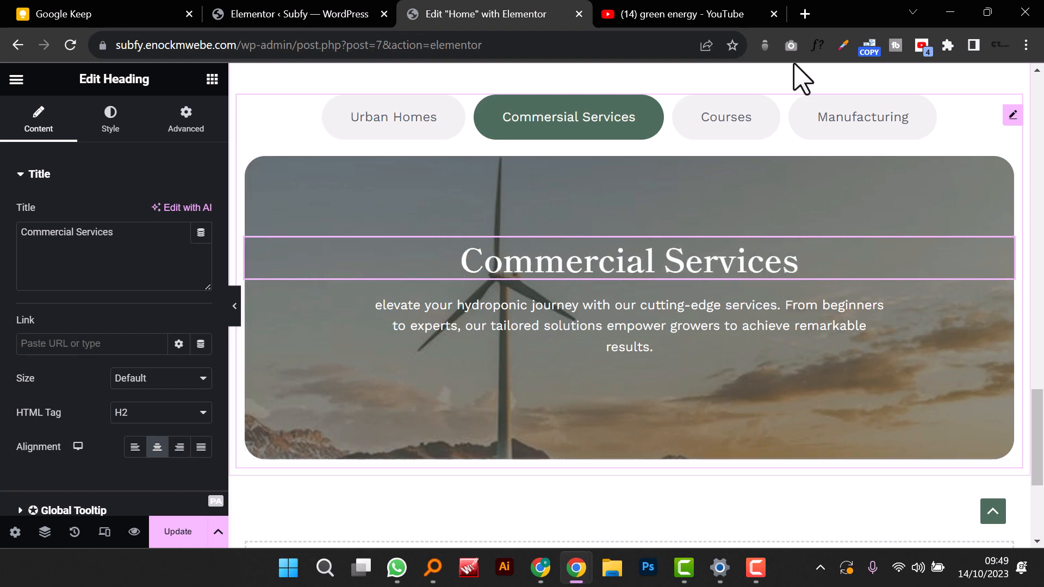
Step: Replace the heading inside the Courses tab's content with "Courses"
{"action": "left_click", "coordinate": [749, 120]}
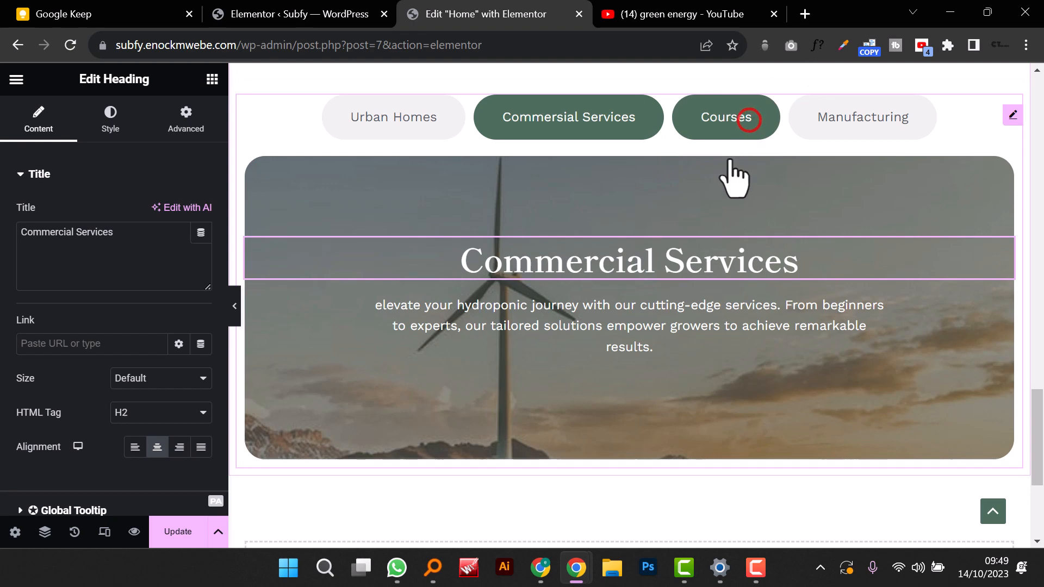
{"action": "left_click", "coordinate": [665, 268]}
{"action": "triple_click", "coordinate": [674, 253]}
{"action": "type", "text": "Course"}
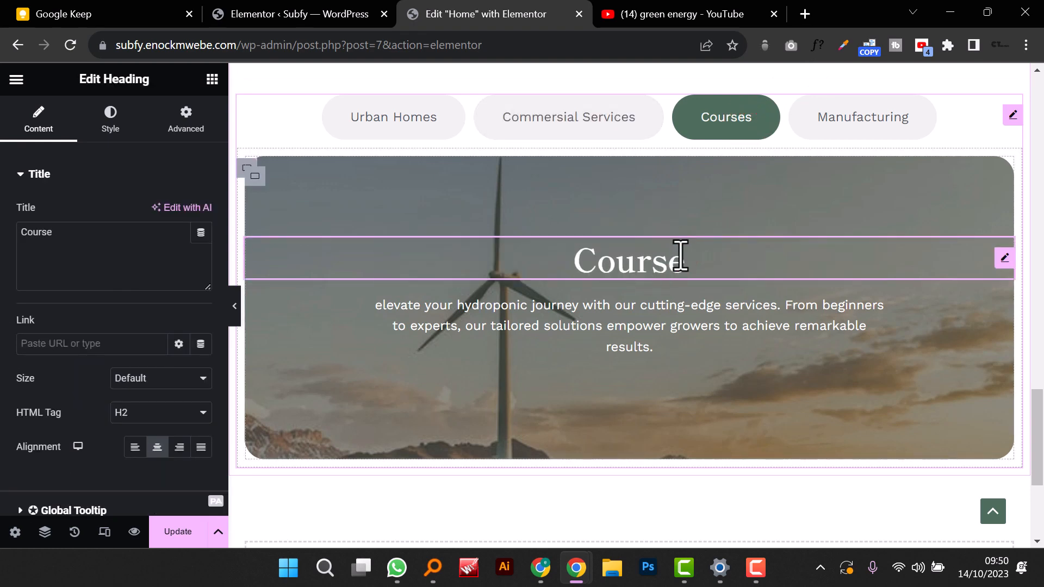
{"action": "type", "text": "s"}
Step: Replace the heading inside the Manufacturing tab's content with "Manufacturing"
{"action": "left_click", "coordinate": [844, 146]}
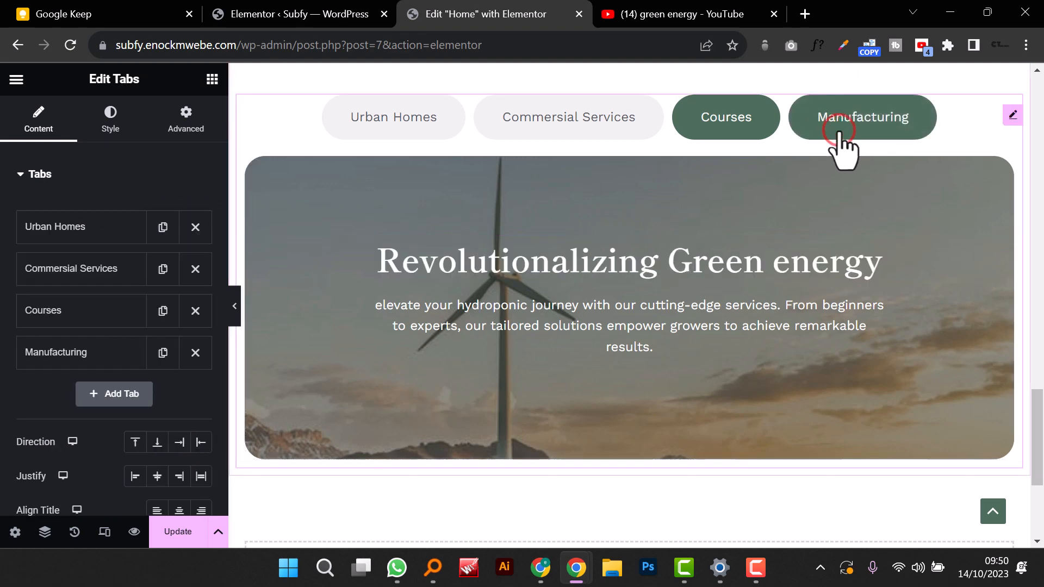
{"action": "triple_click", "coordinate": [631, 267]}
{"action": "key", "text": "End"}
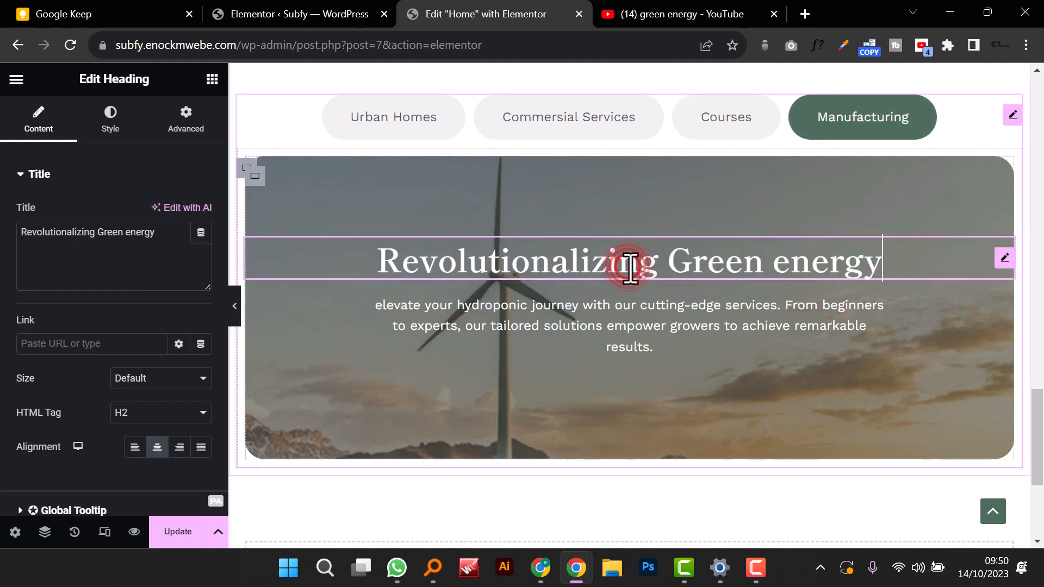
{"action": "type", "text": "Manu"}
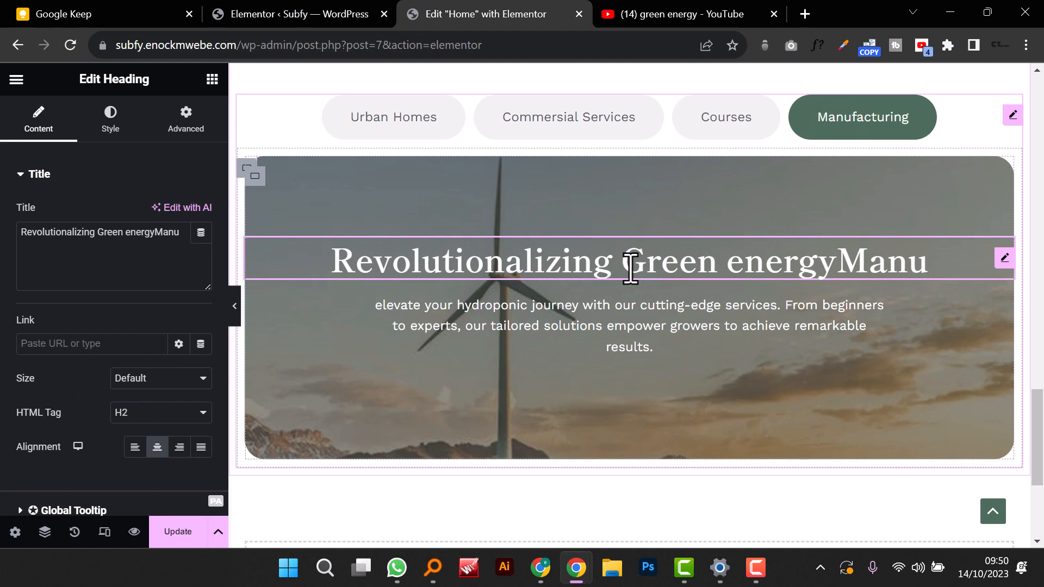
{"action": "triple_click", "coordinate": [631, 268]}
{"action": "type", "text": "Man"}
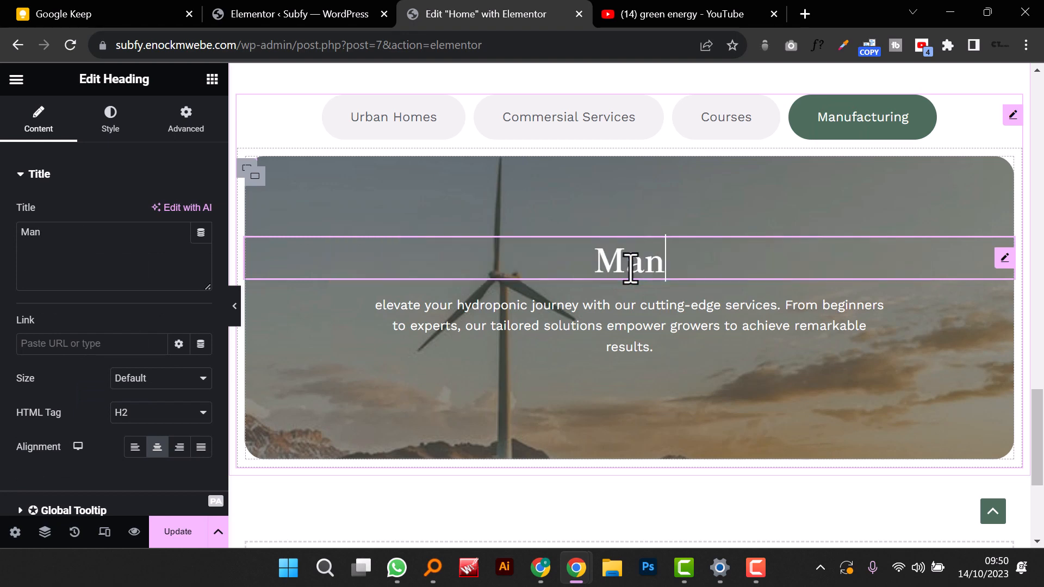
{"action": "type", "text": "ufacturing"}
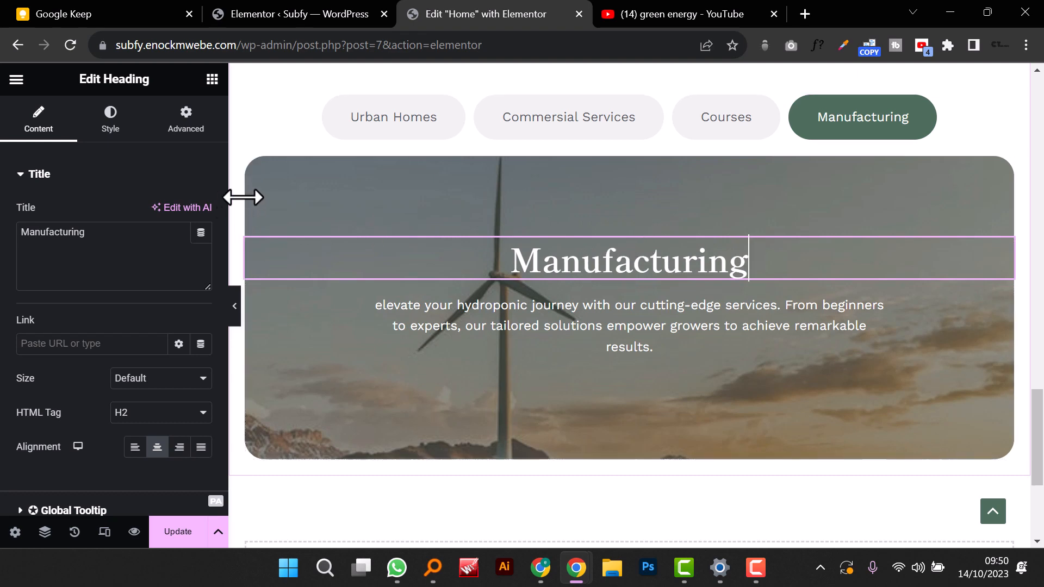
Step: Open the media chooser for the background image of the Manufacturing tab's content container
{"action": "left_click", "coordinate": [252, 173]}
{"action": "left_click", "coordinate": [106, 114]}
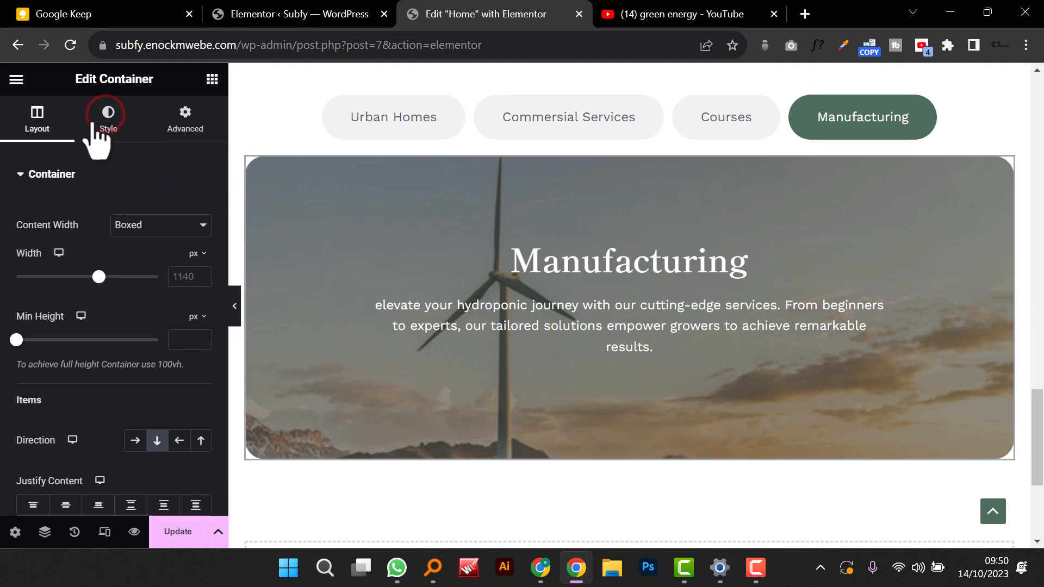
{"action": "left_click", "coordinate": [255, 171]}
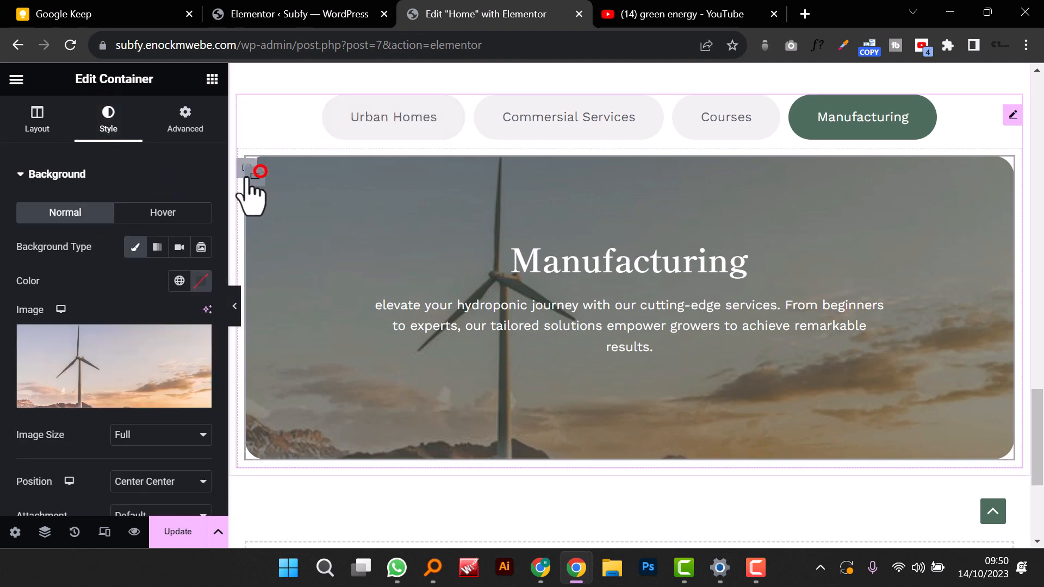
{"action": "left_click", "coordinate": [110, 390]}
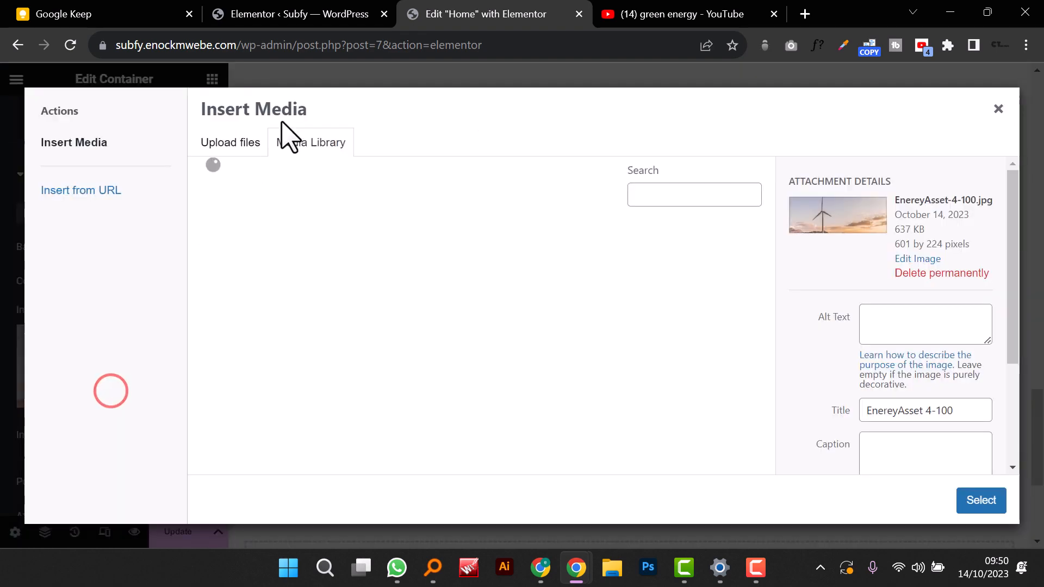
Step: Upload EnereyAsset 5-100, EnereyAsset 6-100 and EnereyAsset 9-8, and set EnereyAsset 5-100 as the Manufacturing container's background image
{"action": "left_click", "coordinate": [215, 146]}
{"action": "left_click", "coordinate": [577, 329]}
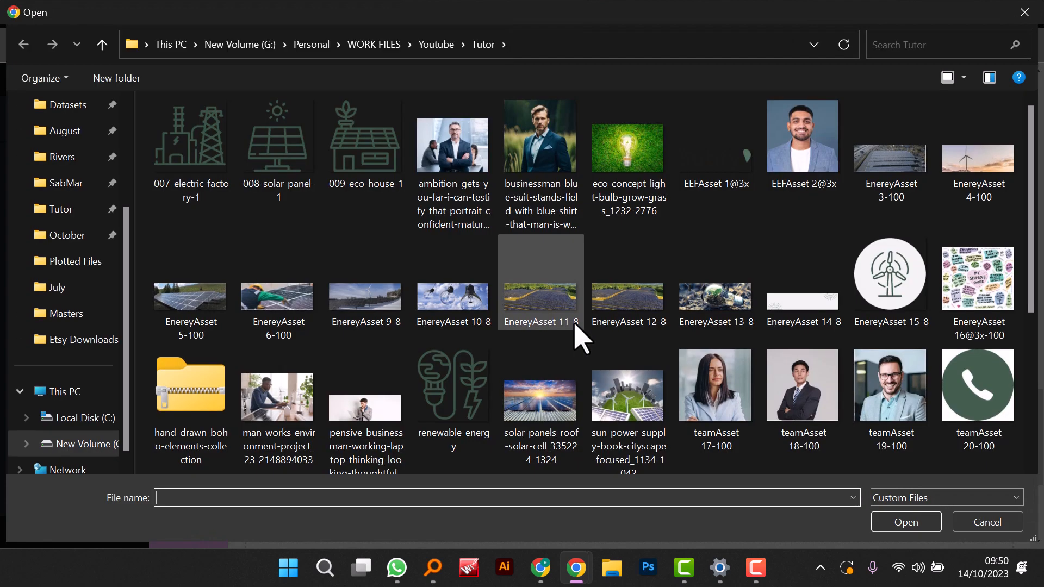
{"action": "left_click", "coordinate": [455, 320]}
{"action": "left_click", "coordinate": [172, 302]}
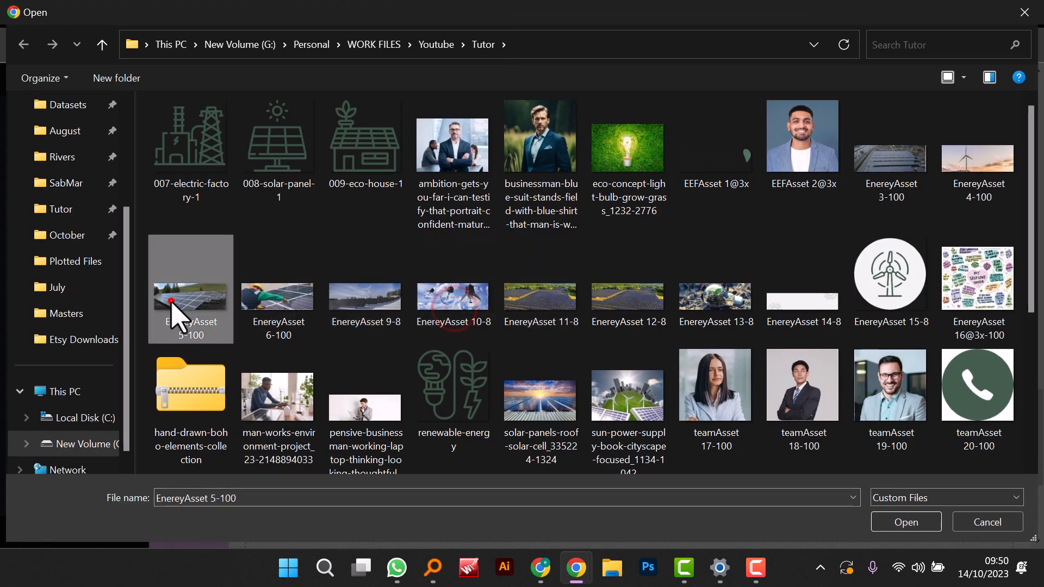
{"action": "left_click", "coordinate": [237, 306], "text": "ctrl"}
{"action": "left_click", "coordinate": [305, 312], "text": "ctrl"}
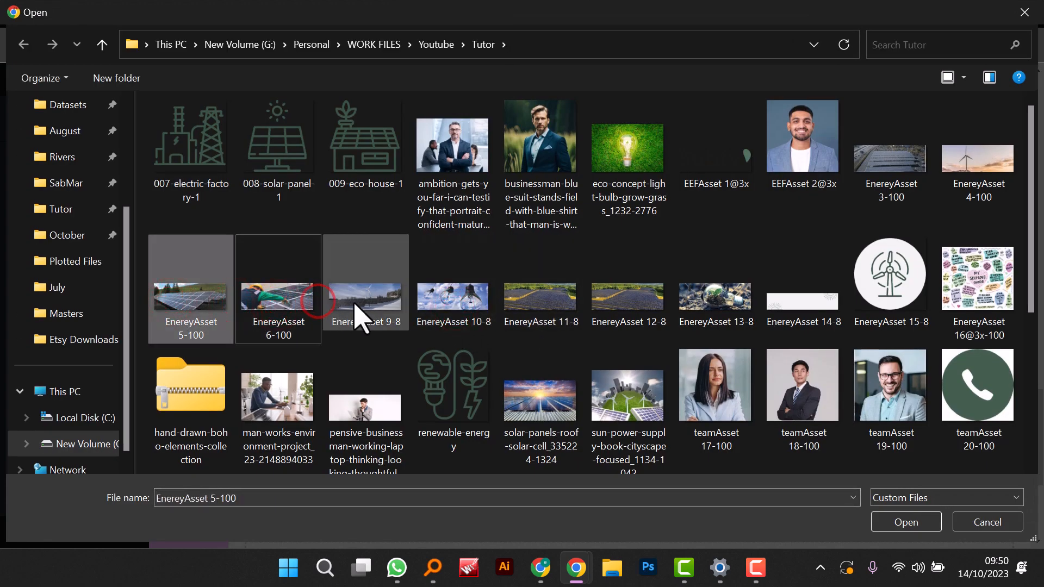
{"action": "left_click", "coordinate": [354, 303], "text": "ctrl"}
{"action": "left_click", "coordinate": [307, 298], "text": "ctrl"}
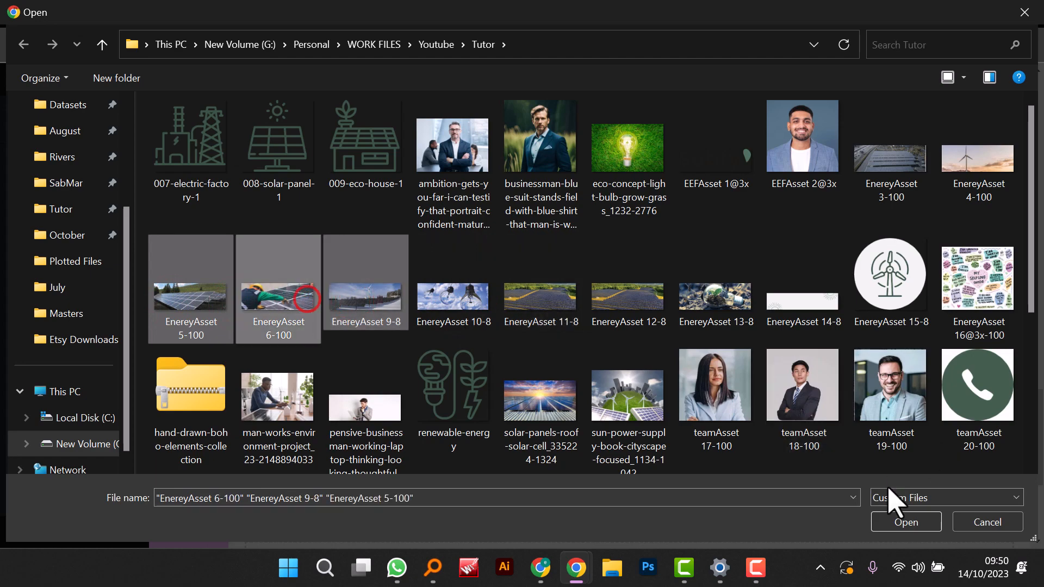
{"action": "left_click", "coordinate": [900, 521]}
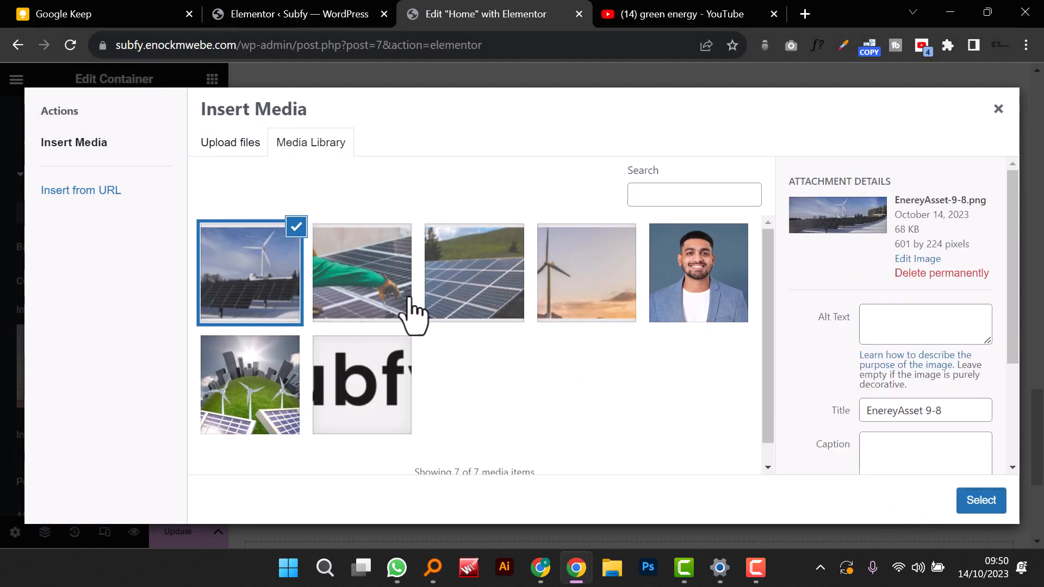
{"action": "left_click", "coordinate": [435, 290]}
{"action": "left_click", "coordinate": [979, 503]}
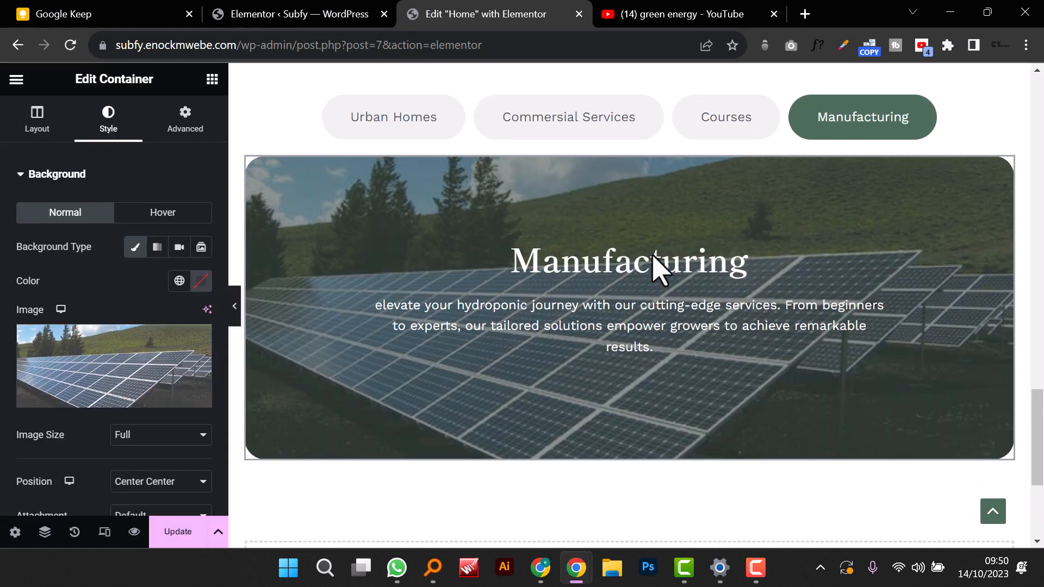
Step: Replace the background image of the Courses tab's content container with EnereyAsset-6-100.jpg
{"action": "left_click", "coordinate": [706, 126]}
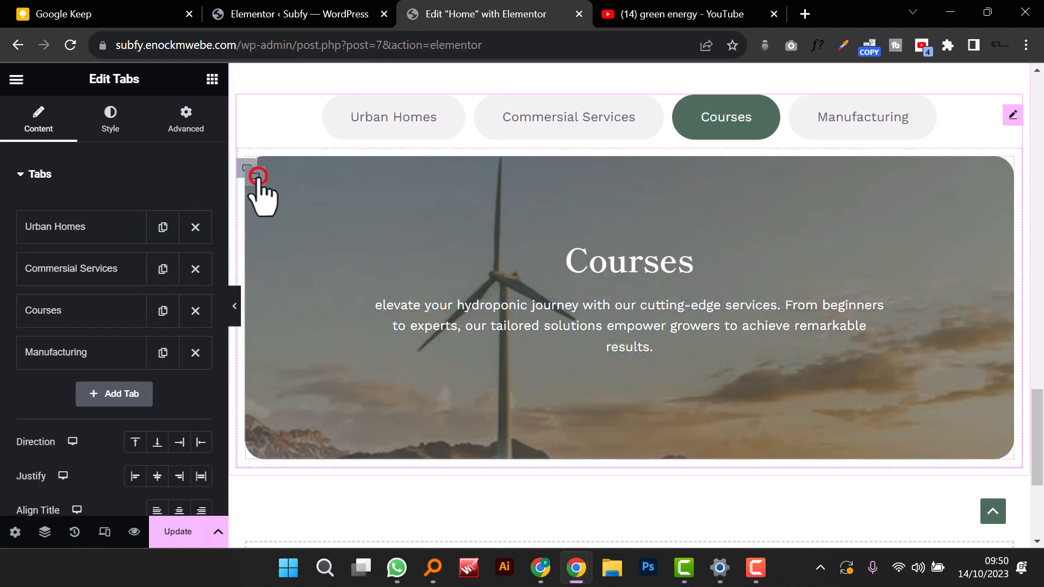
{"action": "left_click", "coordinate": [255, 176]}
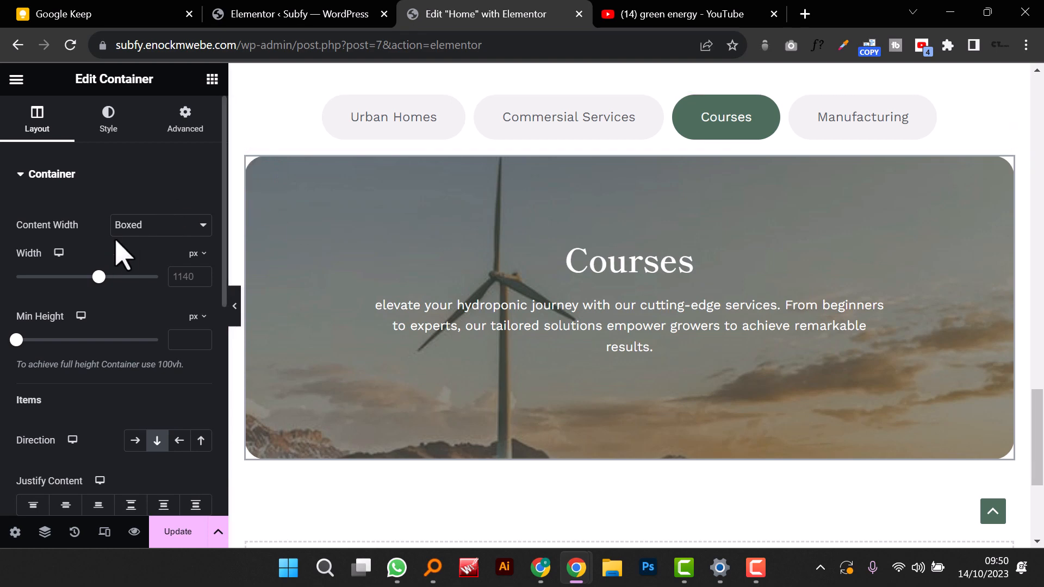
{"action": "left_click", "coordinate": [116, 125]}
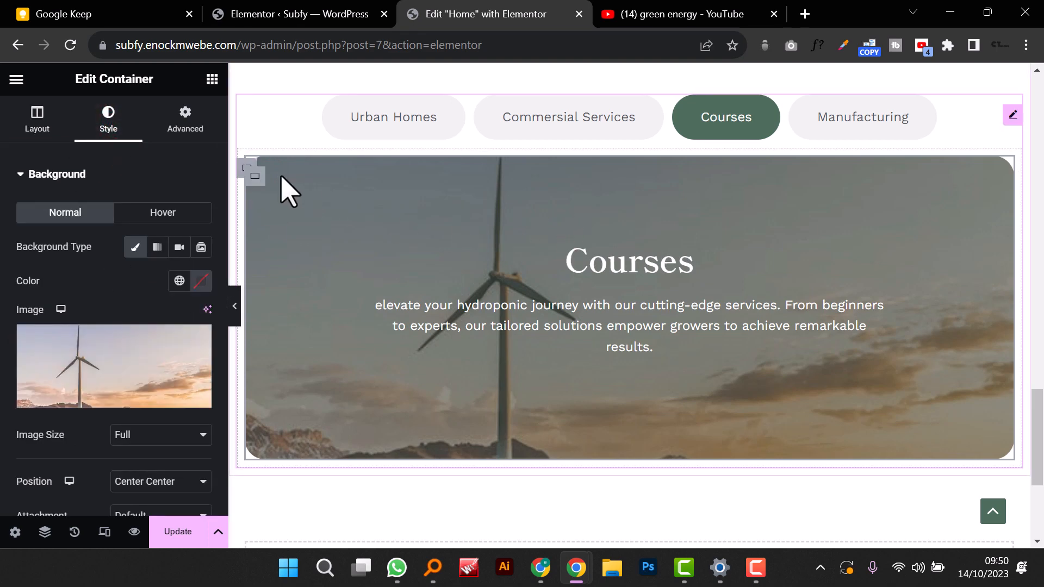
{"action": "left_click", "coordinate": [256, 176]}
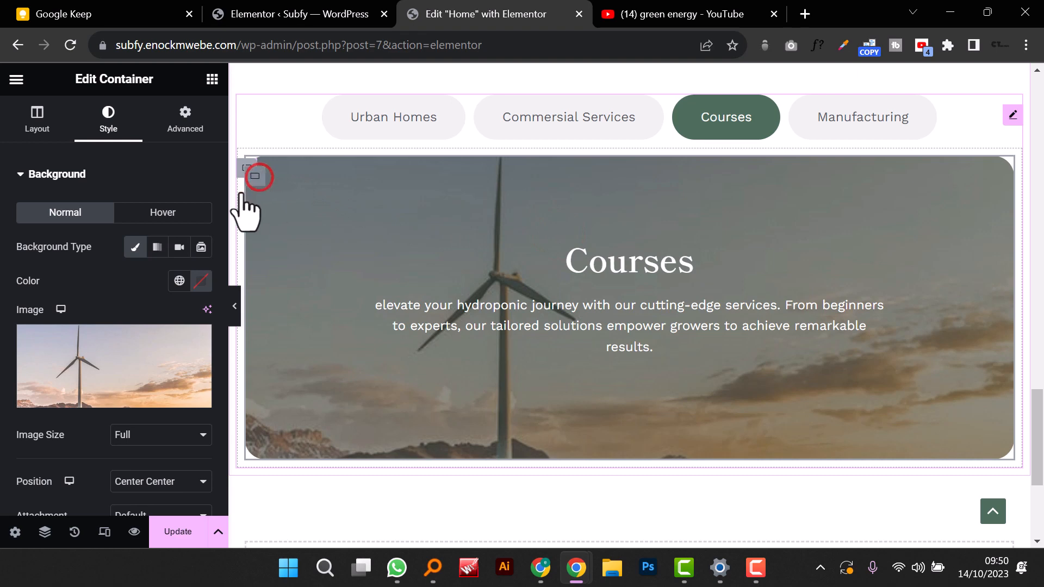
{"action": "left_click", "coordinate": [110, 403]}
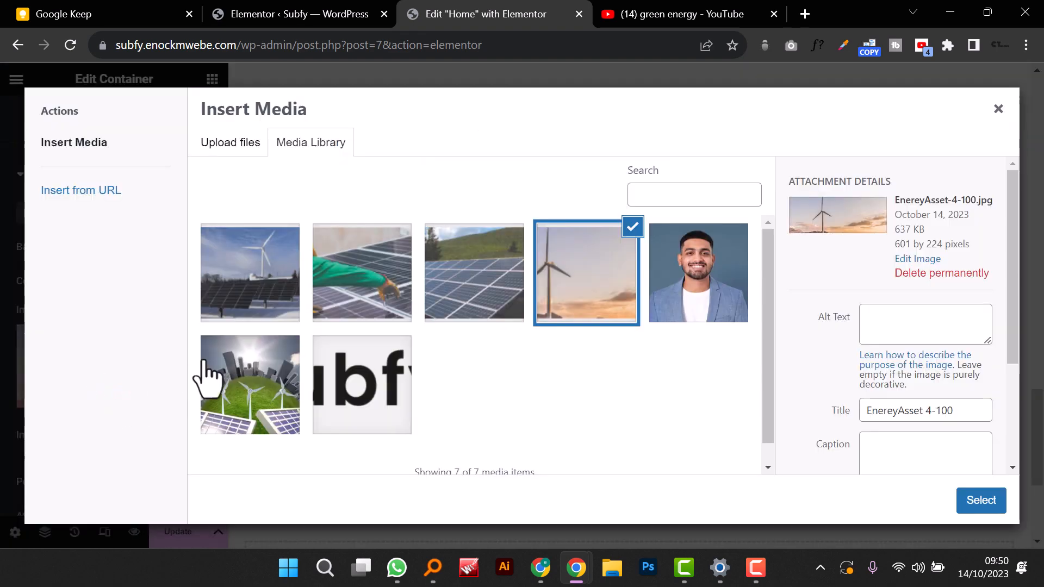
{"action": "left_click", "coordinate": [478, 280]}
{"action": "left_click", "coordinate": [333, 273]}
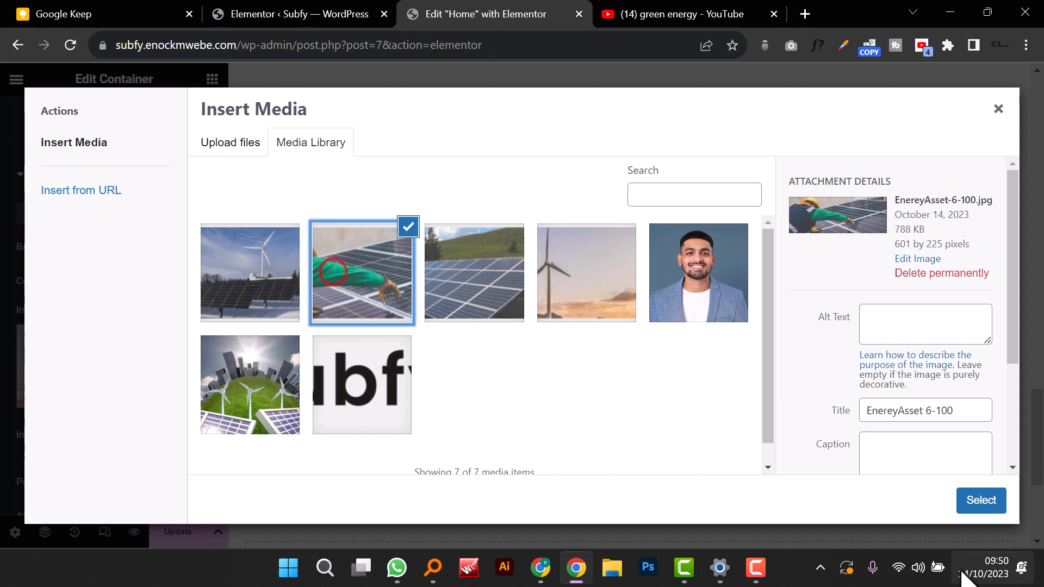
{"action": "left_click", "coordinate": [971, 496]}
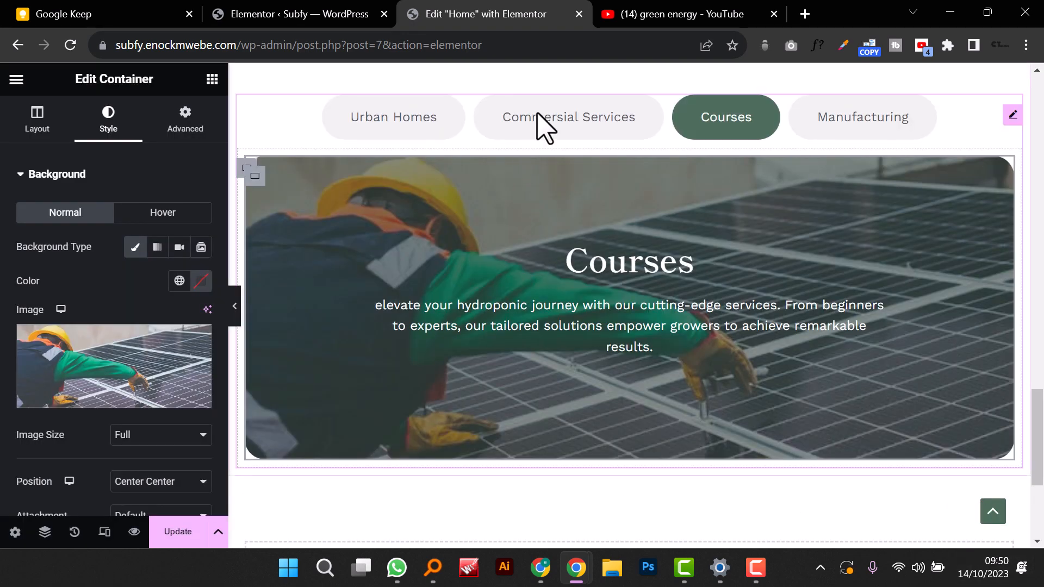
Step: Replace the background image of the Urban Homes tab's content container with EnereyAsset-9-8.png
{"action": "left_click", "coordinate": [537, 116]}
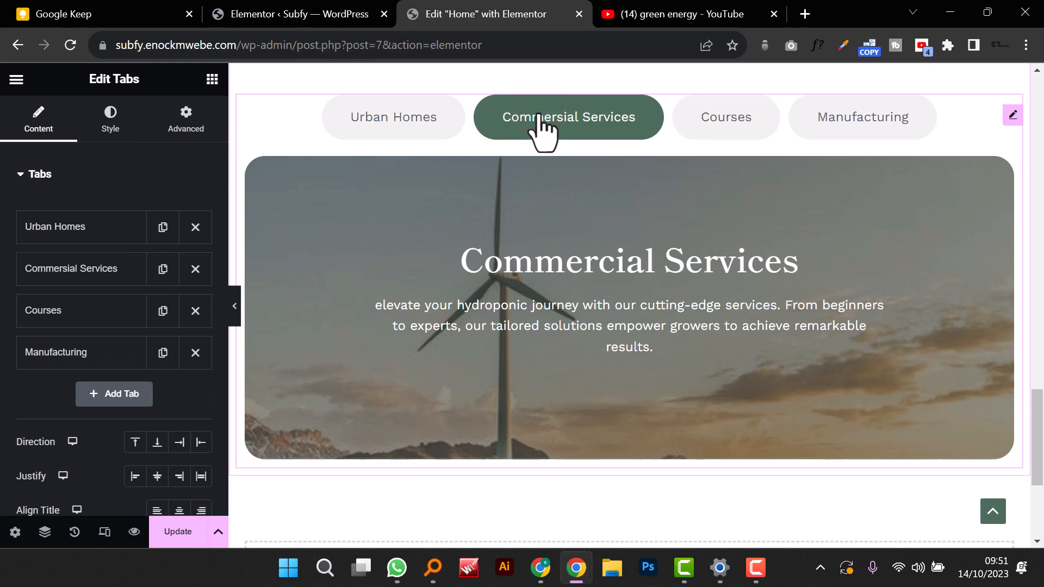
{"action": "left_click", "coordinate": [405, 131]}
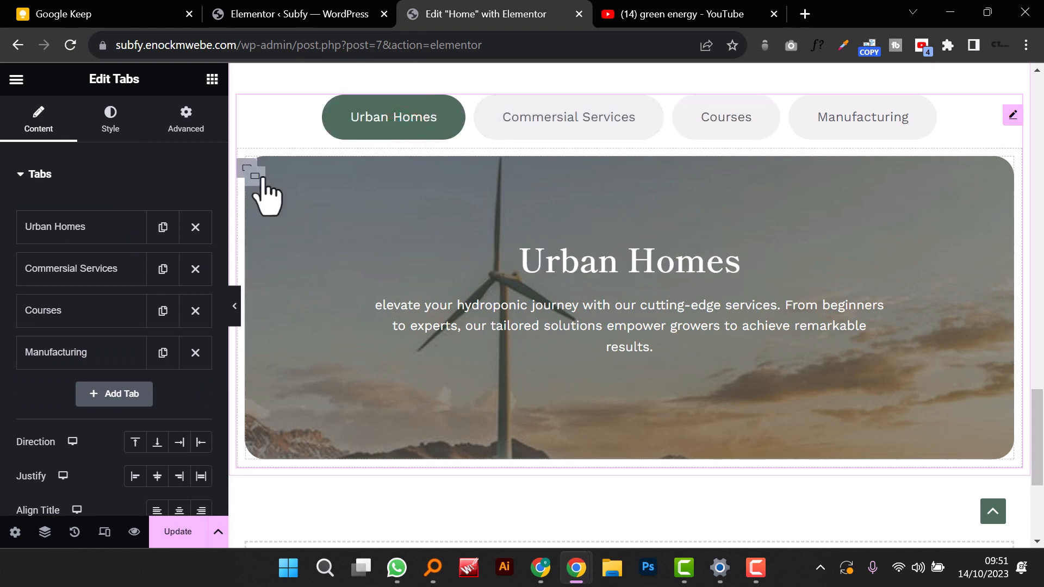
{"action": "left_click", "coordinate": [252, 173]}
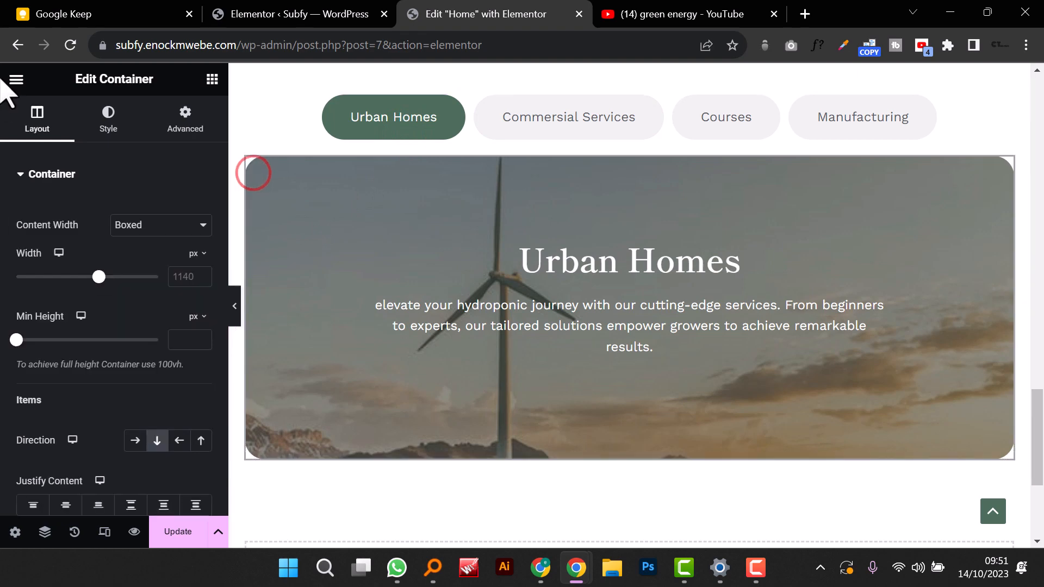
{"action": "left_click", "coordinate": [106, 126]}
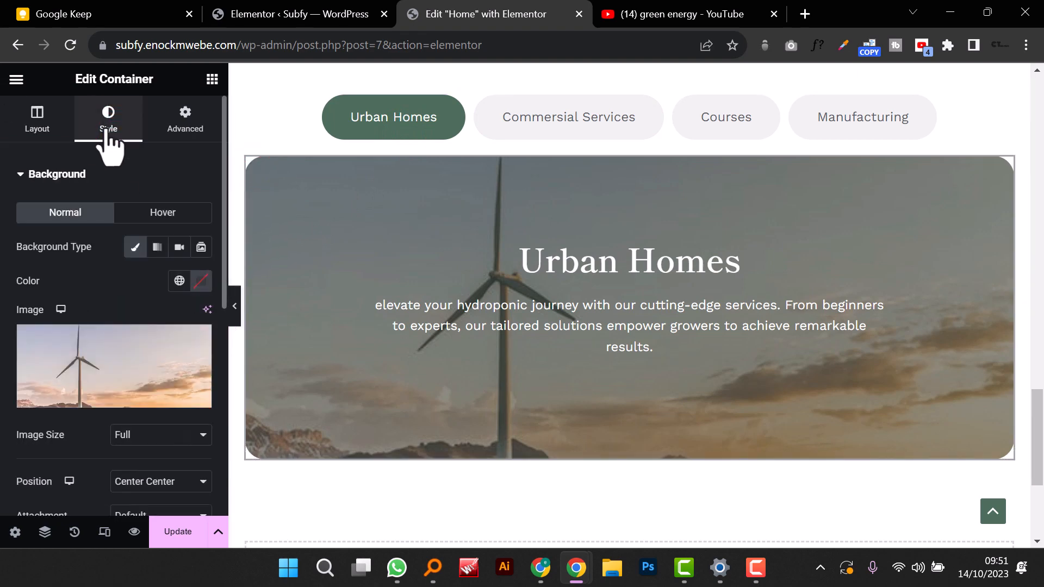
{"action": "left_click", "coordinate": [81, 391]}
{"action": "left_click", "coordinate": [270, 276]}
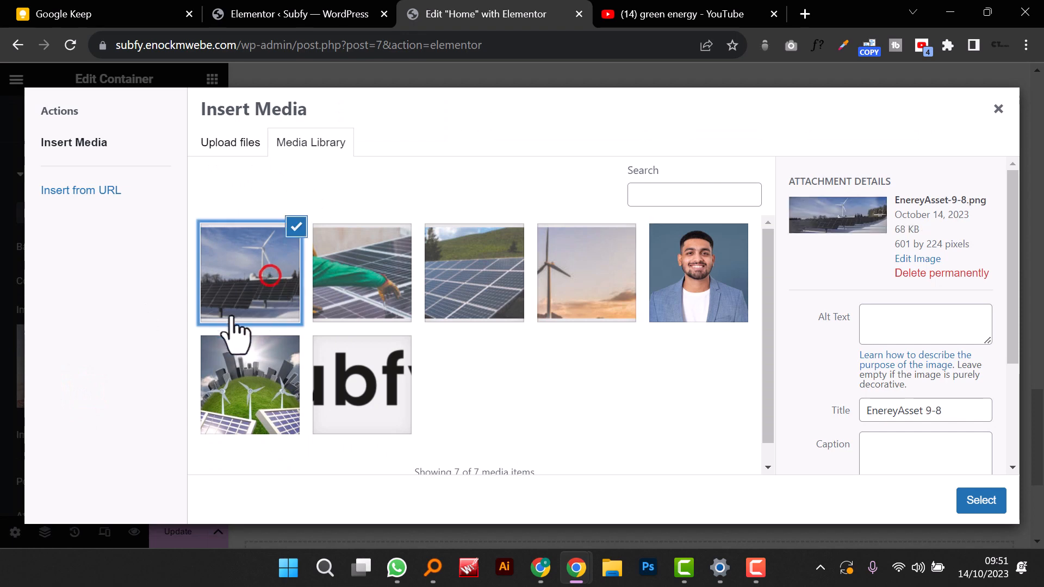
{"action": "left_click", "coordinate": [974, 497]}
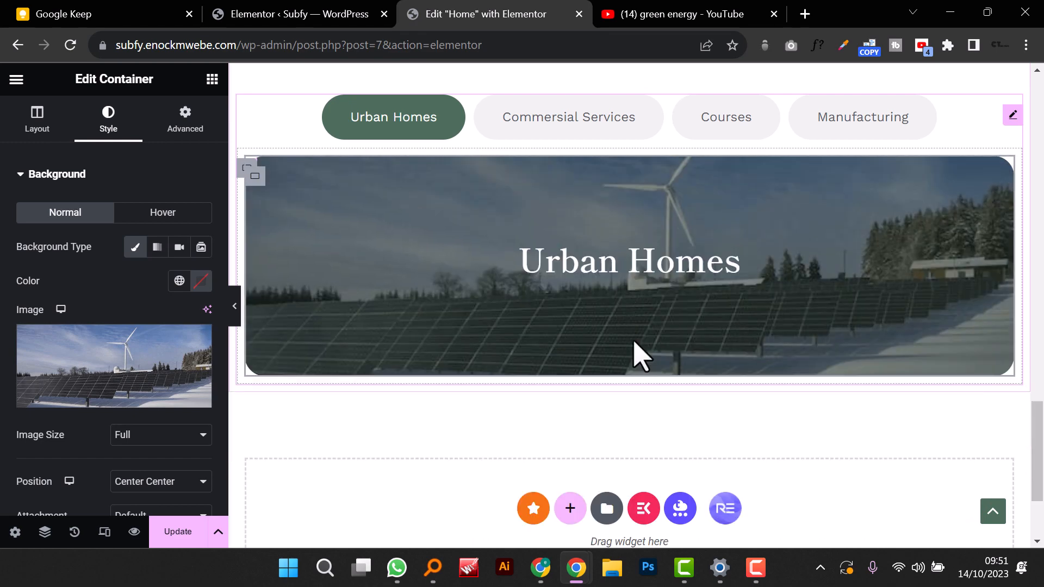
Step: Give the Urban Homes heading inside the tab content a Fade In Down entrance animation
{"action": "left_click", "coordinate": [605, 262]}
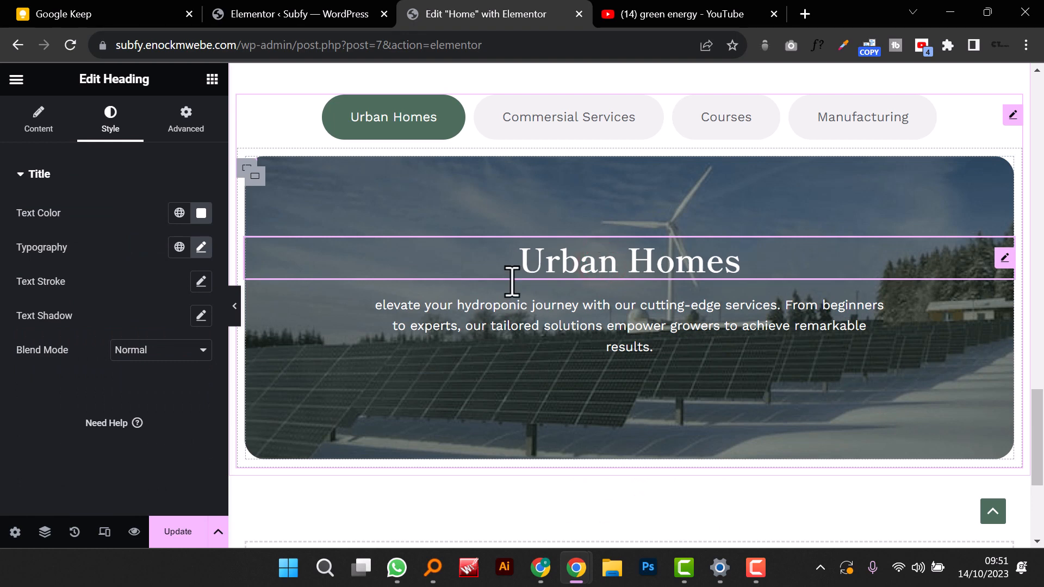
{"action": "left_click", "coordinate": [190, 130]}
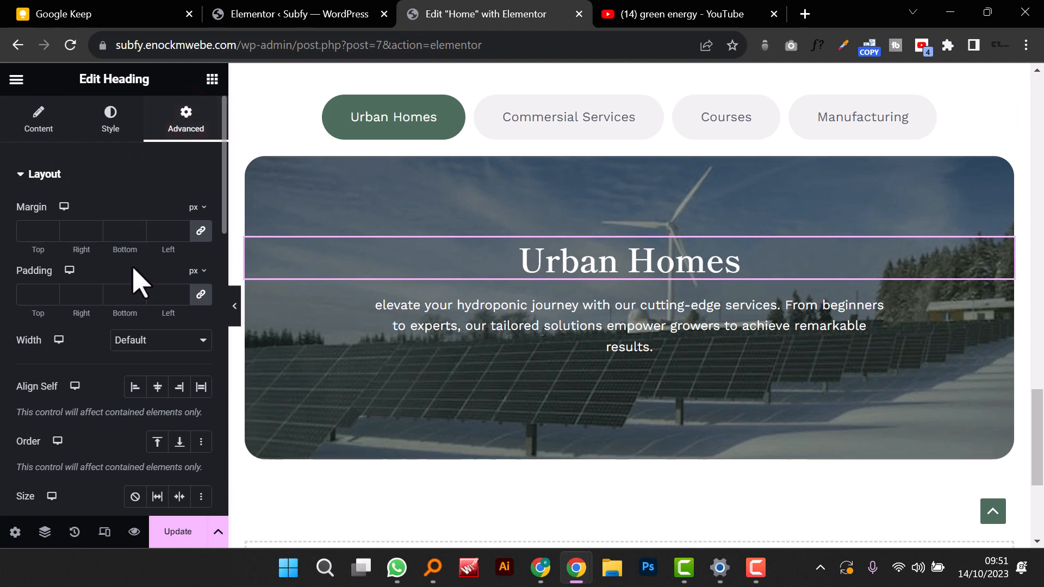
{"action": "scroll", "coordinate": [136, 348], "scroll_direction": "down", "scroll_amount": 10}
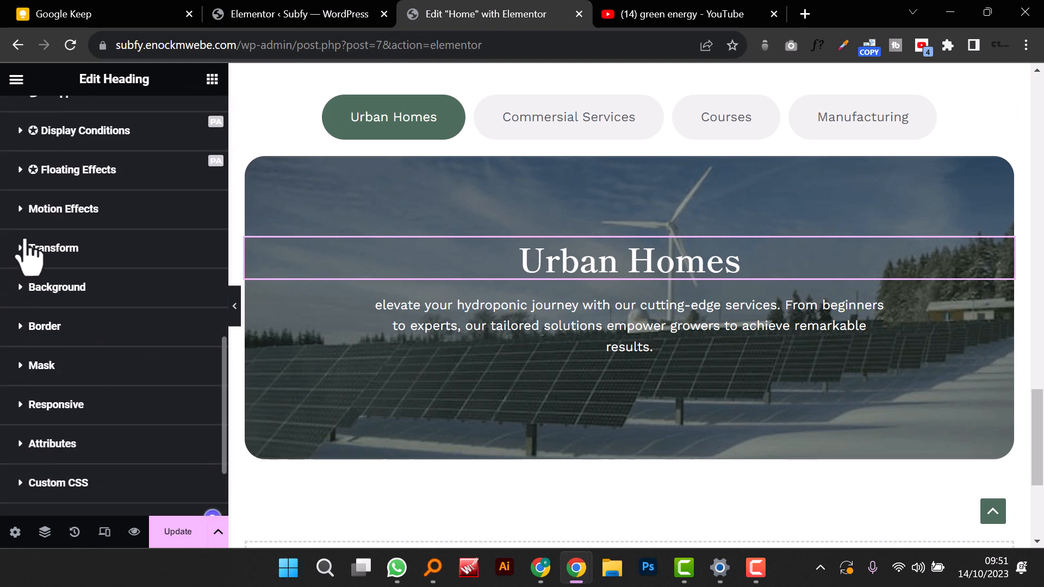
{"action": "scroll", "coordinate": [633, 305], "scroll_direction": "up", "scroll_amount": 2}
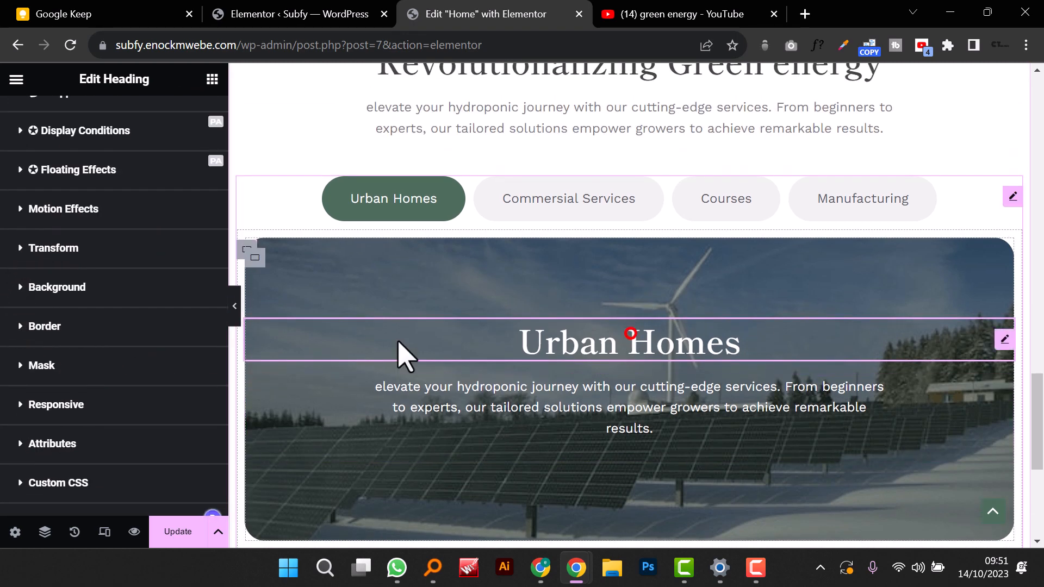
{"action": "scroll", "coordinate": [175, 250], "scroll_direction": "up", "scroll_amount": 10}
{"action": "left_click", "coordinate": [170, 122]}
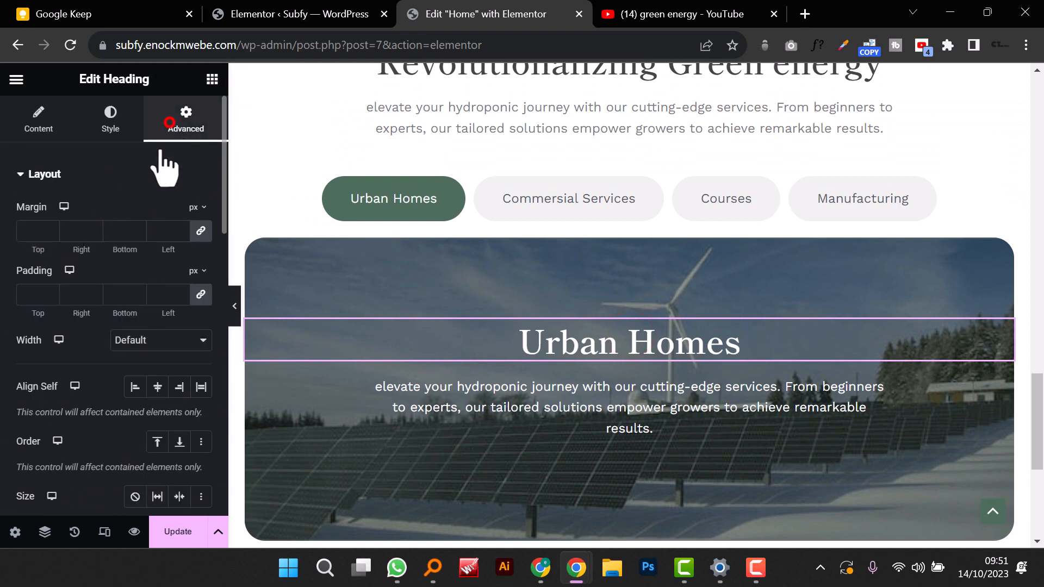
{"action": "left_click", "coordinate": [159, 153]}
{"action": "left_click", "coordinate": [19, 333]}
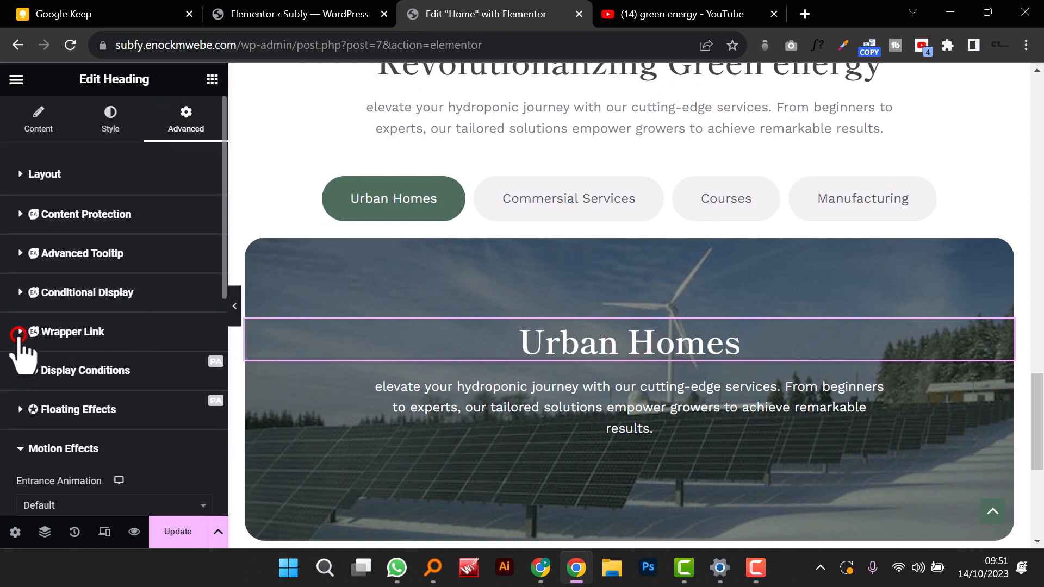
{"action": "scroll", "coordinate": [22, 354], "scroll_direction": "down", "scroll_amount": 5}
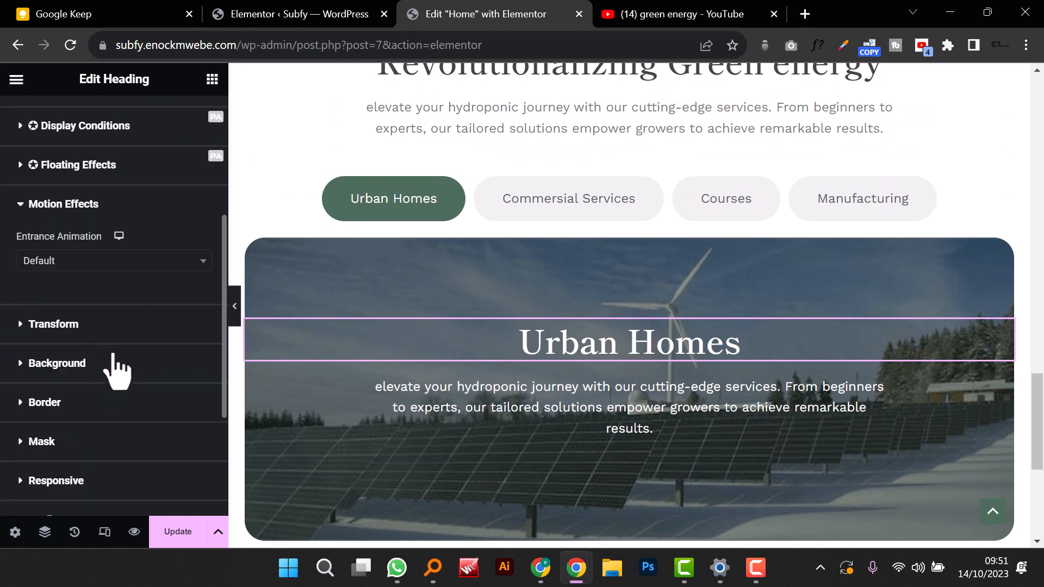
{"action": "left_click", "coordinate": [127, 263]}
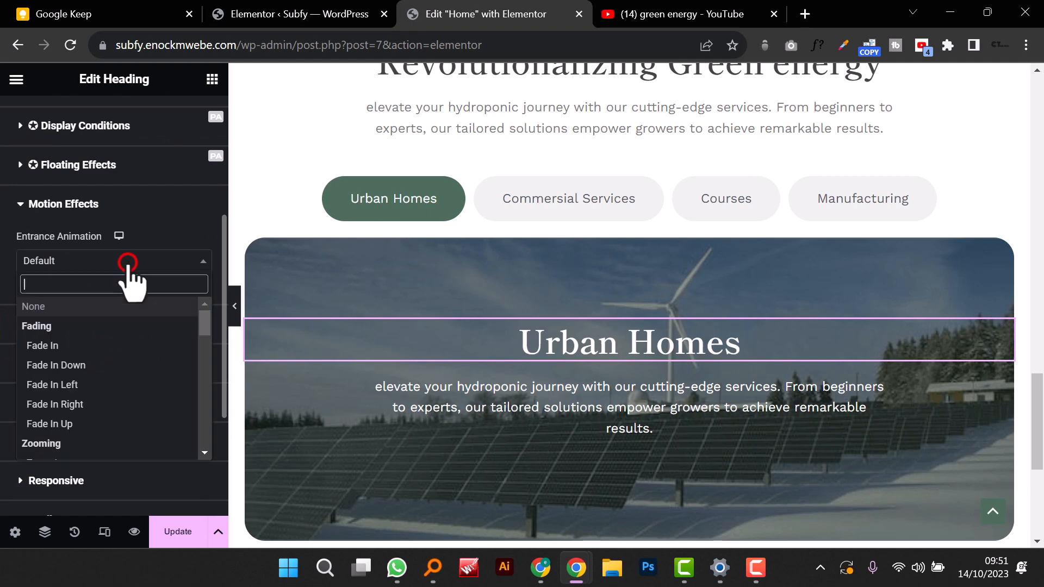
{"action": "left_click", "coordinate": [136, 367]}
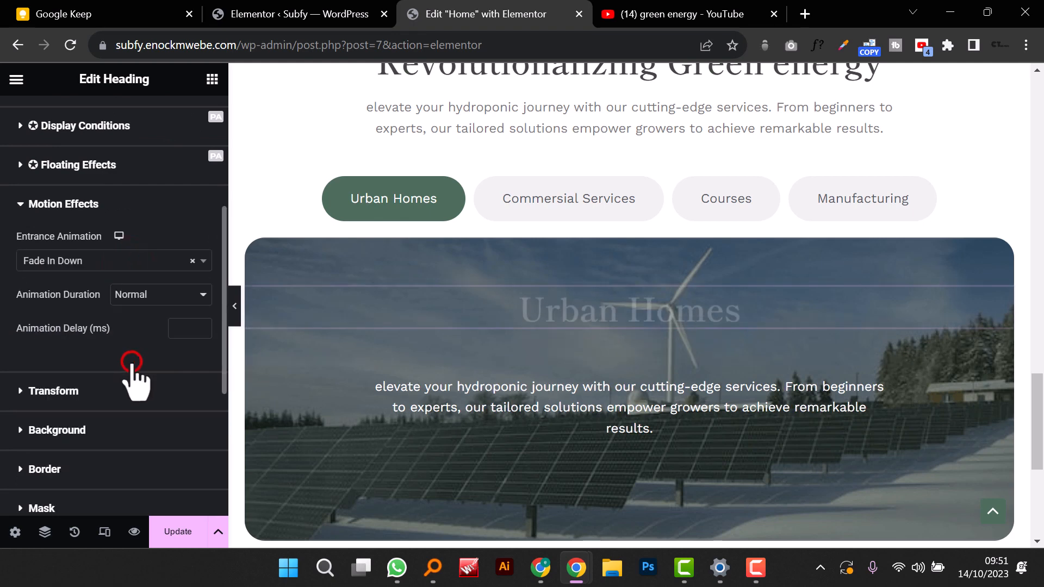
Step: Copy the Urban Homes heading and paste its style onto the Commercial Services heading in the second tab
{"action": "right_click", "coordinate": [651, 345]}
{"action": "left_click", "coordinate": [665, 175]}
{"action": "left_click", "coordinate": [597, 194]}
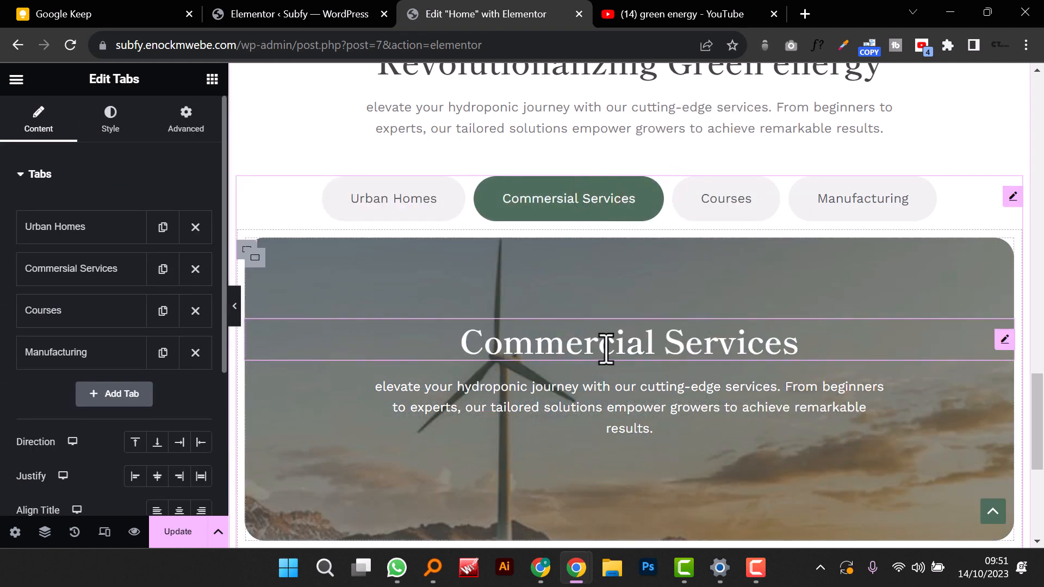
{"action": "right_click", "coordinate": [607, 348]}
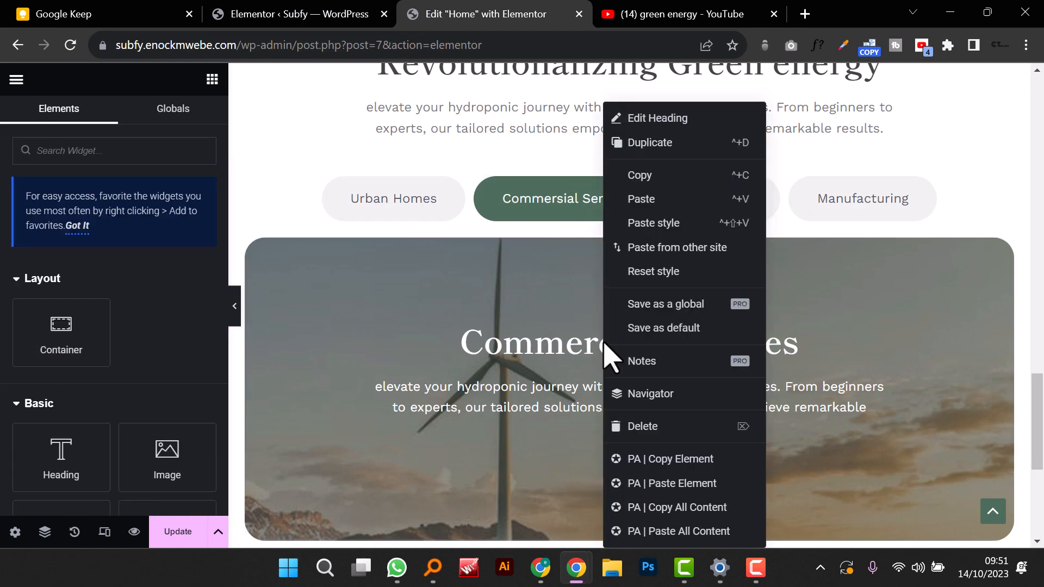
{"action": "left_click", "coordinate": [655, 225]}
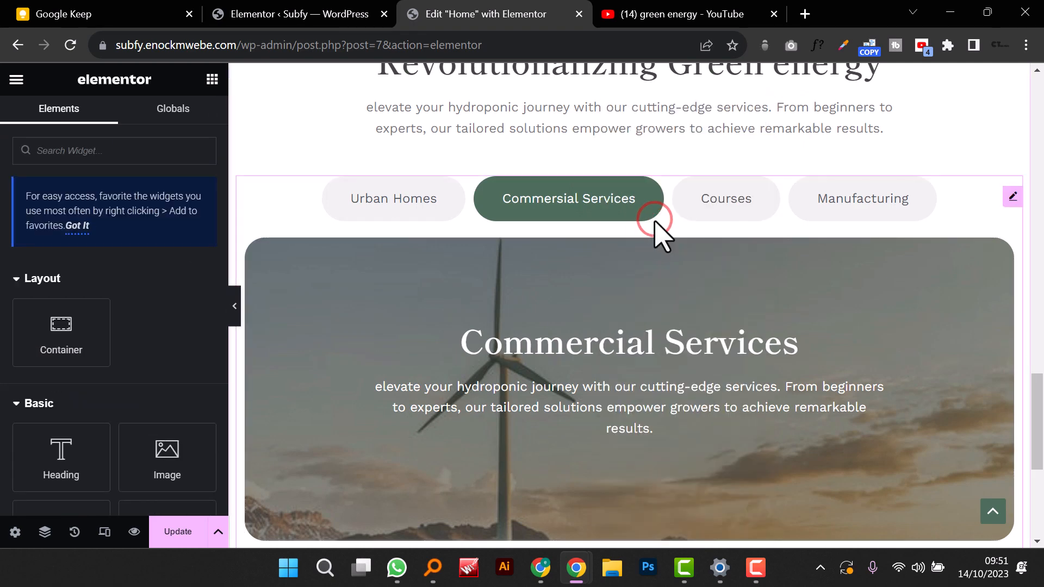
Step: Paste the copied heading style onto the Courses heading inside the Courses tab
{"action": "left_click", "coordinate": [711, 217]}
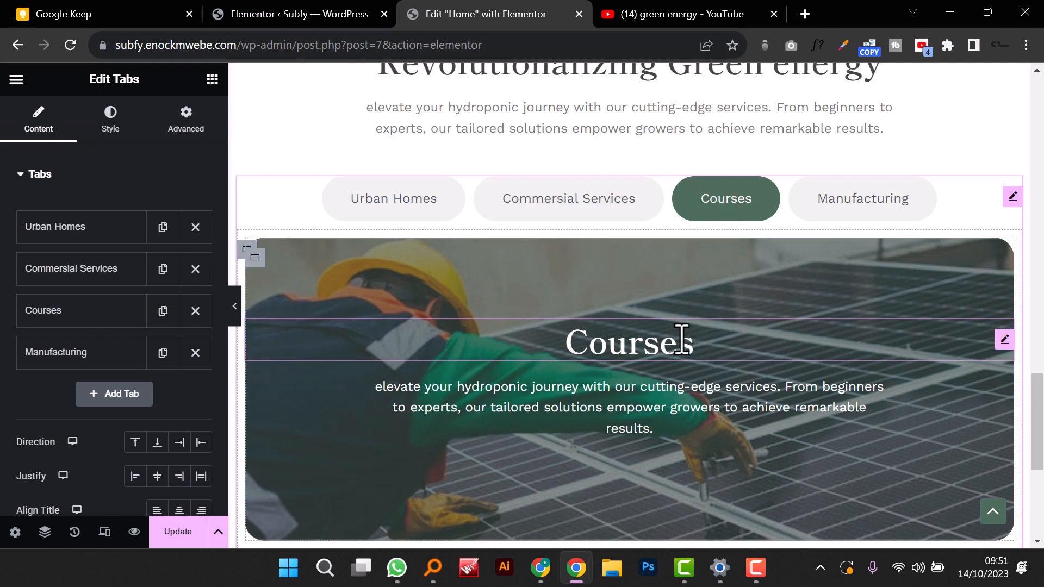
{"action": "right_click", "coordinate": [683, 340]}
{"action": "left_click", "coordinate": [727, 220]}
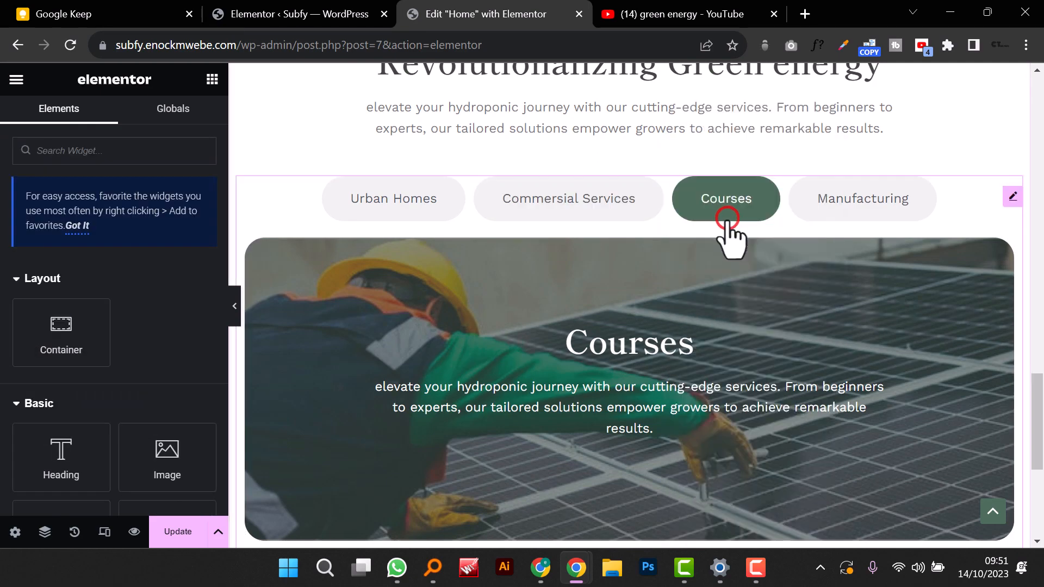
Step: Paste the copied heading style onto the Manufacturing heading inside the Manufacturing tab
{"action": "left_click", "coordinate": [835, 216]}
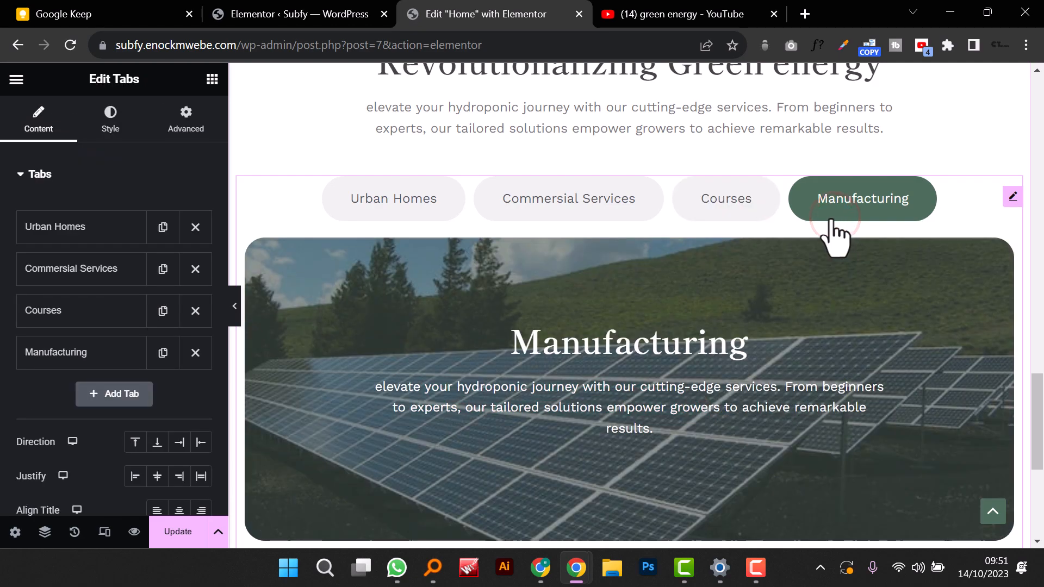
{"action": "right_click", "coordinate": [680, 337]}
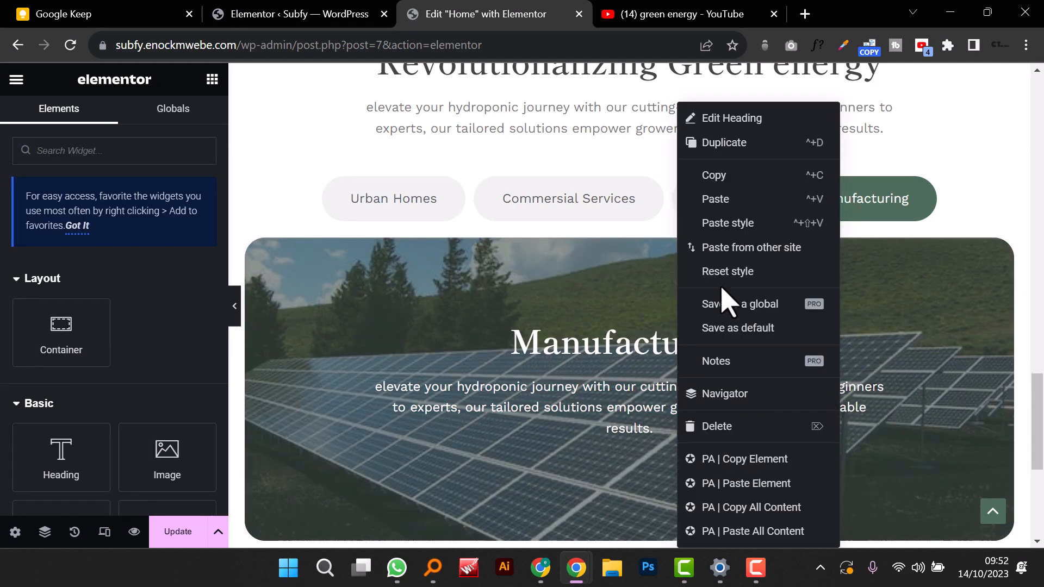
{"action": "left_click", "coordinate": [734, 218]}
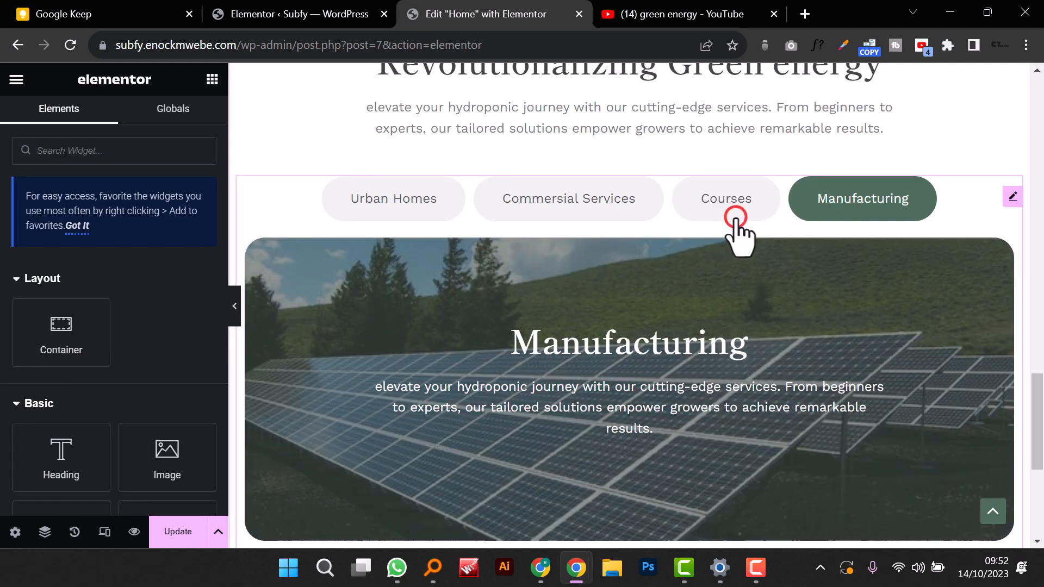
Step: Give the description text in the Manufacturing tab a Fade In Down entrance animation
{"action": "left_click", "coordinate": [654, 383]}
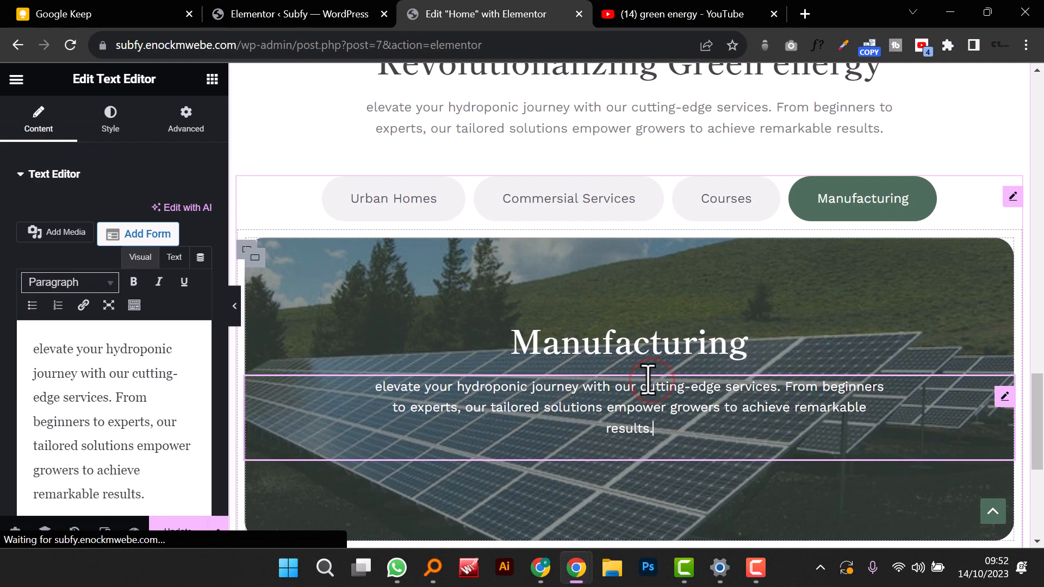
{"action": "left_click", "coordinate": [192, 130]}
{"action": "scroll", "coordinate": [109, 272], "scroll_direction": "down", "scroll_amount": 5}
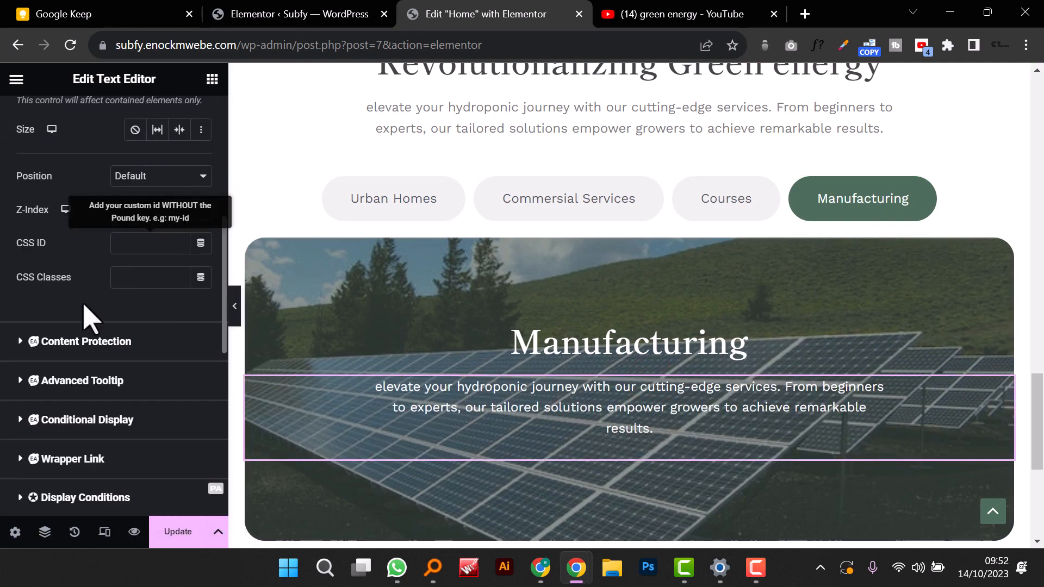
{"action": "scroll", "coordinate": [38, 431], "scroll_direction": "down", "scroll_amount": 2}
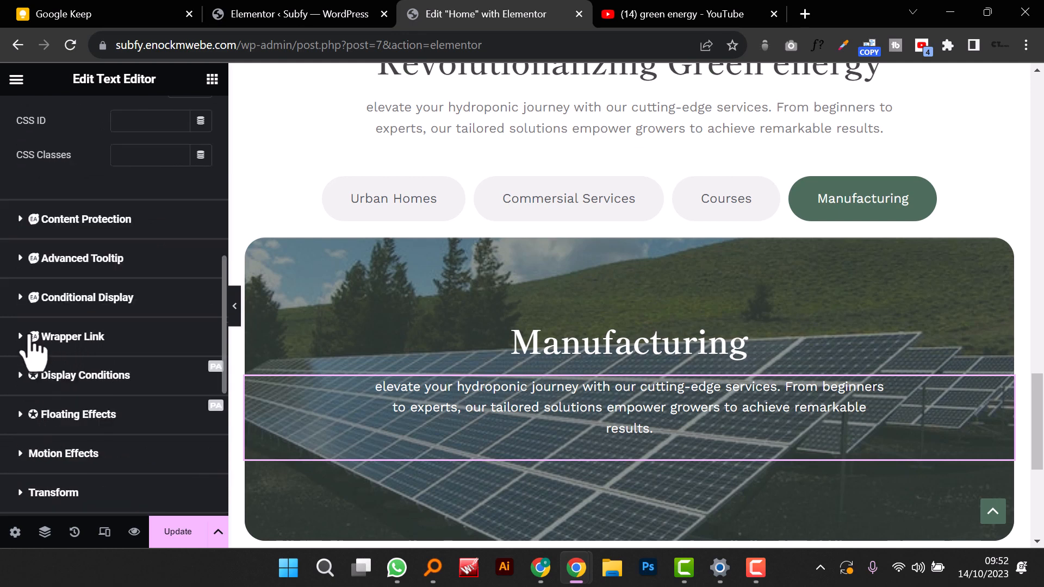
{"action": "scroll", "coordinate": [34, 351], "scroll_direction": "down", "scroll_amount": 4}
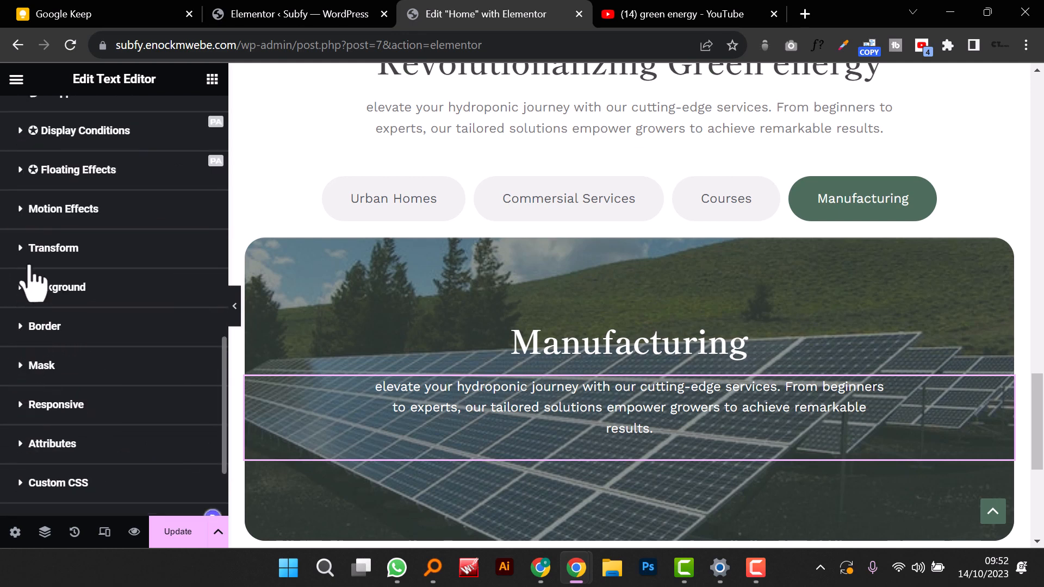
{"action": "left_click", "coordinate": [25, 210]}
{"action": "scroll", "coordinate": [81, 324], "scroll_direction": "down", "scroll_amount": 4}
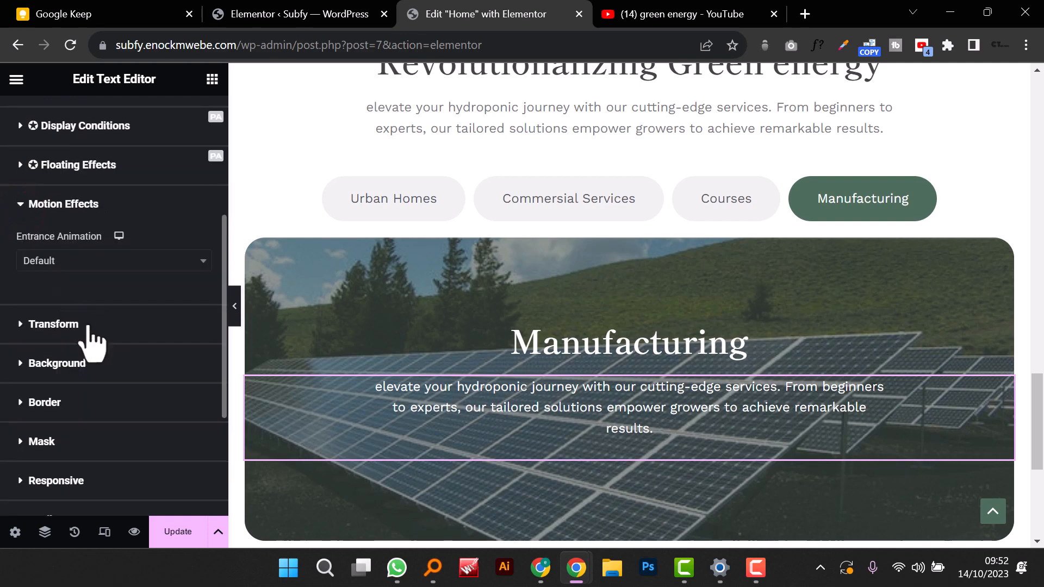
{"action": "left_click", "coordinate": [130, 262]}
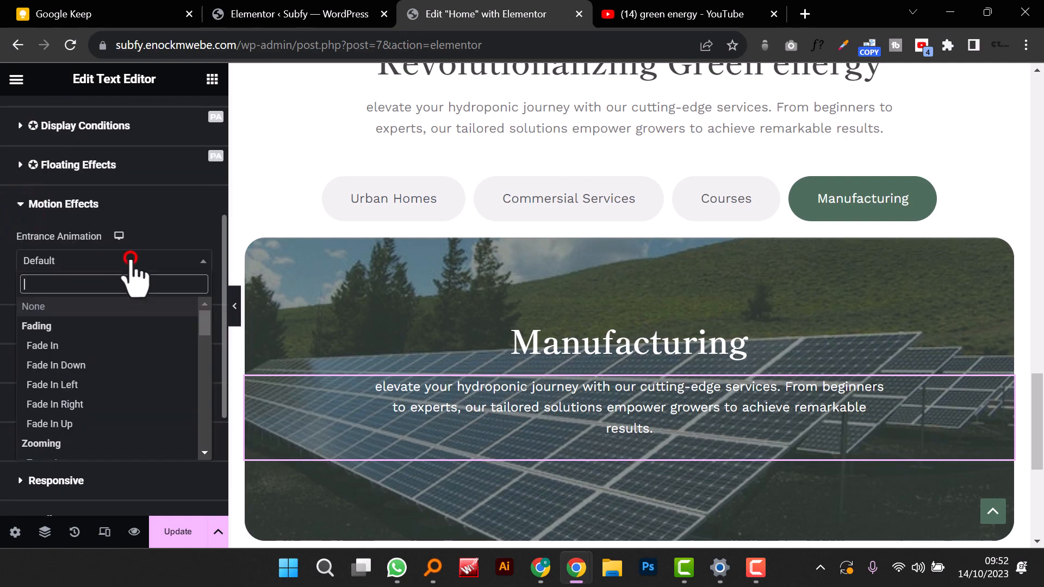
{"action": "left_click", "coordinate": [113, 368]}
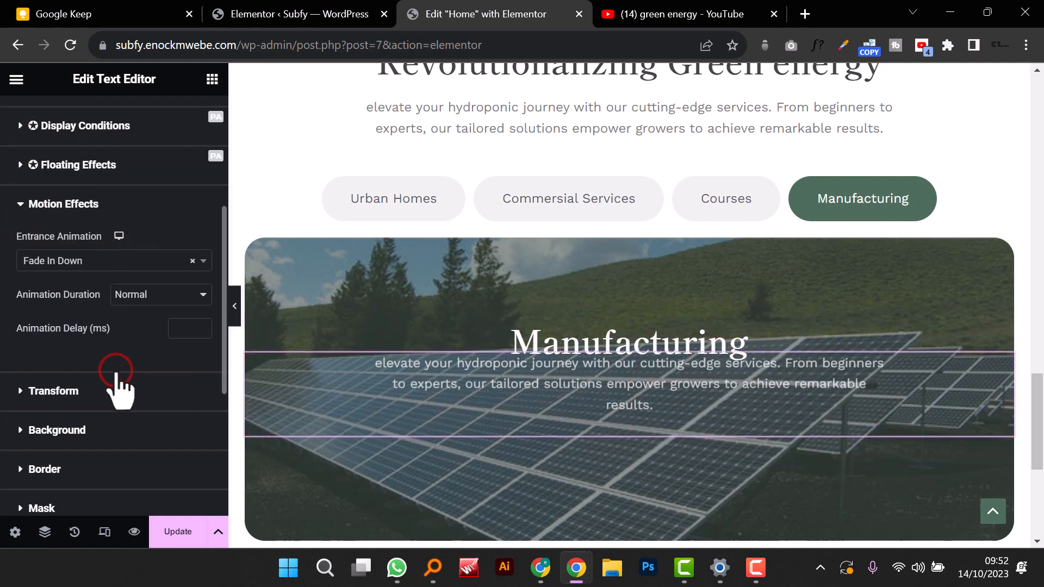
Step: Copy the Manufacturing tab's description text and paste its style onto the description in the Courses tab
{"action": "right_click", "coordinate": [552, 415]}
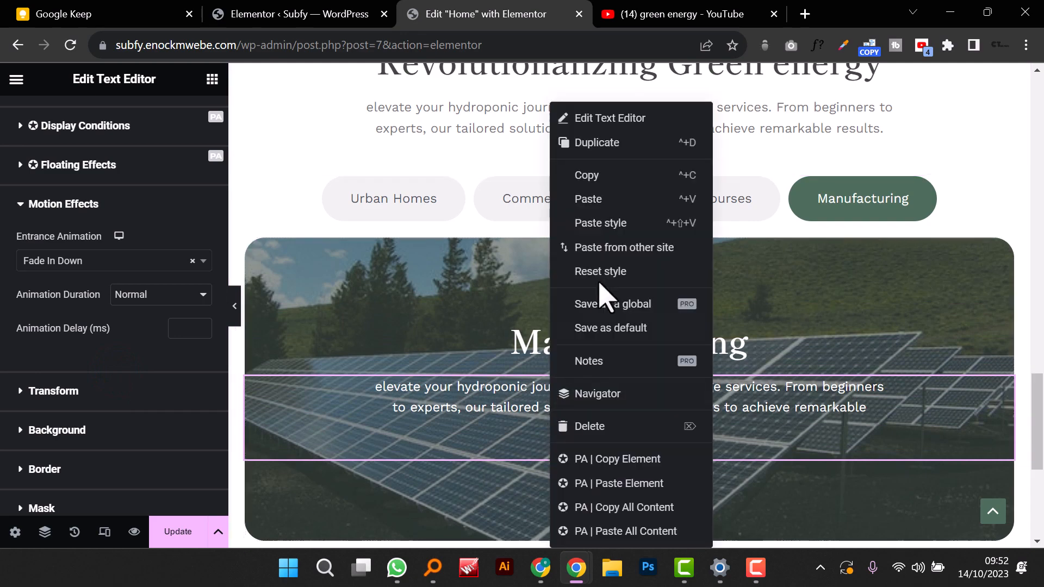
{"action": "left_click", "coordinate": [610, 177]}
{"action": "left_click", "coordinate": [723, 217]}
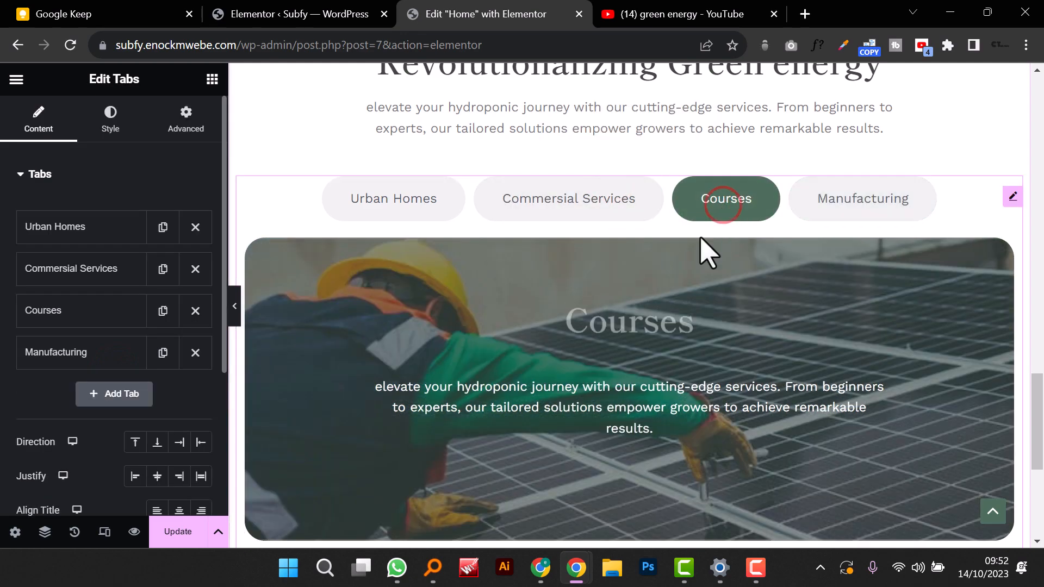
{"action": "right_click", "coordinate": [628, 417]}
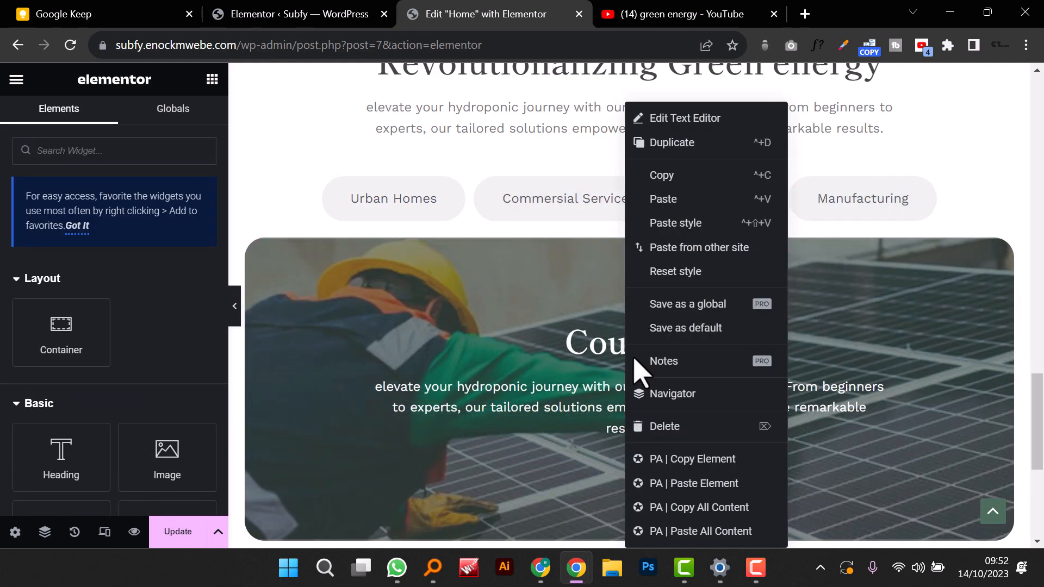
{"action": "left_click", "coordinate": [689, 225]}
Step: Paste the copied text style onto the descriptions in the Commersial Services and Urban Homes tabs
{"action": "left_click", "coordinate": [586, 201]}
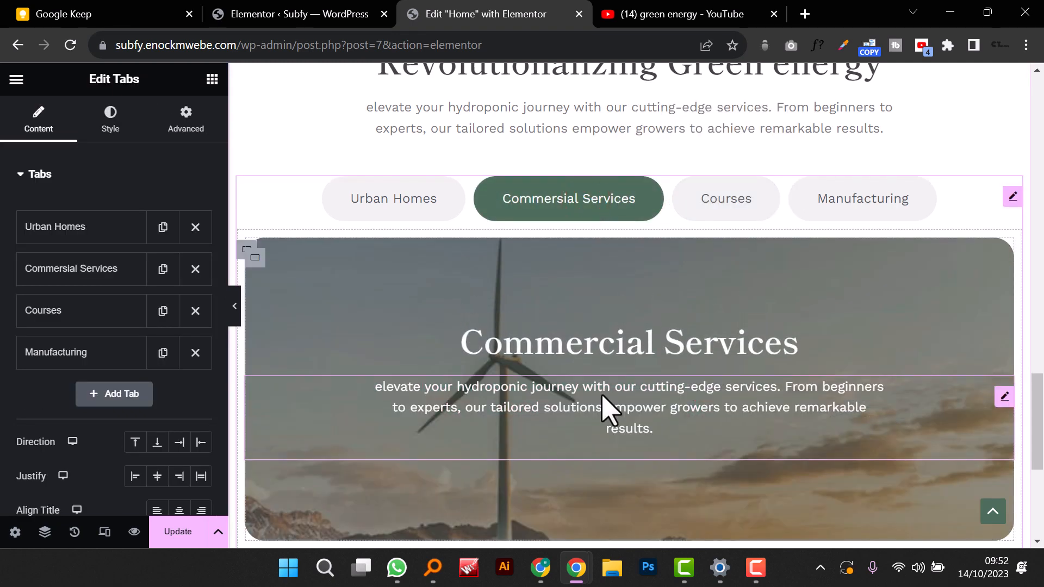
{"action": "right_click", "coordinate": [607, 411]}
{"action": "left_click", "coordinate": [627, 228]}
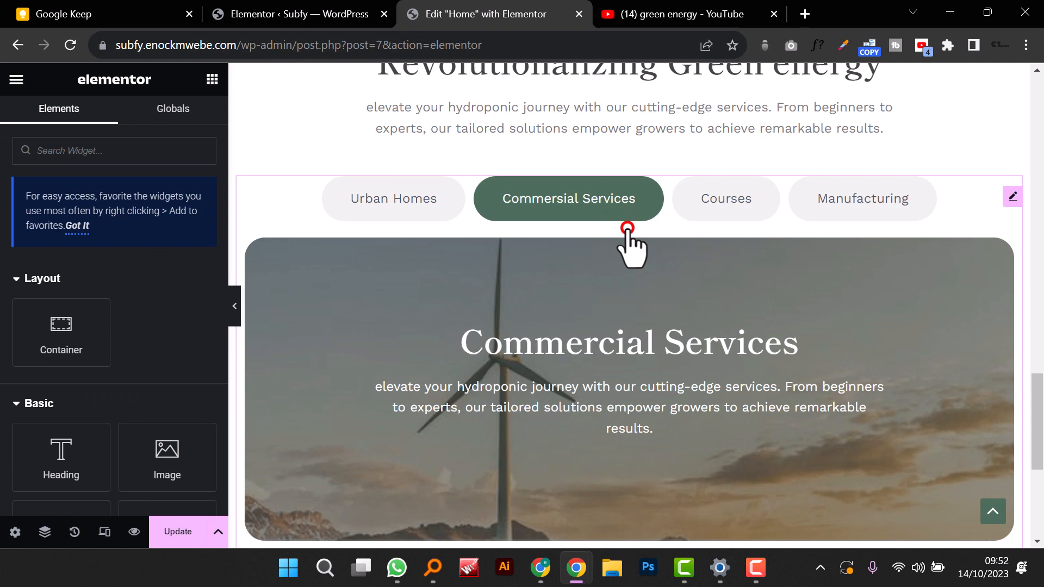
{"action": "left_click", "coordinate": [430, 208]}
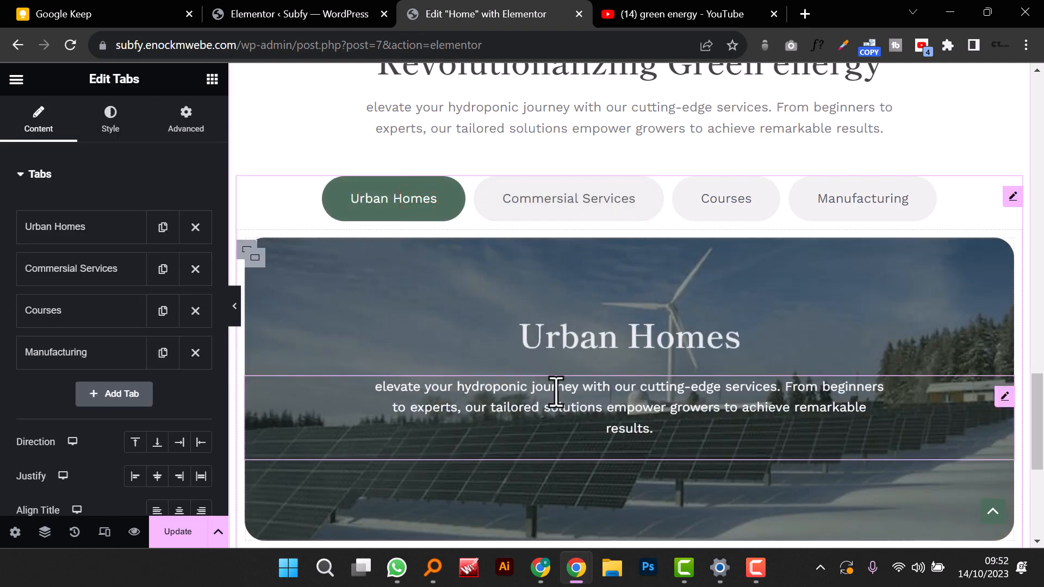
{"action": "right_click", "coordinate": [560, 383]}
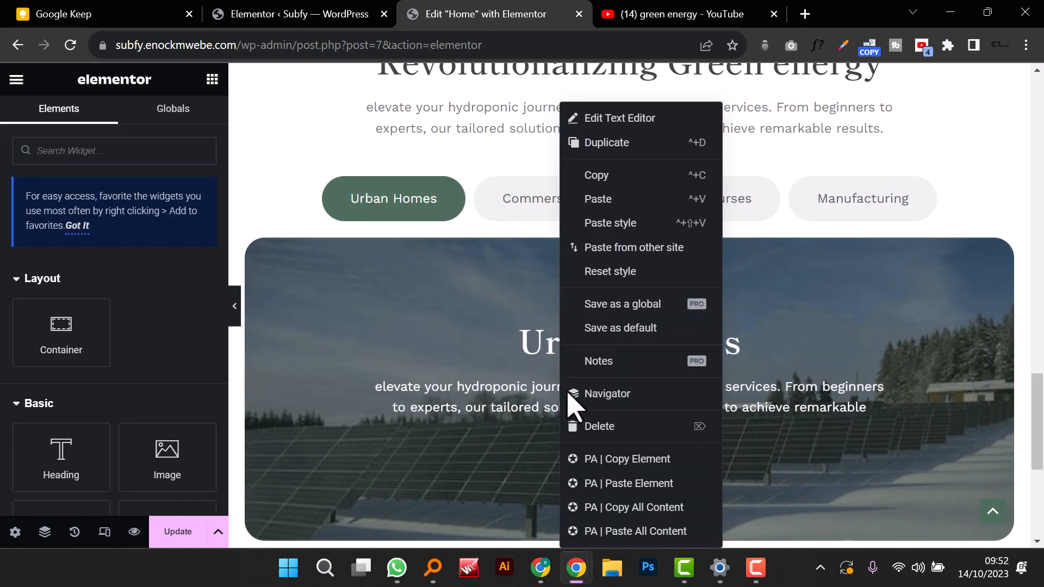
{"action": "left_click", "coordinate": [609, 227]}
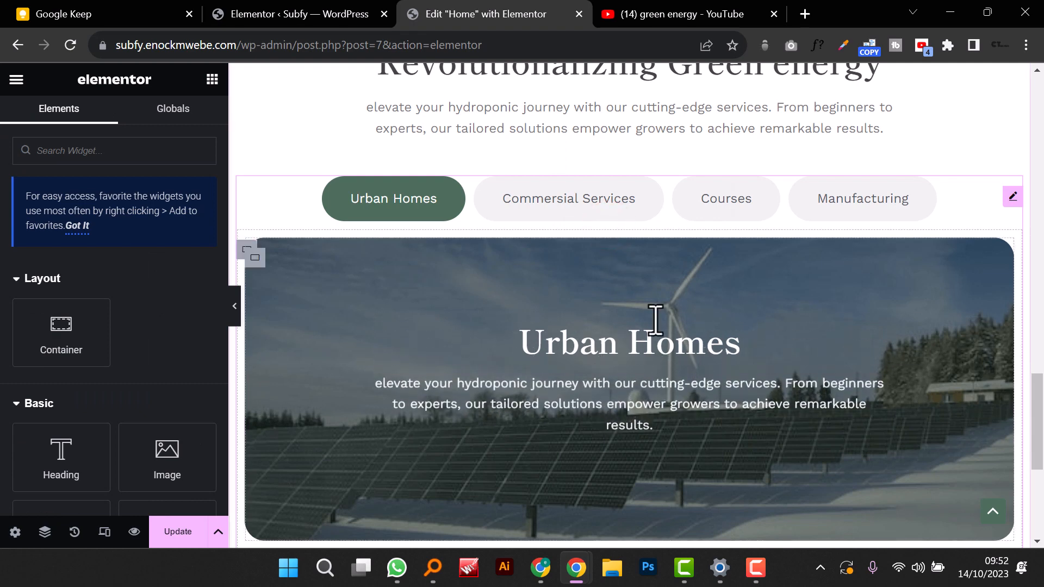
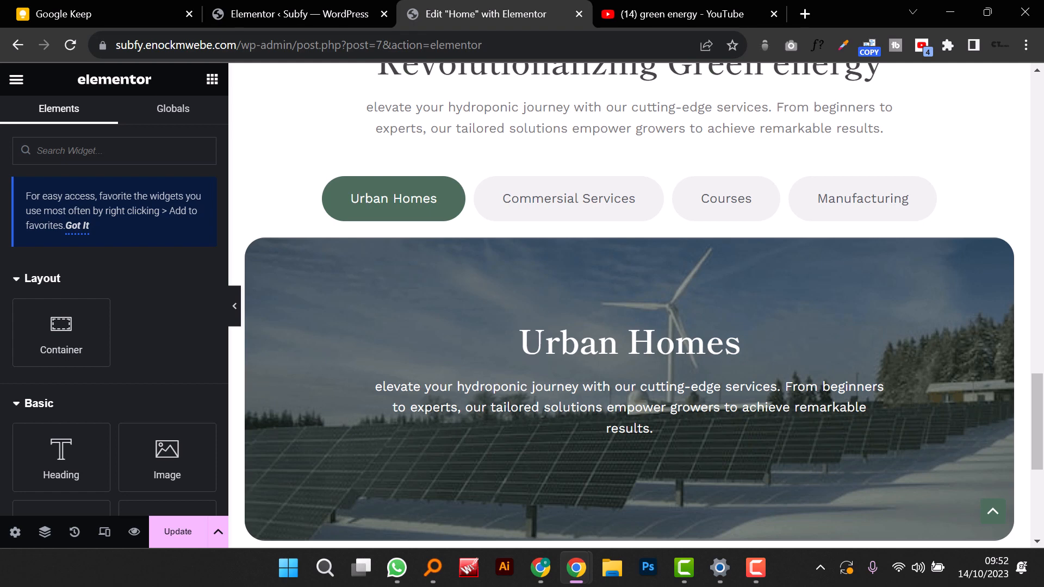
Step: Add a new single-column container with downward direction below the tabs section
{"action": "scroll", "coordinate": [599, 229], "scroll_direction": "down", "scroll_amount": 6}
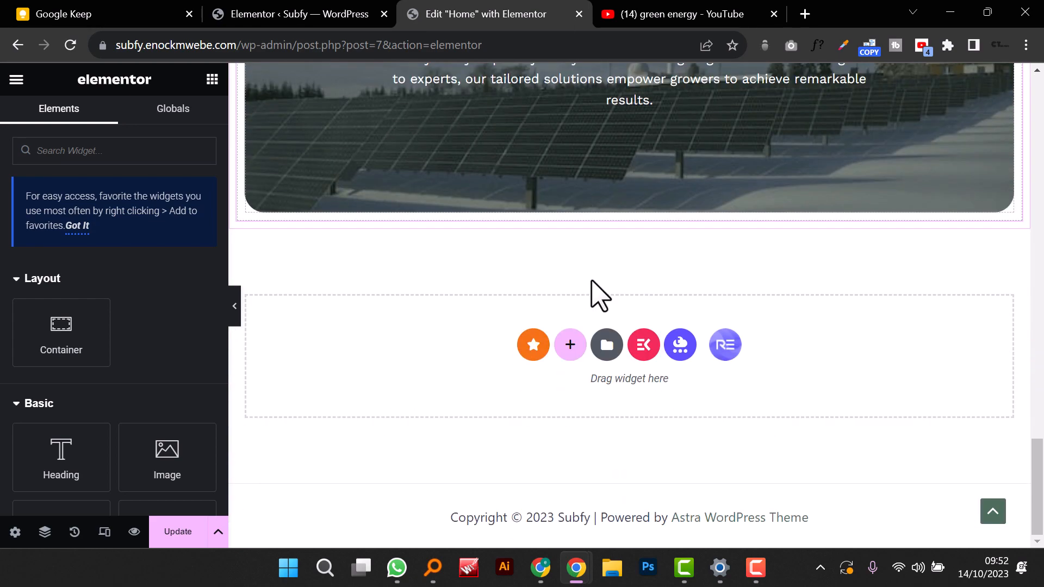
{"action": "scroll", "coordinate": [598, 294], "scroll_direction": "up", "scroll_amount": 3}
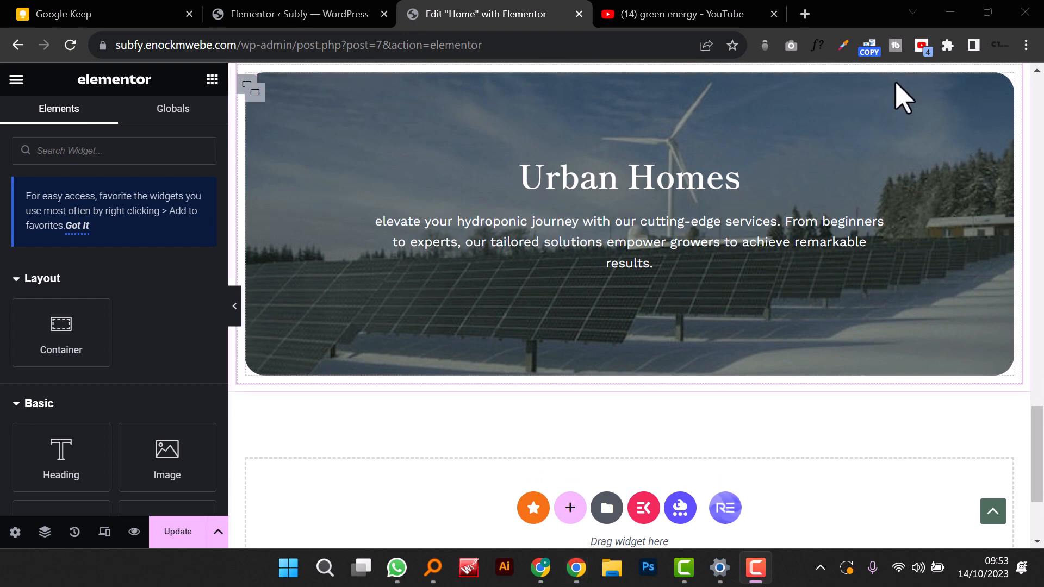
{"action": "scroll", "coordinate": [657, 291], "scroll_direction": "down", "scroll_amount": 3}
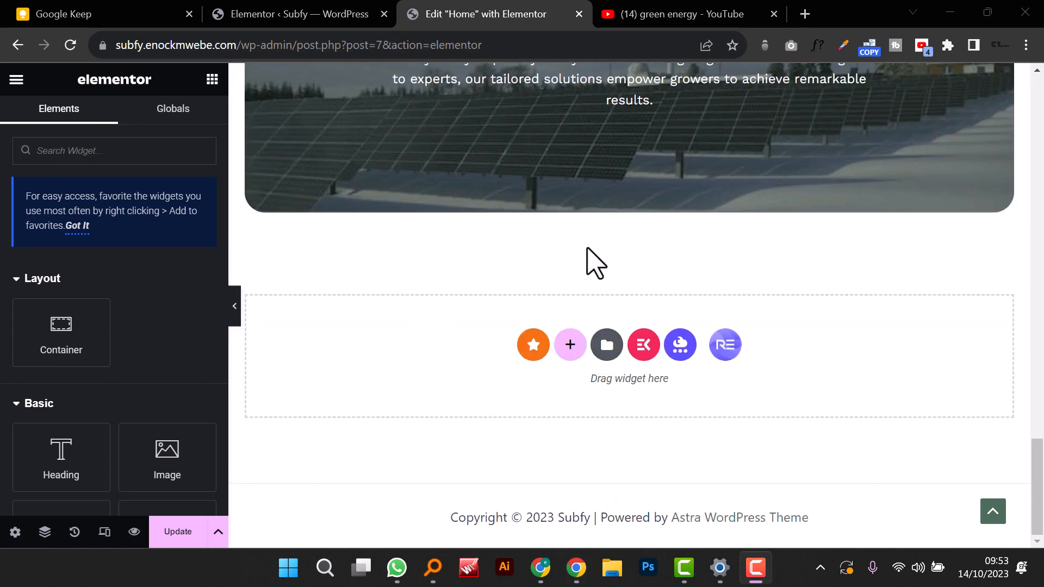
{"action": "left_click", "coordinate": [571, 348]}
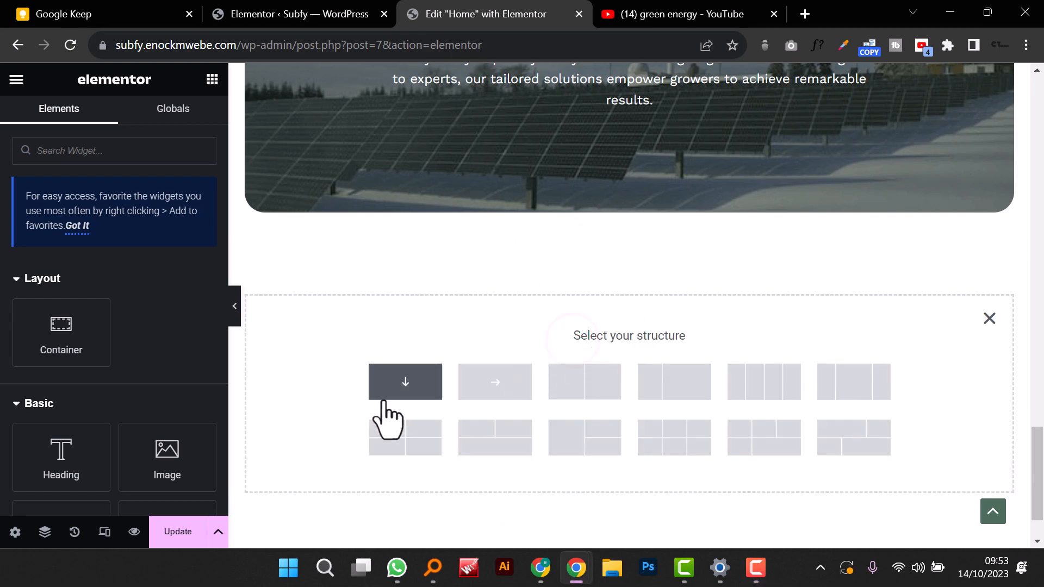
{"action": "left_click", "coordinate": [403, 385]}
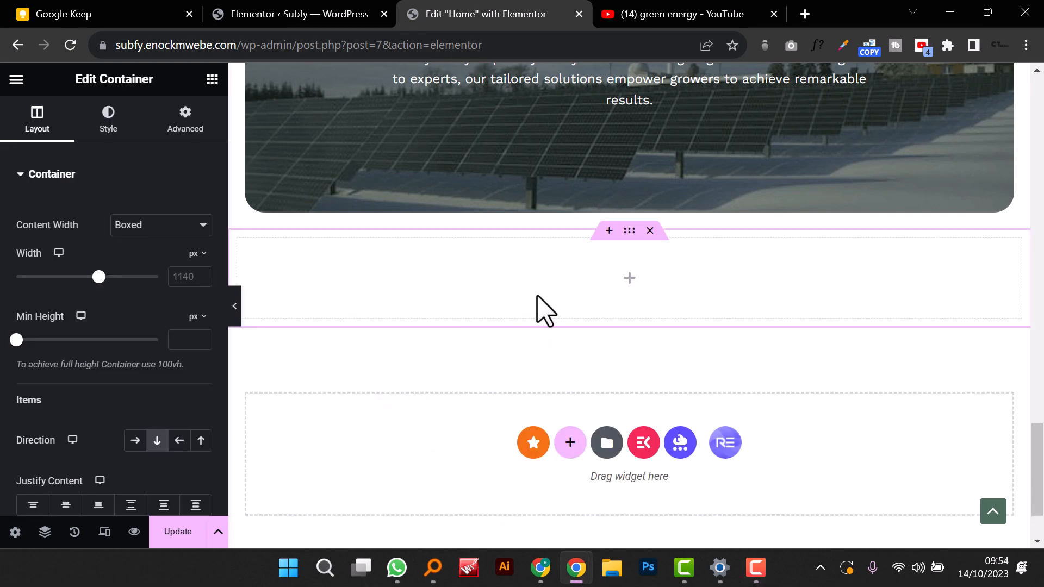
Step: Unlink the new container's margins and set the top and bottom margins to 70 px
{"action": "left_click_drag", "start_coordinate": [629, 231], "coordinate": [187, 135]}
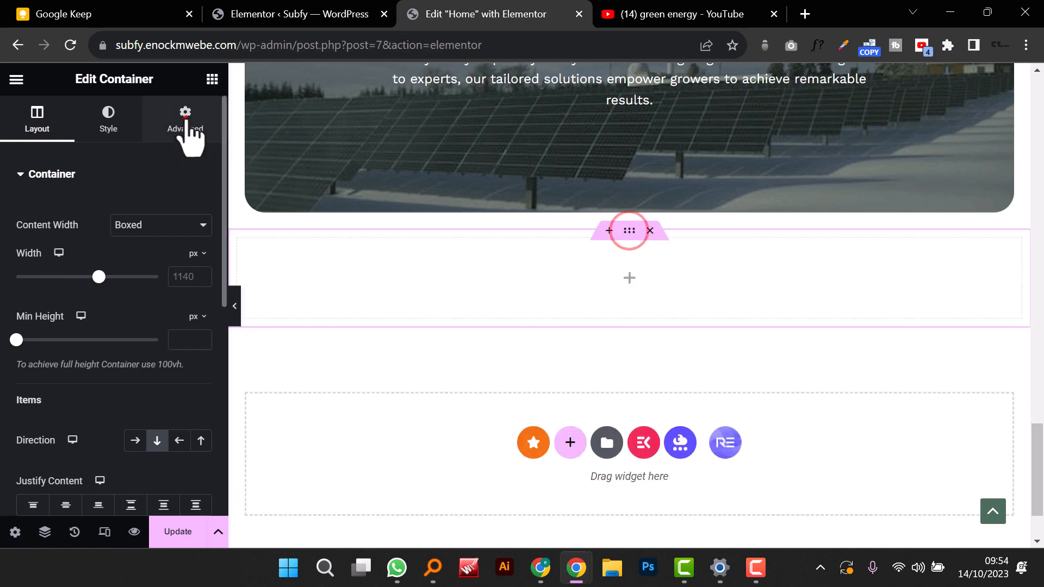
{"action": "left_click", "coordinate": [187, 133]}
{"action": "left_click", "coordinate": [199, 230]}
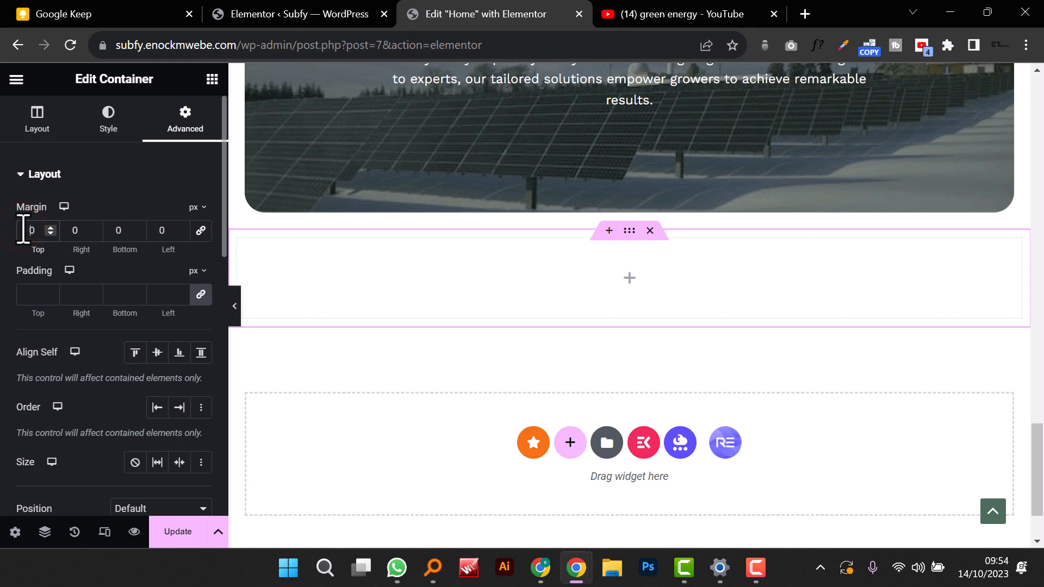
{"action": "type", "text": "7070"}
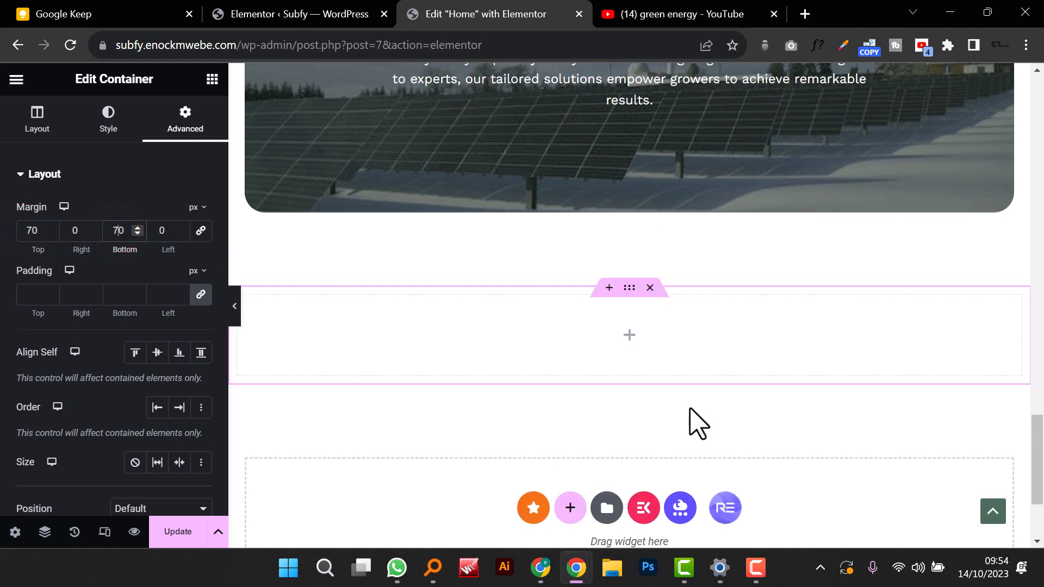
Step: Copy the CEO image box from the section above Solutions and paste it into the new empty container below the tabs
{"action": "scroll", "coordinate": [625, 314], "scroll_direction": "up", "scroll_amount": 15}
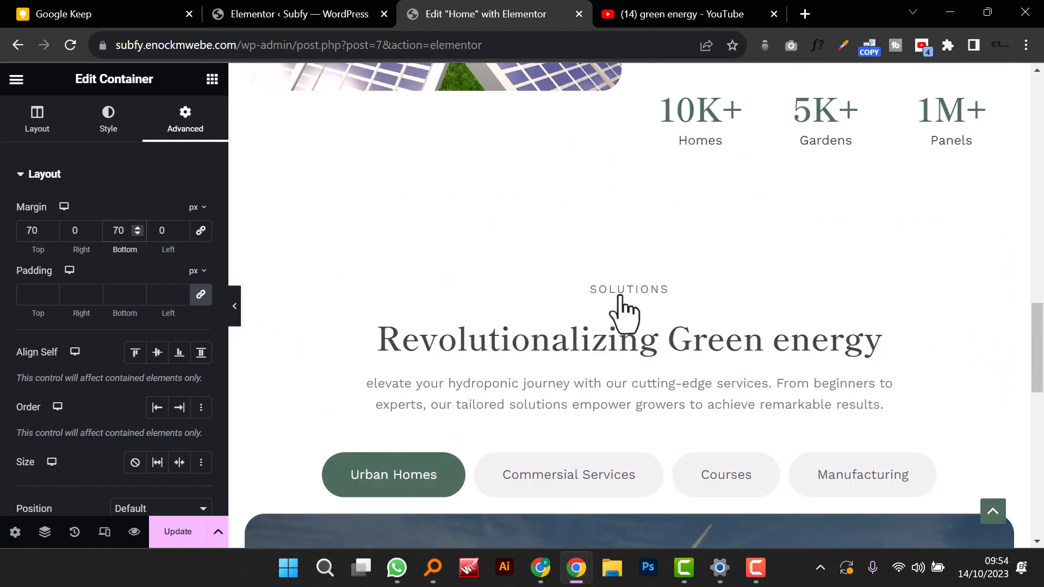
{"action": "scroll", "coordinate": [620, 305], "scroll_direction": "down", "scroll_amount": 1}
{"action": "scroll", "coordinate": [618, 297], "scroll_direction": "up", "scroll_amount": 1}
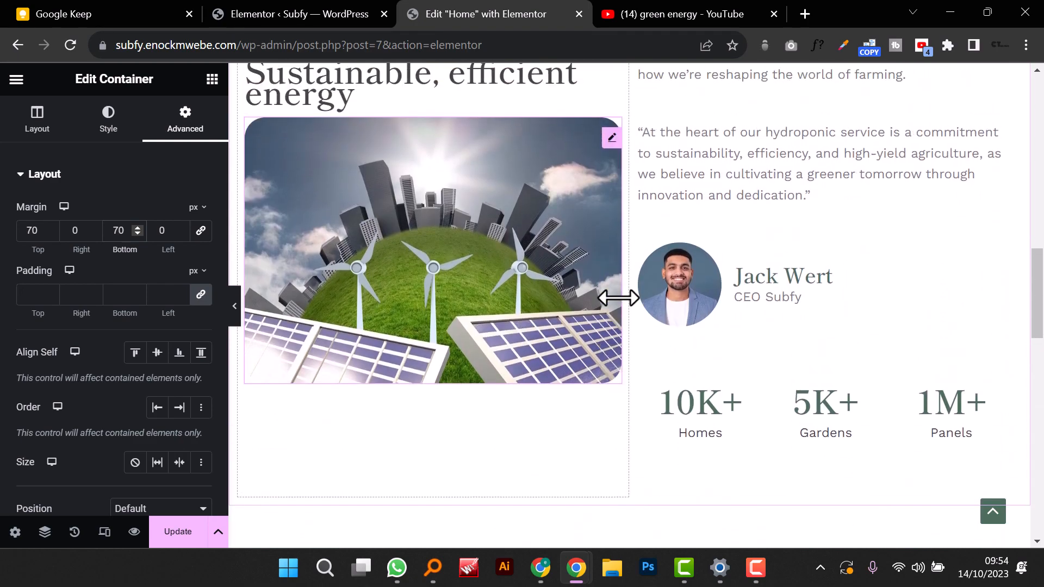
{"action": "scroll", "coordinate": [618, 297], "scroll_direction": "down", "scroll_amount": 1}
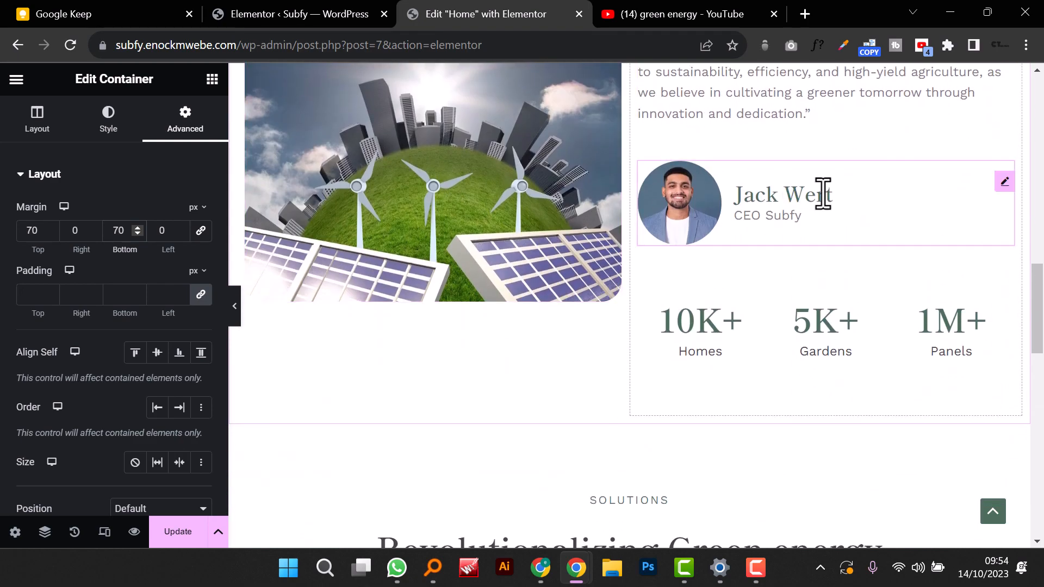
{"action": "right_click", "coordinate": [812, 200]}
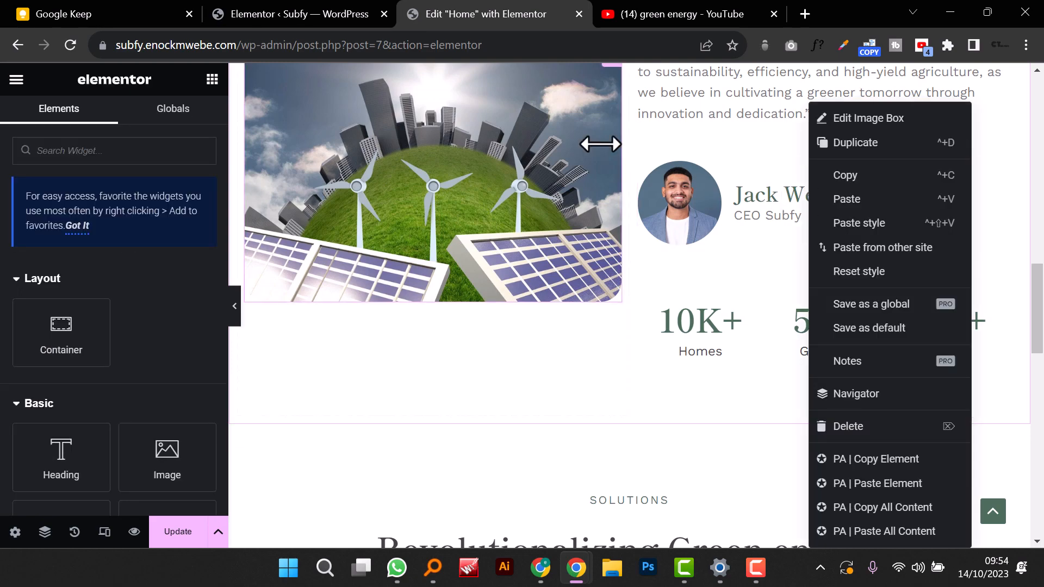
{"action": "right_click", "coordinate": [649, 173]}
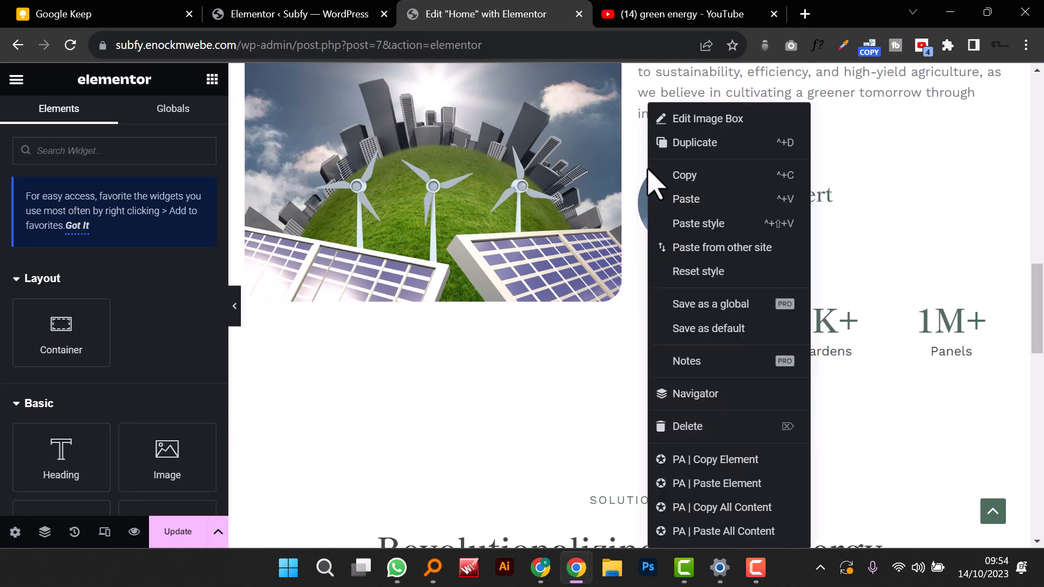
{"action": "left_click", "coordinate": [681, 178]}
{"action": "scroll", "coordinate": [664, 233], "scroll_direction": "down", "scroll_amount": 6}
{"action": "scroll", "coordinate": [673, 248], "scroll_direction": "down", "scroll_amount": 8}
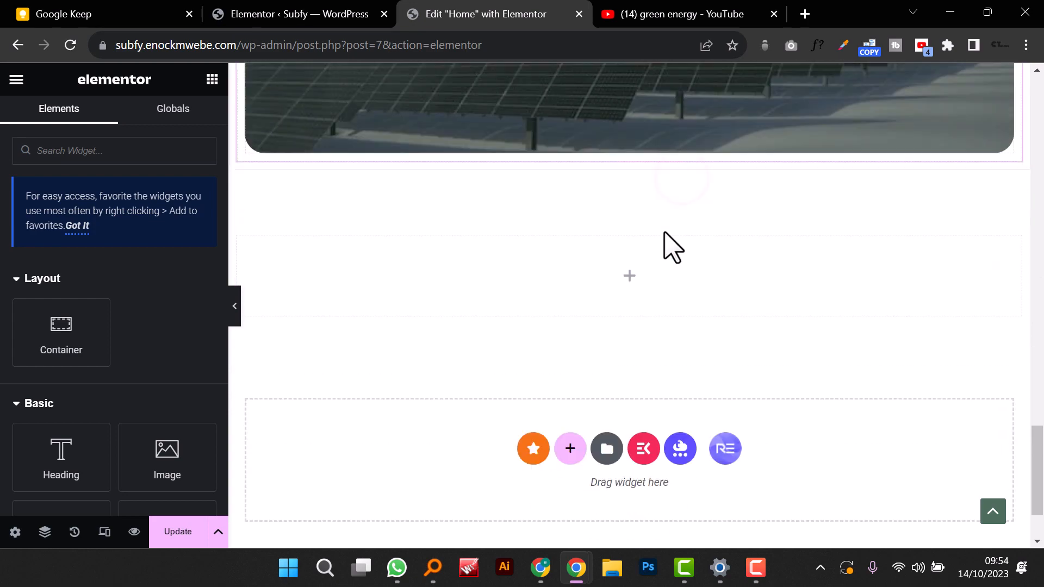
{"action": "scroll", "coordinate": [618, 229], "scroll_direction": "up", "scroll_amount": 2}
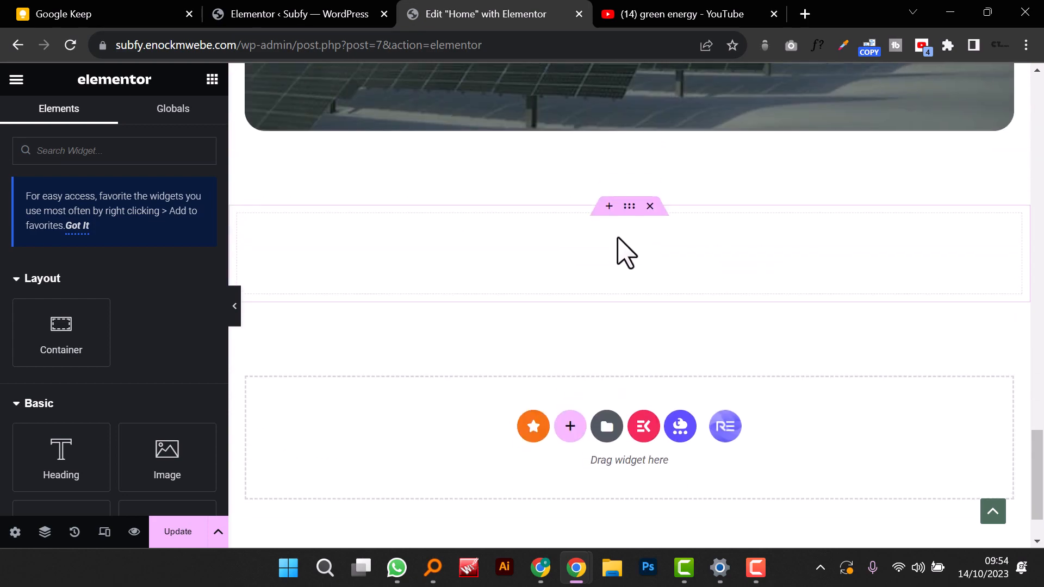
{"action": "right_click", "coordinate": [628, 257]}
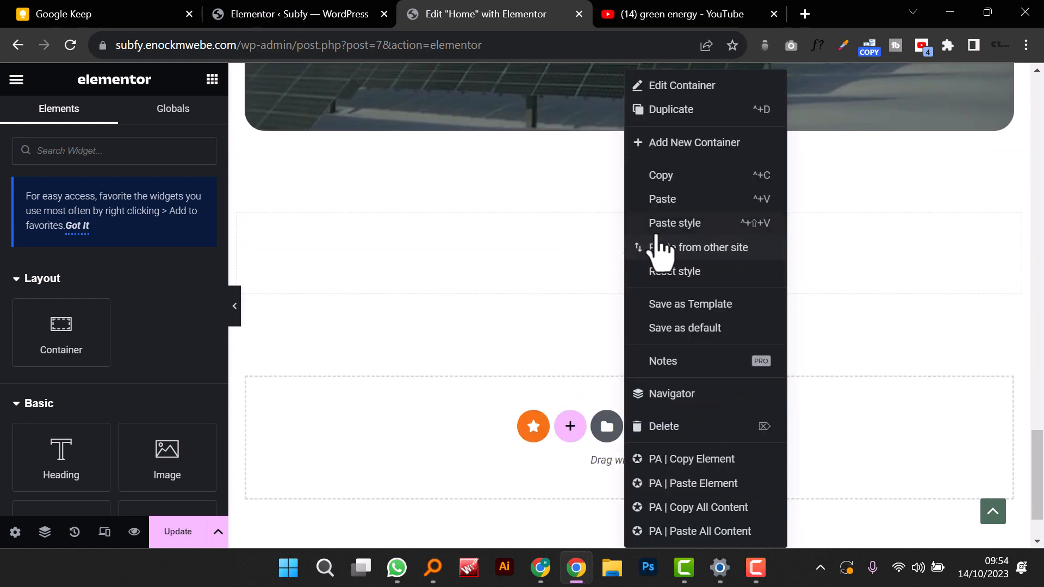
{"action": "left_click", "coordinate": [669, 200]}
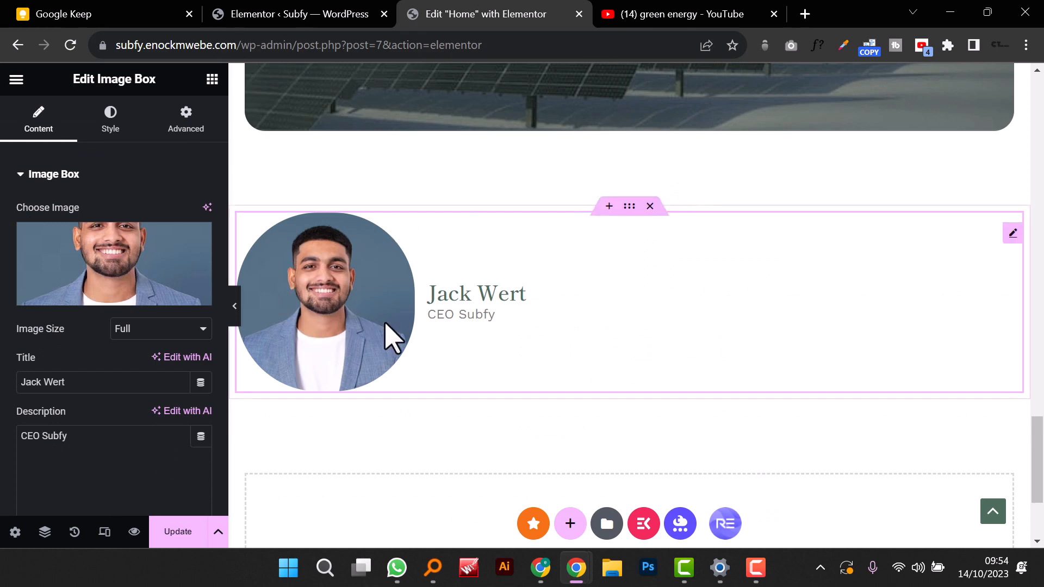
Step: Try centre alignment on the pasted image box and set its alignment back to left
{"action": "left_click", "coordinate": [110, 122]}
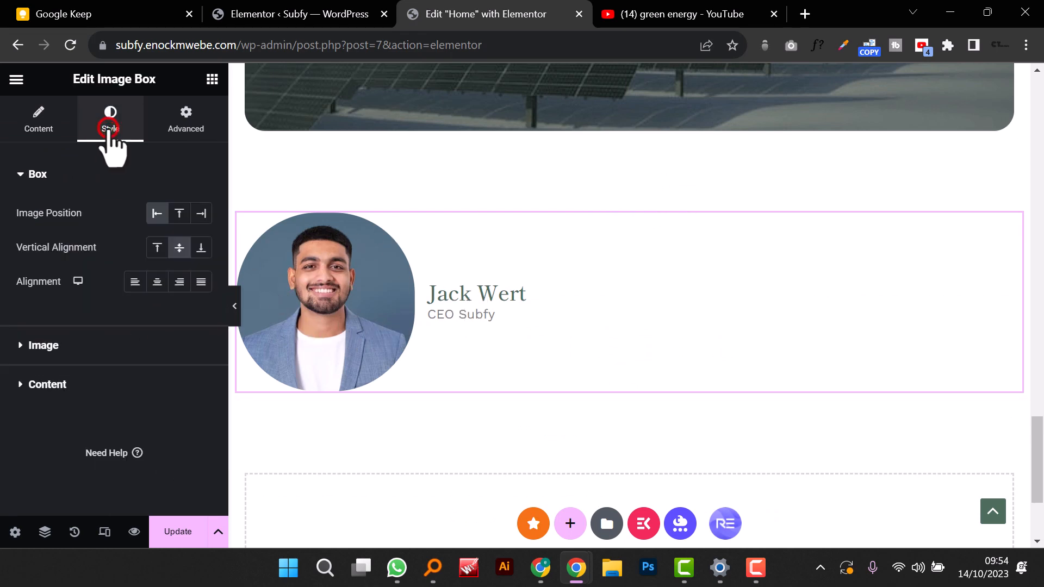
{"action": "left_click", "coordinate": [164, 282]}
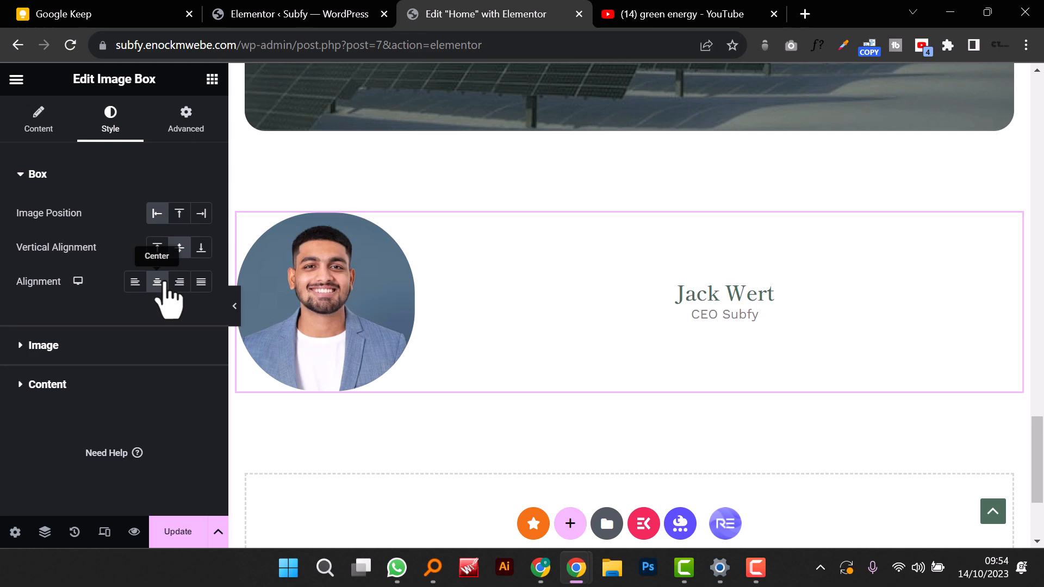
{"action": "left_click", "coordinate": [136, 287]}
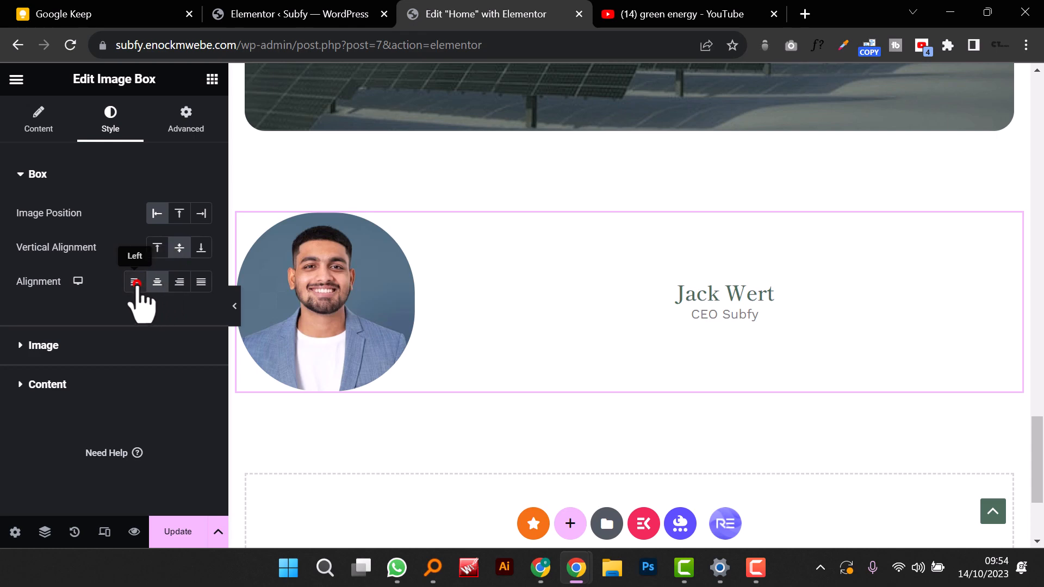
{"action": "left_click", "coordinate": [34, 175]}
{"action": "left_click", "coordinate": [42, 128]}
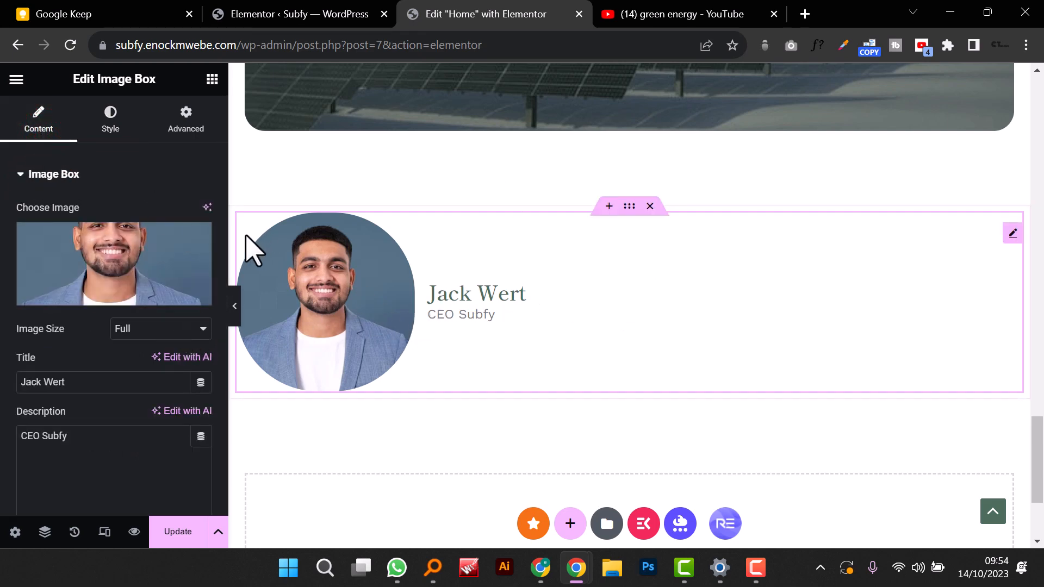
Step: Unlink the pasted image box's padding and set the right and left padding to 350 px
{"action": "left_click", "coordinate": [184, 130]}
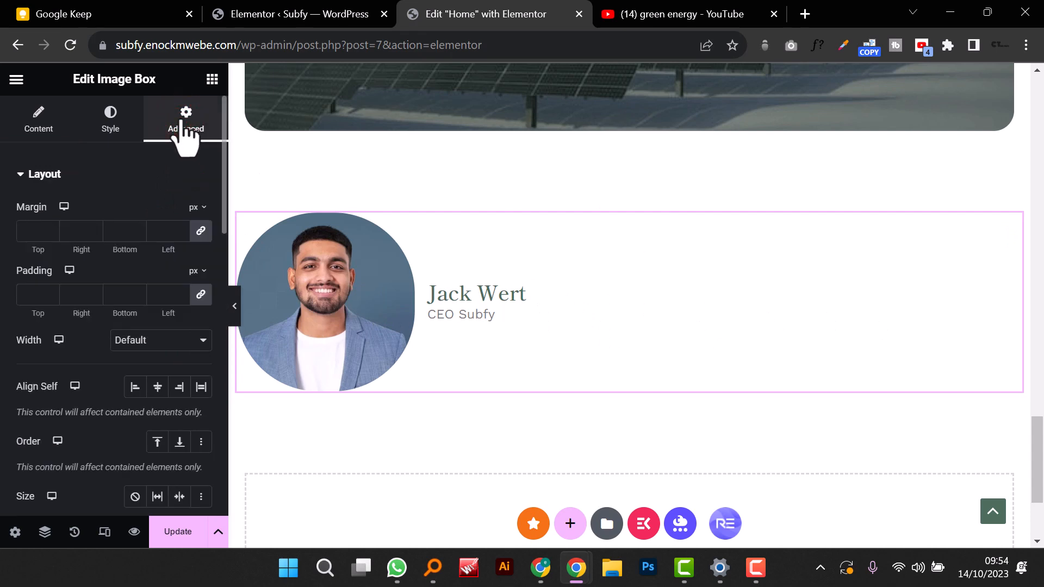
{"action": "left_click", "coordinate": [201, 294]}
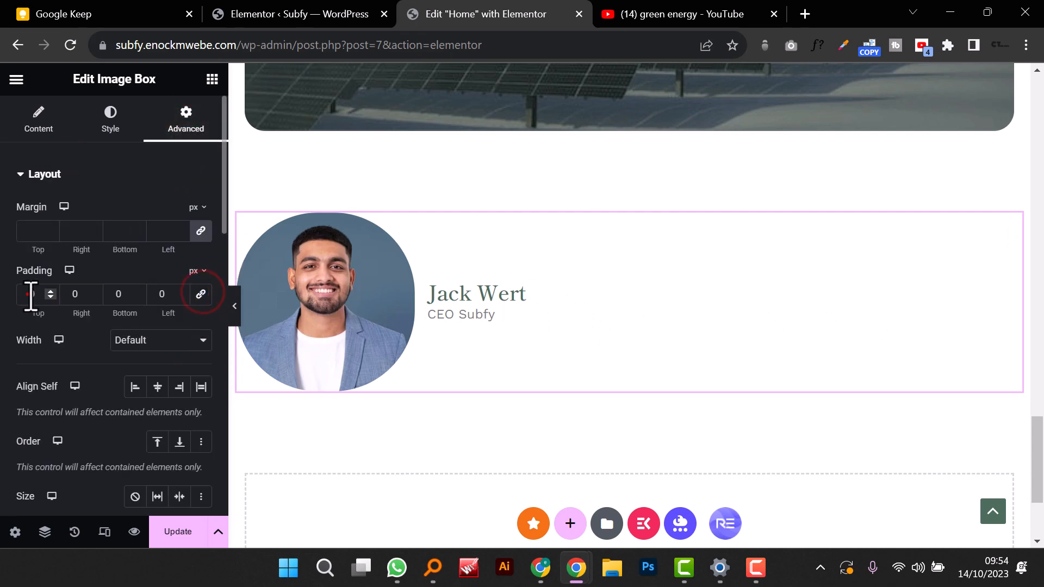
{"action": "left_click", "coordinate": [66, 292]}
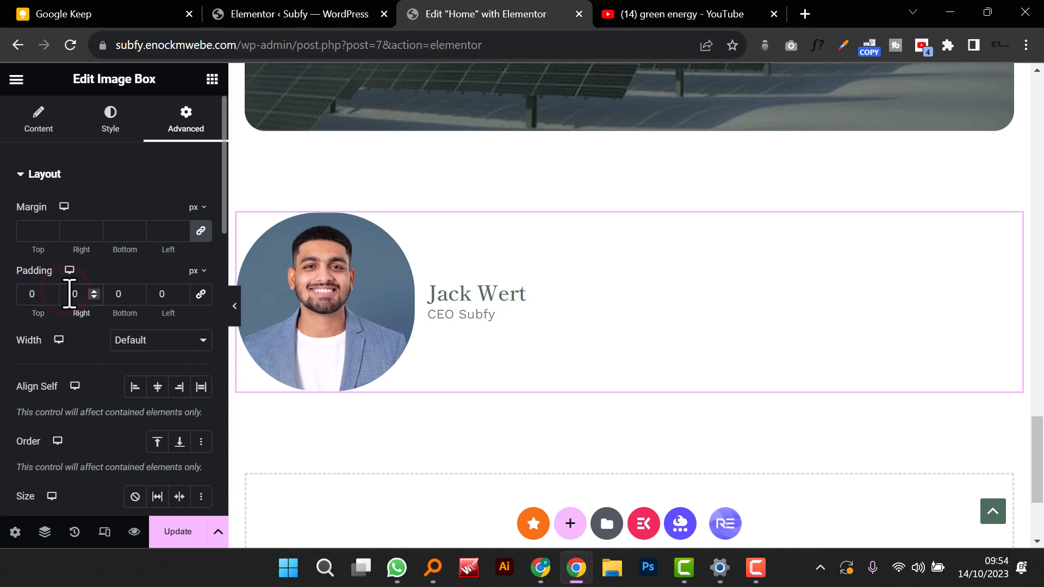
{"action": "type", "text": "5"}
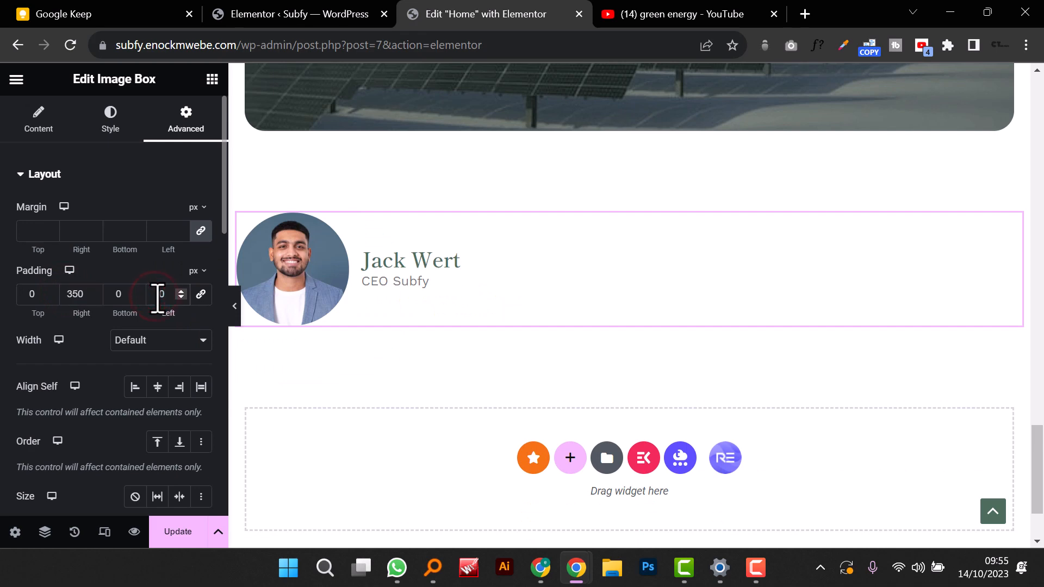
{"action": "type", "text": "5"}
{"action": "type", "text": "3"}
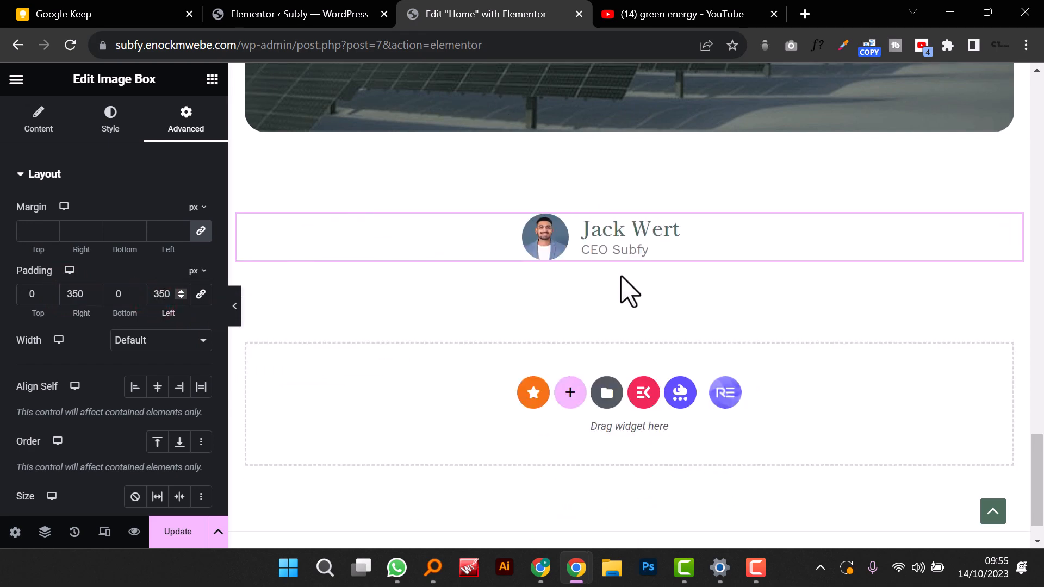
Step: Copy the description under the "Revolutionalizing Green energy" heading into the new container and place it above the image box
{"action": "scroll", "coordinate": [629, 292], "scroll_direction": "up", "scroll_amount": 2}
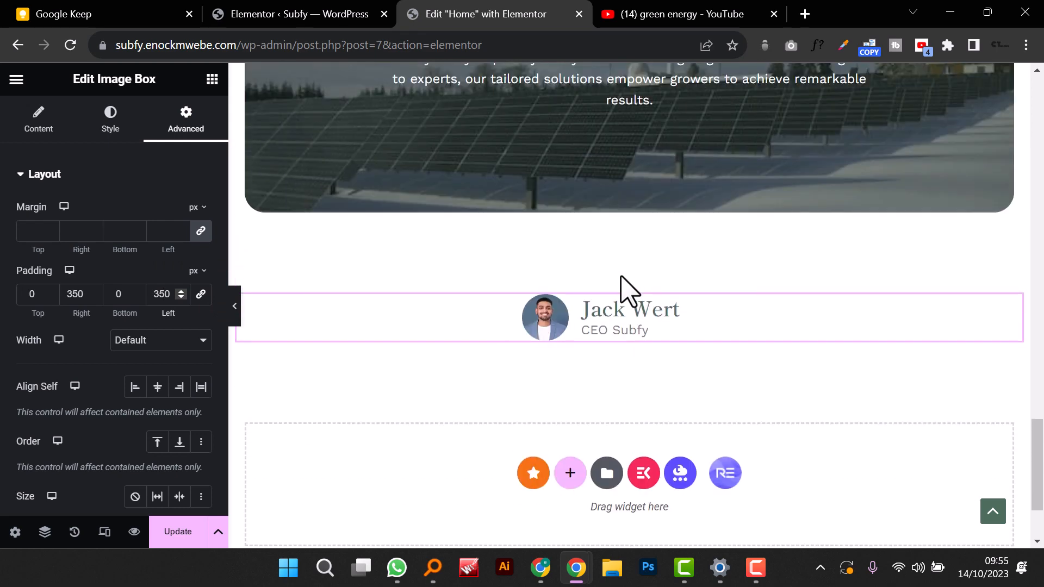
{"action": "scroll", "coordinate": [629, 303], "scroll_direction": "up", "scroll_amount": 2}
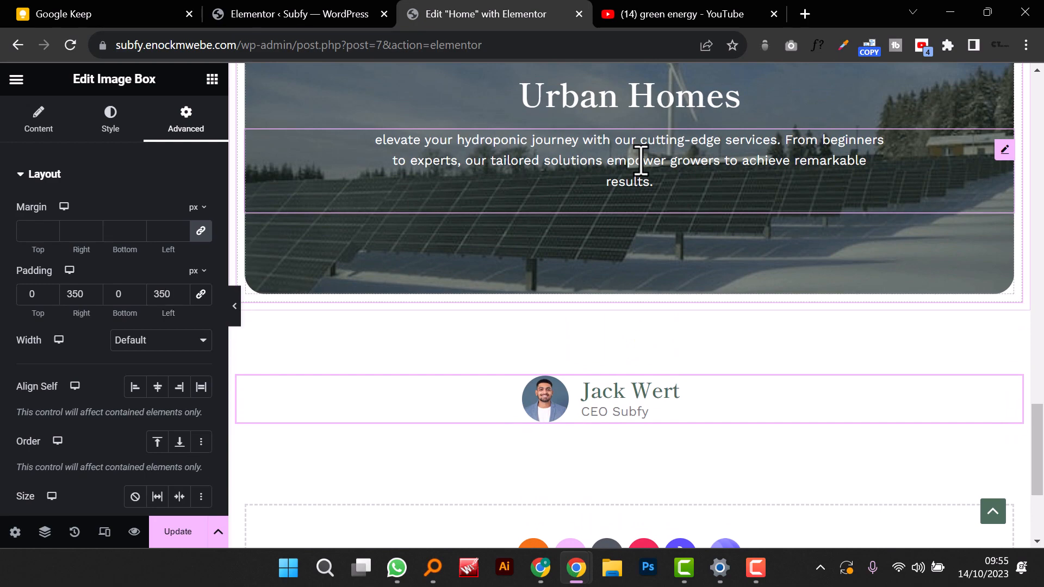
{"action": "scroll", "coordinate": [647, 175], "scroll_direction": "up", "scroll_amount": 6}
{"action": "right_click", "coordinate": [647, 176]}
{"action": "right_click", "coordinate": [559, 205]}
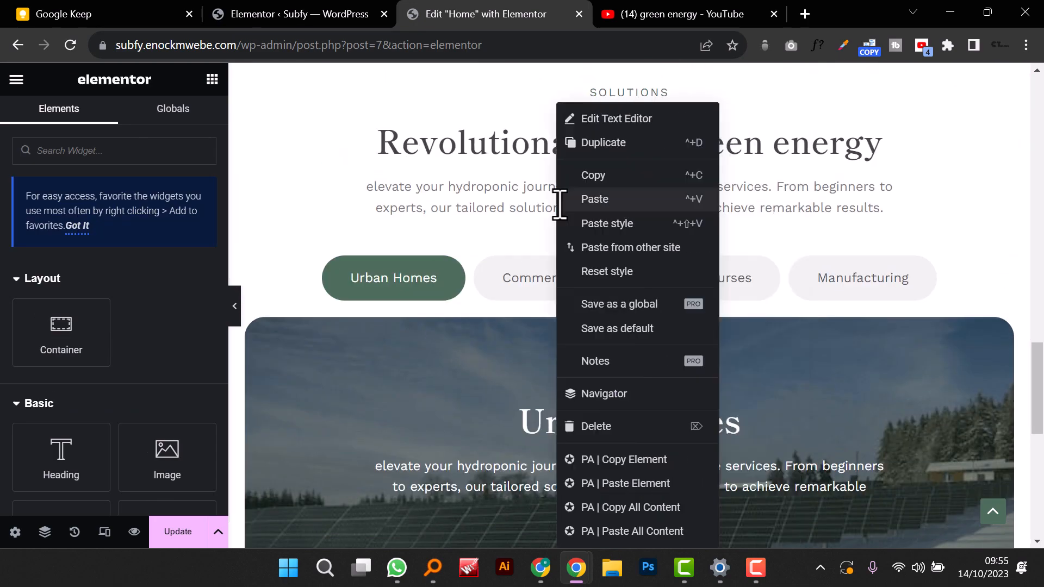
{"action": "left_click", "coordinate": [618, 175]}
{"action": "scroll", "coordinate": [612, 180], "scroll_direction": "down", "scroll_amount": 10}
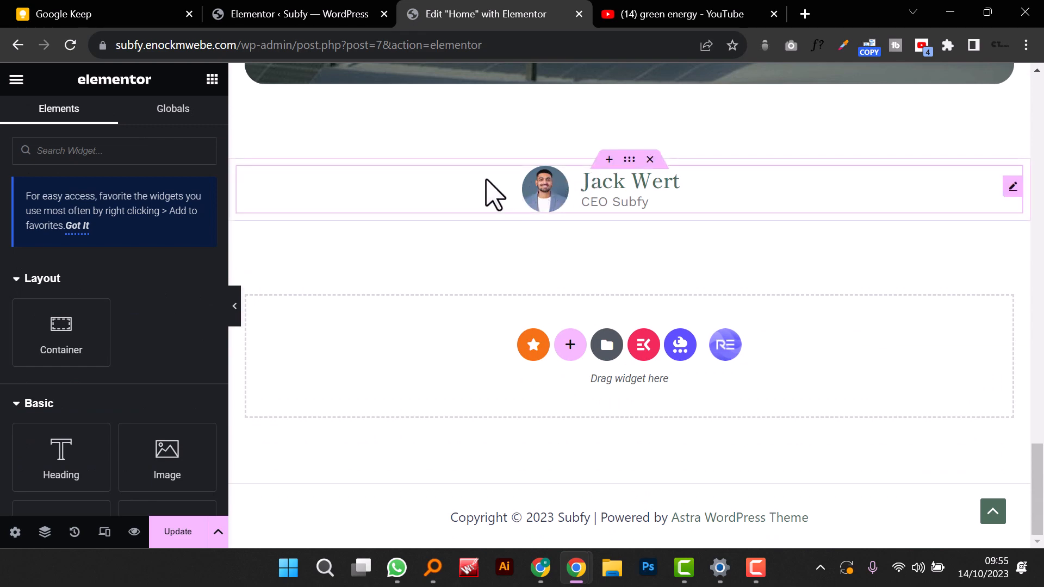
{"action": "right_click", "coordinate": [501, 226]}
{"action": "right_click", "coordinate": [498, 196]}
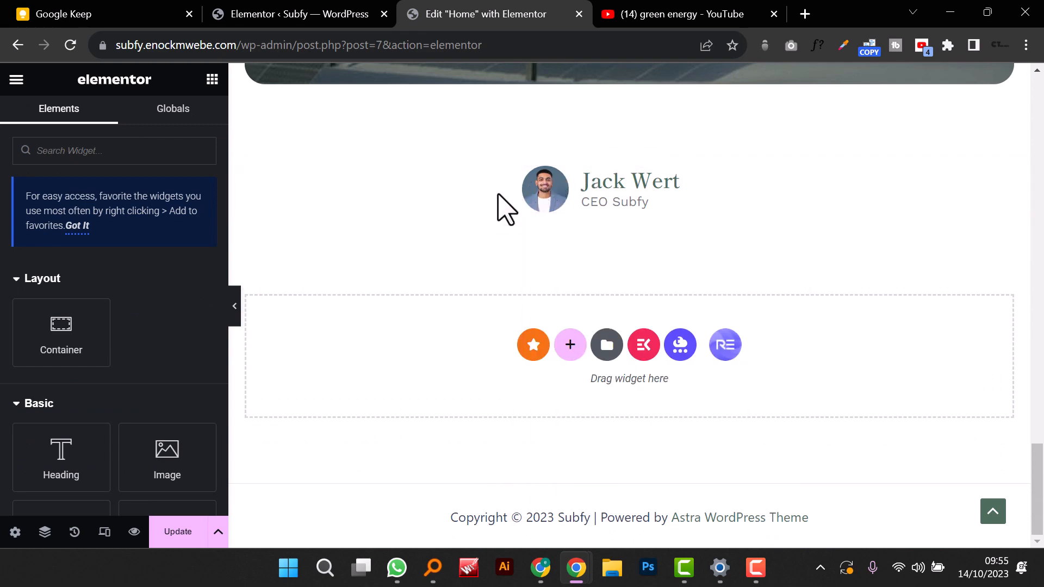
{"action": "left_click", "coordinate": [525, 201]}
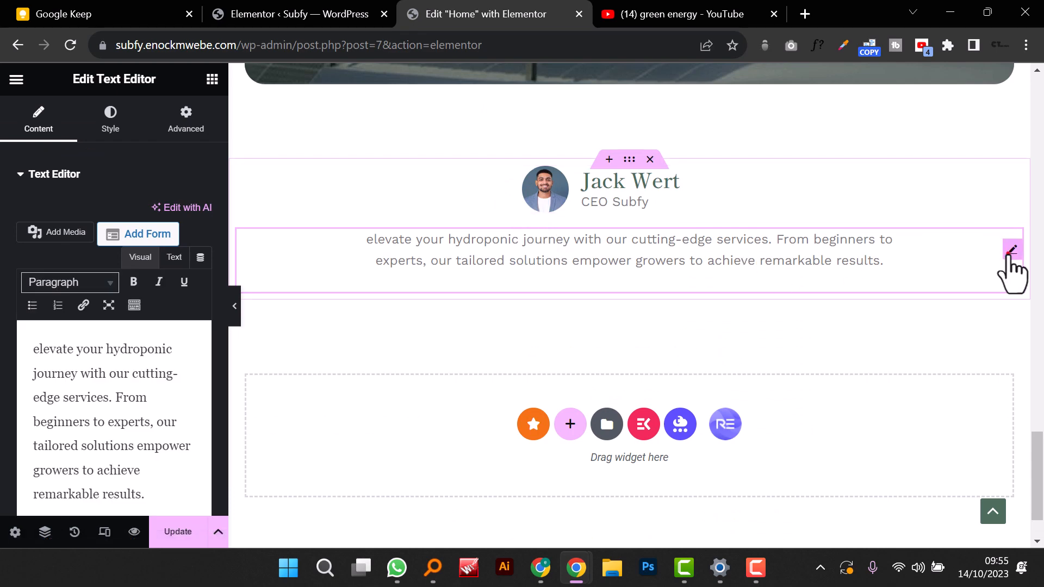
{"action": "left_click_drag", "start_coordinate": [1011, 250], "coordinate": [980, 177]}
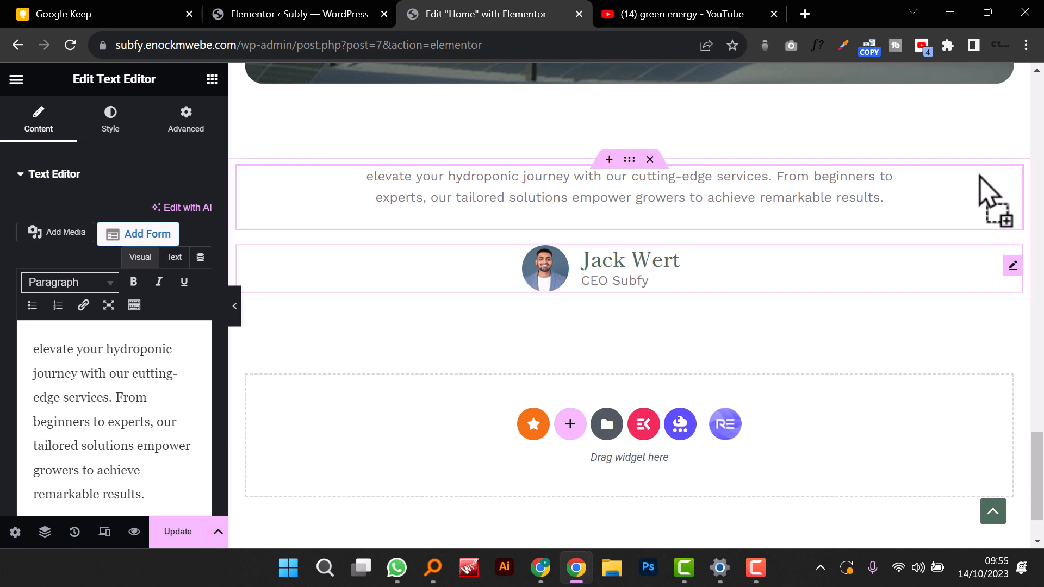
Step: Replace the image box's title with the testimonial author's full name and its description with "Realtor"
{"action": "left_click", "coordinate": [645, 257]}
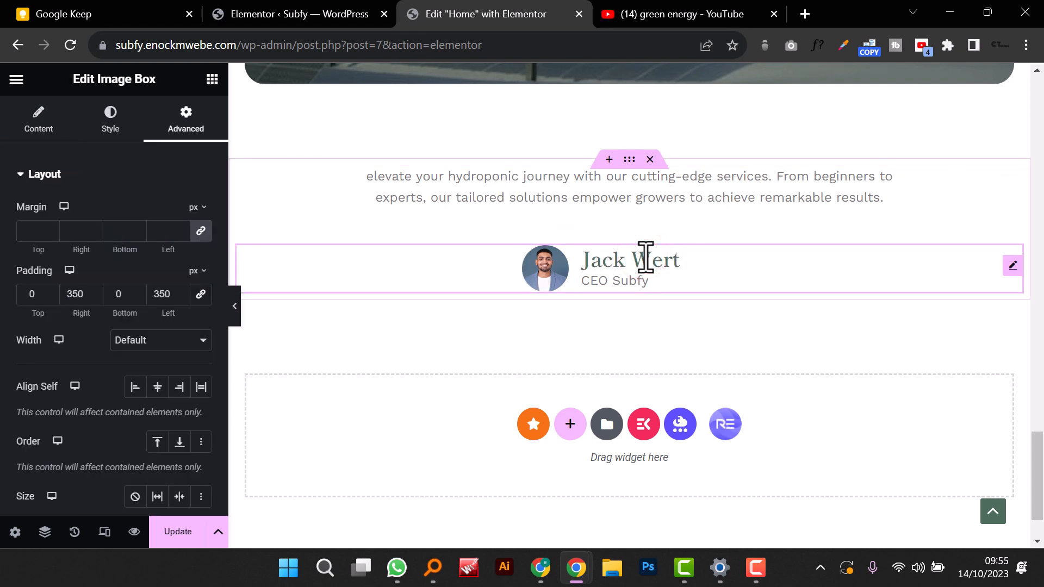
{"action": "double_click", "coordinate": [645, 257]}
{"action": "triple_click", "coordinate": [645, 257]}
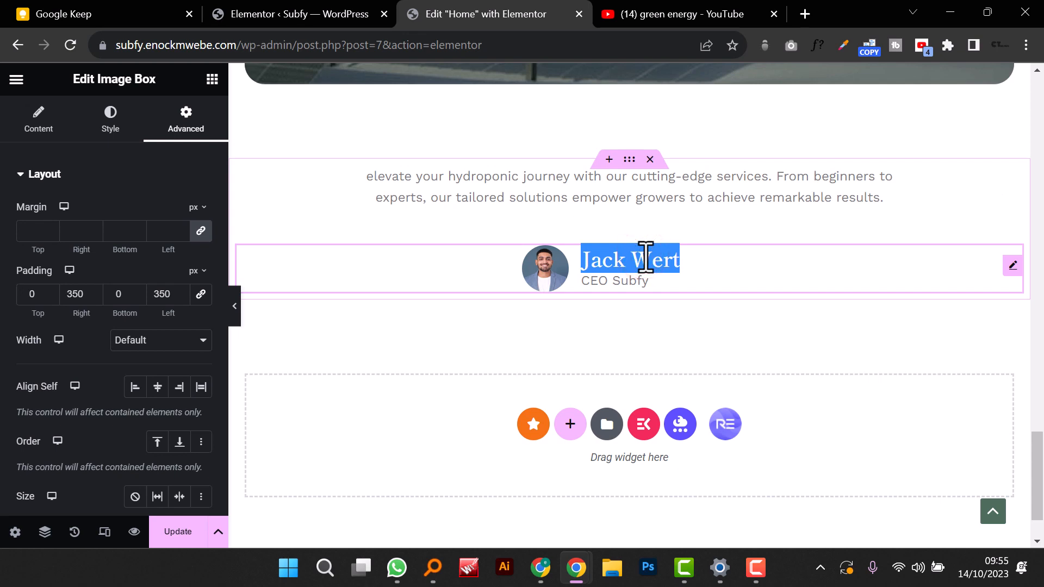
{"action": "type", "text": "Mike Laert"}
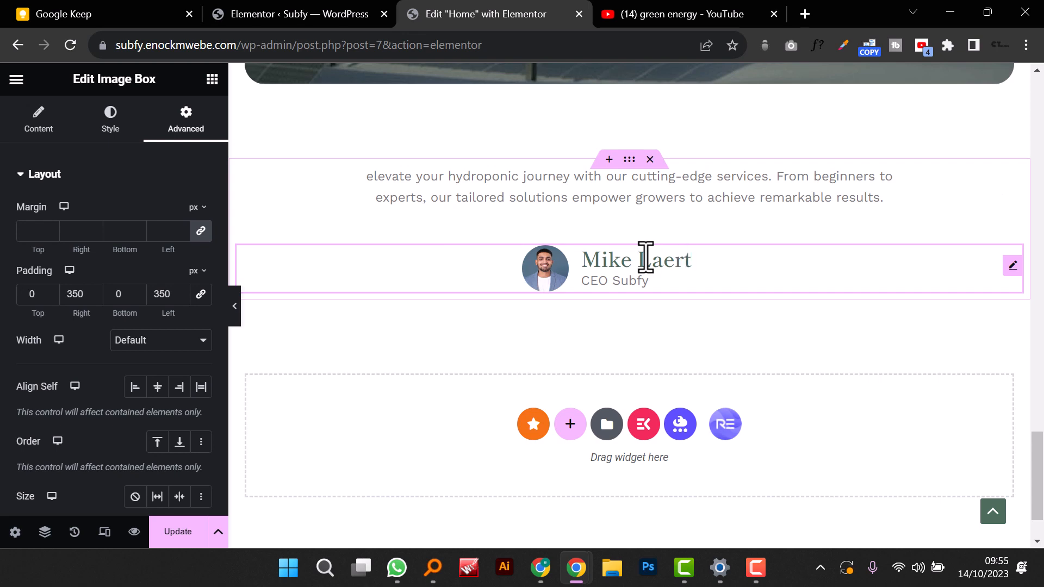
{"action": "triple_click", "coordinate": [623, 283]}
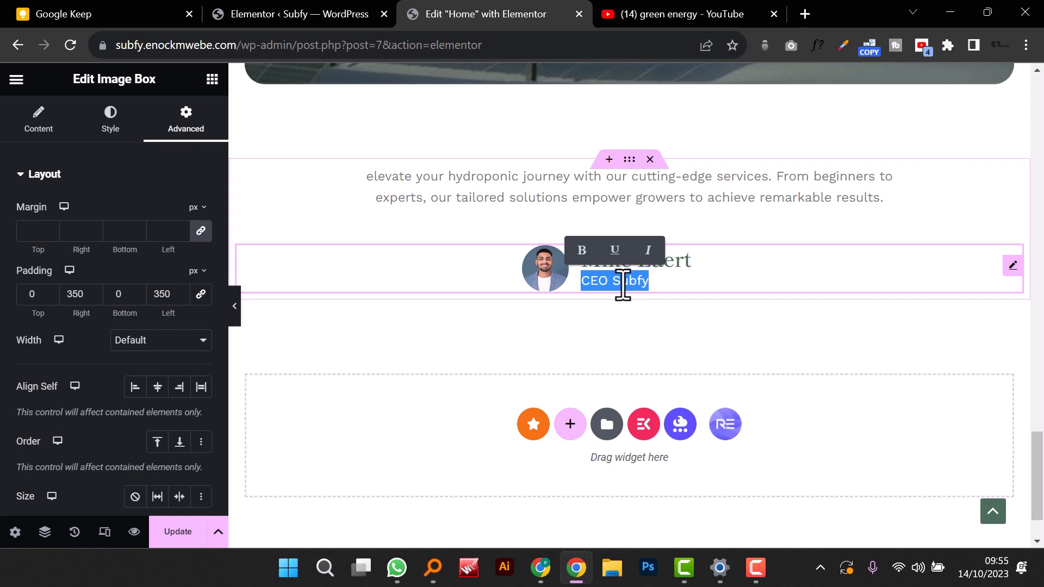
{"action": "type", "text": "H"}
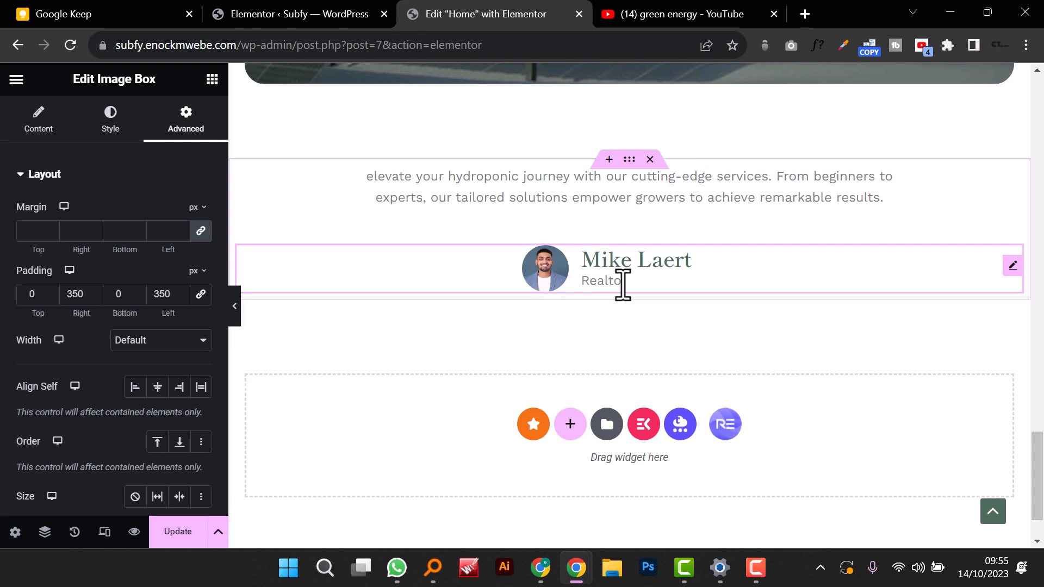
Step: Replace the copied description with "Subfy transformed my apartment into a thriving garden oasis. Compact and efficient – they're truly remarkable."
{"action": "scroll", "coordinate": [664, 258], "scroll_direction": "up", "scroll_amount": 1}
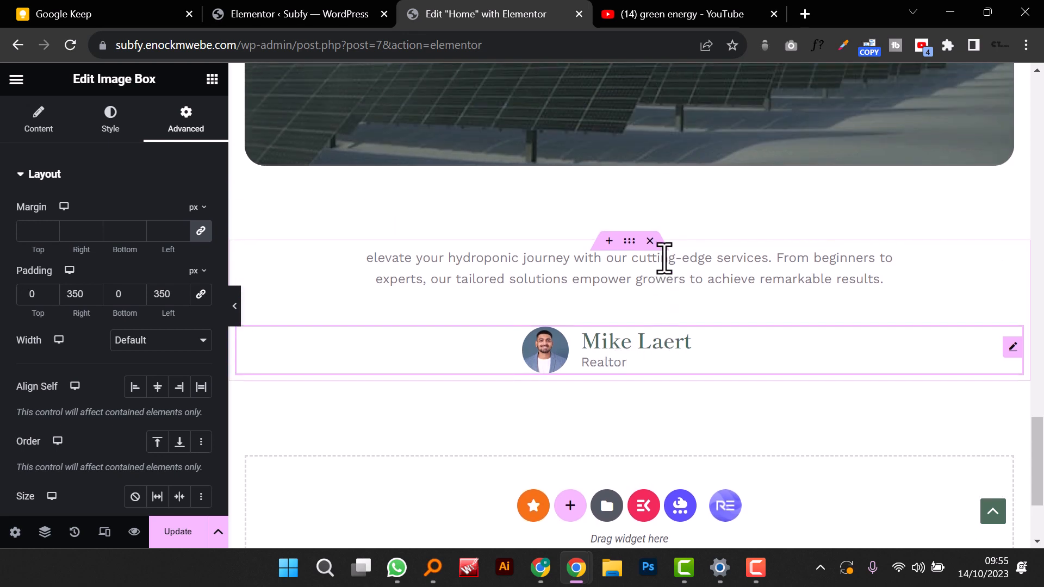
{"action": "left_click", "coordinate": [395, 262]}
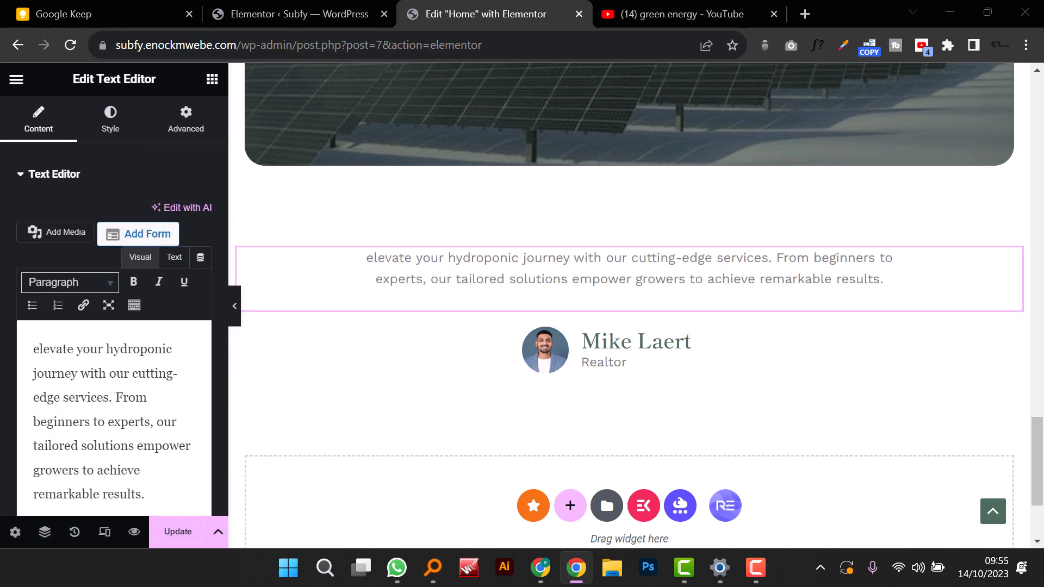
{"action": "triple_click", "coordinate": [70, 478]}
{"action": "type", "text": "s"}
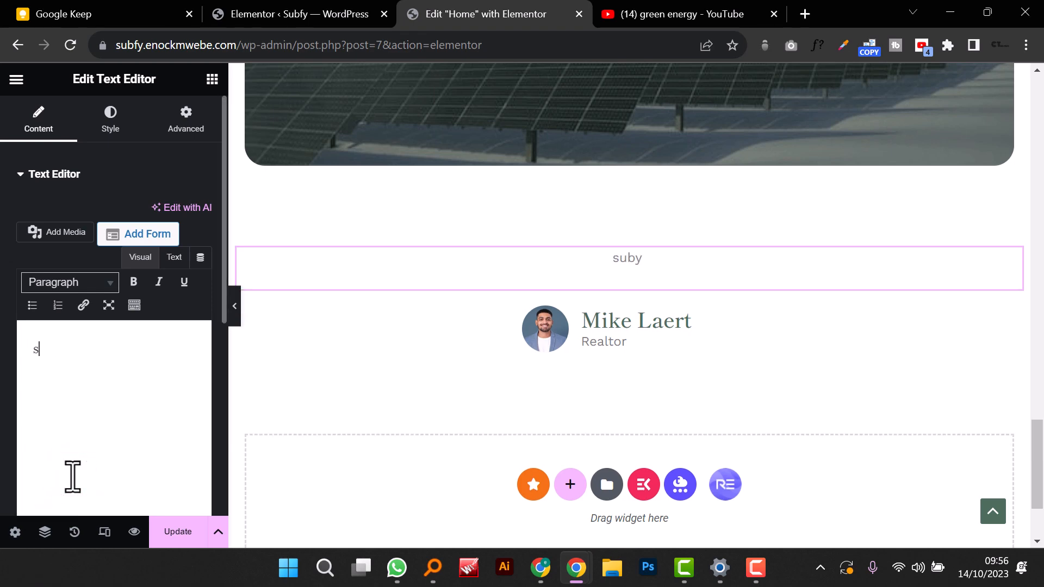
{"action": "type", "text": "ubSubfy"}
{"action": "key", "text": "ctrl+v"}
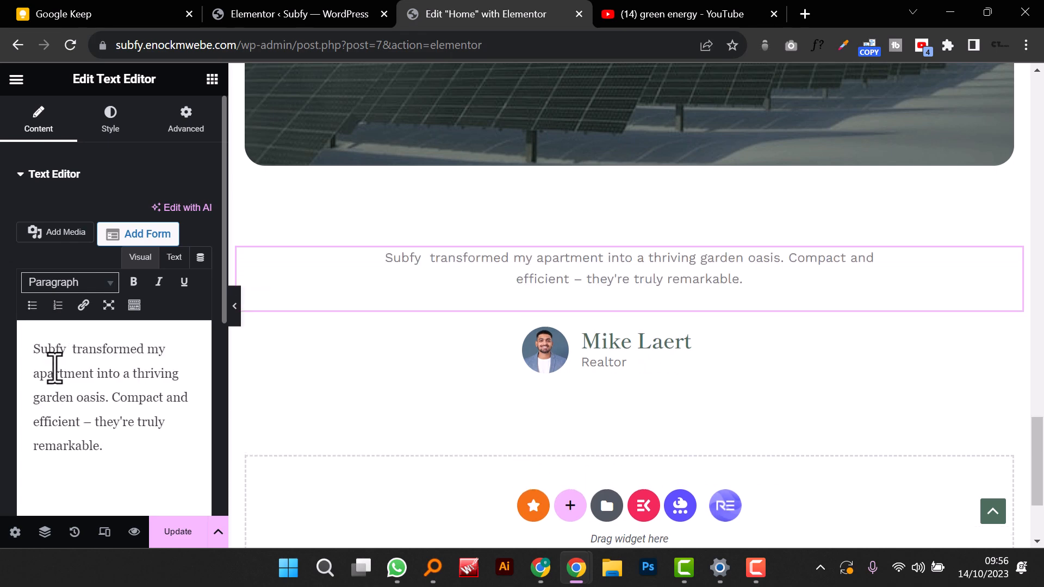
{"action": "left_click", "coordinate": [72, 352]}
{"action": "key", "text": "BackSpace"}
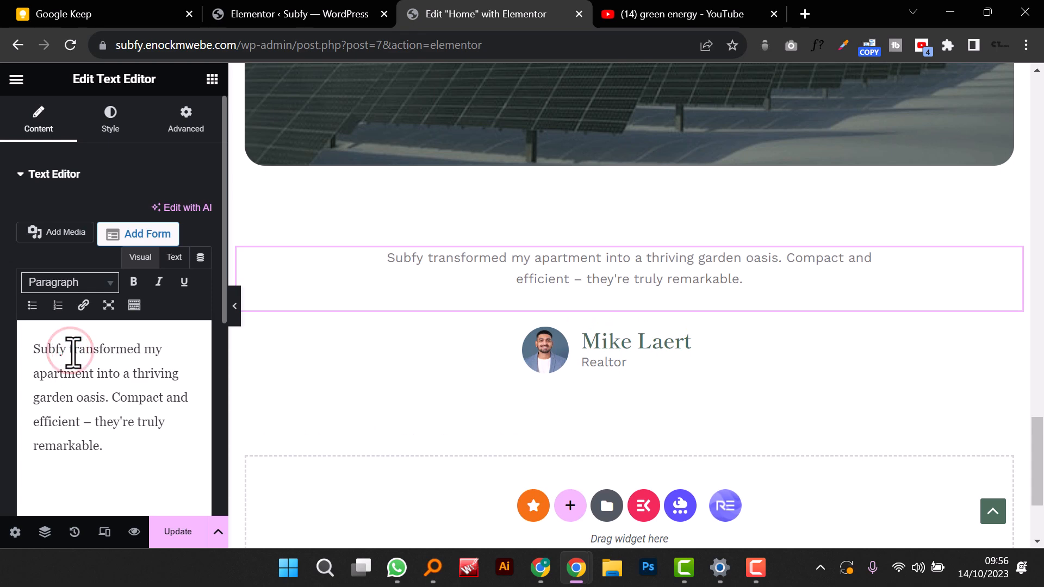
Step: Add an Icon widget above the testimonial text and set its icon to Quote1 from the icon library
{"action": "left_click", "coordinate": [211, 80]}
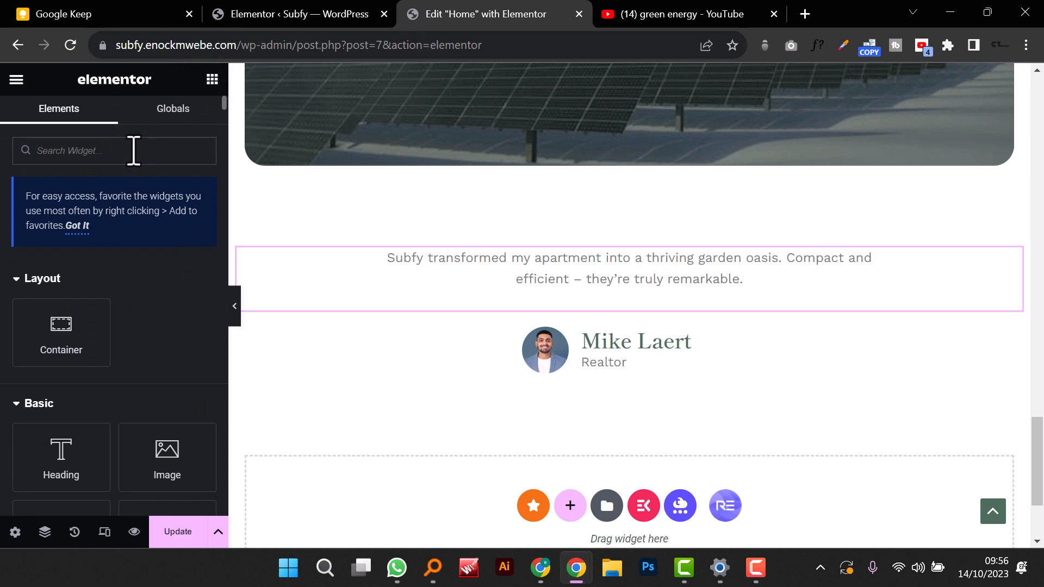
{"action": "type", "text": "icon"}
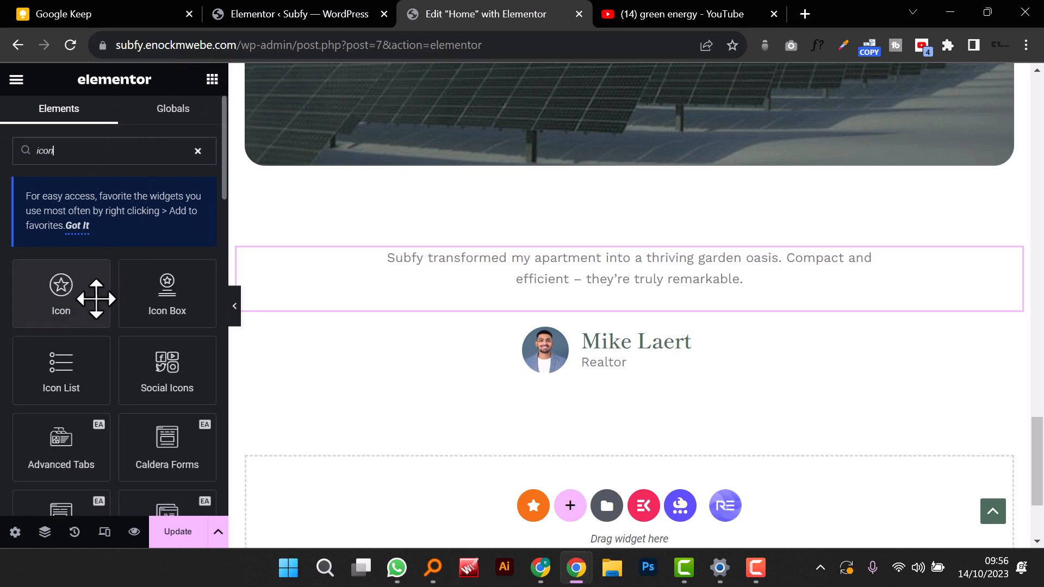
{"action": "left_click_drag", "start_coordinate": [65, 299], "coordinate": [634, 250]}
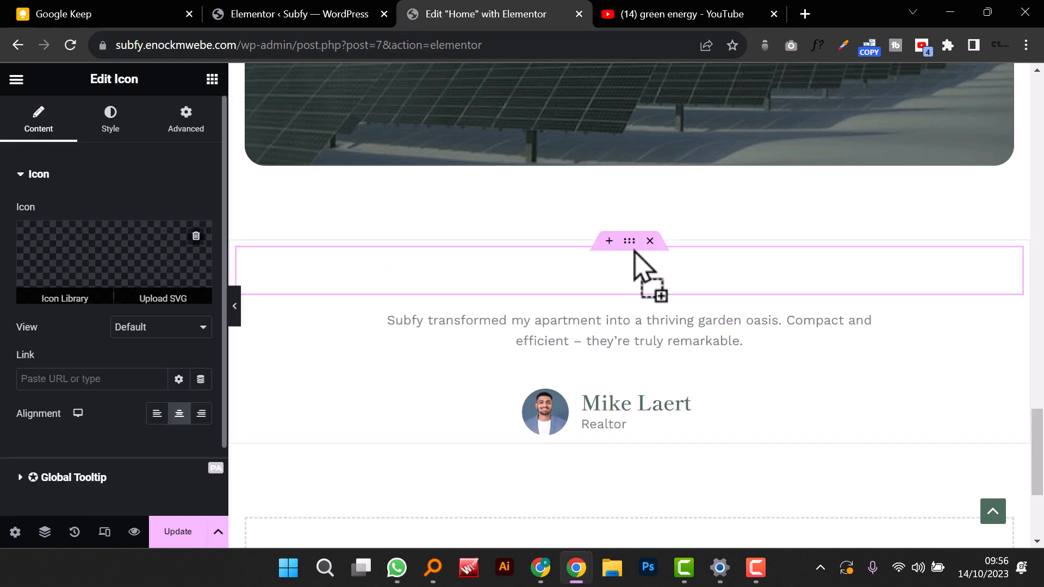
{"action": "left_click", "coordinate": [119, 273]}
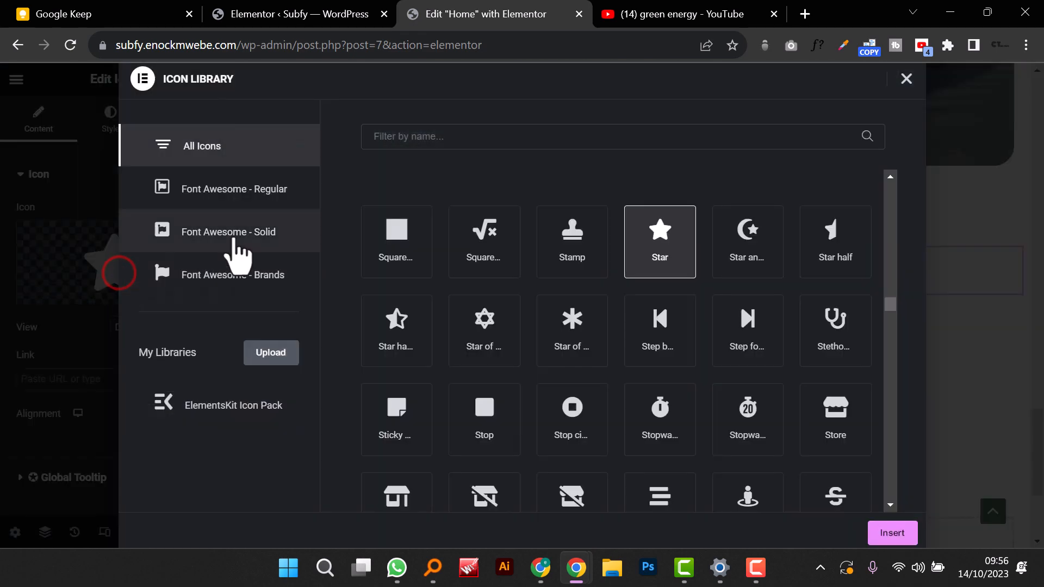
{"action": "left_click", "coordinate": [442, 136]}
{"action": "type", "text": "quot"}
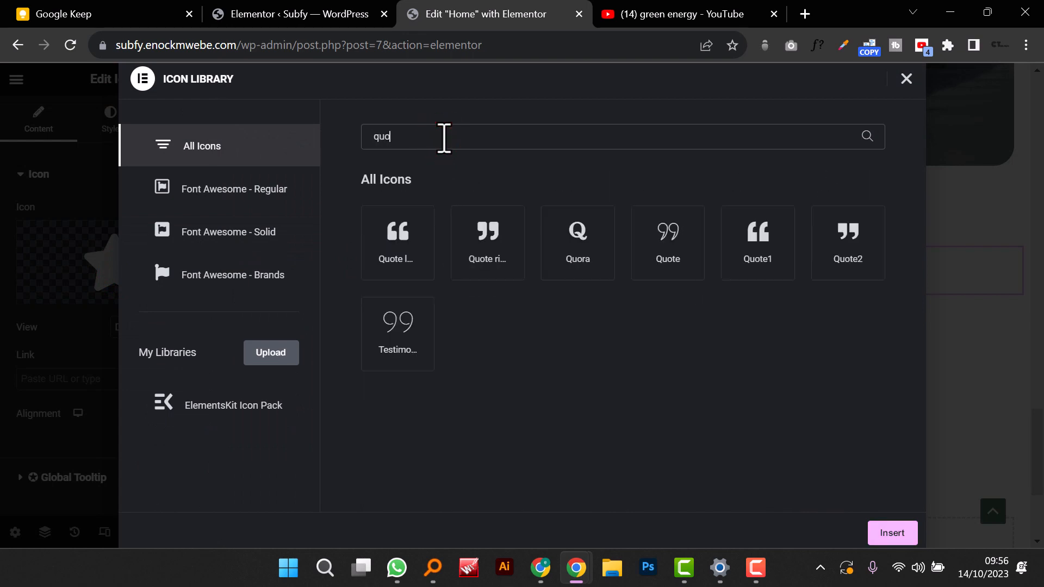
{"action": "left_click", "coordinate": [674, 245]}
{"action": "left_click", "coordinate": [890, 534]}
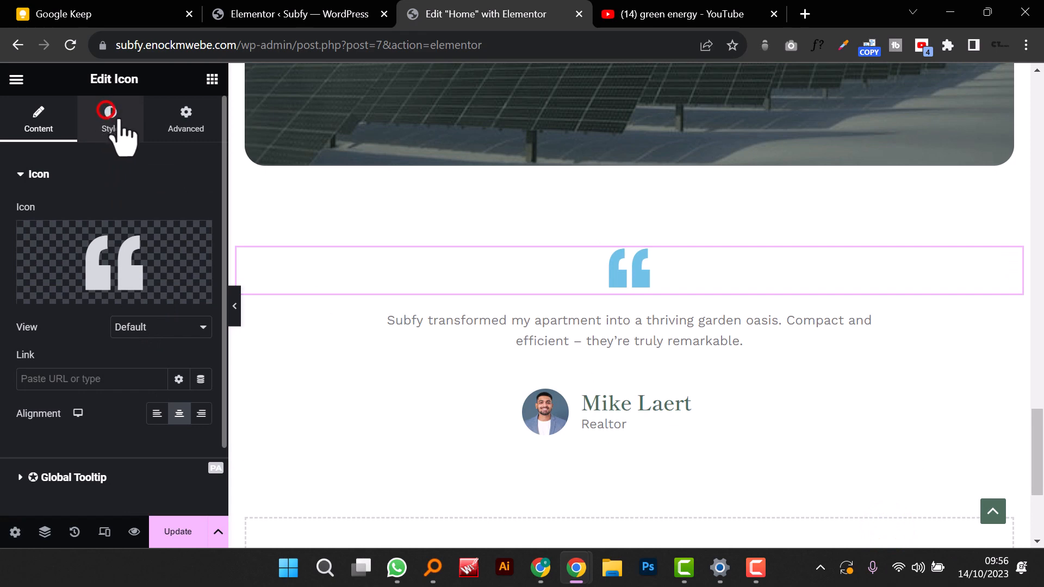
Step: Set the quote icon's primary color to the dark green global theme color and preview the section at full width
{"action": "left_click", "coordinate": [115, 131]}
{"action": "left_click", "coordinate": [179, 247]}
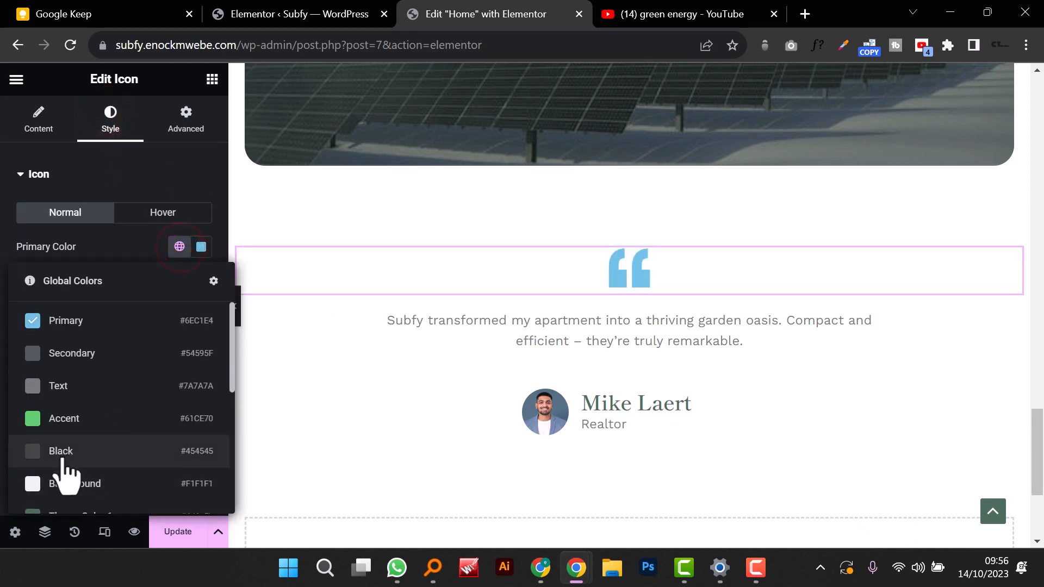
{"action": "scroll", "coordinate": [61, 476], "scroll_direction": "down", "scroll_amount": 2}
{"action": "left_click", "coordinate": [56, 442]}
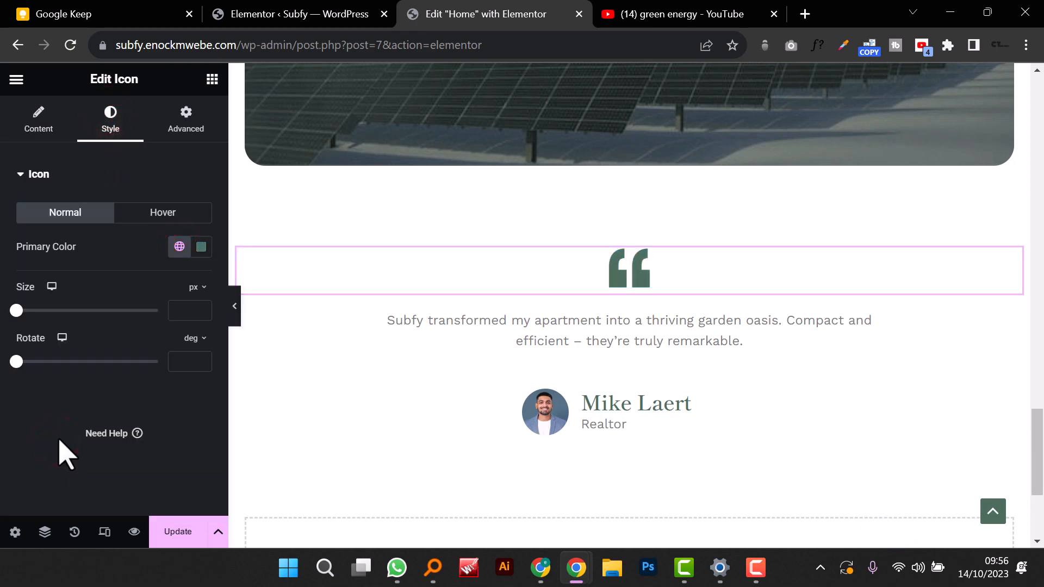
{"action": "left_click", "coordinate": [235, 307]}
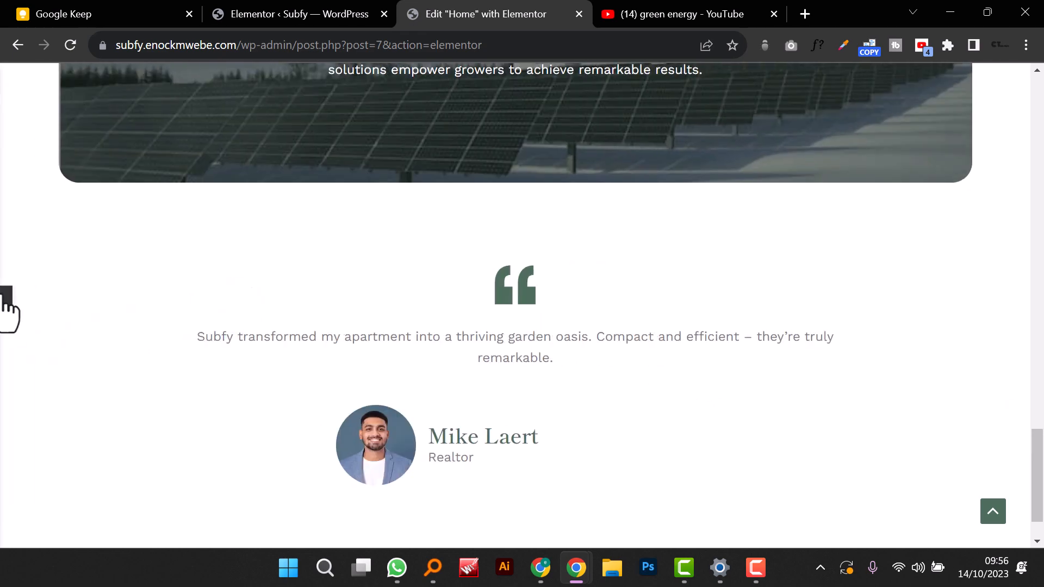
{"action": "left_click", "coordinate": [6, 298]}
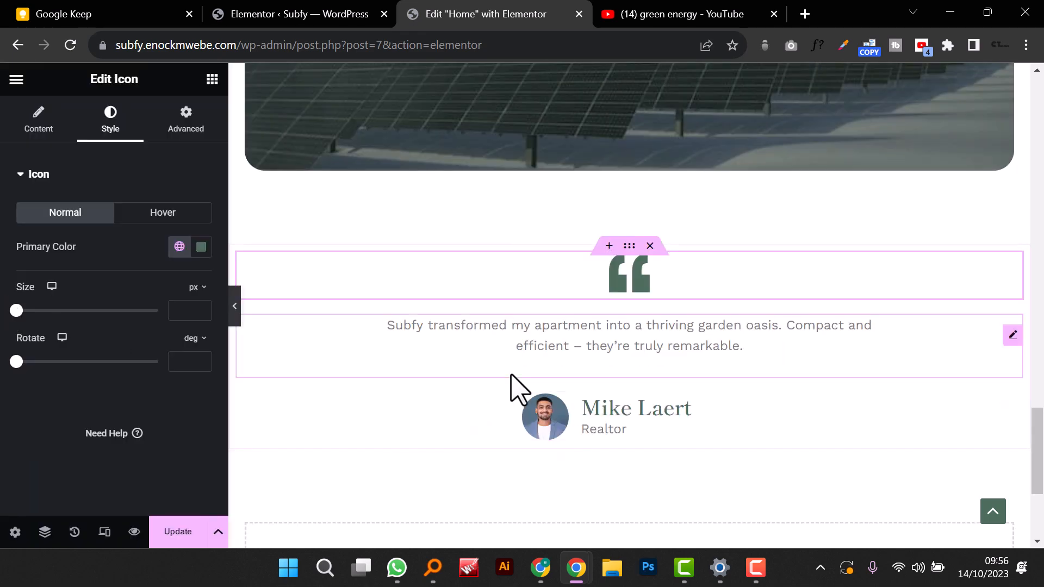
Step: Unlink the testimonial author image box's margins, set the top margin to -26 px, and preview the result
{"action": "left_click", "coordinate": [659, 426]}
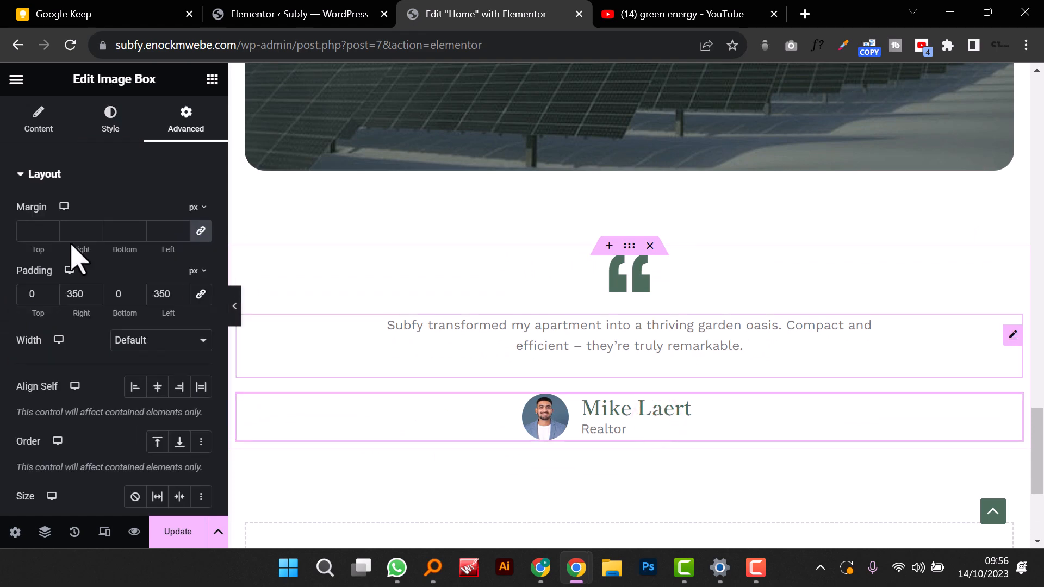
{"action": "left_click", "coordinate": [201, 231]}
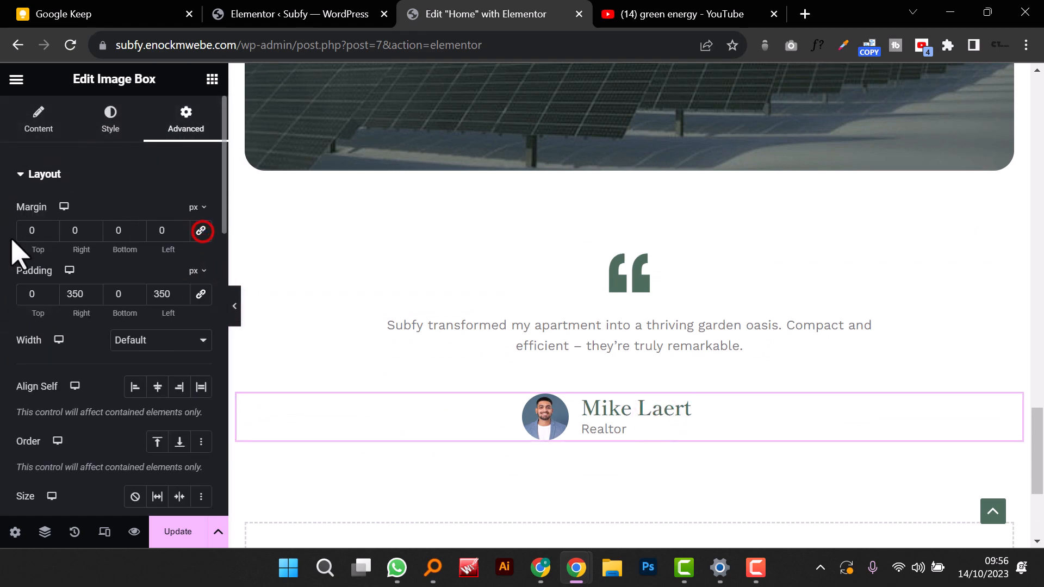
{"action": "left_click", "coordinate": [47, 235]}
{"action": "left_click", "coordinate": [48, 234]}
{"action": "left_click", "coordinate": [47, 234]}
{"action": "left_click", "coordinate": [47, 234]}
{"action": "left_click", "coordinate": [47, 234]}
{"action": "left_click", "coordinate": [47, 234]}
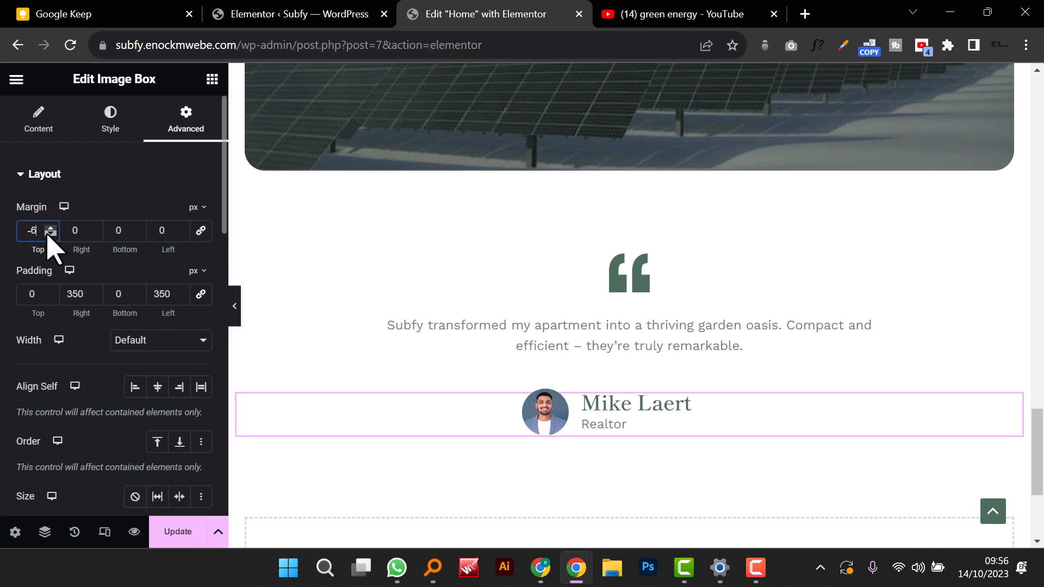
{"action": "left_click", "coordinate": [48, 234]}
{"action": "double_click", "coordinate": [47, 235]}
{"action": "double_click", "coordinate": [47, 234]}
{"action": "double_click", "coordinate": [47, 235]}
{"action": "left_click", "coordinate": [47, 235]}
{"action": "double_click", "coordinate": [48, 235]}
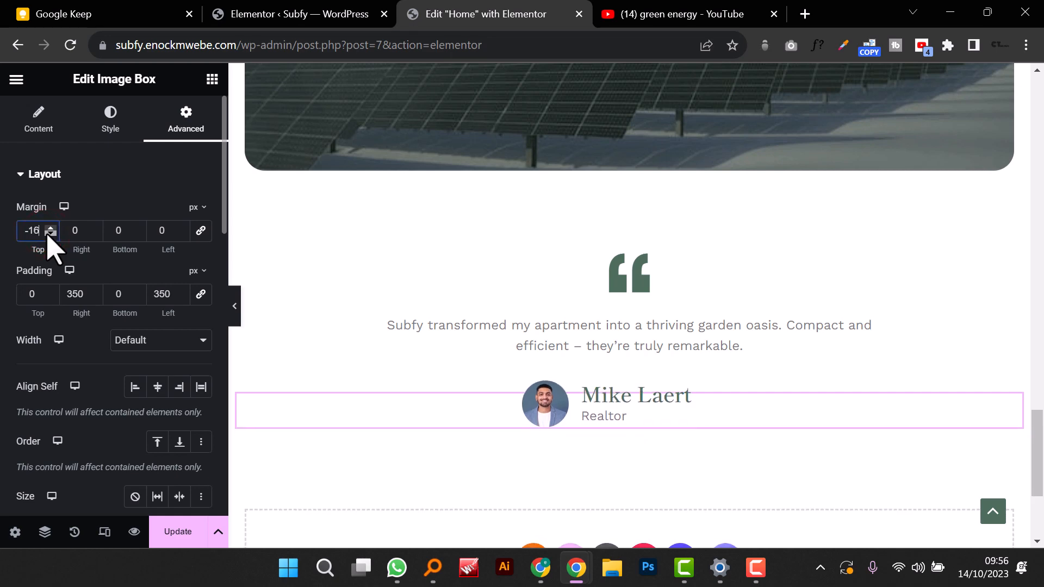
{"action": "double_click", "coordinate": [47, 234]}
{"action": "double_click", "coordinate": [48, 234]}
{"action": "double_click", "coordinate": [48, 234]}
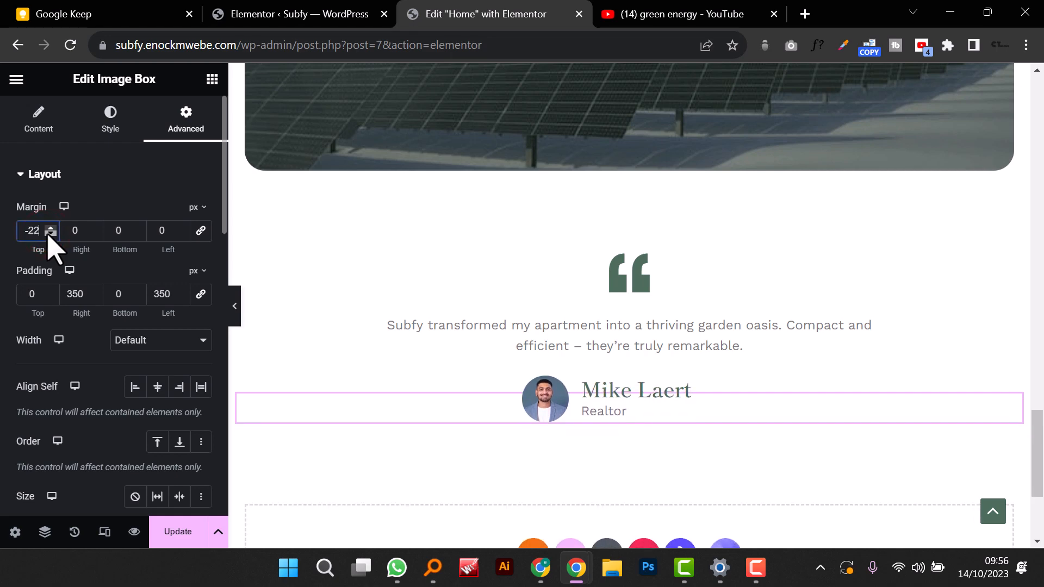
{"action": "double_click", "coordinate": [48, 234]}
{"action": "double_click", "coordinate": [48, 235]}
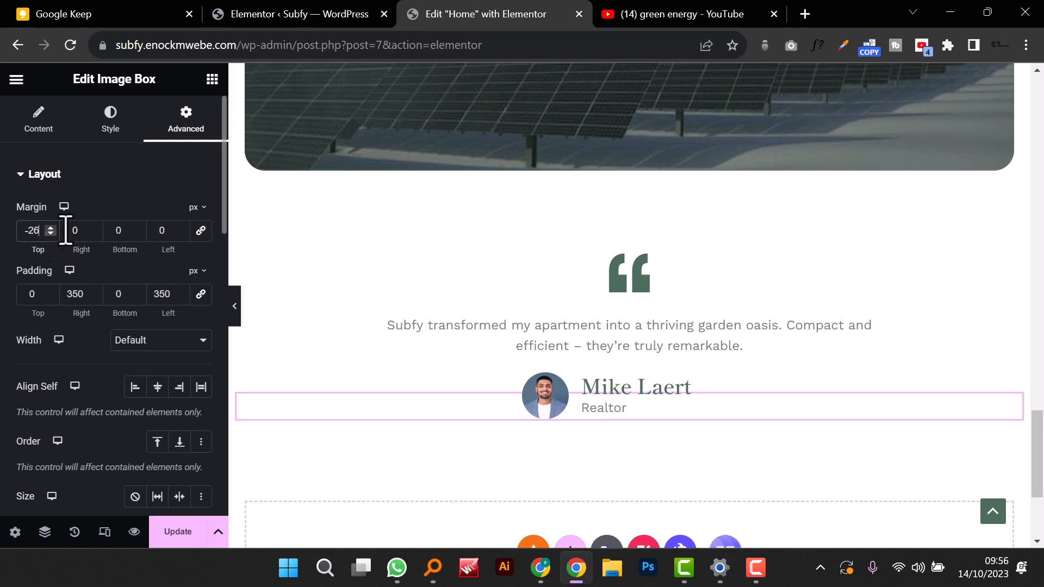
{"action": "left_click", "coordinate": [234, 314]}
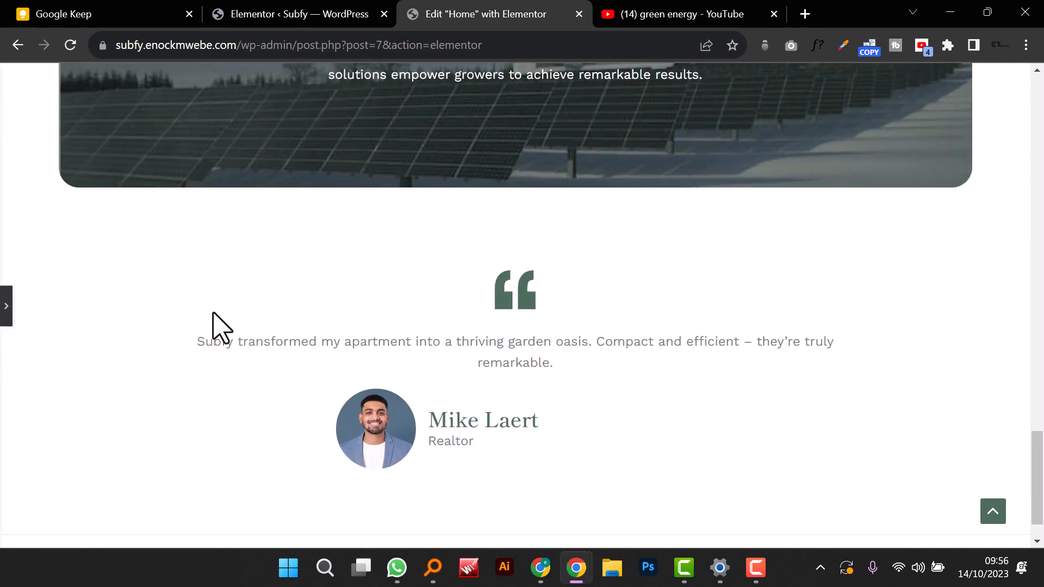
{"action": "left_click", "coordinate": [8, 305]}
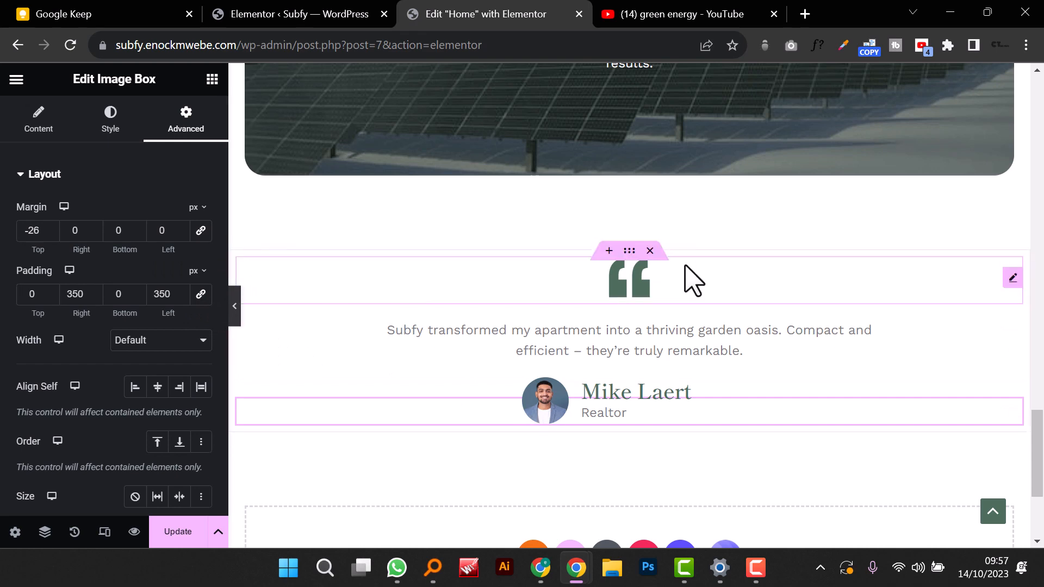
Step: Give the testimonial container a classic background and upload EnereyAsset 14-8 as its image
{"action": "left_click", "coordinate": [633, 249]}
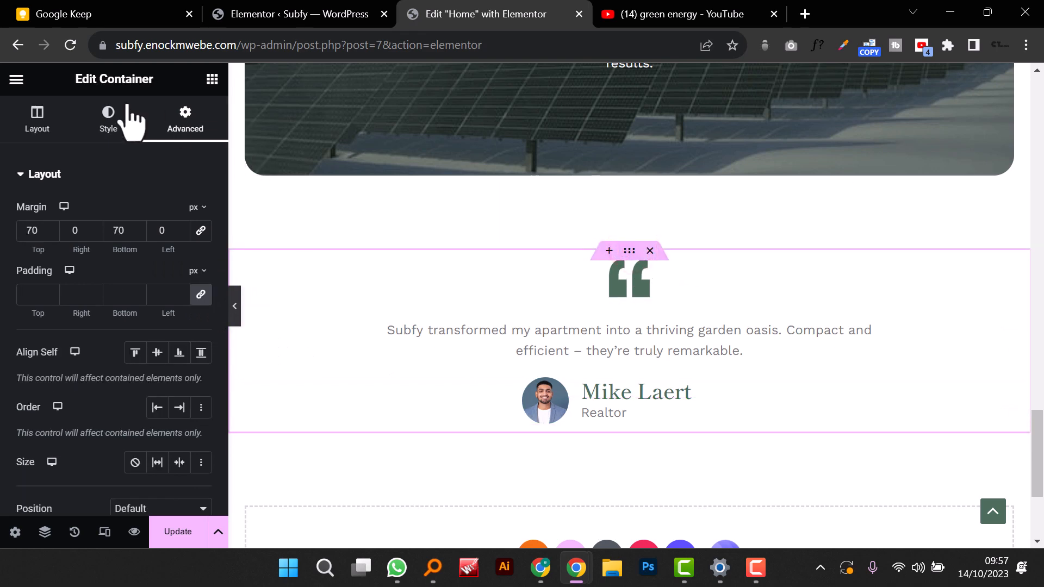
{"action": "left_click", "coordinate": [107, 115]}
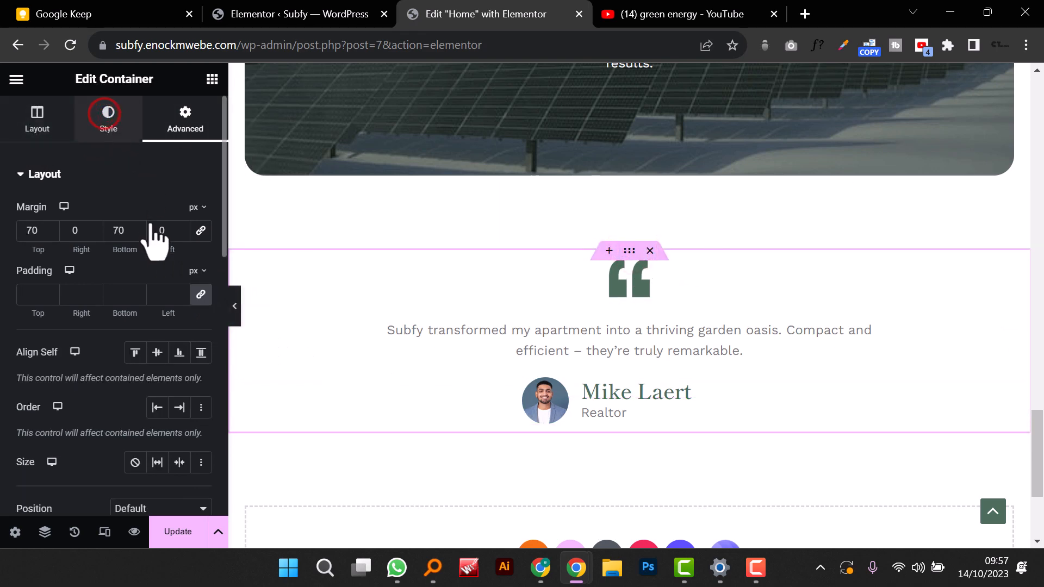
{"action": "left_click", "coordinate": [134, 247]}
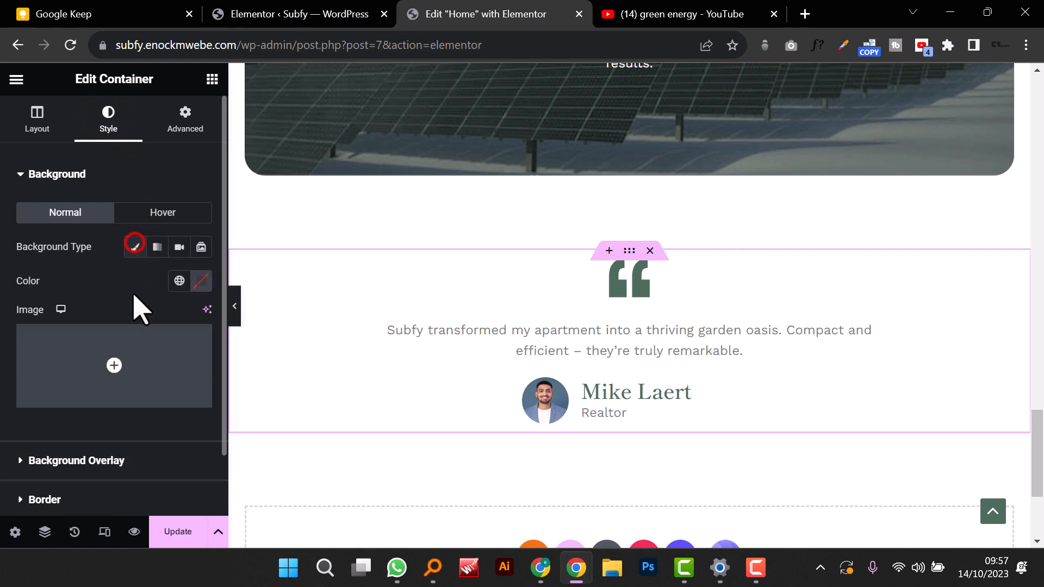
{"action": "left_click", "coordinate": [126, 350]}
{"action": "left_click", "coordinate": [231, 142]}
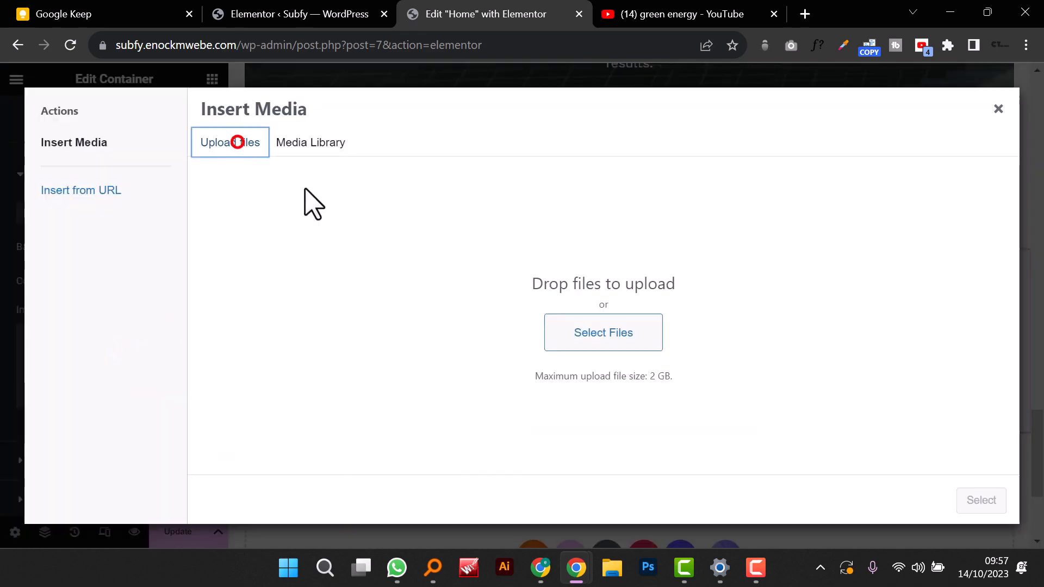
{"action": "left_click", "coordinate": [554, 336]}
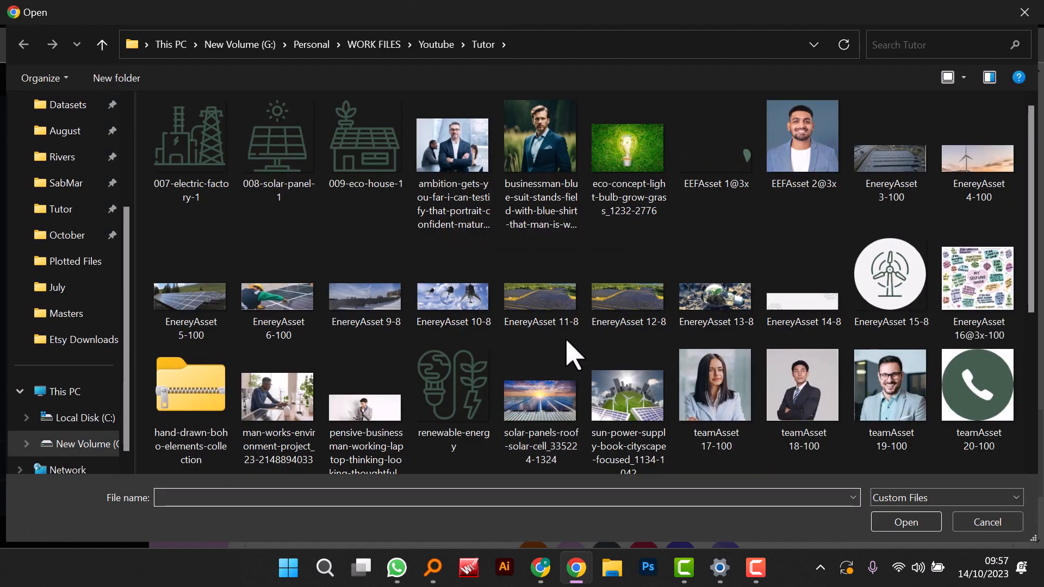
{"action": "left_click", "coordinate": [796, 308]}
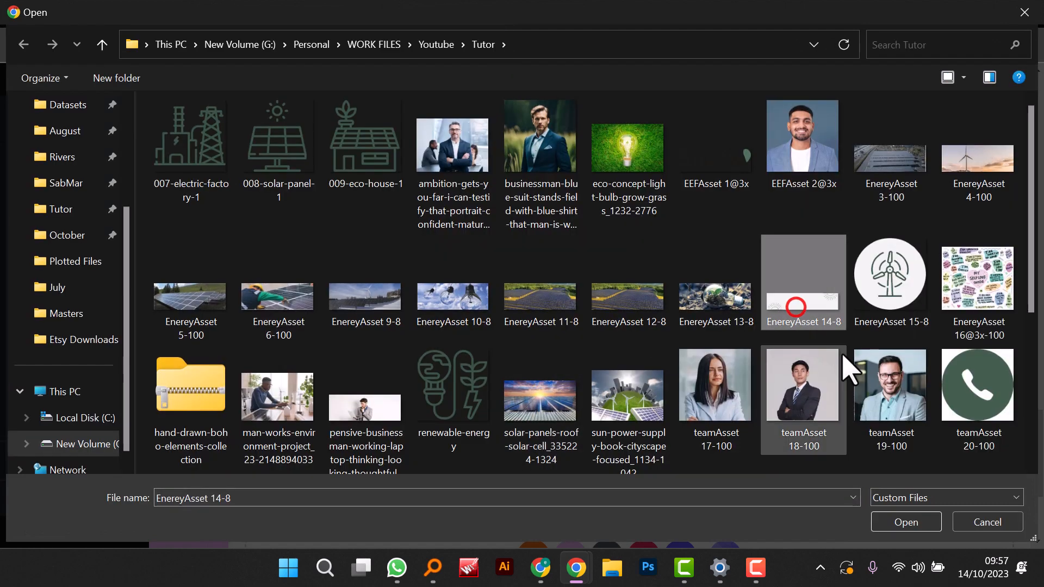
{"action": "left_click", "coordinate": [894, 525]}
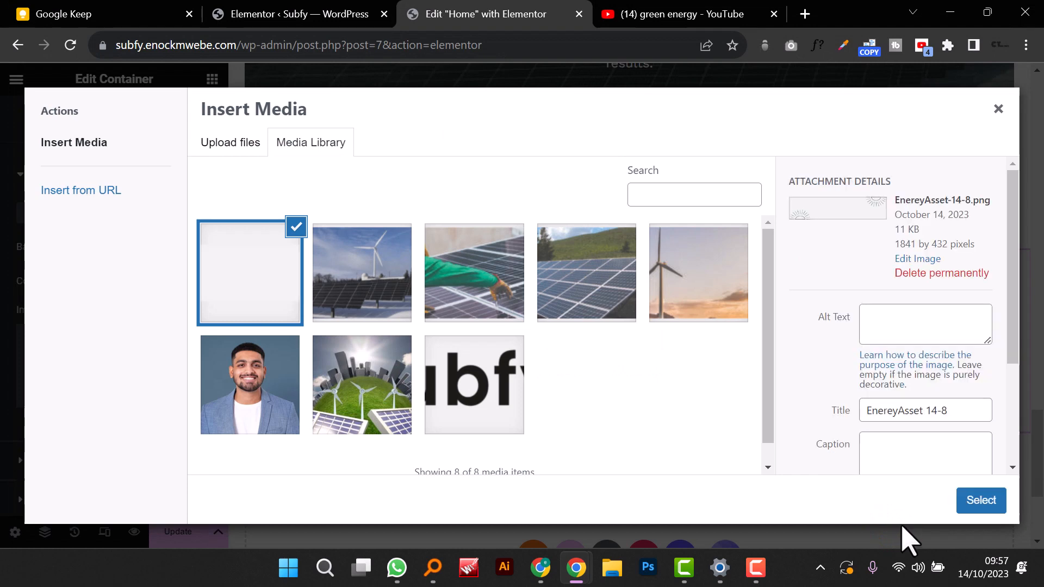
{"action": "left_click", "coordinate": [972, 503]}
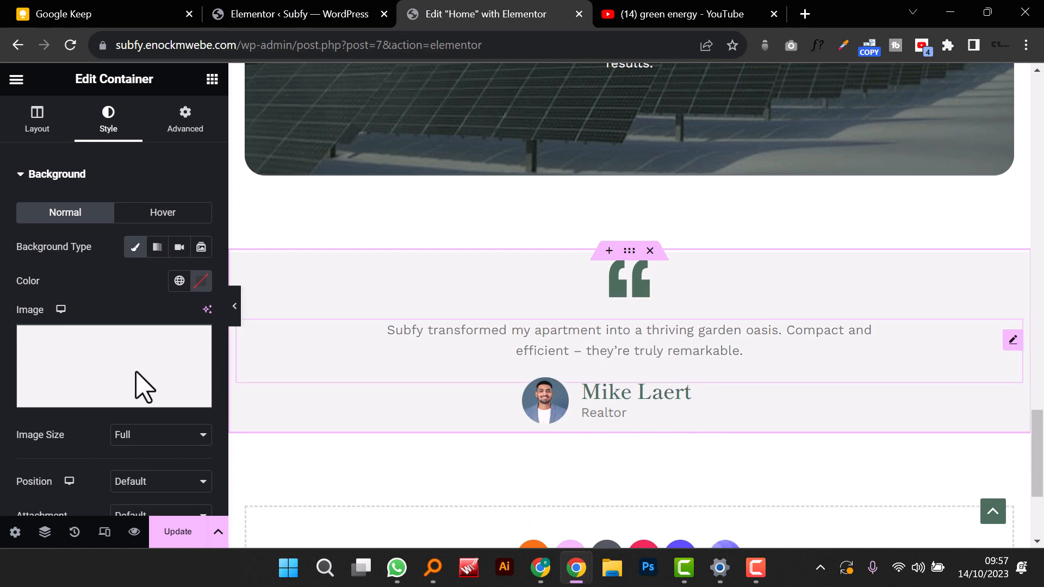
Step: Set the container's background image display size to Cover and its repeat to No-repeat
{"action": "scroll", "coordinate": [116, 431], "scroll_direction": "down", "scroll_amount": 2}
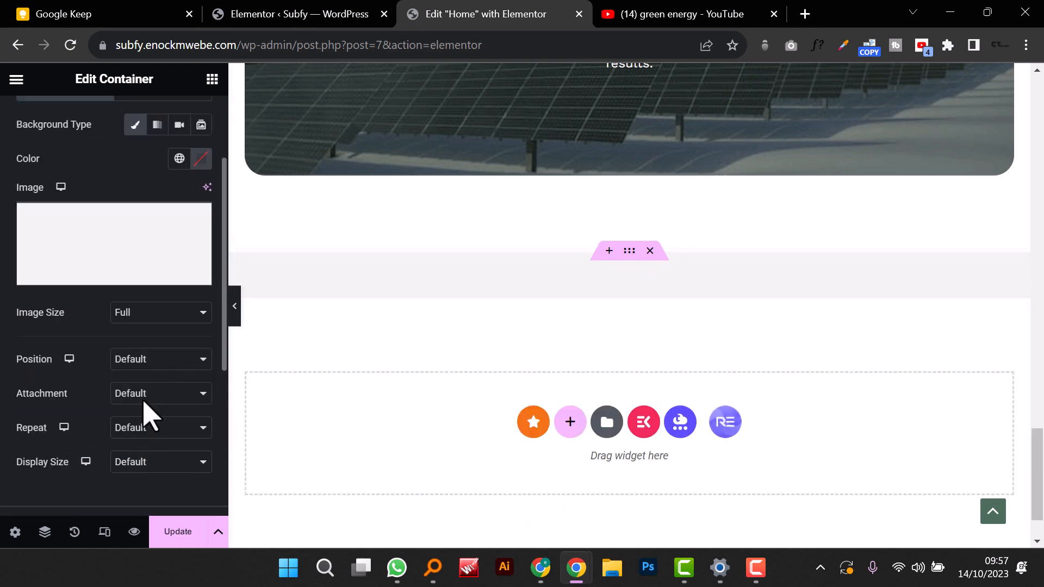
{"action": "left_click", "coordinate": [144, 460]}
{"action": "scroll", "coordinate": [161, 457], "scroll_direction": "down", "scroll_amount": 4}
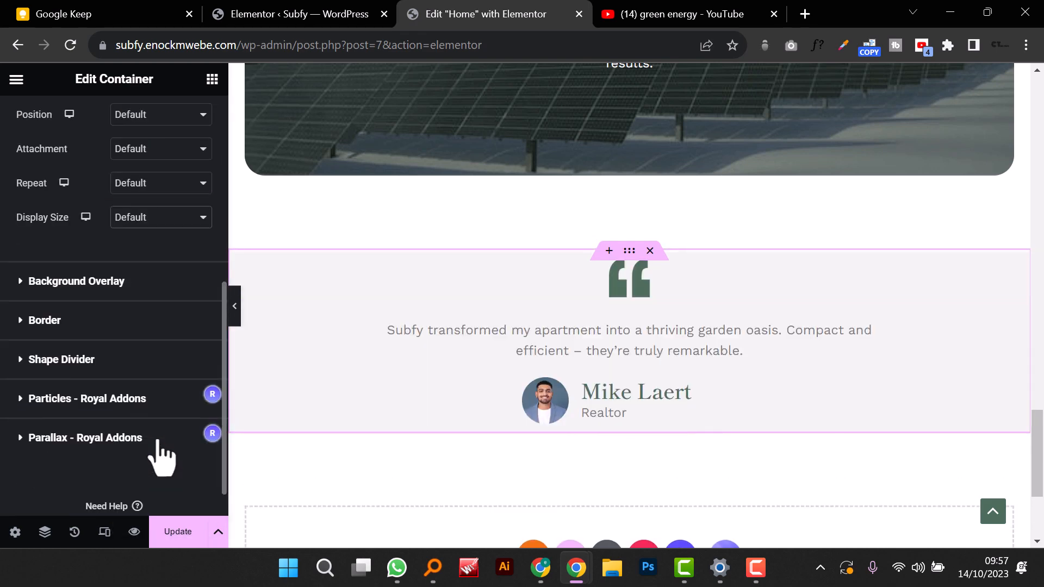
{"action": "left_click", "coordinate": [150, 217]}
{"action": "left_click", "coordinate": [143, 259]}
{"action": "scroll", "coordinate": [144, 272], "scroll_direction": "up", "scroll_amount": 4}
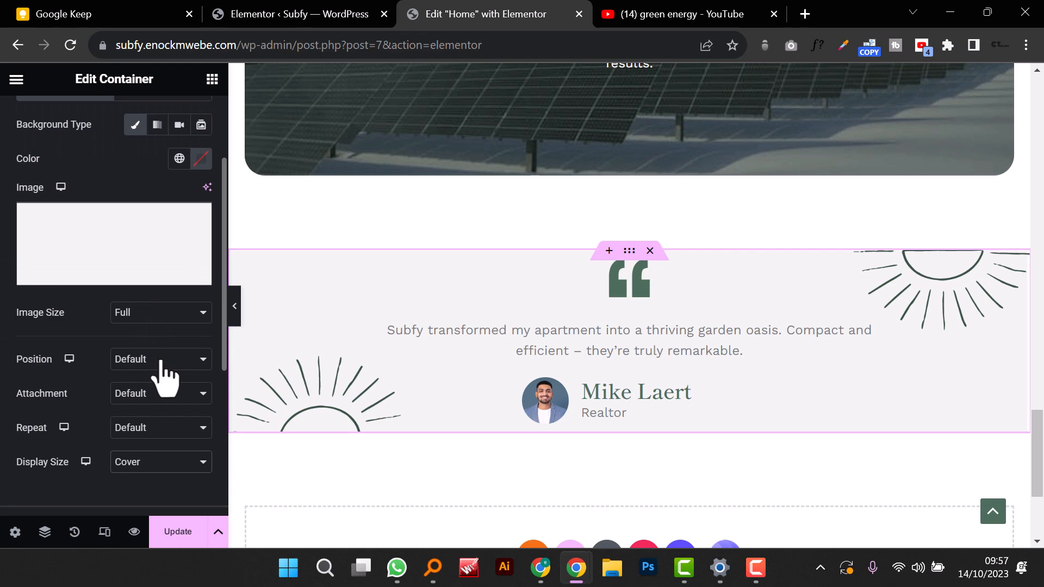
{"action": "left_click", "coordinate": [157, 428]}
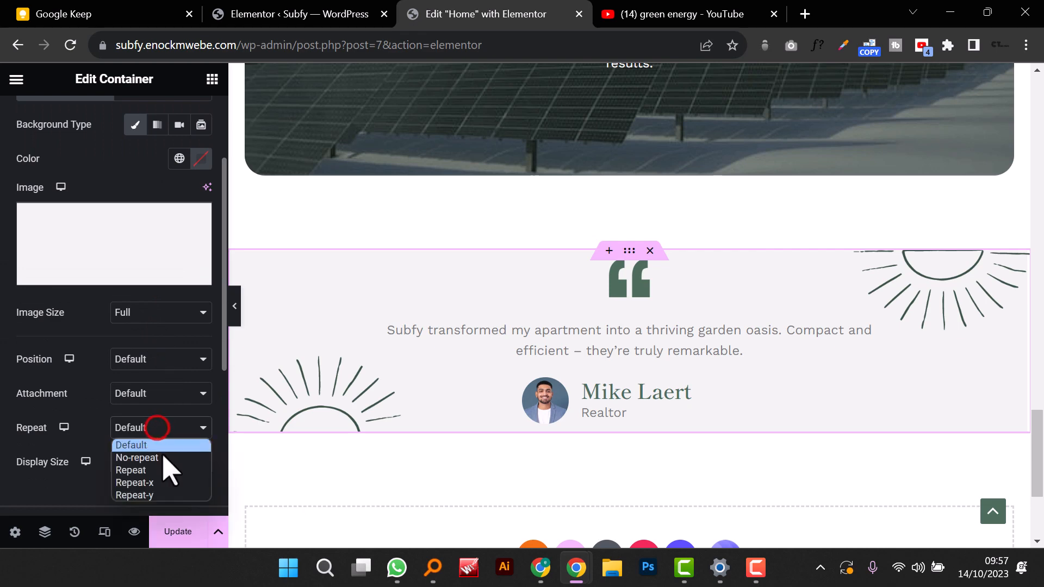
{"action": "left_click", "coordinate": [163, 458]}
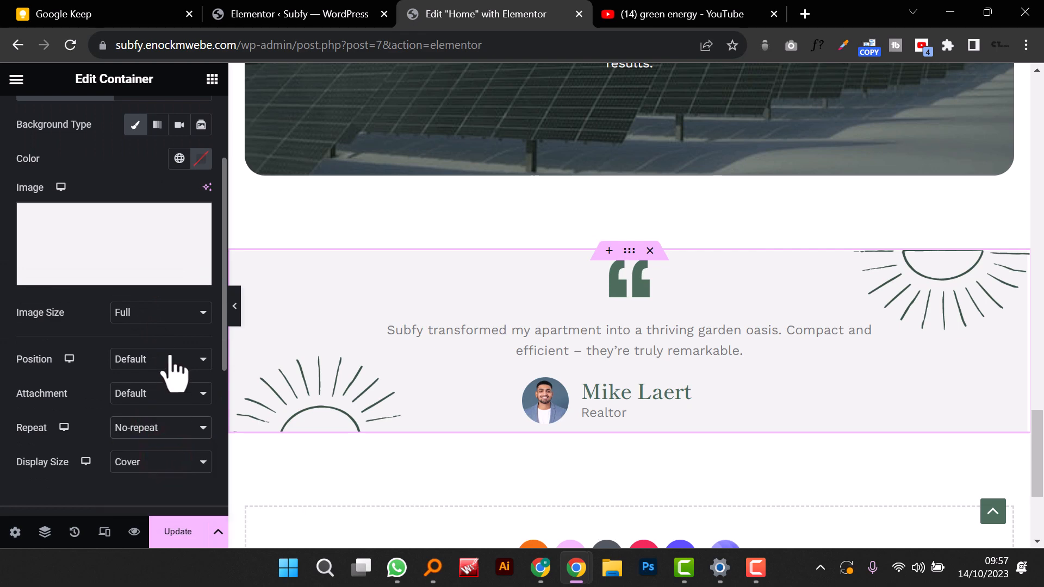
{"action": "scroll", "coordinate": [148, 423], "scroll_direction": "up", "scroll_amount": 2}
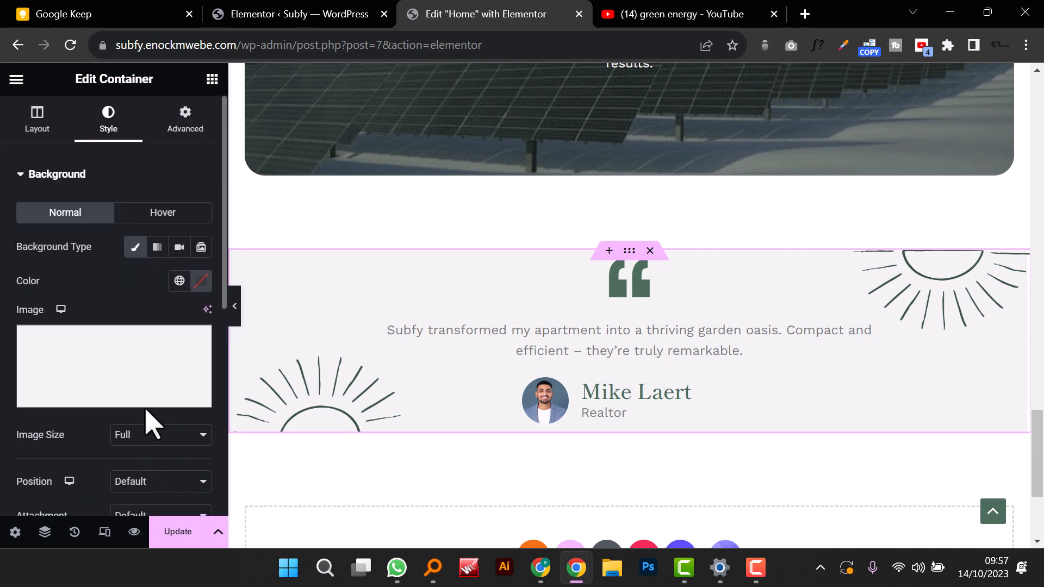
Step: Unlink the testimonial container's padding, set the top and bottom padding to 20 px, and preview the section
{"action": "left_click", "coordinate": [166, 122]}
{"action": "left_click", "coordinate": [201, 295]}
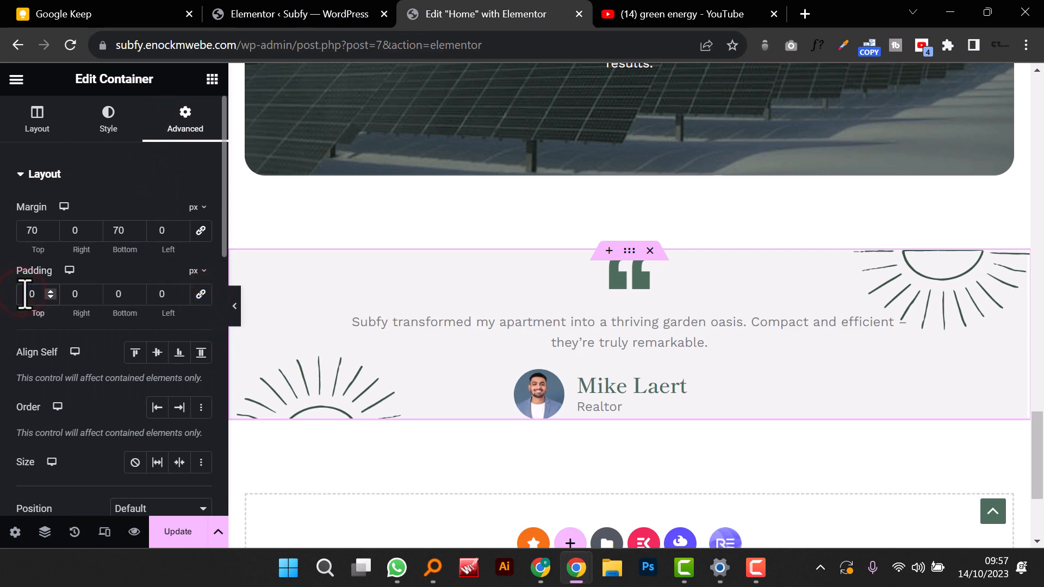
{"action": "type", "text": "2"}
{"action": "type", "text": "3"}
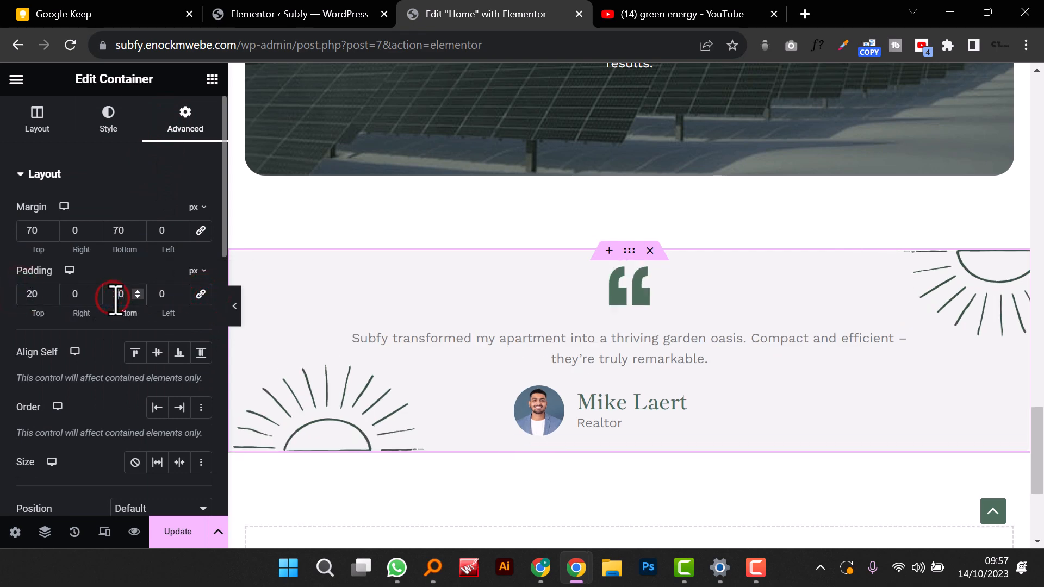
{"action": "left_click", "coordinate": [234, 305]}
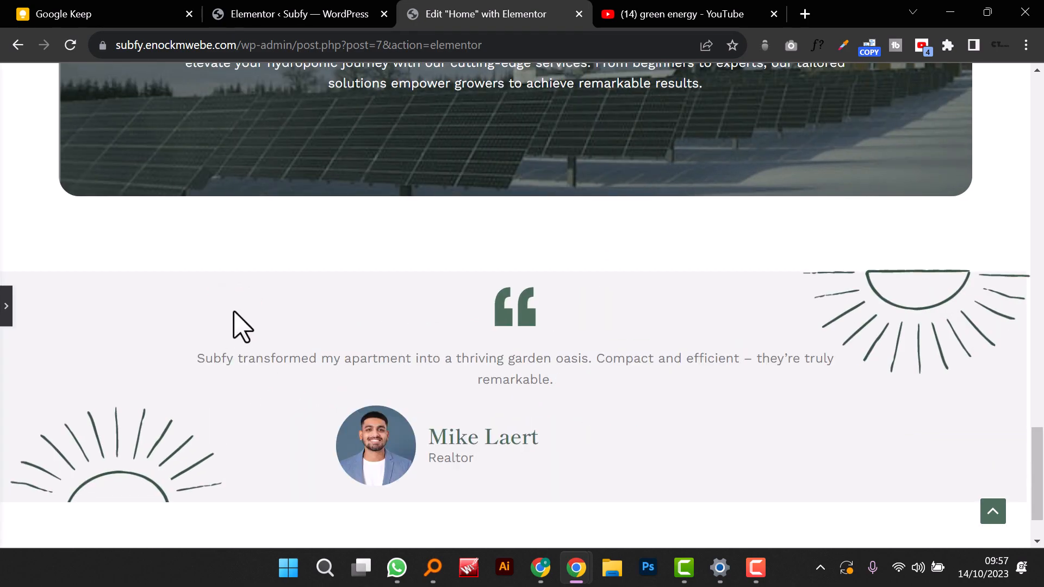
Step: Review the page preview and add a two-column container below the testimonial section
{"action": "scroll", "coordinate": [920, 343], "scroll_direction": "up", "scroll_amount": 15}
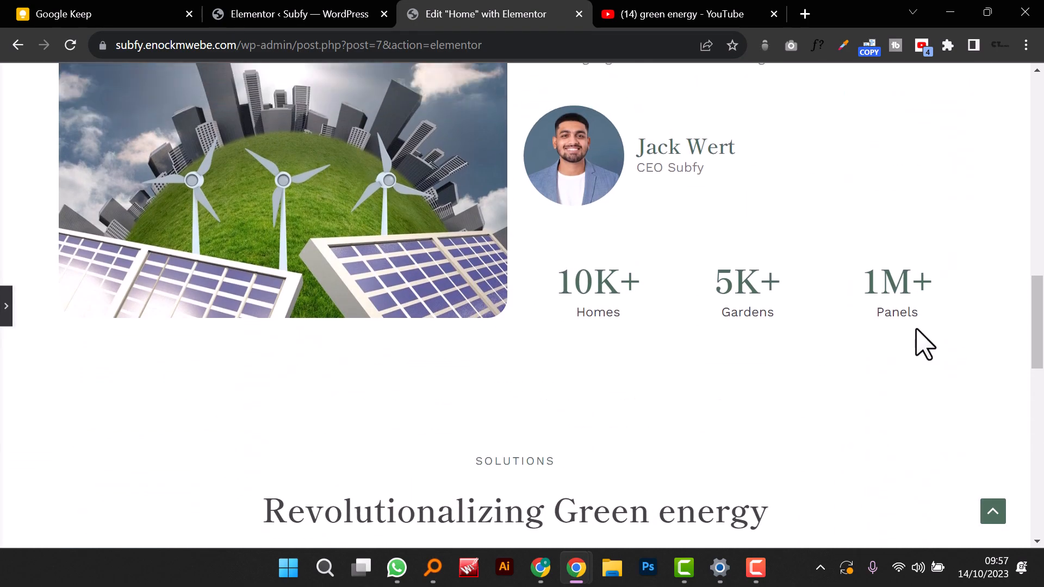
{"action": "scroll", "coordinate": [923, 342], "scroll_direction": "up", "scroll_amount": 6}
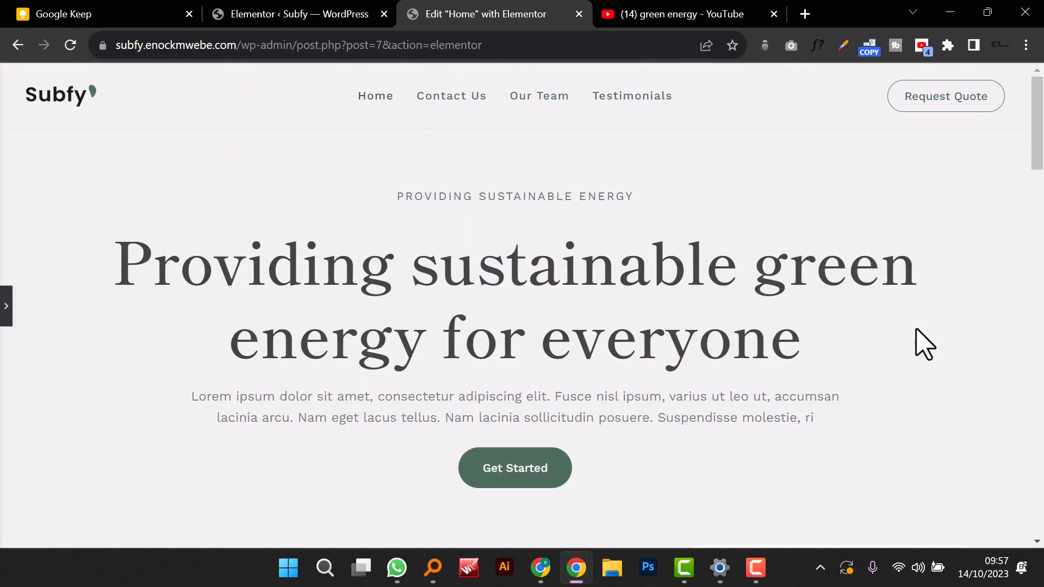
{"action": "scroll", "coordinate": [921, 343], "scroll_direction": "down", "scroll_amount": 12}
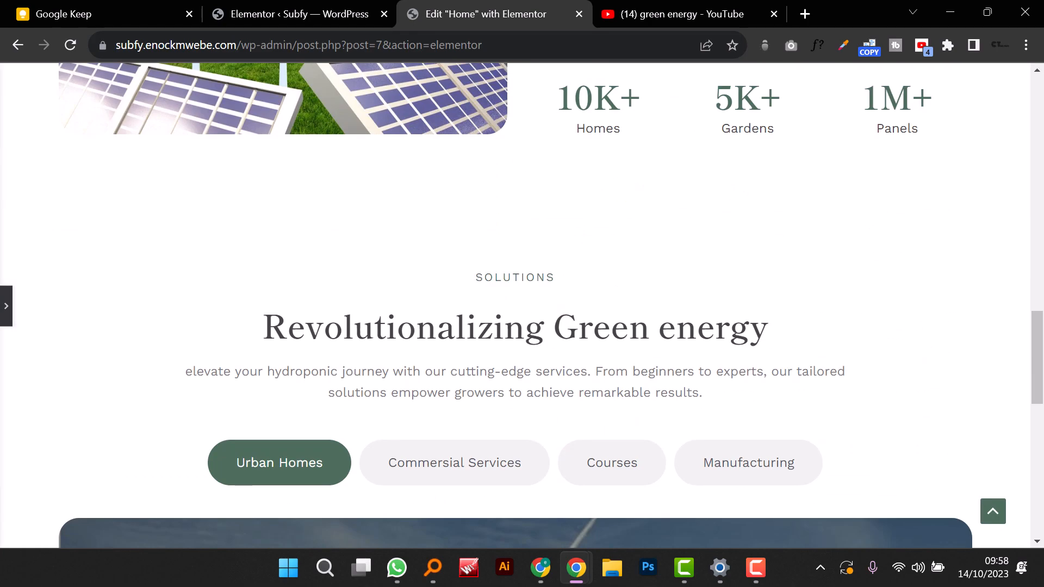
{"action": "left_click", "coordinate": [6, 305]}
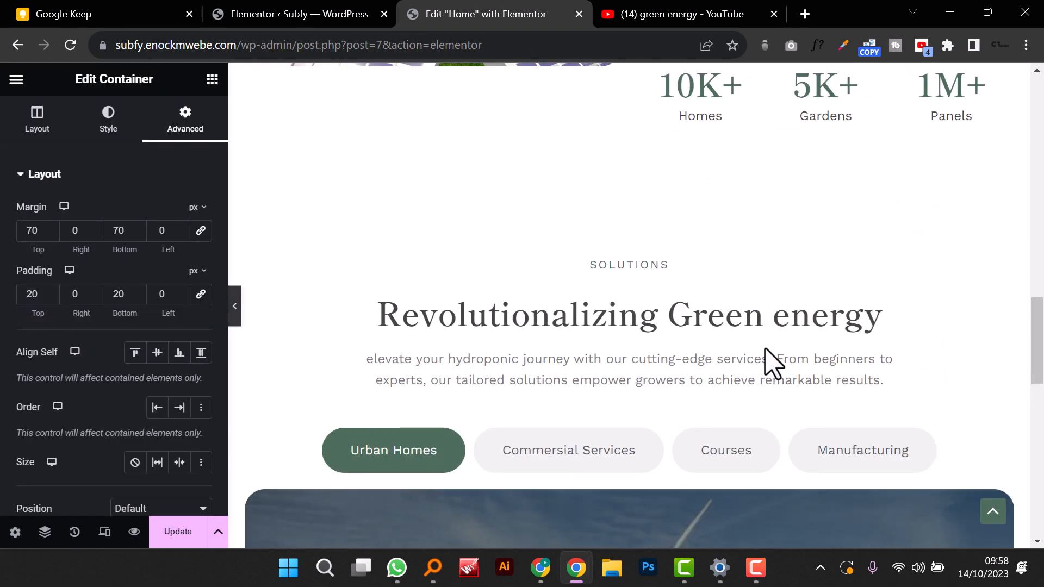
{"action": "scroll", "coordinate": [765, 361], "scroll_direction": "down", "scroll_amount": 15}
{"action": "scroll", "coordinate": [805, 359], "scroll_direction": "down", "scroll_amount": 1}
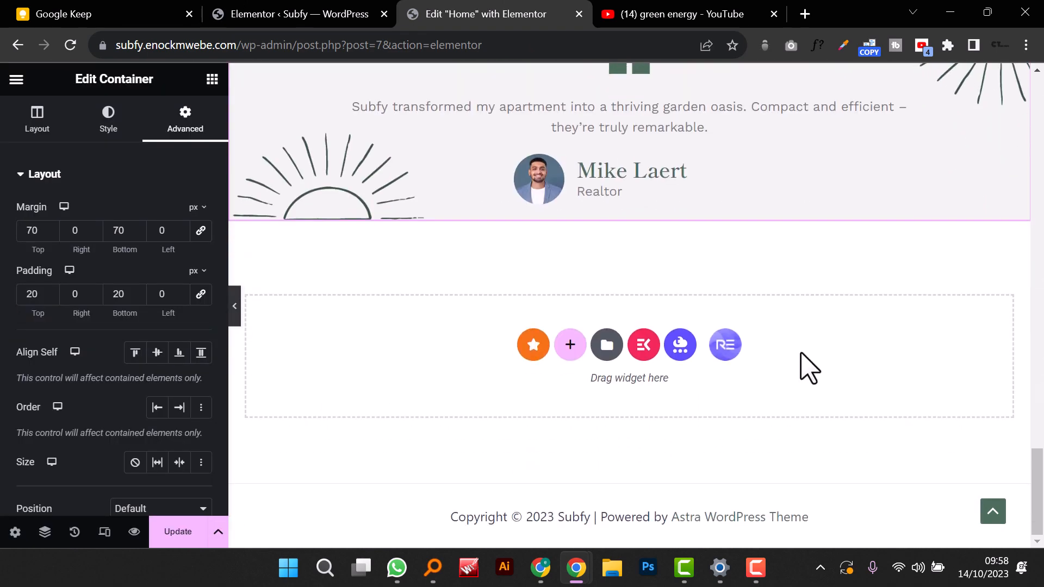
{"action": "left_click", "coordinate": [571, 351]}
{"action": "left_click", "coordinate": [571, 377]}
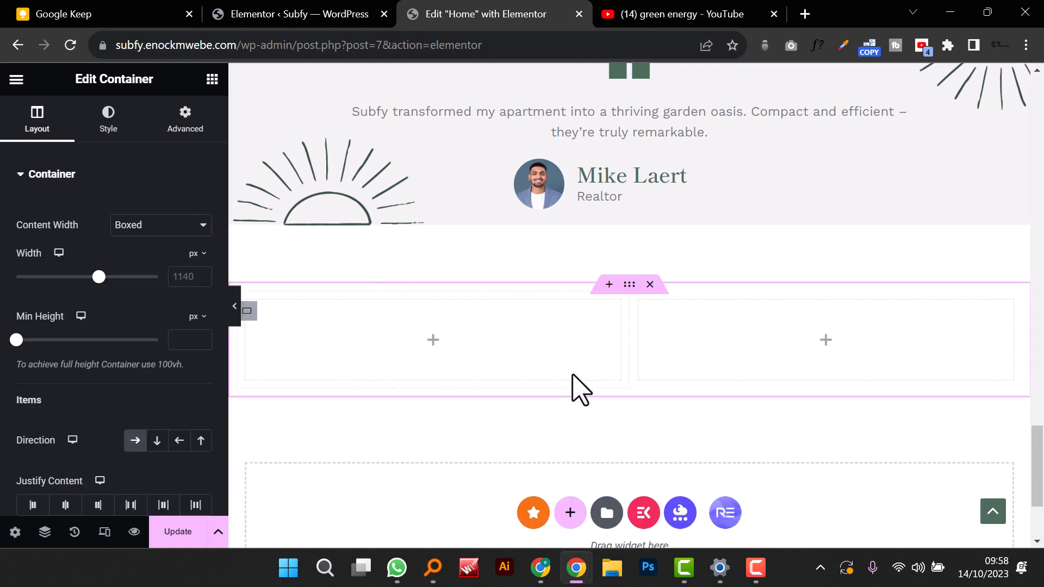
Step: Copy the "WHY CHOOSE US" heading and paste it into the first column of the new container
{"action": "scroll", "coordinate": [579, 389], "scroll_direction": "up", "scroll_amount": 8}
{"action": "scroll", "coordinate": [579, 389], "scroll_direction": "up", "scroll_amount": 15}
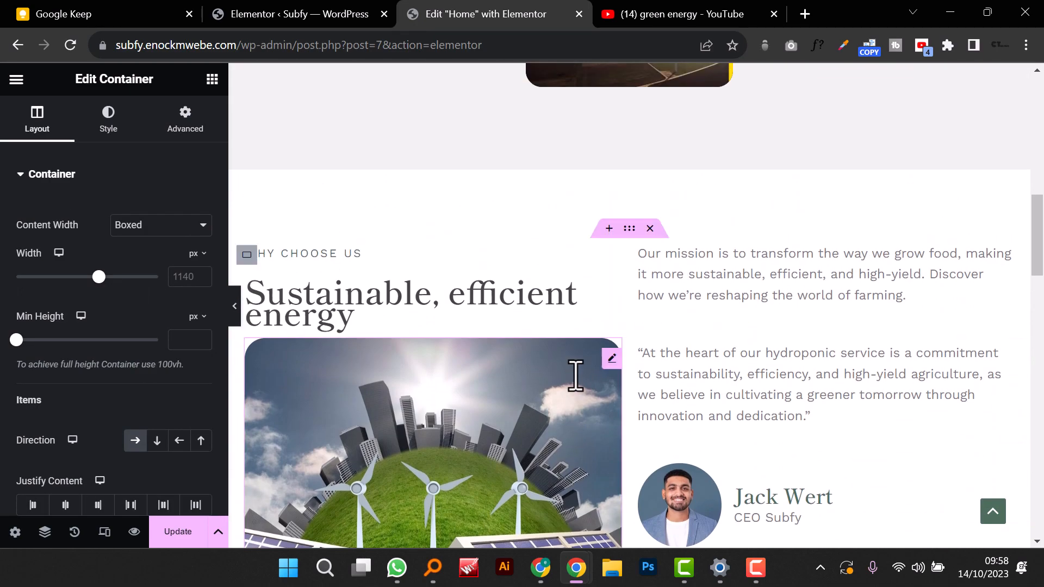
{"action": "right_click", "coordinate": [385, 334]}
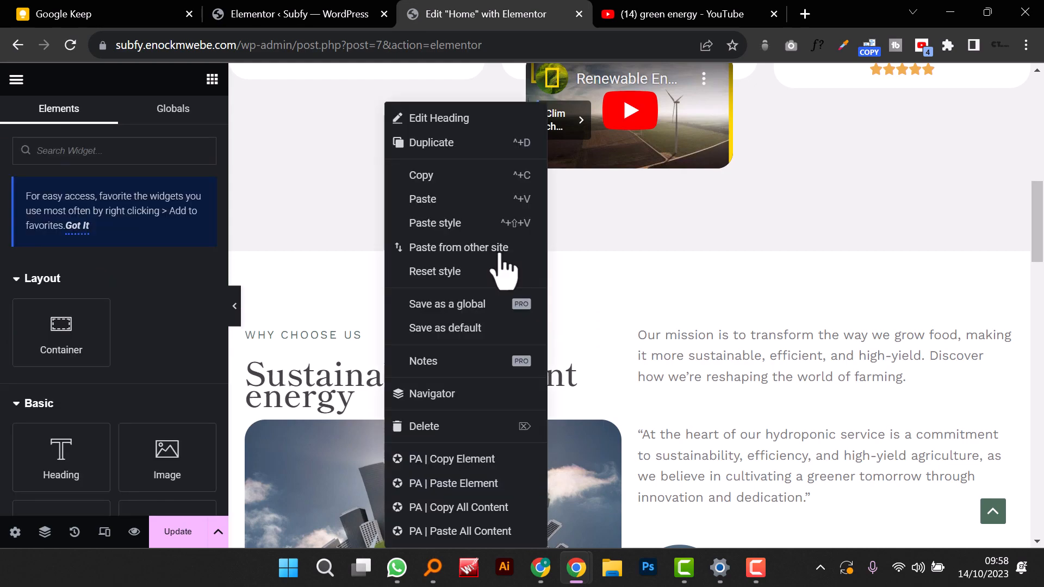
{"action": "left_click", "coordinate": [458, 177]}
{"action": "scroll", "coordinate": [517, 318], "scroll_direction": "down", "scroll_amount": 1}
{"action": "scroll", "coordinate": [517, 326], "scroll_direction": "down", "scroll_amount": 15}
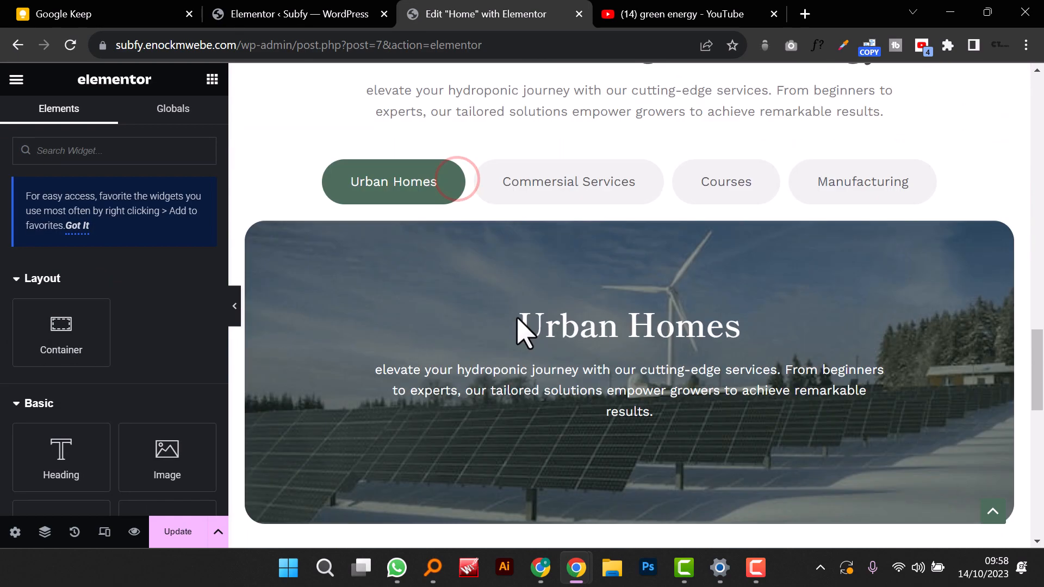
{"action": "right_click", "coordinate": [424, 179]}
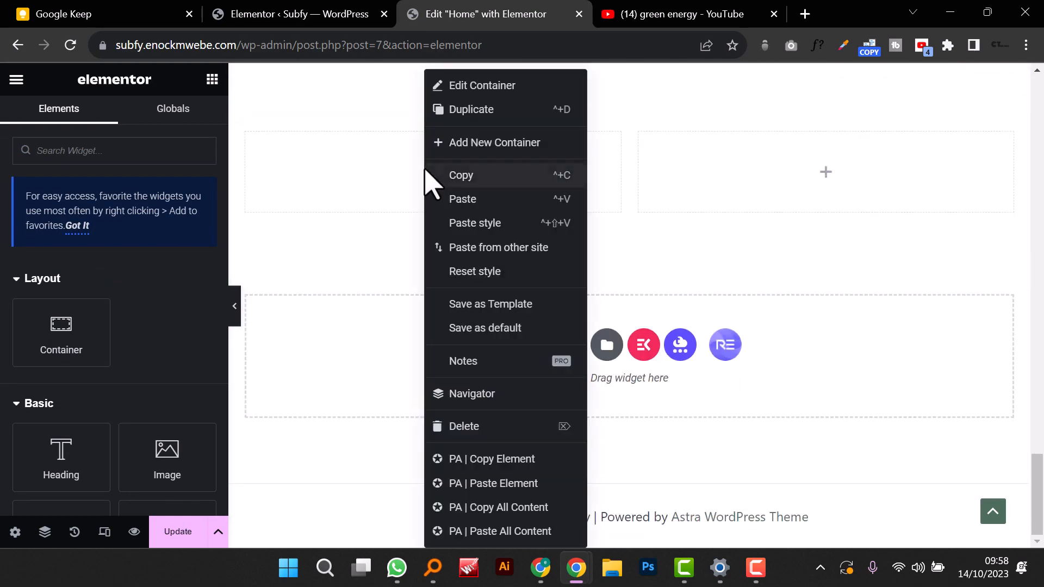
{"action": "left_click", "coordinate": [493, 227]}
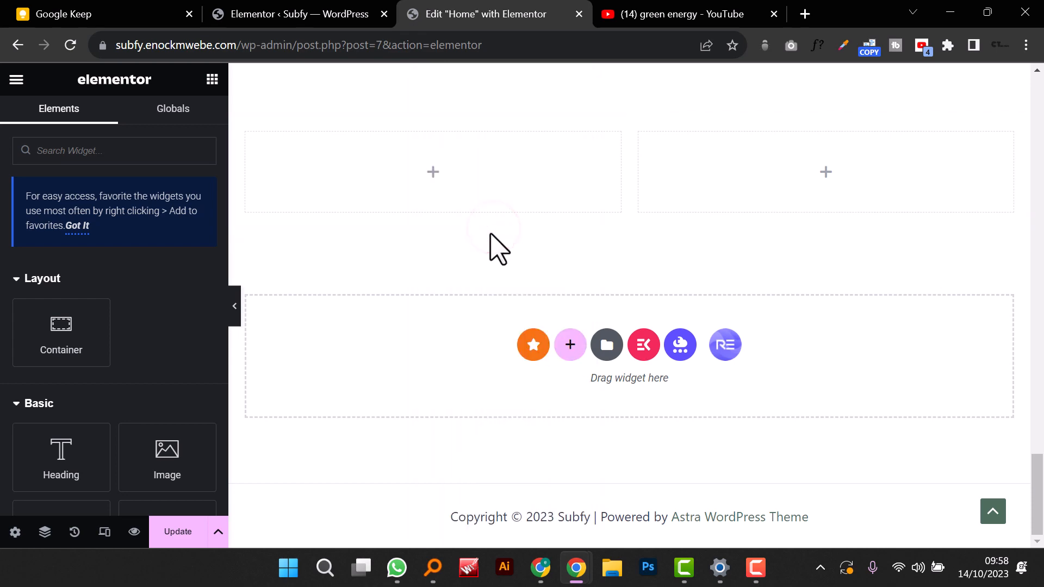
{"action": "scroll", "coordinate": [497, 247], "scroll_direction": "up", "scroll_amount": 4}
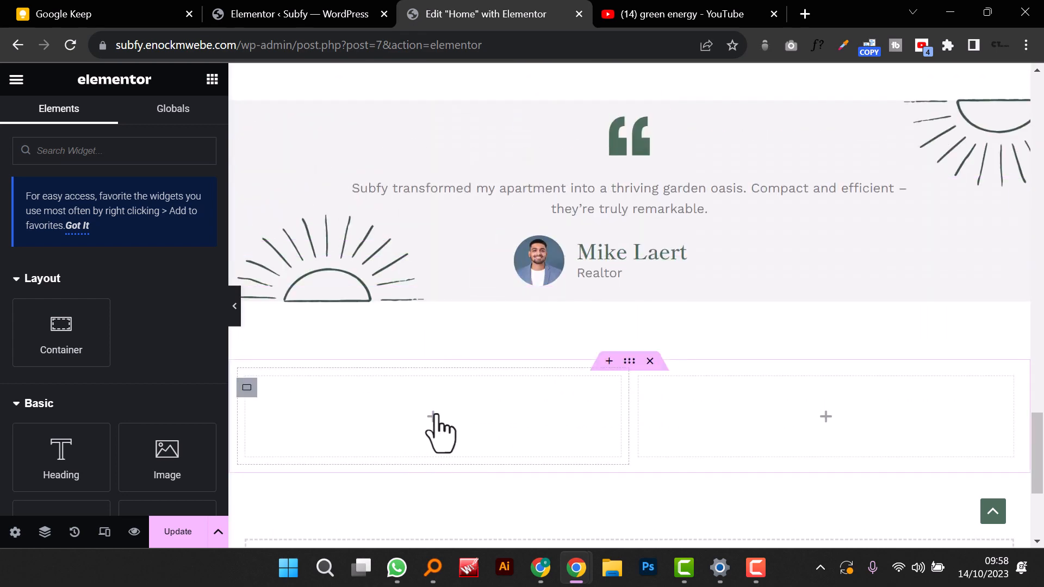
{"action": "right_click", "coordinate": [438, 416]}
{"action": "left_click", "coordinate": [473, 202]}
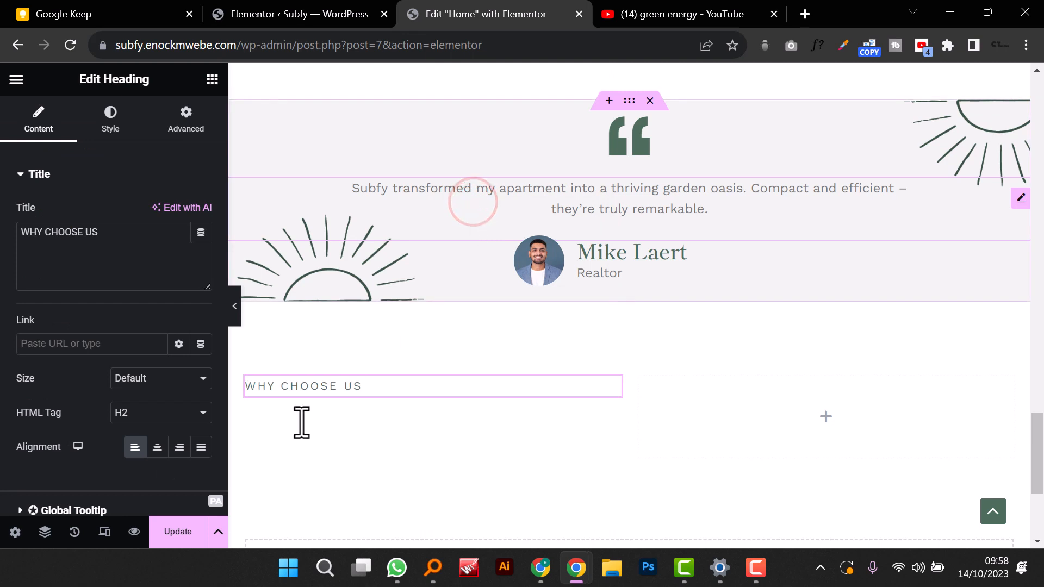
Step: Replace the pasted small heading's text with "SUPPORT"
{"action": "left_click", "coordinate": [314, 390]}
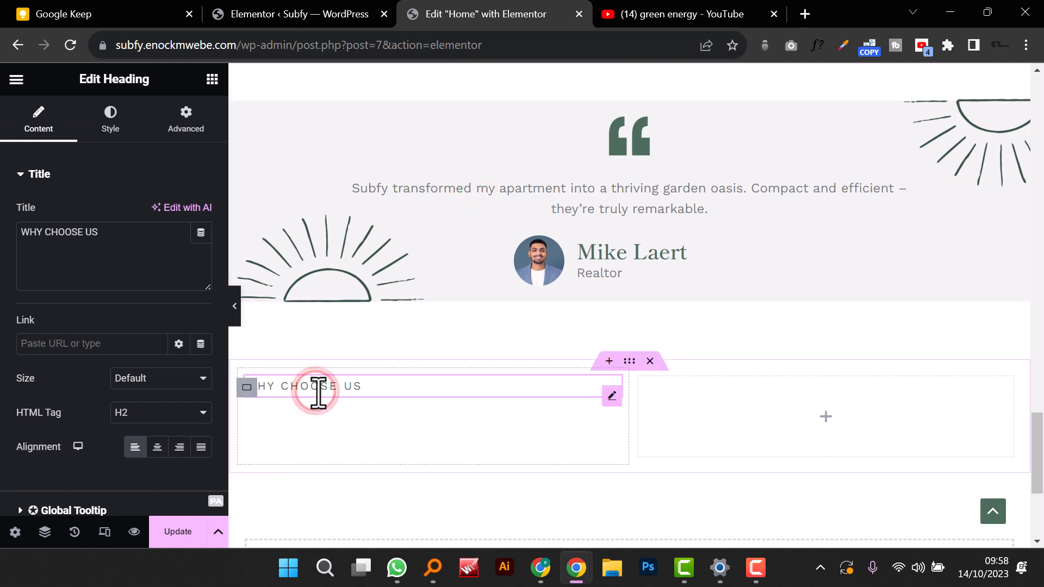
{"action": "key", "text": "ctrl+a"}
{"action": "key", "text": "BackSpace"}
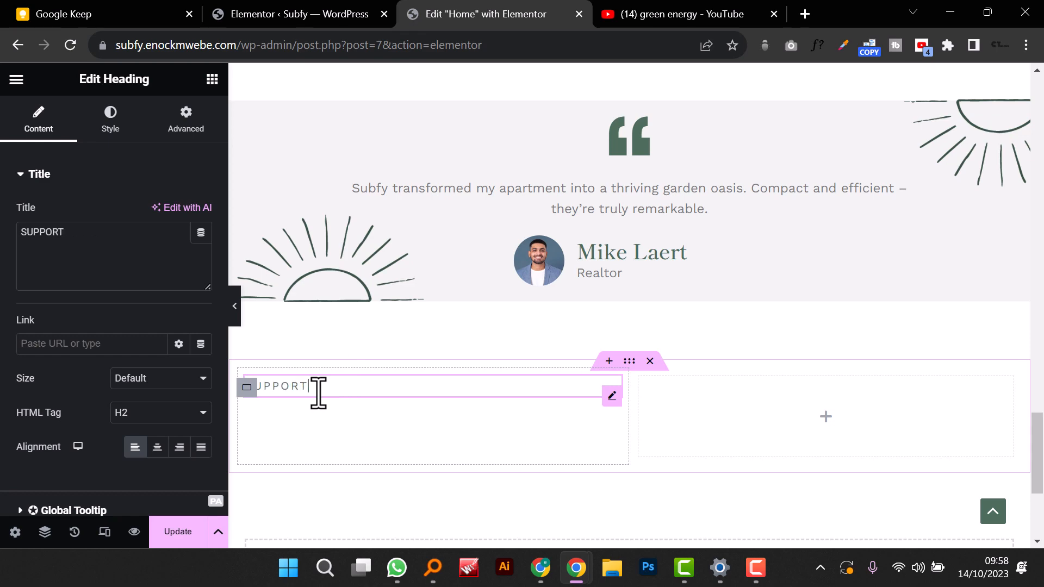
{"action": "type", "text": "SUPPORT"}
Step: Copy the "Revolutionalizing Green energy" heading and paste it beneath the "SUPPORT" heading
{"action": "scroll", "coordinate": [593, 370], "scroll_direction": "up", "scroll_amount": 15}
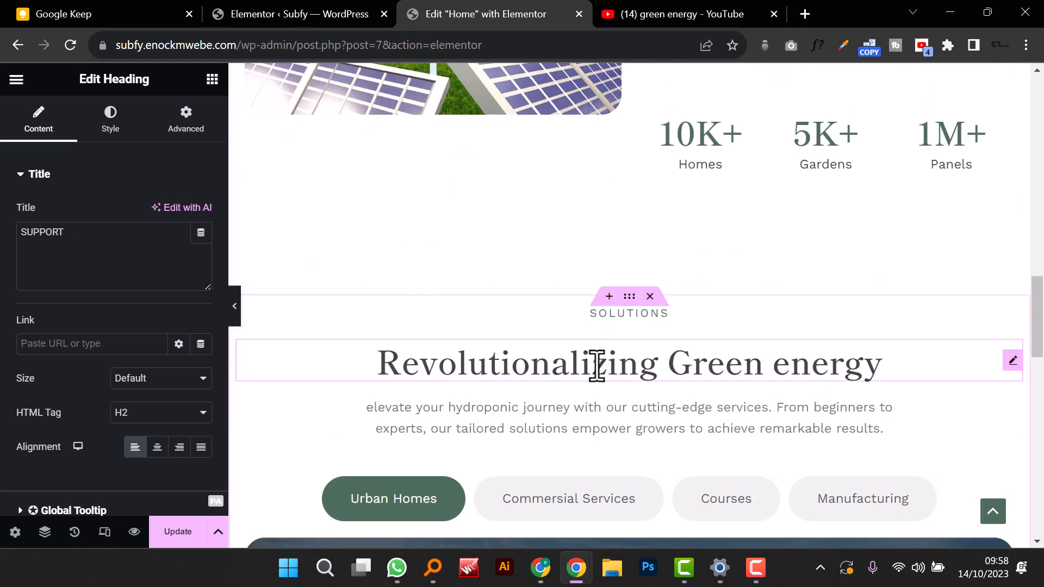
{"action": "right_click", "coordinate": [598, 365]}
{"action": "left_click", "coordinate": [632, 180]}
{"action": "scroll", "coordinate": [543, 331], "scroll_direction": "down", "scroll_amount": 5}
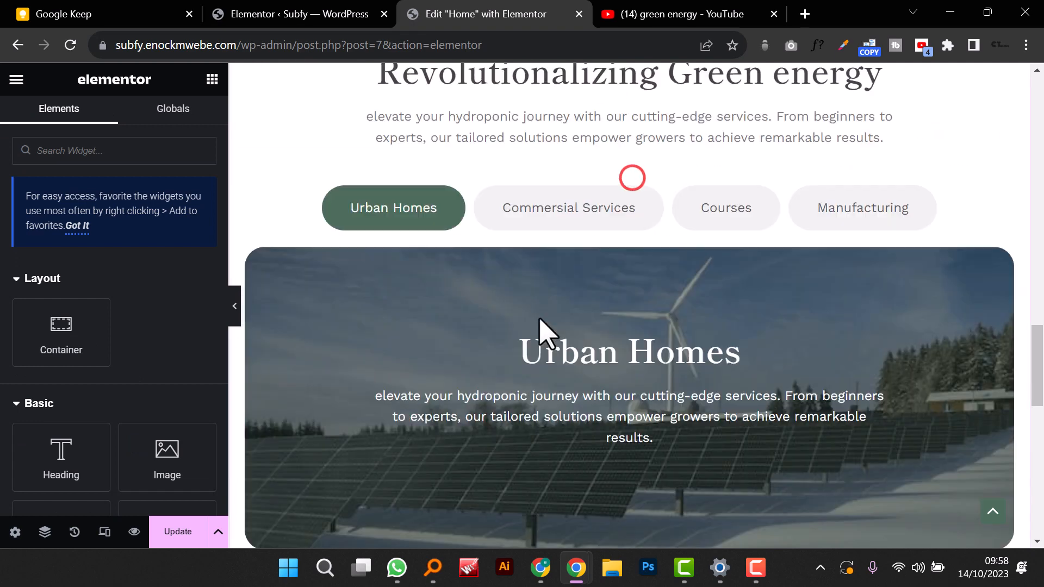
{"action": "scroll", "coordinate": [541, 329], "scroll_direction": "down", "scroll_amount": 10}
{"action": "right_click", "coordinate": [277, 175]}
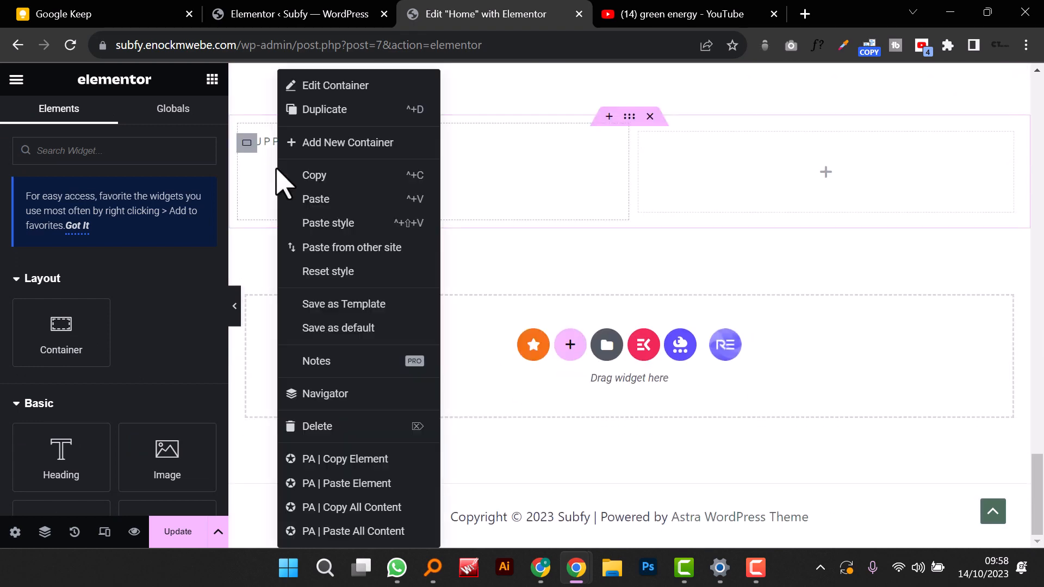
{"action": "left_click", "coordinate": [326, 197]}
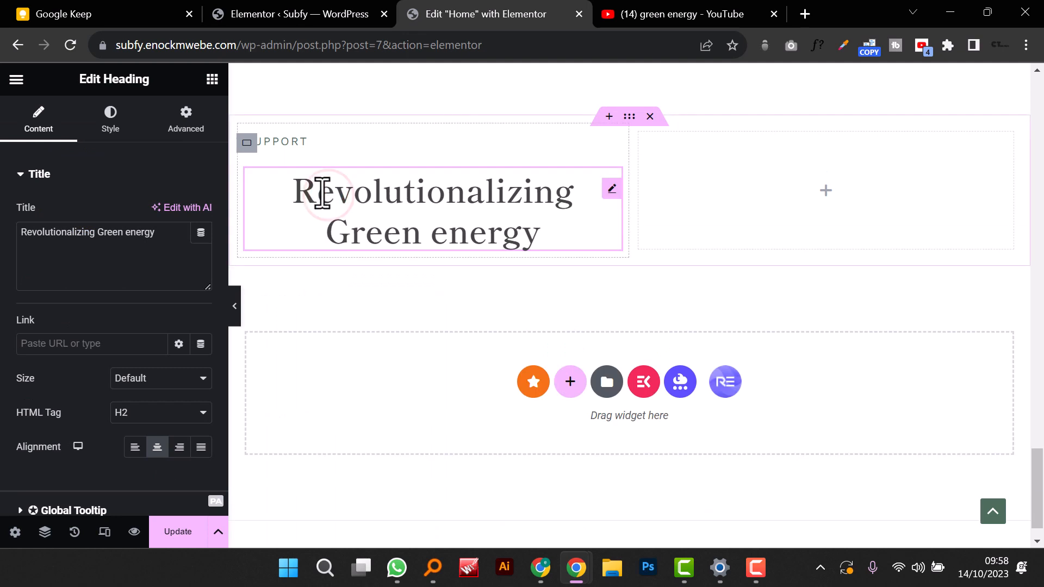
Step: Replace the pasted large heading's text with "Frequently asked questions"
{"action": "triple_click", "coordinate": [326, 196]}
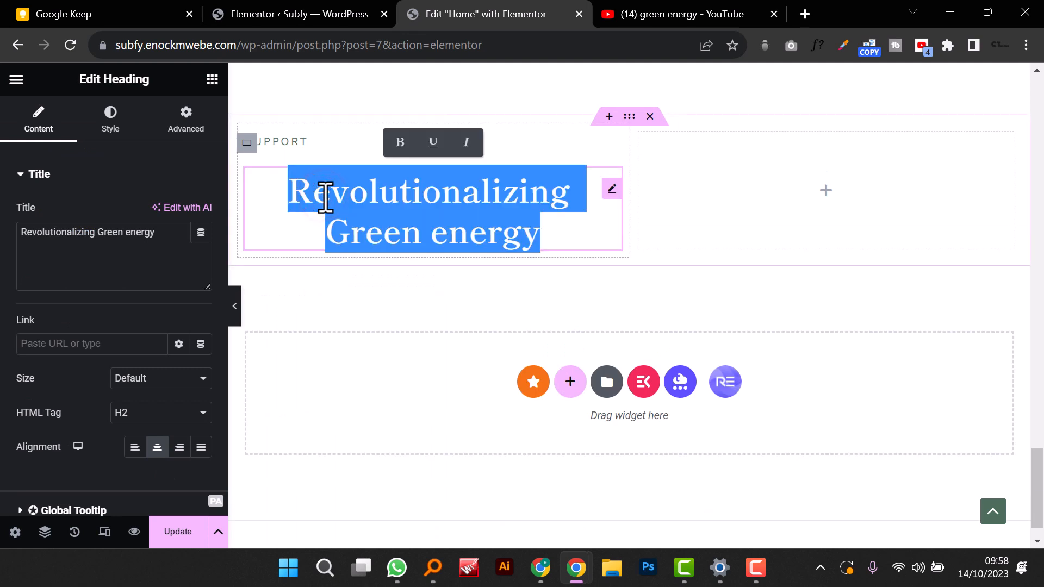
{"action": "type", "text": "Frew"}
{"action": "key", "text": "BackSpace"}
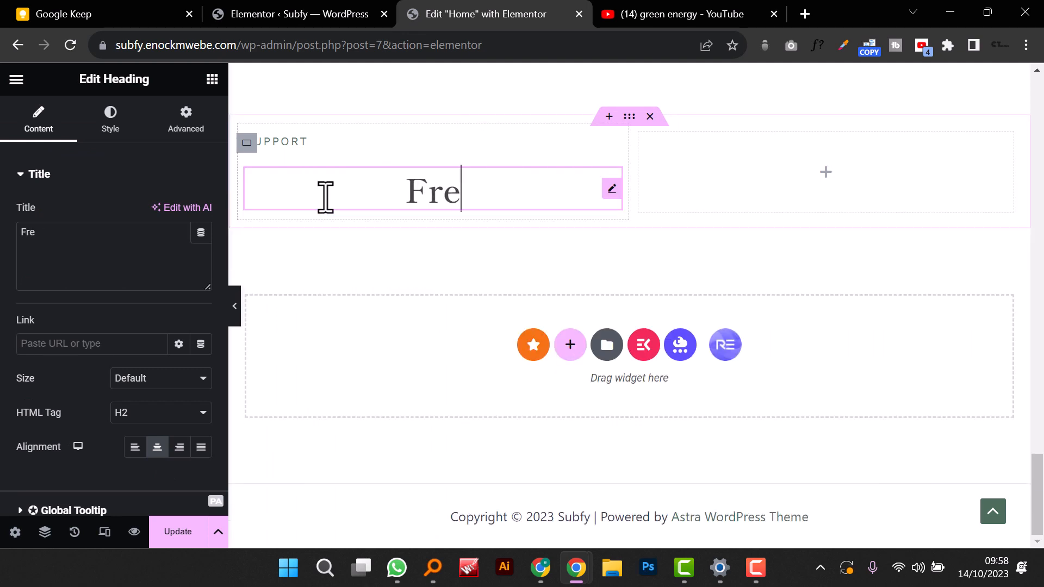
{"action": "type", "text": "quently asked "}
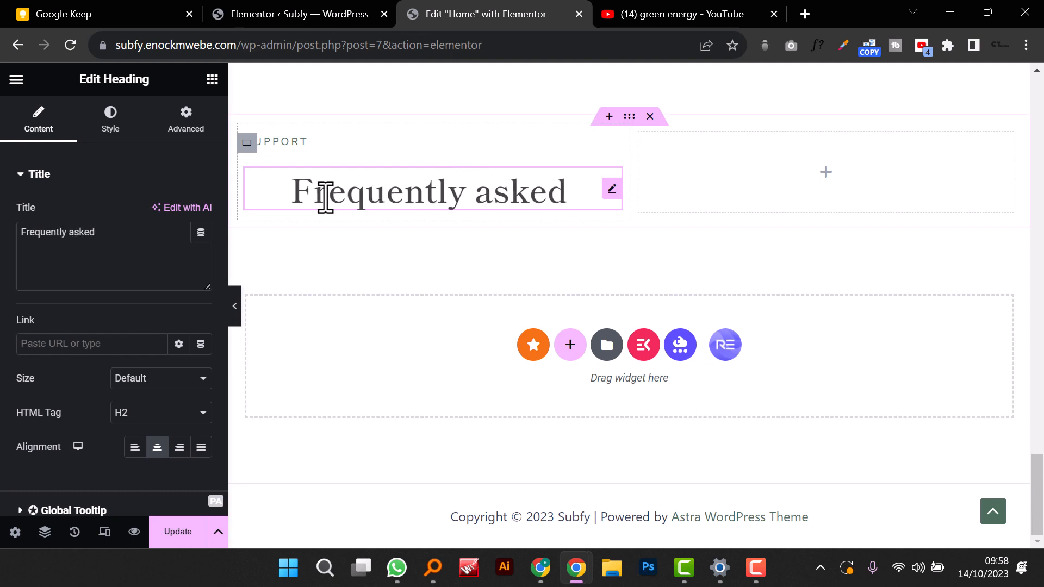
{"action": "type", "text": "quest"}
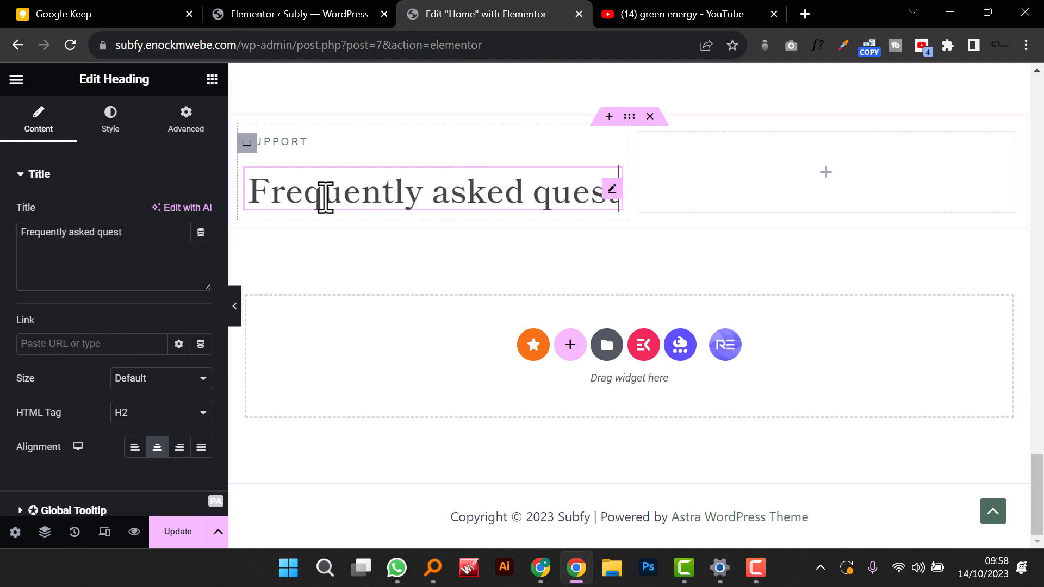
{"action": "type", "text": "iona"}
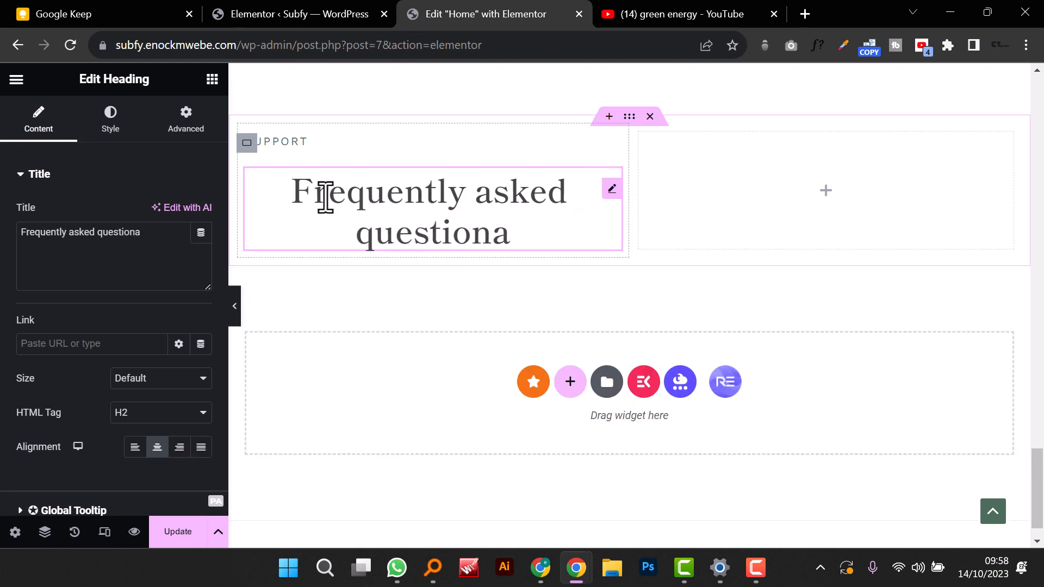
{"action": "key", "text": "BackSpace"}
{"action": "type", "text": "s"}
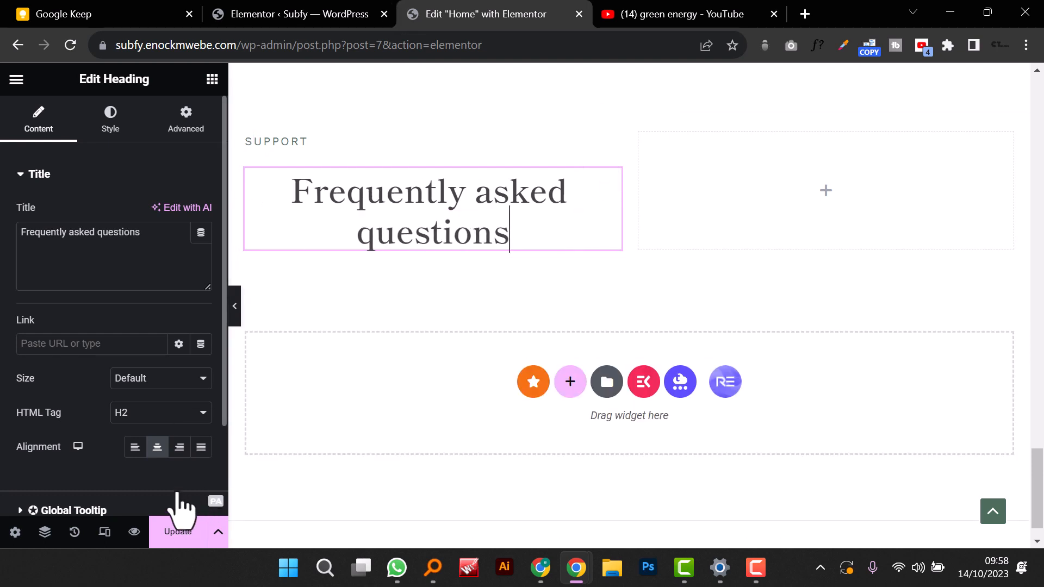
Step: Left-align the "Frequently asked questions" heading and preview the section at full width
{"action": "left_click", "coordinate": [134, 448]}
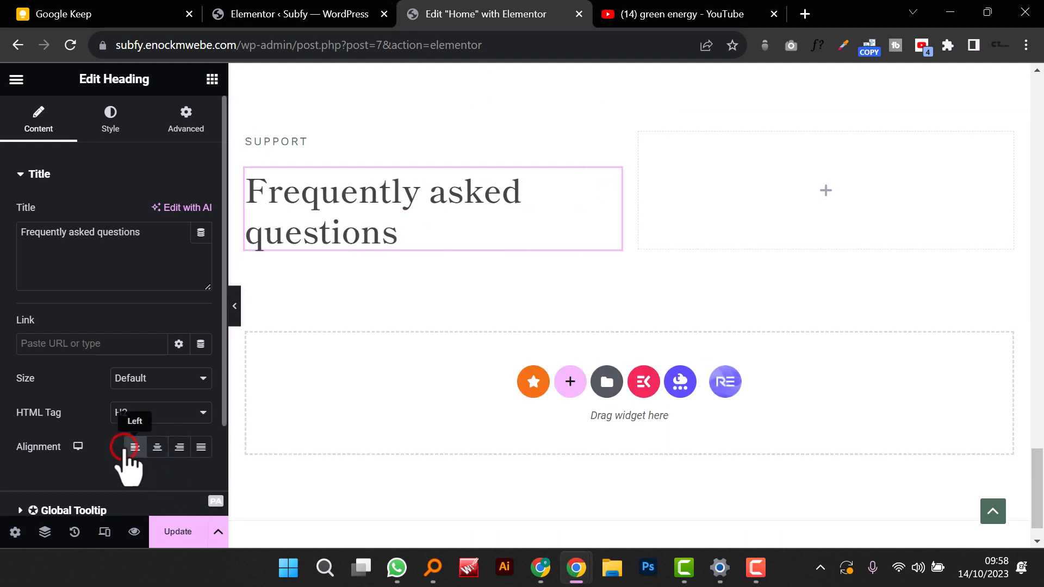
{"action": "left_click", "coordinate": [235, 307]}
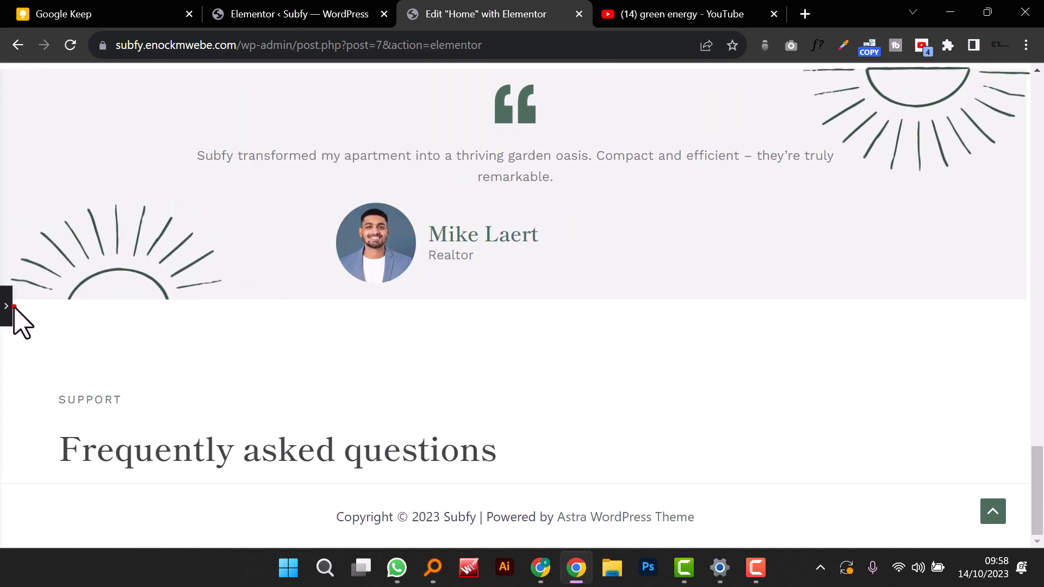
{"action": "left_click", "coordinate": [11, 306]}
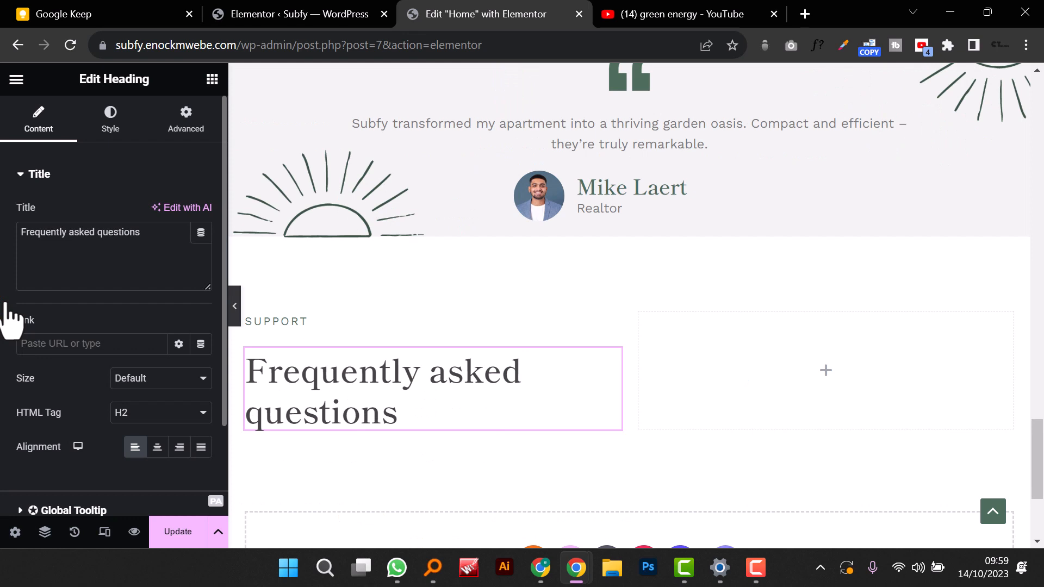
Step: Copy the testimonial section's quote text element
{"action": "scroll", "coordinate": [431, 354], "scroll_direction": "down", "scroll_amount": 3}
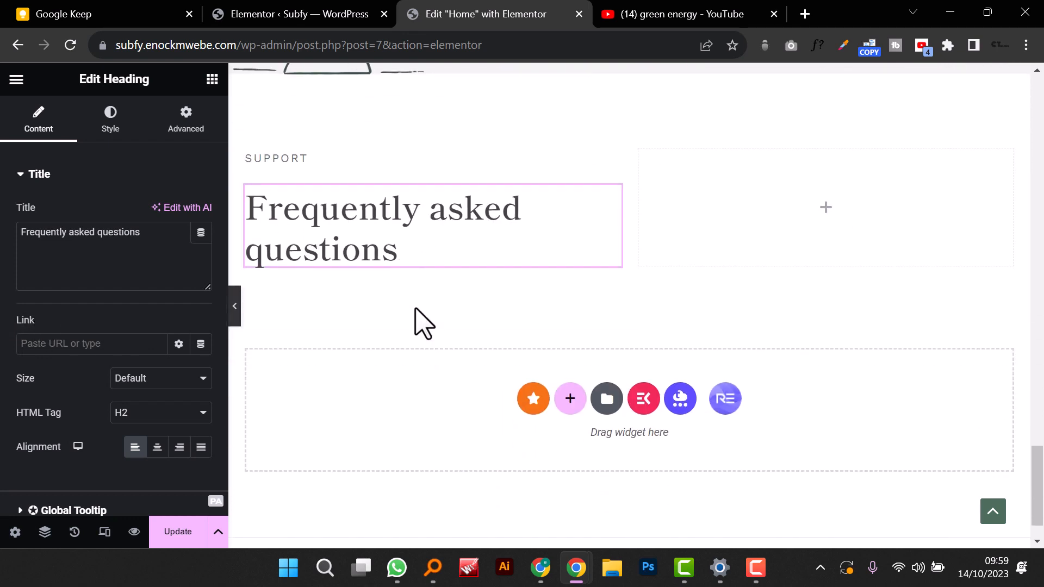
{"action": "scroll", "coordinate": [422, 321], "scroll_direction": "up", "scroll_amount": 1}
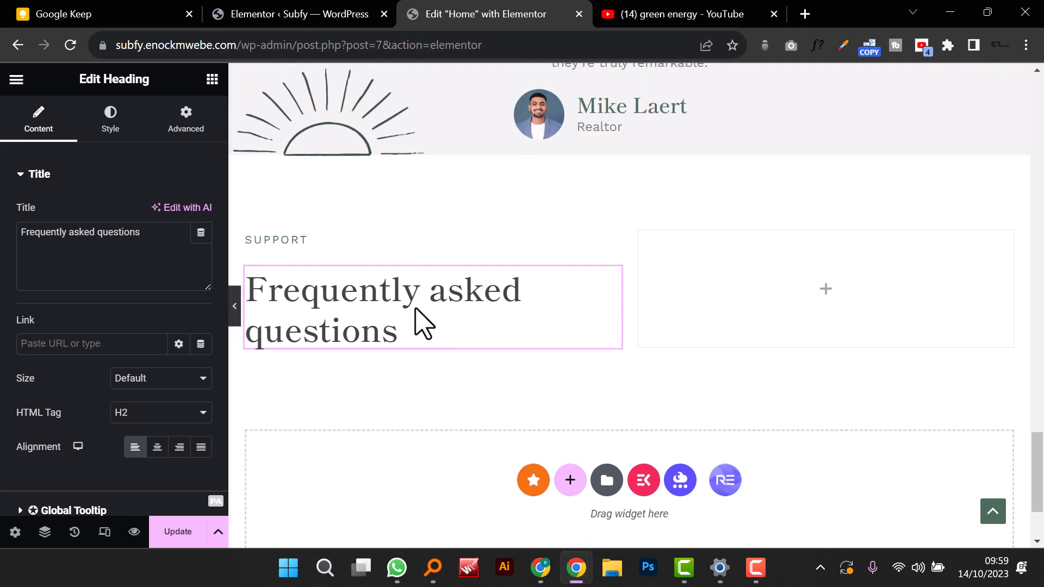
{"action": "left_click", "coordinate": [825, 288]}
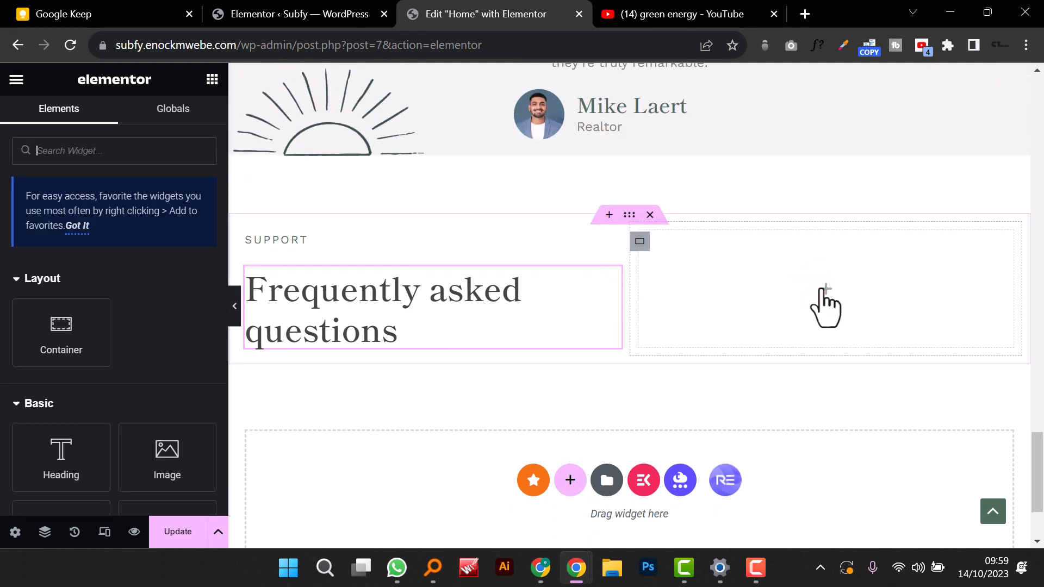
{"action": "scroll", "coordinate": [658, 282], "scroll_direction": "up", "scroll_amount": 3}
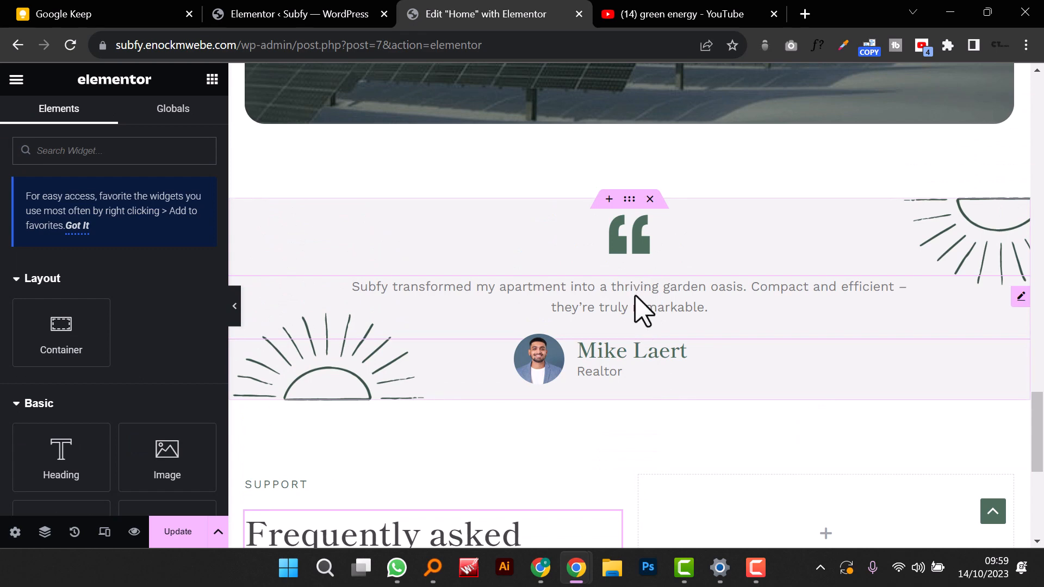
{"action": "right_click", "coordinate": [642, 310]}
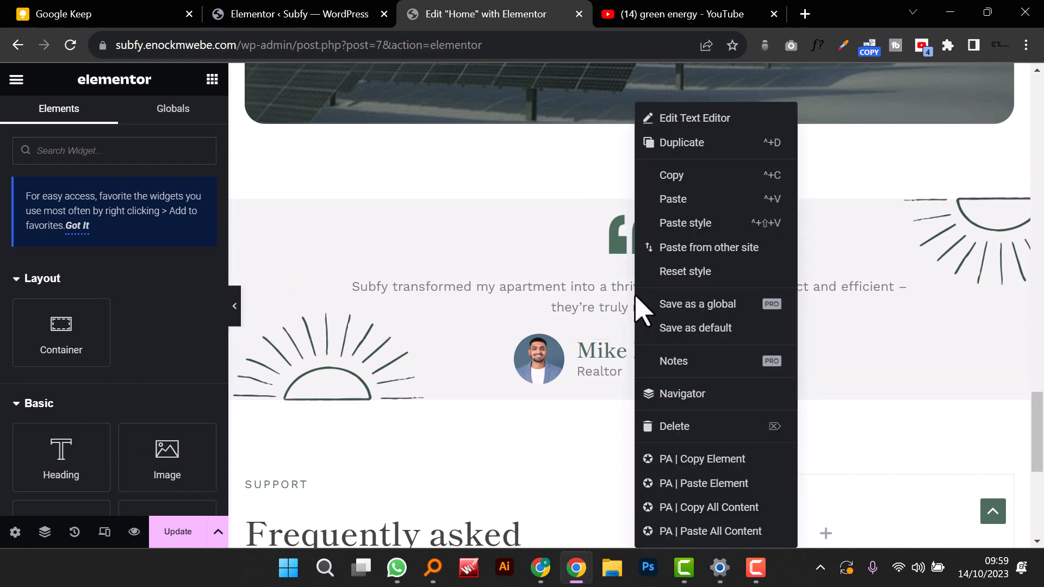
{"action": "left_click", "coordinate": [704, 176]}
Step: Add a Text Editor widget to the empty column beside the "Frequently asked questions" heading
{"action": "scroll", "coordinate": [746, 272], "scroll_direction": "down", "scroll_amount": 3}
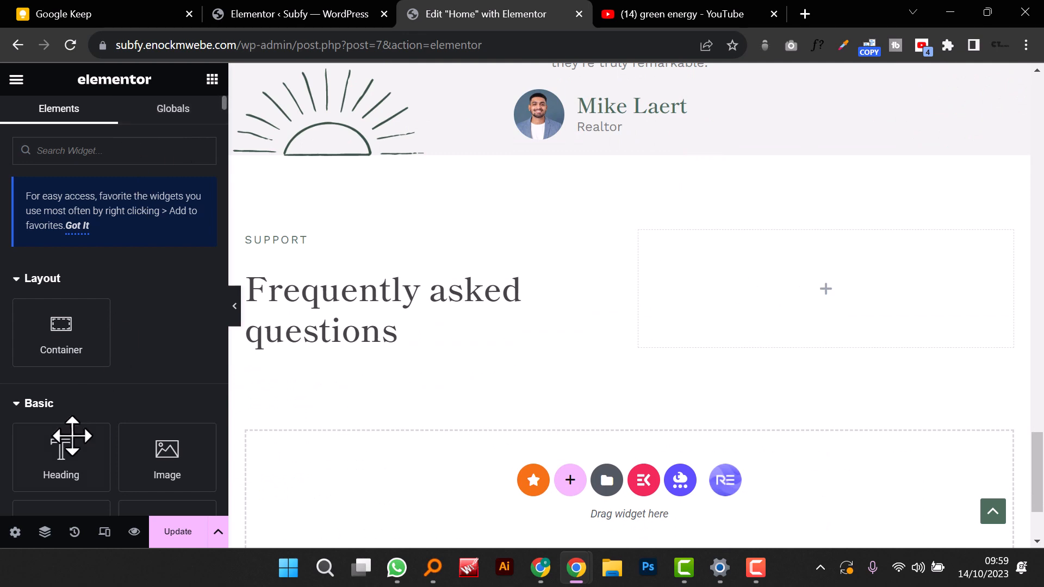
{"action": "scroll", "coordinate": [86, 373], "scroll_direction": "down", "scroll_amount": 2}
{"action": "scroll", "coordinate": [85, 373], "scroll_direction": "down", "scroll_amount": 2}
{"action": "left_click_drag", "start_coordinate": [66, 299], "coordinate": [860, 306]}
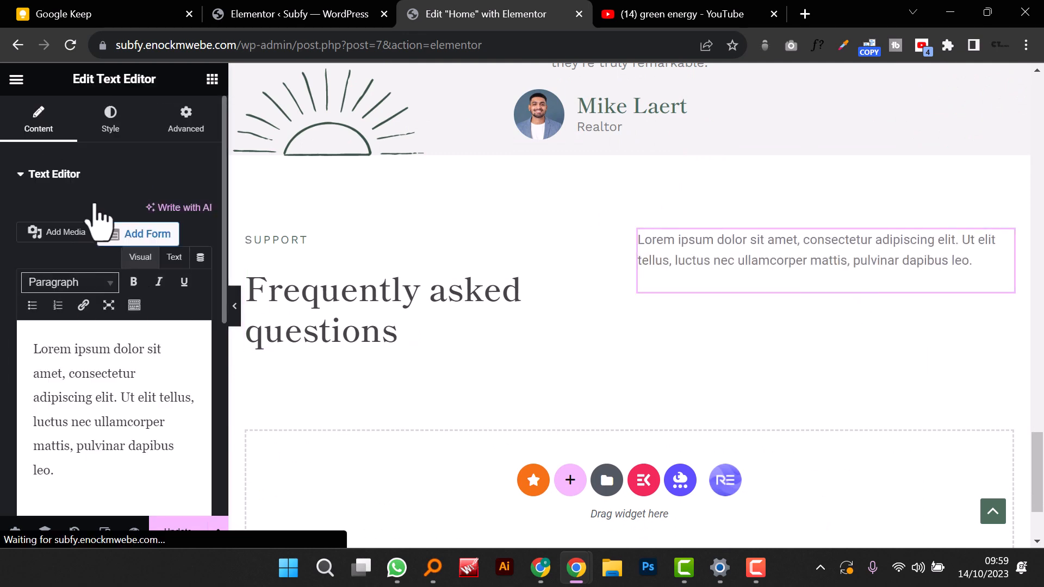
Step: Replace the new text widget's placeholder with the copied FAQ introduction beginning "Explore answers to common questions about our hydroponic."
{"action": "left_click", "coordinate": [110, 125]}
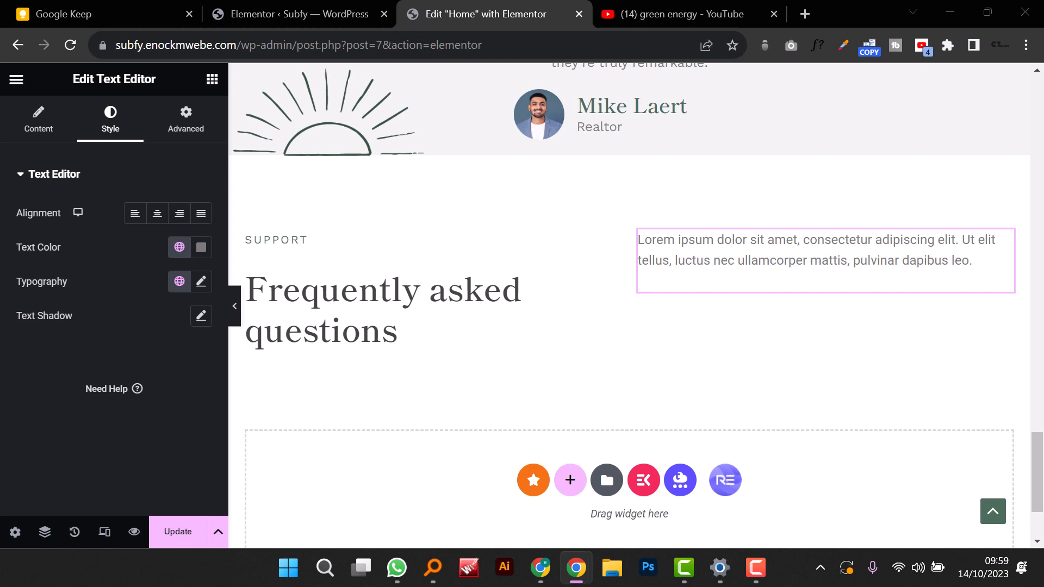
{"action": "left_click", "coordinate": [33, 115]}
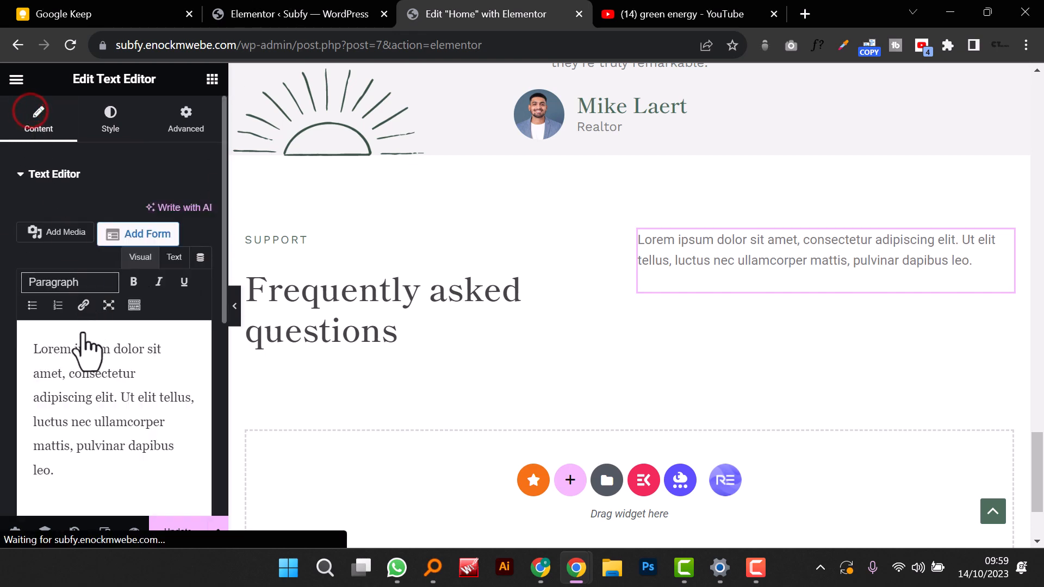
{"action": "triple_click", "coordinate": [76, 377]}
{"action": "right_click", "coordinate": [76, 376]}
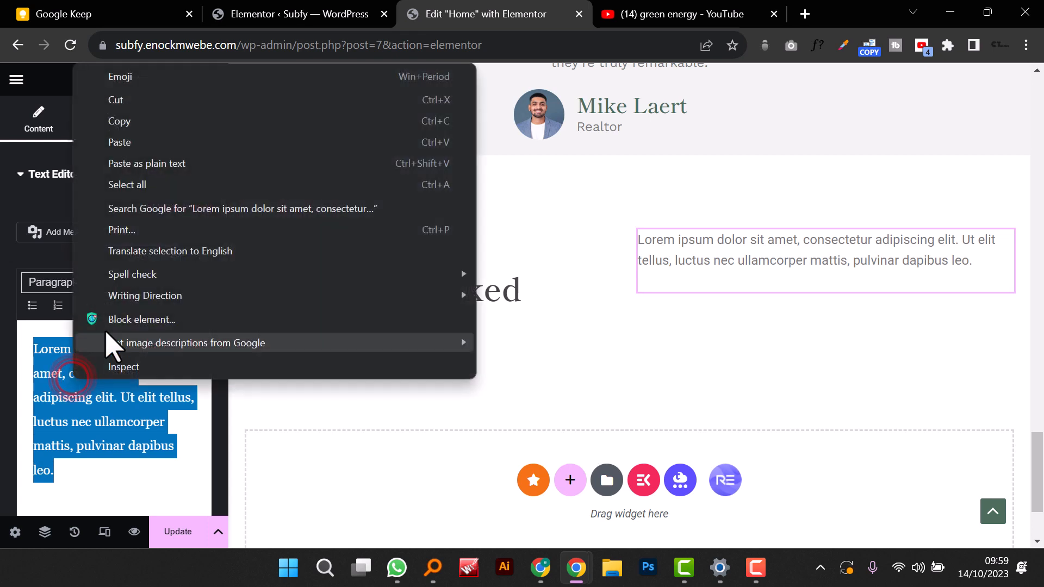
{"action": "left_click", "coordinate": [120, 140]}
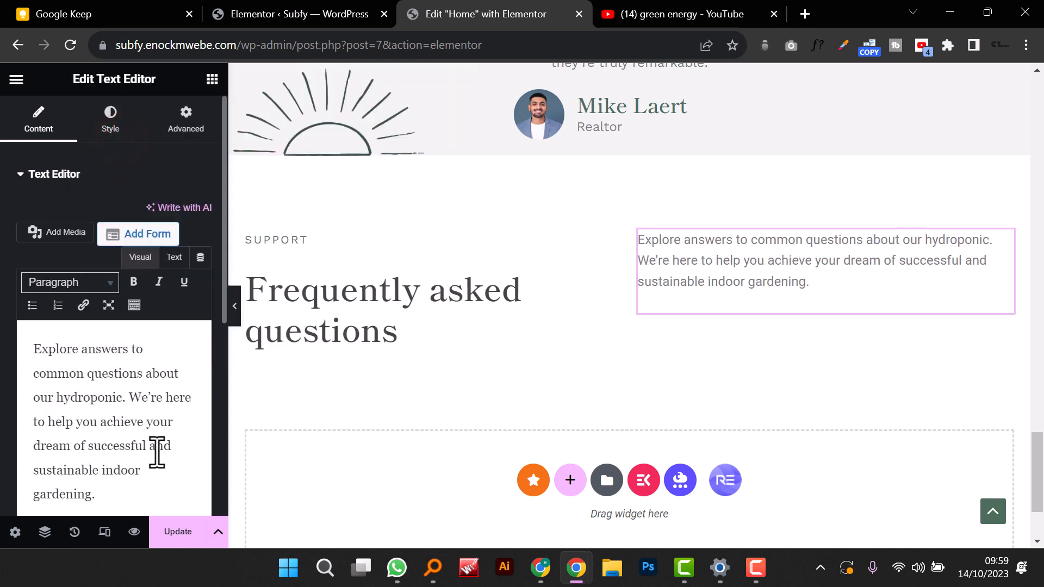
Step: Replace "indoor gardening." at the end of the FAQ introduction with "energy"
{"action": "left_click_drag", "start_coordinate": [116, 500], "coordinate": [29, 474]}
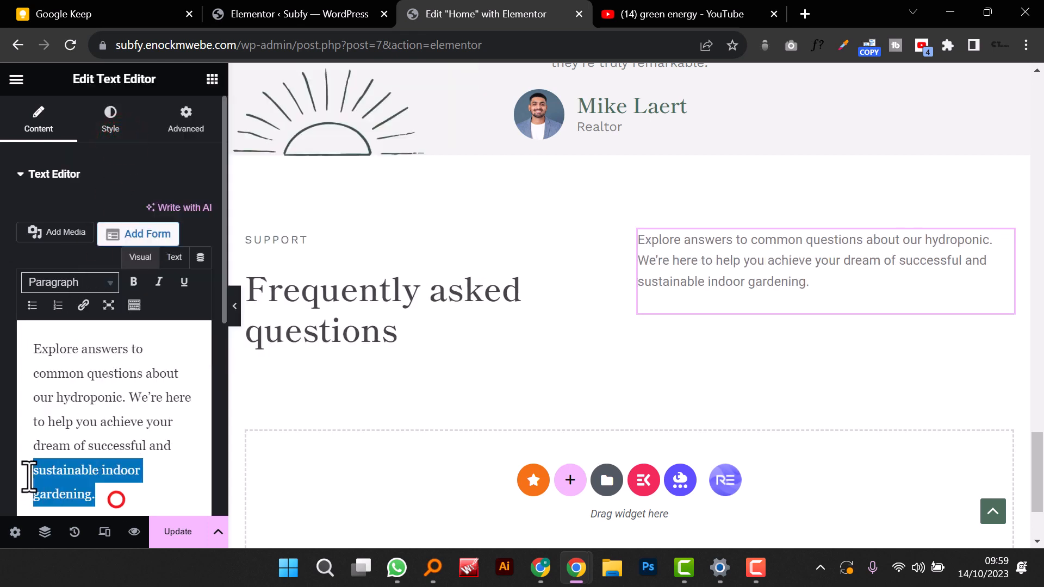
{"action": "left_click_drag", "start_coordinate": [98, 494], "coordinate": [111, 473]}
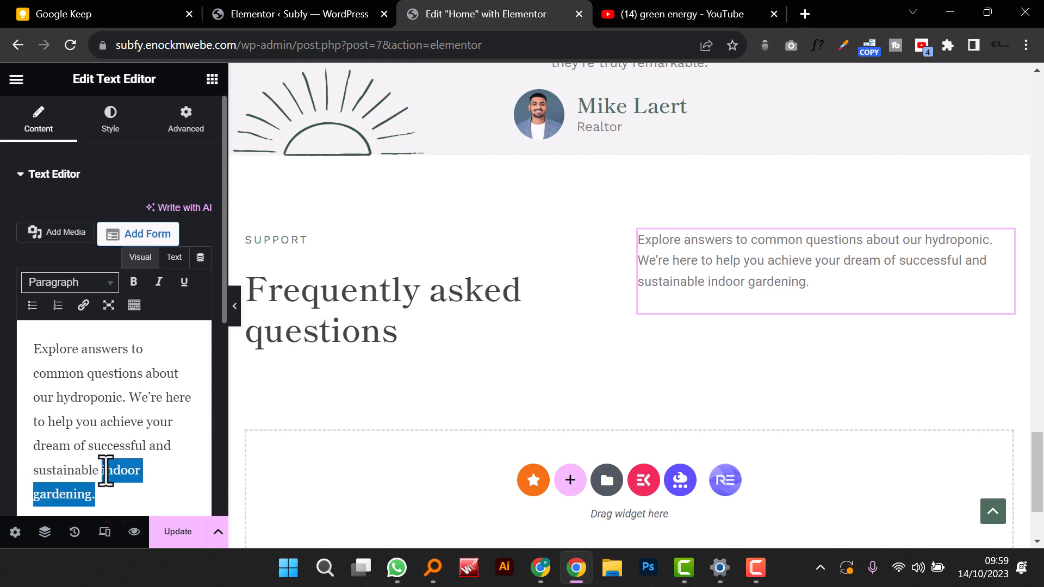
{"action": "type", "text": "energy"}
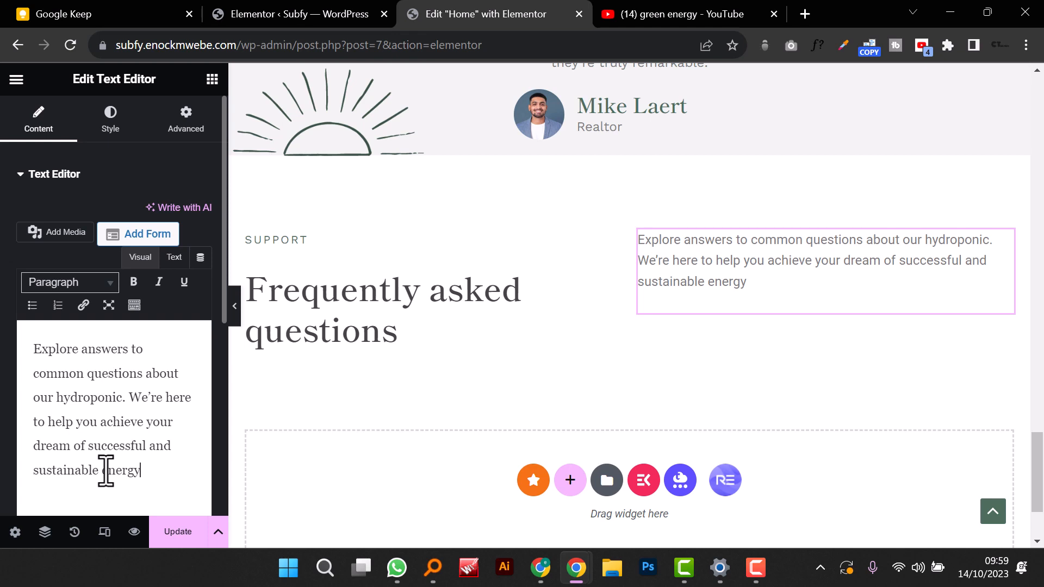
Step: Add an Image widget below the introduction text in the column beside the FAQ heading
{"action": "scroll", "coordinate": [333, 348], "scroll_direction": "down", "scroll_amount": 3}
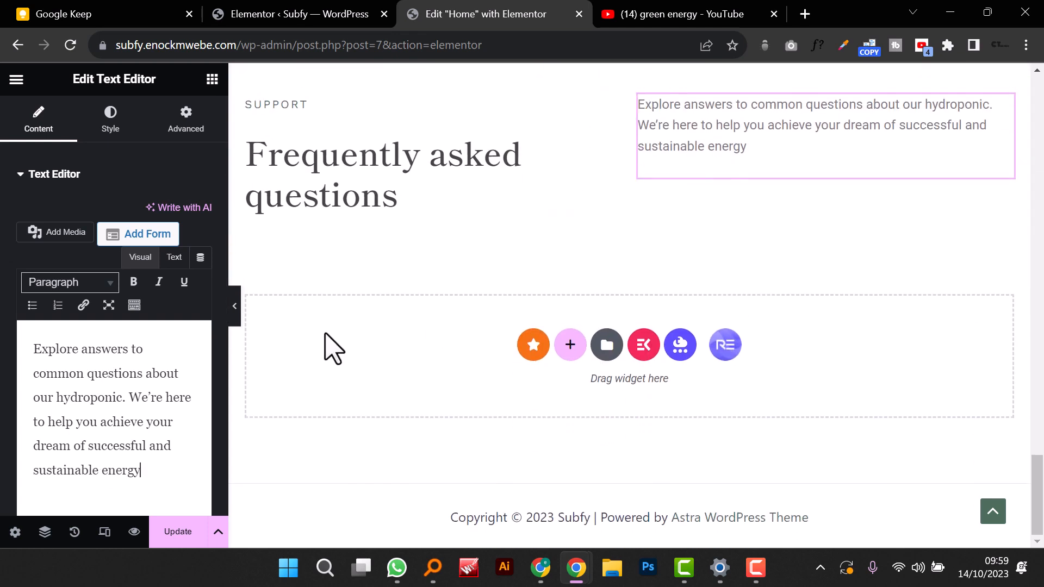
{"action": "left_click", "coordinate": [212, 80]}
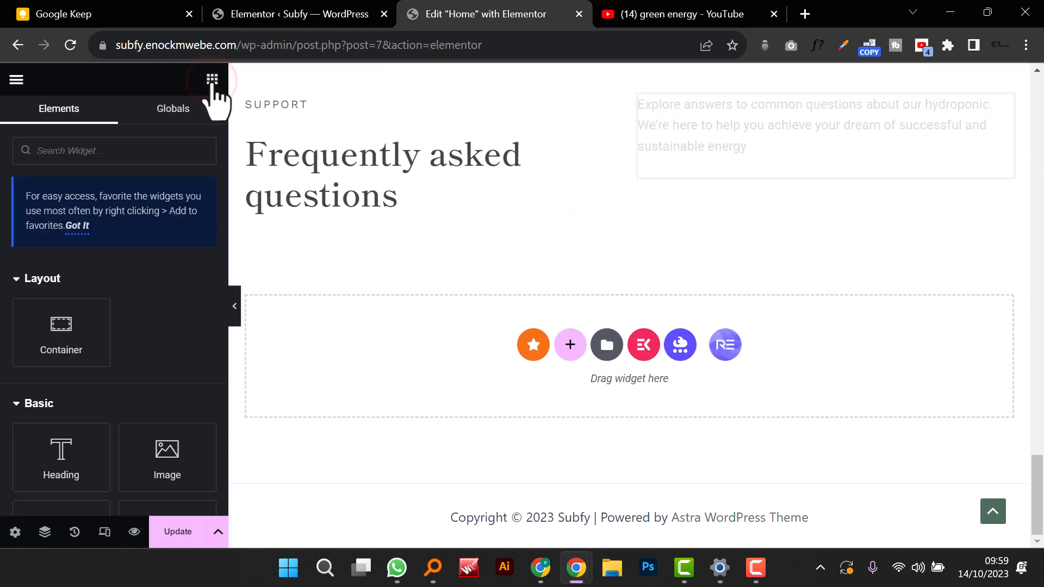
{"action": "scroll", "coordinate": [182, 381], "scroll_direction": "down", "scroll_amount": 4}
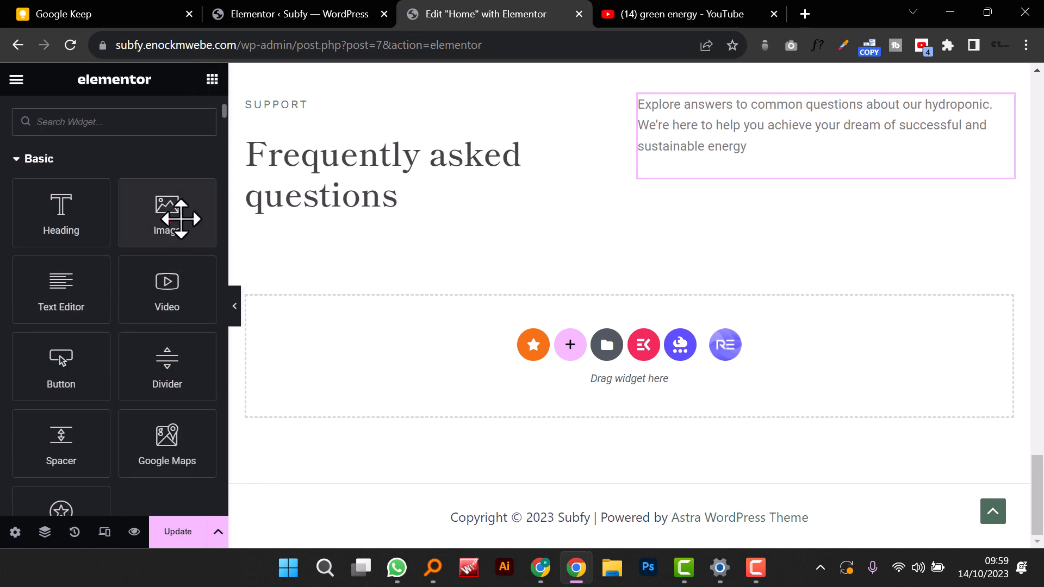
{"action": "left_click_drag", "start_coordinate": [170, 217], "coordinate": [785, 172]}
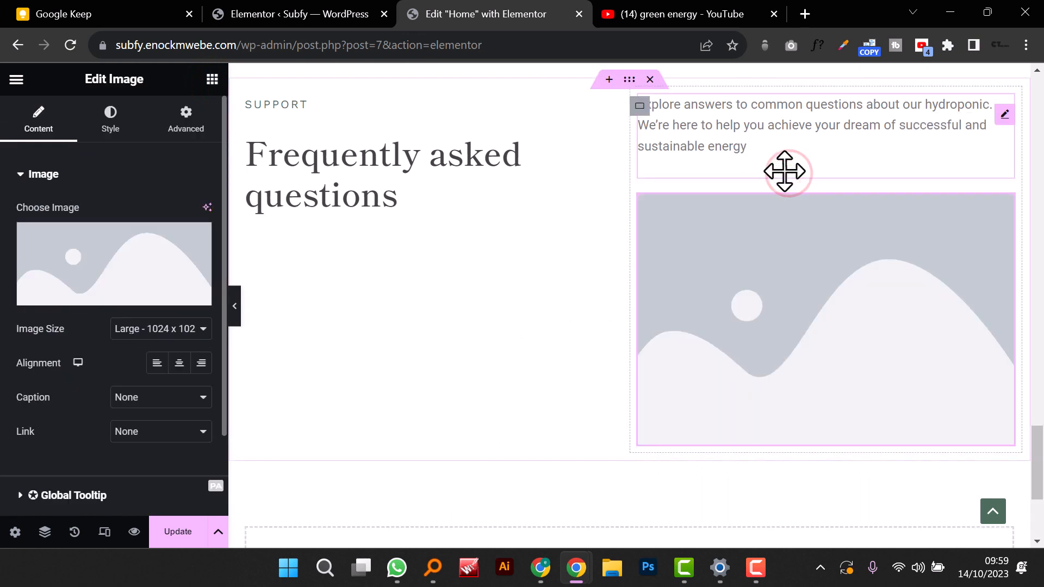
Step: Upload the image businessman-blue-suit-stands-field-with-blue-shirt-that-man-is-wearing-blue-suit_843481-174 from the Tutor folder and use it in the Image widget
{"action": "left_click", "coordinate": [66, 284]}
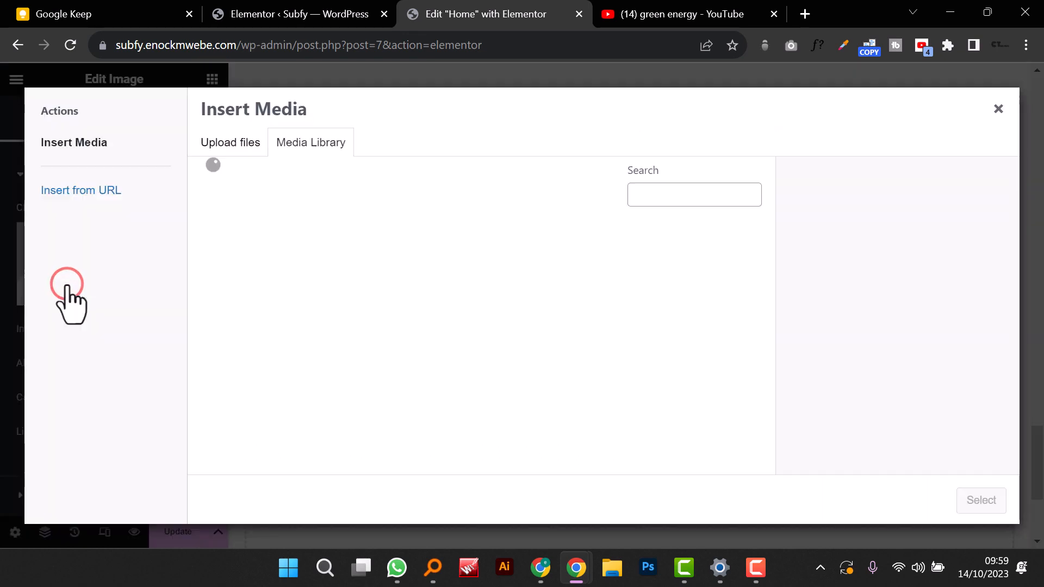
{"action": "left_click", "coordinate": [260, 137]}
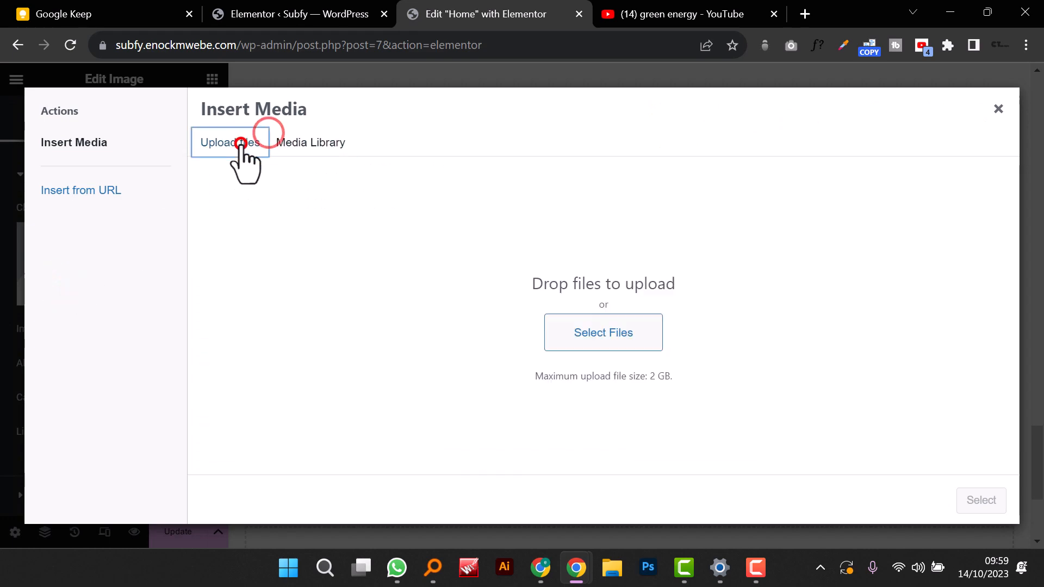
{"action": "left_click", "coordinate": [641, 331]}
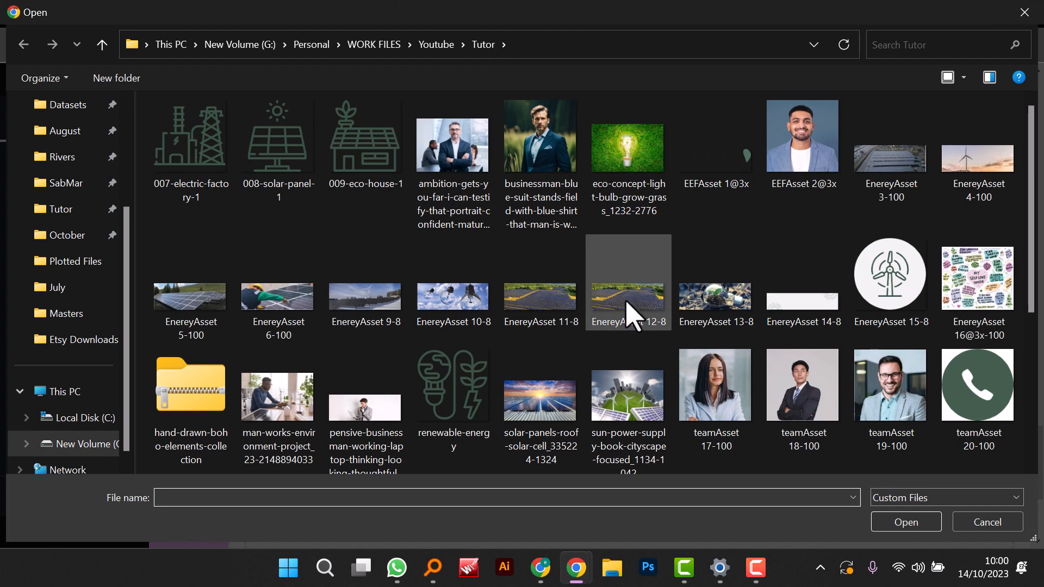
{"action": "left_click", "coordinate": [536, 139]}
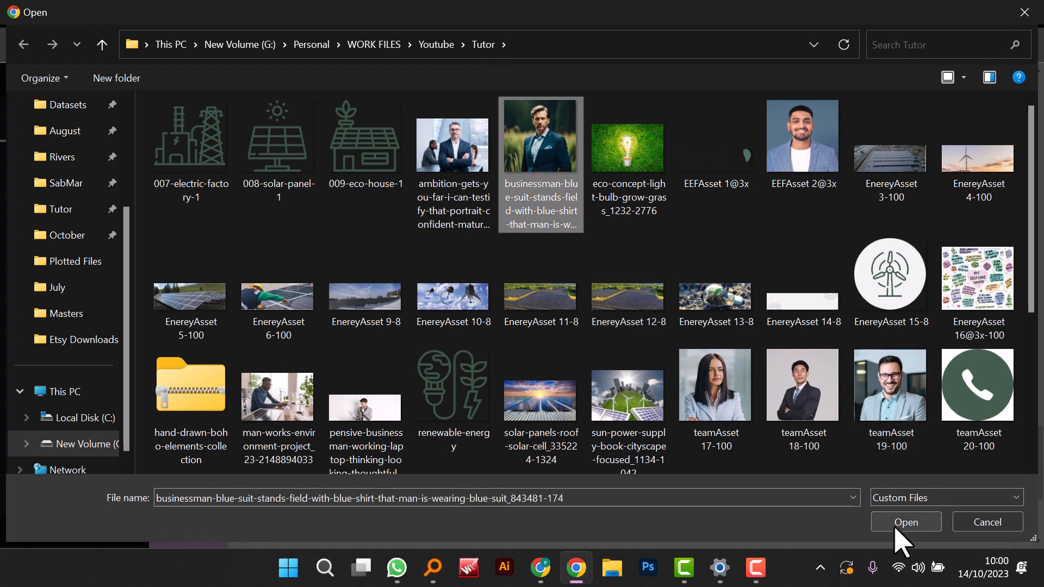
{"action": "scroll", "coordinate": [749, 268], "scroll_direction": "down", "scroll_amount": 3}
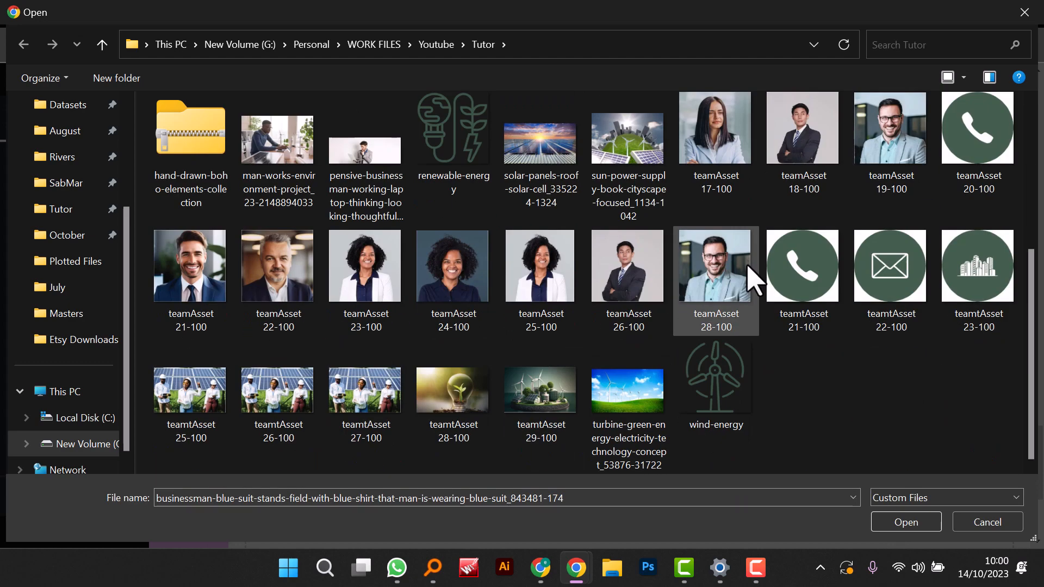
{"action": "scroll", "coordinate": [827, 396], "scroll_direction": "up", "scroll_amount": 3}
{"action": "left_click", "coordinate": [920, 526]}
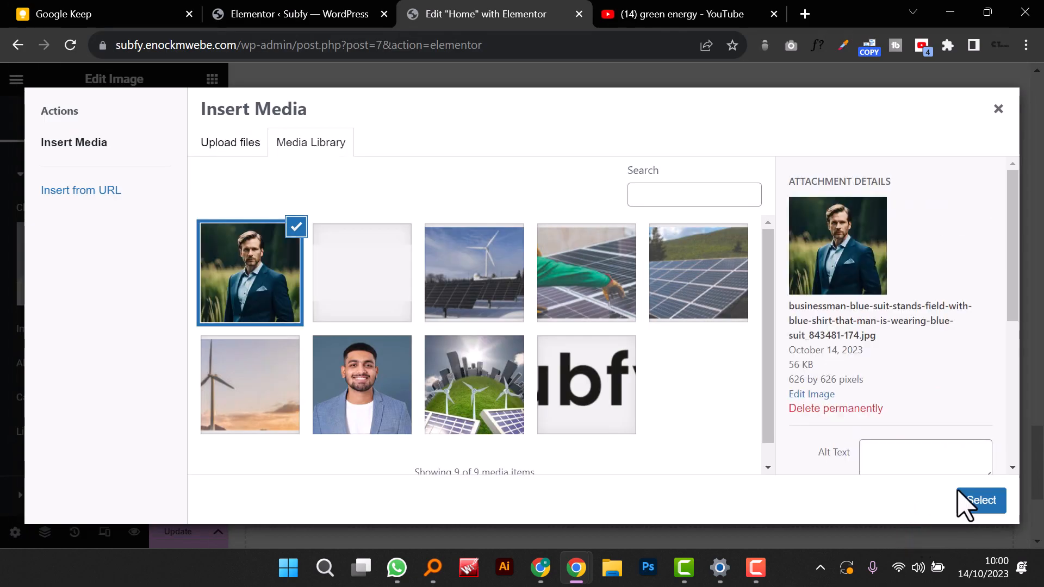
{"action": "left_click", "coordinate": [959, 498]}
Step: Find the Advanced Accordion widget and add it below the "Frequently asked questions" heading
{"action": "scroll", "coordinate": [870, 402], "scroll_direction": "down", "scroll_amount": 4}
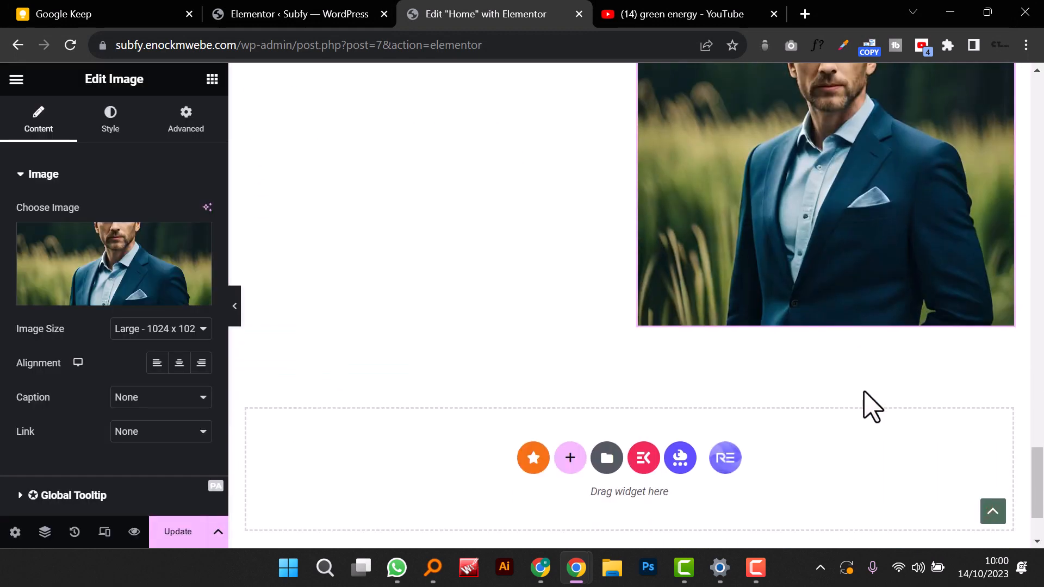
{"action": "scroll", "coordinate": [870, 405], "scroll_direction": "up", "scroll_amount": 5}
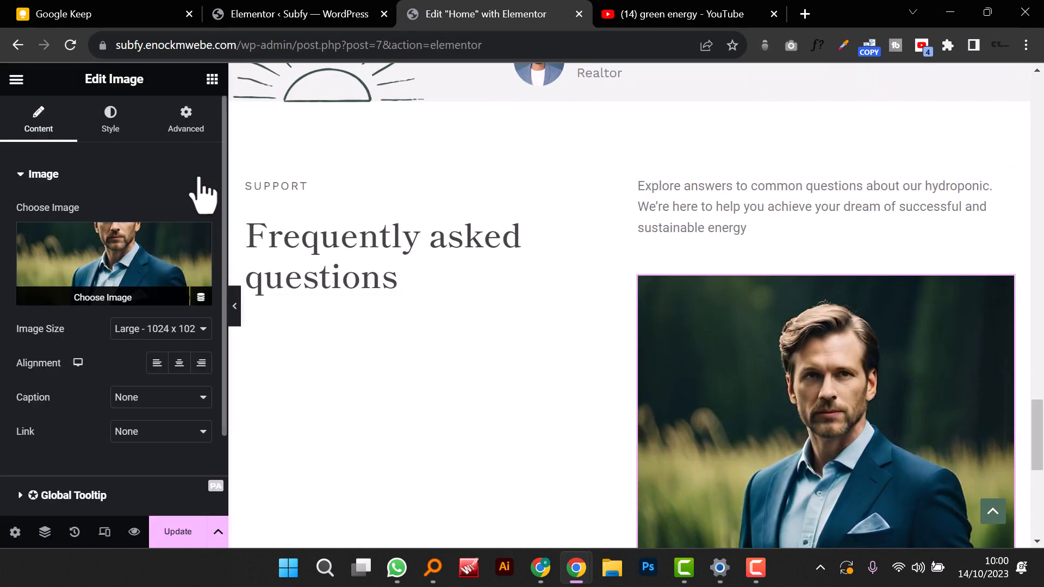
{"action": "left_click", "coordinate": [212, 80]}
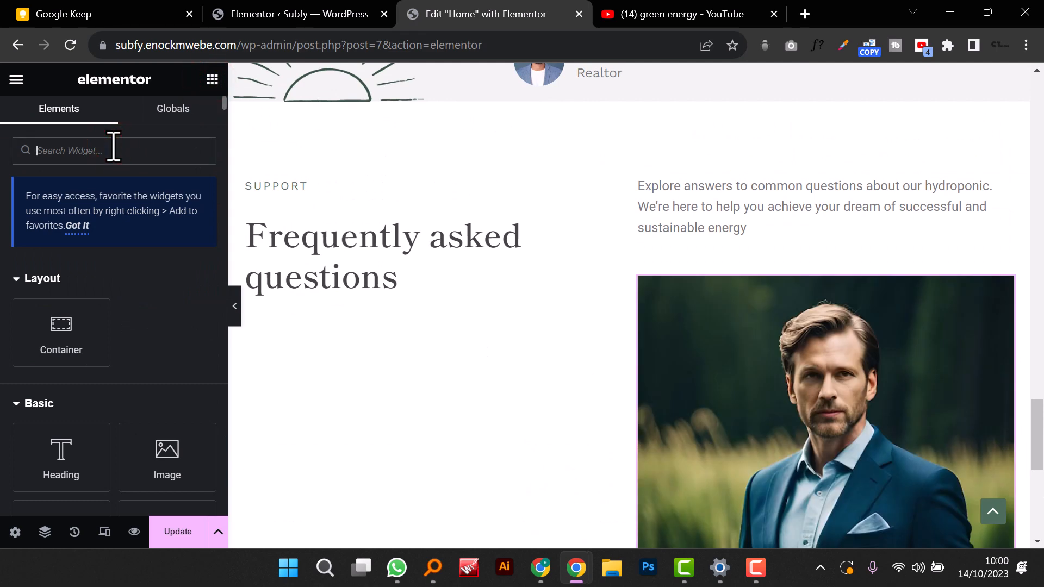
{"action": "type", "text": "accord"}
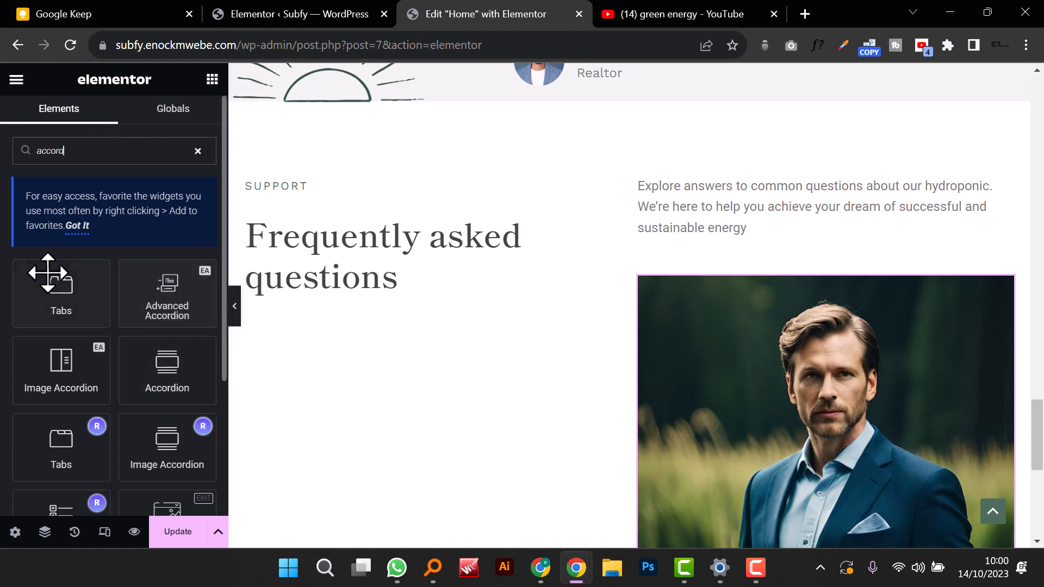
{"action": "left_click_drag", "start_coordinate": [172, 298], "coordinate": [373, 276]}
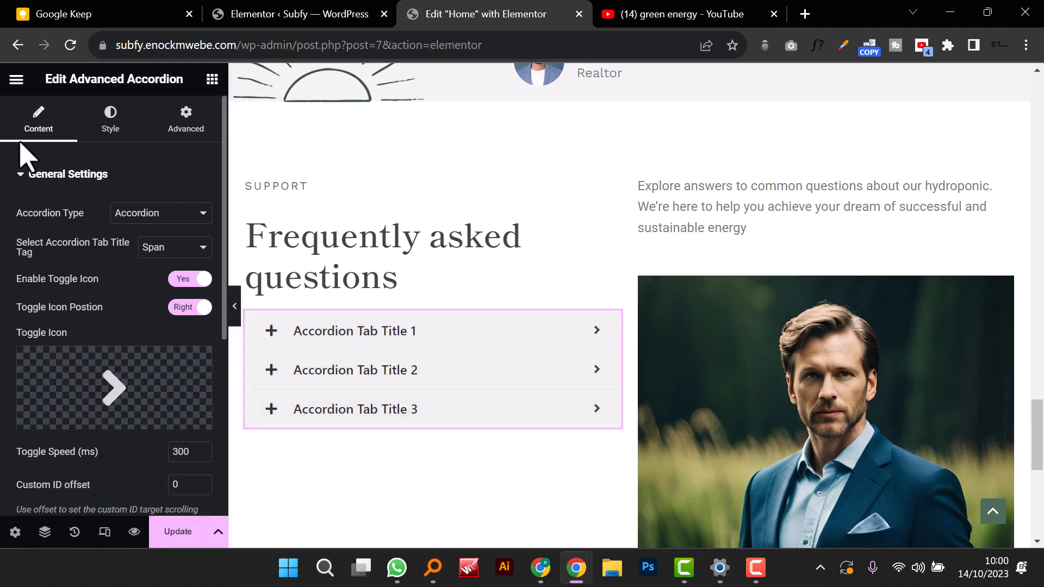
Step: Give the accordion tabs a solid white background in their normal state
{"action": "left_click", "coordinate": [86, 130]}
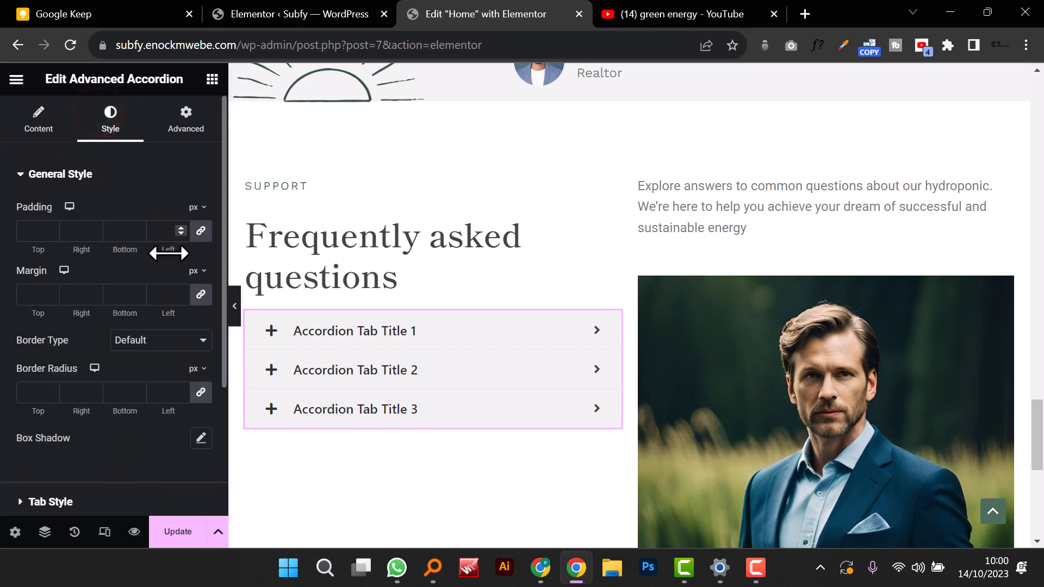
{"action": "scroll", "coordinate": [169, 255], "scroll_direction": "down", "scroll_amount": 3}
{"action": "scroll", "coordinate": [173, 270], "scroll_direction": "up", "scroll_amount": 3}
{"action": "left_click", "coordinate": [20, 174]}
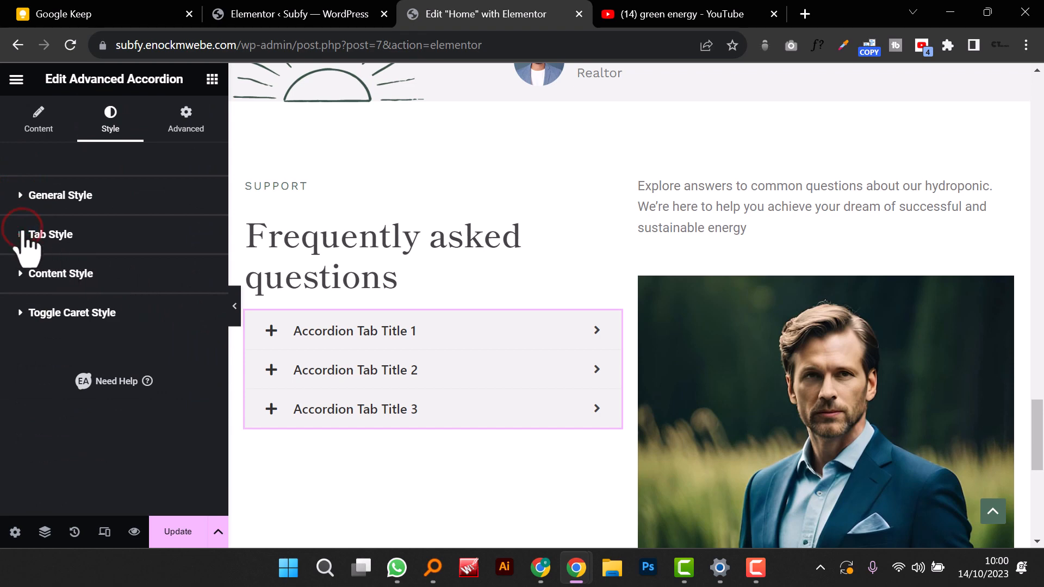
{"action": "left_click", "coordinate": [23, 237]}
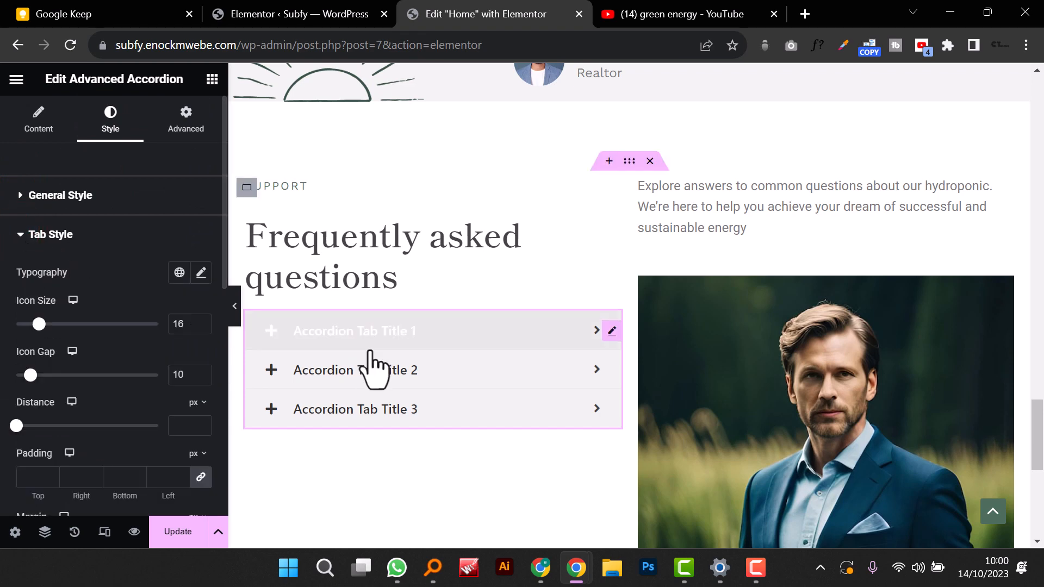
{"action": "scroll", "coordinate": [133, 338], "scroll_direction": "down", "scroll_amount": 6}
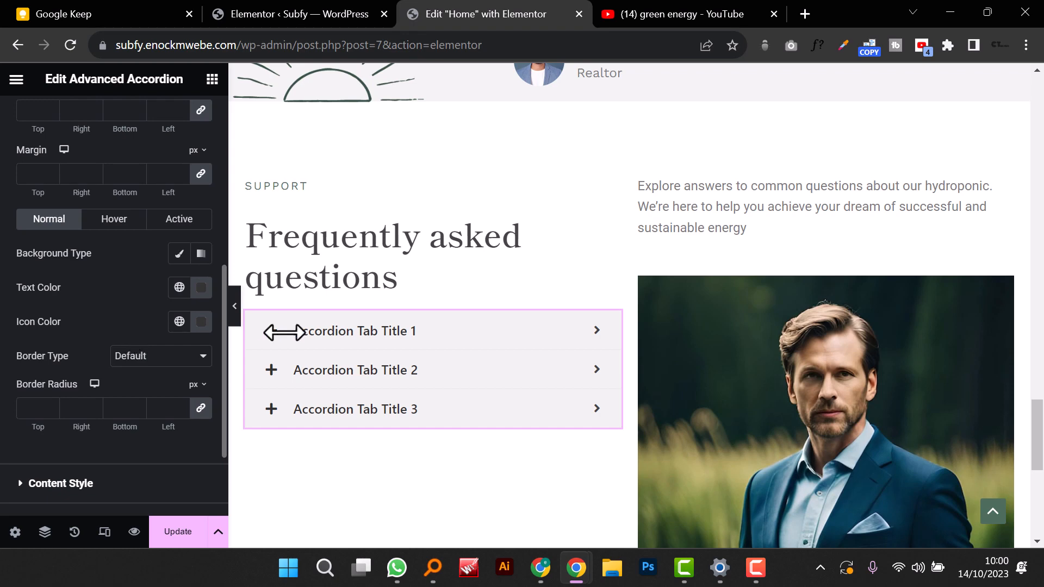
{"action": "left_click", "coordinate": [179, 254]}
{"action": "left_click", "coordinate": [202, 287]}
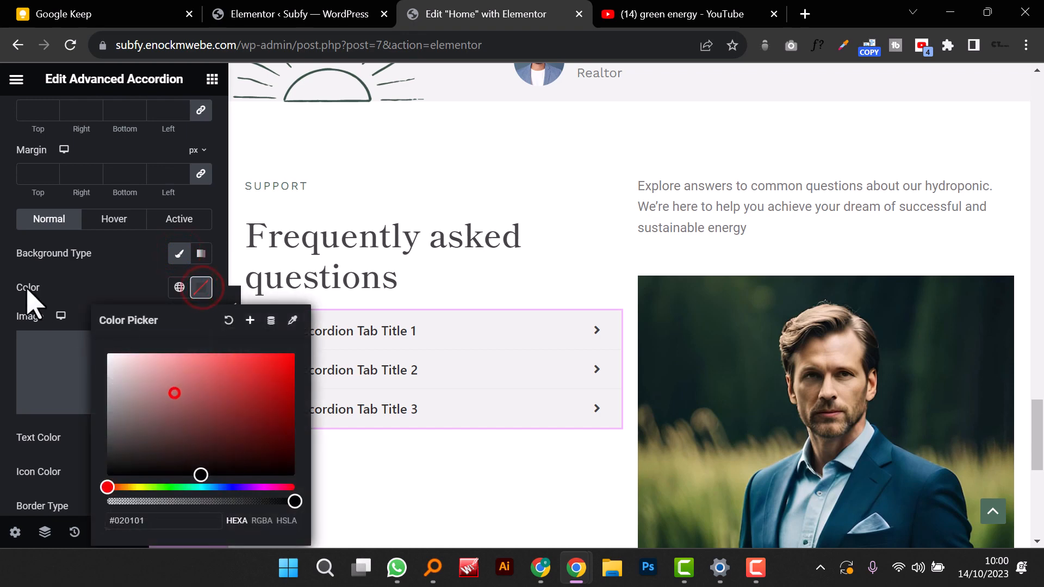
Step: Set the accordion tabs' hover text color to the global color Black
{"action": "left_click", "coordinate": [94, 219]}
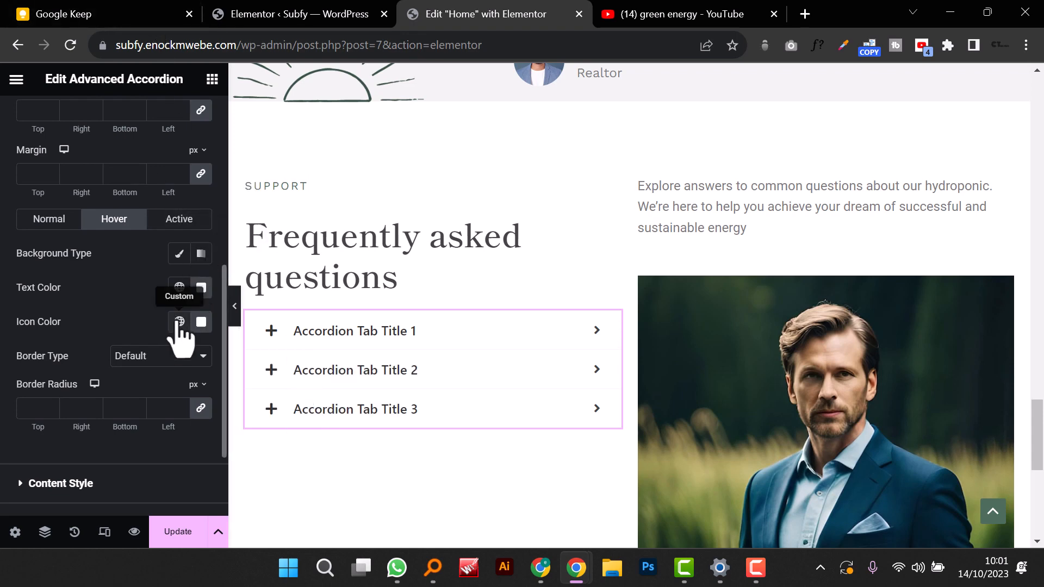
{"action": "left_click", "coordinate": [180, 288]}
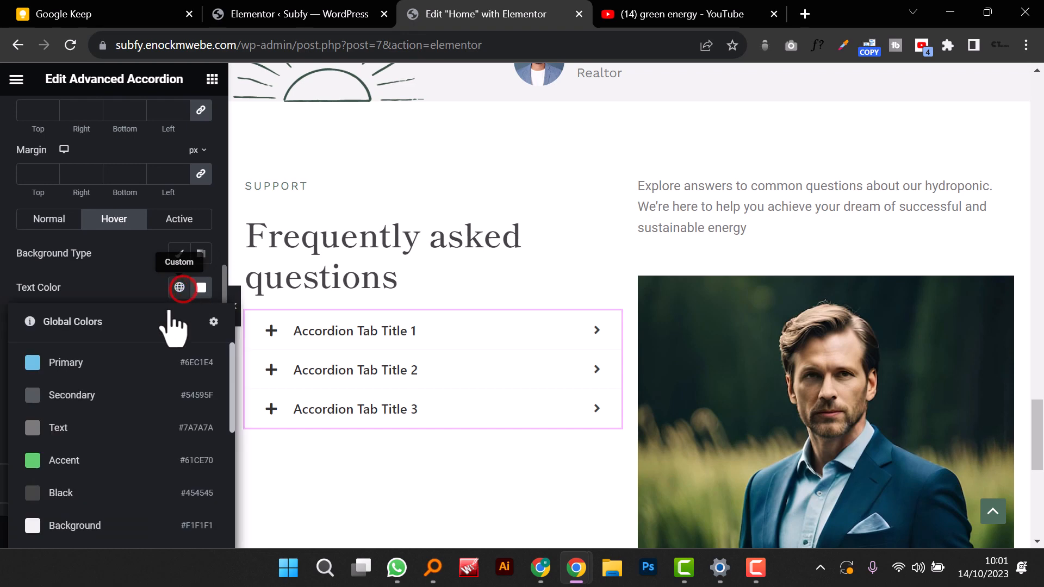
{"action": "left_click", "coordinate": [51, 493]}
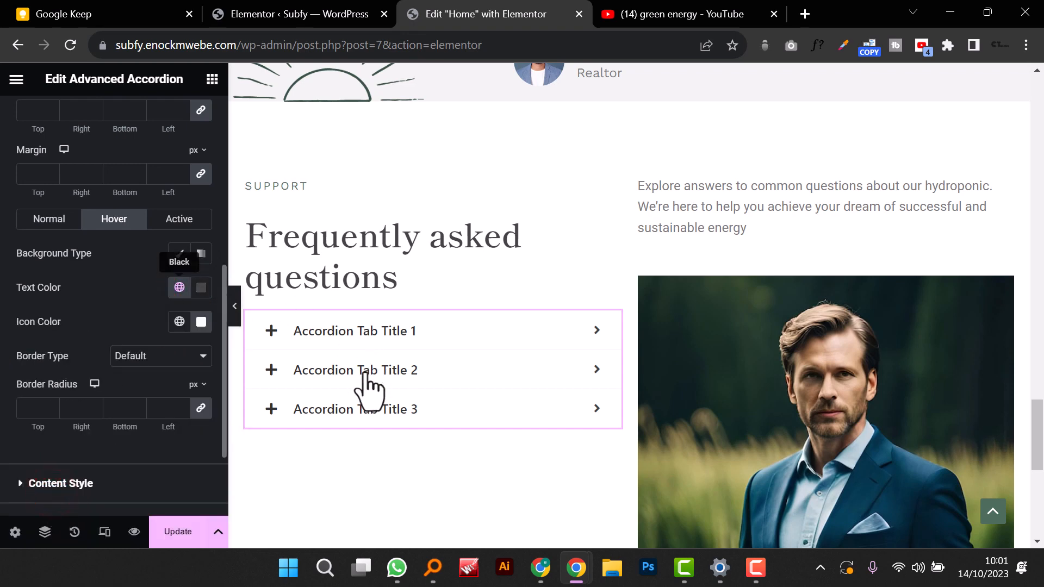
Step: Set the accordion tabs' active-state text color to the green global color Theme Color 1
{"action": "left_click", "coordinate": [178, 219]}
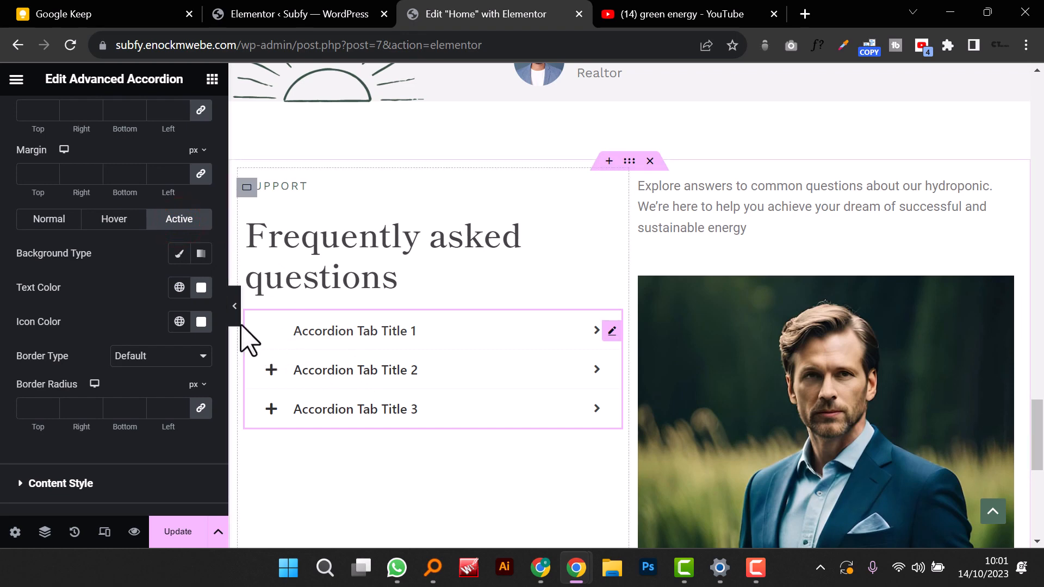
{"action": "left_click", "coordinate": [202, 288]}
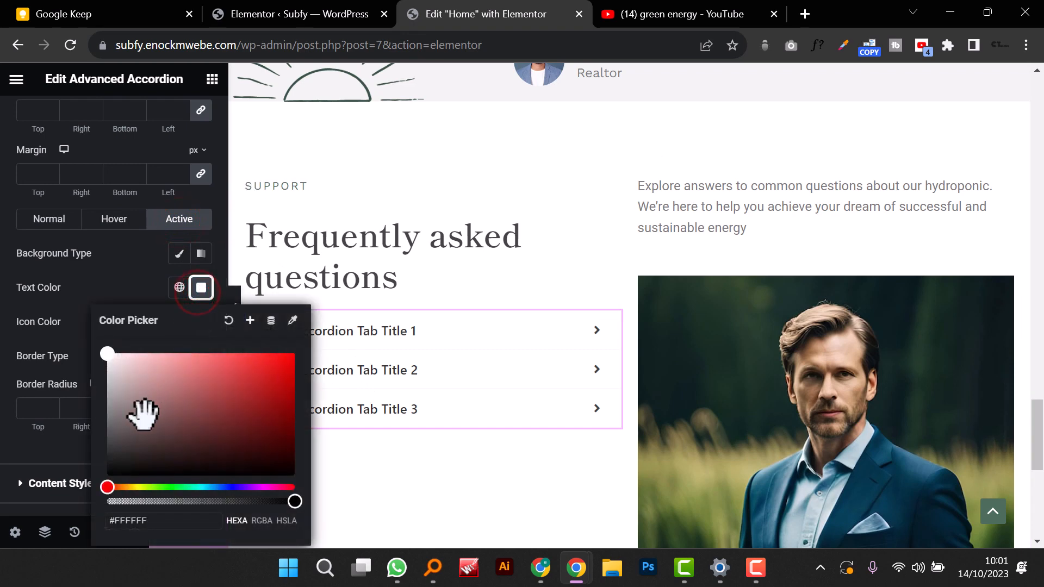
{"action": "left_click_drag", "start_coordinate": [145, 455], "coordinate": [84, 489]}
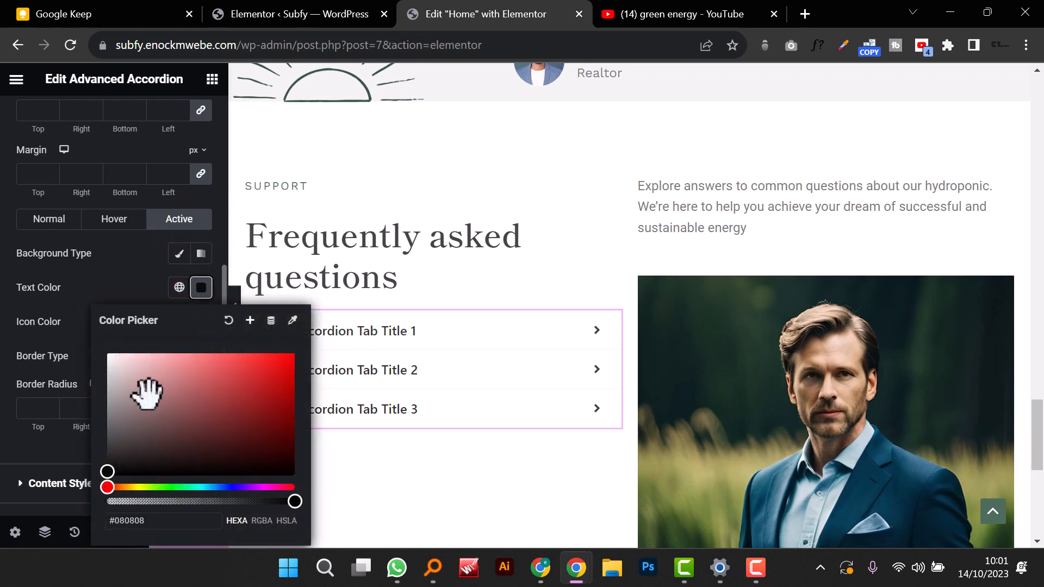
{"action": "left_click", "coordinate": [173, 284]}
{"action": "scroll", "coordinate": [60, 497], "scroll_direction": "down", "scroll_amount": 3}
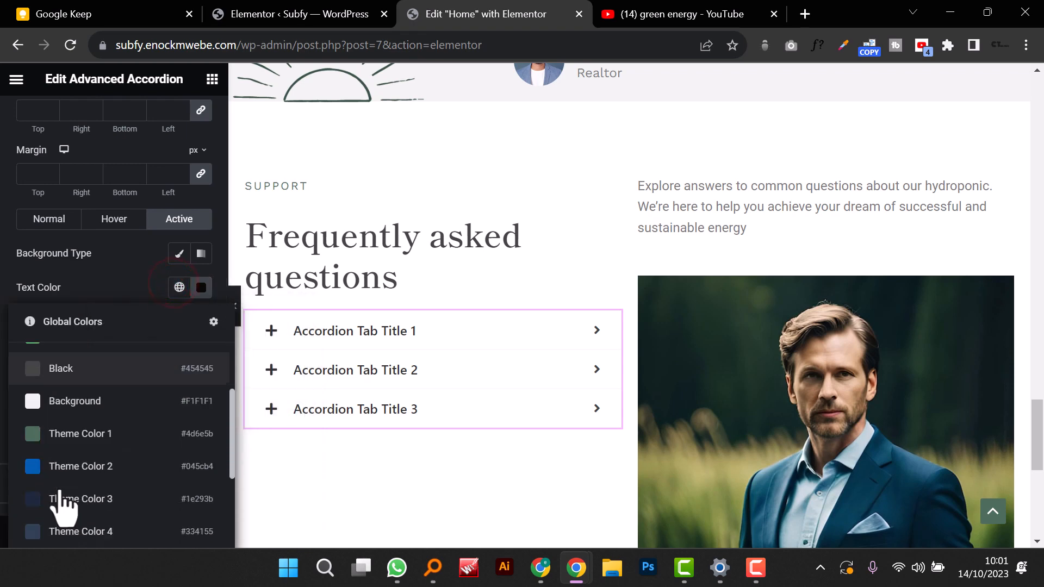
{"action": "left_click", "coordinate": [47, 401]}
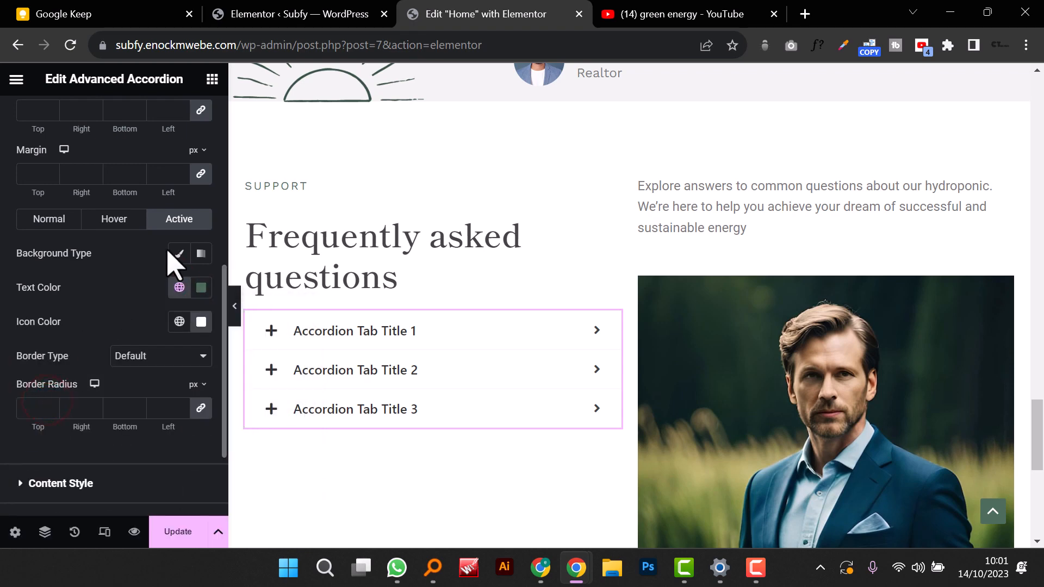
Step: Set the accordion tabs' hover icon color to the global color Theme Color 1
{"action": "left_click", "coordinate": [114, 218]}
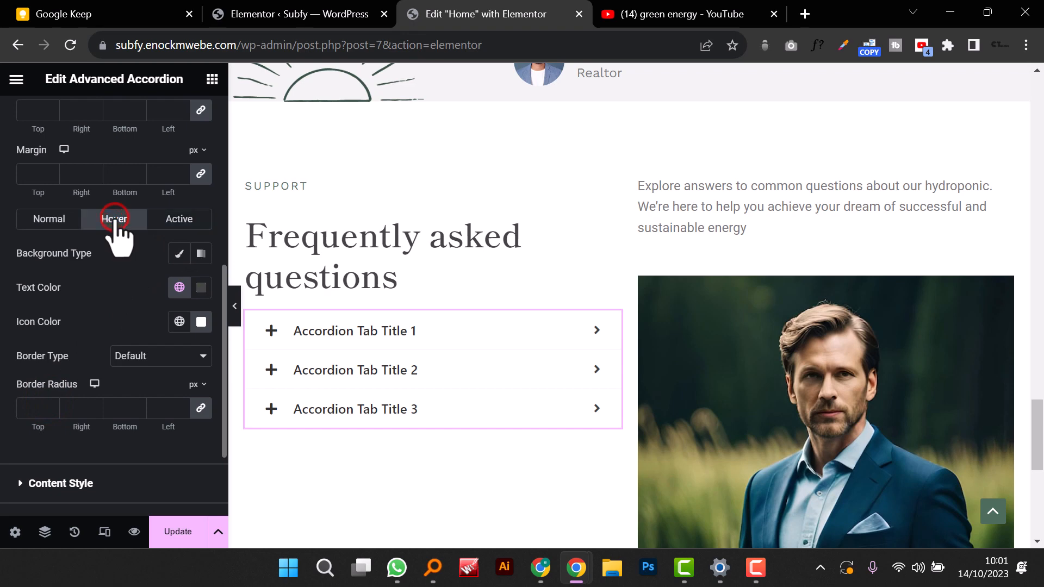
{"action": "left_click", "coordinate": [357, 335]}
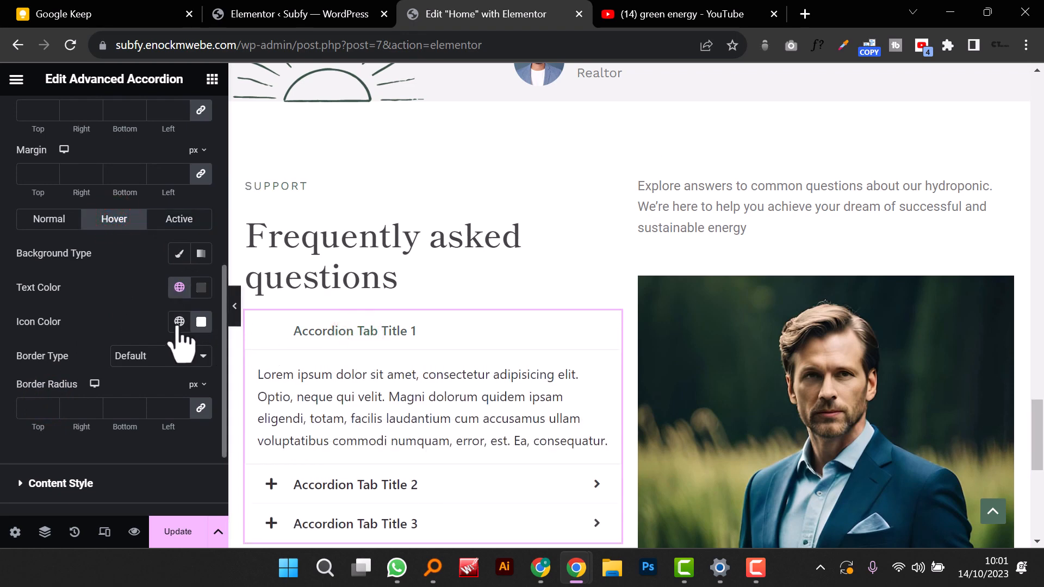
{"action": "left_click", "coordinate": [179, 321]}
{"action": "scroll", "coordinate": [62, 272], "scroll_direction": "down", "scroll_amount": 2}
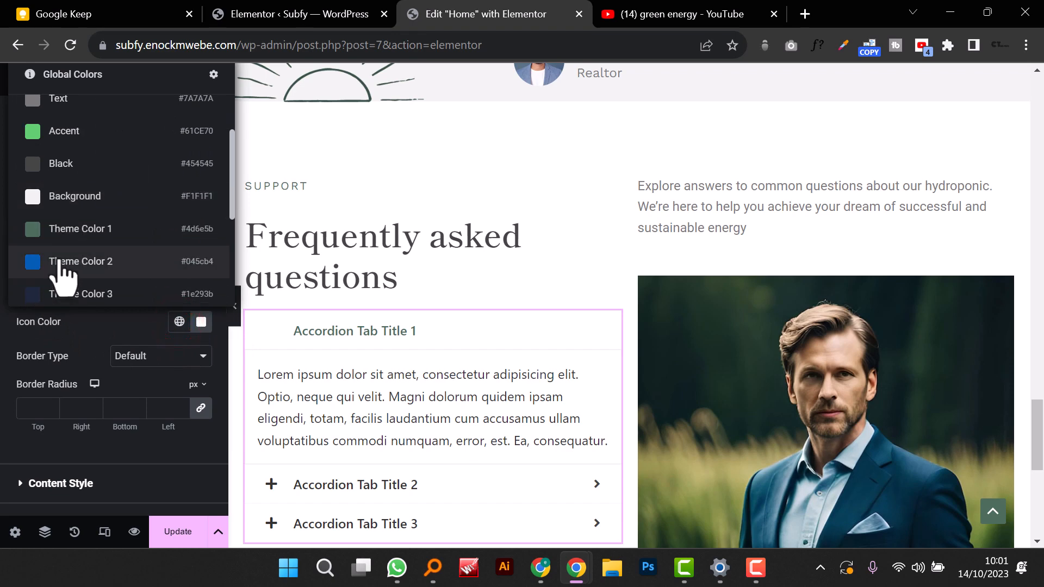
{"action": "left_click", "coordinate": [52, 231]}
Step: Set the accordion tabs' active-state icon color to the global color Theme Color 1
{"action": "left_click", "coordinate": [177, 220]}
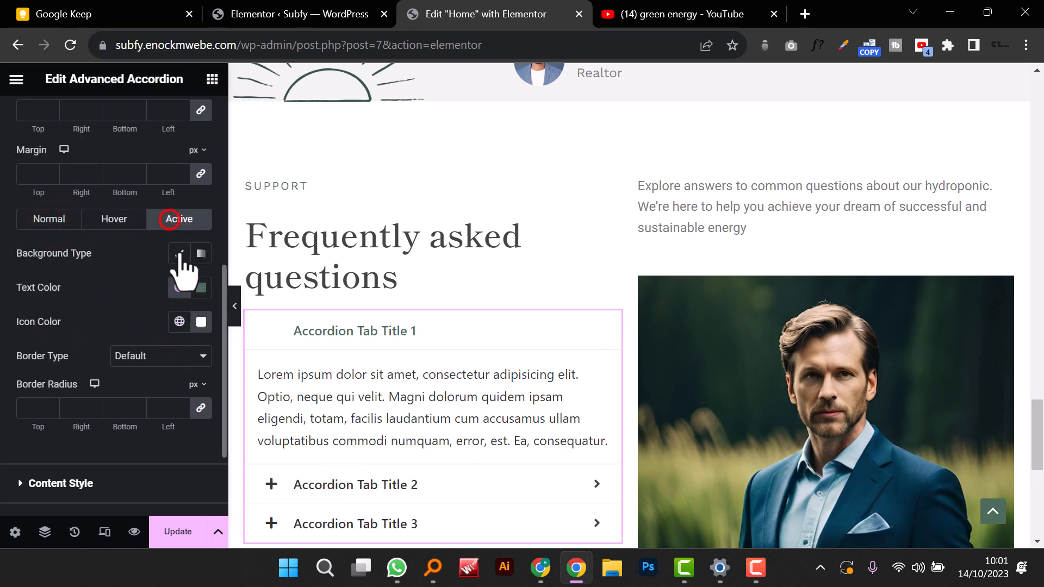
{"action": "left_click", "coordinate": [179, 322]}
{"action": "scroll", "coordinate": [62, 234], "scroll_direction": "down", "scroll_amount": 4}
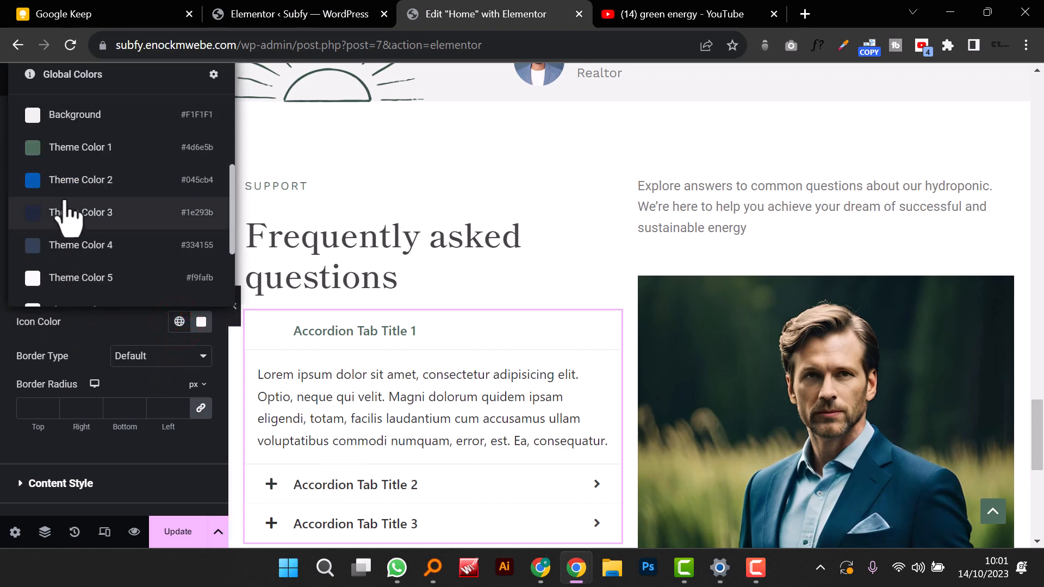
{"action": "left_click", "coordinate": [64, 148]}
Step: Try the global color Theme Color 1 as the accordion tabs' normal-state background, and restore the white background
{"action": "left_click", "coordinate": [49, 219]}
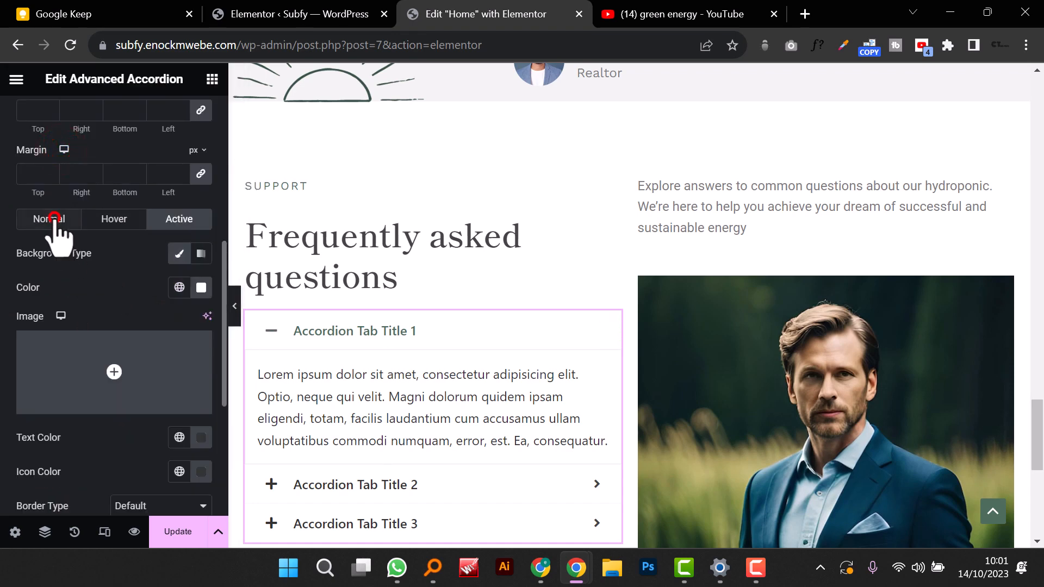
{"action": "left_click", "coordinate": [179, 287]}
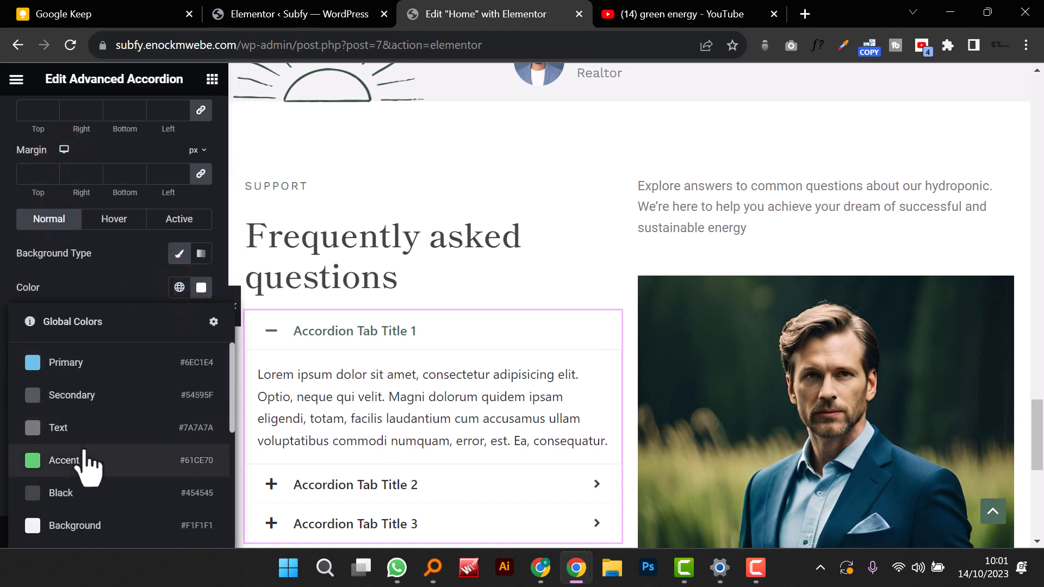
{"action": "scroll", "coordinate": [89, 473], "scroll_direction": "down", "scroll_amount": 4}
{"action": "left_click", "coordinate": [50, 396]}
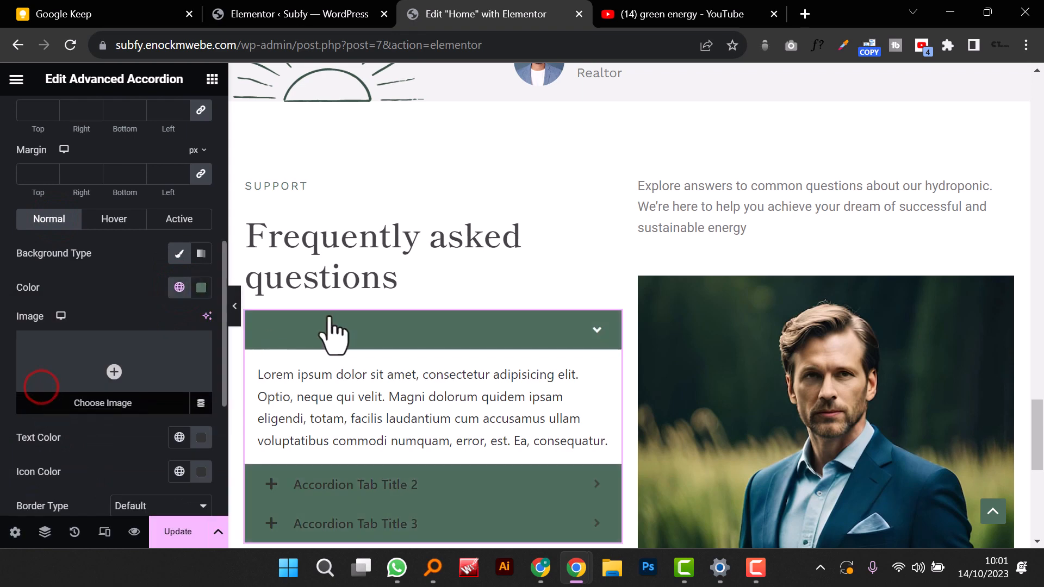
{"action": "left_click", "coordinate": [200, 289]}
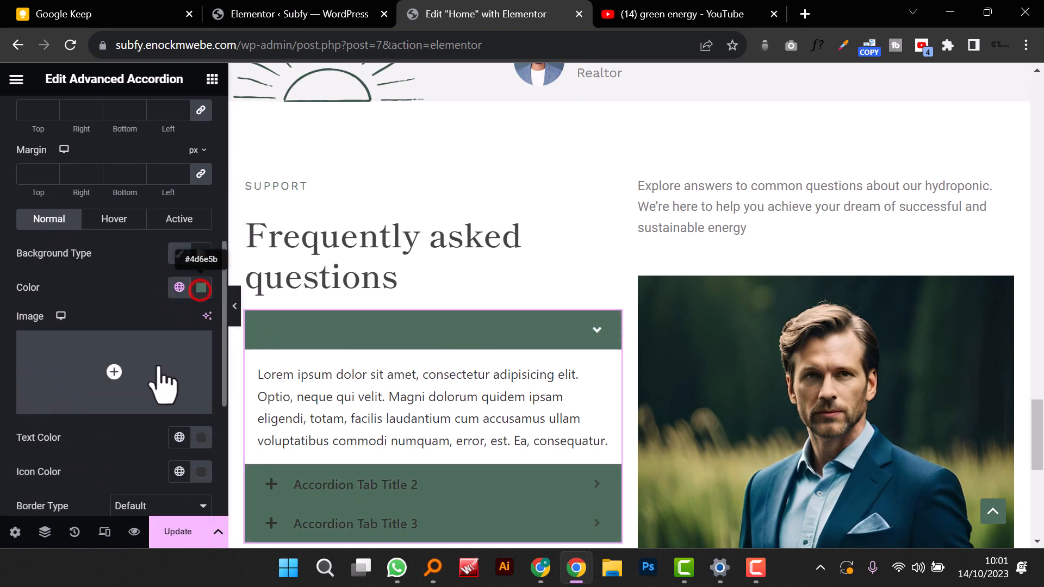
{"action": "left_click", "coordinate": [196, 285]}
{"action": "left_click", "coordinate": [157, 378]}
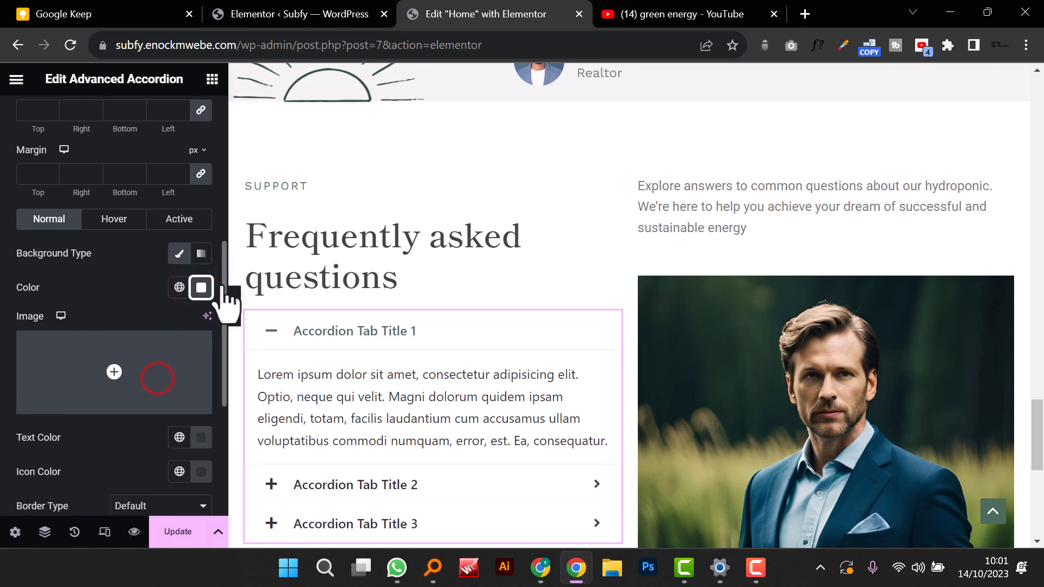
{"action": "left_click", "coordinate": [129, 289]}
{"action": "left_click", "coordinate": [178, 287]}
{"action": "left_click", "coordinate": [149, 284]}
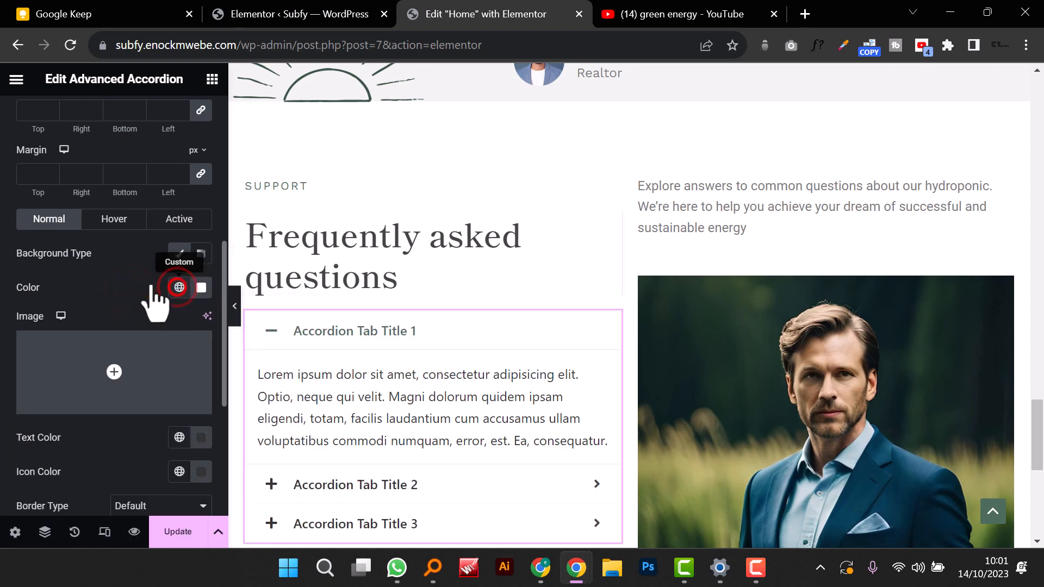
Step: Set the accordion tabs' normal-state icon color to the global color Theme Color 1
{"action": "scroll", "coordinate": [180, 375], "scroll_direction": "down", "scroll_amount": 2}
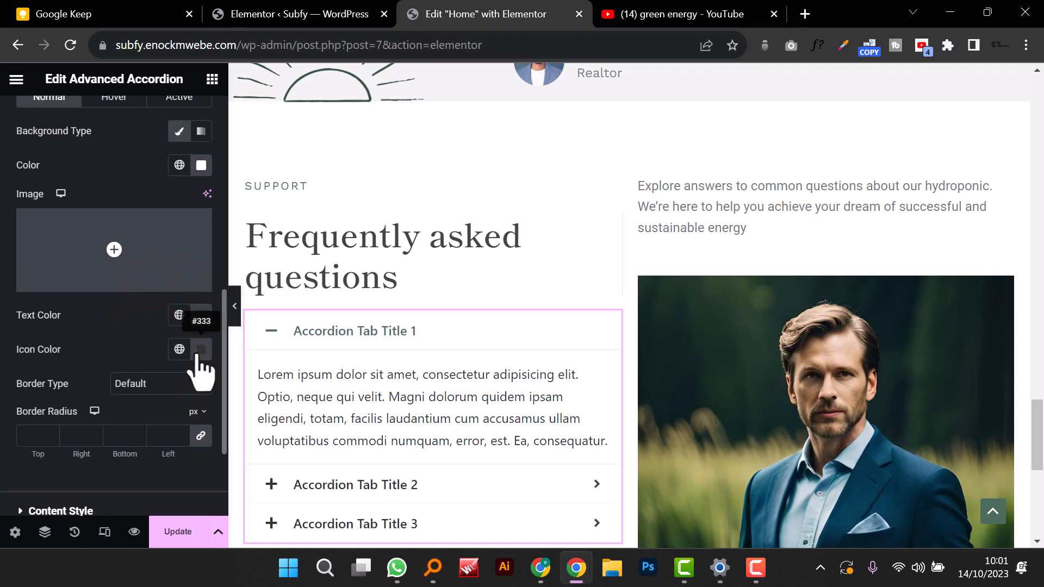
{"action": "left_click", "coordinate": [200, 350]}
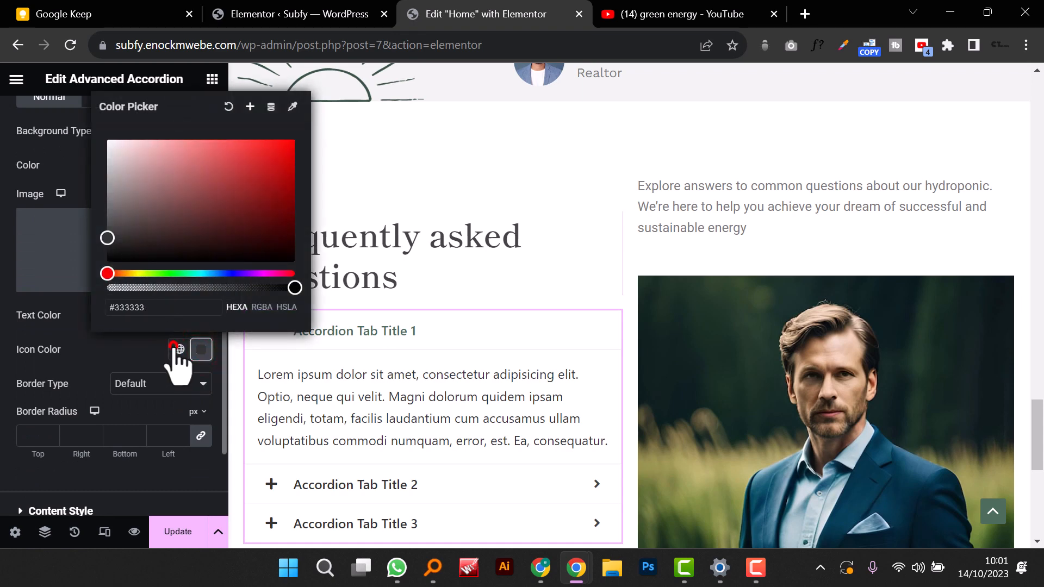
{"action": "left_click", "coordinate": [177, 349]}
{"action": "scroll", "coordinate": [140, 280], "scroll_direction": "down", "scroll_amount": 2}
{"action": "left_click", "coordinate": [100, 261]}
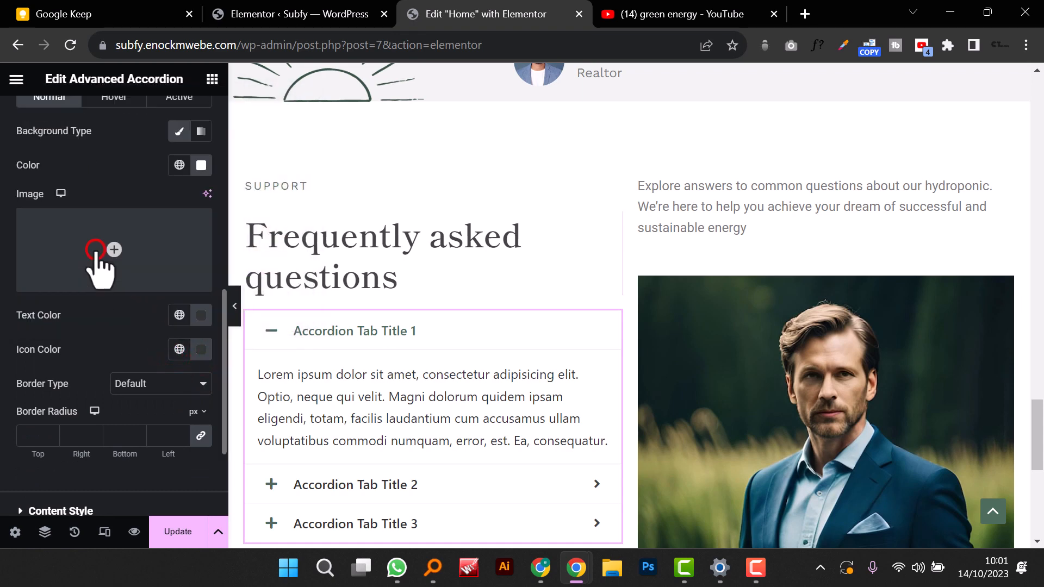
Step: Examine the accordion in the page preview and look through its remaining tab style settings
{"action": "scroll", "coordinate": [463, 368], "scroll_direction": "down", "scroll_amount": 3}
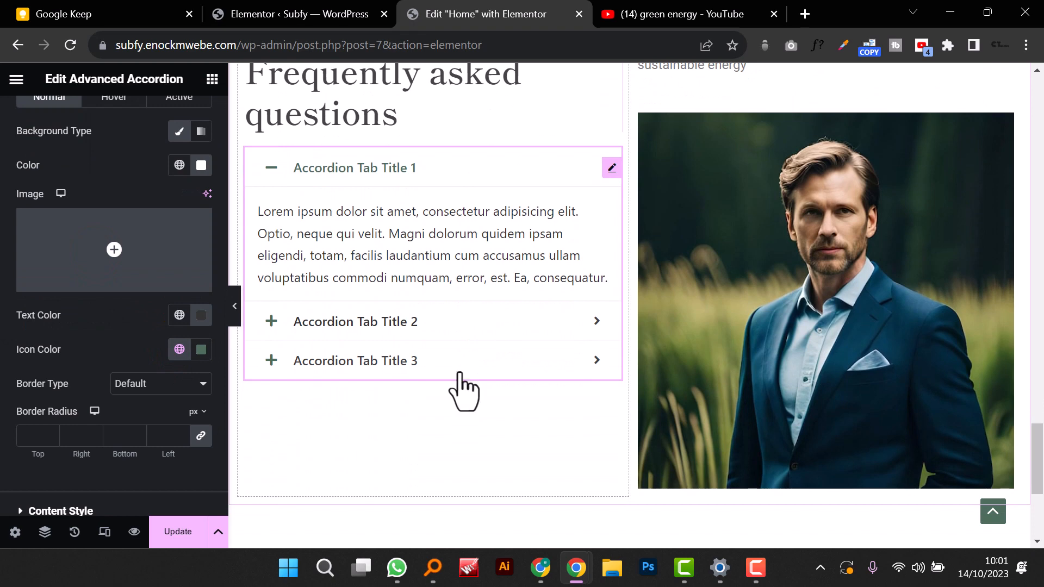
{"action": "scroll", "coordinate": [121, 245], "scroll_direction": "up", "scroll_amount": 6}
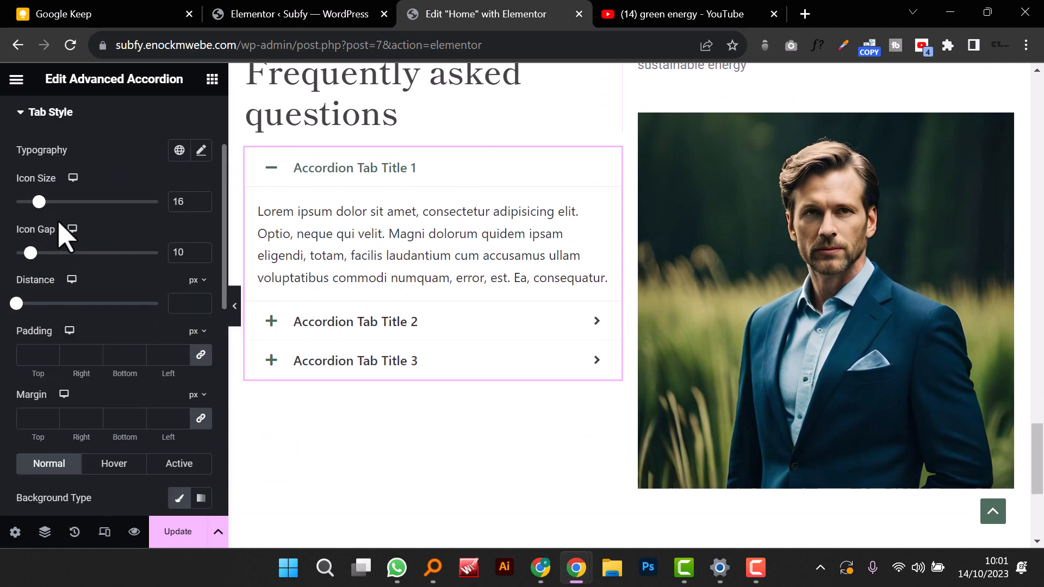
{"action": "scroll", "coordinate": [63, 236], "scroll_direction": "up", "scroll_amount": 3}
{"action": "left_click", "coordinate": [24, 235]}
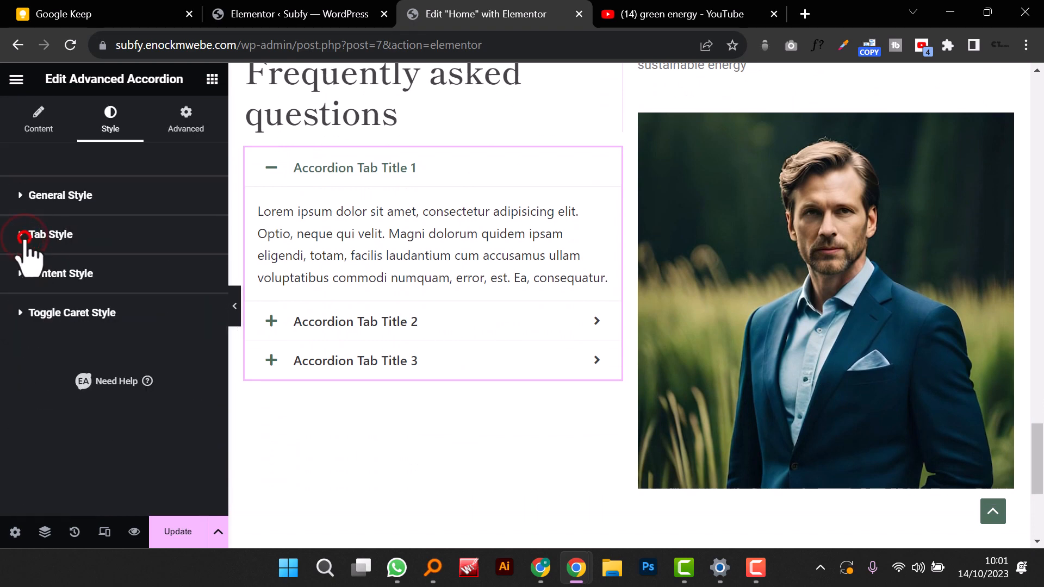
{"action": "left_click", "coordinate": [28, 259]}
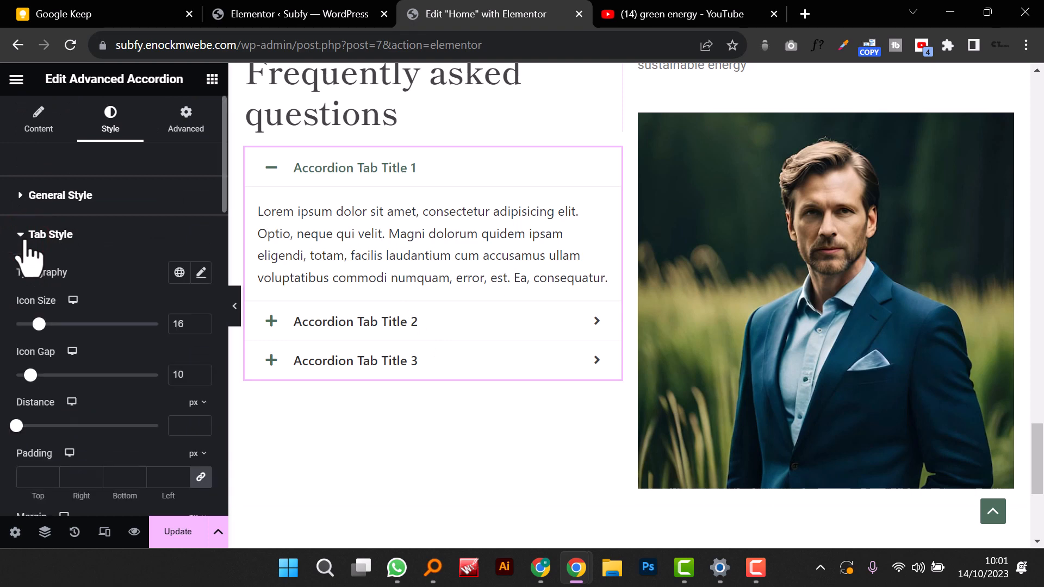
{"action": "scroll", "coordinate": [92, 326], "scroll_direction": "down", "scroll_amount": 5}
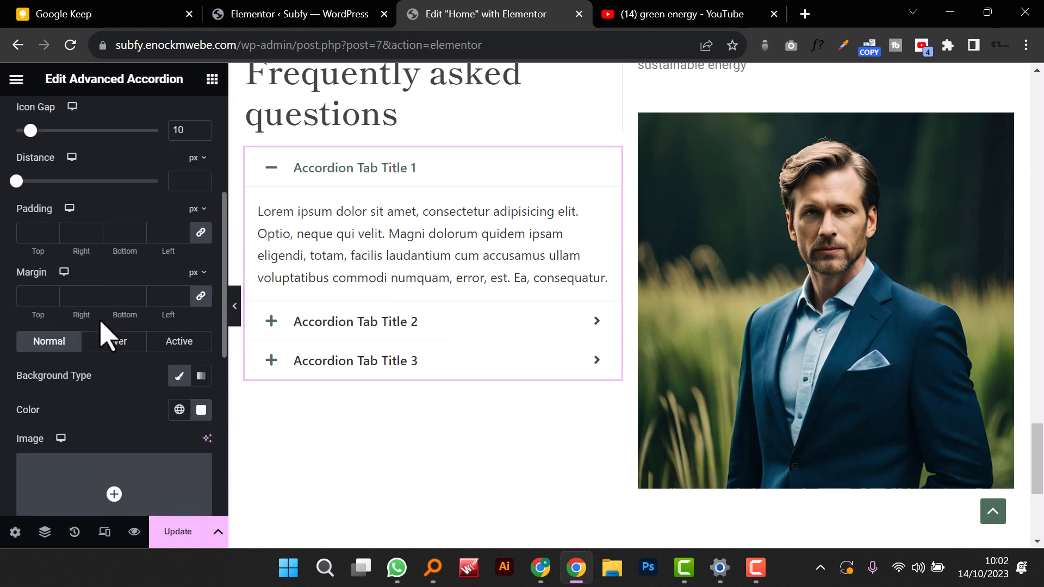
{"action": "scroll", "coordinate": [106, 334], "scroll_direction": "down", "scroll_amount": 4}
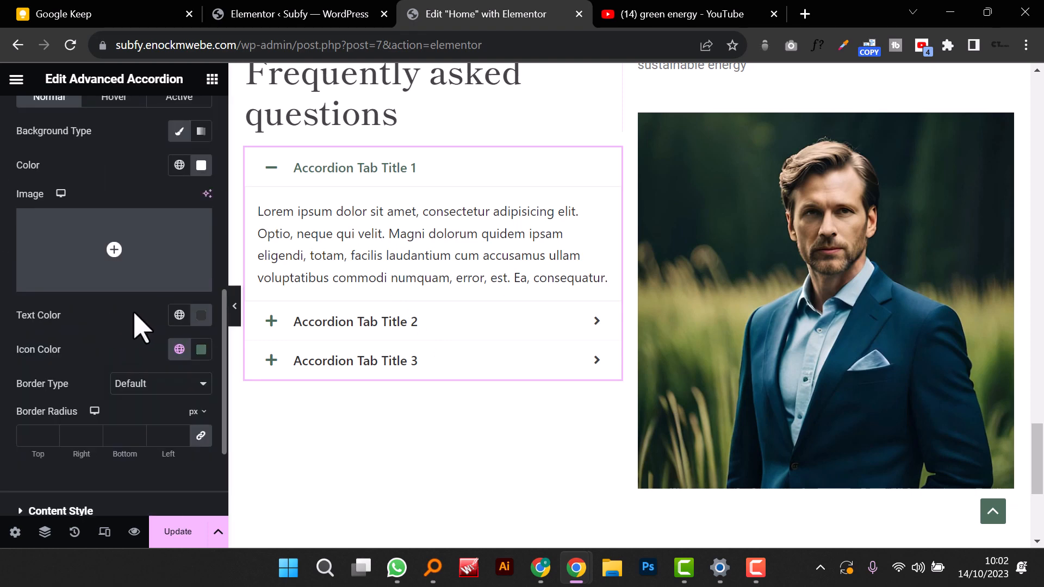
{"action": "scroll", "coordinate": [141, 328], "scroll_direction": "down", "scroll_amount": 2}
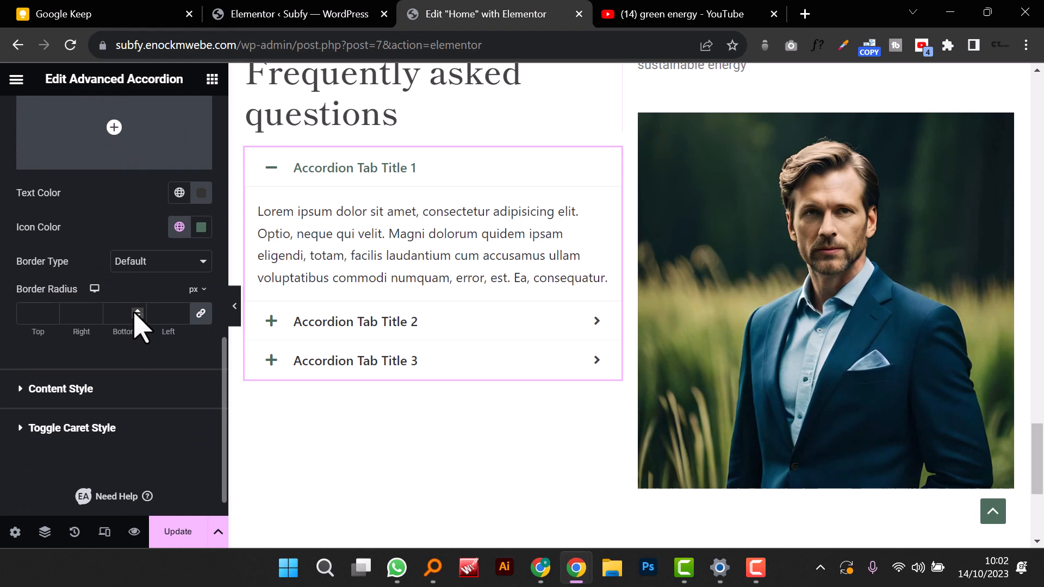
Step: Set the accordion content's typography to the global font "Paragragh work sans" and expand the first tab to show it
{"action": "left_click", "coordinate": [25, 389]}
{"action": "scroll", "coordinate": [115, 310], "scroll_direction": "down", "scroll_amount": 2}
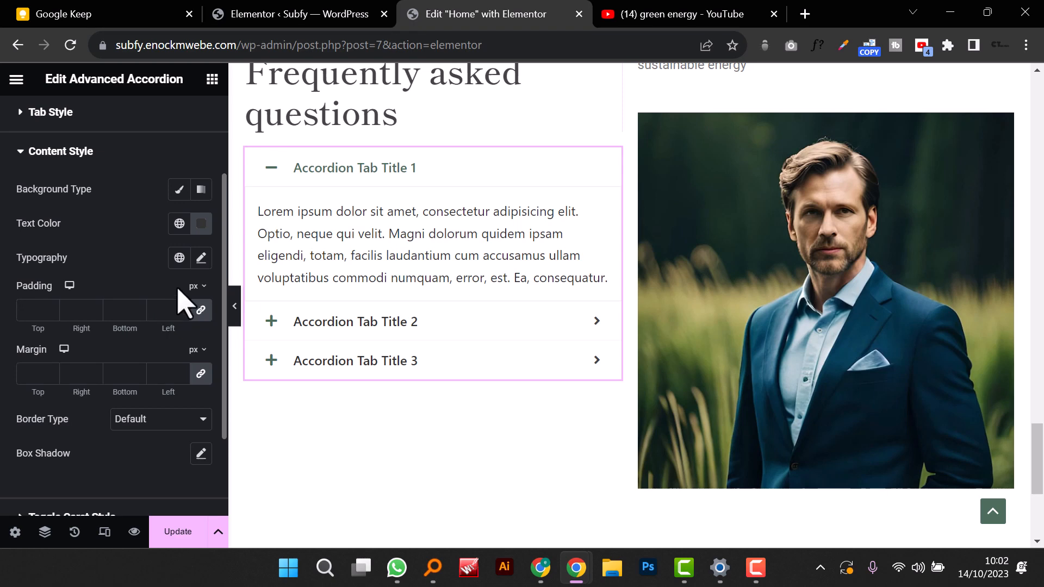
{"action": "left_click", "coordinate": [201, 258]}
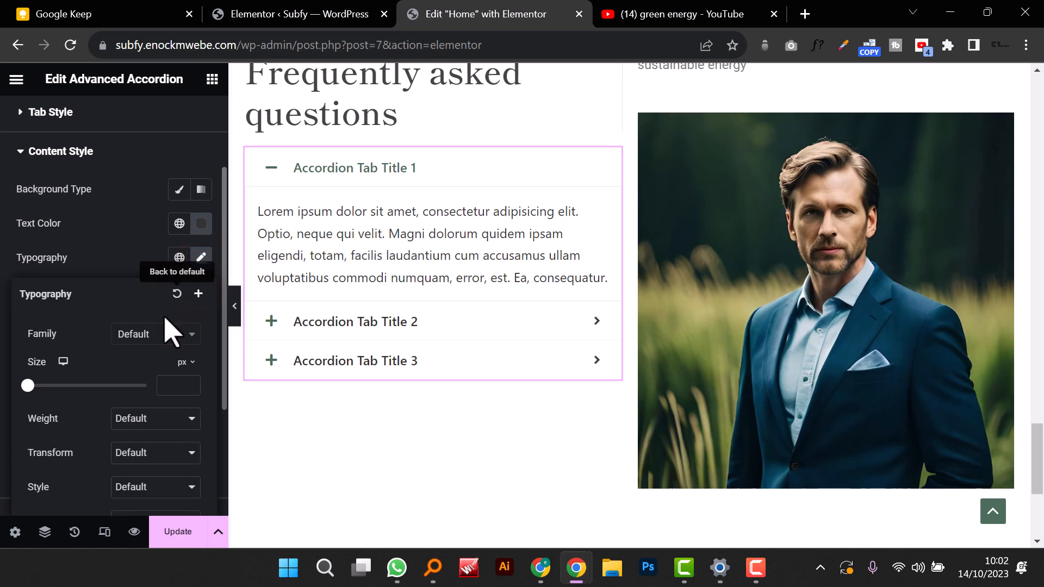
{"action": "left_click", "coordinate": [157, 336]}
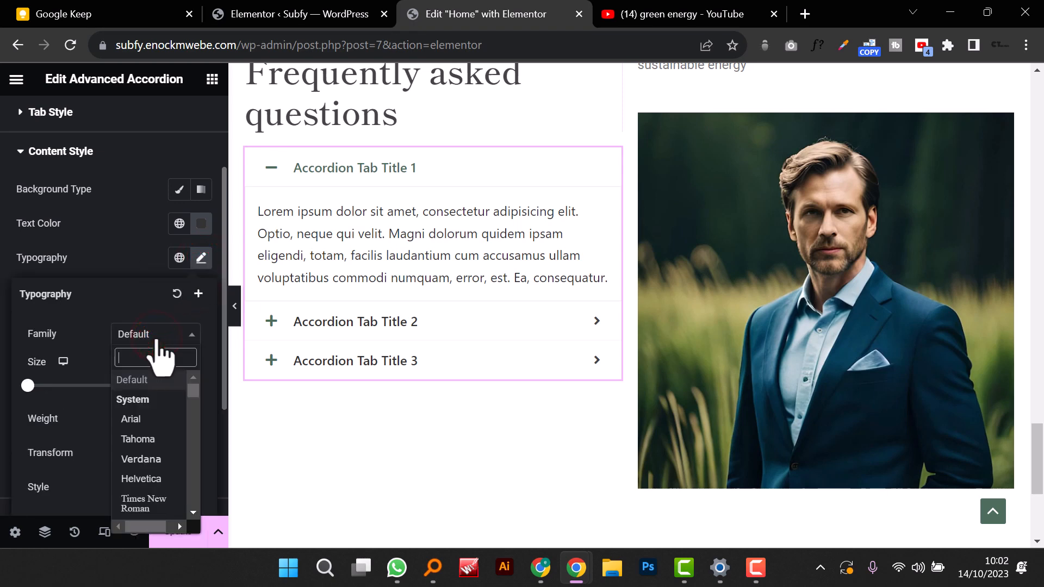
{"action": "left_click", "coordinate": [161, 335]}
{"action": "left_click", "coordinate": [179, 258]}
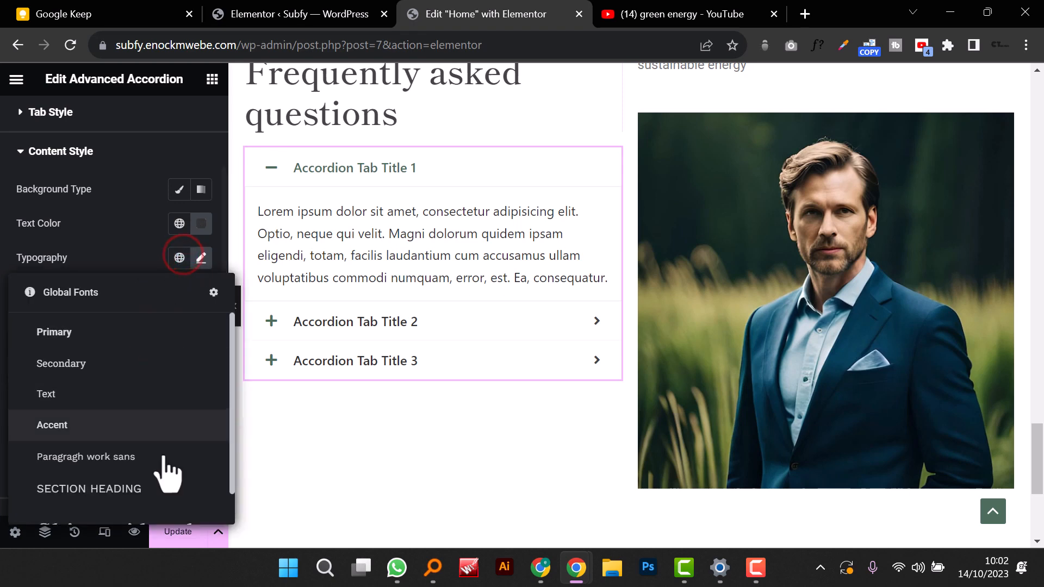
{"action": "scroll", "coordinate": [164, 473], "scroll_direction": "down", "scroll_amount": 1}
{"action": "left_click", "coordinate": [157, 487]}
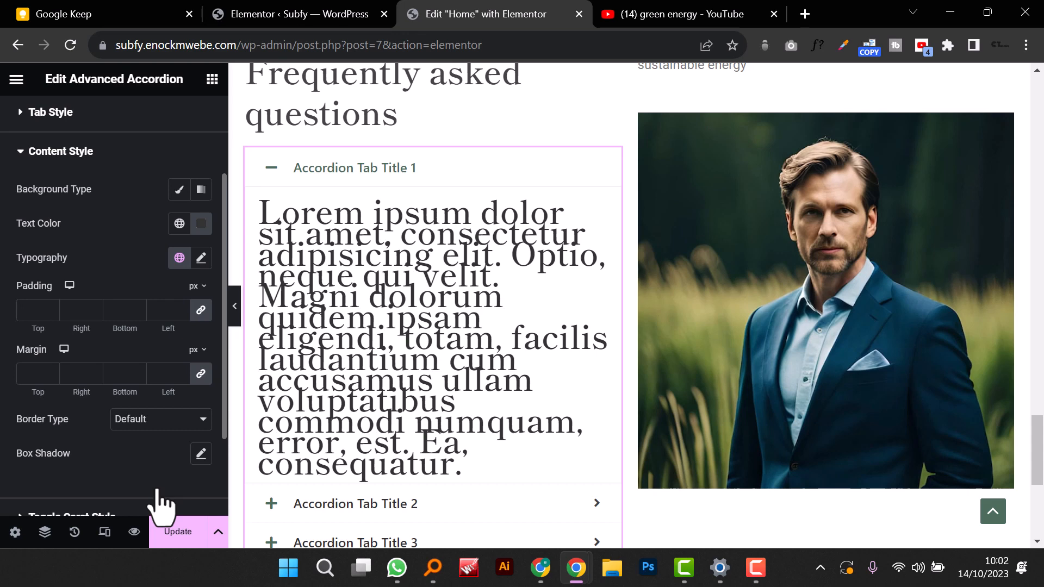
{"action": "left_click", "coordinate": [185, 261]}
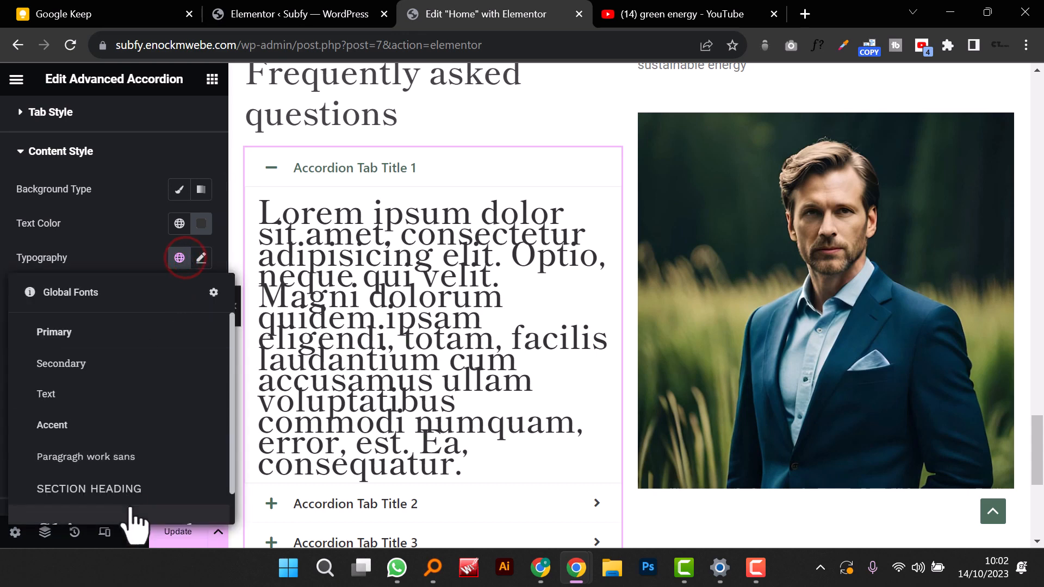
{"action": "left_click", "coordinate": [144, 454]}
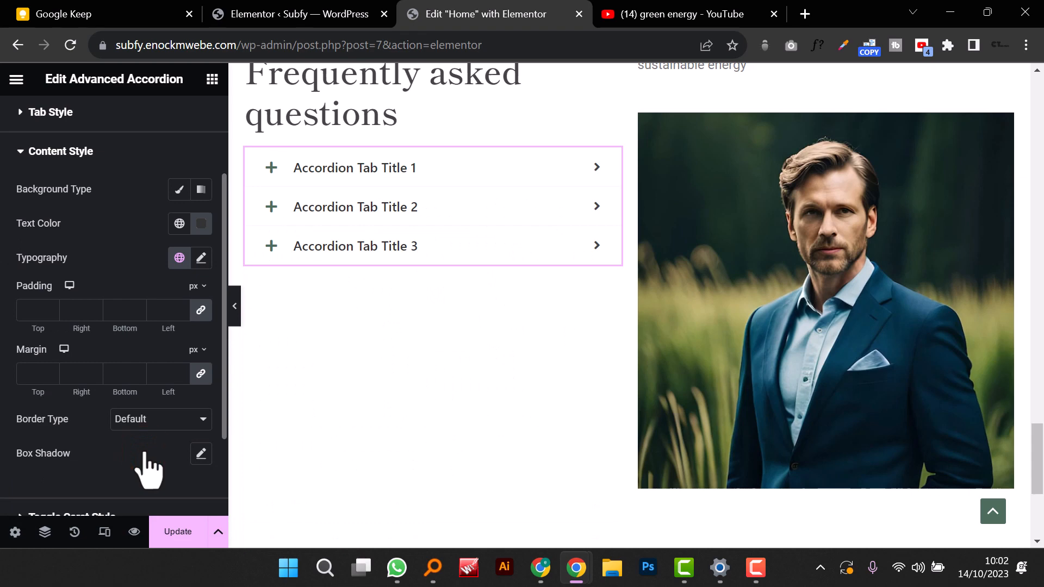
{"action": "left_click", "coordinate": [275, 170]}
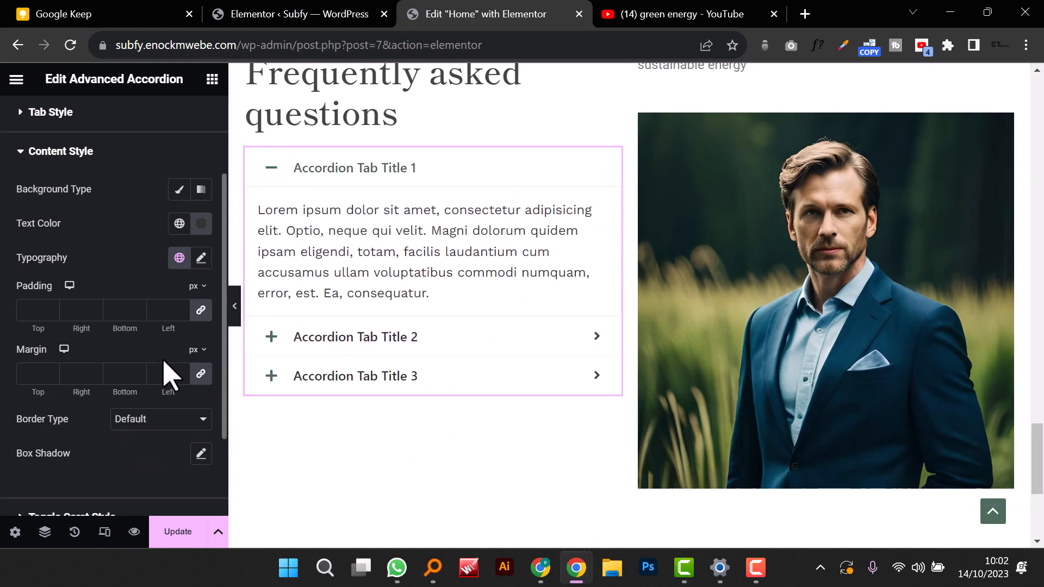
Step: Set the accordion tabs' typography to the large Shippori serif heading font from the global fonts
{"action": "scroll", "coordinate": [170, 375], "scroll_direction": "down", "scroll_amount": 2}
{"action": "scroll", "coordinate": [170, 389], "scroll_direction": "up", "scroll_amount": 2}
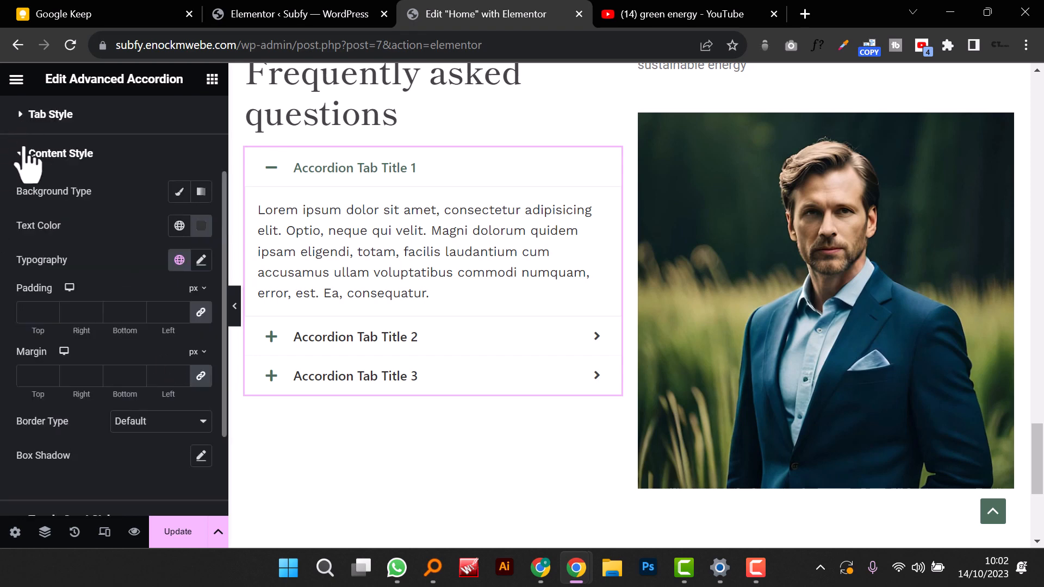
{"action": "left_click", "coordinate": [23, 152]}
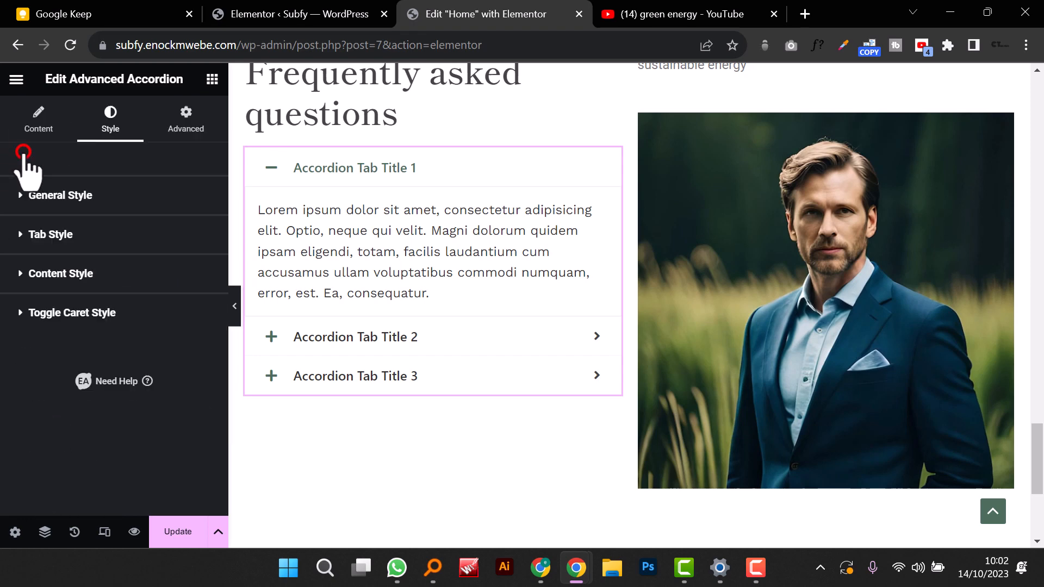
{"action": "left_click", "coordinate": [25, 240]}
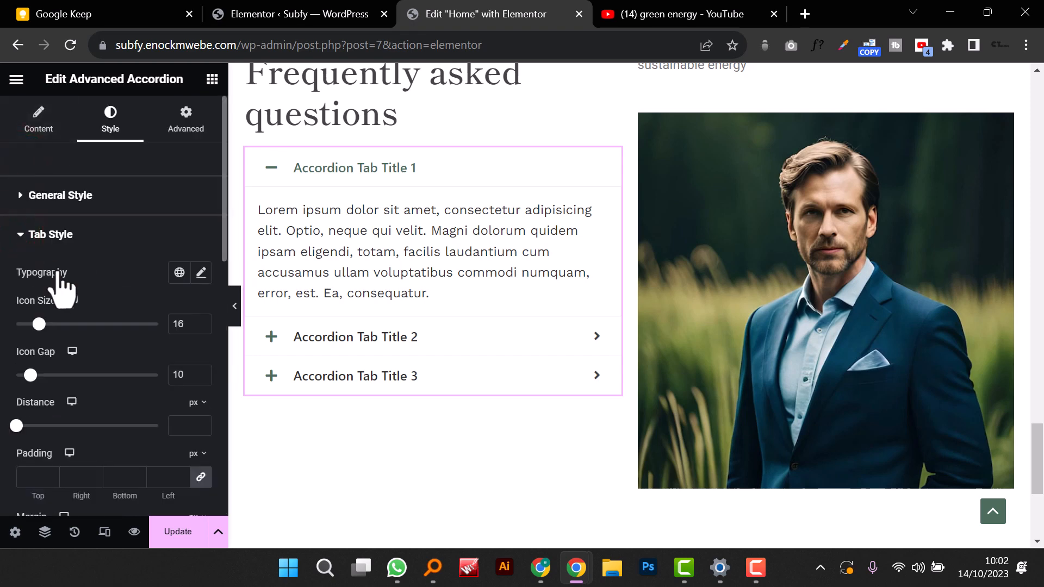
{"action": "left_click", "coordinate": [178, 272]}
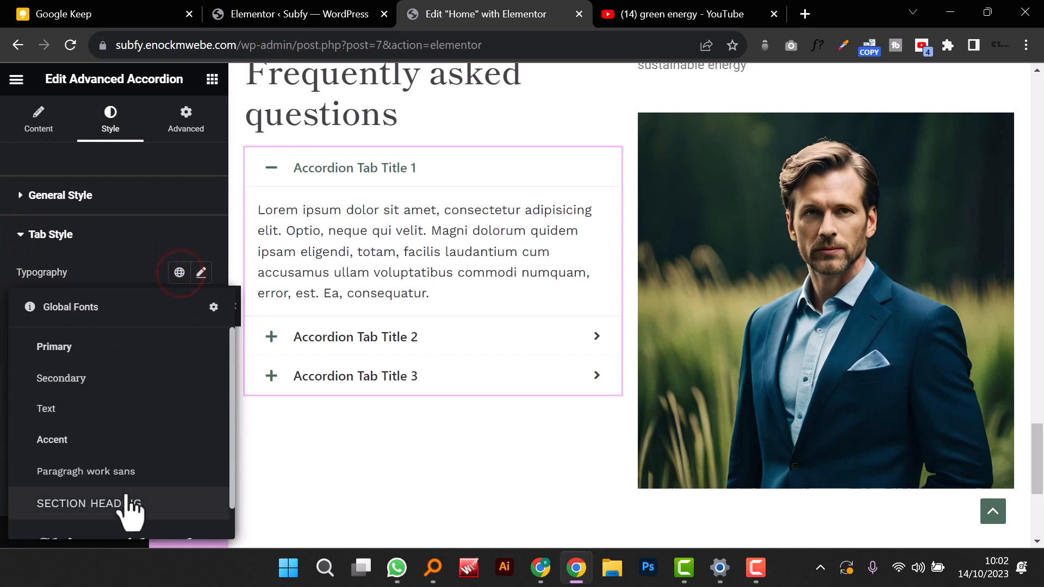
{"action": "scroll", "coordinate": [130, 478], "scroll_direction": "down", "scroll_amount": 1}
{"action": "left_click", "coordinate": [135, 506]}
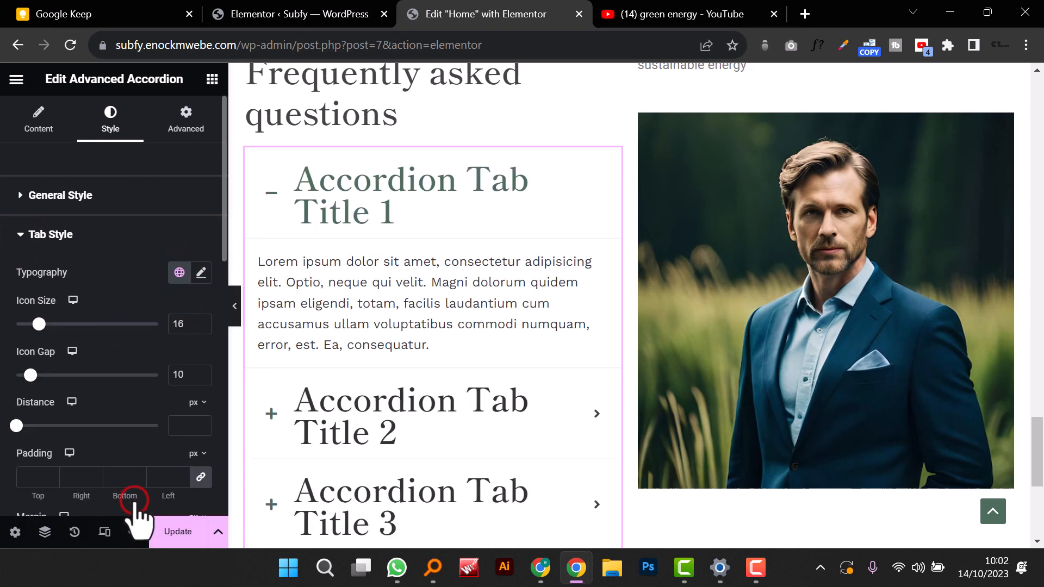
Step: Set the accordion tab titles' font size to 20 px
{"action": "left_click", "coordinate": [202, 271]}
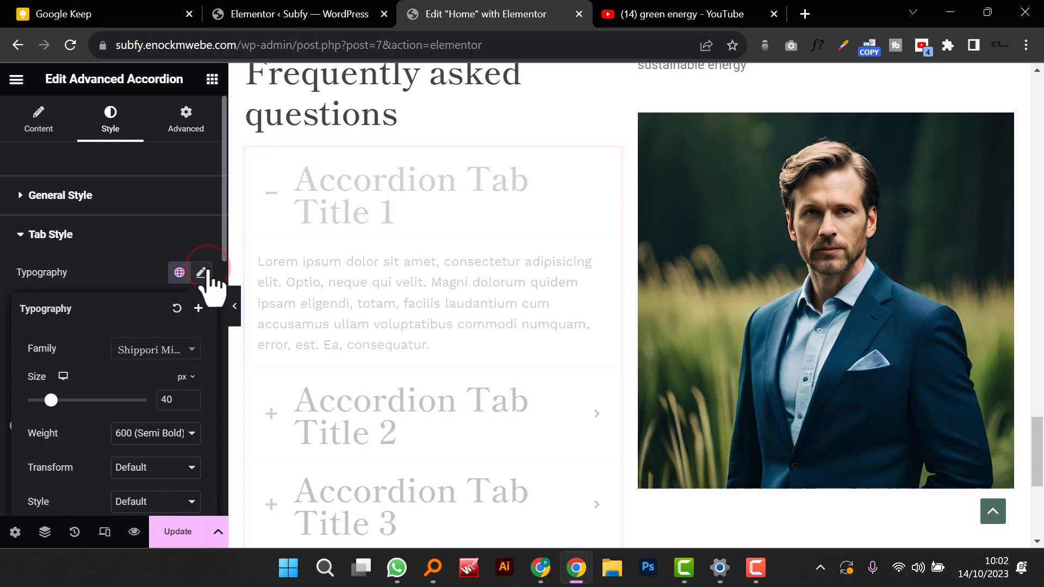
{"action": "left_click", "coordinate": [168, 398]}
{"action": "type", "text": "20"}
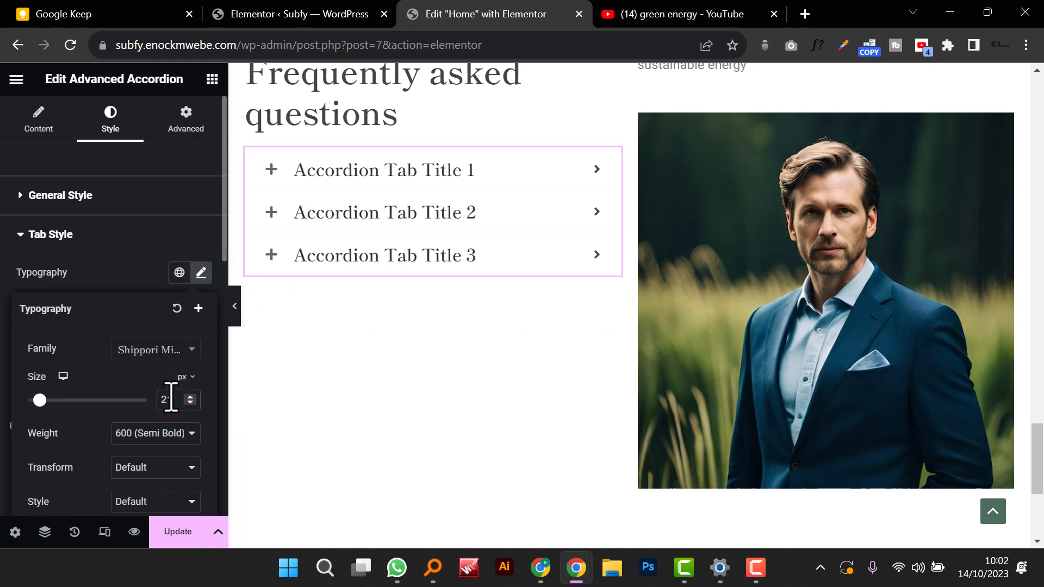
Step: Expand and collapse the accordion tabs on the page to examine the restyled titles and their content
{"action": "left_click", "coordinate": [460, 182]}
{"action": "left_click", "coordinate": [460, 179]}
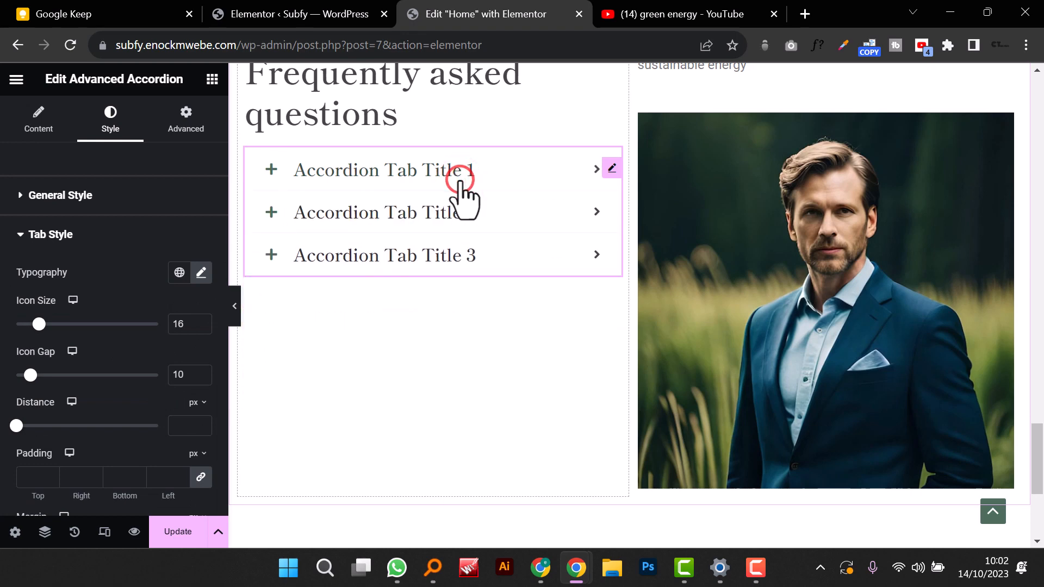
{"action": "left_click", "coordinate": [450, 203]}
{"action": "left_click", "coordinate": [397, 254]}
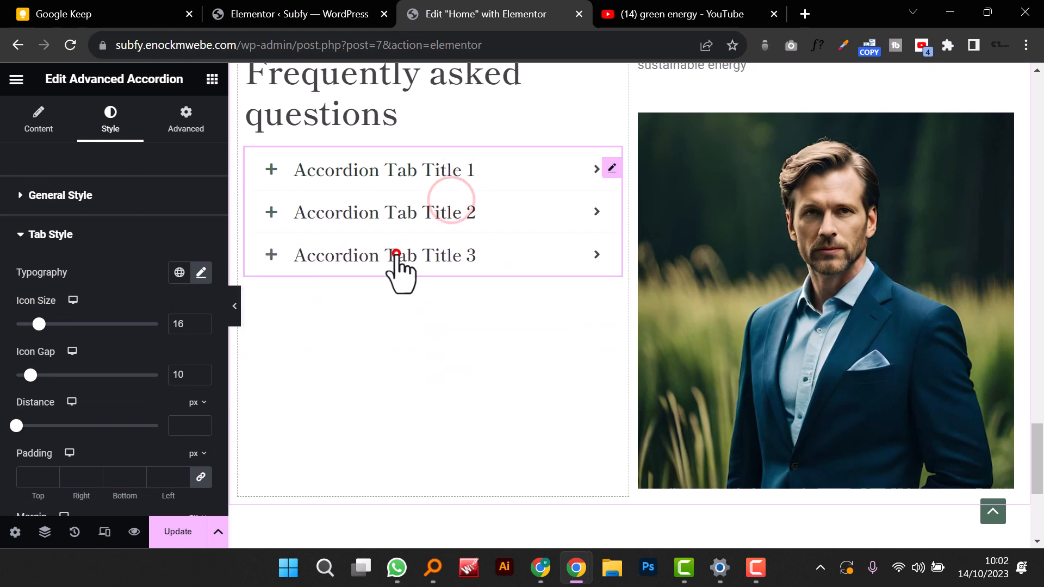
{"action": "left_click", "coordinate": [349, 250]}
{"action": "left_click", "coordinate": [361, 207]}
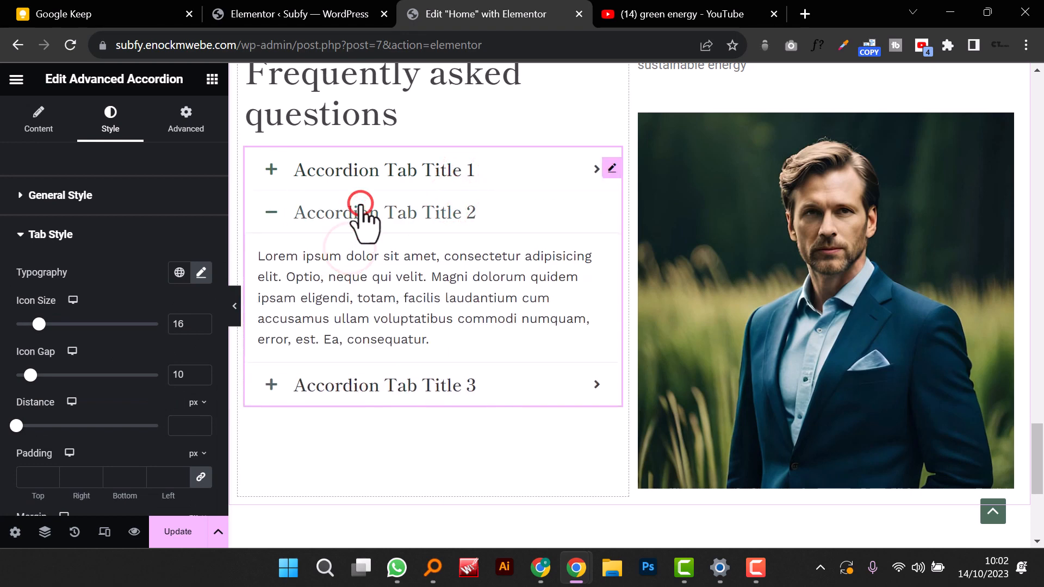
{"action": "left_click", "coordinate": [361, 208]}
Step: Remove the accordion items "Accordion Tab Title 2" and "Accordion Tab Title 3", leaving only the first item
{"action": "left_click", "coordinate": [17, 238]}
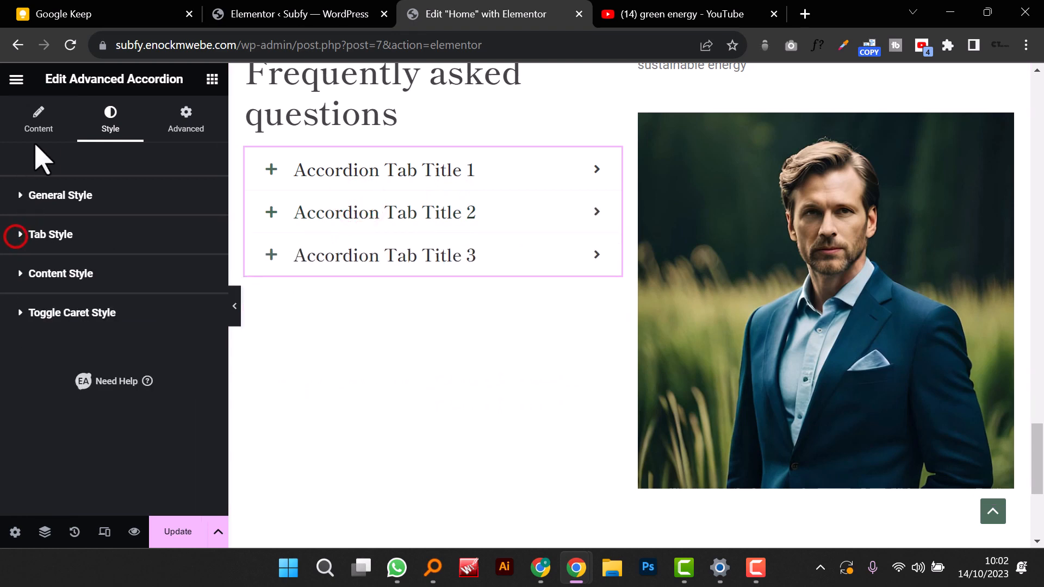
{"action": "left_click", "coordinate": [36, 121]}
{"action": "left_click", "coordinate": [31, 175]}
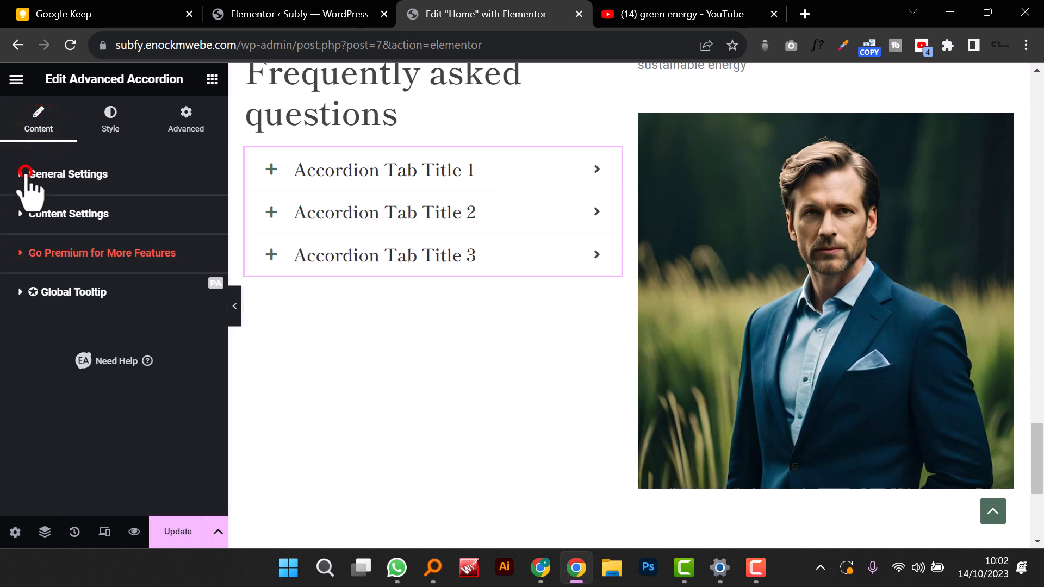
{"action": "left_click", "coordinate": [25, 218]}
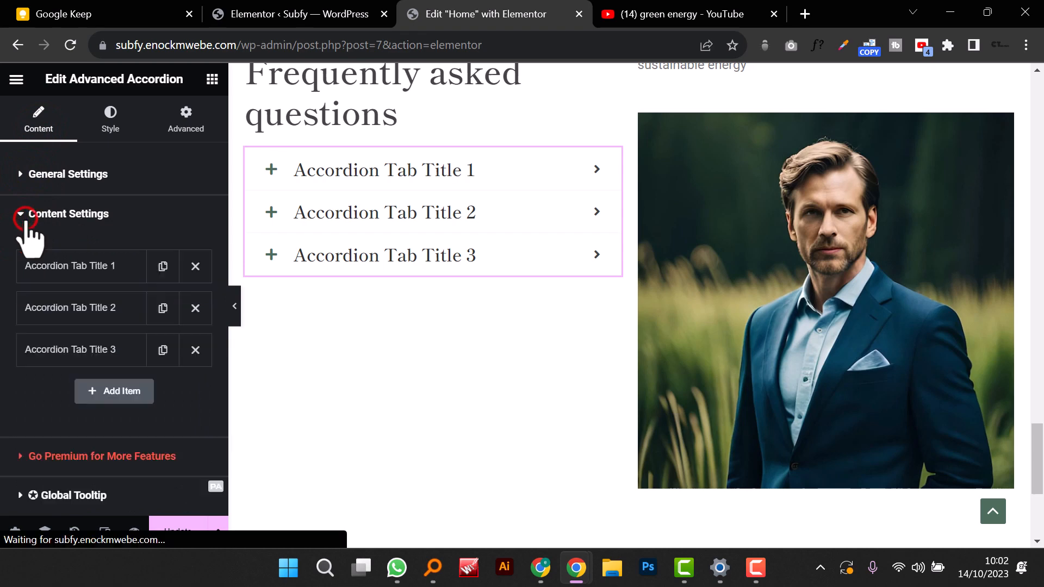
{"action": "left_click", "coordinate": [194, 307]}
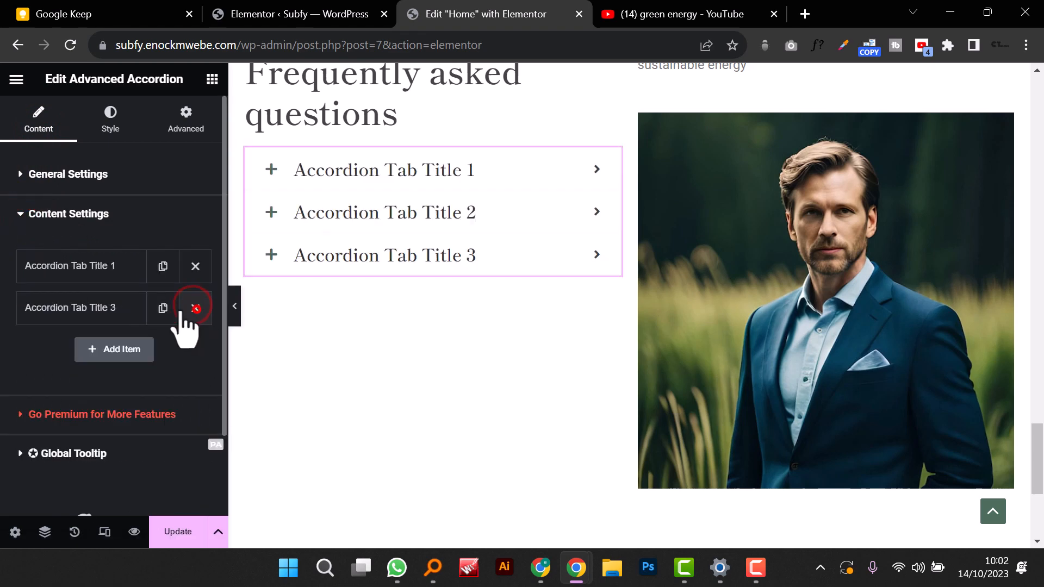
{"action": "left_click", "coordinate": [194, 307]}
Step: Load chat.openai.com in place of the YouTube page and open the "Green Energy FAQ" conversation
{"action": "left_click", "coordinate": [666, 21]}
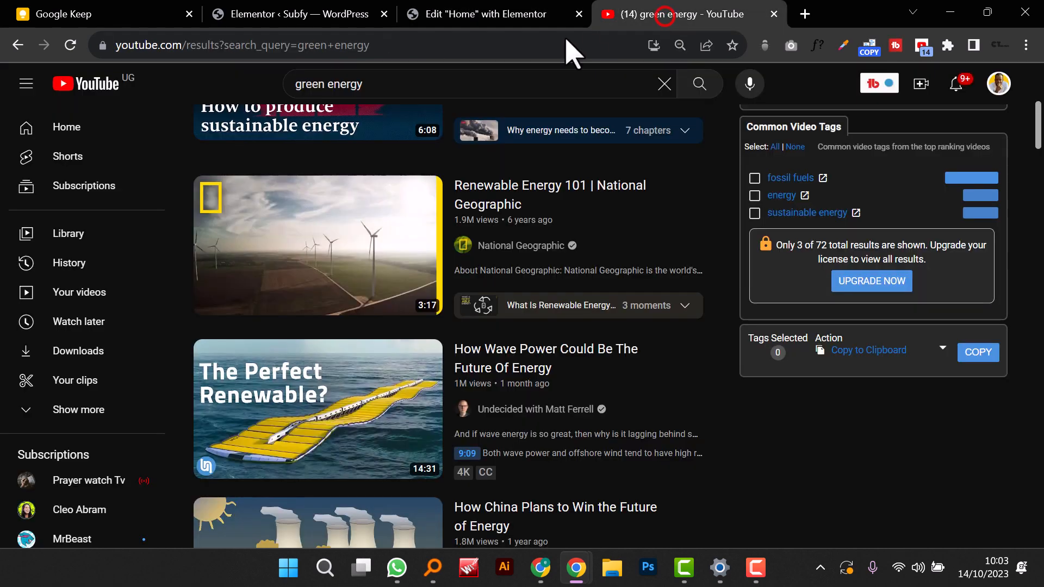
{"action": "left_click", "coordinate": [561, 44]}
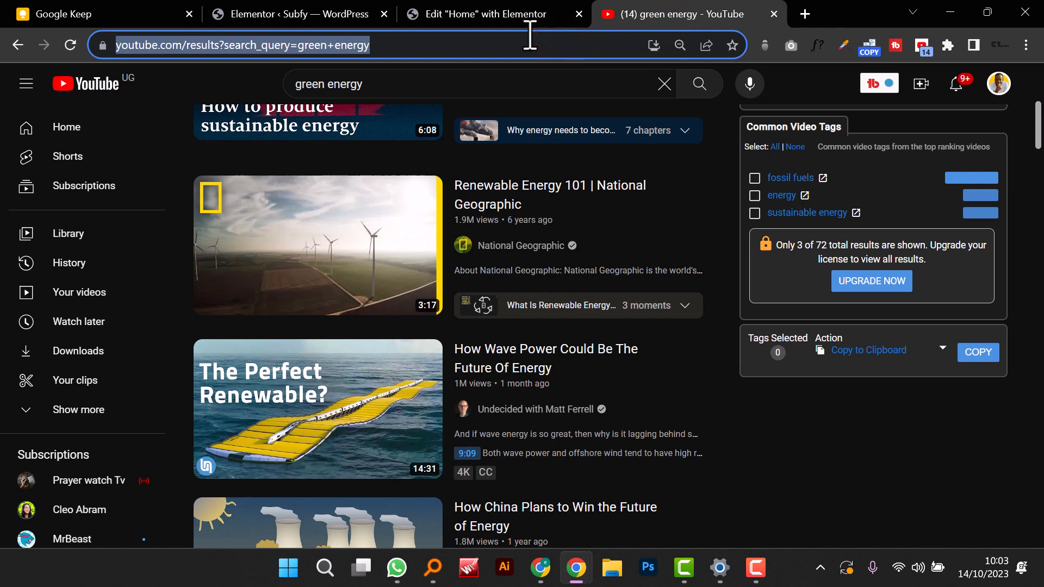
{"action": "type", "text": "chat.openai.com"}
{"action": "key", "text": "Return"}
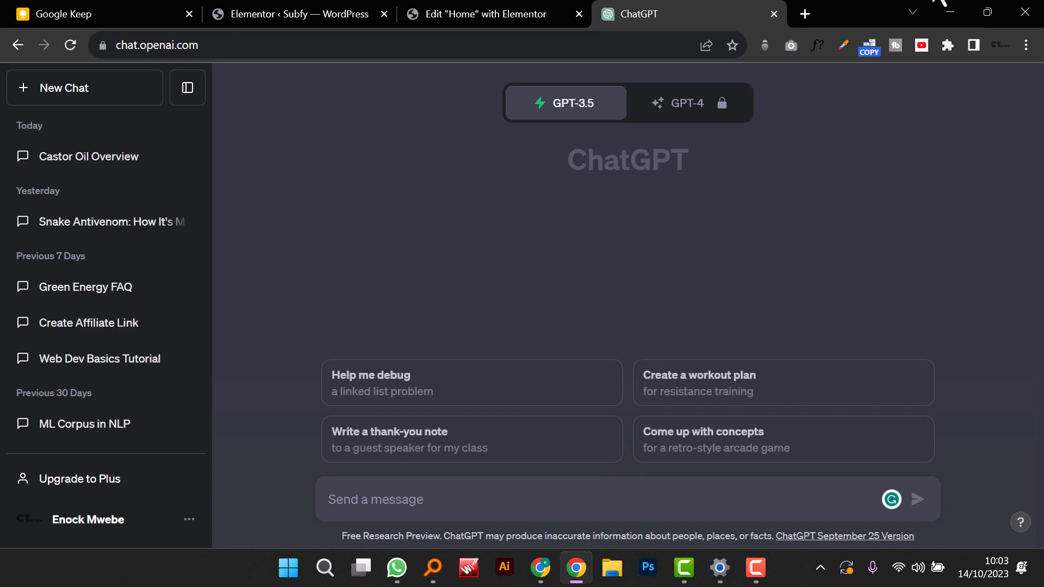
{"action": "mouse_move", "coordinate": [698, 112]}
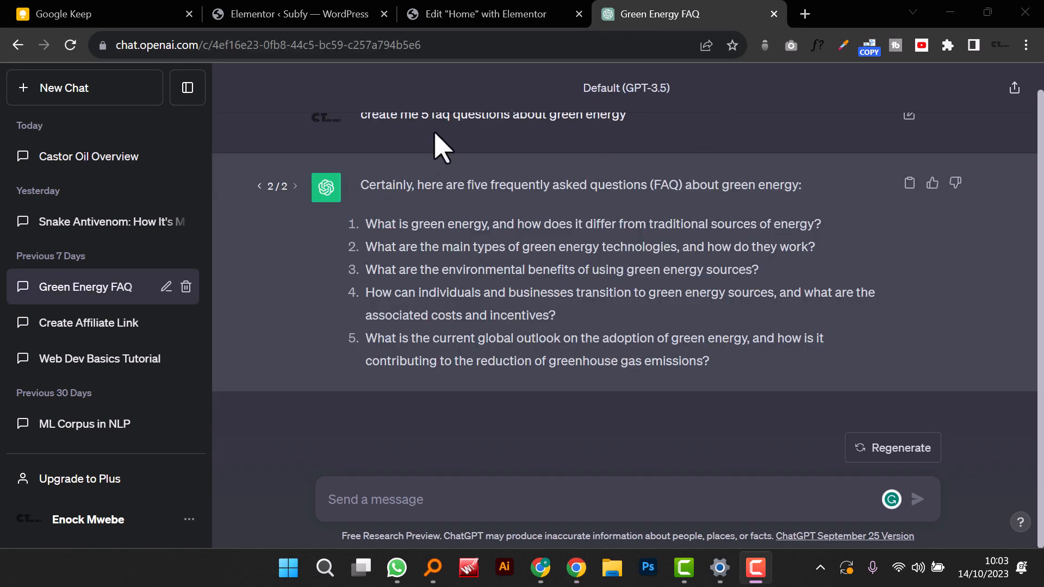
Step: Copy the text "What is the current global outlook on the adoption of green energy," from the fifth FAQ question
{"action": "left_click_drag", "start_coordinate": [364, 223], "coordinate": [370, 268]}
{"action": "left_click_drag", "start_coordinate": [775, 269], "coordinate": [368, 281]}
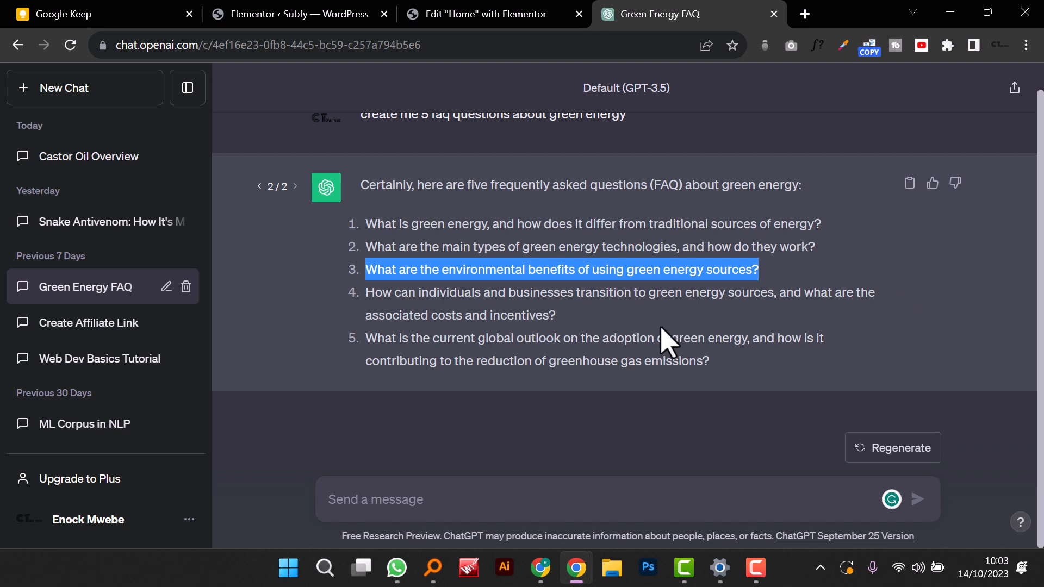
{"action": "left_click_drag", "start_coordinate": [565, 317], "coordinate": [376, 316]}
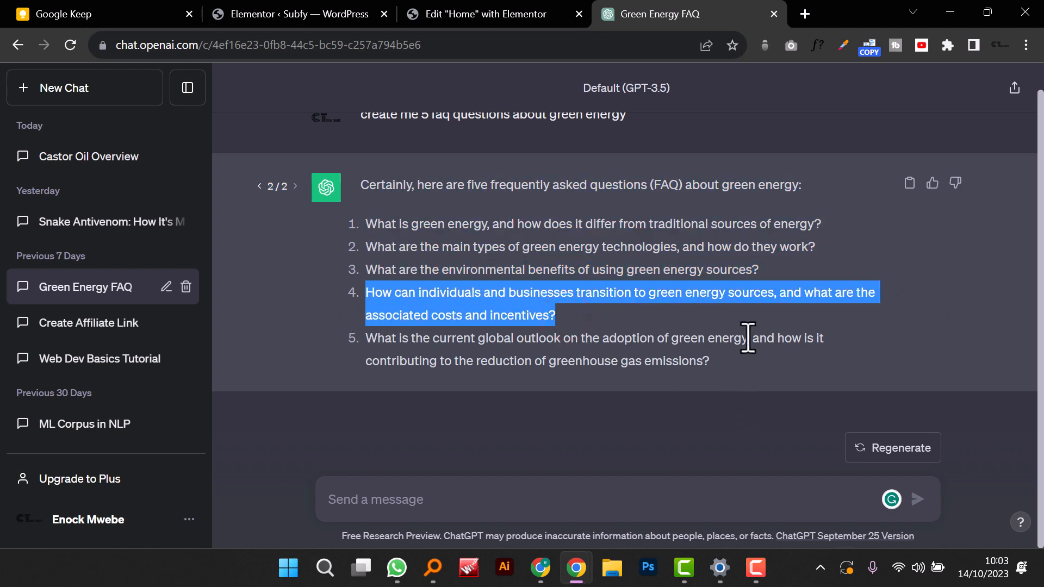
{"action": "left_click_drag", "start_coordinate": [751, 339], "coordinate": [372, 345]}
{"action": "key", "text": "super+c"}
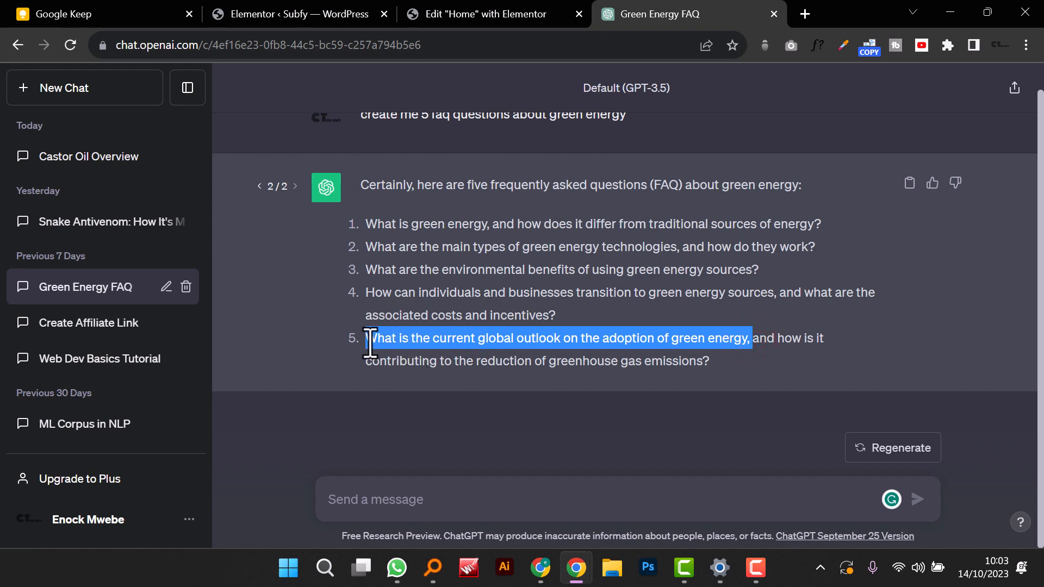
Step: Retitle the accordion item "What is the current global outlook on the adoption of green energy," and preview the section with the editing panel hidden
{"action": "left_click", "coordinate": [280, 16]}
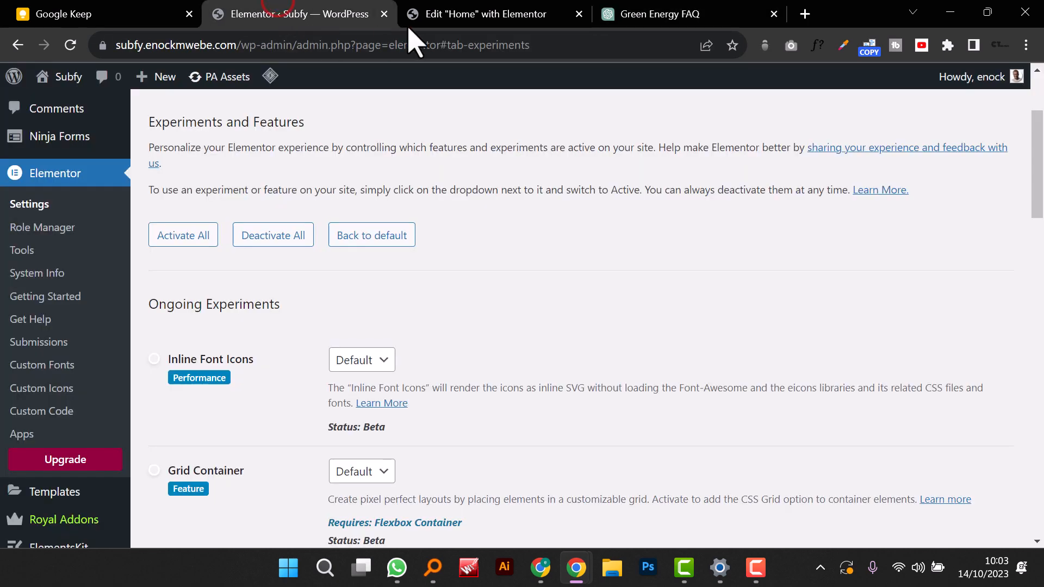
{"action": "left_click", "coordinate": [465, 15]}
{"action": "left_click", "coordinate": [69, 271]}
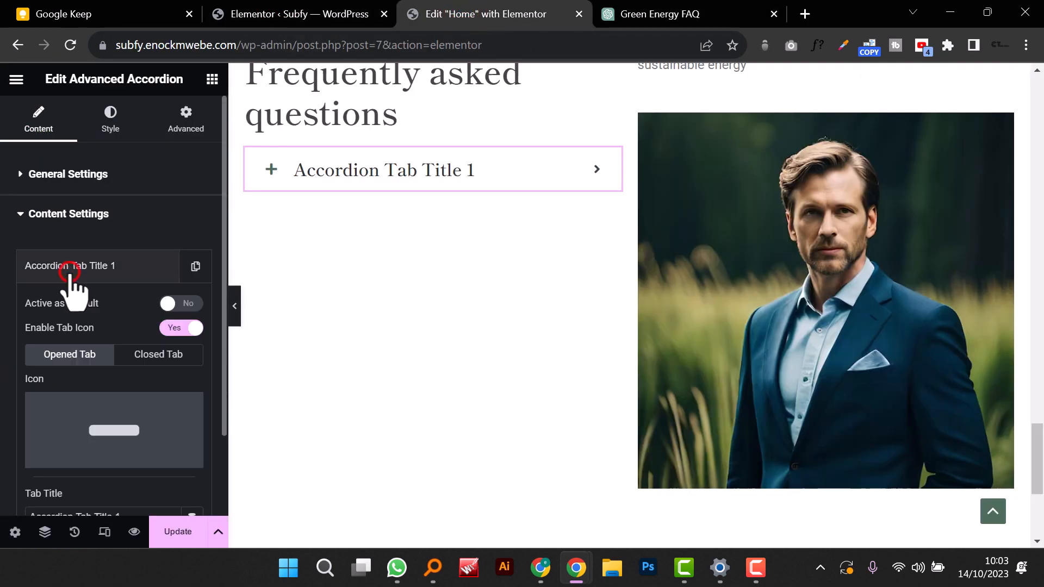
{"action": "scroll", "coordinate": [122, 381], "scroll_direction": "down", "scroll_amount": 2}
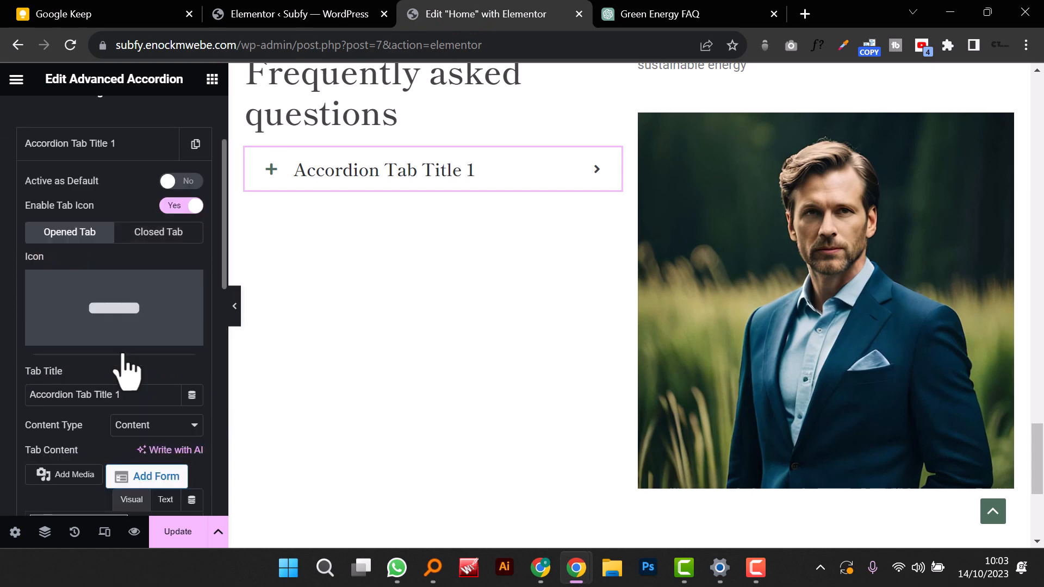
{"action": "triple_click", "coordinate": [80, 400]}
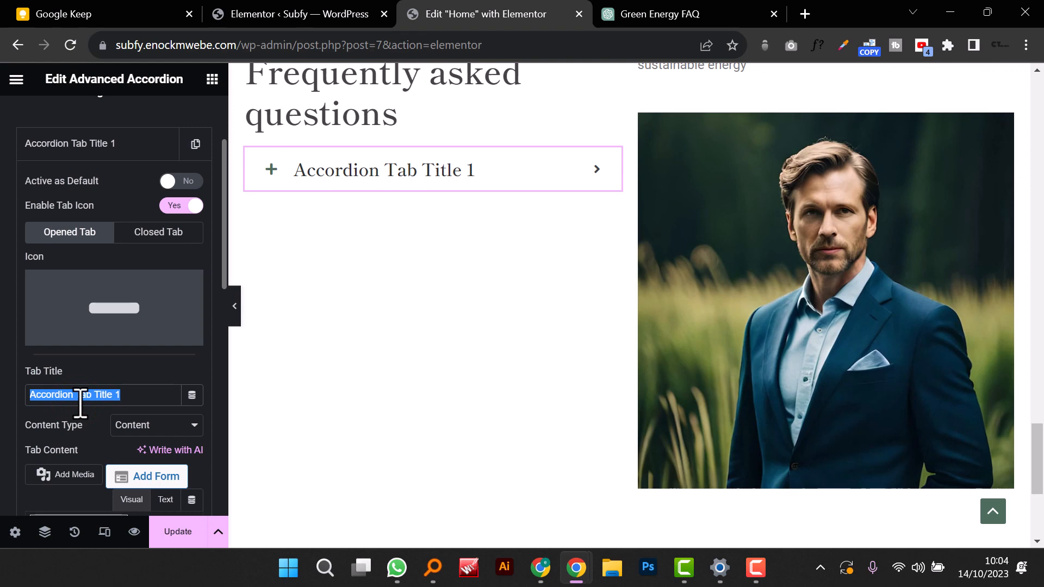
{"action": "key", "text": "super+v"}
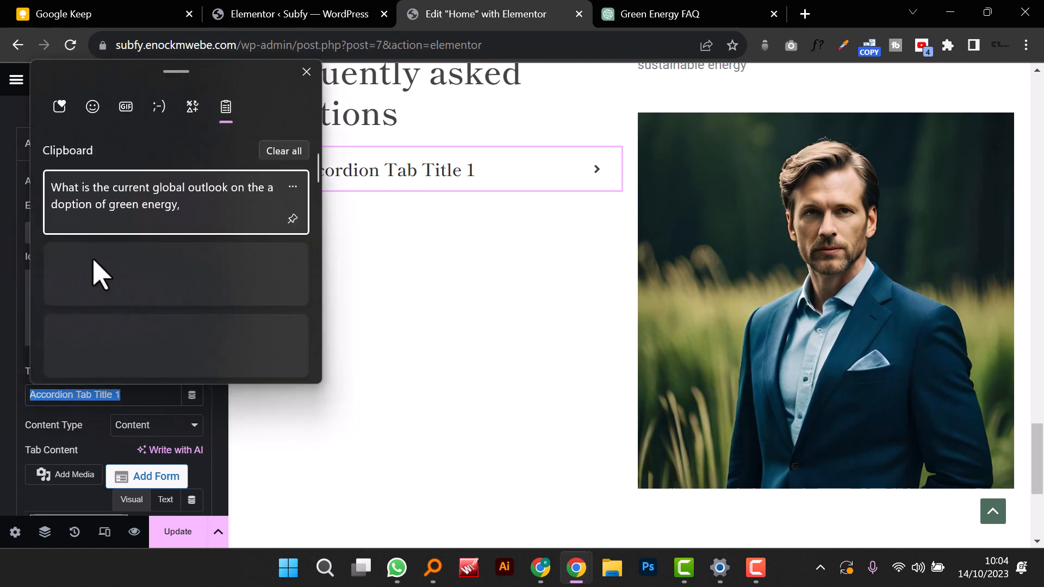
{"action": "left_click", "coordinate": [111, 213]}
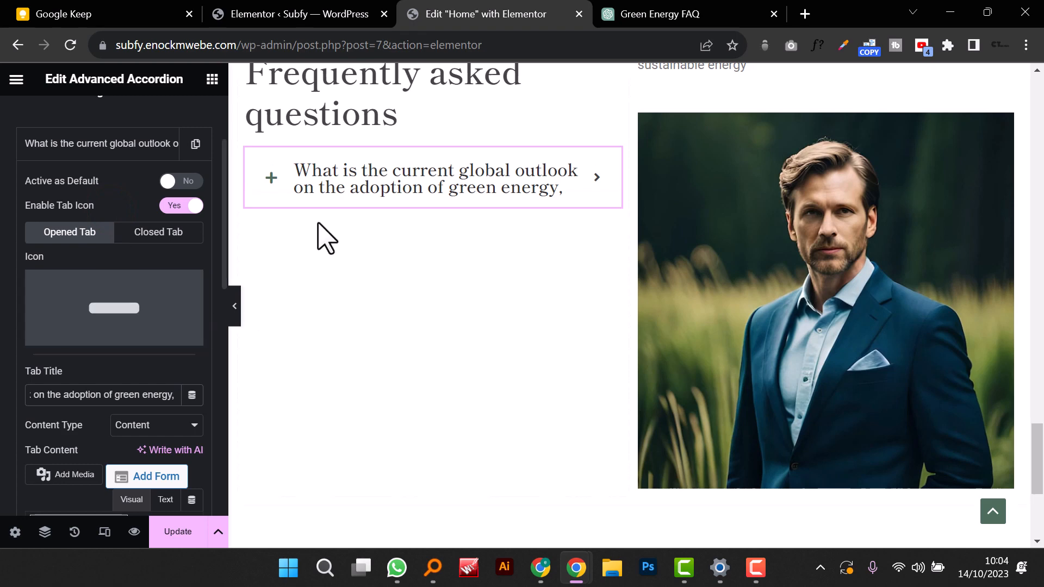
{"action": "scroll", "coordinate": [277, 386], "scroll_direction": "up", "scroll_amount": 2}
{"action": "left_click", "coordinate": [235, 307]}
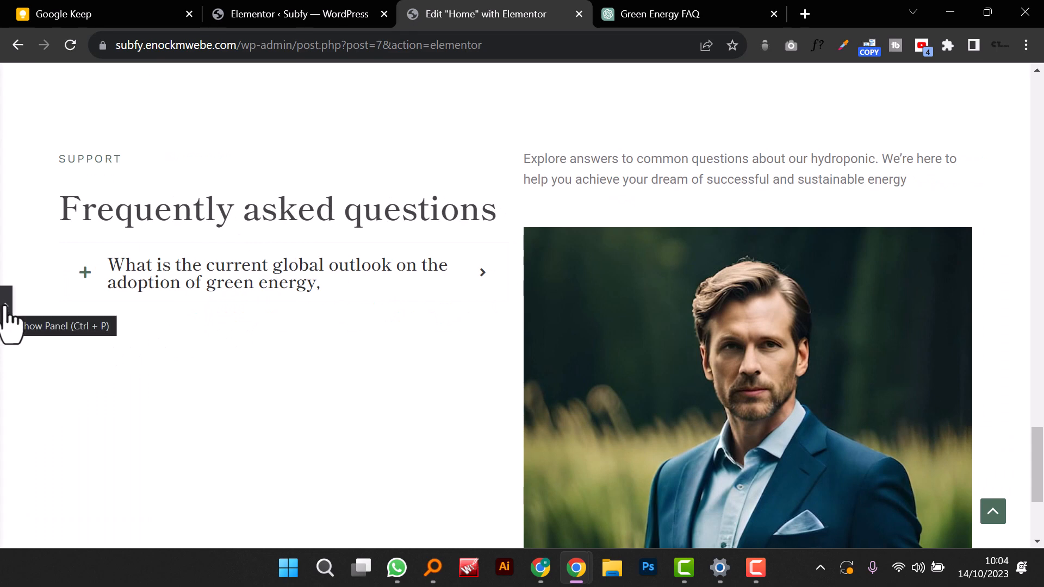
{"action": "left_click", "coordinate": [5, 304]}
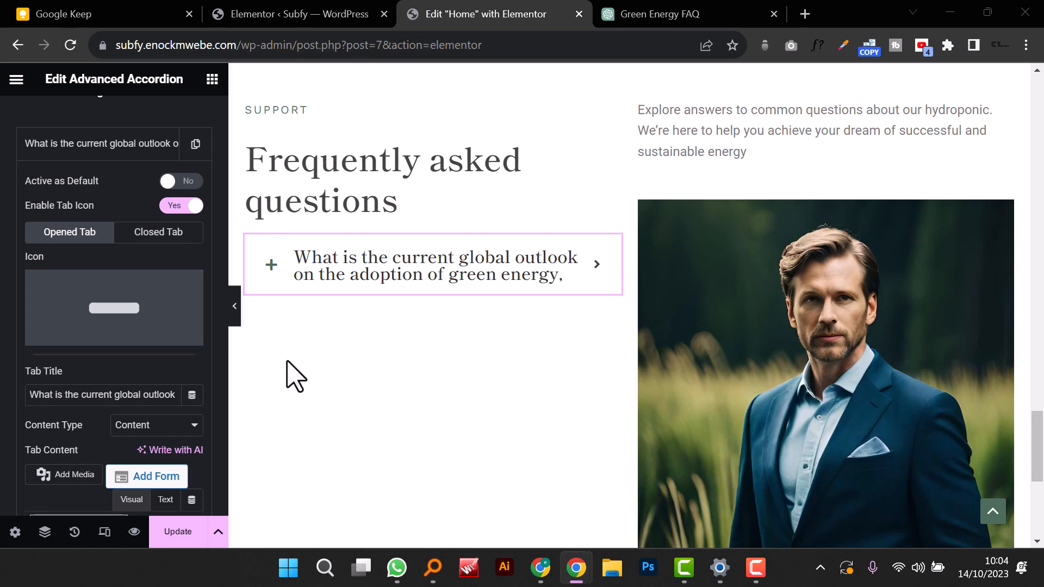
Step: Open the typography settings for the accordion's tab style
{"action": "scroll", "coordinate": [73, 283], "scroll_direction": "up", "scroll_amount": 3}
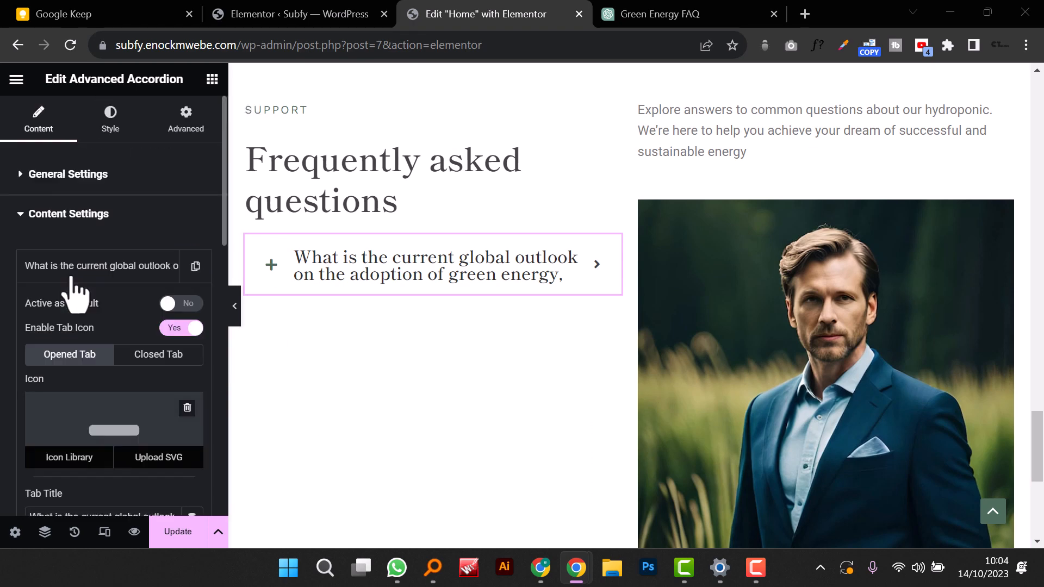
{"action": "left_click", "coordinate": [112, 128]}
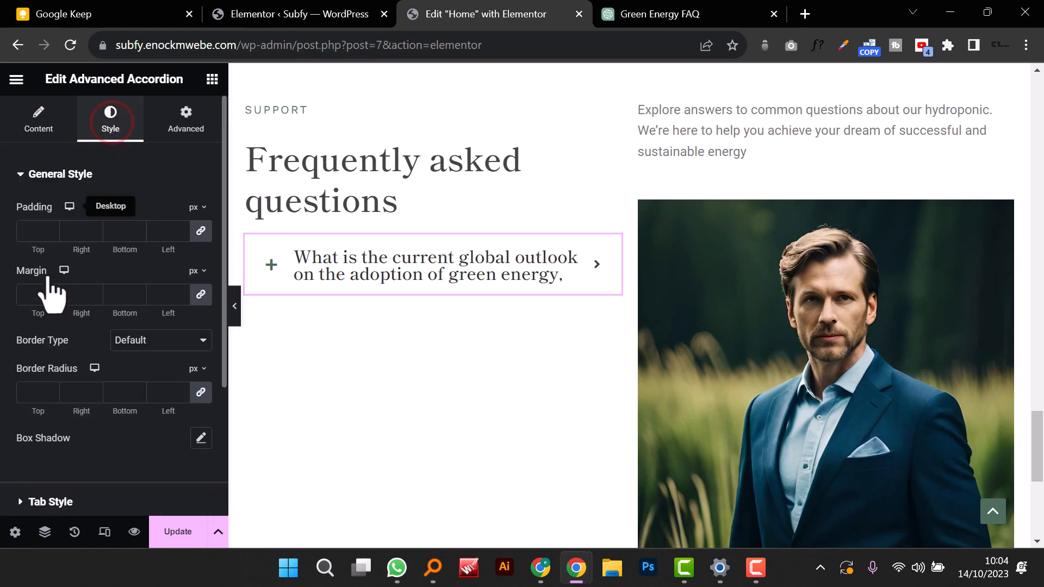
{"action": "scroll", "coordinate": [44, 429], "scroll_direction": "down", "scroll_amount": 2}
{"action": "scroll", "coordinate": [52, 441], "scroll_direction": "down", "scroll_amount": 1}
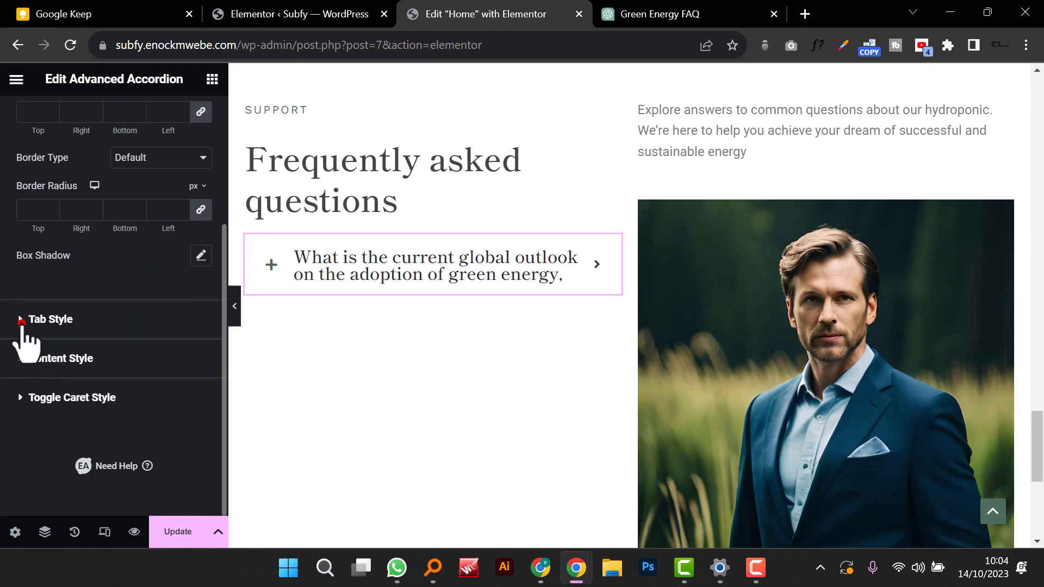
{"action": "left_click", "coordinate": [23, 326]}
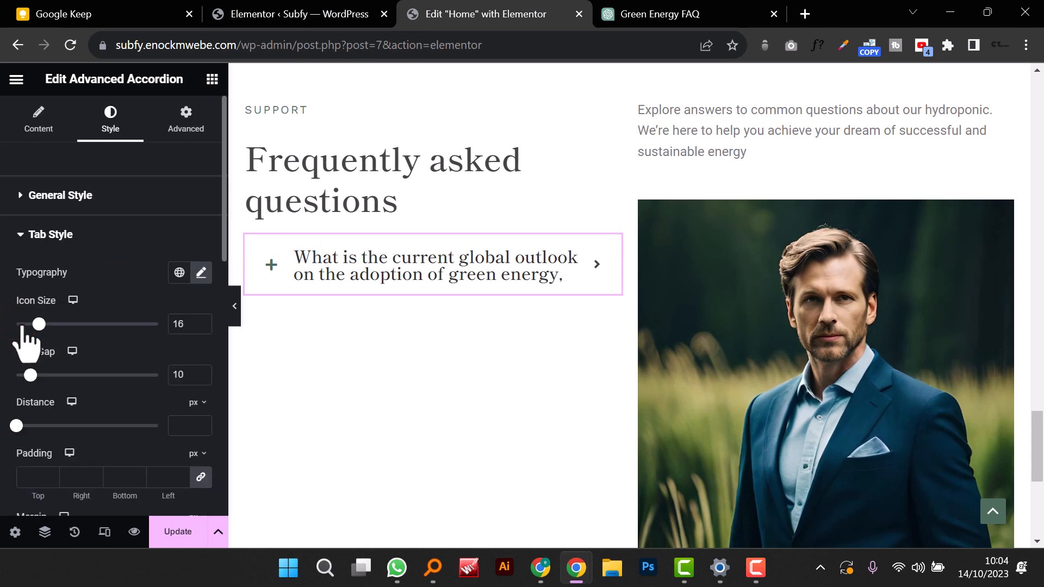
{"action": "scroll", "coordinate": [109, 348], "scroll_direction": "down", "scroll_amount": 2}
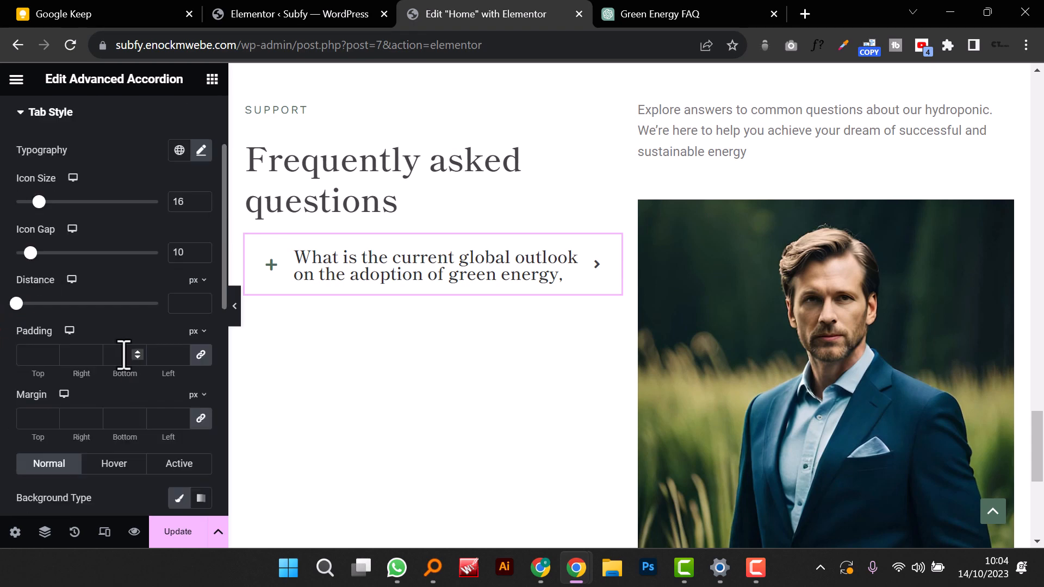
{"action": "left_click", "coordinate": [200, 150]}
Step: Try a font size of 18 px for the accordion tab titles, and set it back to 21 px
{"action": "left_click", "coordinate": [169, 278]}
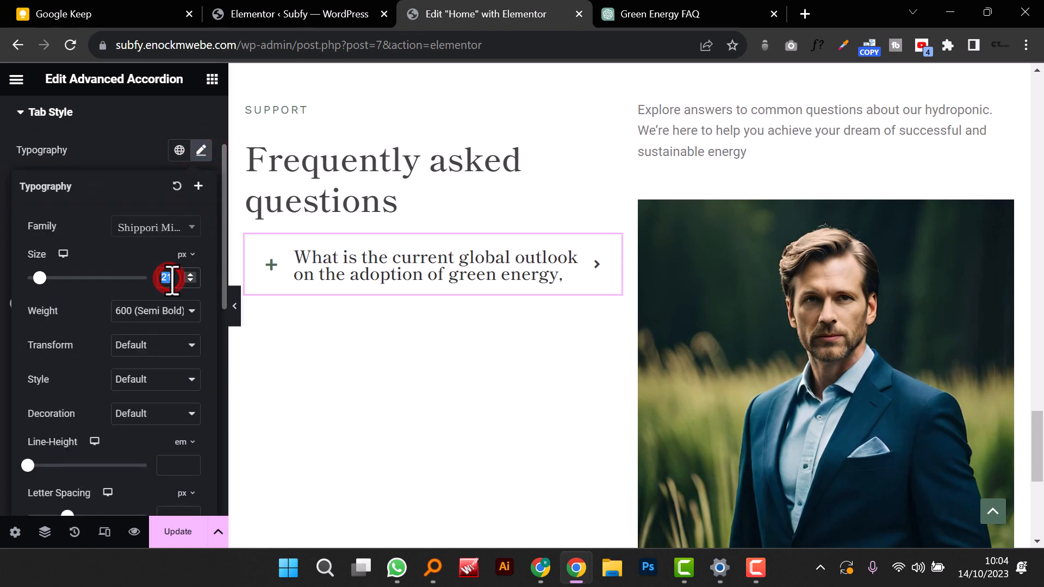
{"action": "type", "text": "18"}
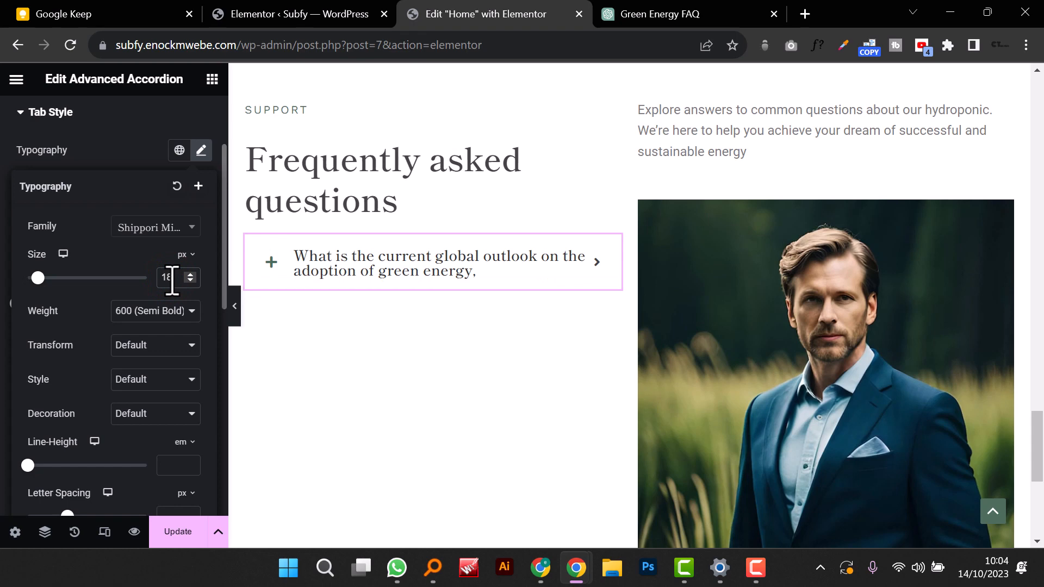
{"action": "key", "text": "BackSpace"}
{"action": "key", "text": "BackSpace"}
{"action": "type", "text": "21"}
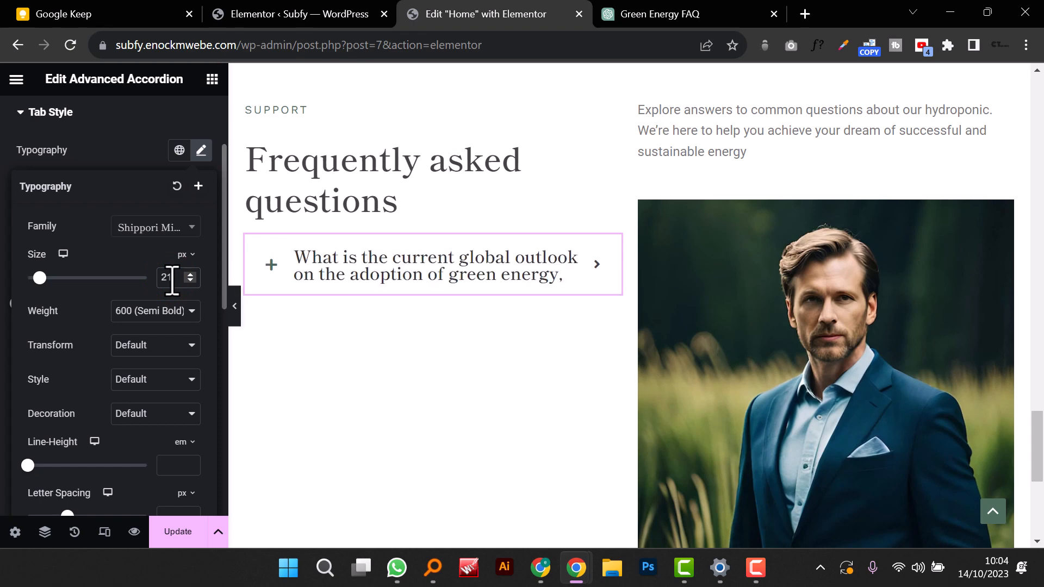
Step: Set the line height of the accordion tab titles to 1.1 em
{"action": "scroll", "coordinate": [173, 392], "scroll_direction": "down", "scroll_amount": 2}
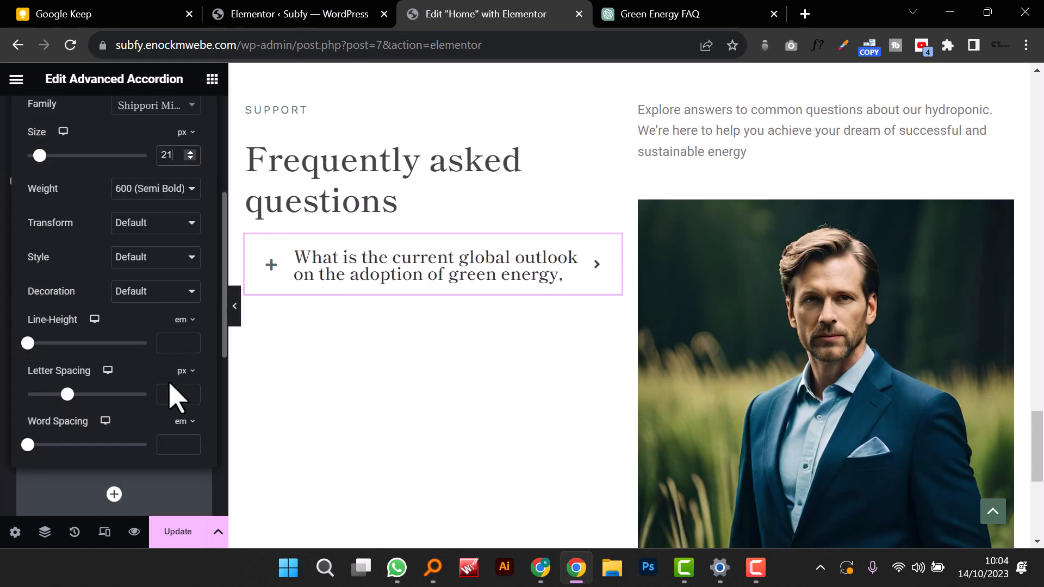
{"action": "left_click", "coordinate": [179, 343]}
{"action": "left_click", "coordinate": [189, 340]}
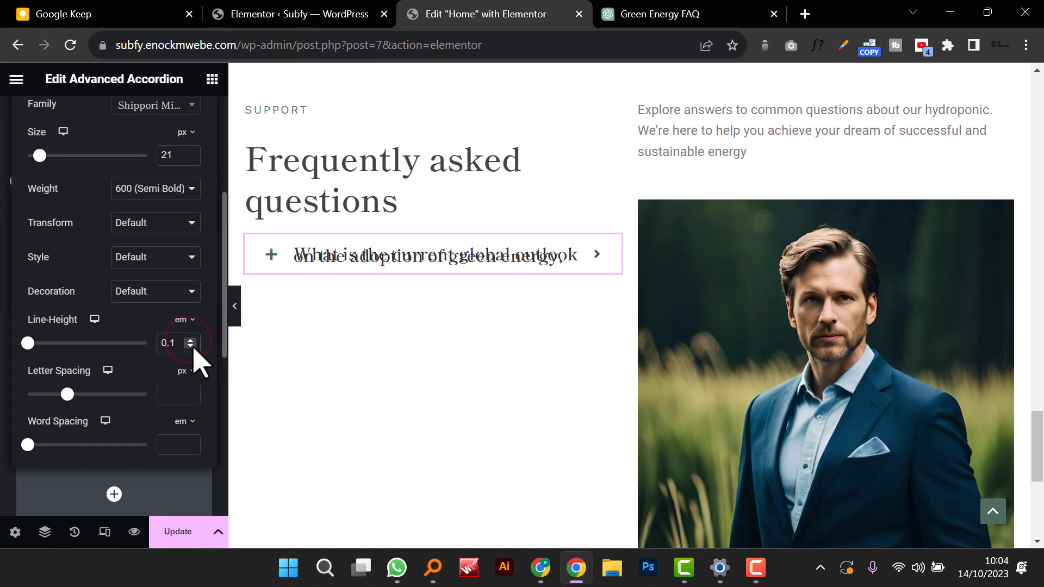
{"action": "left_click", "coordinate": [191, 340]}
{"action": "left_click", "coordinate": [191, 340]}
{"action": "left_click", "coordinate": [191, 340]}
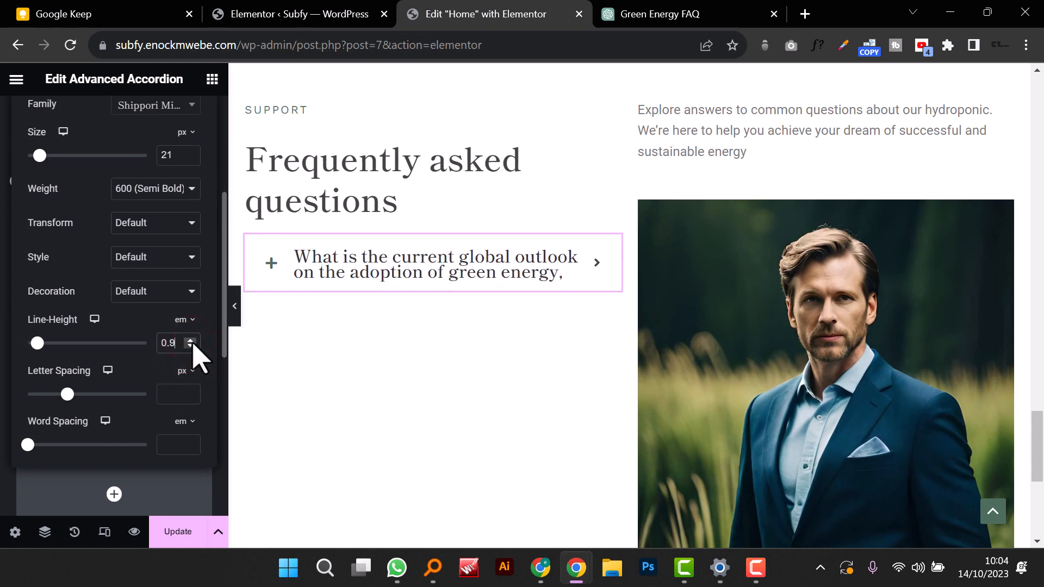
{"action": "left_click", "coordinate": [191, 339]}
{"action": "left_click", "coordinate": [190, 340]}
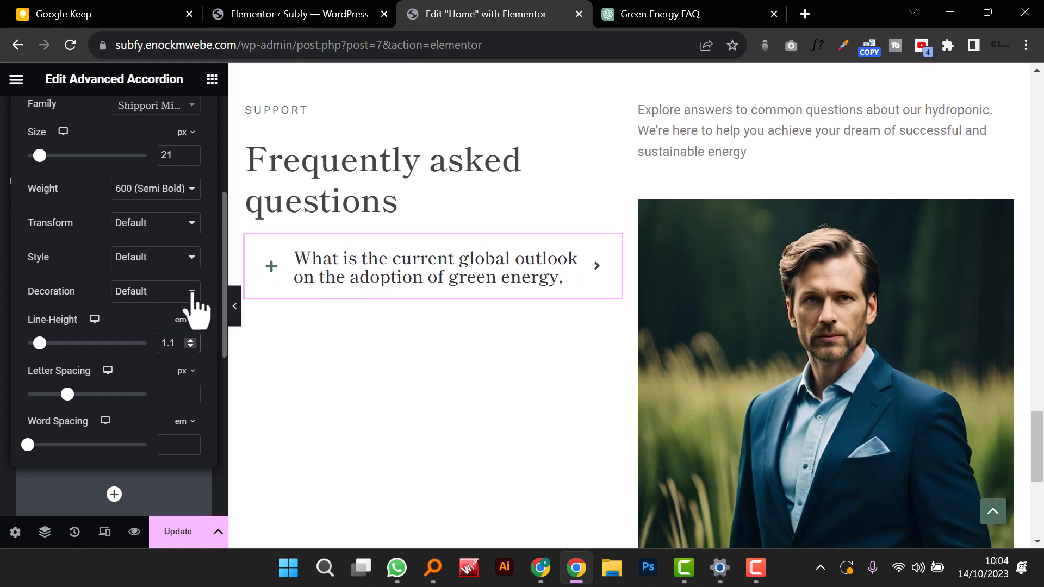
Step: Duplicate the only accordion item and retitle the copy "What are the environmental benefits of using green energy sources?" from the clipboard history
{"action": "scroll", "coordinate": [84, 275], "scroll_direction": "up", "scroll_amount": 5}
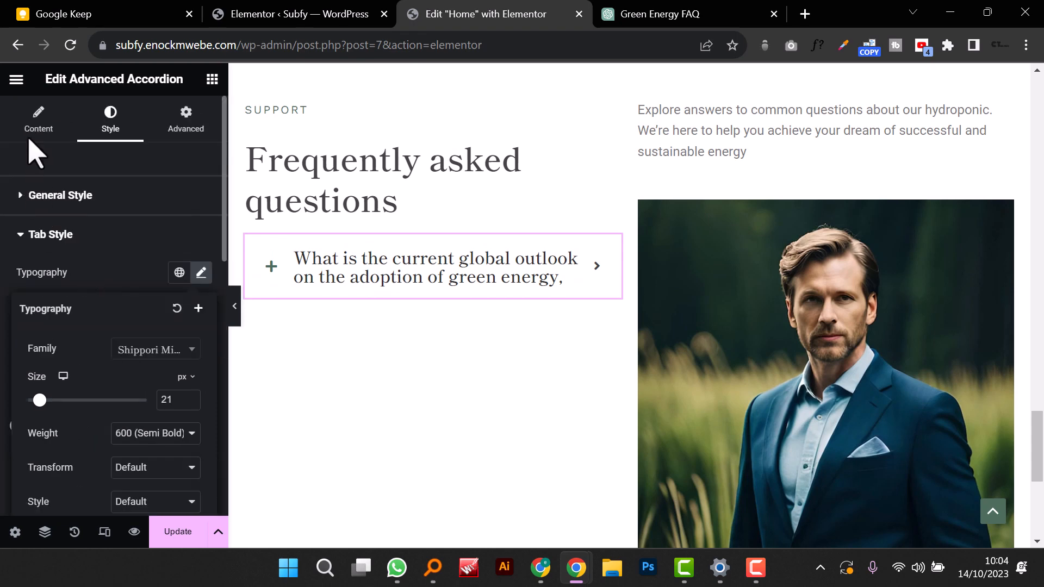
{"action": "left_click", "coordinate": [32, 131]}
{"action": "scroll", "coordinate": [75, 343], "scroll_direction": "down", "scroll_amount": 5}
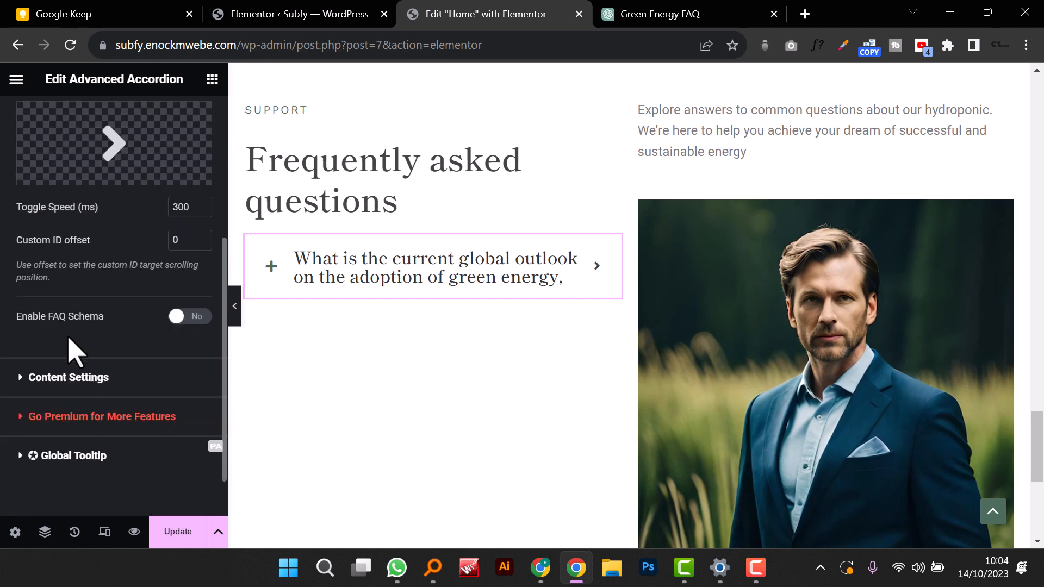
{"action": "left_click", "coordinate": [24, 375]}
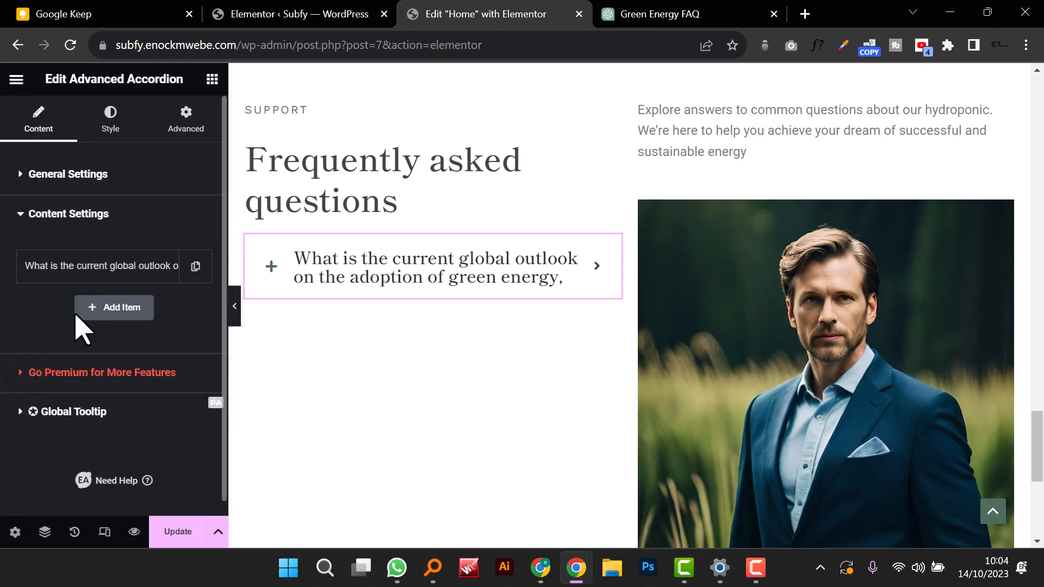
{"action": "left_click", "coordinate": [198, 267]}
{"action": "left_click", "coordinate": [112, 314]}
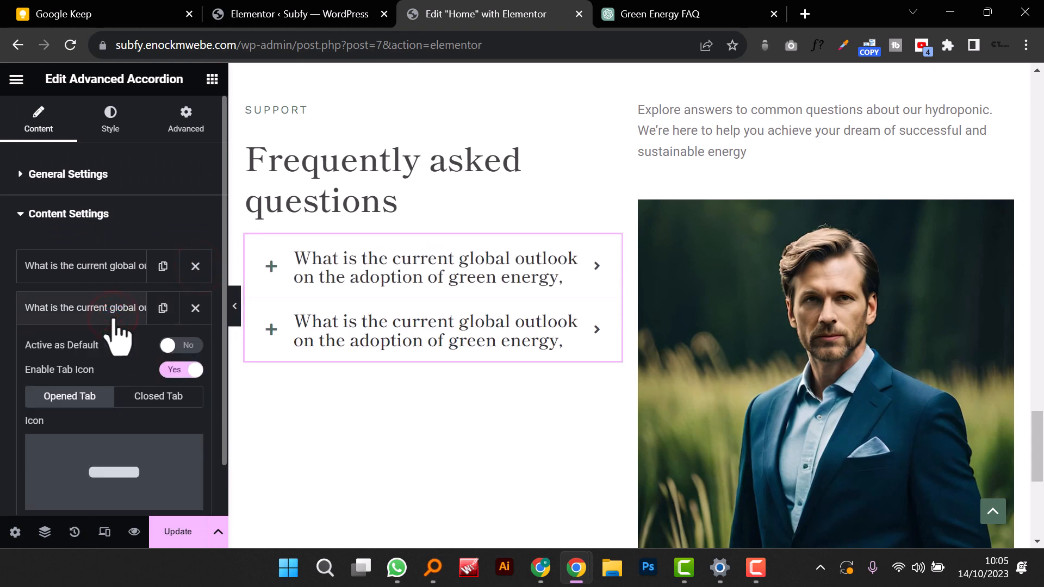
{"action": "scroll", "coordinate": [90, 427], "scroll_direction": "down", "scroll_amount": 4}
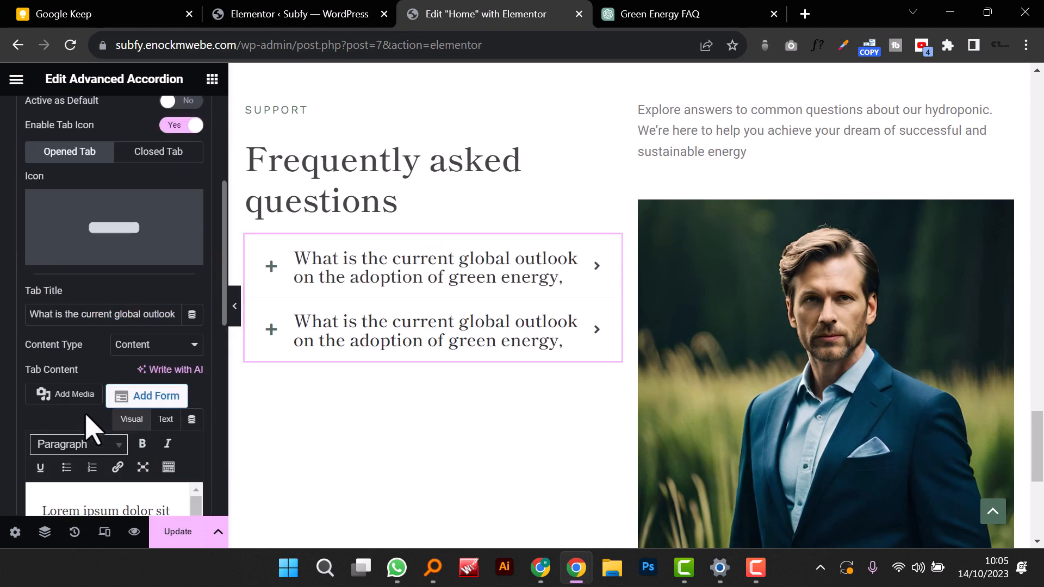
{"action": "triple_click", "coordinate": [100, 311]}
{"action": "key", "text": "super+v"}
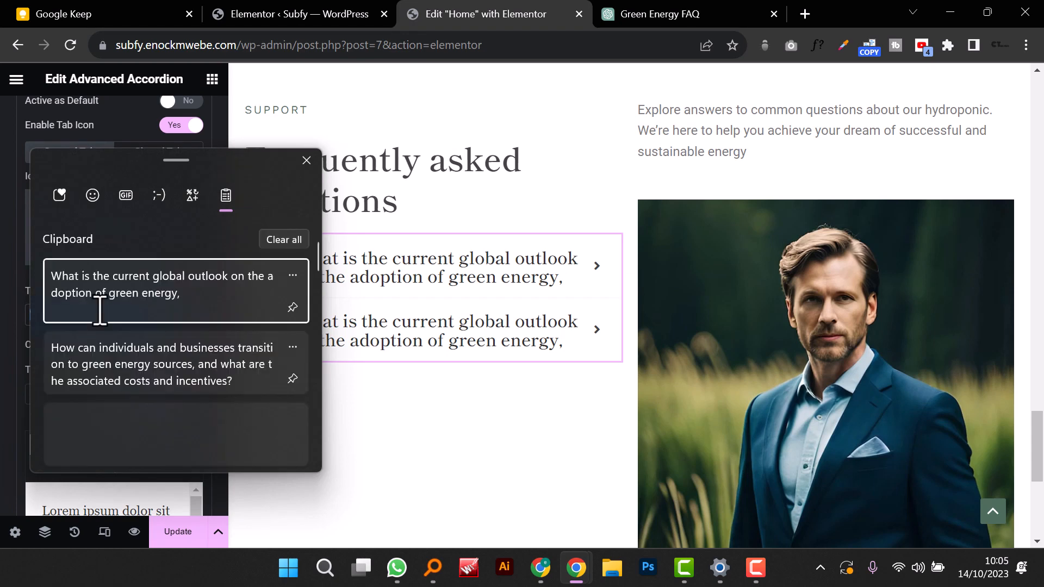
{"action": "left_click", "coordinate": [121, 443]}
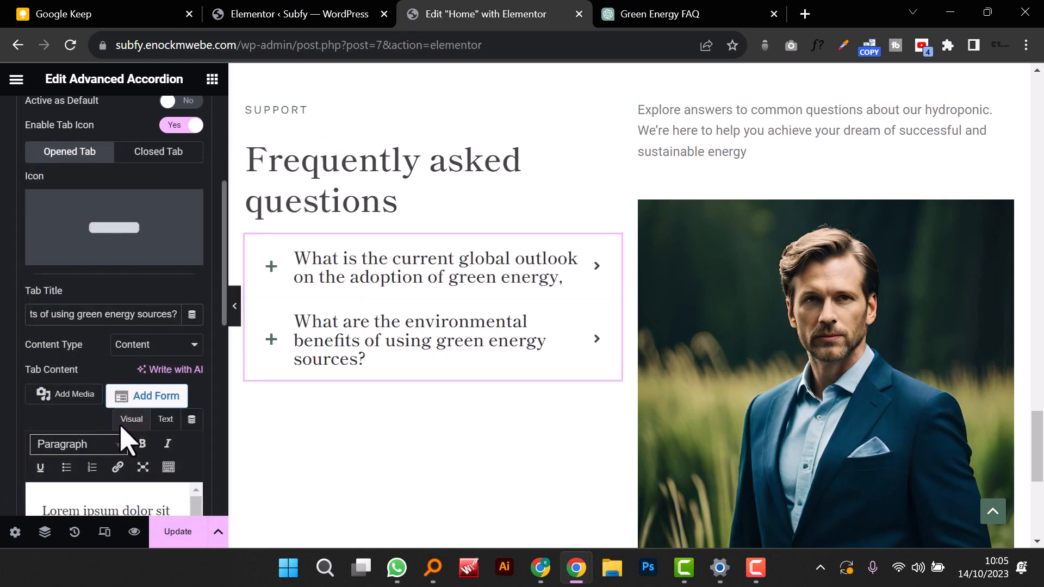
Step: Duplicate the second accordion item and retitle the copy "What is green energy, and how does it differ from traditional sources of energy?"
{"action": "scroll", "coordinate": [116, 375], "scroll_direction": "up", "scroll_amount": 5}
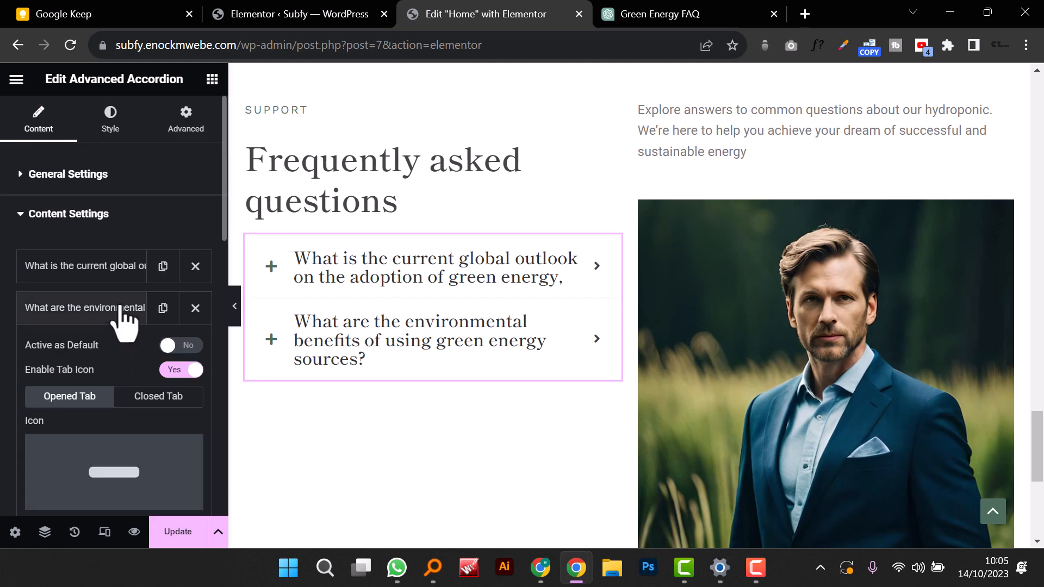
{"action": "left_click", "coordinate": [162, 308]}
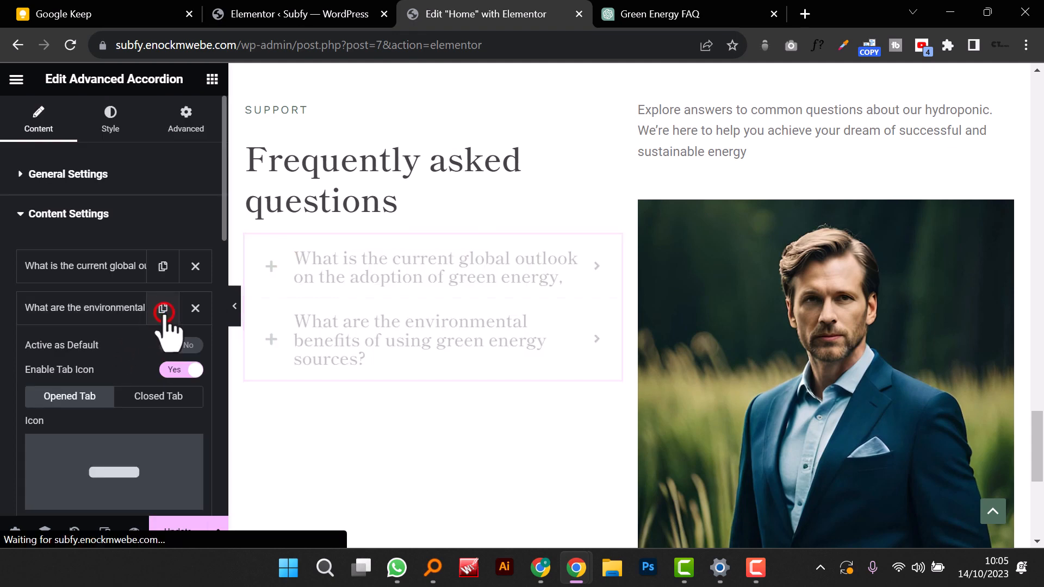
{"action": "left_click", "coordinate": [96, 316]}
{"action": "left_click", "coordinate": [115, 350]}
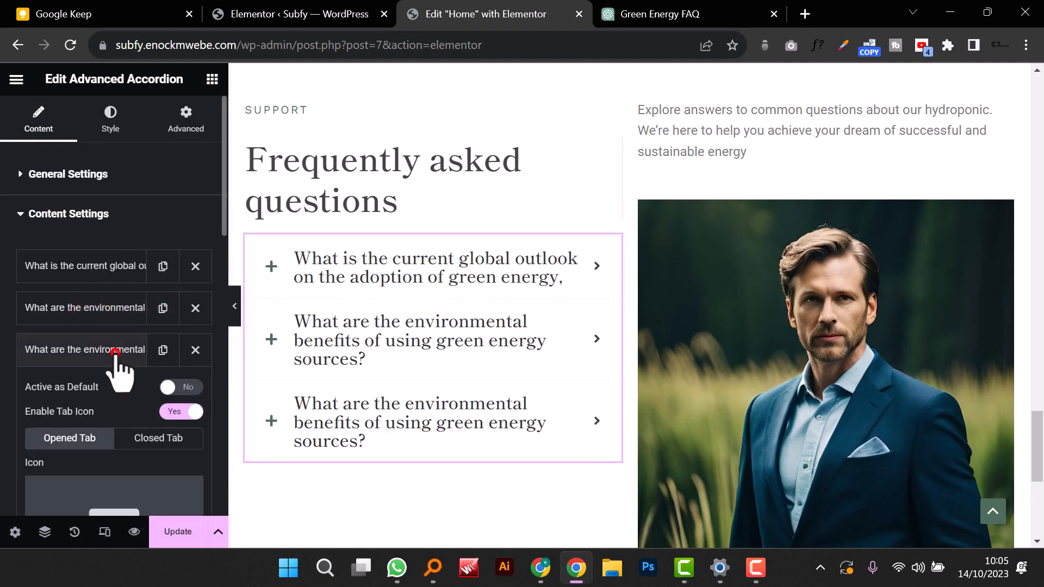
{"action": "scroll", "coordinate": [119, 369], "scroll_direction": "down", "scroll_amount": 6}
{"action": "triple_click", "coordinate": [86, 238]}
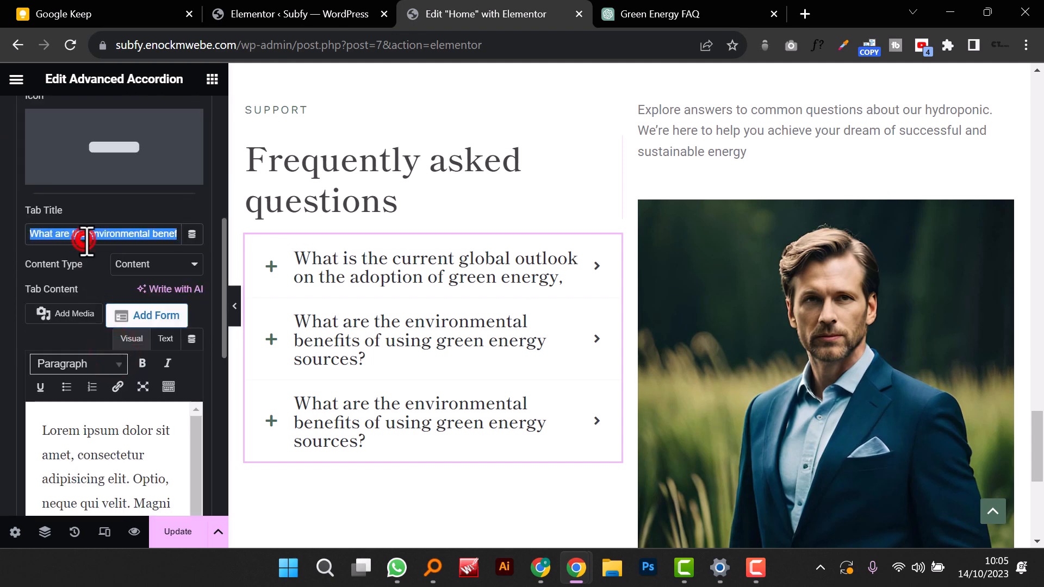
{"action": "key", "text": "super+v"}
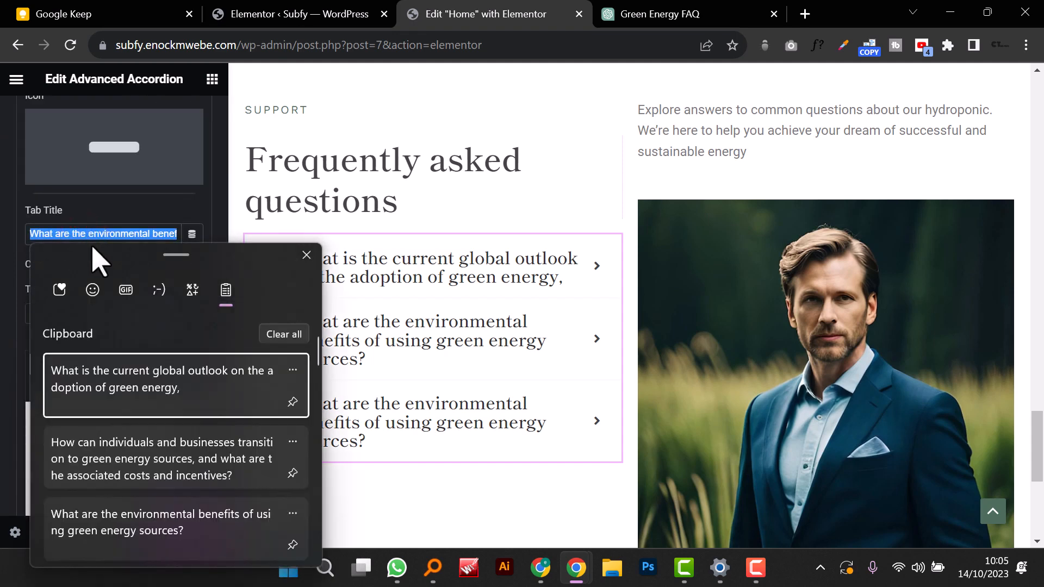
{"action": "scroll", "coordinate": [181, 435], "scroll_direction": "down", "scroll_amount": 1}
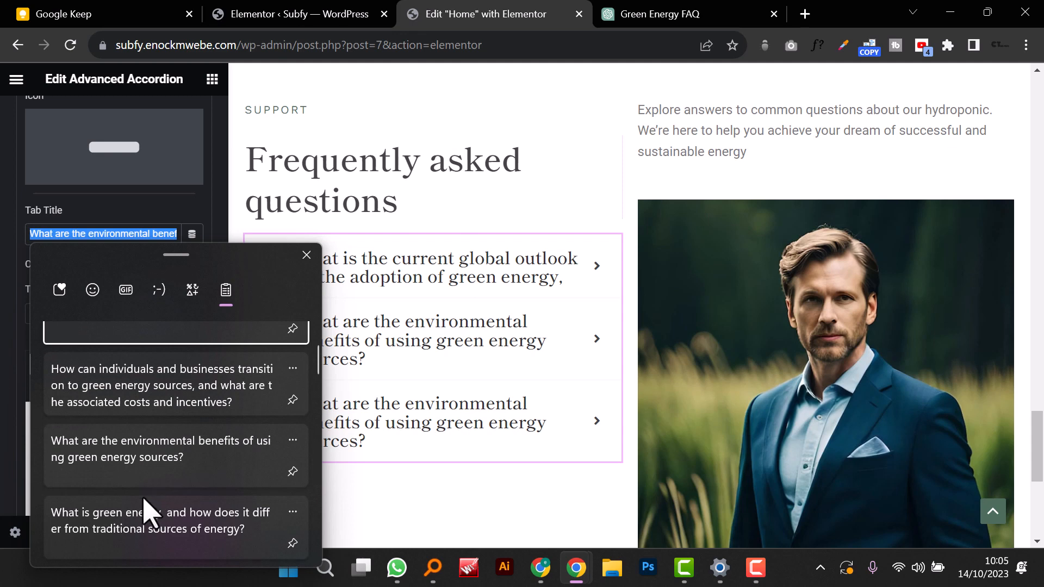
{"action": "left_click", "coordinate": [156, 523]}
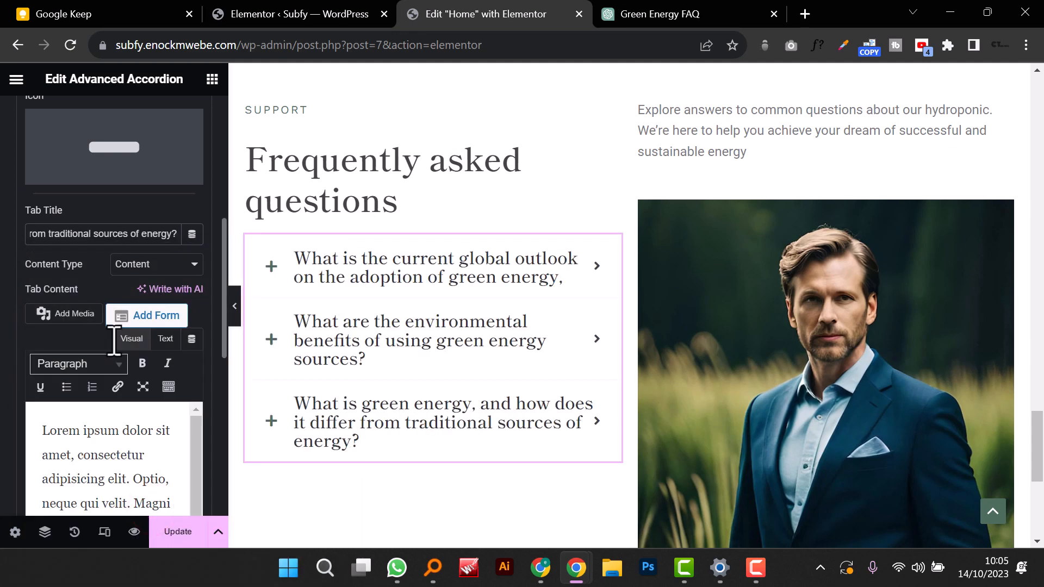
{"action": "scroll", "coordinate": [119, 255], "scroll_direction": "up", "scroll_amount": 5}
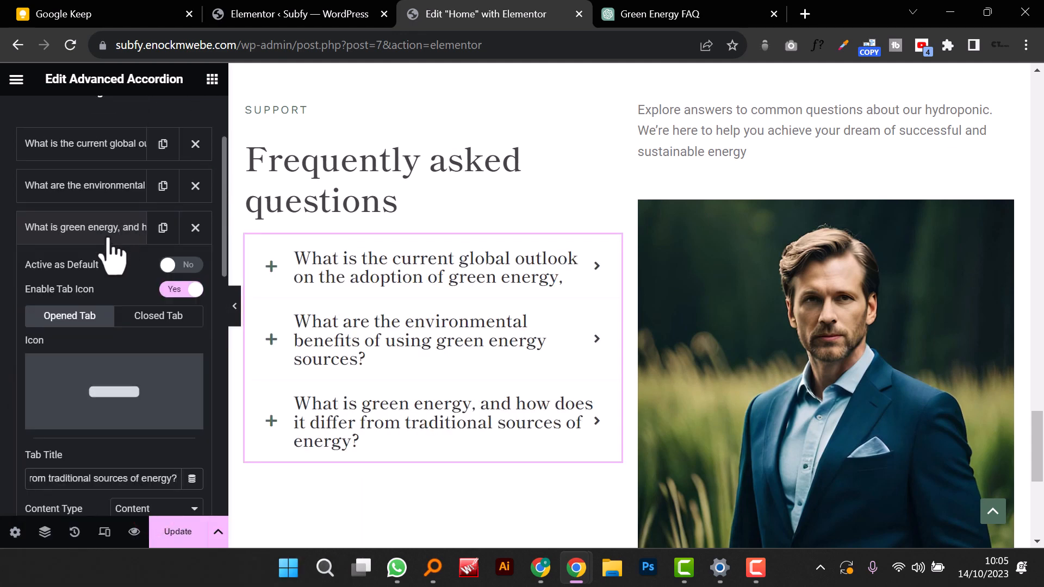
{"action": "left_click", "coordinate": [102, 234]}
{"action": "left_click", "coordinate": [116, 271]}
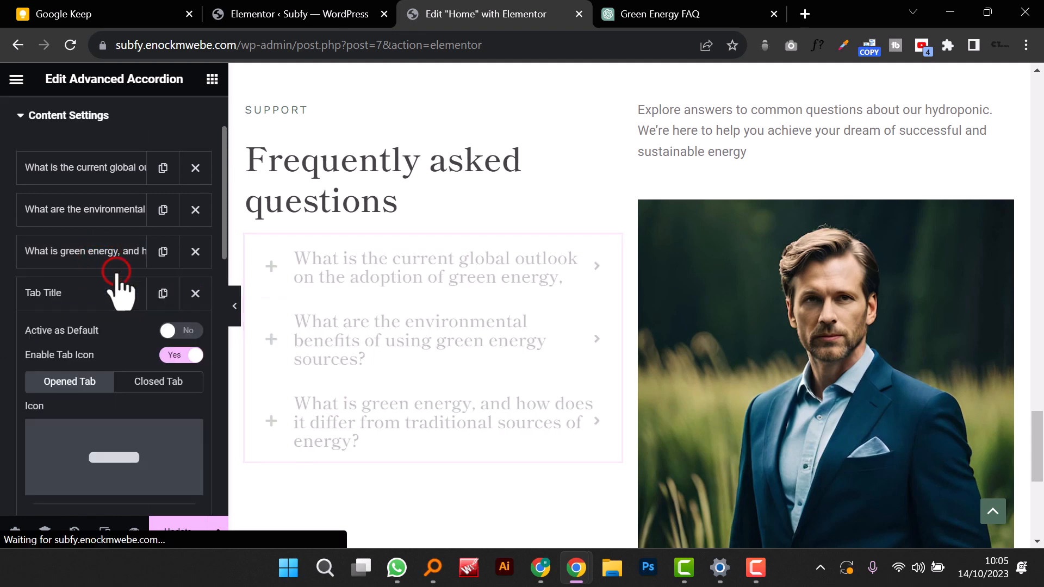
{"action": "left_click", "coordinate": [193, 296]}
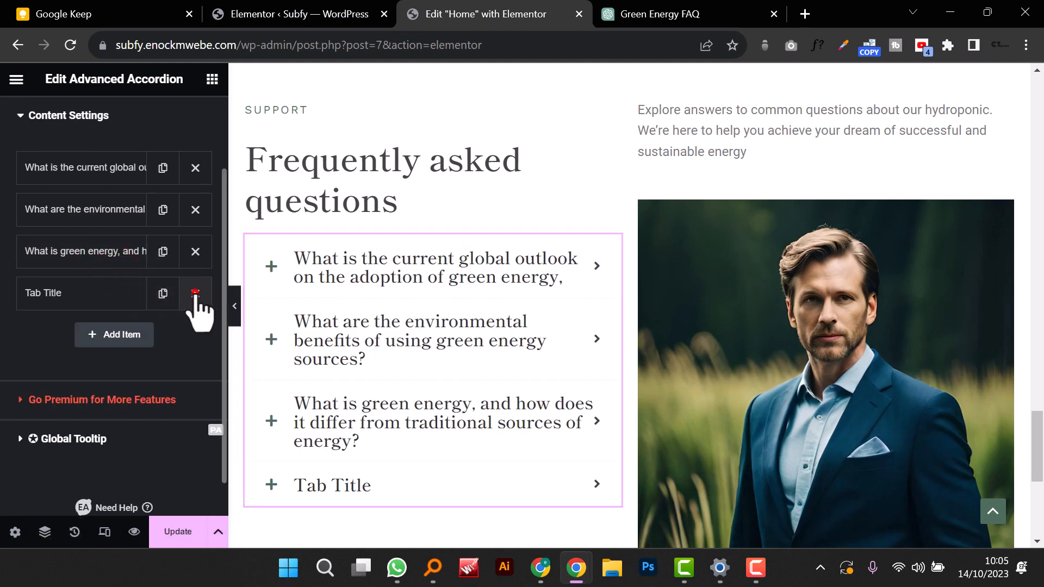
{"action": "left_click", "coordinate": [195, 294]}
Step: Duplicate the third item and retitle the copy "How can individuals and businesses transition to green energy sources, and what are the associated costs and incentives?"
{"action": "left_click", "coordinate": [163, 251]}
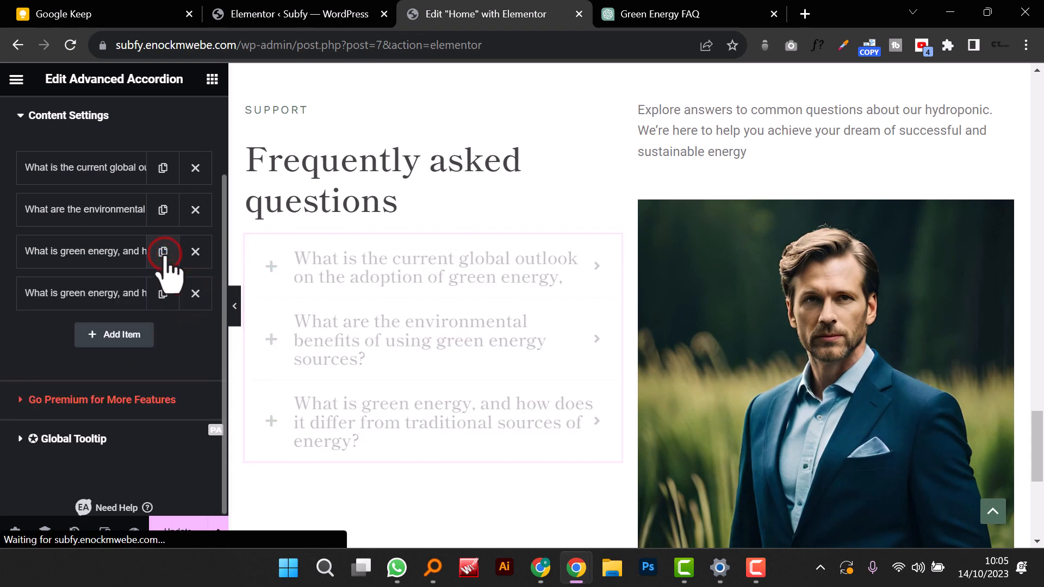
{"action": "left_click", "coordinate": [117, 294]}
{"action": "scroll", "coordinate": [191, 381], "scroll_direction": "down", "scroll_amount": 2}
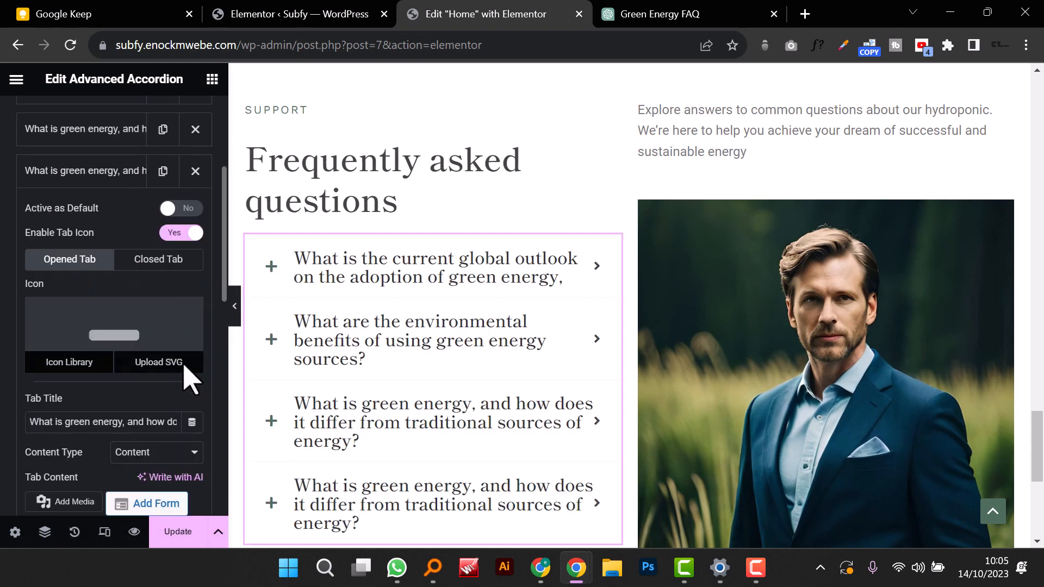
{"action": "triple_click", "coordinate": [95, 423]}
{"action": "key", "text": "super+v"}
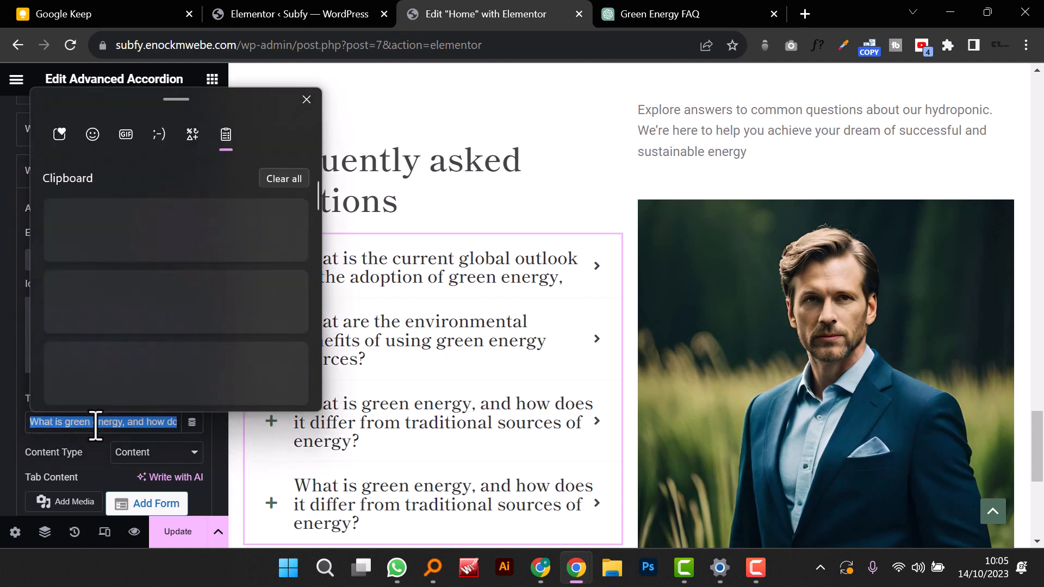
{"action": "left_click", "coordinate": [163, 321]}
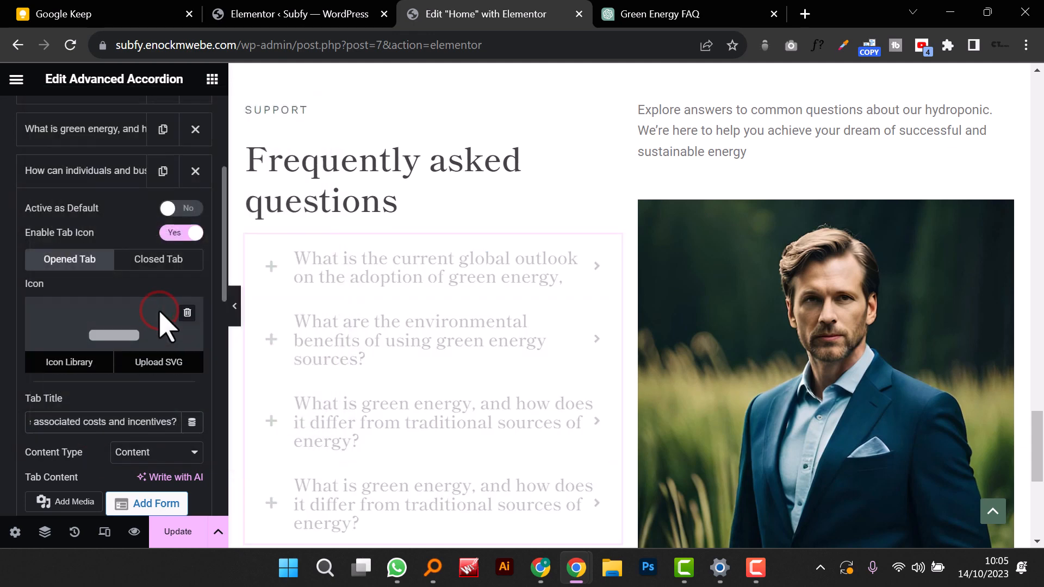
{"action": "scroll", "coordinate": [108, 369], "scroll_direction": "down", "scroll_amount": 5}
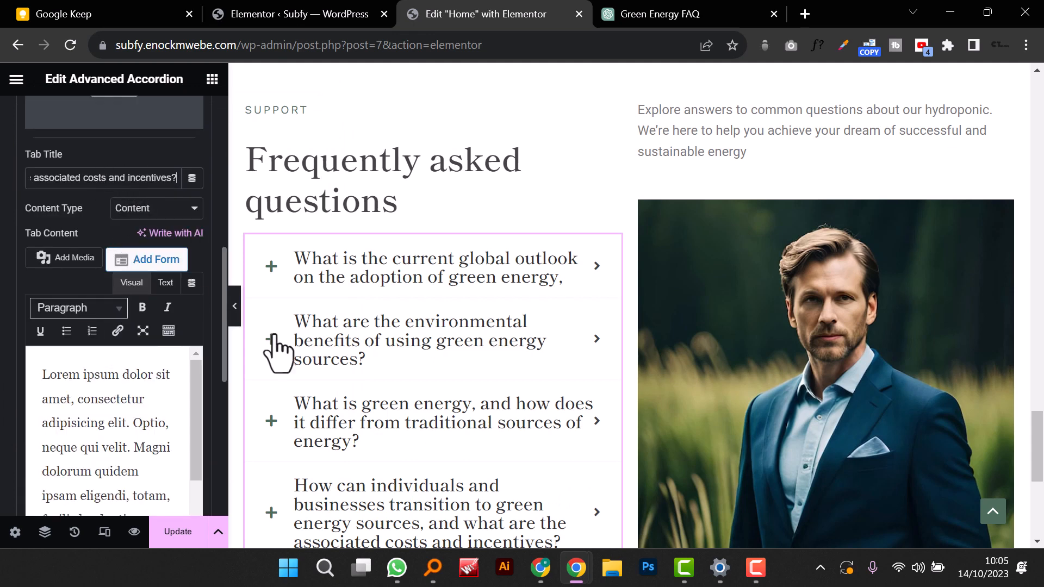
{"action": "scroll", "coordinate": [419, 419], "scroll_direction": "down", "scroll_amount": 3}
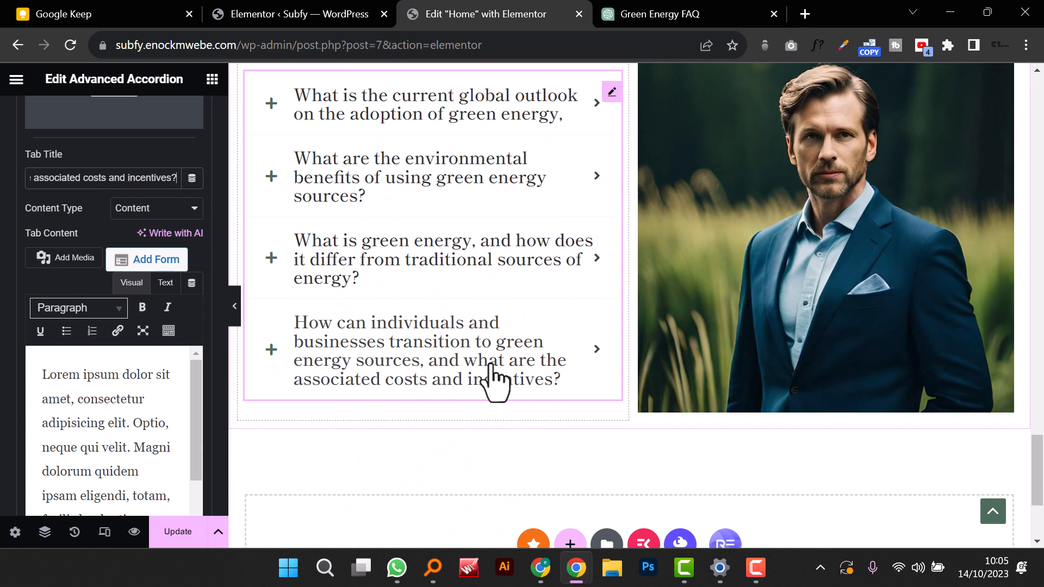
Step: Check the FAQ section at full page width and duplicate the fourth accordion item
{"action": "left_click", "coordinate": [236, 305]}
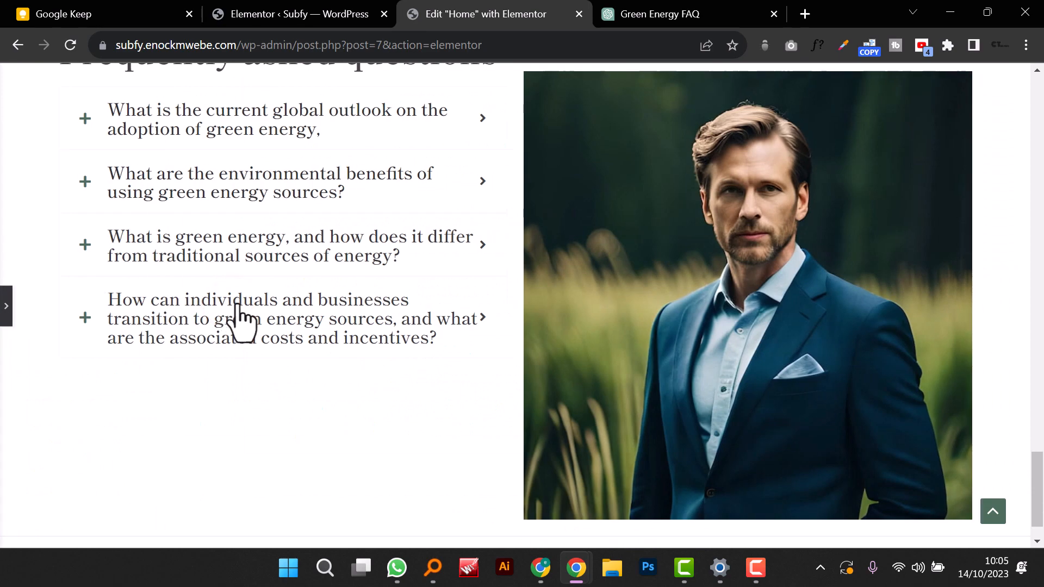
{"action": "scroll", "coordinate": [242, 321], "scroll_direction": "up", "scroll_amount": 3}
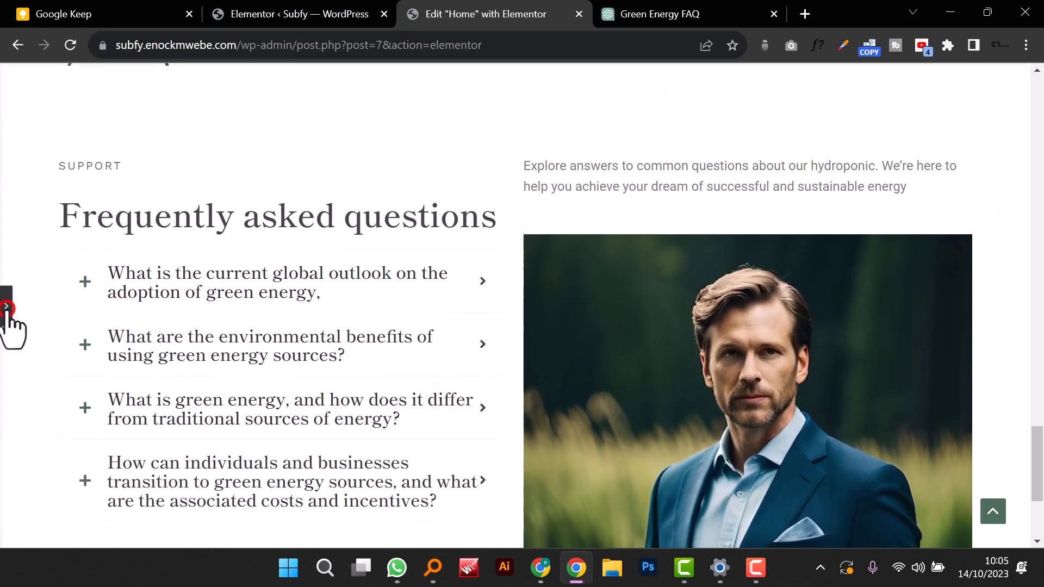
{"action": "left_click", "coordinate": [7, 307]}
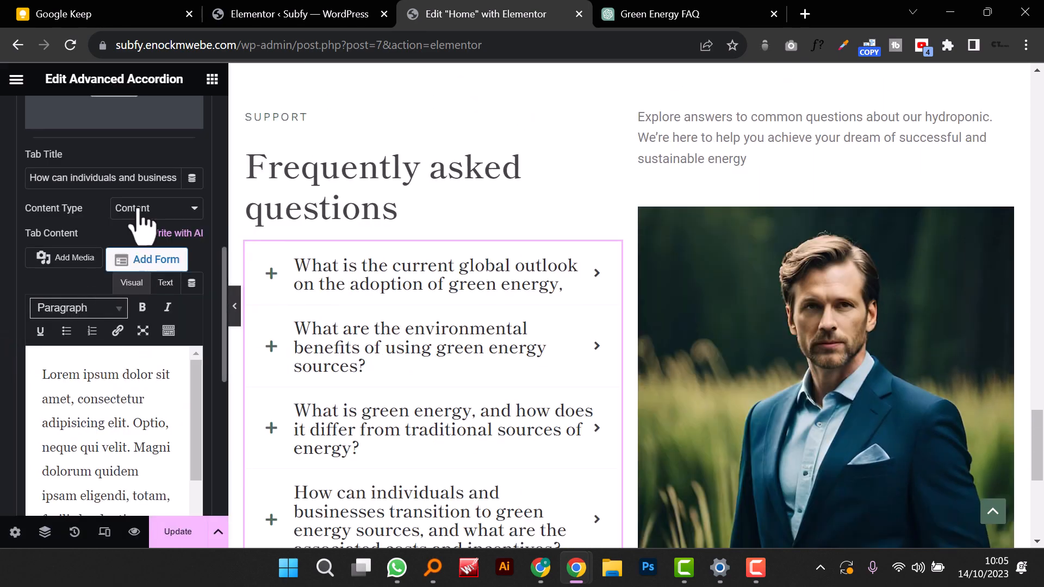
{"action": "scroll", "coordinate": [130, 311], "scroll_direction": "down", "scroll_amount": 3}
{"action": "scroll", "coordinate": [123, 301], "scroll_direction": "up", "scroll_amount": 3}
{"action": "scroll", "coordinate": [127, 308], "scroll_direction": "up", "scroll_amount": 3}
{"action": "scroll", "coordinate": [106, 185], "scroll_direction": "up", "scroll_amount": 5}
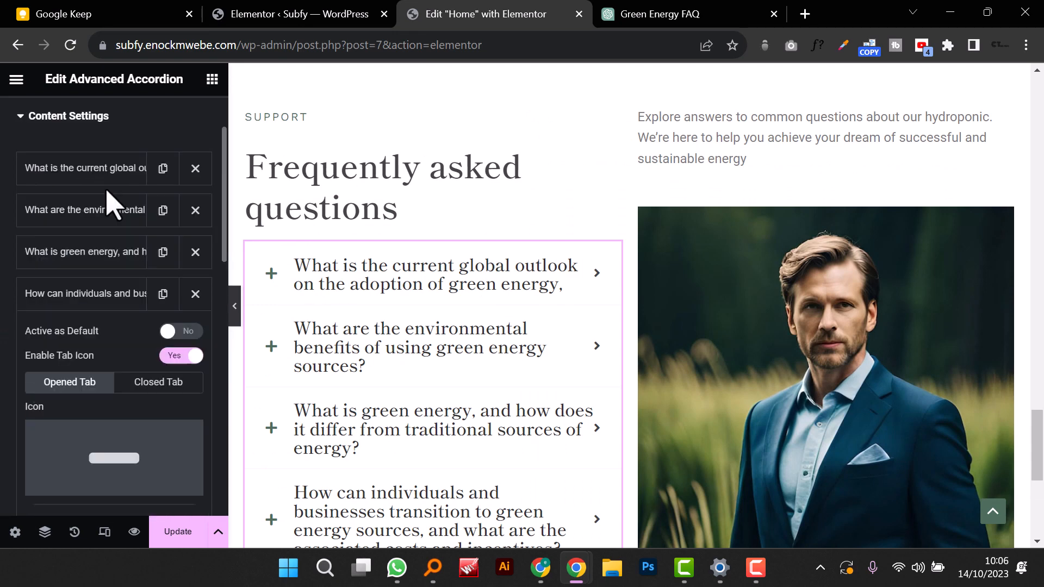
{"action": "left_click", "coordinate": [89, 289]}
{"action": "left_click", "coordinate": [162, 294]}
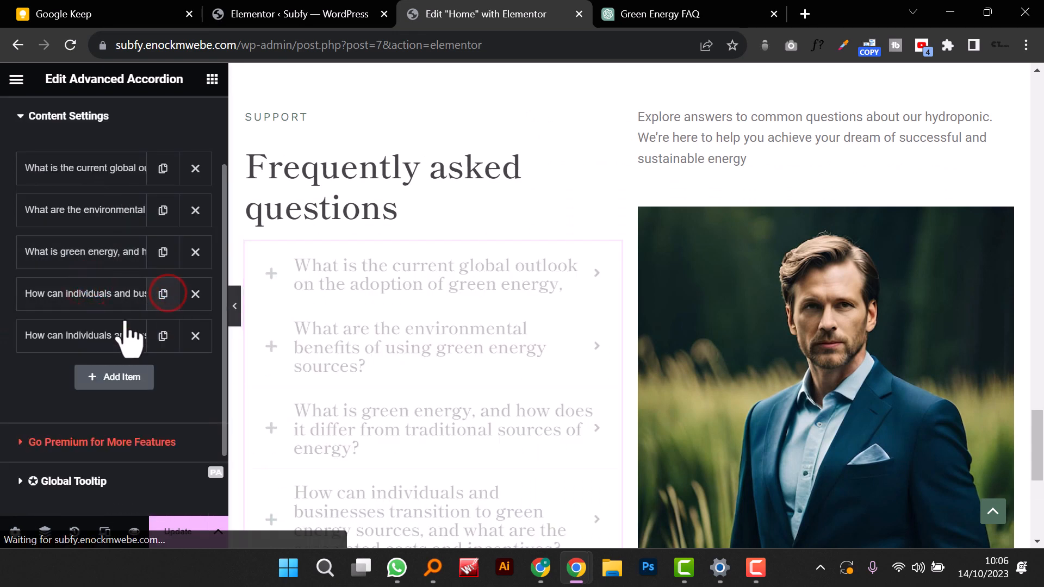
Step: Retitle the fifth accordion item "What is the current global outlook on the adoption of green energy," from the clipboard history
{"action": "left_click", "coordinate": [68, 343]}
{"action": "scroll", "coordinate": [112, 391], "scroll_direction": "down", "scroll_amount": 3}
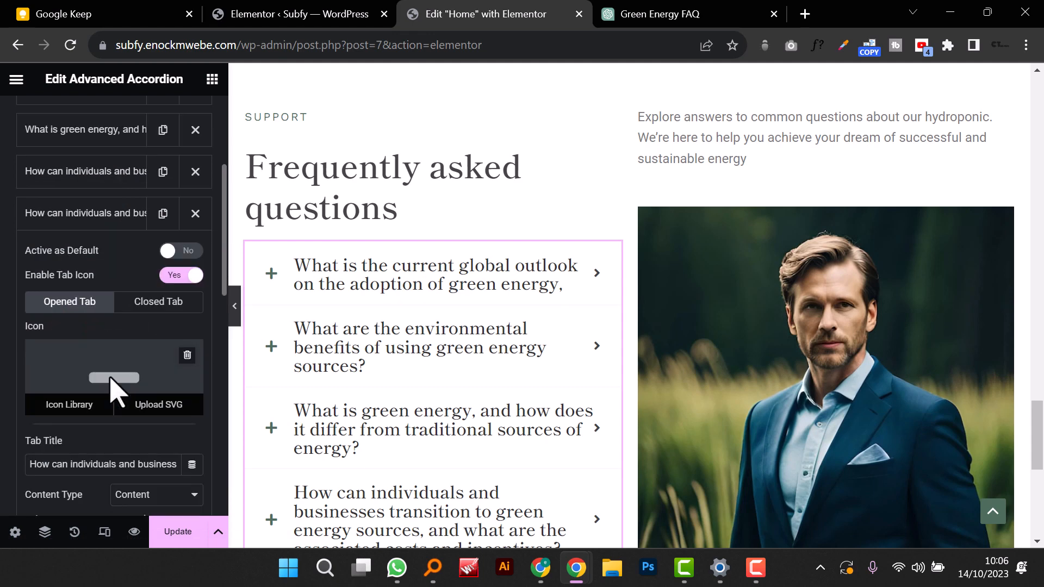
{"action": "double_click", "coordinate": [94, 465]}
{"action": "triple_click", "coordinate": [95, 465]}
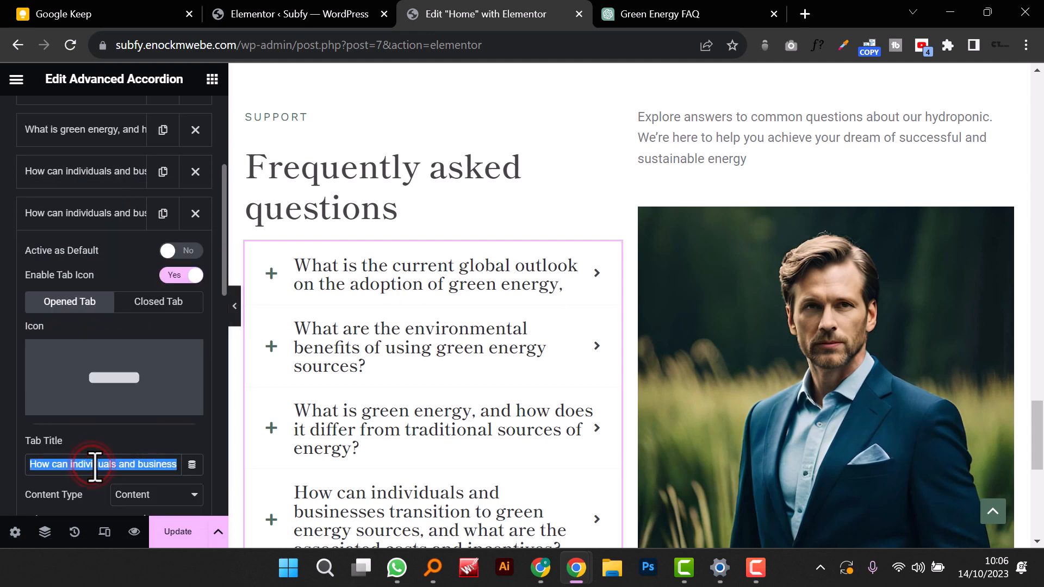
{"action": "key", "text": "super+v"}
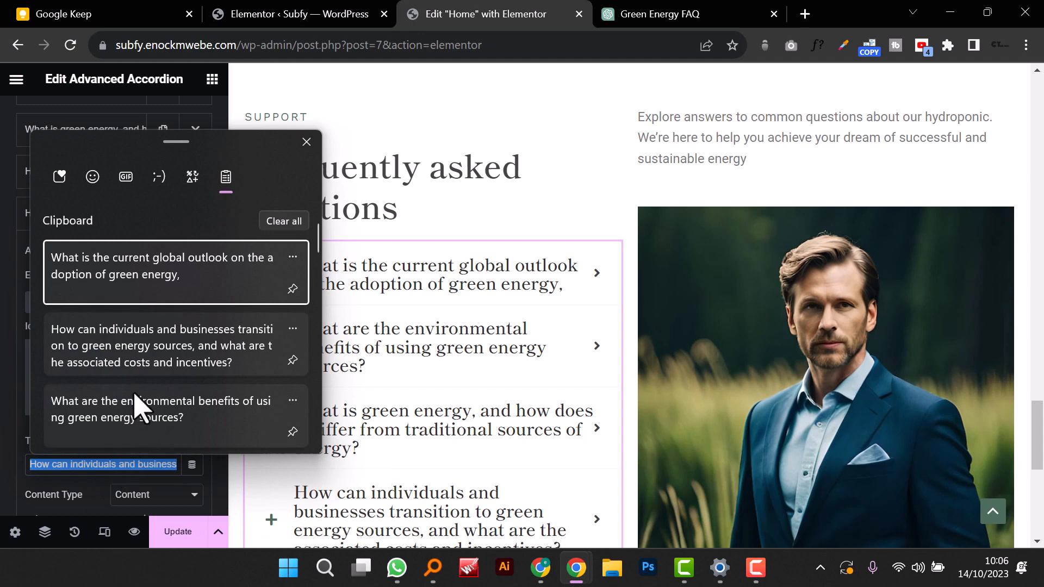
{"action": "scroll", "coordinate": [211, 342], "scroll_direction": "down", "scroll_amount": 1}
{"action": "scroll", "coordinate": [211, 343], "scroll_direction": "down", "scroll_amount": 1}
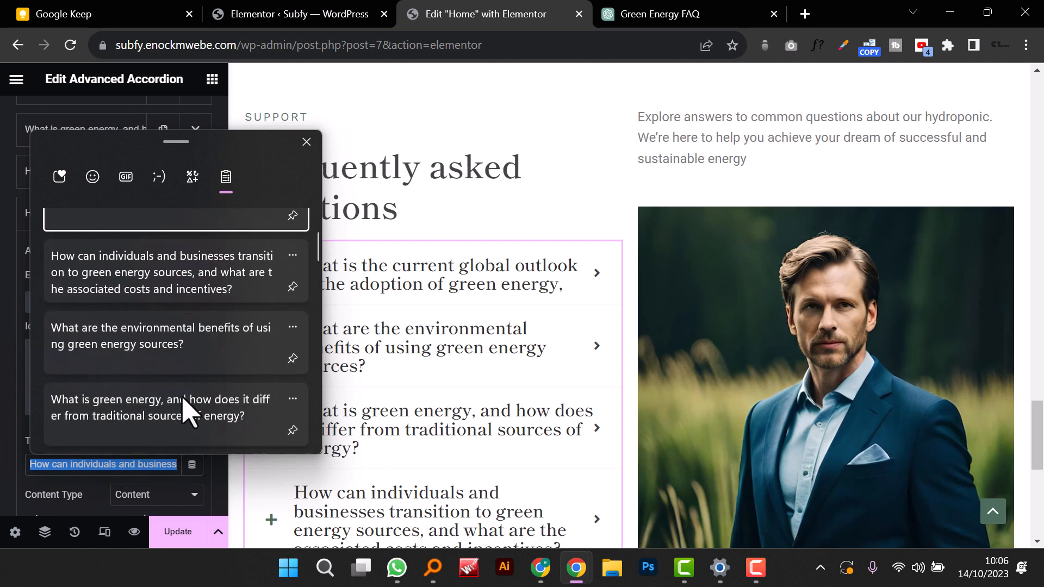
{"action": "scroll", "coordinate": [185, 409], "scroll_direction": "down", "scroll_amount": 2}
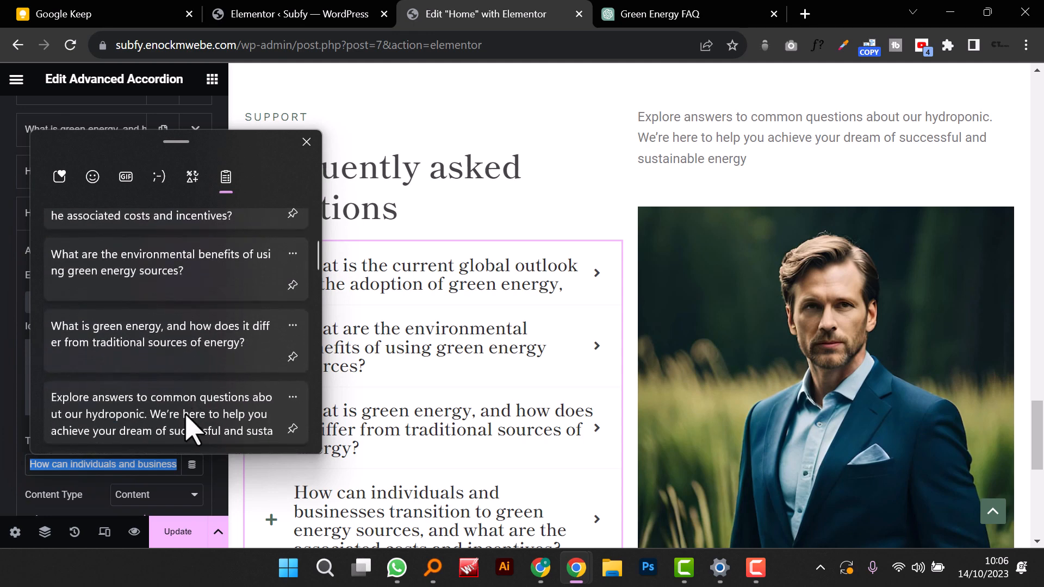
{"action": "scroll", "coordinate": [187, 427], "scroll_direction": "down", "scroll_amount": 1}
{"action": "scroll", "coordinate": [193, 428], "scroll_direction": "up", "scroll_amount": 2}
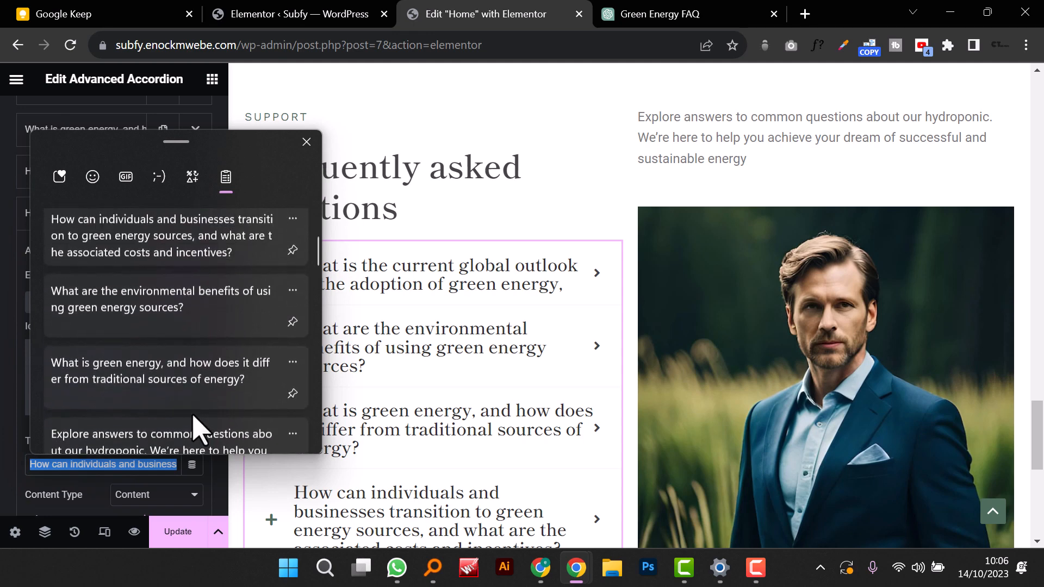
{"action": "scroll", "coordinate": [166, 377], "scroll_direction": "up", "scroll_amount": 1}
{"action": "scroll", "coordinate": [173, 320], "scroll_direction": "up", "scroll_amount": 1}
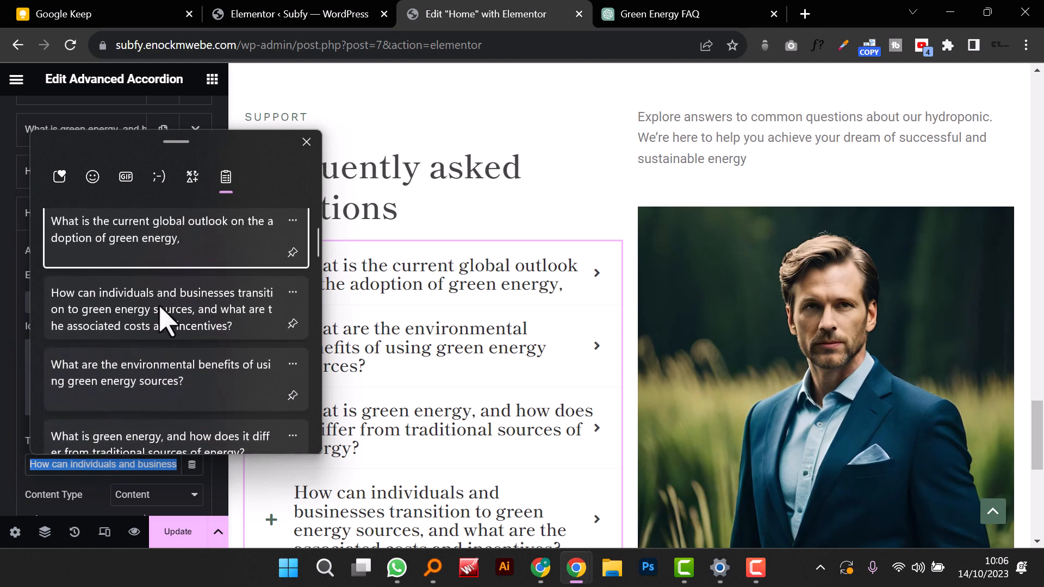
{"action": "left_click", "coordinate": [143, 247]}
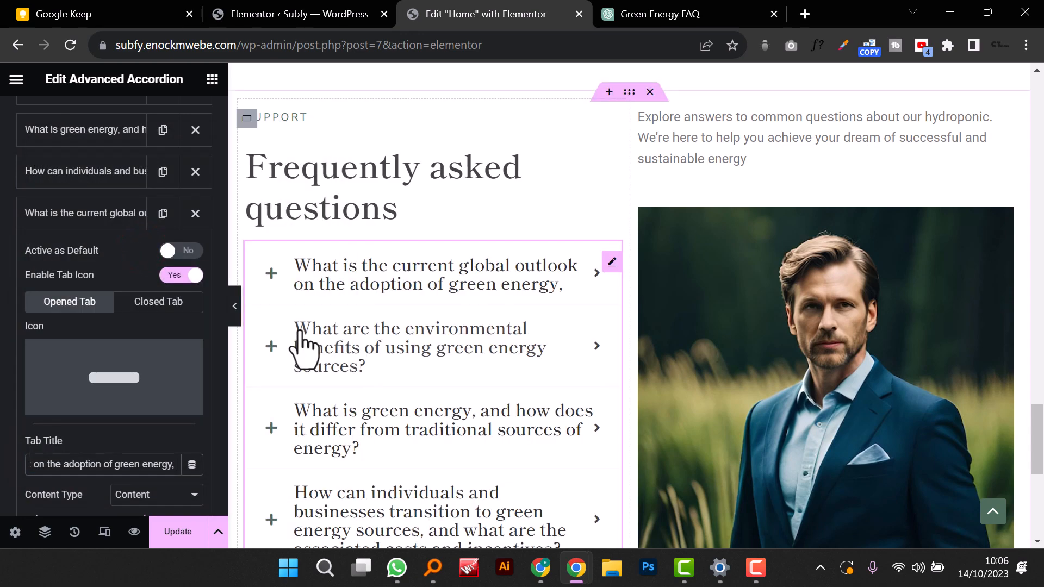
Step: Review the five-item accordion beside the portrait photo at full page width, from the section heading to the footer
{"action": "scroll", "coordinate": [348, 344], "scroll_direction": "down", "scroll_amount": 3}
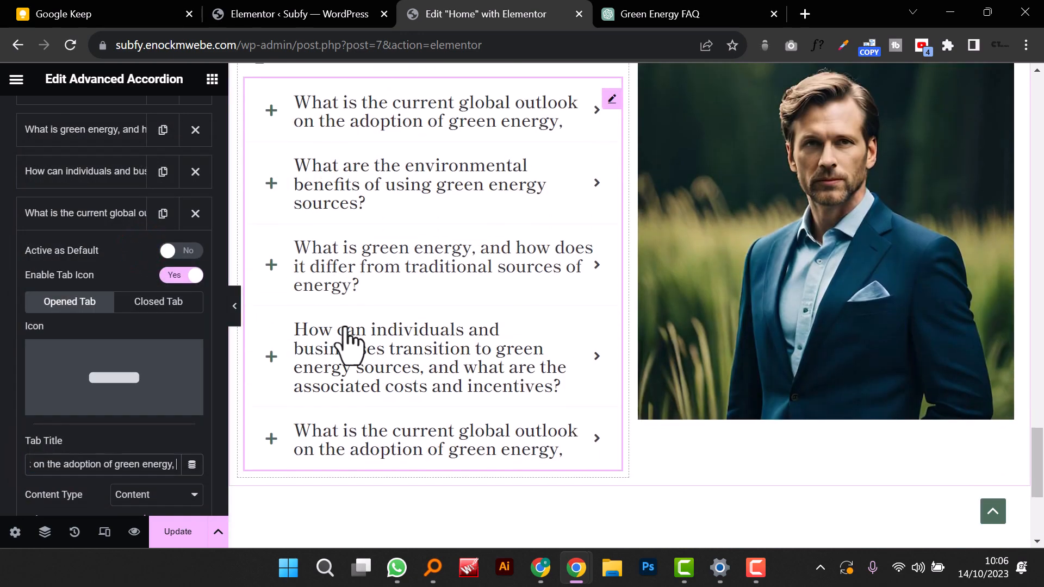
{"action": "left_click", "coordinate": [236, 315]}
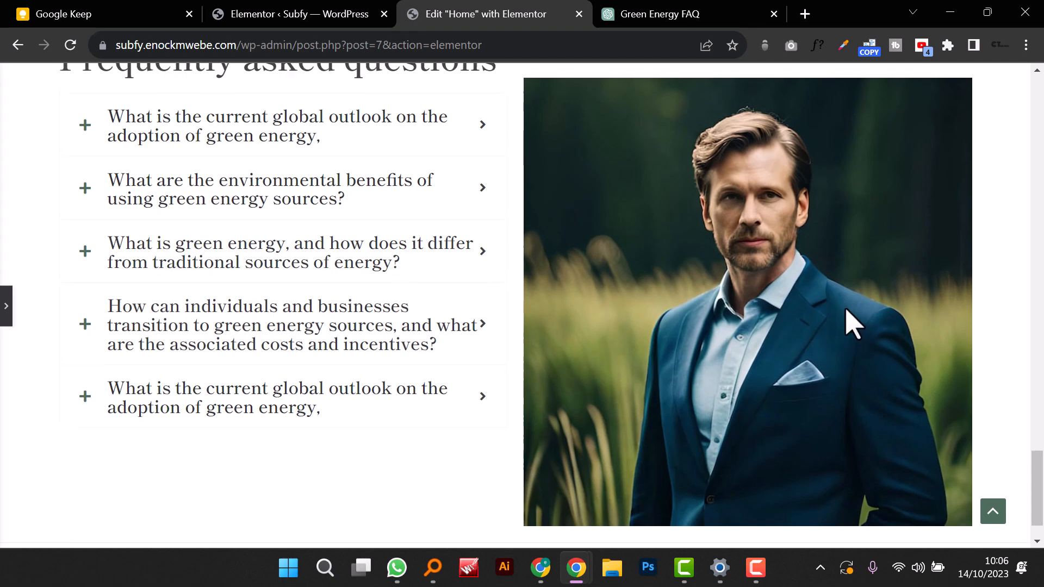
{"action": "scroll", "coordinate": [848, 321], "scroll_direction": "up", "scroll_amount": 3}
{"action": "scroll", "coordinate": [852, 324], "scroll_direction": "up", "scroll_amount": 2}
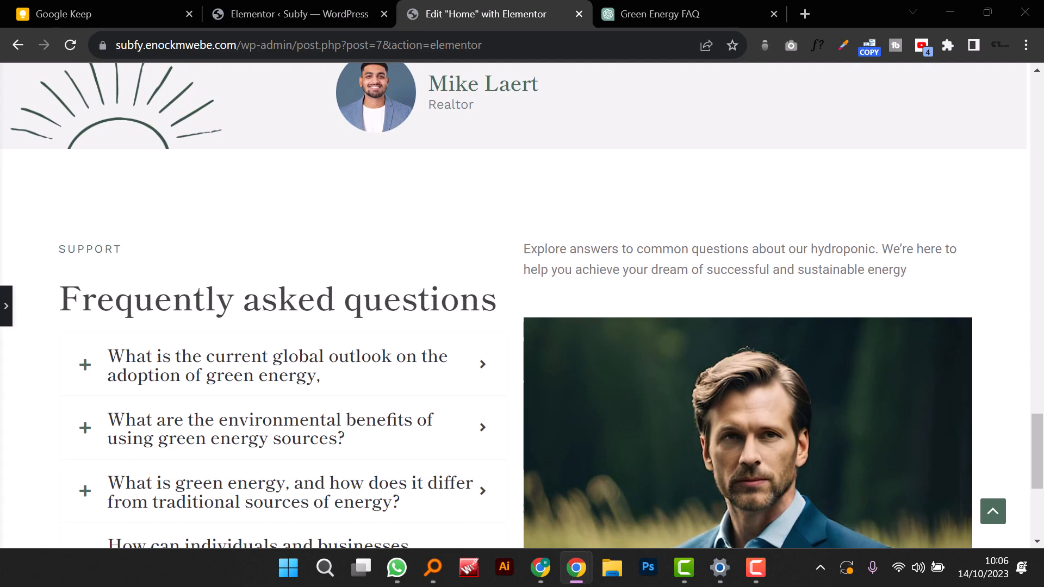
{"action": "scroll", "coordinate": [283, 294], "scroll_direction": "down", "scroll_amount": 5}
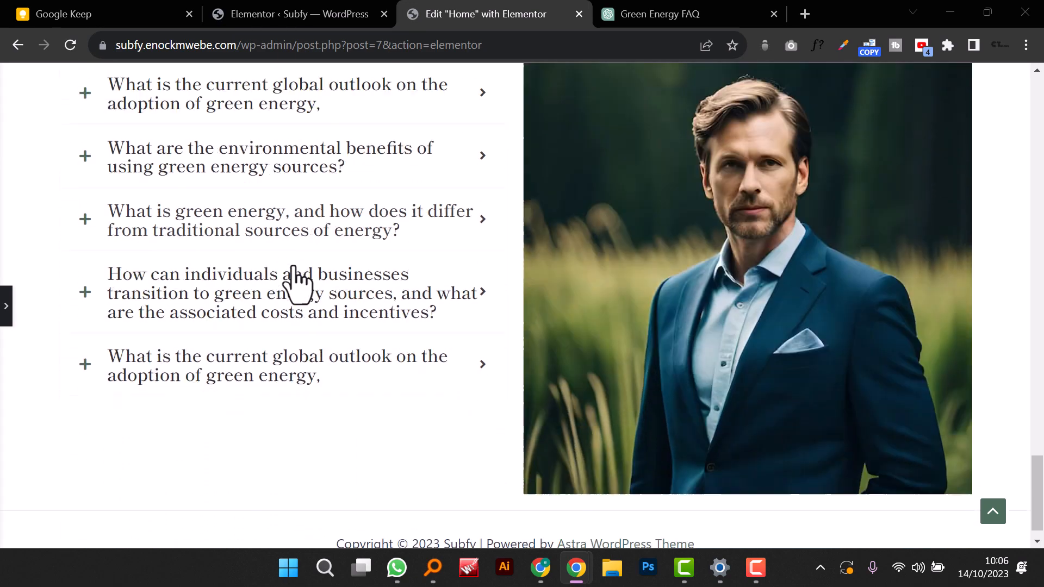
{"action": "scroll", "coordinate": [298, 284], "scroll_direction": "up", "scroll_amount": 6}
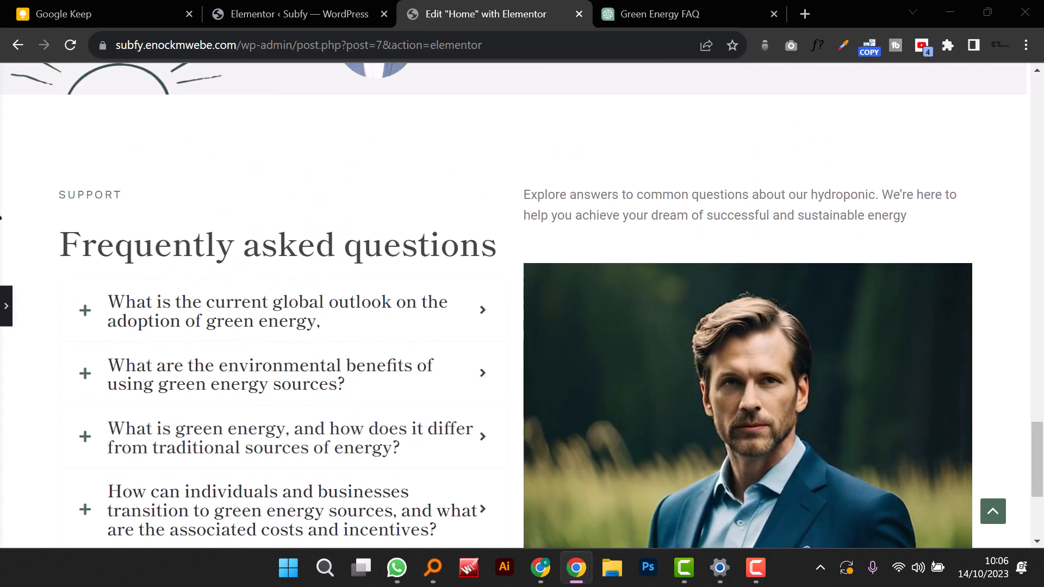
Step: Try aligning the FAQ container's items to Center and inspect the layout at full page width
{"action": "left_click", "coordinate": [6, 310]}
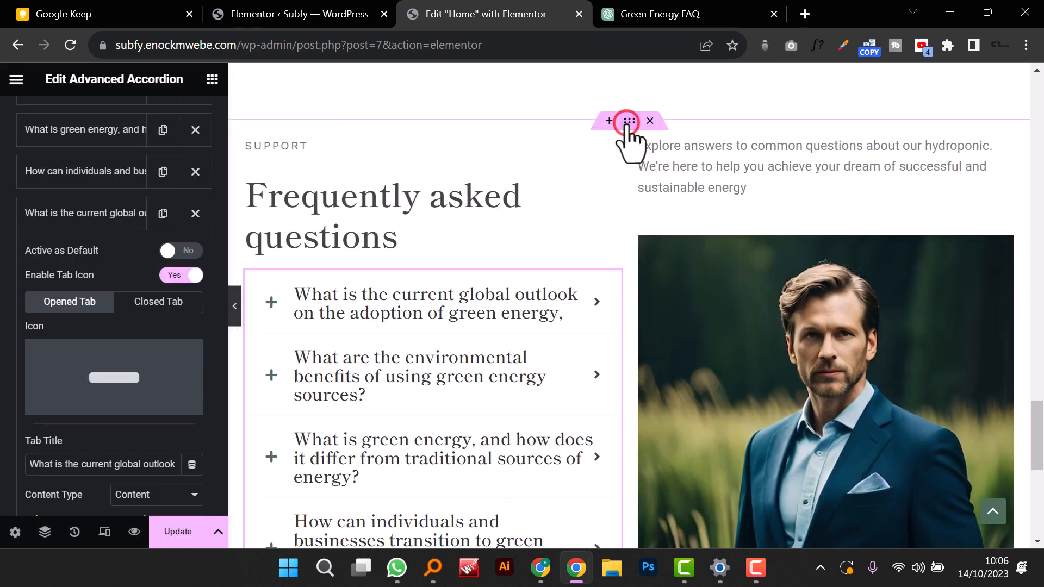
{"action": "left_click", "coordinate": [629, 121]}
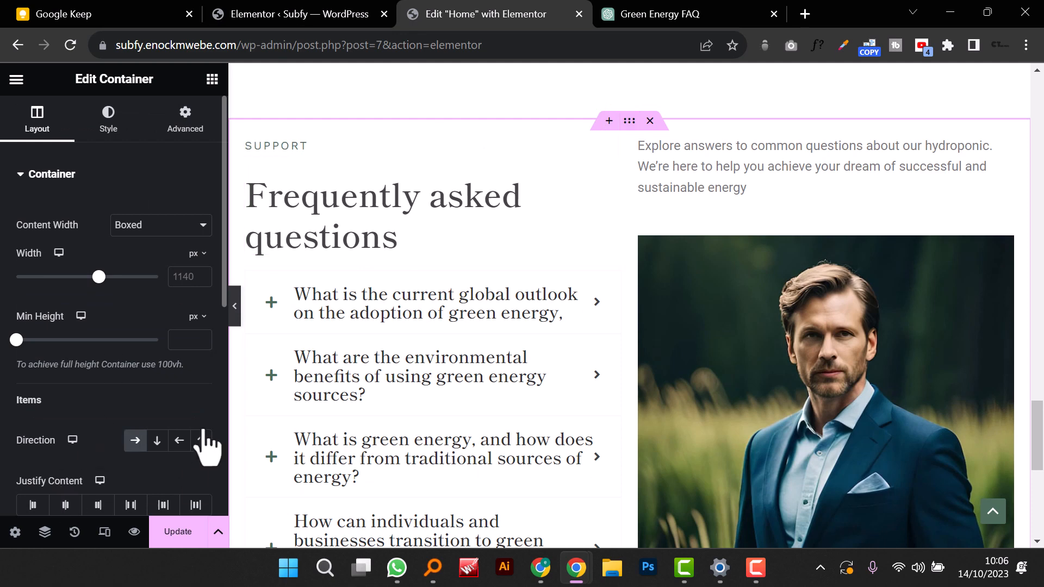
{"action": "scroll", "coordinate": [106, 481], "scroll_direction": "down", "scroll_amount": 4}
{"action": "left_click", "coordinate": [157, 308]}
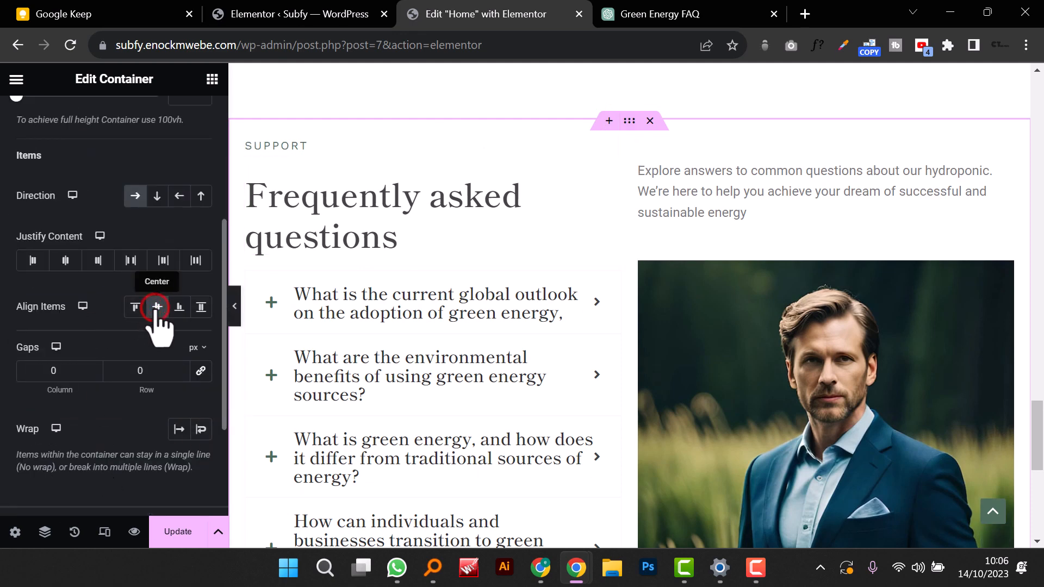
{"action": "left_click", "coordinate": [235, 307]}
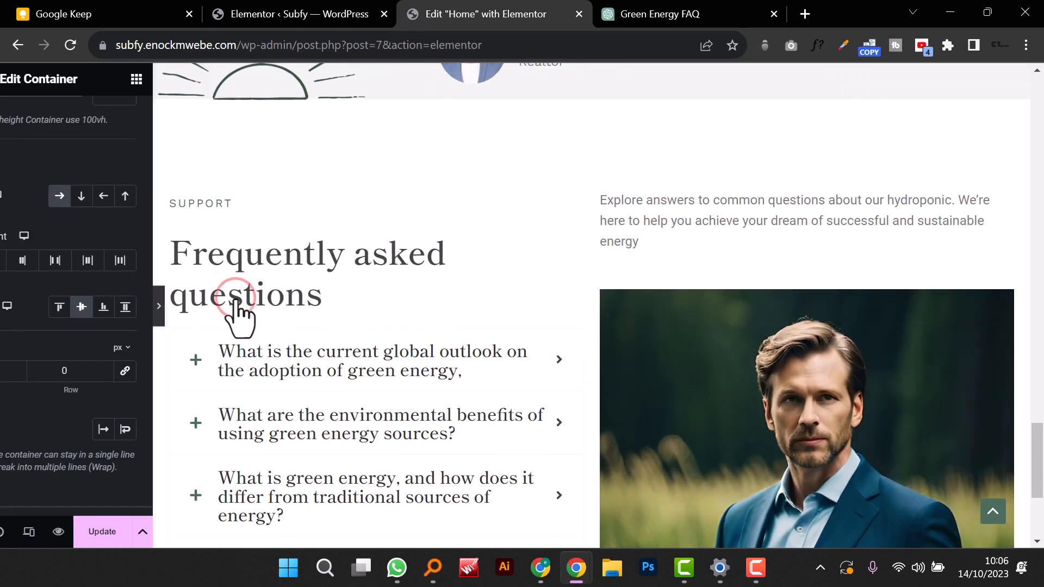
{"action": "scroll", "coordinate": [637, 353], "scroll_direction": "down", "scroll_amount": 5}
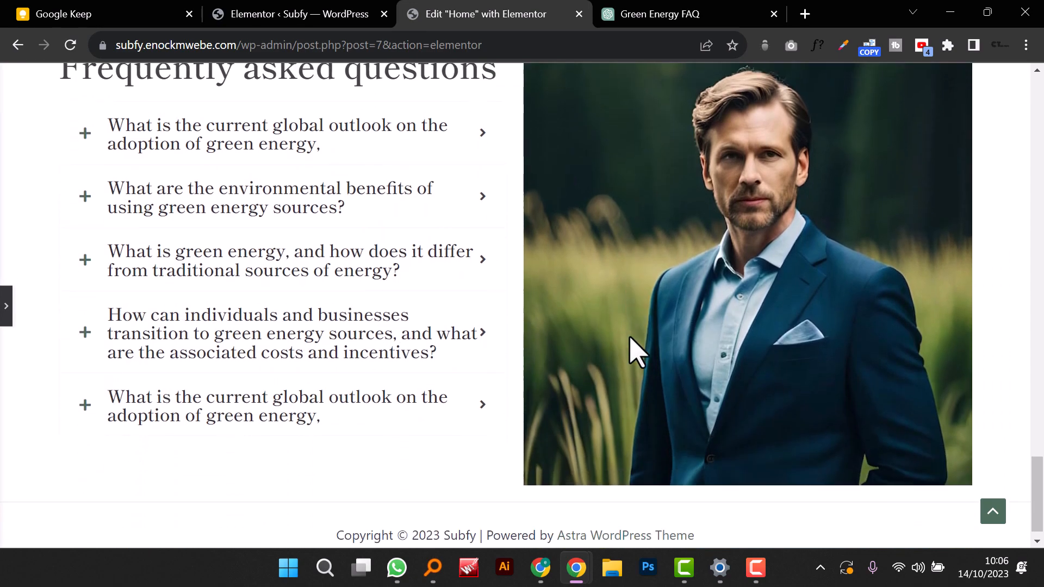
{"action": "scroll", "coordinate": [636, 353], "scroll_direction": "up", "scroll_amount": 3}
{"action": "scroll", "coordinate": [636, 354], "scroll_direction": "up", "scroll_amount": 2}
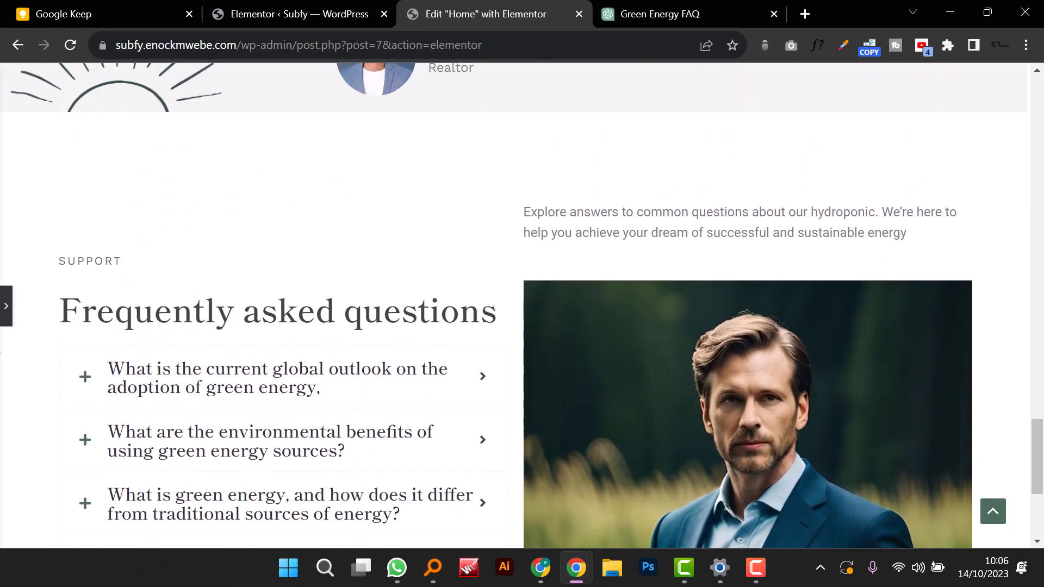
Step: Set the FAQ container's item alignment to Start and check the section at full page width
{"action": "left_click", "coordinate": [6, 296]}
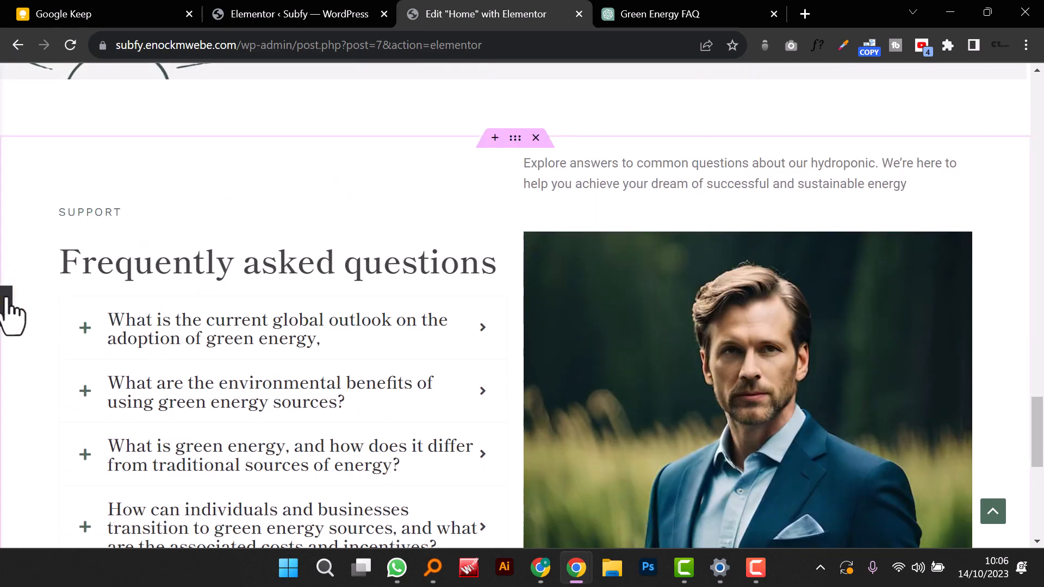
{"action": "left_click", "coordinate": [135, 307]}
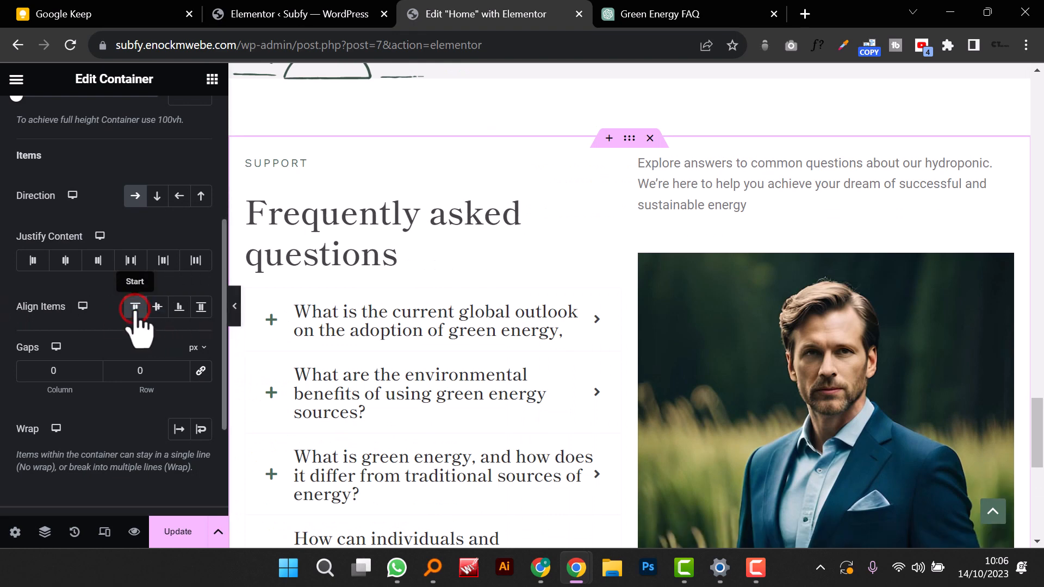
{"action": "left_click", "coordinate": [234, 307]}
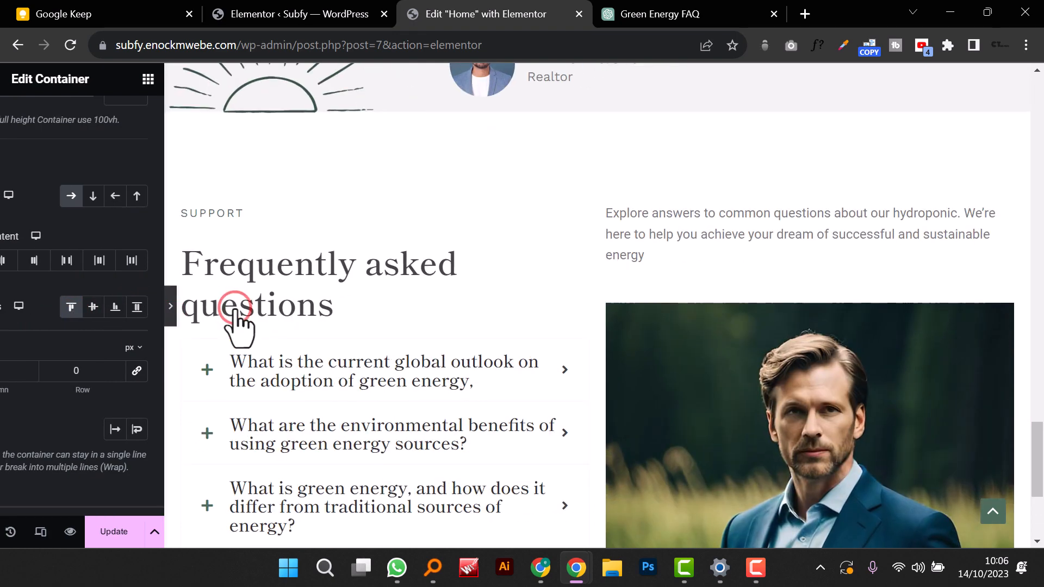
{"action": "scroll", "coordinate": [426, 365], "scroll_direction": "down", "scroll_amount": 3}
{"action": "scroll", "coordinate": [426, 368], "scroll_direction": "down", "scroll_amount": 2}
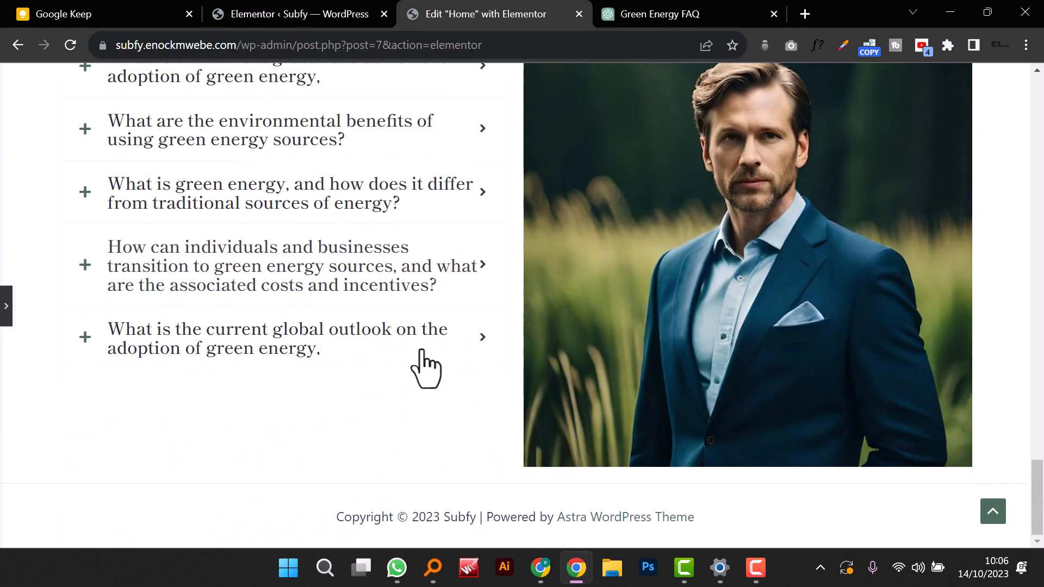
{"action": "scroll", "coordinate": [426, 368], "scroll_direction": "up", "scroll_amount": 5}
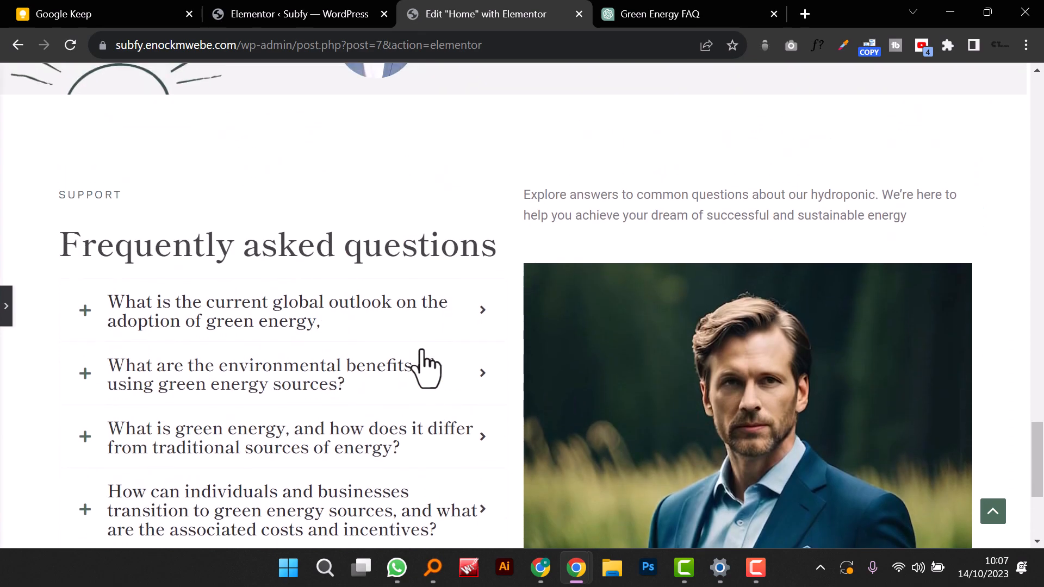
{"action": "scroll", "coordinate": [427, 366], "scroll_direction": "down", "scroll_amount": 5}
{"action": "scroll", "coordinate": [427, 366], "scroll_direction": "up", "scroll_amount": 6}
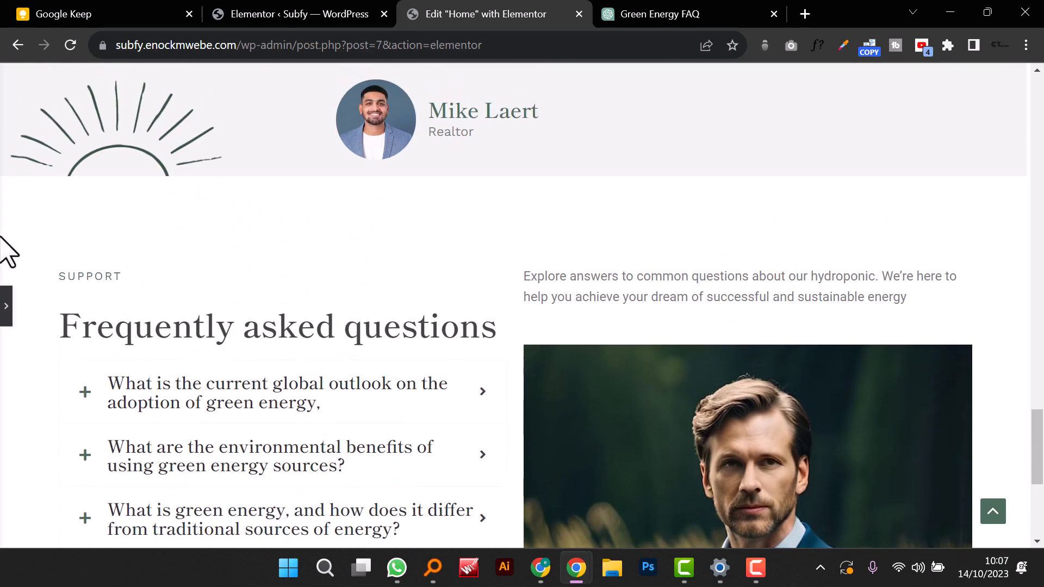
Step: Look over the page up to the hero section and switch the responsive preview to Mobile Portrait
{"action": "left_click", "coordinate": [5, 307]}
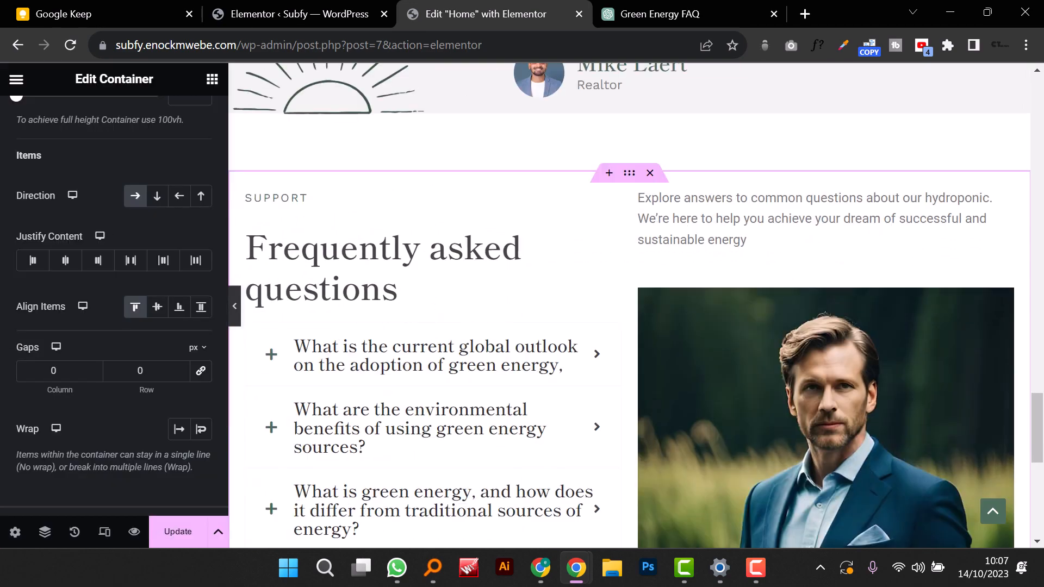
{"action": "scroll", "coordinate": [593, 288], "scroll_direction": "down", "scroll_amount": 7}
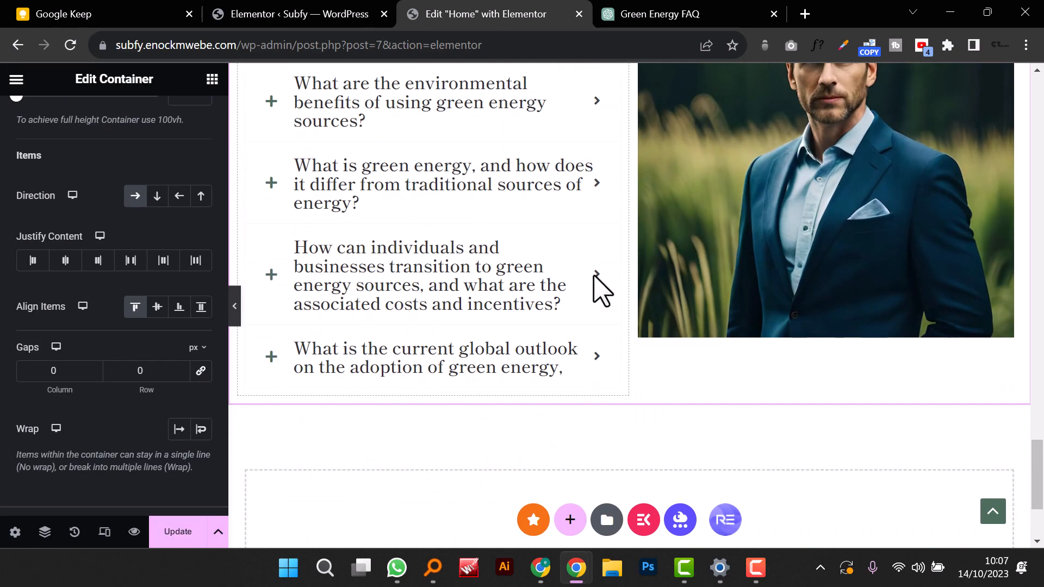
{"action": "scroll", "coordinate": [598, 294], "scroll_direction": "up", "scroll_amount": 9}
{"action": "scroll", "coordinate": [598, 294], "scroll_direction": "up", "scroll_amount": 15}
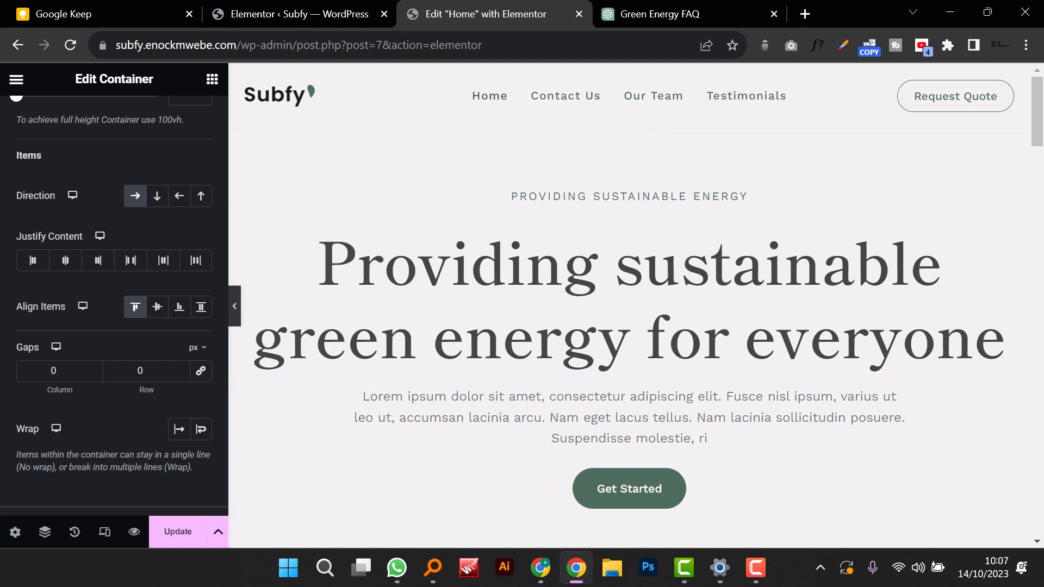
{"action": "left_click", "coordinate": [105, 531]}
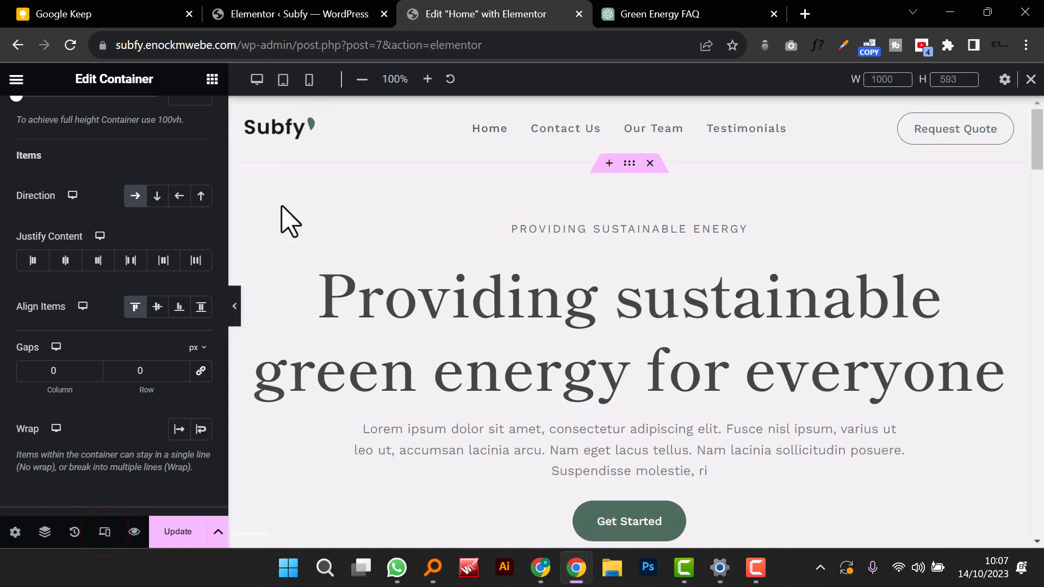
{"action": "left_click", "coordinate": [309, 79]}
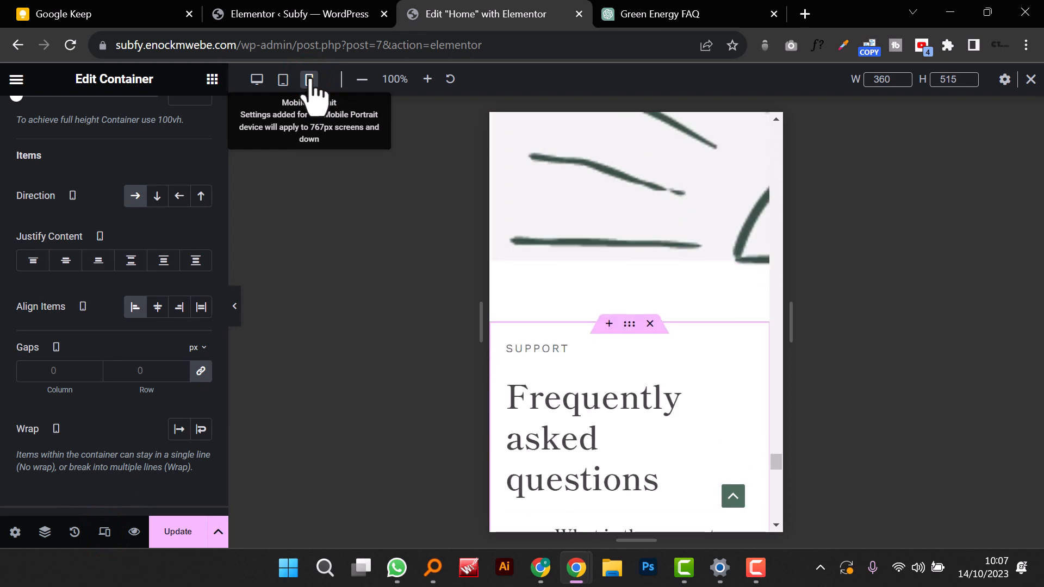
Step: Try 30 and 35 px as the mobile font size of the hero heading, and settle on 32 px
{"action": "scroll", "coordinate": [622, 354], "scroll_direction": "up", "scroll_amount": 15}
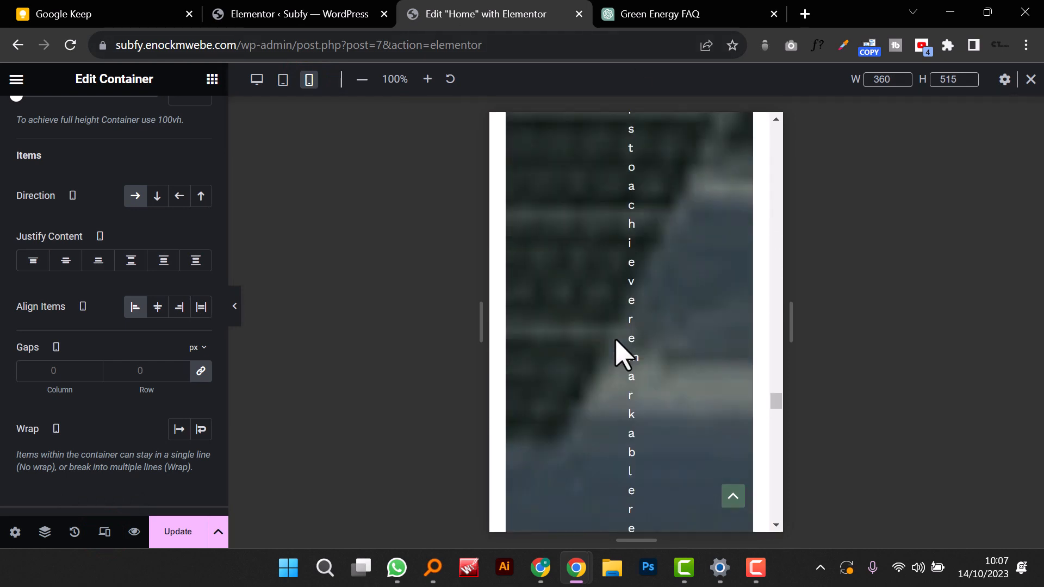
{"action": "scroll", "coordinate": [623, 354], "scroll_direction": "up", "scroll_amount": 10}
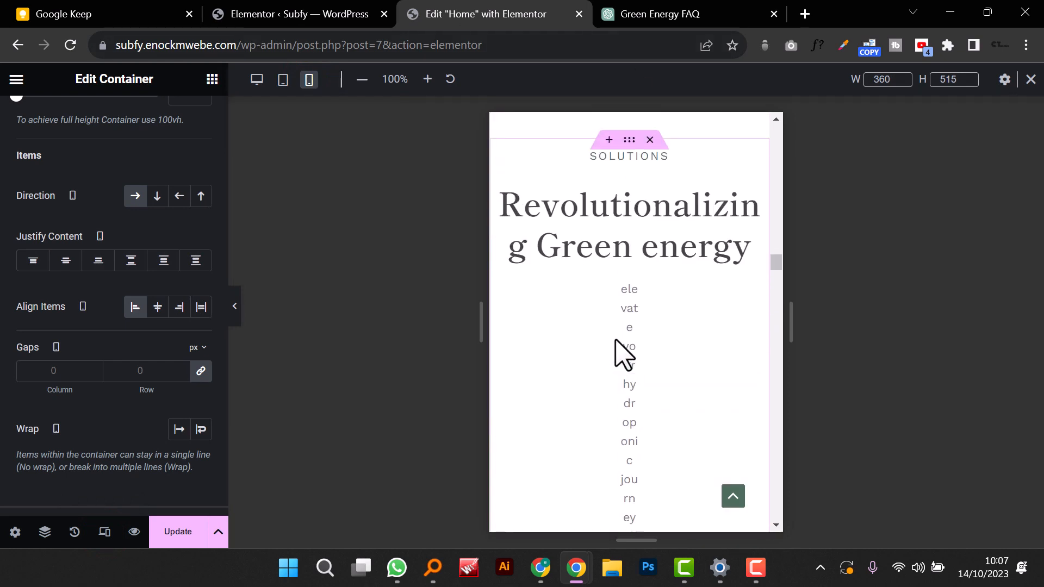
{"action": "scroll", "coordinate": [622, 354], "scroll_direction": "up", "scroll_amount": 15}
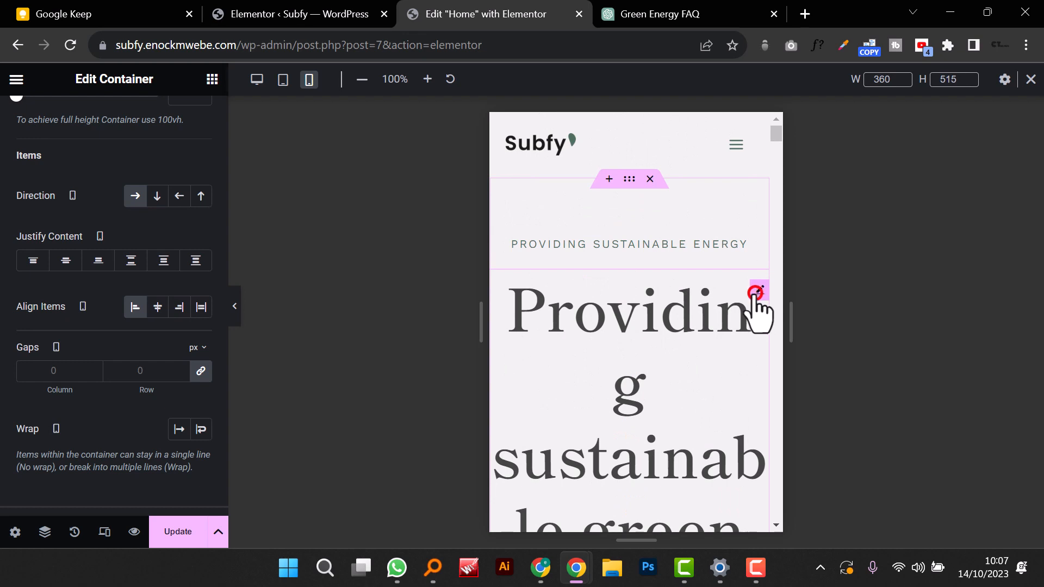
{"action": "left_click", "coordinate": [757, 292]}
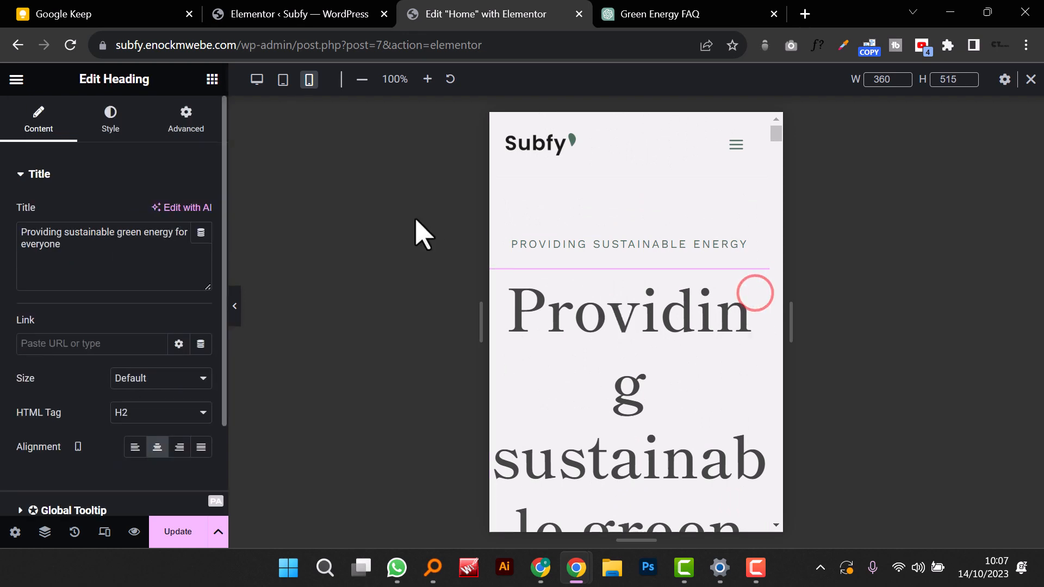
{"action": "left_click", "coordinate": [110, 121]}
{"action": "left_click", "coordinate": [203, 245]}
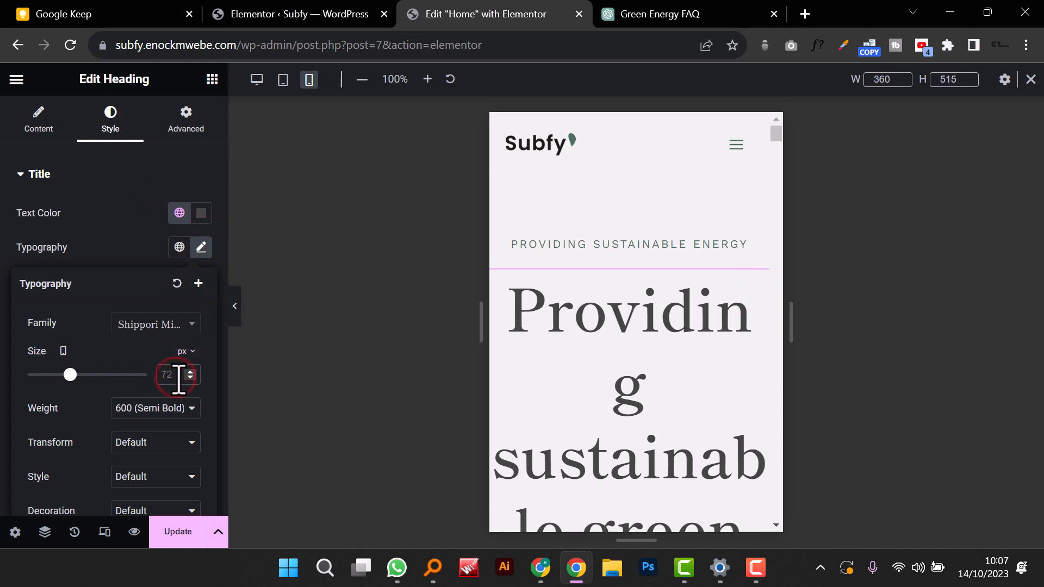
{"action": "type", "text": "30"}
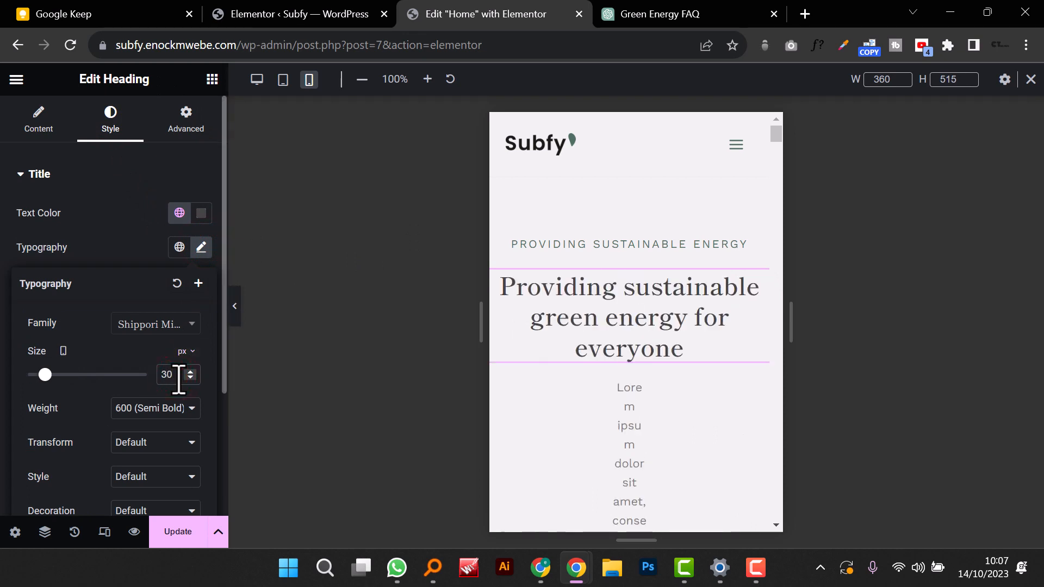
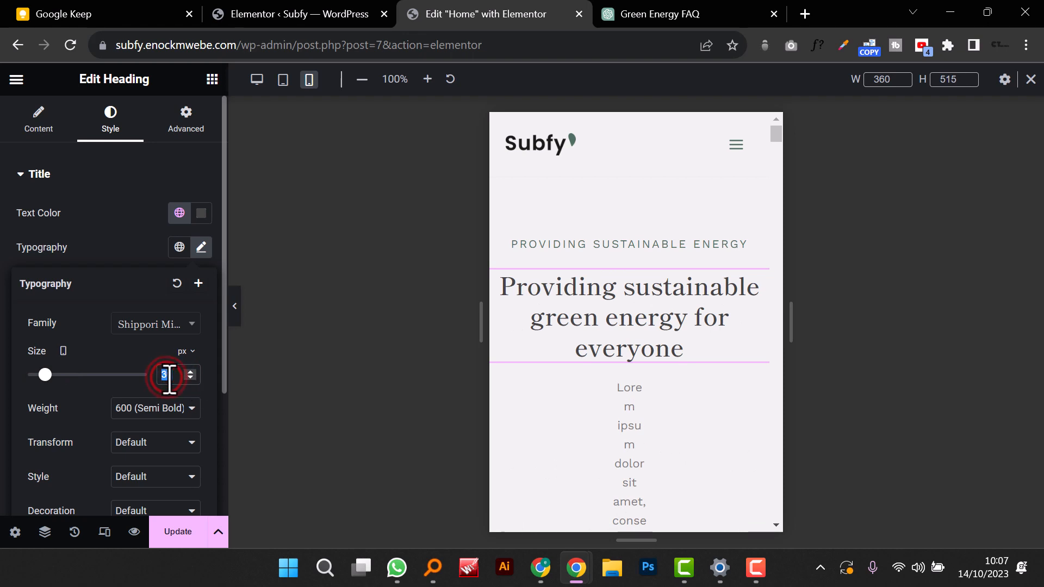
{"action": "type", "text": "35"}
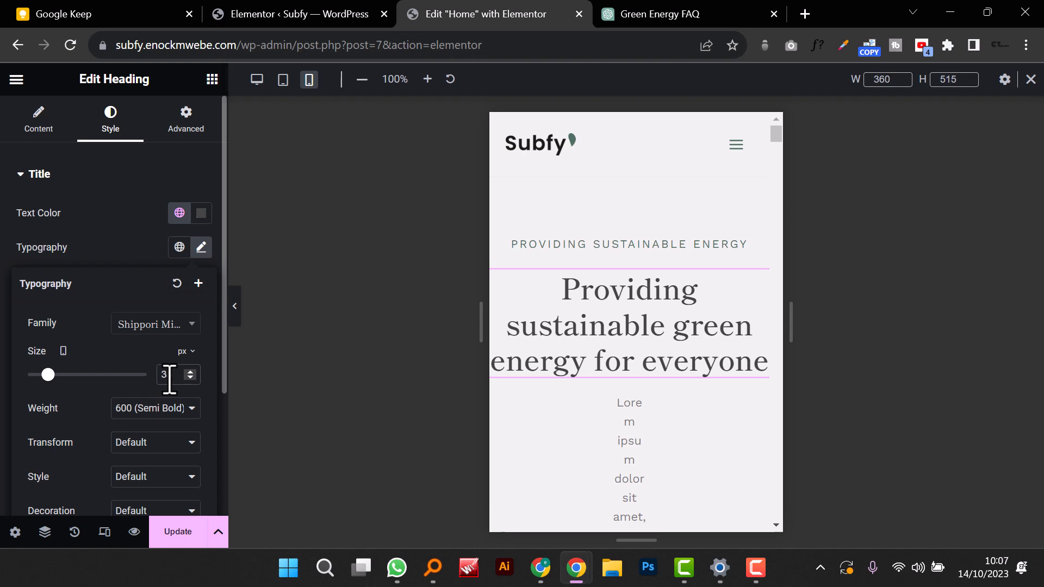
{"action": "key", "text": "BackSpace"}
{"action": "type", "text": "2"}
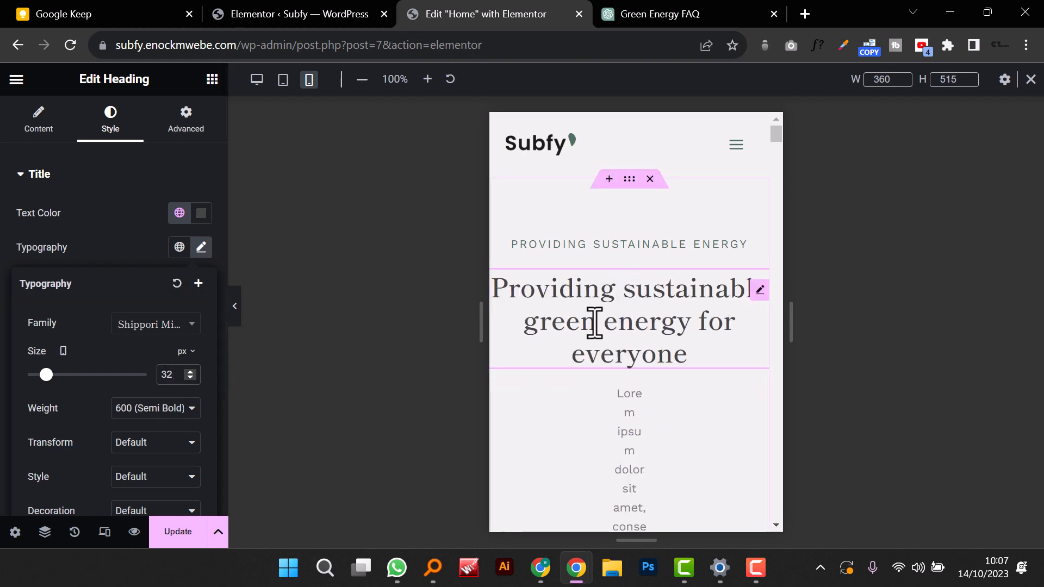
Step: Set the mobile padding of the hero paragraph below the heading to 0 px on all four sides
{"action": "scroll", "coordinate": [669, 410], "scroll_direction": "down", "scroll_amount": 2}
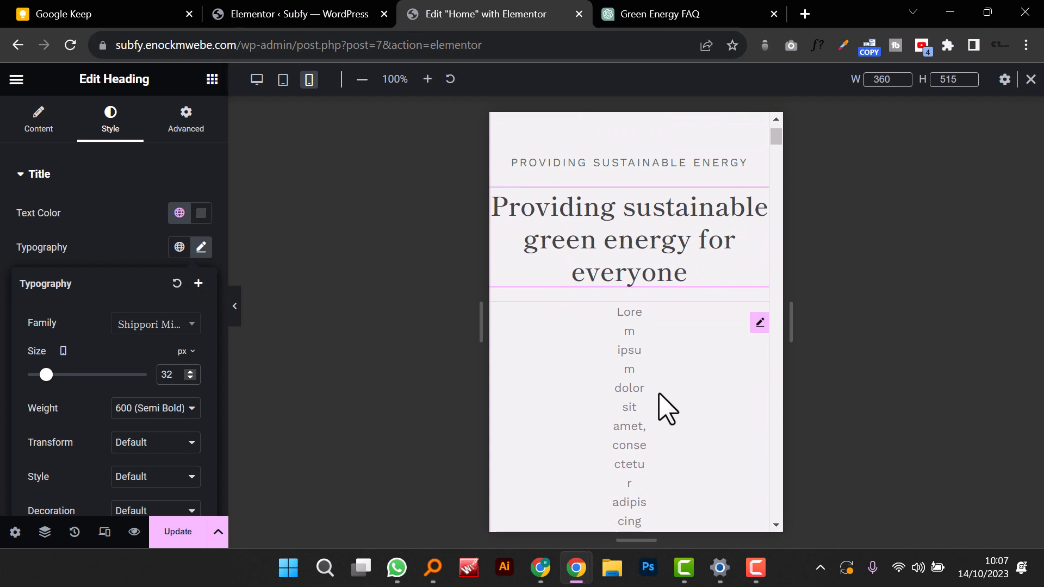
{"action": "left_click", "coordinate": [111, 121]}
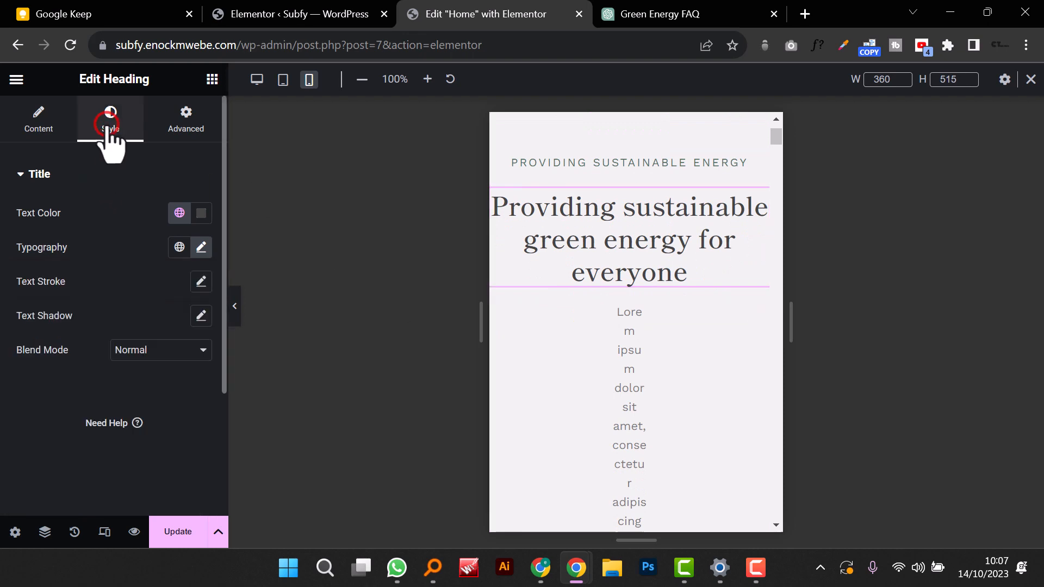
{"action": "left_click", "coordinate": [634, 351]}
{"action": "scroll", "coordinate": [637, 353], "scroll_direction": "down", "scroll_amount": 3}
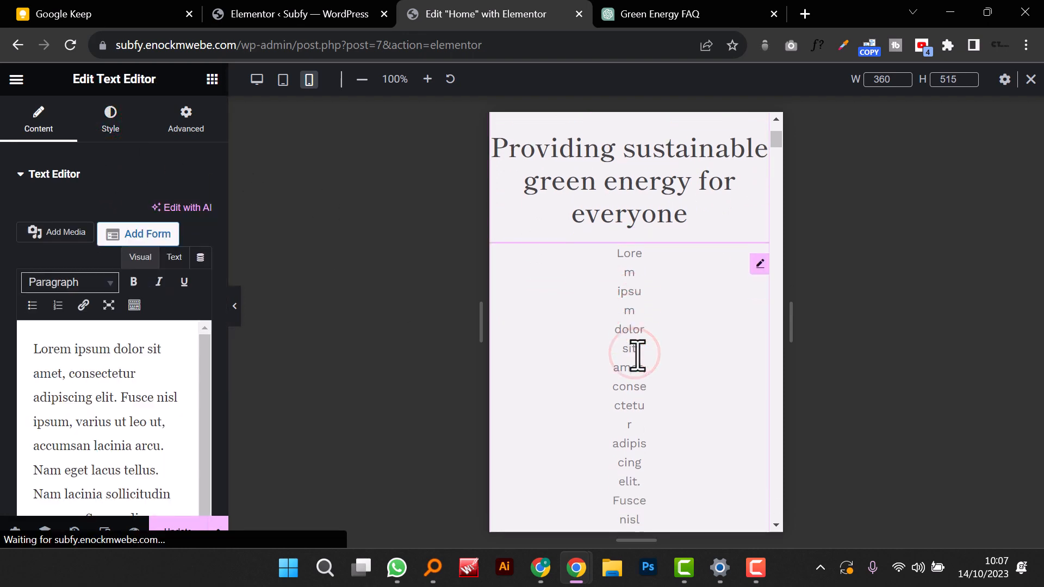
{"action": "scroll", "coordinate": [638, 356], "scroll_direction": "up", "scroll_amount": 2}
{"action": "left_click", "coordinate": [184, 122]}
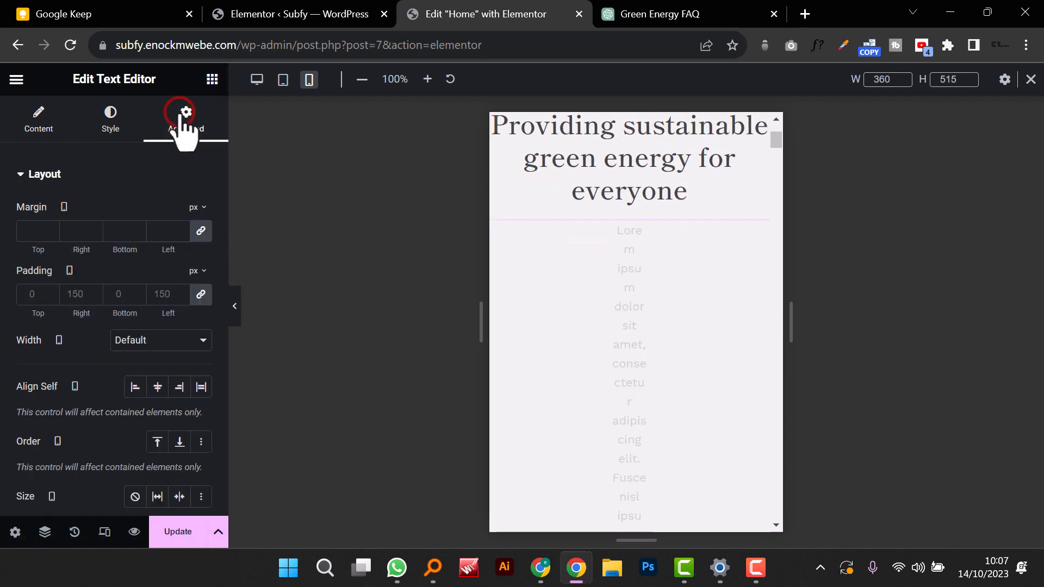
{"action": "left_click", "coordinate": [200, 295]}
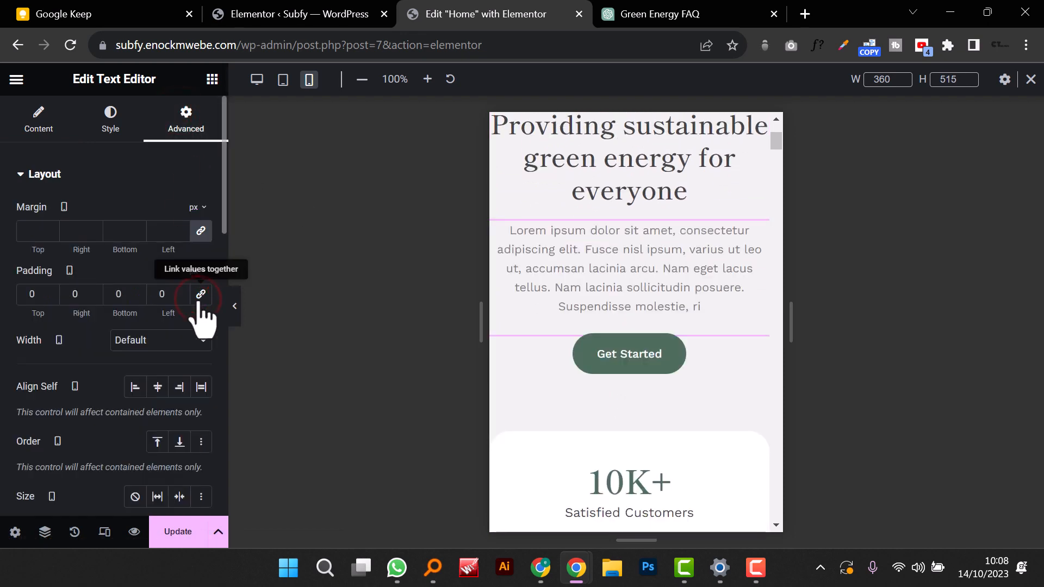
Step: Unlink the mobile padding values of the "Providing sustainable green energy for everyone" heading and set right and left padding to 10 px
{"action": "scroll", "coordinate": [629, 305], "scroll_direction": "up", "scroll_amount": 3}
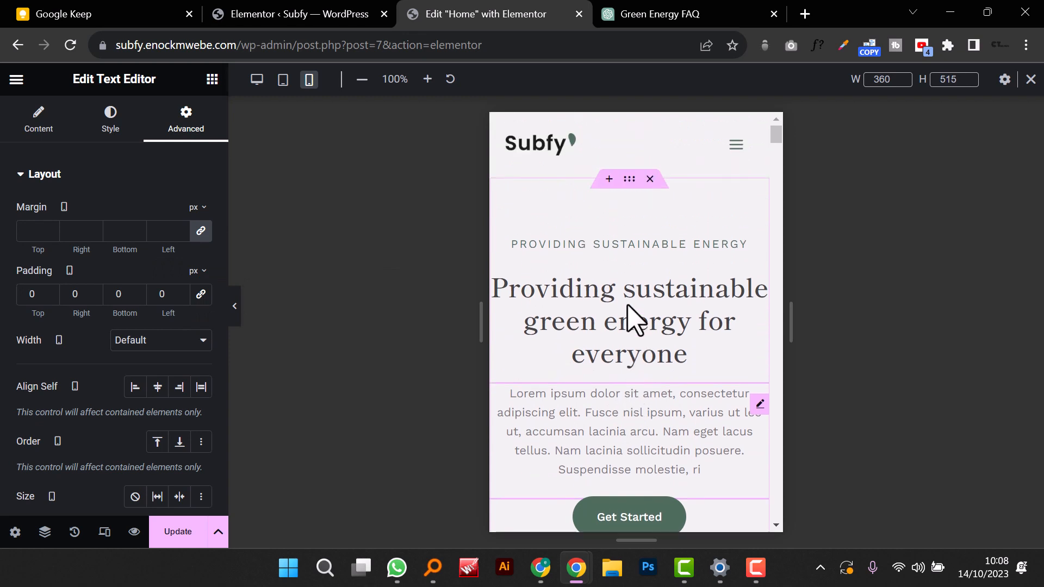
{"action": "scroll", "coordinate": [631, 312], "scroll_direction": "down", "scroll_amount": 2}
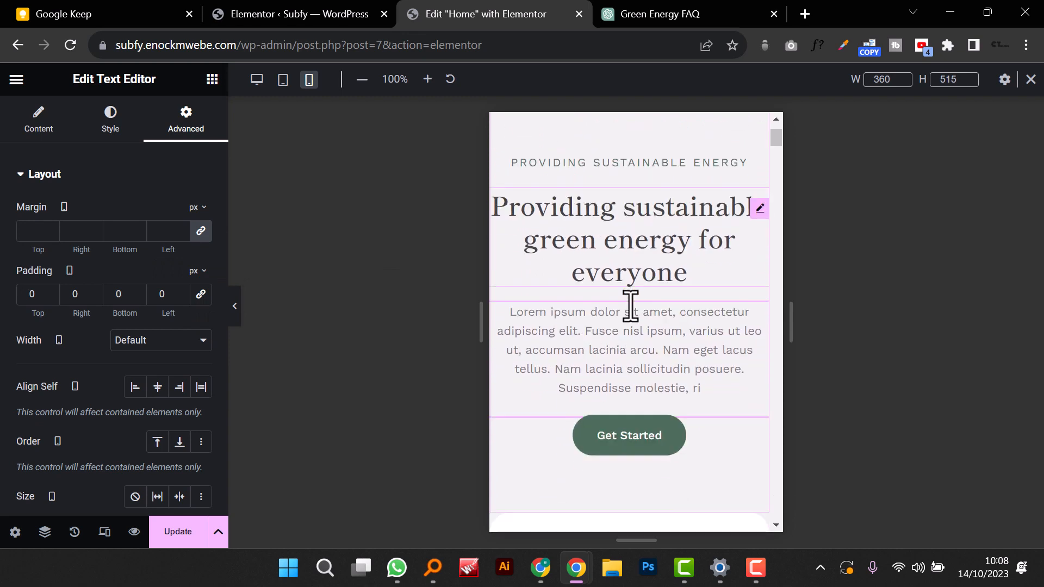
{"action": "scroll", "coordinate": [630, 312], "scroll_direction": "up", "scroll_amount": 2}
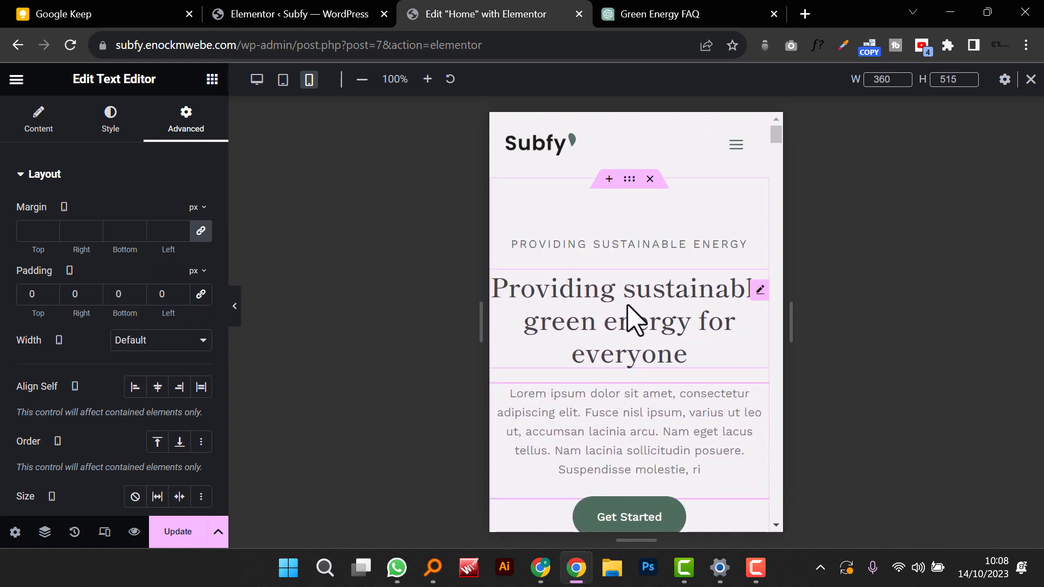
{"action": "left_click", "coordinate": [639, 296]}
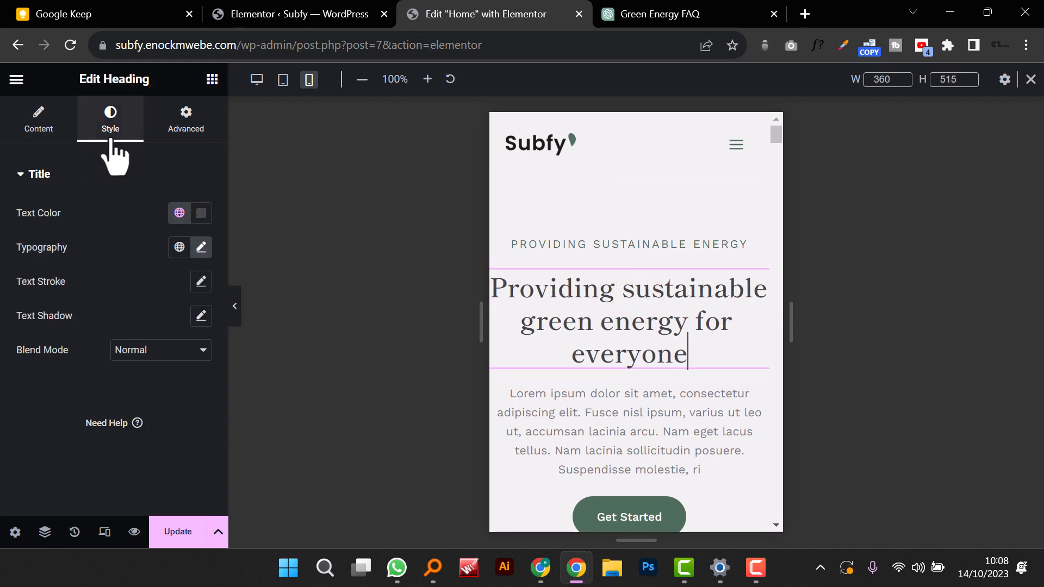
{"action": "left_click", "coordinate": [45, 135]}
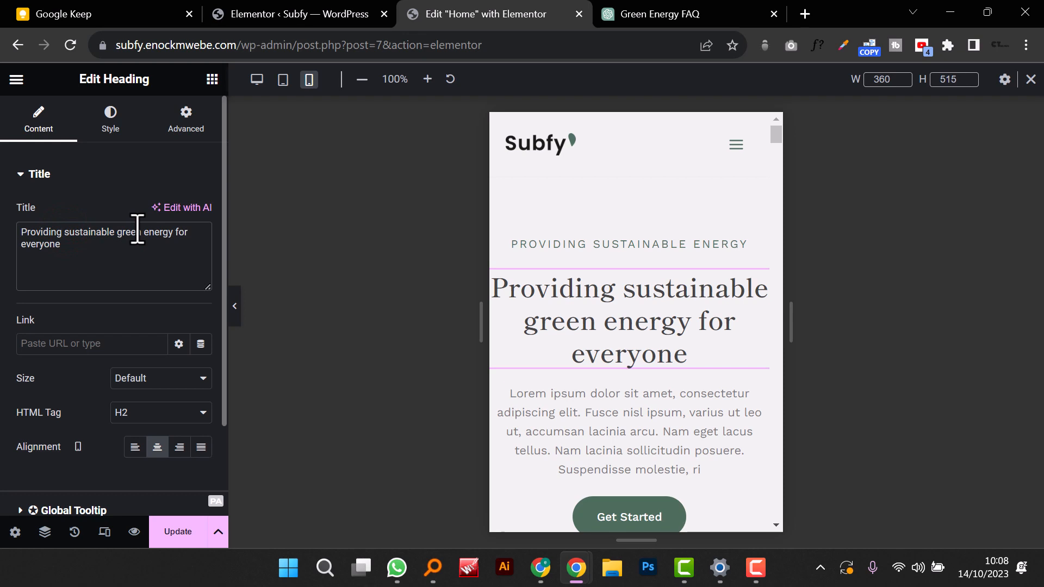
{"action": "left_click", "coordinate": [180, 130]}
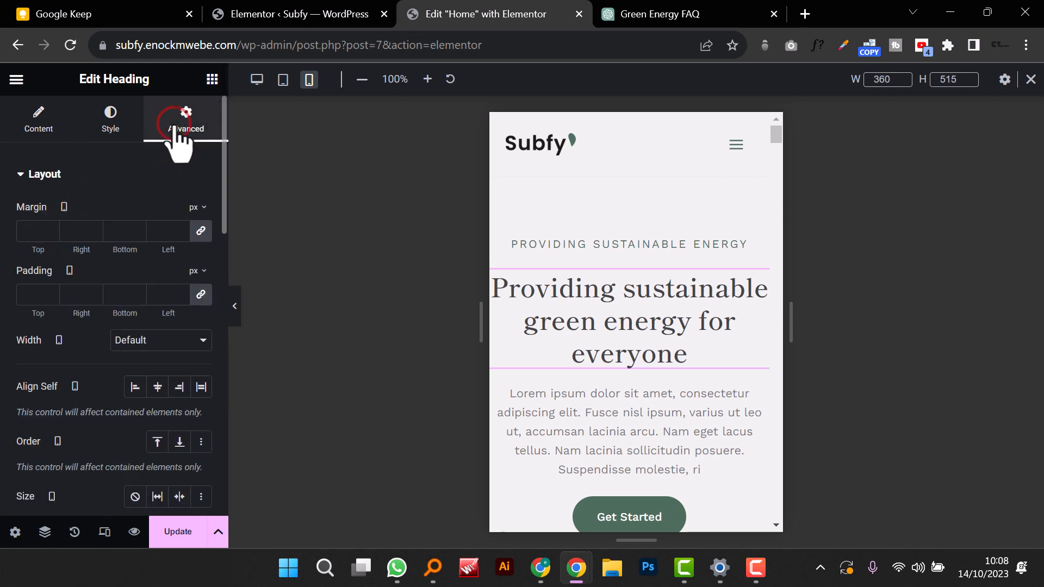
{"action": "left_click", "coordinate": [201, 294]}
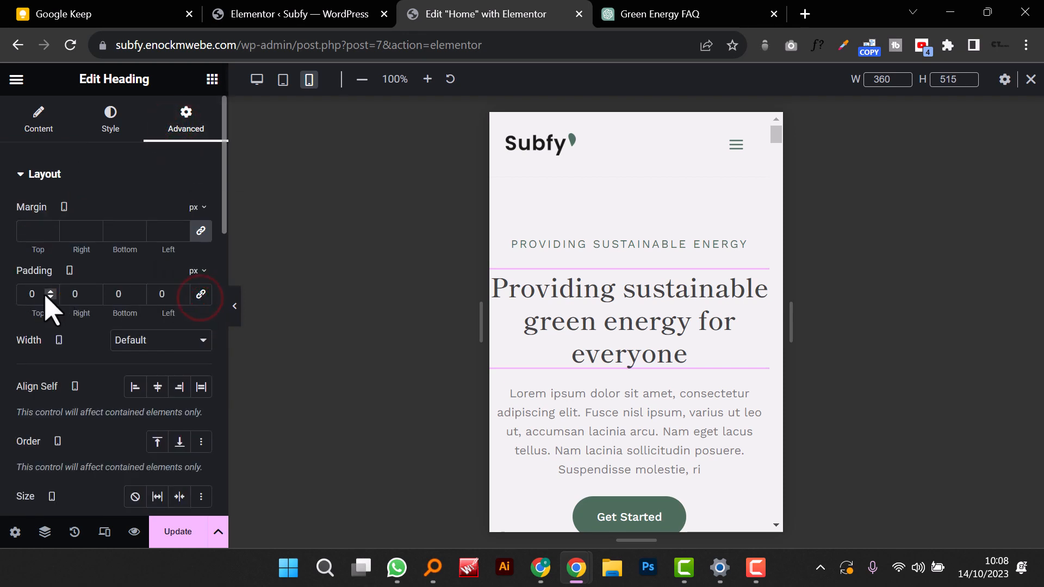
{"action": "type", "text": "1"}
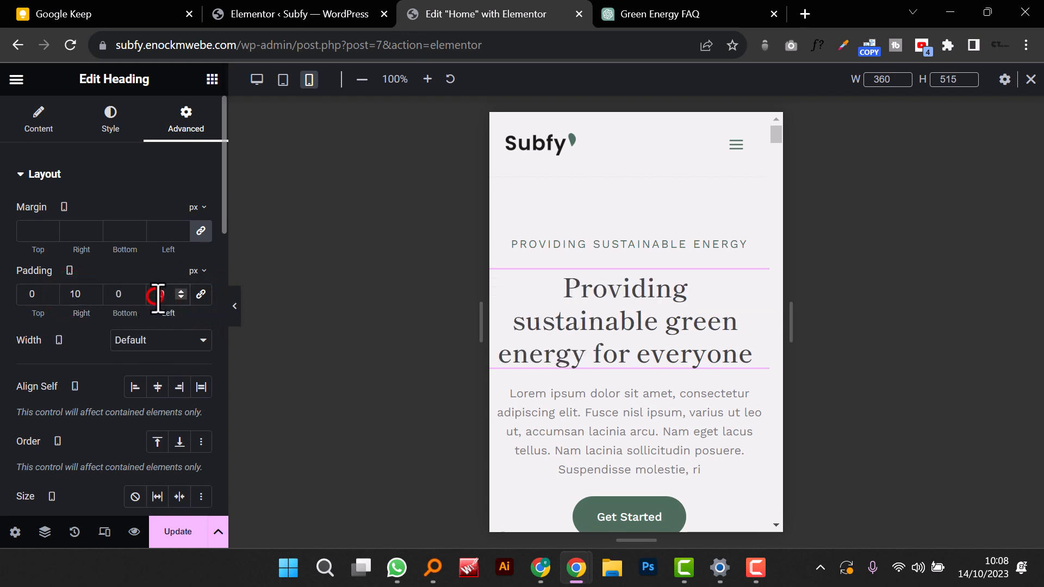
{"action": "type", "text": "1"}
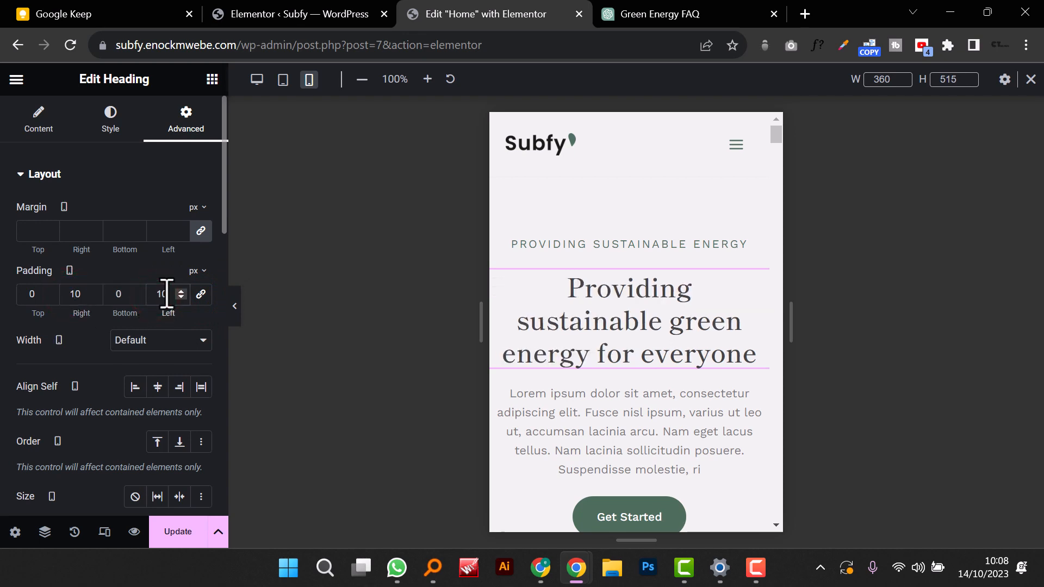
Step: Examine the spacing of the statistics cards, the overlapping video and the area below them in the mobile preview
{"action": "scroll", "coordinate": [625, 368], "scroll_direction": "down", "scroll_amount": 3}
{"action": "scroll", "coordinate": [624, 384], "scroll_direction": "up", "scroll_amount": 1}
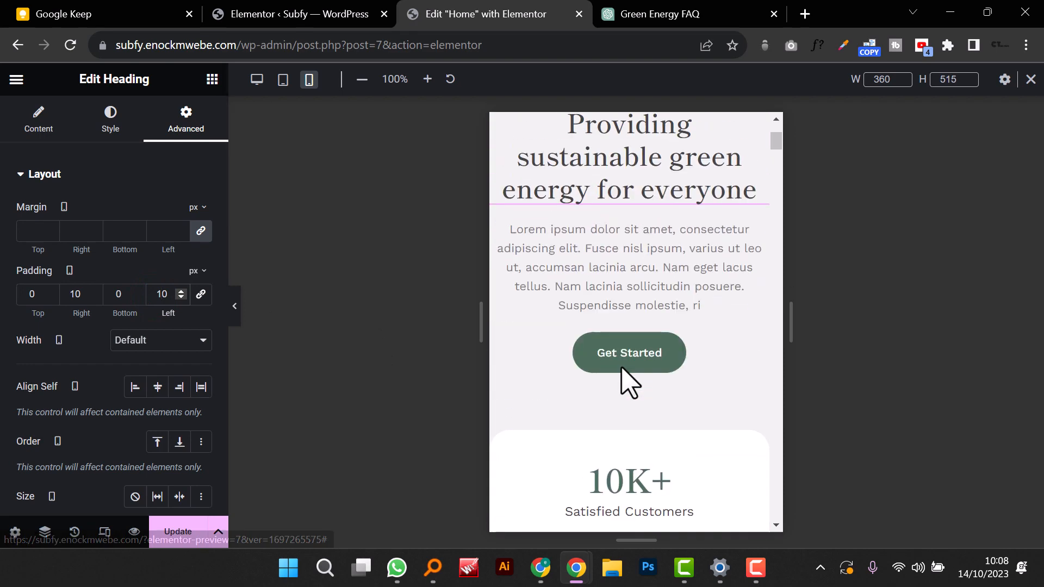
{"action": "scroll", "coordinate": [643, 281], "scroll_direction": "down", "scroll_amount": 4}
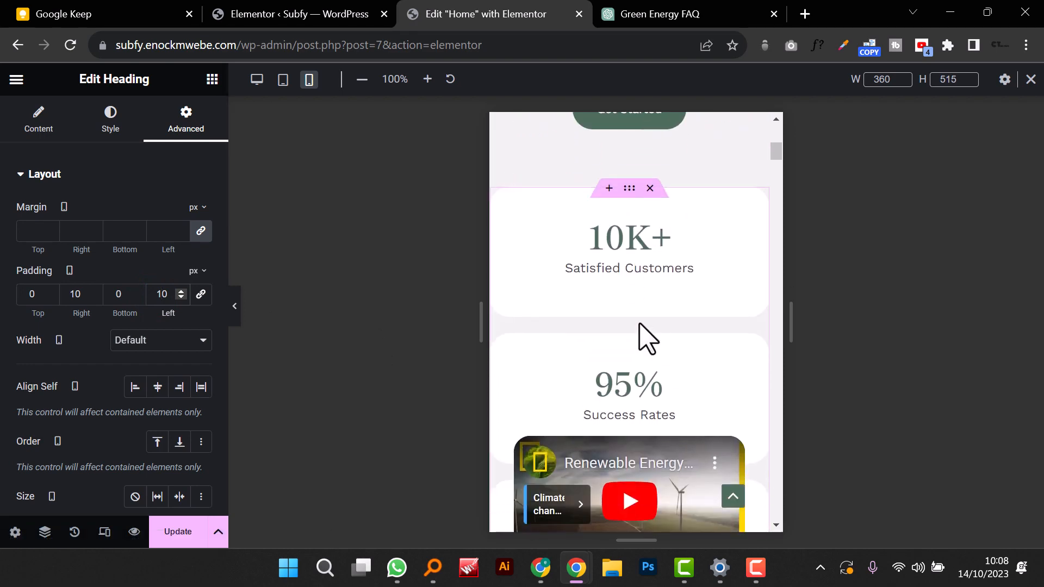
{"action": "scroll", "coordinate": [642, 331], "scroll_direction": "down", "scroll_amount": 7}
{"action": "scroll", "coordinate": [650, 319], "scroll_direction": "up", "scroll_amount": 4}
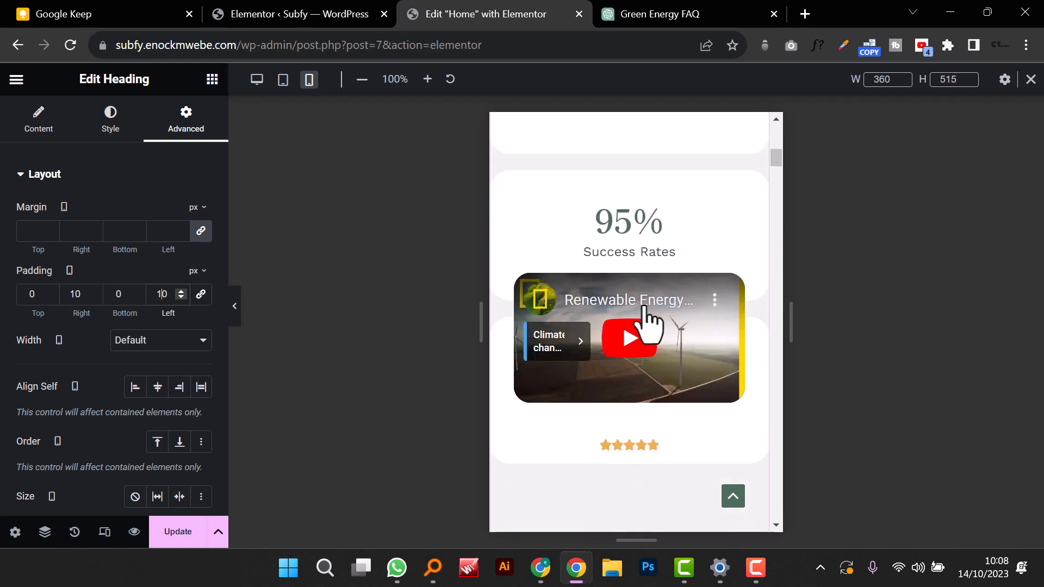
{"action": "scroll", "coordinate": [650, 321], "scroll_direction": "down", "scroll_amount": 4}
{"action": "scroll", "coordinate": [650, 321], "scroll_direction": "up", "scroll_amount": 8}
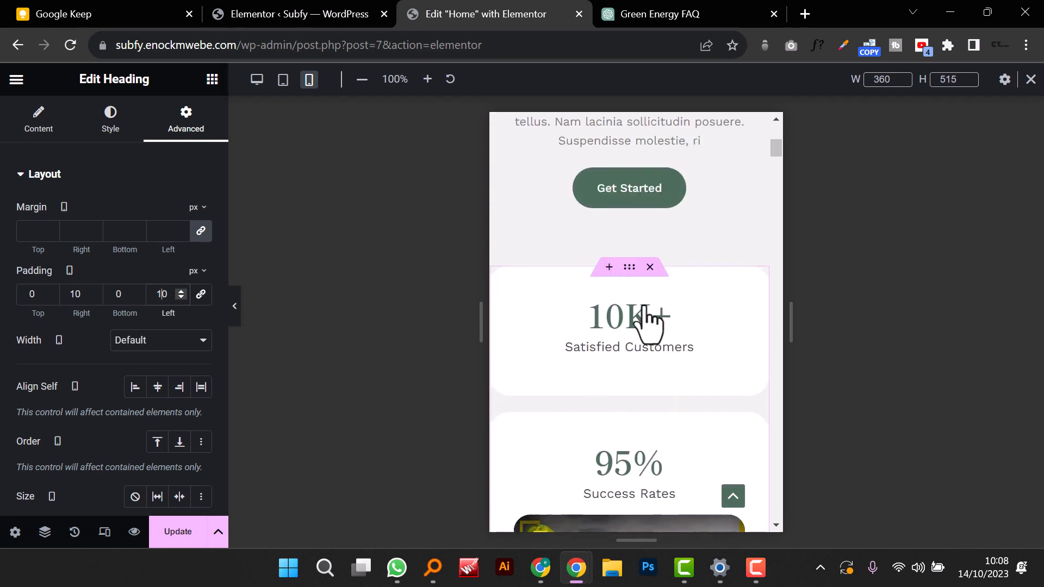
{"action": "scroll", "coordinate": [649, 321], "scroll_direction": "up", "scroll_amount": 1}
{"action": "scroll", "coordinate": [649, 321], "scroll_direction": "down", "scroll_amount": 8}
{"action": "scroll", "coordinate": [649, 321], "scroll_direction": "up", "scroll_amount": 2}
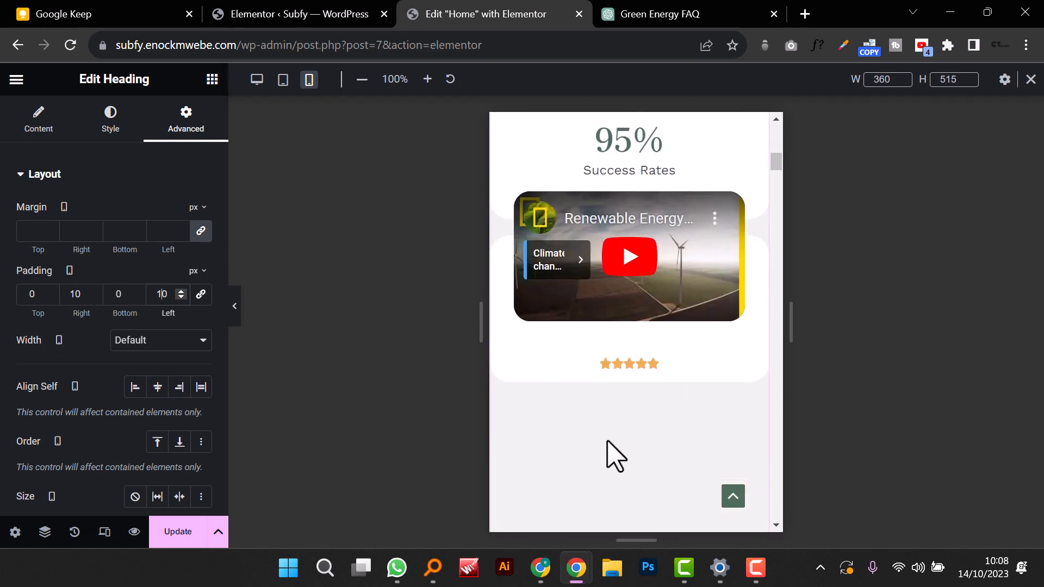
{"action": "scroll", "coordinate": [614, 381], "scroll_direction": "down", "scroll_amount": 4}
{"action": "scroll", "coordinate": [623, 289], "scroll_direction": "up", "scroll_amount": 6}
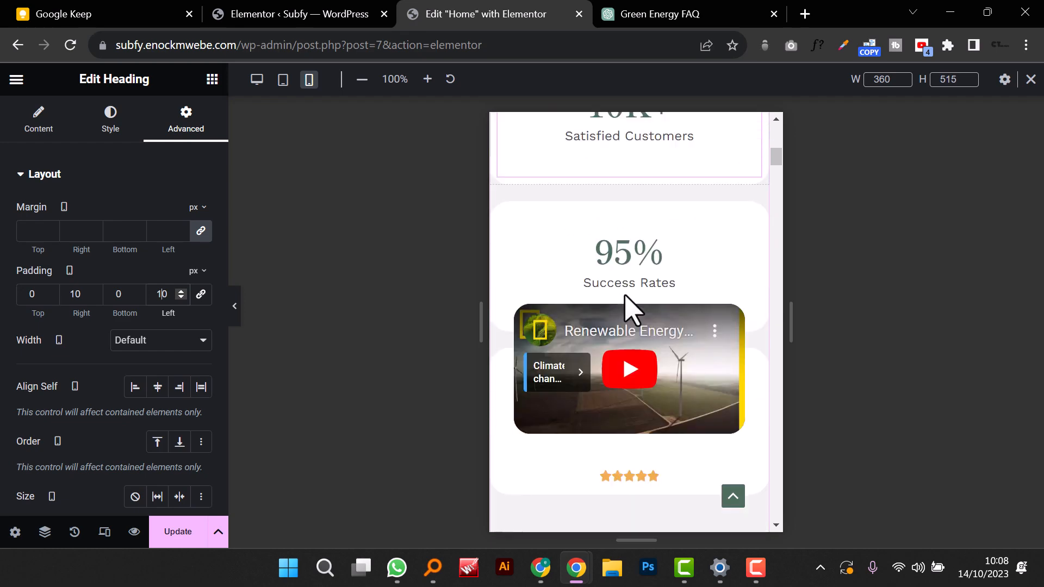
{"action": "scroll", "coordinate": [629, 455], "scroll_direction": "down", "scroll_amount": 4}
Step: Unlink the mobile padding values of the container holding the statistics cards and set its bottom padding to 50 px
{"action": "left_click", "coordinate": [641, 399]}
{"action": "scroll", "coordinate": [641, 401], "scroll_direction": "up", "scroll_amount": 1}
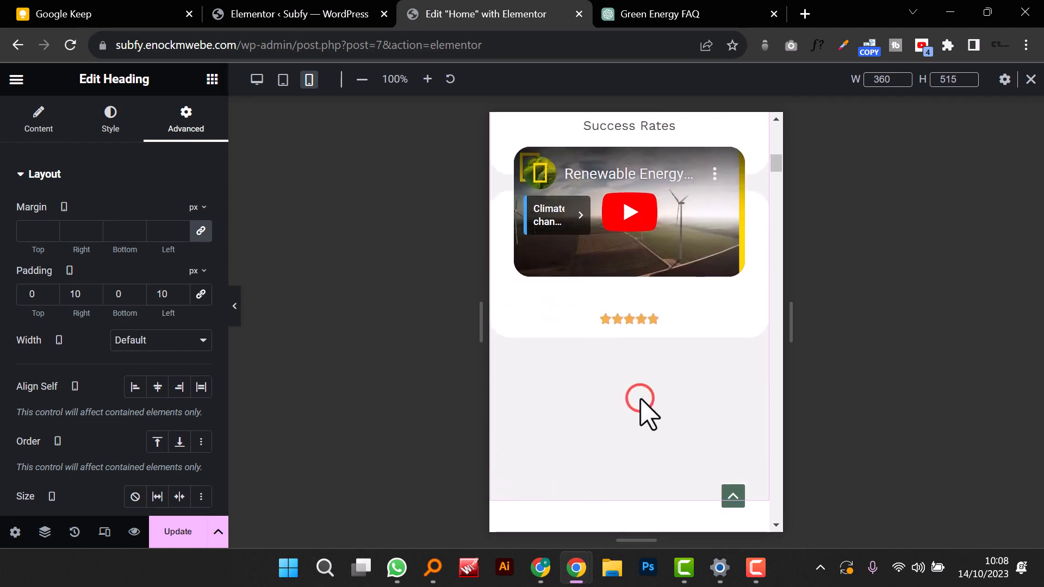
{"action": "scroll", "coordinate": [640, 399], "scroll_direction": "up", "scroll_amount": 5}
{"action": "left_click", "coordinate": [625, 273]}
{"action": "scroll", "coordinate": [633, 302], "scroll_direction": "down", "scroll_amount": 2}
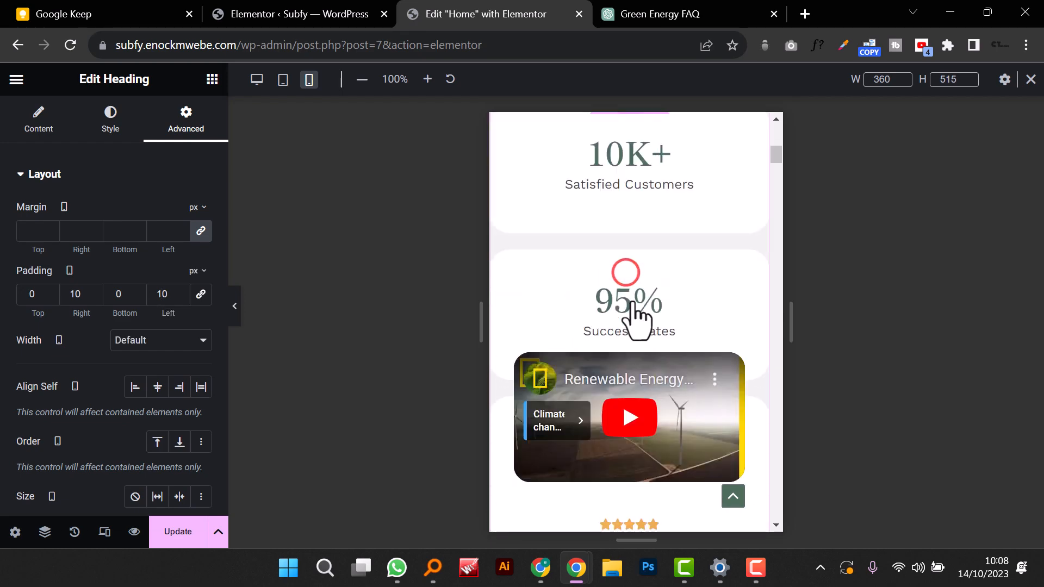
{"action": "scroll", "coordinate": [634, 311], "scroll_direction": "down", "scroll_amount": 4}
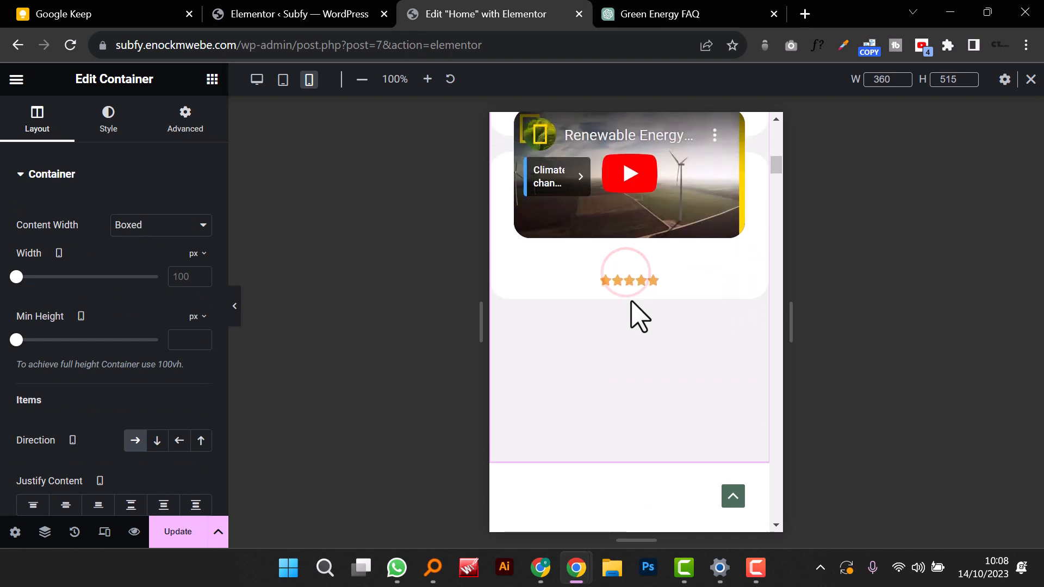
{"action": "left_click", "coordinate": [184, 120]}
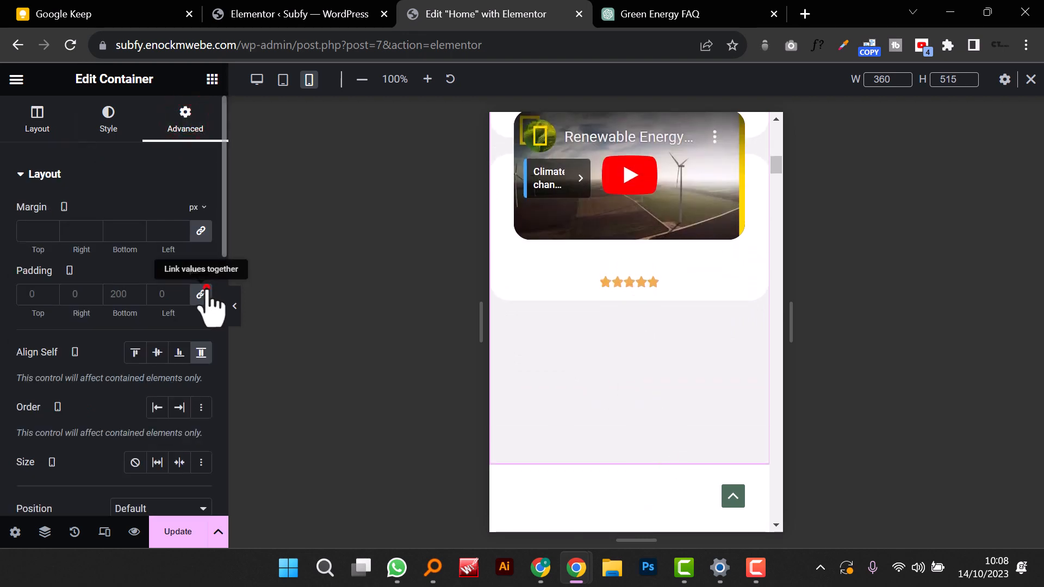
{"action": "left_click", "coordinate": [202, 292]}
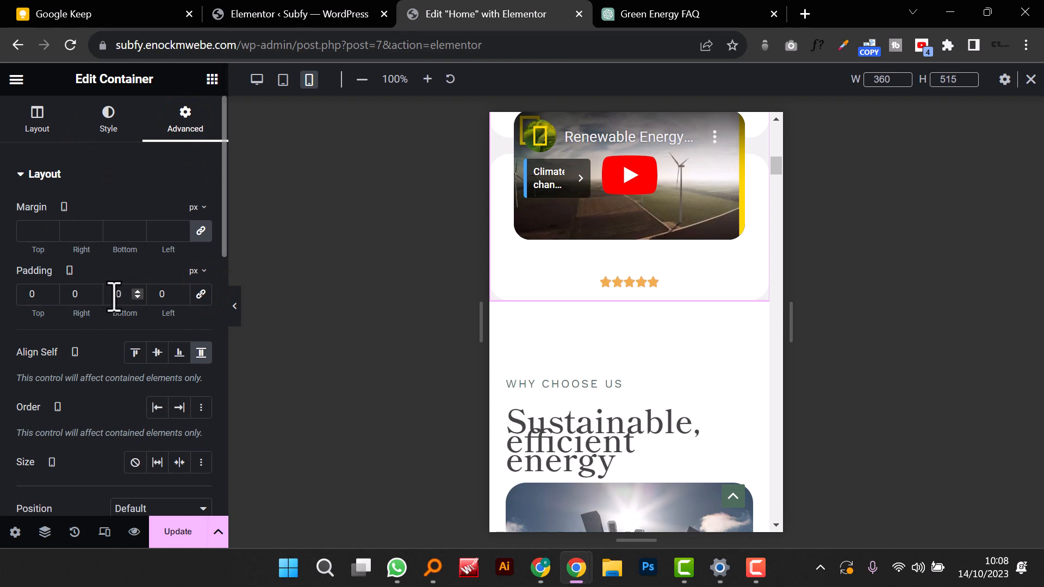
{"action": "type", "text": "50"}
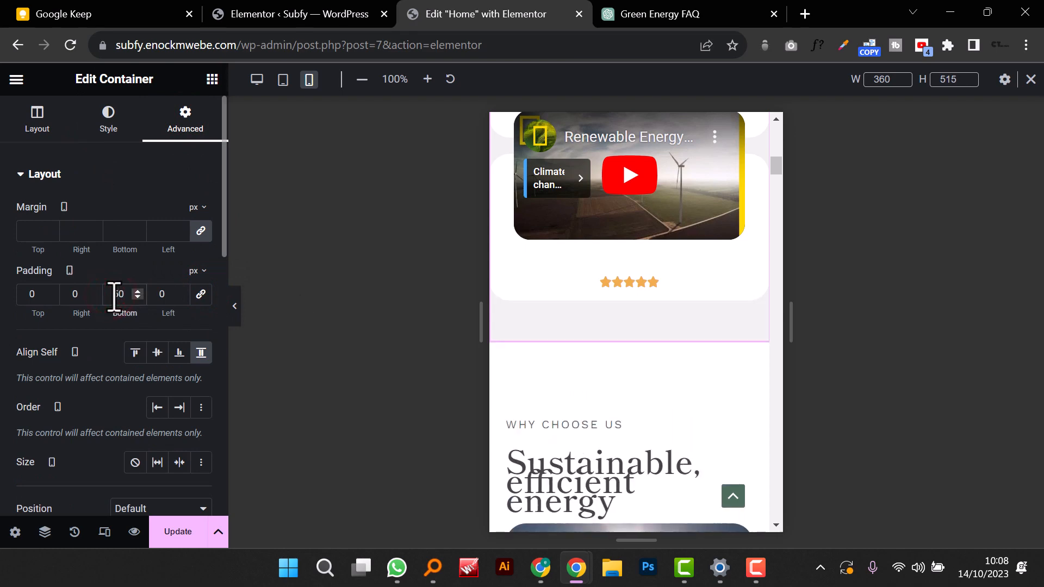
Step: Set the mobile line height of the "Sustainable, efficient energy" heading to 1 em
{"action": "scroll", "coordinate": [579, 397], "scroll_direction": "down", "scroll_amount": 3}
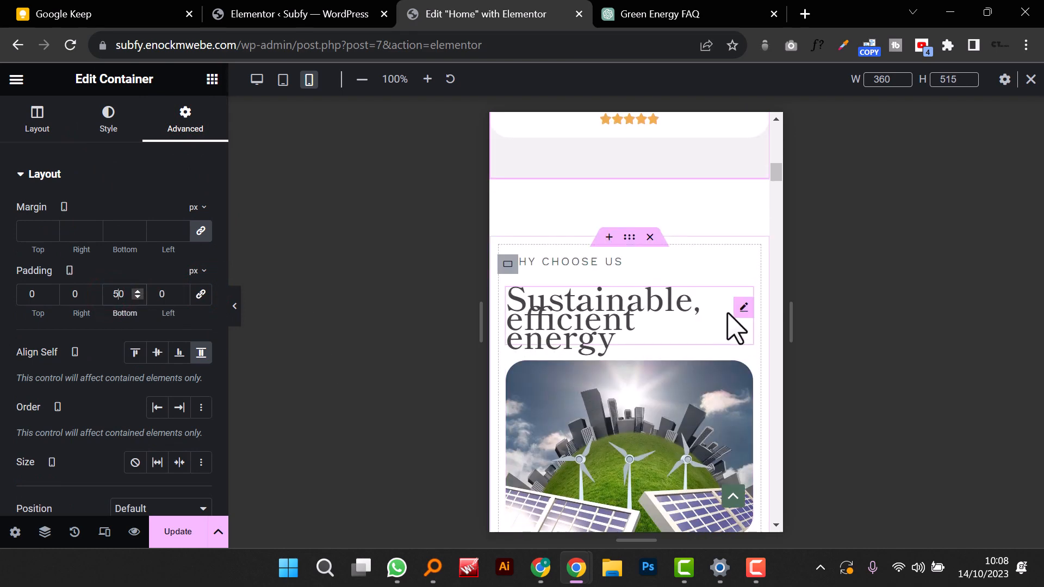
{"action": "left_click", "coordinate": [741, 309]}
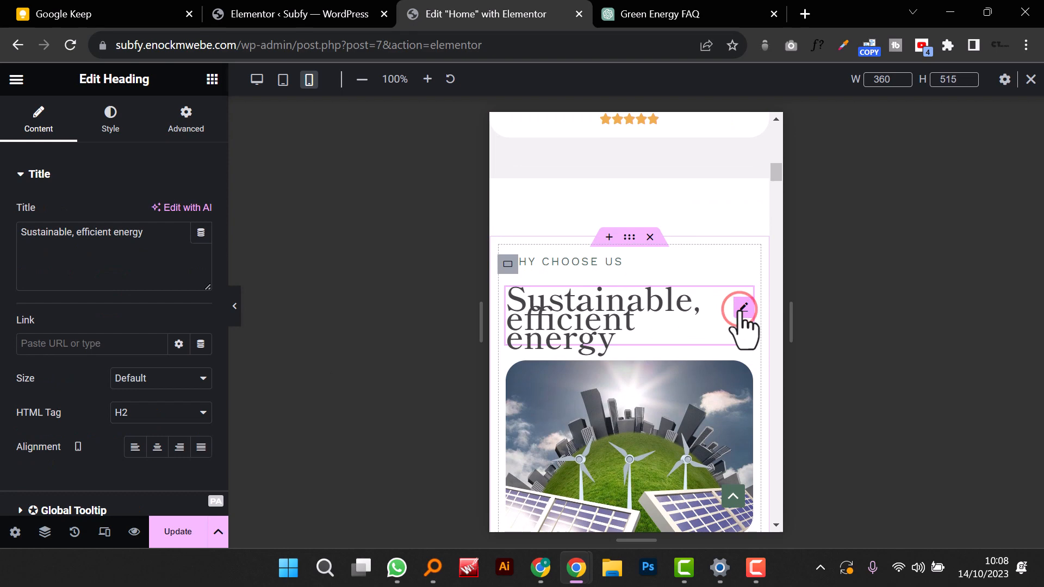
{"action": "left_click", "coordinate": [105, 125]}
{"action": "left_click", "coordinate": [199, 247]}
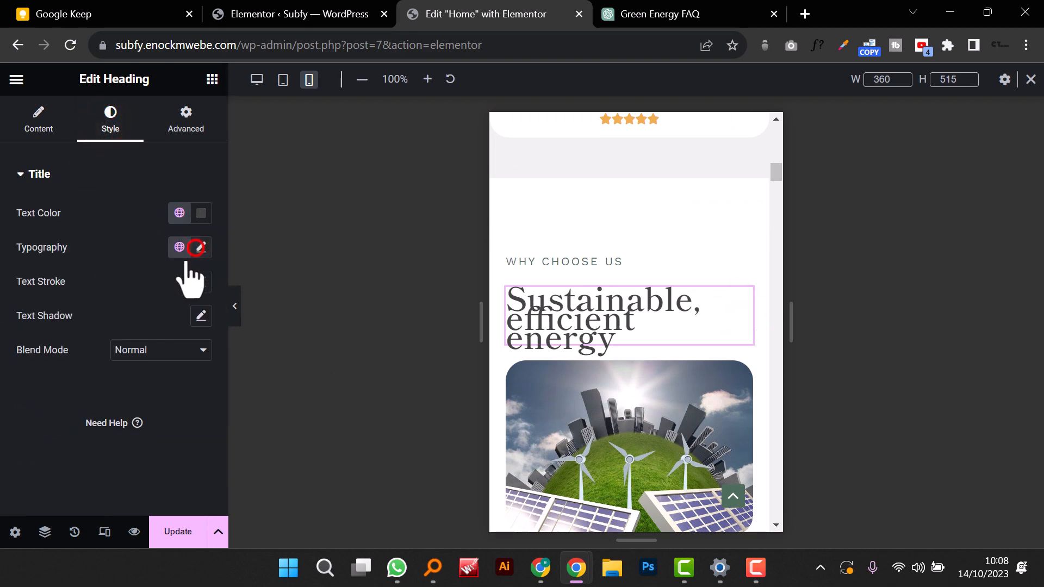
{"action": "scroll", "coordinate": [157, 337], "scroll_direction": "down", "scroll_amount": 3}
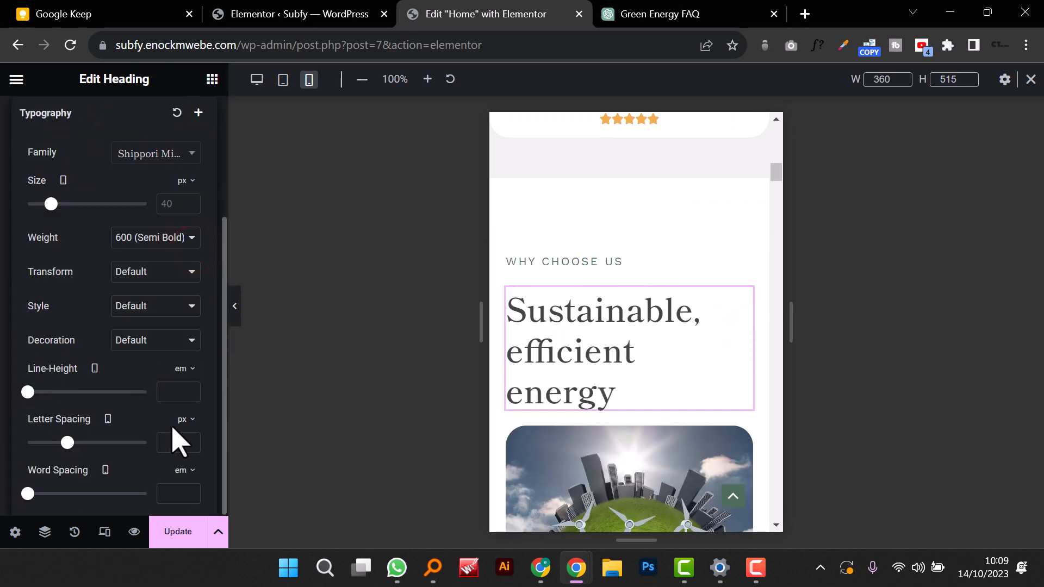
{"action": "left_click", "coordinate": [180, 391]}
{"action": "type", "text": "1"}
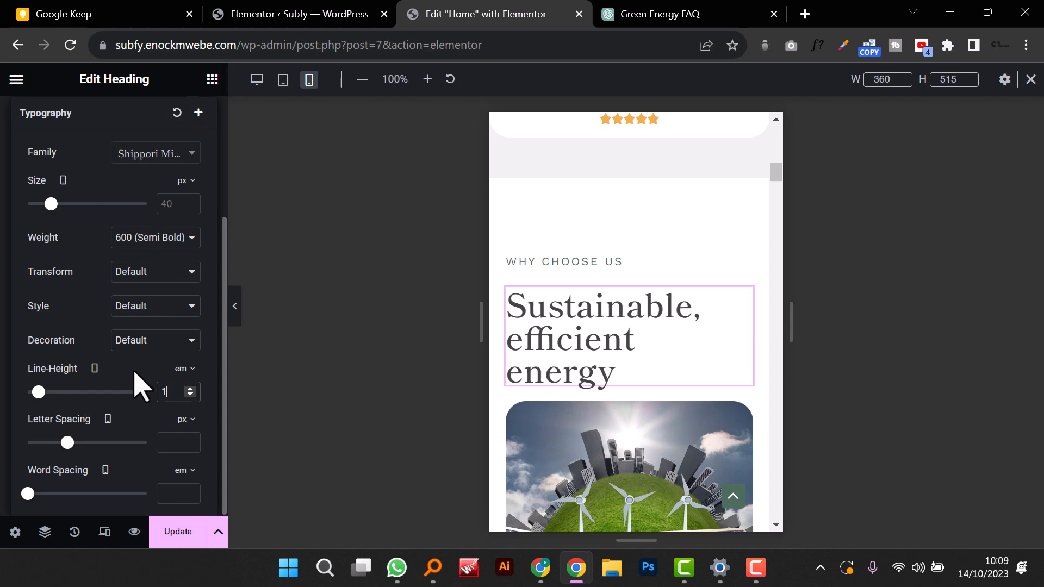
{"action": "scroll", "coordinate": [125, 370], "scroll_direction": "up", "scroll_amount": 3}
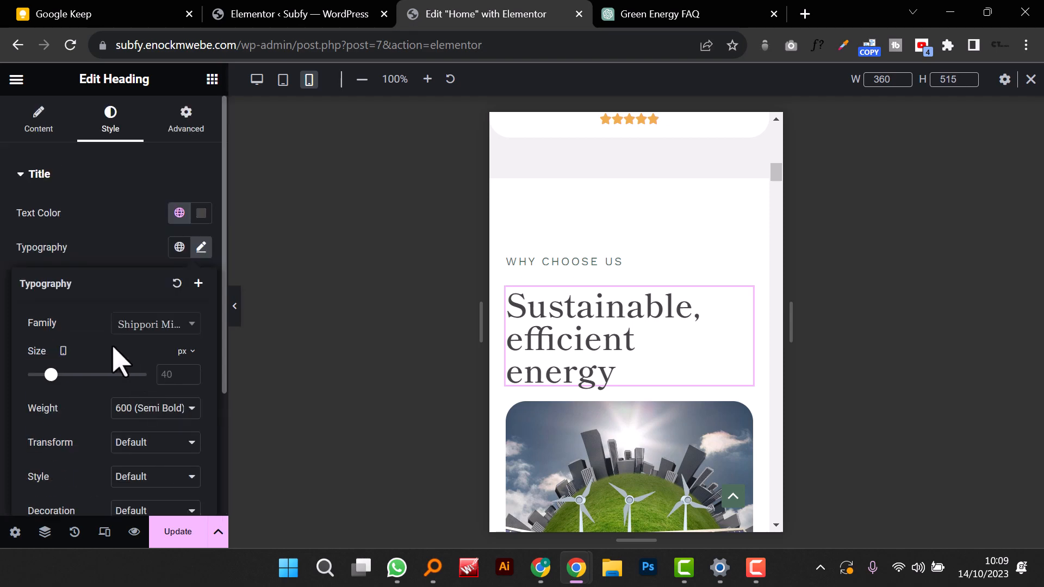
{"action": "left_click", "coordinate": [122, 242]}
Step: Set the mobile font size of the "Sustainable, efficient energy" heading to 28 px
{"action": "scroll", "coordinate": [645, 381], "scroll_direction": "down", "scroll_amount": 3}
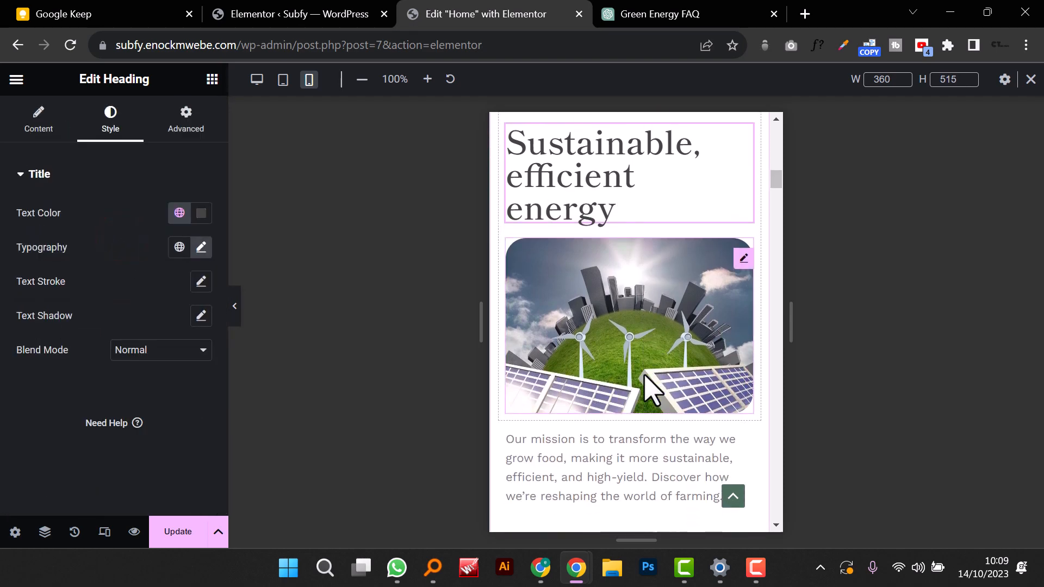
{"action": "scroll", "coordinate": [650, 389], "scroll_direction": "up", "scroll_amount": 2}
{"action": "left_click", "coordinate": [204, 248]}
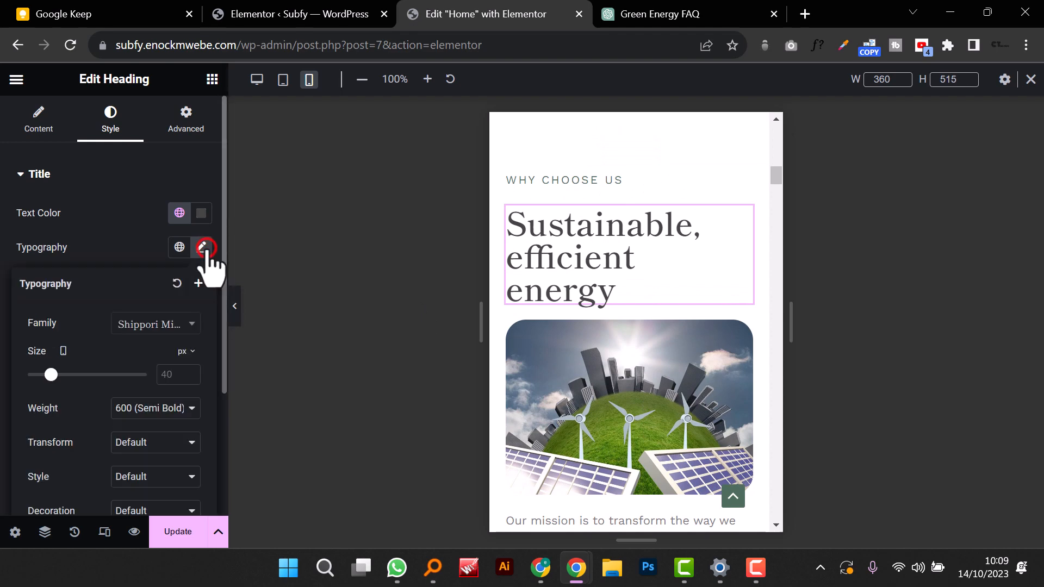
{"action": "double_click", "coordinate": [168, 374]}
{"action": "type", "text": "28"}
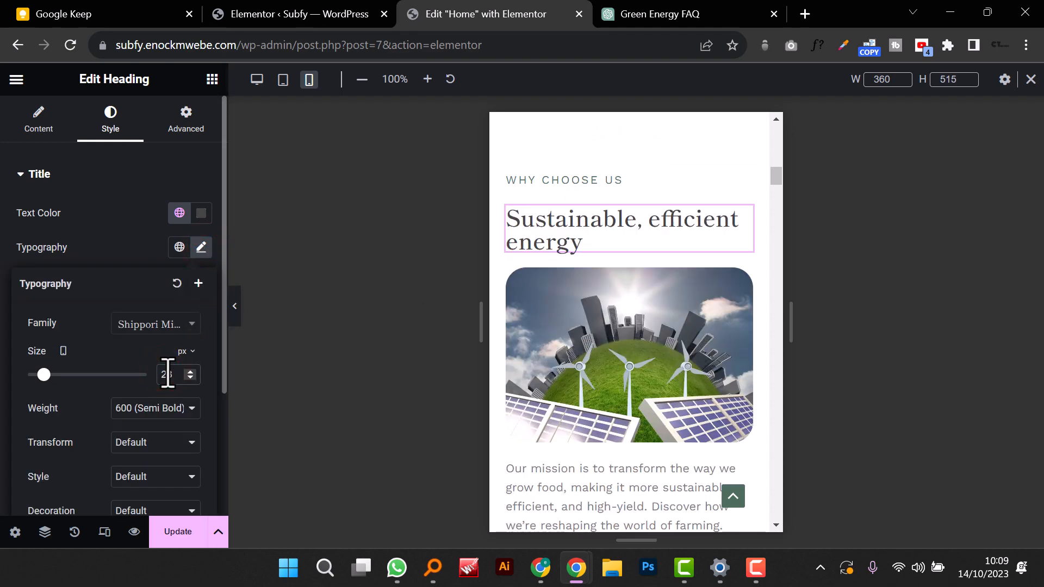
Step: Link the mobile padding values of the description below the "Revolutionalizing Green energy" heading at 0 px on all sides
{"action": "scroll", "coordinate": [634, 415], "scroll_direction": "down", "scroll_amount": 6}
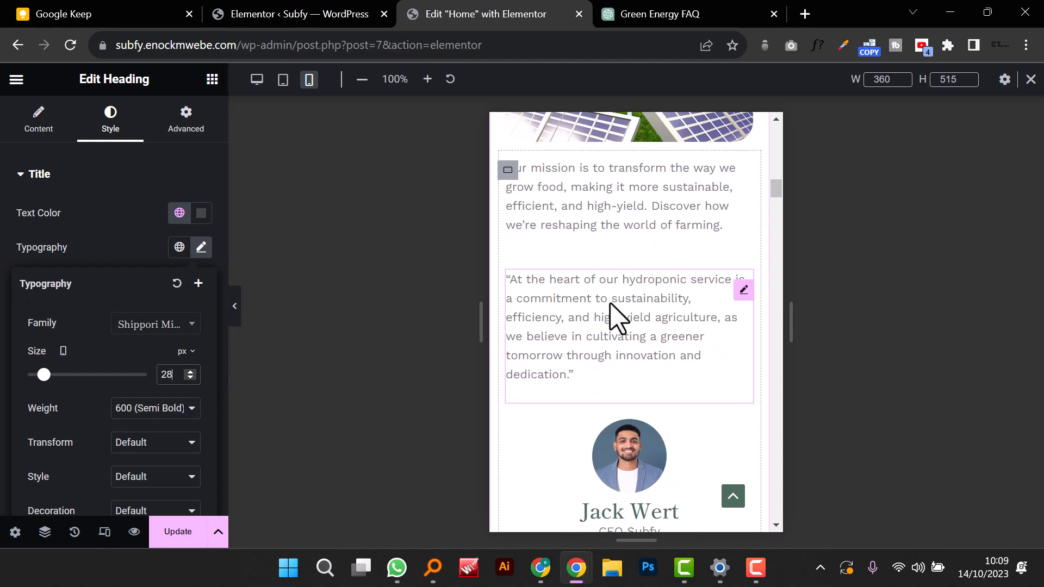
{"action": "scroll", "coordinate": [620, 304], "scroll_direction": "down", "scroll_amount": 3}
{"action": "scroll", "coordinate": [639, 359], "scroll_direction": "down", "scroll_amount": 3}
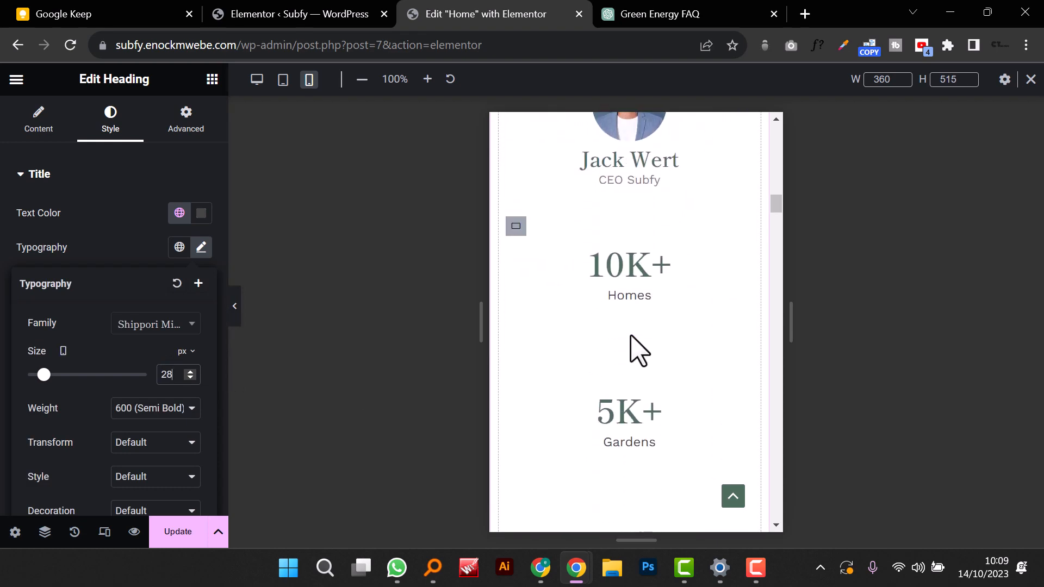
{"action": "scroll", "coordinate": [632, 337], "scroll_direction": "down", "scroll_amount": 6}
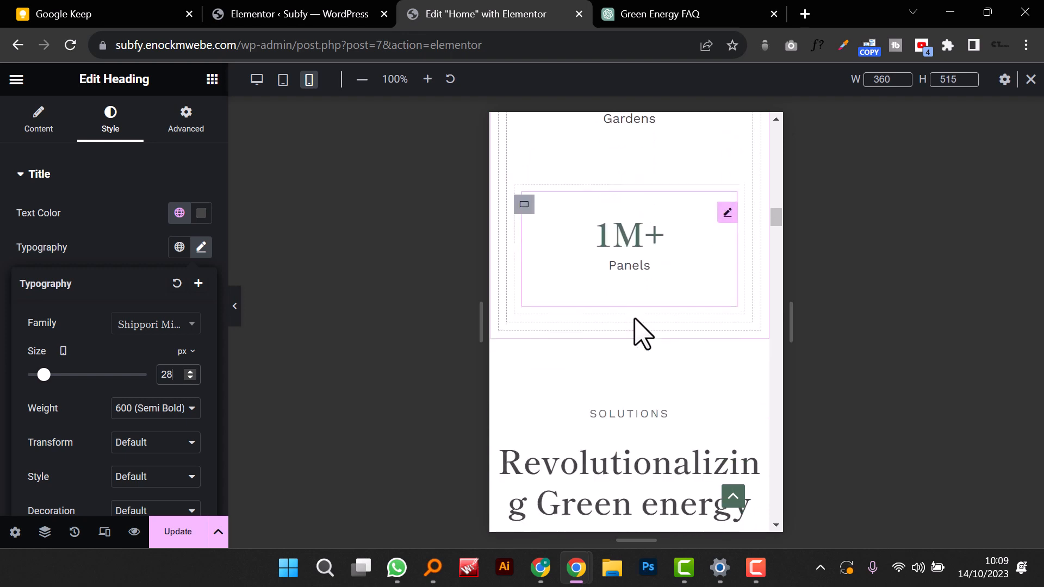
{"action": "scroll", "coordinate": [639, 332], "scroll_direction": "down", "scroll_amount": 4}
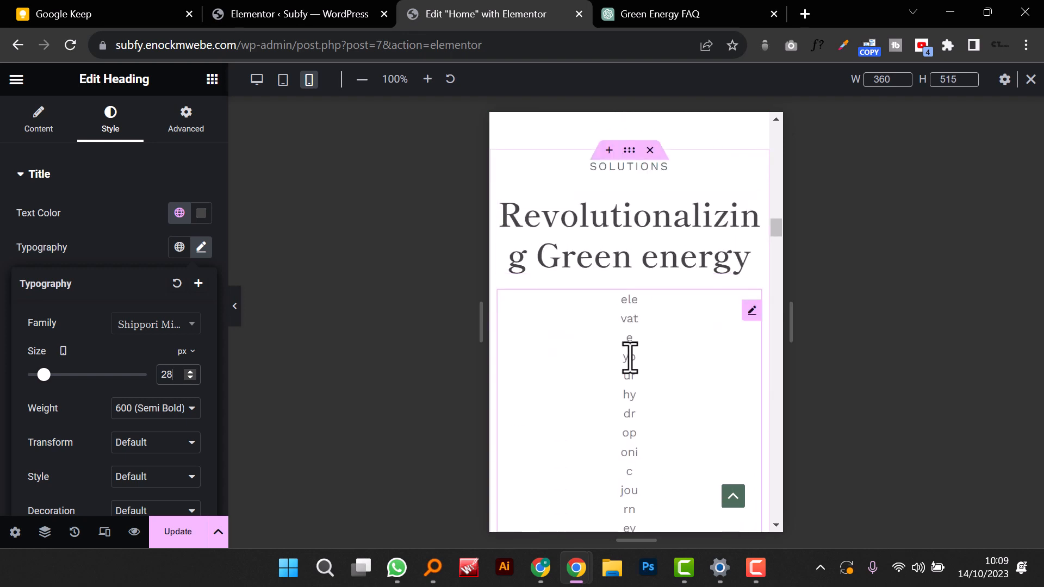
{"action": "left_click", "coordinate": [629, 358]}
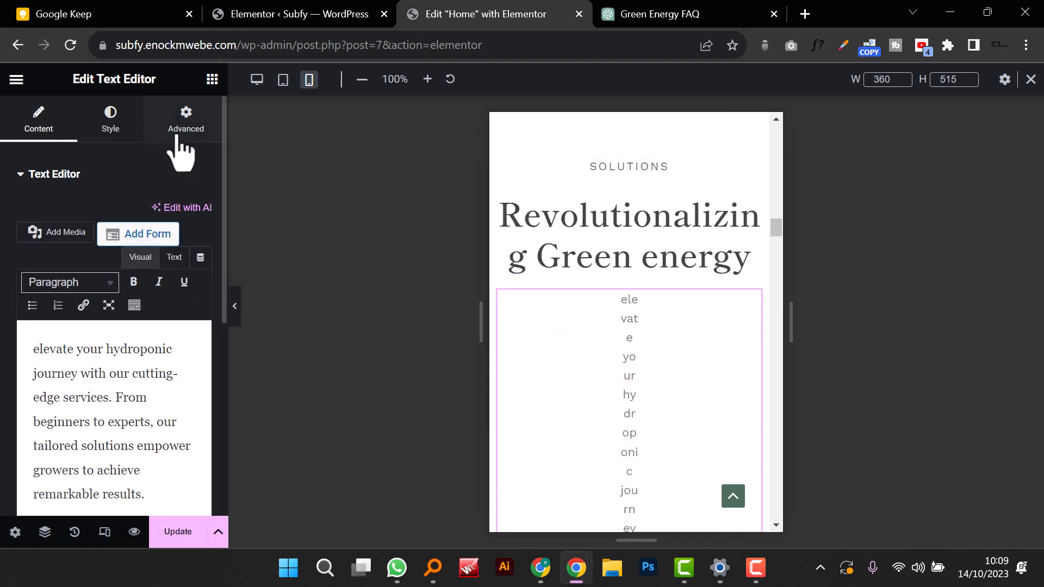
{"action": "left_click", "coordinate": [187, 129]}
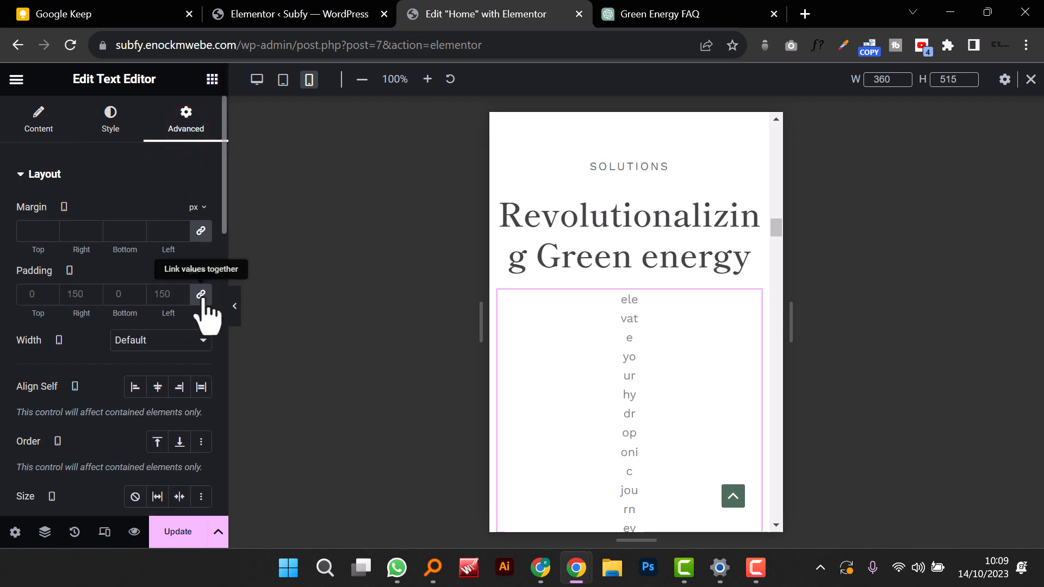
{"action": "left_click", "coordinate": [201, 294]}
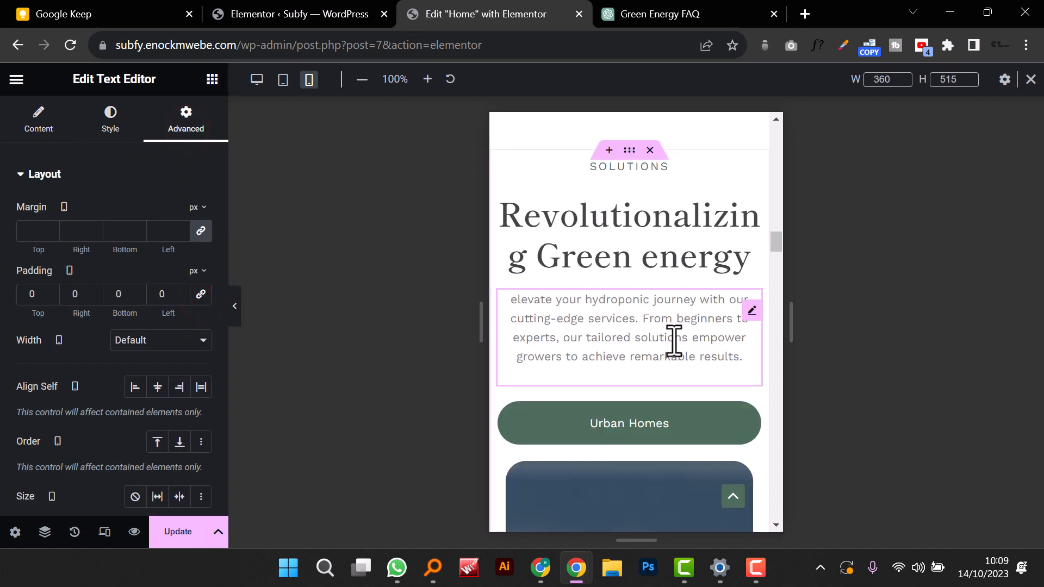
Step: Set the mobile padding of the description in the Urban Homes tab to 0 px on all sides
{"action": "scroll", "coordinate": [673, 340], "scroll_direction": "down", "scroll_amount": 5}
{"action": "left_click", "coordinate": [631, 373]}
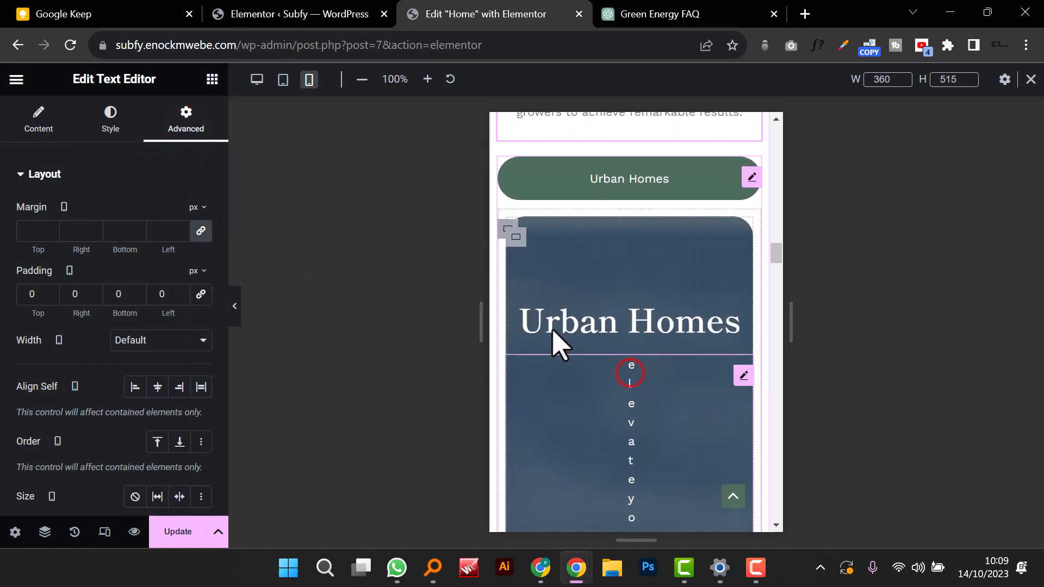
{"action": "left_click", "coordinate": [193, 118]}
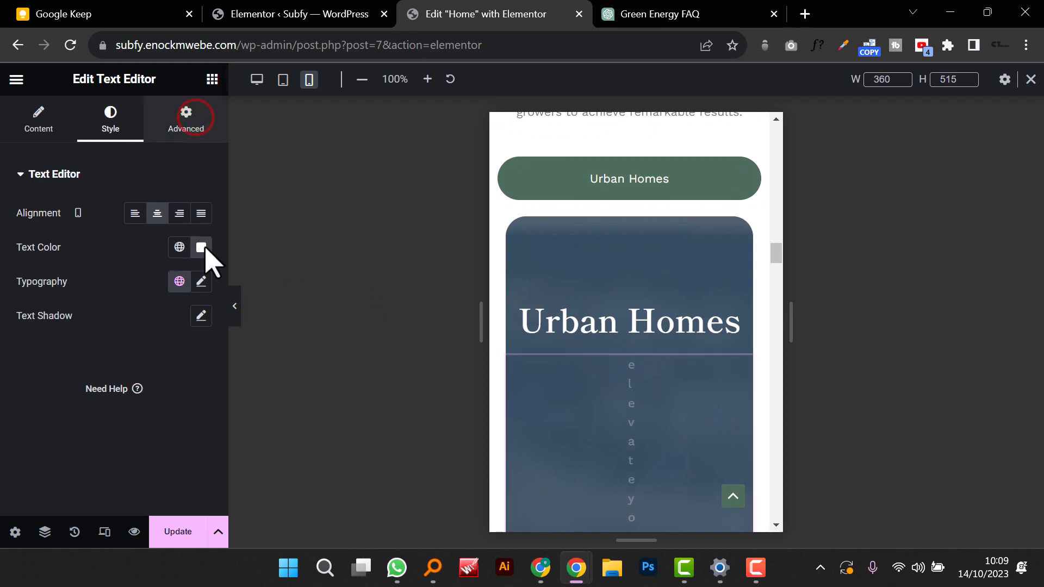
{"action": "left_click", "coordinate": [201, 294]}
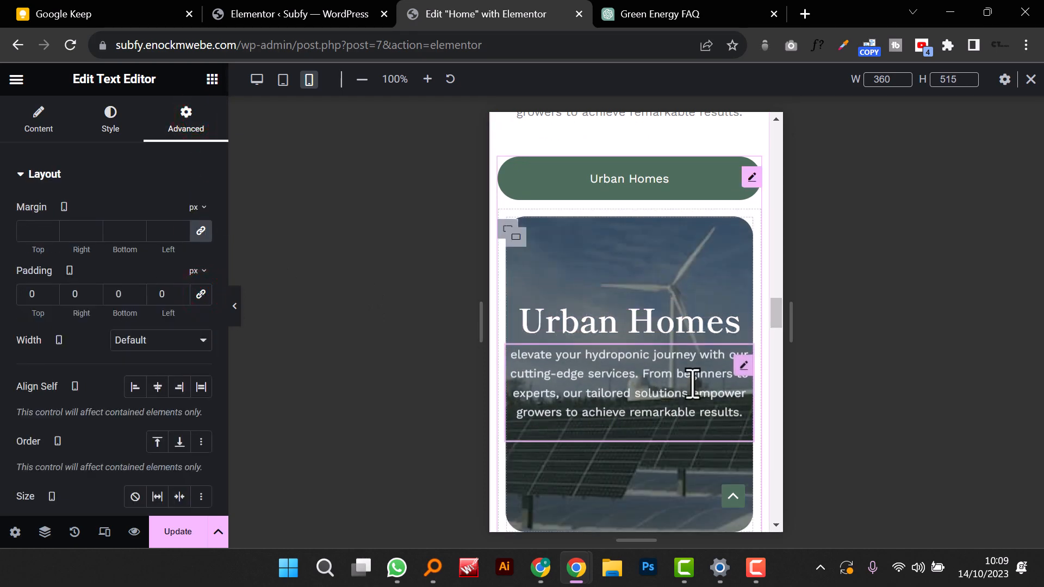
Step: Expand the Commersial Services tab and set its description's mobile padding to 0 px on all sides
{"action": "scroll", "coordinate": [693, 384], "scroll_direction": "down", "scroll_amount": 7}
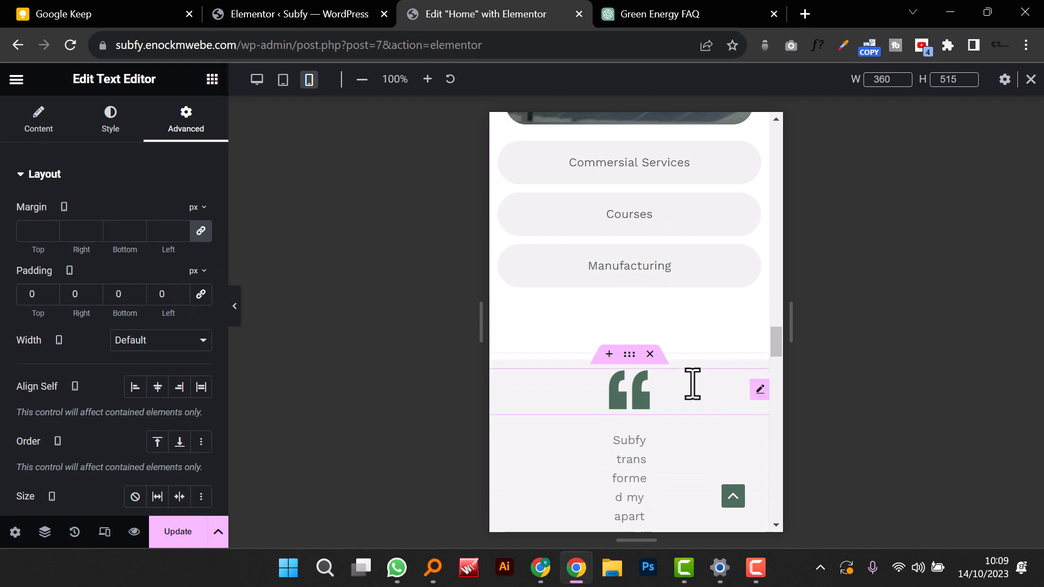
{"action": "left_click", "coordinate": [559, 159]}
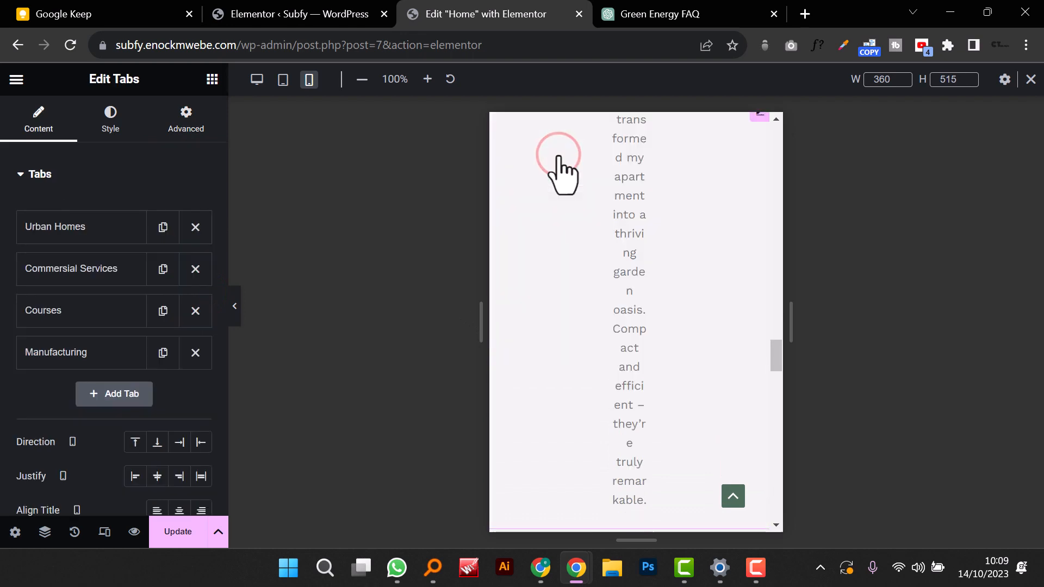
{"action": "scroll", "coordinate": [594, 226], "scroll_direction": "down", "scroll_amount": 3}
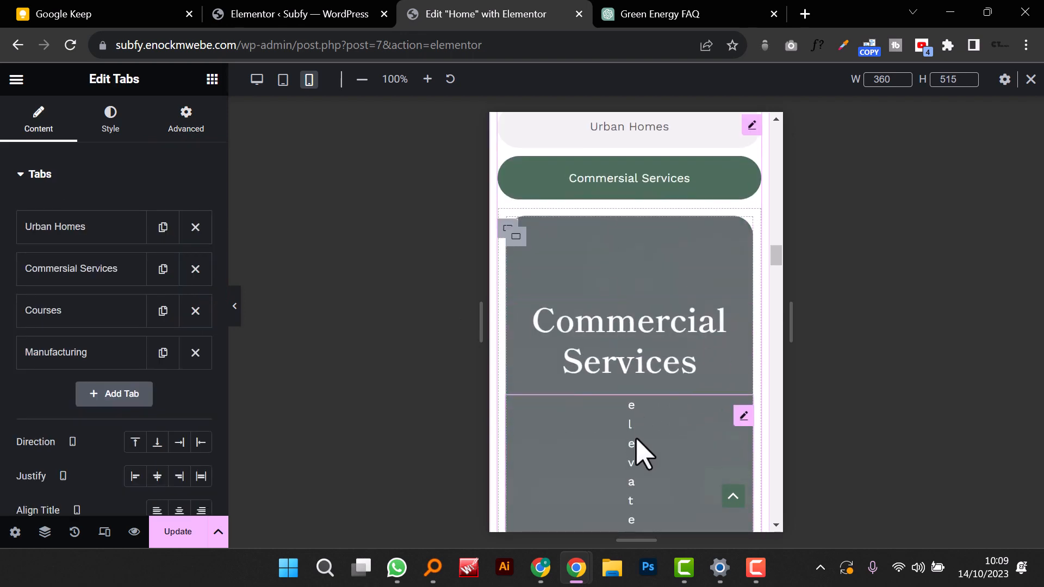
{"action": "left_click", "coordinate": [638, 445]}
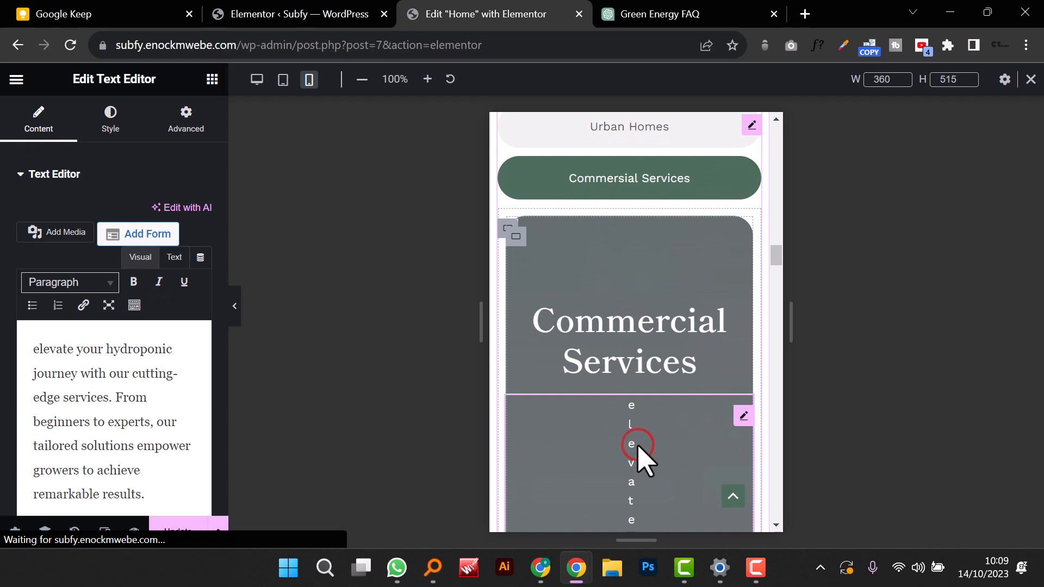
{"action": "left_click", "coordinate": [183, 140]}
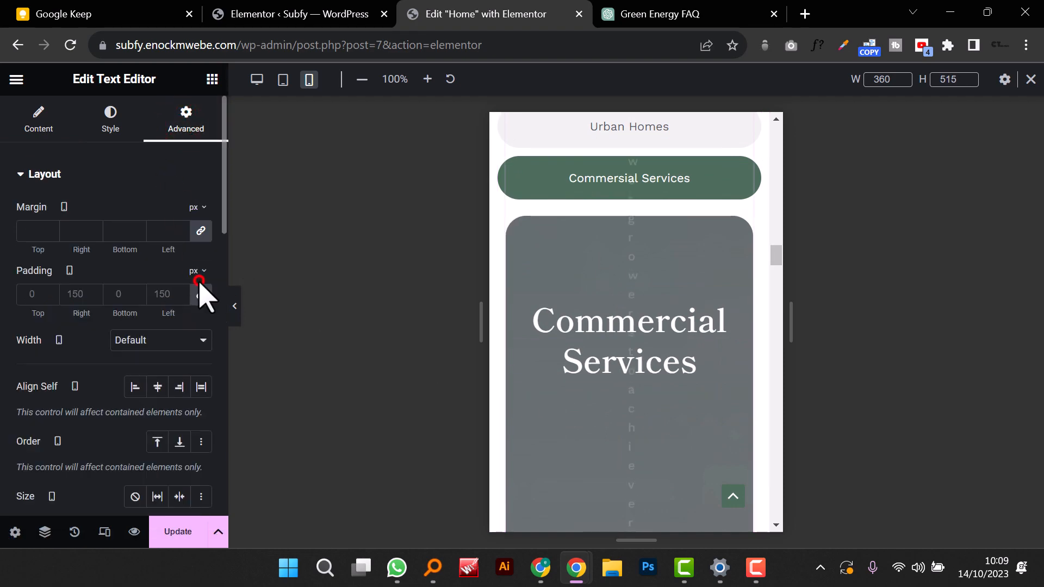
{"action": "left_click", "coordinate": [200, 295]}
Step: Expand the Courses tab and set its description's mobile padding to 0 px on all sides
{"action": "scroll", "coordinate": [664, 380], "scroll_direction": "down", "scroll_amount": 5}
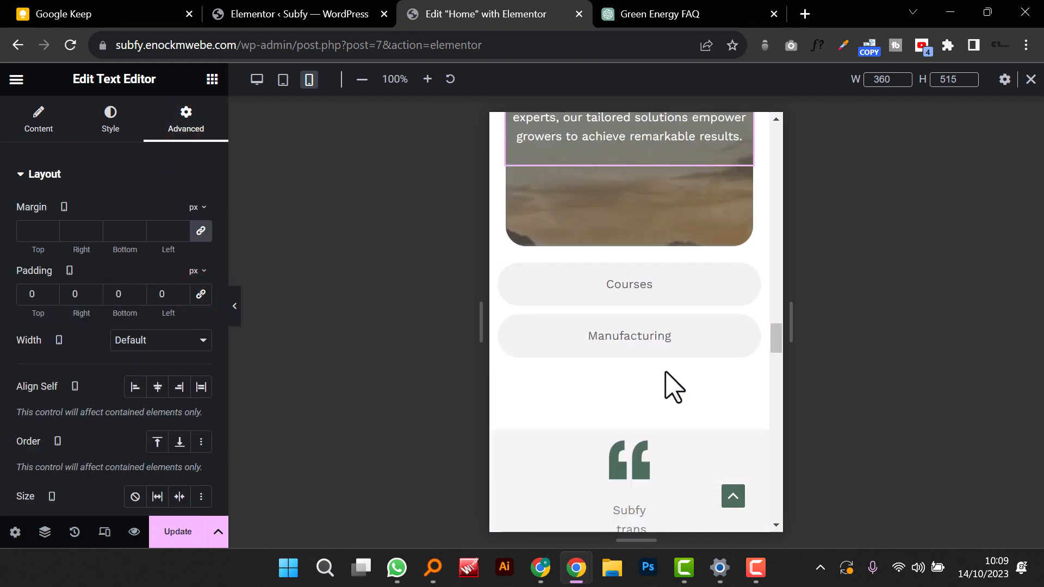
{"action": "scroll", "coordinate": [659, 373], "scroll_direction": "up", "scroll_amount": 1}
{"action": "left_click", "coordinate": [656, 363]}
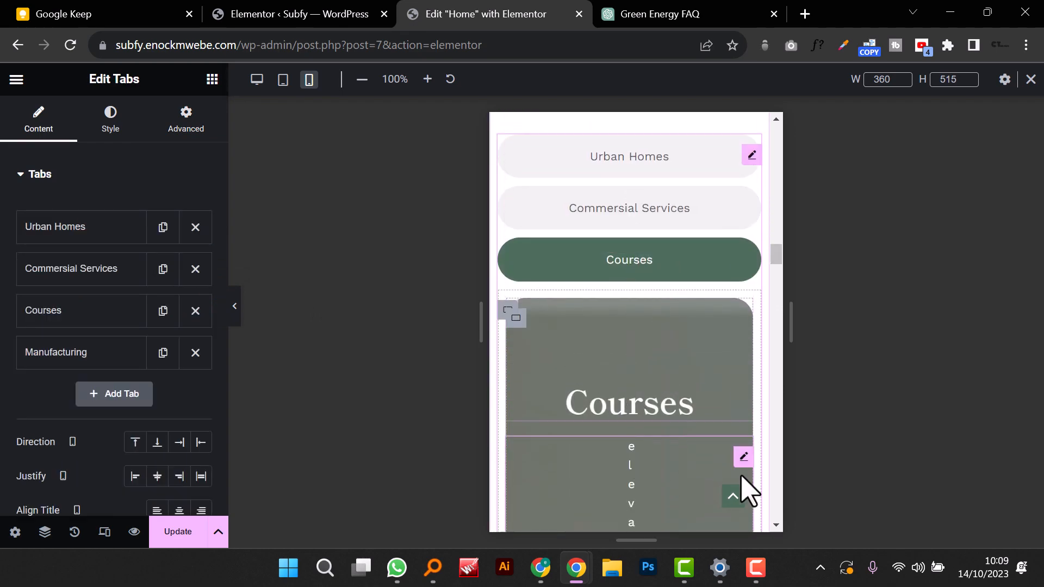
{"action": "left_click", "coordinate": [741, 459]}
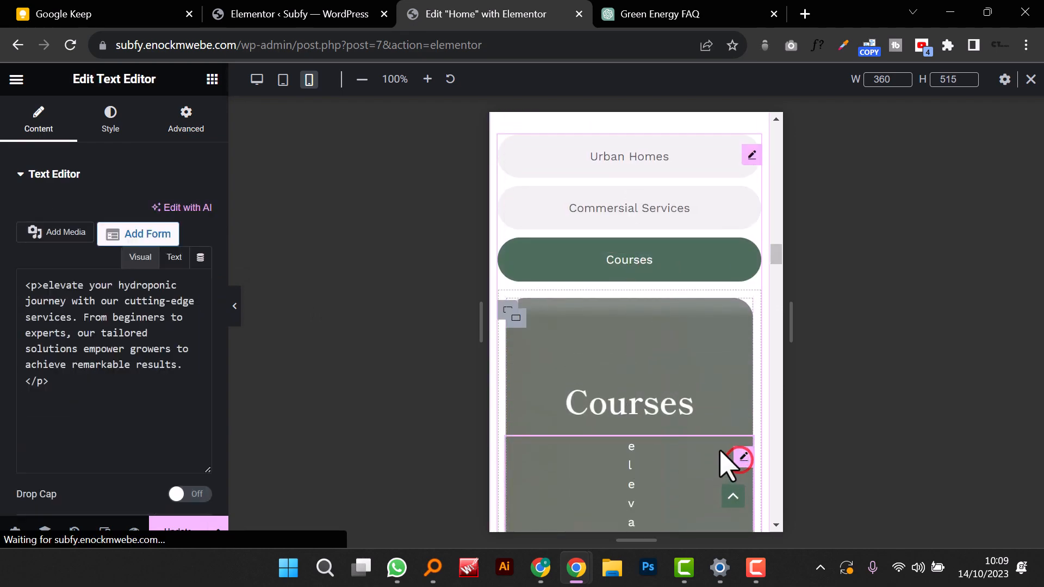
{"action": "left_click", "coordinate": [115, 124]}
{"action": "left_click", "coordinate": [186, 130]}
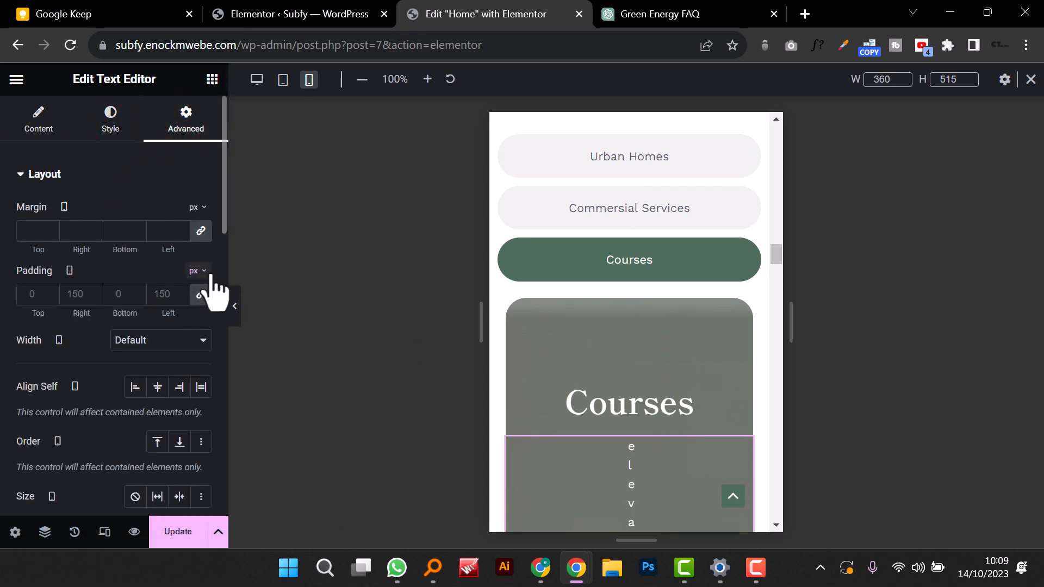
{"action": "left_click", "coordinate": [201, 293]}
Step: Expand the Manufacturing tab and set its description's mobile padding to 0 px on all sides
{"action": "scroll", "coordinate": [571, 355], "scroll_direction": "down", "scroll_amount": 7}
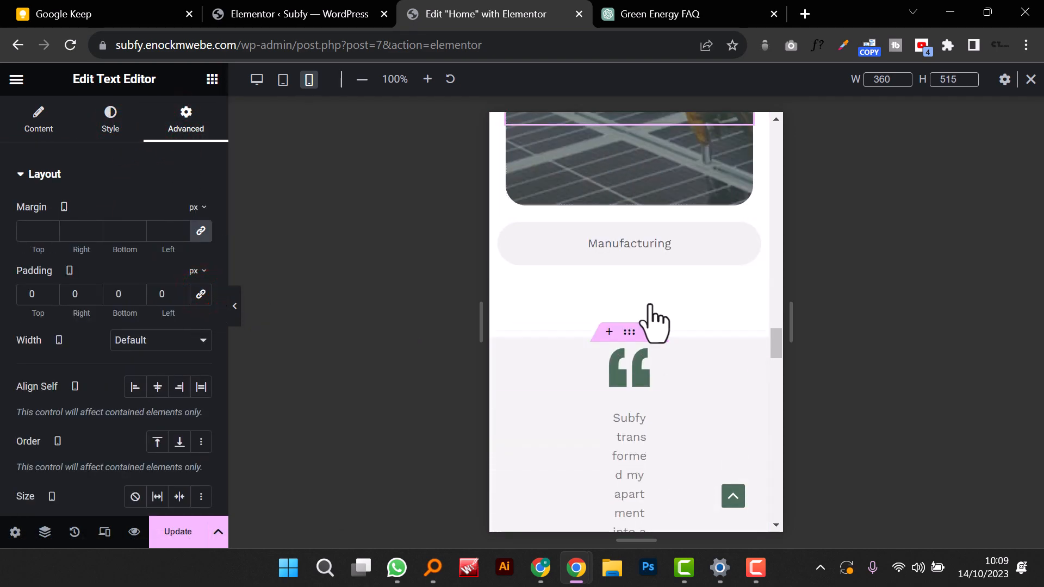
{"action": "left_click", "coordinate": [644, 242]}
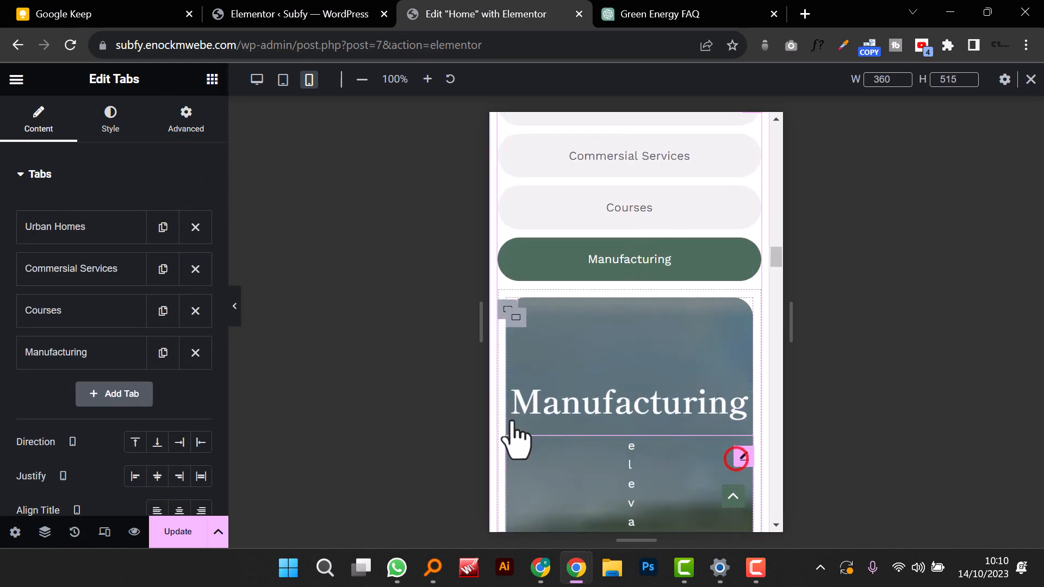
{"action": "left_click", "coordinate": [743, 457]}
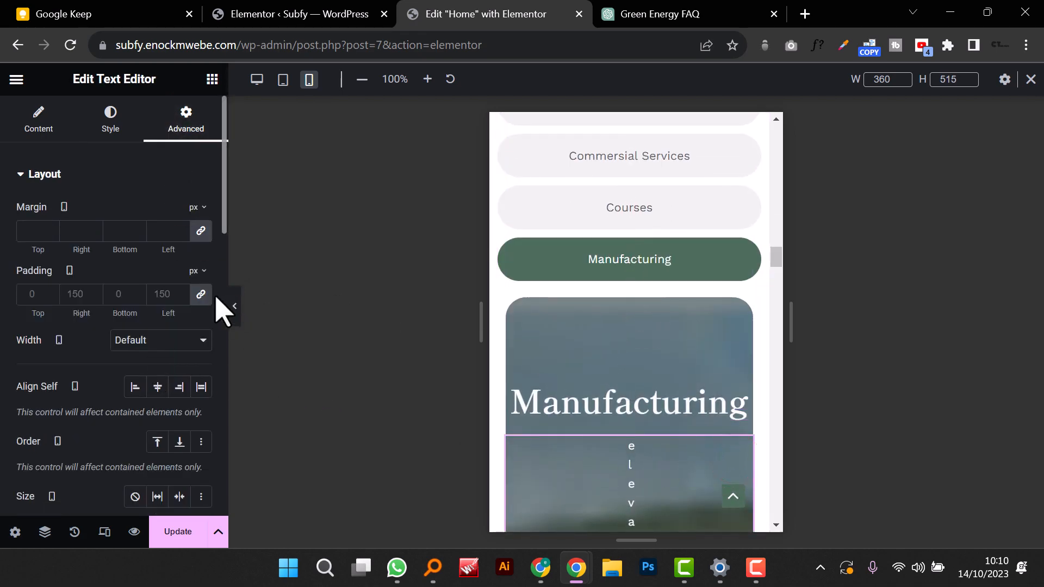
{"action": "left_click", "coordinate": [201, 294]}
Step: Set the testimonial text's mobile padding to 10 px left and right and 0 px top and bottom
{"action": "scroll", "coordinate": [628, 370], "scroll_direction": "down", "scroll_amount": 8}
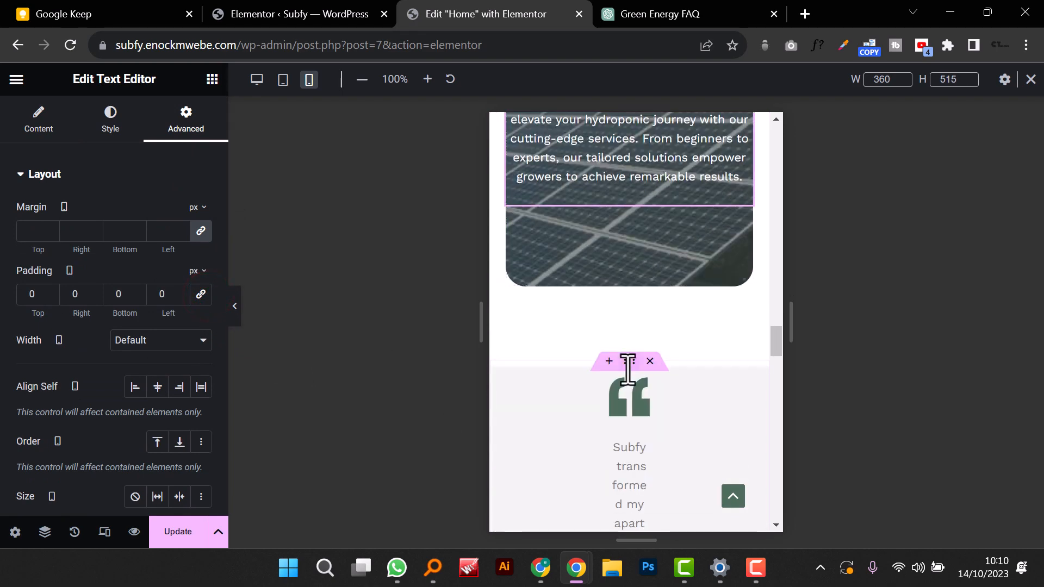
{"action": "left_click", "coordinate": [625, 369]}
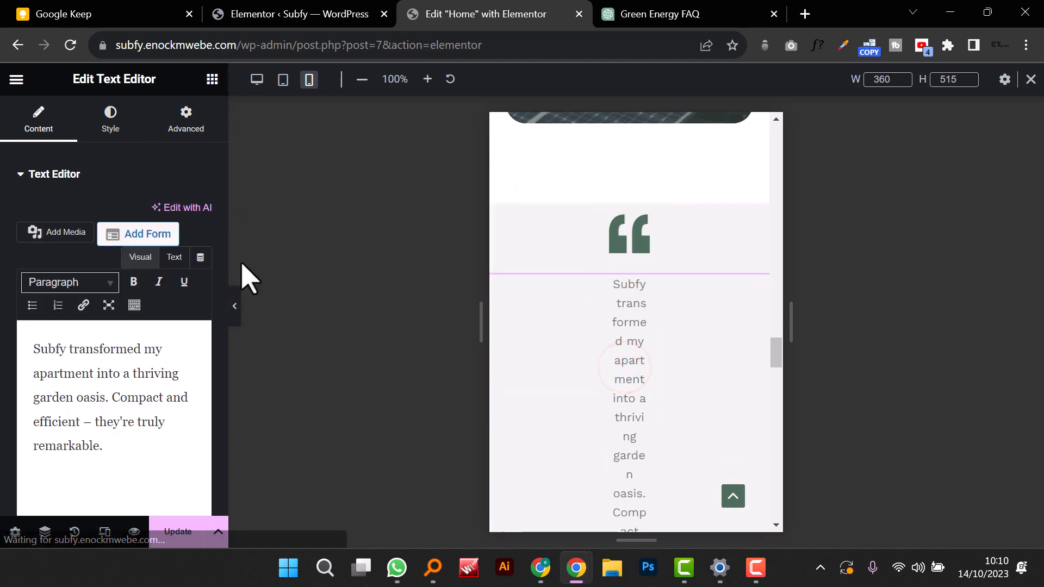
{"action": "left_click", "coordinate": [185, 126]}
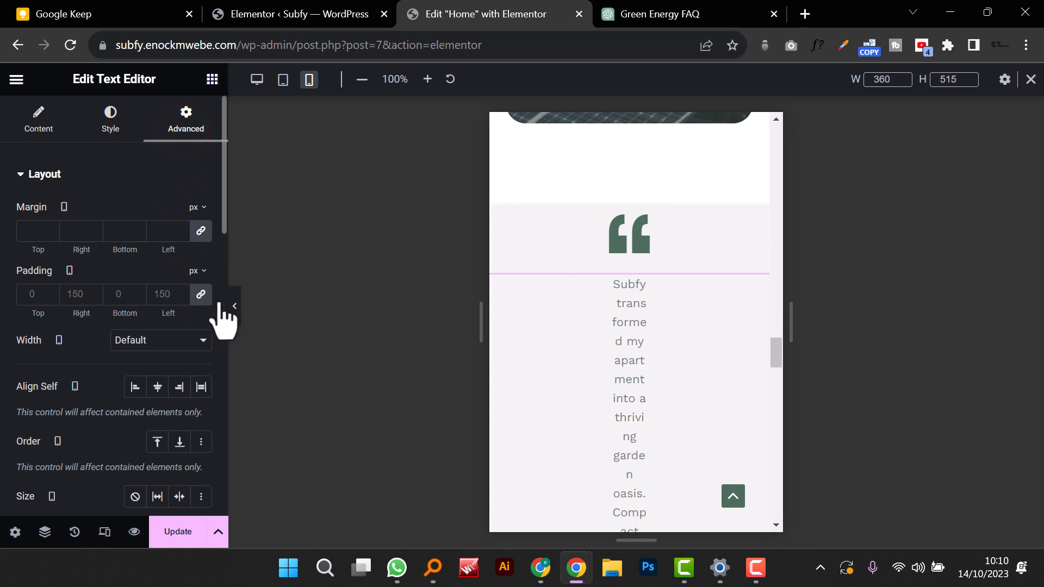
{"action": "left_click", "coordinate": [202, 286]}
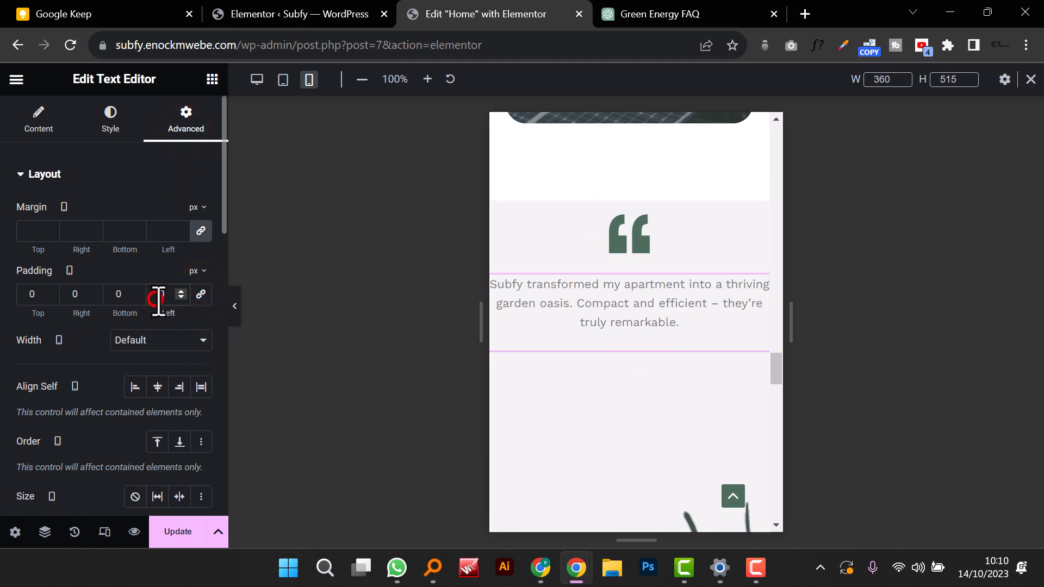
{"action": "type", "text": "1"}
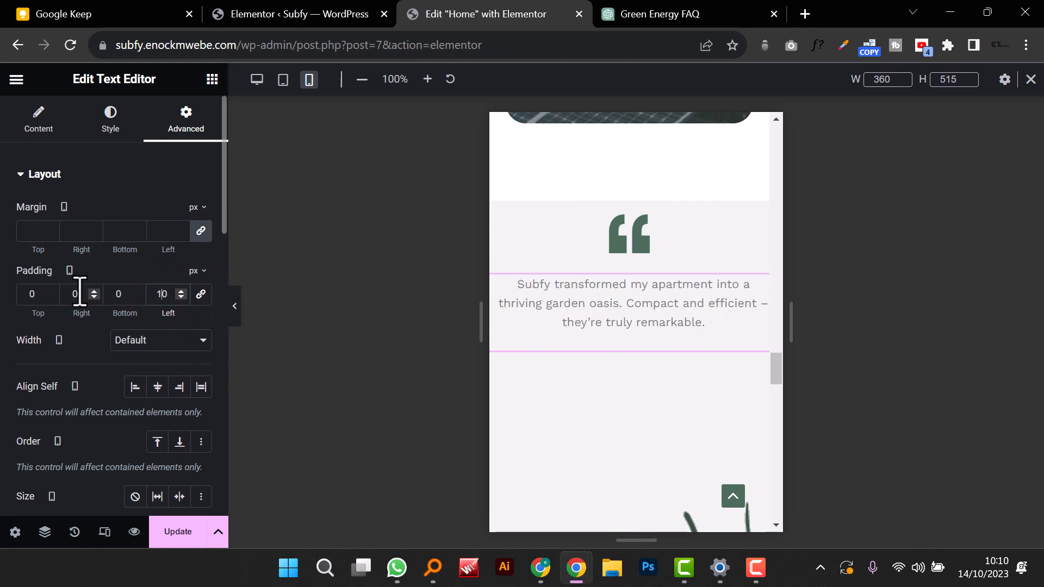
{"action": "type", "text": "1"}
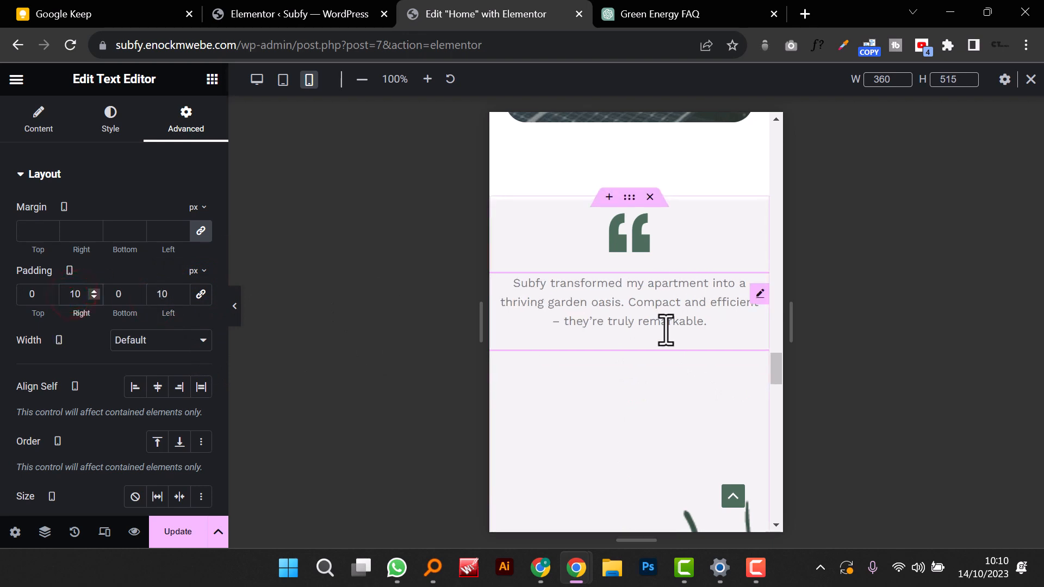
Step: Examine the spacing between the testimonial text and the sun illustration below it in the mobile preview
{"action": "scroll", "coordinate": [664, 333], "scroll_direction": "down", "scroll_amount": 5}
{"action": "scroll", "coordinate": [672, 346], "scroll_direction": "up", "scroll_amount": 3}
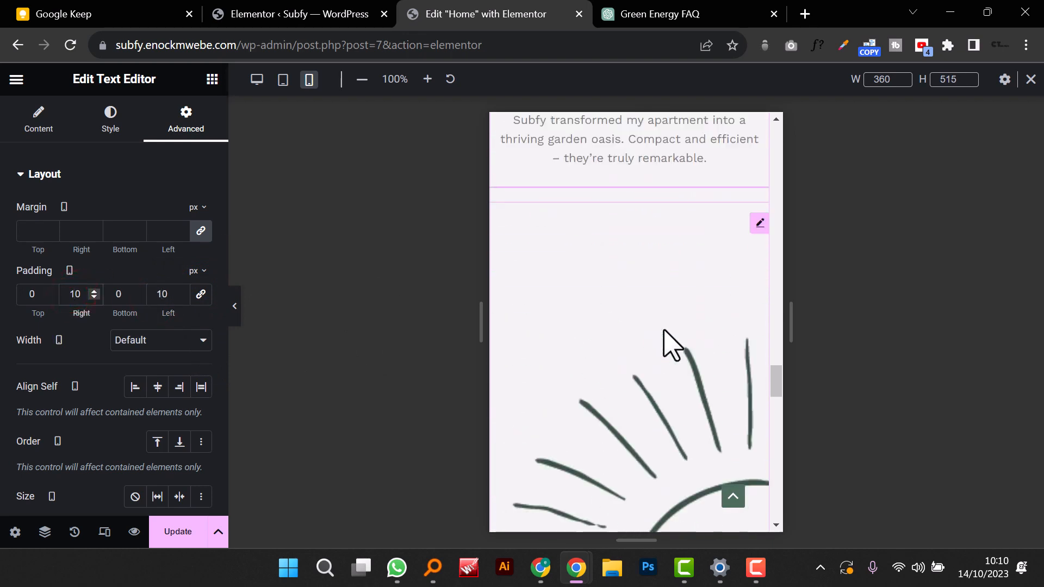
{"action": "scroll", "coordinate": [672, 346], "scroll_direction": "down", "scroll_amount": 6}
{"action": "scroll", "coordinate": [673, 346], "scroll_direction": "up", "scroll_amount": 3}
{"action": "scroll", "coordinate": [673, 346], "scroll_direction": "up", "scroll_amount": 3}
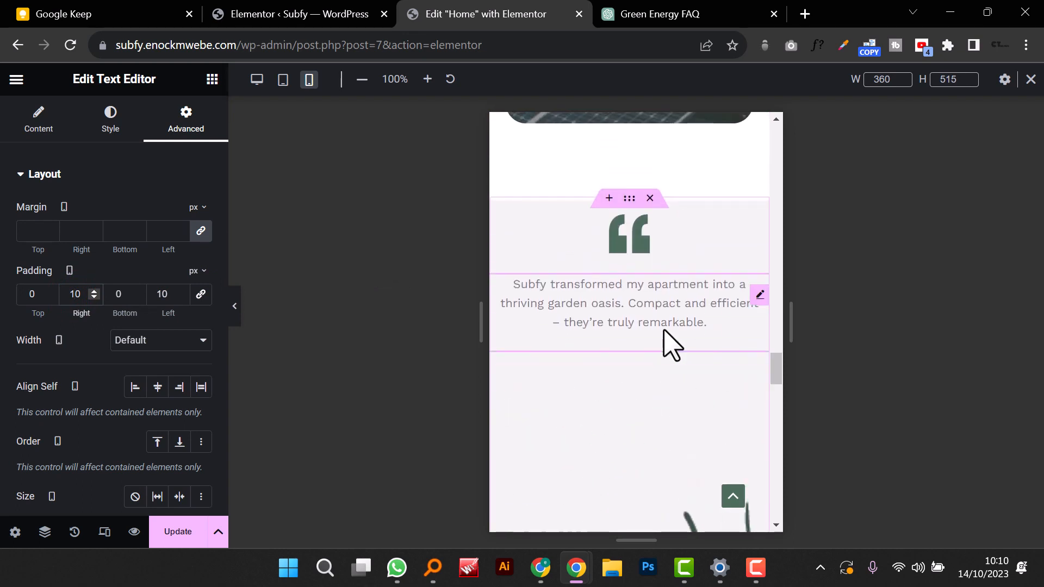
{"action": "scroll", "coordinate": [665, 338], "scroll_direction": "down", "scroll_amount": 1}
{"action": "scroll", "coordinate": [666, 343], "scroll_direction": "up", "scroll_amount": 3}
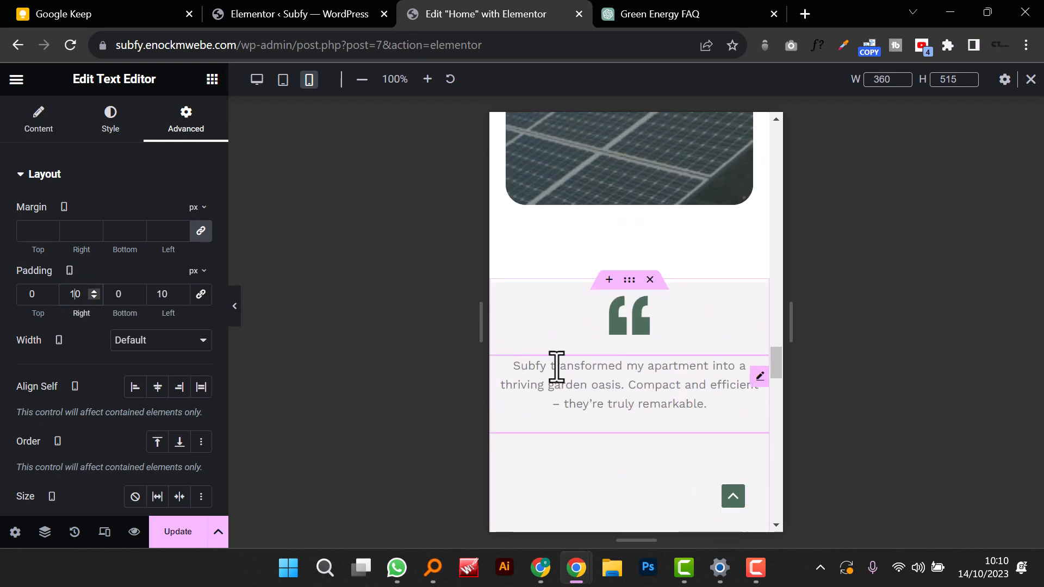
{"action": "scroll", "coordinate": [565, 408], "scroll_direction": "down", "scroll_amount": 4}
Step: Open the author image box below the testimonial text for editing and examine the empty space around it in the mobile preview
{"action": "left_click", "coordinate": [566, 387]}
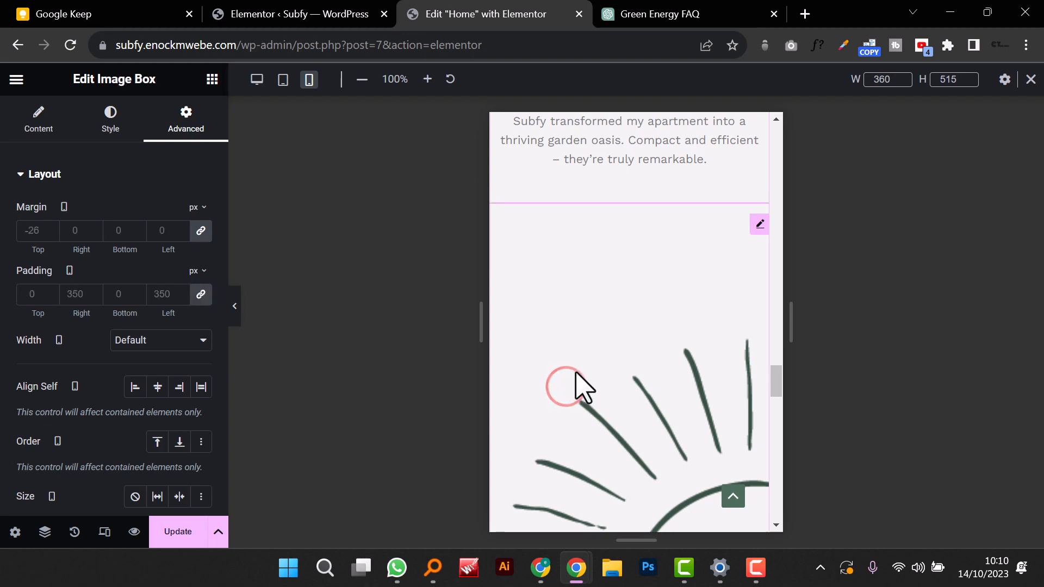
{"action": "scroll", "coordinate": [576, 384], "scroll_direction": "down", "scroll_amount": 4}
{"action": "scroll", "coordinate": [582, 384], "scroll_direction": "up", "scroll_amount": 6}
{"action": "scroll", "coordinate": [578, 381], "scroll_direction": "up", "scroll_amount": 2}
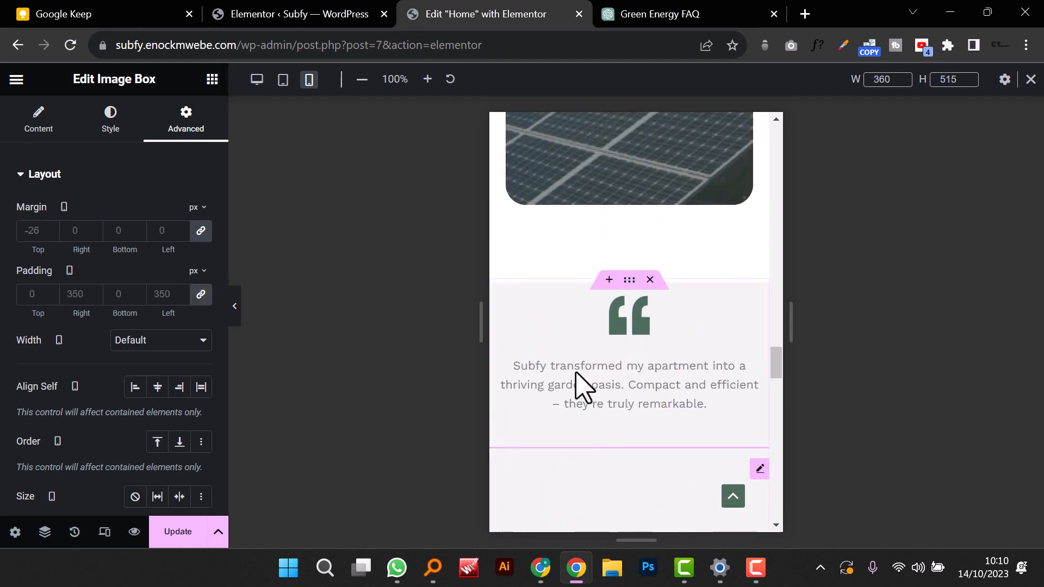
{"action": "scroll", "coordinate": [578, 374], "scroll_direction": "down", "scroll_amount": 2}
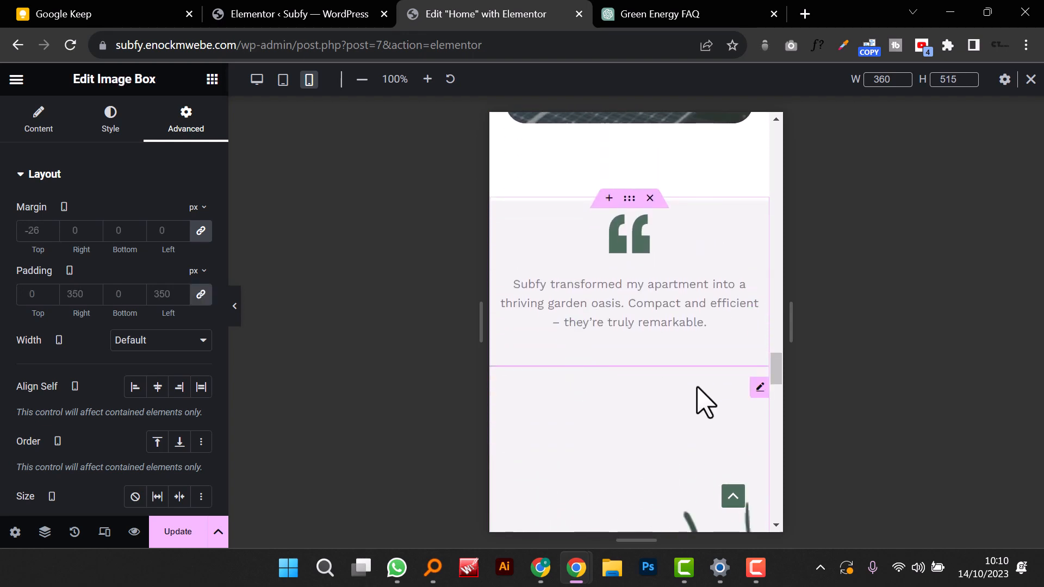
{"action": "right_click", "coordinate": [748, 388]}
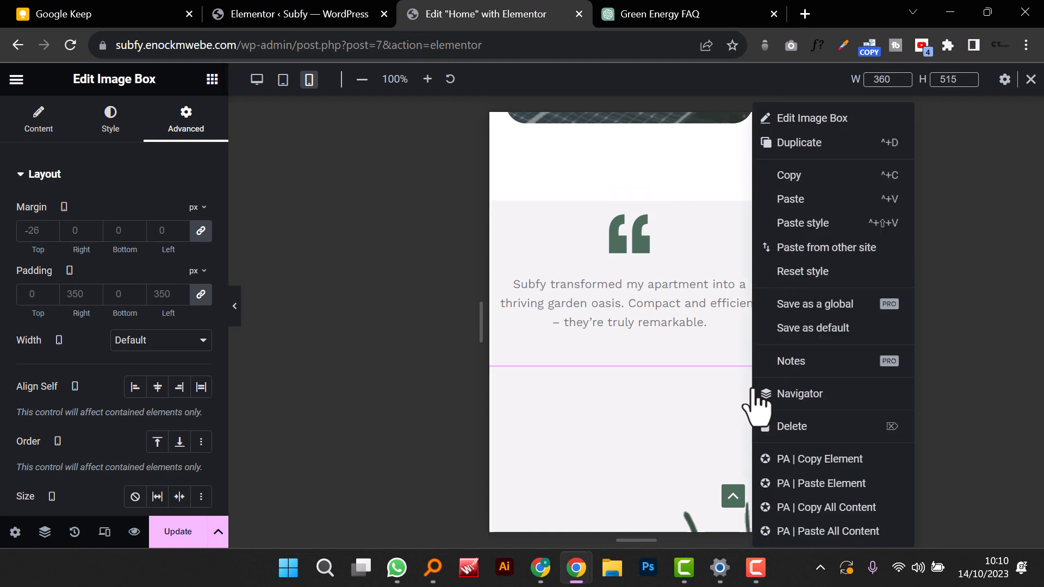
{"action": "left_click", "coordinate": [679, 396]}
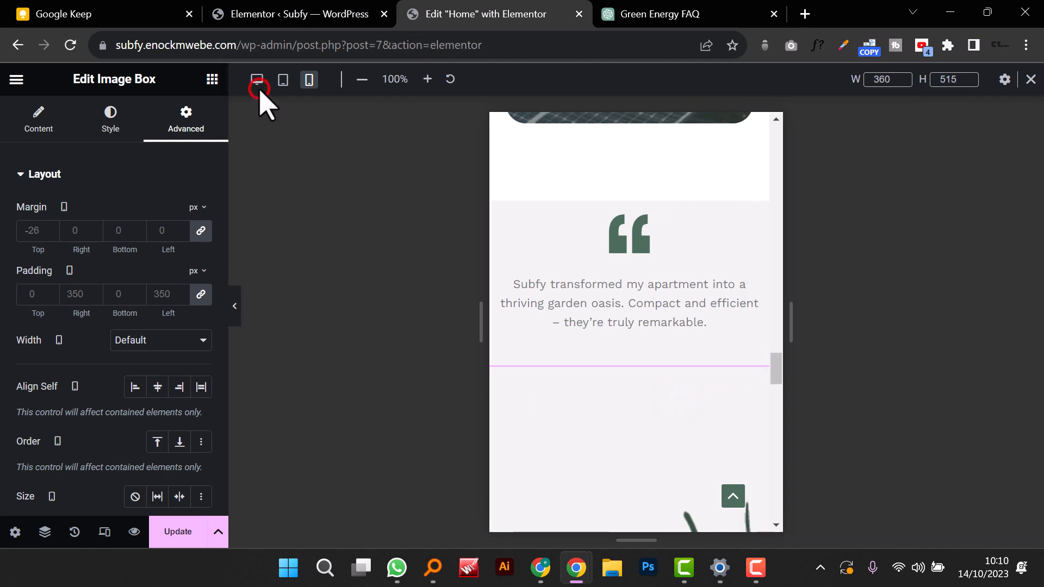
{"action": "left_click", "coordinate": [569, 408]}
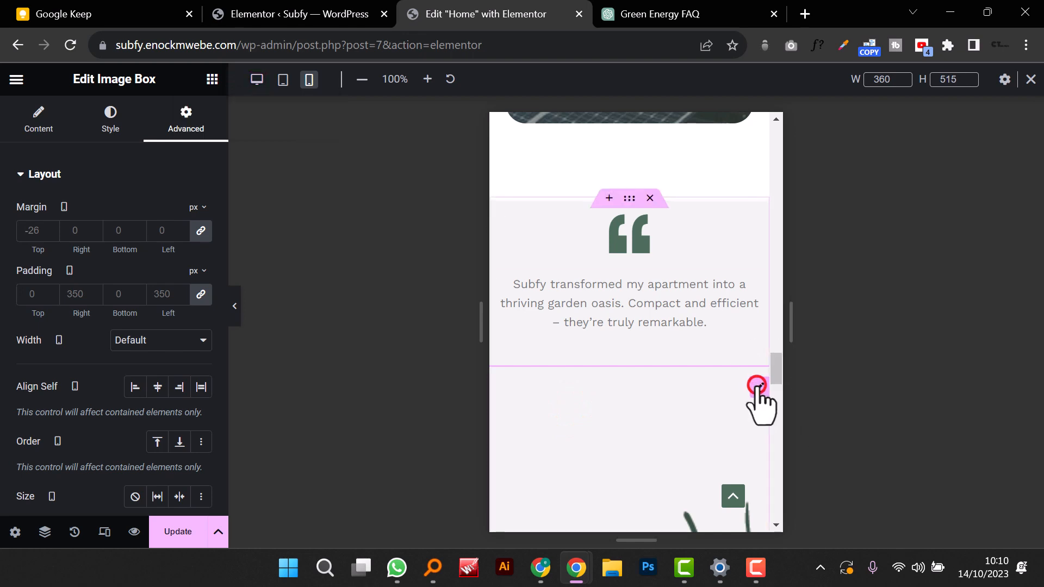
{"action": "scroll", "coordinate": [759, 388], "scroll_direction": "down", "scroll_amount": 10}
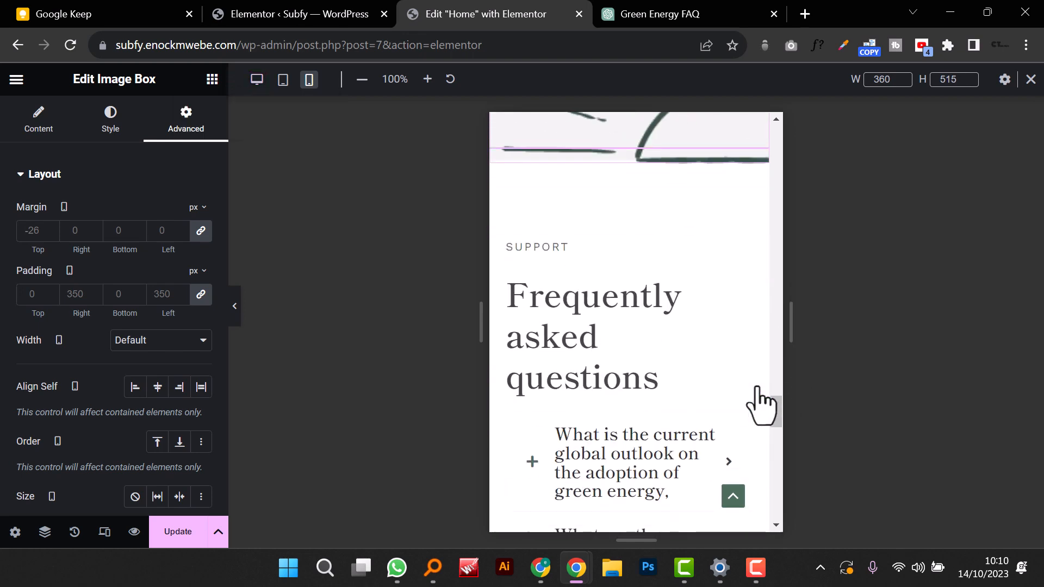
{"action": "scroll", "coordinate": [758, 387], "scroll_direction": "up", "scroll_amount": 6}
{"action": "scroll", "coordinate": [769, 389], "scroll_direction": "up", "scroll_amount": 2}
{"action": "left_click", "coordinate": [760, 218]}
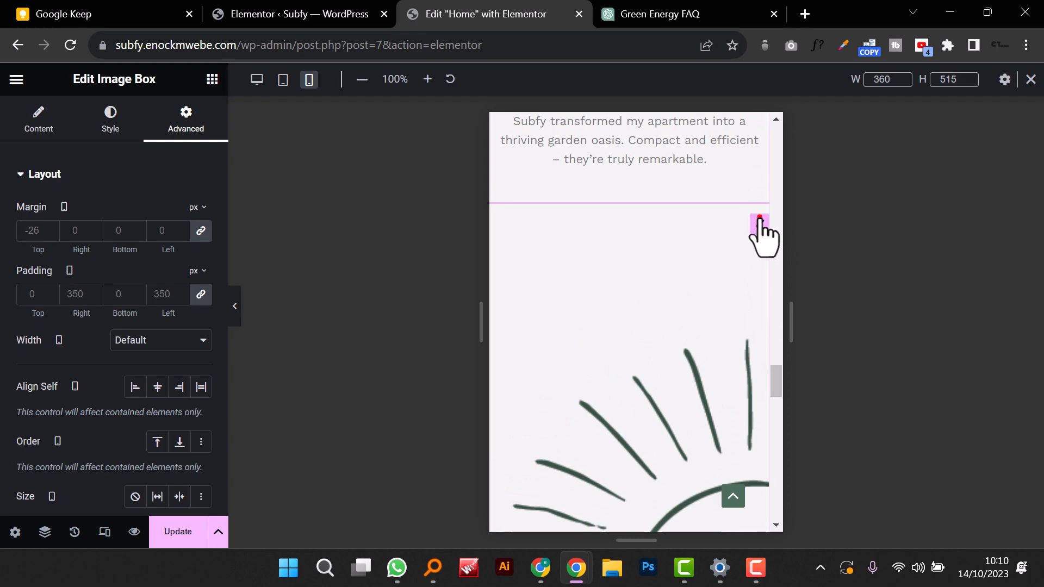
Step: Check the author image box's margin, padding and layout in the desktop view, and return to the mobile view
{"action": "left_click", "coordinate": [257, 80]}
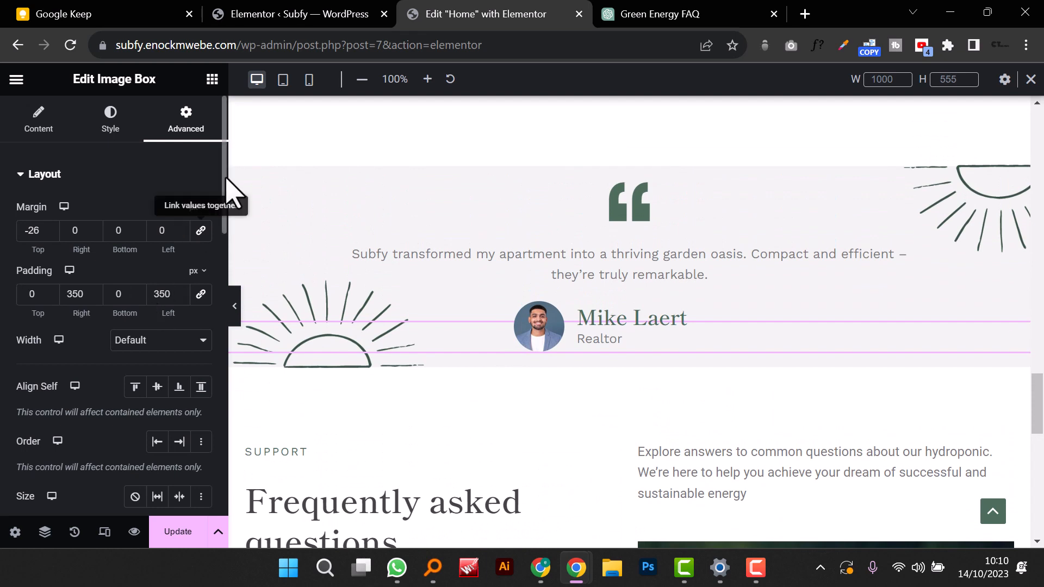
{"action": "left_click", "coordinate": [282, 81]}
{"action": "left_click", "coordinate": [309, 80]}
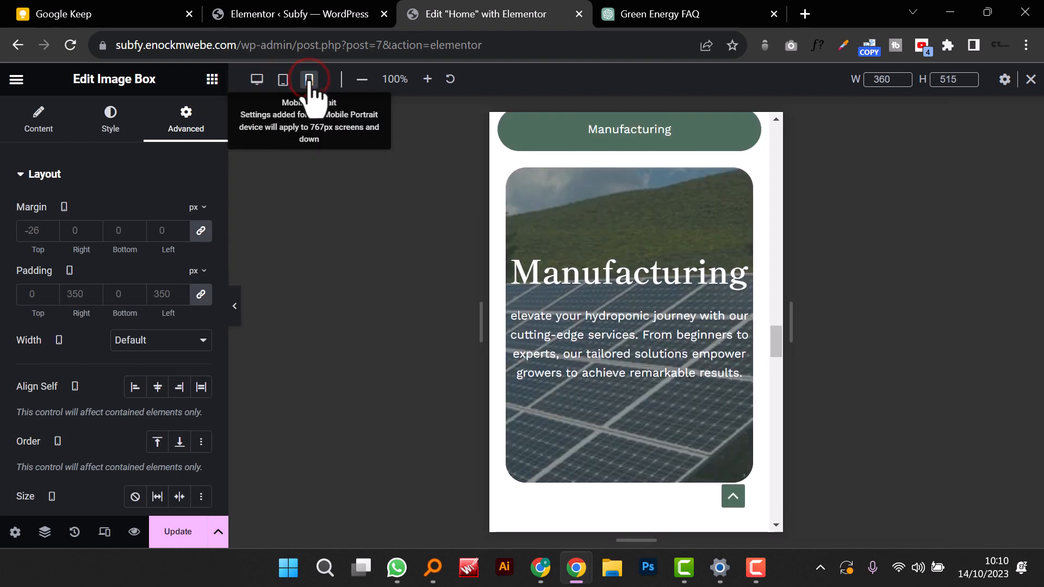
{"action": "scroll", "coordinate": [599, 256], "scroll_direction": "down", "scroll_amount": 5}
{"action": "scroll", "coordinate": [599, 256], "scroll_direction": "down", "scroll_amount": 3}
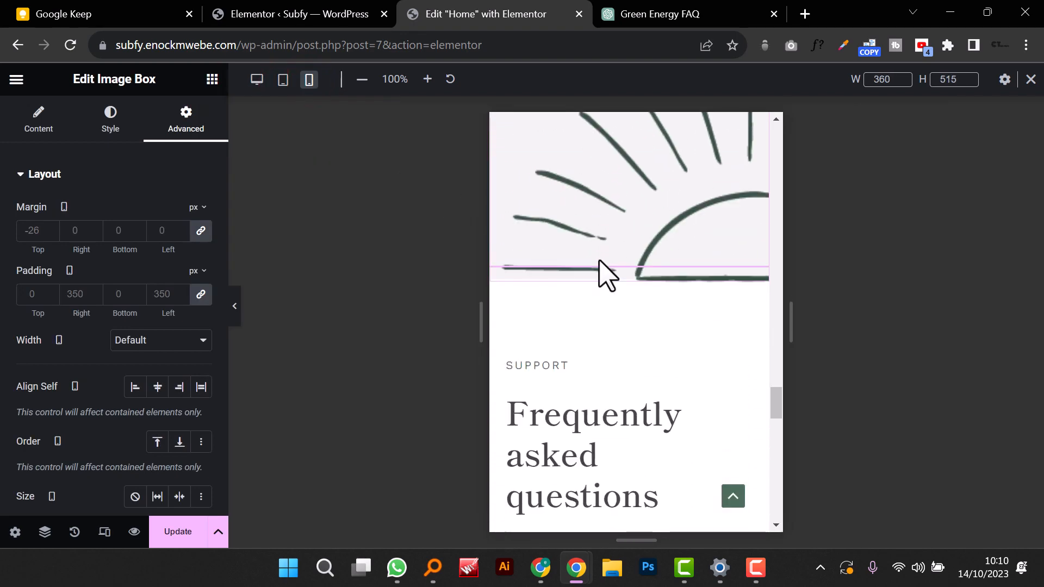
{"action": "scroll", "coordinate": [602, 273], "scroll_direction": "up", "scroll_amount": 8}
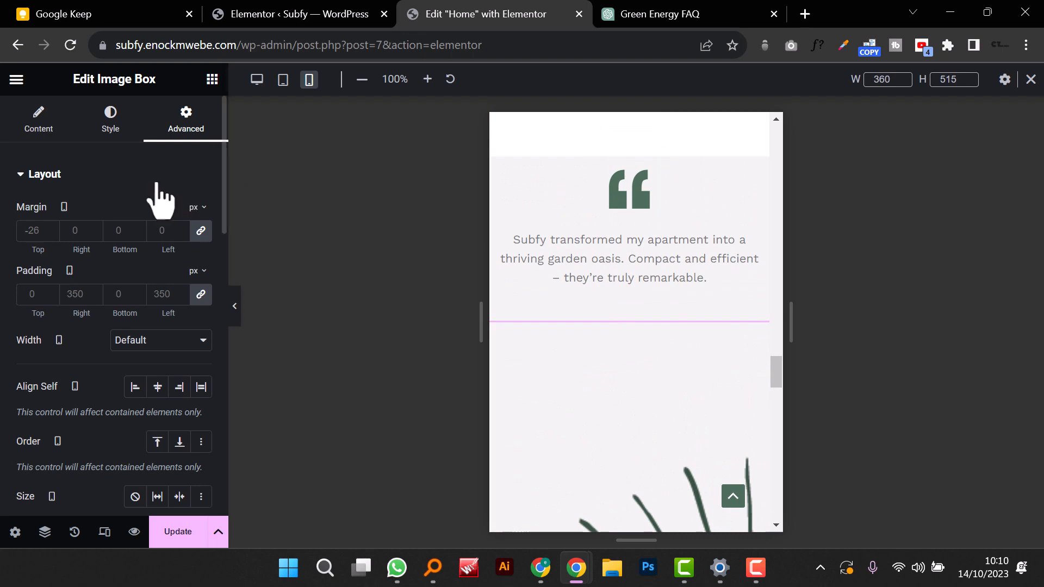
Step: Set the author image box's mobile margin and padding to 0 px on all sides
{"action": "left_click", "coordinate": [199, 232]}
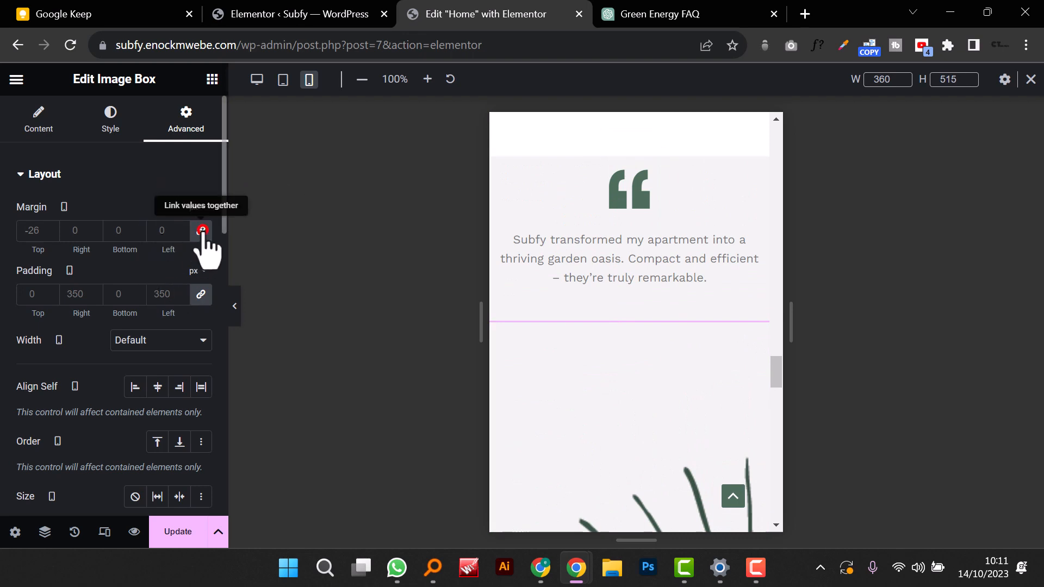
{"action": "scroll", "coordinate": [543, 344], "scroll_direction": "down", "scroll_amount": 5}
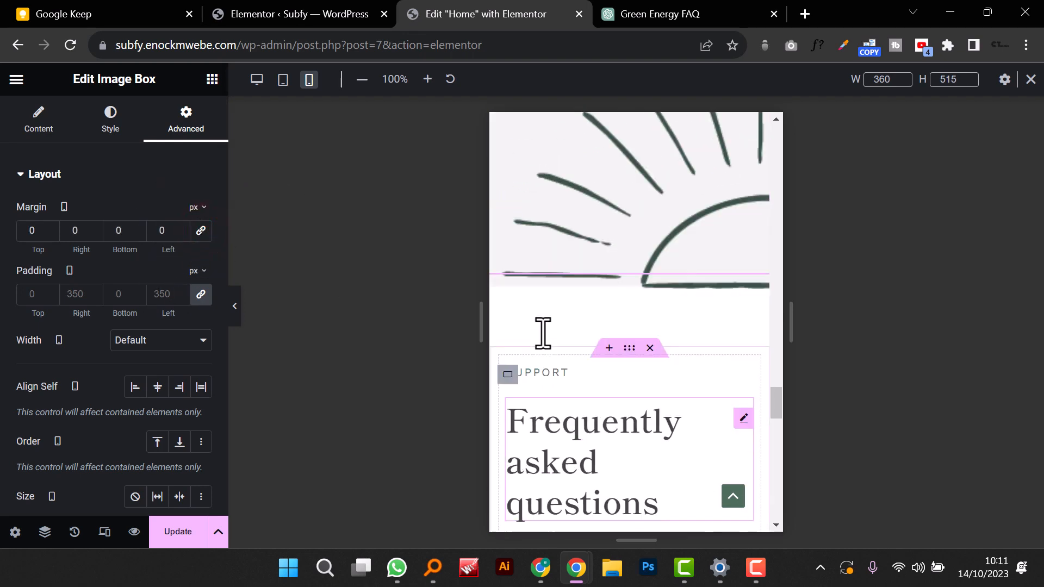
{"action": "scroll", "coordinate": [543, 334], "scroll_direction": "up", "scroll_amount": 2}
{"action": "left_click", "coordinate": [200, 294]}
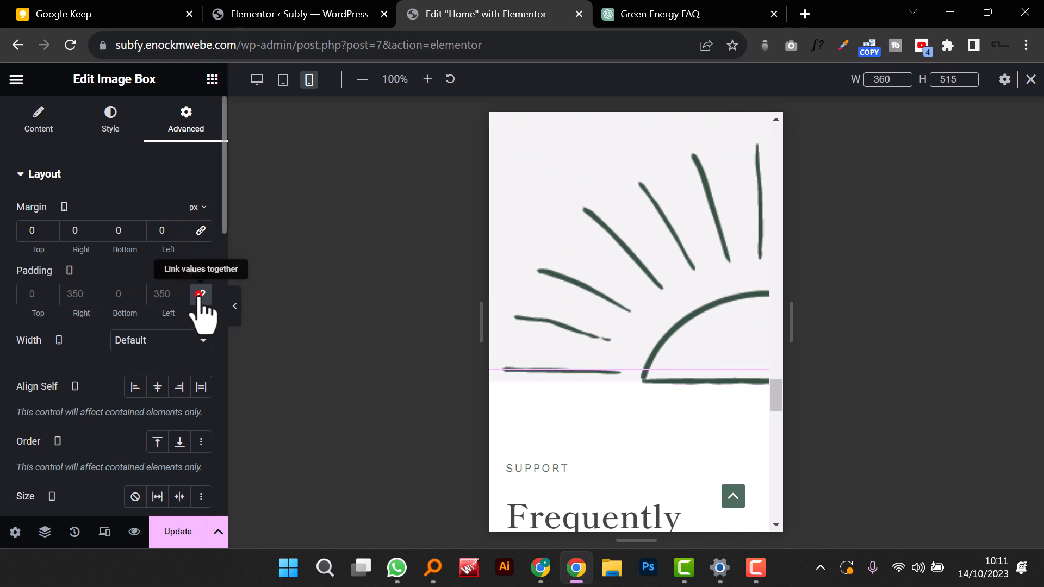
{"action": "scroll", "coordinate": [555, 318], "scroll_direction": "up", "scroll_amount": 6}
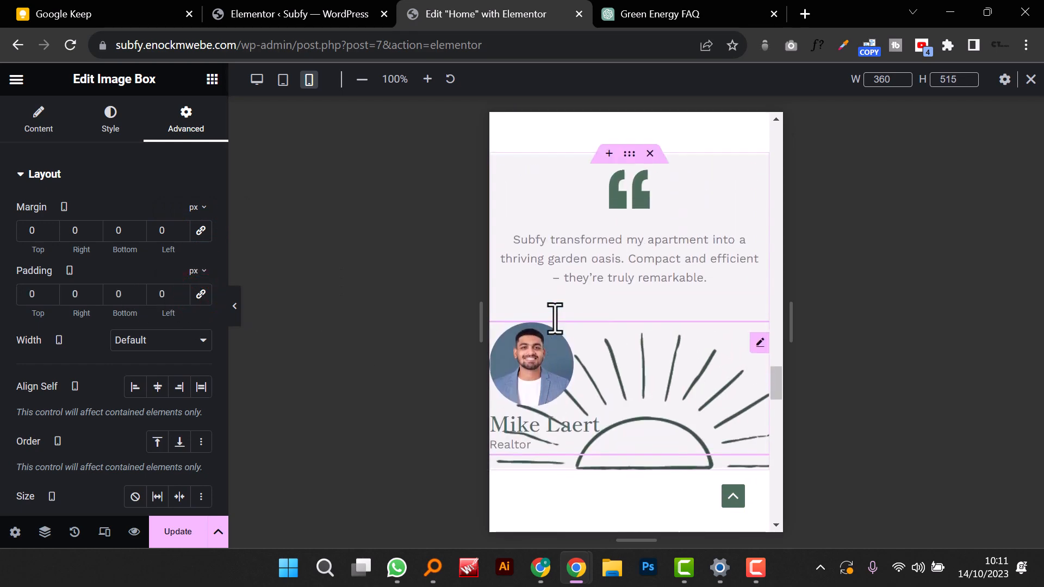
Step: Set the author image box's mobile alignment to Center so the photo, name and role sit centered under the testimonial
{"action": "scroll", "coordinate": [551, 318], "scroll_direction": "down", "scroll_amount": 2}
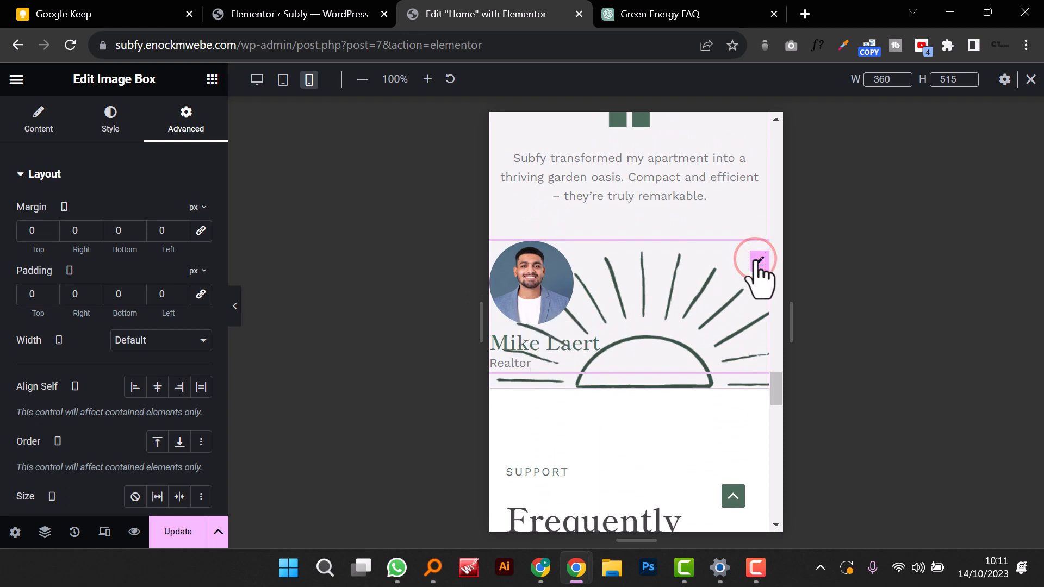
{"action": "left_click", "coordinate": [111, 115]}
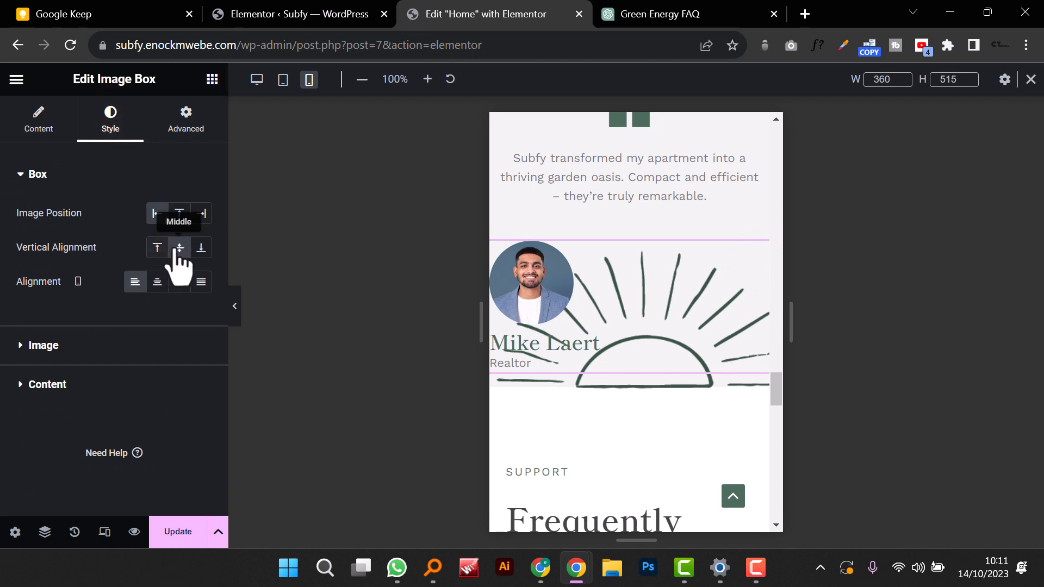
{"action": "left_click", "coordinate": [199, 249]}
{"action": "left_click", "coordinate": [157, 246]}
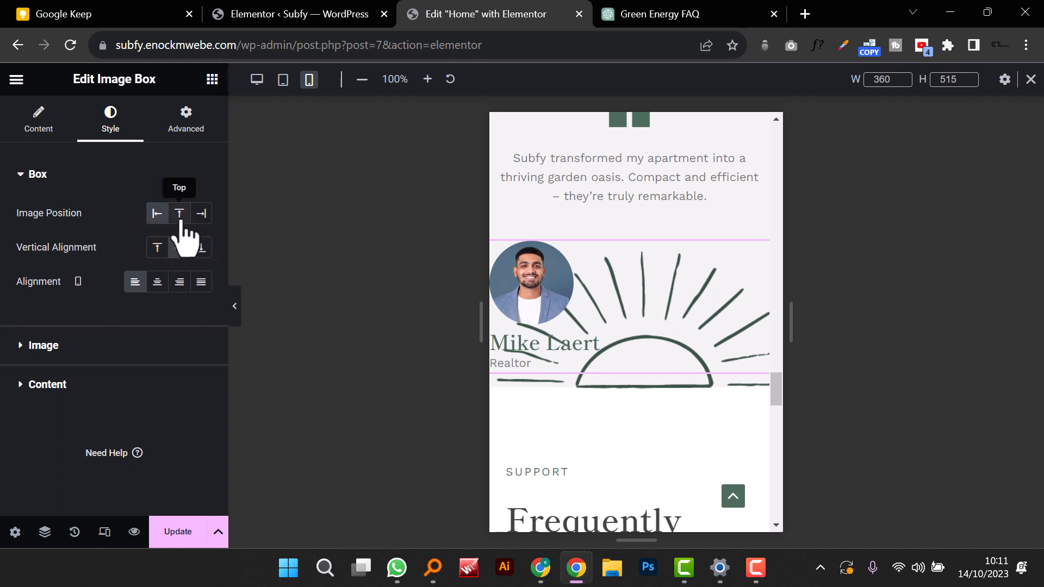
{"action": "left_click", "coordinate": [157, 281]}
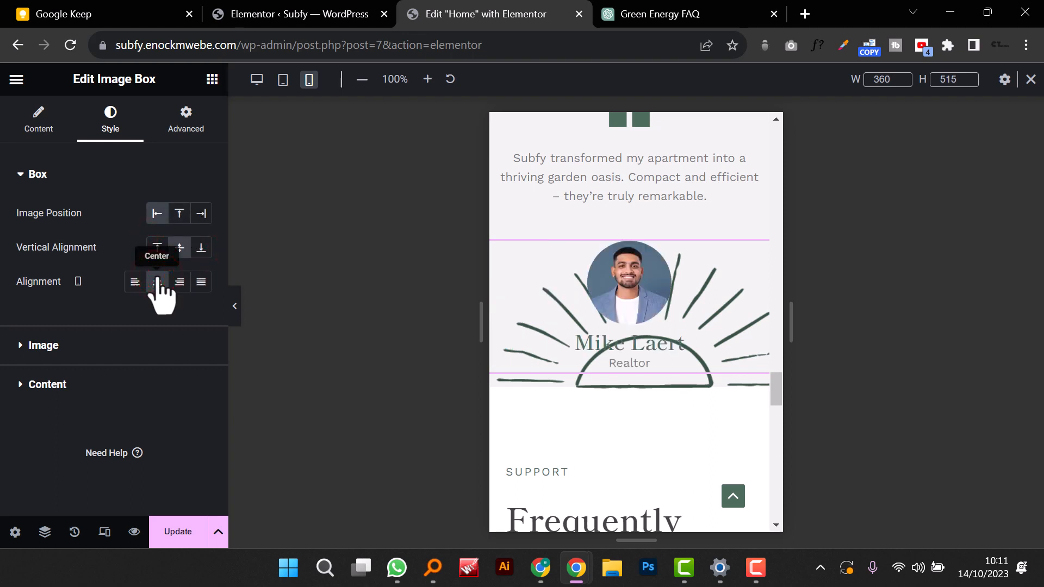
{"action": "scroll", "coordinate": [665, 375], "scroll_direction": "up", "scroll_amount": 3}
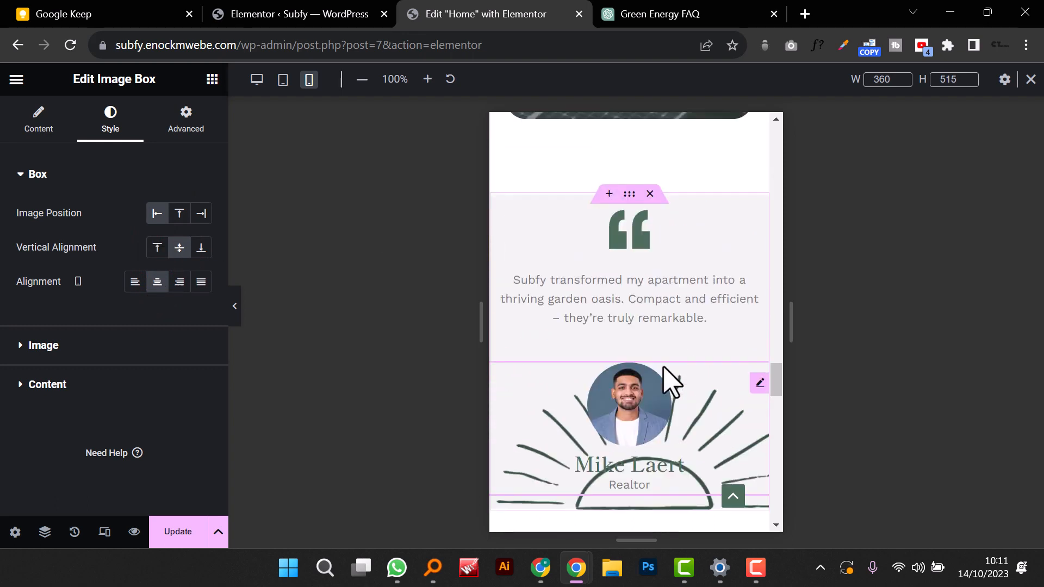
{"action": "scroll", "coordinate": [664, 366], "scroll_direction": "down", "scroll_amount": 3}
{"action": "scroll", "coordinate": [664, 366], "scroll_direction": "up", "scroll_amount": 2}
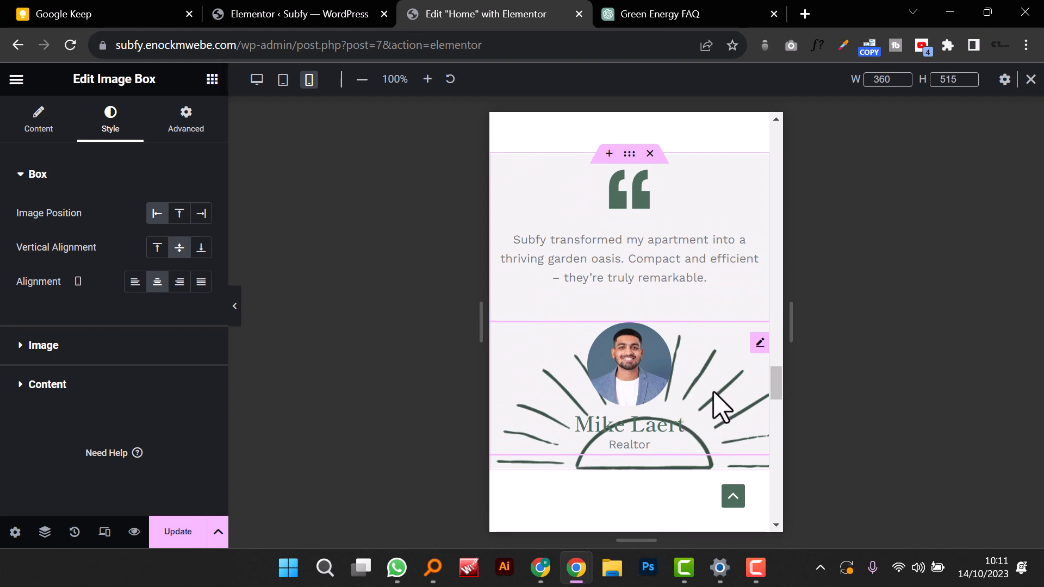
Step: Set the testimonial container's mobile background image position to Center Center
{"action": "left_click", "coordinate": [629, 154]}
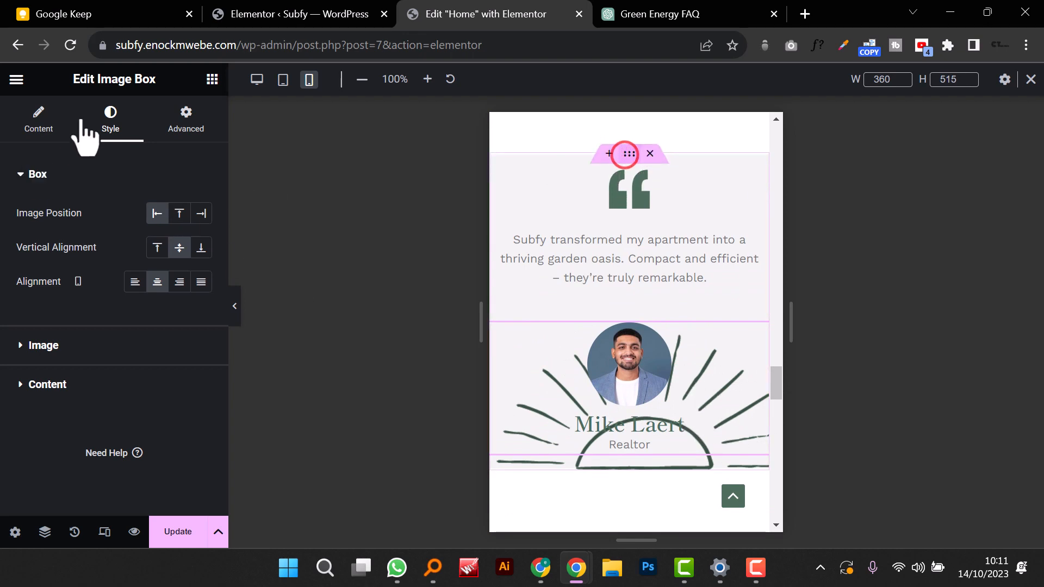
{"action": "left_click", "coordinate": [115, 128]}
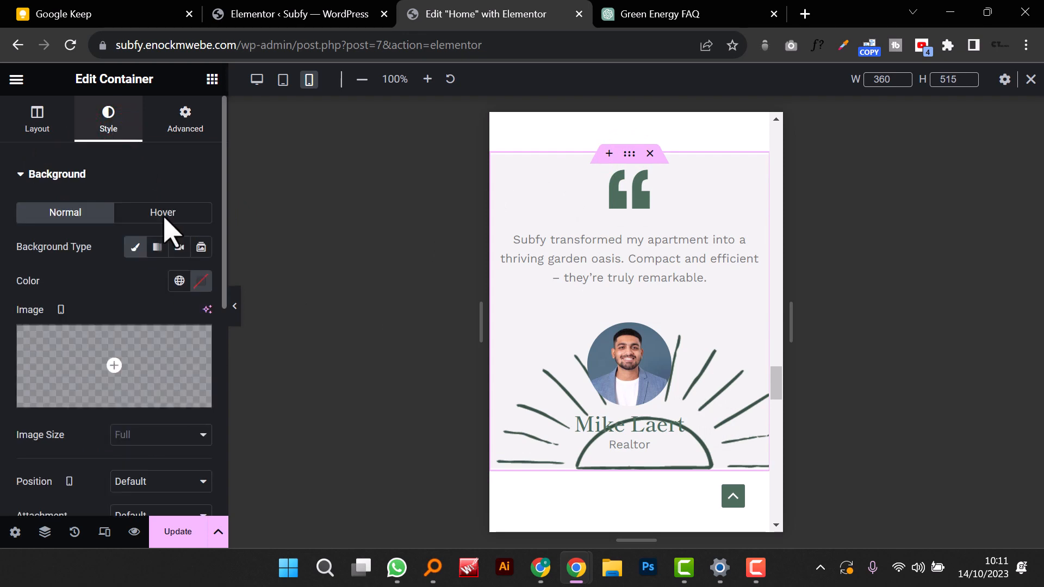
{"action": "scroll", "coordinate": [182, 375], "scroll_direction": "down", "scroll_amount": 4}
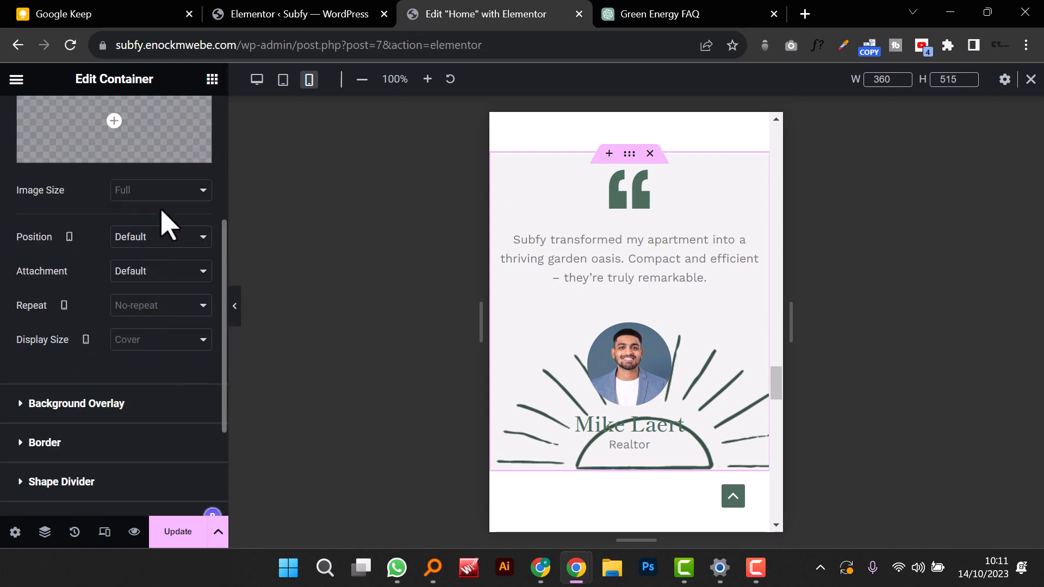
{"action": "scroll", "coordinate": [145, 297], "scroll_direction": "up", "scroll_amount": 4}
{"action": "scroll", "coordinate": [167, 412], "scroll_direction": "down", "scroll_amount": 4}
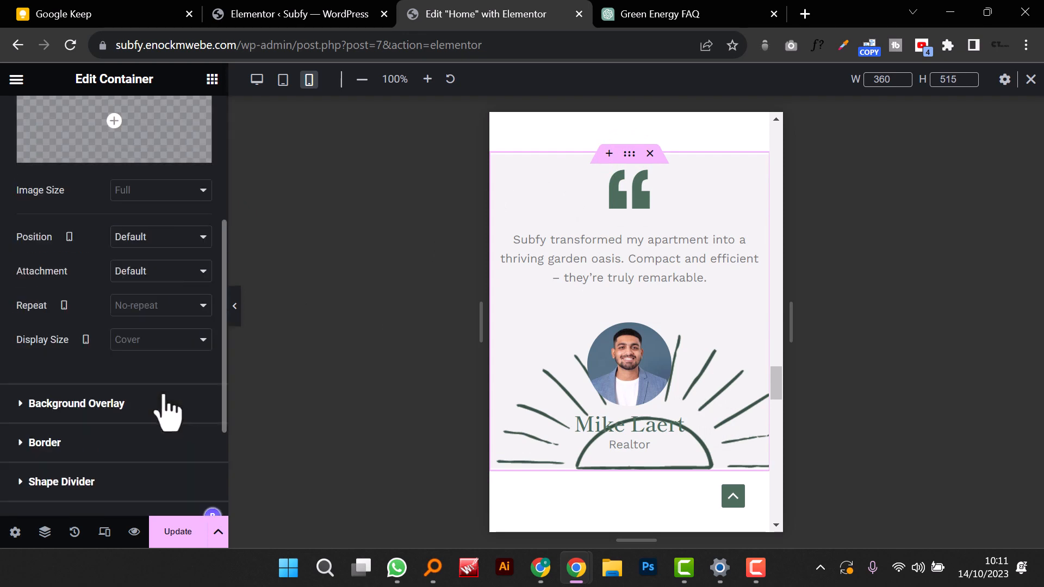
{"action": "left_click", "coordinate": [148, 195]}
{"action": "left_click", "coordinate": [149, 196]}
{"action": "left_click", "coordinate": [158, 232]}
{"action": "left_click", "coordinate": [165, 267]}
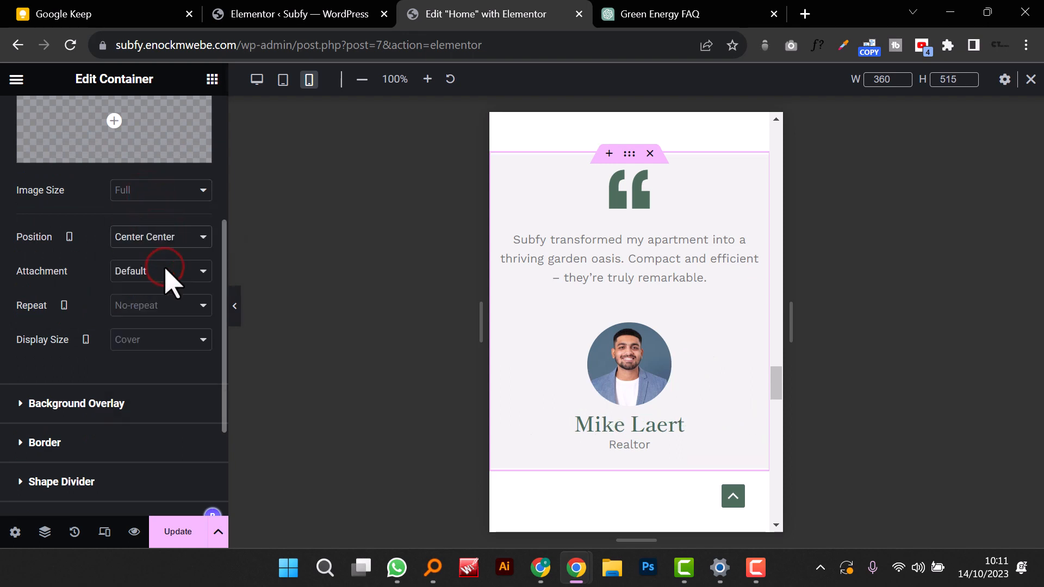
Step: Set the mobile font size of the "Frequently asked questions" heading to 28 px
{"action": "scroll", "coordinate": [607, 354], "scroll_direction": "down", "scroll_amount": 3}
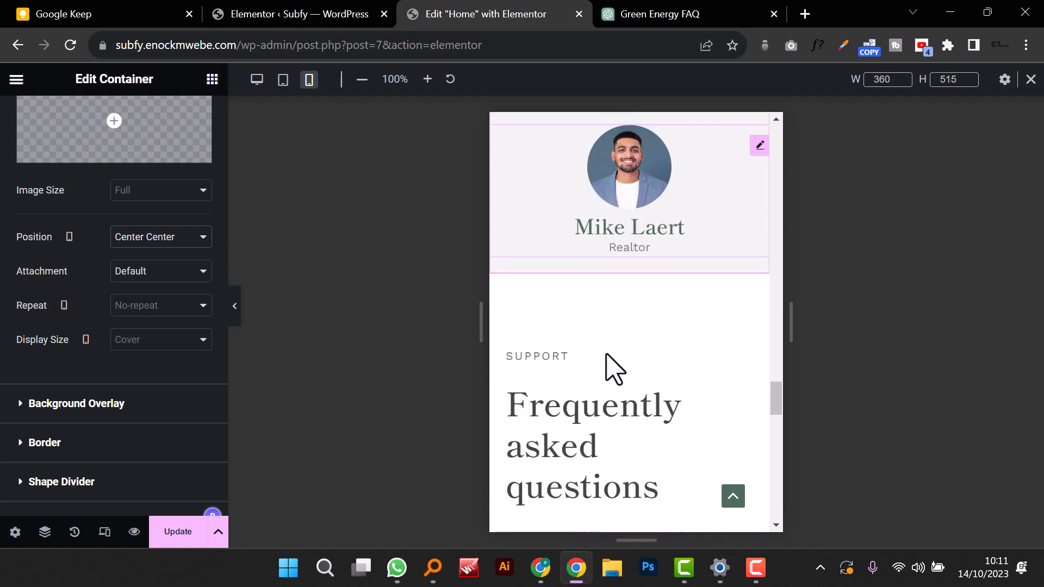
{"action": "scroll", "coordinate": [606, 355], "scroll_direction": "down", "scroll_amount": 3}
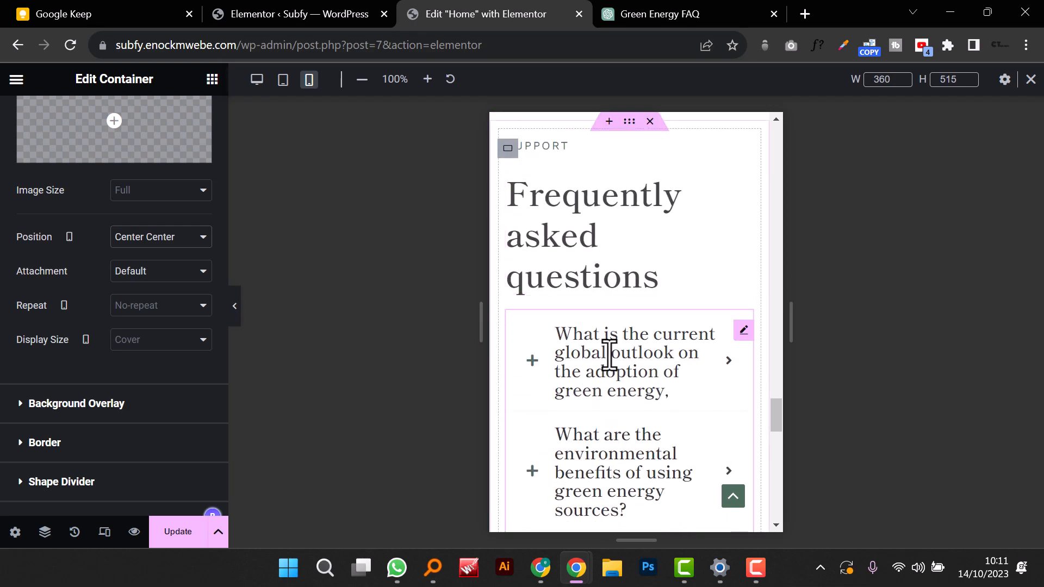
{"action": "scroll", "coordinate": [609, 355], "scroll_direction": "down", "scroll_amount": 10}
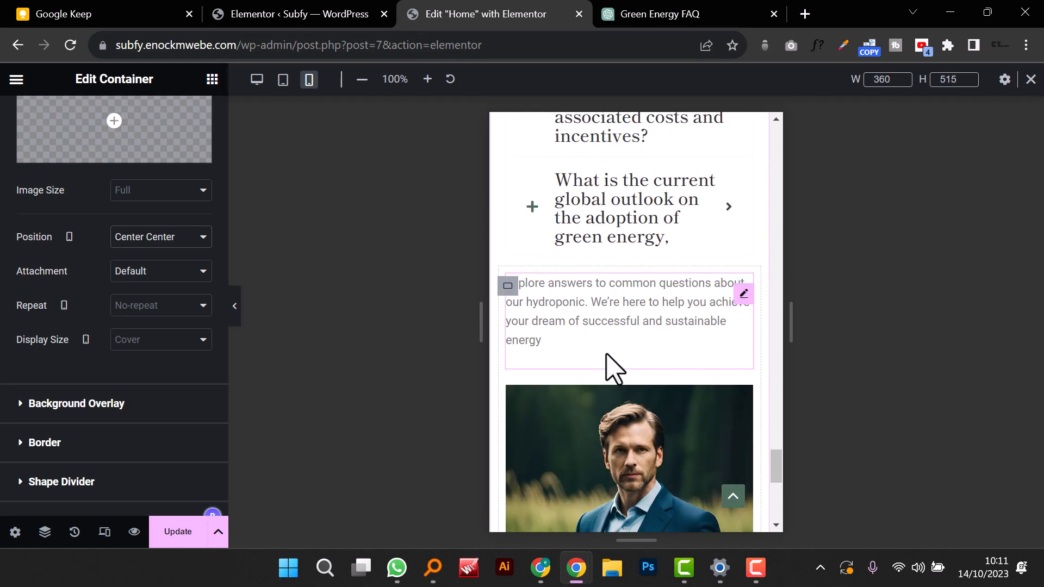
{"action": "scroll", "coordinate": [610, 358], "scroll_direction": "up", "scroll_amount": 5}
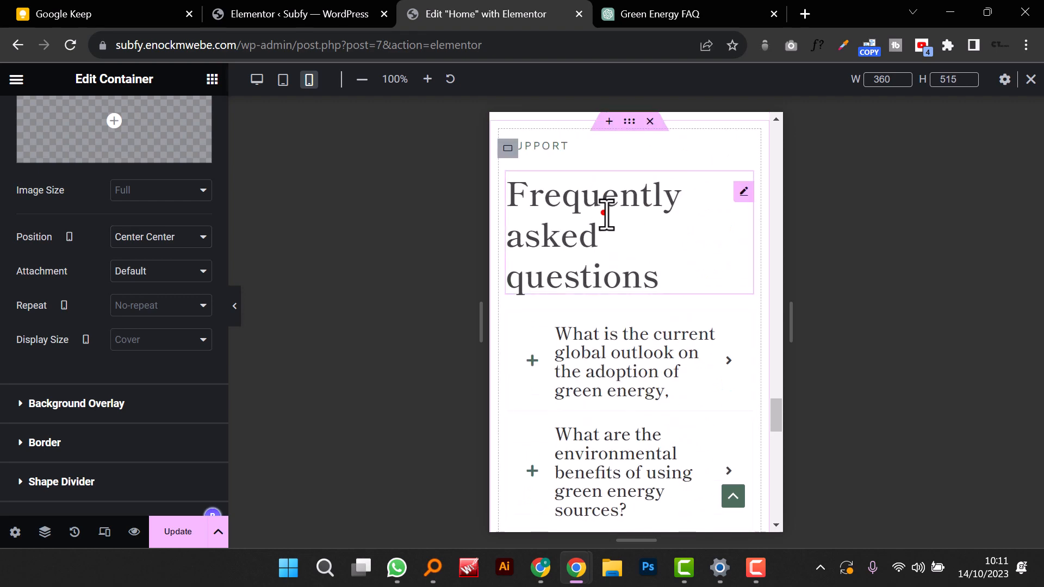
{"action": "left_click", "coordinate": [607, 213]}
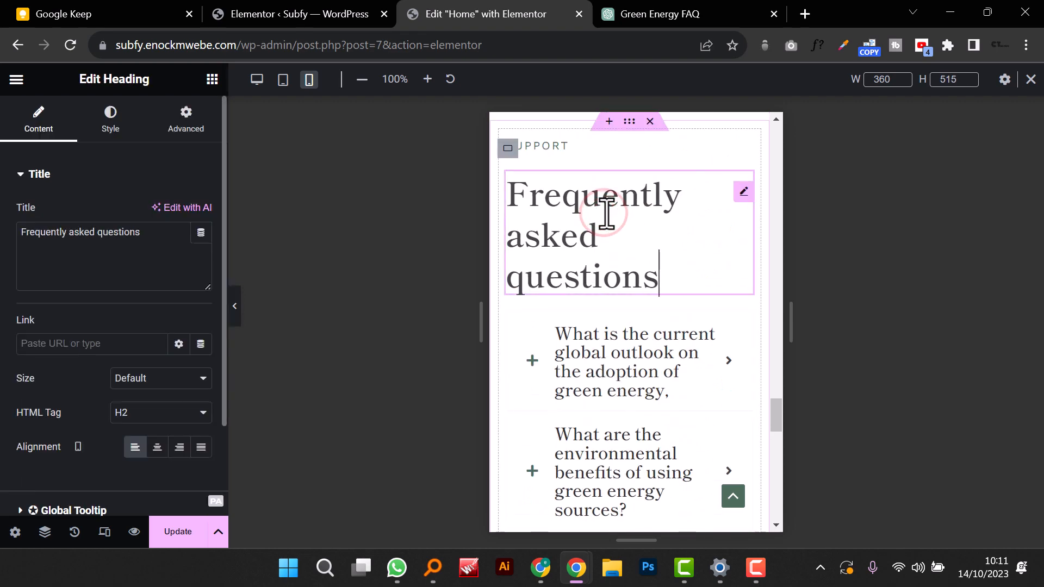
{"action": "left_click", "coordinate": [98, 119]}
{"action": "left_click", "coordinate": [200, 248]}
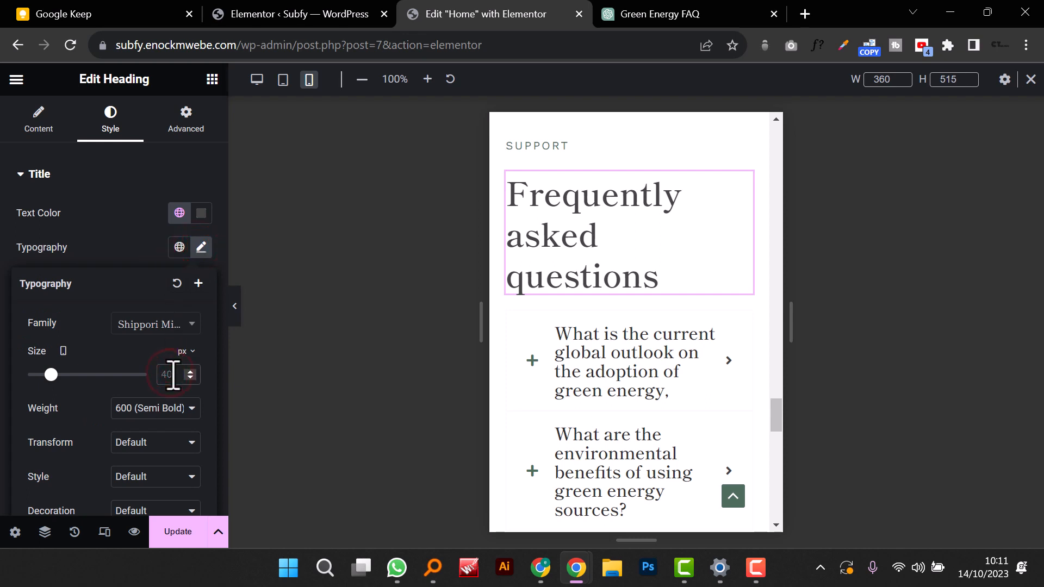
{"action": "type", "text": "32"}
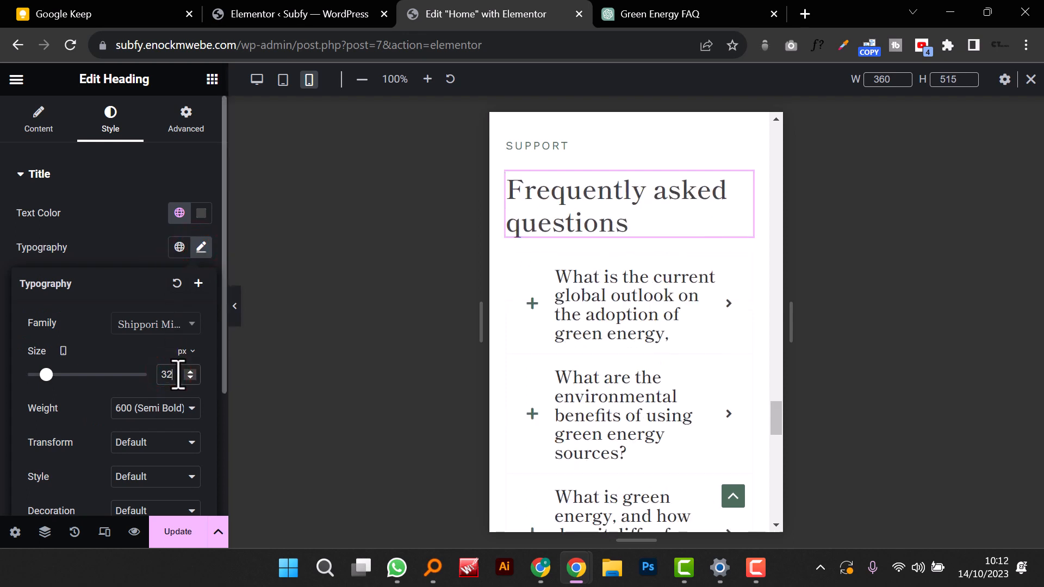
{"action": "type", "text": "2"}
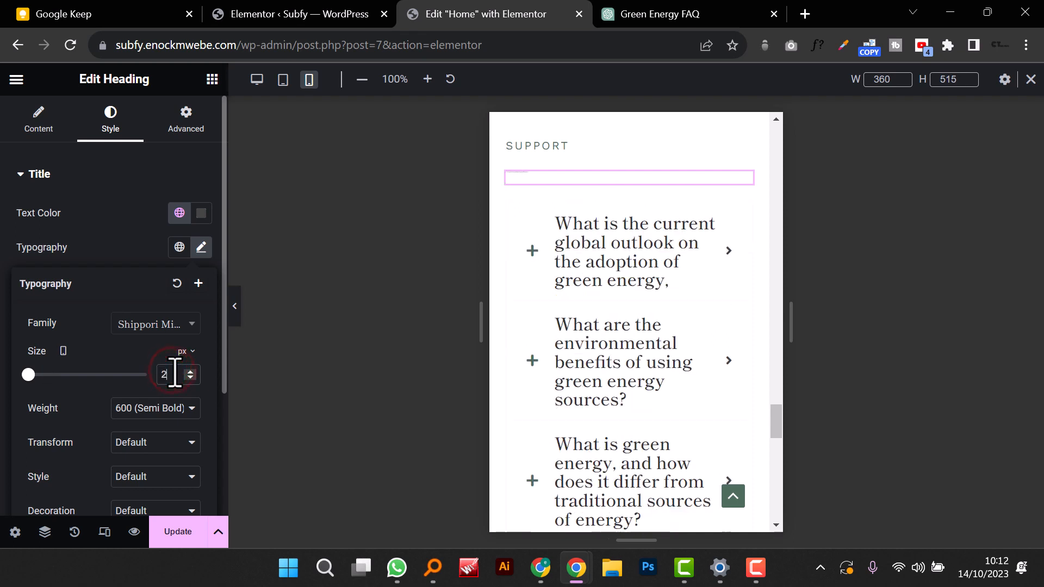
{"action": "type", "text": "8"}
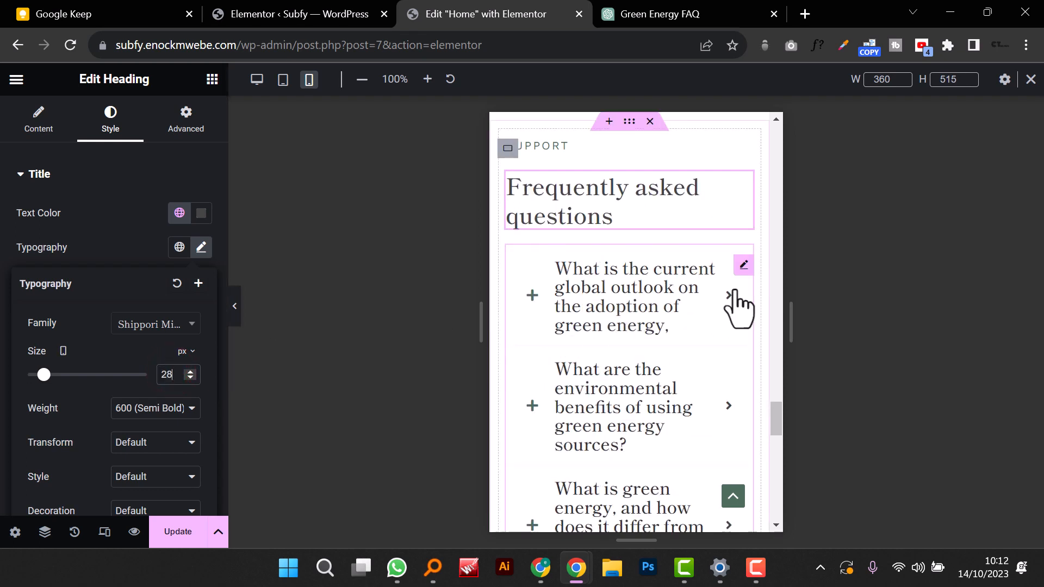
Step: Set the FAQ accordion's tab title font size to 16 px on mobile, and test expanding and collapsing the first question
{"action": "left_click", "coordinate": [740, 265]}
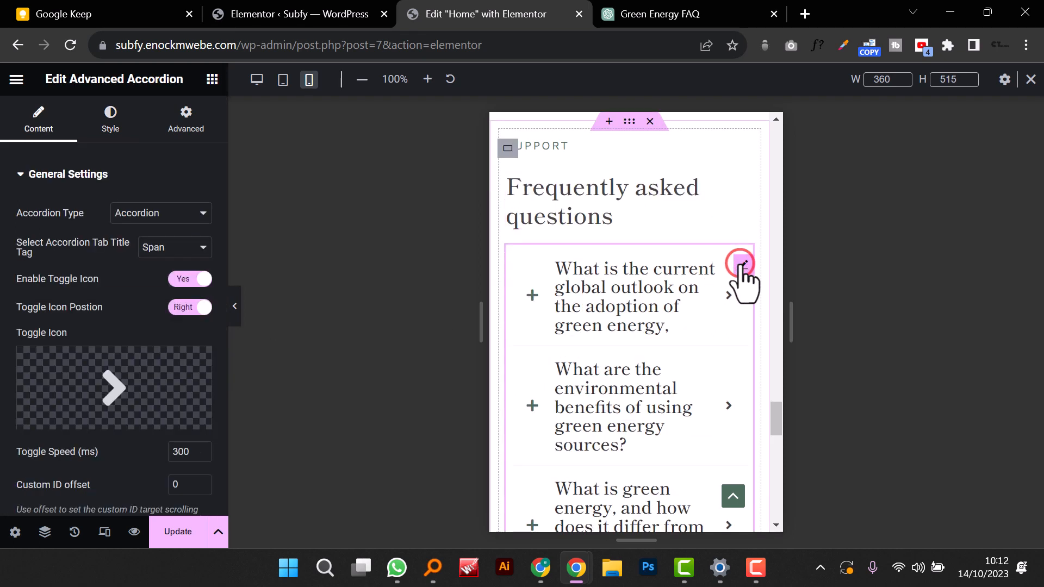
{"action": "left_click", "coordinate": [115, 118]}
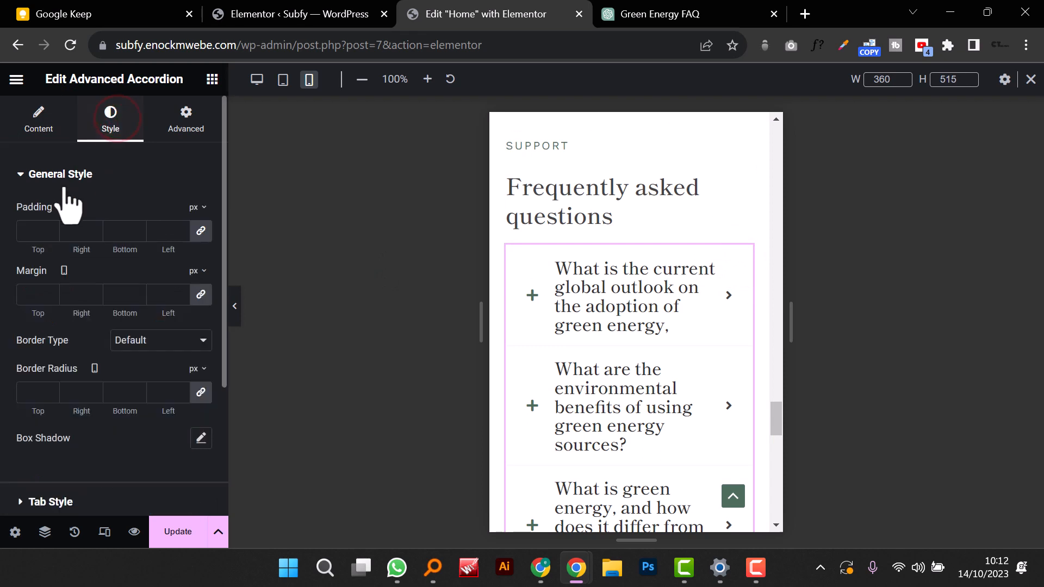
{"action": "left_click", "coordinate": [19, 186]}
{"action": "left_click", "coordinate": [23, 238]}
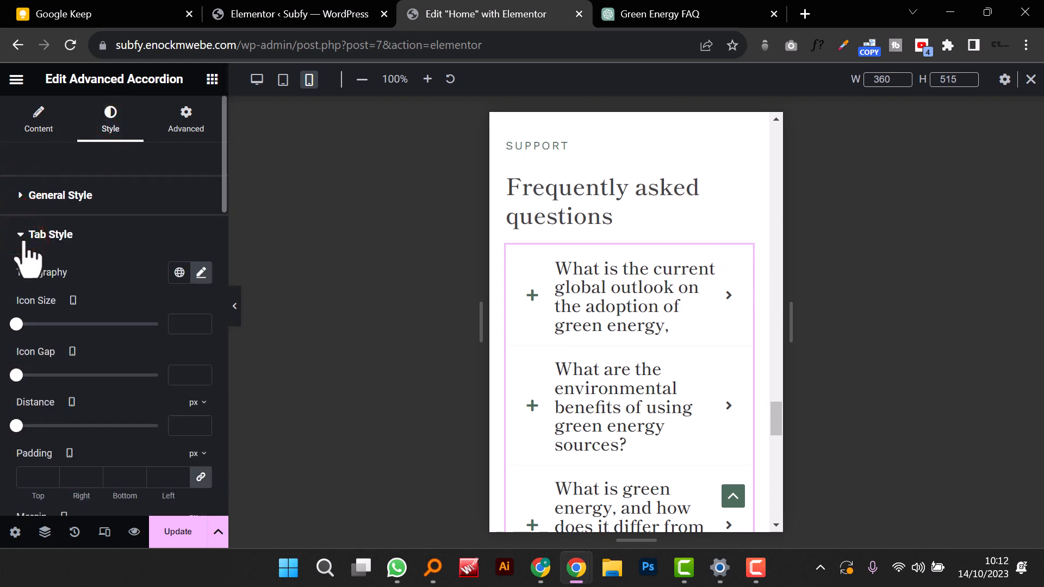
{"action": "left_click", "coordinate": [200, 273]}
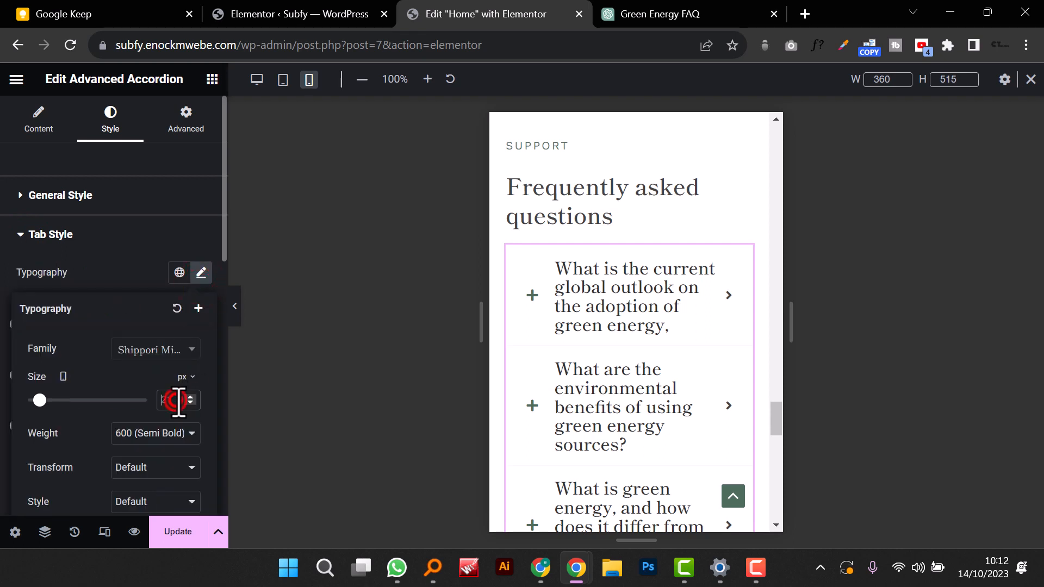
{"action": "type", "text": "16"}
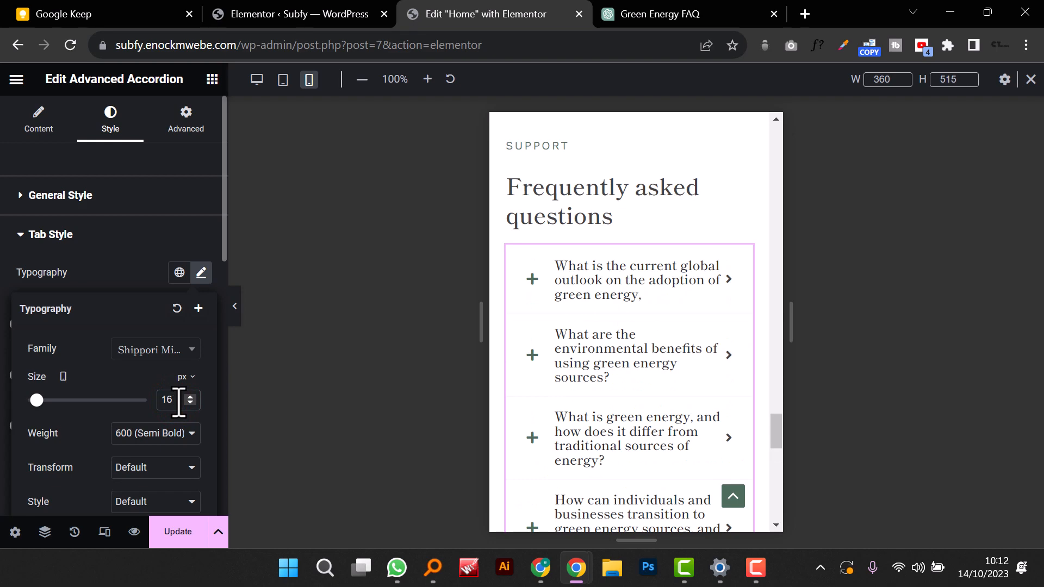
{"action": "left_click", "coordinate": [633, 297]}
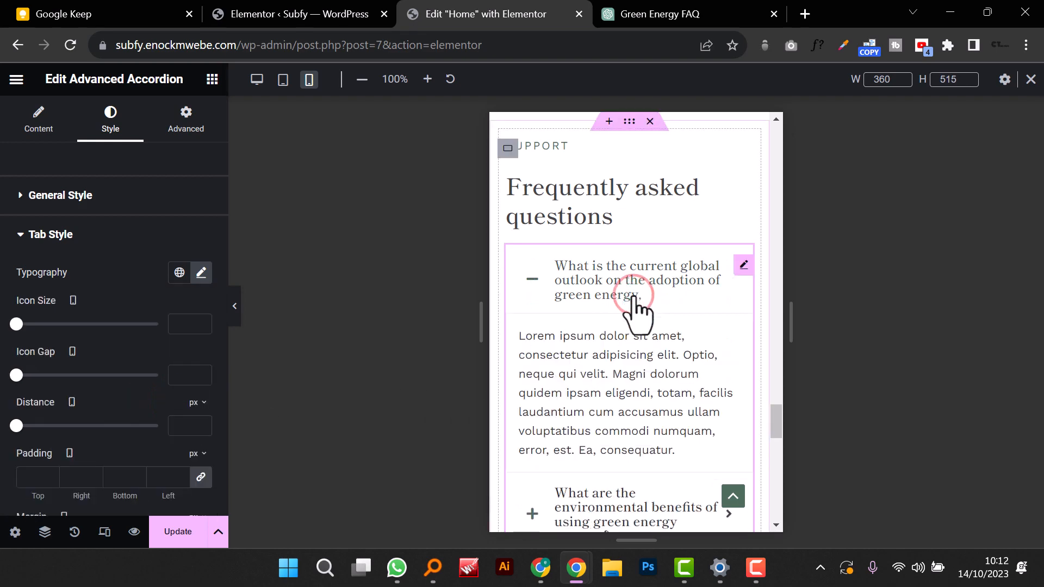
{"action": "left_click", "coordinate": [634, 296]}
Step: Review the rest of the mobile page down to the footer and save the page changes
{"action": "scroll", "coordinate": [635, 299], "scroll_direction": "down", "scroll_amount": 8}
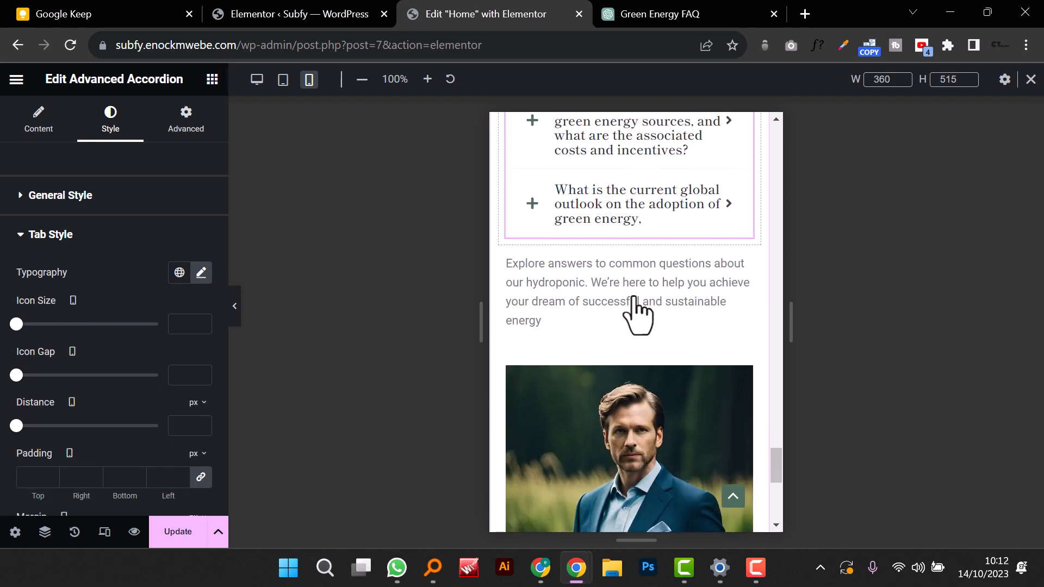
{"action": "scroll", "coordinate": [637, 304], "scroll_direction": "down", "scroll_amount": 8}
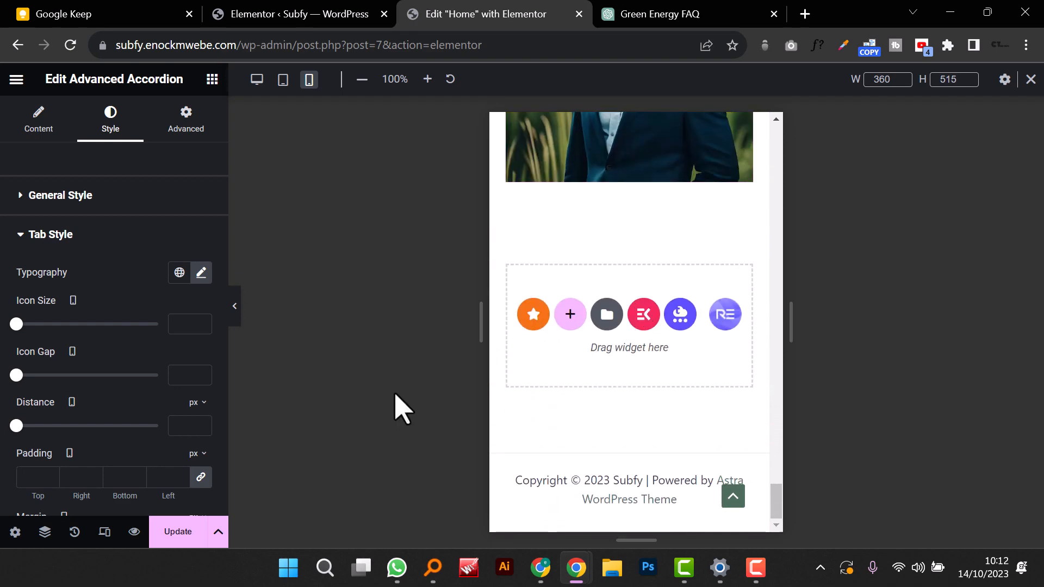
{"action": "left_click", "coordinate": [202, 522]}
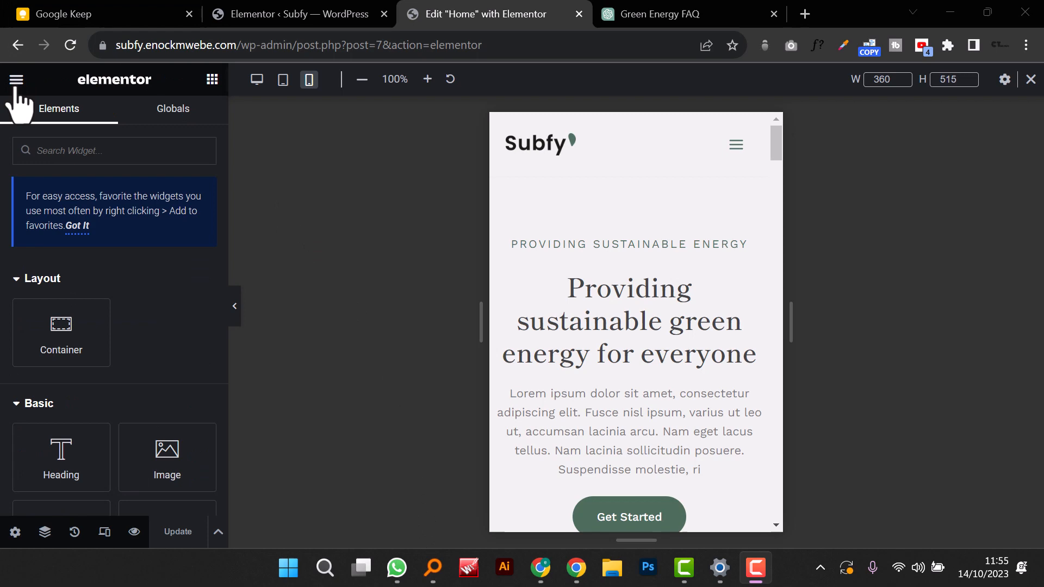
Step: Exit the Elementor editor with This Post as the exit destination, and return to the WordPress Pages list
{"action": "left_click", "coordinate": [16, 80]}
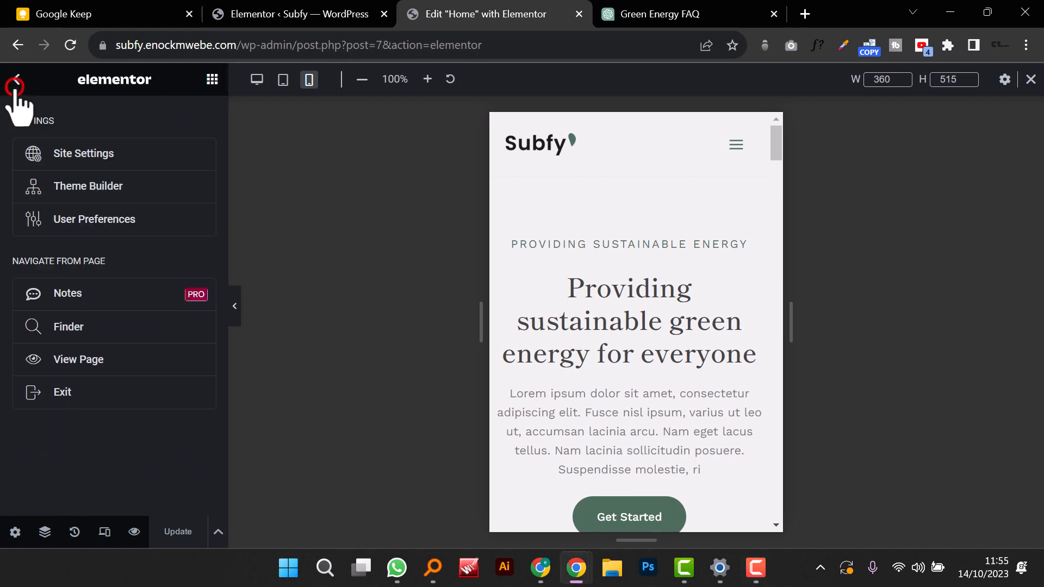
{"action": "left_click", "coordinate": [97, 396]}
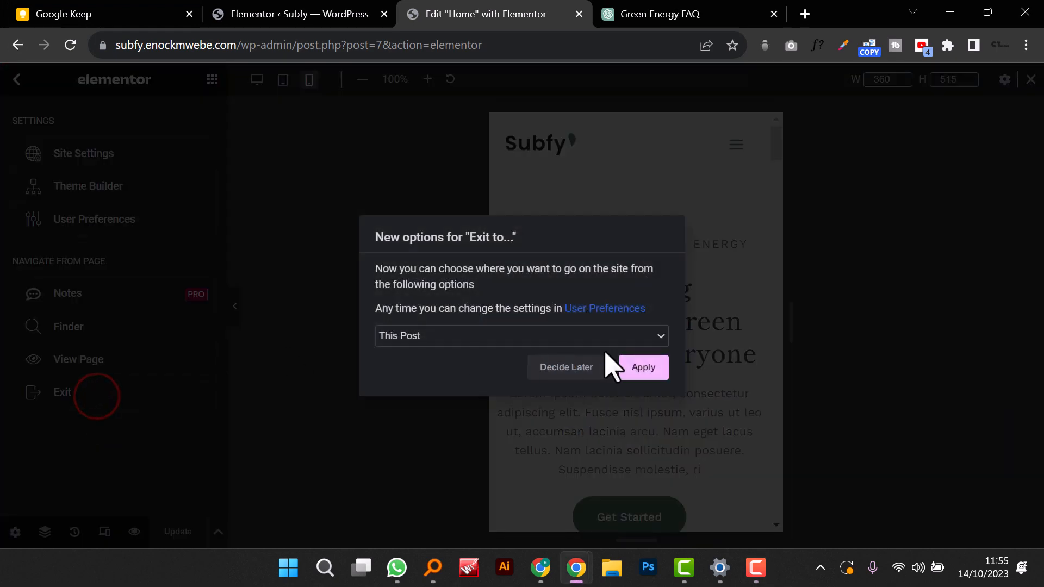
{"action": "left_click", "coordinate": [660, 376]}
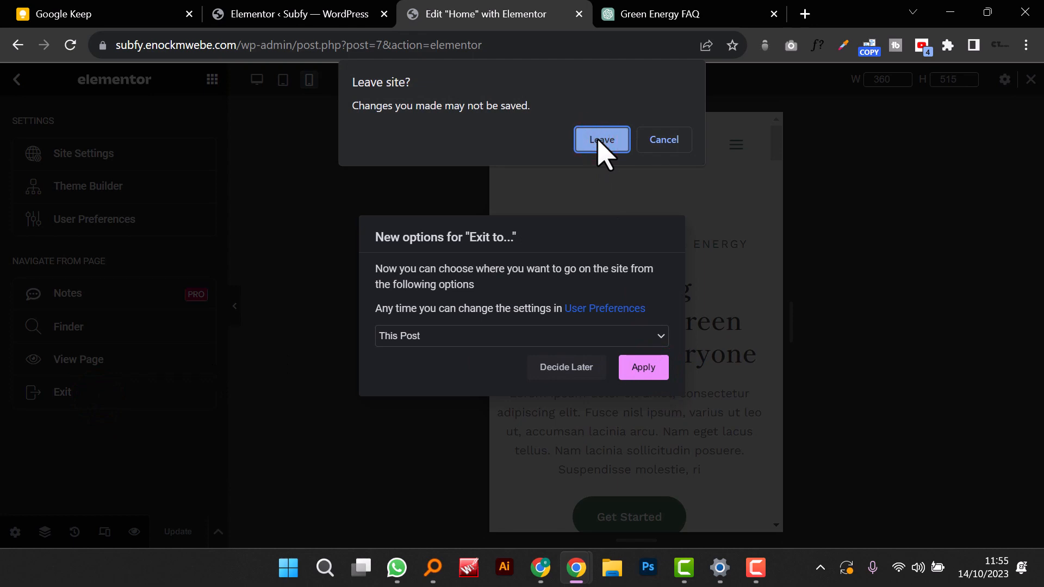
{"action": "left_click", "coordinate": [664, 141]}
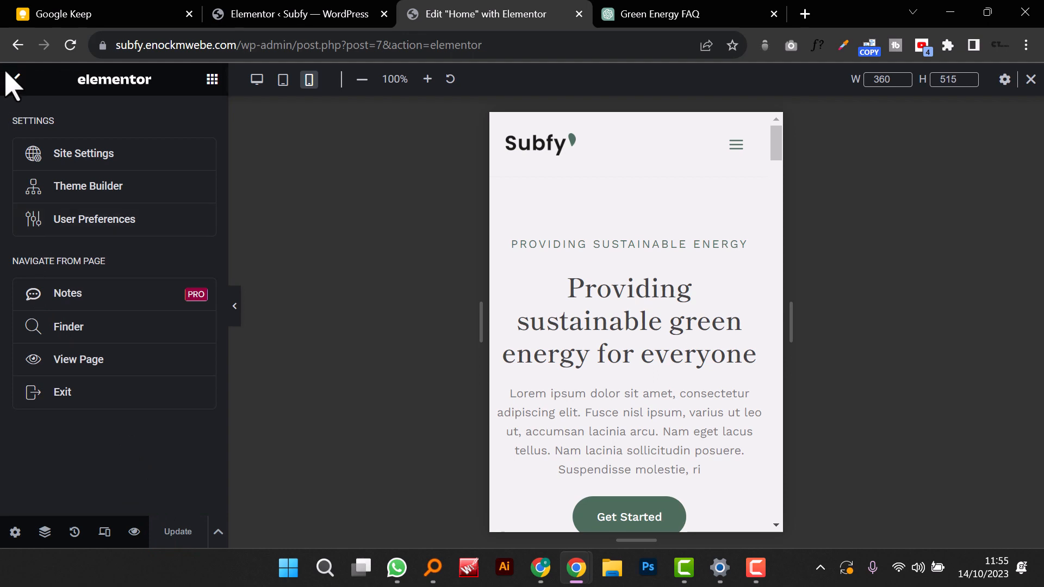
{"action": "left_click", "coordinate": [70, 394]}
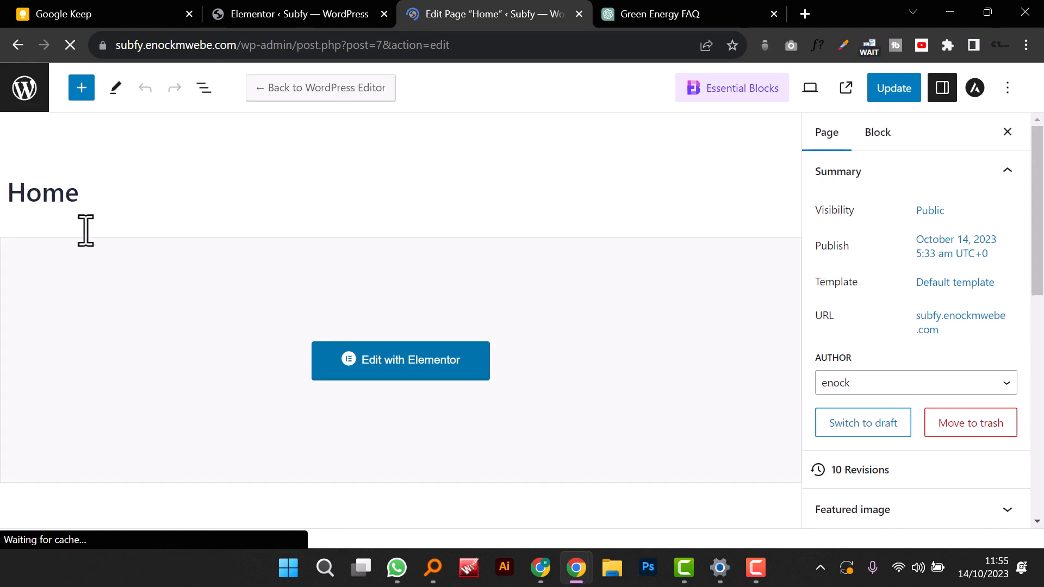
{"action": "left_click", "coordinate": [25, 88]}
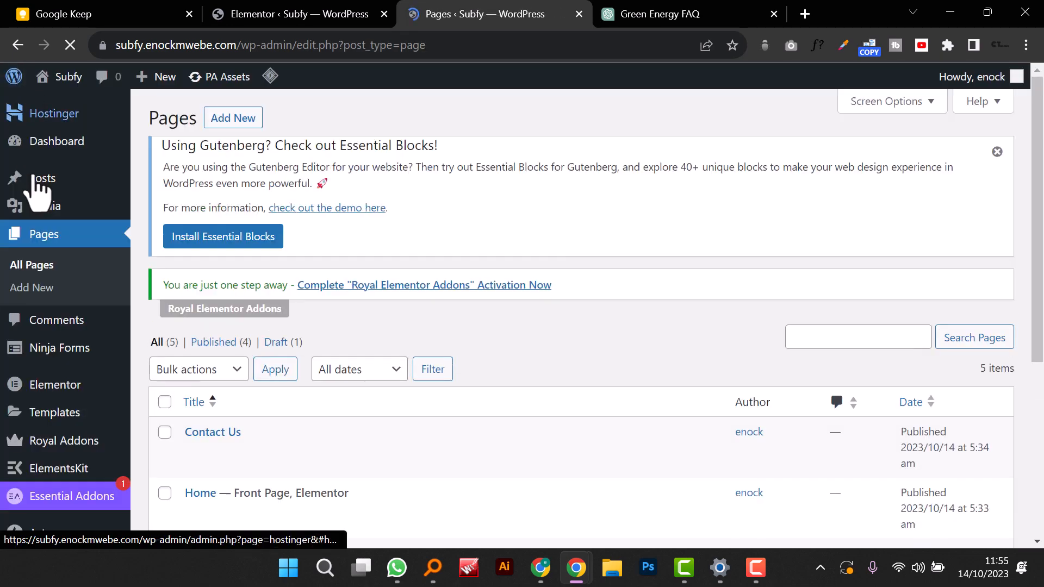
Step: Open the ElementsKit setup from the WordPress dashboard
{"action": "scroll", "coordinate": [73, 282], "scroll_direction": "down", "scroll_amount": 3}
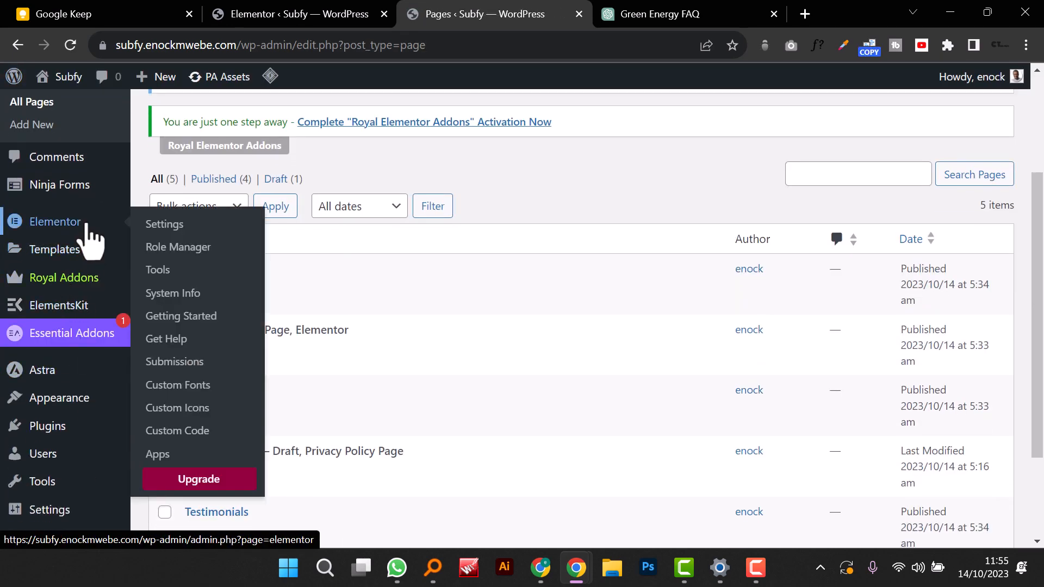
{"action": "mouse_move", "coordinate": [82, 309]}
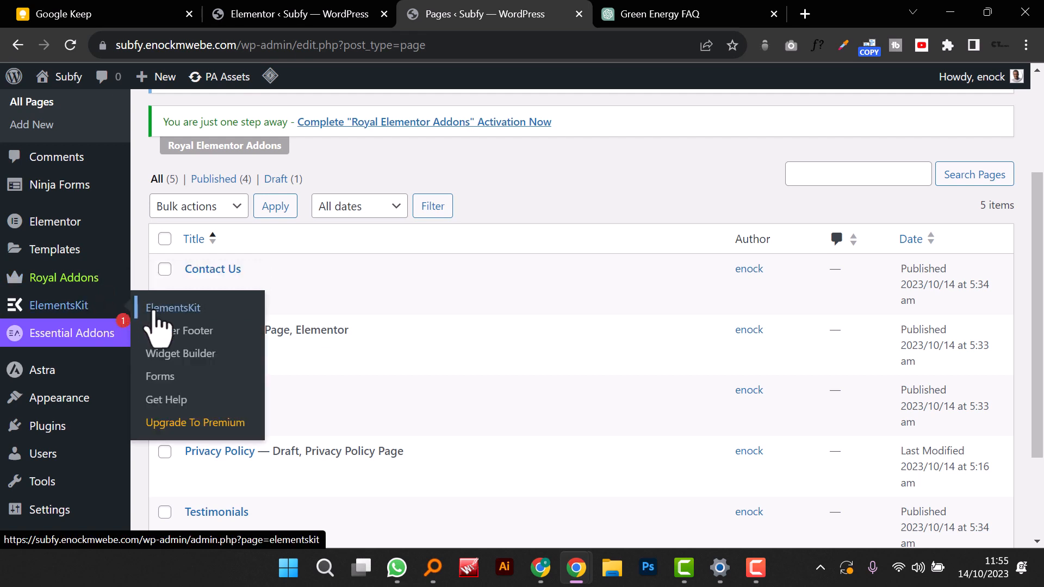
{"action": "left_click", "coordinate": [195, 330]}
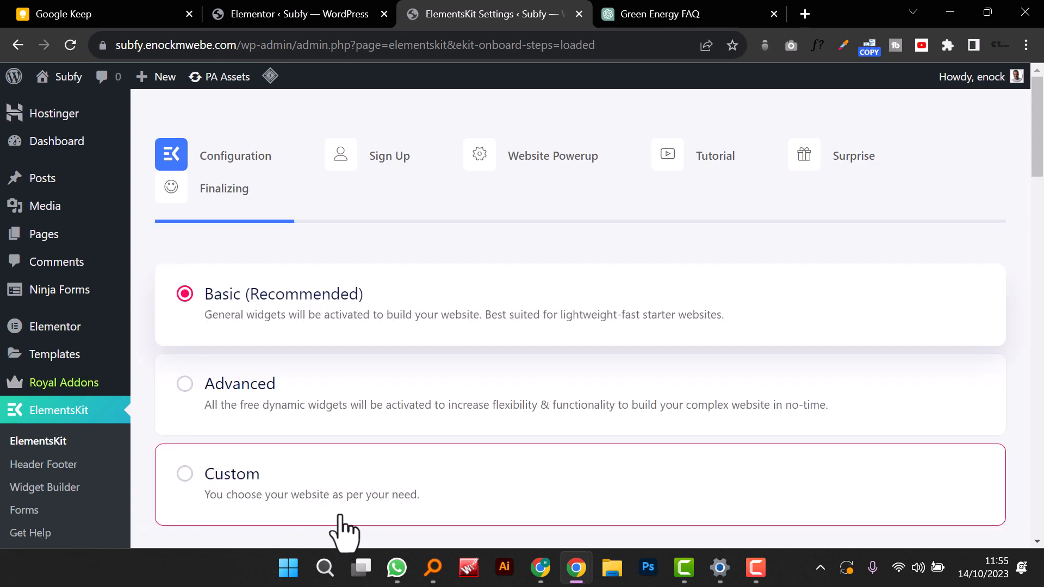
Step: Choose the Custom configuration in the ElementsKit setup, keep the preselected modules and widgets, and continue to the sign-up stage
{"action": "scroll", "coordinate": [559, 494], "scroll_direction": "down", "scroll_amount": 5}
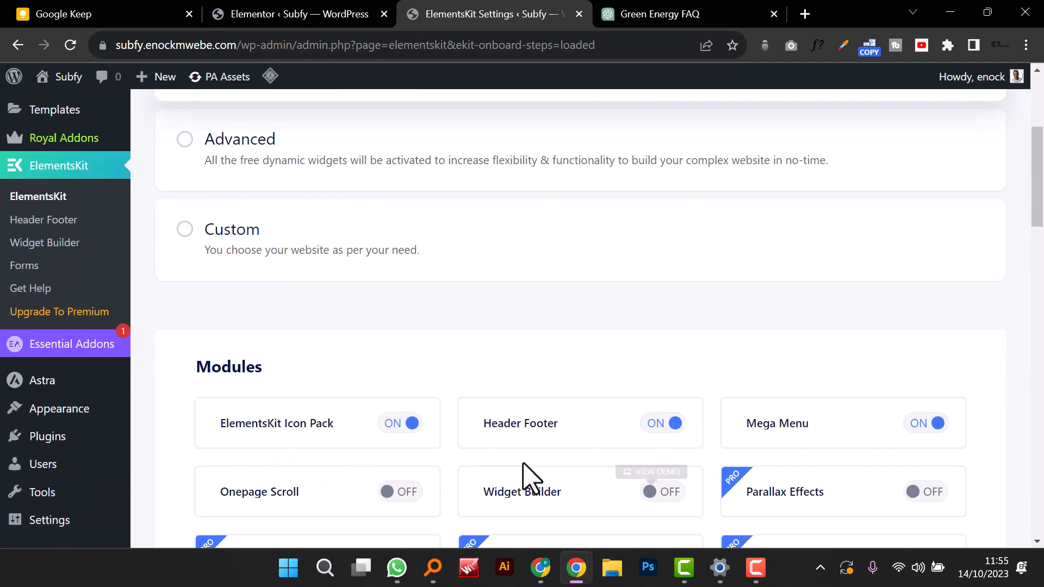
{"action": "left_click", "coordinate": [188, 228]}
{"action": "scroll", "coordinate": [776, 442], "scroll_direction": "down", "scroll_amount": 20}
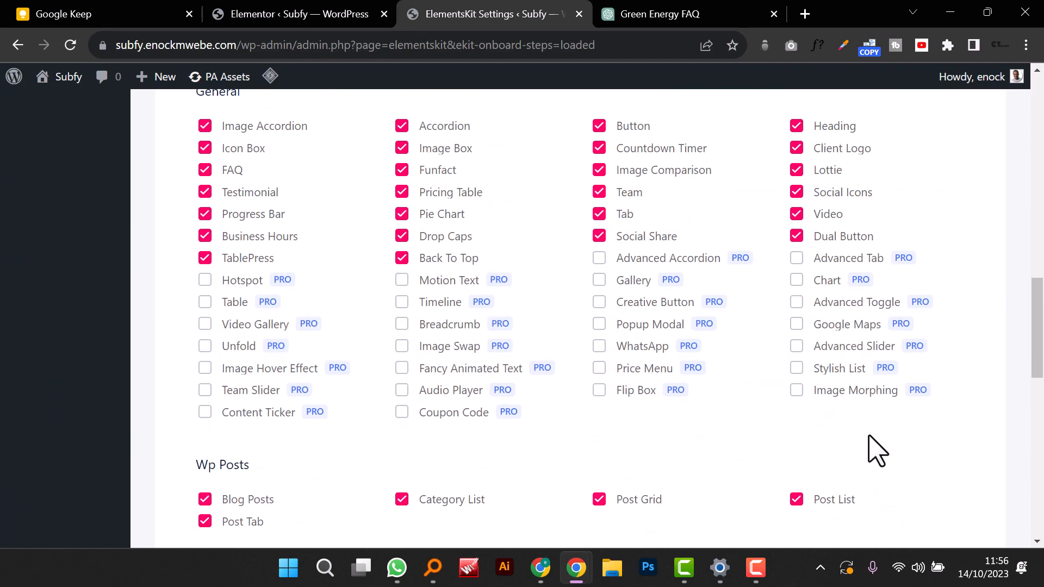
{"action": "scroll", "coordinate": [869, 446], "scroll_direction": "down", "scroll_amount": 10}
{"action": "left_click", "coordinate": [939, 467]}
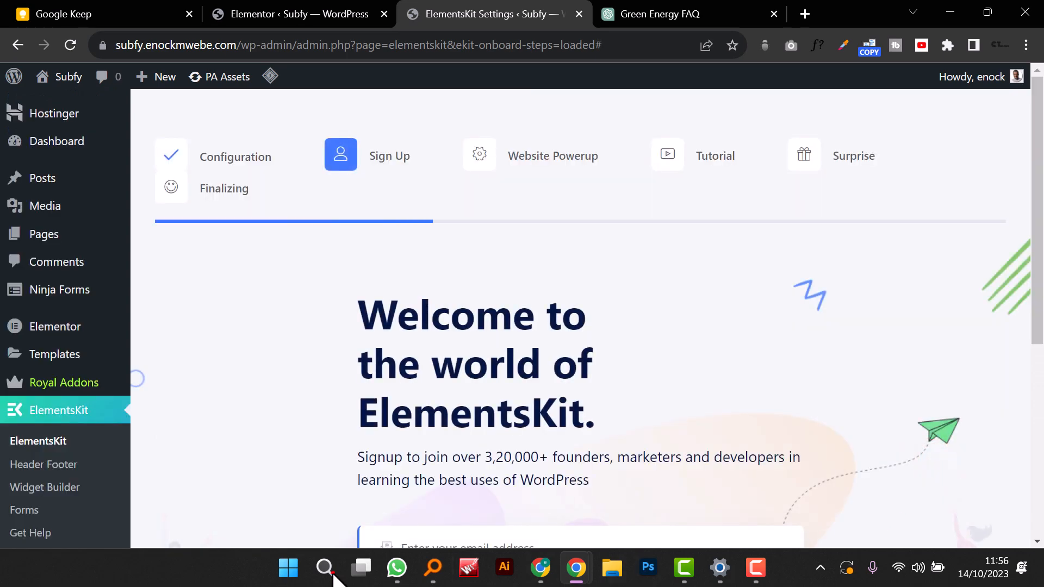
Step: Pass through the sign-up, Website Powerup, Tutorial and Surprise stages without signing up or installing plugins, and save the ElementsKit setup
{"action": "scroll", "coordinate": [725, 366], "scroll_direction": "down", "scroll_amount": 5}
{"action": "left_click", "coordinate": [742, 366]}
{"action": "scroll", "coordinate": [753, 391], "scroll_direction": "down", "scroll_amount": 10}
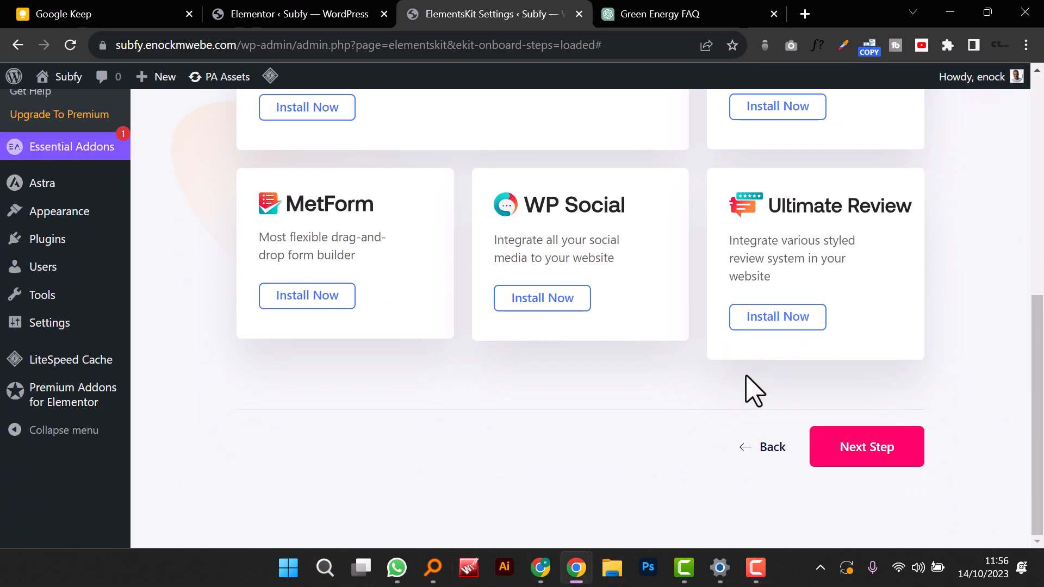
{"action": "left_click", "coordinate": [884, 448]}
{"action": "scroll", "coordinate": [804, 410], "scroll_direction": "down", "scroll_amount": 10}
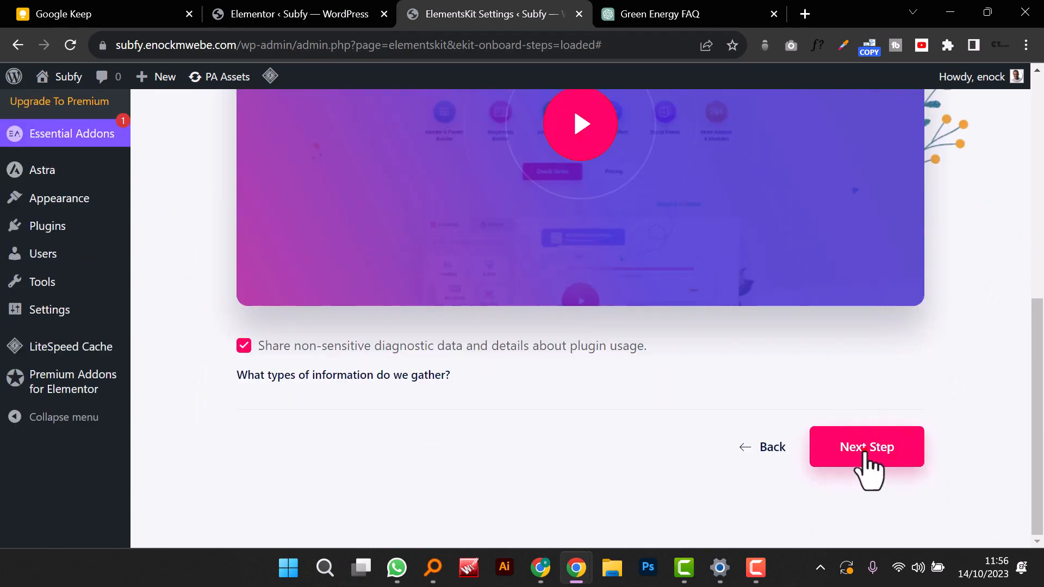
{"action": "left_click", "coordinate": [865, 454]}
{"action": "scroll", "coordinate": [707, 326], "scroll_direction": "down", "scroll_amount": 10}
{"action": "left_click", "coordinate": [837, 443]}
{"action": "scroll", "coordinate": [742, 413], "scroll_direction": "down", "scroll_amount": 5}
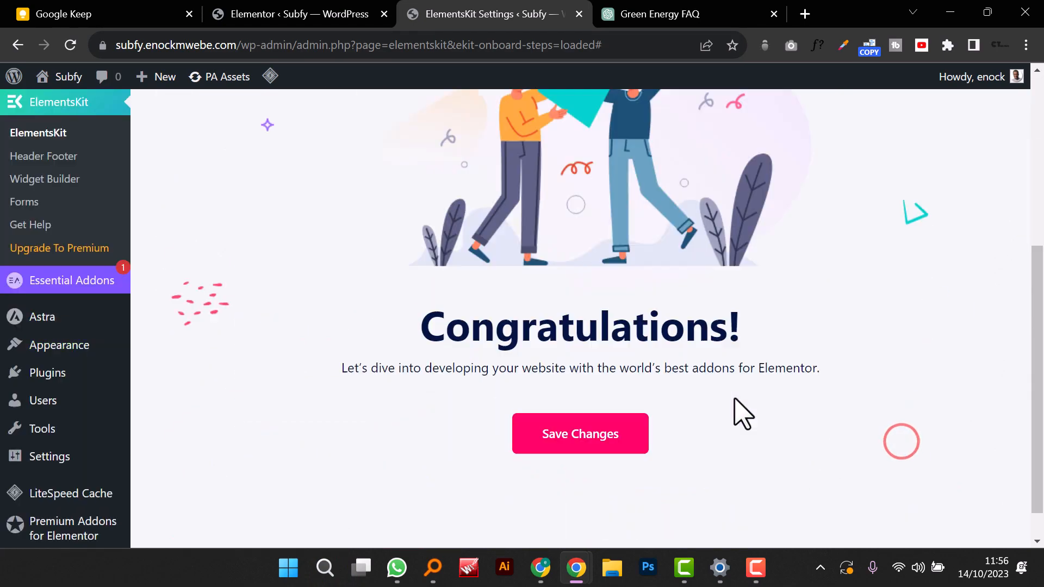
{"action": "scroll", "coordinate": [734, 400], "scroll_direction": "down", "scroll_amount": 1}
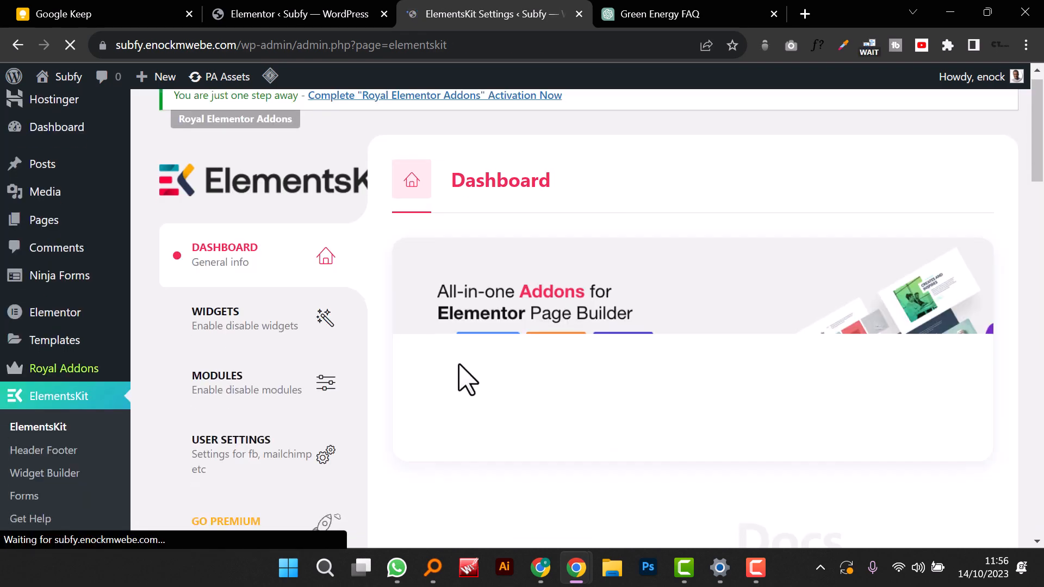
{"action": "scroll", "coordinate": [458, 379], "scroll_direction": "down", "scroll_amount": 7}
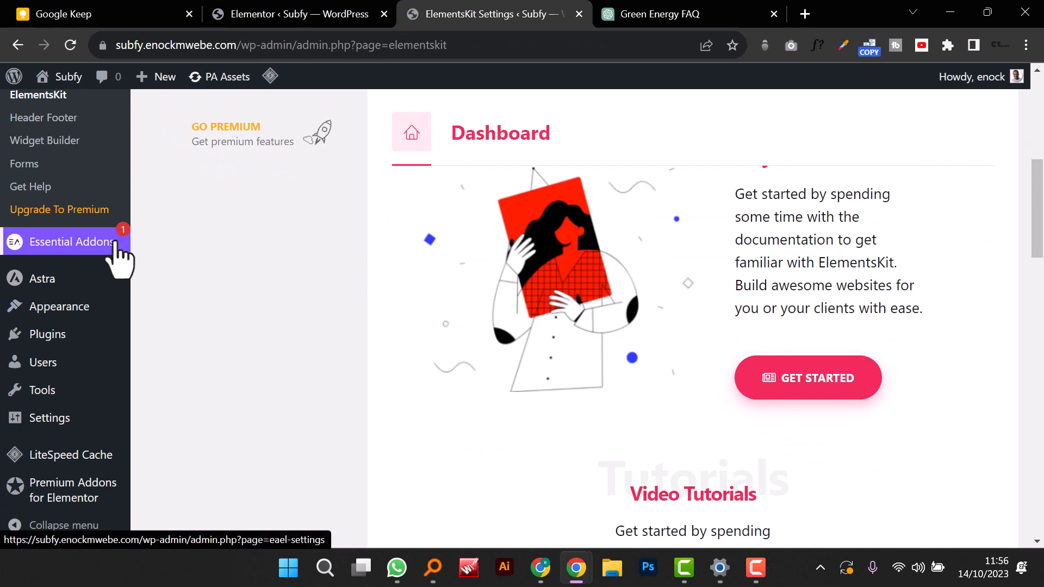
Step: Open the ElementsKit Header Footer templates and show the Header templates
{"action": "scroll", "coordinate": [84, 327], "scroll_direction": "down", "scroll_amount": 4}
{"action": "scroll", "coordinate": [30, 423], "scroll_direction": "up", "scroll_amount": 3}
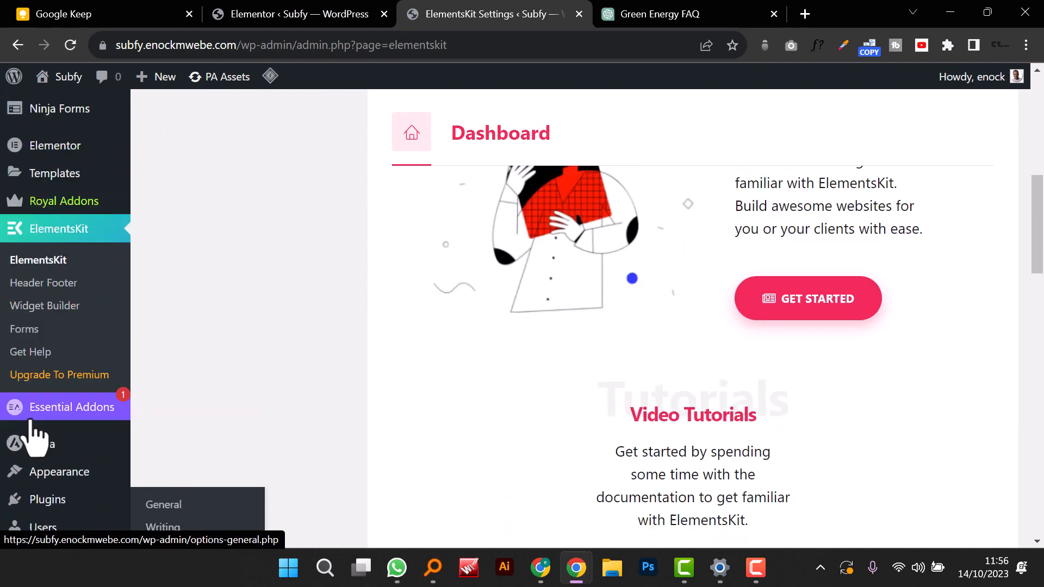
{"action": "scroll", "coordinate": [30, 423], "scroll_direction": "up", "scroll_amount": 3}
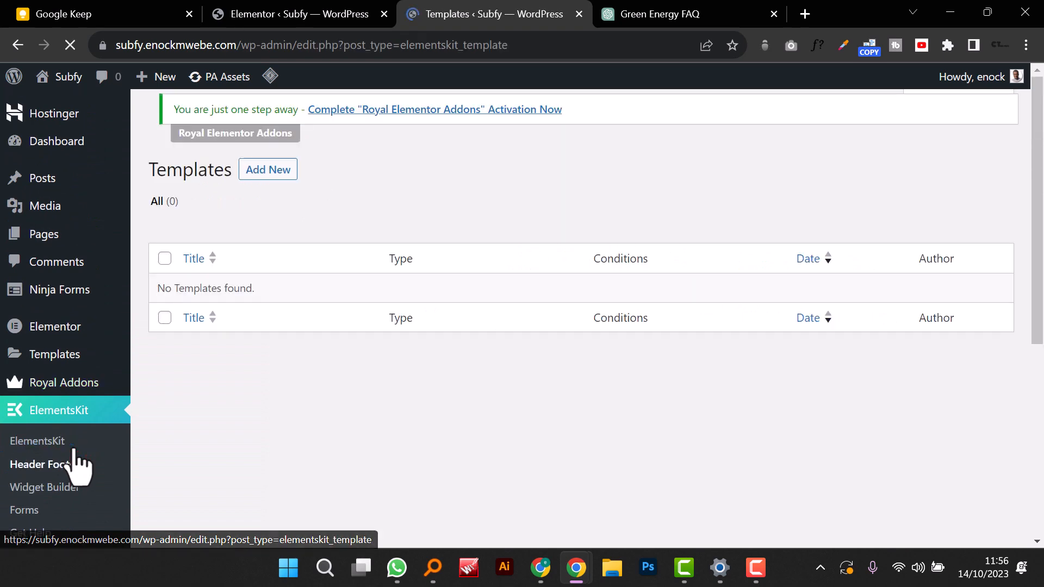
{"action": "left_click", "coordinate": [207, 164]}
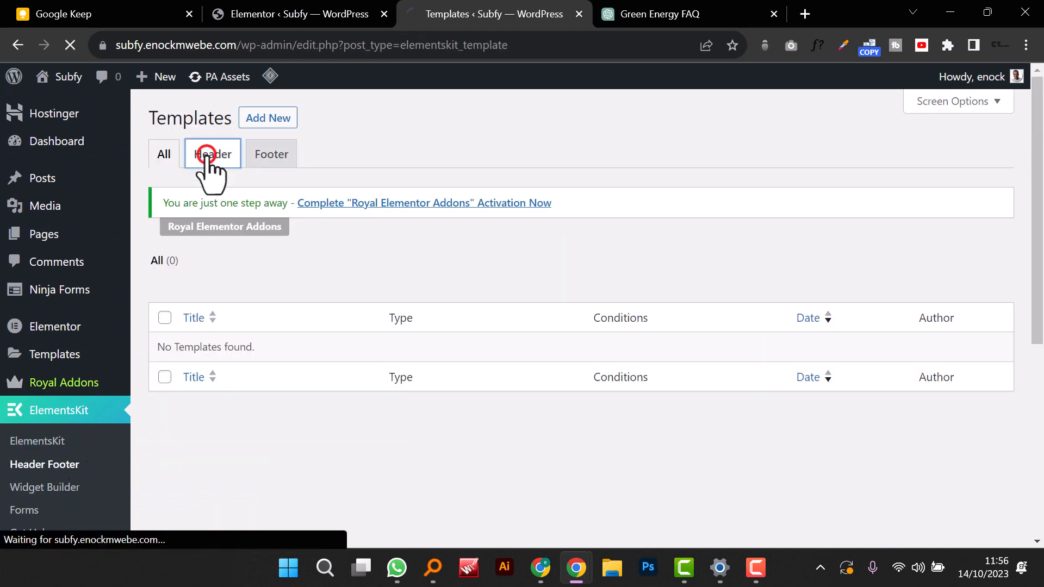
Step: Create an ElementsKit template titled Footer1 with type Footer, activate it for the entire site, and open its content for editing
{"action": "left_click", "coordinate": [283, 116]}
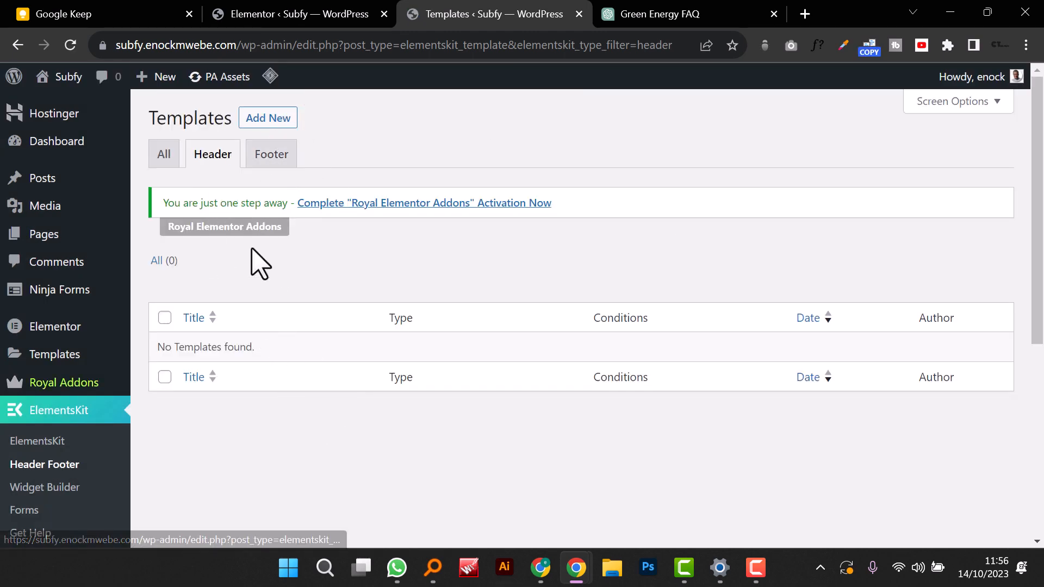
{"action": "left_click", "coordinate": [269, 131]}
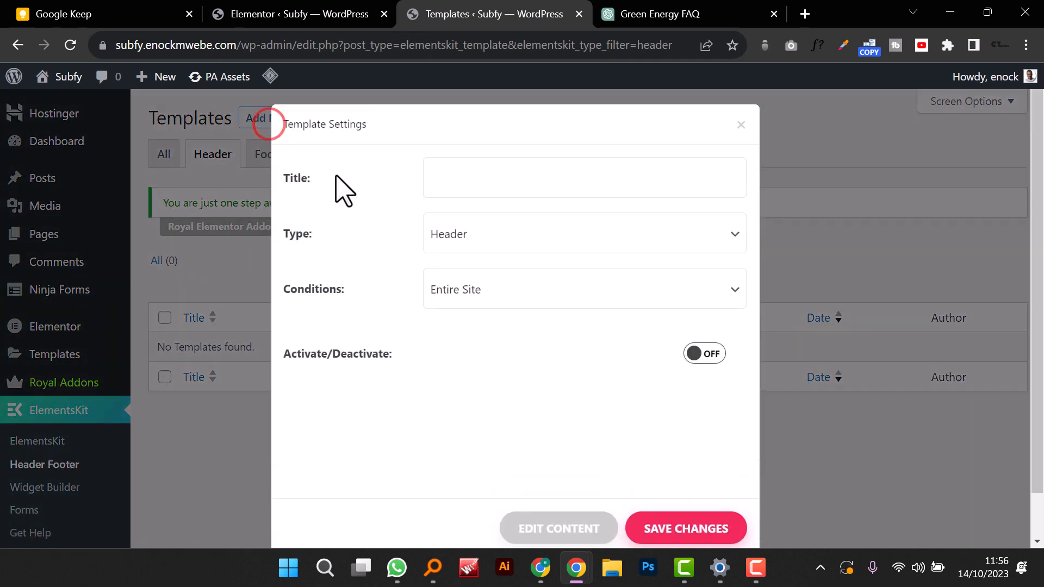
{"action": "left_click", "coordinate": [483, 181]}
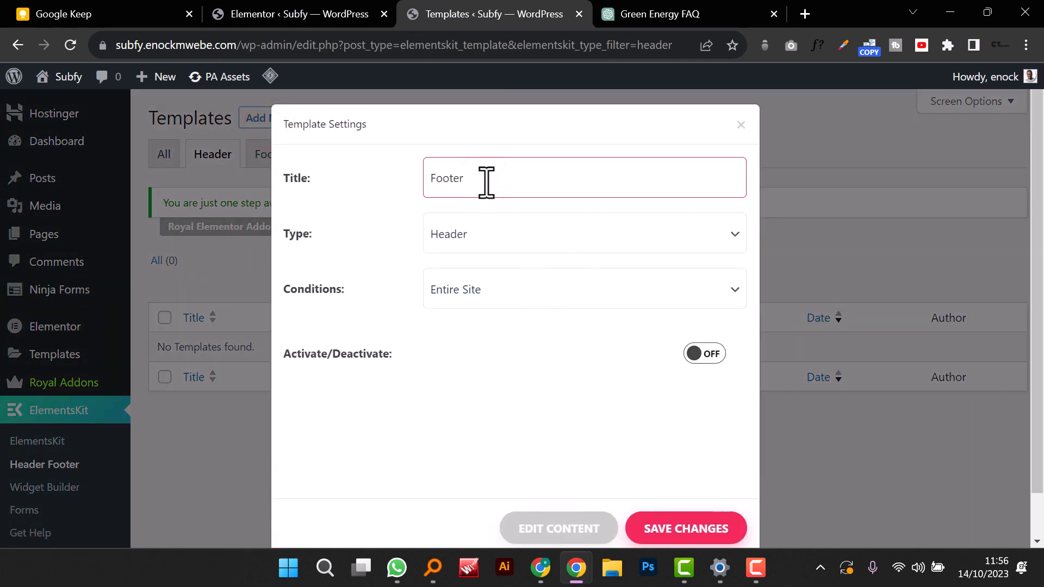
{"action": "left_click", "coordinate": [533, 233]}
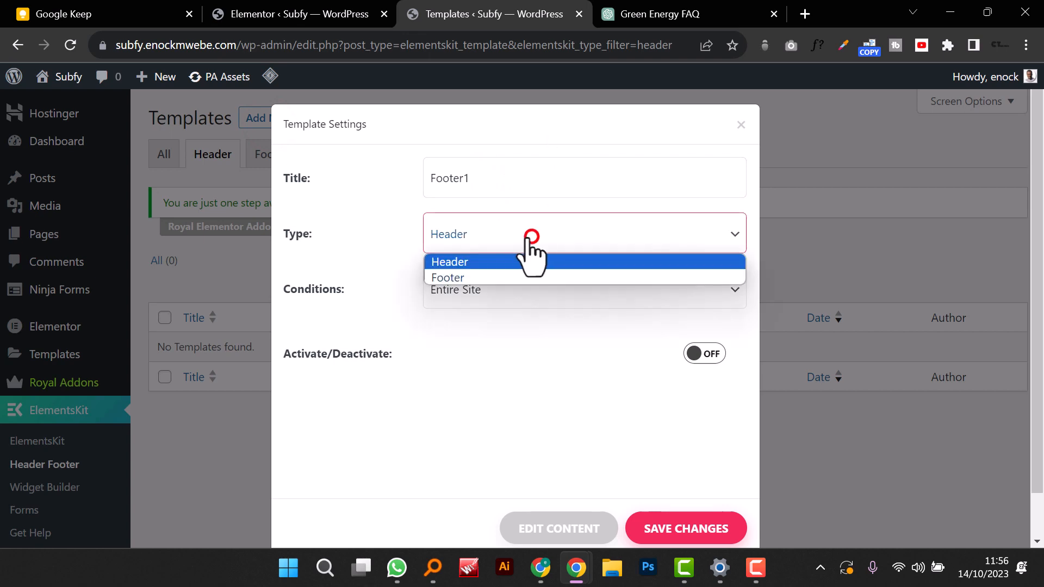
{"action": "left_click", "coordinate": [495, 275]}
{"action": "left_click", "coordinate": [698, 354]}
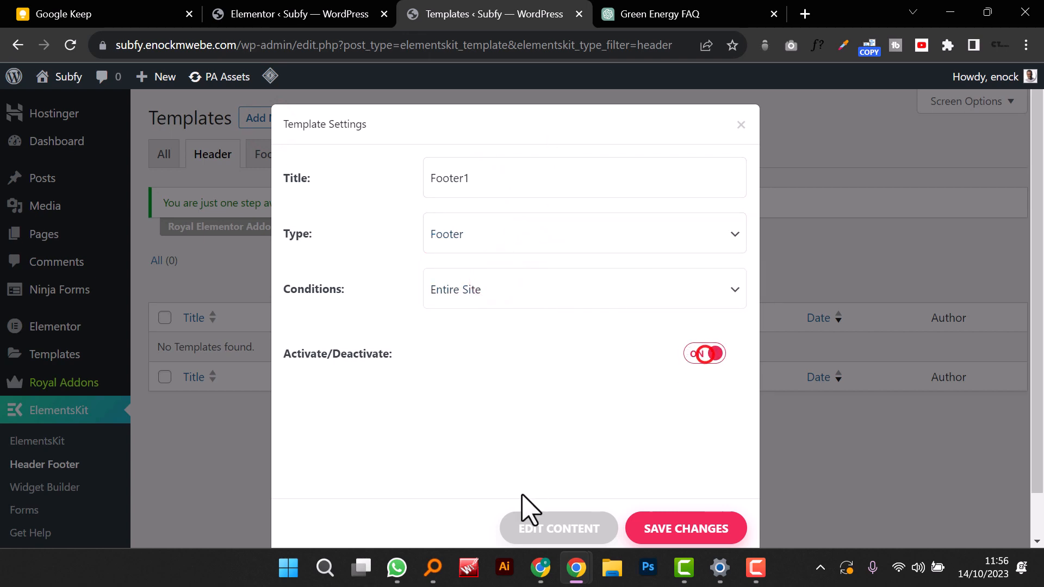
{"action": "left_click", "coordinate": [561, 523]}
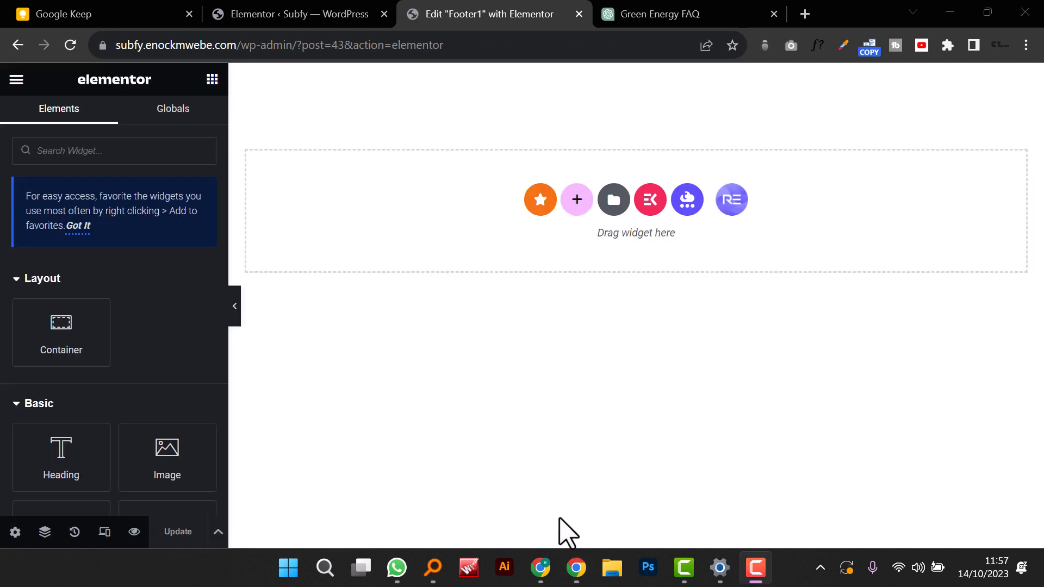
Step: Add a four-column container and place a heading reading "Subfy" in its first column
{"action": "left_click", "coordinate": [583, 200]}
{"action": "left_click", "coordinate": [762, 233]}
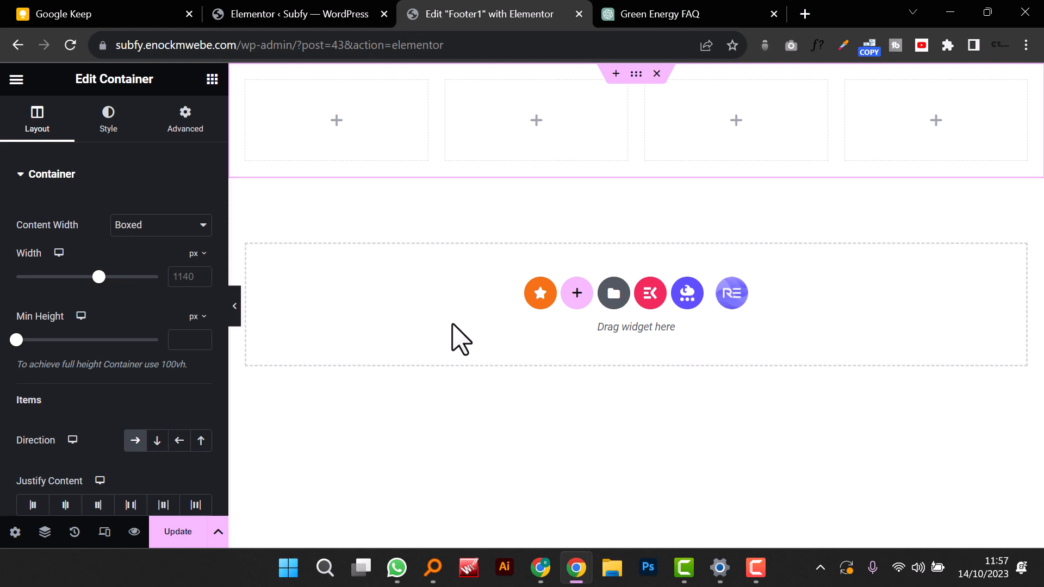
{"action": "left_click", "coordinate": [337, 117]}
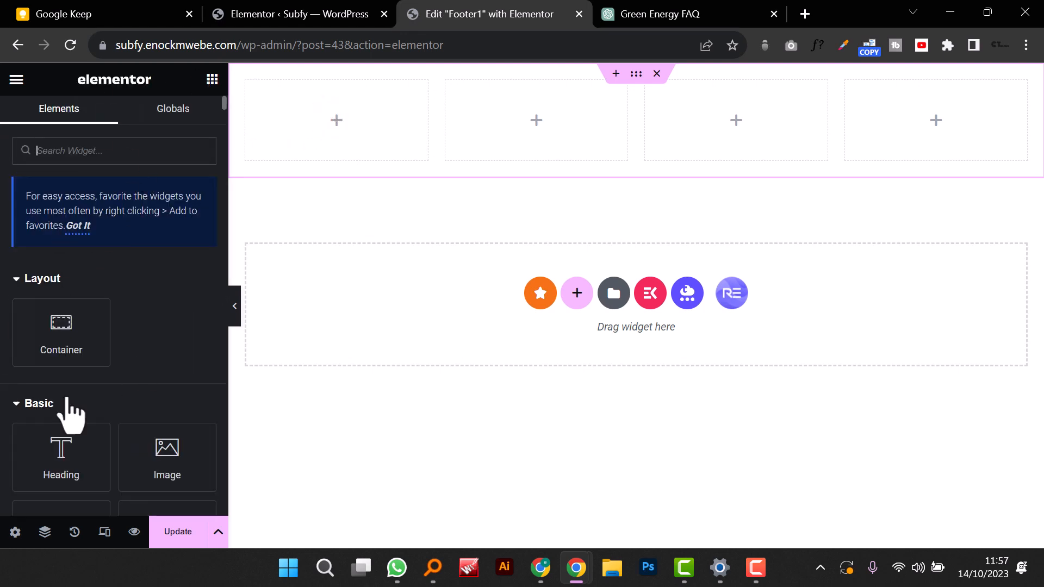
{"action": "left_click_drag", "start_coordinate": [66, 472], "coordinate": [338, 135]}
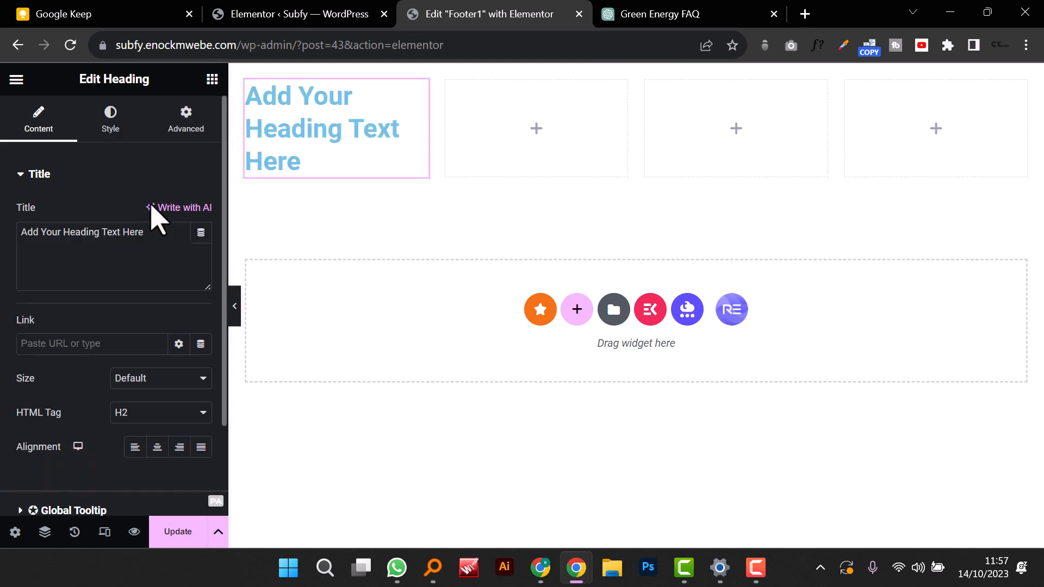
{"action": "triple_click", "coordinate": [299, 132]}
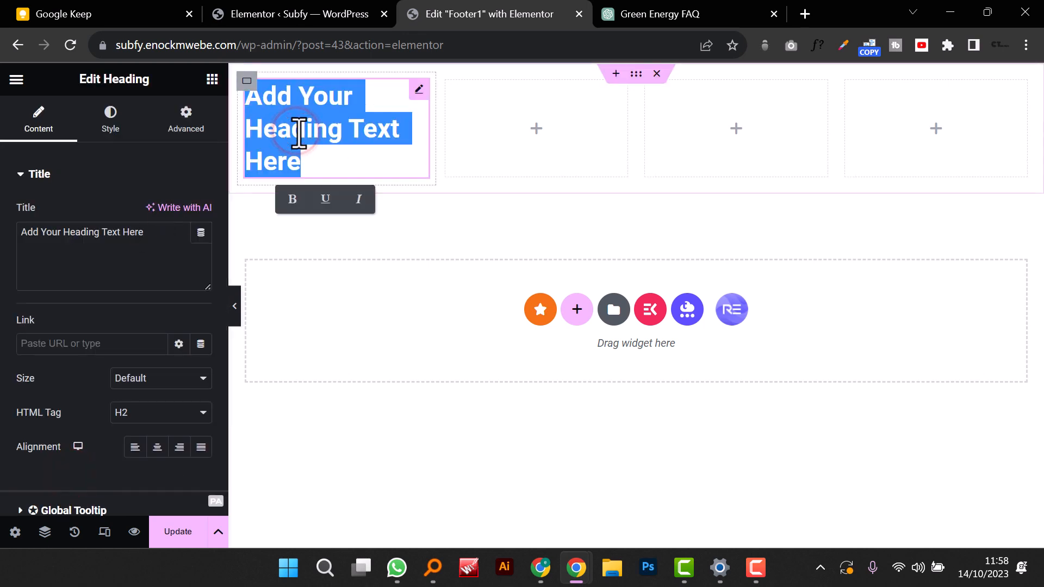
{"action": "type", "text": "Subfy"}
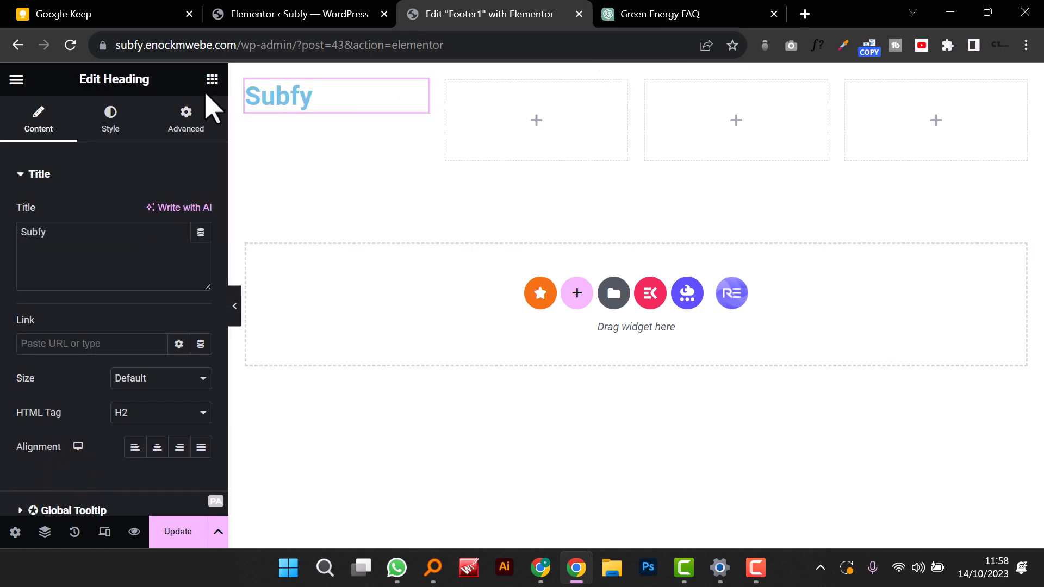
Step: Set the Subfy heading's text color to white, #FFFFFF
{"action": "left_click", "coordinate": [110, 115]}
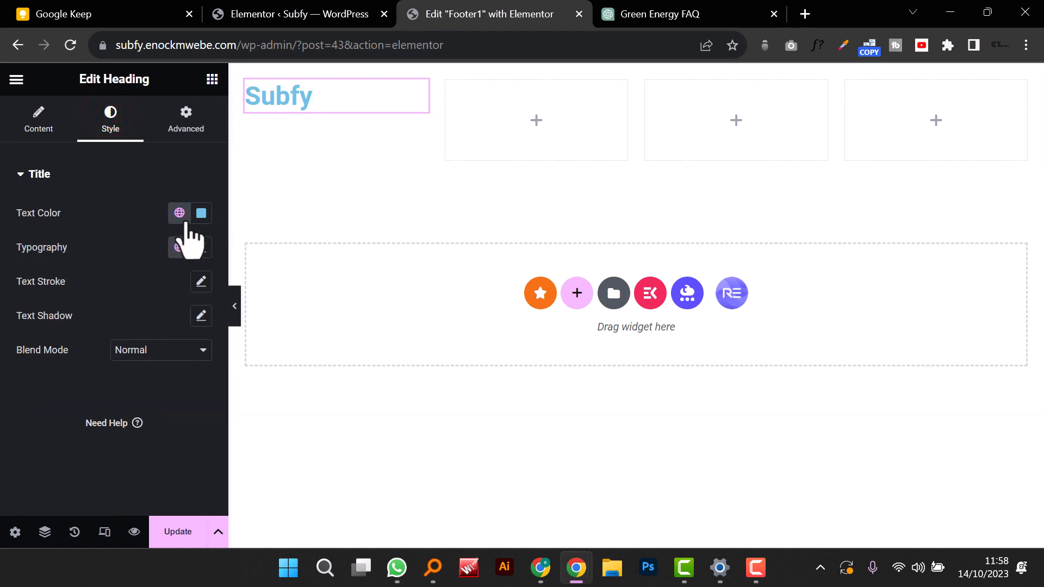
{"action": "left_click", "coordinate": [201, 213]}
{"action": "left_click_drag", "start_coordinate": [170, 333], "coordinate": [83, 228]}
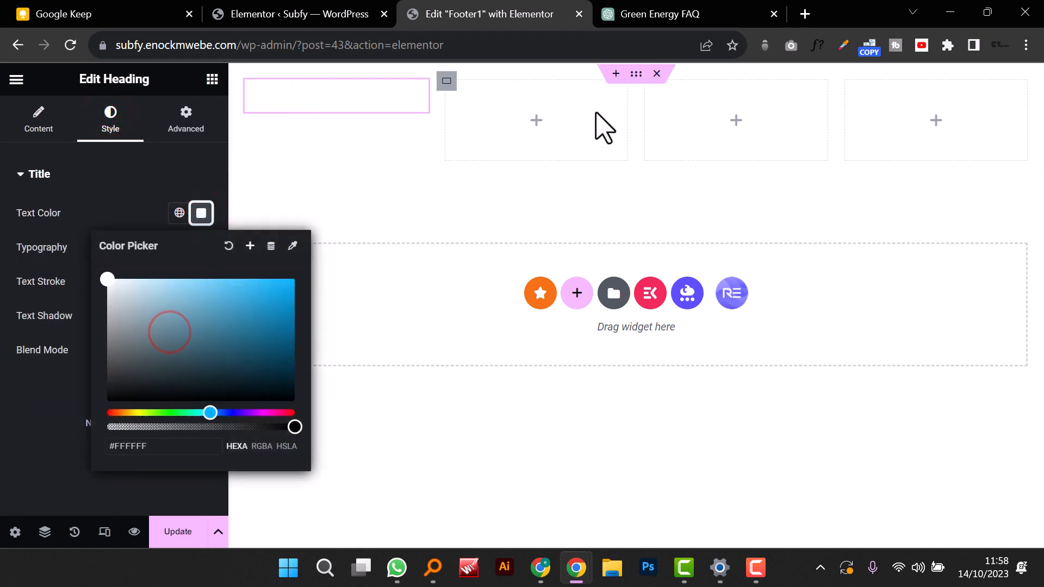
Step: Give the four-column container a Classic background using the global color Black, #454545
{"action": "left_click", "coordinate": [631, 79]}
{"action": "left_click", "coordinate": [635, 76]}
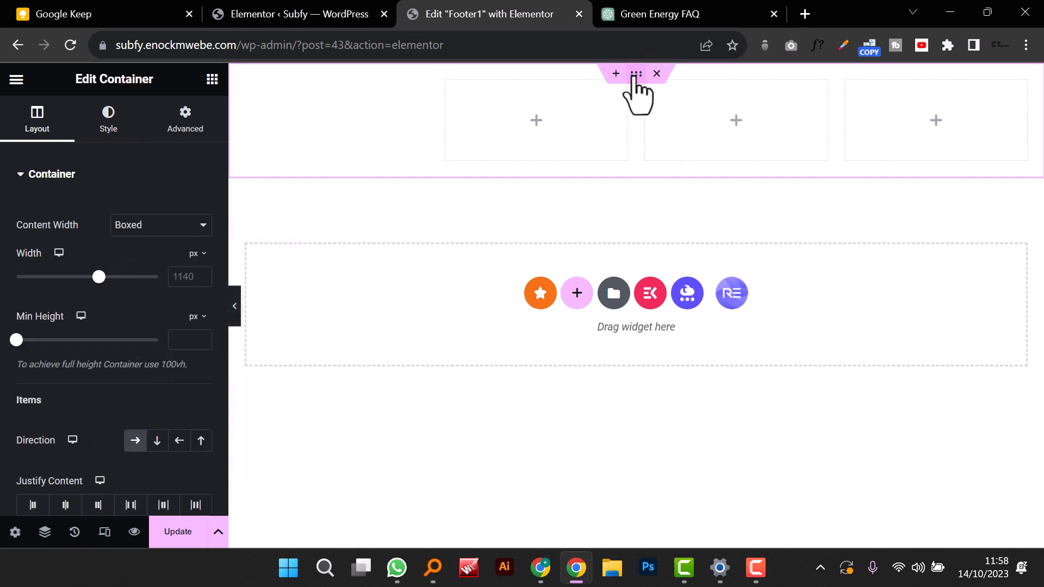
{"action": "left_click", "coordinate": [634, 75]}
{"action": "left_click", "coordinate": [107, 126]}
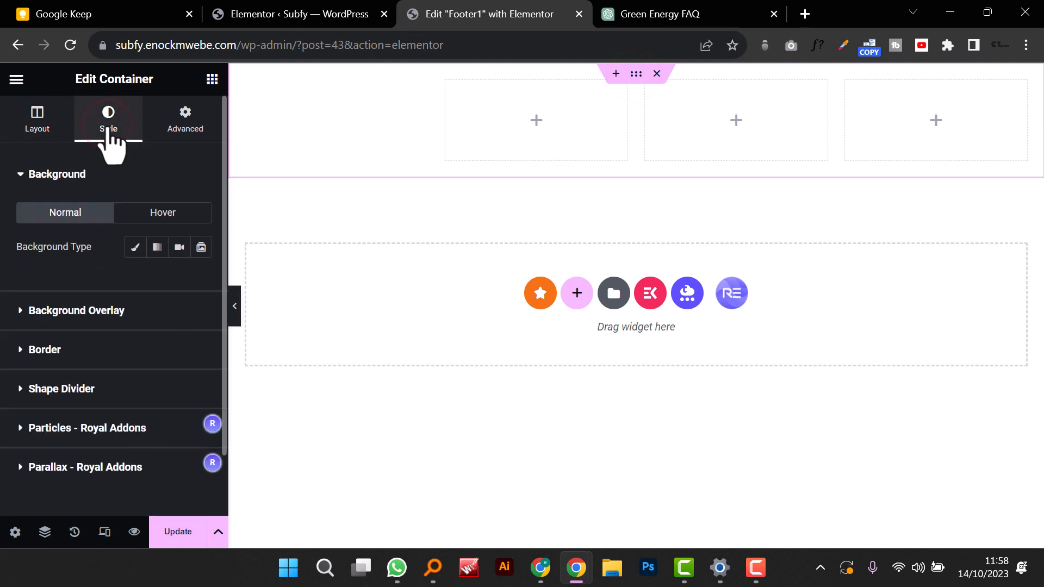
{"action": "left_click", "coordinate": [135, 248]}
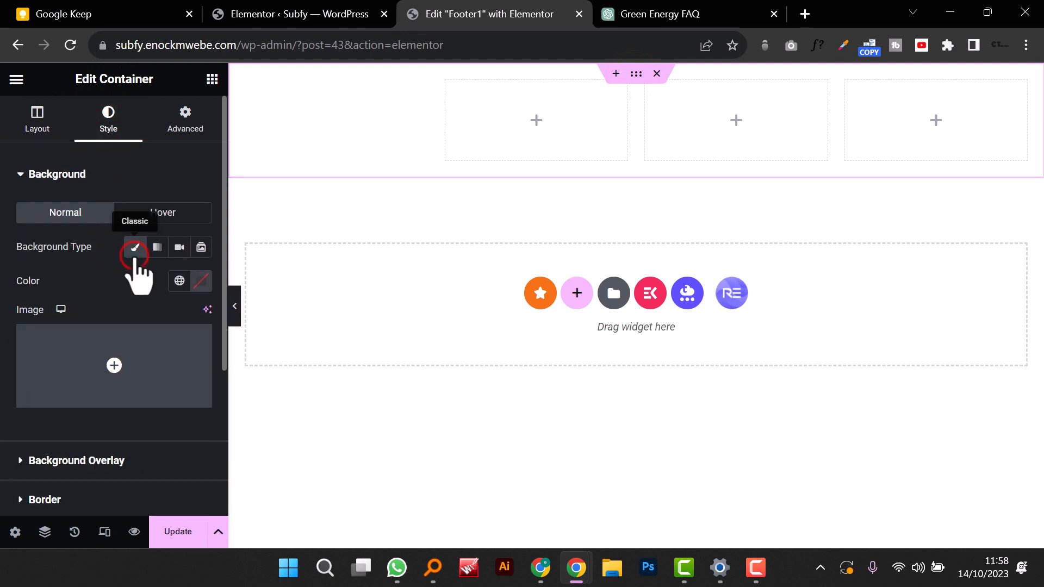
{"action": "left_click", "coordinate": [202, 279]}
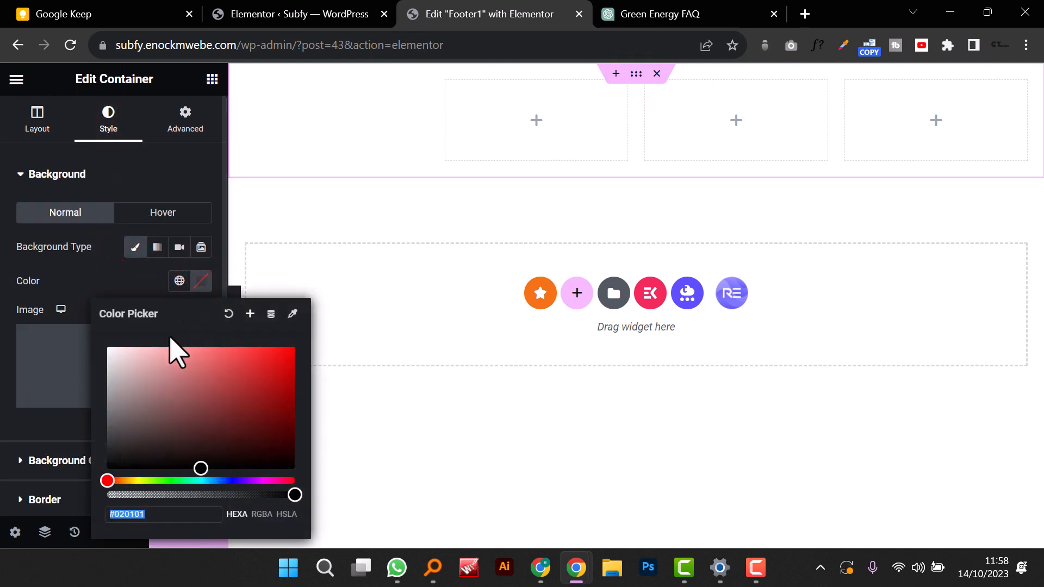
{"action": "left_click", "coordinate": [179, 281]}
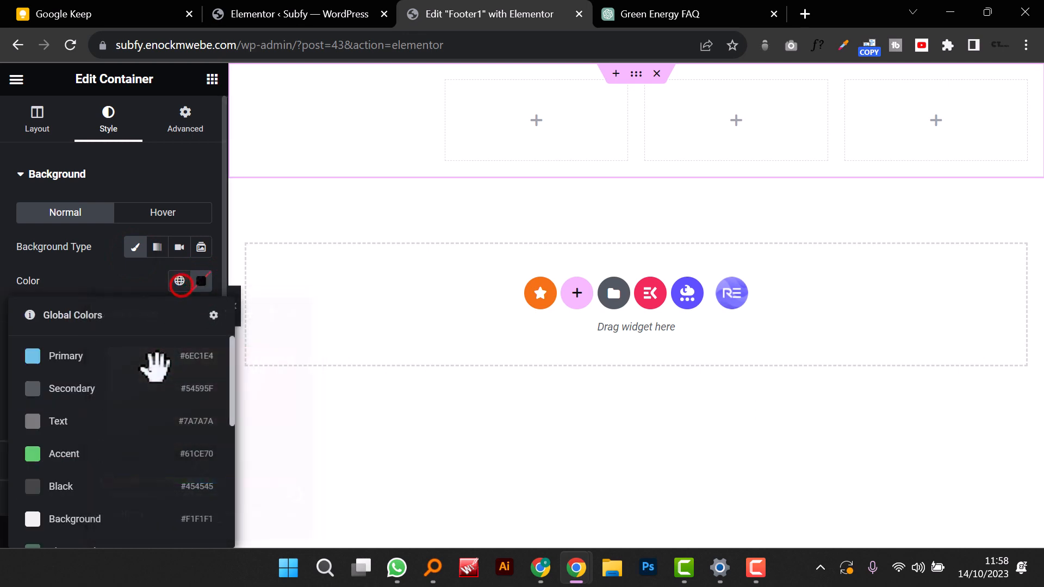
{"action": "scroll", "coordinate": [136, 424], "scroll_direction": "down", "scroll_amount": 5}
{"action": "scroll", "coordinate": [111, 490], "scroll_direction": "up", "scroll_amount": 5}
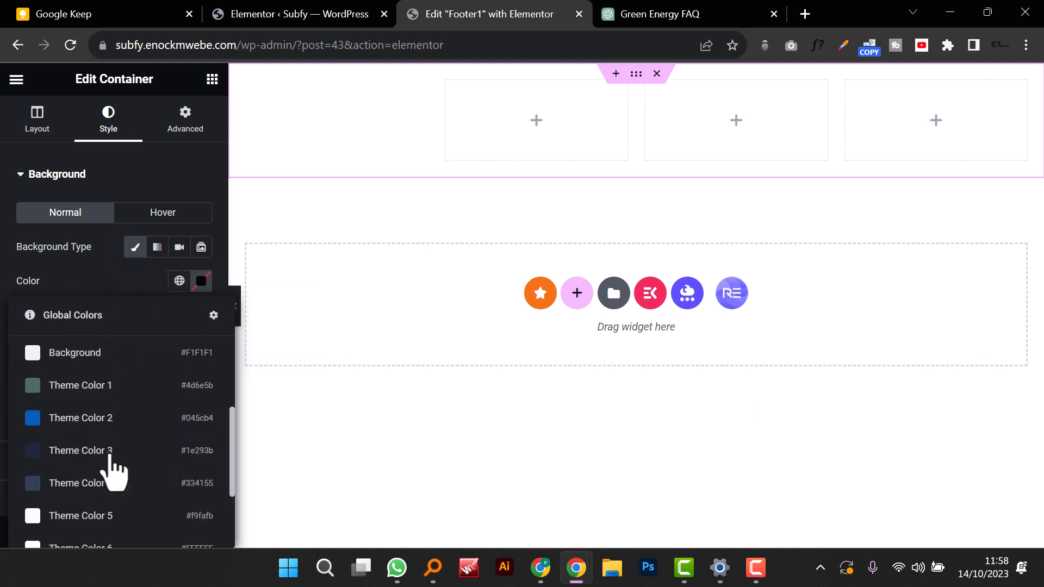
{"action": "left_click", "coordinate": [84, 451]}
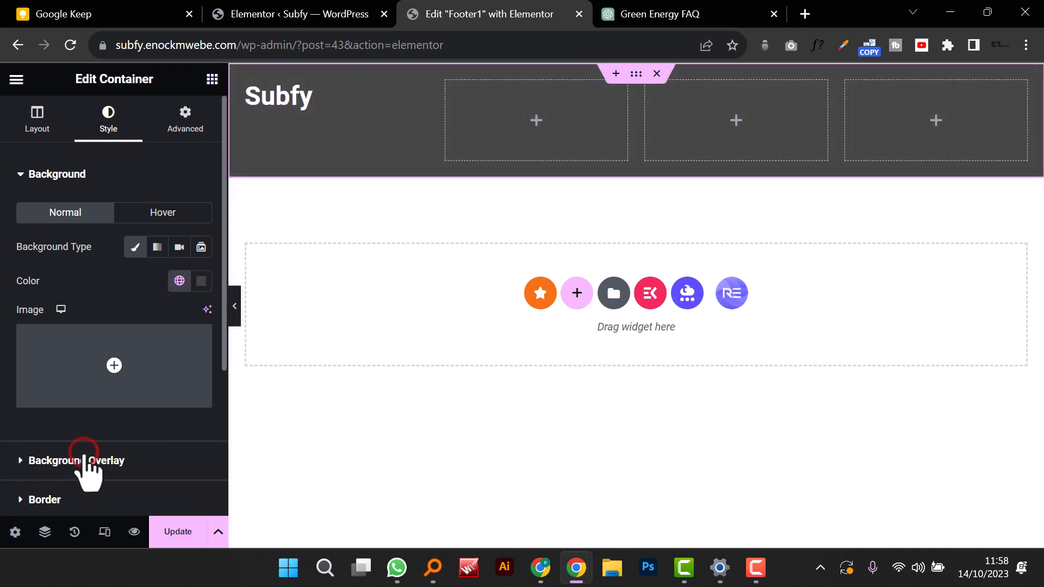
Step: Darken the container's background to a custom near-black color
{"action": "left_click", "coordinate": [202, 282]}
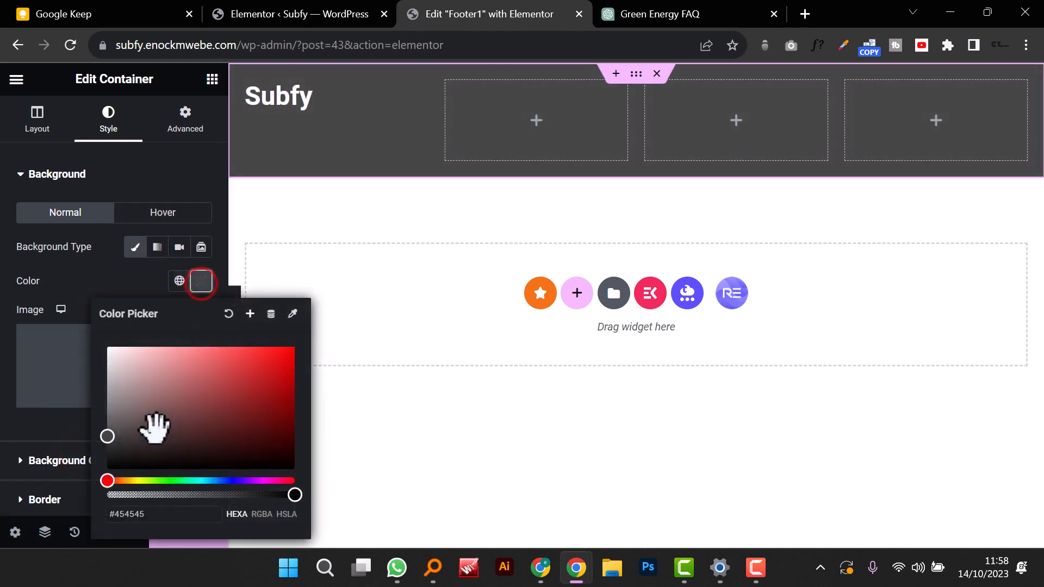
{"action": "mouse_move", "coordinate": [152, 441]}
{"action": "left_mouse_down"}
{"action": "mouse_move", "coordinate": [108, 469]}
{"action": "mouse_move", "coordinate": [114, 455]}
{"action": "left_mouse_up"}
{"action": "left_click", "coordinate": [402, 306]}
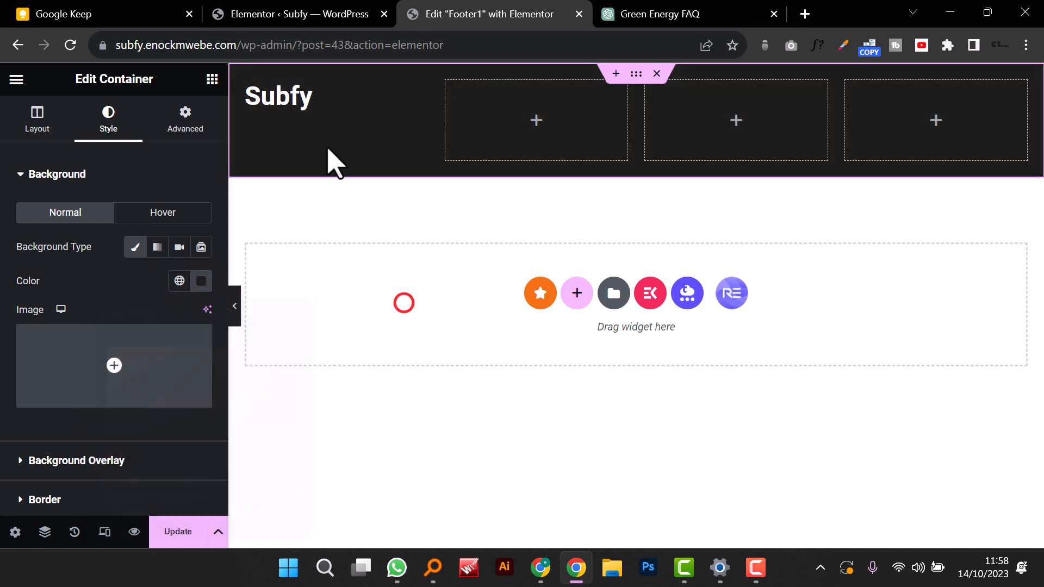
Step: Try to set the Subfy heading's font family to Work Sans
{"action": "left_click", "coordinate": [305, 94]}
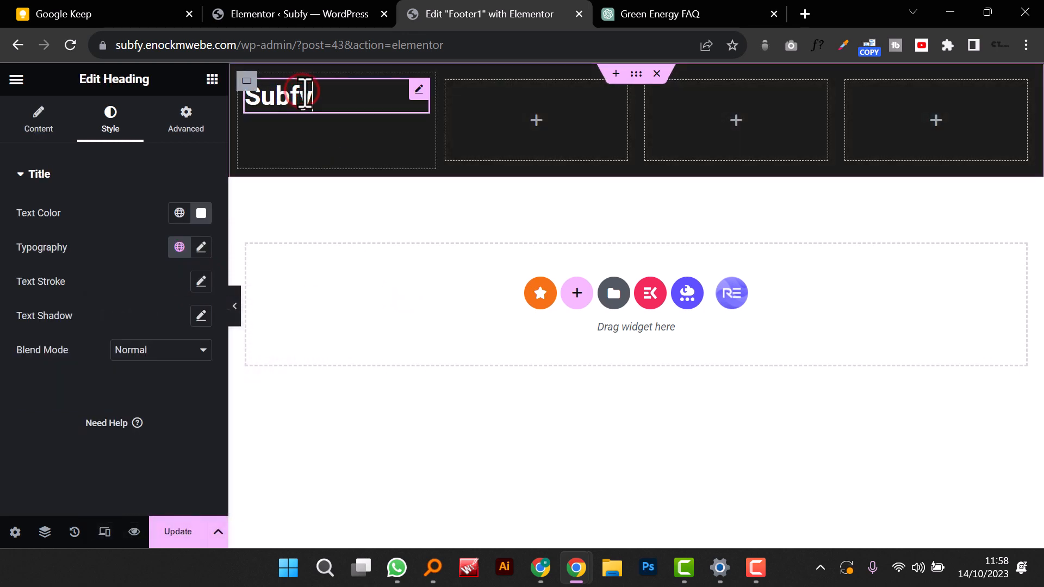
{"action": "left_click", "coordinate": [202, 248]}
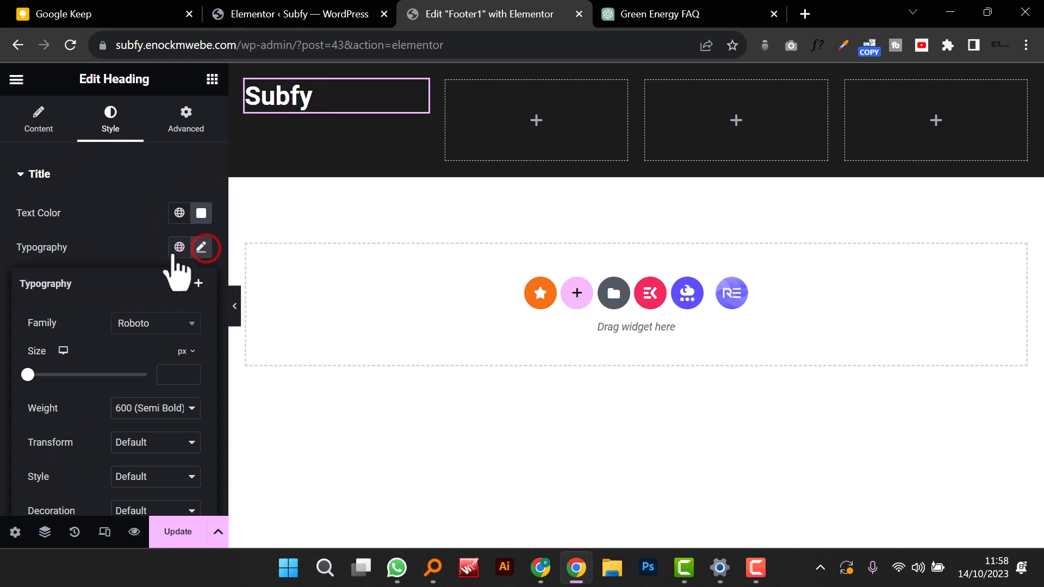
{"action": "left_click", "coordinate": [147, 325]}
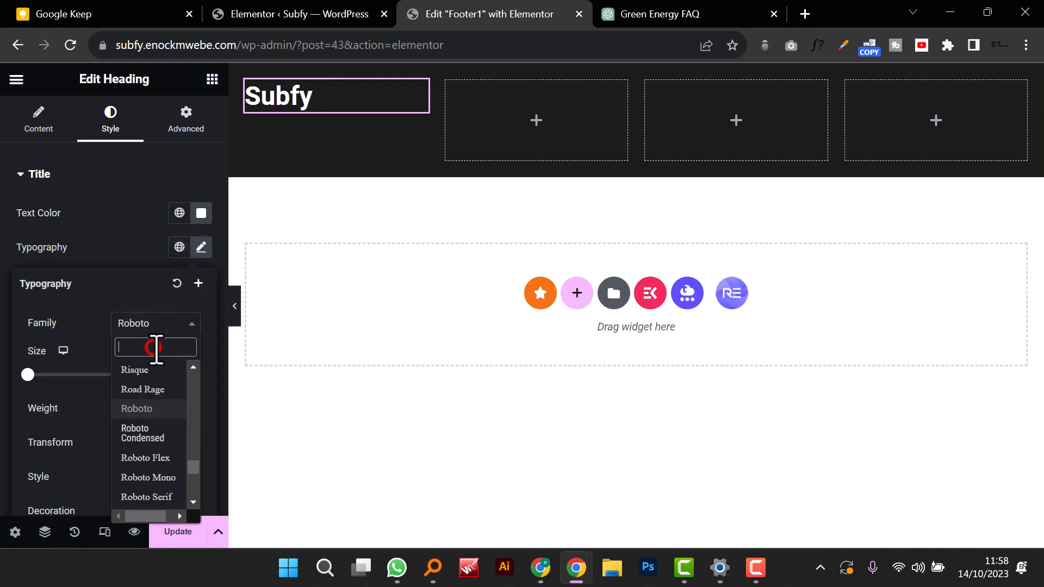
{"action": "type", "text": "work"}
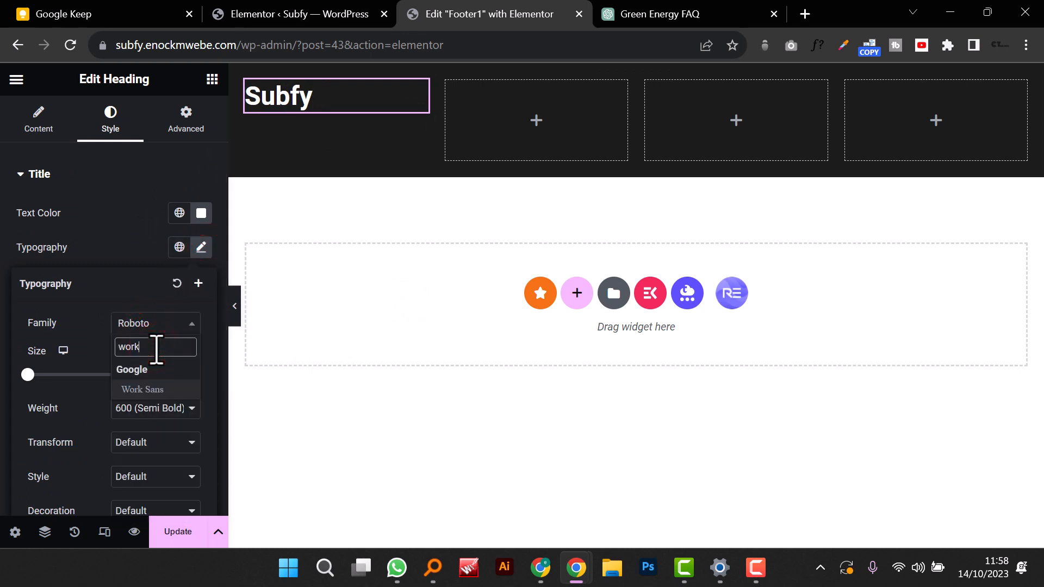
{"action": "left_click", "coordinate": [148, 393]}
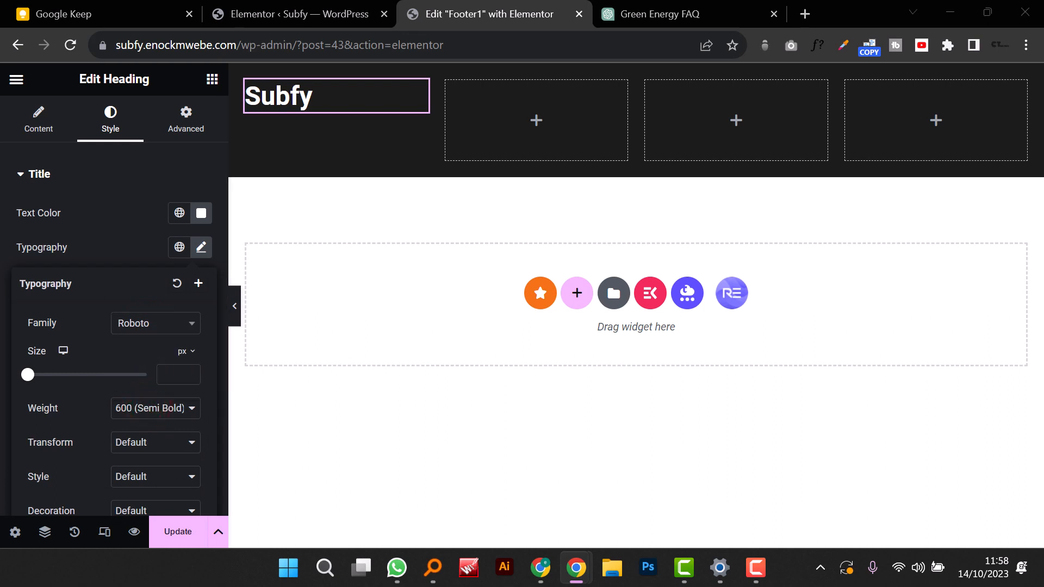
Step: Add a Text Editor widget below the Subfy heading in the first column and open its style settings
{"action": "left_click", "coordinate": [212, 79]}
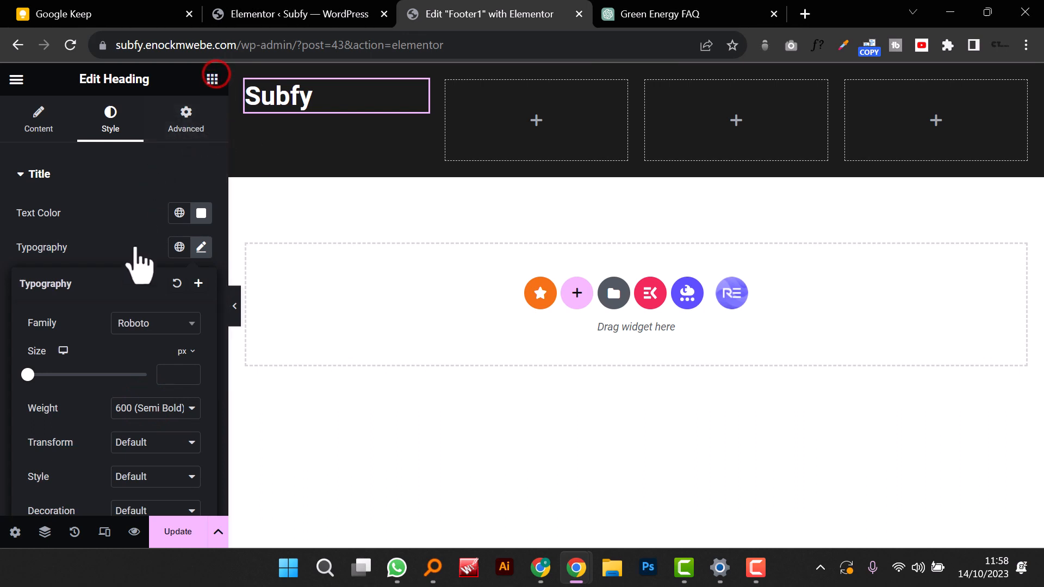
{"action": "left_click", "coordinate": [212, 76]}
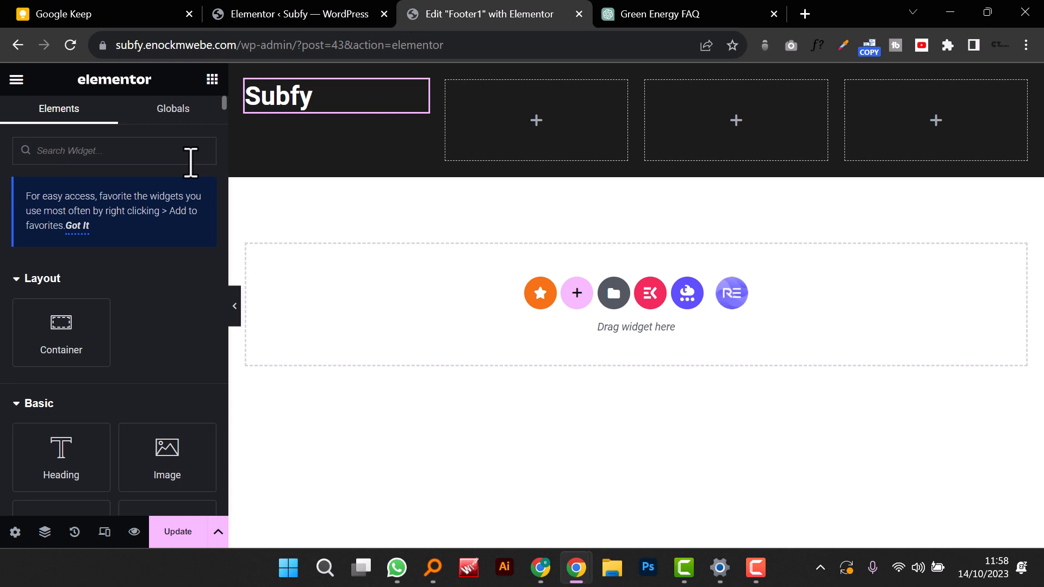
{"action": "scroll", "coordinate": [121, 349], "scroll_direction": "down", "scroll_amount": 8}
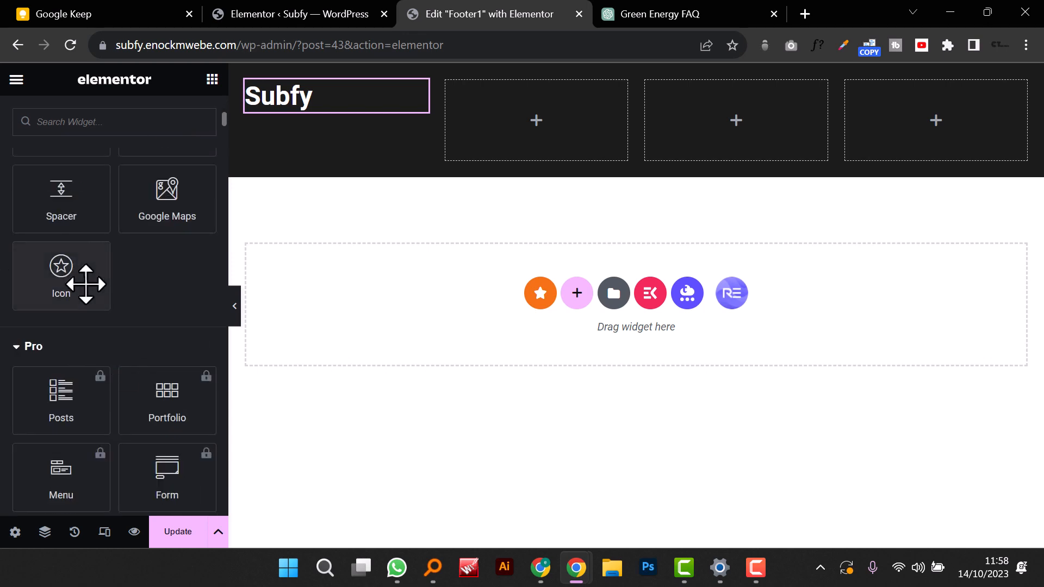
{"action": "scroll", "coordinate": [87, 304], "scroll_direction": "up", "scroll_amount": 4}
{"action": "left_click_drag", "start_coordinate": [63, 297], "coordinate": [345, 131]}
{"action": "left_click_drag", "start_coordinate": [689, 91], "coordinate": [284, 114]}
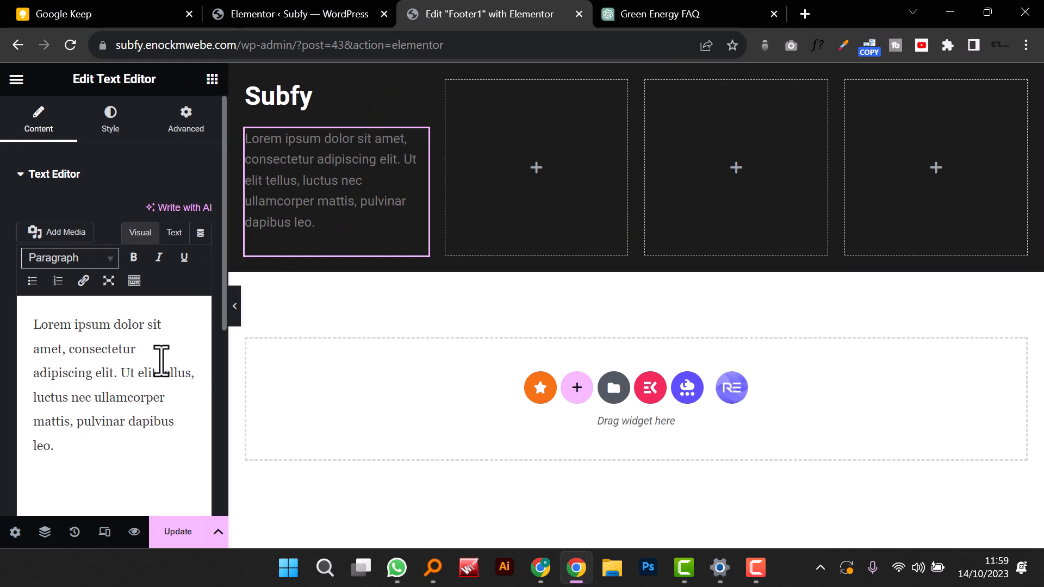
{"action": "left_click", "coordinate": [111, 117]}
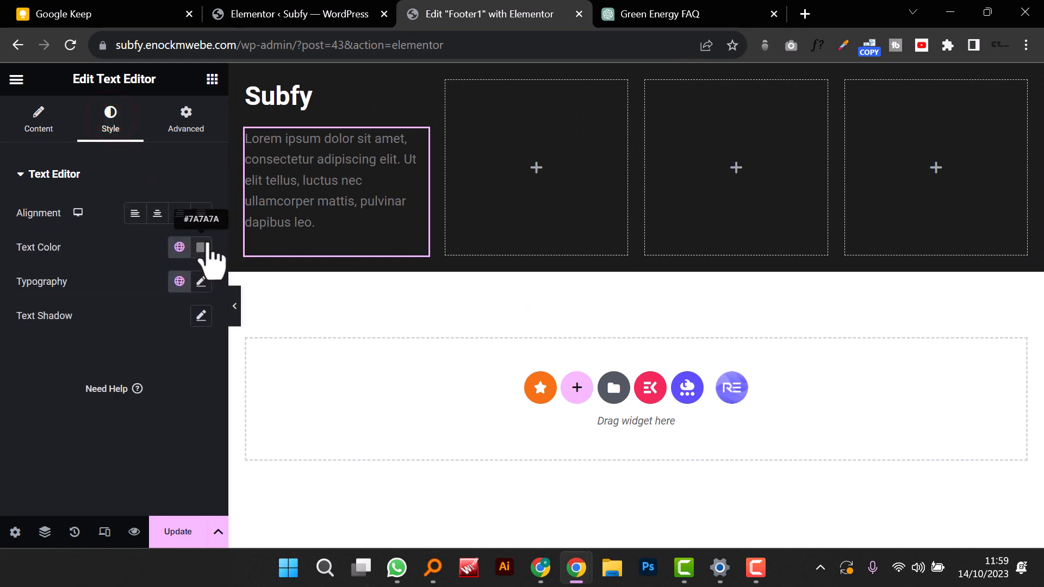
Step: Lighten the first column's paragraph text color to #ADADAD and open the widget's content settings
{"action": "left_click", "coordinate": [204, 245]}
{"action": "left_click_drag", "start_coordinate": [112, 381], "coordinate": [105, 352]}
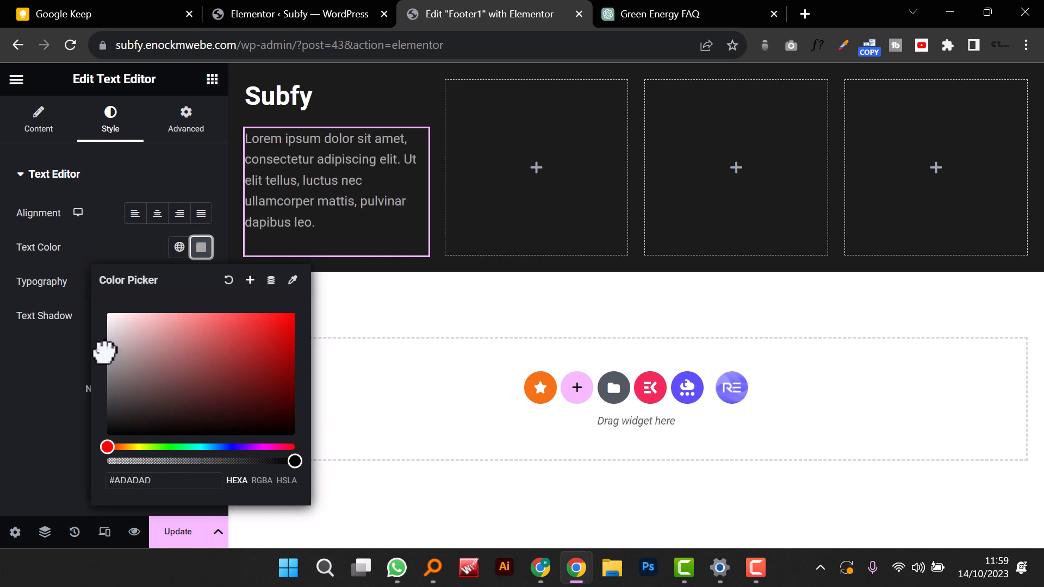
{"action": "left_click", "coordinate": [52, 376]}
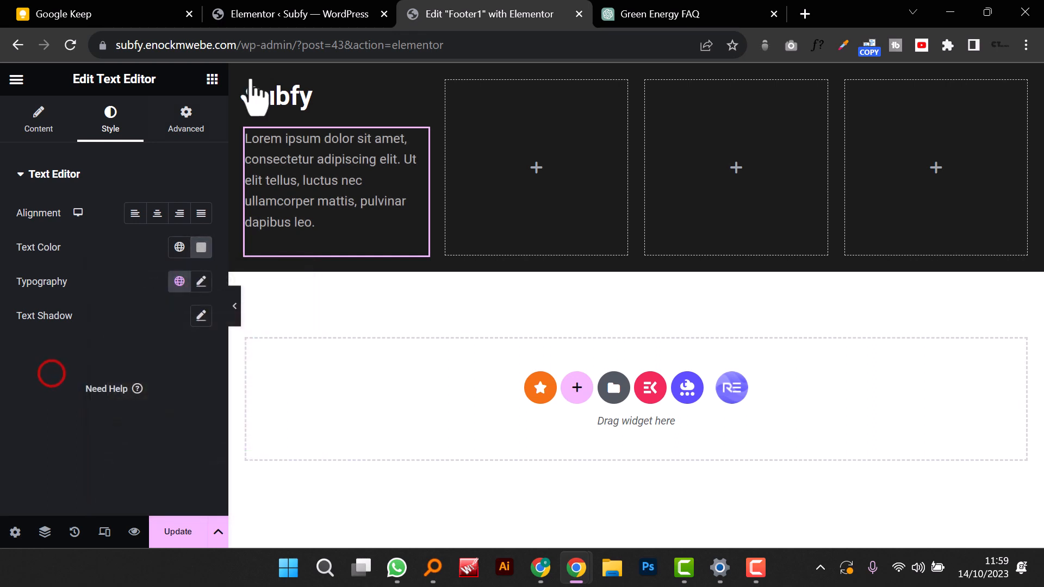
{"action": "left_click", "coordinate": [41, 117]}
{"action": "left_click", "coordinate": [85, 280]}
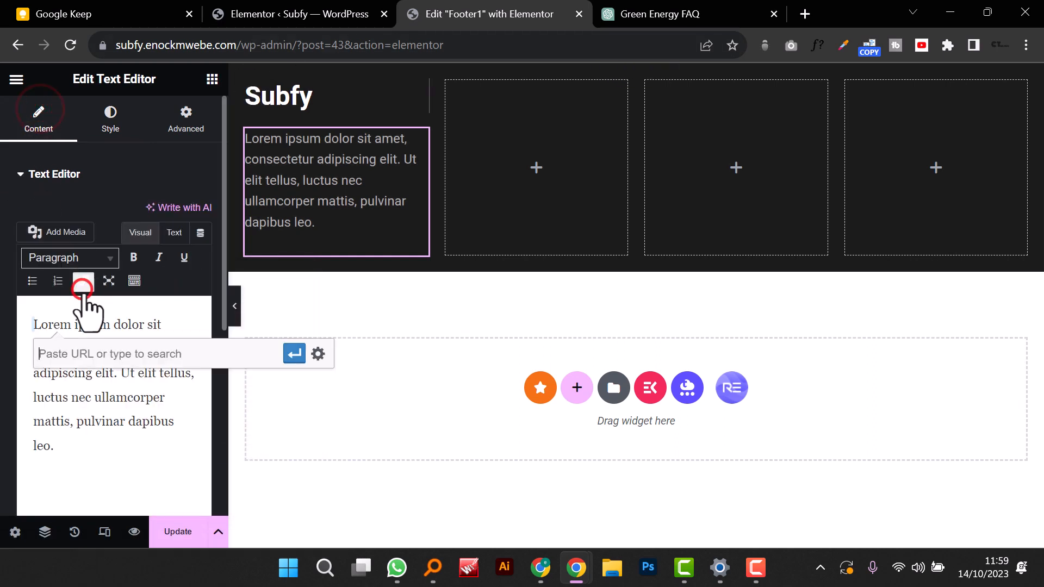
{"action": "left_click", "coordinate": [30, 283]}
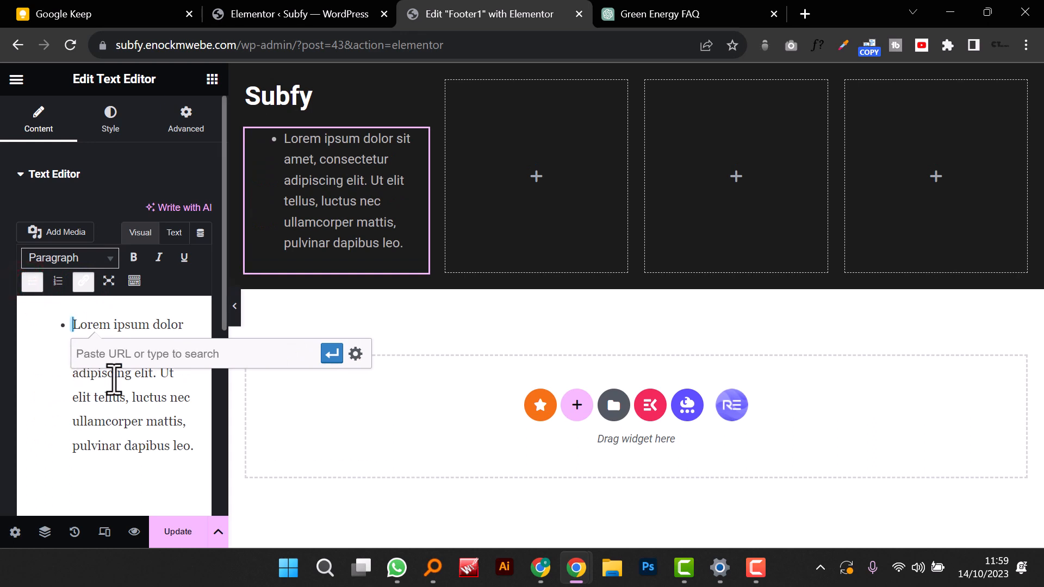
{"action": "left_click", "coordinate": [69, 329]}
{"action": "key", "text": "BackSpace"}
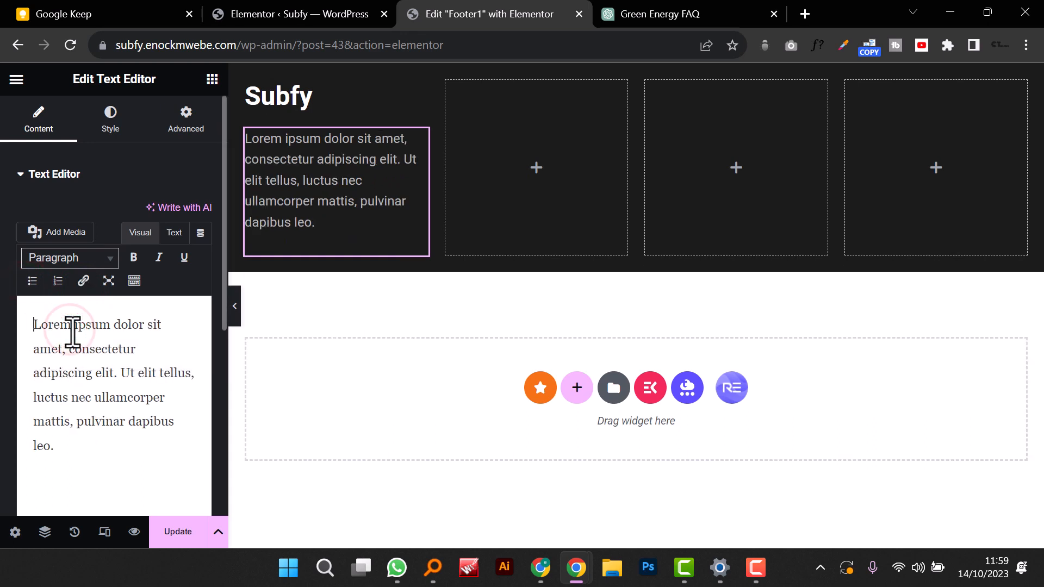
Step: Replace the placeholder paragraph in the first column with the company's postal address
{"action": "triple_click", "coordinate": [73, 330]}
{"action": "type", "text": "36927 Towne View Lake Daishaton, KS 60725"}
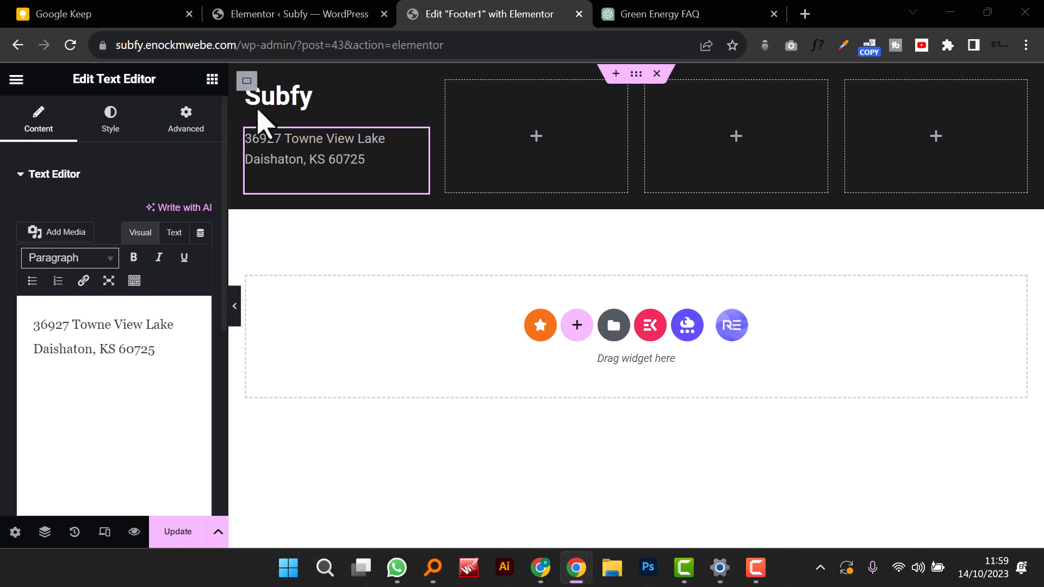
Step: Copy the Subfy heading into the second column and change the copy's title to Company
{"action": "right_click", "coordinate": [398, 104]}
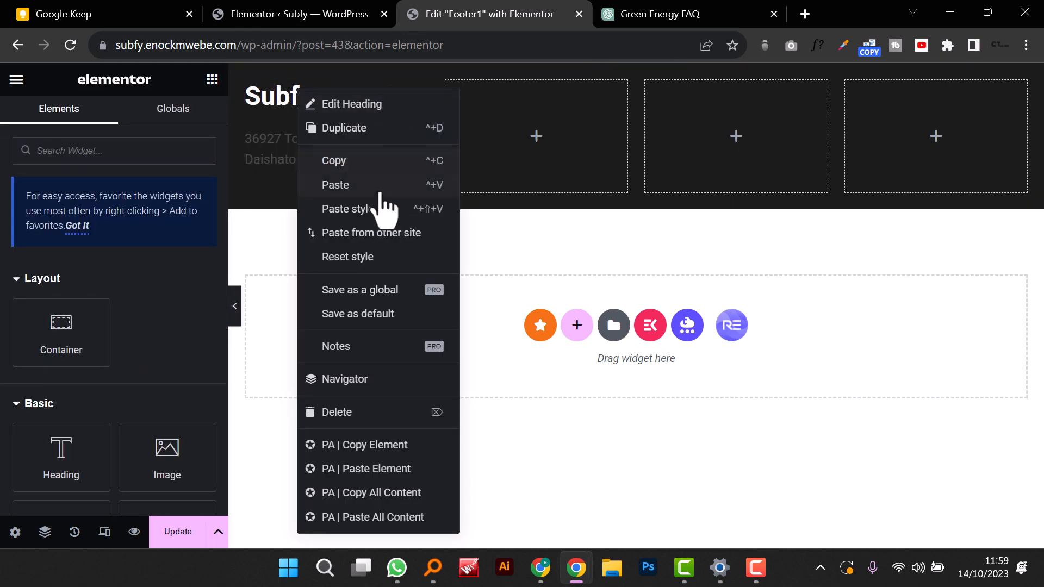
{"action": "left_click", "coordinate": [373, 160]}
{"action": "right_click", "coordinate": [555, 146]}
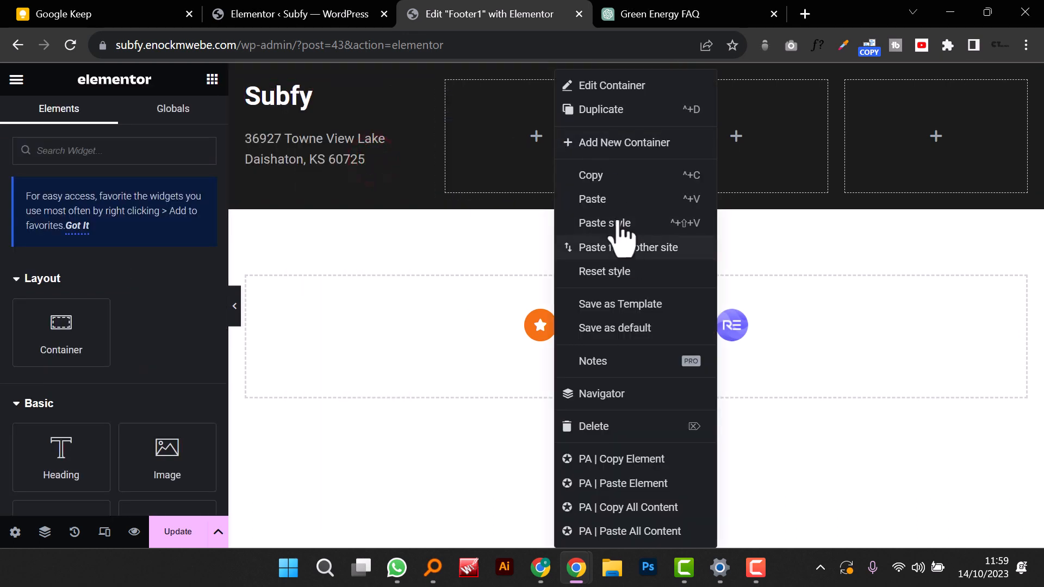
{"action": "left_click", "coordinate": [610, 200]}
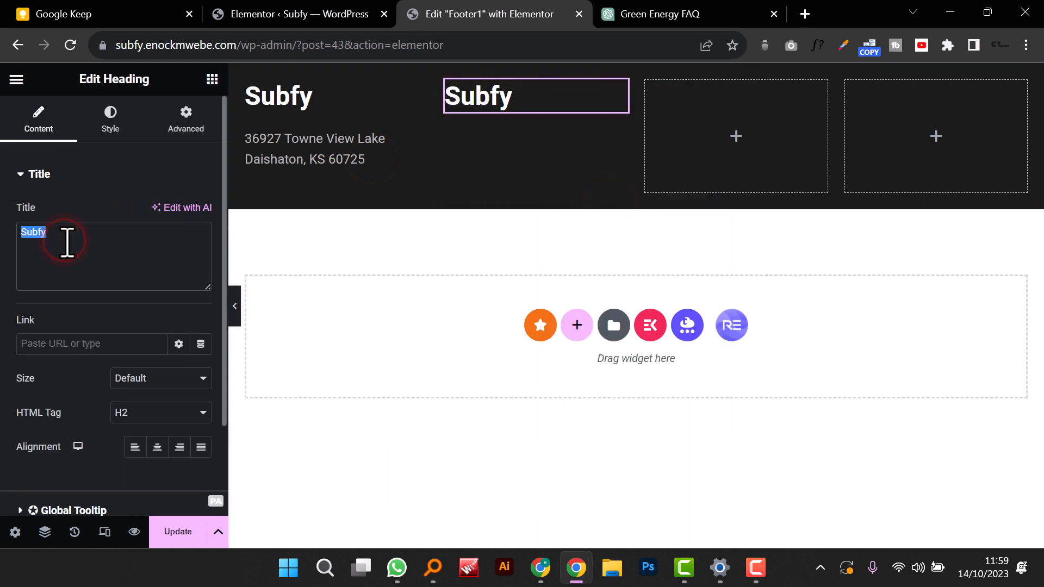
{"action": "type", "text": "Company"}
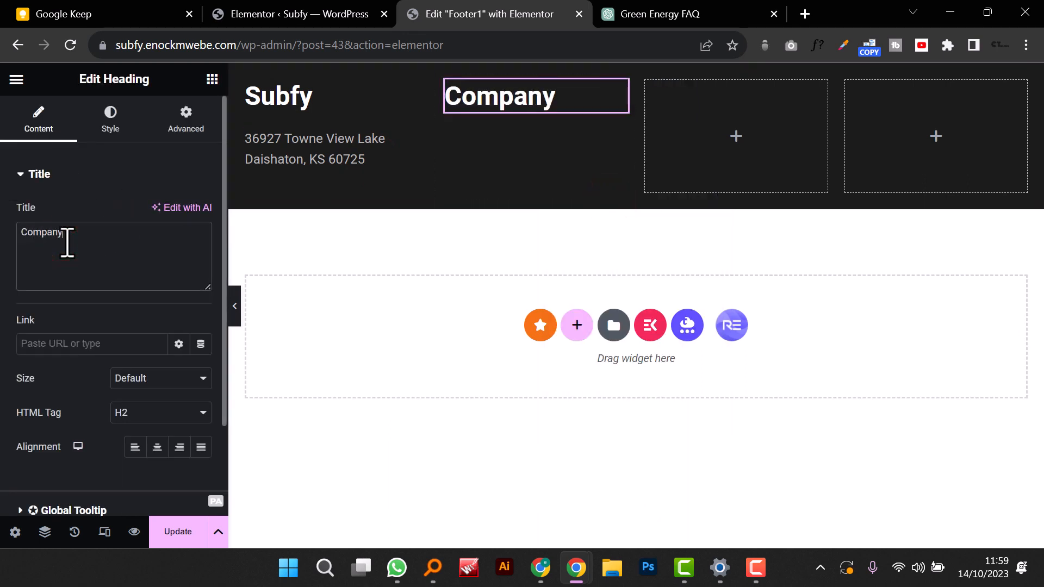
Step: Apply the global Shippori heading font to the Company heading and set its size to 18 px
{"action": "left_click", "coordinate": [109, 131]}
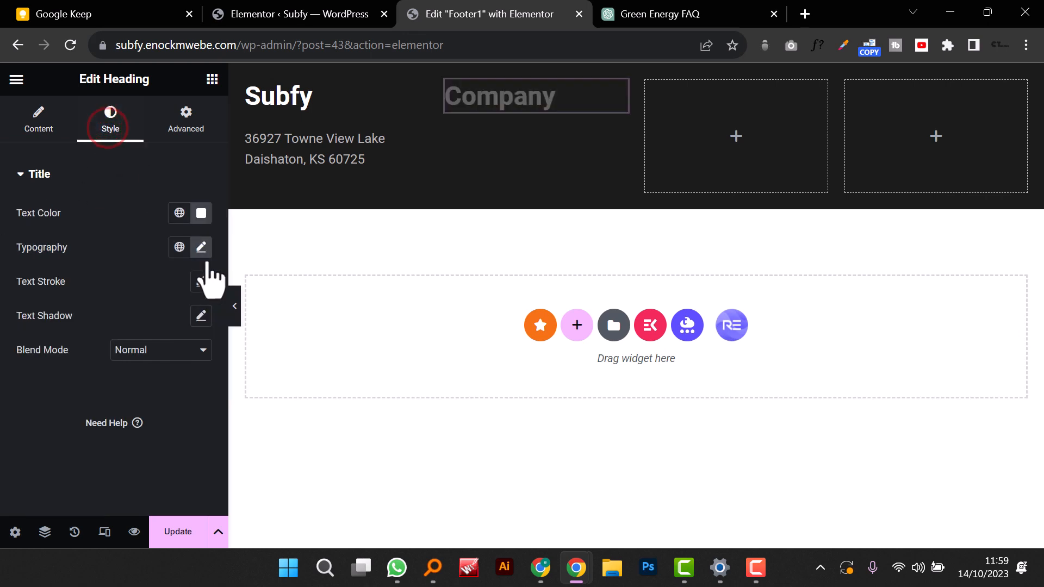
{"action": "left_click", "coordinate": [180, 246]}
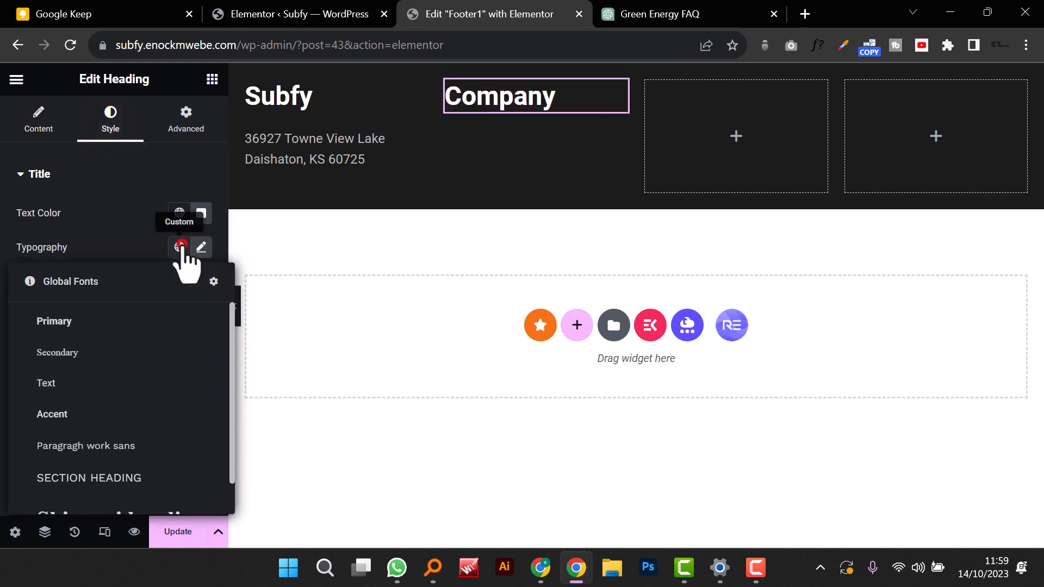
{"action": "scroll", "coordinate": [144, 478], "scroll_direction": "down", "scroll_amount": 1}
{"action": "left_click", "coordinate": [125, 490]}
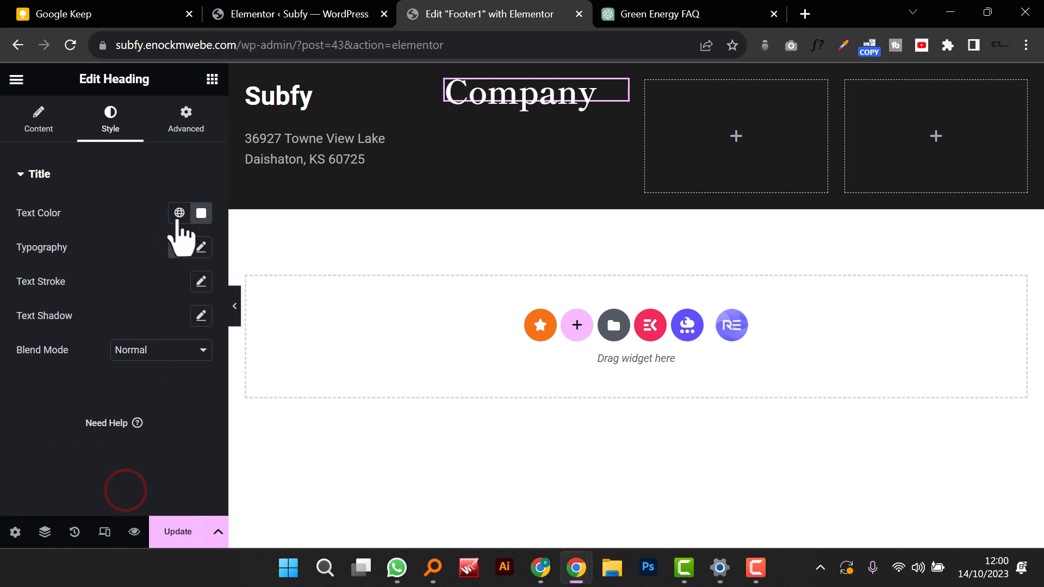
{"action": "left_click", "coordinate": [198, 248]}
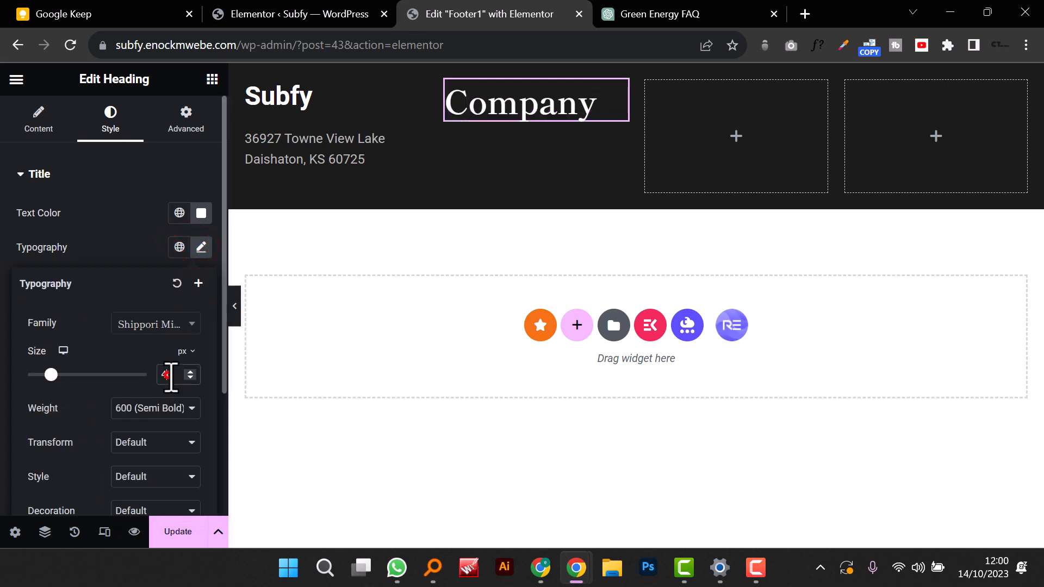
{"action": "type", "text": "21"}
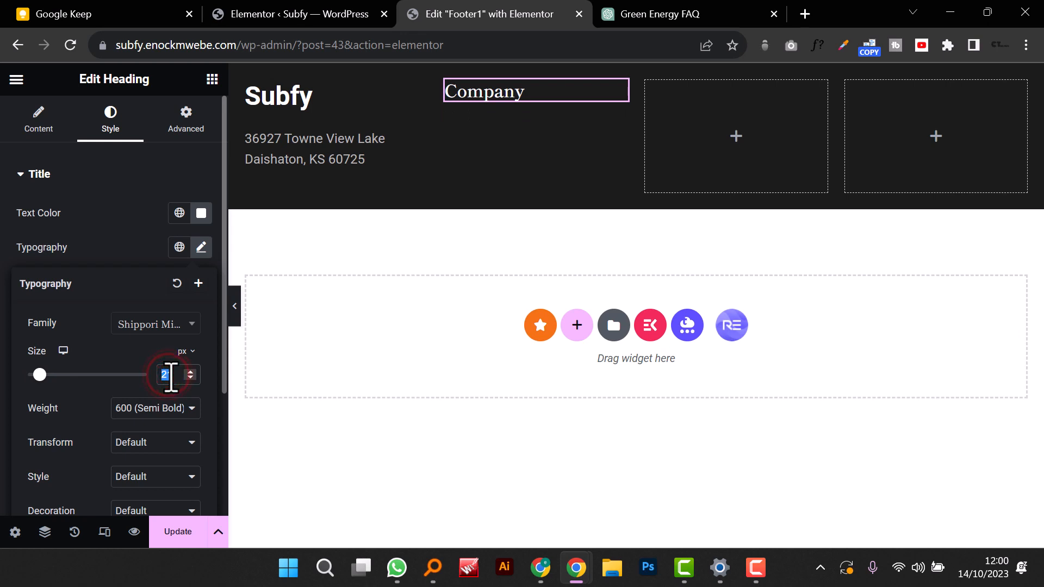
{"action": "type", "text": "18"}
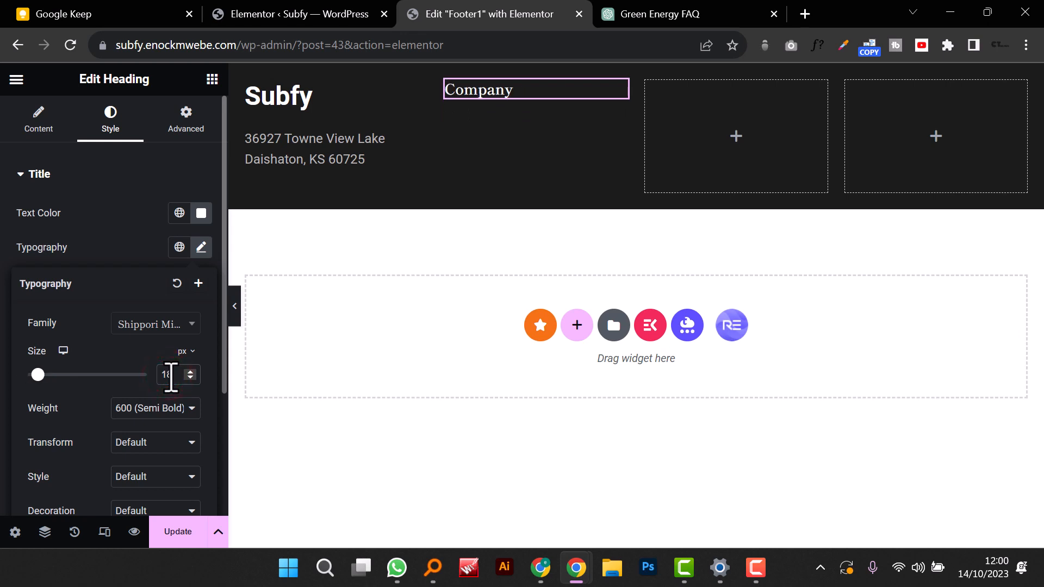
Step: Copy the Company heading into the third column and change the copy's title to Links
{"action": "right_click", "coordinate": [488, 96]}
{"action": "left_click", "coordinate": [548, 165]}
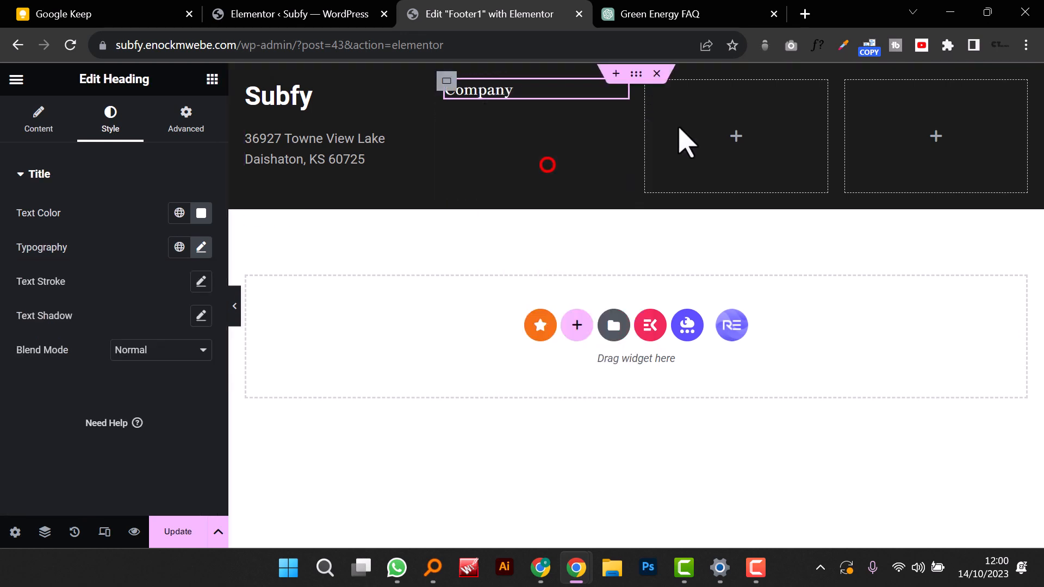
{"action": "right_click", "coordinate": [737, 154]}
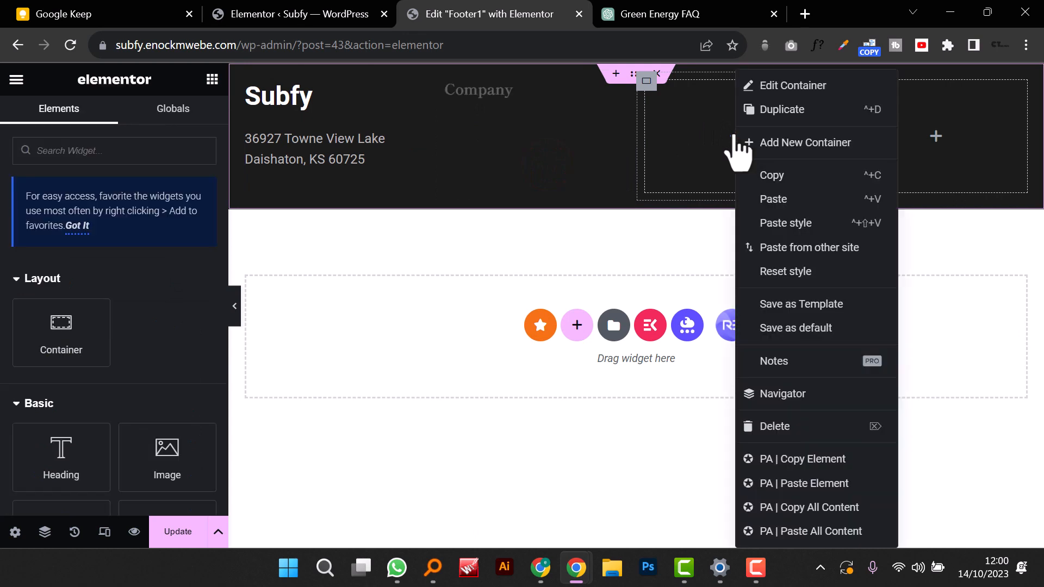
{"action": "left_click", "coordinate": [785, 205]}
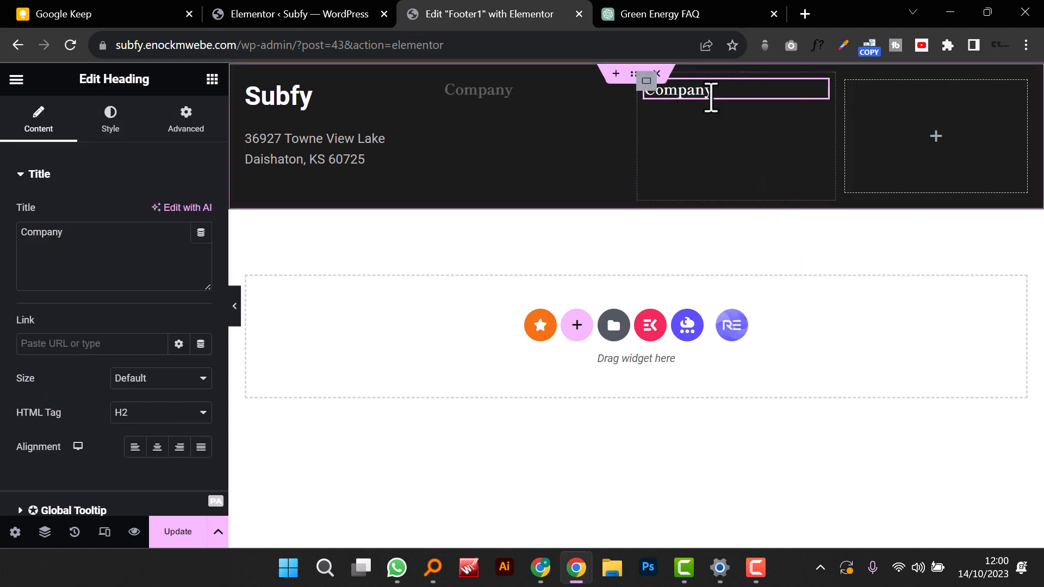
{"action": "left_click", "coordinate": [708, 93]}
{"action": "double_click", "coordinate": [707, 89]}
{"action": "type", "text": "Li"}
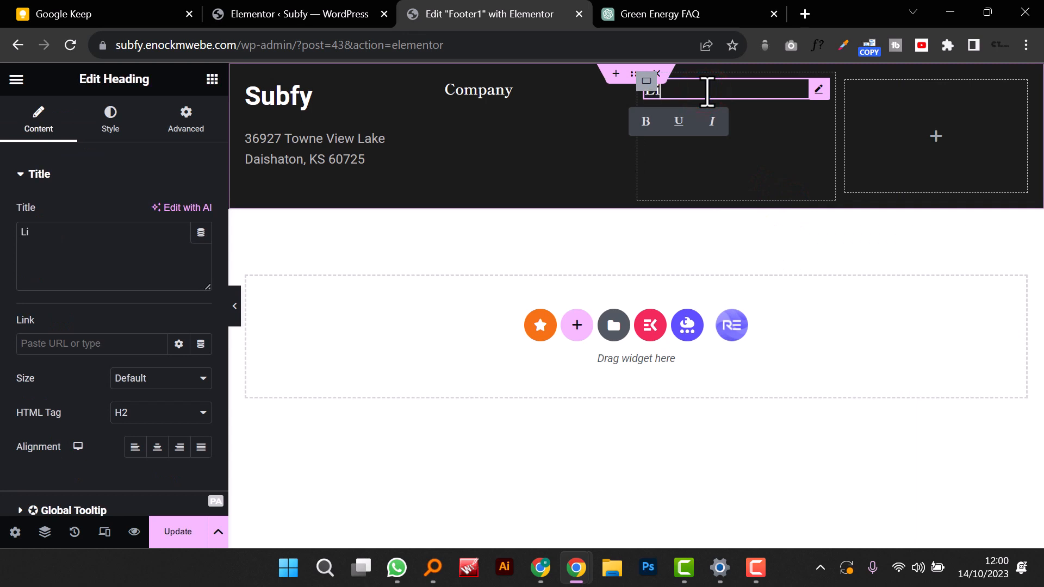
{"action": "type", "text": "nks"}
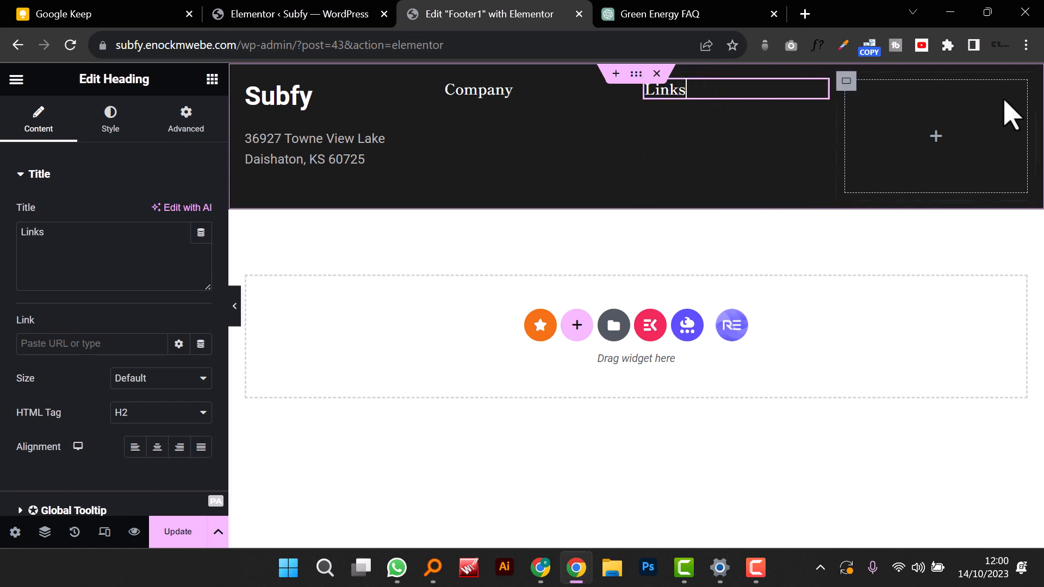
Step: Copy the Links heading into the fourth column and change the copy's title to Legal
{"action": "right_click", "coordinate": [799, 93]}
{"action": "left_click", "coordinate": [846, 168]}
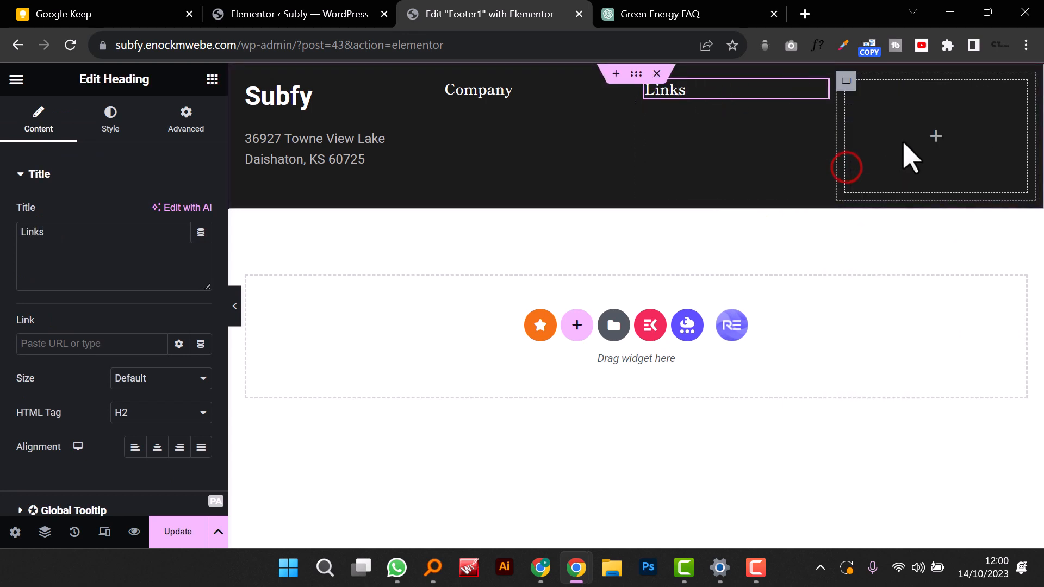
{"action": "right_click", "coordinate": [910, 157]}
{"action": "right_click", "coordinate": [932, 137]}
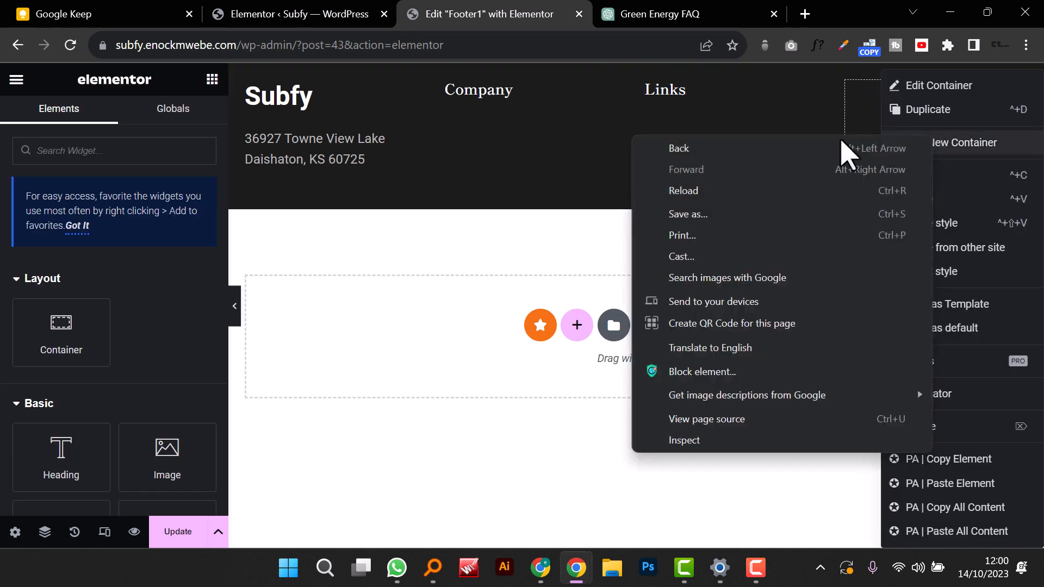
{"action": "left_click", "coordinate": [731, 105]}
{"action": "right_click", "coordinate": [908, 129]}
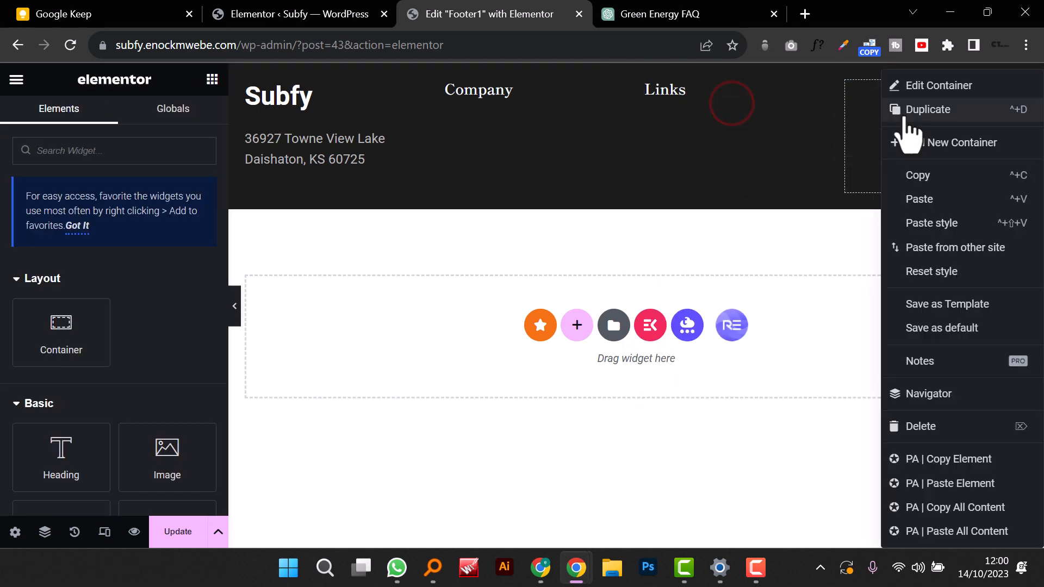
{"action": "left_click", "coordinate": [936, 199]}
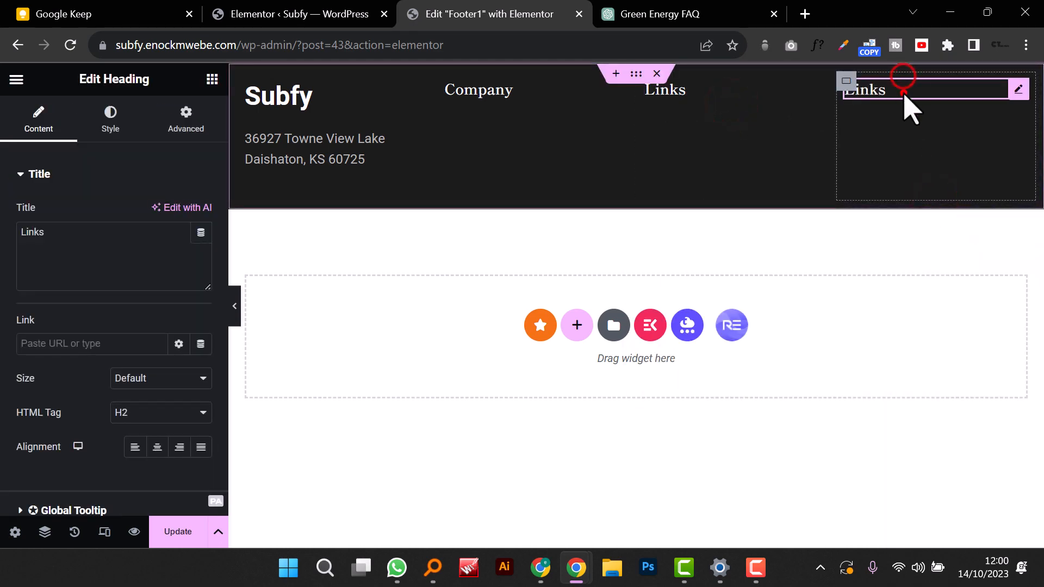
{"action": "double_click", "coordinate": [905, 92]}
{"action": "type", "text": "Legal"}
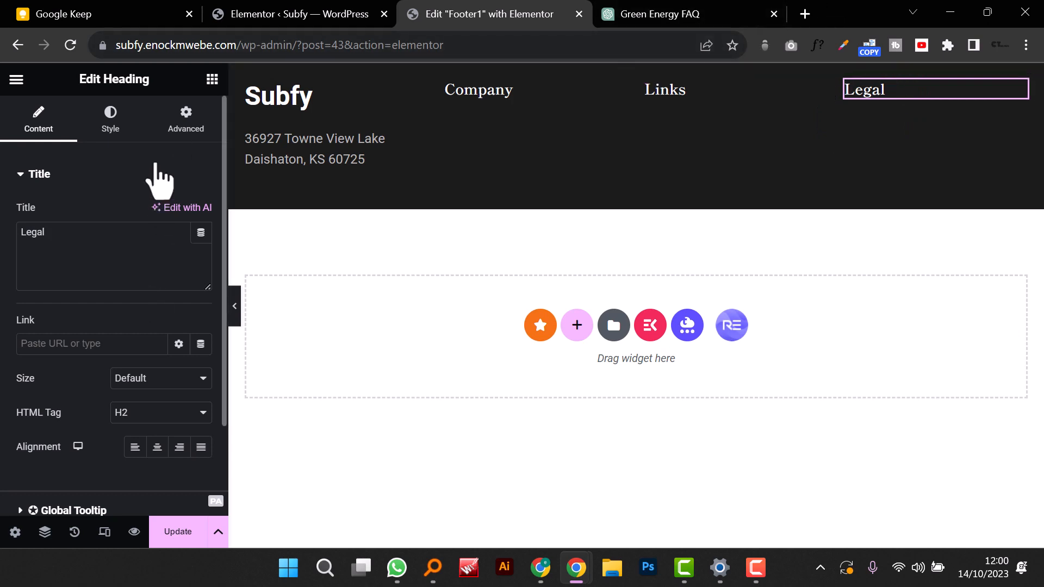
Step: Find the Icon List widget by searching for list and add it below the Company heading
{"action": "left_click", "coordinate": [212, 79]}
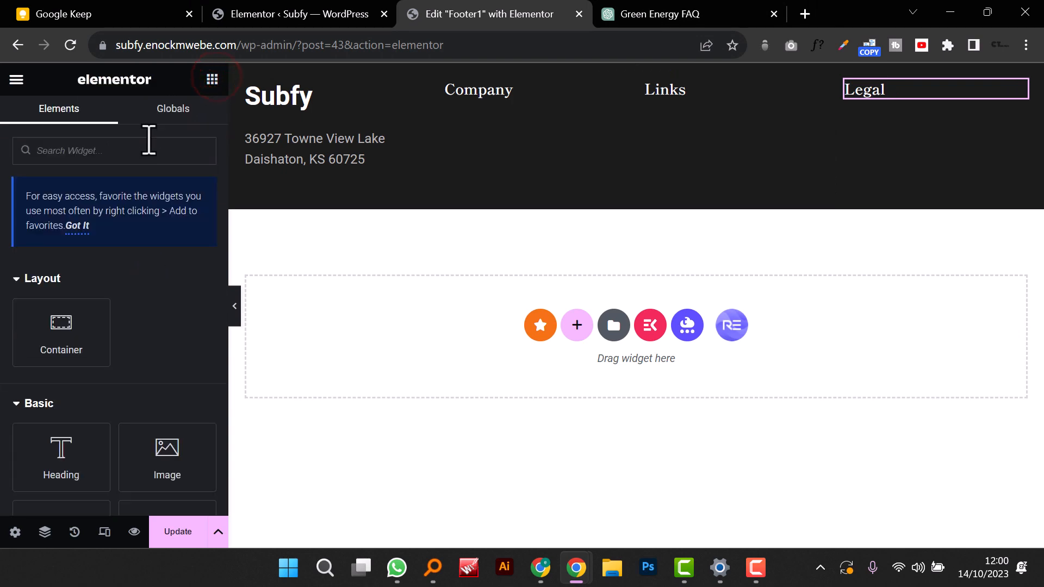
{"action": "left_click", "coordinate": [119, 144]}
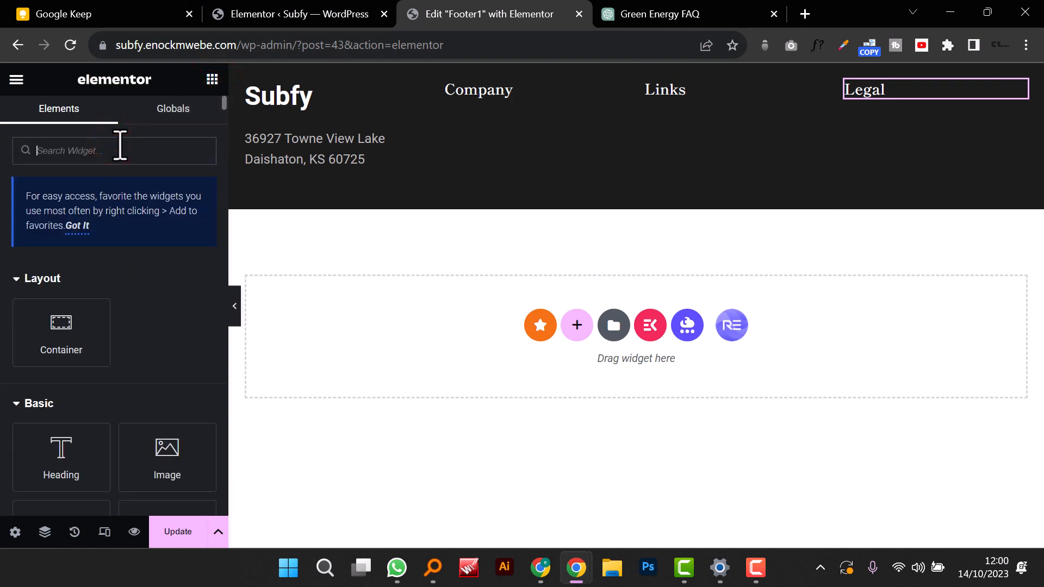
{"action": "type", "text": "lo"}
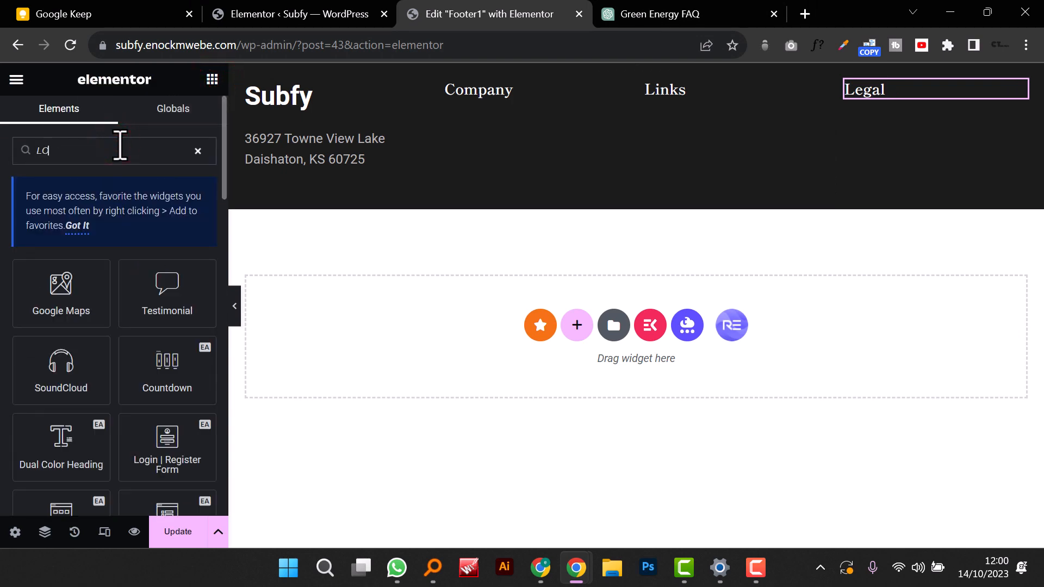
{"action": "key", "text": "BackSpace"}
{"action": "key", "text": "BackSpace"}
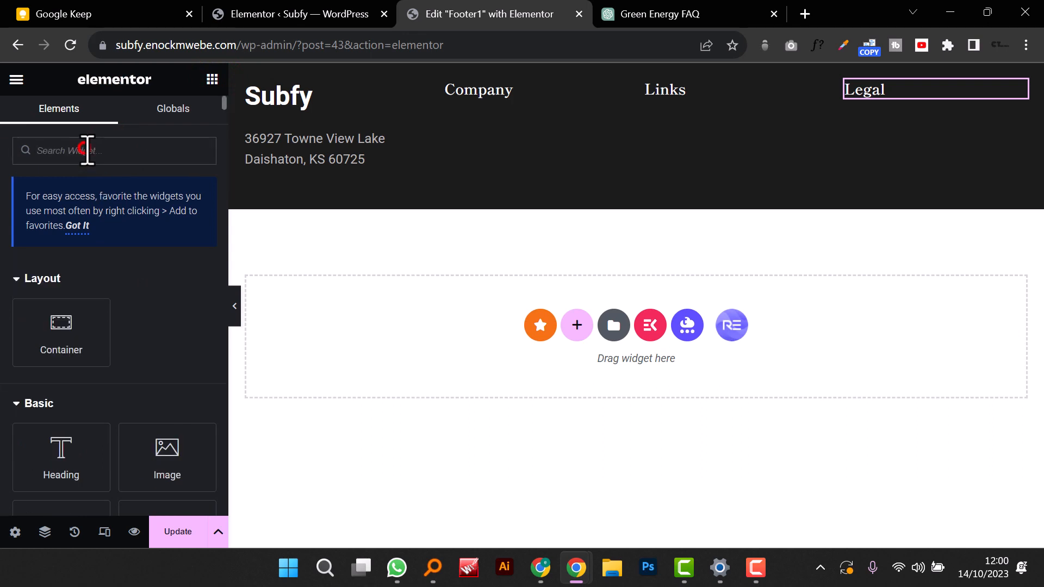
{"action": "type", "text": "LIST"}
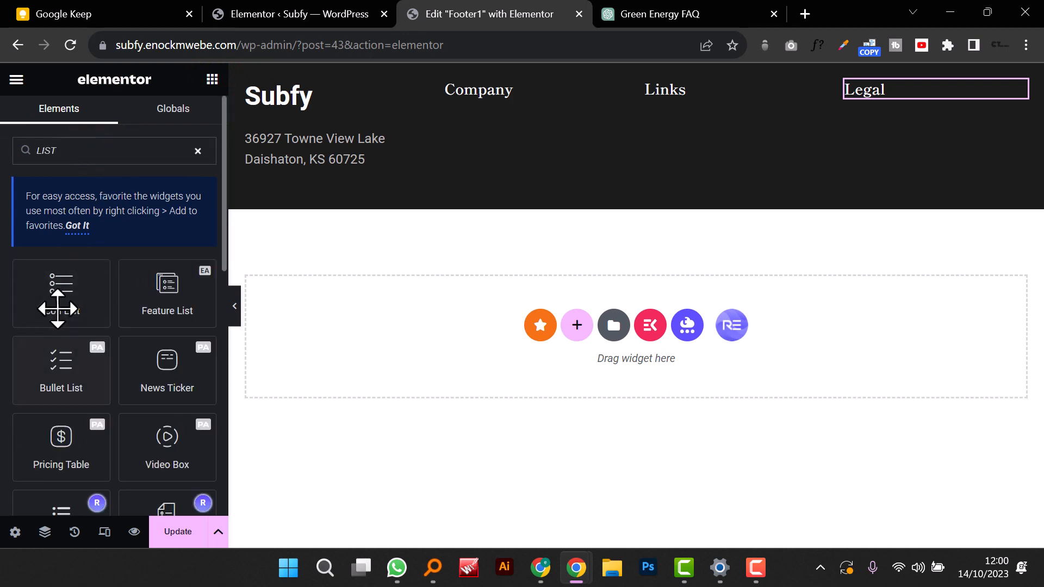
{"action": "left_click_drag", "start_coordinate": [62, 299], "coordinate": [492, 93]}
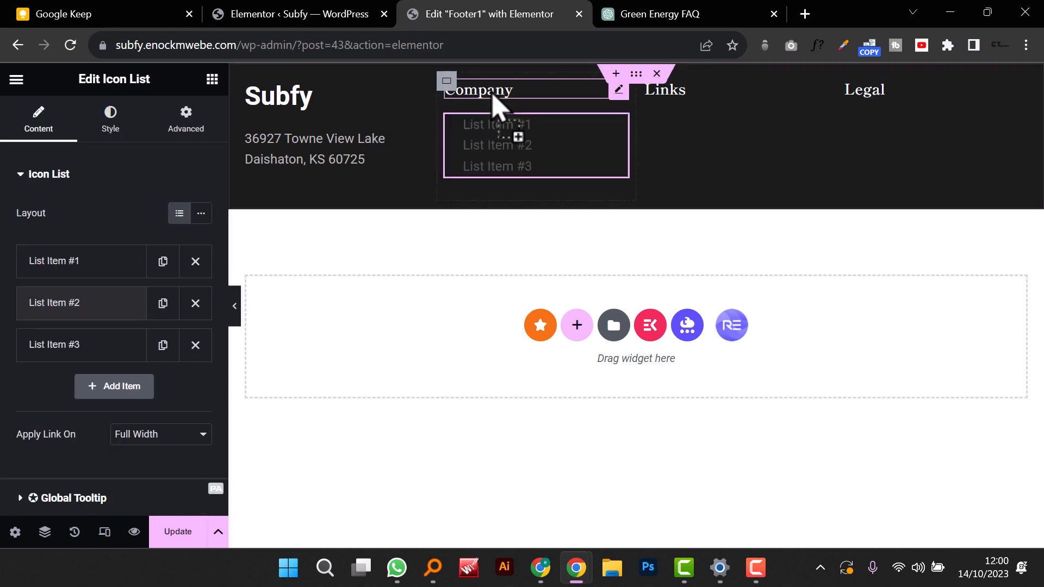
Step: Delete the second and third items of the icon list and remove the check icon from List Item #1
{"action": "left_click", "coordinate": [196, 302]}
{"action": "left_click", "coordinate": [195, 303]}
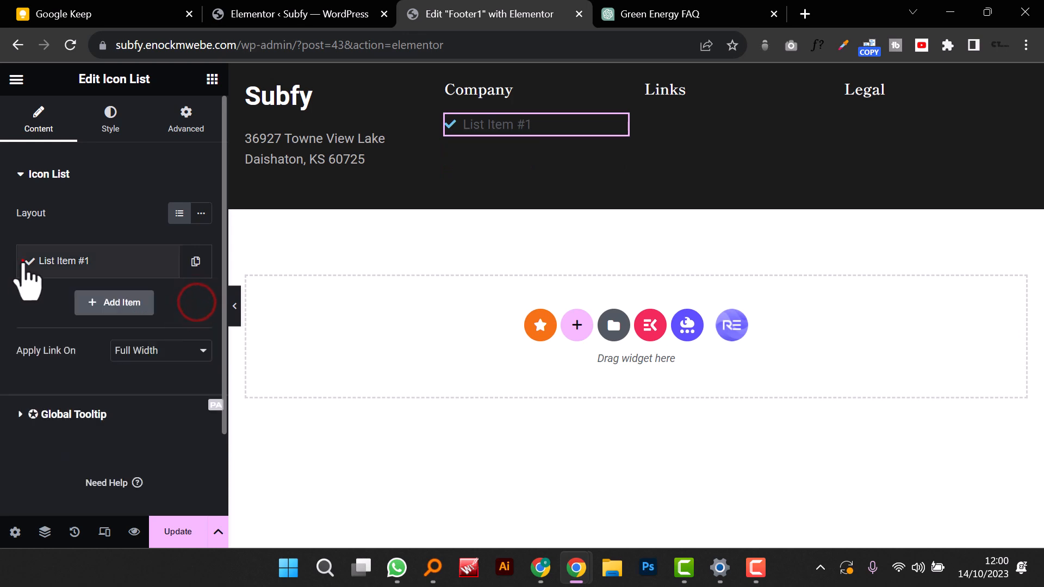
{"action": "left_click", "coordinate": [23, 261]}
{"action": "left_click", "coordinate": [190, 376]}
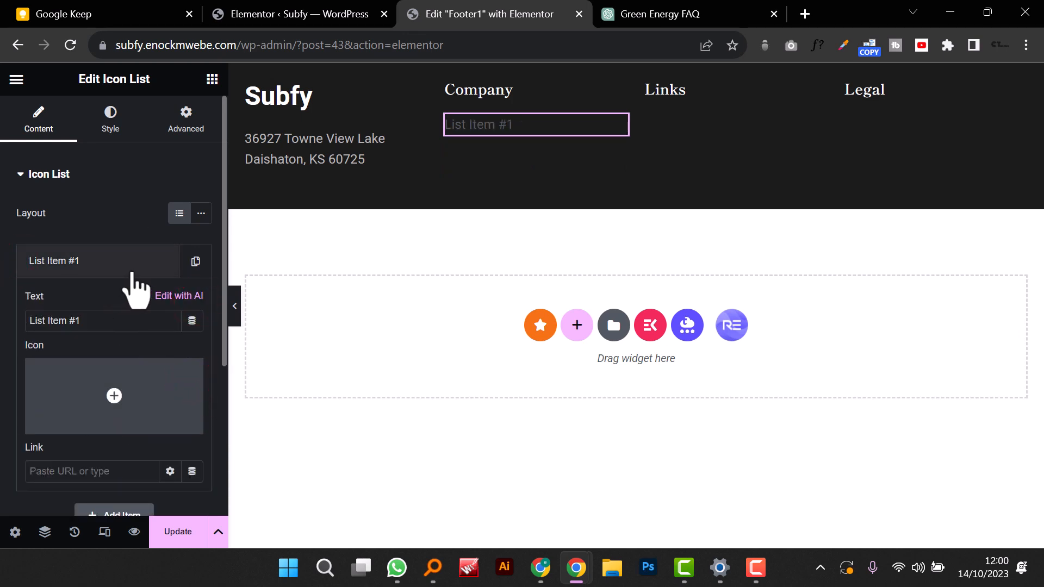
{"action": "left_click", "coordinate": [118, 261]}
{"action": "left_click", "coordinate": [118, 261]}
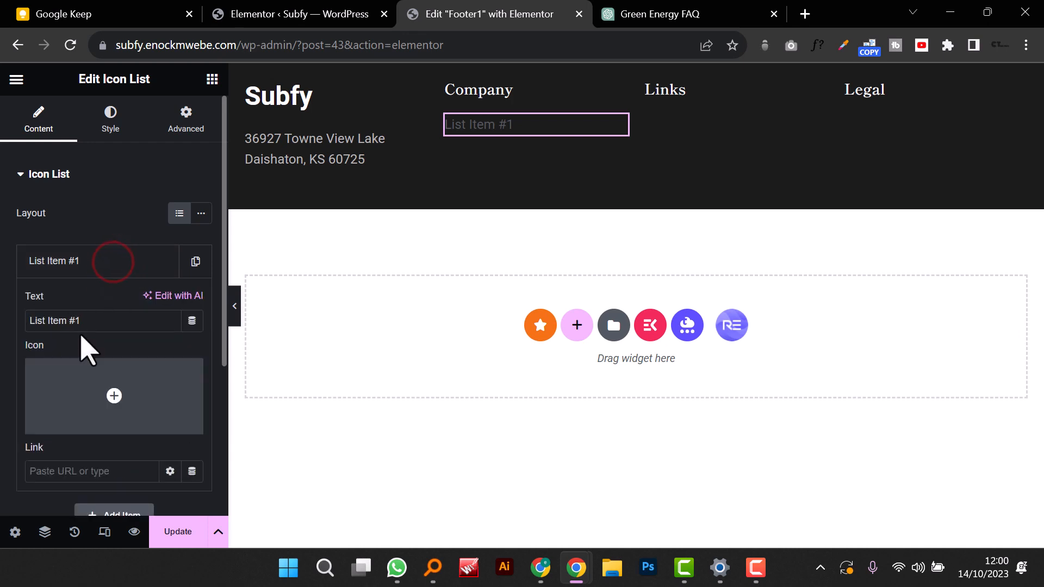
Step: Set the text of List Item #1 to Contact Us and link it to the Contact Us page
{"action": "triple_click", "coordinate": [90, 326]}
{"action": "type", "text": "A"}
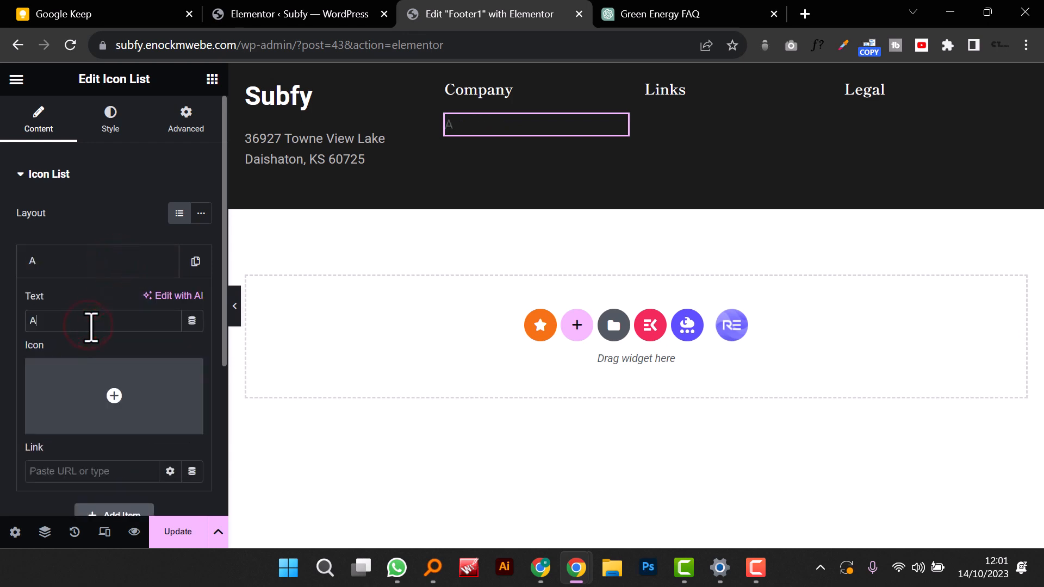
{"action": "key", "text": "BackSpace"}
{"action": "type", "text": "Contact Us"}
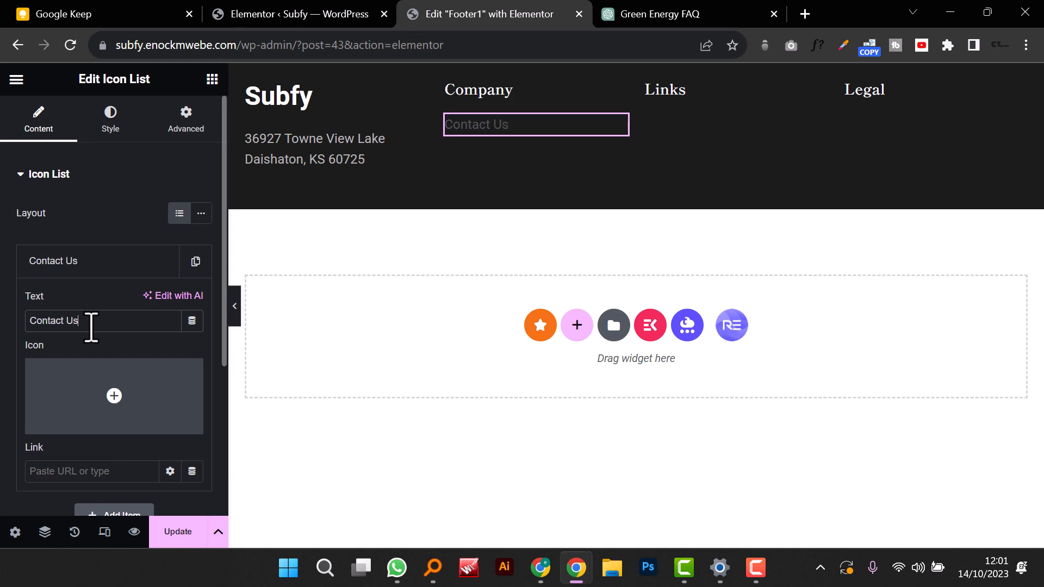
{"action": "scroll", "coordinate": [98, 348], "scroll_direction": "down", "scroll_amount": 2}
{"action": "left_click", "coordinate": [93, 348]}
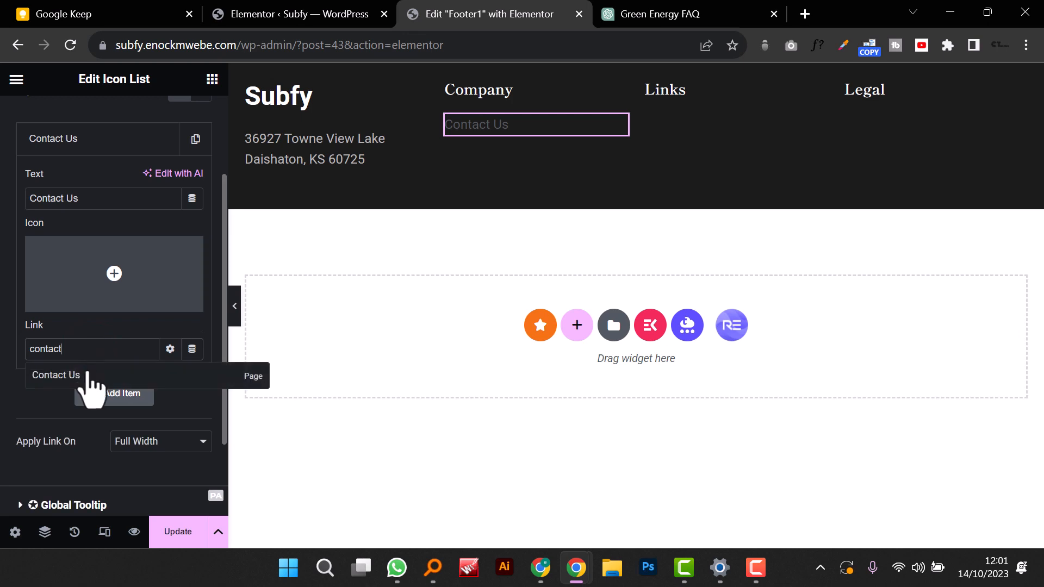
{"action": "left_click", "coordinate": [84, 378]}
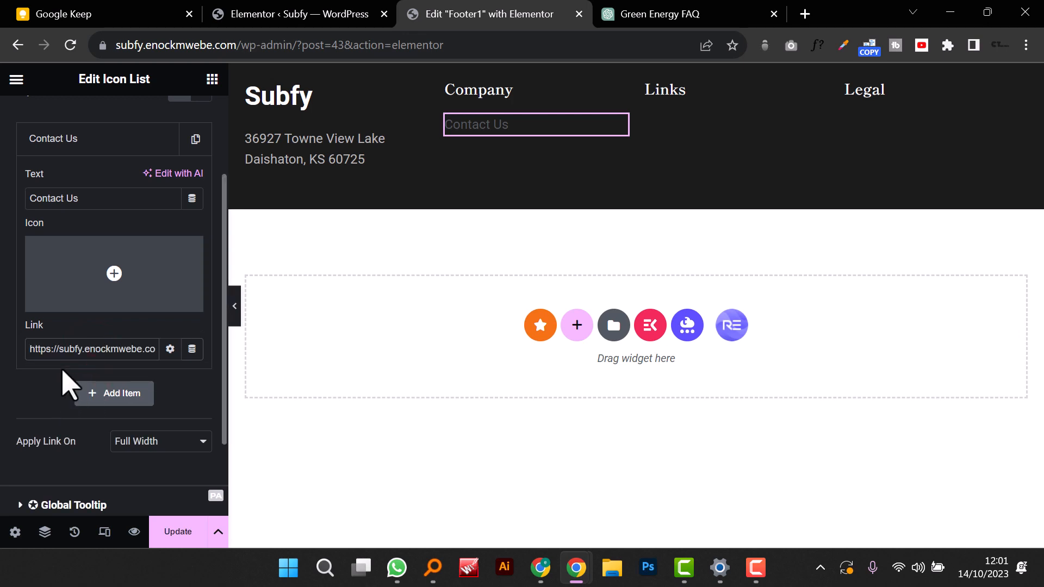
Step: Change the icon list's normal text color to light grey #C6D0DC
{"action": "scroll", "coordinate": [71, 369], "scroll_direction": "up", "scroll_amount": 2}
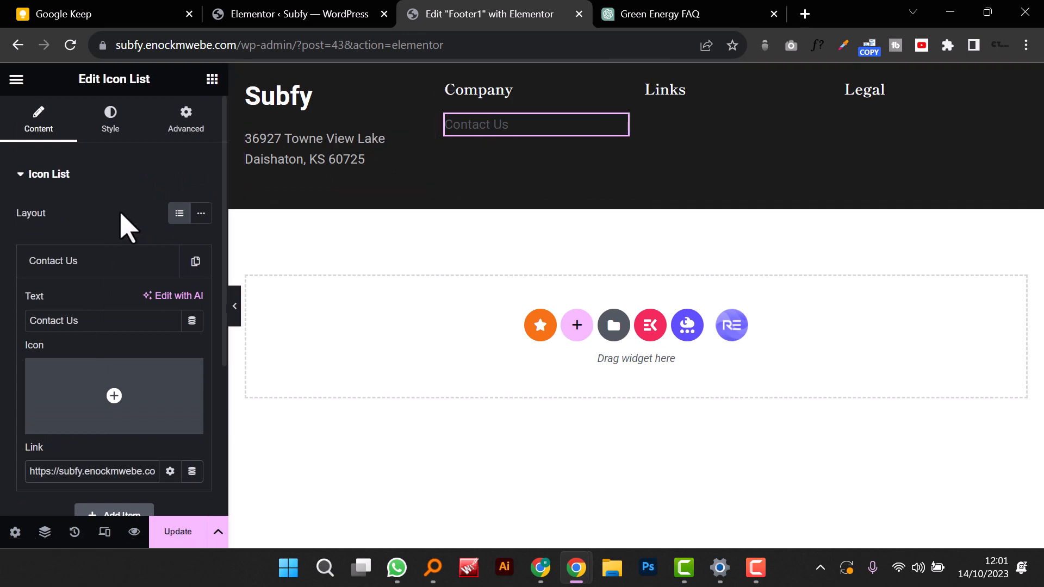
{"action": "left_click", "coordinate": [108, 122]}
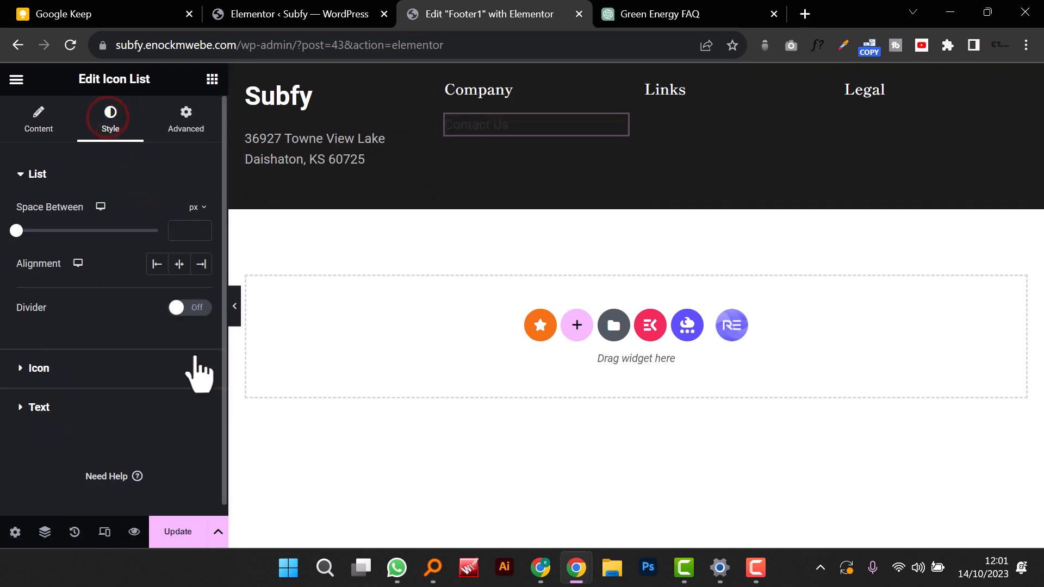
{"action": "left_click", "coordinate": [21, 407]}
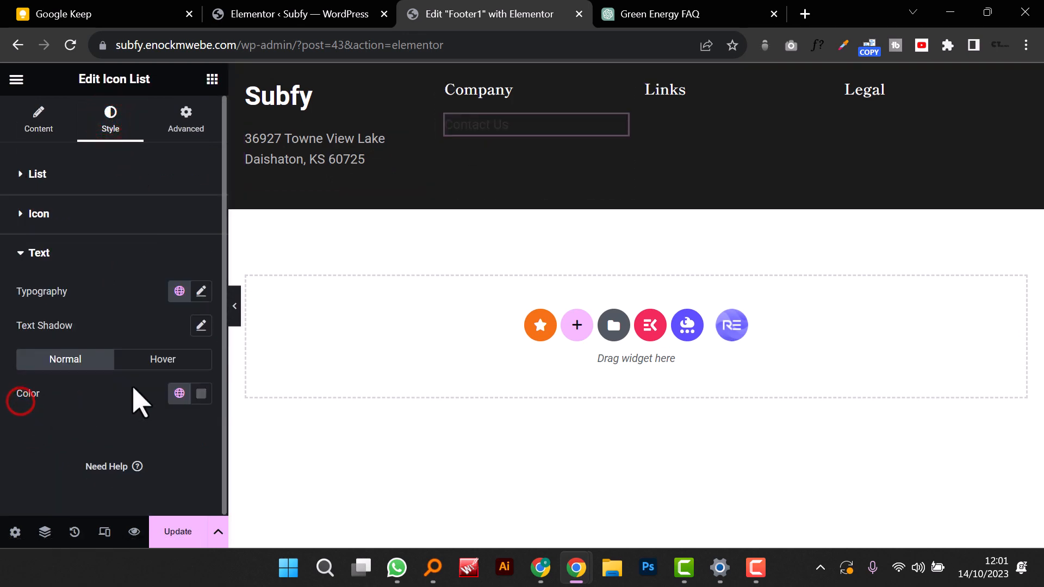
{"action": "left_click", "coordinate": [201, 393]}
{"action": "left_click_drag", "start_coordinate": [131, 265], "coordinate": [126, 200]}
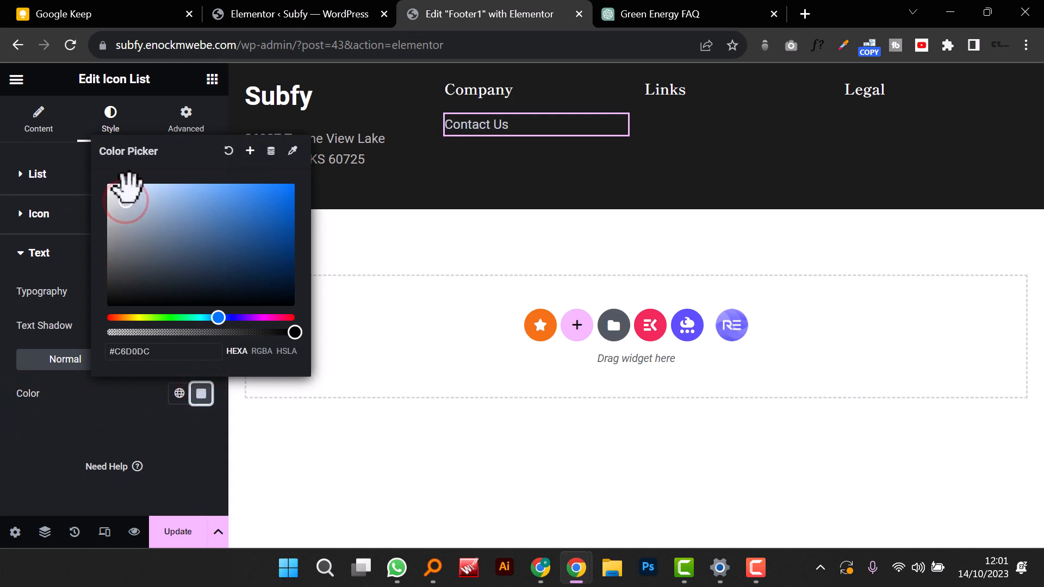
{"action": "left_click", "coordinate": [54, 187]}
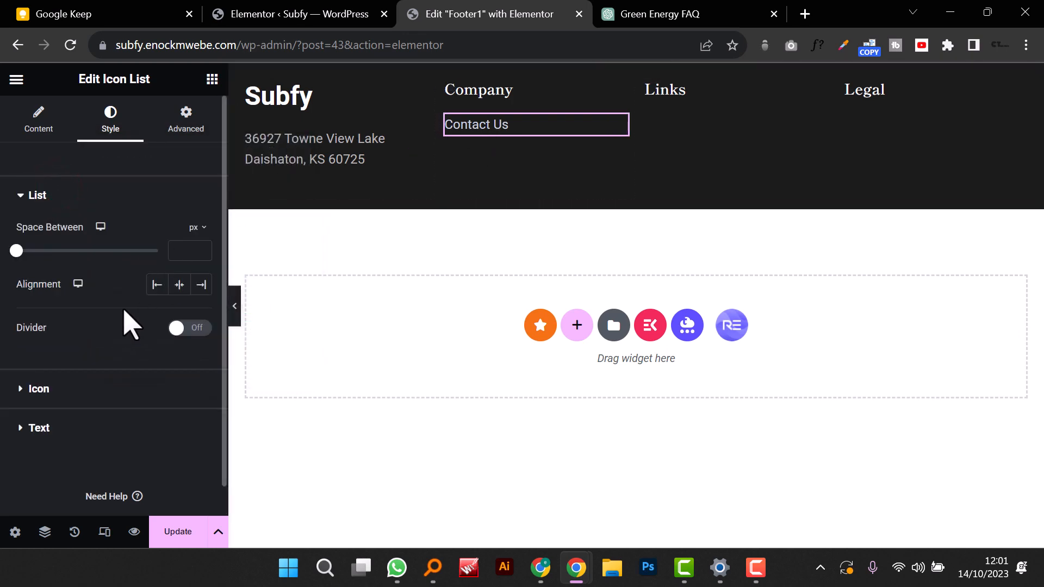
Step: Duplicate the Contact Us item four times in the icon list below the Company heading
{"action": "left_click", "coordinate": [33, 125]}
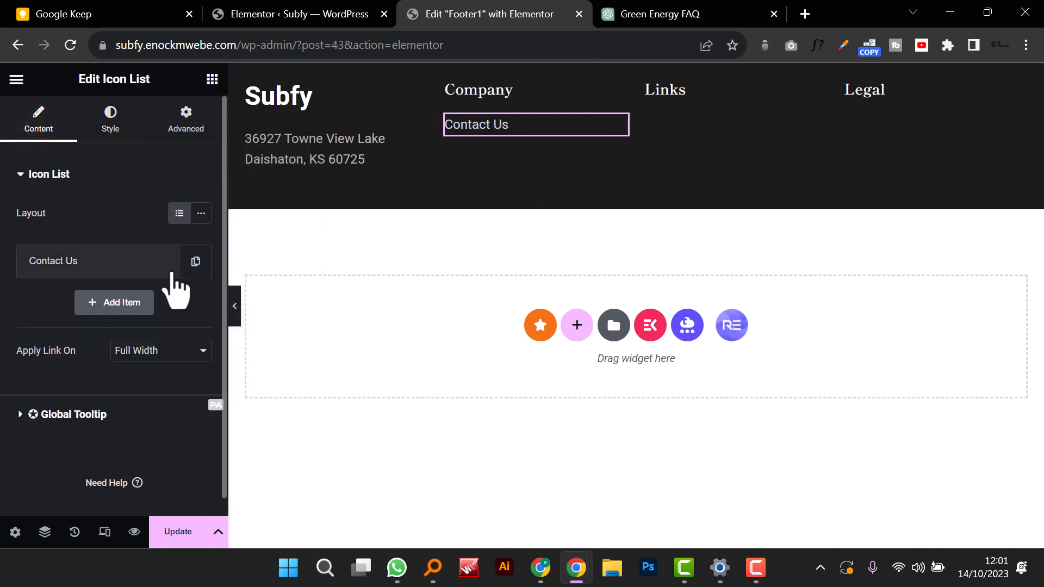
{"action": "left_click", "coordinate": [195, 262]}
{"action": "left_click", "coordinate": [162, 304]}
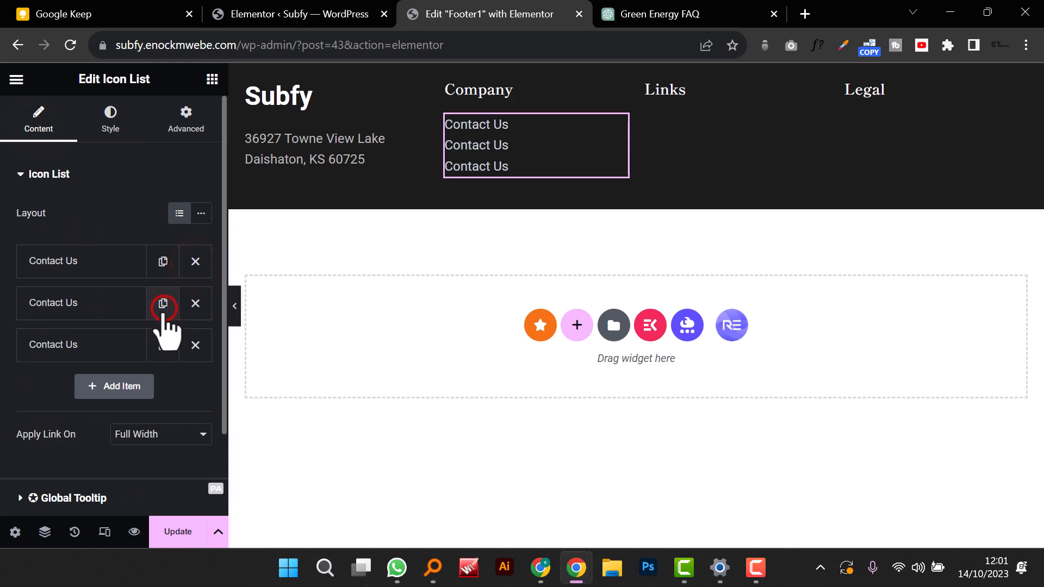
{"action": "left_click", "coordinate": [163, 303]}
{"action": "left_click", "coordinate": [162, 304]}
Step: Change the text of the second list item to About and the third to Insgights
{"action": "left_click", "coordinate": [59, 308]}
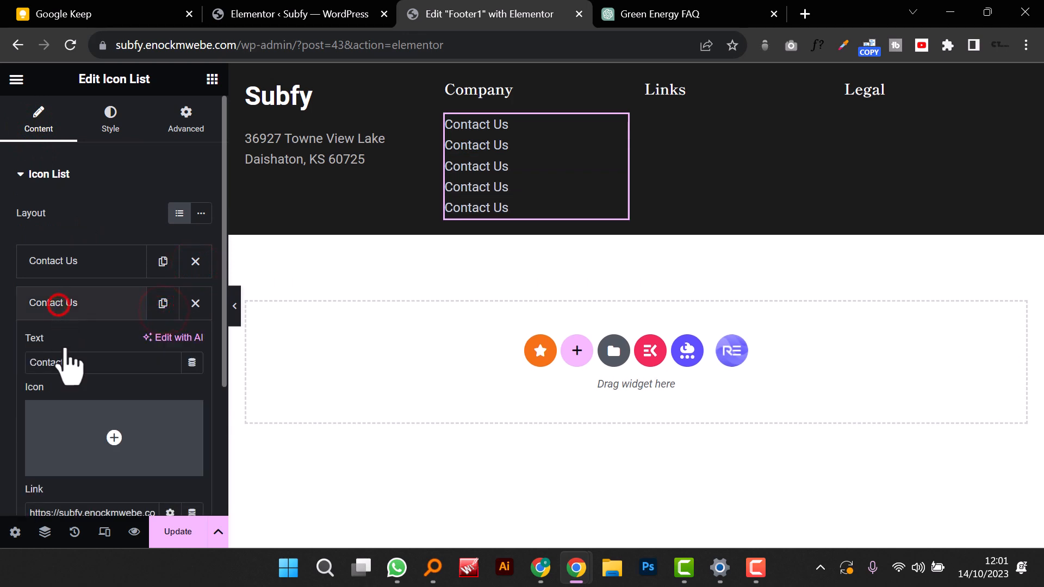
{"action": "triple_click", "coordinate": [71, 370]}
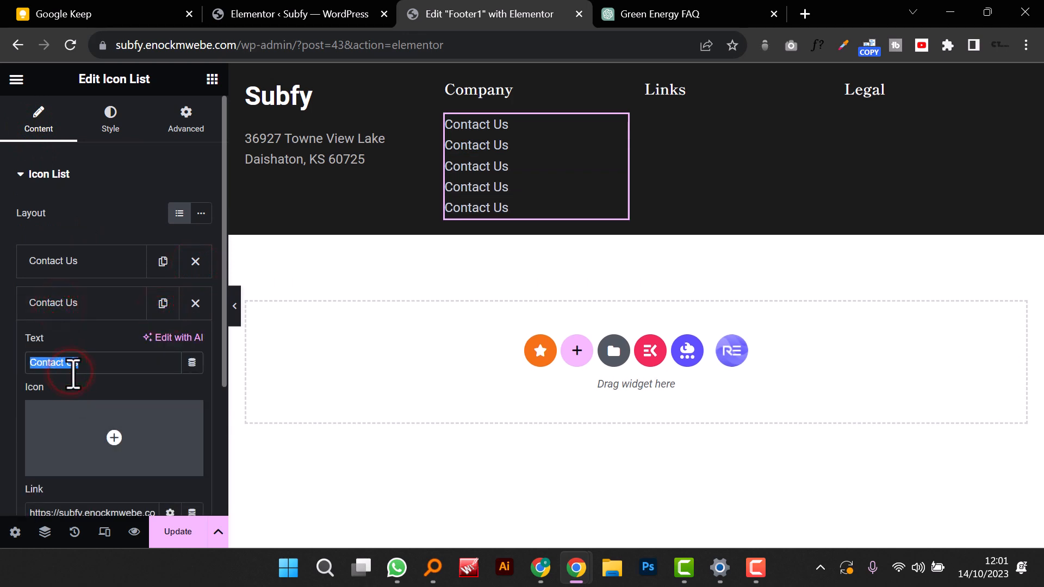
{"action": "type", "text": "About"}
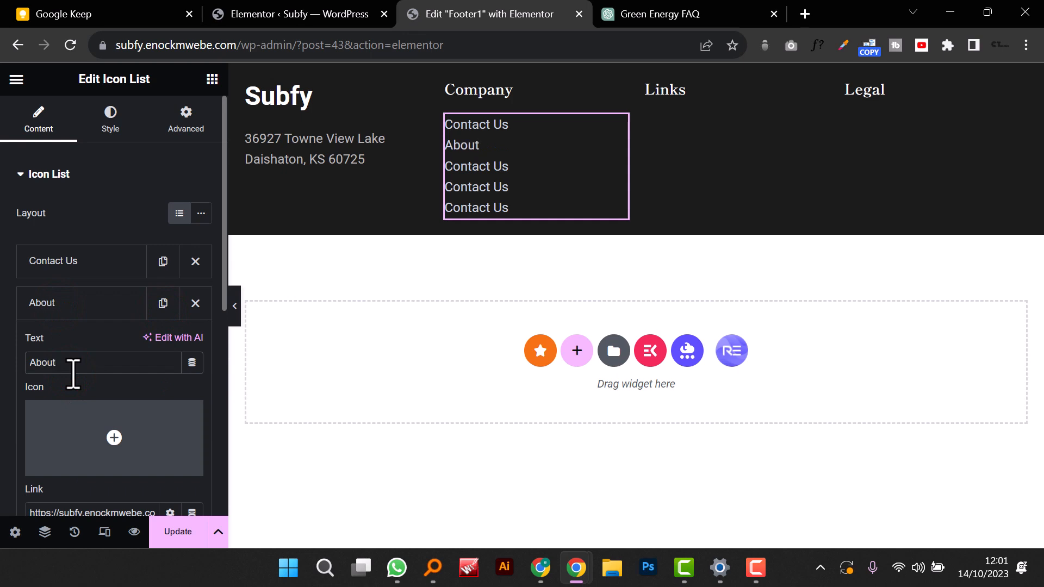
{"action": "left_click", "coordinate": [64, 304]}
{"action": "left_click", "coordinate": [67, 343]}
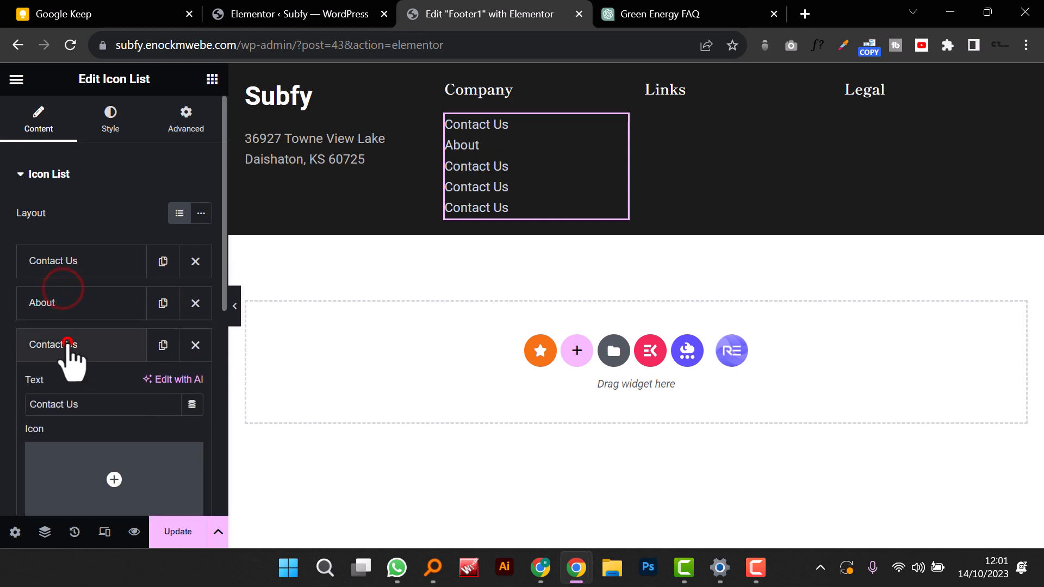
{"action": "triple_click", "coordinate": [73, 406]}
{"action": "type", "text": "Insgights"}
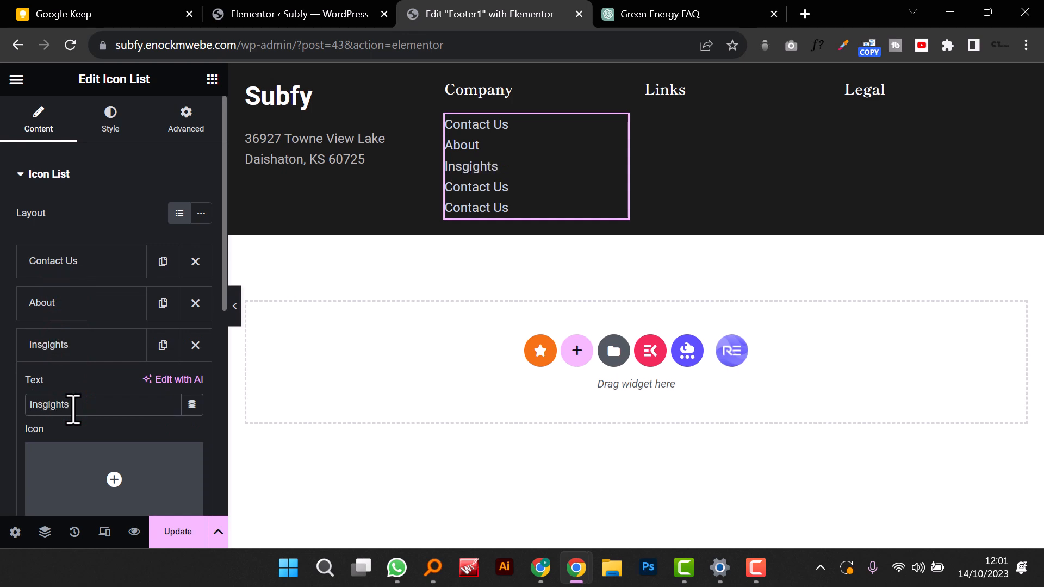
{"action": "left_click", "coordinate": [55, 345]}
Step: Change the text of the fourth list item to Teams and the fifth to Projects
{"action": "scroll", "coordinate": [98, 373], "scroll_direction": "down", "scroll_amount": 2}
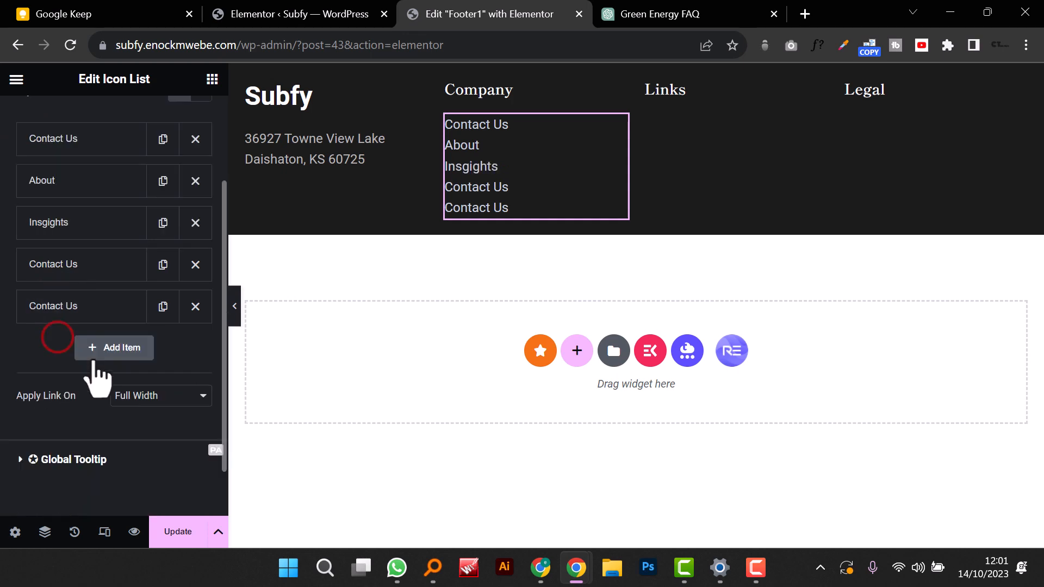
{"action": "left_click", "coordinate": [94, 265]}
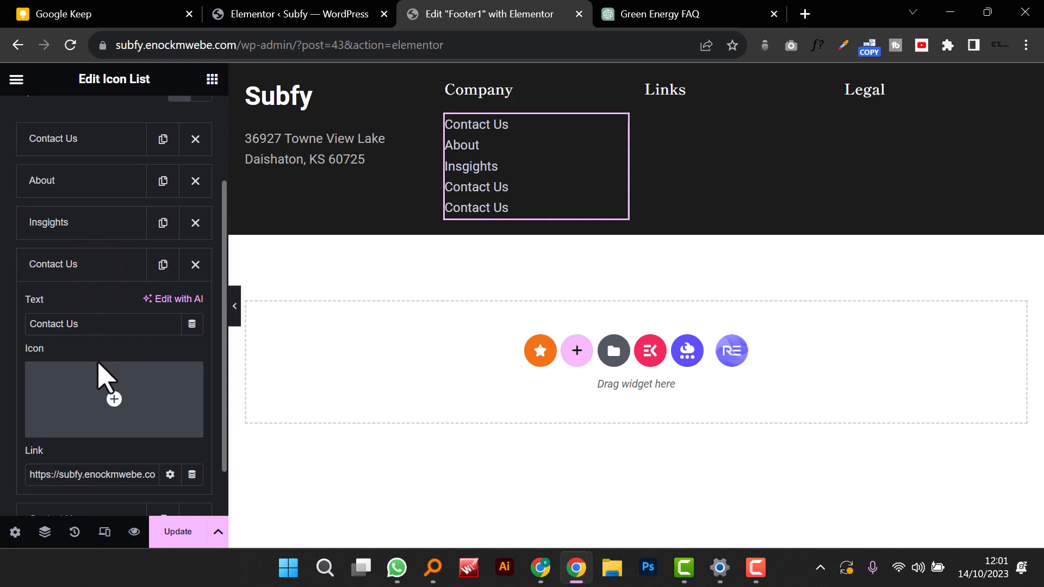
{"action": "triple_click", "coordinate": [86, 324]}
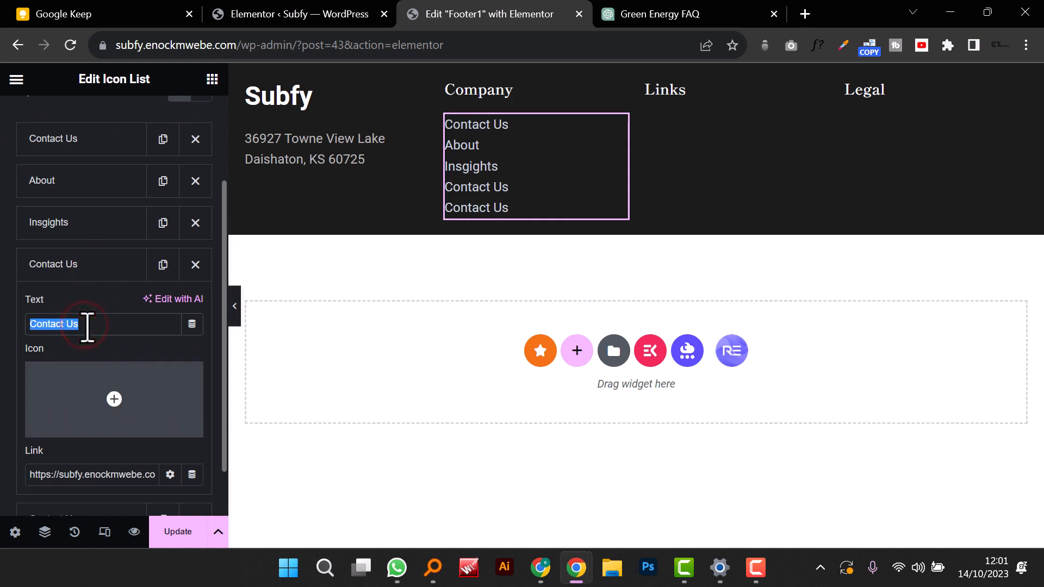
{"action": "type", "text": "Teams"}
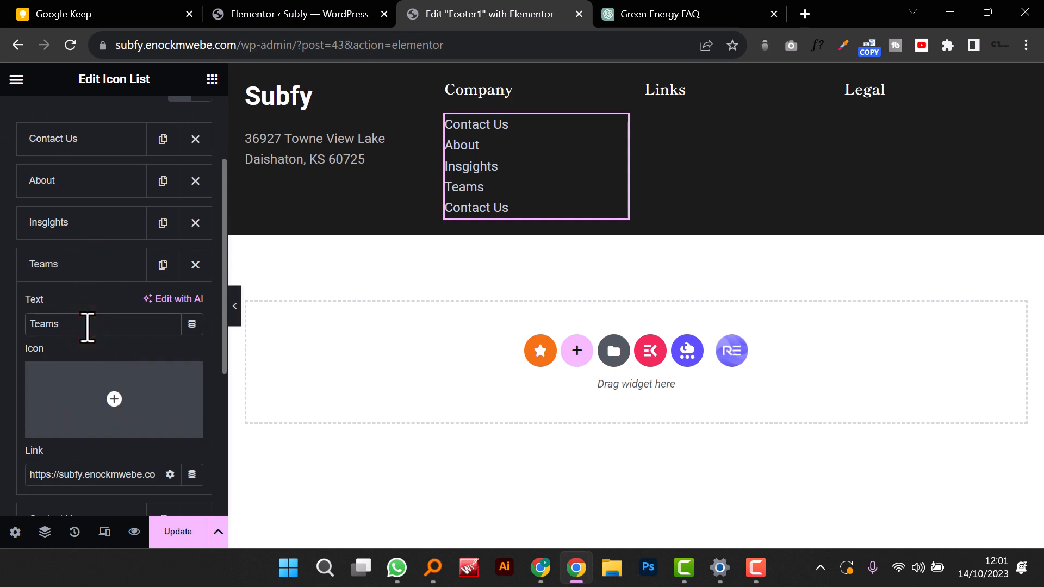
{"action": "left_click", "coordinate": [98, 265]}
{"action": "left_click", "coordinate": [101, 303]}
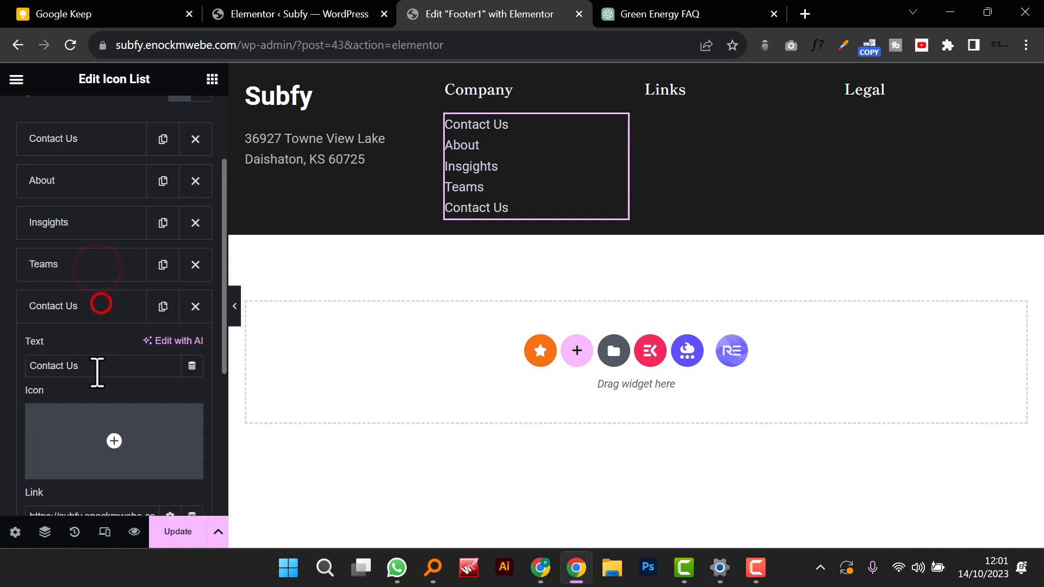
{"action": "left_click", "coordinate": [82, 372]}
{"action": "triple_click", "coordinate": [85, 372]}
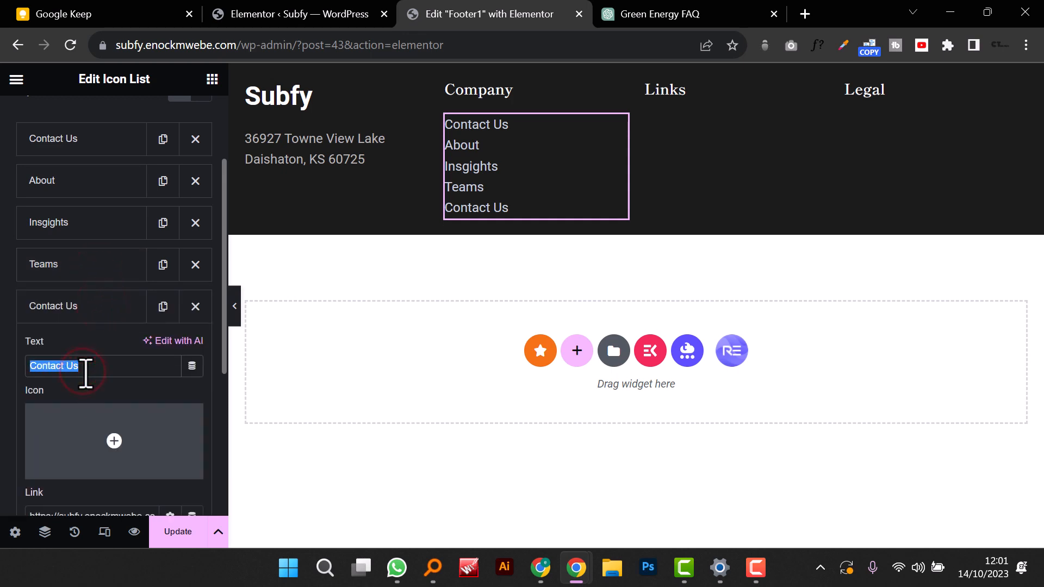
{"action": "type", "text": "Projects"}
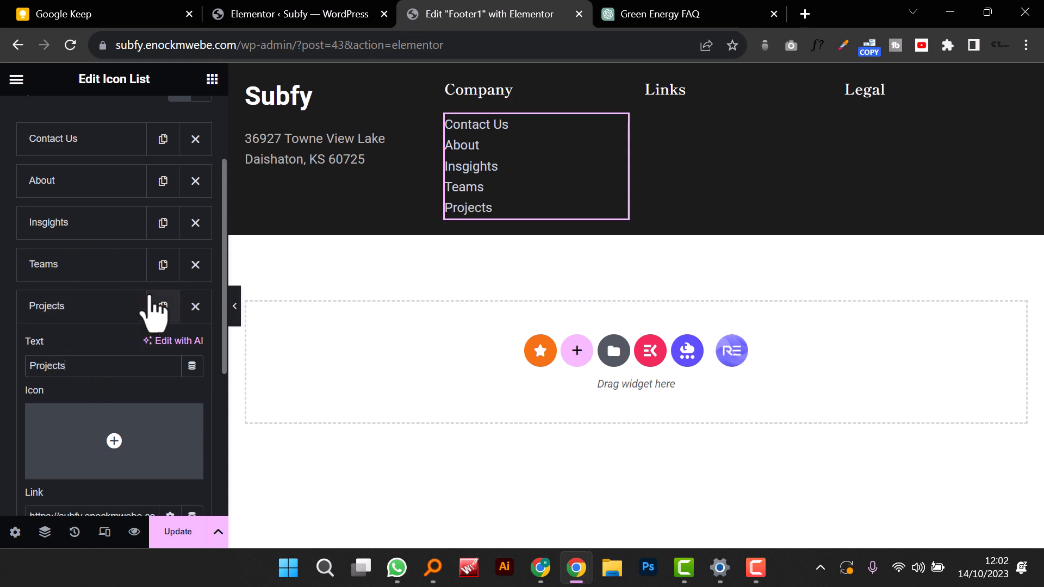
Step: Set the font family of the Company icon list's text to Work Sans
{"action": "mouse_move", "coordinate": [168, 443]}
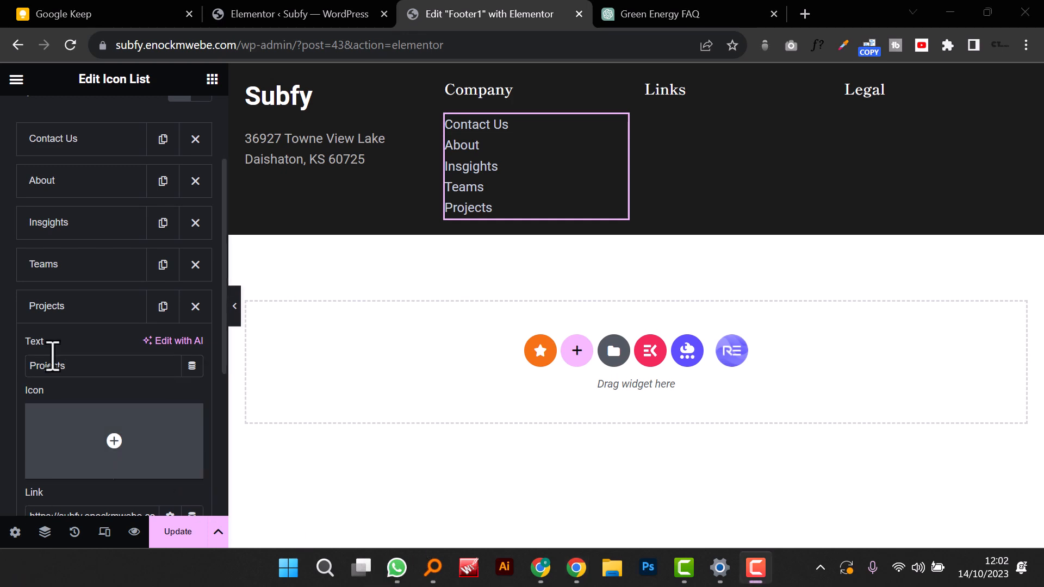
{"action": "scroll", "coordinate": [87, 288], "scroll_direction": "up", "scroll_amount": 3}
{"action": "left_click", "coordinate": [112, 123]}
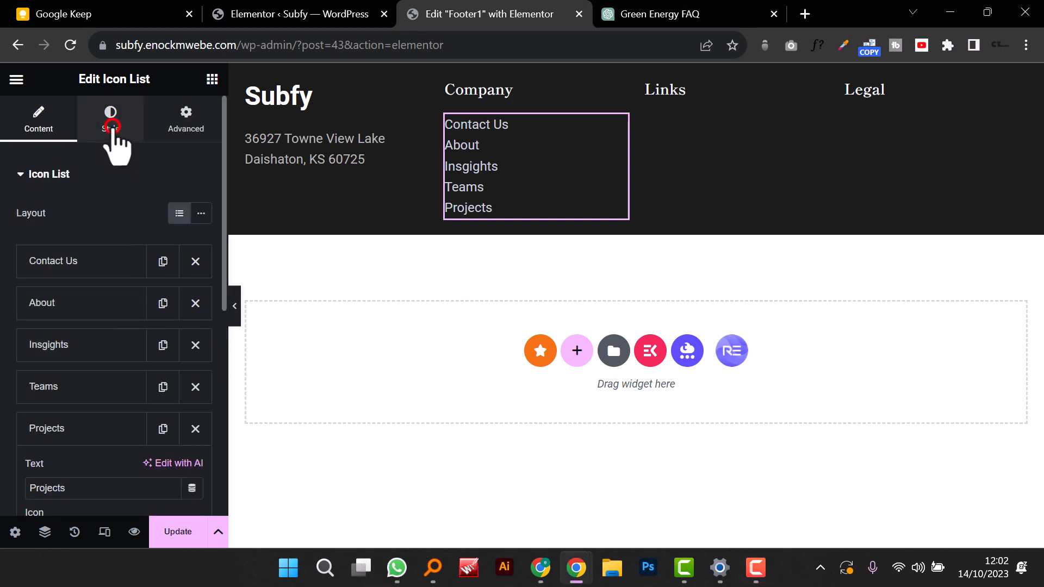
{"action": "left_click", "coordinate": [20, 415]}
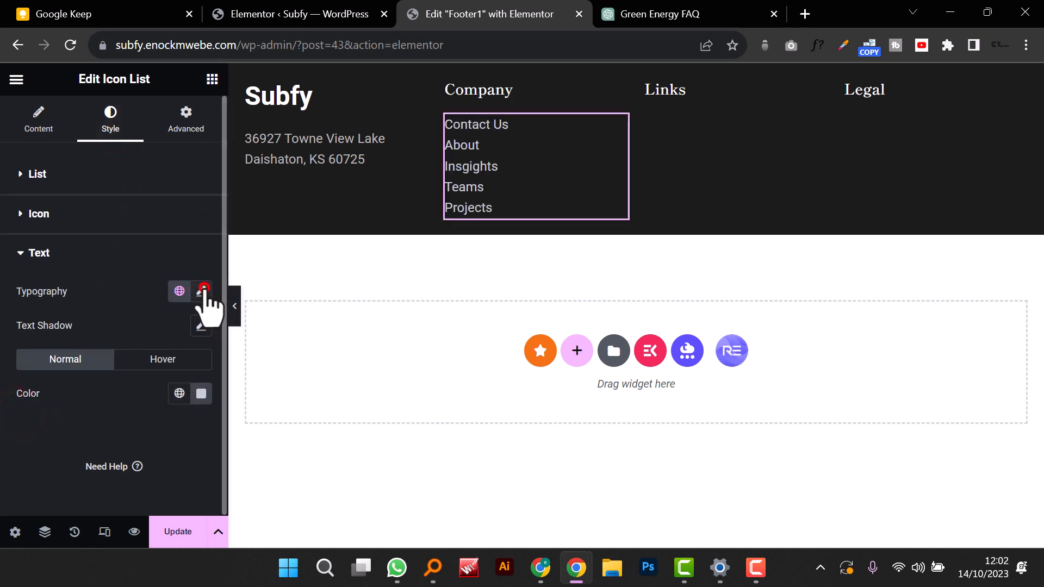
{"action": "left_click", "coordinate": [201, 291]}
{"action": "left_click", "coordinate": [148, 368]}
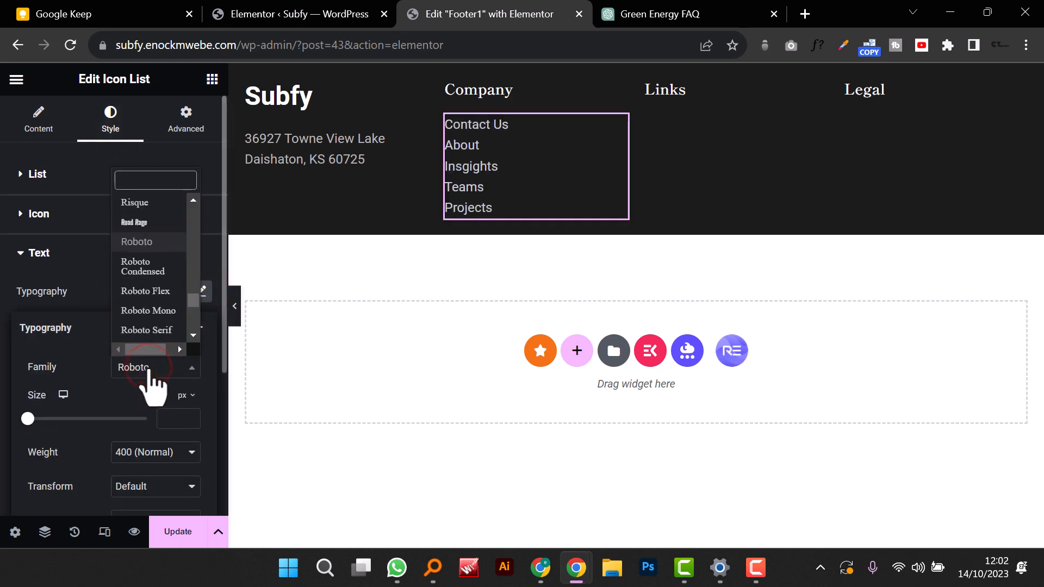
{"action": "type", "text": "work"}
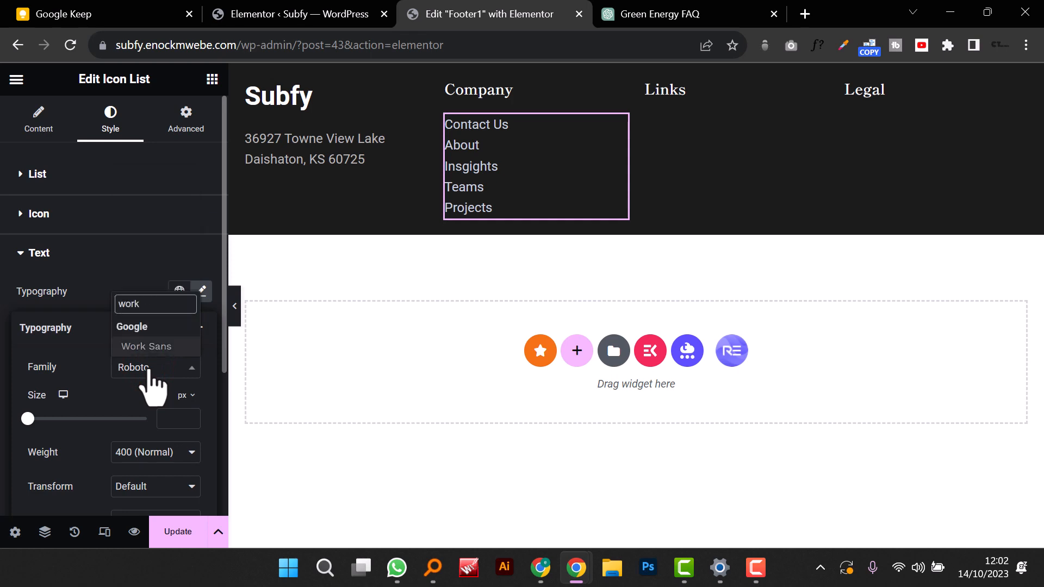
{"action": "left_click", "coordinate": [145, 347]}
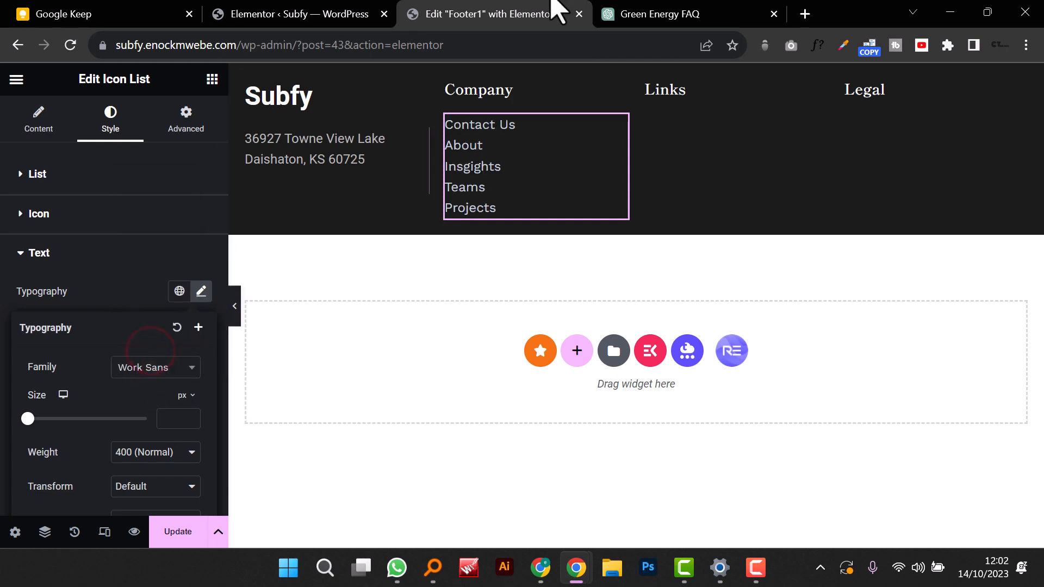
Step: Copy the Company icon list and paste it below the Links and Legal headings
{"action": "right_click", "coordinate": [447, 148]}
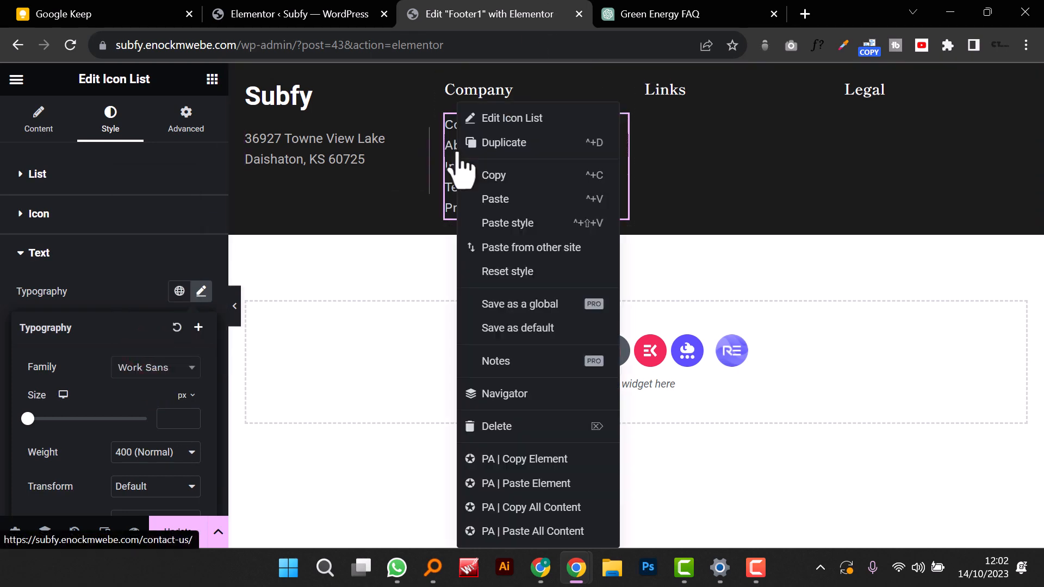
{"action": "left_click", "coordinate": [546, 174]}
{"action": "right_click", "coordinate": [670, 135]}
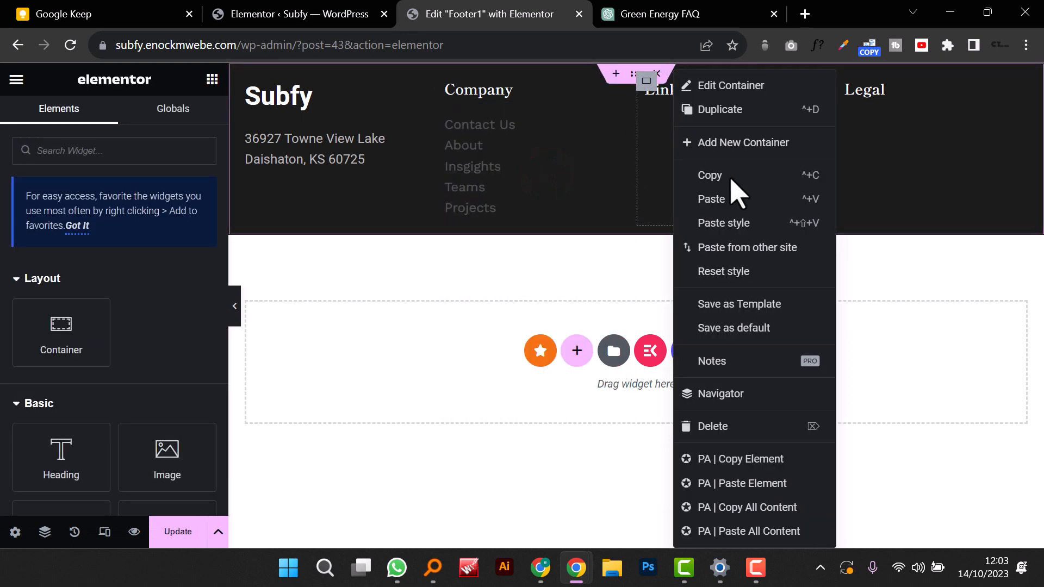
{"action": "left_click", "coordinate": [735, 200]}
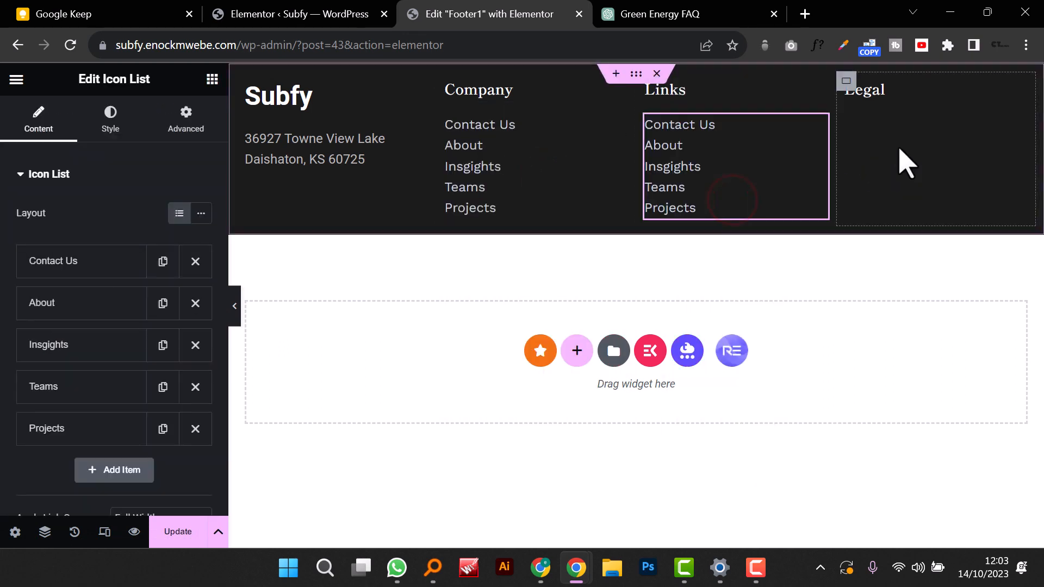
{"action": "right_click", "coordinate": [897, 142]}
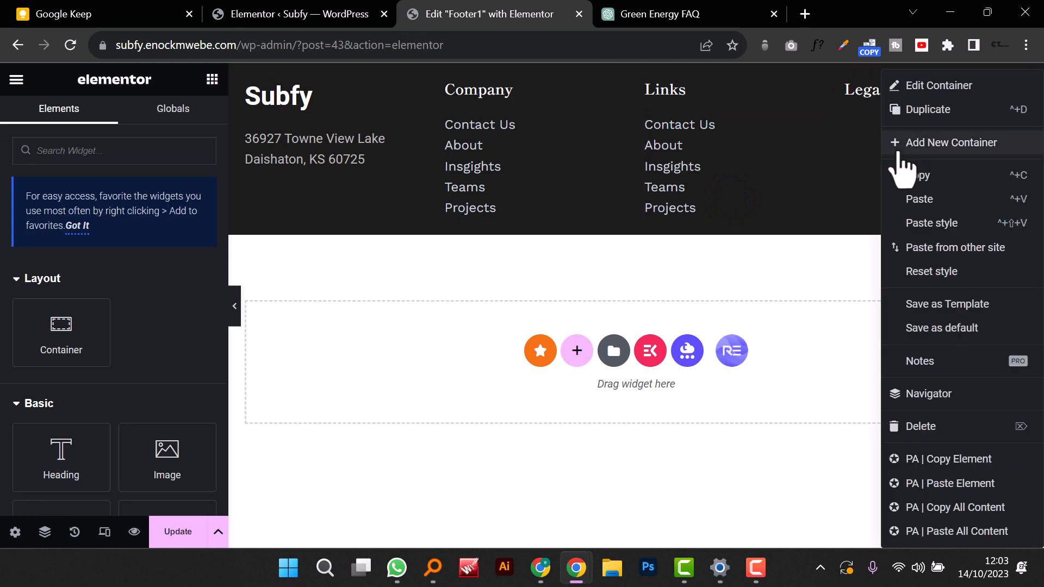
{"action": "left_click", "coordinate": [933, 200]}
Step: Change the text of the first item in the Links column's icon list to Project Planning
{"action": "left_click", "coordinate": [677, 158]}
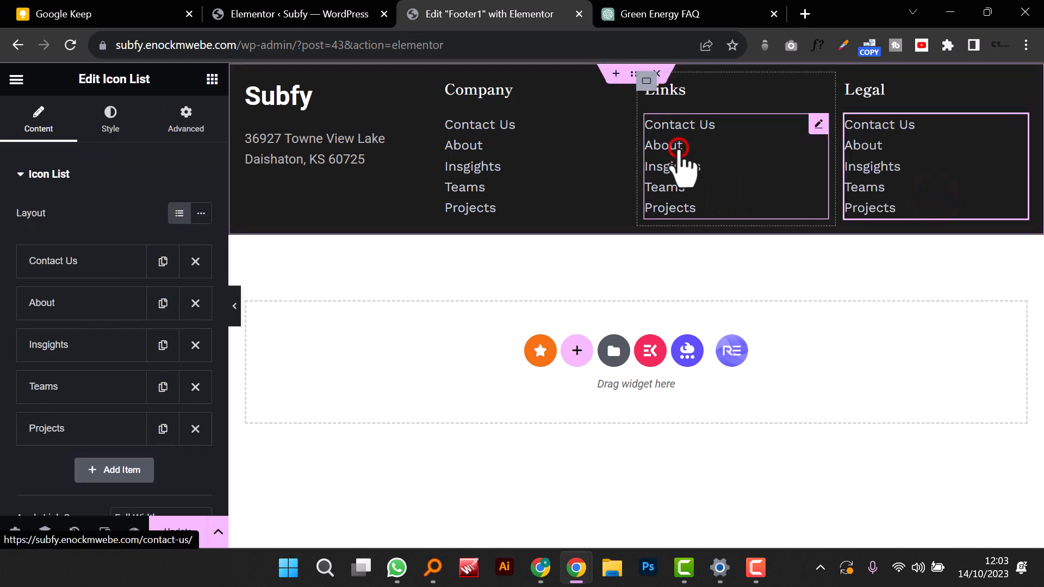
{"action": "left_click", "coordinate": [73, 256]}
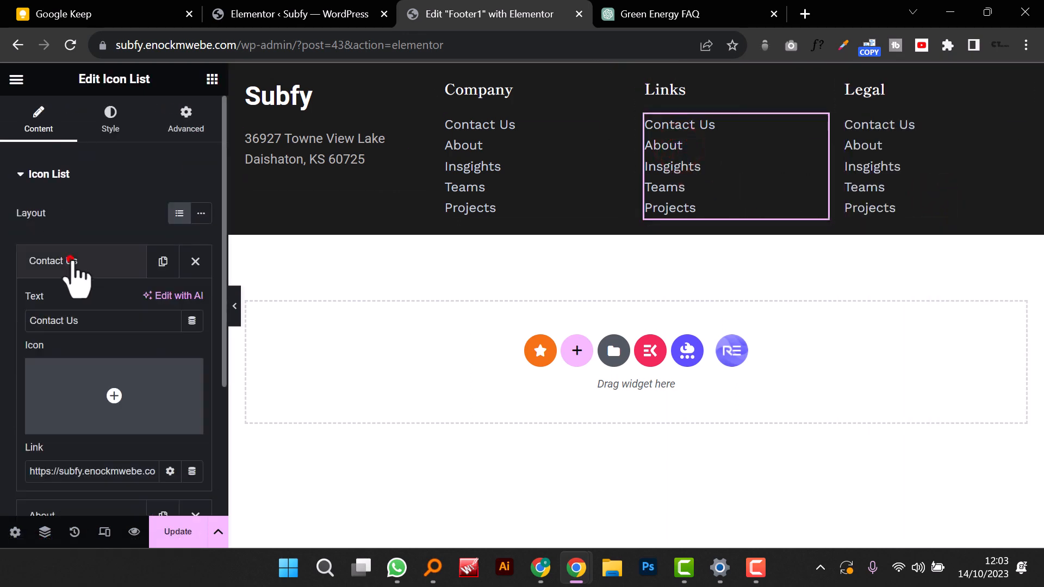
{"action": "triple_click", "coordinate": [95, 321]}
{"action": "type", "text": "Project Planning"}
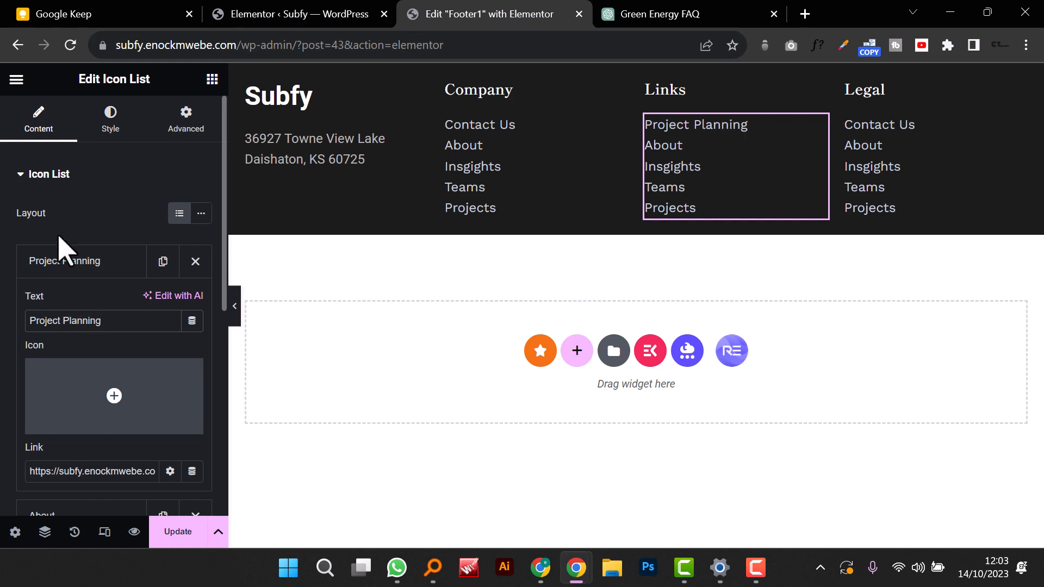
{"action": "left_click", "coordinate": [76, 269]}
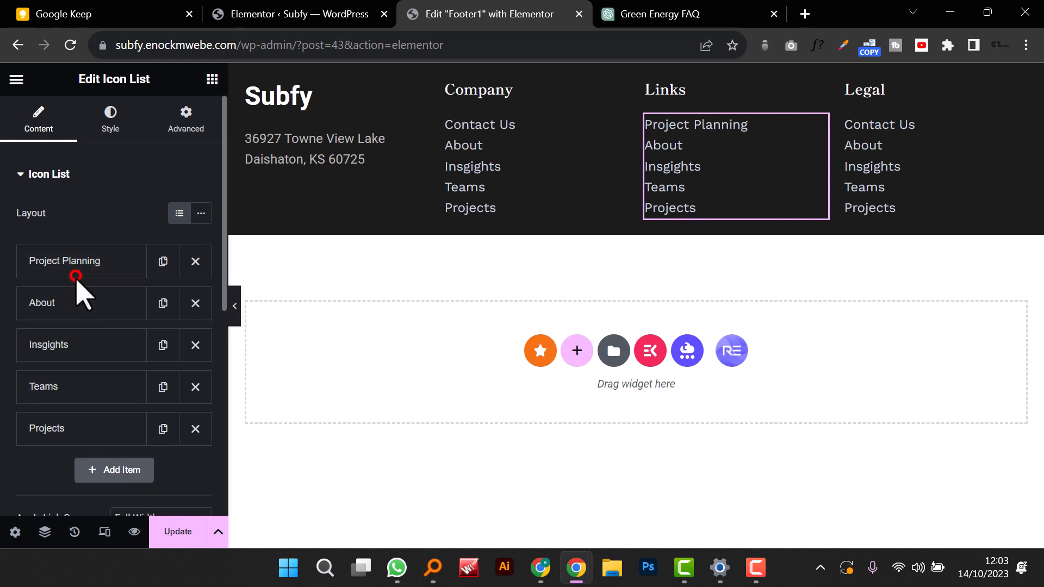
Step: Change the text of the second Links list item to Affliates and the third to Careers
{"action": "left_click", "coordinate": [86, 302]}
{"action": "triple_click", "coordinate": [86, 361]}
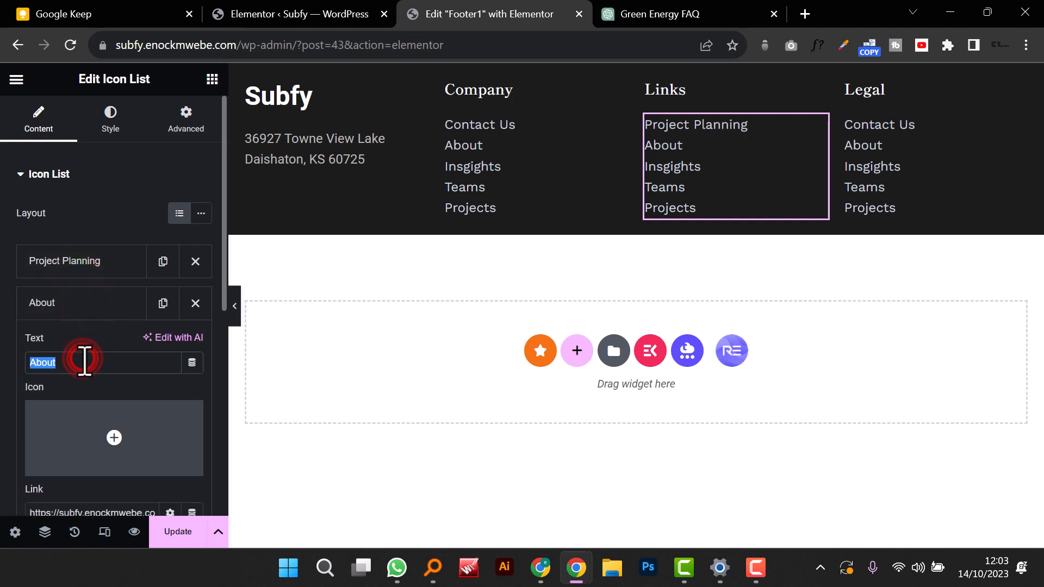
{"action": "type", "text": "Affliates"}
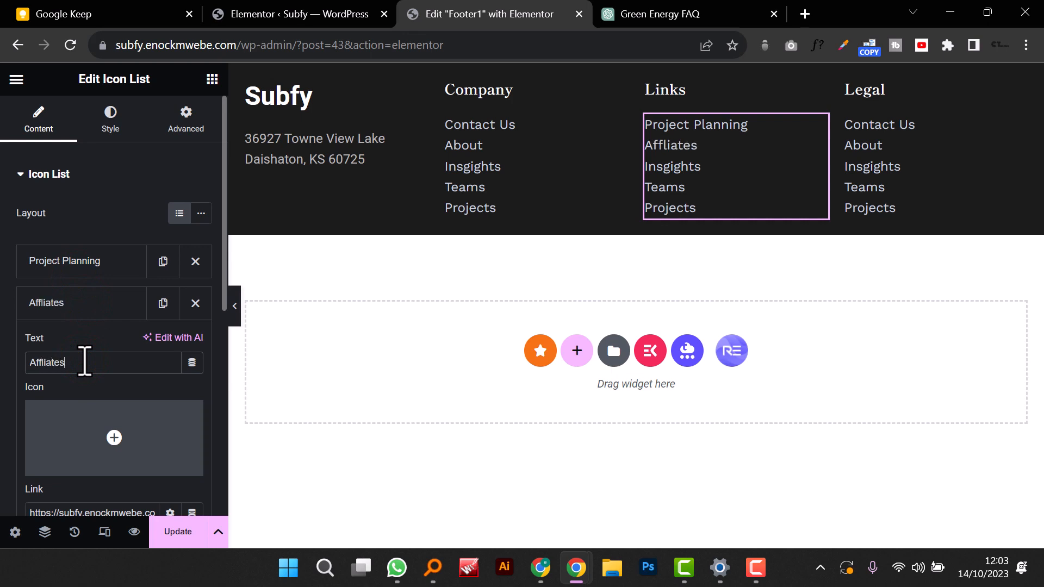
{"action": "left_click", "coordinate": [71, 303]}
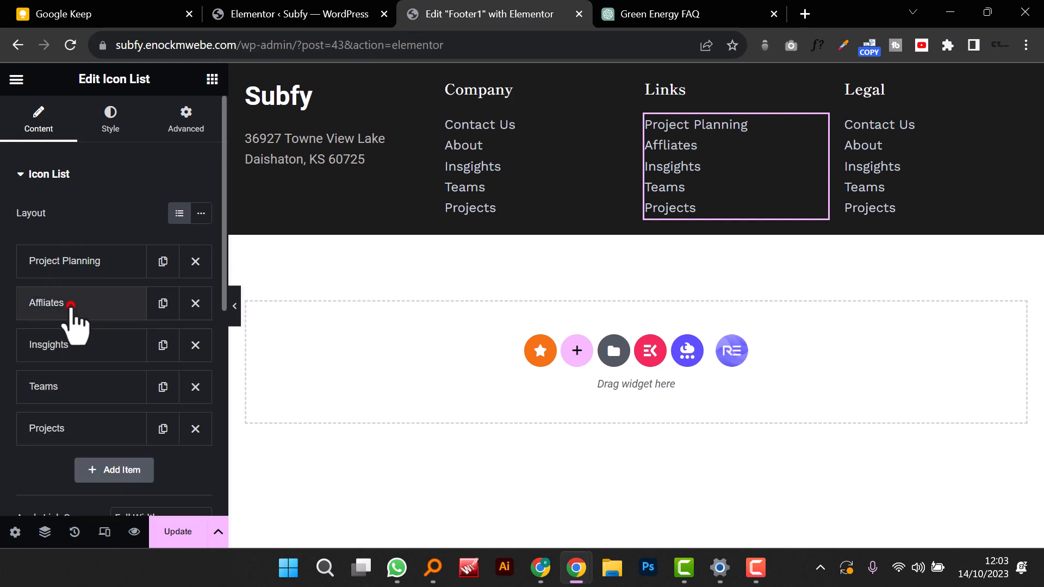
{"action": "left_click", "coordinate": [80, 353]}
{"action": "triple_click", "coordinate": [80, 405]}
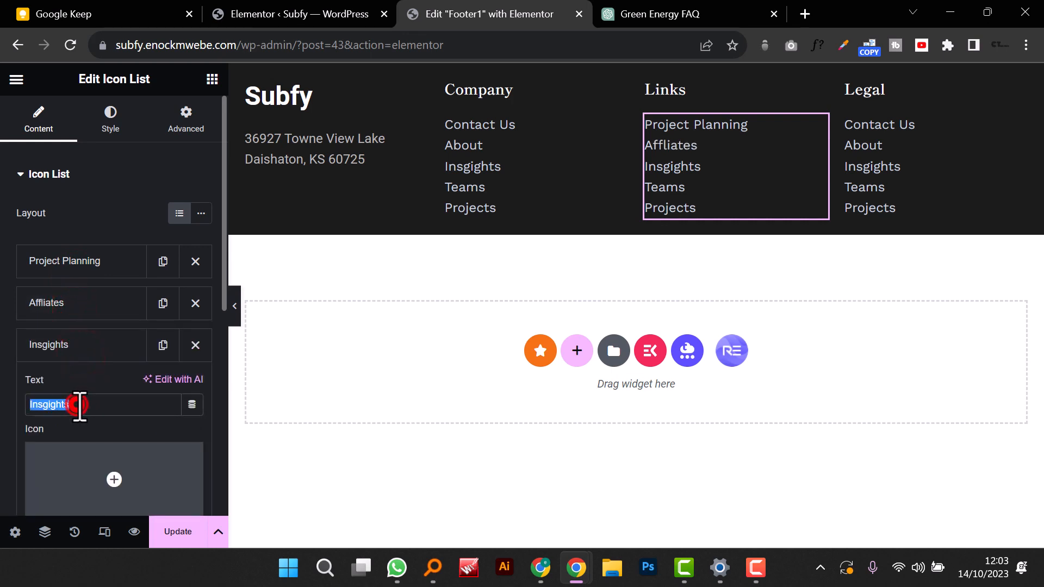
{"action": "type", "text": "Careers"}
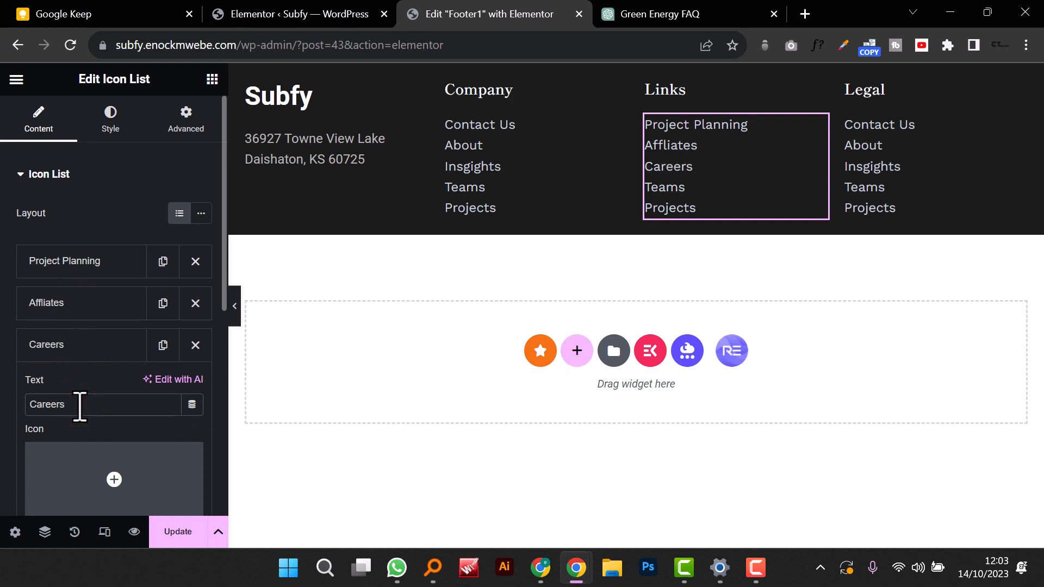
Step: Change the text of the first item in the Legal column's icon list to Privacy
{"action": "left_click", "coordinate": [870, 143]}
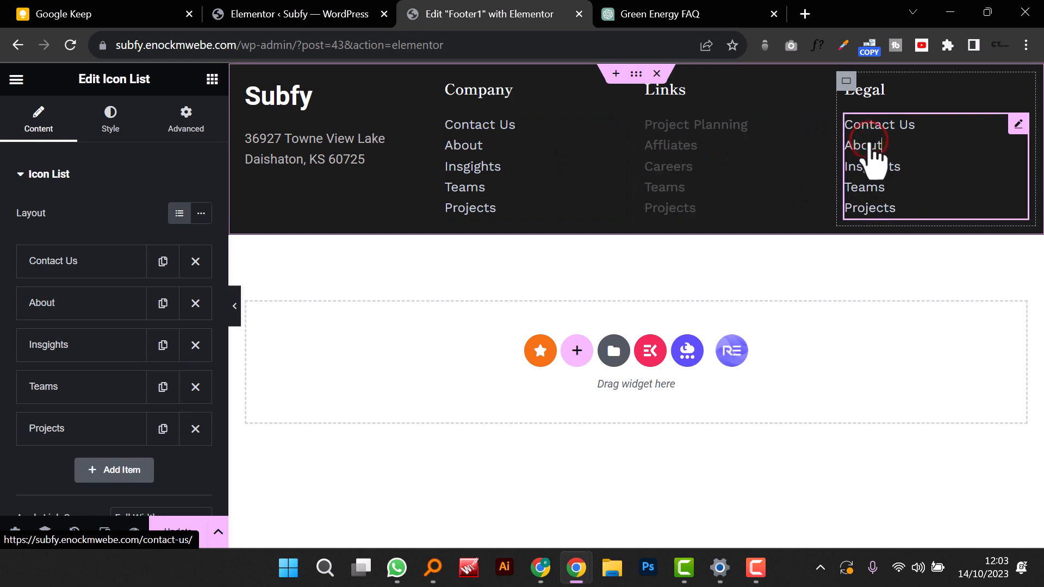
{"action": "left_click", "coordinate": [89, 255]}
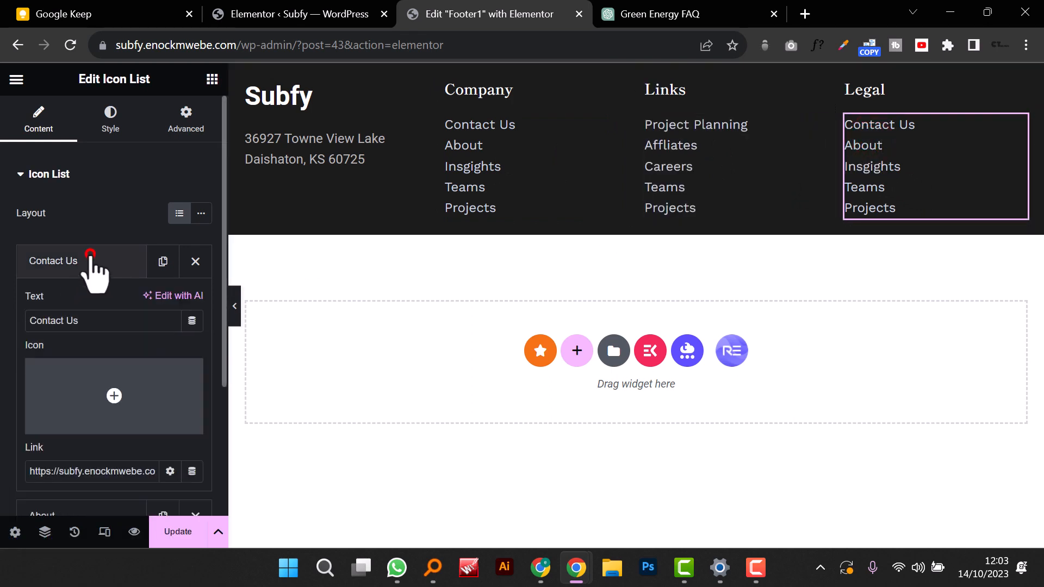
{"action": "double_click", "coordinate": [47, 321]}
{"action": "type", "text": "L"}
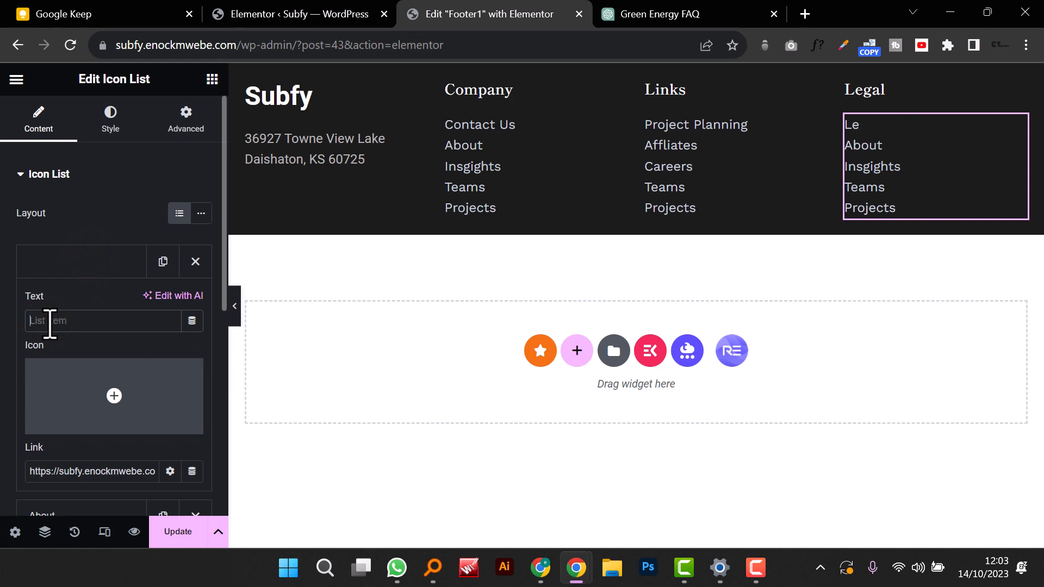
{"action": "type", "text": "Pr"}
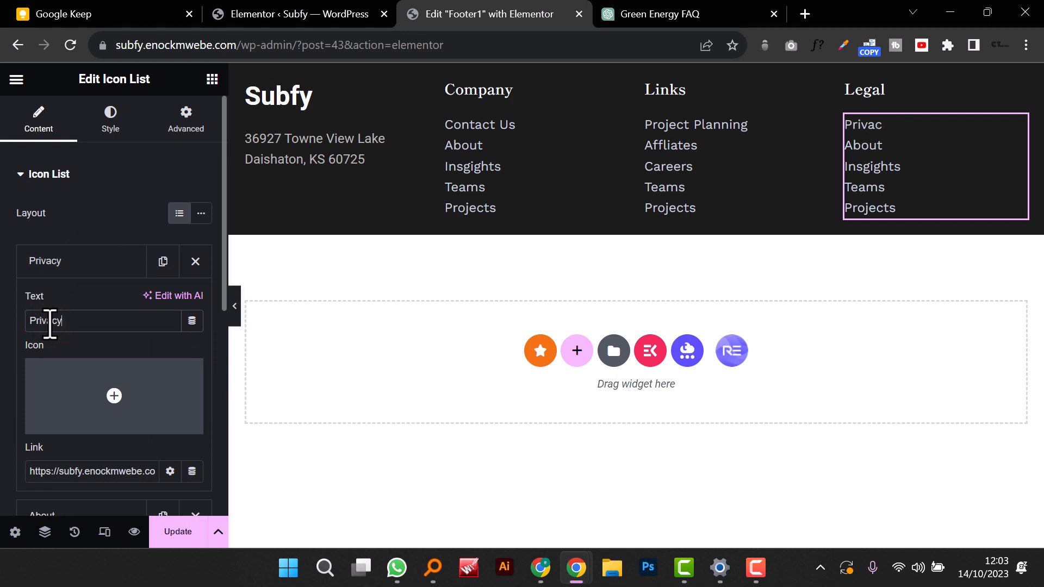
{"action": "type", "text": "ivacy"}
{"action": "left_click", "coordinate": [54, 262]}
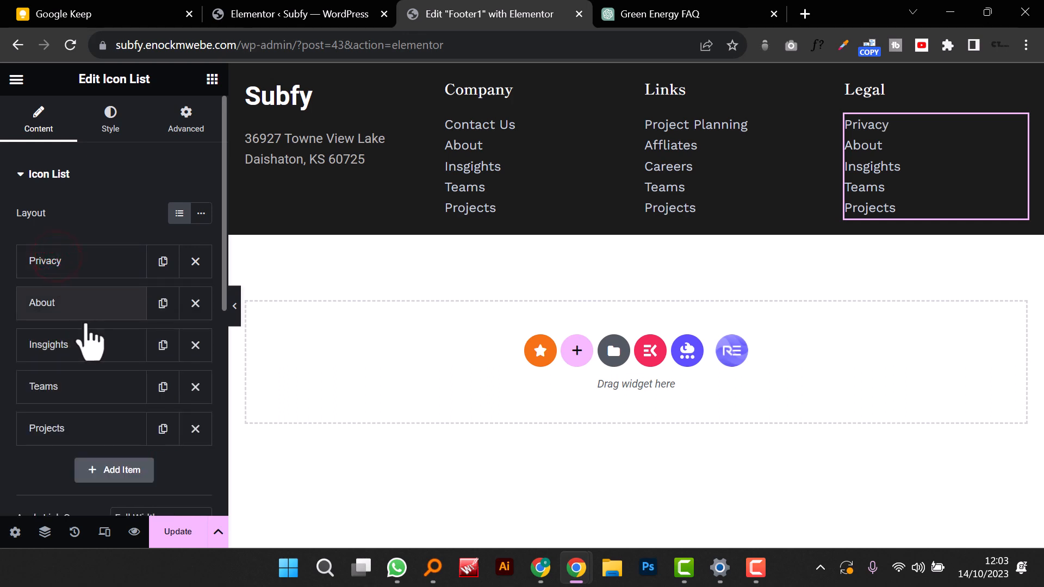
Step: Change the text of the second Legal list item to Terms and Conditions and the third to Refunds
{"action": "left_click", "coordinate": [67, 298]}
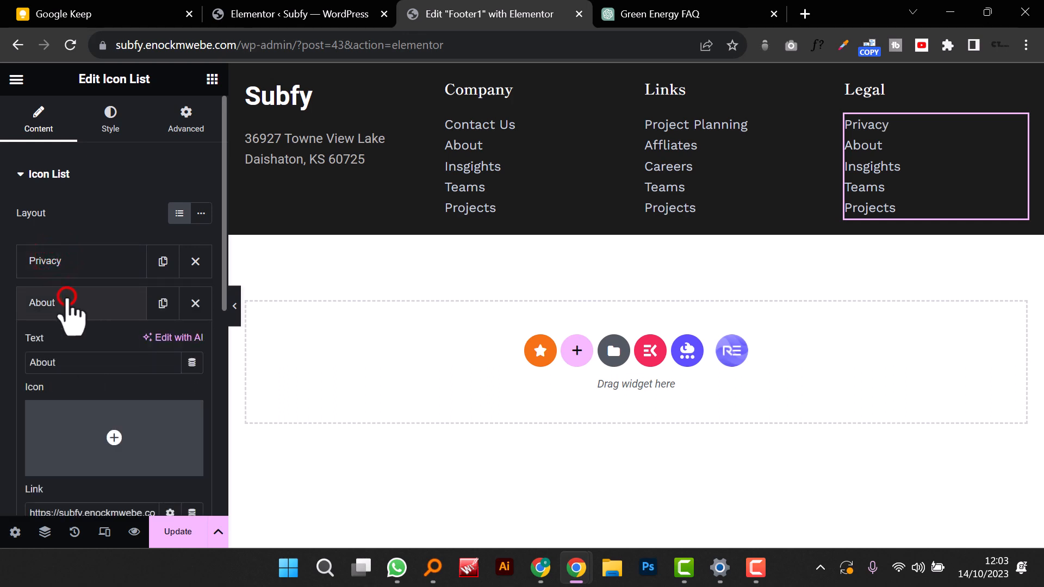
{"action": "double_click", "coordinate": [80, 364]}
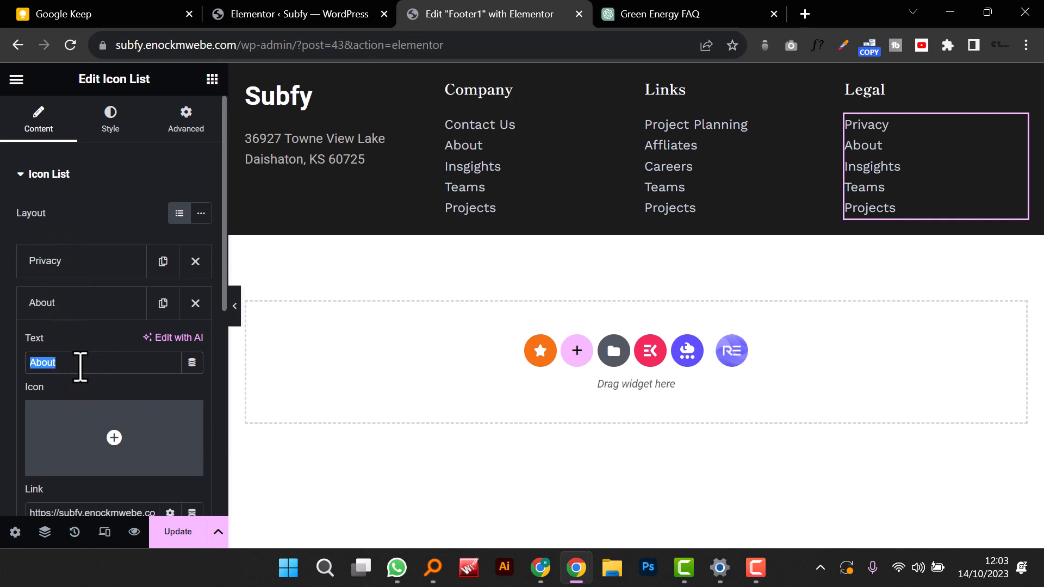
{"action": "type", "text": "Terms and Conditions"}
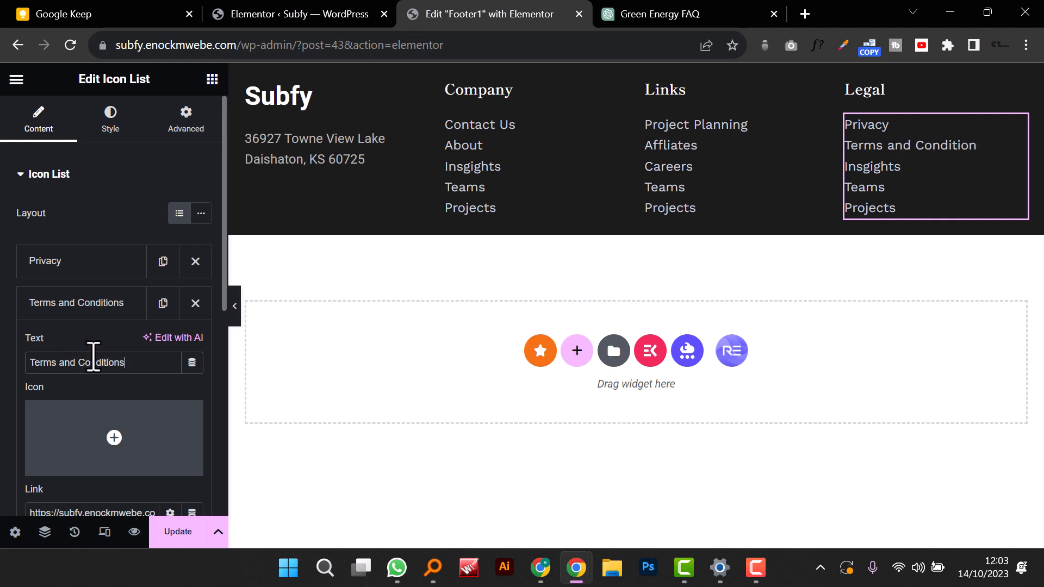
{"action": "left_click", "coordinate": [77, 303]}
{"action": "left_click", "coordinate": [79, 352]}
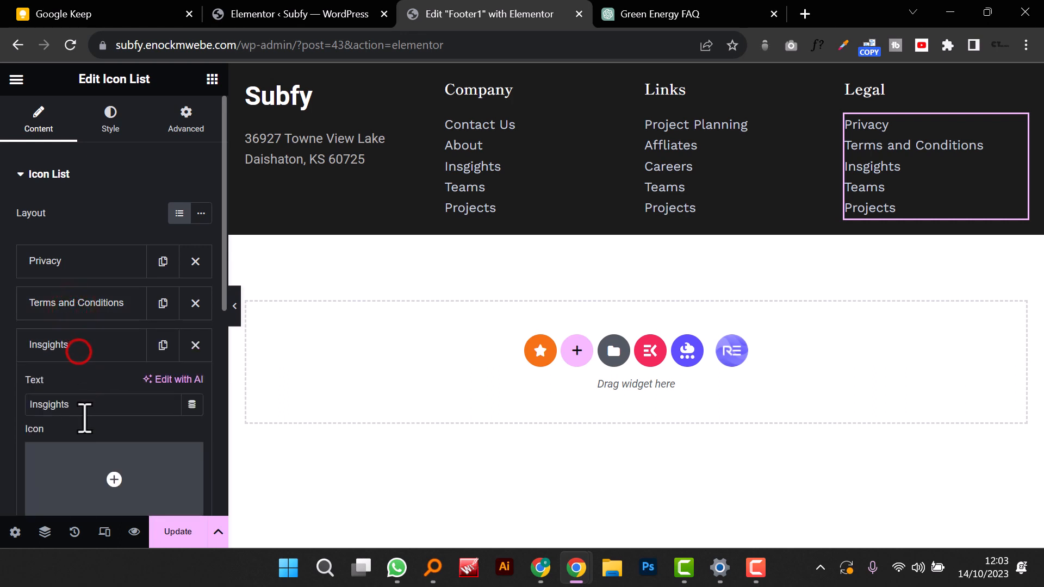
{"action": "double_click", "coordinate": [79, 409]}
{"action": "type", "text": "Refunds"}
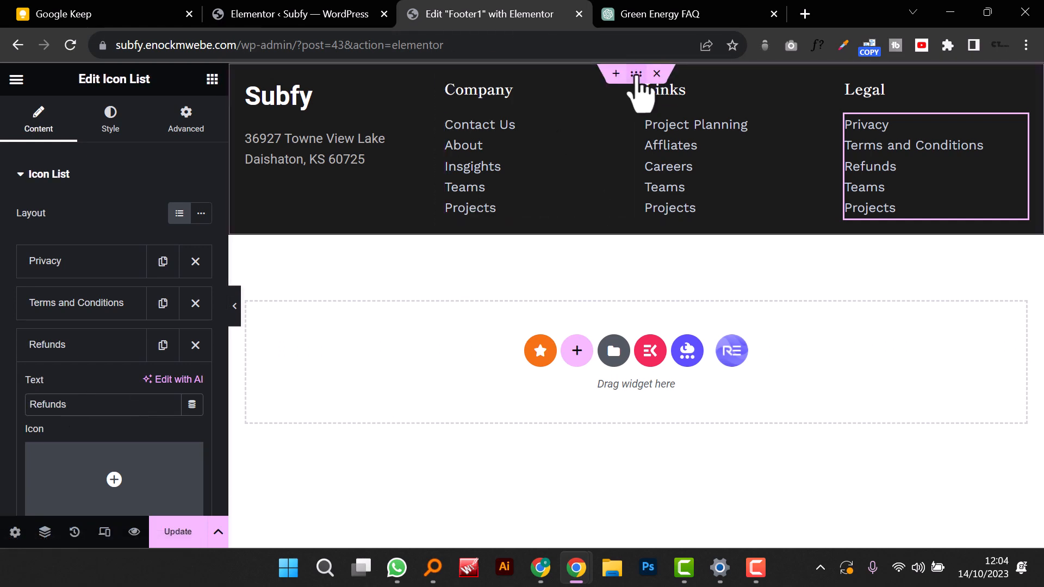
Step: Set the footer container's padding to 50 px top and bottom and 0 px on the sides, and save the footer
{"action": "left_click", "coordinate": [636, 73]}
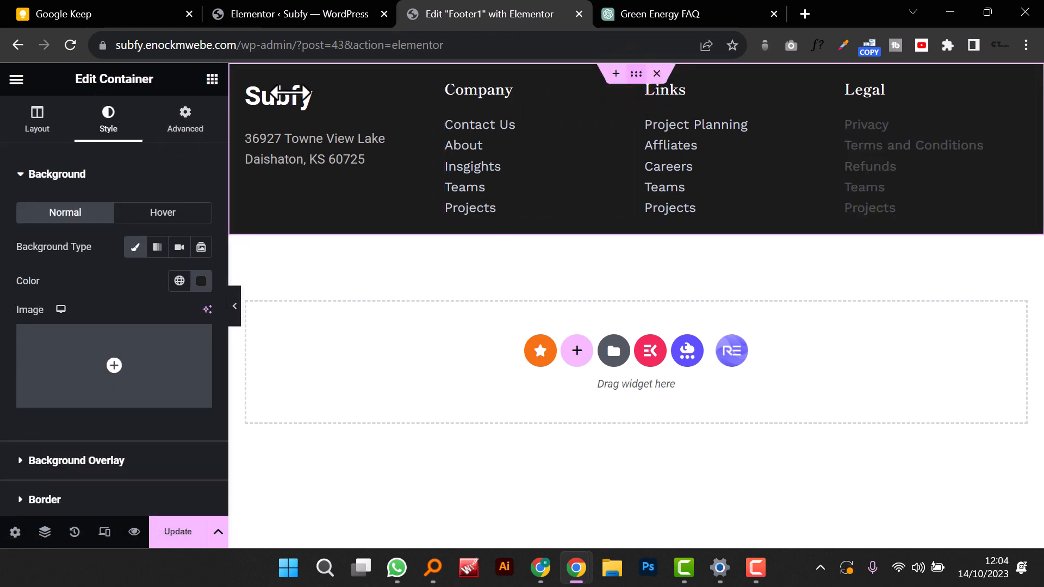
{"action": "left_click", "coordinate": [203, 127]}
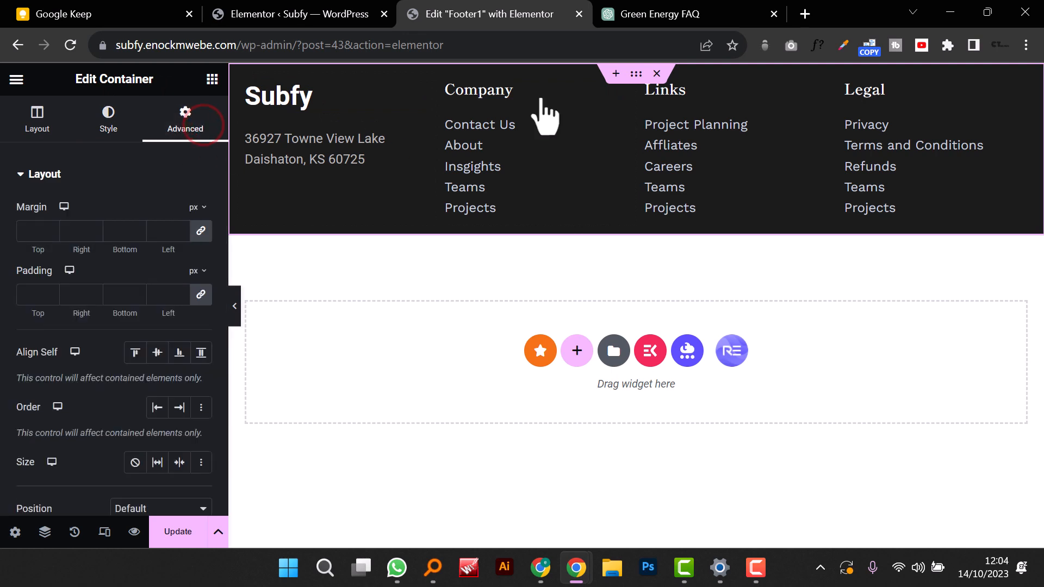
{"action": "left_click", "coordinate": [202, 294]}
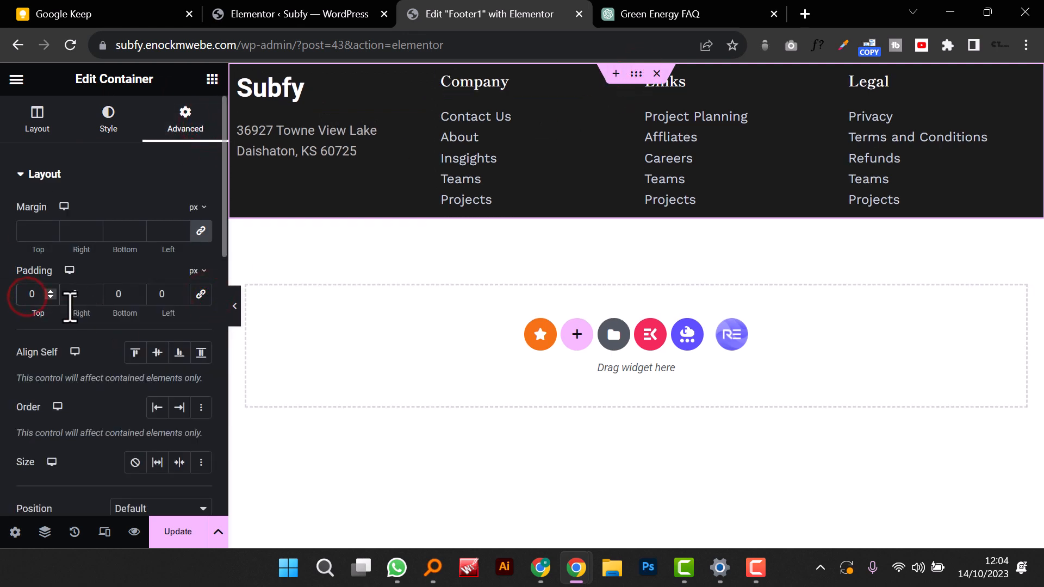
{"action": "type", "text": "5"}
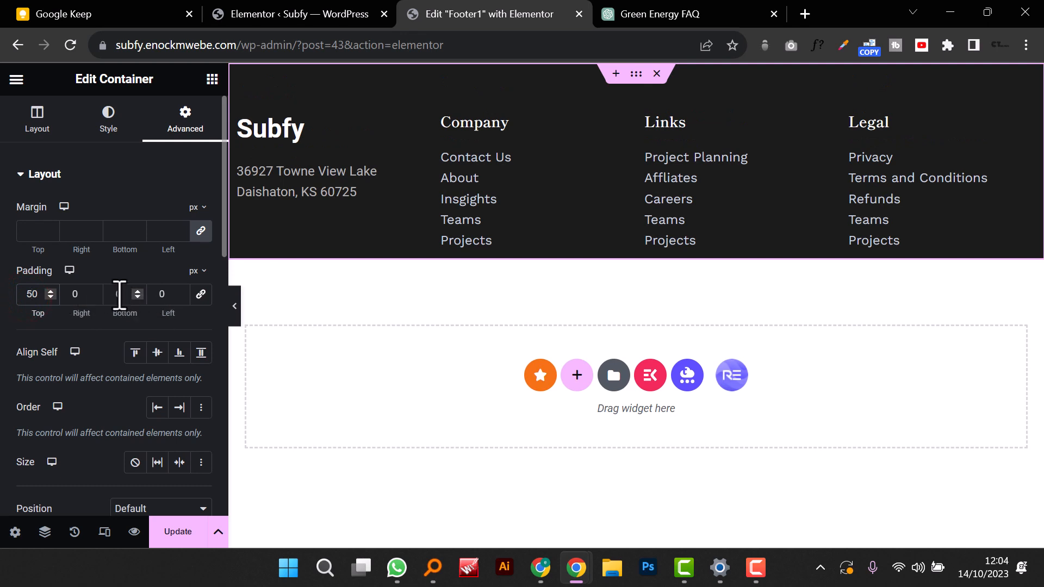
{"action": "type", "text": "50"}
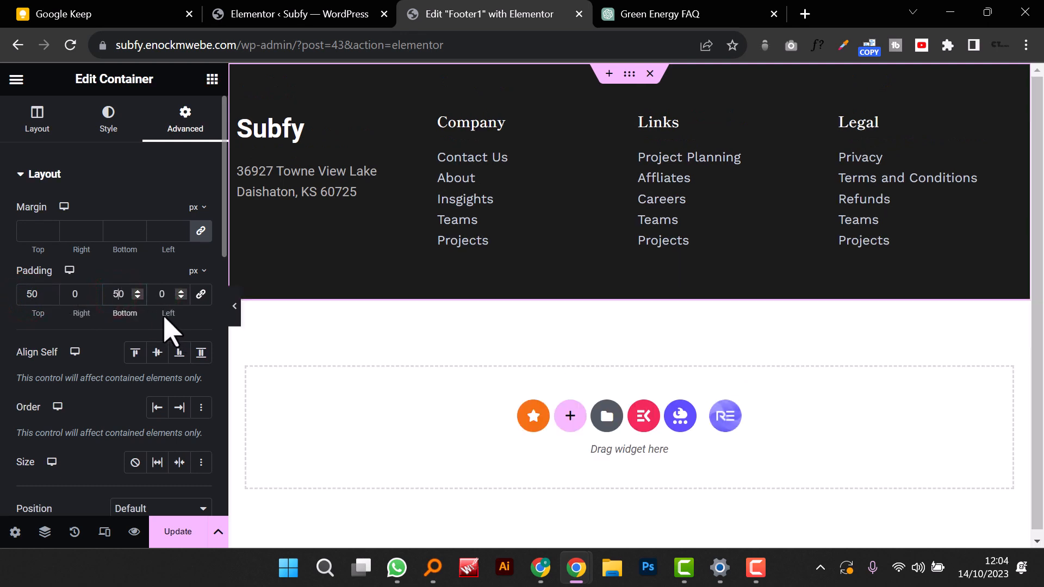
{"action": "left_click", "coordinate": [179, 533]}
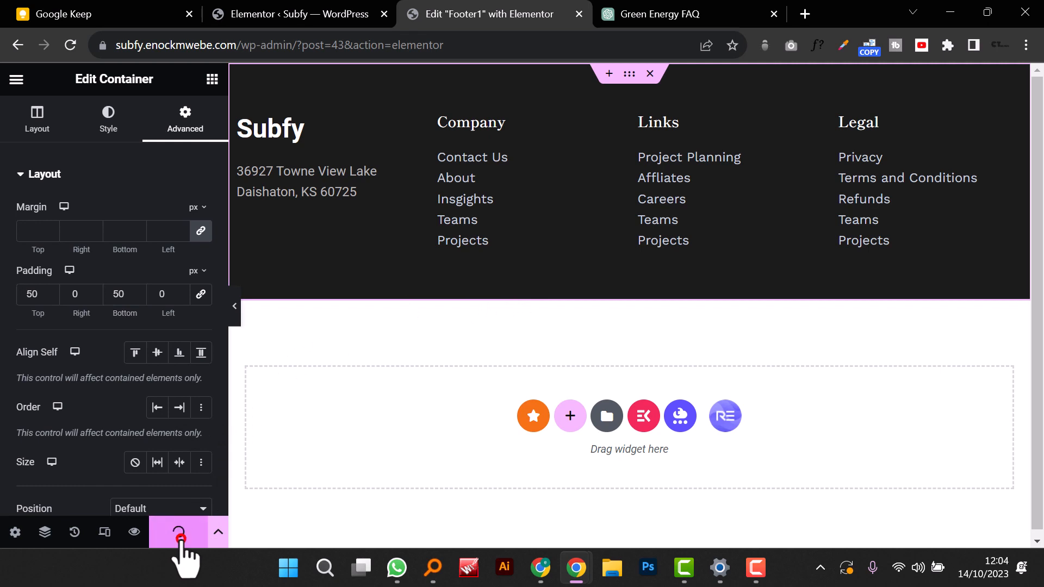
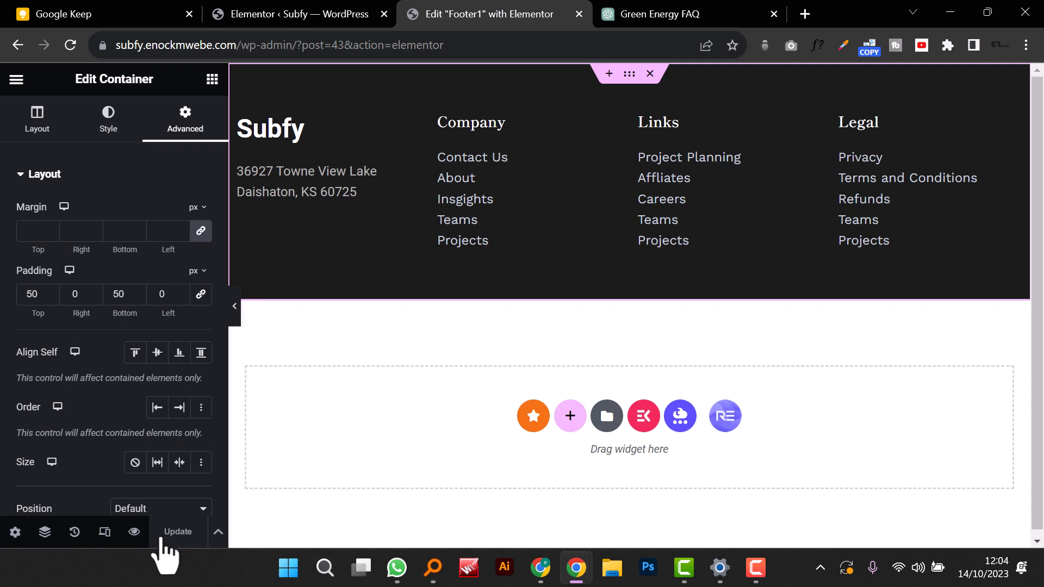
Step: Switch to the mobile portrait view and center-align the Subfy heading
{"action": "left_click", "coordinate": [104, 532]}
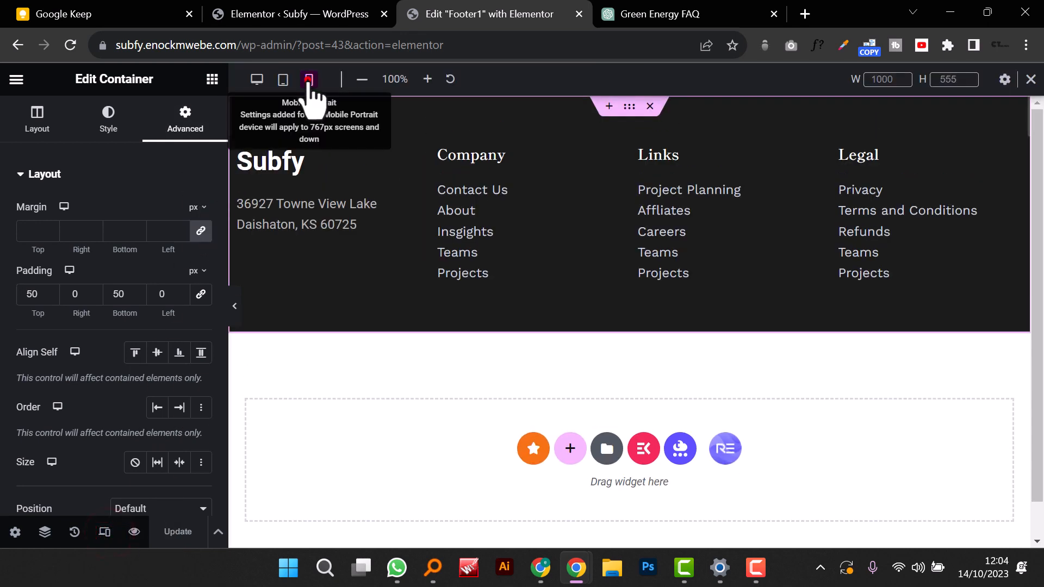
{"action": "left_click", "coordinate": [309, 80]}
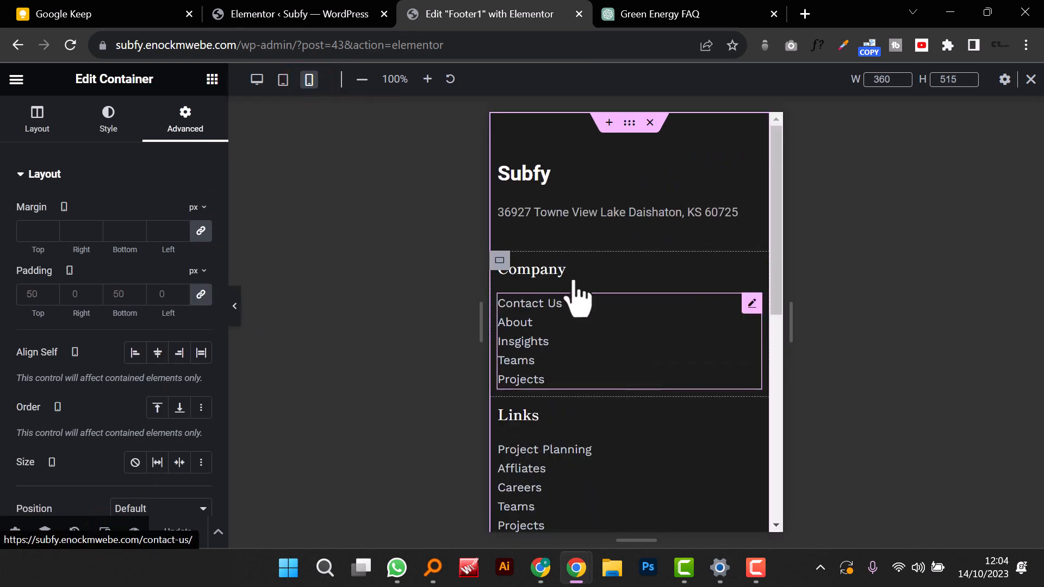
{"action": "left_click", "coordinate": [546, 177]}
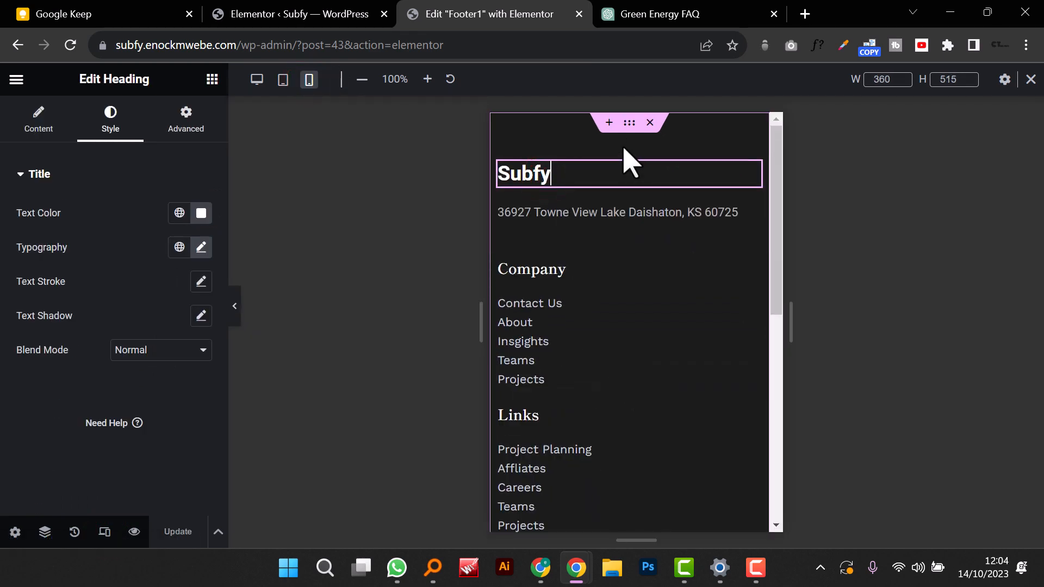
{"action": "left_click", "coordinate": [633, 123]}
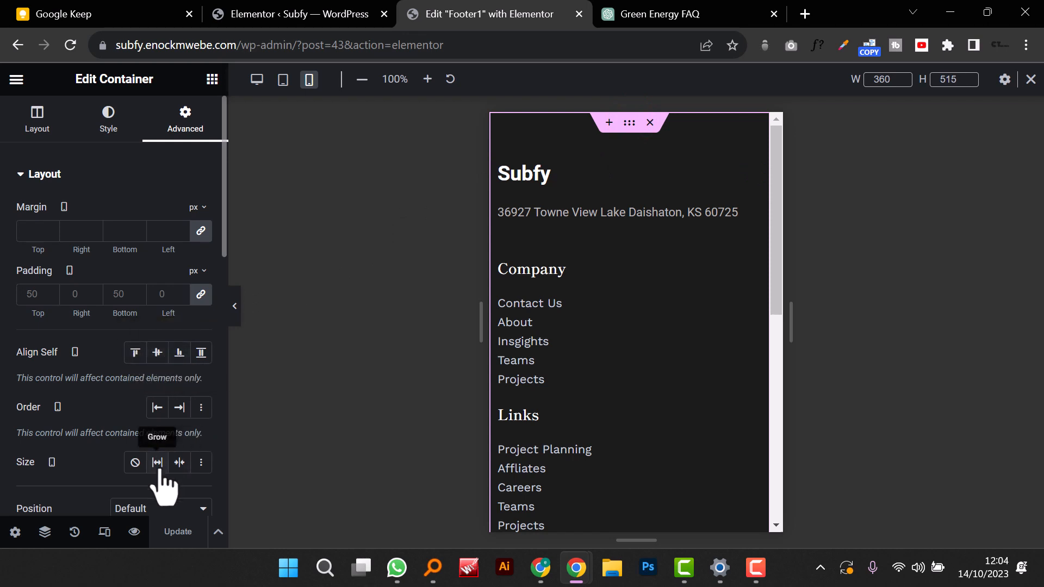
{"action": "scroll", "coordinate": [173, 439], "scroll_direction": "down", "scroll_amount": 4}
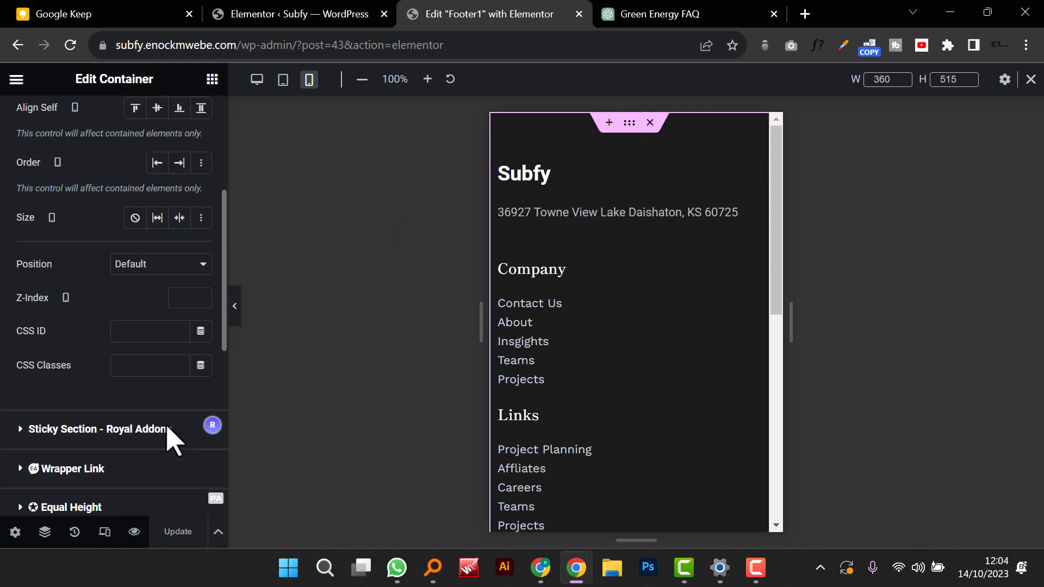
{"action": "scroll", "coordinate": [173, 438], "scroll_direction": "up", "scroll_amount": 5}
{"action": "left_click", "coordinate": [543, 178]}
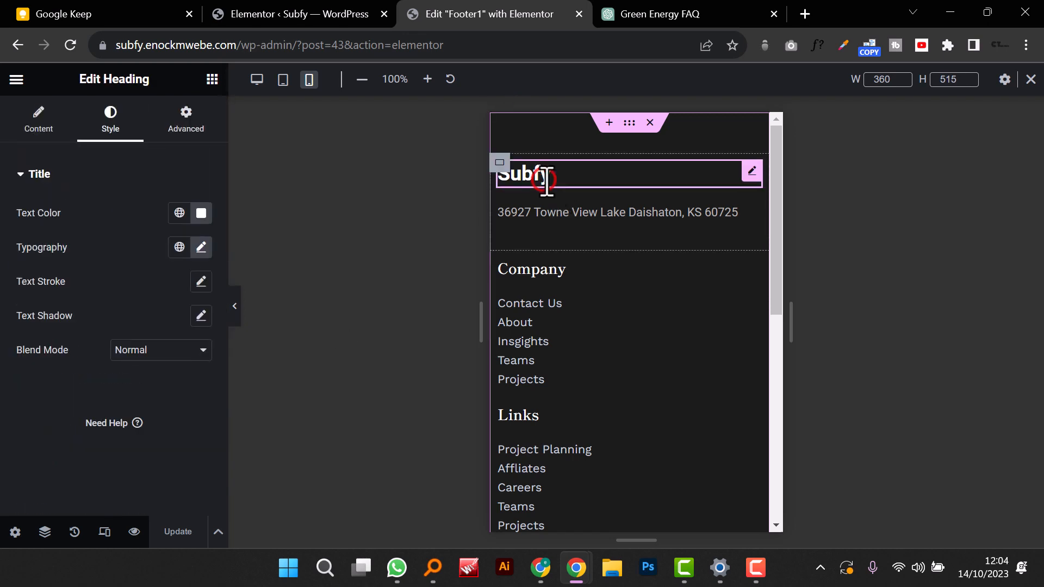
{"action": "left_click", "coordinate": [59, 126]}
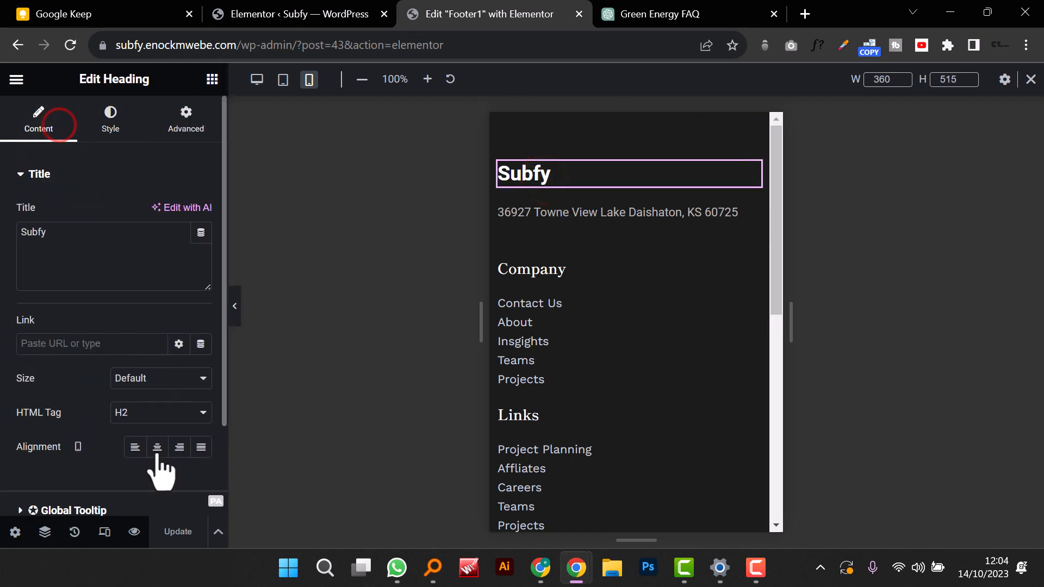
{"action": "left_click", "coordinate": [158, 447]}
Step: Center-align the Company heading and the icon list below it for the mobile view
{"action": "left_click", "coordinate": [552, 274]}
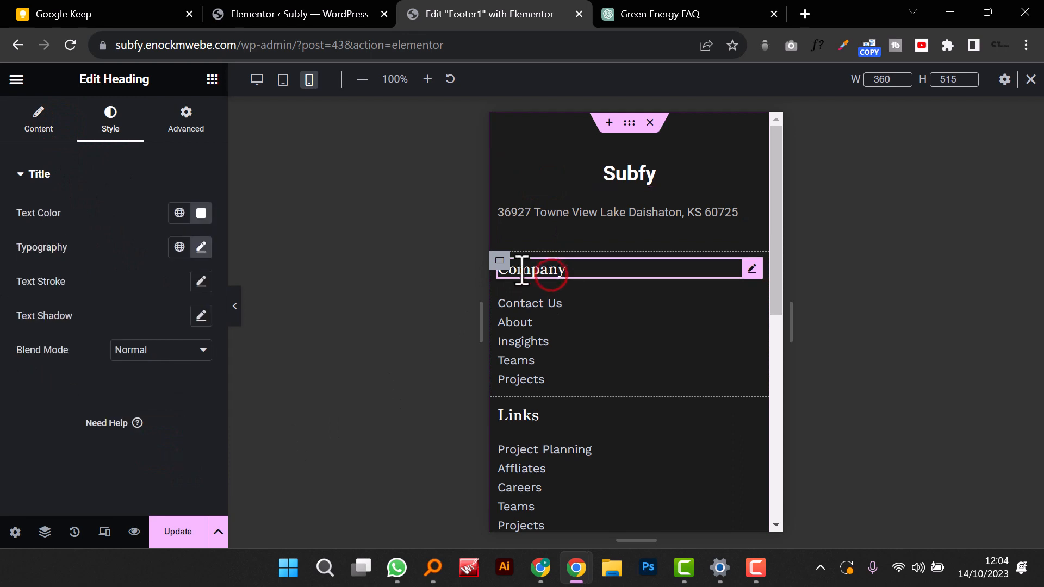
{"action": "left_click", "coordinate": [38, 125]}
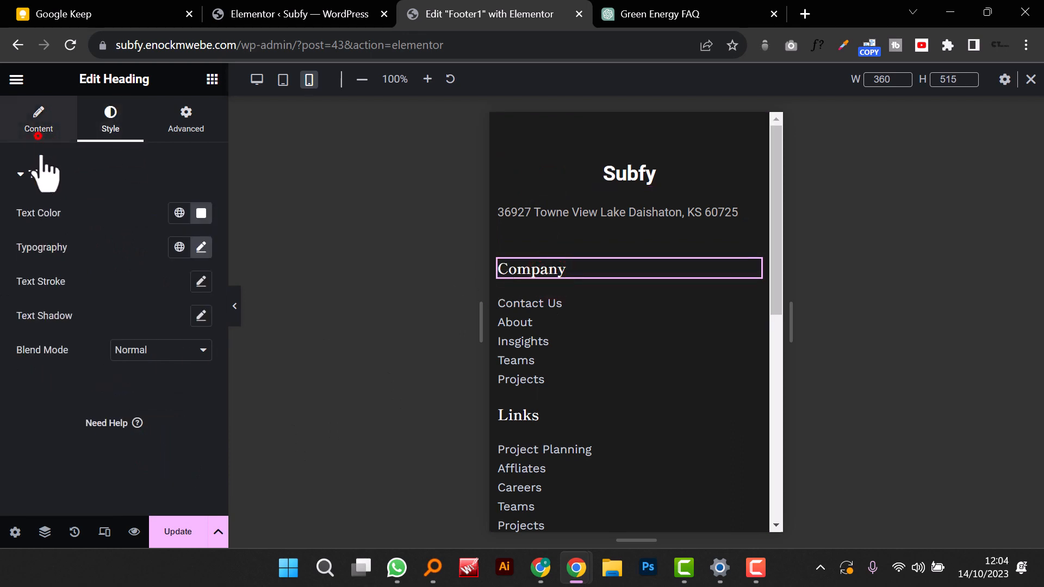
{"action": "left_click", "coordinate": [157, 447]}
{"action": "scroll", "coordinate": [750, 298], "scroll_direction": "down", "scroll_amount": 3}
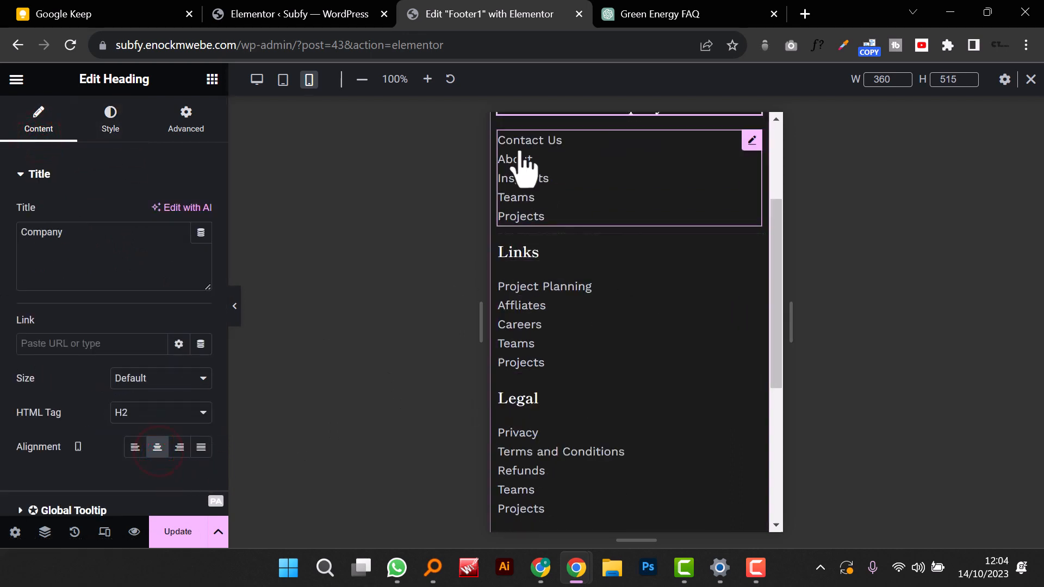
{"action": "left_click", "coordinate": [525, 166]}
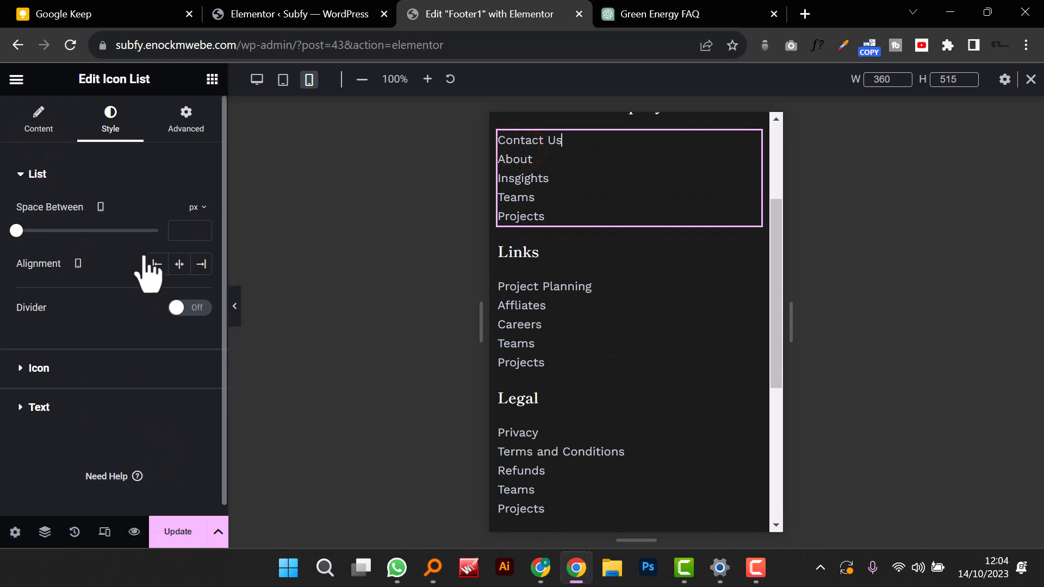
{"action": "left_click", "coordinate": [179, 265]}
Step: Copy the centered Company heading
{"action": "scroll", "coordinate": [634, 383], "scroll_direction": "up", "scroll_amount": 3}
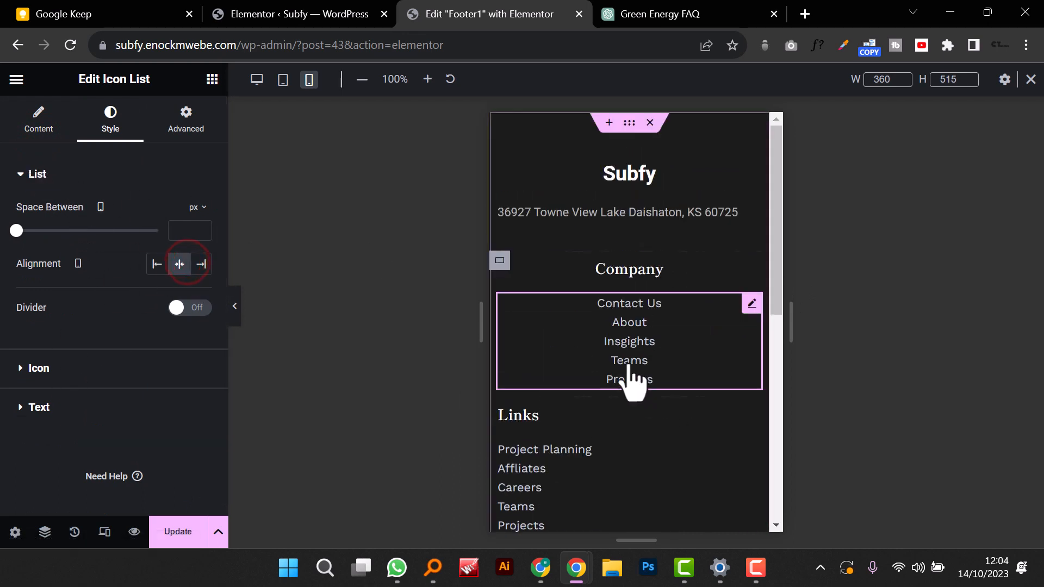
{"action": "right_click", "coordinate": [675, 276]}
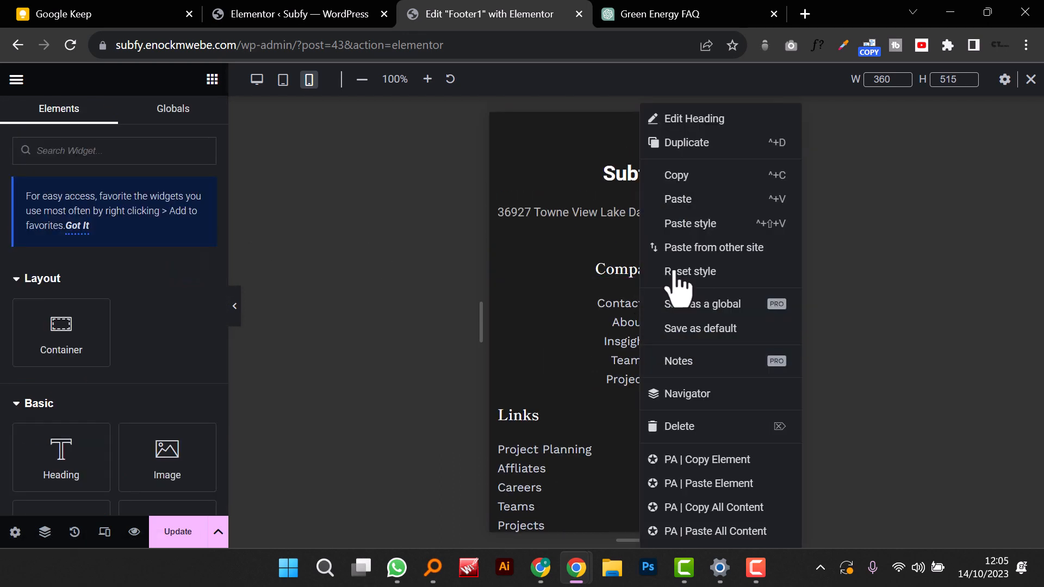
{"action": "left_click", "coordinate": [704, 175]}
Step: Try pasting the copied Company heading into the Legal column and undo the paste
{"action": "scroll", "coordinate": [604, 348], "scroll_direction": "down", "scroll_amount": 5}
{"action": "right_click", "coordinate": [601, 249]}
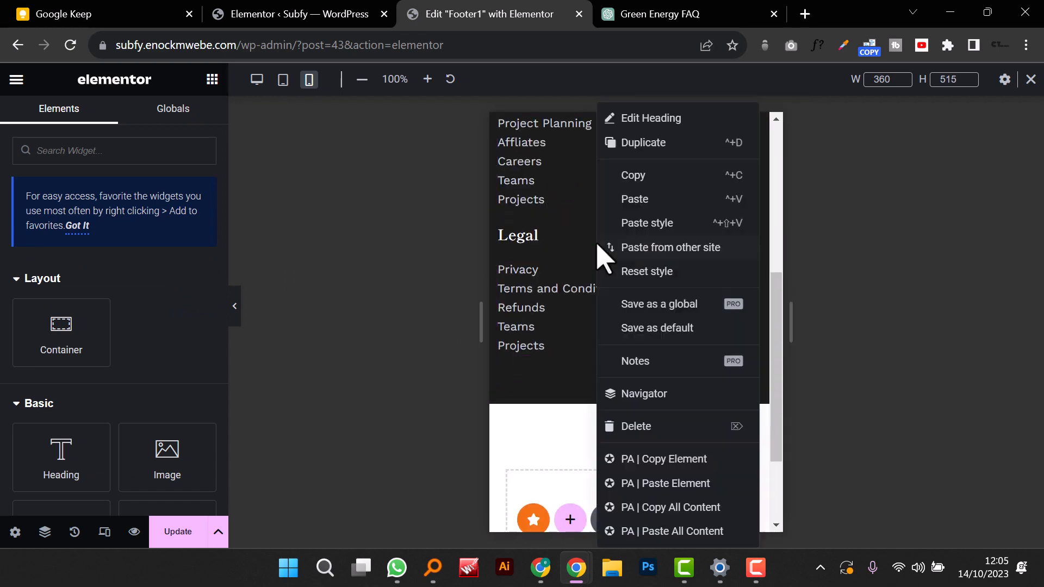
{"action": "left_click", "coordinate": [653, 202]}
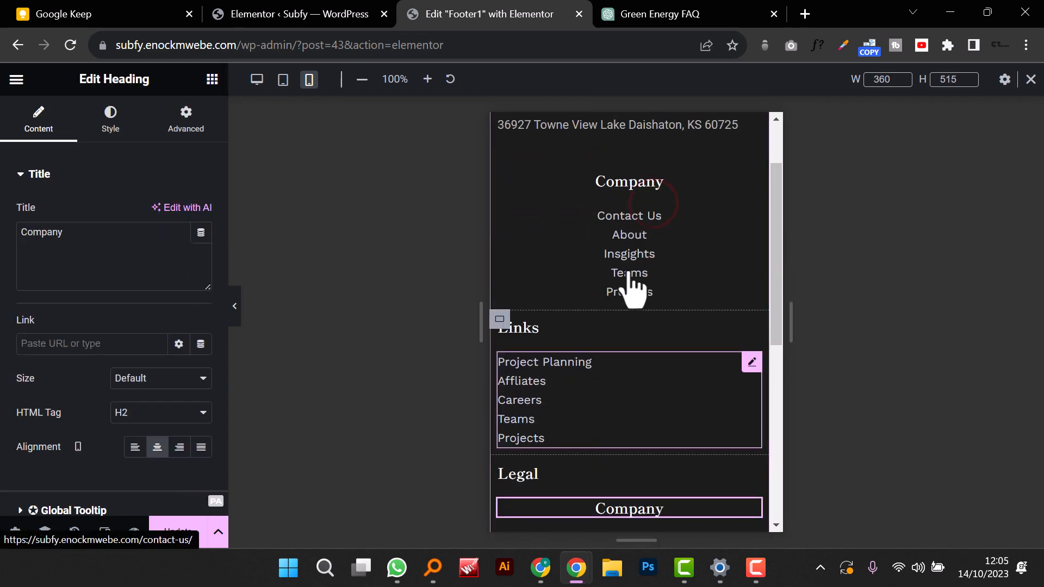
{"action": "scroll", "coordinate": [599, 361], "scroll_direction": "up", "scroll_amount": 2}
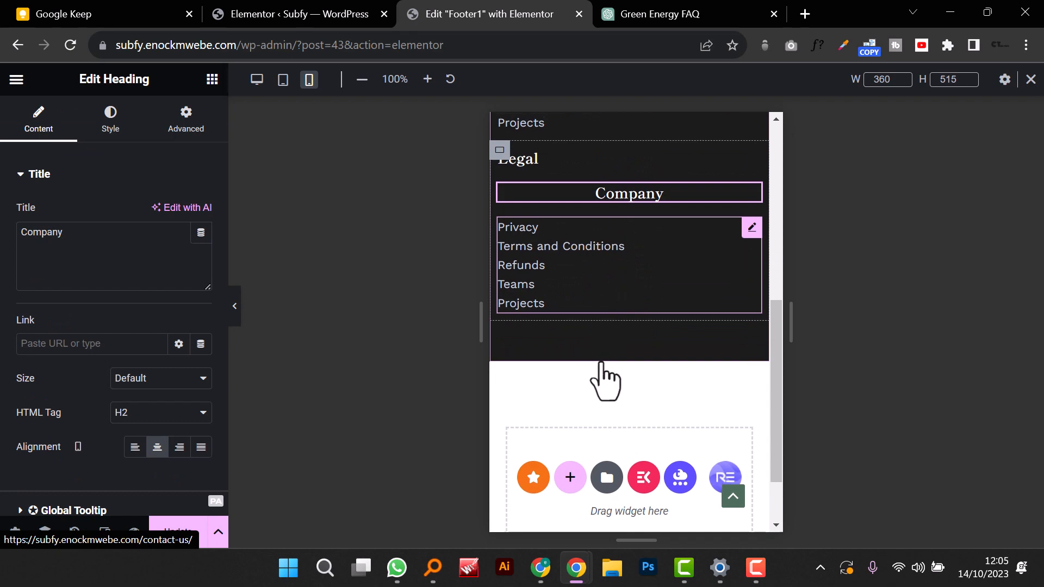
{"action": "key", "text": "ctrl+z"}
Step: Paste the copied Company heading's style onto the Links and Legal headings
{"action": "scroll", "coordinate": [569, 321], "scroll_direction": "up", "scroll_amount": 3}
{"action": "right_click", "coordinate": [568, 321]}
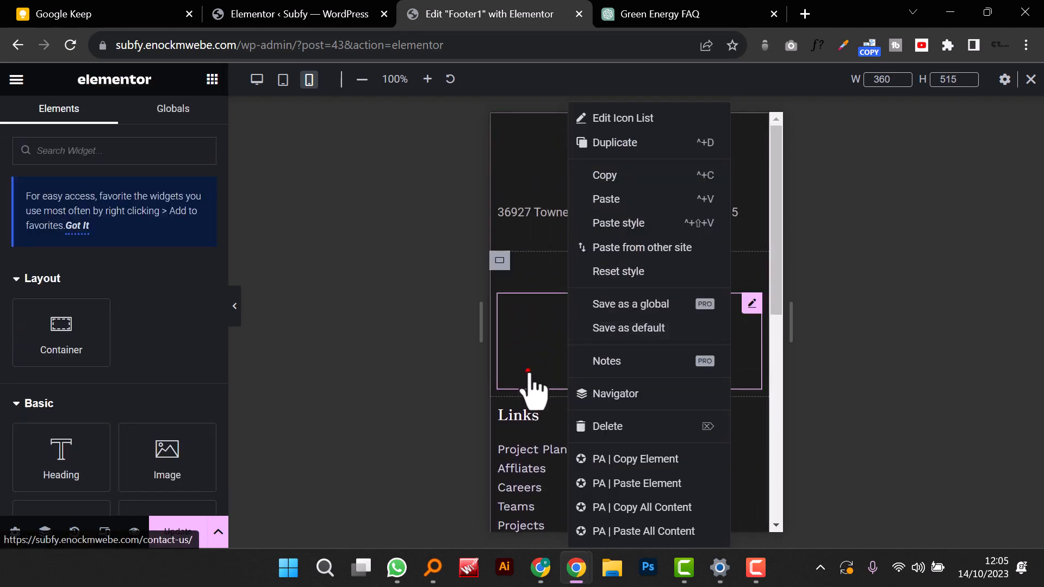
{"action": "left_click", "coordinate": [527, 368]}
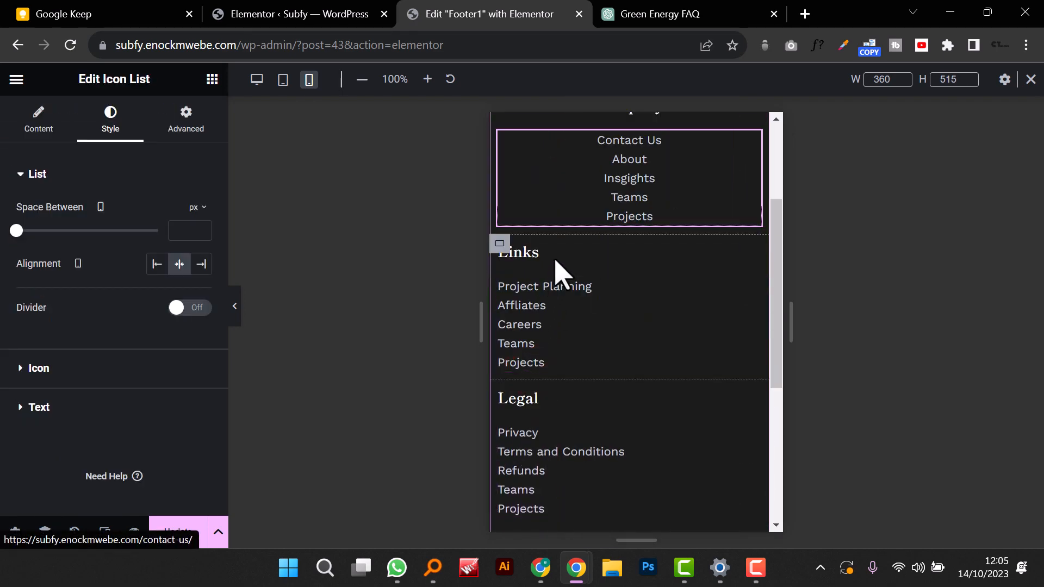
{"action": "right_click", "coordinate": [580, 273]}
{"action": "left_click", "coordinate": [626, 224]}
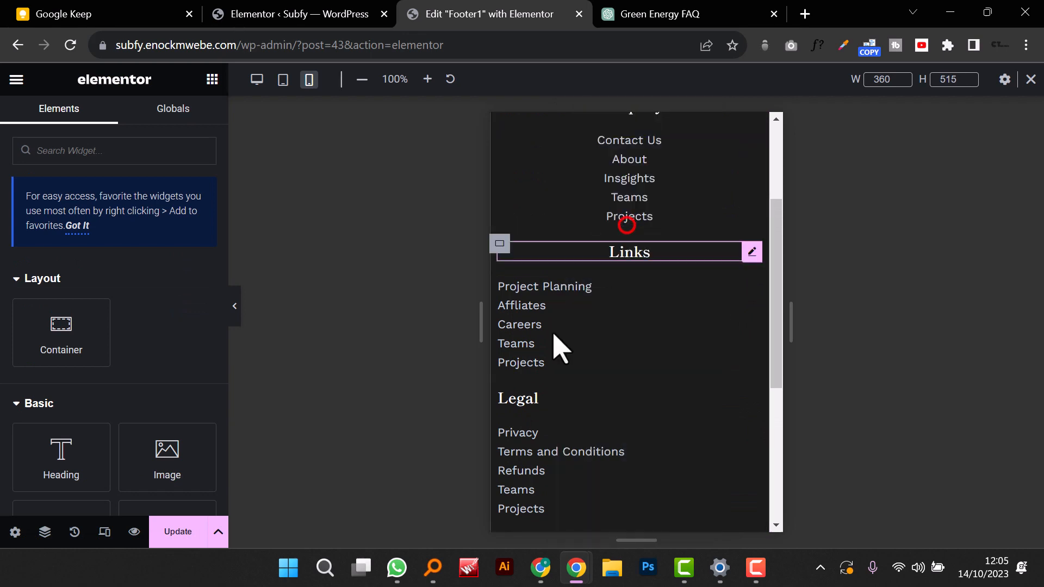
{"action": "right_click", "coordinate": [547, 400]}
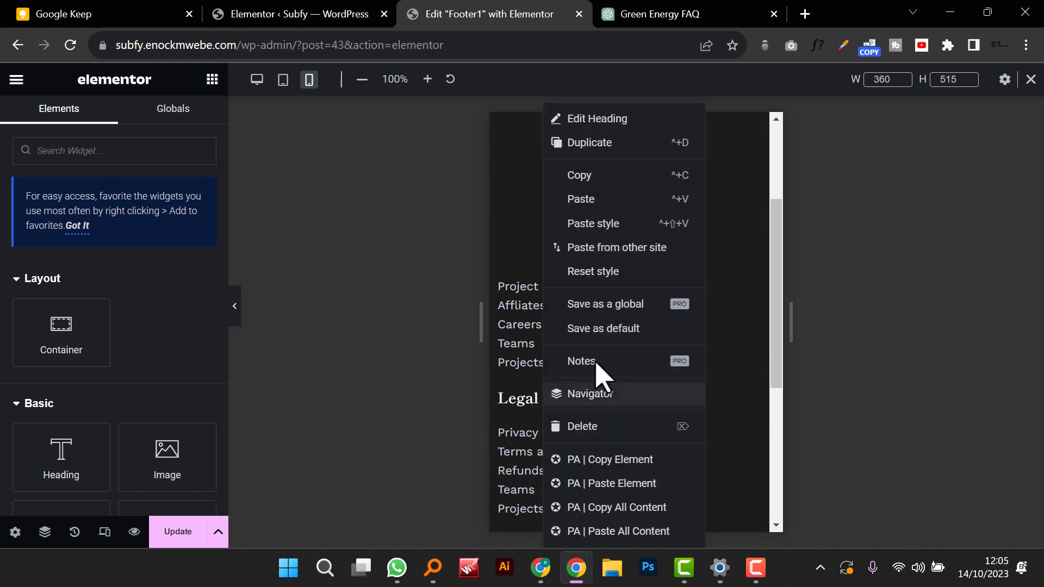
{"action": "left_click", "coordinate": [622, 224]}
Step: Copy the Company icon list and paste its style onto the Links and Legal icon lists
{"action": "right_click", "coordinate": [637, 201]}
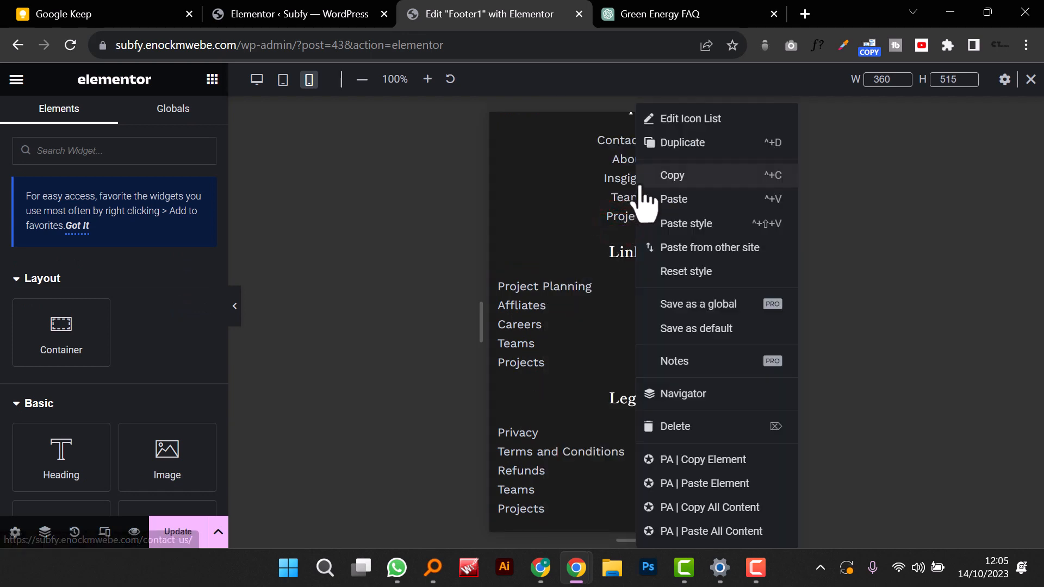
{"action": "left_click", "coordinate": [669, 176]}
{"action": "right_click", "coordinate": [554, 304]}
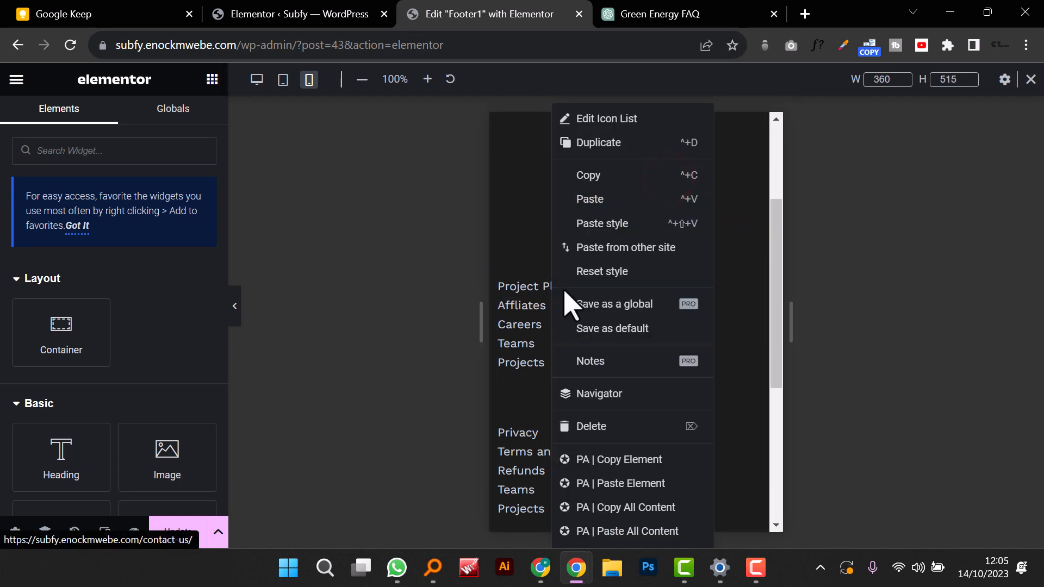
{"action": "left_click", "coordinate": [604, 225]}
{"action": "scroll", "coordinate": [588, 305], "scroll_direction": "down", "scroll_amount": 5}
{"action": "right_click", "coordinate": [593, 240]}
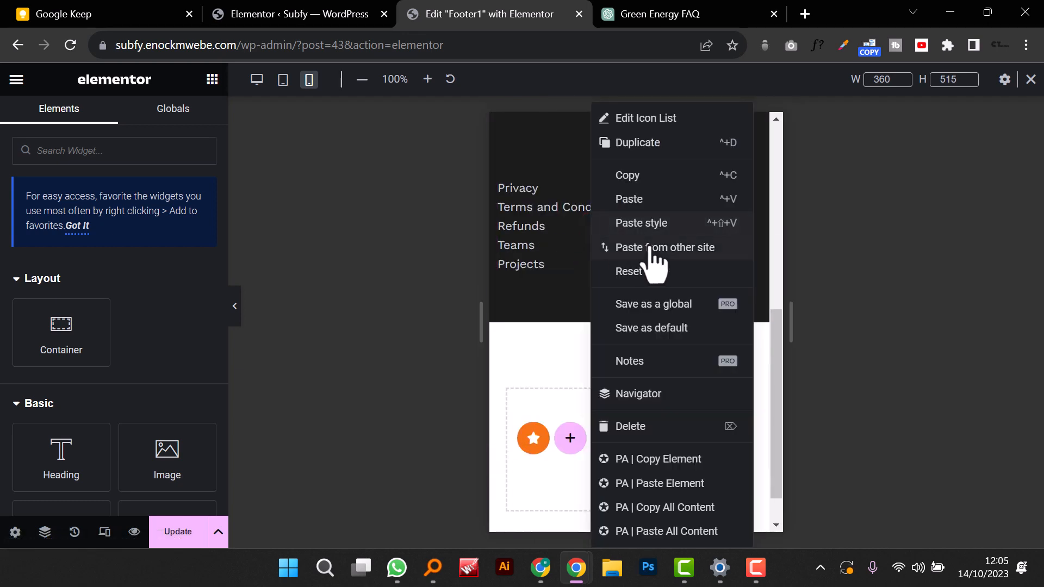
{"action": "left_click", "coordinate": [656, 221]}
{"action": "scroll", "coordinate": [664, 255], "scroll_direction": "up", "scroll_amount": 3}
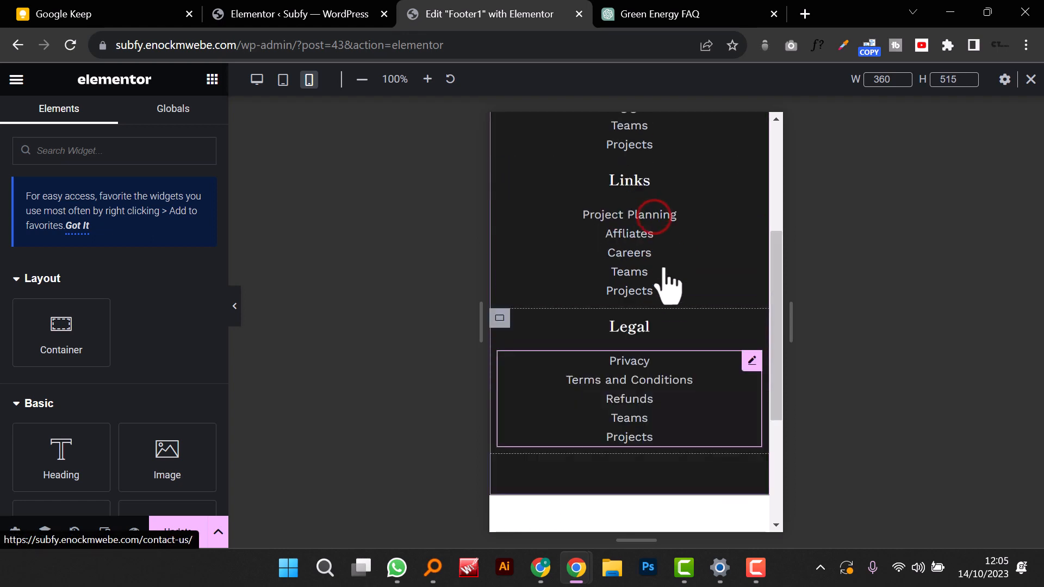
Step: Center-align the address text under the Subfy heading and save the footer
{"action": "scroll", "coordinate": [668, 283], "scroll_direction": "up", "scroll_amount": 4}
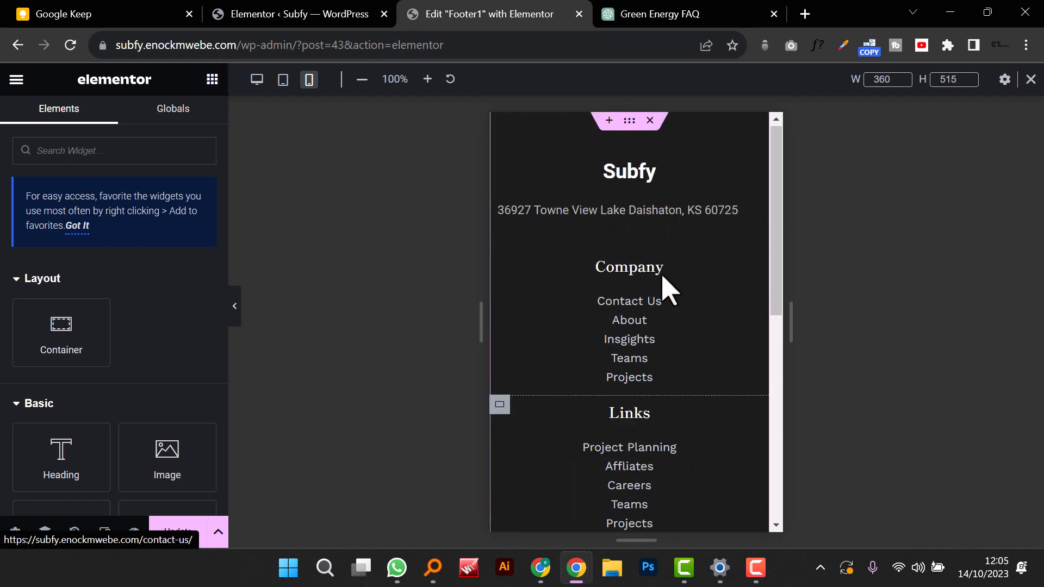
{"action": "left_click", "coordinate": [637, 234]}
{"action": "left_click", "coordinate": [110, 117]}
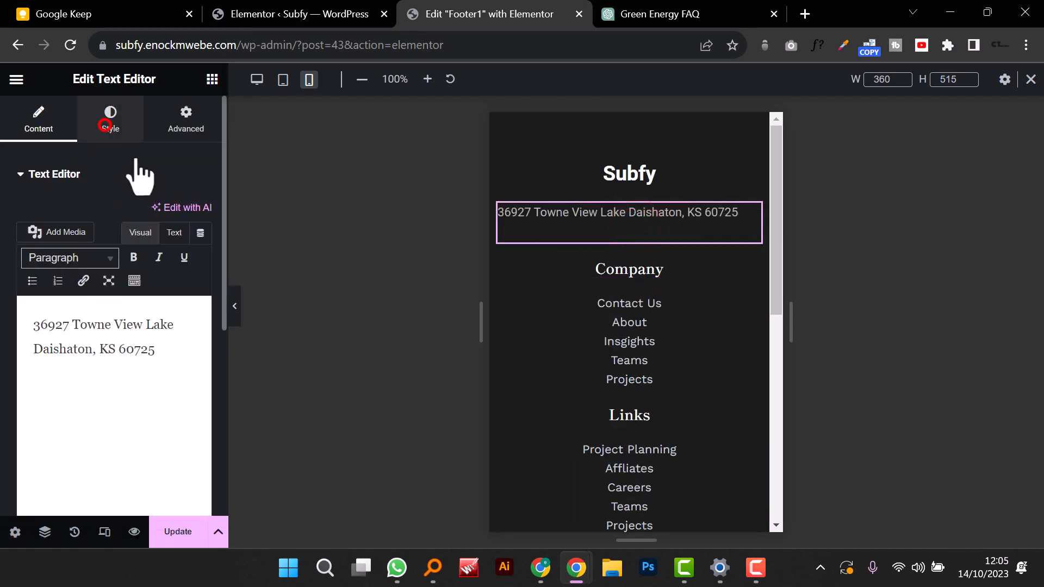
{"action": "left_click", "coordinate": [157, 214]}
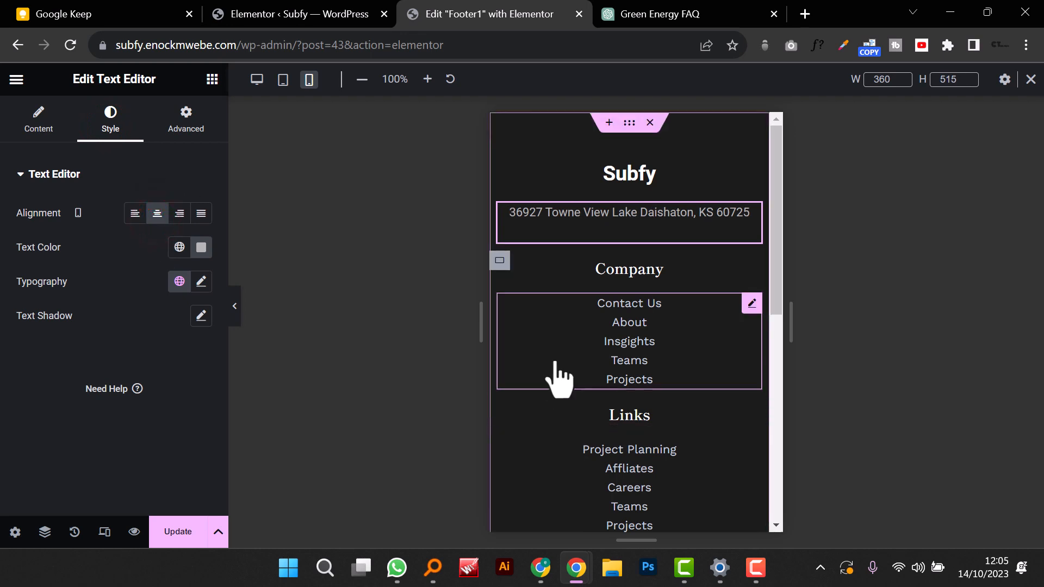
{"action": "scroll", "coordinate": [560, 378], "scroll_direction": "down", "scroll_amount": 8}
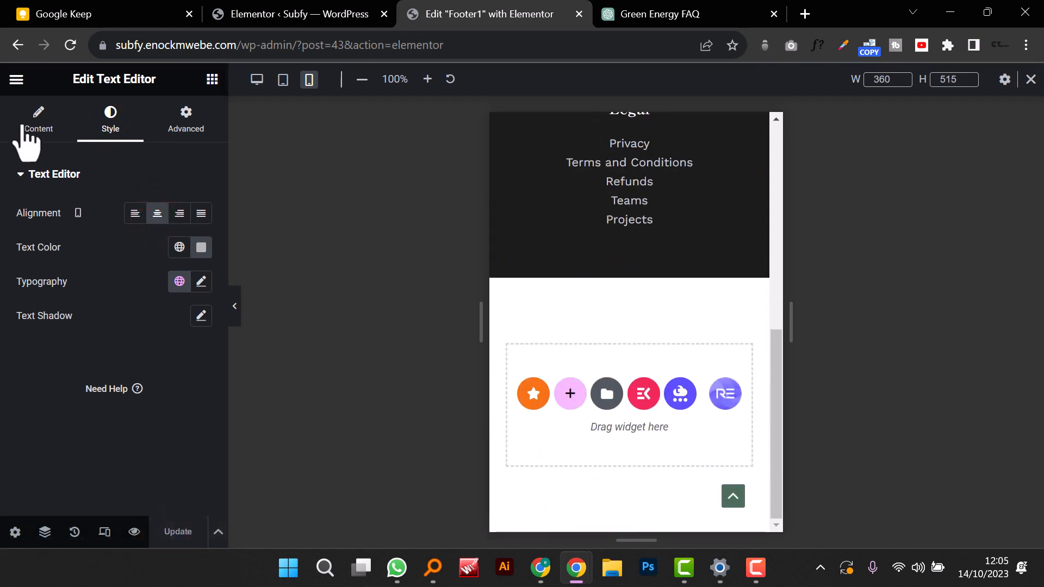
Step: Exit the footer editor to WordPress and open the live Subfy site in a new browser tab
{"action": "left_click", "coordinate": [16, 79]}
{"action": "left_click", "coordinate": [83, 393]}
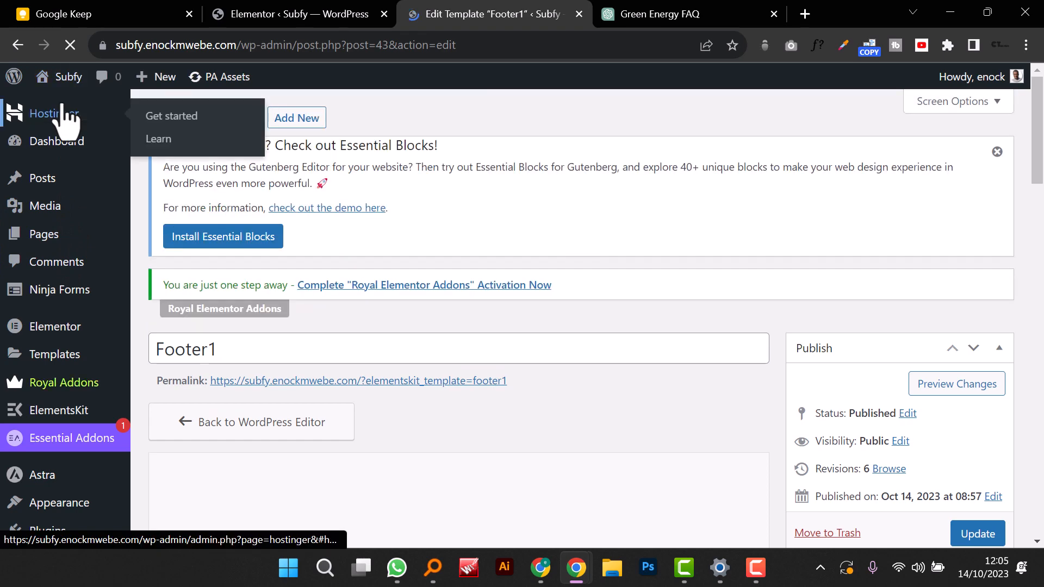
{"action": "right_click", "coordinate": [64, 114]}
{"action": "left_click", "coordinate": [65, 79]}
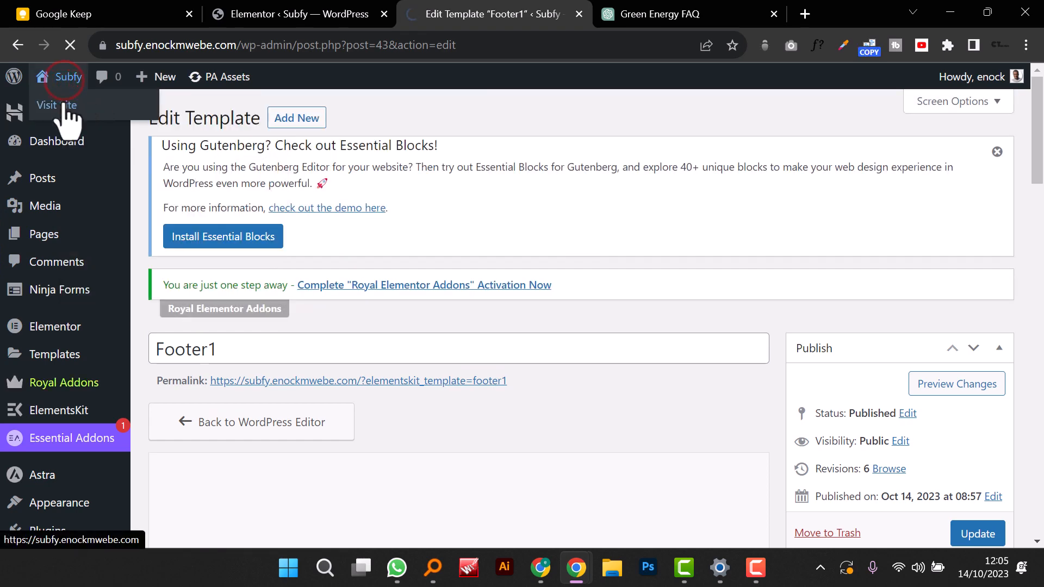
{"action": "right_click", "coordinate": [79, 106]}
{"action": "left_click", "coordinate": [90, 113]}
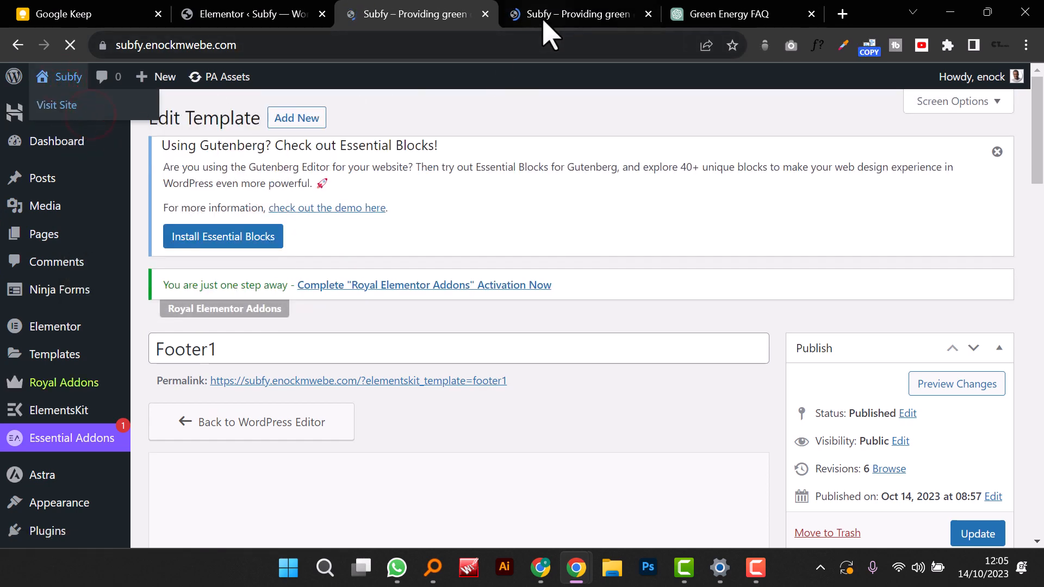
{"action": "left_click", "coordinate": [543, 14]}
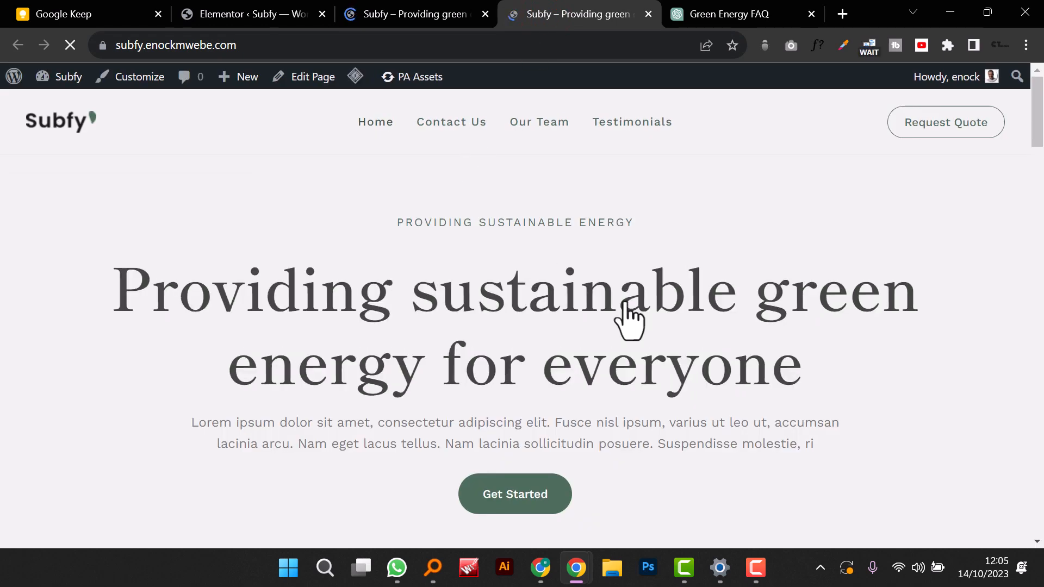
Step: Examine the live home page from top to footer, including the Commersial Services tab in the Solutions section
{"action": "scroll", "coordinate": [620, 375], "scroll_direction": "down", "scroll_amount": 15}
{"action": "scroll", "coordinate": [620, 375], "scroll_direction": "down", "scroll_amount": 15}
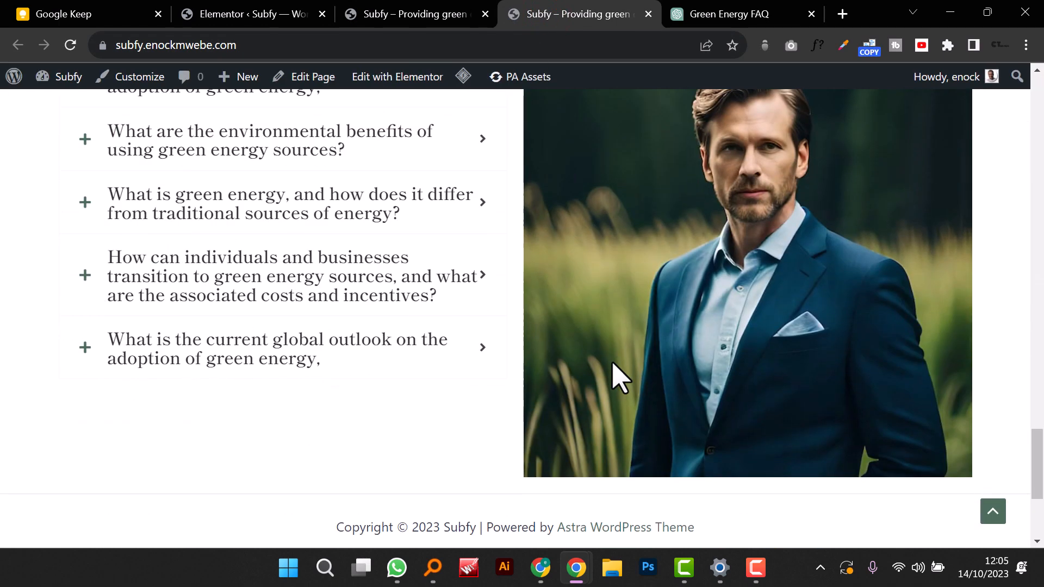
{"action": "scroll", "coordinate": [424, 407], "scroll_direction": "up", "scroll_amount": 15}
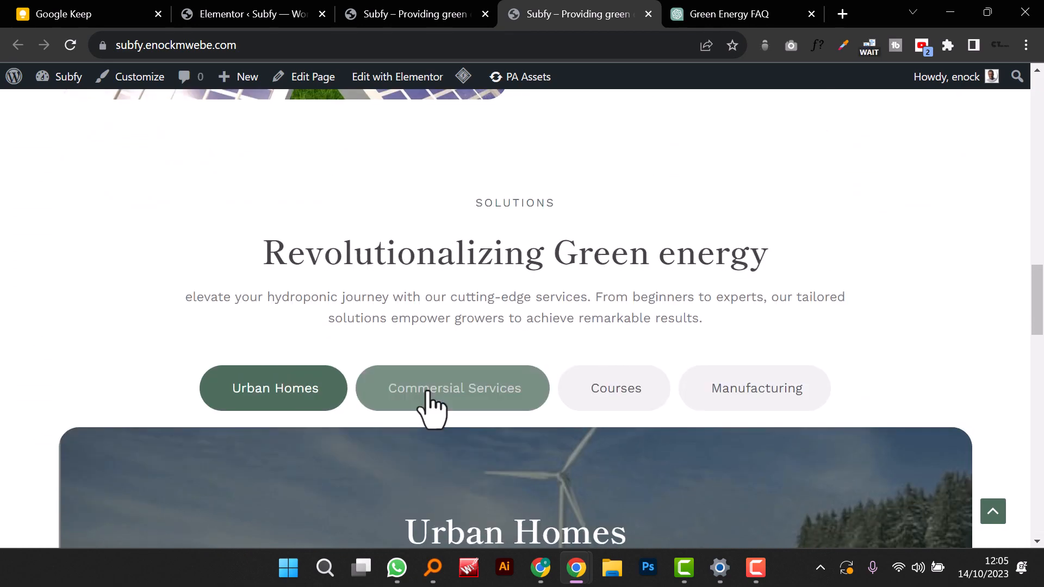
{"action": "left_click", "coordinate": [427, 389]}
{"action": "scroll", "coordinate": [503, 397], "scroll_direction": "down", "scroll_amount": 15}
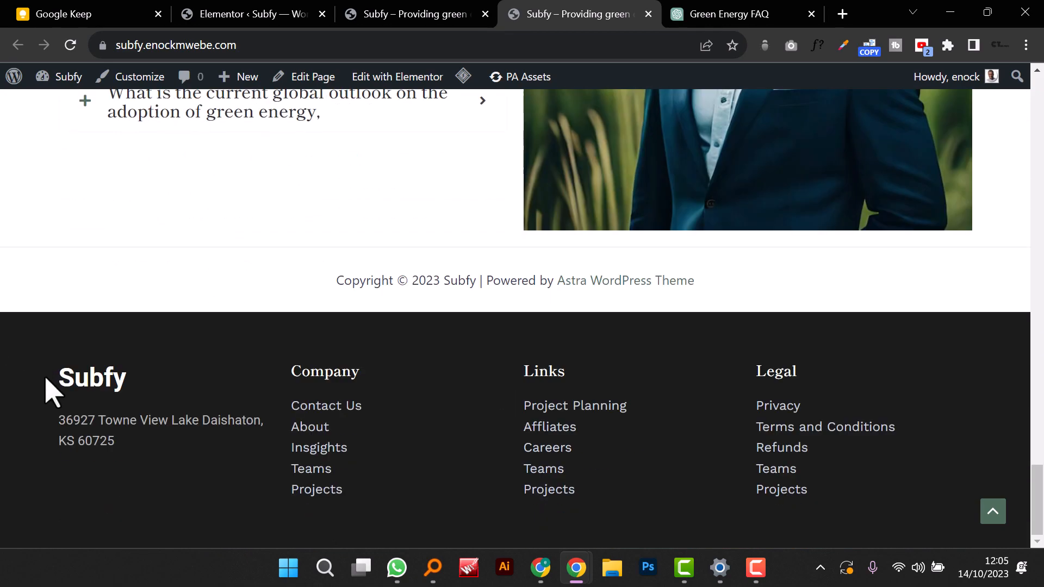
{"action": "scroll", "coordinate": [751, 473], "scroll_direction": "up", "scroll_amount": 20}
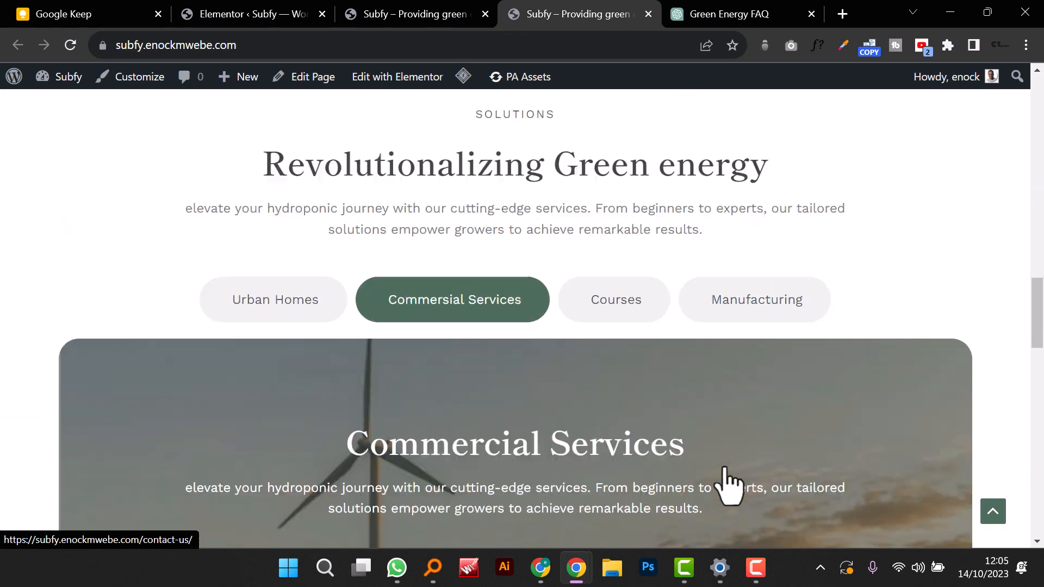
{"action": "scroll", "coordinate": [701, 454], "scroll_direction": "up", "scroll_amount": 10}
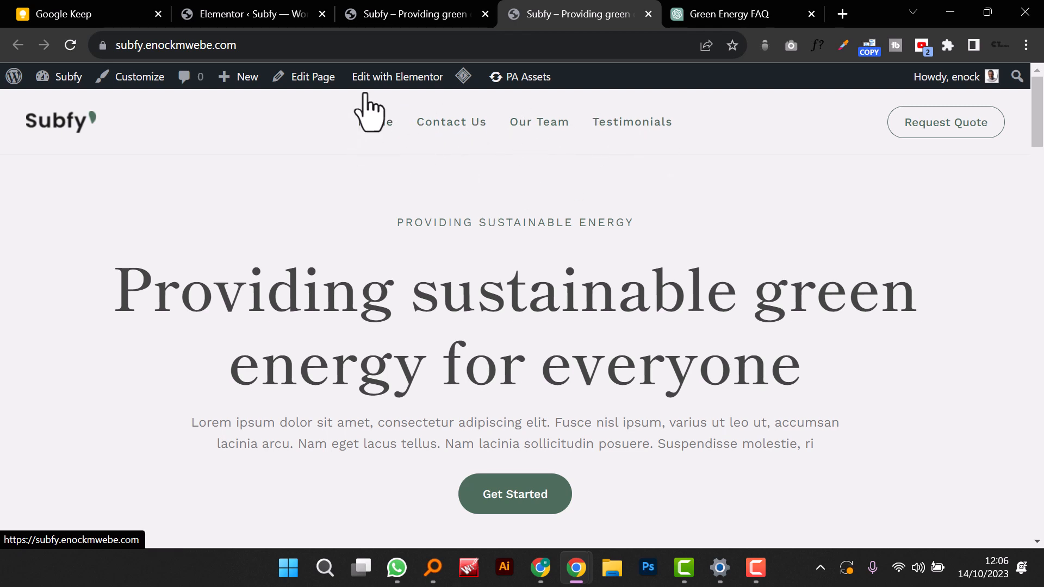
Step: Close the duplicate site tab and open the Menus page in the WordPress dashboard
{"action": "left_click", "coordinate": [440, 13]}
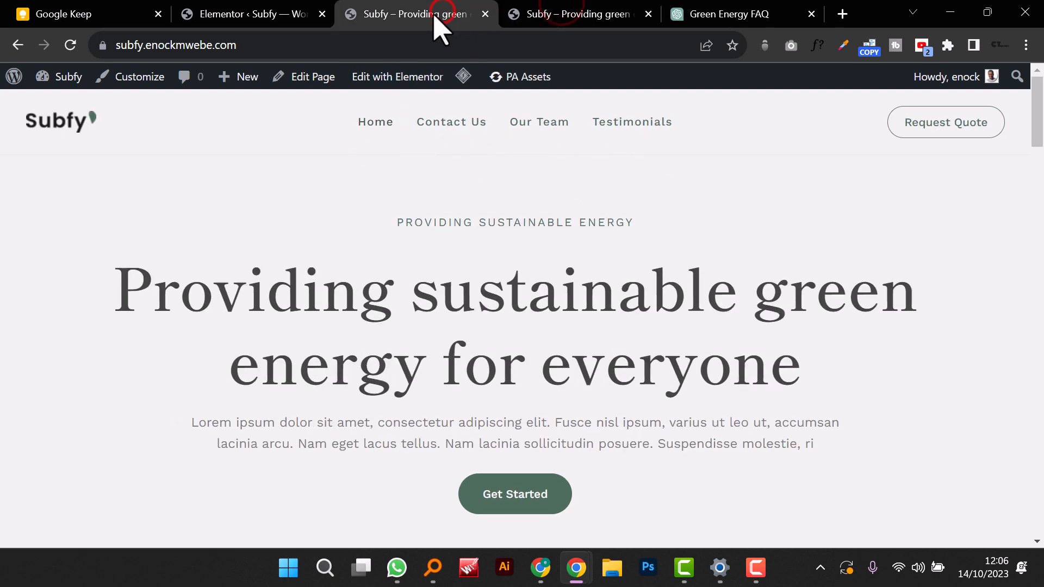
{"action": "left_click", "coordinate": [488, 18]}
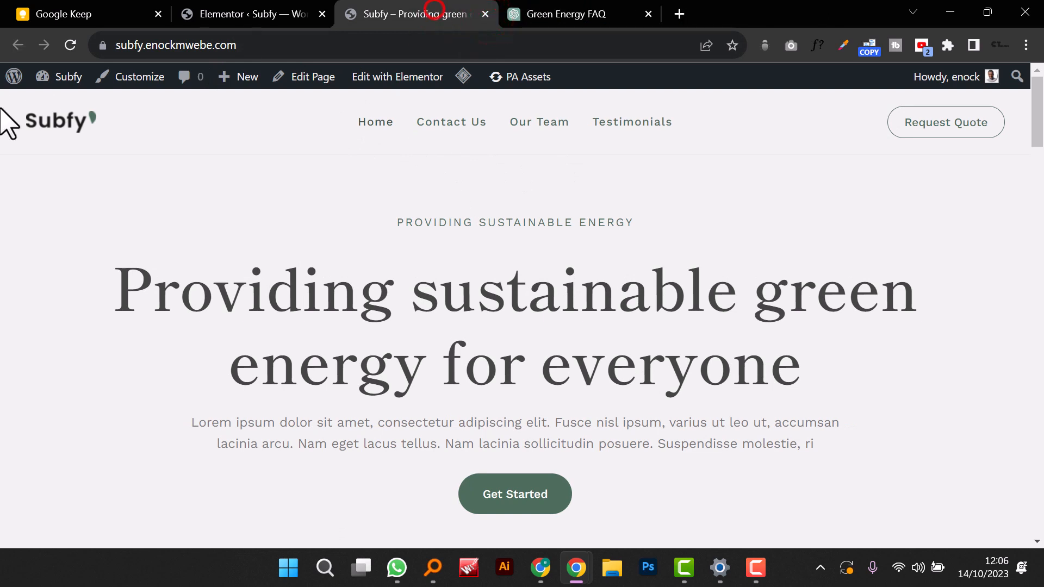
{"action": "mouse_move", "coordinate": [67, 87]}
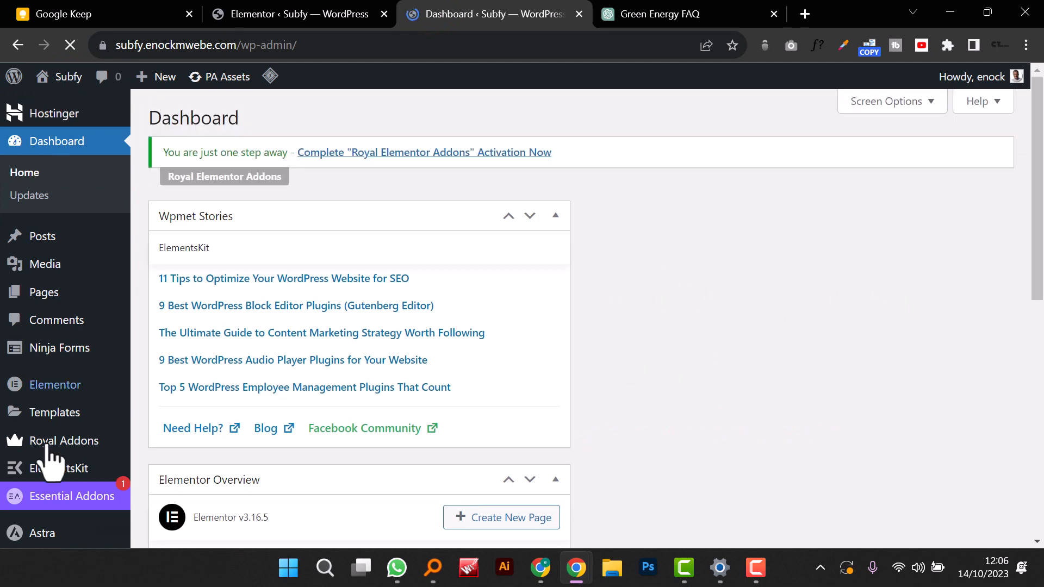
{"action": "scroll", "coordinate": [46, 459], "scroll_direction": "down", "scroll_amount": 3}
{"action": "scroll", "coordinate": [49, 441], "scroll_direction": "down", "scroll_amount": 1}
{"action": "mouse_move", "coordinate": [89, 325]}
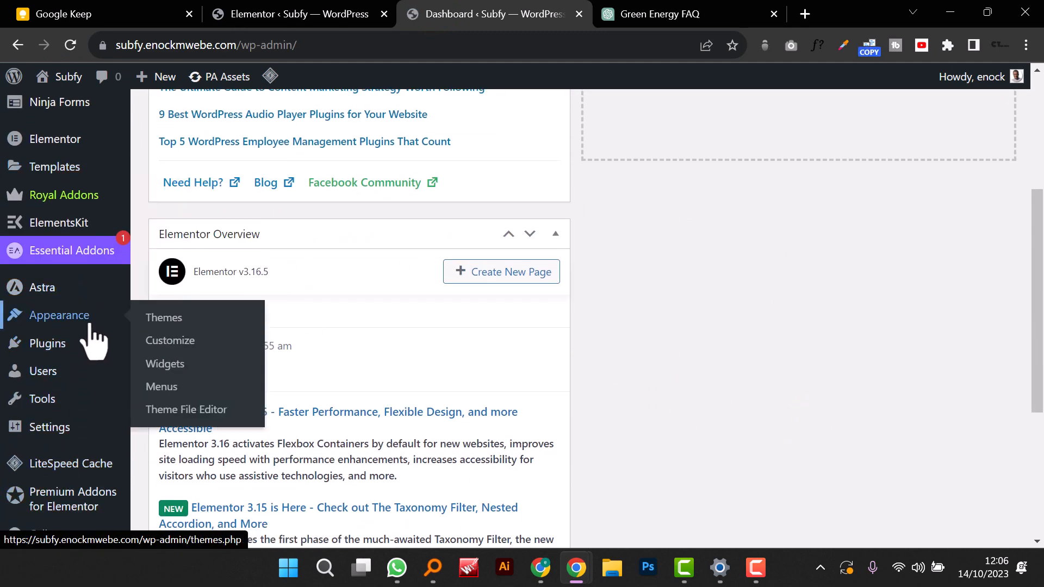
{"action": "left_click", "coordinate": [185, 397]}
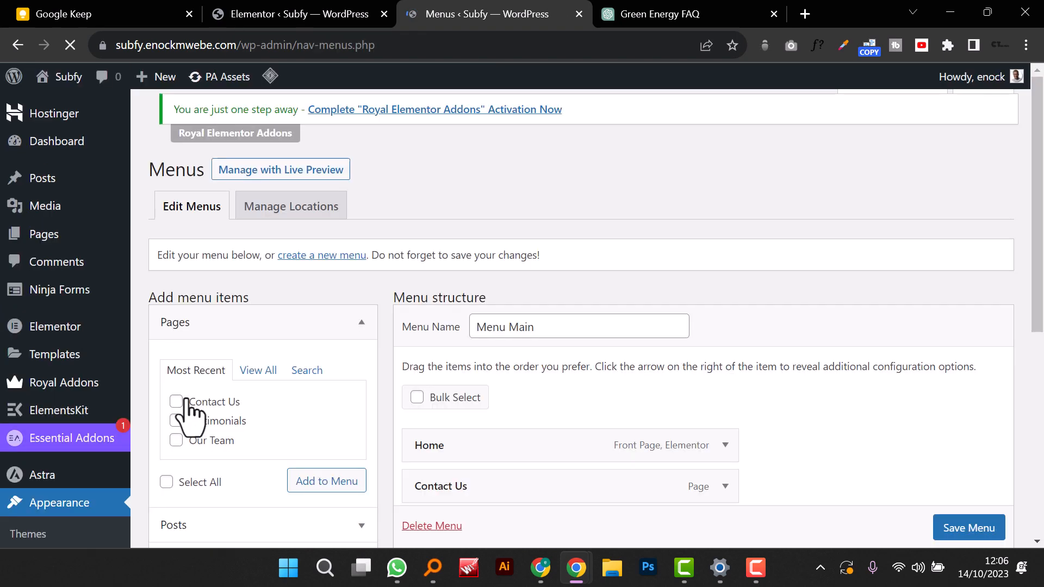
Step: Move Contact Us to the end of Menu Main, below Testimonials, and save the menu
{"action": "scroll", "coordinate": [261, 401], "scroll_direction": "down", "scroll_amount": 2}
{"action": "left_click_drag", "start_coordinate": [478, 329], "coordinate": [485, 373]}
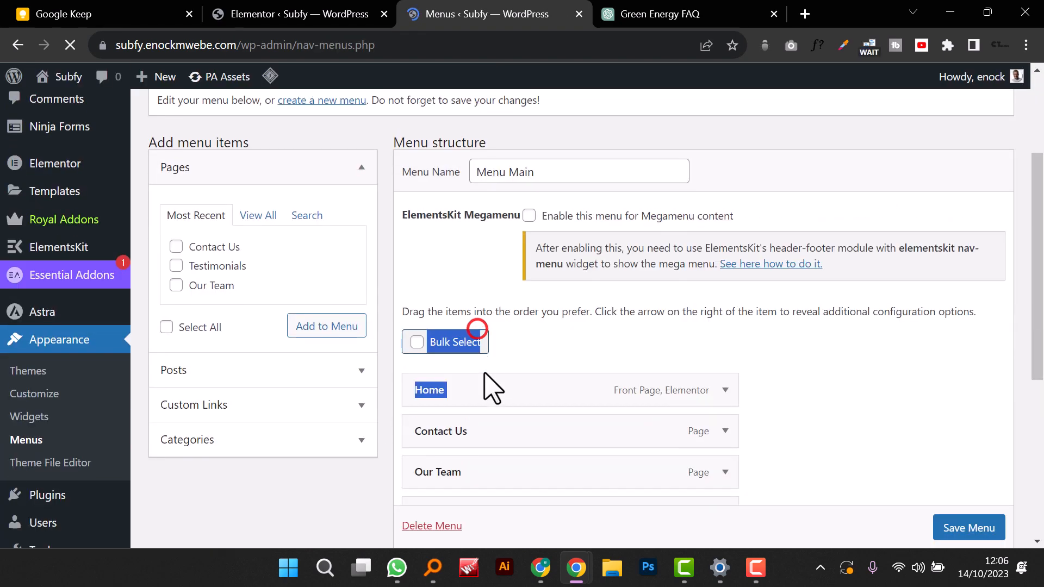
{"action": "left_click", "coordinate": [574, 356]}
{"action": "scroll", "coordinate": [578, 368], "scroll_direction": "down", "scroll_amount": 3}
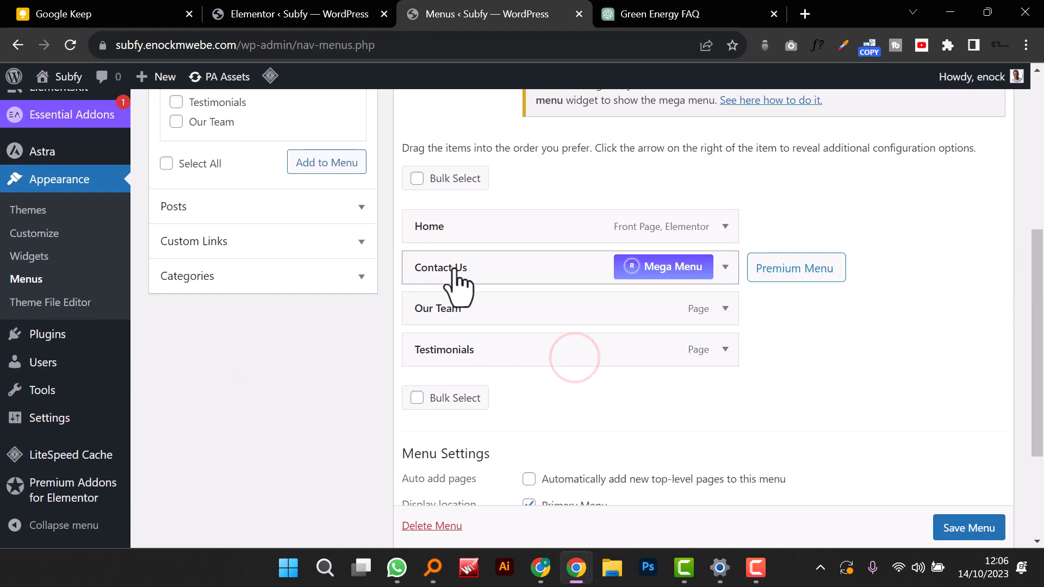
{"action": "left_click_drag", "start_coordinate": [454, 267], "coordinate": [438, 358]}
{"action": "left_click", "coordinate": [949, 525]}
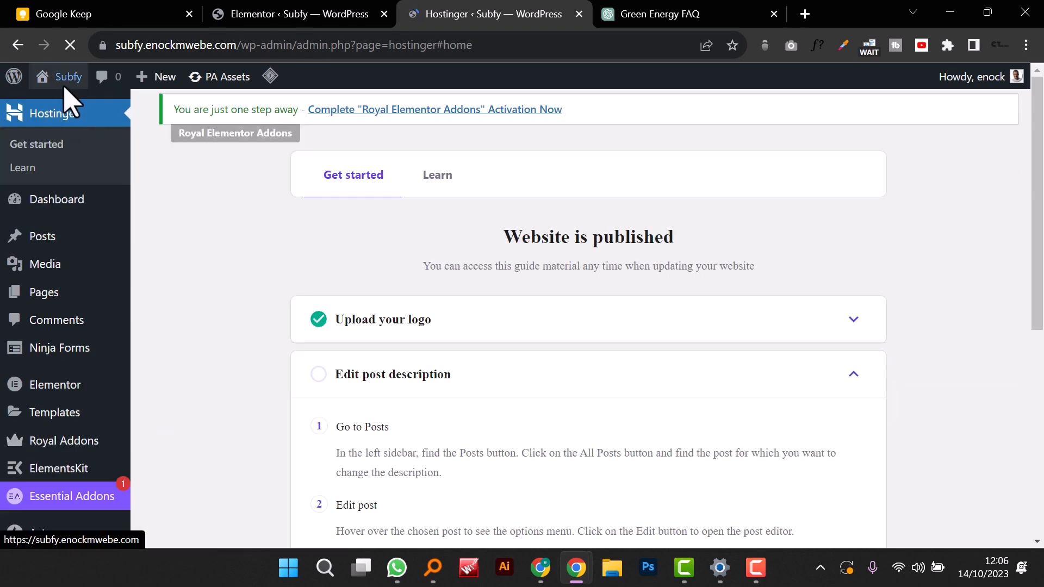
Step: Visit the live Subfy home page and examine it from the header down to the footer
{"action": "left_click", "coordinate": [66, 82]}
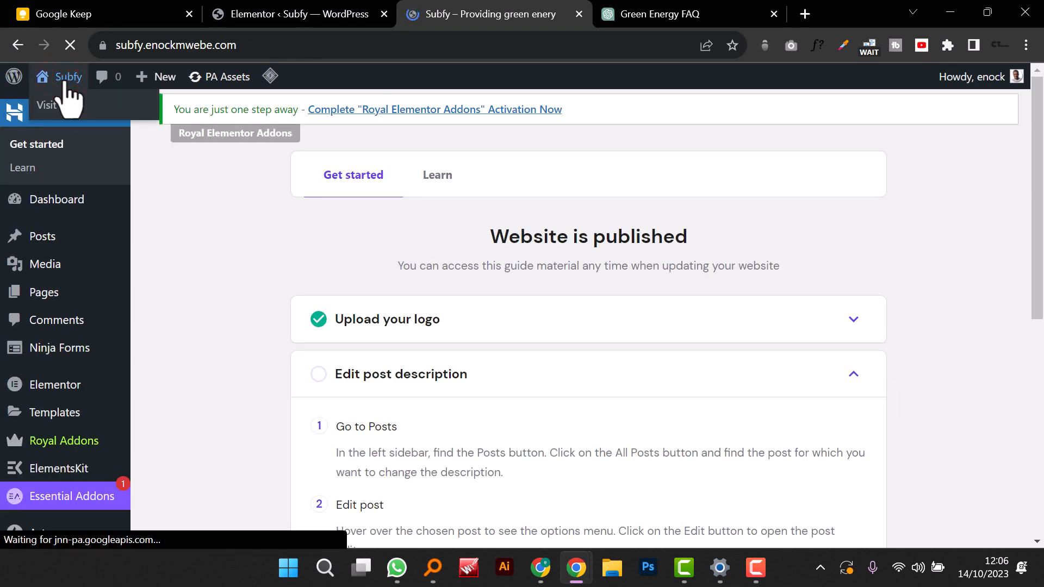
{"action": "scroll", "coordinate": [369, 261], "scroll_direction": "down", "scroll_amount": 15}
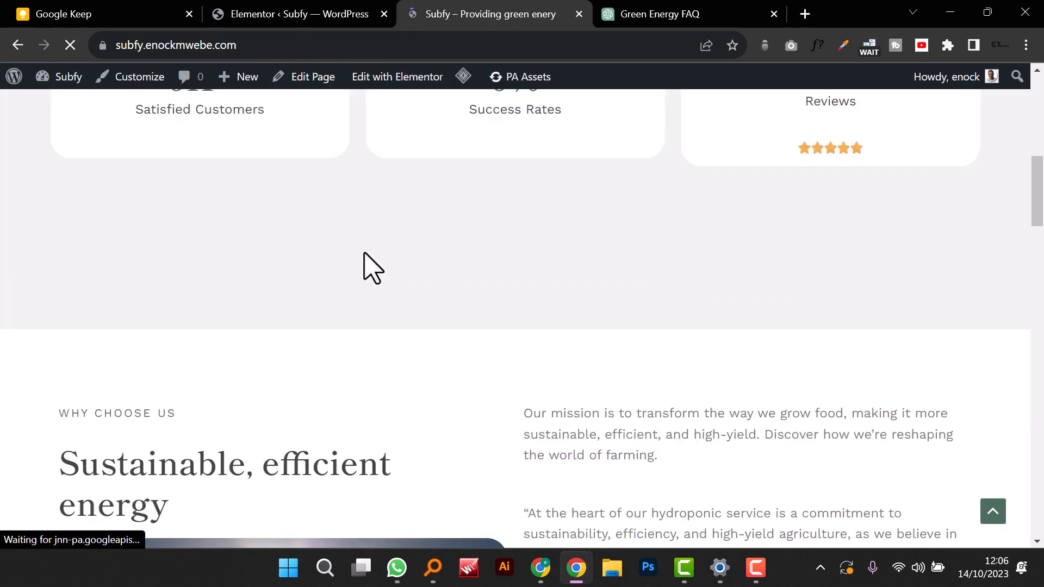
{"action": "scroll", "coordinate": [364, 266], "scroll_direction": "down", "scroll_amount": 20}
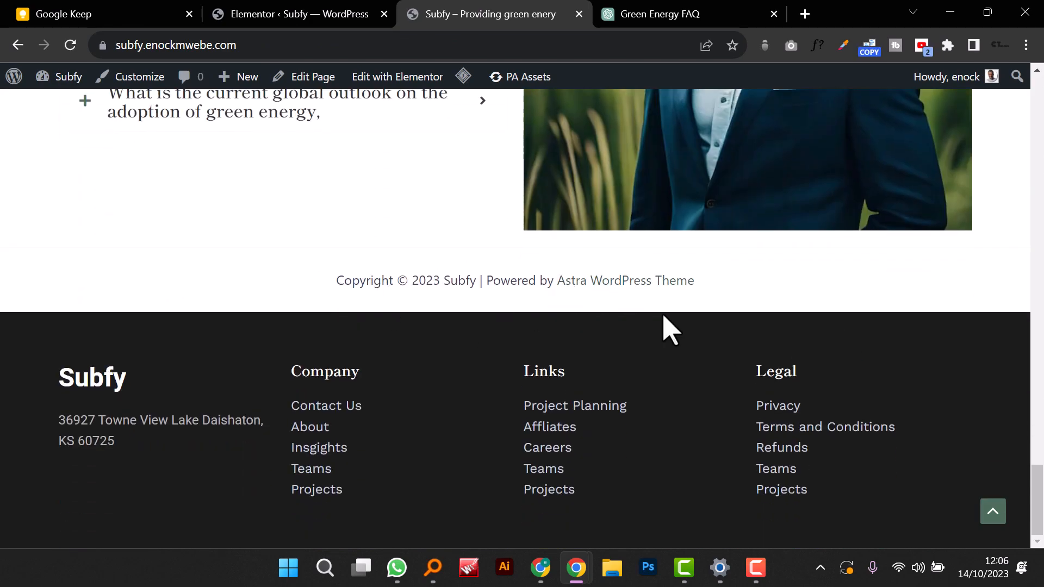
{"action": "scroll", "coordinate": [375, 348], "scroll_direction": "up", "scroll_amount": 20}
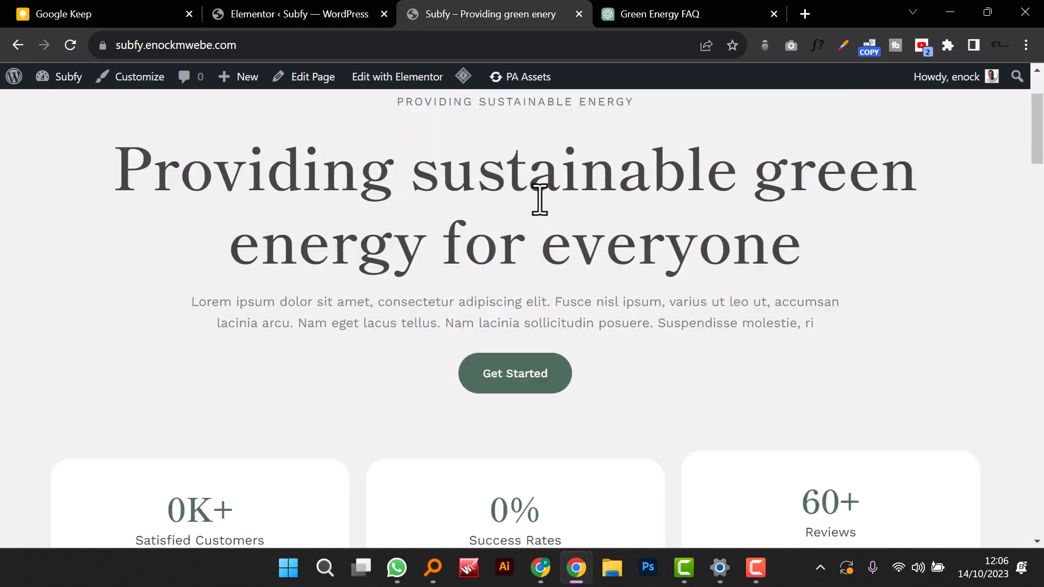
Step: Open the theme Customizer for the Subfy home page
{"action": "left_click", "coordinate": [130, 76]}
{"action": "scroll", "coordinate": [647, 315], "scroll_direction": "down", "scroll_amount": 15}
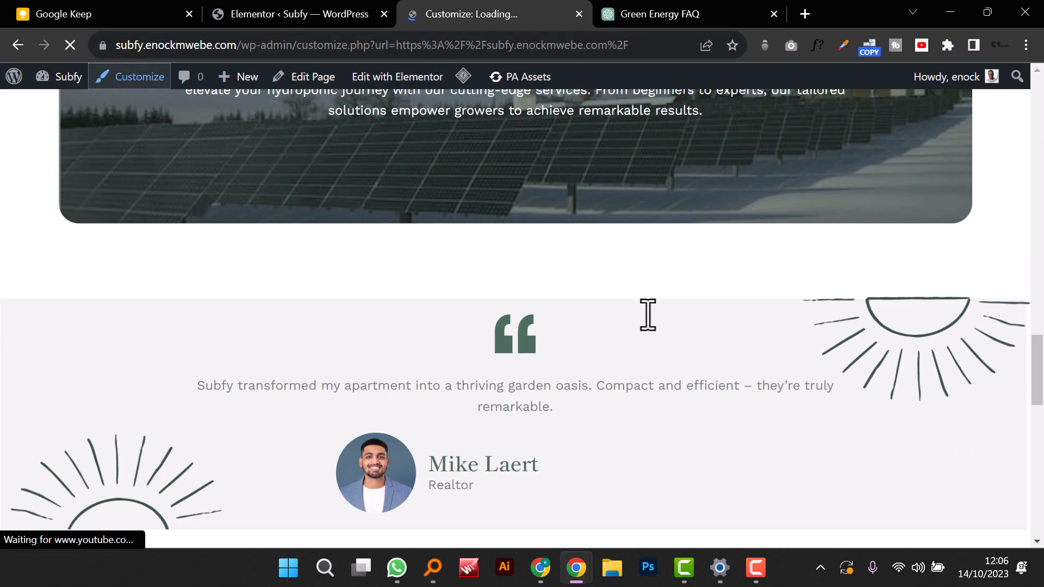
{"action": "scroll", "coordinate": [646, 316], "scroll_direction": "down", "scroll_amount": 5}
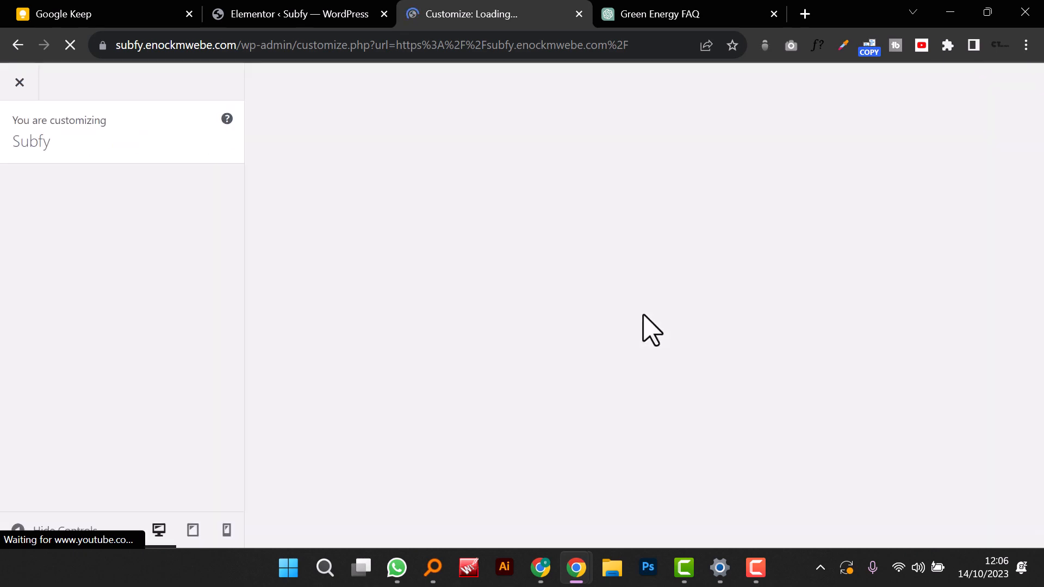
Step: Open the live Subfy site in a new browser tab, view its footer area, and return to the Customizer tab
{"action": "left_click", "coordinate": [280, 18]}
{"action": "mouse_move", "coordinate": [49, 81]}
{"action": "right_click", "coordinate": [61, 100]}
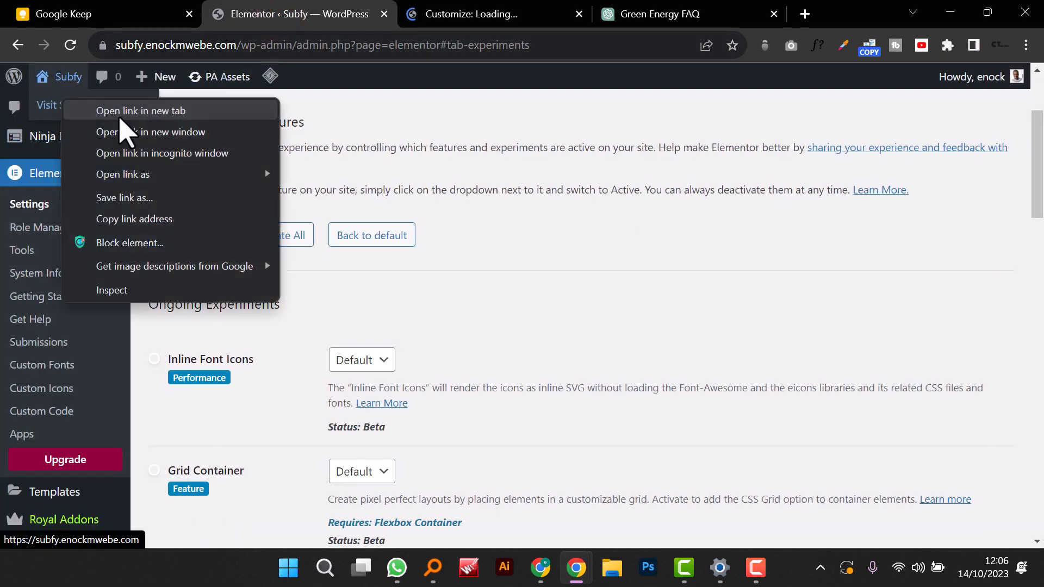
{"action": "left_click", "coordinate": [155, 107]}
{"action": "left_click", "coordinate": [443, 16]}
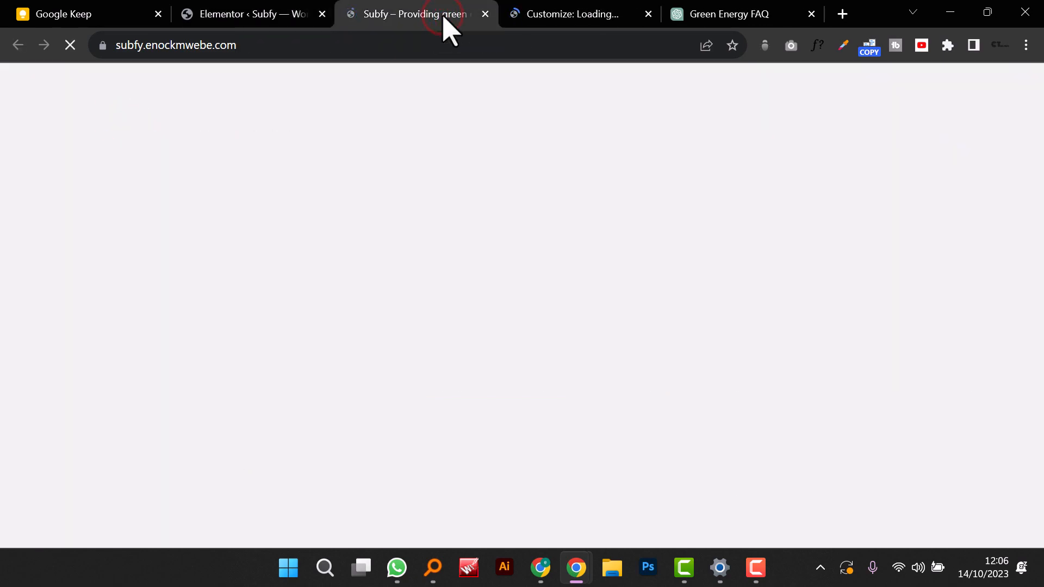
{"action": "scroll", "coordinate": [368, 302], "scroll_direction": "down", "scroll_amount": 20}
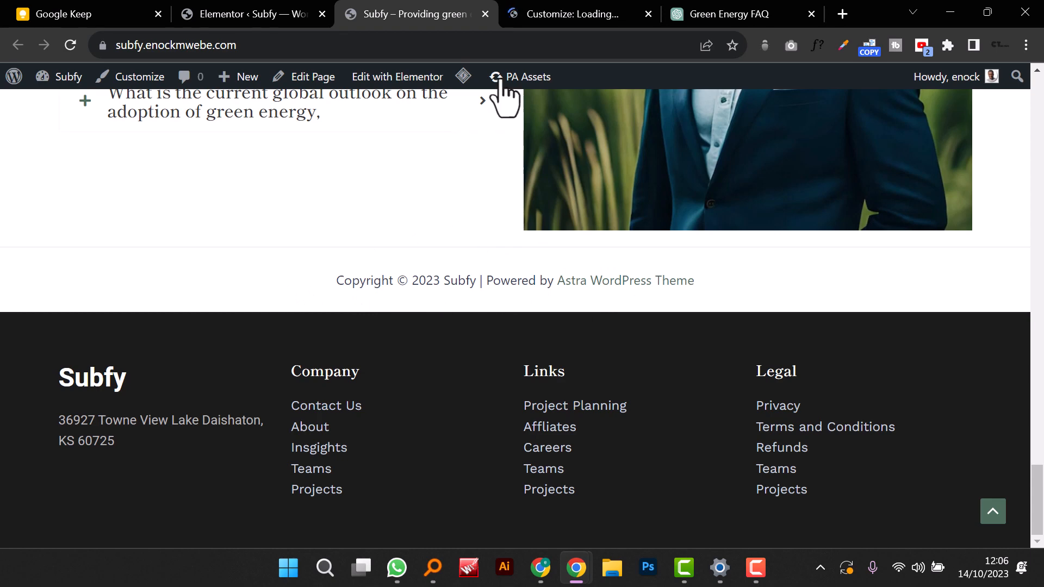
{"action": "left_click", "coordinate": [523, 17]}
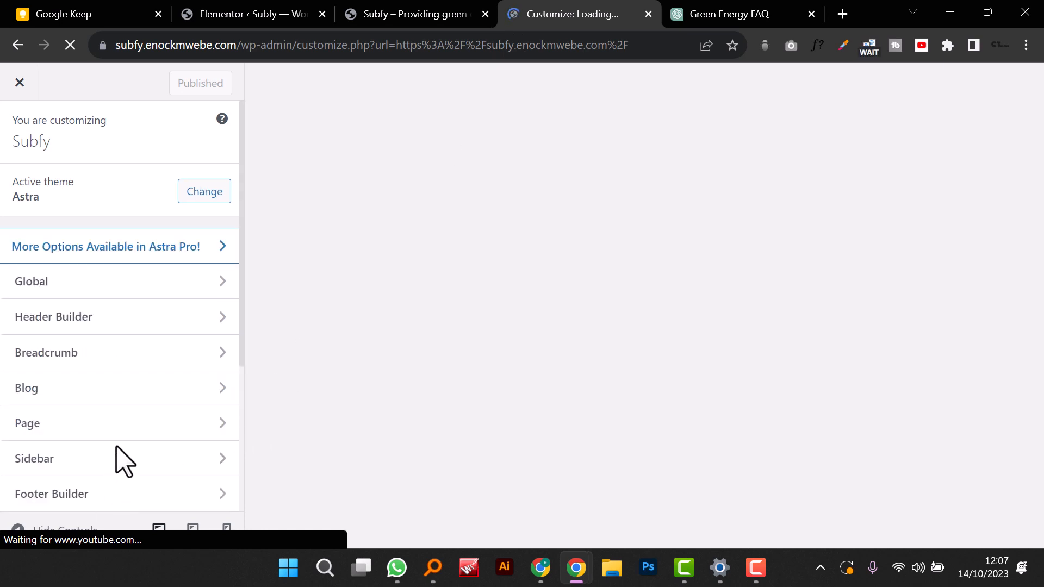
{"action": "left_click", "coordinate": [113, 497]}
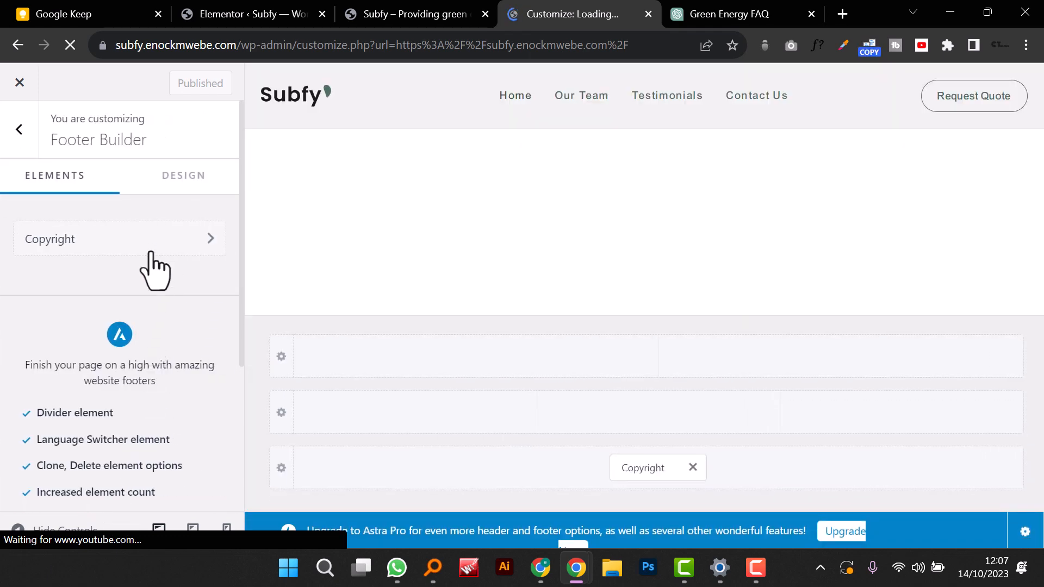
{"action": "left_click", "coordinate": [151, 250]}
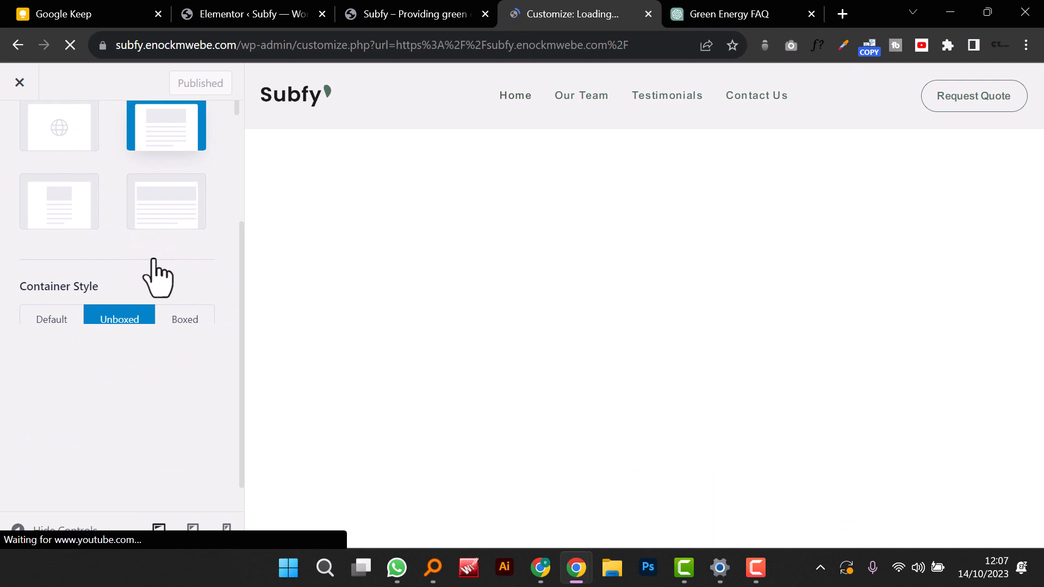
{"action": "scroll", "coordinate": [153, 262], "scroll_direction": "down", "scroll_amount": 1}
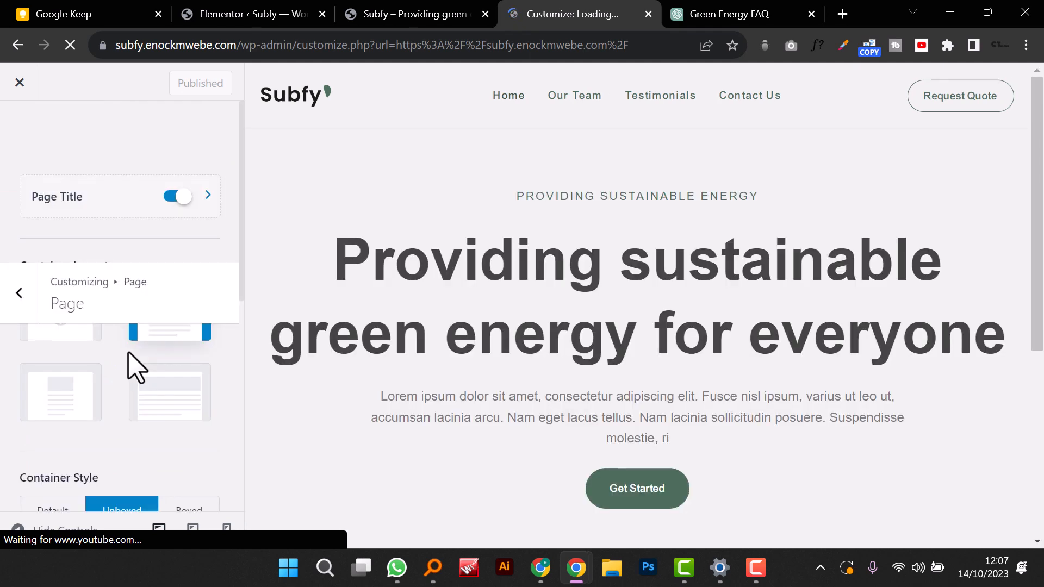
{"action": "scroll", "coordinate": [137, 365], "scroll_direction": "down", "scroll_amount": 6}
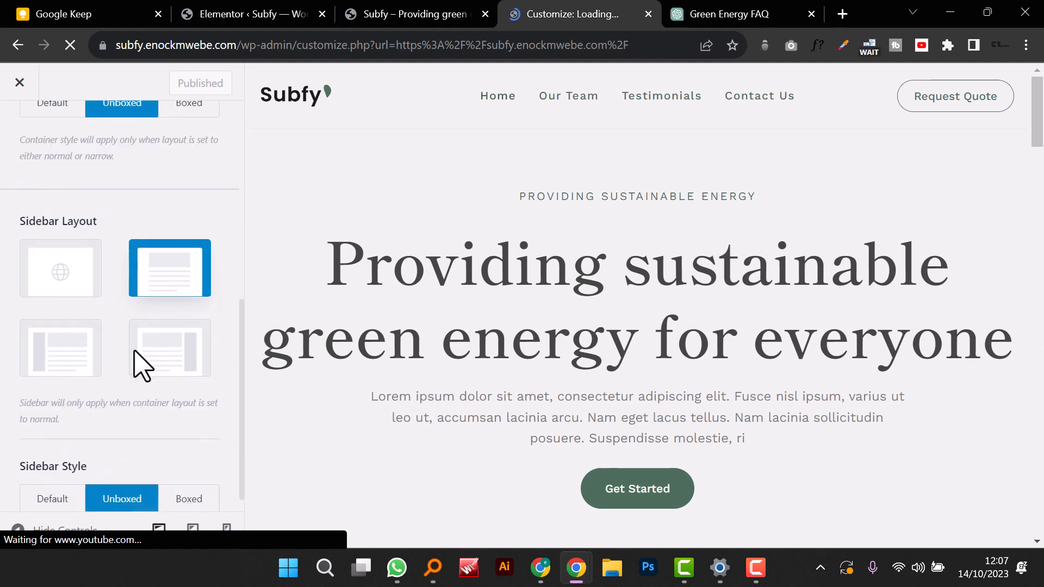
{"action": "scroll", "coordinate": [140, 369], "scroll_direction": "down", "scroll_amount": 1}
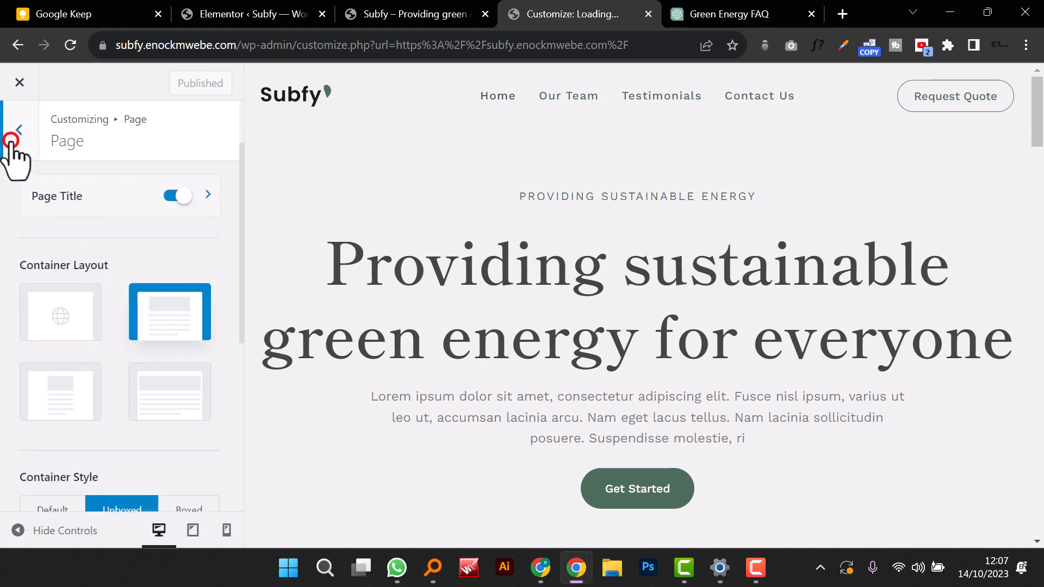
{"action": "left_click", "coordinate": [19, 131]}
{"action": "scroll", "coordinate": [69, 420], "scroll_direction": "down", "scroll_amount": 3}
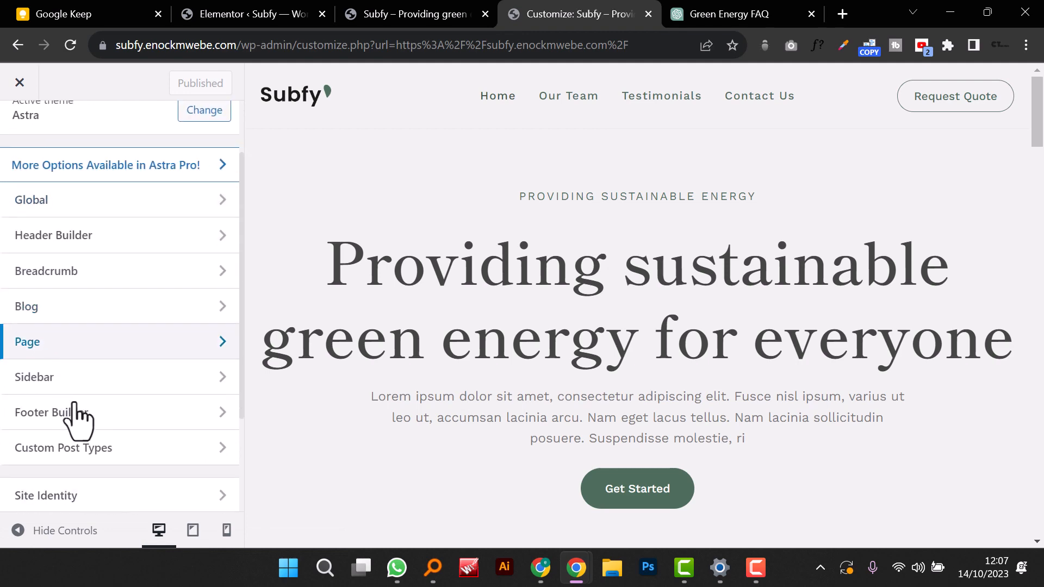
Step: Clear the Copyright element's text in the Footer Builder, remove the element from the footer grid, and publish
{"action": "left_click", "coordinate": [95, 339]}
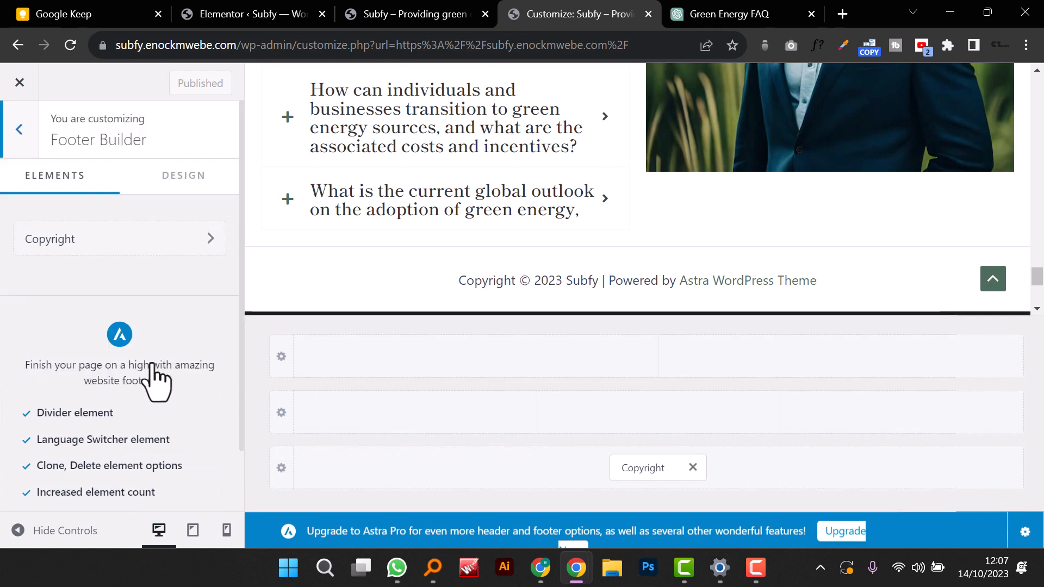
{"action": "left_click", "coordinate": [125, 240]}
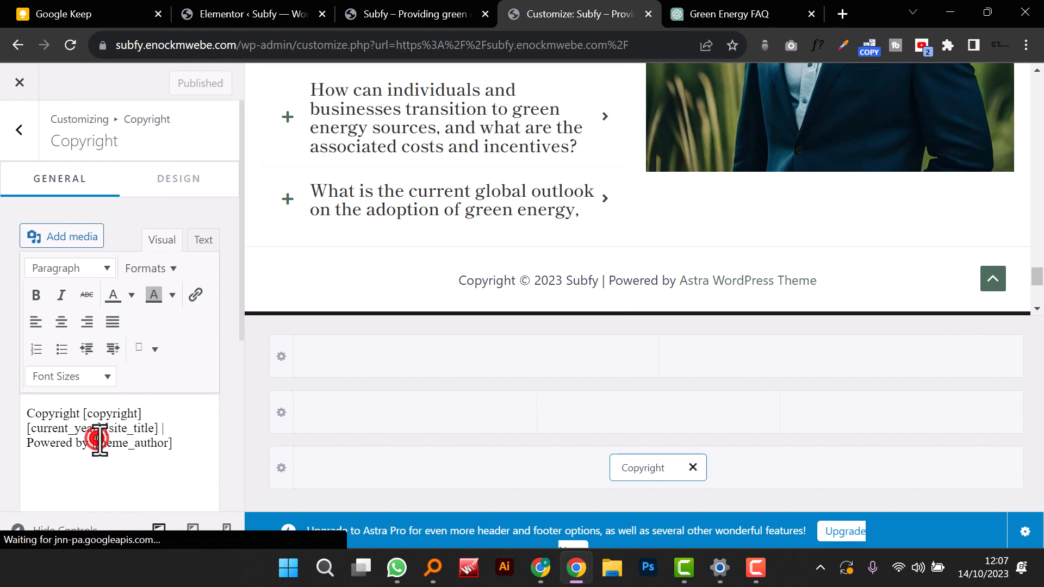
{"action": "triple_click", "coordinate": [100, 440]}
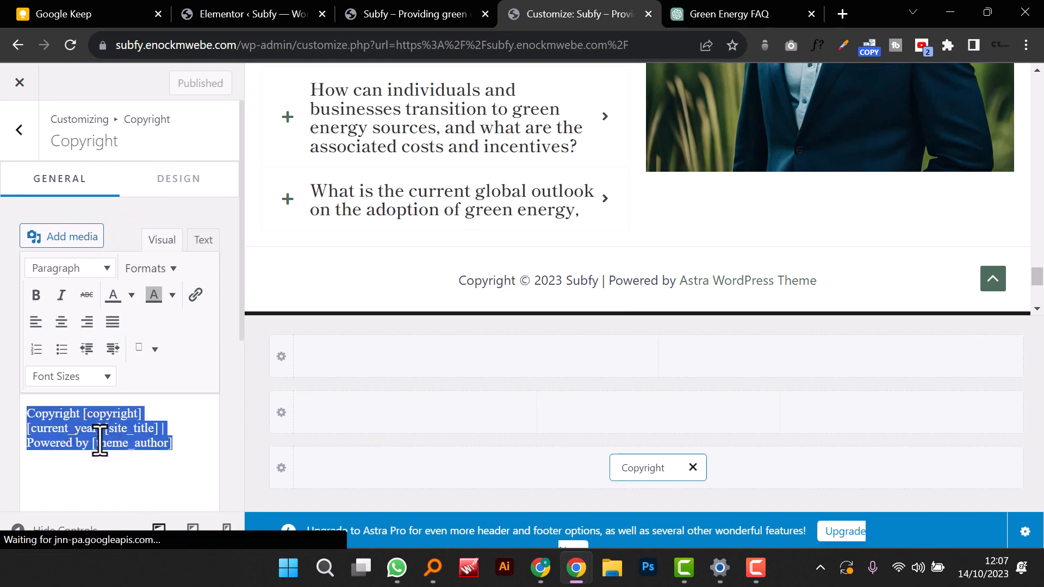
{"action": "key", "text": "BackSpace"}
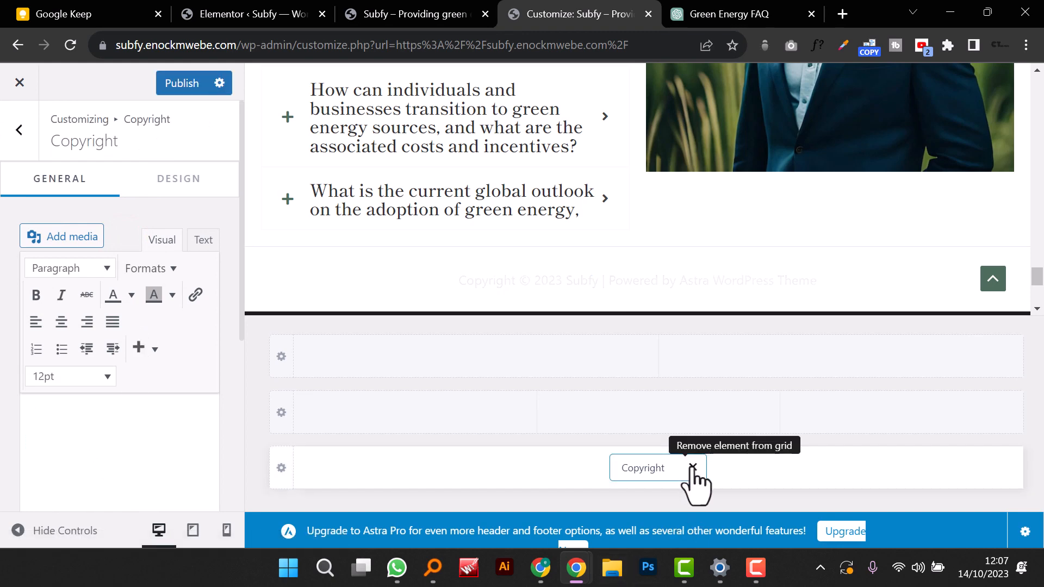
{"action": "left_click", "coordinate": [693, 466]}
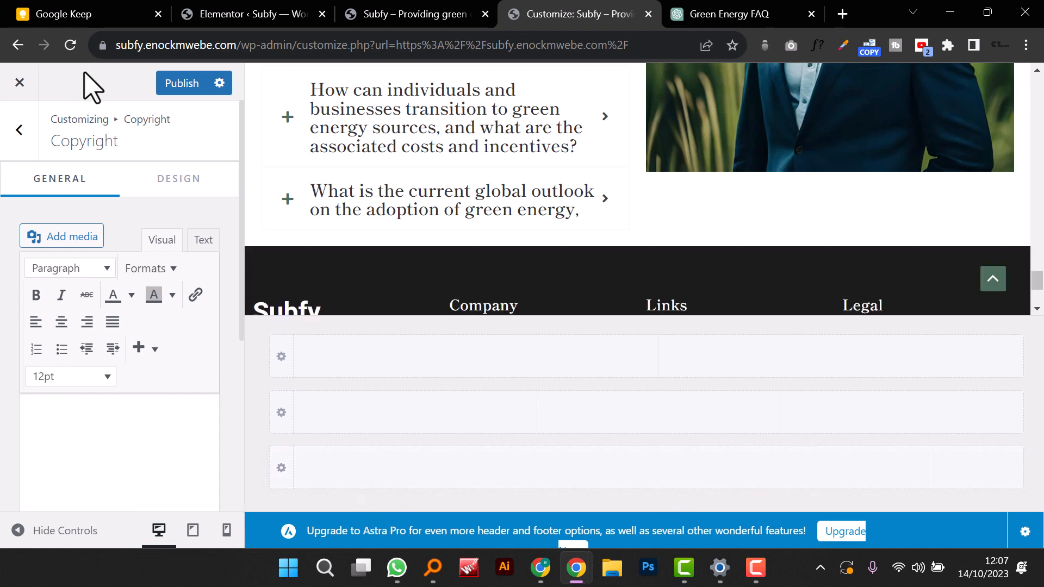
{"action": "left_click", "coordinate": [166, 82]}
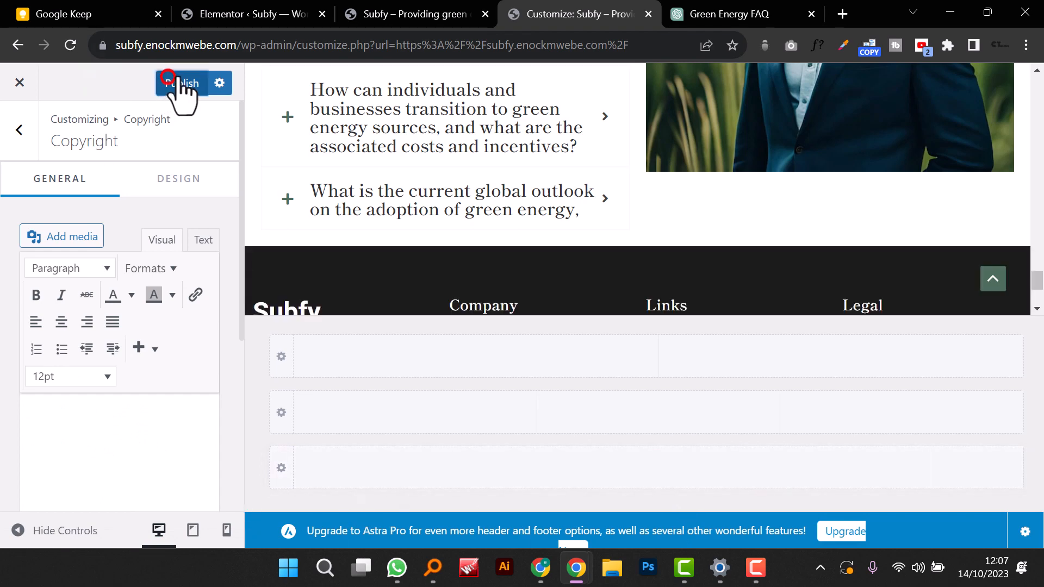
Step: Reload the live Subfy home page and check the area above the dark footer for the copyright bar
{"action": "left_click", "coordinate": [428, 22]}
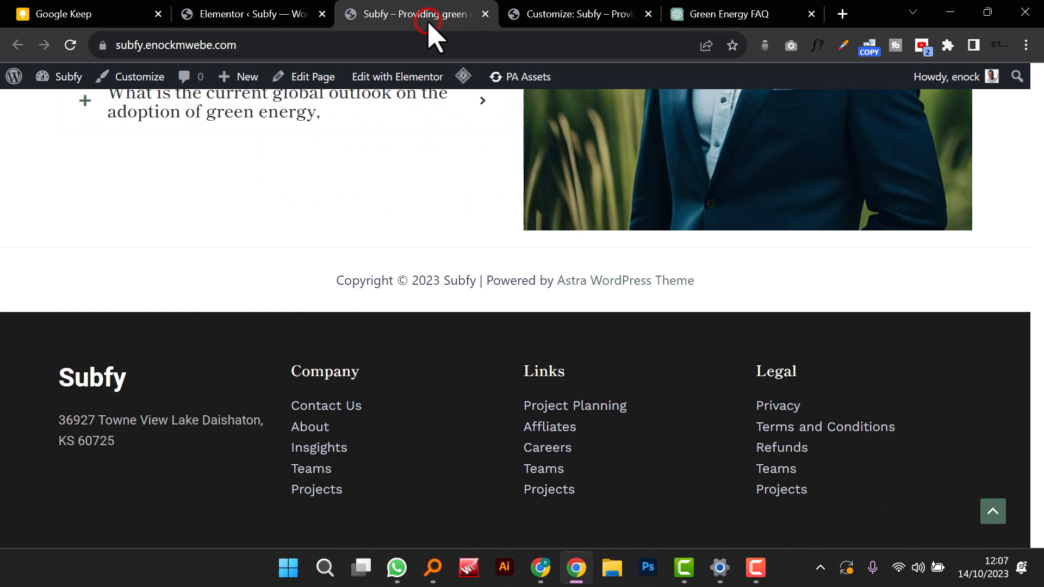
{"action": "left_click", "coordinate": [70, 45]}
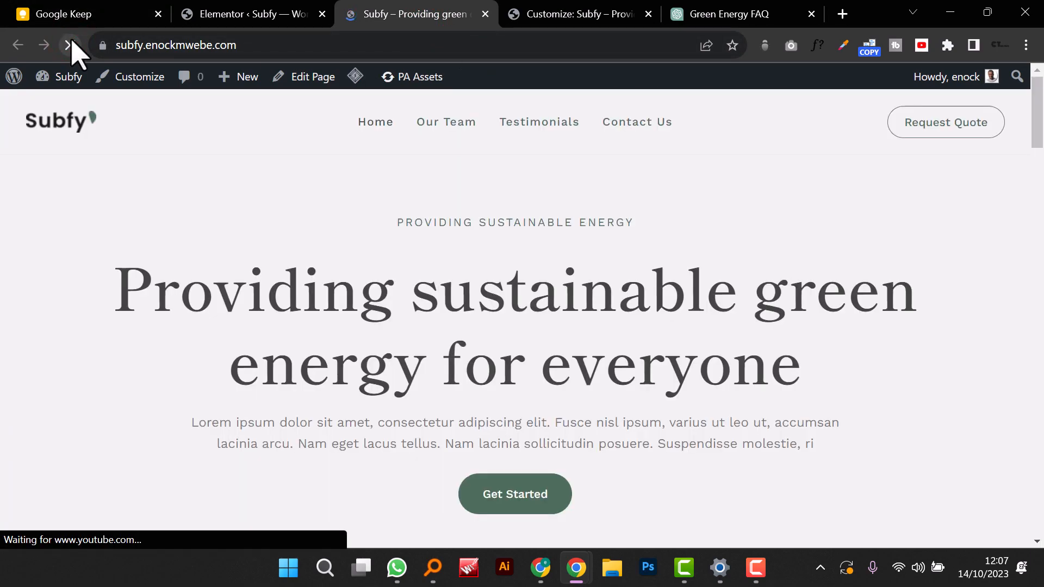
{"action": "scroll", "coordinate": [163, 169], "scroll_direction": "down", "scroll_amount": 15}
{"action": "scroll", "coordinate": [168, 165], "scroll_direction": "down", "scroll_amount": 5}
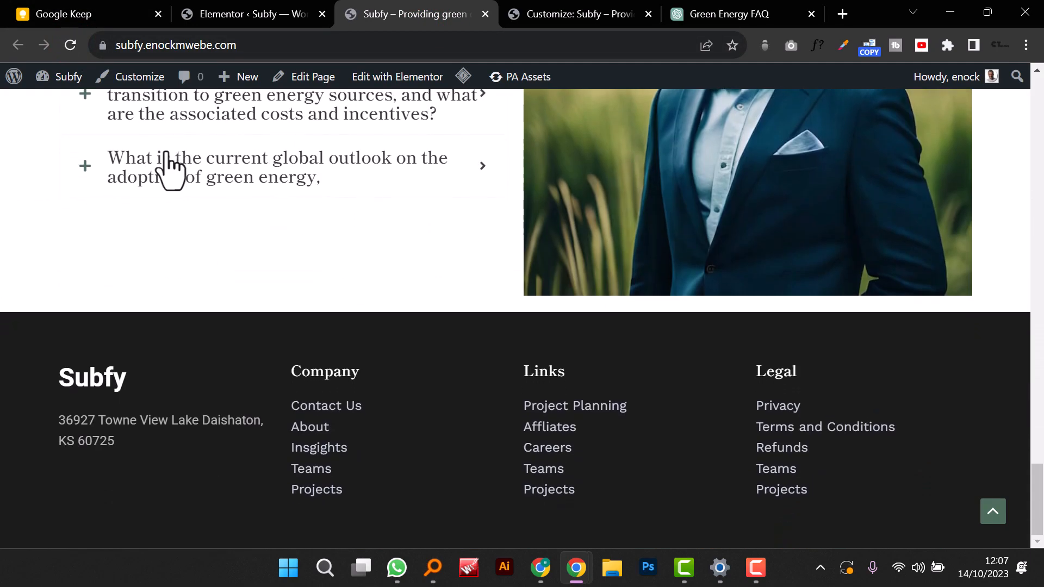
{"action": "scroll", "coordinate": [248, 172], "scroll_direction": "up", "scroll_amount": 20}
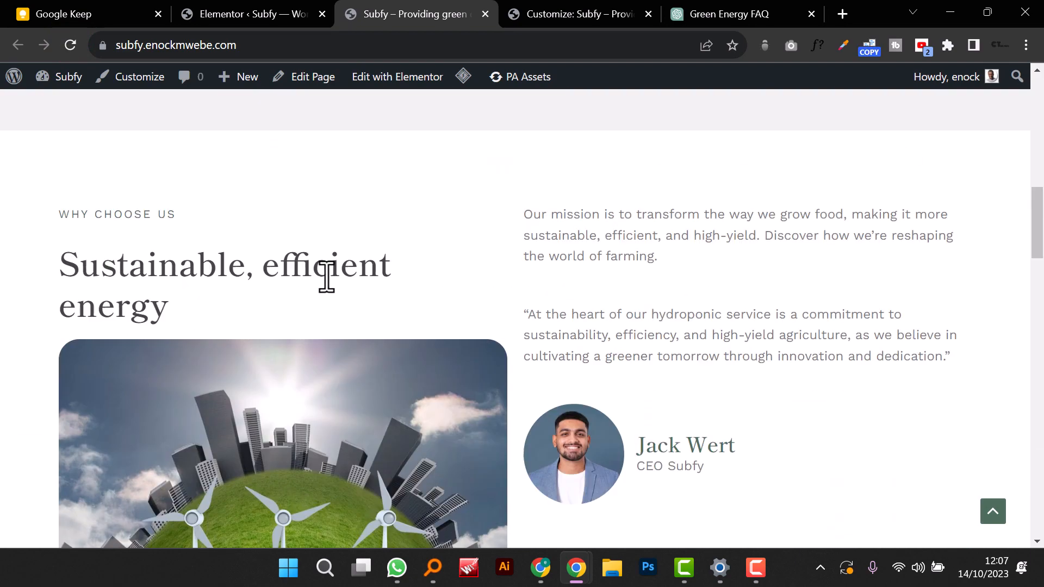
{"action": "scroll", "coordinate": [327, 279], "scroll_direction": "up", "scroll_amount": 2}
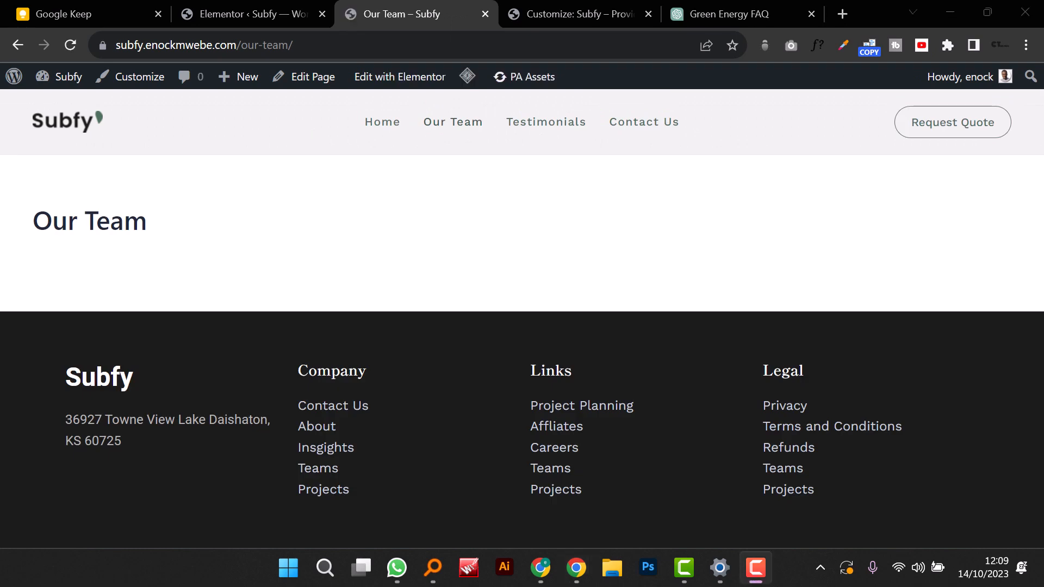
Step: Open the Our Team page for editing in Elementor and add a single-column container
{"action": "left_click", "coordinate": [298, 77]}
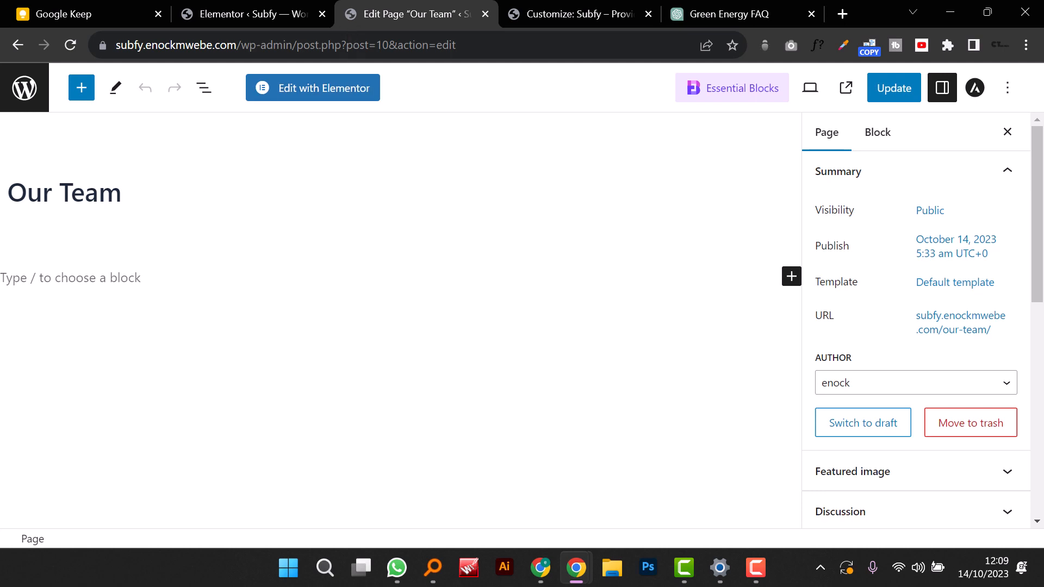
{"action": "left_click", "coordinate": [316, 90]}
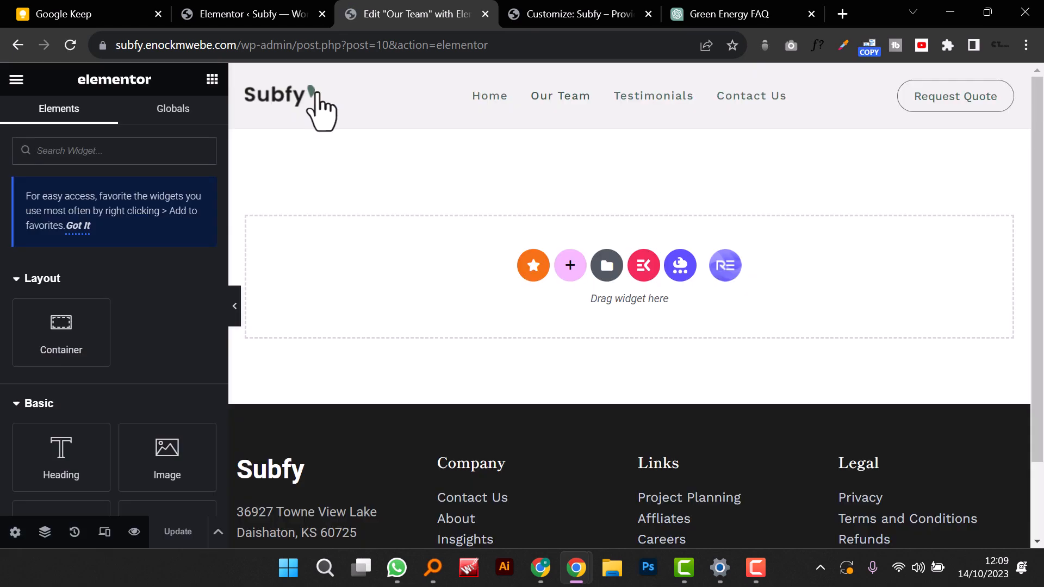
{"action": "left_click", "coordinate": [570, 265]}
{"action": "left_click", "coordinate": [397, 297]}
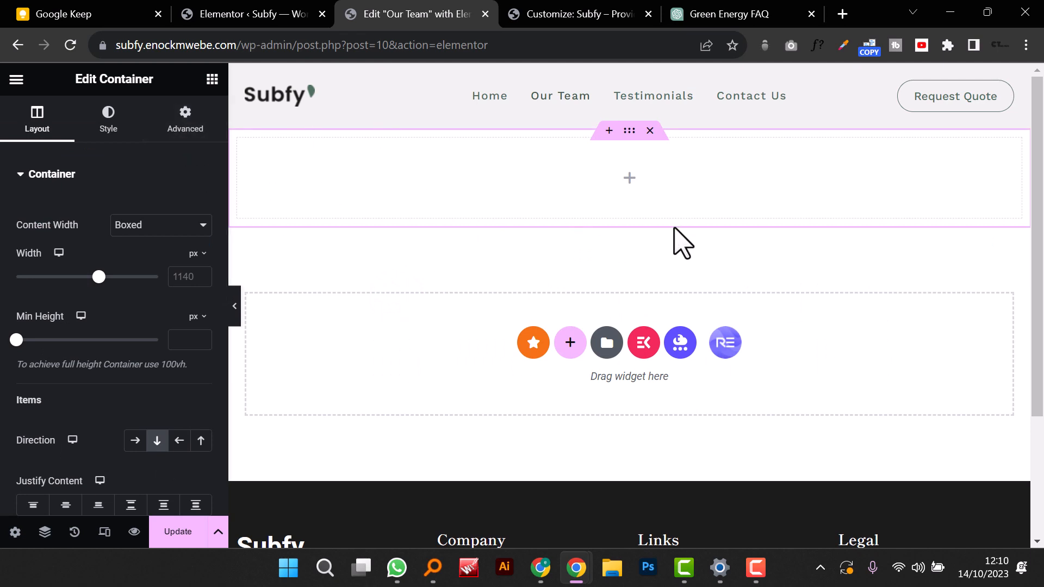
Step: Upload teamtAsset 29-100 from the Tutor folder and use it as the container's classic background image
{"action": "left_click", "coordinate": [112, 130]}
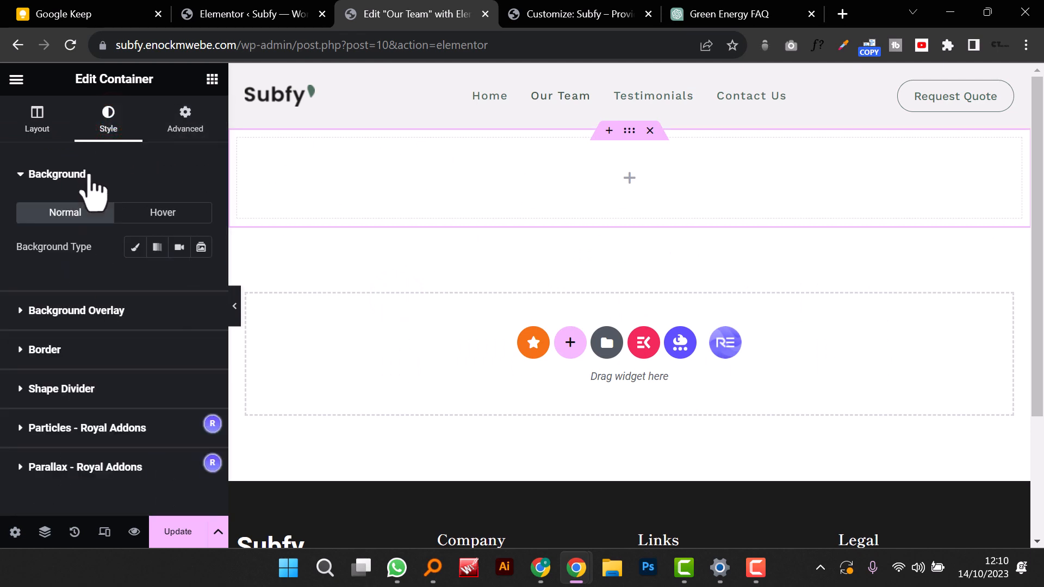
{"action": "left_click", "coordinate": [134, 247]}
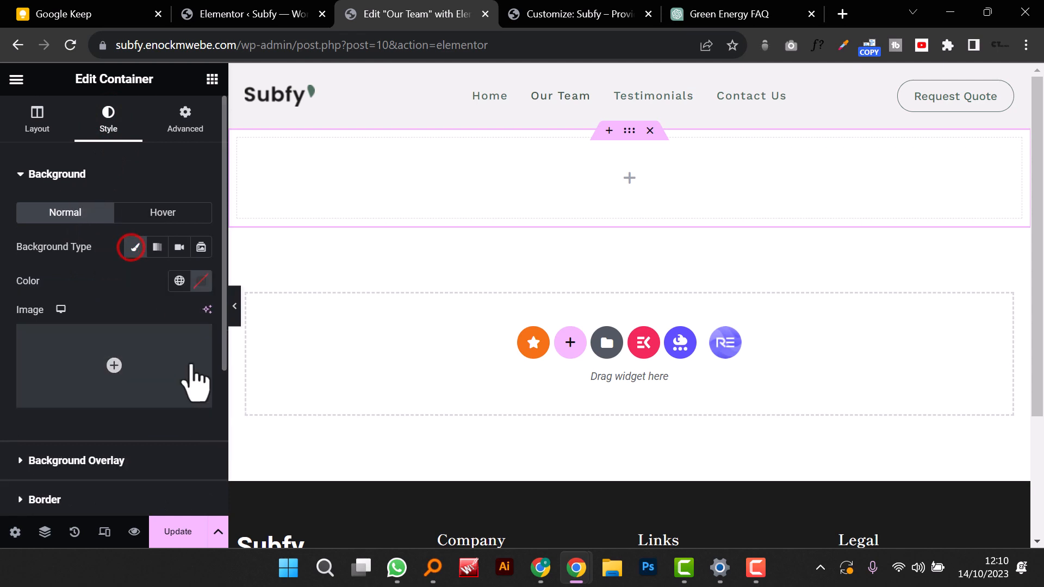
{"action": "left_click", "coordinate": [131, 366]}
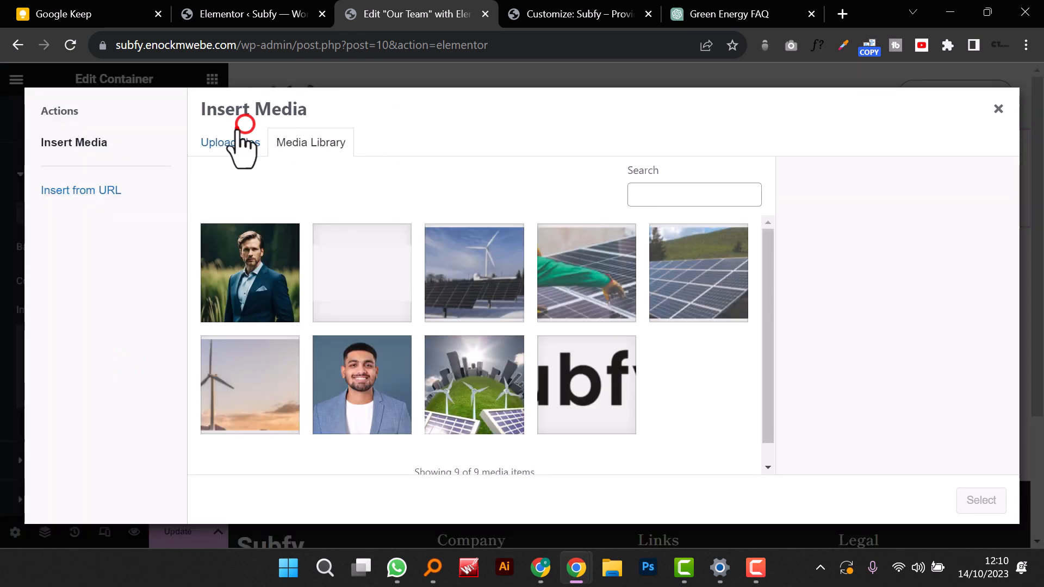
{"action": "left_click", "coordinate": [240, 137]}
{"action": "left_click", "coordinate": [606, 333]}
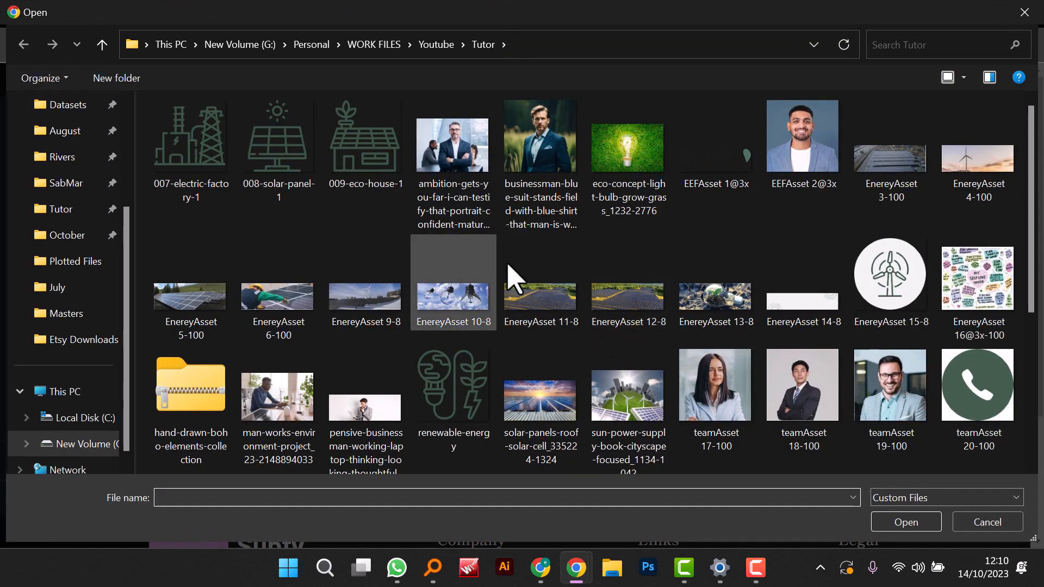
{"action": "scroll", "coordinate": [522, 294], "scroll_direction": "down", "scroll_amount": 5}
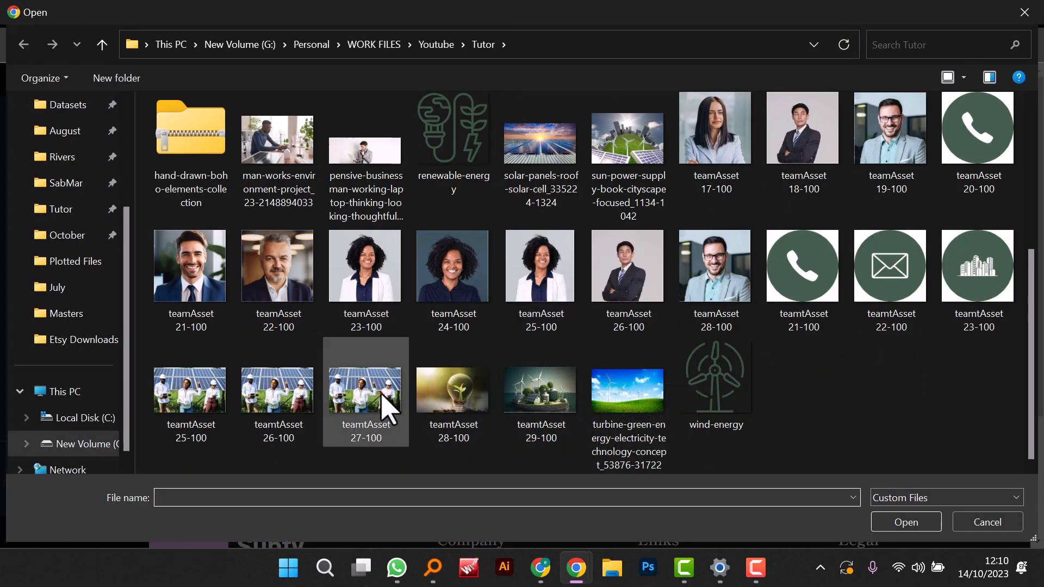
{"action": "left_click", "coordinate": [388, 408]}
{"action": "left_click", "coordinate": [631, 406]}
{"action": "left_click", "coordinate": [521, 404]}
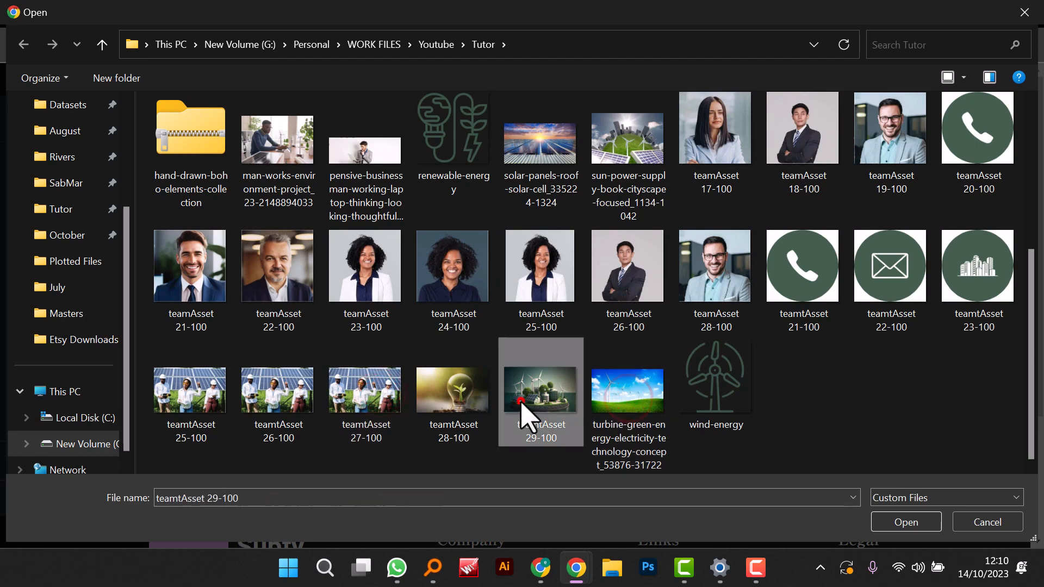
{"action": "left_click", "coordinate": [889, 524]}
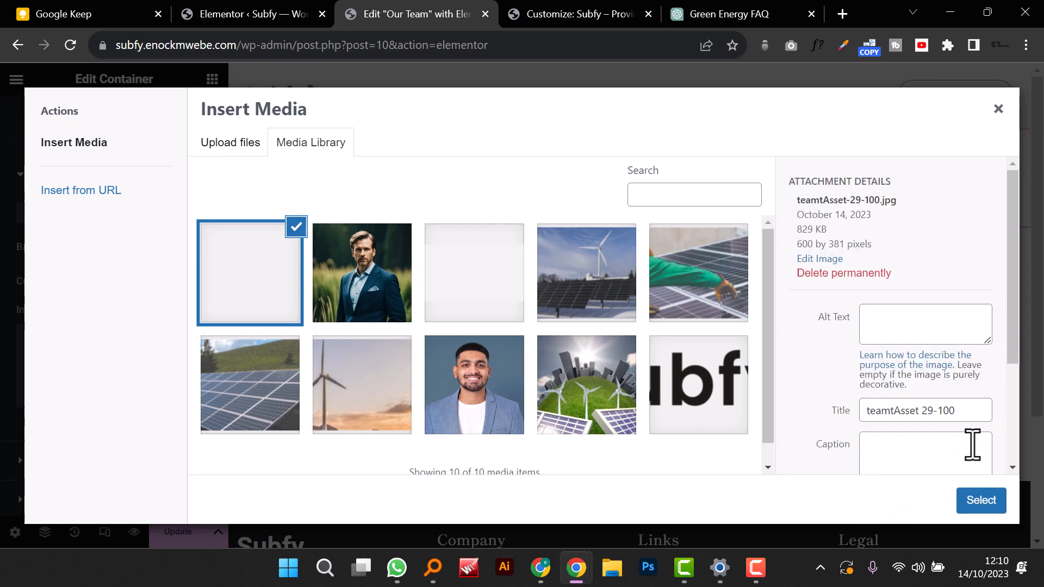
{"action": "left_click", "coordinate": [977, 504]}
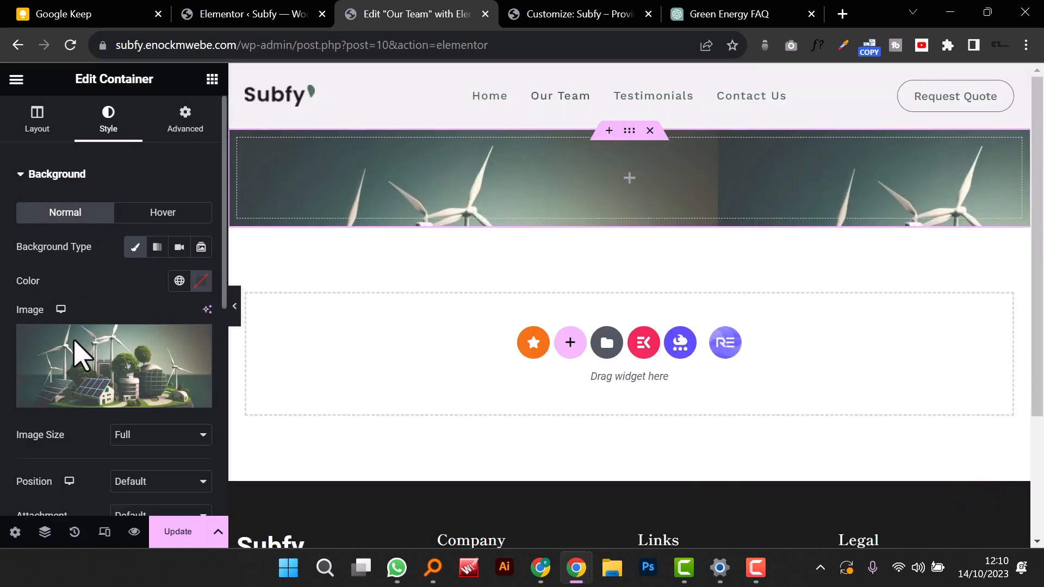
Step: Give the container a classic background overlay in the global colour Theme Color 1
{"action": "scroll", "coordinate": [81, 370], "scroll_direction": "down", "scroll_amount": 7}
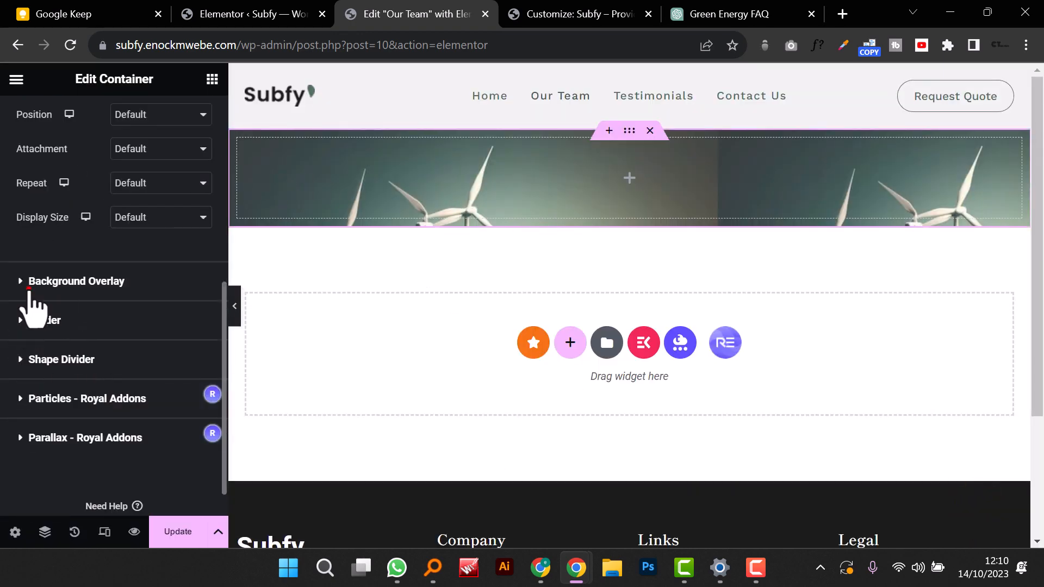
{"action": "left_click", "coordinate": [28, 284]}
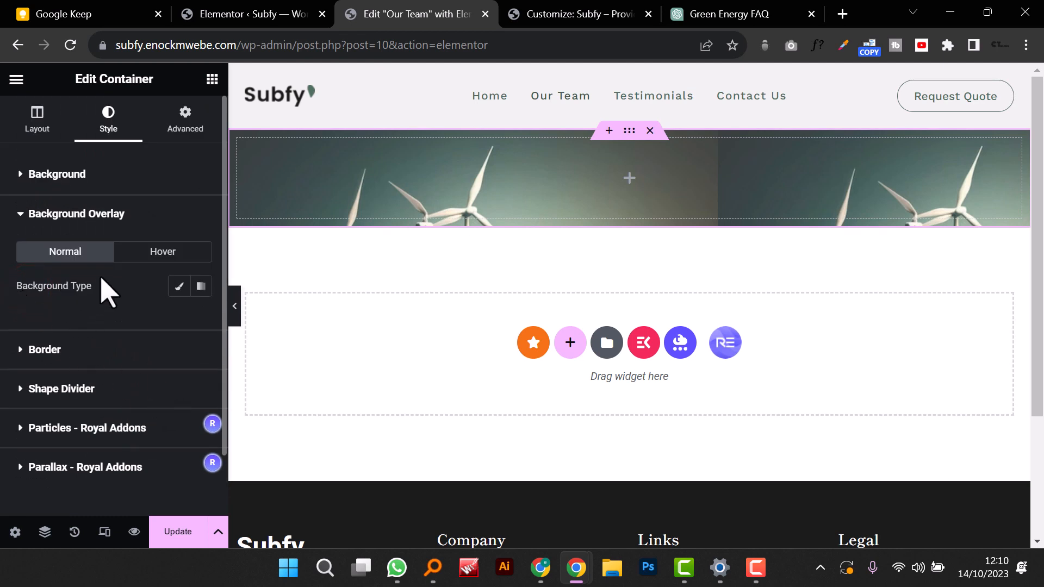
{"action": "left_click", "coordinate": [179, 287]}
{"action": "left_click", "coordinate": [180, 320]}
{"action": "scroll", "coordinate": [84, 229], "scroll_direction": "down", "scroll_amount": 3}
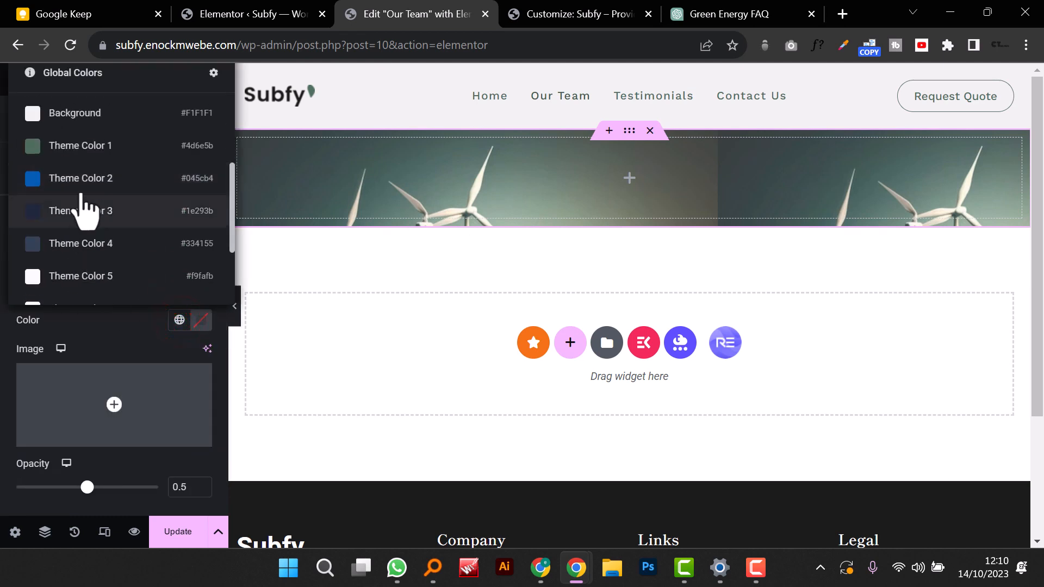
{"action": "left_click", "coordinate": [79, 144]}
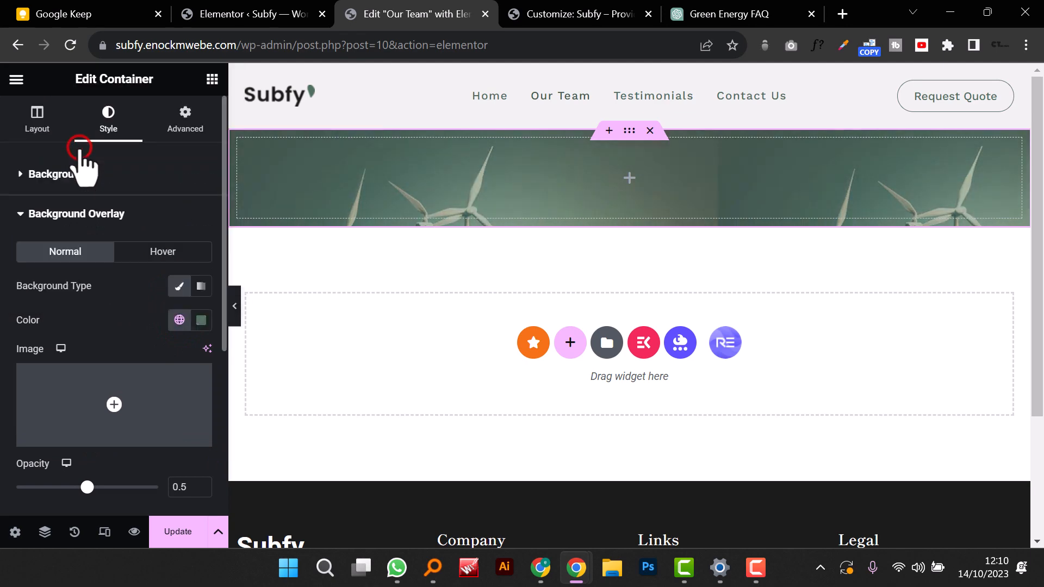
Step: Unlink the container's padding values and set the top and bottom padding to 150 px, with 0 right and left
{"action": "left_click", "coordinate": [202, 131]}
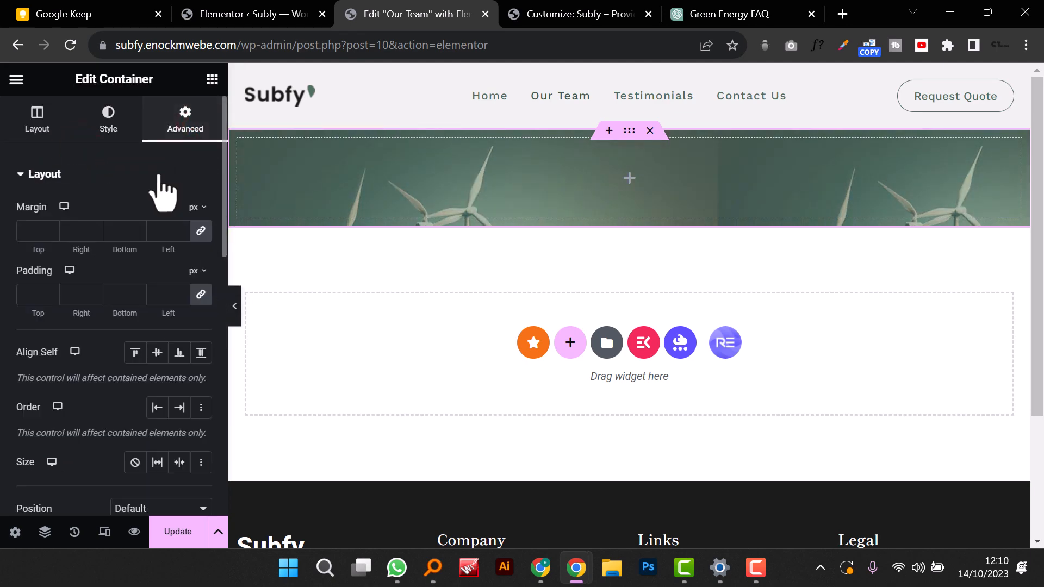
{"action": "left_click", "coordinate": [201, 295]}
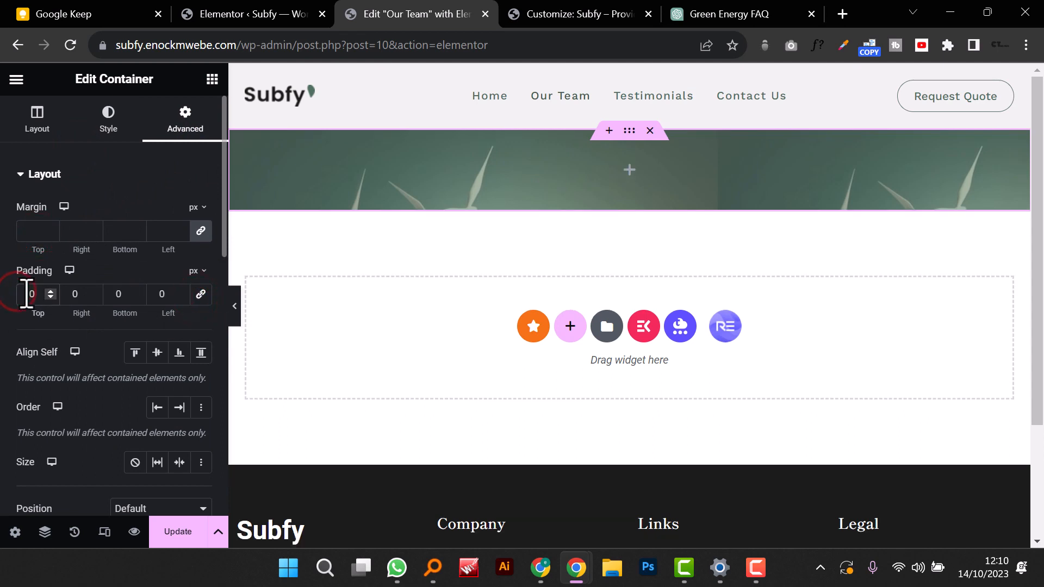
{"action": "type", "text": "5"}
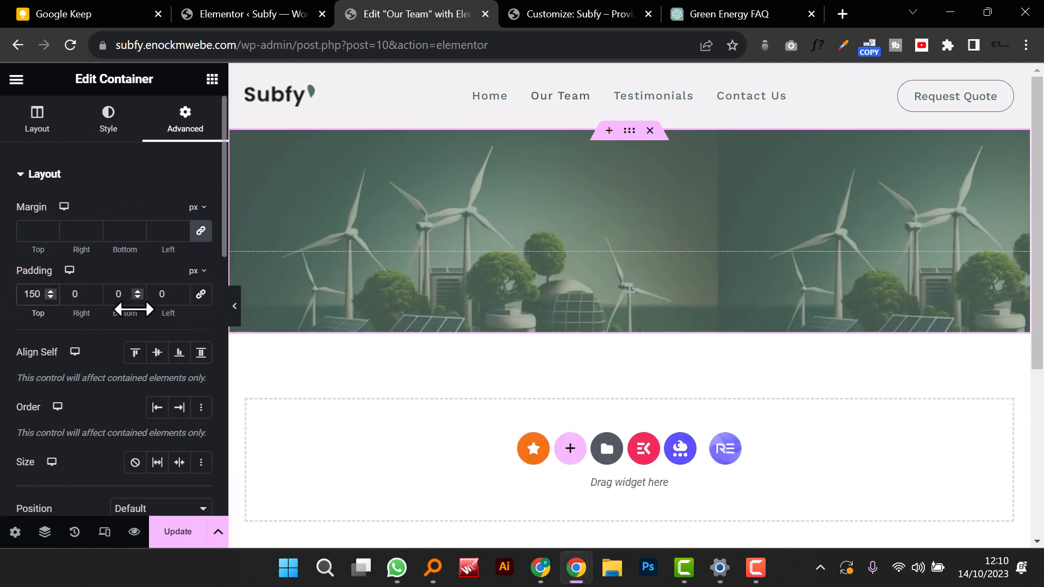
{"action": "type", "text": "150"}
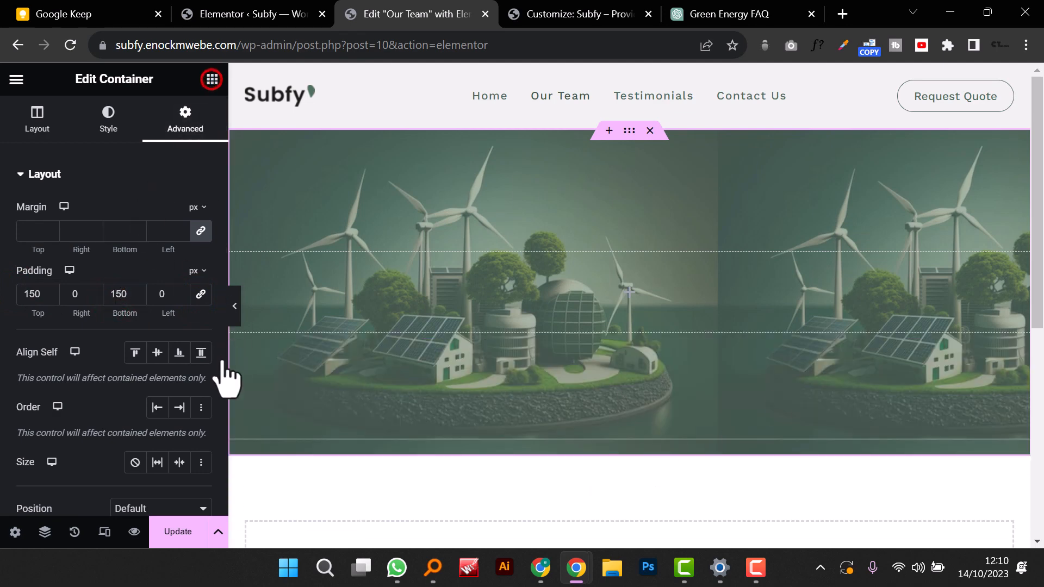
Step: Add a Heading widget inside the banner container and set its title to "Our Team"
{"action": "left_click_drag", "start_coordinate": [47, 459], "coordinate": [570, 286]}
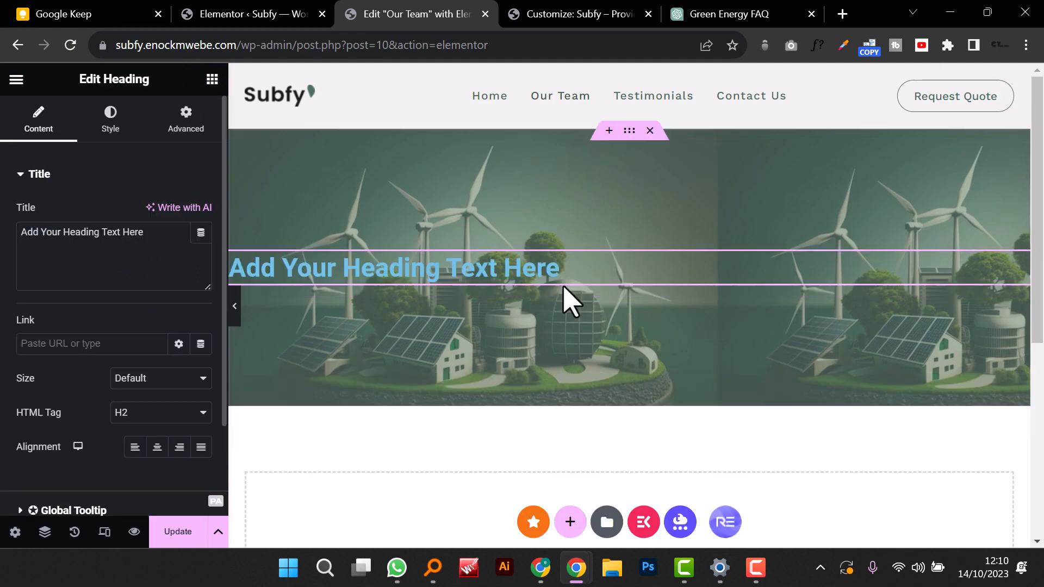
{"action": "triple_click", "coordinate": [104, 235]}
{"action": "type", "text": "Our Team"}
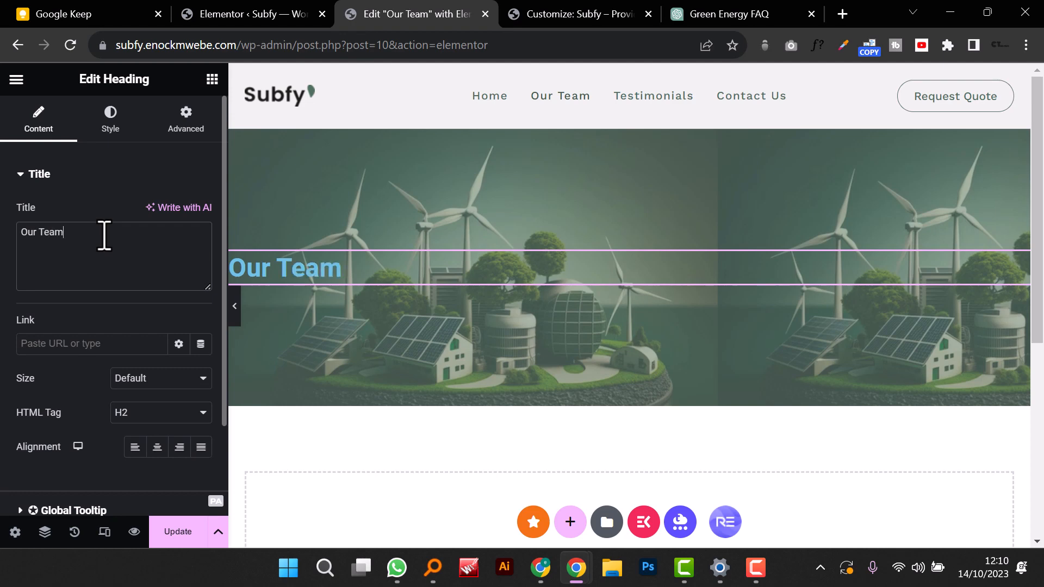
Step: Change the "Our Team" heading's text colour to near-white
{"action": "left_click", "coordinate": [109, 117]}
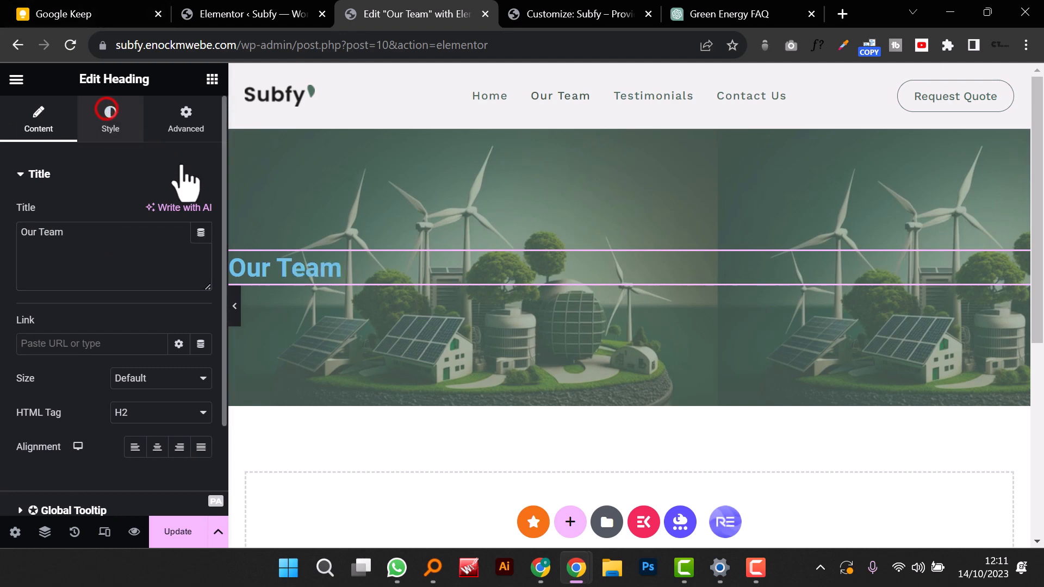
{"action": "left_click", "coordinate": [201, 212]}
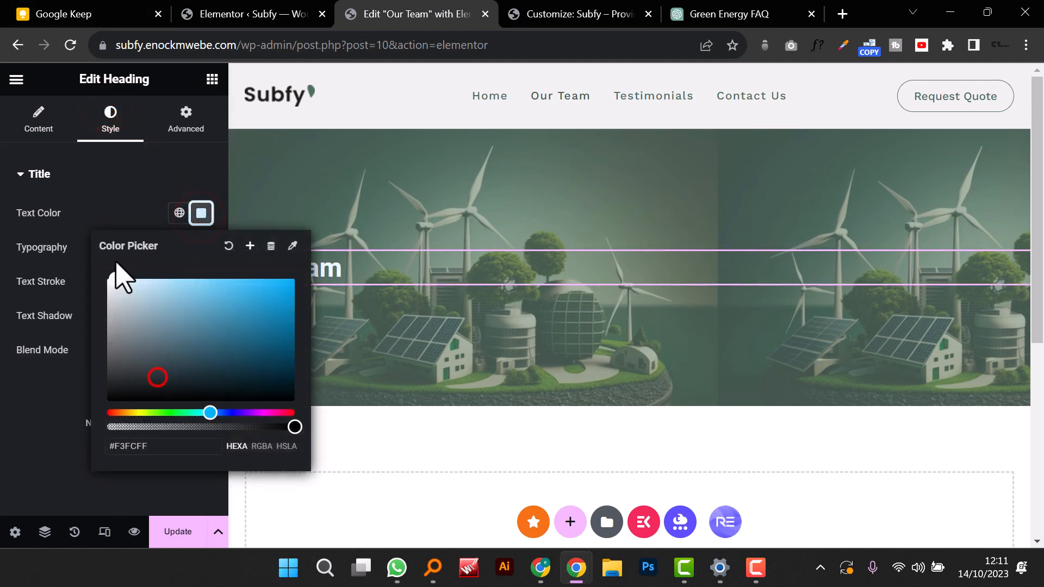
{"action": "left_click", "coordinate": [109, 173]}
{"action": "left_click", "coordinate": [31, 203]}
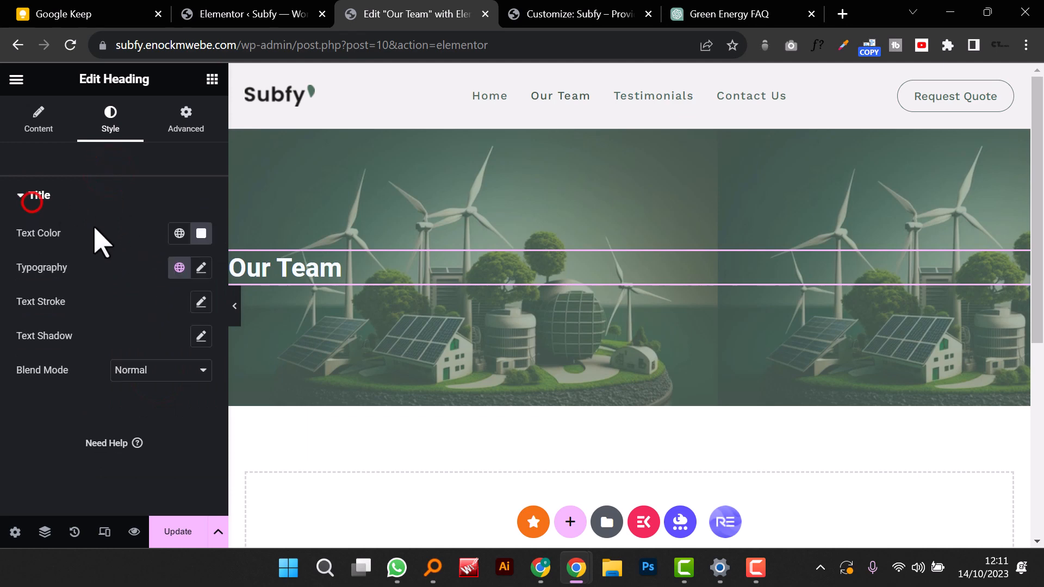
Step: Apply the Shippori heading global font to the "Our Team" heading and centre it
{"action": "left_click", "coordinate": [179, 268]}
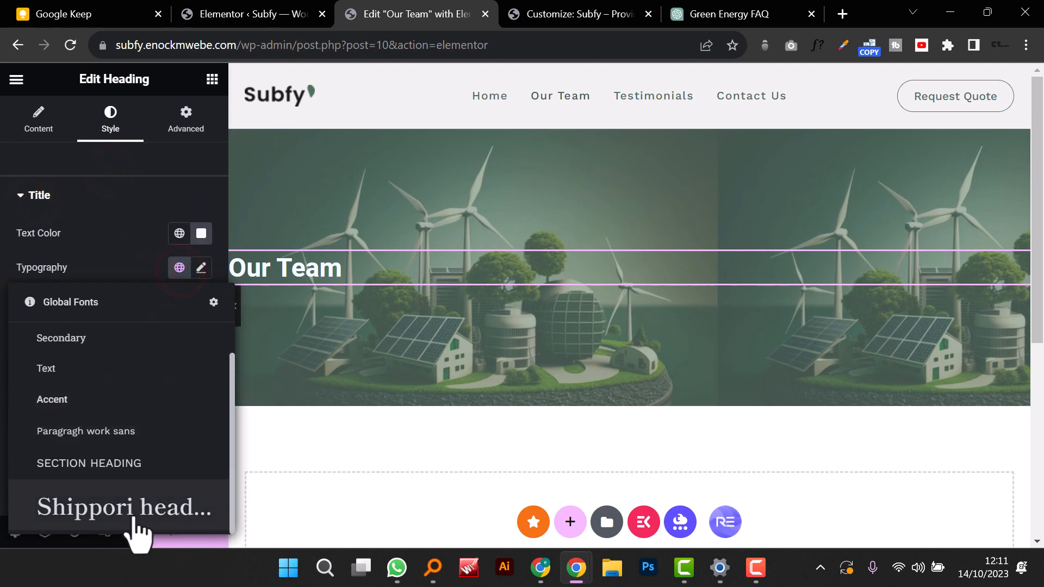
{"action": "left_click", "coordinate": [130, 513]}
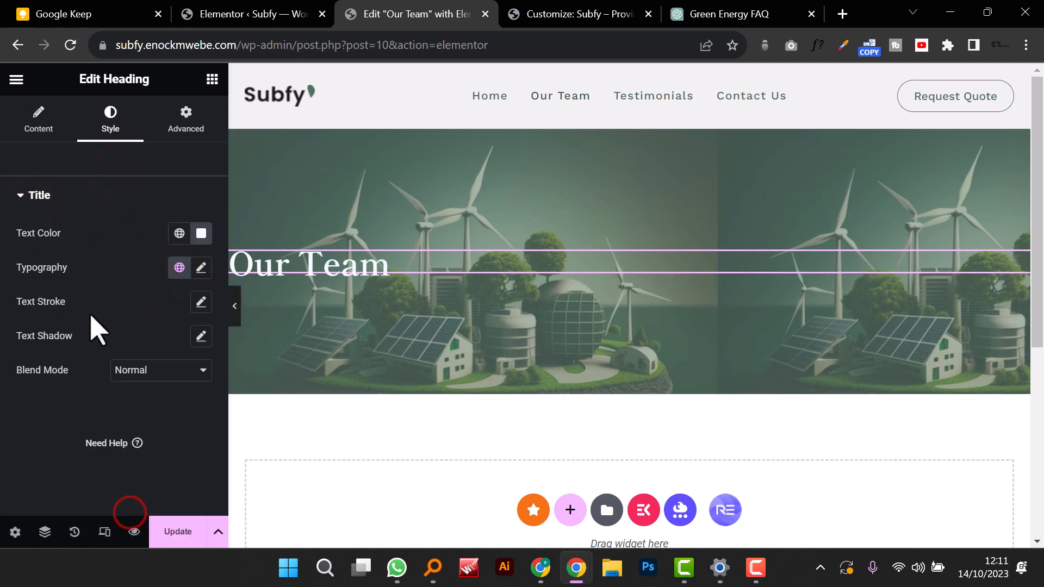
{"action": "left_click", "coordinate": [40, 124]}
{"action": "left_click", "coordinate": [157, 447]}
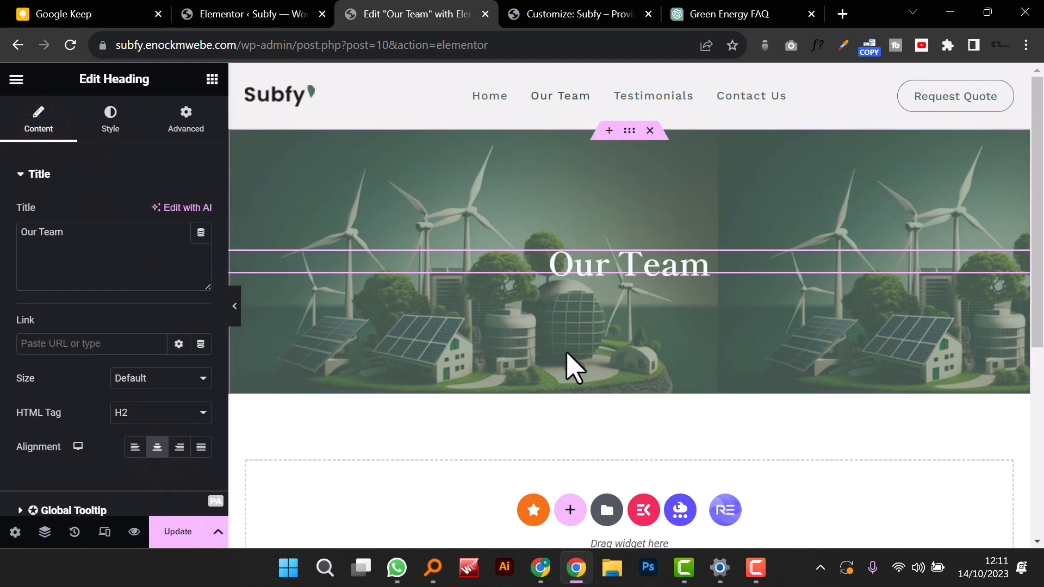
Step: Add a single-column container below the banner and set its item direction to Row - horizontal
{"action": "scroll", "coordinate": [670, 359], "scroll_direction": "down", "scroll_amount": 1}
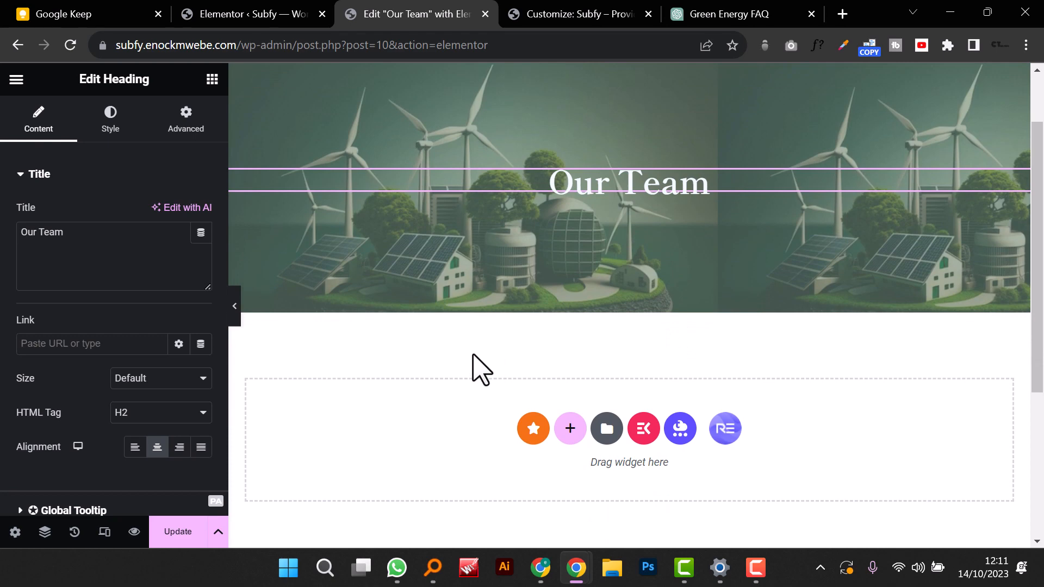
{"action": "scroll", "coordinate": [414, 316], "scroll_direction": "down", "scroll_amount": 5}
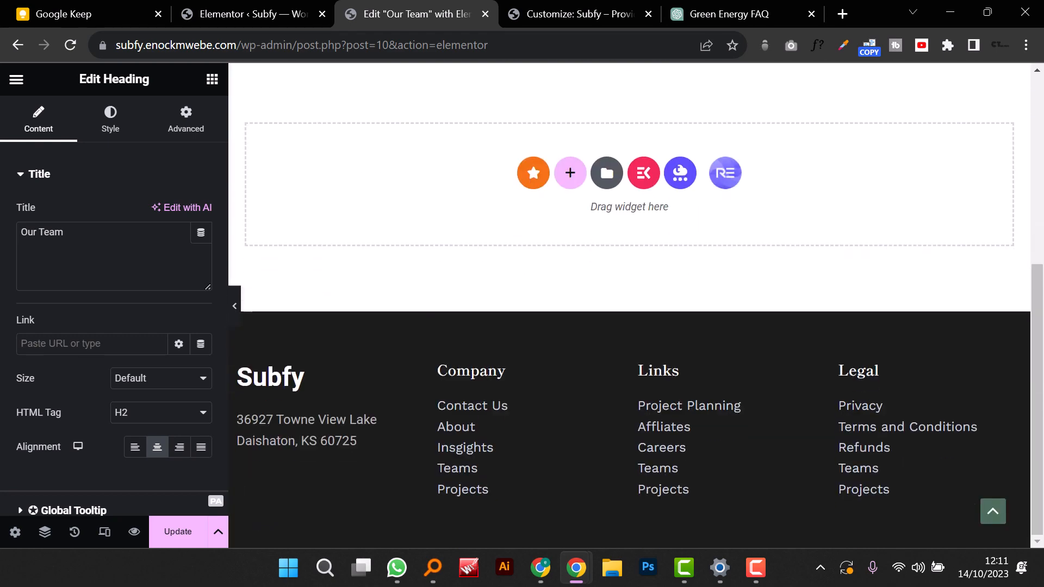
{"action": "scroll", "coordinate": [590, 261], "scroll_direction": "up", "scroll_amount": 3}
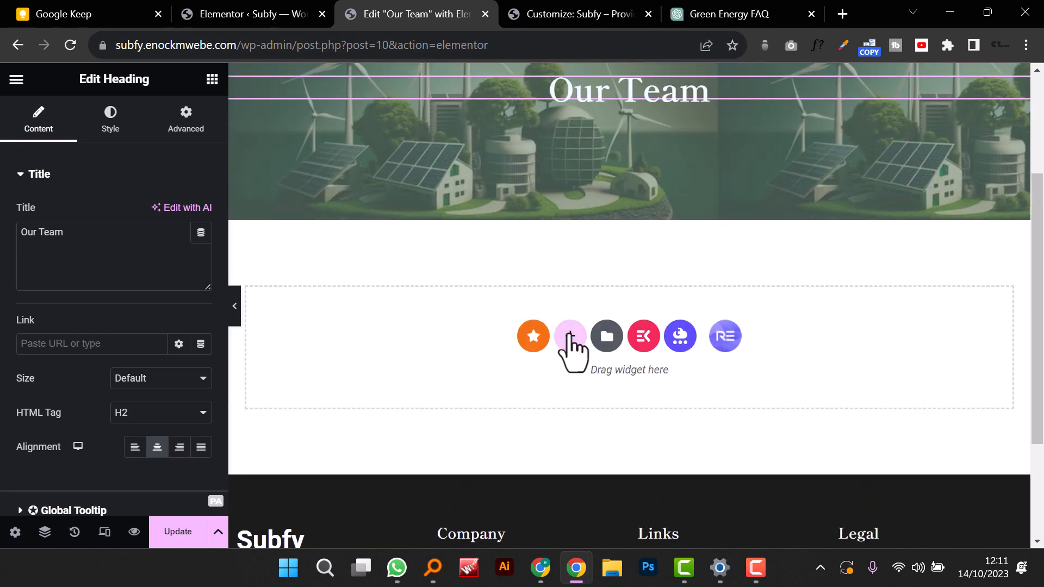
{"action": "left_click", "coordinate": [571, 336]}
{"action": "scroll", "coordinate": [571, 343], "scroll_direction": "down", "scroll_amount": 4}
{"action": "scroll", "coordinate": [571, 348], "scroll_direction": "up", "scroll_amount": 2}
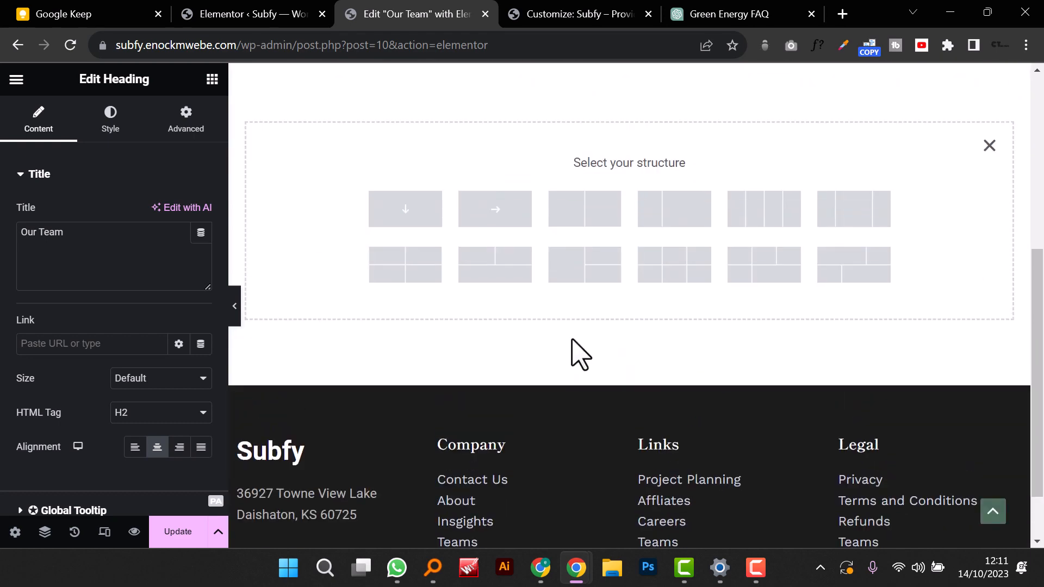
{"action": "left_click", "coordinate": [412, 220]}
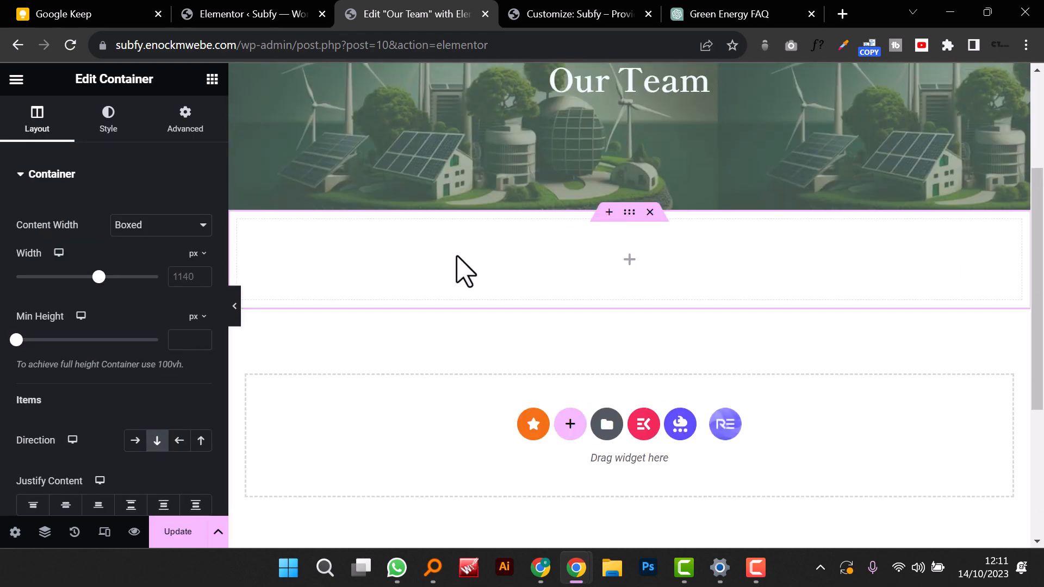
{"action": "left_click", "coordinate": [132, 443]}
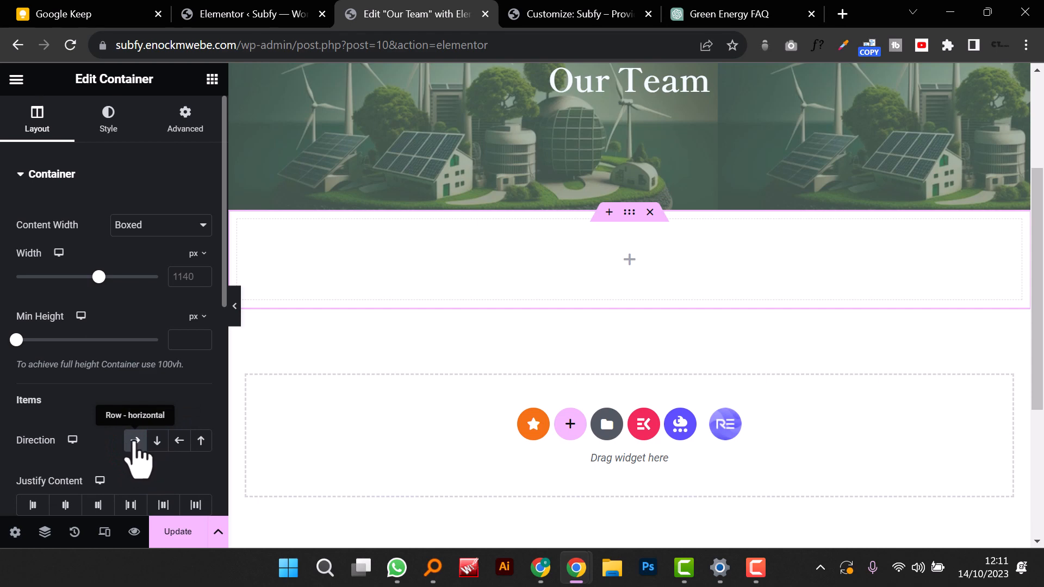
Step: Nest a container inside the row container below the banner and duplicate it three times to form four equal columns
{"action": "left_click", "coordinate": [629, 260]}
{"action": "left_click_drag", "start_coordinate": [57, 328], "coordinate": [657, 273]}
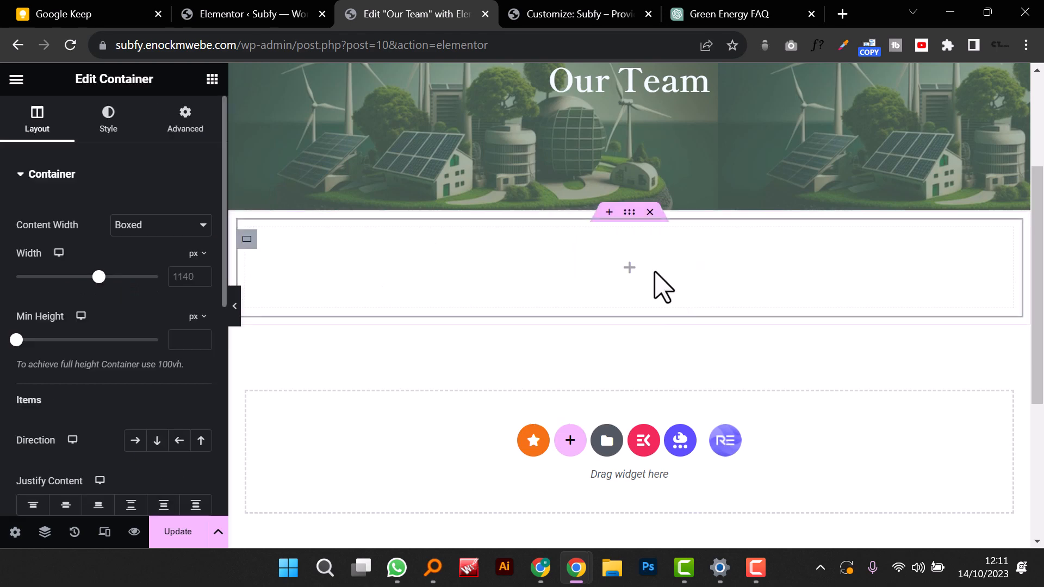
{"action": "right_click", "coordinate": [249, 250]}
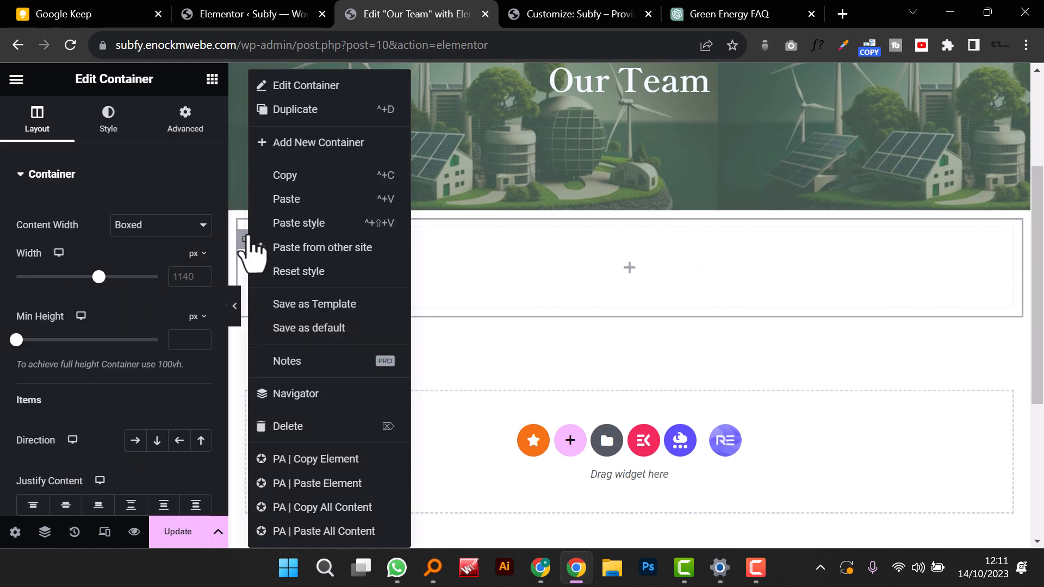
{"action": "left_click", "coordinate": [307, 112]}
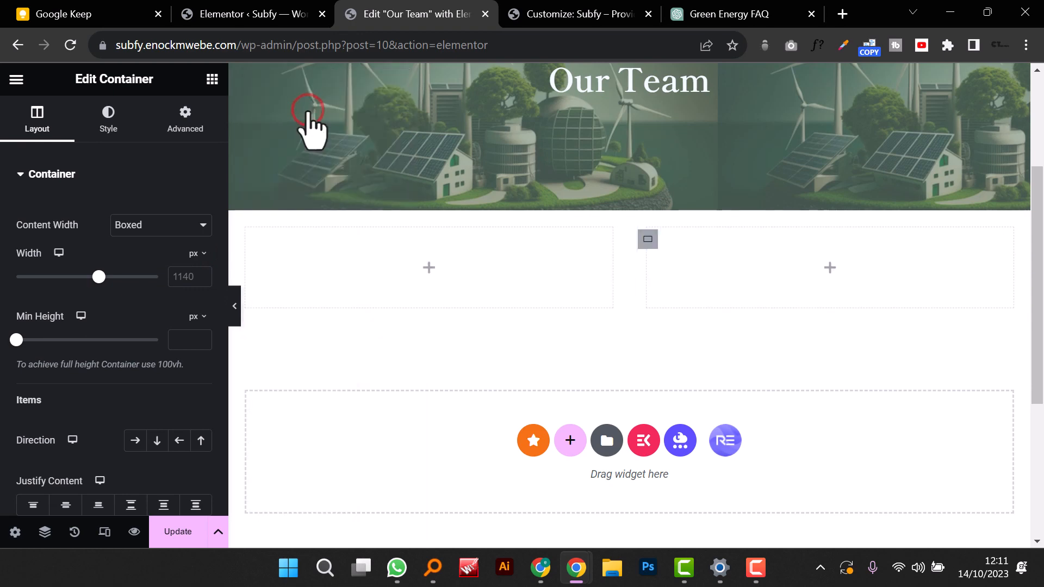
{"action": "right_click", "coordinate": [648, 239]}
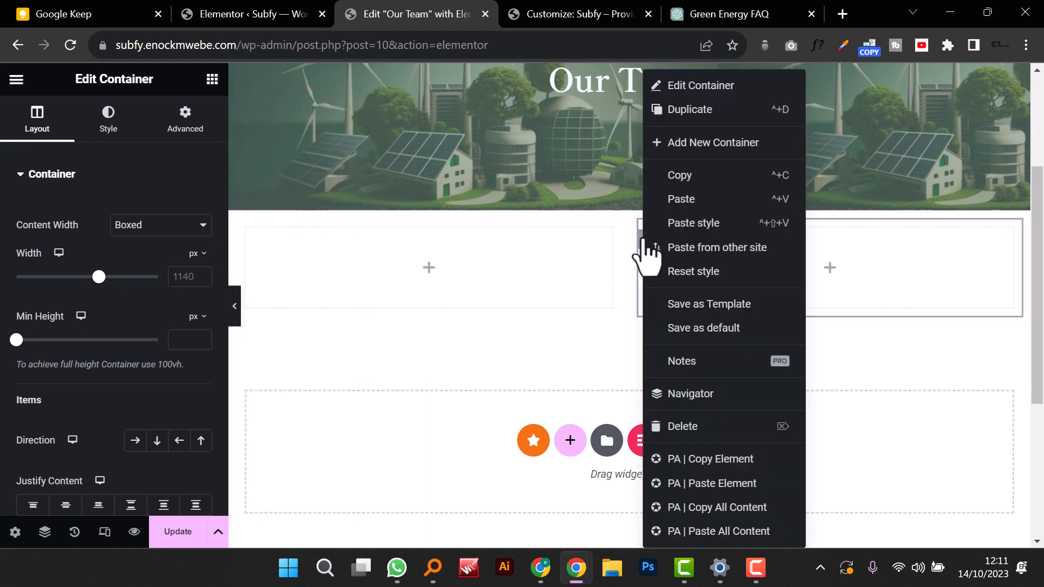
{"action": "left_click", "coordinate": [681, 116]}
{"action": "right_click", "coordinate": [782, 239]}
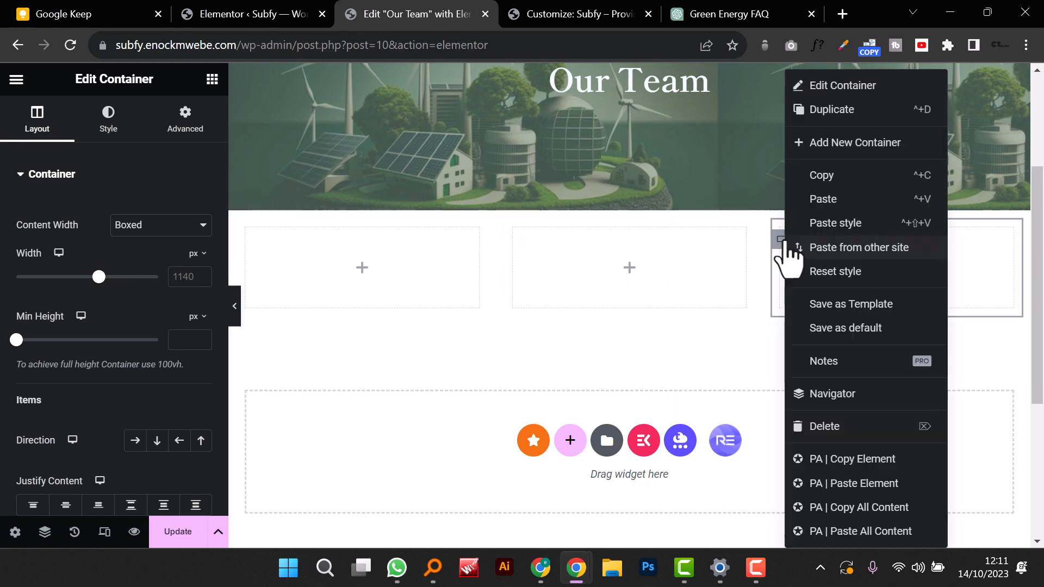
{"action": "left_click", "coordinate": [822, 111]}
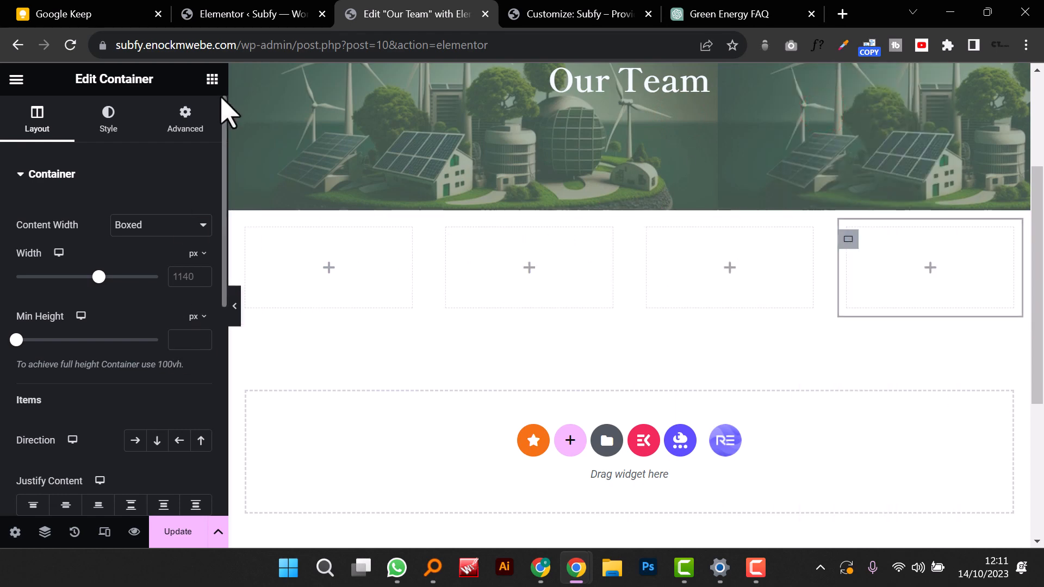
Step: Add an Image widget to the first of the four columns and open its image chooser
{"action": "left_click", "coordinate": [212, 80]}
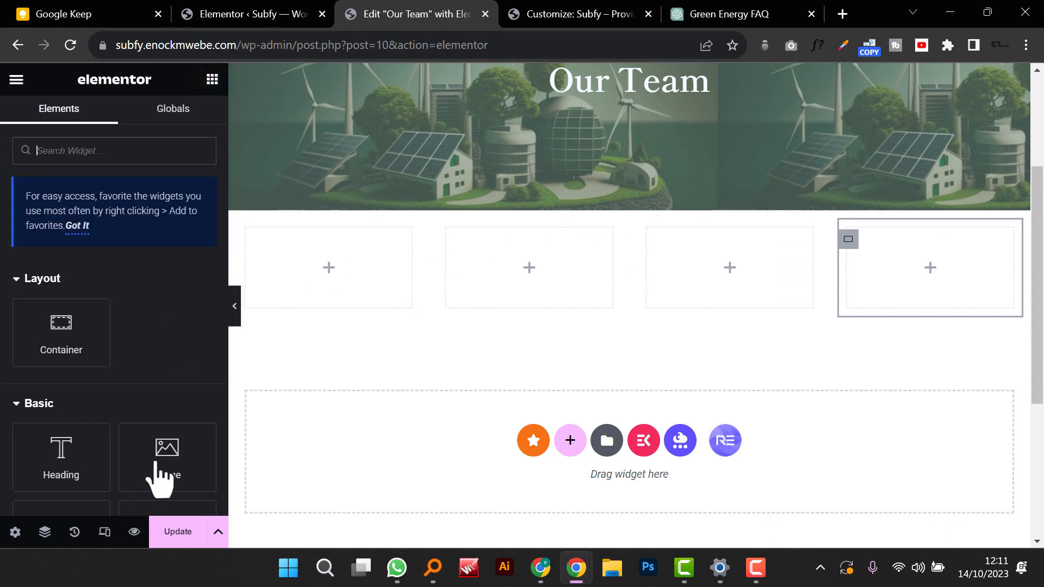
{"action": "left_click_drag", "start_coordinate": [158, 465], "coordinate": [349, 265]}
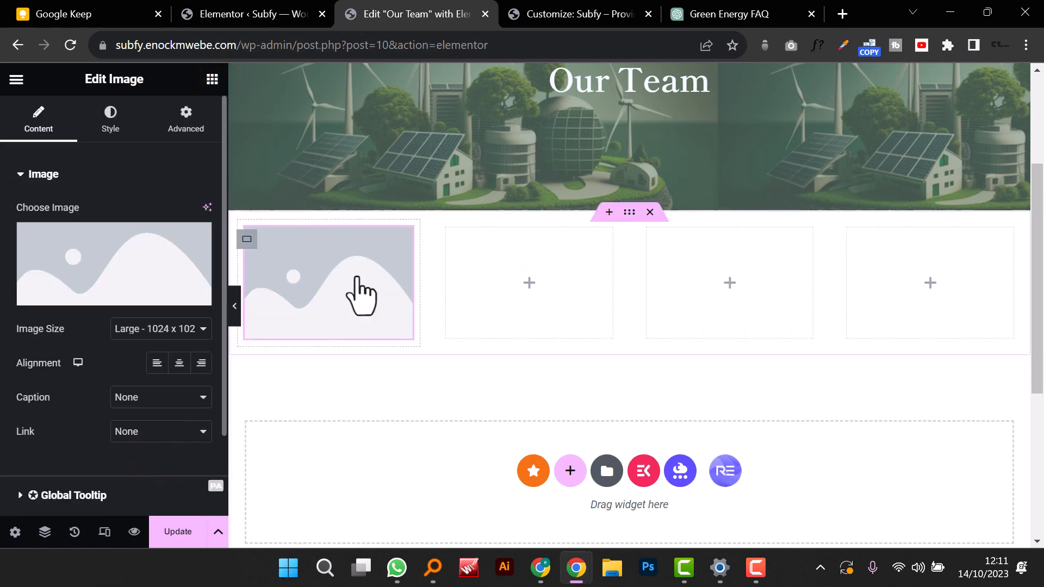
{"action": "left_click", "coordinate": [92, 290]}
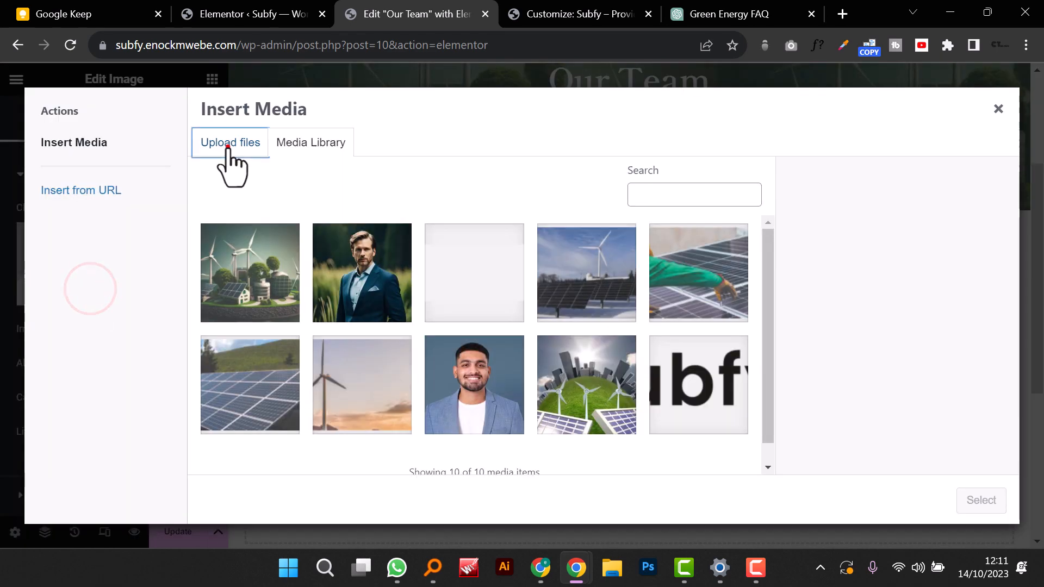
Step: Upload the eight team portraits teamAsset 17-100, 21-100 through 26-100 and 28-100 from the Tutor folder to the media library
{"action": "left_click", "coordinate": [228, 147]}
{"action": "left_click", "coordinate": [618, 334]}
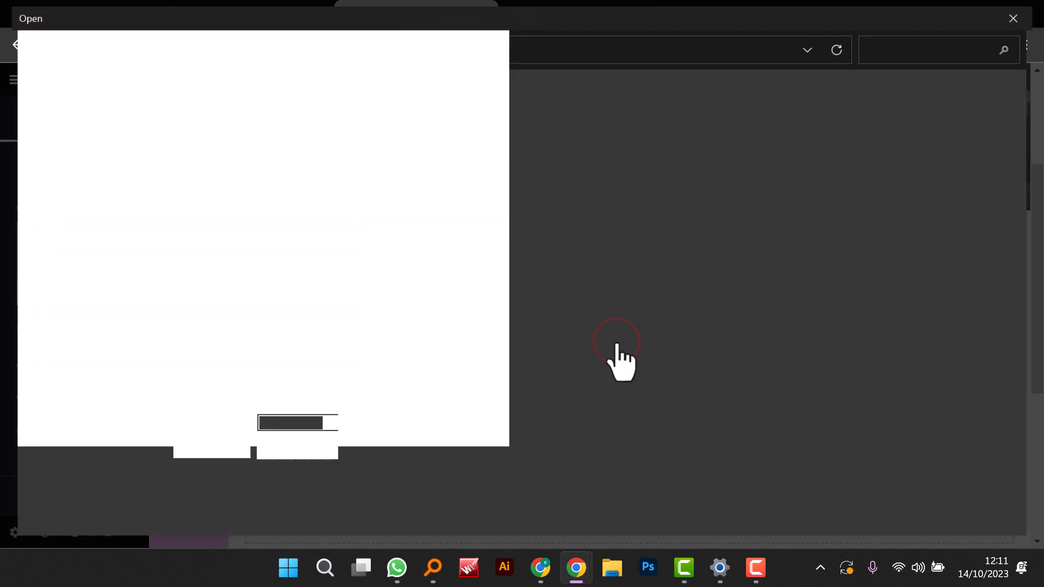
{"action": "scroll", "coordinate": [618, 361], "scroll_direction": "down", "scroll_amount": 4}
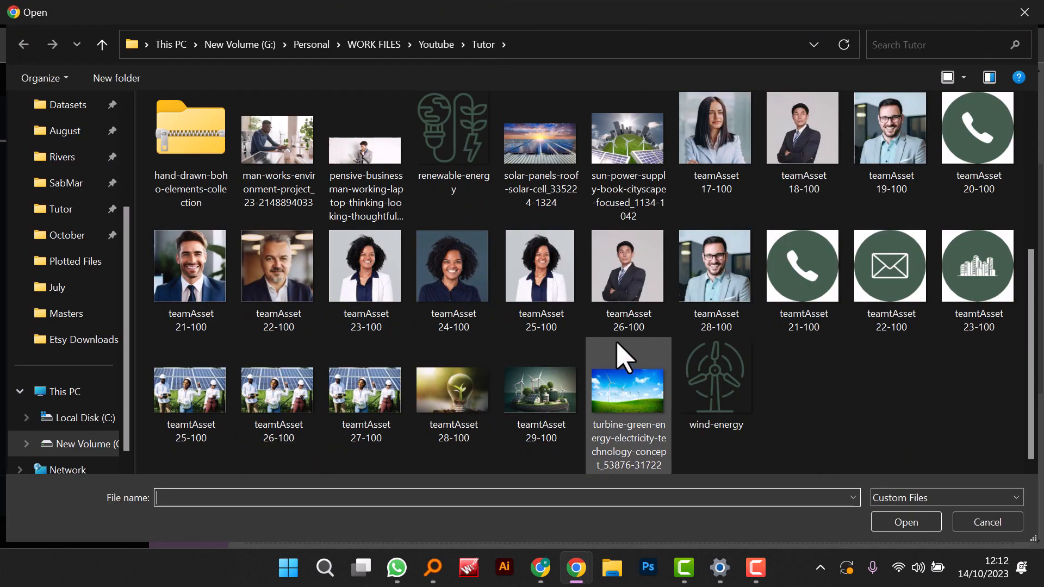
{"action": "left_click", "coordinate": [712, 268]}
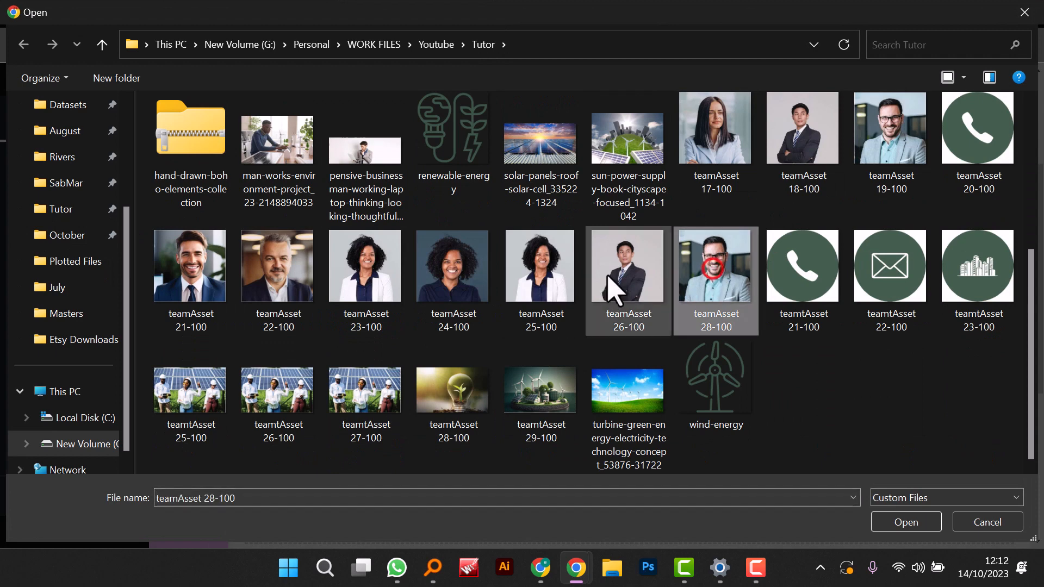
{"action": "left_click", "coordinate": [611, 280], "text": "ctrl"}
{"action": "left_click", "coordinate": [560, 283], "text": "ctrl"}
{"action": "left_click", "coordinate": [427, 285], "text": "ctrl"}
{"action": "left_click", "coordinate": [346, 286], "text": "ctrl"}
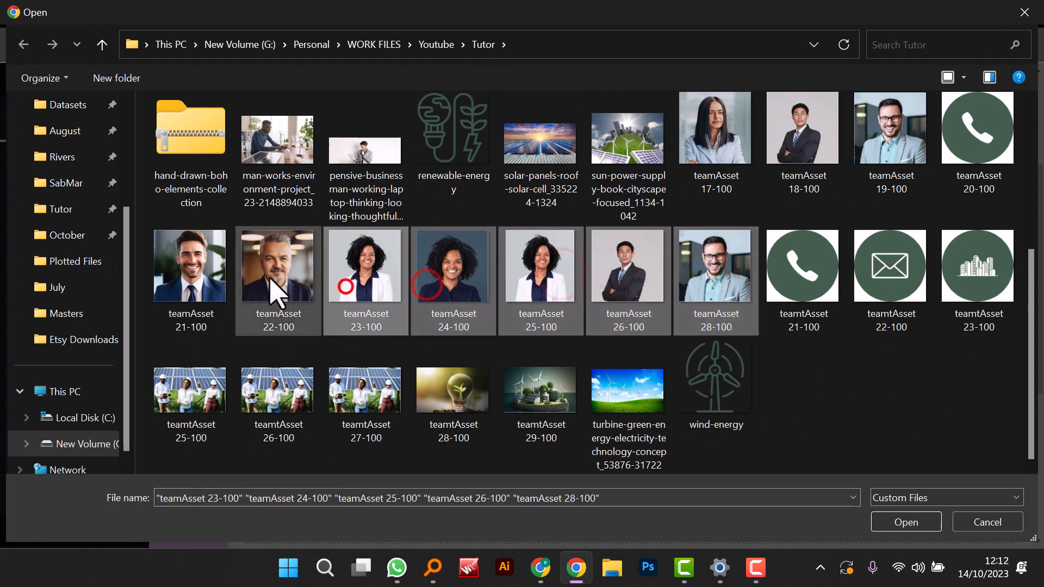
{"action": "left_click", "coordinate": [272, 282], "text": "ctrl"}
{"action": "left_click", "coordinate": [188, 267], "text": "ctrl"}
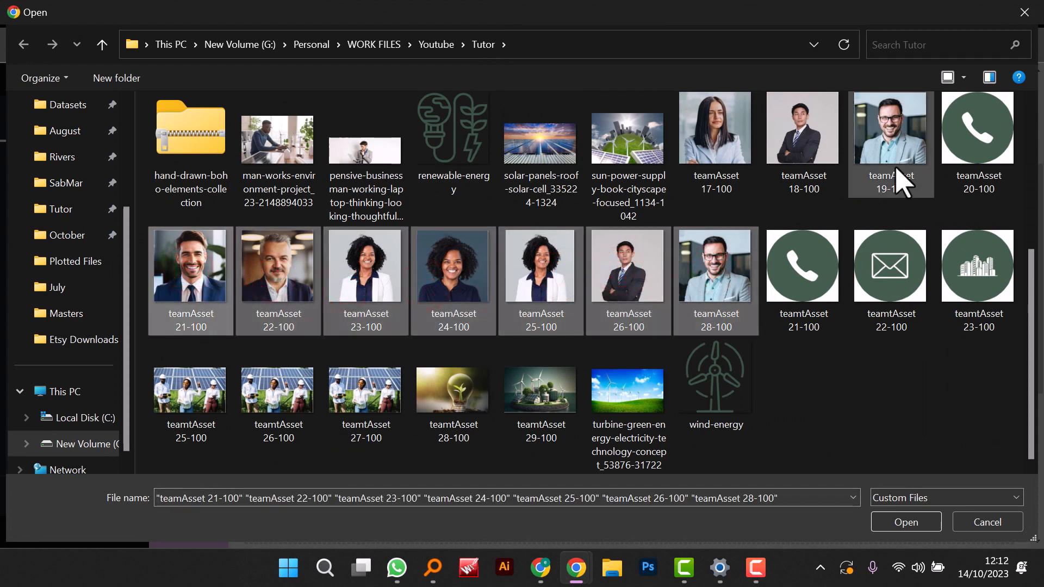
{"action": "left_click", "coordinate": [724, 145], "text": "ctrl"}
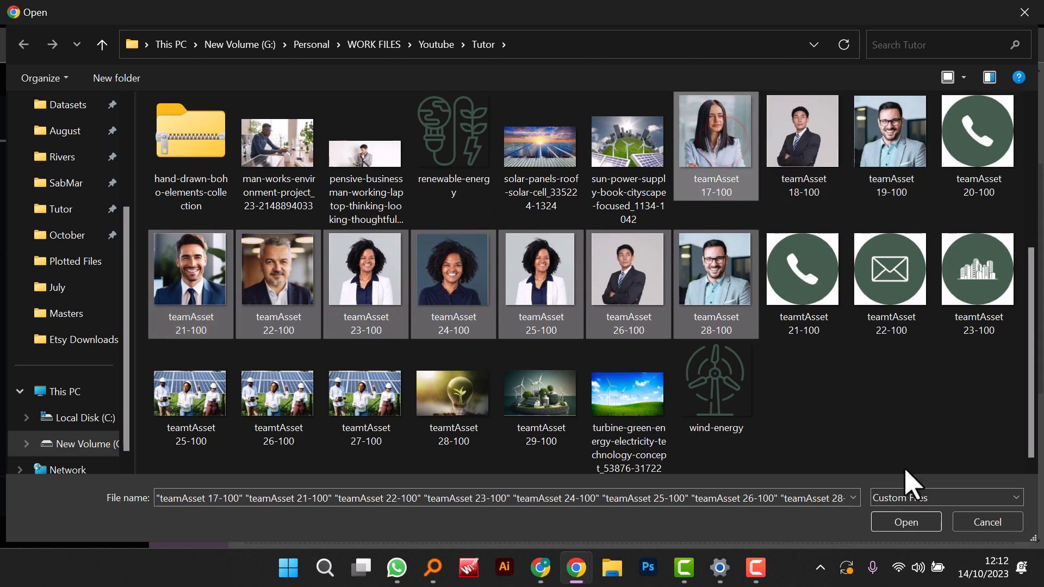
{"action": "left_click", "coordinate": [902, 526]}
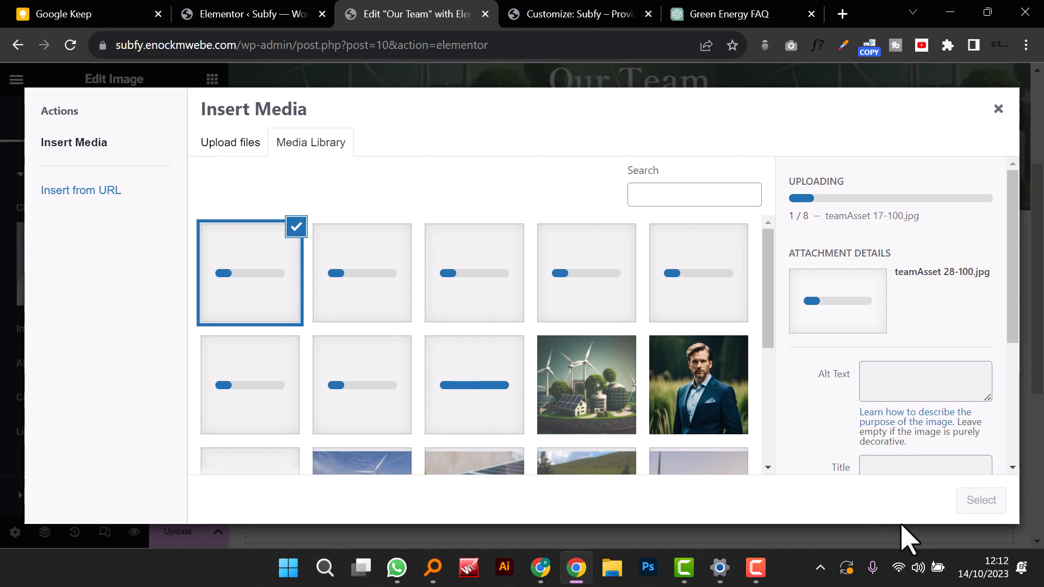
Step: Insert the selected teamAsset 28-100.jpg portrait into the first column's image widget
{"action": "left_click", "coordinate": [977, 503]}
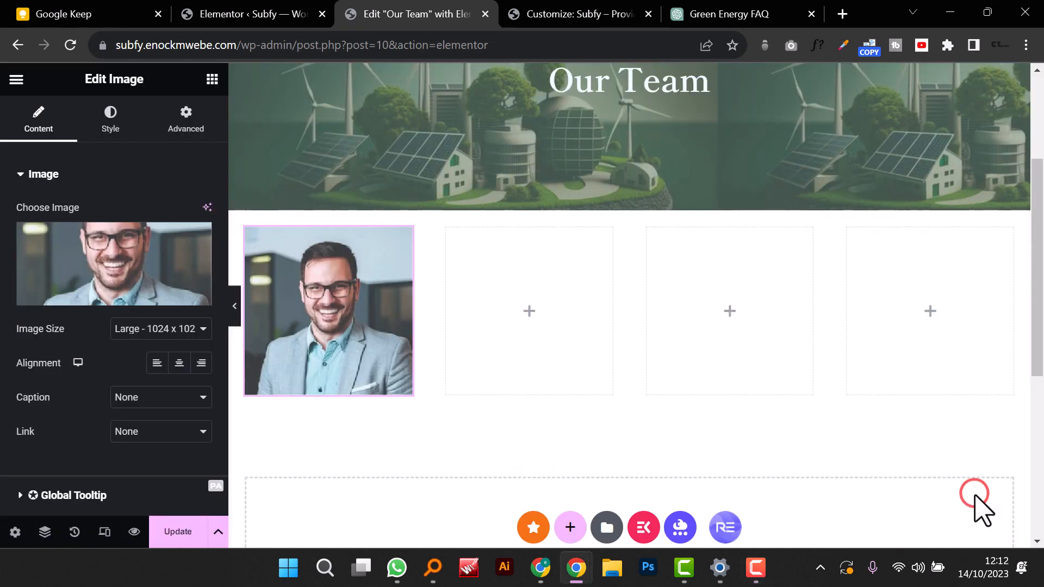
{"action": "scroll", "coordinate": [81, 400], "scroll_direction": "down", "scroll_amount": 2}
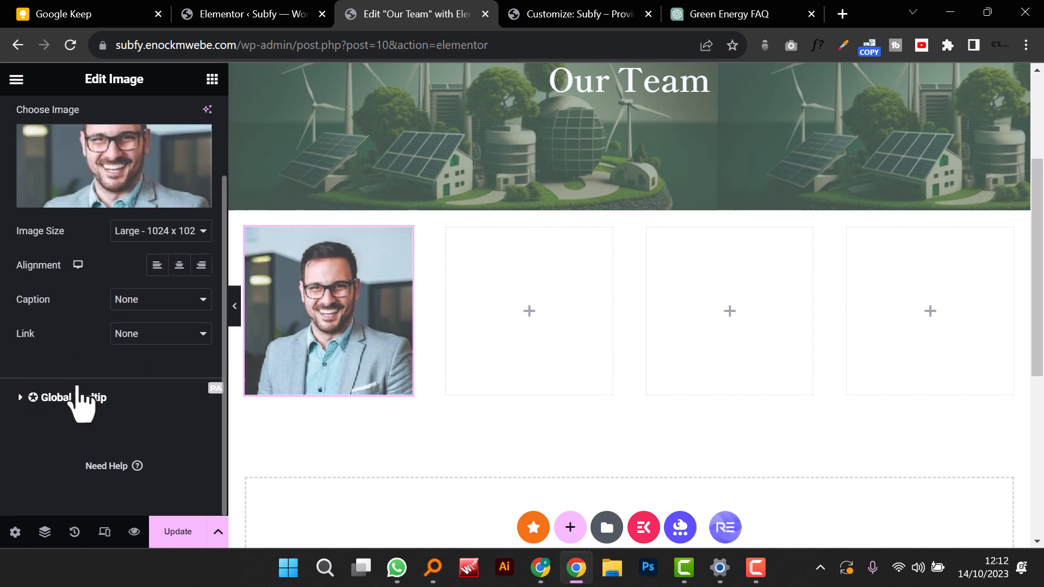
{"action": "scroll", "coordinate": [79, 401], "scroll_direction": "up", "scroll_amount": 2}
{"action": "scroll", "coordinate": [80, 401], "scroll_direction": "down", "scroll_amount": 2}
{"action": "scroll", "coordinate": [82, 400], "scroll_direction": "up", "scroll_amount": 2}
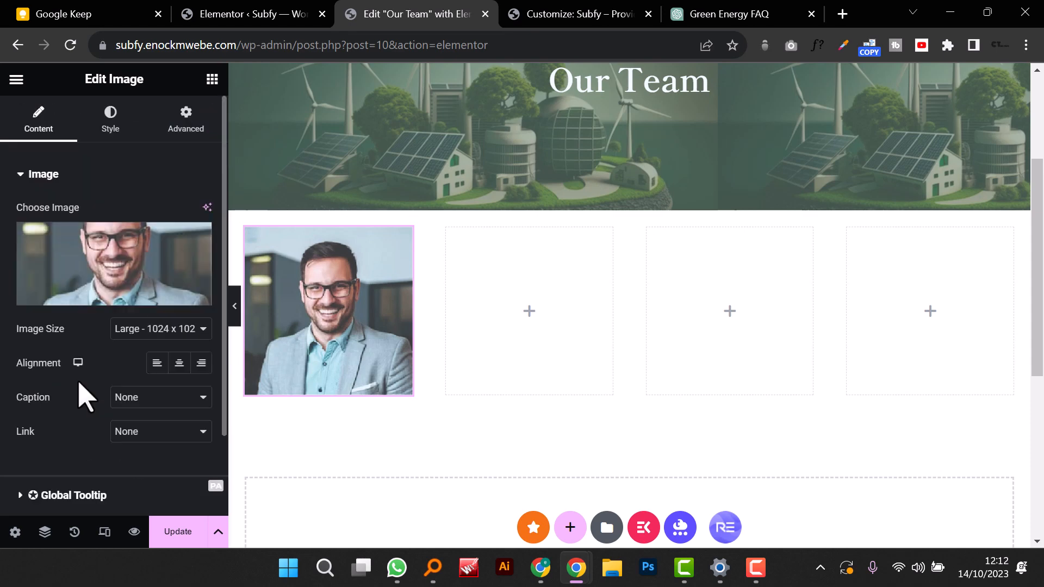
Step: Unlink the portrait's border radius values and set the left and bottom radii to 115 px
{"action": "left_click", "coordinate": [108, 117]}
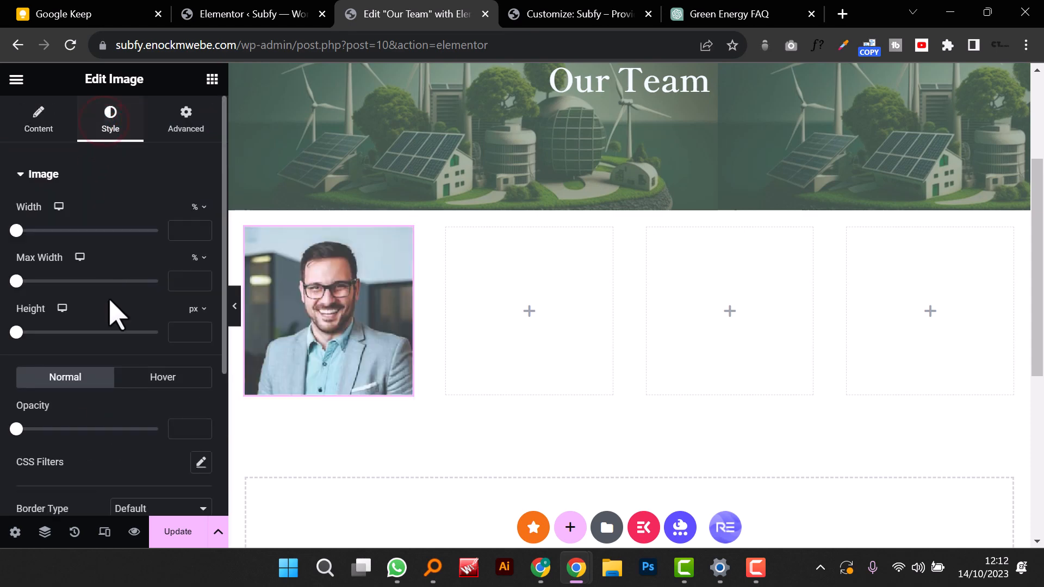
{"action": "scroll", "coordinate": [114, 326], "scroll_direction": "down", "scroll_amount": 4}
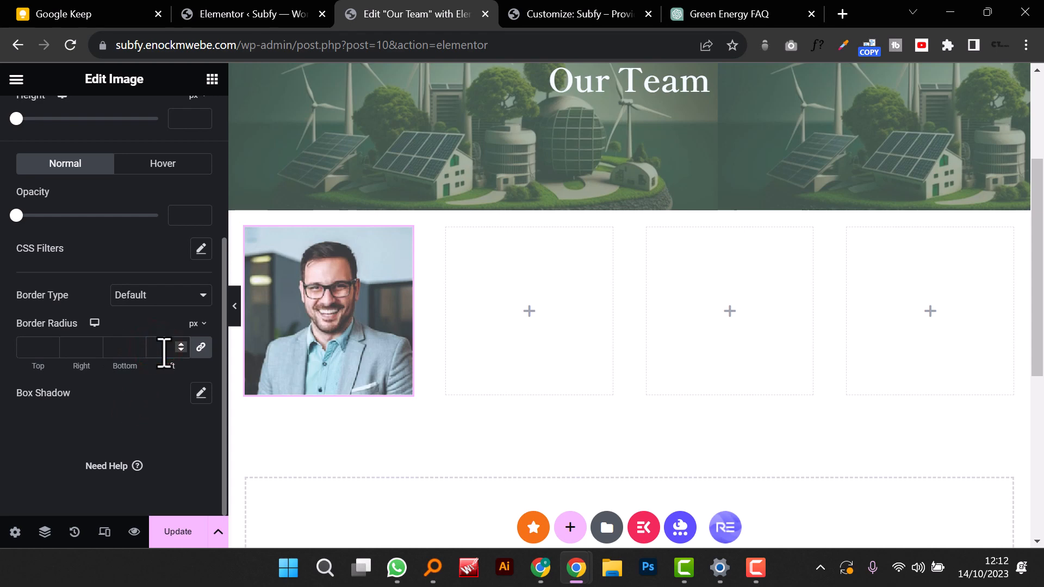
{"action": "left_click", "coordinate": [202, 348]}
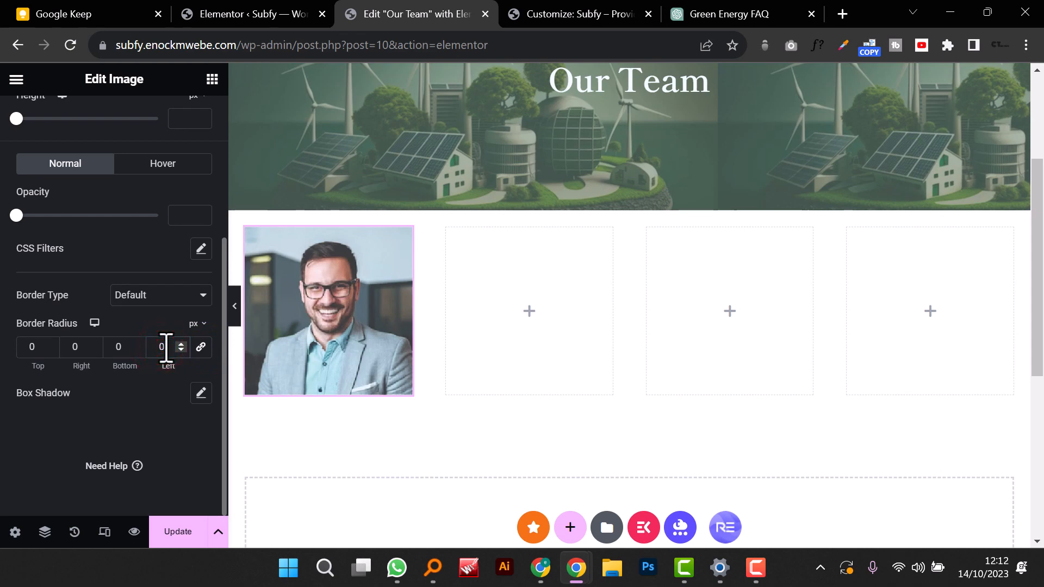
{"action": "type", "text": "15"}
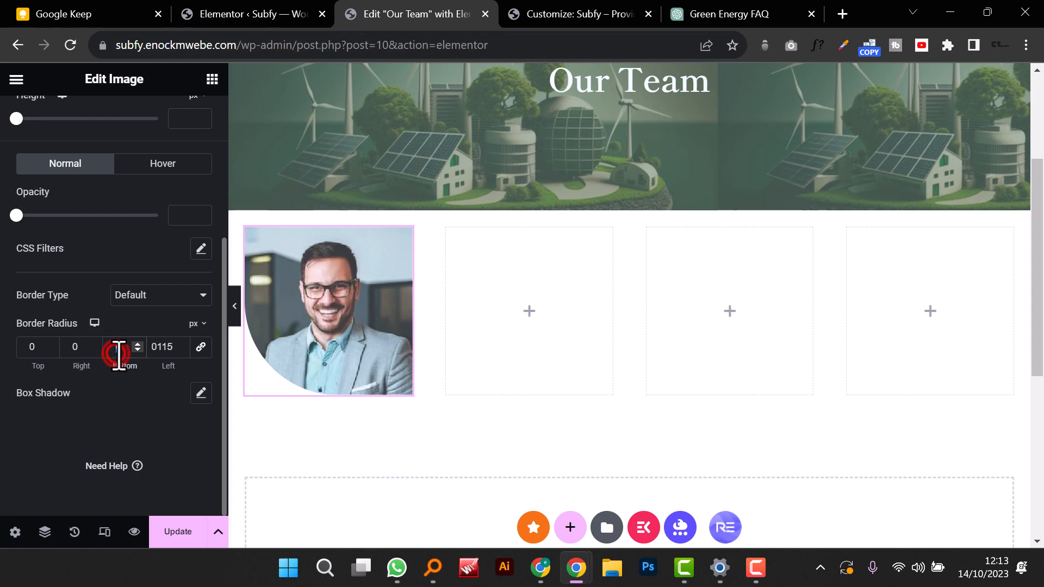
{"action": "type", "text": "5115"}
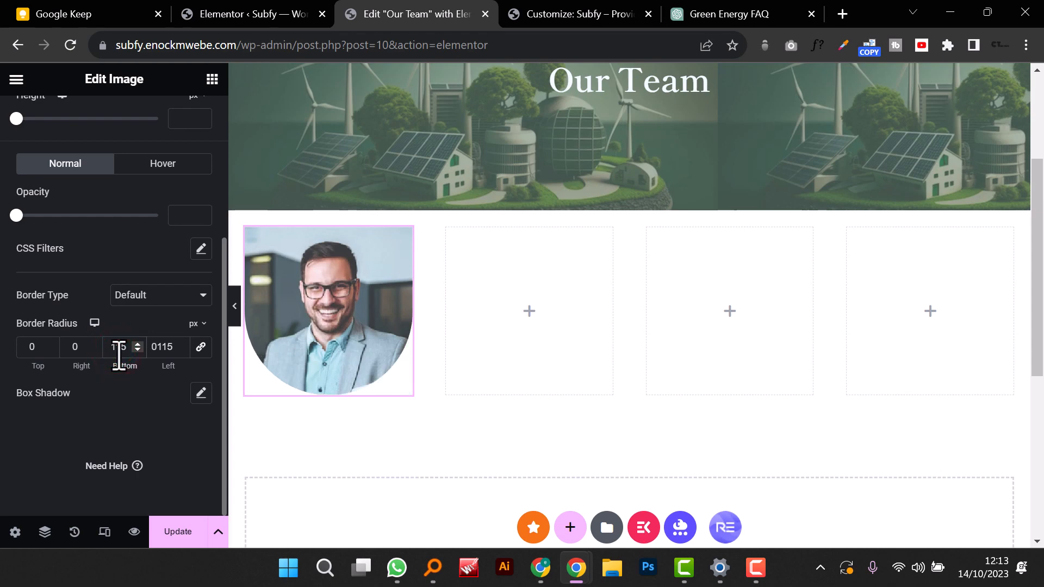
Step: Set the portrait's right border radius to 115 px
{"action": "left_click", "coordinate": [78, 348]}
{"action": "type", "text": "155"}
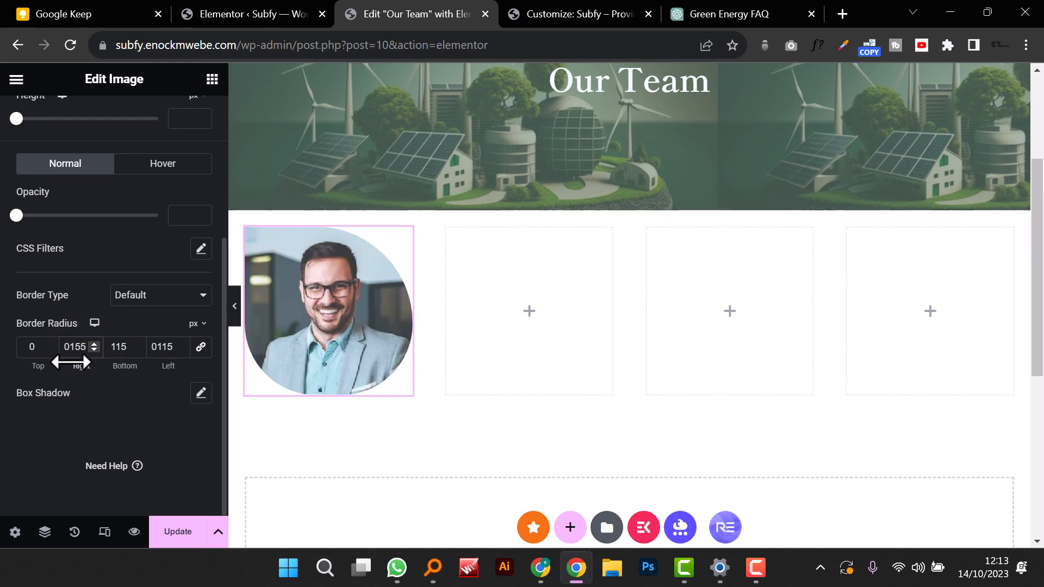
{"action": "type", "text": "1"}
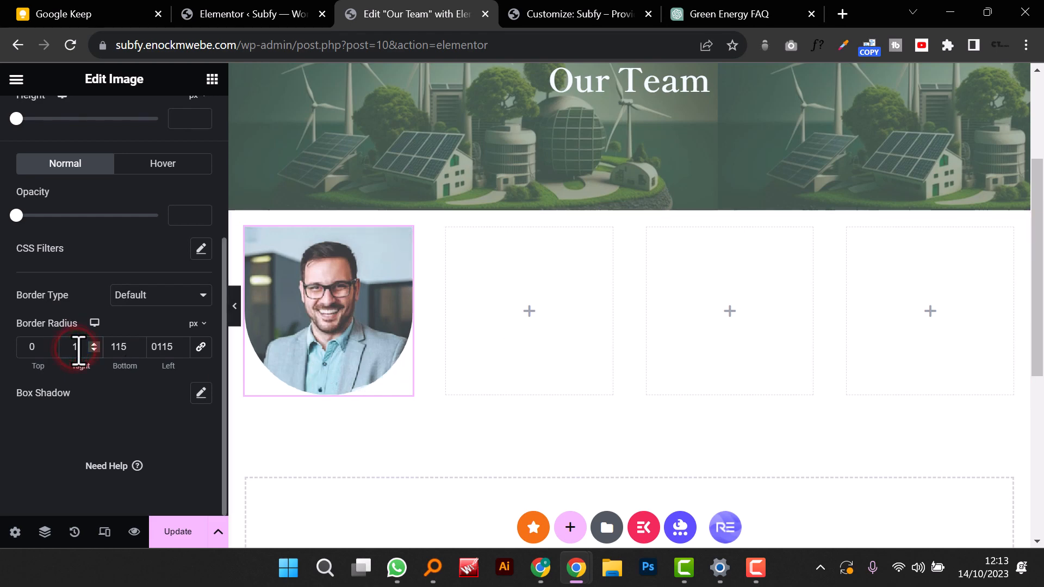
{"action": "type", "text": "15"}
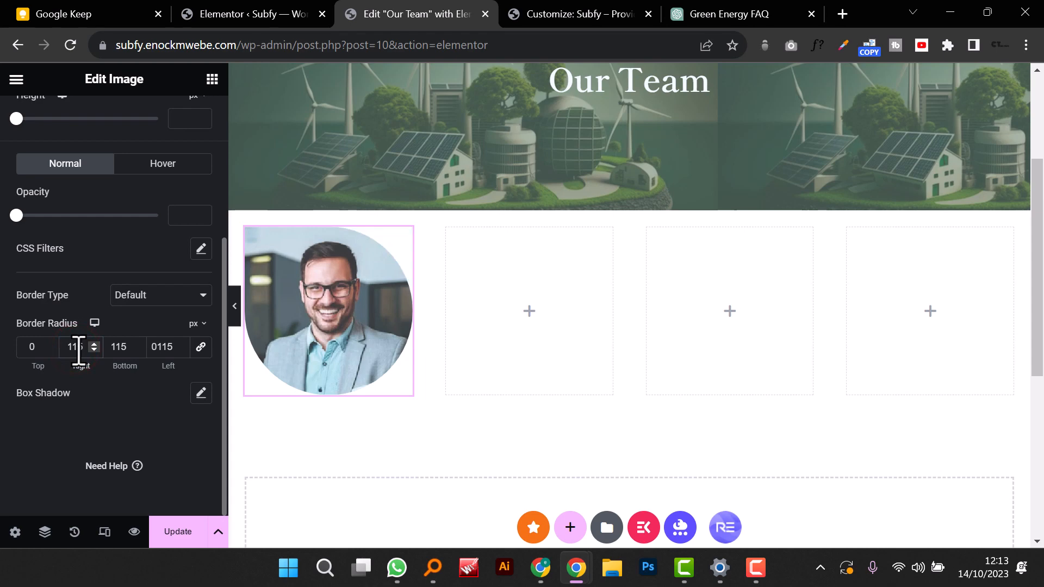
{"action": "left_click", "coordinate": [549, 410]}
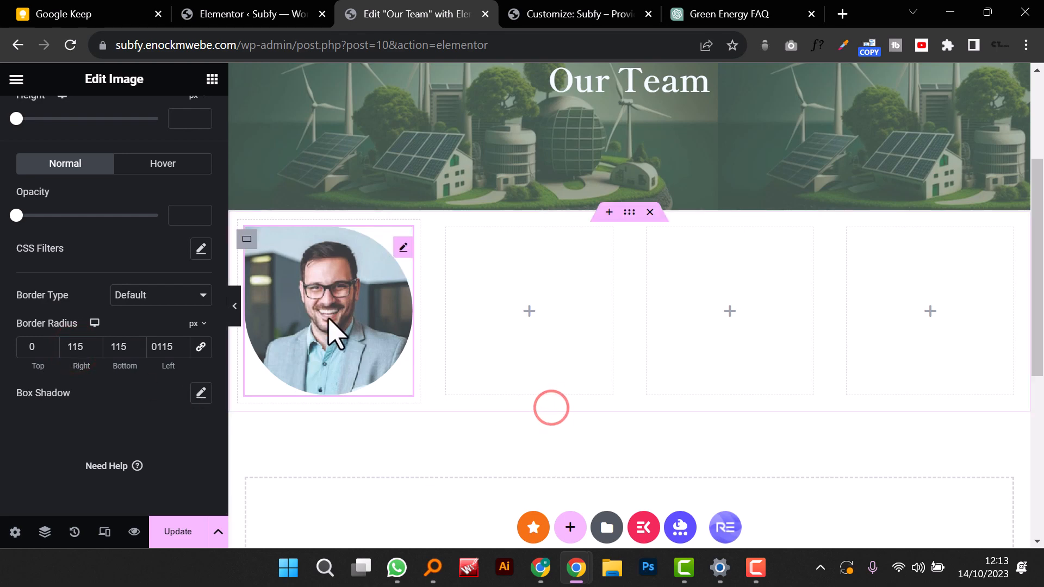
Step: Add a heading widget below the portrait and enter the team member's full name as its title
{"action": "scroll", "coordinate": [332, 329], "scroll_direction": "down", "scroll_amount": 3}
{"action": "scroll", "coordinate": [332, 329], "scroll_direction": "up", "scroll_amount": 3}
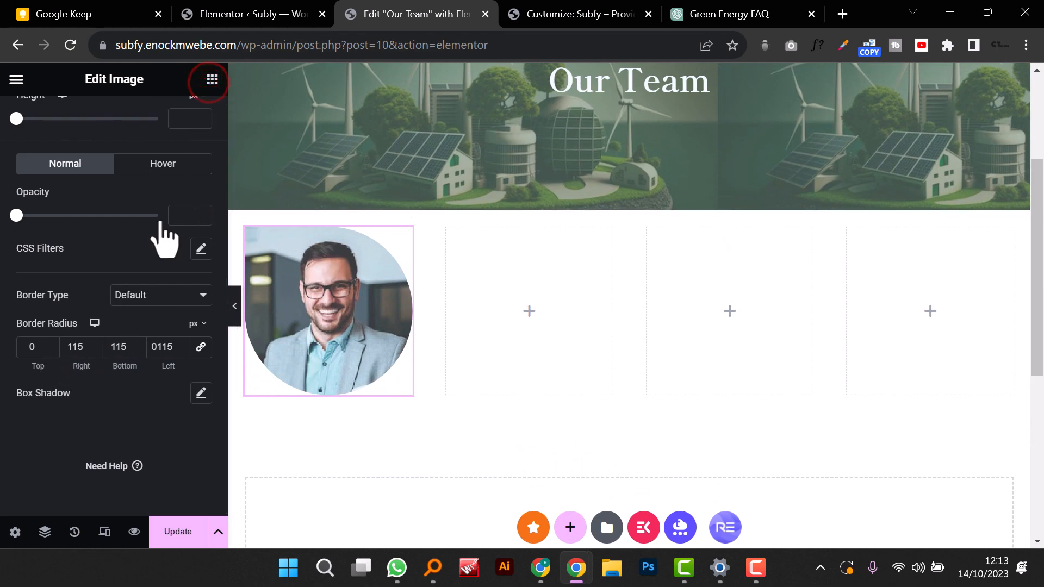
{"action": "left_click", "coordinate": [212, 79]}
{"action": "scroll", "coordinate": [136, 353], "scroll_direction": "down", "scroll_amount": 5}
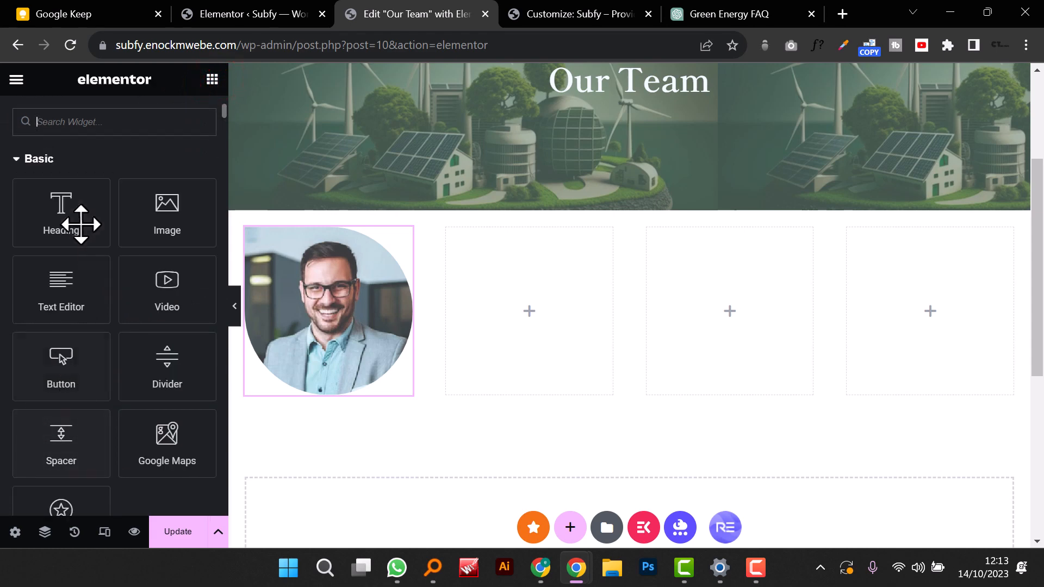
{"action": "left_click_drag", "start_coordinate": [72, 226], "coordinate": [335, 410]}
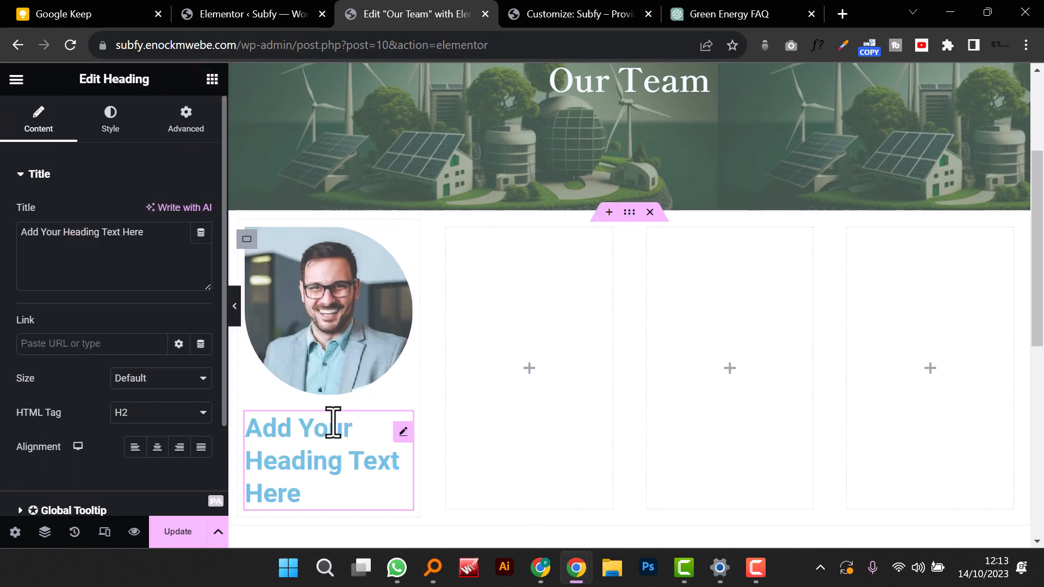
{"action": "triple_click", "coordinate": [63, 234]}
{"action": "type", "text": "Mark Shard"}
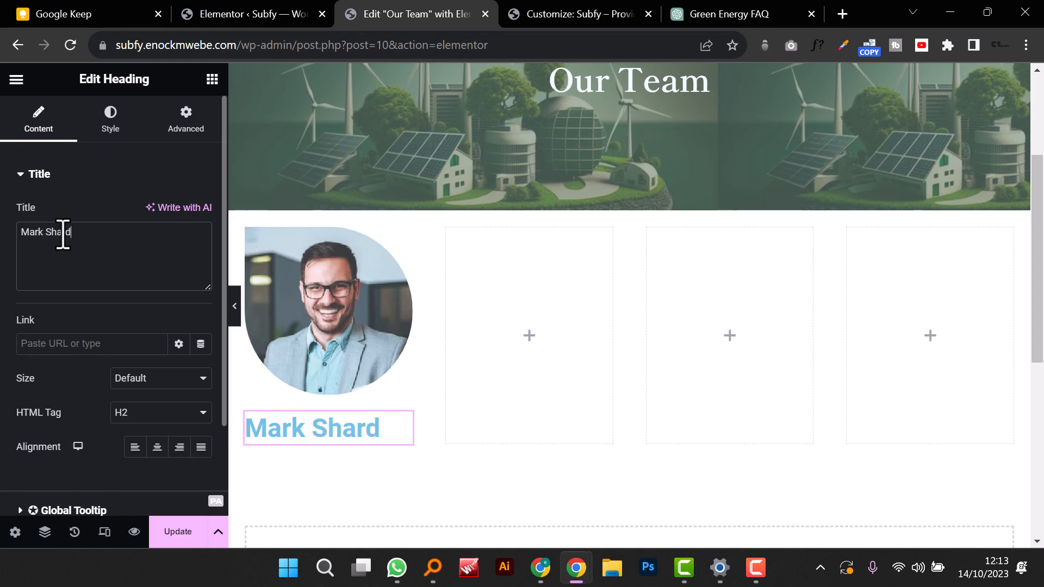
Step: Set the name heading's text color to the global color Black
{"action": "left_click", "coordinate": [110, 131]}
{"action": "left_click", "coordinate": [202, 213]}
{"action": "left_click_drag", "start_coordinate": [163, 381], "coordinate": [93, 250]}
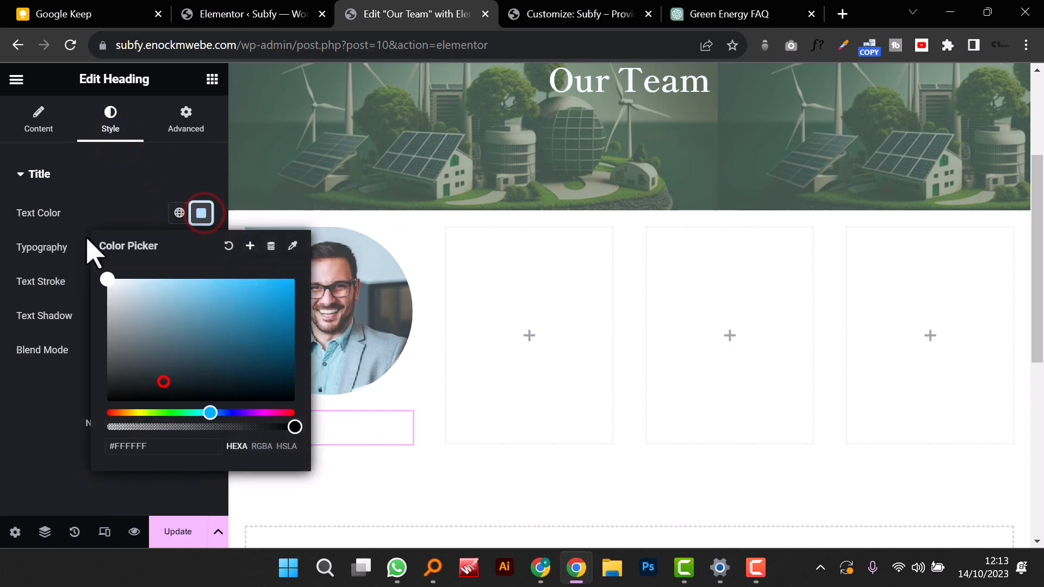
{"action": "left_click", "coordinate": [179, 213]}
{"action": "scroll", "coordinate": [126, 408], "scroll_direction": "down", "scroll_amount": 3}
{"action": "scroll", "coordinate": [91, 338], "scroll_direction": "up", "scroll_amount": 2}
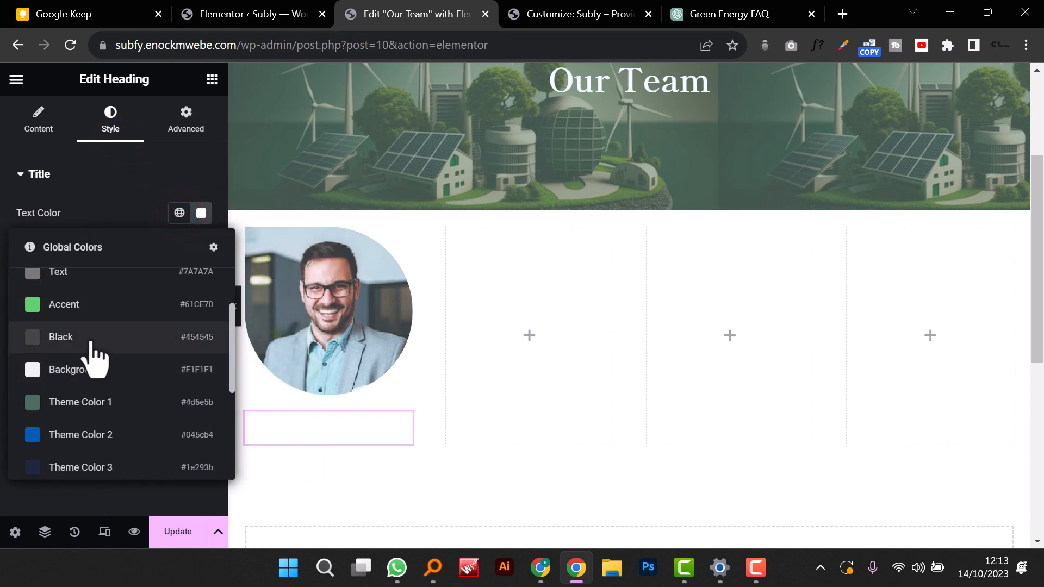
{"action": "left_click", "coordinate": [91, 341]}
Step: Apply the serif Shippori global font to the name heading and set its size to 21 px
{"action": "left_click", "coordinate": [180, 249]}
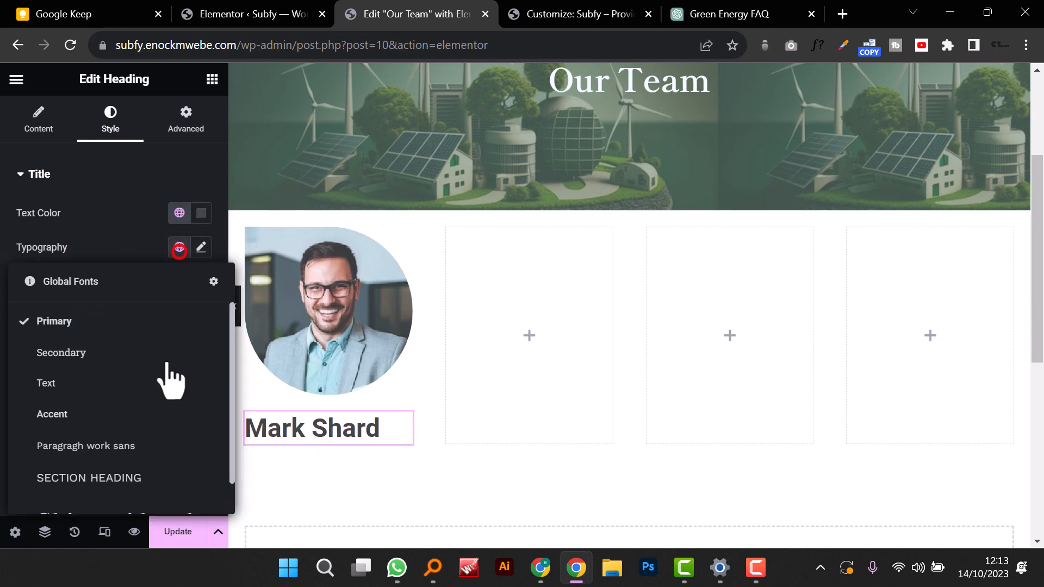
{"action": "scroll", "coordinate": [169, 478], "scroll_direction": "down", "scroll_amount": 1}
{"action": "left_click", "coordinate": [168, 481]}
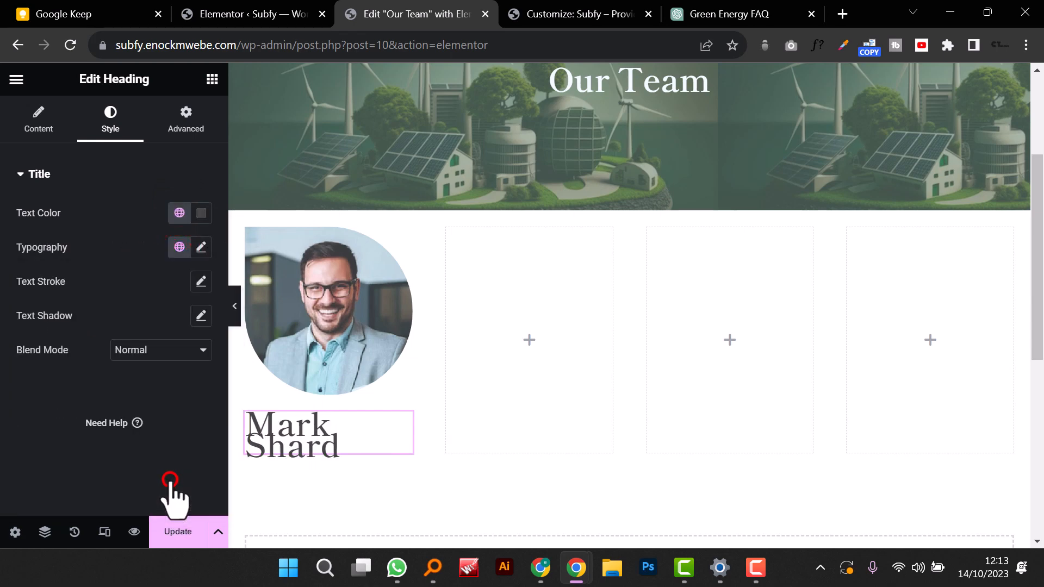
{"action": "left_click", "coordinate": [198, 248]}
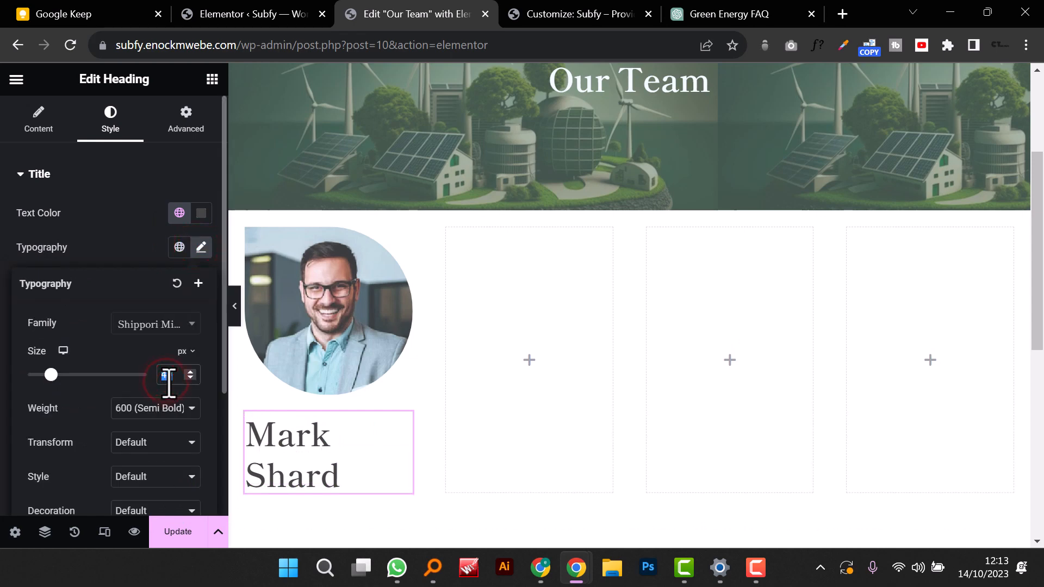
{"action": "type", "text": "18"}
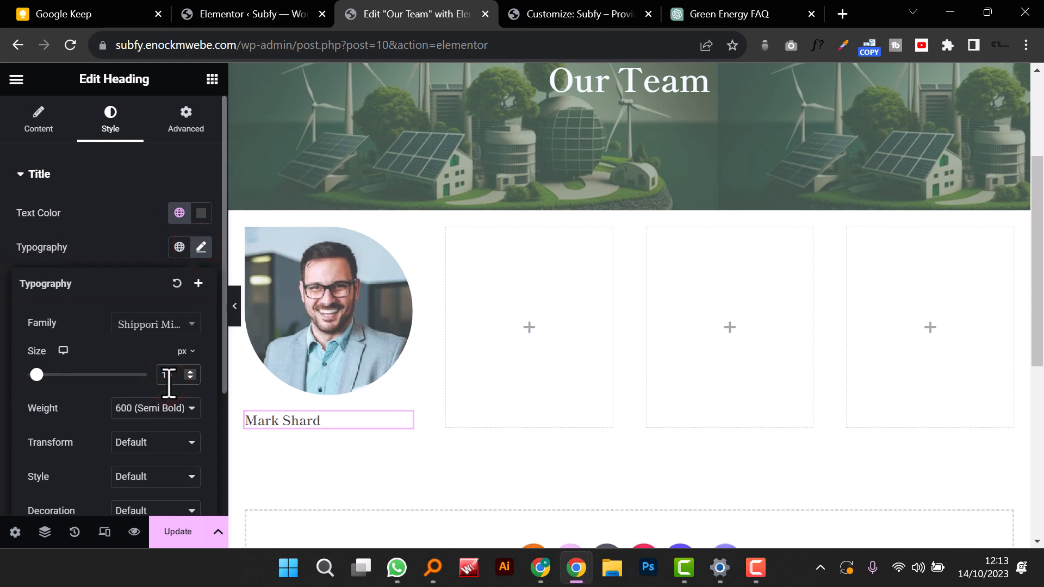
{"action": "key", "text": "BackSpace"}
{"action": "key", "text": "BackSpace"}
{"action": "type", "text": "20"}
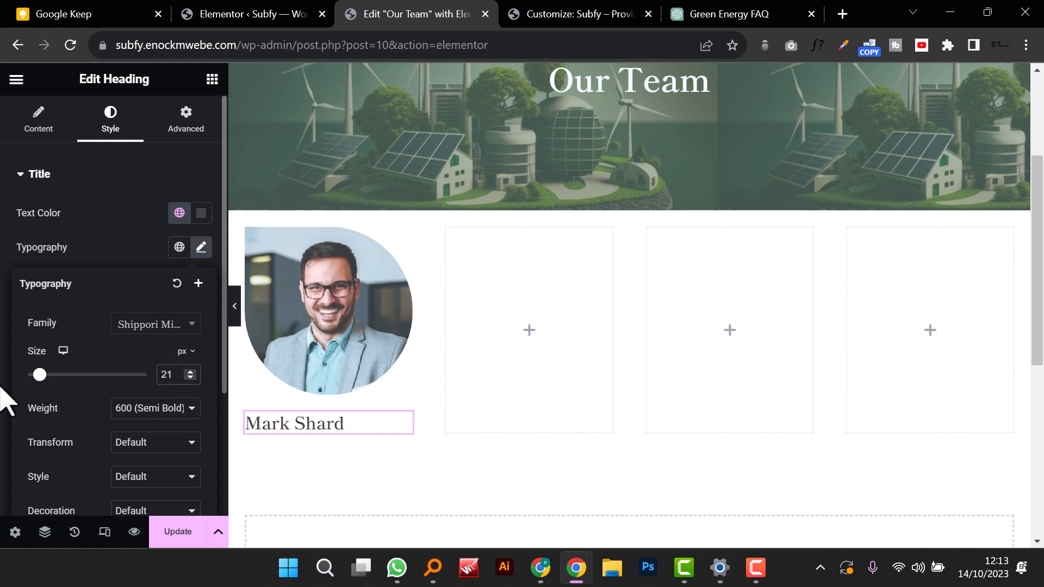
Step: Center the name heading and duplicate it directly below
{"action": "left_click", "coordinate": [38, 122]}
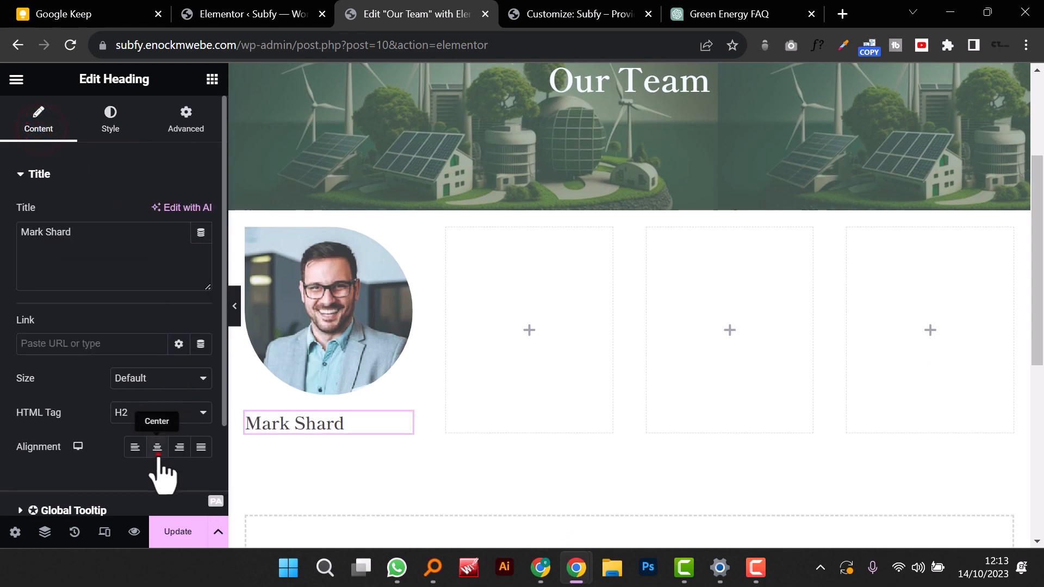
{"action": "left_click", "coordinate": [157, 454]}
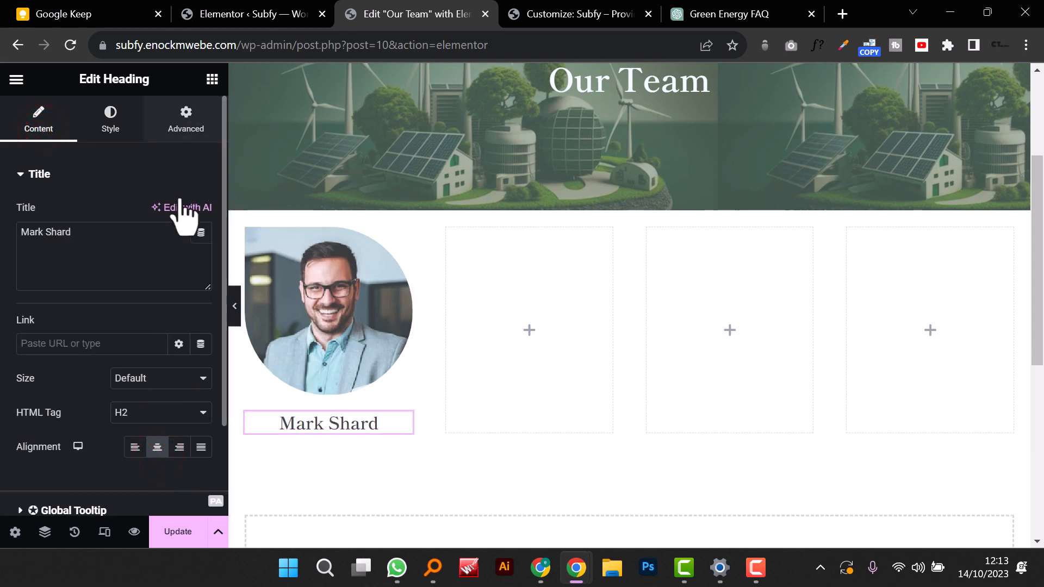
{"action": "left_click", "coordinate": [212, 79]}
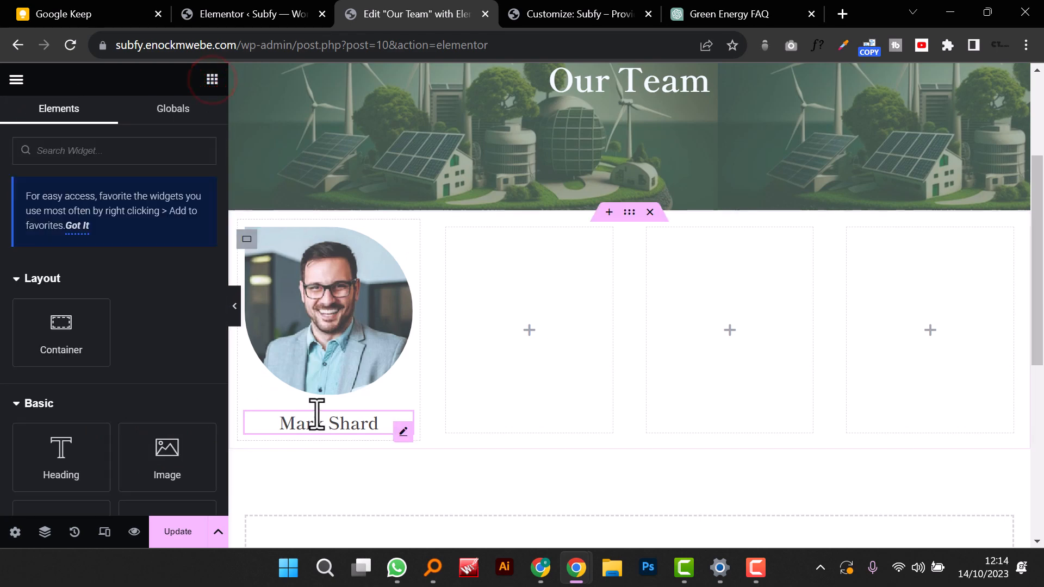
{"action": "right_click", "coordinate": [315, 424]}
{"action": "left_click", "coordinate": [369, 143]}
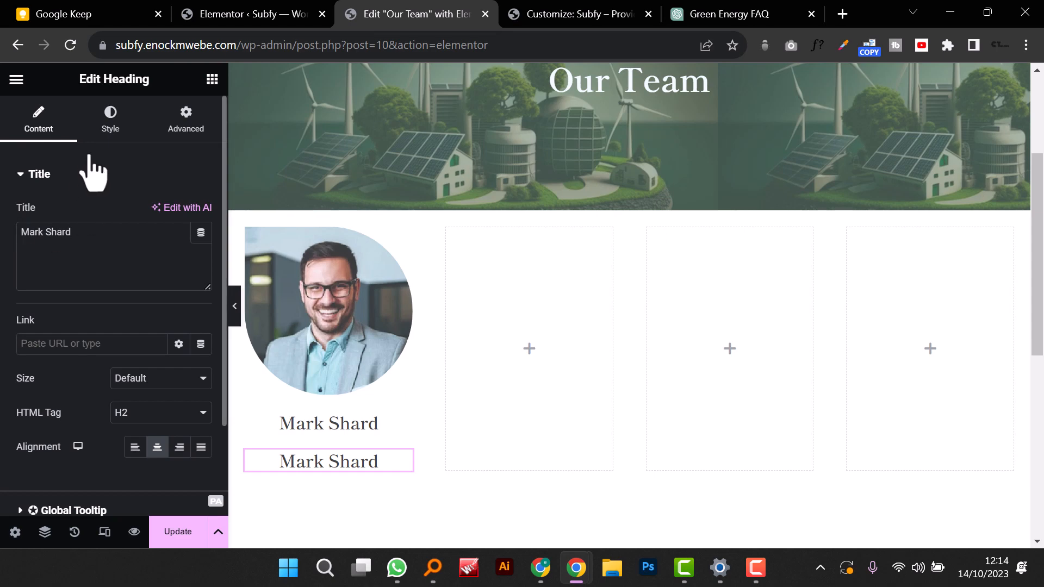
Step: Apply the SECTION HEADING global font to the duplicated heading
{"action": "left_click", "coordinate": [111, 118]}
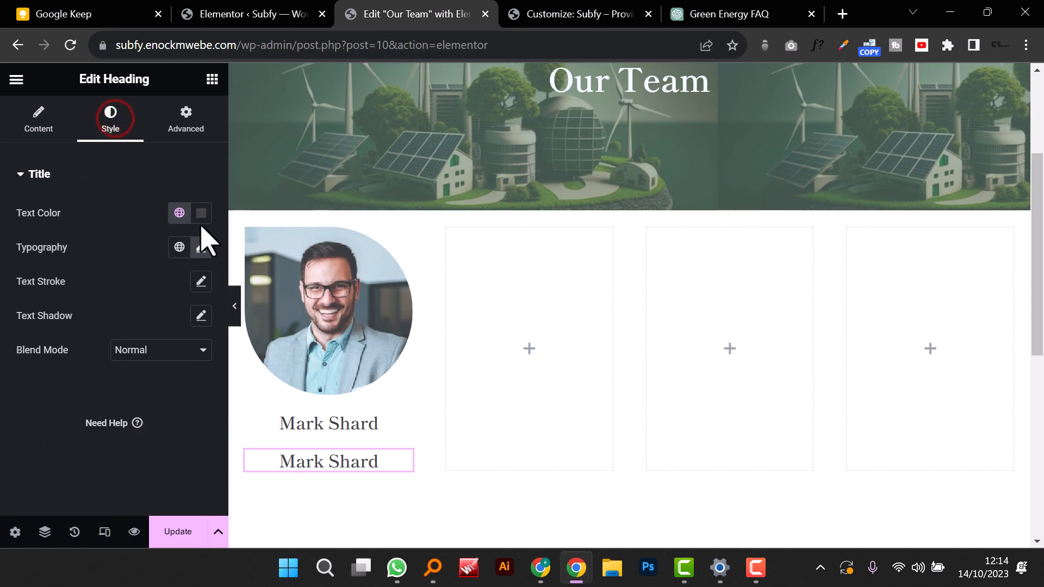
{"action": "left_click", "coordinate": [177, 246]}
{"action": "left_click", "coordinate": [130, 479]}
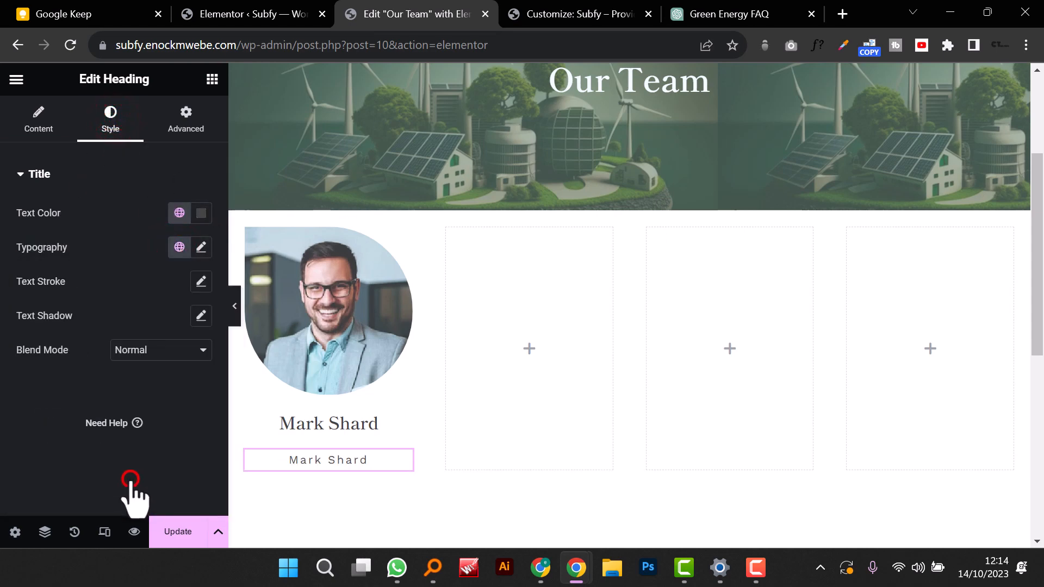
Step: Replace the duplicated heading's text with "CEO & FOUNDER"
{"action": "left_click", "coordinate": [328, 462]}
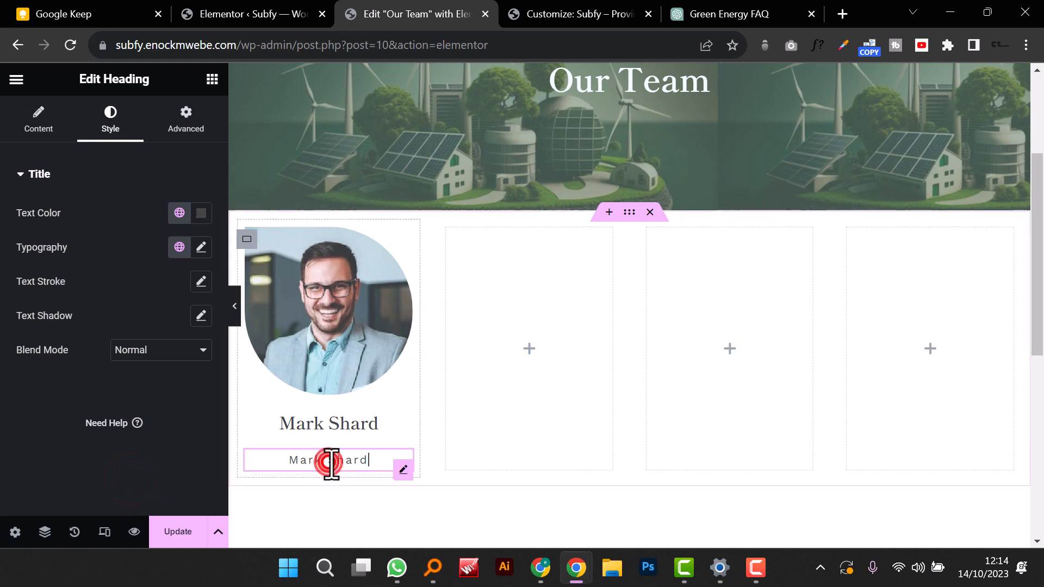
{"action": "triple_click", "coordinate": [330, 463]}
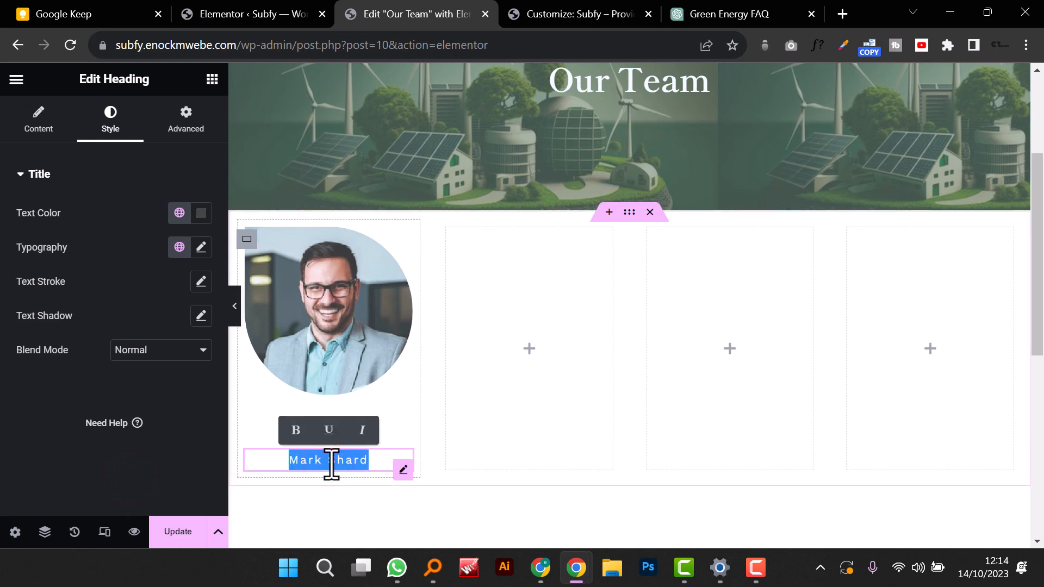
{"action": "key", "text": "BackSpace"}
{"action": "type", "text": "CEO"}
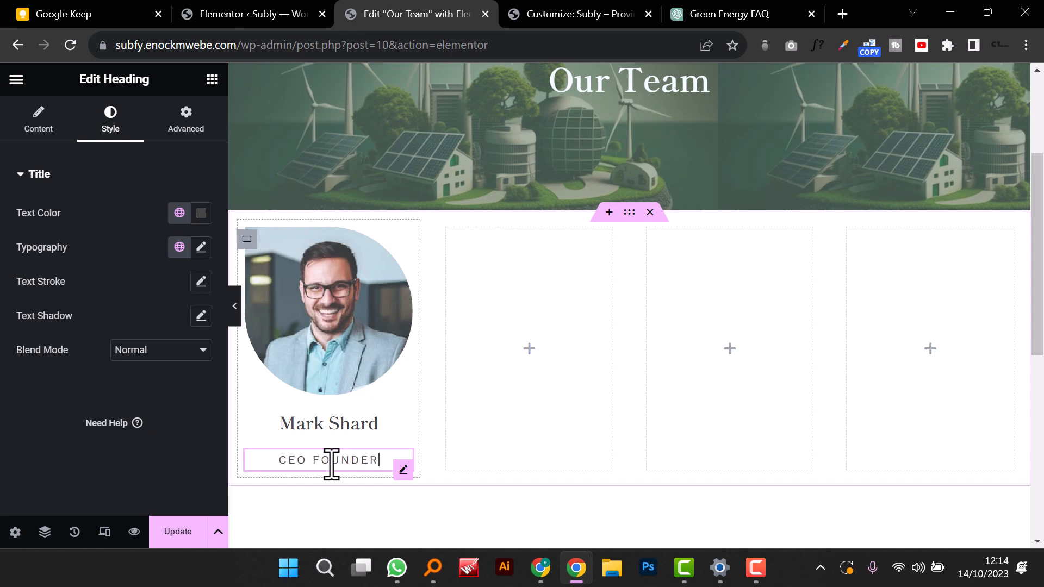
{"action": "type", "text": " FOUNDER"}
{"action": "left_click", "coordinate": [307, 465]}
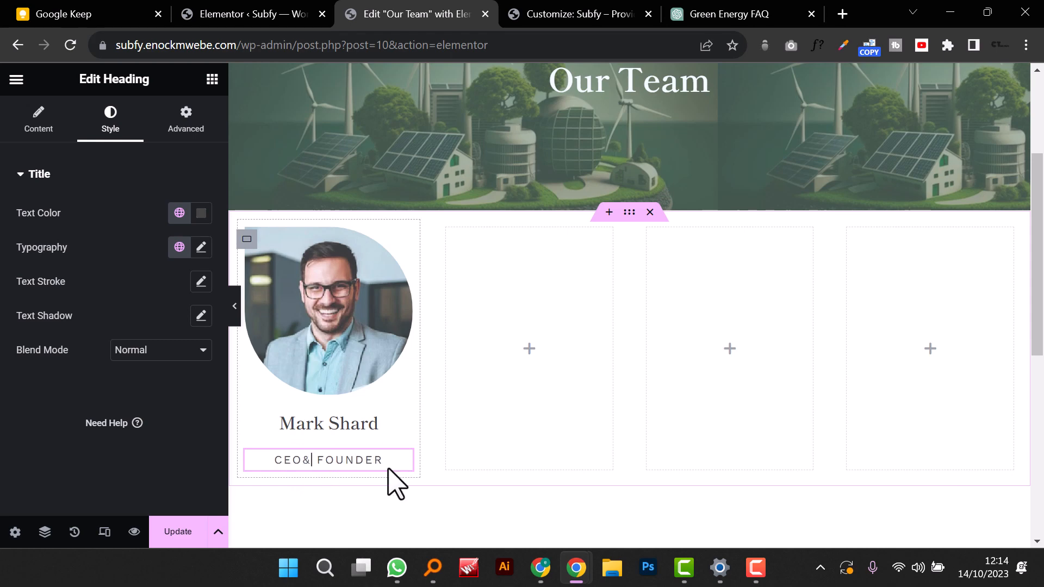
{"action": "left_click", "coordinate": [313, 463]}
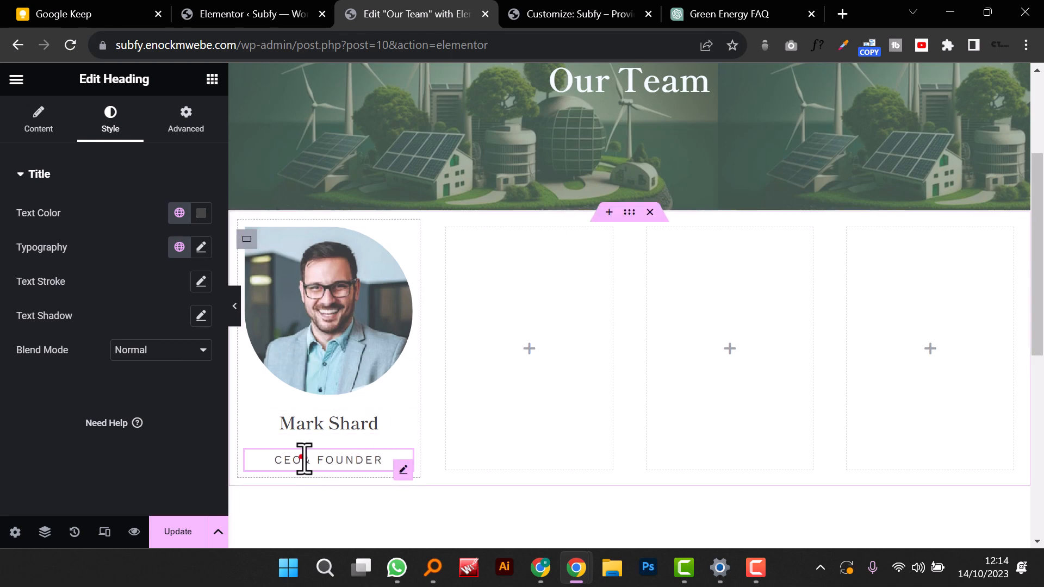
{"action": "left_click", "coordinate": [302, 460]}
Step: Change the "CEO & FOUNDER" heading's text color to the dark green global color
{"action": "left_click", "coordinate": [179, 212]}
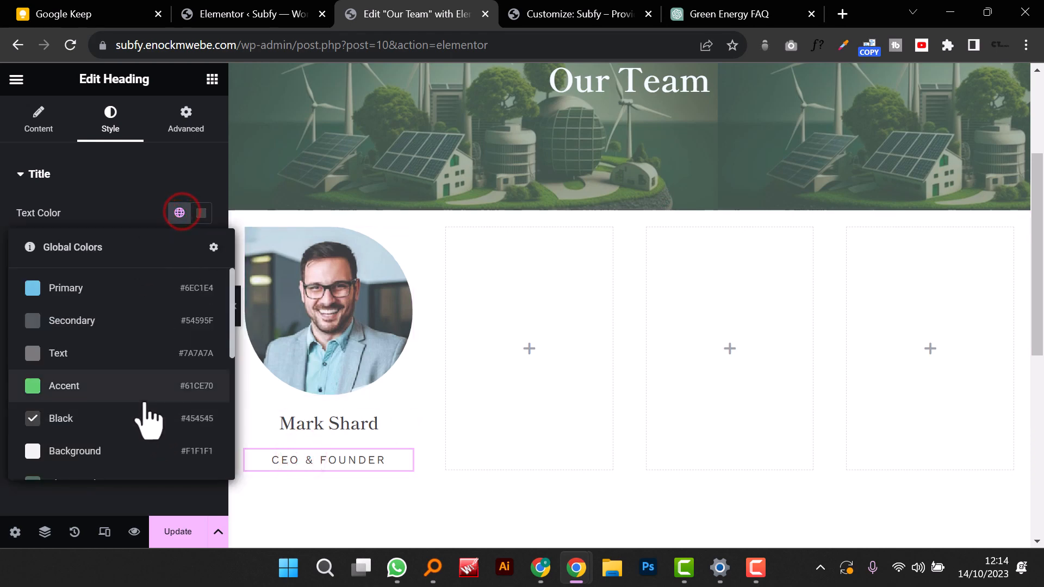
{"action": "scroll", "coordinate": [141, 413], "scroll_direction": "down", "scroll_amount": 5}
{"action": "scroll", "coordinate": [54, 365], "scroll_direction": "up", "scroll_amount": 2}
{"action": "left_click", "coordinate": [52, 338]}
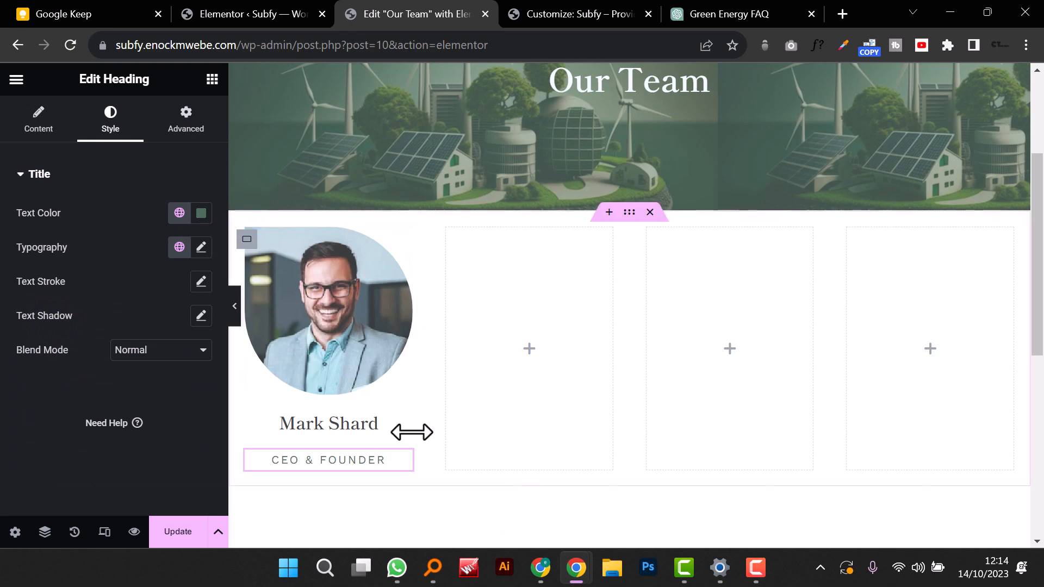
Step: Add a Text Editor widget below the job title reading "In hac habitasse platea dictumst. Aliquam erat volutpat. In quis vehicula est."
{"action": "scroll", "coordinate": [410, 431], "scroll_direction": "down", "scroll_amount": 3}
{"action": "scroll", "coordinate": [380, 326], "scroll_direction": "up", "scroll_amount": 1}
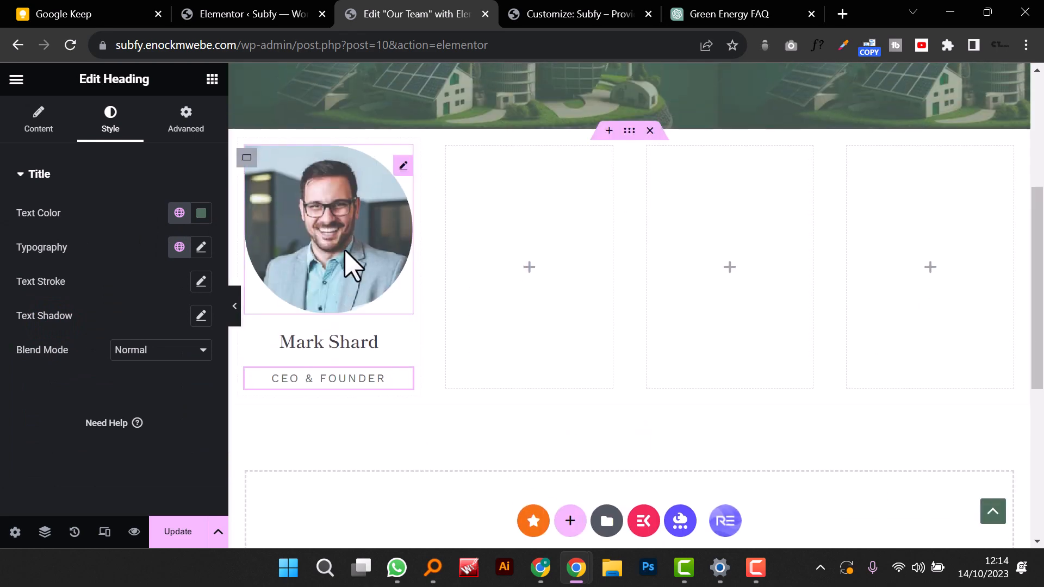
{"action": "left_click", "coordinate": [213, 79]}
{"action": "scroll", "coordinate": [100, 392], "scroll_direction": "down", "scroll_amount": 5}
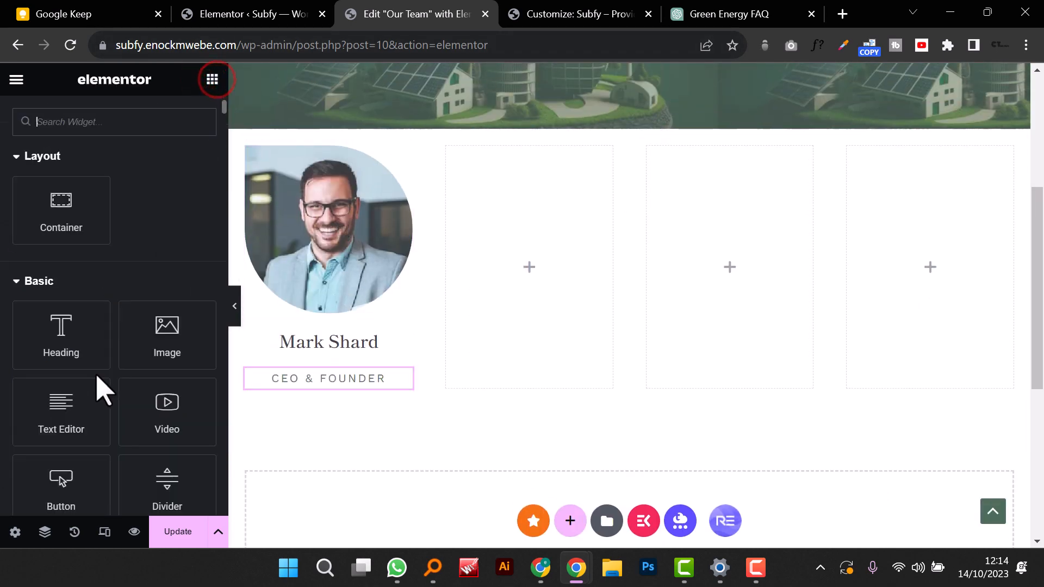
{"action": "left_click_drag", "start_coordinate": [70, 287], "coordinate": [351, 392]}
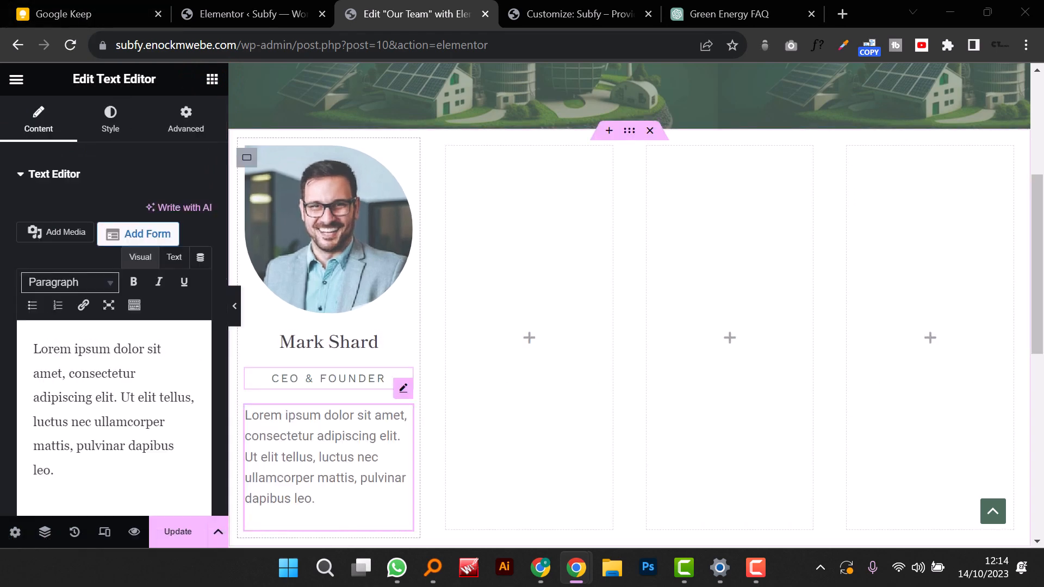
{"action": "triple_click", "coordinate": [80, 397]}
{"action": "type", "text": "In hac habitasse platea dictumst. Aliquam erat volutpat. In quis vehicula est."}
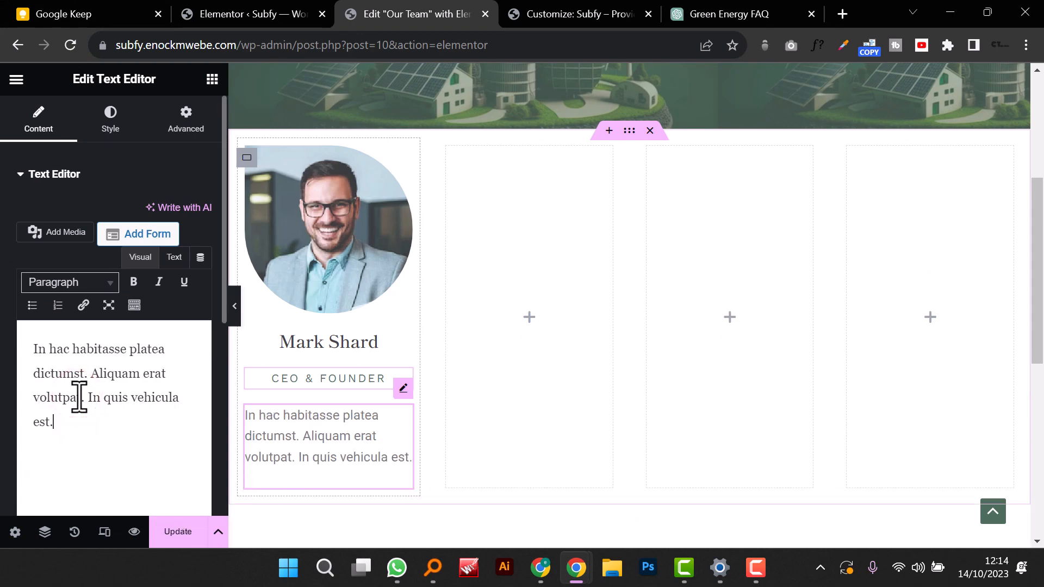
Step: Center the description paragraph and check the card at full page width
{"action": "left_click", "coordinate": [109, 120]}
{"action": "left_click", "coordinate": [158, 213]}
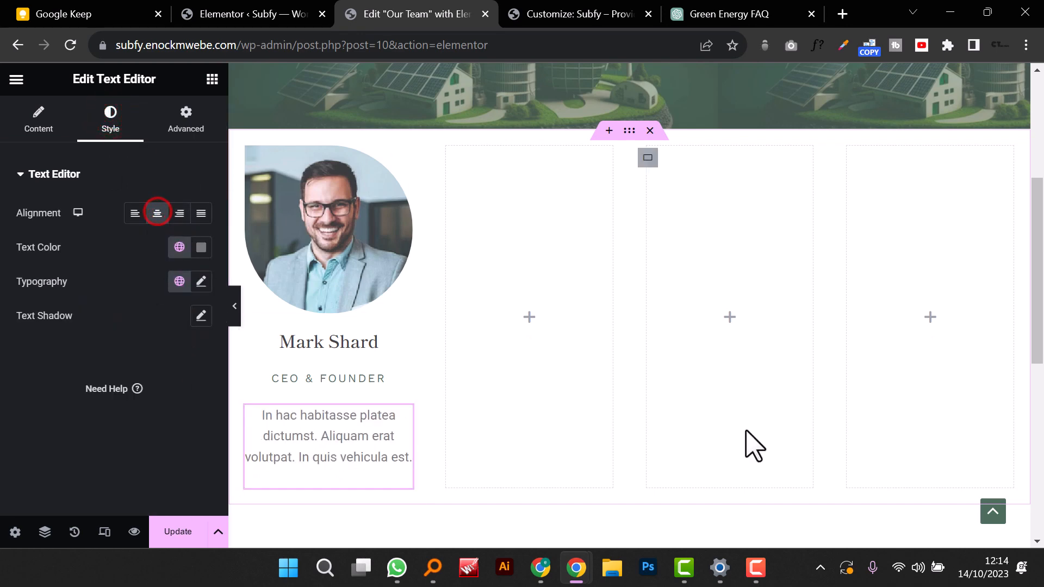
{"action": "left_click", "coordinate": [741, 461]}
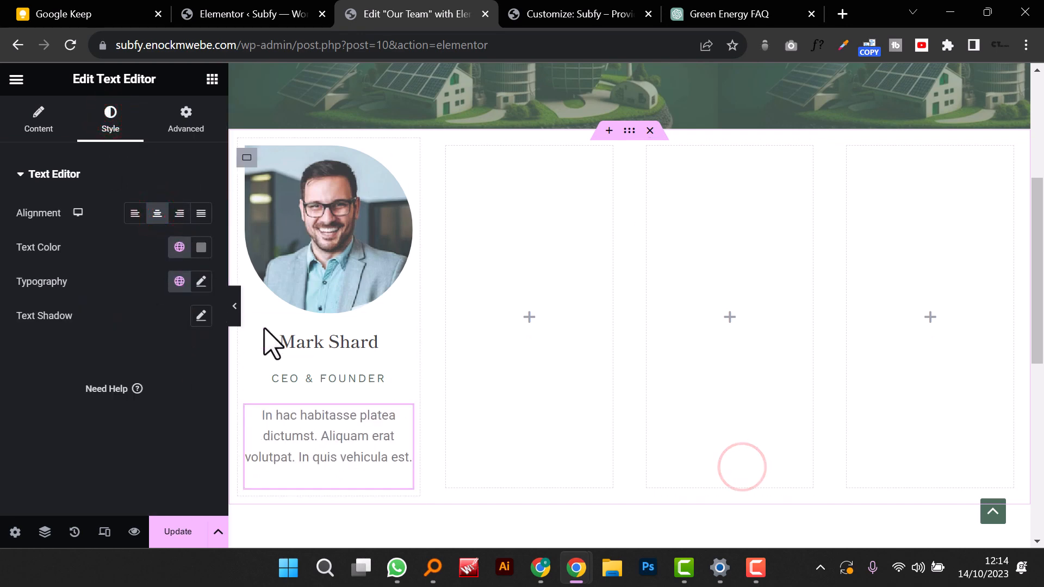
{"action": "left_click", "coordinate": [235, 307]}
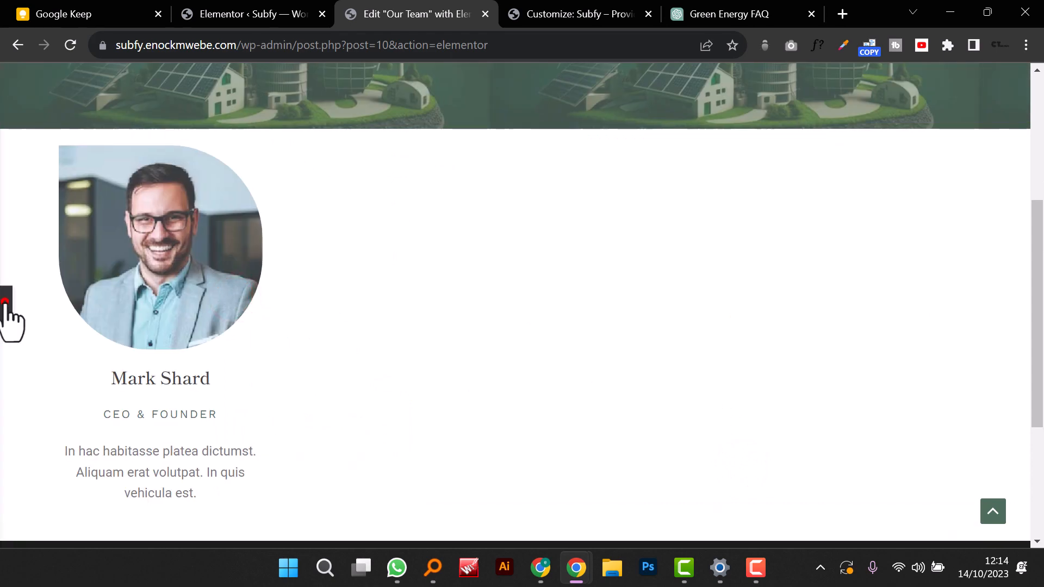
{"action": "left_click", "coordinate": [6, 303]}
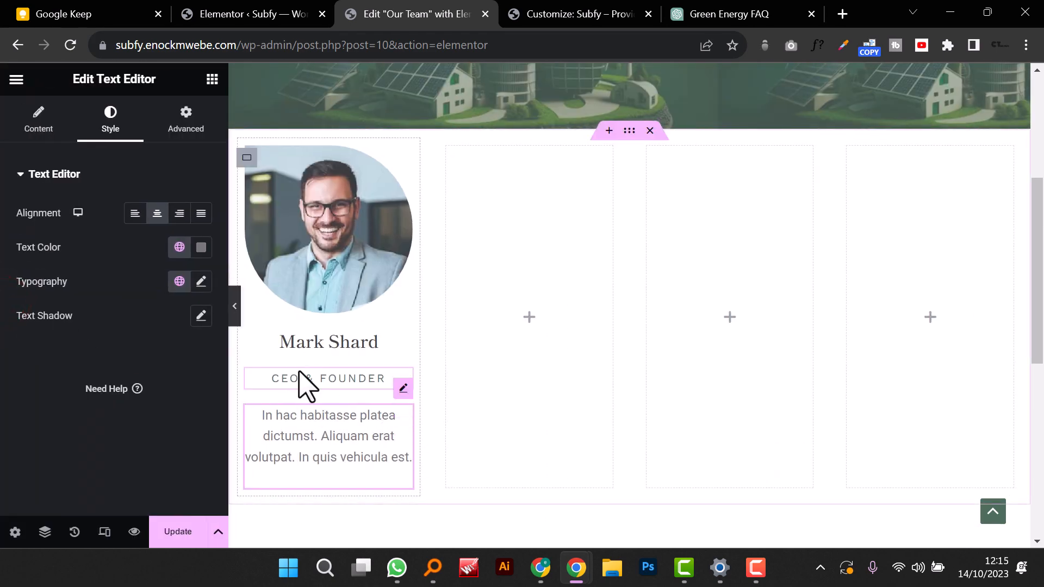
Step: Unlink the job title heading's margins, set its top margin to -19 px and check the card at full page width
{"action": "left_click", "coordinate": [301, 374]}
{"action": "left_click", "coordinate": [187, 118]}
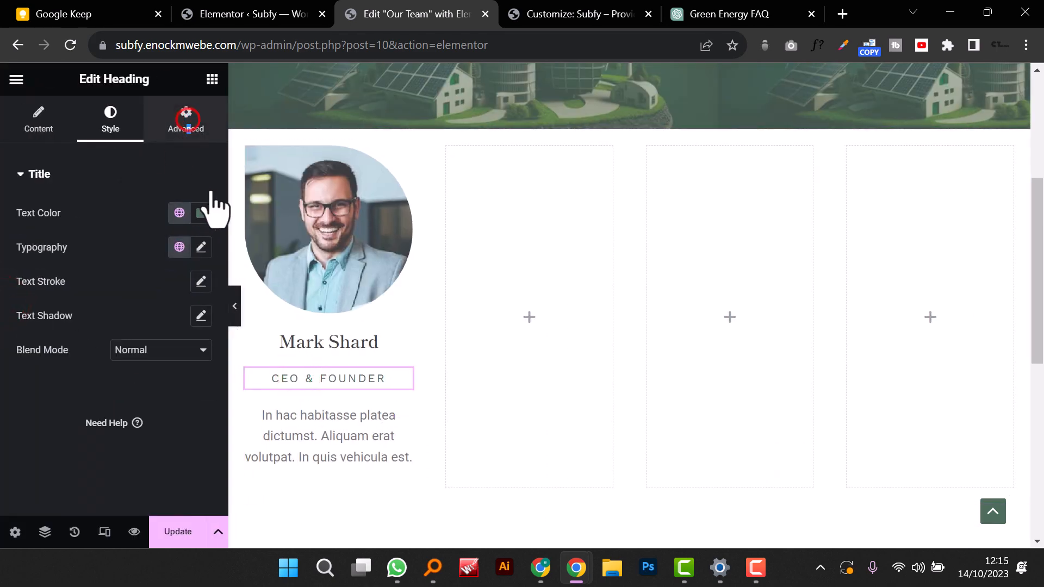
{"action": "left_click", "coordinate": [200, 231]}
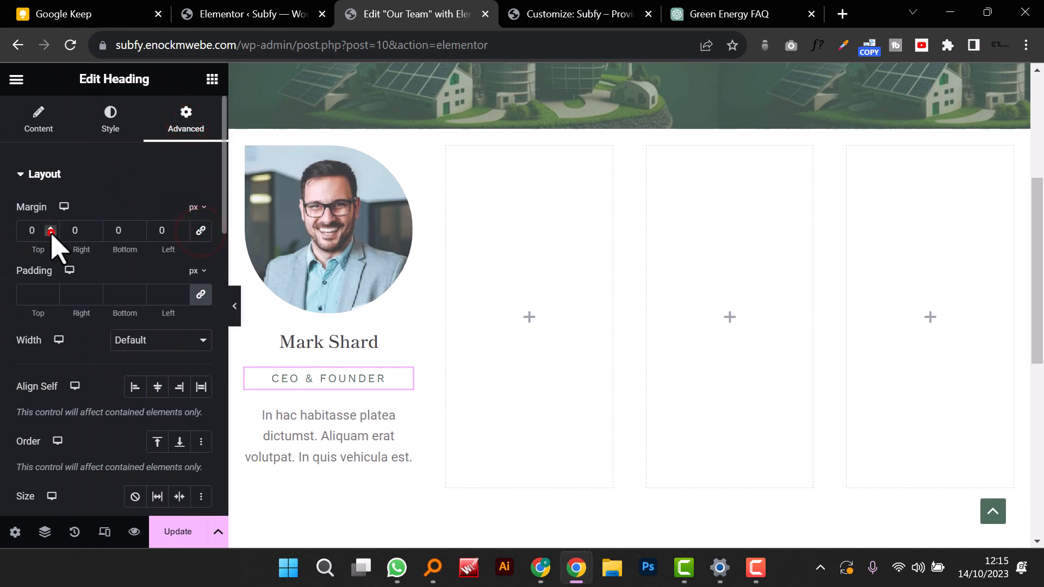
{"action": "left_click", "coordinate": [50, 233]}
{"action": "left_click", "coordinate": [51, 234]}
{"action": "left_click", "coordinate": [51, 233]}
{"action": "left_click", "coordinate": [50, 234]}
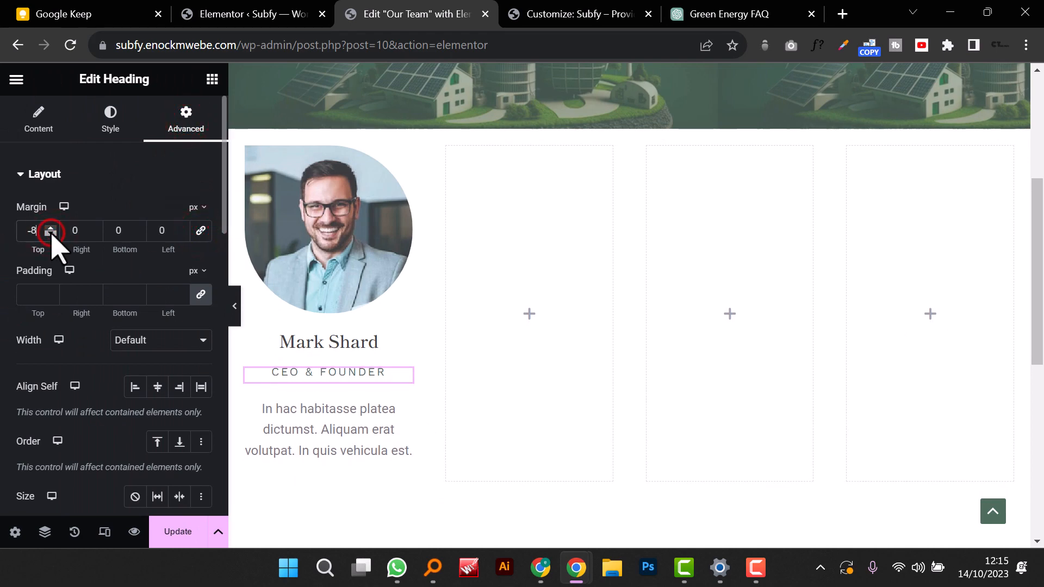
{"action": "left_click", "coordinate": [51, 233]}
{"action": "left_click", "coordinate": [51, 233]}
{"action": "left_click", "coordinate": [50, 233]}
{"action": "left_click", "coordinate": [51, 233]}
{"action": "left_click", "coordinate": [51, 233]}
{"action": "left_click", "coordinate": [51, 234]}
{"action": "left_click", "coordinate": [50, 233]}
{"action": "left_click", "coordinate": [51, 234]}
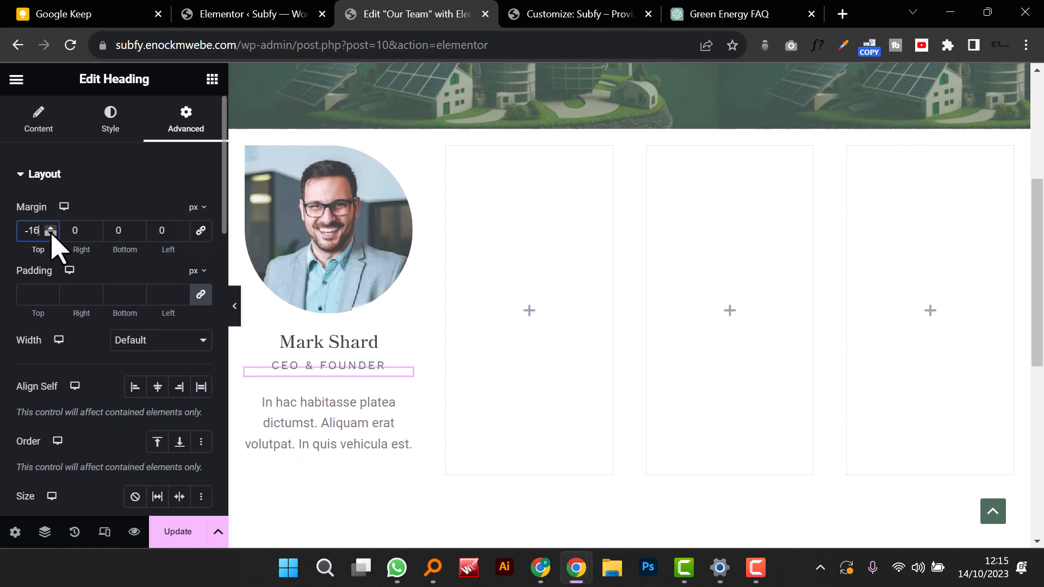
{"action": "left_click", "coordinate": [51, 233]}
{"action": "left_click", "coordinate": [51, 234]}
{"action": "left_click", "coordinate": [51, 233]}
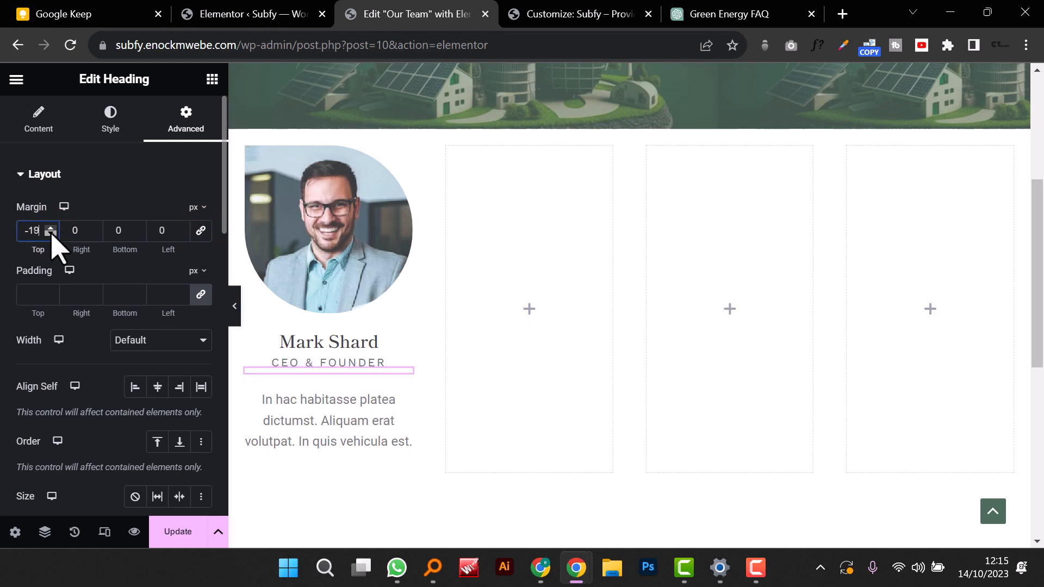
{"action": "left_click", "coordinate": [235, 306]}
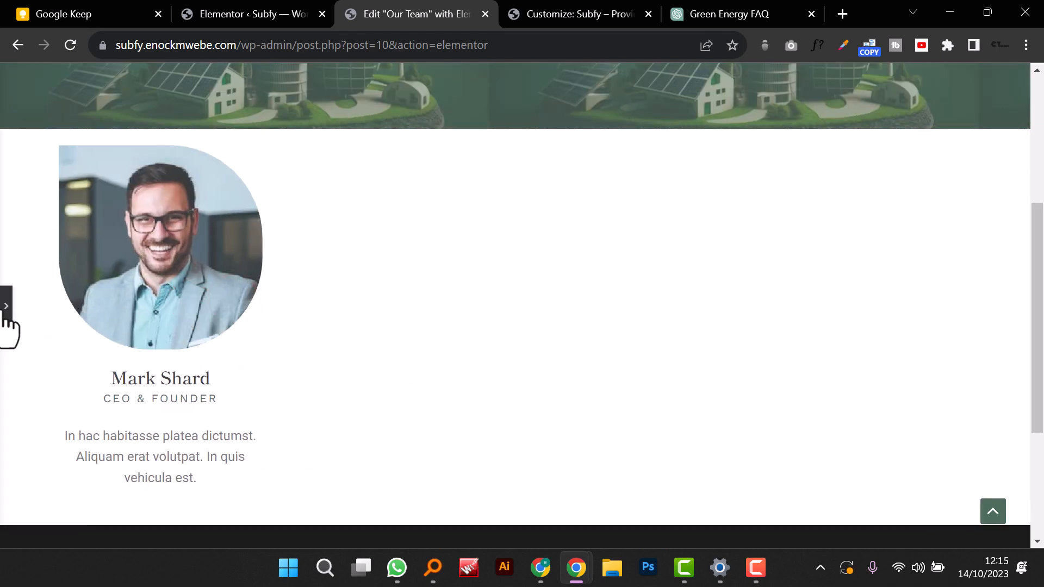
{"action": "left_click", "coordinate": [6, 310]}
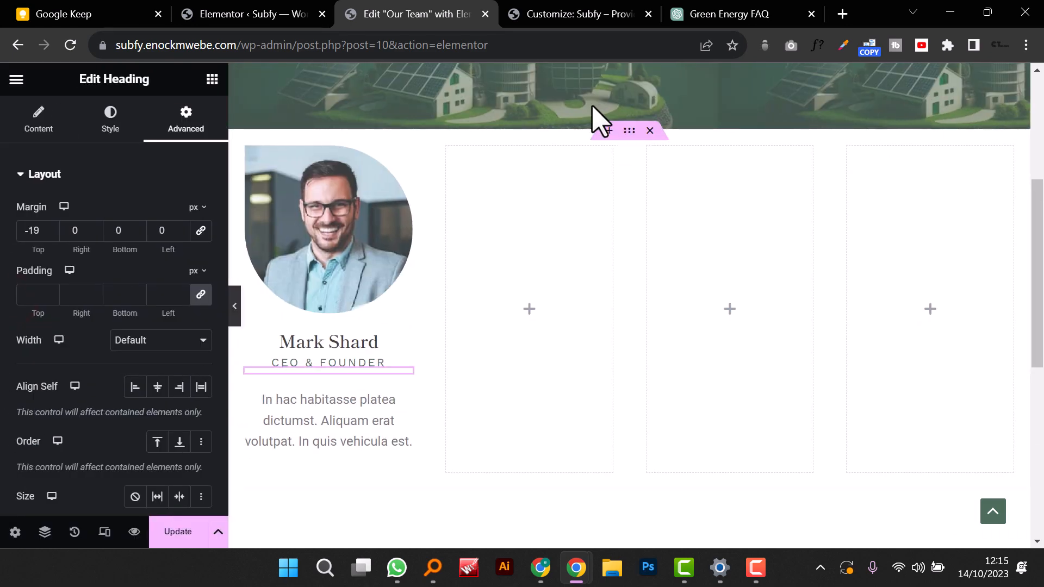
Step: Unlink the margins of the team section's outer container and set its top margin to 70 px
{"action": "left_click", "coordinate": [629, 130]}
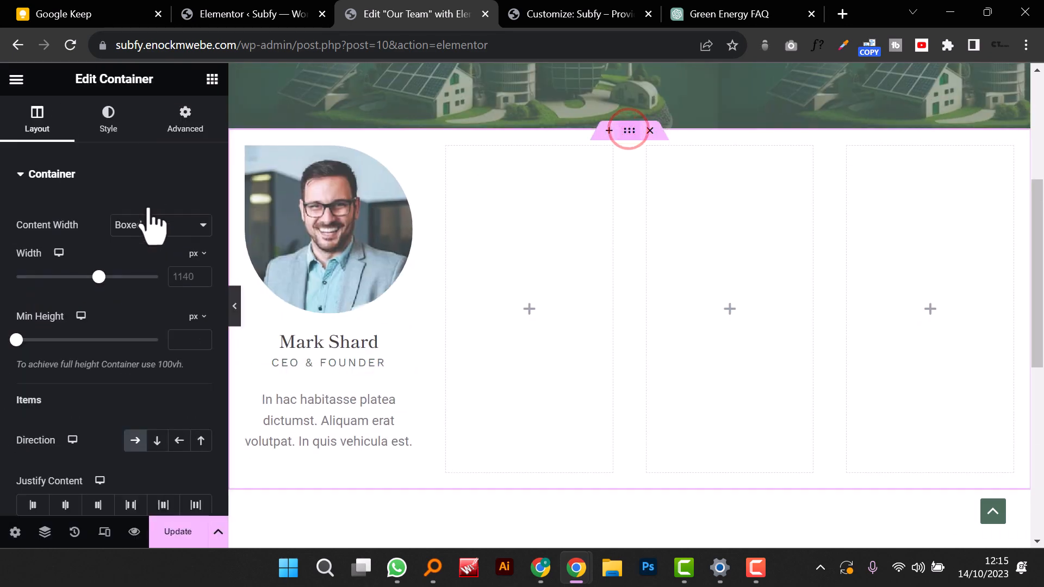
{"action": "left_click", "coordinate": [181, 127]}
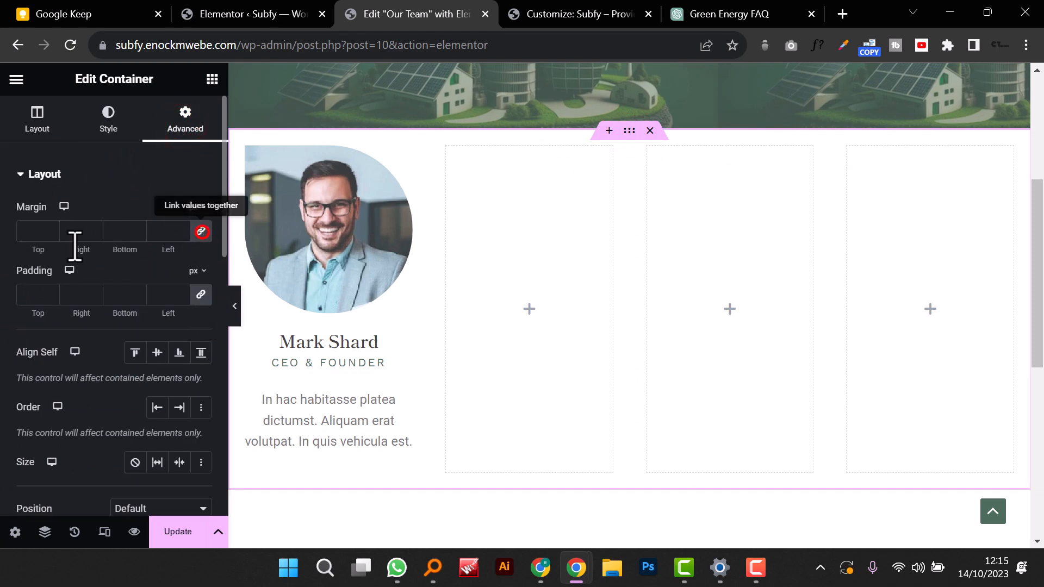
{"action": "left_click", "coordinate": [201, 232]}
{"action": "type", "text": "20"}
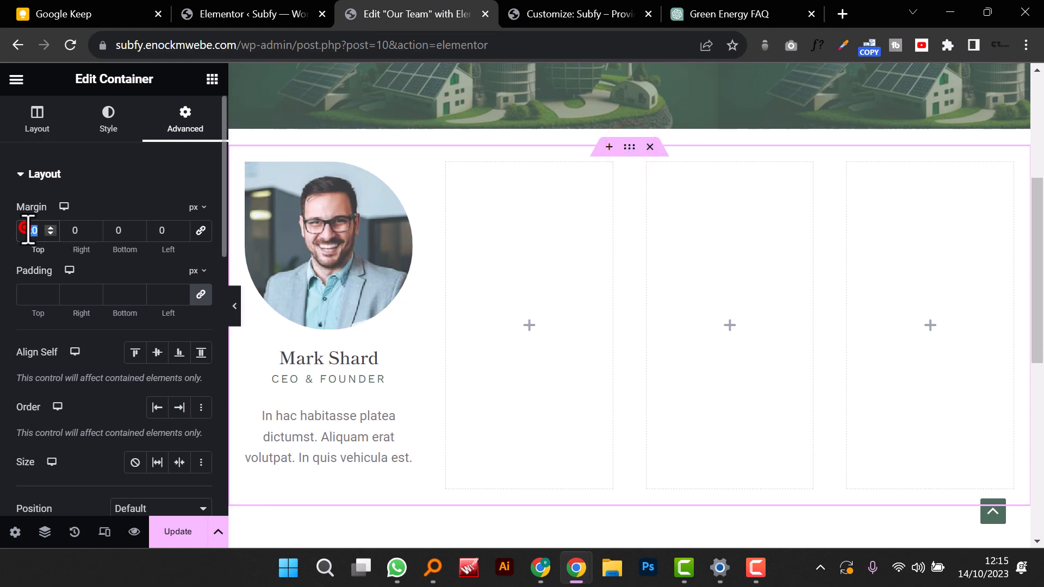
{"action": "type", "text": "30"}
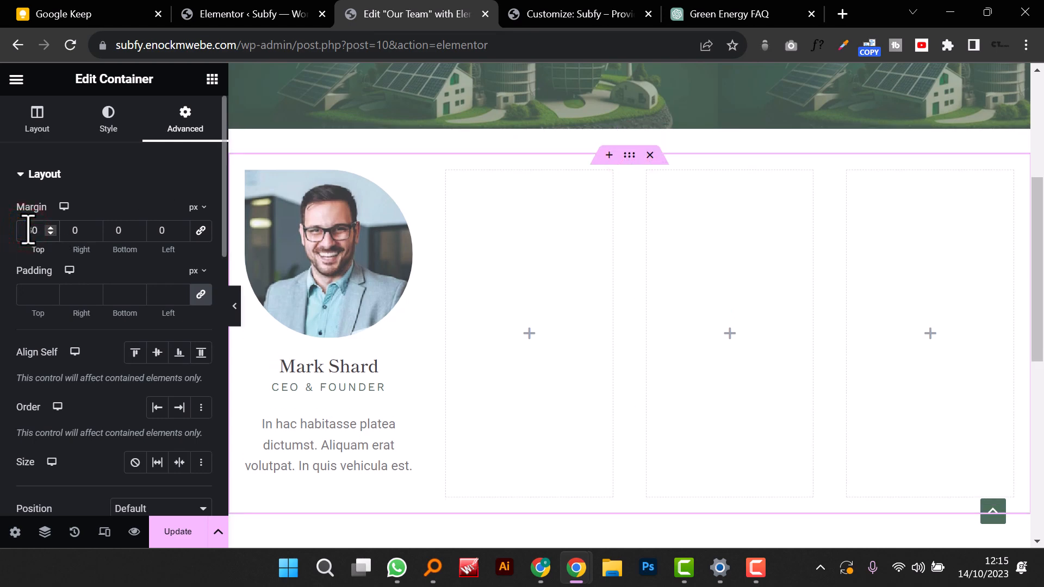
{"action": "key", "text": "BackSpace"}
{"action": "type", "text": "1"}
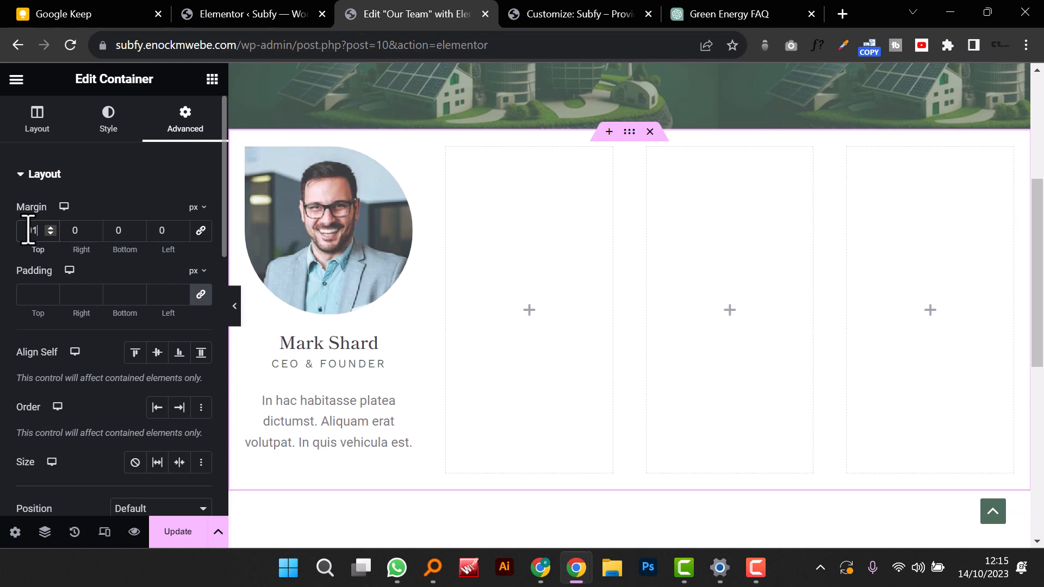
{"action": "key", "text": "BackSpace"}
{"action": "type", "text": "70"}
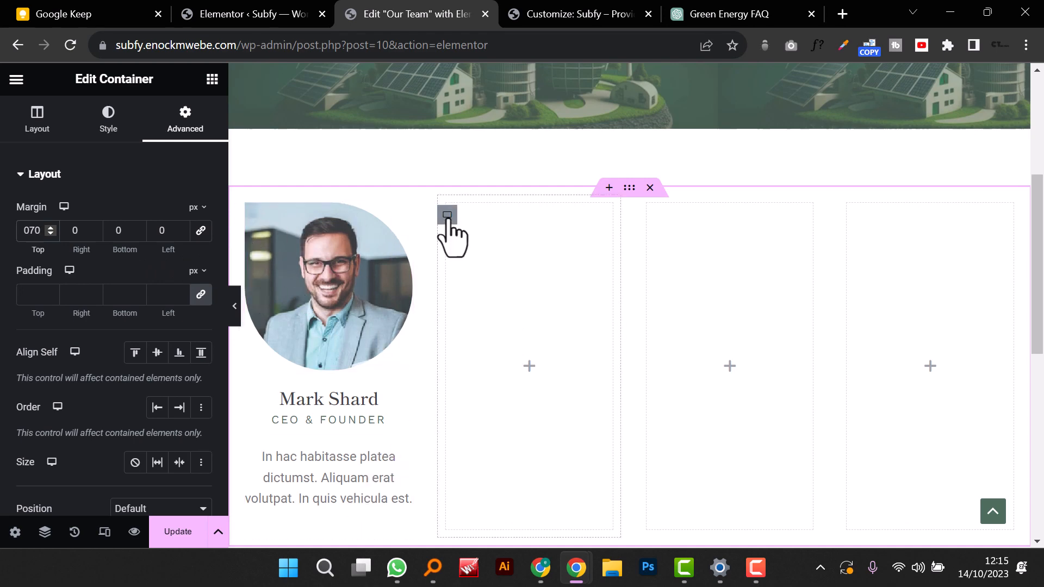
Step: Delete the three empty containers beside the finished team member card
{"action": "right_click", "coordinate": [503, 388]}
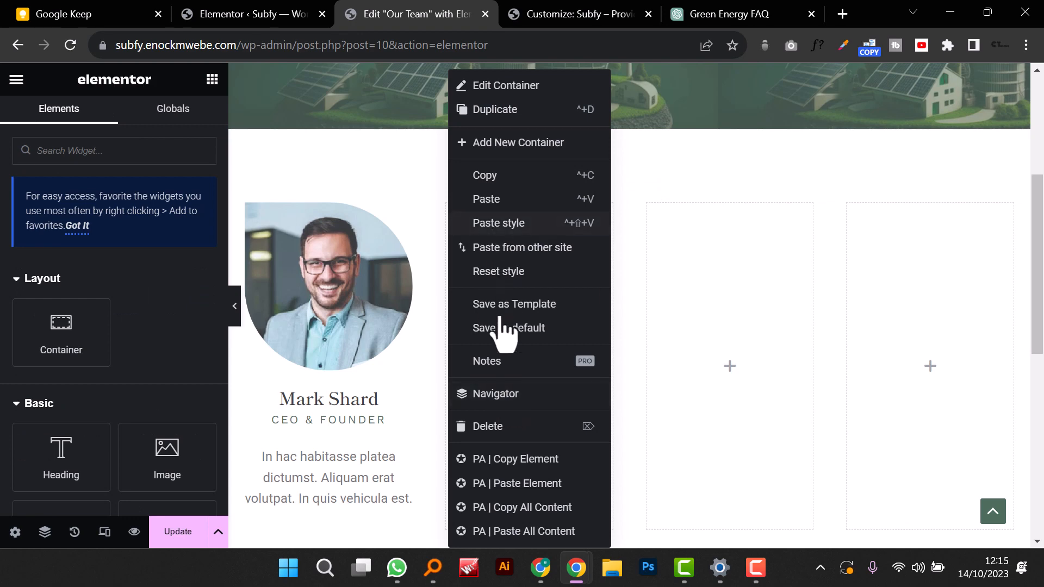
{"action": "left_click", "coordinate": [501, 426]}
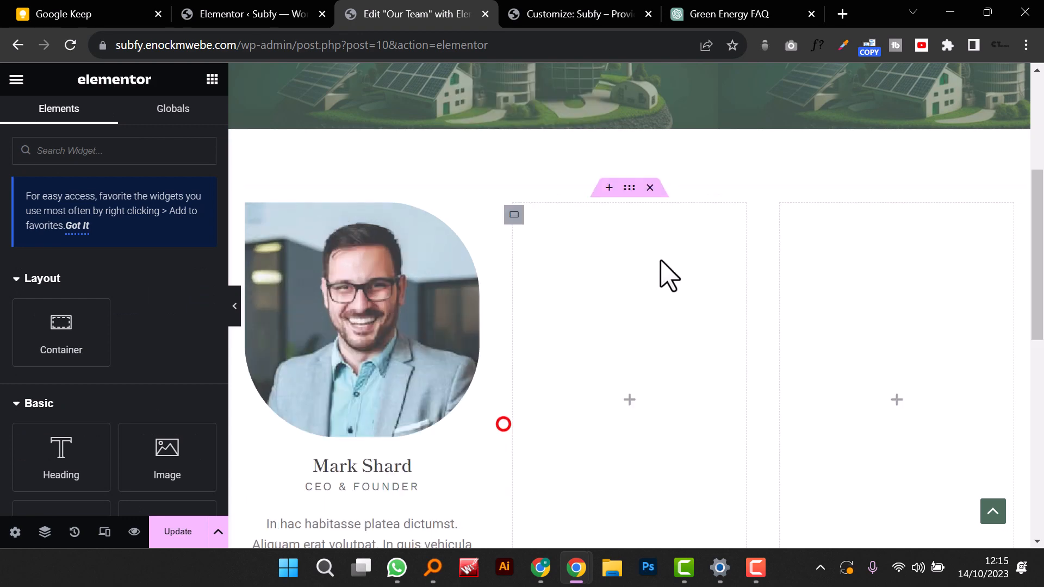
{"action": "right_click", "coordinate": [513, 218]}
{"action": "left_click", "coordinate": [565, 427]}
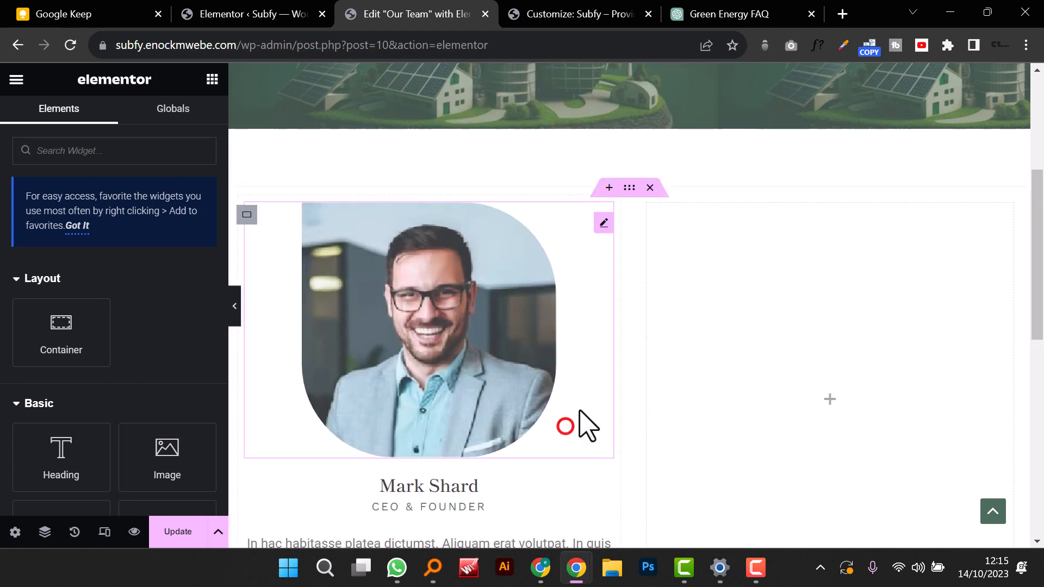
{"action": "right_click", "coordinate": [650, 217]}
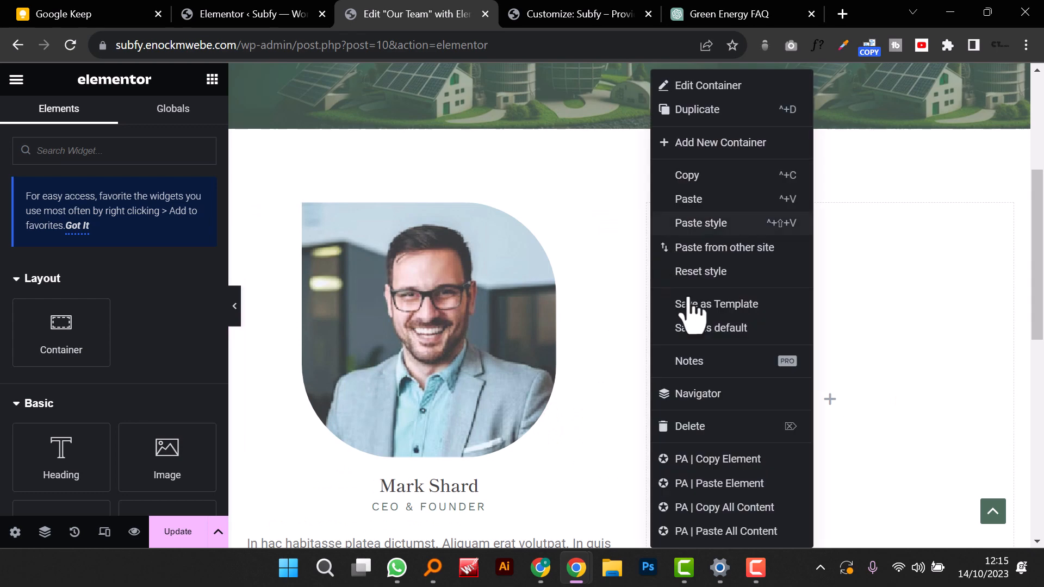
{"action": "left_click", "coordinate": [694, 429]}
Step: Duplicate the finished team member card's container three times to make a row of four cards
{"action": "right_click", "coordinate": [248, 225]}
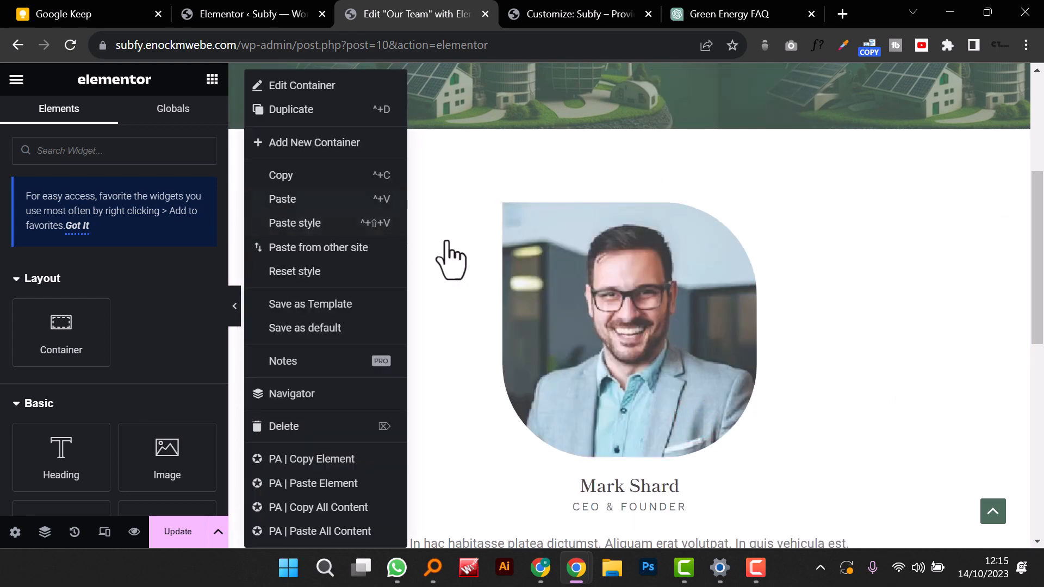
{"action": "left_click", "coordinate": [243, 221]}
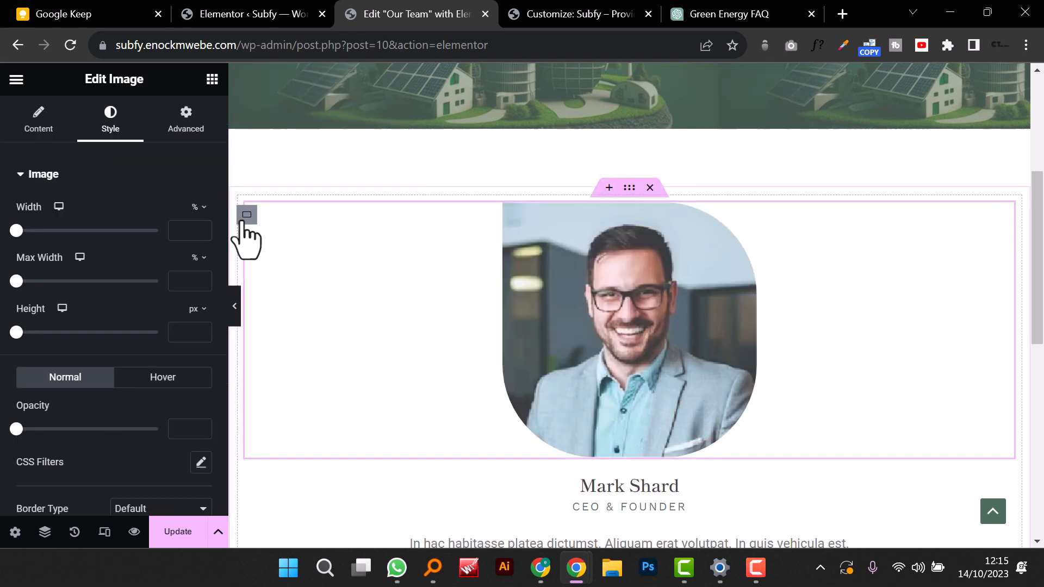
{"action": "right_click", "coordinate": [246, 218]}
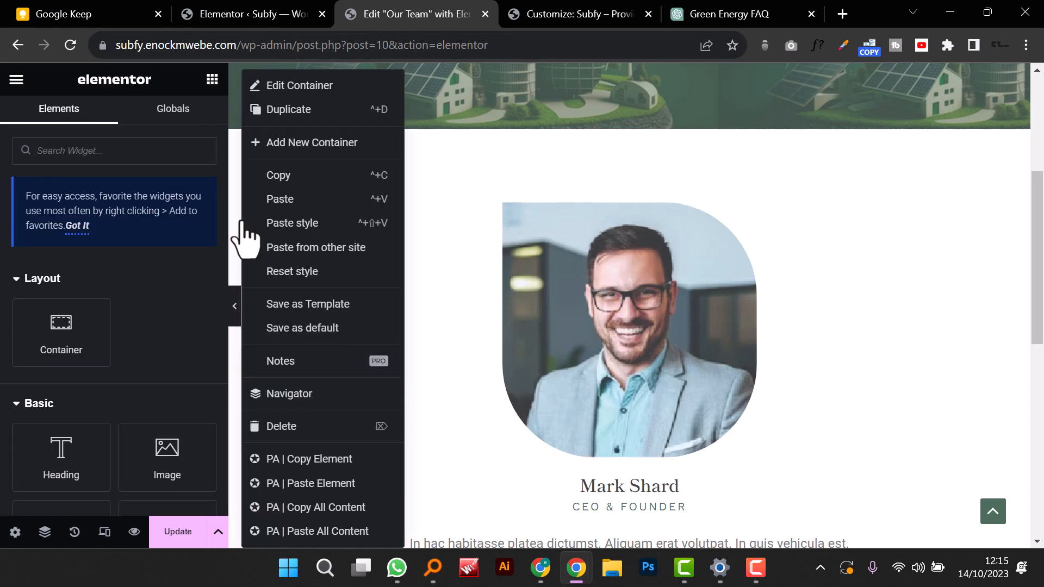
{"action": "left_click", "coordinate": [294, 111]}
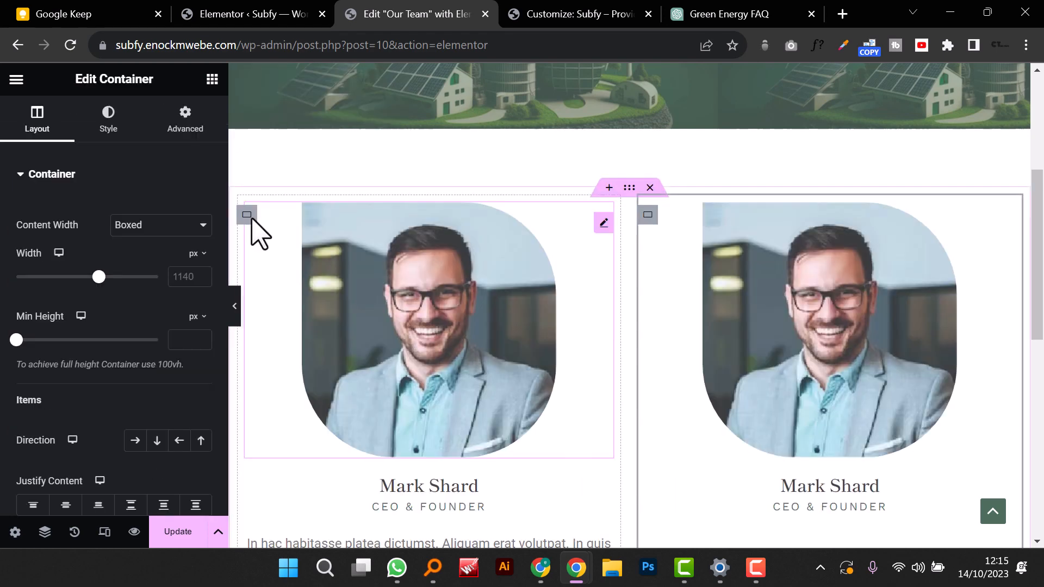
{"action": "right_click", "coordinate": [289, 111]}
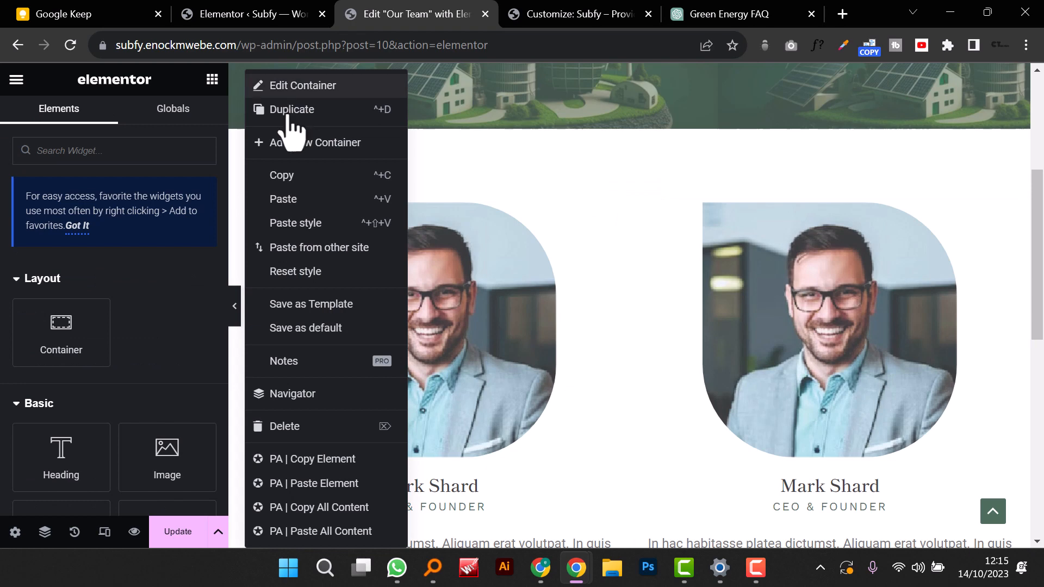
{"action": "key", "text": "ctrl+d"}
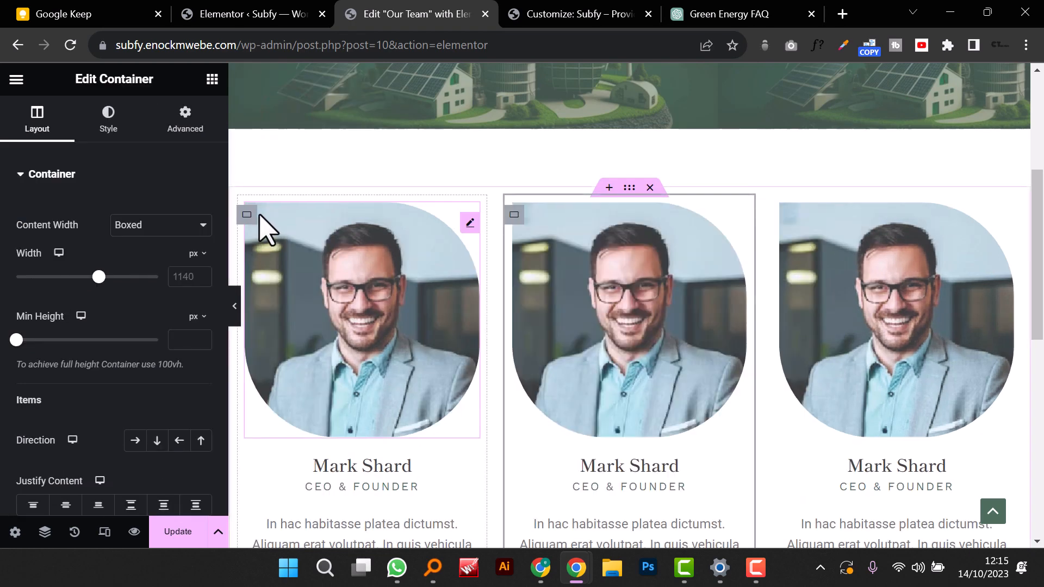
{"action": "right_click", "coordinate": [283, 140]}
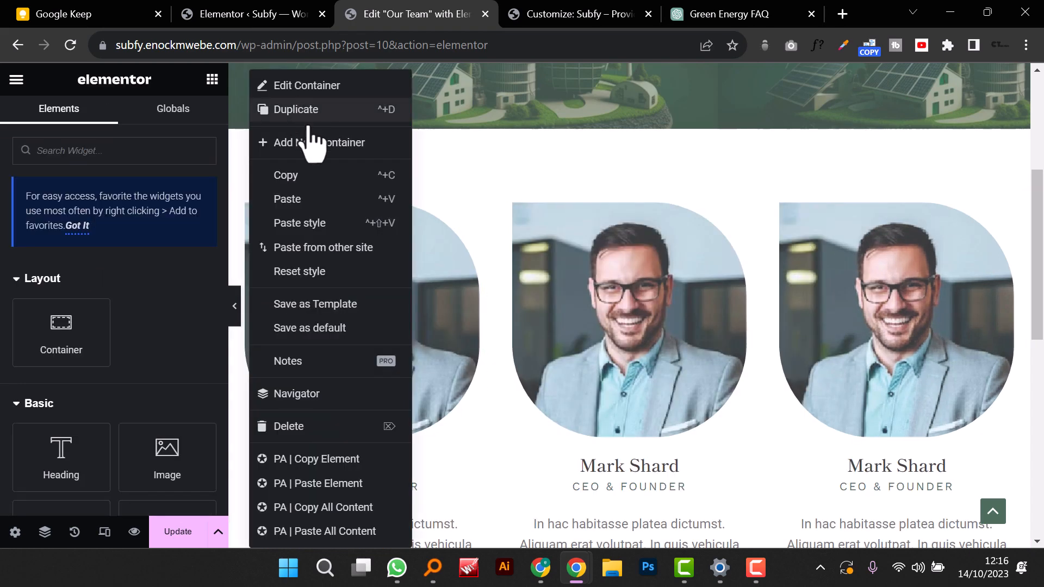
{"action": "left_click", "coordinate": [302, 111]}
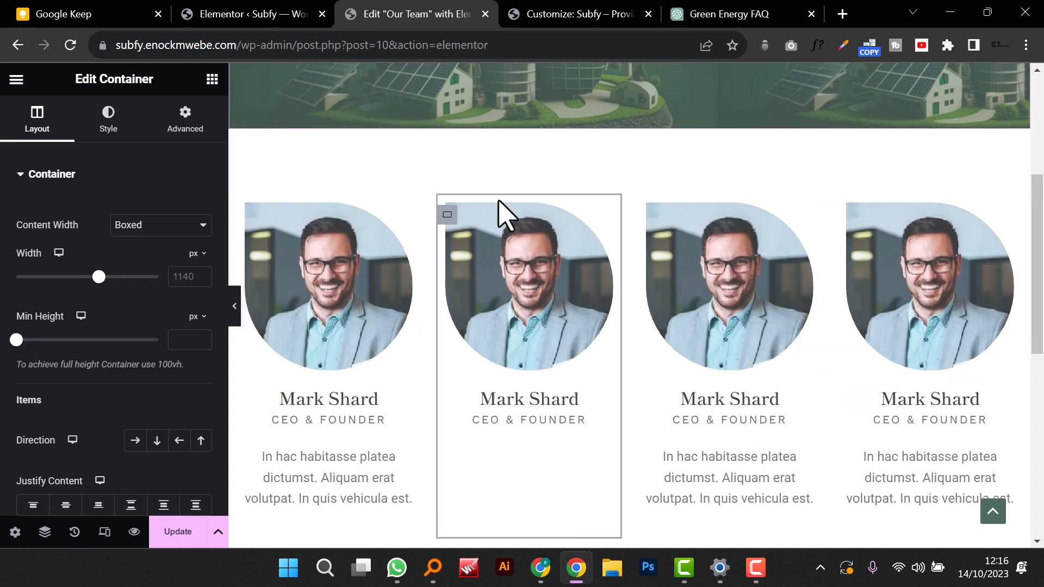
Step: Replace the second team card's portrait with teamAsset-26-100.jpg from the media library
{"action": "left_click", "coordinate": [529, 320]}
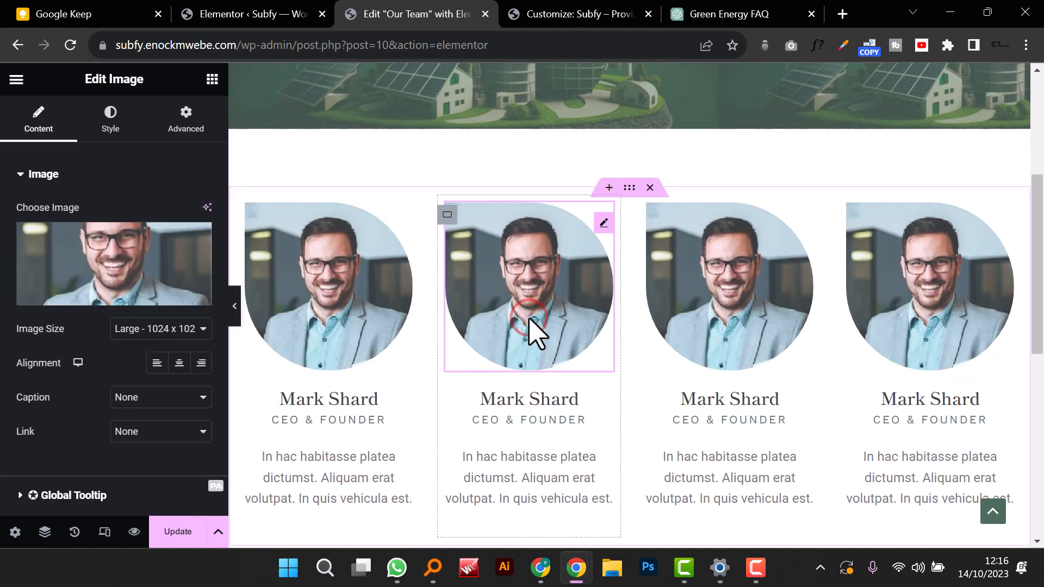
{"action": "left_click", "coordinate": [157, 261]}
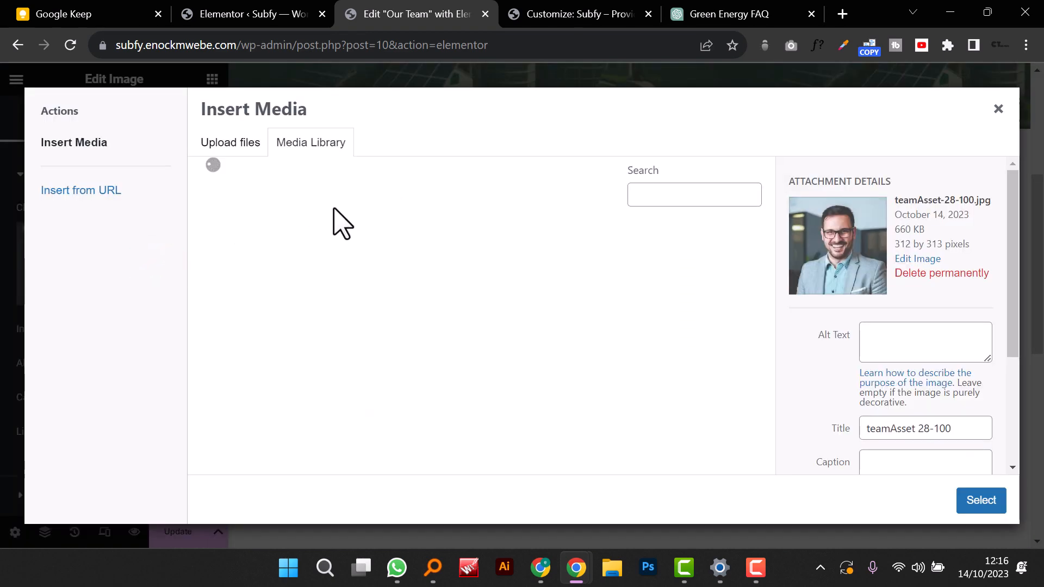
{"action": "left_click", "coordinate": [350, 261]}
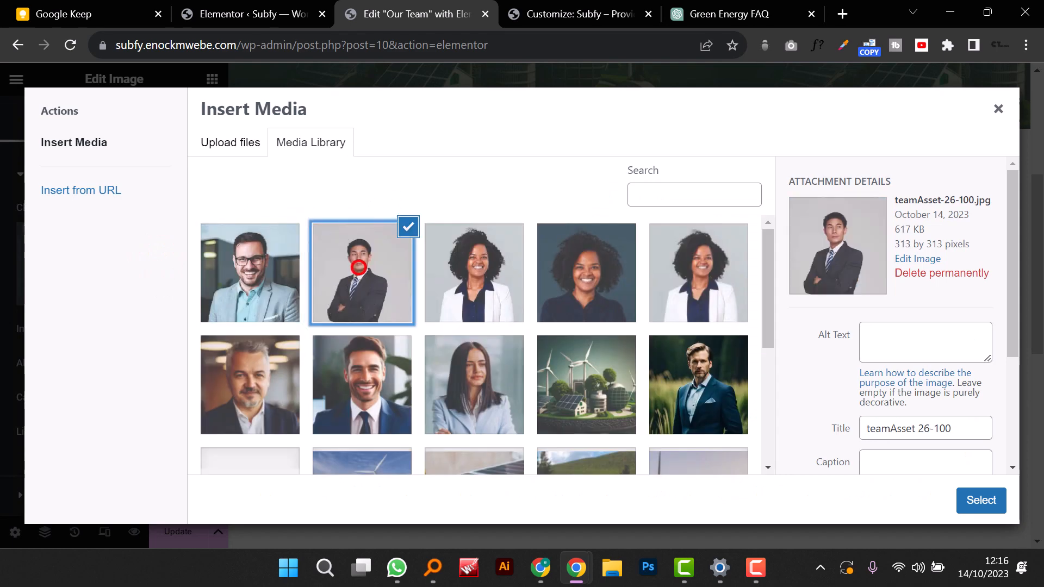
{"action": "left_click", "coordinate": [987, 503]}
Step: Replace the third team card's portrait with teamAsset-25-100.jpg, the woman in the white blazer
{"action": "left_click", "coordinate": [735, 280]}
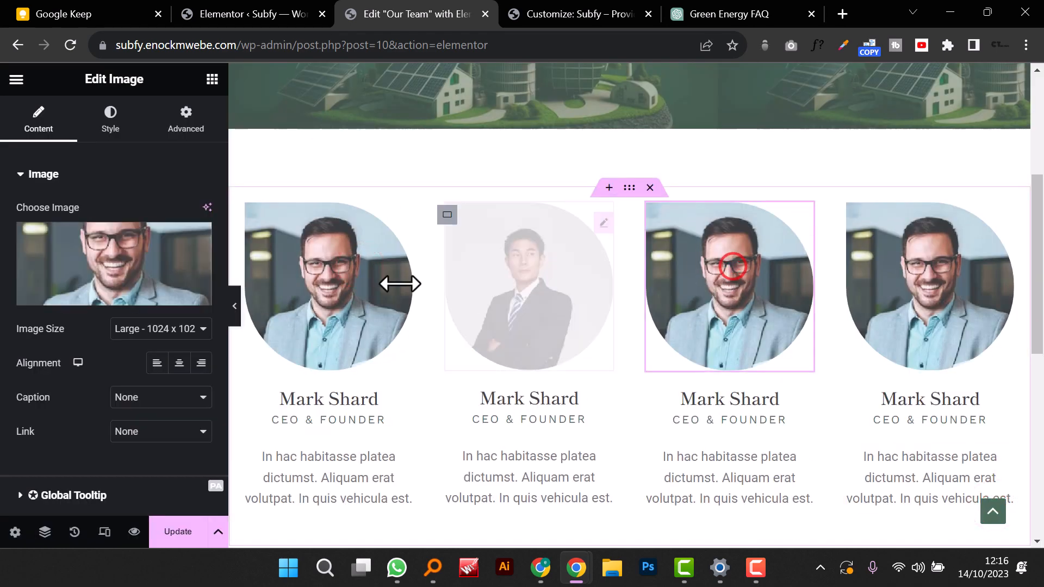
{"action": "right_click", "coordinate": [140, 262]}
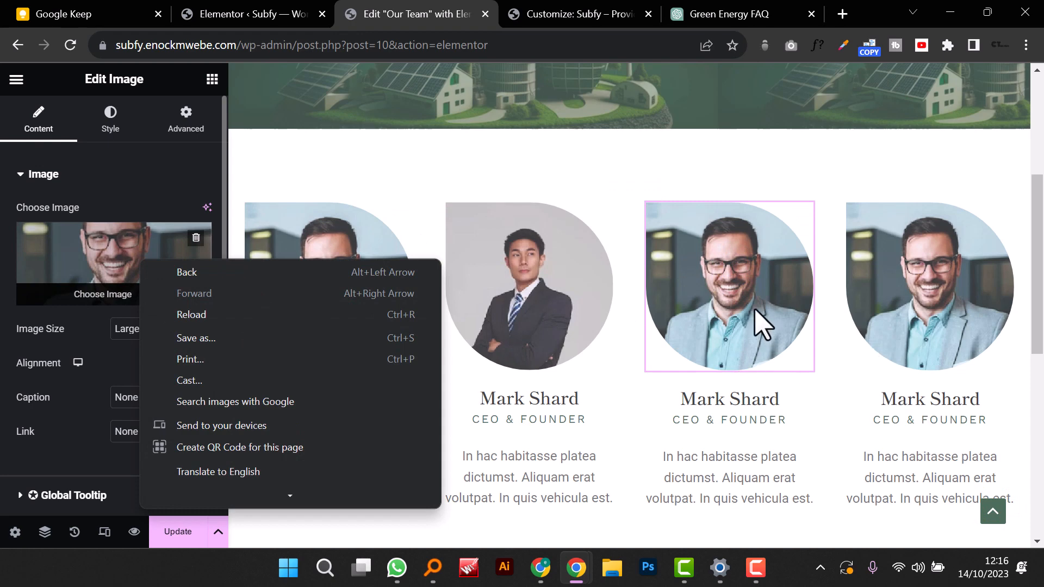
{"action": "left_click", "coordinate": [761, 324]}
{"action": "left_click", "coordinate": [115, 297]}
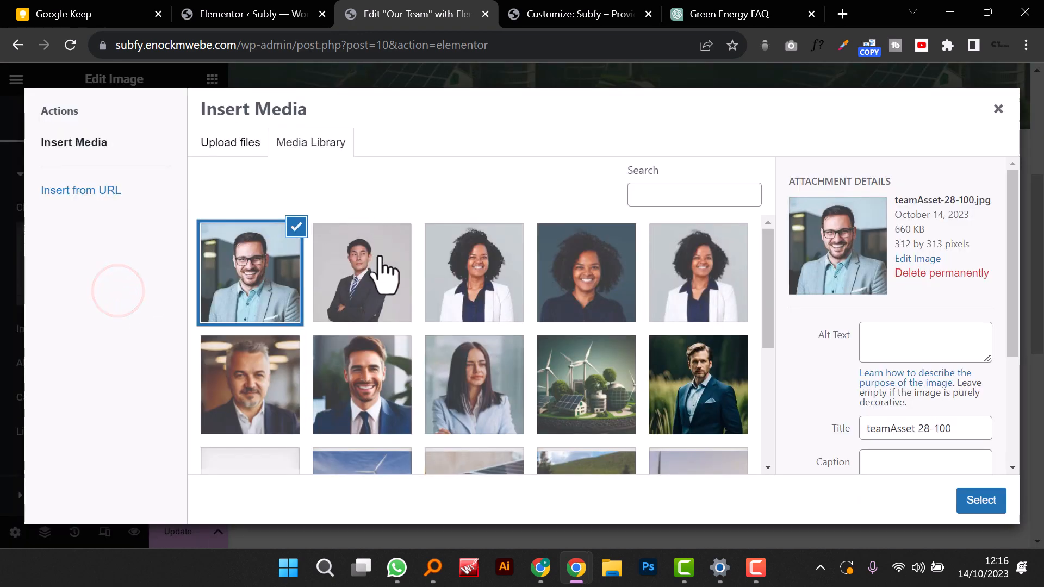
{"action": "left_click", "coordinate": [475, 277]}
{"action": "left_click", "coordinate": [981, 501]}
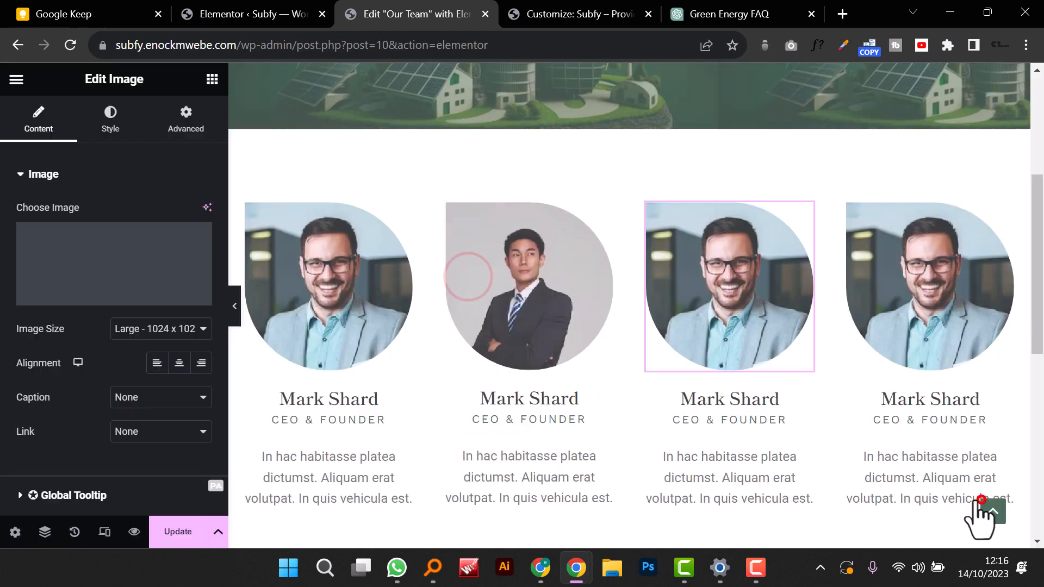
Step: Replace the fourth team card's portrait with teamAsset-24-100.jpg, the woman on the dark background
{"action": "left_click", "coordinate": [909, 261]}
{"action": "left_click", "coordinate": [128, 275]}
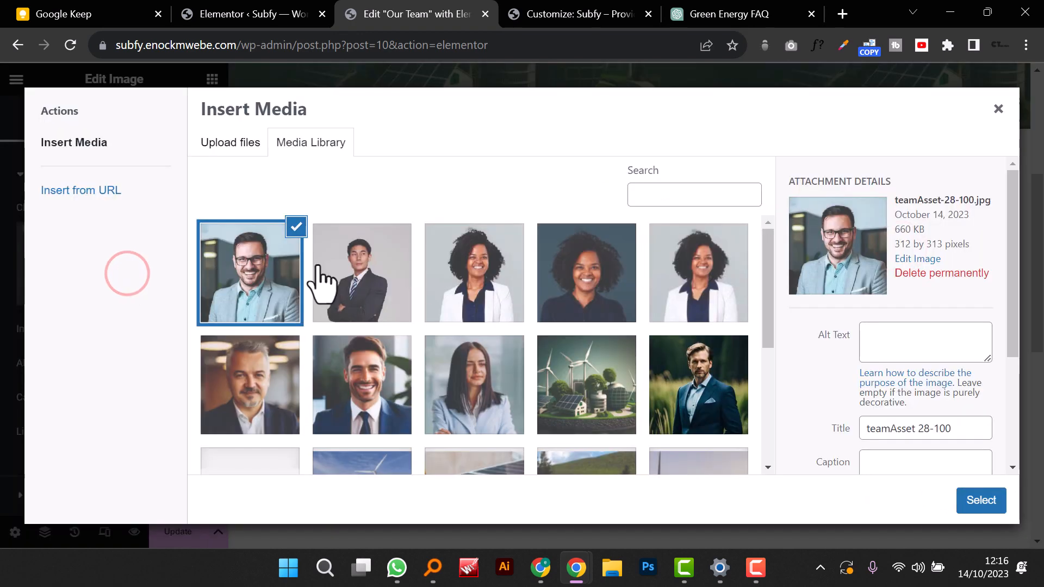
{"action": "left_click", "coordinate": [700, 298]}
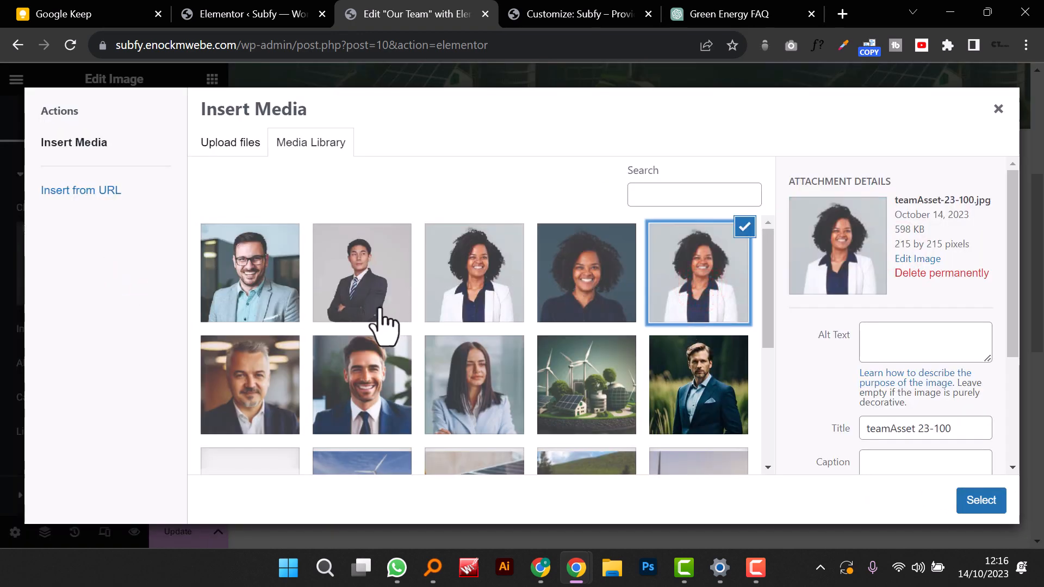
{"action": "left_click", "coordinate": [610, 294]}
{"action": "left_click", "coordinate": [978, 503]}
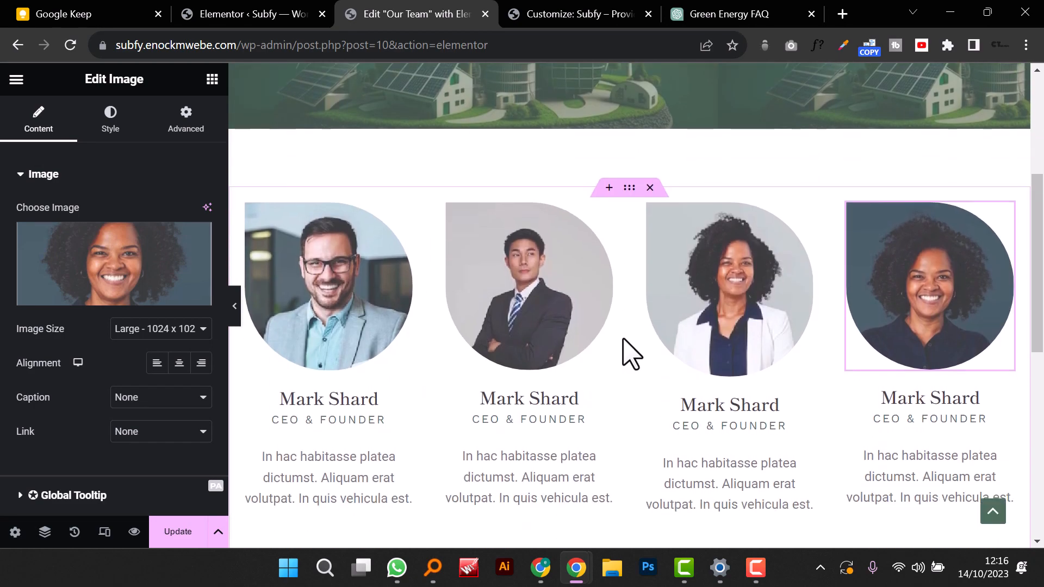
Step: Duplicate the outer container holding the four team cards to make a second row
{"action": "scroll", "coordinate": [624, 339], "scroll_direction": "down", "scroll_amount": 1}
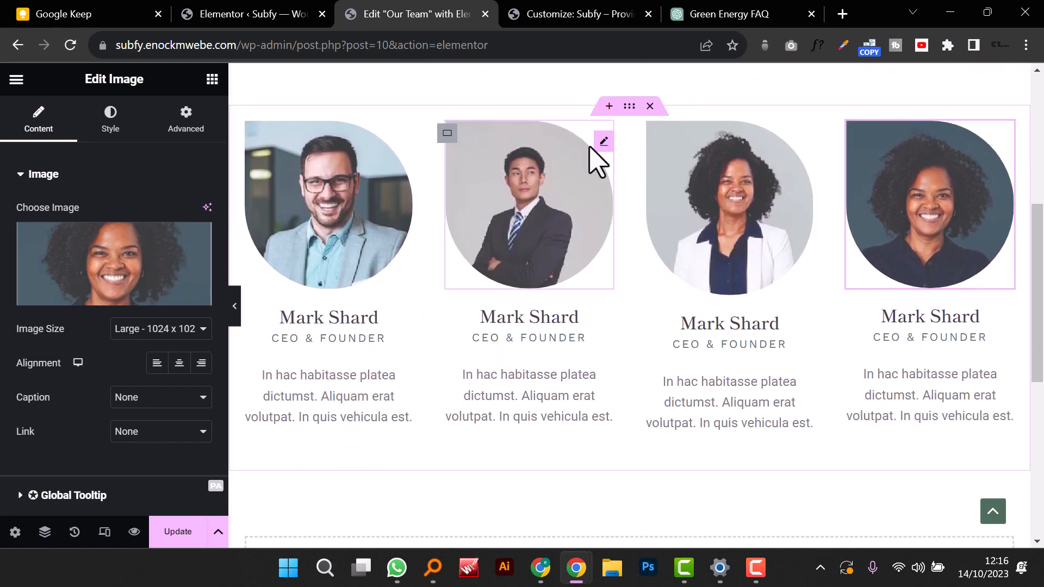
{"action": "right_click", "coordinate": [628, 109]}
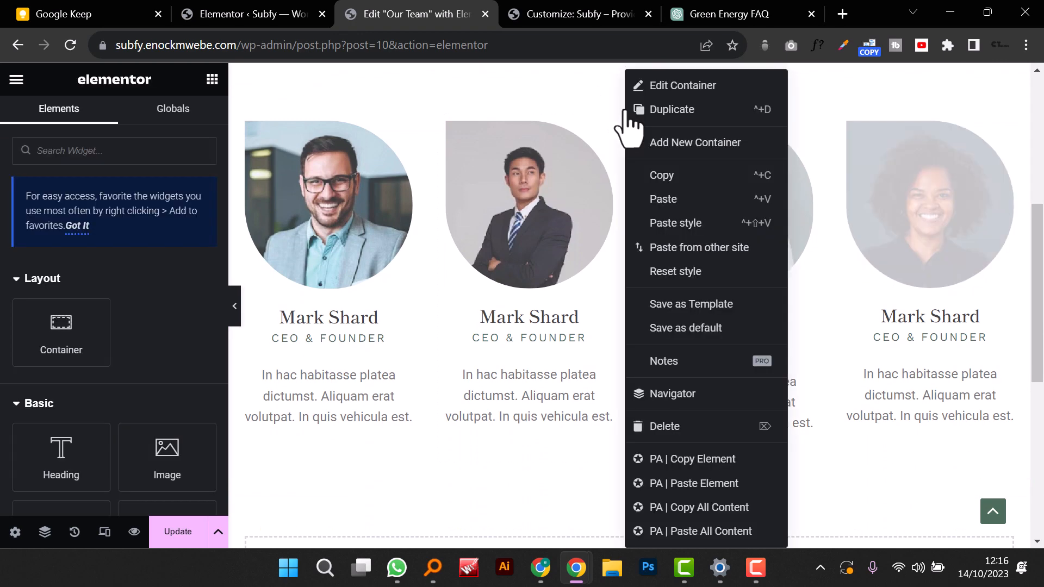
{"action": "left_click", "coordinate": [656, 117]}
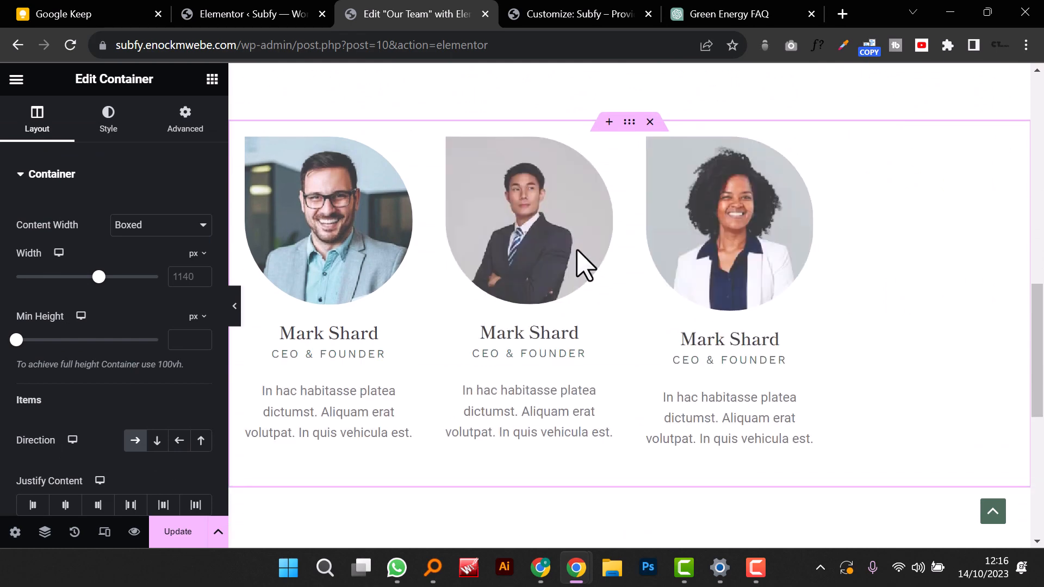
Step: Replace the first portrait in the second row with teamAsset-22-100.jpg from the media library
{"action": "left_click", "coordinate": [319, 249]}
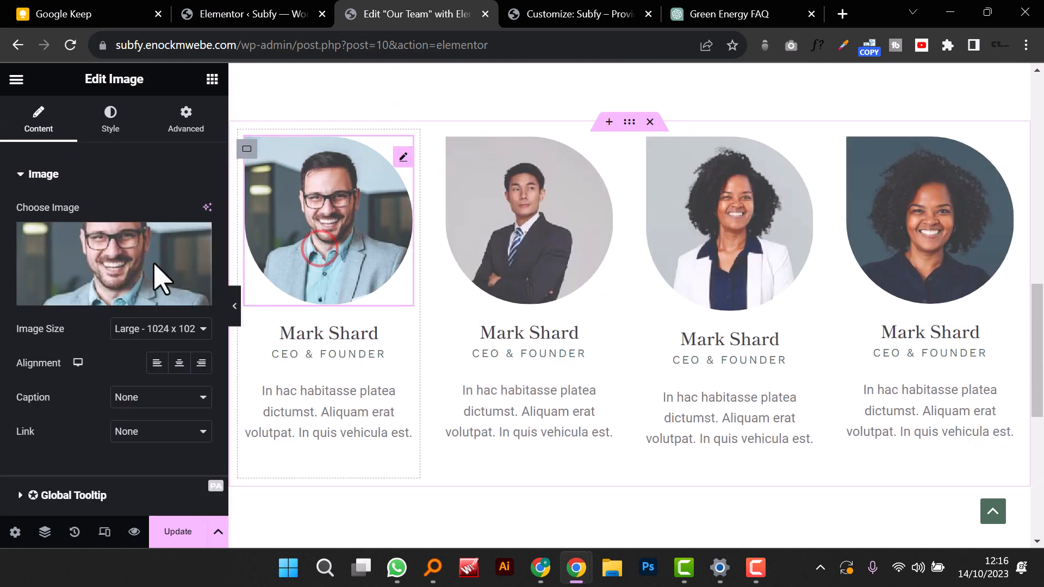
{"action": "left_click", "coordinate": [61, 293]}
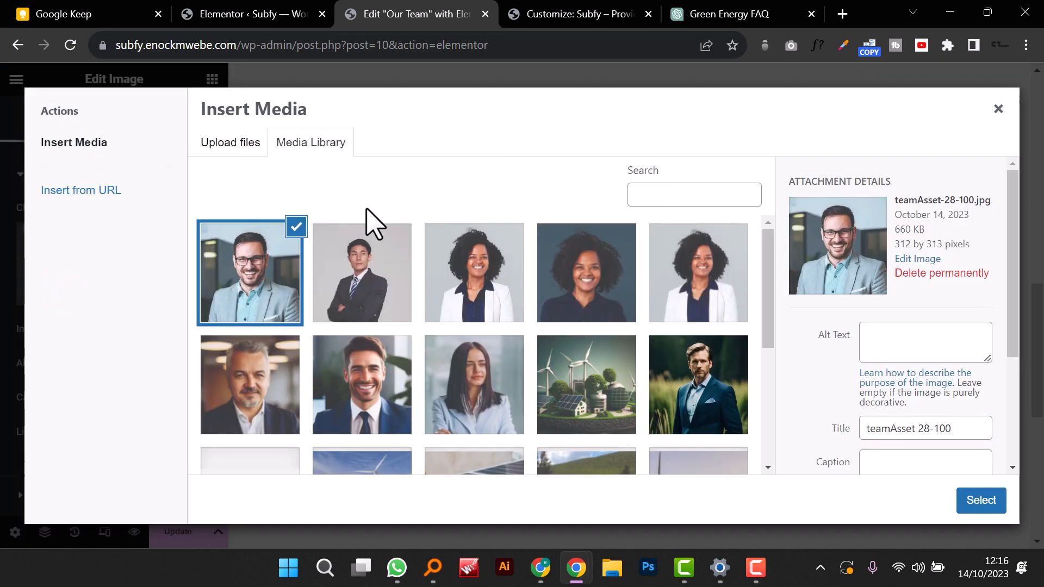
{"action": "left_click", "coordinate": [247, 386]}
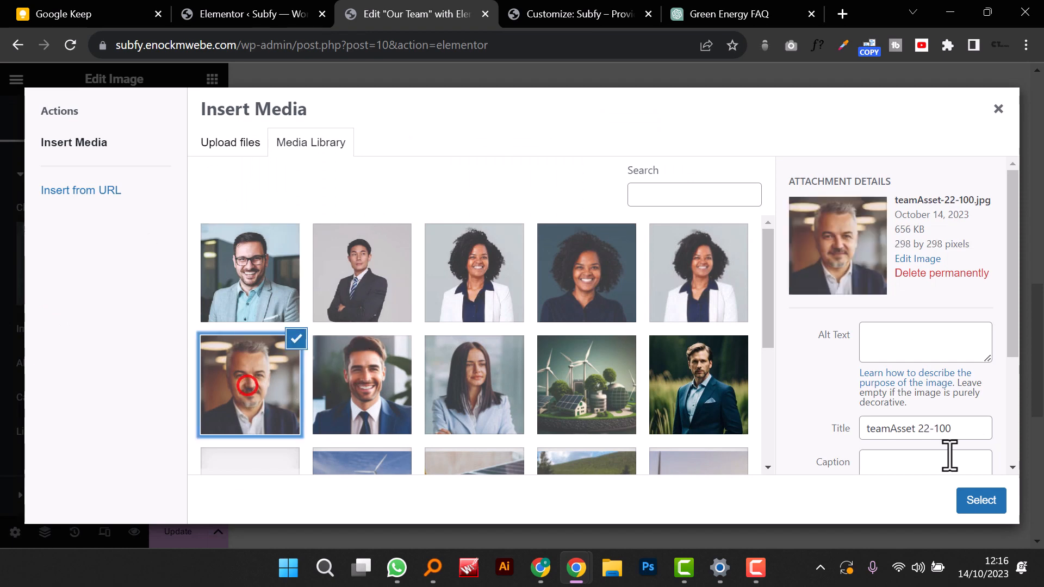
{"action": "left_click", "coordinate": [973, 499]}
Step: Replace the second portrait in the second row with the smiling man in a navy suit and tie
{"action": "left_click", "coordinate": [554, 244]}
{"action": "left_click", "coordinate": [151, 259]}
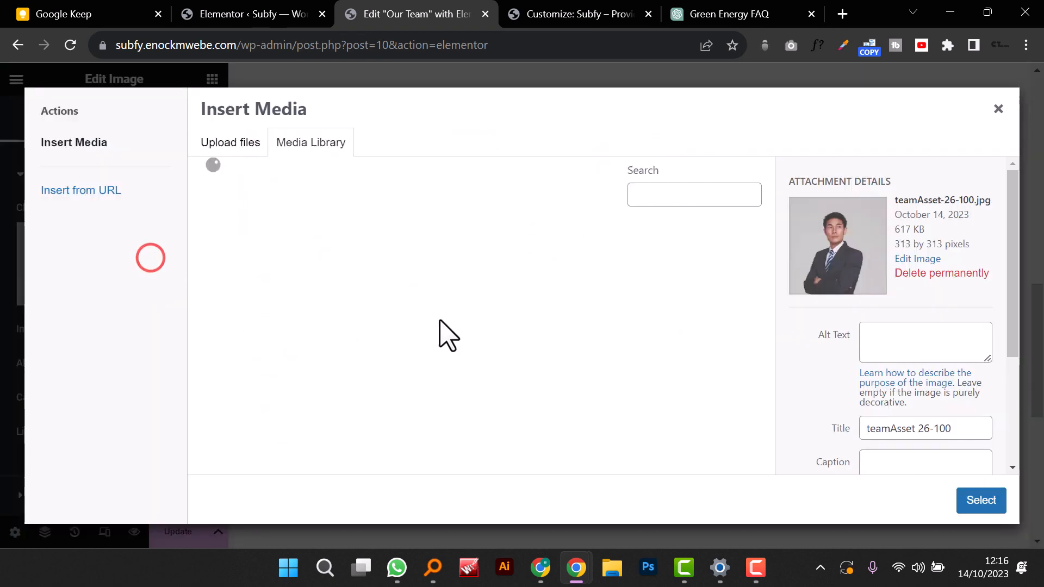
{"action": "left_click", "coordinate": [360, 367]}
{"action": "left_click", "coordinate": [968, 499]}
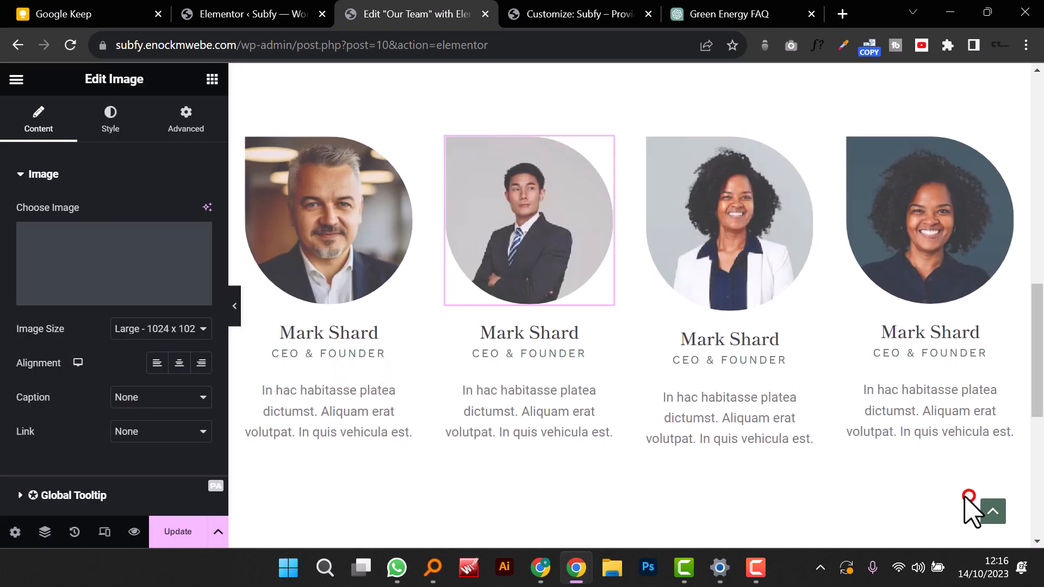
Step: Replace the third portrait in the second row with teamAsset-17-100.jpg, the woman with long dark hair
{"action": "left_click", "coordinate": [686, 226]}
{"action": "left_click", "coordinate": [135, 268]}
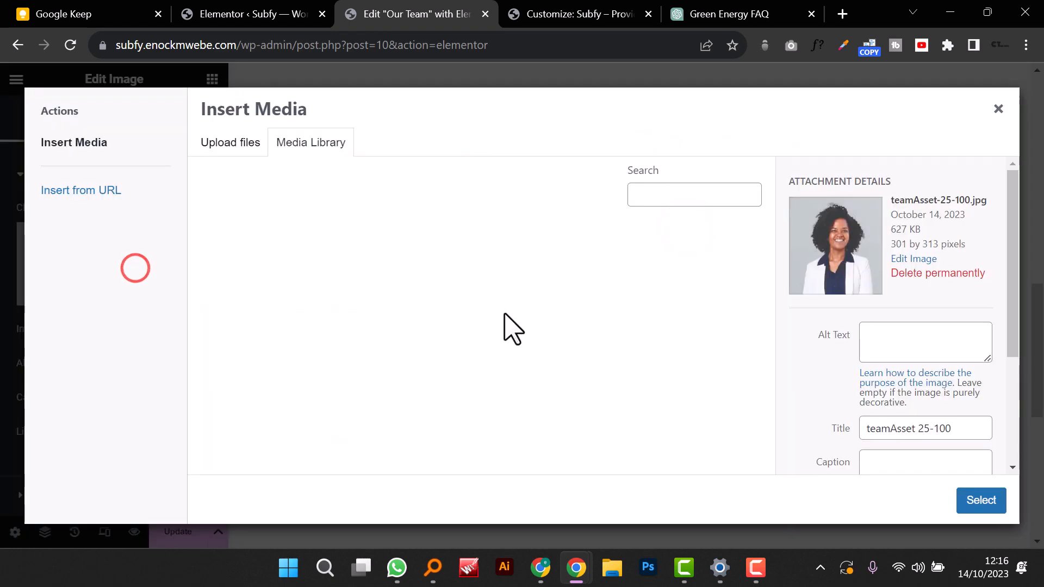
{"action": "left_click", "coordinate": [466, 378]}
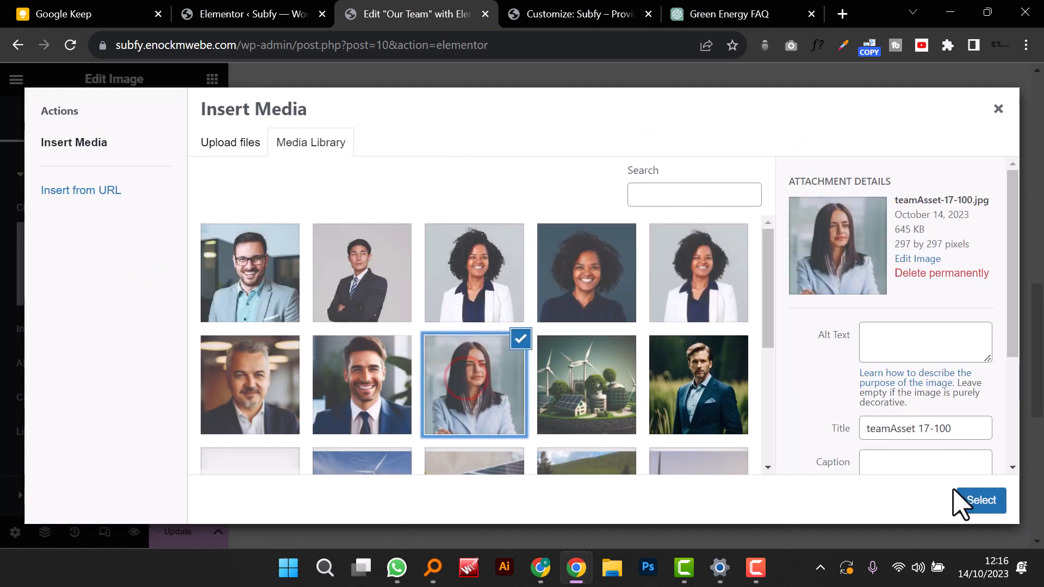
{"action": "left_click", "coordinate": [979, 500]}
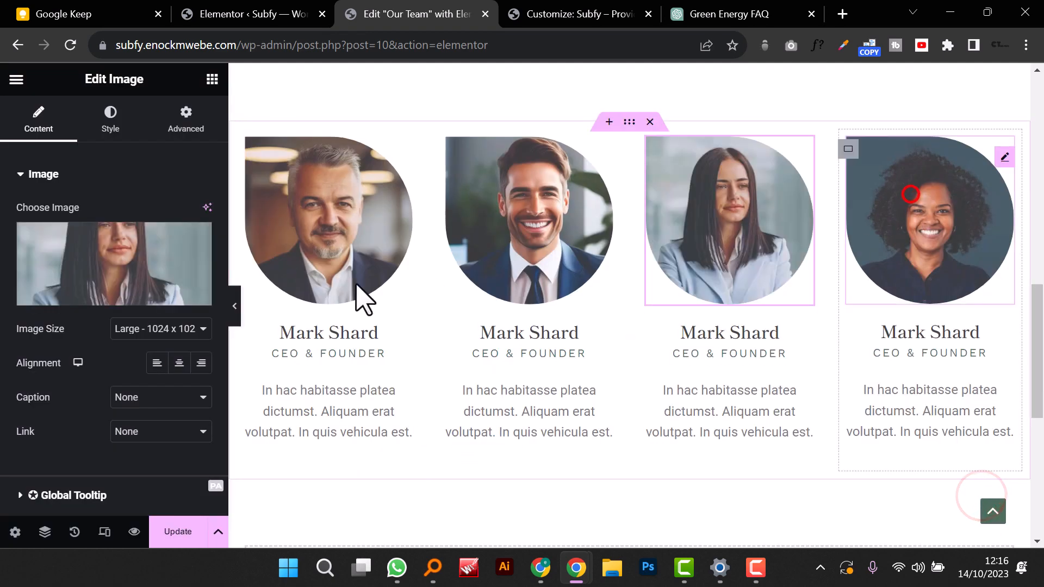
Step: Replace the fourth portrait in the second row with the man in a blue suit standing in a green field
{"action": "left_click", "coordinate": [121, 258]}
{"action": "left_click", "coordinate": [697, 391]}
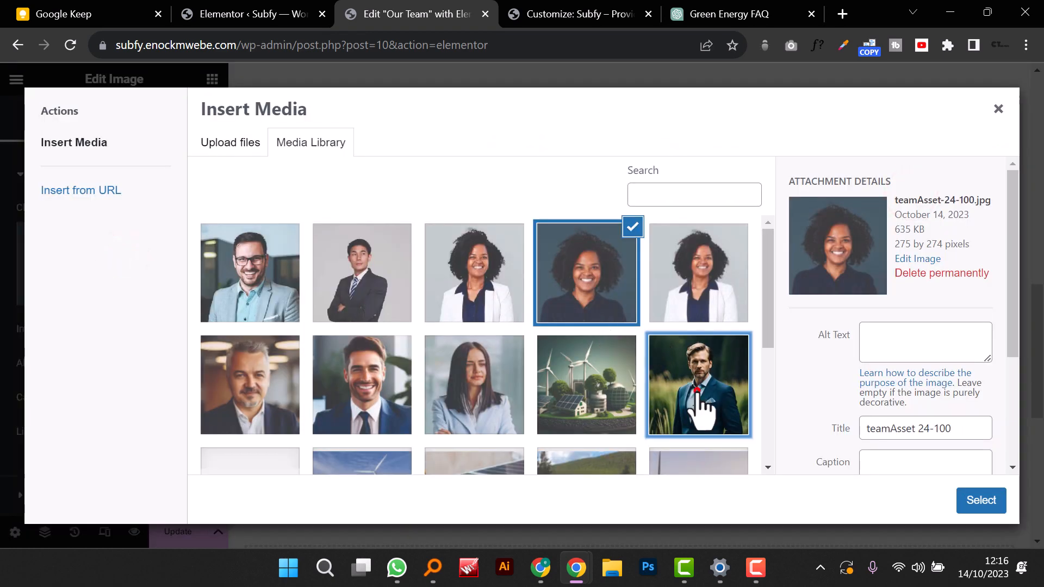
{"action": "left_click", "coordinate": [971, 500]}
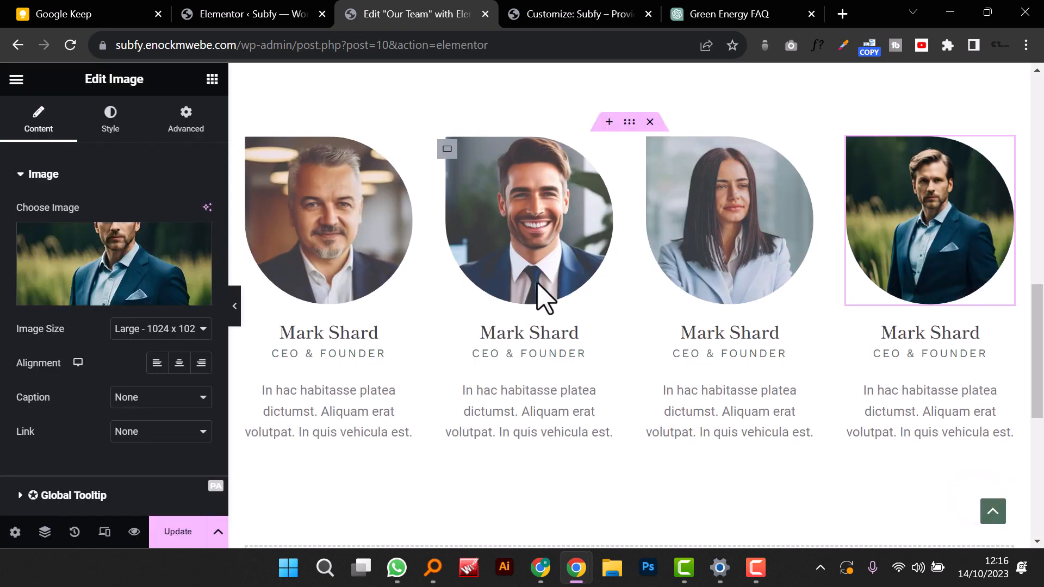
Step: Review both rows of team cards and the whole page from the Our Team banner down to the footer
{"action": "scroll", "coordinate": [538, 303], "scroll_direction": "up", "scroll_amount": 7}
{"action": "scroll", "coordinate": [559, 348], "scroll_direction": "down", "scroll_amount": 5}
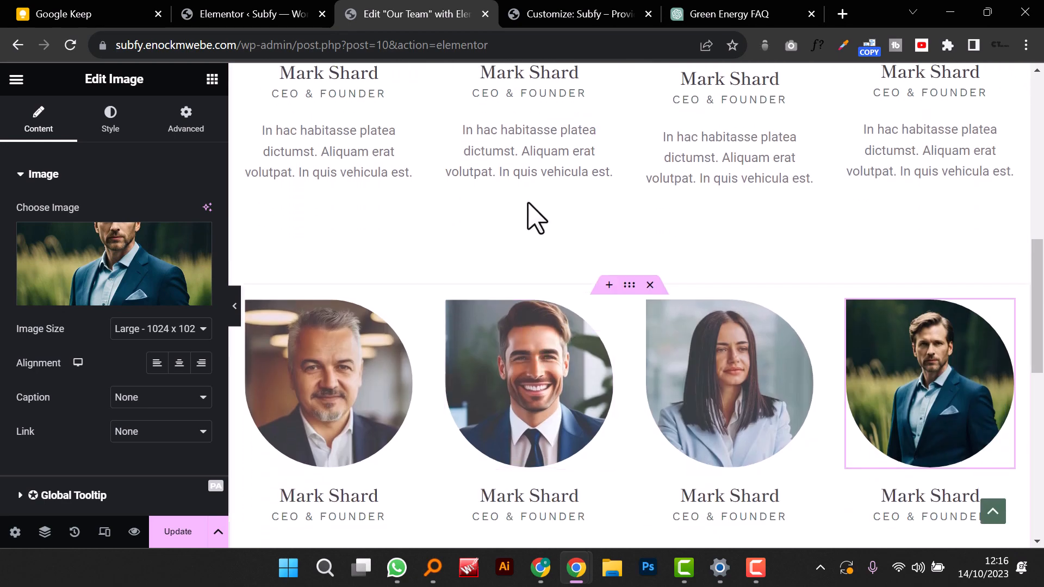
{"action": "scroll", "coordinate": [625, 163], "scroll_direction": "up", "scroll_amount": 2}
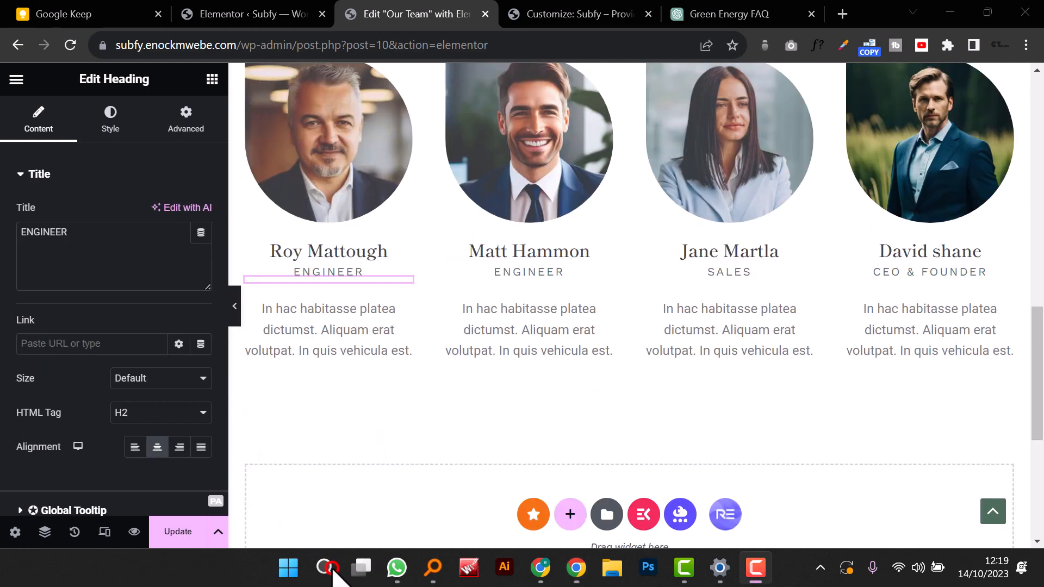
{"action": "scroll", "coordinate": [432, 348], "scroll_direction": "up", "scroll_amount": 3}
{"action": "scroll", "coordinate": [489, 348], "scroll_direction": "up", "scroll_amount": 10}
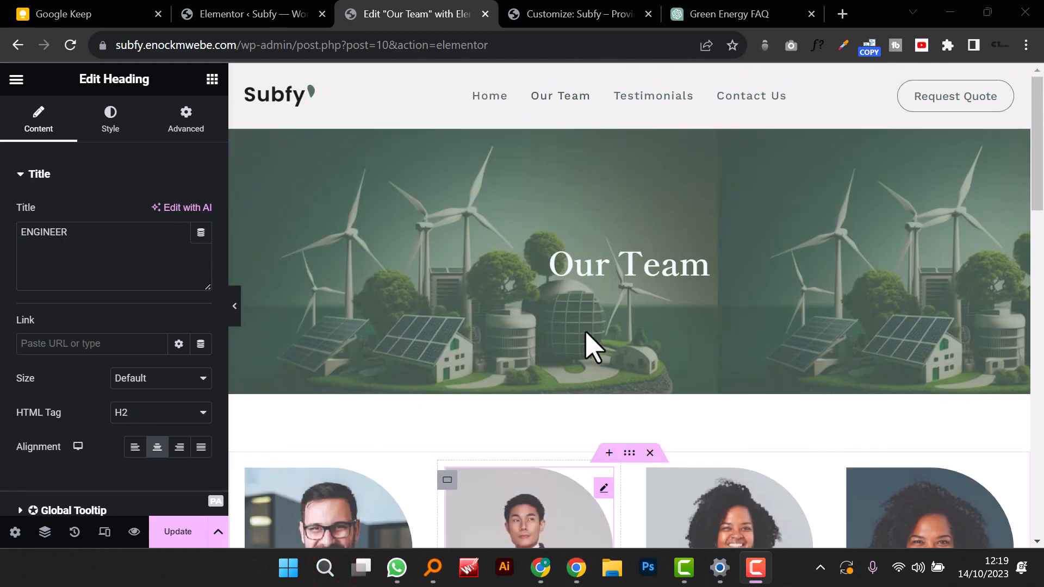
{"action": "scroll", "coordinate": [590, 345], "scroll_direction": "down", "scroll_amount": 15}
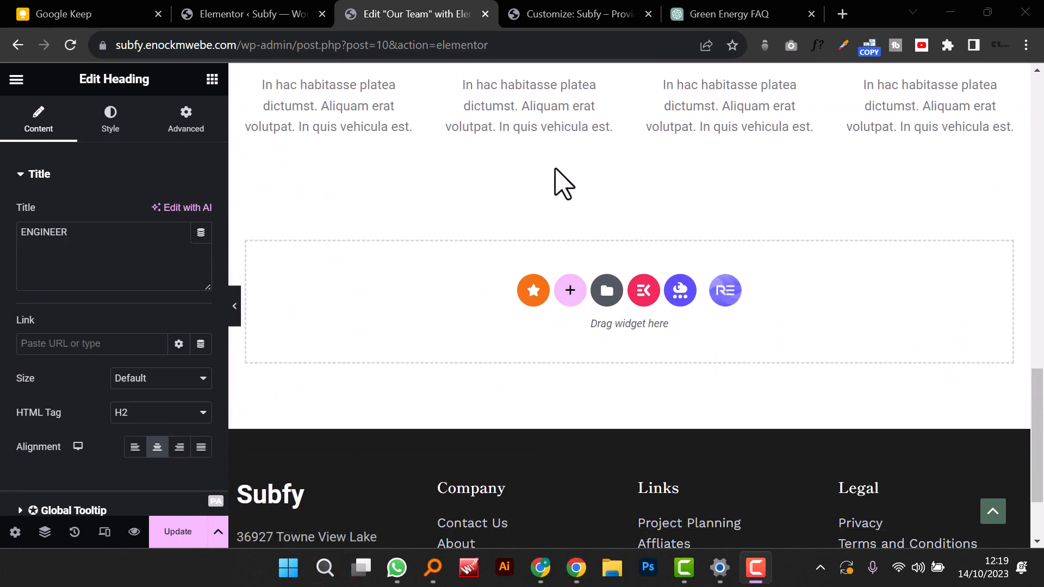
{"action": "scroll", "coordinate": [593, 302], "scroll_direction": "up", "scroll_amount": 10}
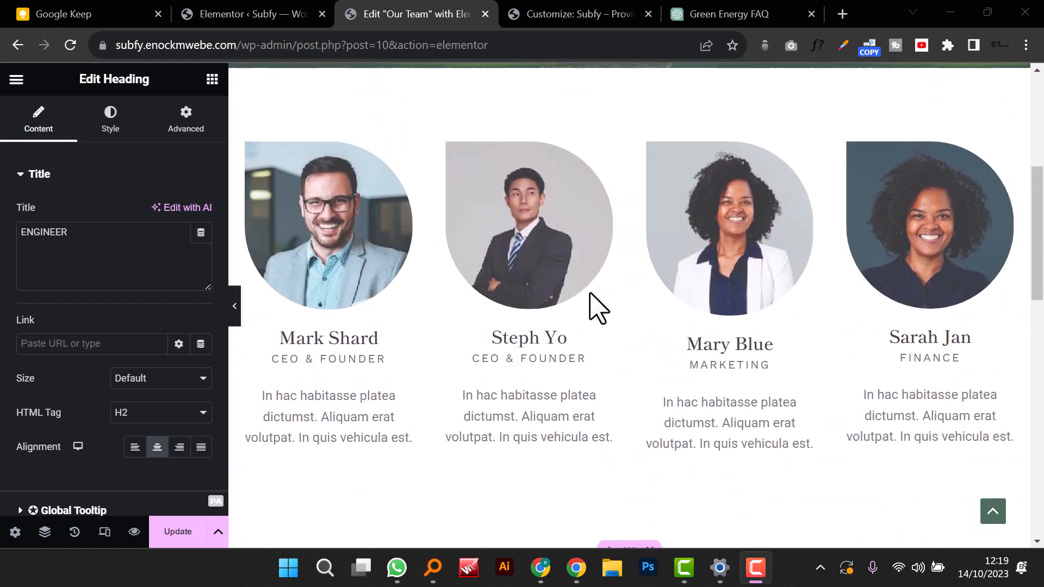
{"action": "scroll", "coordinate": [596, 306], "scroll_direction": "down", "scroll_amount": 10}
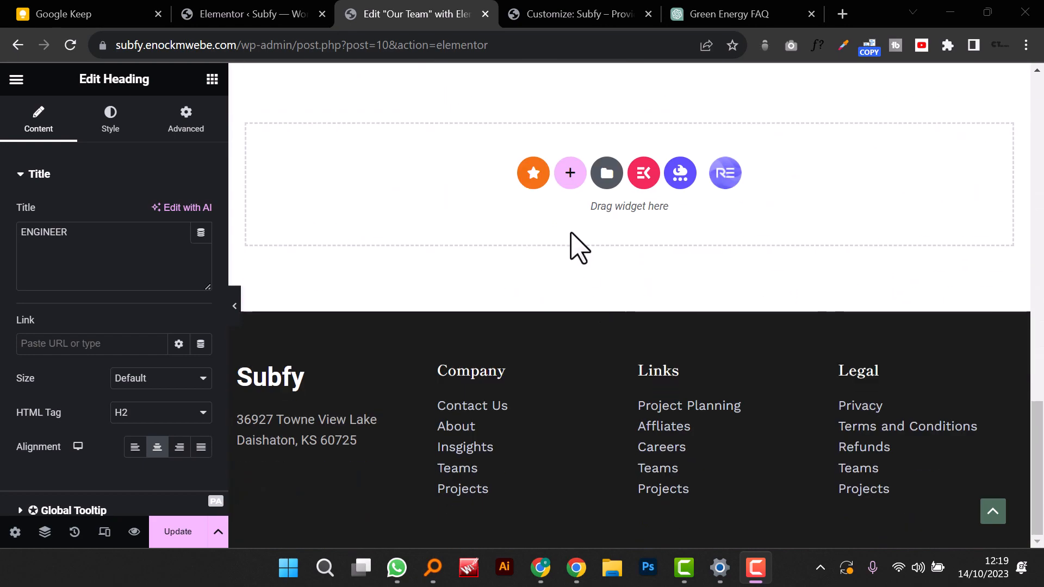
Step: Add a container with two equal columns below the second row of team cards
{"action": "left_click", "coordinate": [564, 177]}
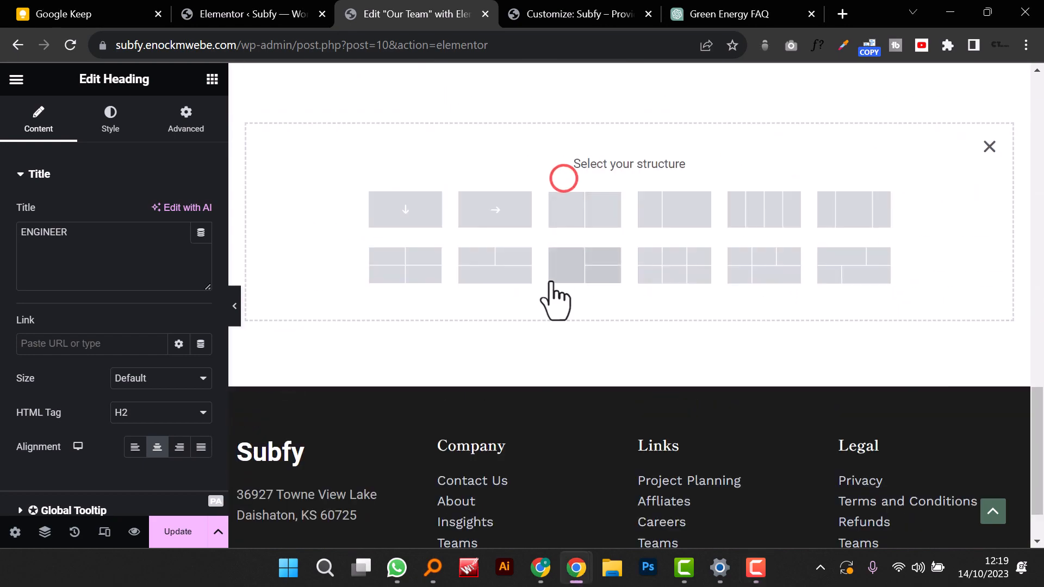
{"action": "left_click", "coordinate": [566, 221]}
{"action": "scroll", "coordinate": [565, 228], "scroll_direction": "up", "scroll_amount": 4}
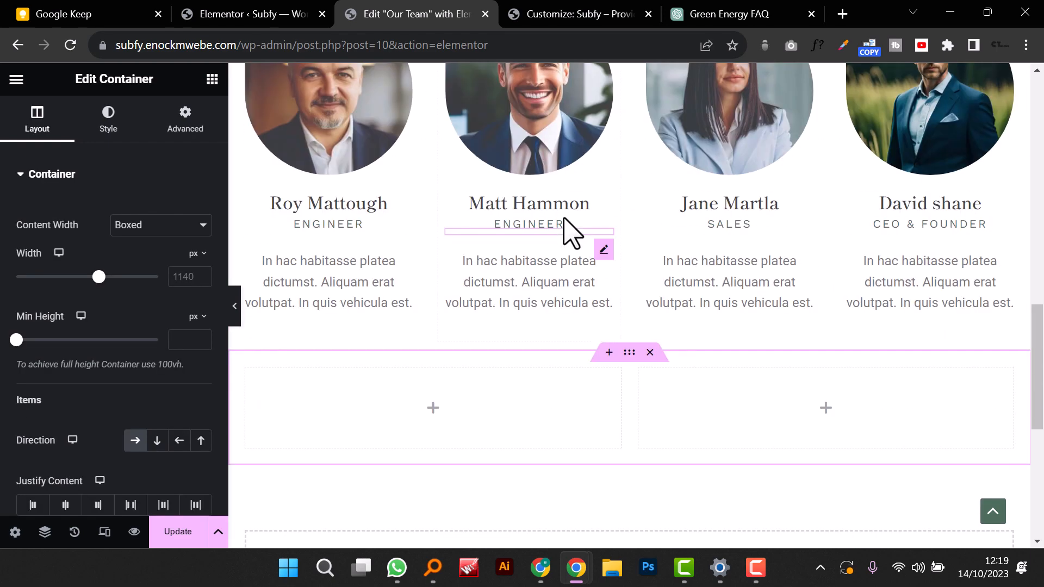
Step: Unlink the new two-column container's margins, set its top and bottom margins to 70 px and check the page spacing
{"action": "left_click", "coordinate": [183, 124]}
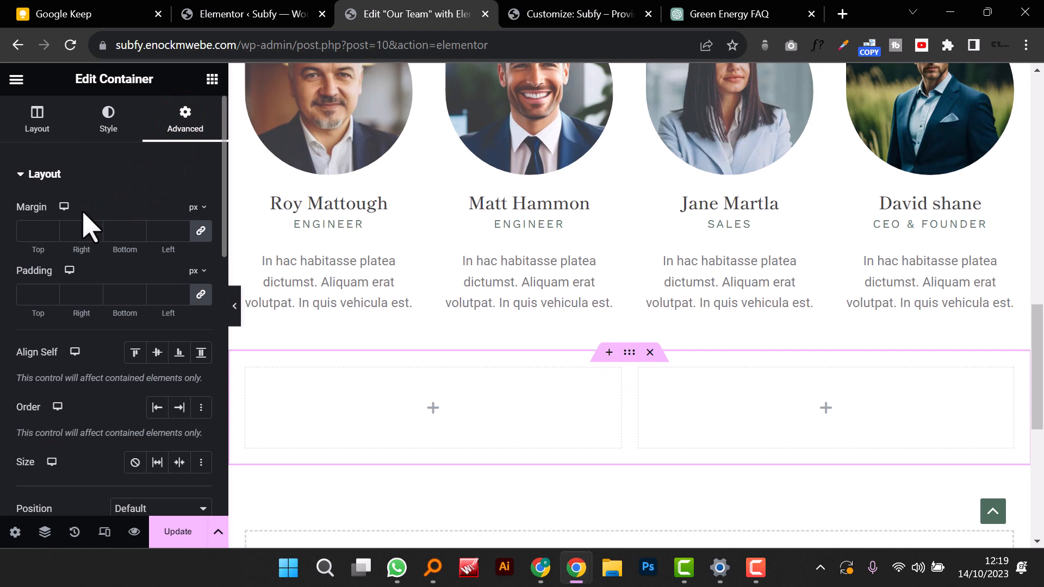
{"action": "left_click", "coordinate": [201, 230]}
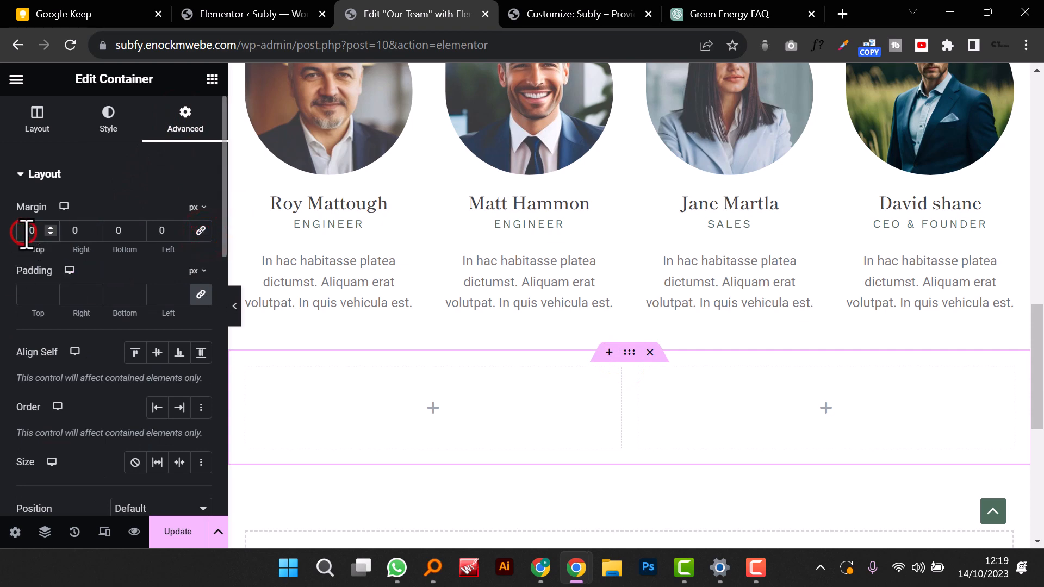
{"action": "type", "text": "7"}
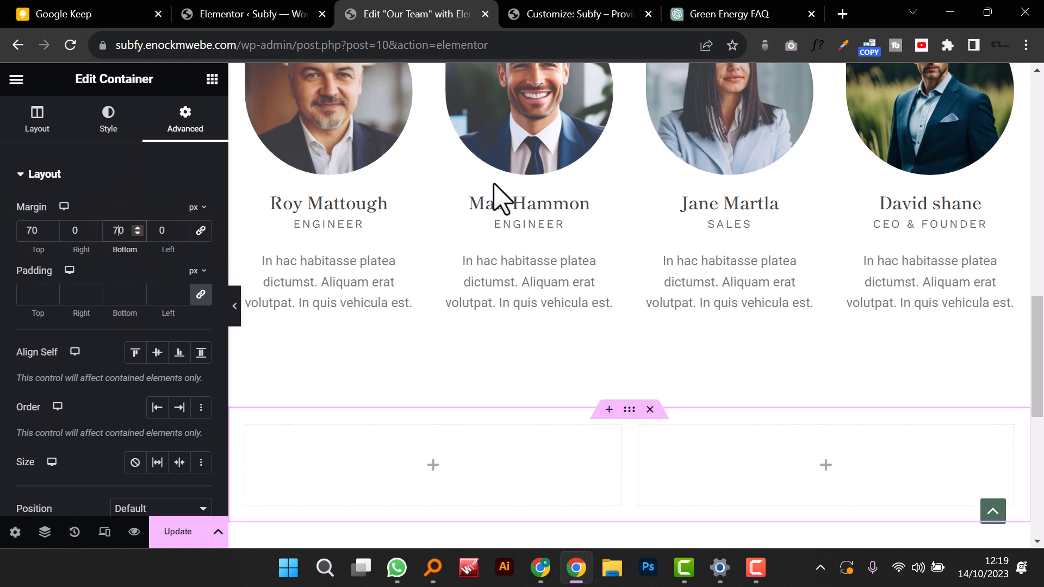
{"action": "scroll", "coordinate": [568, 419], "scroll_direction": "down", "scroll_amount": 3}
{"action": "scroll", "coordinate": [569, 419], "scroll_direction": "up", "scroll_amount": 10}
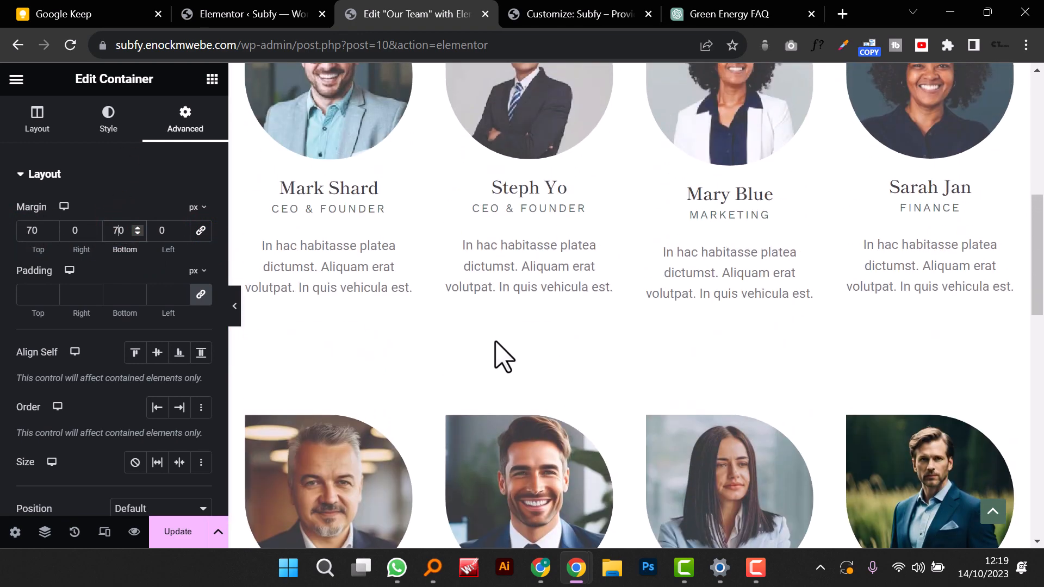
{"action": "right_click", "coordinate": [490, 205]}
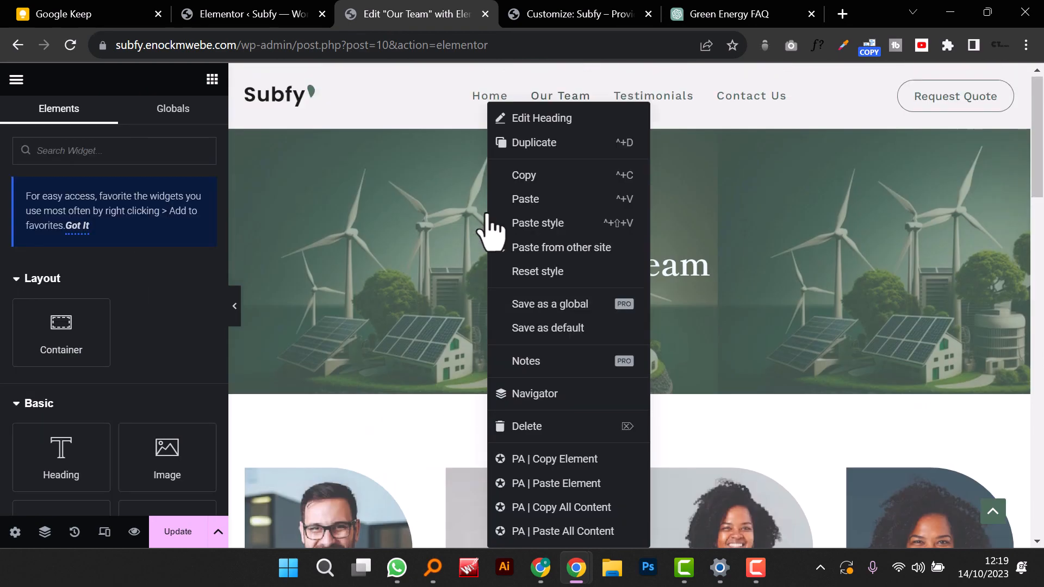
{"action": "scroll", "coordinate": [375, 413], "scroll_direction": "down", "scroll_amount": 5}
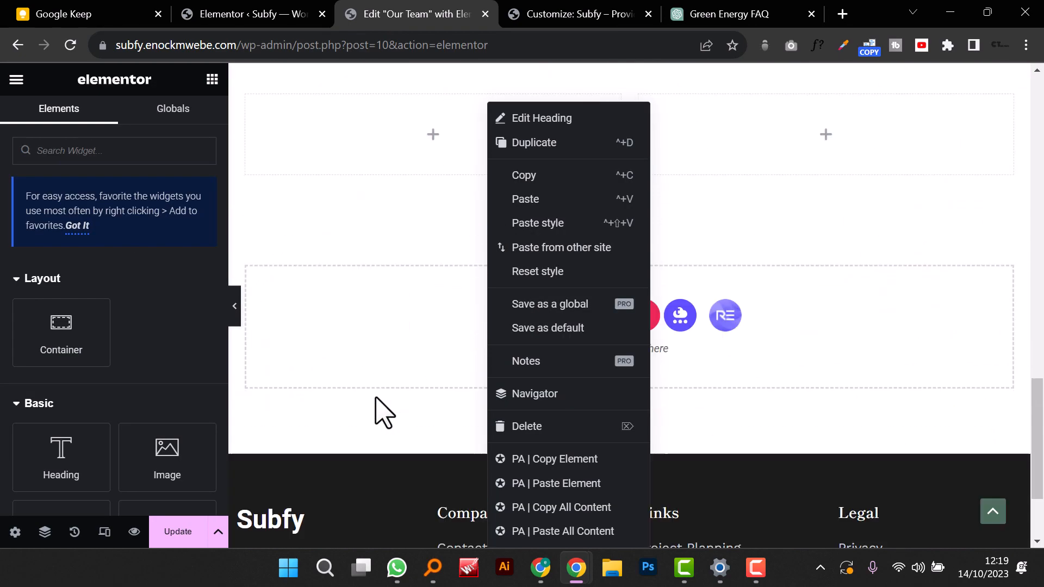
{"action": "left_click", "coordinate": [332, 308]}
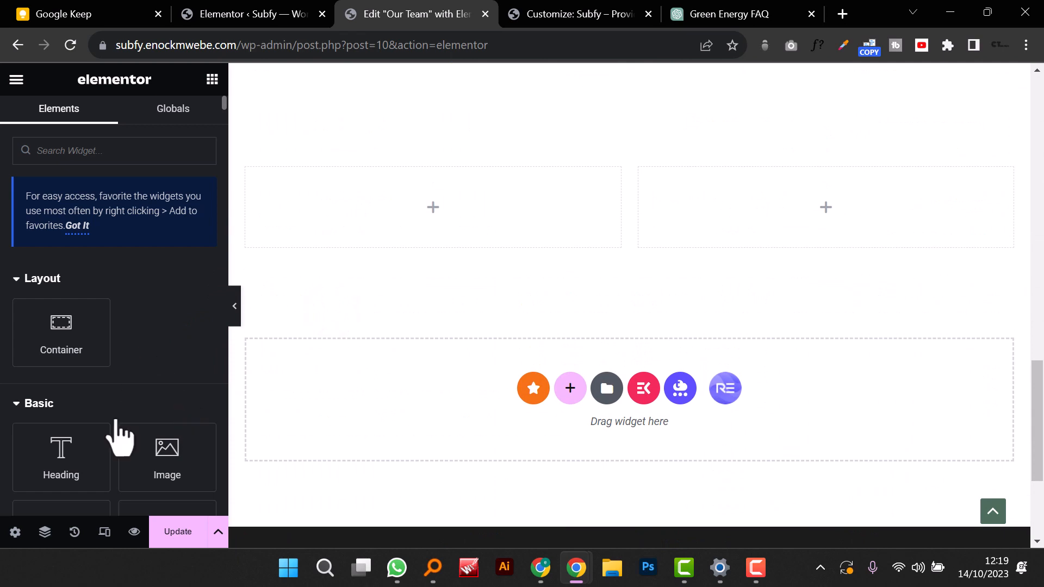
Step: Add a heading to the first column of the empty two-column section and set its title to COMPANY VALUES
{"action": "left_click_drag", "start_coordinate": [42, 478], "coordinate": [513, 261]}
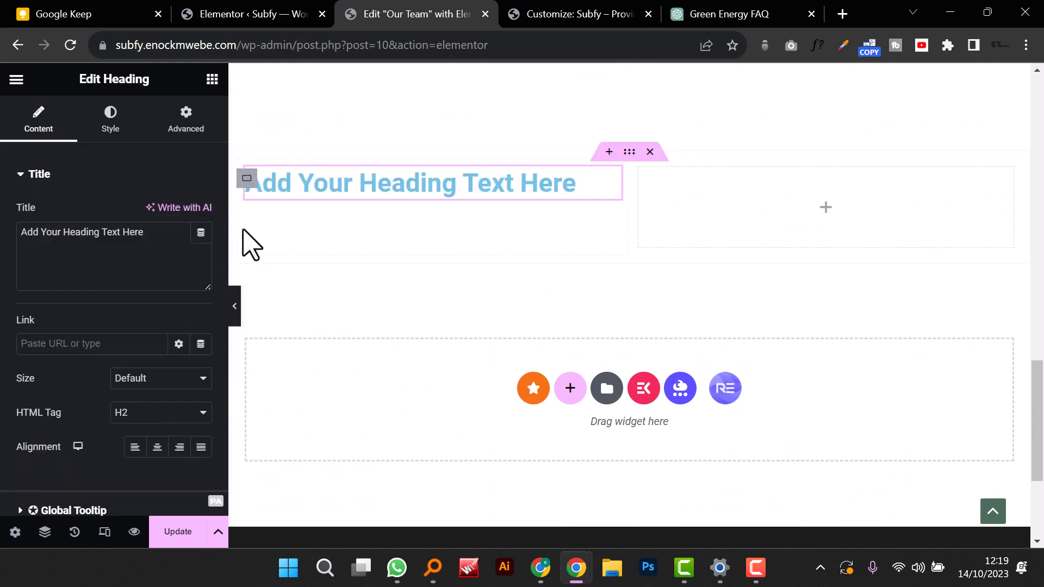
{"action": "triple_click", "coordinate": [75, 233]}
{"action": "key", "text": "Tab"}
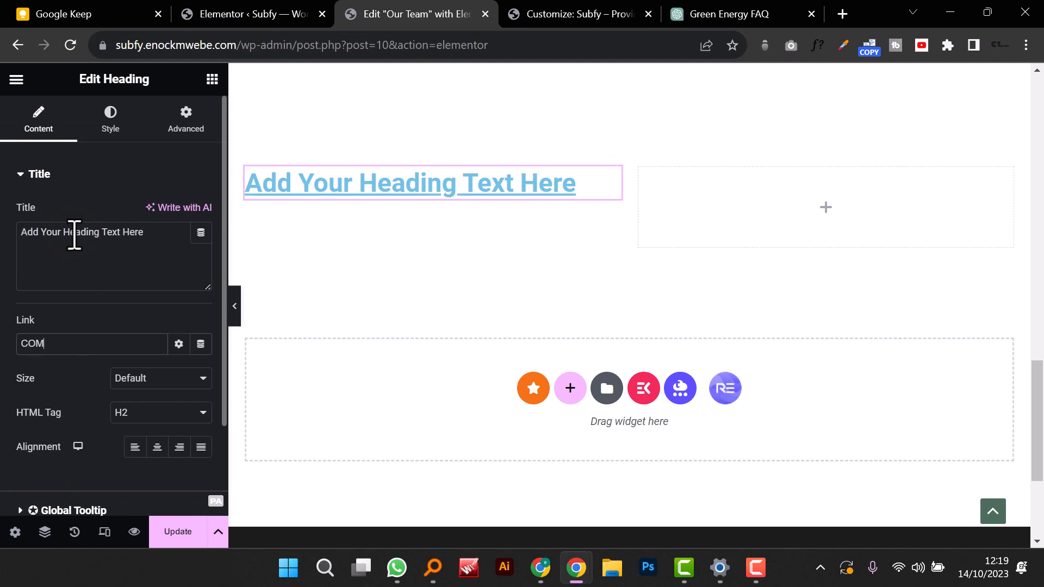
{"action": "type", "text": "COM"}
{"action": "key", "text": "BackSpace"}
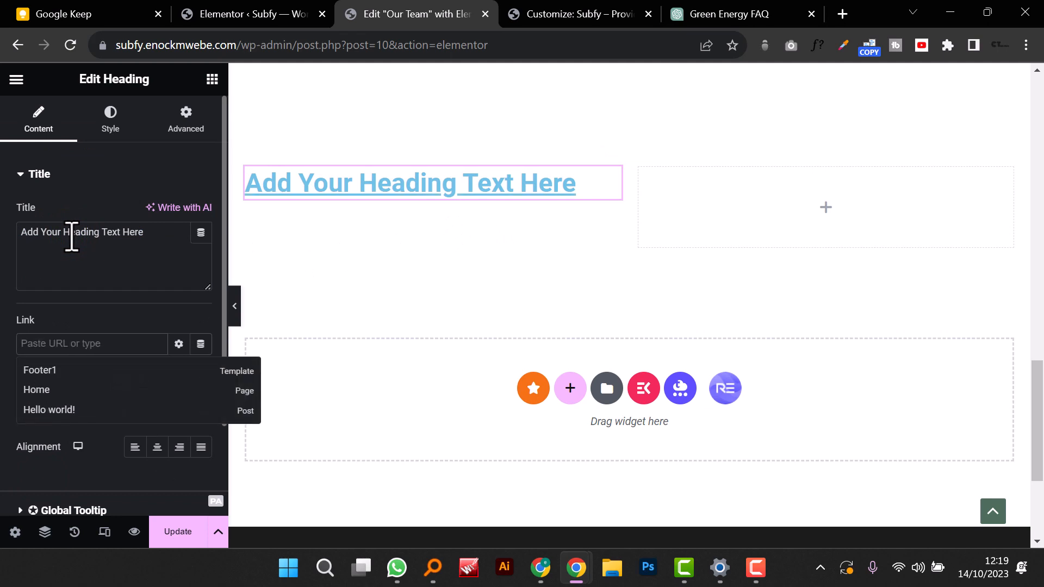
{"action": "left_click", "coordinate": [72, 236]}
{"action": "type", "text": "COMPANY VALUES"}
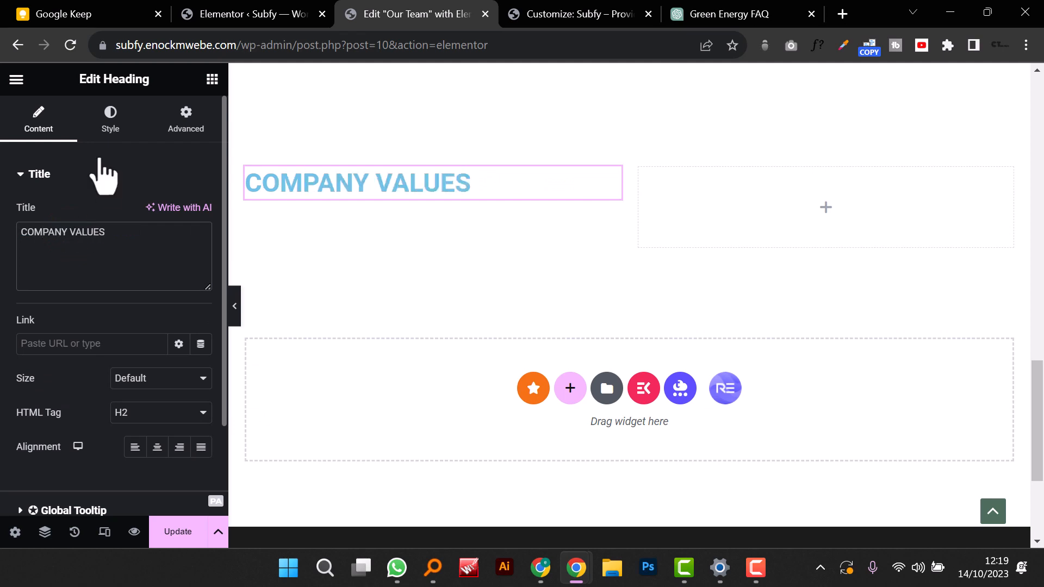
Step: Style the COMPANY VALUES heading with the global color Theme Color 1 and the global font SECTION HEADING
{"action": "left_click", "coordinate": [111, 119]}
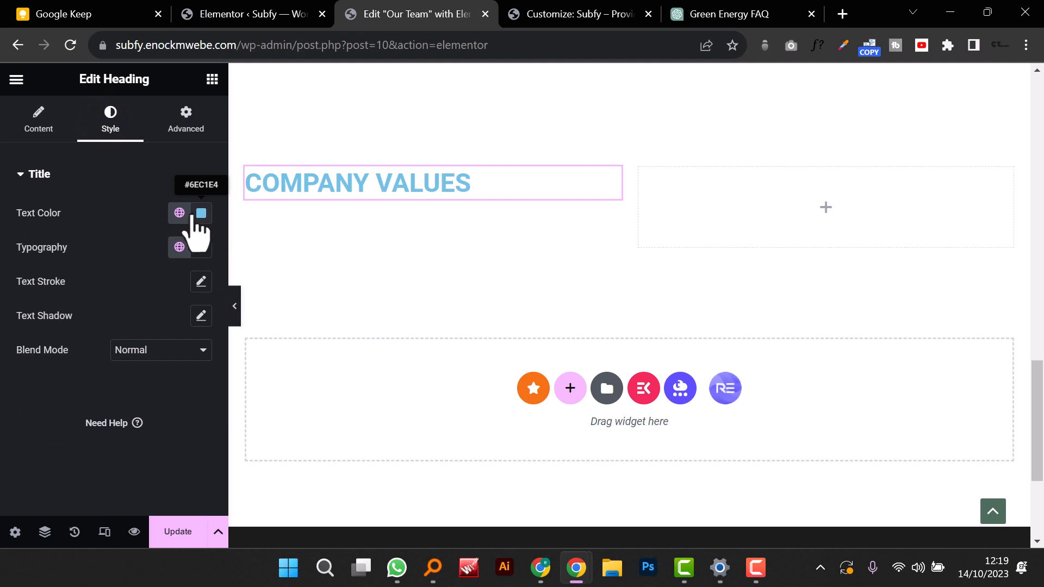
{"action": "left_click", "coordinate": [182, 214]}
{"action": "scroll", "coordinate": [90, 430], "scroll_direction": "down", "scroll_amount": 2}
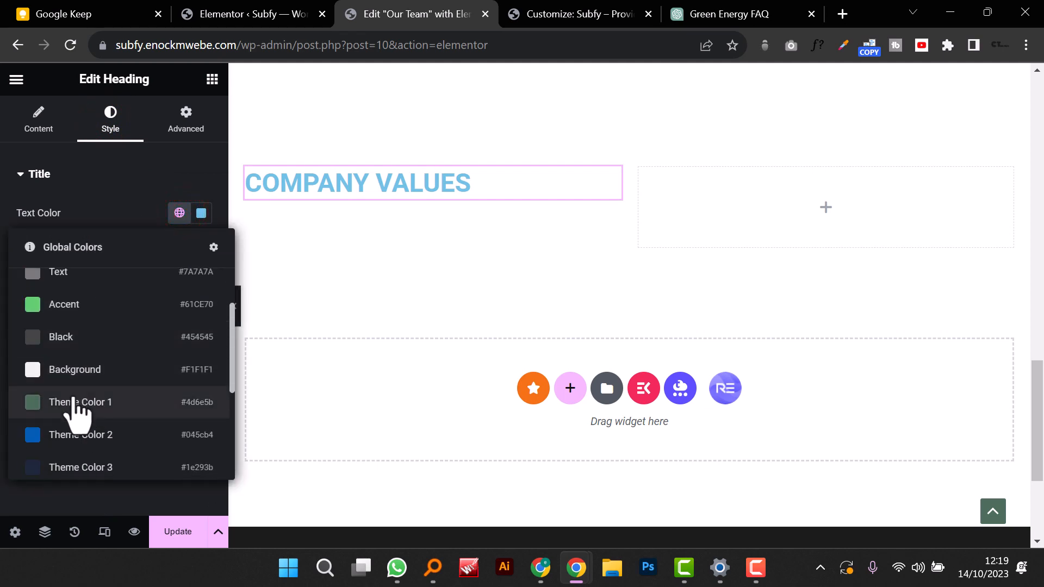
{"action": "left_click", "coordinate": [79, 405]}
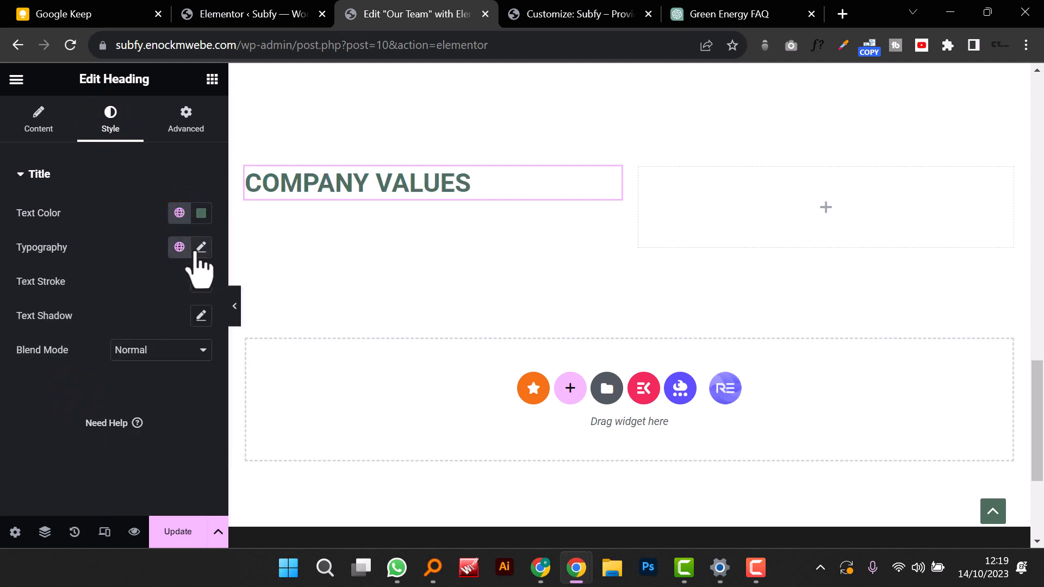
{"action": "left_click", "coordinate": [179, 244]}
{"action": "scroll", "coordinate": [122, 478], "scroll_direction": "down", "scroll_amount": 1}
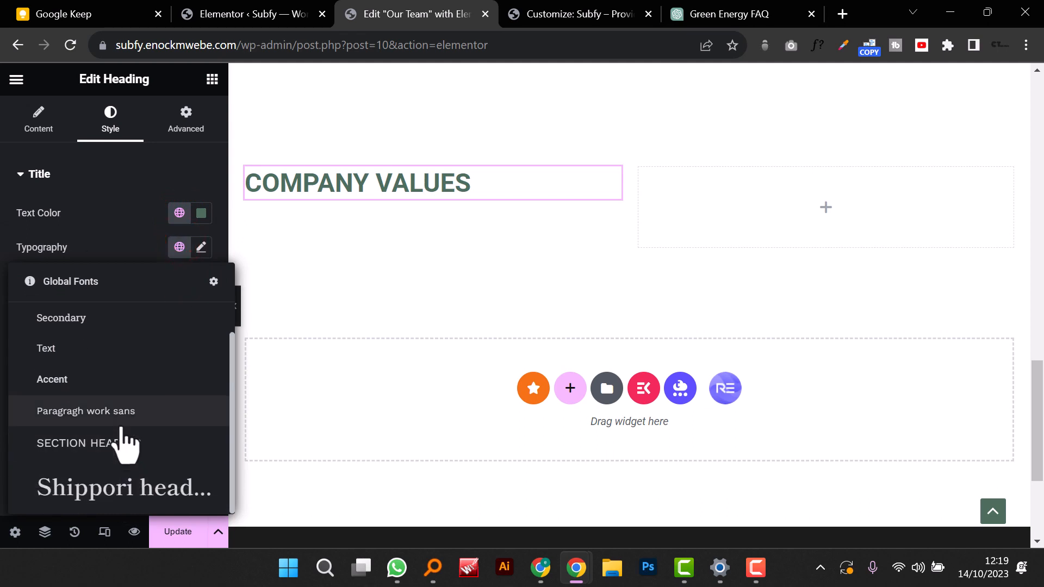
{"action": "left_click", "coordinate": [116, 439]}
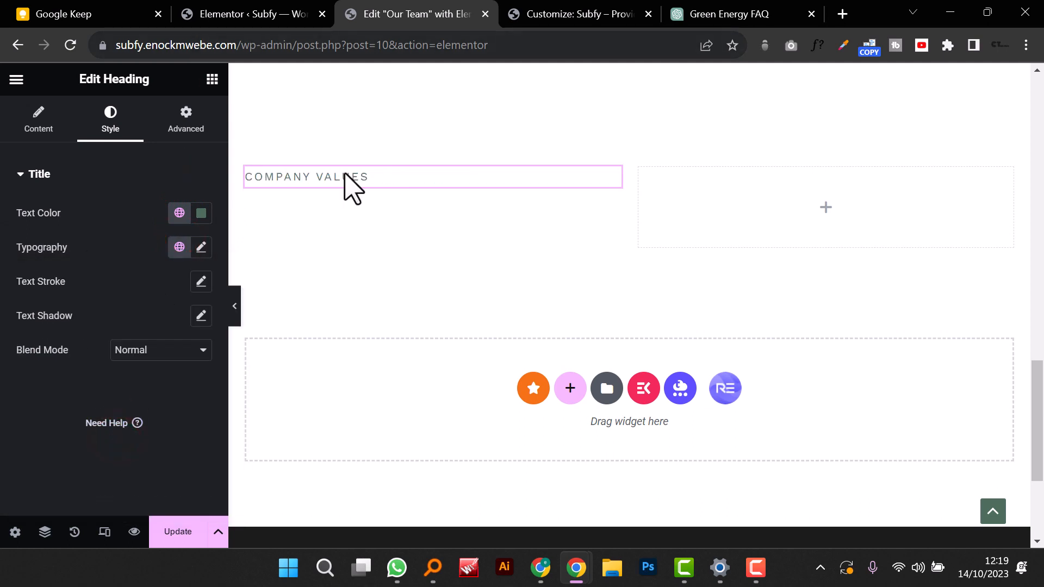
Step: Duplicate the COMPANY VALUES heading and set the copy's title to "Transforming agriculture for a sustainable future"
{"action": "right_click", "coordinate": [310, 179]}
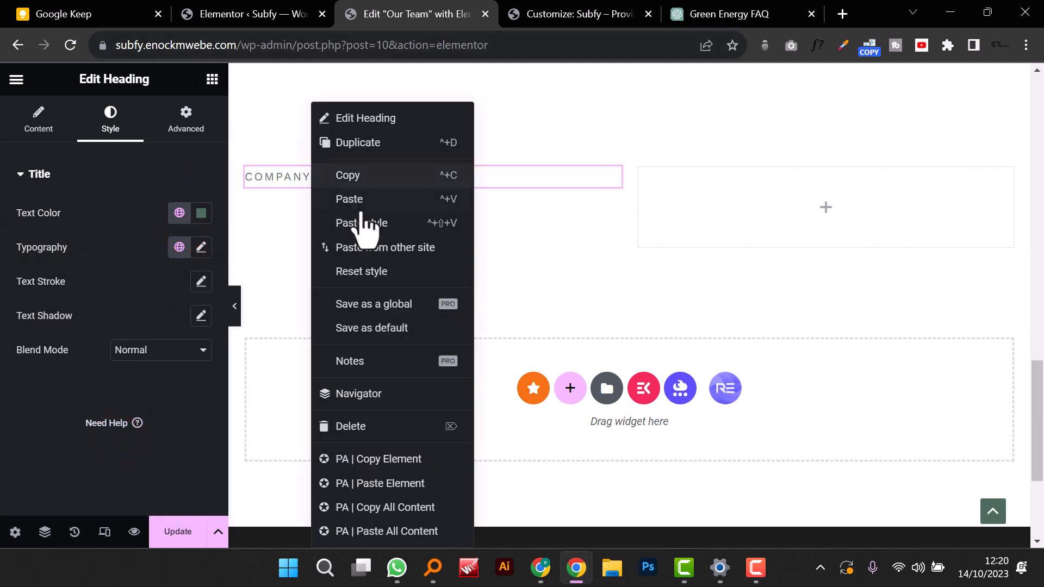
{"action": "left_click", "coordinate": [370, 141]}
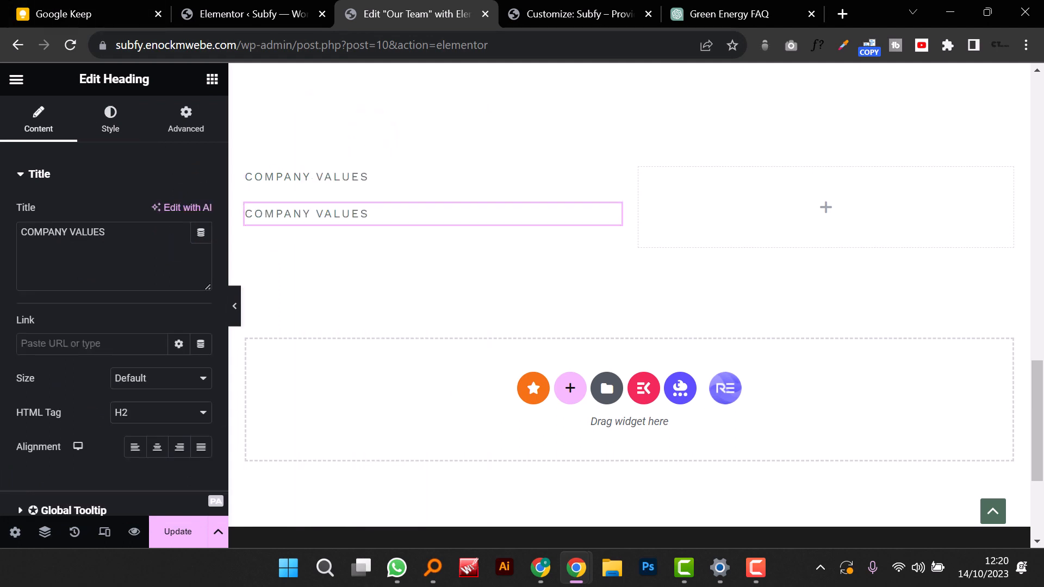
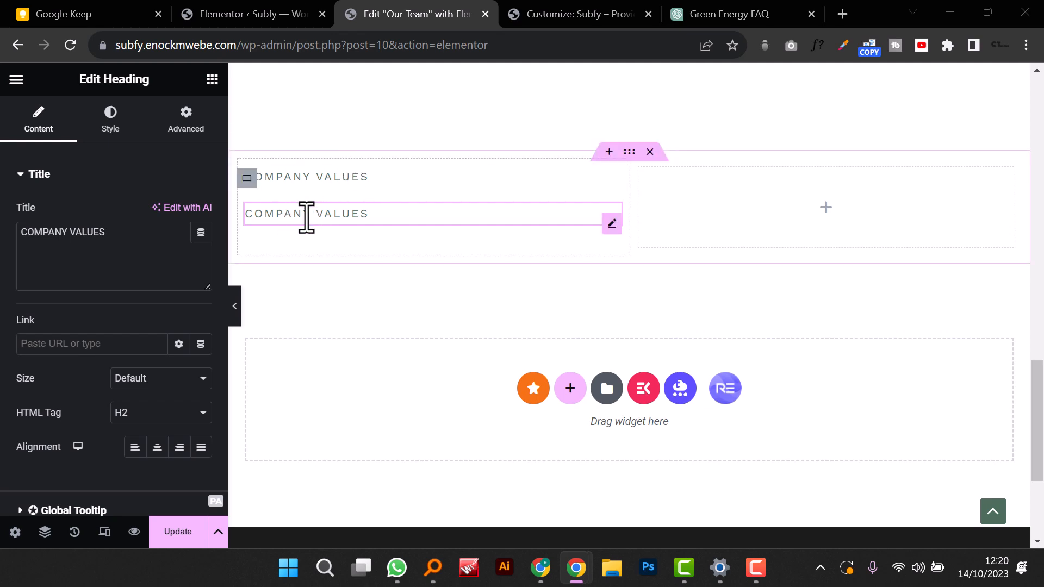
{"action": "left_click", "coordinate": [81, 240]}
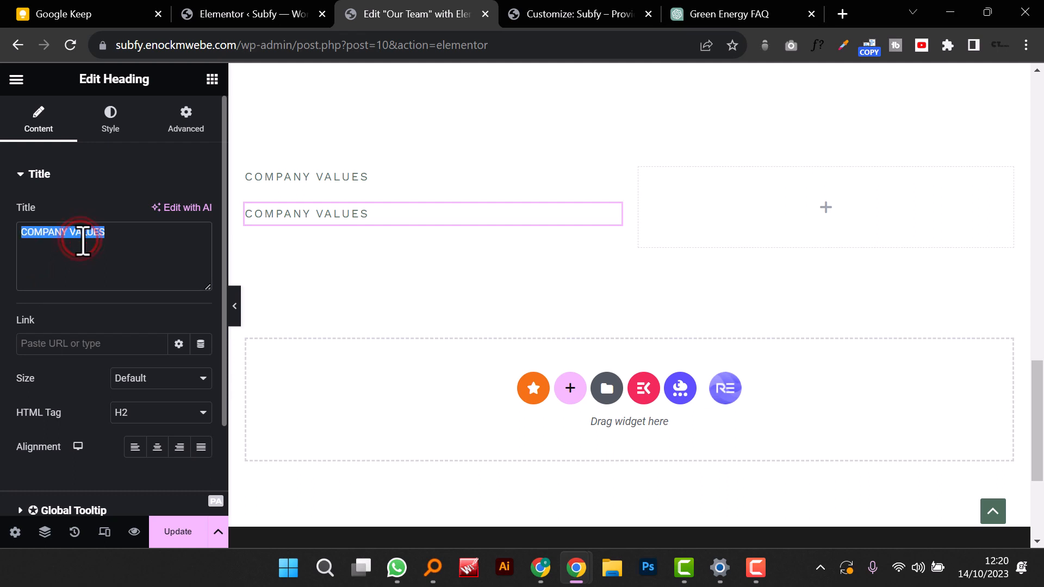
{"action": "type", "text": "Transforming agriculture for a sustainable future"}
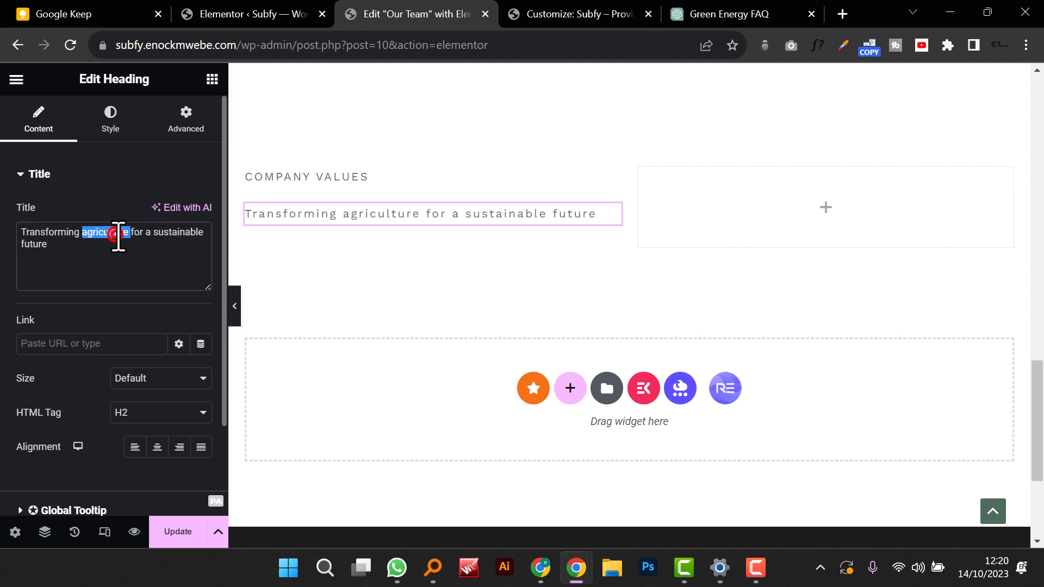
Step: Replace the word "agriculture" with "energy" in the second heading's title
{"action": "type", "text": "ENGE"}
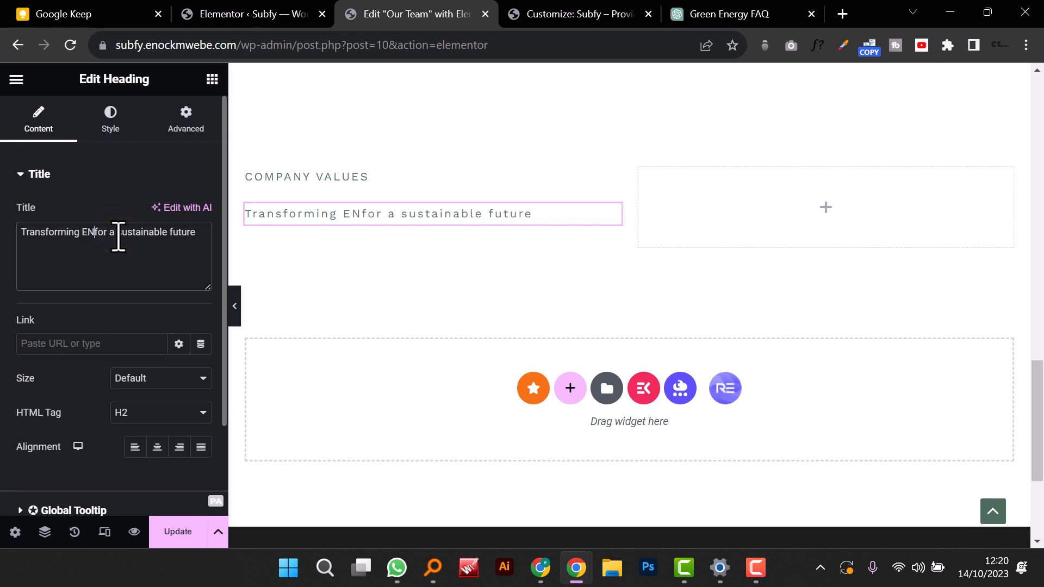
{"action": "key", "text": "BackSpace"}
{"action": "key", "text": "BackSpace"}
{"action": "key", "text": "BackSpace"}
{"action": "key", "text": "BackSpace"}
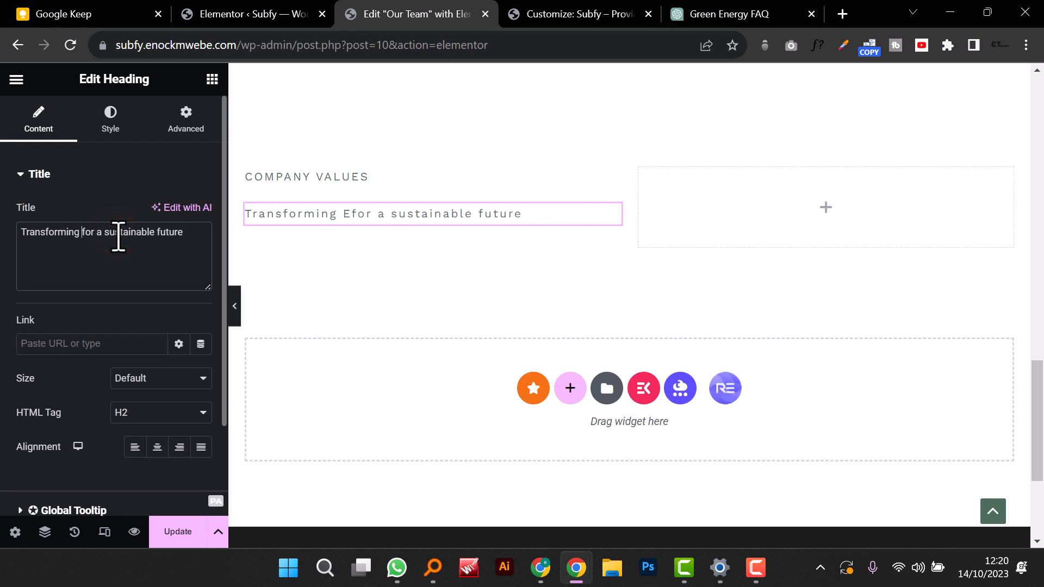
{"action": "type", "text": "e"}
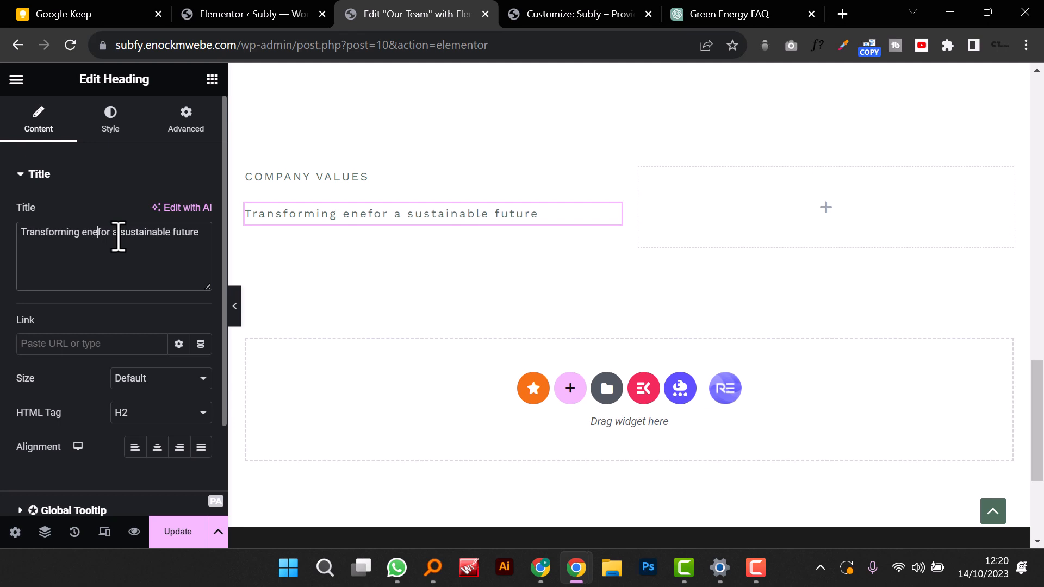
{"action": "type", "text": "nergr"}
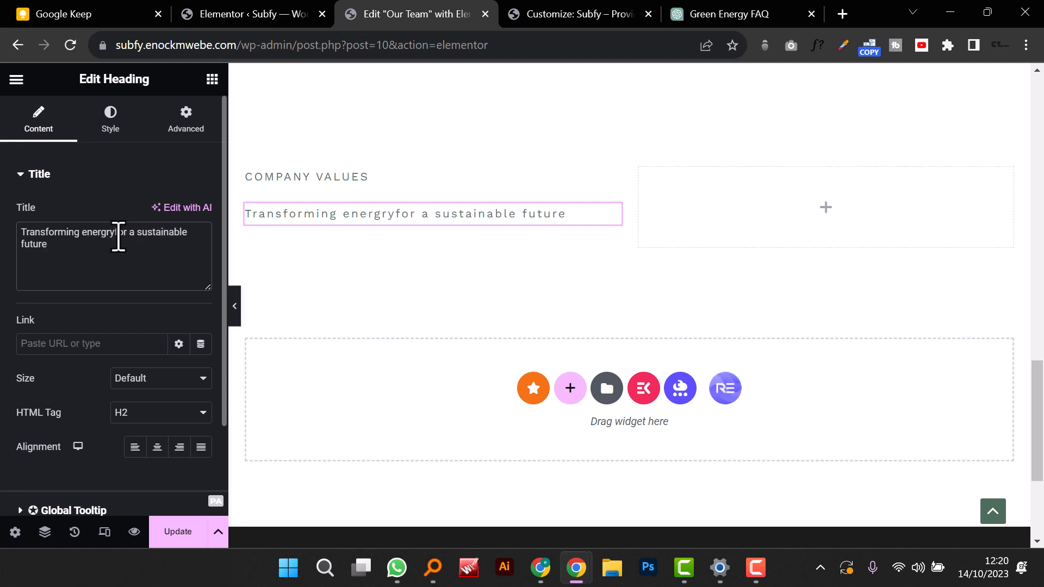
{"action": "key", "text": "BackSpace"}
{"action": "key", "text": "BackSpace"}
{"action": "key", "text": "BackSpace"}
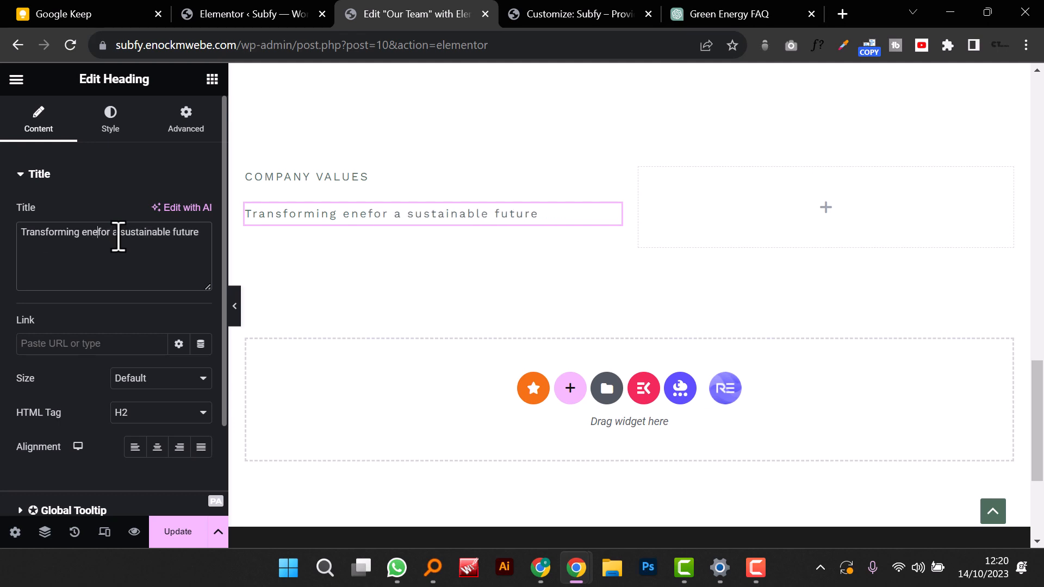
{"action": "type", "text": "rgy"}
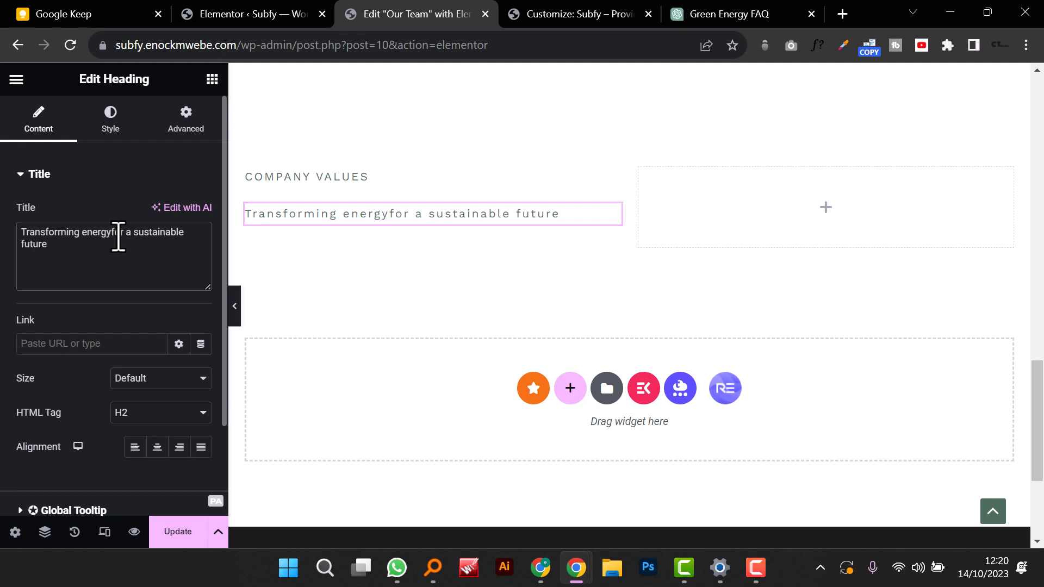
Step: Apply the Shippori heading global font and the global color Black to the "Transforming energy for a sustainable future" heading
{"action": "left_click", "coordinate": [102, 107]}
{"action": "left_click", "coordinate": [179, 247]}
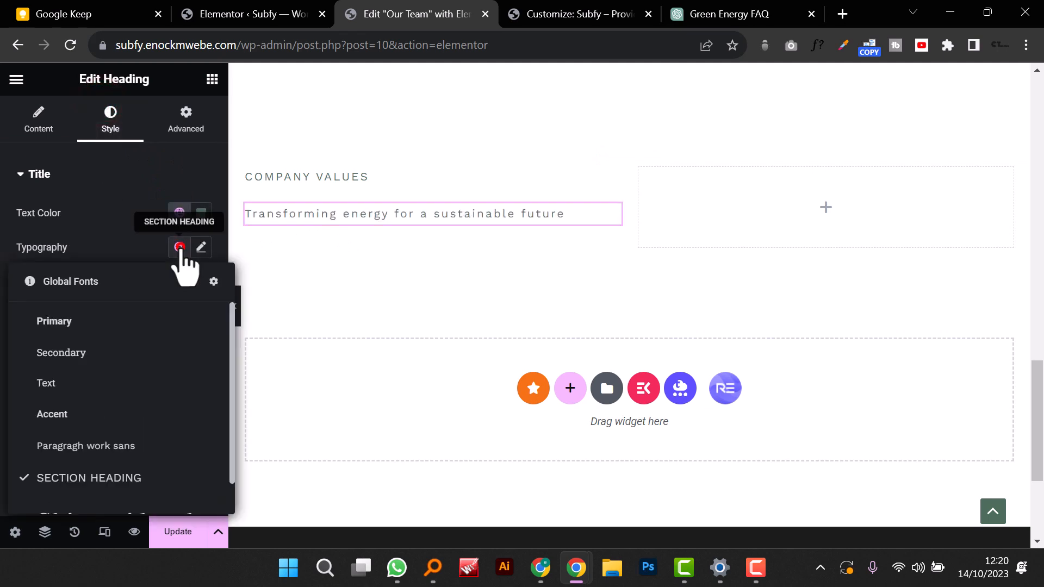
{"action": "scroll", "coordinate": [141, 479], "scroll_direction": "down", "scroll_amount": 1}
{"action": "left_click", "coordinate": [144, 485]}
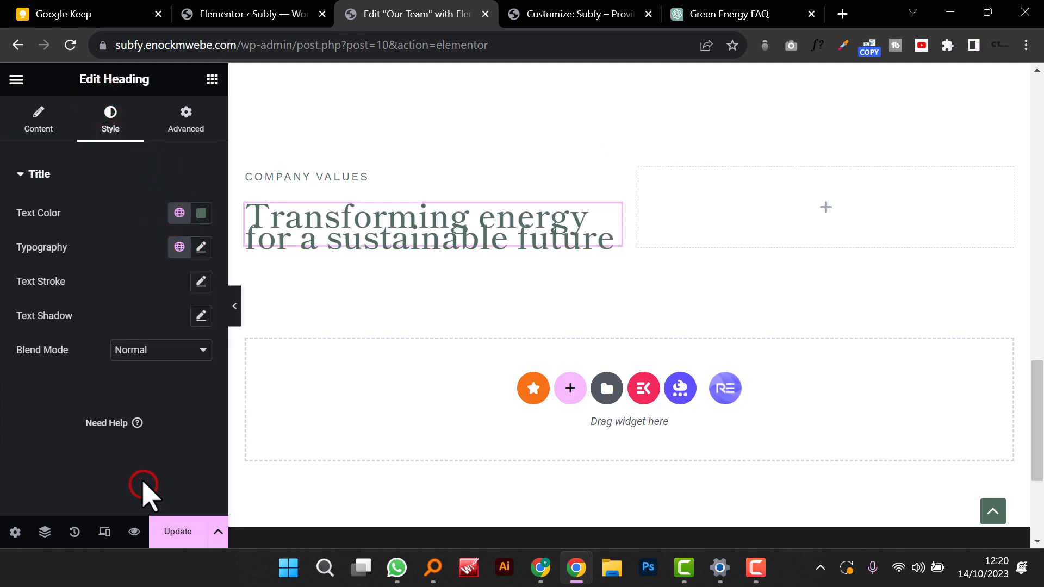
{"action": "left_click", "coordinate": [180, 212]}
{"action": "scroll", "coordinate": [84, 438], "scroll_direction": "down", "scroll_amount": 2}
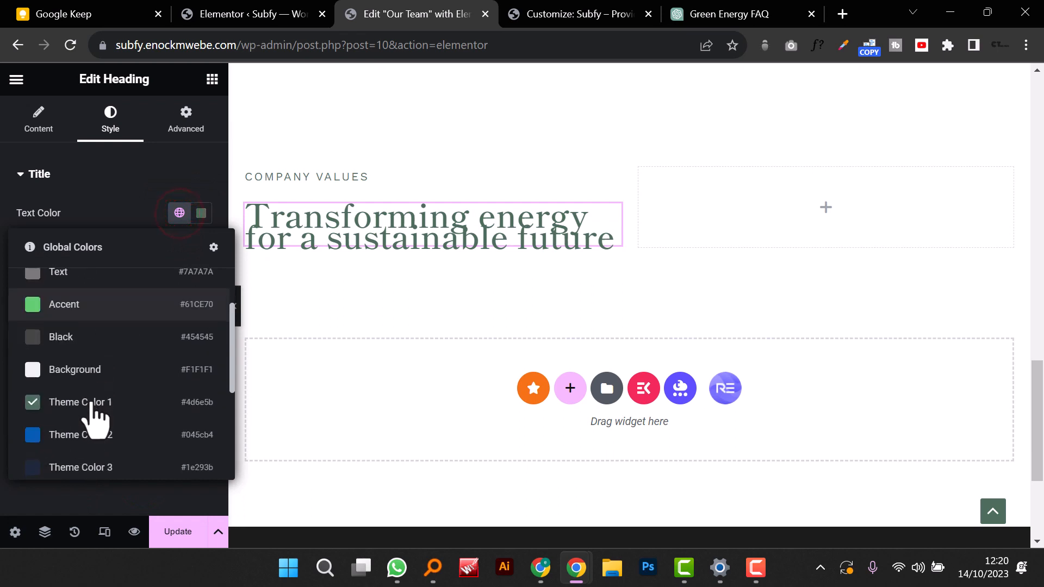
{"action": "left_click", "coordinate": [90, 340]}
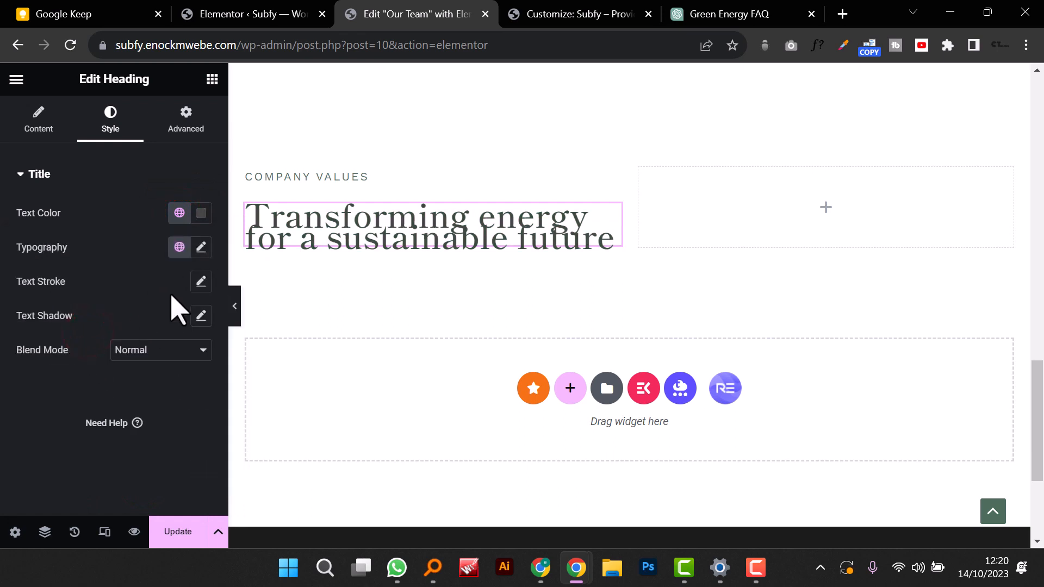
Step: Set the line height of the "Transforming energy for a sustainable future" heading to 1
{"action": "left_click", "coordinate": [201, 249]}
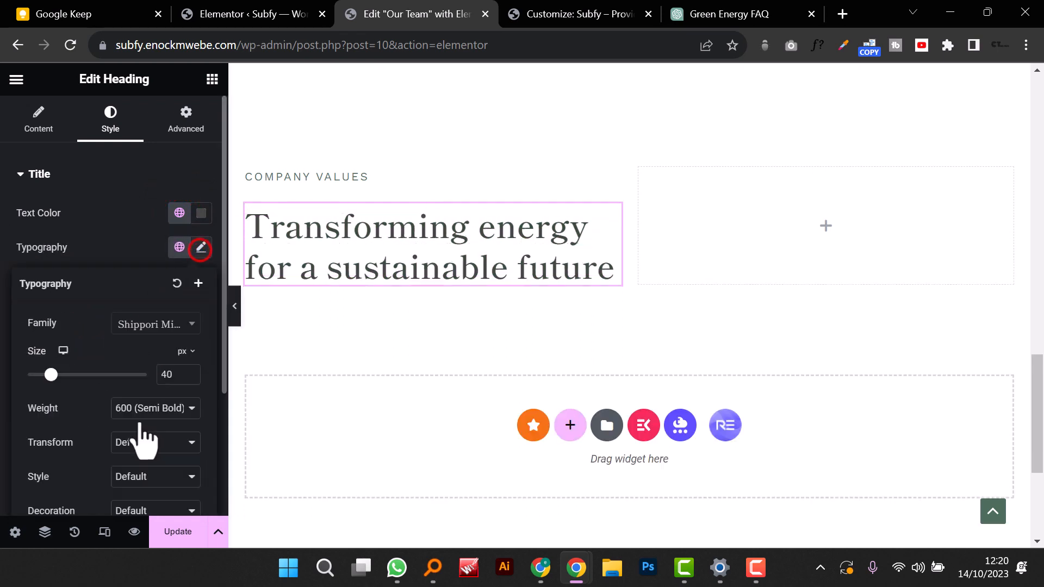
{"action": "scroll", "coordinate": [140, 438], "scroll_direction": "down", "scroll_amount": 3}
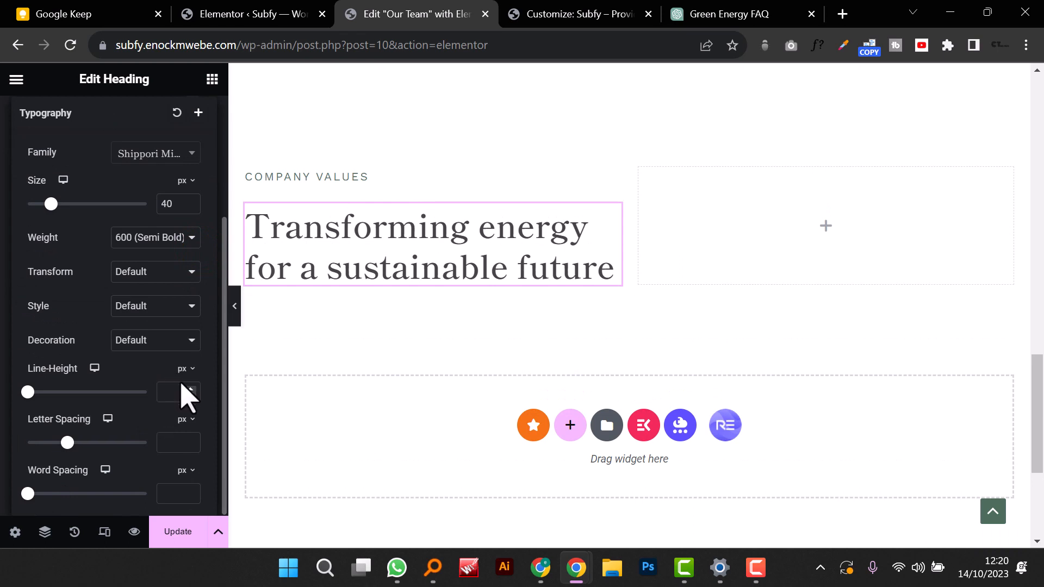
{"action": "type", "text": "1"}
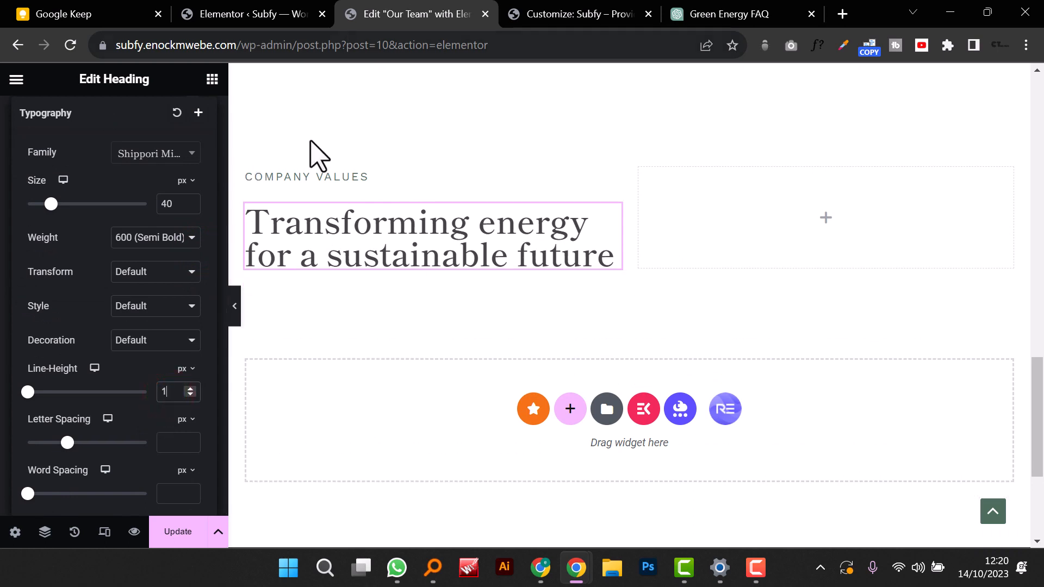
Step: Add a Text Editor widget to the first column and place it below the "Transforming energy for a sustainable future" heading
{"action": "left_click", "coordinate": [212, 79]}
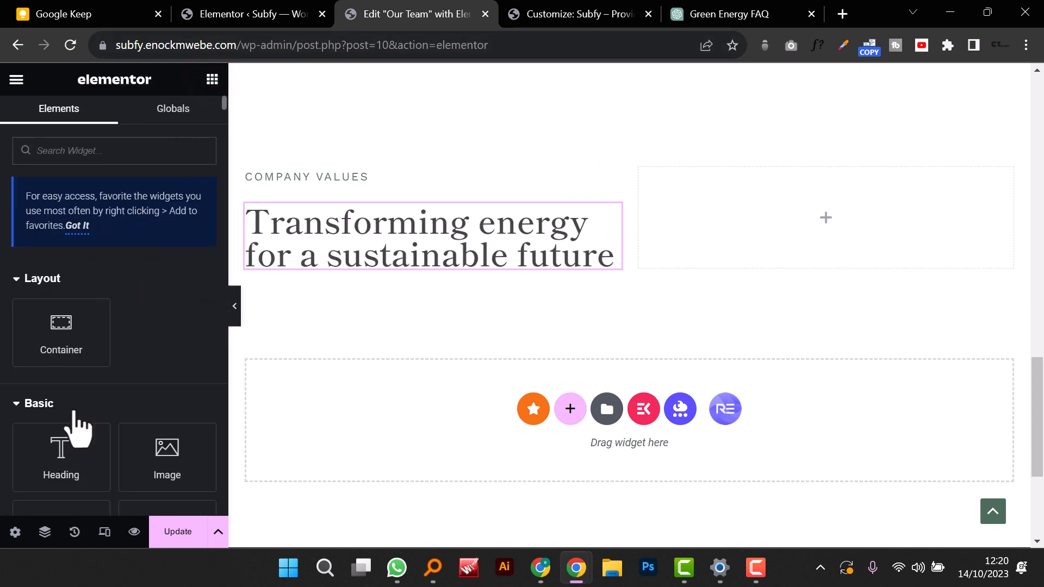
{"action": "scroll", "coordinate": [77, 429], "scroll_direction": "down", "scroll_amount": 5}
{"action": "left_click_drag", "start_coordinate": [60, 274], "coordinate": [376, 217]}
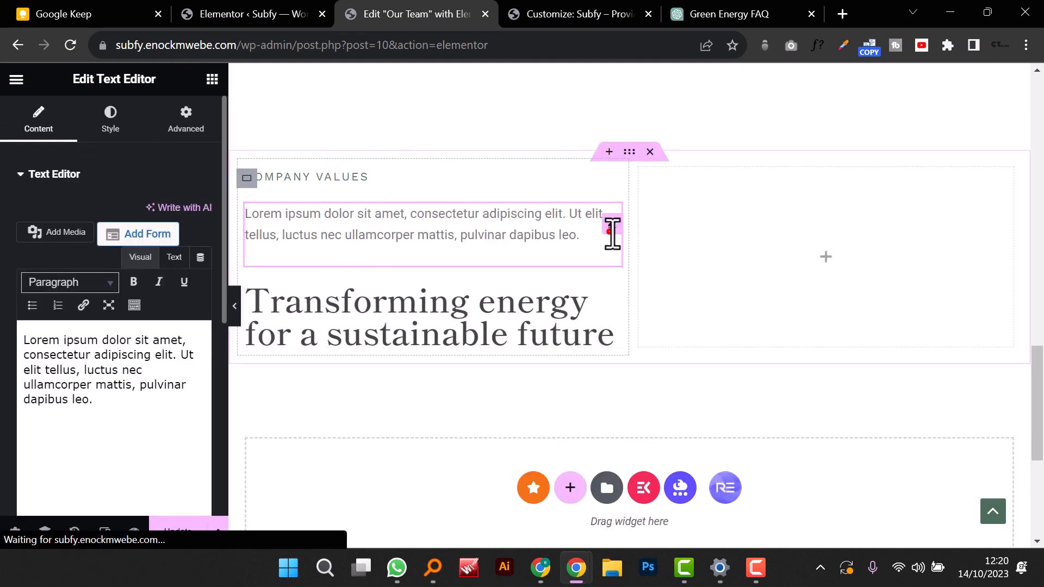
{"action": "left_click_drag", "start_coordinate": [613, 221], "coordinate": [580, 361]}
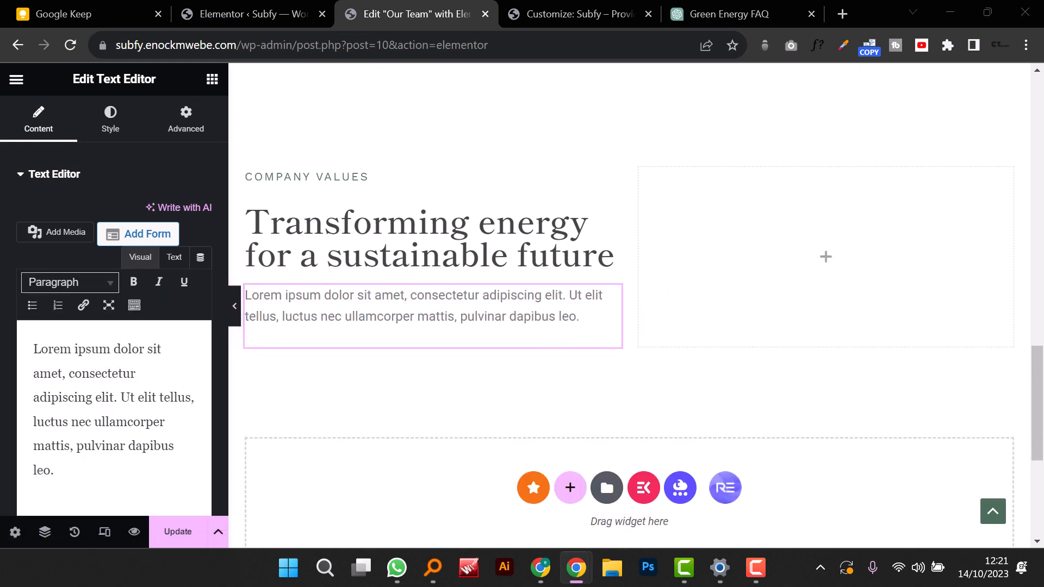
Step: Replace the new text block's placeholder paragraph with the copied longer Latin filler text
{"action": "triple_click", "coordinate": [77, 385]}
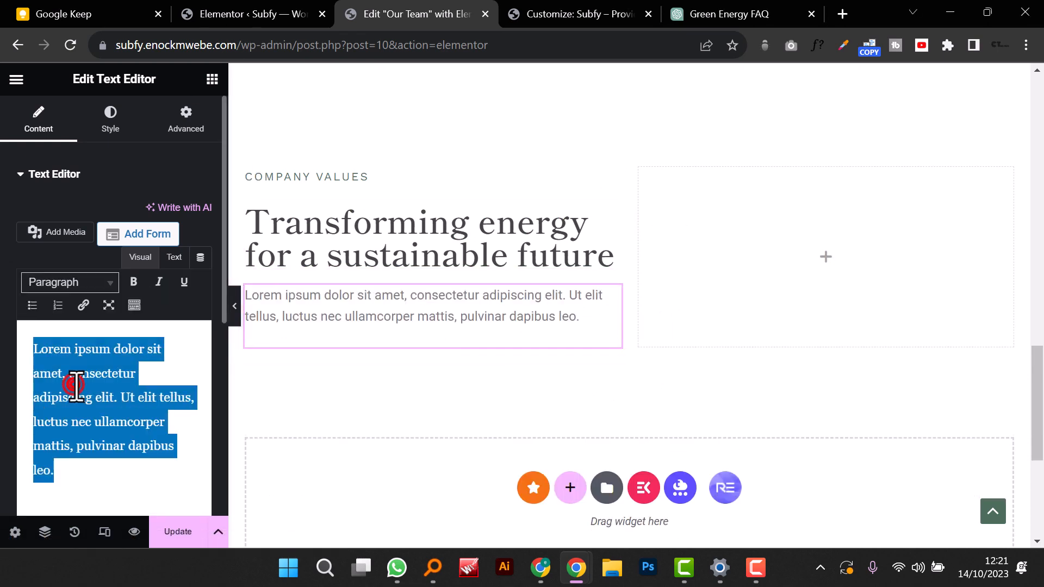
{"action": "right_click", "coordinate": [77, 385]}
{"action": "left_click", "coordinate": [126, 154]}
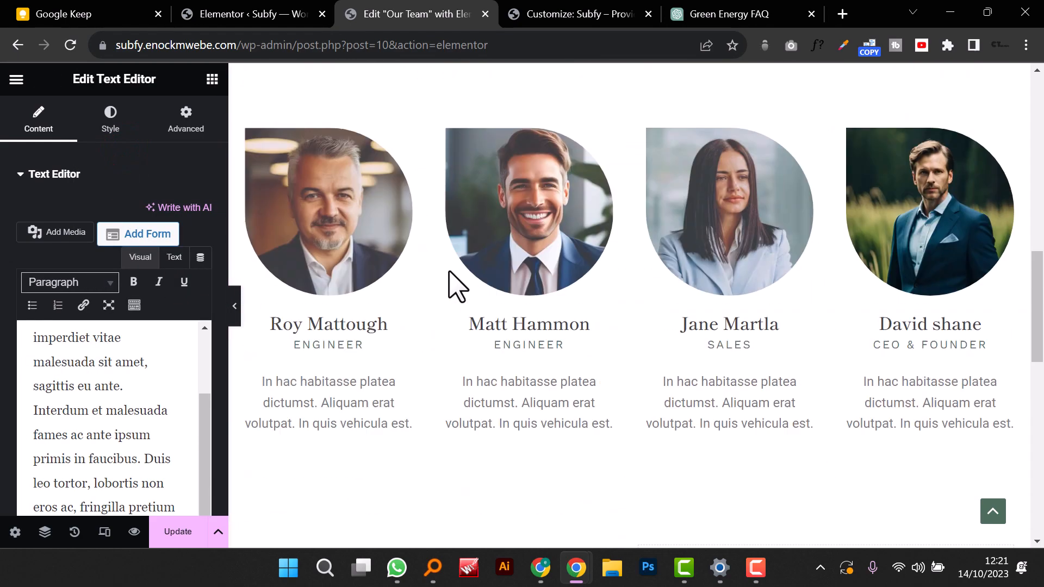
Step: Add a Button widget below the text block in the first column and label it "Learn More"
{"action": "scroll", "coordinate": [326, 361], "scroll_direction": "down", "scroll_amount": 3}
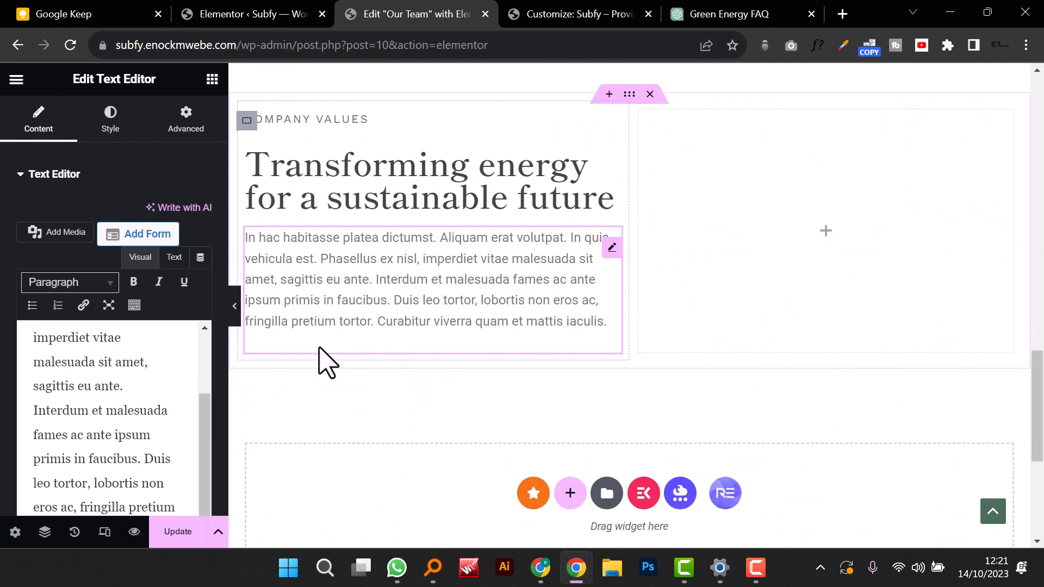
{"action": "left_click", "coordinate": [212, 80]}
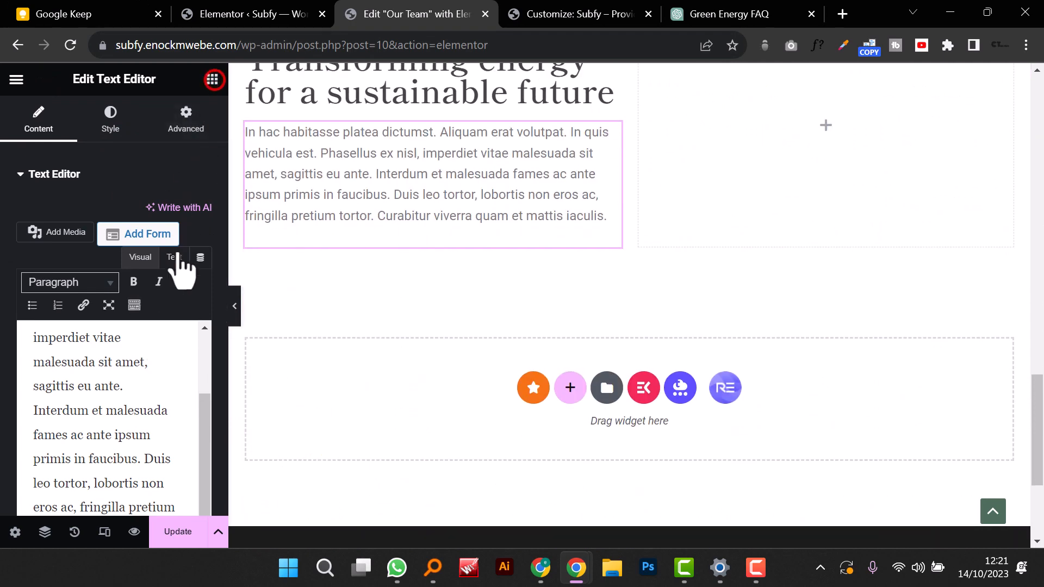
{"action": "scroll", "coordinate": [133, 332], "scroll_direction": "down", "scroll_amount": 10}
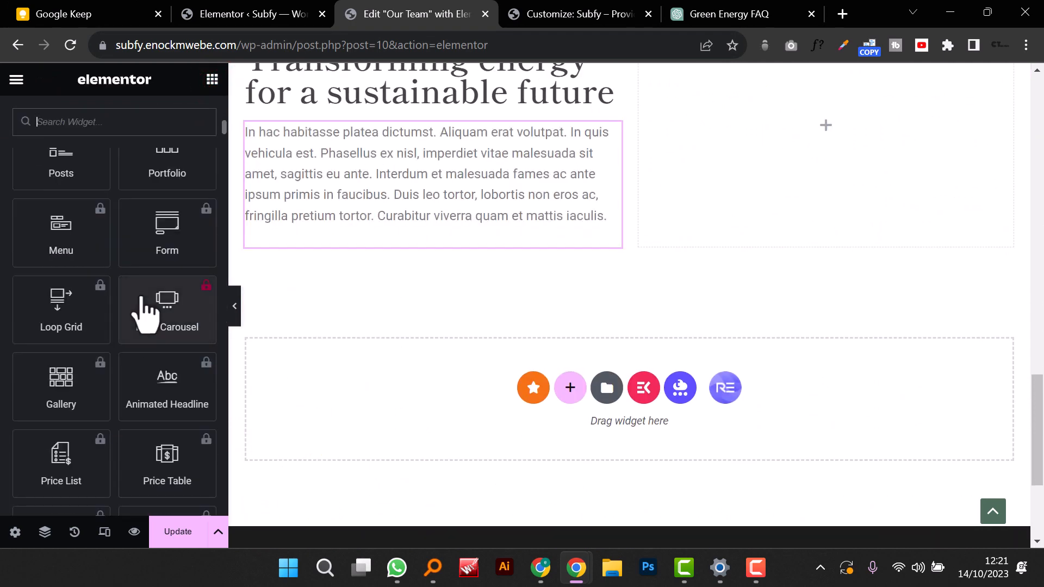
{"action": "scroll", "coordinate": [144, 313], "scroll_direction": "up", "scroll_amount": 10}
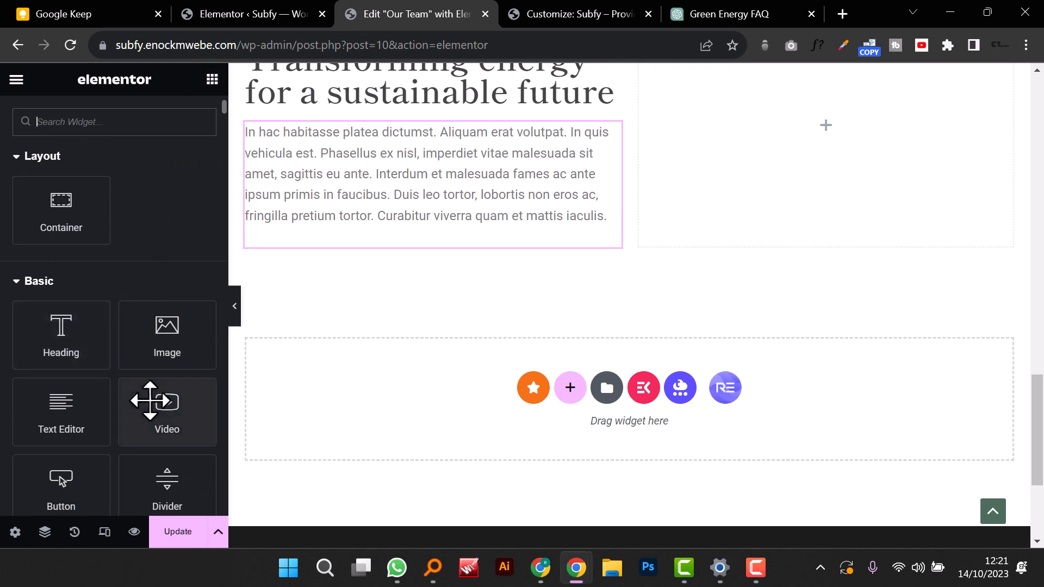
{"action": "scroll", "coordinate": [151, 399], "scroll_direction": "down", "scroll_amount": 2}
{"action": "left_click_drag", "start_coordinate": [59, 376], "coordinate": [312, 243]}
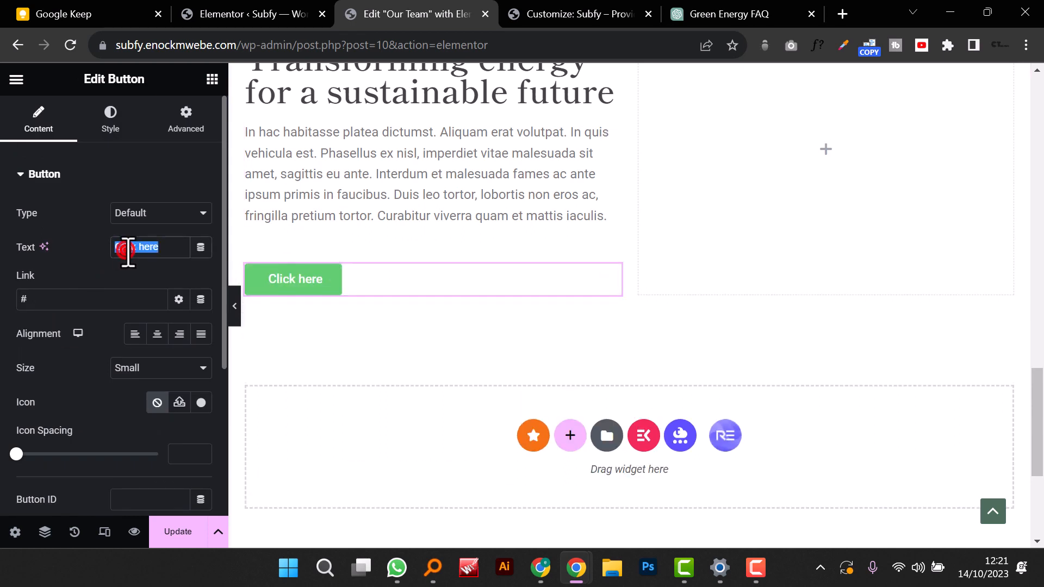
{"action": "left_click", "coordinate": [127, 252]}
{"action": "type", "text": "Learn More"}
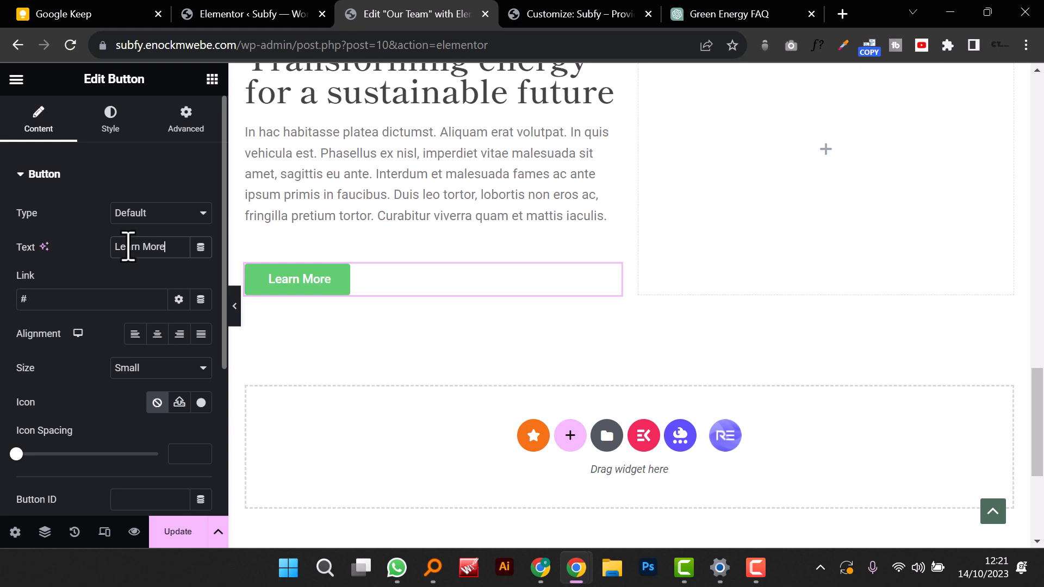
Step: Set the Learn More button's background to the dark green global color and apply a global font to its label
{"action": "left_click", "coordinate": [120, 125]}
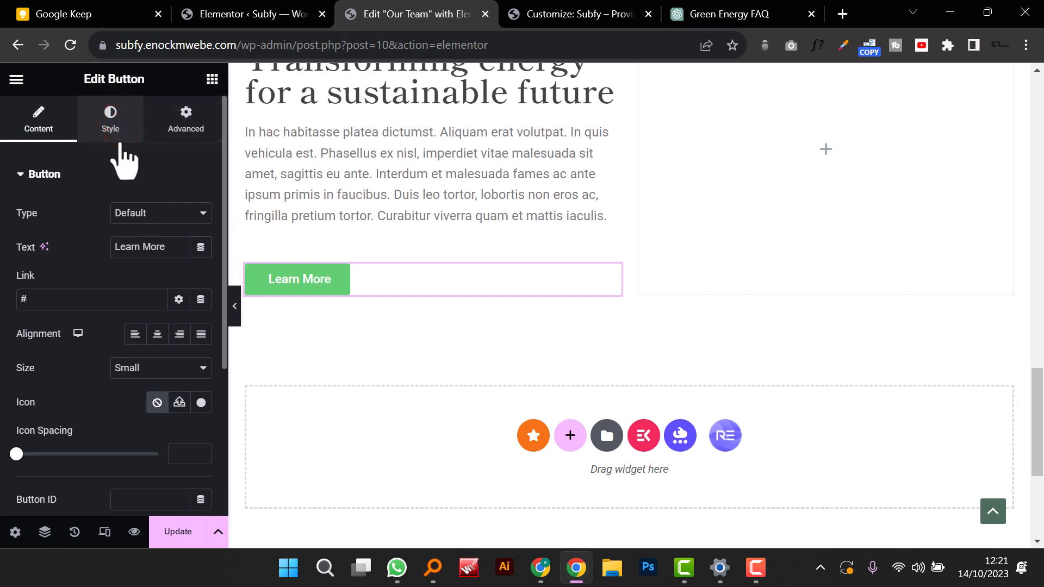
{"action": "left_click", "coordinate": [179, 384]}
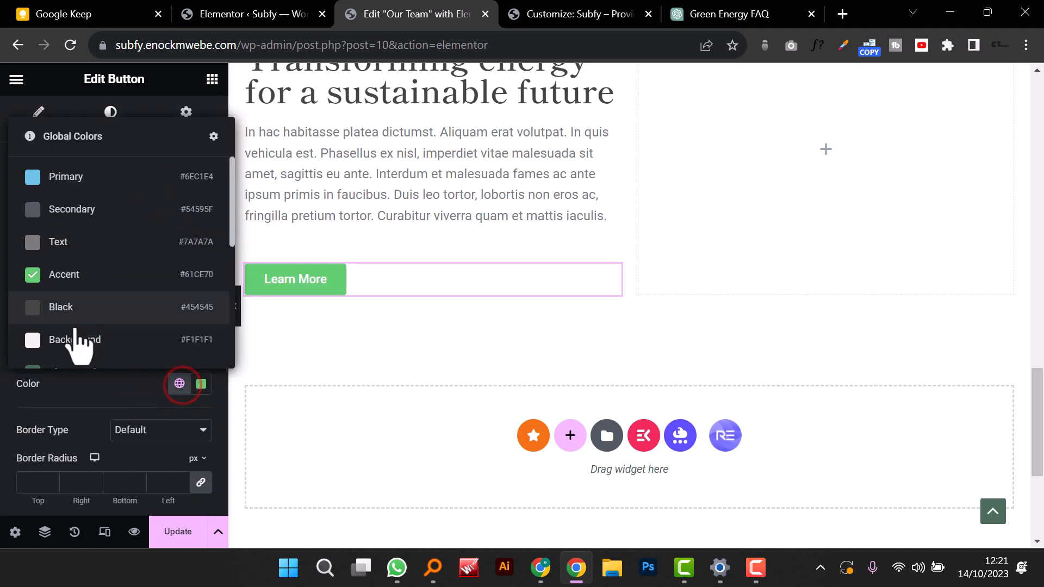
{"action": "scroll", "coordinate": [77, 340], "scroll_direction": "down", "scroll_amount": 5}
{"action": "scroll", "coordinate": [70, 323], "scroll_direction": "up", "scroll_amount": 3}
{"action": "left_click", "coordinate": [50, 256]}
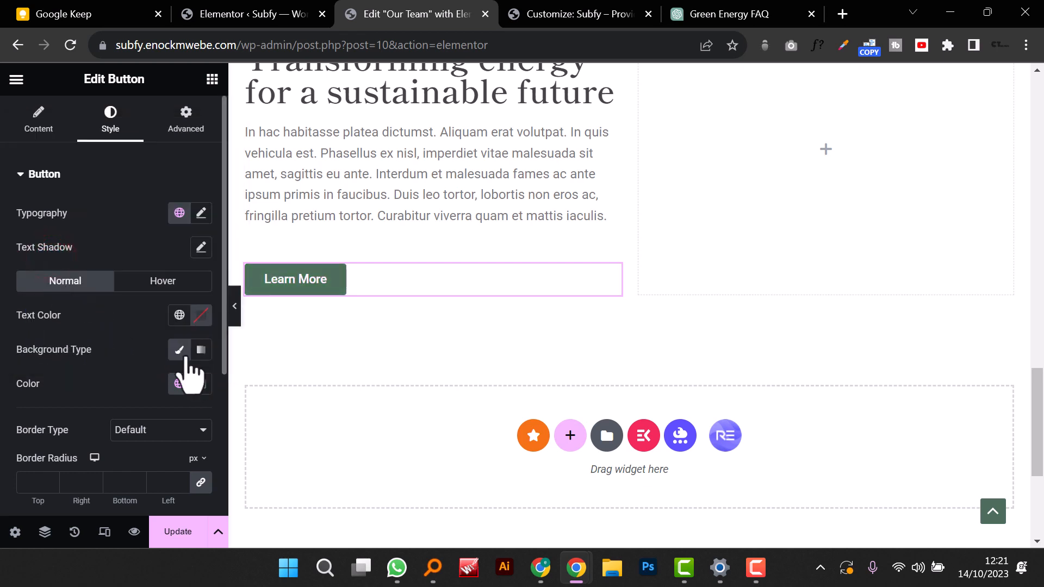
{"action": "left_click", "coordinate": [200, 213]}
{"action": "left_click", "coordinate": [179, 213]}
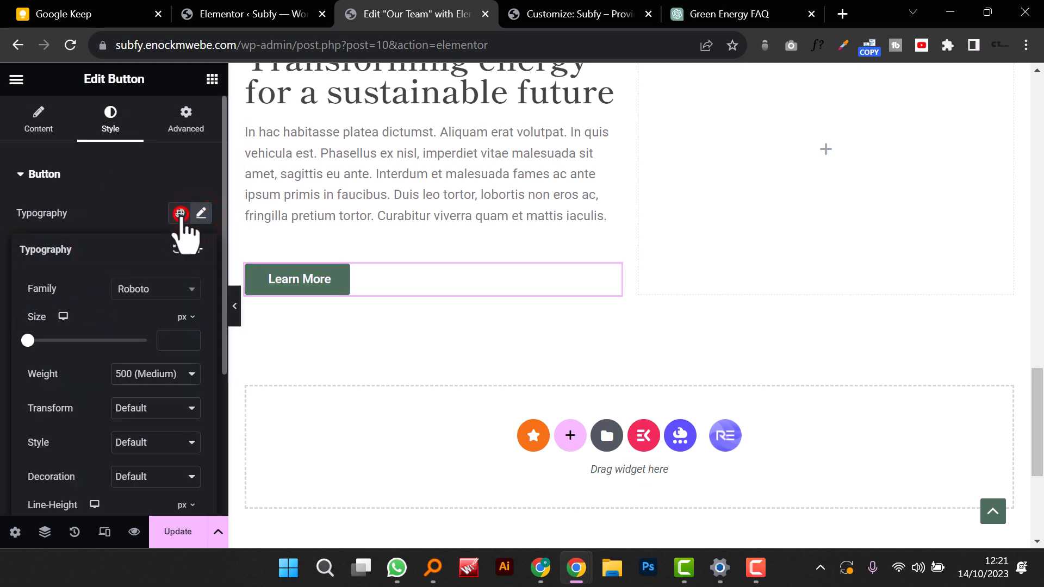
{"action": "left_click", "coordinate": [143, 416]}
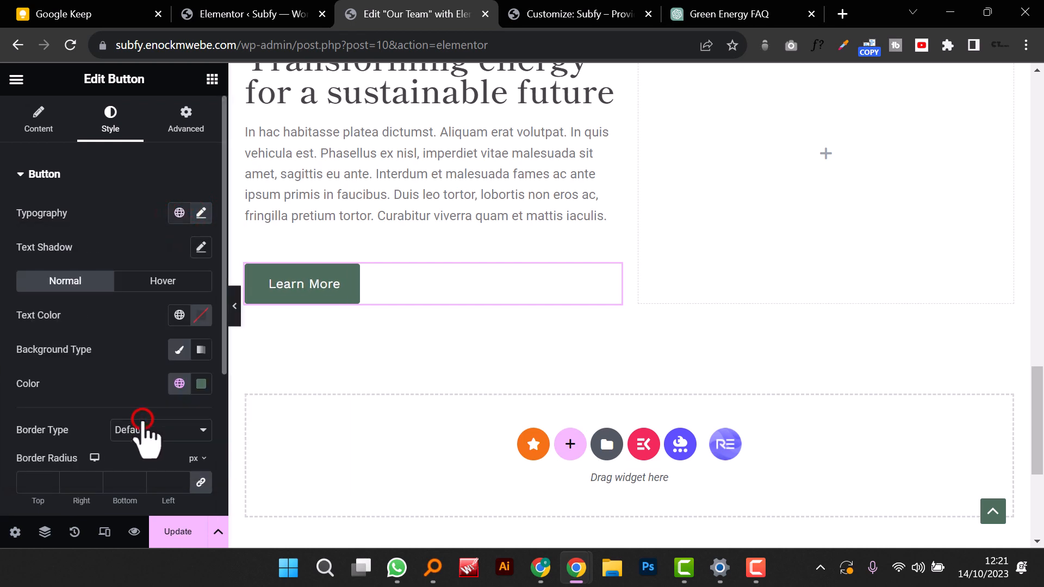
Step: Round all four corners of the Learn More button with a border radius of 25 px
{"action": "scroll", "coordinate": [180, 361], "scroll_direction": "down", "scroll_amount": 4}
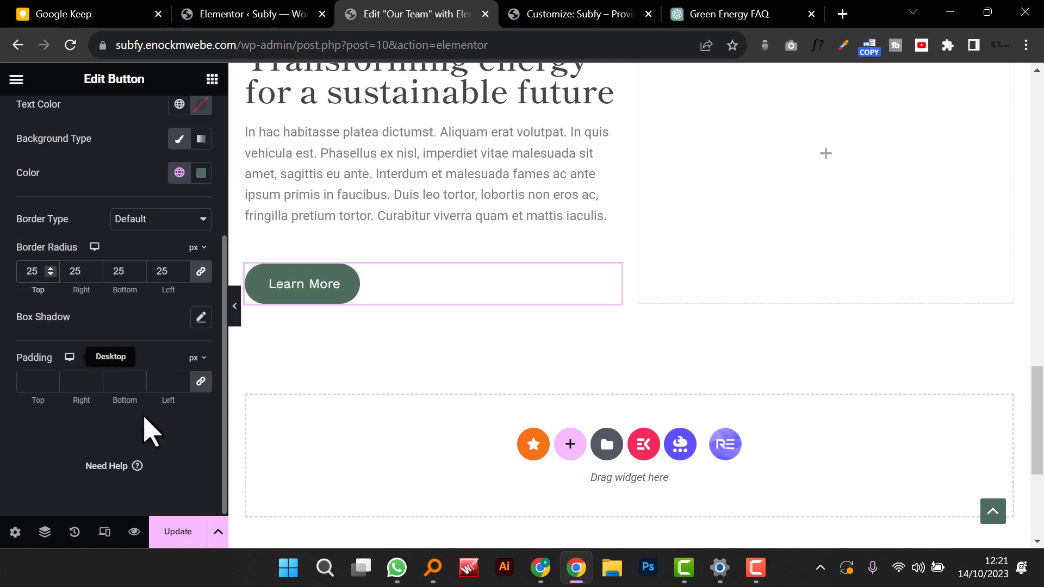
{"action": "scroll", "coordinate": [310, 386], "scroll_direction": "up", "scroll_amount": 4}
{"action": "scroll", "coordinate": [399, 403], "scroll_direction": "up", "scroll_amount": 4}
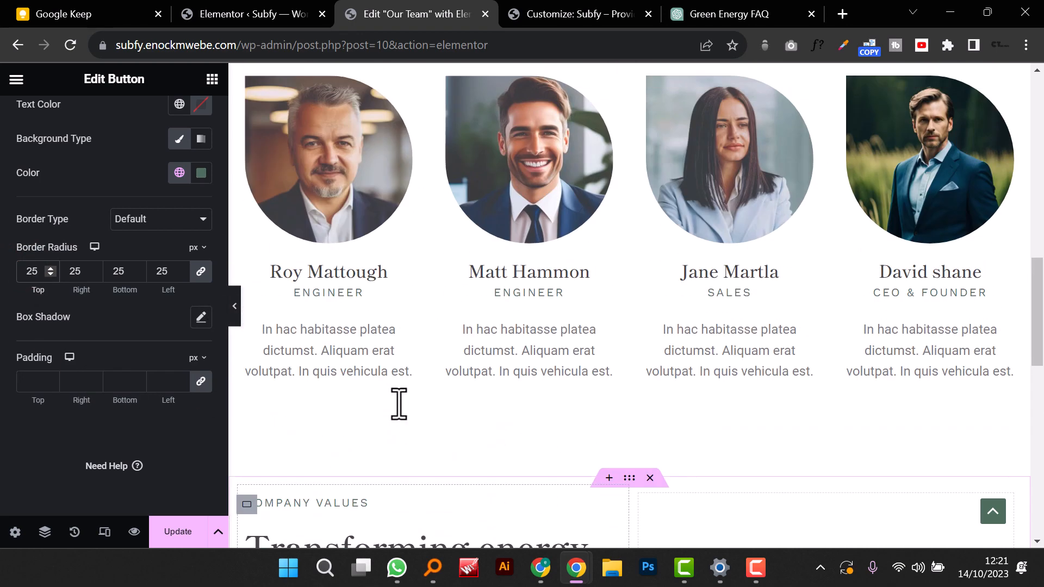
{"action": "scroll", "coordinate": [398, 401], "scroll_direction": "down", "scroll_amount": 7}
{"action": "scroll", "coordinate": [776, 308], "scroll_direction": "up", "scroll_amount": 4}
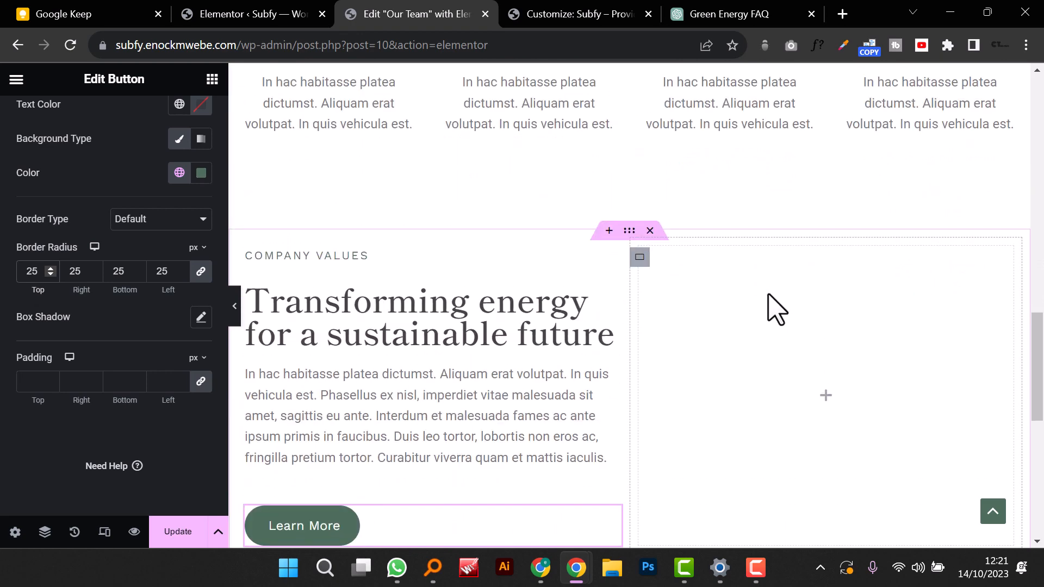
{"action": "scroll", "coordinate": [777, 308], "scroll_direction": "down", "scroll_amount": 3}
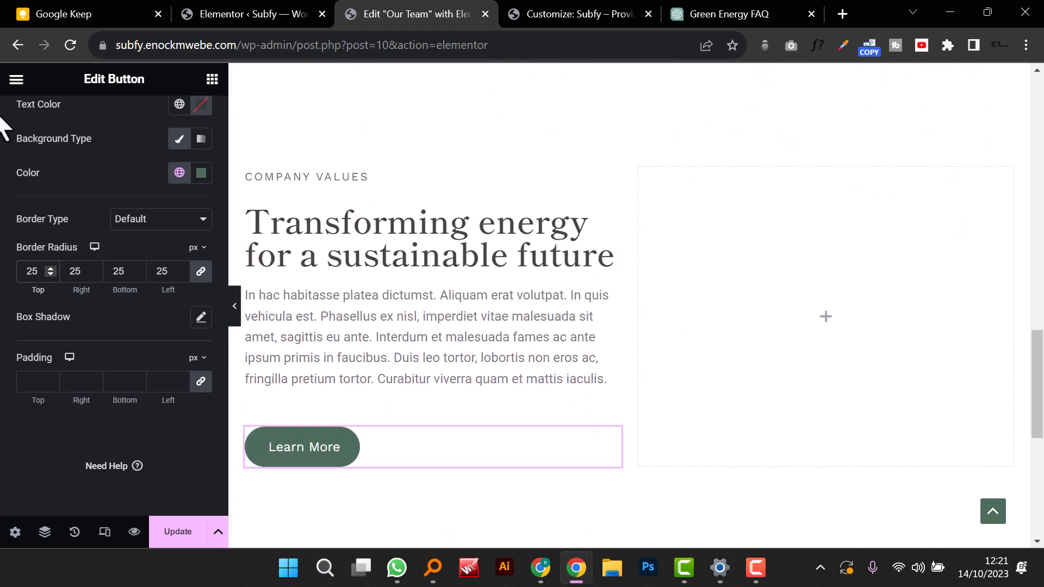
Step: Find the Image Box widget and place it in the empty second column of the Company Values section
{"action": "left_click", "coordinate": [219, 81]}
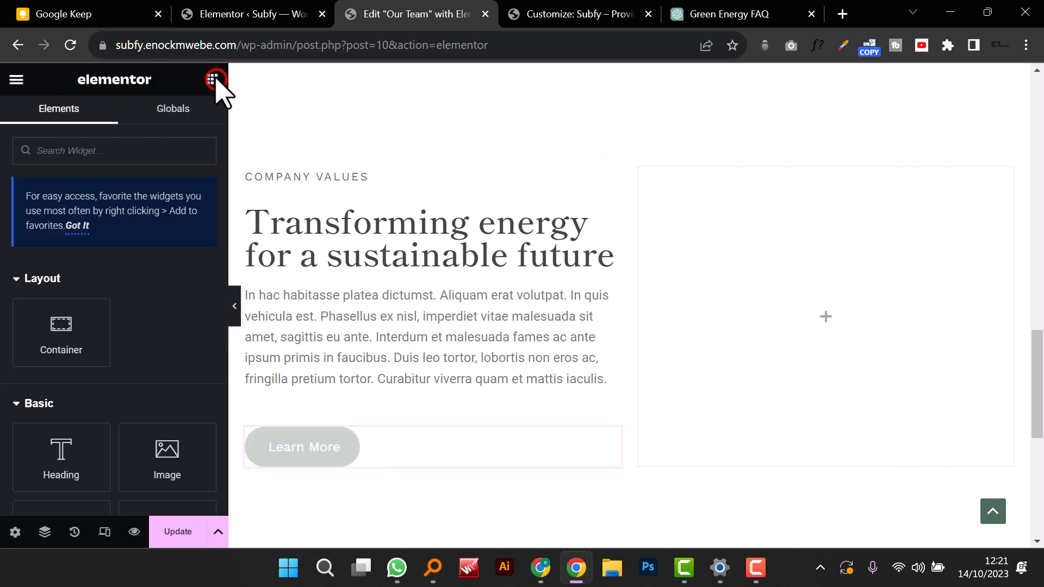
{"action": "left_click", "coordinate": [116, 143]}
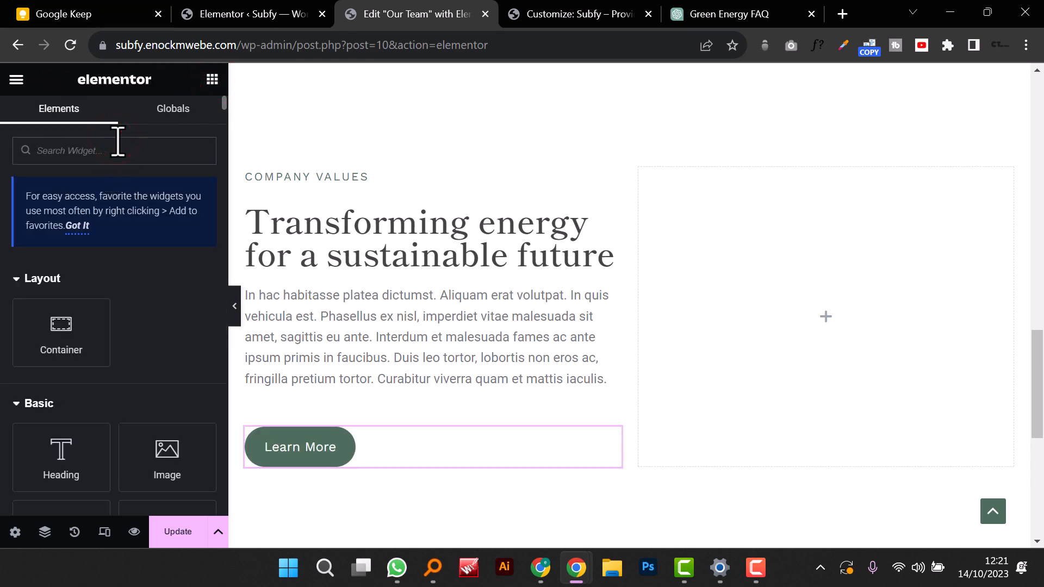
{"action": "type", "text": "image"}
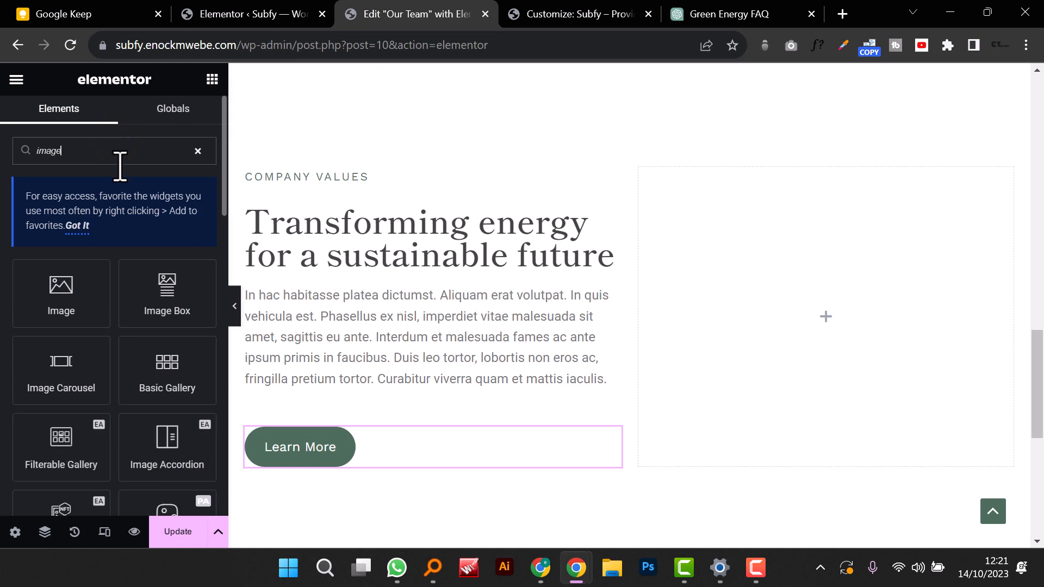
{"action": "left_click_drag", "start_coordinate": [137, 309], "coordinate": [856, 318]}
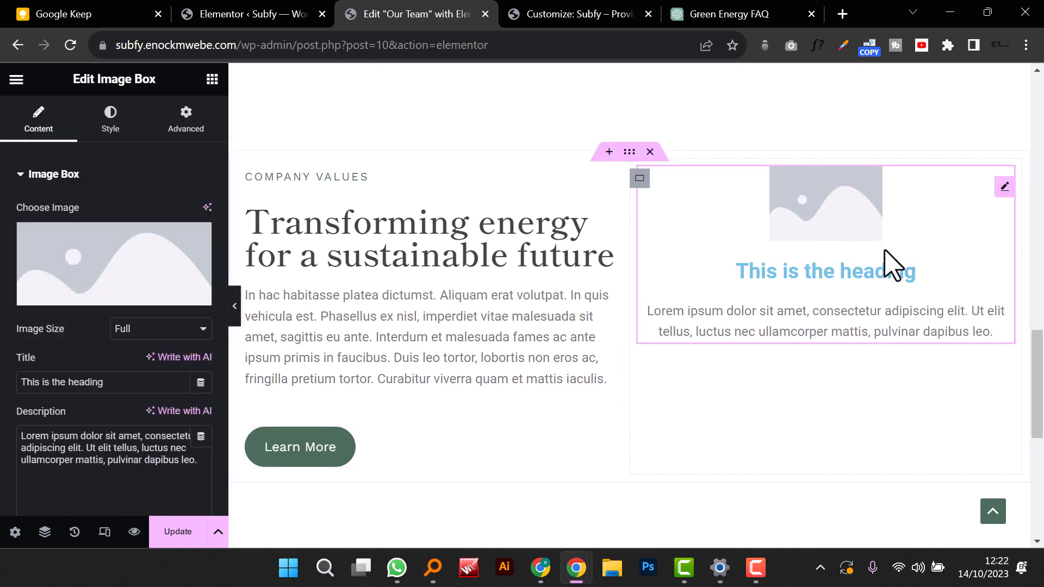
Step: Browse the media library for a suitable picture for the image box
{"action": "left_click", "coordinate": [74, 293]}
{"action": "scroll", "coordinate": [560, 422], "scroll_direction": "down", "scroll_amount": 4}
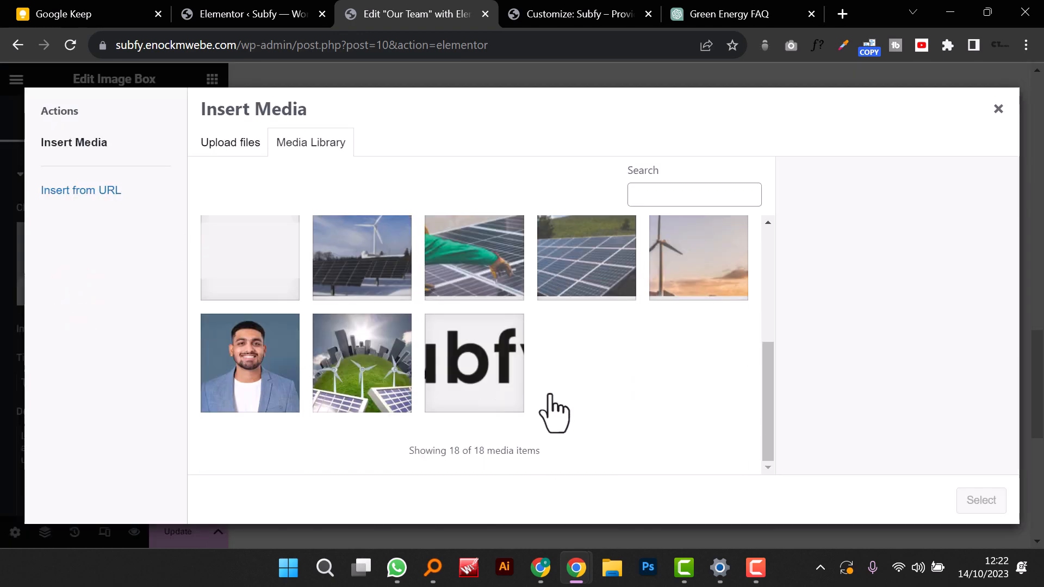
{"action": "scroll", "coordinate": [552, 409], "scroll_direction": "up", "scroll_amount": 2}
{"action": "scroll", "coordinate": [552, 412], "scroll_direction": "down", "scroll_amount": 3}
{"action": "scroll", "coordinate": [552, 411], "scroll_direction": "up", "scroll_amount": 4}
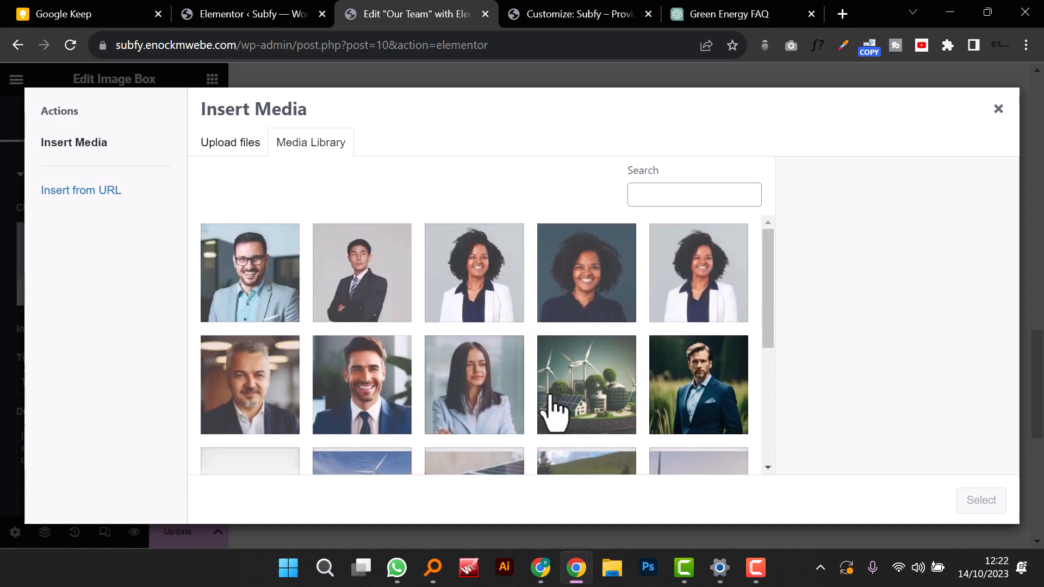
{"action": "scroll", "coordinate": [552, 414], "scroll_direction": "down", "scroll_amount": 4}
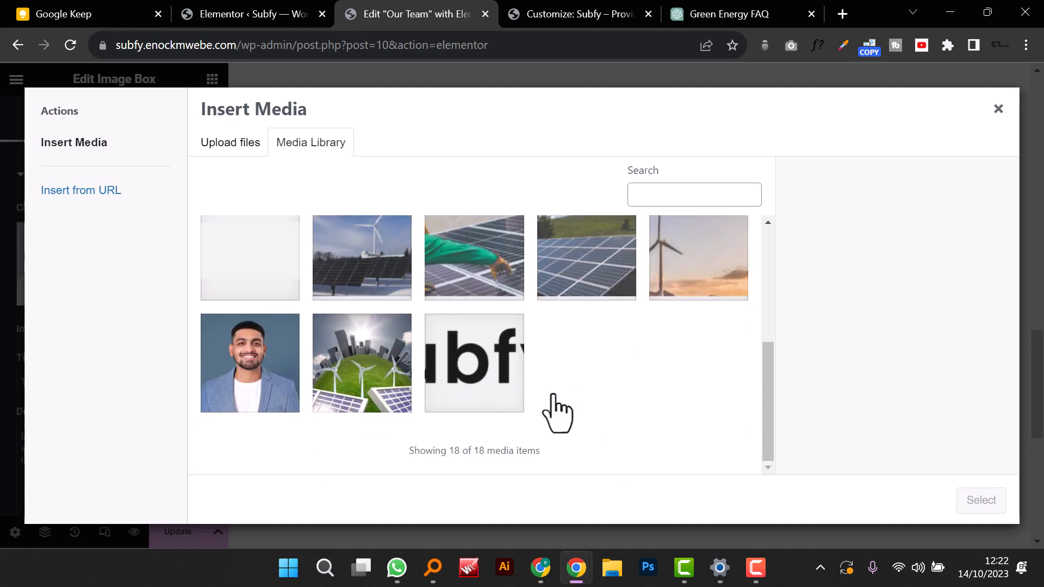
{"action": "left_click", "coordinate": [535, 298]}
{"action": "scroll", "coordinate": [577, 408], "scroll_direction": "up", "scroll_amount": 4}
{"action": "scroll", "coordinate": [576, 408], "scroll_direction": "down", "scroll_amount": 4}
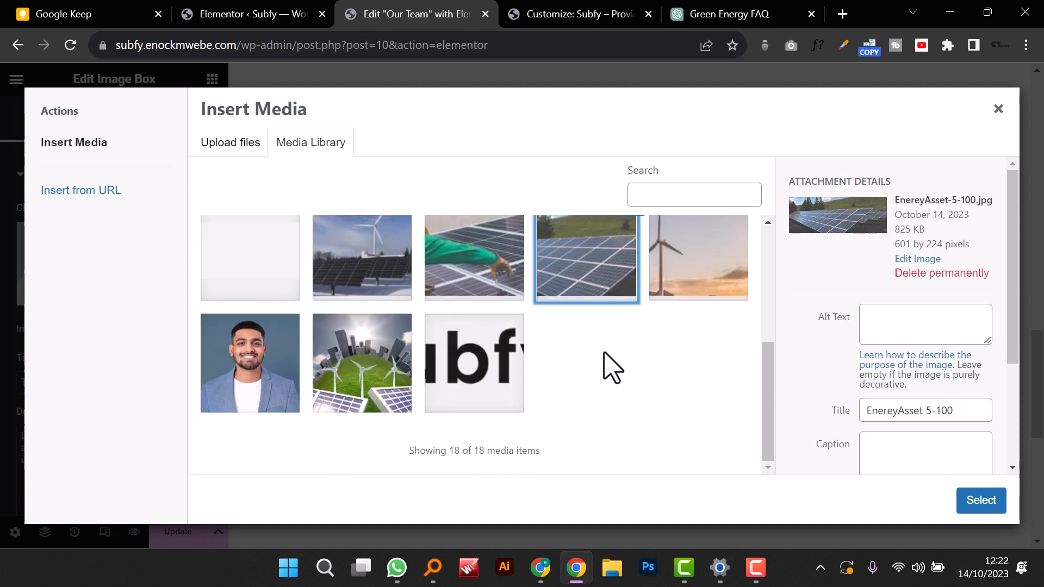
{"action": "left_click", "coordinate": [652, 279]}
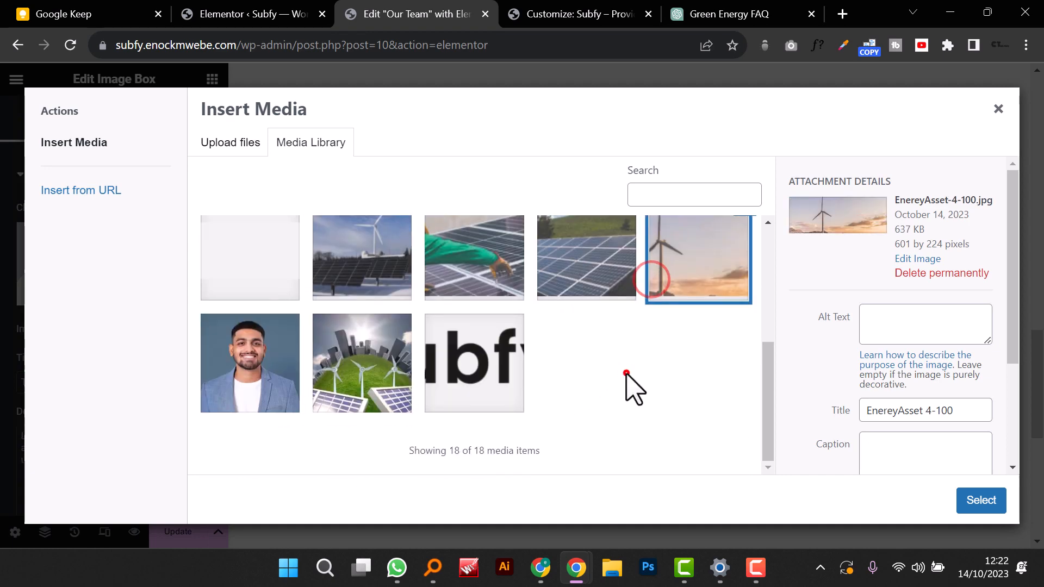
{"action": "scroll", "coordinate": [625, 389], "scroll_direction": "up", "scroll_amount": 3}
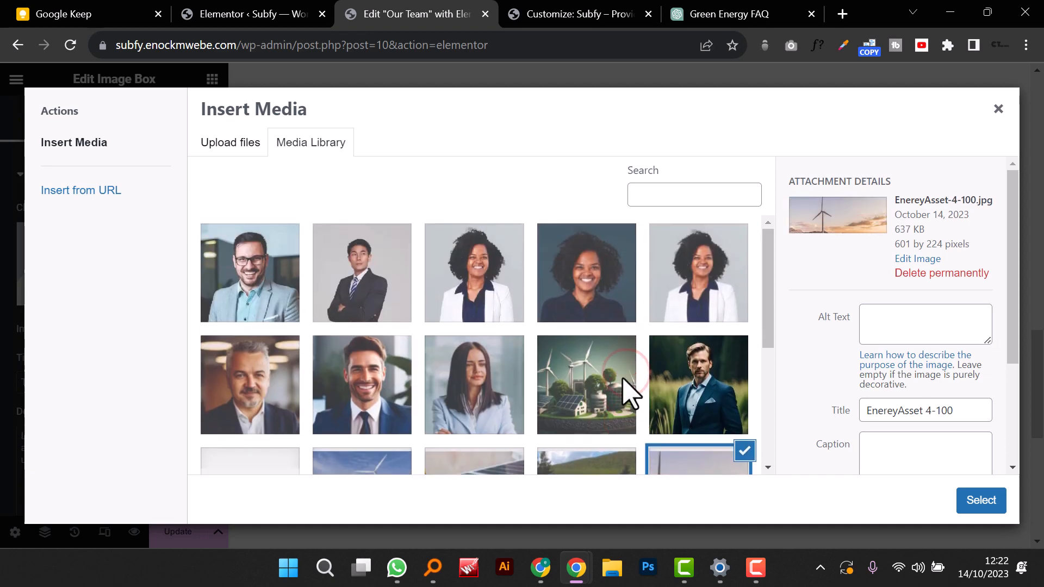
Step: Upload 007-electric-factory-1, 008-solar-panel-1, 009-eco-house-1 and renewable-energy from the Tutor folder, and insert renewable-energy.png as the image box's picture
{"action": "left_click", "coordinate": [232, 146]}
{"action": "left_click", "coordinate": [571, 337]}
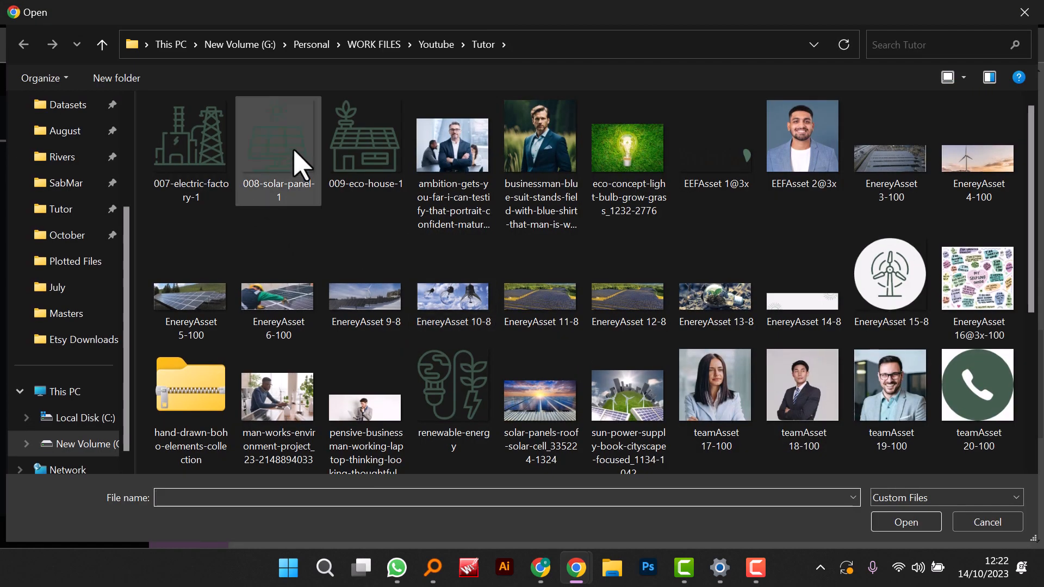
{"action": "left_click", "coordinate": [227, 152]}
{"action": "left_click", "coordinate": [279, 163]}
{"action": "left_click", "coordinate": [351, 163]}
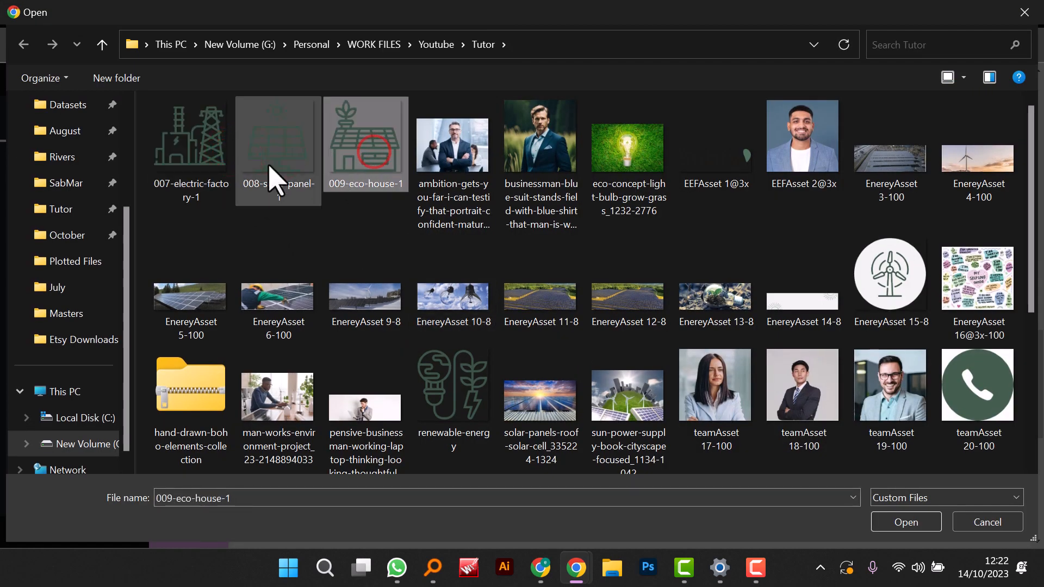
{"action": "left_click", "coordinate": [268, 164], "text": "ctrl"}
{"action": "left_click", "coordinate": [228, 163], "text": "ctrl"}
{"action": "left_click", "coordinate": [441, 390], "text": "ctrl"}
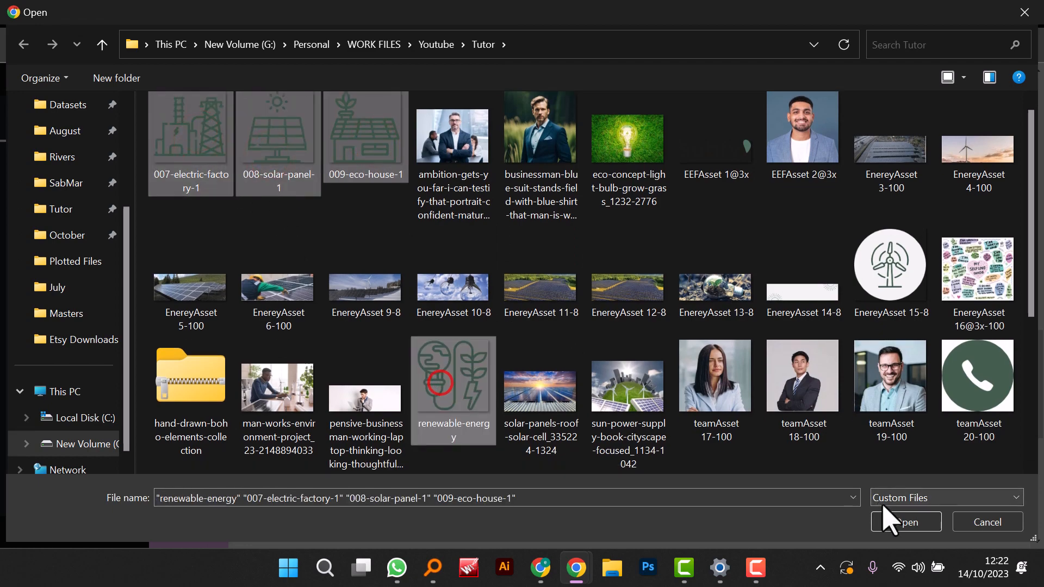
{"action": "left_click", "coordinate": [892, 521]}
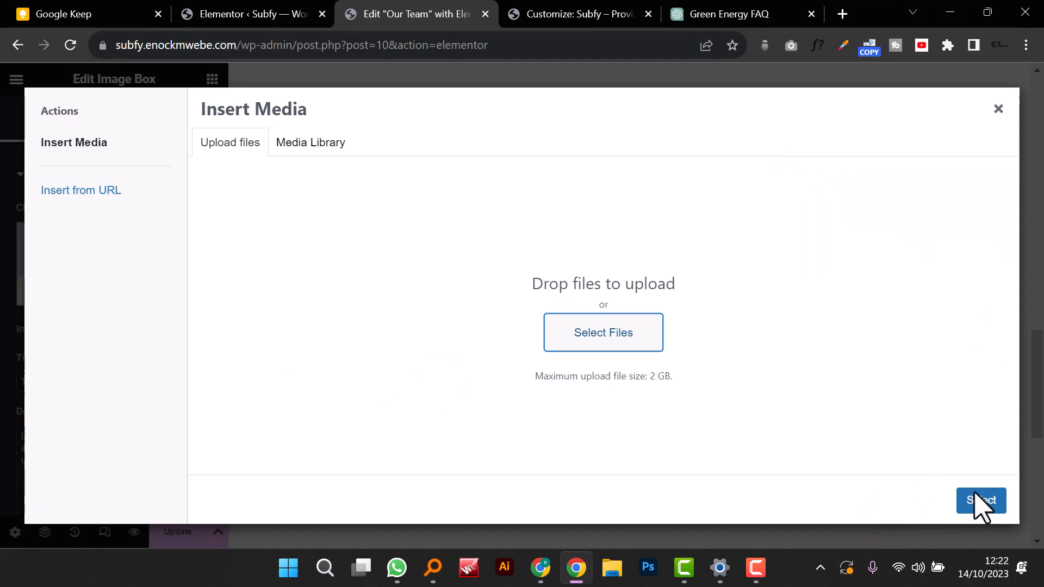
{"action": "scroll", "coordinate": [514, 353], "scroll_direction": "down", "scroll_amount": 6}
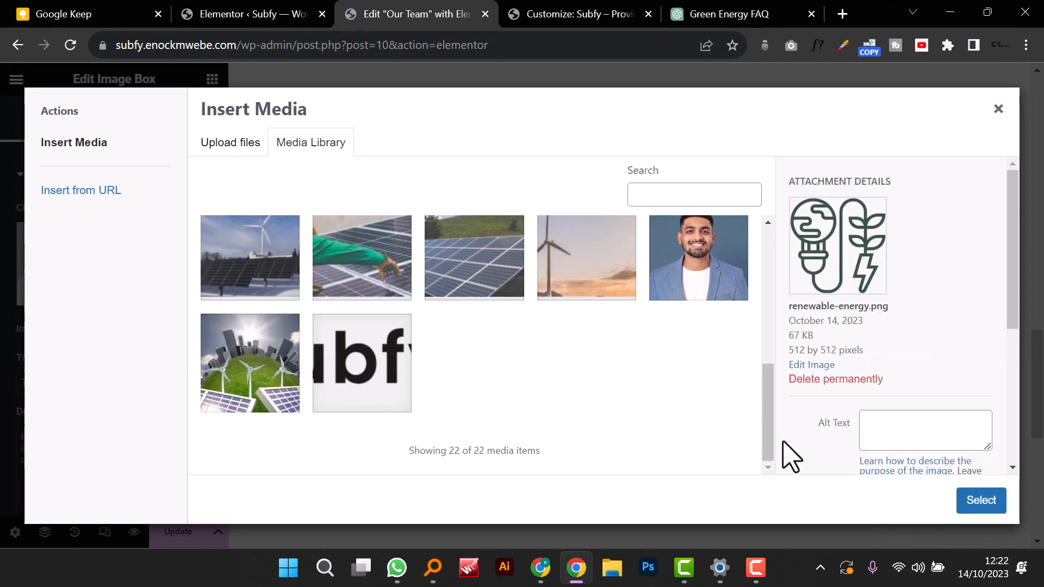
{"action": "left_click", "coordinate": [973, 501]}
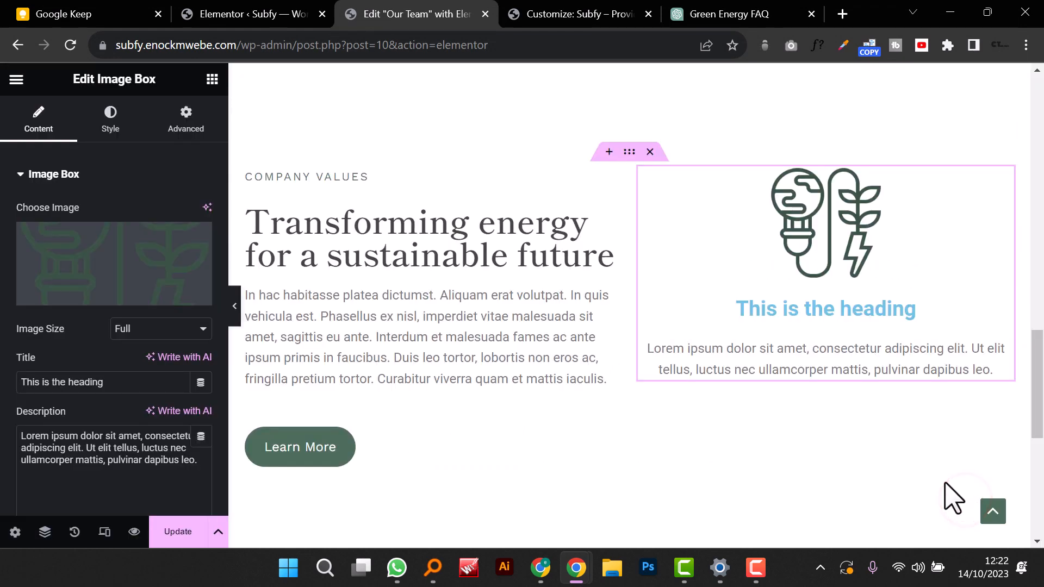
Step: Replace the image box's placeholder title with "Eco-leadership"
{"action": "scroll", "coordinate": [797, 324], "scroll_direction": "down", "scroll_amount": 4}
{"action": "scroll", "coordinate": [776, 329], "scroll_direction": "up", "scroll_amount": 2}
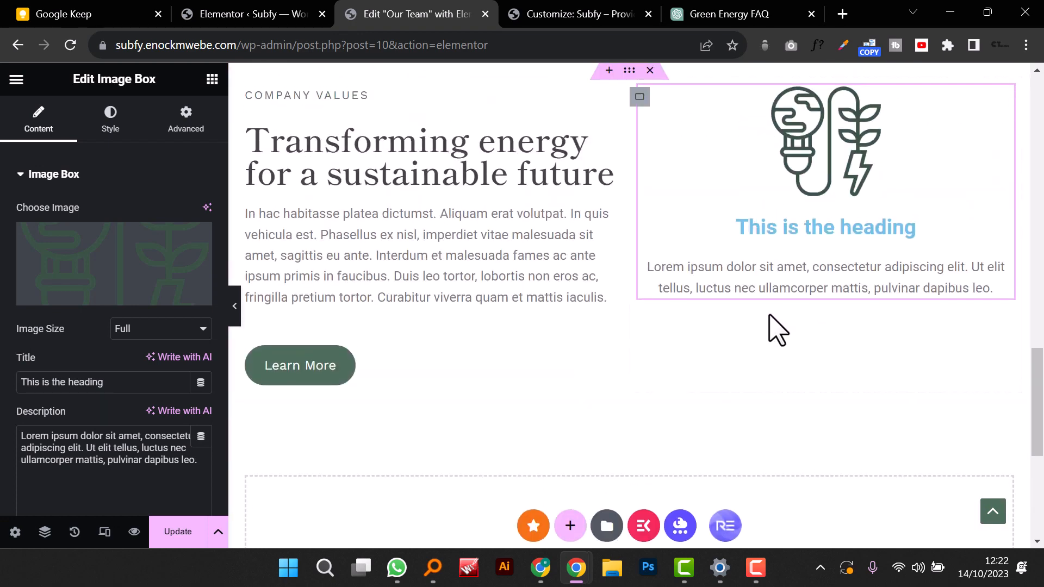
{"action": "triple_click", "coordinate": [787, 225]}
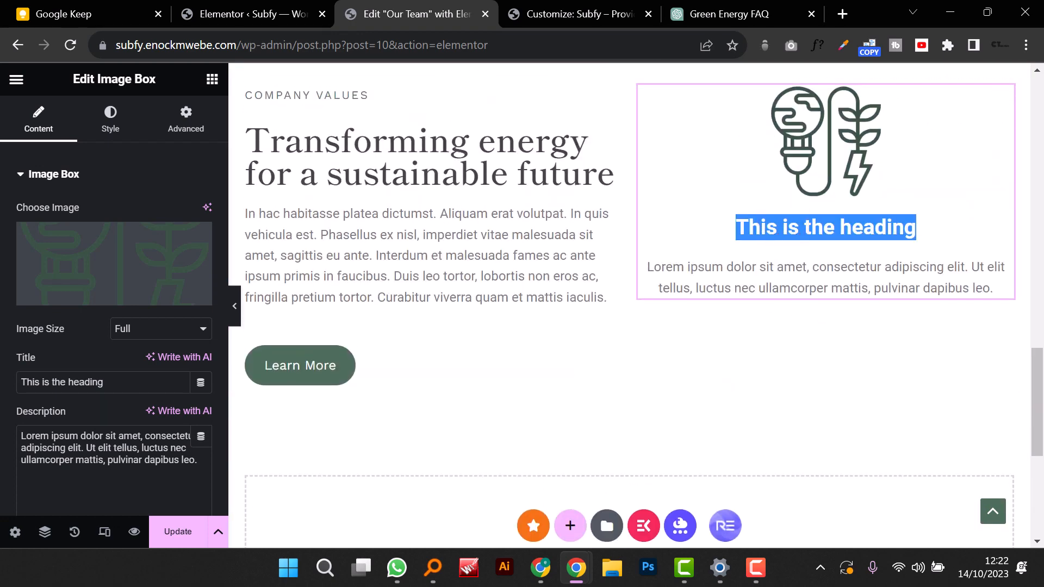
{"action": "key", "text": "alt+Tab"}
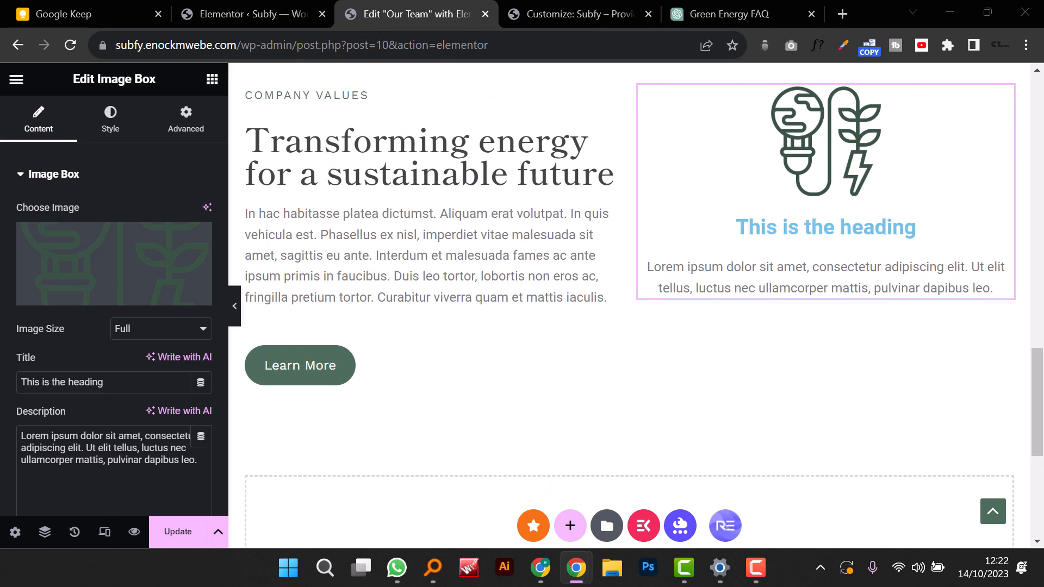
{"action": "left_click", "coordinate": [815, 227]}
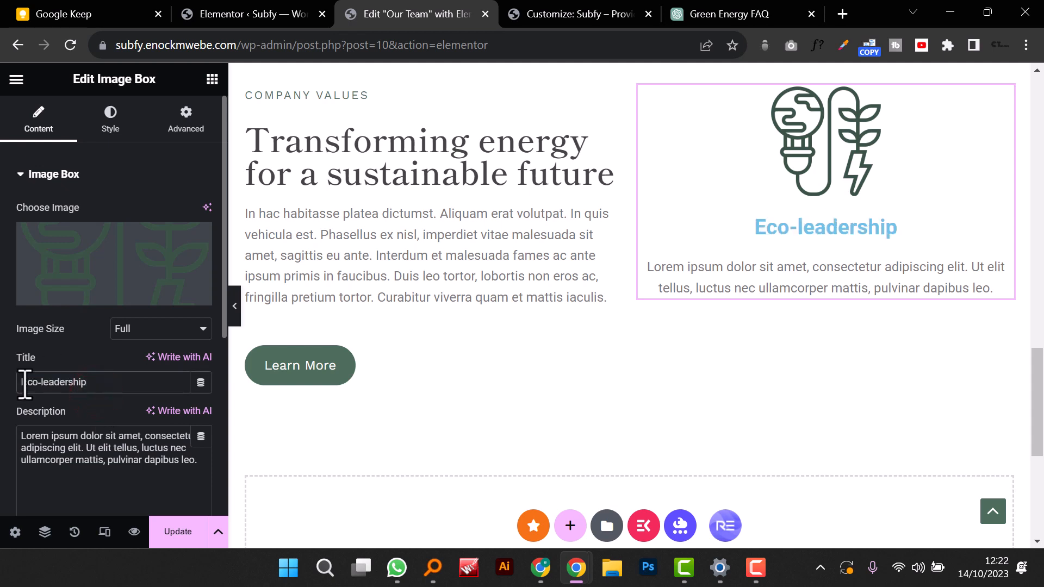
Step: Place the image box's picture to the left of its text and align the contents vertically to the middle
{"action": "triple_click", "coordinate": [61, 444]}
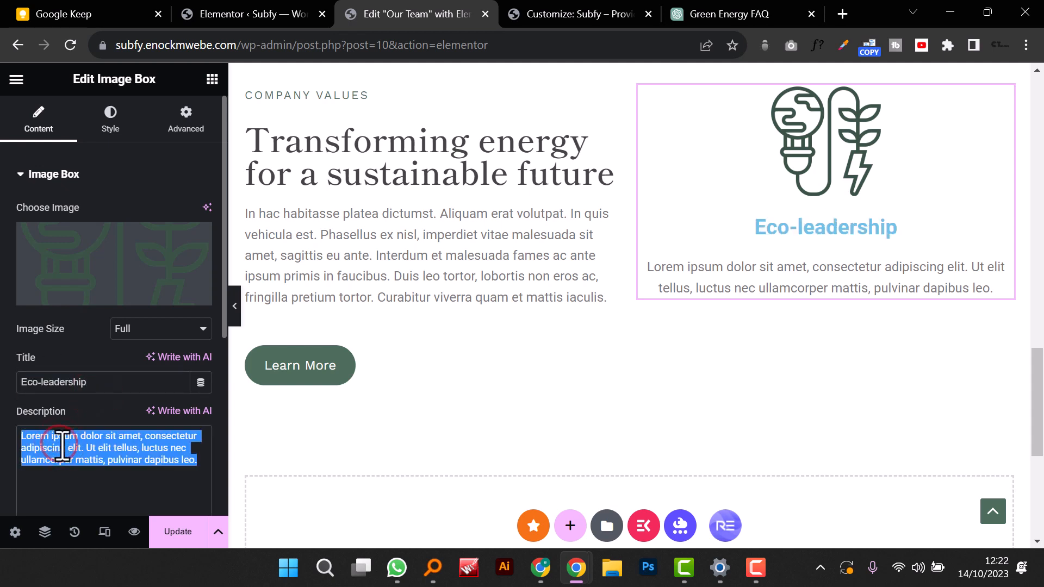
{"action": "left_click", "coordinate": [97, 120]}
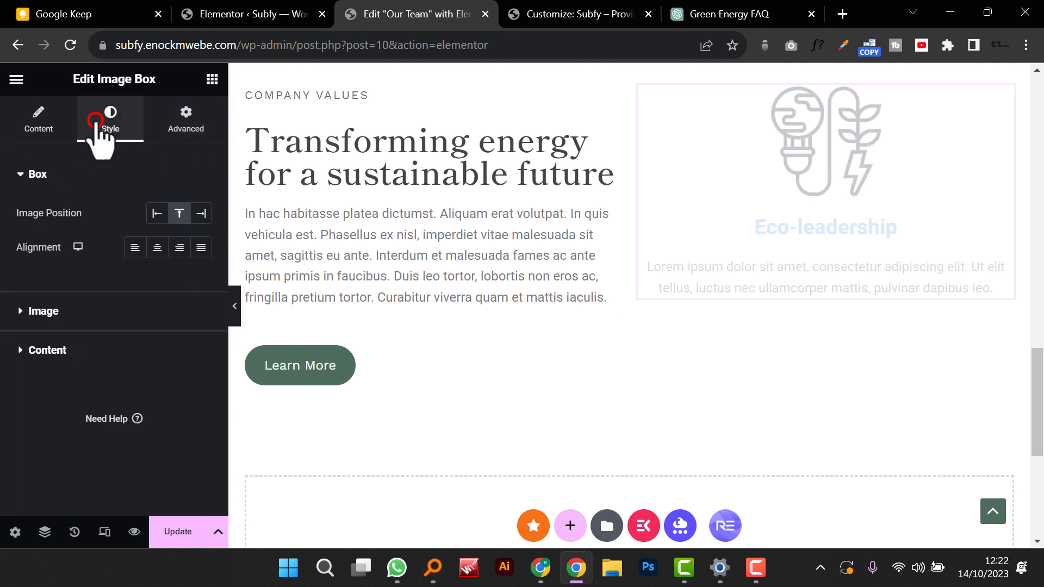
{"action": "left_click", "coordinate": [157, 214]}
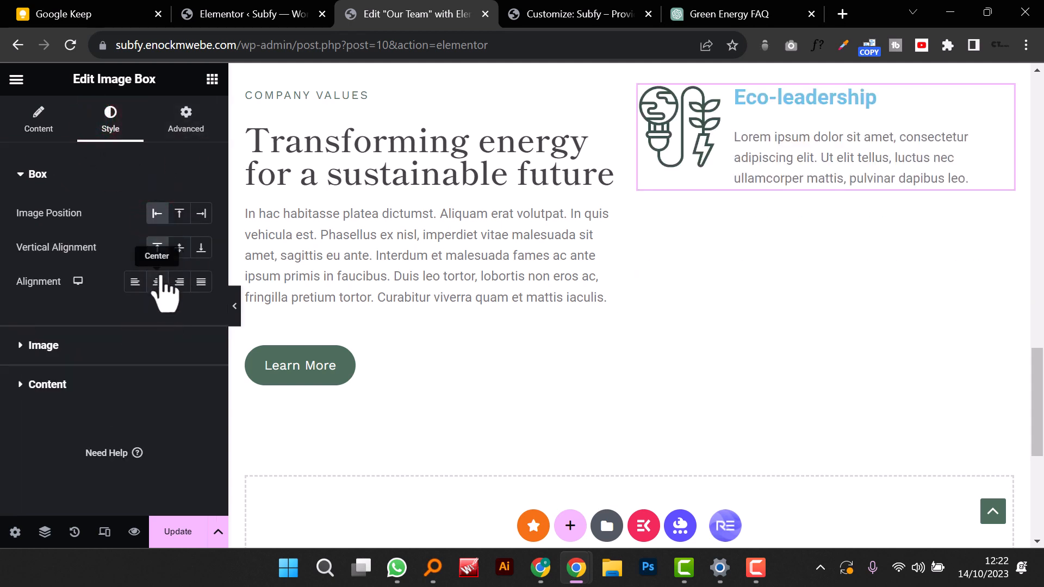
{"action": "left_click", "coordinate": [180, 247]}
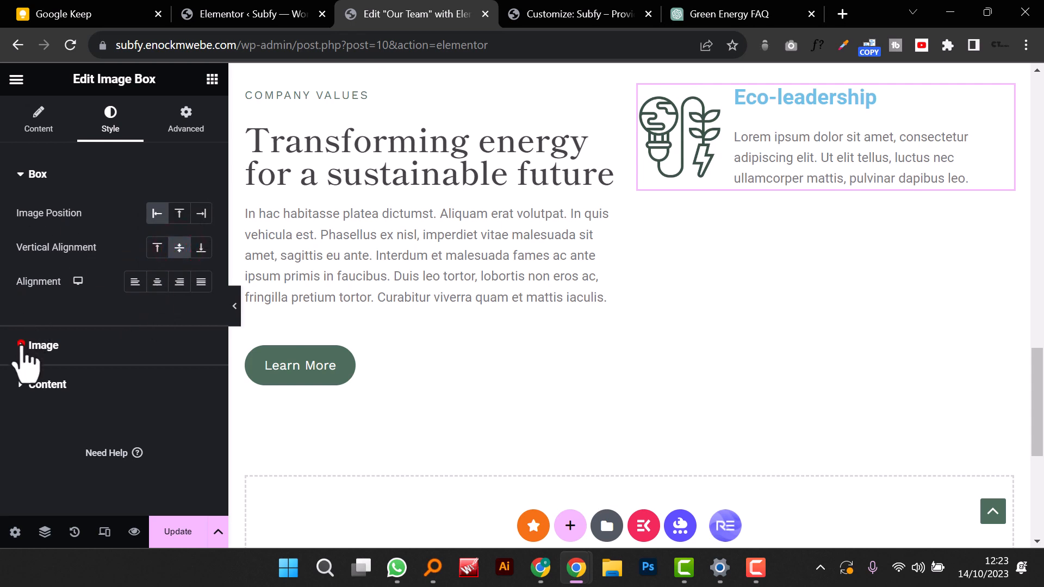
Step: Set the image box picture's spacing to 12 px and its width to 20%
{"action": "left_click", "coordinate": [22, 345]}
{"action": "left_click_drag", "start_coordinate": [37, 269], "coordinate": [33, 269]}
{"action": "left_click_drag", "start_coordinate": [45, 322], "coordinate": [37, 321]}
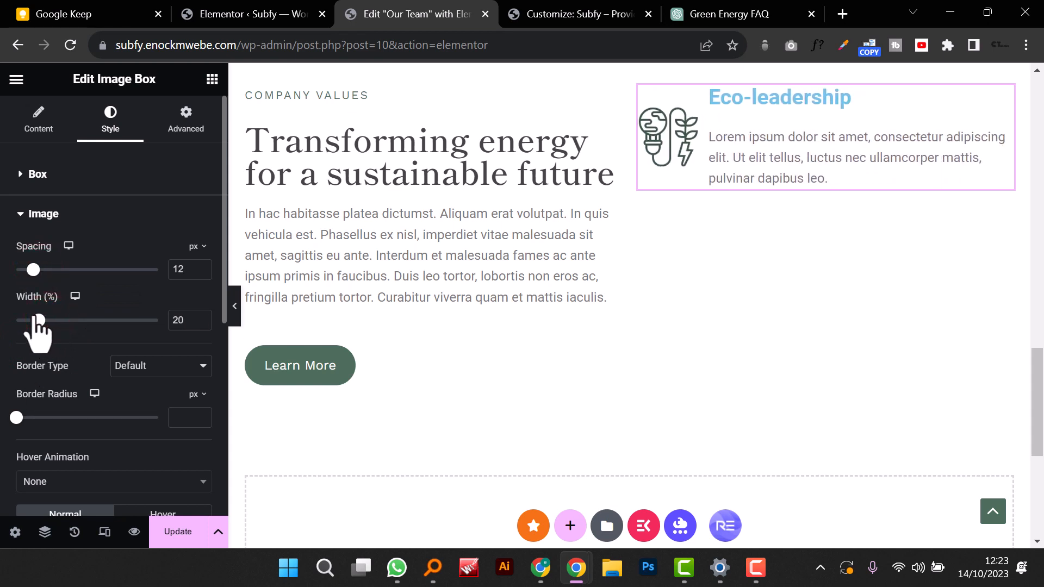
{"action": "left_click", "coordinate": [33, 211]}
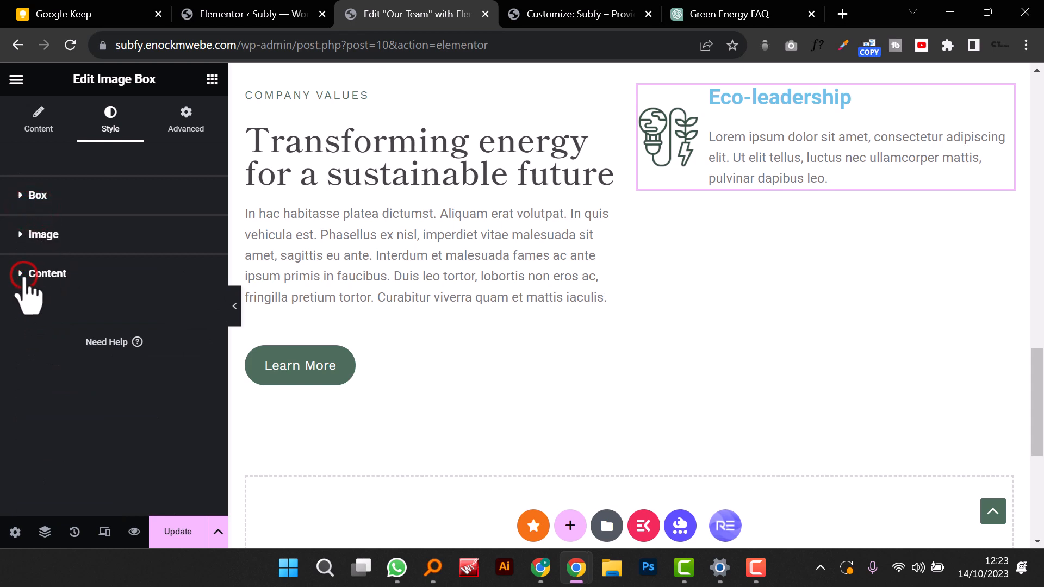
Step: Color the Eco-leadership title with the global color Theme Color 1
{"action": "left_click", "coordinate": [23, 273]}
{"action": "left_click", "coordinate": [177, 401]}
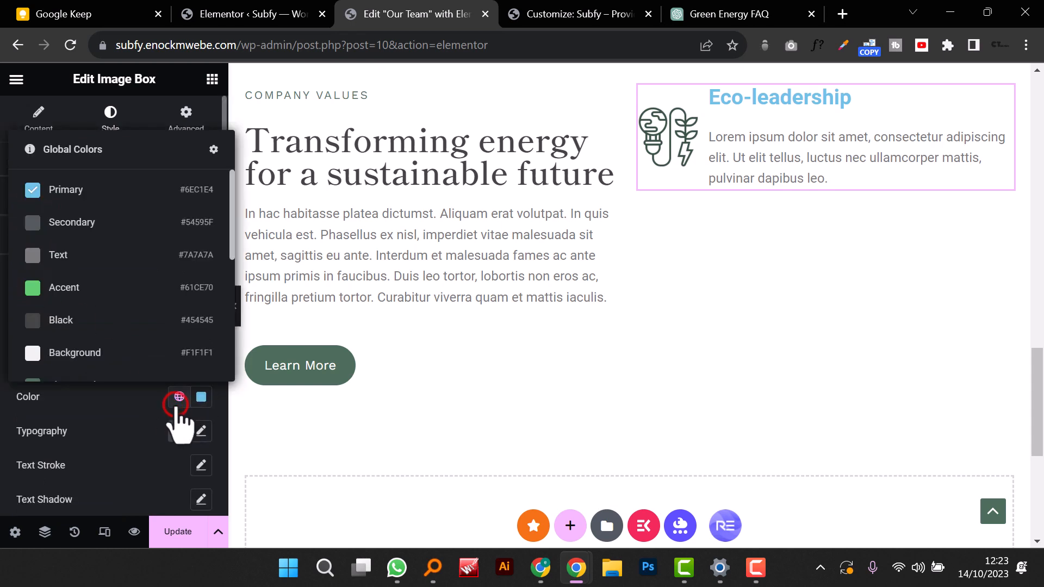
{"action": "scroll", "coordinate": [98, 318], "scroll_direction": "down", "scroll_amount": 2}
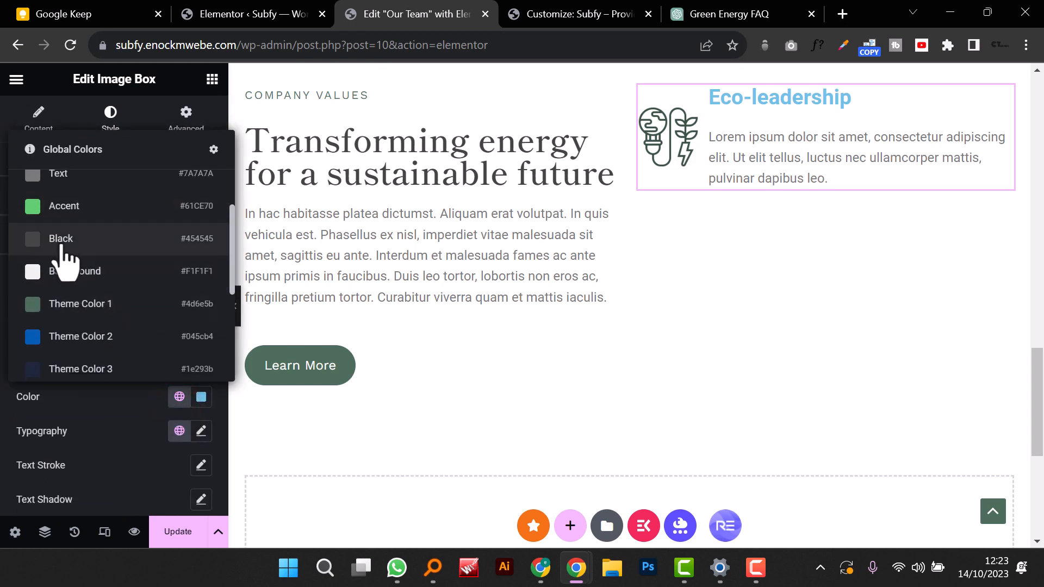
{"action": "scroll", "coordinate": [81, 320], "scroll_direction": "up", "scroll_amount": 2}
{"action": "scroll", "coordinate": [81, 320], "scroll_direction": "down", "scroll_amount": 4}
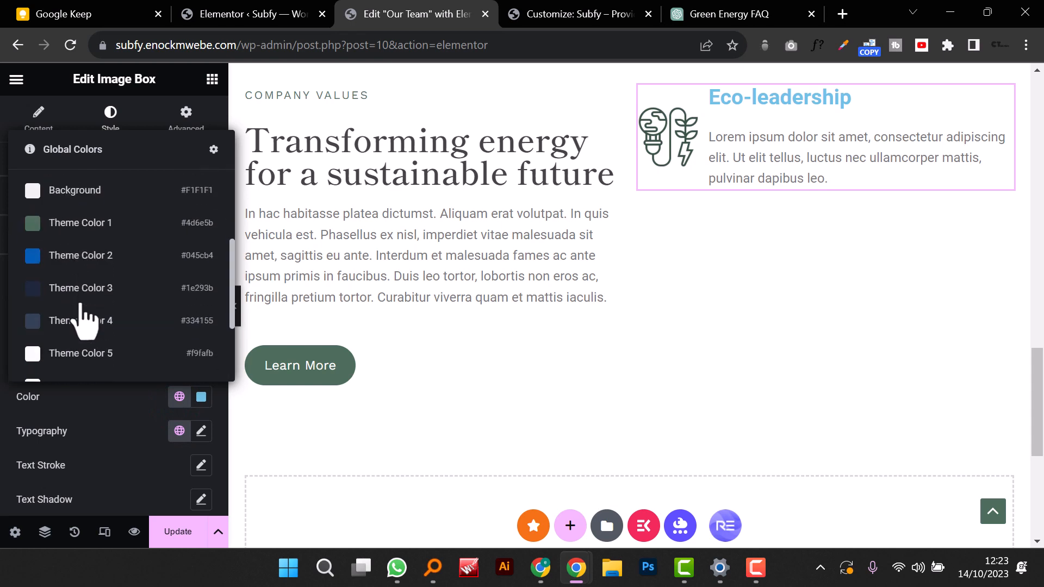
{"action": "scroll", "coordinate": [82, 320], "scroll_direction": "up", "scroll_amount": 4}
{"action": "scroll", "coordinate": [81, 321], "scroll_direction": "down", "scroll_amount": 3}
{"action": "left_click", "coordinate": [79, 305]}
Step: Apply the global Shippori heading font to the Eco-leadership title
{"action": "scroll", "coordinate": [109, 326], "scroll_direction": "down", "scroll_amount": 4}
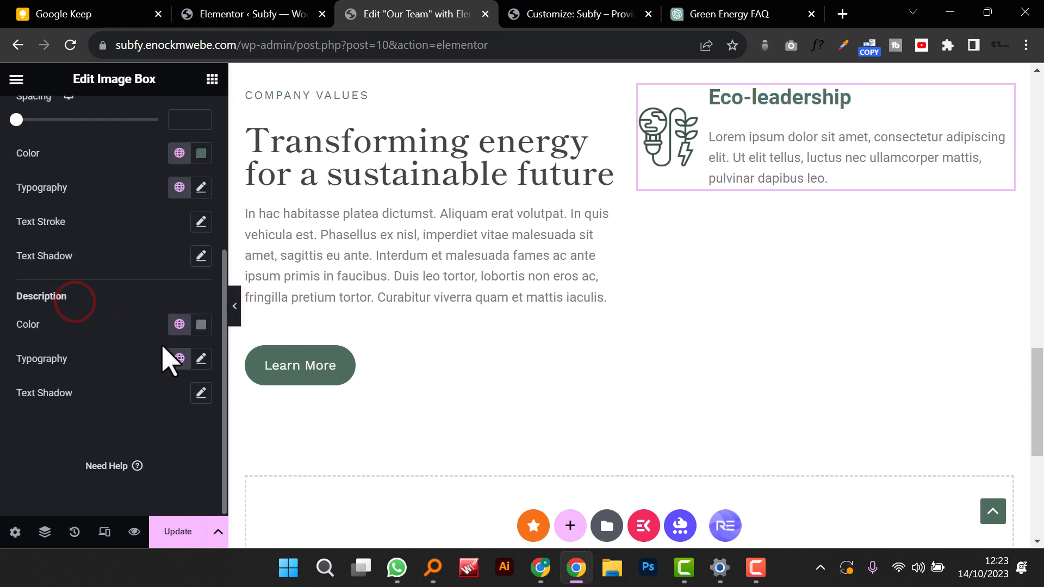
{"action": "left_click", "coordinate": [179, 187]}
{"action": "scroll", "coordinate": [121, 451], "scroll_direction": "down", "scroll_amount": 1}
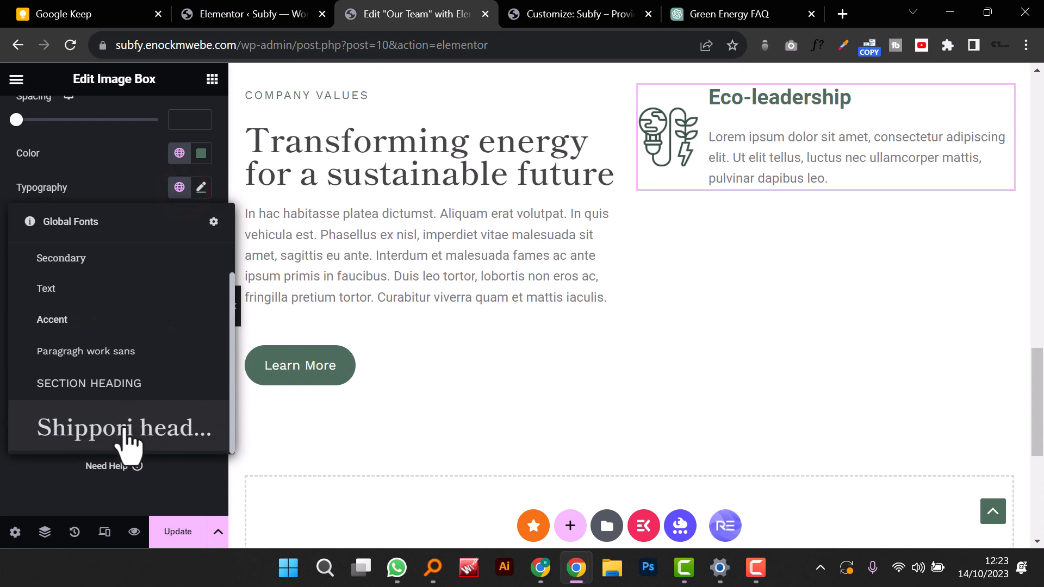
{"action": "left_click", "coordinate": [124, 427]}
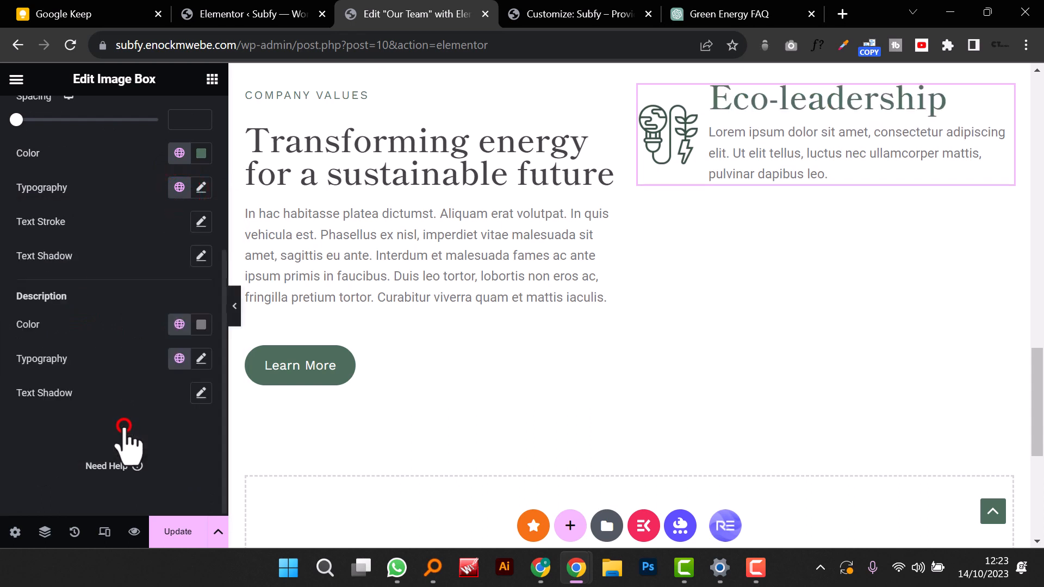
Step: Set the Eco-leadership title's font to 25 px and 700 (Bold), and its spacing to 0
{"action": "left_click", "coordinate": [200, 189]}
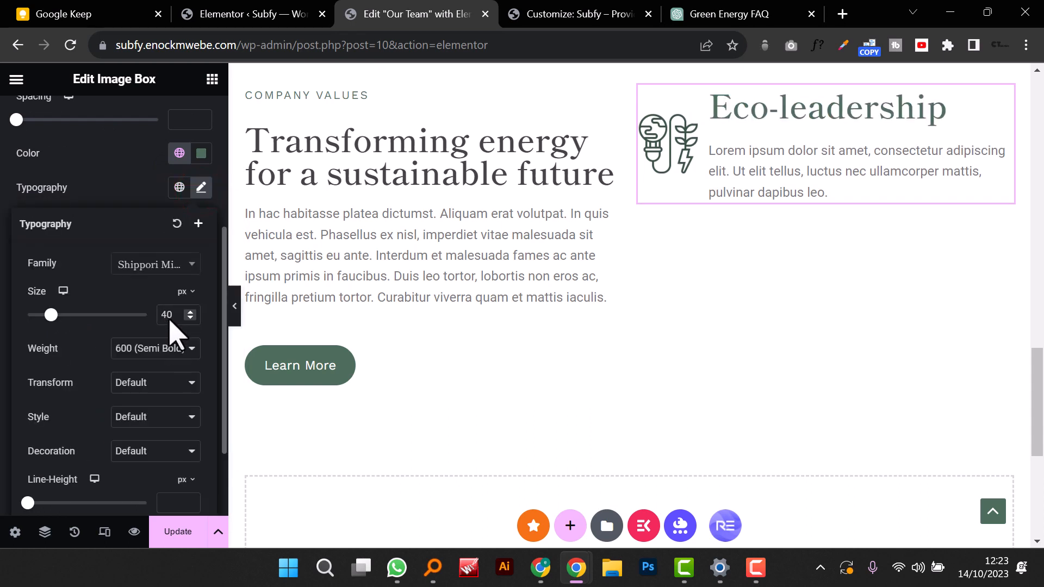
{"action": "type", "text": "21"}
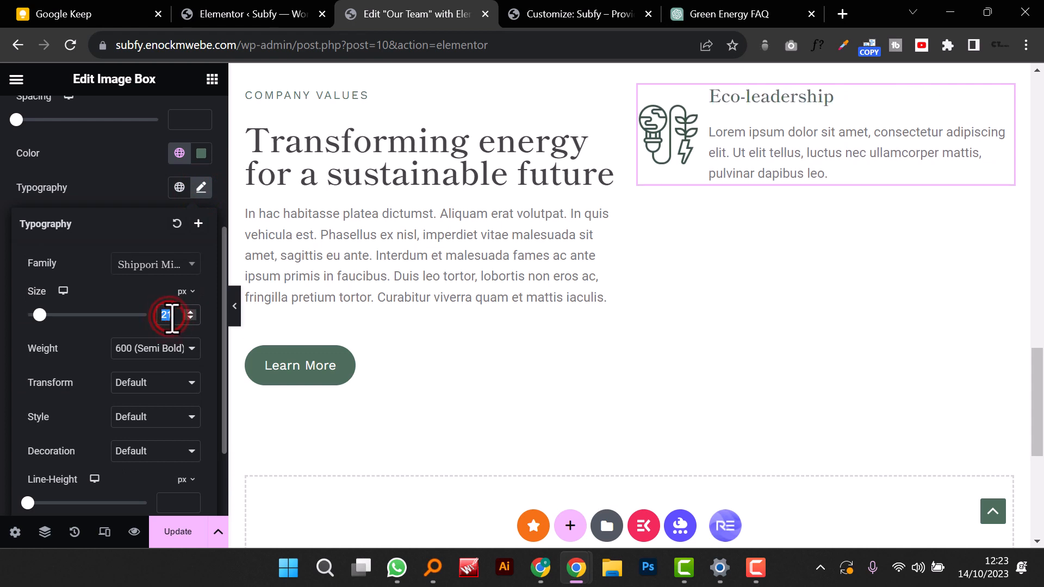
{"action": "type", "text": "25"}
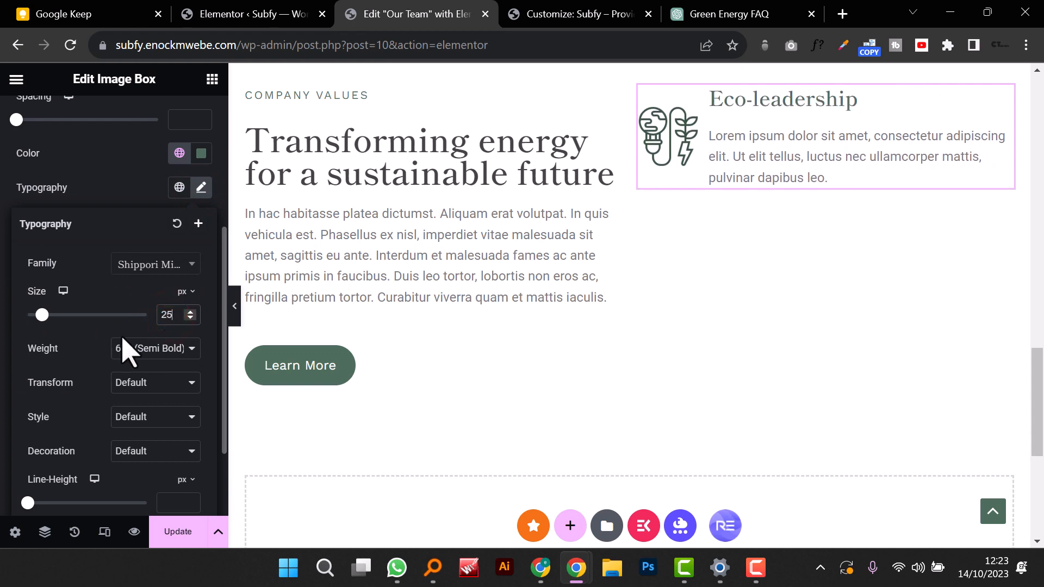
{"action": "left_click", "coordinate": [144, 350]}
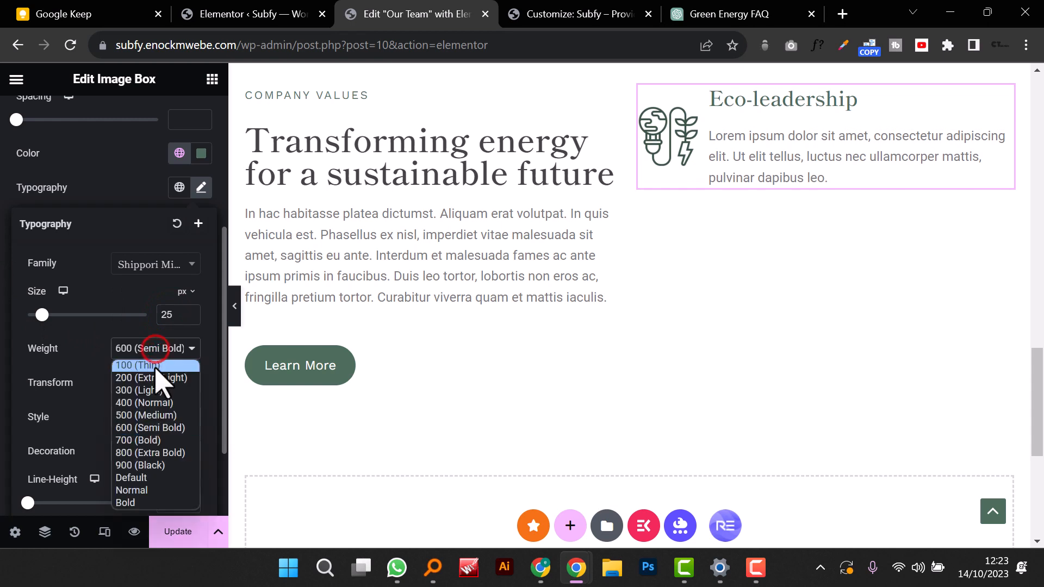
{"action": "left_click", "coordinate": [144, 441]}
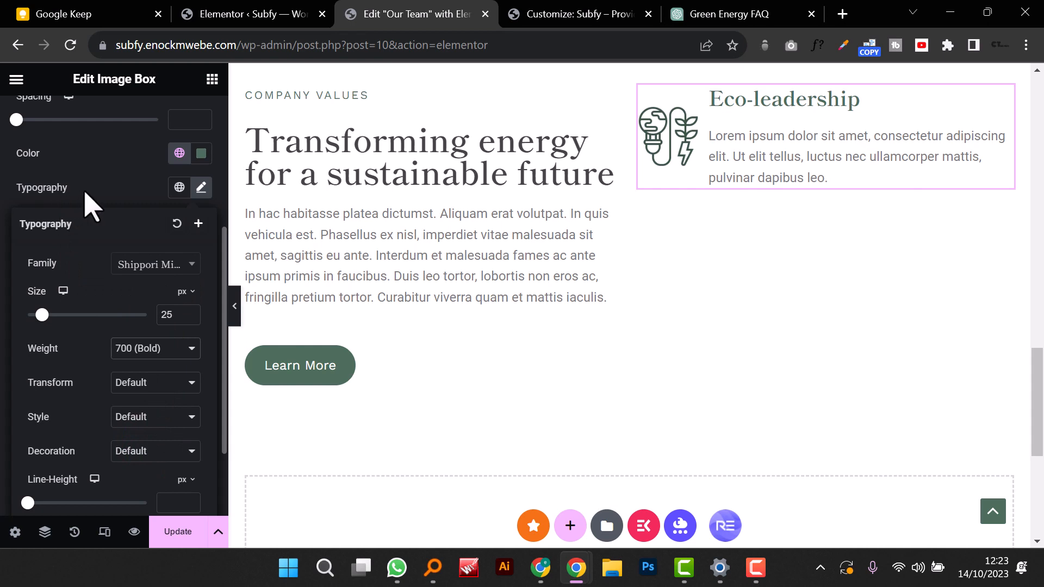
{"action": "left_click", "coordinate": [98, 193]}
{"action": "scroll", "coordinate": [54, 291], "scroll_direction": "up", "scroll_amount": 5}
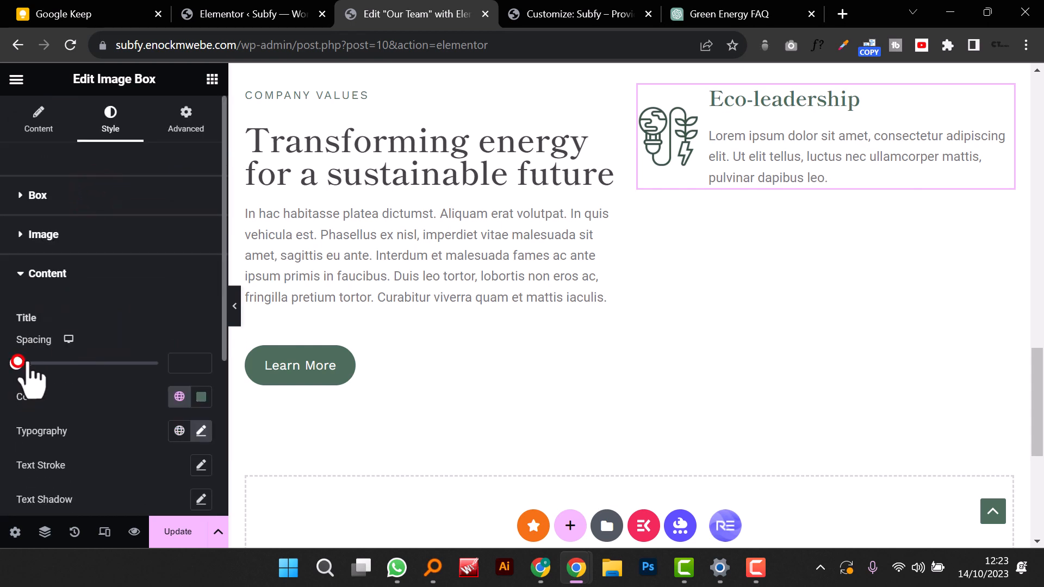
{"action": "left_click_drag", "start_coordinate": [27, 363], "coordinate": [16, 361]}
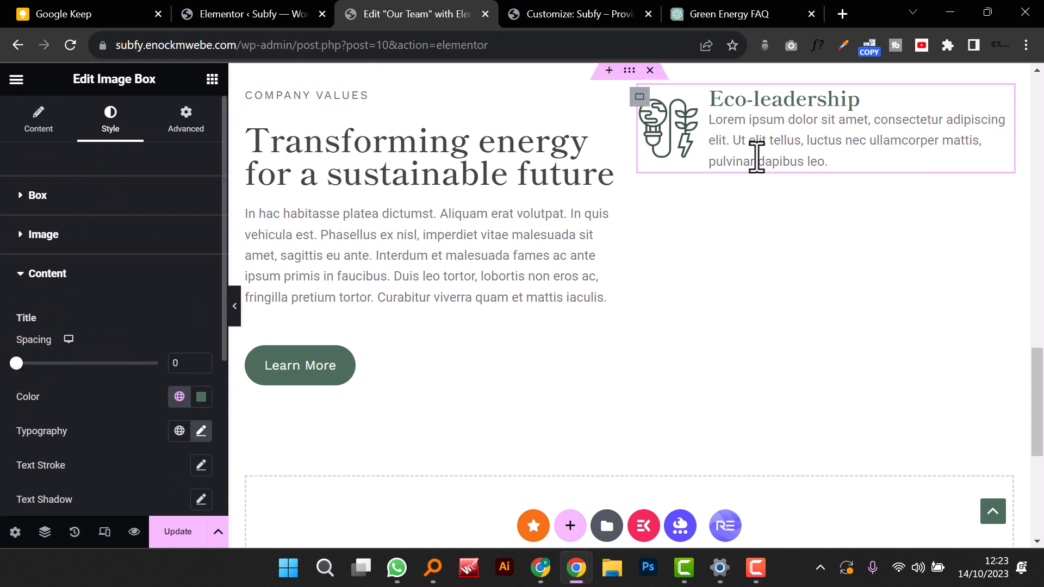
Step: Duplicate the Eco-leadership image box twice to make a stack of three
{"action": "right_click", "coordinate": [799, 117]}
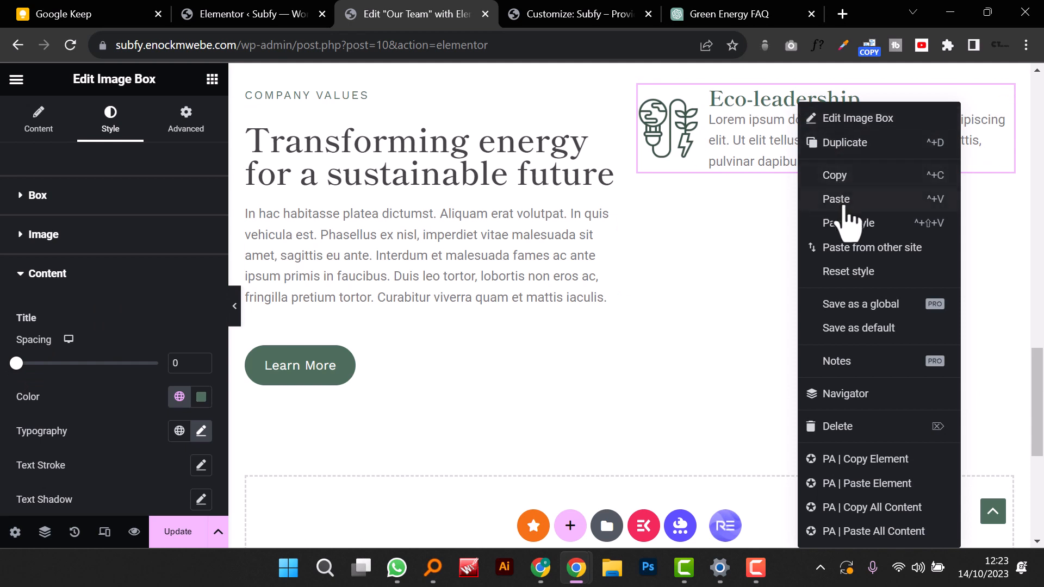
{"action": "left_click", "coordinate": [843, 144]}
{"action": "right_click", "coordinate": [817, 204]}
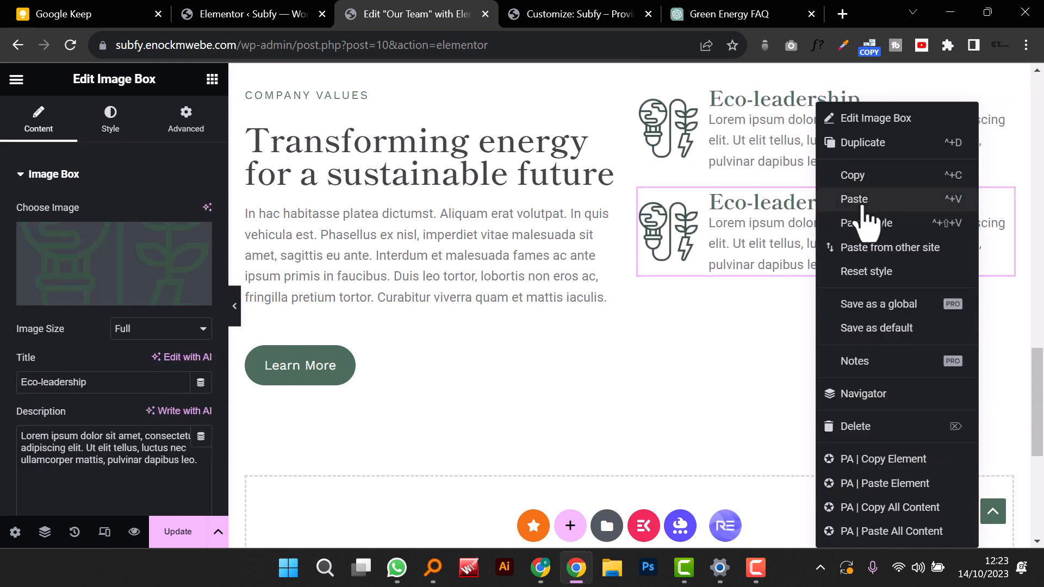
{"action": "left_click", "coordinate": [875, 144]}
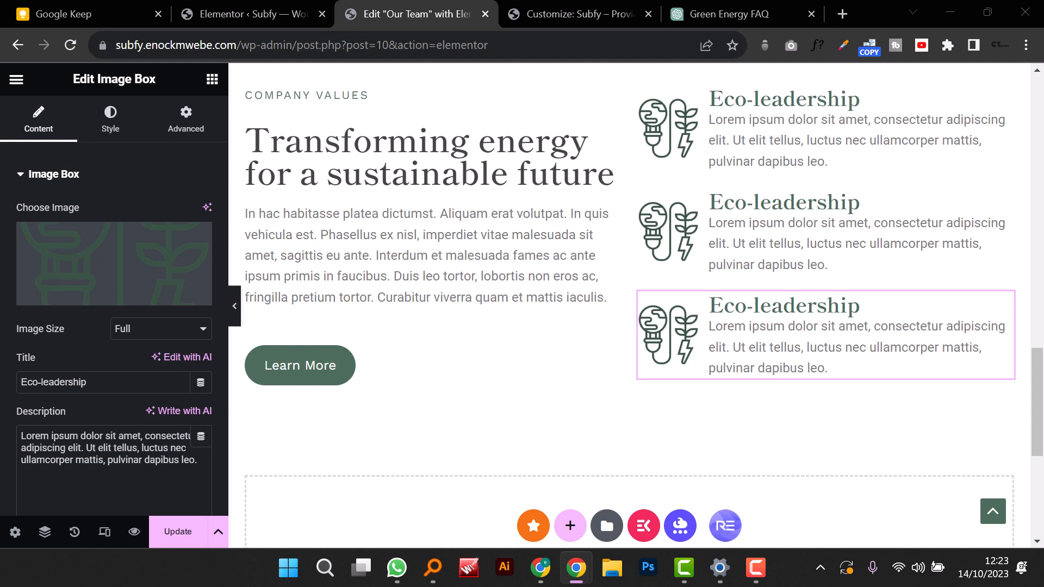
Step: Retitle the second image box "Green initiatives" and the third "Sustainable tomorrow" with the texts from the clipboard history
{"action": "left_click", "coordinate": [748, 205]}
{"action": "double_click", "coordinate": [79, 384]}
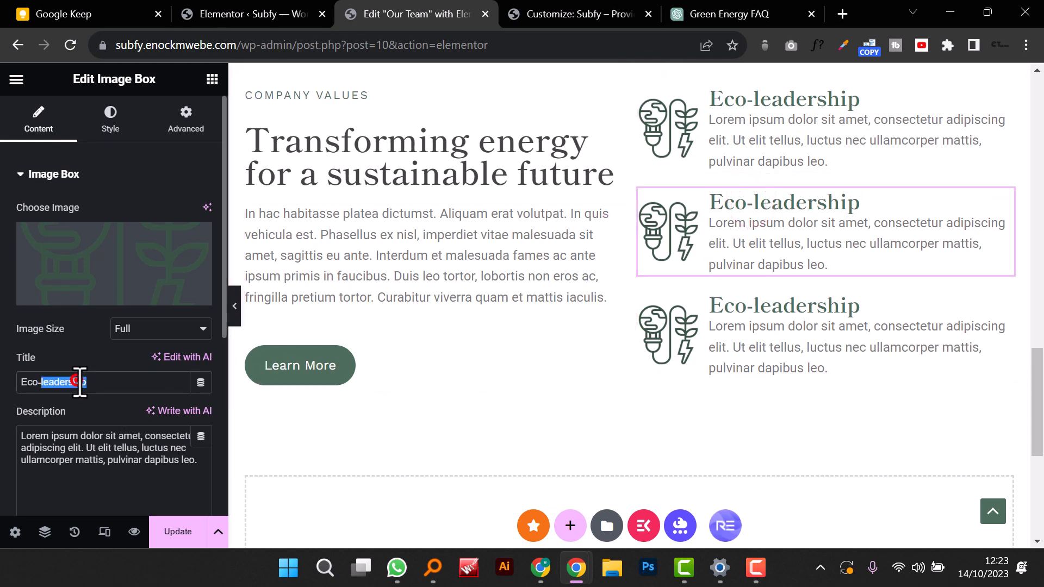
{"action": "key", "text": "super+v"}
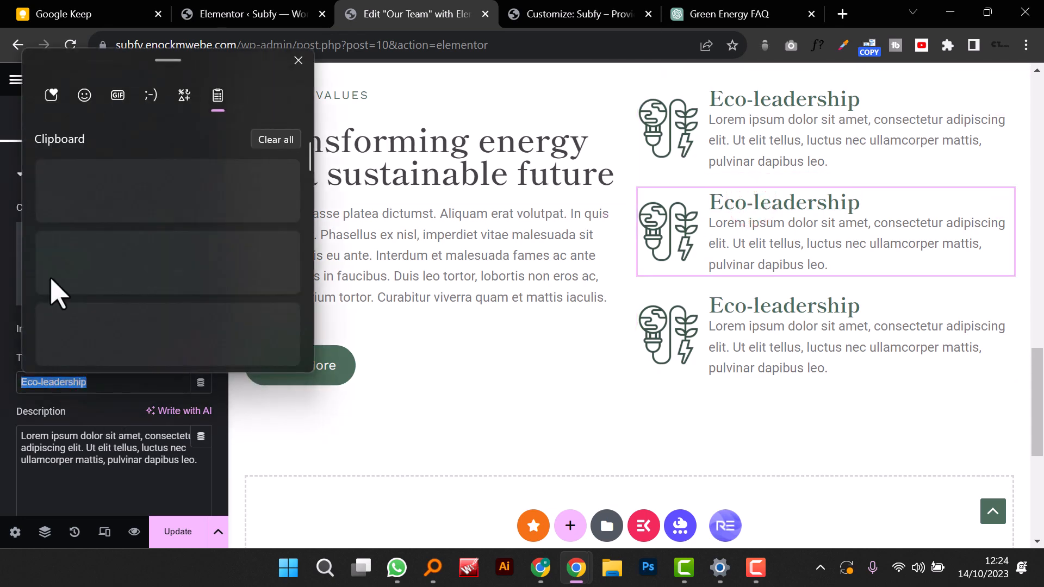
{"action": "left_click", "coordinate": [97, 266]}
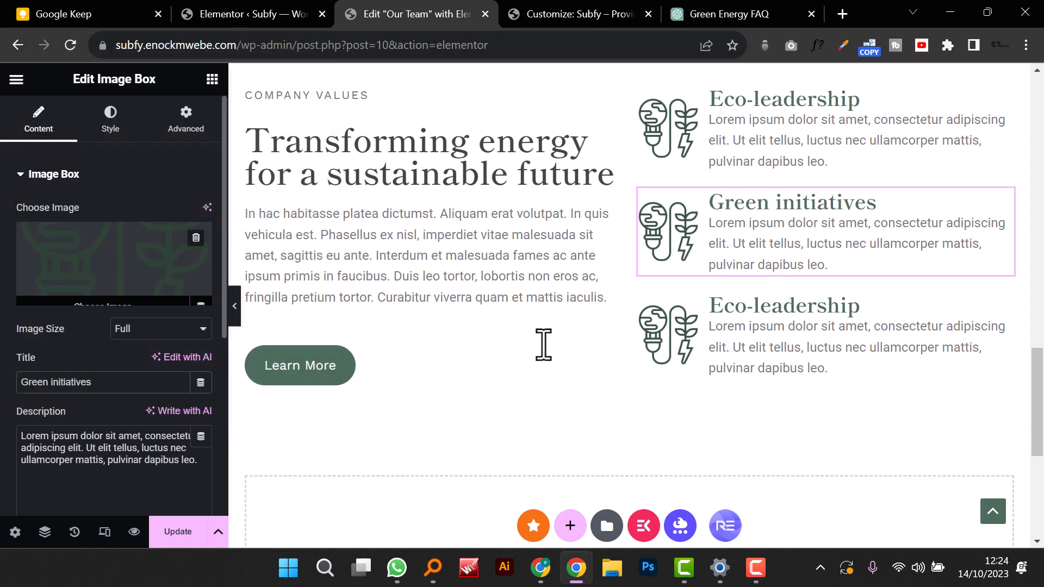
{"action": "left_click", "coordinate": [804, 327]}
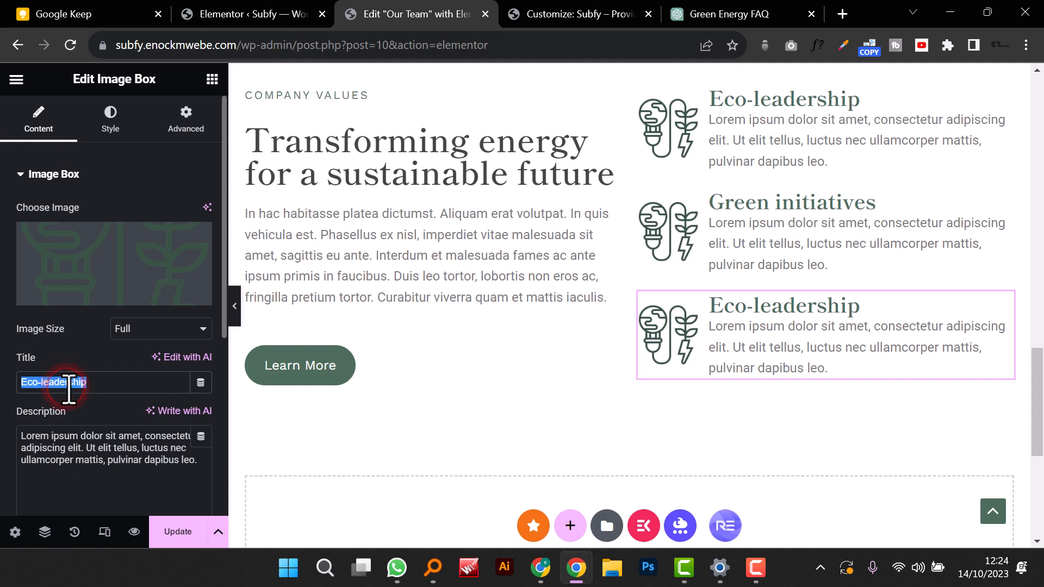
{"action": "key", "text": "super+v"}
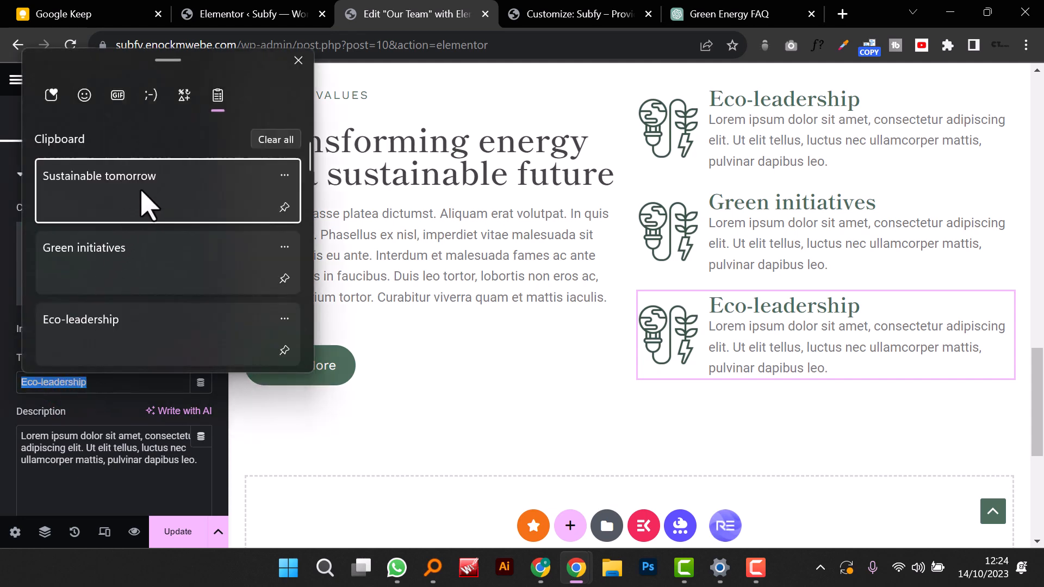
{"action": "left_click", "coordinate": [145, 202]}
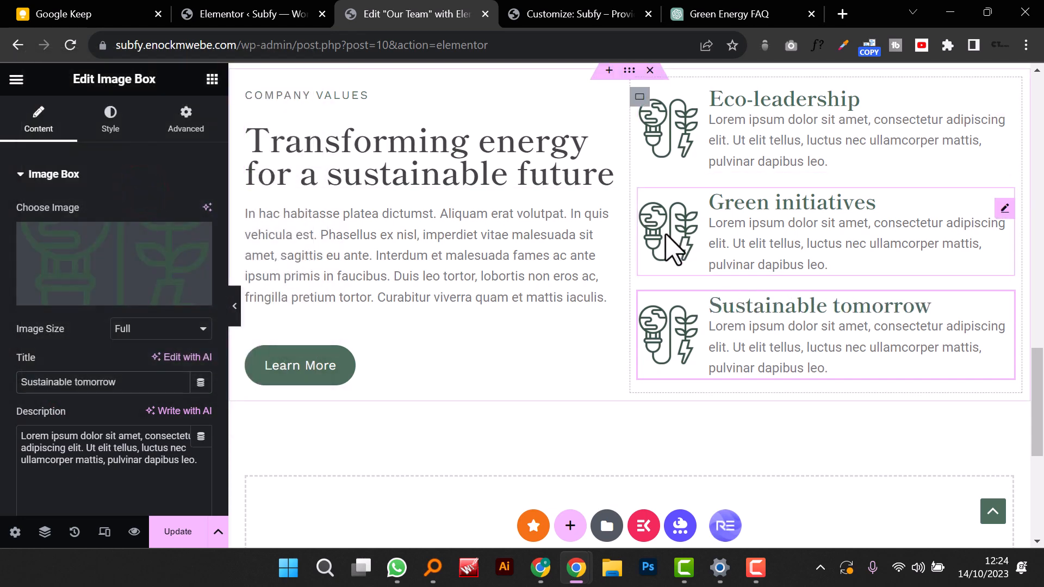
Step: Replace the Green initiatives picture with 009-eco-house-1.png and the Sustainable tomorrow picture with the electric factory icon from the media library
{"action": "left_click", "coordinate": [46, 262]}
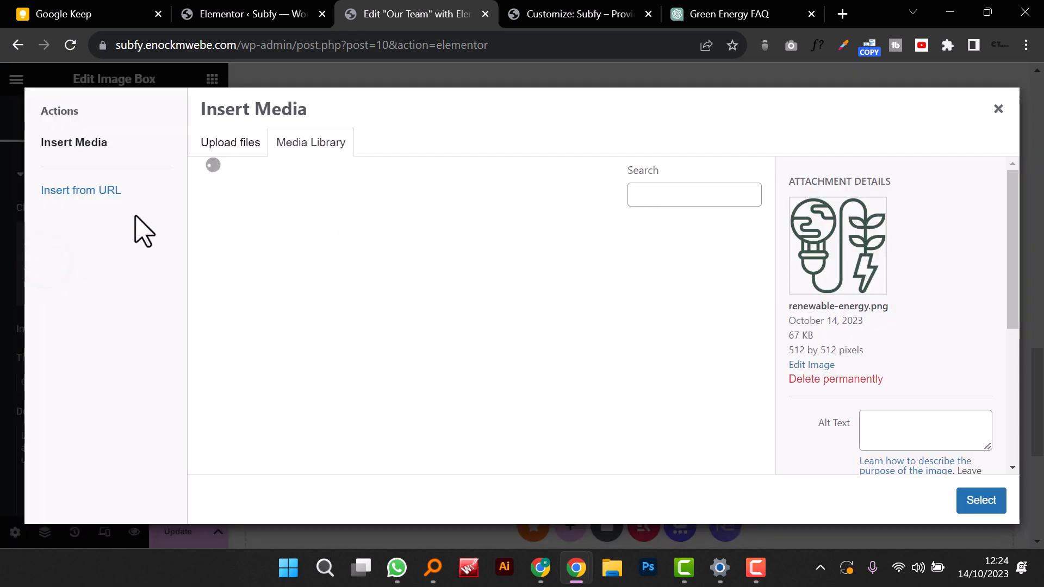
{"action": "left_click", "coordinate": [413, 281]}
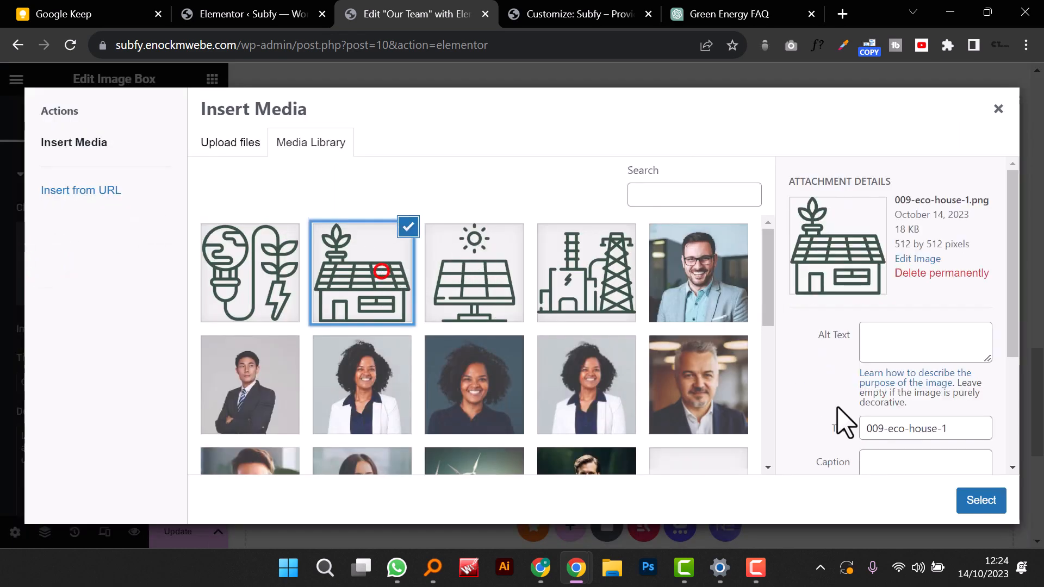
{"action": "left_click", "coordinate": [980, 501]}
{"action": "left_click", "coordinate": [667, 338]}
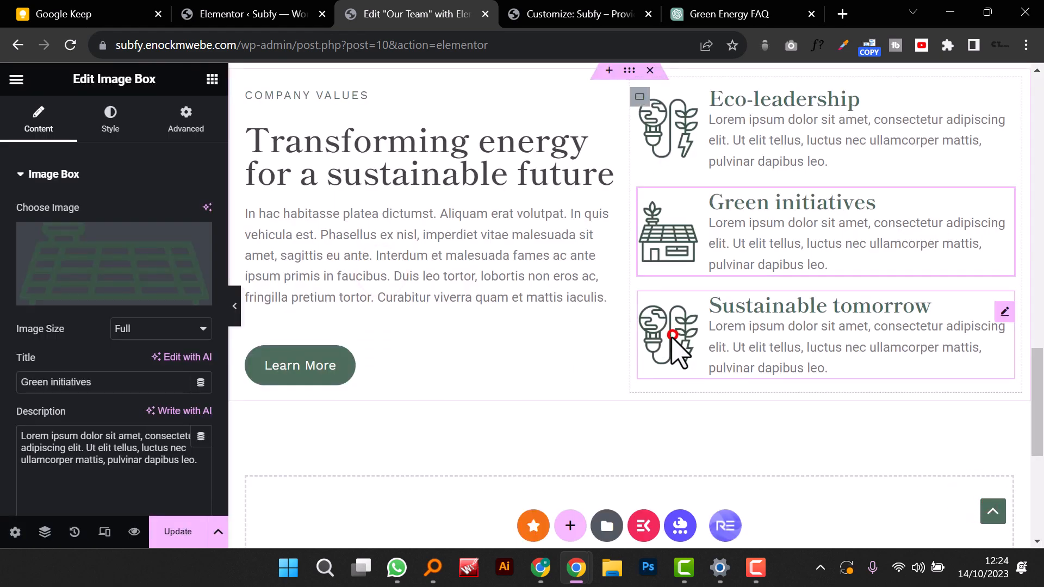
{"action": "left_click", "coordinate": [105, 268]}
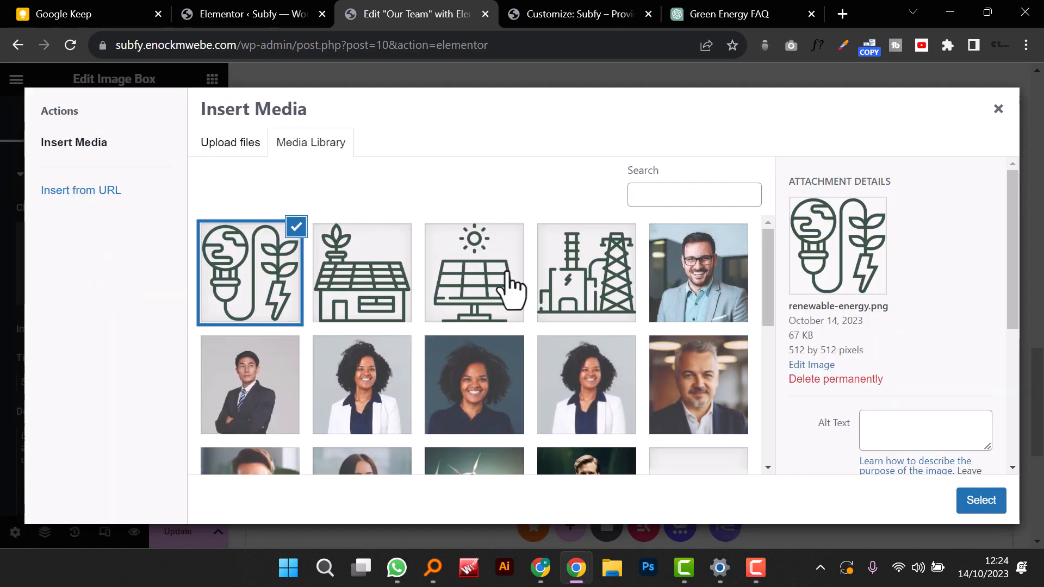
{"action": "left_click", "coordinate": [602, 278]}
{"action": "left_click", "coordinate": [983, 499]}
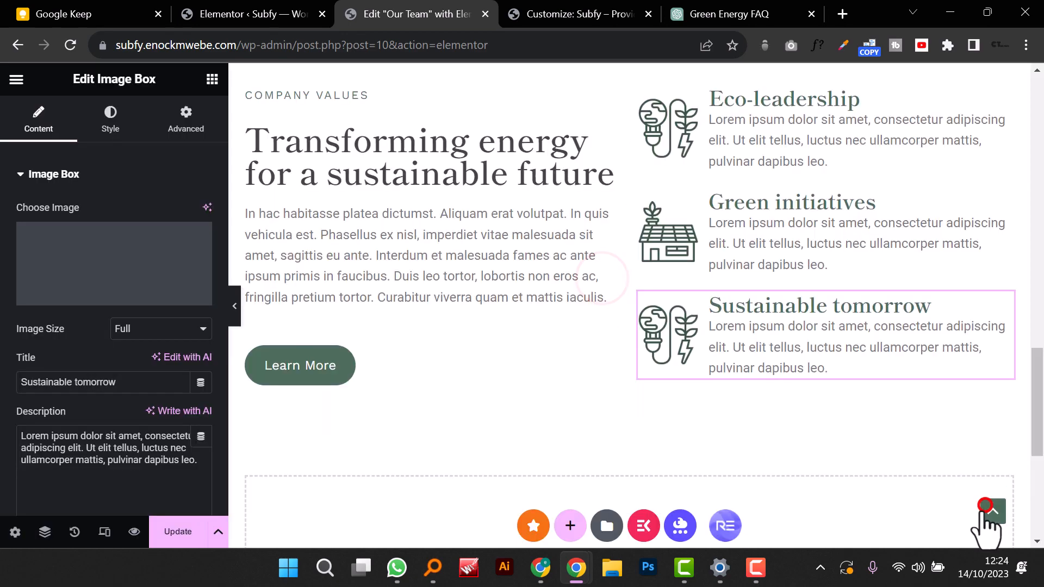
Step: Hide the editing panel to preview the Company Values section with its three image boxes
{"action": "scroll", "coordinate": [738, 330], "scroll_direction": "up", "scroll_amount": 5}
{"action": "scroll", "coordinate": [738, 331], "scroll_direction": "down", "scroll_amount": 5}
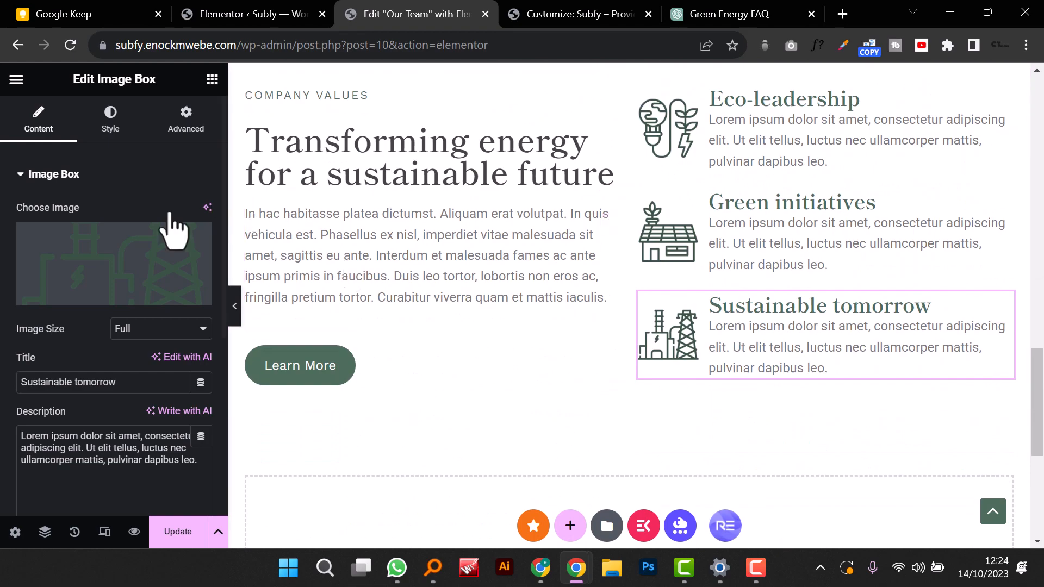
{"action": "left_click", "coordinate": [234, 309]}
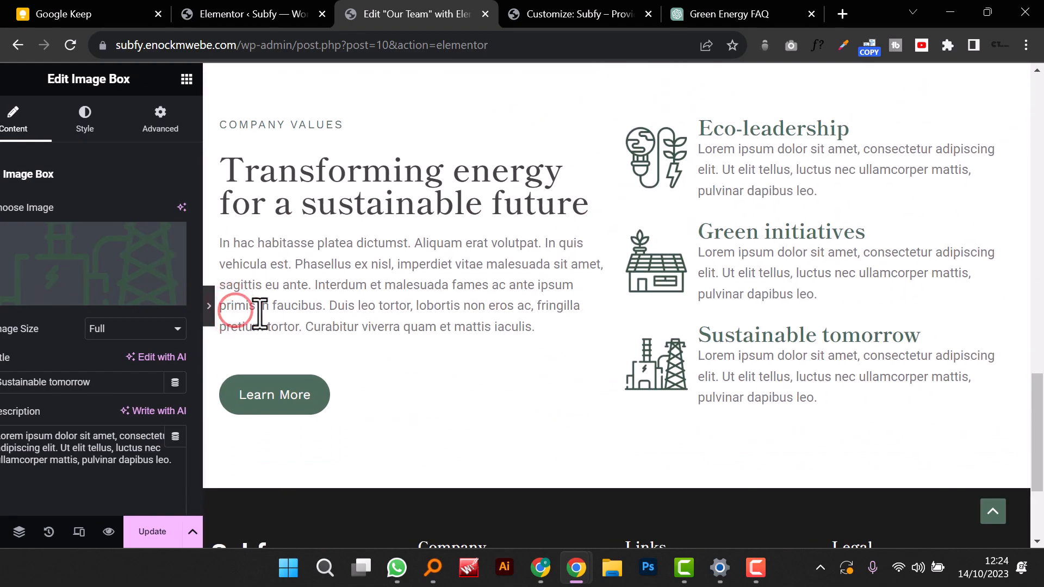
Step: Look over the full-width Our Team page from the banner through the rows of team cards
{"action": "scroll", "coordinate": [509, 362], "scroll_direction": "up", "scroll_amount": 20}
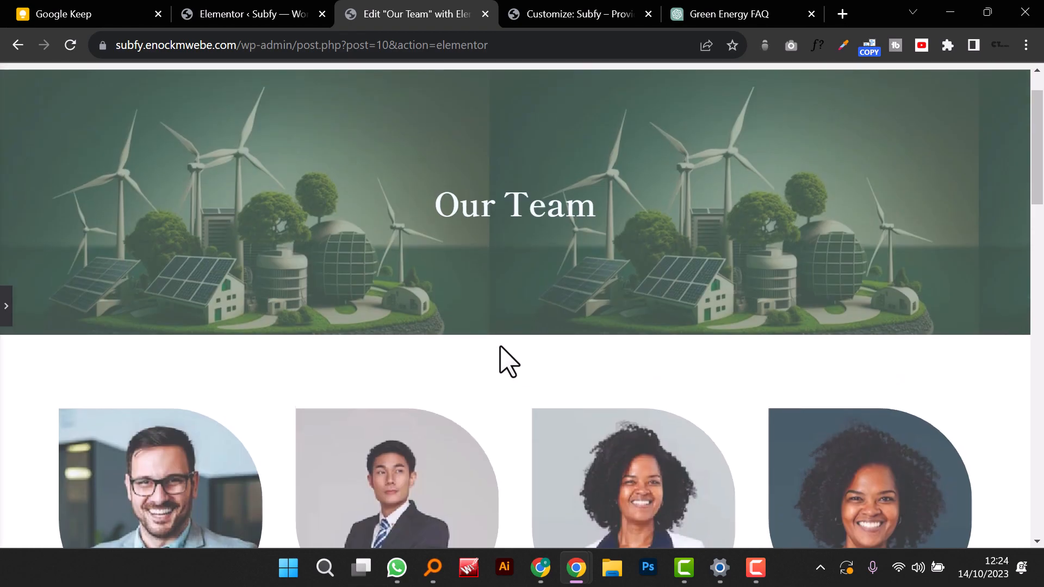
{"action": "scroll", "coordinate": [509, 362], "scroll_direction": "down", "scroll_amount": 15}
{"action": "scroll", "coordinate": [505, 362], "scroll_direction": "down", "scroll_amount": 10}
{"action": "scroll", "coordinate": [501, 361], "scroll_direction": "up", "scroll_amount": 13}
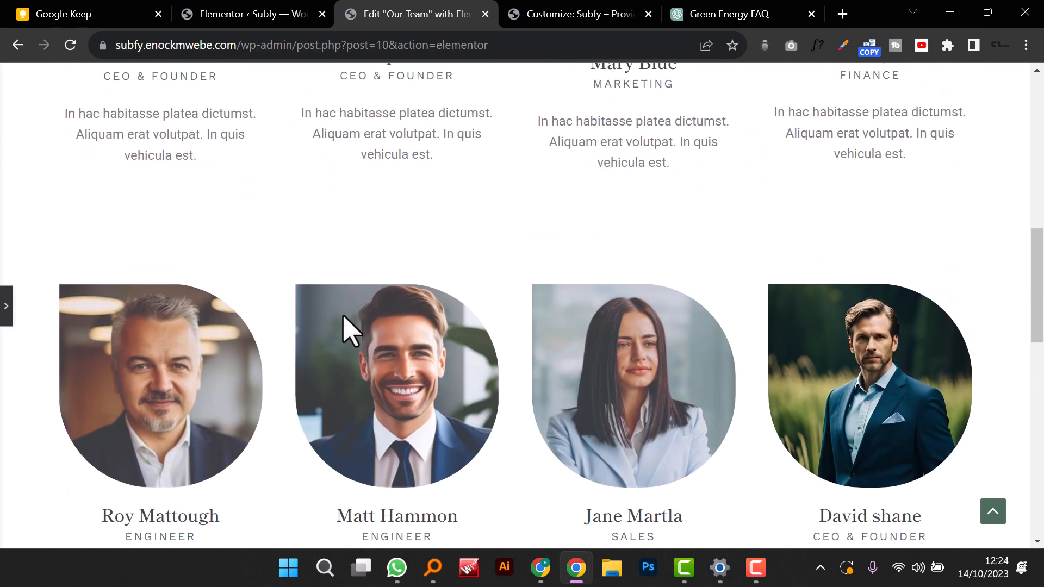
Step: Bring back the editing panel and check the page in the Mobile Portrait responsive view, including the image boxes and team cards
{"action": "left_click", "coordinate": [7, 303]}
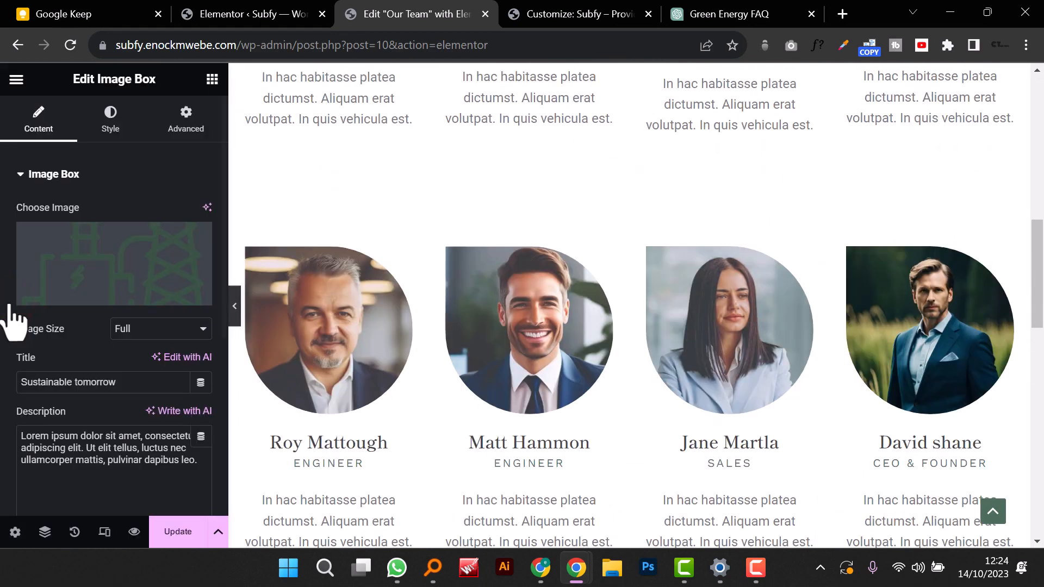
{"action": "left_click", "coordinate": [105, 531]}
{"action": "left_click", "coordinate": [309, 80]}
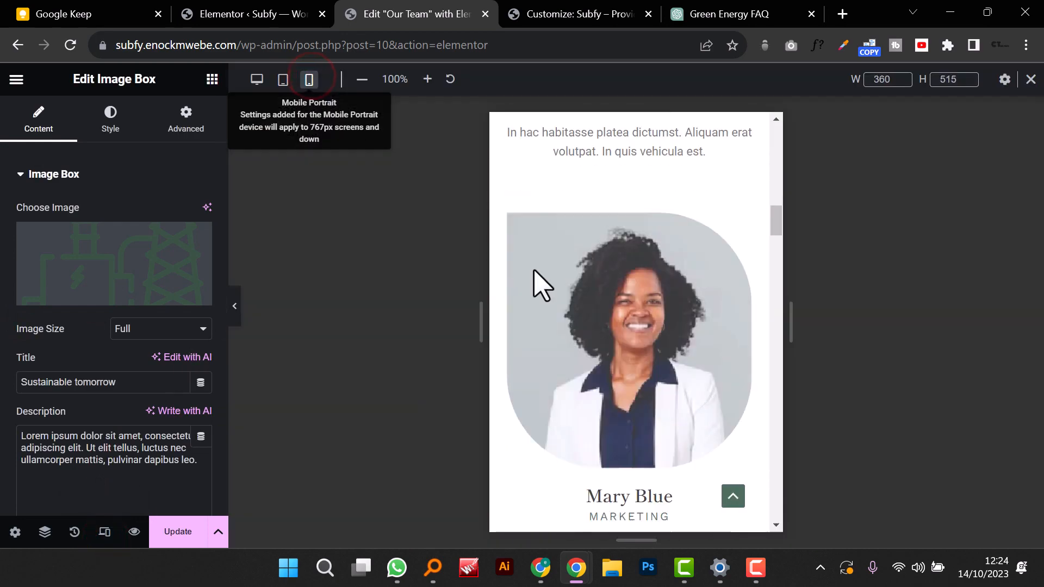
{"action": "left_click_drag", "start_coordinate": [776, 226], "coordinate": [794, 466]}
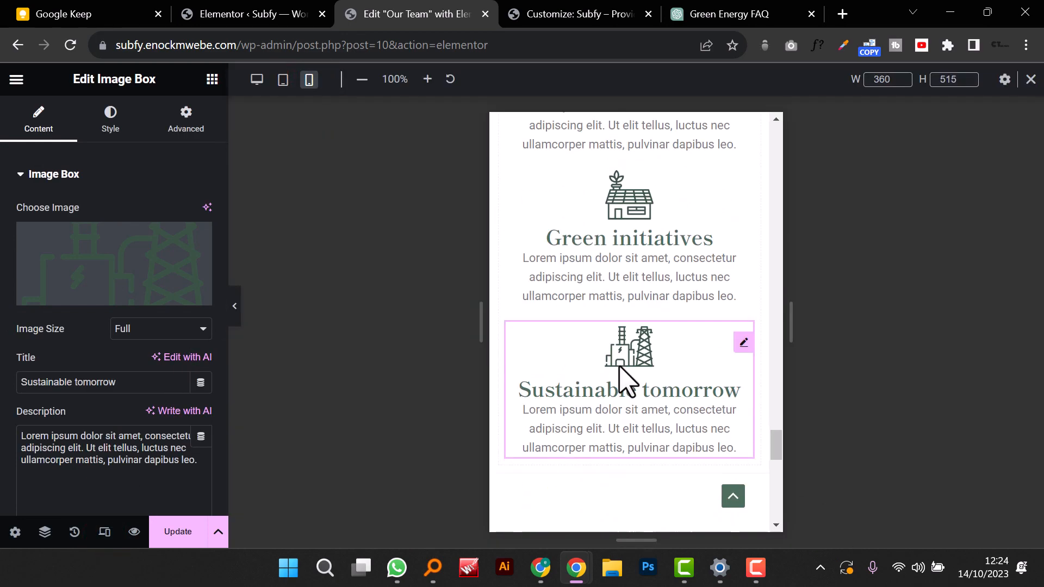
{"action": "scroll", "coordinate": [632, 375], "scroll_direction": "down", "scroll_amount": 1}
{"action": "scroll", "coordinate": [633, 375], "scroll_direction": "down", "scroll_amount": 3}
{"action": "scroll", "coordinate": [634, 388], "scroll_direction": "up", "scroll_amount": 15}
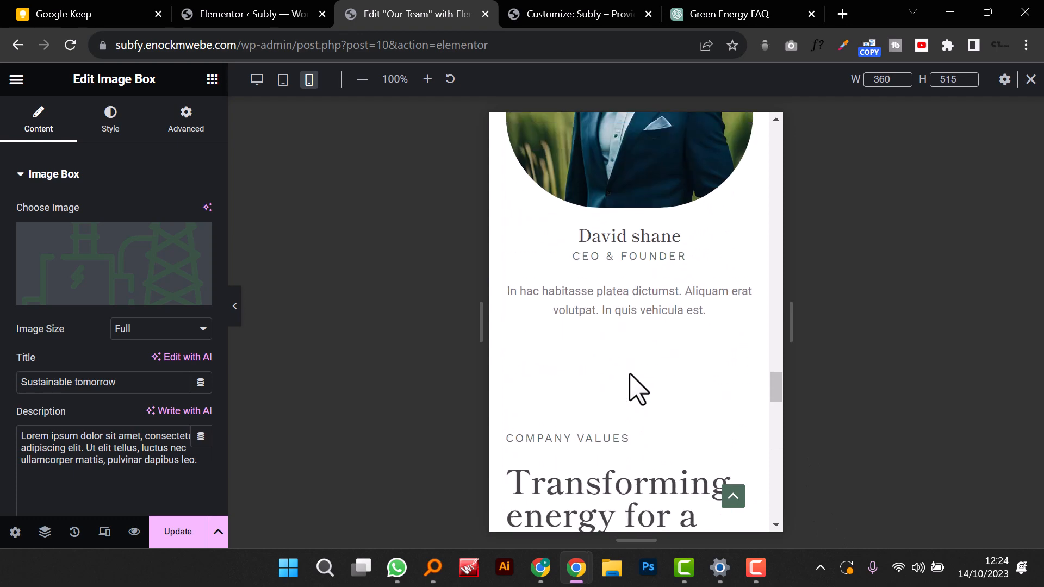
{"action": "scroll", "coordinate": [634, 387], "scroll_direction": "up", "scroll_amount": 12}
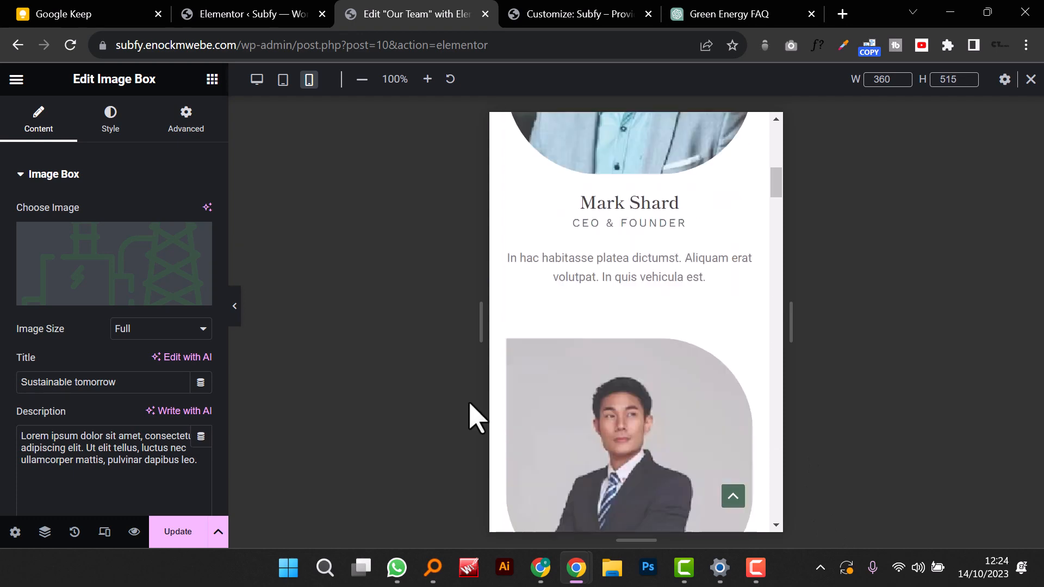
Step: Update the Our Team page and open its preview in a separate browser tab
{"action": "left_click", "coordinate": [178, 536]}
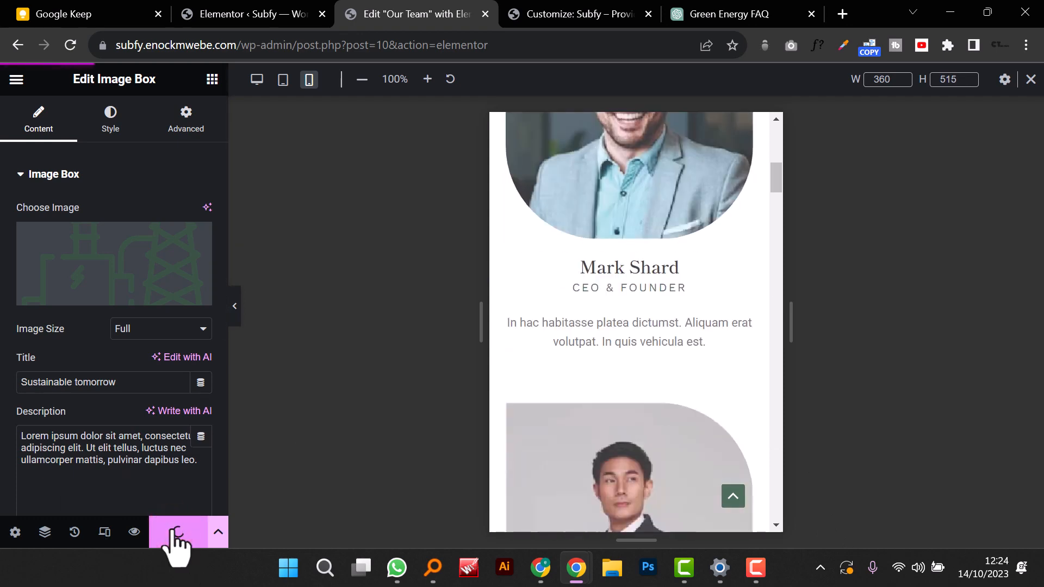
{"action": "left_click", "coordinate": [134, 532]}
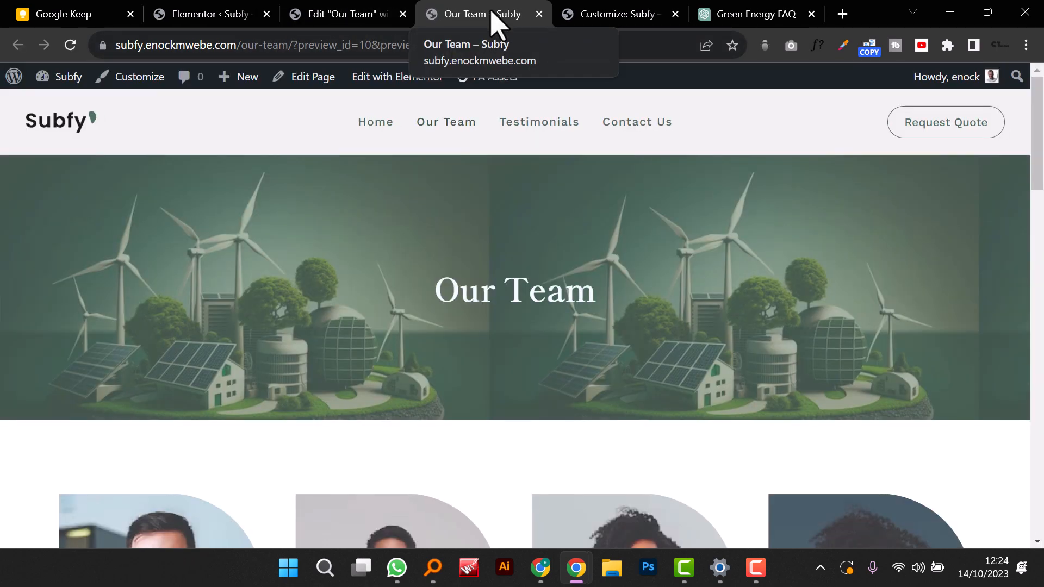
Step: Close all other browser tabs, keeping only the Our Team page preview open
{"action": "right_click", "coordinate": [492, 12]}
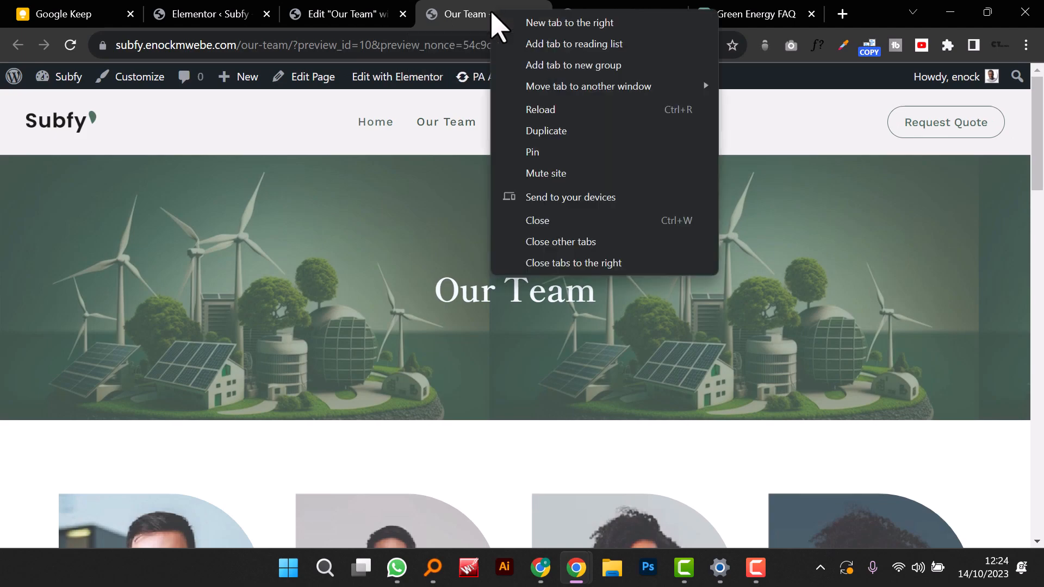
{"action": "left_click", "coordinate": [629, 263]}
{"action": "scroll", "coordinate": [580, 307], "scroll_direction": "down", "scroll_amount": 5}
{"action": "scroll", "coordinate": [580, 307], "scroll_direction": "down", "scroll_amount": 10}
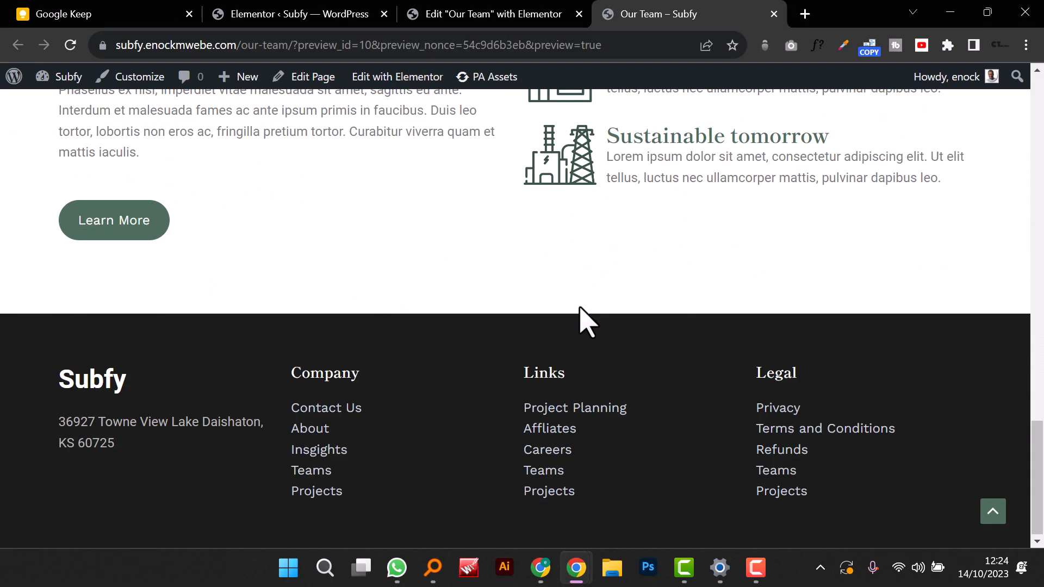
{"action": "scroll", "coordinate": [580, 307], "scroll_direction": "up", "scroll_amount": 8}
{"action": "scroll", "coordinate": [587, 321], "scroll_direction": "up", "scroll_amount": 5}
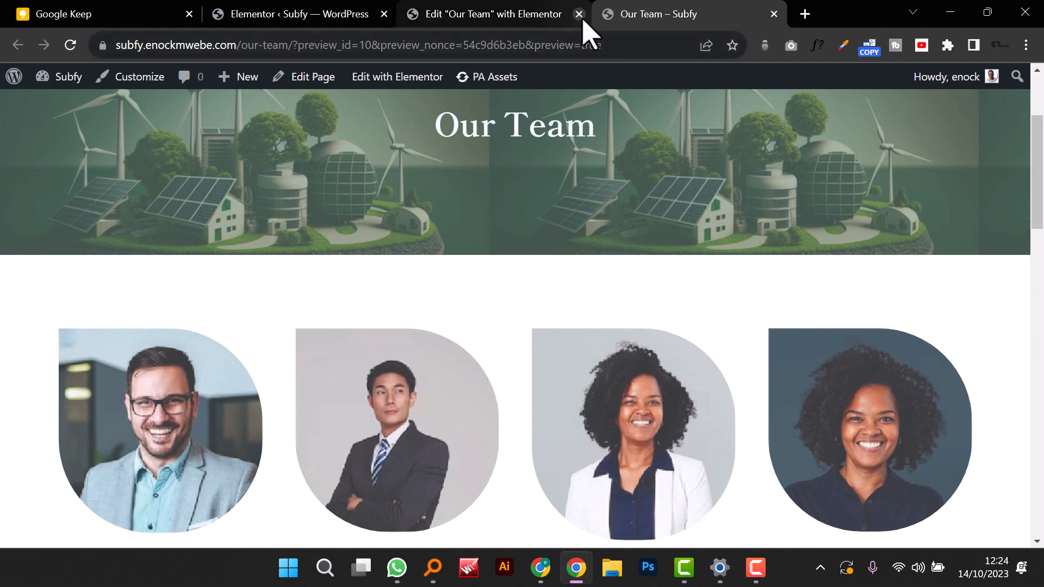
{"action": "left_click", "coordinate": [580, 14]}
{"action": "left_click", "coordinate": [384, 14]}
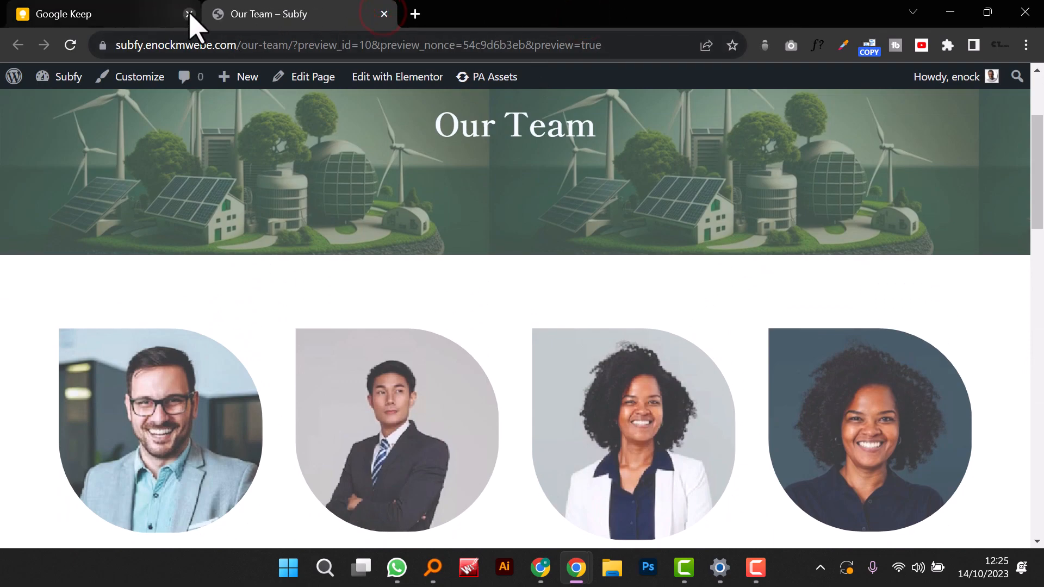
{"action": "left_click", "coordinate": [189, 13]}
Step: Review the previewed Our Team page from the header banner down to the footer
{"action": "scroll", "coordinate": [503, 391], "scroll_direction": "down", "scroll_amount": 15}
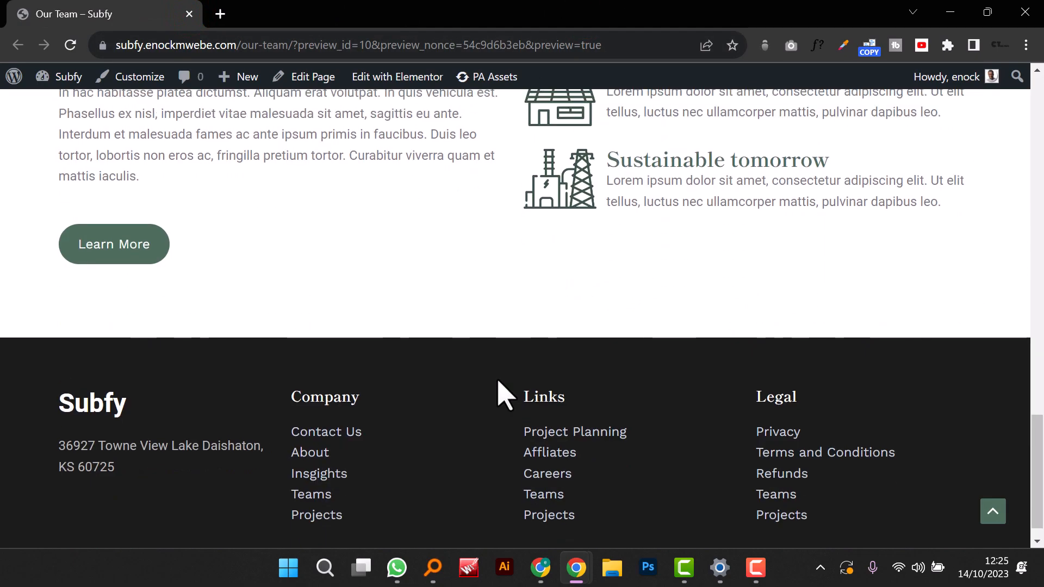
{"action": "scroll", "coordinate": [503, 395], "scroll_direction": "up", "scroll_amount": 15}
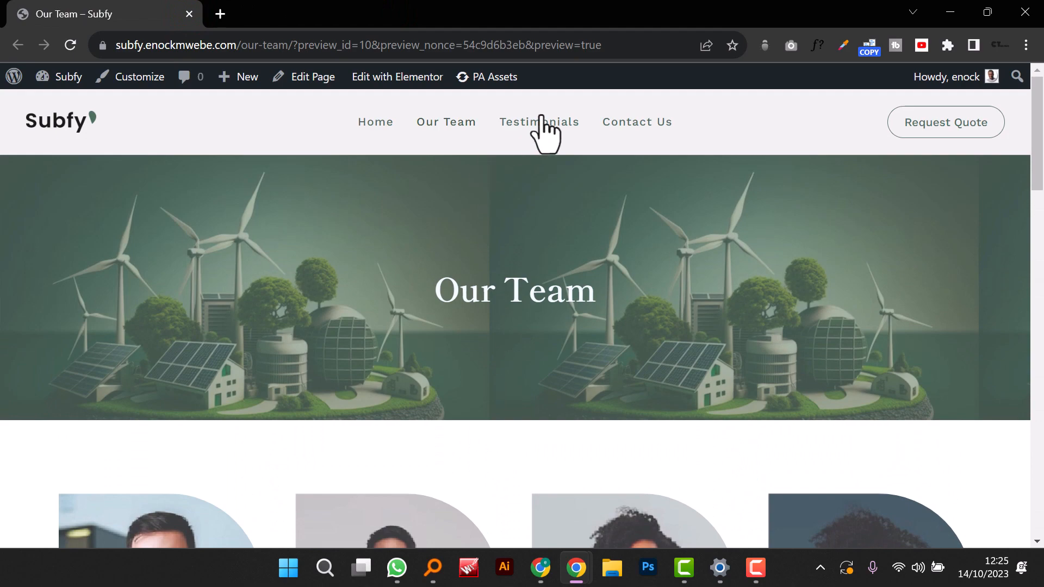
{"action": "scroll", "coordinate": [566, 294], "scroll_direction": "down", "scroll_amount": 10}
{"action": "scroll", "coordinate": [568, 307], "scroll_direction": "down", "scroll_amount": 5}
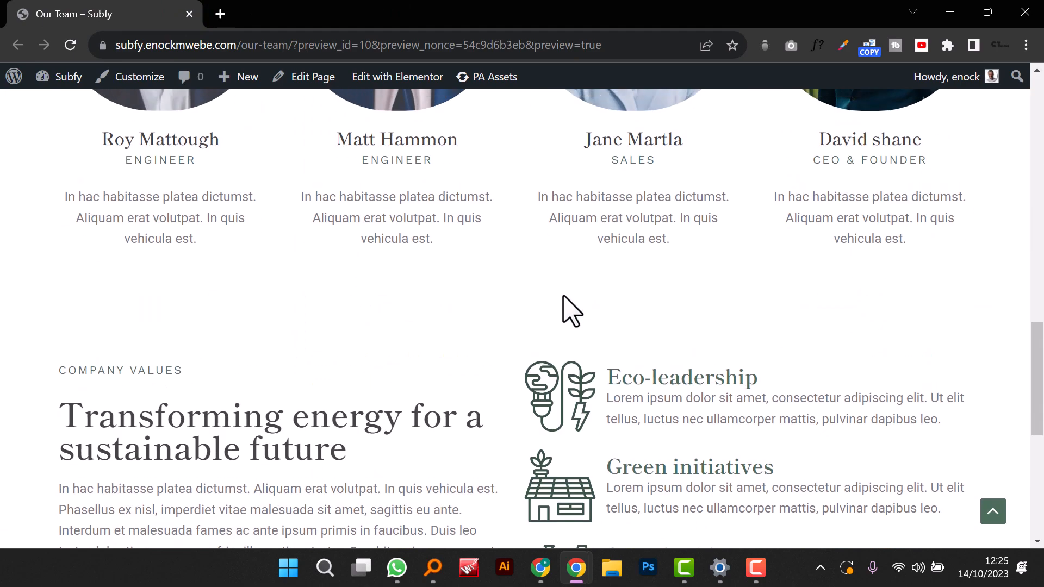
{"action": "scroll", "coordinate": [571, 307], "scroll_direction": "up", "scroll_amount": 10}
Step: Visit the site's Testimonials and Contact Us pages, and open the Testimonials page for editing with Elementor
{"action": "left_click", "coordinate": [544, 125]}
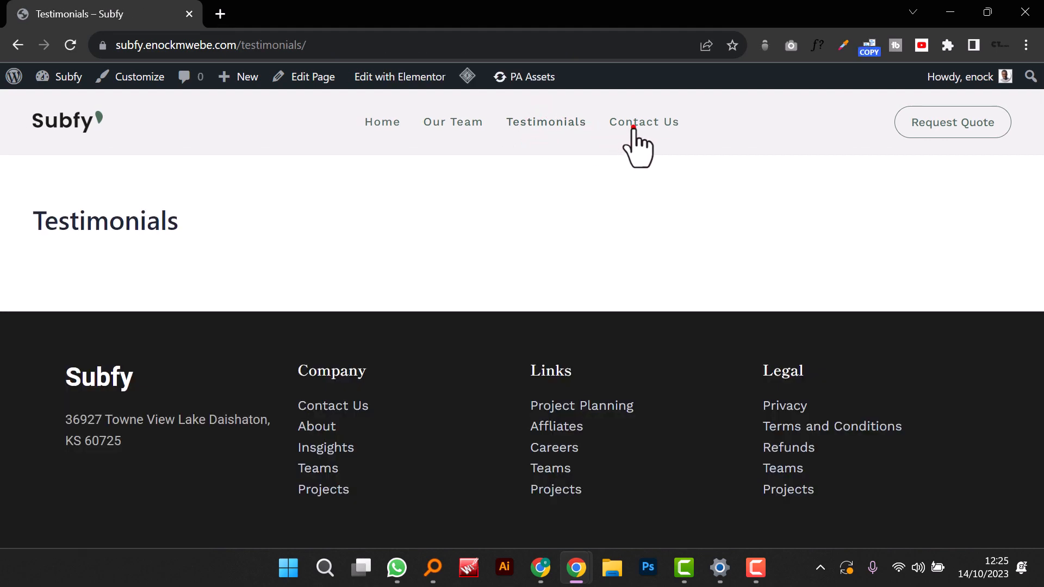
{"action": "left_click", "coordinate": [634, 127]}
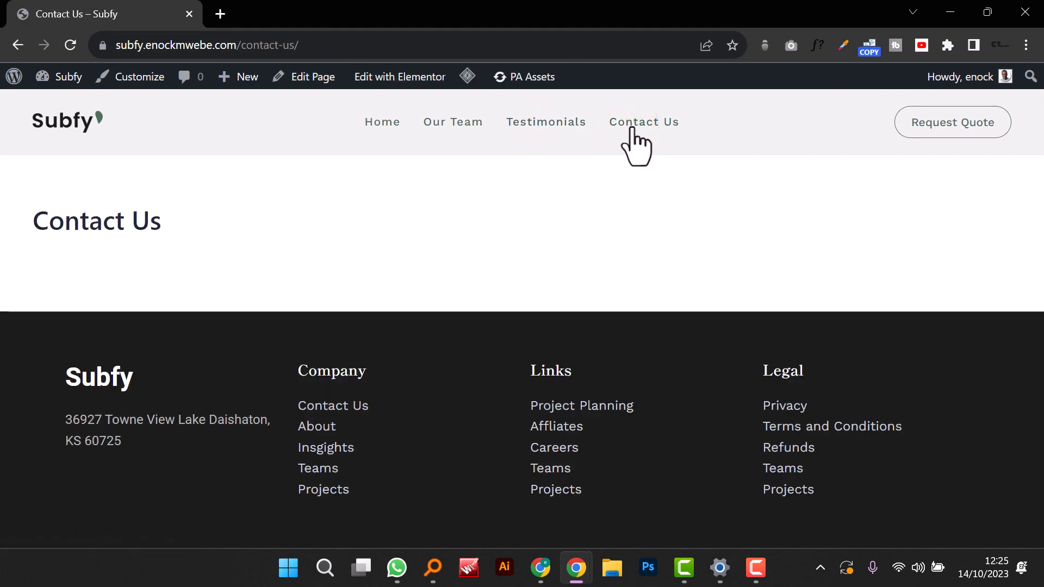
{"action": "left_click", "coordinate": [535, 111]}
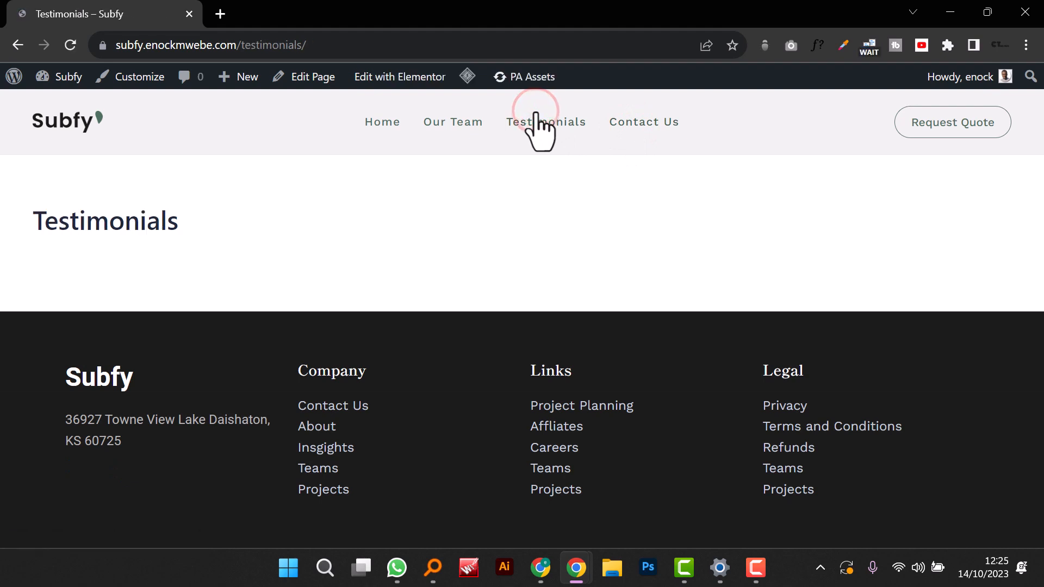
{"action": "left_click", "coordinate": [303, 77]}
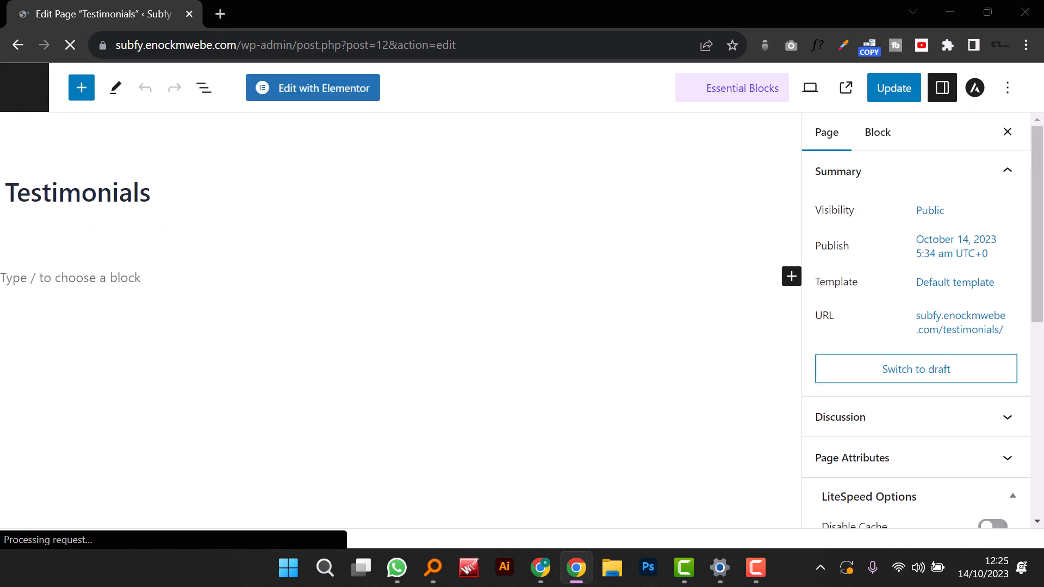
{"action": "left_click", "coordinate": [311, 90]}
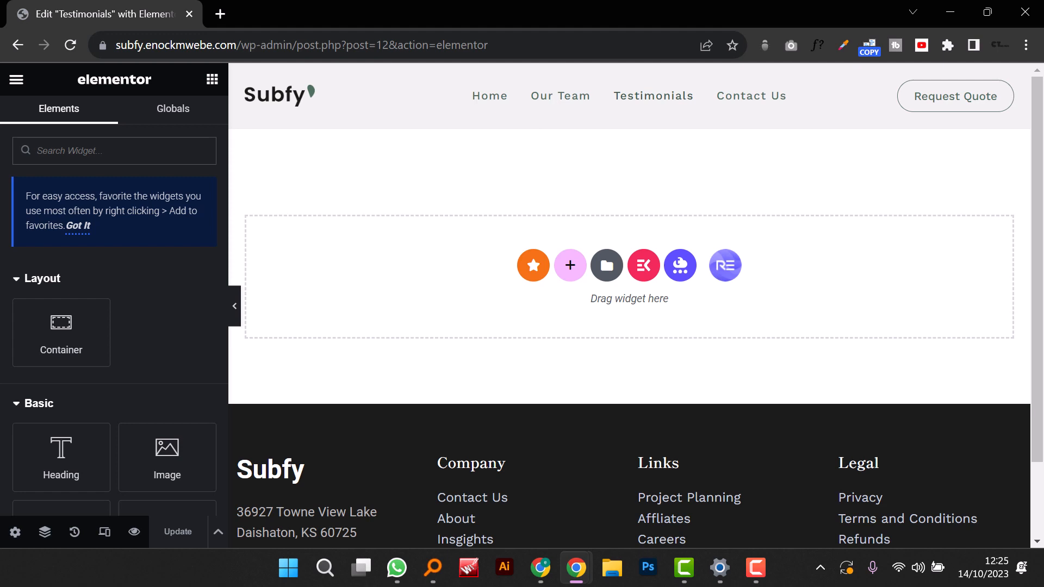
Step: Add a container with a four-column structure to the Testimonials page and bring up the widget list for its first column
{"action": "left_click", "coordinate": [570, 266]}
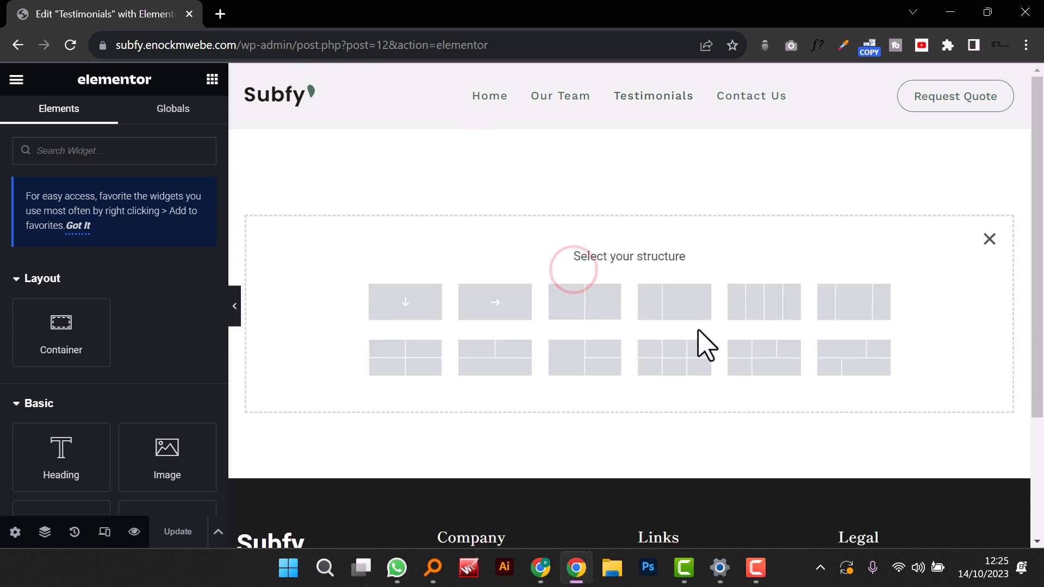
{"action": "left_click", "coordinate": [764, 307]}
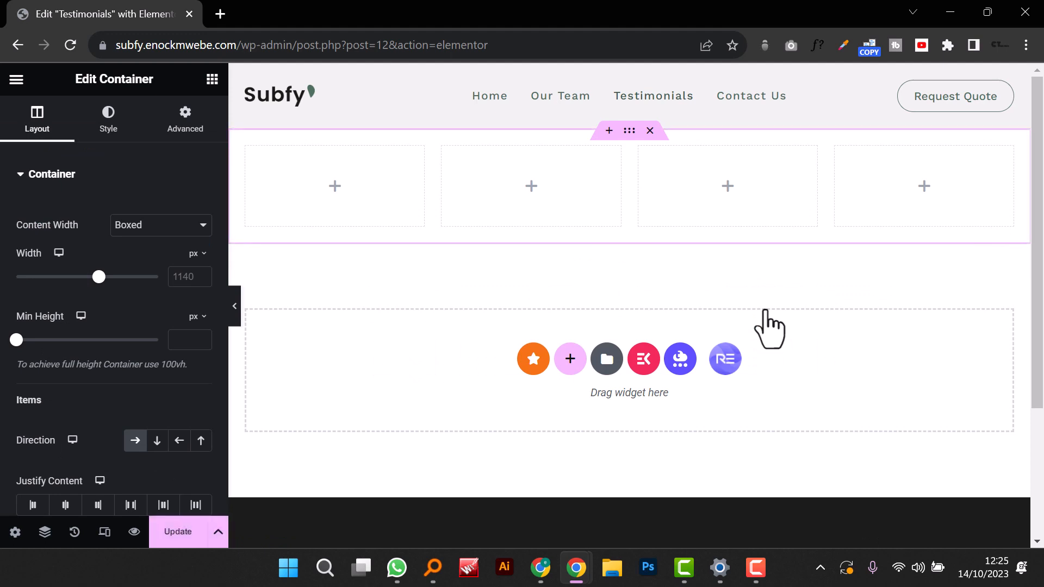
{"action": "left_click", "coordinate": [341, 186]}
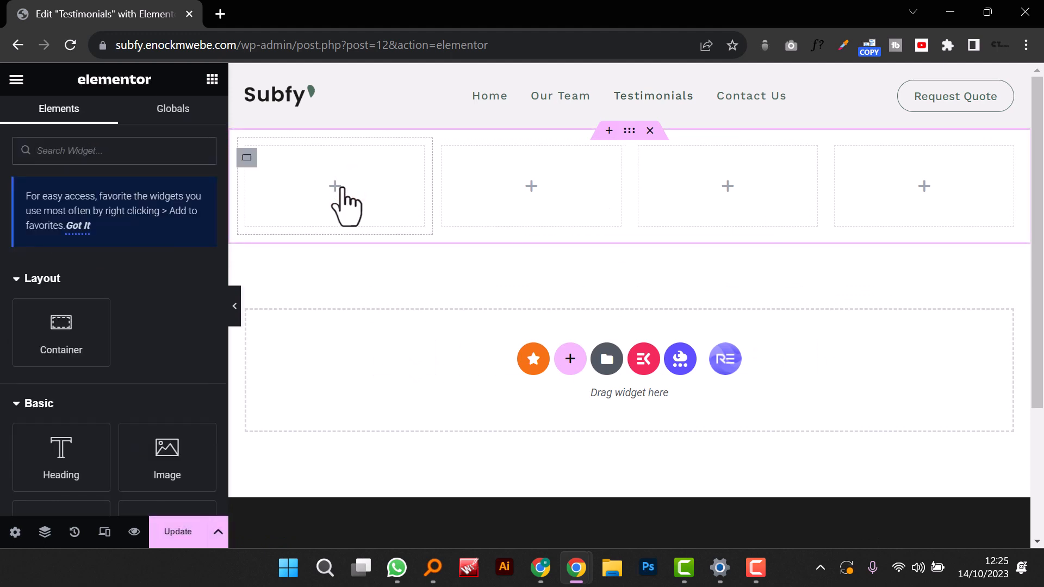
{"action": "scroll", "coordinate": [108, 430], "scroll_direction": "down", "scroll_amount": 2}
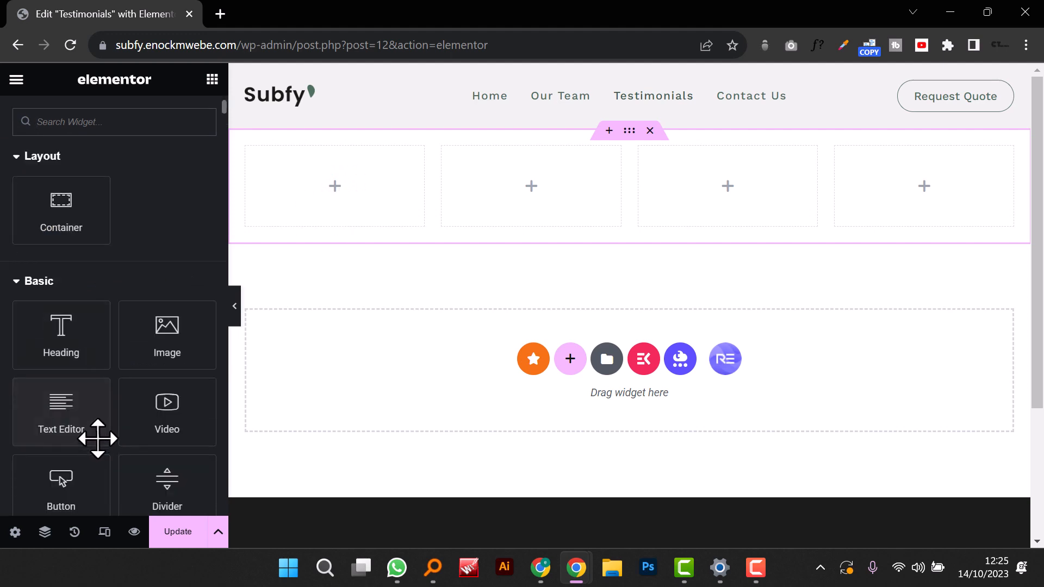
Step: Insert a single-column container with vertical direction above the four-column container
{"action": "left_click", "coordinate": [605, 131]}
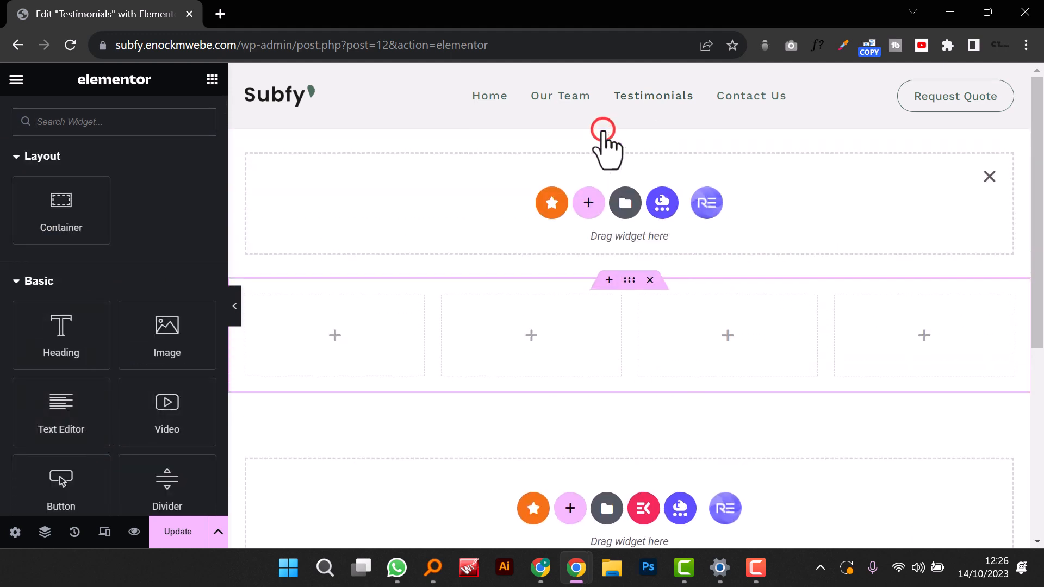
{"action": "left_click", "coordinate": [588, 204]}
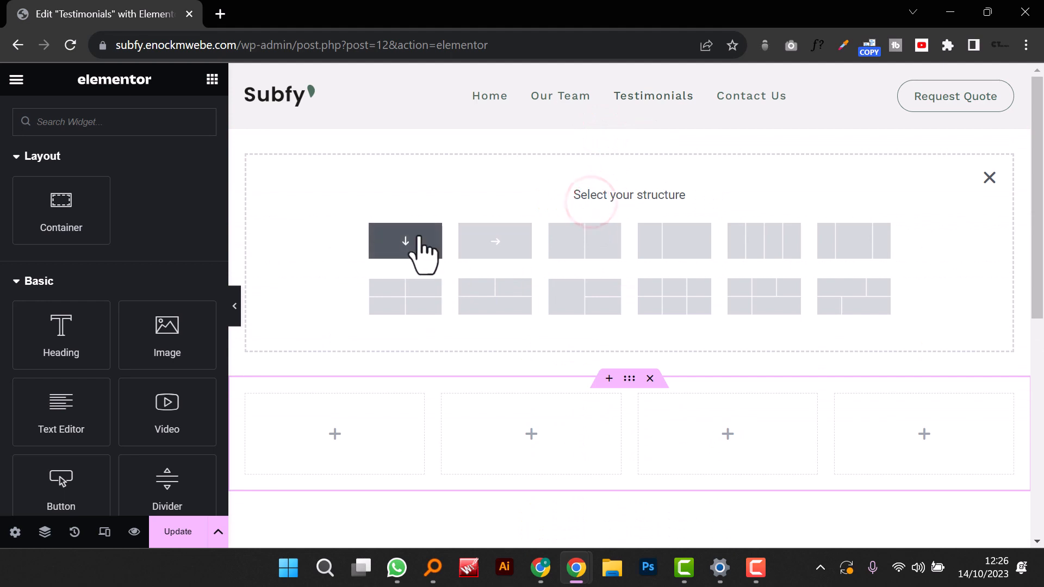
{"action": "left_click", "coordinate": [420, 248]}
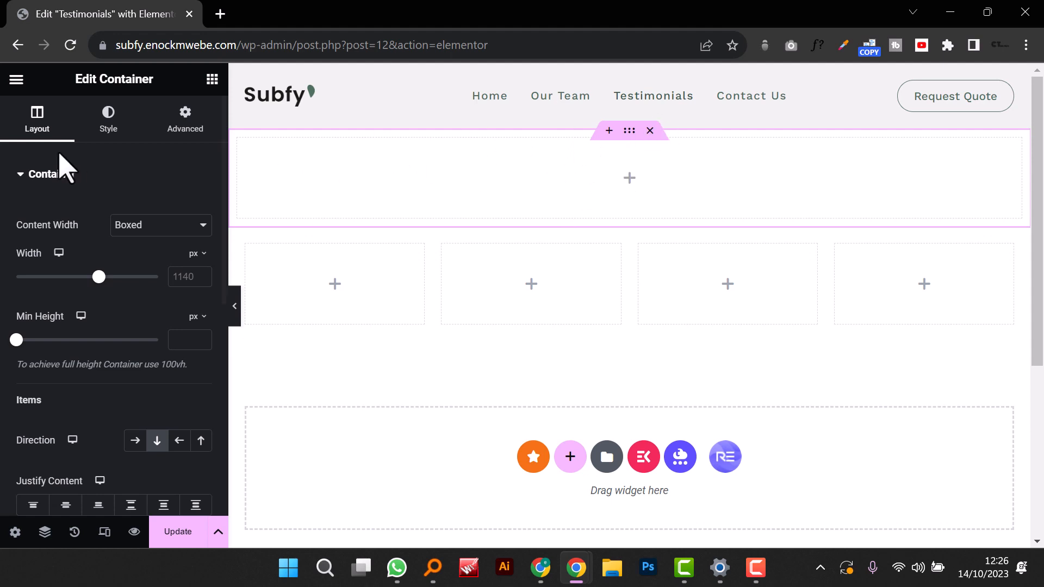
Step: Give the top container a classic background with the uploaded image solar-panels-roof-solar-cell_335224-1324.jpg
{"action": "left_click", "coordinate": [116, 124]}
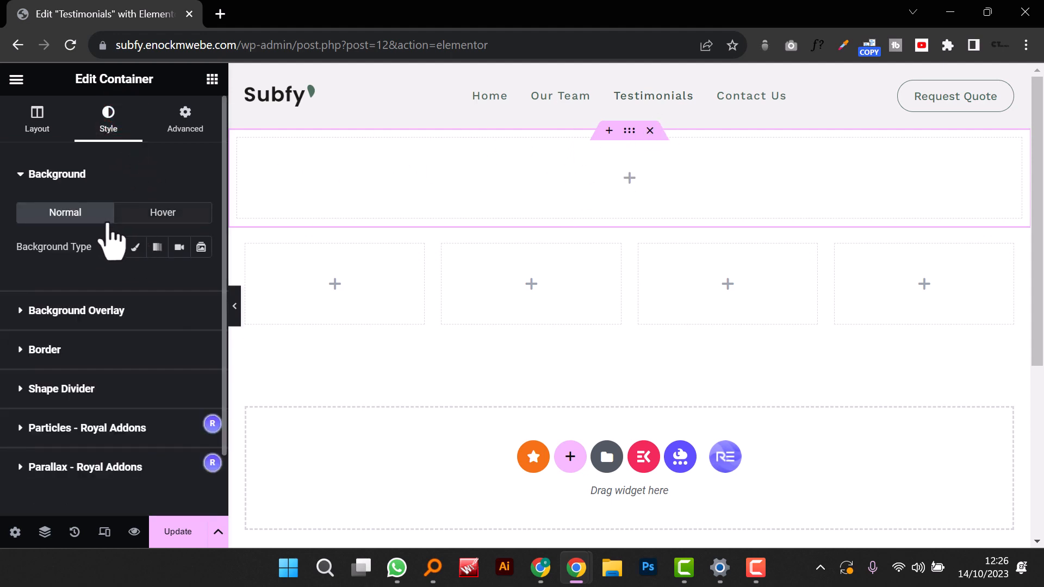
{"action": "left_click", "coordinate": [134, 248]}
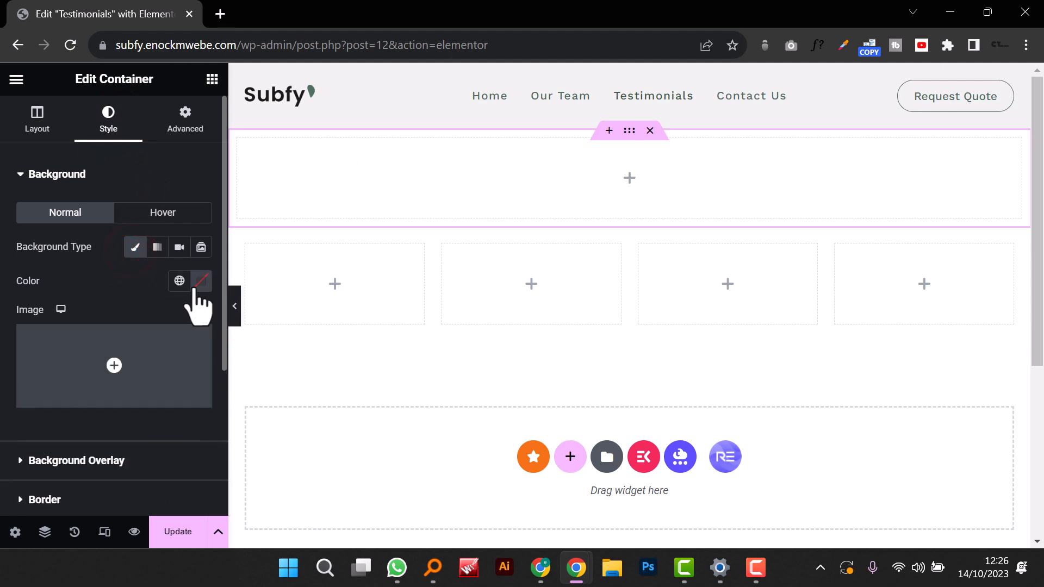
{"action": "left_click", "coordinate": [151, 358]}
{"action": "left_click", "coordinate": [238, 144]}
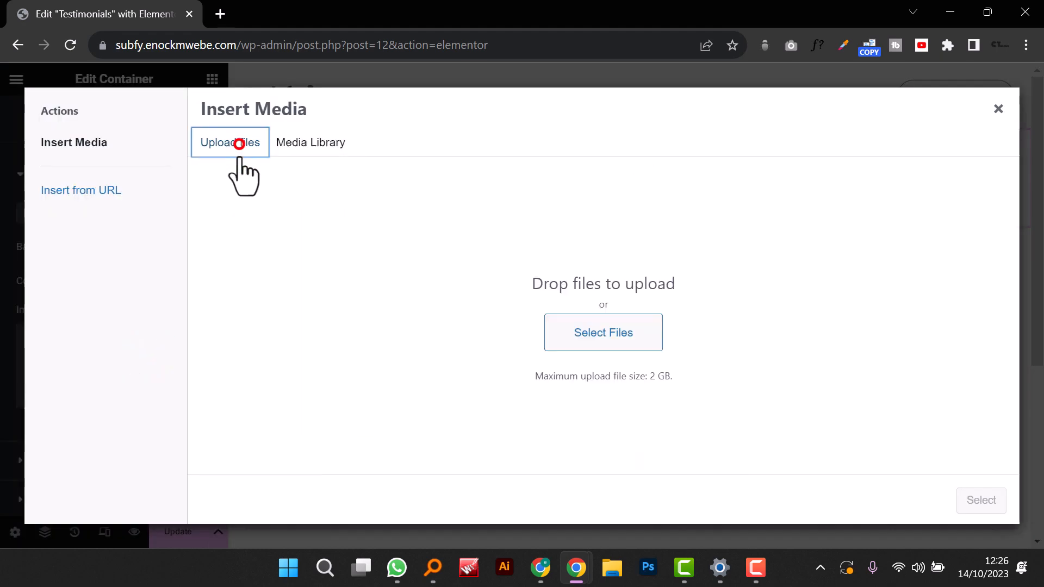
{"action": "left_click", "coordinate": [563, 333]}
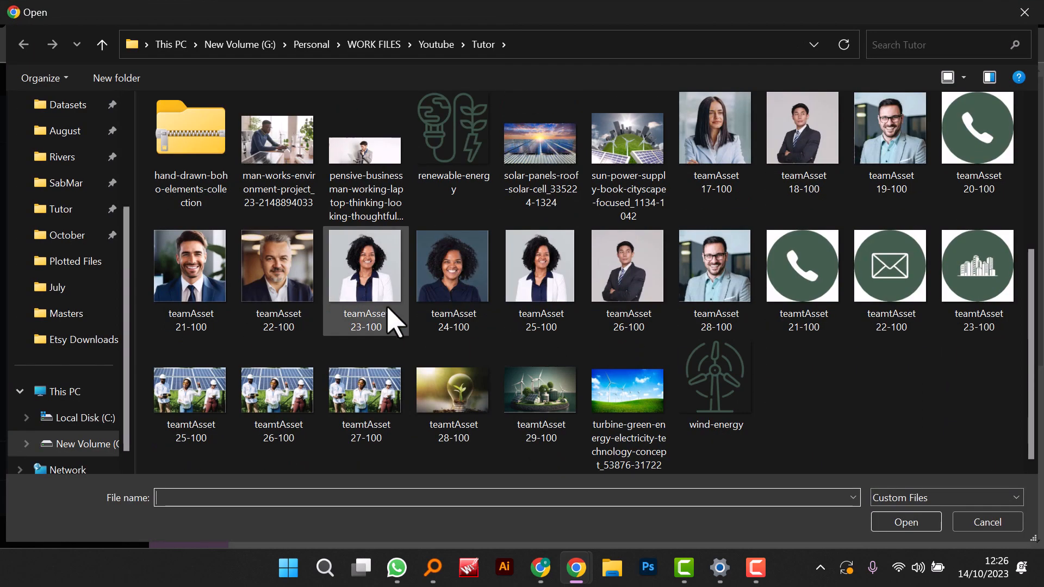
{"action": "scroll", "coordinate": [373, 368], "scroll_direction": "up", "scroll_amount": 2}
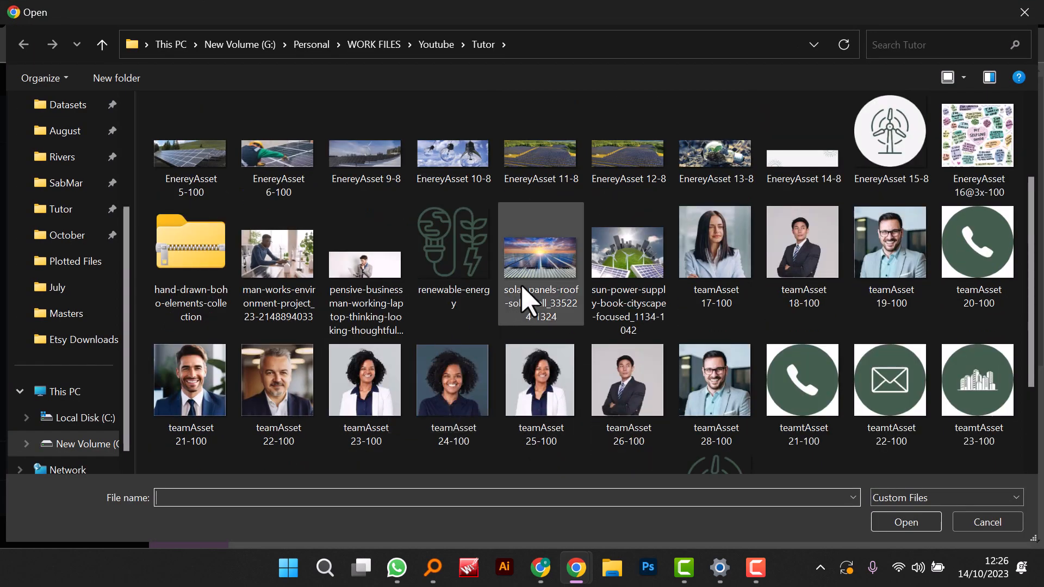
{"action": "left_click", "coordinate": [524, 299]}
{"action": "left_click", "coordinate": [931, 523]}
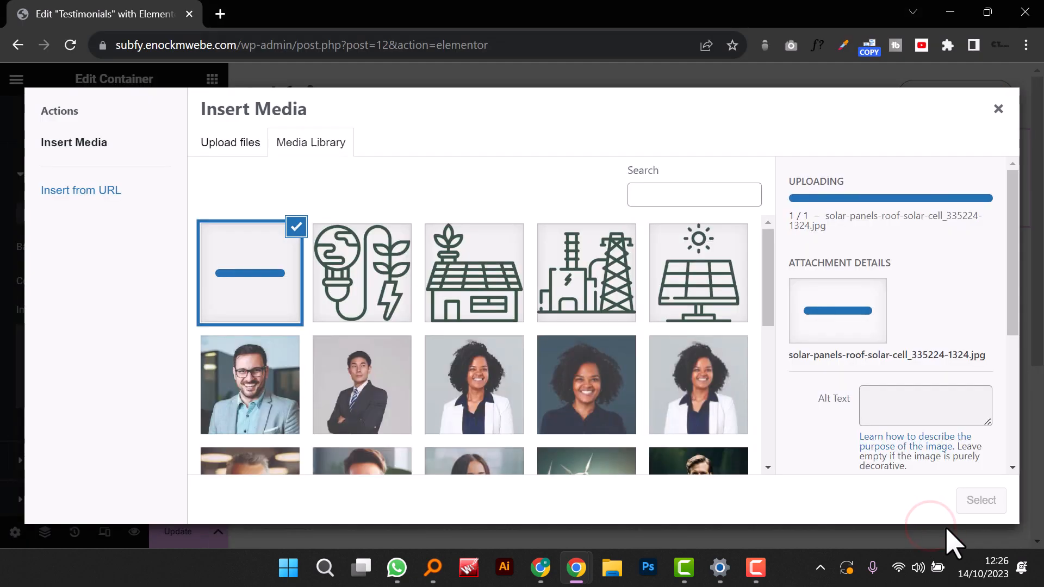
{"action": "left_click", "coordinate": [974, 499]}
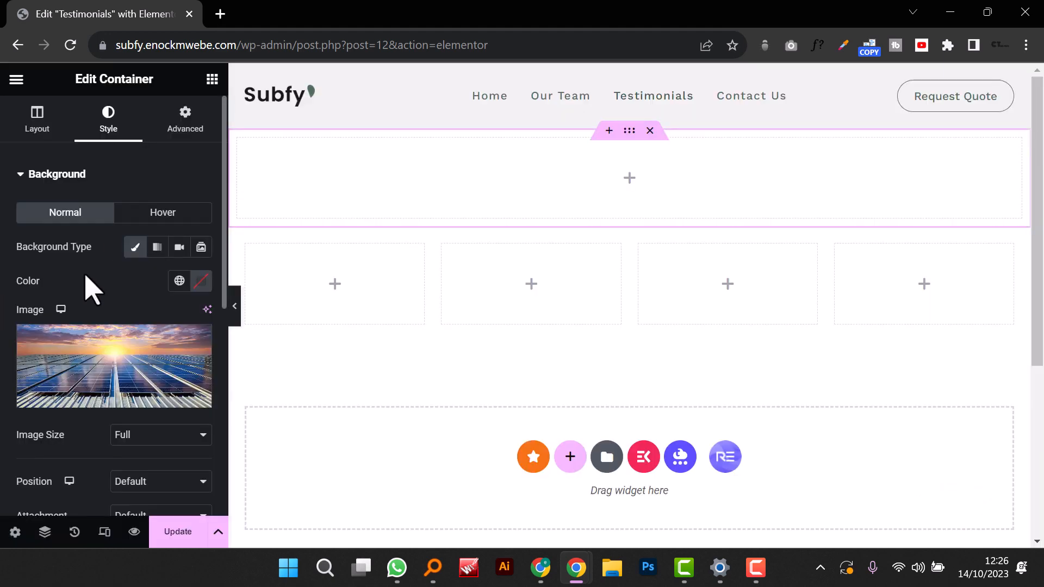
Step: Set the banner container's background image display size to Cover
{"action": "scroll", "coordinate": [85, 373], "scroll_direction": "down", "scroll_amount": 4}
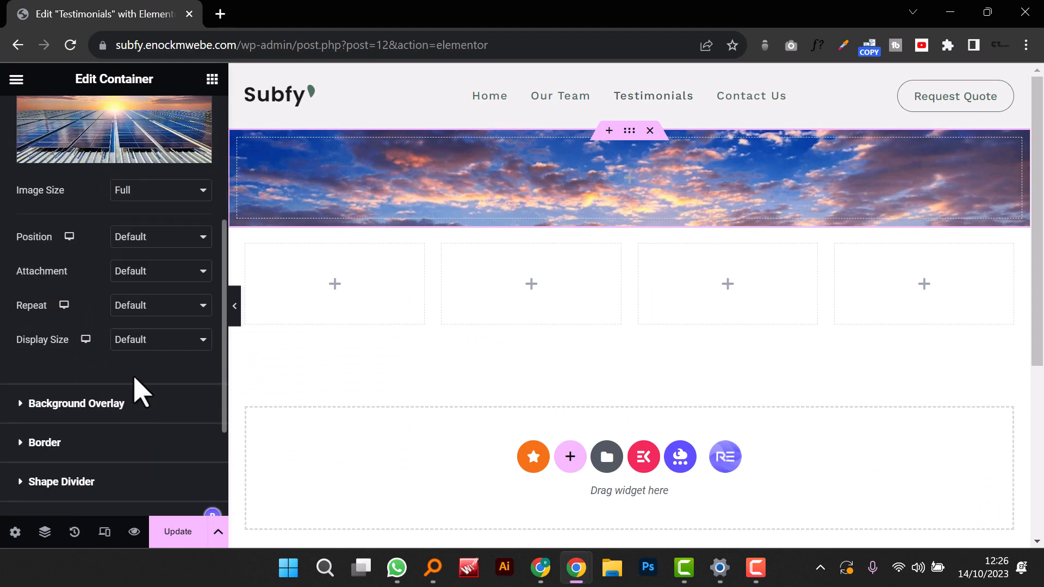
{"action": "left_click", "coordinate": [150, 340]}
{"action": "left_click", "coordinate": [160, 382]}
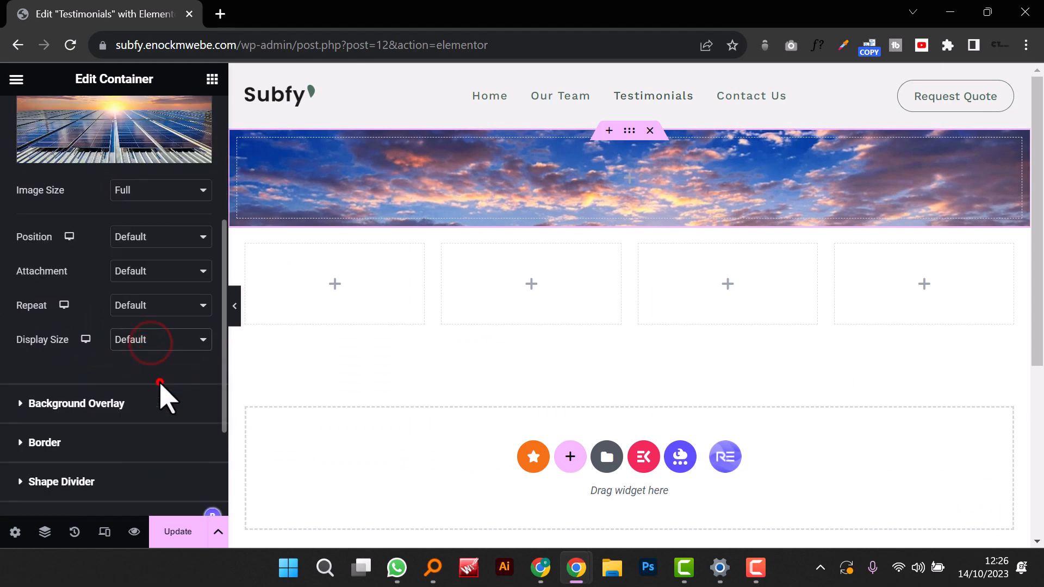
{"action": "left_click", "coordinate": [159, 239]}
{"action": "left_click", "coordinate": [159, 236]}
{"action": "left_click", "coordinate": [160, 237]}
{"action": "left_click", "coordinate": [61, 371]}
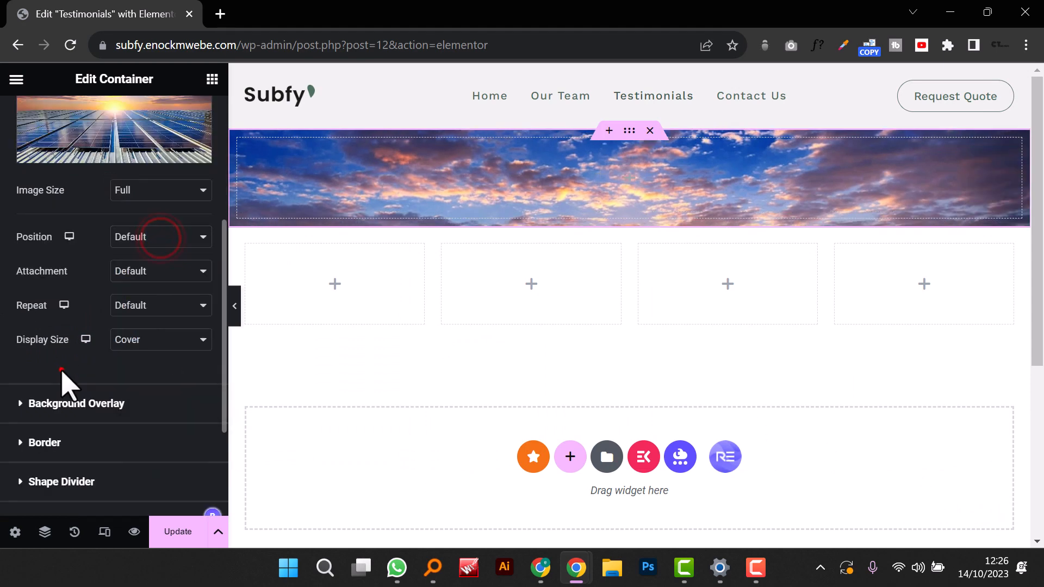
Step: Set the banner's background image to No-repeat and its position to Center Center
{"action": "left_click", "coordinate": [179, 273]}
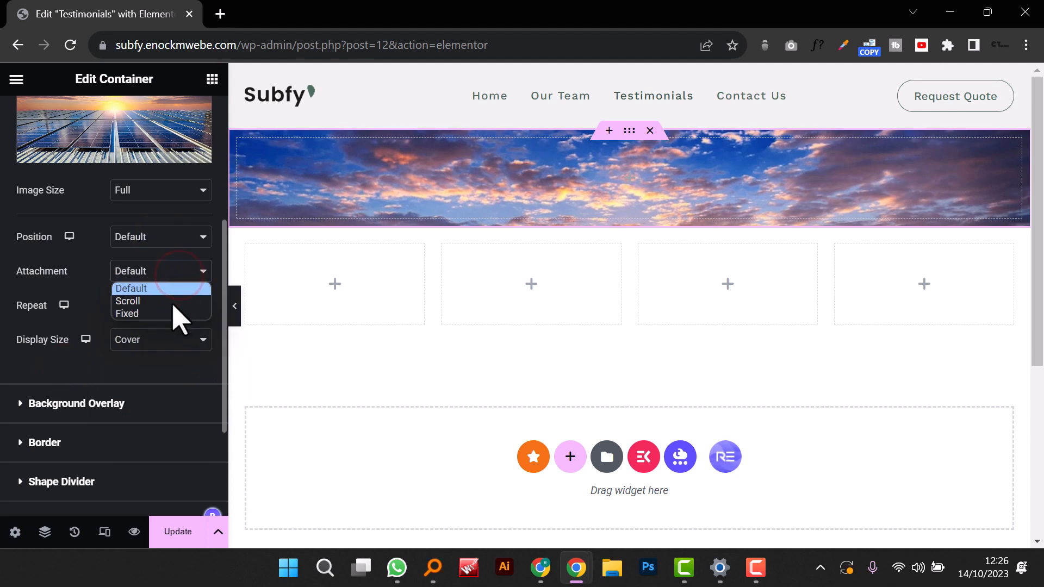
{"action": "left_click", "coordinate": [171, 356]}
{"action": "left_click", "coordinate": [170, 302]}
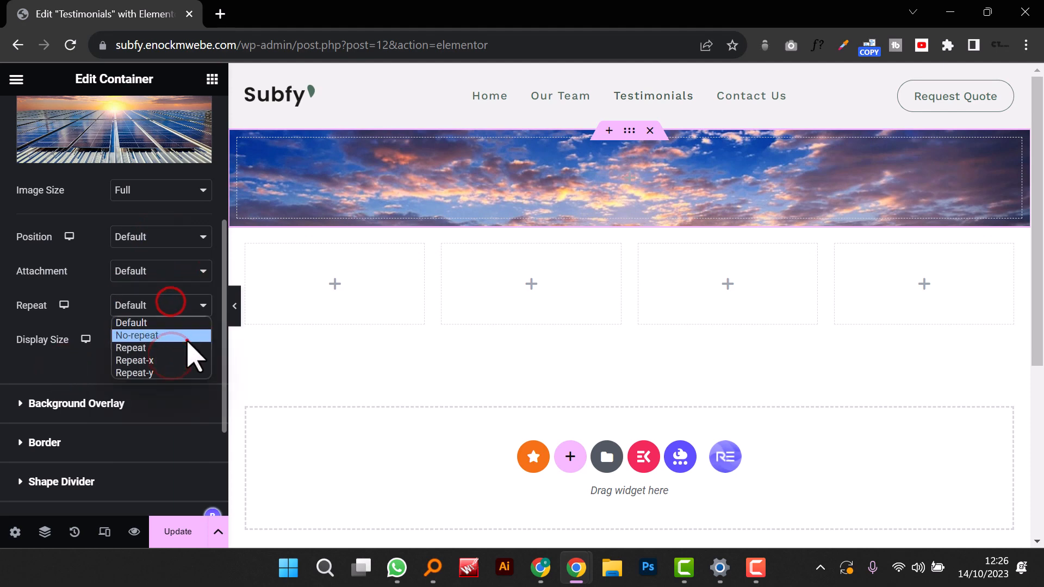
{"action": "left_click", "coordinate": [185, 336]}
{"action": "left_click", "coordinate": [170, 176]}
{"action": "left_click", "coordinate": [179, 195]}
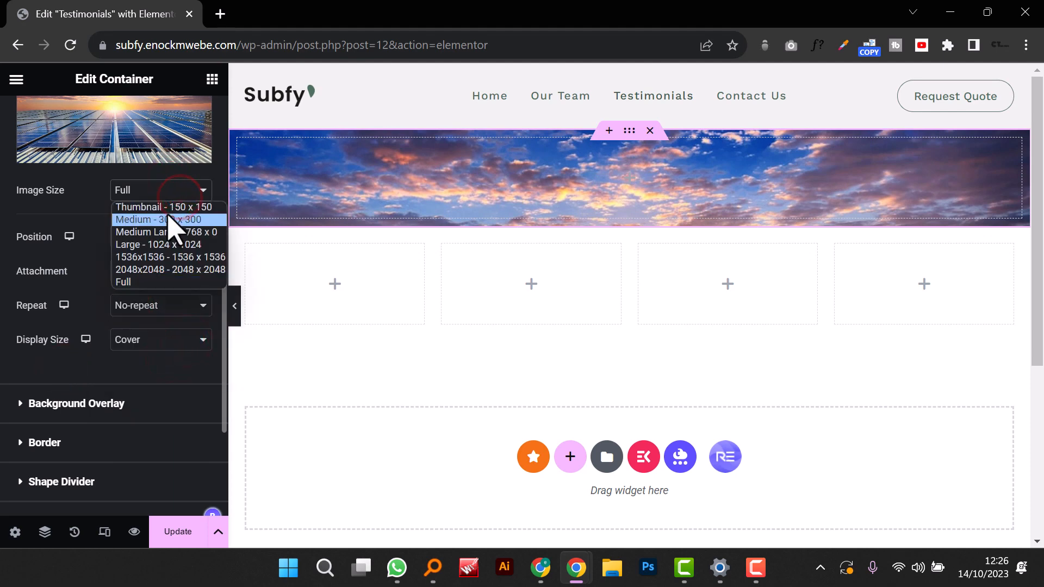
{"action": "left_click", "coordinate": [159, 366]}
{"action": "left_click", "coordinate": [161, 239]}
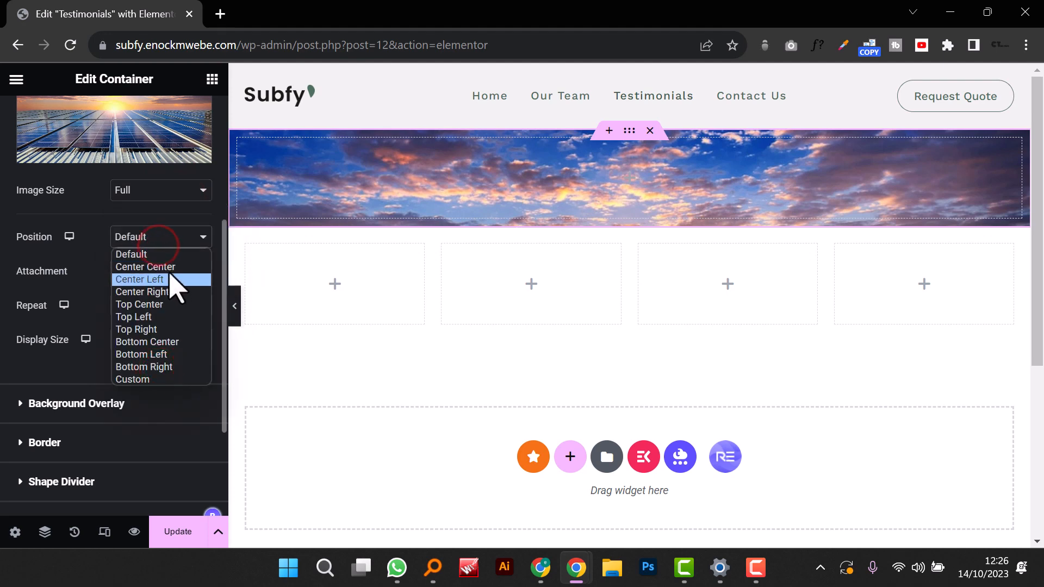
{"action": "left_click", "coordinate": [163, 267]}
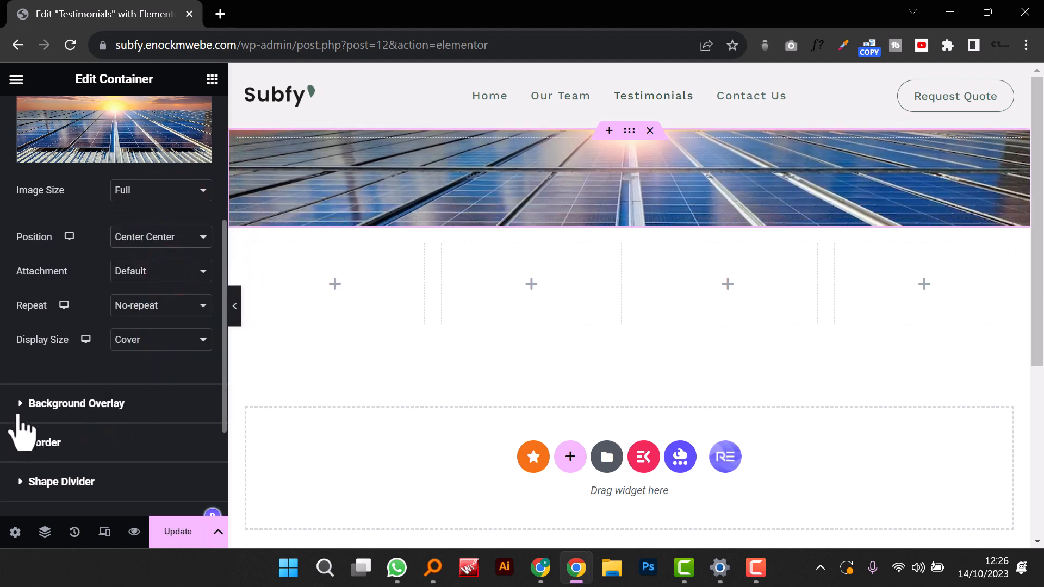
Step: Add a classic background overlay to the banner container in the global Theme Color 1
{"action": "left_click", "coordinate": [21, 405]}
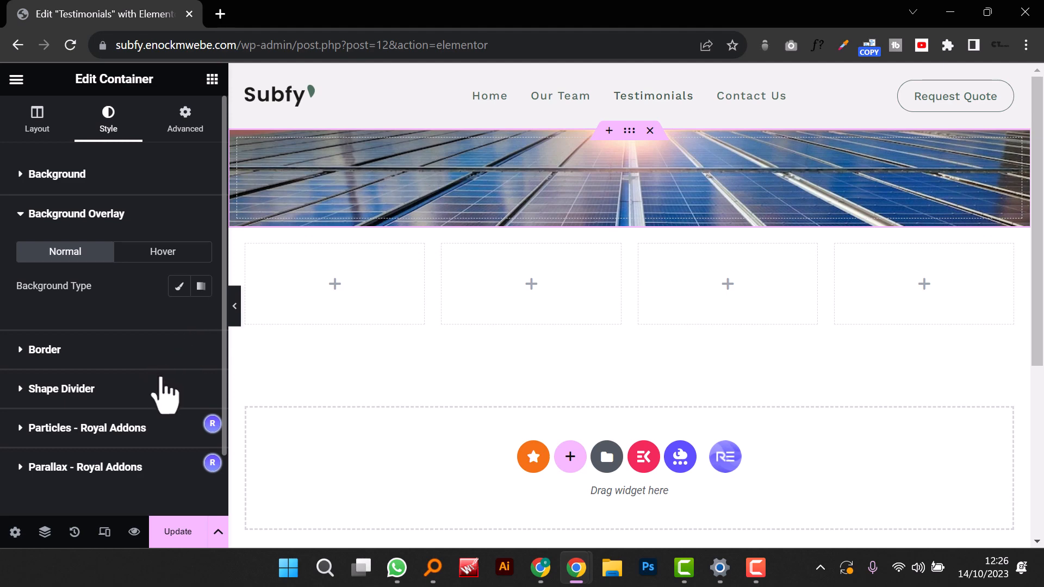
{"action": "left_click", "coordinate": [179, 286]}
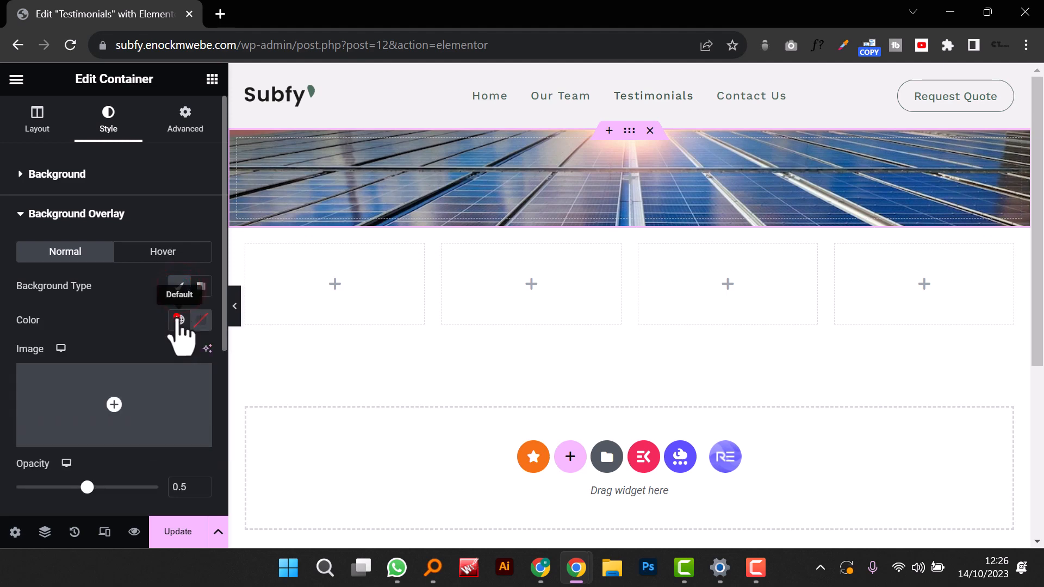
{"action": "left_click", "coordinate": [179, 320]}
{"action": "scroll", "coordinate": [68, 212], "scroll_direction": "down", "scroll_amount": 3}
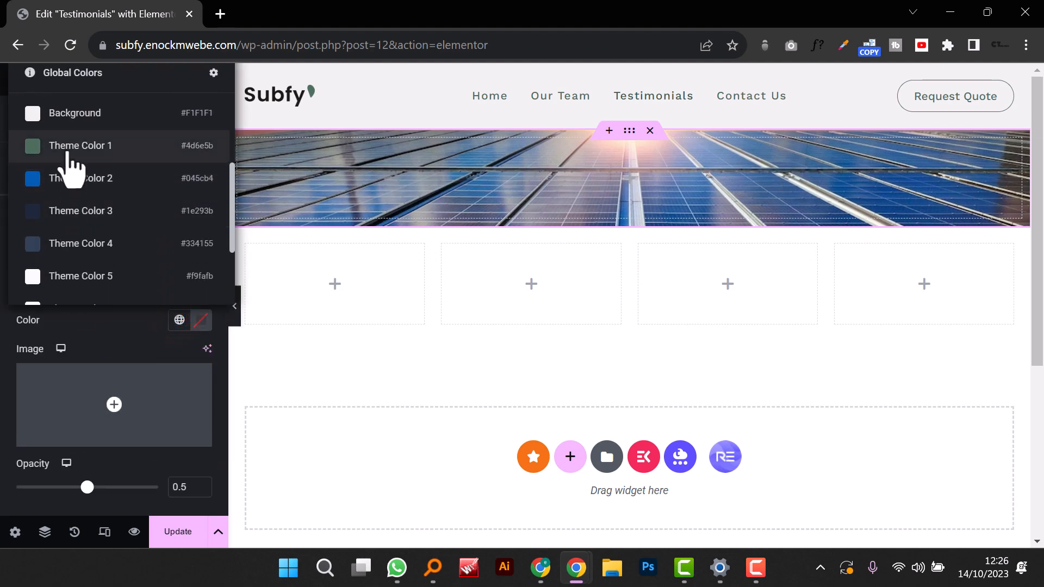
{"action": "left_click", "coordinate": [66, 154]}
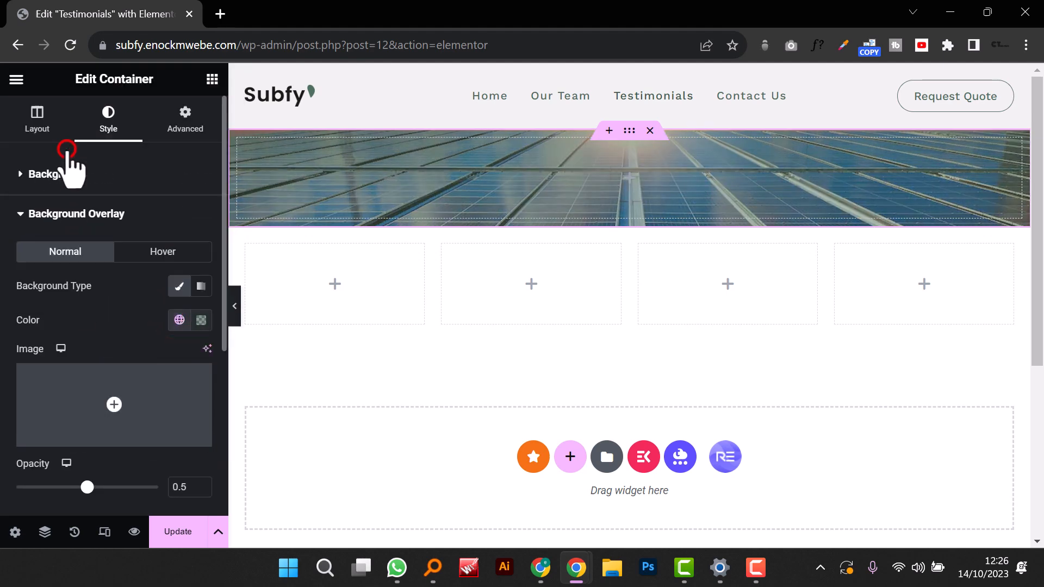
Step: Unlink the banner container's padding and set it to 150 px at top and bottom, keeping 0 on the sides
{"action": "left_click", "coordinate": [169, 130]}
{"action": "left_click", "coordinate": [203, 294]}
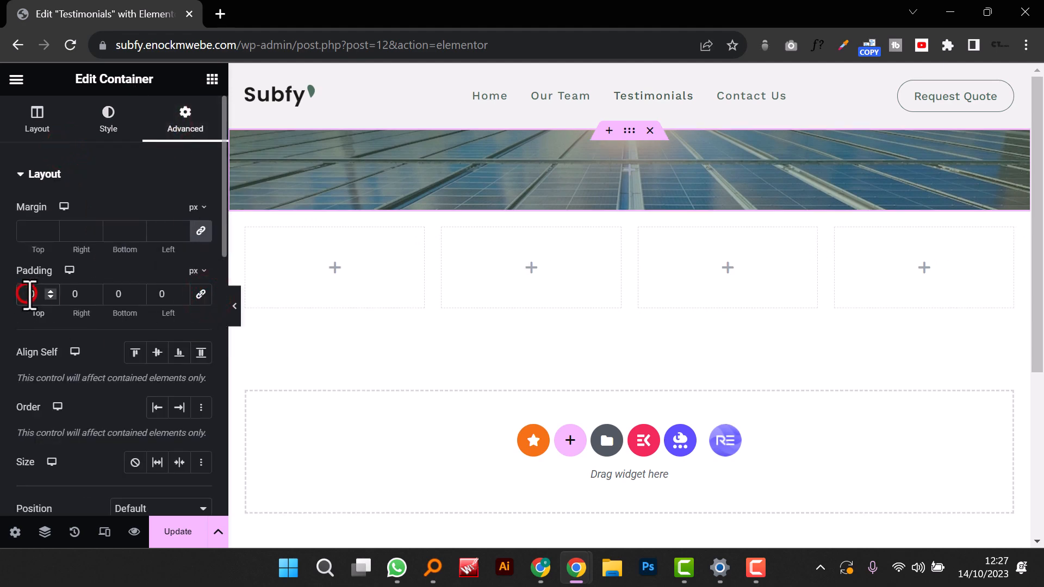
{"action": "type", "text": "15"}
{"action": "left_click", "coordinate": [114, 294]}
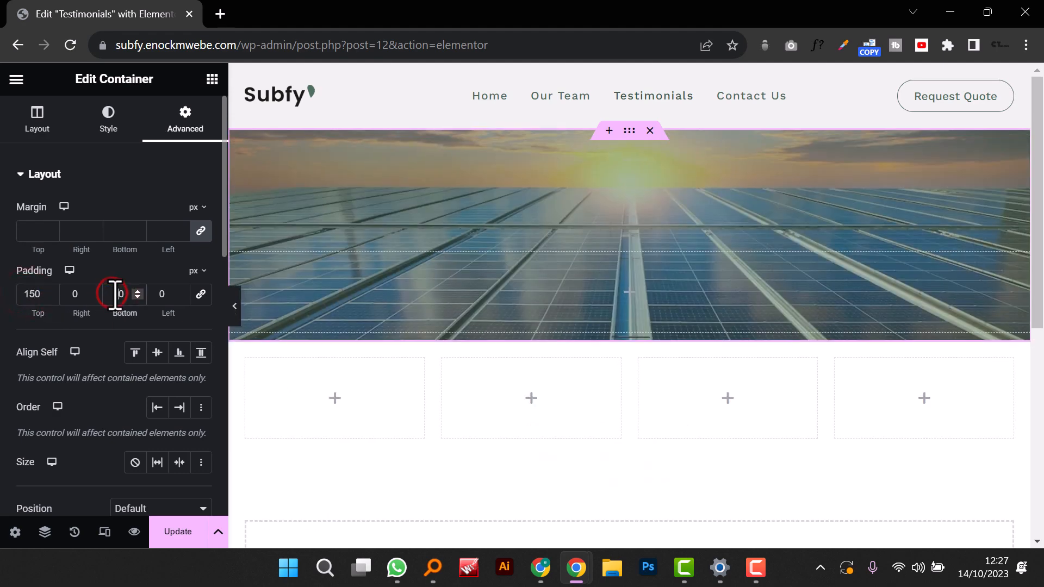
{"action": "type", "text": "15"}
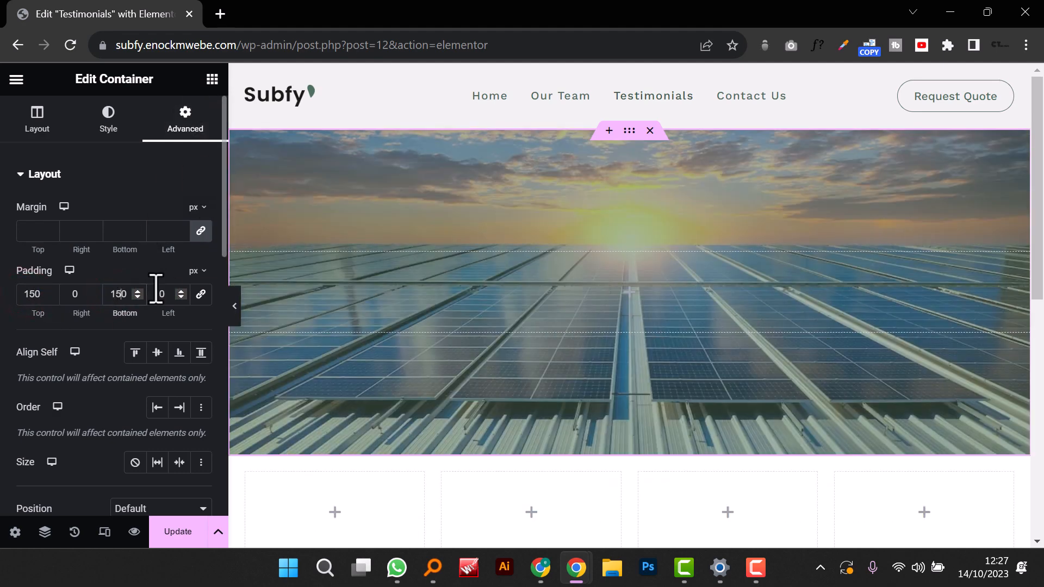
Step: Place a Heading widget in the banner container and set its title to "Testimonials"
{"action": "left_click", "coordinate": [213, 80]}
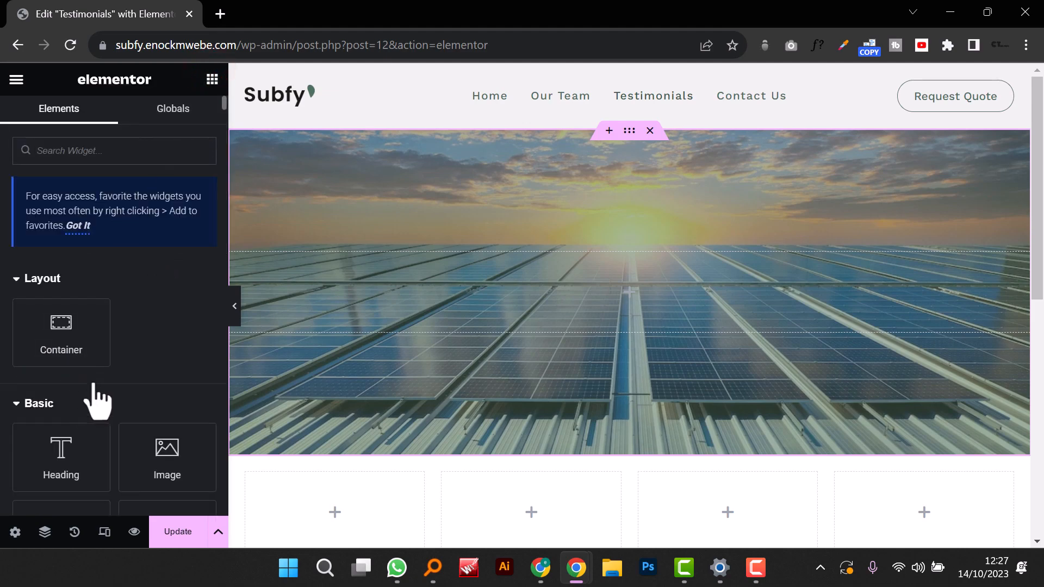
{"action": "left_click_drag", "start_coordinate": [63, 329], "coordinate": [667, 282]}
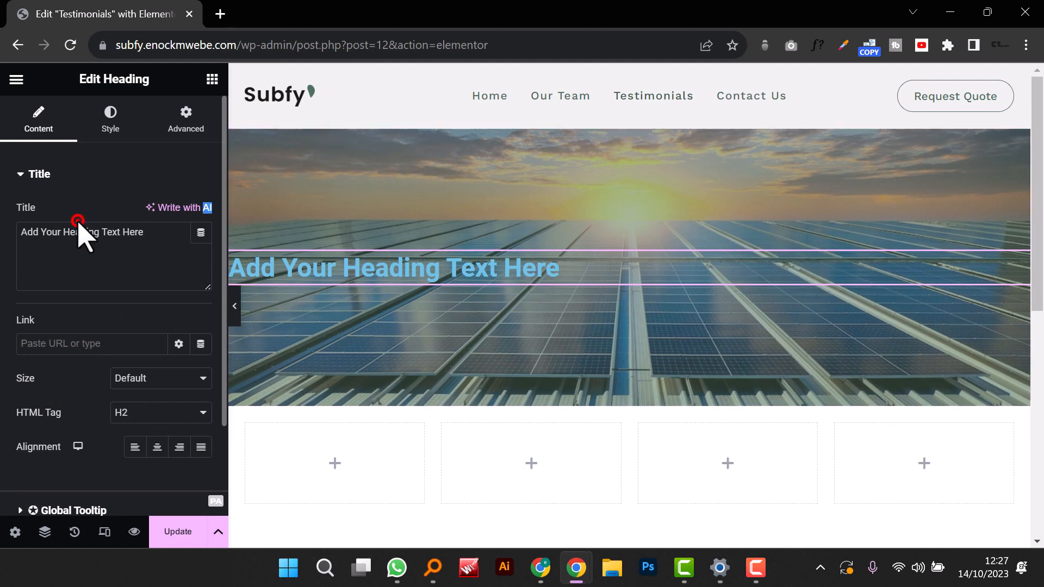
{"action": "triple_click", "coordinate": [87, 232]}
{"action": "type", "text": "Testimonials"}
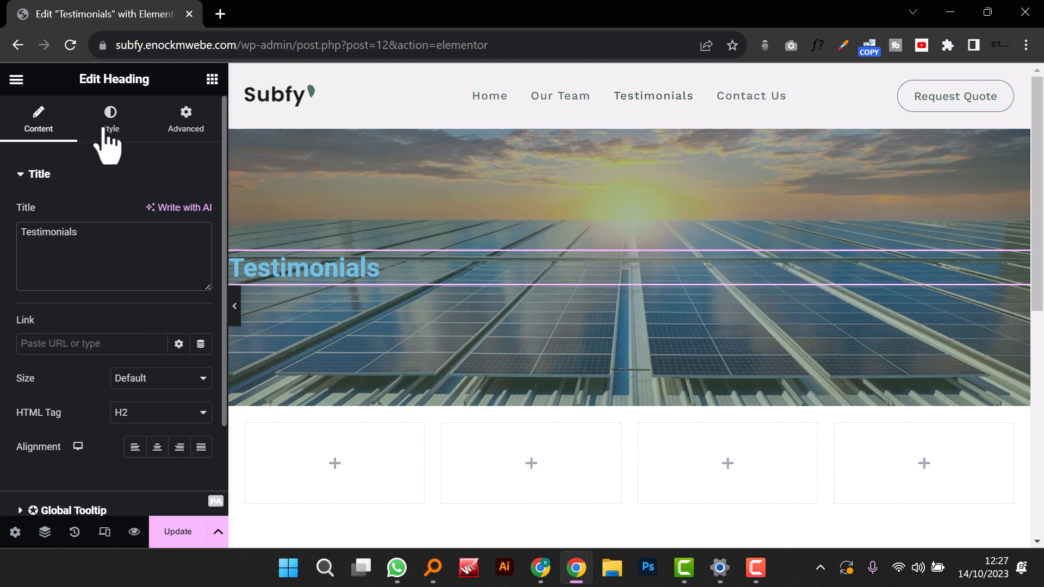
Step: Set the Testimonials heading's text color to white (#FFFFFF)
{"action": "left_click", "coordinate": [109, 115]}
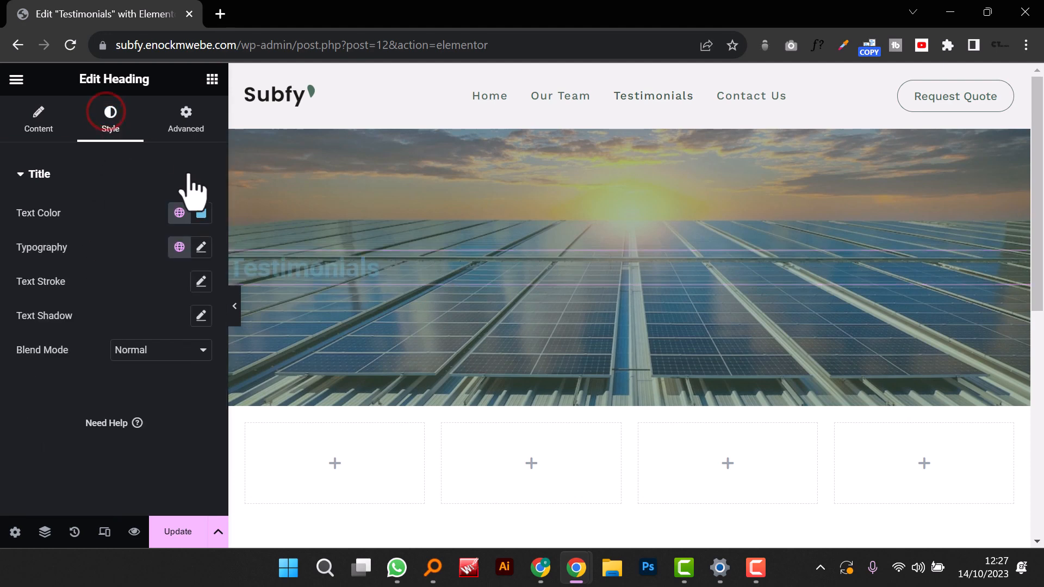
{"action": "left_click", "coordinate": [201, 214]}
{"action": "left_click_drag", "start_coordinate": [170, 326], "coordinate": [109, 245]}
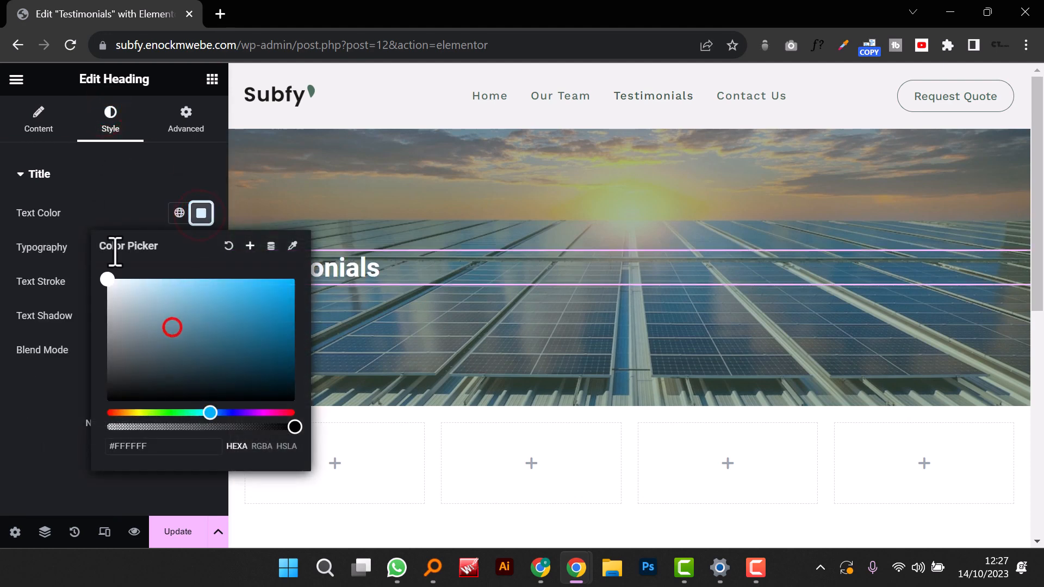
{"action": "left_click", "coordinate": [151, 205]}
Step: Apply the global Shippori heading font to the Testimonials heading and center-align it
{"action": "left_click", "coordinate": [179, 247]}
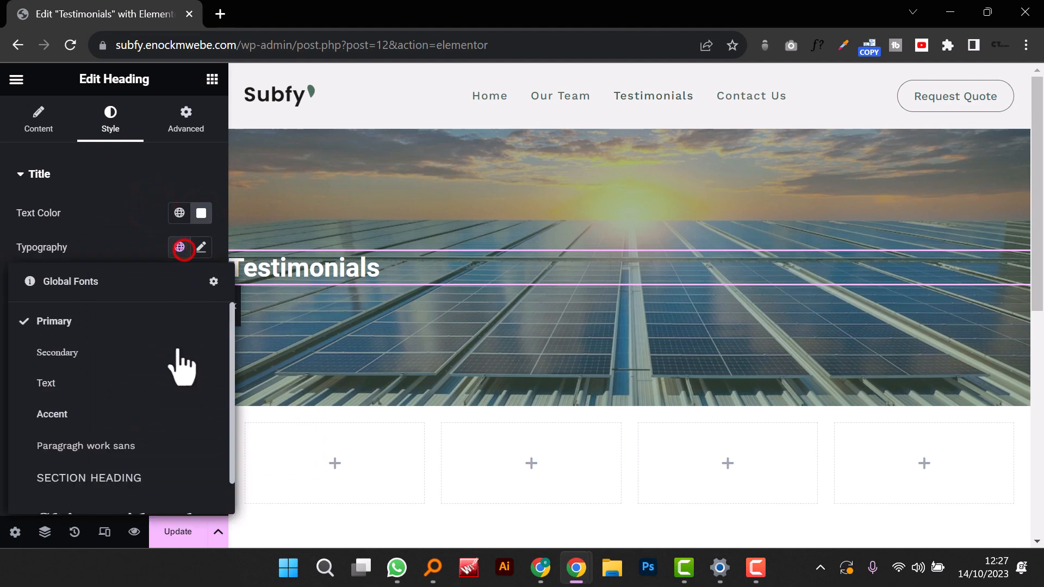
{"action": "scroll", "coordinate": [135, 446], "scroll_direction": "down", "scroll_amount": 1}
{"action": "left_click", "coordinate": [131, 492]}
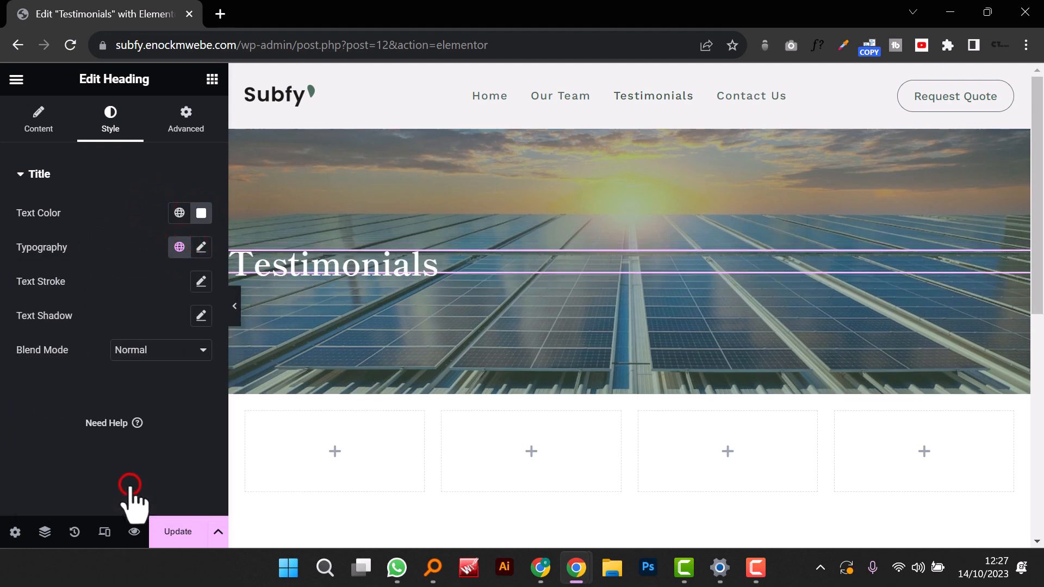
{"action": "left_click", "coordinate": [45, 124]}
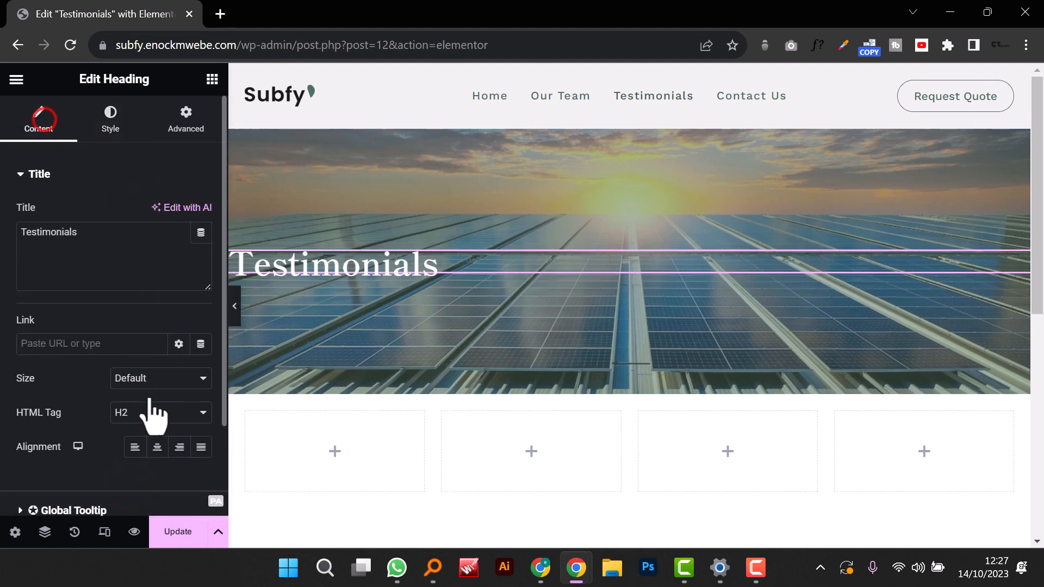
{"action": "left_click", "coordinate": [157, 448]}
Step: Place a Text Editor widget in the first of the four columns and replace its text with the copied "Interdum et malesuada fames…" quote
{"action": "scroll", "coordinate": [602, 350], "scroll_direction": "down", "scroll_amount": 6}
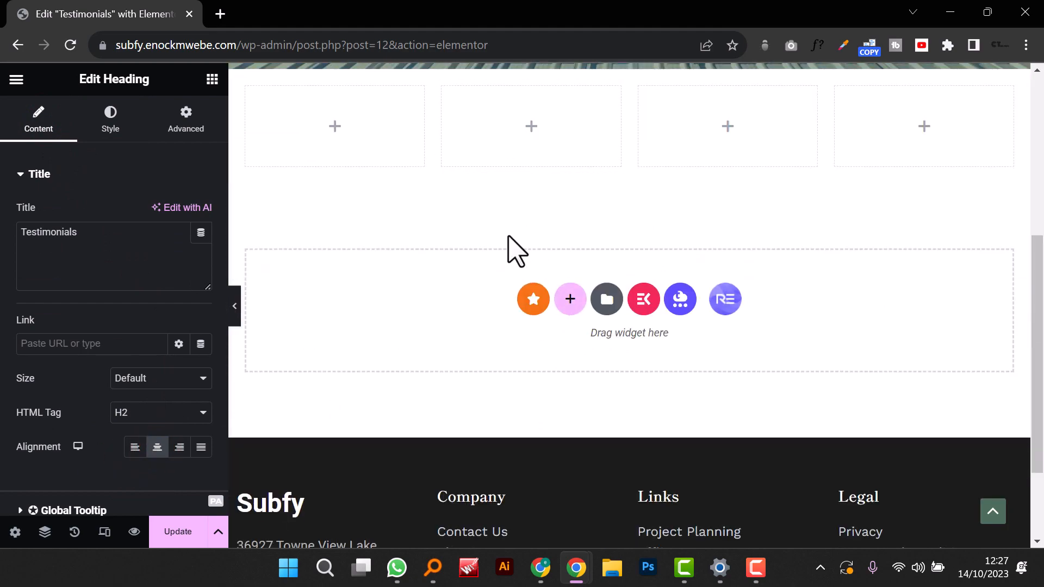
{"action": "scroll", "coordinate": [462, 274], "scroll_direction": "up", "scroll_amount": 1}
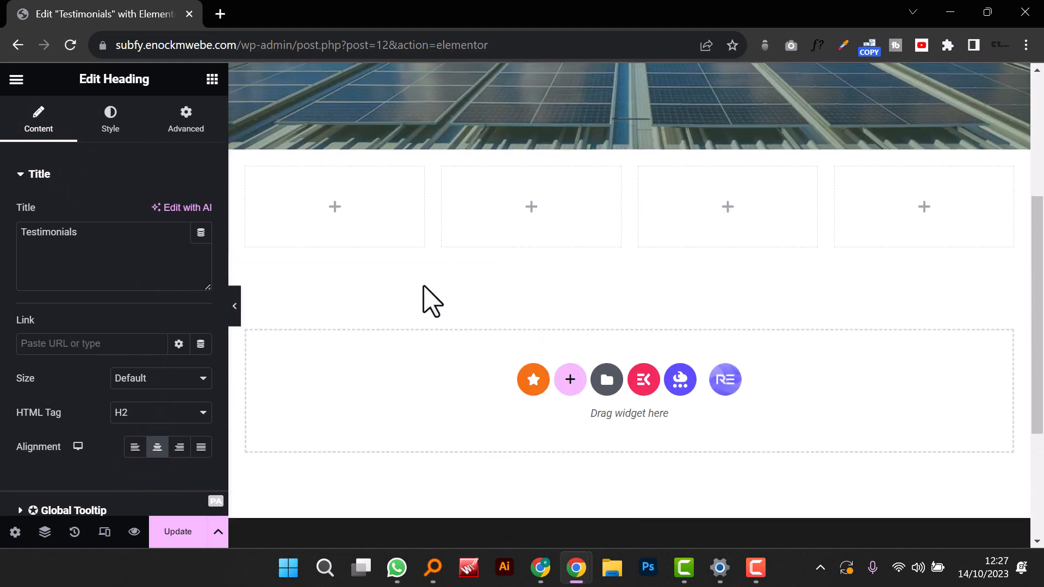
{"action": "left_click", "coordinate": [213, 80]}
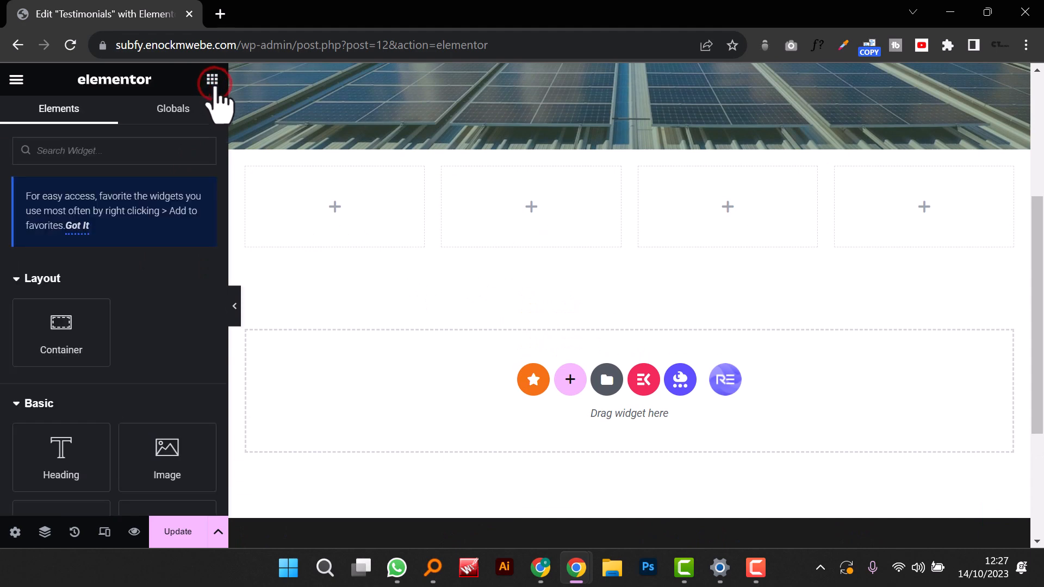
{"action": "scroll", "coordinate": [87, 391], "scroll_direction": "down", "scroll_amount": 2}
{"action": "left_click_drag", "start_coordinate": [75, 425], "coordinate": [383, 219]}
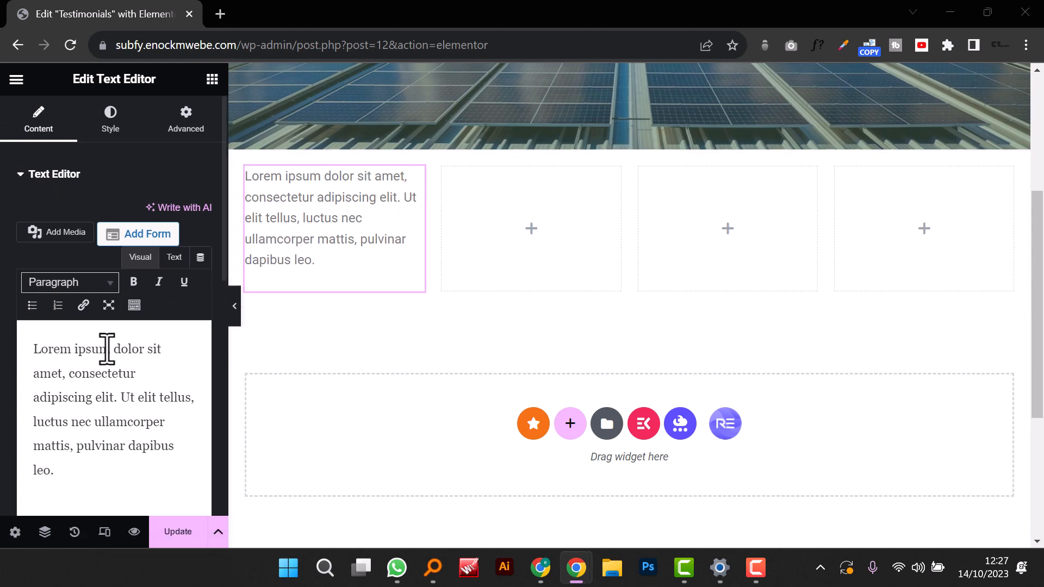
{"action": "triple_click", "coordinate": [83, 397]}
{"action": "right_click", "coordinate": [79, 384]}
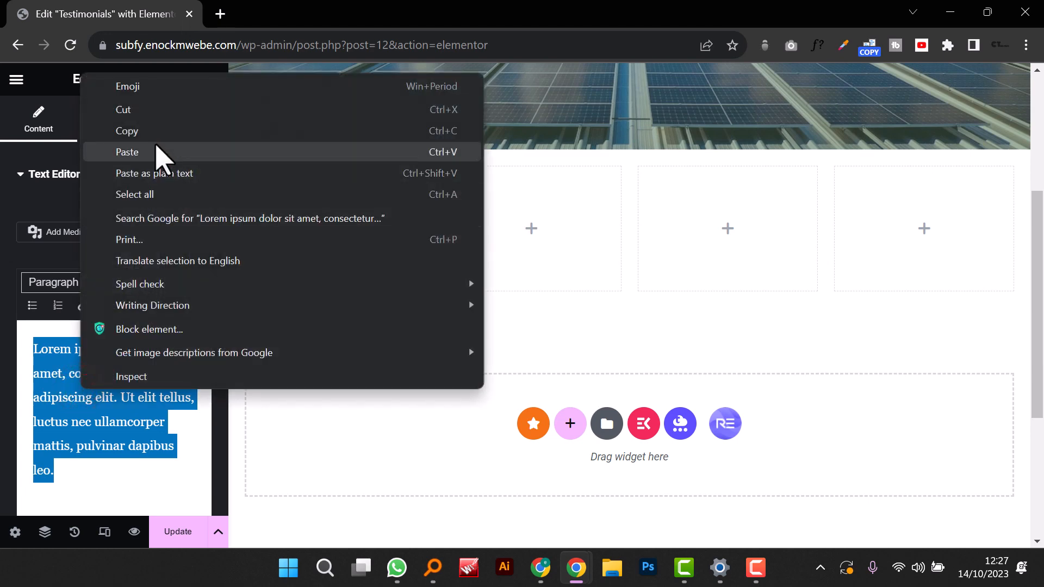
{"action": "left_click", "coordinate": [156, 152]}
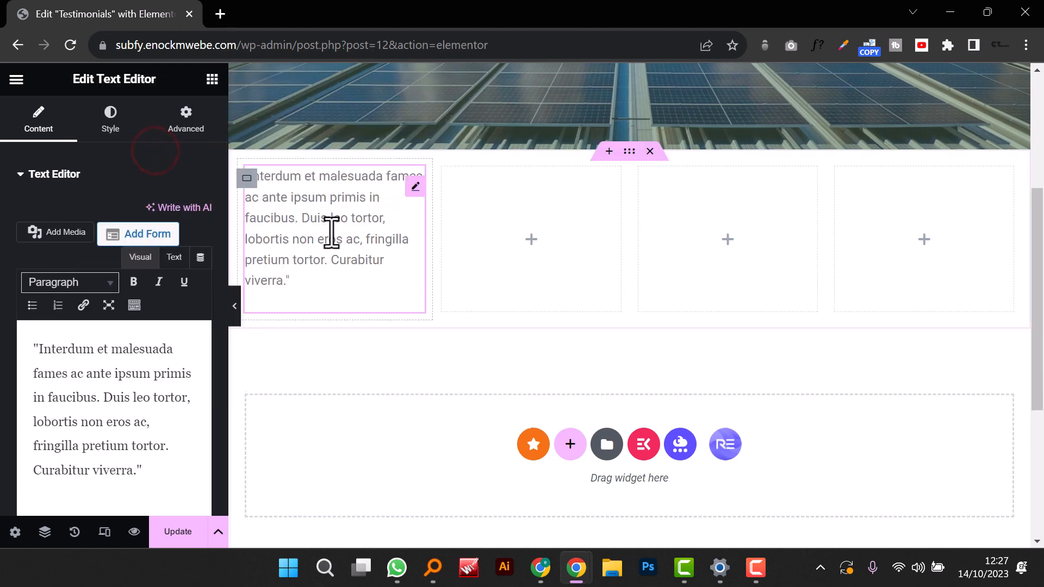
Step: Set the quote's text color to the global Black and its typography to the global font Paragragh work sans
{"action": "left_click", "coordinate": [112, 115]}
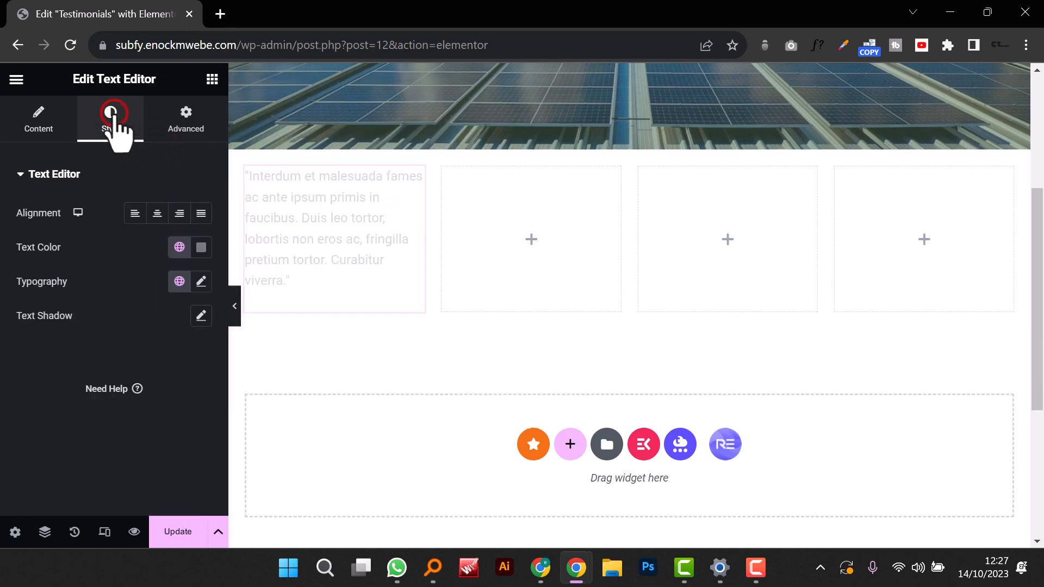
{"action": "left_click", "coordinate": [201, 248]}
{"action": "left_click", "coordinate": [179, 248]}
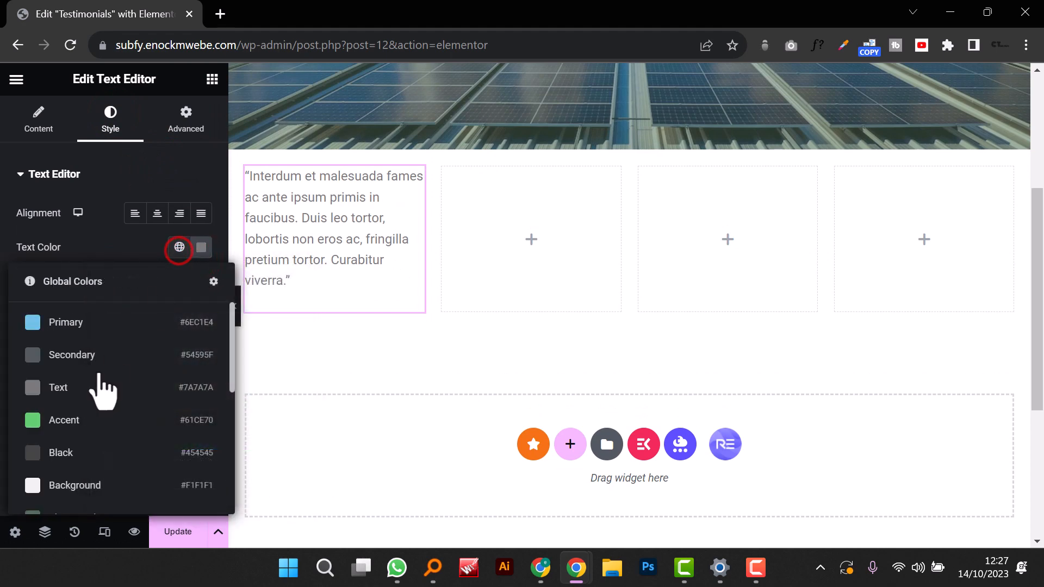
{"action": "left_click", "coordinate": [88, 452]}
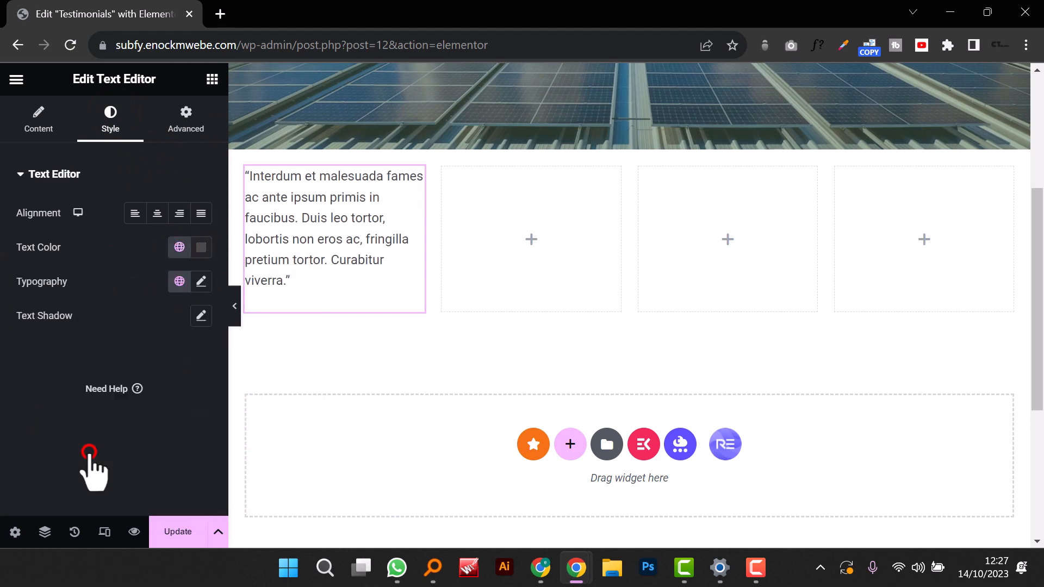
{"action": "left_click", "coordinate": [180, 282]}
{"action": "scroll", "coordinate": [149, 435], "scroll_direction": "down", "scroll_amount": 1}
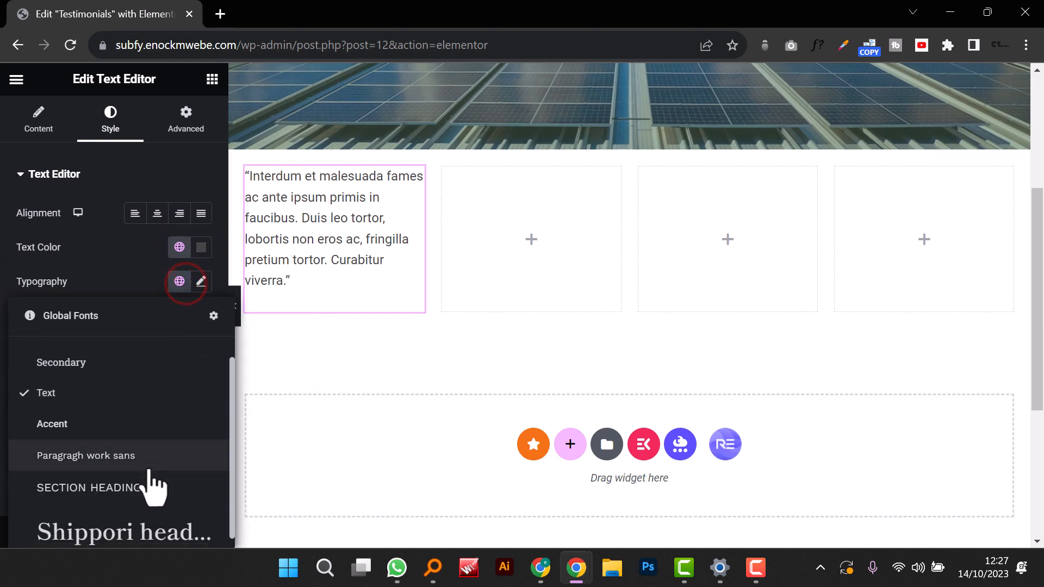
{"action": "left_click", "coordinate": [133, 447]}
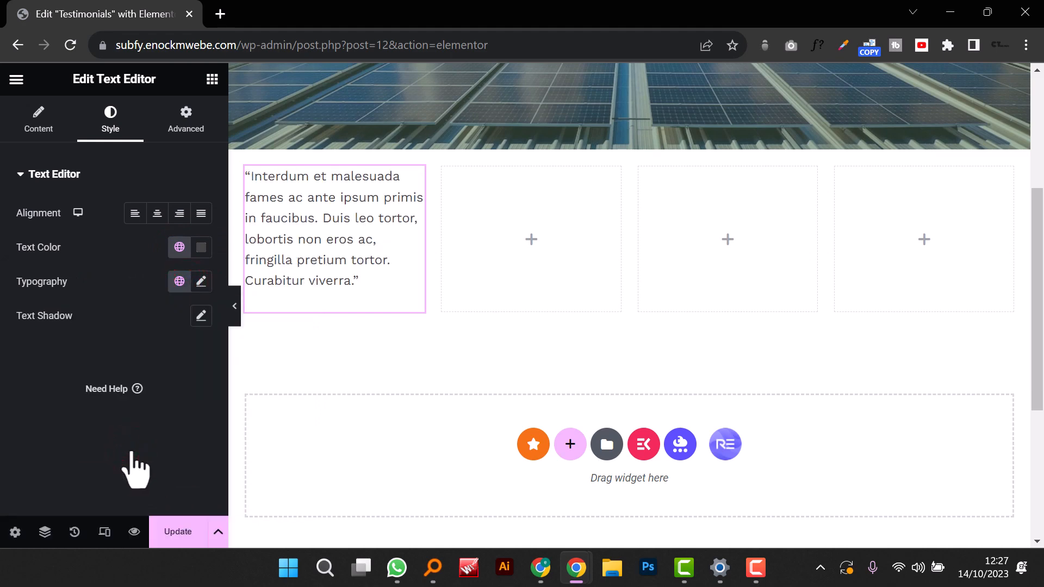
Step: Find the Image Box widget and place it below the quote in the first column
{"action": "left_click", "coordinate": [211, 82]}
{"action": "left_click", "coordinate": [211, 81]}
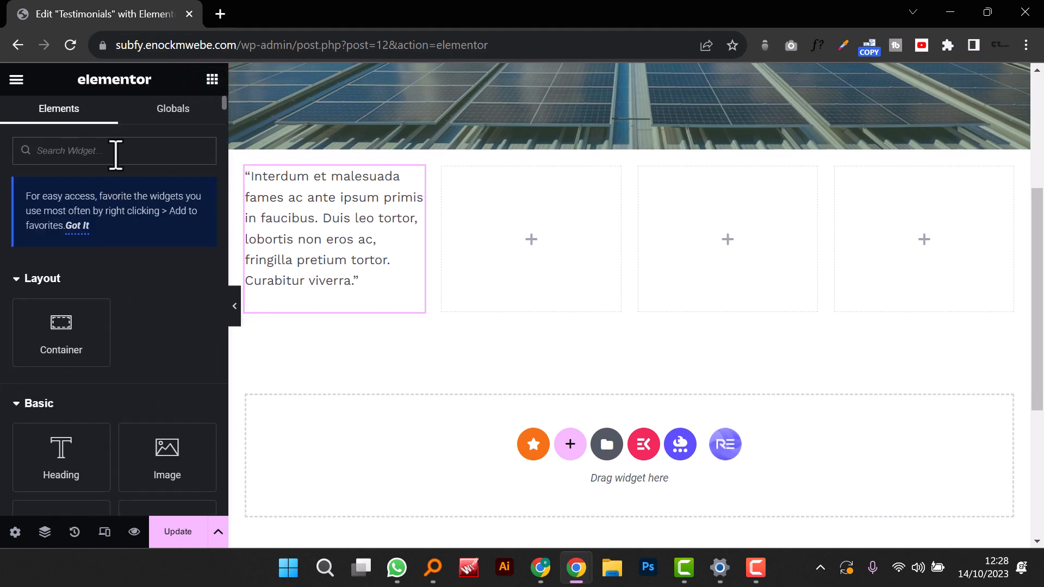
{"action": "type", "text": "image"}
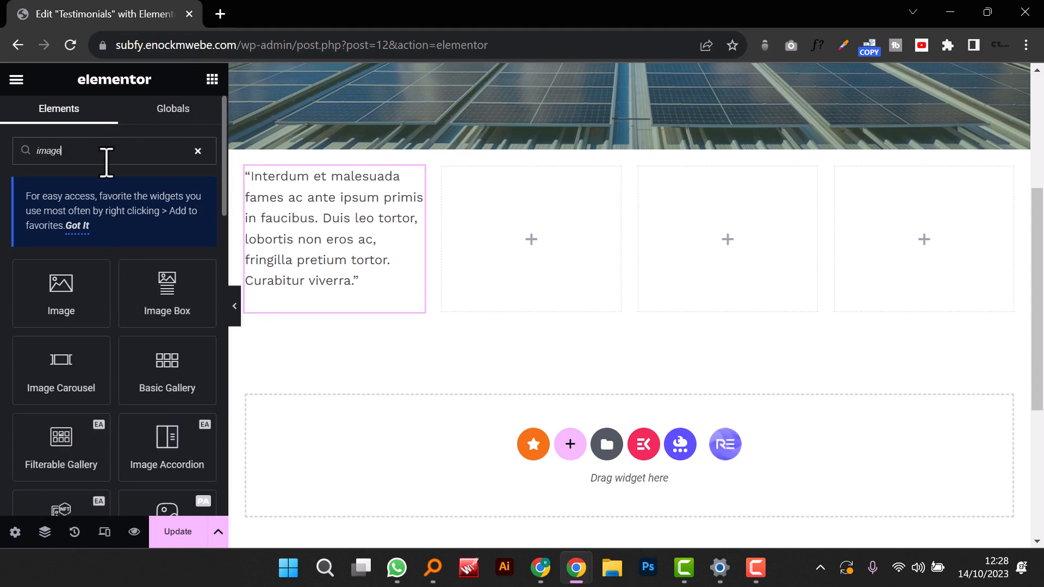
{"action": "left_click_drag", "start_coordinate": [167, 312], "coordinate": [326, 310]}
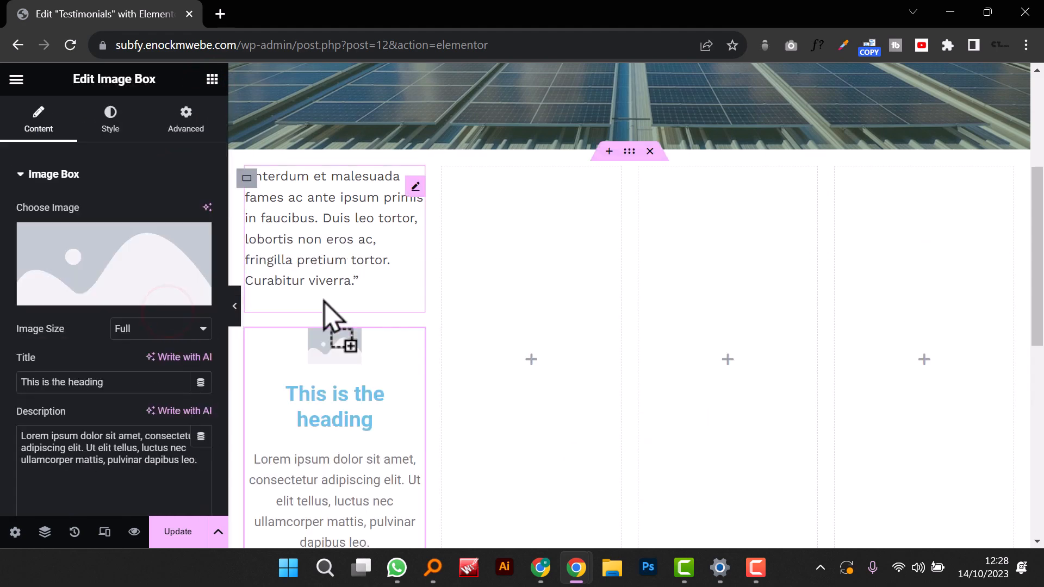
Step: Set the image box's picture to the media library portrait of the smiling man in glasses and a light blazer
{"action": "left_click", "coordinate": [70, 295]}
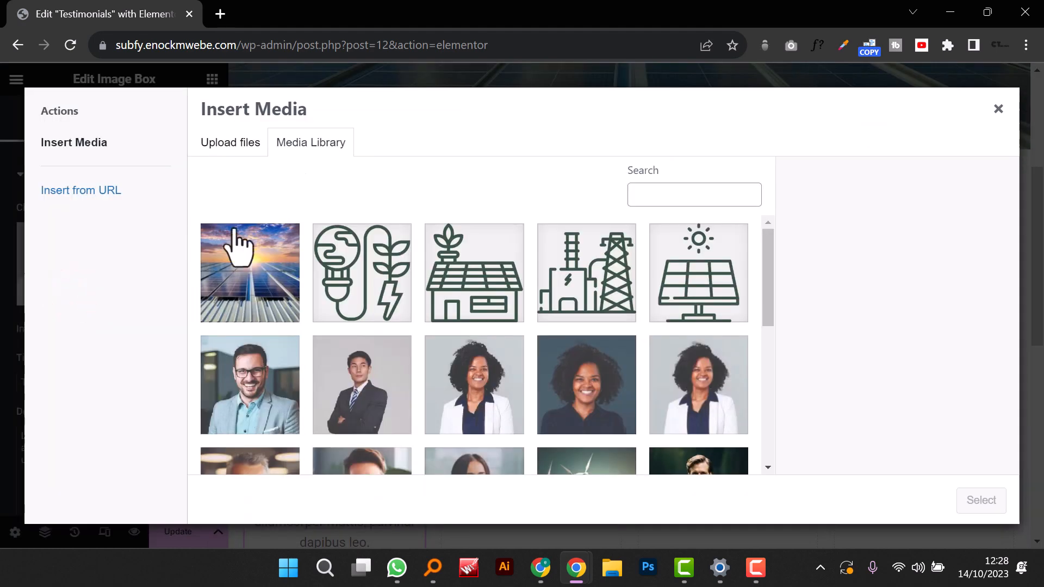
{"action": "scroll", "coordinate": [608, 364], "scroll_direction": "down", "scroll_amount": 4}
{"action": "scroll", "coordinate": [608, 363], "scroll_direction": "up", "scroll_amount": 4}
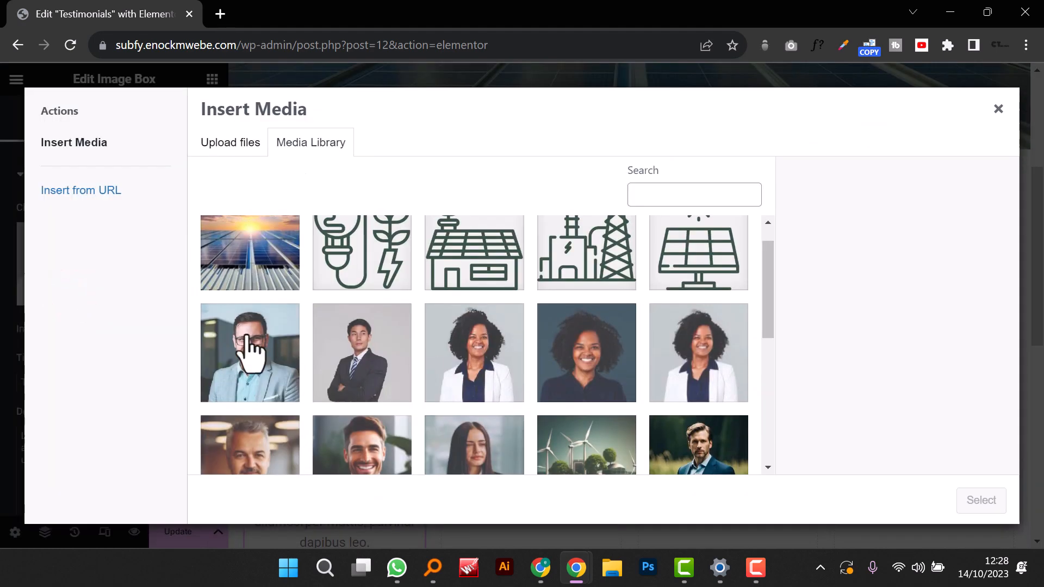
{"action": "left_click", "coordinate": [245, 351]}
{"action": "left_click", "coordinate": [972, 499]}
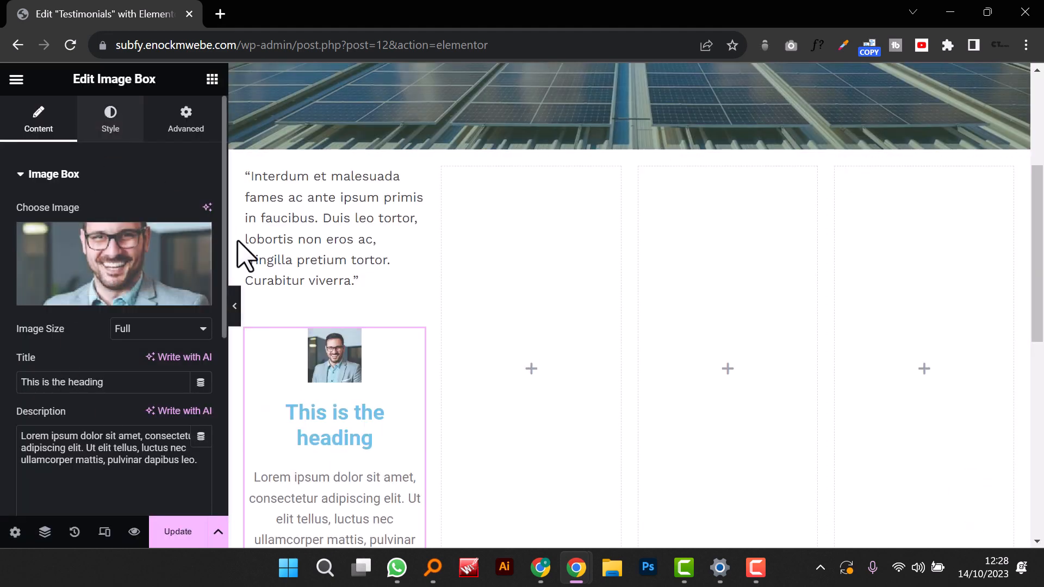
Step: Replace the image box's title with the client's full name and its description with "Realtor"
{"action": "left_click", "coordinate": [325, 419]}
{"action": "triple_click", "coordinate": [73, 383]}
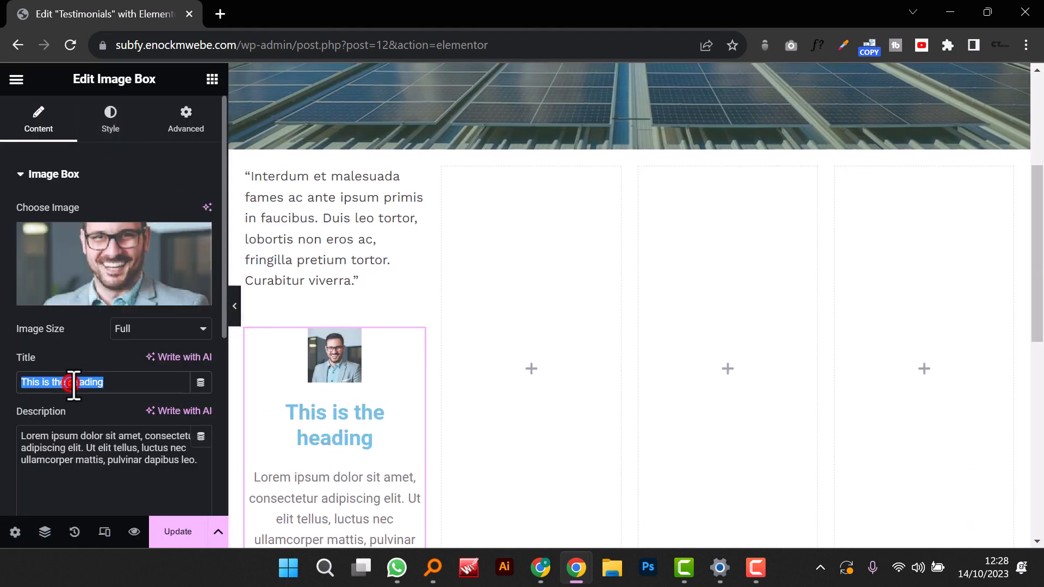
{"action": "type", "text": "Mi"}
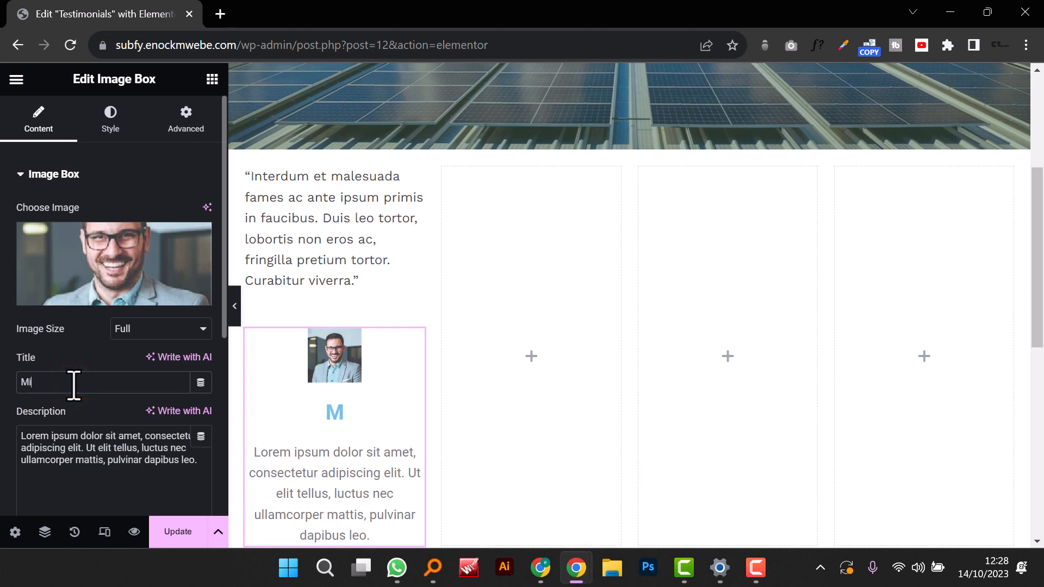
{"action": "type", "text": "cheal "}
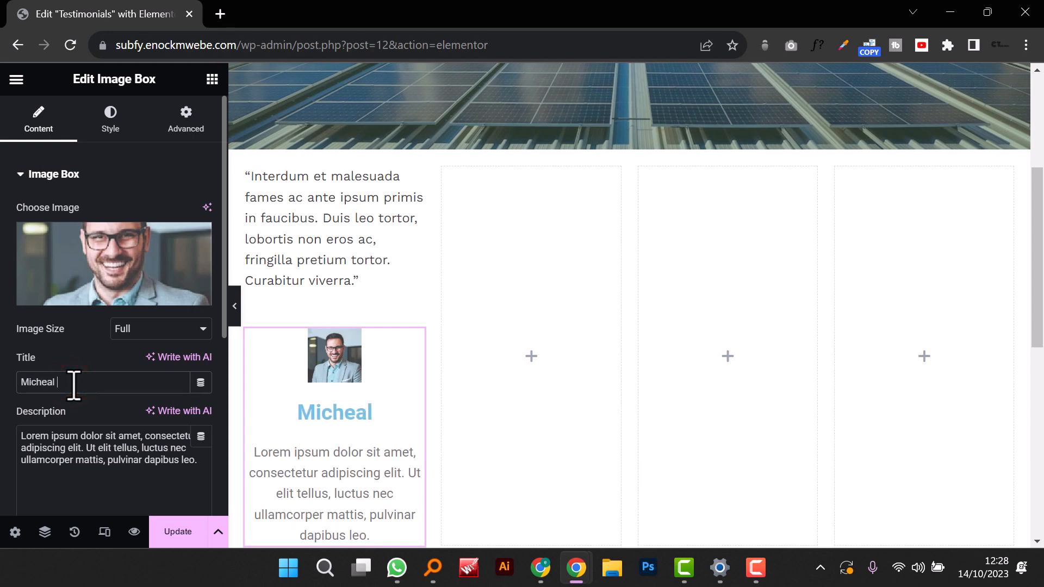
{"action": "type", "text": "Lan"}
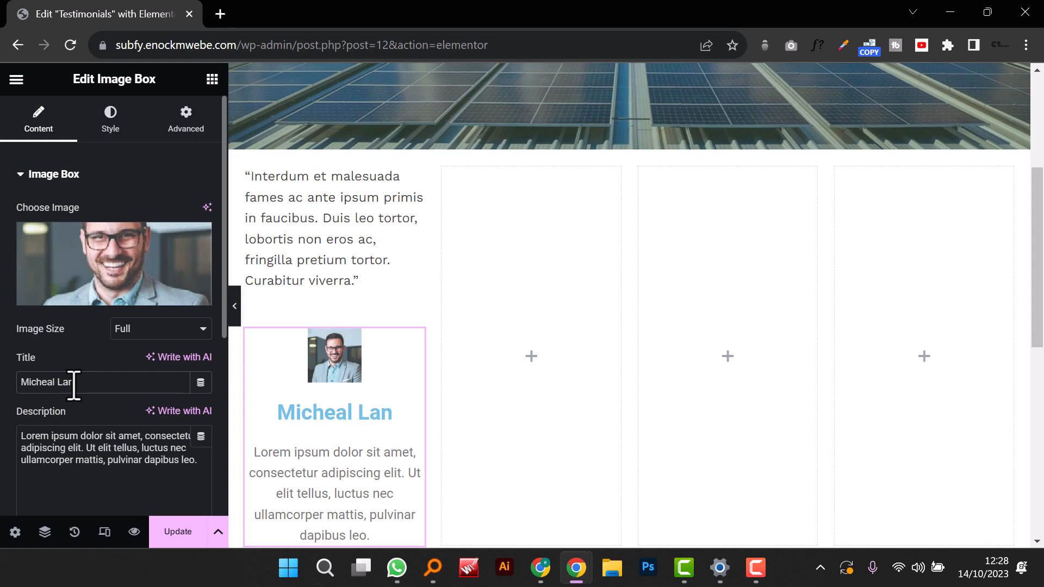
{"action": "triple_click", "coordinate": [93, 454]}
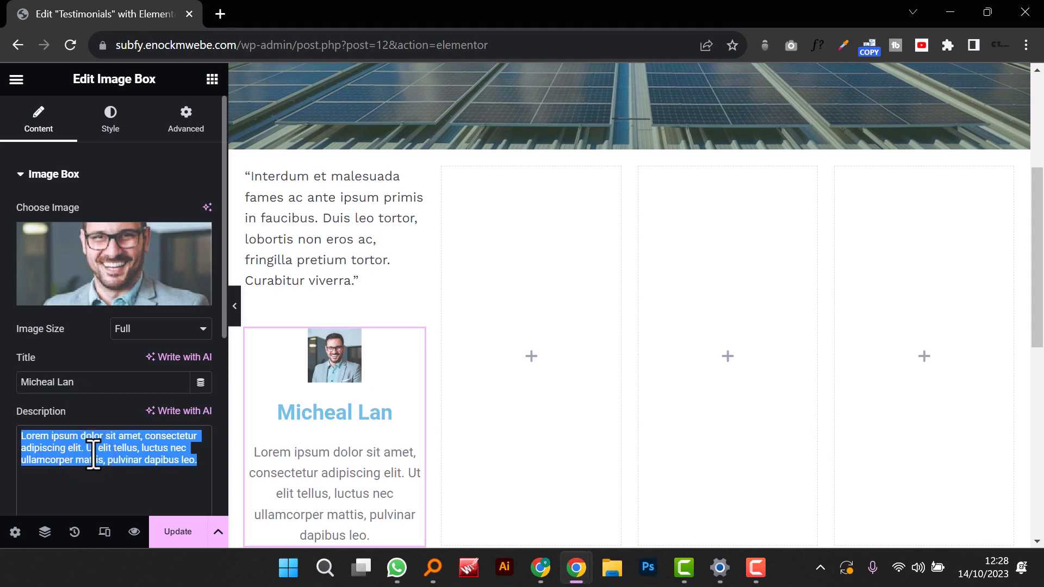
{"action": "type", "text": "Realtor"}
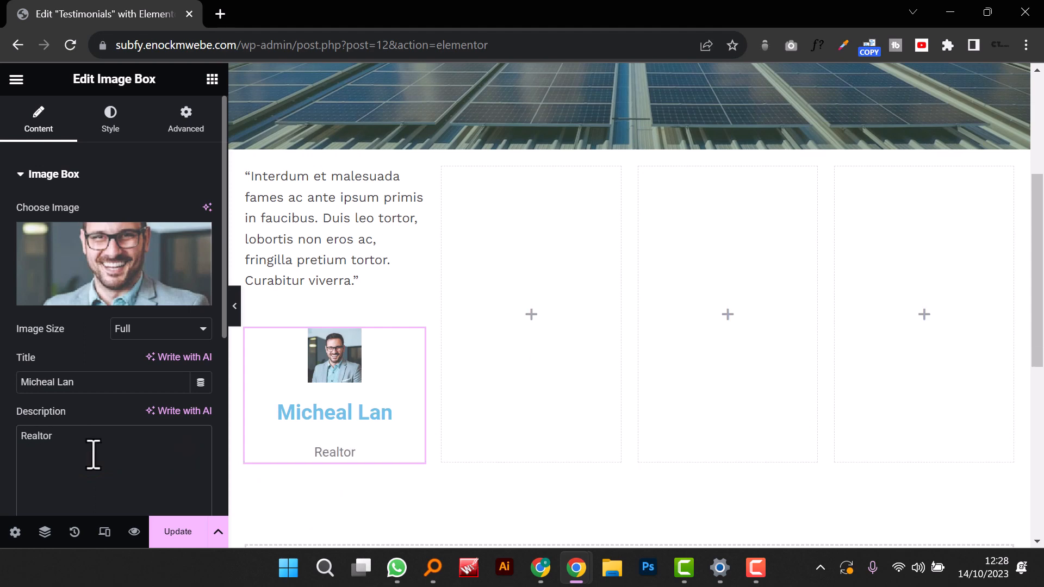
Step: Set the image box's image position to left and raise the image's border radius to the slider's maximum
{"action": "left_click", "coordinate": [111, 129]}
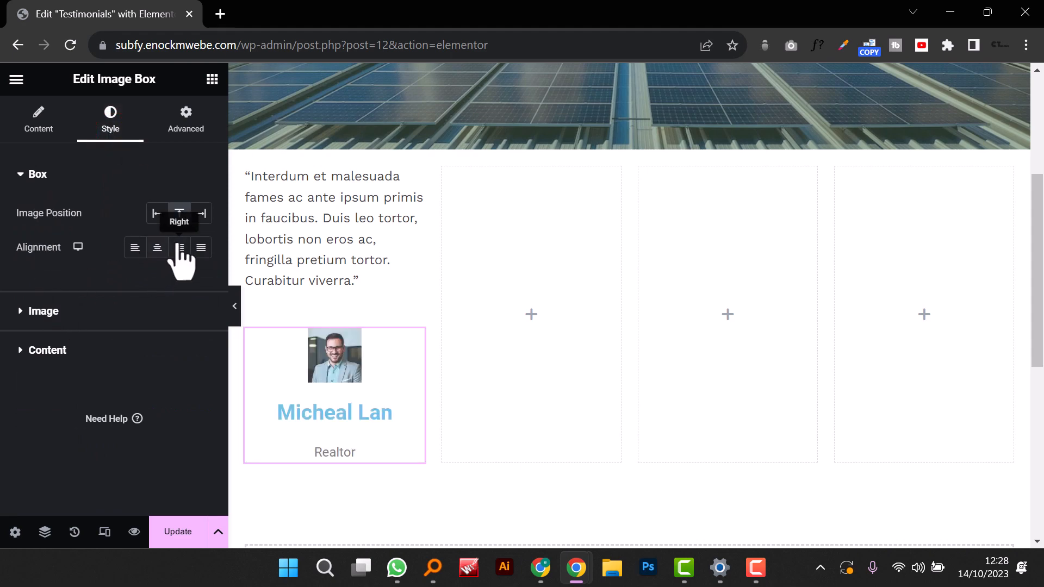
{"action": "left_click", "coordinate": [154, 216]}
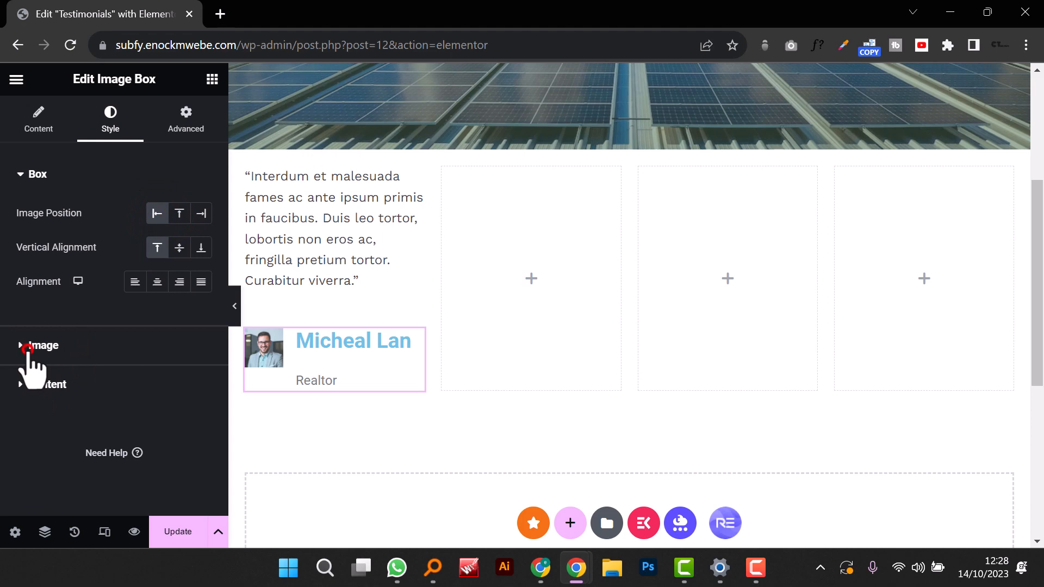
{"action": "left_click", "coordinate": [33, 346]}
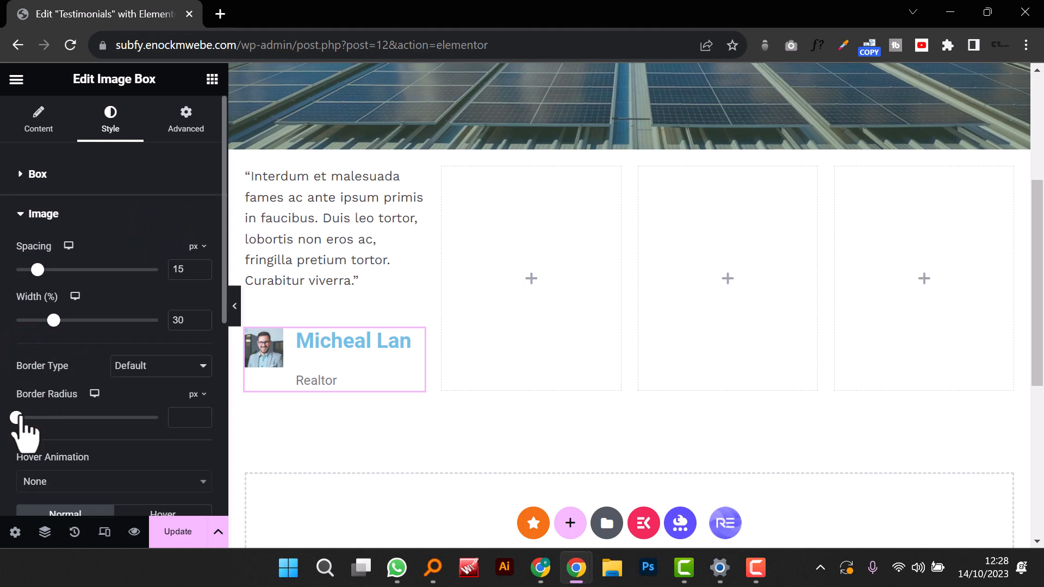
{"action": "left_click_drag", "start_coordinate": [17, 417], "coordinate": [191, 420]}
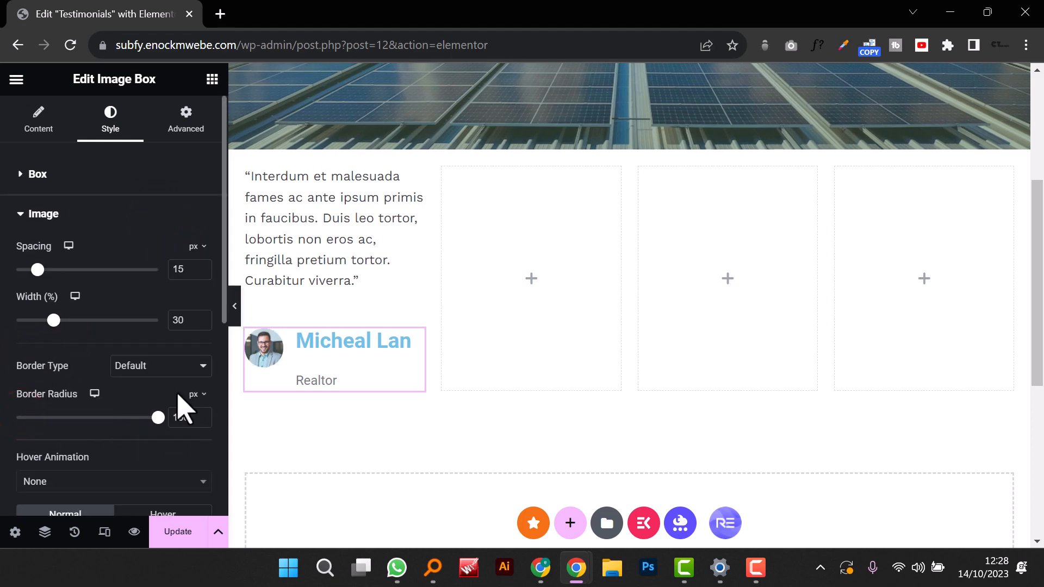
Step: Set the image box's vertical alignment to middle
{"action": "left_click", "coordinate": [26, 179]}
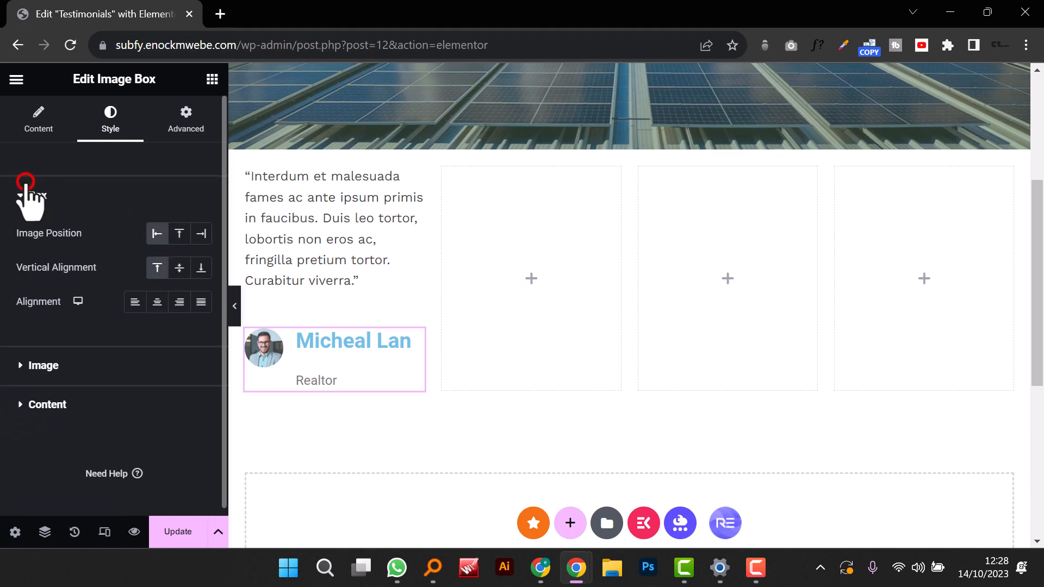
{"action": "left_click", "coordinate": [181, 270]}
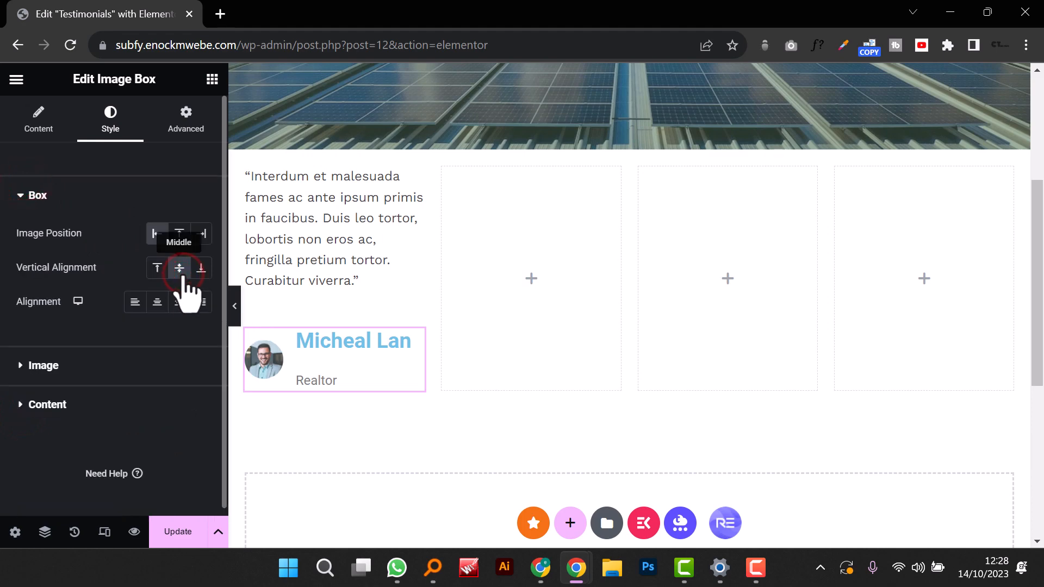
{"action": "left_click", "coordinate": [26, 365]}
{"action": "scroll", "coordinate": [64, 353], "scroll_direction": "down", "scroll_amount": 2}
{"action": "scroll", "coordinate": [60, 364], "scroll_direction": "down", "scroll_amount": 5}
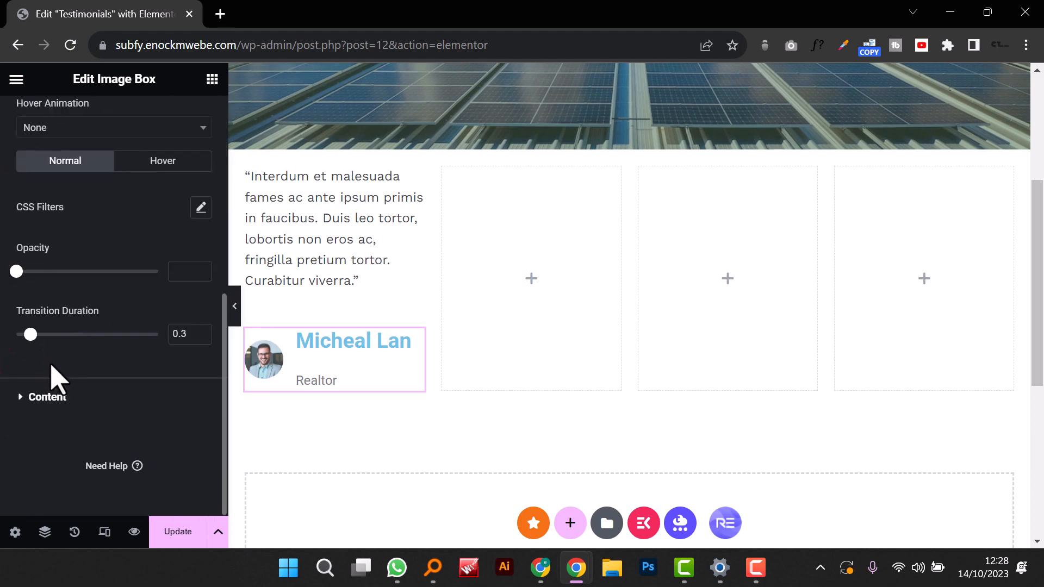
Step: Set the image box title's color to the global Theme Color 1 (#4d6e5b)
{"action": "left_click", "coordinate": [20, 397]}
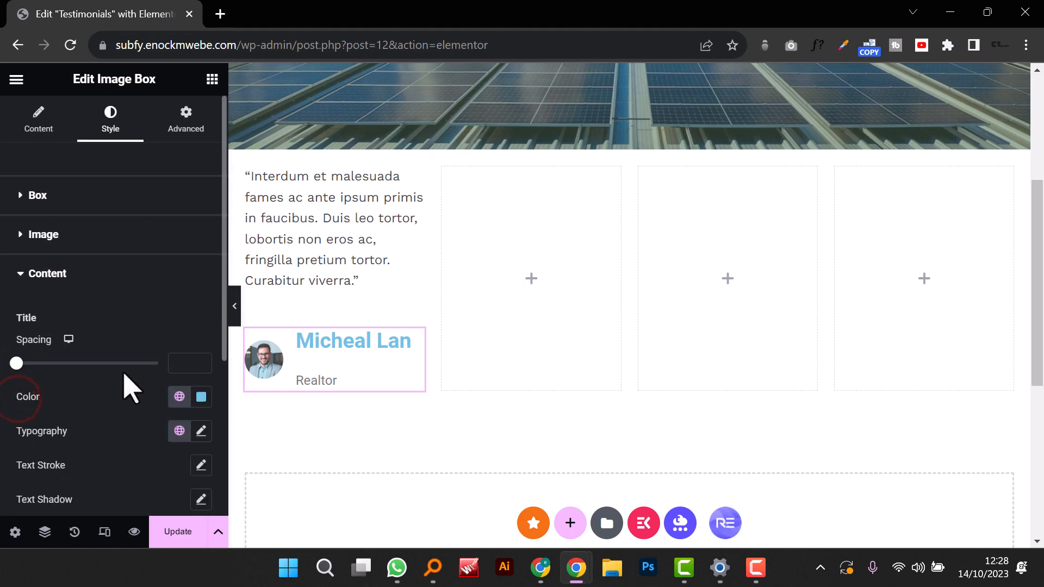
{"action": "left_click", "coordinate": [172, 403]}
{"action": "scroll", "coordinate": [77, 284], "scroll_direction": "down", "scroll_amount": 5}
{"action": "scroll", "coordinate": [81, 294], "scroll_direction": "up", "scroll_amount": 3}
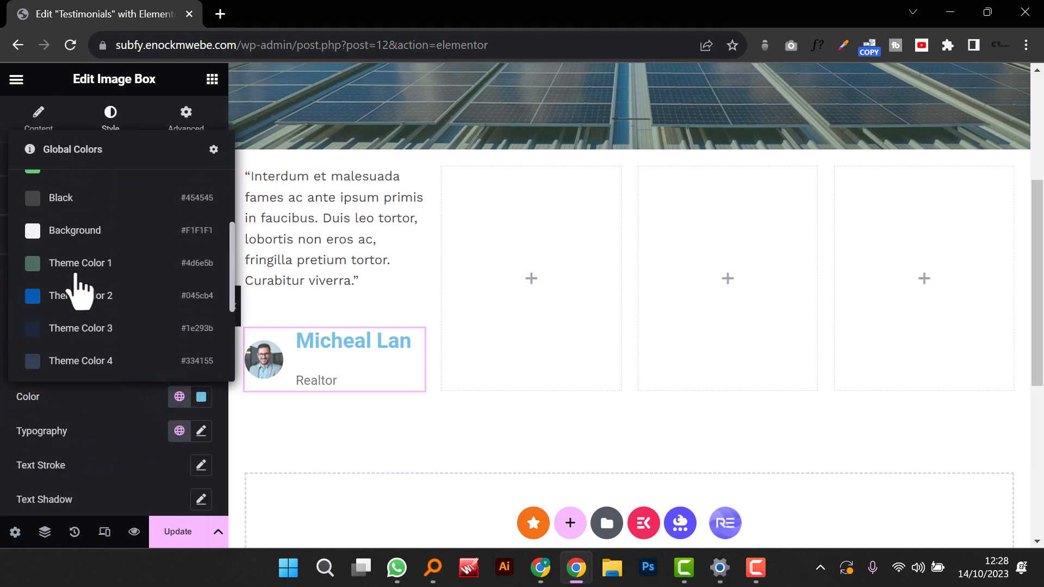
{"action": "scroll", "coordinate": [77, 310], "scroll_direction": "up", "scroll_amount": 2}
{"action": "left_click", "coordinate": [70, 348]}
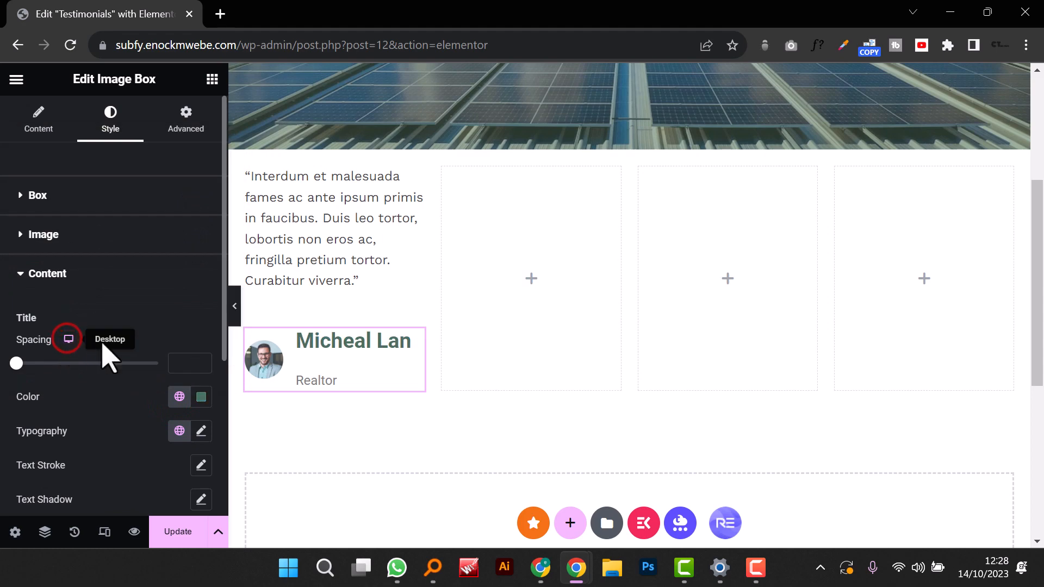
Step: Apply the global Shippori heading font to the image box's title
{"action": "left_click", "coordinate": [175, 433]}
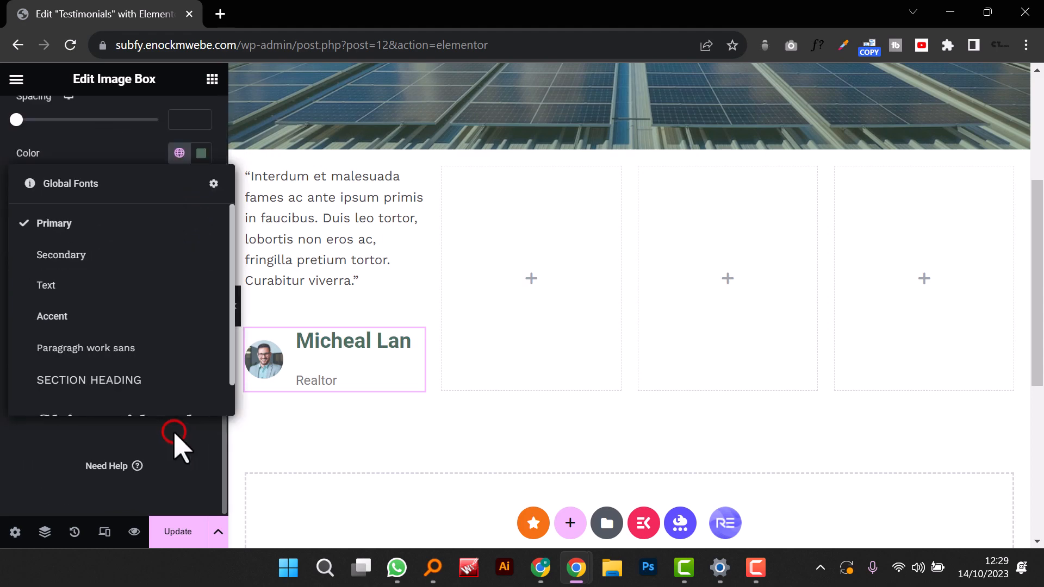
{"action": "scroll", "coordinate": [142, 348], "scroll_direction": "down", "scroll_amount": 2}
{"action": "left_click", "coordinate": [140, 381]}
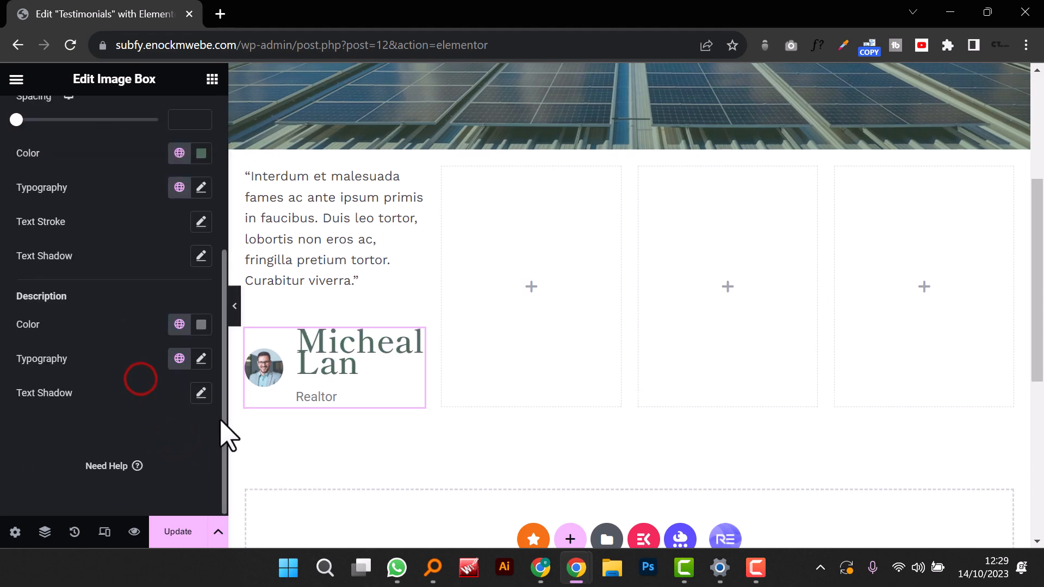
{"action": "left_click", "coordinate": [201, 357]}
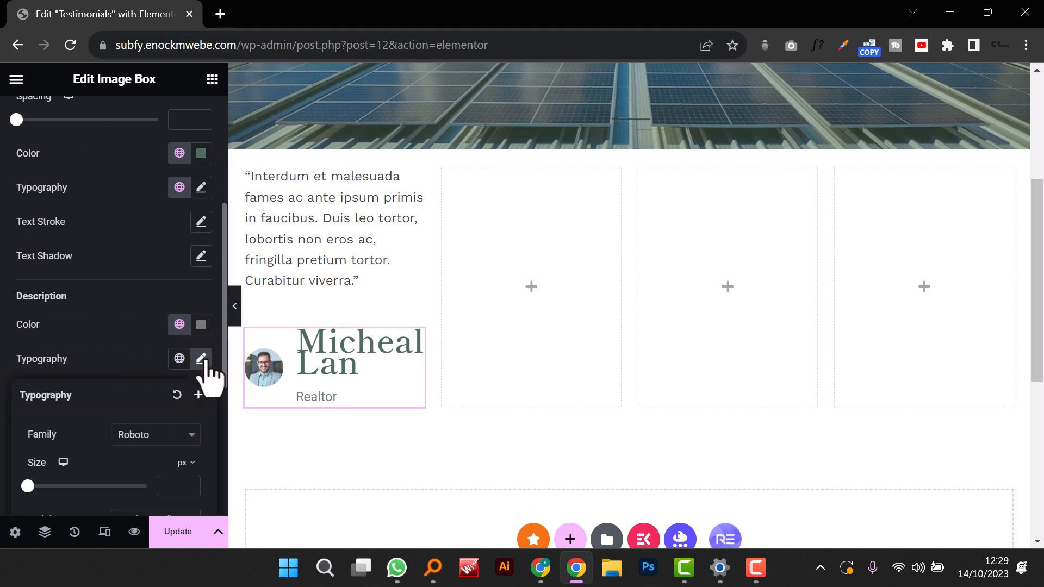
{"action": "left_click", "coordinate": [203, 358]}
{"action": "left_click", "coordinate": [203, 358]}
{"action": "left_click", "coordinate": [203, 358]}
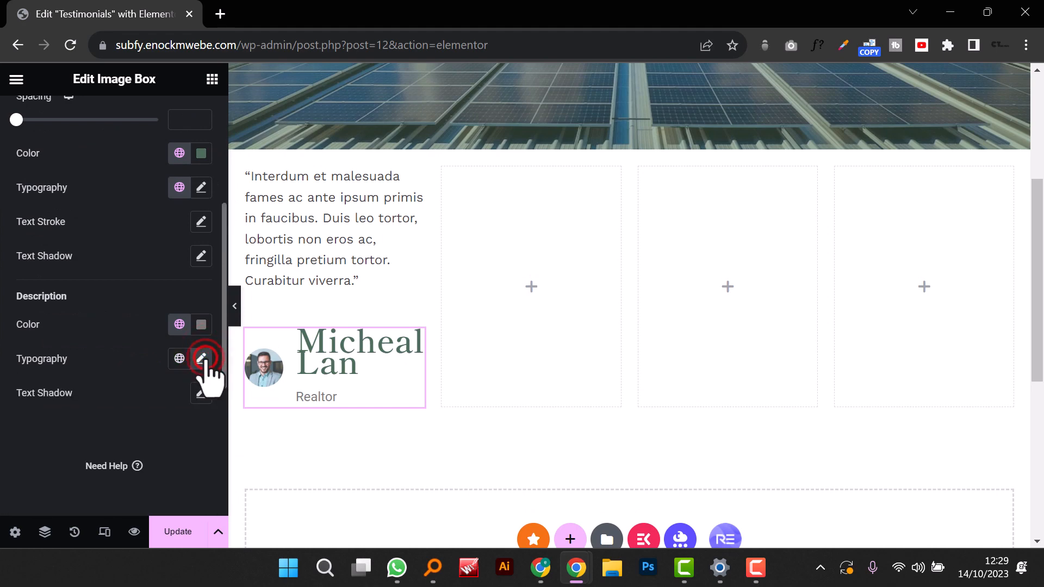
{"action": "left_click", "coordinate": [203, 359]}
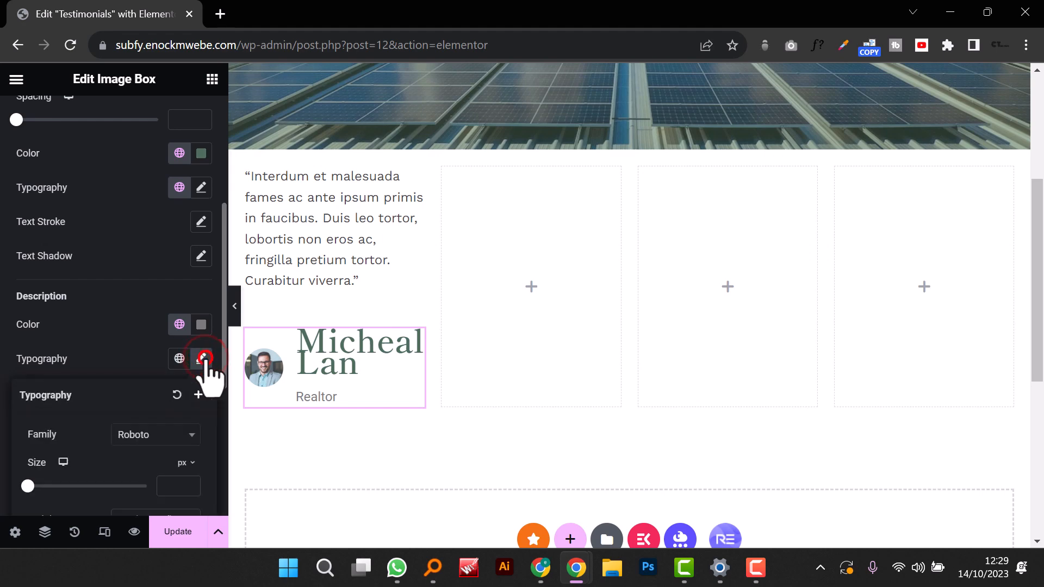
{"action": "left_click", "coordinate": [157, 435]}
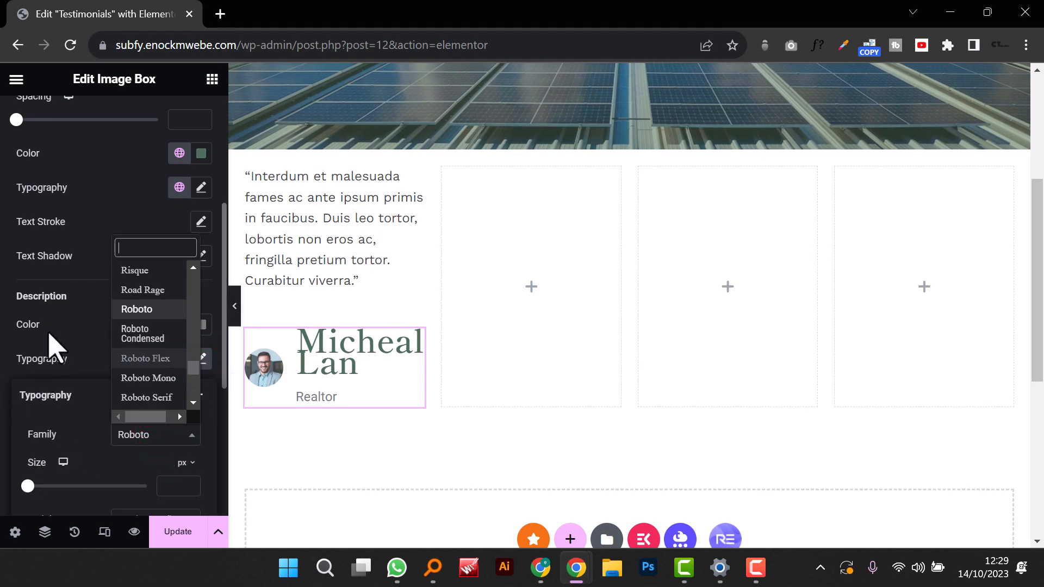
{"action": "left_click", "coordinate": [120, 137]}
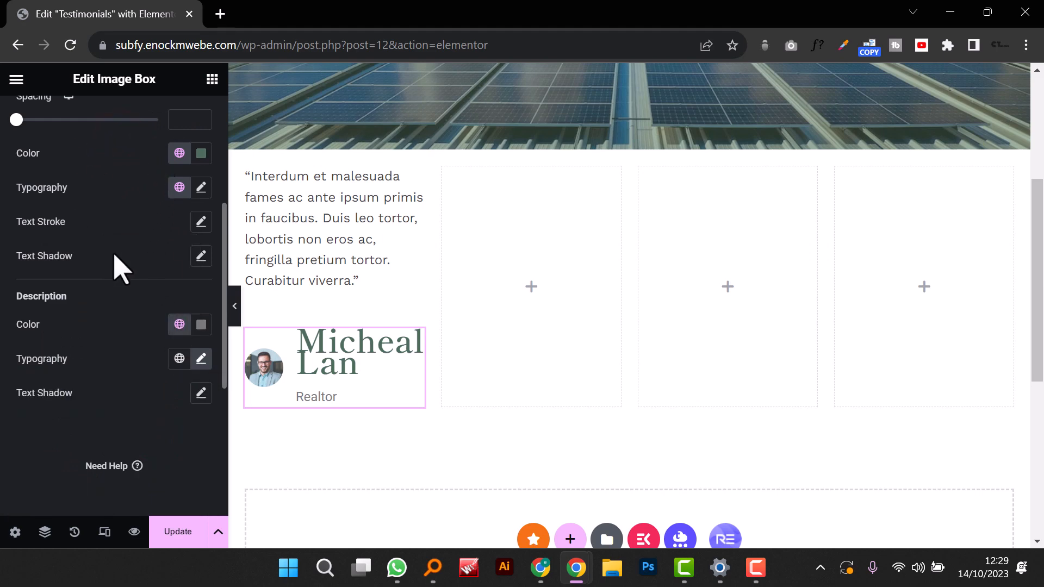
Step: Set the font size of the image box's title to 21 px
{"action": "scroll", "coordinate": [120, 266], "scroll_direction": "up", "scroll_amount": 2}
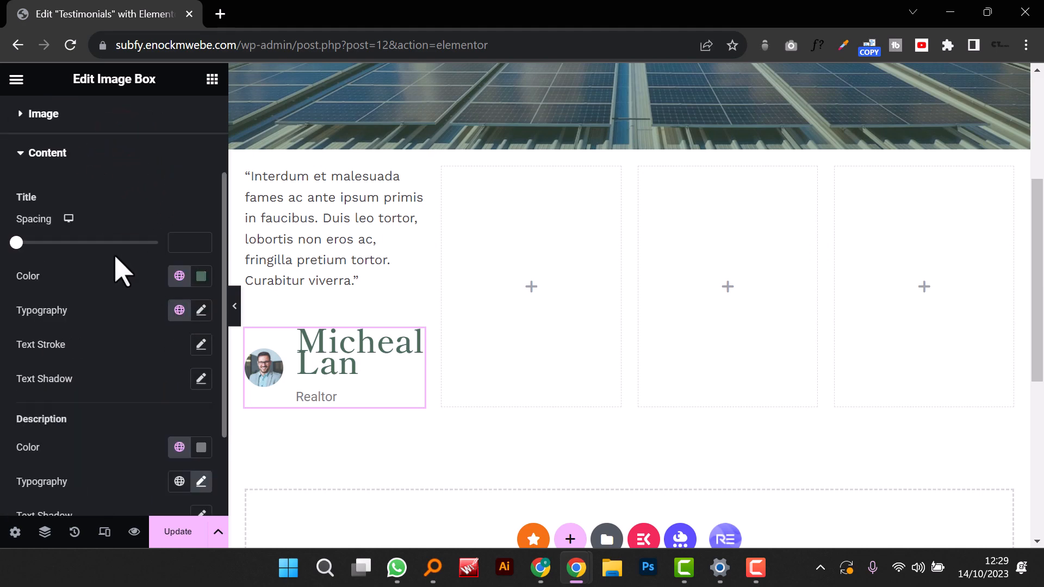
{"action": "left_click", "coordinate": [202, 318]}
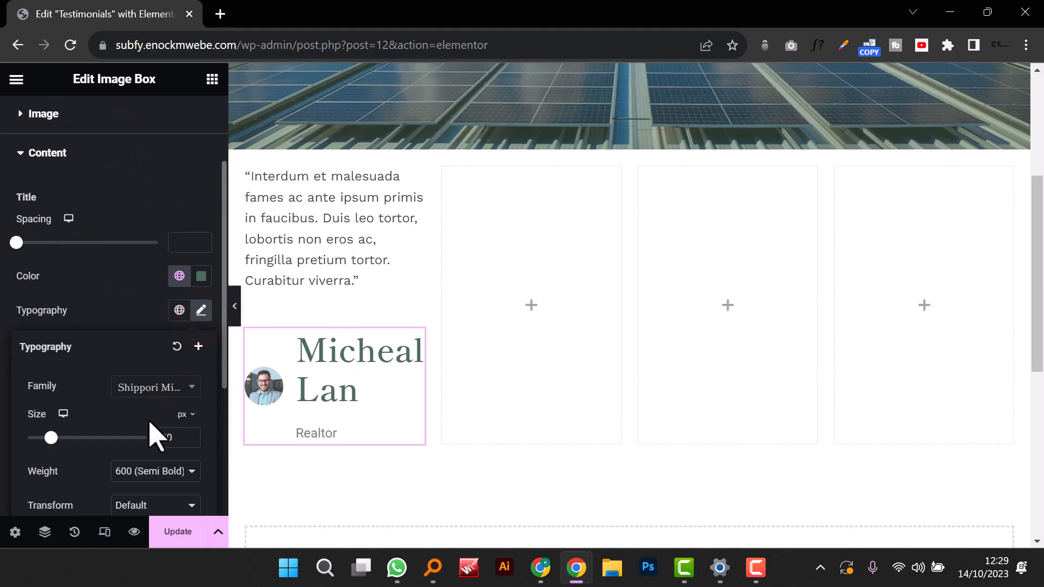
{"action": "type", "text": "21"}
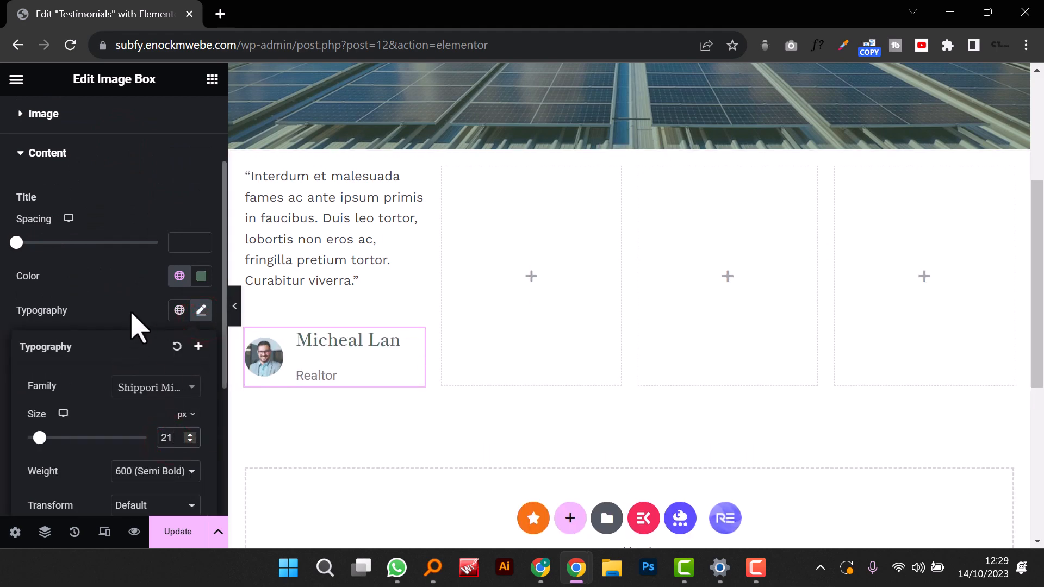
{"action": "left_click", "coordinate": [178, 189]}
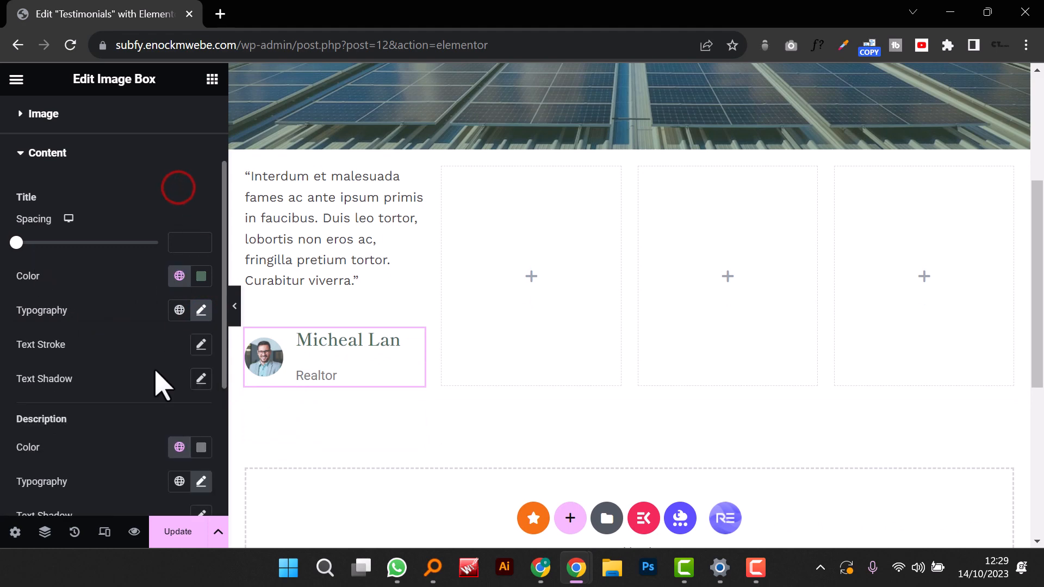
Step: Apply the global font "Paragragh work sans" to the image box's description
{"action": "scroll", "coordinate": [131, 449], "scroll_direction": "down", "scroll_amount": 2}
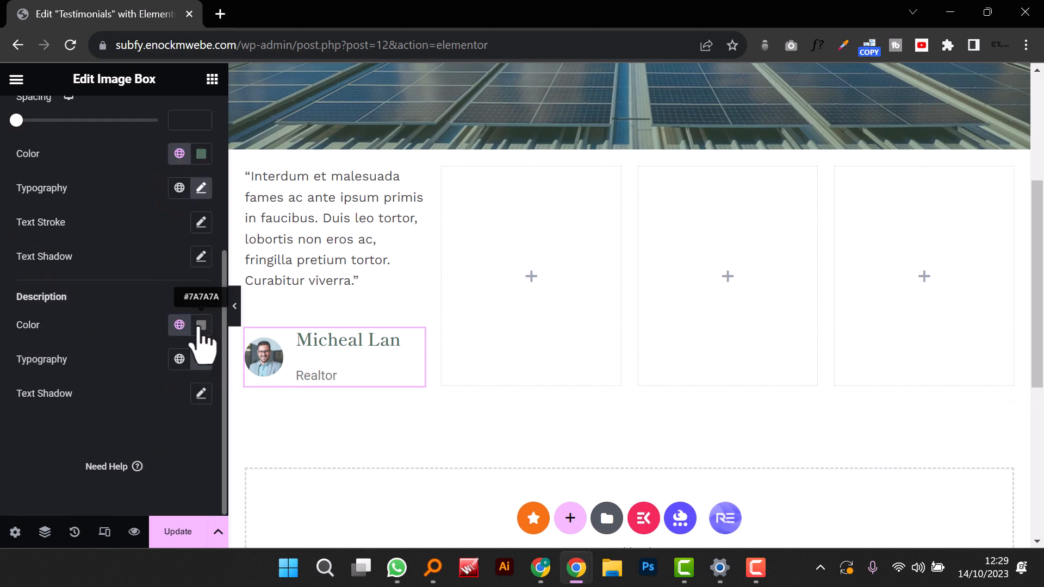
{"action": "left_click", "coordinate": [179, 325]}
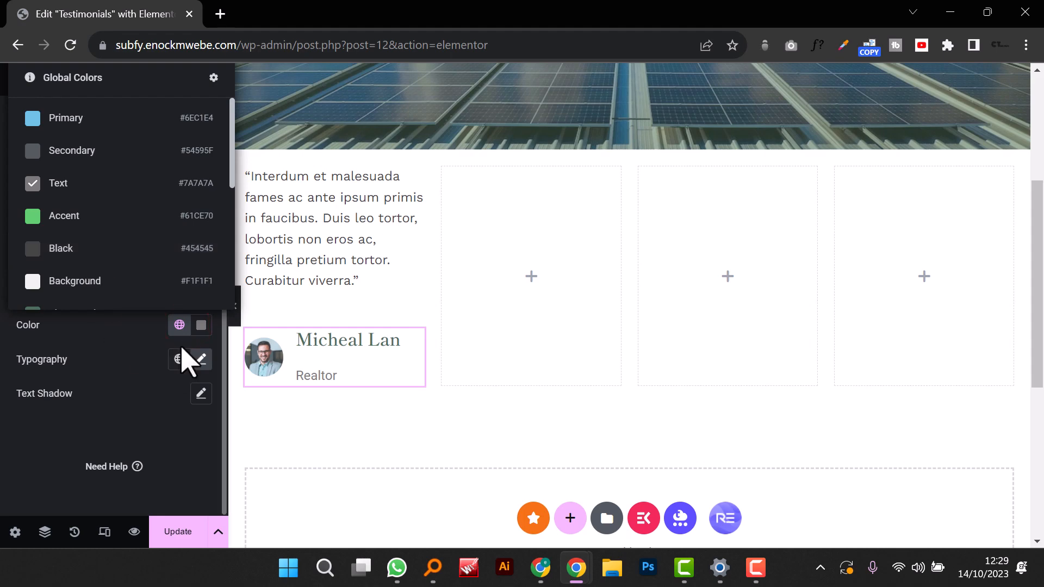
{"action": "left_click", "coordinate": [201, 359]}
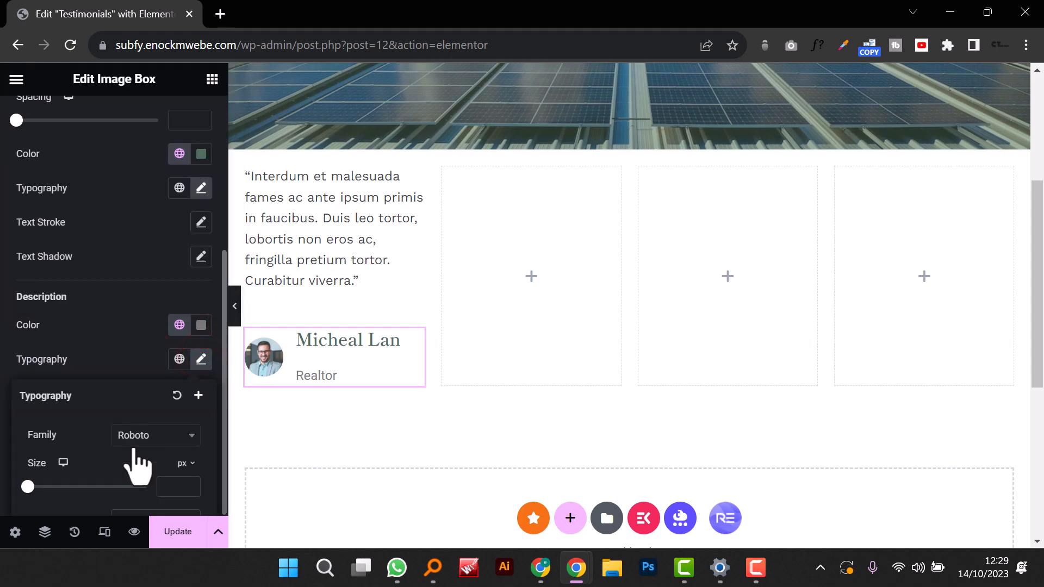
{"action": "left_click", "coordinate": [178, 357]}
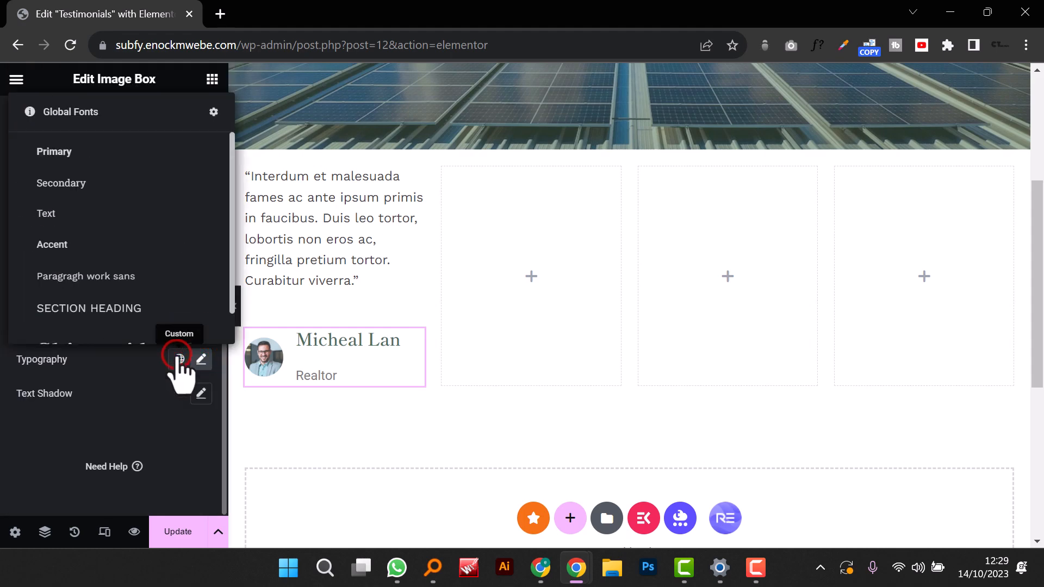
{"action": "left_click", "coordinate": [114, 269]}
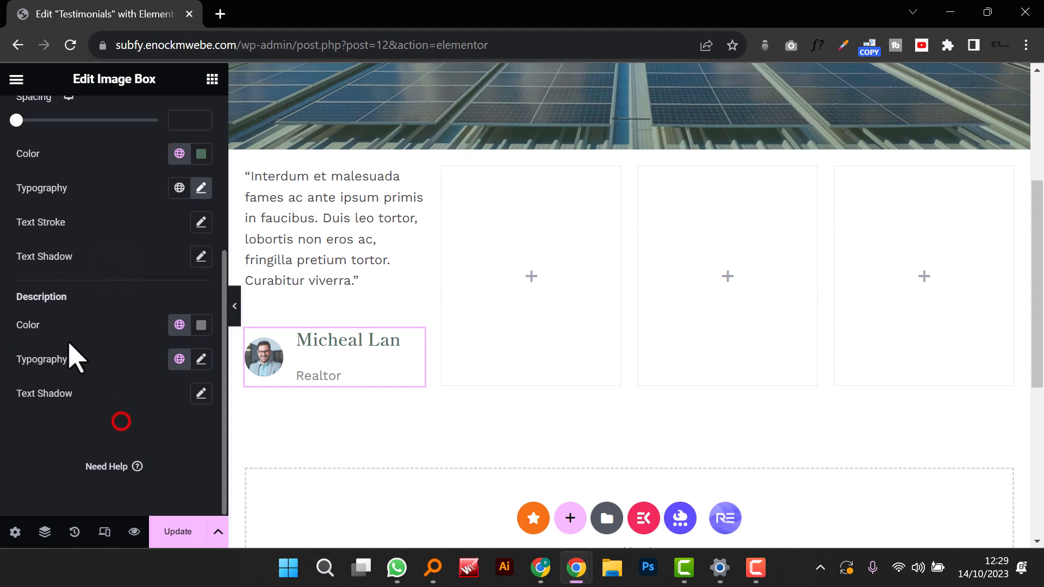
Step: Set the spacing of the image box's title to 0 and preview the page without the editing panel
{"action": "scroll", "coordinate": [65, 326], "scroll_direction": "up", "scroll_amount": 3}
{"action": "mouse_move", "coordinate": [17, 241]}
{"action": "left_mouse_down"}
{"action": "mouse_move", "coordinate": [38, 242]}
{"action": "mouse_move", "coordinate": [16, 243]}
{"action": "left_mouse_up"}
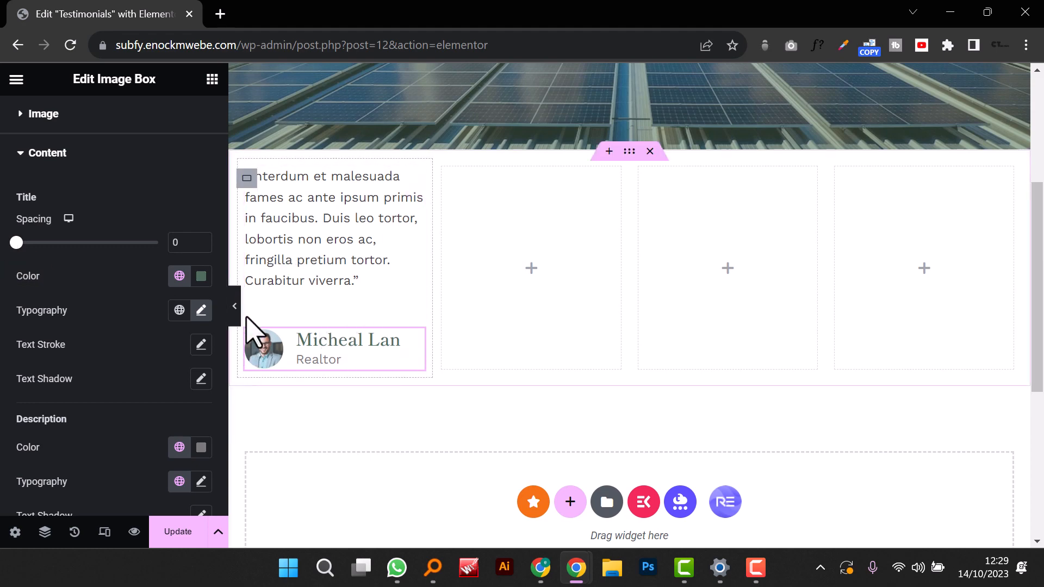
{"action": "left_click", "coordinate": [235, 306]}
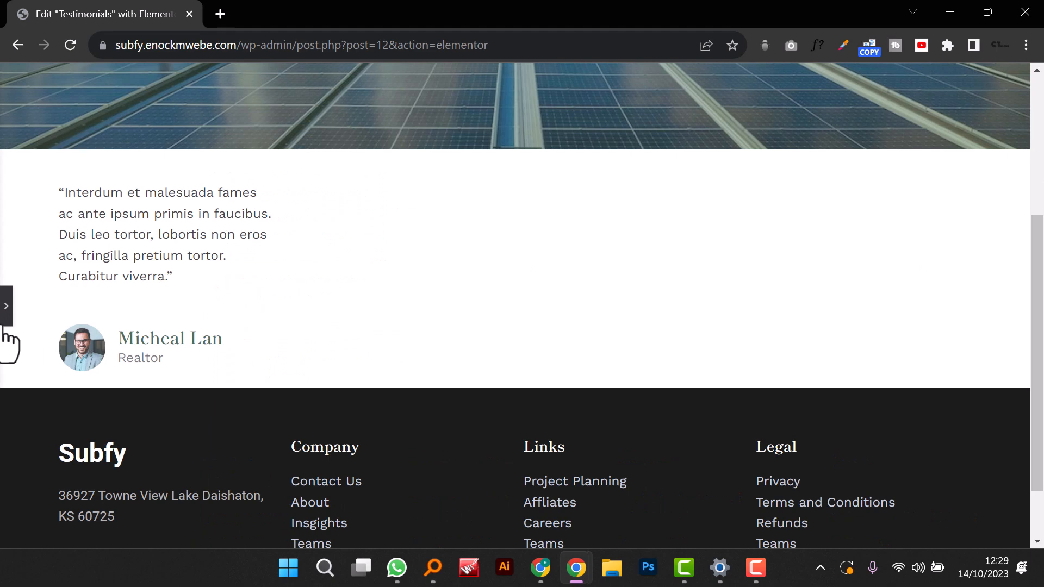
{"action": "left_click", "coordinate": [5, 306]}
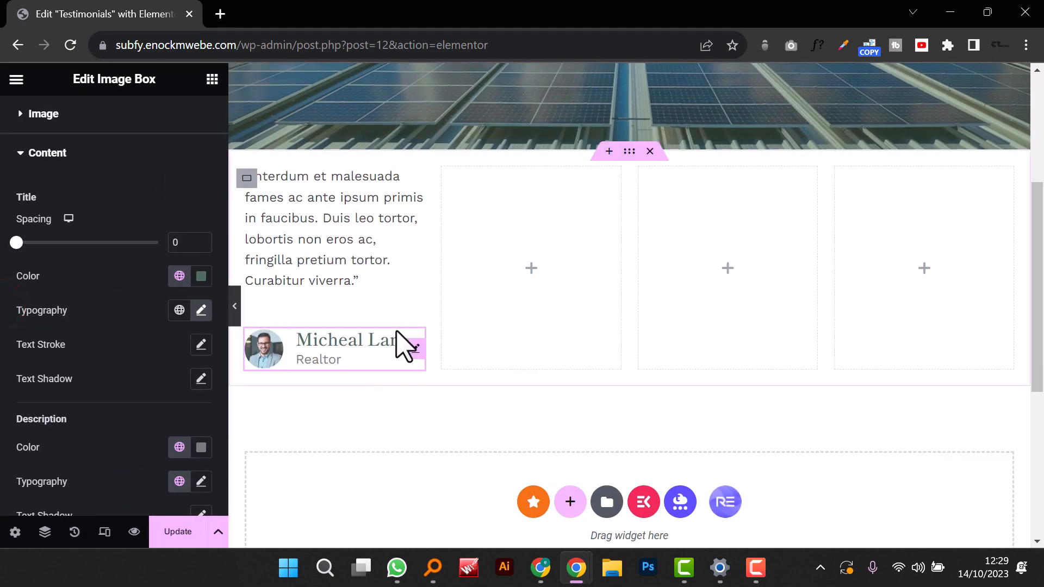
Step: Unlink the image box's margins and set its top margin to -30 px
{"action": "scroll", "coordinate": [103, 255], "scroll_direction": "up", "scroll_amount": 3}
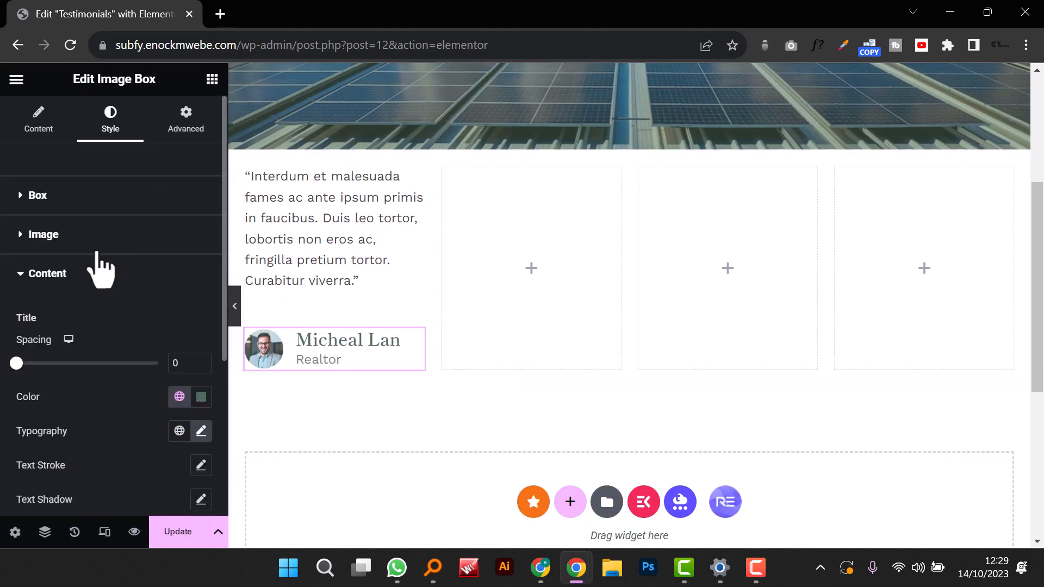
{"action": "left_click", "coordinate": [187, 131]}
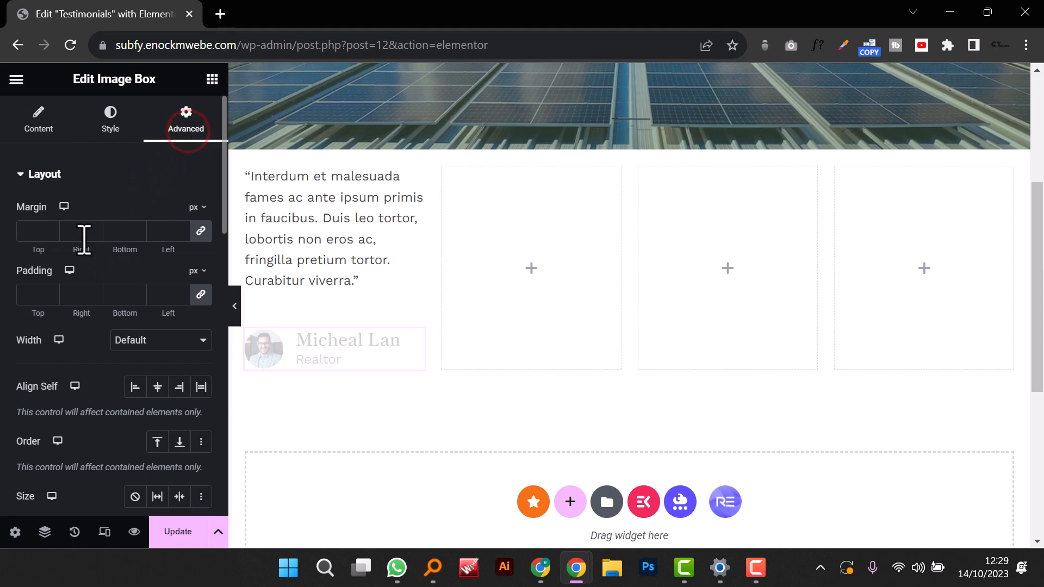
{"action": "left_click", "coordinate": [197, 229]}
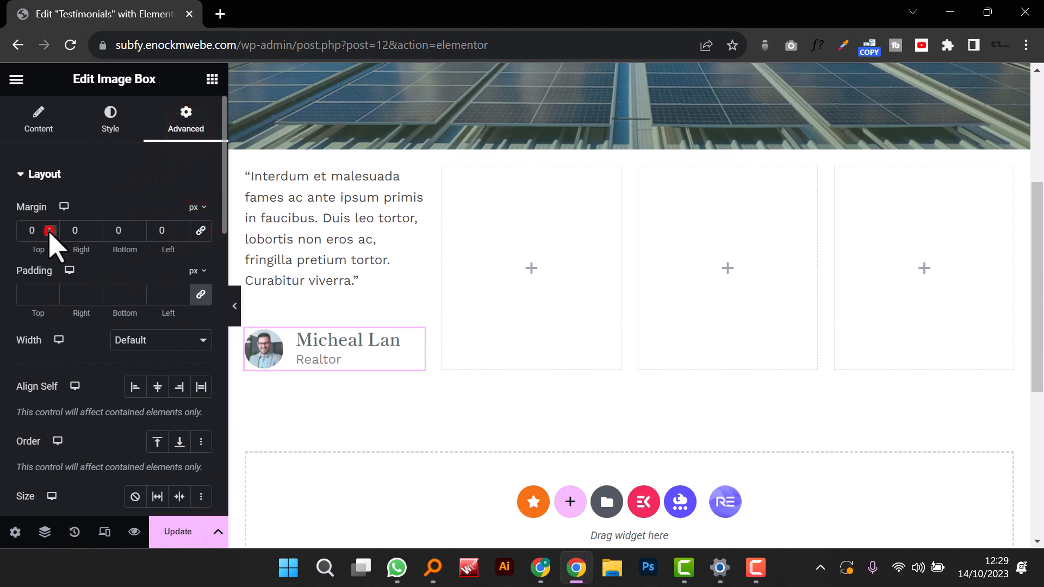
{"action": "left_click_drag", "start_coordinate": [50, 231], "coordinate": [50, 233]}
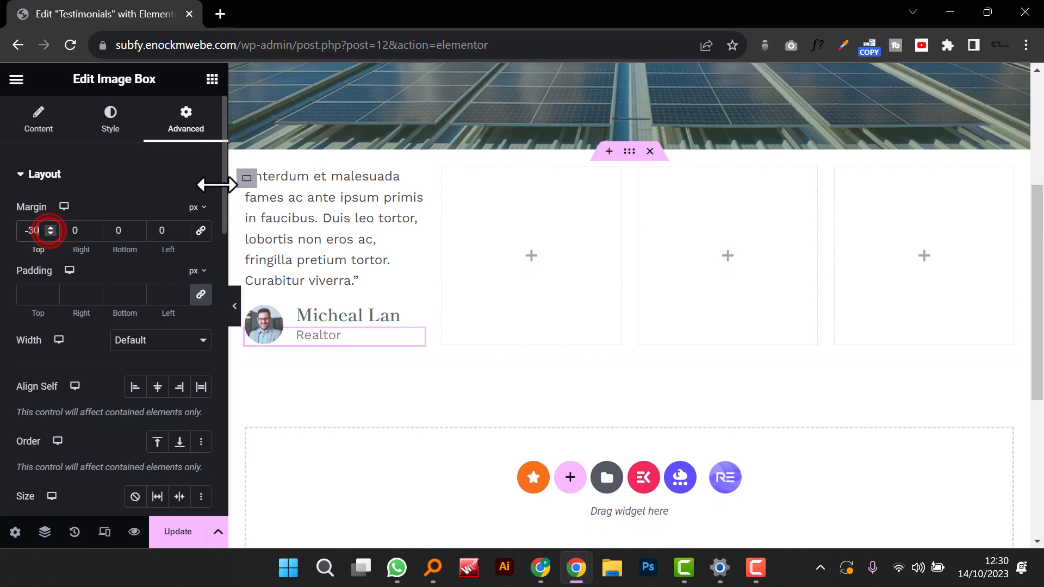
Step: Unlink the margins of the four-column testimonial container and set its top and bottom margins to 70 px
{"action": "left_click", "coordinate": [629, 151]}
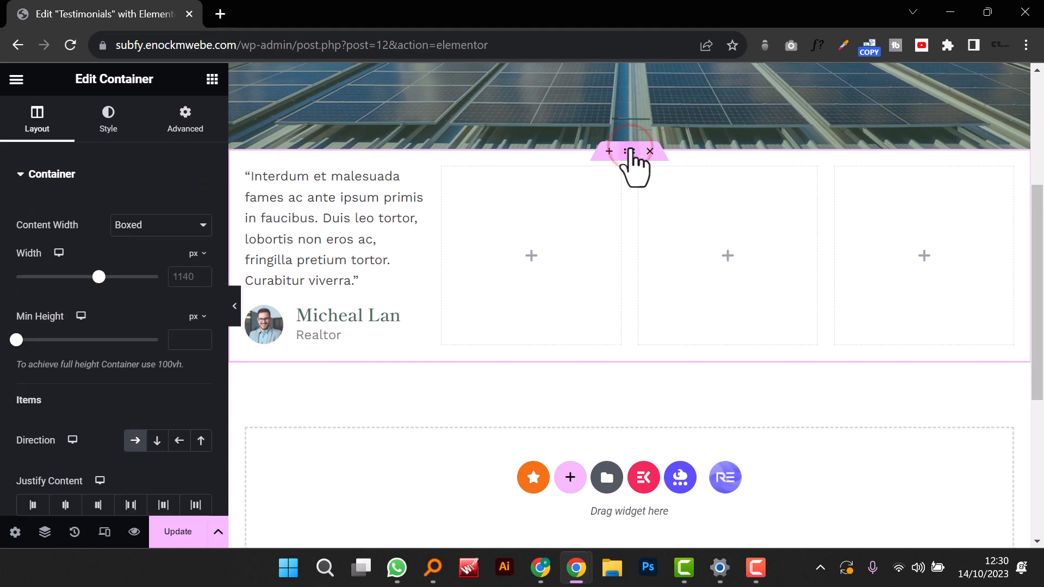
{"action": "left_click", "coordinate": [185, 128]}
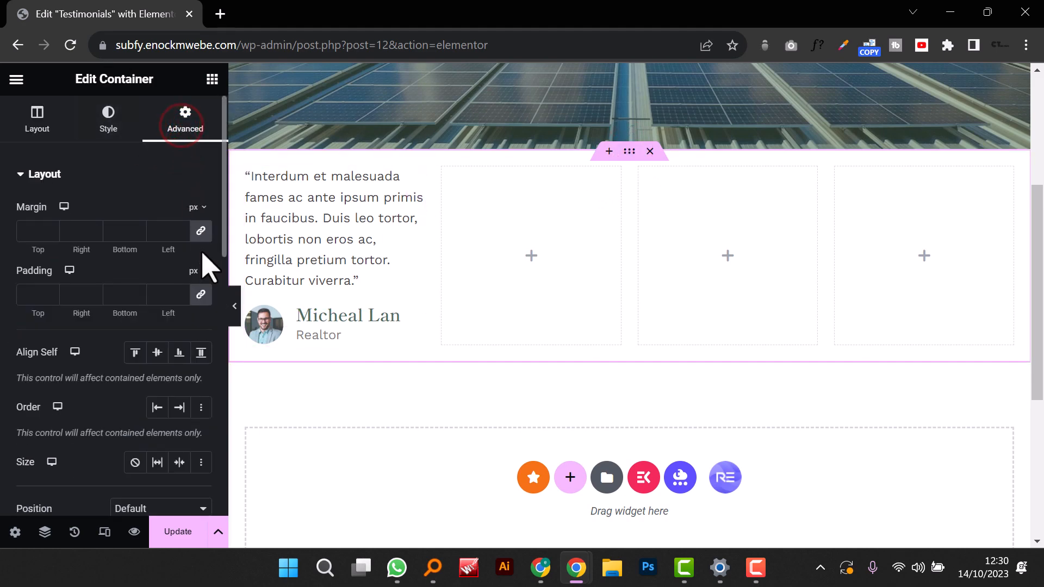
{"action": "left_click", "coordinate": [79, 292]}
{"action": "left_click", "coordinate": [201, 230]}
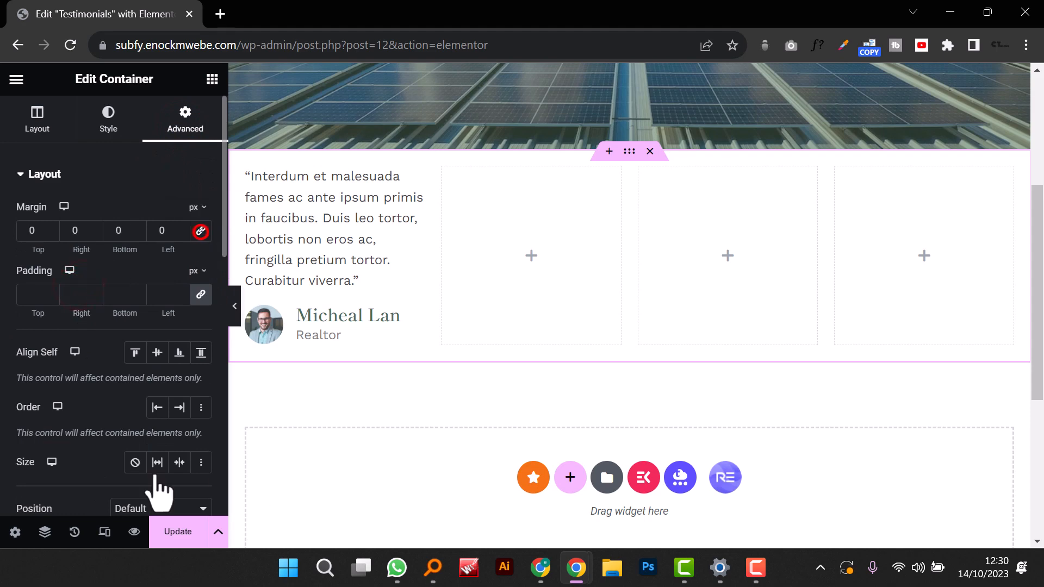
{"action": "left_click", "coordinate": [33, 235]}
{"action": "type", "text": "100"}
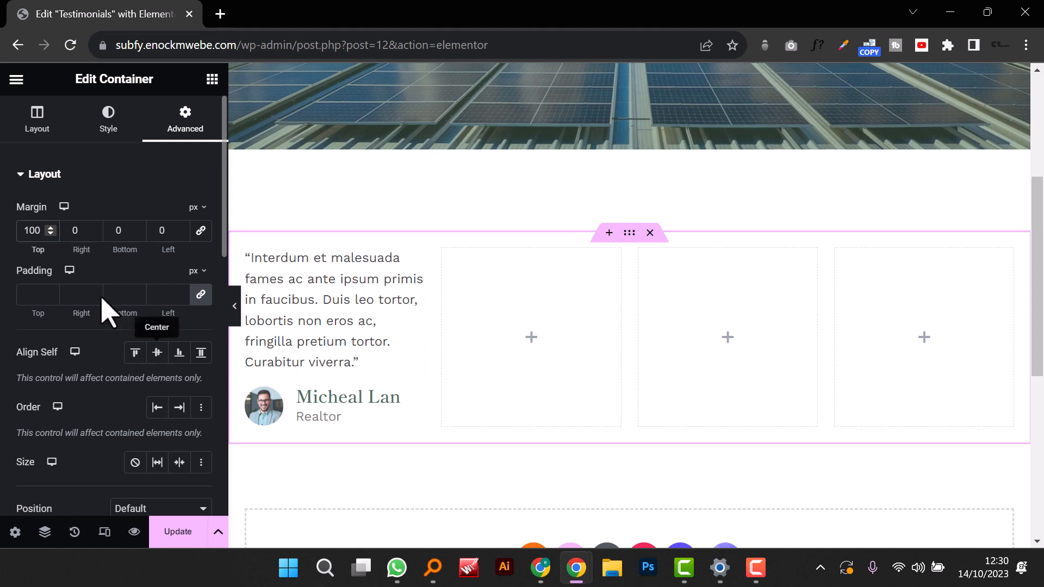
{"action": "left_click", "coordinate": [28, 231]}
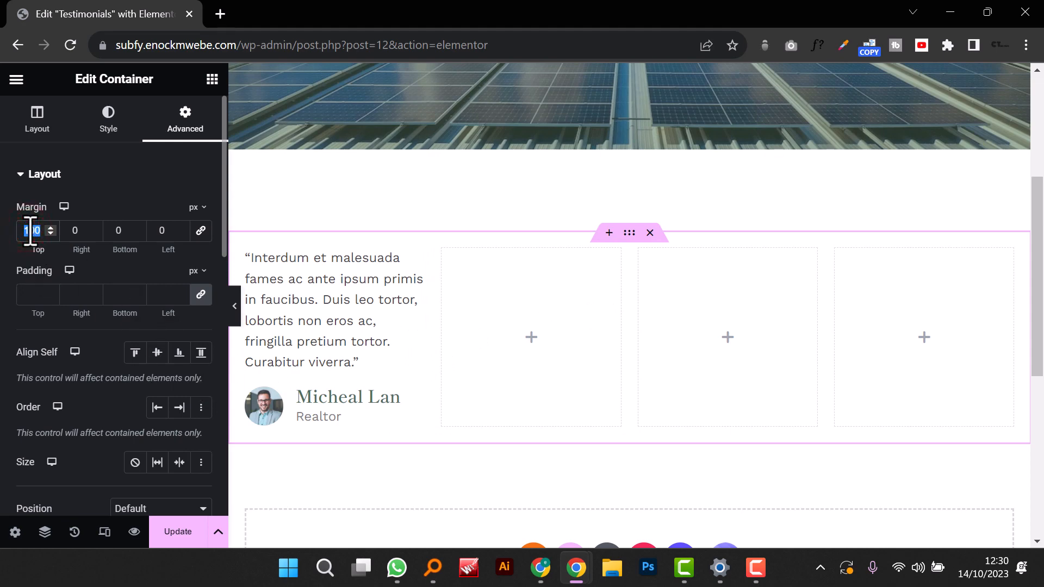
{"action": "type", "text": "50"}
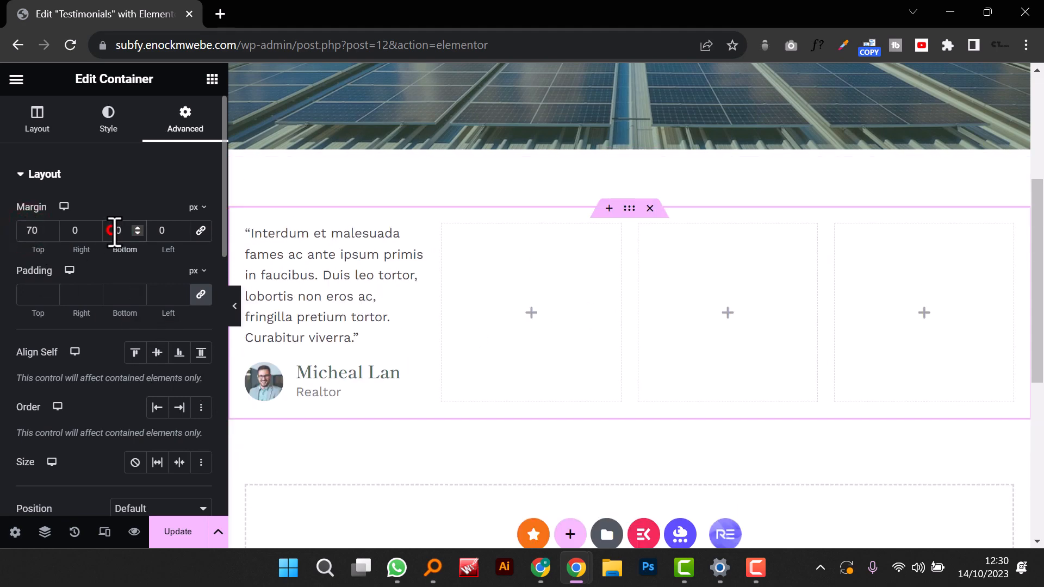
{"action": "type", "text": "70"}
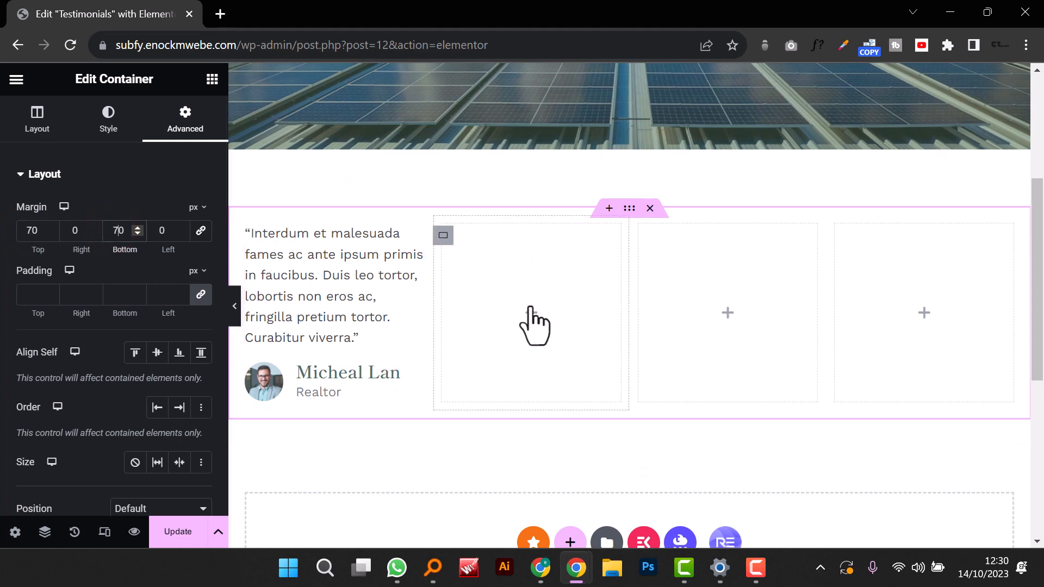
Step: Delete the three empty columns beside the finished testimonial column
{"action": "right_click", "coordinate": [501, 370]}
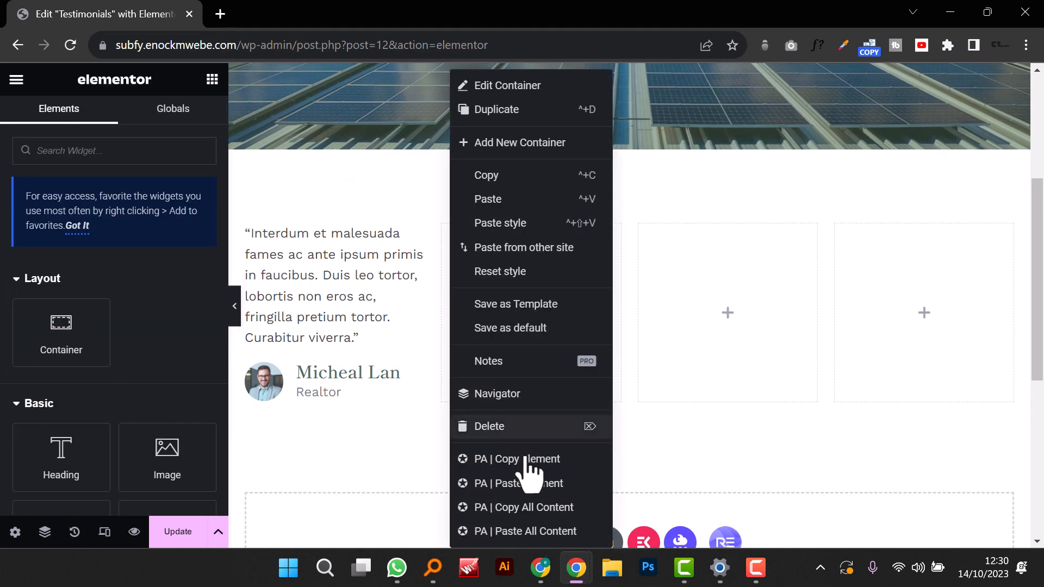
{"action": "left_click", "coordinate": [511, 426]}
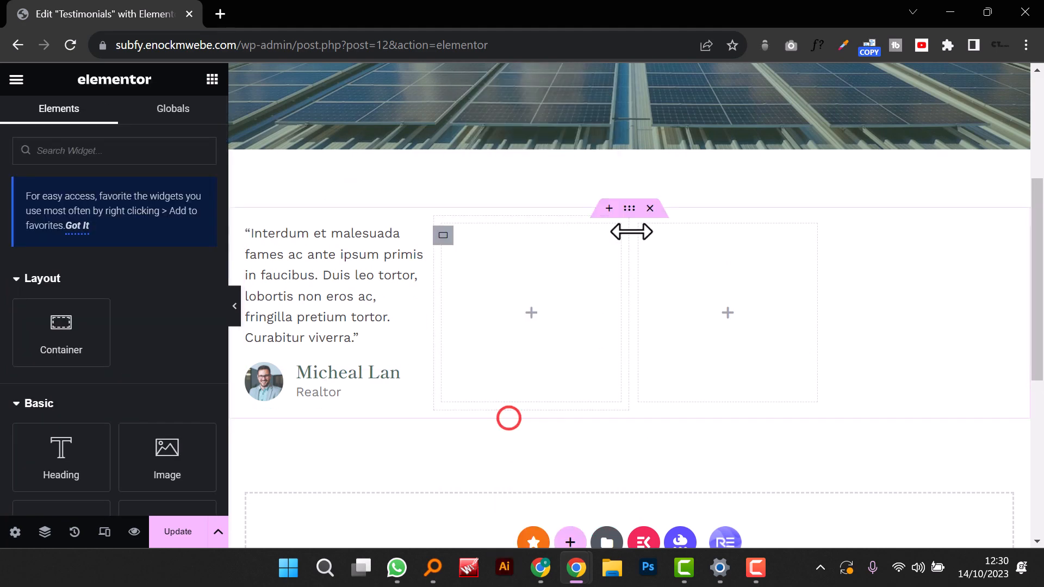
{"action": "right_click", "coordinate": [636, 236]}
{"action": "left_click", "coordinate": [683, 429]}
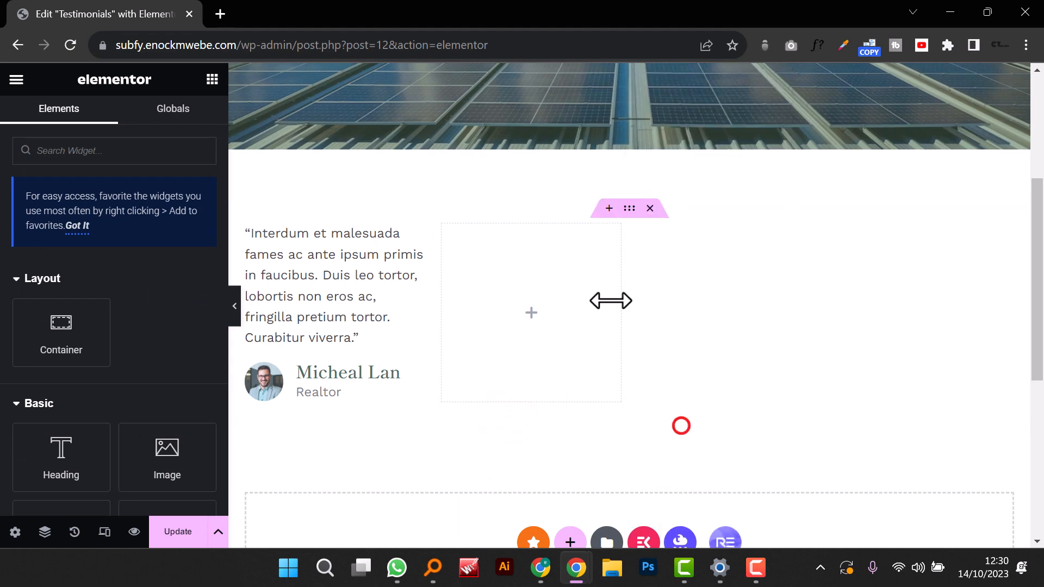
{"action": "right_click", "coordinate": [452, 239]}
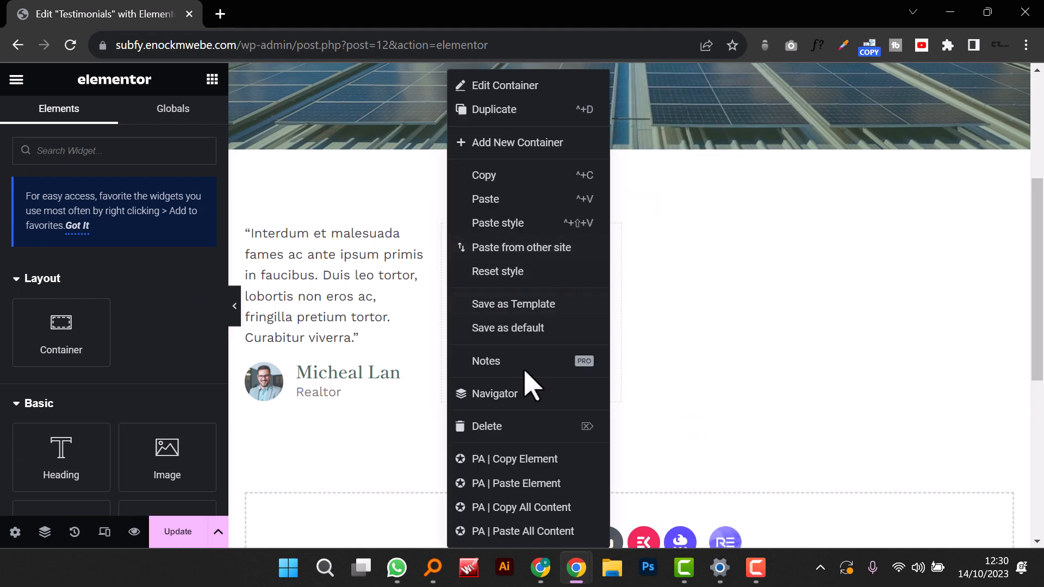
{"action": "left_click", "coordinate": [500, 429]}
Step: Duplicate the finished testimonial column three times to fill the row with four columns
{"action": "right_click", "coordinate": [250, 242]}
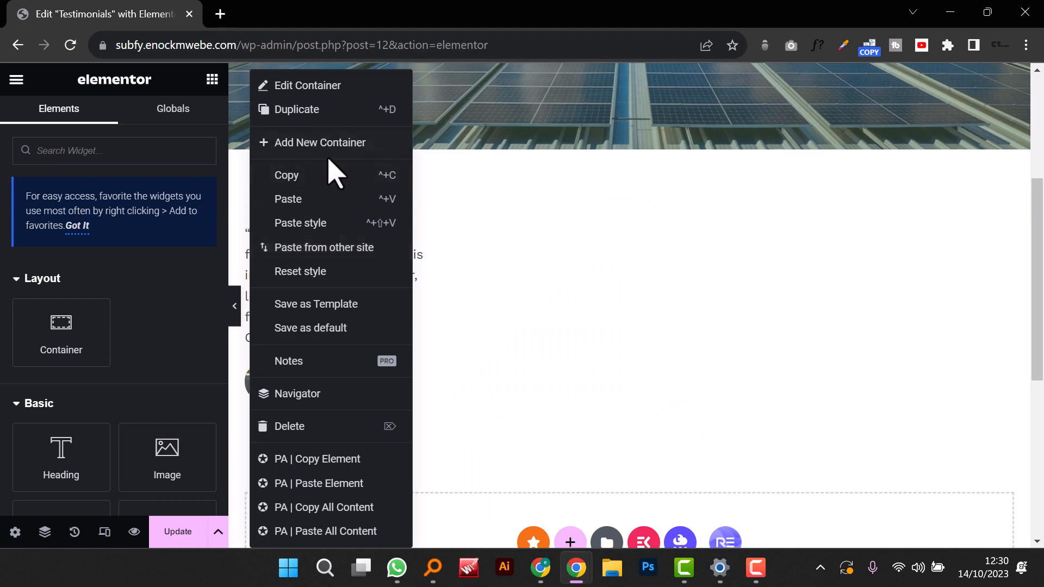
{"action": "left_click", "coordinate": [295, 109]}
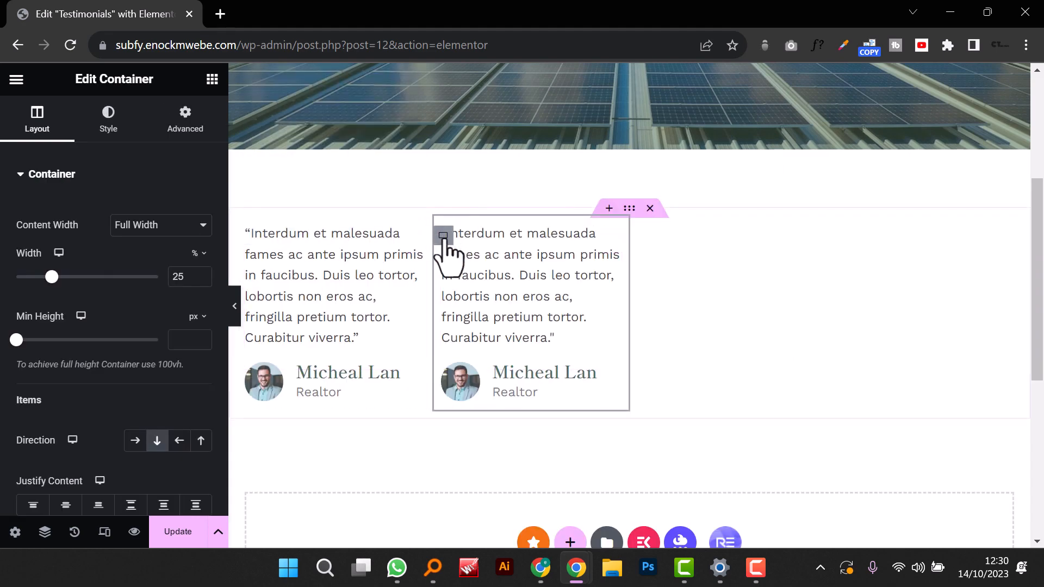
{"action": "right_click", "coordinate": [443, 239]}
{"action": "left_click", "coordinate": [487, 113]}
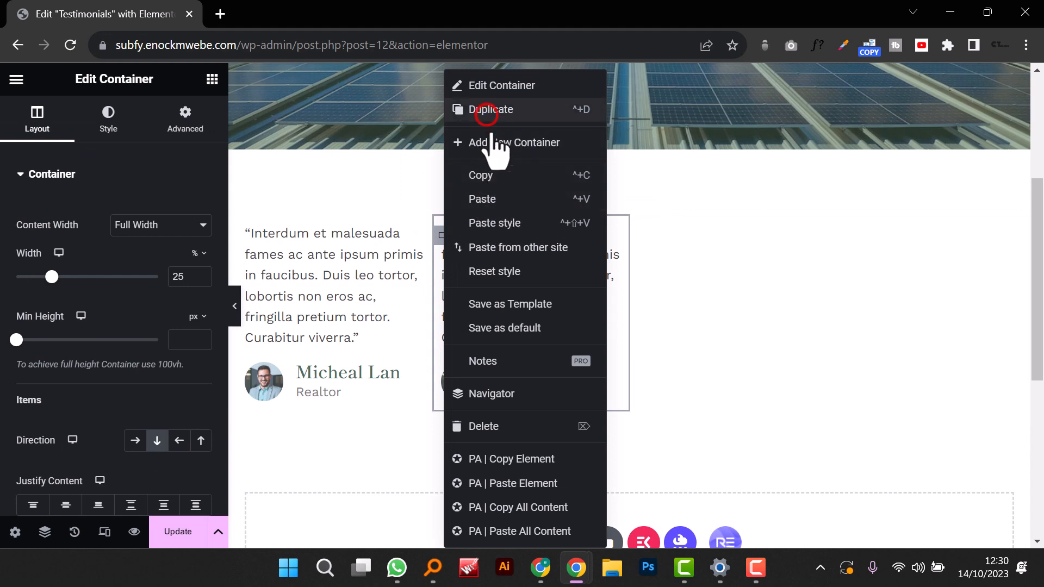
{"action": "right_click", "coordinate": [632, 237]}
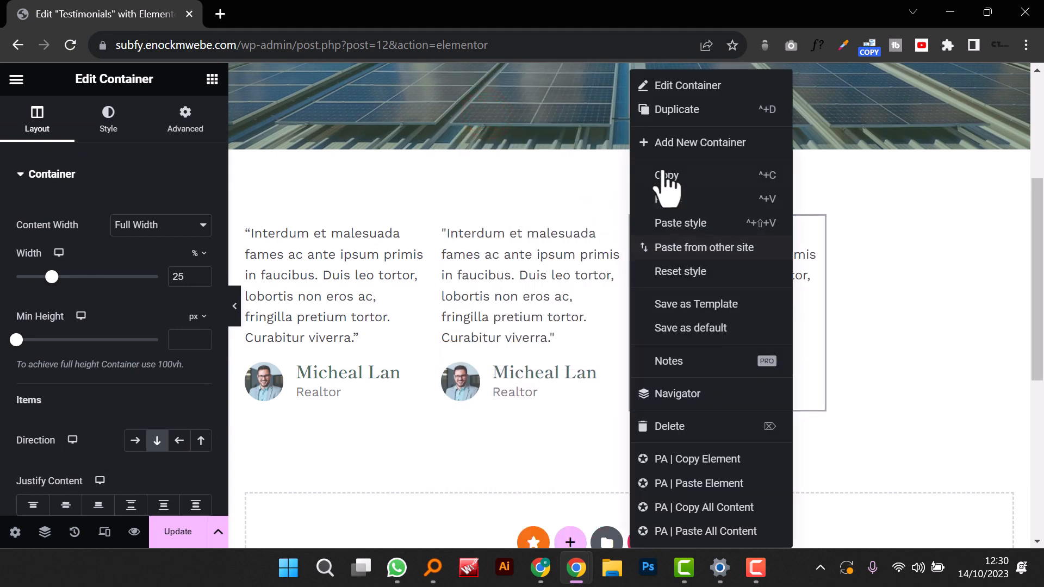
{"action": "left_click", "coordinate": [678, 110]}
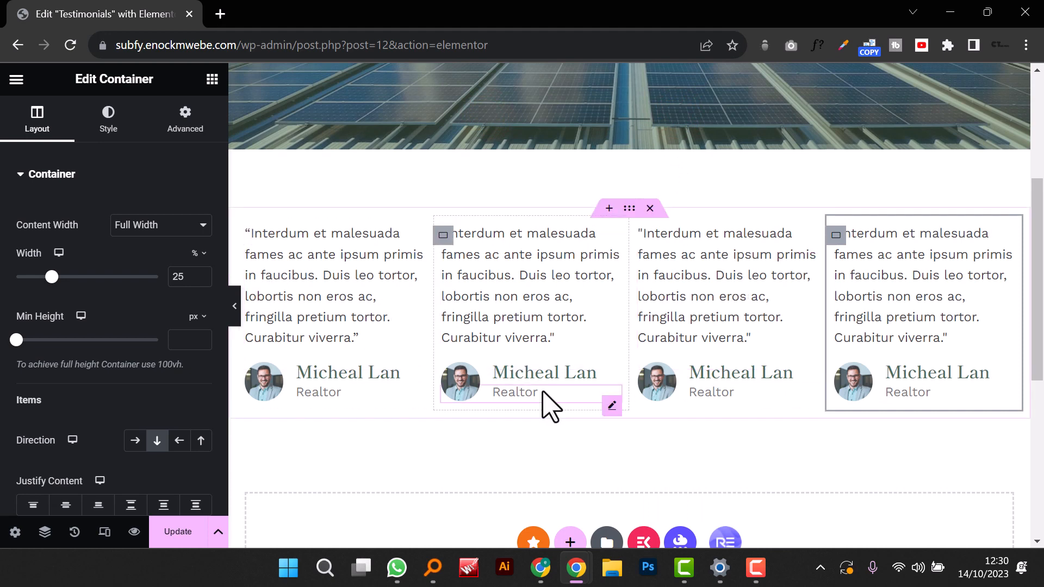
Step: Replace the image box title in the second testimonial column with a different client's full name
{"action": "left_click", "coordinate": [548, 375]}
{"action": "triple_click", "coordinate": [548, 375]}
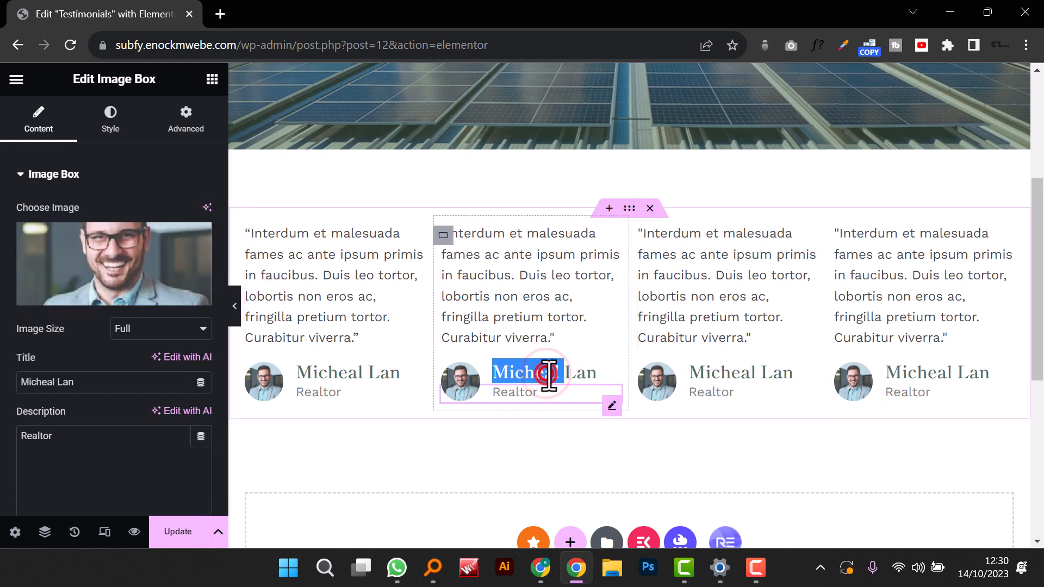
{"action": "type", "text": "Jack Harris"}
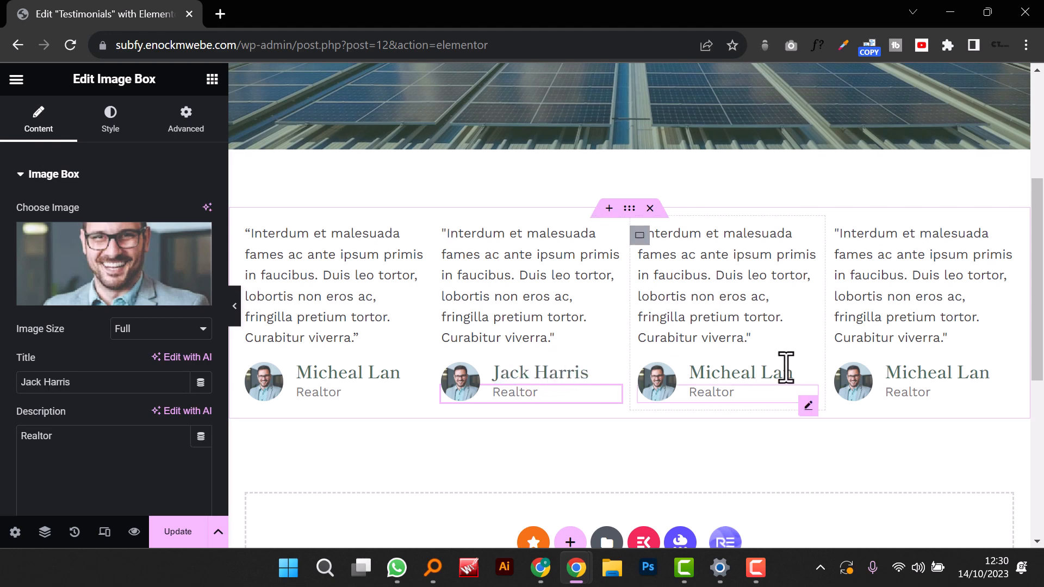
Step: Replace the image box title in the third testimonial column with another client's full name
{"action": "left_click", "coordinate": [752, 383]}
{"action": "triple_click", "coordinate": [753, 383]}
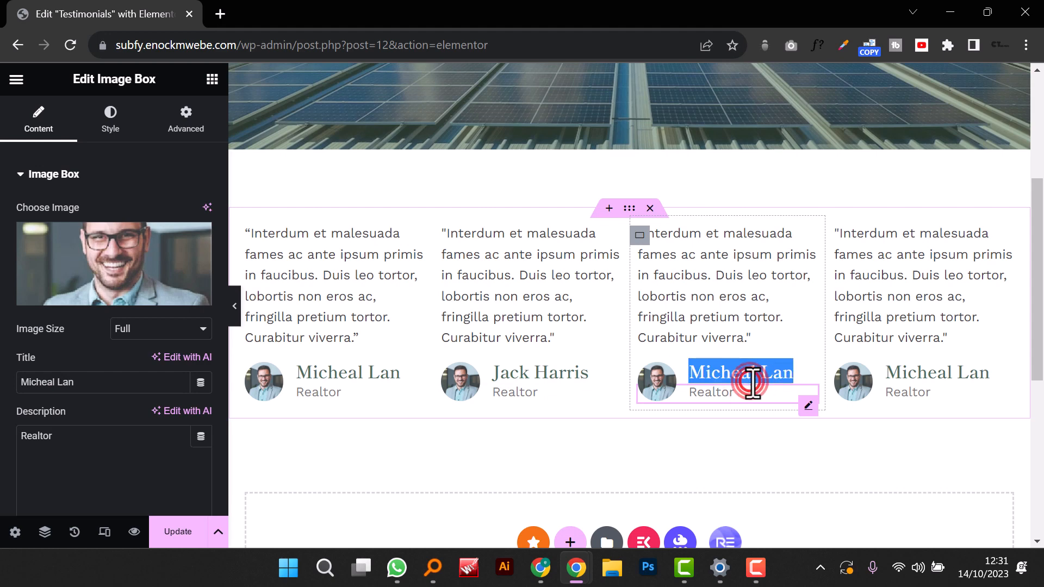
{"action": "type", "text": "Mike Lok"}
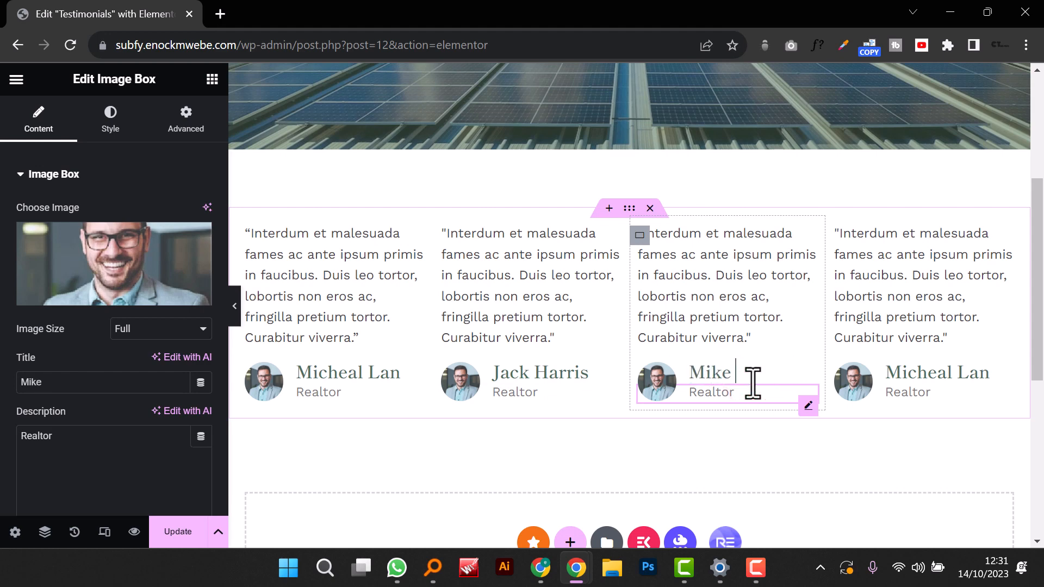
{"action": "double_click", "coordinate": [953, 368]}
Step: Replace the third testimonial column's photo with teamAsset-26-100.jpg from the media library
{"action": "left_click", "coordinate": [658, 384]}
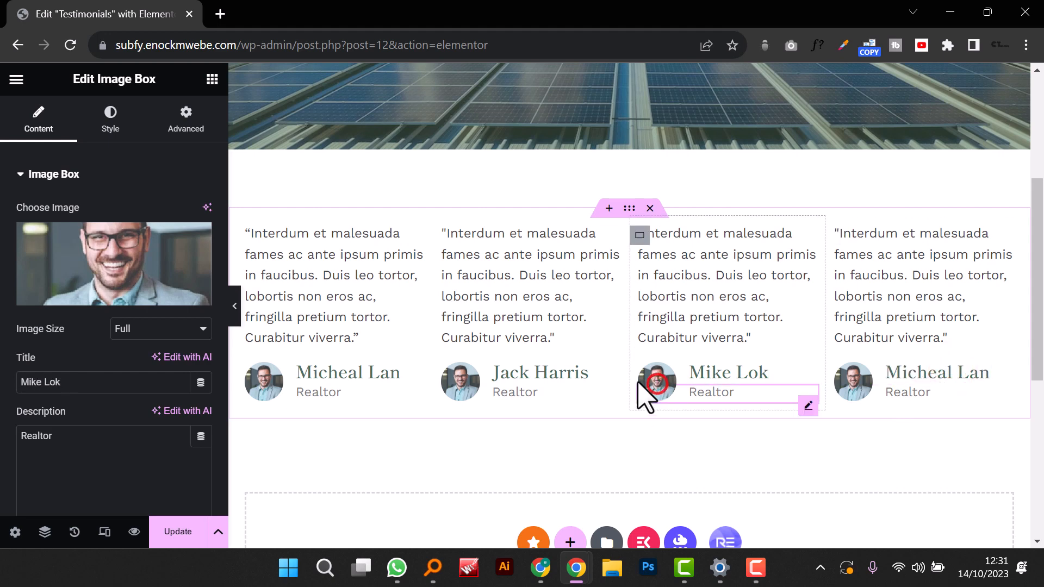
{"action": "left_click", "coordinate": [81, 293]}
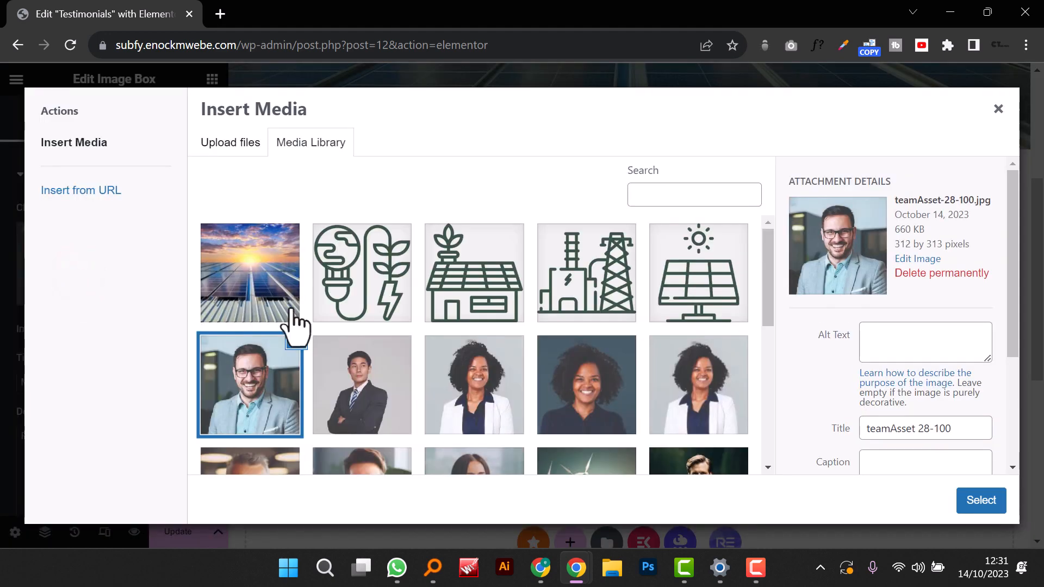
{"action": "left_click", "coordinate": [371, 370]}
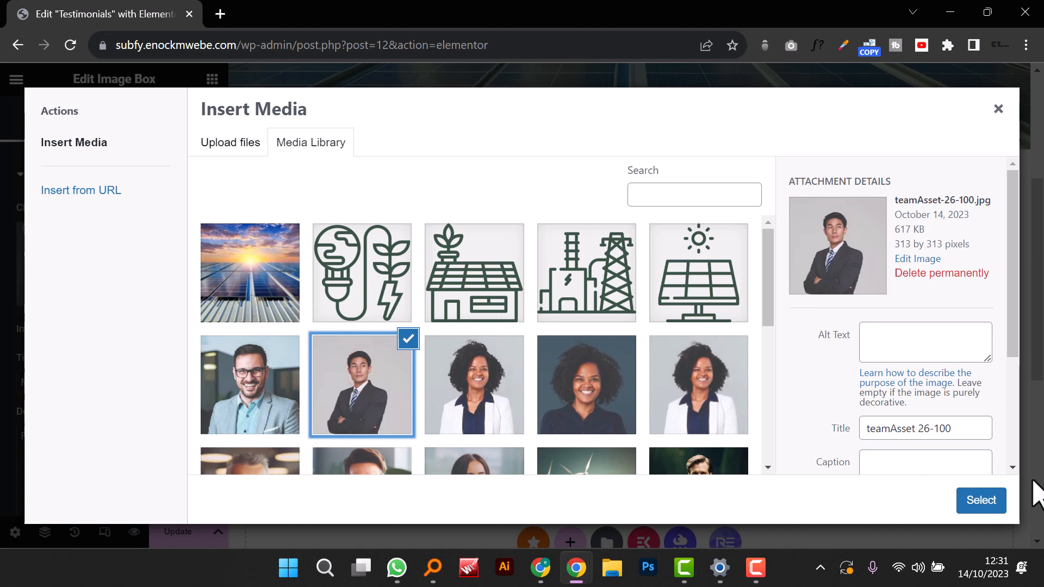
{"action": "left_click", "coordinate": [980, 501]}
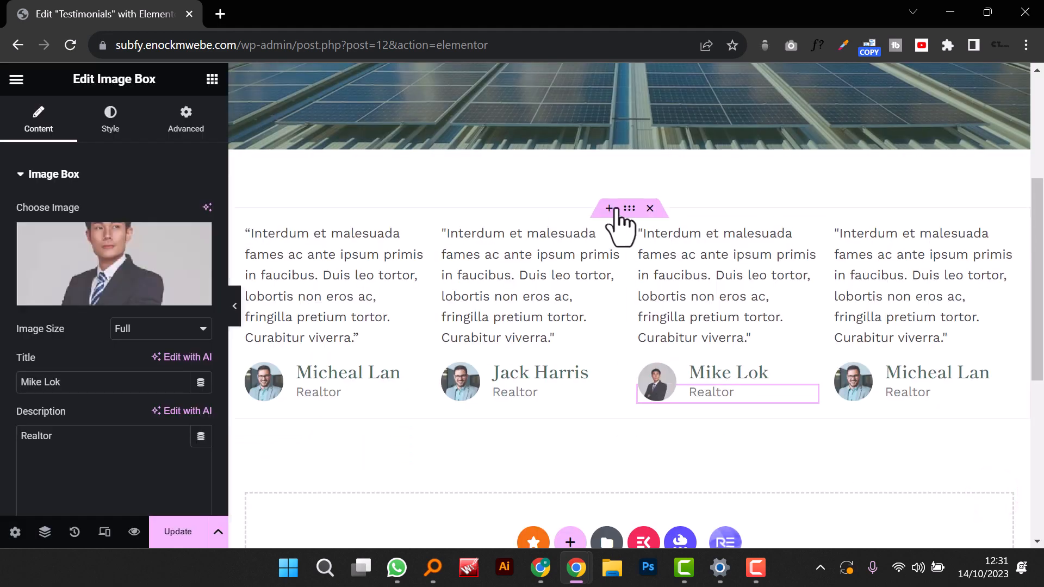
Step: Duplicate the whole four-column testimonial container to create a second row beneath it
{"action": "right_click", "coordinate": [629, 210]}
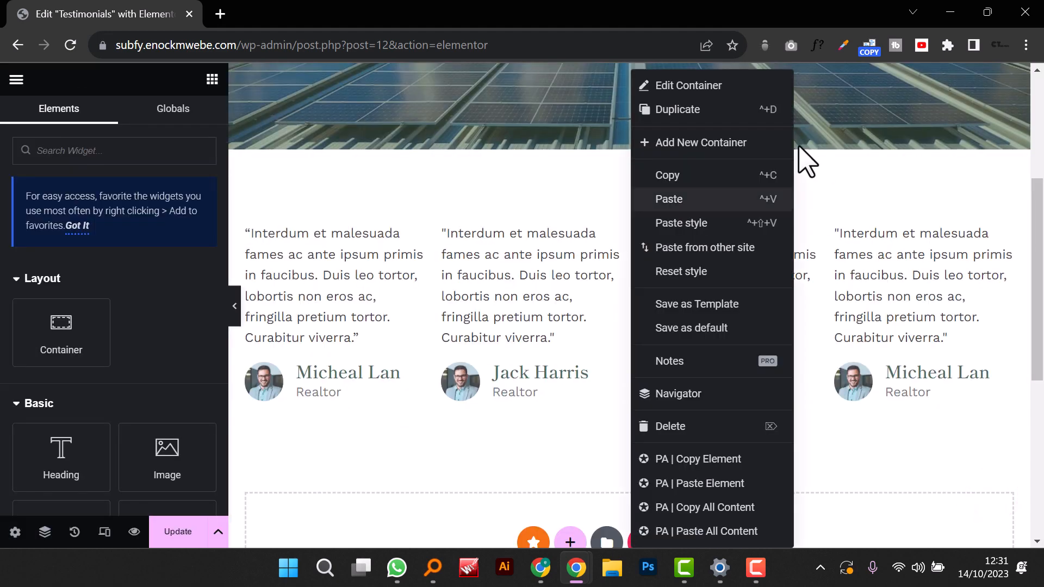
{"action": "left_click", "coordinate": [687, 108]}
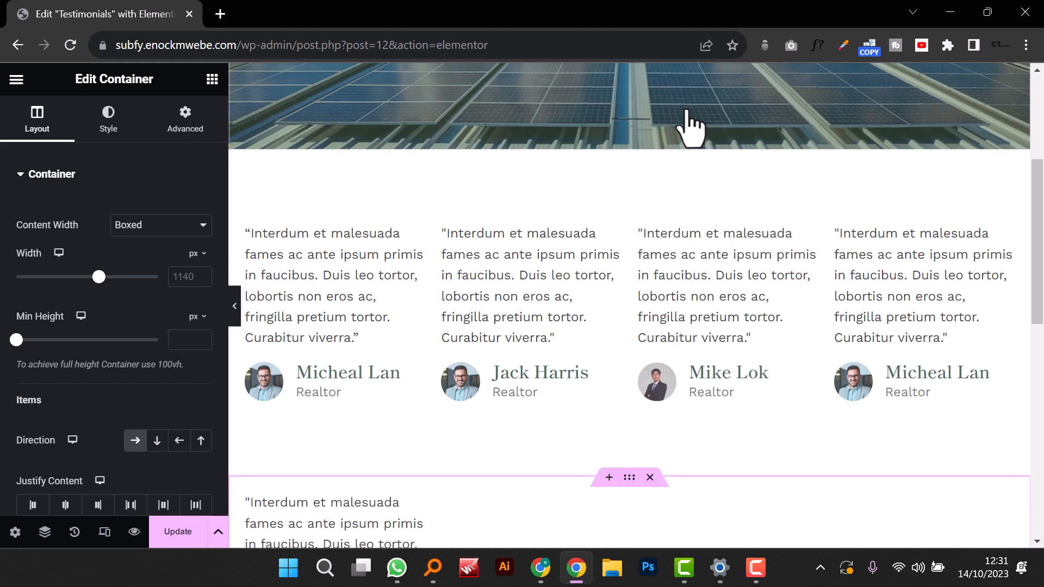
{"action": "scroll", "coordinate": [648, 234], "scroll_direction": "down", "scroll_amount": 4}
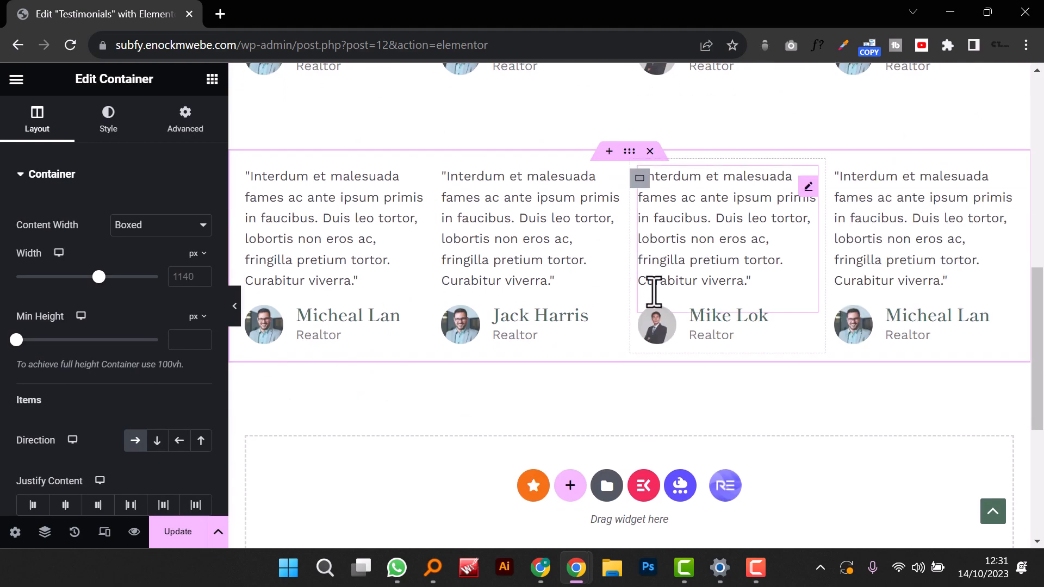
Step: In the second row's second testimonial, swap the photo for the woman in a white blazer and replace the title with another client's full name
{"action": "left_click", "coordinate": [552, 315]}
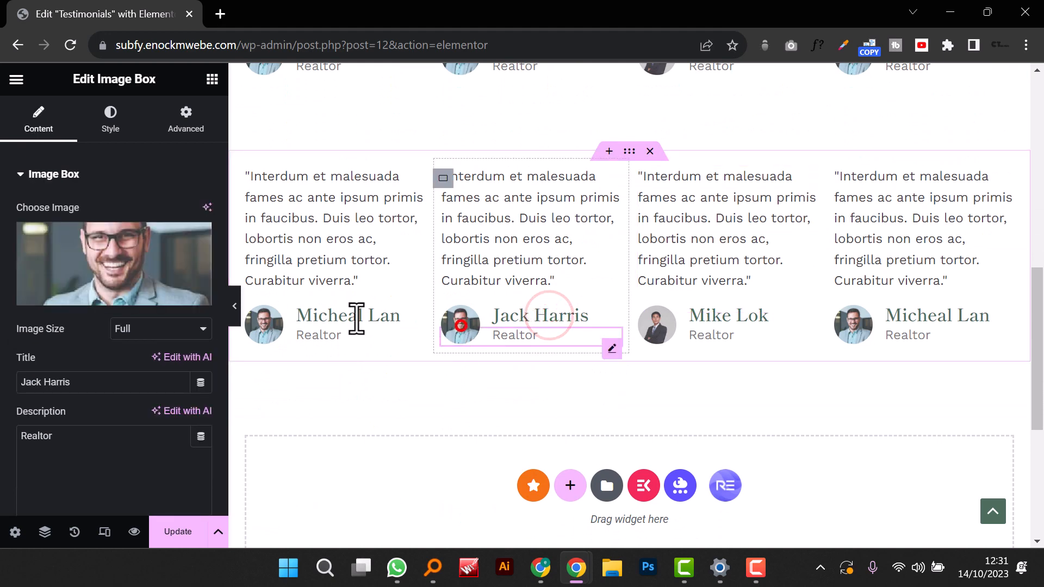
{"action": "left_click", "coordinate": [89, 243]}
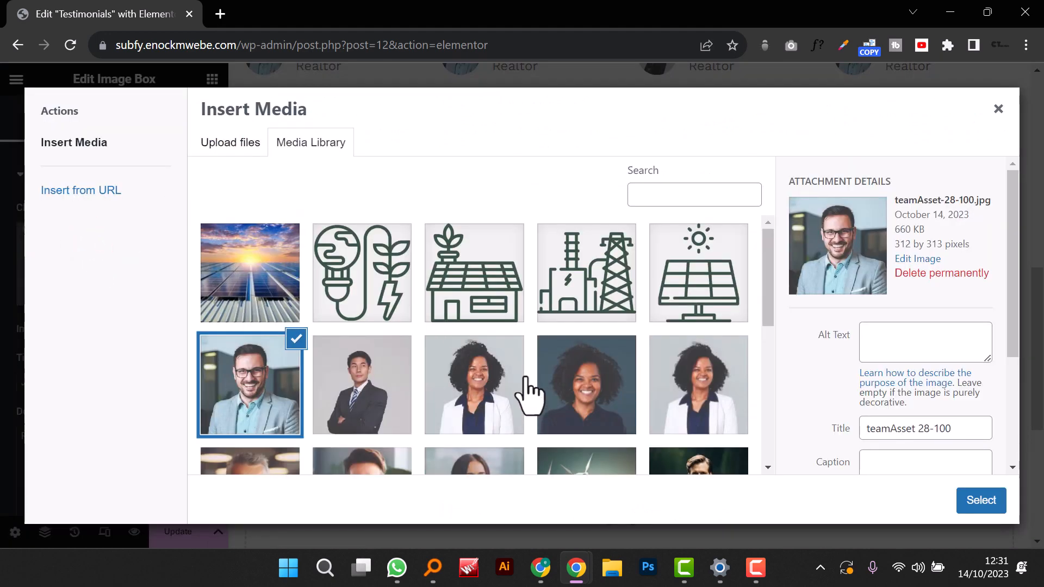
{"action": "left_click", "coordinate": [479, 374]}
{"action": "left_click", "coordinate": [991, 500]}
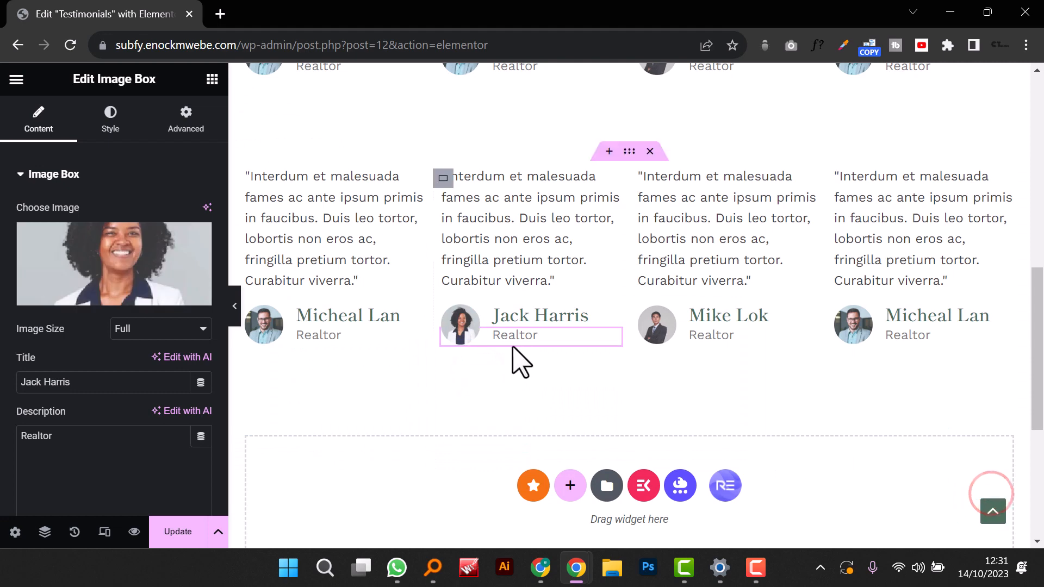
{"action": "triple_click", "coordinate": [524, 318]}
{"action": "type", "text": "J"}
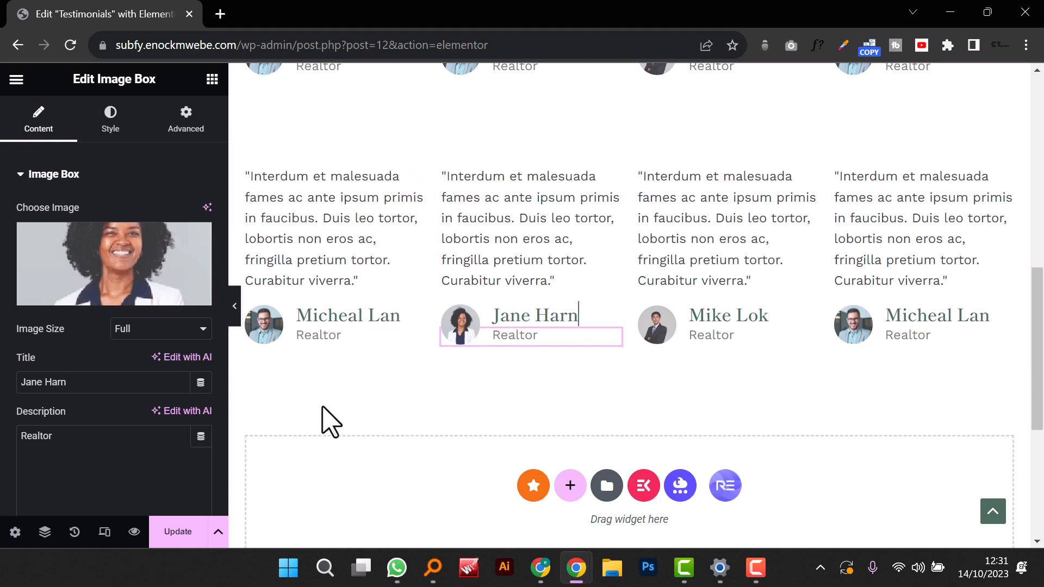
Step: Set the second testimonial row container's top margin to 30 px
{"action": "scroll", "coordinate": [627, 334], "scroll_direction": "up", "scroll_amount": 3}
{"action": "scroll", "coordinate": [631, 349], "scroll_direction": "up", "scroll_amount": 1}
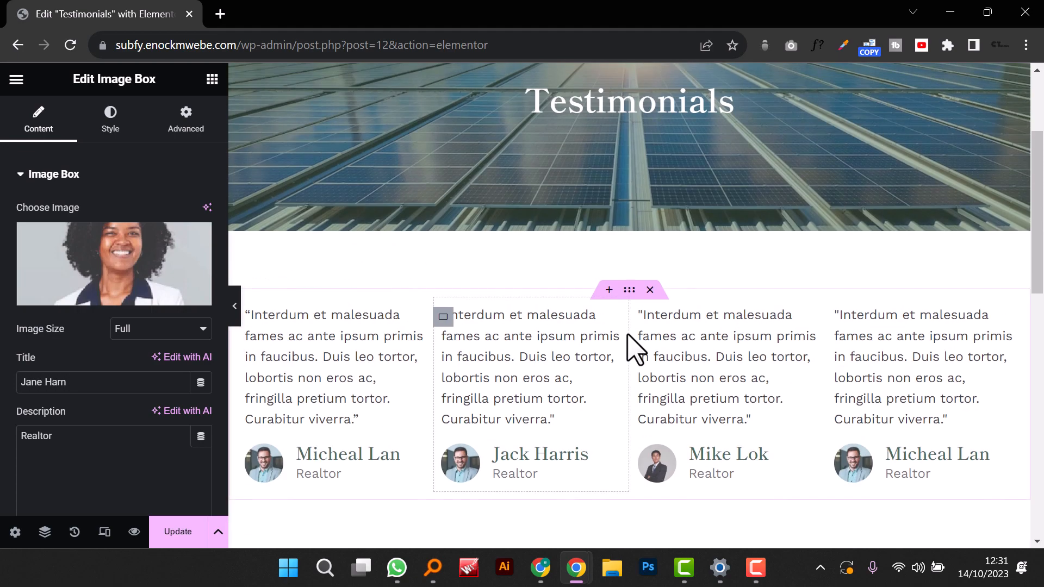
{"action": "scroll", "coordinate": [631, 351], "scroll_direction": "down", "scroll_amount": 3}
{"action": "left_click", "coordinate": [628, 397]}
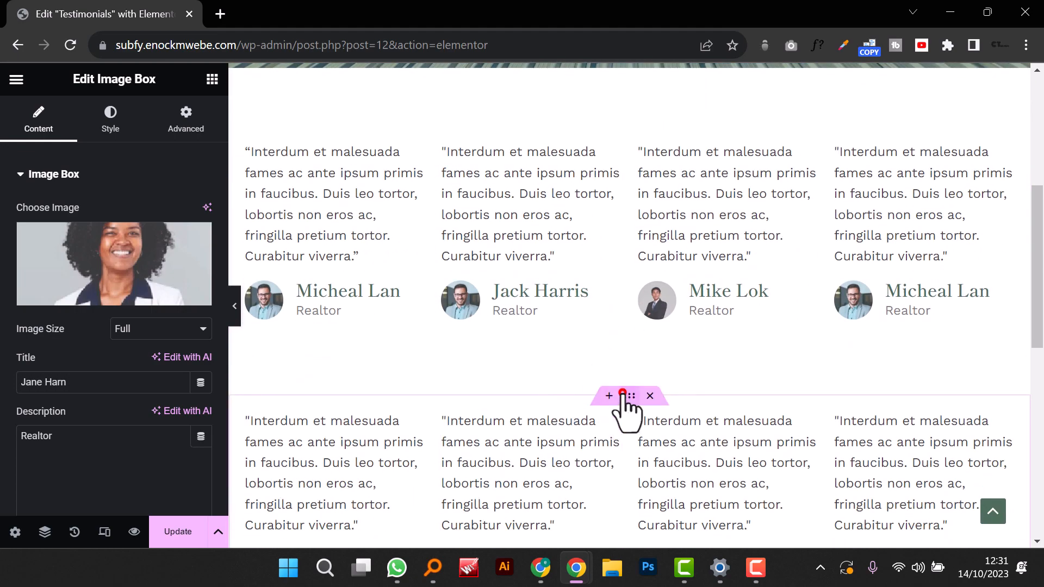
{"action": "left_click", "coordinate": [183, 117]}
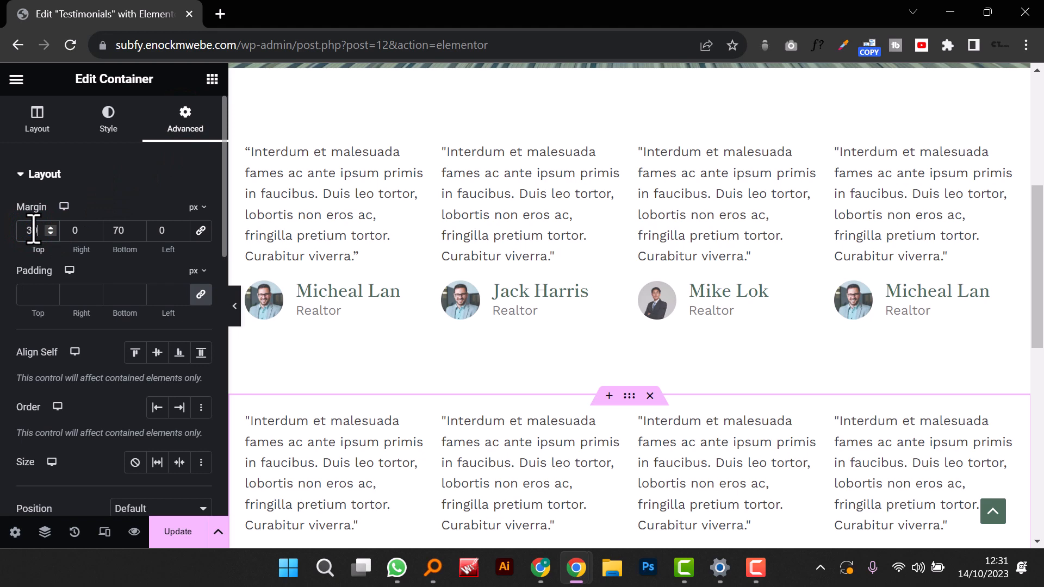
Step: Examine the spacing between the two testimonial rows in a full-width preview
{"action": "left_click", "coordinate": [568, 468]}
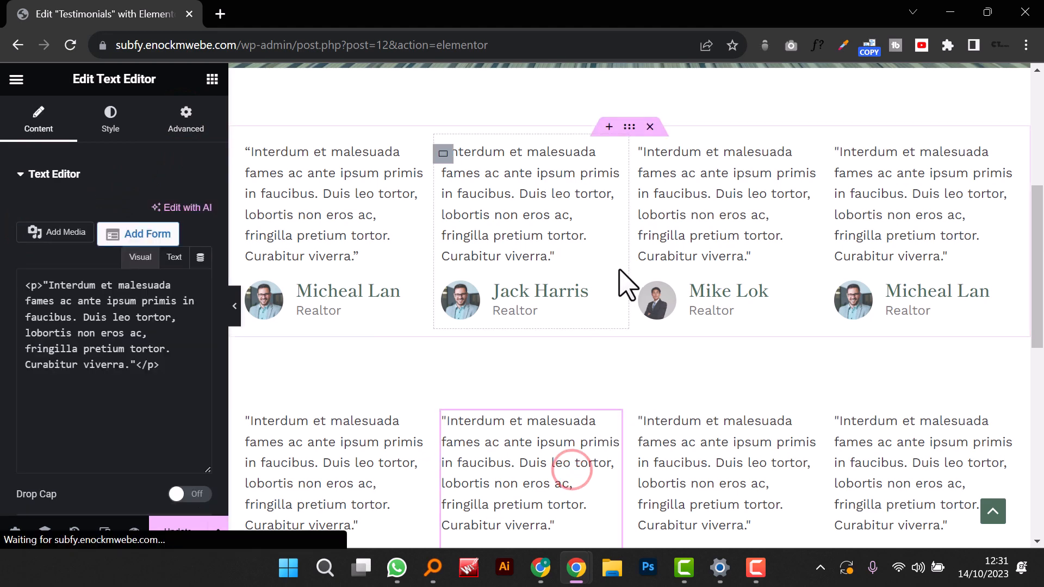
{"action": "scroll", "coordinate": [624, 415], "scroll_direction": "down", "scroll_amount": 8}
{"action": "scroll", "coordinate": [624, 415], "scroll_direction": "up", "scroll_amount": 4}
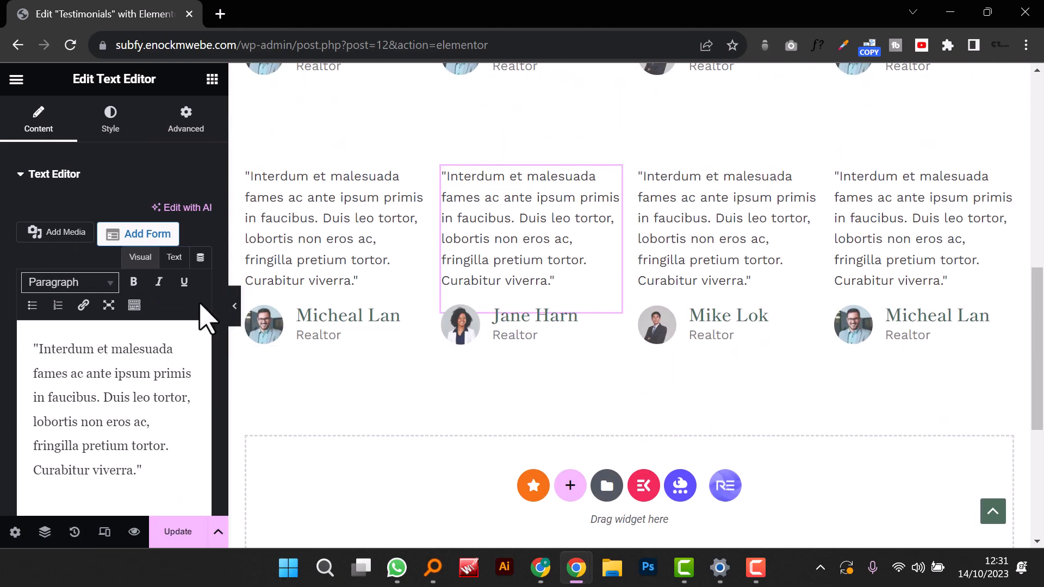
{"action": "left_click", "coordinate": [234, 311]}
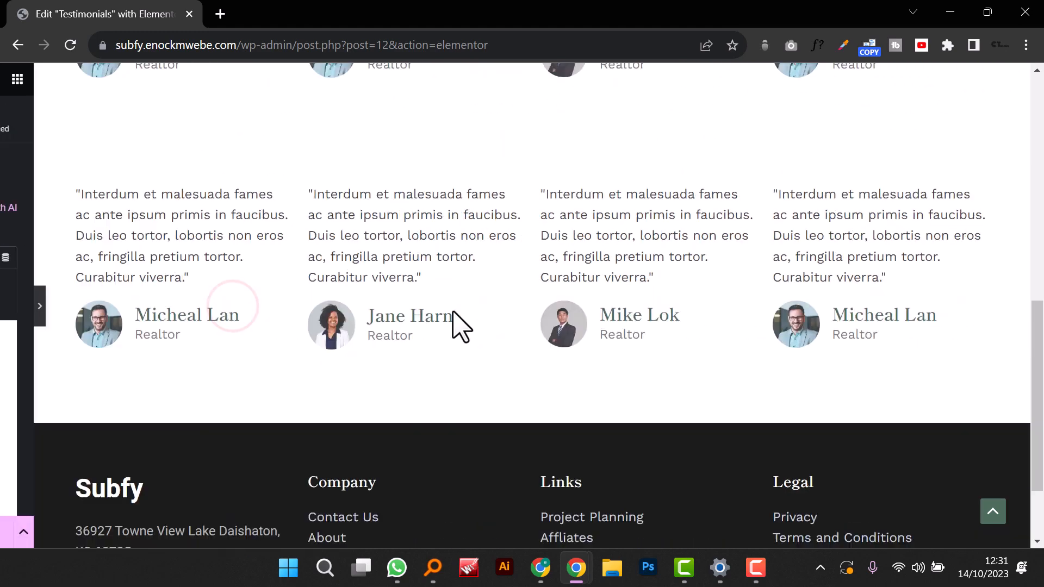
{"action": "scroll", "coordinate": [456, 326], "scroll_direction": "up", "scroll_amount": 3}
{"action": "scroll", "coordinate": [456, 327], "scroll_direction": "down", "scroll_amount": 4}
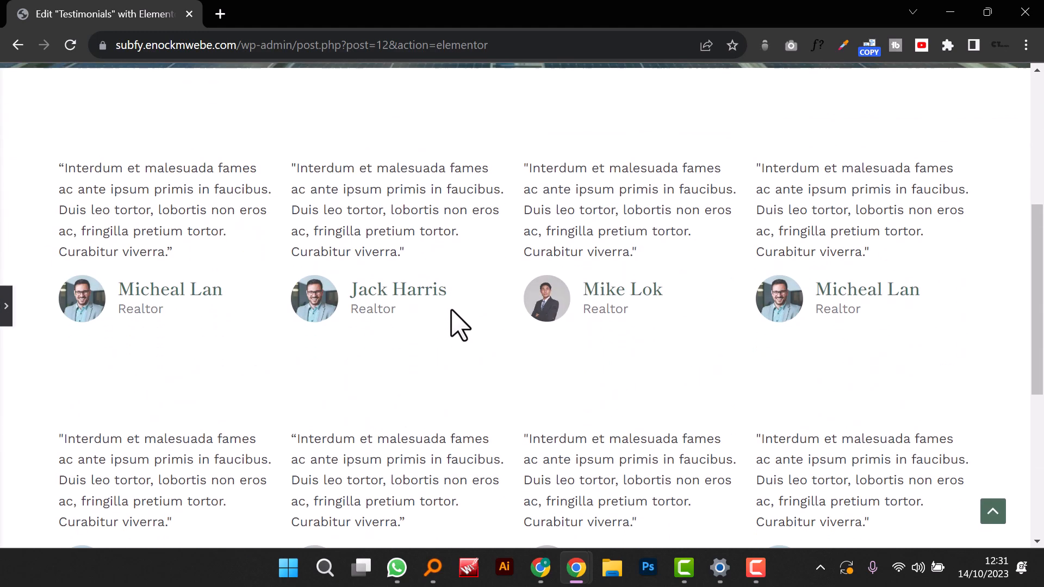
{"action": "left_click", "coordinate": [7, 301]}
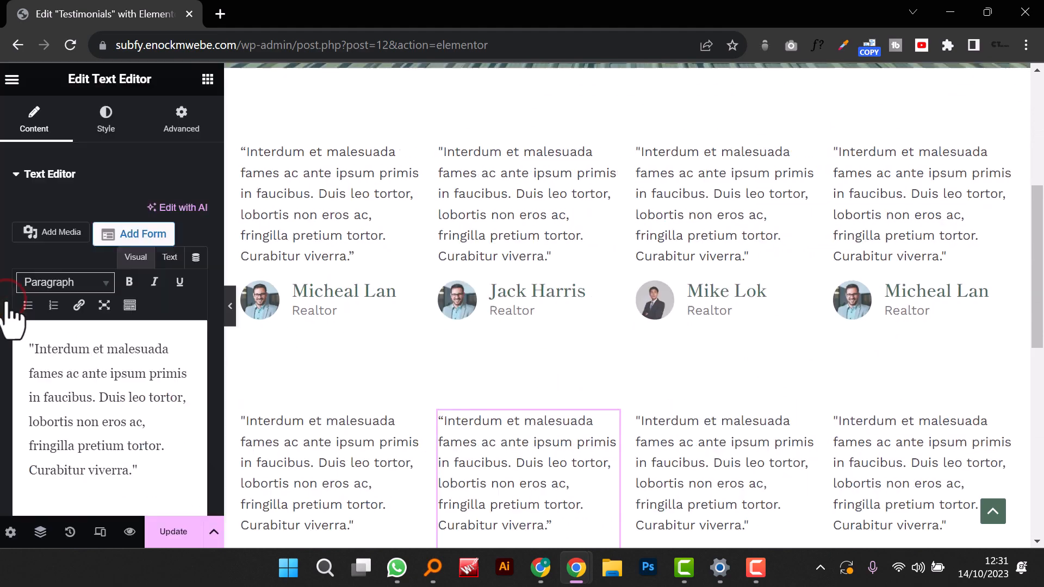
Step: Set the first testimonial row container's bottom margin to 0 px and preview the spacing at full width
{"action": "scroll", "coordinate": [652, 261], "scroll_direction": "up", "scroll_amount": 4}
{"action": "scroll", "coordinate": [624, 304], "scroll_direction": "down", "scroll_amount": 3}
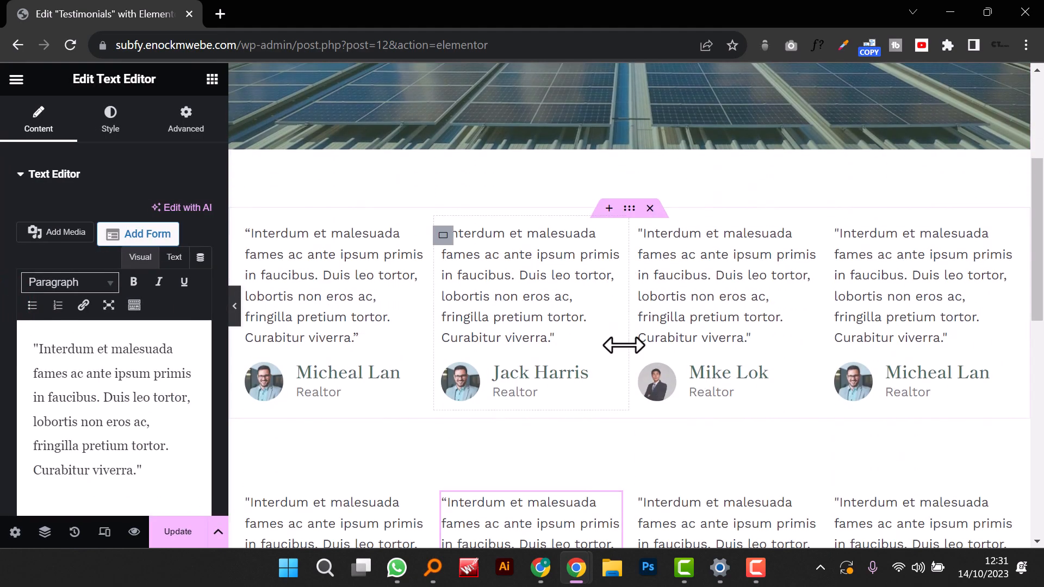
{"action": "left_click", "coordinate": [630, 209]}
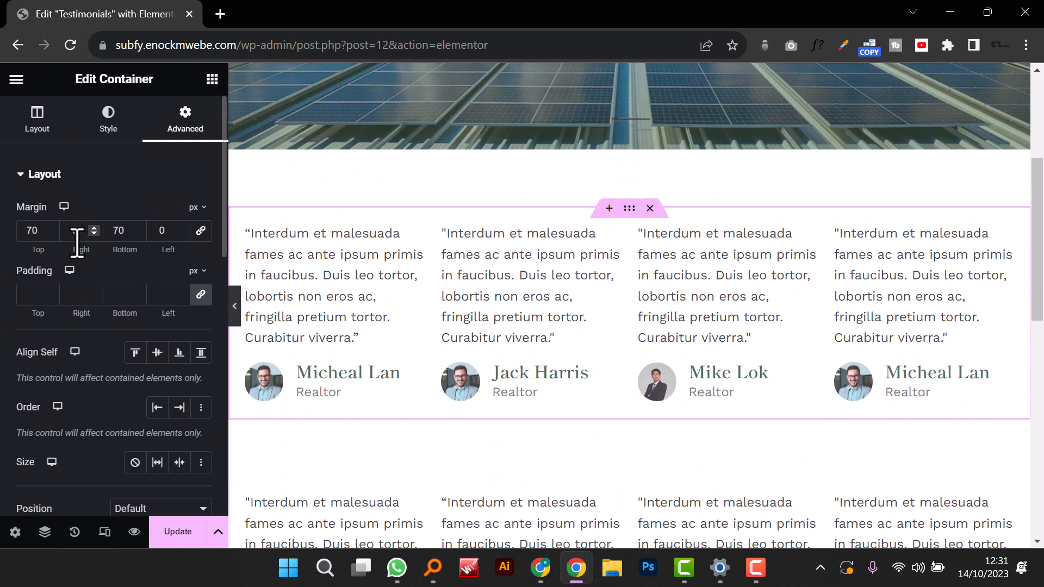
{"action": "double_click", "coordinate": [116, 231]}
{"action": "key", "text": "BackSpace"}
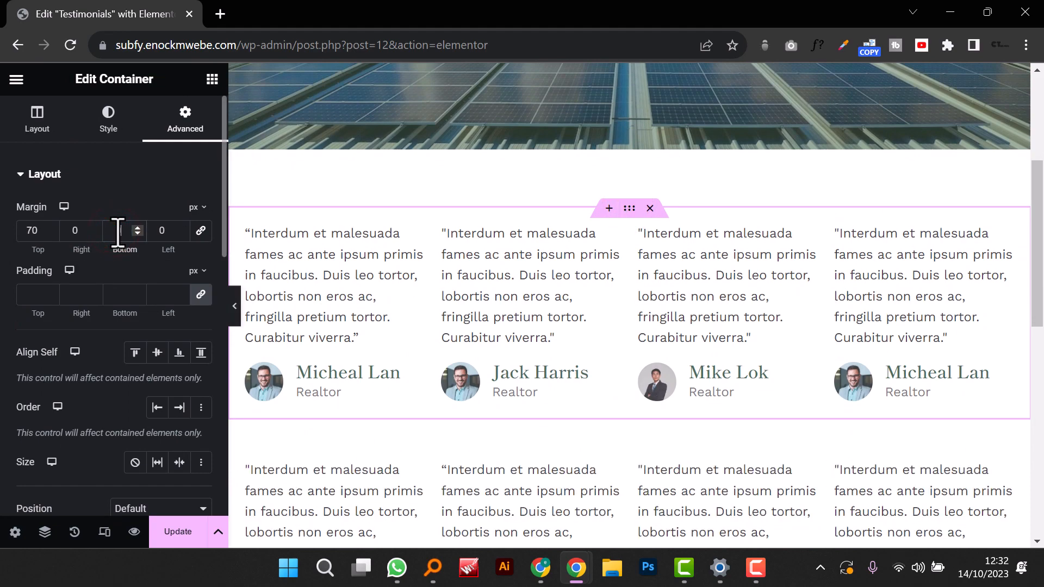
{"action": "scroll", "coordinate": [563, 356], "scroll_direction": "down", "scroll_amount": 3}
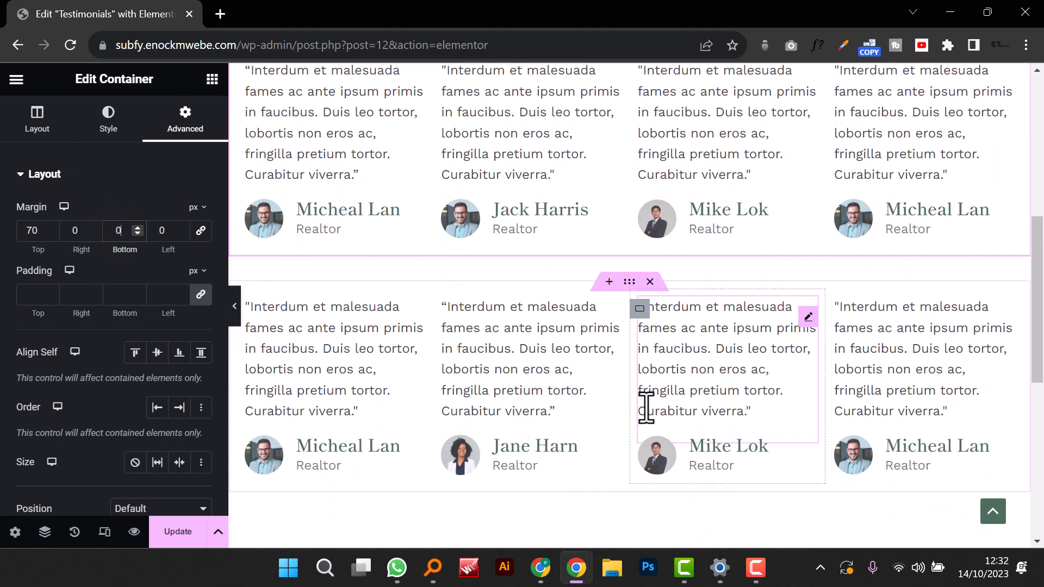
{"action": "left_click", "coordinate": [235, 307]}
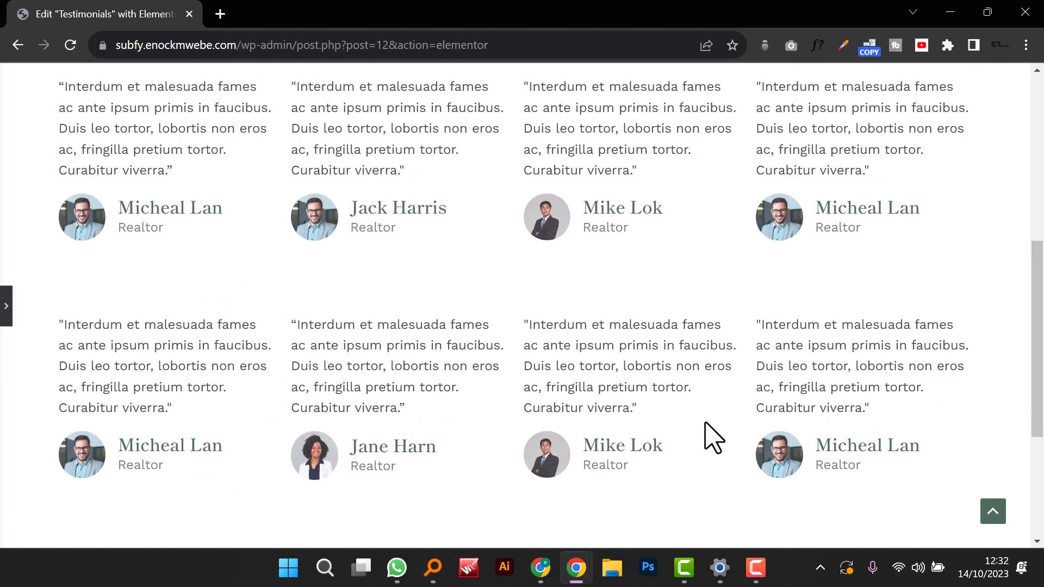
{"action": "scroll", "coordinate": [704, 423], "scroll_direction": "up", "scroll_amount": 2}
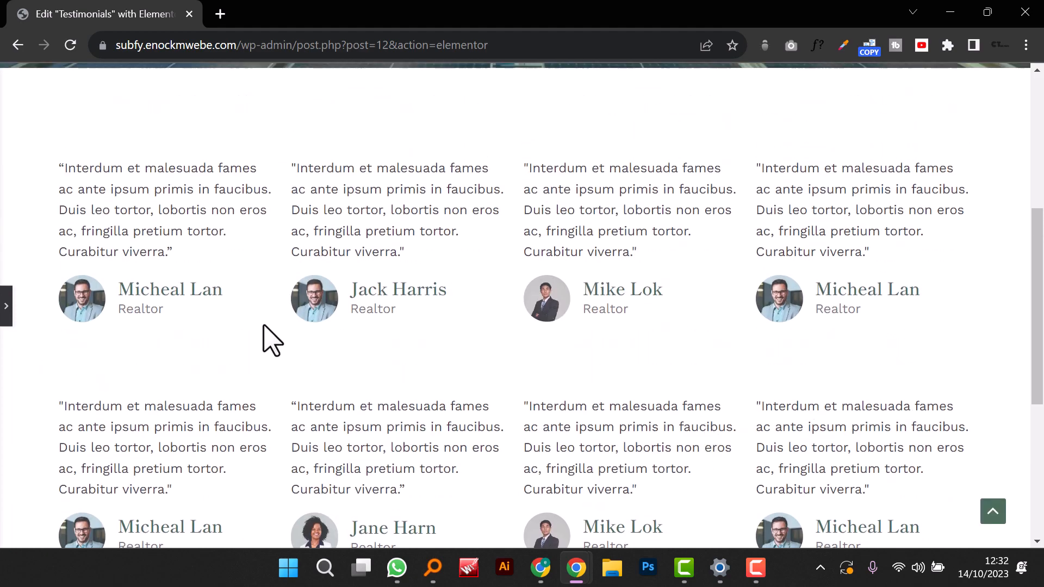
Step: Set the second testimonial row container's top margin to 0 px and preview both rows at full width
{"action": "left_click", "coordinate": [6, 302]}
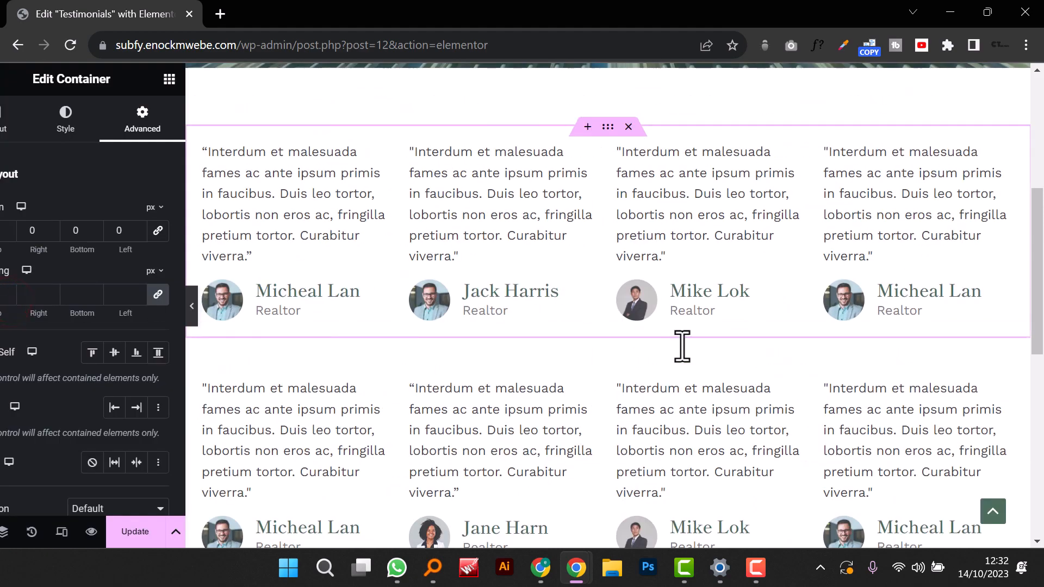
{"action": "left_click", "coordinate": [634, 361]}
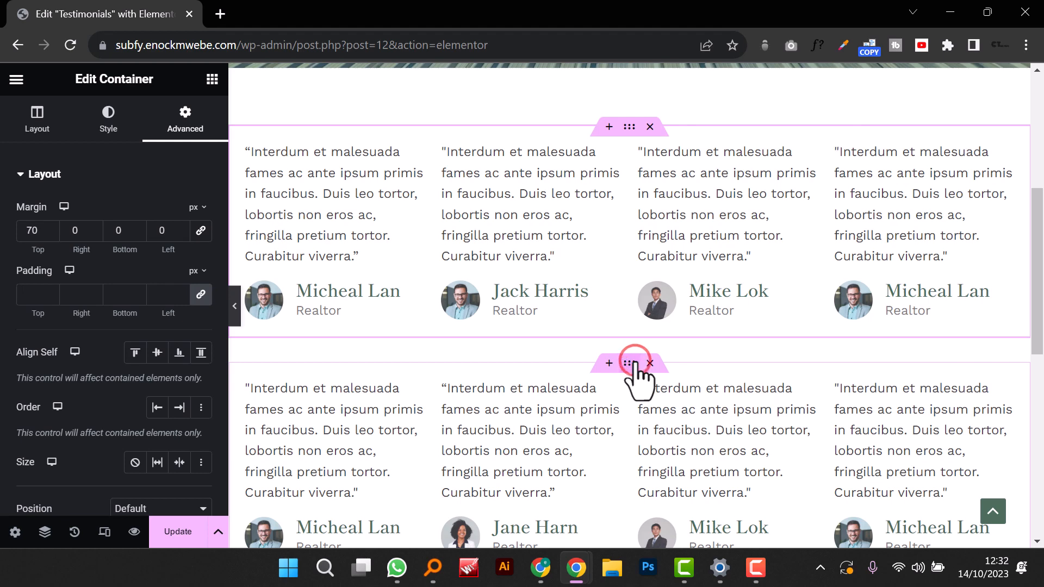
{"action": "left_click", "coordinate": [31, 230]}
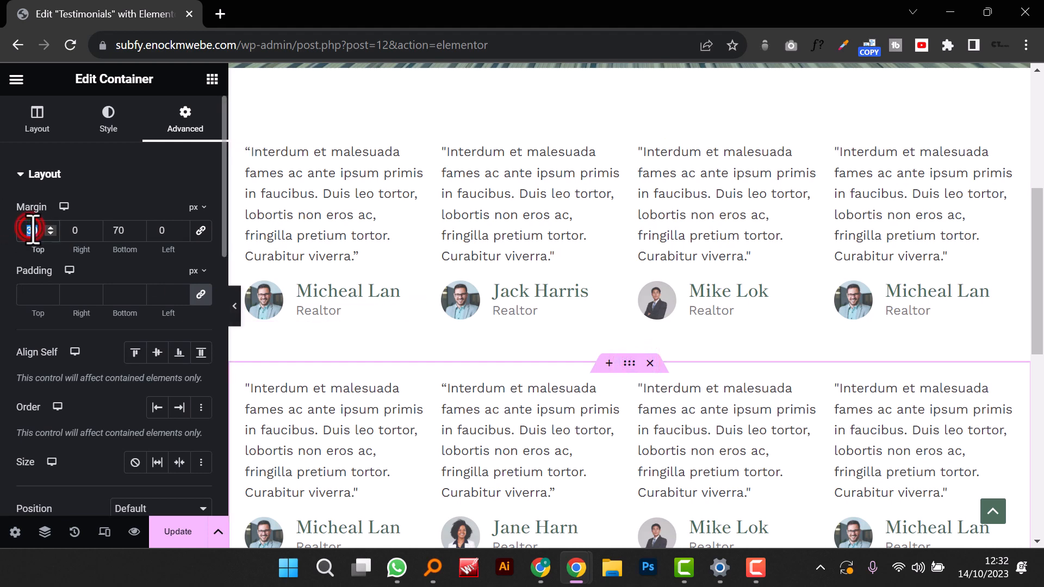
{"action": "type", "text": "0"}
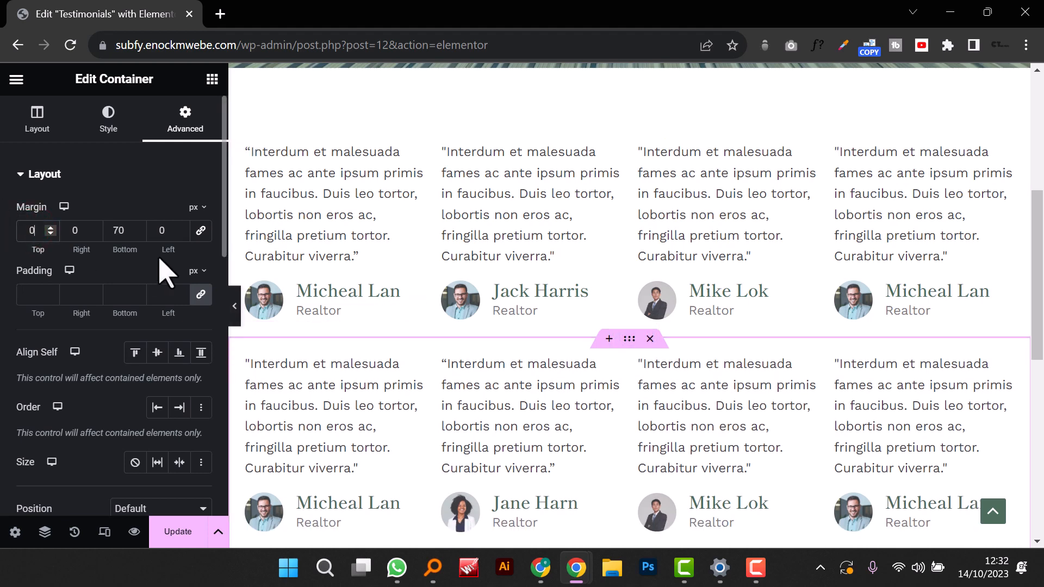
{"action": "left_click", "coordinate": [234, 306]}
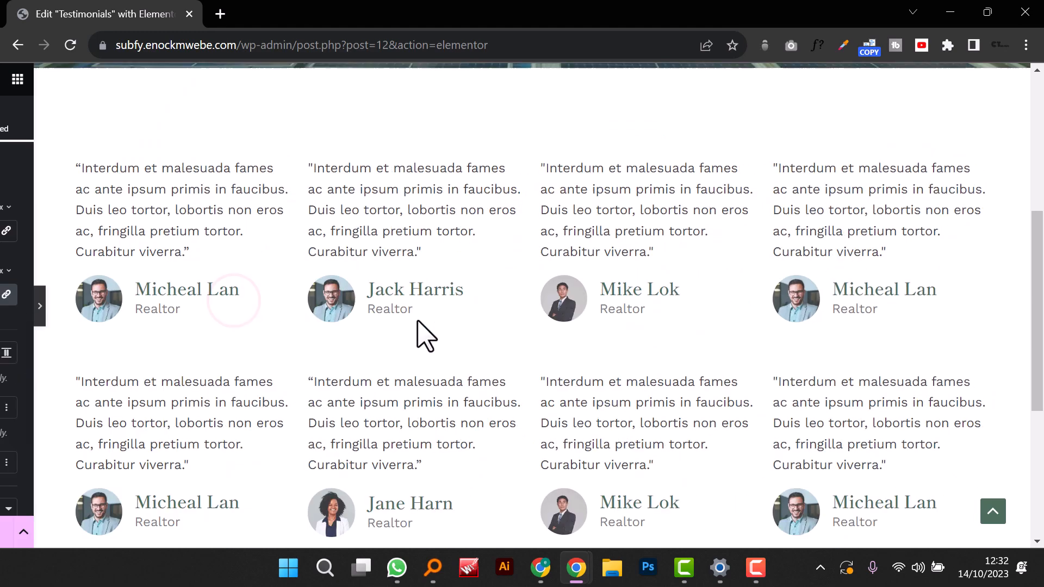
Step: Review the testimonial rows in the editor without the side panel and in a preview of the Testimonials page
{"action": "scroll", "coordinate": [421, 335], "scroll_direction": "down", "scroll_amount": 5}
{"action": "scroll", "coordinate": [422, 333], "scroll_direction": "up", "scroll_amount": 7}
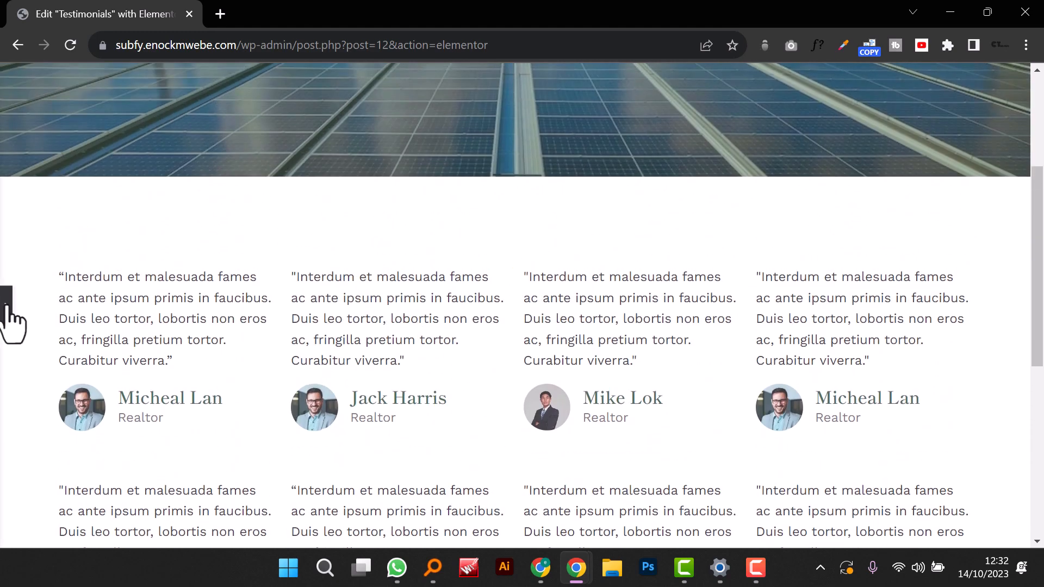
{"action": "left_click", "coordinate": [7, 304]}
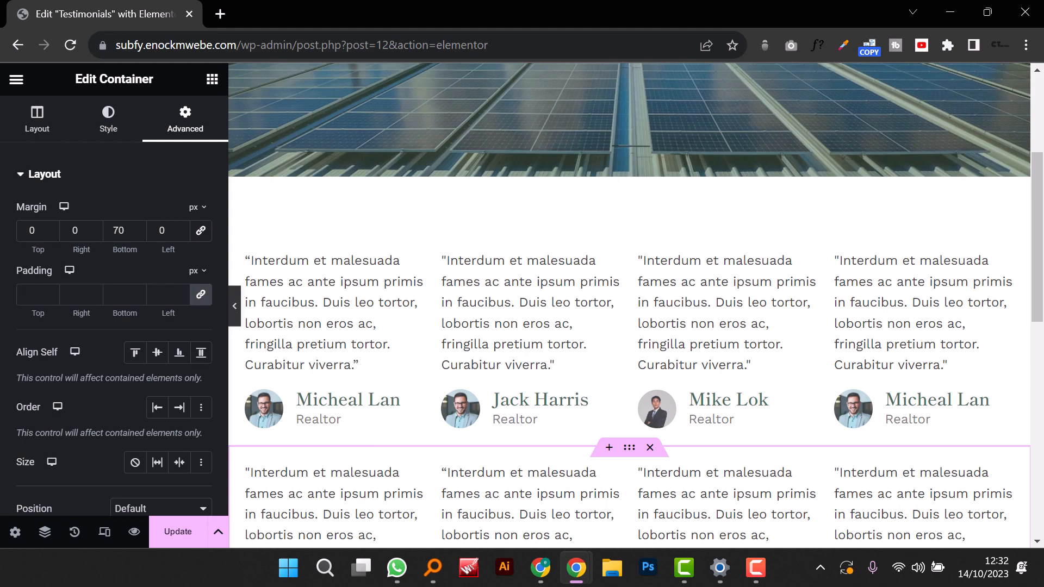
{"action": "scroll", "coordinate": [419, 490], "scroll_direction": "down", "scroll_amount": 9}
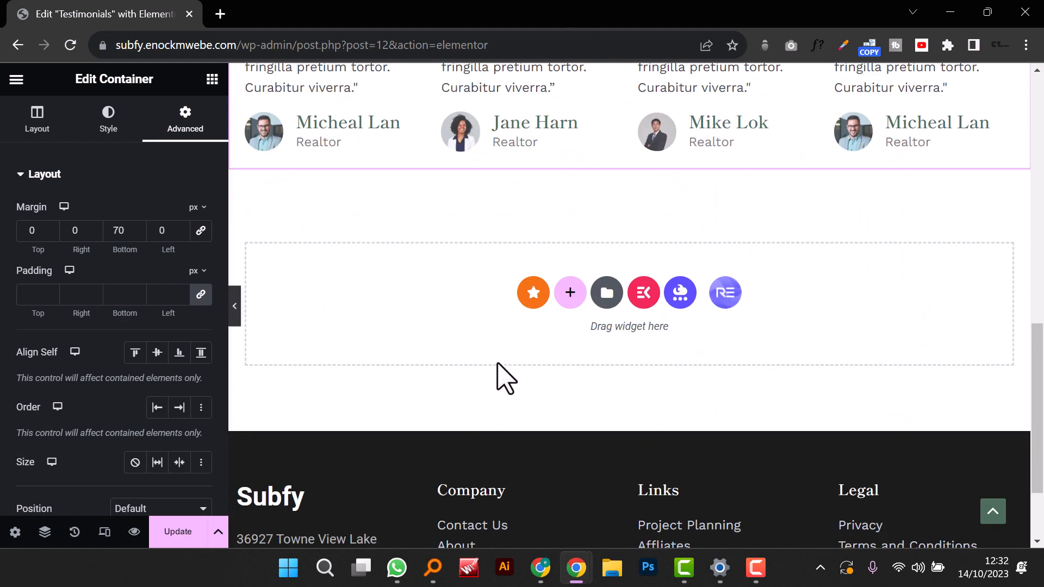
{"action": "scroll", "coordinate": [497, 363], "scroll_direction": "down", "scroll_amount": 2}
{"action": "scroll", "coordinate": [499, 361], "scroll_direction": "up", "scroll_amount": 6}
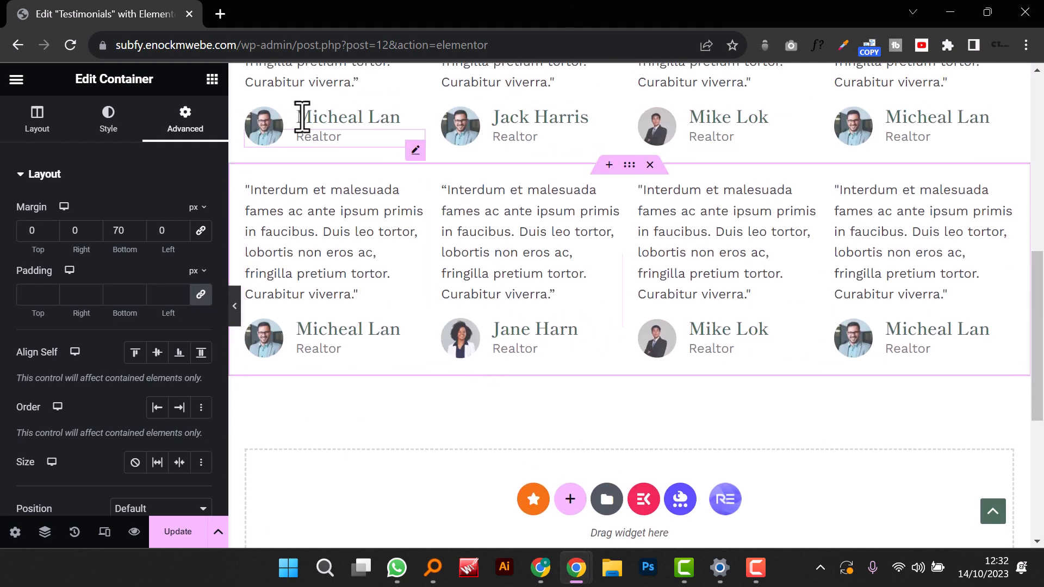
{"action": "left_click", "coordinate": [134, 533]}
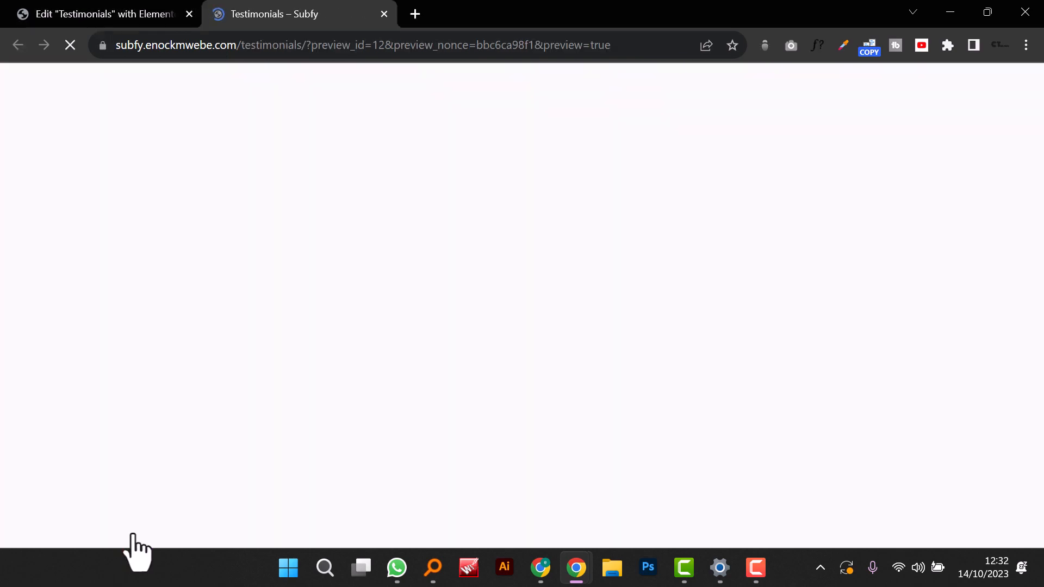
{"action": "scroll", "coordinate": [597, 357], "scroll_direction": "down", "scroll_amount": 6}
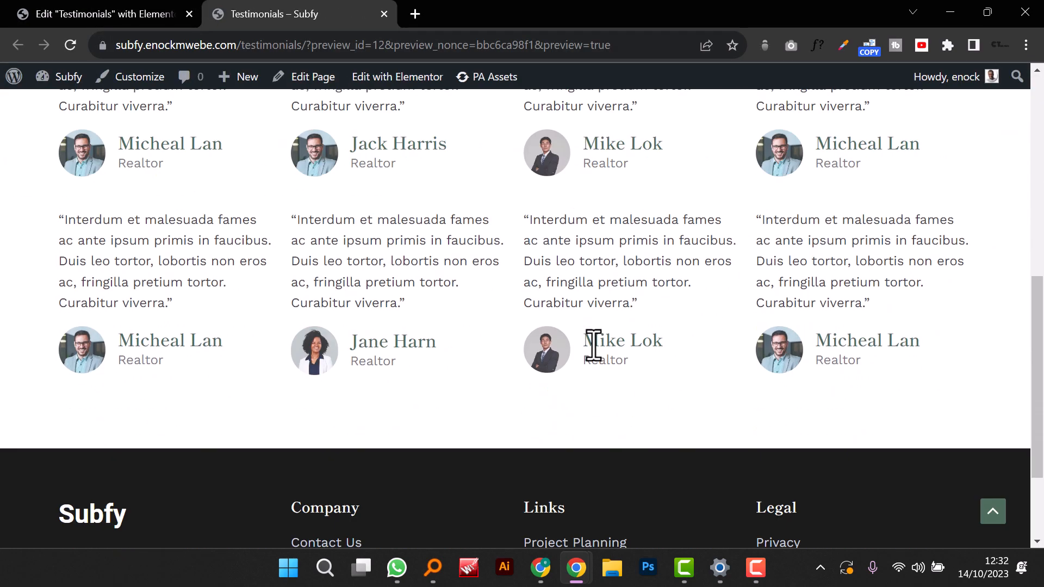
{"action": "scroll", "coordinate": [592, 345], "scroll_direction": "up", "scroll_amount": 10}
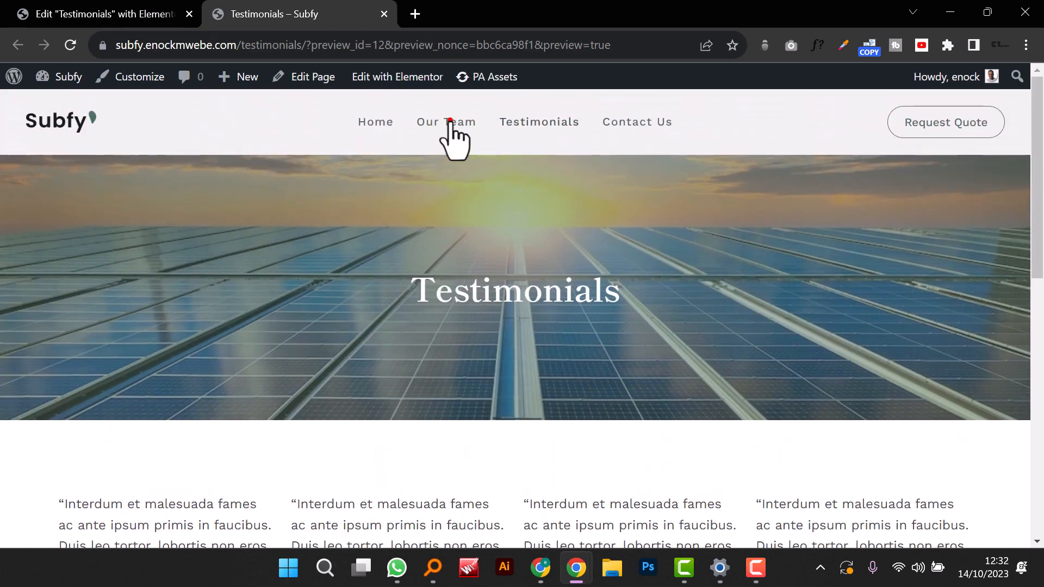
Step: Go to the Our Team page, find its Company Values section and open the page for editing in Elementor
{"action": "left_click", "coordinate": [450, 120]}
{"action": "scroll", "coordinate": [783, 438], "scroll_direction": "down", "scroll_amount": 10}
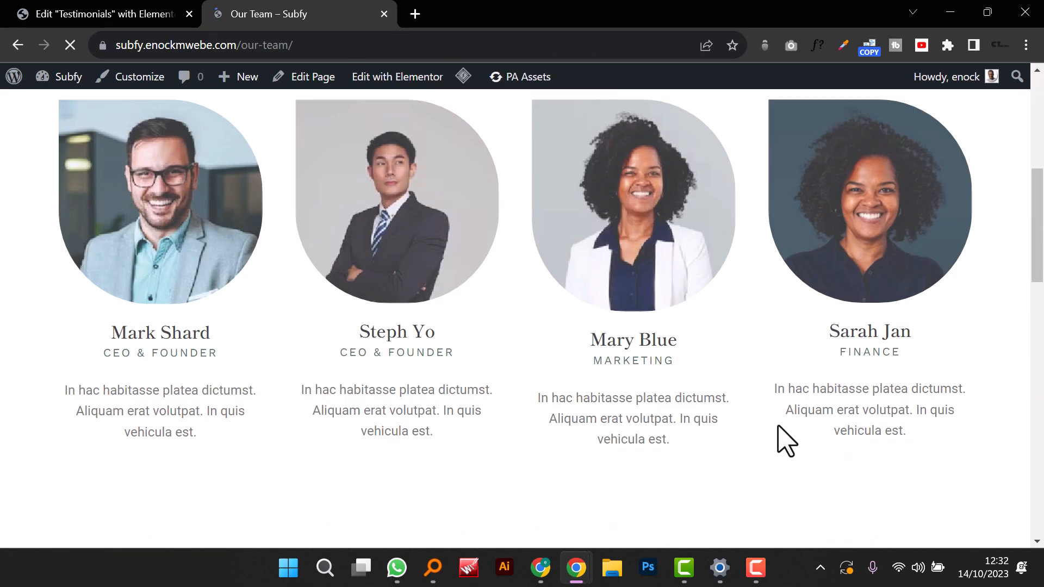
{"action": "scroll", "coordinate": [625, 350], "scroll_direction": "down", "scroll_amount": 10}
{"action": "scroll", "coordinate": [625, 350], "scroll_direction": "up", "scroll_amount": 4}
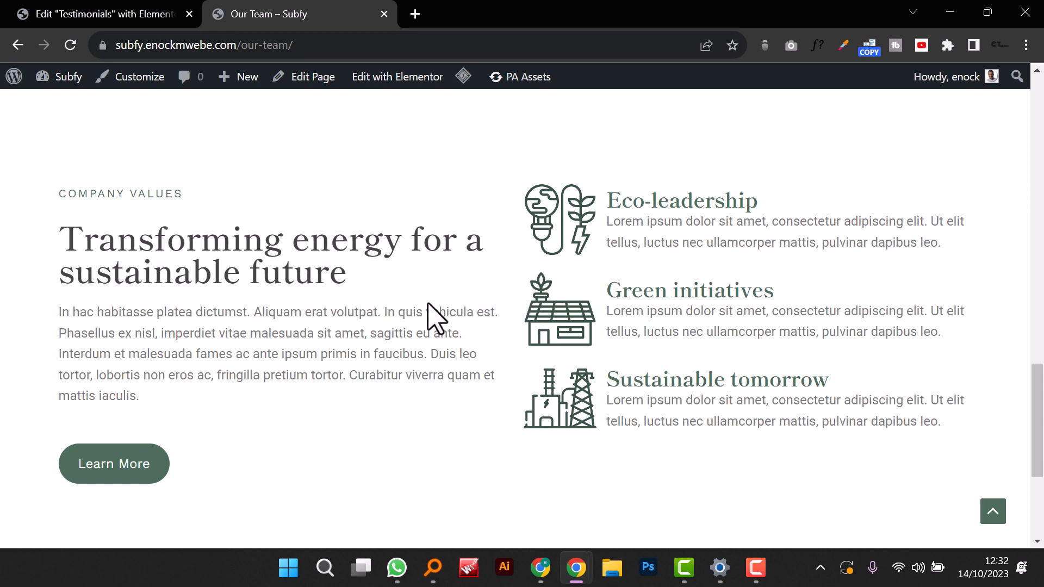
{"action": "right_click", "coordinate": [415, 317]}
{"action": "left_click", "coordinate": [307, 306]}
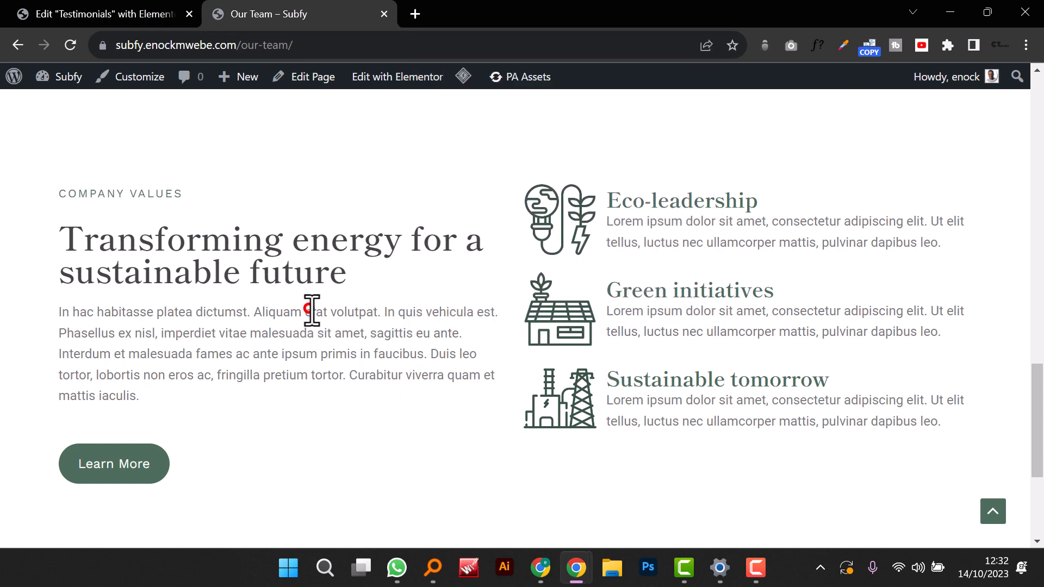
{"action": "left_click", "coordinate": [375, 77]}
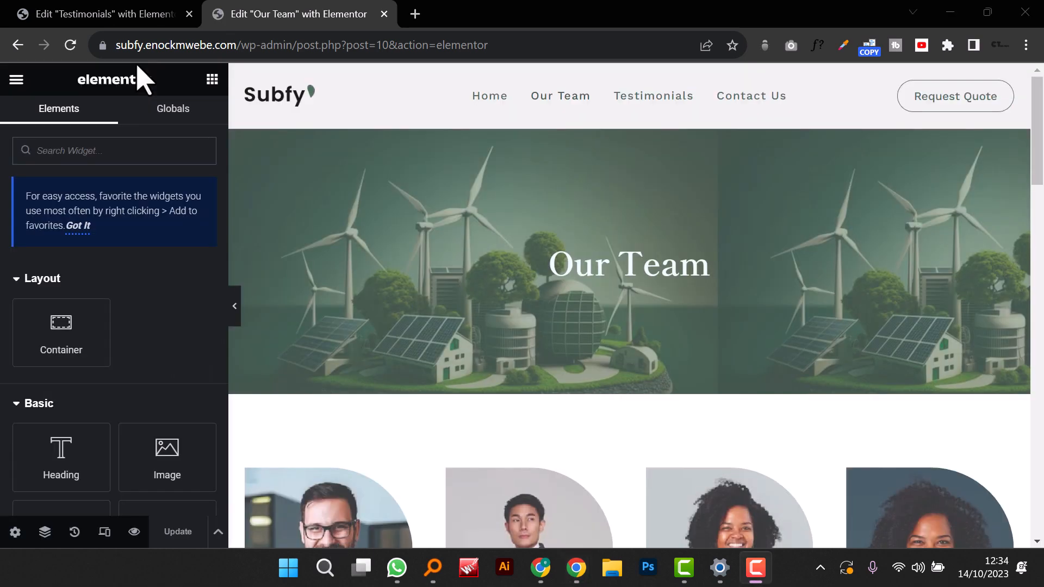
Step: Save the Company Values container on the Our Team page to the library as a template named "Mission"
{"action": "scroll", "coordinate": [660, 285], "scroll_direction": "down", "scroll_amount": 18}
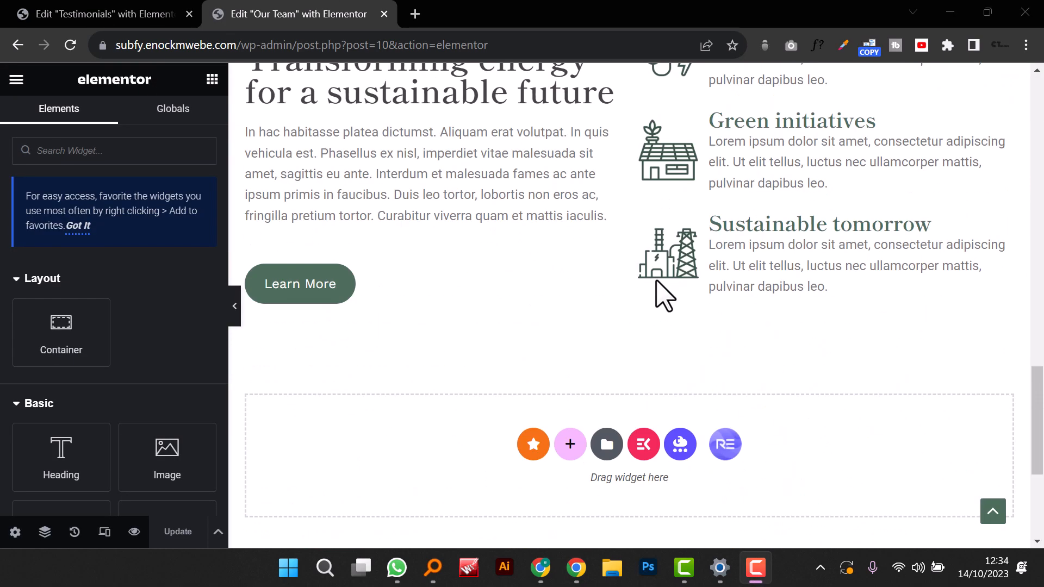
{"action": "scroll", "coordinate": [657, 282], "scroll_direction": "up", "scroll_amount": 1}
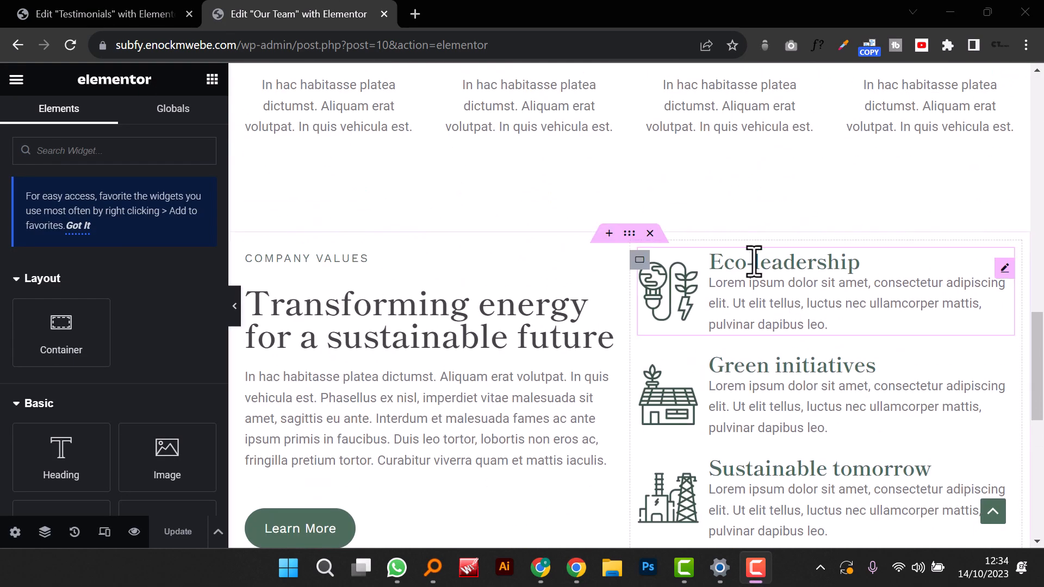
{"action": "left_click", "coordinate": [631, 235]}
{"action": "right_click", "coordinate": [631, 235]}
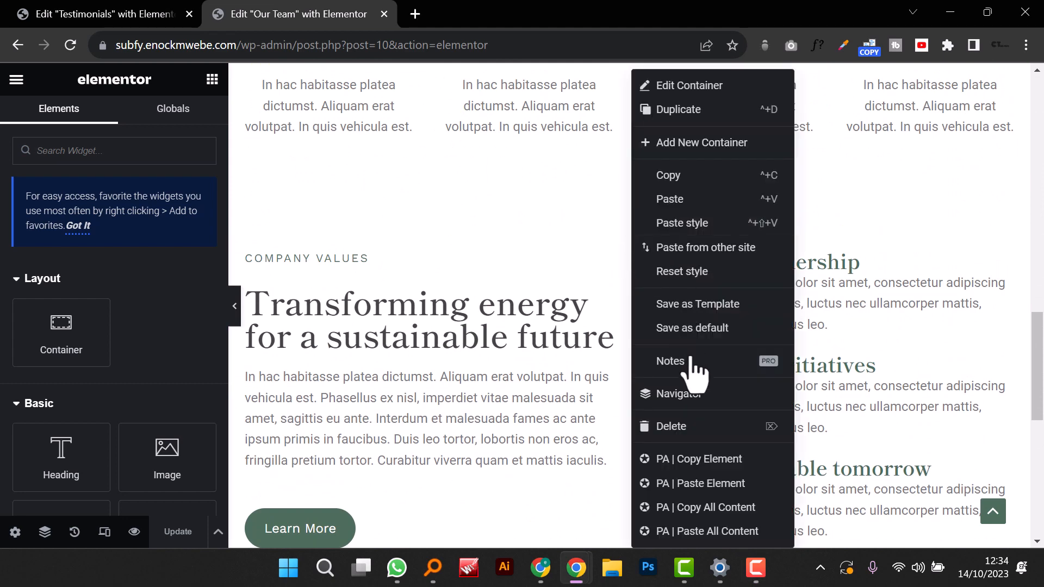
{"action": "left_click", "coordinate": [710, 305]}
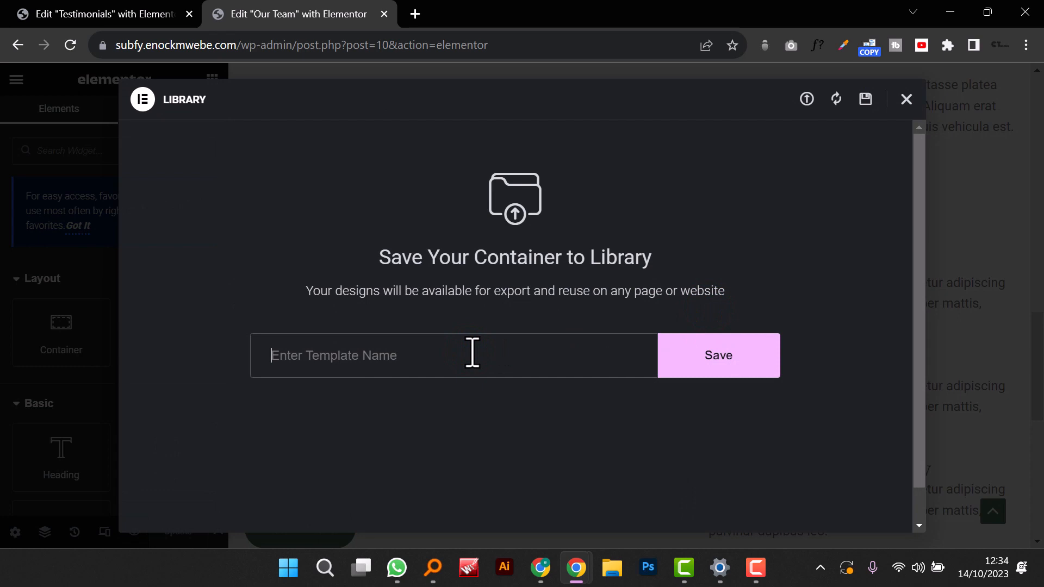
{"action": "type", "text": "Mission"}
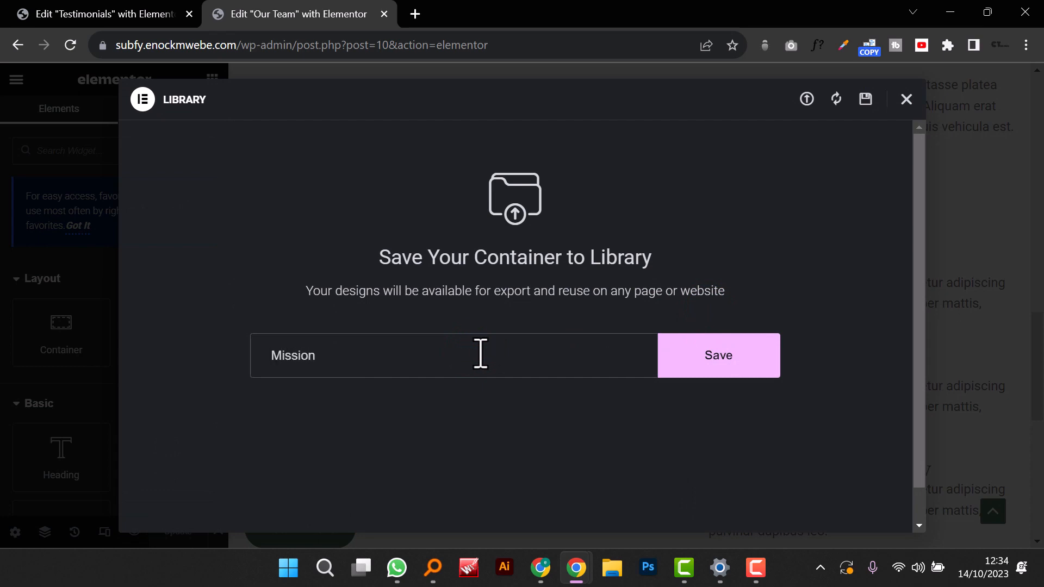
{"action": "left_click", "coordinate": [728, 361]}
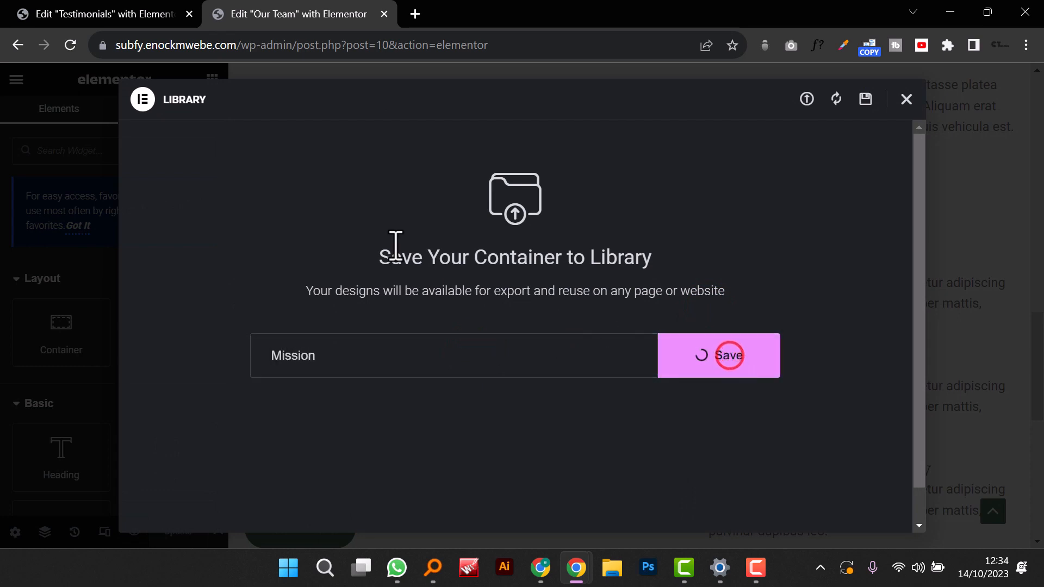
{"action": "left_click", "coordinate": [104, 16]}
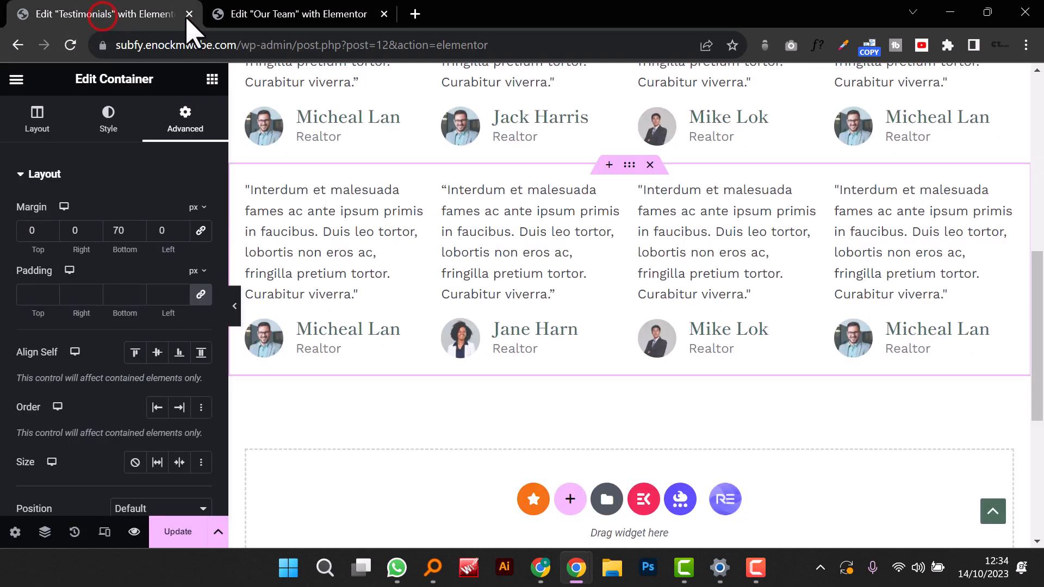
{"action": "left_click", "coordinate": [268, 13]}
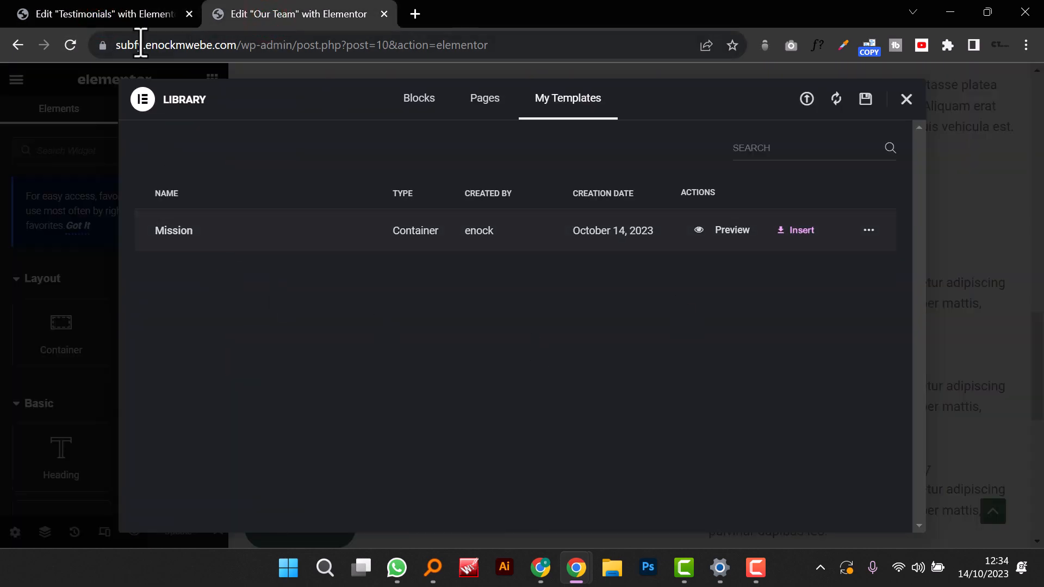
Step: Insert the saved Mission template below the testimonials on the Testimonials page and apply the container's settings too
{"action": "left_click", "coordinate": [129, 13]}
{"action": "scroll", "coordinate": [566, 455], "scroll_direction": "down", "scroll_amount": 3}
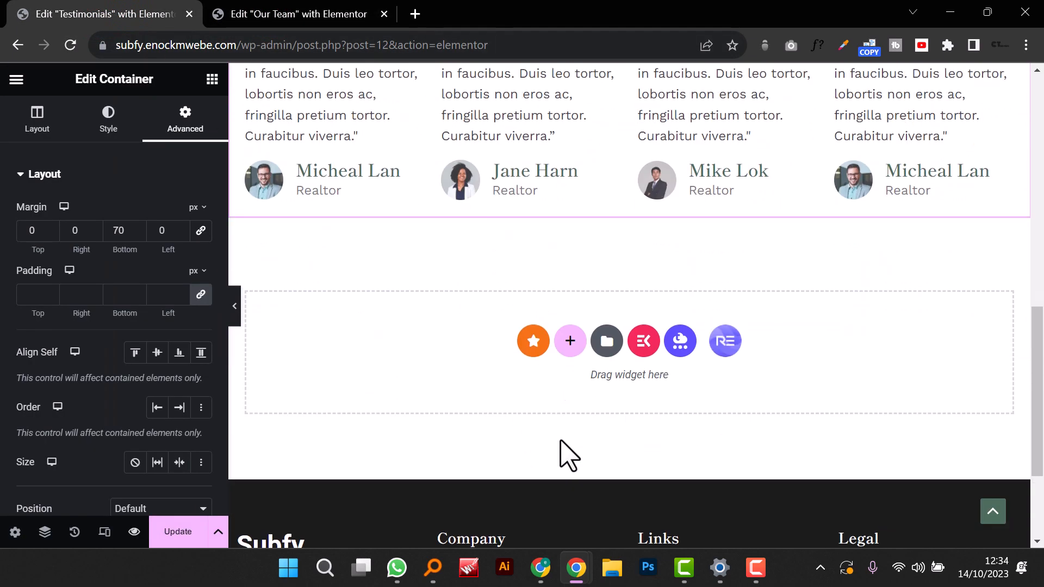
{"action": "left_click", "coordinate": [605, 338]}
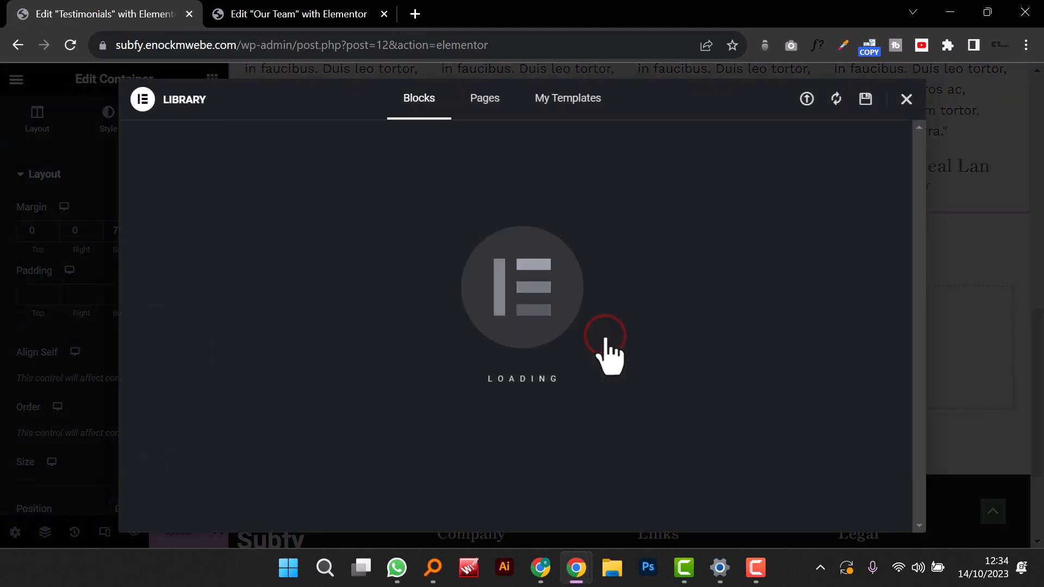
{"action": "left_click", "coordinate": [578, 102]}
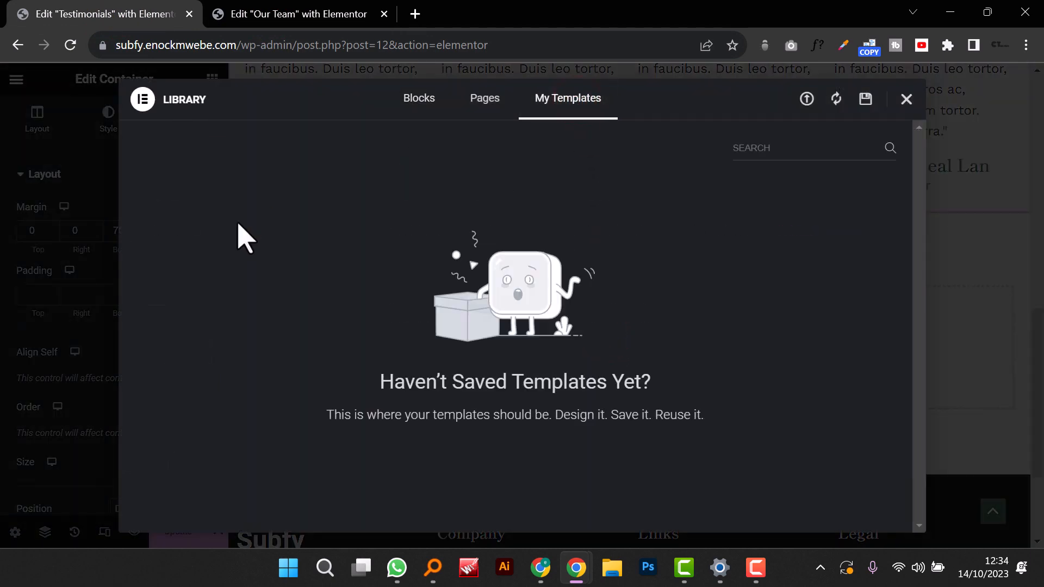
{"action": "left_click", "coordinate": [842, 101]}
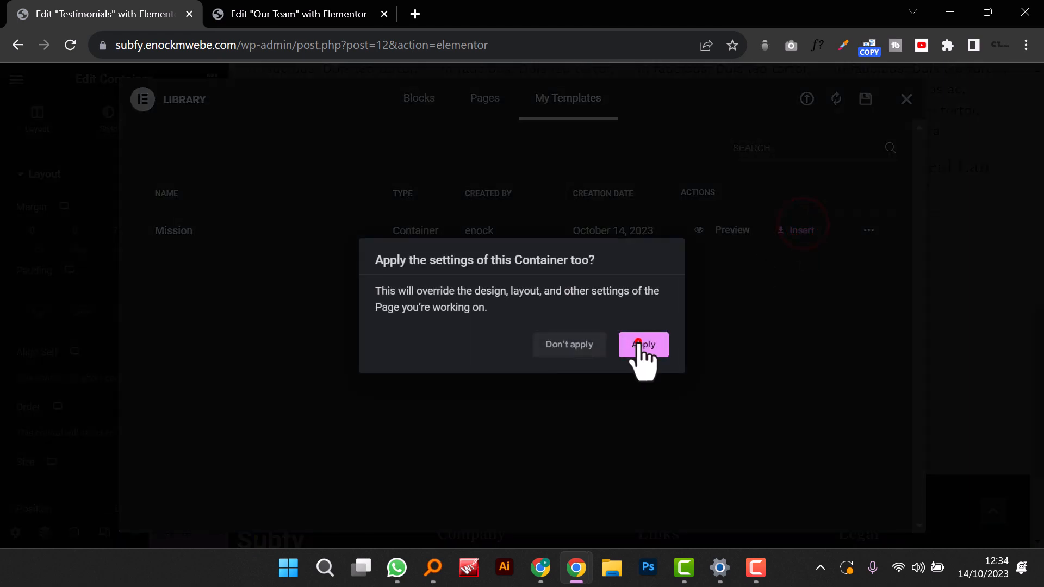
{"action": "left_click", "coordinate": [639, 344]}
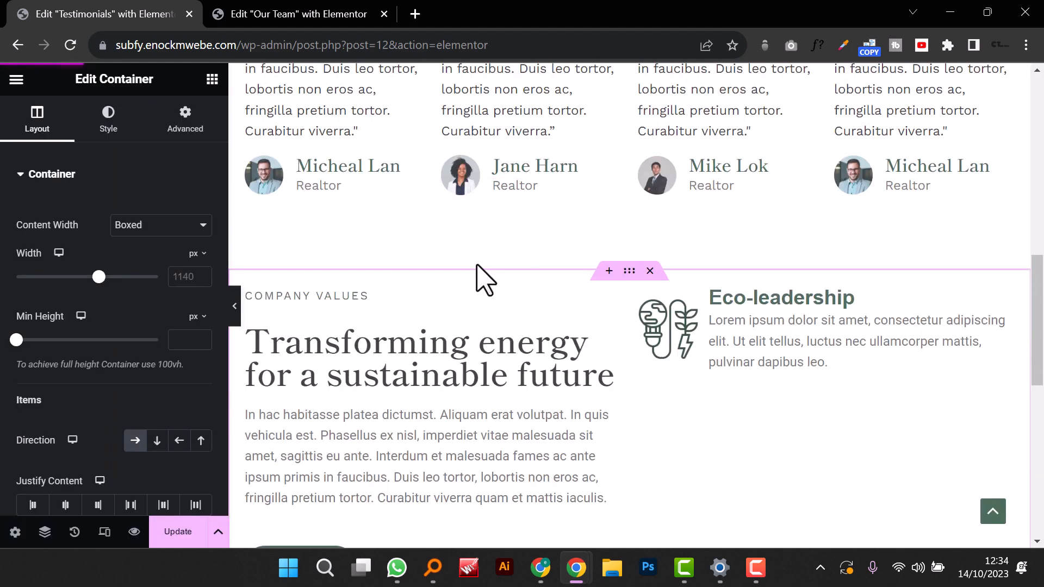
Step: Check the inserted Company Values section and its image boxes on the Testimonials page
{"action": "scroll", "coordinate": [791, 405], "scroll_direction": "down", "scroll_amount": 3}
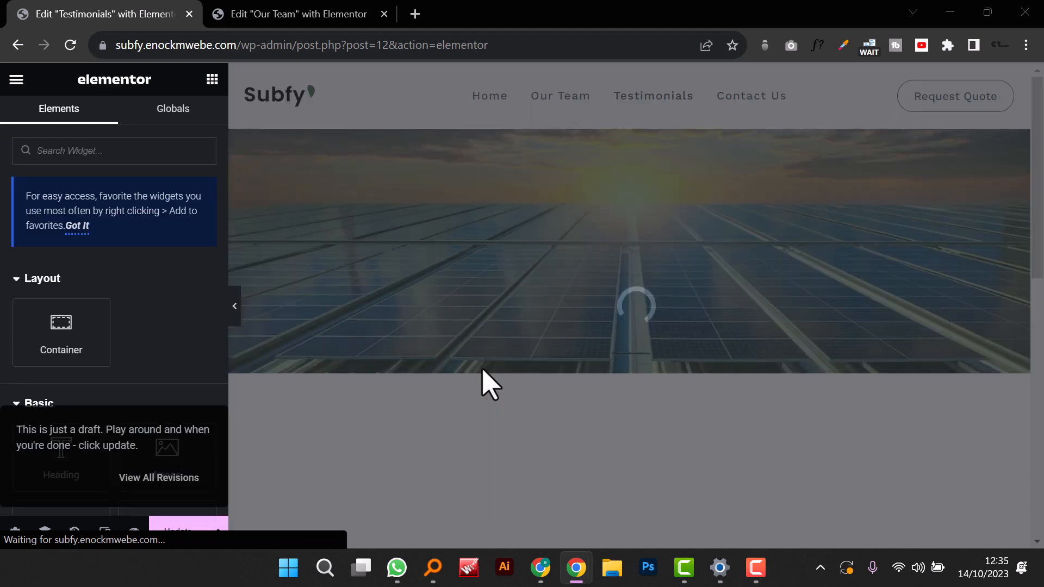
{"action": "scroll", "coordinate": [616, 368], "scroll_direction": "down", "scroll_amount": 12}
{"action": "scroll", "coordinate": [616, 368], "scroll_direction": "up", "scroll_amount": 9}
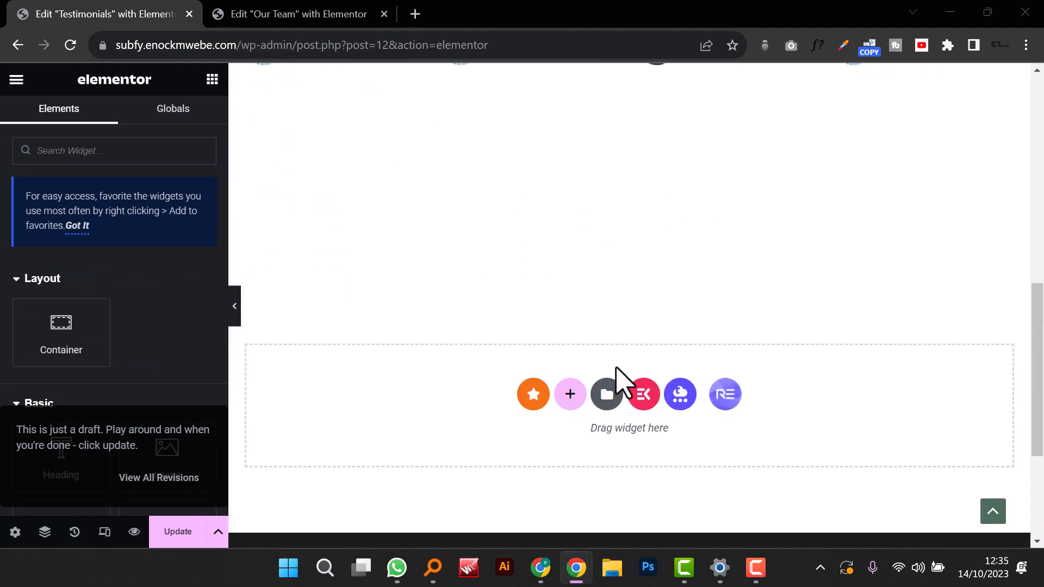
{"action": "scroll", "coordinate": [616, 368], "scroll_direction": "down", "scroll_amount": 4}
{"action": "scroll", "coordinate": [622, 381], "scroll_direction": "down", "scroll_amount": 5}
{"action": "scroll", "coordinate": [623, 381], "scroll_direction": "up", "scroll_amount": 11}
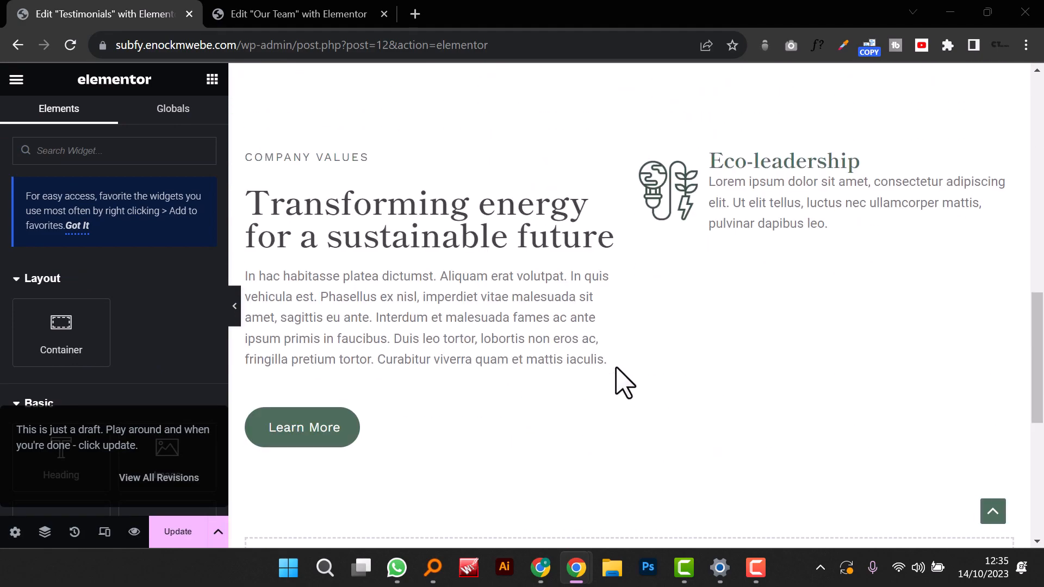
{"action": "scroll", "coordinate": [763, 373], "scroll_direction": "down", "scroll_amount": 12}
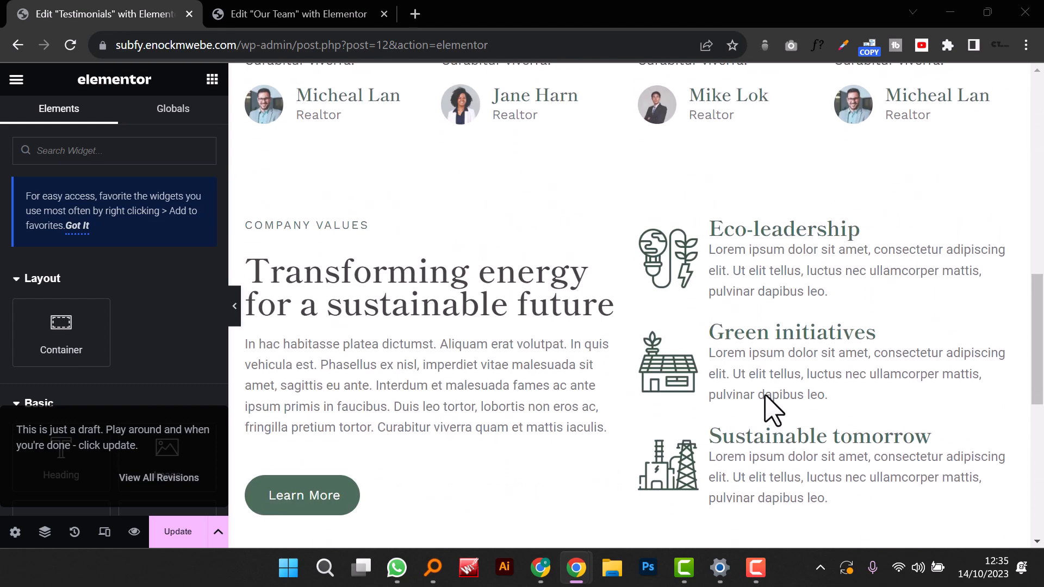
Step: Replace the title of the Eco-leadership image box with "Community impact" from the clipboard history
{"action": "left_click", "coordinate": [762, 232]}
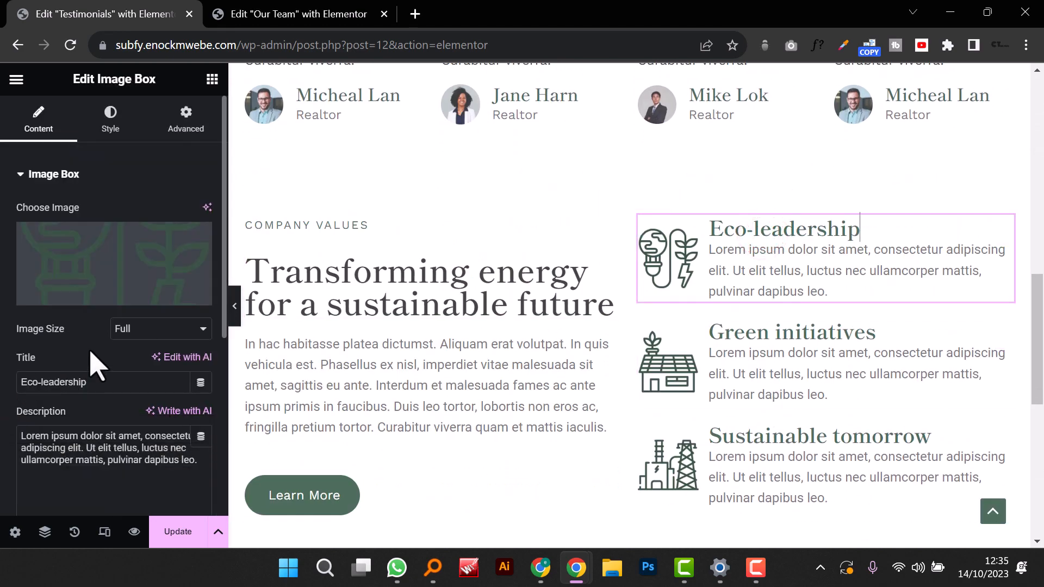
{"action": "triple_click", "coordinate": [65, 379]}
{"action": "key", "text": "super+v"}
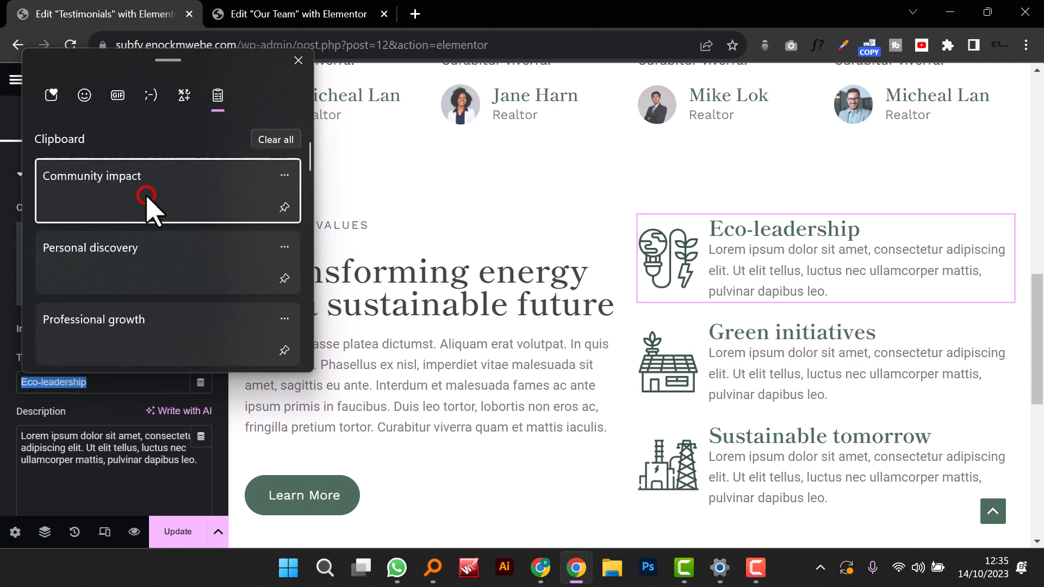
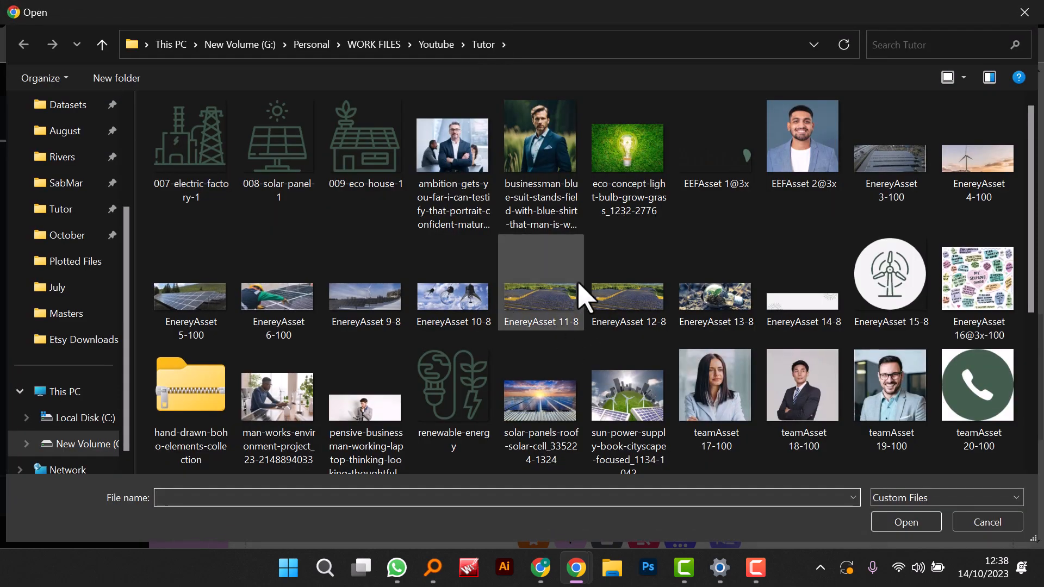
Step: Upload EnereyAsset 13-8 as the image below the Mission section's heading and view the section without the side panel
{"action": "left_click", "coordinate": [694, 310]}
{"action": "left_click", "coordinate": [902, 522]}
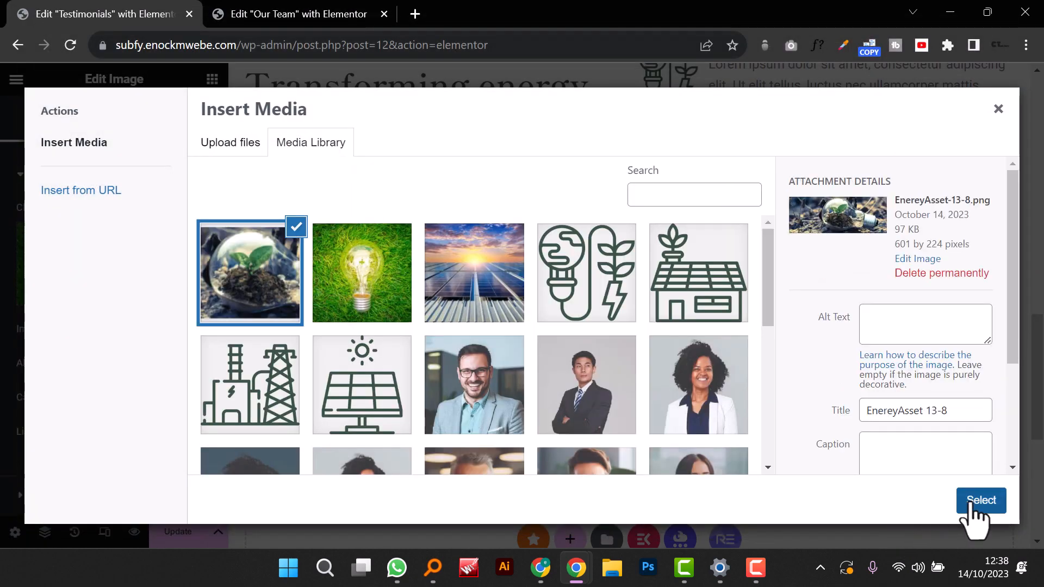
{"action": "left_click", "coordinate": [972, 503]}
{"action": "scroll", "coordinate": [609, 327], "scroll_direction": "up", "scroll_amount": 2}
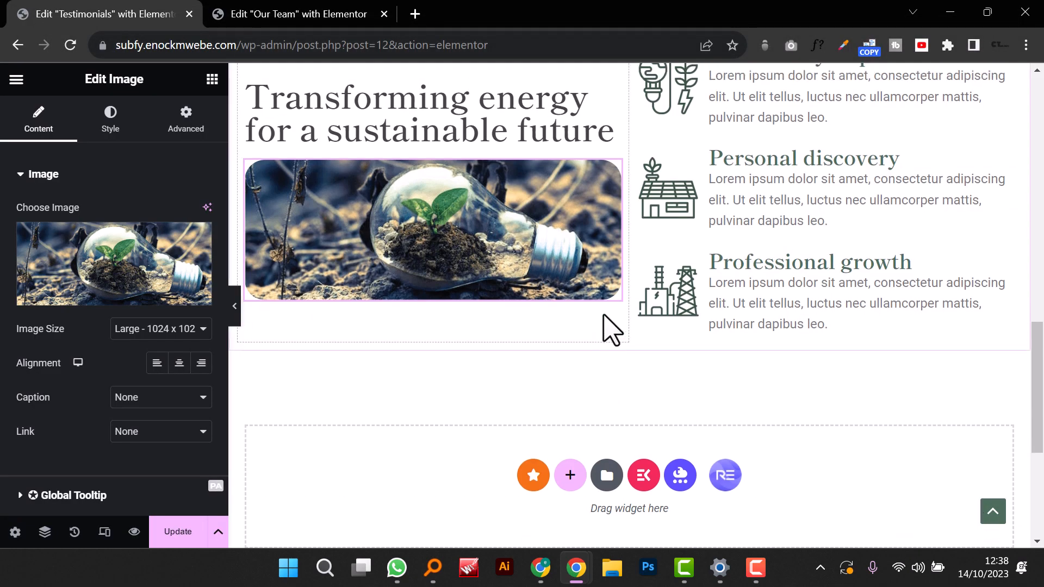
{"action": "mouse_move", "coordinate": [155, 305]}
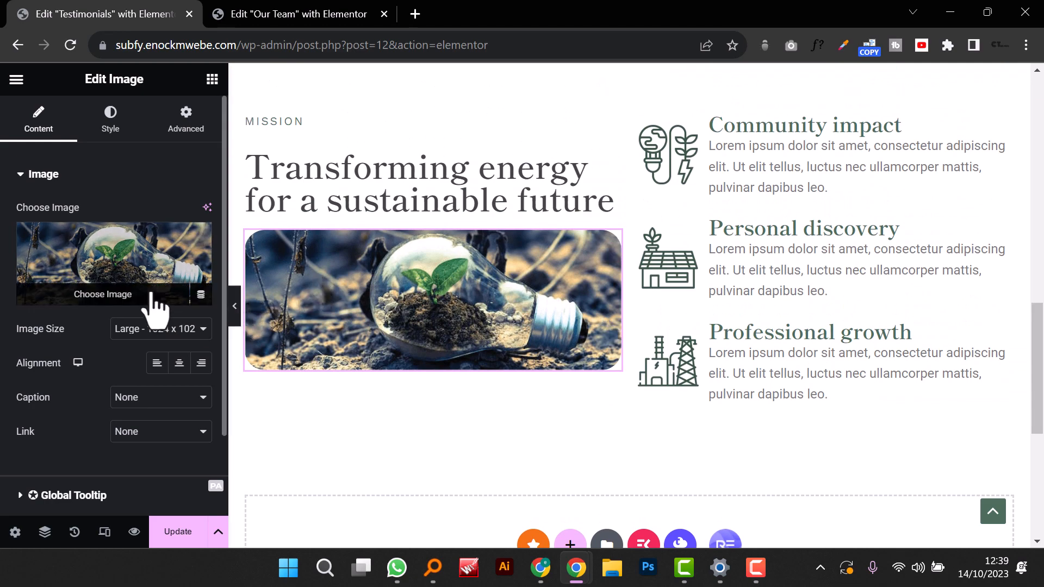
{"action": "left_click", "coordinate": [235, 308]}
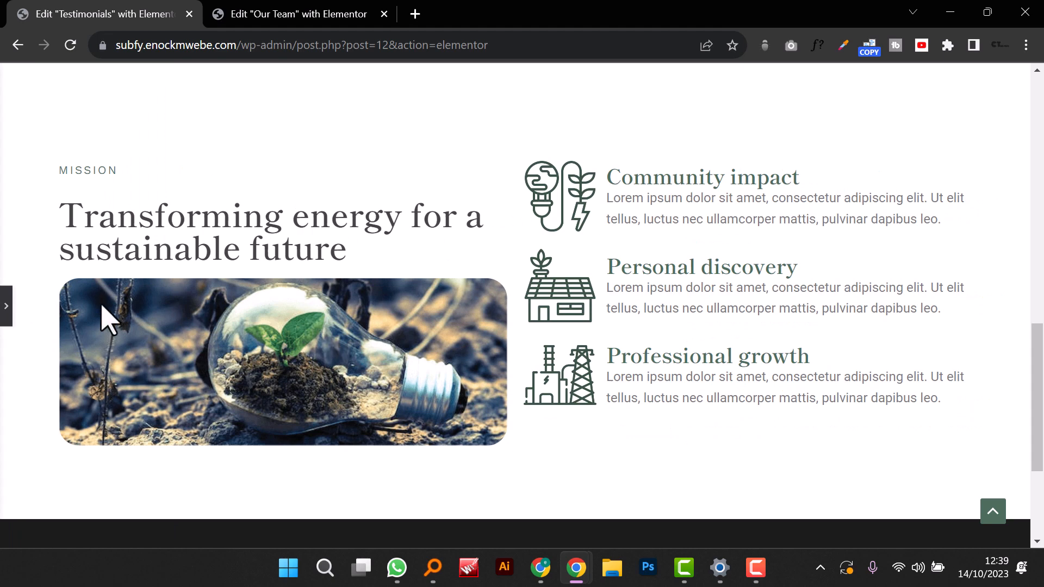
Step: Replace the Mission section's image with eco-concept-light-bulb-grow-grass_1232-2776.jpg from the media library
{"action": "left_click", "coordinate": [7, 308]}
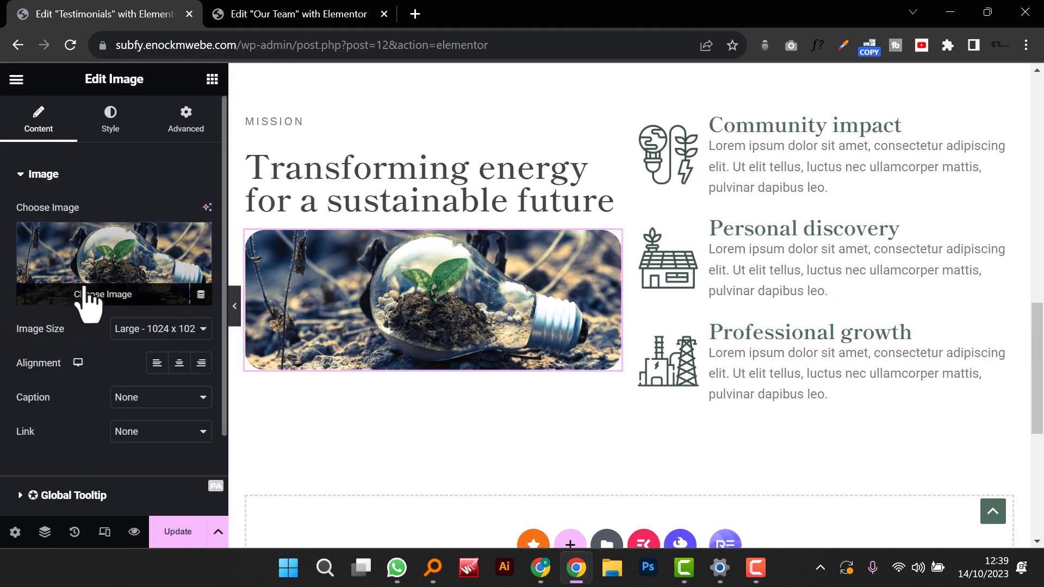
{"action": "left_click", "coordinate": [87, 299]}
{"action": "left_click", "coordinate": [361, 251]}
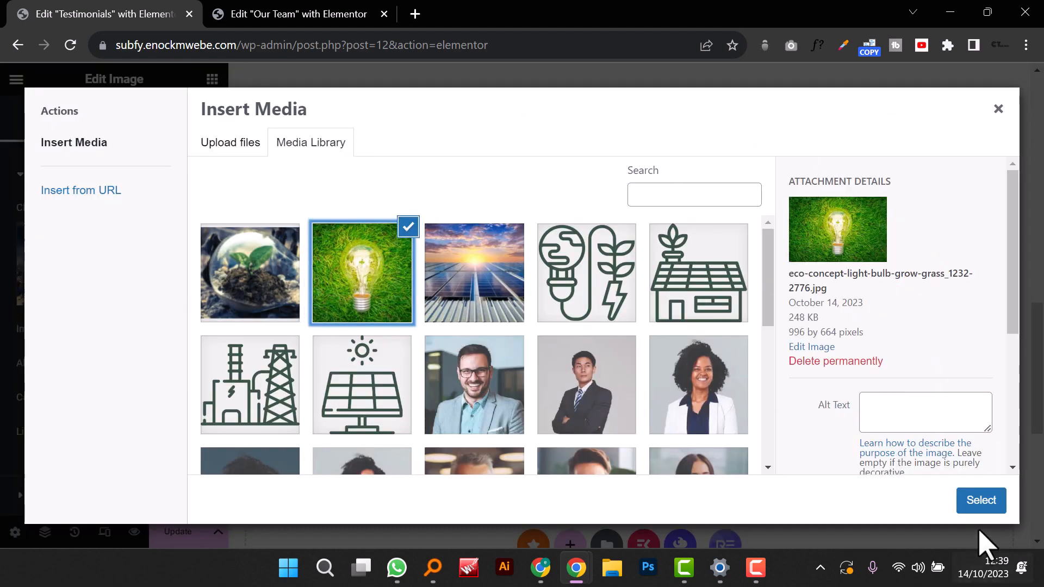
{"action": "left_click", "coordinate": [981, 501]}
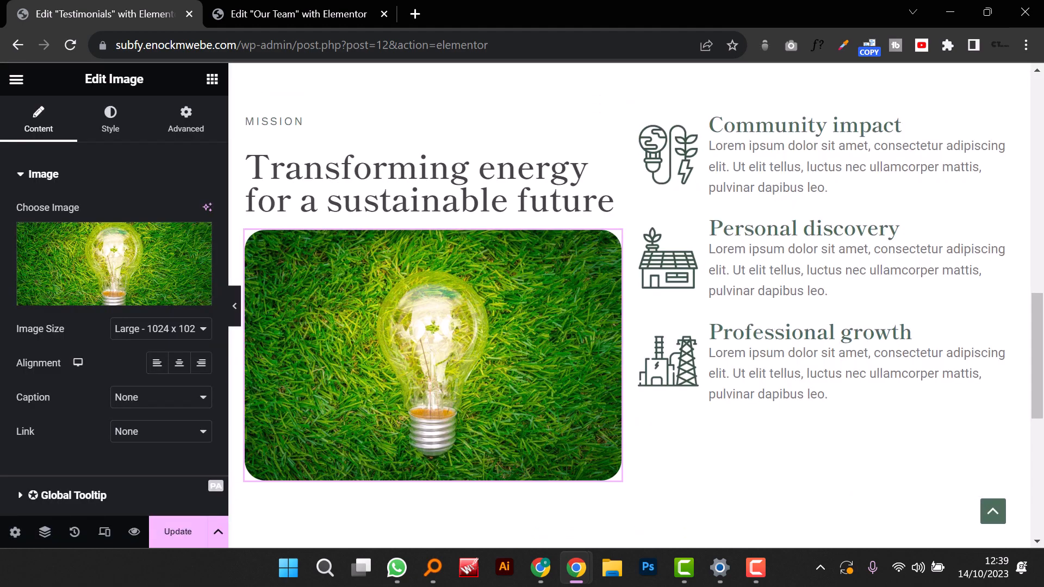
Step: Set the text color of the "Transforming energy for a sustainable future" heading to #000000 and view the section at full width
{"action": "left_click", "coordinate": [459, 179]}
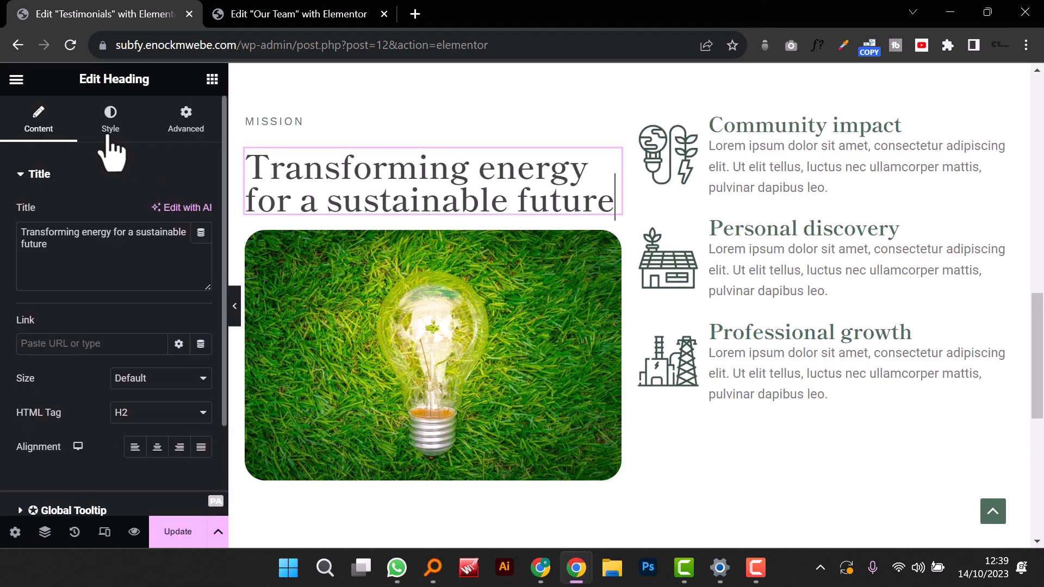
{"action": "left_click", "coordinate": [111, 128]}
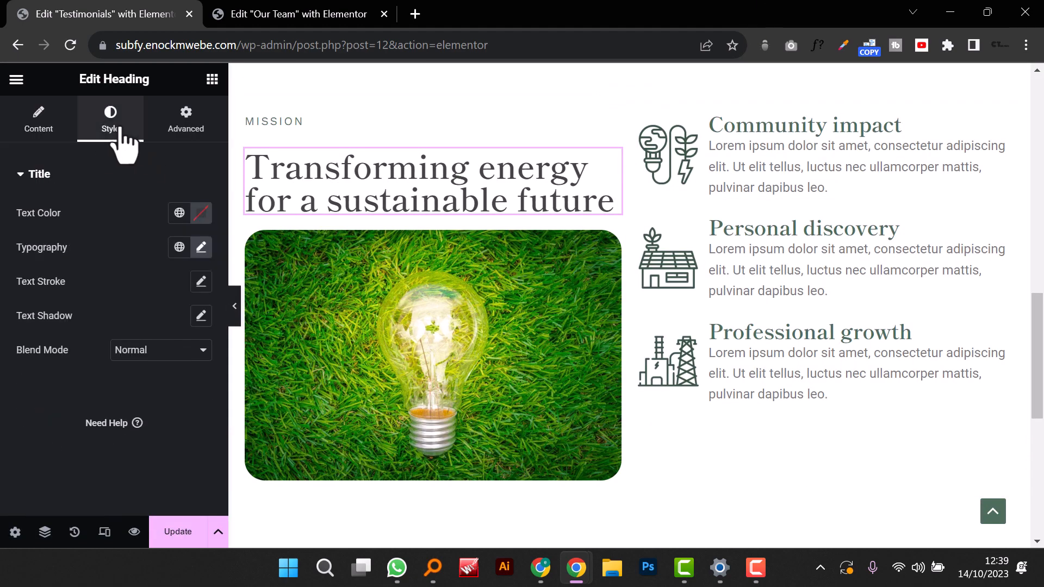
{"action": "left_click", "coordinate": [180, 213]}
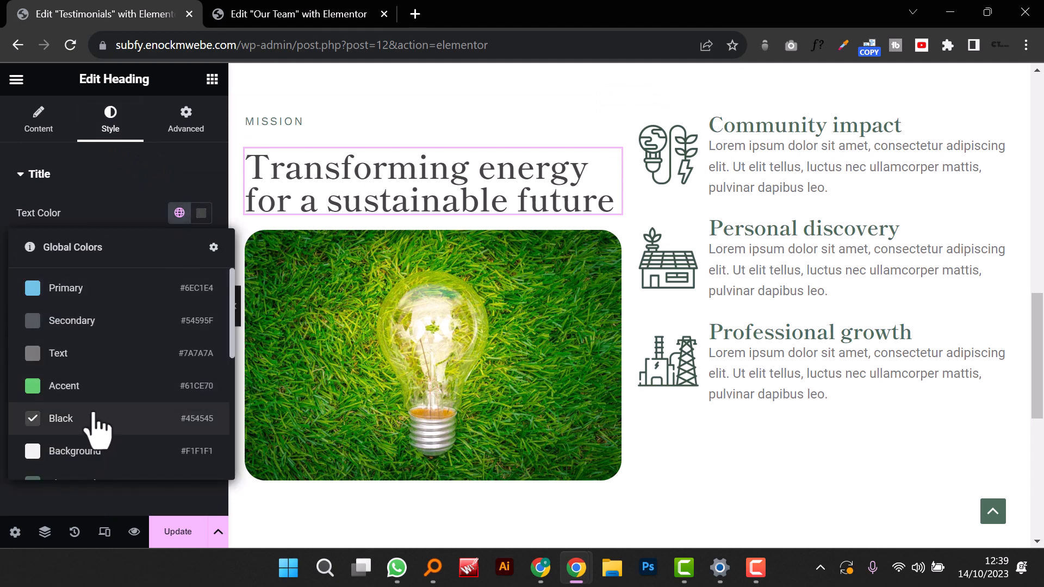
{"action": "left_click", "coordinate": [199, 215]}
{"action": "left_click_drag", "start_coordinate": [115, 366], "coordinate": [68, 429]}
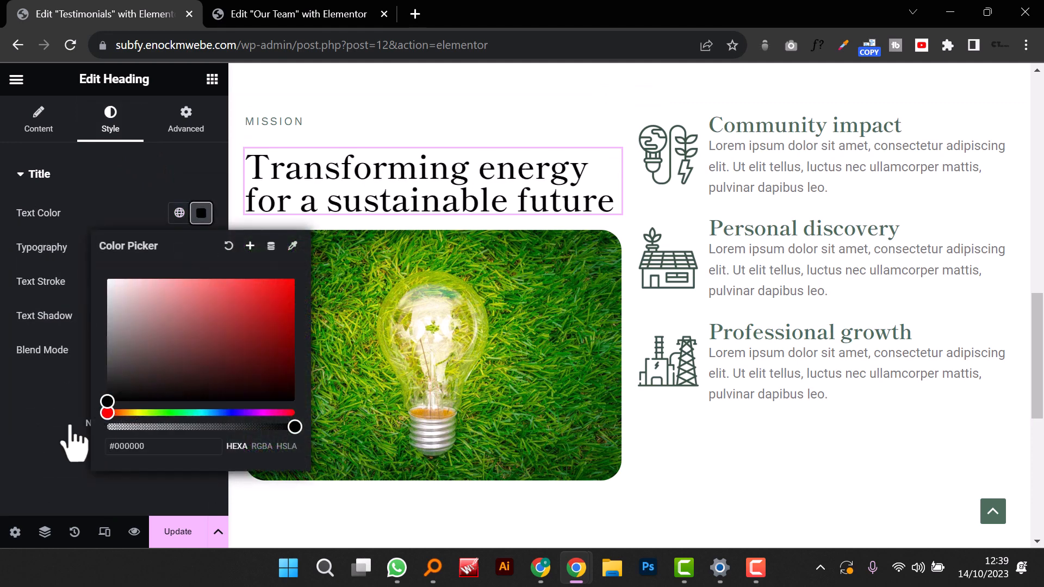
{"action": "left_click", "coordinate": [53, 421]}
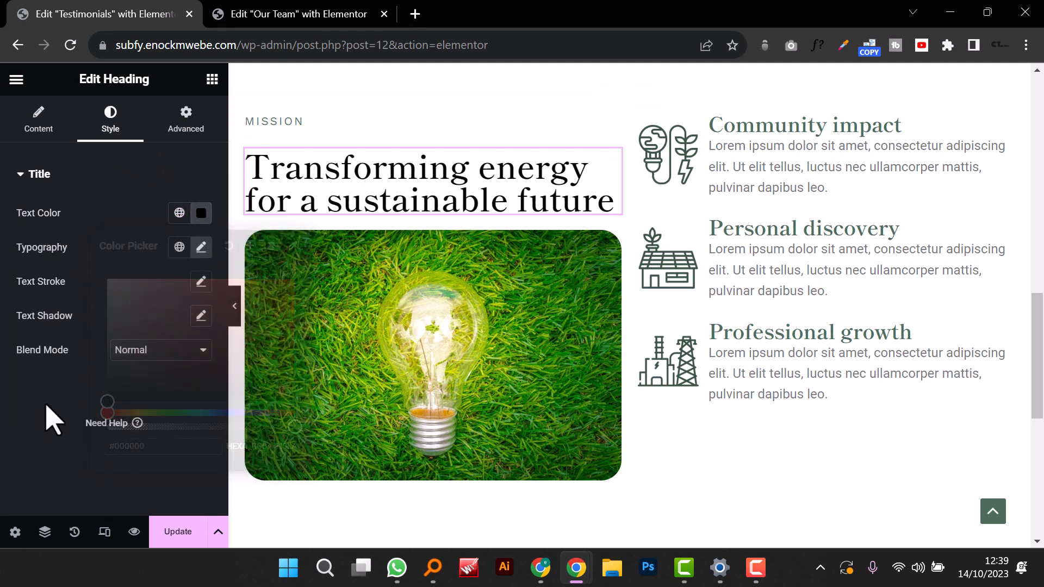
{"action": "left_click", "coordinate": [235, 307]}
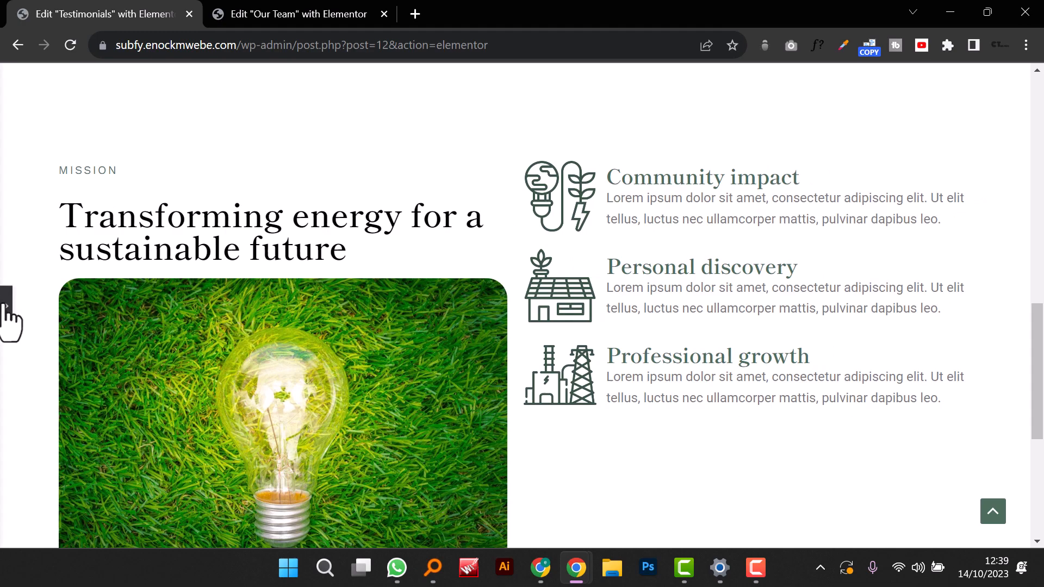
{"action": "key", "text": "ctrl+p"}
Step: Save the Testimonials page, close the Our Team editor and review the Testimonials preview down to the footer
{"action": "scroll", "coordinate": [659, 343], "scroll_direction": "down", "scroll_amount": 5}
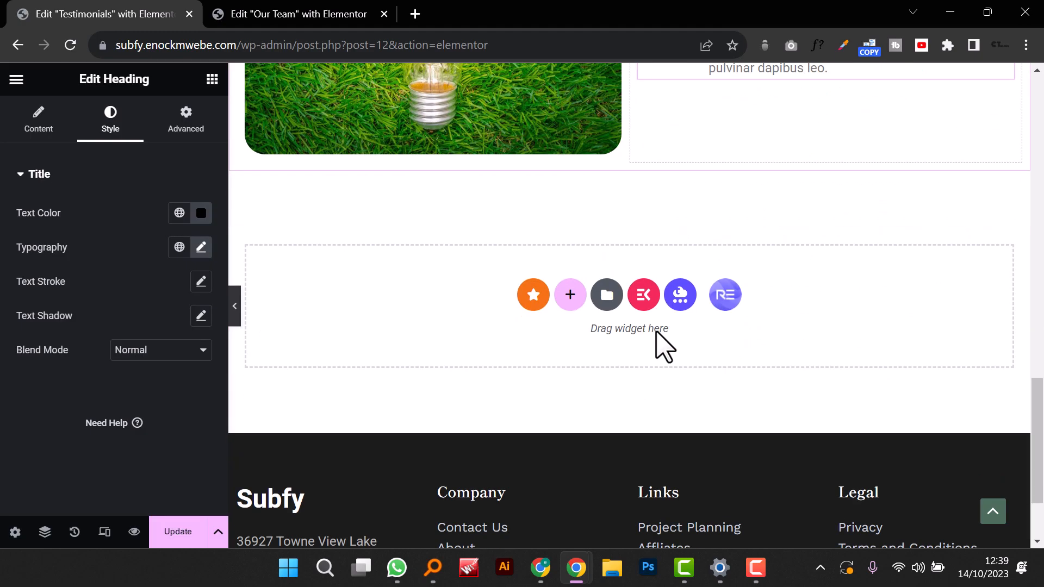
{"action": "scroll", "coordinate": [659, 343], "scroll_direction": "up", "scroll_amount": 15}
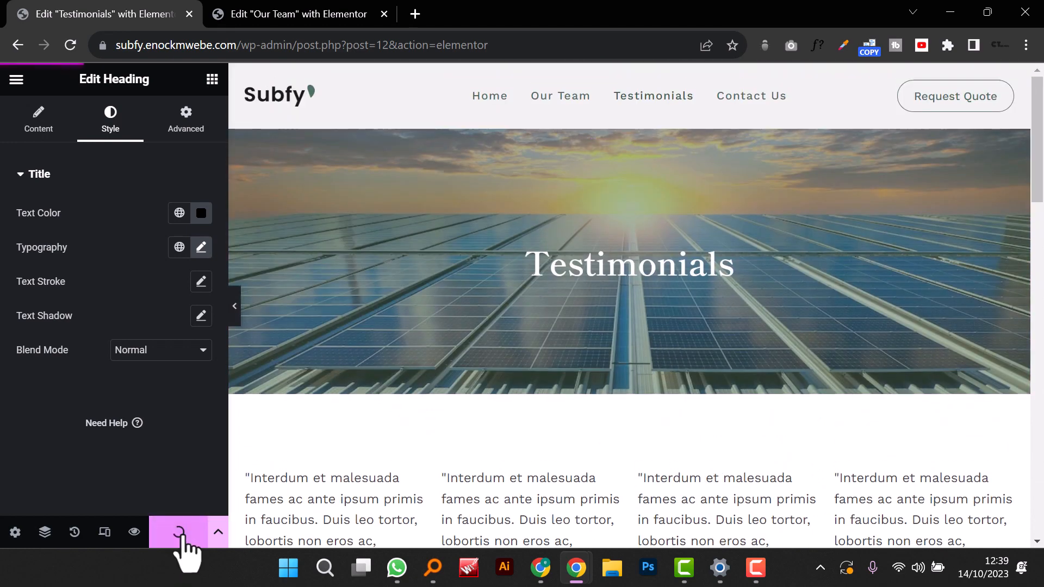
{"action": "left_click", "coordinate": [384, 14]}
{"action": "left_click", "coordinate": [137, 533]}
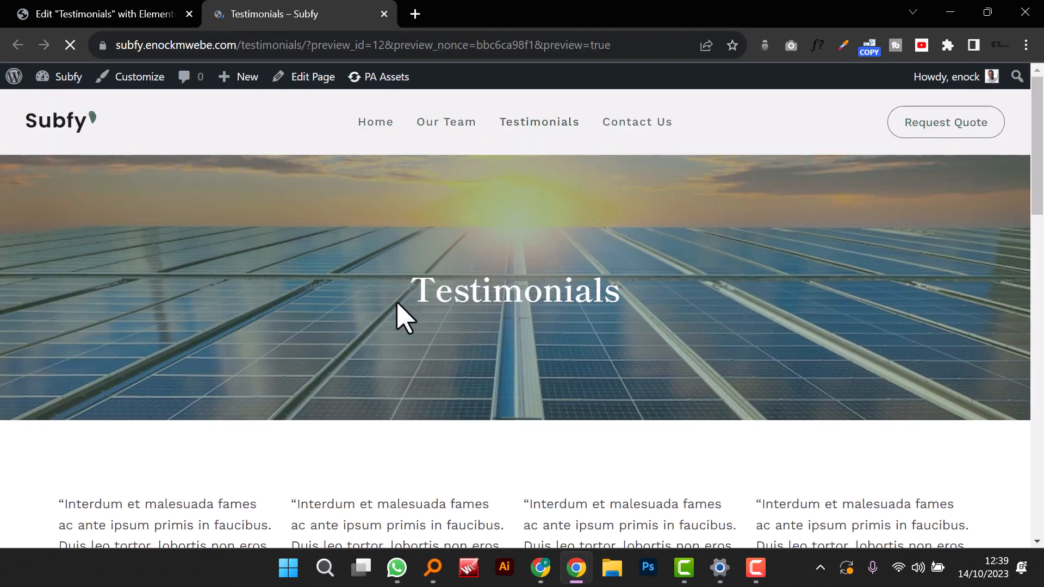
{"action": "scroll", "coordinate": [400, 317], "scroll_direction": "down", "scroll_amount": 10}
{"action": "scroll", "coordinate": [400, 317], "scroll_direction": "up", "scroll_amount": 8}
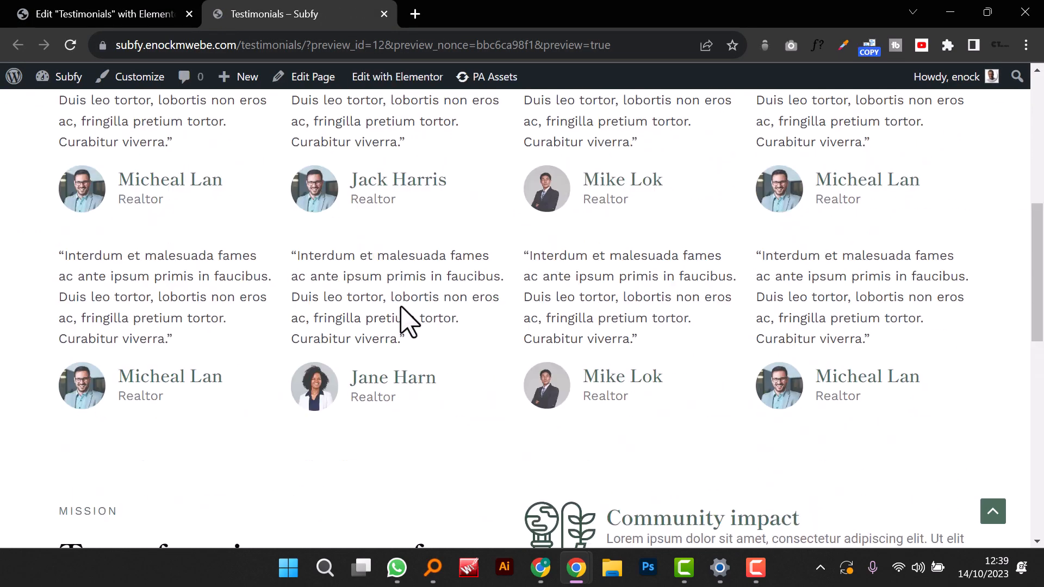
{"action": "scroll", "coordinate": [400, 317], "scroll_direction": "down", "scroll_amount": 15}
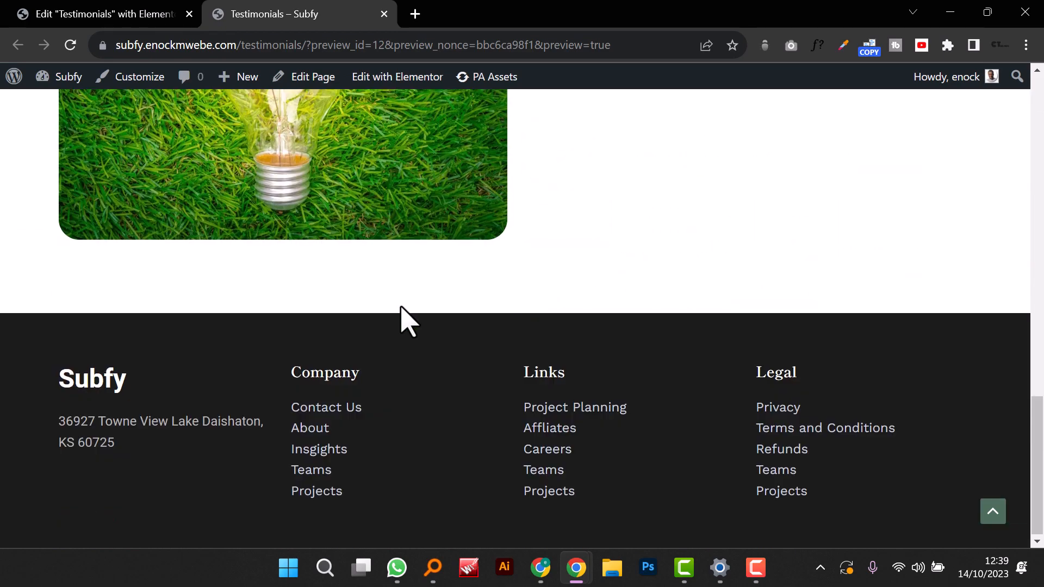
{"action": "scroll", "coordinate": [401, 318], "scroll_direction": "up", "scroll_amount": 12}
{"action": "scroll", "coordinate": [400, 318], "scroll_direction": "up", "scroll_amount": 9}
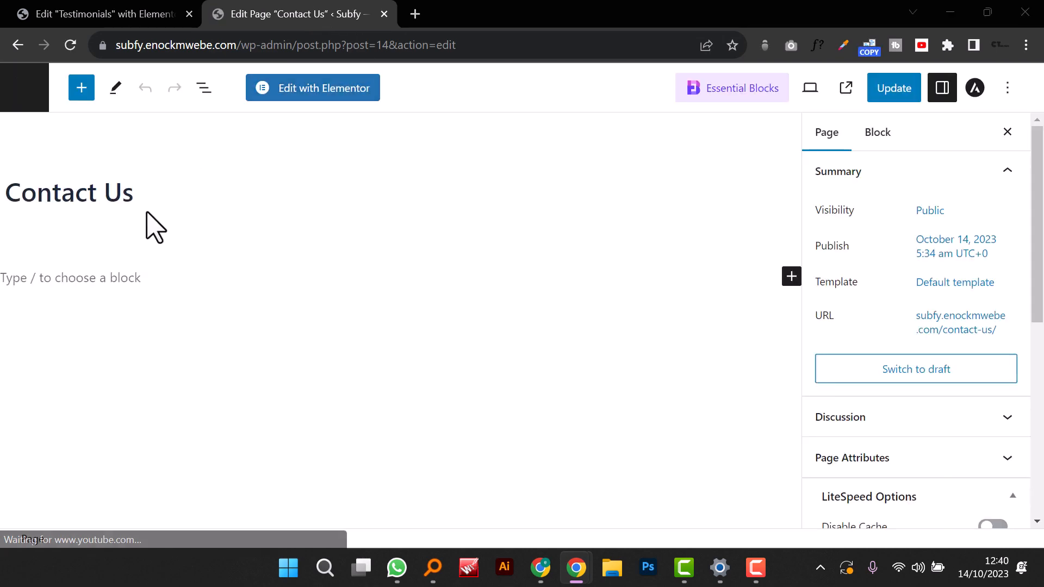
Step: Close the Testimonials editor and open the list of all pages in a second tab beside the Contact Us page
{"action": "left_click", "coordinate": [164, 24]}
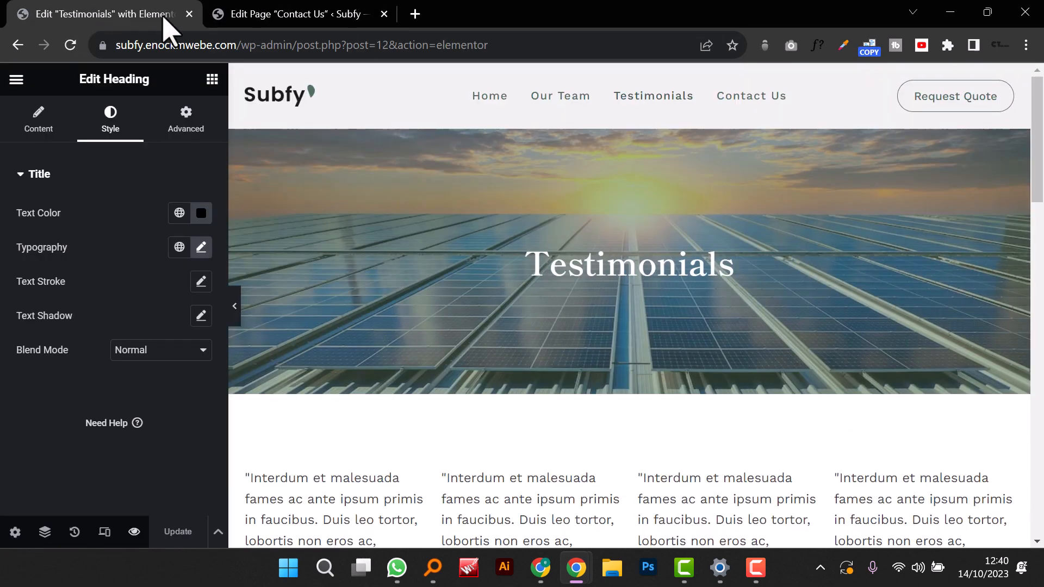
{"action": "key", "text": "ctrl+w"}
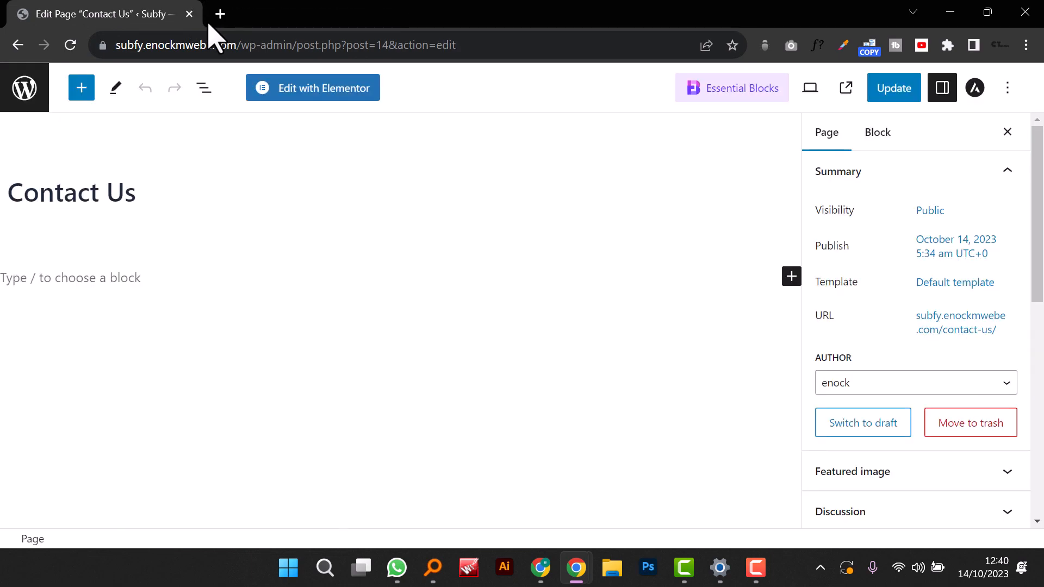
{"action": "right_click", "coordinate": [19, 89]}
{"action": "left_click", "coordinate": [69, 103]}
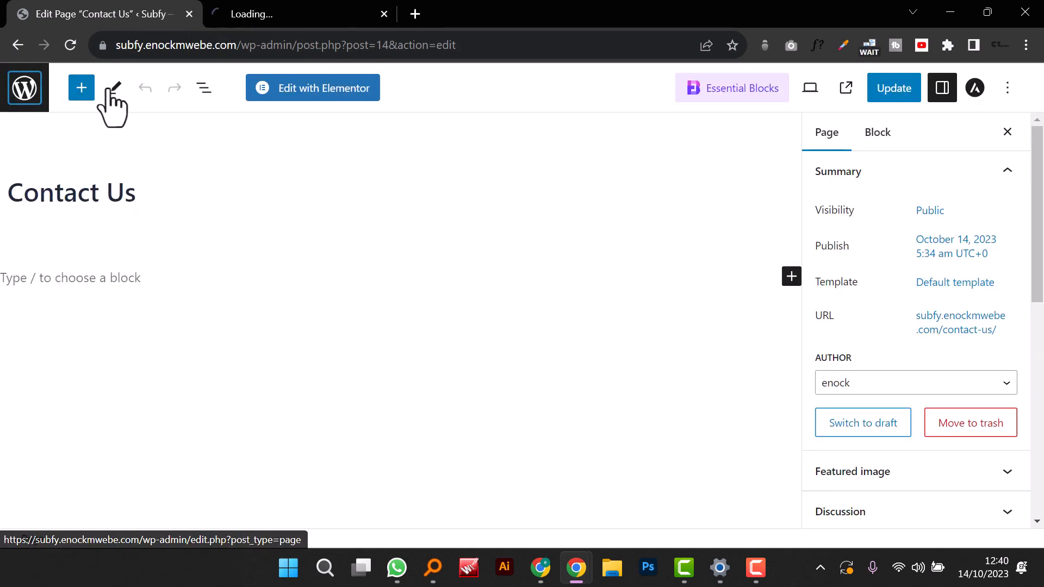
{"action": "left_click", "coordinate": [297, 21]}
{"action": "left_click", "coordinate": [139, 19]}
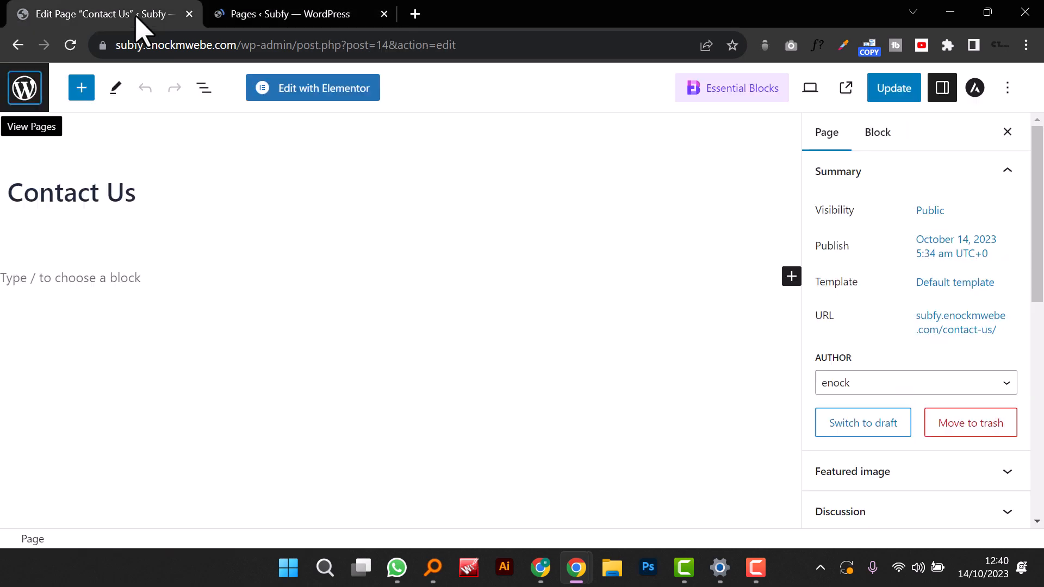
{"action": "left_click", "coordinate": [293, 17]}
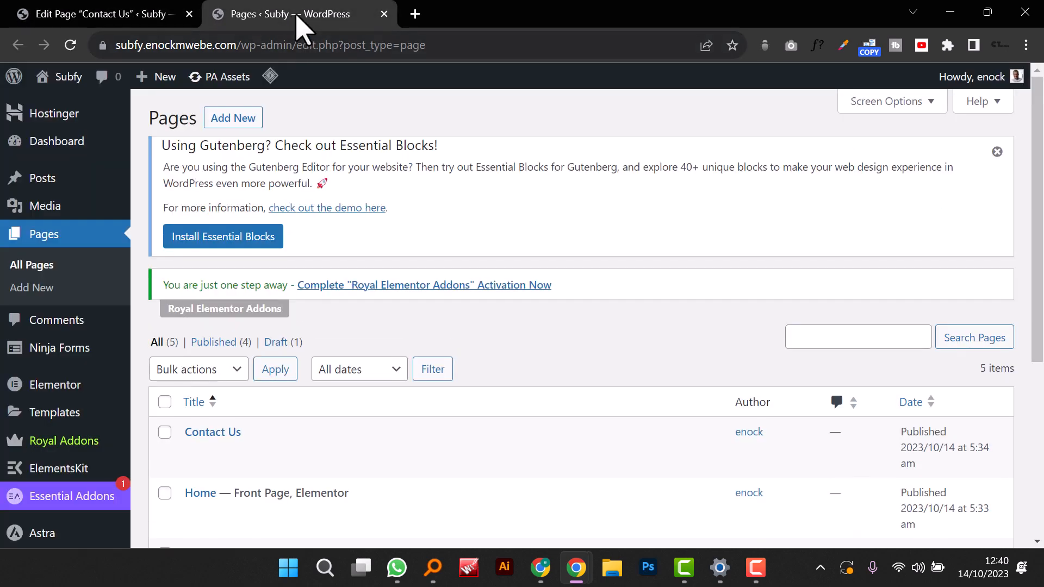
Step: Create a new Ninja Forms form from the contact form template, declining the usage data collection
{"action": "scroll", "coordinate": [318, 256], "scroll_direction": "down", "scroll_amount": 1}
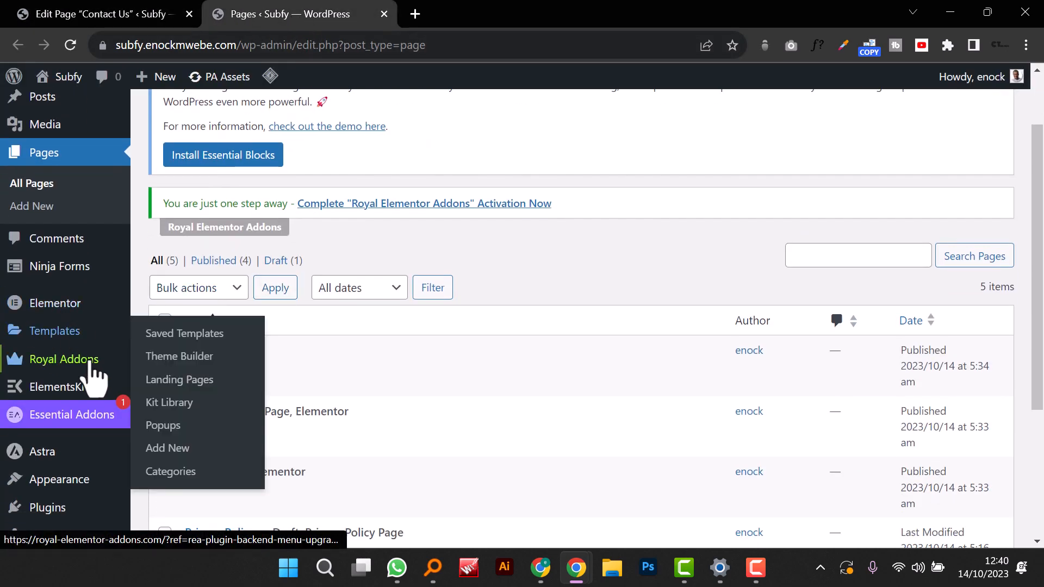
{"action": "mouse_move", "coordinate": [77, 313]}
{"action": "mouse_move", "coordinate": [87, 278]}
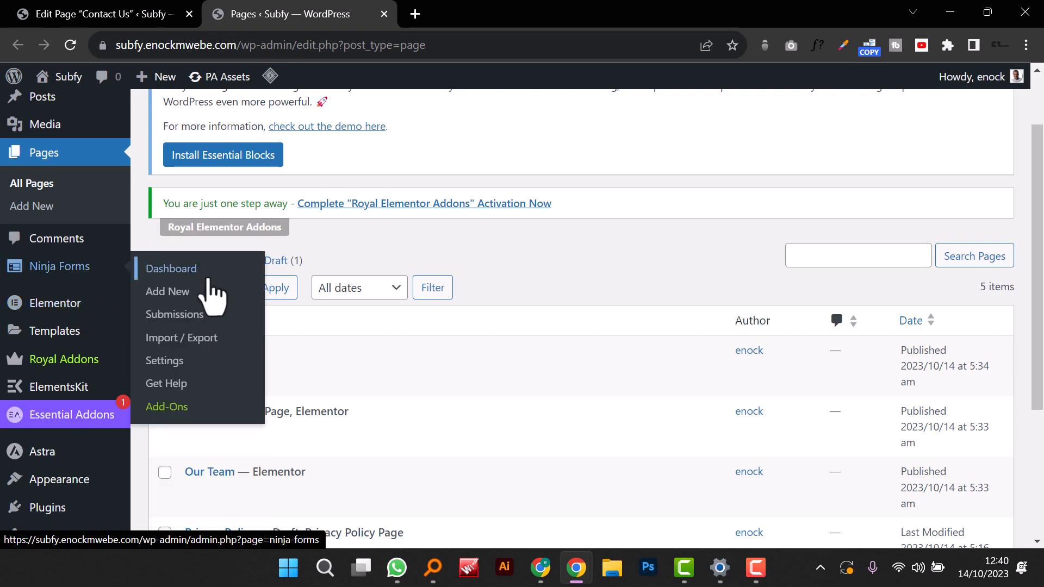
{"action": "left_click", "coordinate": [204, 296]}
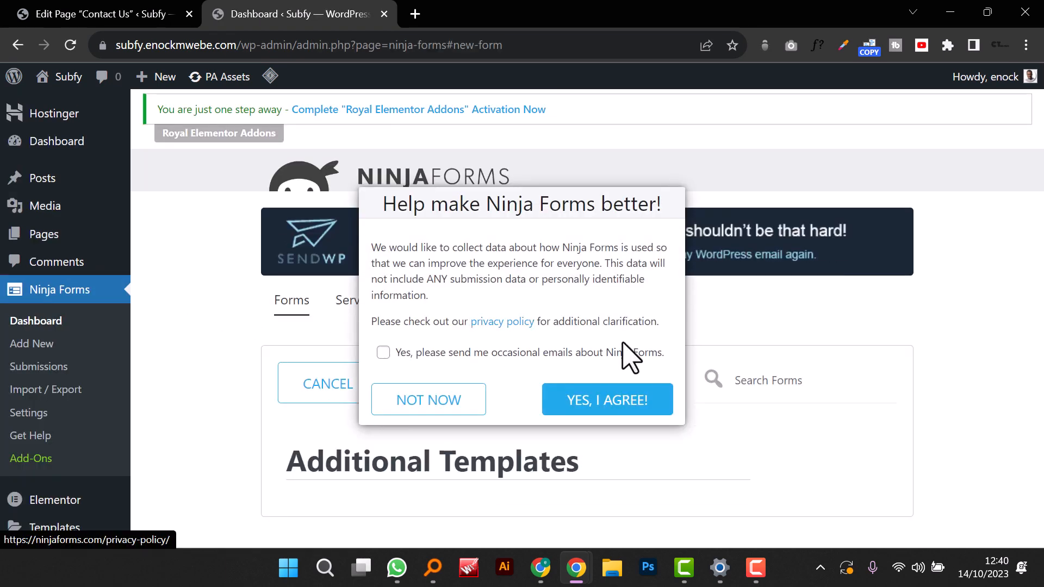
{"action": "left_click", "coordinate": [438, 409]}
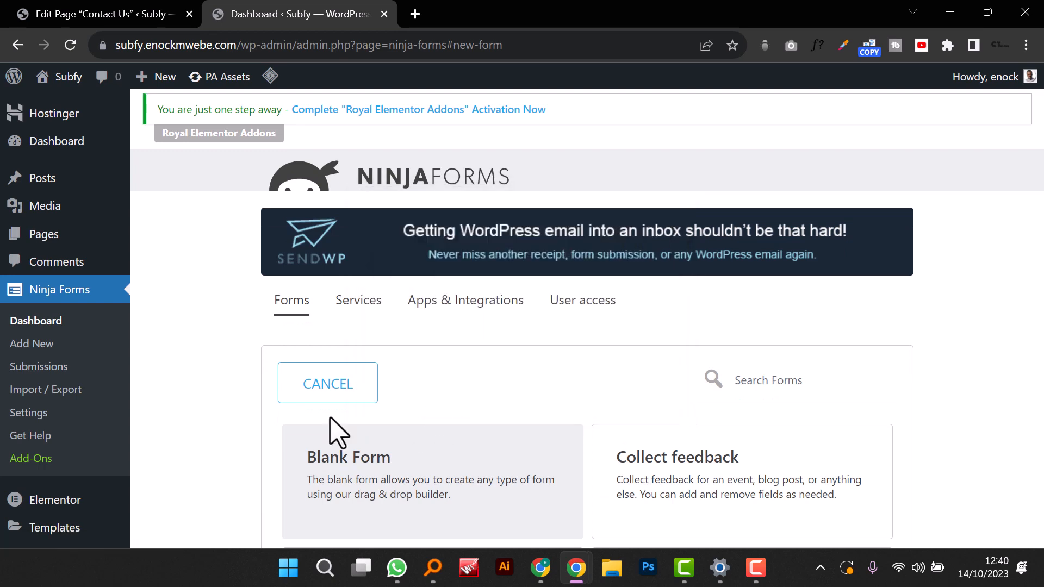
{"action": "scroll", "coordinate": [342, 396], "scroll_direction": "down", "scroll_amount": 4}
{"action": "left_click", "coordinate": [338, 400]}
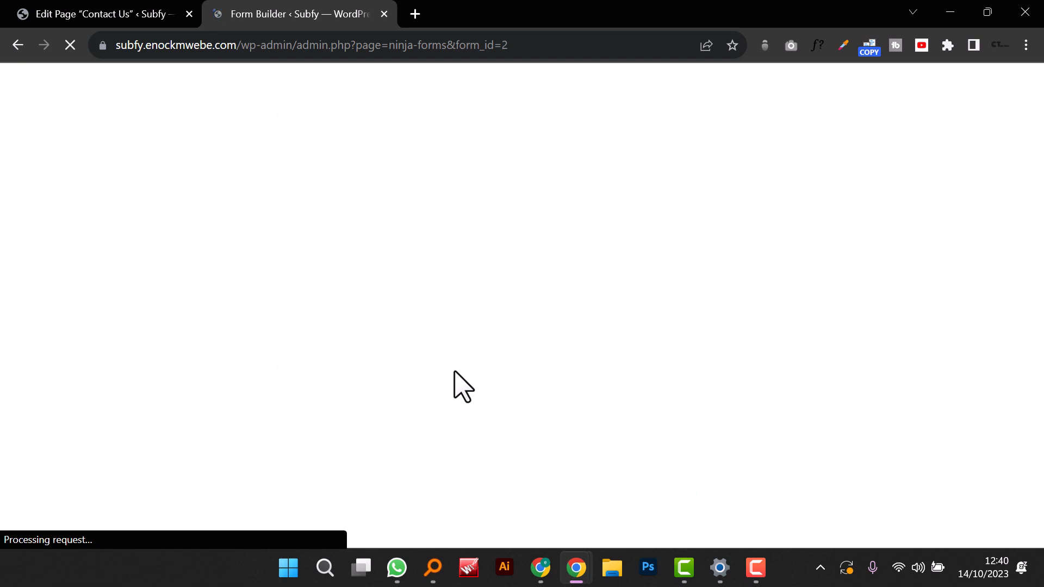
Step: Examine the fields of the Contact Me form and the settings of its Name field
{"action": "scroll", "coordinate": [471, 381], "scroll_direction": "down", "scroll_amount": 6}
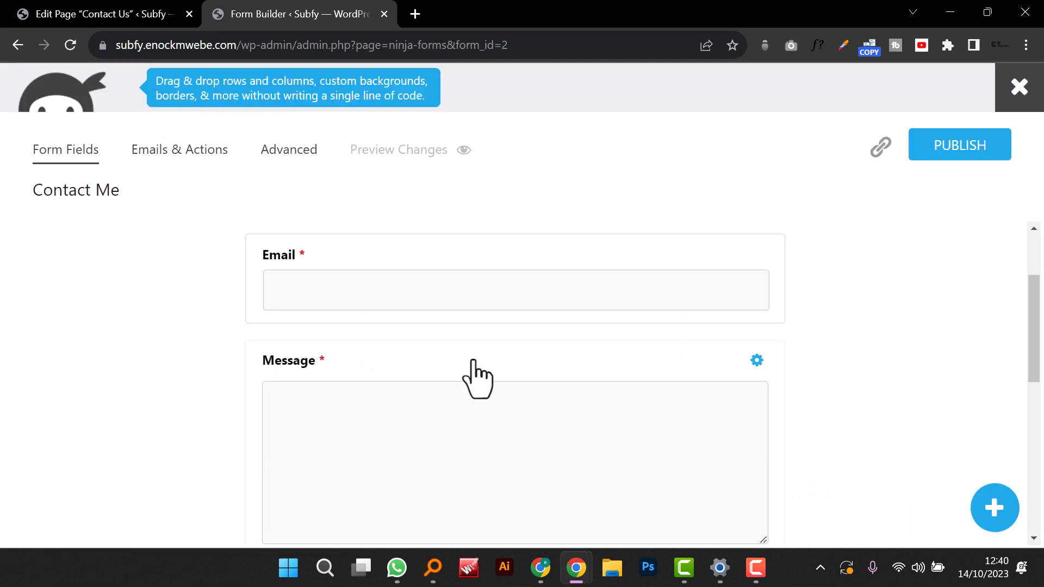
{"action": "scroll", "coordinate": [354, 387], "scroll_direction": "up", "scroll_amount": 6}
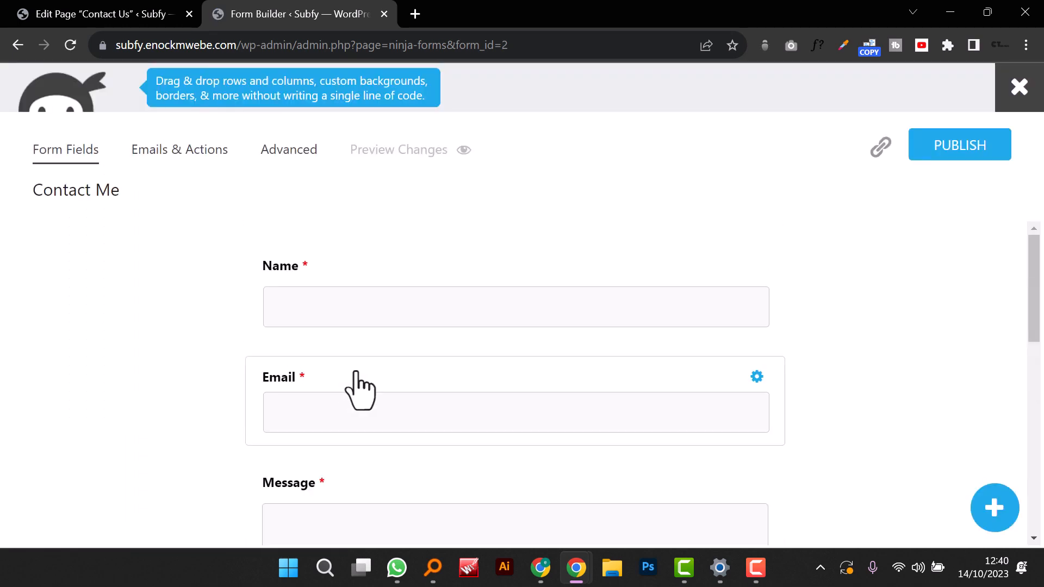
{"action": "scroll", "coordinate": [359, 389], "scroll_direction": "down", "scroll_amount": 6}
{"action": "scroll", "coordinate": [360, 390], "scroll_direction": "up", "scroll_amount": 6}
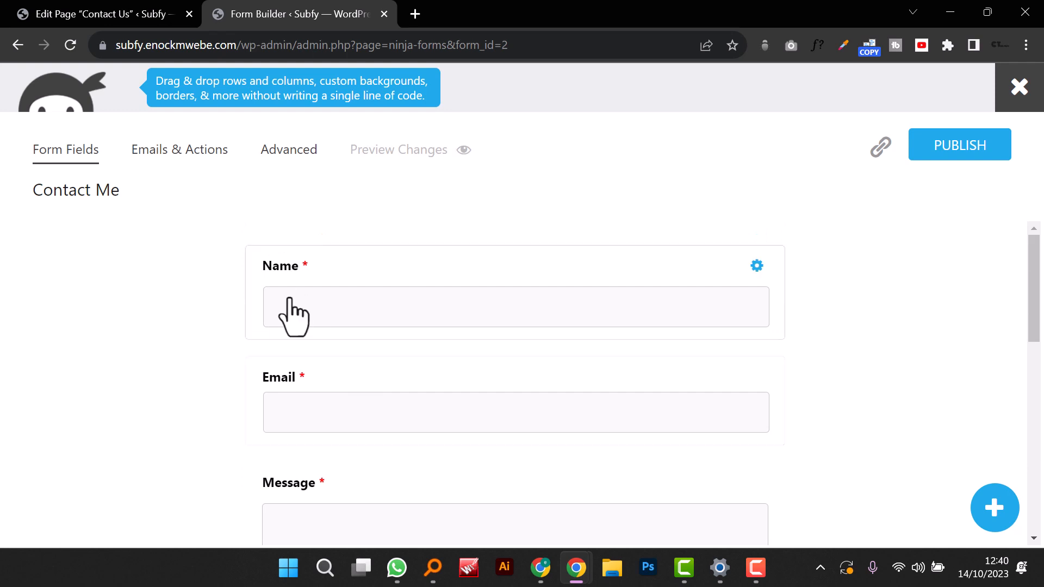
{"action": "scroll", "coordinate": [329, 392], "scroll_direction": "down", "scroll_amount": 10}
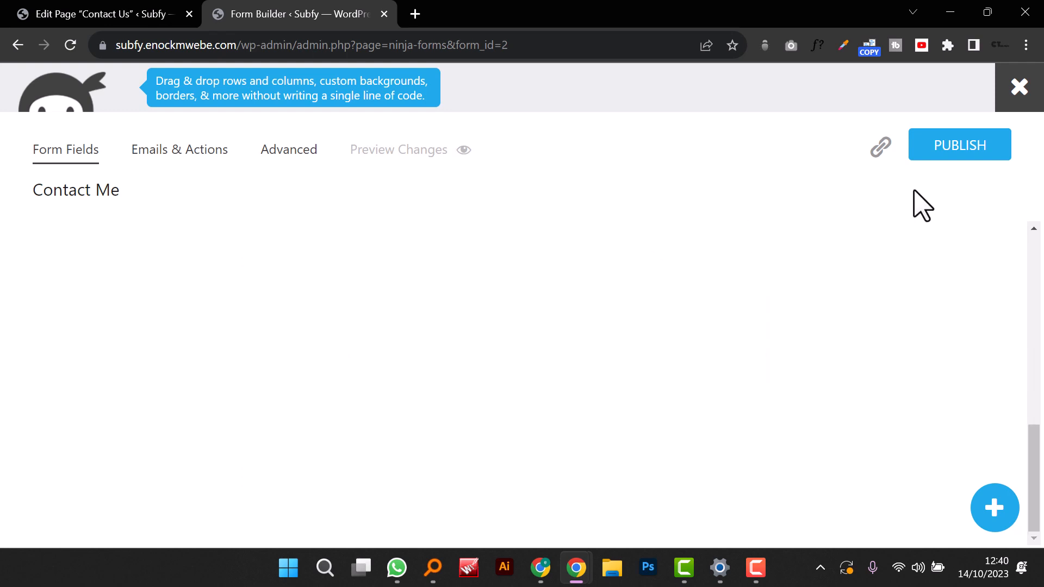
{"action": "scroll", "coordinate": [487, 326], "scroll_direction": "up", "scroll_amount": 10}
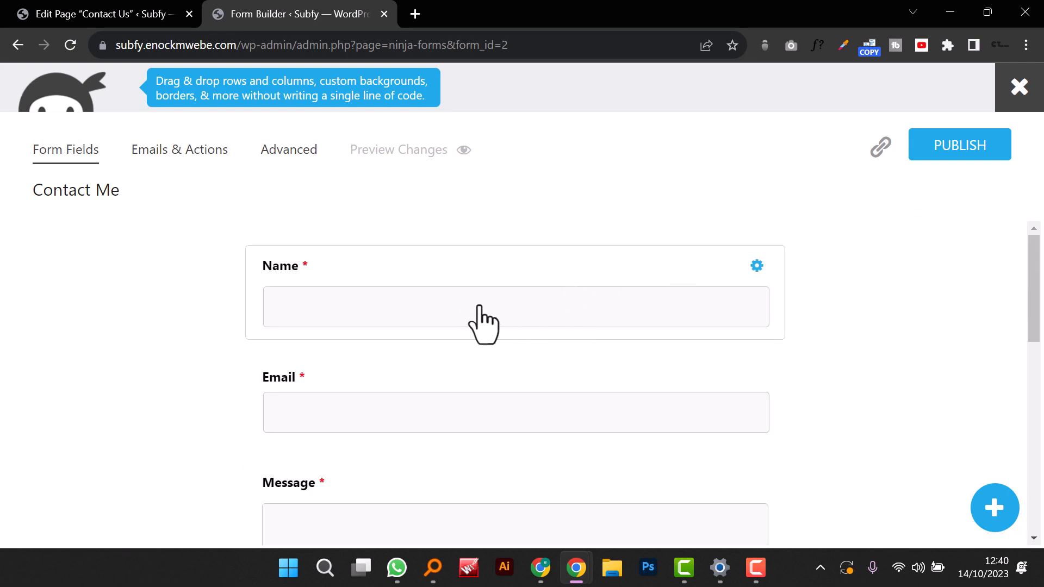
{"action": "left_click", "coordinate": [480, 308]}
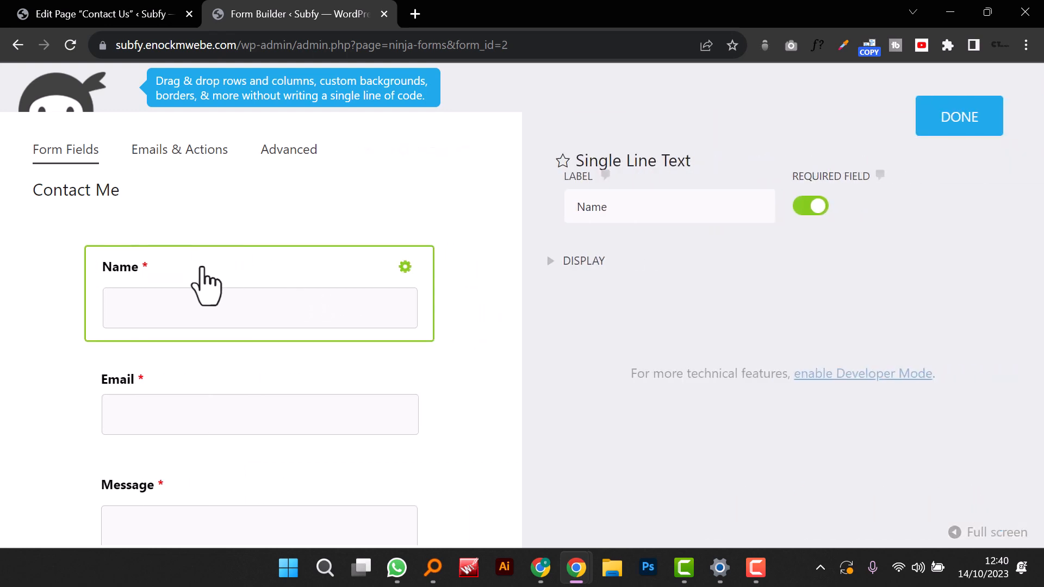
{"action": "scroll", "coordinate": [366, 326], "scroll_direction": "down", "scroll_amount": 4}
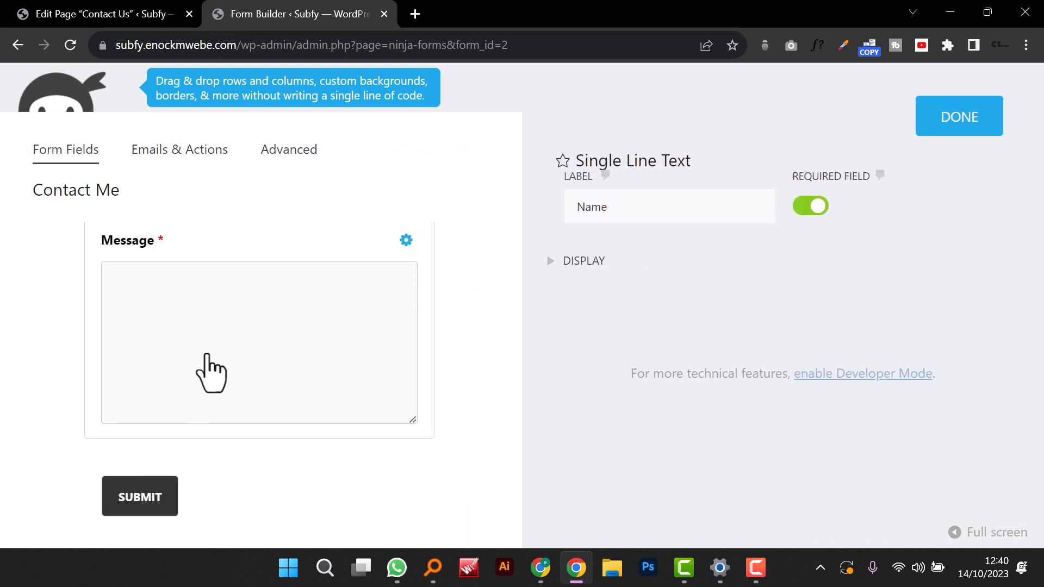
Step: Change the label of the form's Message field to "Subject" and check the field in the form
{"action": "left_click", "coordinate": [225, 361]}
{"action": "scroll", "coordinate": [240, 353], "scroll_direction": "up", "scroll_amount": 4}
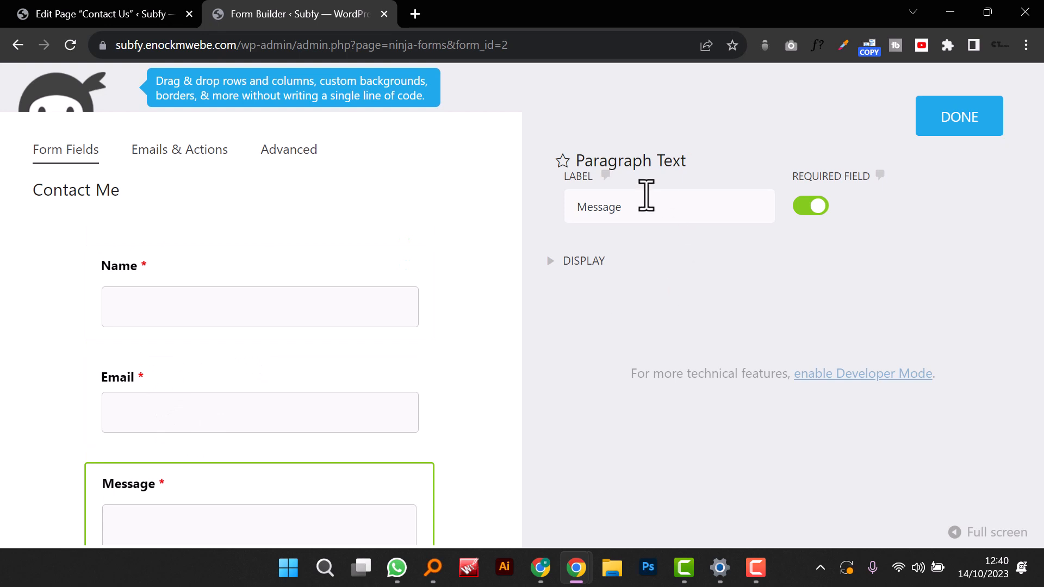
{"action": "double_click", "coordinate": [641, 220]}
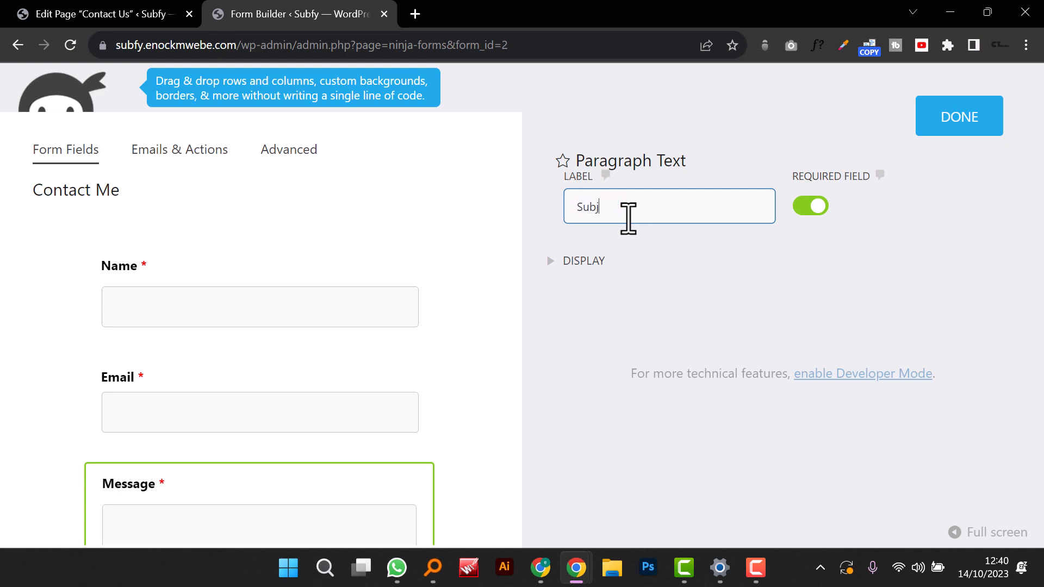
{"action": "left_click", "coordinate": [963, 129]}
{"action": "scroll", "coordinate": [479, 266], "scroll_direction": "down", "scroll_amount": 5}
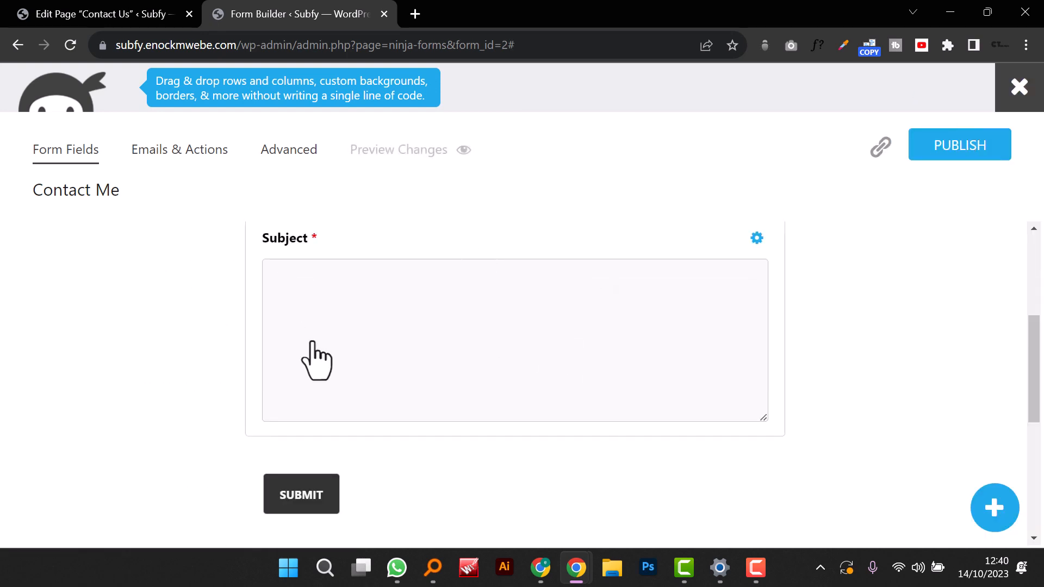
Step: Publish the Contact Me form and open the Contact Us page for editing with Elementor
{"action": "scroll", "coordinate": [316, 358], "scroll_direction": "up", "scroll_amount": 5}
{"action": "left_click", "coordinate": [973, 146]}
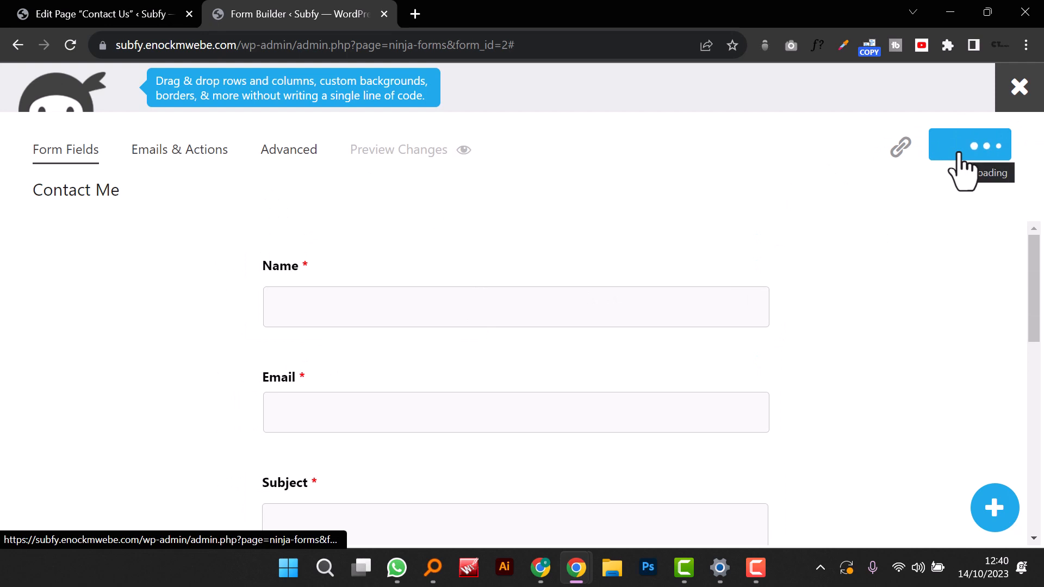
{"action": "left_click", "coordinate": [99, 17]}
{"action": "left_click", "coordinate": [298, 95]}
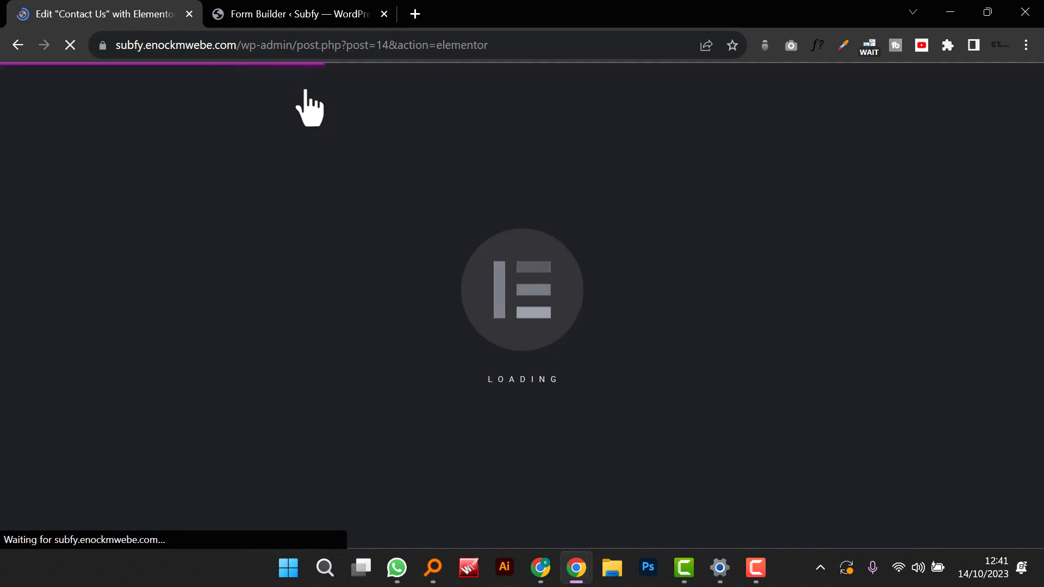
{"action": "left_click", "coordinate": [296, 21]}
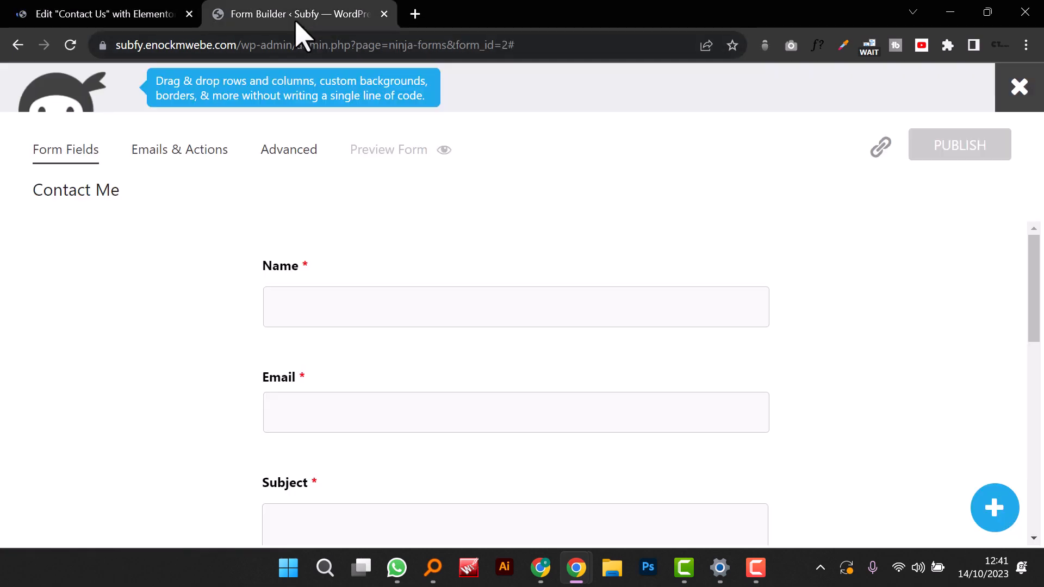
{"action": "left_click", "coordinate": [81, 21]}
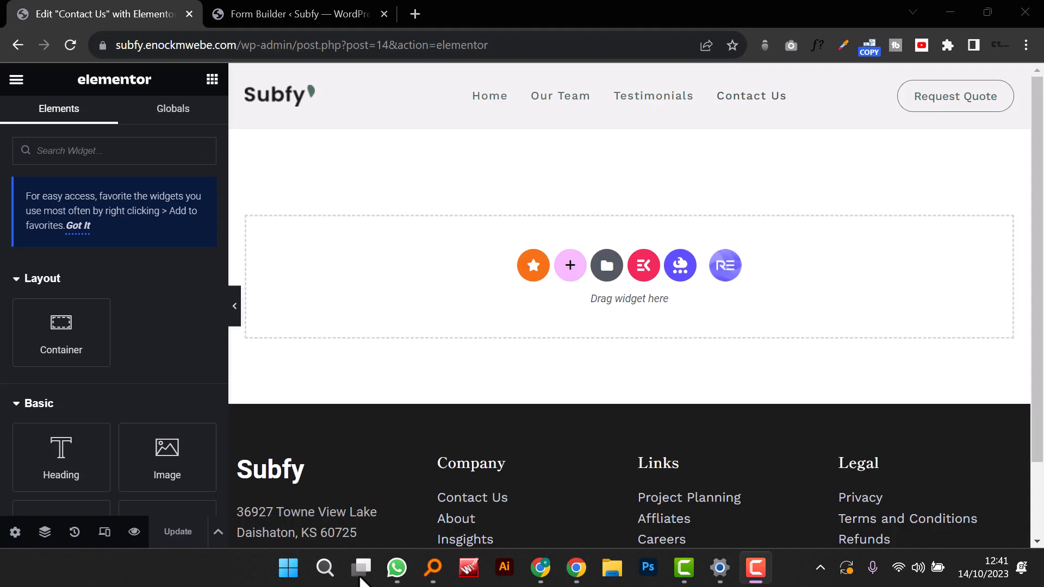
Step: Add a single column-direction container to the Contact Us page with eco-concept-light-bulb-grow-grass_1232-2776.jpg as its background image
{"action": "left_click", "coordinate": [570, 266]}
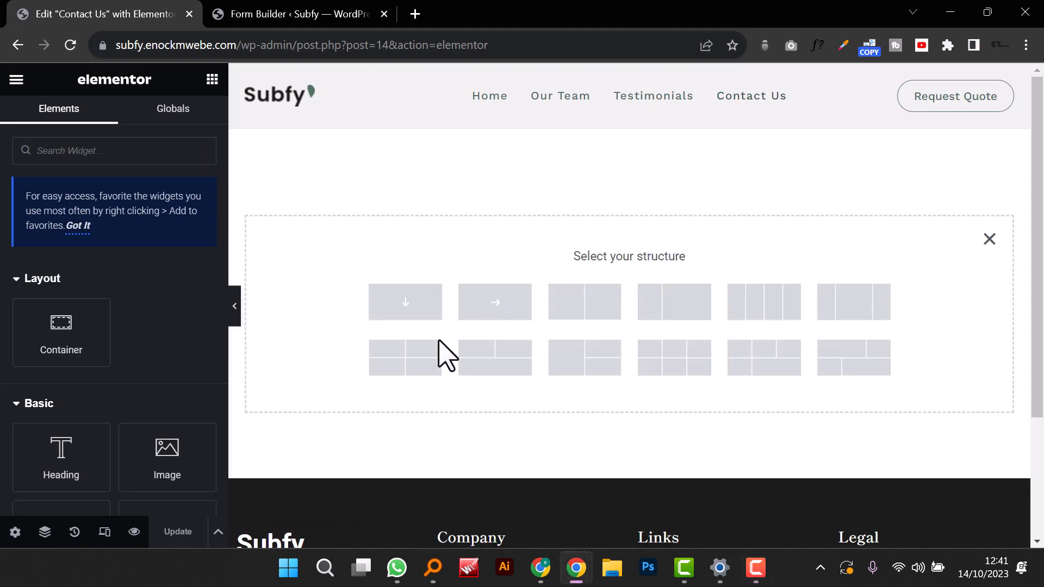
{"action": "left_click", "coordinate": [428, 309]}
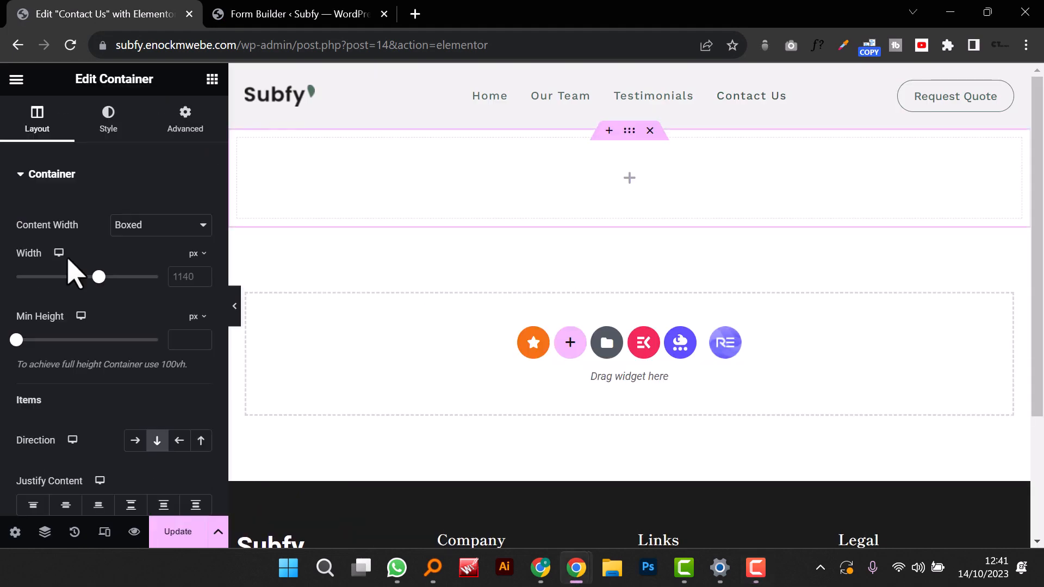
{"action": "left_click", "coordinate": [109, 120]}
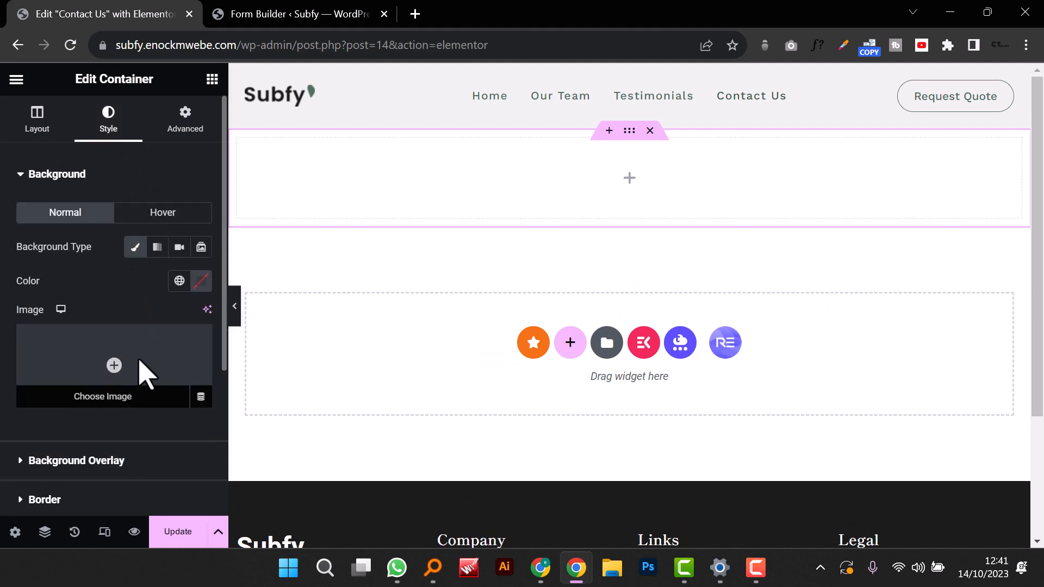
{"action": "left_click", "coordinate": [139, 373]}
{"action": "left_click", "coordinate": [363, 292]}
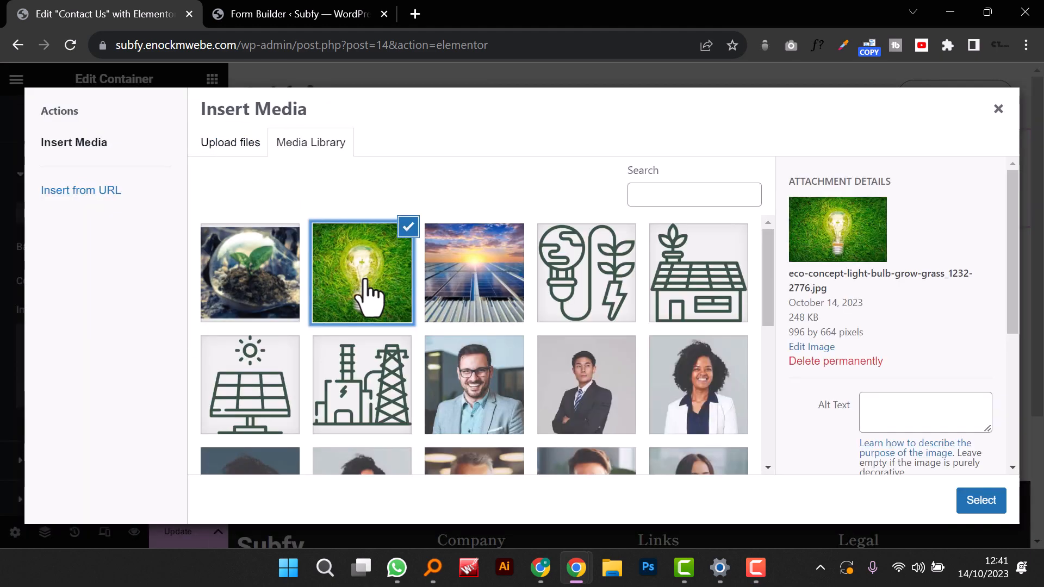
{"action": "left_click", "coordinate": [982, 502]}
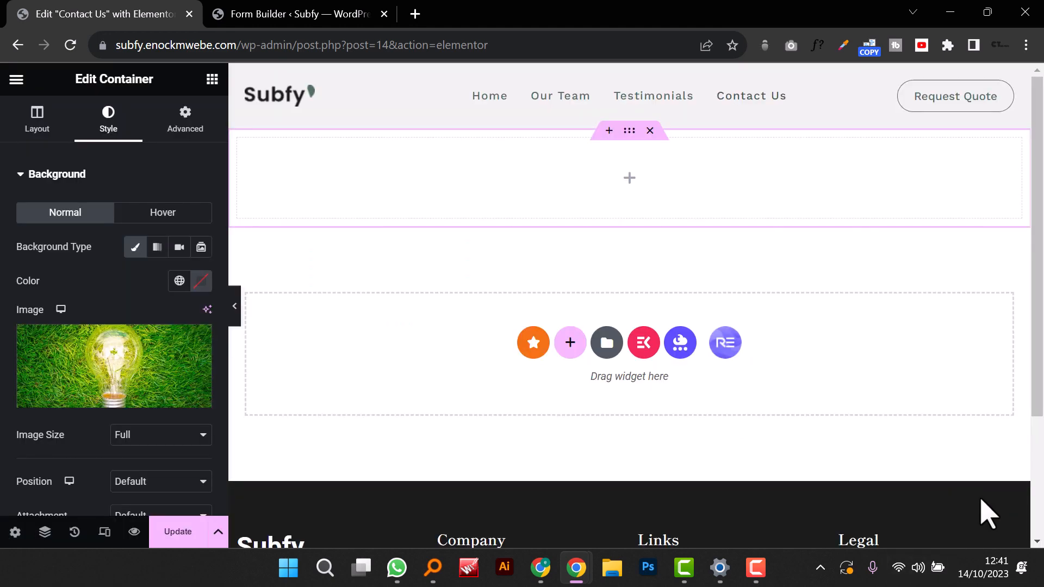
Step: Set the container's background image to Cover display size, No-repeat and Center Center position
{"action": "scroll", "coordinate": [129, 381], "scroll_direction": "down", "scroll_amount": 5}
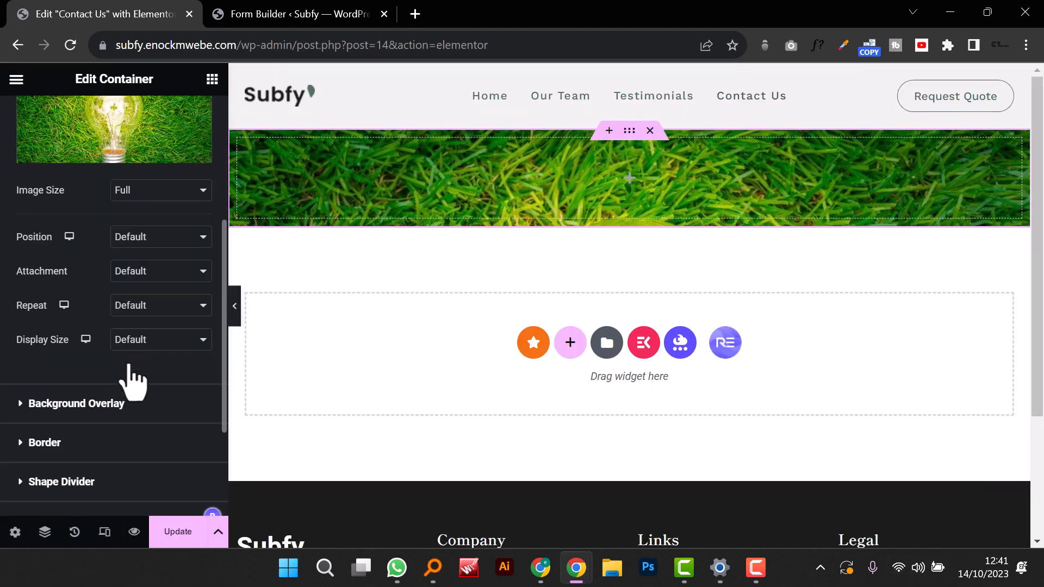
{"action": "left_click", "coordinate": [158, 341]}
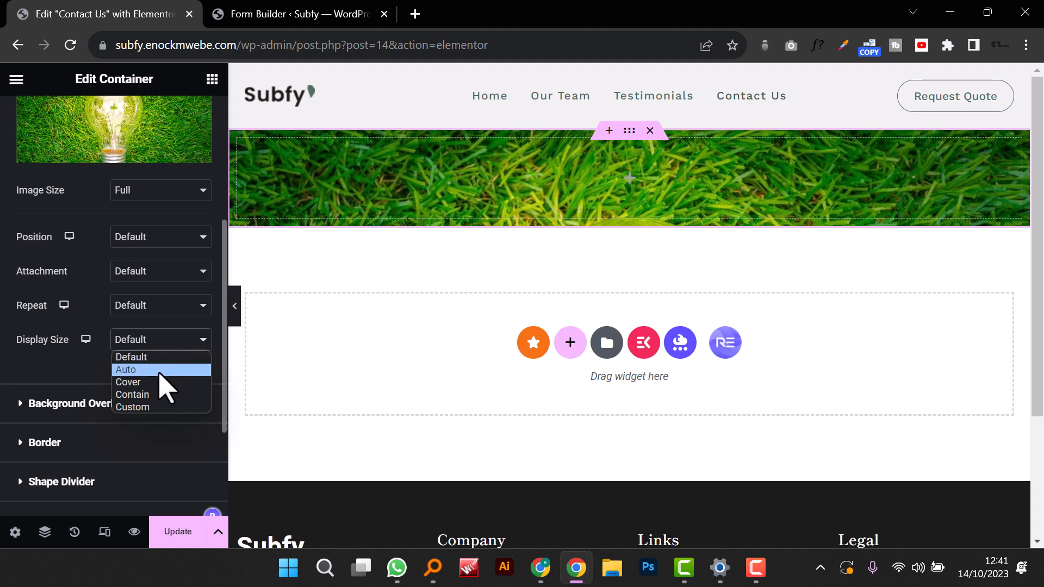
{"action": "left_click", "coordinate": [154, 368]}
{"action": "left_click", "coordinate": [154, 341]}
{"action": "left_click", "coordinate": [155, 368]}
{"action": "left_click", "coordinate": [158, 313]}
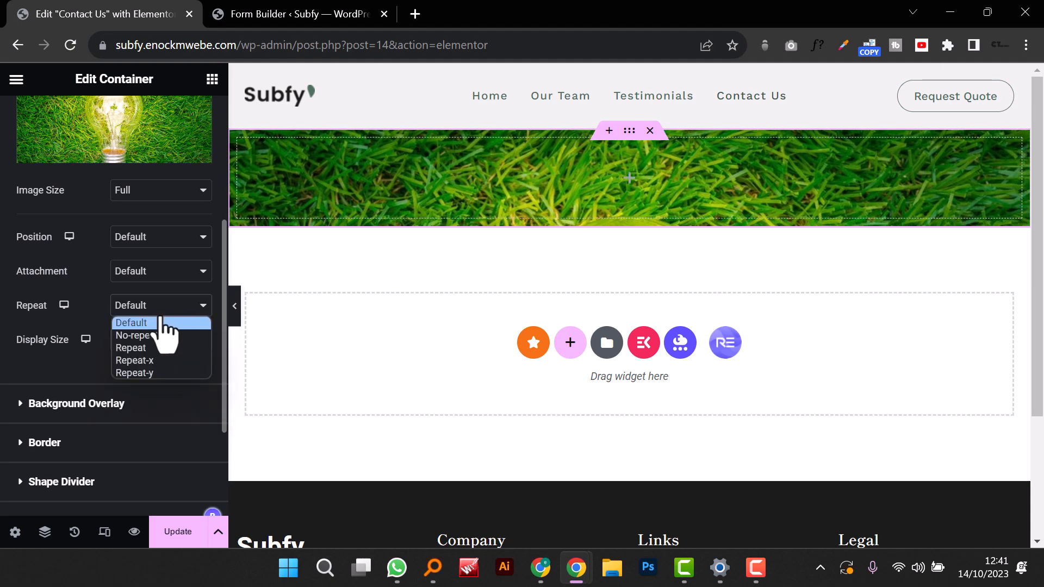
{"action": "left_click", "coordinate": [165, 334]}
{"action": "left_click", "coordinate": [167, 240]}
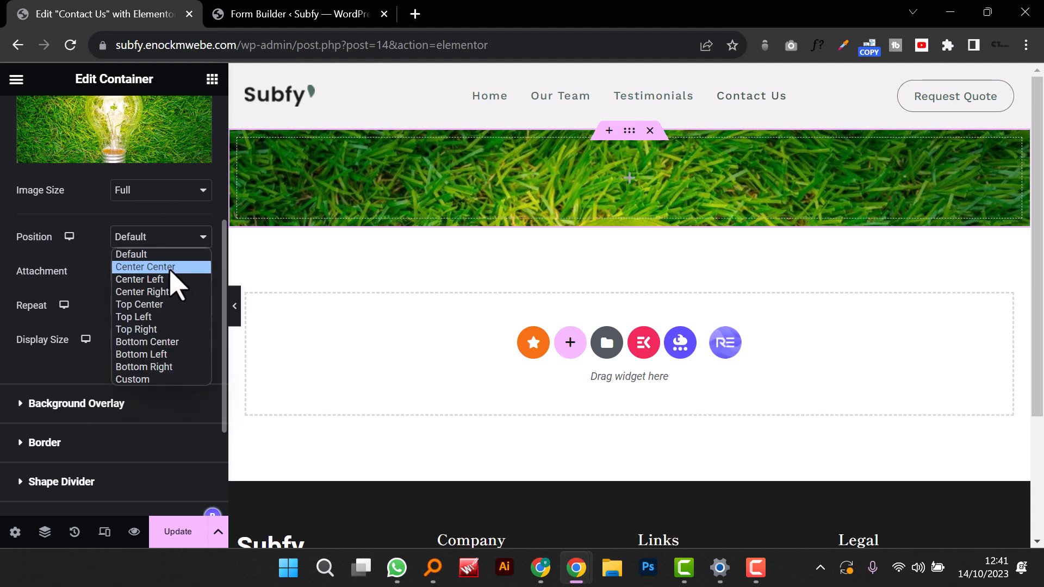
{"action": "left_click", "coordinate": [169, 267]}
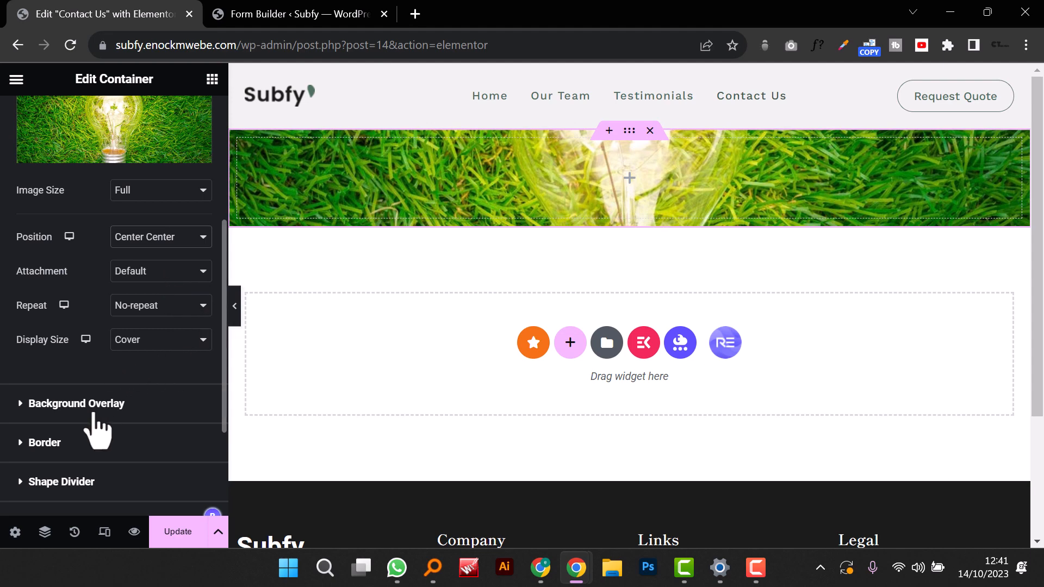
Step: Add a classic background overlay to the container using the global Theme Color 1
{"action": "left_click", "coordinate": [105, 403]}
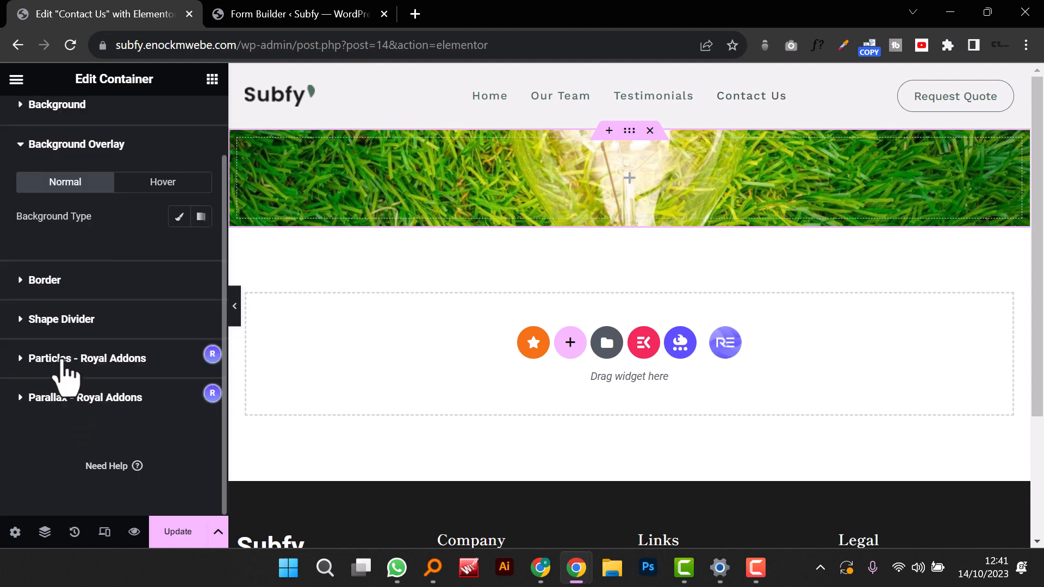
{"action": "left_click", "coordinate": [179, 217]}
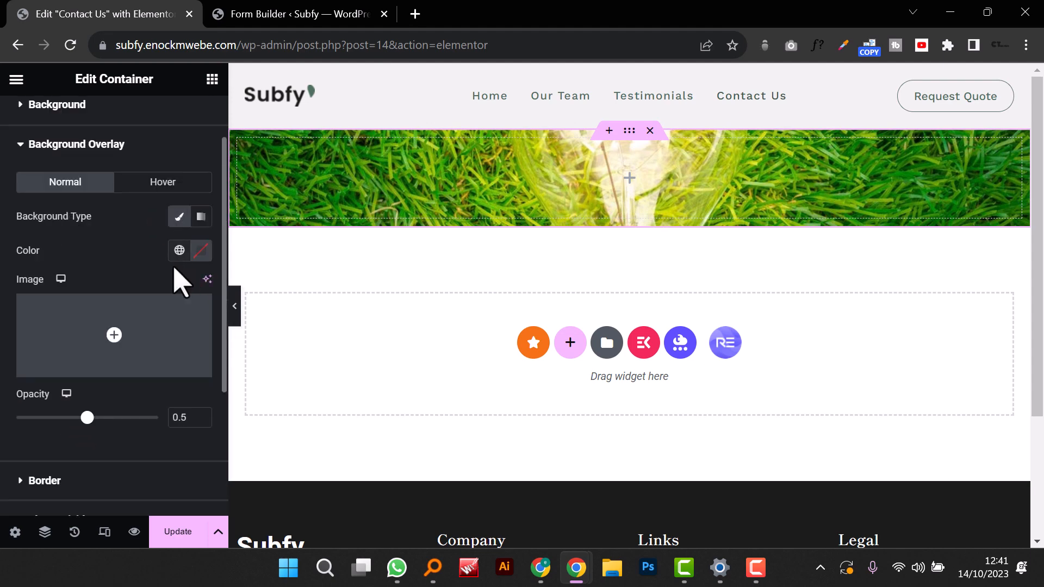
{"action": "left_click", "coordinate": [180, 250]}
{"action": "scroll", "coordinate": [89, 468], "scroll_direction": "down", "scroll_amount": 1}
{"action": "scroll", "coordinate": [92, 492], "scroll_direction": "down", "scroll_amount": 3}
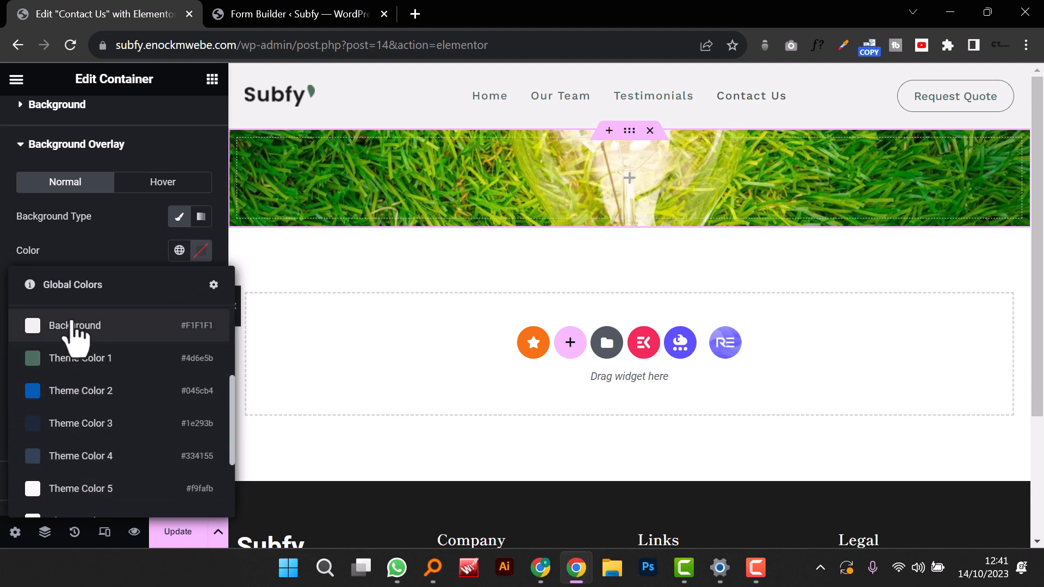
{"action": "left_click", "coordinate": [65, 365]}
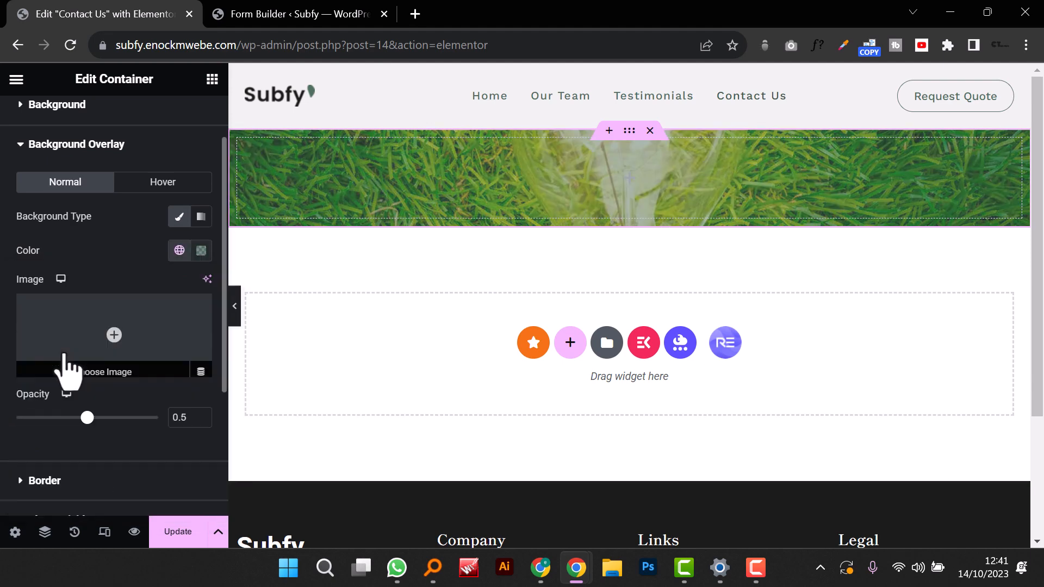
Step: Set the hero container's padding to 150 px top and bottom and 0 px on the right and left, with the values unlinked
{"action": "left_click", "coordinate": [213, 79]}
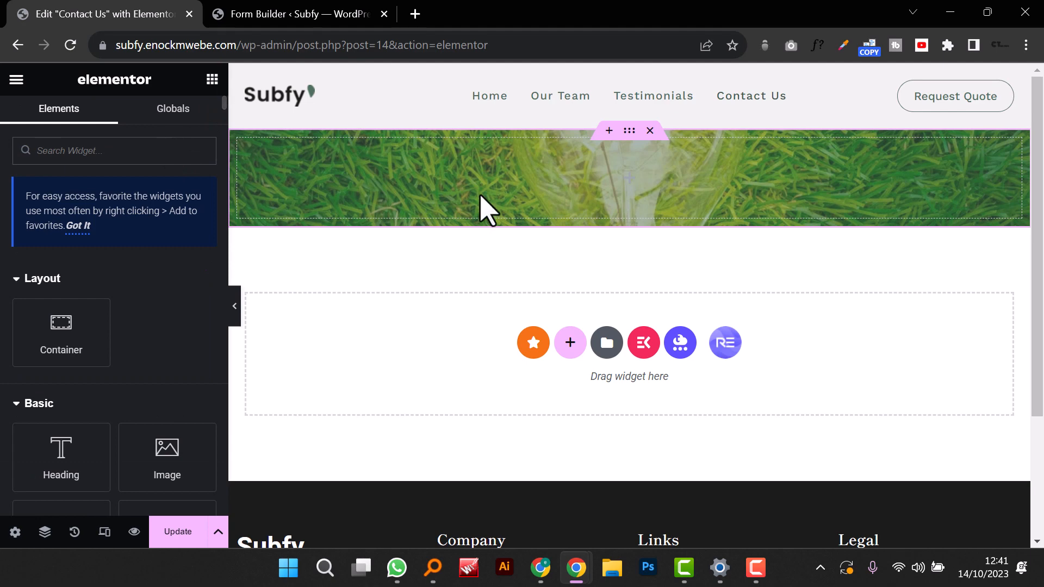
{"action": "left_click", "coordinate": [627, 131]}
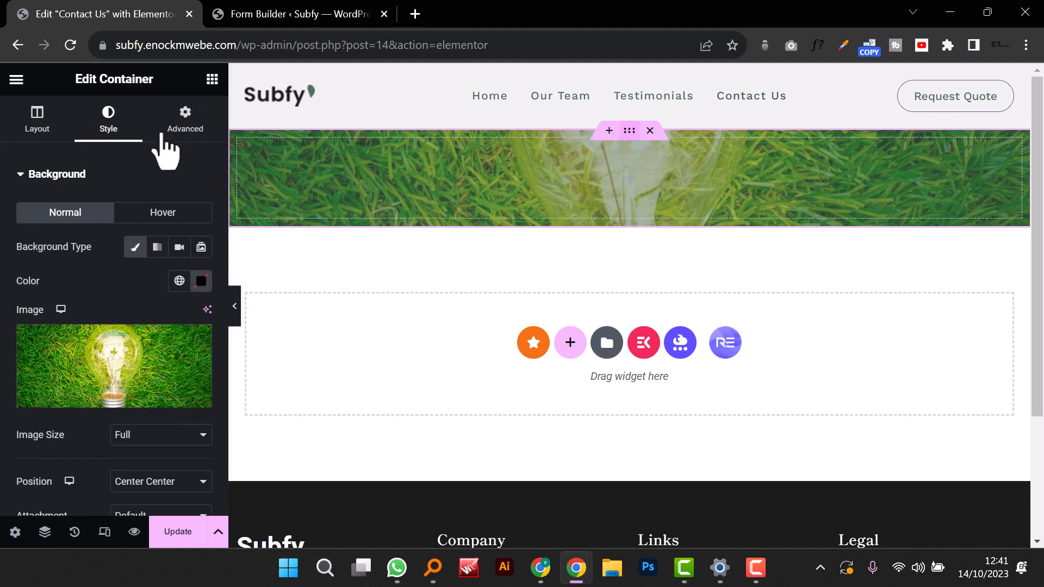
{"action": "left_click", "coordinate": [169, 133]}
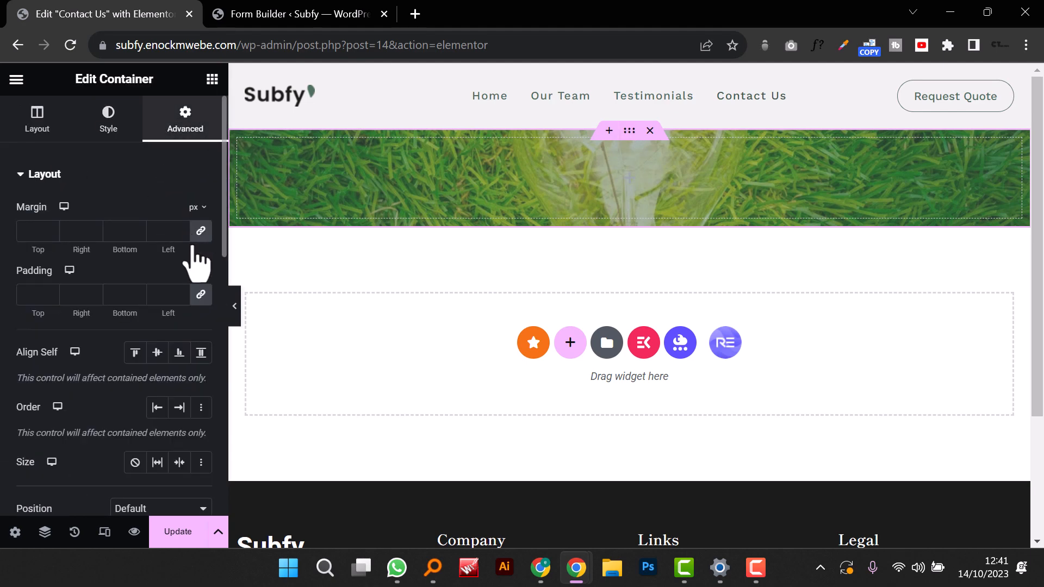
{"action": "left_click", "coordinate": [32, 295]}
{"action": "type", "text": "0"}
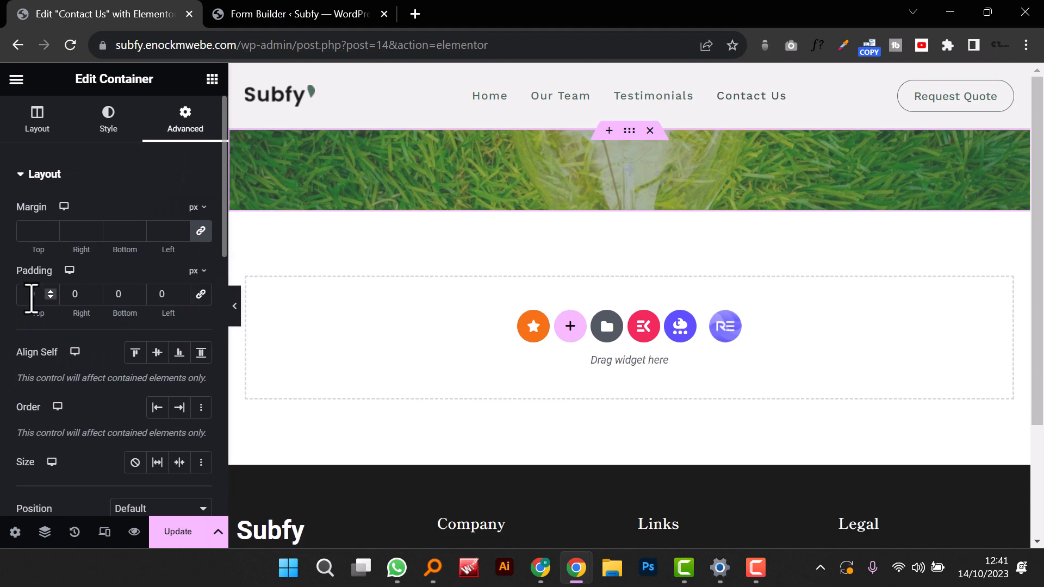
{"action": "left_click", "coordinate": [29, 295]}
{"action": "type", "text": "15"}
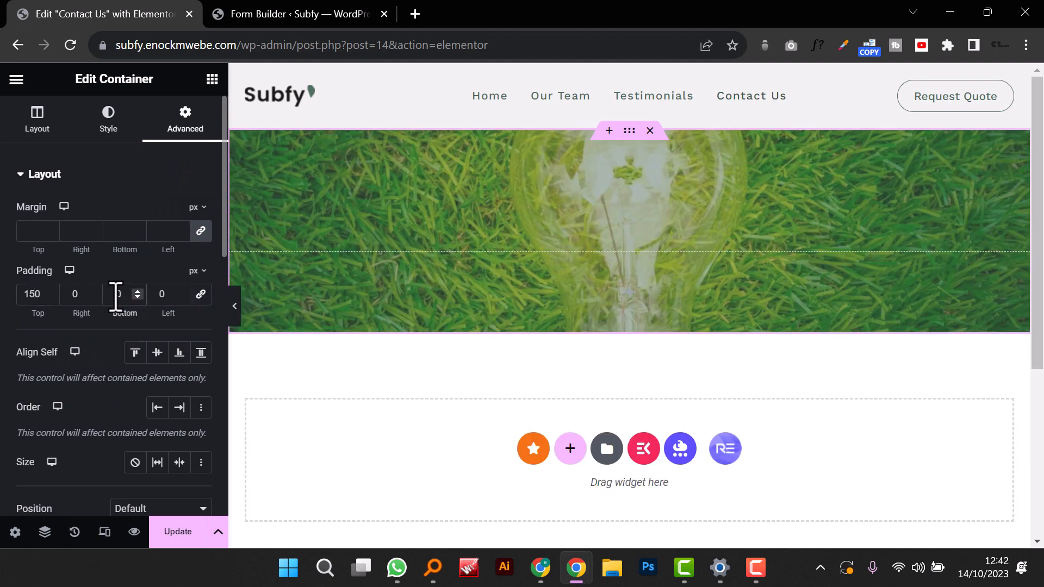
{"action": "left_click", "coordinate": [116, 294]}
{"action": "type", "text": "15"}
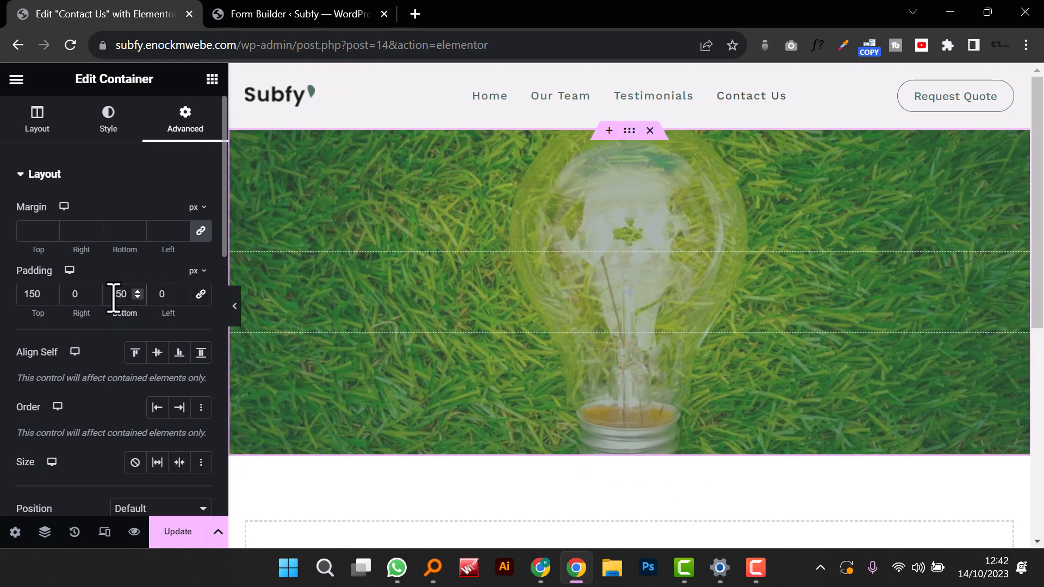
Step: Add a heading reading "Contact Us" to the hero container and center its alignment
{"action": "left_click", "coordinate": [213, 80]}
{"action": "left_click_drag", "start_coordinate": [75, 441], "coordinate": [619, 266]}
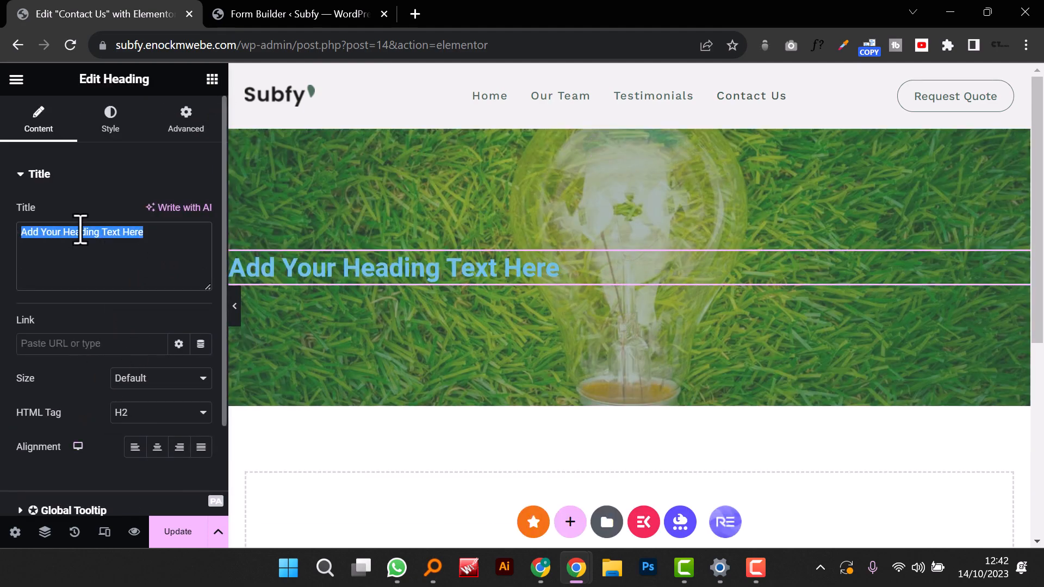
{"action": "type", "text": "Contact Us"}
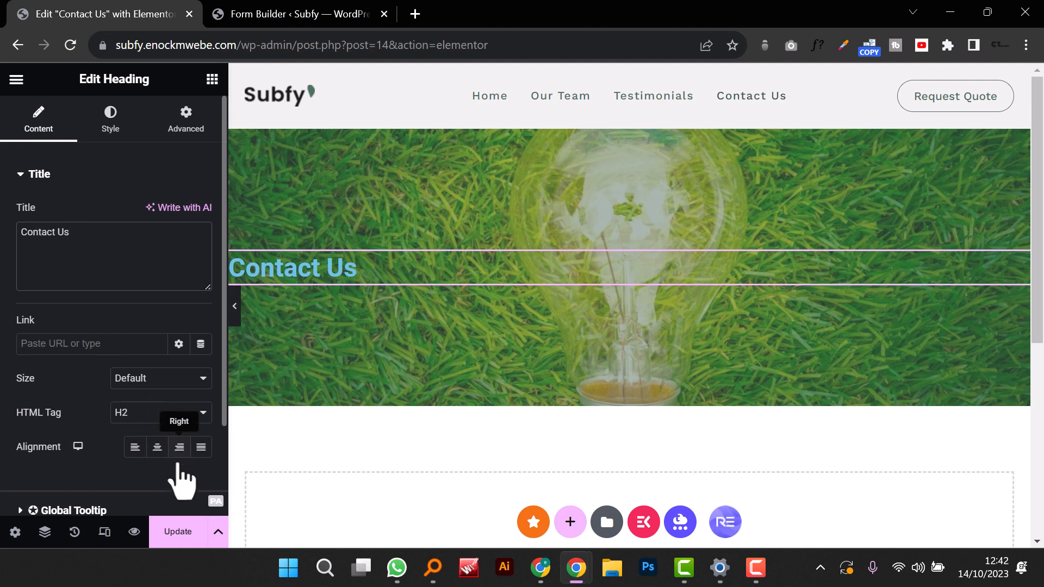
{"action": "left_click", "coordinate": [157, 447]}
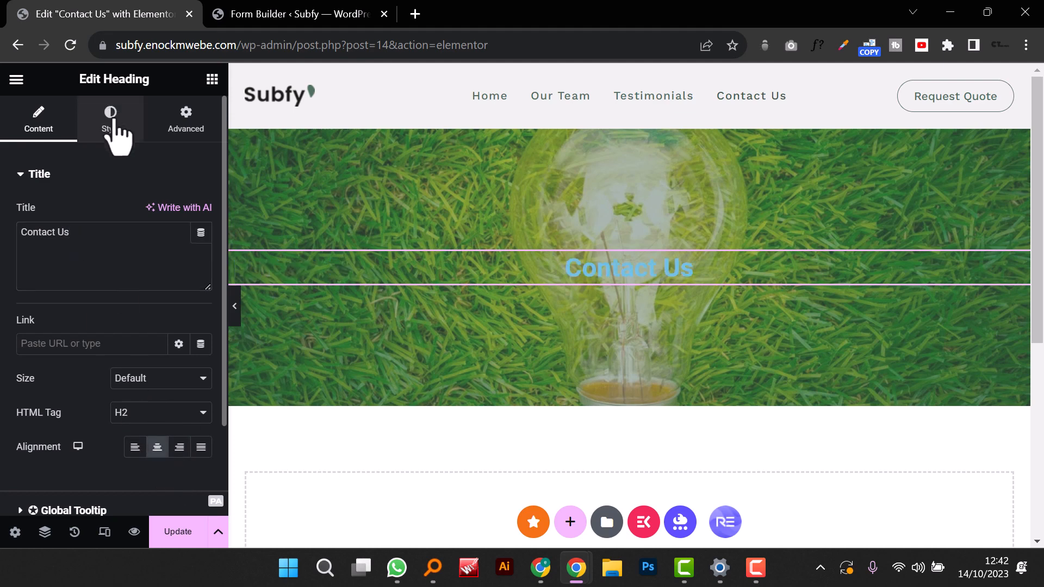
Step: Set the Contact Us heading's text color to white #FFFFFF and its typography to the global Shippori heading font
{"action": "left_click", "coordinate": [110, 121]}
{"action": "left_click", "coordinate": [201, 214]}
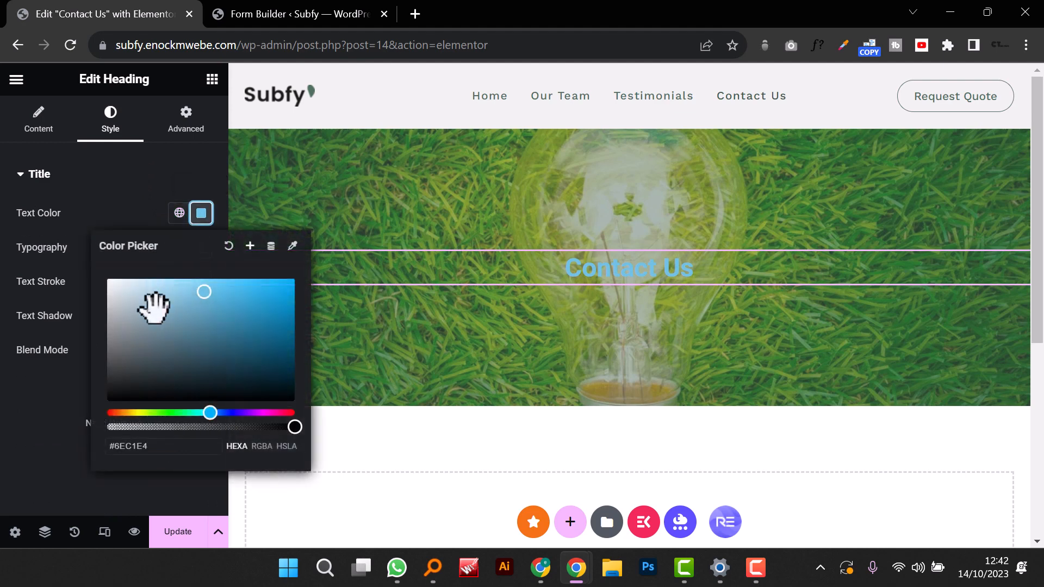
{"action": "left_click_drag", "start_coordinate": [154, 308], "coordinate": [68, 204]}
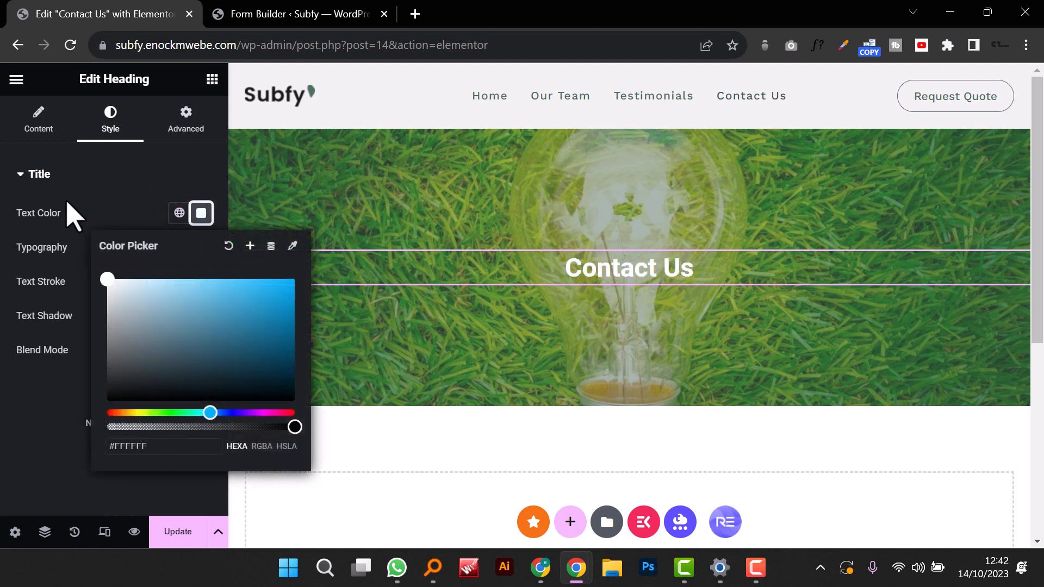
{"action": "left_click", "coordinate": [122, 219]}
{"action": "left_click", "coordinate": [179, 250]}
{"action": "scroll", "coordinate": [143, 481], "scroll_direction": "down", "scroll_amount": 1}
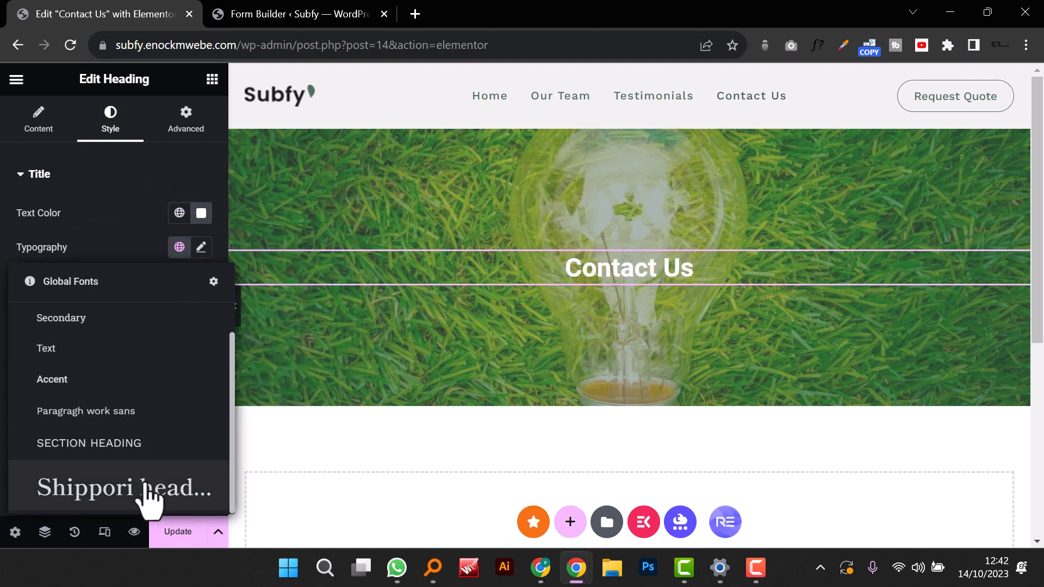
{"action": "left_click", "coordinate": [144, 484]}
Step: Add a container with two equal columns below the hero section
{"action": "scroll", "coordinate": [503, 443], "scroll_direction": "down", "scroll_amount": 5}
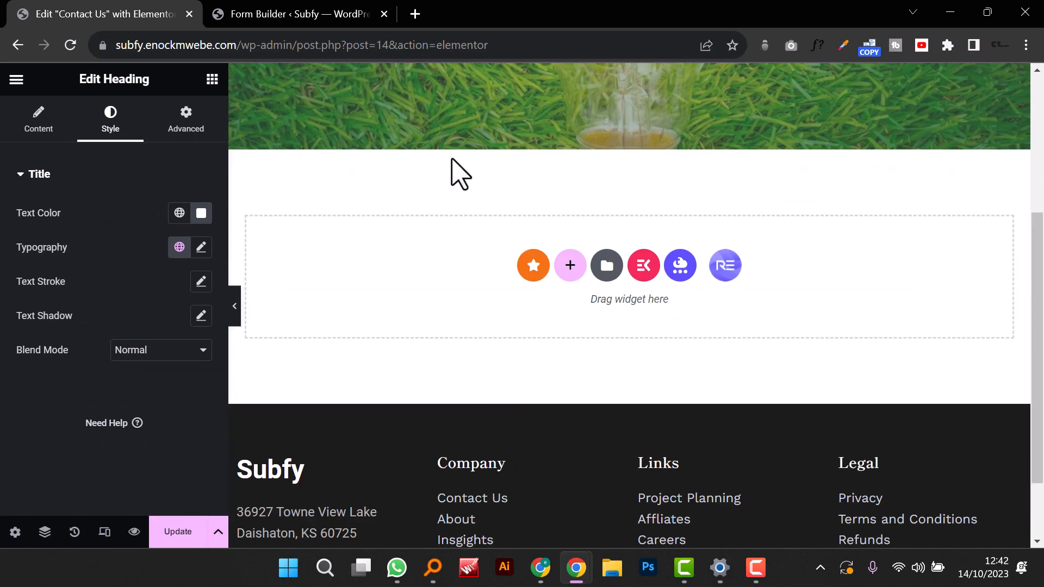
{"action": "left_click", "coordinate": [570, 267]}
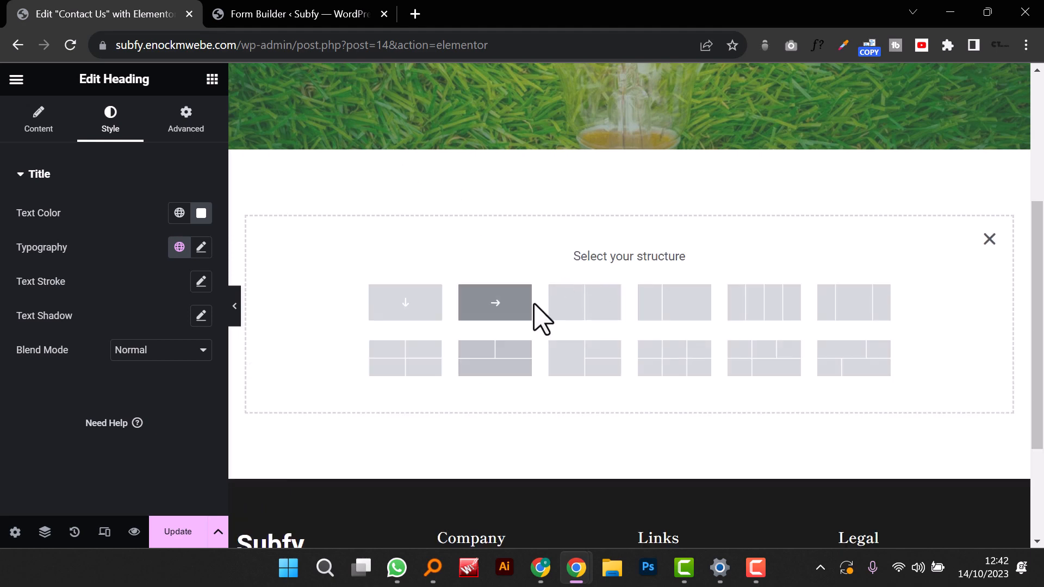
{"action": "left_click", "coordinate": [578, 317]}
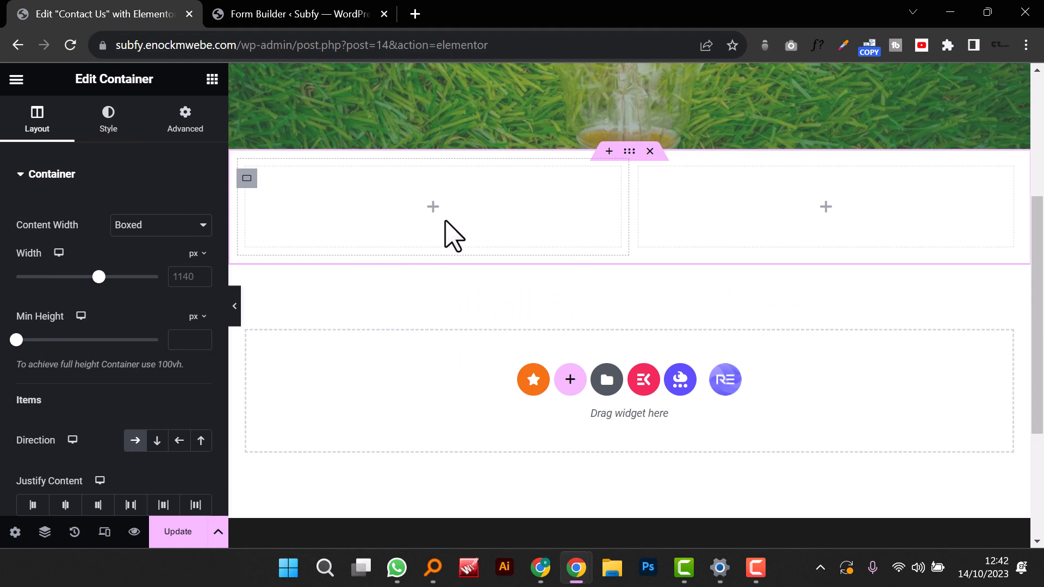
Step: Place a heading in the first column of the new container and change its text to "GET IN TOUCH"
{"action": "left_click", "coordinate": [434, 208]}
{"action": "left_click_drag", "start_coordinate": [63, 438], "coordinate": [422, 197]}
{"action": "triple_click", "coordinate": [426, 190]}
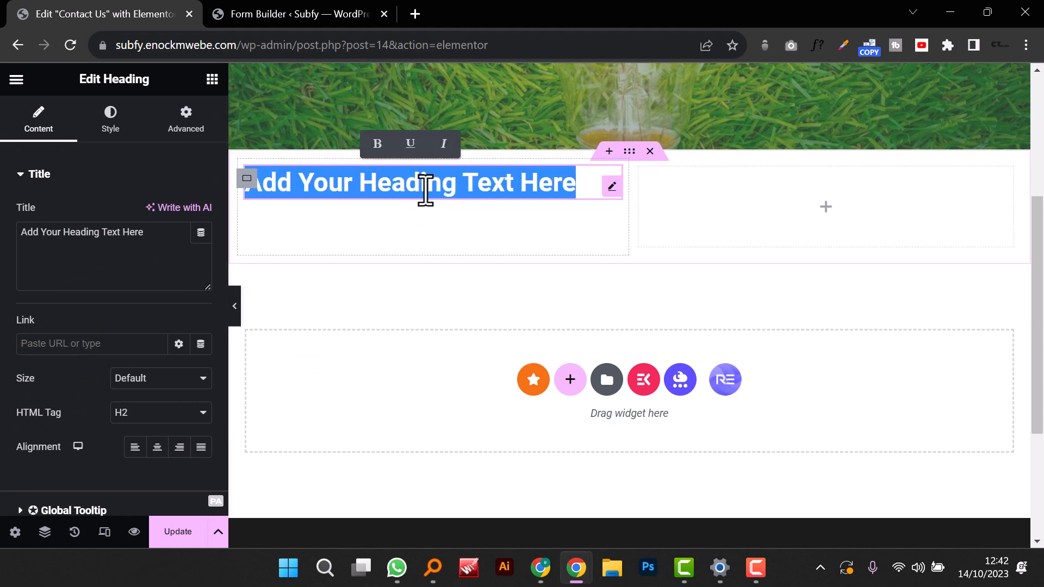
{"action": "type", "text": "GET IN TOUCH"}
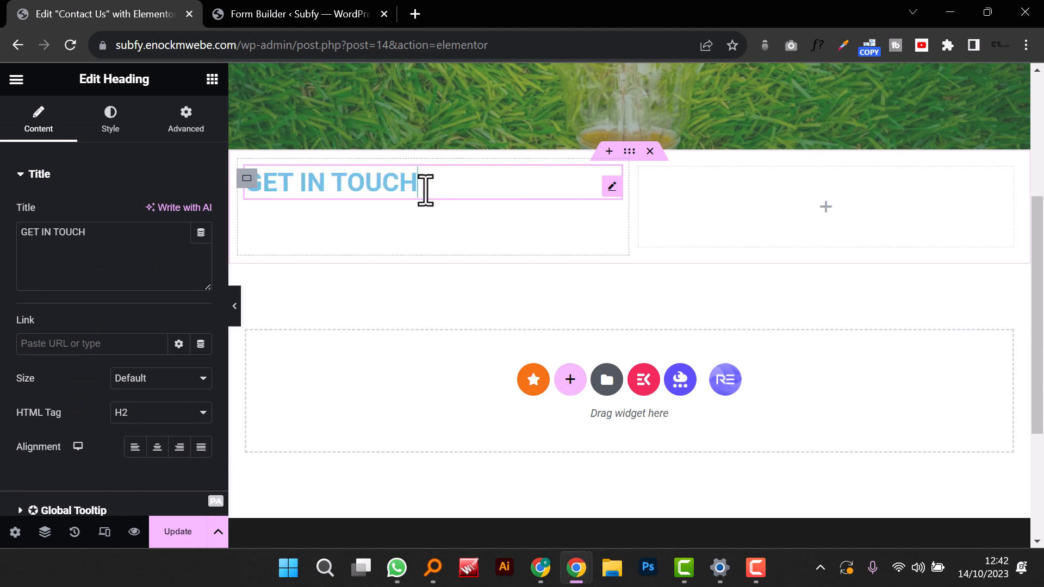
Step: Set the two-column container's margin to 70 px above and 70 px below, unlinked from the side values
{"action": "left_click", "coordinate": [628, 155]}
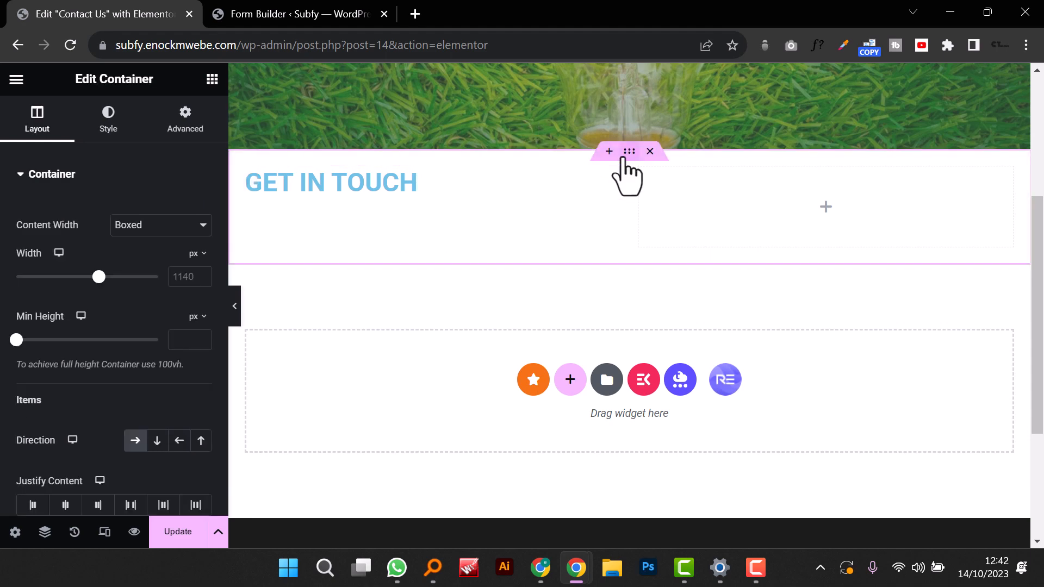
{"action": "left_click", "coordinate": [208, 128]}
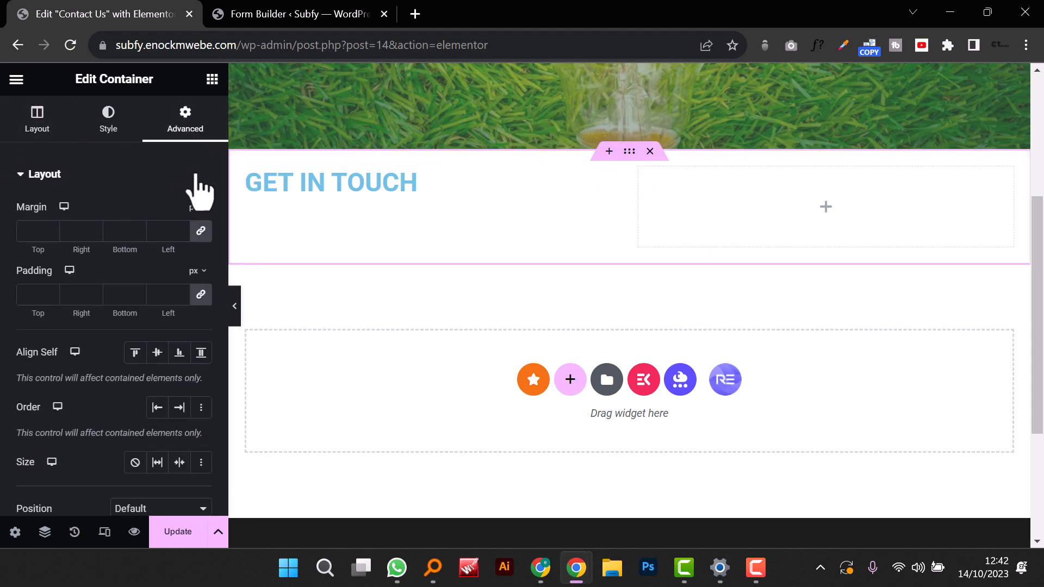
{"action": "left_click", "coordinate": [202, 231]}
{"action": "left_click", "coordinate": [28, 230]}
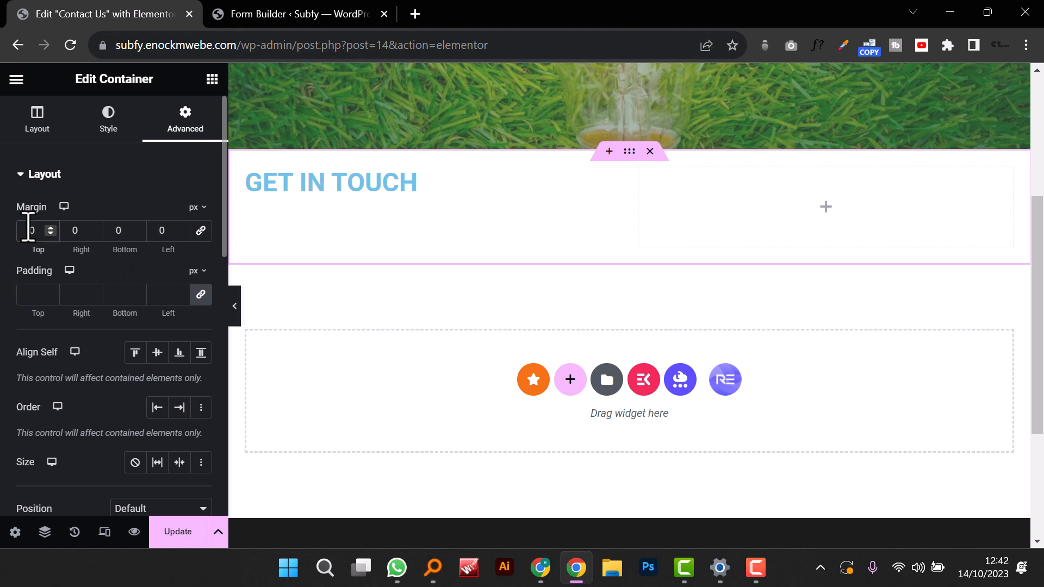
{"action": "type", "text": "100"}
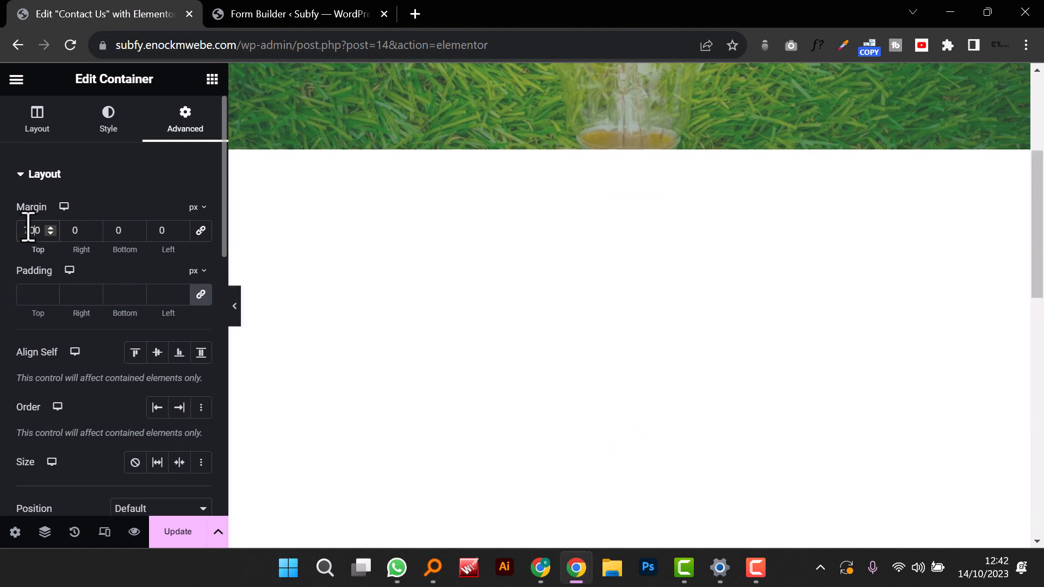
{"action": "type", "text": "0"}
{"action": "key", "text": "BackSpace"}
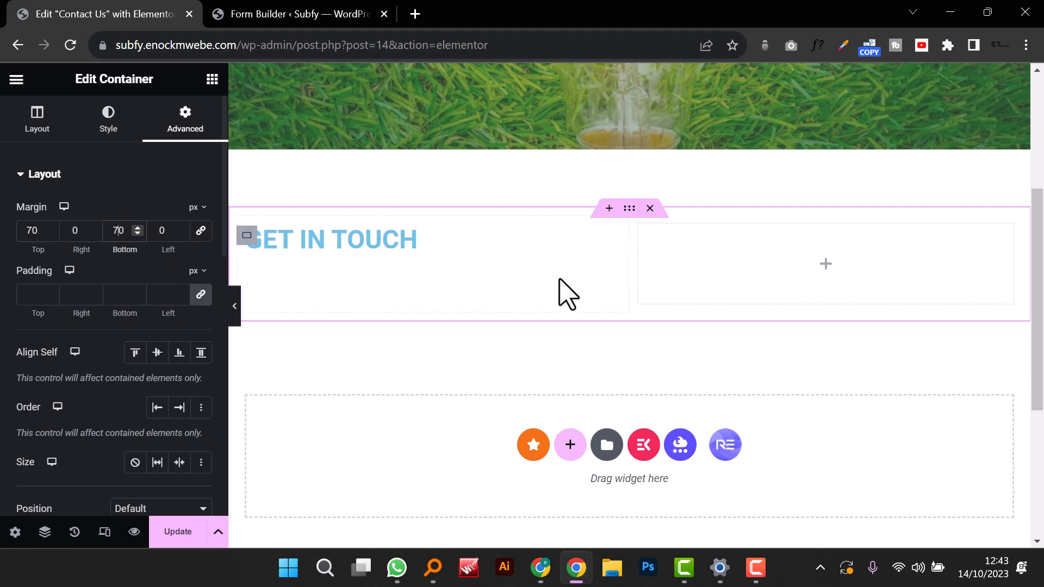
Step: Change the GET IN TOUCH heading's text color to the global dark green
{"action": "left_click", "coordinate": [383, 238]}
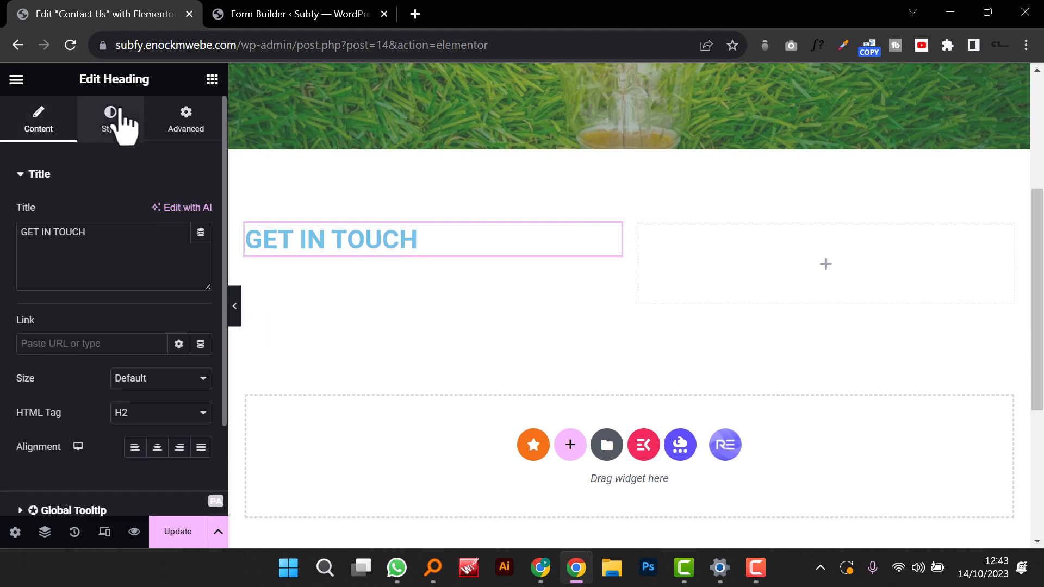
{"action": "left_click", "coordinate": [121, 126]}
{"action": "left_click", "coordinate": [179, 212]}
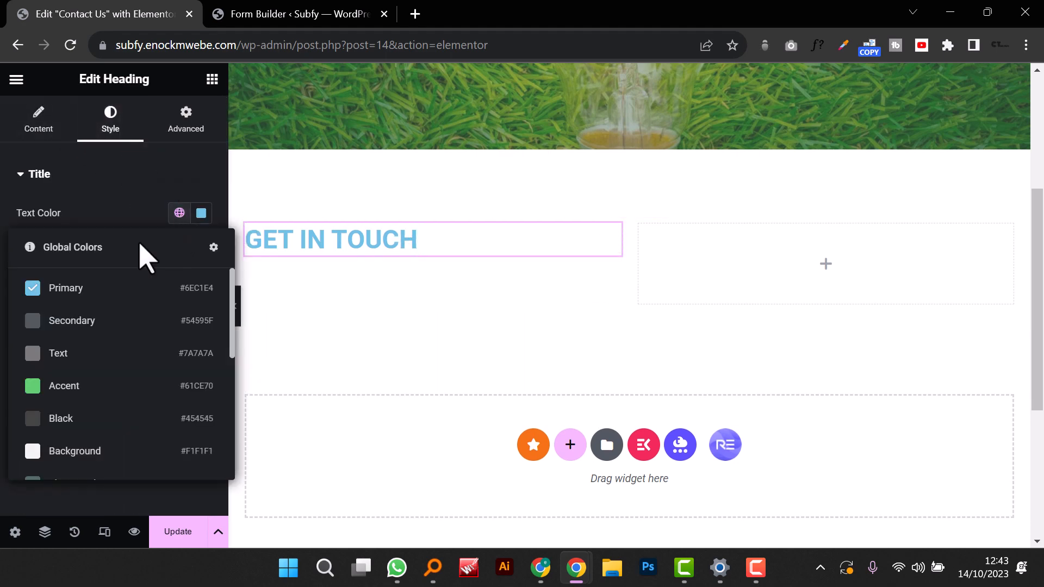
{"action": "scroll", "coordinate": [74, 452], "scroll_direction": "down", "scroll_amount": 5}
{"action": "left_click", "coordinate": [63, 344]}
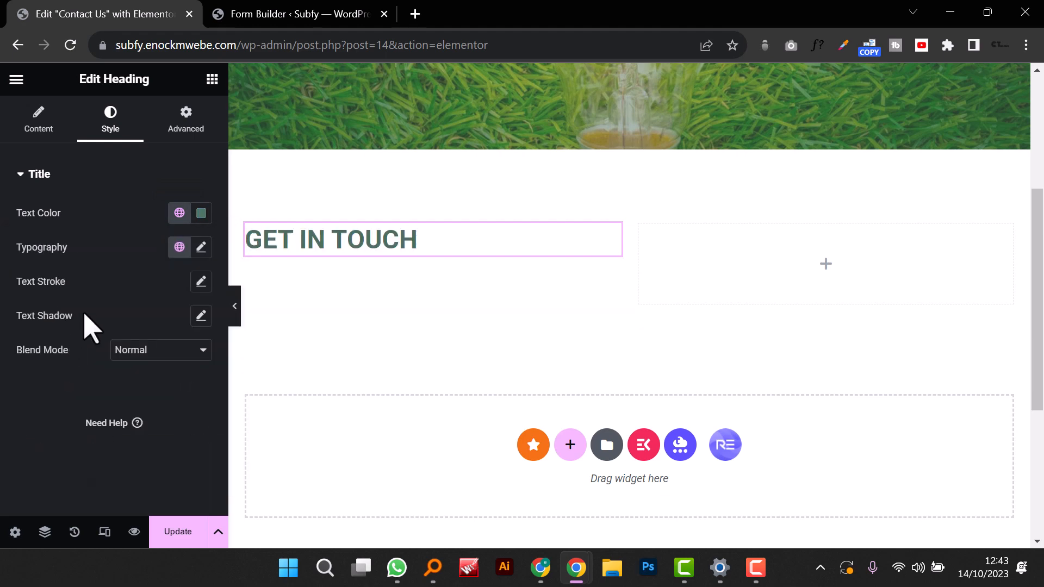
Step: Apply the global font "Paragragh work sans" to the GET IN TOUCH heading
{"action": "left_click", "coordinate": [185, 249]}
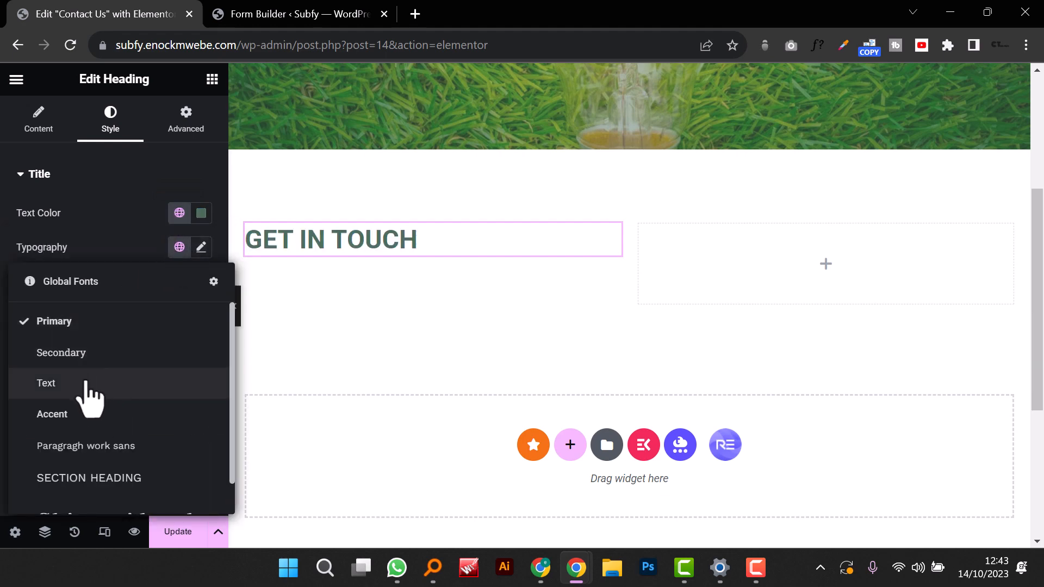
{"action": "left_click", "coordinate": [93, 450]}
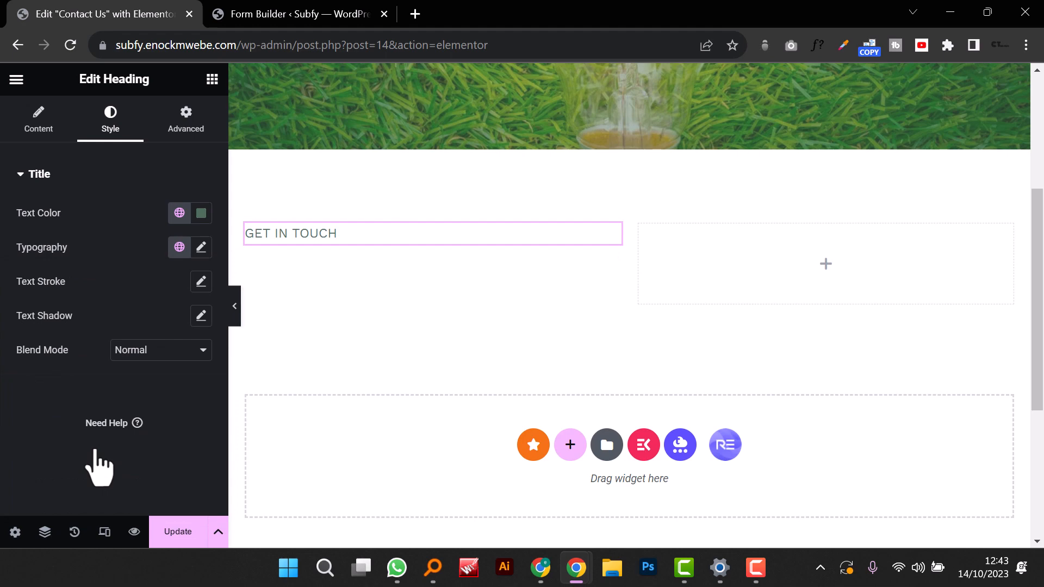
{"action": "left_click", "coordinate": [201, 248]}
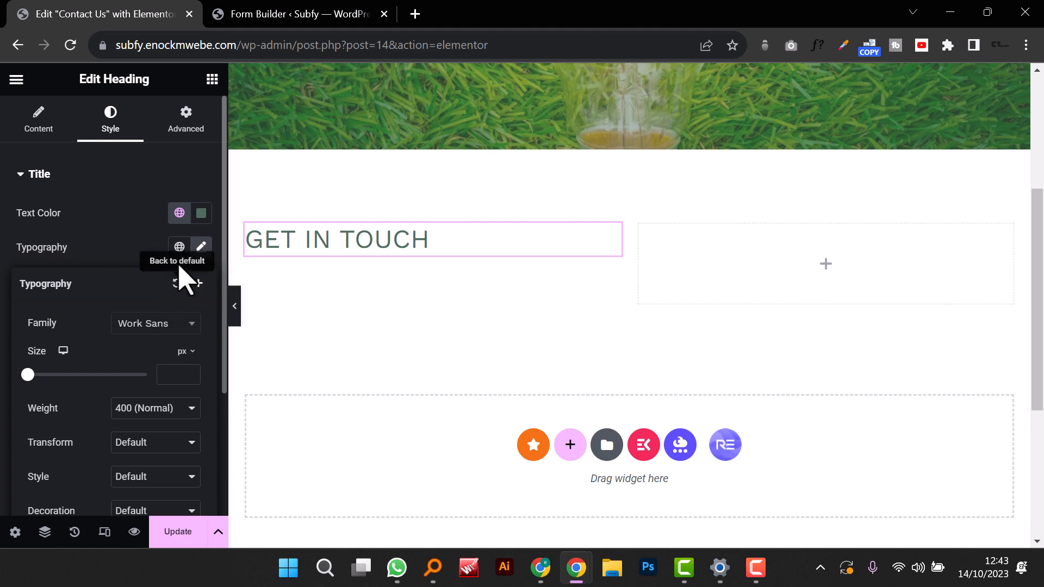
{"action": "left_click", "coordinate": [179, 247]}
{"action": "left_click", "coordinate": [128, 443]}
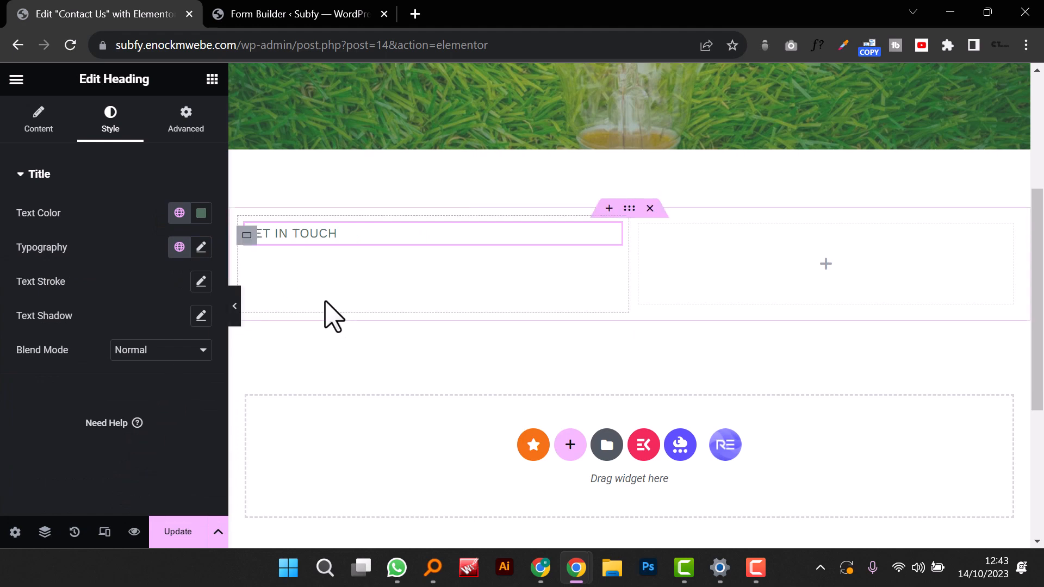
Step: Duplicate the GET IN TOUCH heading and change the copy's text to "How can we help you?"
{"action": "right_click", "coordinate": [324, 239]}
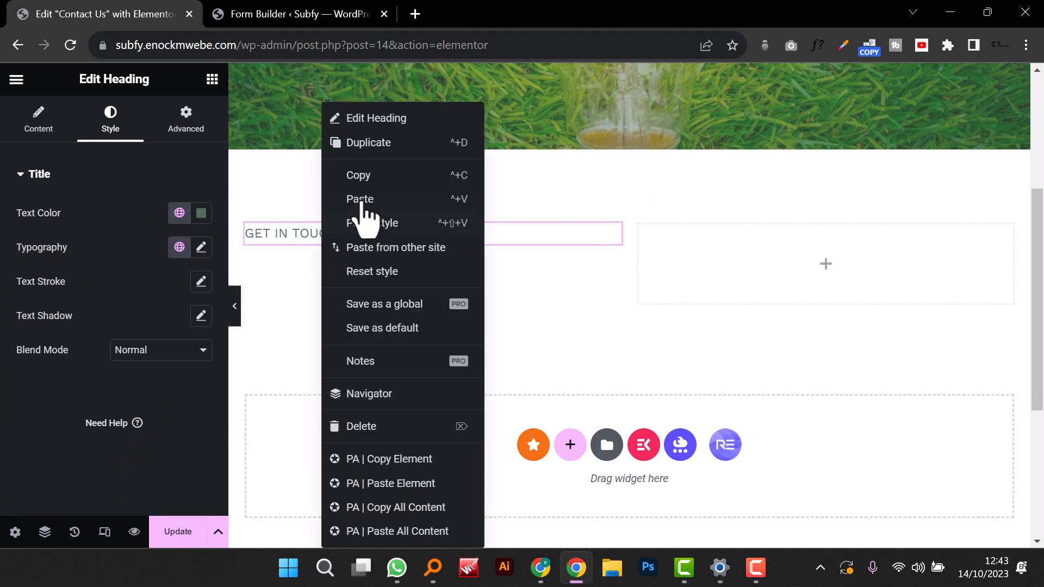
{"action": "left_click", "coordinate": [378, 143]}
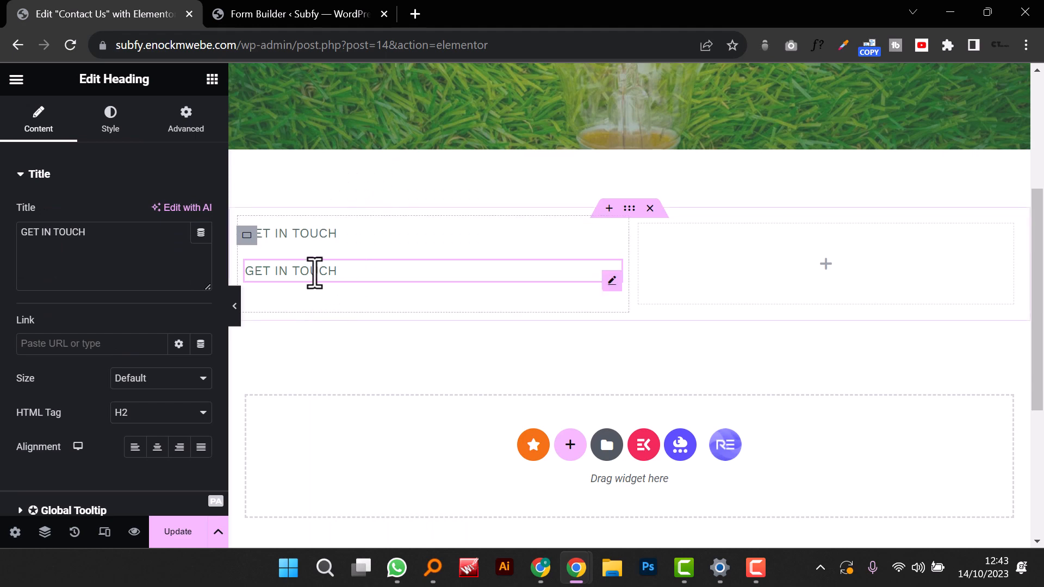
{"action": "triple_click", "coordinate": [315, 272]}
{"action": "type", "text": "H"}
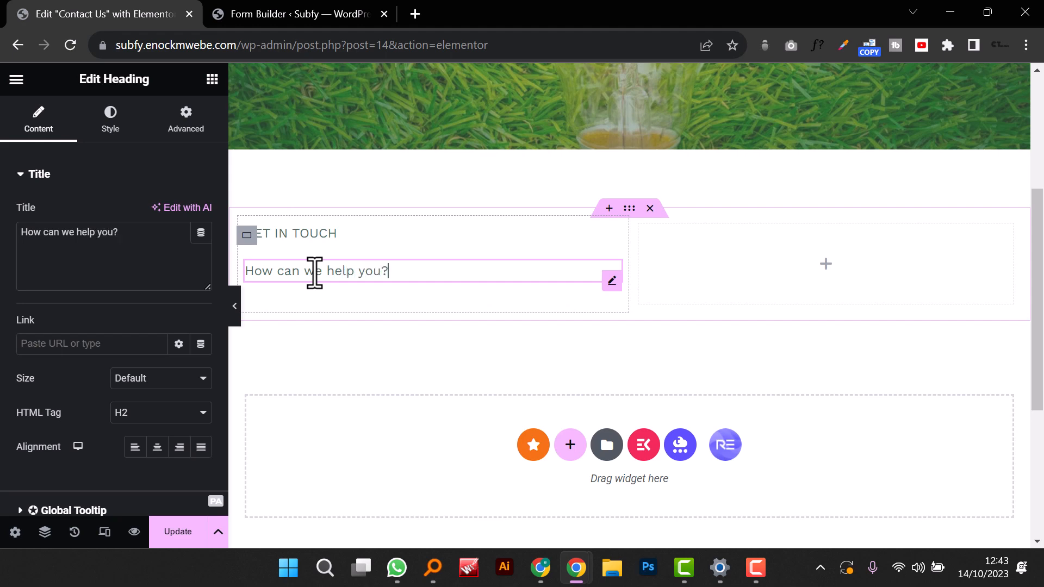
Step: Set the "How can we help you?" heading's text color to black and its typography to the global Shippori heading font
{"action": "left_click", "coordinate": [114, 132]}
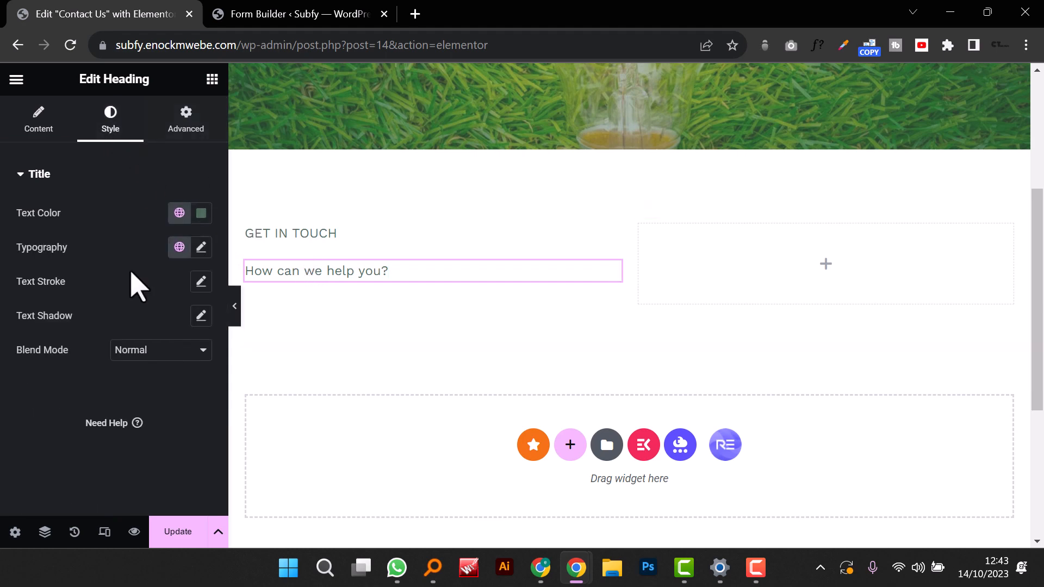
{"action": "left_click", "coordinate": [201, 212]}
{"action": "left_click", "coordinate": [133, 354]}
{"action": "left_click", "coordinate": [46, 489]}
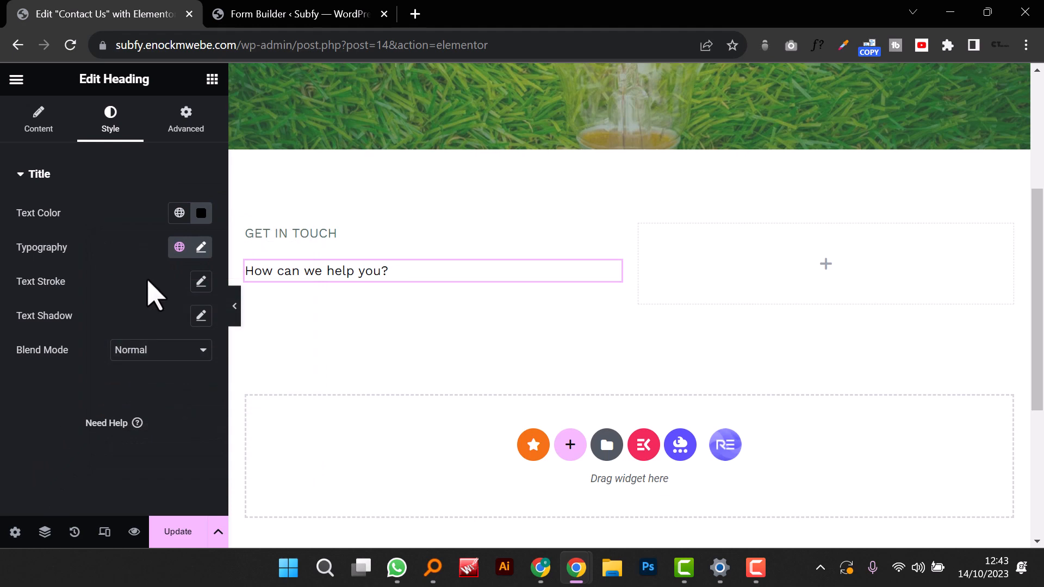
{"action": "left_click", "coordinate": [180, 247]}
{"action": "scroll", "coordinate": [142, 484], "scroll_direction": "down", "scroll_amount": 1}
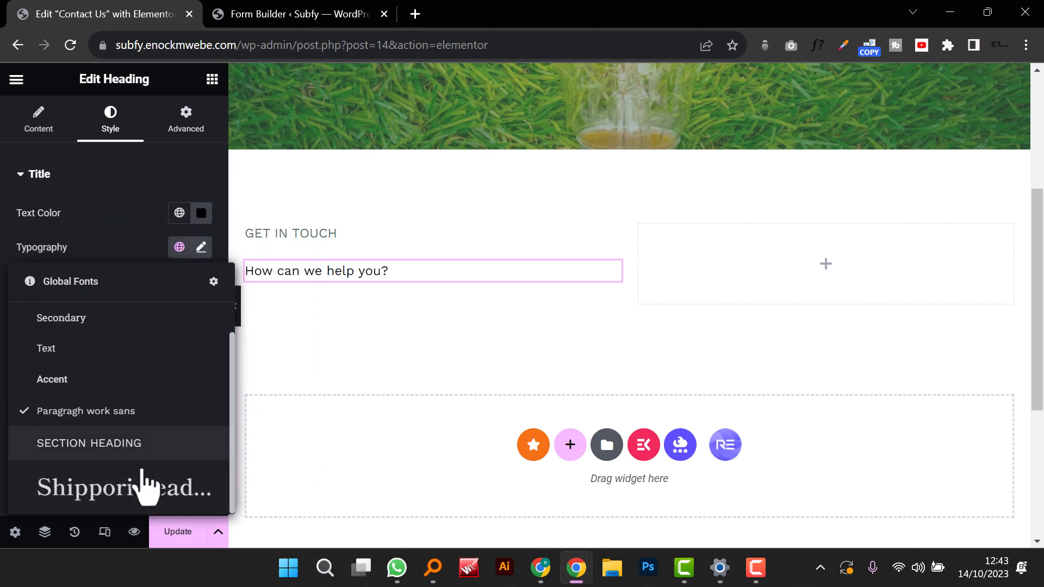
{"action": "left_click", "coordinate": [144, 487]}
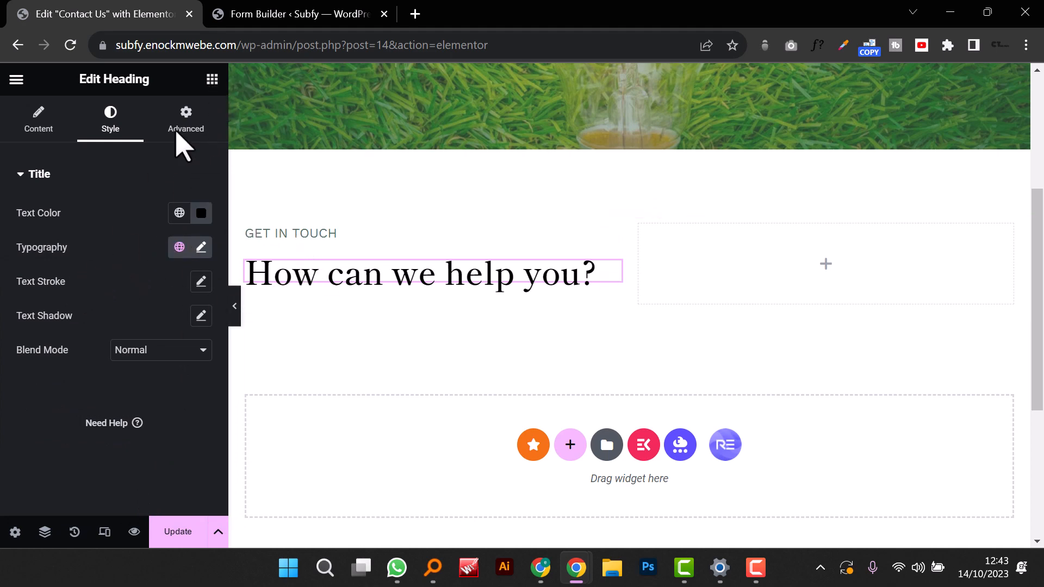
Step: Add a text editor widget below the "How can we help you?" heading and apply the global font "Paragragh work sans"
{"action": "left_click", "coordinate": [212, 79]}
{"action": "left_click_drag", "start_coordinate": [61, 414], "coordinate": [415, 293]}
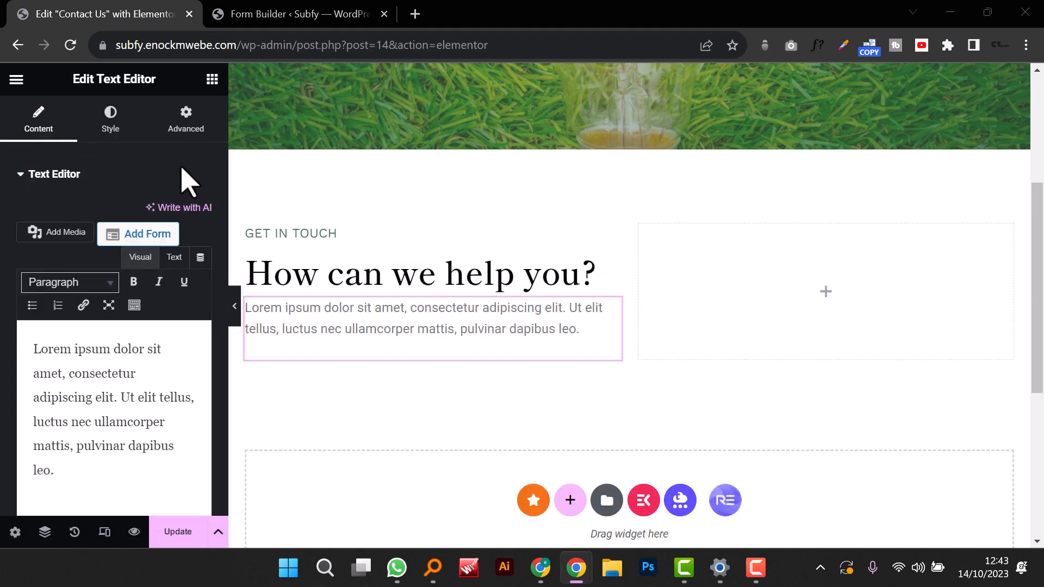
{"action": "left_click", "coordinate": [103, 126]}
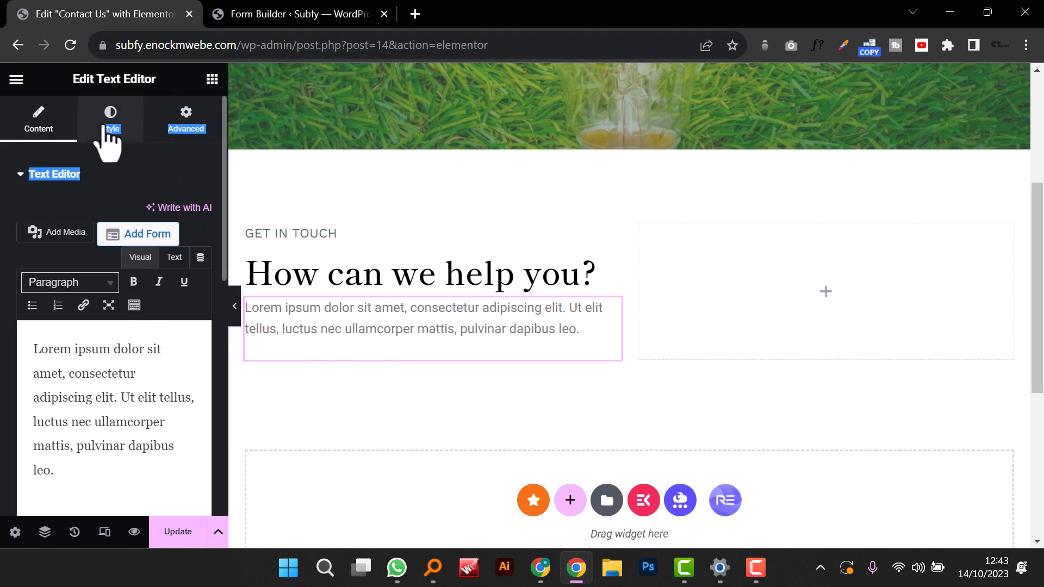
{"action": "left_click", "coordinate": [111, 129]}
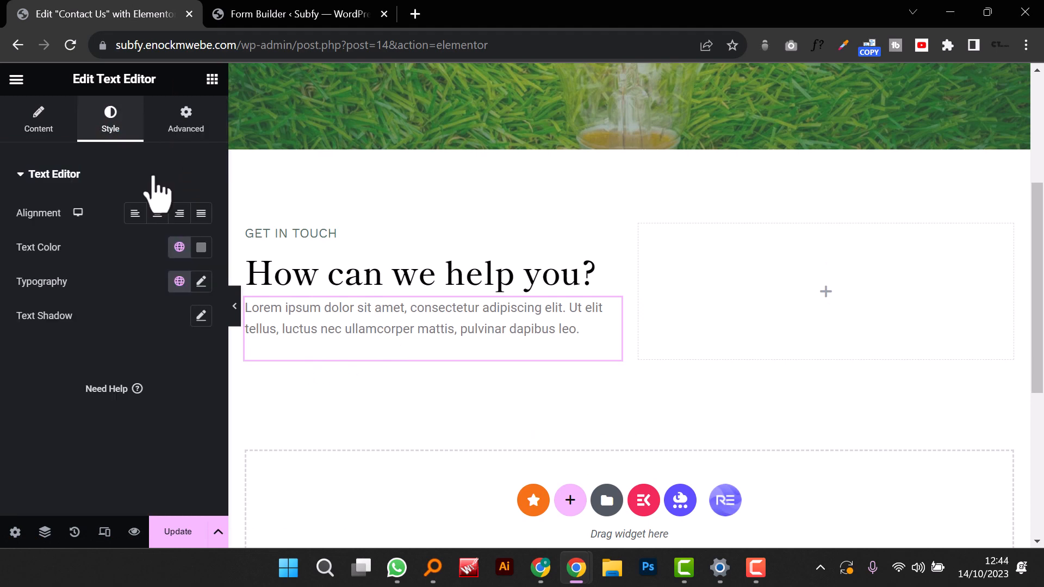
{"action": "left_click", "coordinate": [180, 281]}
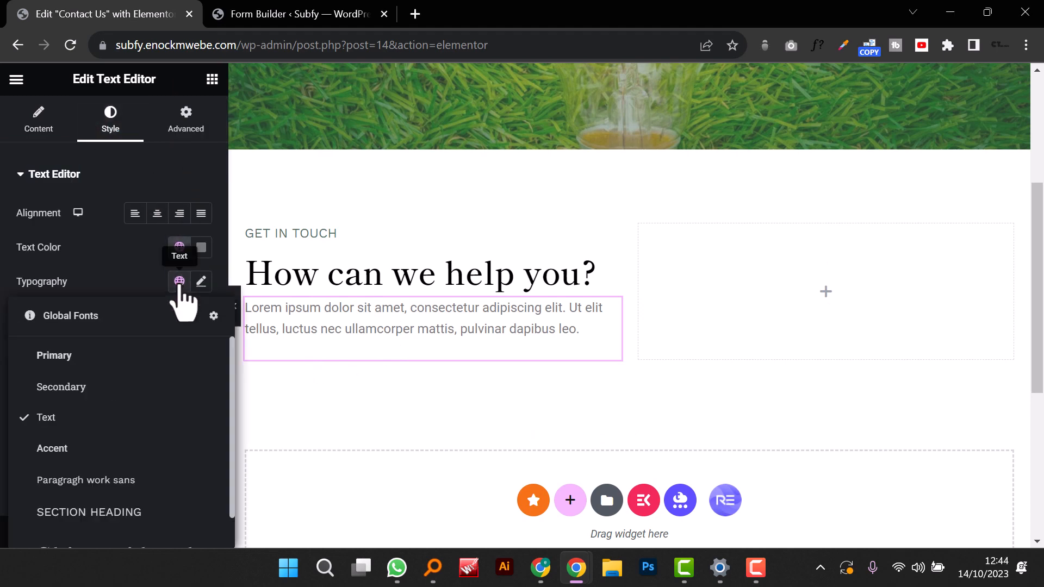
{"action": "left_click", "coordinate": [105, 480]}
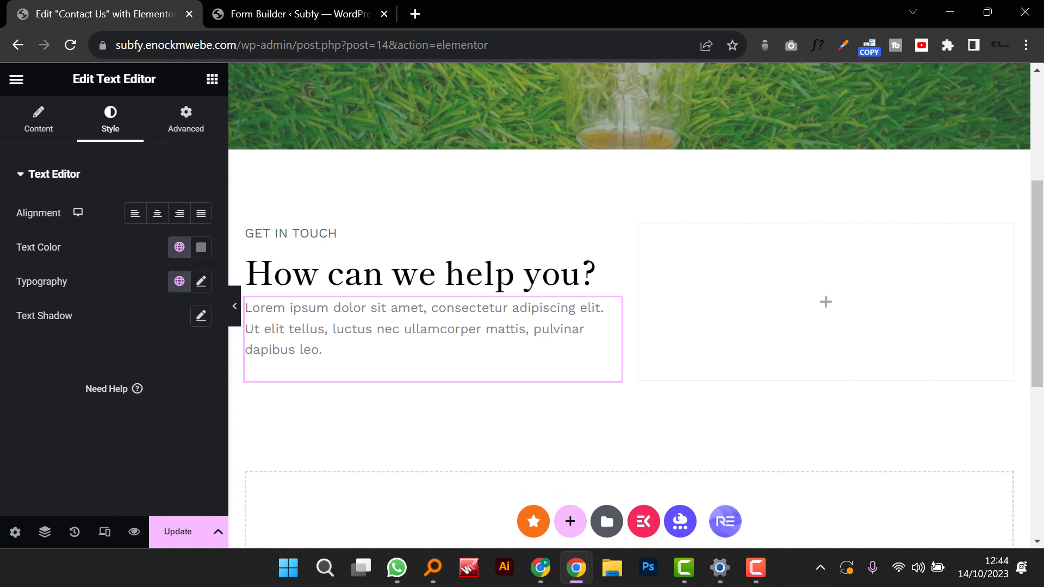
Step: Find the Image Box widget and place it below the paragraph in the first column
{"action": "scroll", "coordinate": [385, 326], "scroll_direction": "down", "scroll_amount": 3}
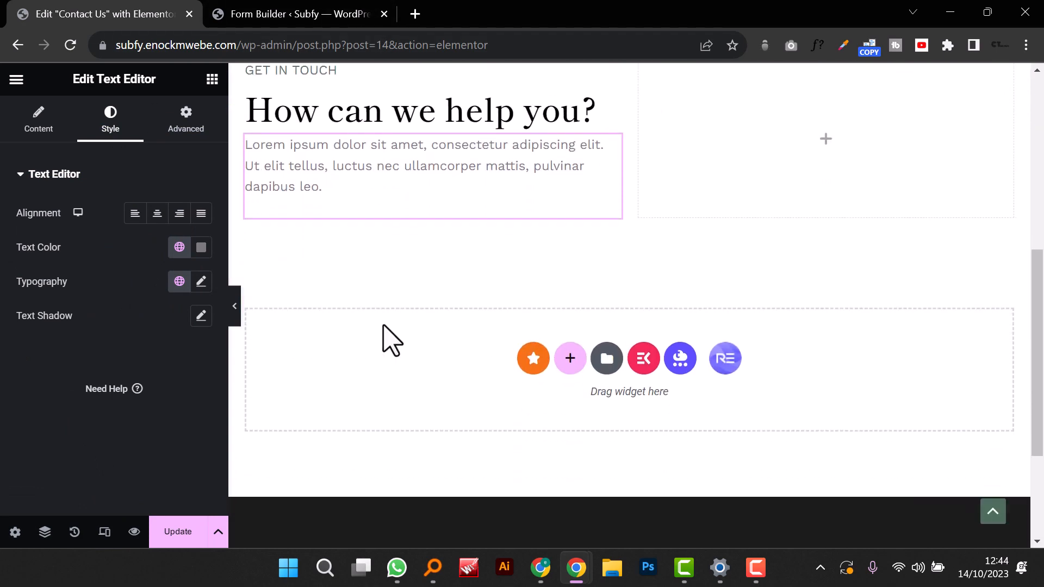
{"action": "left_click", "coordinate": [211, 81]}
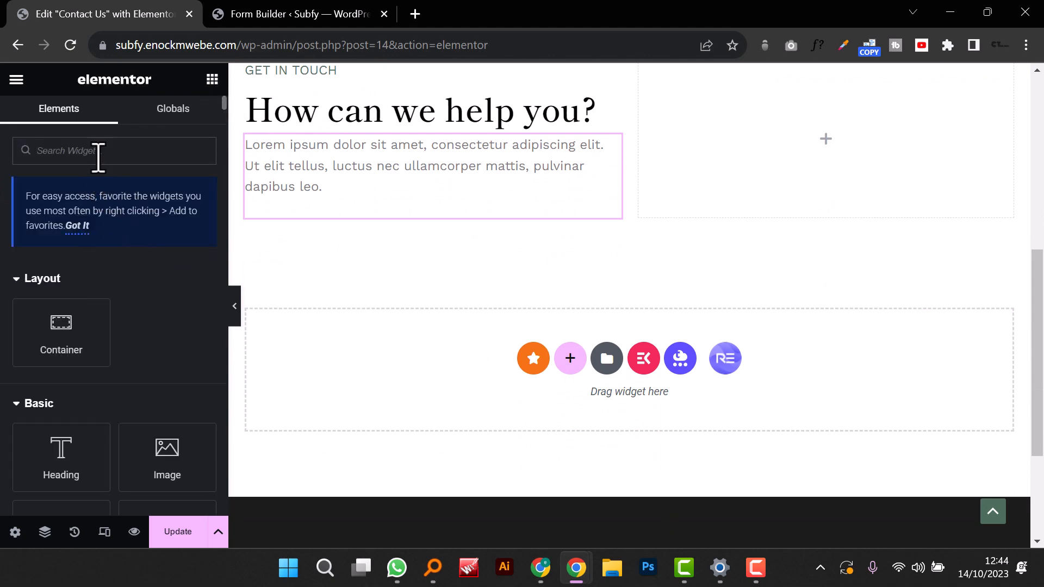
{"action": "type", "text": "image"}
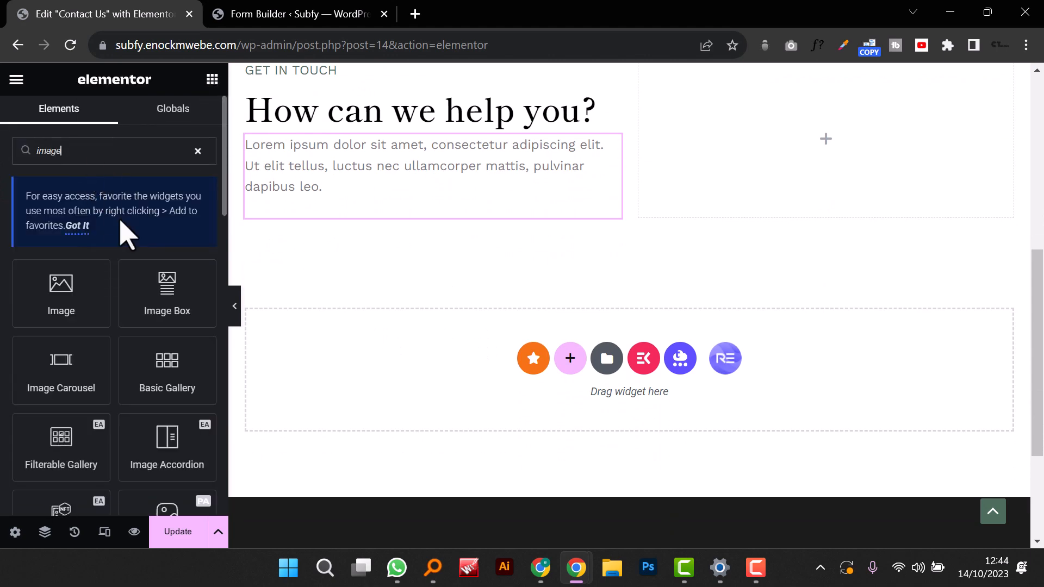
{"action": "left_click_drag", "start_coordinate": [163, 288], "coordinate": [373, 226]}
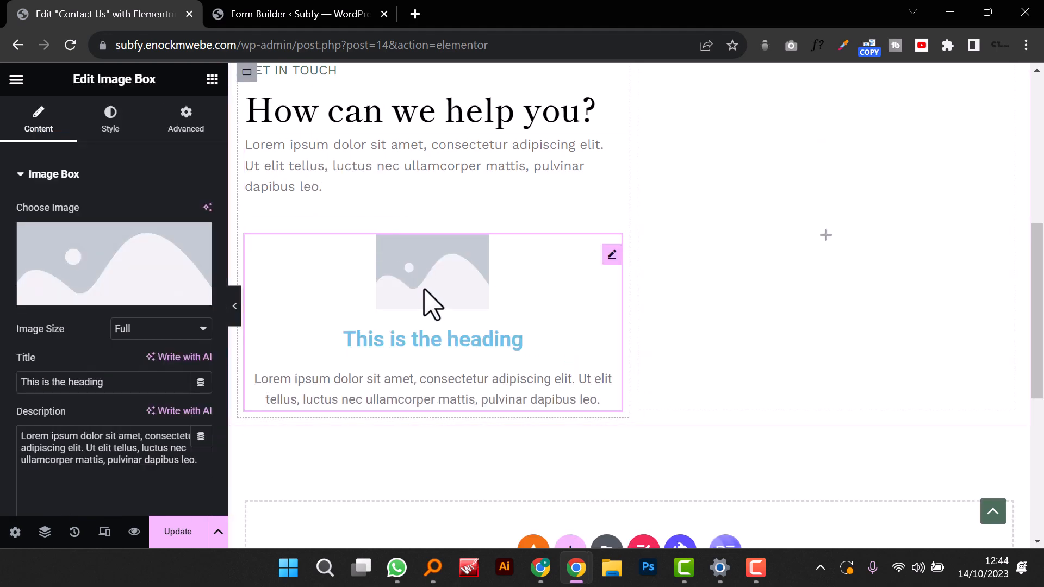
Step: Upload the teamtAsset 21-100, 22-100 and 23-100 images and set the phone icon as the image box's picture
{"action": "left_click", "coordinate": [129, 290]}
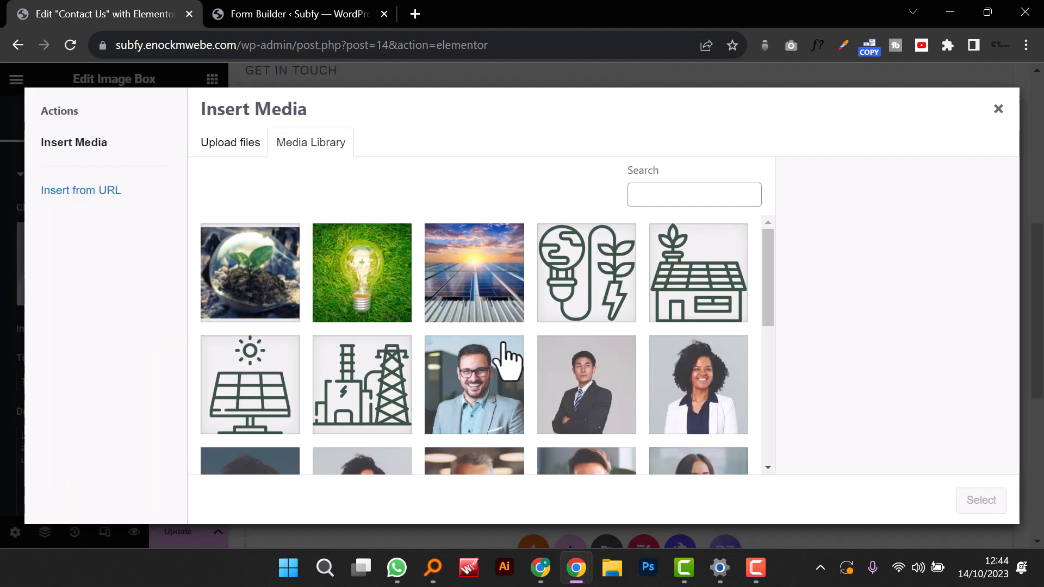
{"action": "scroll", "coordinate": [512, 370], "scroll_direction": "down", "scroll_amount": 5}
{"action": "scroll", "coordinate": [512, 370], "scroll_direction": "up", "scroll_amount": 5}
{"action": "left_click", "coordinate": [248, 143]}
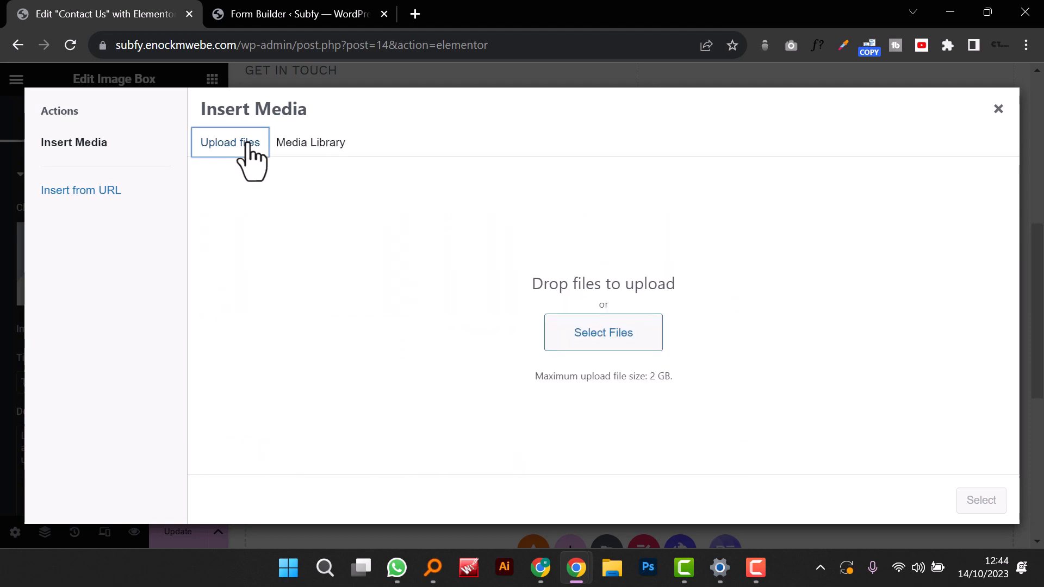
{"action": "left_click", "coordinate": [579, 348]}
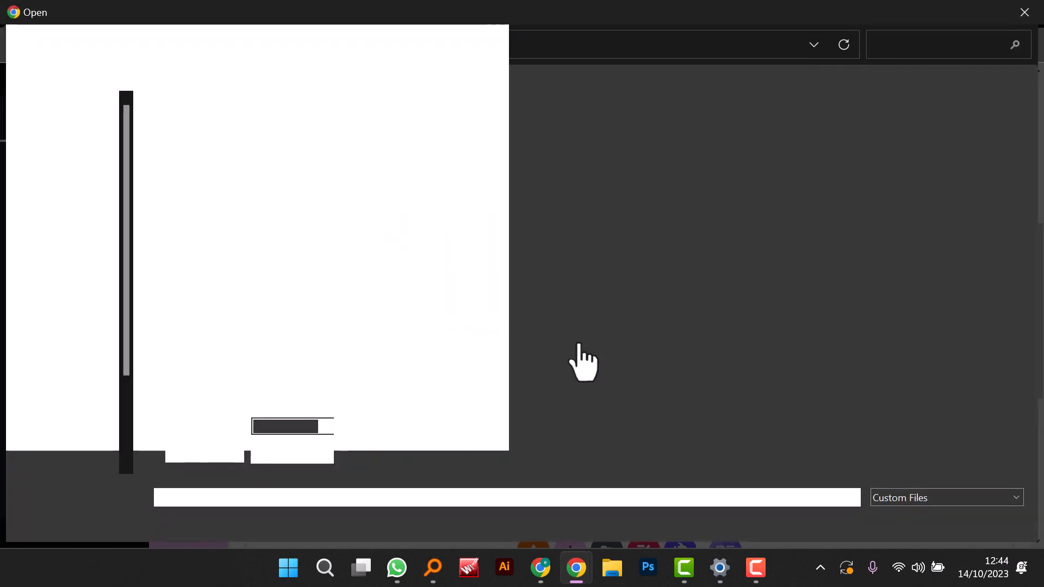
{"action": "scroll", "coordinate": [890, 394], "scroll_direction": "down", "scroll_amount": 3}
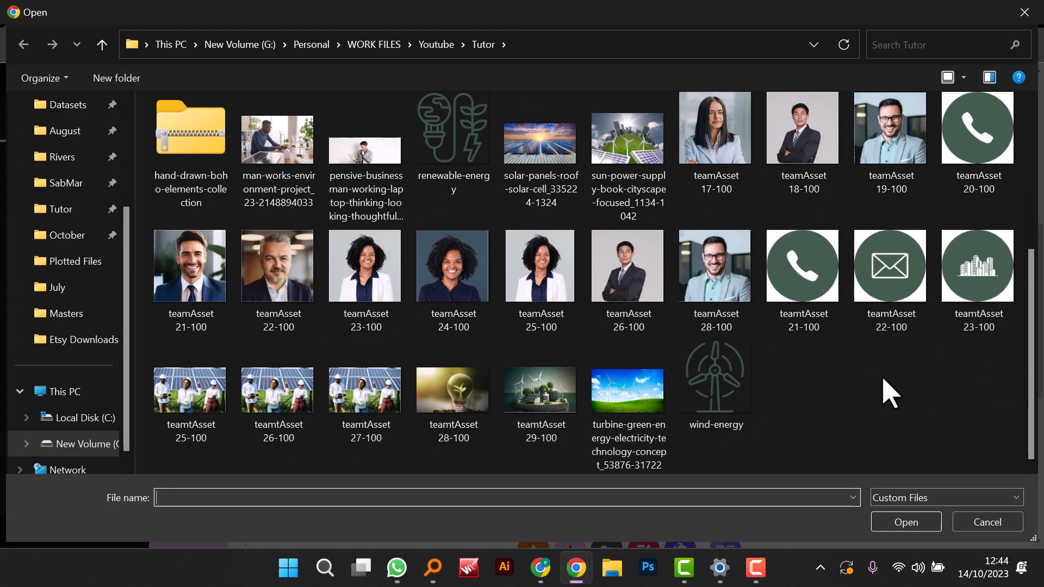
{"action": "left_click", "coordinate": [957, 272]}
{"action": "left_click", "coordinate": [905, 284], "text": "ctrl"}
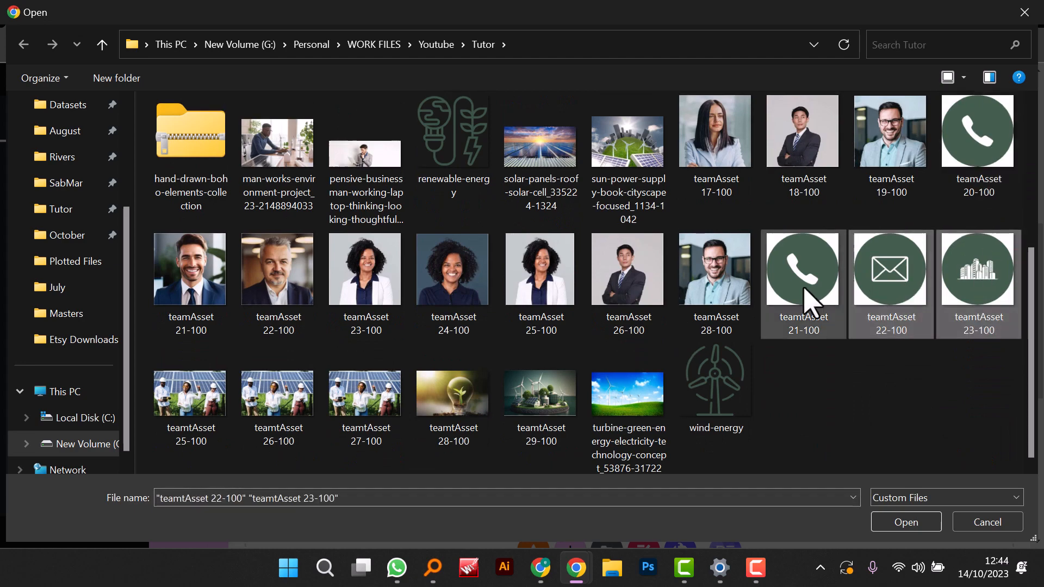
{"action": "left_click", "coordinate": [801, 294], "text": "ctrl"}
{"action": "left_click", "coordinate": [905, 522]}
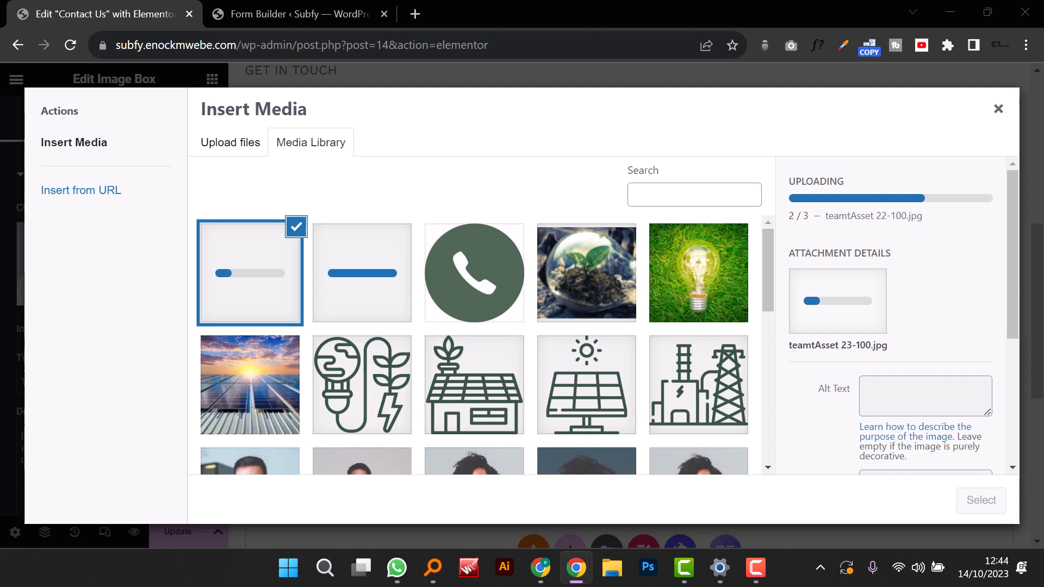
{"action": "left_click", "coordinate": [466, 279]}
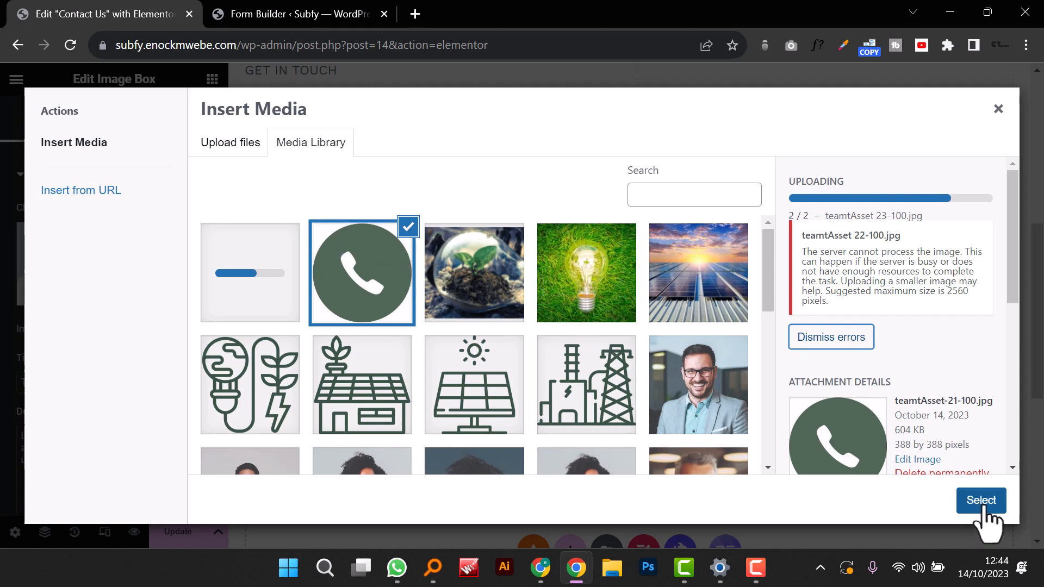
{"action": "left_click", "coordinate": [981, 500]}
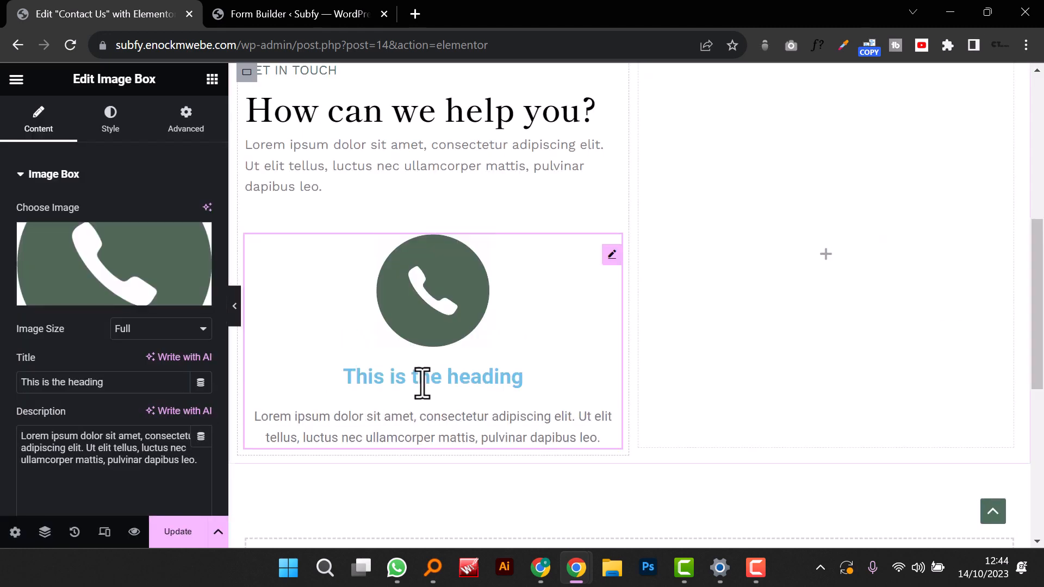
Step: Set the image box title to "General Inquiries" and replace its description with the copied contact phone number
{"action": "triple_click", "coordinate": [50, 390]}
{"action": "type", "text": "Ge"}
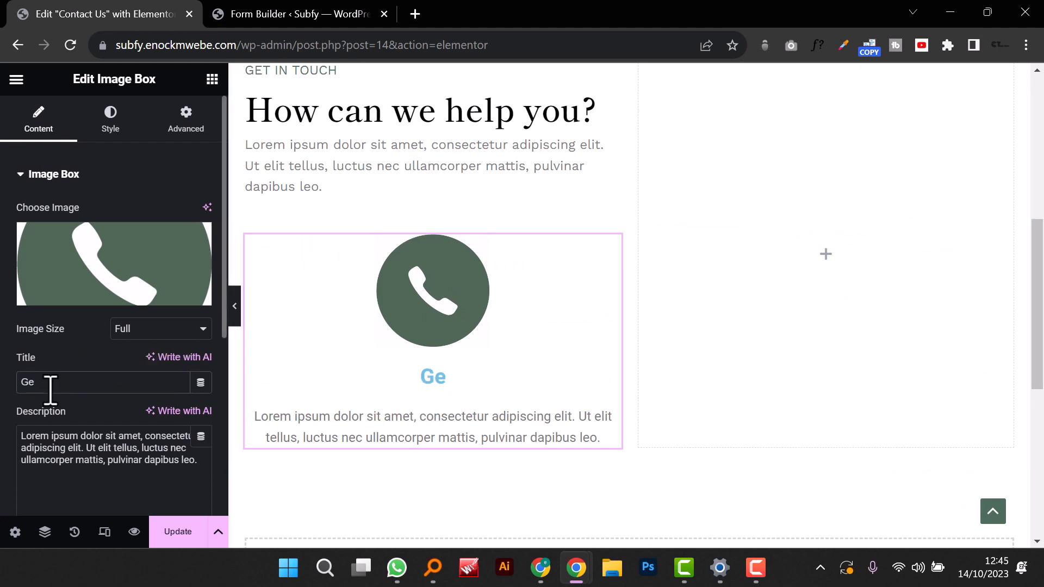
{"action": "type", "text": "neral In"}
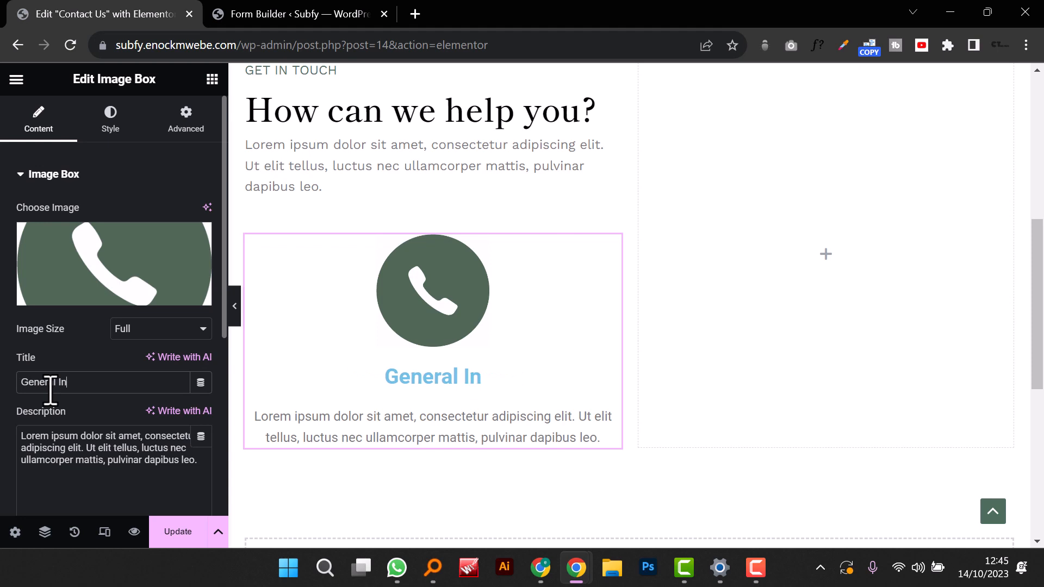
{"action": "type", "text": "quir"}
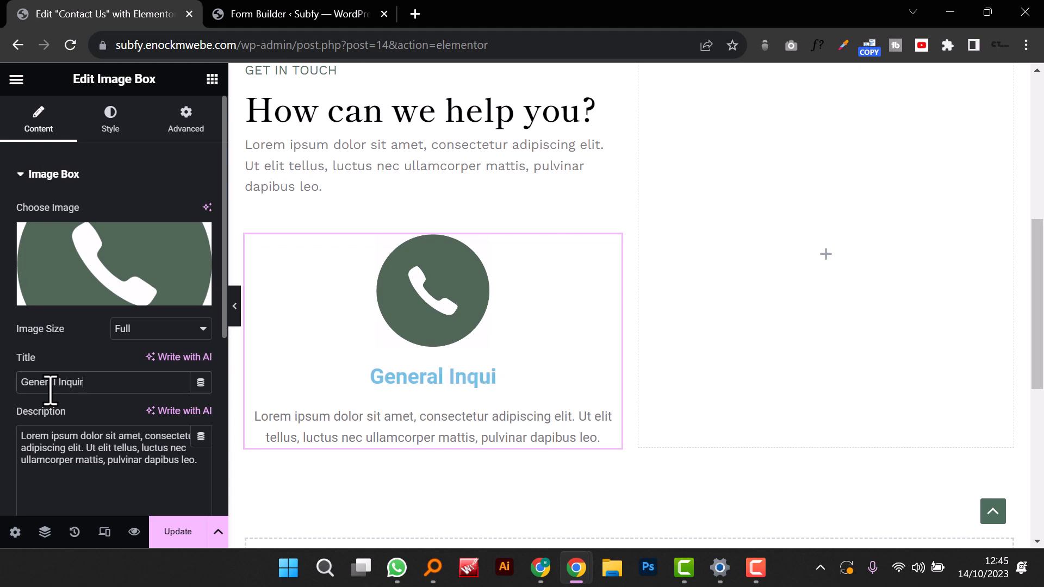
{"action": "type", "text": "ies"}
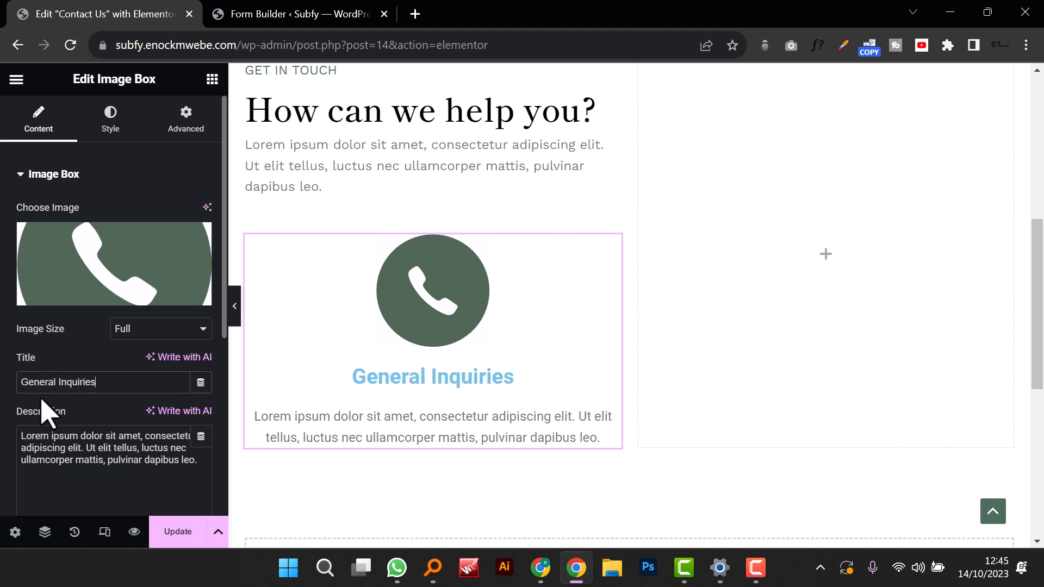
{"action": "triple_click", "coordinate": [73, 443]}
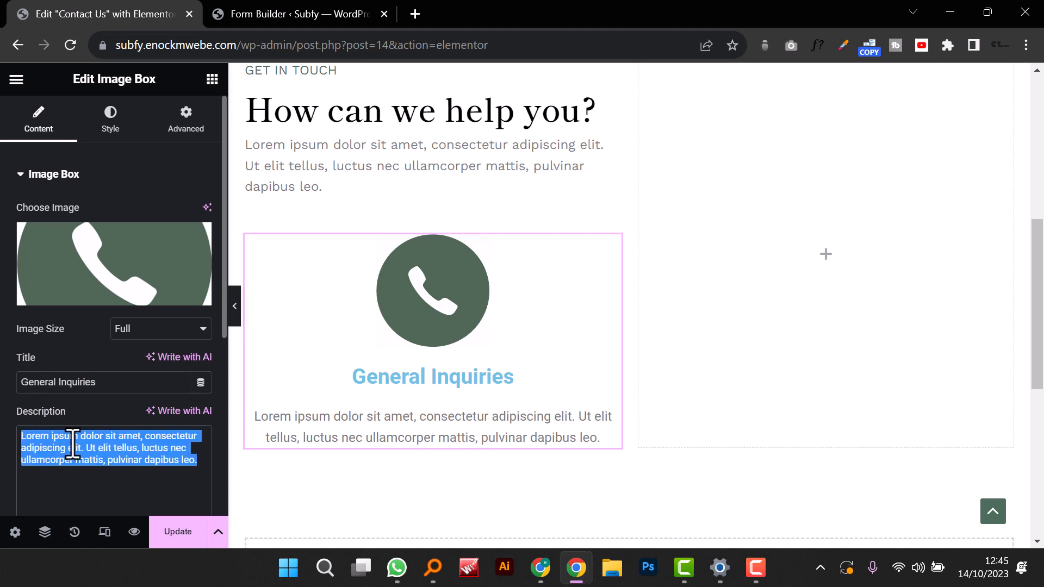
{"action": "key", "text": "super+v"}
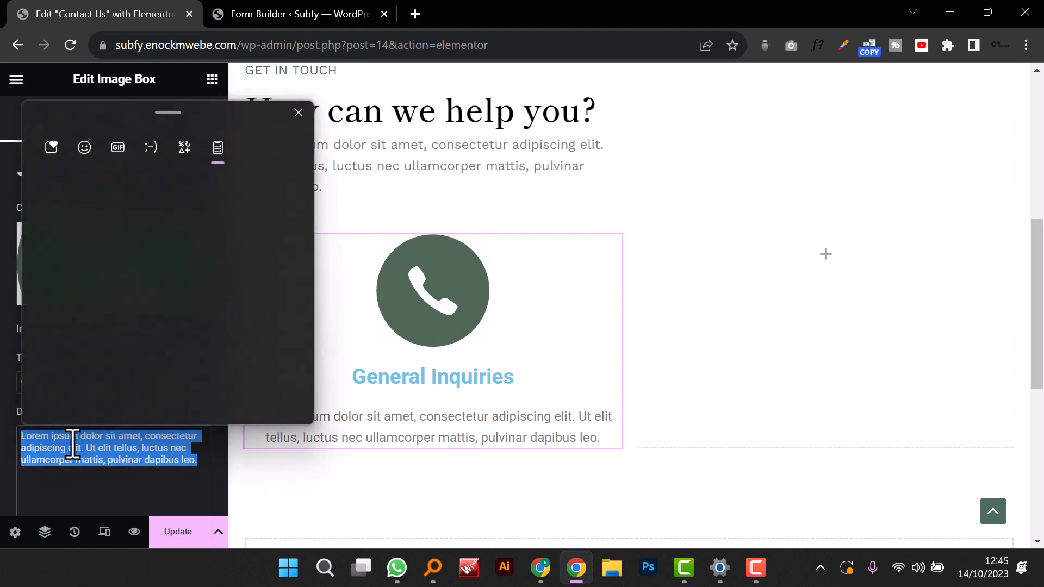
{"action": "left_click", "coordinate": [130, 409]}
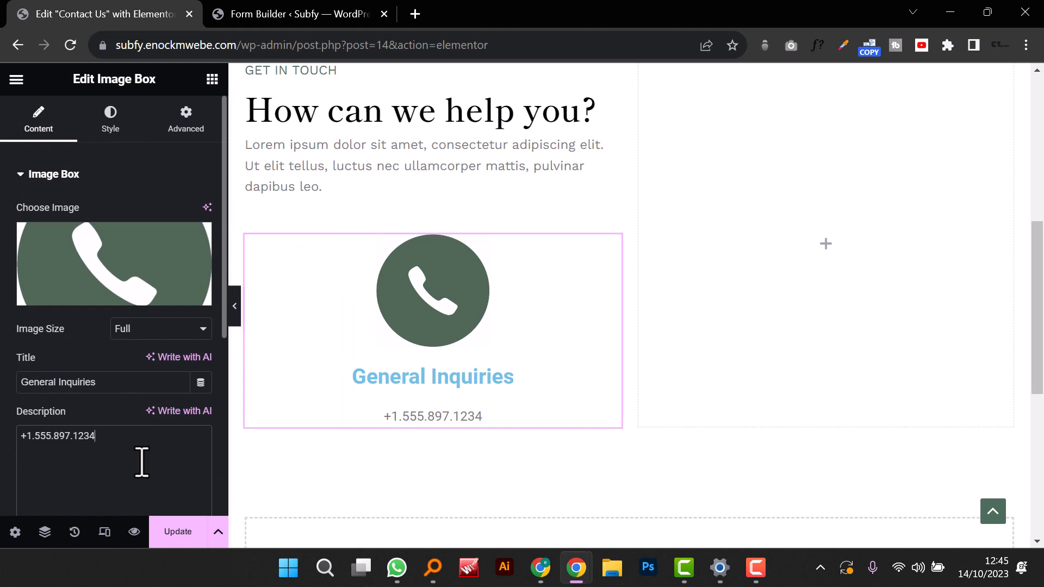
Step: Position the image box's phone icon to the left of the text with middle vertical alignment
{"action": "left_click", "coordinate": [110, 127]}
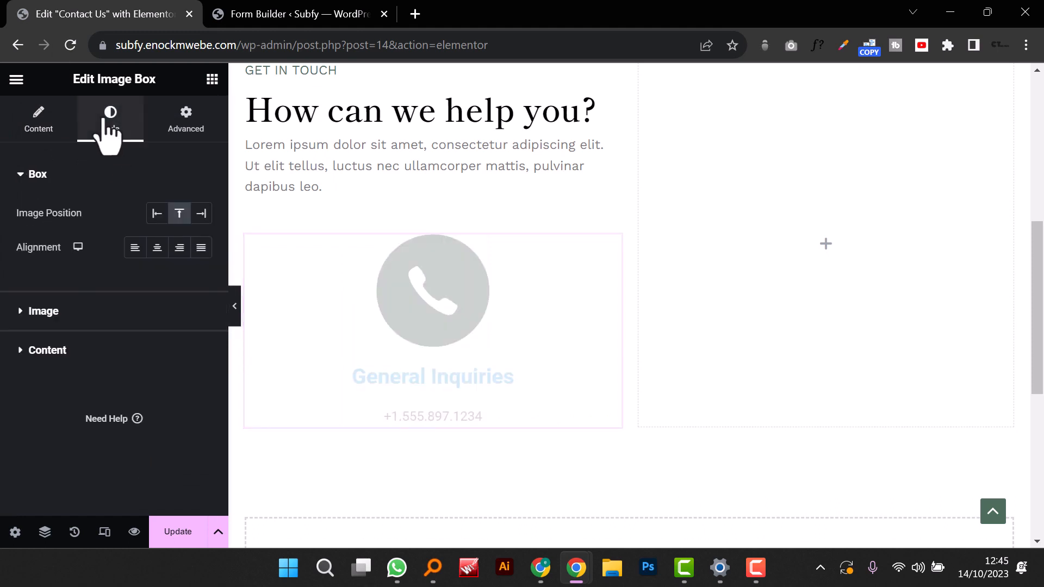
{"action": "left_click", "coordinate": [159, 217]}
{"action": "left_click", "coordinate": [180, 249]}
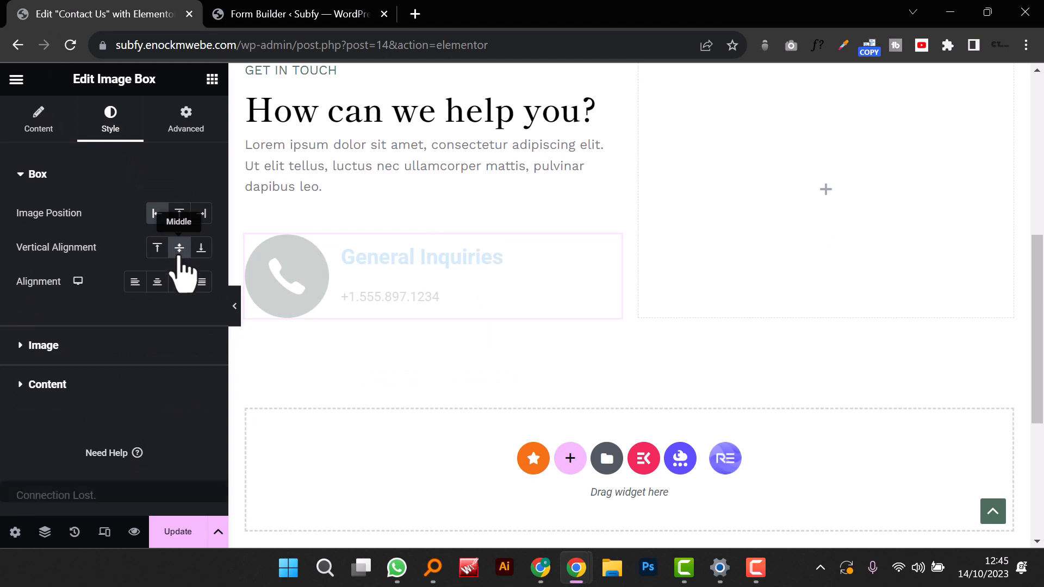
Step: Set the phone icon's spacing to 10 px and its width to 16%
{"action": "left_click", "coordinate": [22, 347]}
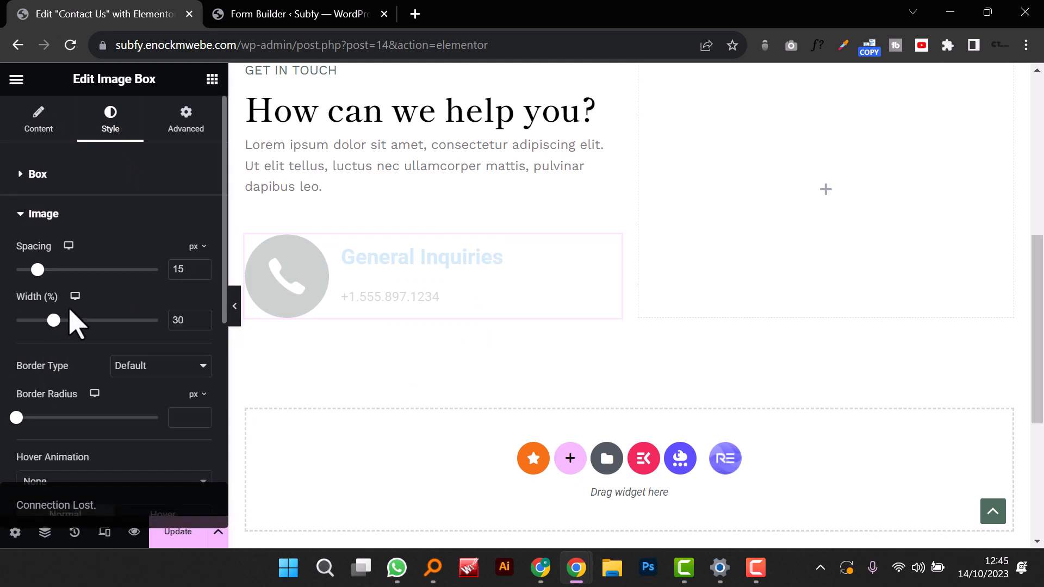
{"action": "left_click", "coordinate": [30, 269]}
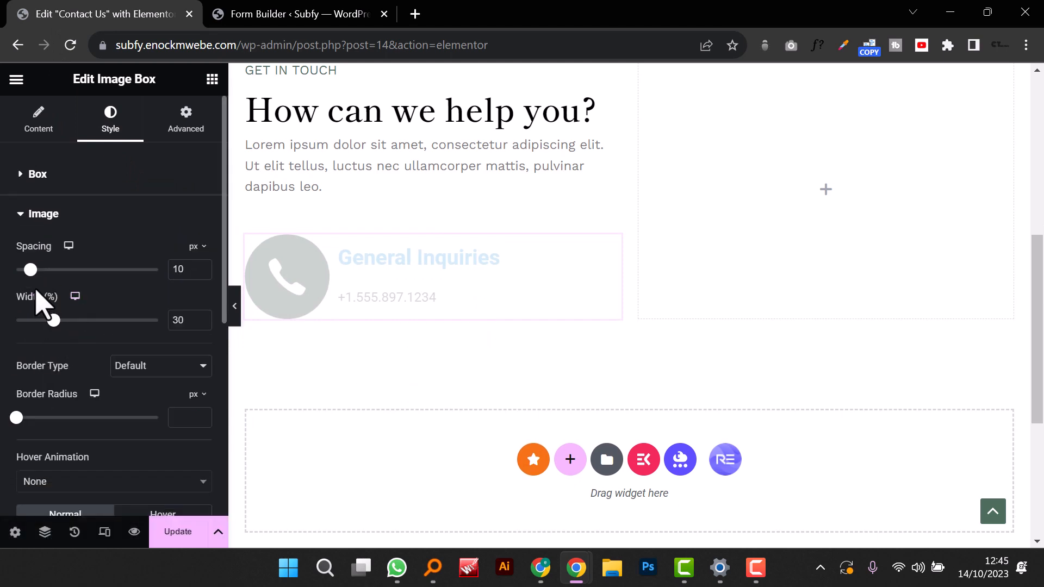
{"action": "scroll", "coordinate": [47, 381], "scroll_direction": "down", "scroll_amount": 2}
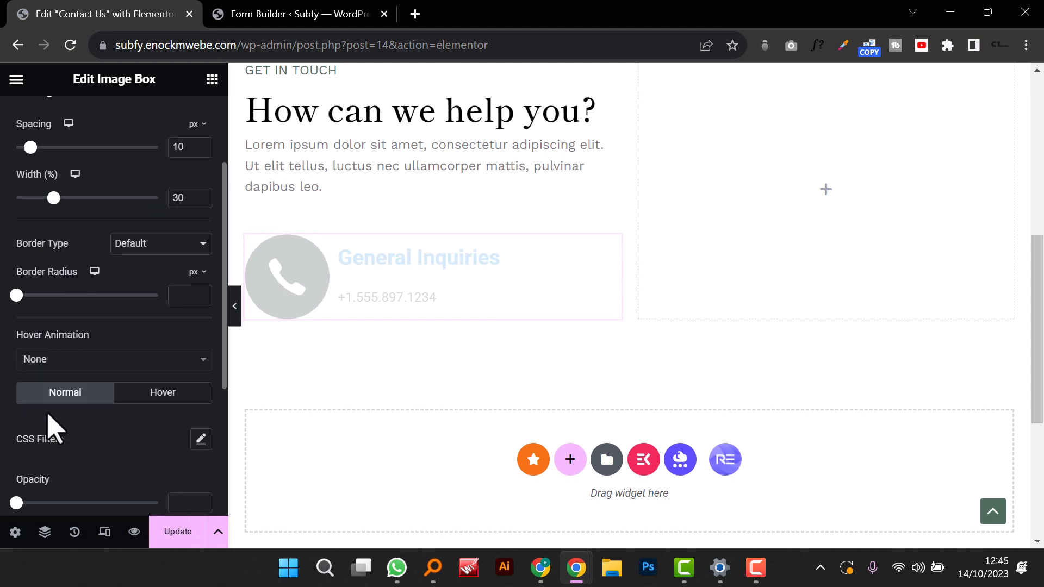
{"action": "left_click_drag", "start_coordinate": [54, 198], "coordinate": [33, 198]}
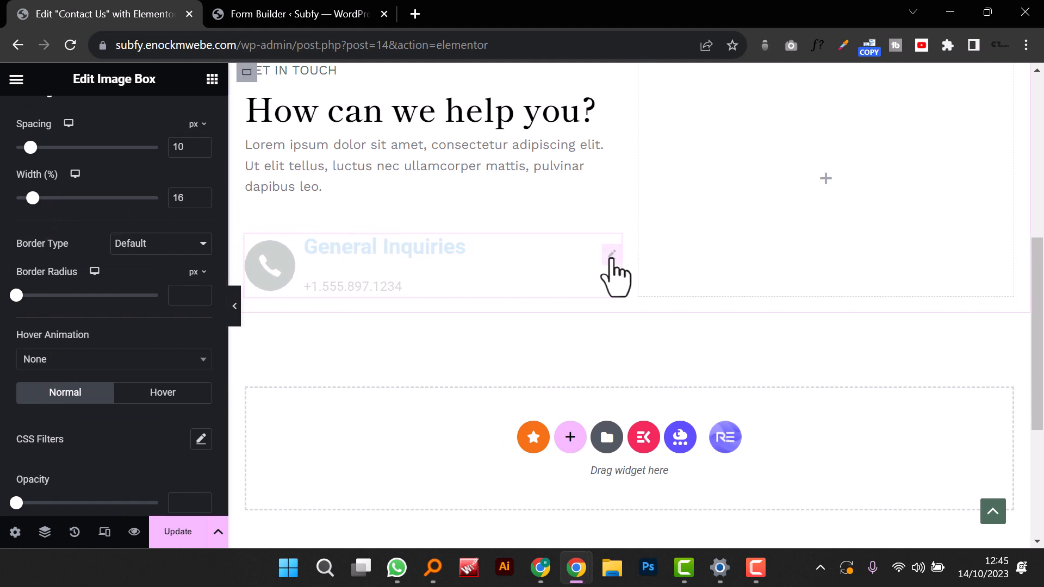
Step: Set the color of the General Inquiries title to black (#000000)
{"action": "scroll", "coordinate": [21, 267], "scroll_direction": "up", "scroll_amount": 3}
{"action": "left_click", "coordinate": [21, 228]}
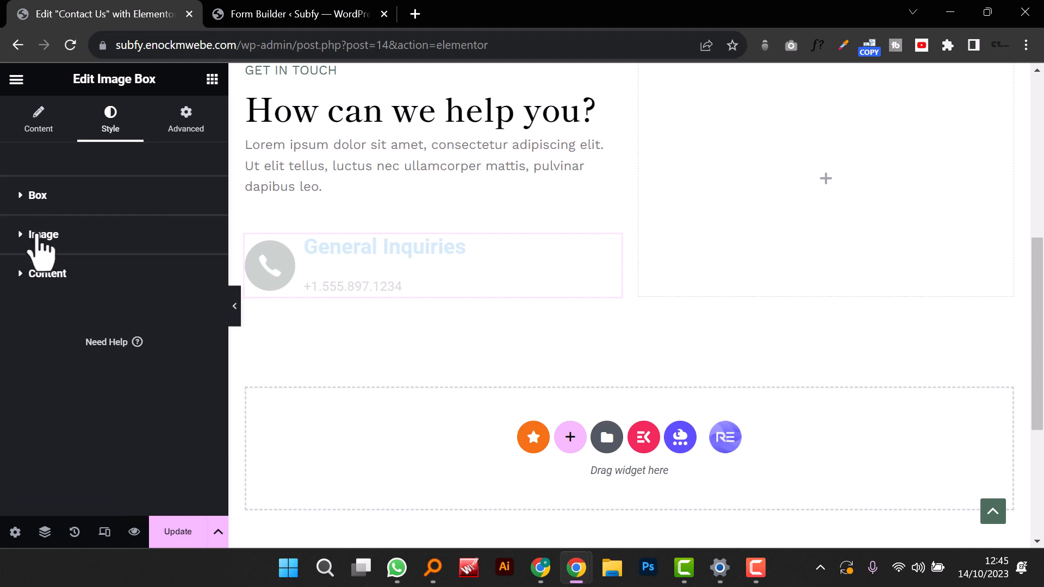
{"action": "left_click", "coordinate": [22, 273]}
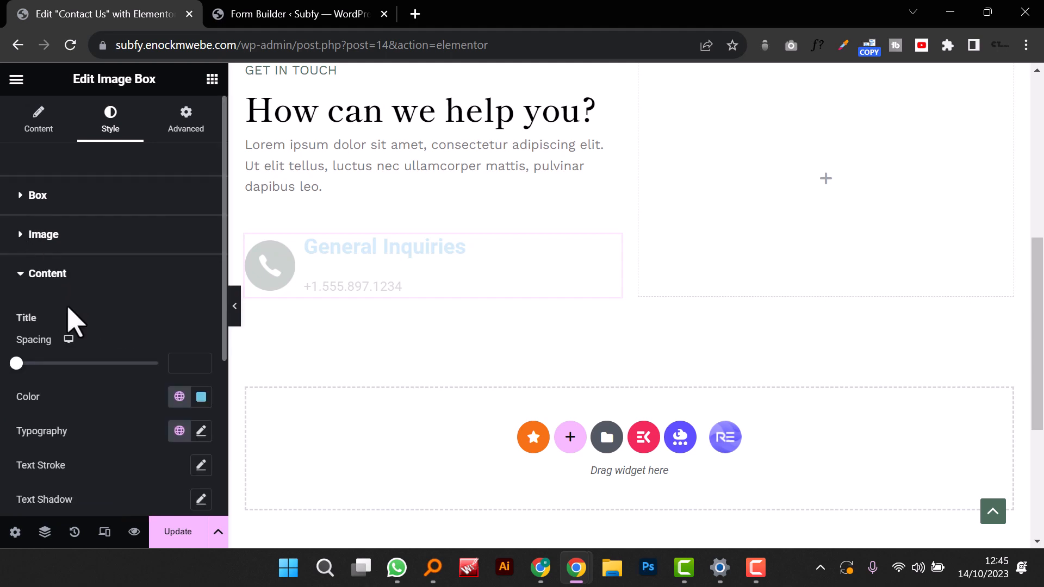
{"action": "left_click", "coordinate": [179, 397]}
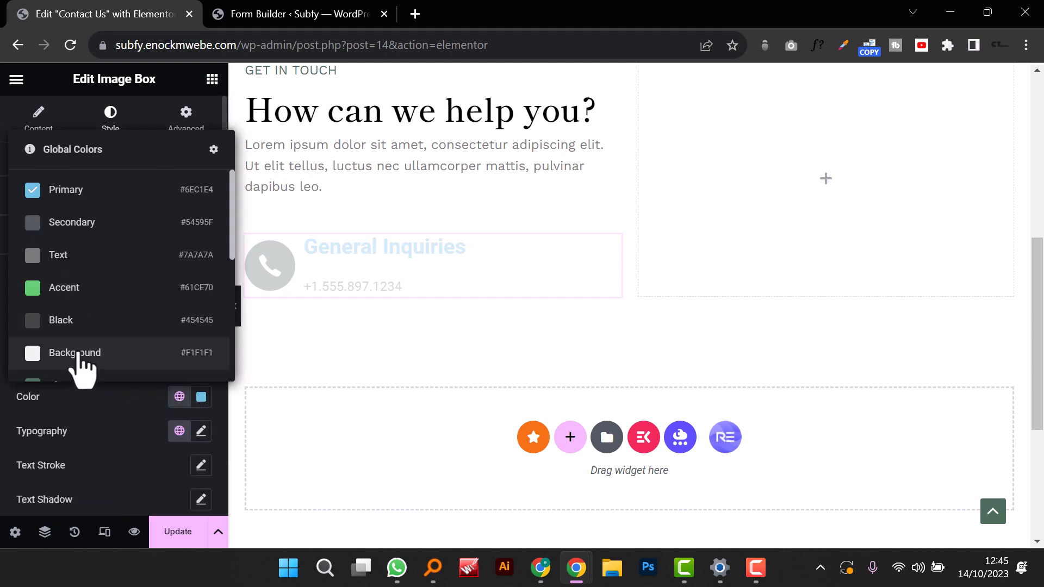
{"action": "left_click", "coordinate": [201, 397]}
{"action": "left_click_drag", "start_coordinate": [169, 274], "coordinate": [19, 375]}
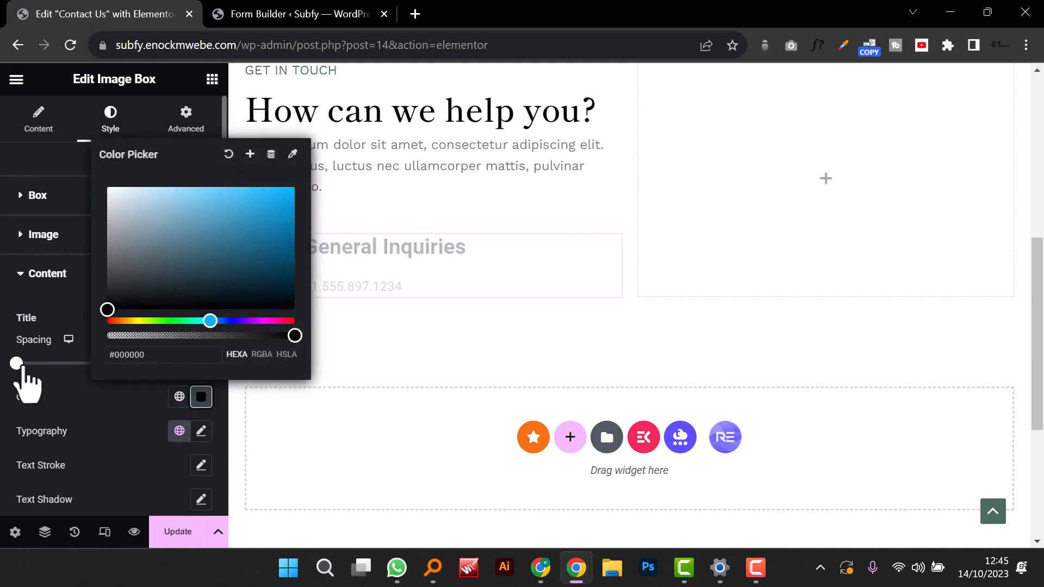
{"action": "left_click", "coordinate": [139, 448]}
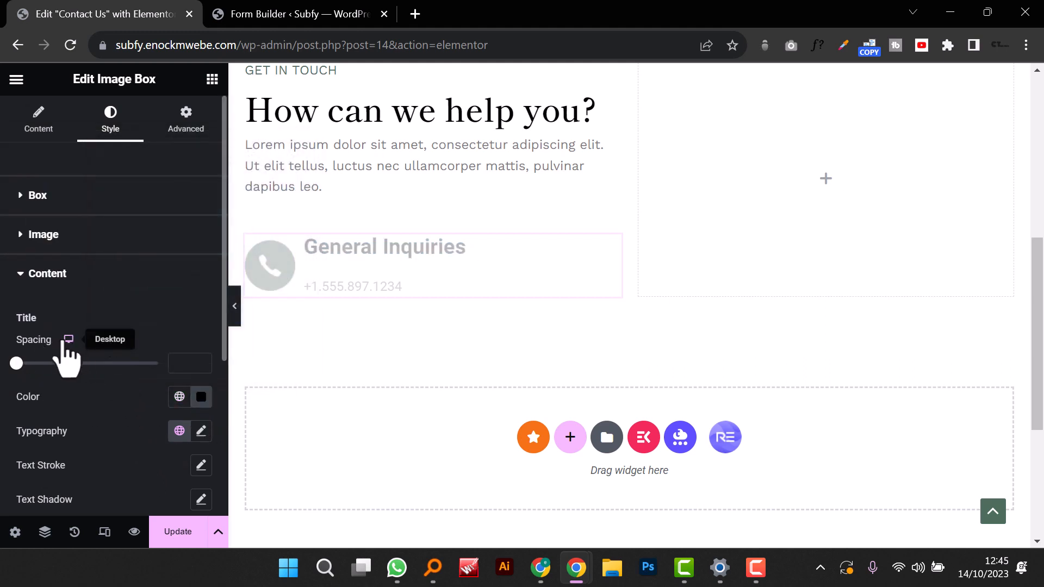
Step: Apply the global Shippori heading font to the General Inquiries title and set its size to 21 px
{"action": "left_click", "coordinate": [180, 430]}
{"action": "scroll", "coordinate": [122, 364], "scroll_direction": "down", "scroll_amount": 1}
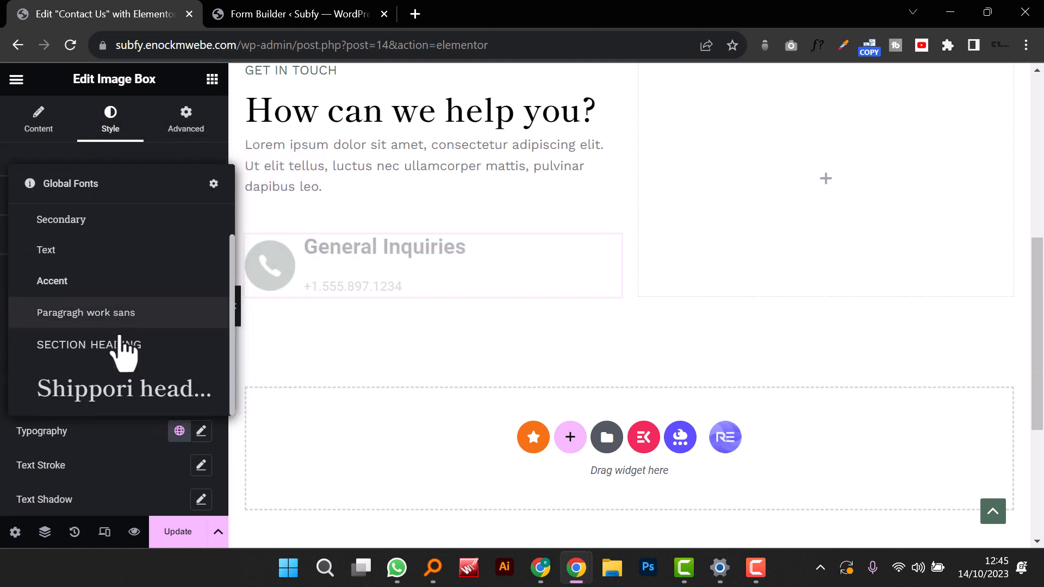
{"action": "left_click", "coordinate": [139, 401]}
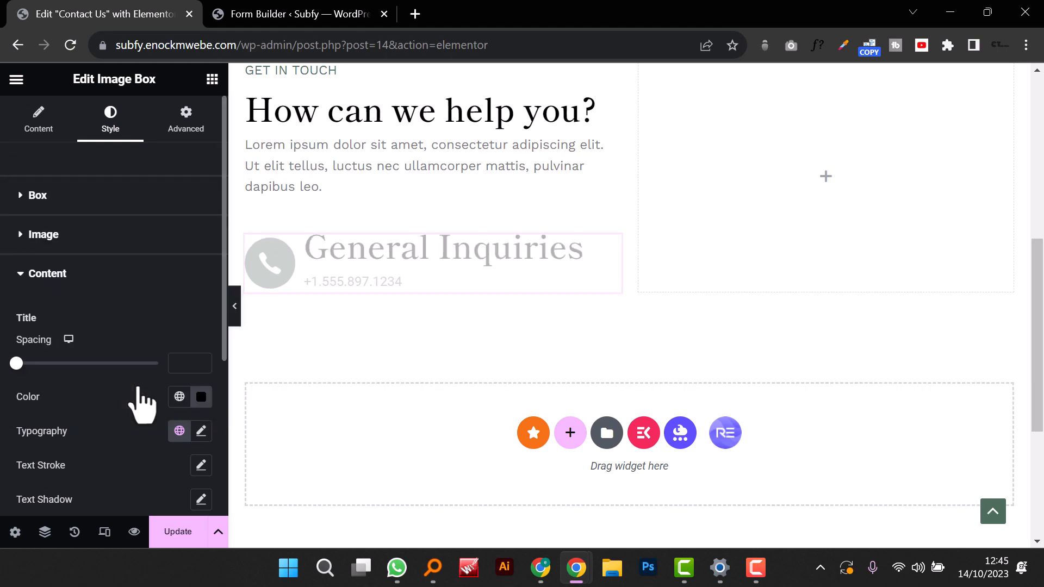
{"action": "left_click", "coordinate": [200, 432]}
{"action": "scroll", "coordinate": [139, 446], "scroll_direction": "down", "scroll_amount": 4}
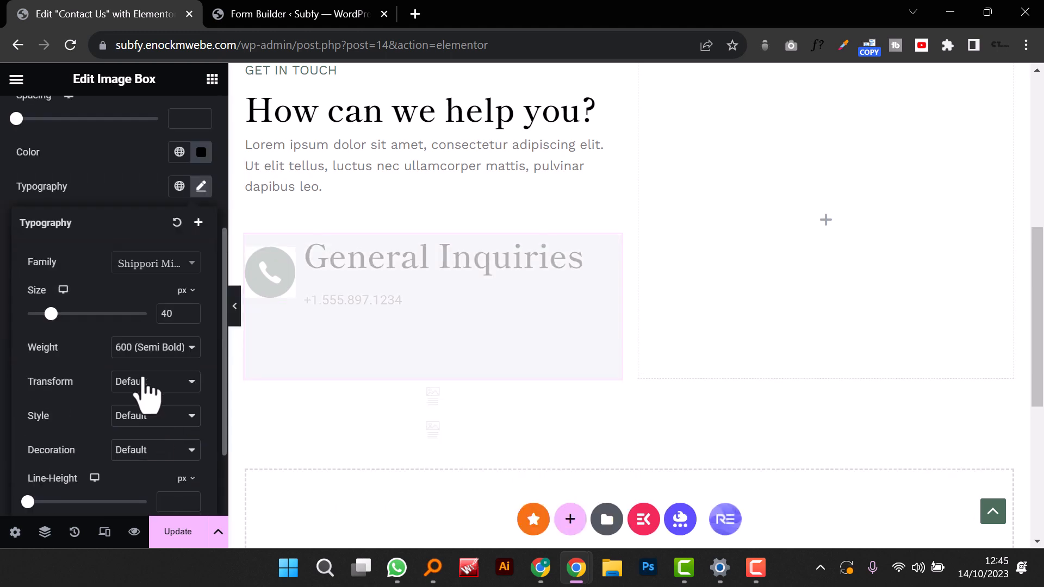
{"action": "type", "text": "21"}
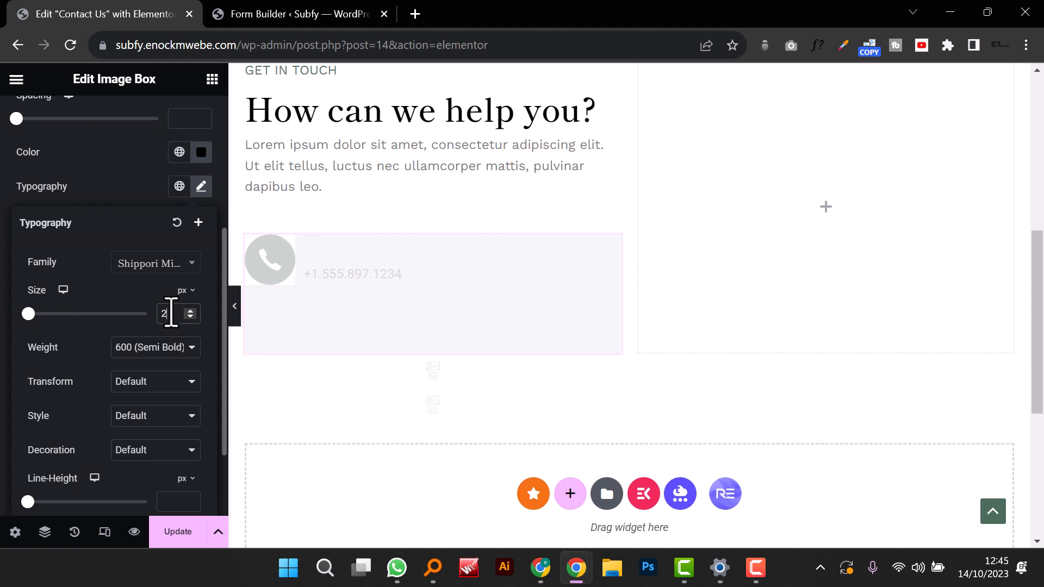
Step: Save the Contact Us page and preview the General Inquiries box on the live page
{"action": "left_click", "coordinate": [179, 536]}
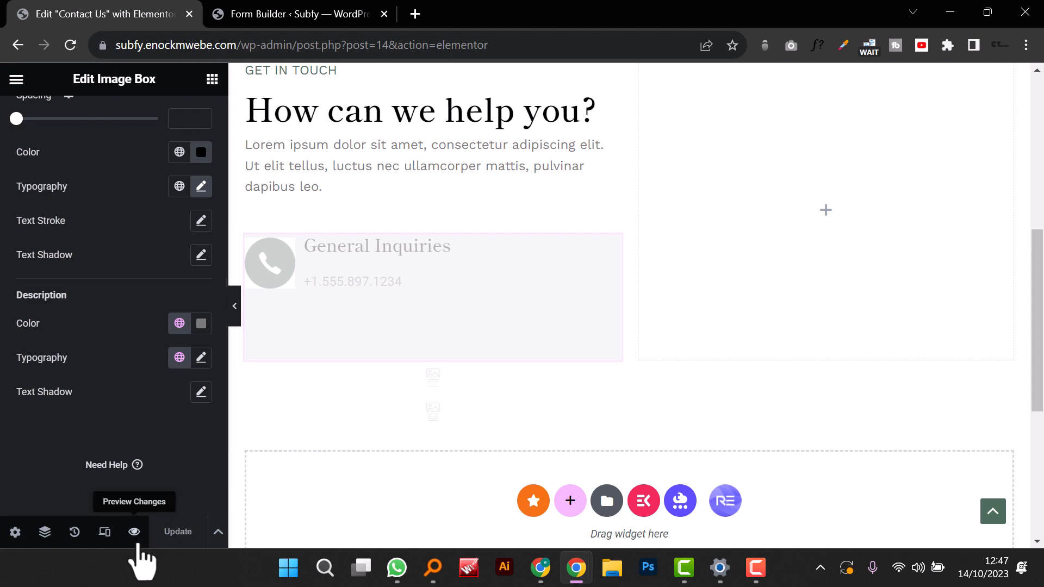
{"action": "left_click", "coordinate": [136, 540]}
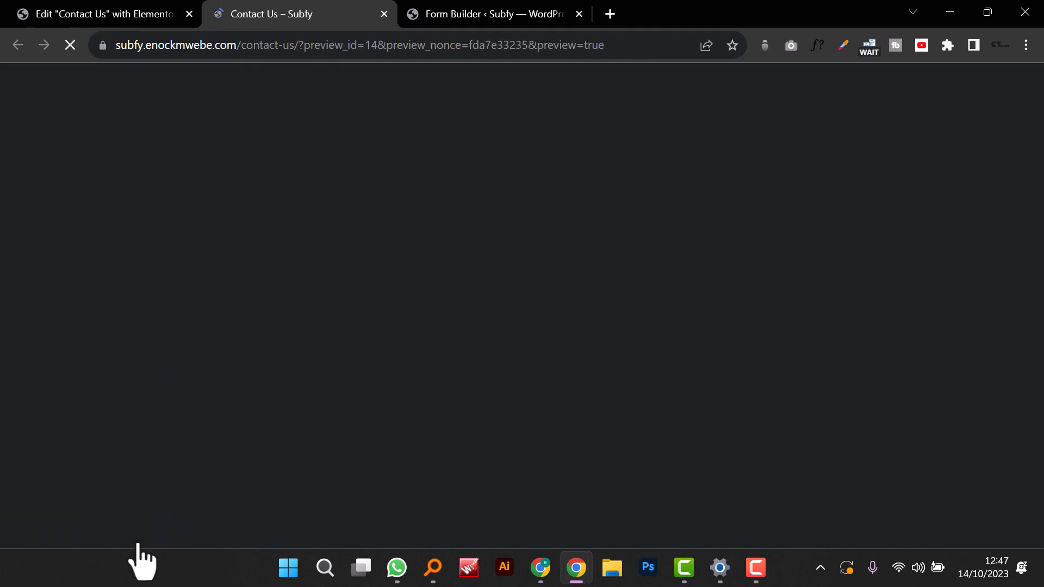
{"action": "scroll", "coordinate": [280, 368], "scroll_direction": "down", "scroll_amount": 15}
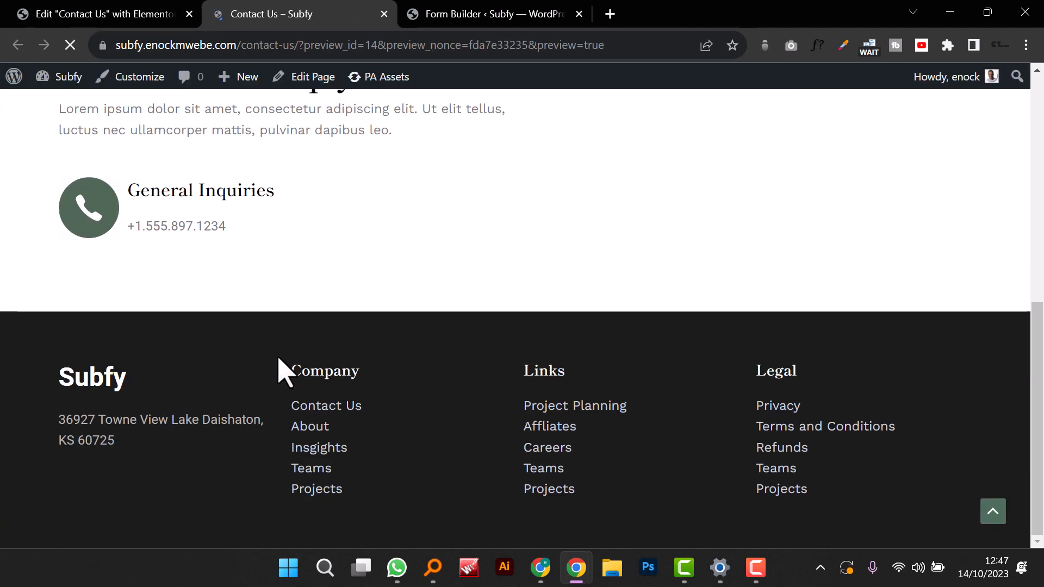
Step: Reload the Contact Us page editor and close the page preview
{"action": "left_click", "coordinate": [103, 18]}
{"action": "left_click", "coordinate": [70, 45]}
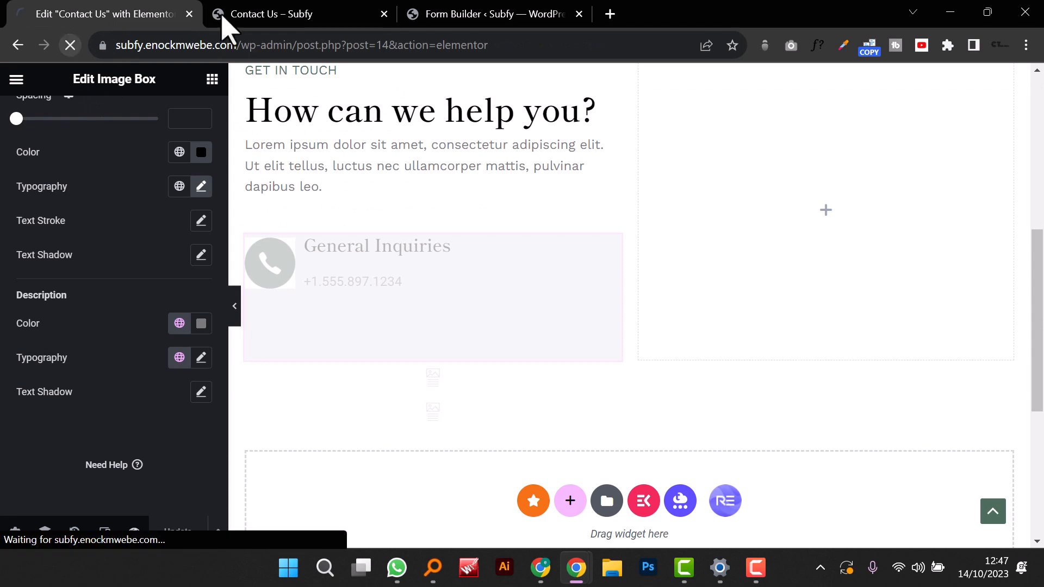
{"action": "left_click", "coordinate": [280, 18]}
{"action": "left_click", "coordinate": [384, 13]}
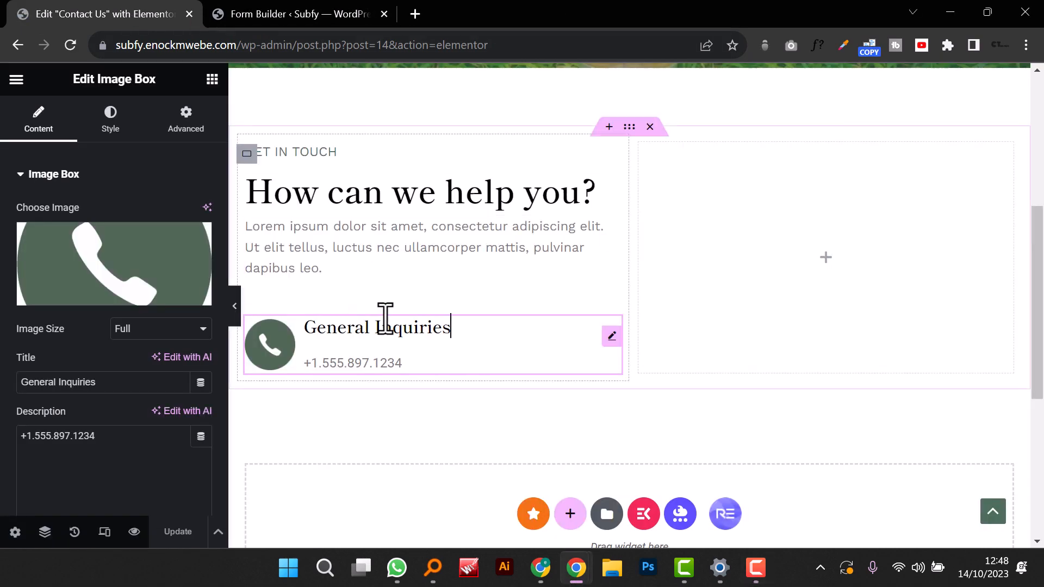
Step: Set the title spacing of the General Inquiries image box to 3
{"action": "left_click", "coordinate": [117, 124]}
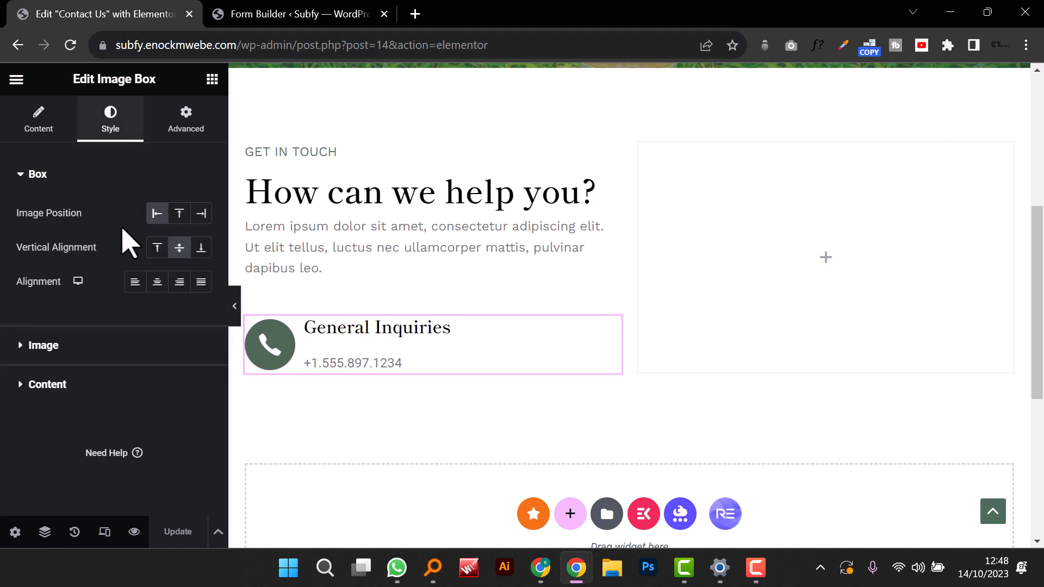
{"action": "left_click", "coordinate": [23, 386]}
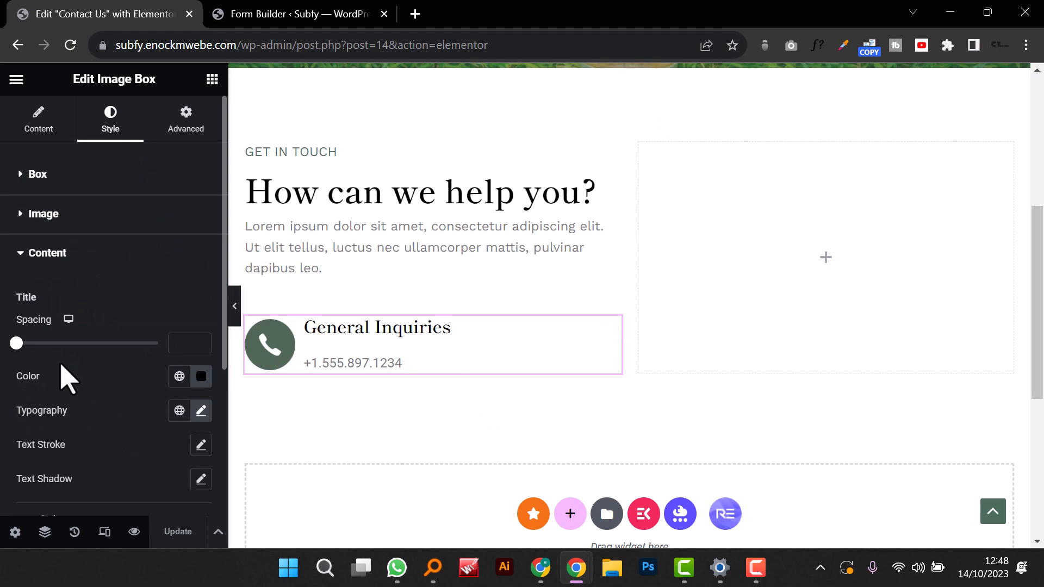
{"action": "left_click_drag", "start_coordinate": [18, 343], "coordinate": [19, 343]}
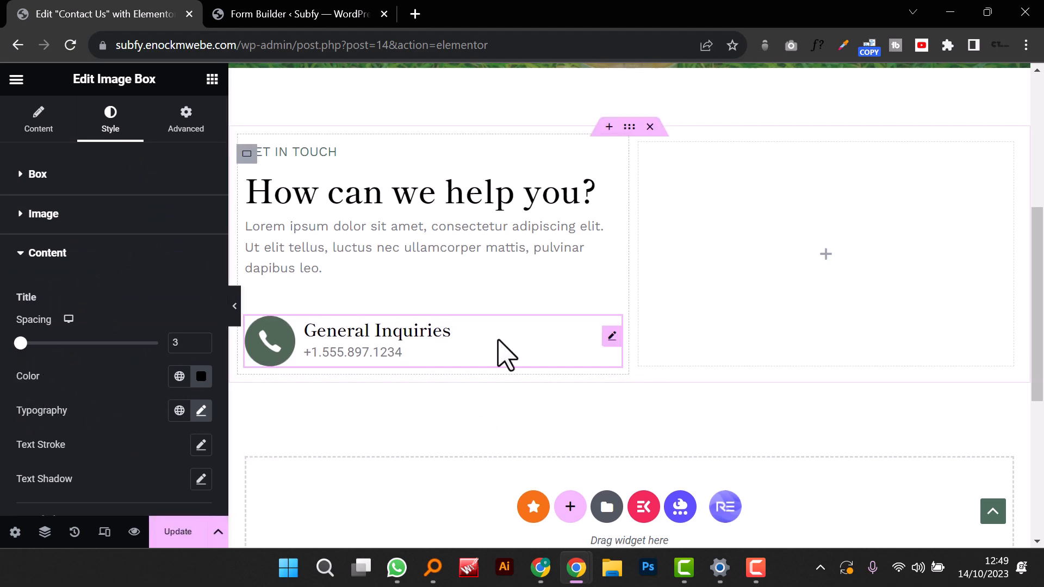
Step: Duplicate the General Inquiries image box twice to make three stacked contact boxes
{"action": "right_click", "coordinate": [511, 348]}
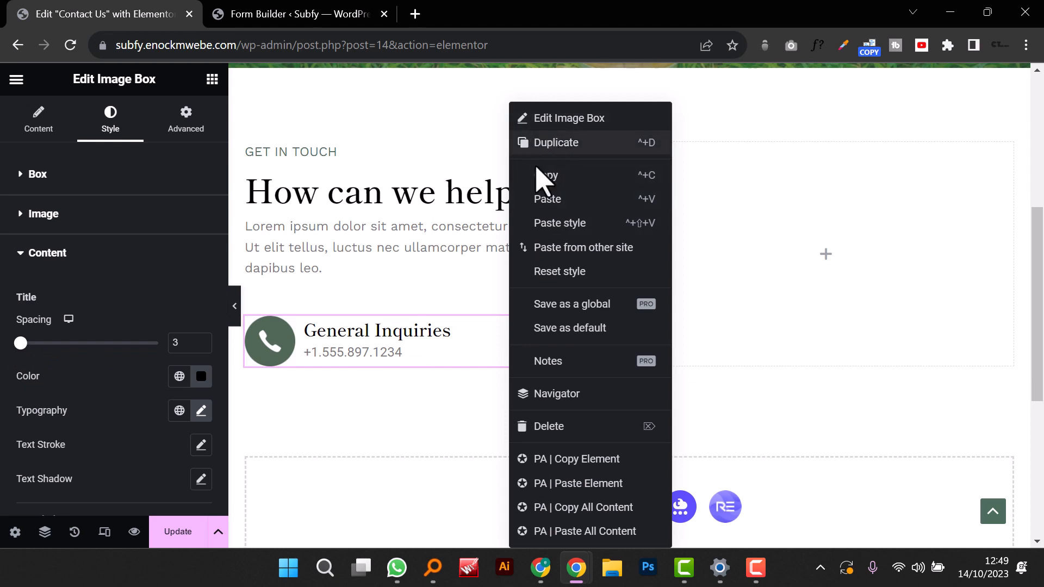
{"action": "left_click", "coordinate": [539, 144]}
{"action": "right_click", "coordinate": [450, 402]}
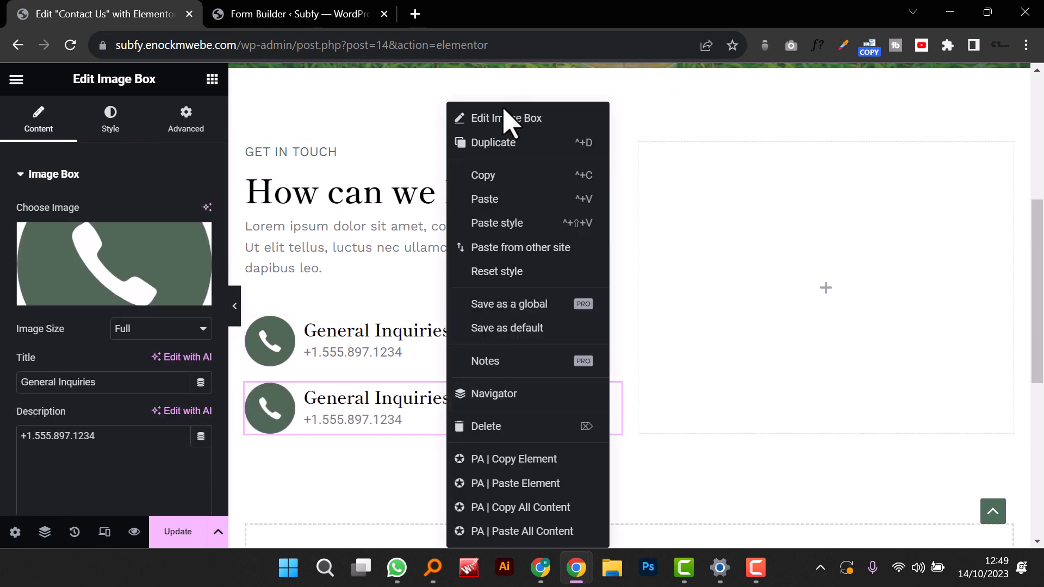
{"action": "left_click", "coordinate": [497, 144]}
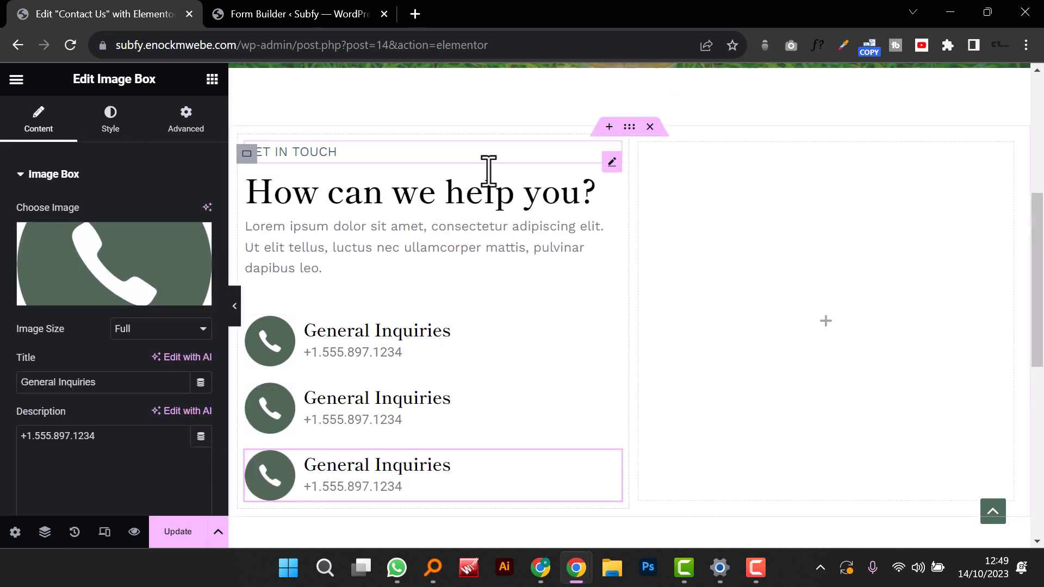
Step: Upload teamtAsset 22-100 and teamtAsset 23-100, and use the buildings icon teamtAsset 23-100 as the middle contact box's image
{"action": "left_click", "coordinate": [118, 294]}
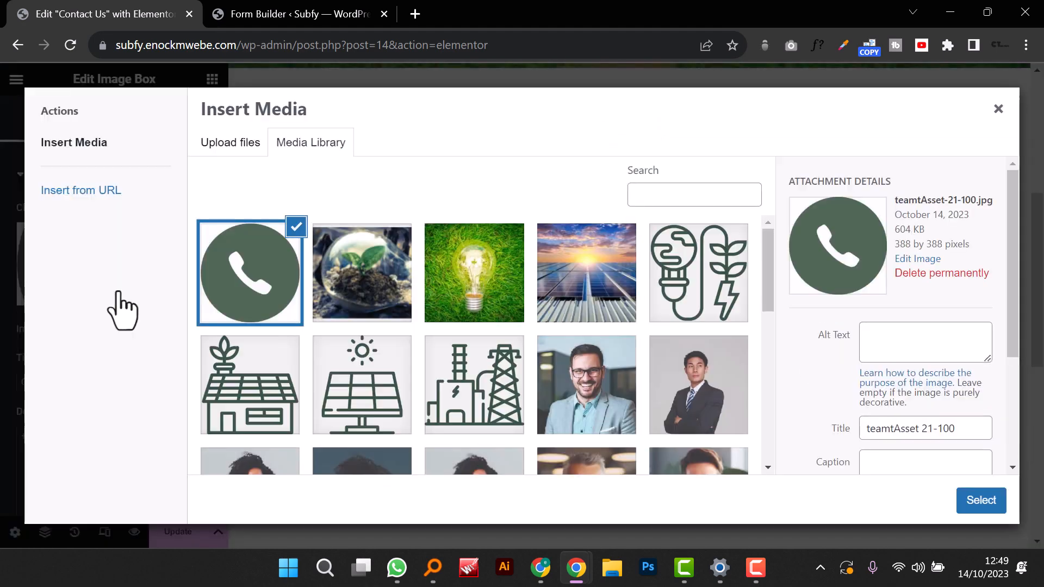
{"action": "left_click", "coordinate": [223, 150]}
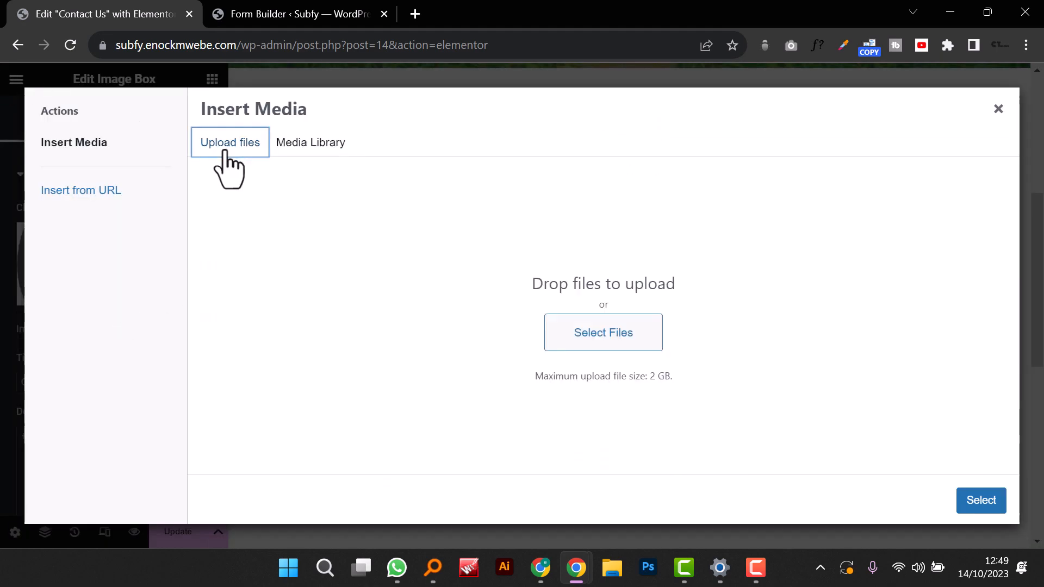
{"action": "left_click", "coordinate": [599, 333]}
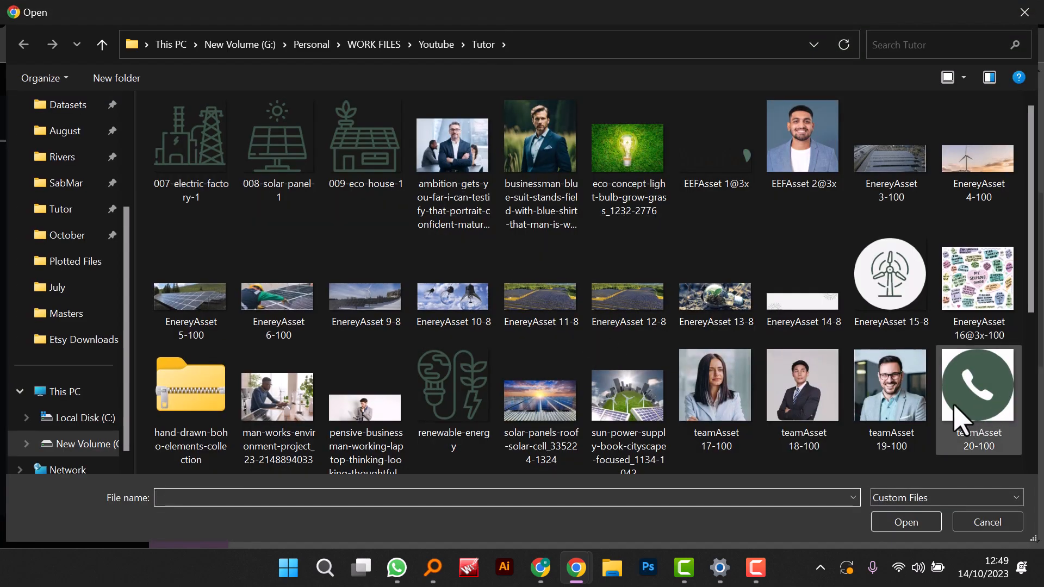
{"action": "scroll", "coordinate": [626, 283], "scroll_direction": "down", "scroll_amount": 5}
{"action": "left_click", "coordinate": [892, 271]}
{"action": "left_click", "coordinate": [993, 289], "text": "ctrl"}
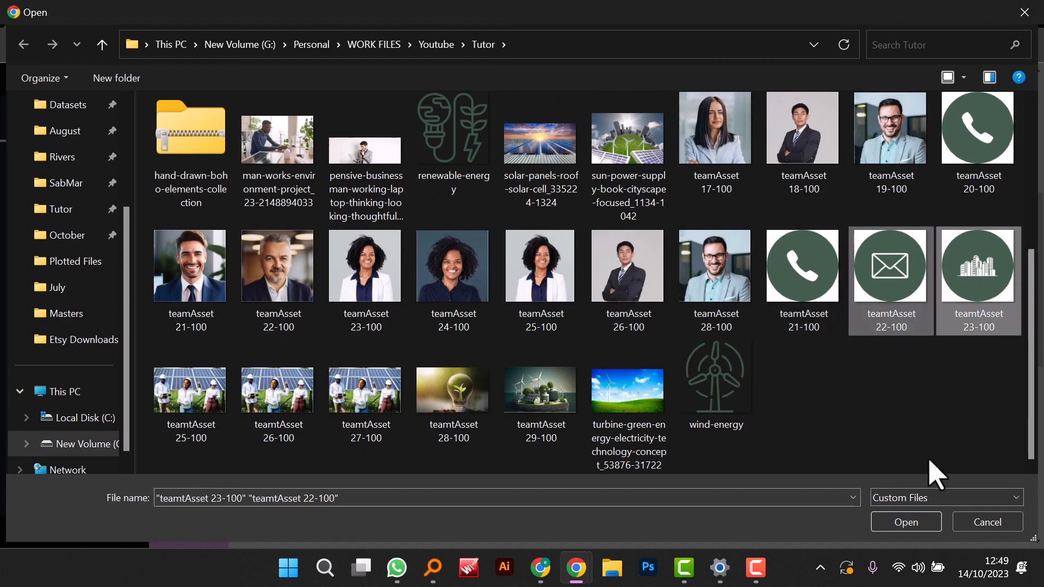
{"action": "left_click", "coordinate": [914, 522]}
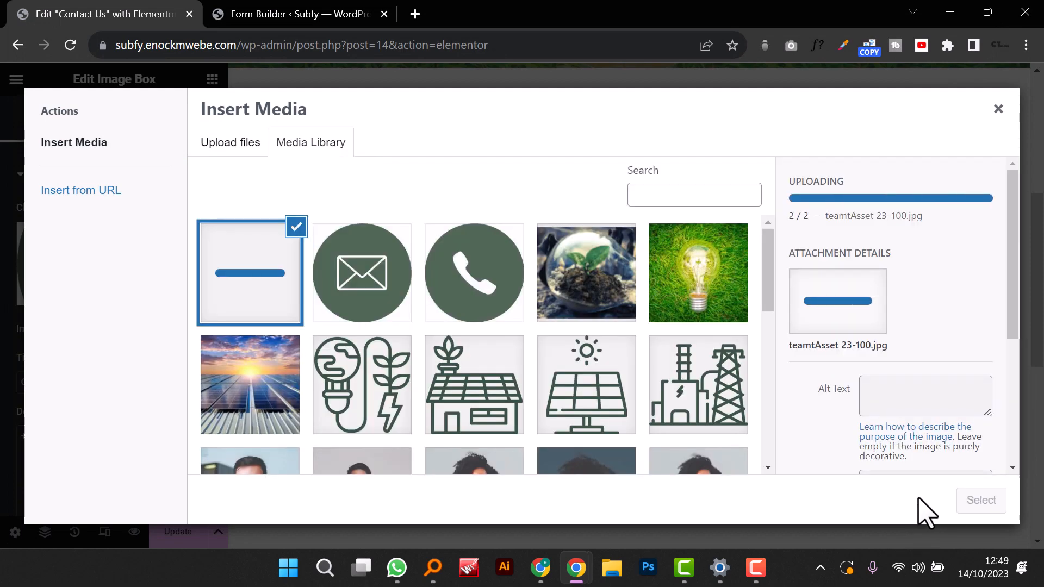
{"action": "left_click", "coordinate": [981, 500]}
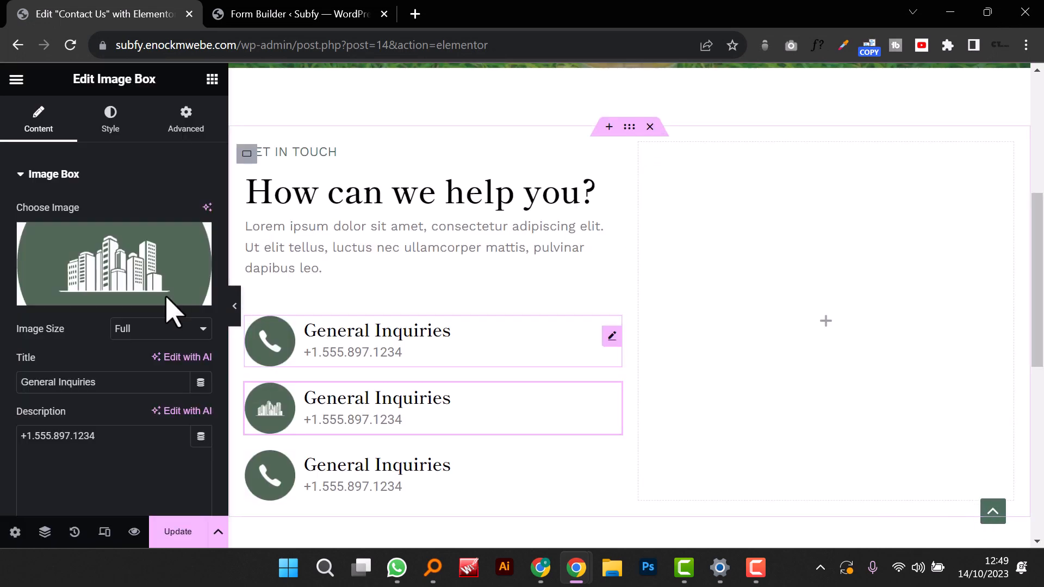
Step: Title the middle contact box "Headquaters" and replace its description with the postal address from the clipboard history
{"action": "triple_click", "coordinate": [344, 404]}
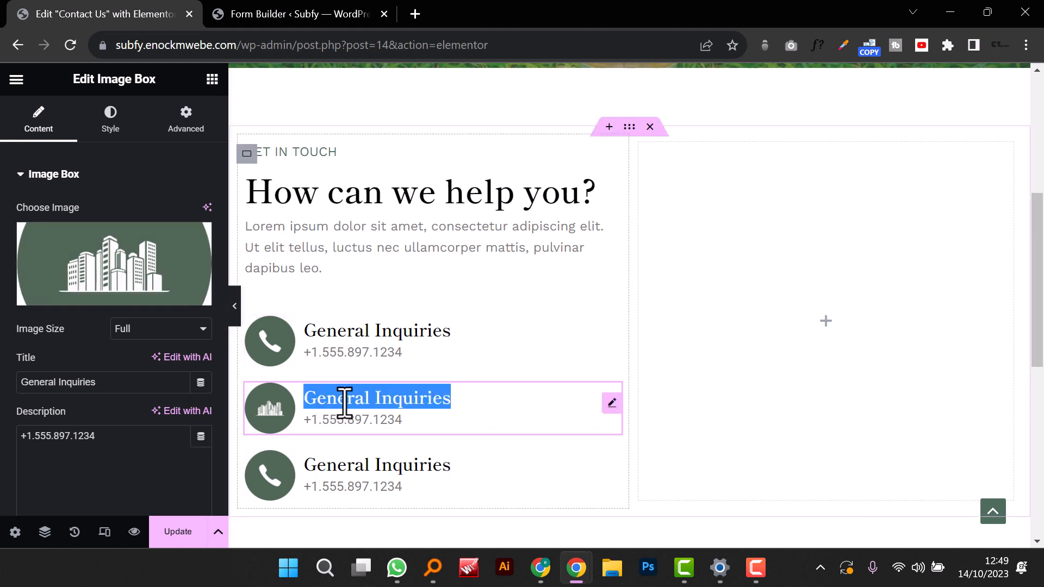
{"action": "type", "text": "Headquaters"}
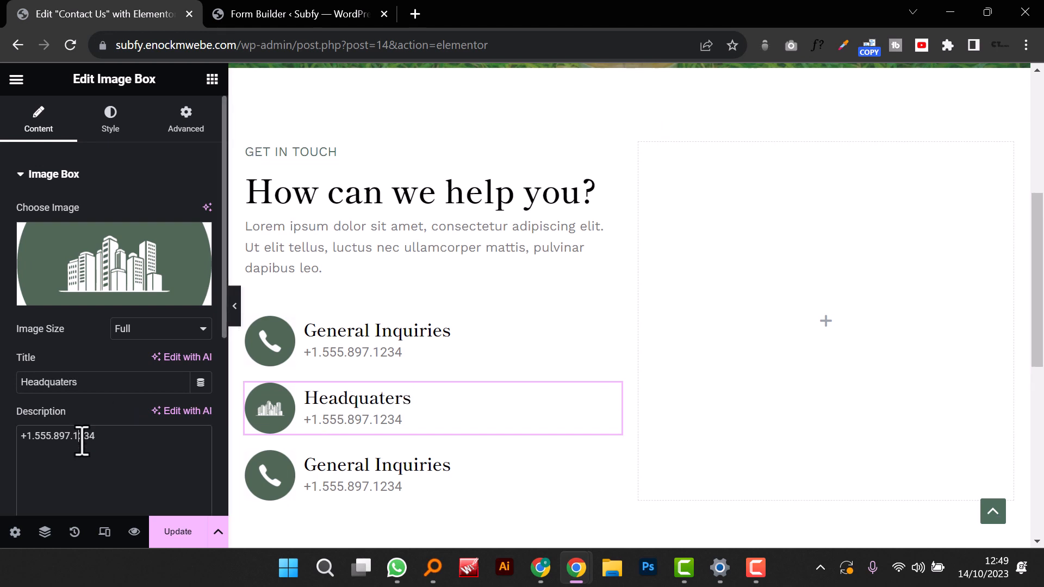
{"action": "triple_click", "coordinate": [81, 441]}
{"action": "key", "text": "super+v"}
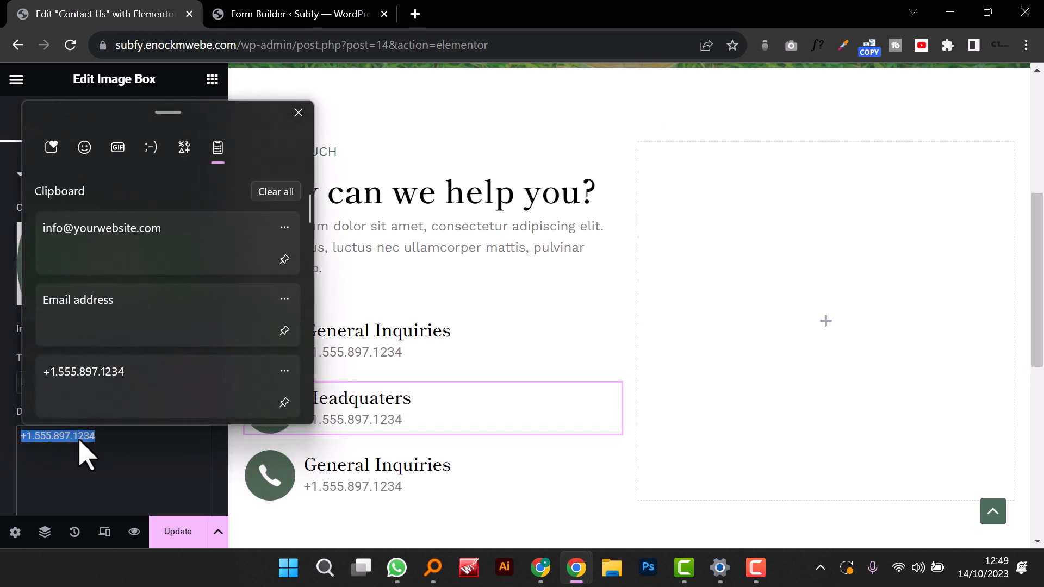
{"action": "scroll", "coordinate": [163, 346], "scroll_direction": "down", "scroll_amount": 3}
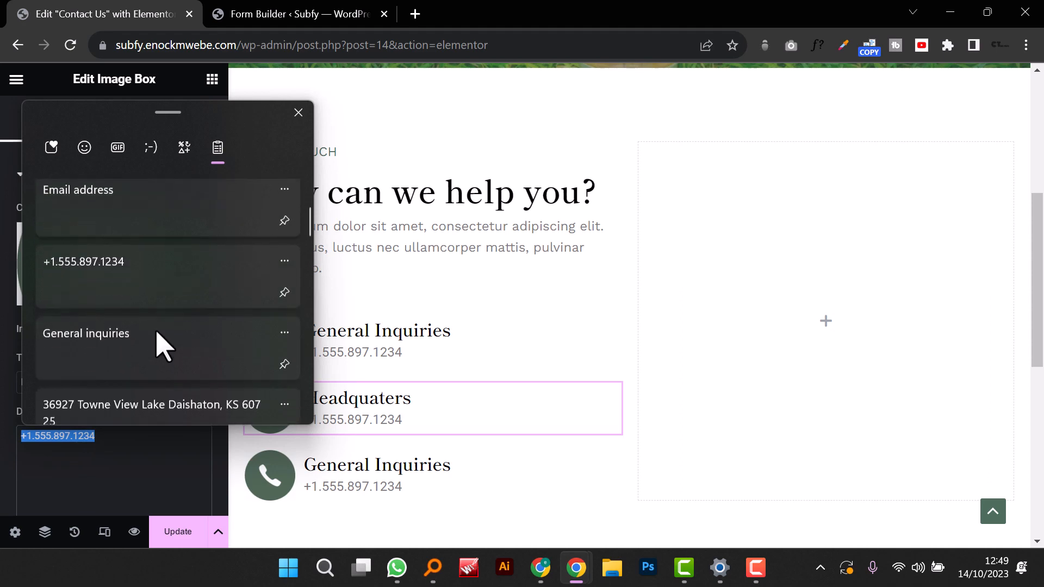
{"action": "left_click", "coordinate": [136, 393]}
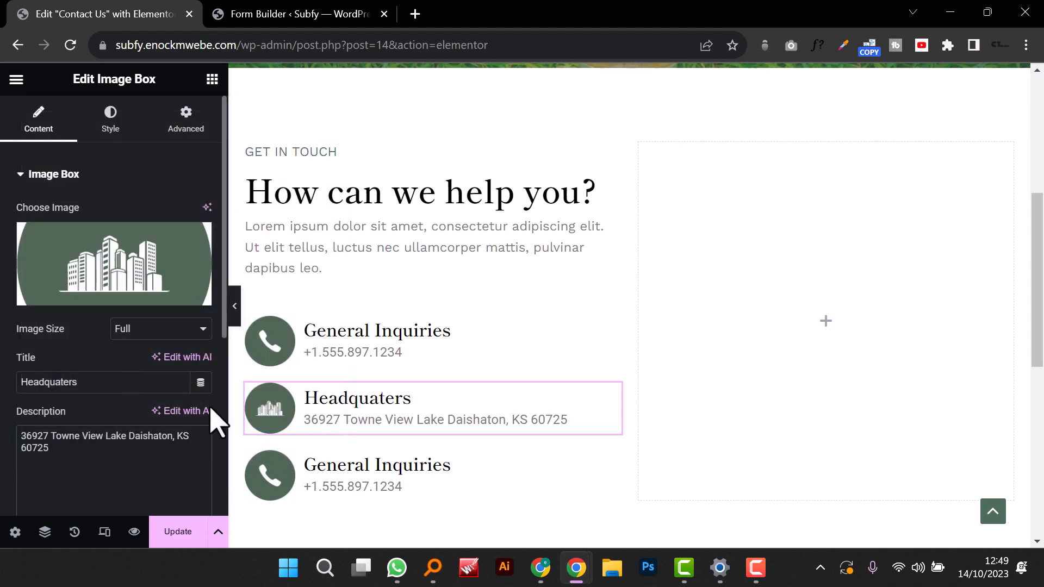
Step: Title the third contact box "Email Address" and replace its description with the contact email from the clipboard history
{"action": "left_click", "coordinate": [361, 465]}
{"action": "triple_click", "coordinate": [361, 465]}
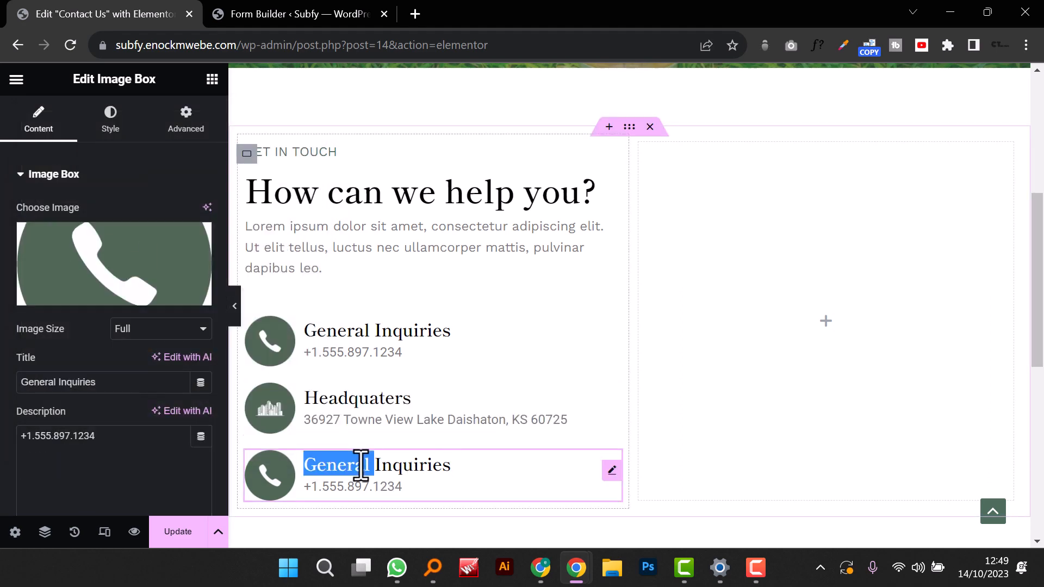
{"action": "type", "text": "Email Address"}
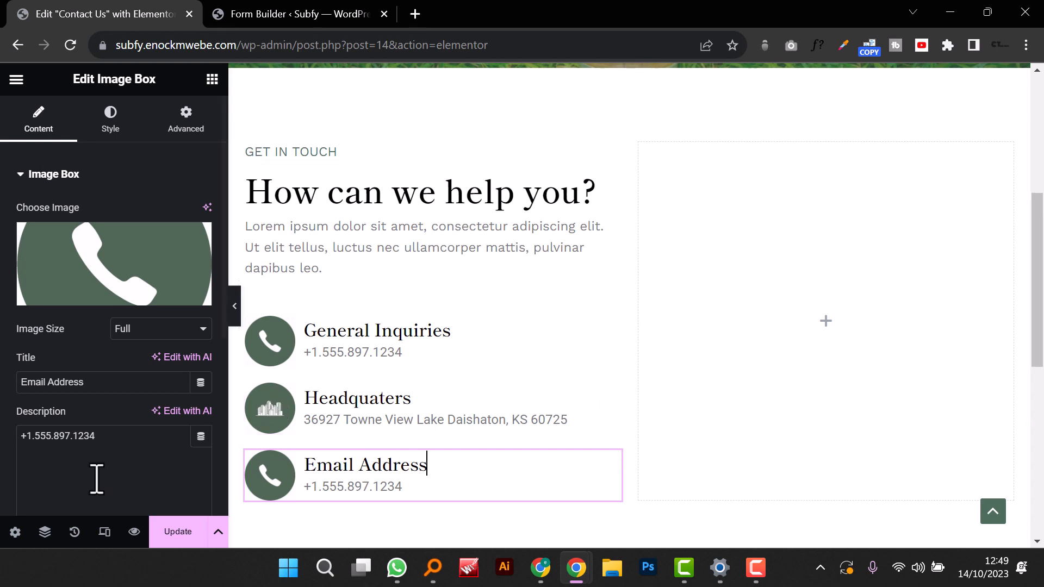
{"action": "triple_click", "coordinate": [45, 436]}
{"action": "key", "text": "super+v"}
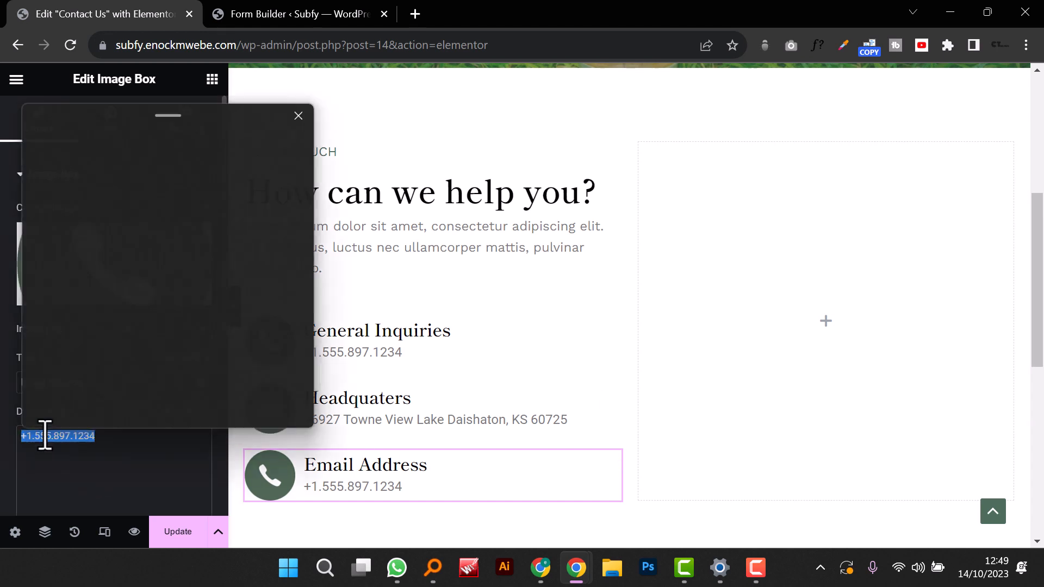
{"action": "scroll", "coordinate": [163, 337], "scroll_direction": "up", "scroll_amount": 2}
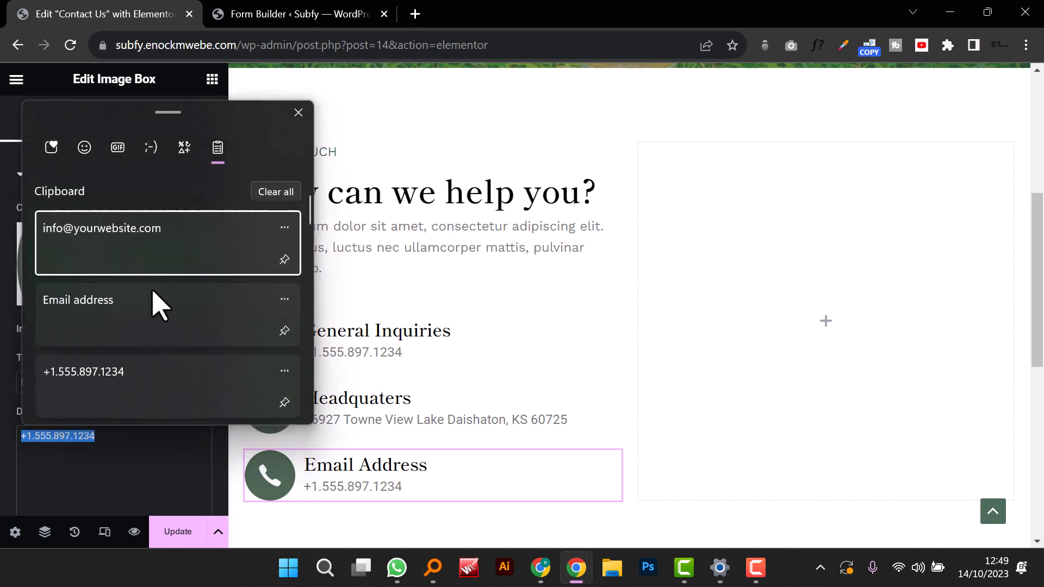
{"action": "left_click", "coordinate": [158, 272]}
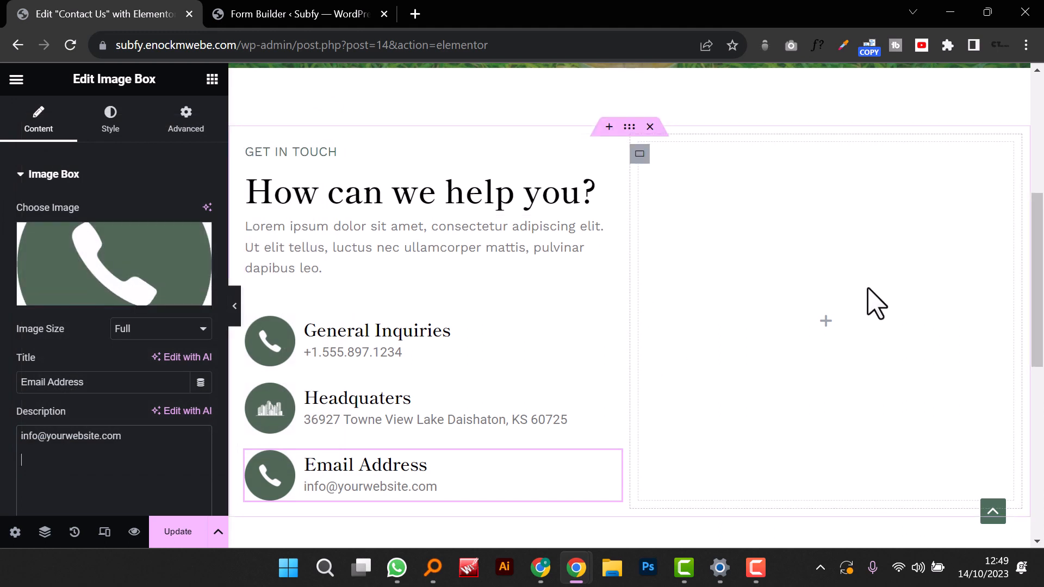
{"action": "left_click", "coordinate": [213, 79]}
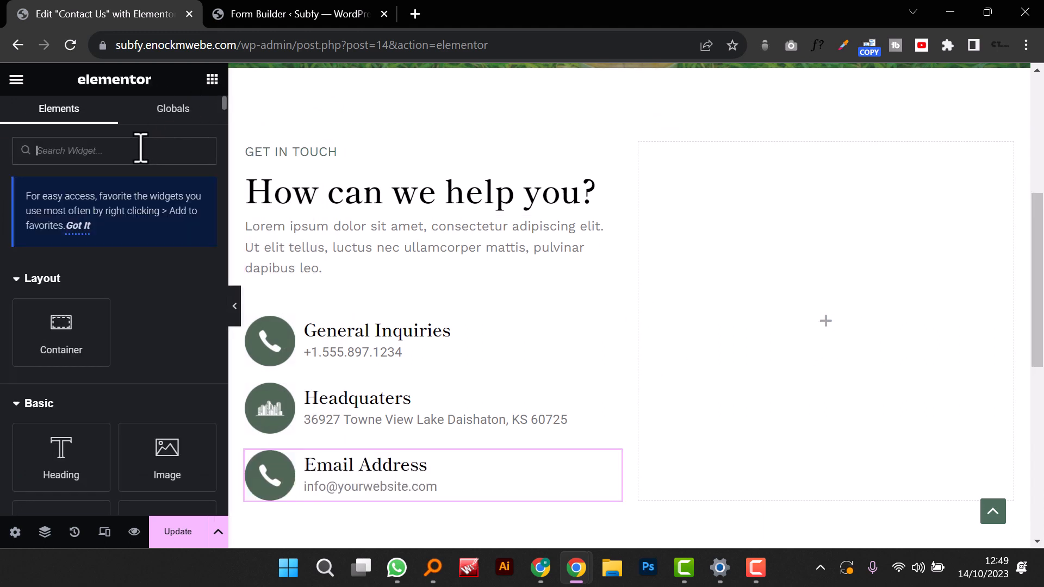
{"action": "type", "text": "ninja"}
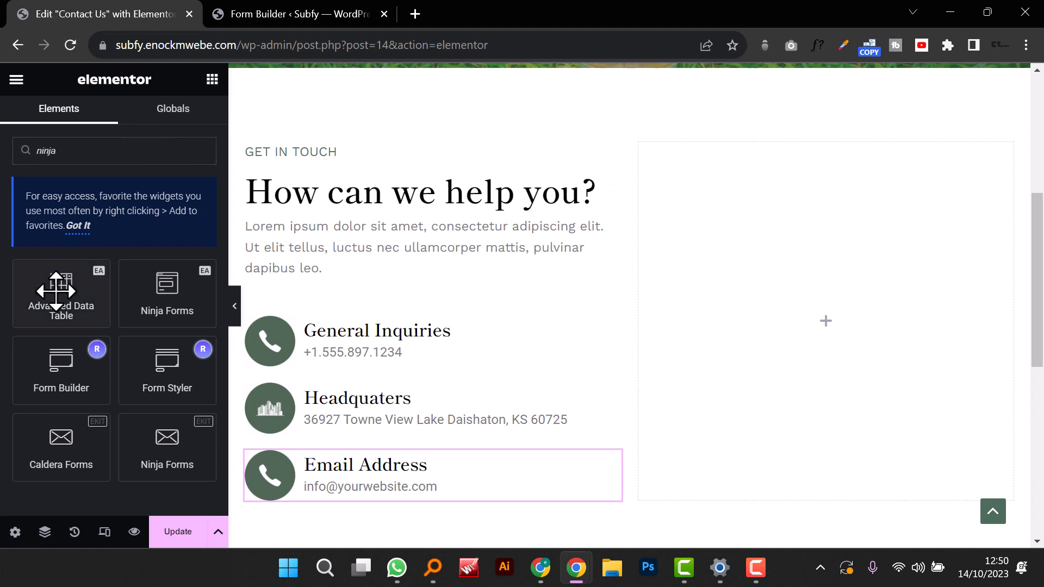
{"action": "left_click", "coordinate": [94, 156]}
{"action": "left_click", "coordinate": [198, 151]}
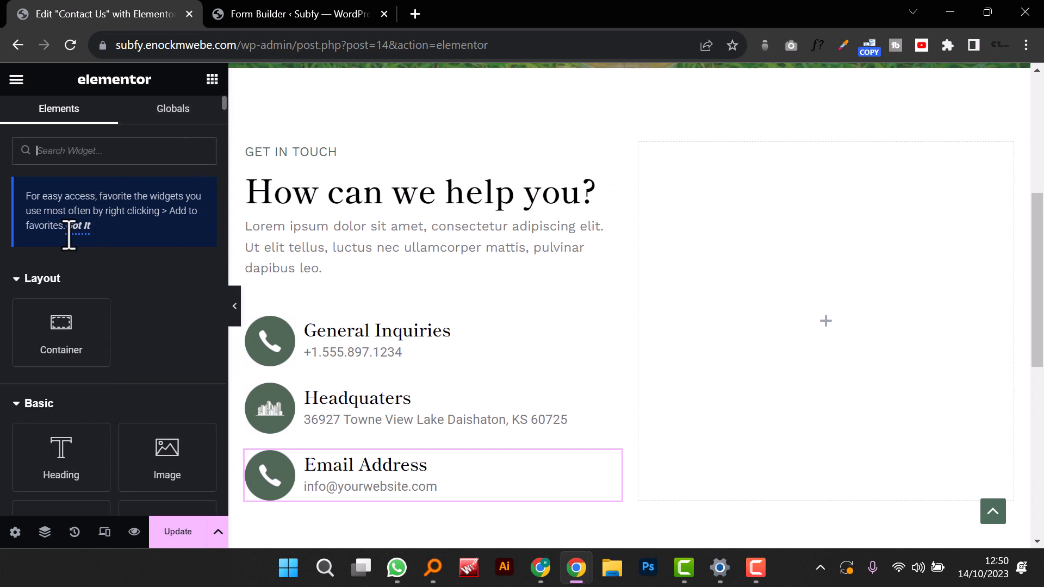
Step: Add a container to the empty column beside the contact details and fill it with the global Background color (#F1F1F1)
{"action": "left_click_drag", "start_coordinate": [61, 332], "coordinate": [847, 333]}
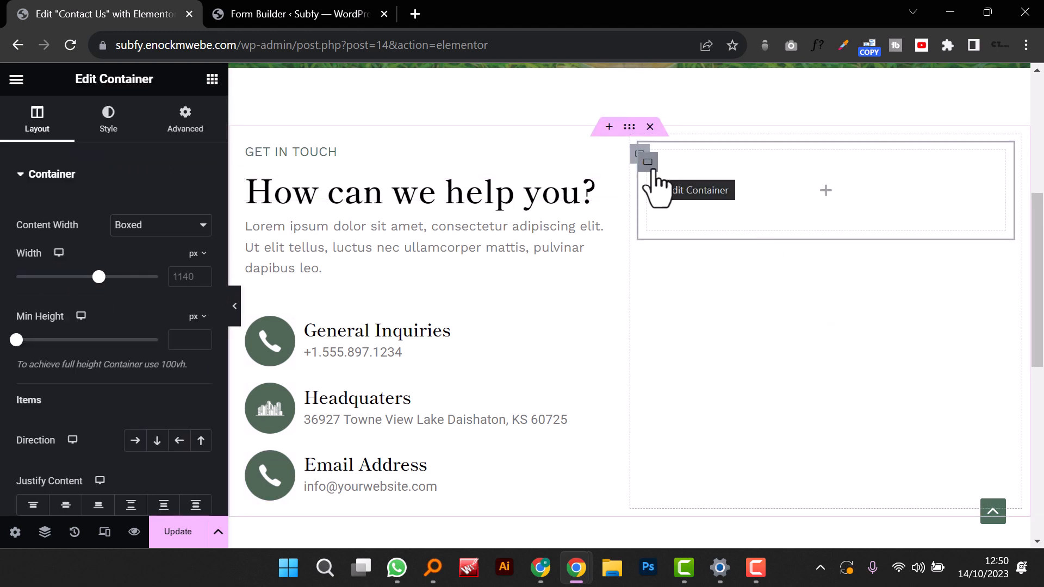
{"action": "left_click", "coordinate": [105, 129]}
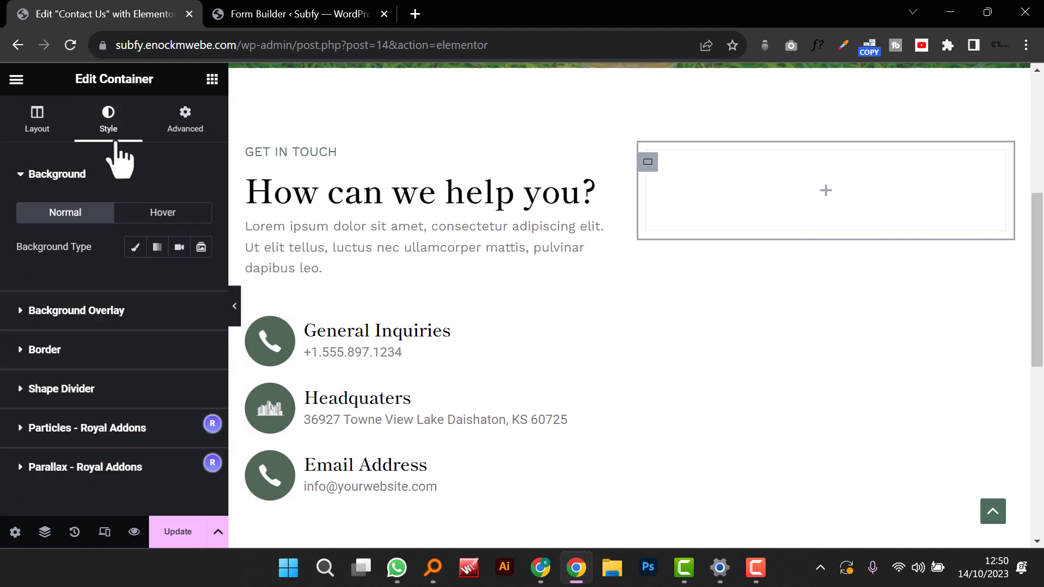
{"action": "left_click", "coordinate": [135, 247]}
{"action": "left_click", "coordinate": [179, 281]}
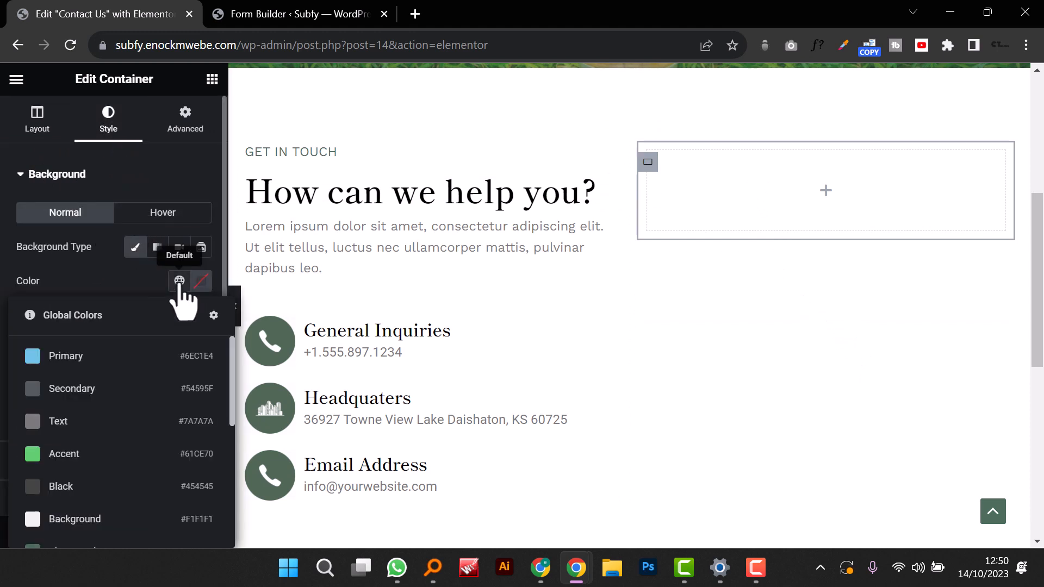
{"action": "left_click", "coordinate": [81, 520]}
Step: Set the new container's border radius to 25 px on all corners and check the layout at full width
{"action": "scroll", "coordinate": [68, 413], "scroll_direction": "down", "scroll_amount": 4}
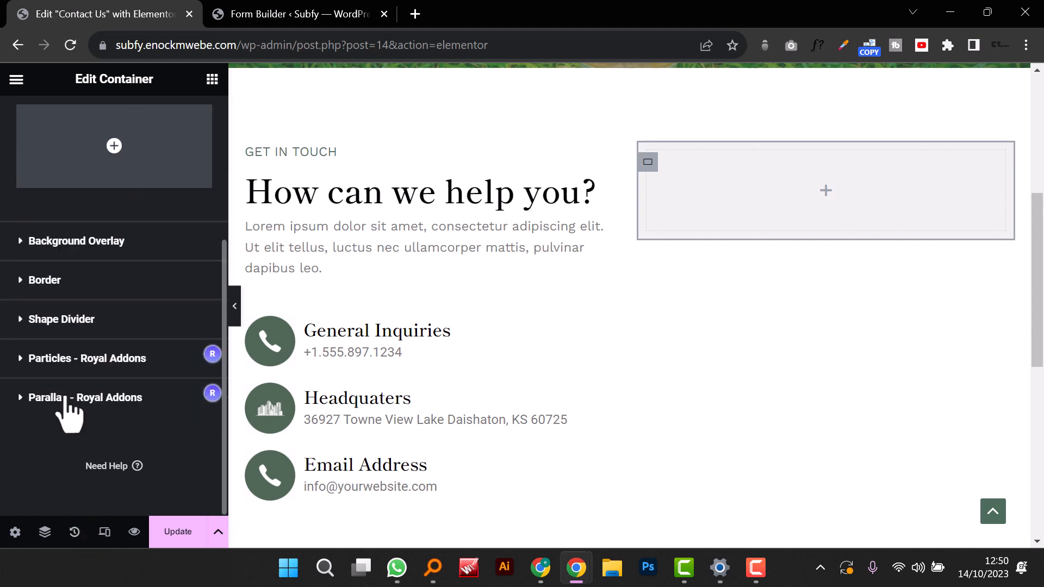
{"action": "left_click", "coordinate": [25, 281]}
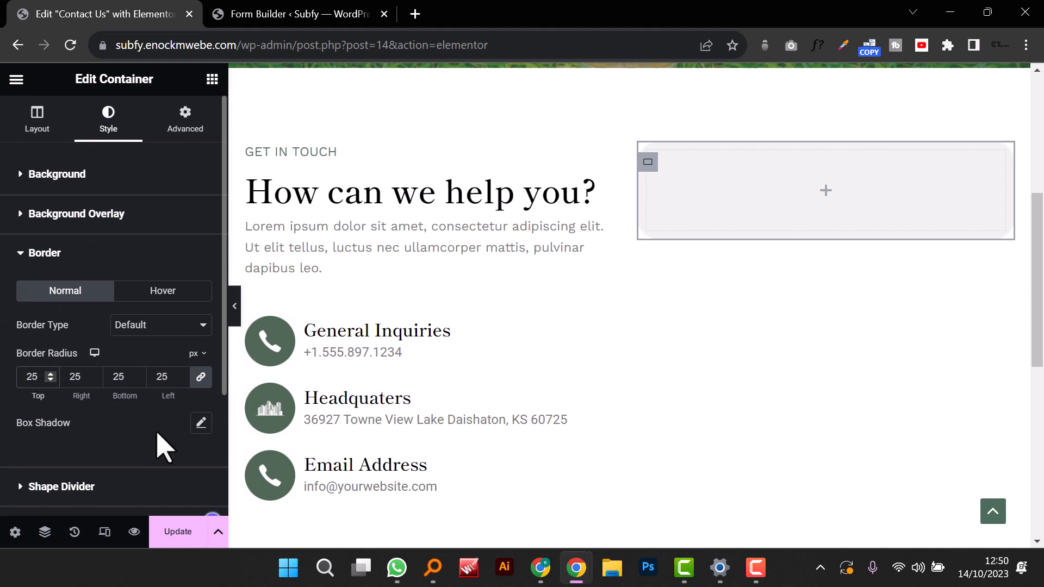
{"action": "left_click", "coordinate": [235, 313]}
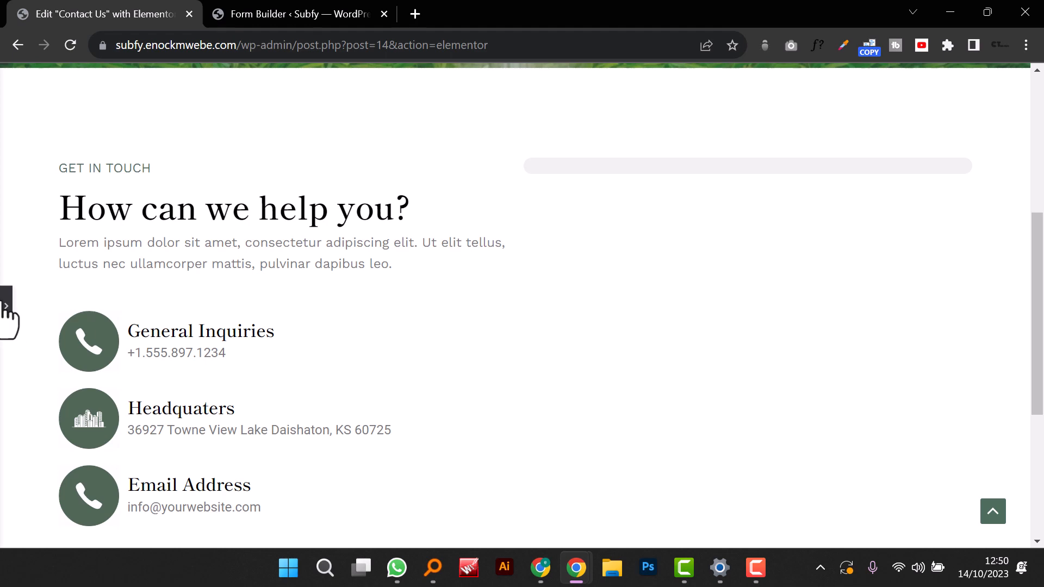
{"action": "left_click", "coordinate": [5, 305]}
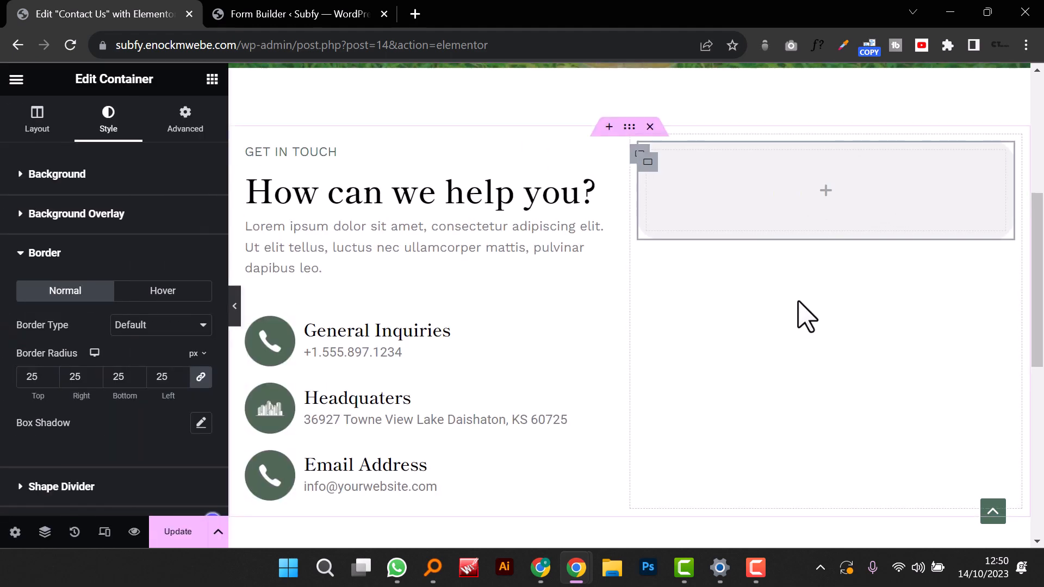
Step: Find the widgets matching "ninja" and place the EA Ninja Forms widget inside the rounded container
{"action": "scroll", "coordinate": [629, 362], "scroll_direction": "down", "scroll_amount": 2}
{"action": "scroll", "coordinate": [629, 359], "scroll_direction": "up", "scroll_amount": 3}
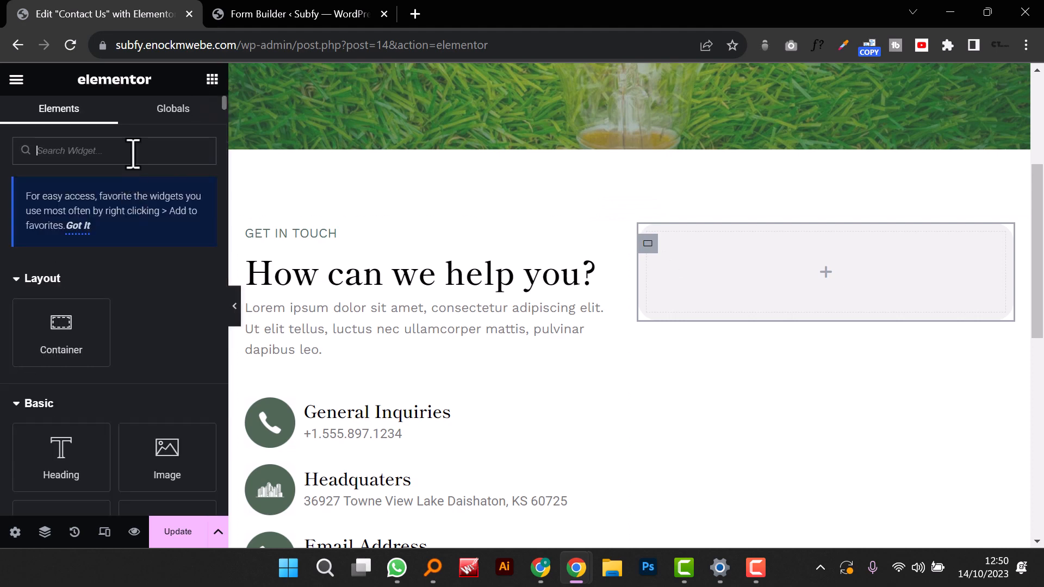
{"action": "type", "text": "ninja"}
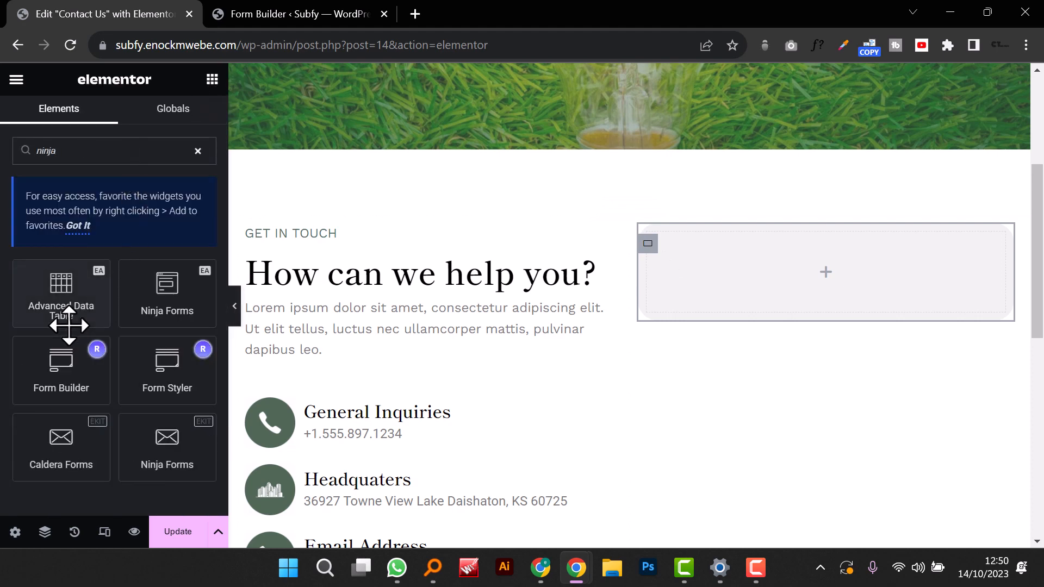
{"action": "left_click_drag", "start_coordinate": [169, 300], "coordinate": [826, 291]}
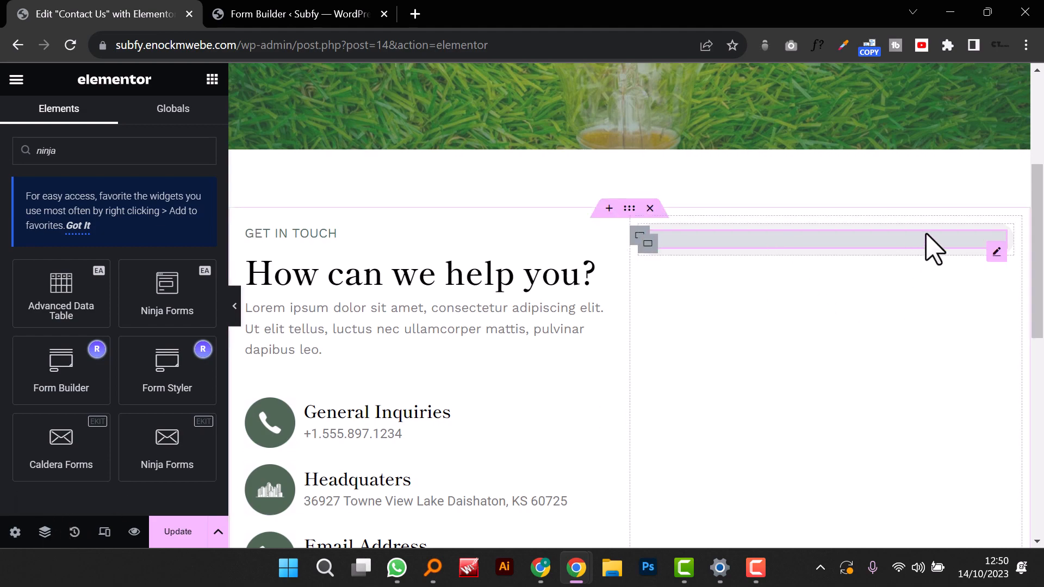
Step: Delete the EA Ninja Forms widget from the rounded container
{"action": "scroll", "coordinate": [932, 247], "scroll_direction": "down", "scroll_amount": 5}
{"action": "scroll", "coordinate": [932, 247], "scroll_direction": "up", "scroll_amount": 7}
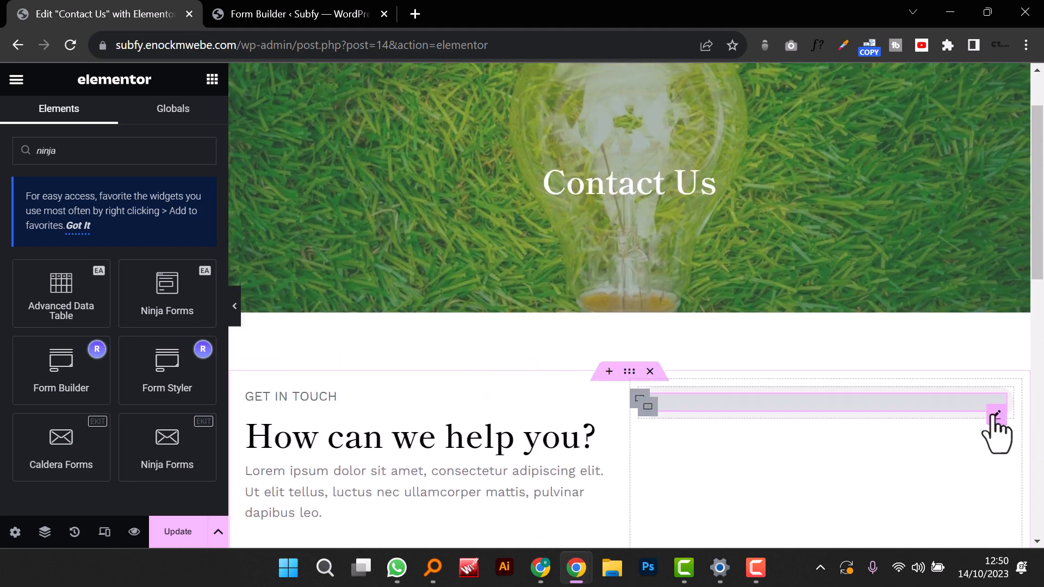
{"action": "right_click", "coordinate": [827, 392]}
{"action": "right_click", "coordinate": [828, 394]}
{"action": "left_click", "coordinate": [744, 445]}
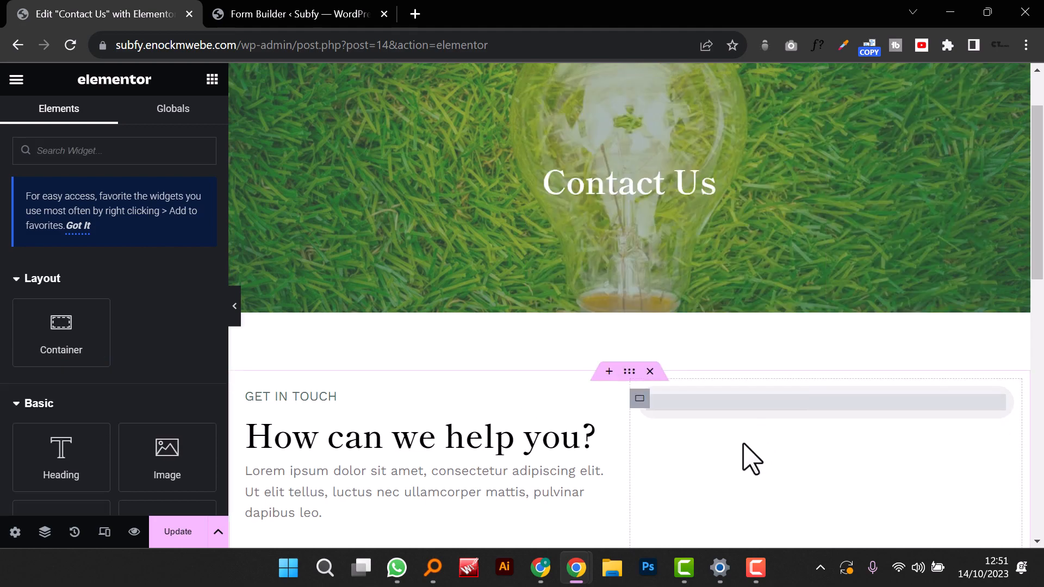
{"action": "right_click", "coordinate": [758, 399]}
{"action": "left_click", "coordinate": [796, 426]}
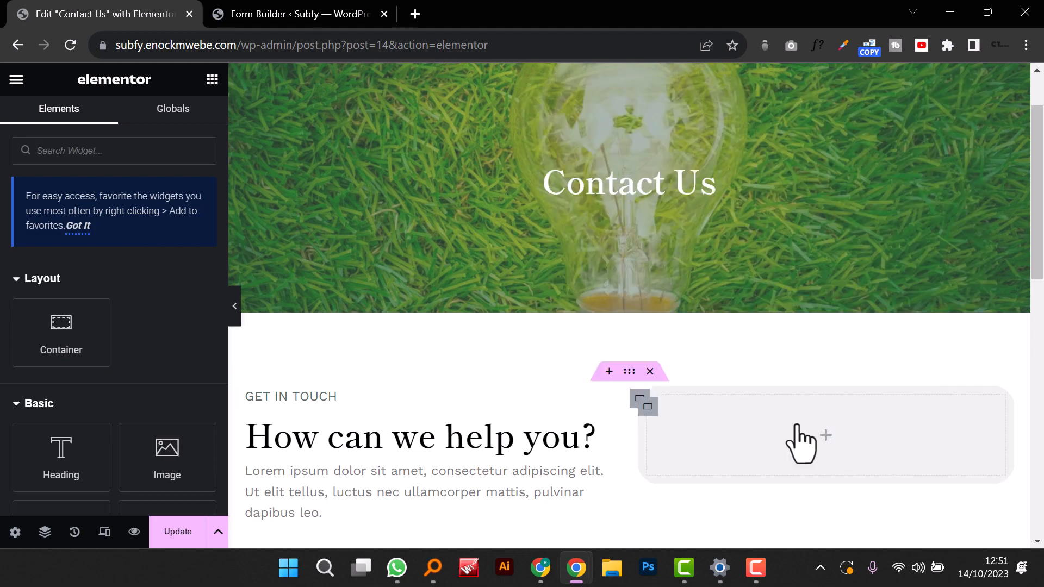
Step: Try the ElementsKit Ninja Forms widget inside the rounded container and remove it again
{"action": "left_click", "coordinate": [178, 155]}
{"action": "type", "text": "ninja"}
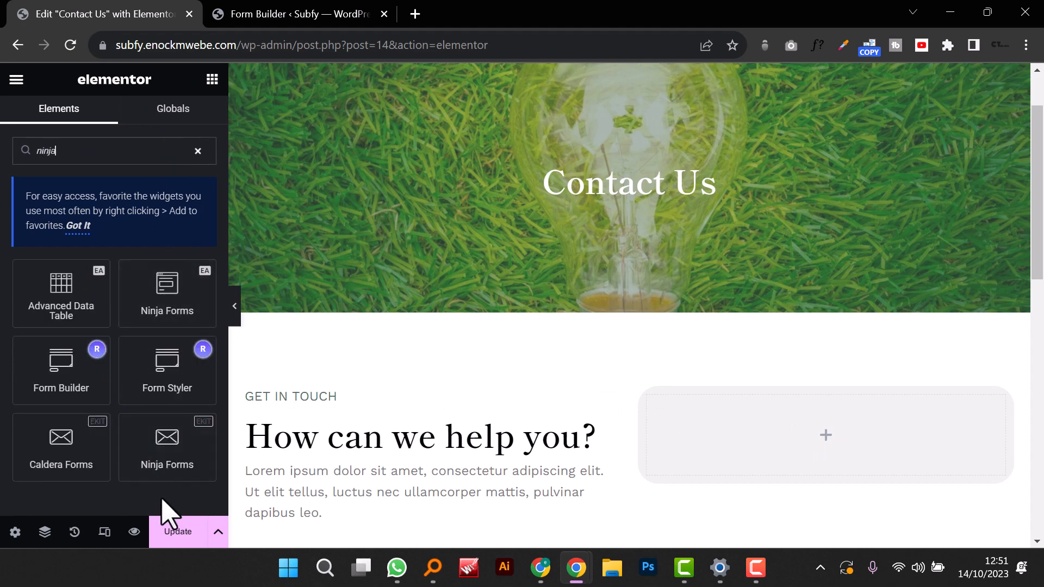
{"action": "left_click_drag", "start_coordinate": [167, 472], "coordinate": [801, 443]}
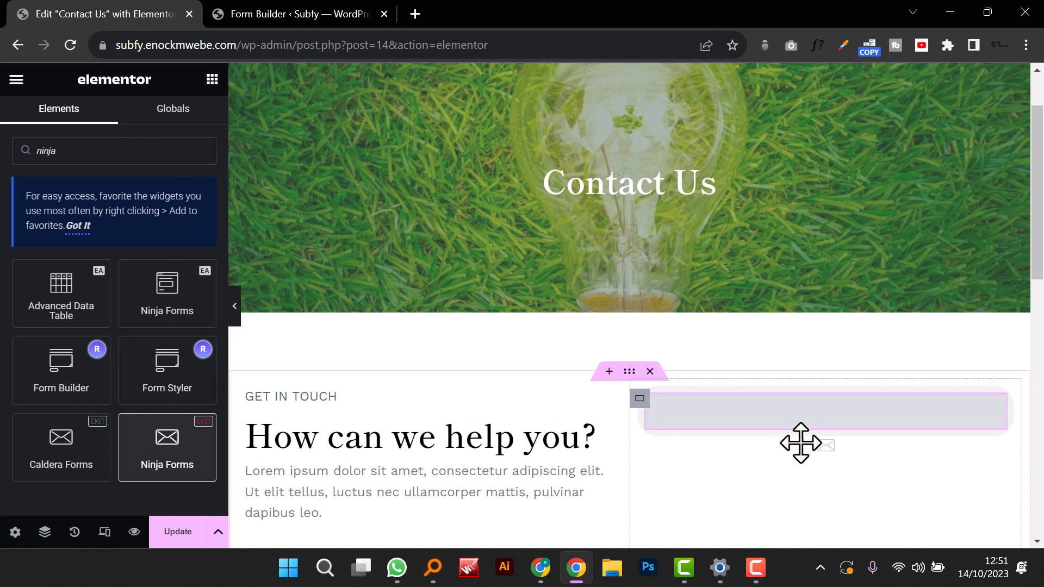
{"action": "left_click_drag", "start_coordinate": [800, 443], "coordinate": [805, 429]}
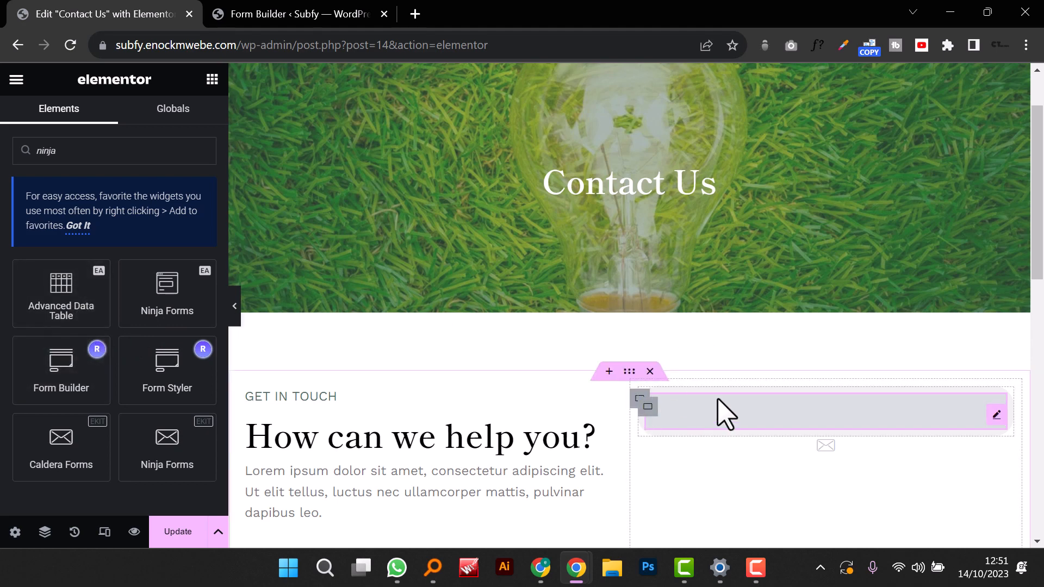
{"action": "right_click", "coordinate": [979, 424]}
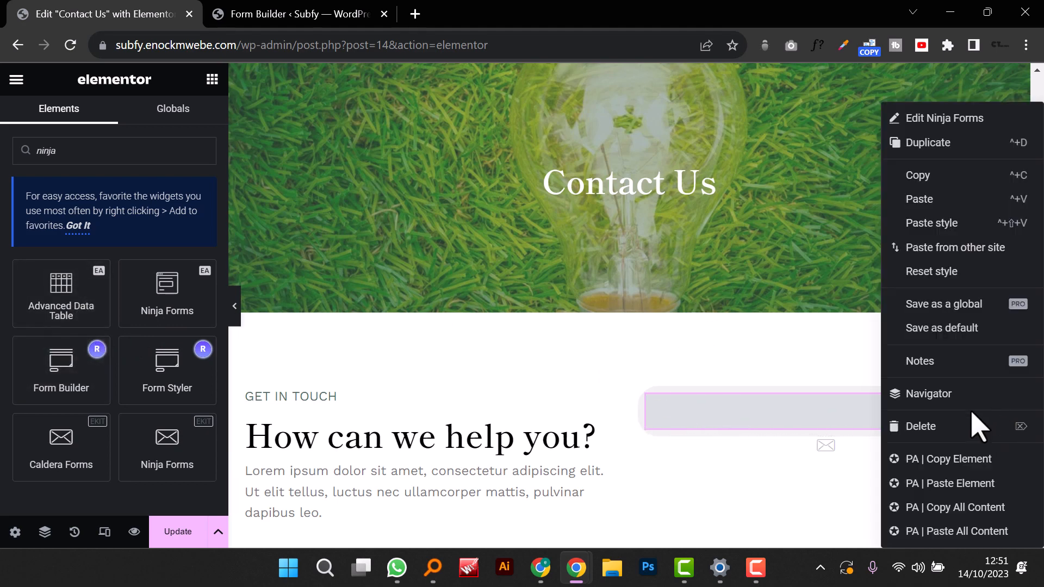
{"action": "left_click", "coordinate": [931, 430]}
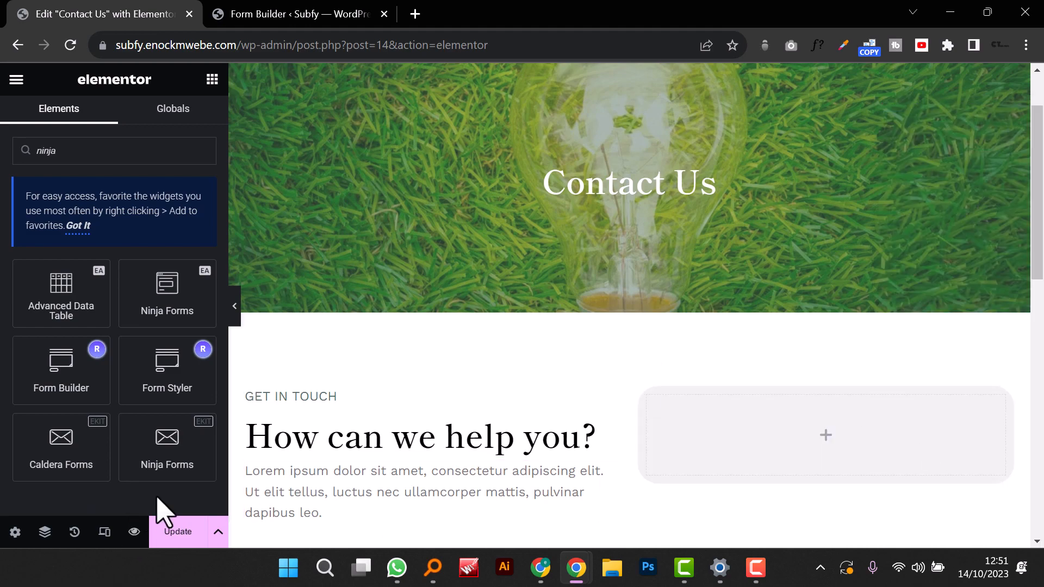
Step: Update the Contact Us page and load the WordPress dashboard (/wp-admin/) in the Form Builder browser tab
{"action": "left_click", "coordinate": [173, 534]}
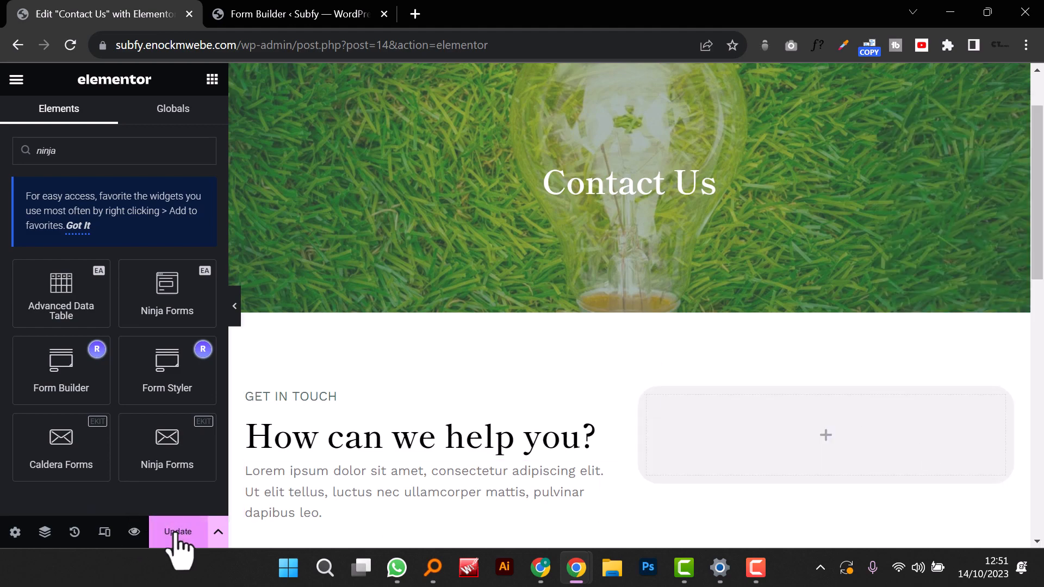
{"action": "left_click", "coordinate": [291, 19]}
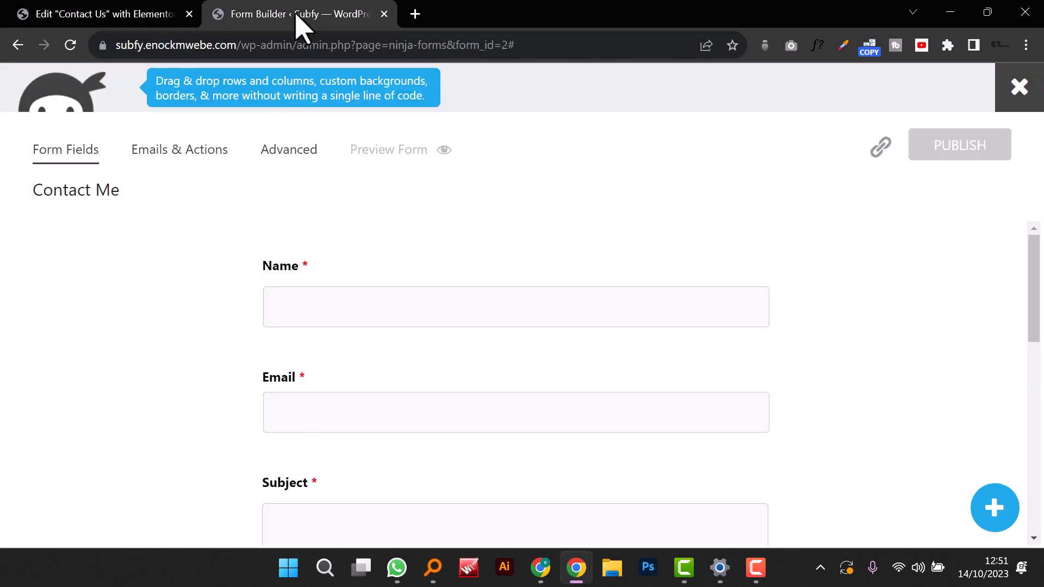
{"action": "left_click", "coordinate": [233, 46]}
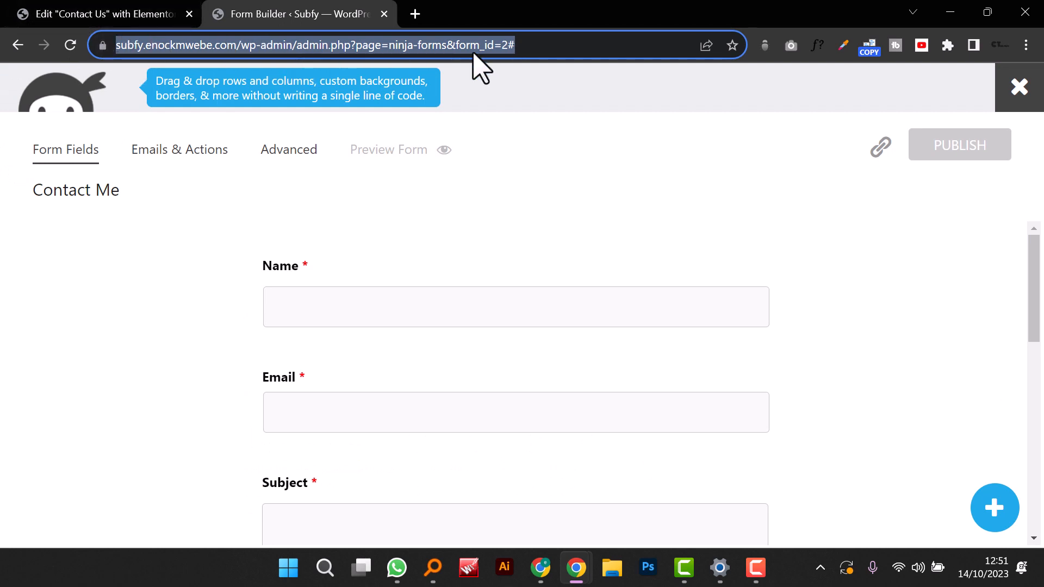
{"action": "left_click_drag", "start_coordinate": [546, 41], "coordinate": [341, 46]}
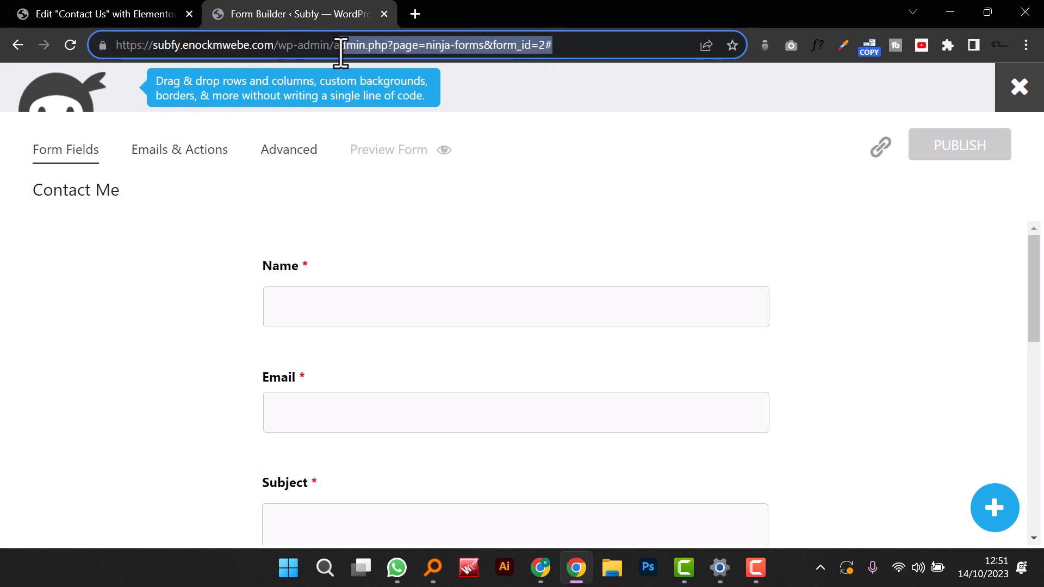
{"action": "key", "text": "BackSpace"}
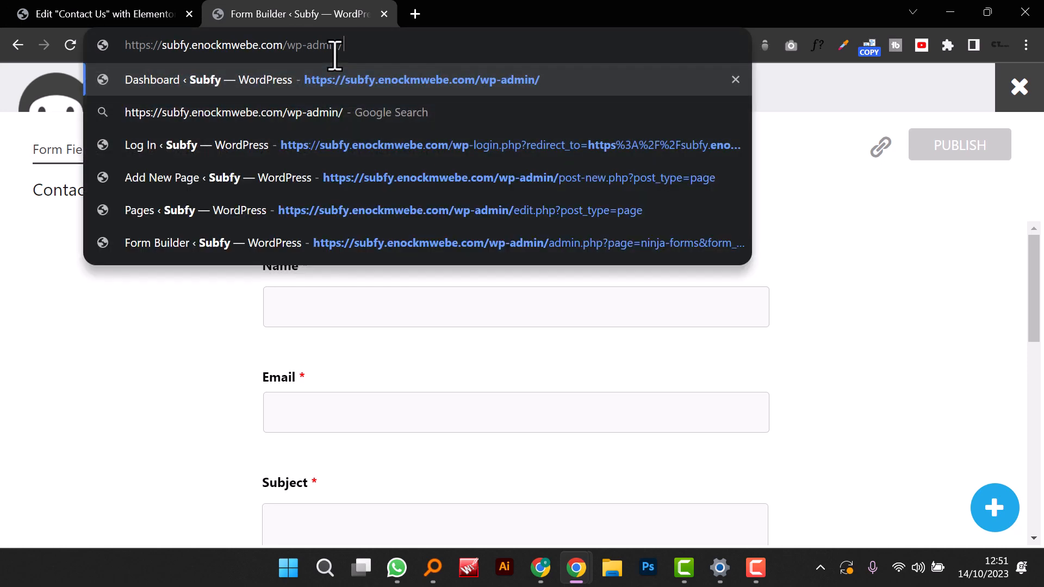
{"action": "key", "text": "Return"}
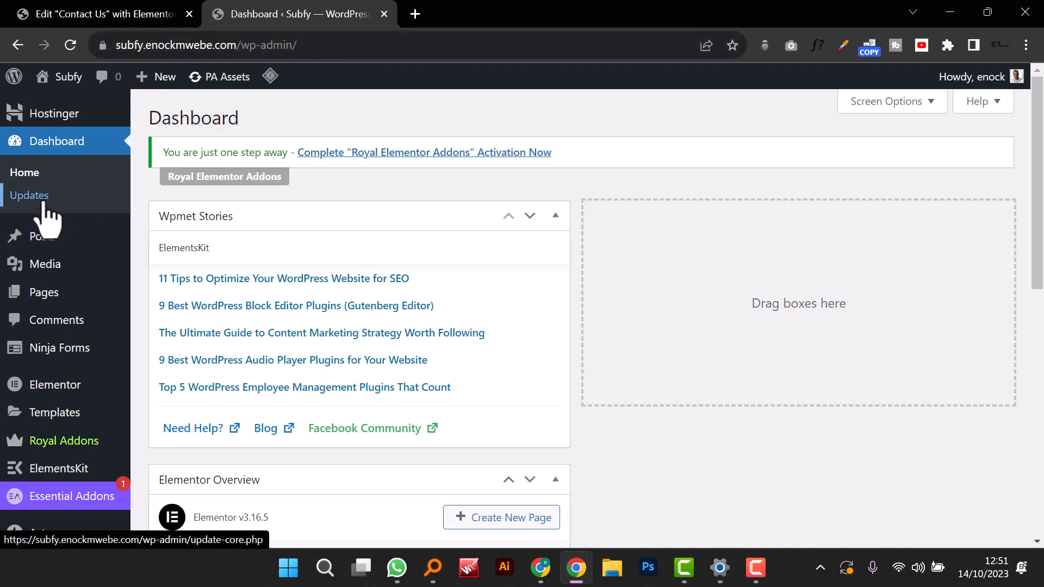
Step: Delete the Contact Me form with shortcode [ninja_form id=1] from the Ninja Forms dashboard, confirming with DELETE
{"action": "scroll", "coordinate": [114, 343], "scroll_direction": "down", "scroll_amount": 3}
{"action": "mouse_move", "coordinate": [81, 186]}
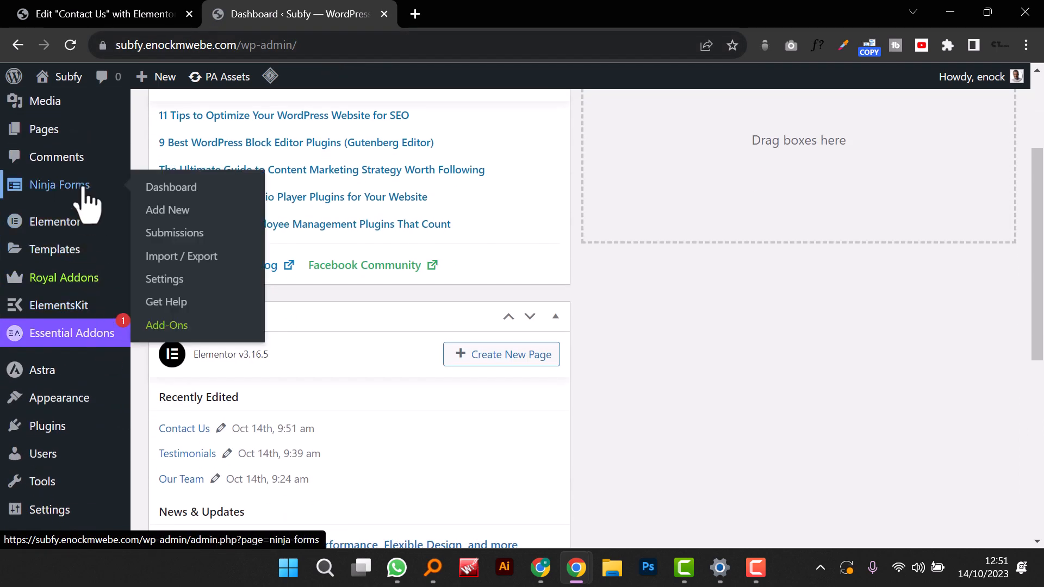
{"action": "left_click", "coordinate": [198, 188]}
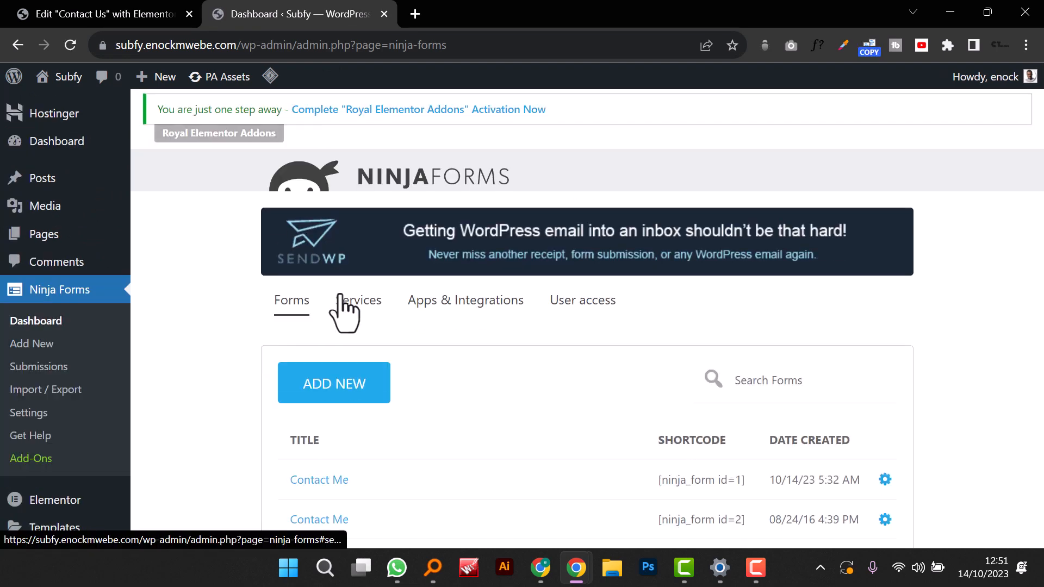
{"action": "scroll", "coordinate": [345, 310], "scroll_direction": "down", "scroll_amount": 3}
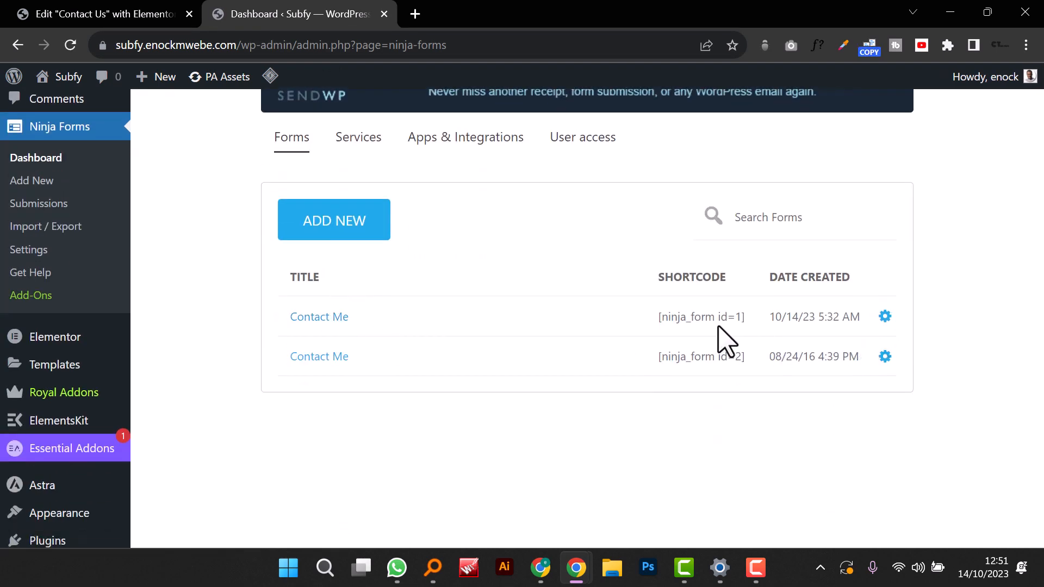
{"action": "left_click", "coordinate": [883, 319]}
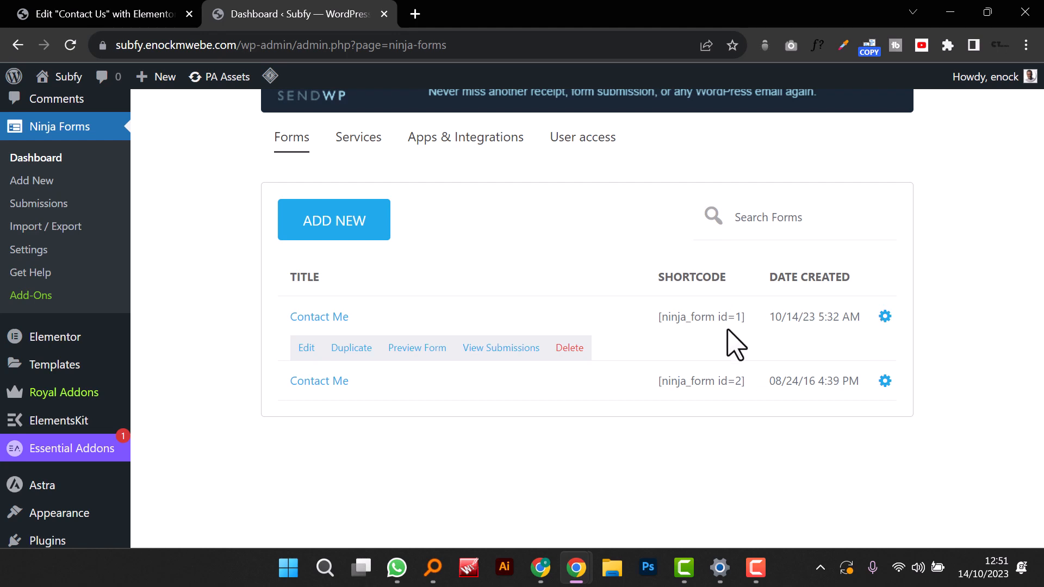
{"action": "left_click", "coordinate": [567, 348]}
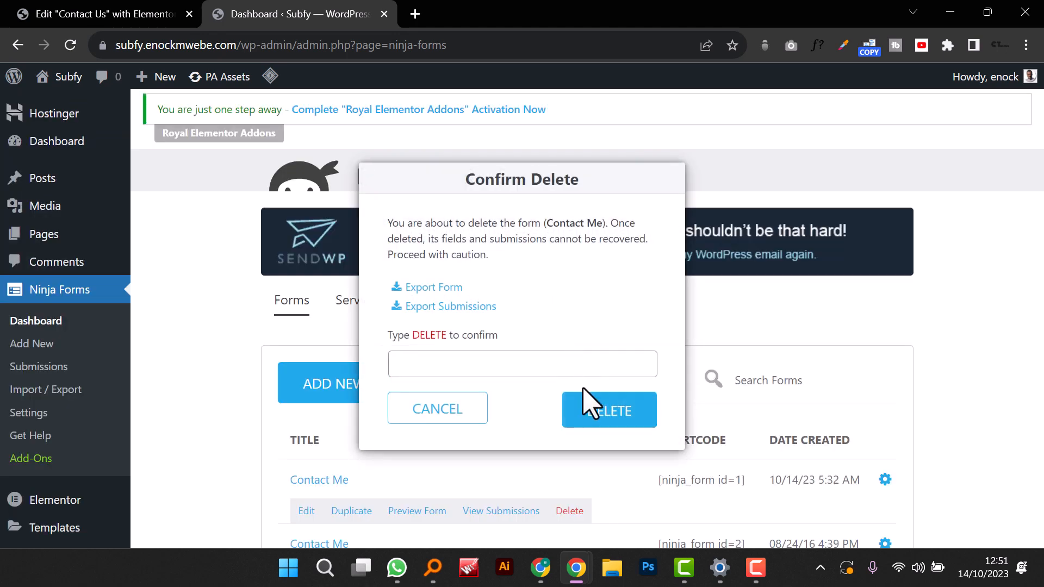
{"action": "left_click", "coordinate": [529, 364]}
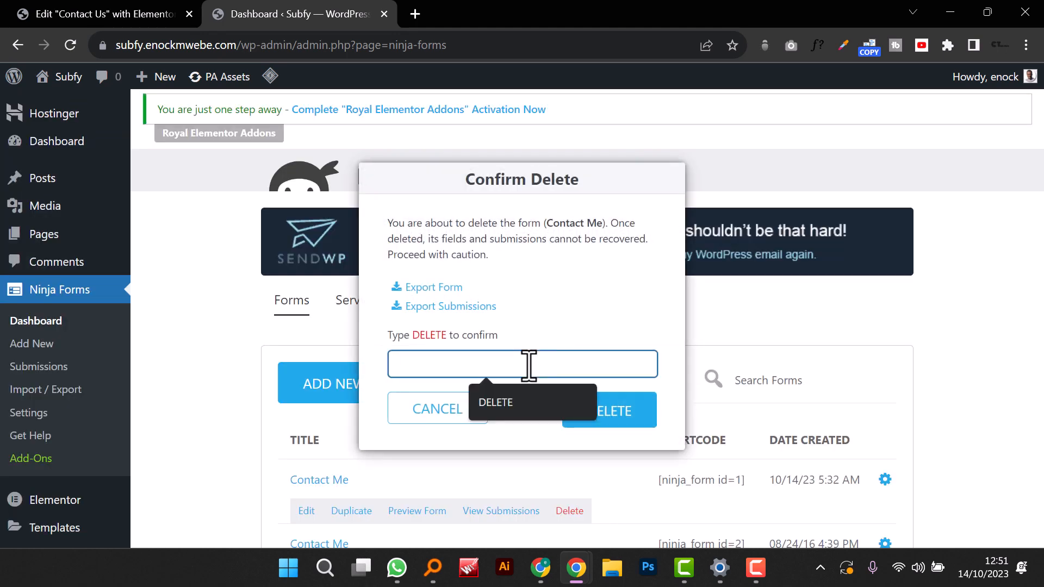
{"action": "left_click", "coordinate": [508, 405]}
{"action": "left_click", "coordinate": [625, 419]}
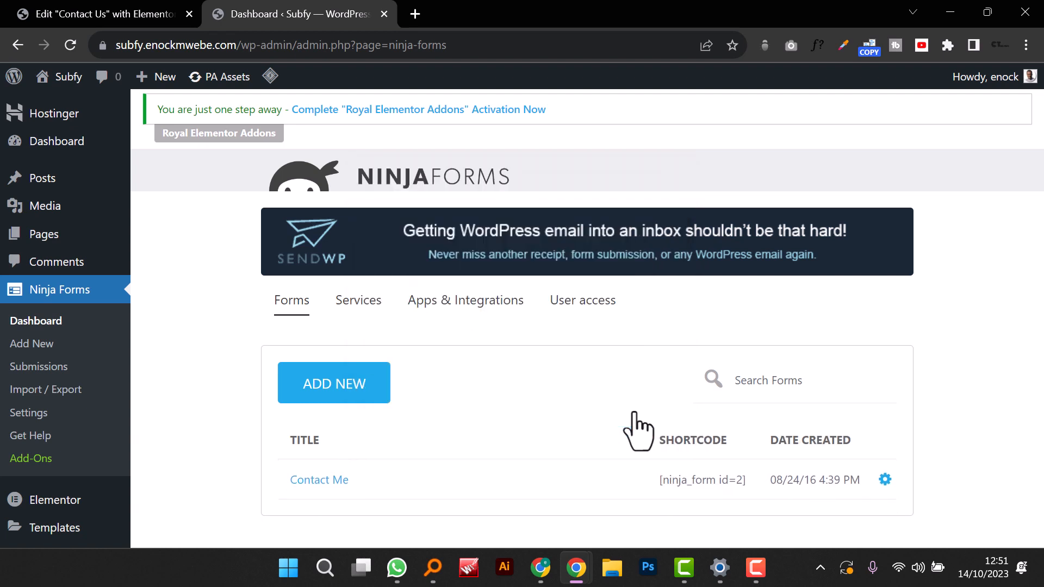
Step: Look over the Services and Apps & Integrations pages of Ninja Forms
{"action": "scroll", "coordinate": [71, 350], "scroll_direction": "down", "scroll_amount": 1}
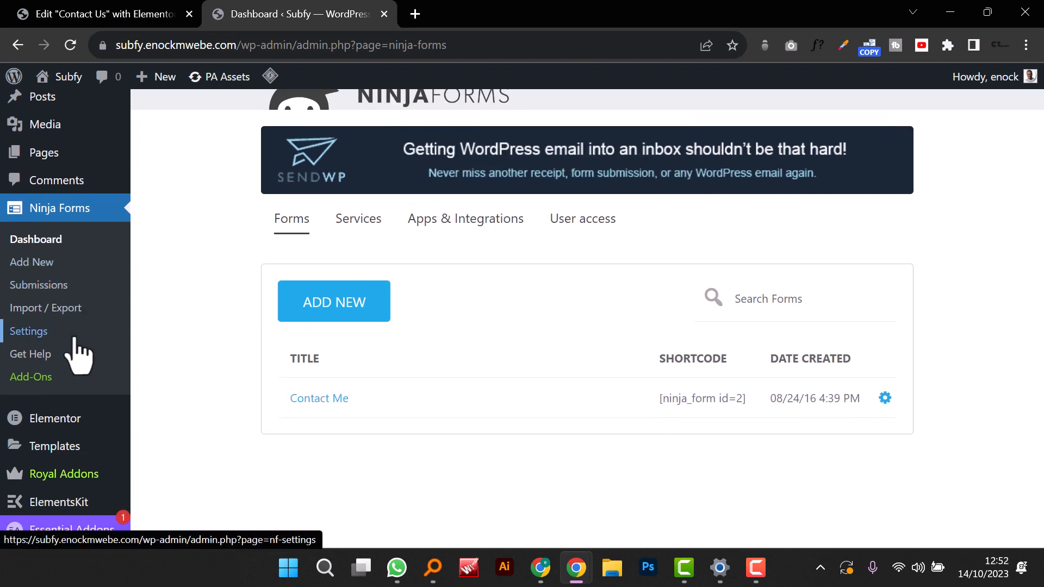
{"action": "left_click", "coordinate": [348, 219]}
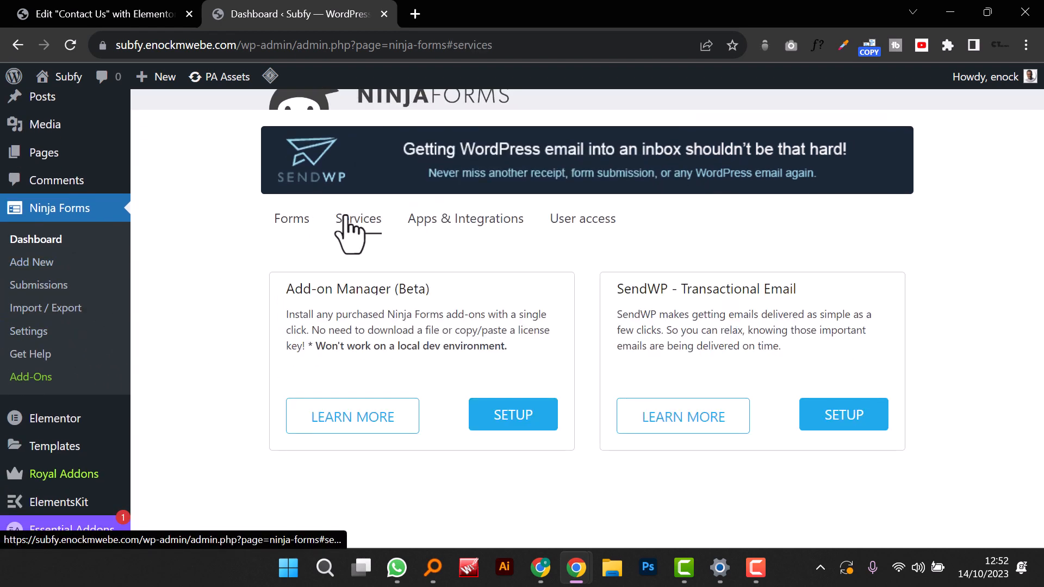
{"action": "left_click", "coordinate": [439, 220]}
{"action": "scroll", "coordinate": [82, 375], "scroll_direction": "down", "scroll_amount": 1}
{"action": "mouse_move", "coordinate": [106, 424]}
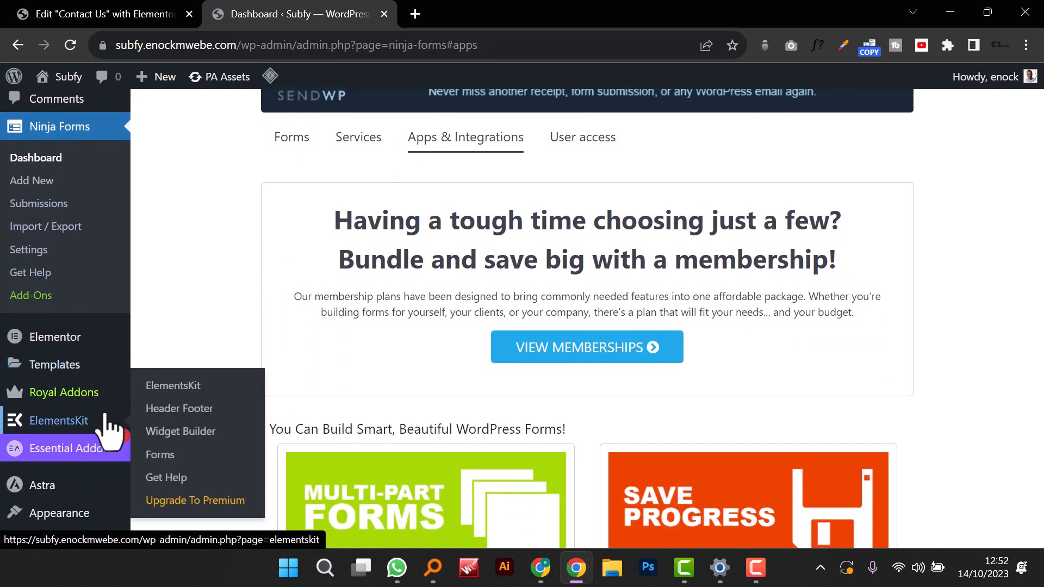
Step: Enable all extensions with the global control in the Essential Addons settings and save the settings
{"action": "left_click", "coordinate": [67, 449]}
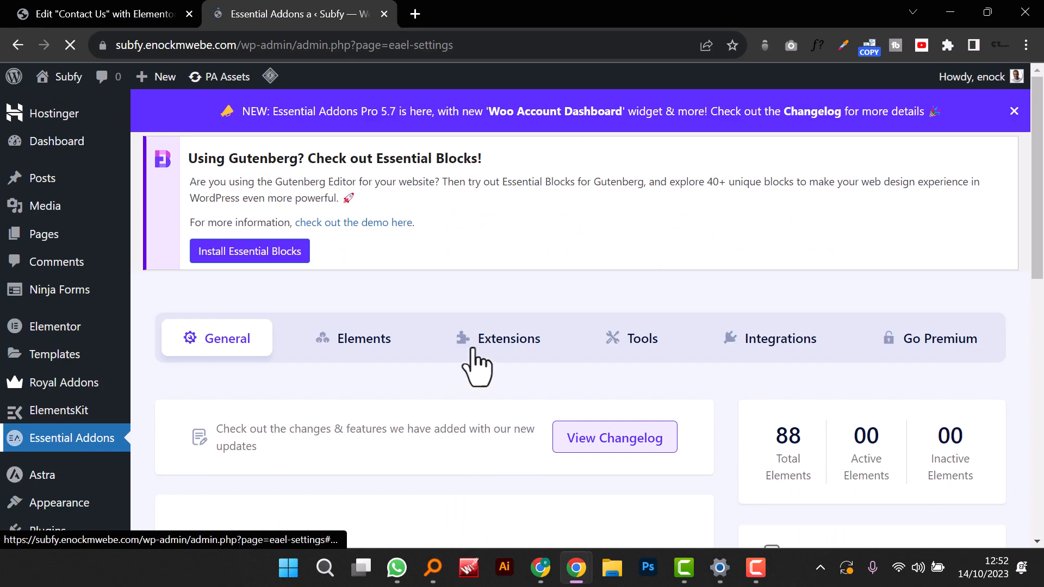
{"action": "scroll", "coordinate": [468, 359], "scroll_direction": "down", "scroll_amount": 2}
{"action": "scroll", "coordinate": [474, 364], "scroll_direction": "down", "scroll_amount": 2}
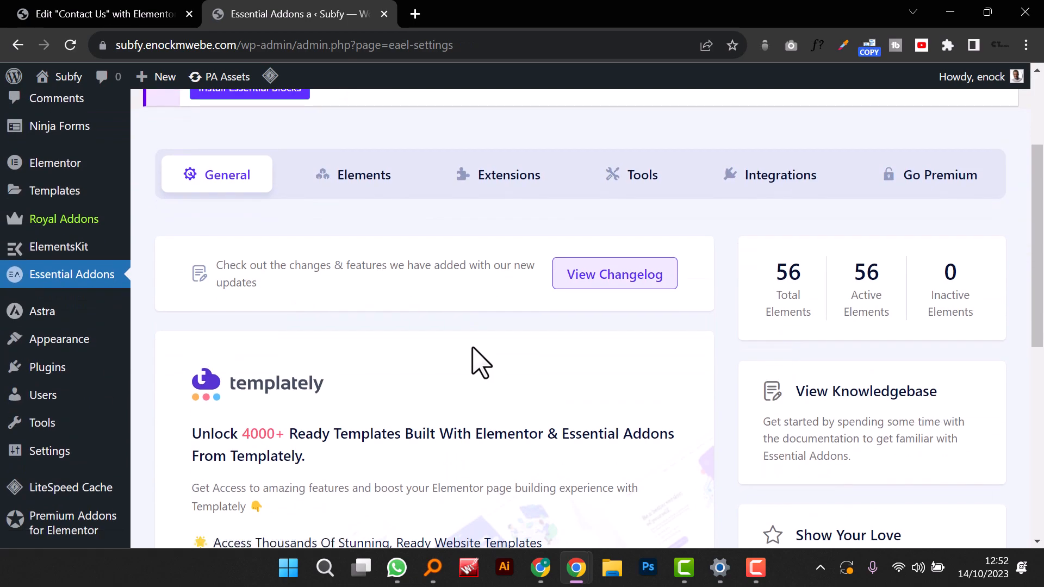
{"action": "scroll", "coordinate": [472, 349], "scroll_direction": "up", "scroll_amount": 3}
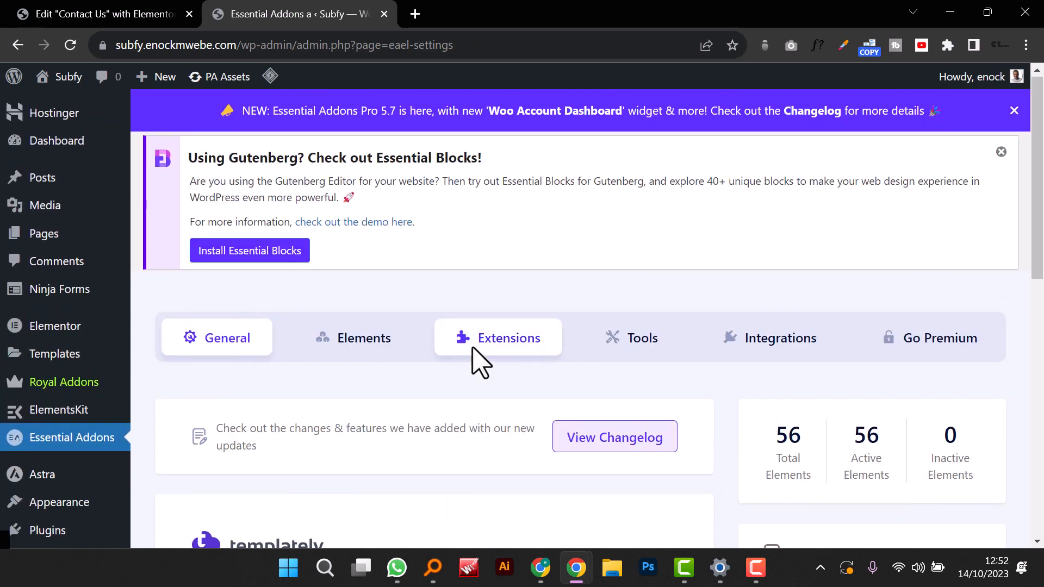
{"action": "scroll", "coordinate": [479, 362], "scroll_direction": "down", "scroll_amount": 10}
{"action": "scroll", "coordinate": [478, 362], "scroll_direction": "up", "scroll_amount": 6}
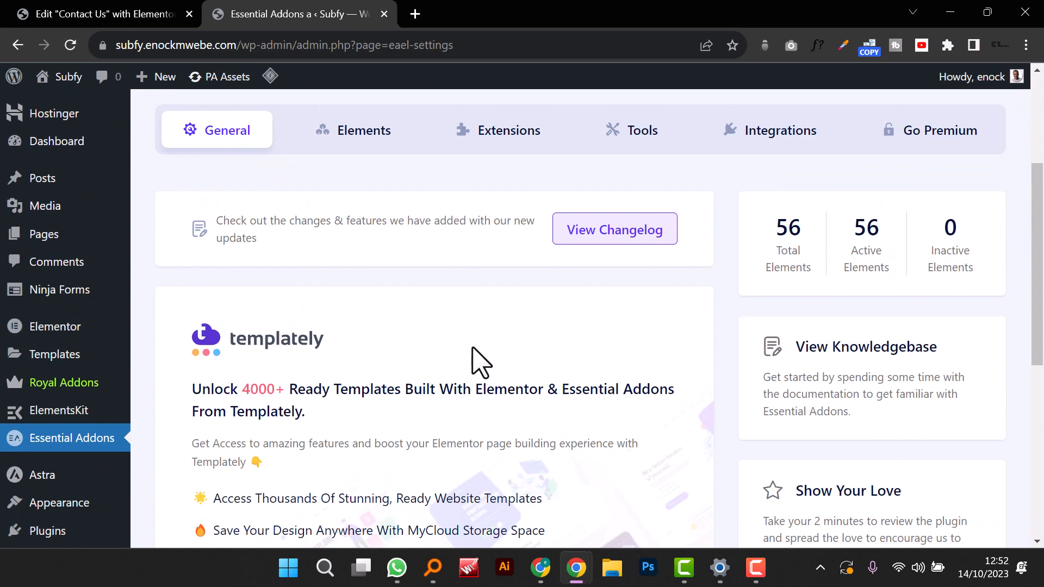
{"action": "scroll", "coordinate": [478, 349], "scroll_direction": "up", "scroll_amount": 3}
{"action": "left_click", "coordinate": [496, 306]}
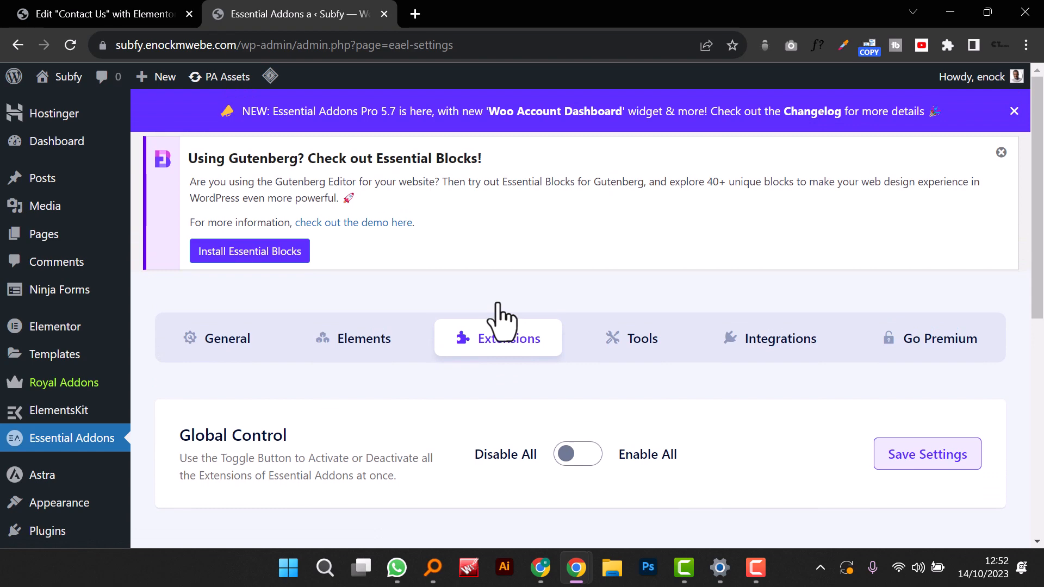
{"action": "scroll", "coordinate": [498, 305], "scroll_direction": "down", "scroll_amount": 3}
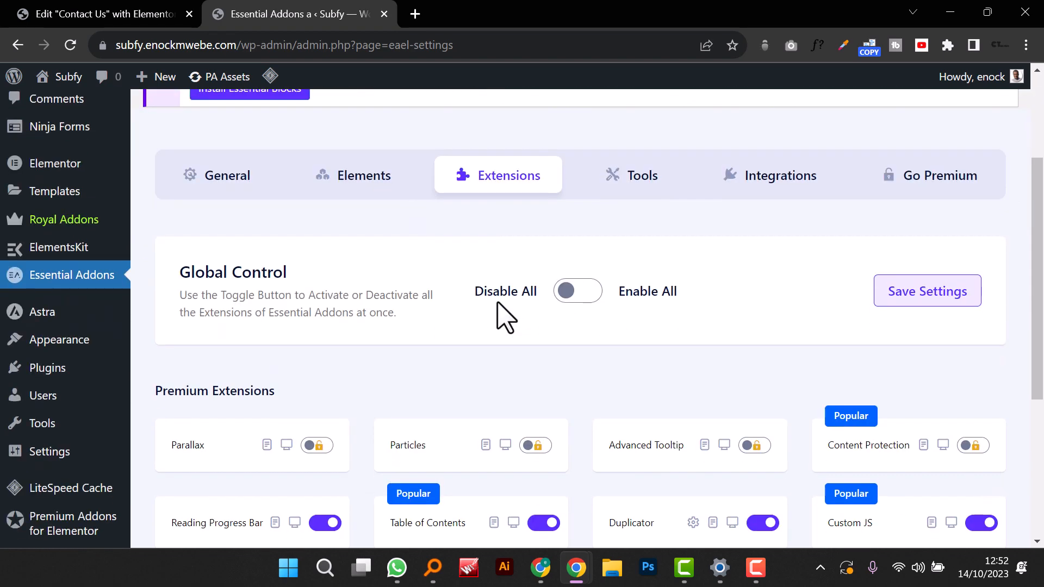
{"action": "scroll", "coordinate": [503, 318], "scroll_direction": "down", "scroll_amount": 2}
{"action": "left_click", "coordinate": [573, 213]}
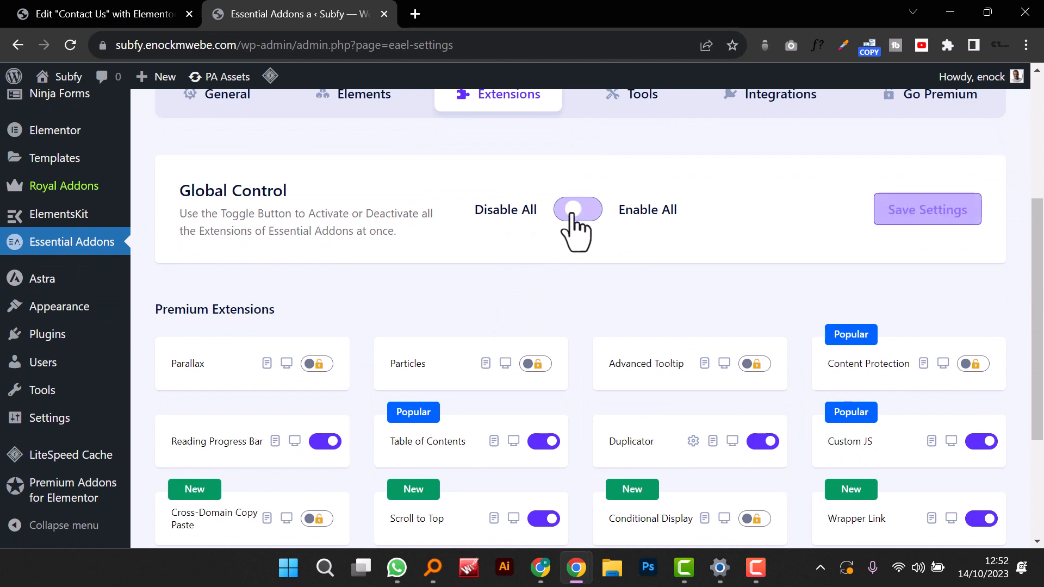
{"action": "left_click", "coordinate": [952, 219]}
{"action": "scroll", "coordinate": [908, 245], "scroll_direction": "down", "scroll_amount": 3}
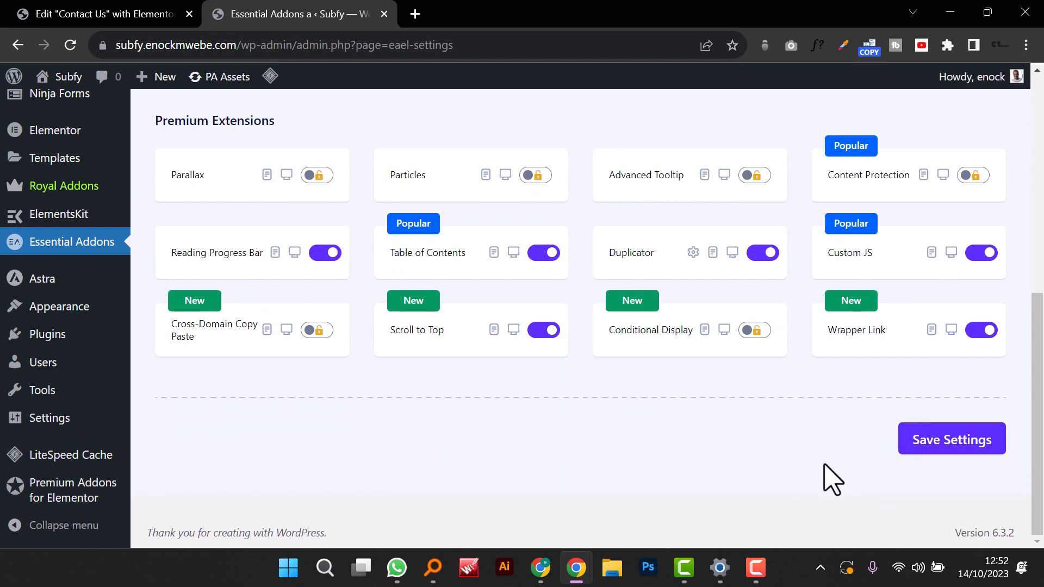
Step: Return to the Contact Us page in Elementor and reload the editor
{"action": "scroll", "coordinate": [724, 488], "scroll_direction": "up", "scroll_amount": 7}
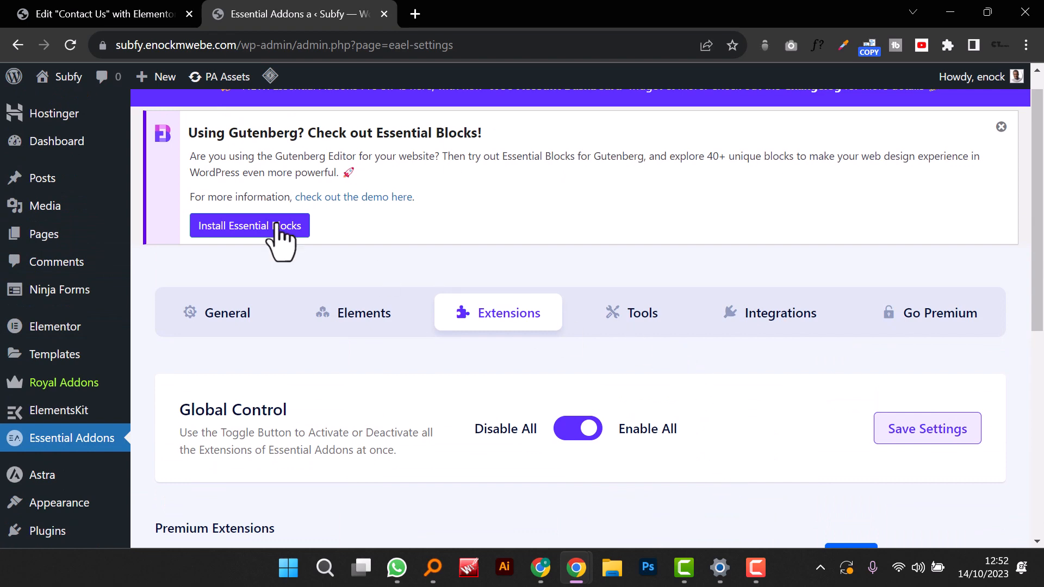
{"action": "left_click", "coordinate": [103, 13]}
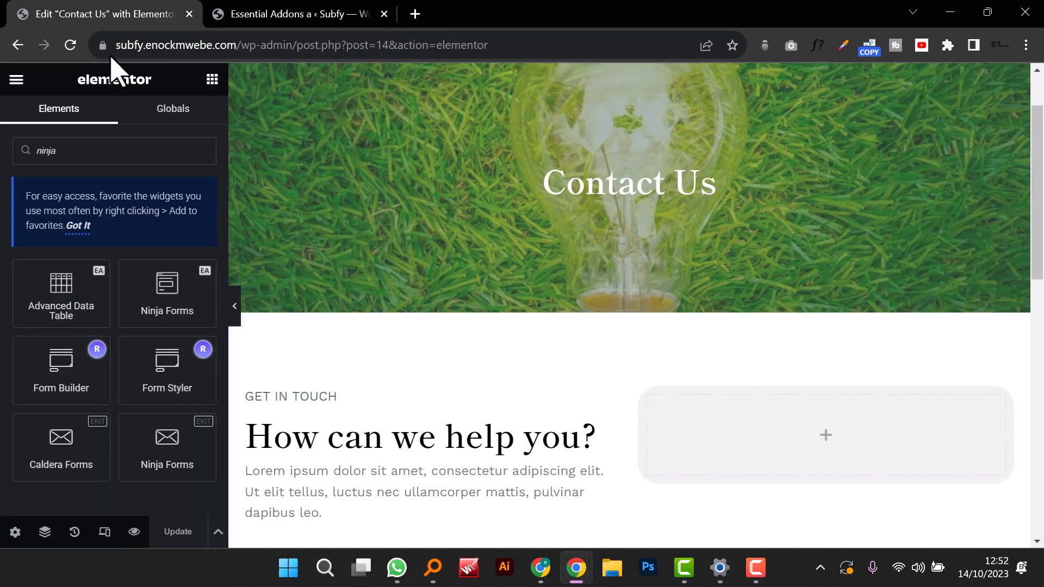
{"action": "left_click", "coordinate": [70, 46]}
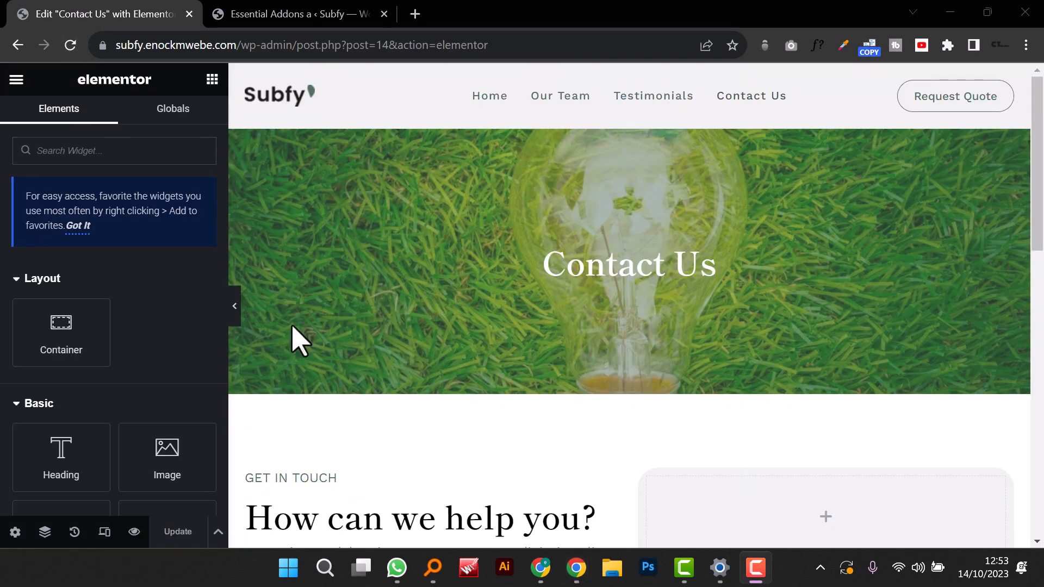
Step: Add a Ninja Forms widget to the empty container beside the contact details, choose the Contact Me form and hide its title
{"action": "scroll", "coordinate": [299, 341], "scroll_direction": "down", "scroll_amount": 5}
{"action": "left_click", "coordinate": [103, 153]}
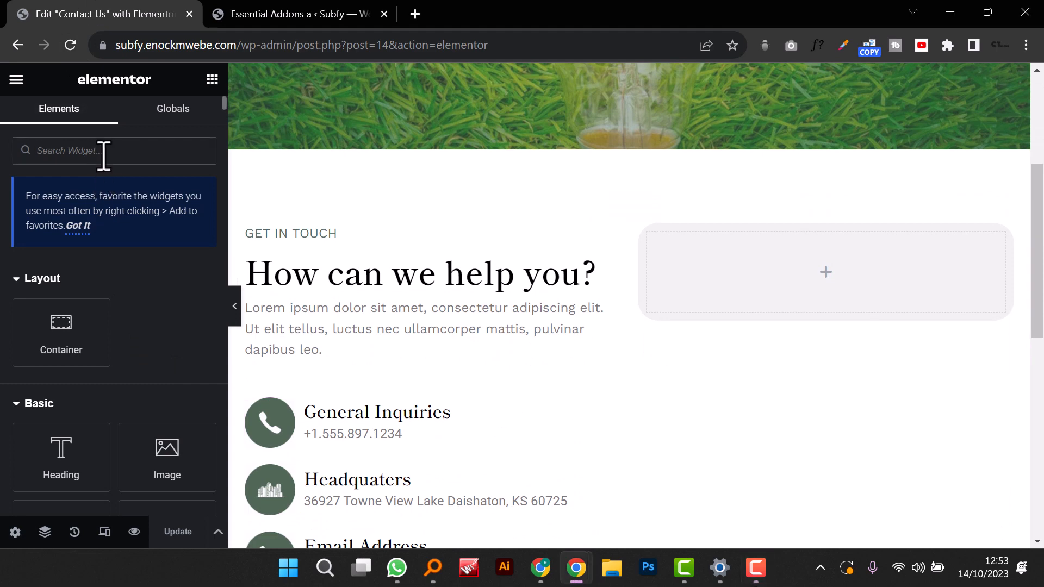
{"action": "type", "text": "ninja"}
{"action": "left_click_drag", "start_coordinate": [170, 275], "coordinate": [827, 273]}
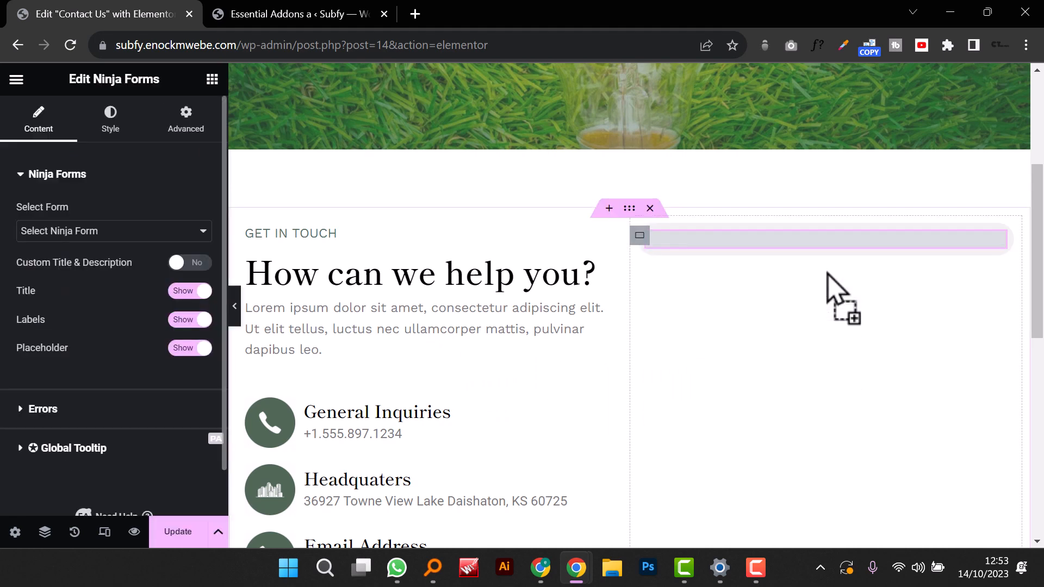
{"action": "left_click", "coordinate": [163, 234]}
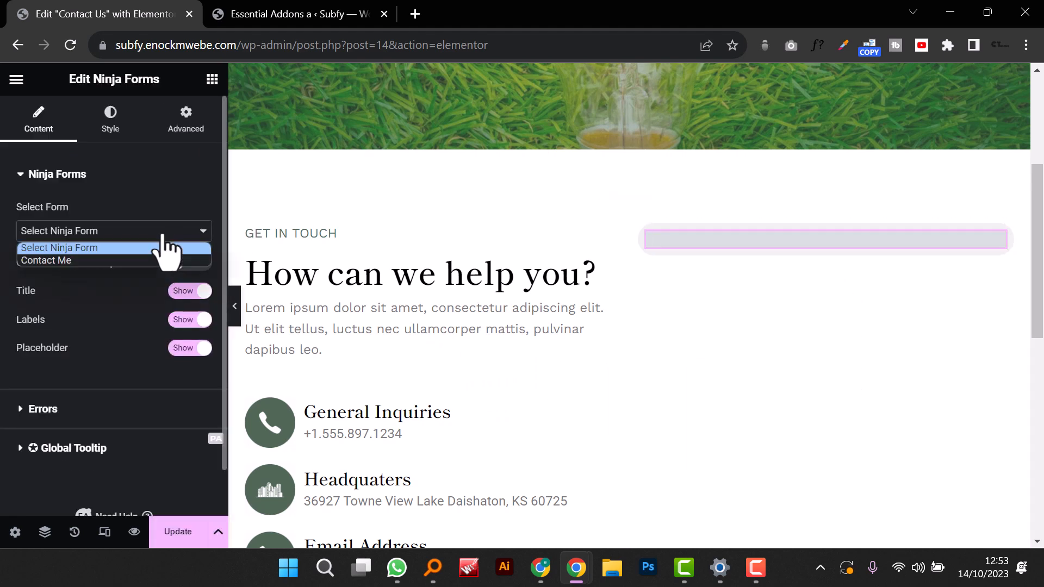
{"action": "left_click", "coordinate": [134, 263]}
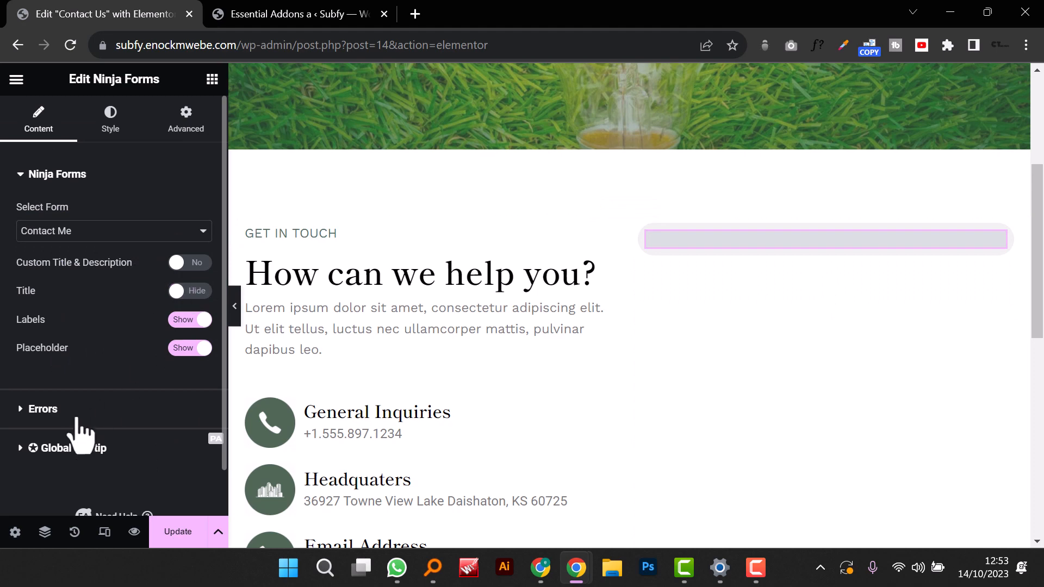
{"action": "left_click", "coordinate": [32, 418]}
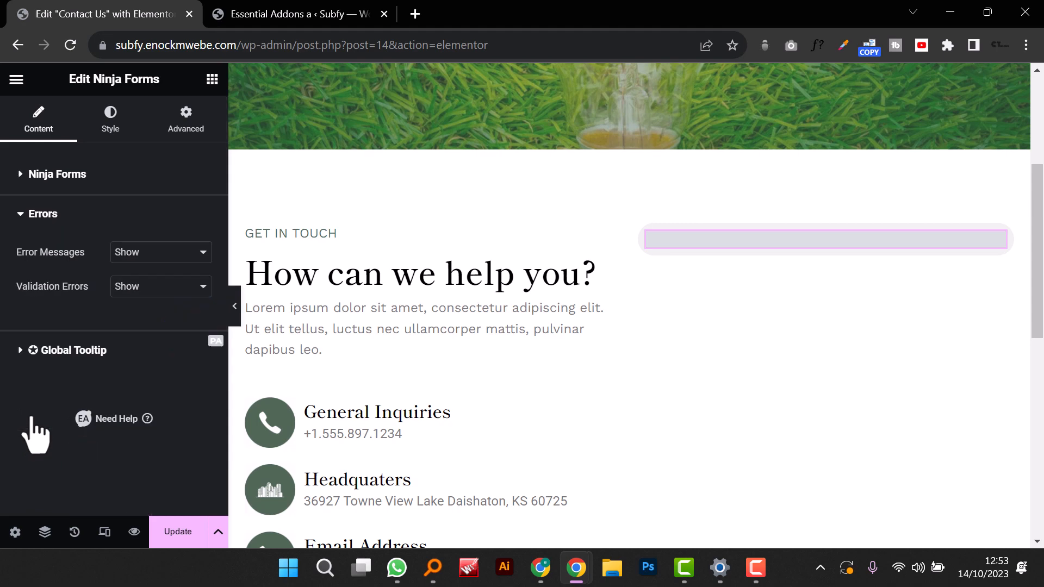
{"action": "left_click", "coordinate": [19, 221]}
{"action": "left_click", "coordinate": [31, 187]}
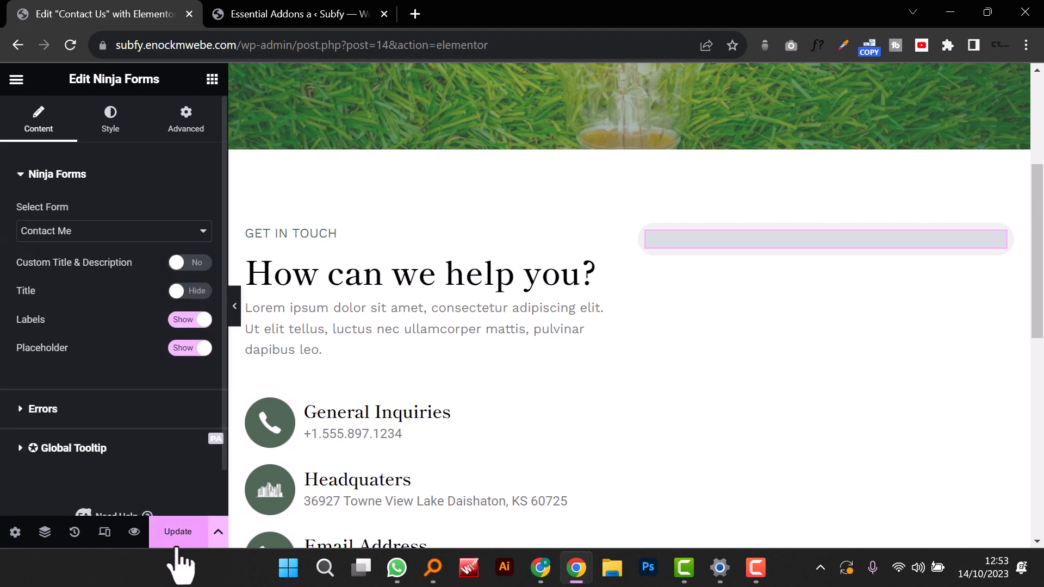
Step: Update the page and preview the contact form on the Contact Us page
{"action": "left_click", "coordinate": [179, 530]}
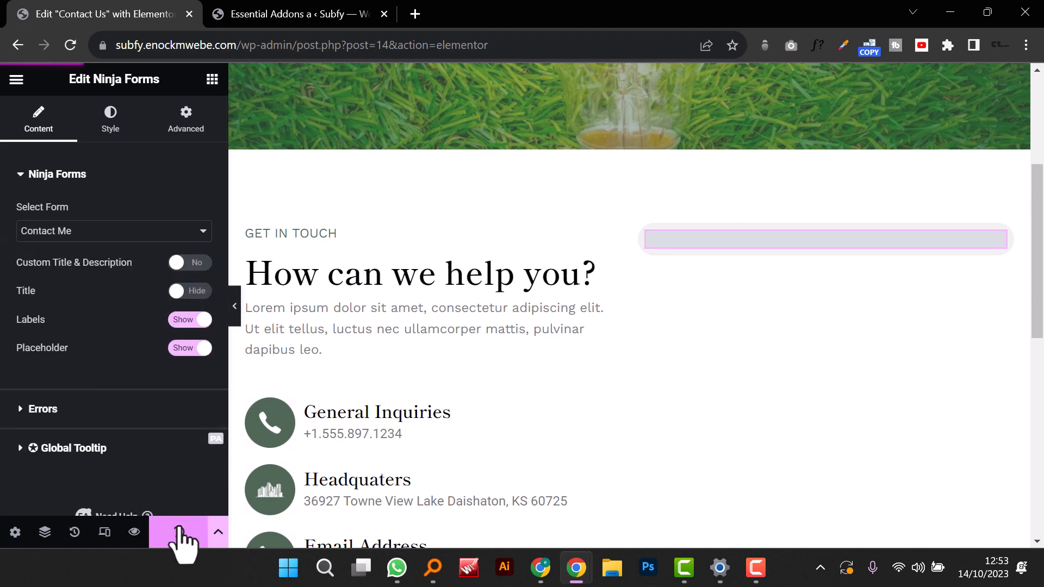
{"action": "left_click", "coordinate": [135, 535]}
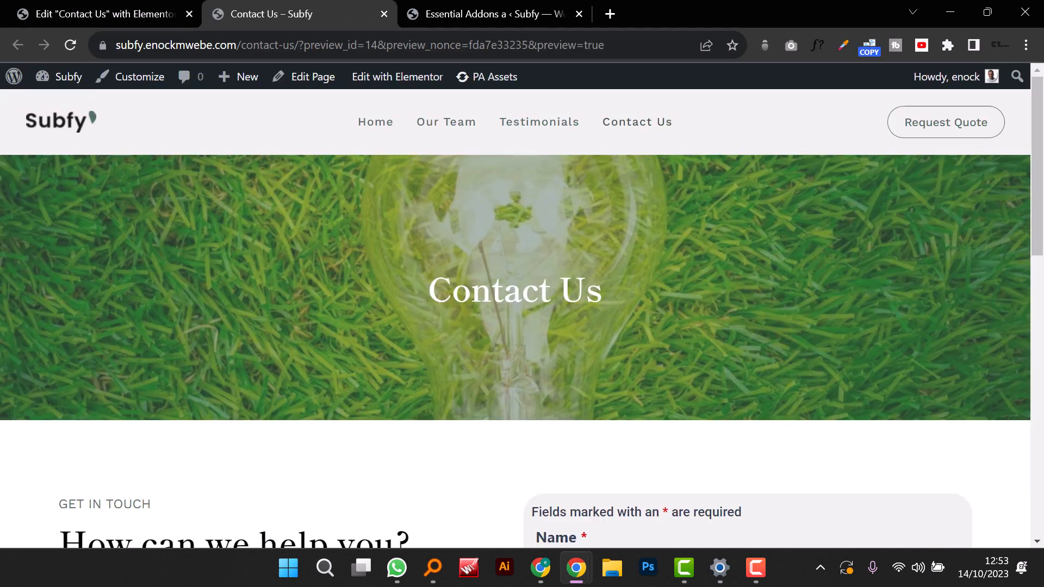
{"action": "left_click", "coordinate": [160, 16]}
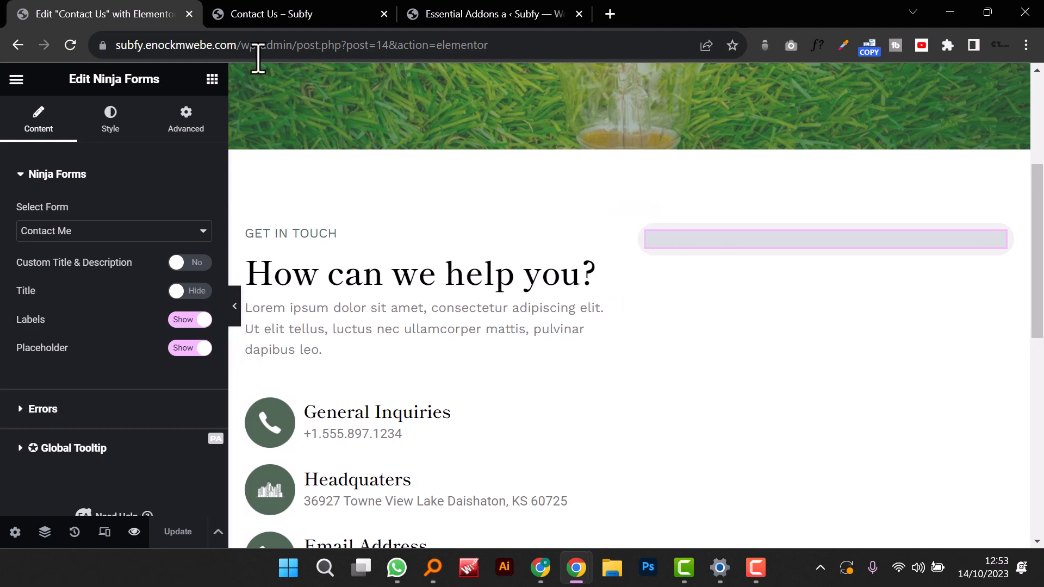
{"action": "left_click", "coordinate": [301, 18]}
{"action": "scroll", "coordinate": [718, 389], "scroll_direction": "down", "scroll_amount": 10}
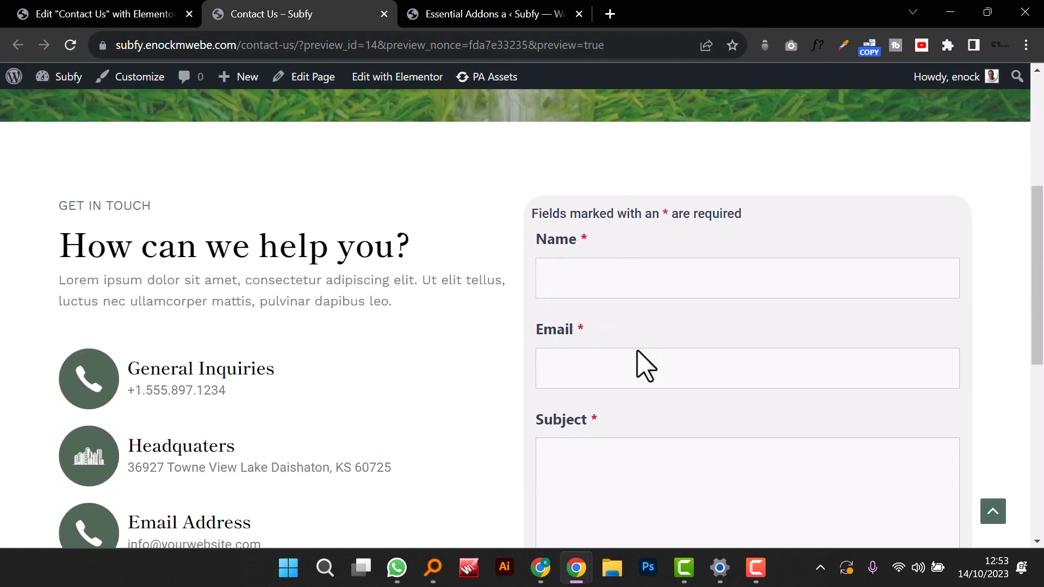
{"action": "scroll", "coordinate": [645, 367], "scroll_direction": "up", "scroll_amount": 3}
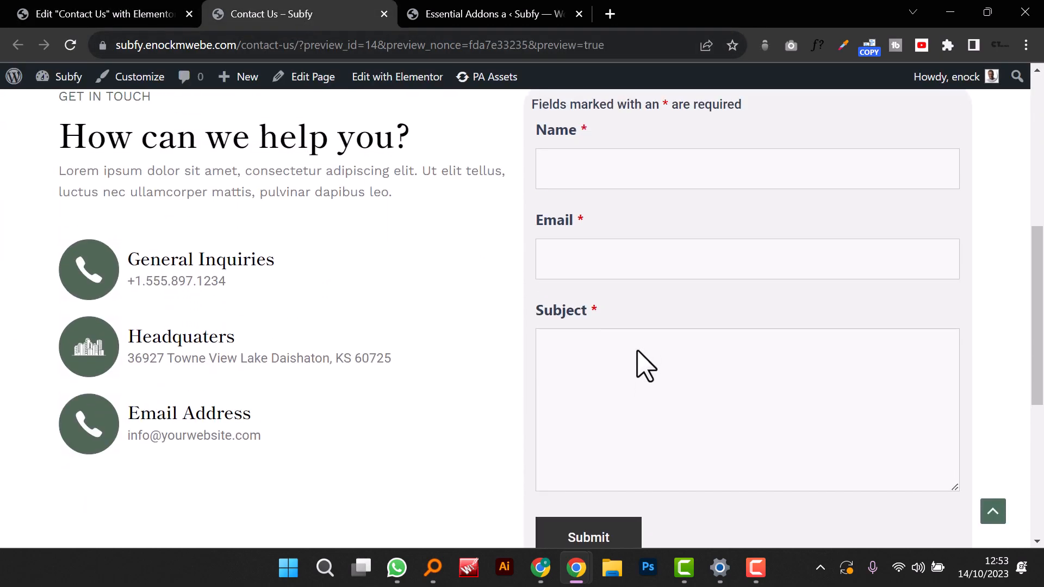
Step: Set the form container's padding to 30 px on all sides and update the page
{"action": "left_click", "coordinate": [106, 15]}
{"action": "left_click", "coordinate": [113, 126]}
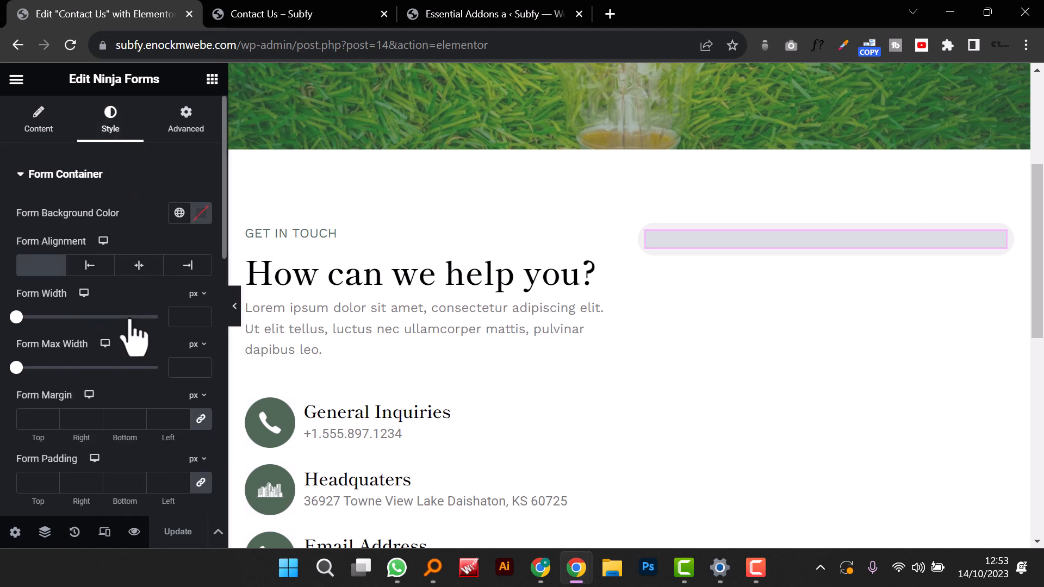
{"action": "scroll", "coordinate": [158, 375], "scroll_direction": "down", "scroll_amount": 5}
{"action": "scroll", "coordinate": [158, 378], "scroll_direction": "up", "scroll_amount": 5}
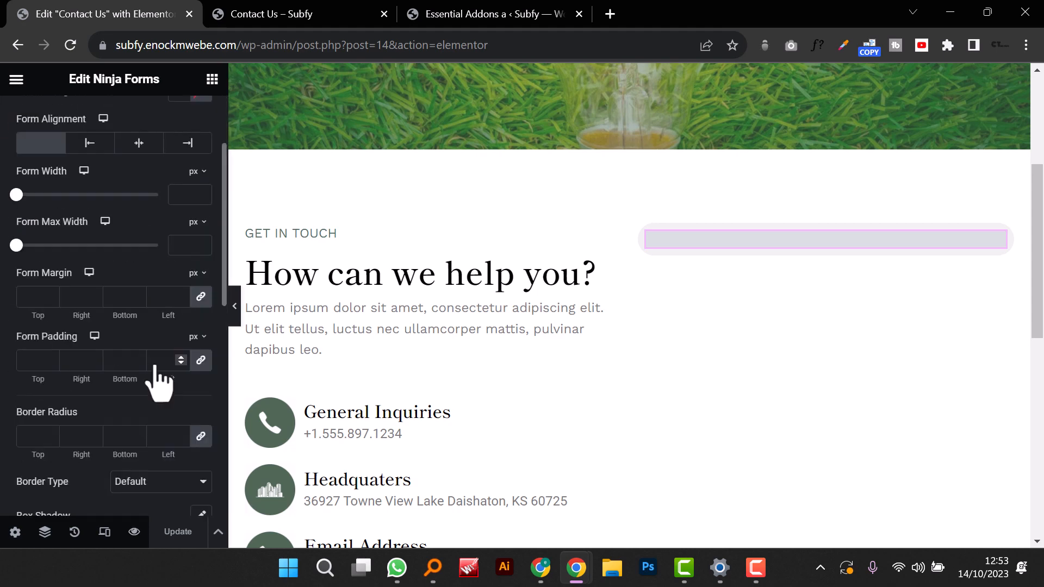
{"action": "scroll", "coordinate": [158, 375], "scroll_direction": "down", "scroll_amount": 5}
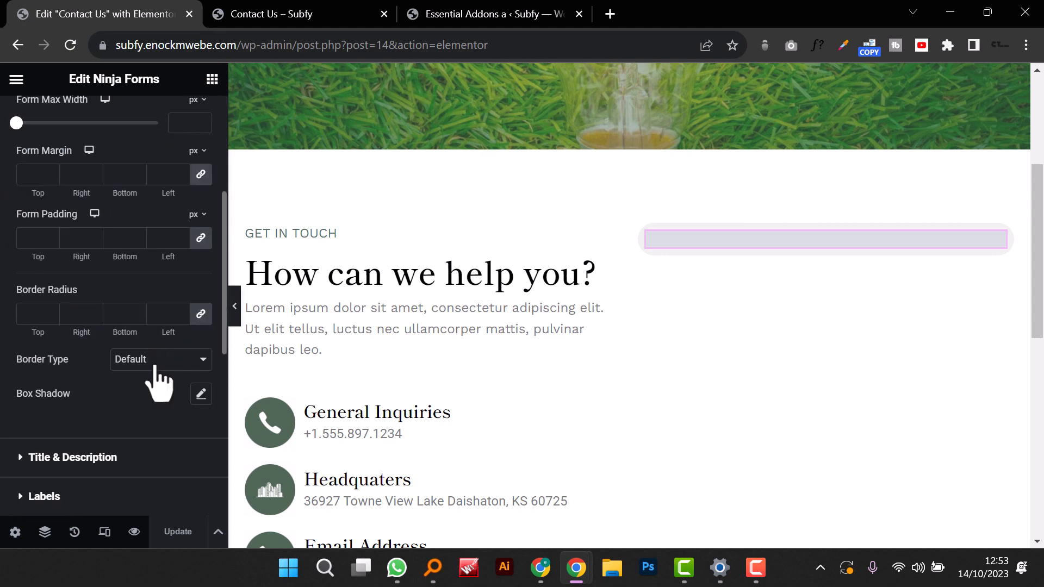
{"action": "scroll", "coordinate": [157, 370], "scroll_direction": "down", "scroll_amount": 2}
{"action": "scroll", "coordinate": [156, 380], "scroll_direction": "up", "scroll_amount": 2}
{"action": "left_click", "coordinate": [35, 237]}
{"action": "type", "text": "30"}
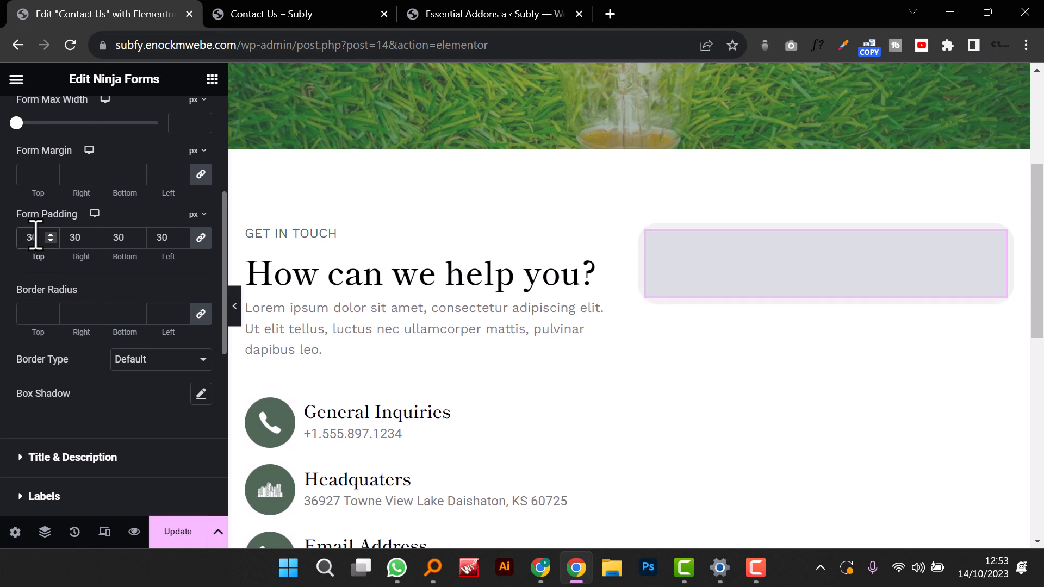
{"action": "left_click", "coordinate": [179, 532]}
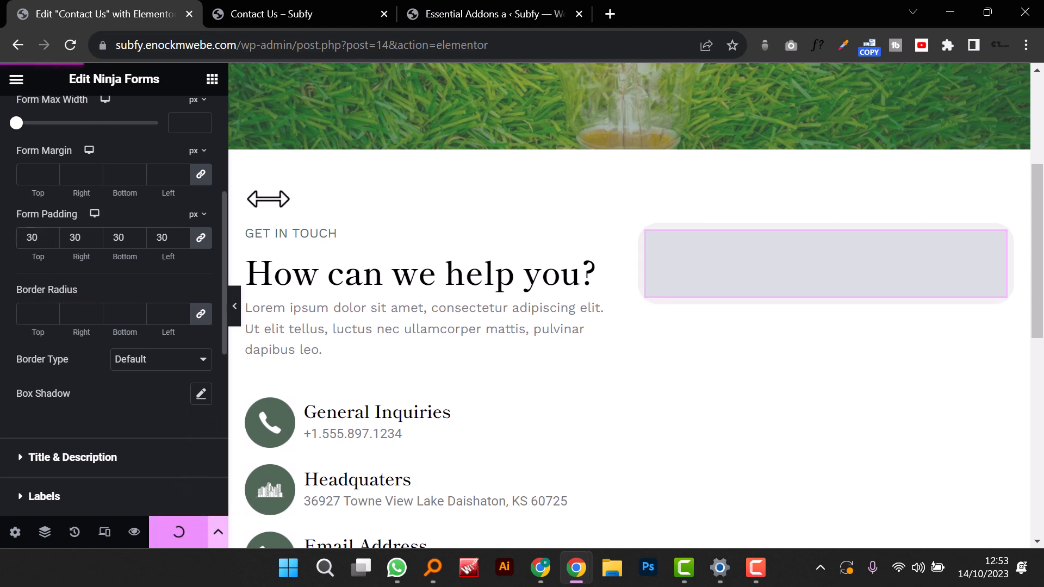
Step: Reload the Contact Us preview and examine the spacing around the form
{"action": "left_click", "coordinate": [325, 16]}
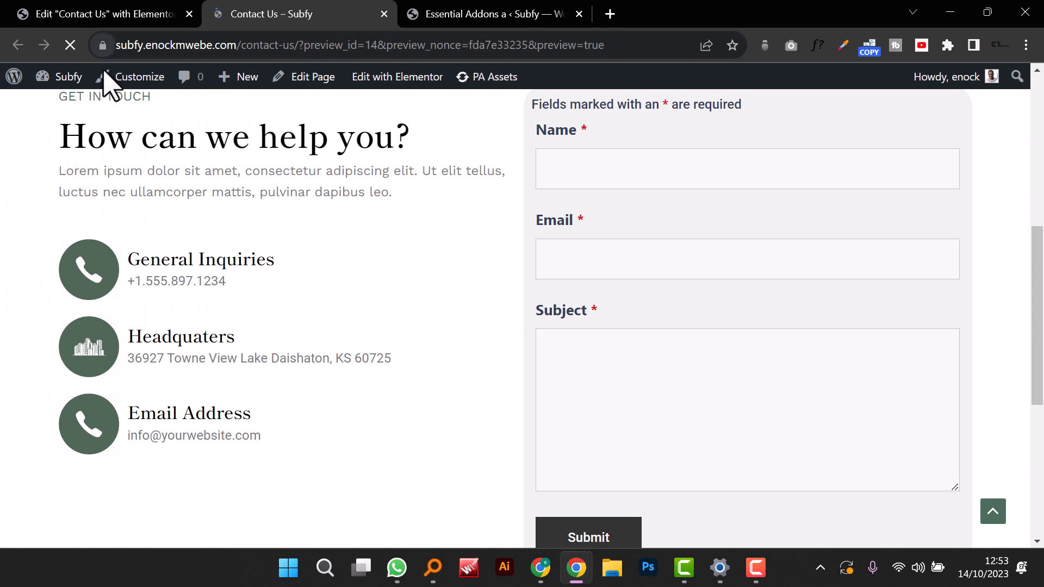
{"action": "scroll", "coordinate": [419, 259], "scroll_direction": "down", "scroll_amount": 5}
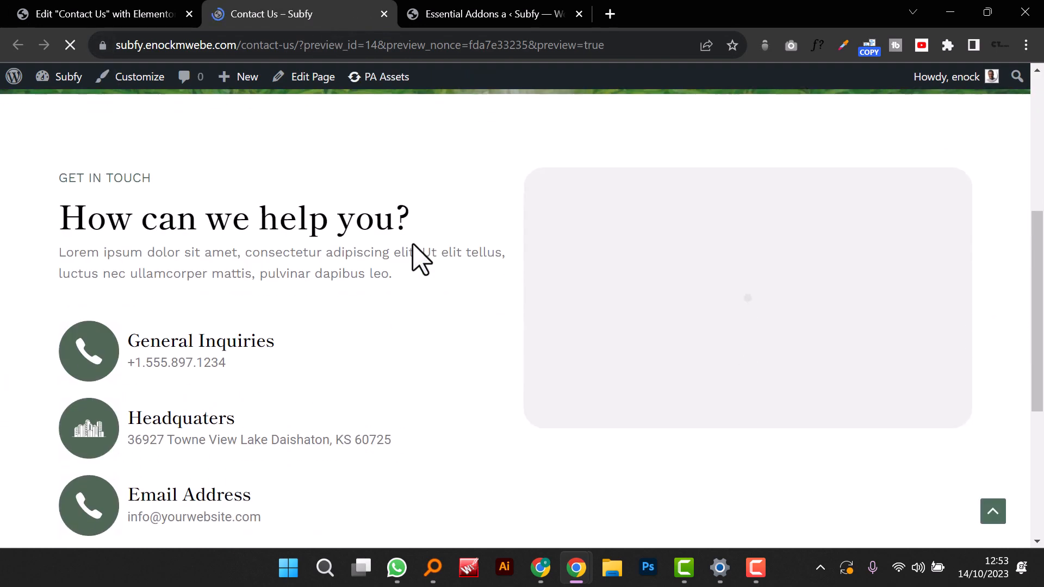
{"action": "scroll", "coordinate": [412, 244], "scroll_direction": "down", "scroll_amount": 4}
{"action": "scroll", "coordinate": [413, 244], "scroll_direction": "up", "scroll_amount": 3}
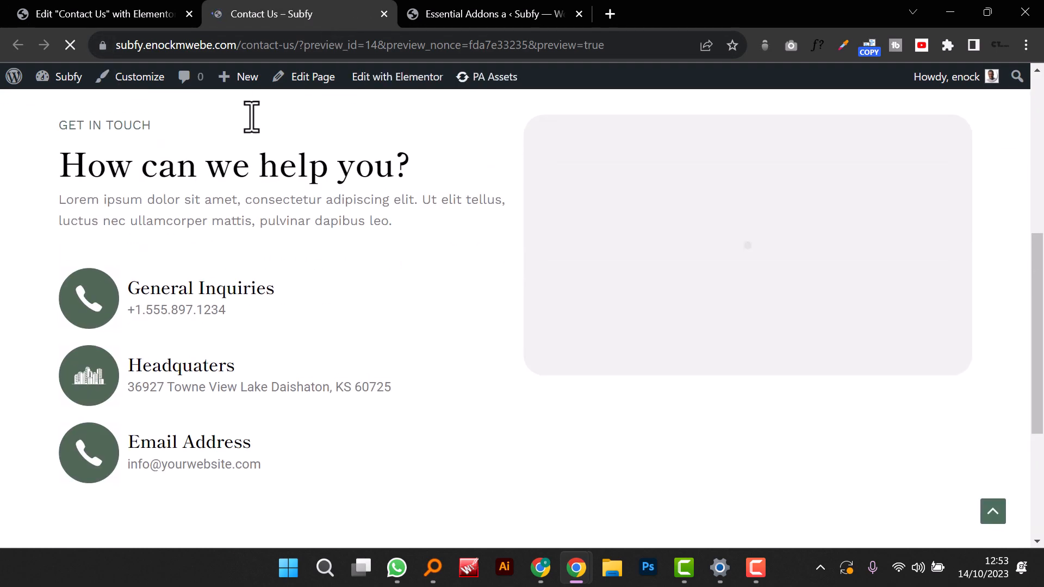
{"action": "scroll", "coordinate": [627, 295], "scroll_direction": "up", "scroll_amount": 1}
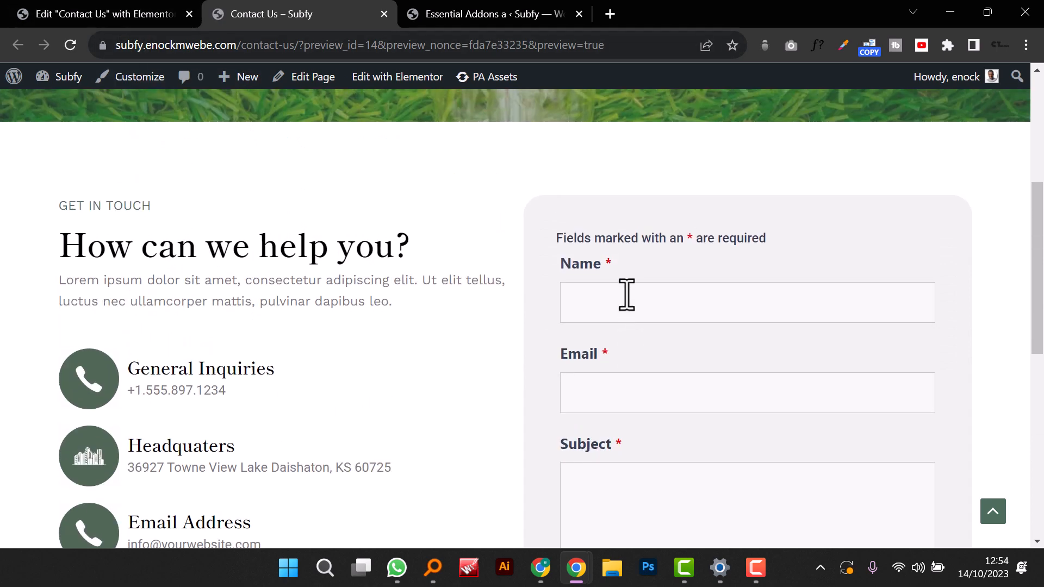
{"action": "scroll", "coordinate": [632, 310], "scroll_direction": "down", "scroll_amount": 3}
{"action": "scroll", "coordinate": [632, 306], "scroll_direction": "up", "scroll_amount": 3}
Step: Apply the Paragragh work sans global font to the typography of the form's labels
{"action": "left_click", "coordinate": [115, 12]}
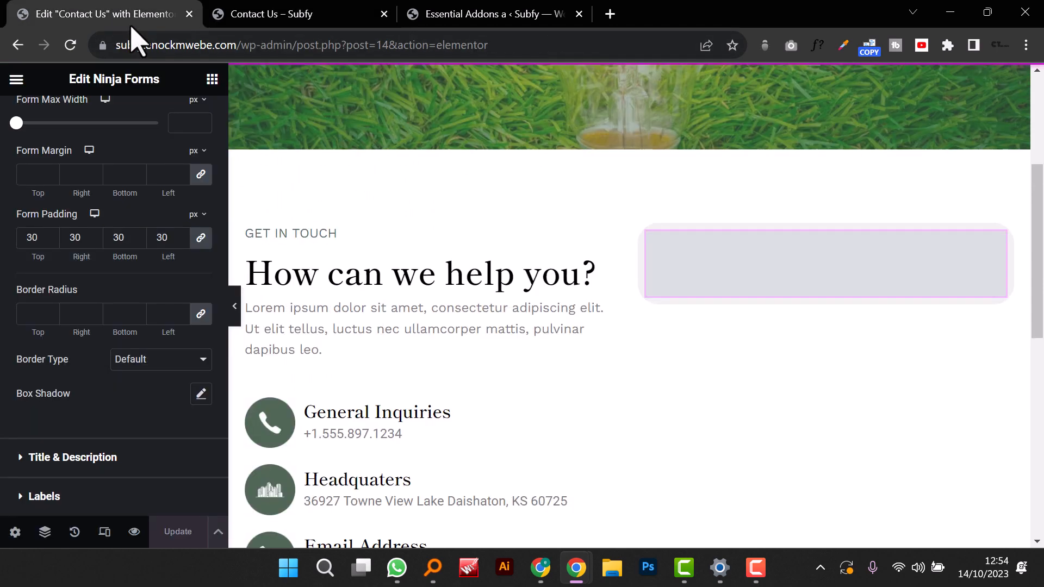
{"action": "scroll", "coordinate": [125, 315], "scroll_direction": "down", "scroll_amount": 4}
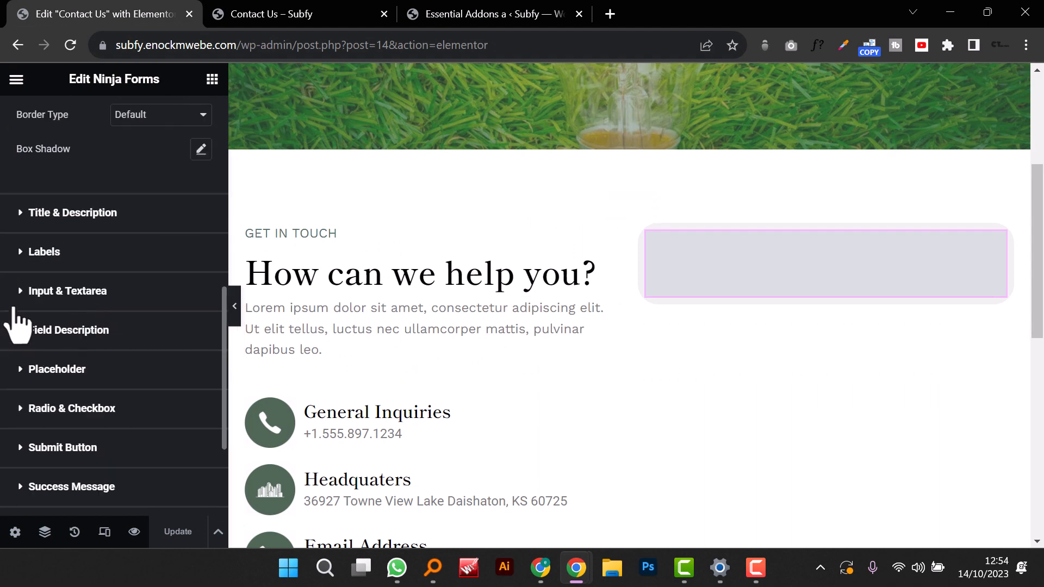
{"action": "left_click", "coordinate": [26, 256]}
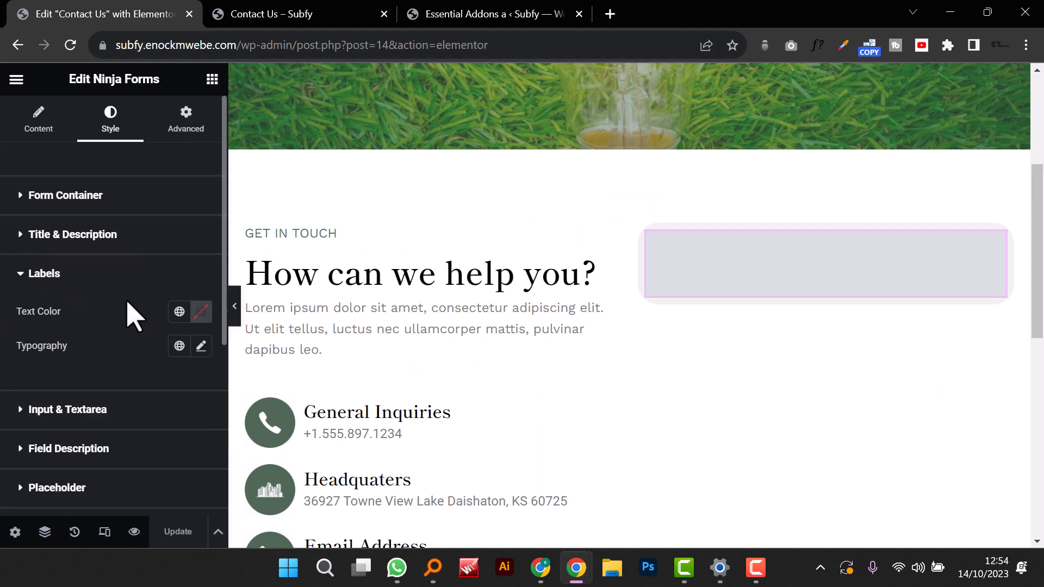
{"action": "left_click", "coordinate": [180, 346]}
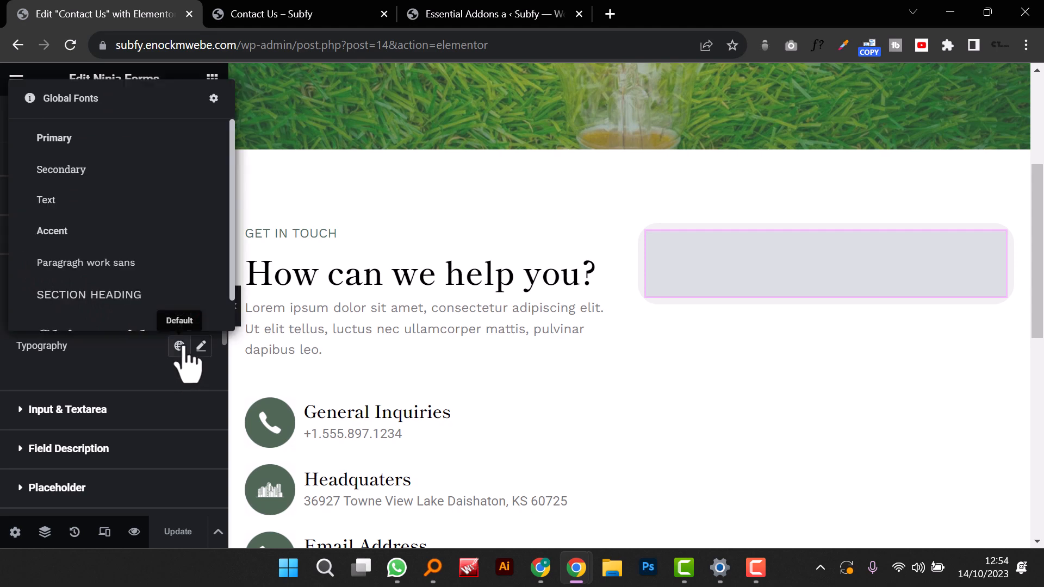
{"action": "scroll", "coordinate": [105, 270], "scroll_direction": "down", "scroll_amount": 1}
{"action": "left_click", "coordinate": [106, 252]}
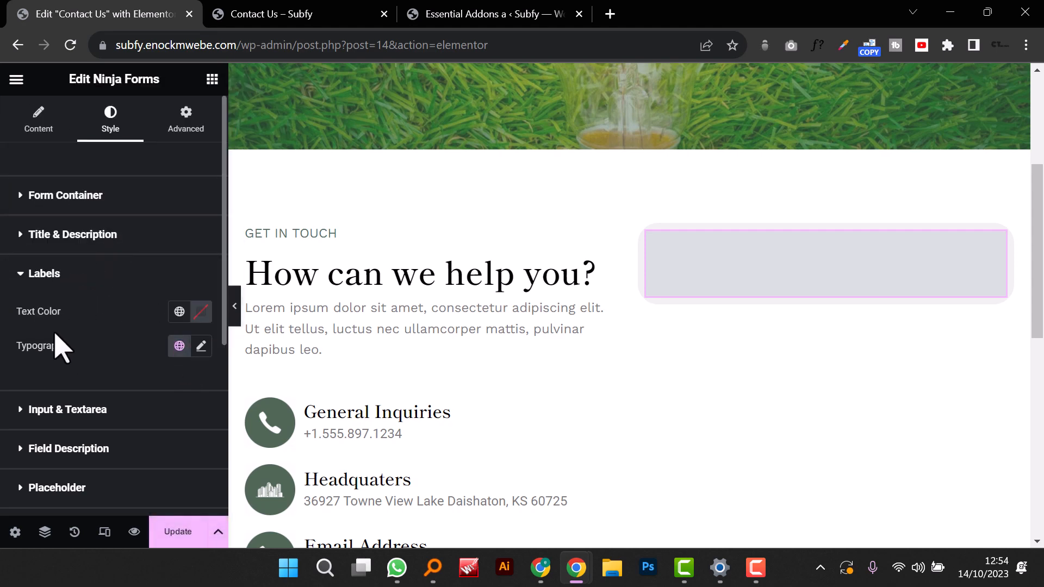
Step: Apply a global font to the typography of the form's title
{"action": "left_click", "coordinate": [25, 272]}
{"action": "left_click", "coordinate": [26, 242]}
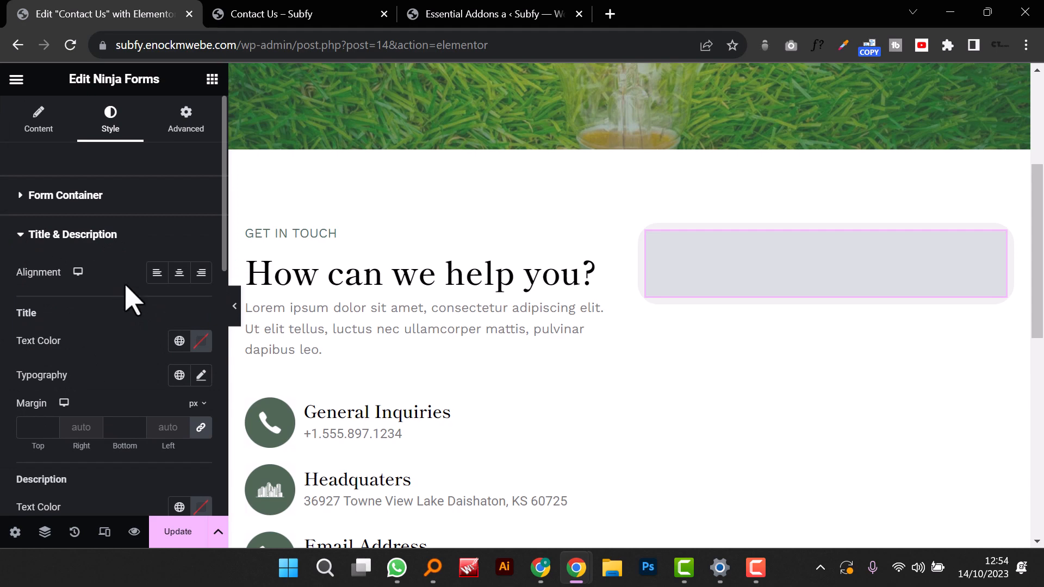
{"action": "left_click", "coordinate": [181, 376]}
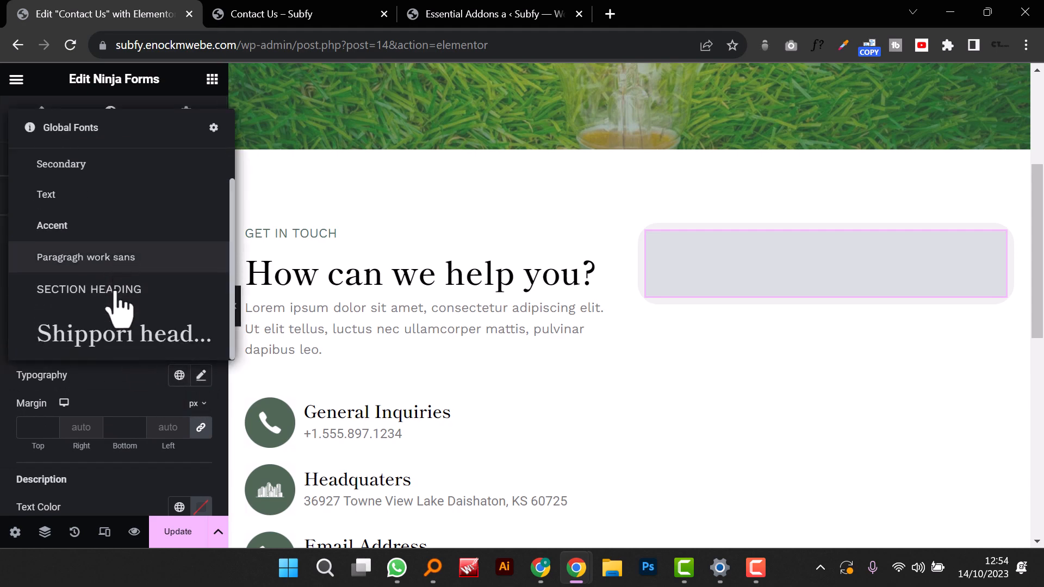
{"action": "left_click", "coordinate": [118, 272]}
{"action": "left_click", "coordinate": [27, 242]}
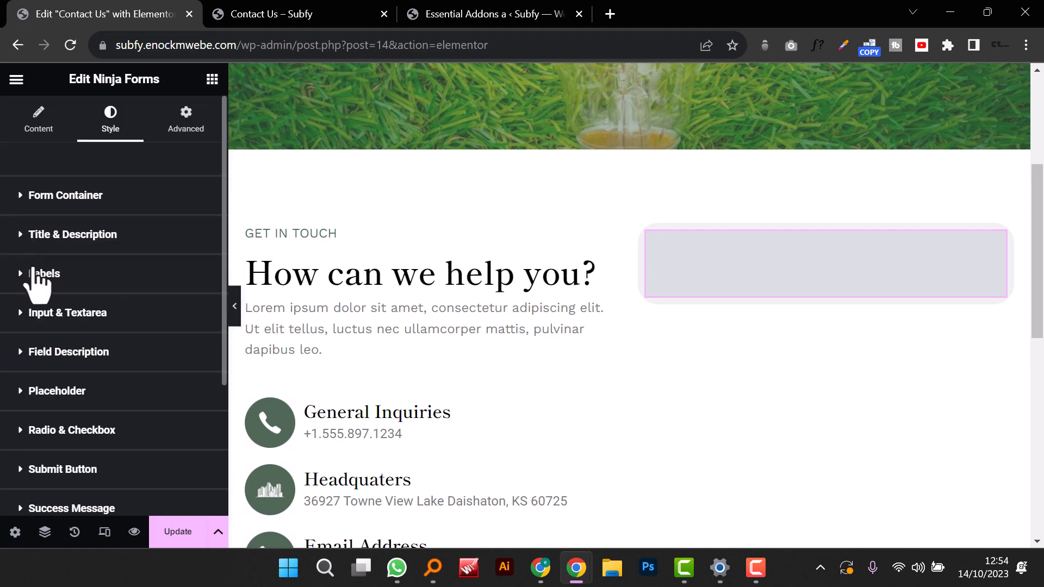
Step: Set the border radius of the form's input and textarea fields to 25 px and update the page
{"action": "left_click", "coordinate": [26, 321]}
{"action": "scroll", "coordinate": [104, 375], "scroll_direction": "down", "scroll_amount": 2}
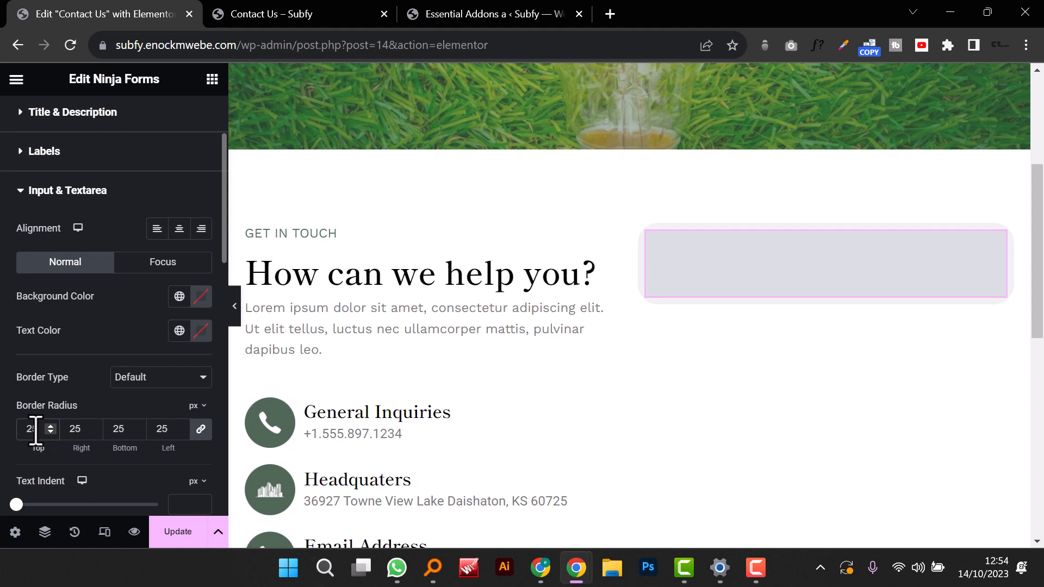
{"action": "scroll", "coordinate": [54, 435], "scroll_direction": "down", "scroll_amount": 10}
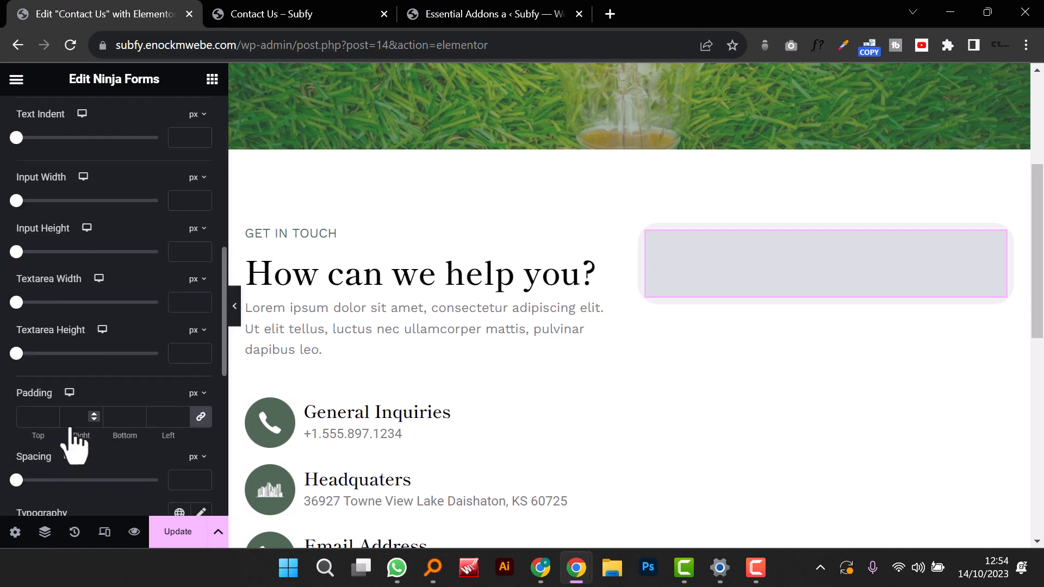
{"action": "left_click", "coordinate": [175, 538]}
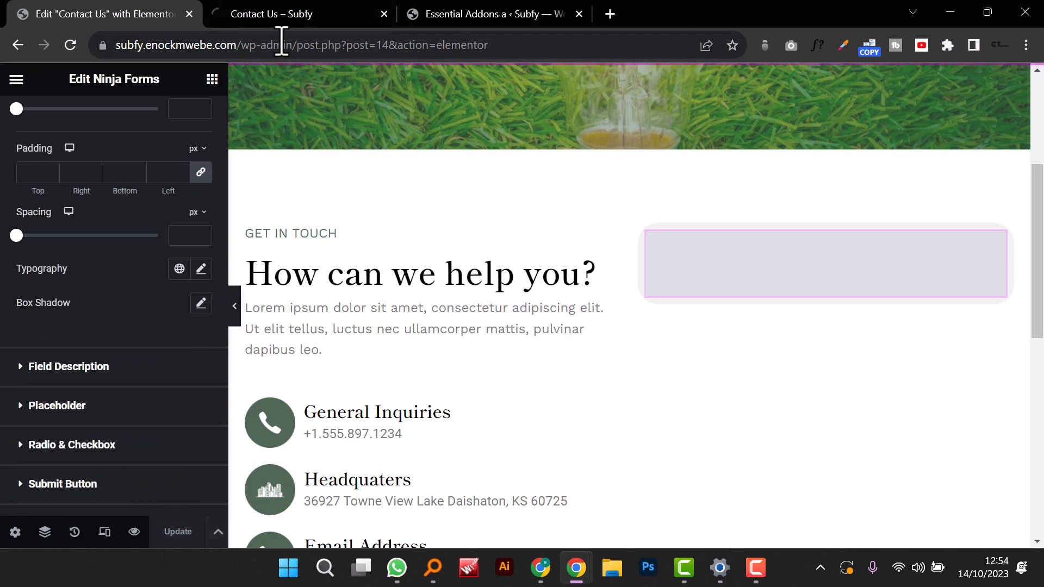
Step: Check the form's labels, fields and submit button in the page preview and return to the Elementor editor
{"action": "left_click", "coordinate": [286, 16]}
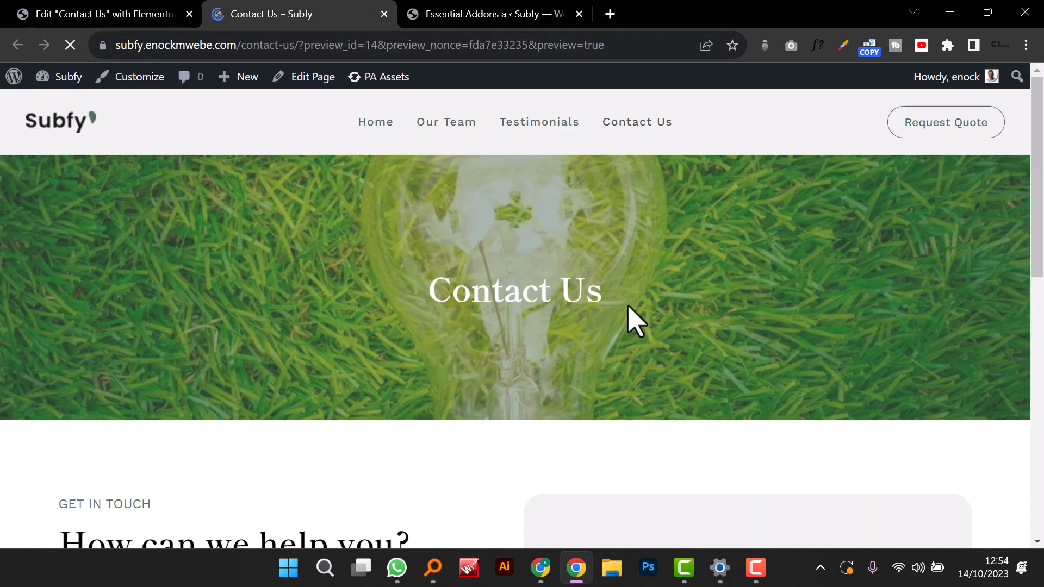
{"action": "scroll", "coordinate": [635, 321], "scroll_direction": "down", "scroll_amount": 5}
{"action": "scroll", "coordinate": [672, 335], "scroll_direction": "up", "scroll_amount": 1}
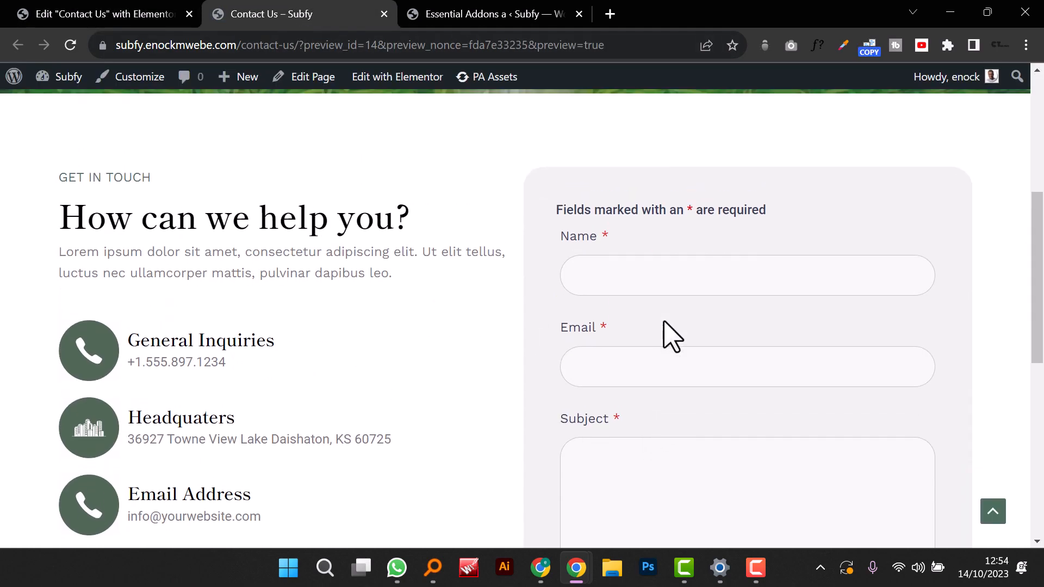
{"action": "scroll", "coordinate": [672, 335], "scroll_direction": "down", "scroll_amount": 4}
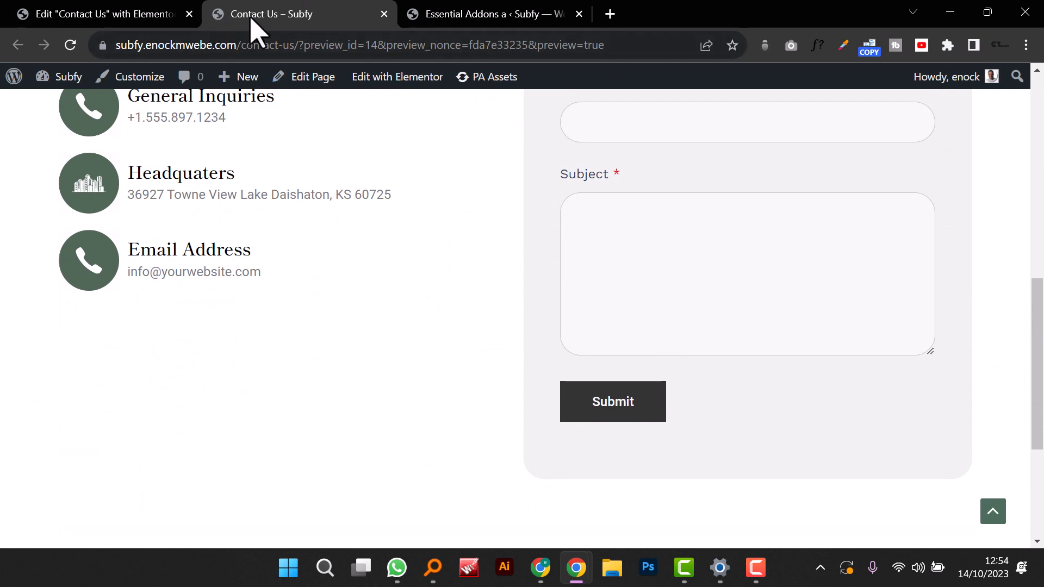
{"action": "left_click", "coordinate": [139, 17]}
{"action": "scroll", "coordinate": [390, 321], "scroll_direction": "down", "scroll_amount": 8}
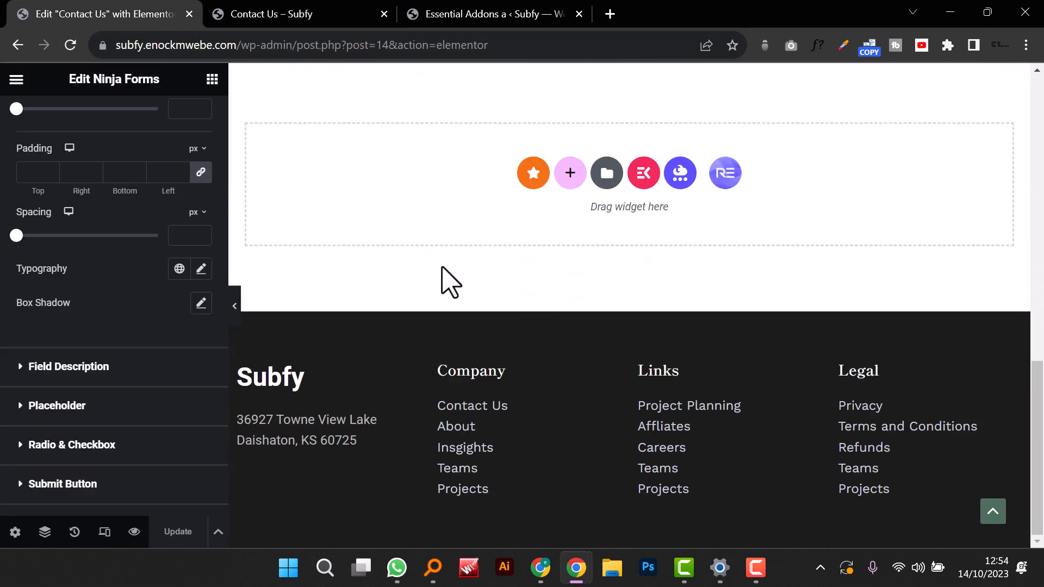
Step: Add a single-column container below the contact section and insert a Google Maps widget into it
{"action": "left_click", "coordinate": [573, 180]}
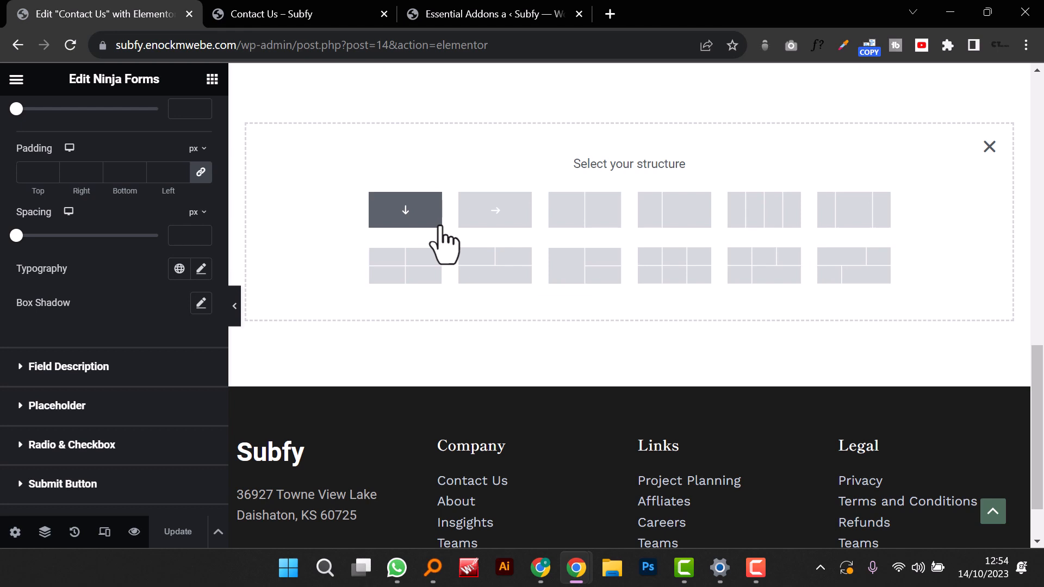
{"action": "left_click", "coordinate": [424, 217]}
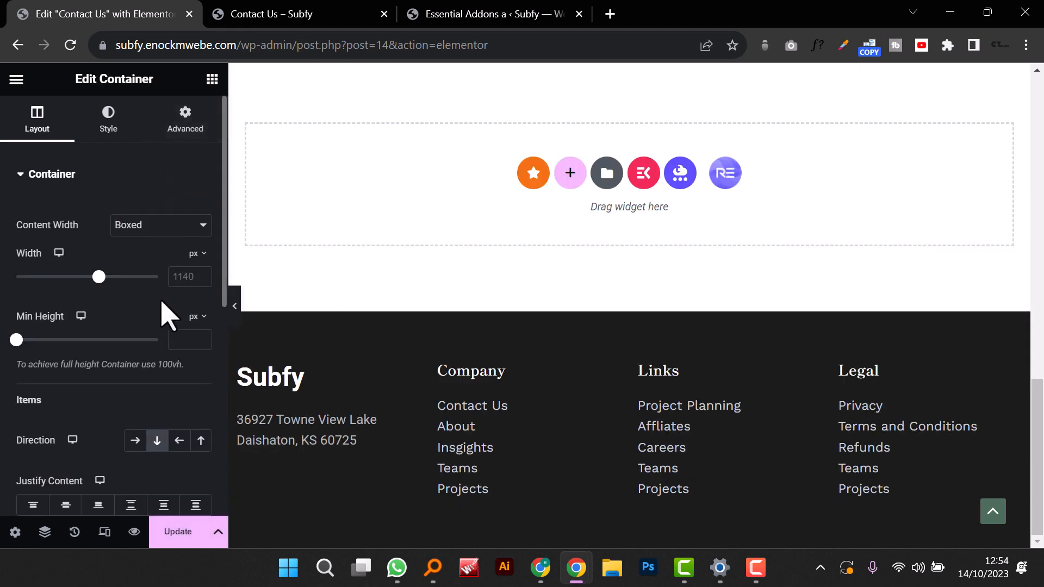
{"action": "left_click", "coordinate": [212, 79]}
{"action": "scroll", "coordinate": [544, 239], "scroll_direction": "up", "scroll_amount": 4}
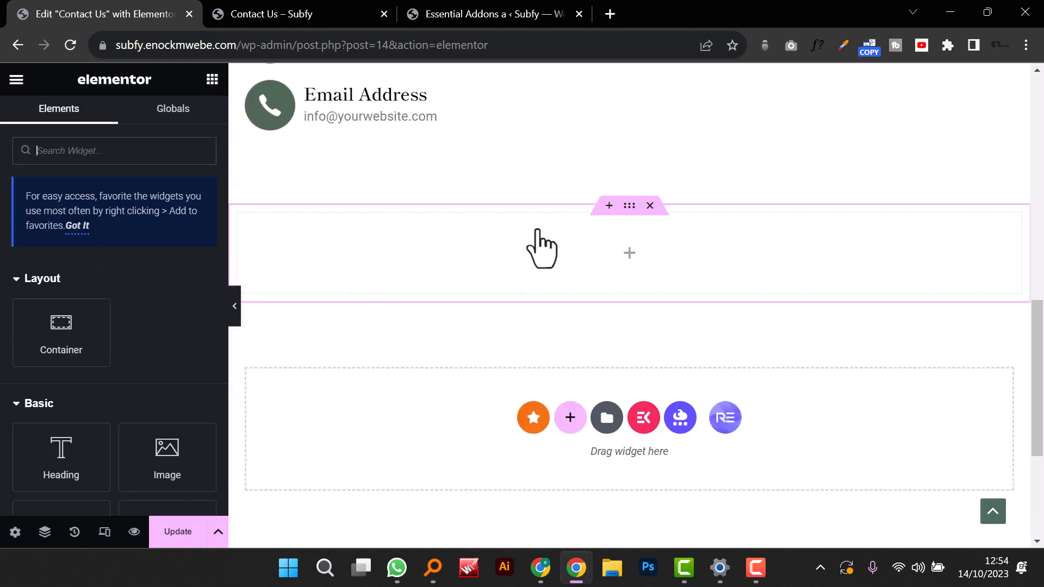
{"action": "left_click", "coordinate": [149, 150]}
{"action": "type", "text": "map"}
{"action": "left_click_drag", "start_coordinate": [59, 309], "coordinate": [623, 261]}
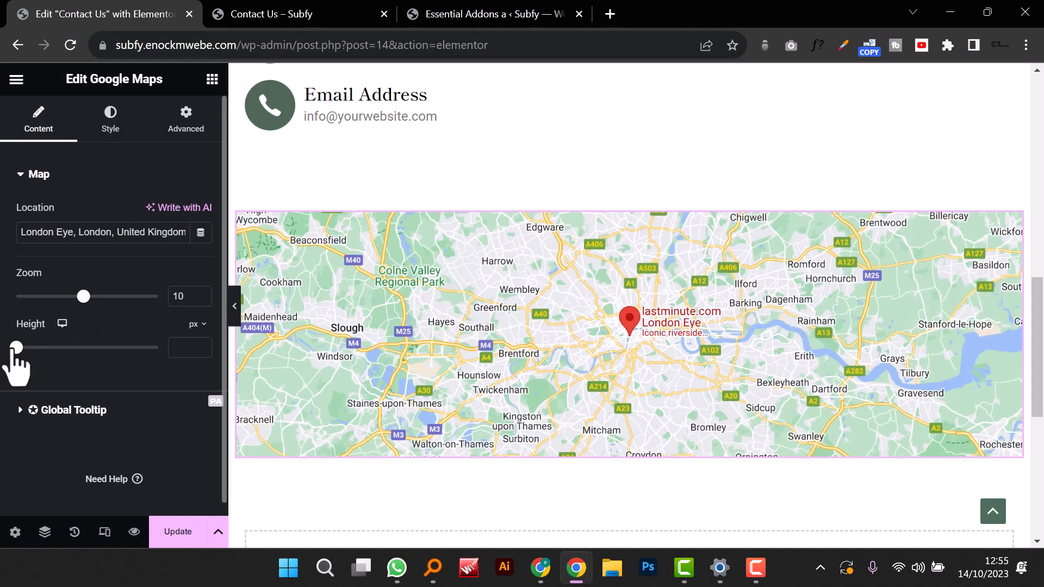
Step: Set the Google Maps widget's height to 507 px and check the map across the full-width canvas
{"action": "left_click_drag", "start_coordinate": [16, 349], "coordinate": [64, 349]}
{"action": "scroll", "coordinate": [525, 364], "scroll_direction": "down", "scroll_amount": 2}
{"action": "scroll", "coordinate": [523, 363], "scroll_direction": "down", "scroll_amount": 3}
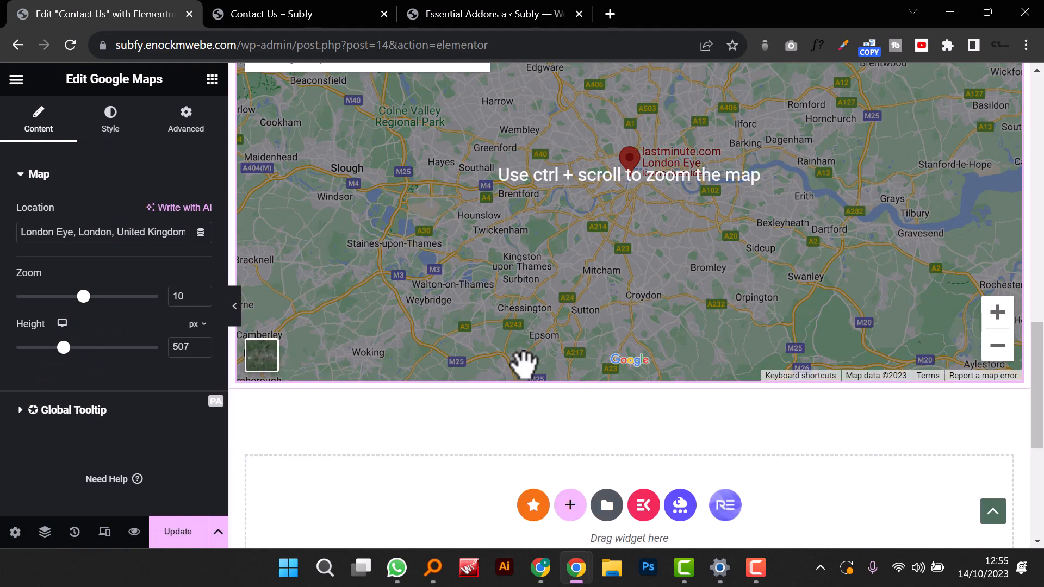
{"action": "scroll", "coordinate": [498, 358], "scroll_direction": "up", "scroll_amount": 3}
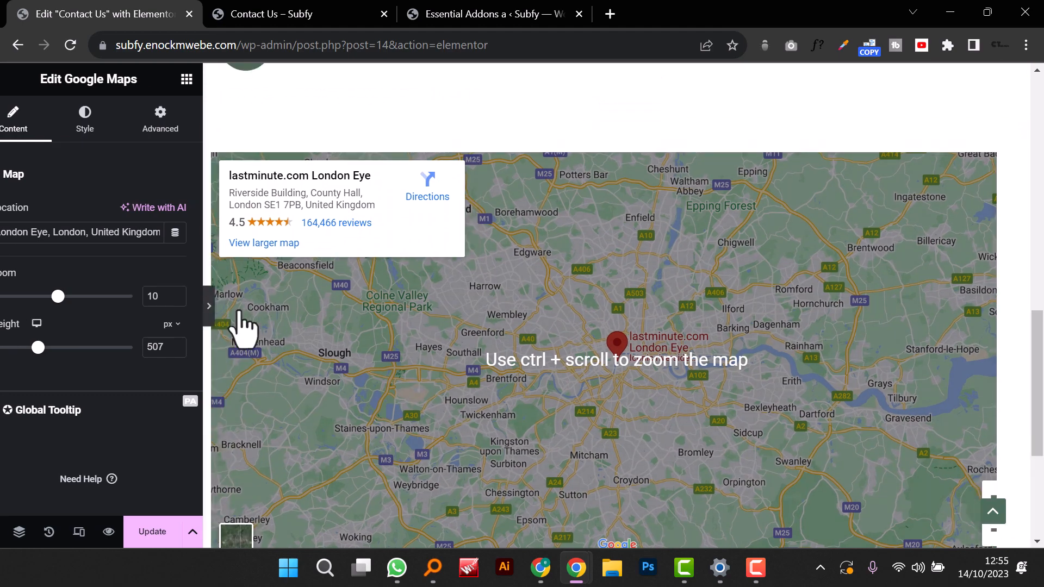
{"action": "left_click", "coordinate": [240, 315]}
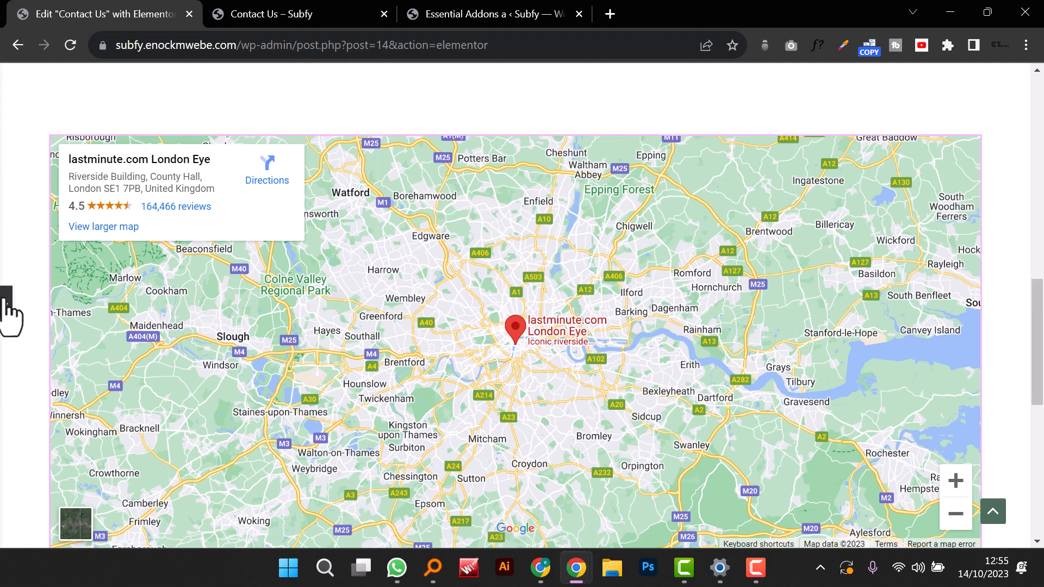
{"action": "left_click", "coordinate": [6, 302]}
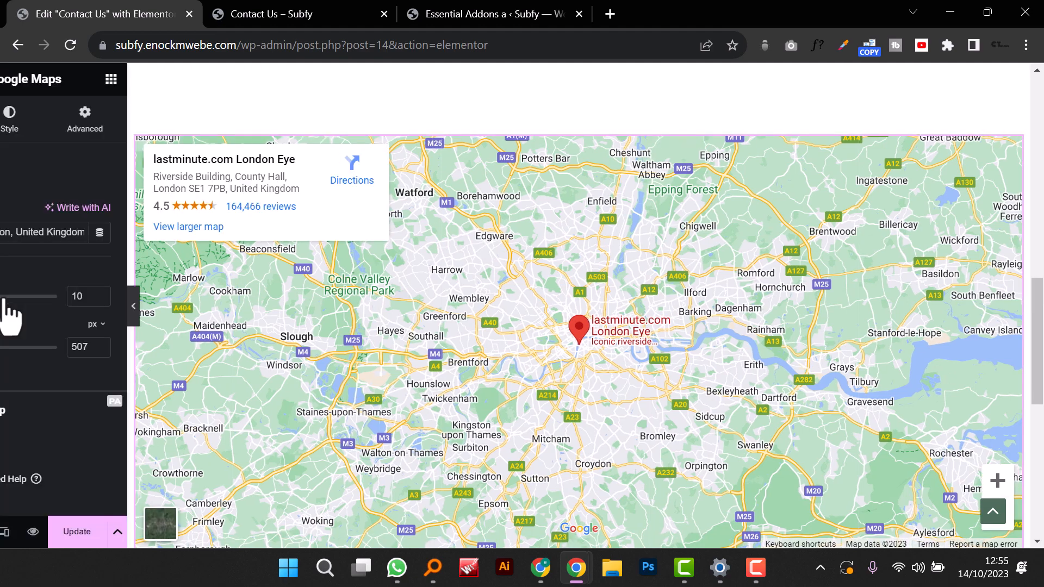
Step: Change the page layout in the Contact Us page's general settings
{"action": "left_click", "coordinate": [13, 533]}
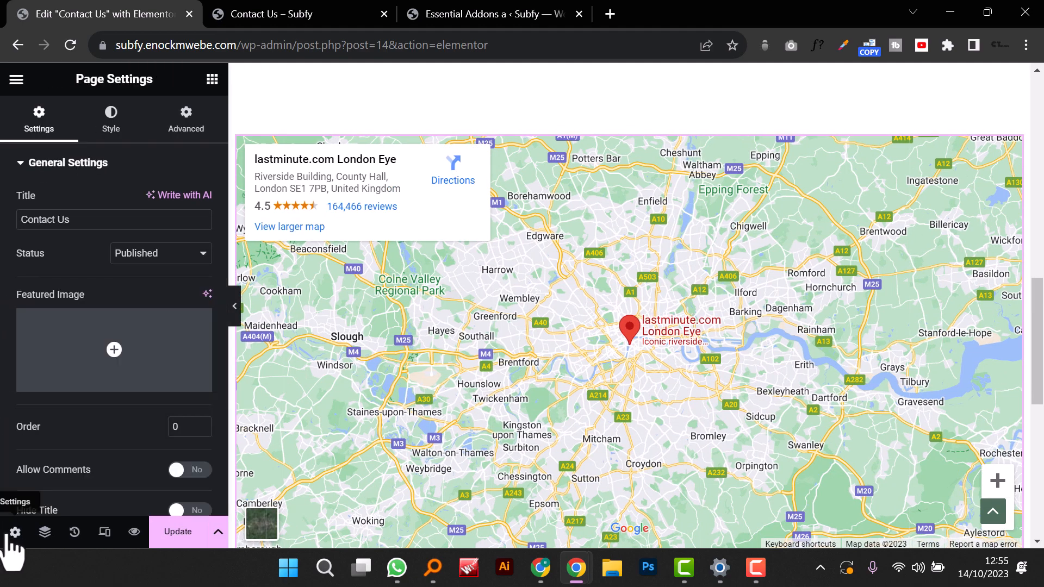
{"action": "scroll", "coordinate": [28, 497], "scroll_direction": "down", "scroll_amount": 5}
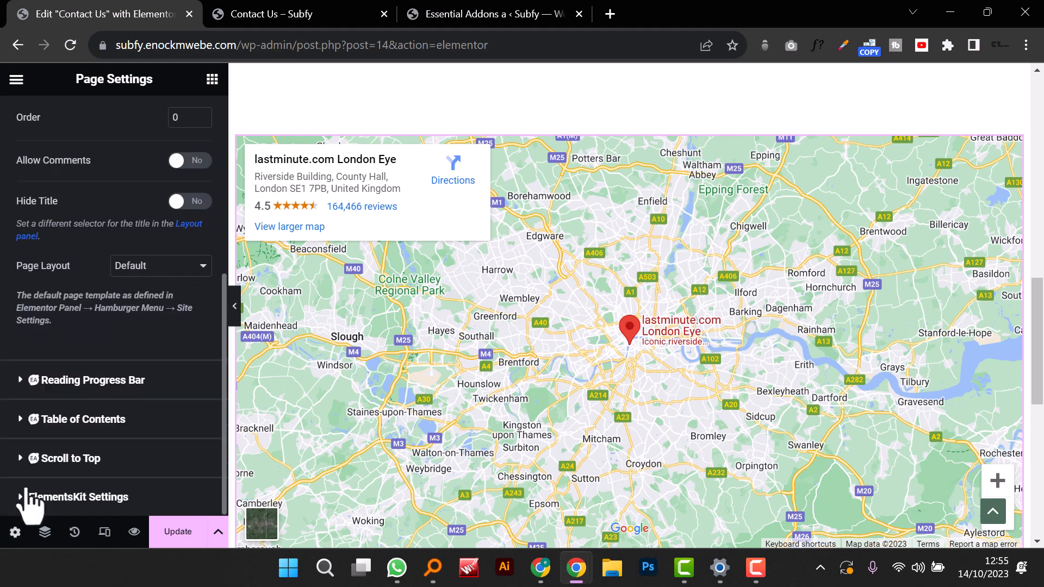
{"action": "scroll", "coordinate": [128, 364], "scroll_direction": "up", "scroll_amount": 2}
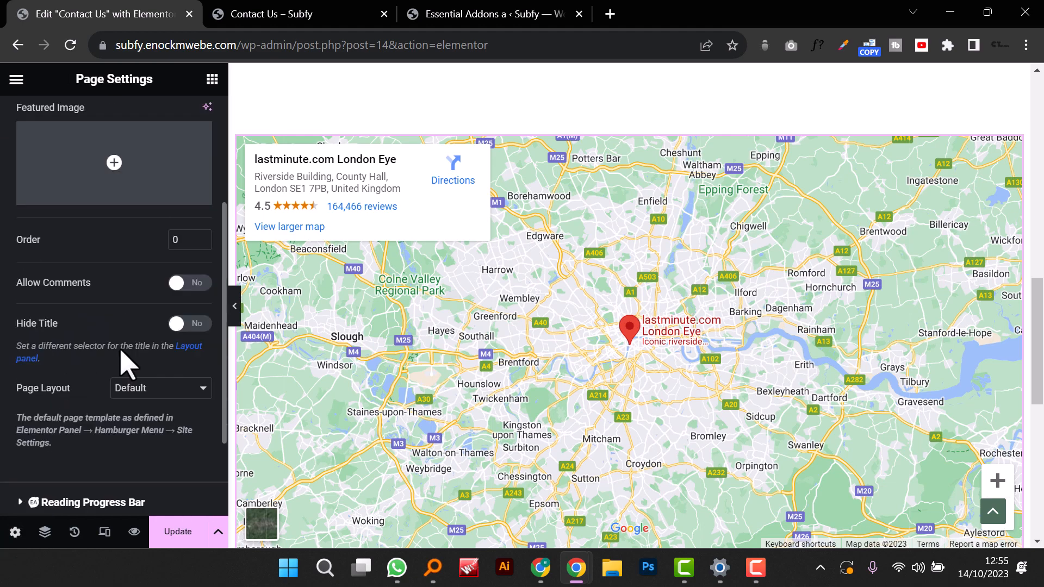
{"action": "scroll", "coordinate": [122, 352], "scroll_direction": "up", "scroll_amount": 3}
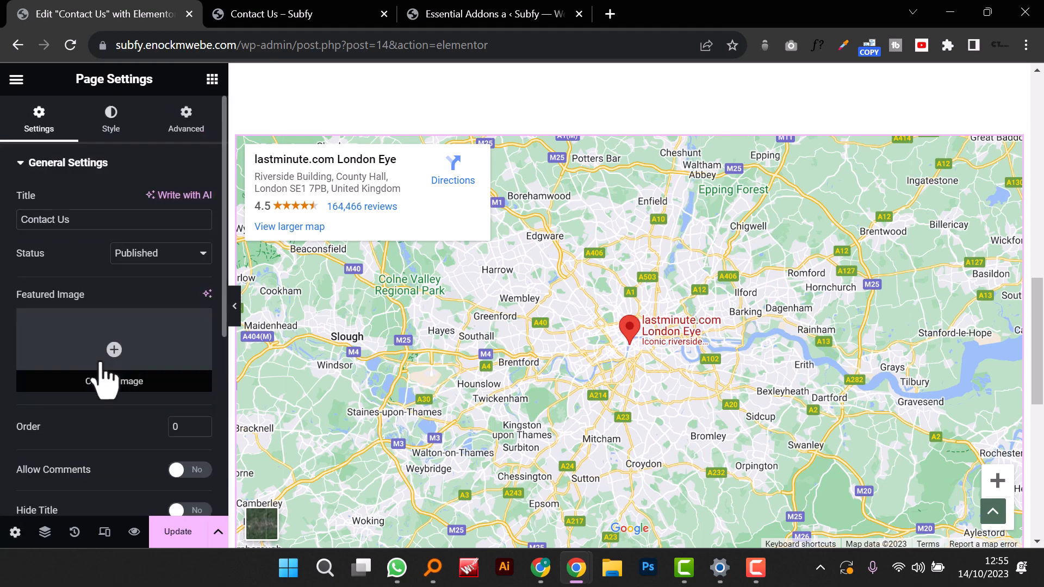
{"action": "scroll", "coordinate": [109, 409], "scroll_direction": "down", "scroll_amount": 2}
{"action": "scroll", "coordinate": [109, 409], "scroll_direction": "down", "scroll_amount": 2}
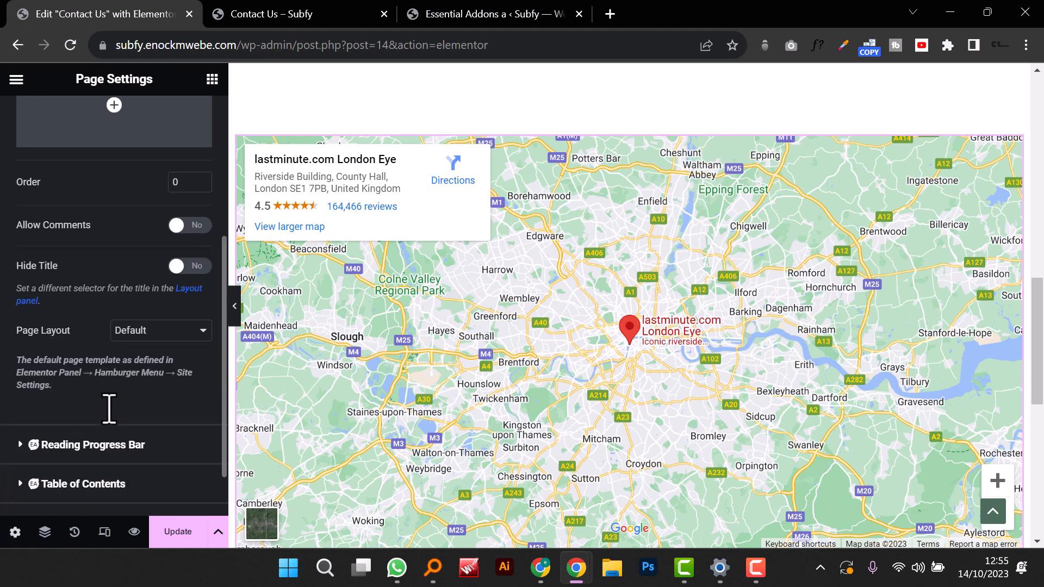
{"action": "left_click", "coordinate": [137, 342]}
{"action": "left_click", "coordinate": [155, 380]}
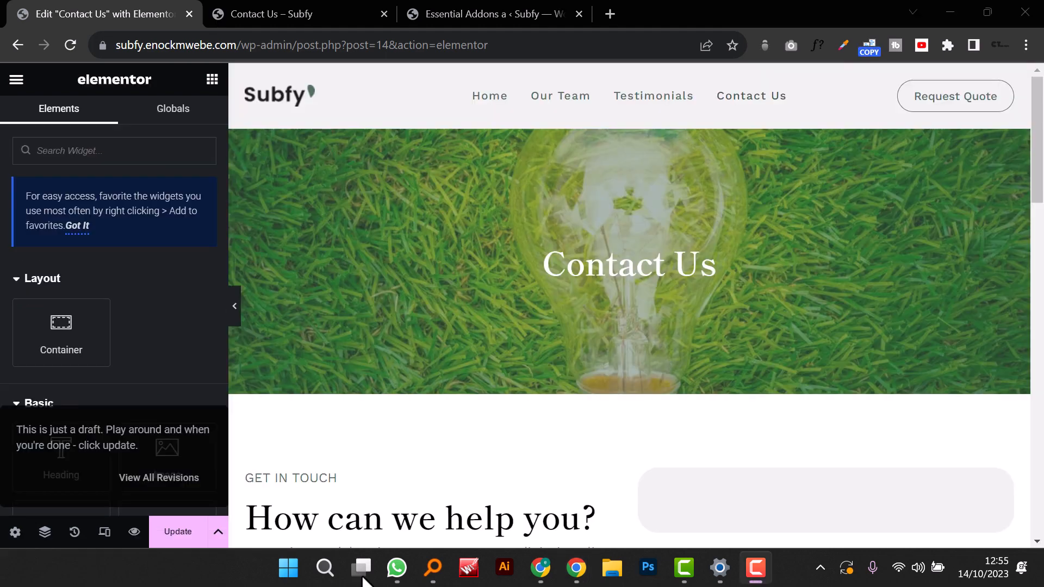
Step: Set the content width of the container holding the map to Full Width
{"action": "scroll", "coordinate": [451, 408], "scroll_direction": "down", "scroll_amount": 10}
{"action": "scroll", "coordinate": [445, 419], "scroll_direction": "up", "scroll_amount": 5}
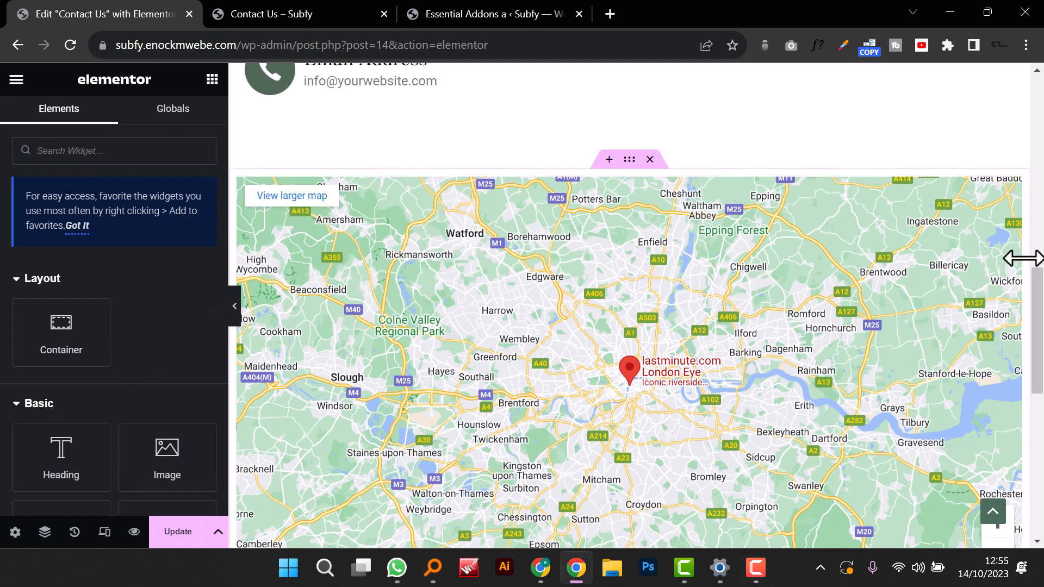
{"action": "left_click", "coordinate": [1011, 197]}
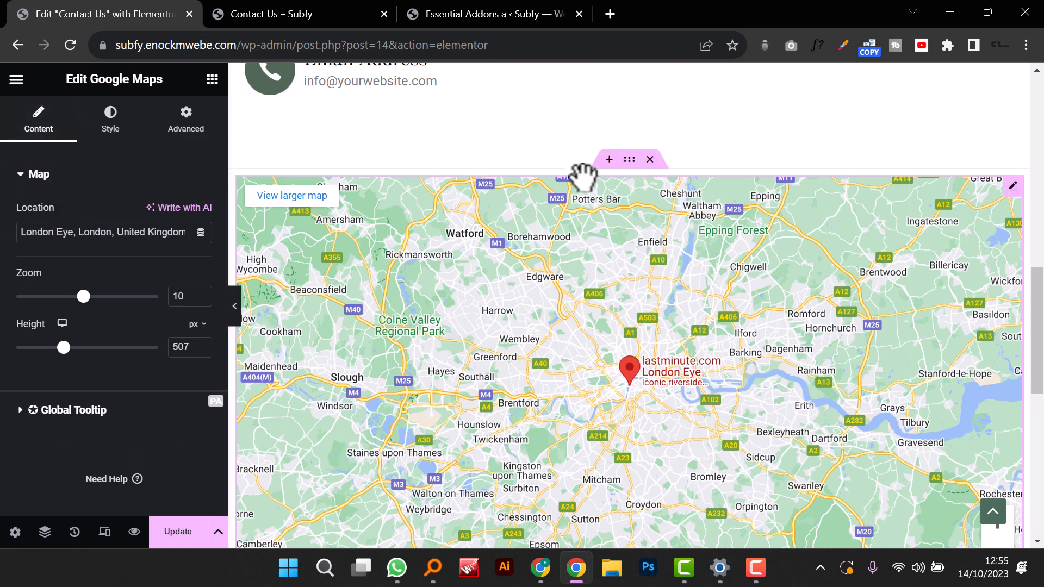
{"action": "left_click", "coordinate": [629, 160]}
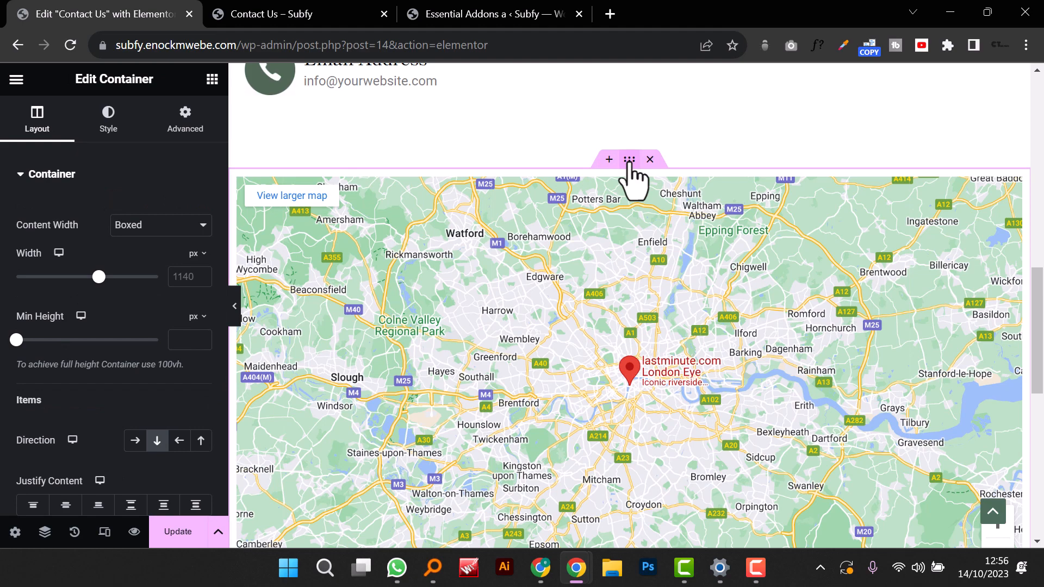
{"action": "left_click", "coordinate": [145, 226]}
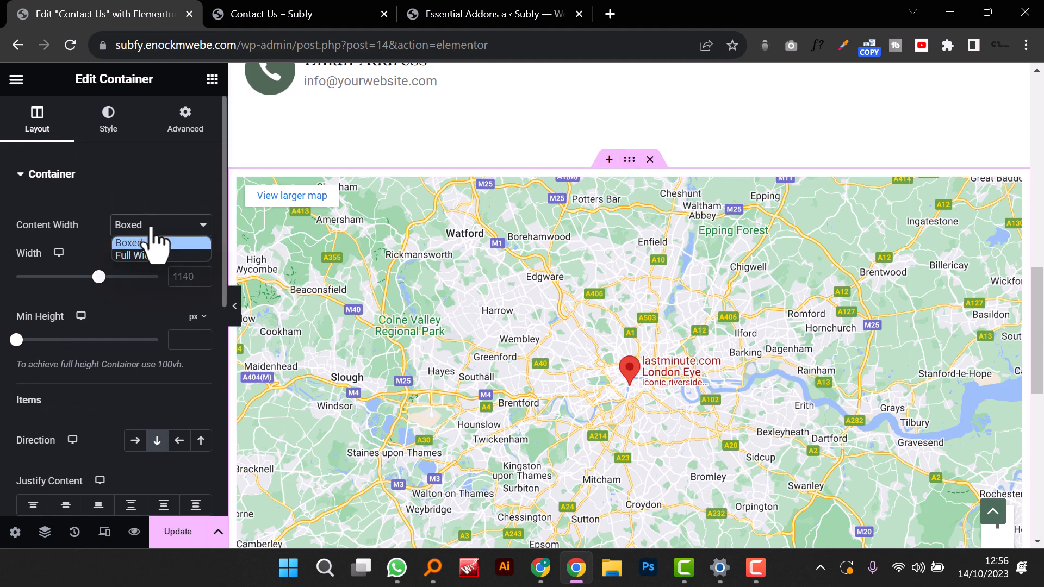
{"action": "left_click", "coordinate": [141, 255]}
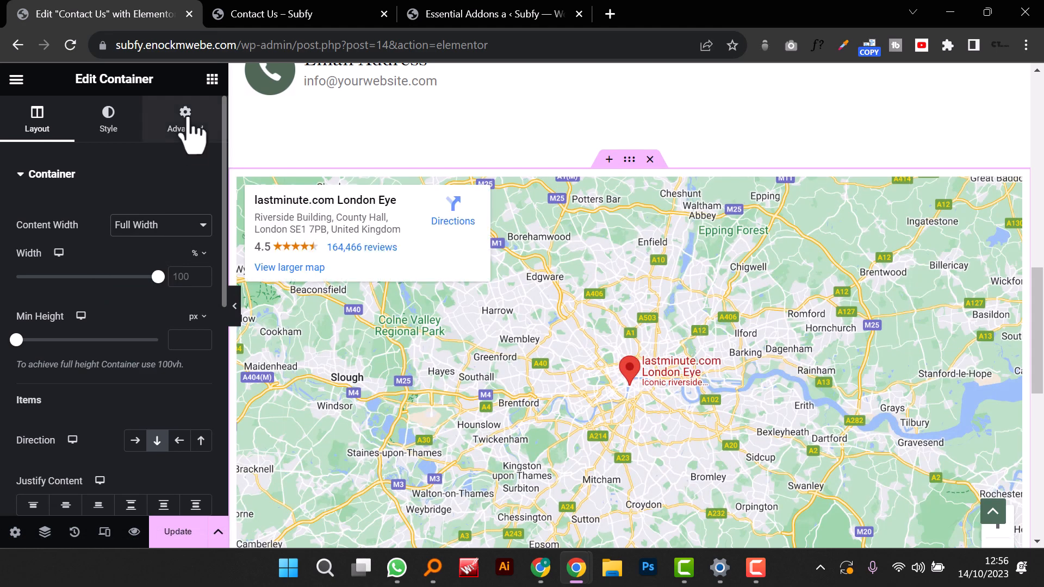
Step: Set the map container's padding to 0 on all sides and check that the map spans the page edge to edge
{"action": "left_click", "coordinate": [186, 125]}
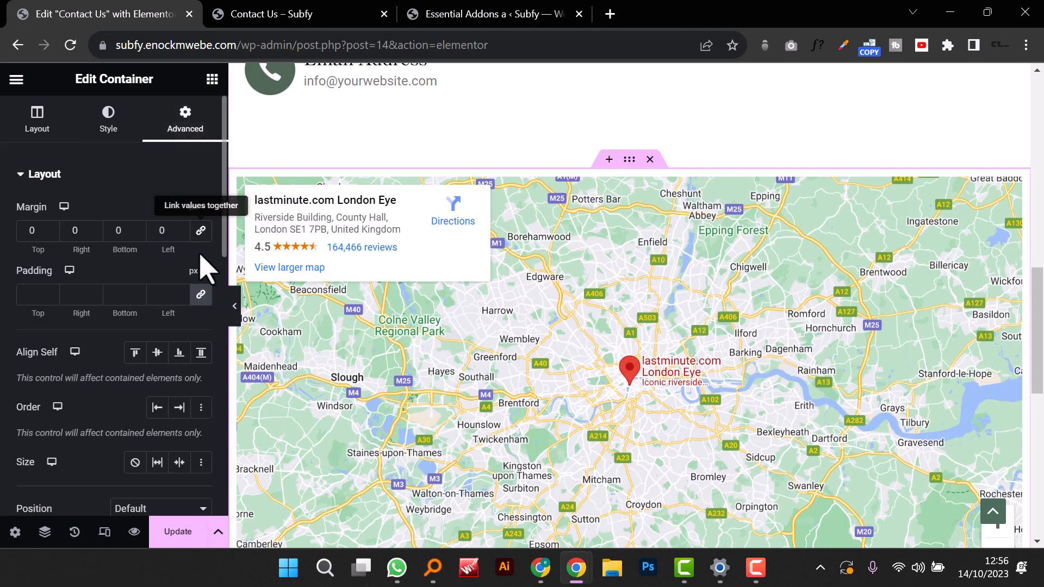
{"action": "left_click", "coordinate": [201, 295]}
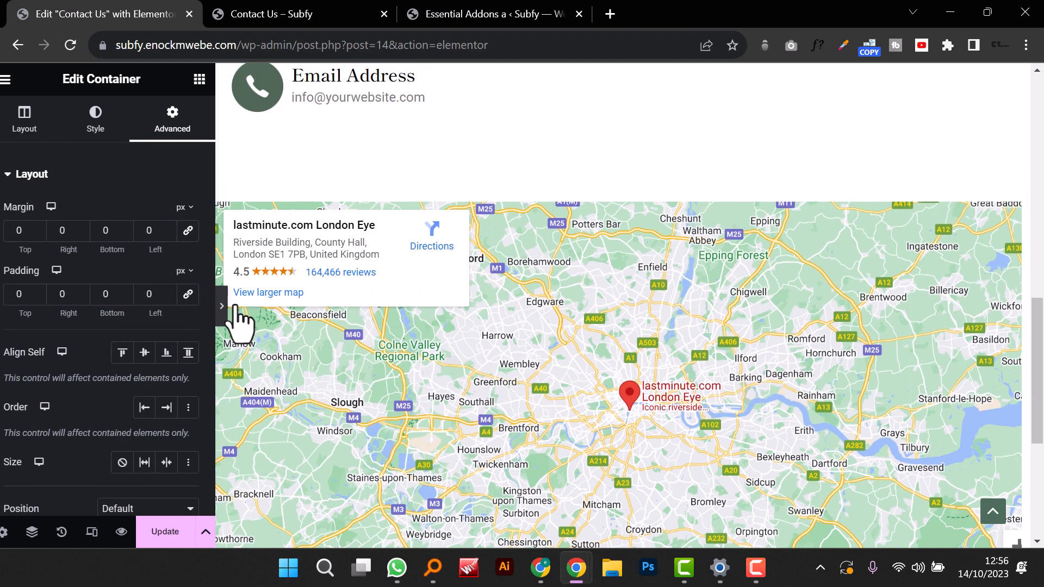
{"action": "left_click", "coordinate": [234, 311]}
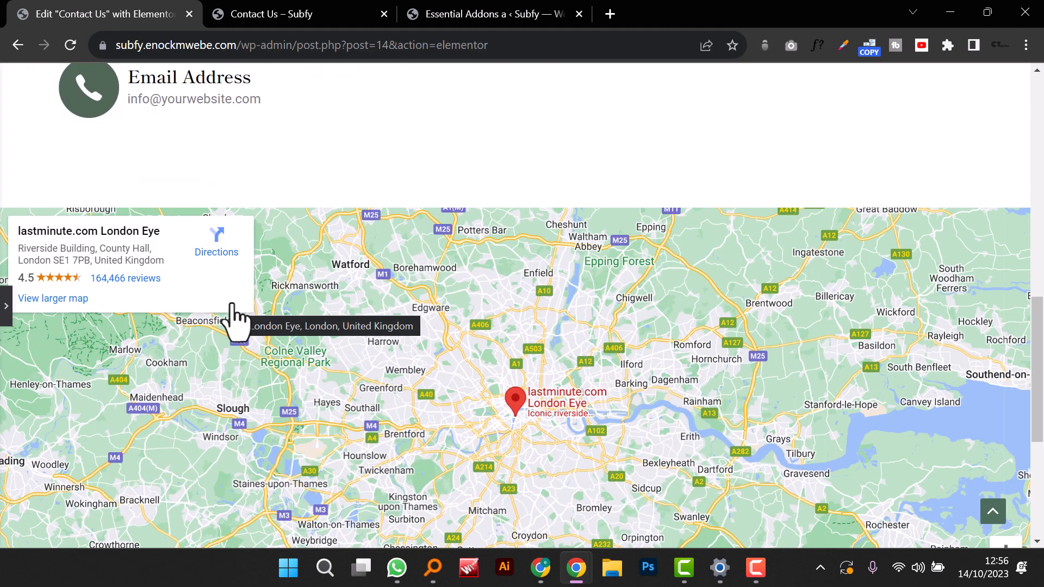
{"action": "scroll", "coordinate": [606, 411], "scroll_direction": "down", "scroll_amount": 3}
{"action": "scroll", "coordinate": [606, 410], "scroll_direction": "up", "scroll_amount": 5}
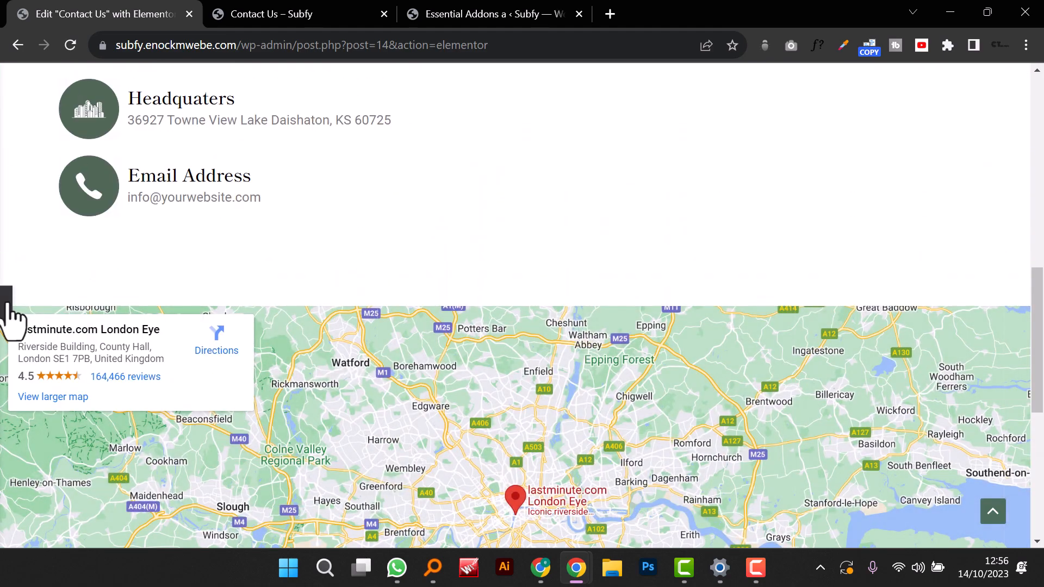
{"action": "left_click", "coordinate": [6, 305]}
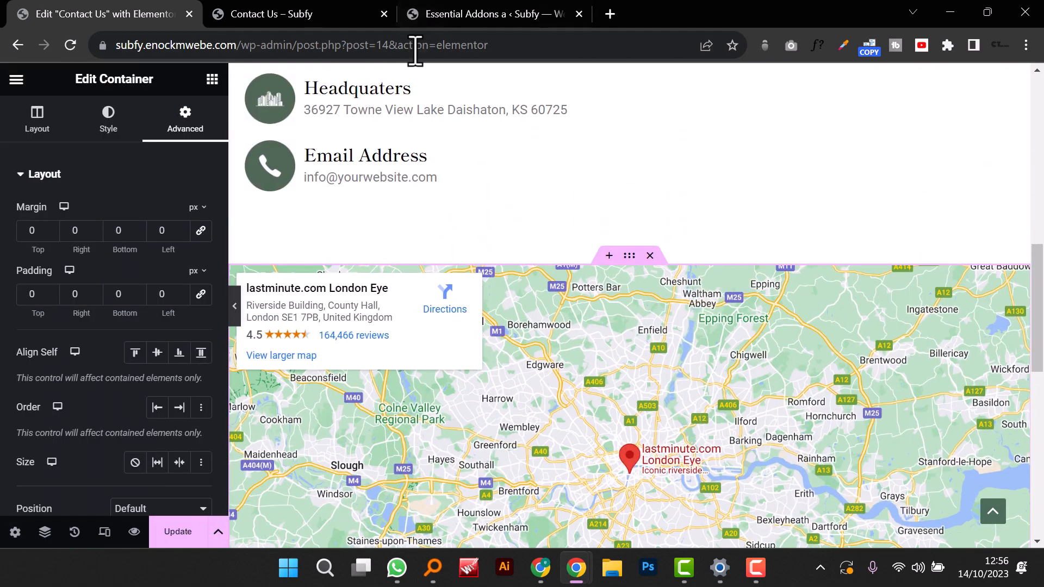
Step: Visit the site's Home page, find its Frequently asked questions section and open the page for editing in Elementor
{"action": "left_click", "coordinate": [333, 22]}
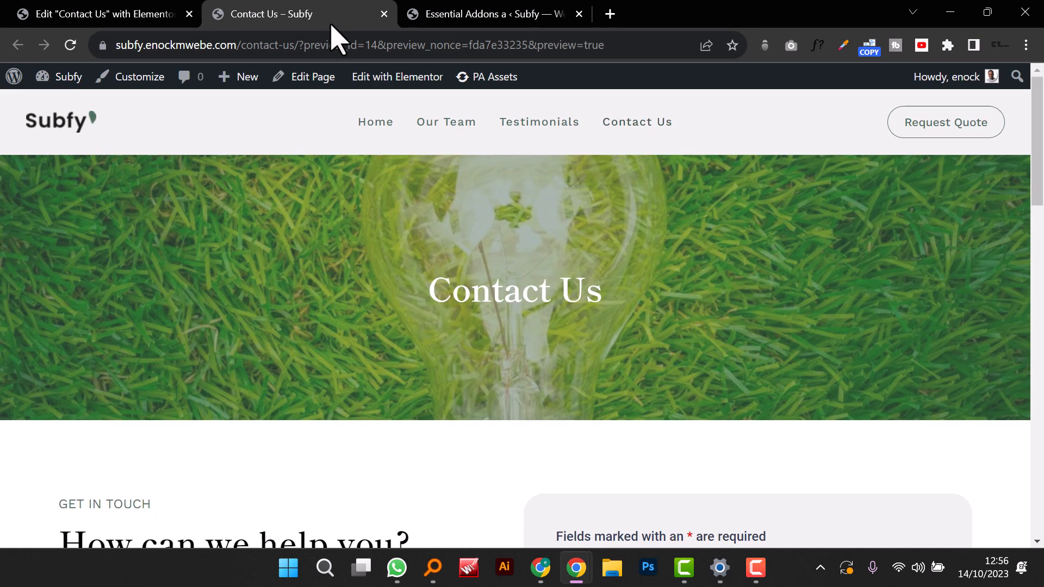
{"action": "left_click", "coordinate": [364, 118]}
{"action": "scroll", "coordinate": [443, 253], "scroll_direction": "down", "scroll_amount": 12}
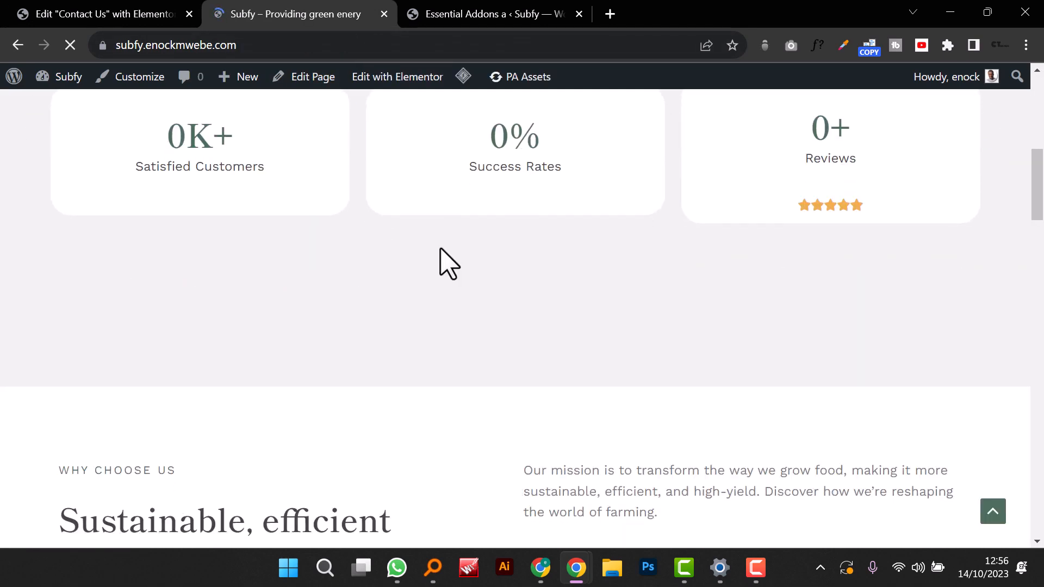
{"action": "scroll", "coordinate": [440, 247], "scroll_direction": "down", "scroll_amount": 20}
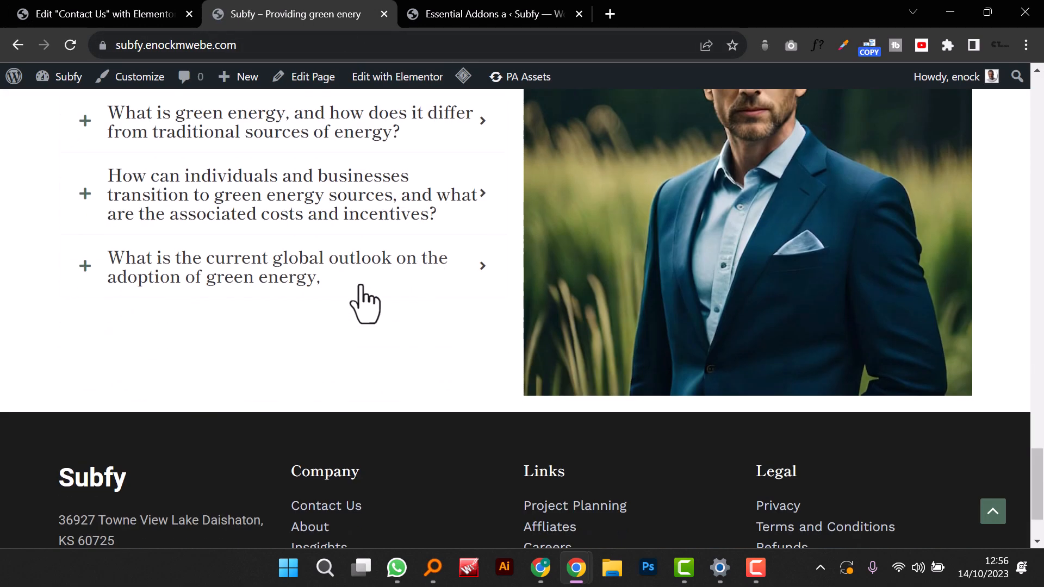
{"action": "scroll", "coordinate": [543, 349], "scroll_direction": "up", "scroll_amount": 5}
{"action": "scroll", "coordinate": [543, 350], "scroll_direction": "down", "scroll_amount": 5}
{"action": "scroll", "coordinate": [543, 340], "scroll_direction": "up", "scroll_amount": 6}
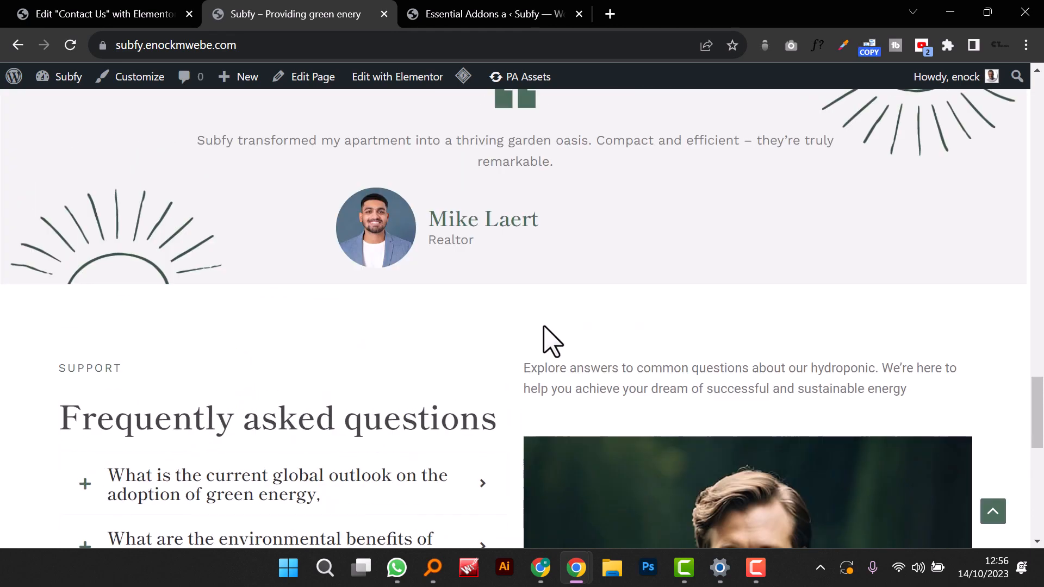
{"action": "scroll", "coordinate": [470, 358], "scroll_direction": "down", "scroll_amount": 5}
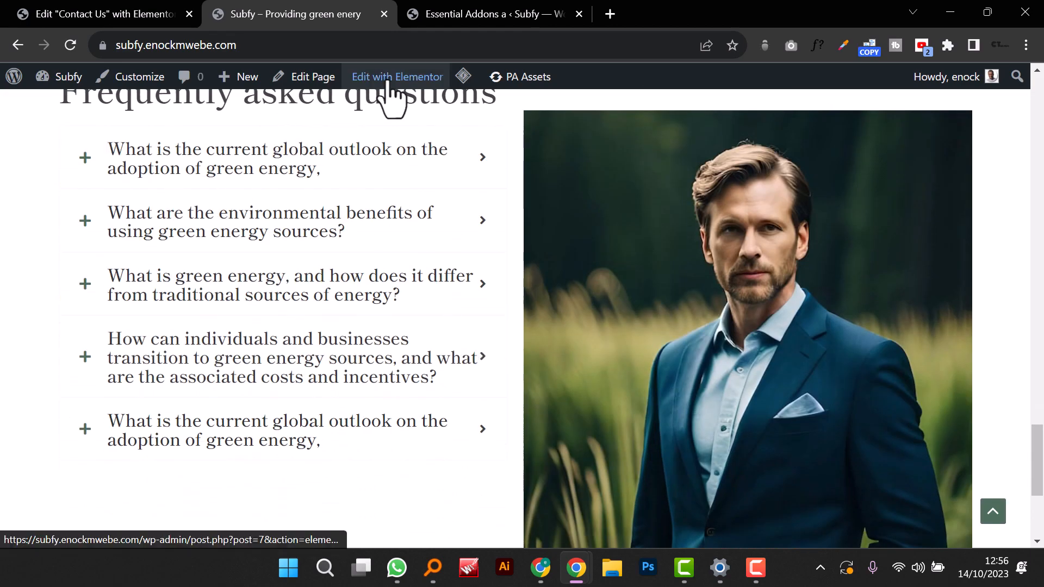
{"action": "mouse_move", "coordinate": [394, 93]}
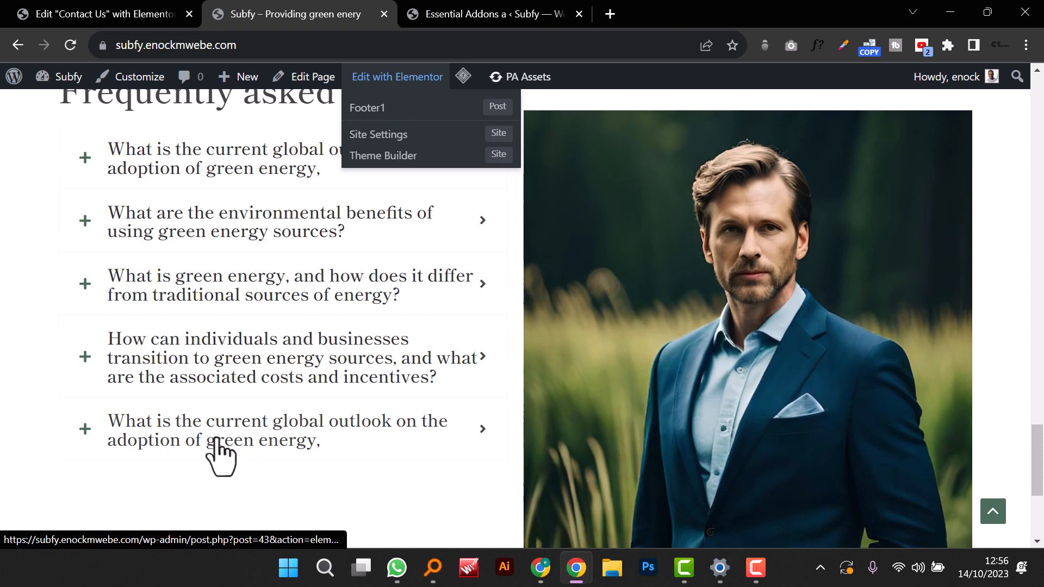
{"action": "scroll", "coordinate": [182, 356], "scroll_direction": "up", "scroll_amount": 5}
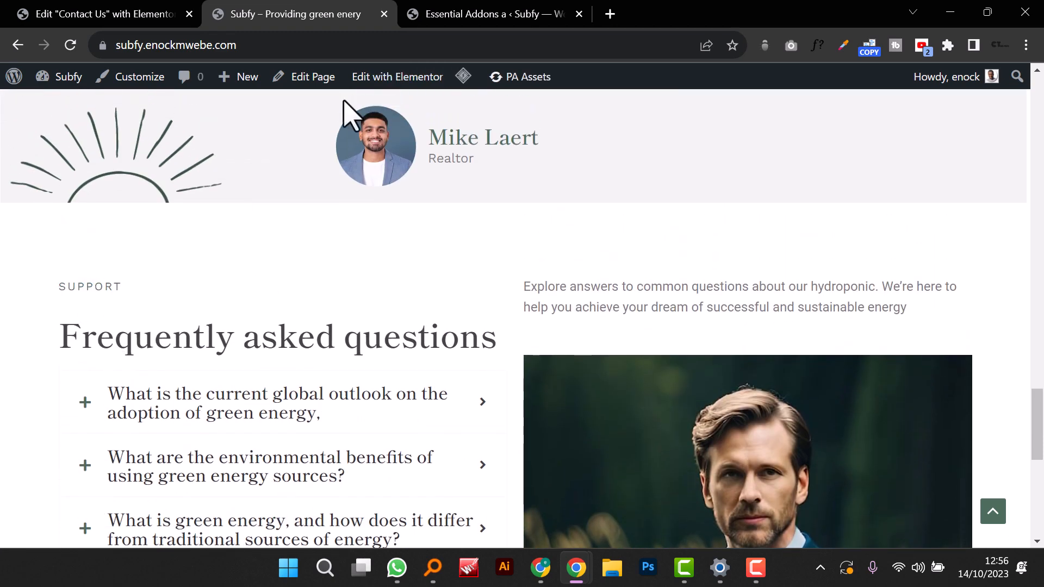
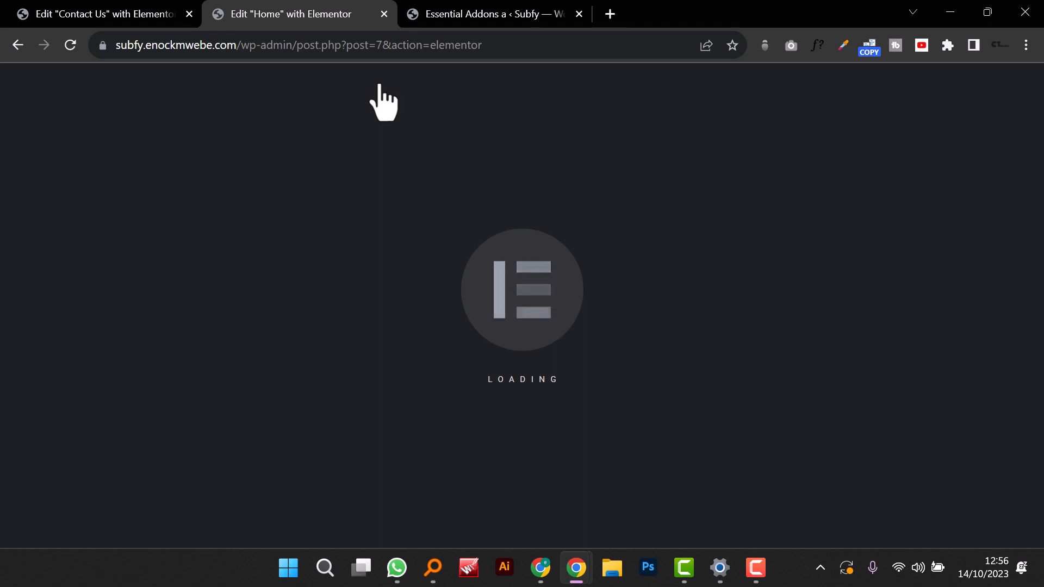
{"action": "scroll", "coordinate": [487, 368], "scroll_direction": "down", "scroll_amount": 15}
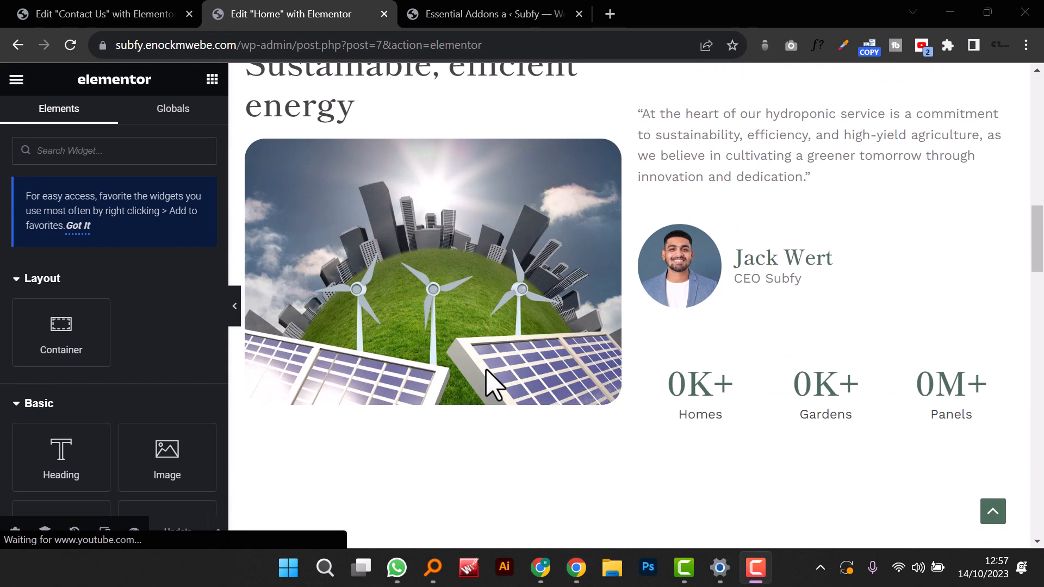
{"action": "scroll", "coordinate": [489, 385], "scroll_direction": "down", "scroll_amount": 12}
{"action": "scroll", "coordinate": [550, 349], "scroll_direction": "up", "scroll_amount": 5}
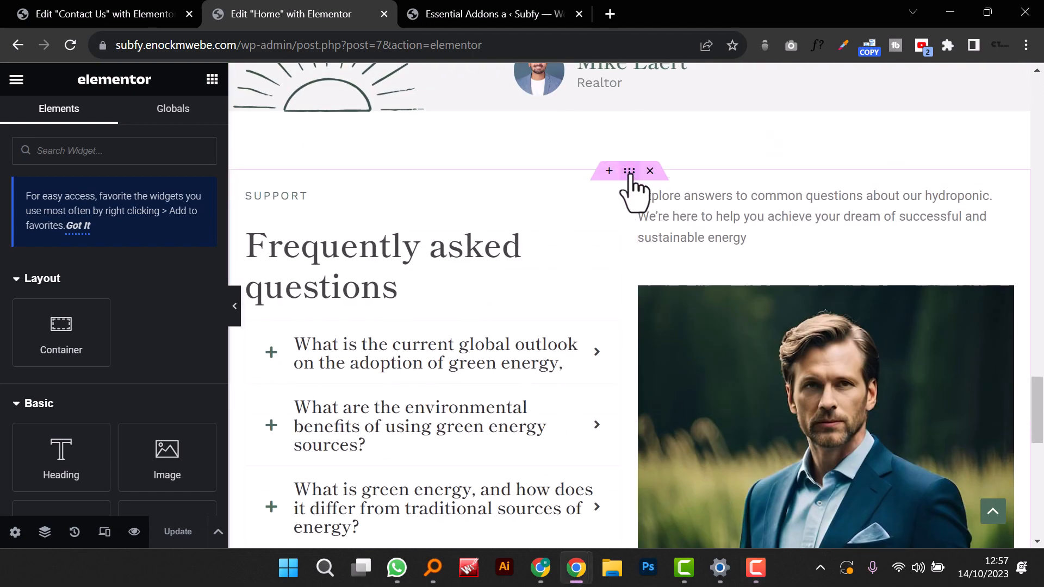
{"action": "right_click", "coordinate": [629, 177]}
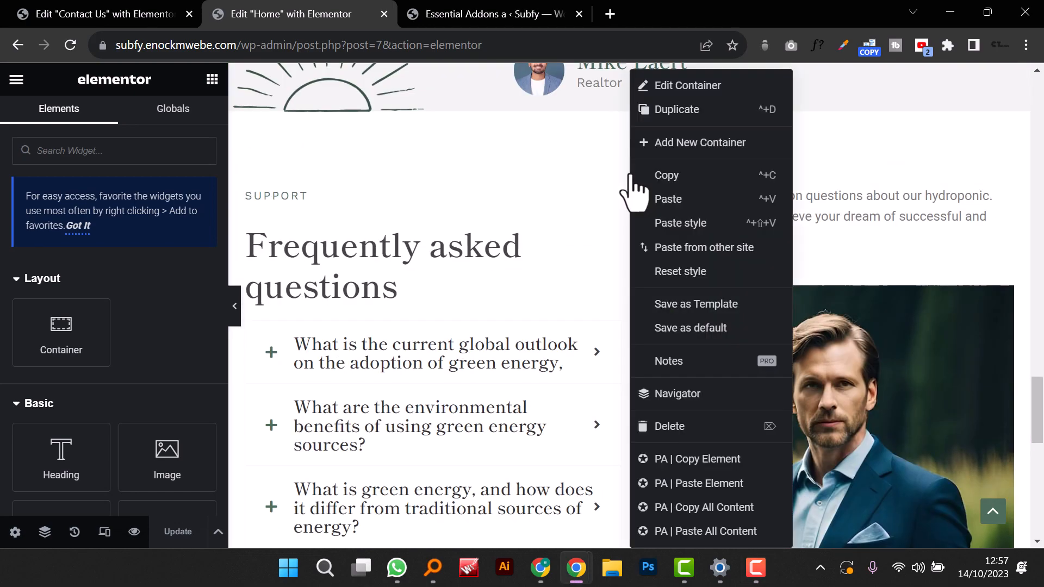
{"action": "left_click", "coordinate": [701, 307]}
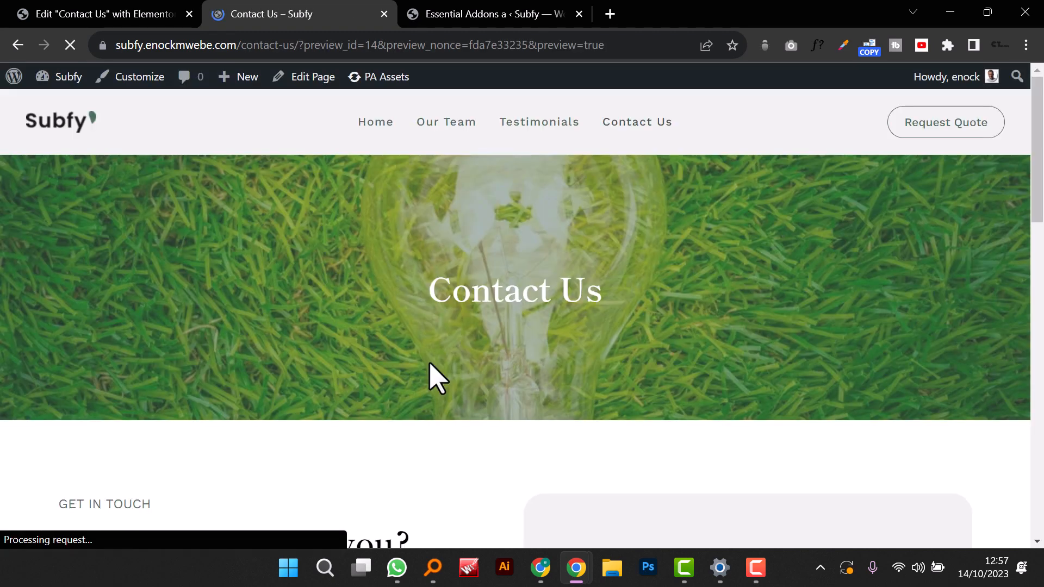
{"action": "scroll", "coordinate": [431, 365], "scroll_direction": "down", "scroll_amount": 3}
{"action": "scroll", "coordinate": [380, 210], "scroll_direction": "up", "scroll_amount": 1}
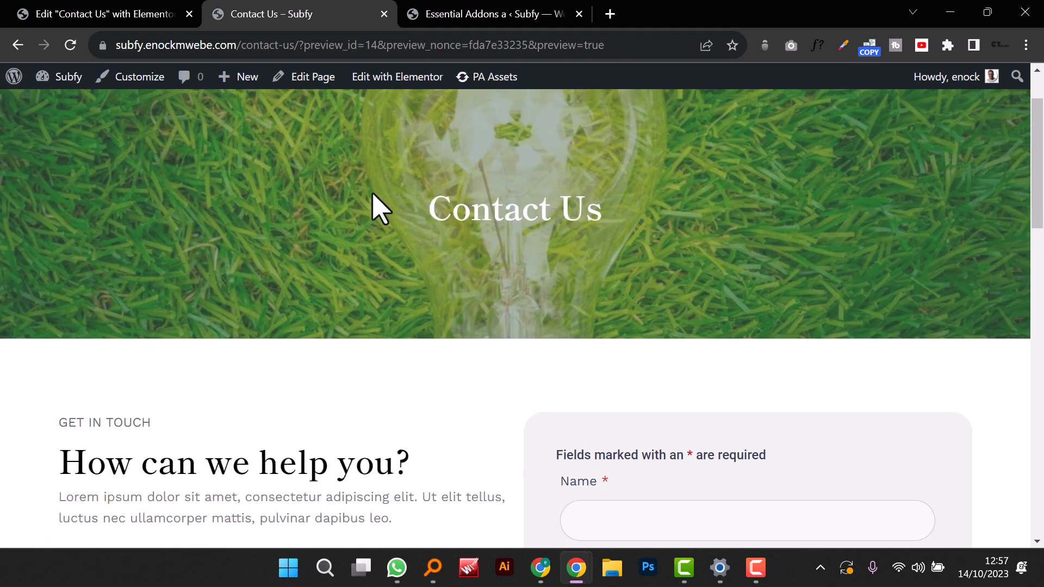
{"action": "scroll", "coordinate": [394, 302], "scroll_direction": "down", "scroll_amount": 2}
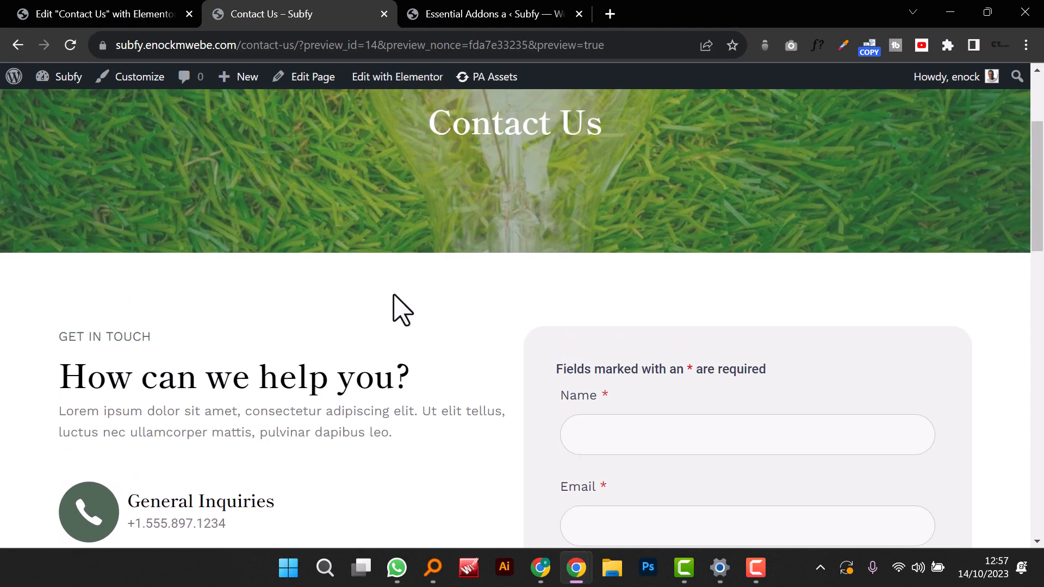
{"action": "scroll", "coordinate": [395, 302], "scroll_direction": "up", "scroll_amount": 3}
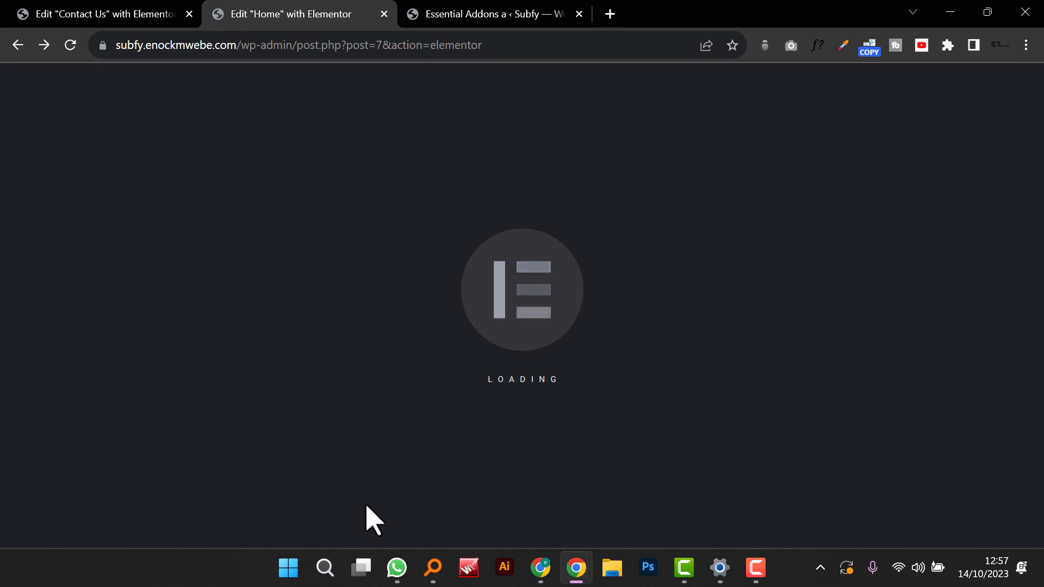
Step: Save the Frequently asked questions container on the Home page to the library as a template named FAQ
{"action": "scroll", "coordinate": [518, 369], "scroll_direction": "down", "scroll_amount": 20}
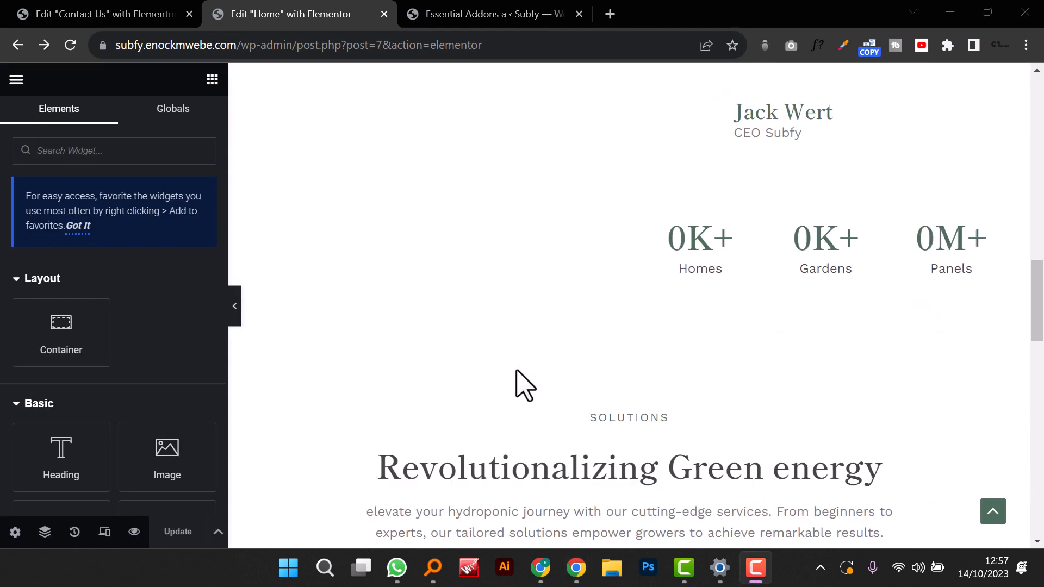
{"action": "scroll", "coordinate": [516, 370], "scroll_direction": "down", "scroll_amount": 5}
{"action": "scroll", "coordinate": [511, 373], "scroll_direction": "up", "scroll_amount": 7}
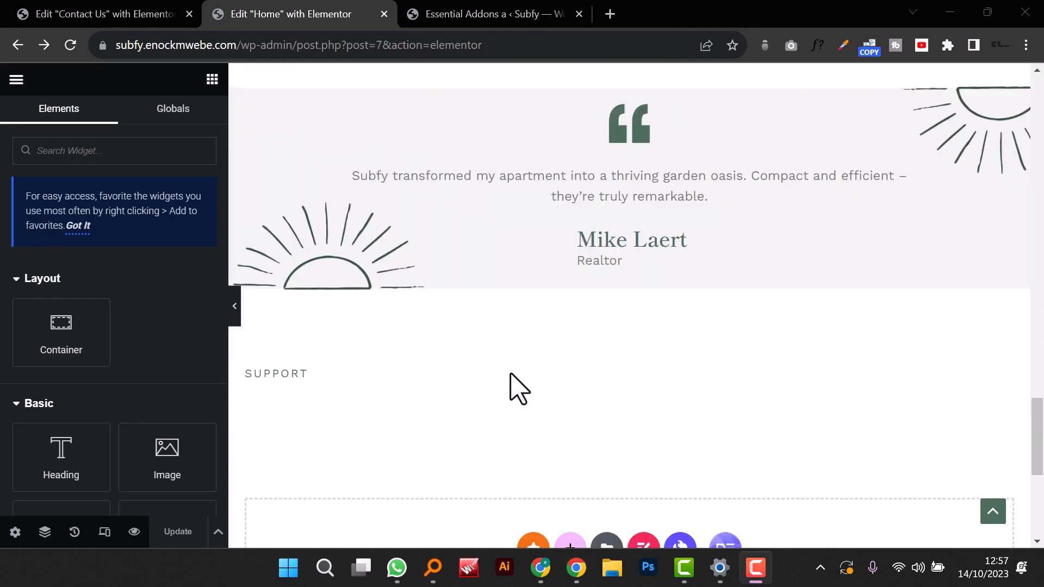
{"action": "scroll", "coordinate": [510, 374], "scroll_direction": "down", "scroll_amount": 5}
{"action": "scroll", "coordinate": [513, 373], "scroll_direction": "up", "scroll_amount": 15}
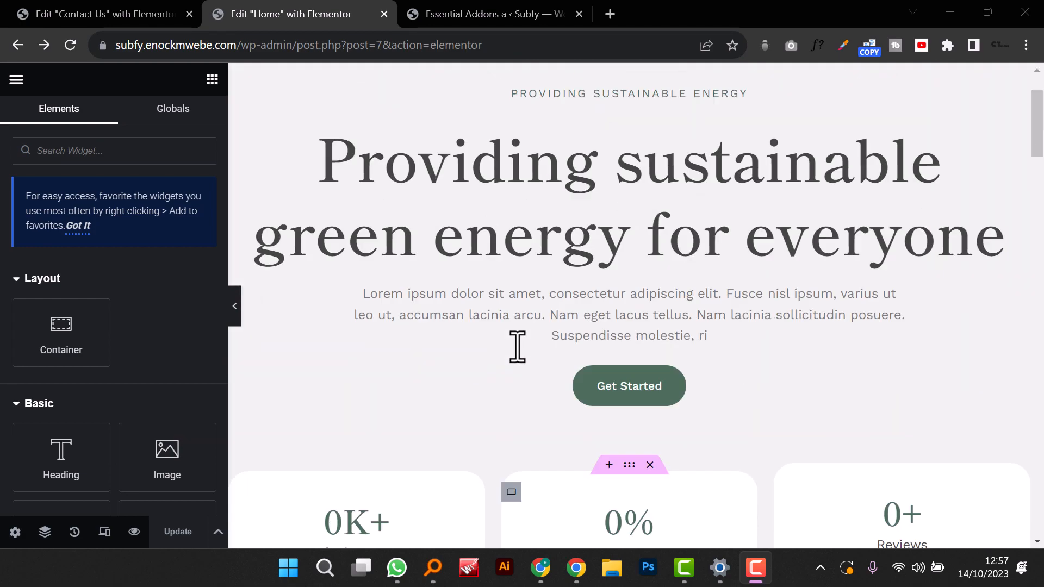
{"action": "scroll", "coordinate": [517, 346], "scroll_direction": "down", "scroll_amount": 3}
{"action": "scroll", "coordinate": [517, 346], "scroll_direction": "down", "scroll_amount": 12}
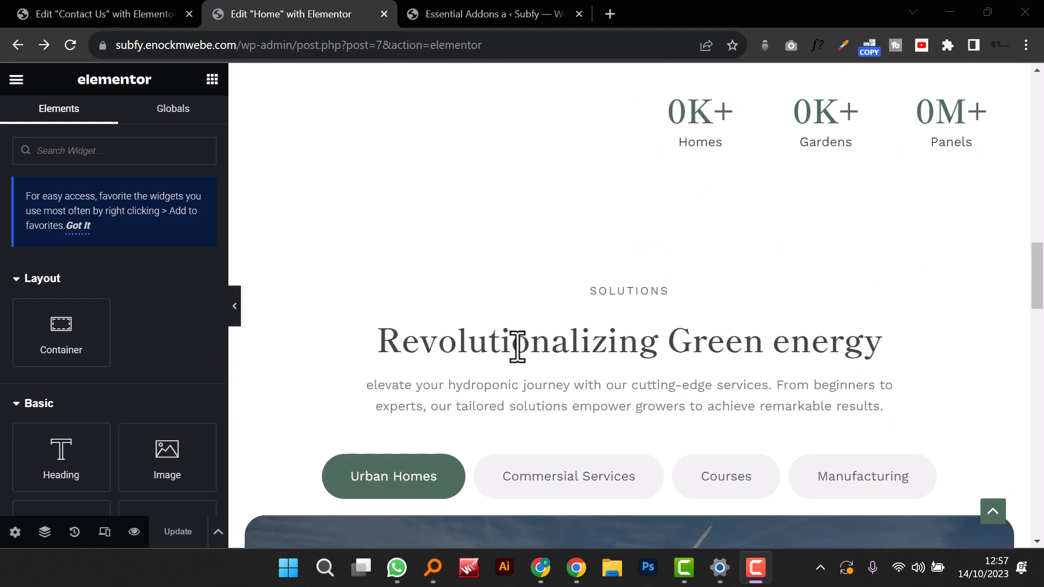
{"action": "scroll", "coordinate": [517, 346], "scroll_direction": "down", "scroll_amount": 9}
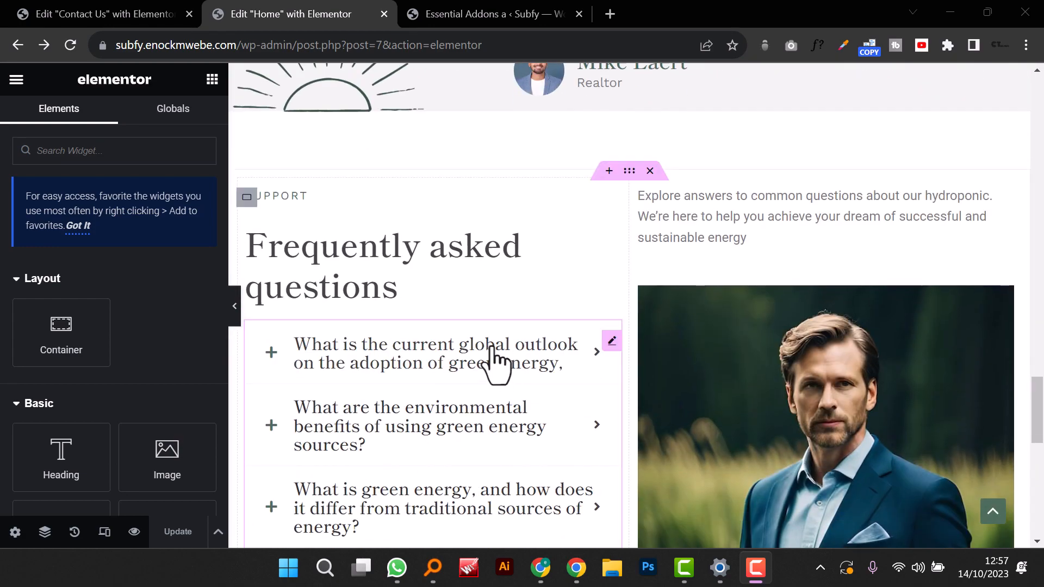
{"action": "right_click", "coordinate": [626, 177]}
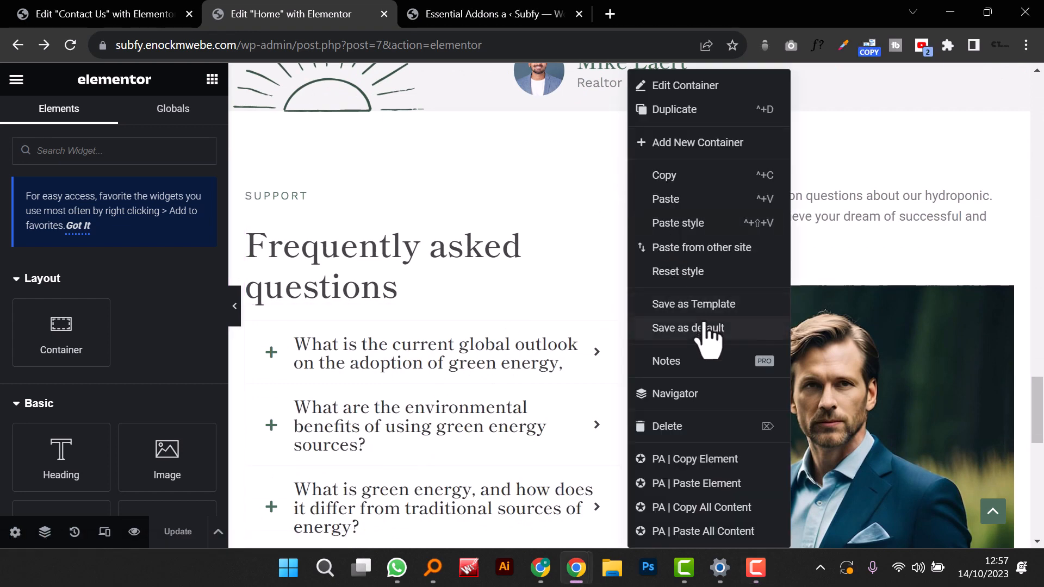
{"action": "left_click", "coordinate": [702, 306]}
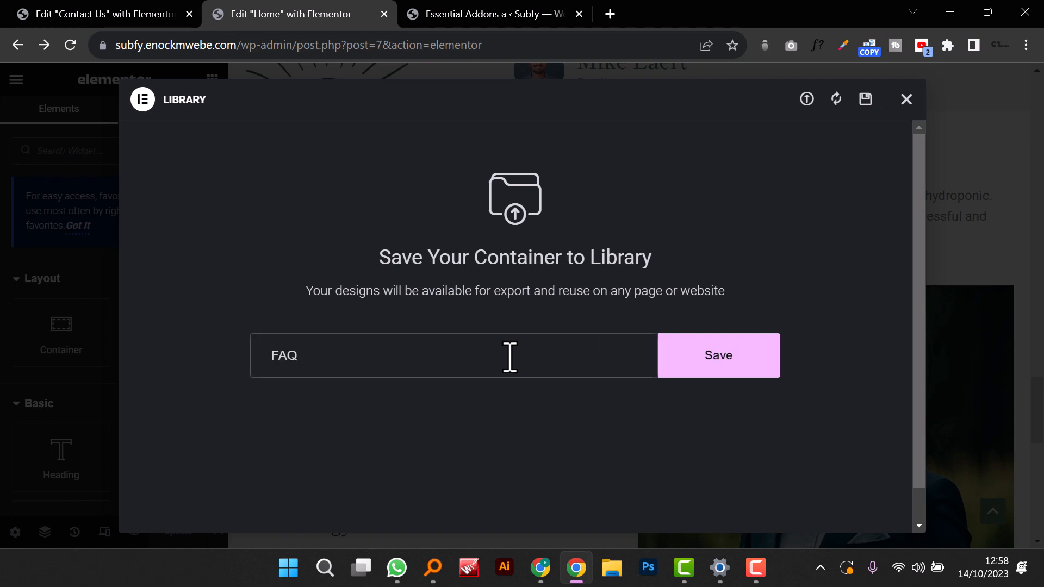
{"action": "left_click", "coordinate": [687, 362]}
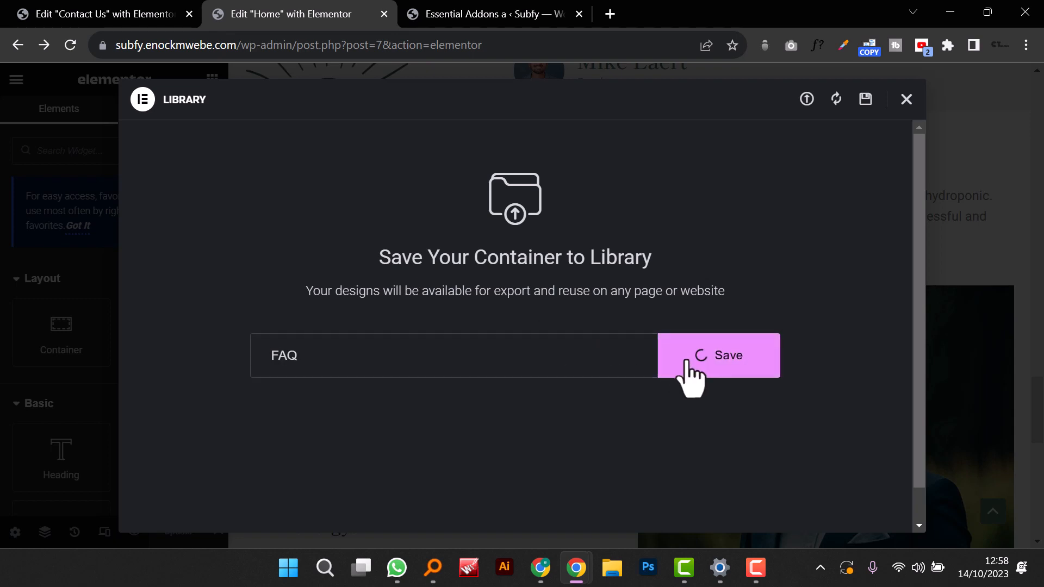
Step: Insert the saved FAQ template below the map on the Contact Us page and apply its container settings
{"action": "left_click", "coordinate": [164, 15]}
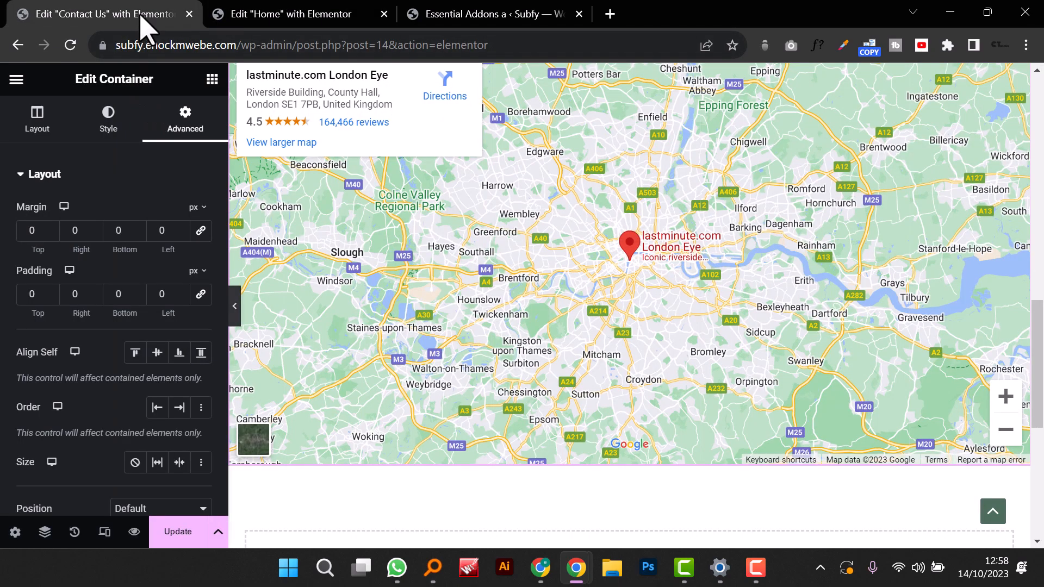
{"action": "scroll", "coordinate": [590, 384], "scroll_direction": "down", "scroll_amount": 5}
{"action": "left_click", "coordinate": [608, 337]}
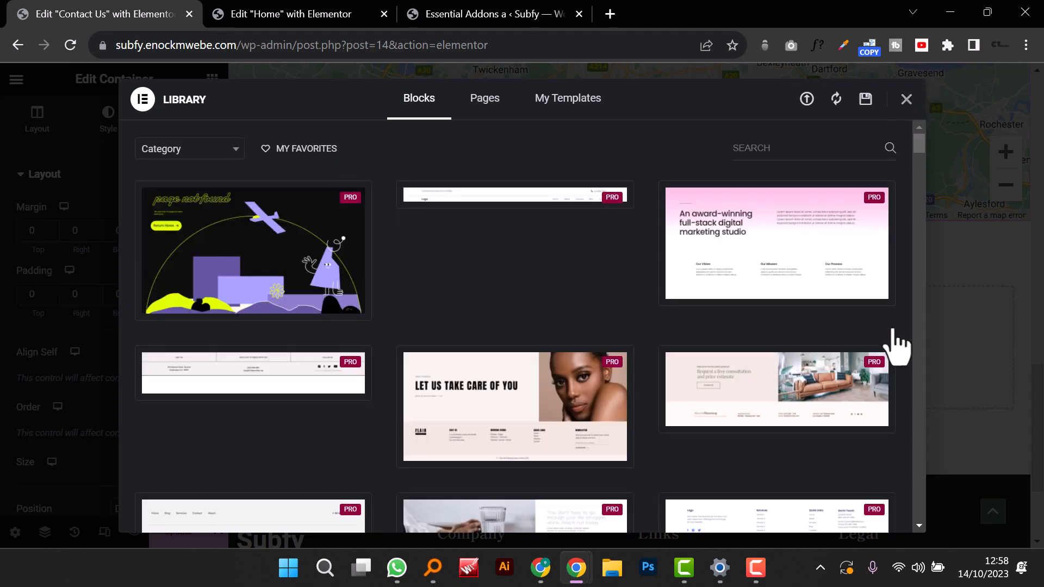
{"action": "left_click", "coordinate": [957, 358]}
{"action": "scroll", "coordinate": [768, 351], "scroll_direction": "up", "scroll_amount": 5}
{"action": "scroll", "coordinate": [701, 367], "scroll_direction": "down", "scroll_amount": 6}
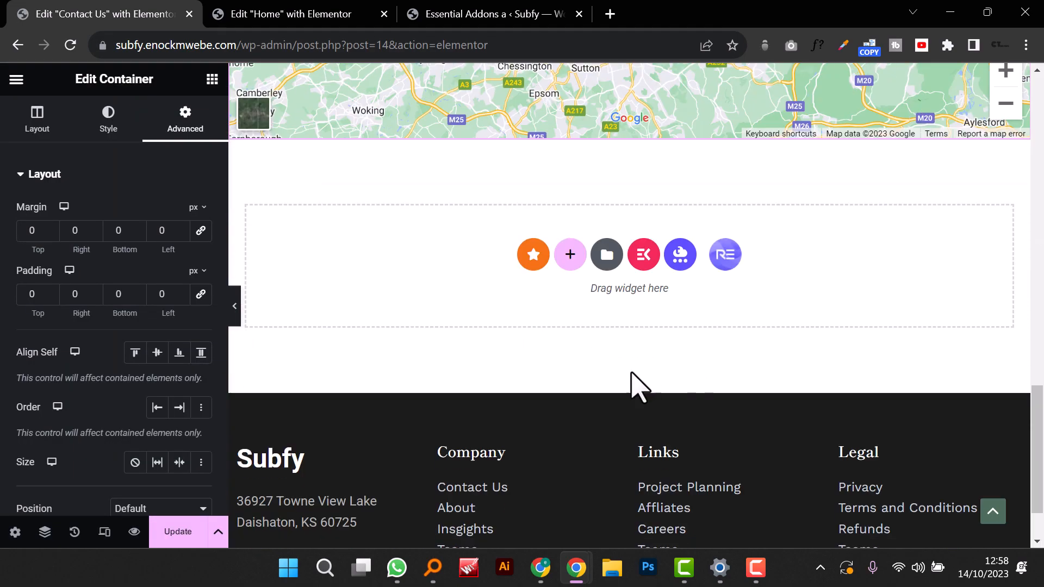
{"action": "left_click", "coordinate": [607, 254]}
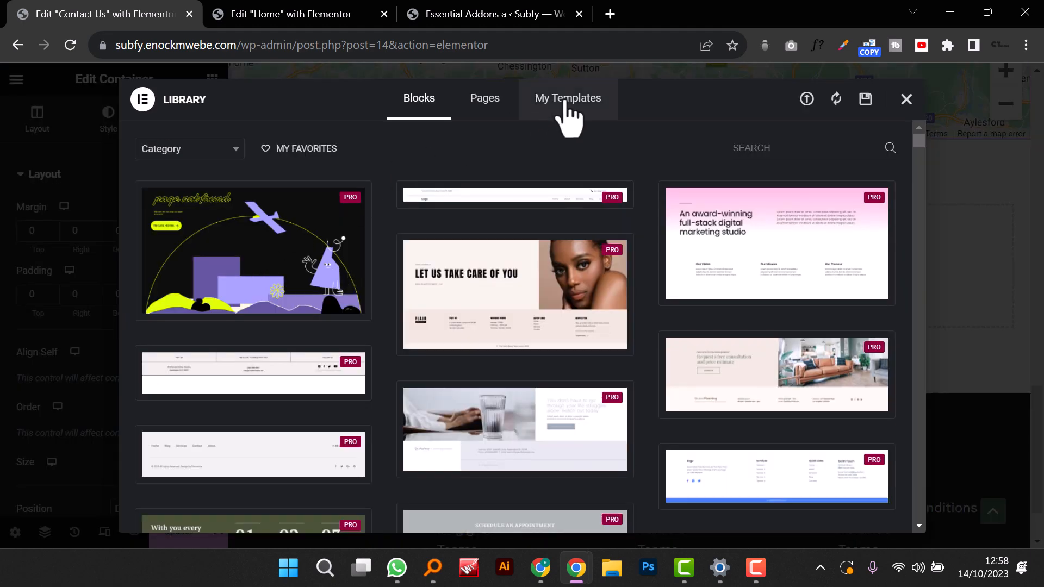
{"action": "left_click", "coordinate": [566, 100]}
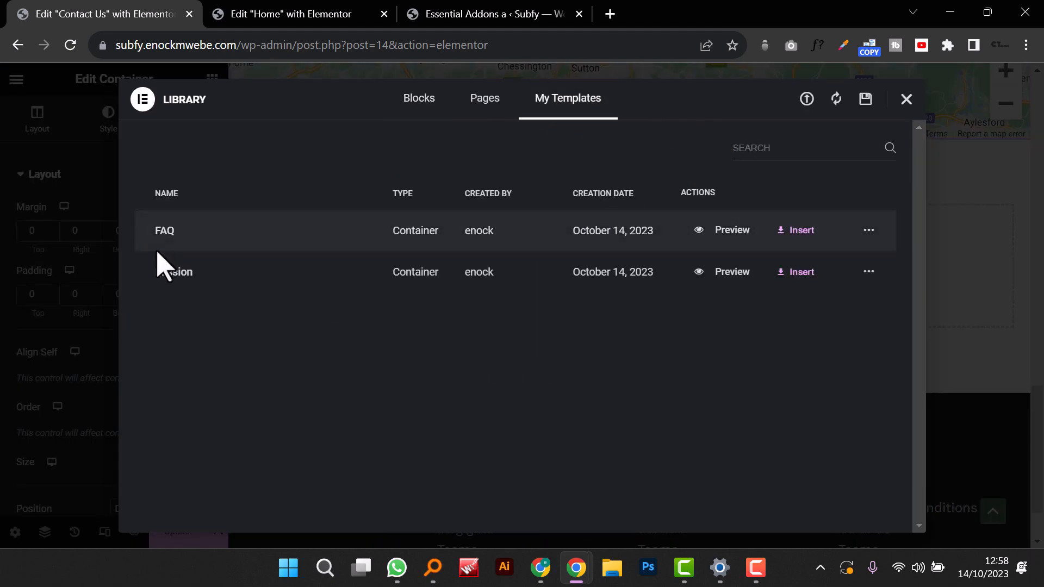
{"action": "left_click", "coordinate": [791, 231]}
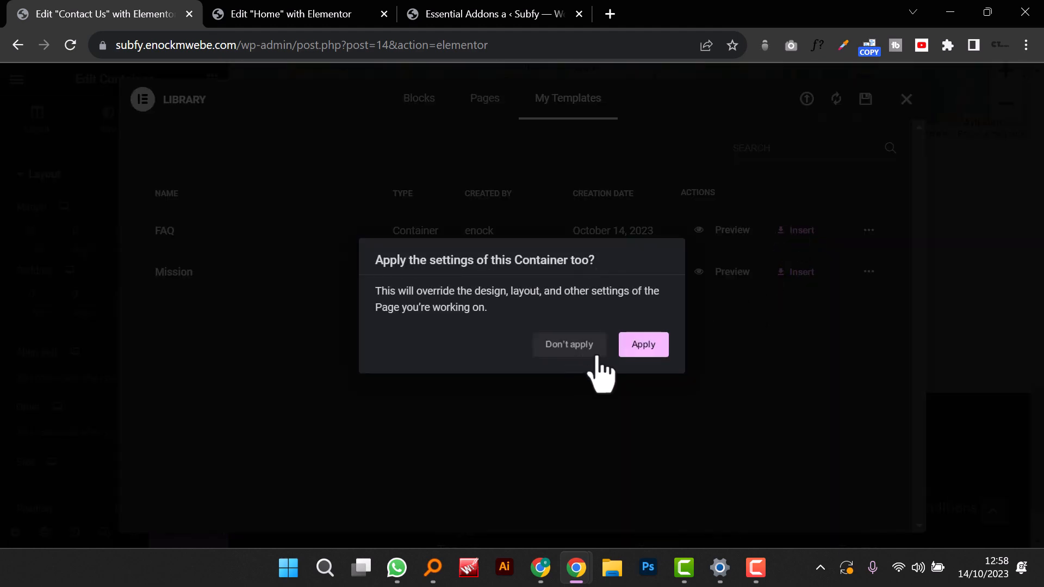
{"action": "left_click", "coordinate": [644, 345]}
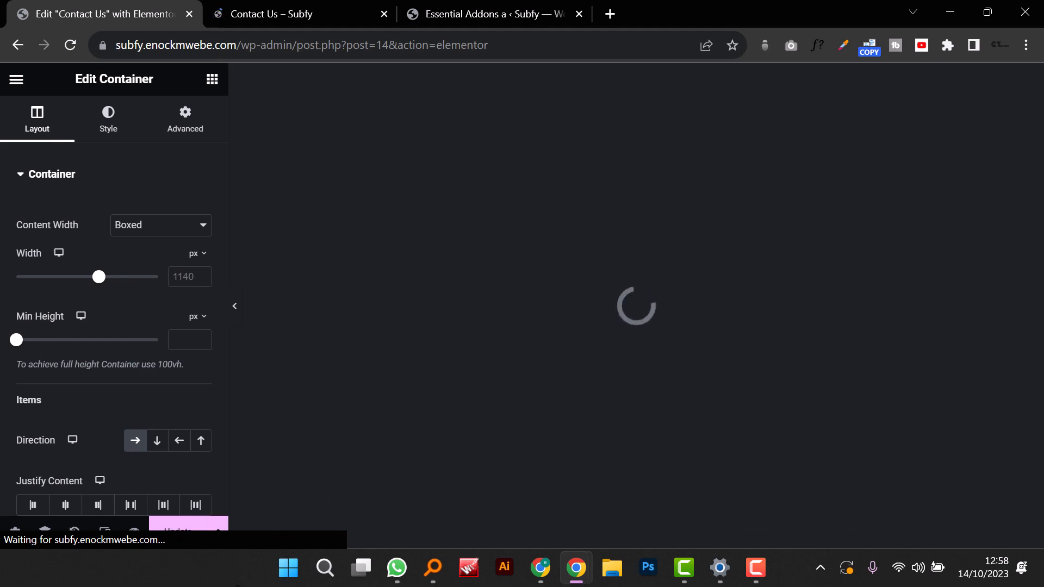
Step: Examine the inserted FAQ section at full page width, from the map above it down to the footer
{"action": "scroll", "coordinate": [485, 431], "scroll_direction": "down", "scroll_amount": 12}
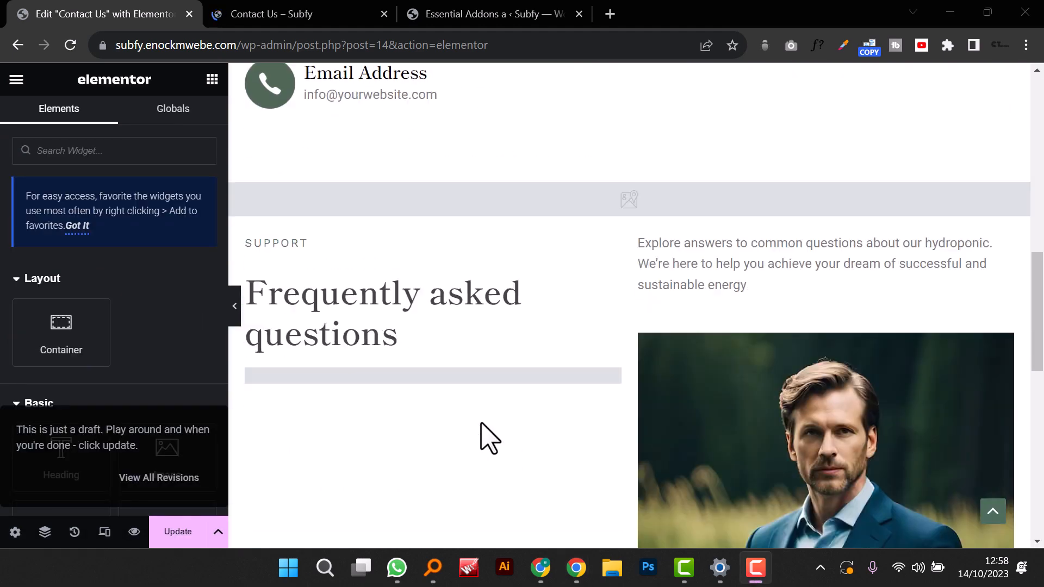
{"action": "scroll", "coordinate": [484, 435], "scroll_direction": "up", "scroll_amount": 3}
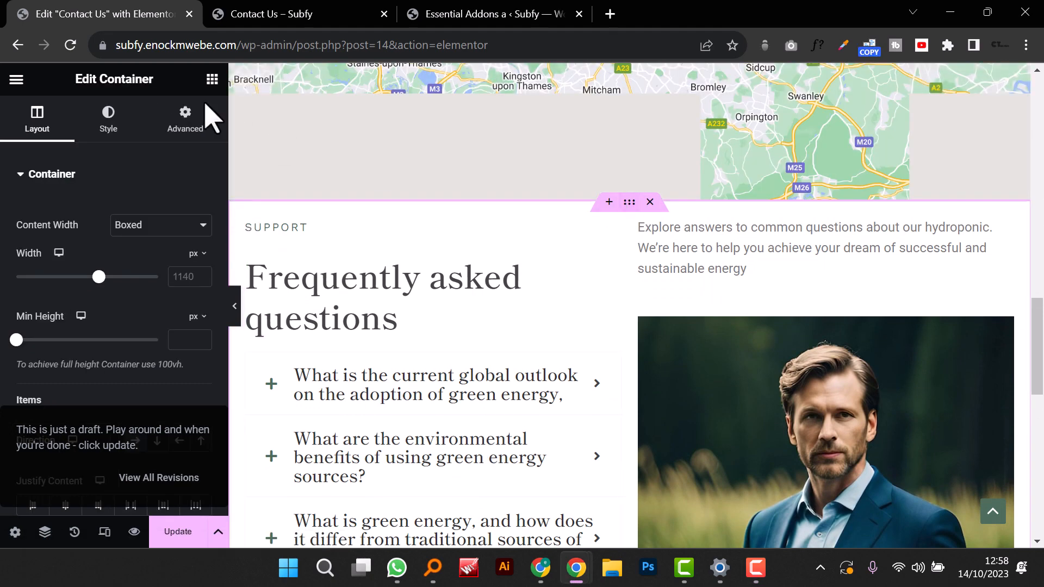
{"action": "left_click", "coordinate": [213, 80]}
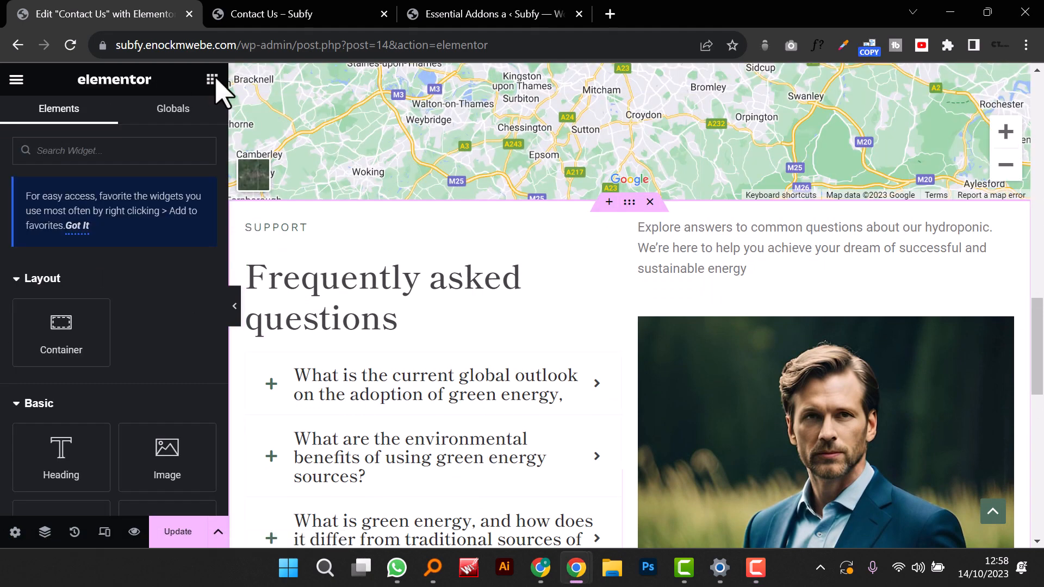
{"action": "left_click", "coordinate": [184, 112]}
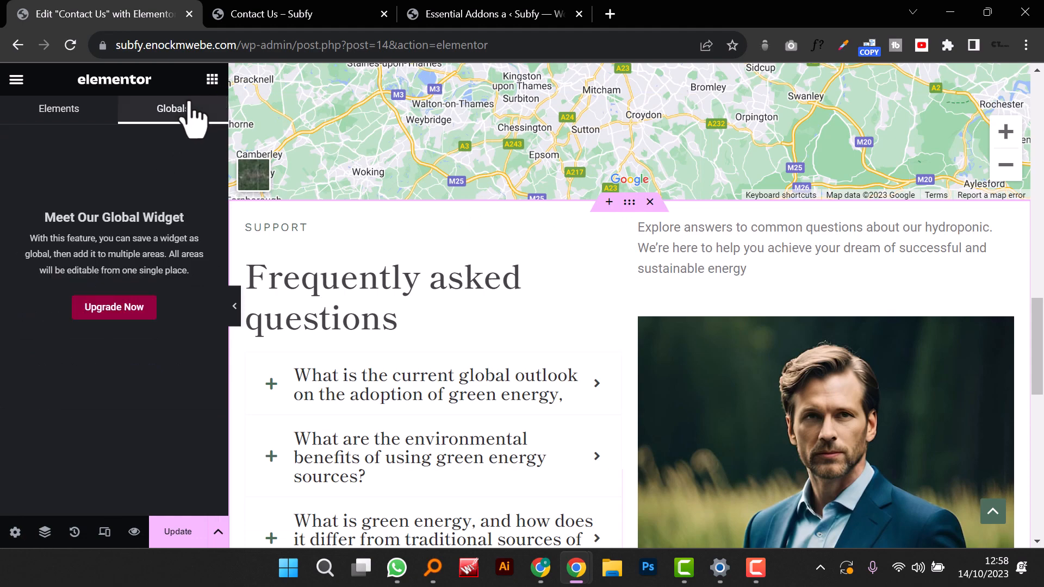
{"action": "left_click", "coordinate": [235, 306]}
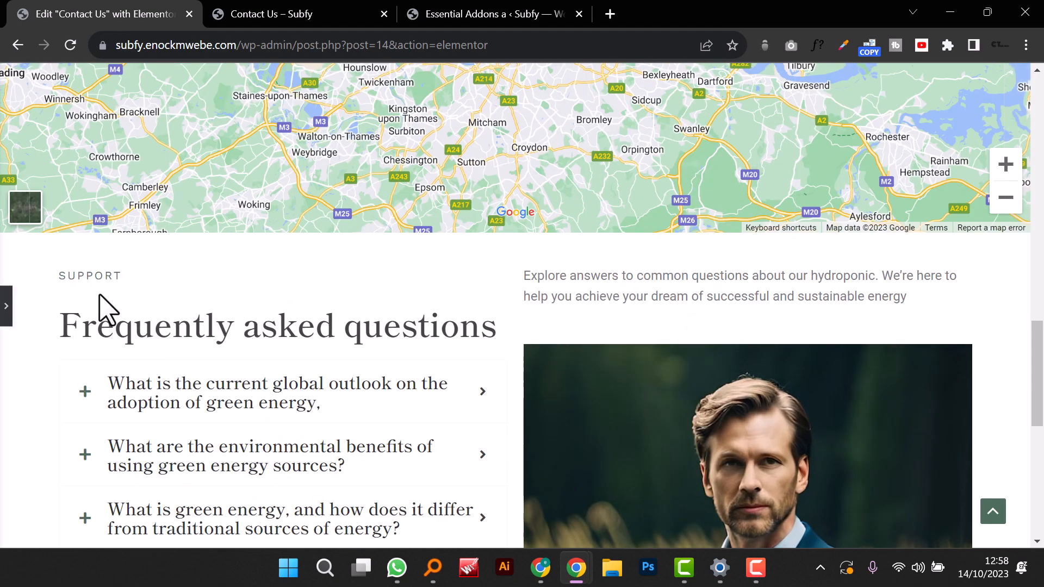
{"action": "scroll", "coordinate": [318, 337], "scroll_direction": "down", "scroll_amount": 8}
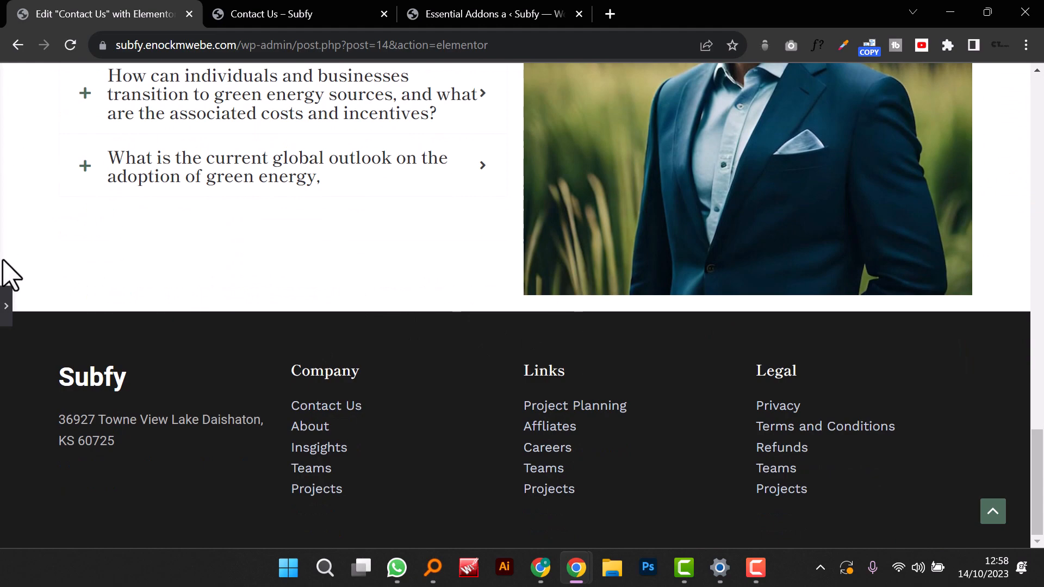
{"action": "left_click", "coordinate": [6, 299]}
{"action": "scroll", "coordinate": [599, 245], "scroll_direction": "up", "scroll_amount": 10}
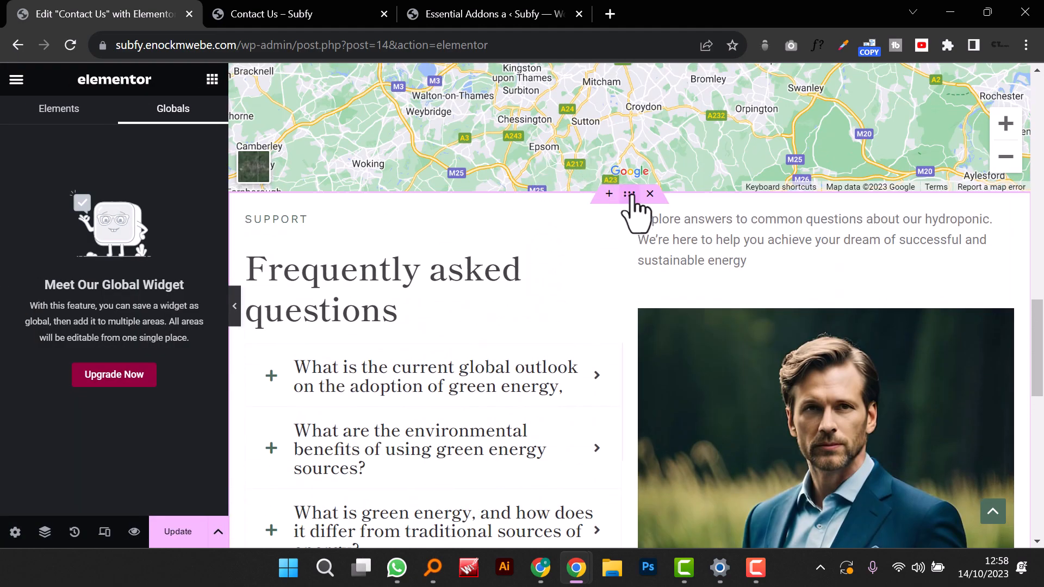
Step: Set the FAQ container's margin to 70 px top and bottom with 0 on the sides
{"action": "left_click", "coordinate": [630, 194]}
{"action": "left_click", "coordinate": [196, 130]}
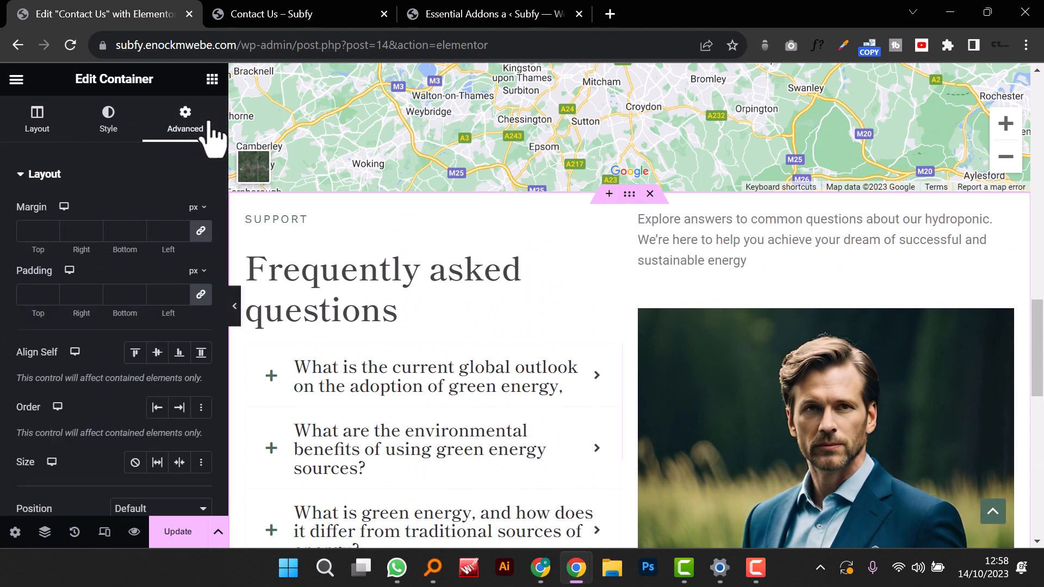
{"action": "left_click", "coordinate": [32, 233]}
{"action": "type", "text": "70"}
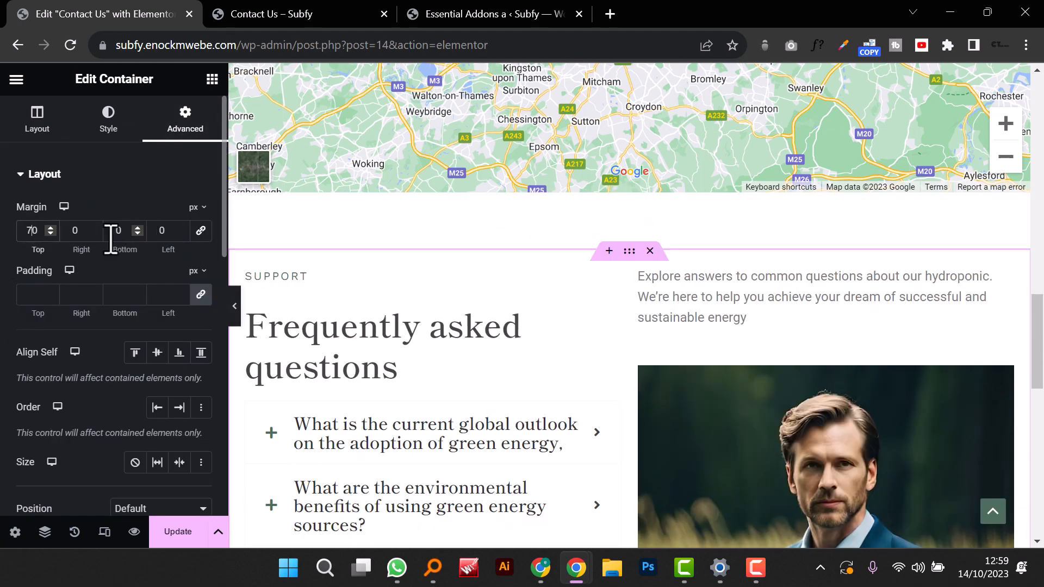
{"action": "scroll", "coordinate": [546, 373], "scroll_direction": "down", "scroll_amount": 10}
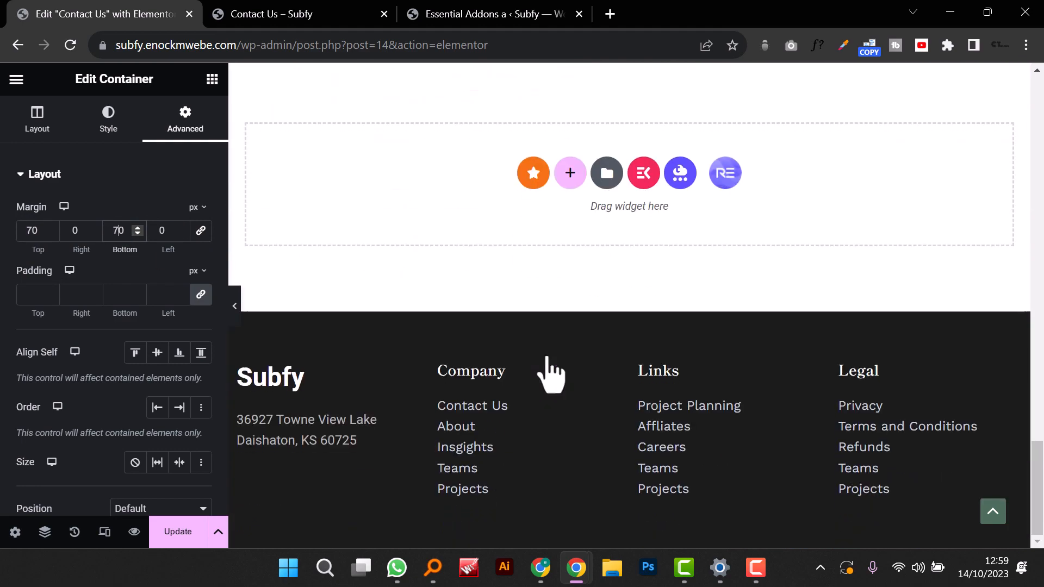
{"action": "scroll", "coordinate": [550, 373], "scroll_direction": "up", "scroll_amount": 5}
Step: Switch the editor to mobile portrait view and set the "How can we help you?" heading's typography size to 16 px
{"action": "left_click", "coordinate": [108, 539]}
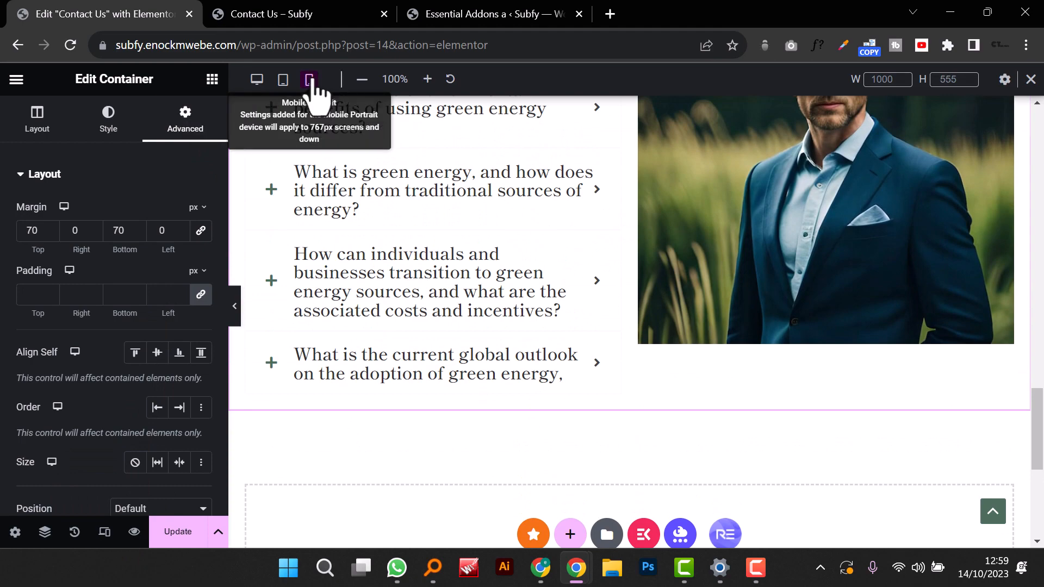
{"action": "left_click", "coordinate": [309, 80]}
{"action": "scroll", "coordinate": [576, 297], "scroll_direction": "up", "scroll_amount": 10}
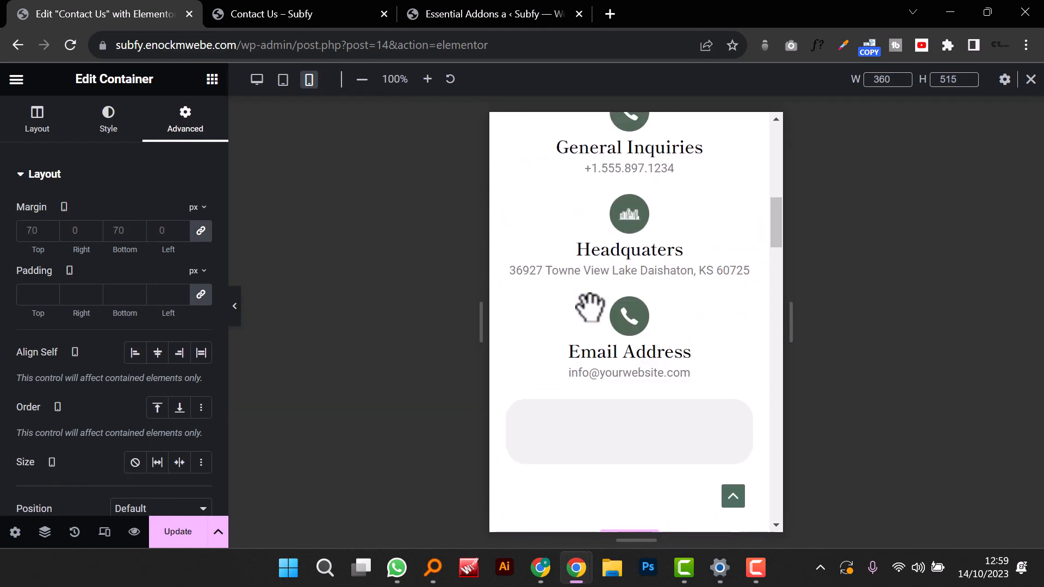
{"action": "scroll", "coordinate": [590, 307], "scroll_direction": "up", "scroll_amount": 3}
{"action": "scroll", "coordinate": [592, 319], "scroll_direction": "down", "scroll_amount": 6}
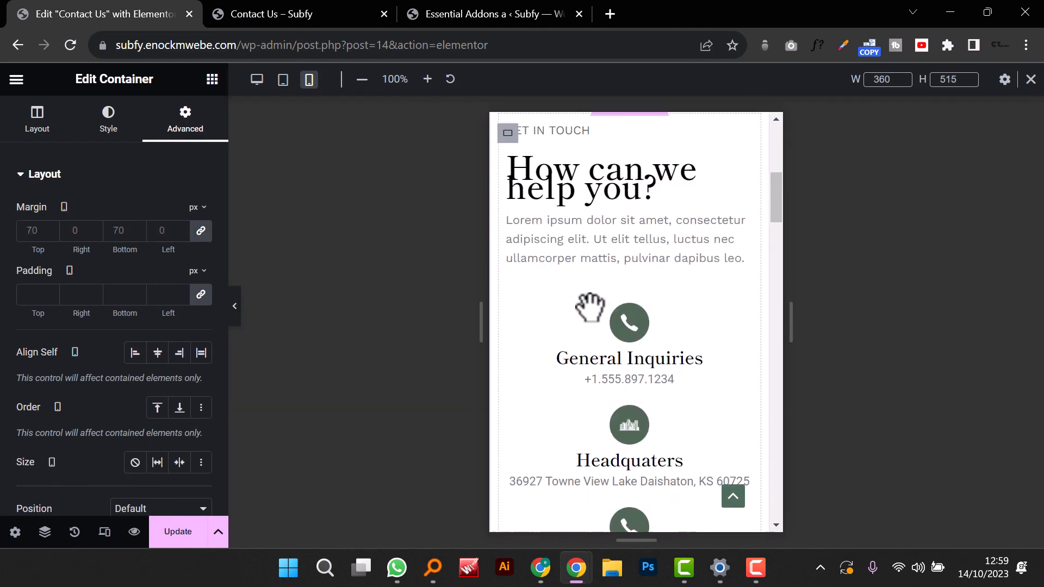
{"action": "scroll", "coordinate": [592, 318], "scroll_direction": "up", "scroll_amount": 3}
{"action": "scroll", "coordinate": [586, 324], "scroll_direction": "down", "scroll_amount": 2}
{"action": "left_click", "coordinate": [603, 259]}
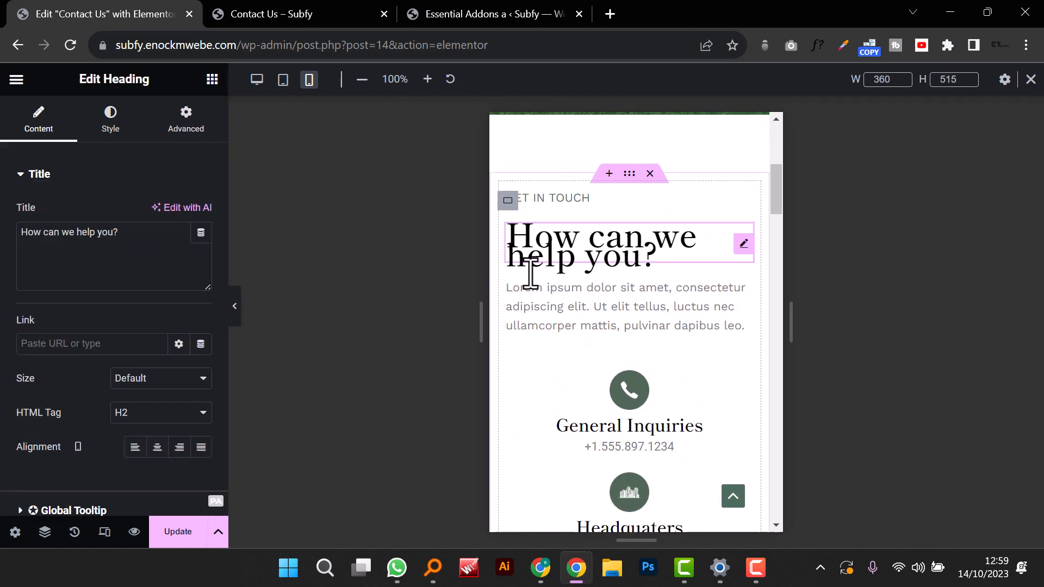
{"action": "left_click", "coordinate": [111, 123]}
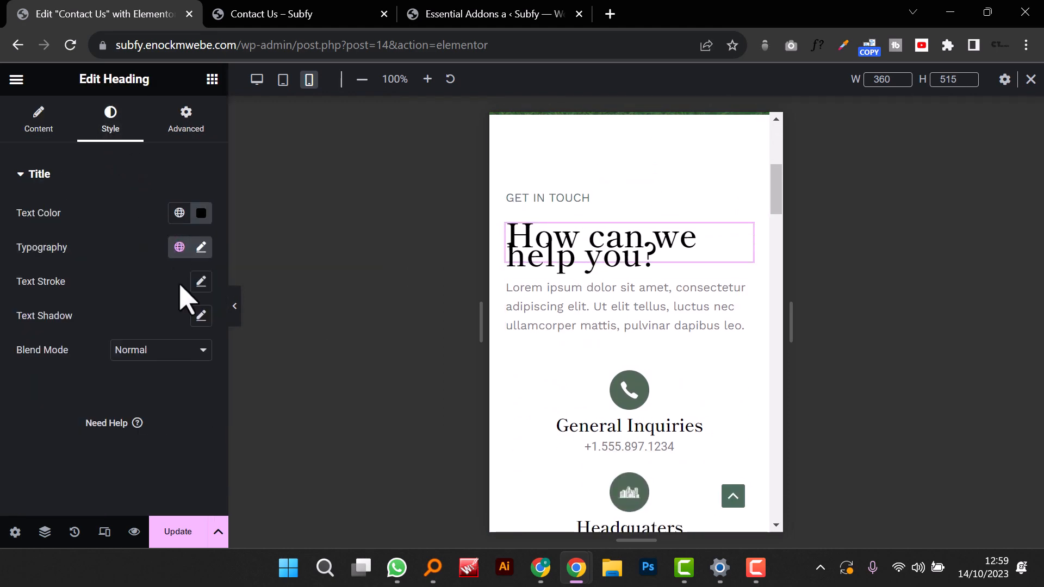
{"action": "left_click", "coordinate": [201, 248]}
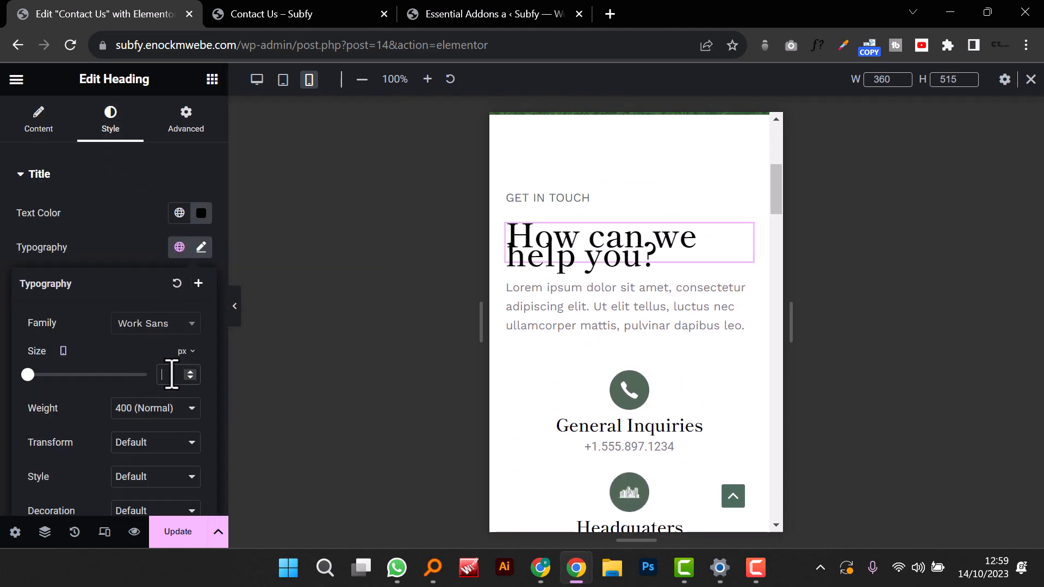
{"action": "type", "text": "16"}
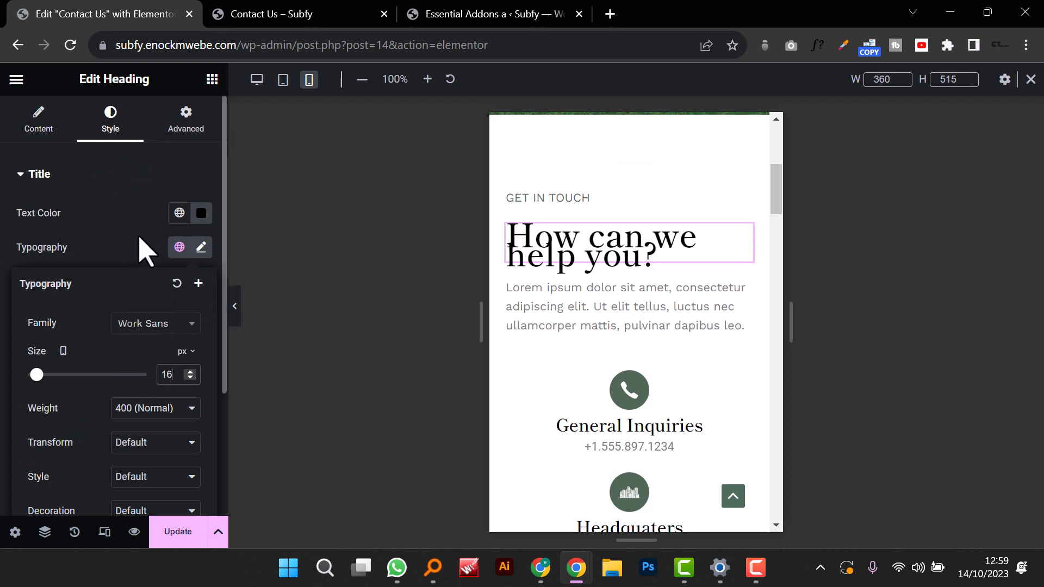
{"action": "left_click", "coordinate": [141, 250]}
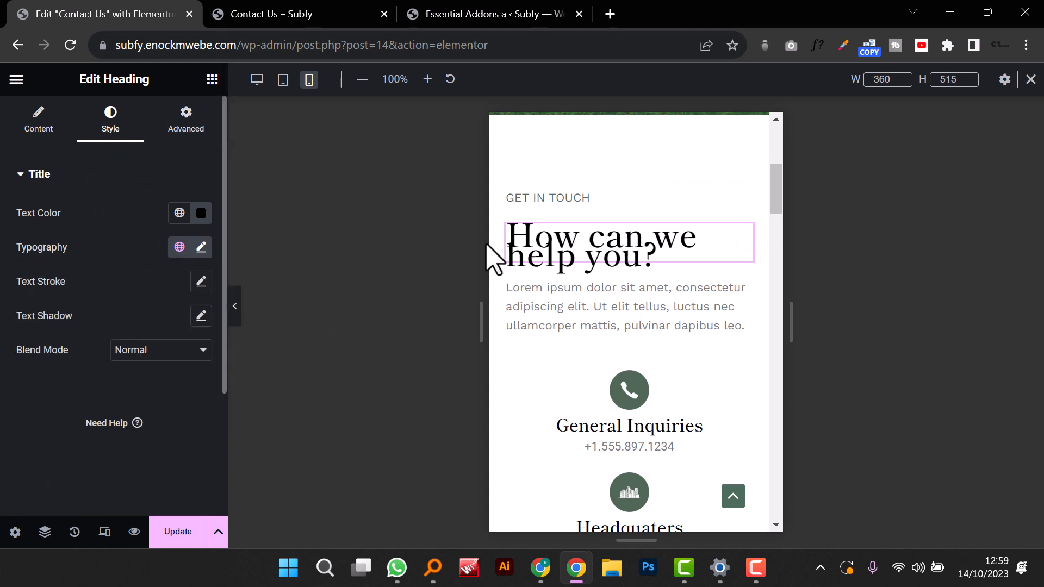
Step: Try a 1 px mobile typography size on the "How can we help you?" heading and set it back to 16 px
{"action": "left_click", "coordinate": [207, 254]}
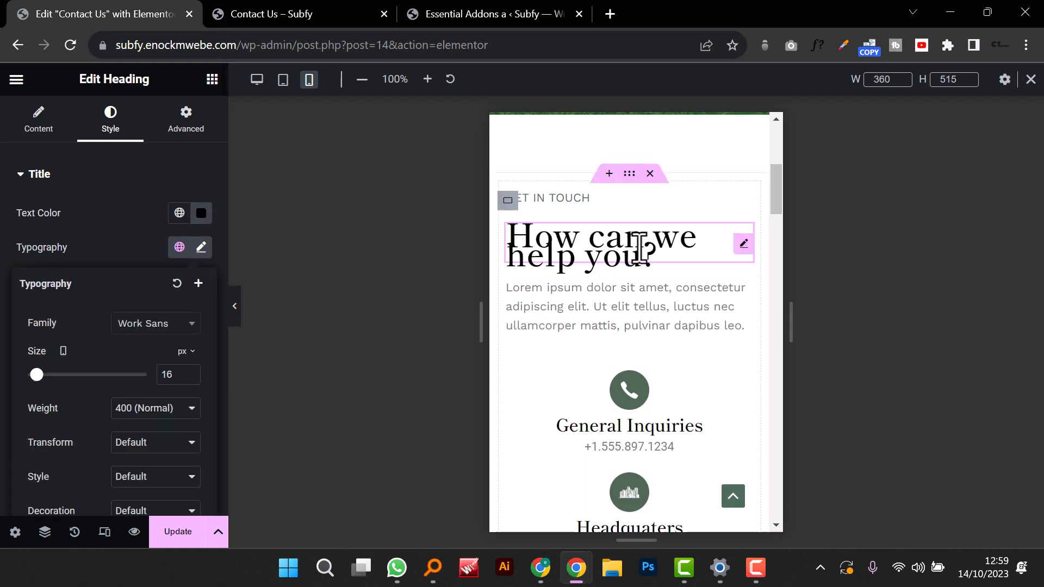
{"action": "left_click_drag", "start_coordinate": [71, 375], "coordinate": [21, 387]}
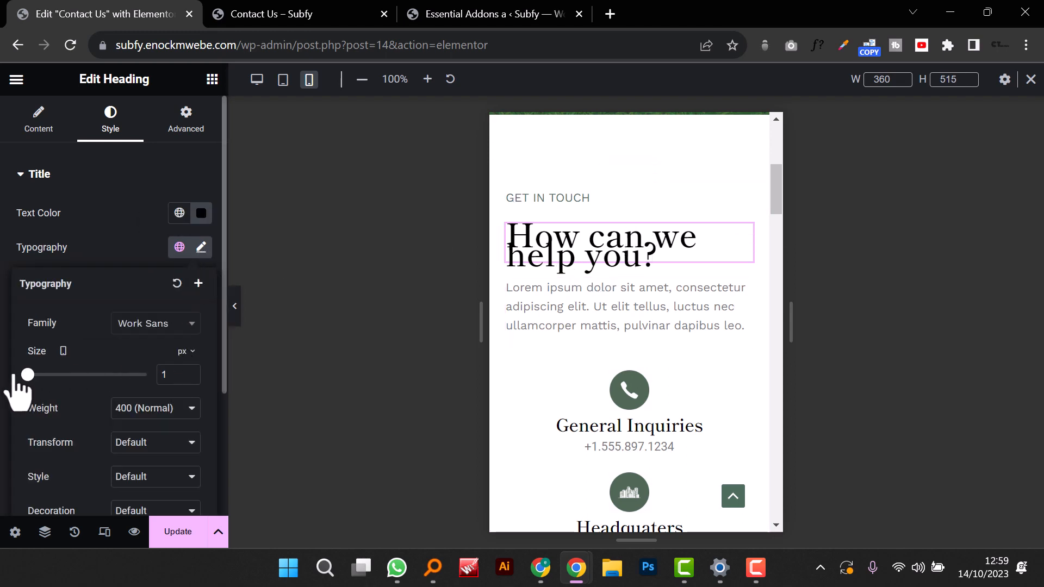
{"action": "left_click", "coordinate": [634, 281]}
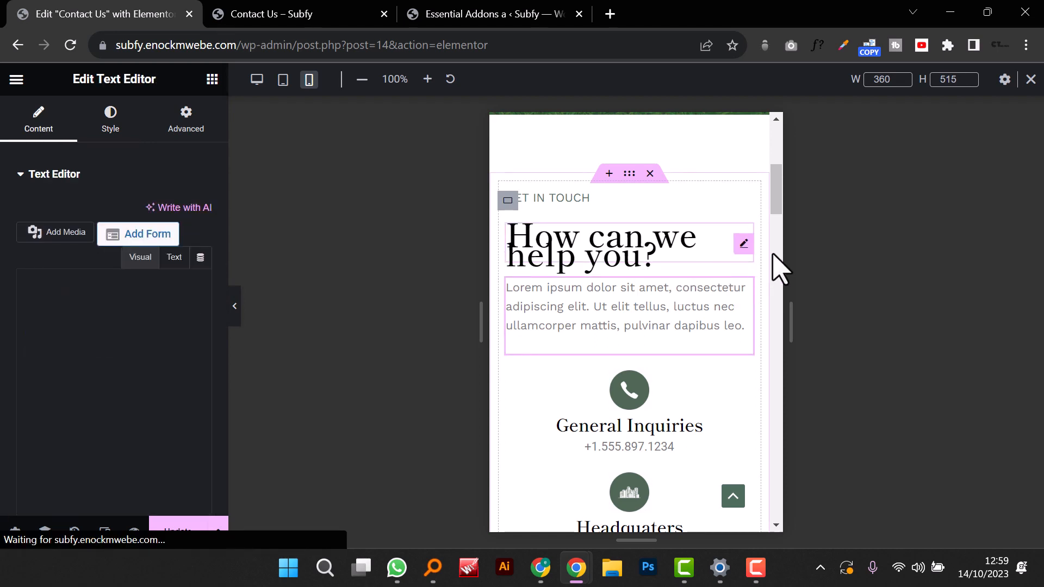
{"action": "left_click", "coordinate": [743, 245]}
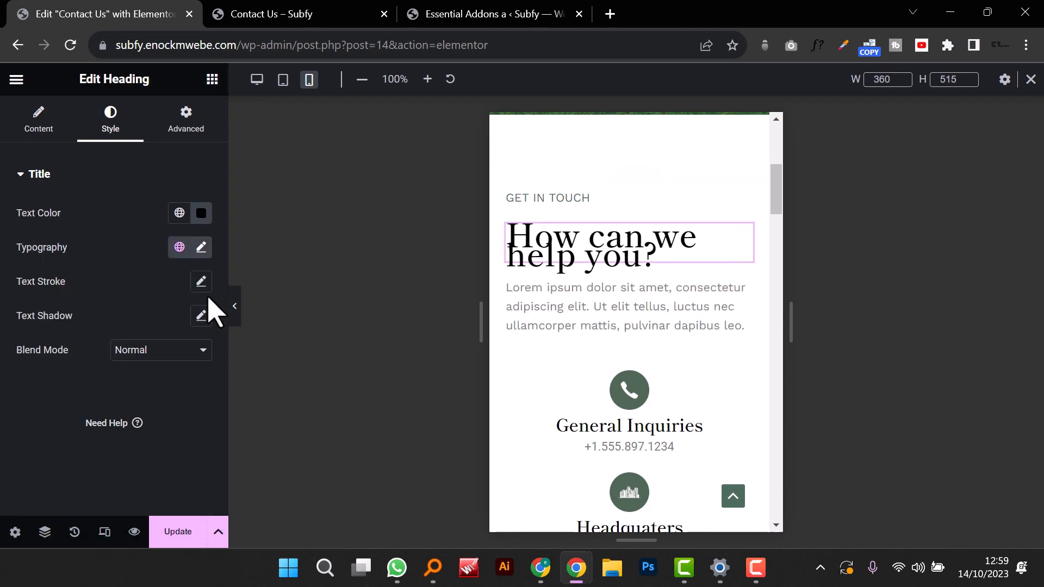
{"action": "left_click", "coordinate": [202, 248]}
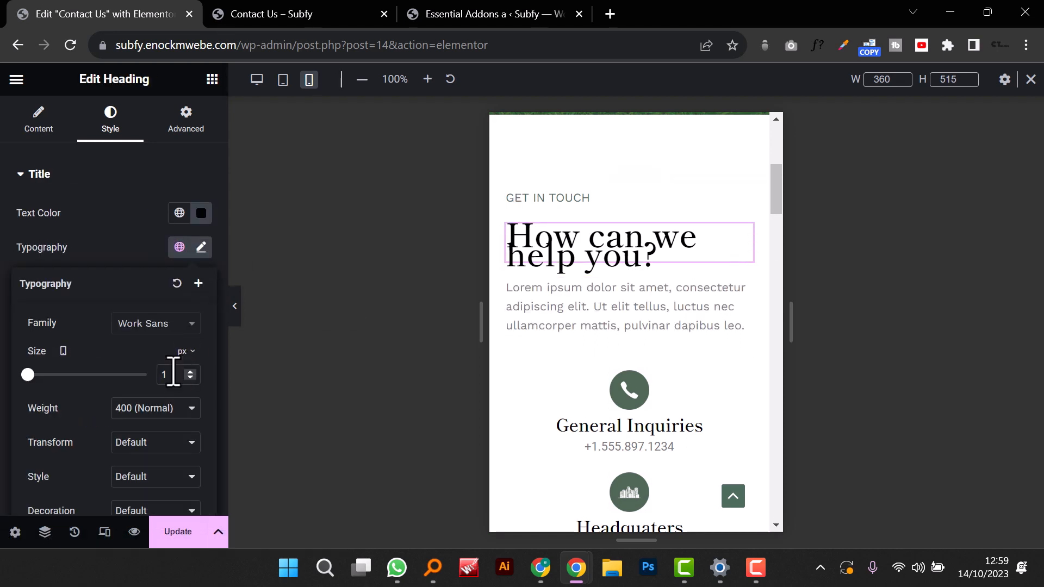
{"action": "type", "text": "6"}
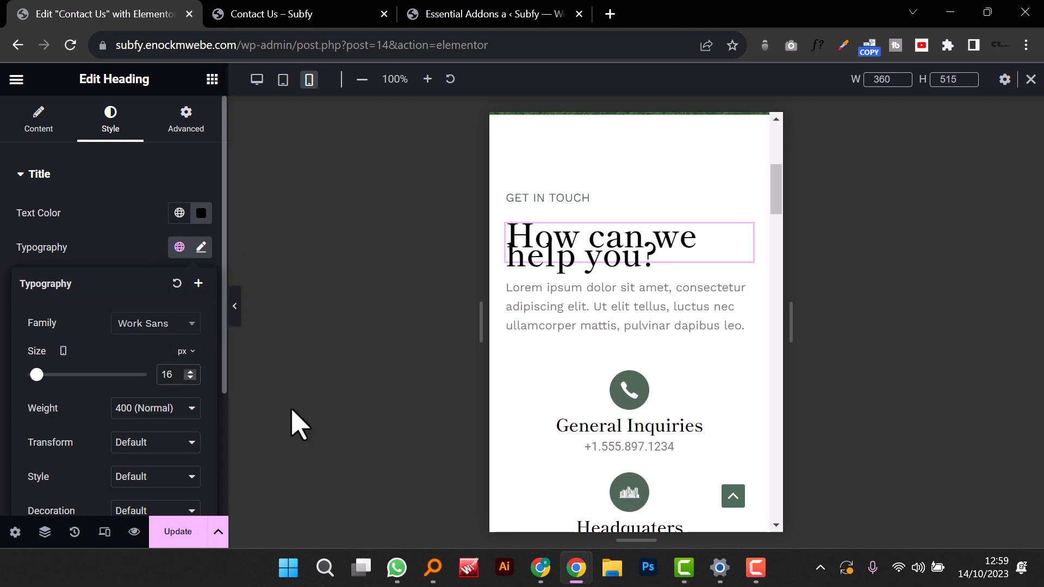
Step: Check the FAQ section in mobile portrait view and update the Contact Us page
{"action": "scroll", "coordinate": [674, 354], "scroll_direction": "down", "scroll_amount": 15}
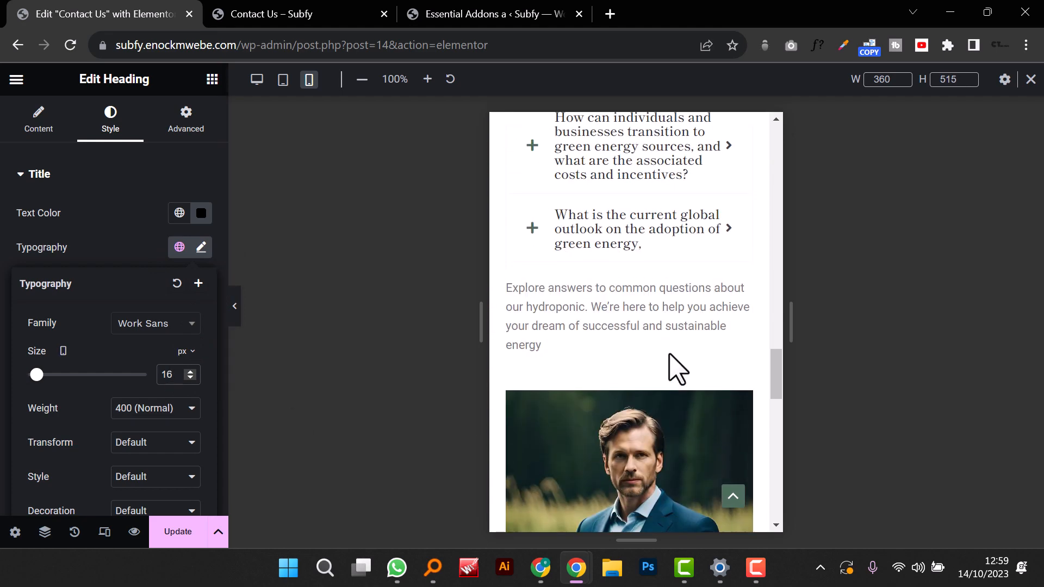
{"action": "scroll", "coordinate": [677, 364], "scroll_direction": "down", "scroll_amount": 7}
{"action": "scroll", "coordinate": [677, 366], "scroll_direction": "up", "scroll_amount": 4}
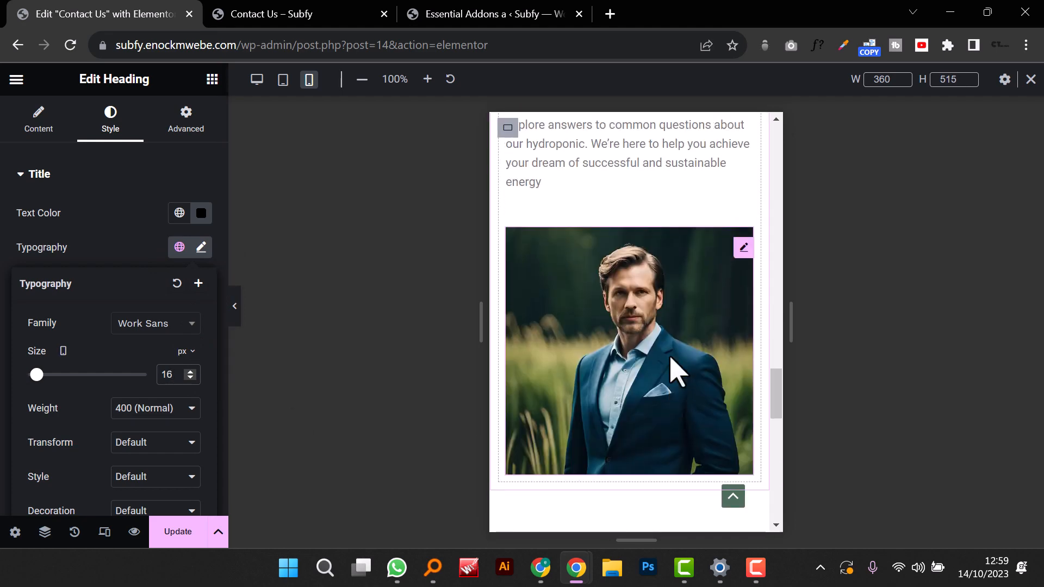
{"action": "left_click", "coordinate": [173, 532]}
{"action": "scroll", "coordinate": [565, 305], "scroll_direction": "up", "scroll_amount": 5}
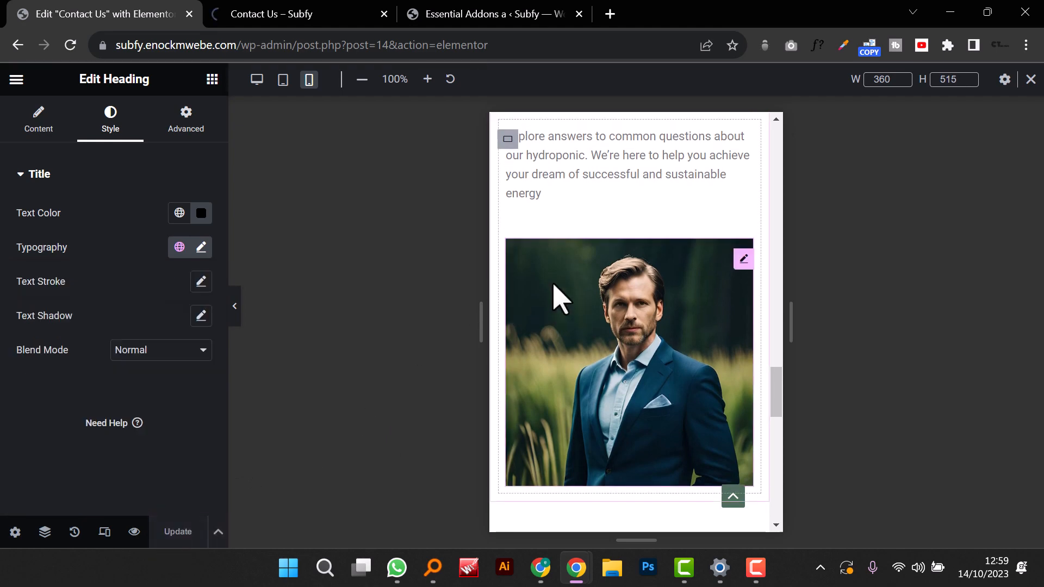
Step: Examine the previewed Contact Us page at desktop width, from the hero through the form, map and FAQ section to the footer
{"action": "left_click", "coordinate": [305, 22]}
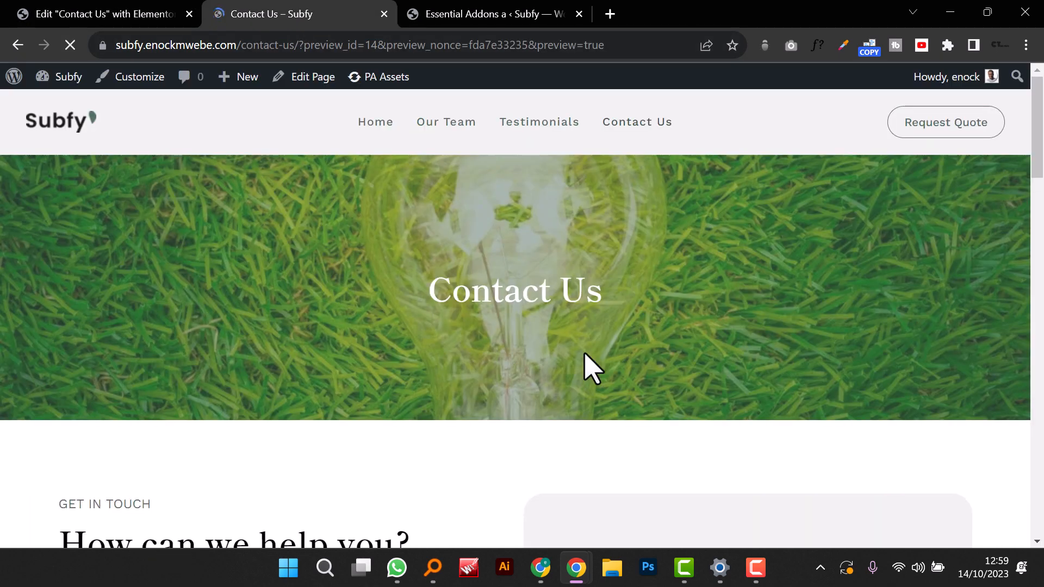
{"action": "scroll", "coordinate": [592, 369], "scroll_direction": "down", "scroll_amount": 13}
{"action": "scroll", "coordinate": [592, 369], "scroll_direction": "up", "scroll_amount": 7}
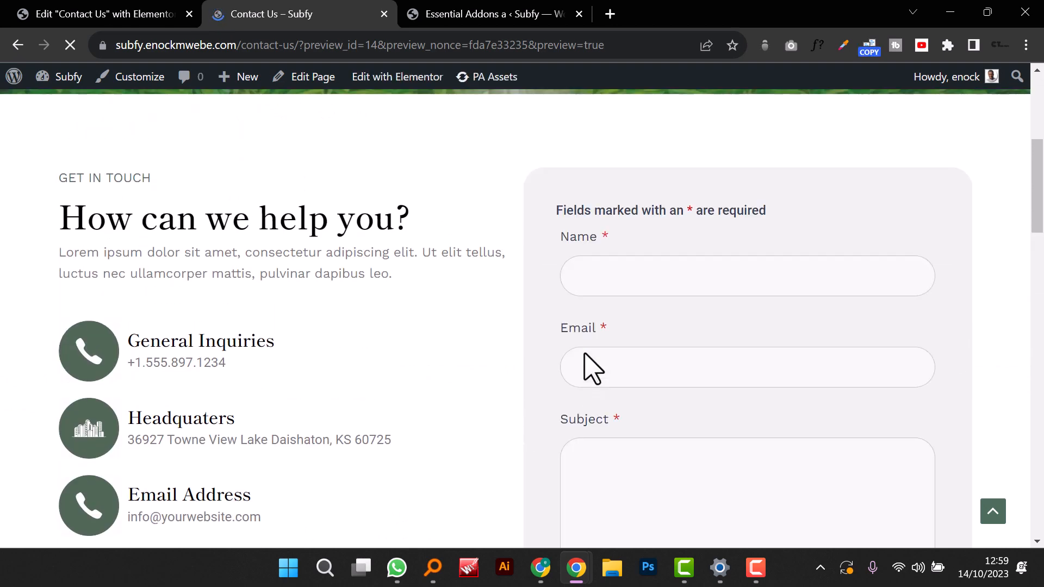
{"action": "scroll", "coordinate": [590, 365], "scroll_direction": "down", "scroll_amount": 10}
{"action": "scroll", "coordinate": [593, 373], "scroll_direction": "down", "scroll_amount": 14}
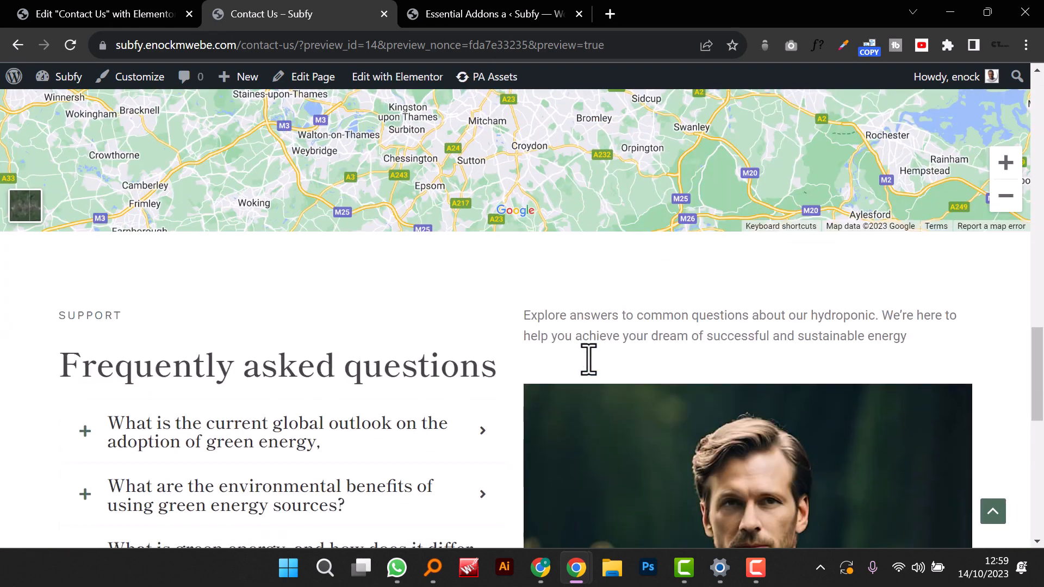
{"action": "scroll", "coordinate": [592, 375], "scroll_direction": "up", "scroll_amount": 6}
{"action": "scroll", "coordinate": [593, 376], "scroll_direction": "down", "scroll_amount": 9}
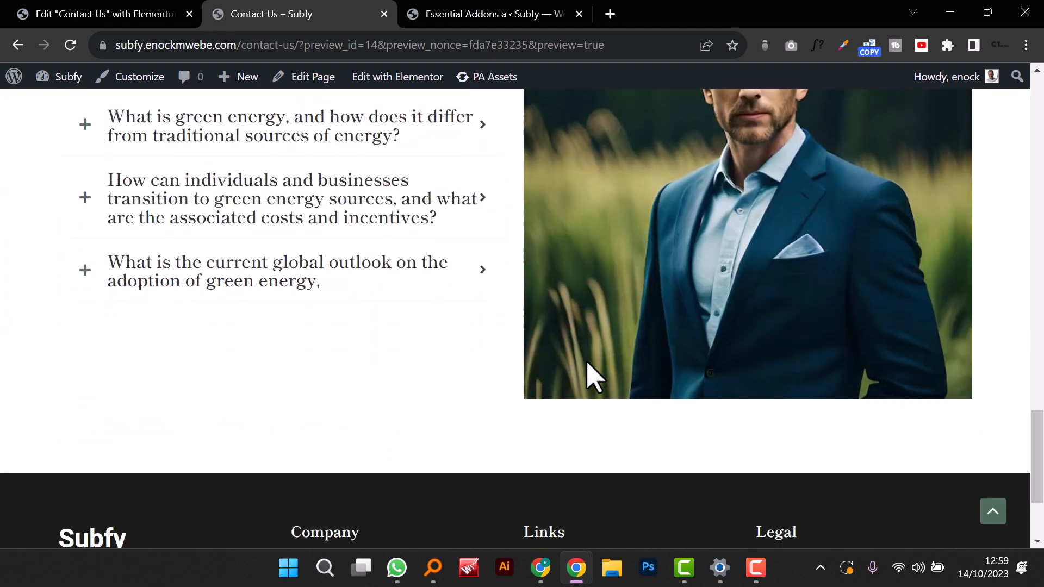
{"action": "scroll", "coordinate": [593, 375], "scroll_direction": "up", "scroll_amount": 20}
{"action": "scroll", "coordinate": [593, 376], "scroll_direction": "up", "scroll_amount": 10}
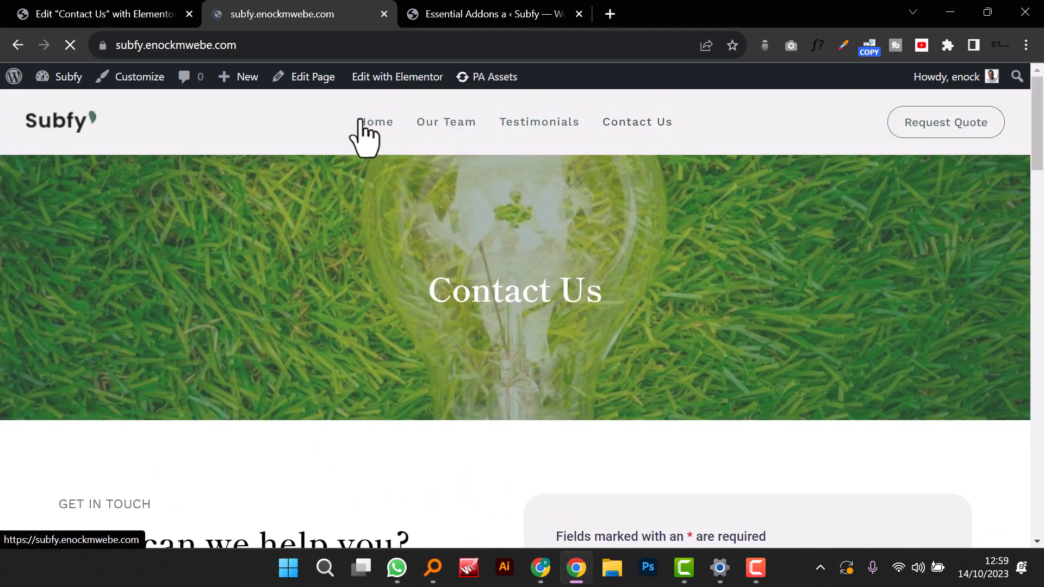
Step: Examine the site's Home, Our Team and Testimonials pages one after another through their full length
{"action": "scroll", "coordinate": [414, 245], "scroll_direction": "down", "scroll_amount": 10}
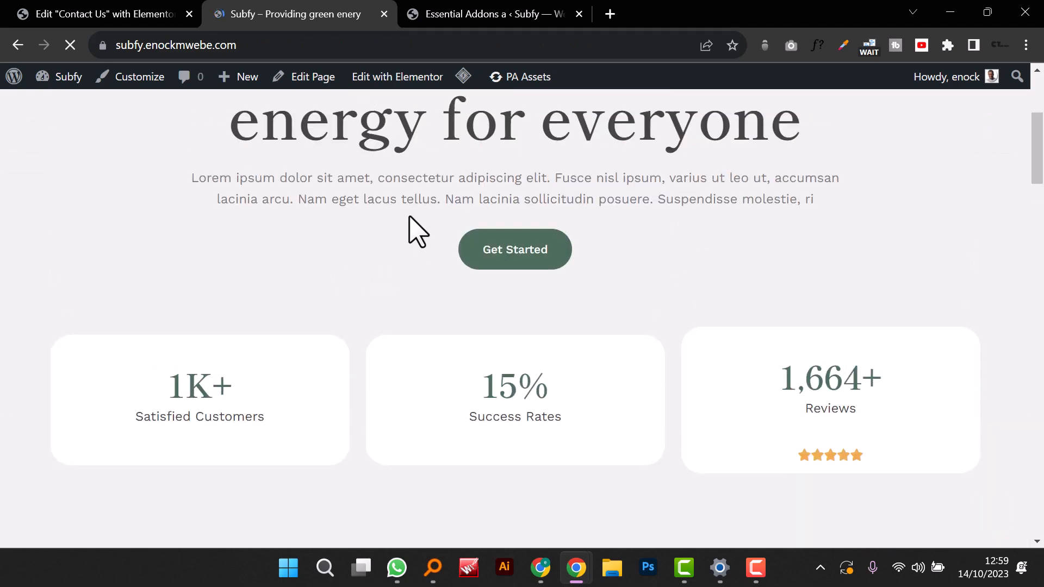
{"action": "scroll", "coordinate": [411, 228], "scroll_direction": "down", "scroll_amount": 15}
{"action": "scroll", "coordinate": [410, 229], "scroll_direction": "down", "scroll_amount": 10}
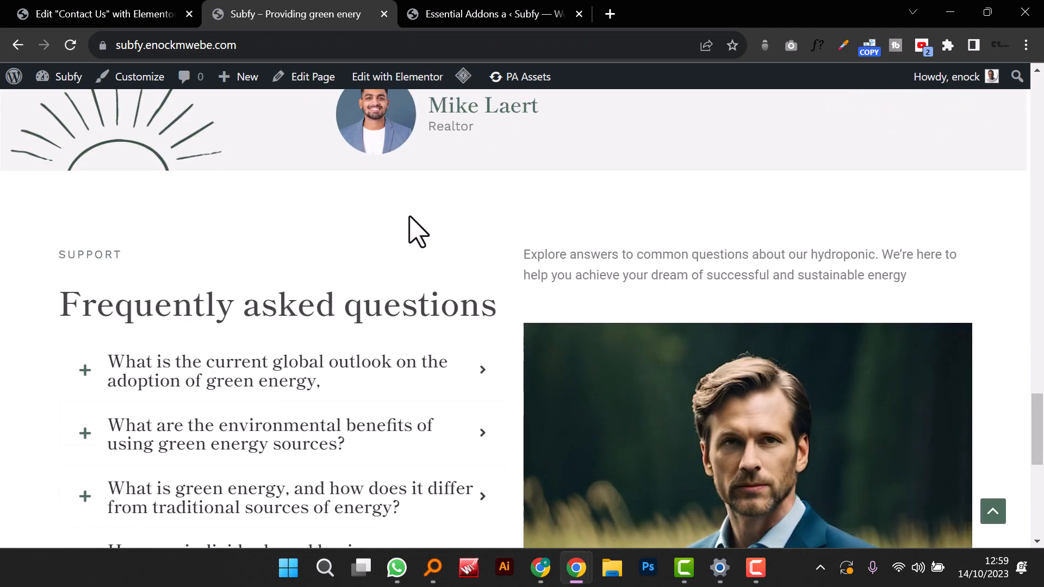
{"action": "scroll", "coordinate": [410, 228], "scroll_direction": "up", "scroll_amount": 20}
{"action": "scroll", "coordinate": [411, 228], "scroll_direction": "up", "scroll_amount": 10}
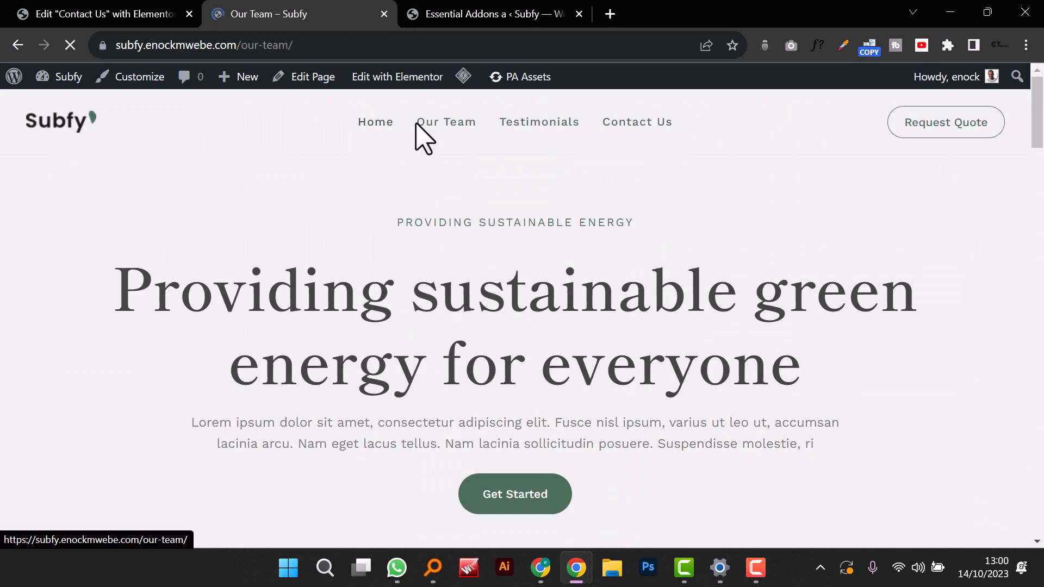
{"action": "scroll", "coordinate": [478, 280], "scroll_direction": "down", "scroll_amount": 15}
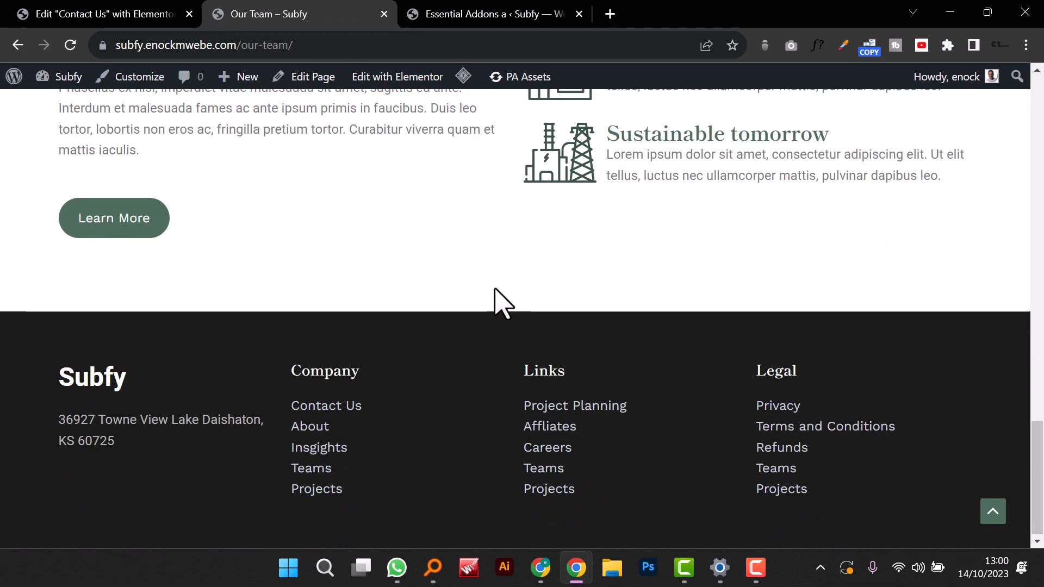
{"action": "scroll", "coordinate": [494, 288], "scroll_direction": "up", "scroll_amount": 15}
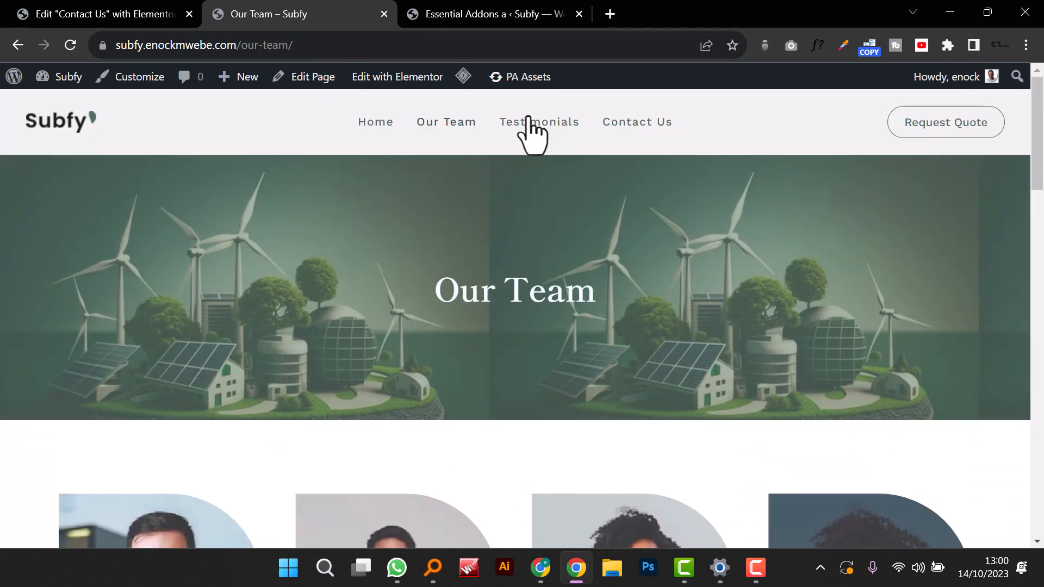
{"action": "scroll", "coordinate": [555, 273], "scroll_direction": "down", "scroll_amount": 15}
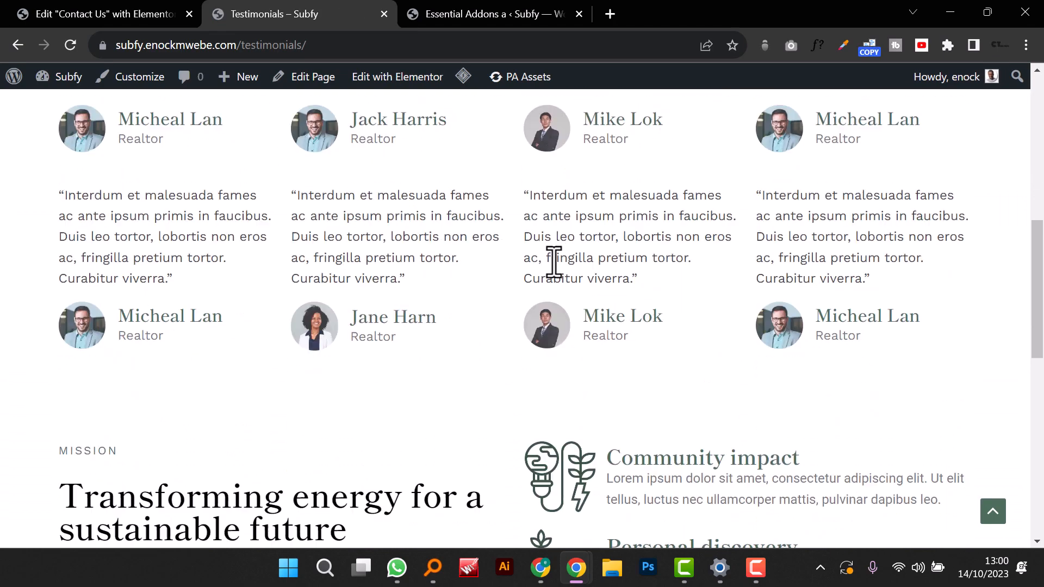
{"action": "scroll", "coordinate": [555, 274], "scroll_direction": "up", "scroll_amount": 15}
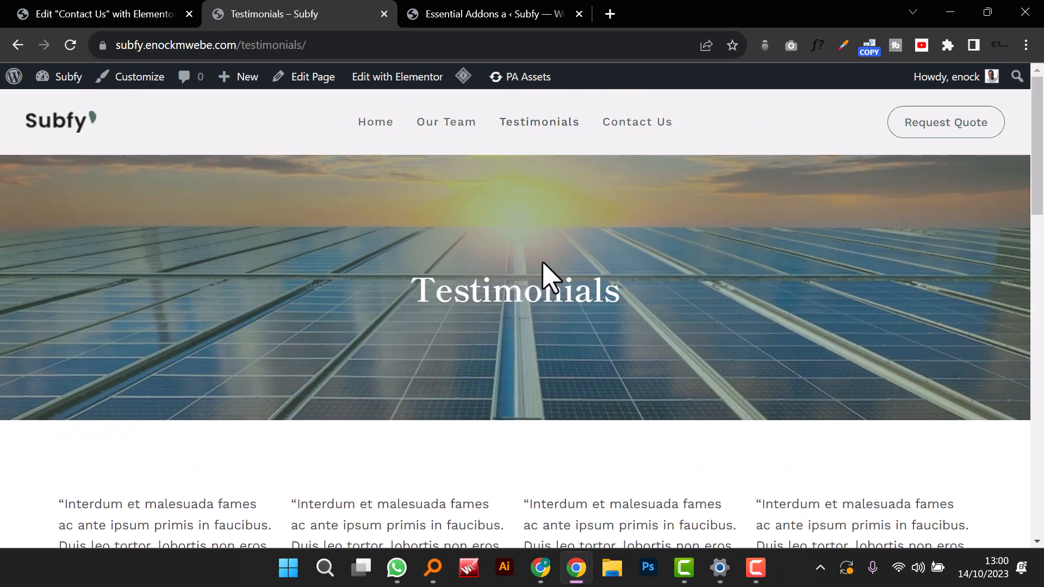
Step: Open the live Contact Us page from the site navigation and examine its hero, contact details, form, map and FAQ section
{"action": "left_click", "coordinate": [610, 125]}
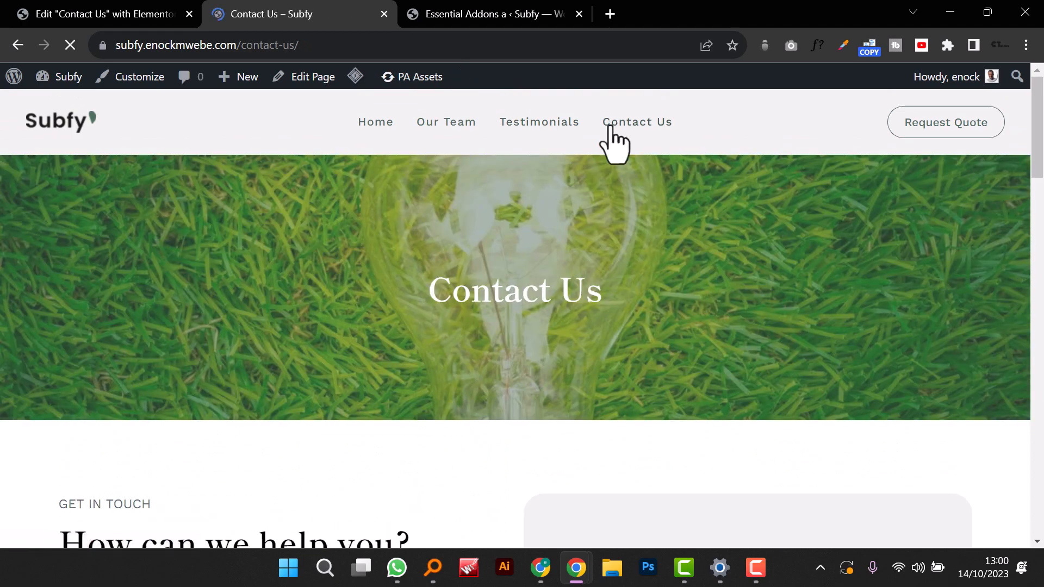
{"action": "scroll", "coordinate": [598, 245], "scroll_direction": "down", "scroll_amount": 10}
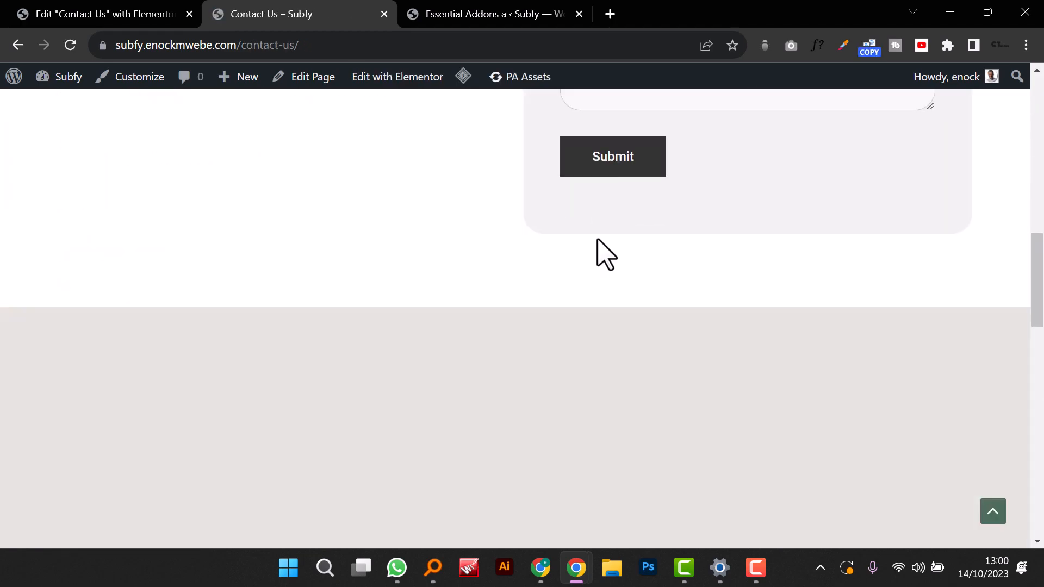
{"action": "scroll", "coordinate": [598, 242], "scroll_direction": "down", "scroll_amount": 12}
{"action": "scroll", "coordinate": [598, 253], "scroll_direction": "down", "scroll_amount": 3}
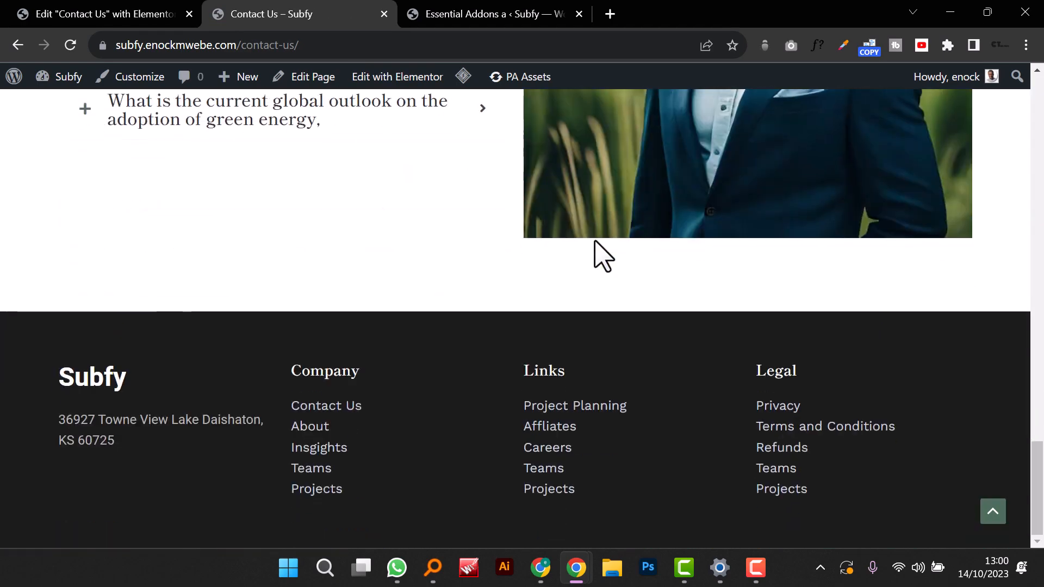
{"action": "scroll", "coordinate": [594, 252], "scroll_direction": "up", "scroll_amount": 20}
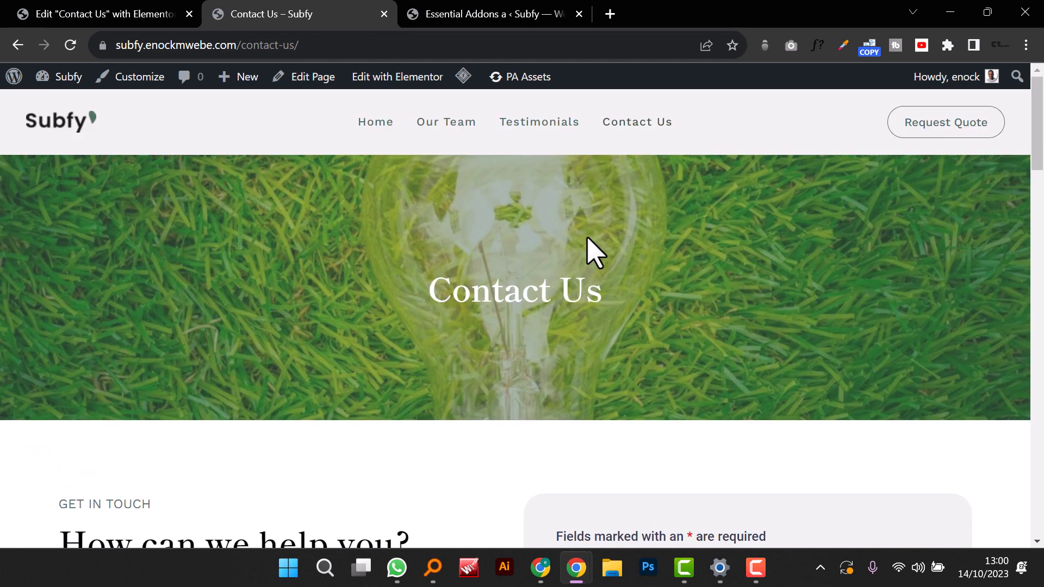
{"action": "scroll", "coordinate": [594, 252], "scroll_direction": "down", "scroll_amount": 7}
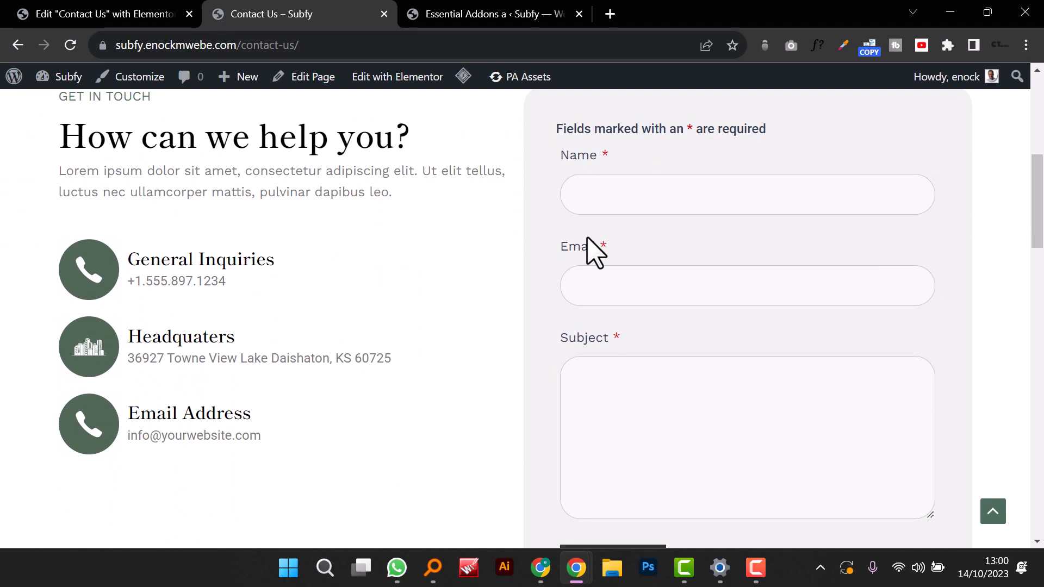
{"action": "scroll", "coordinate": [595, 253], "scroll_direction": "down", "scroll_amount": 10}
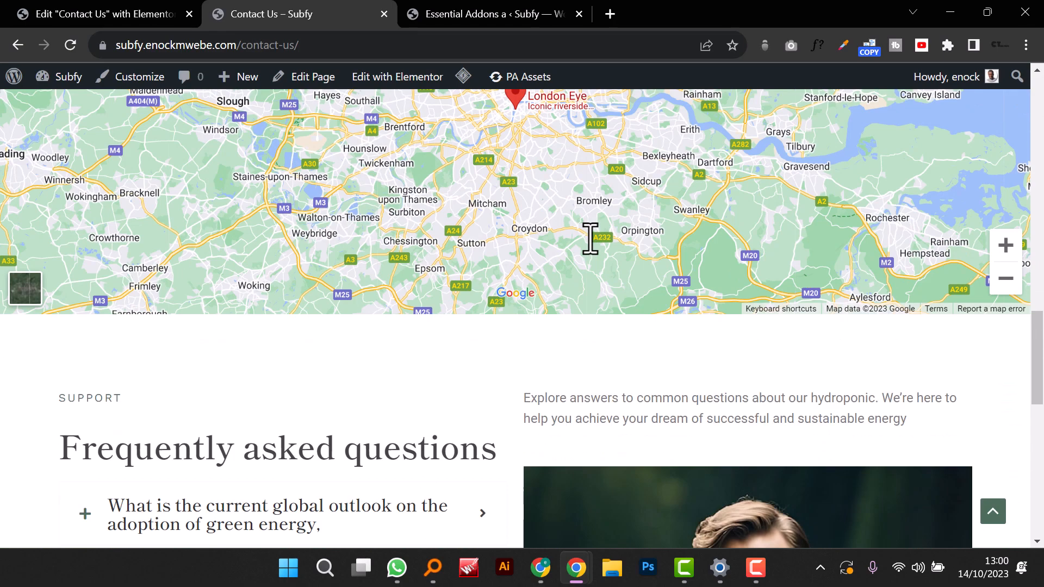
{"action": "scroll", "coordinate": [590, 239], "scroll_direction": "down", "scroll_amount": 6}
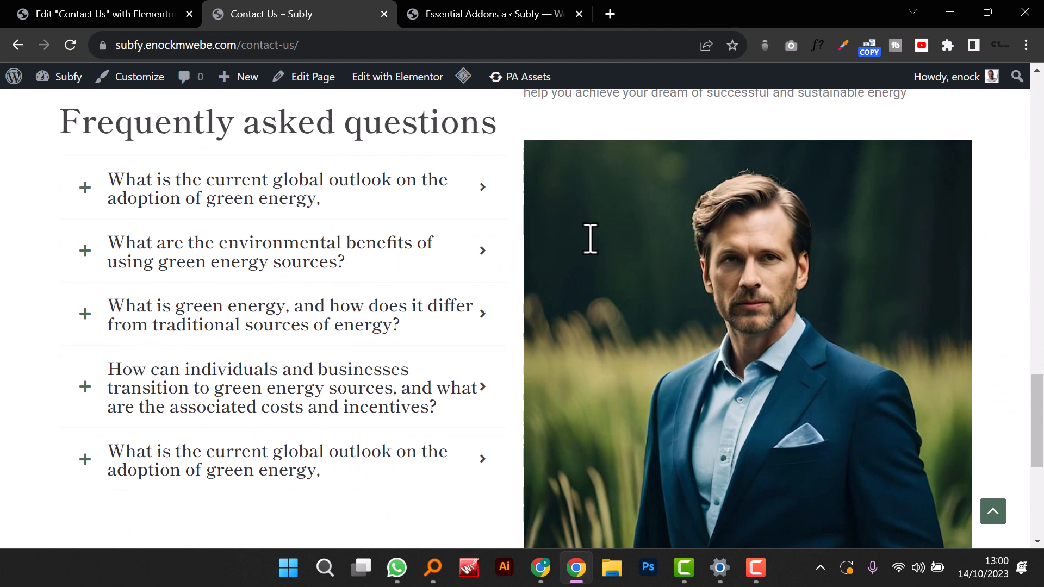